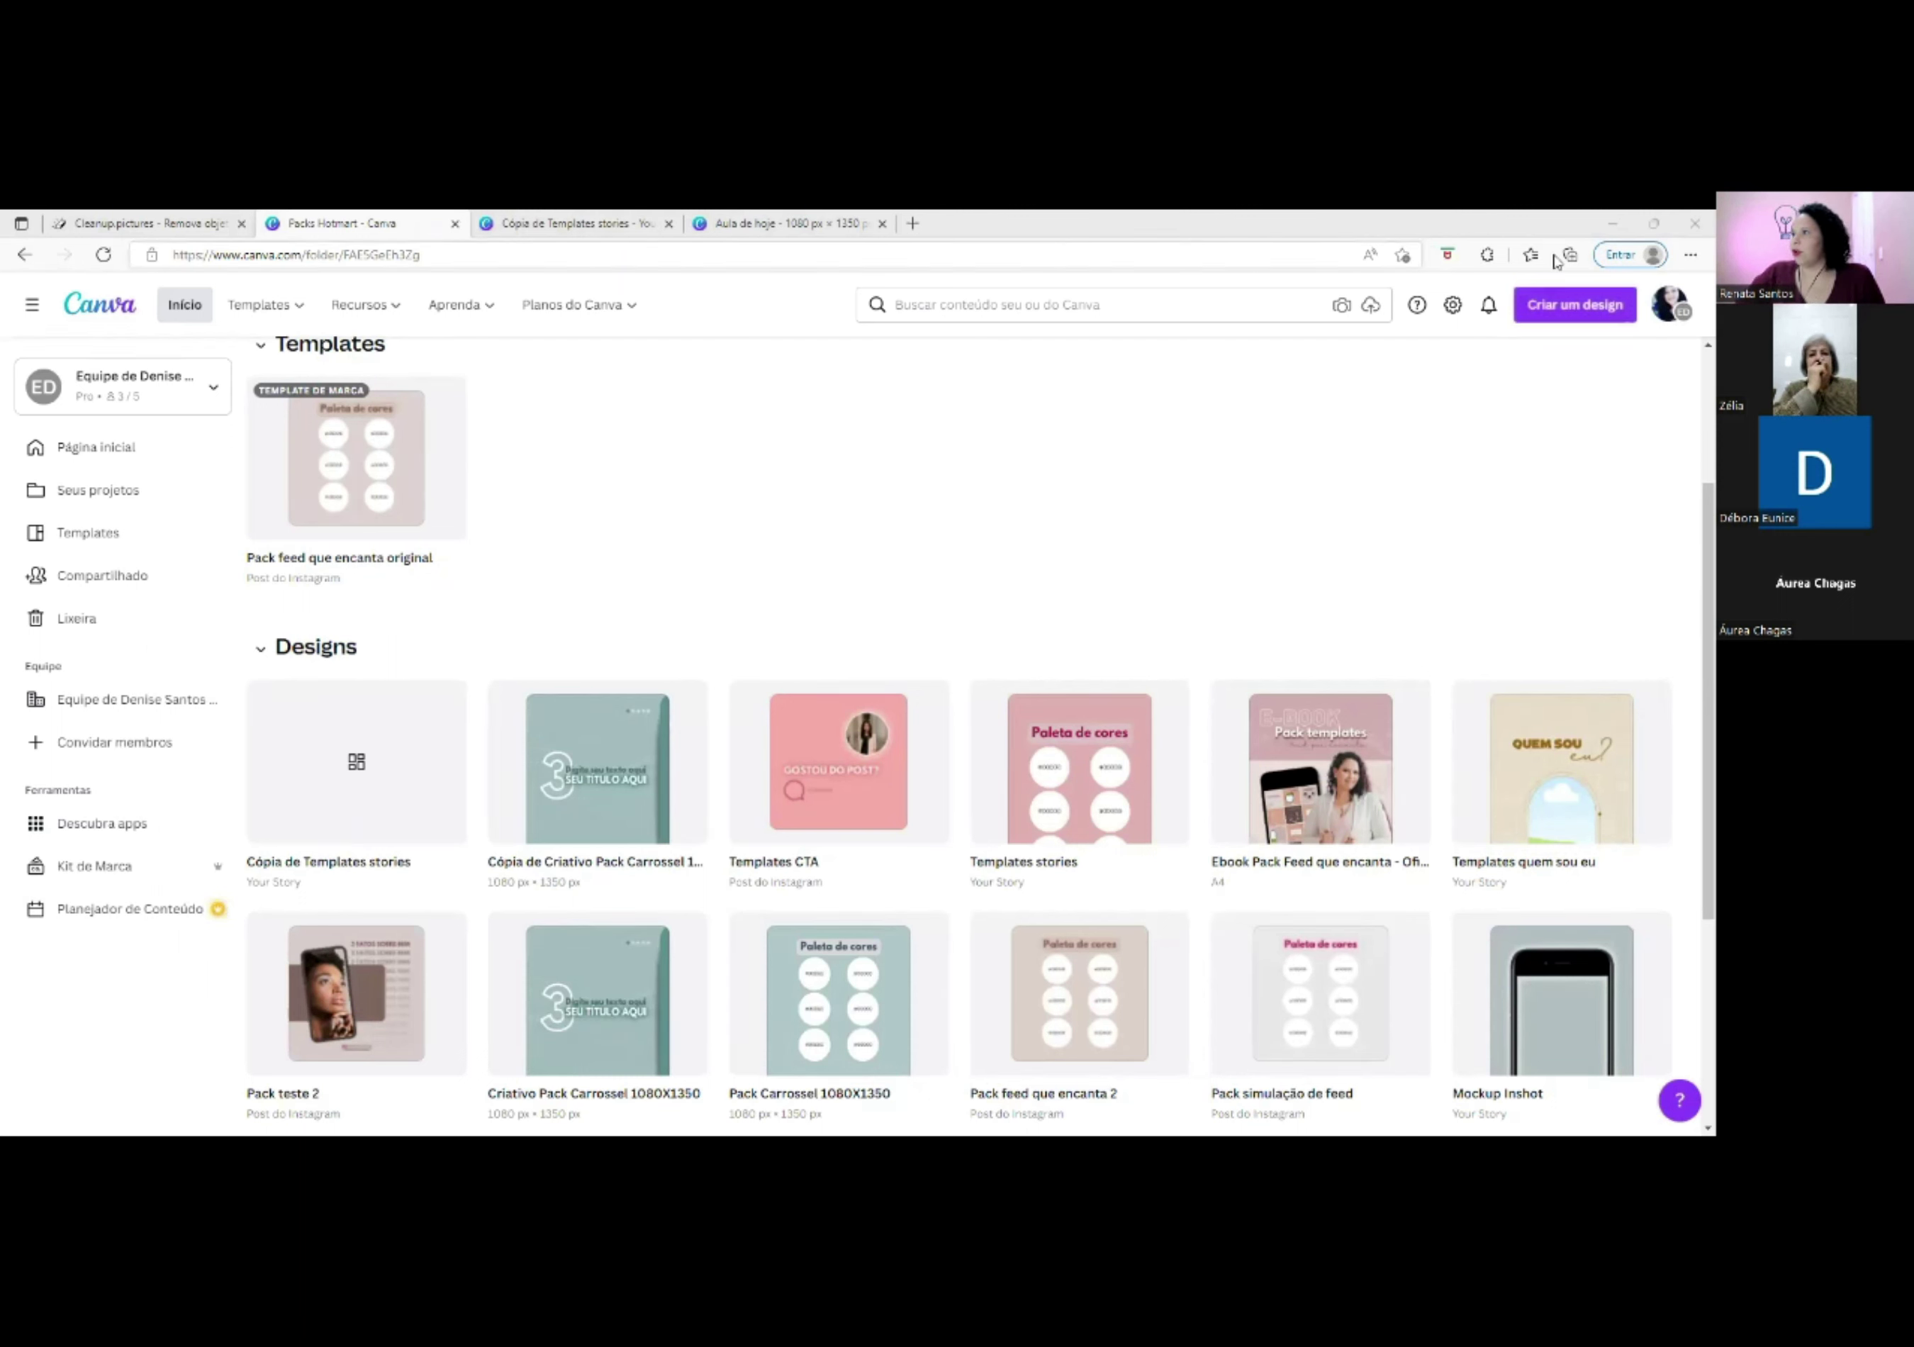
Create a new custom-size design of 1080 × 1350 px.
left_click(1569, 312)
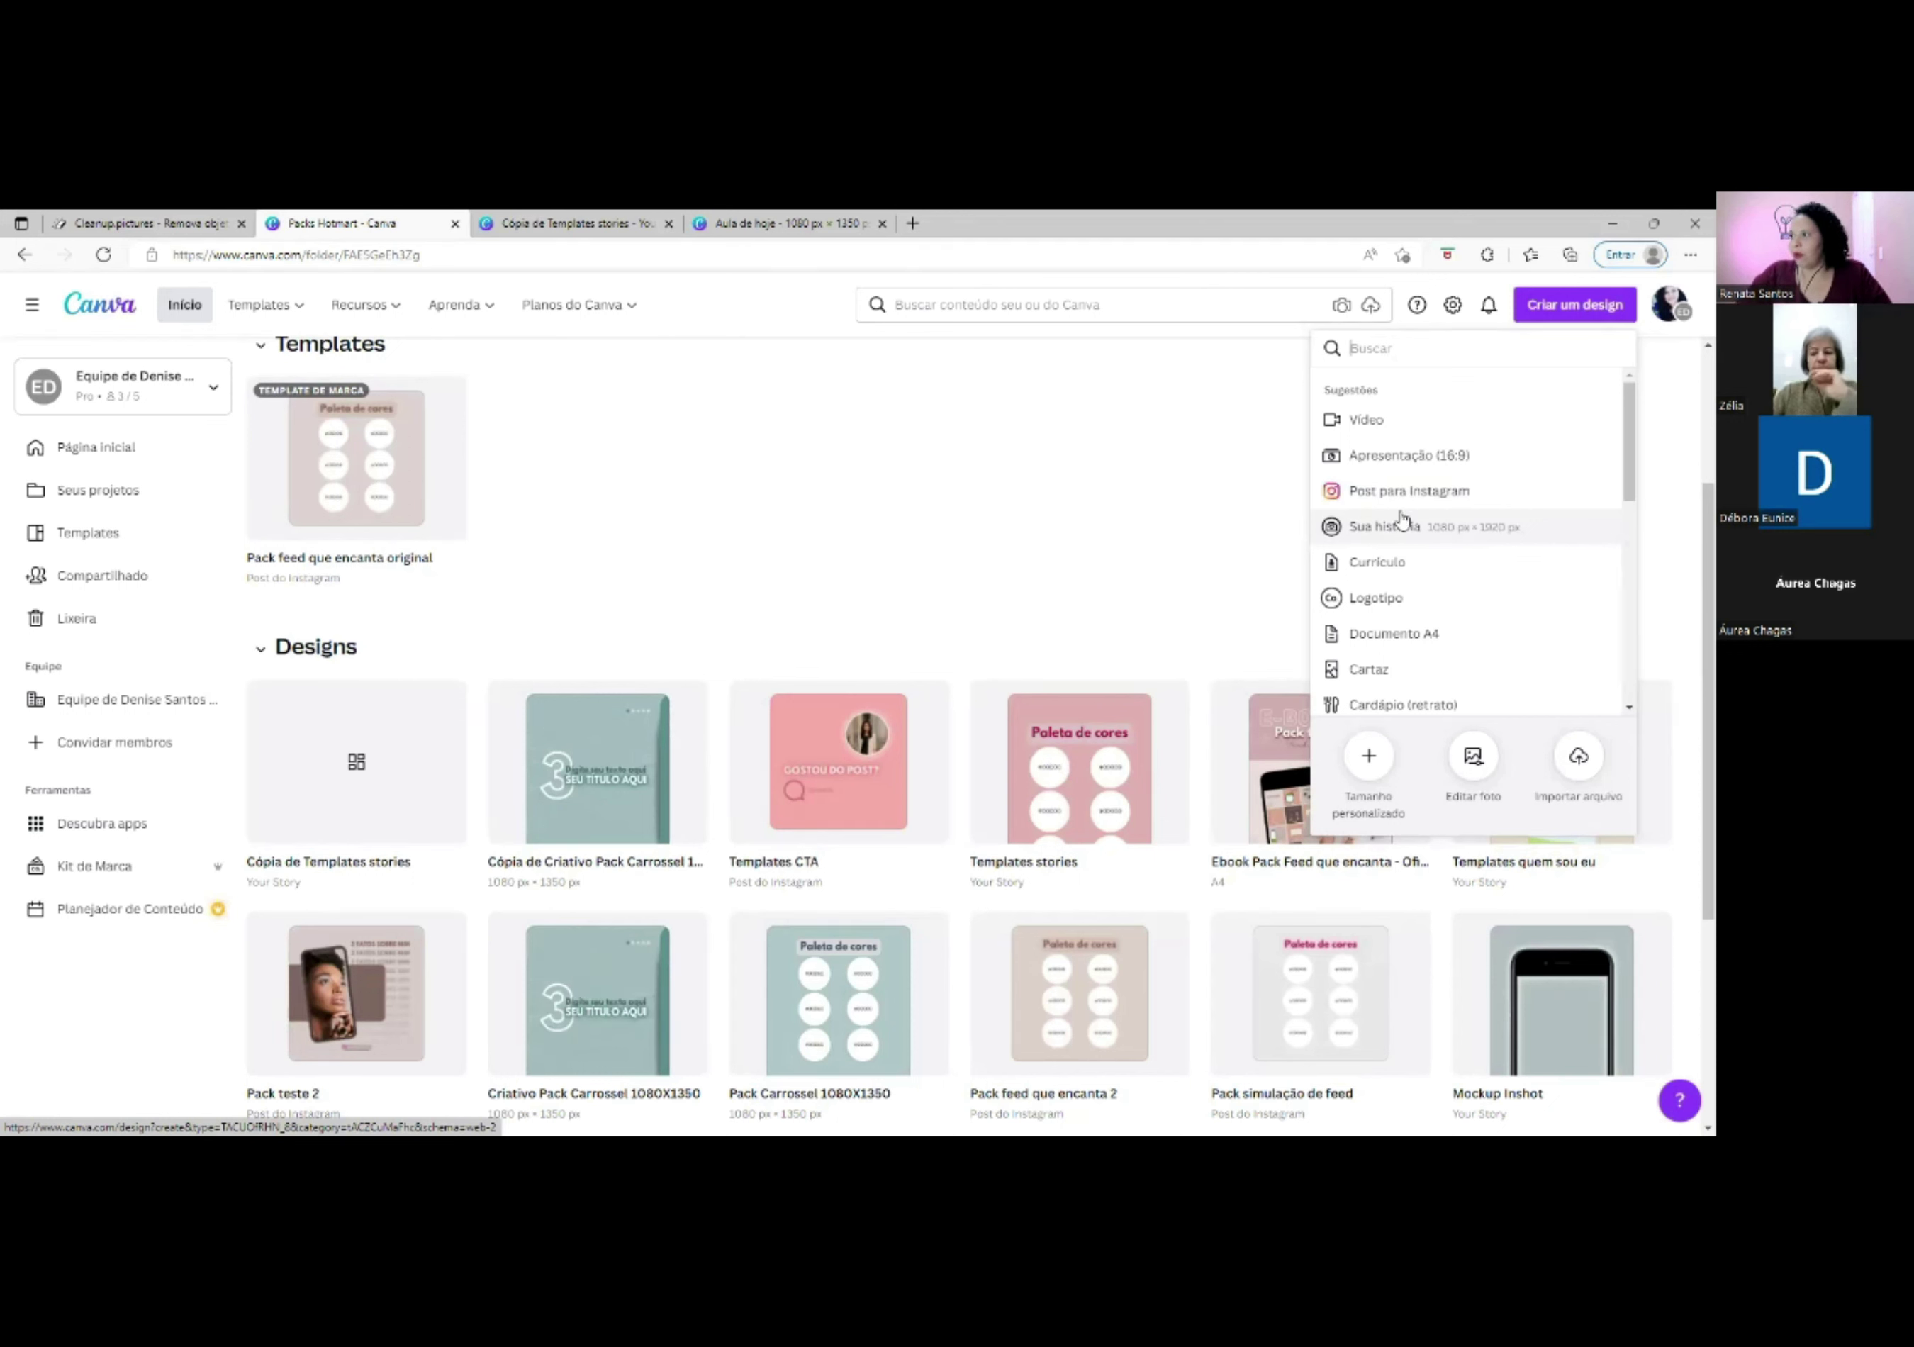
left_click(1368, 772)
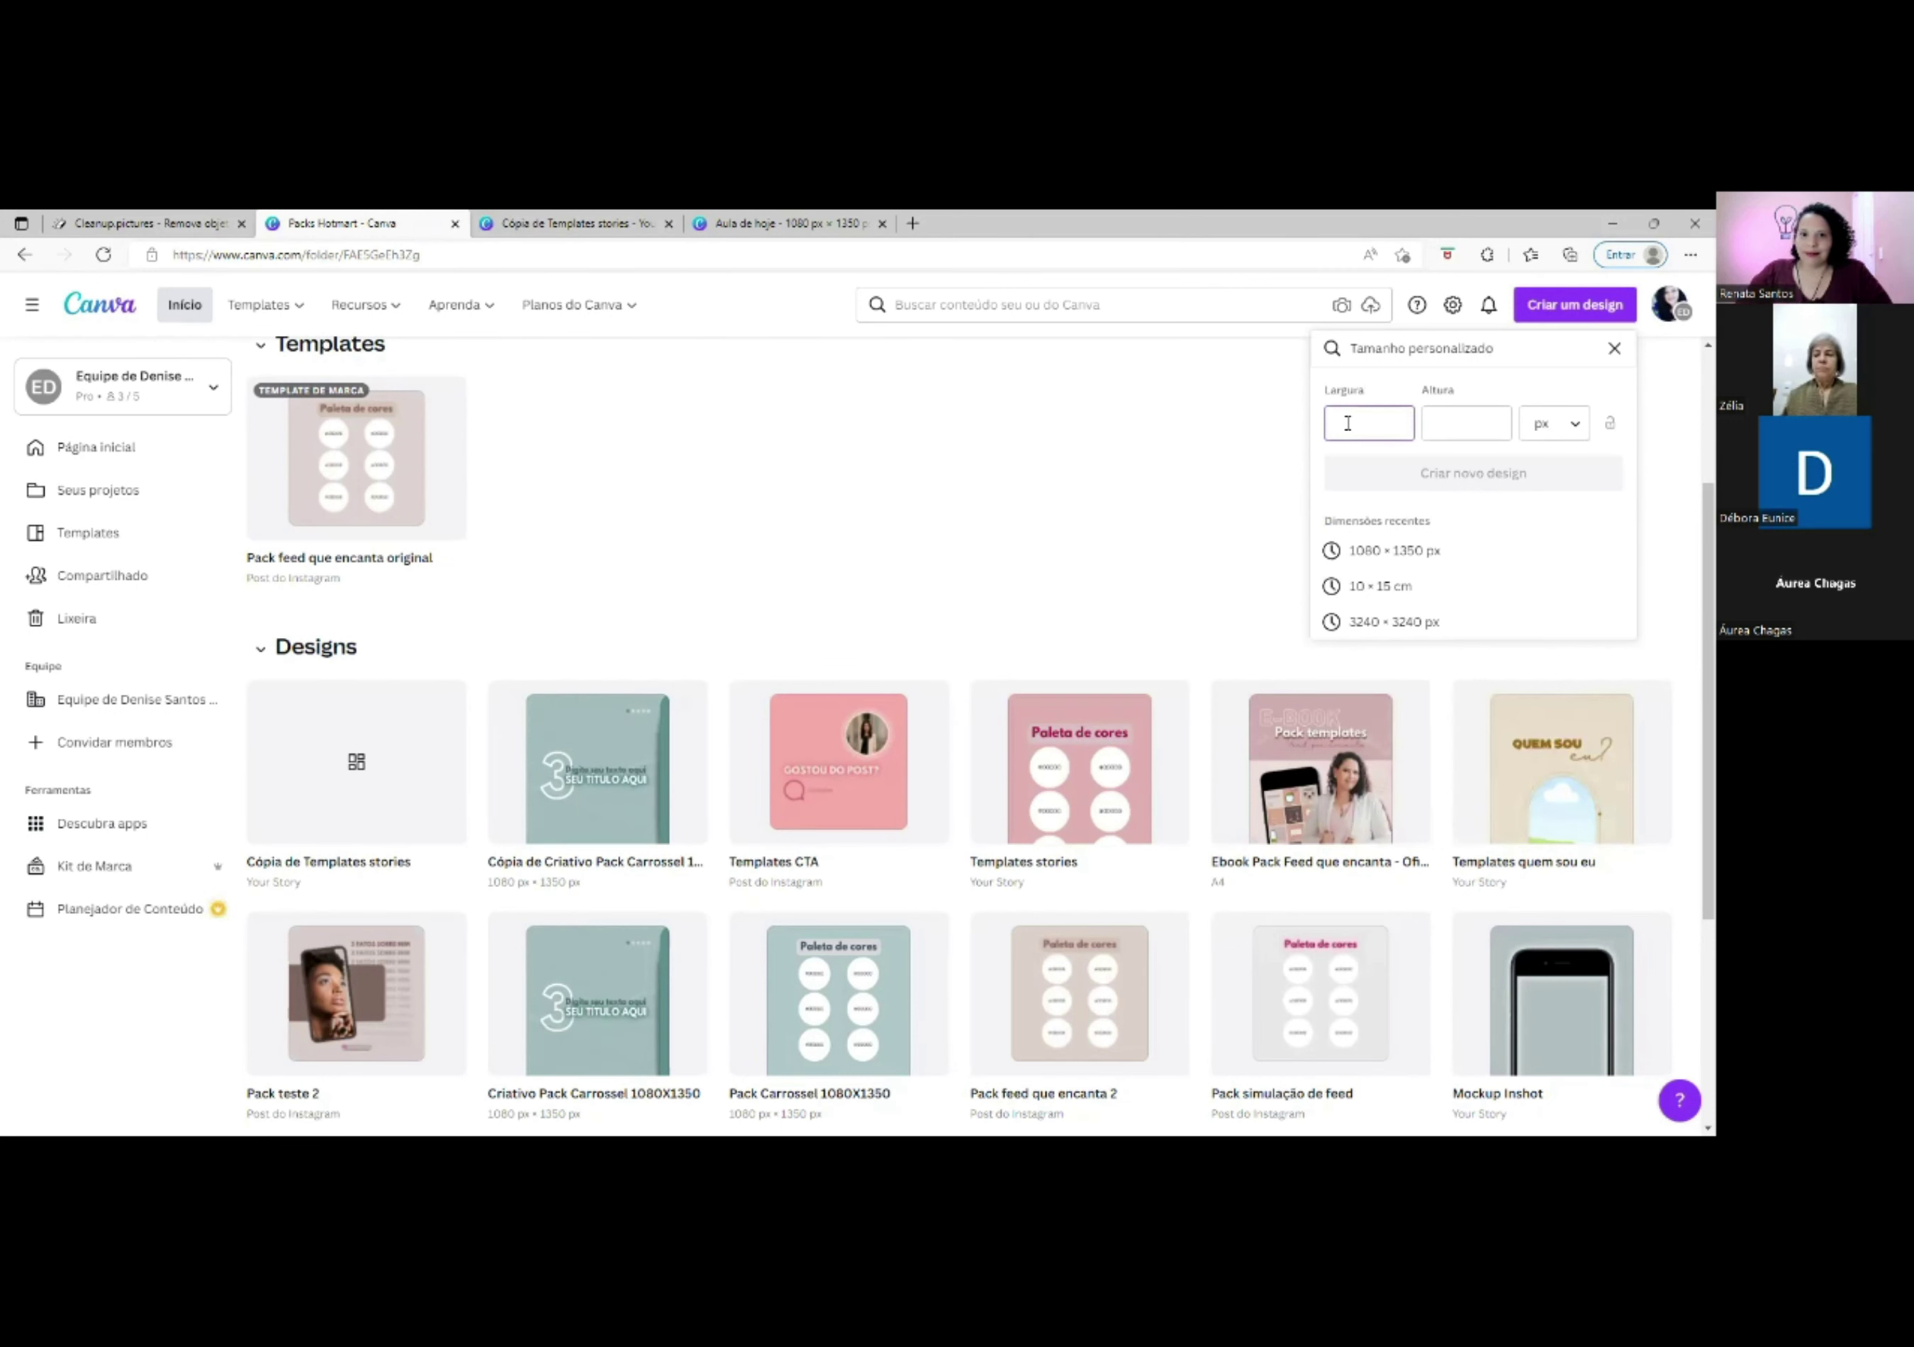
type("10")
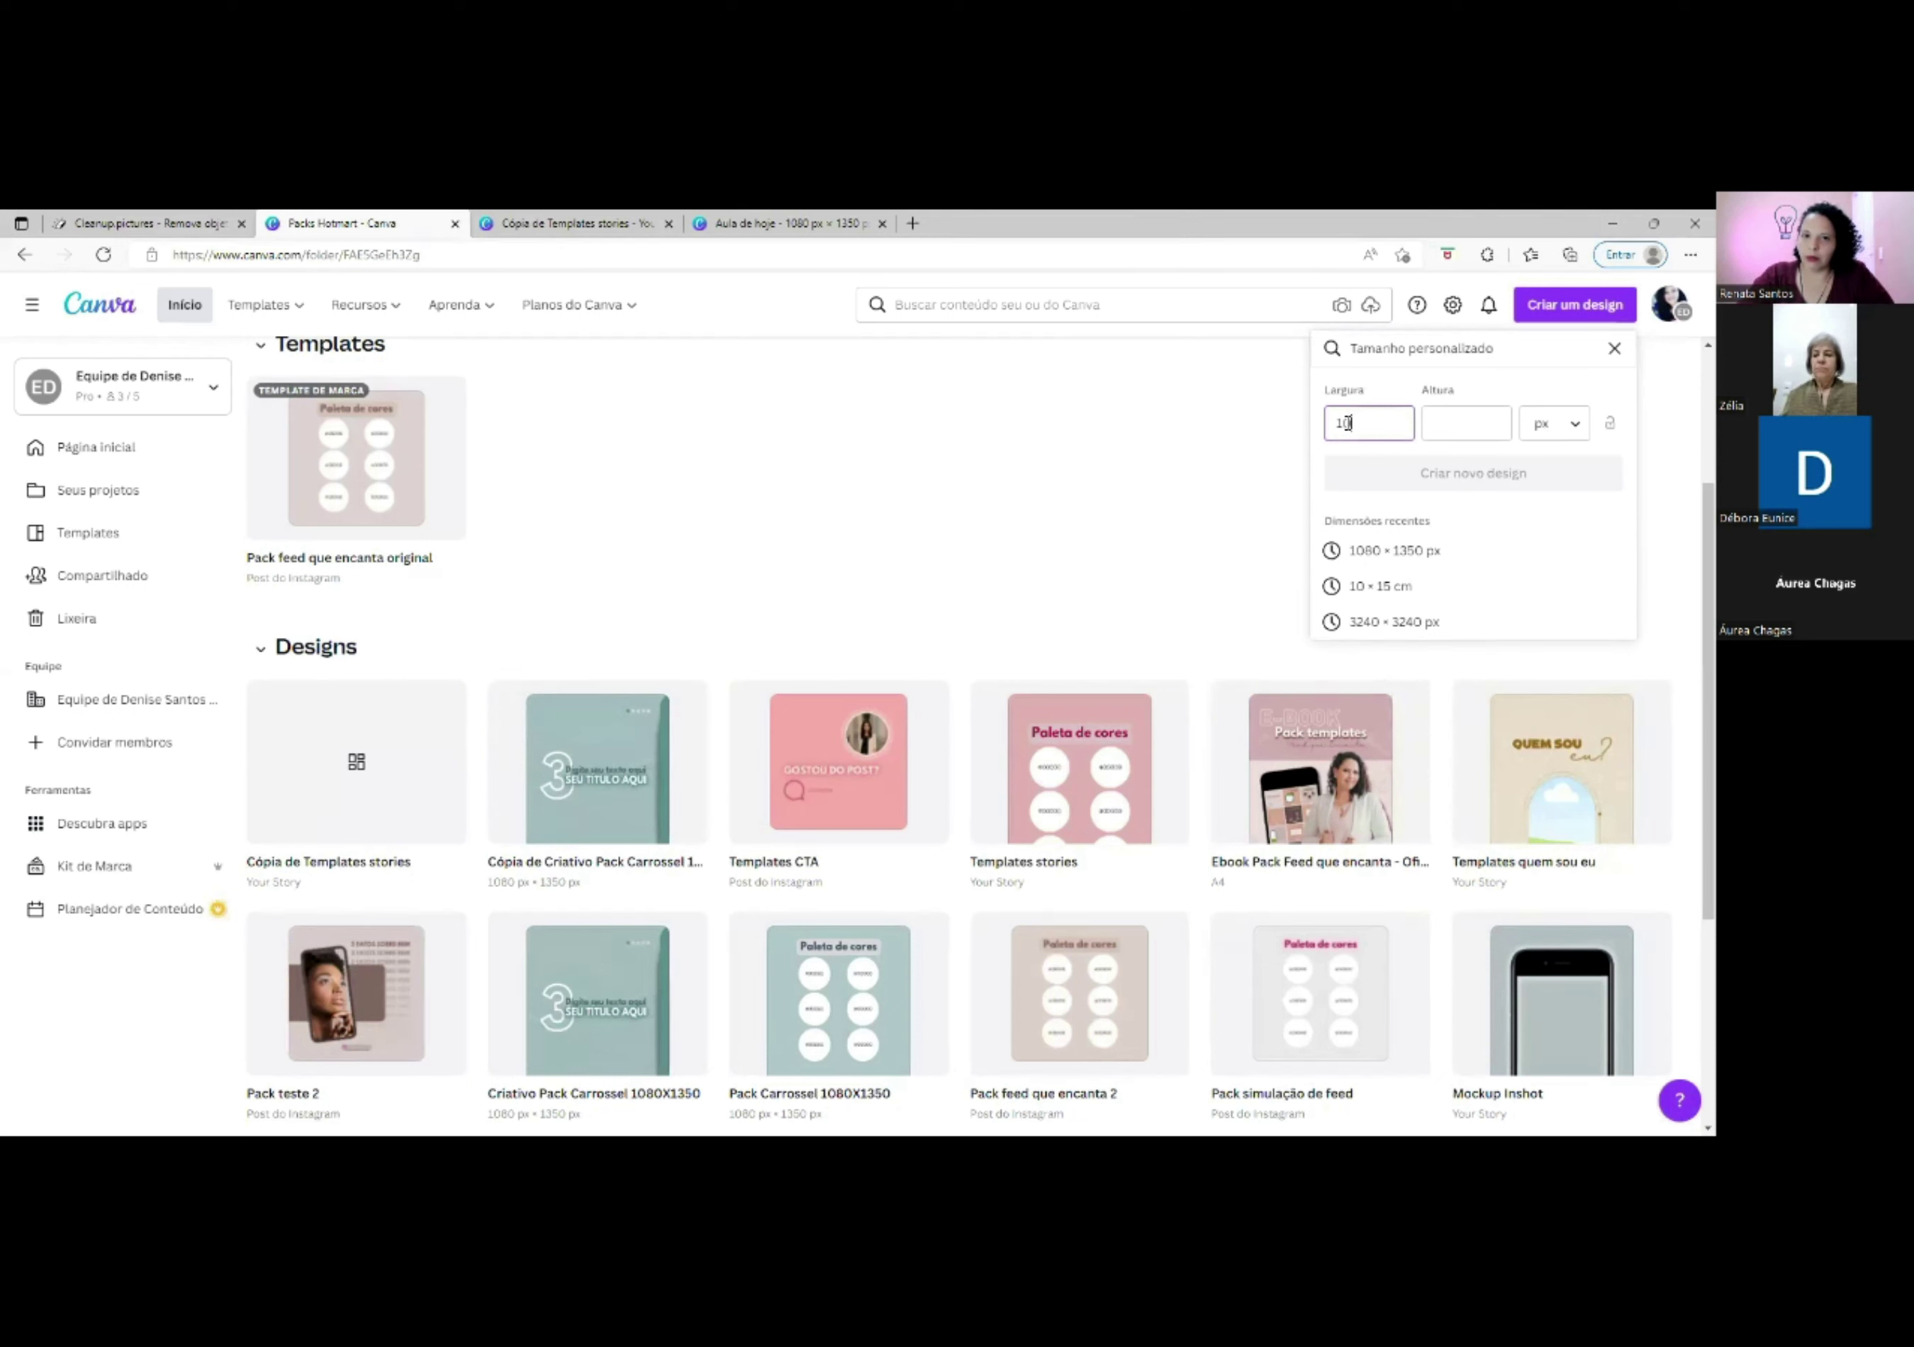
type("80")
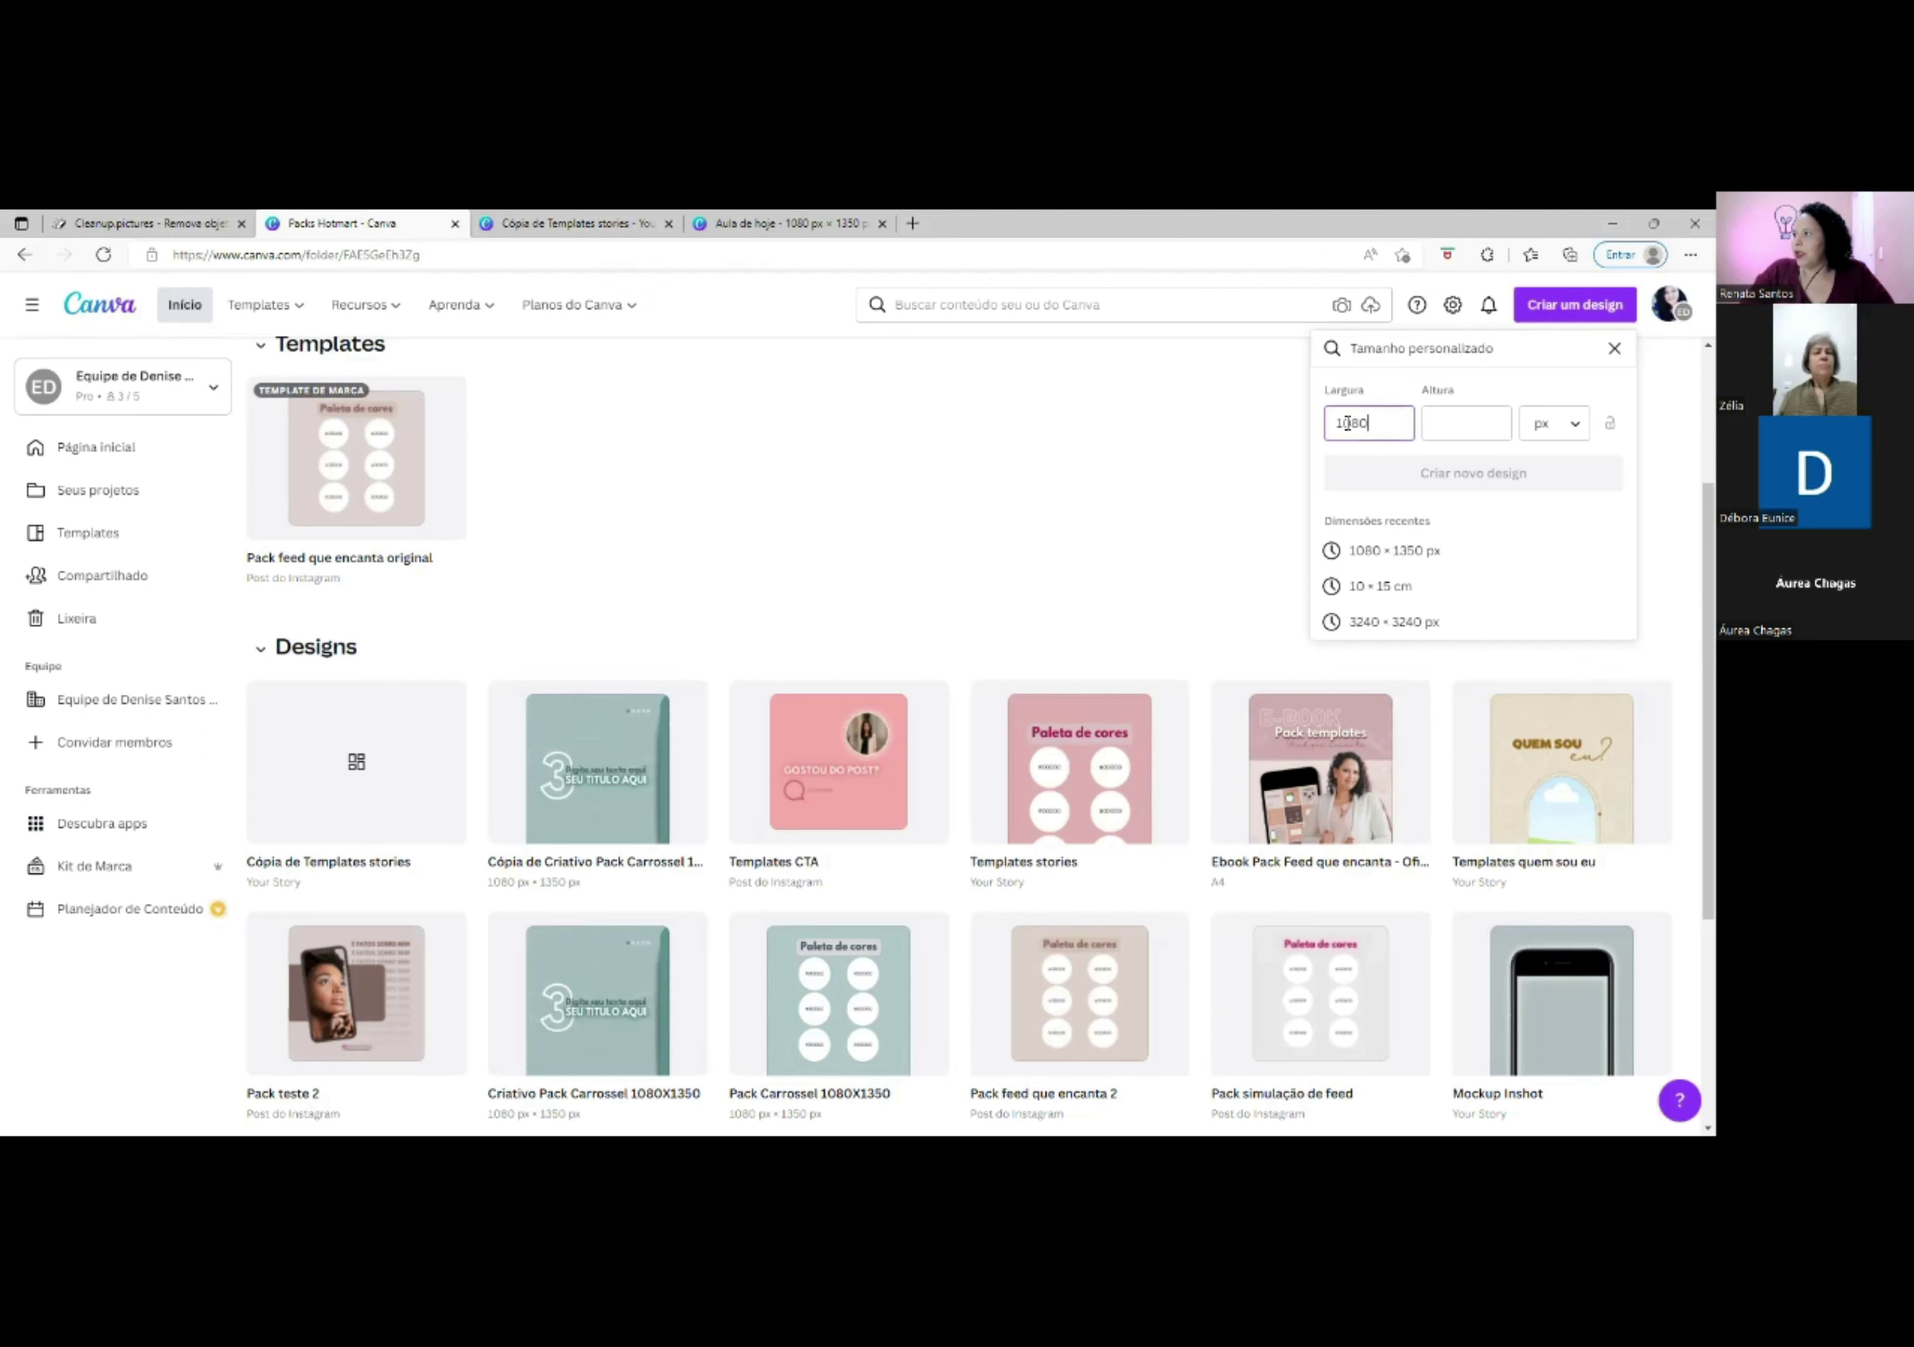
left_click(1453, 420)
type("1")
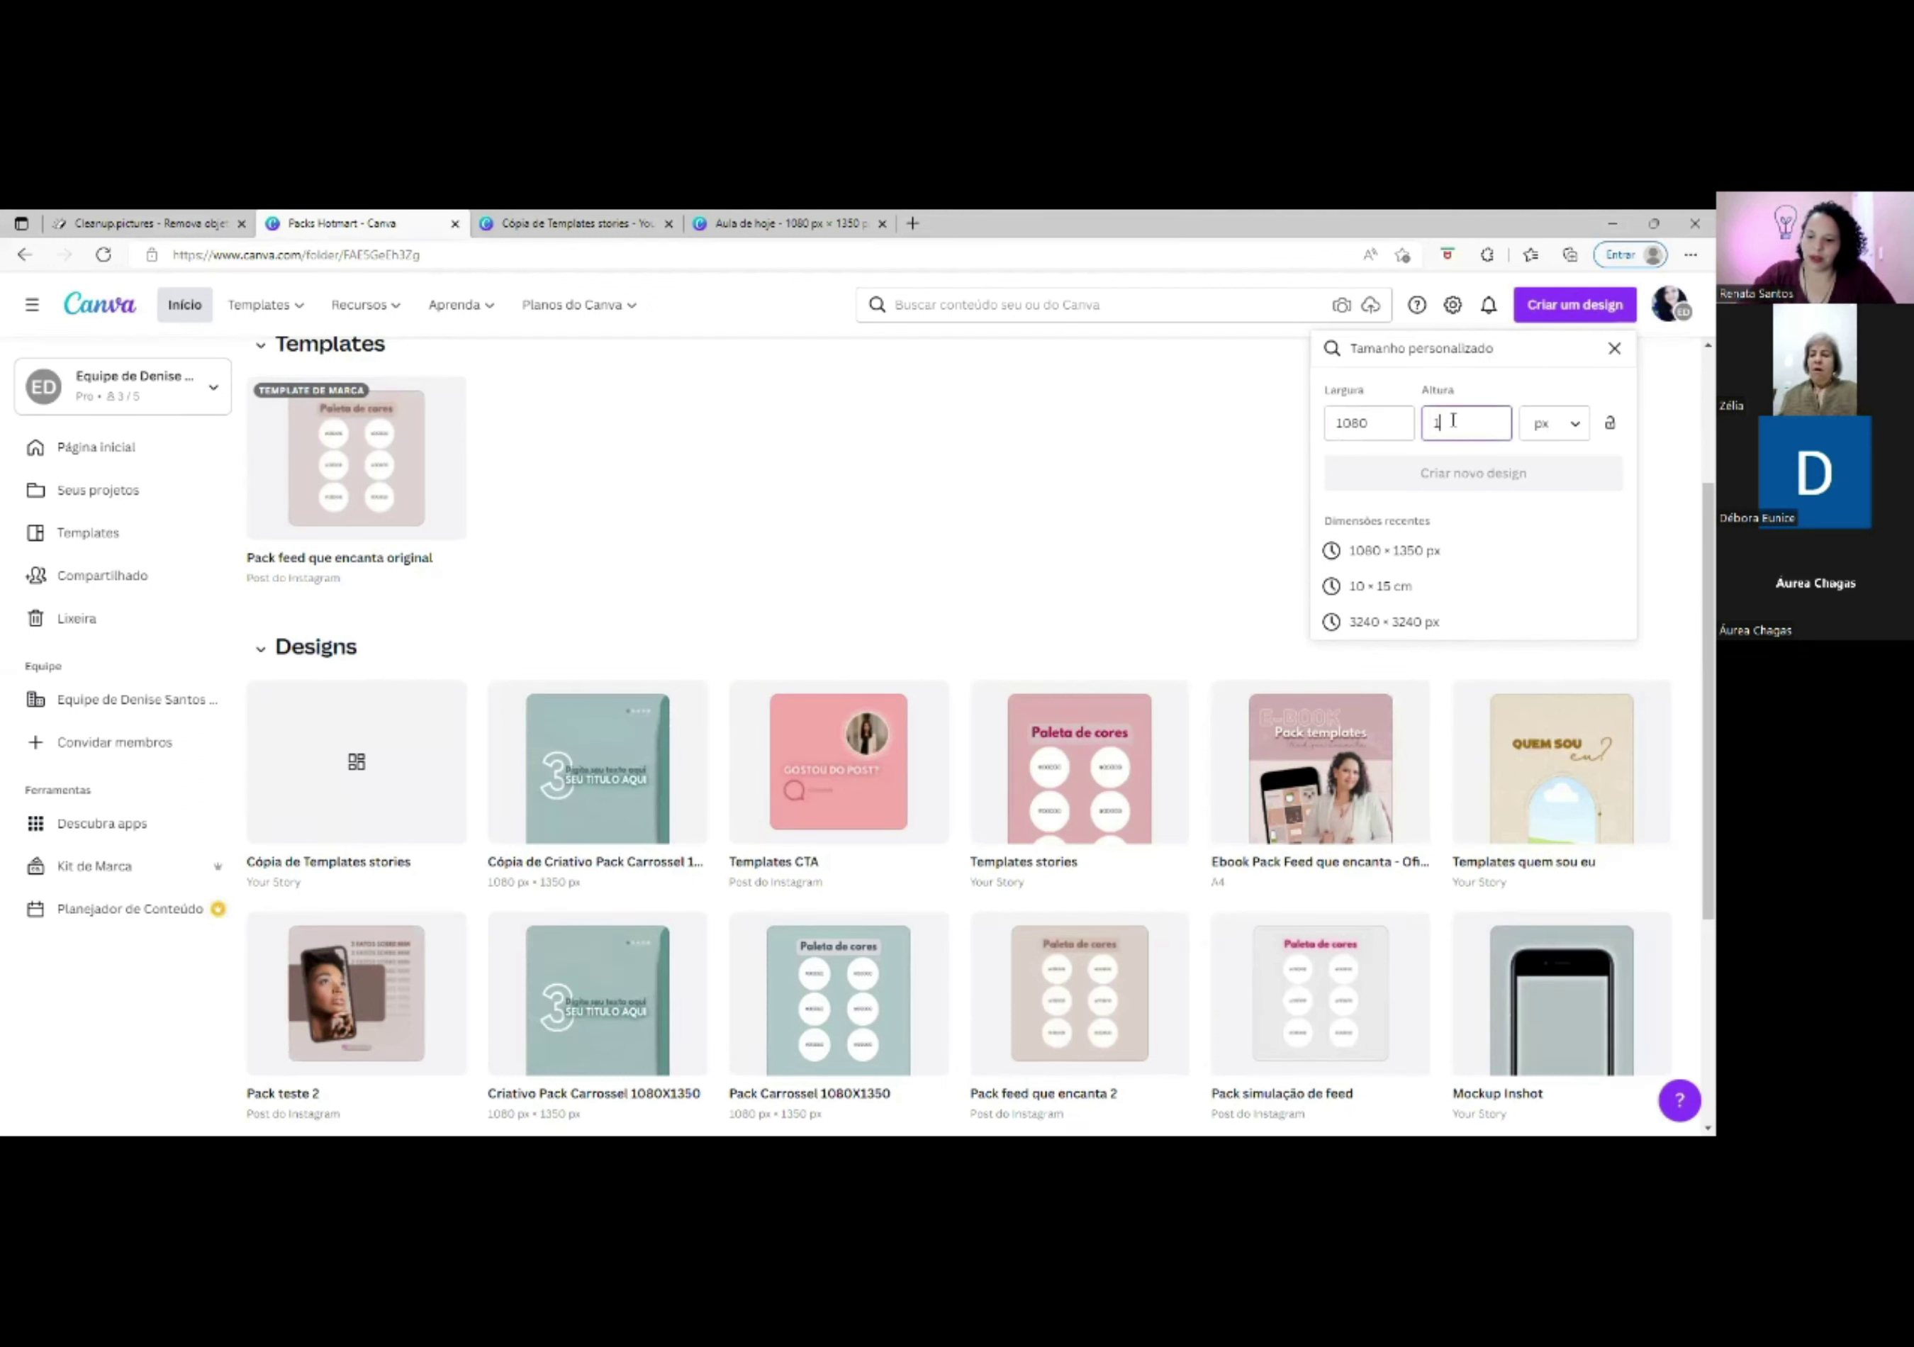
type("350")
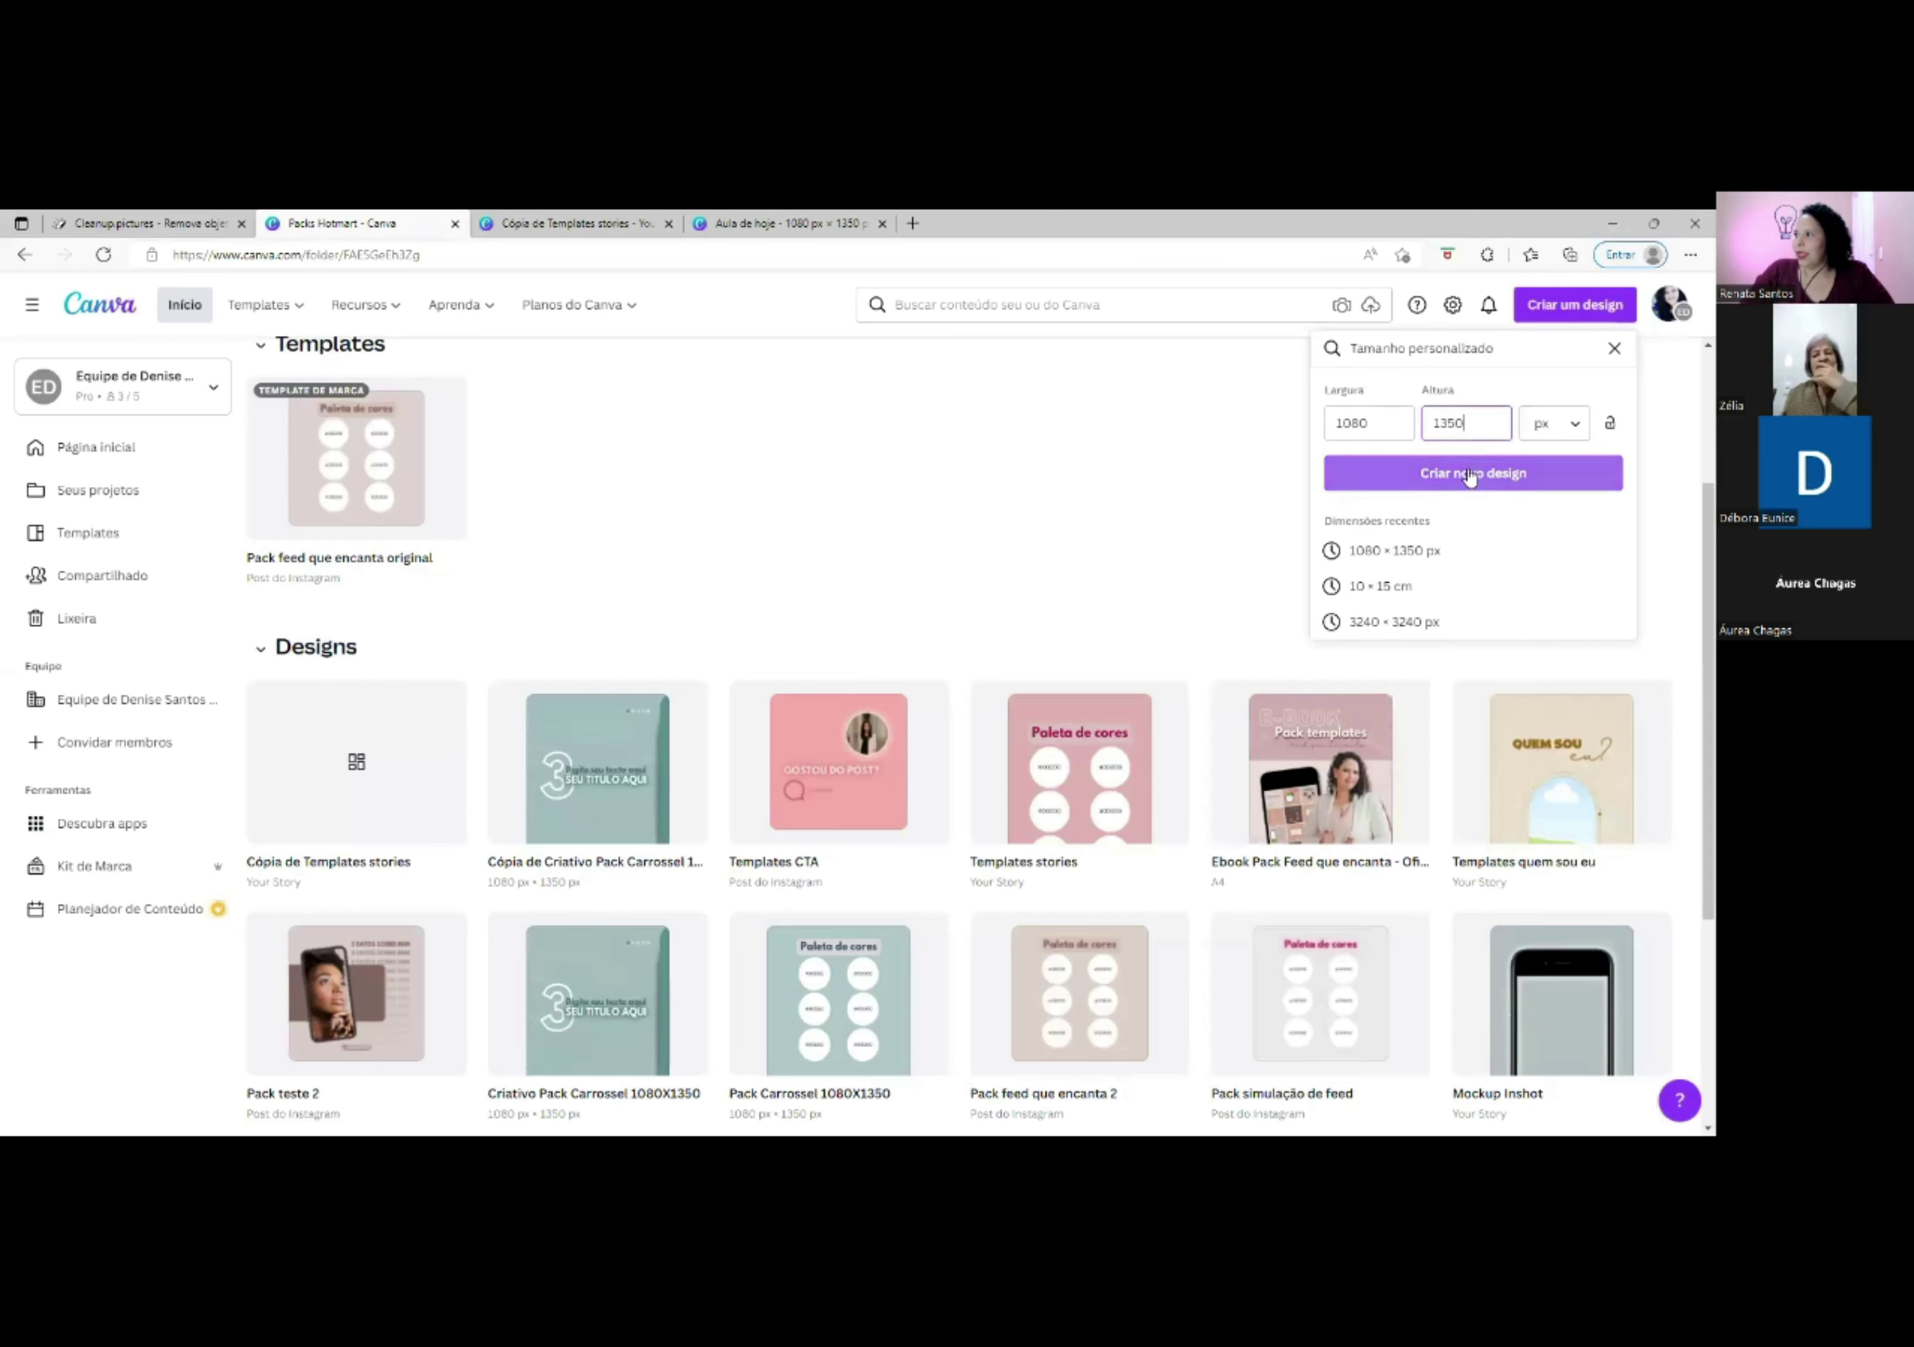
left_click(1470, 475)
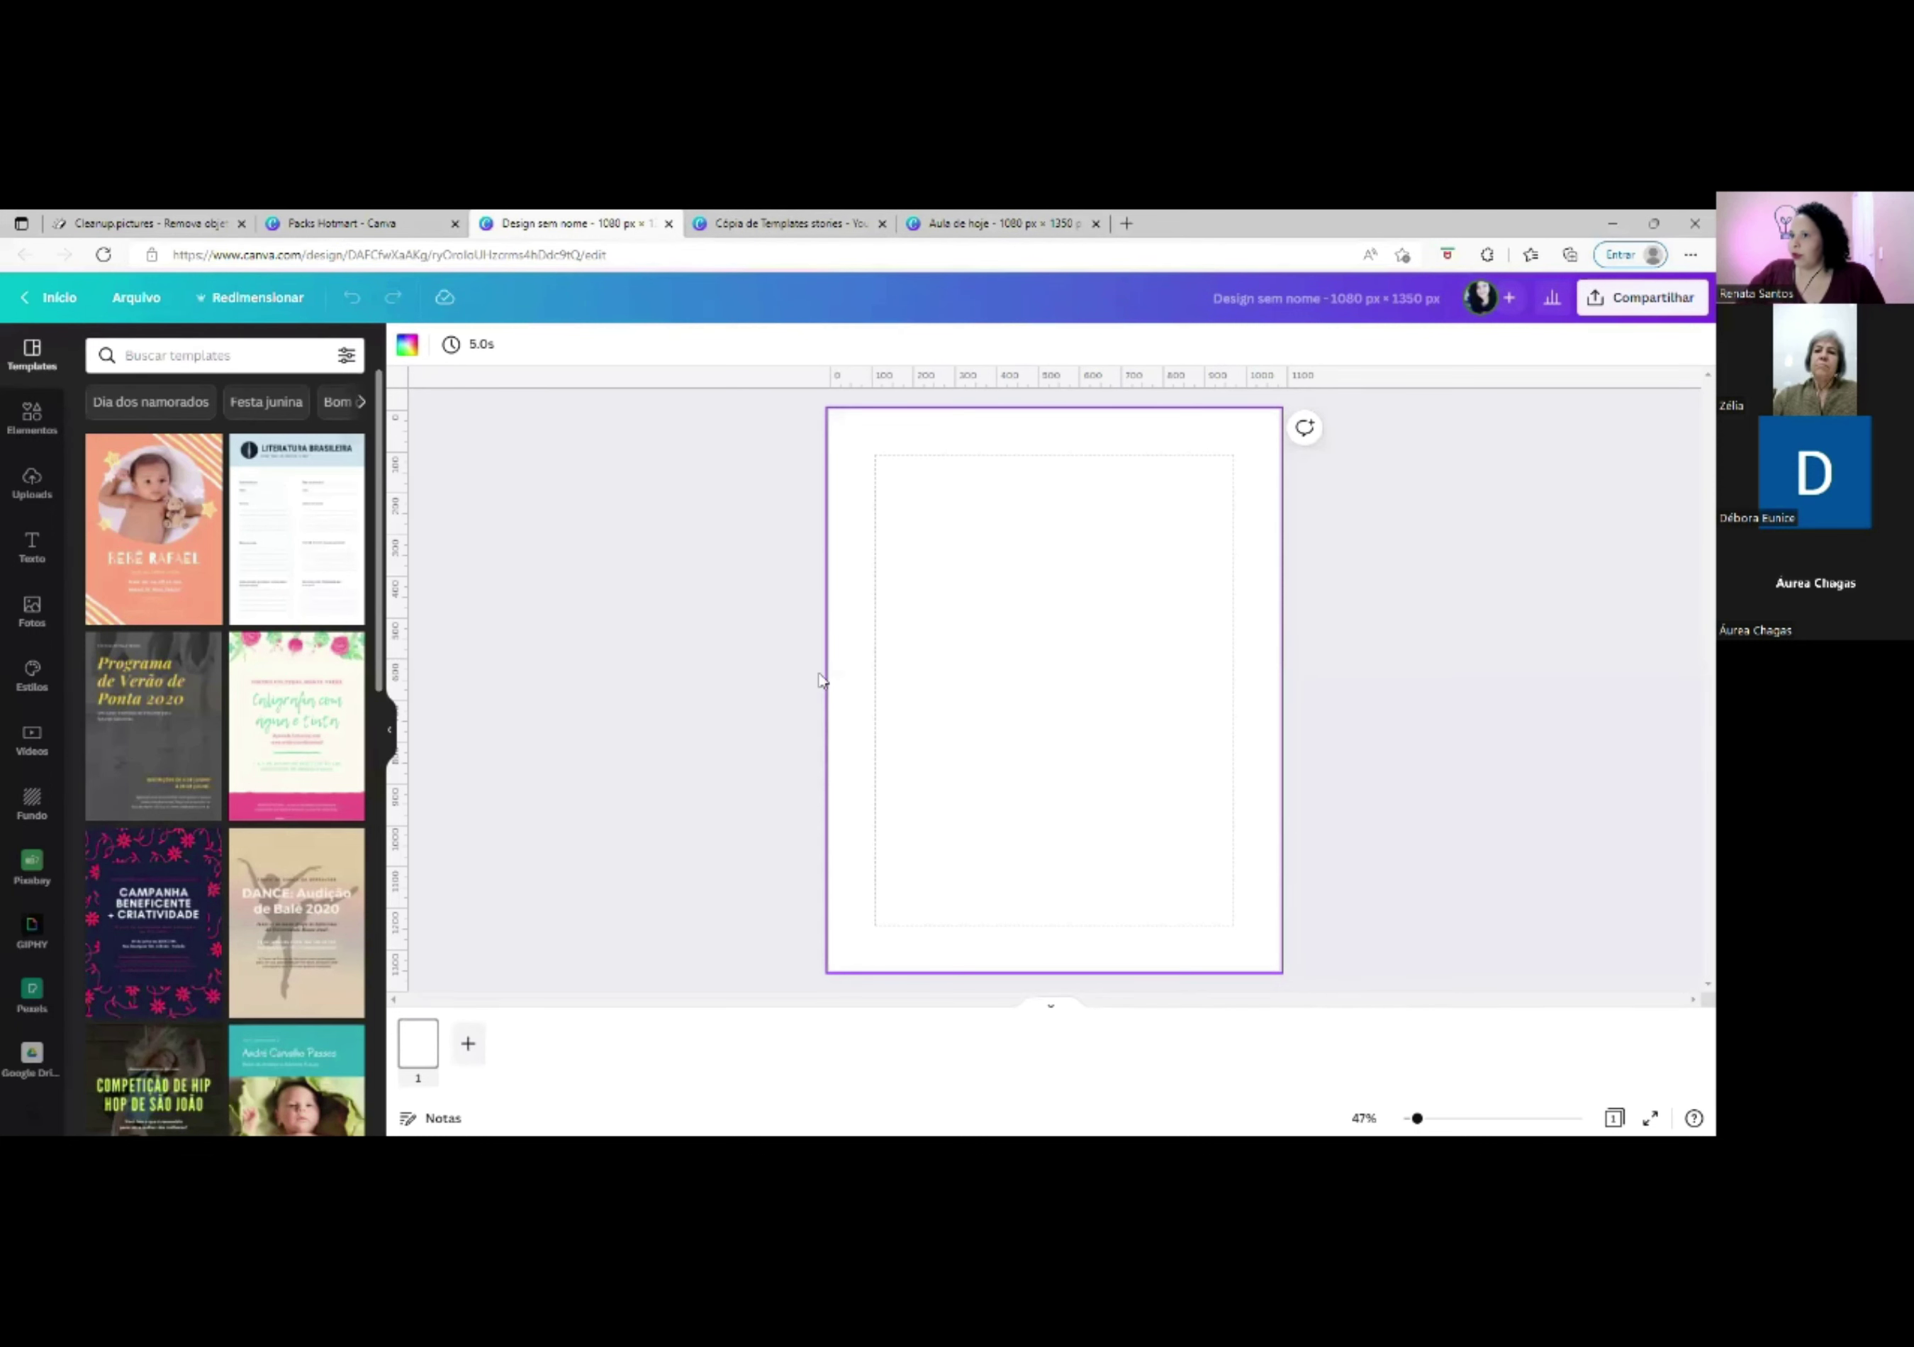
Switch to the "Aula de hoje" design and examine the film-strip layout and guides on its first page.
left_click(1003, 222)
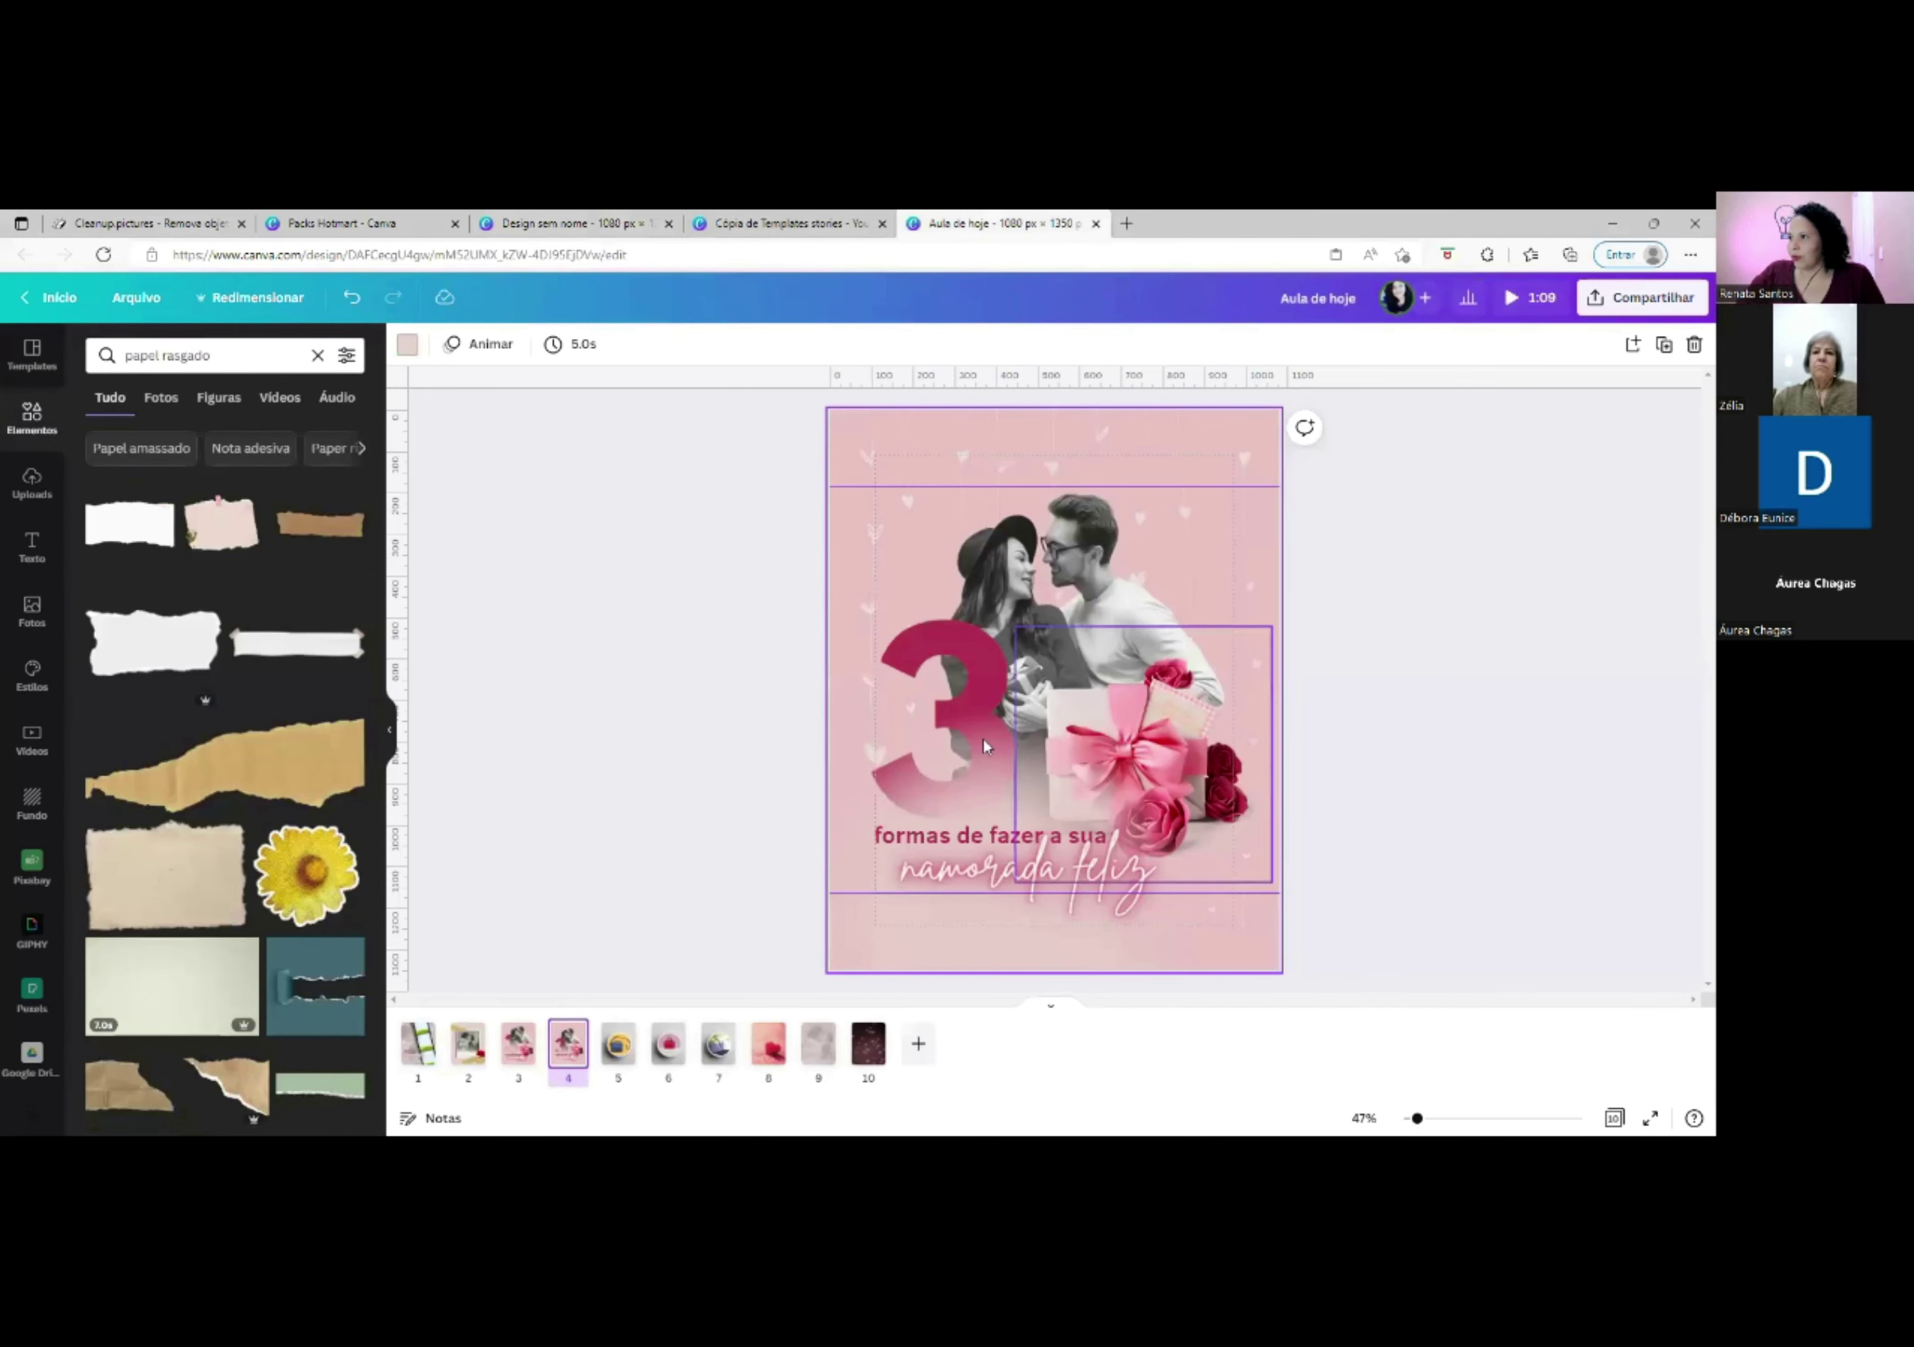
left_click(417, 1049)
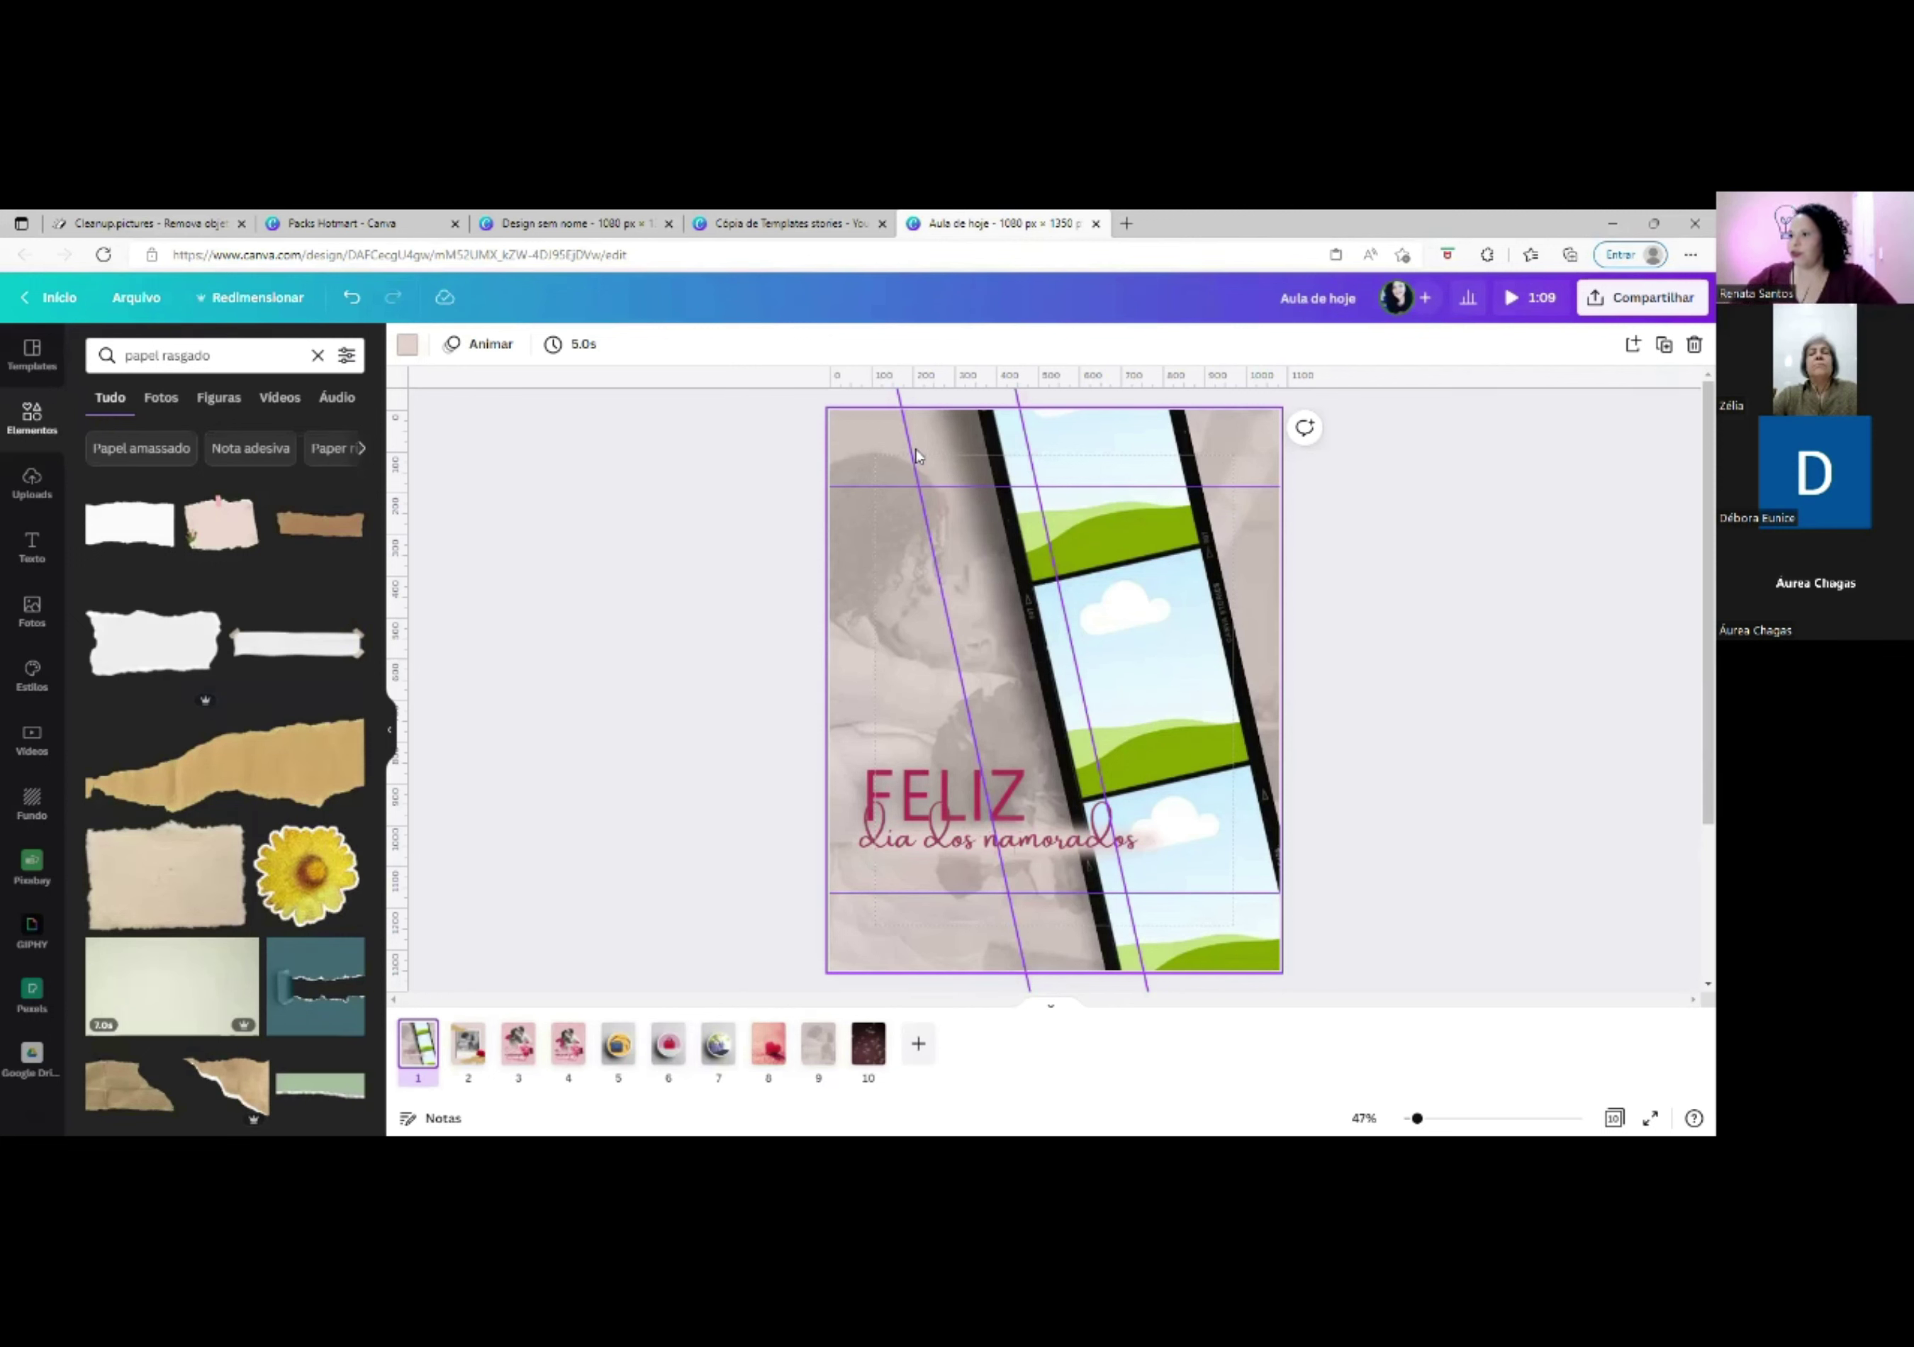
left_click(659, 507)
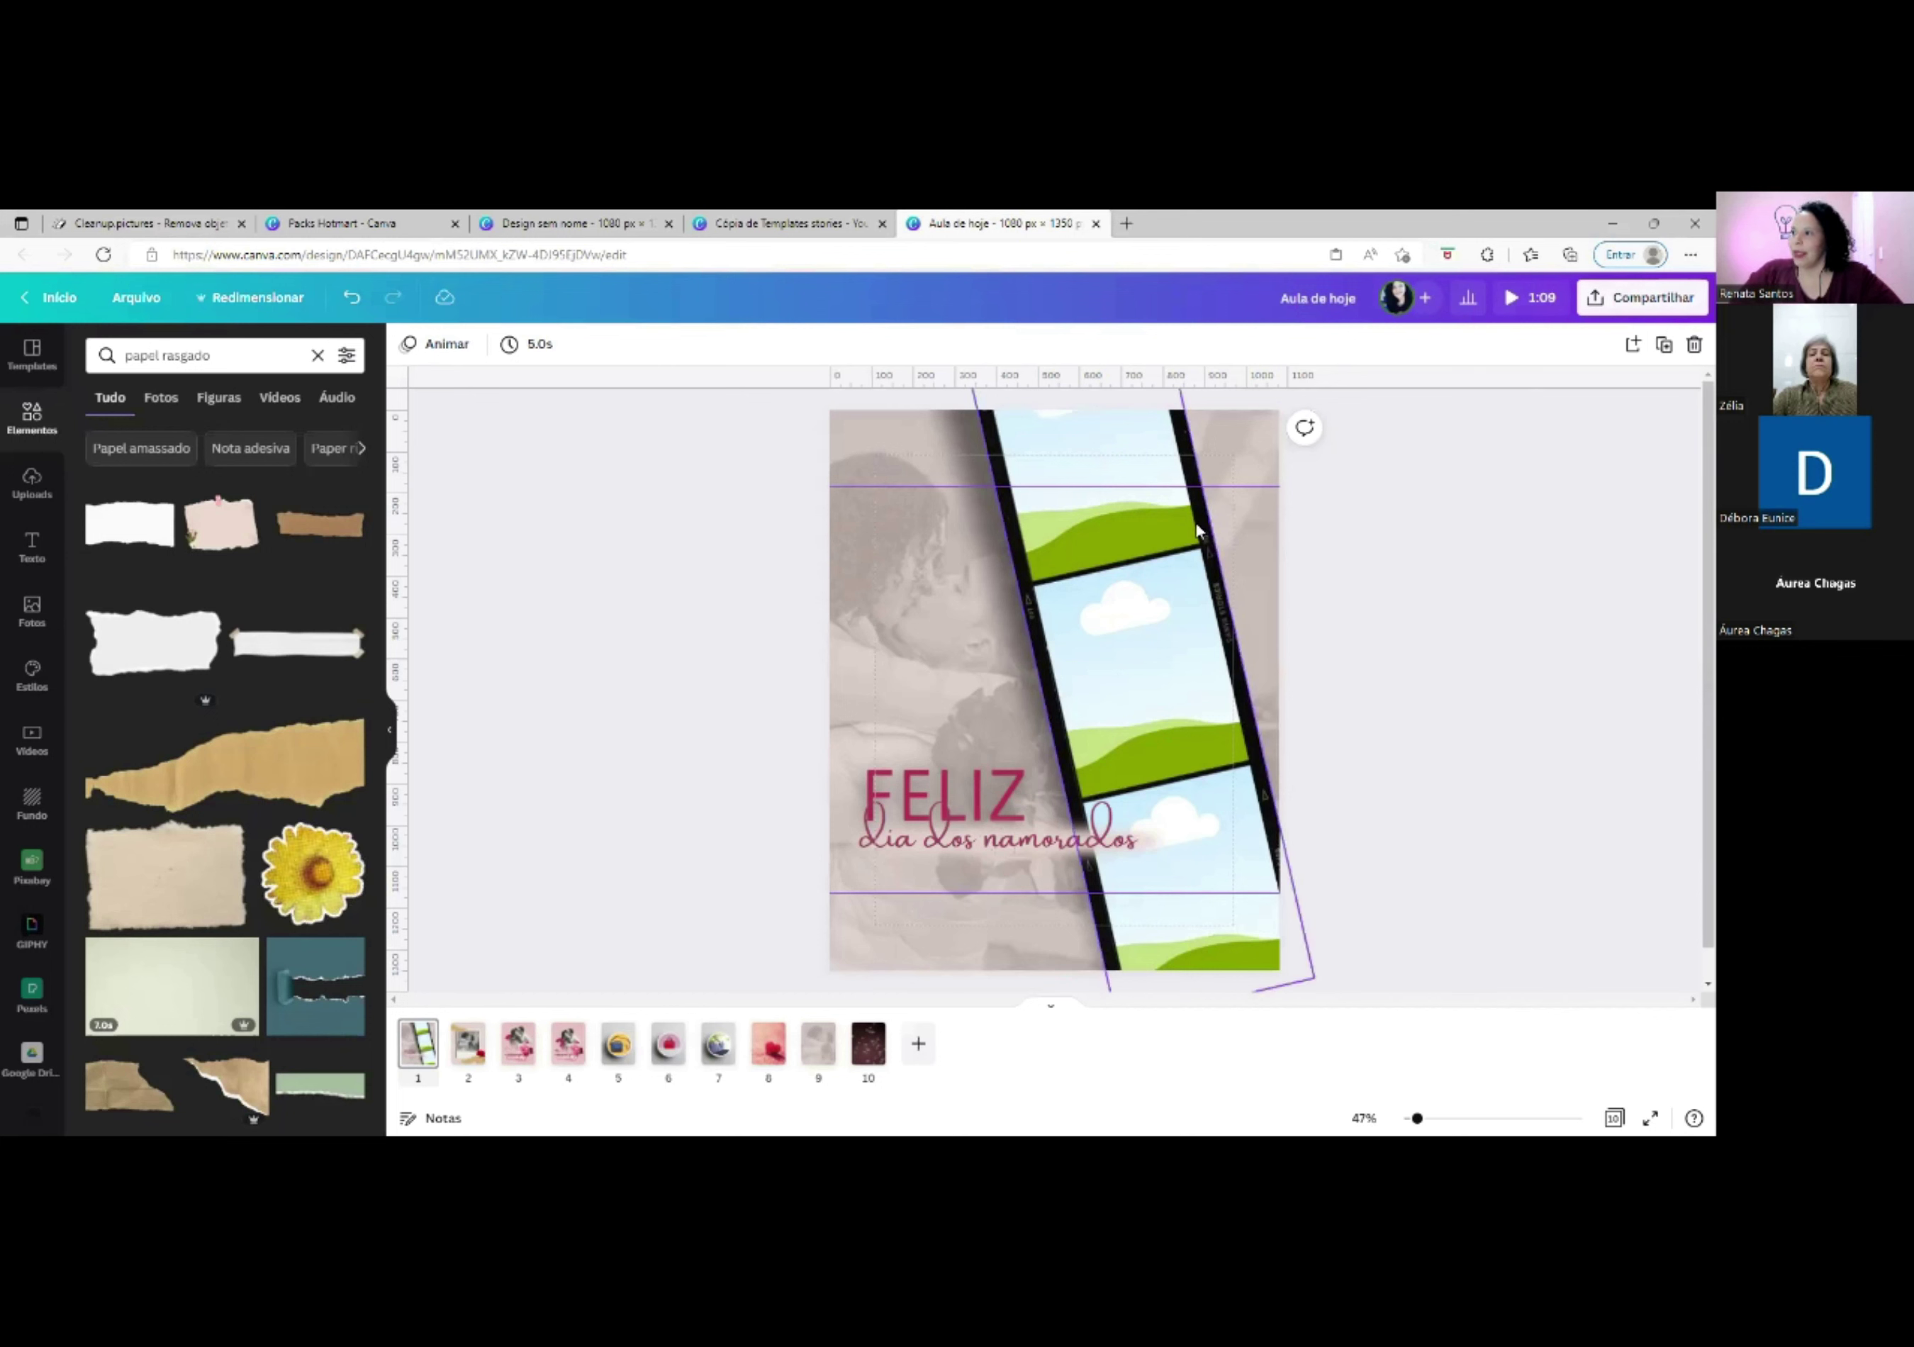
left_click(893, 517)
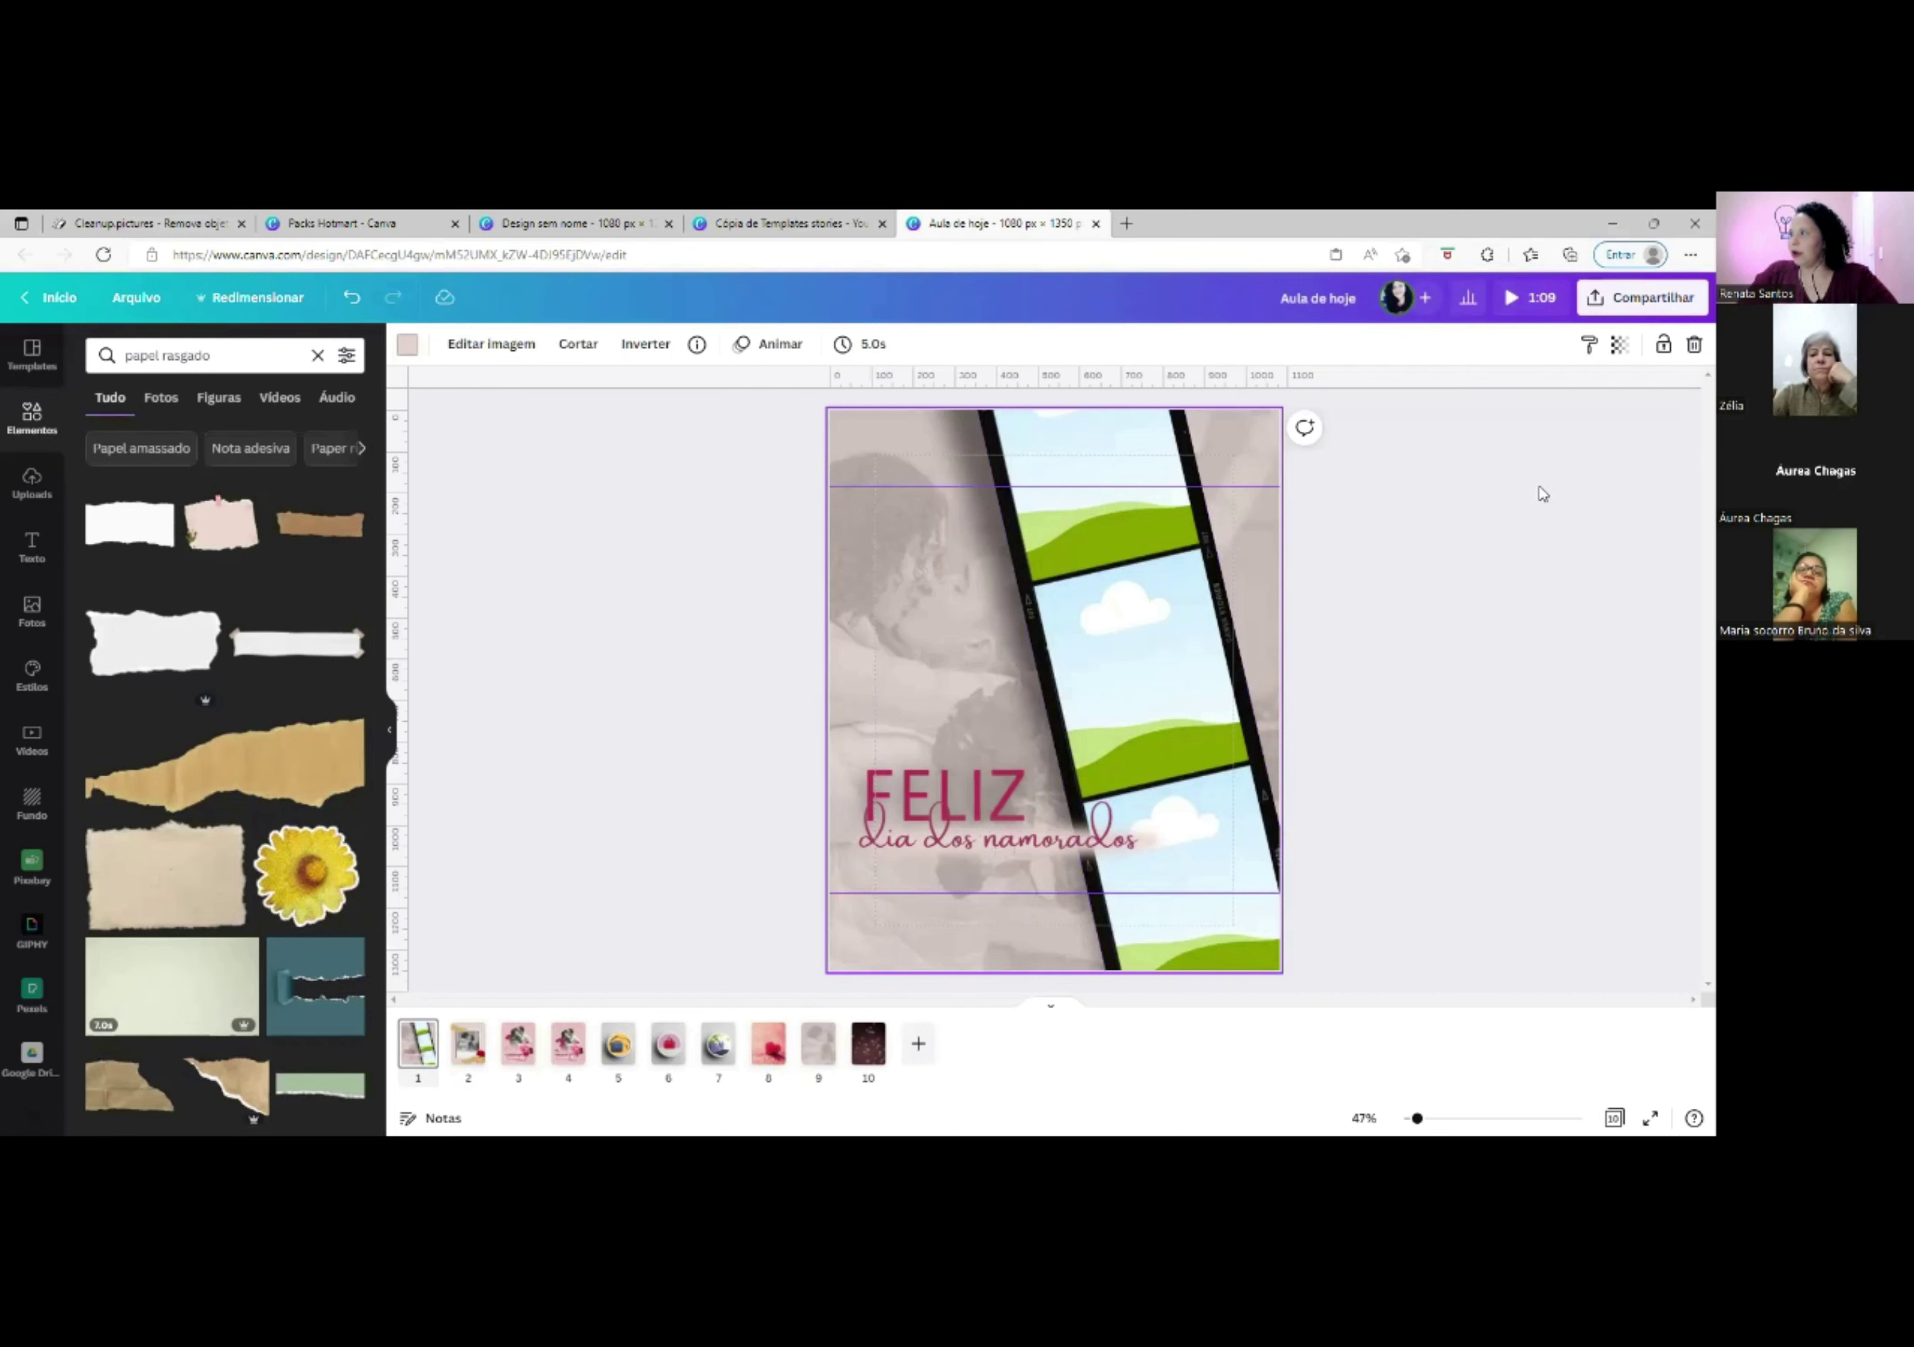
left_click(1476, 444)
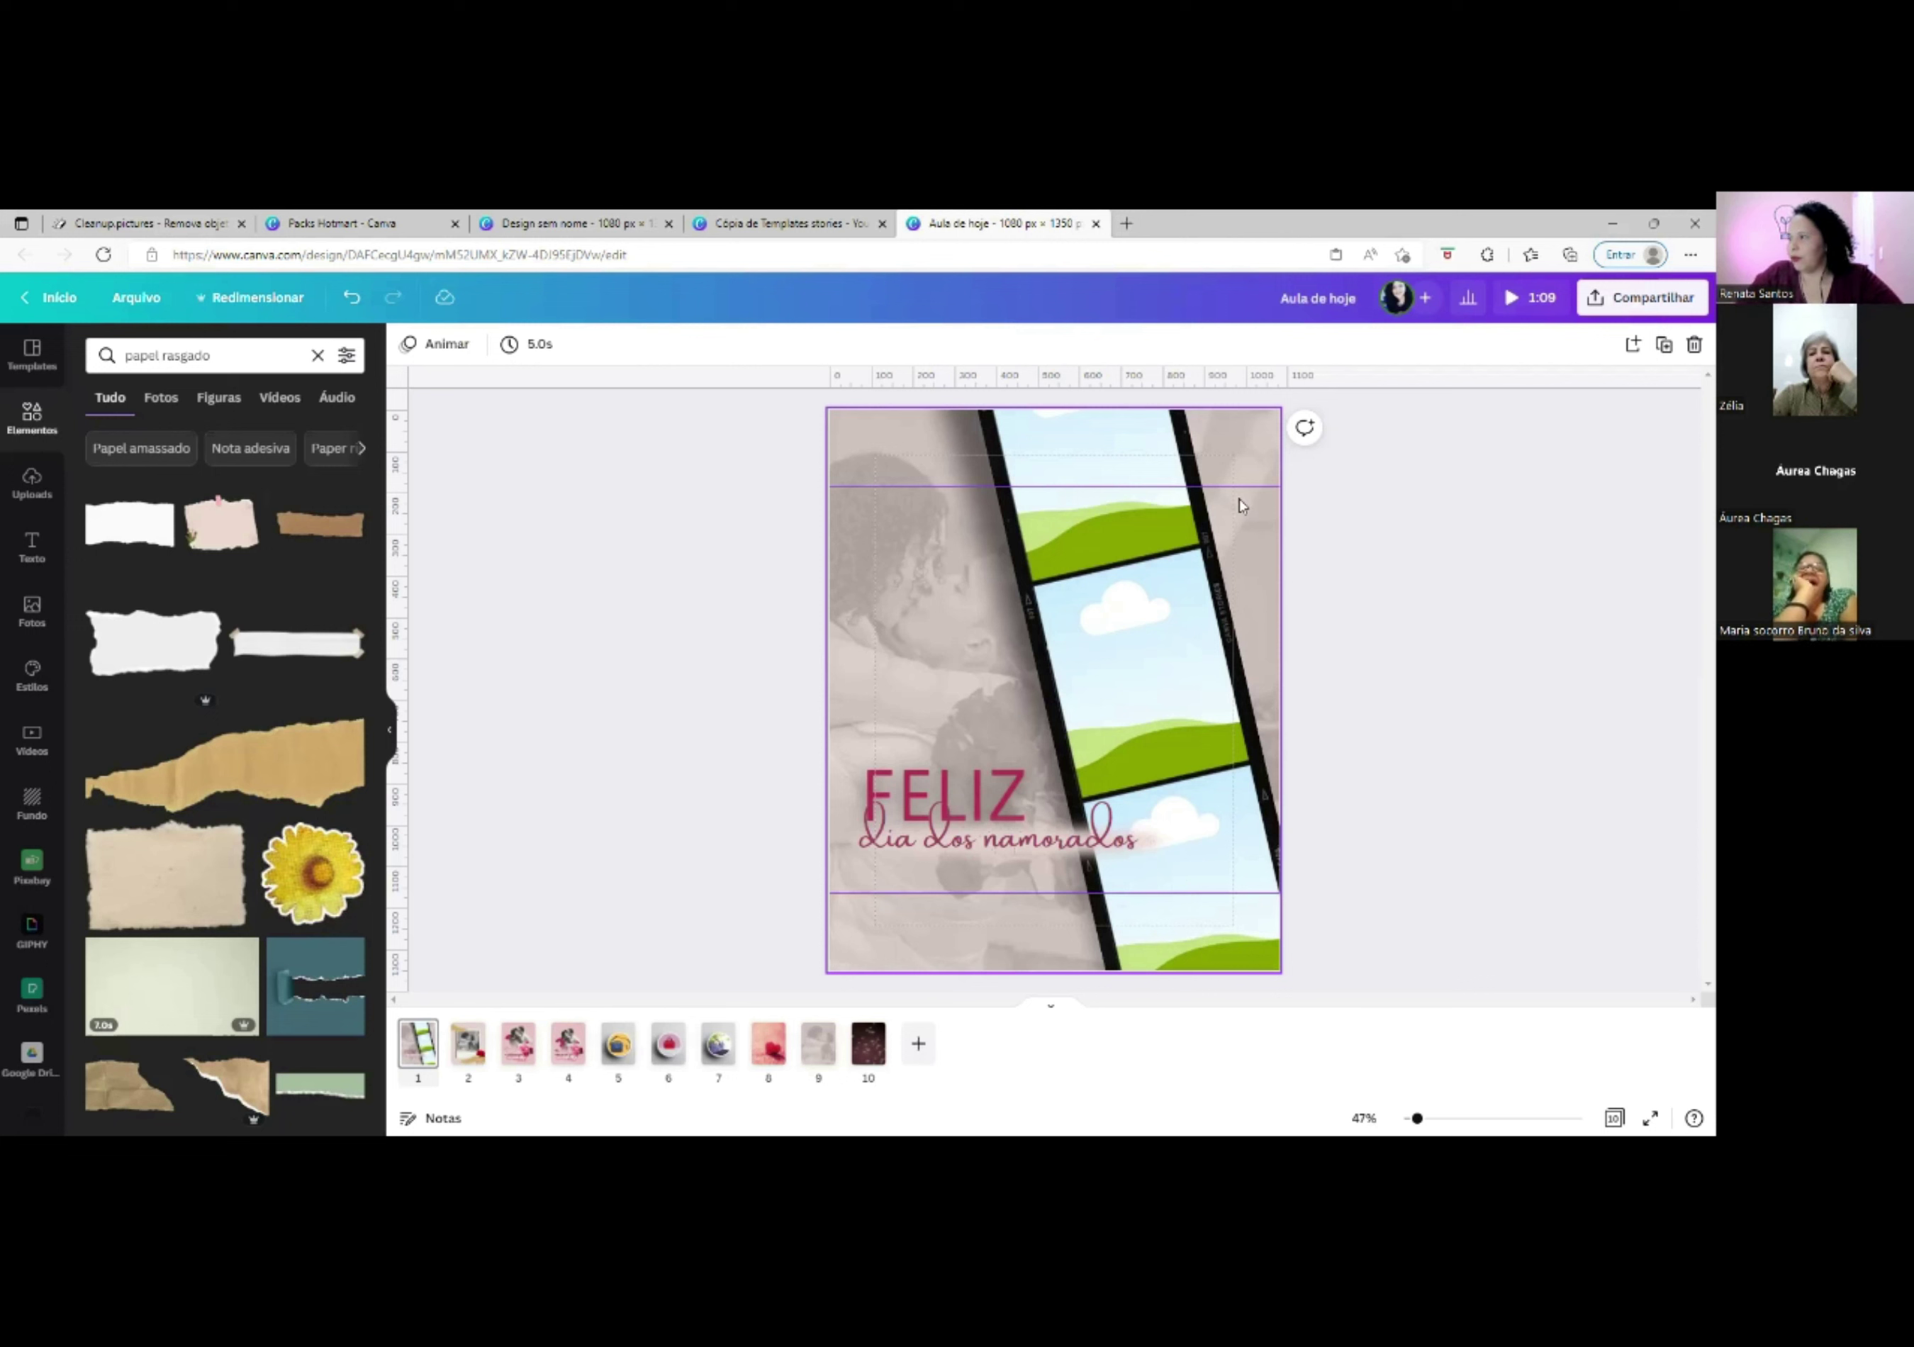
Add a blank page after page 1 and place the uploaded grey rectangle guide image on it.
left_click(1633, 346)
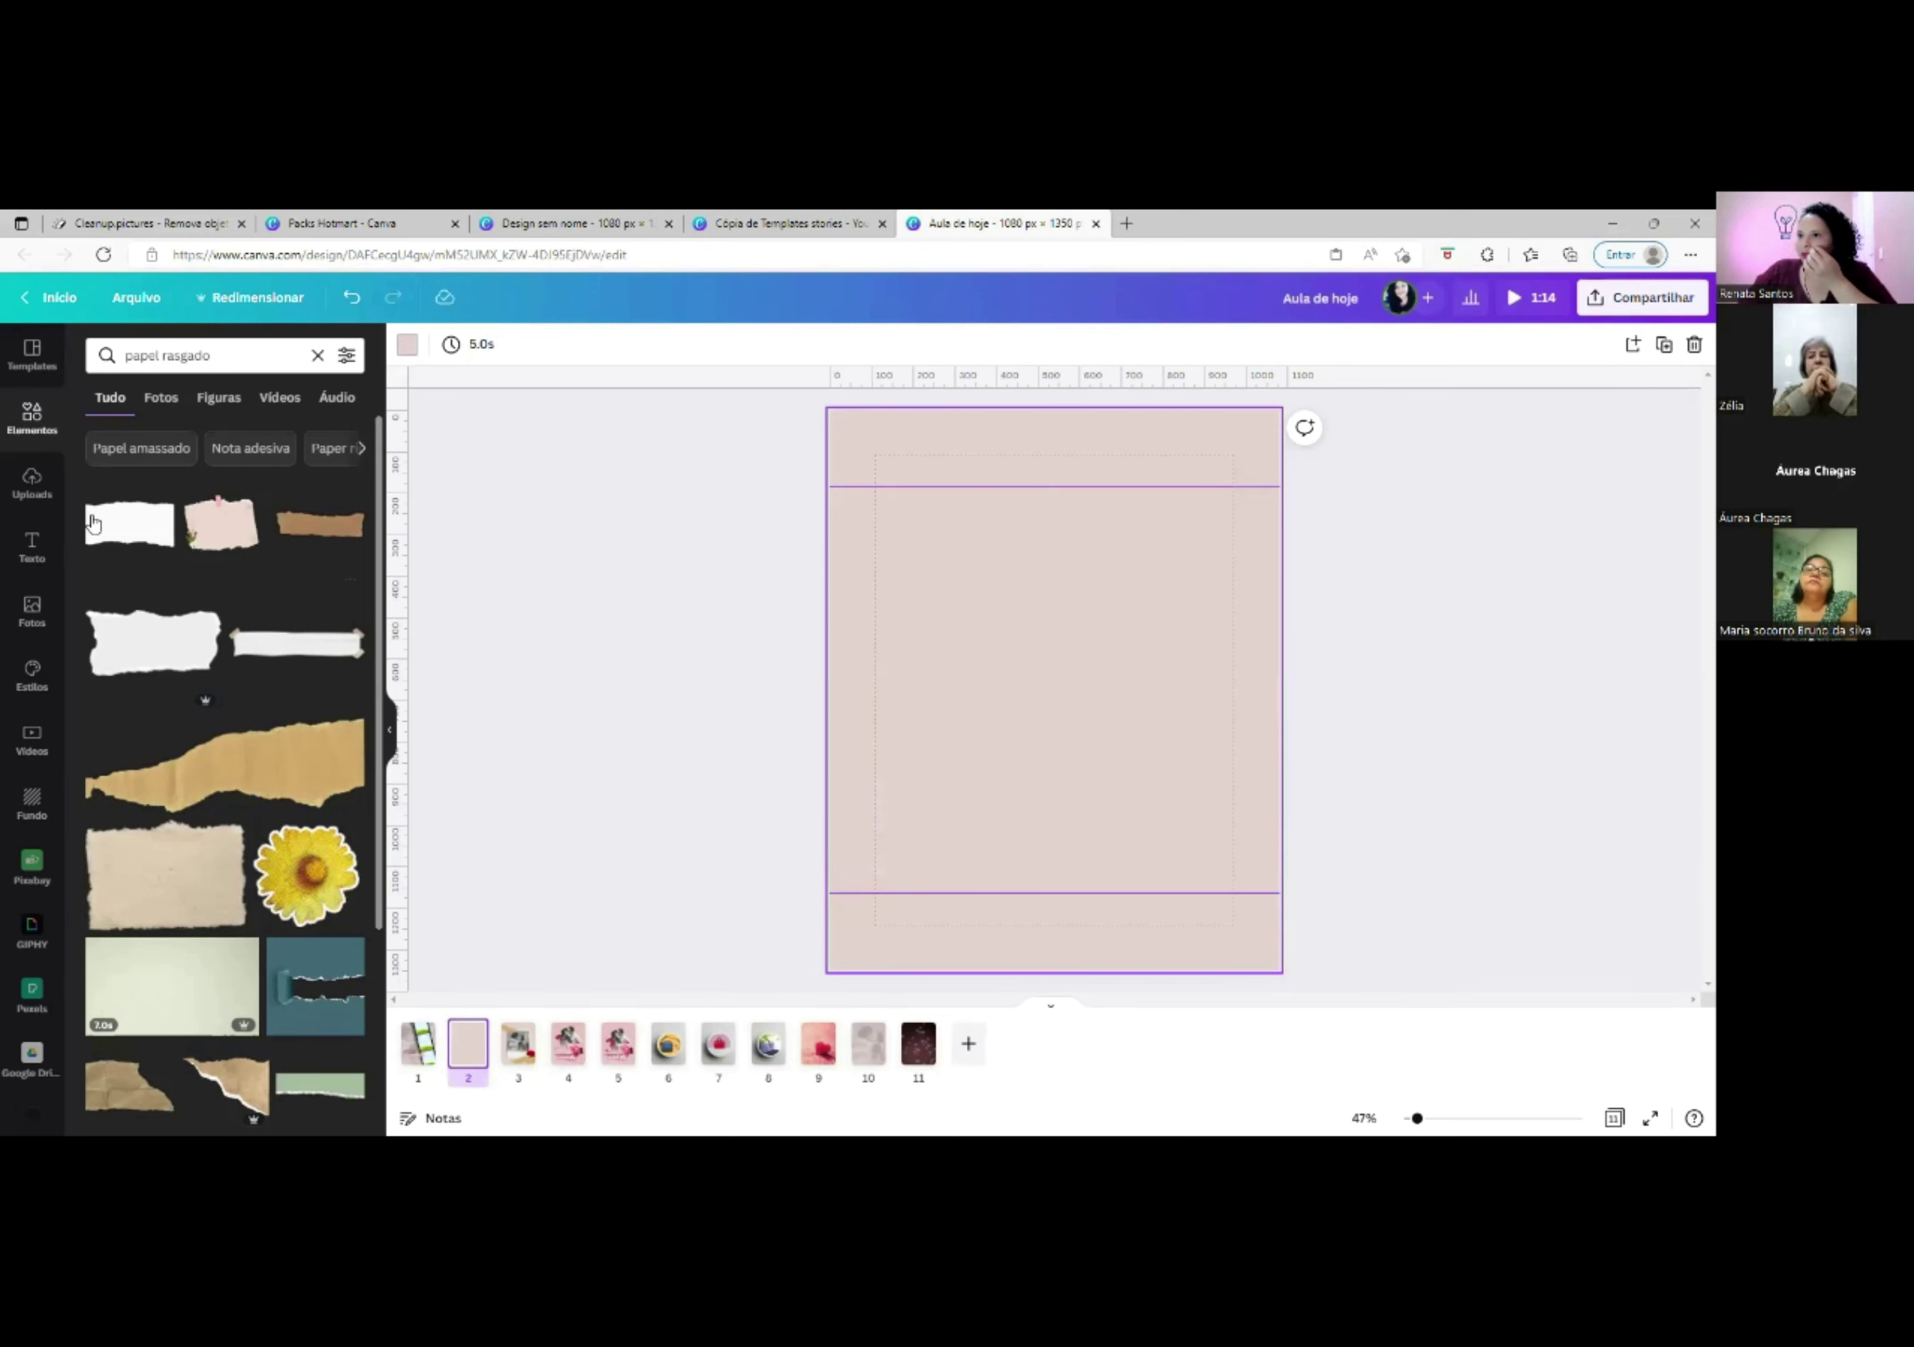
left_click(32, 483)
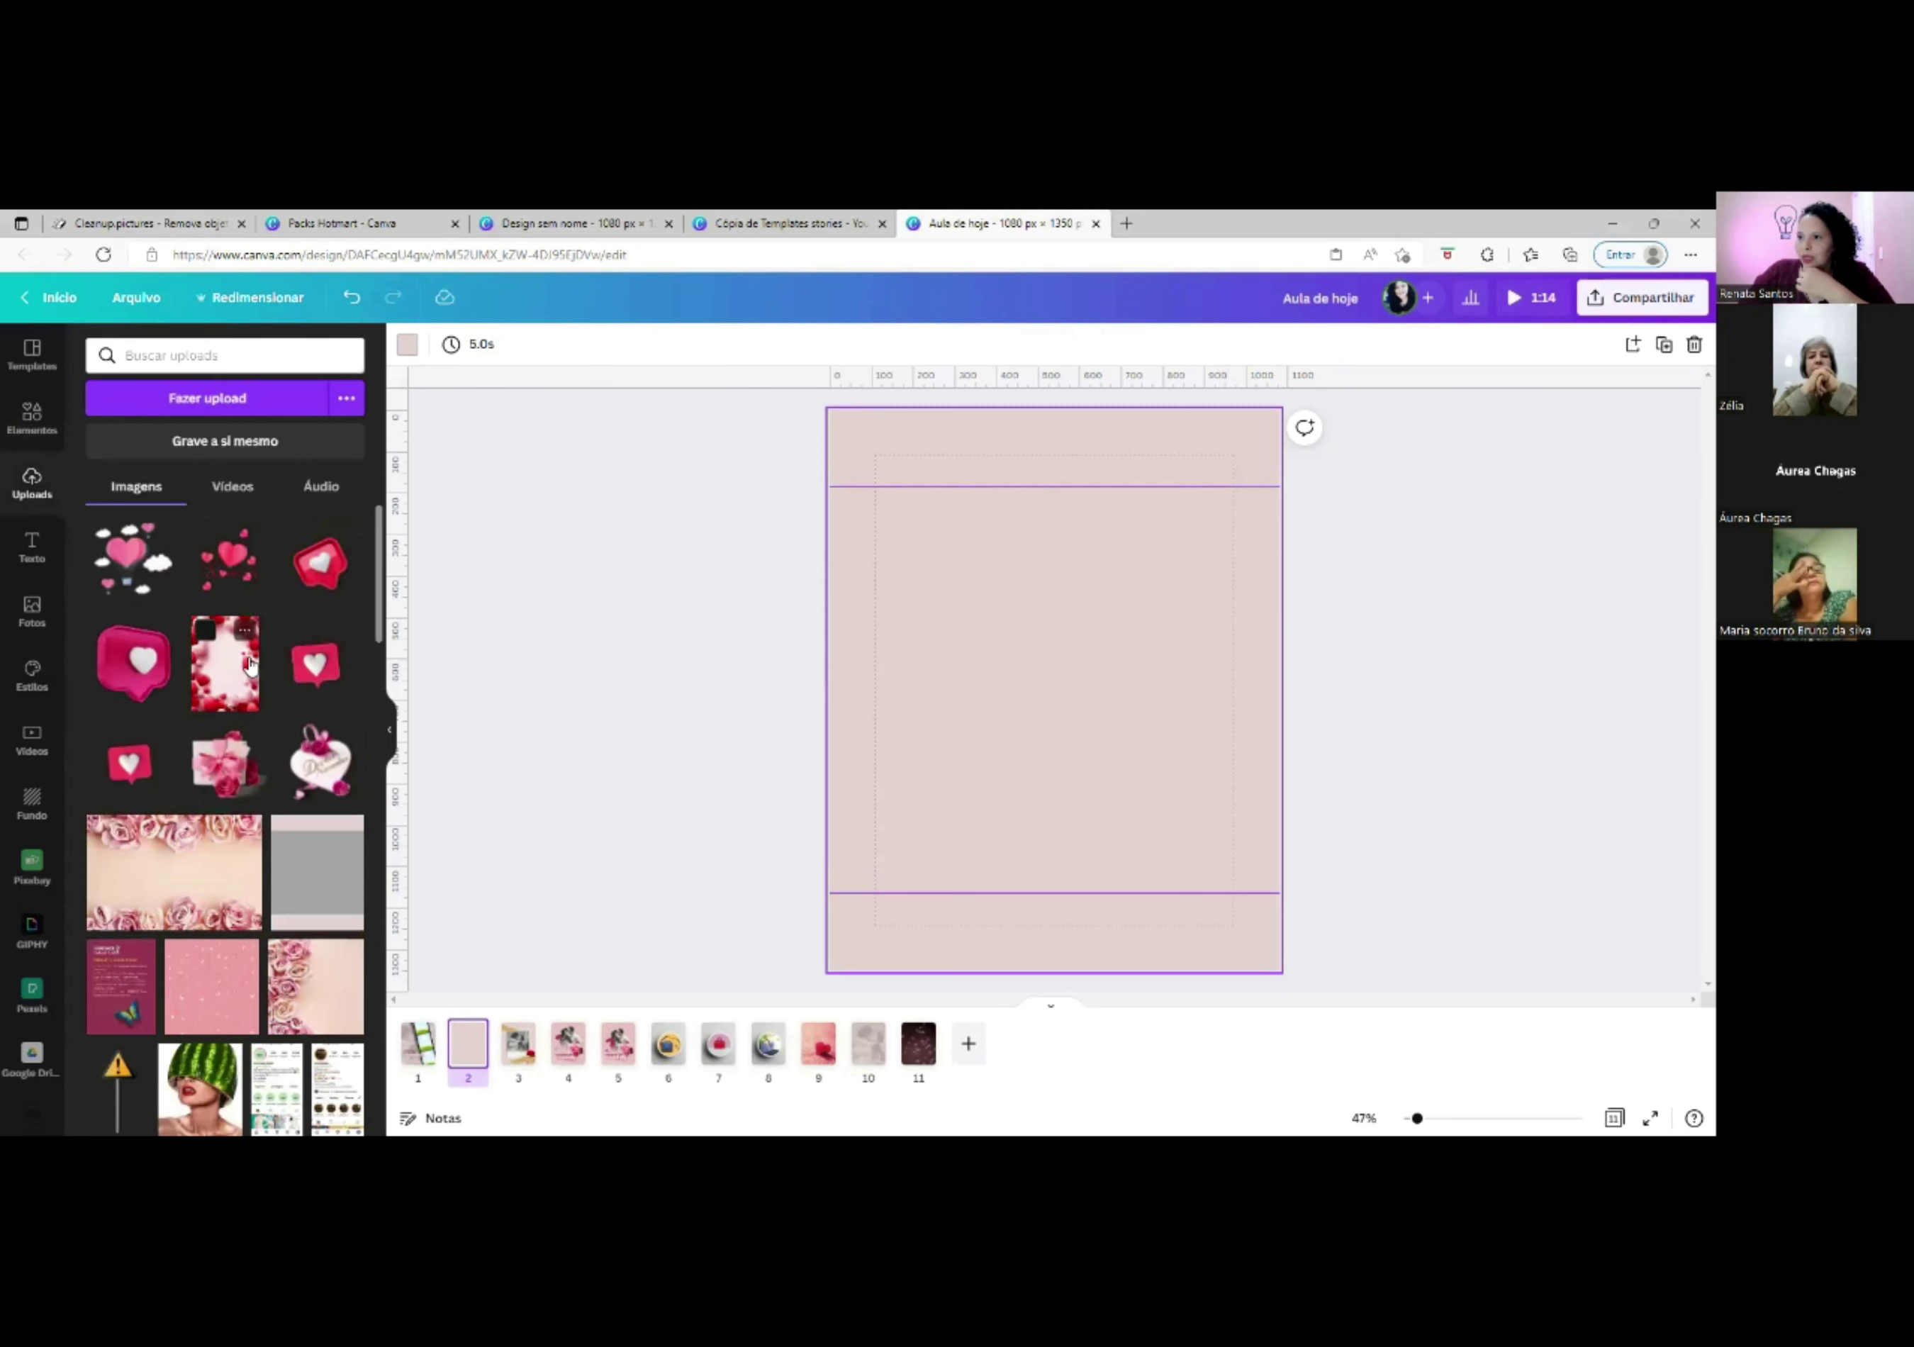
scroll(249, 665, "down", 2)
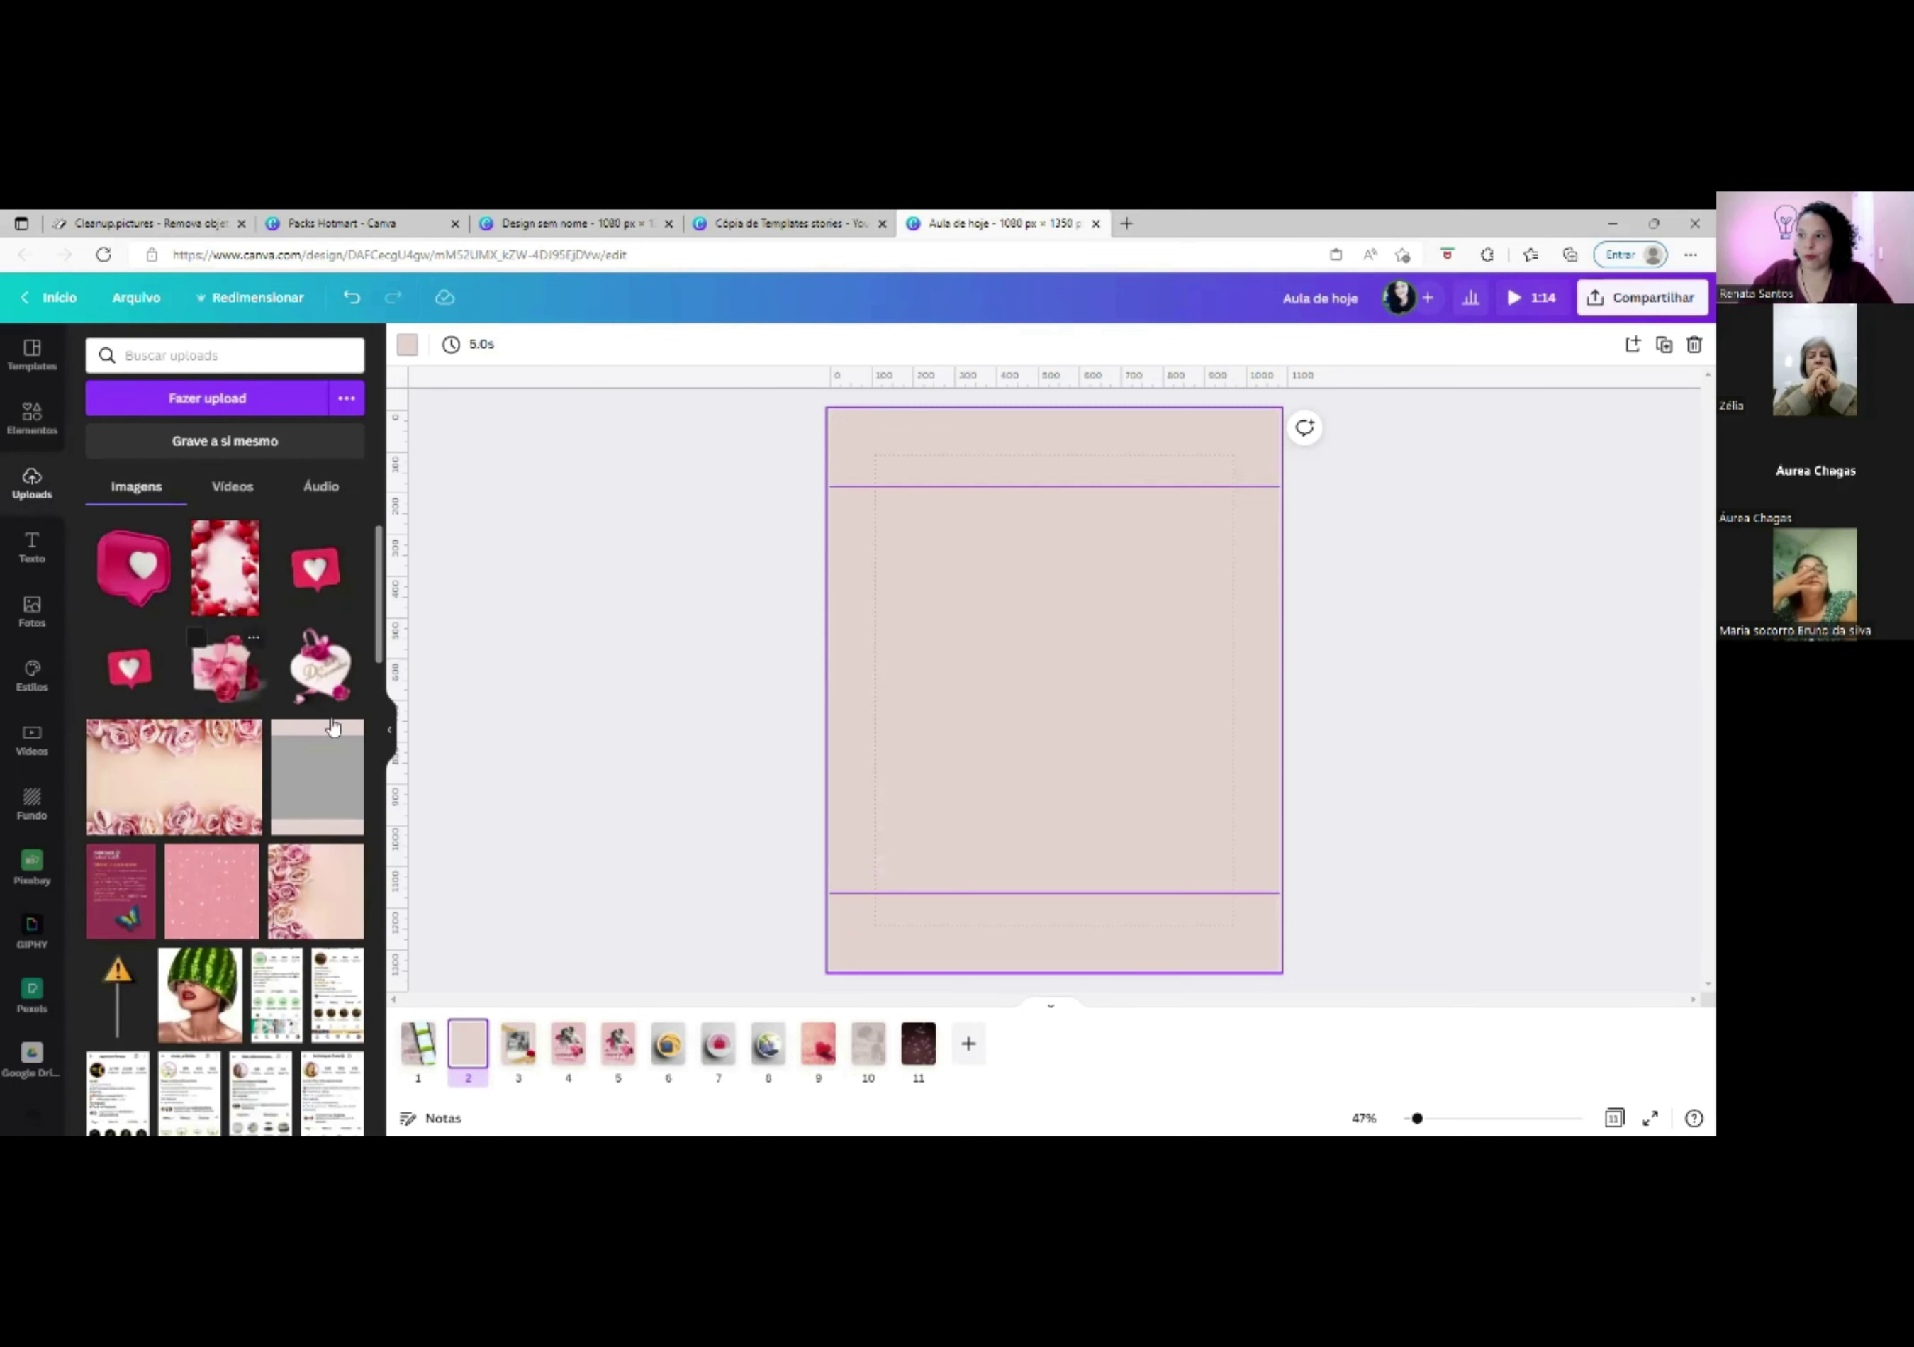
left_click(324, 791)
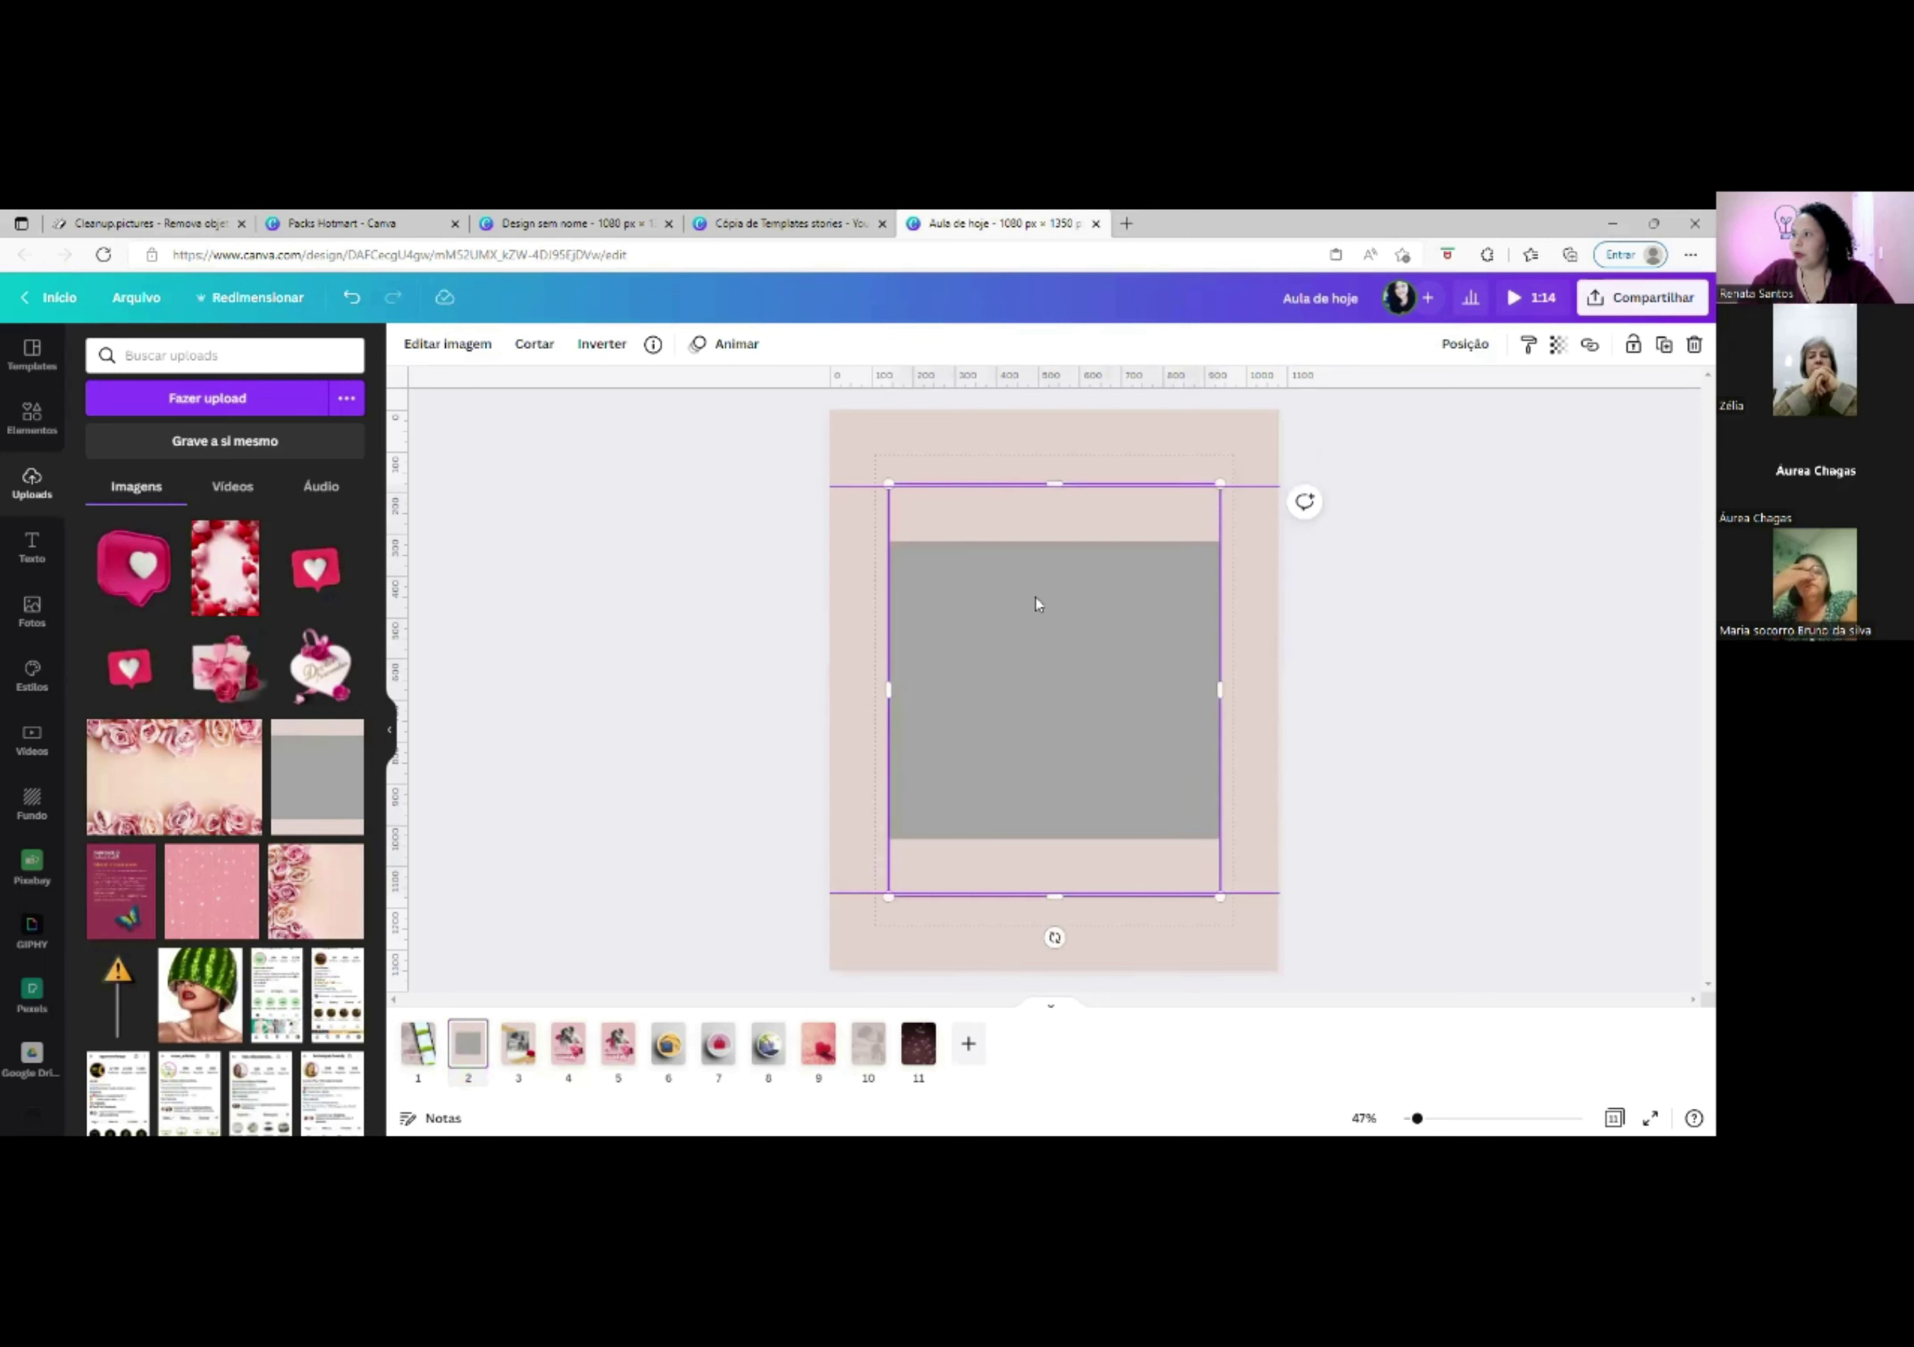
Try a darker pink page background and enlarge the guide image to fill the whole 1080 × 1350 page.
left_click(996, 448)
left_click(406, 343)
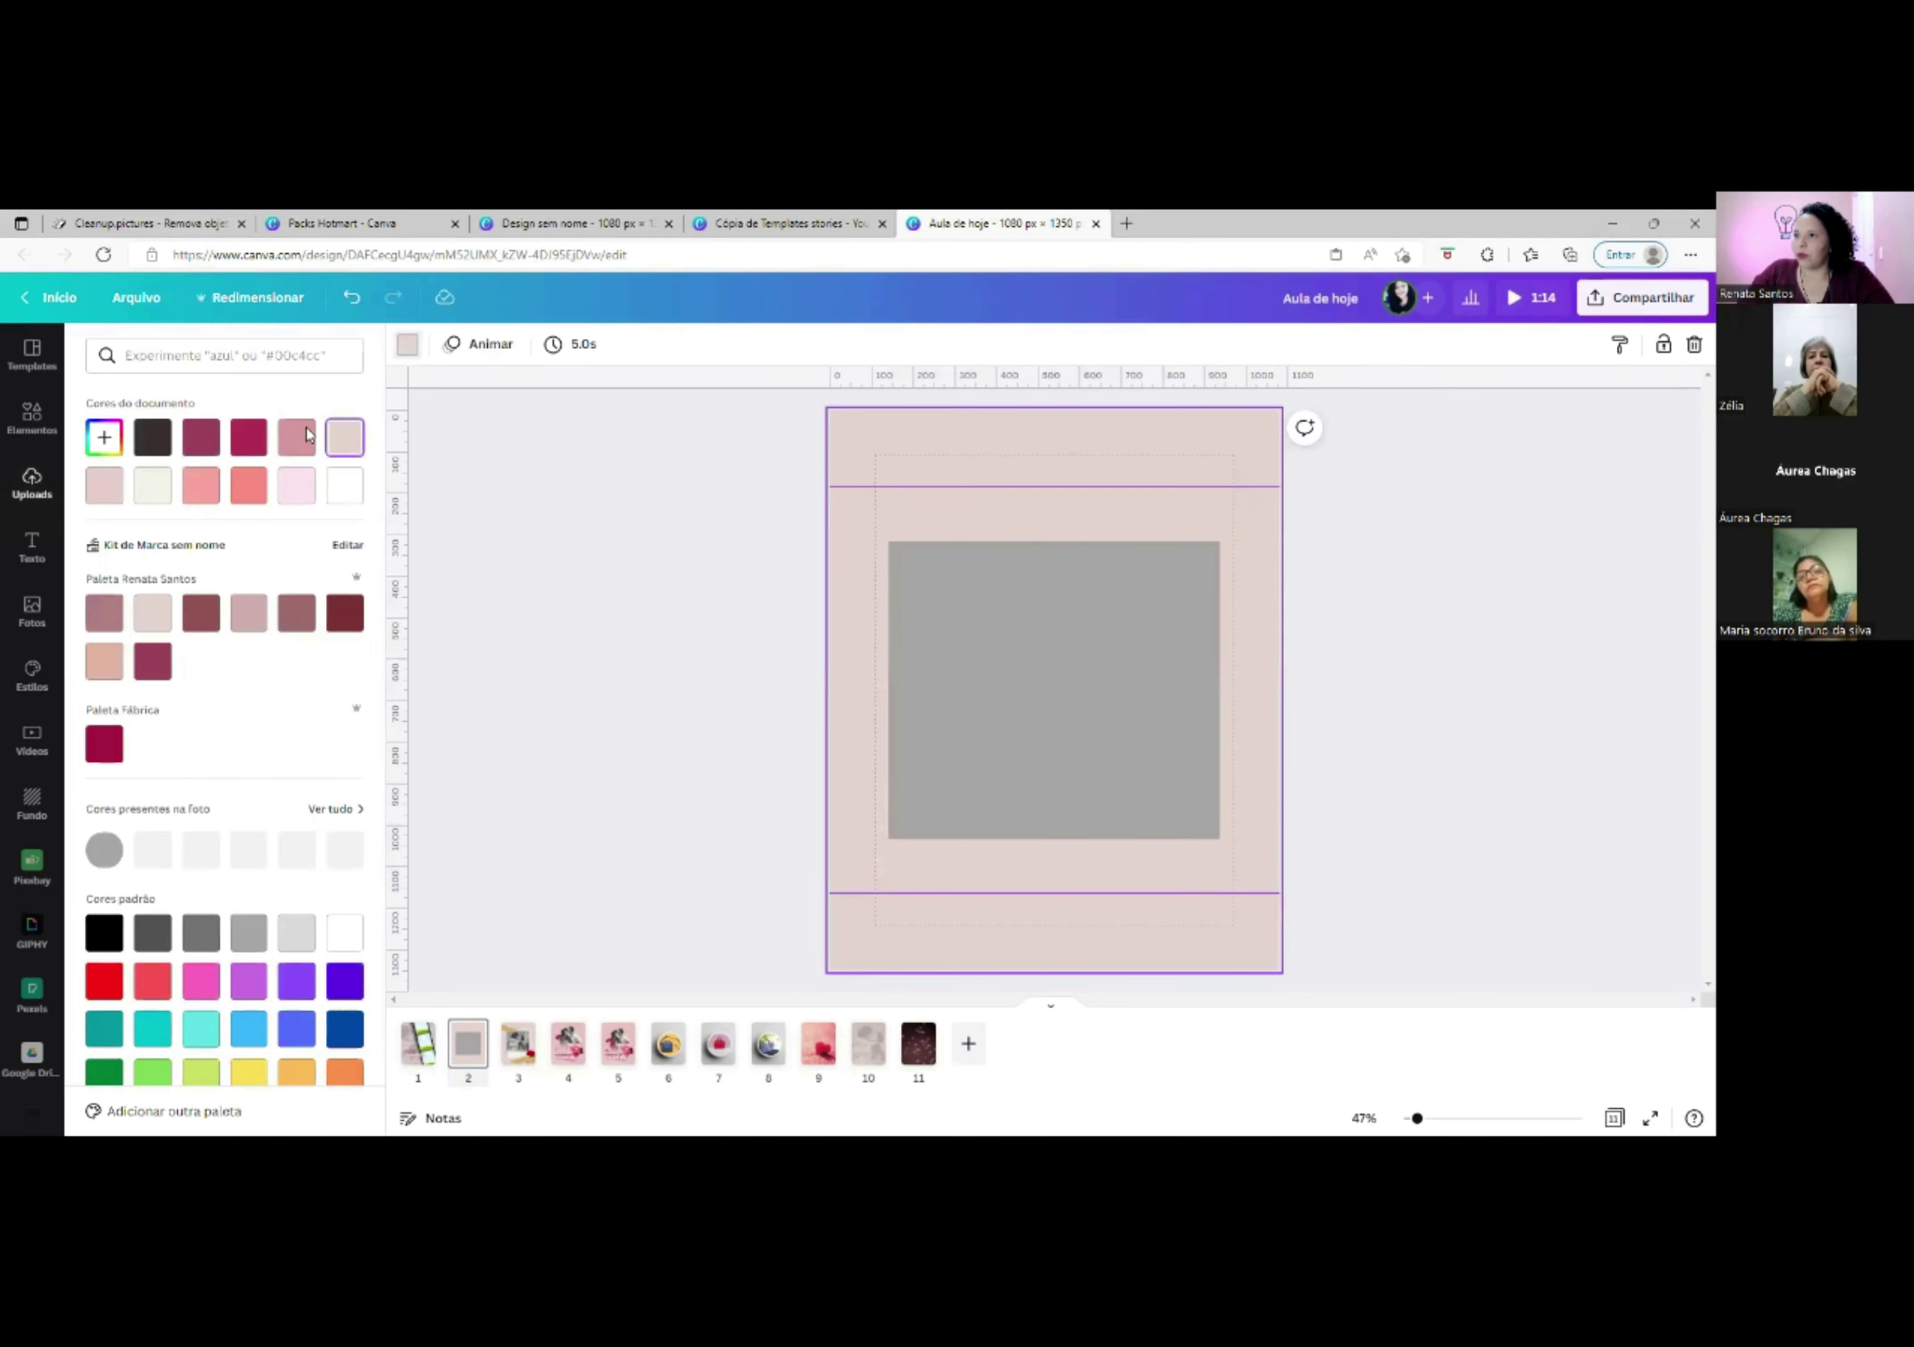
left_click(296, 437)
left_click_drag(1000, 683, 960, 611)
left_click_drag(1161, 823, 1267, 972)
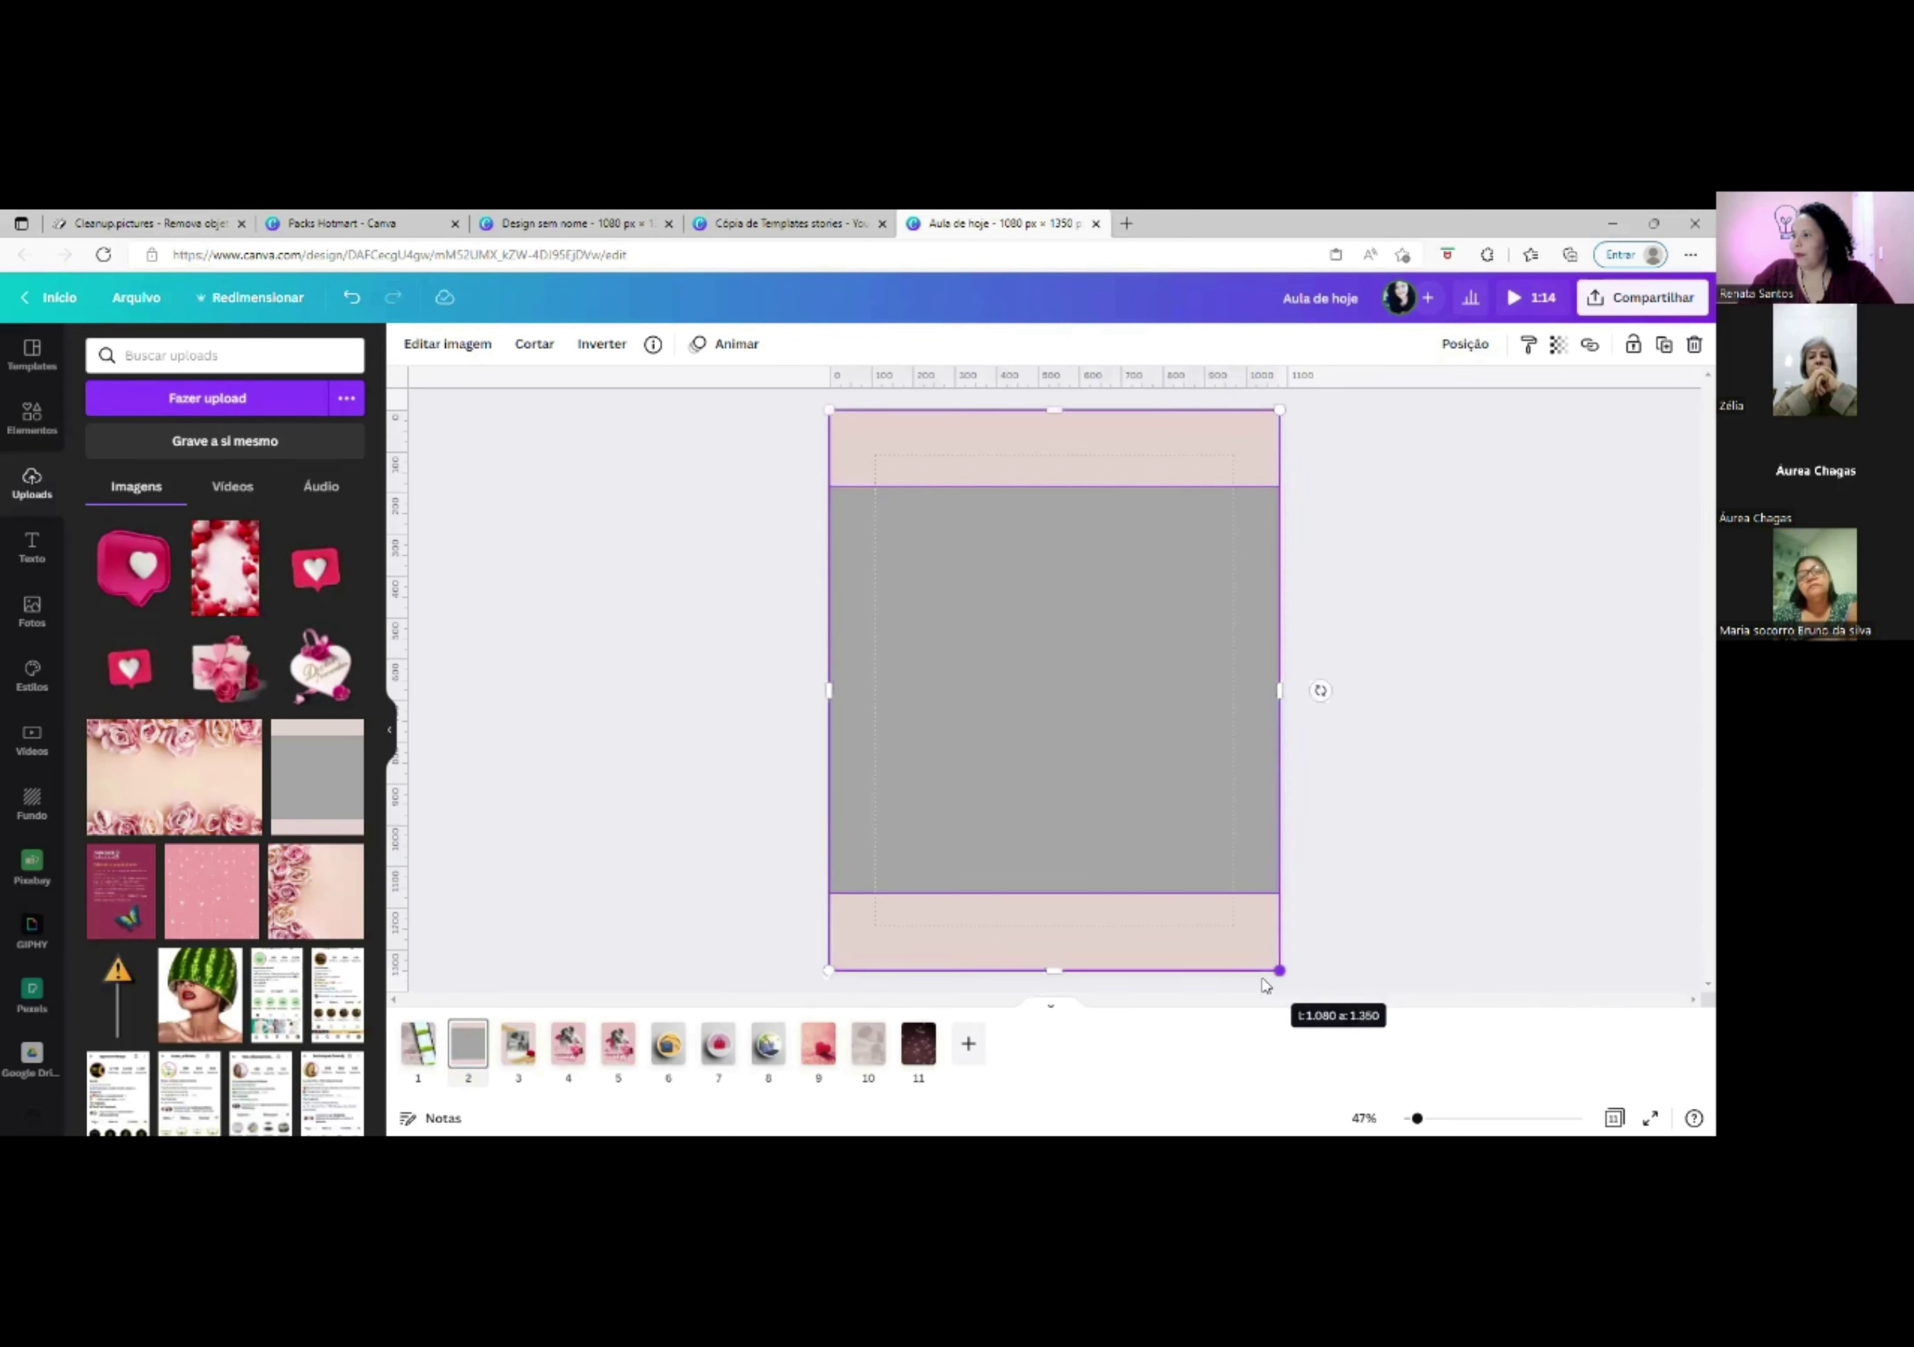
Remove both existing horizontal guides from page 2.
right_click(1104, 485)
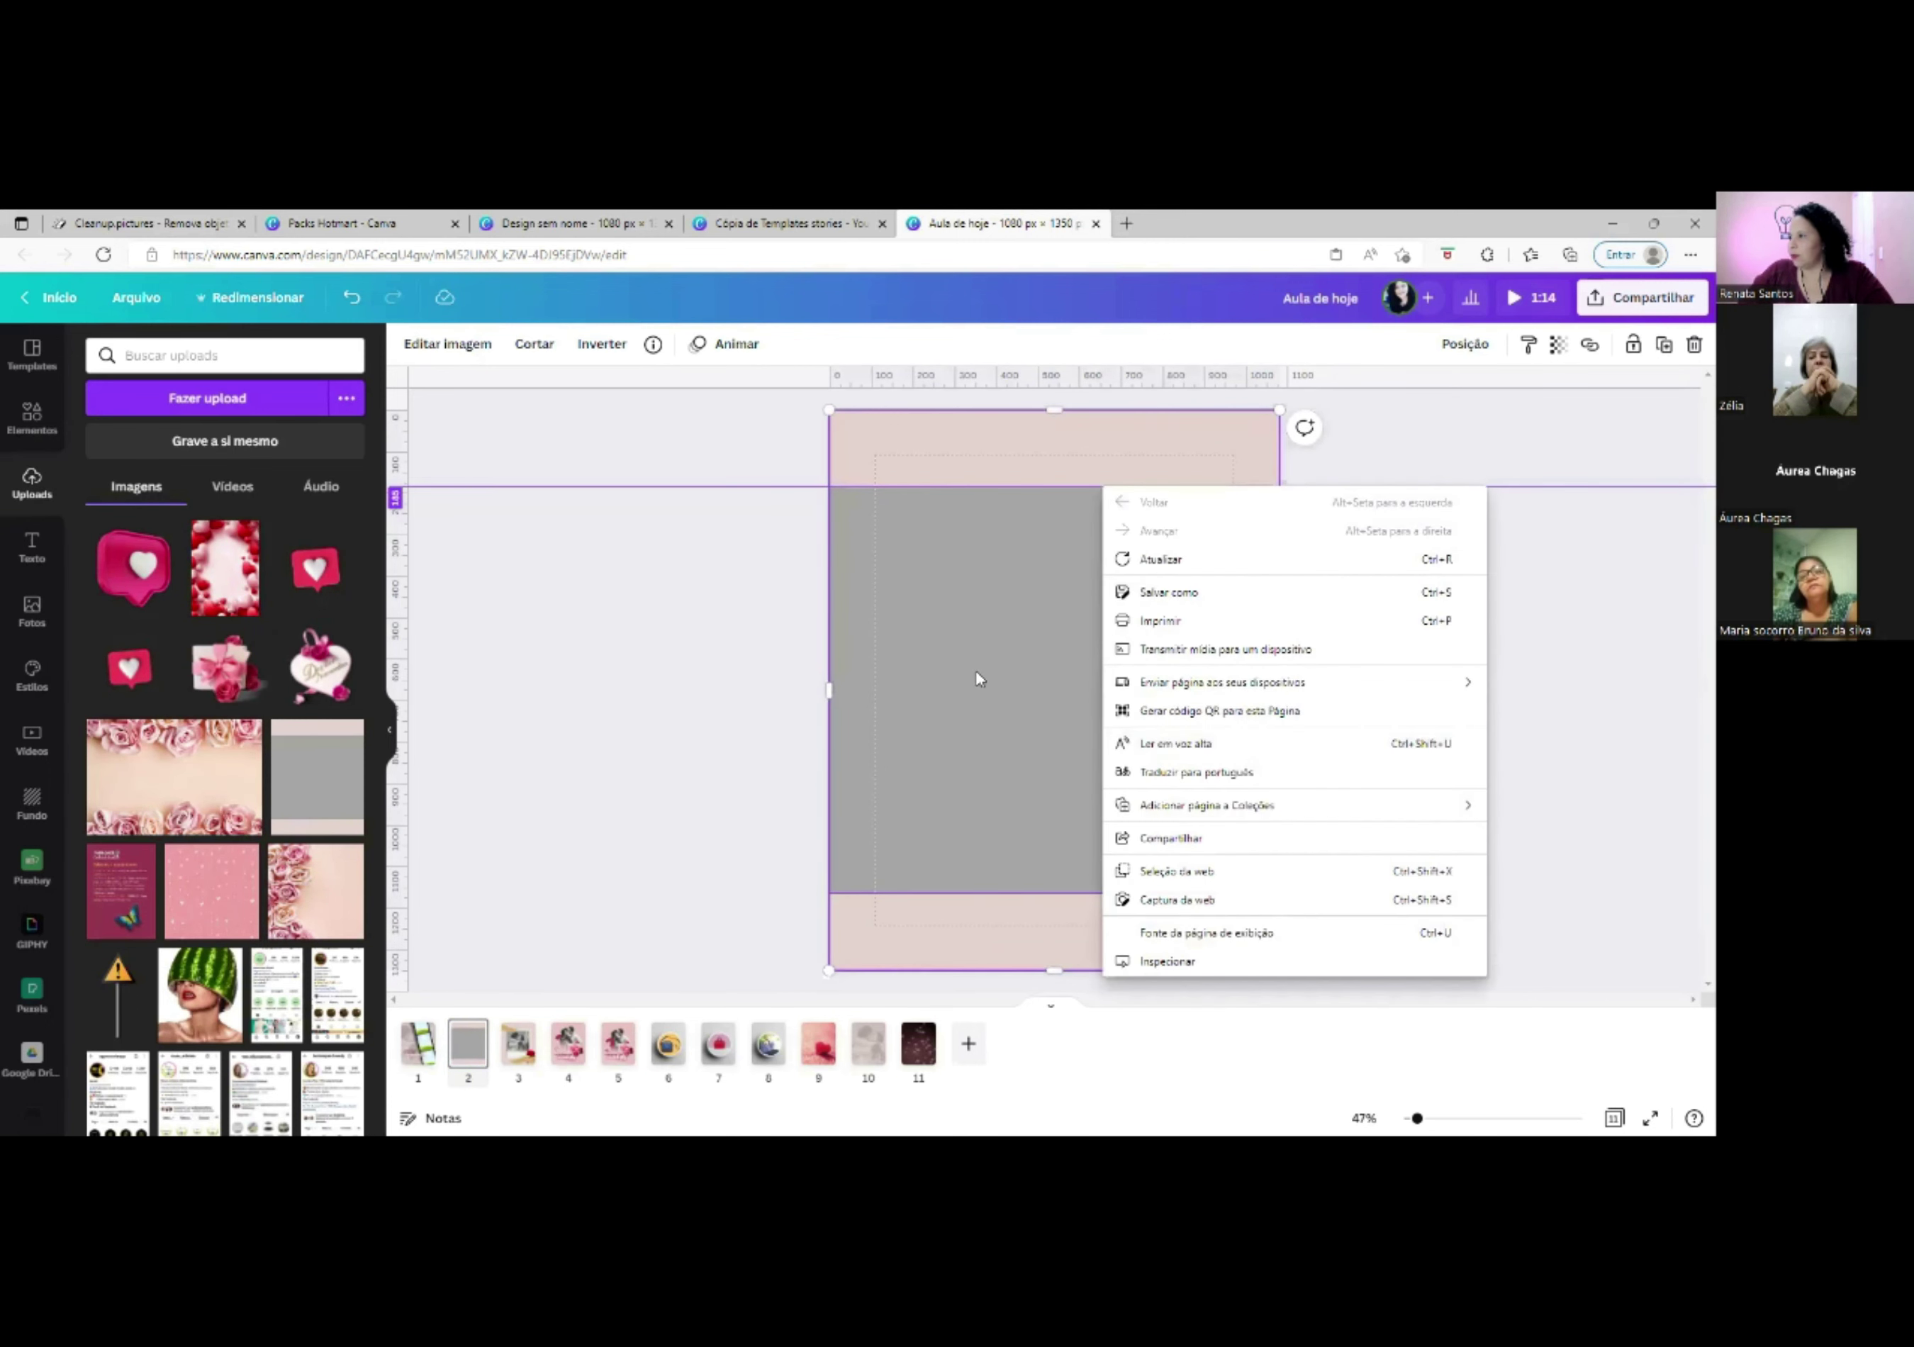
left_click(978, 678)
left_click_drag(1000, 492, 996, 364)
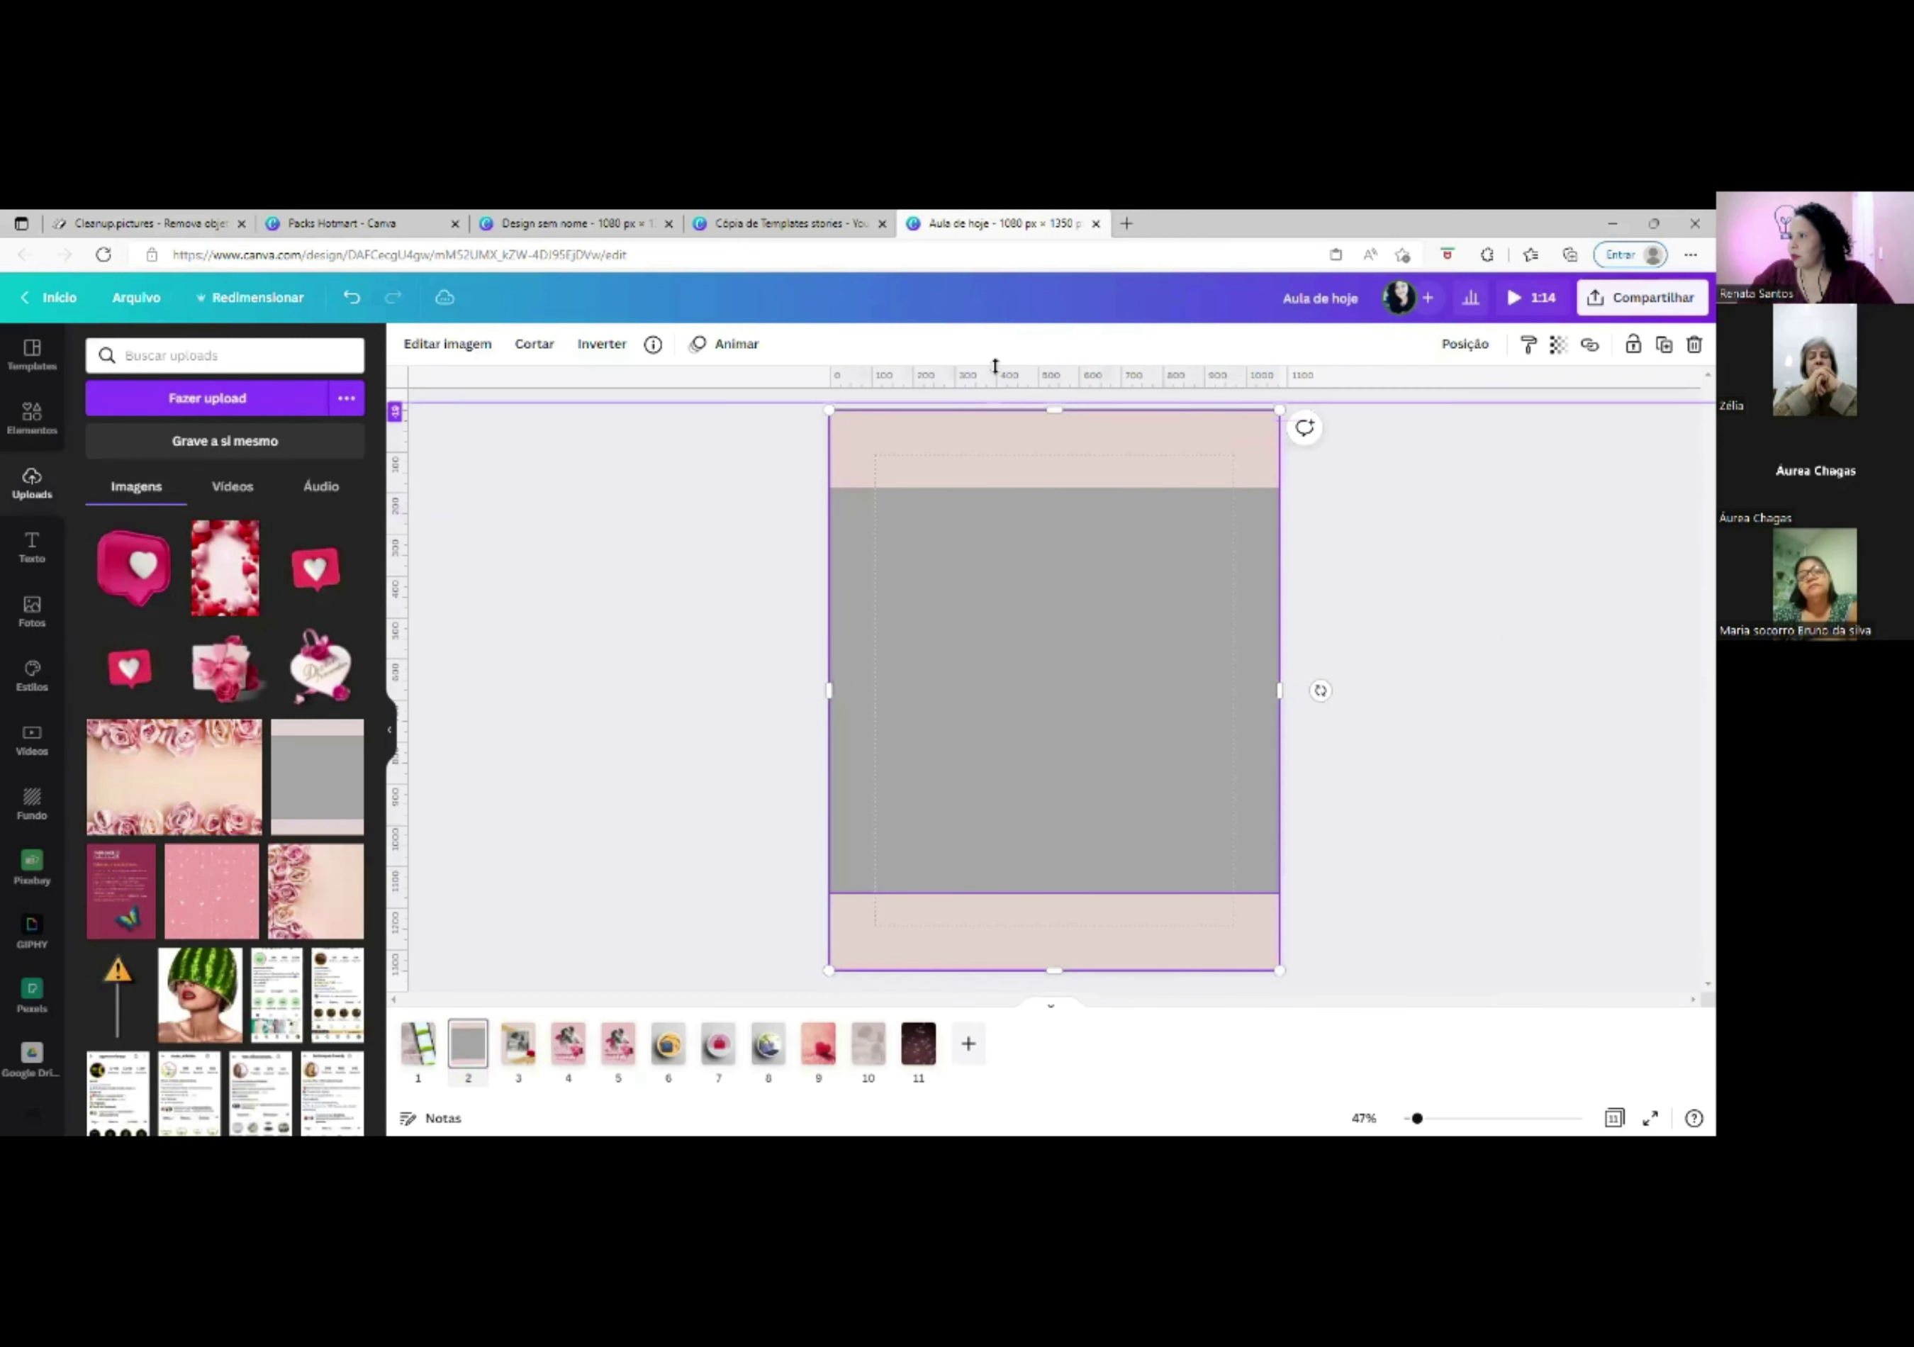
left_click_drag(968, 891, 967, 1036)
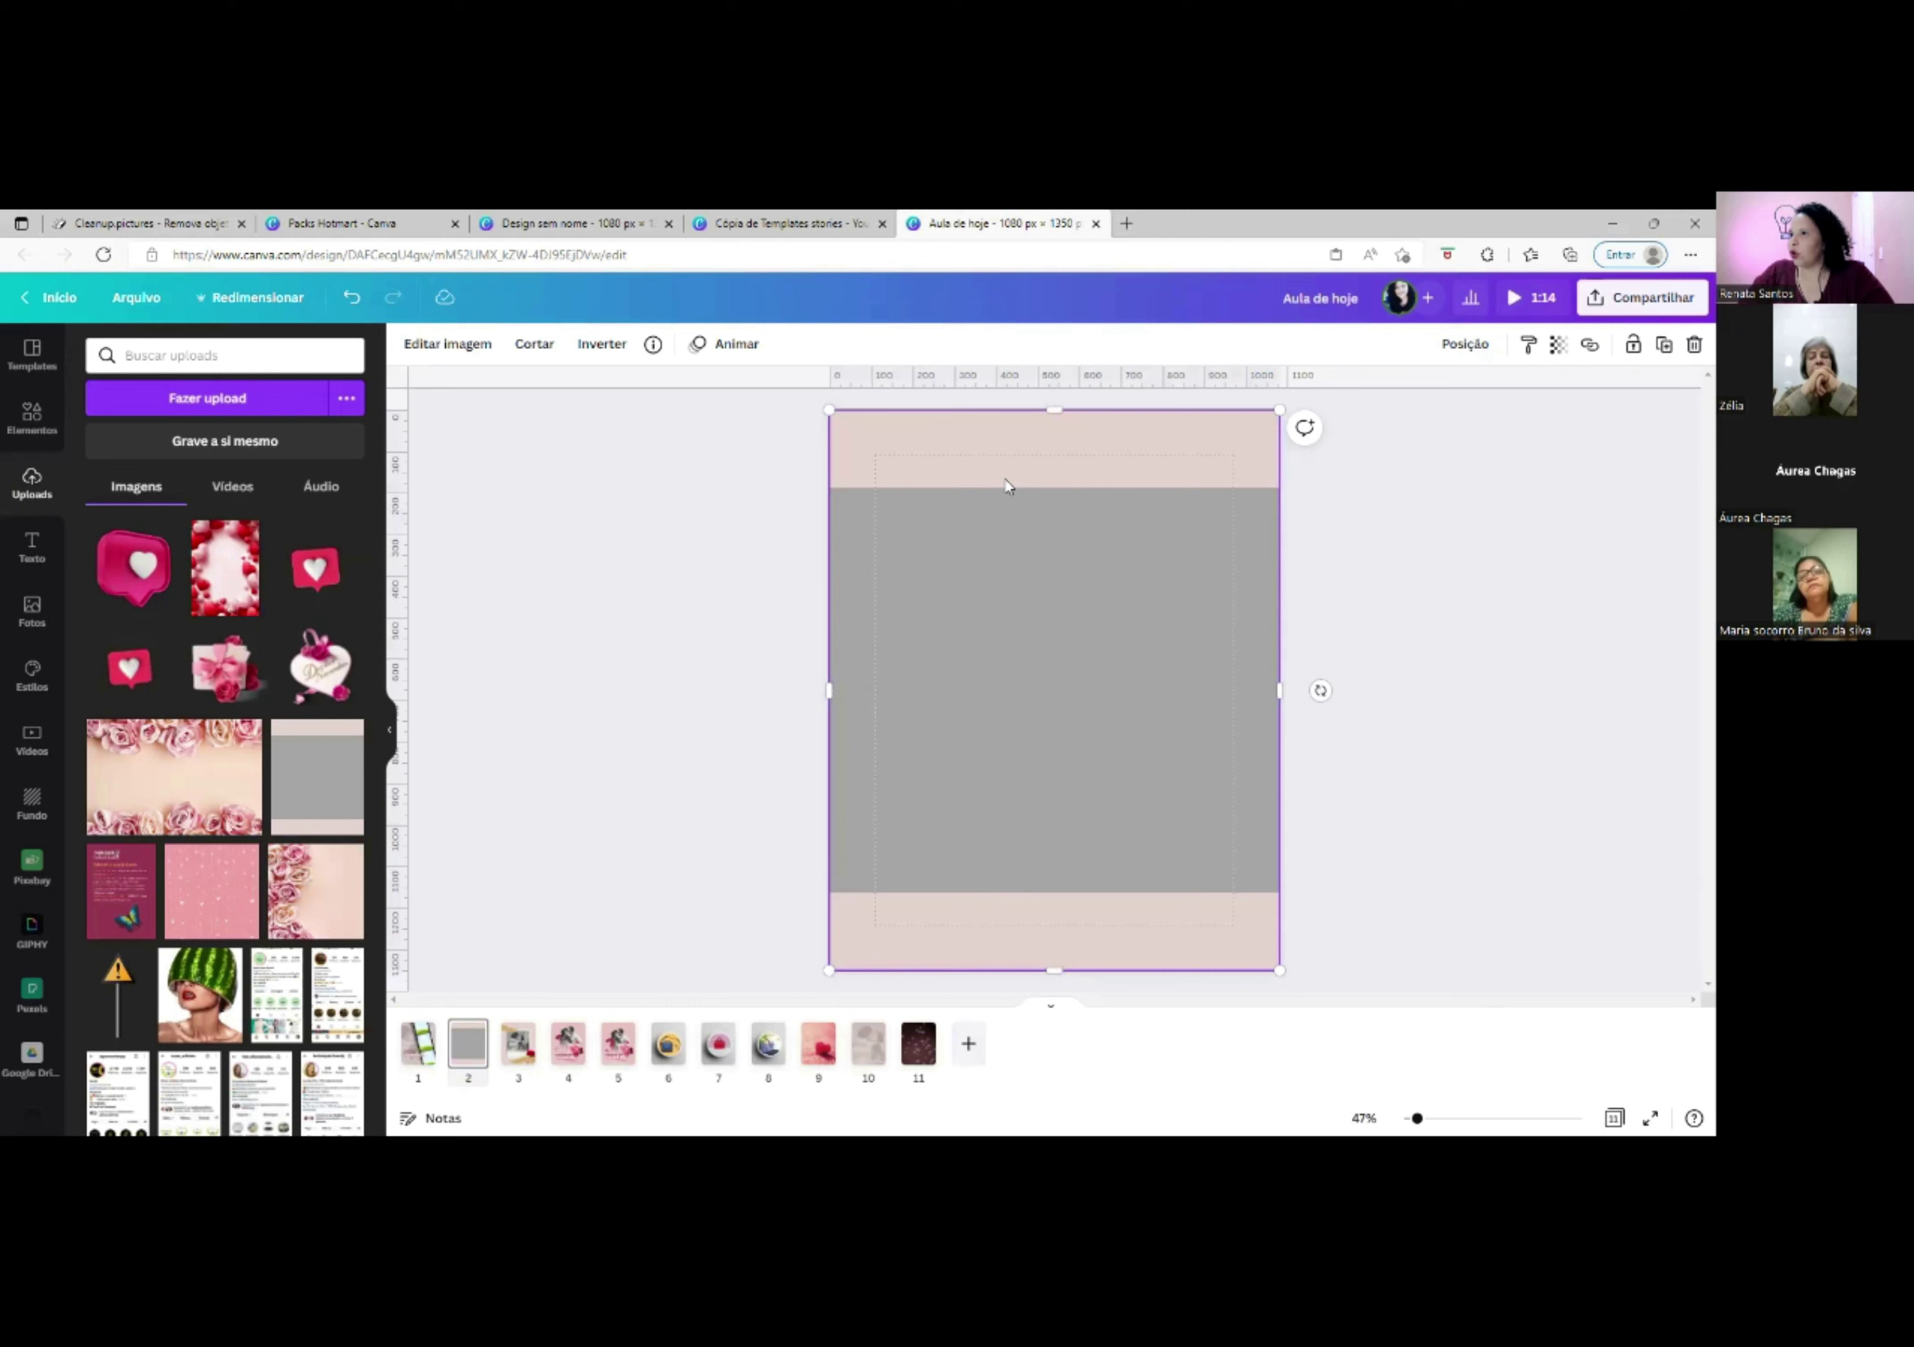
left_click(127, 301)
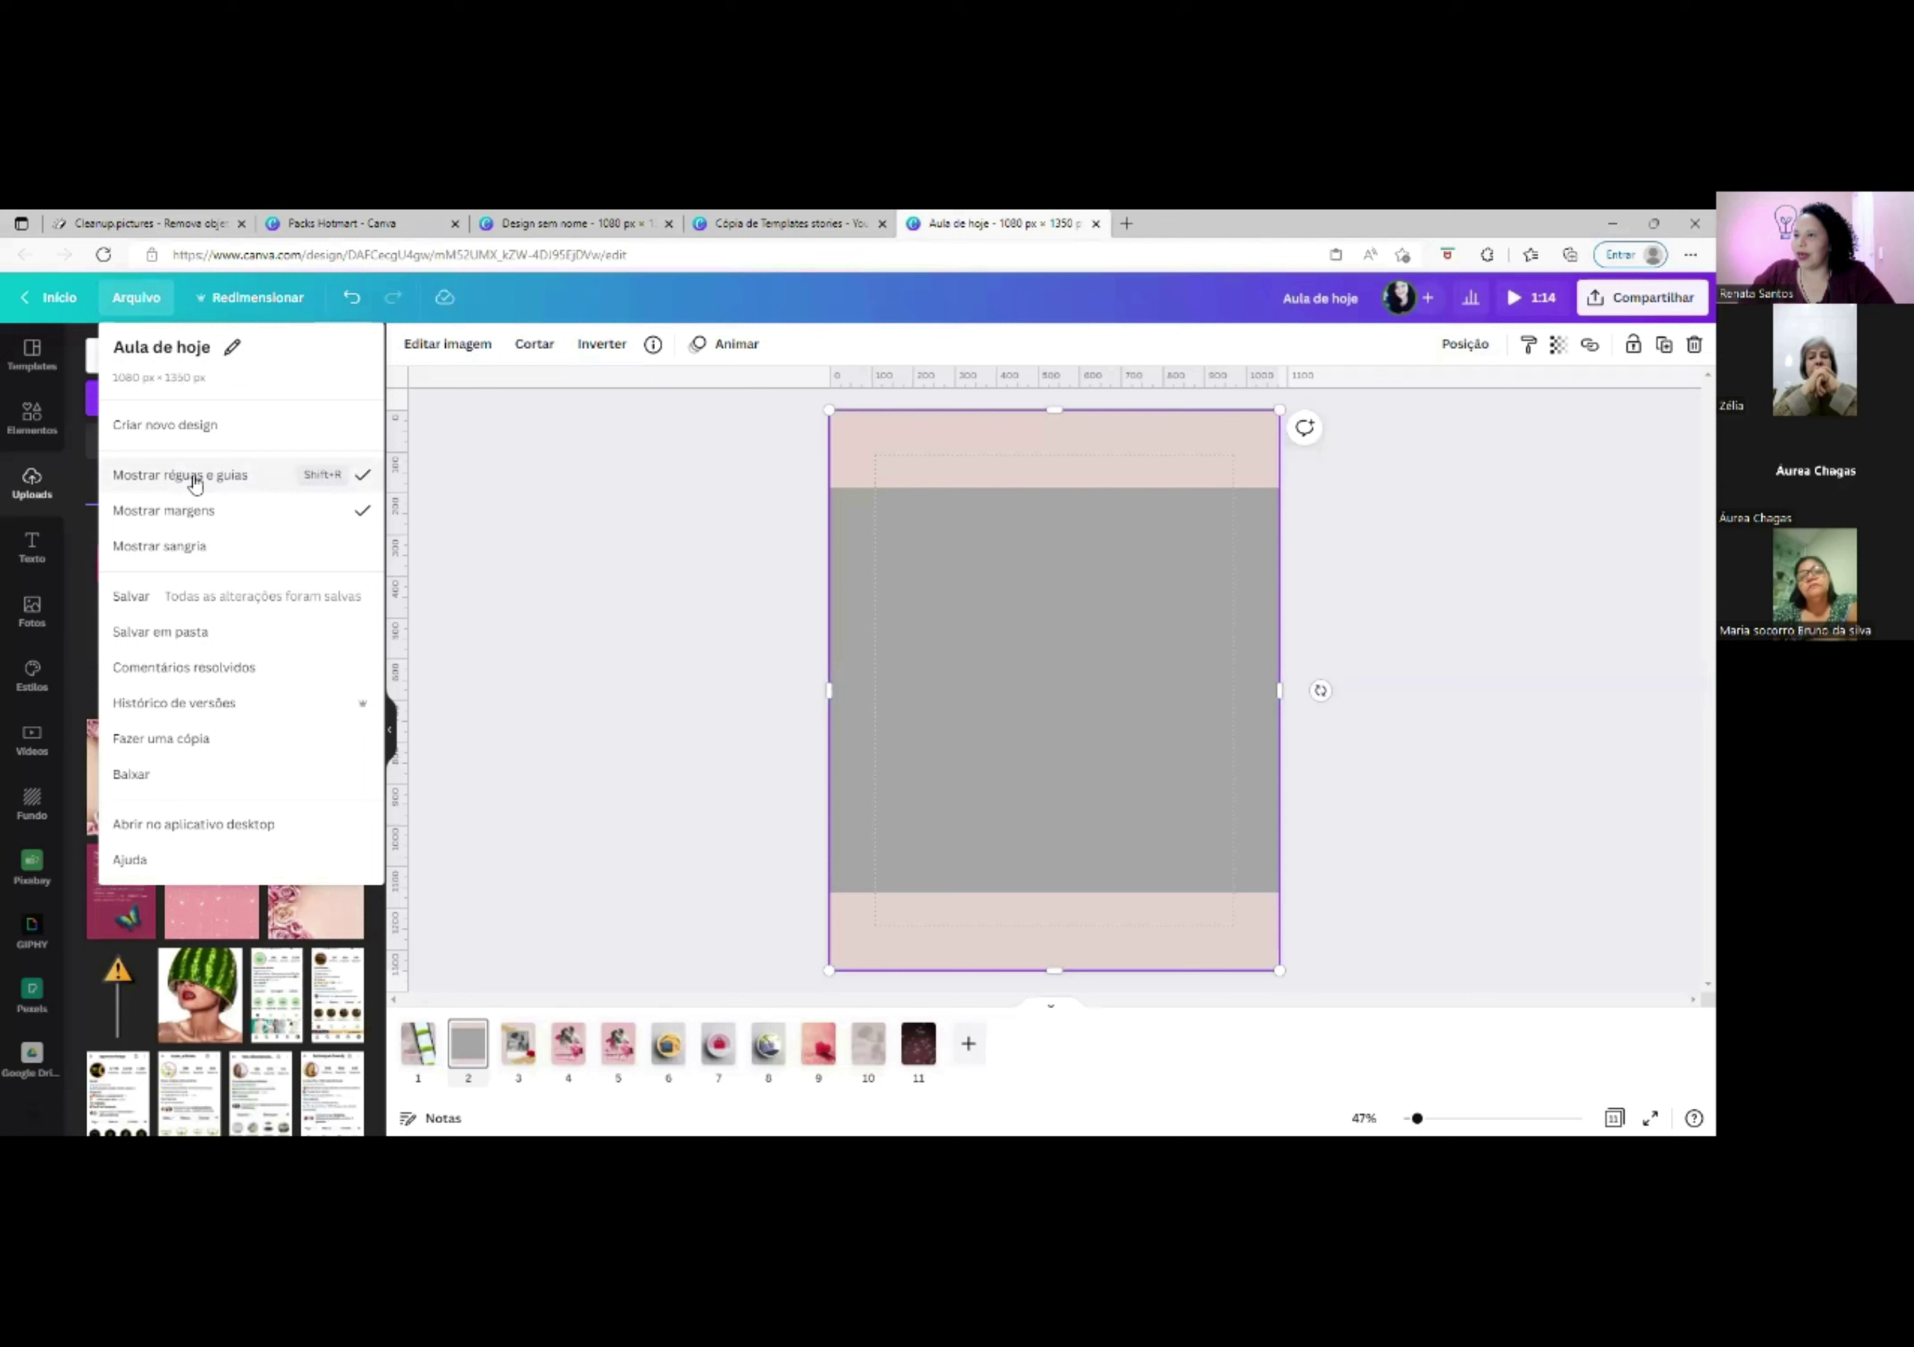
right_click(993, 576)
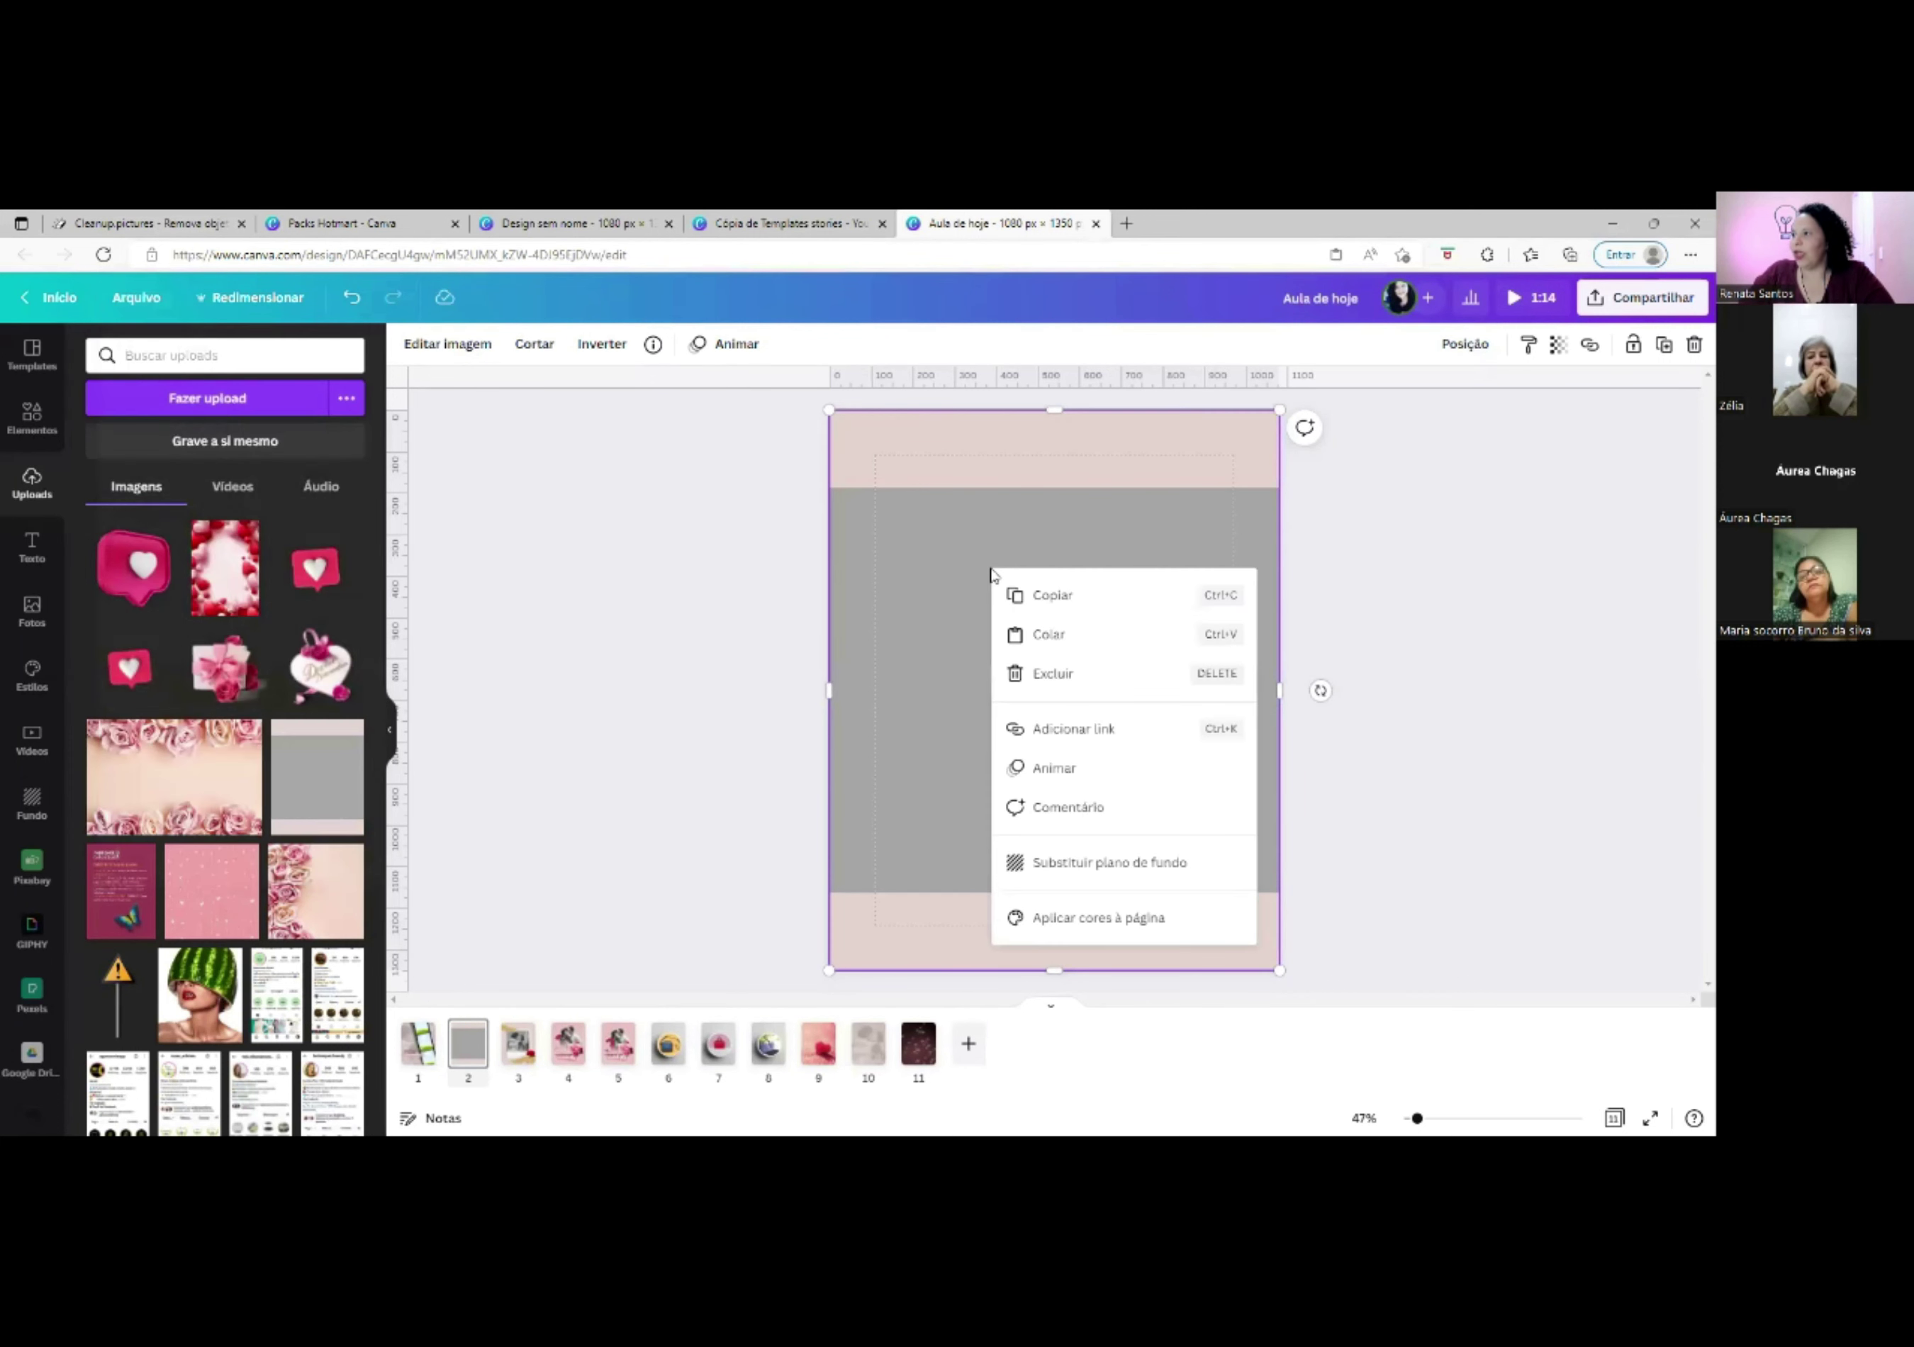
right_click(952, 517)
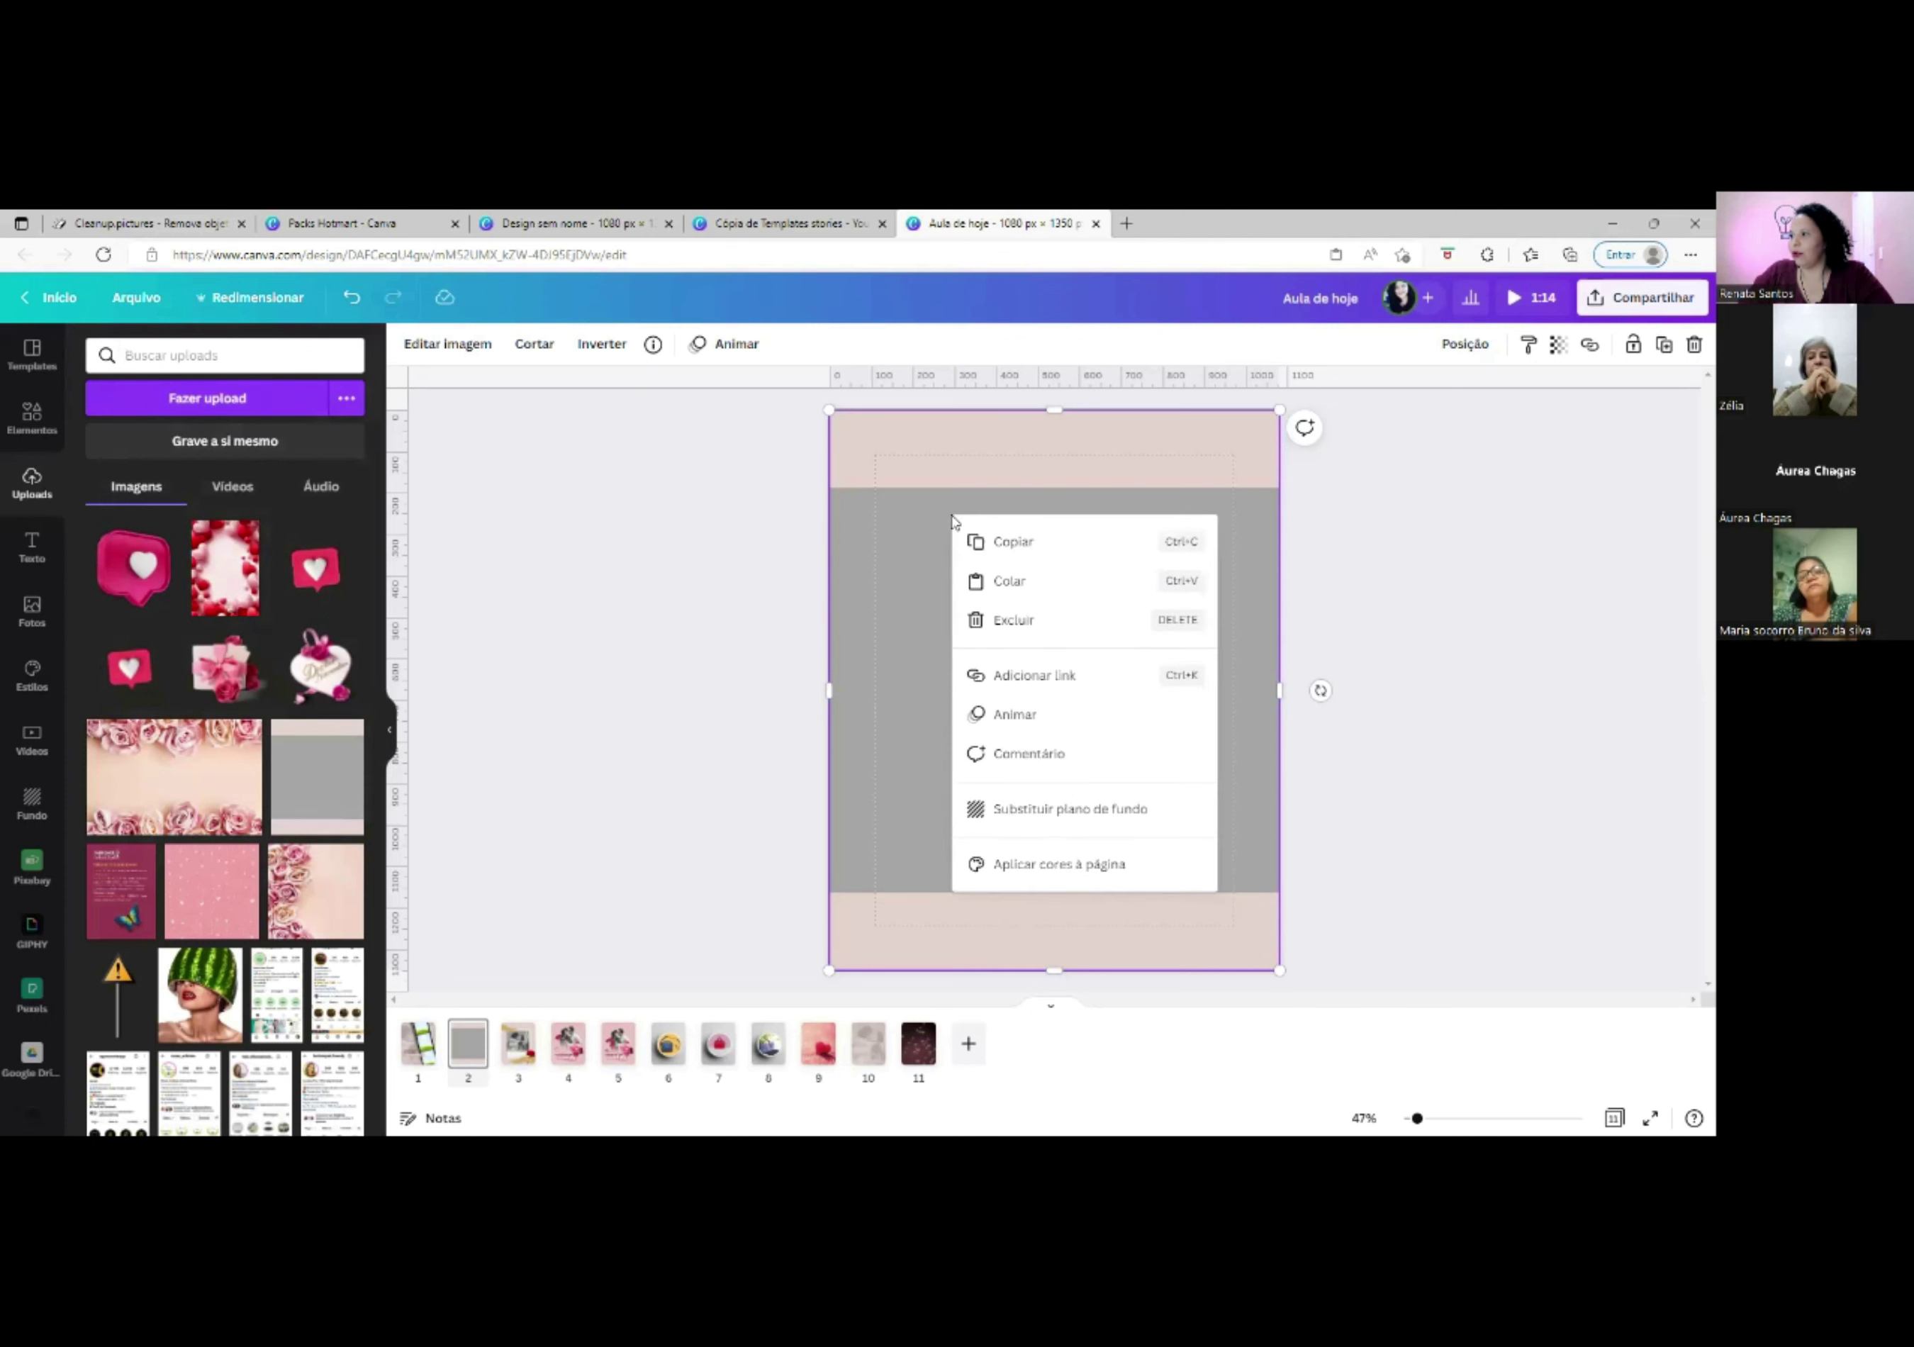
right_click(895, 527)
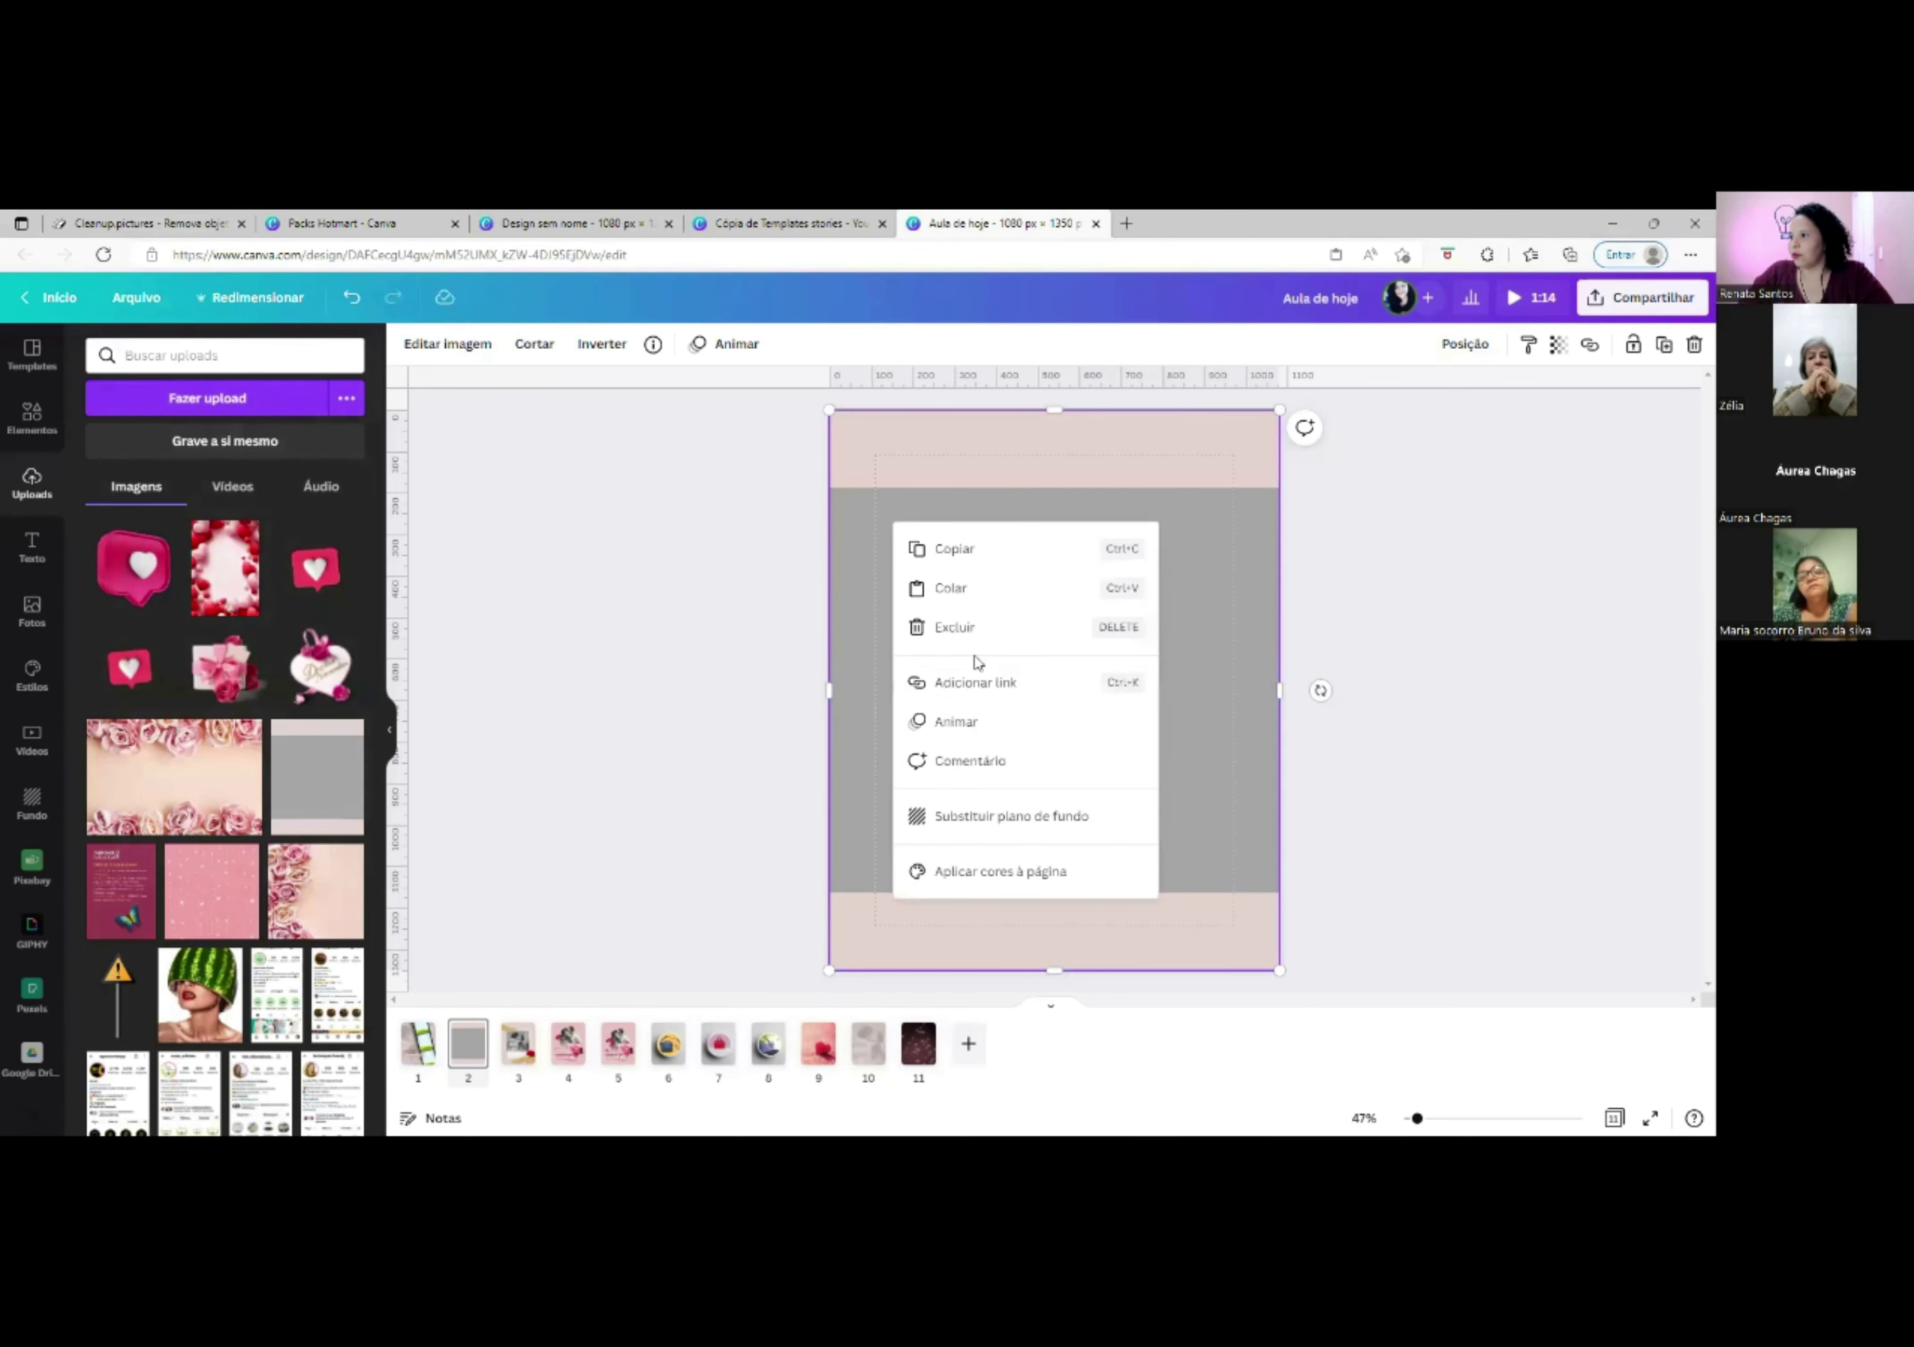
right_click(1190, 716)
right_click(887, 521)
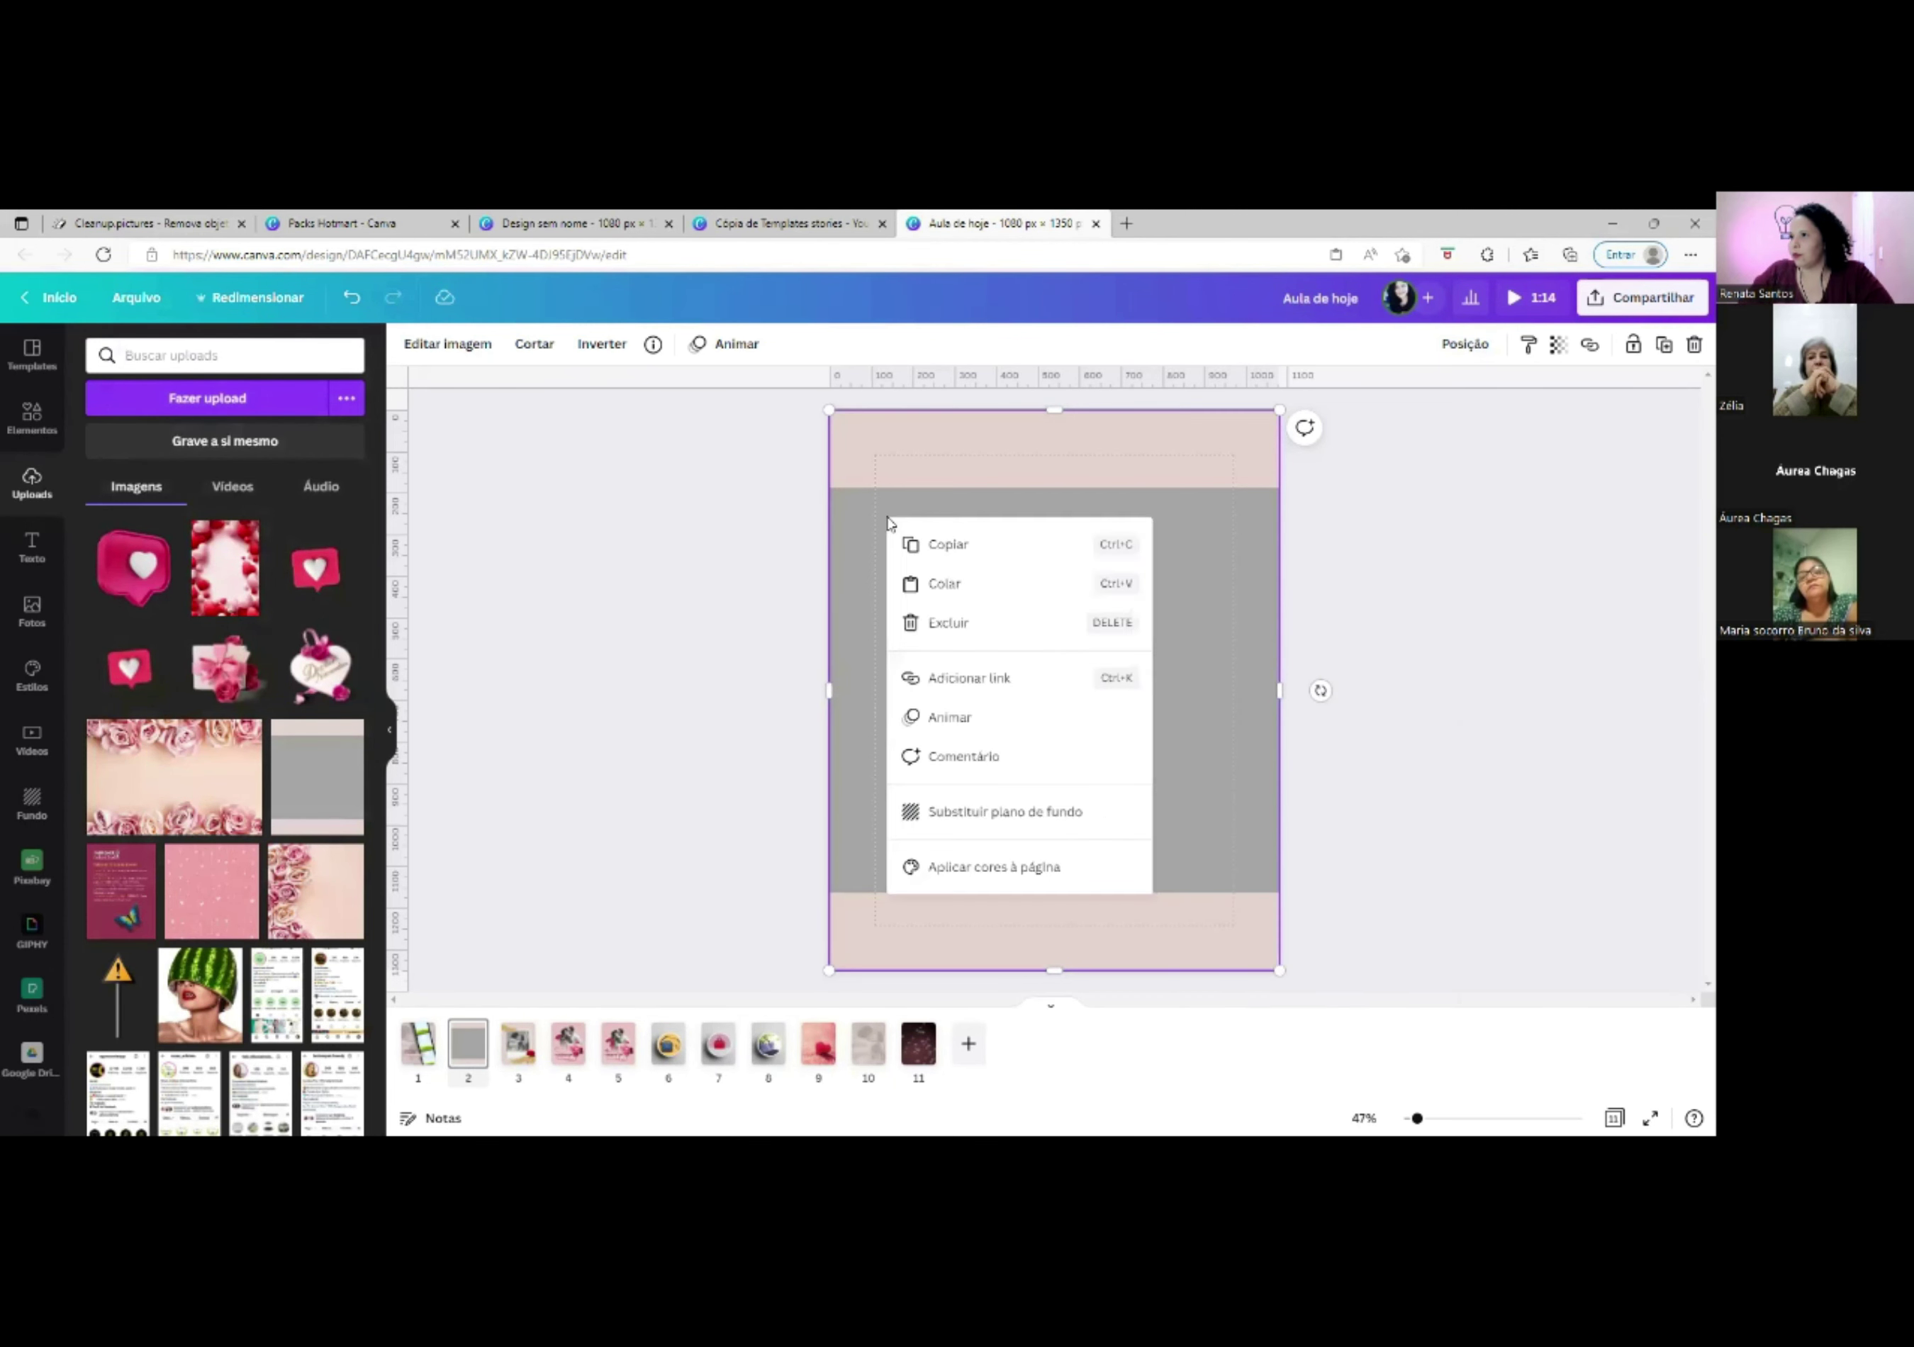
Turn the rulers and guides off and back on.
left_click(152, 304)
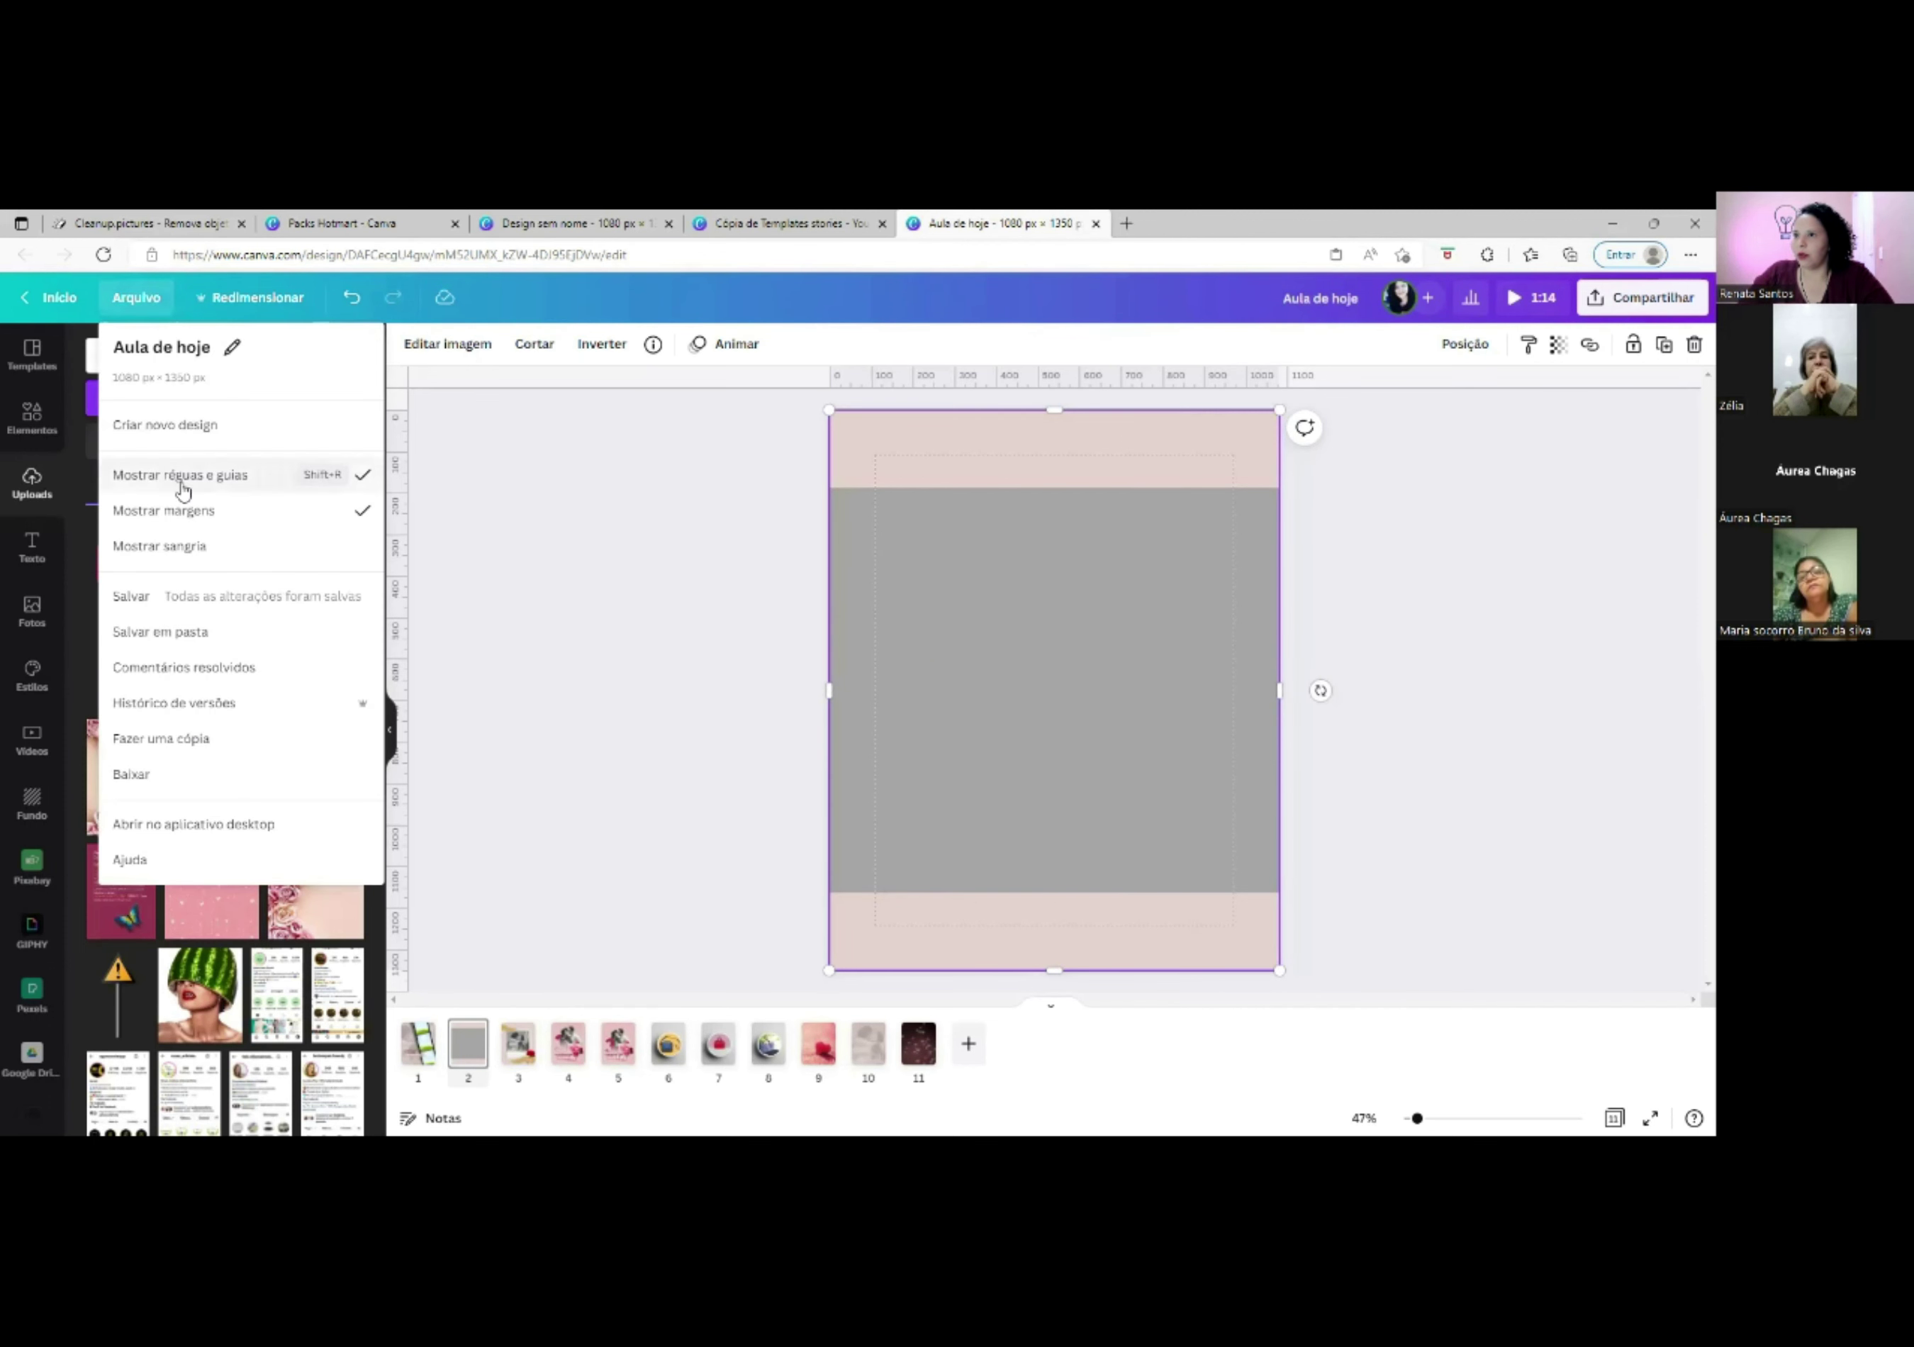
left_click(220, 479)
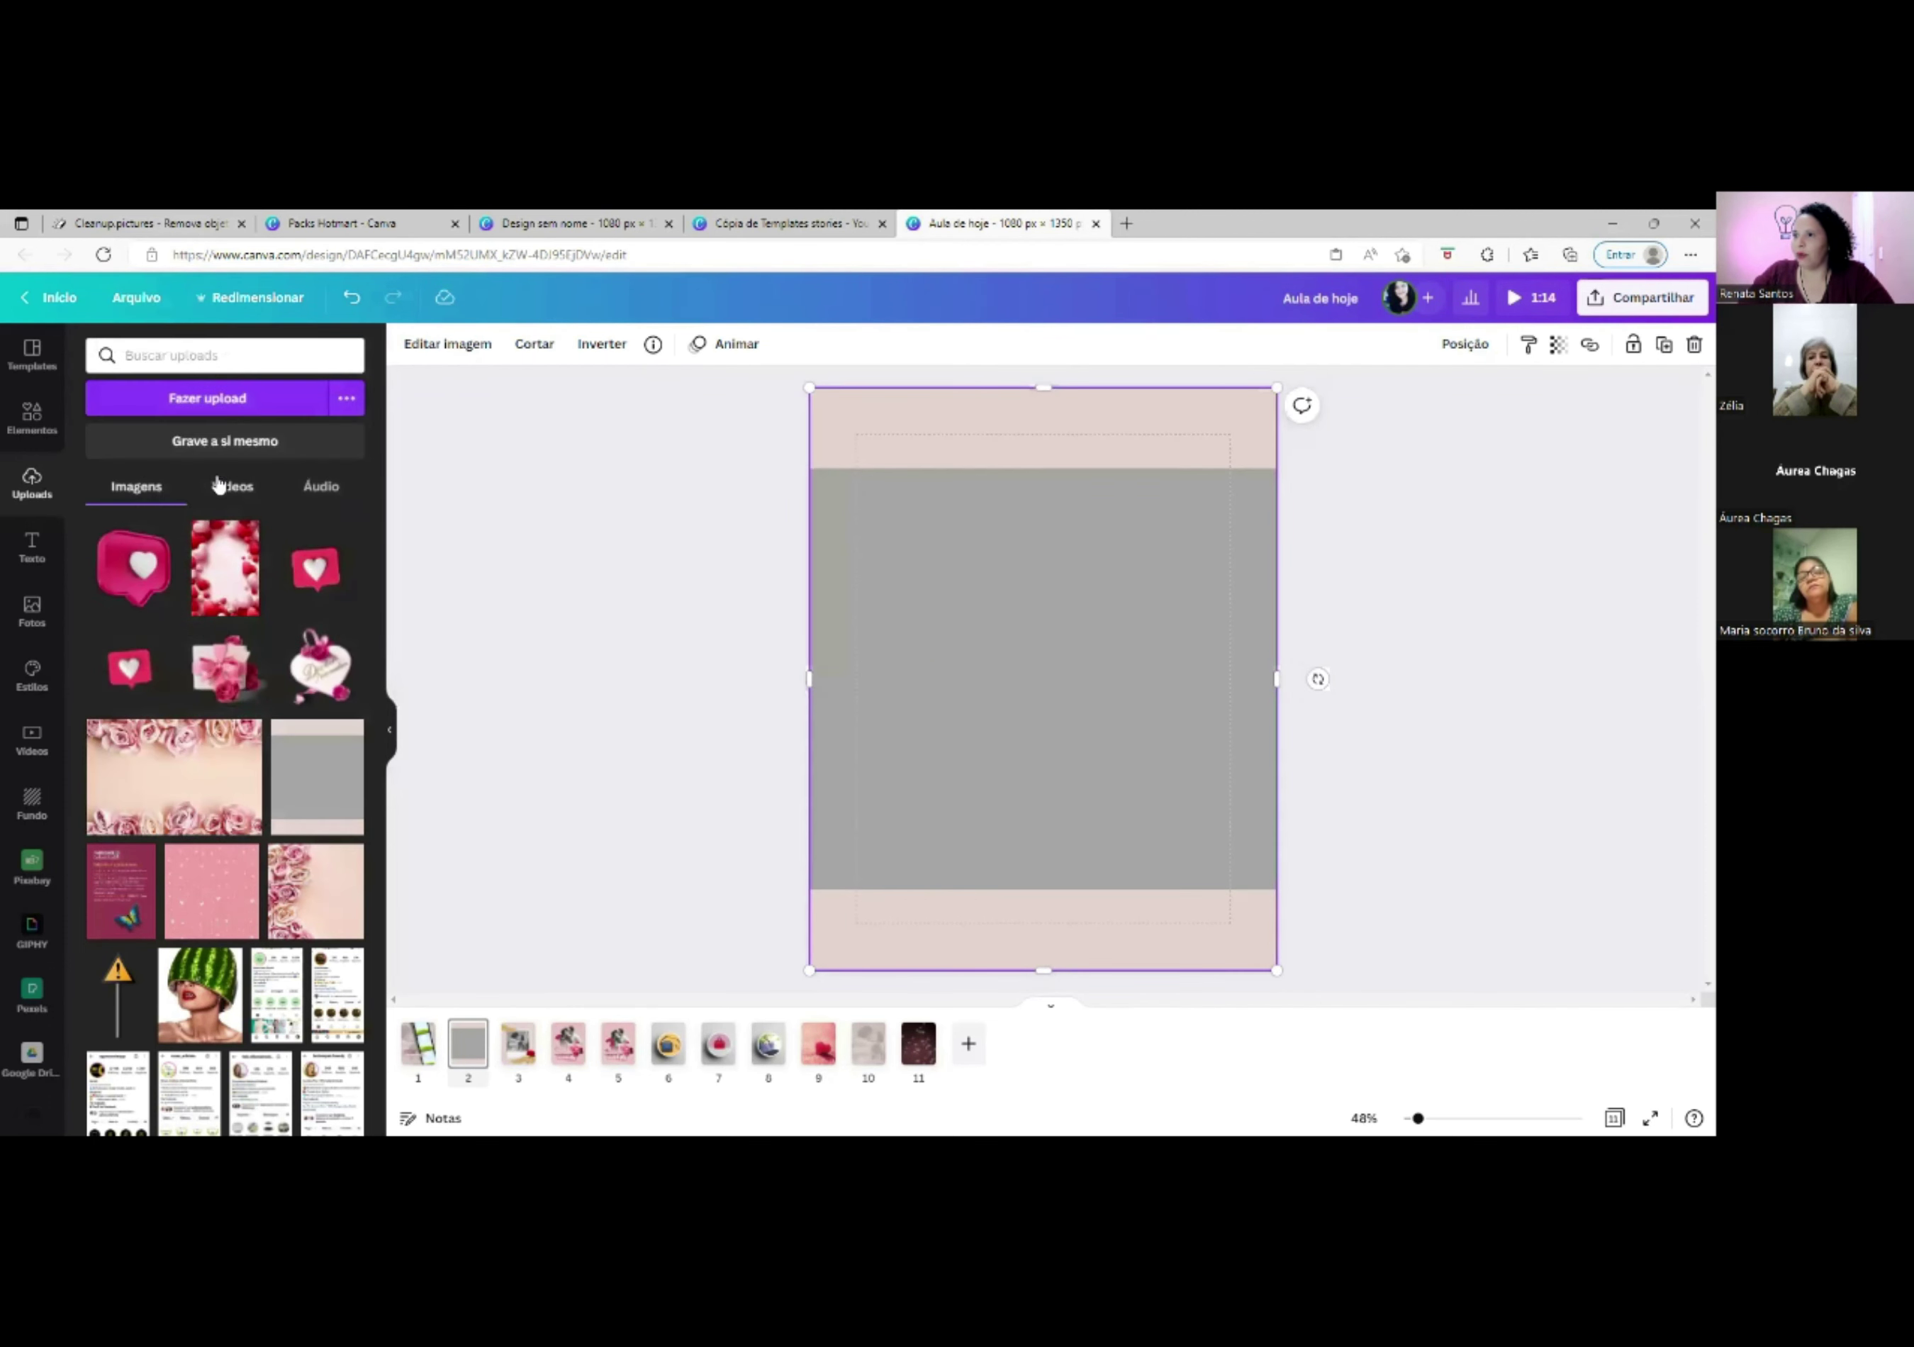
left_click(131, 302)
left_click(194, 472)
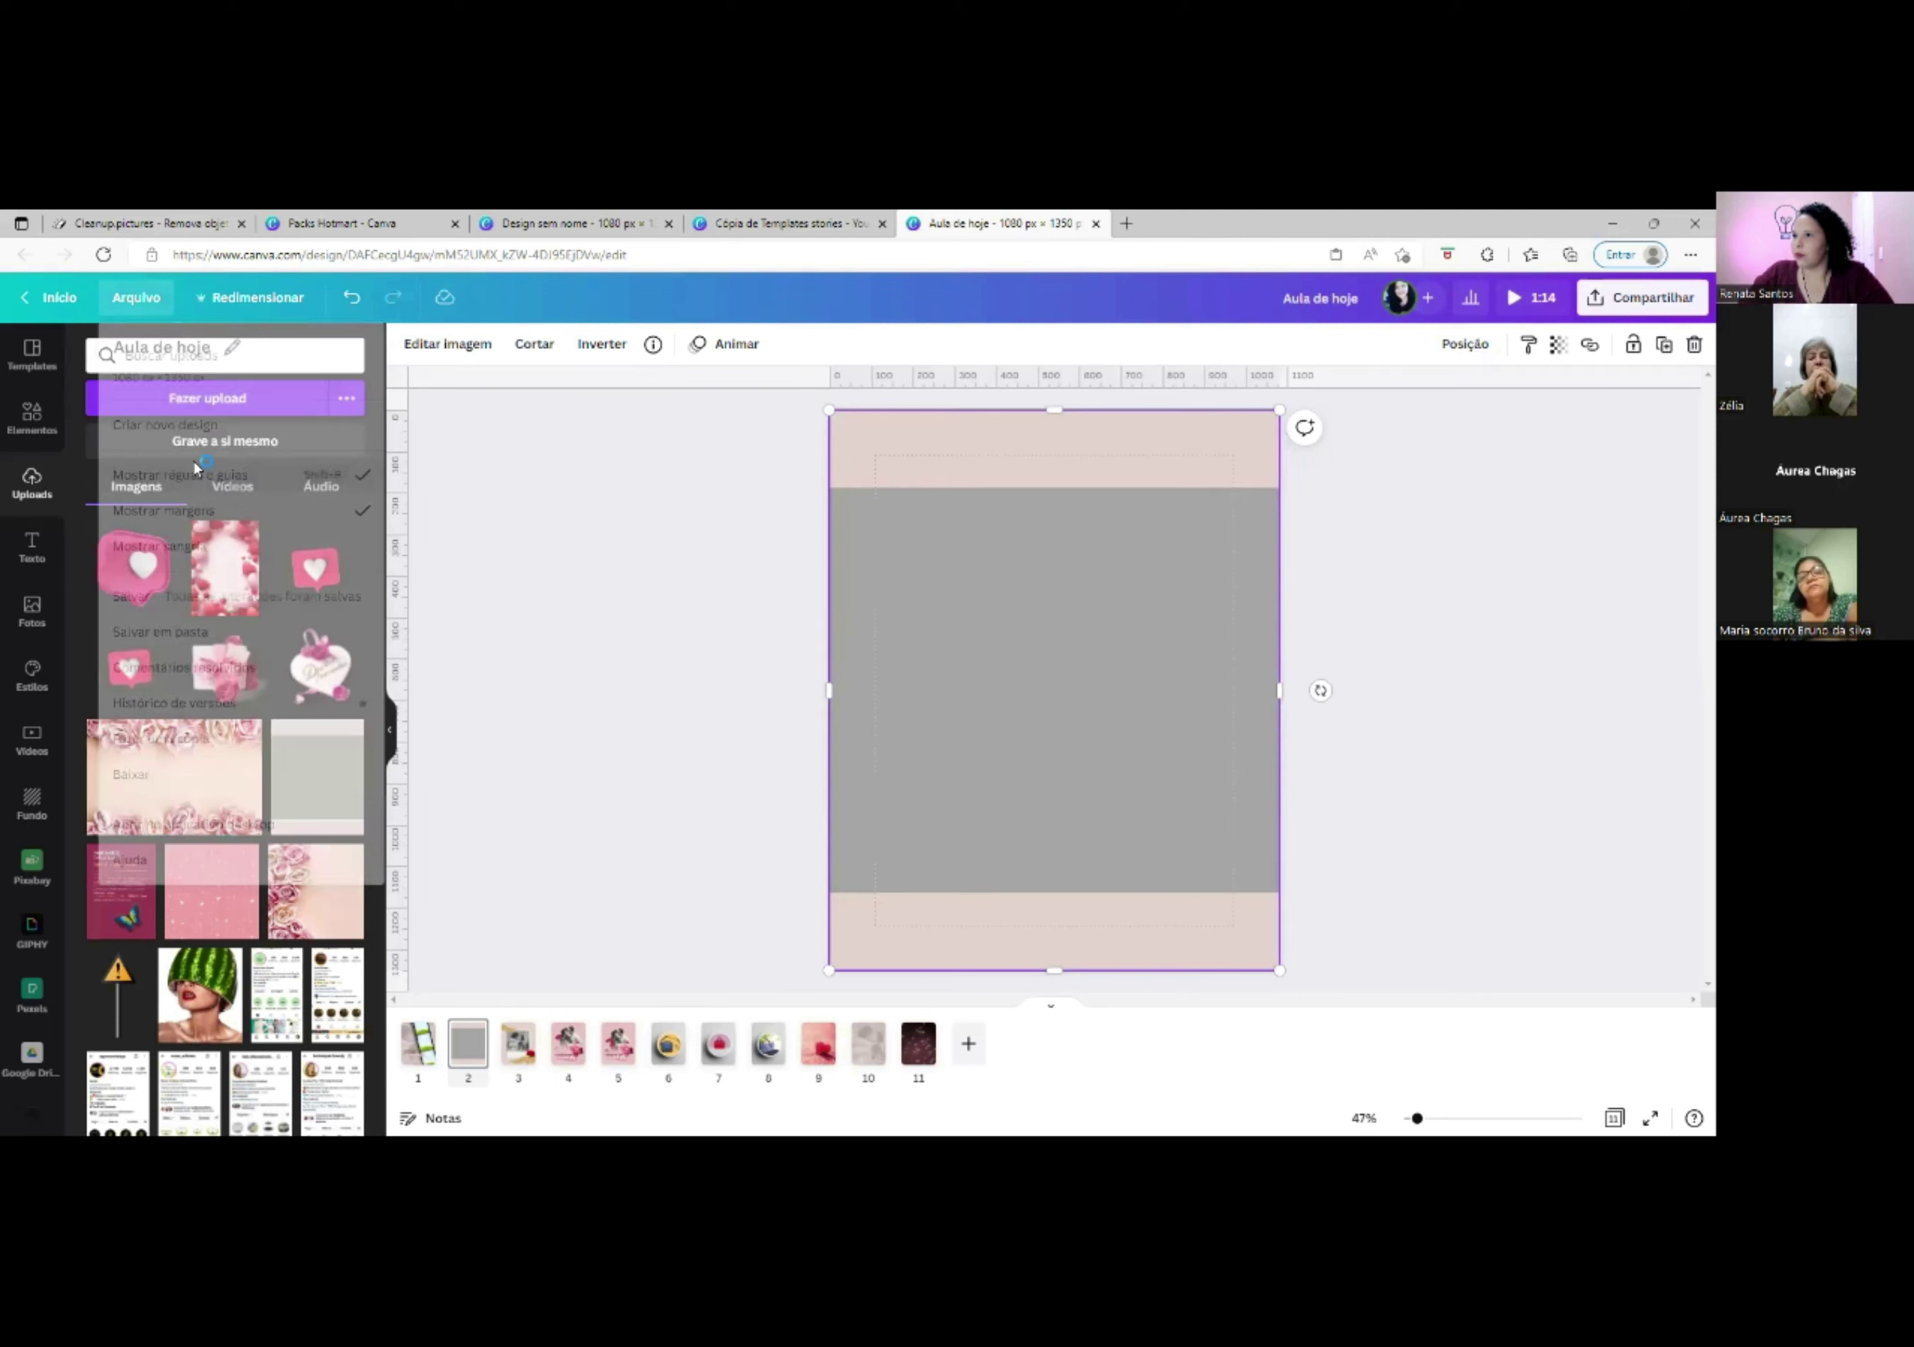
right_click(990, 581)
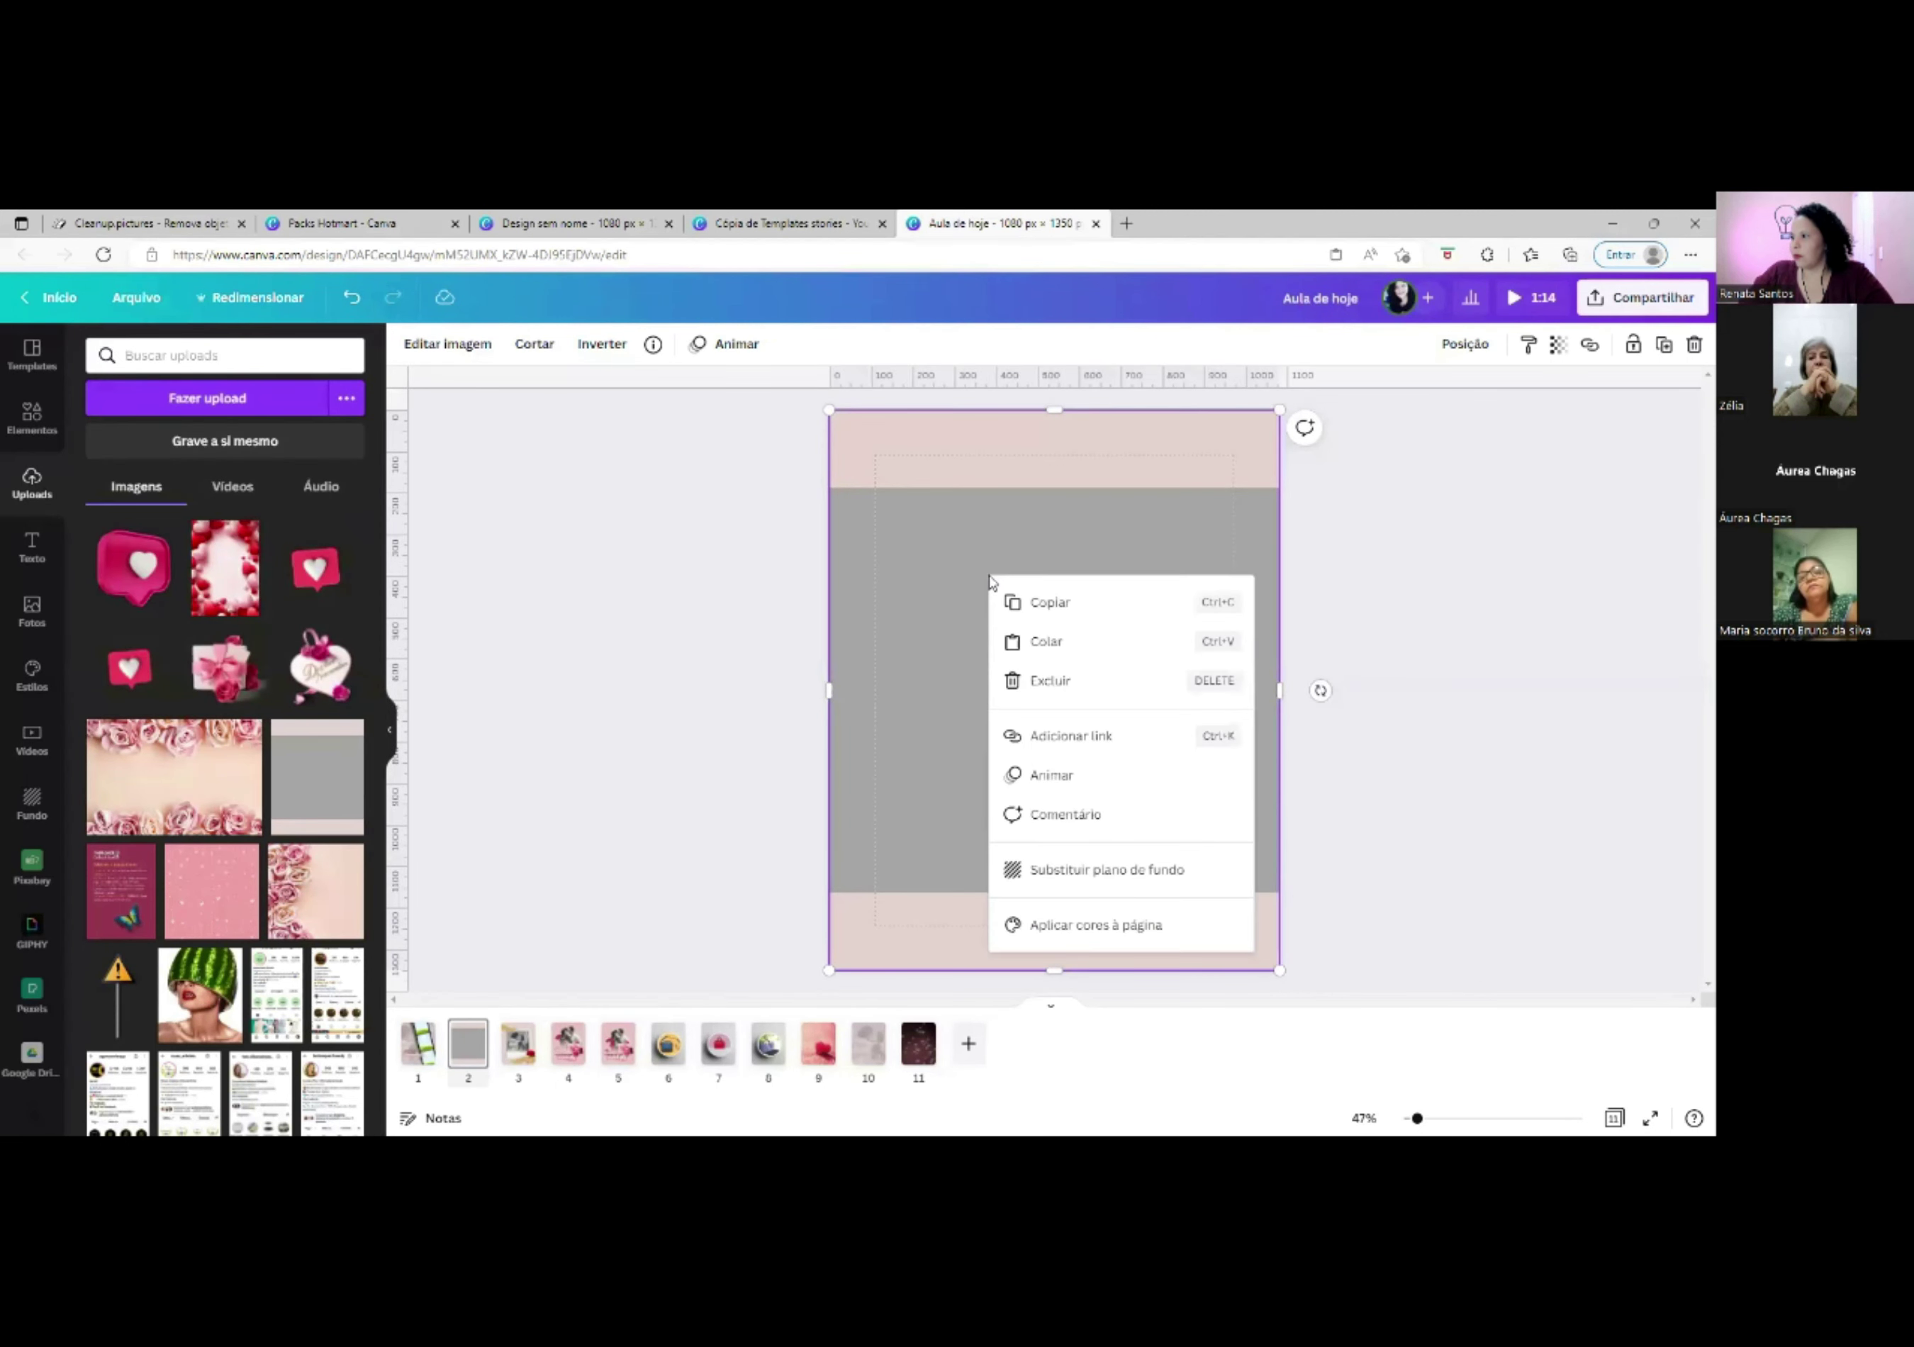
right_click(901, 770)
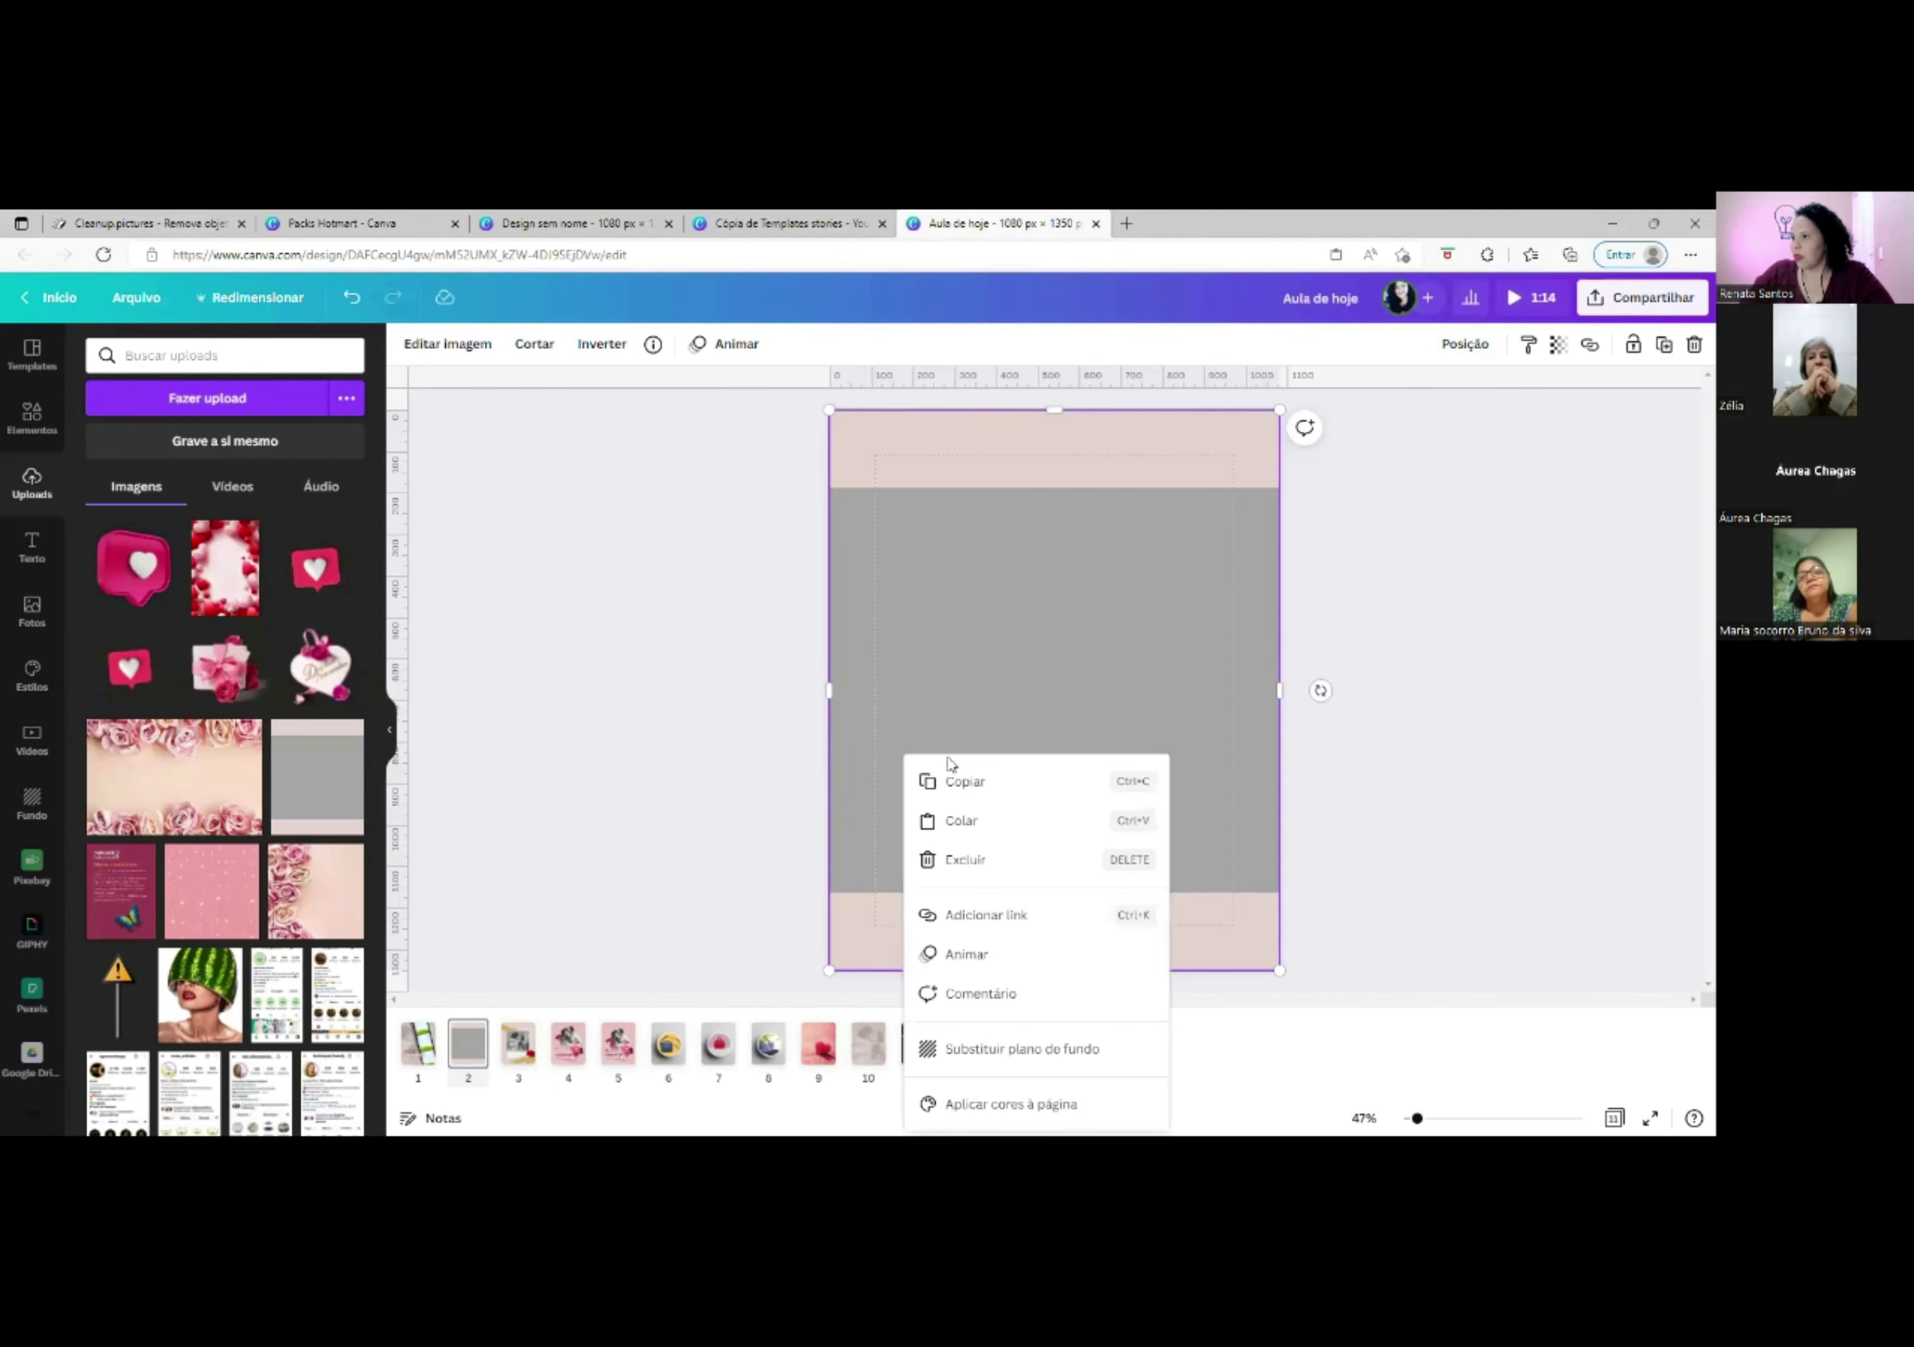
left_click(1248, 962)
Set the guide image as the background of page 2.
right_click(1171, 612)
right_click(1181, 461)
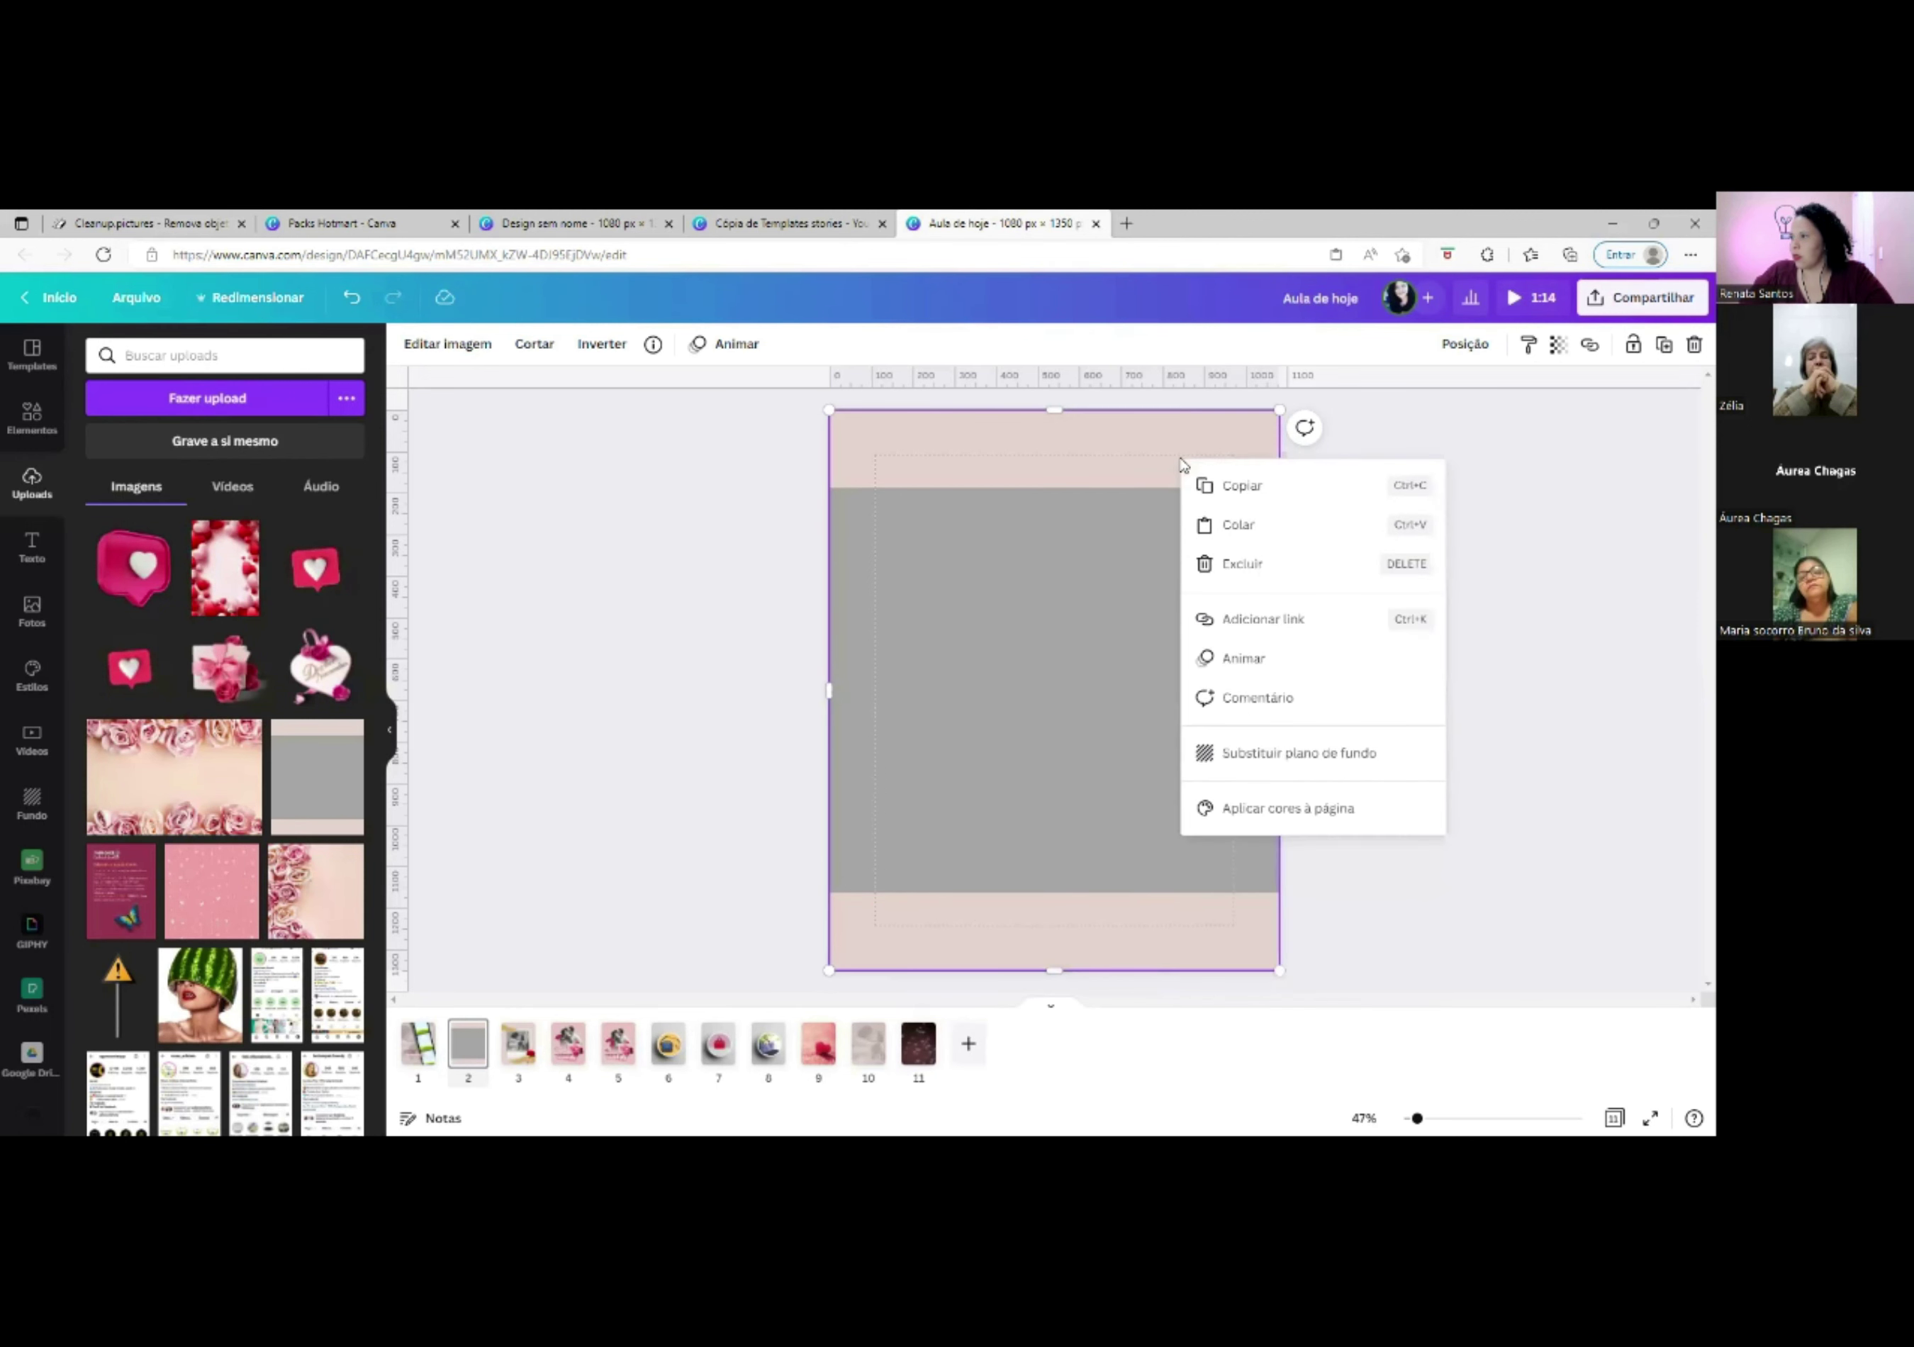
left_click(1469, 470)
Add a horizontal guide to page 2 and align it with the upper edge of the grey area.
right_click(1151, 439)
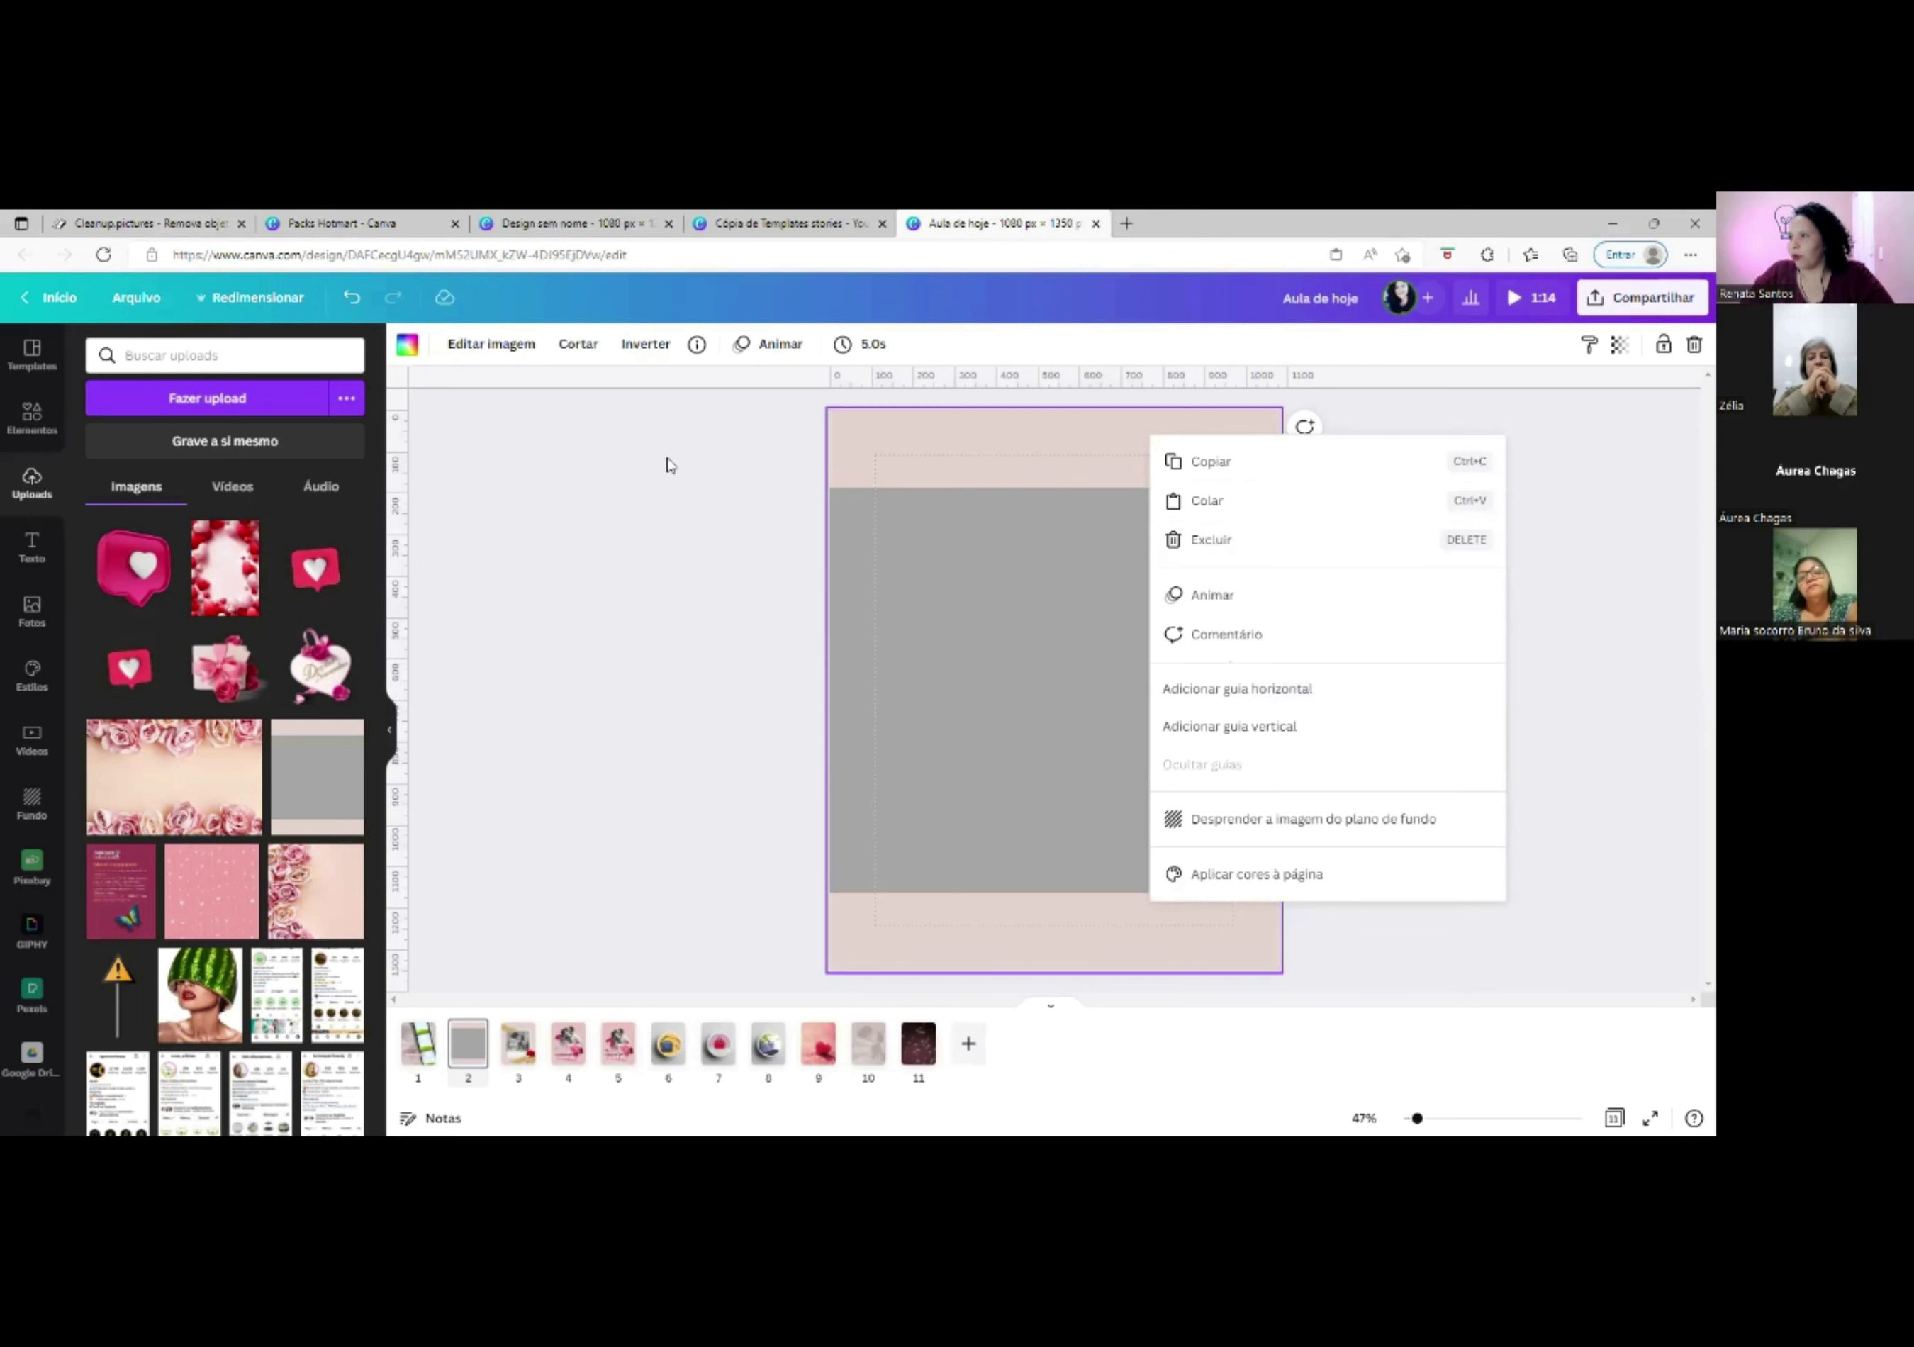
left_click(1275, 694)
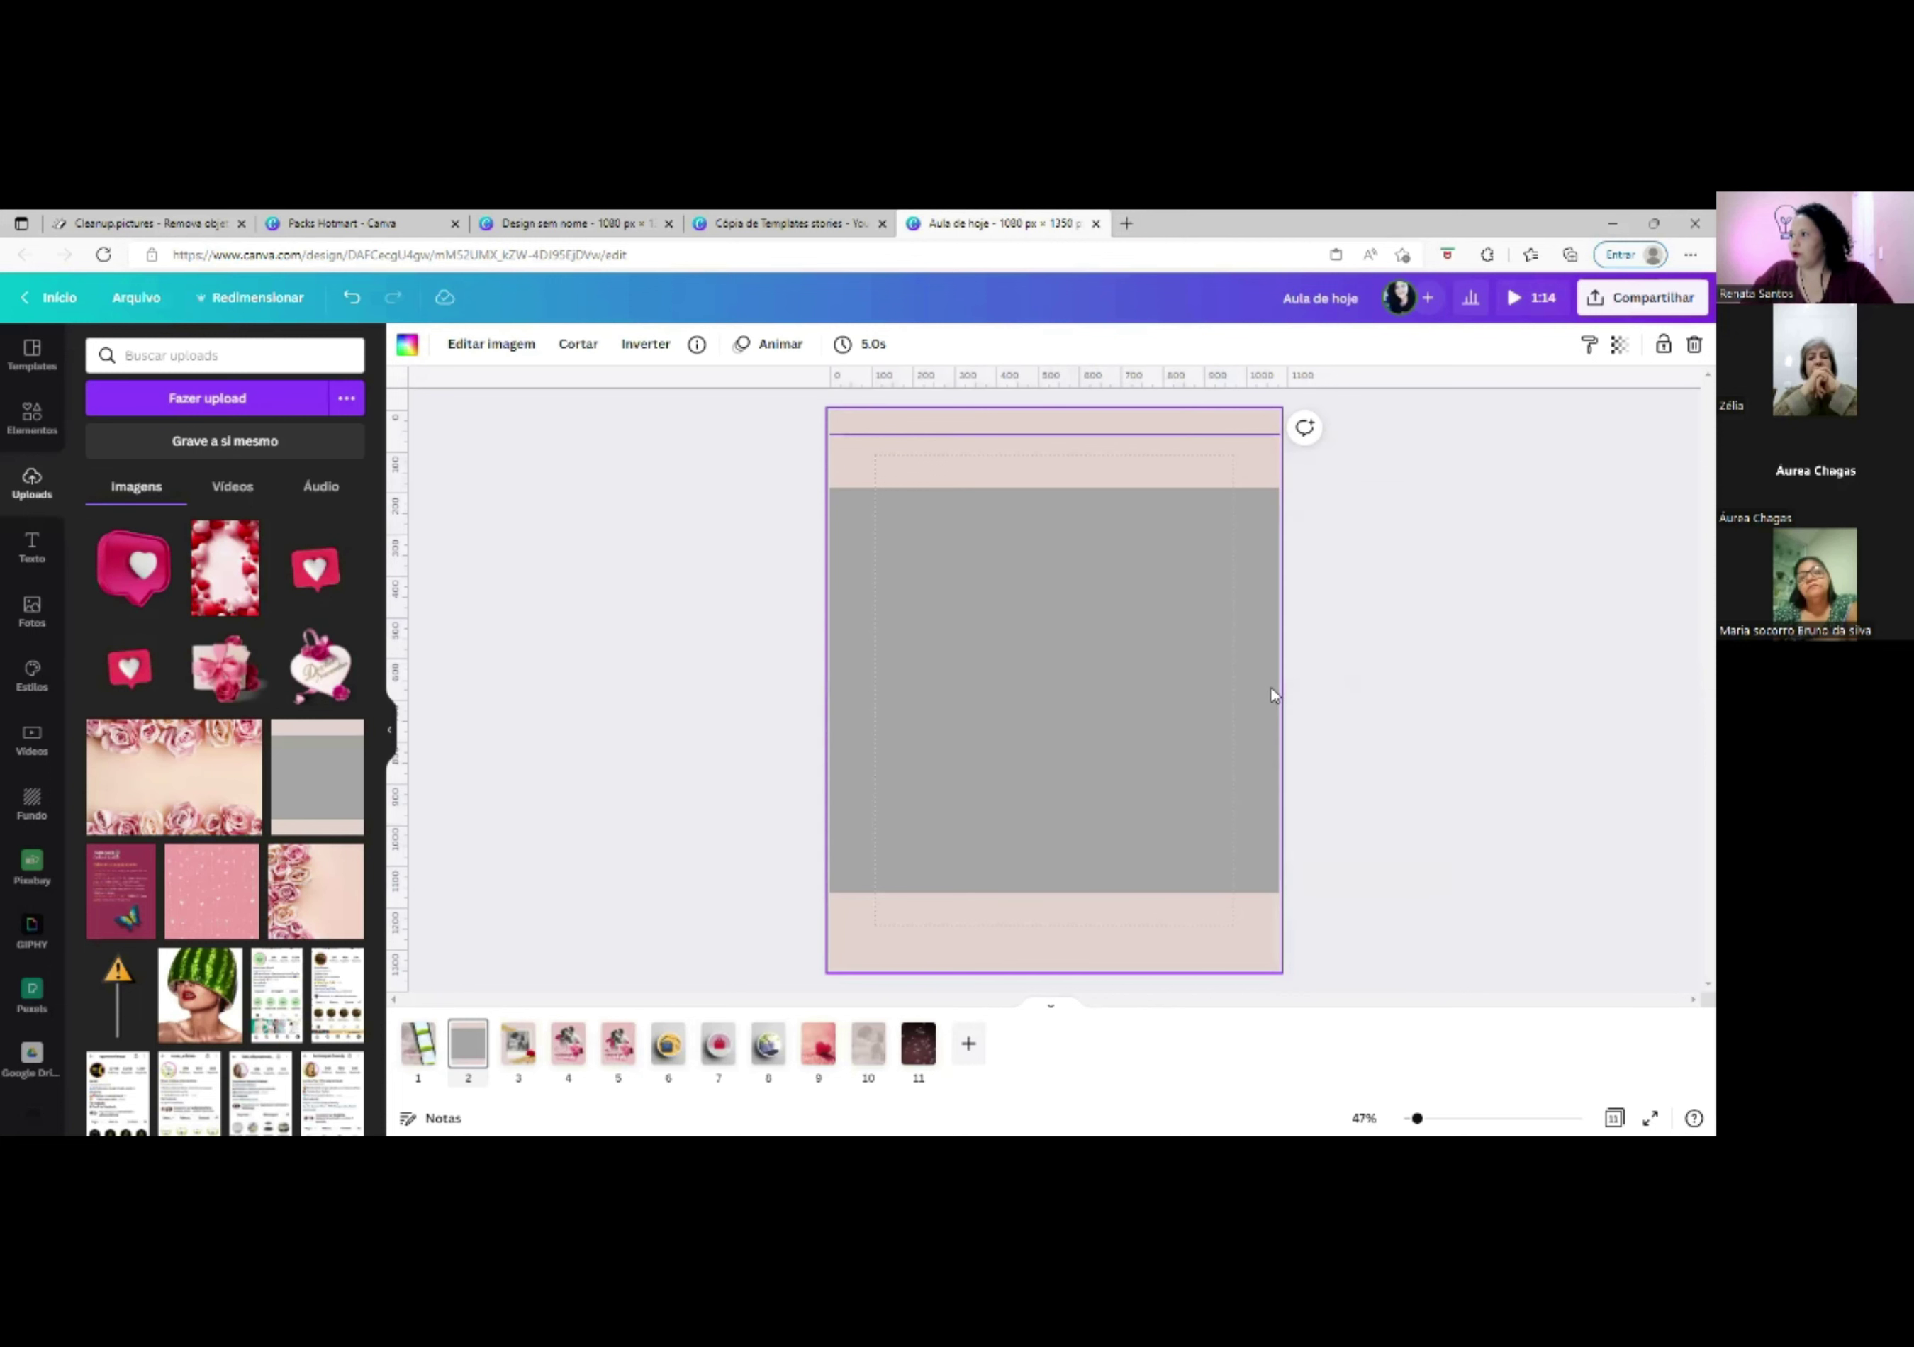
left_click_drag(1157, 437, 1138, 488)
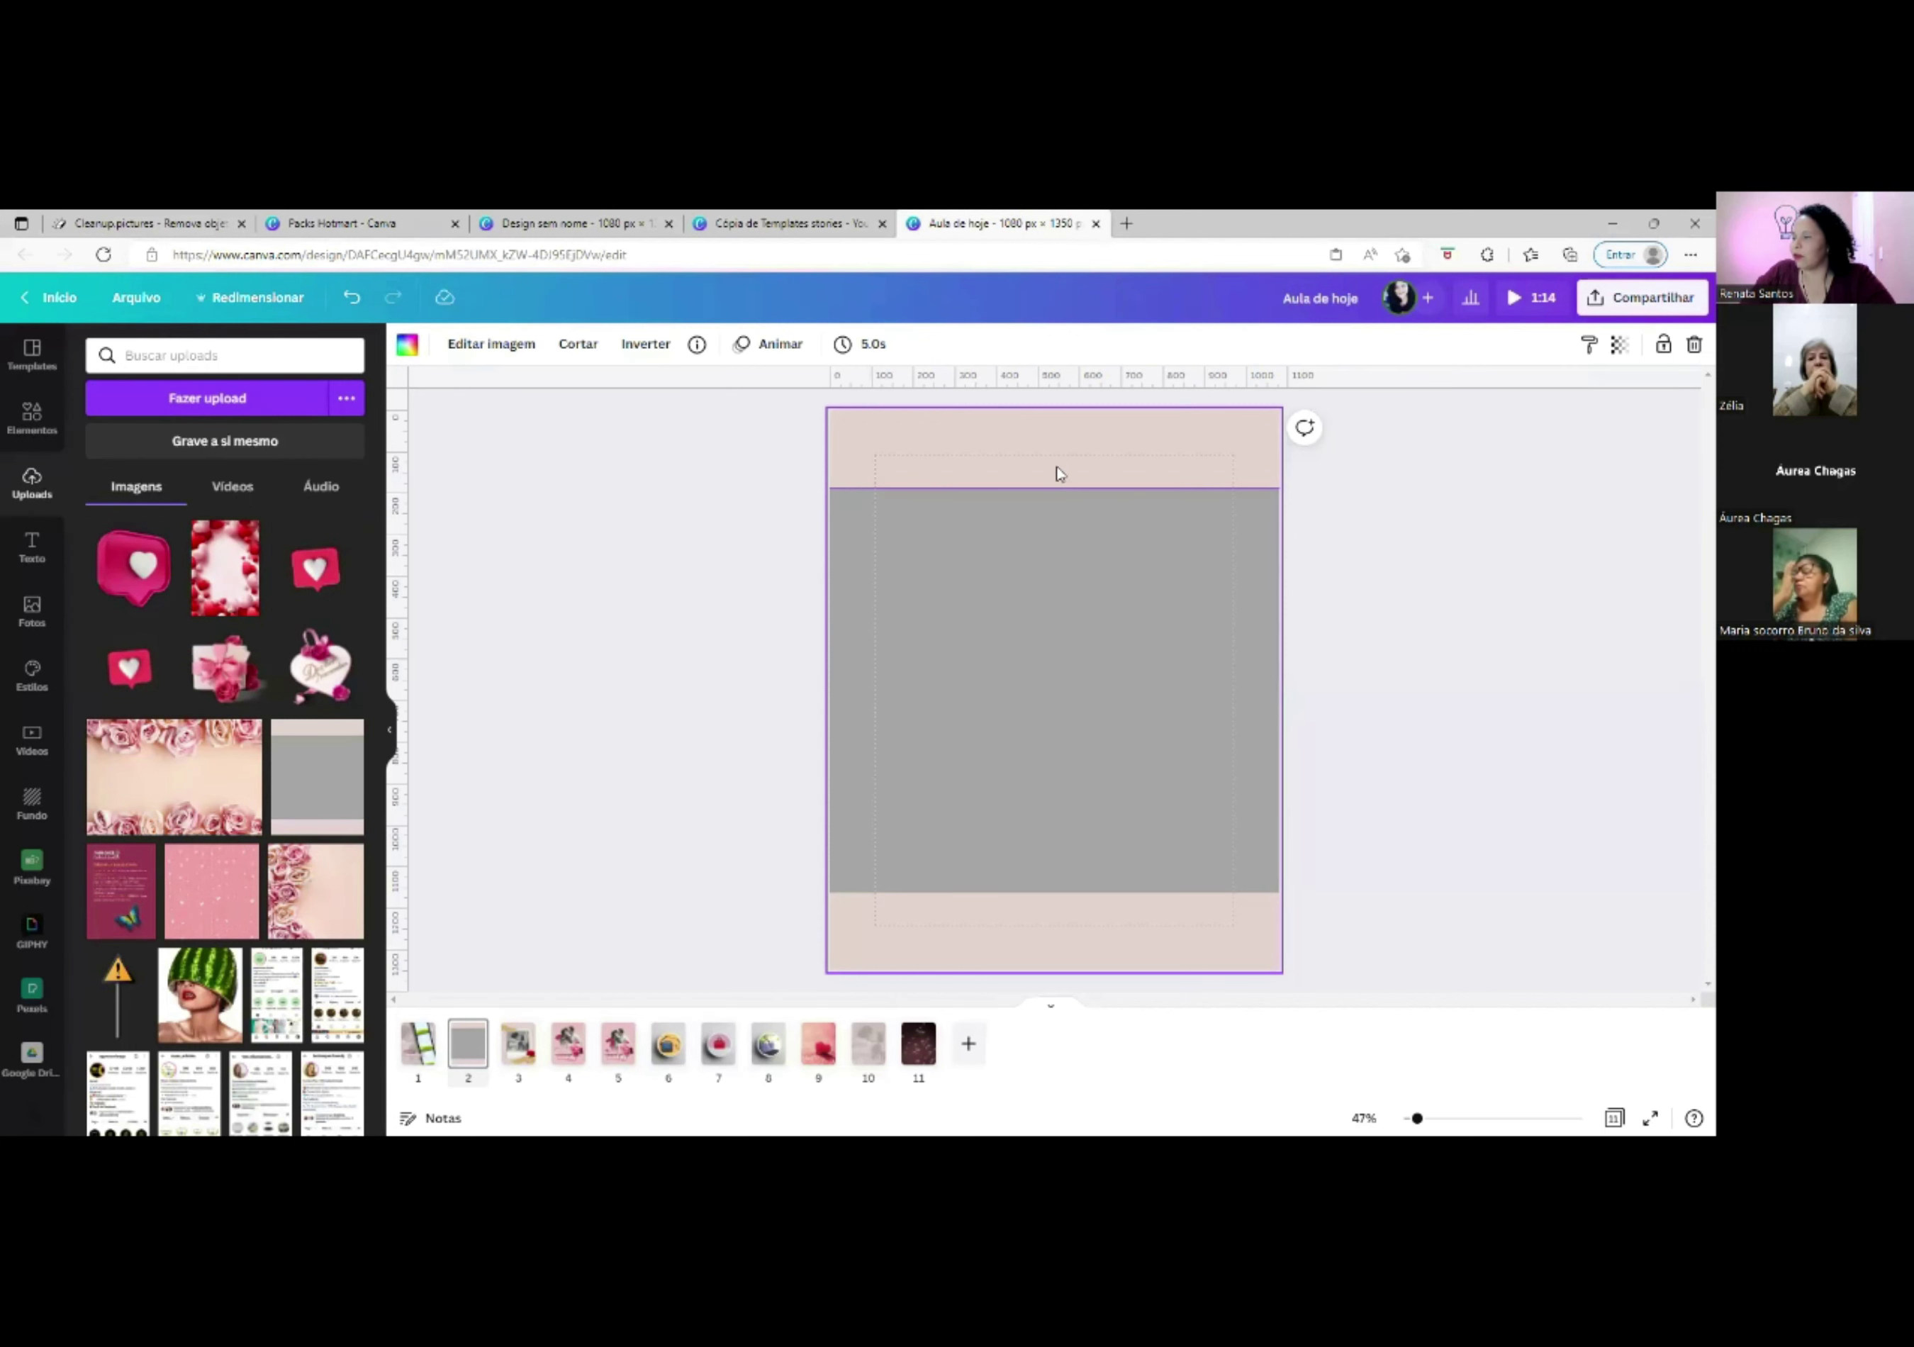
Add a second horizontal guide at the grey area's lower edge and delete the guide image from page 2's background.
right_click(991, 602)
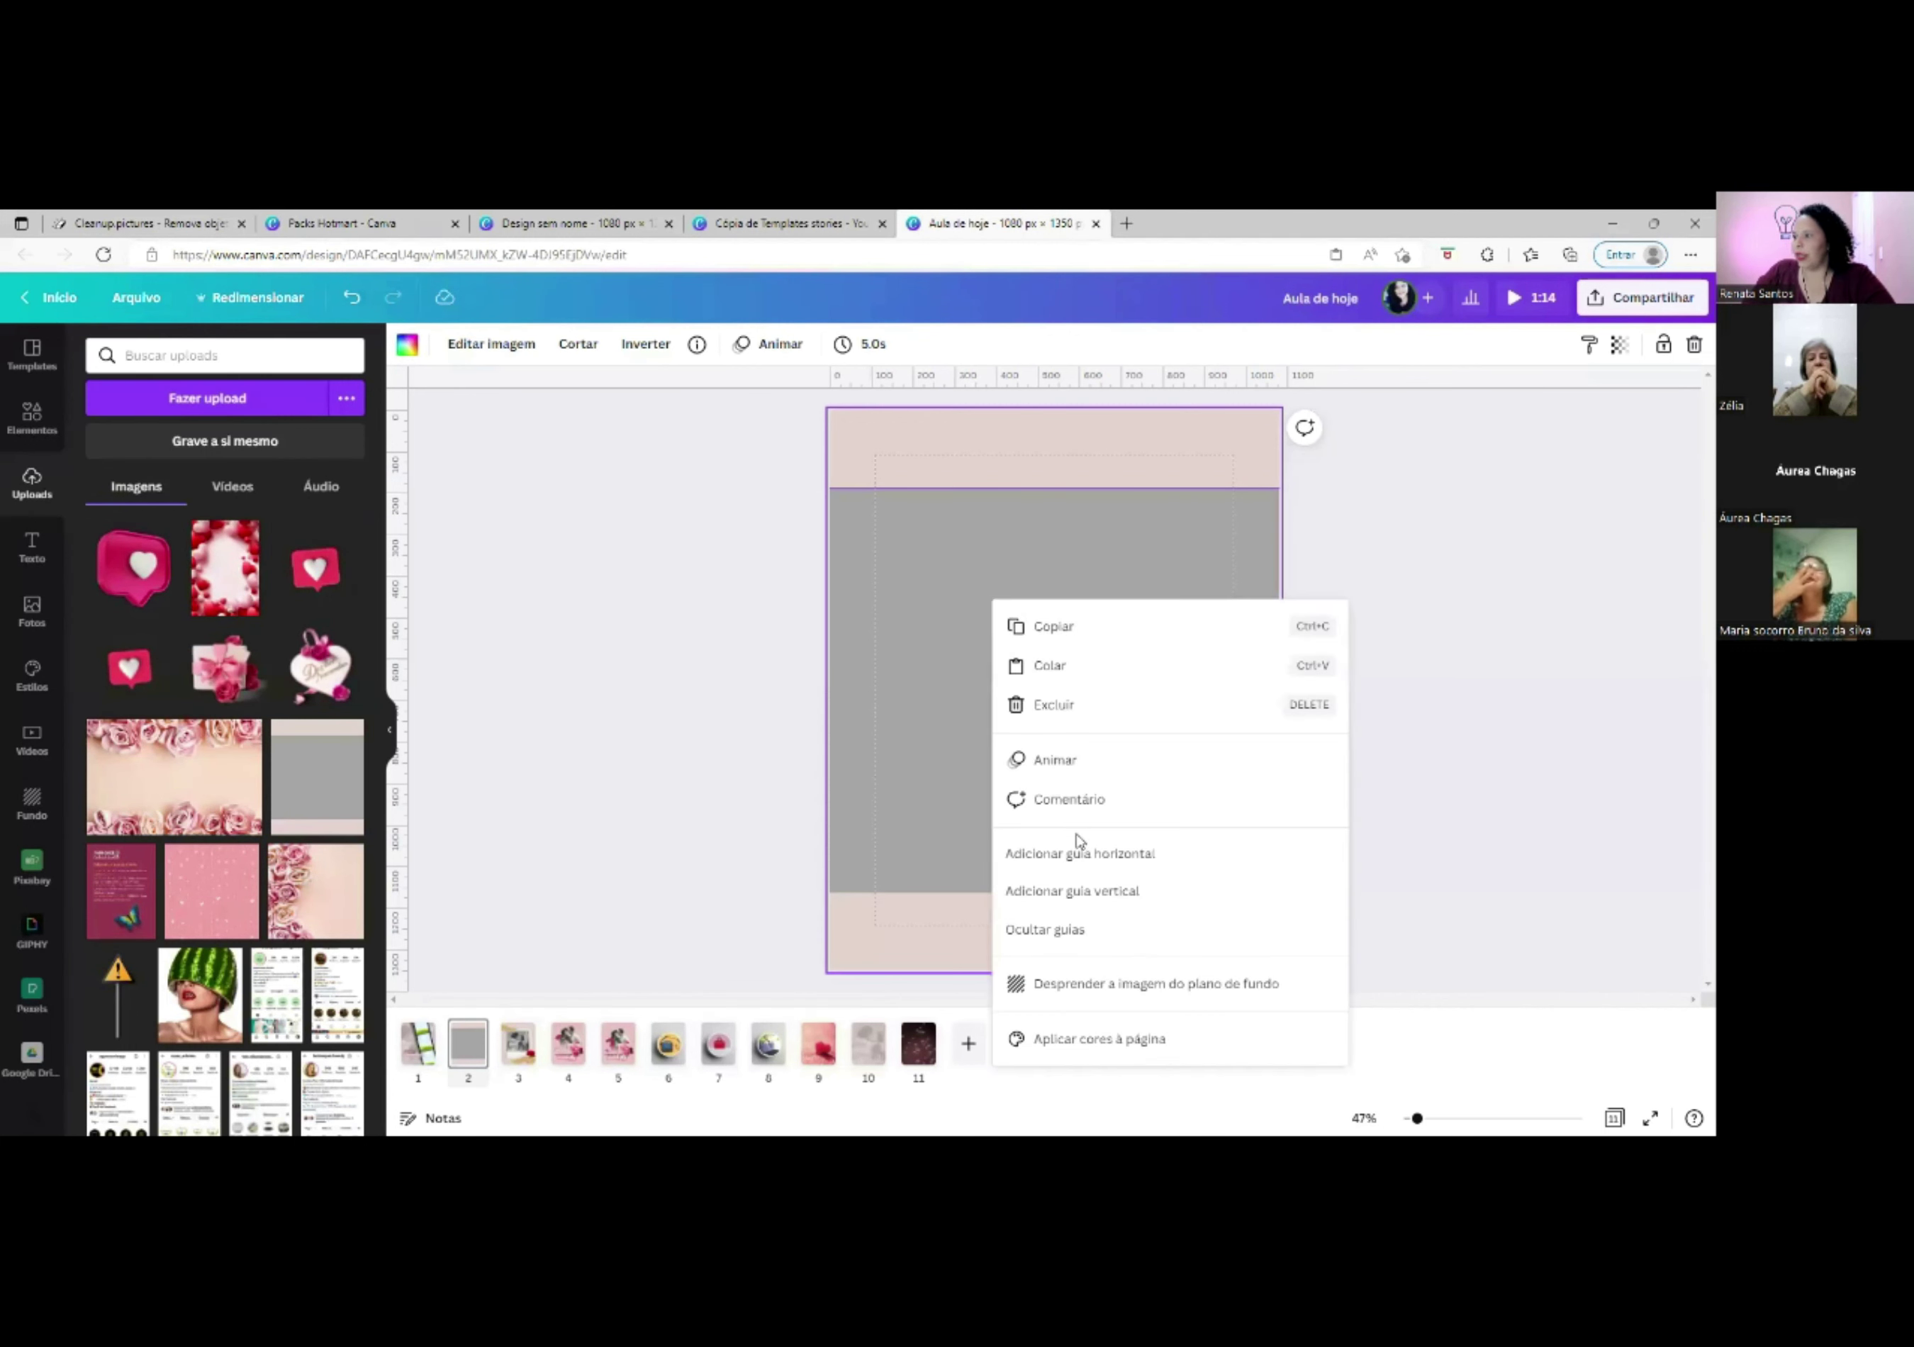
left_click(1096, 855)
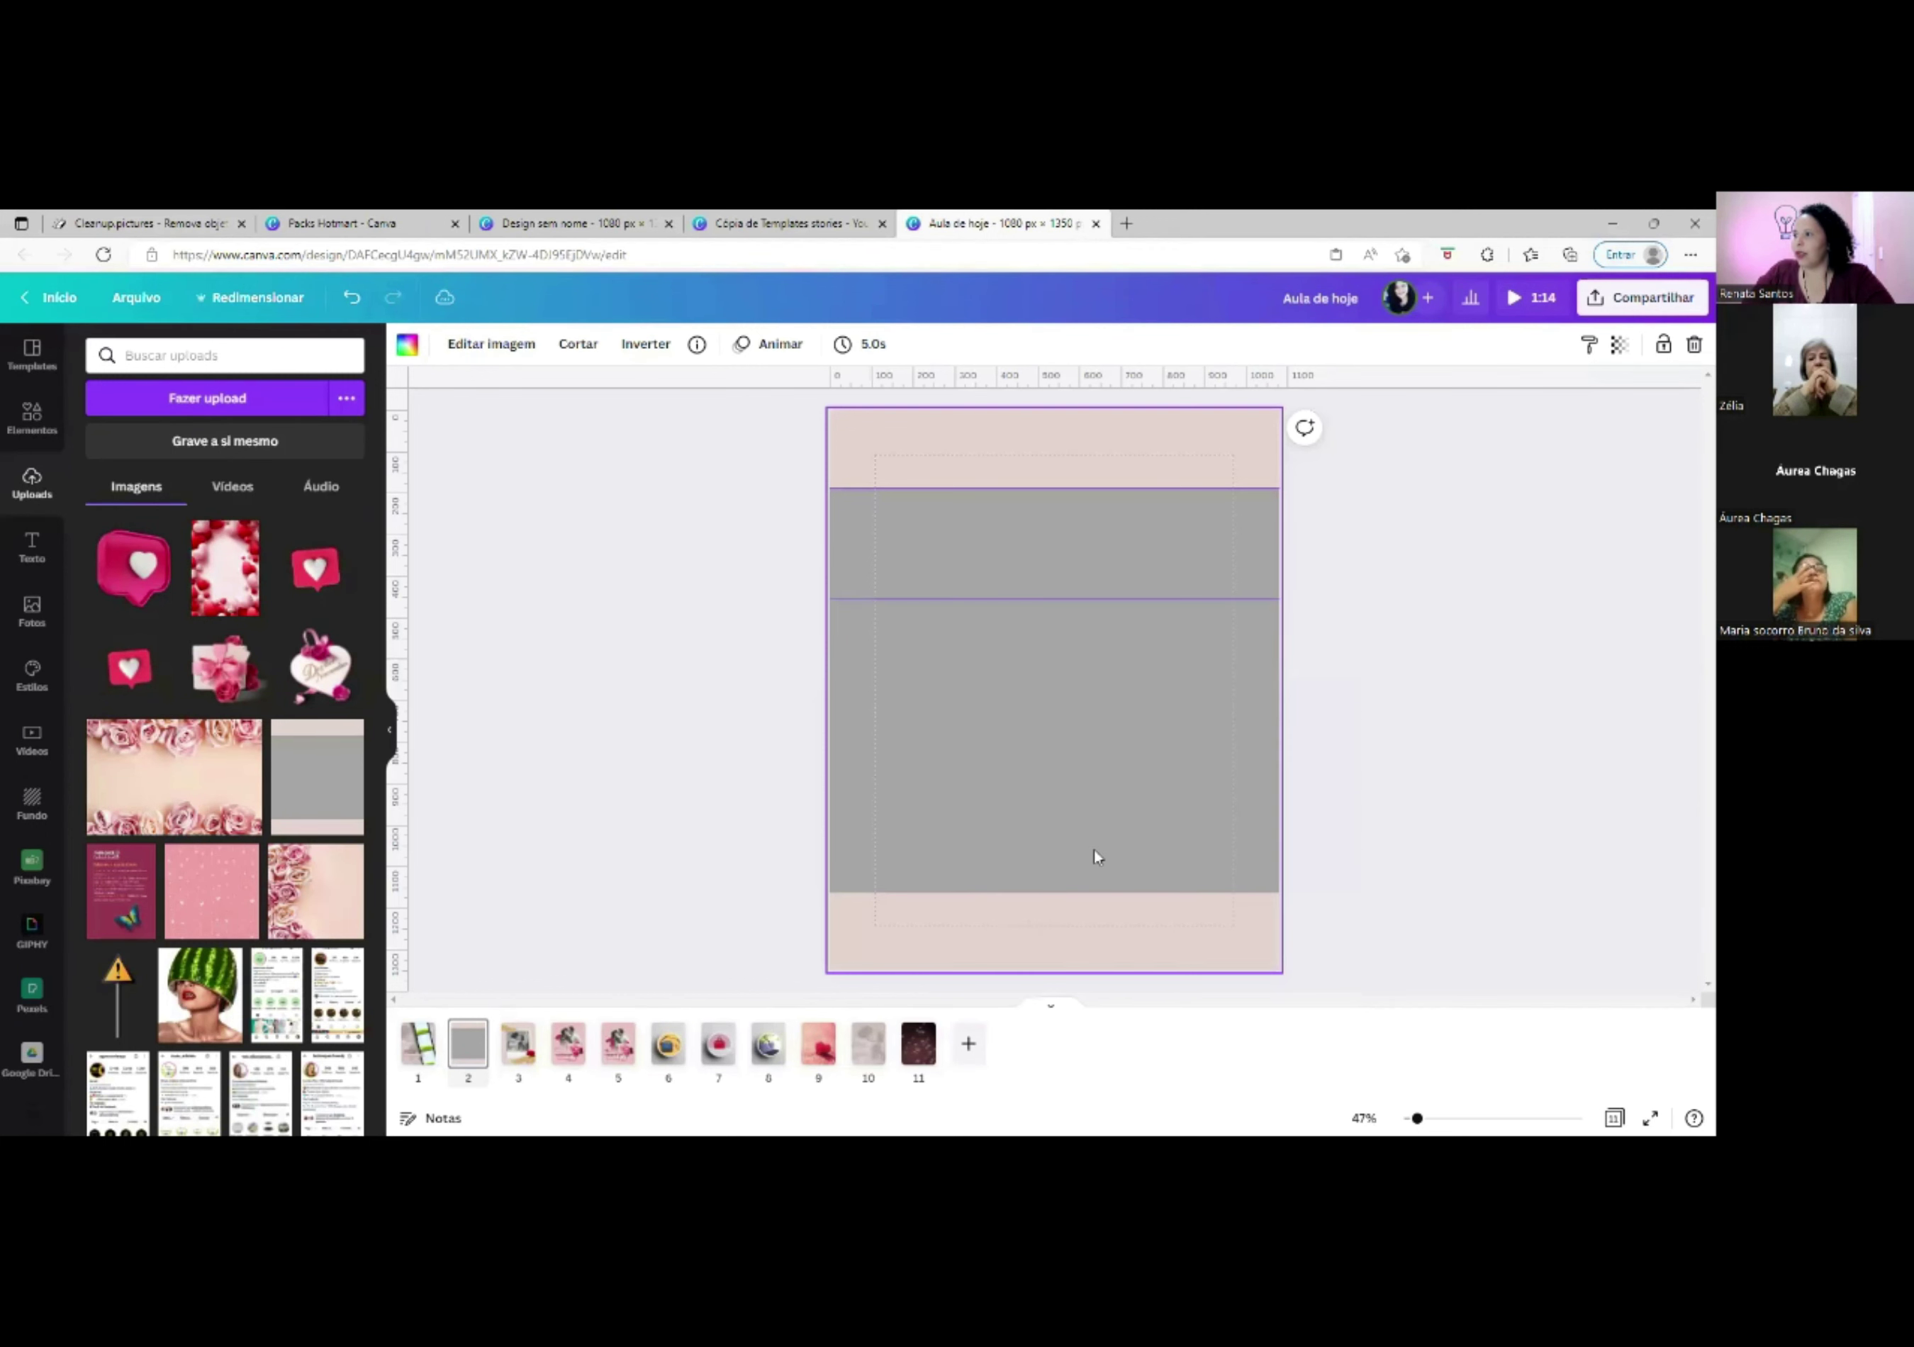
left_click_drag(1140, 634, 1149, 891)
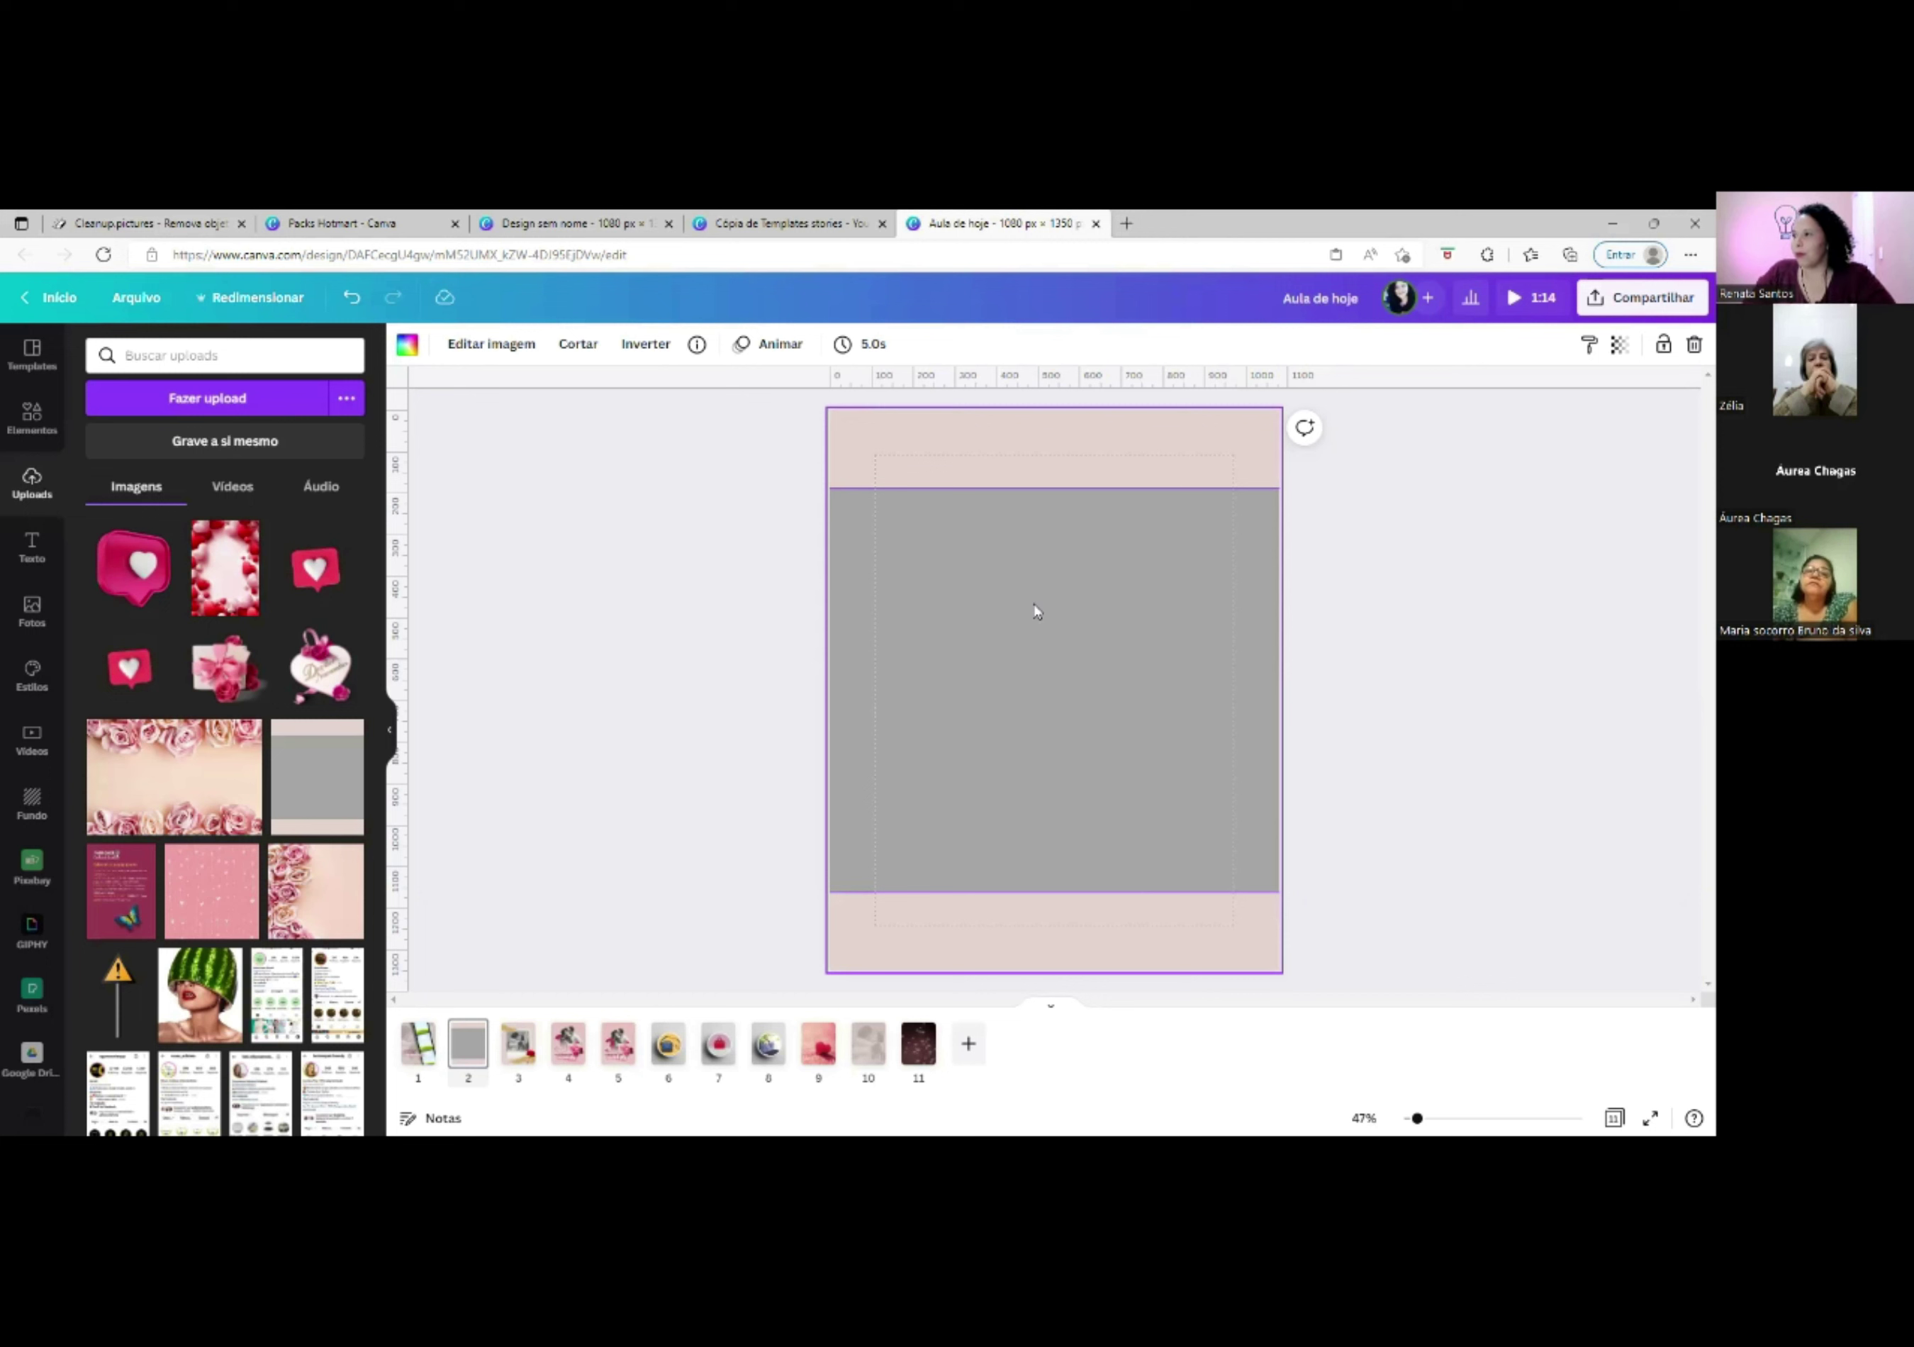
key("Delete")
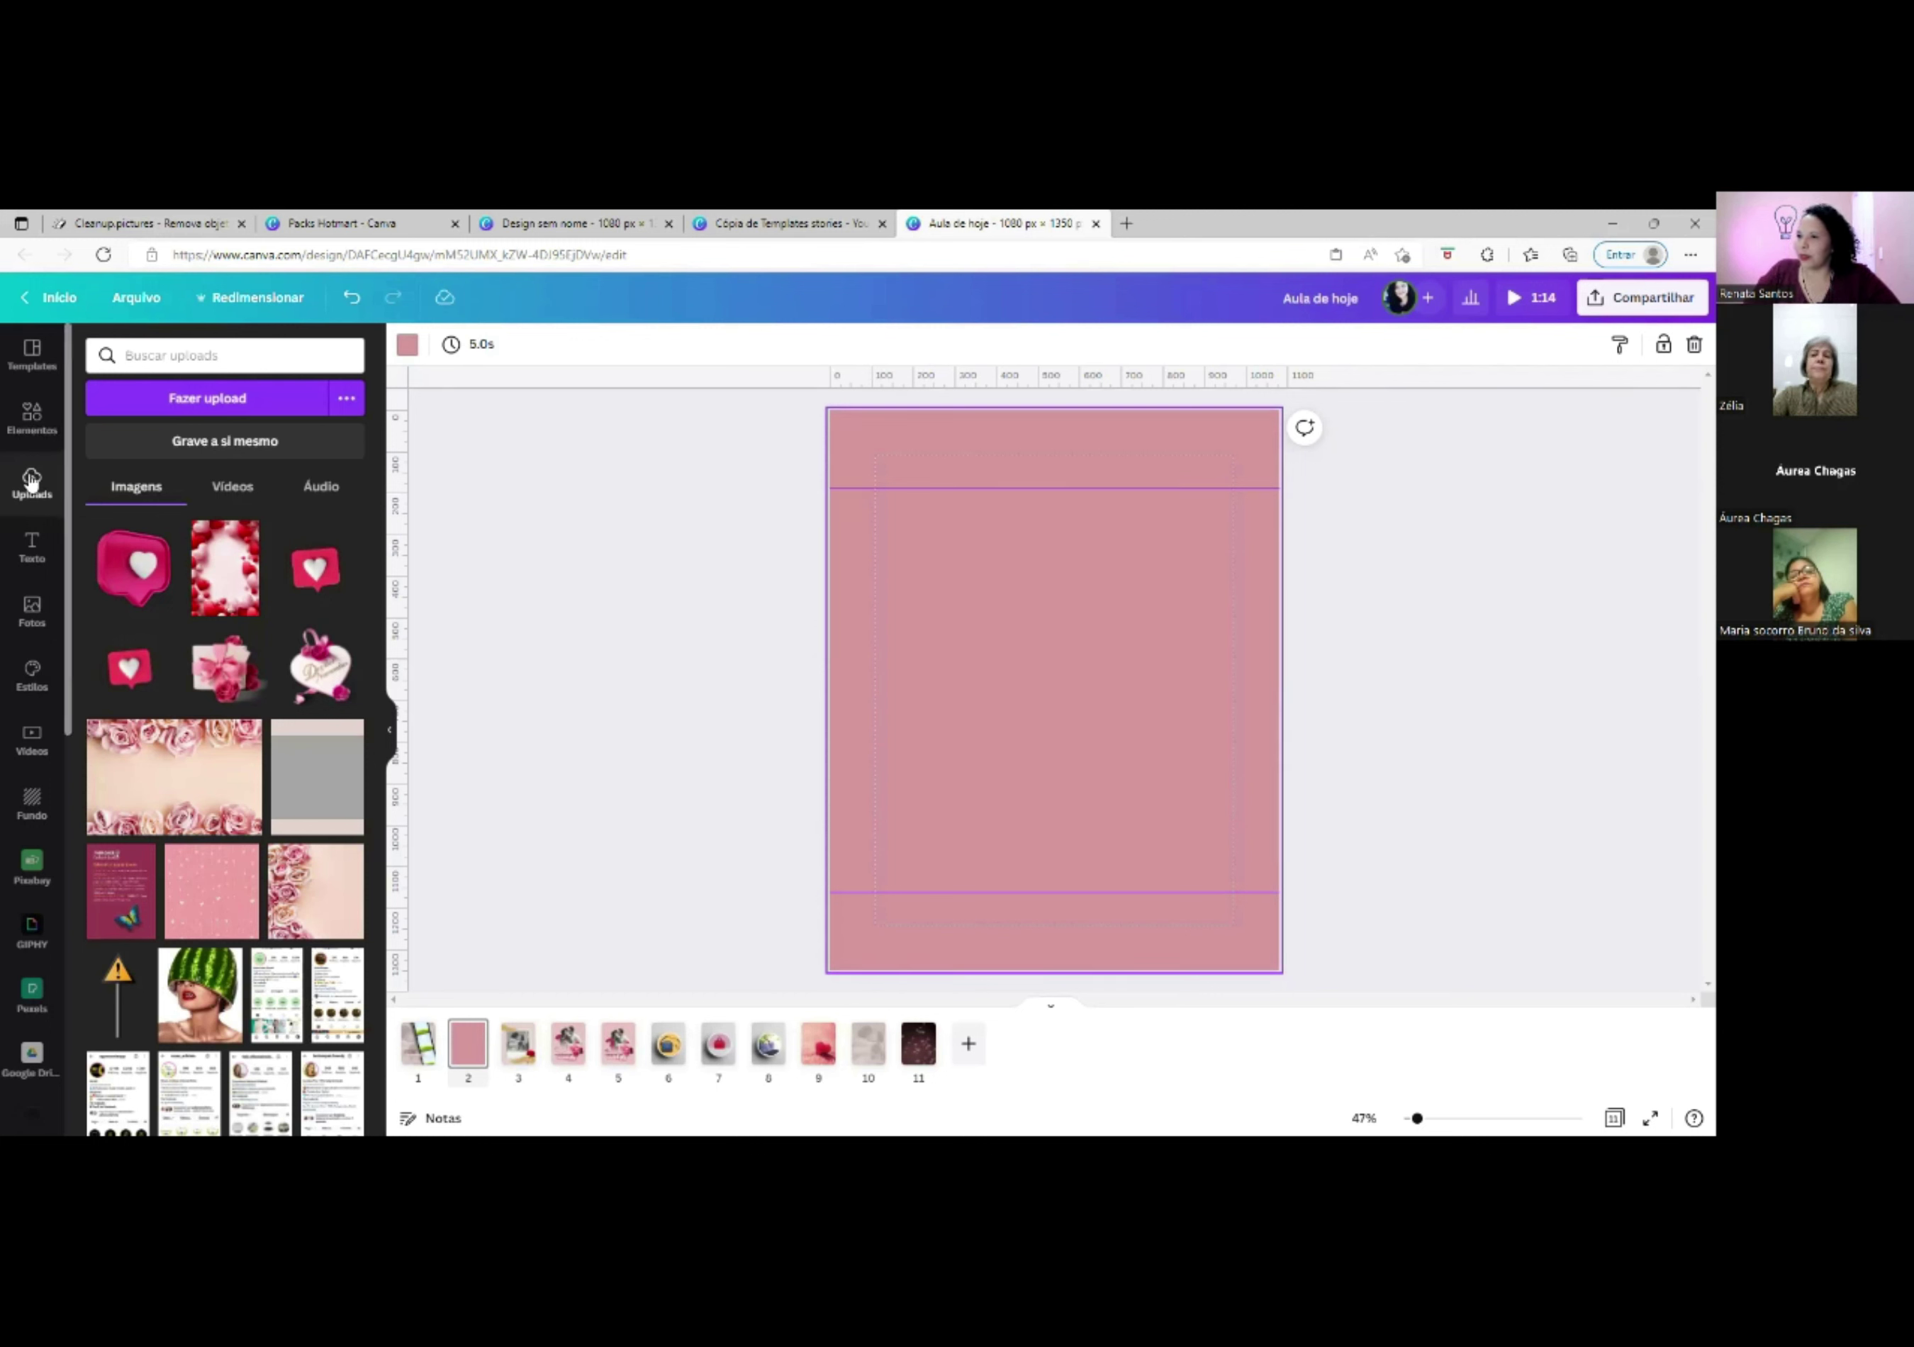
Insert the recently used photo of the embracing couple with red roses and set it as page 2's background.
left_click(32, 418)
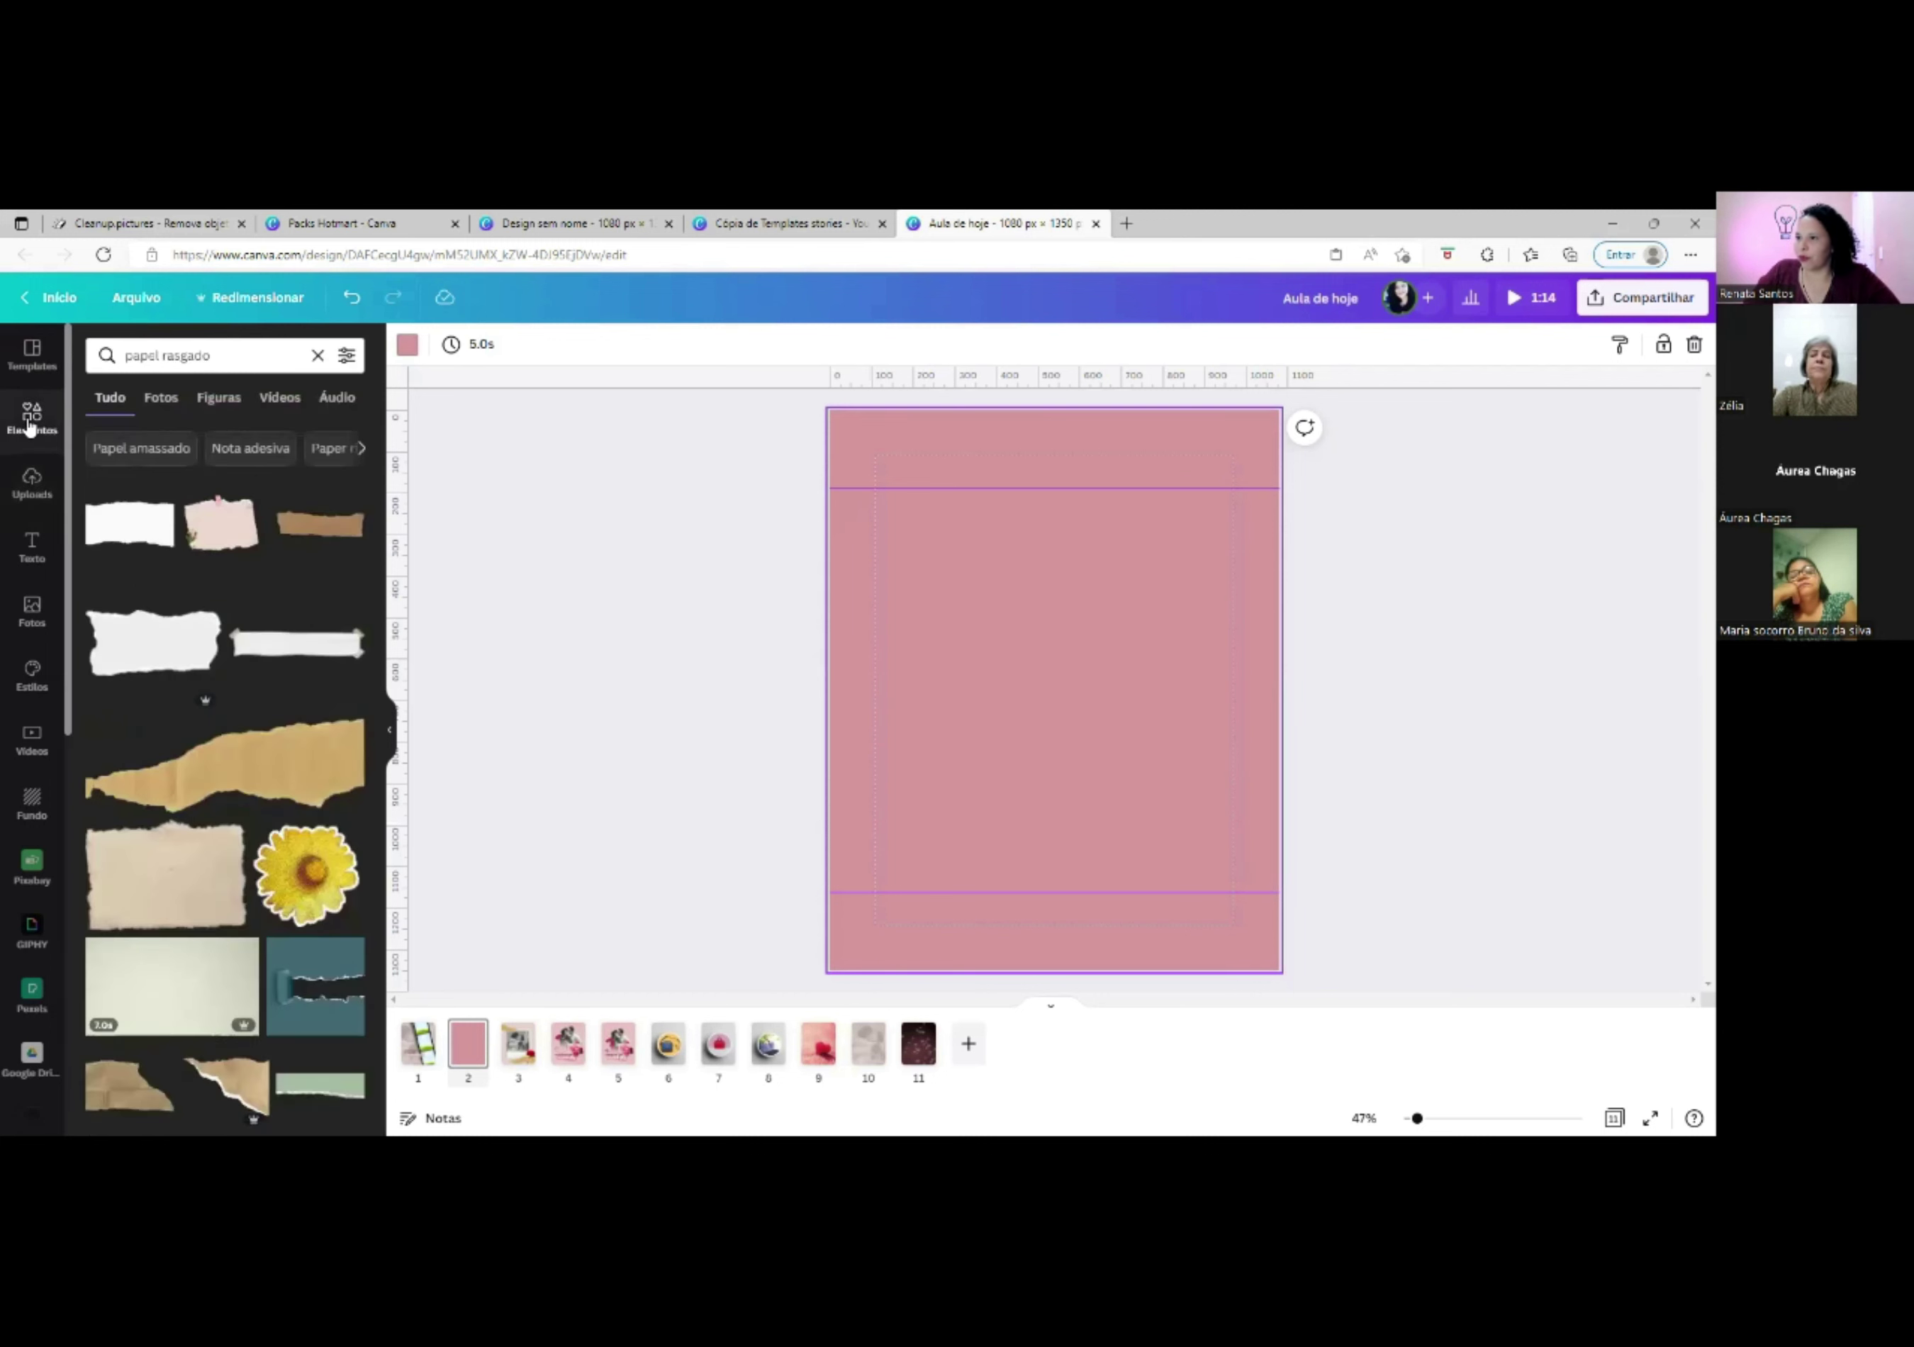
left_click(318, 355)
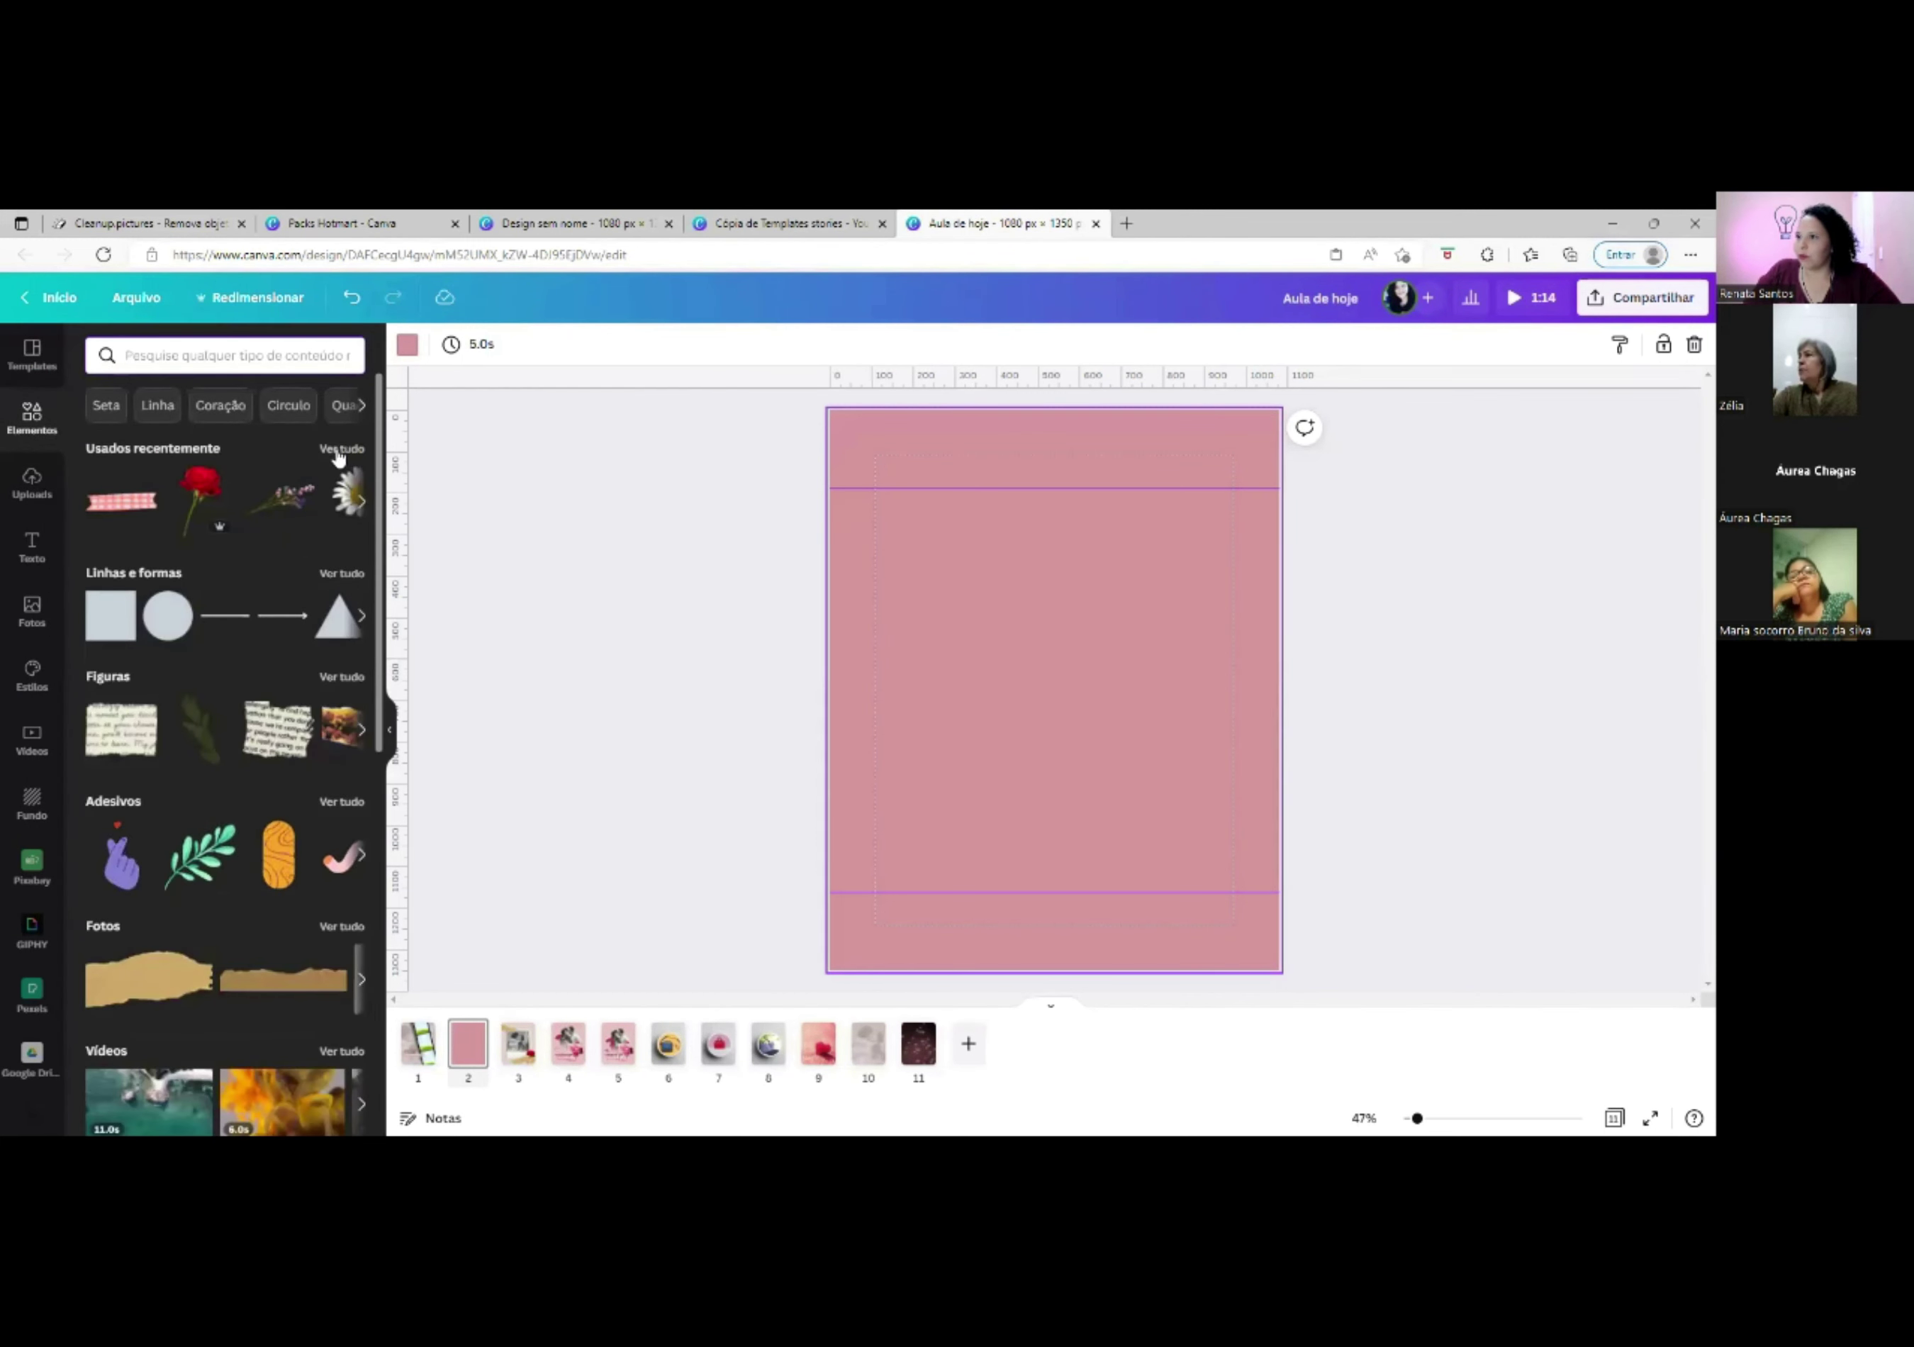
left_click(340, 449)
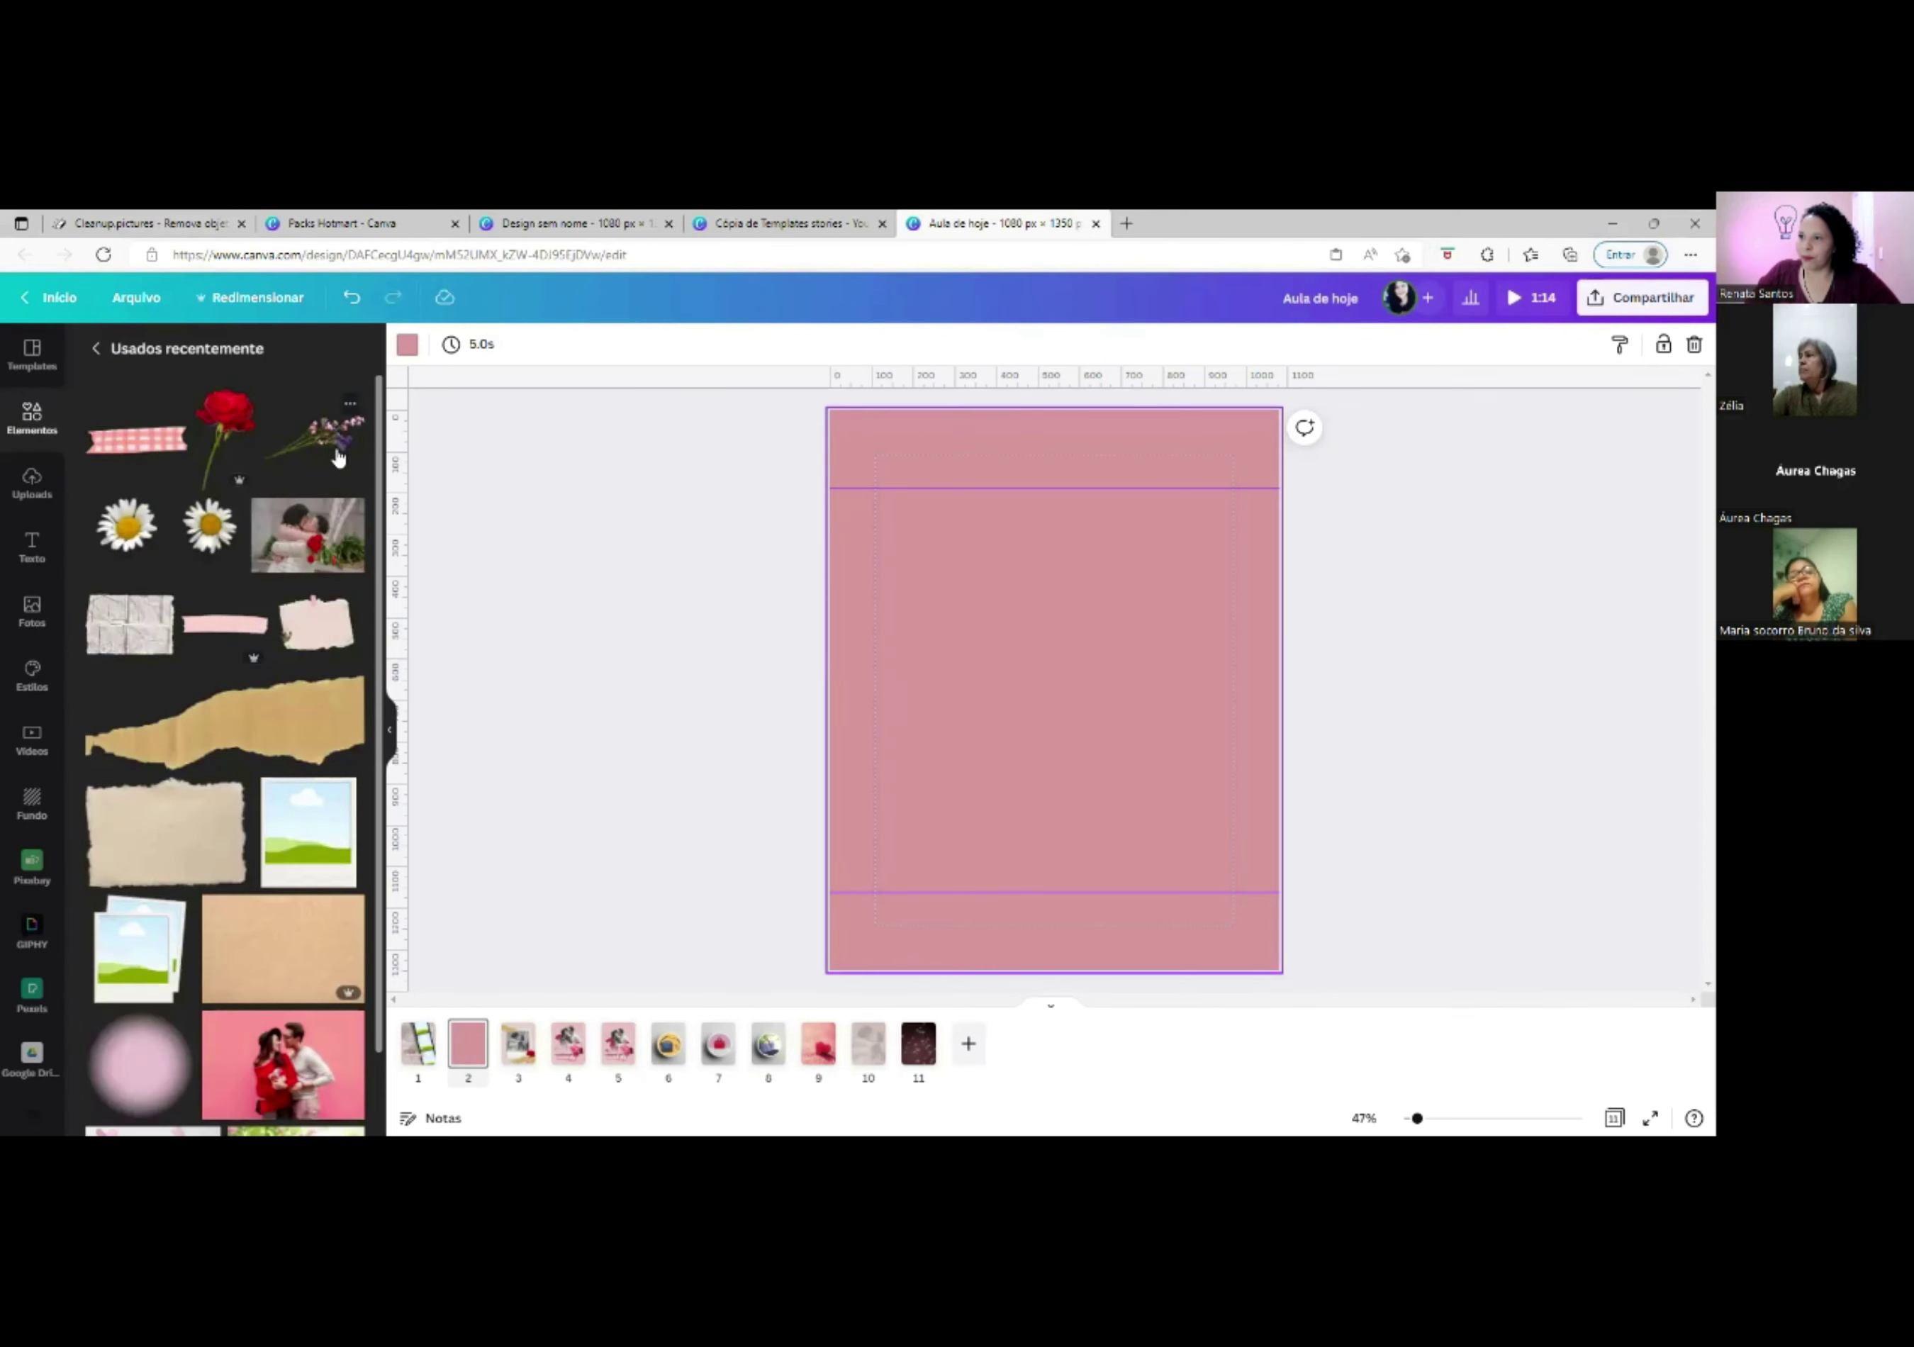
scroll(258, 567, "down", 4)
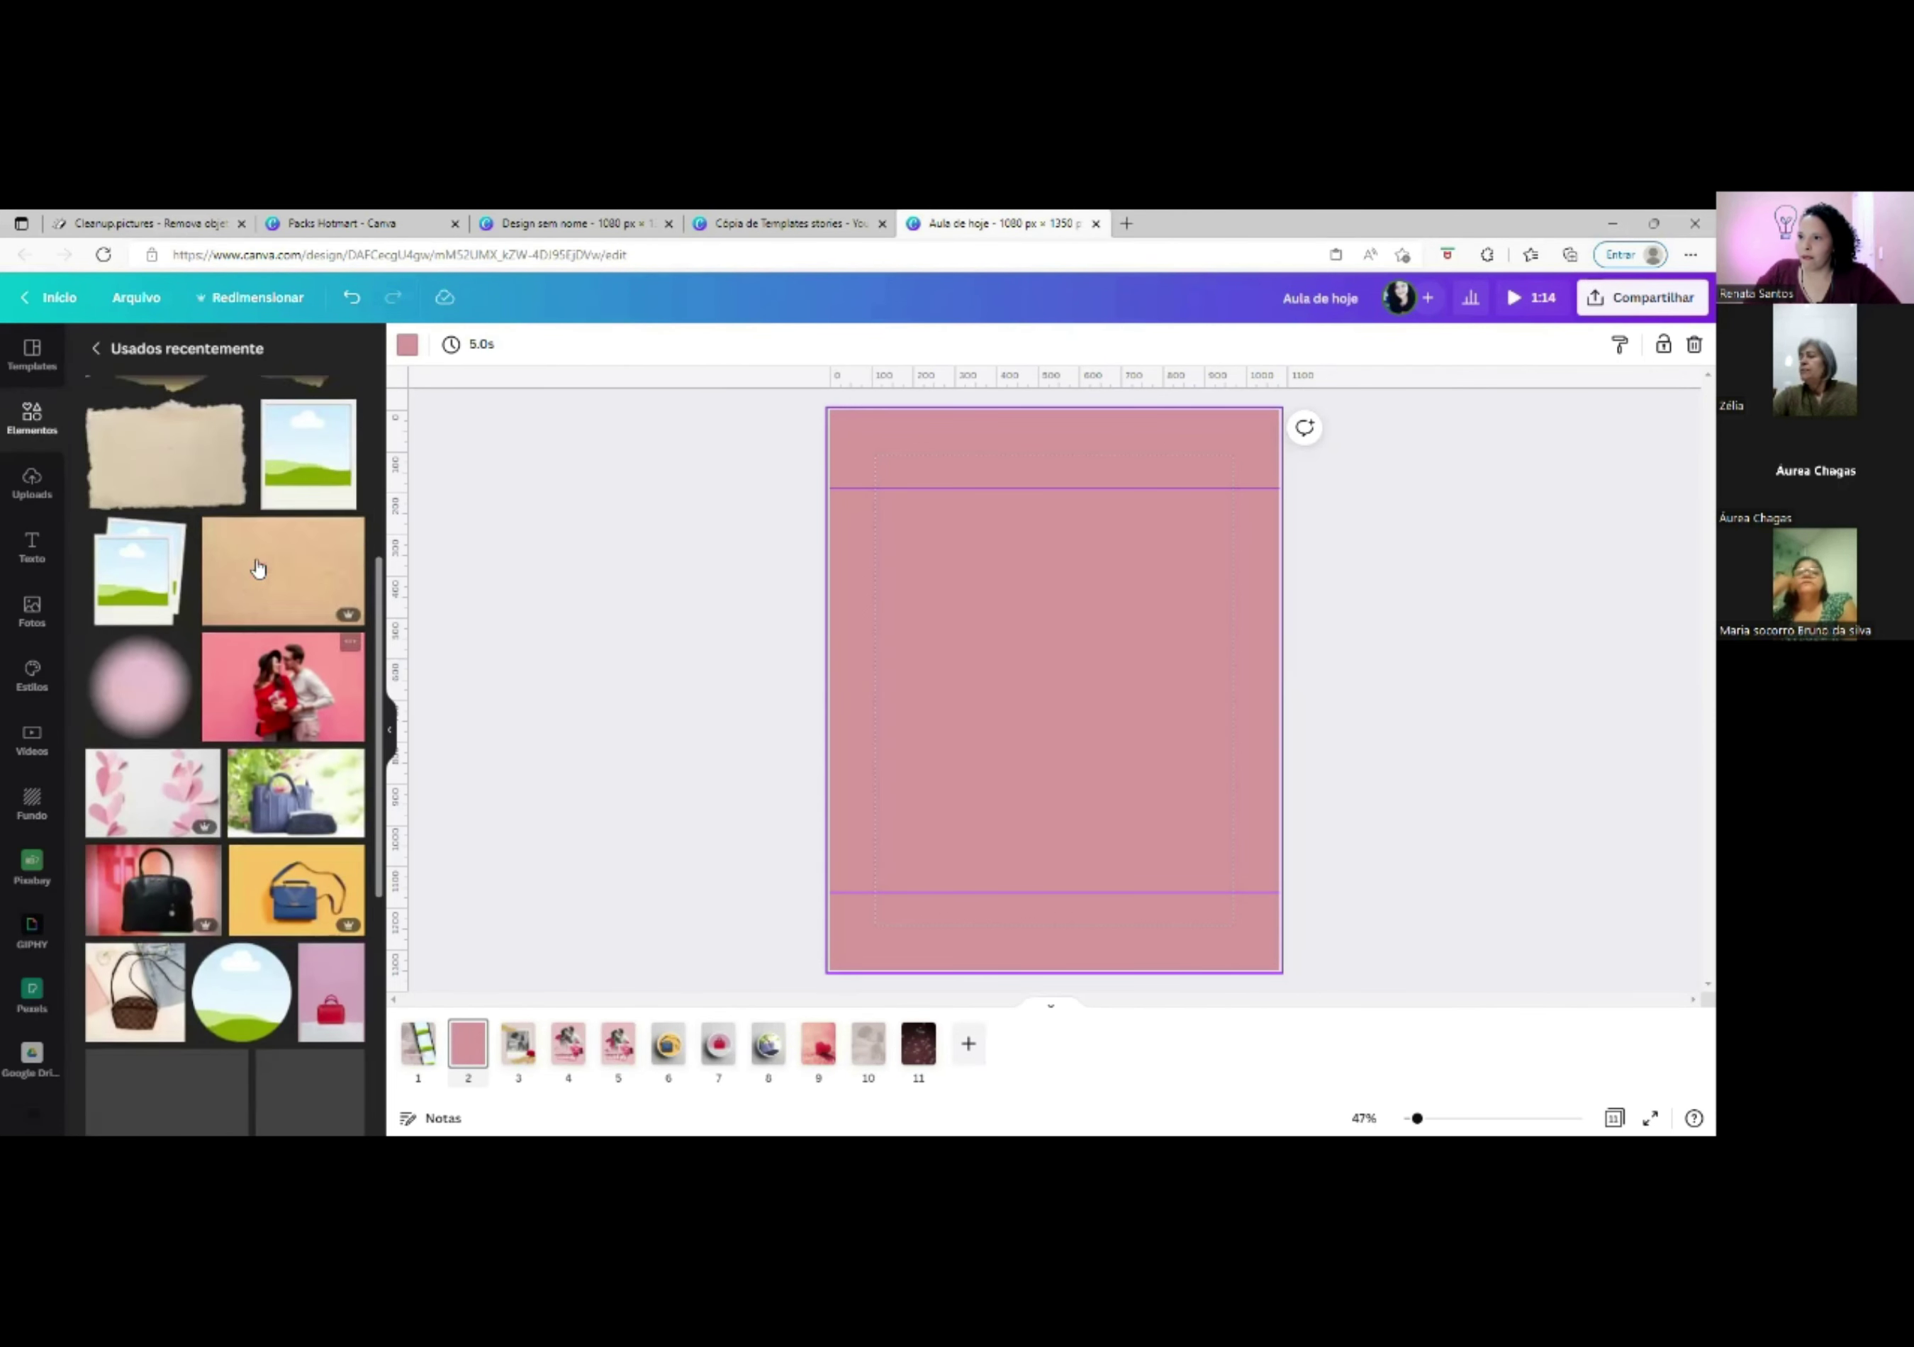
scroll(258, 567, "down", 7)
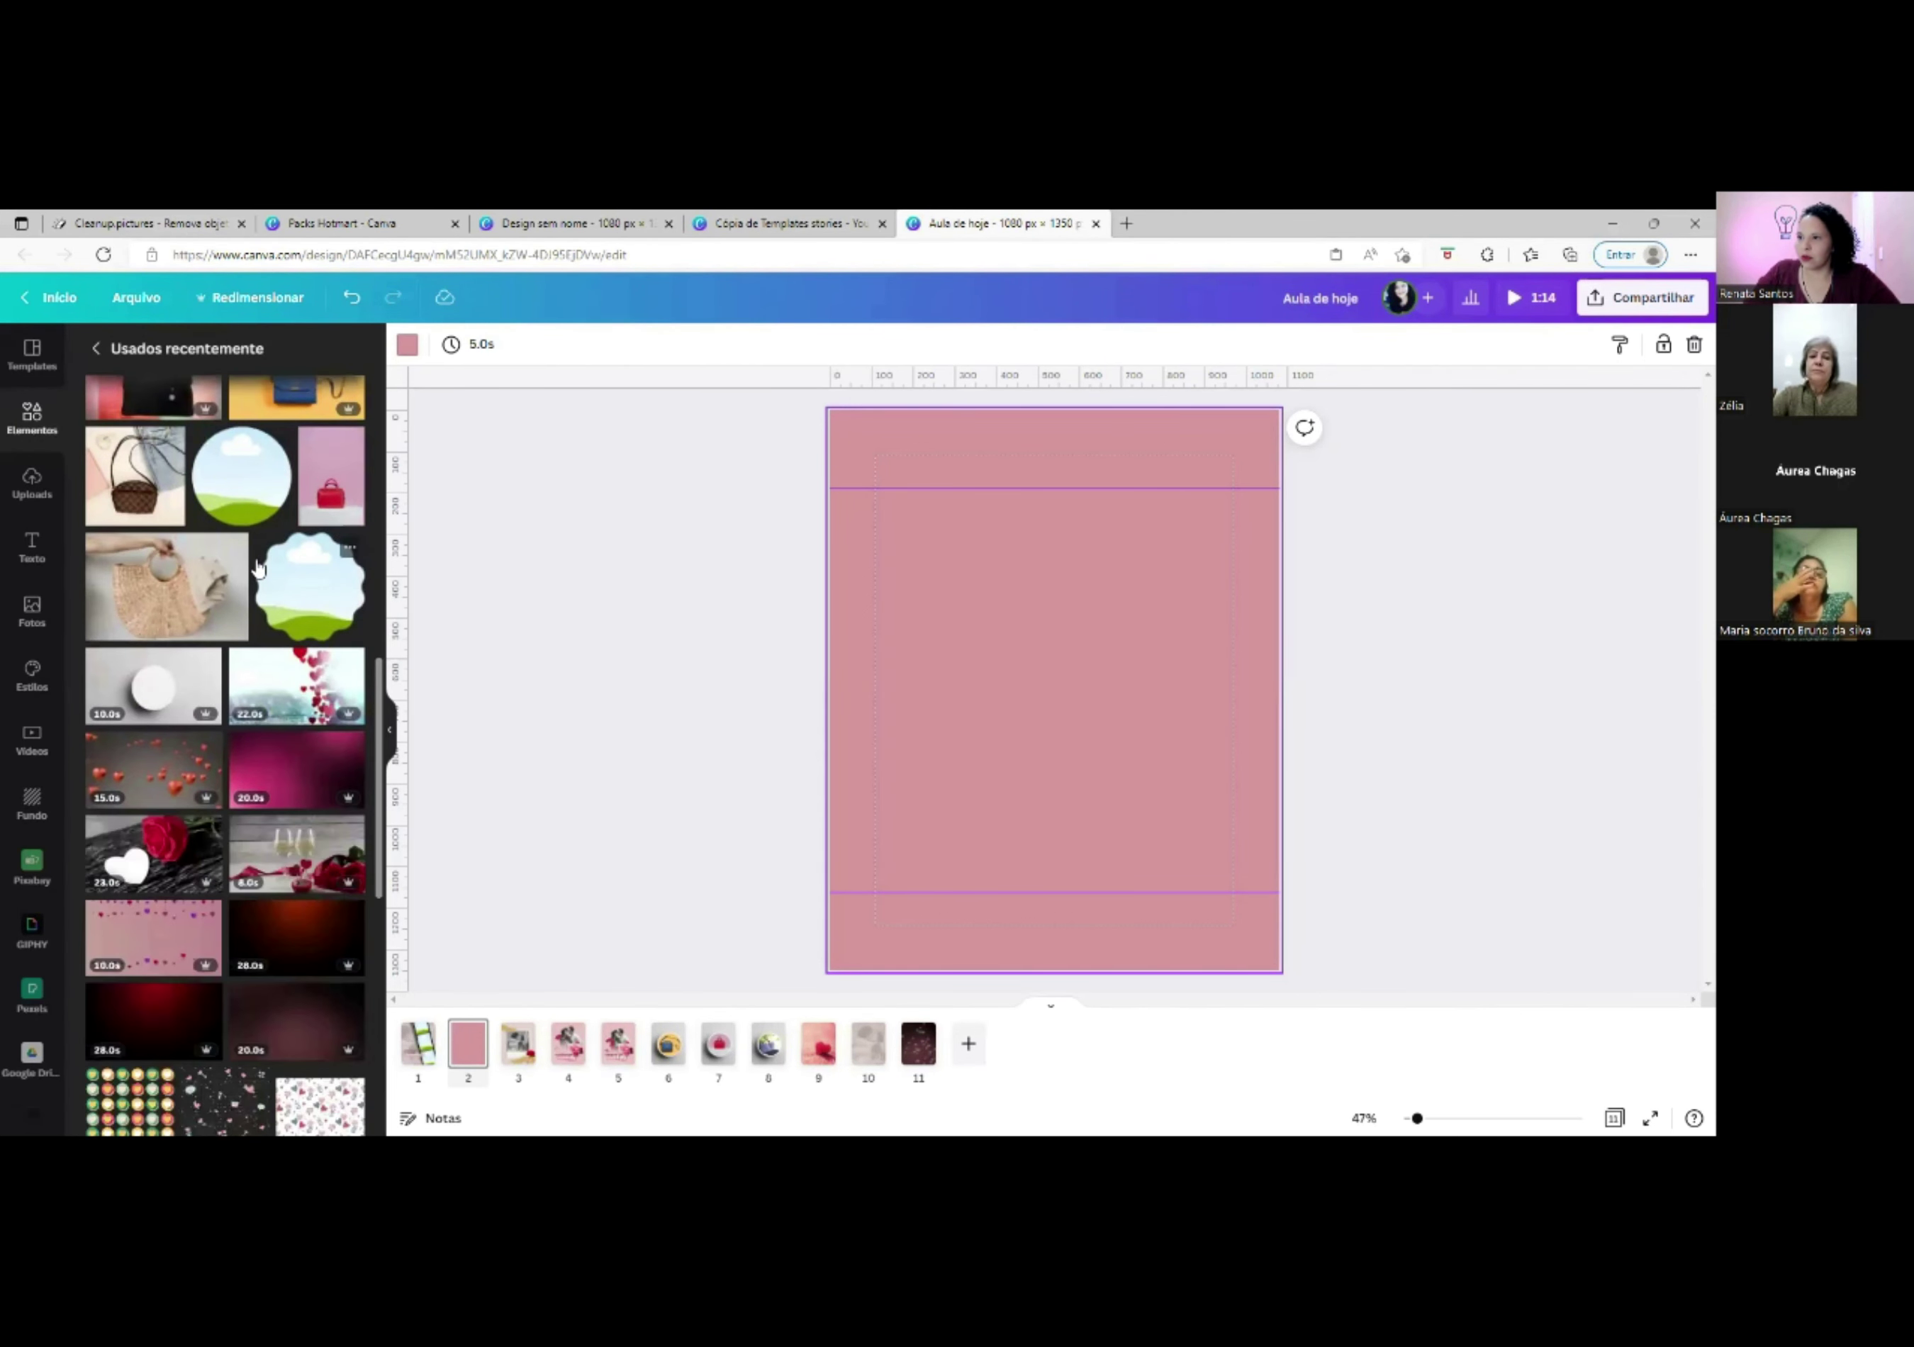
scroll(258, 567, "down", 5)
scroll(258, 567, "up", 15)
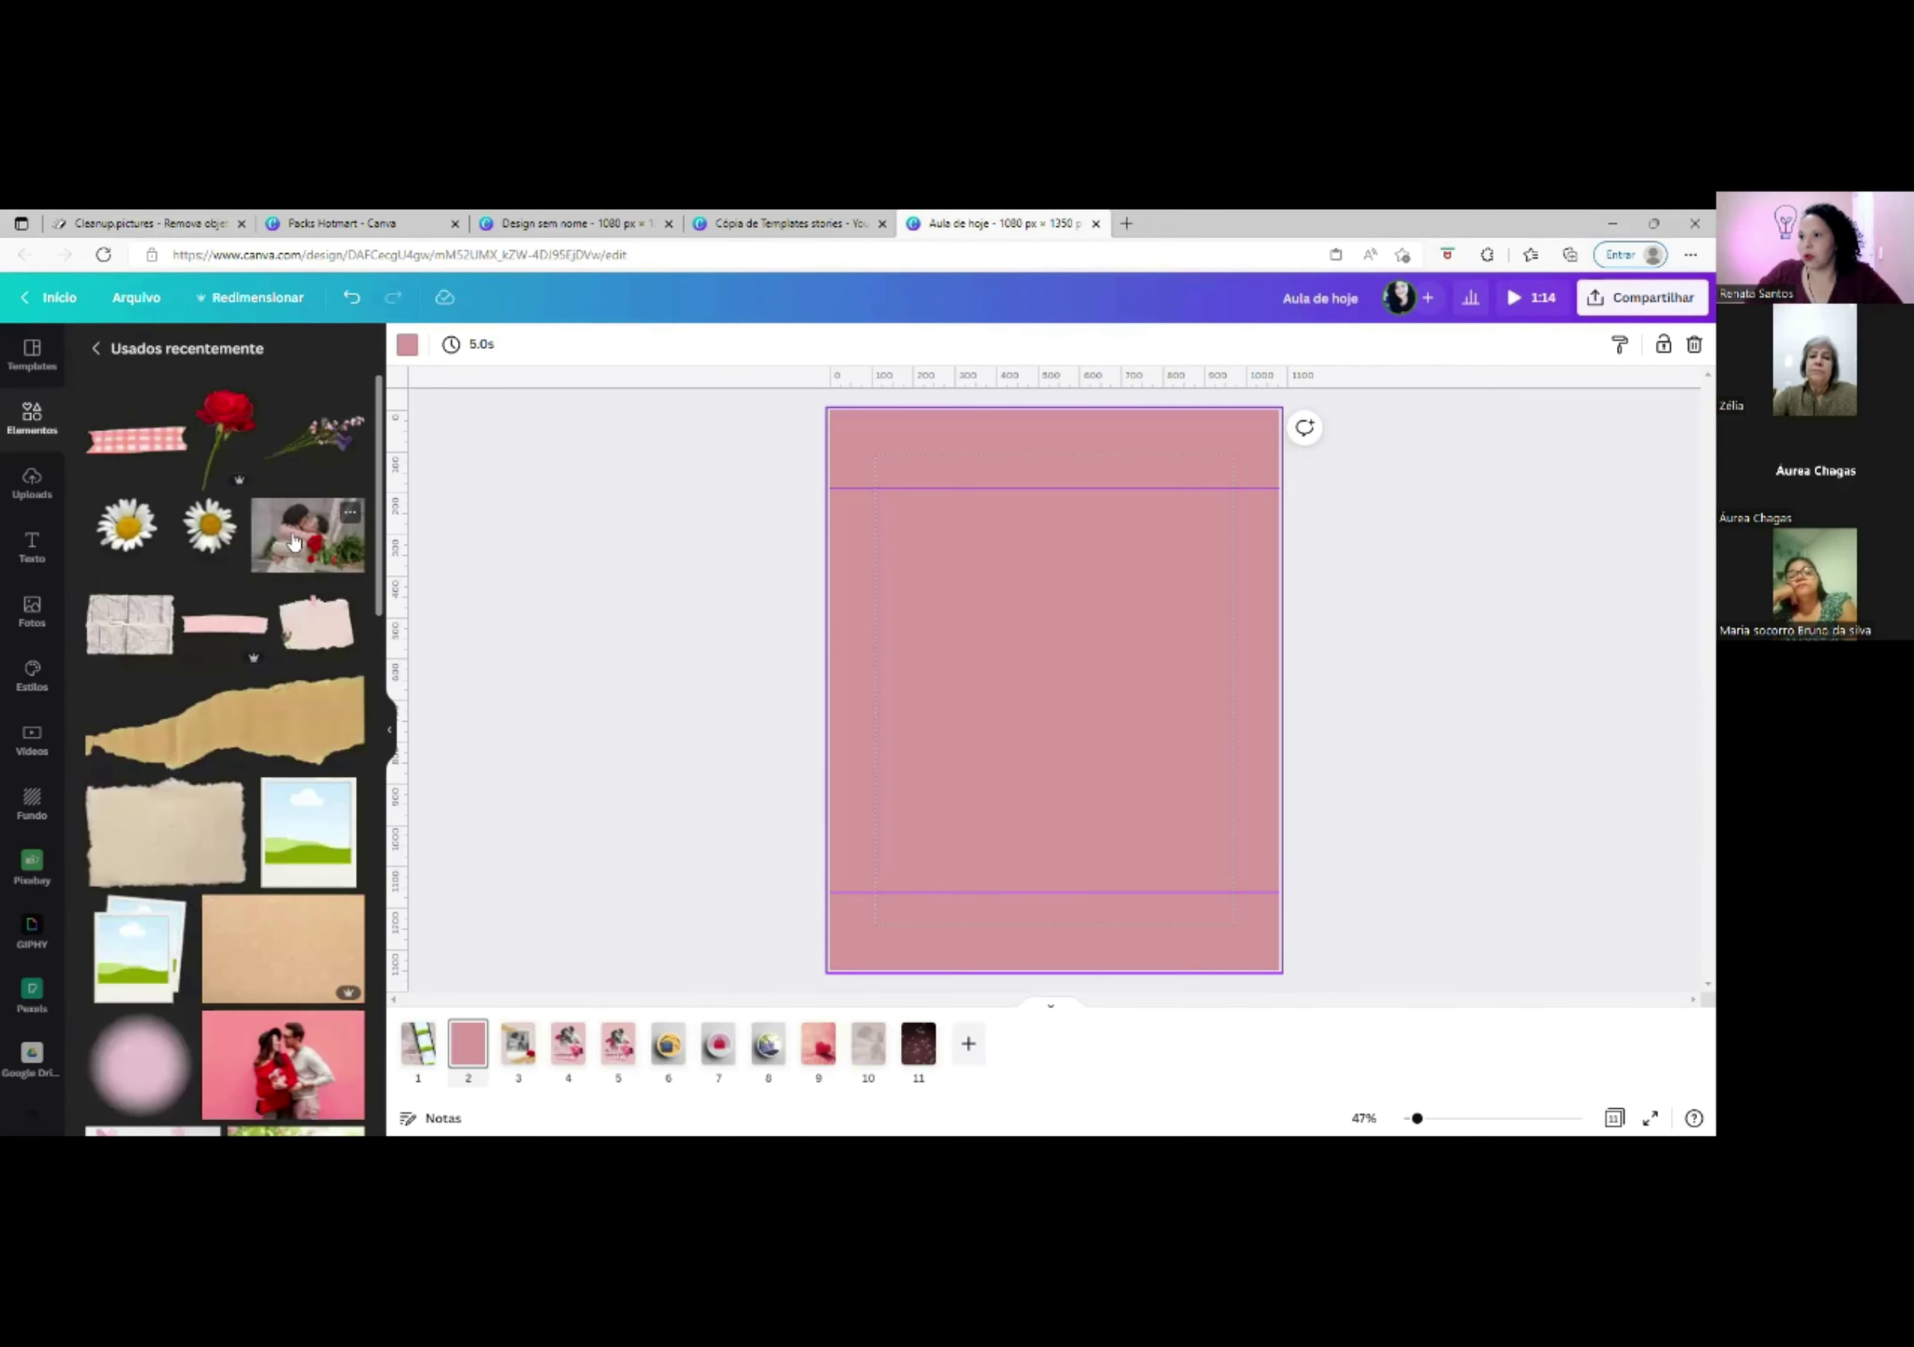
left_click(294, 541)
left_click_drag(1075, 680, 1064, 640)
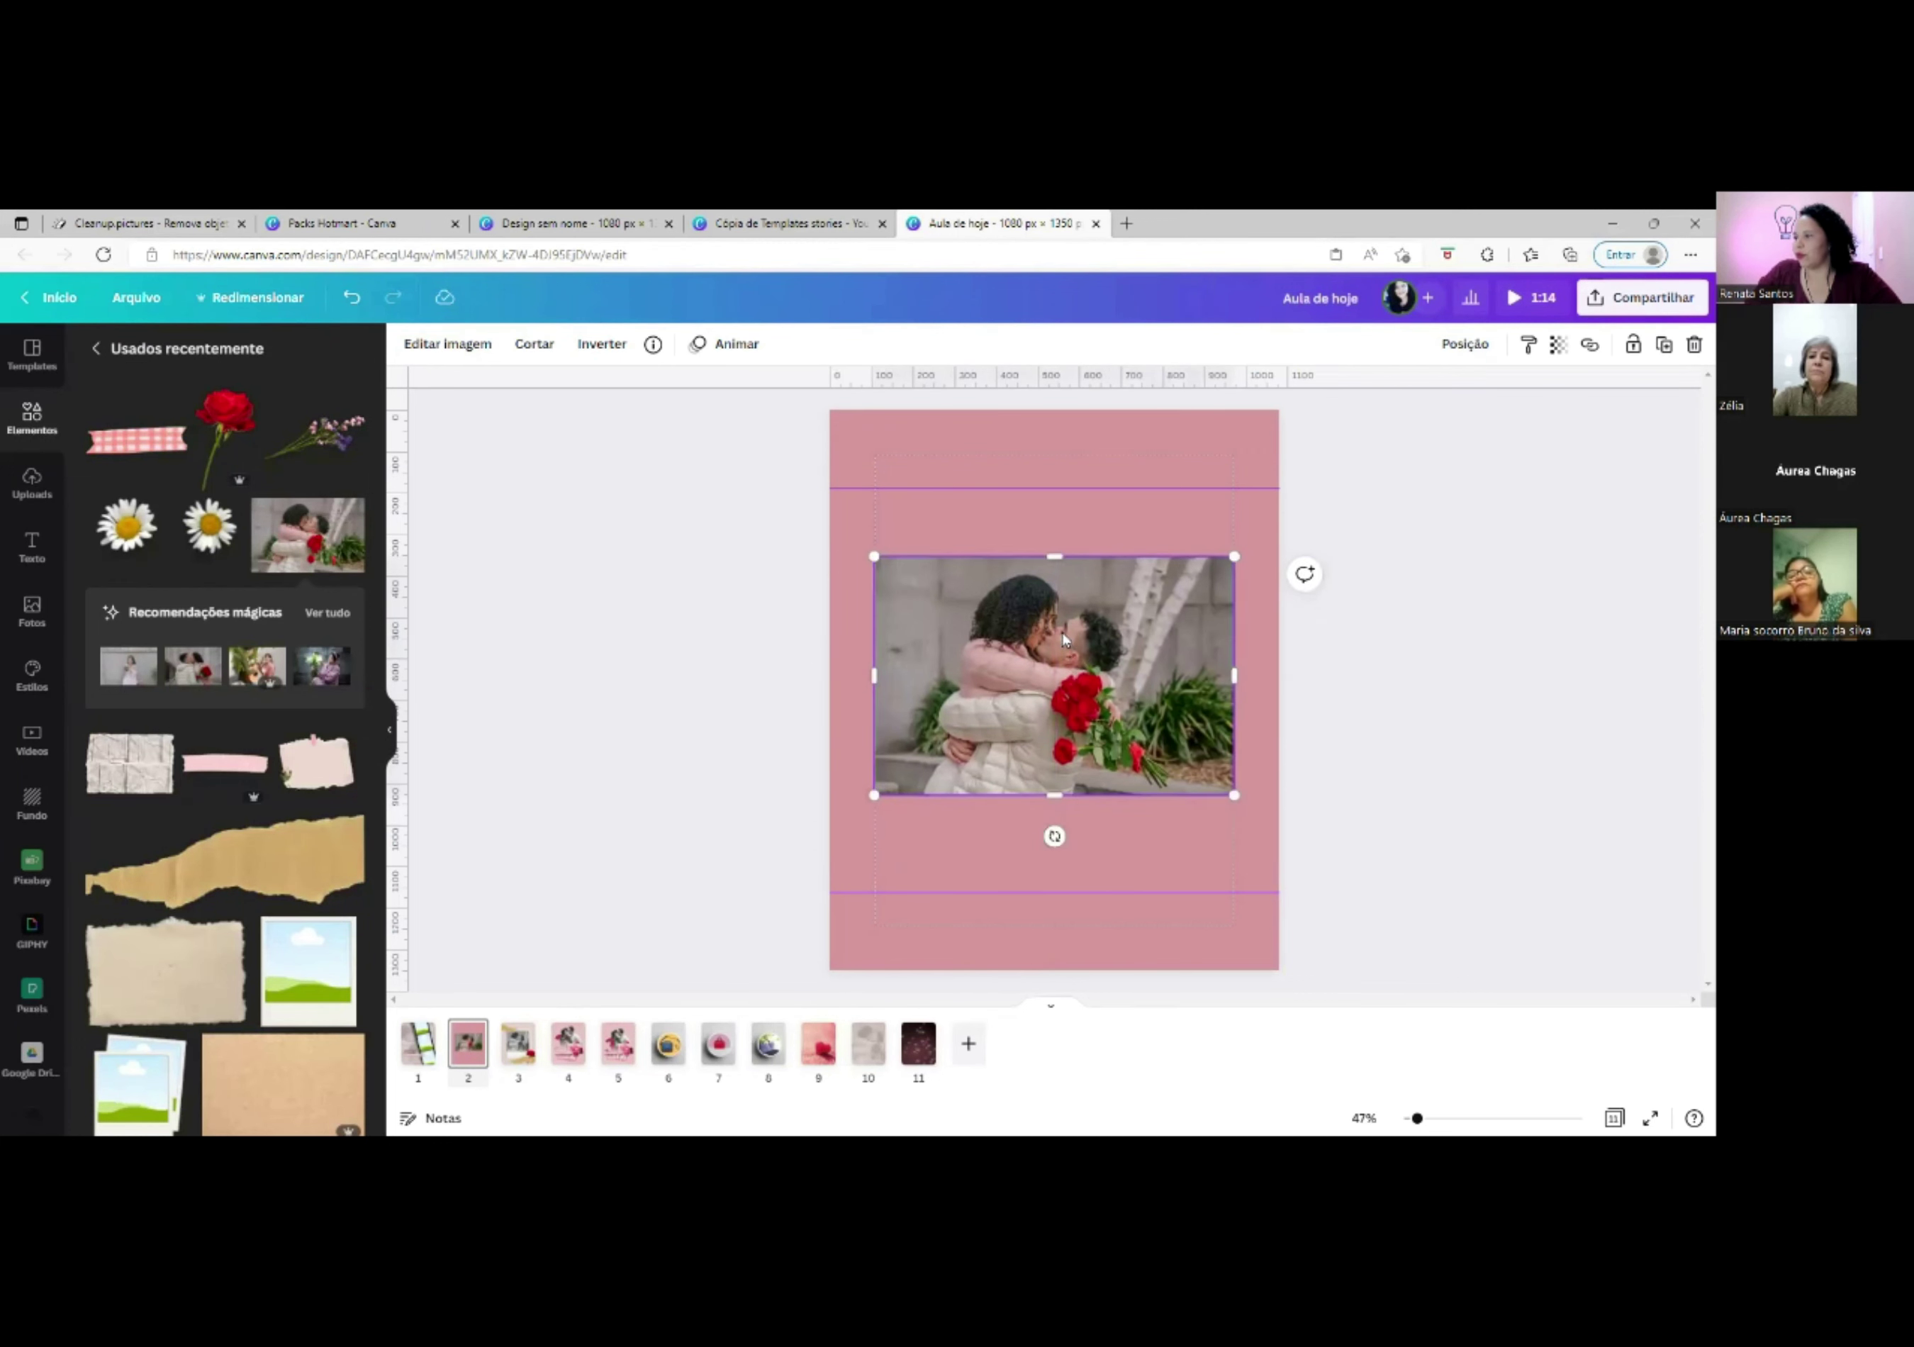
right_click(1064, 639)
left_click(1178, 923)
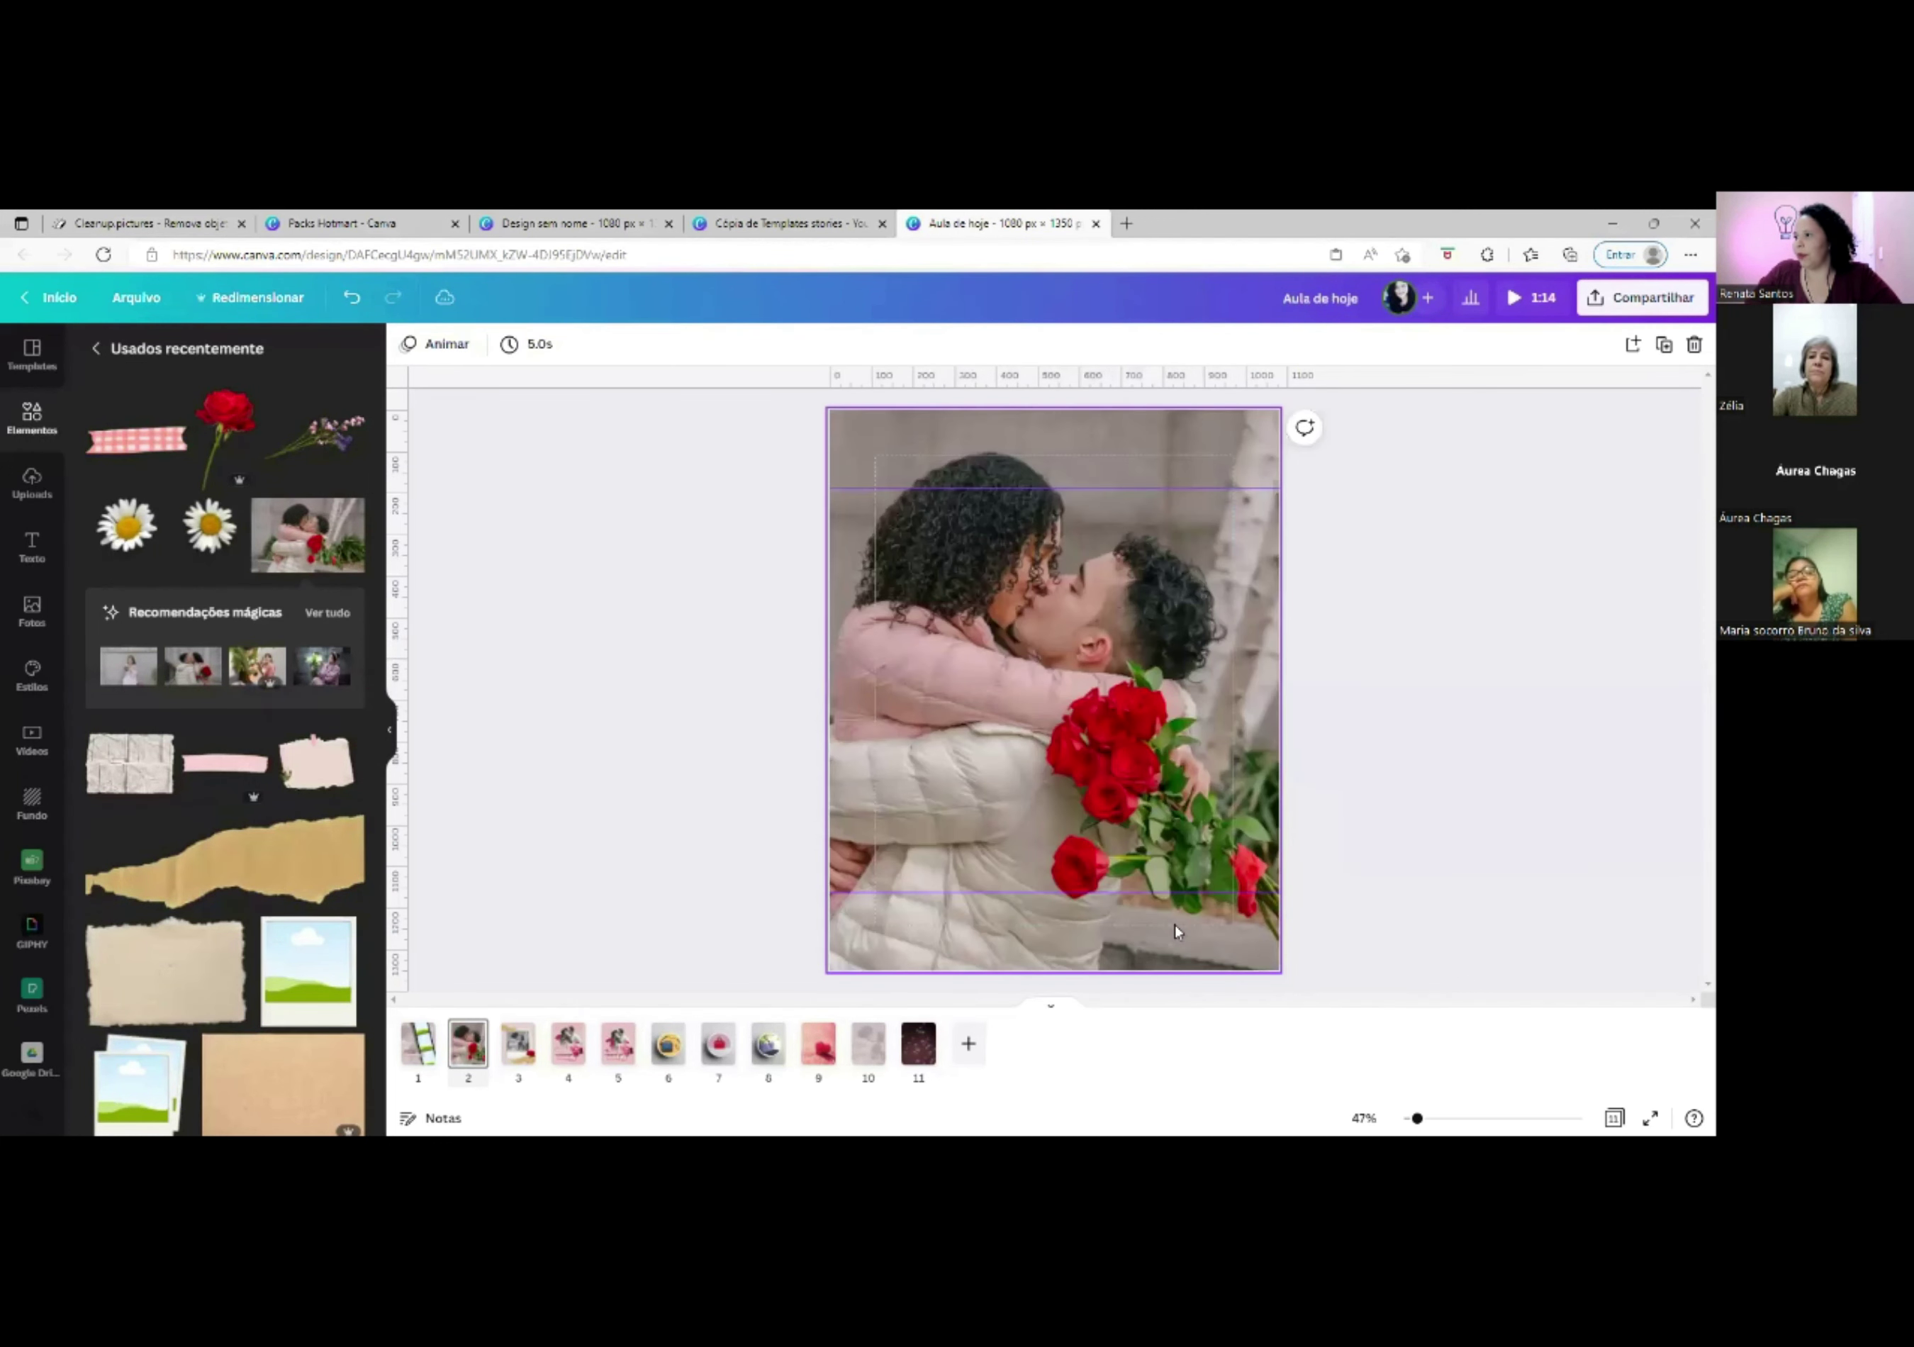
Shift the background photo left within its crop so the whole rose bouquet fits on the page.
double_click(1166, 474)
left_click_drag(1174, 537, 1131, 531)
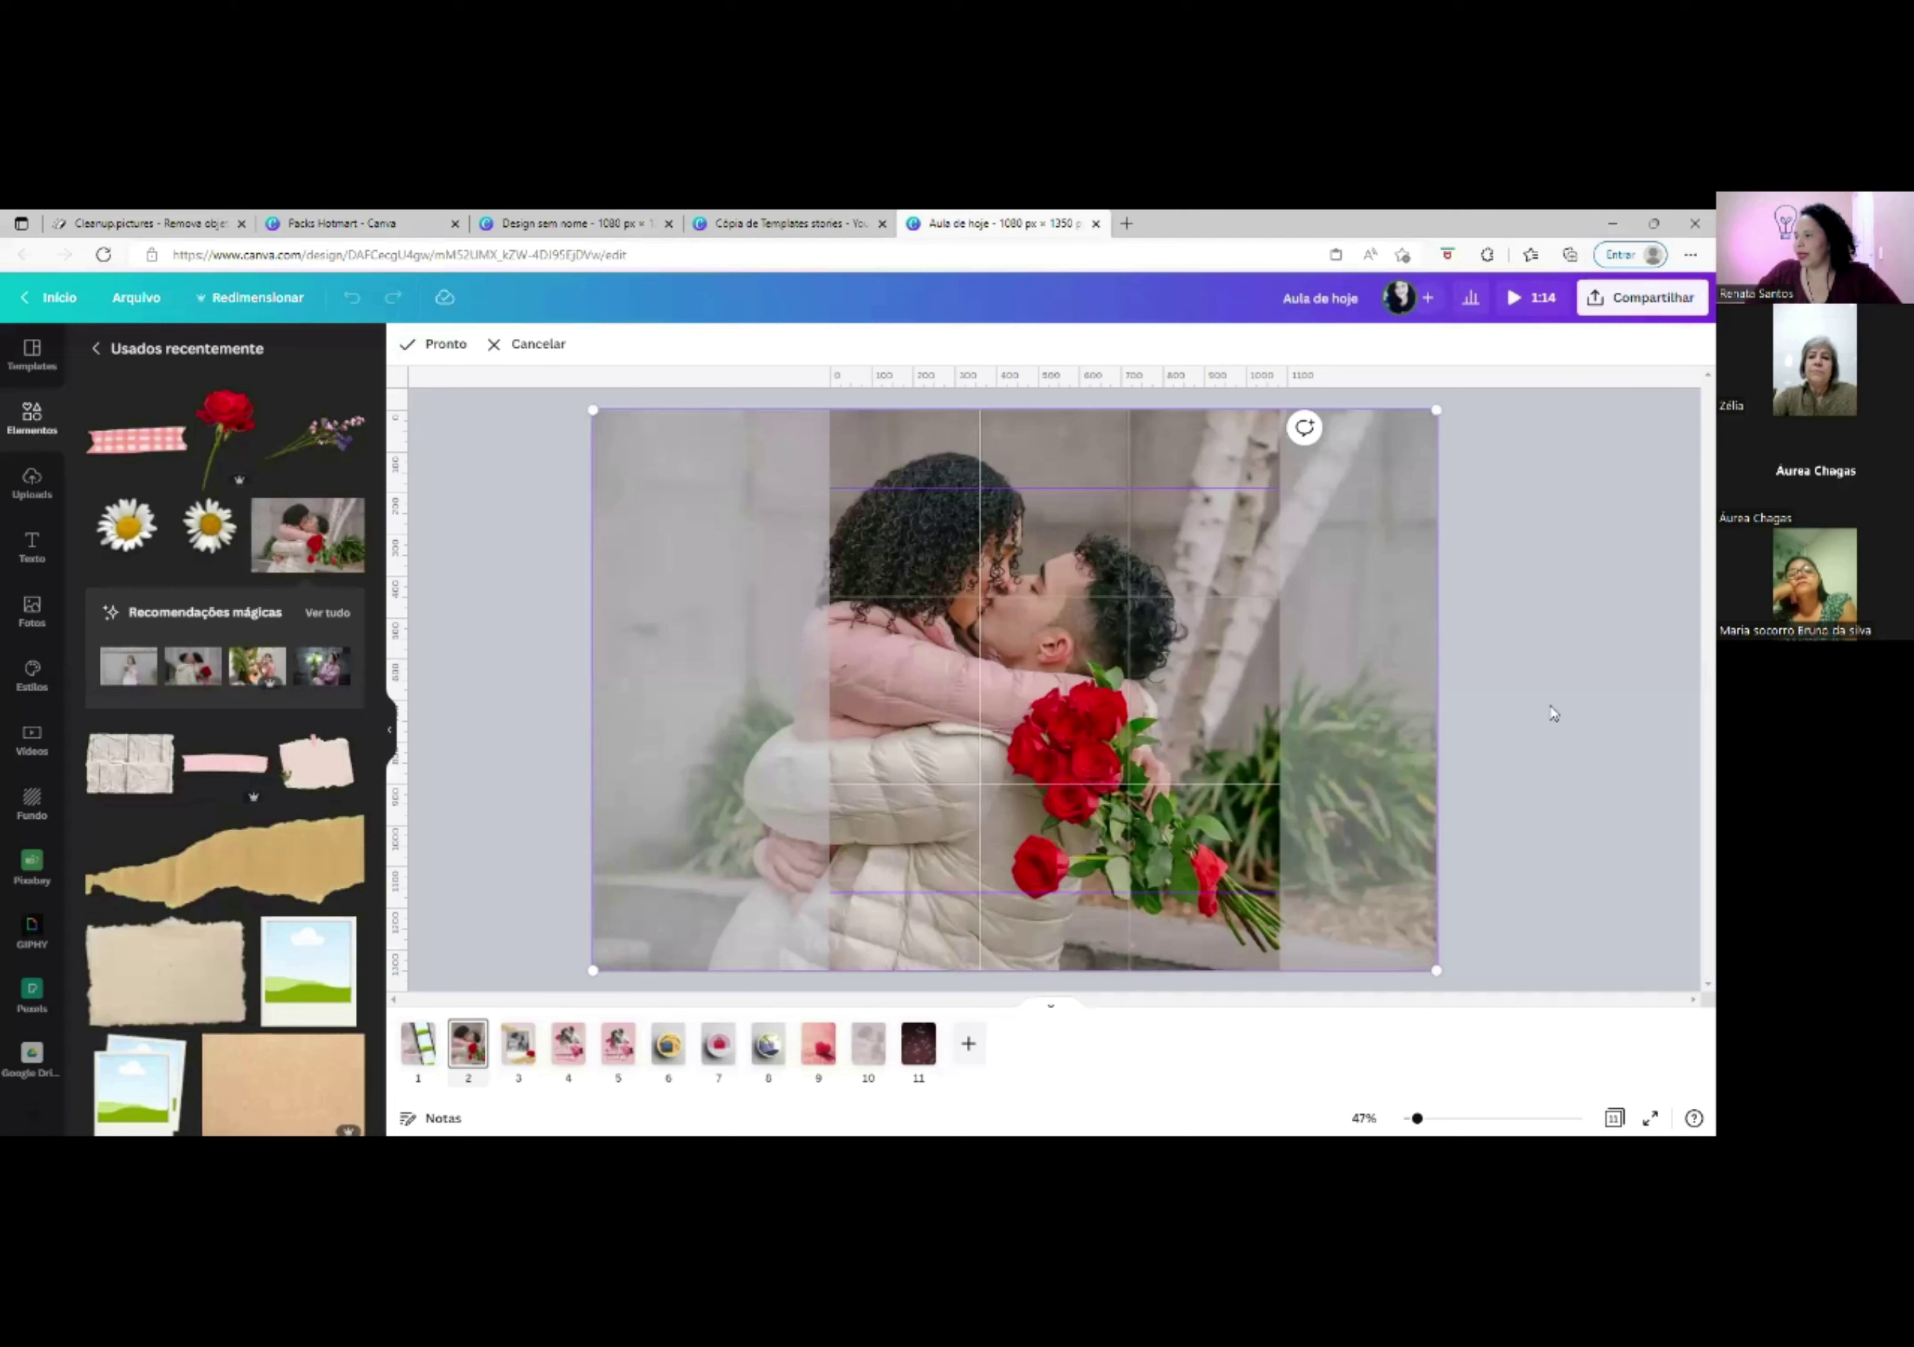
left_click(1580, 712)
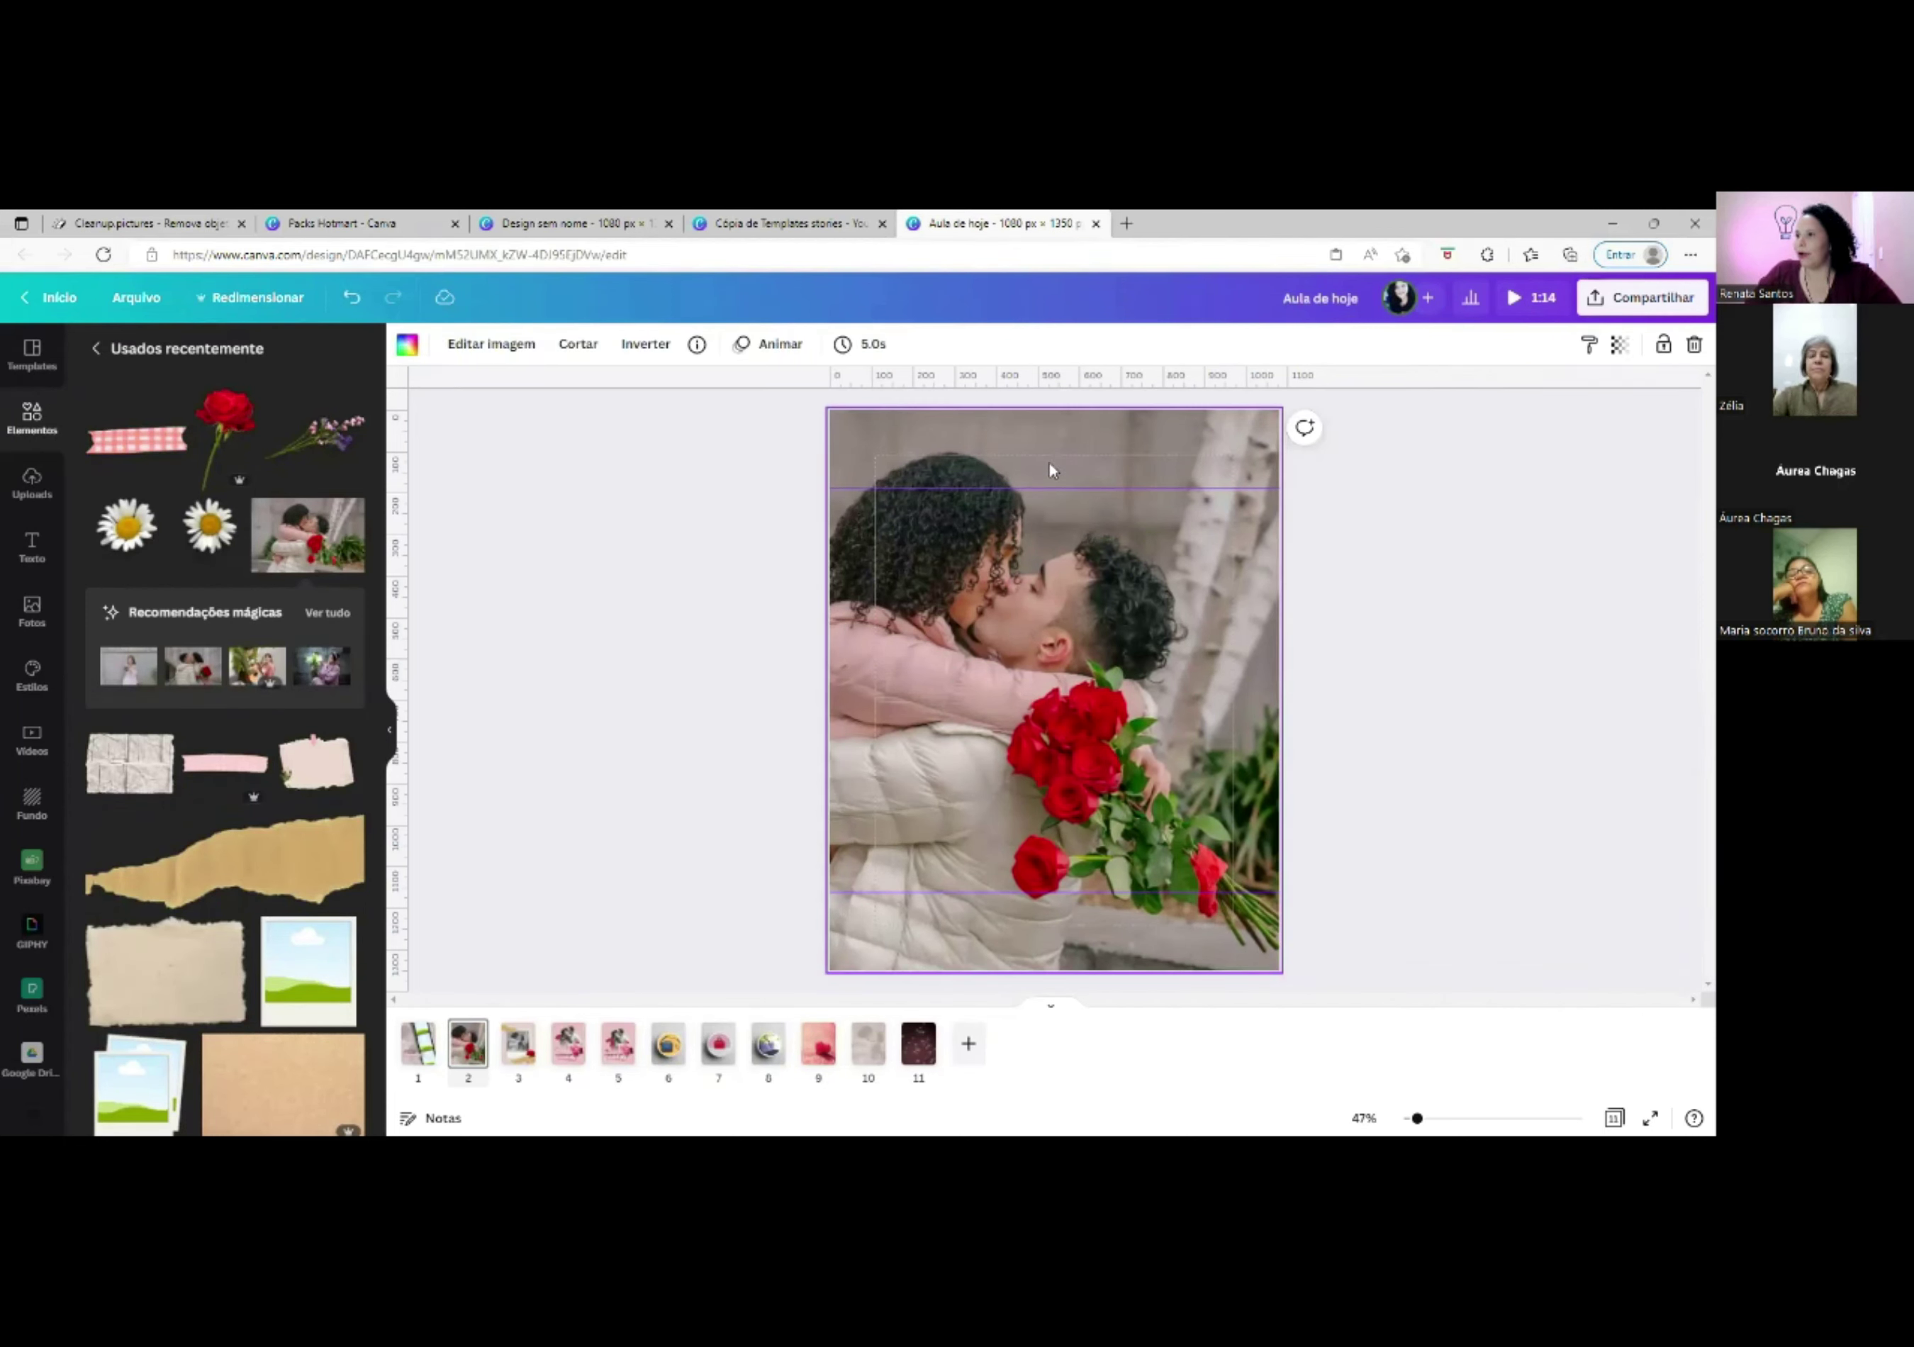
Set the background photo's transparency to 24 and apply the Greyscale filter to it.
left_click(478, 346)
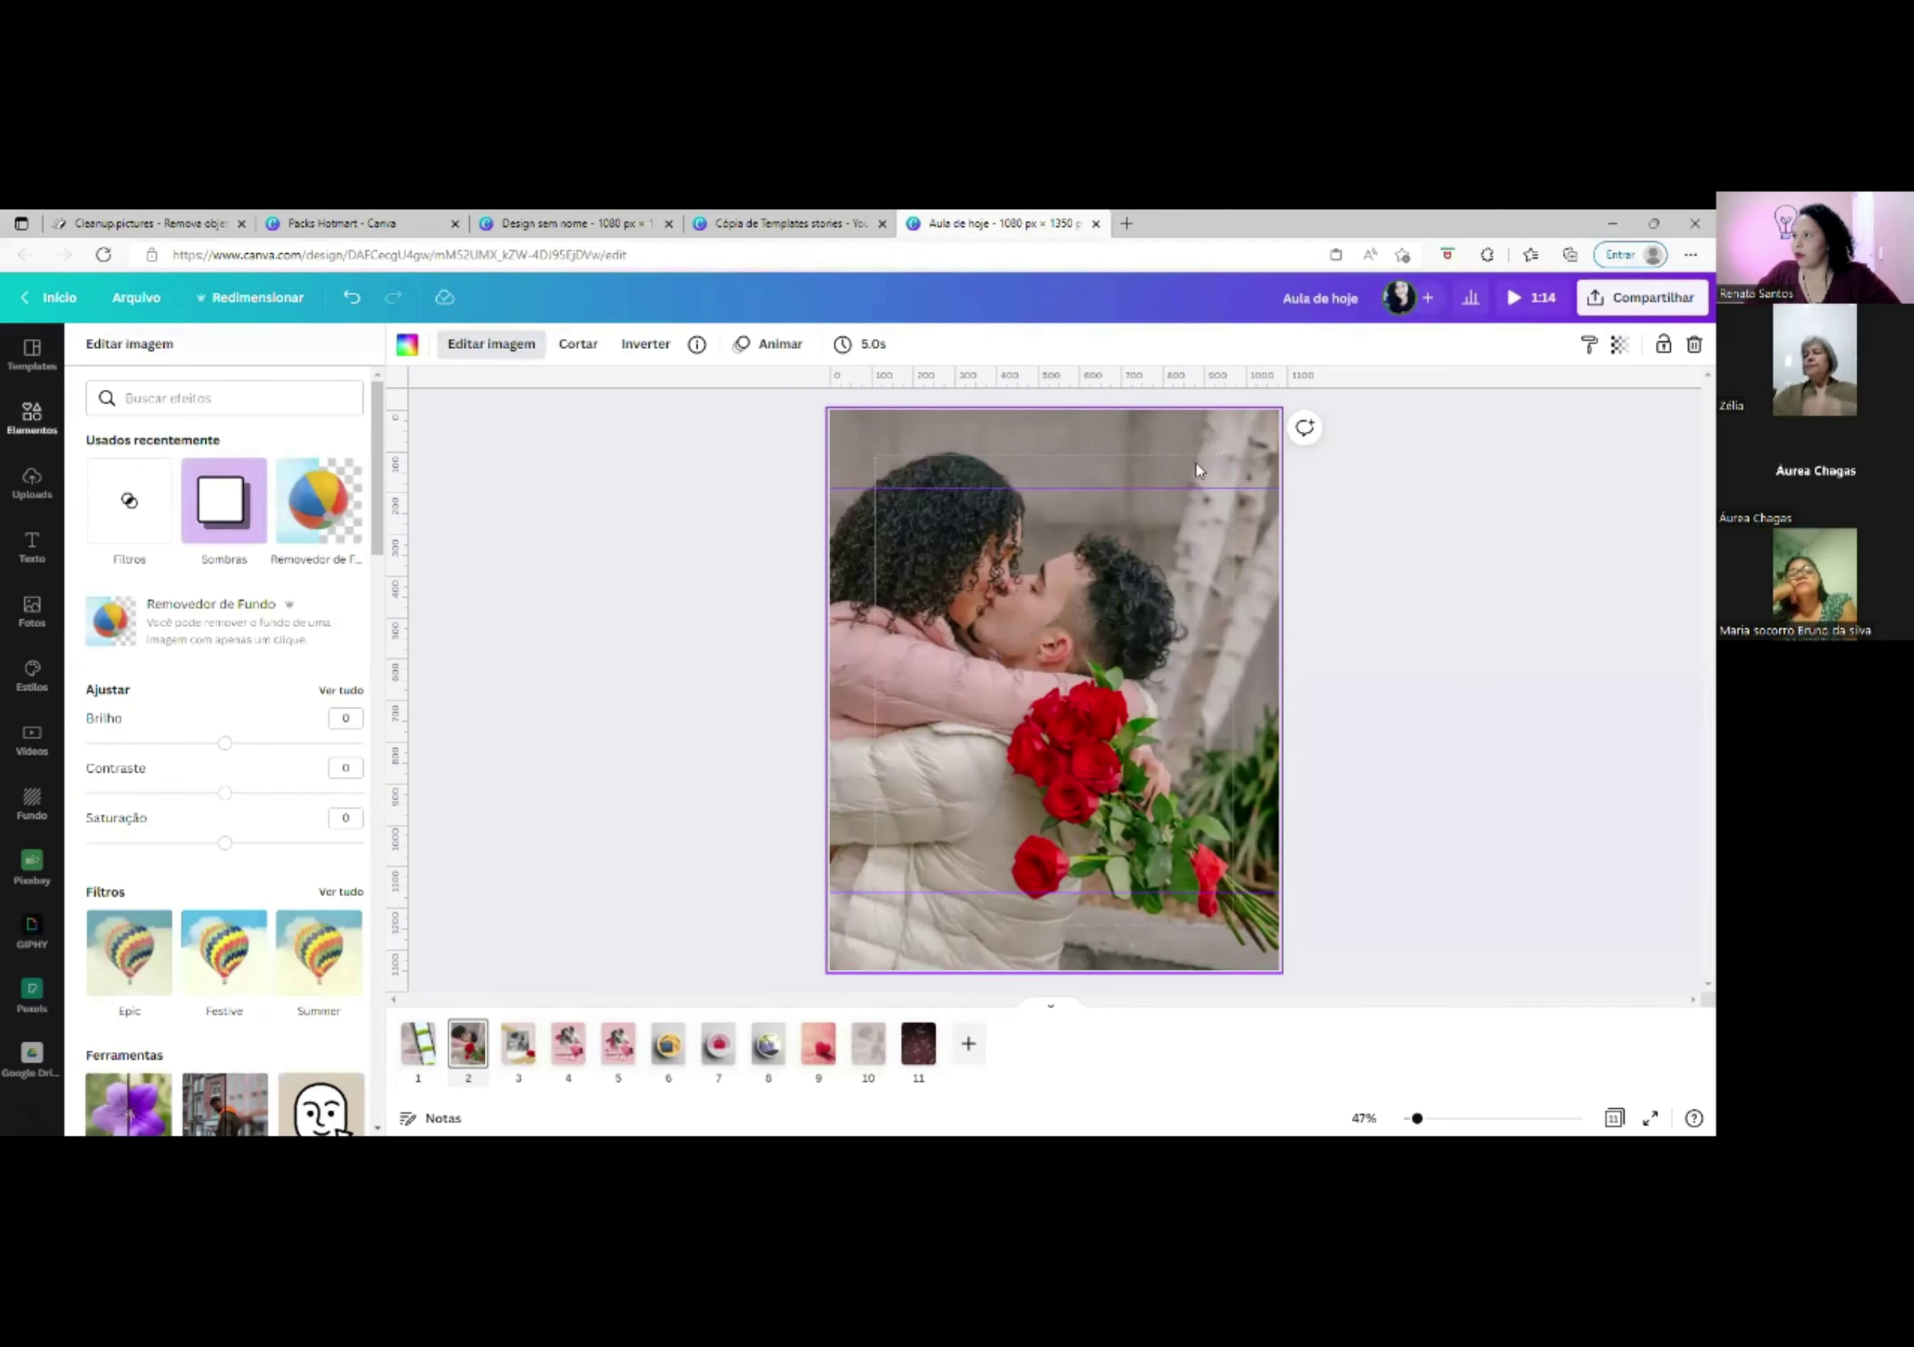
left_click(1618, 346)
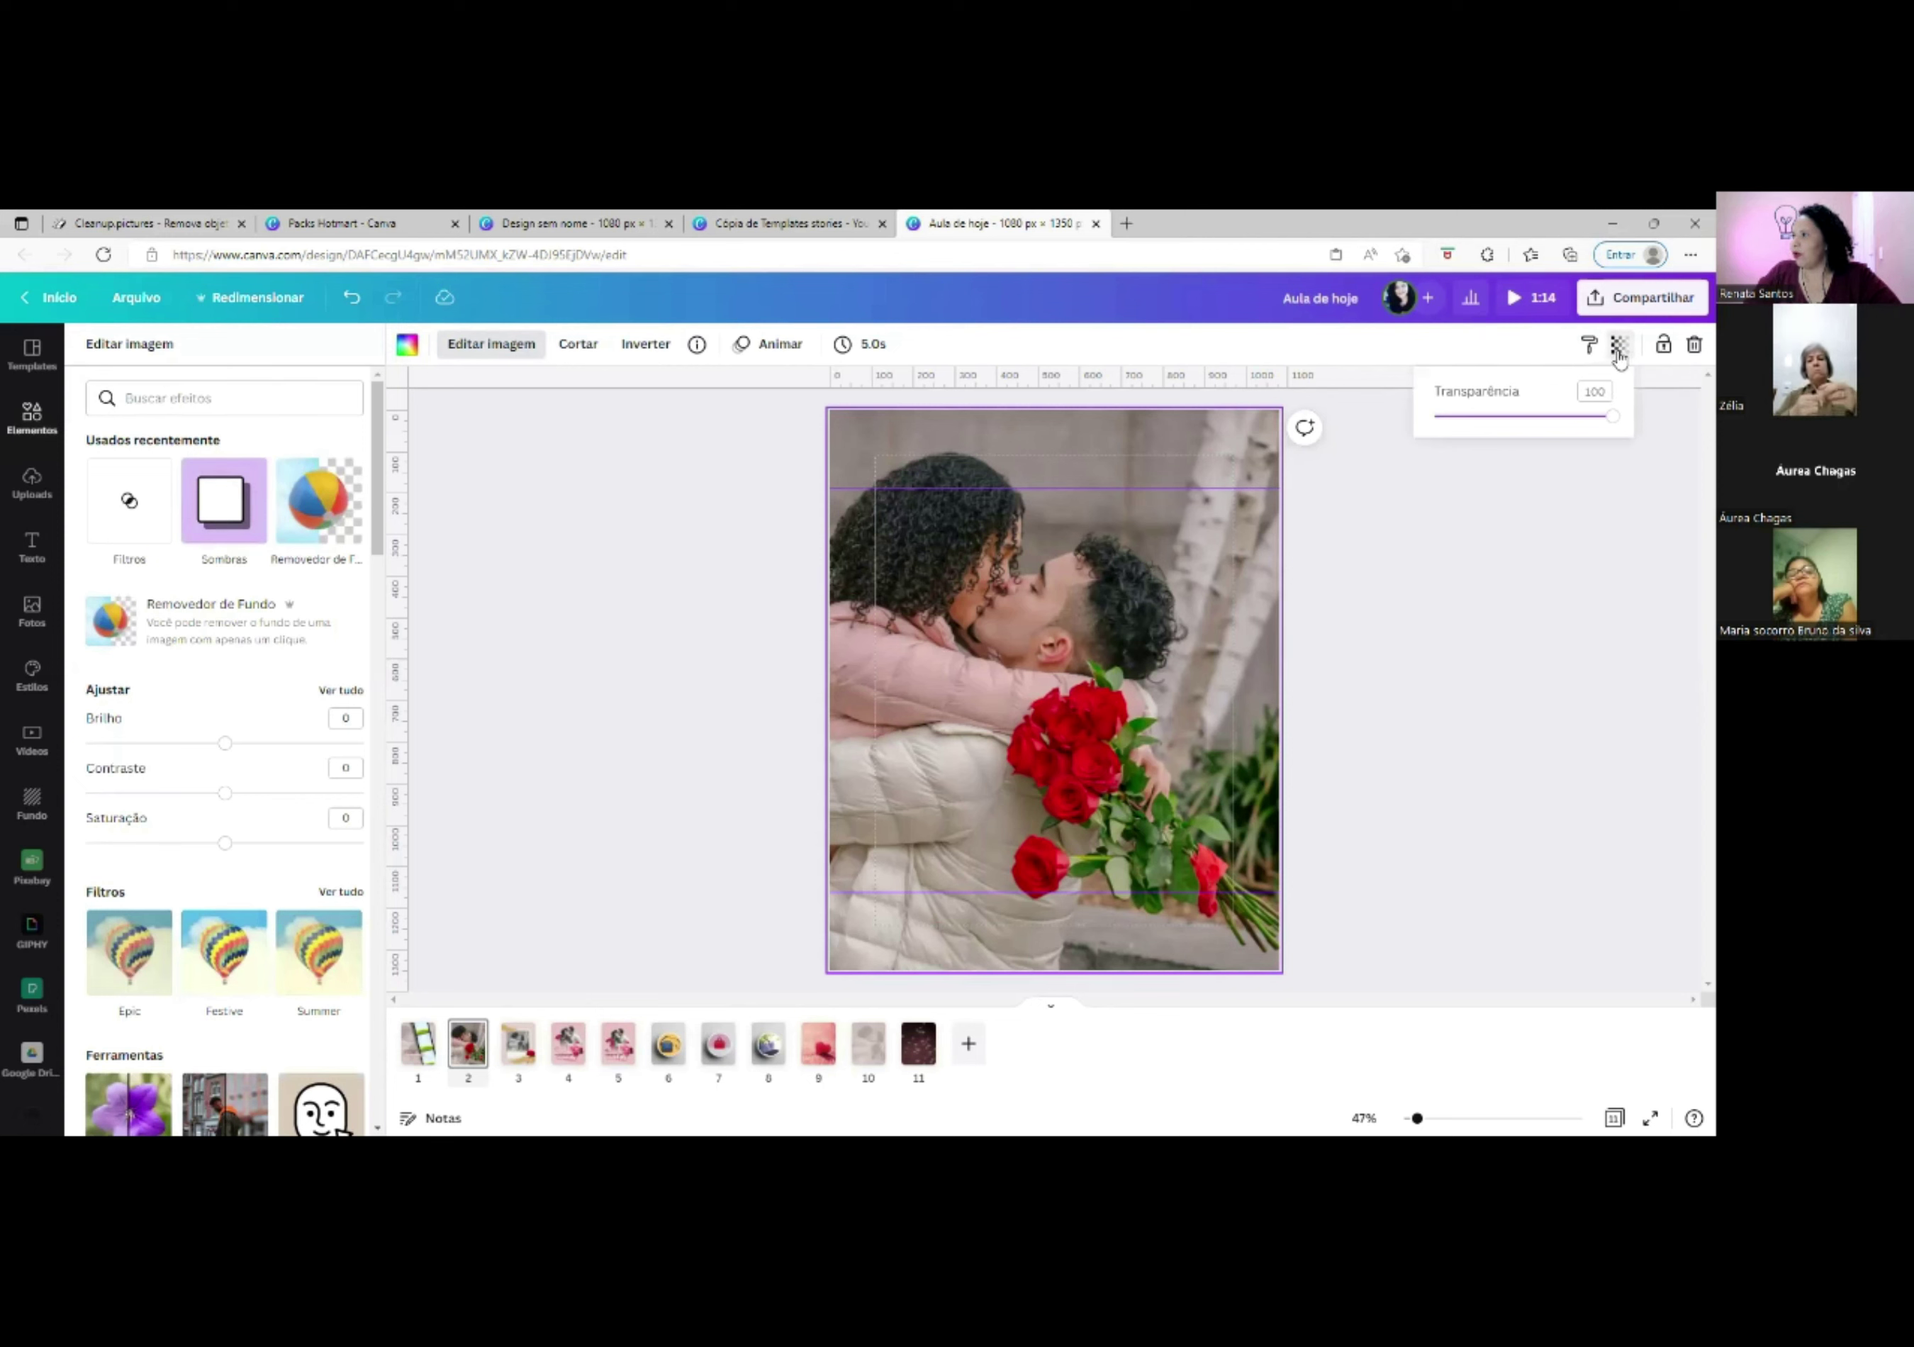
left_click_drag(1612, 417, 1479, 415)
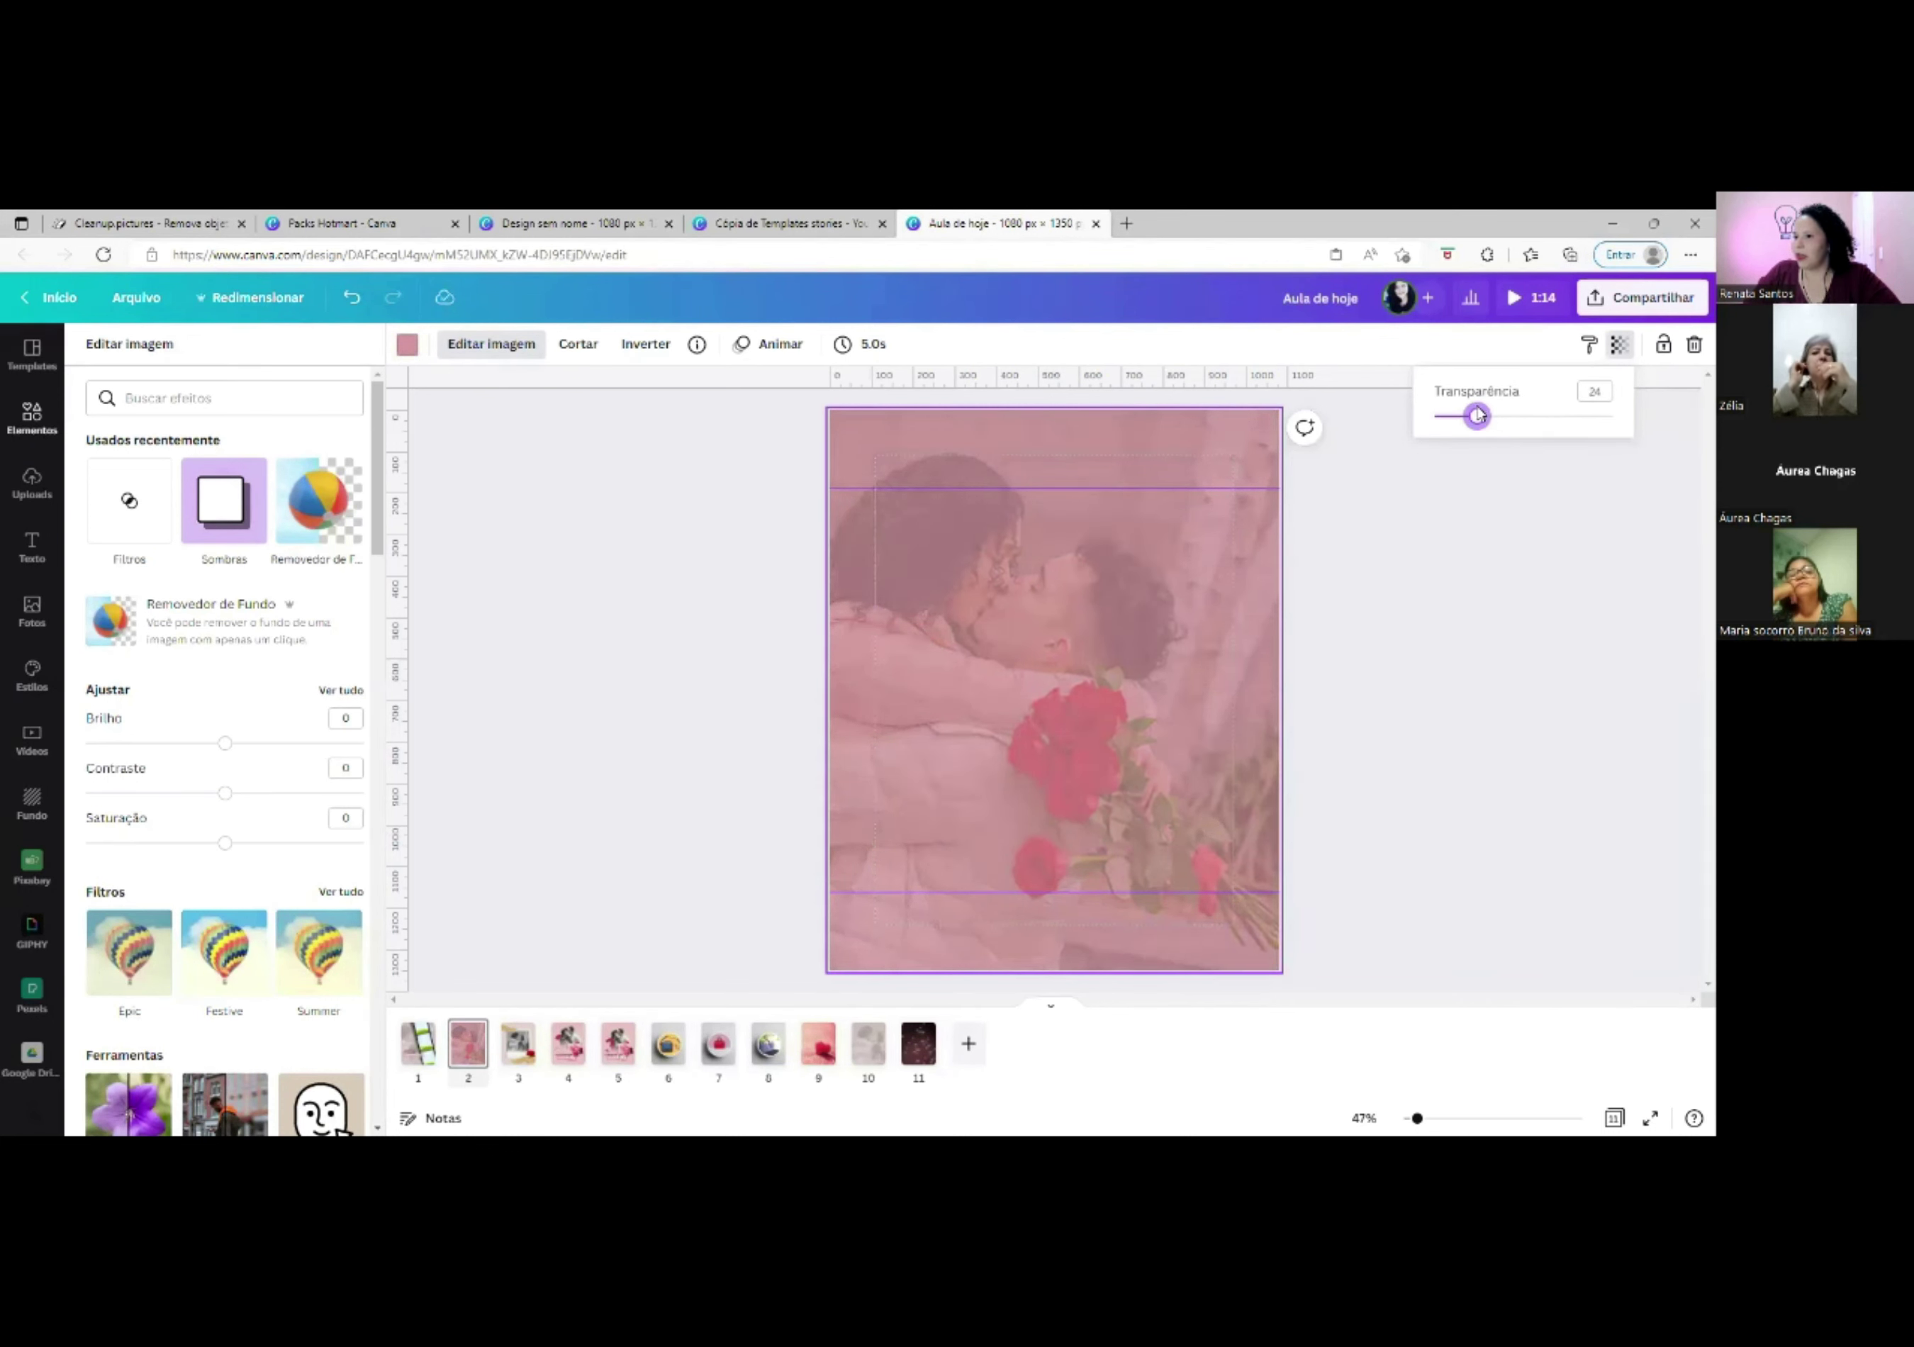
scroll(164, 893, "down", 1)
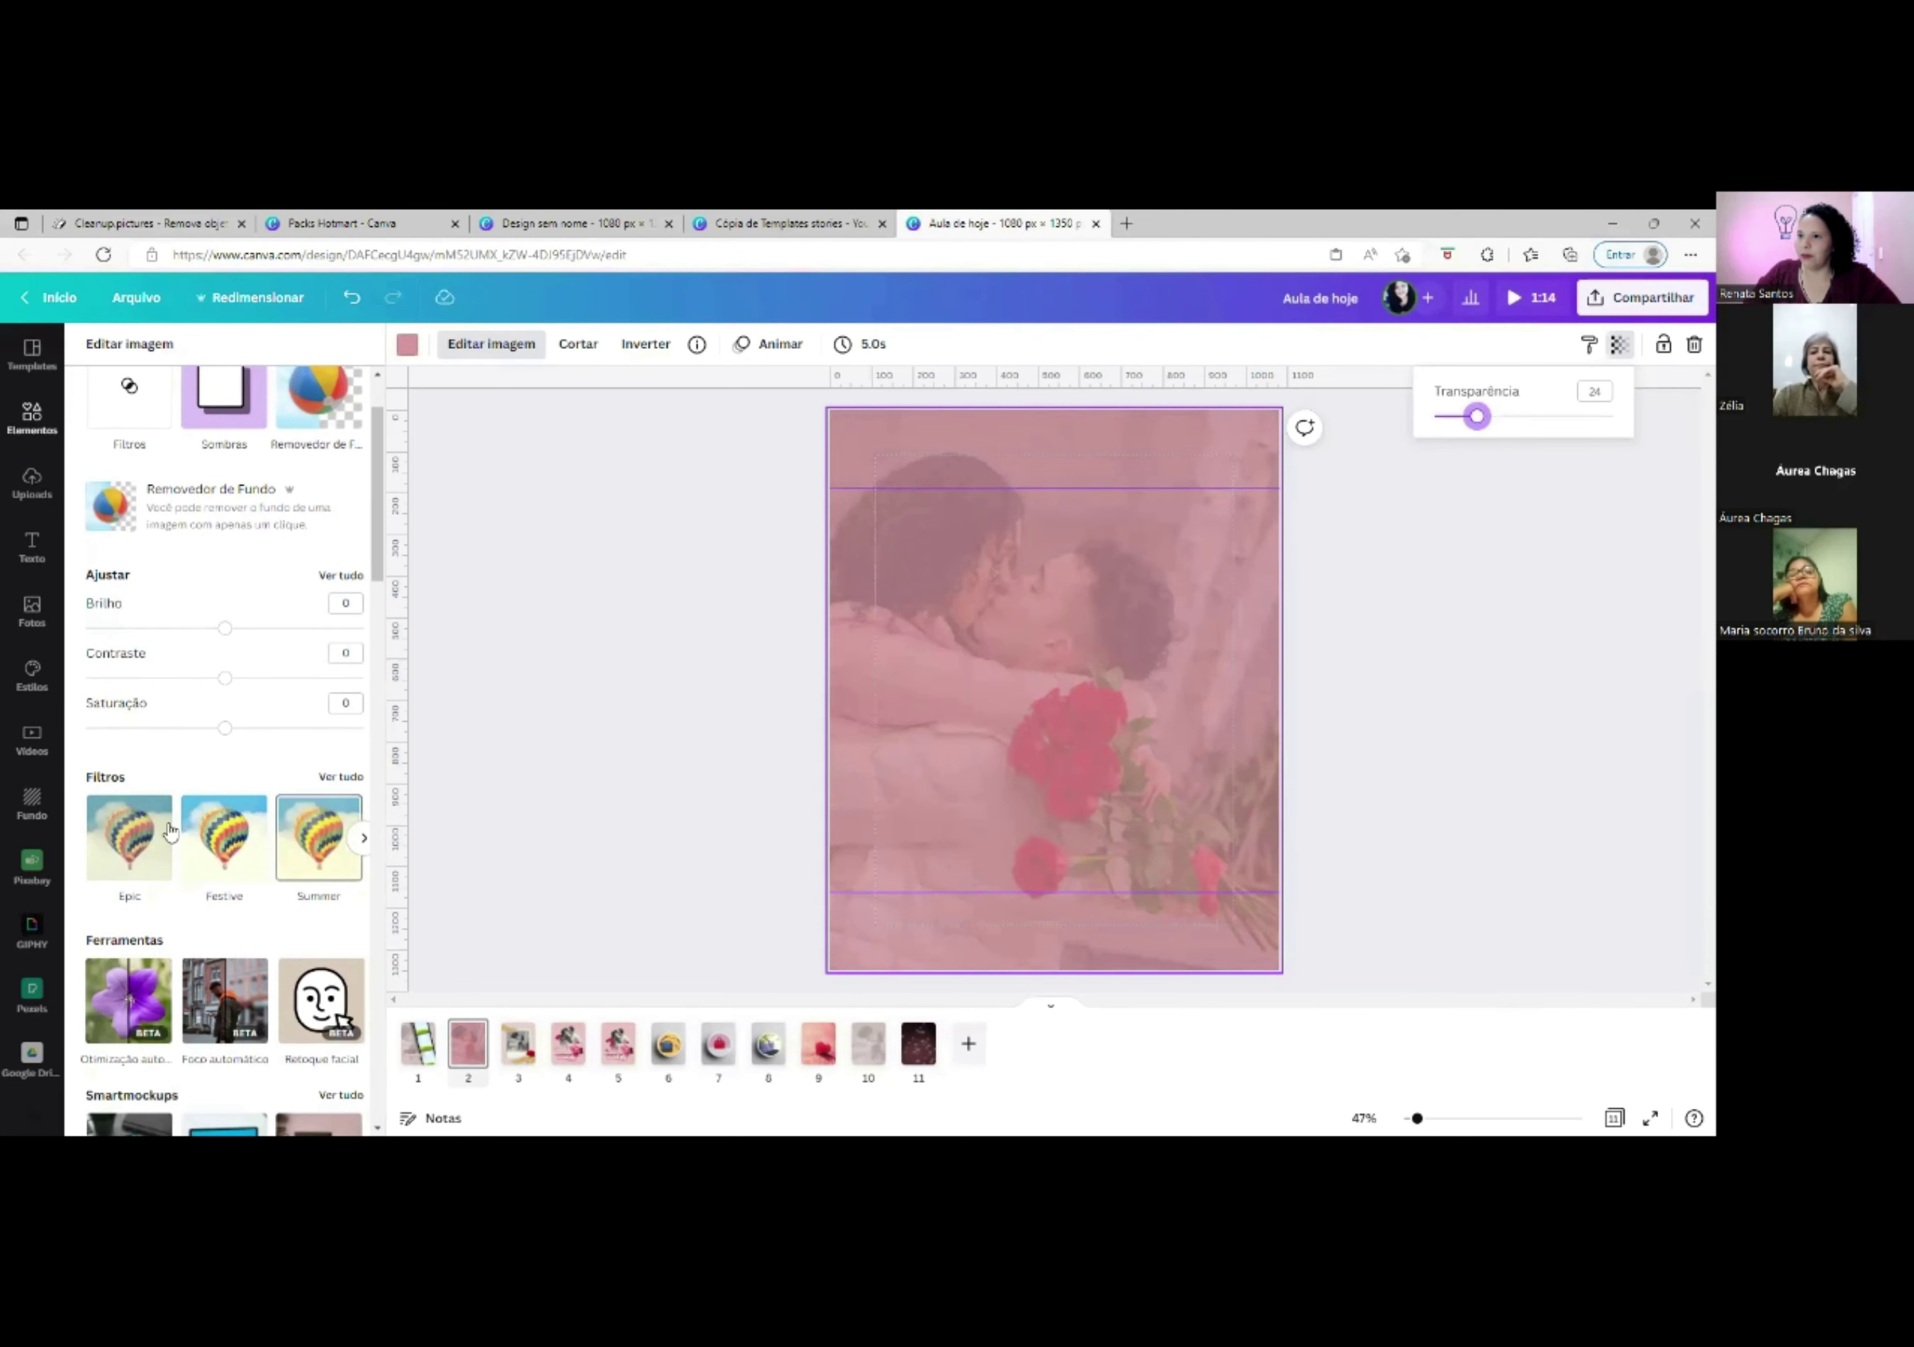
left_click(329, 783)
scroll(118, 1047, "down", 2)
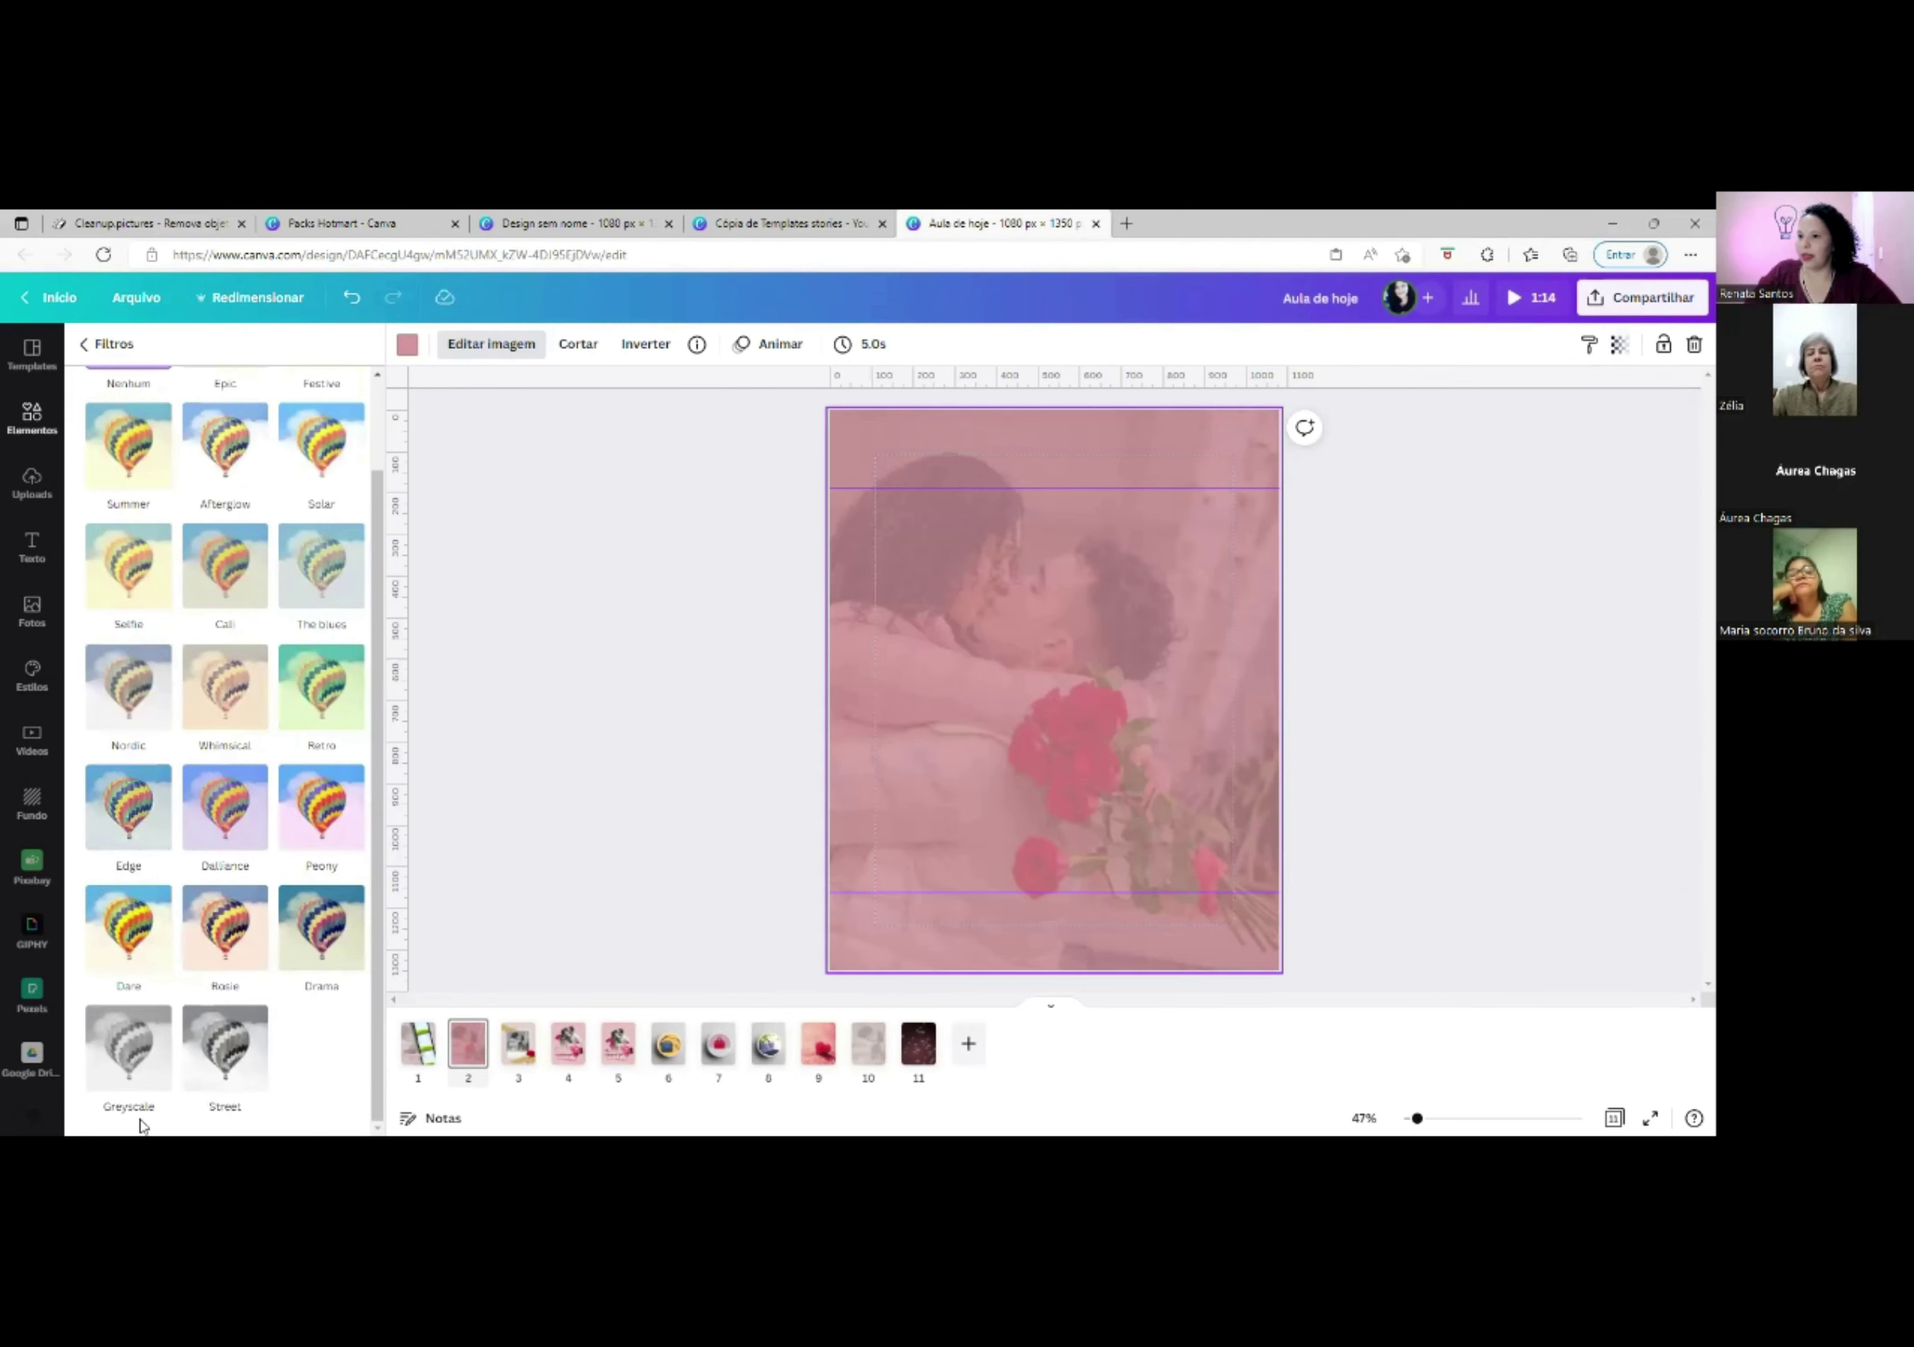
left_click(138, 1051)
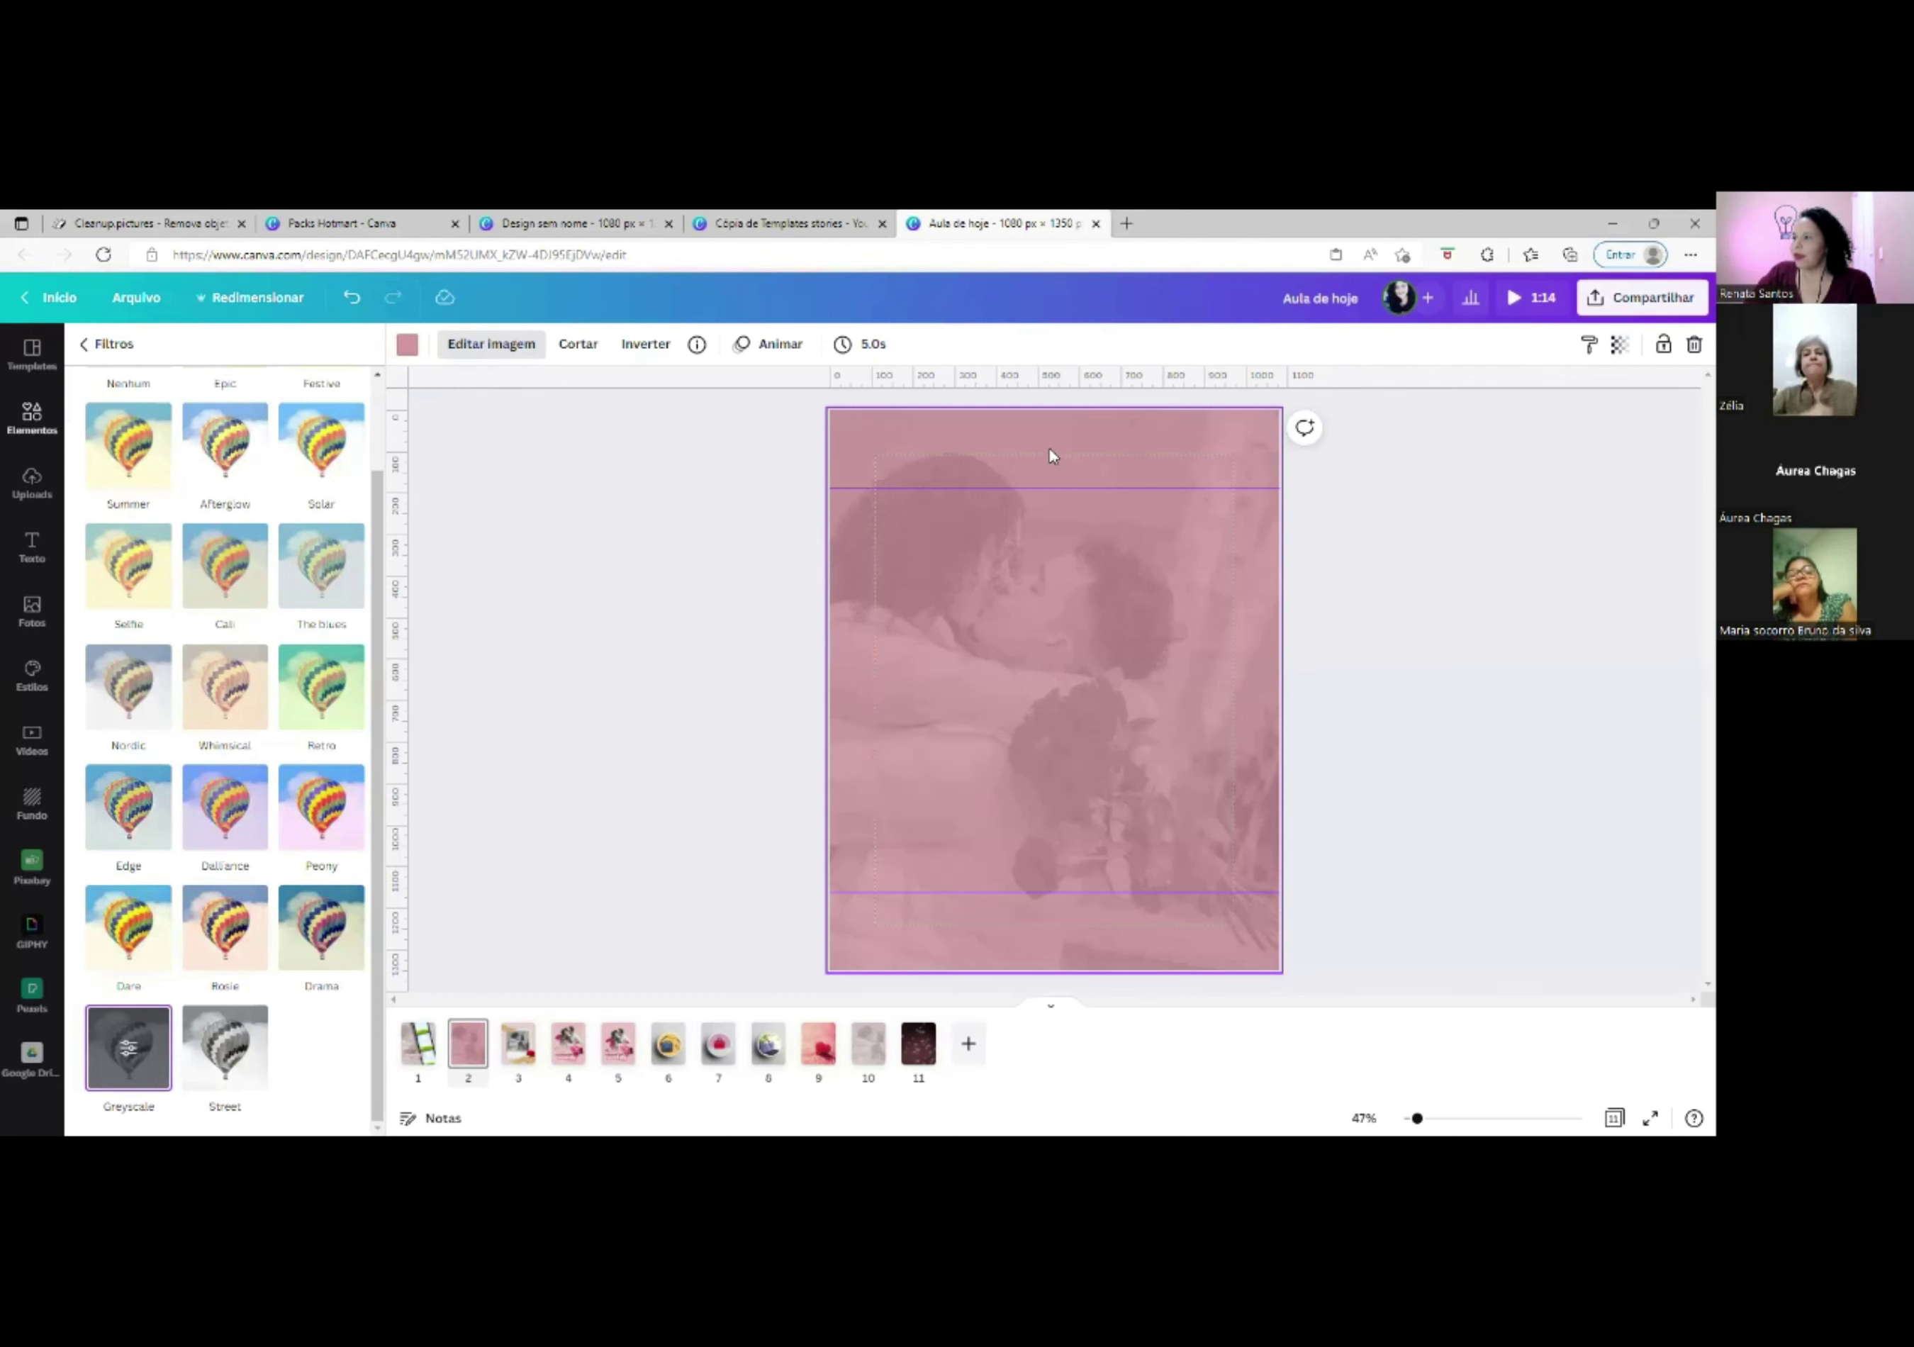
Detach the greyscale couple photo from page 2's background.
left_click(406, 344)
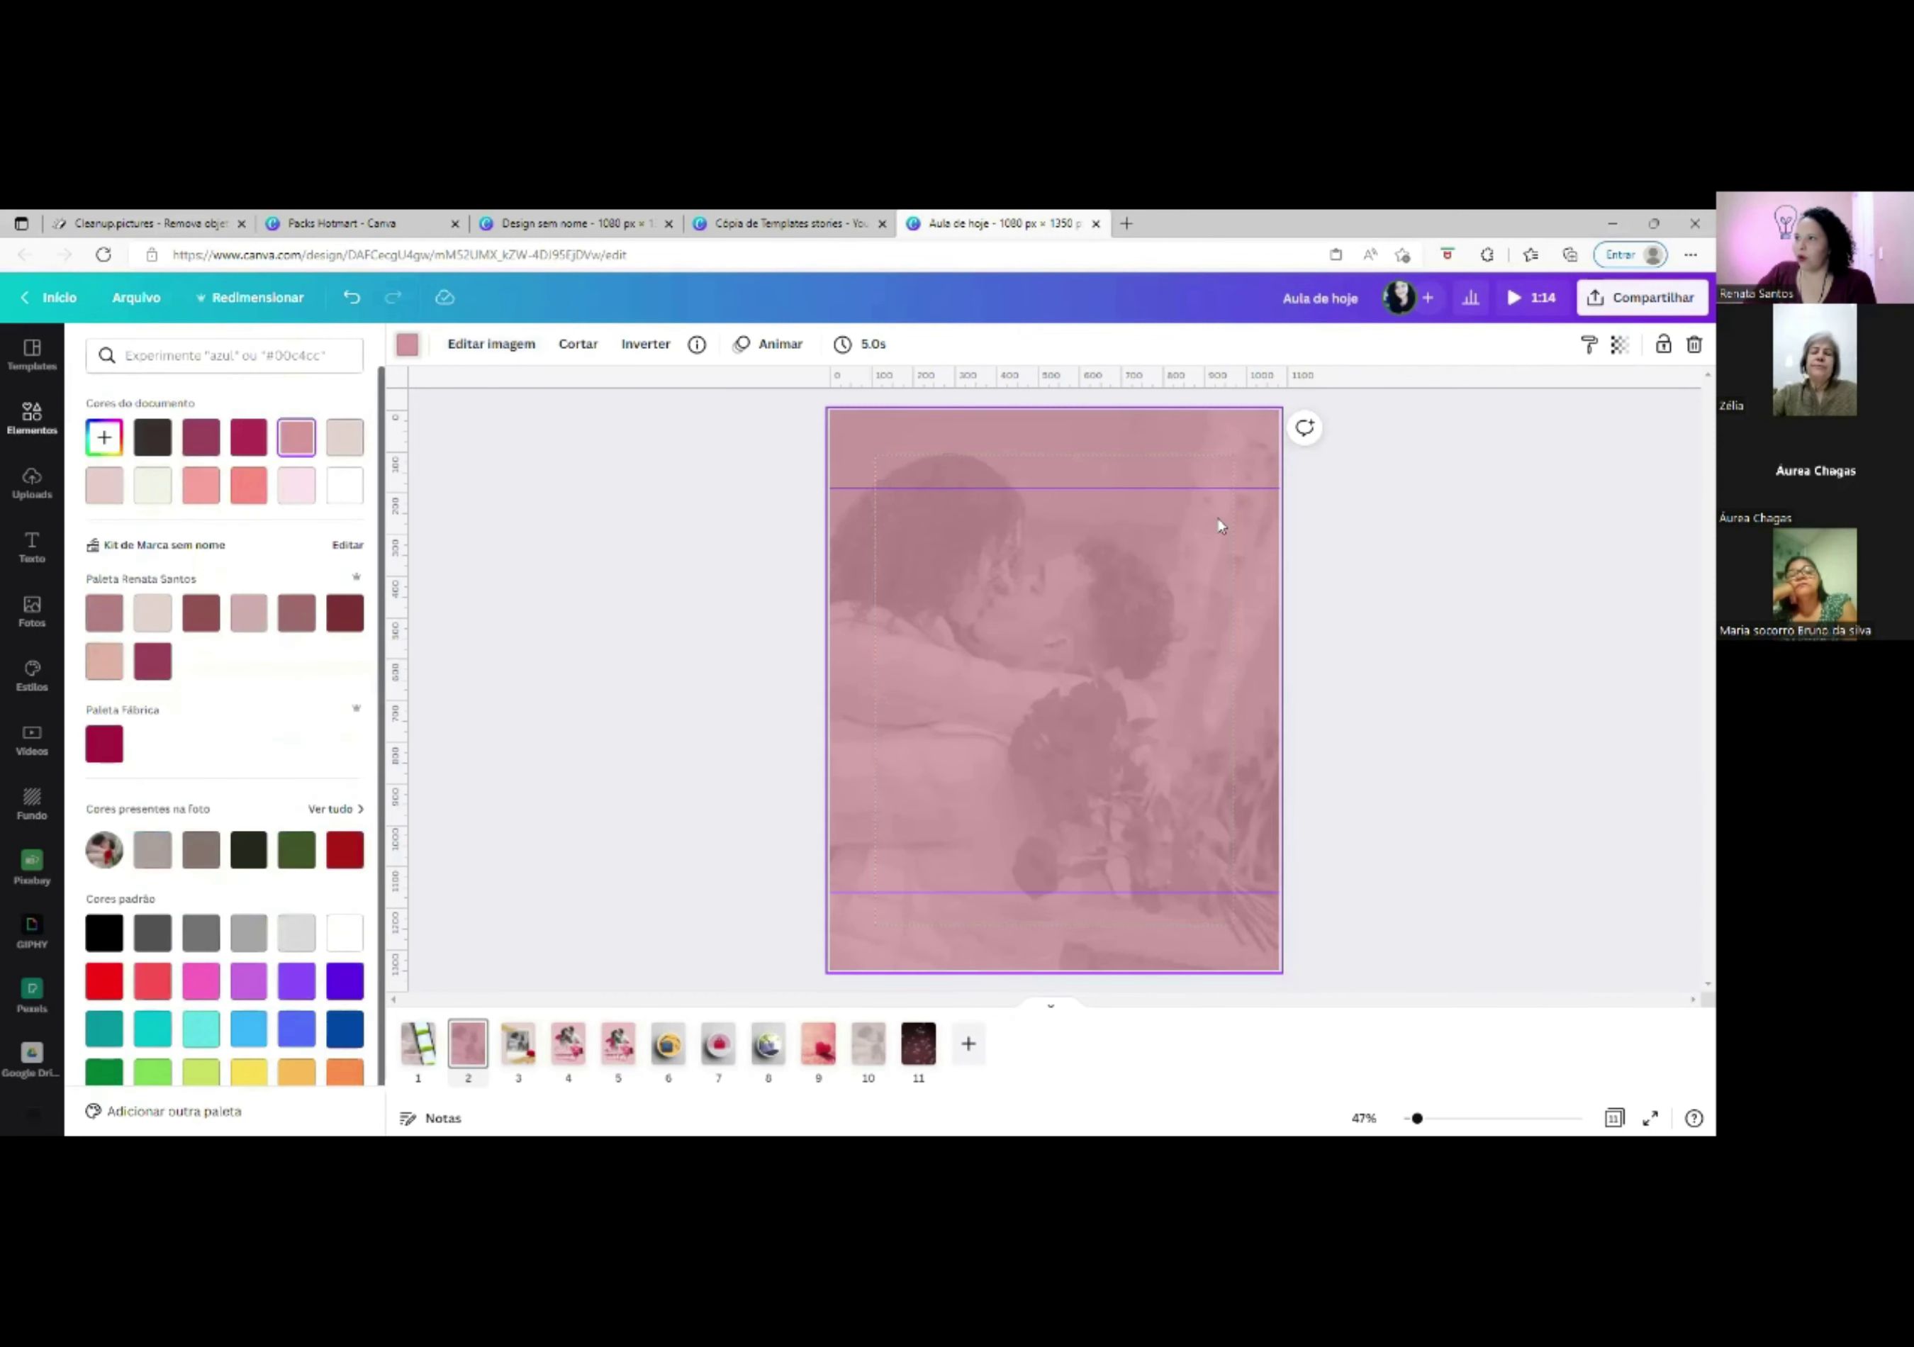
right_click(1093, 464)
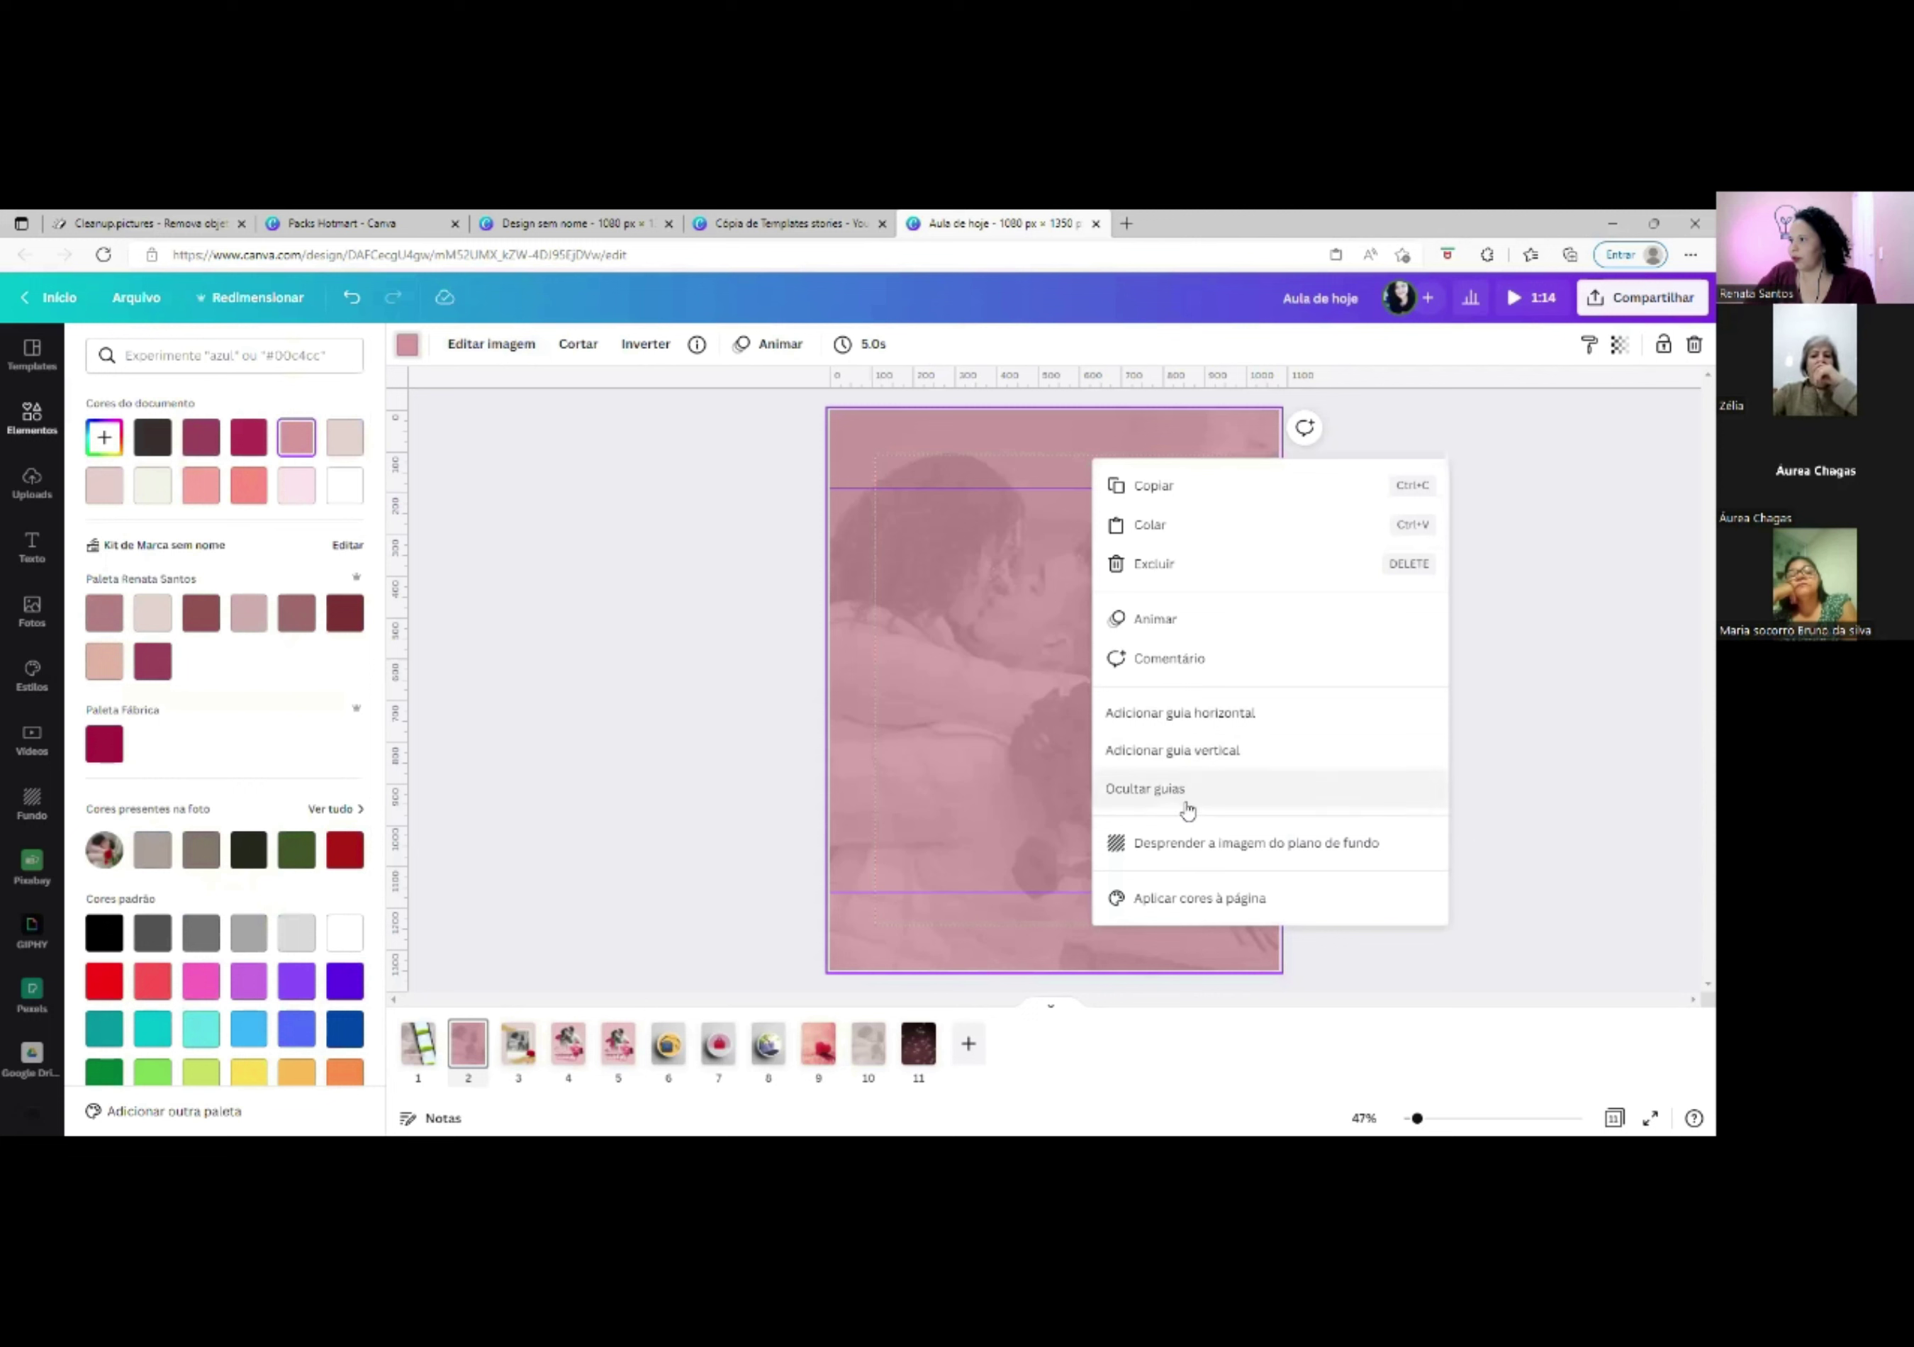
left_click(1196, 844)
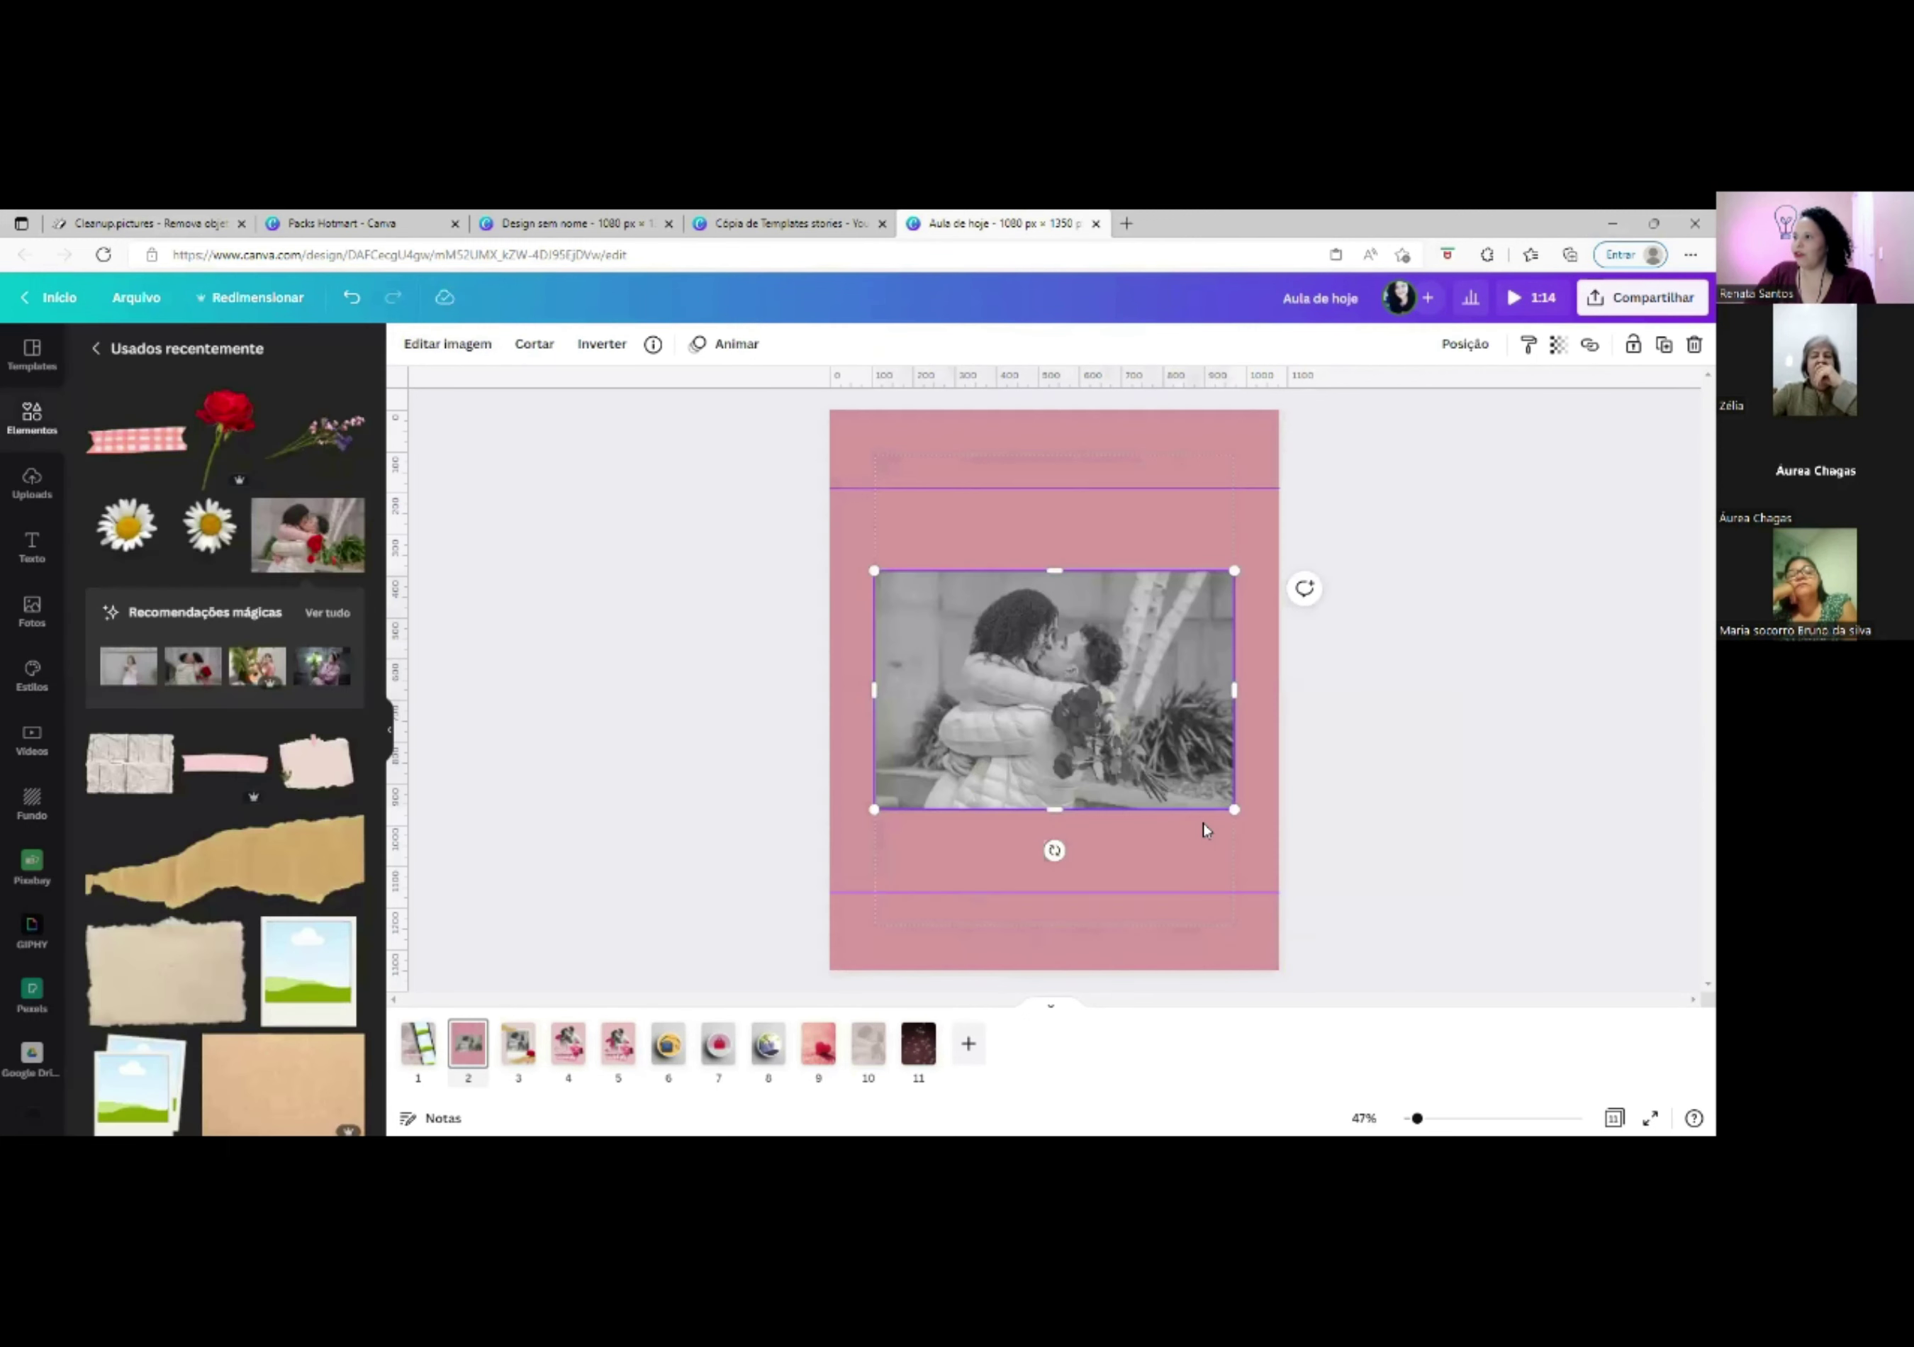
Try white and light turquoise as page 2's background colour.
left_click(1140, 434)
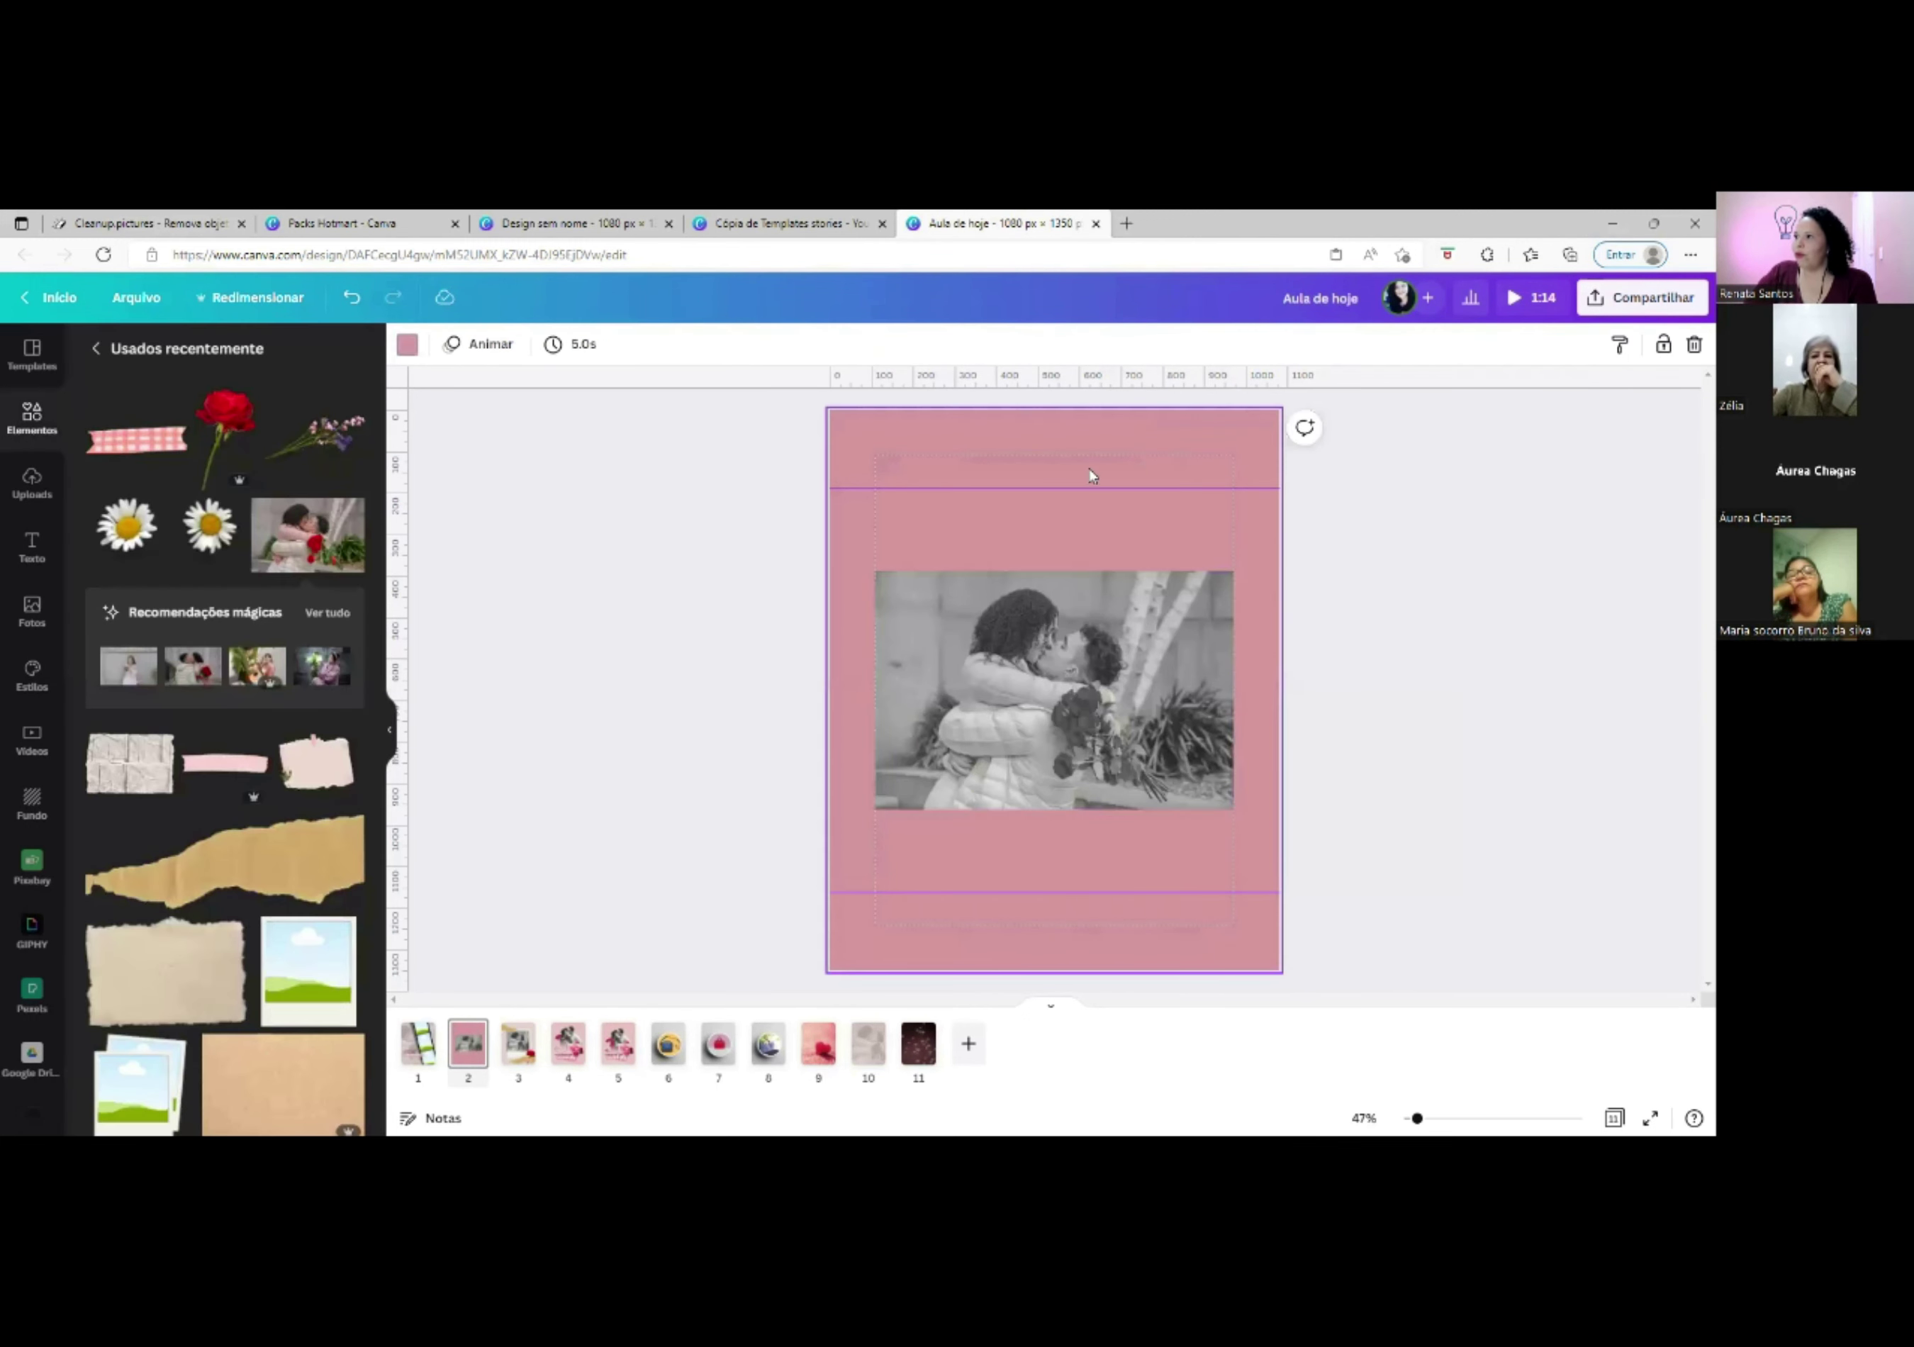
left_click(407, 344)
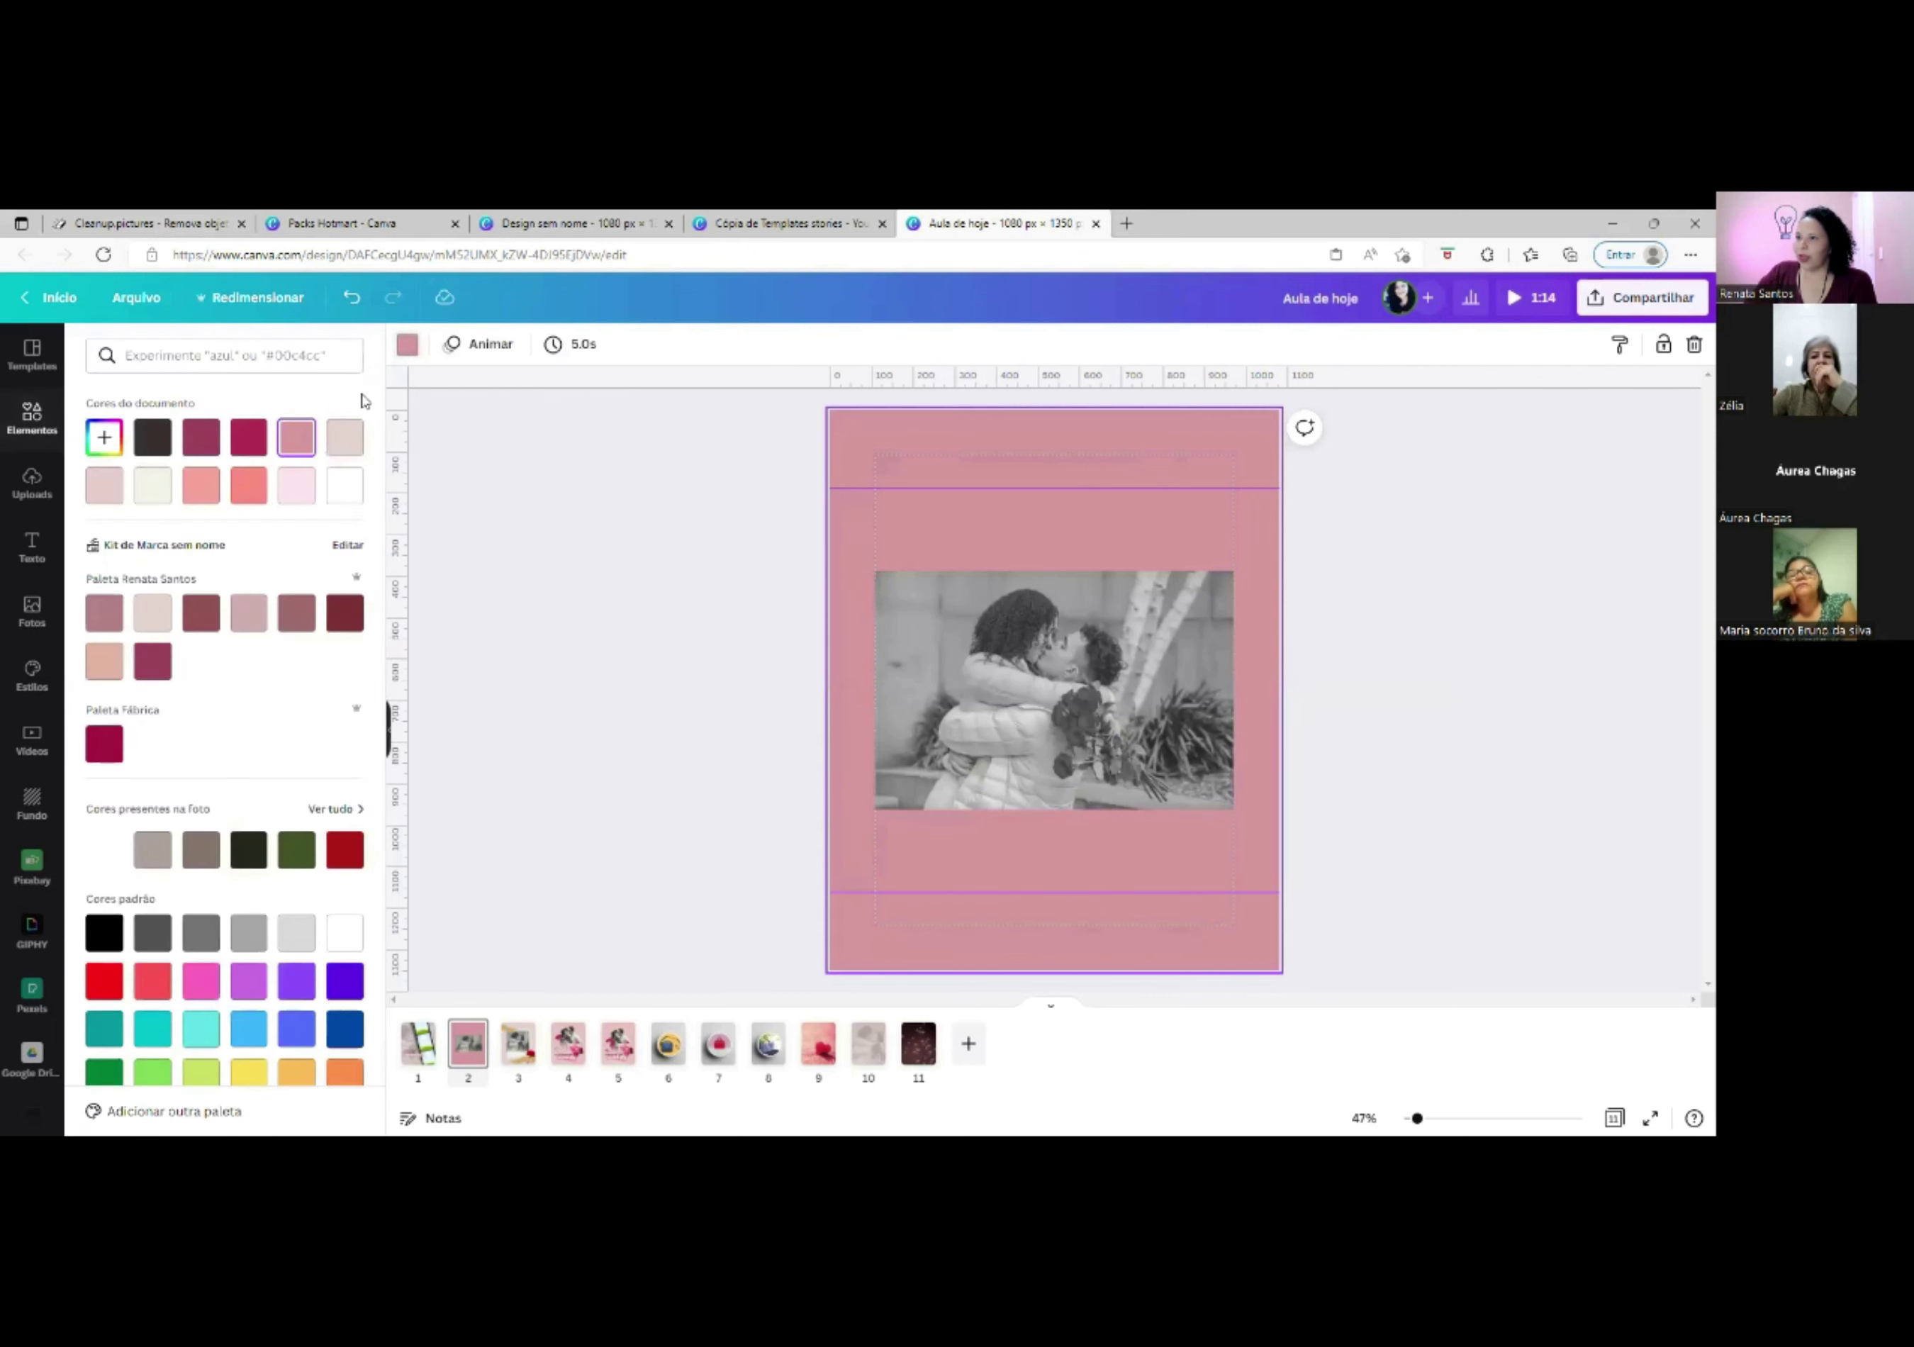
left_click(342, 495)
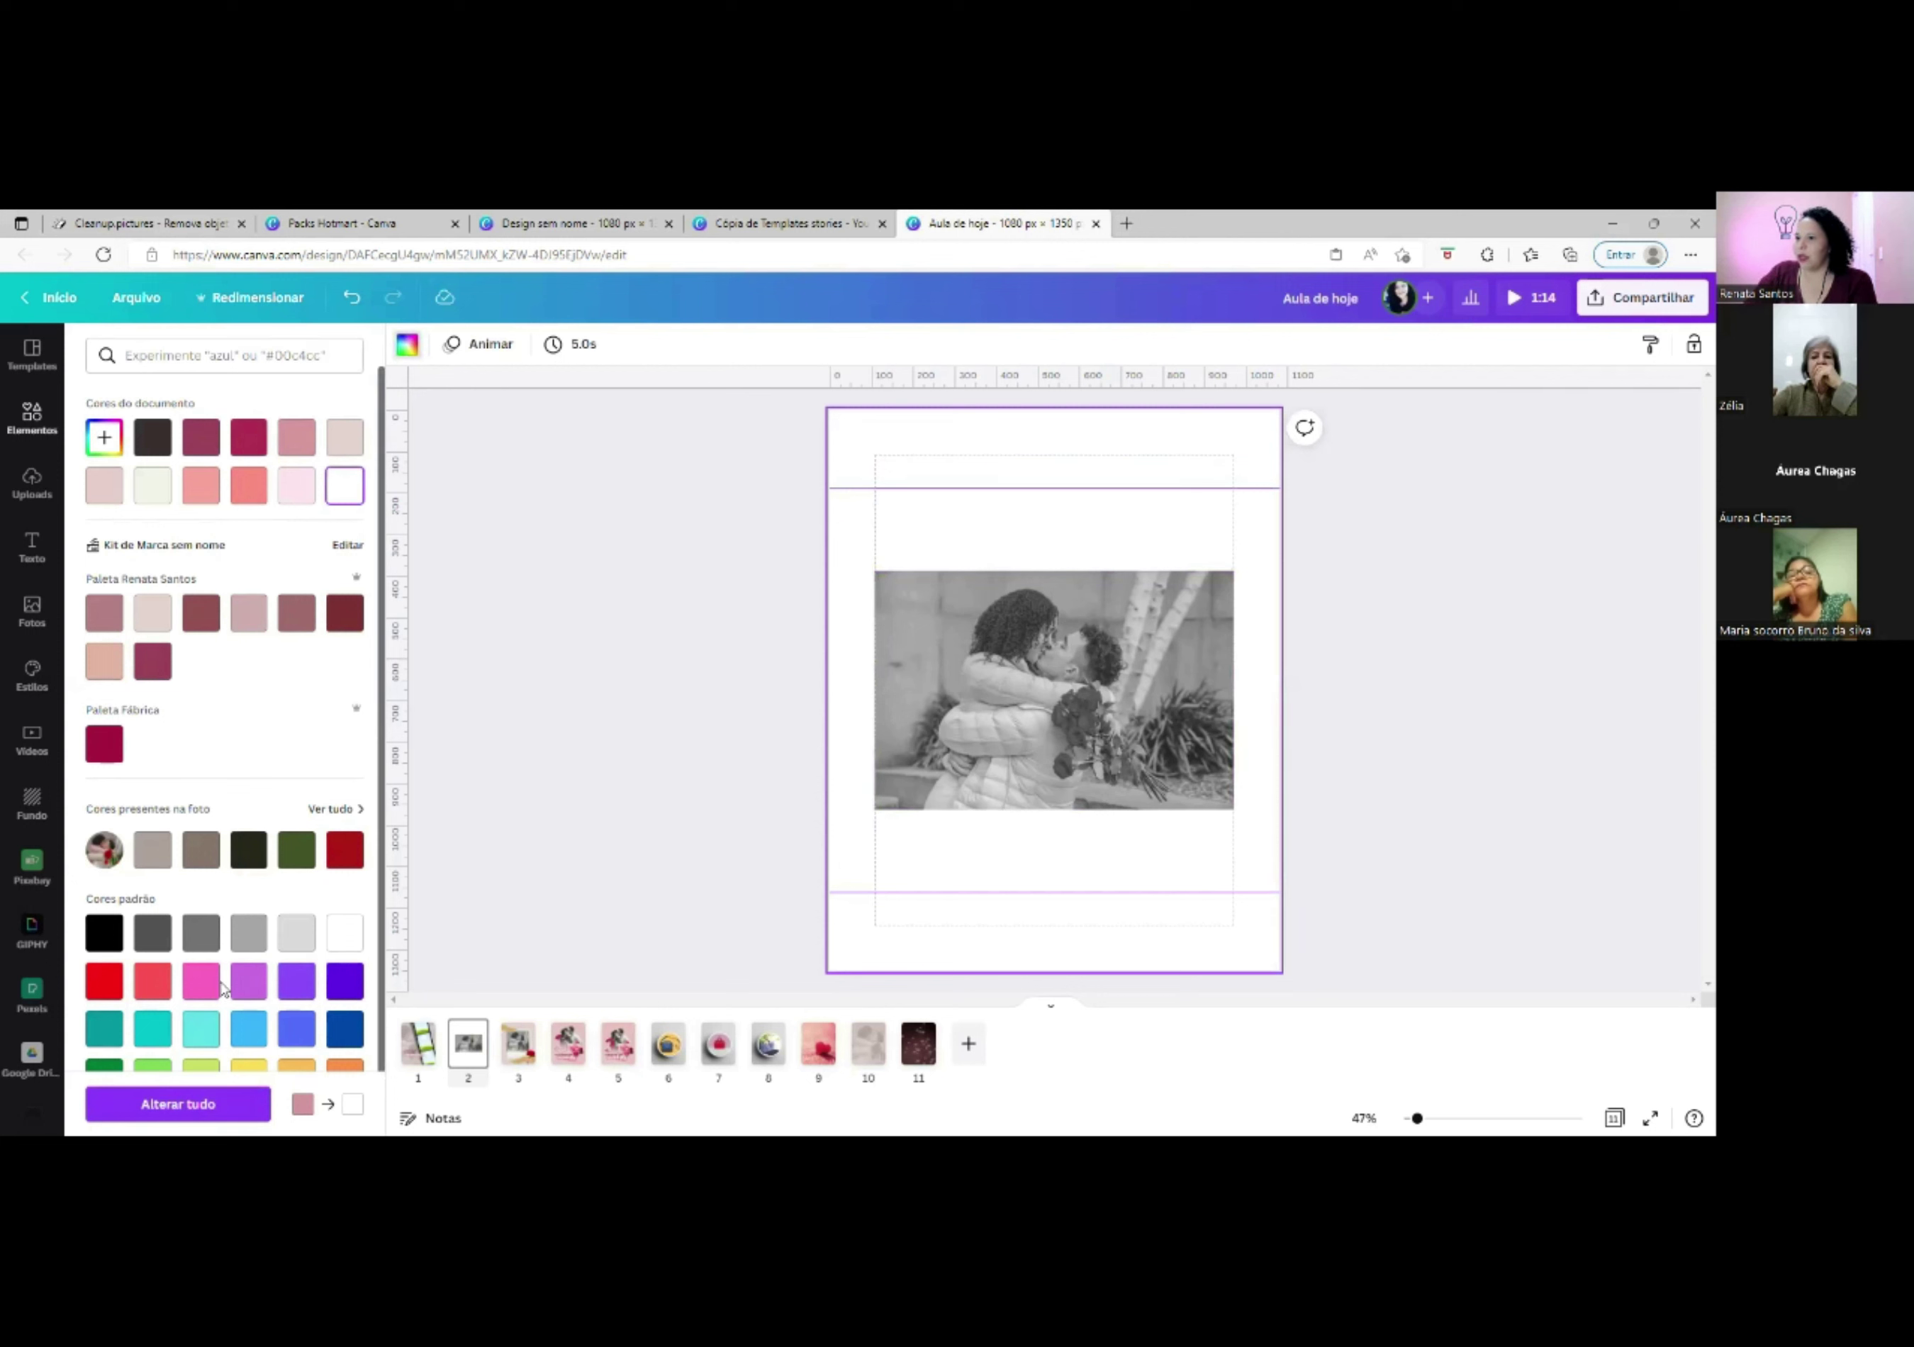
left_click(201, 1029)
Set the detached couple photo's transparency to about 35.
left_click(1038, 610)
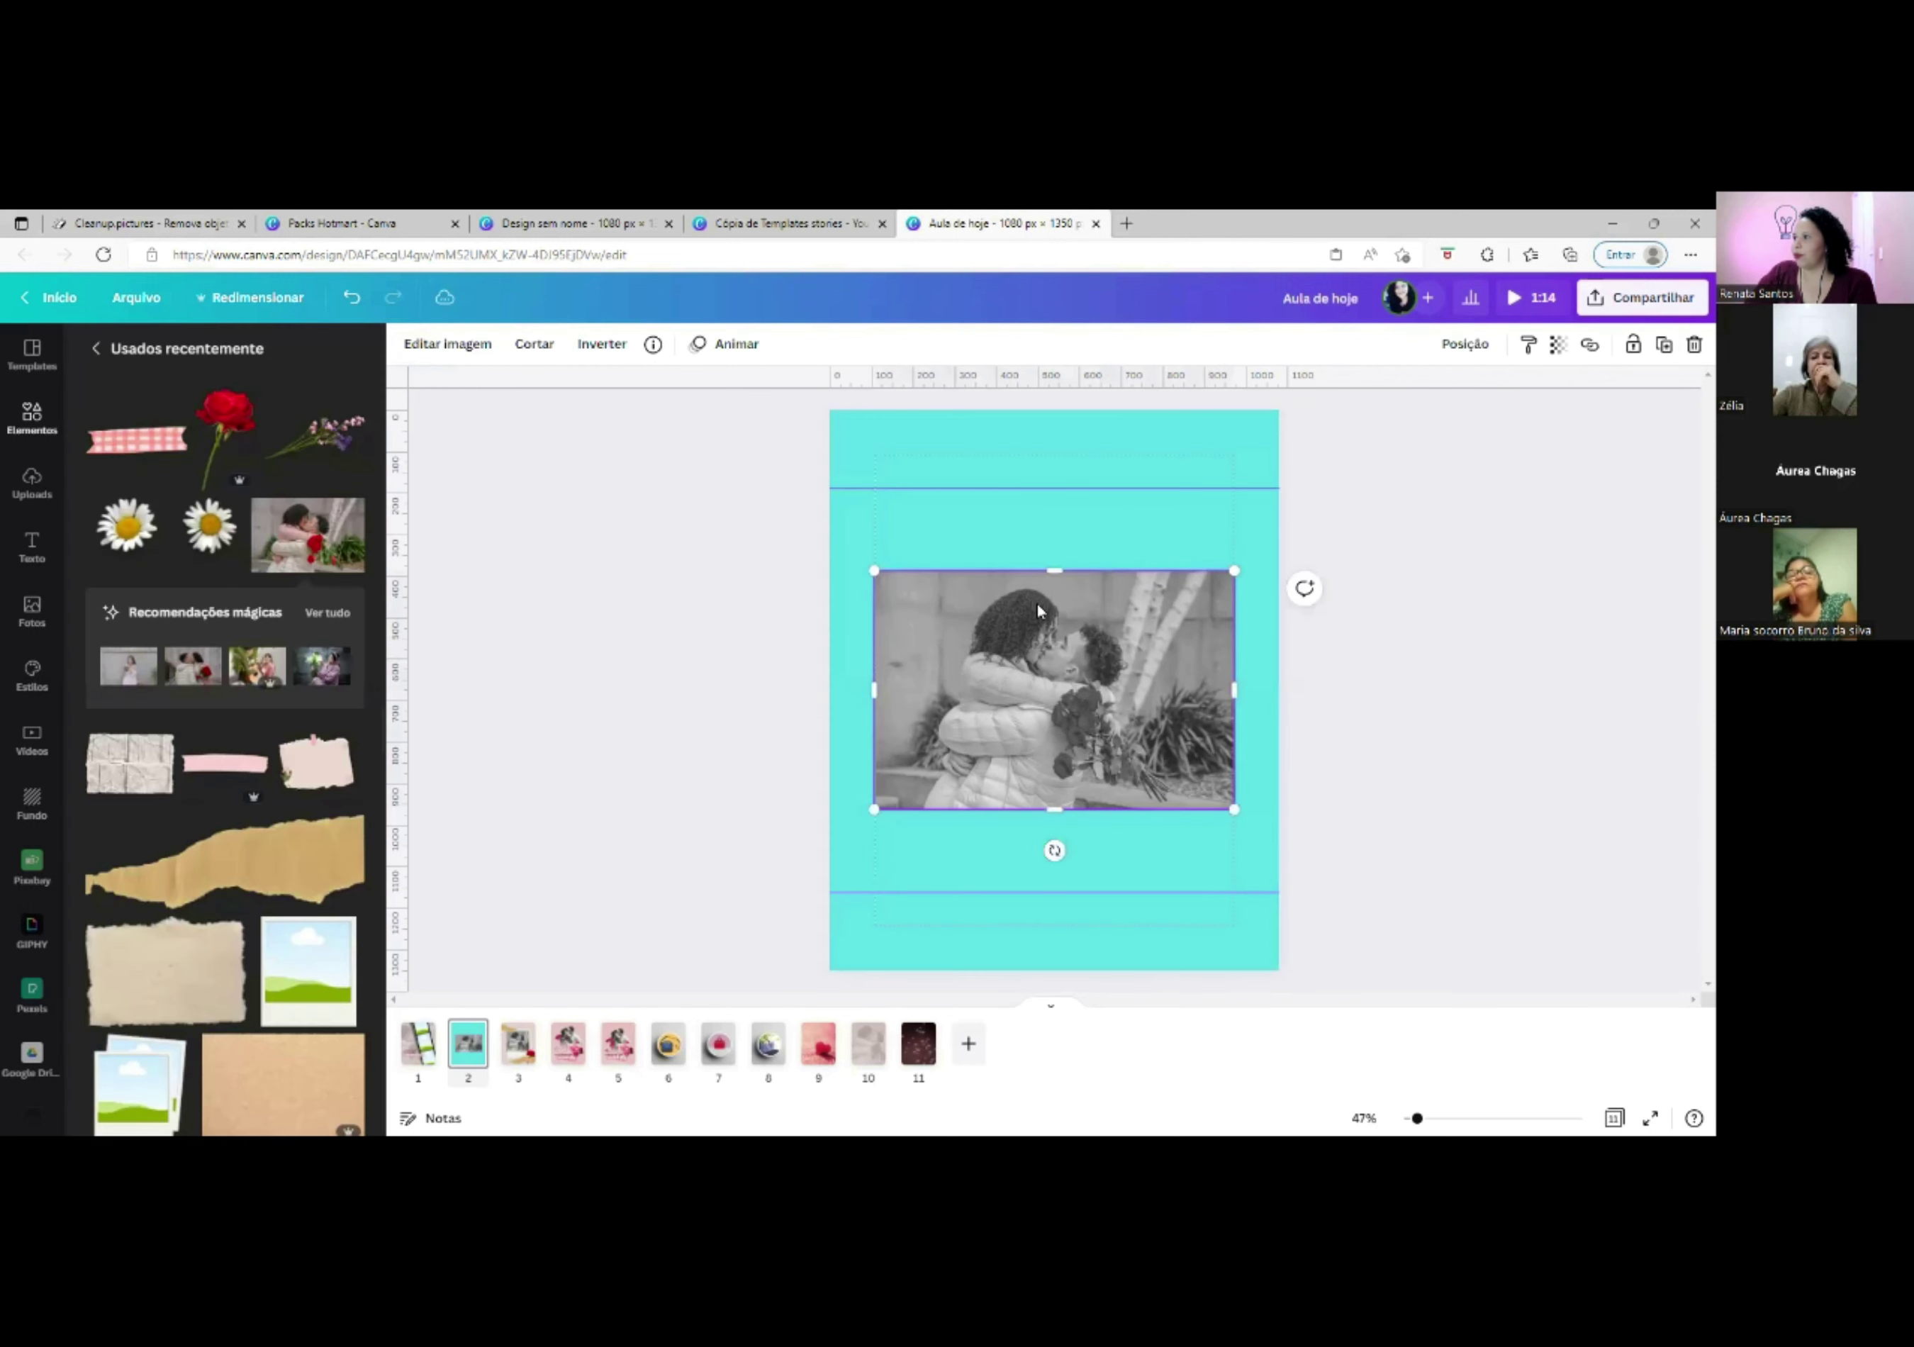
left_click(1558, 345)
left_click_drag(1547, 422, 1437, 413)
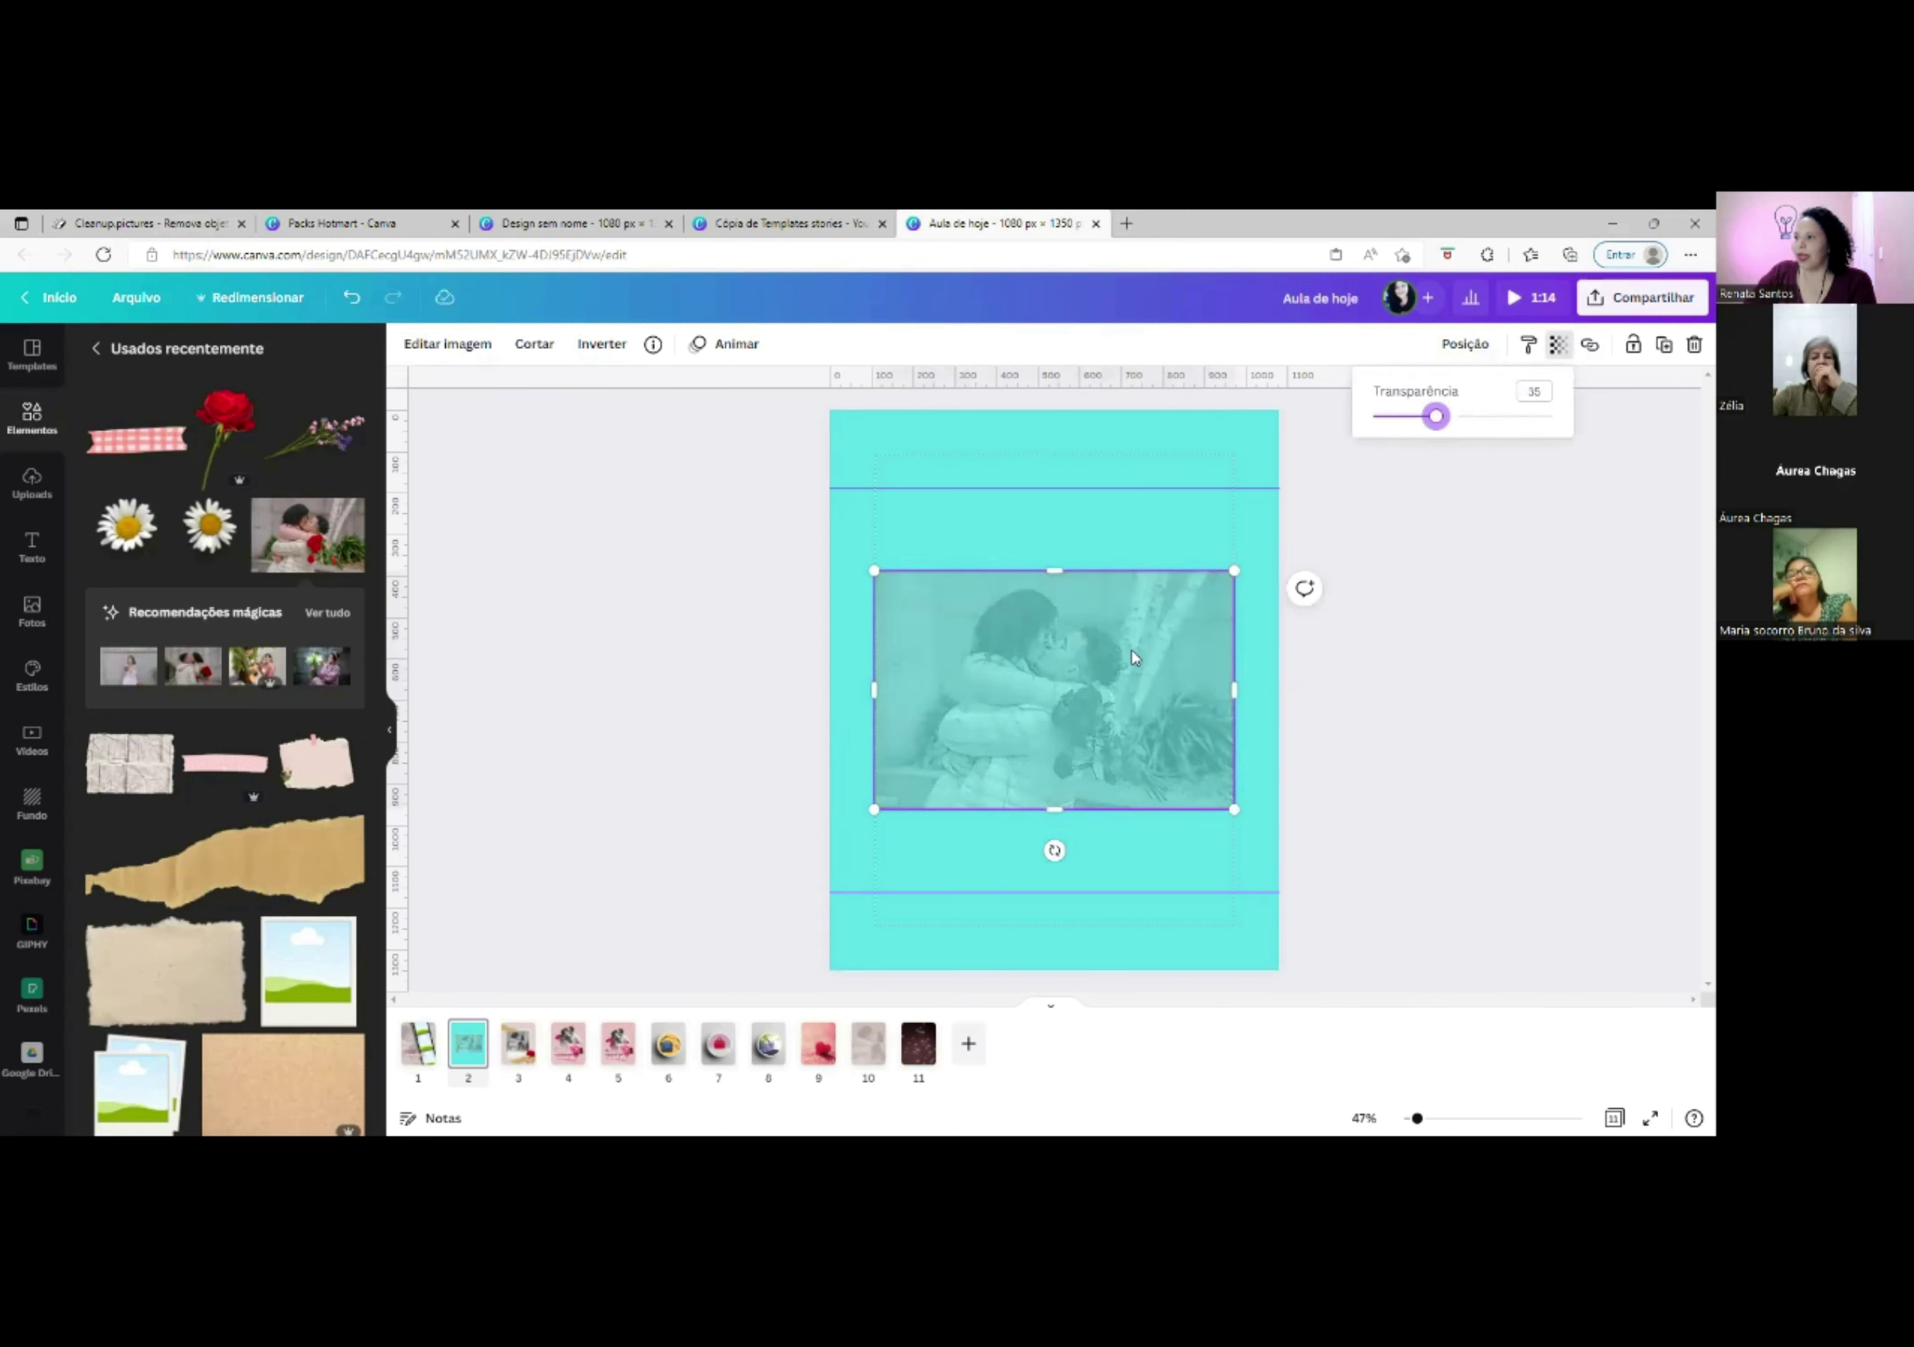
Change page 2's background colour to the light dusty pink from the document colours.
left_click(940, 454)
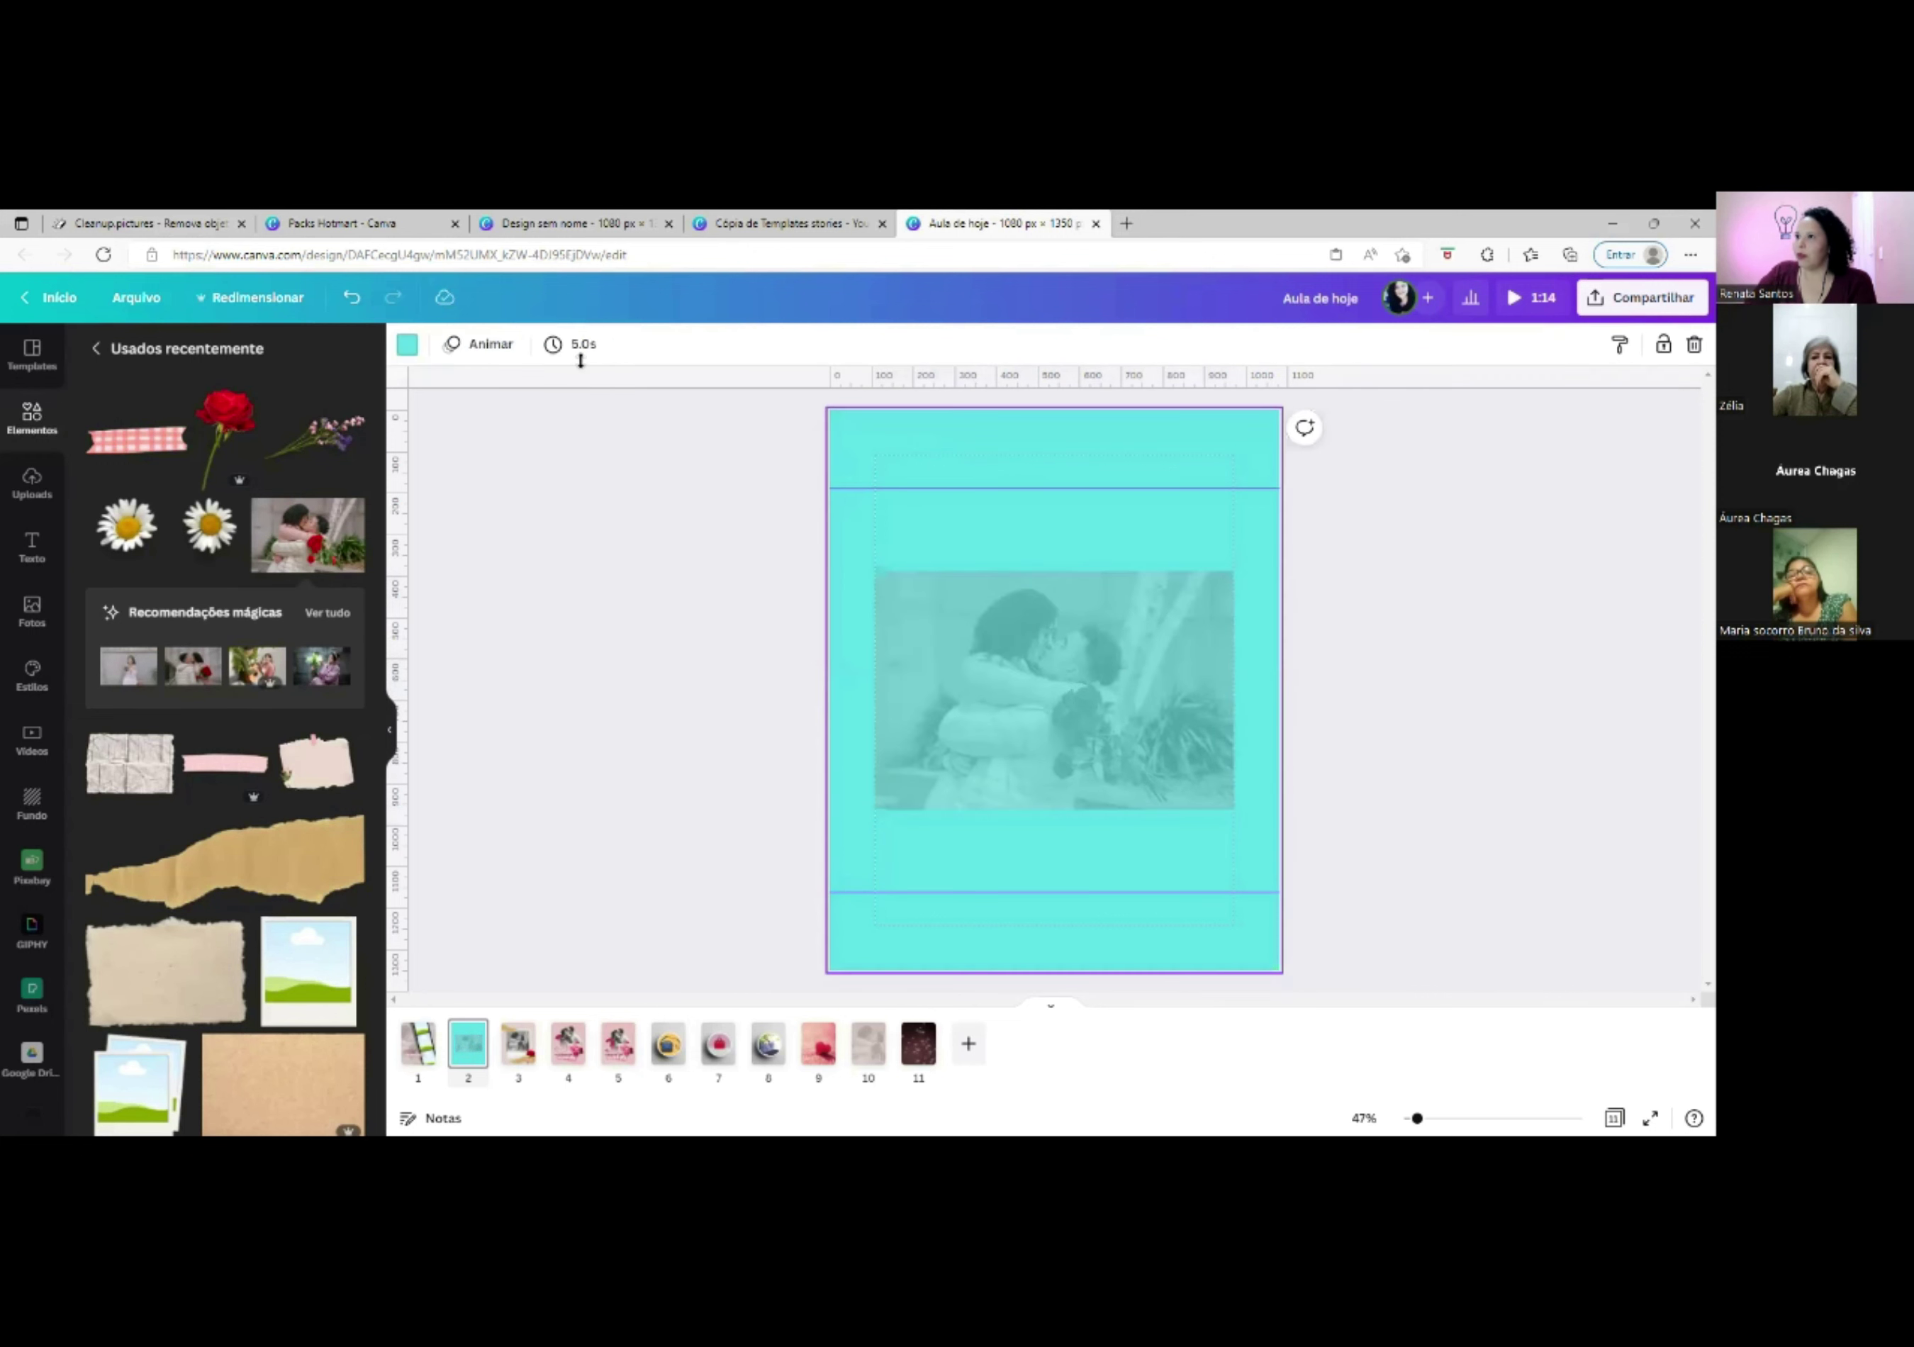
left_click(407, 344)
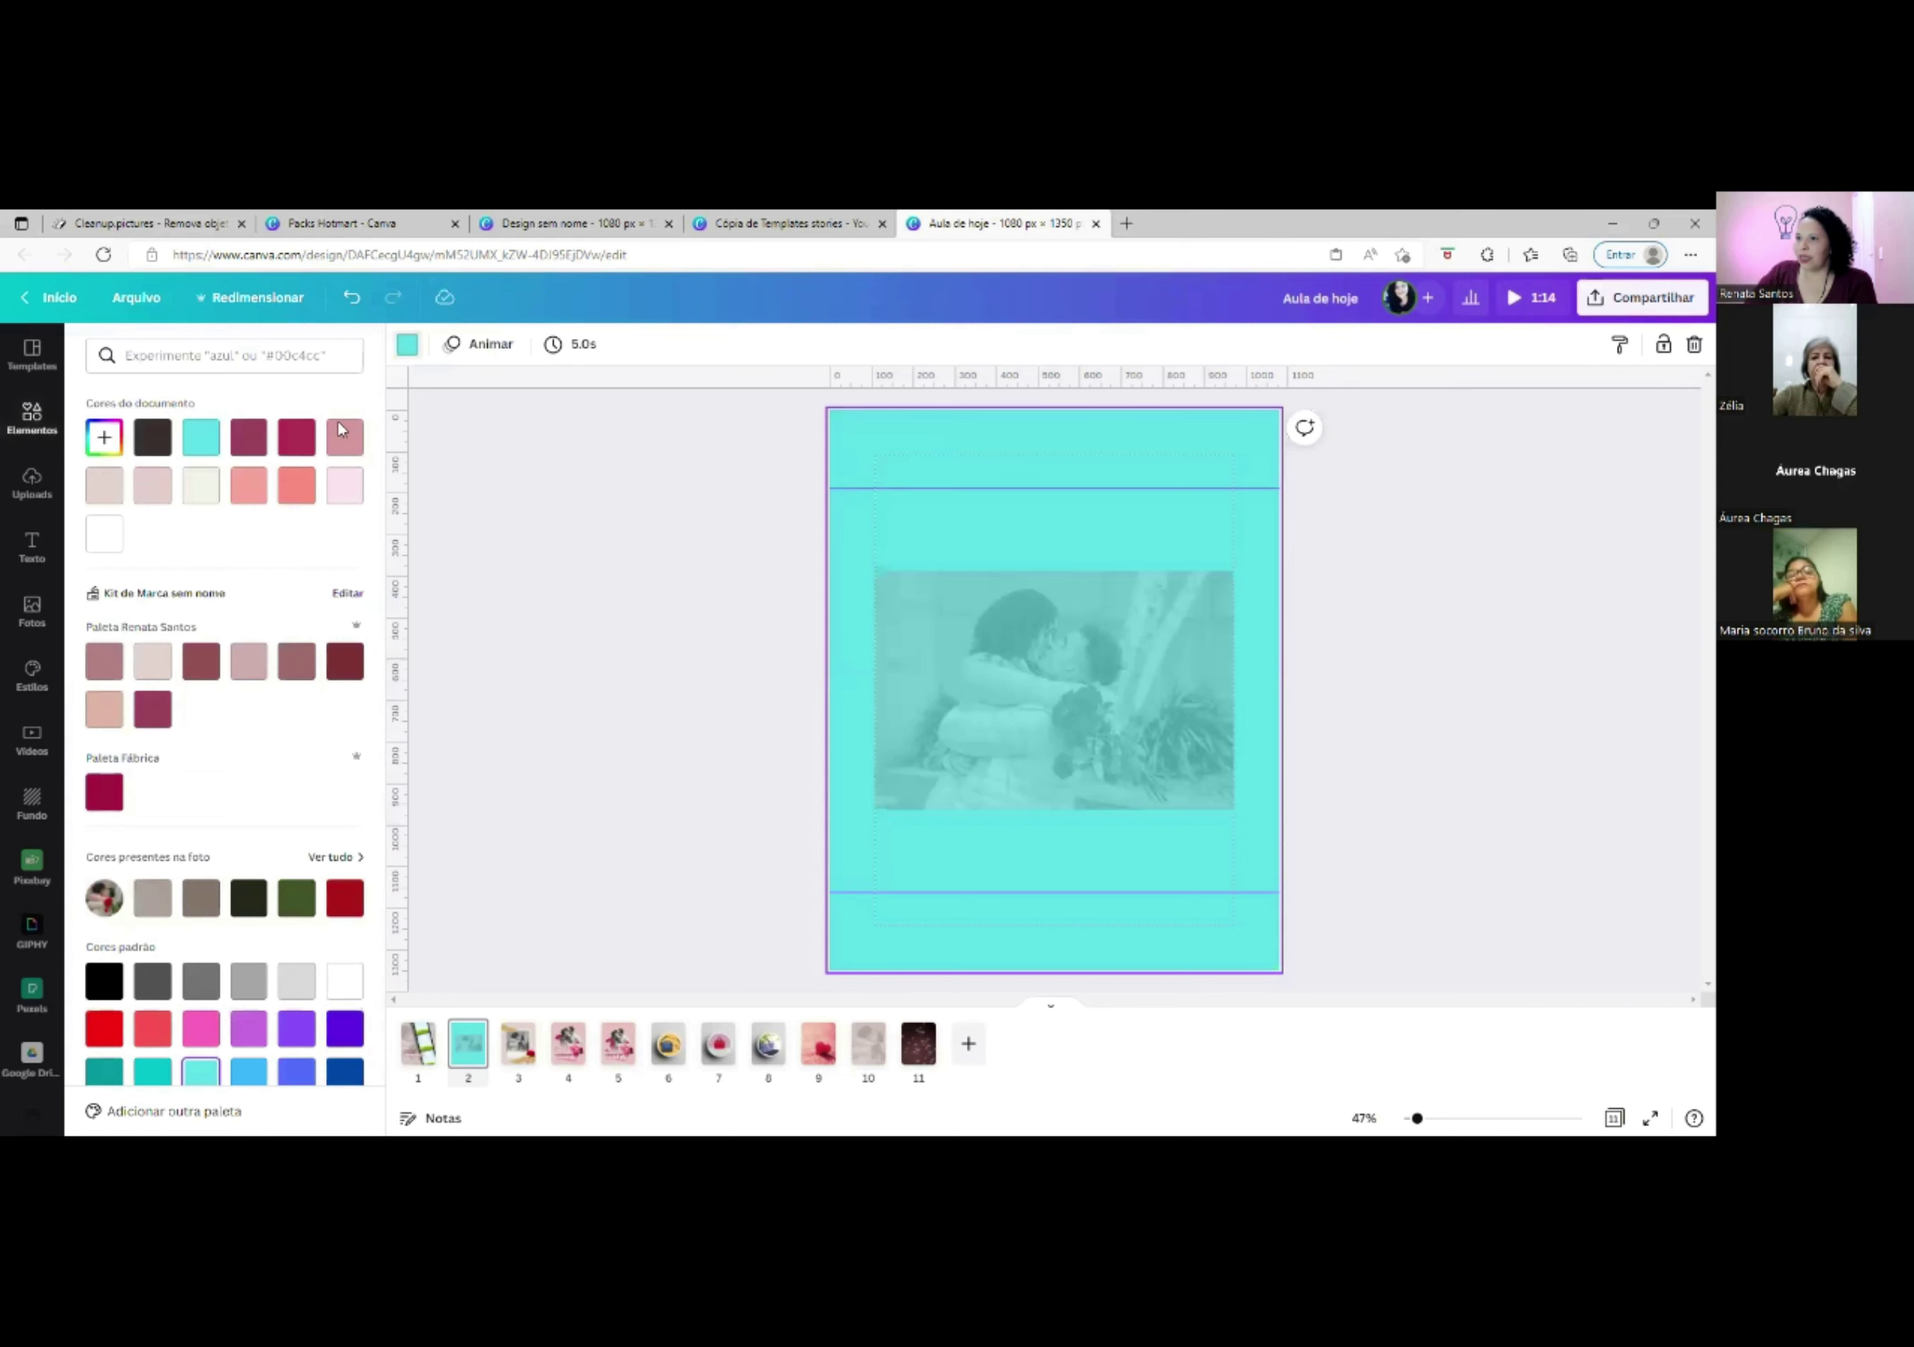
left_click(152, 660)
left_click(139, 492)
Set the semi-transparent greyscale couple photo as page 2's background again.
left_click(1056, 646)
mouse_move(1056, 646)
left_mouse_down()
mouse_move(1032, 537)
mouse_move(1059, 642)
left_mouse_up()
right_click(1056, 641)
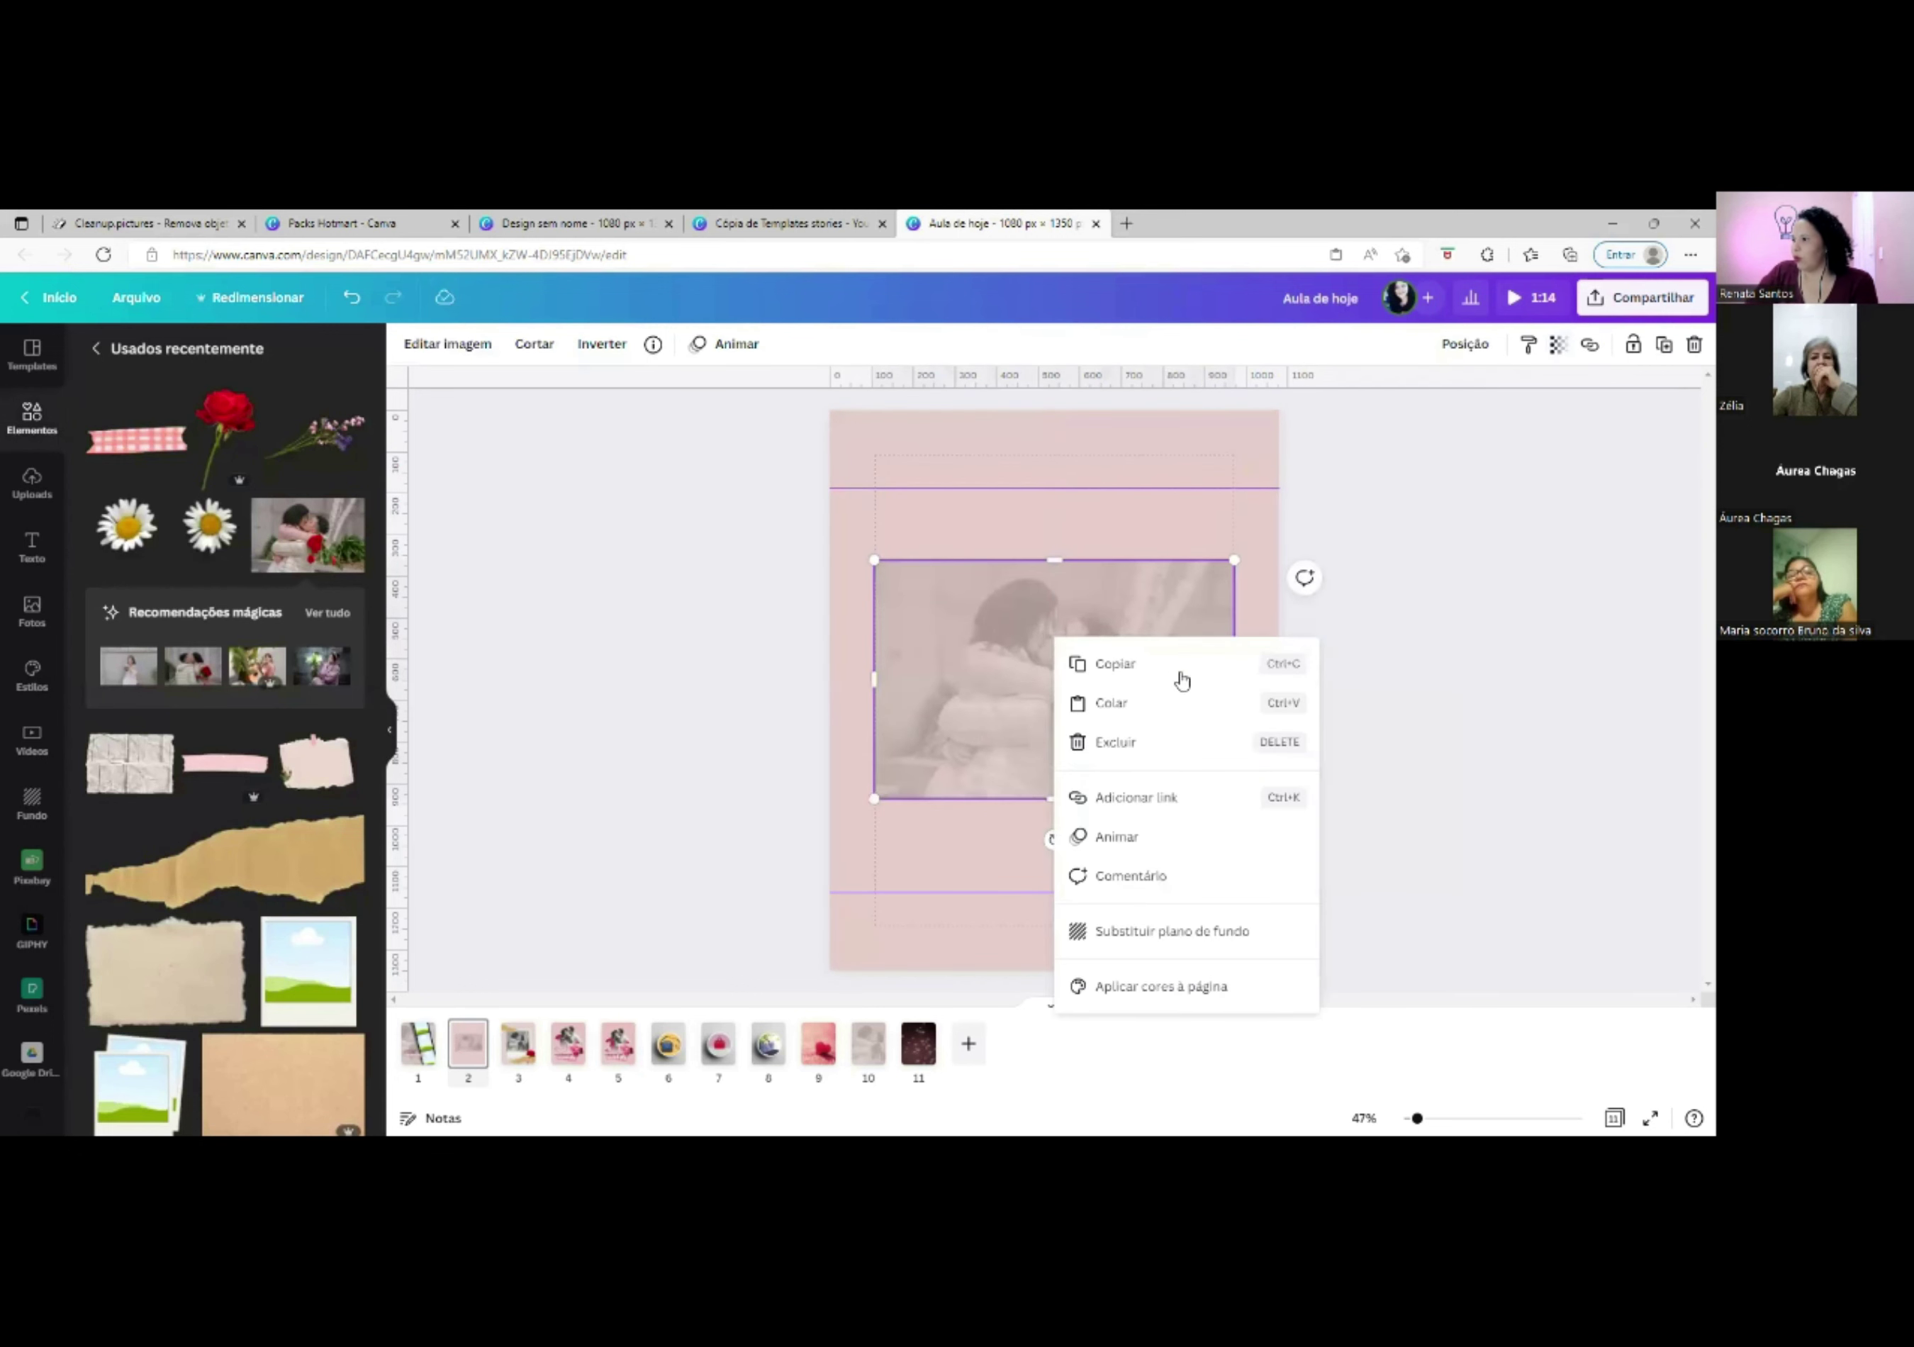
left_click(1188, 929)
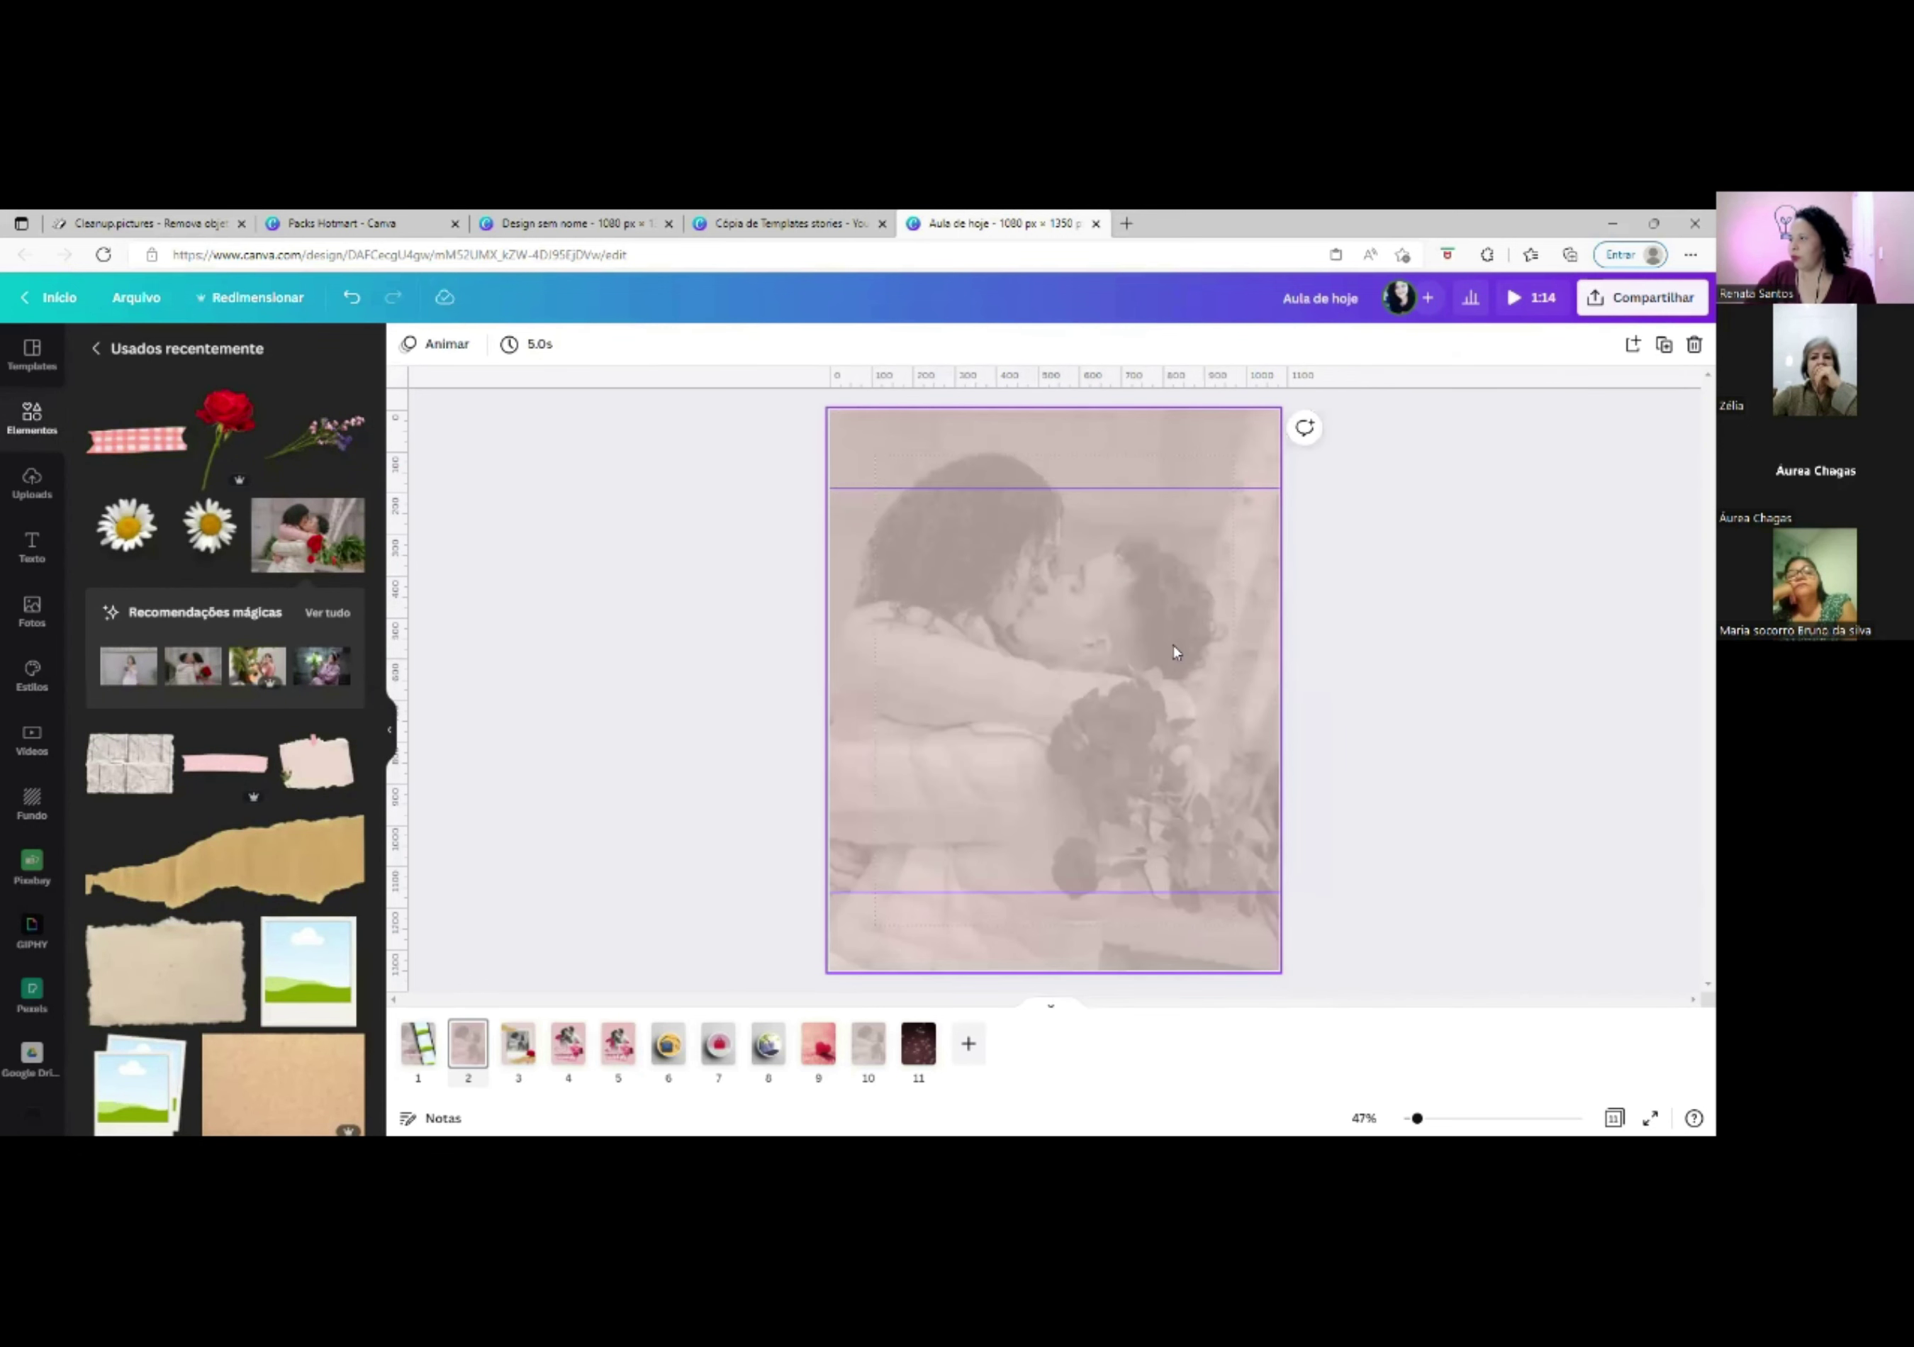
Move the background photo slightly left within its crop and apply the new framing.
left_click(1157, 588)
double_click(1157, 587)
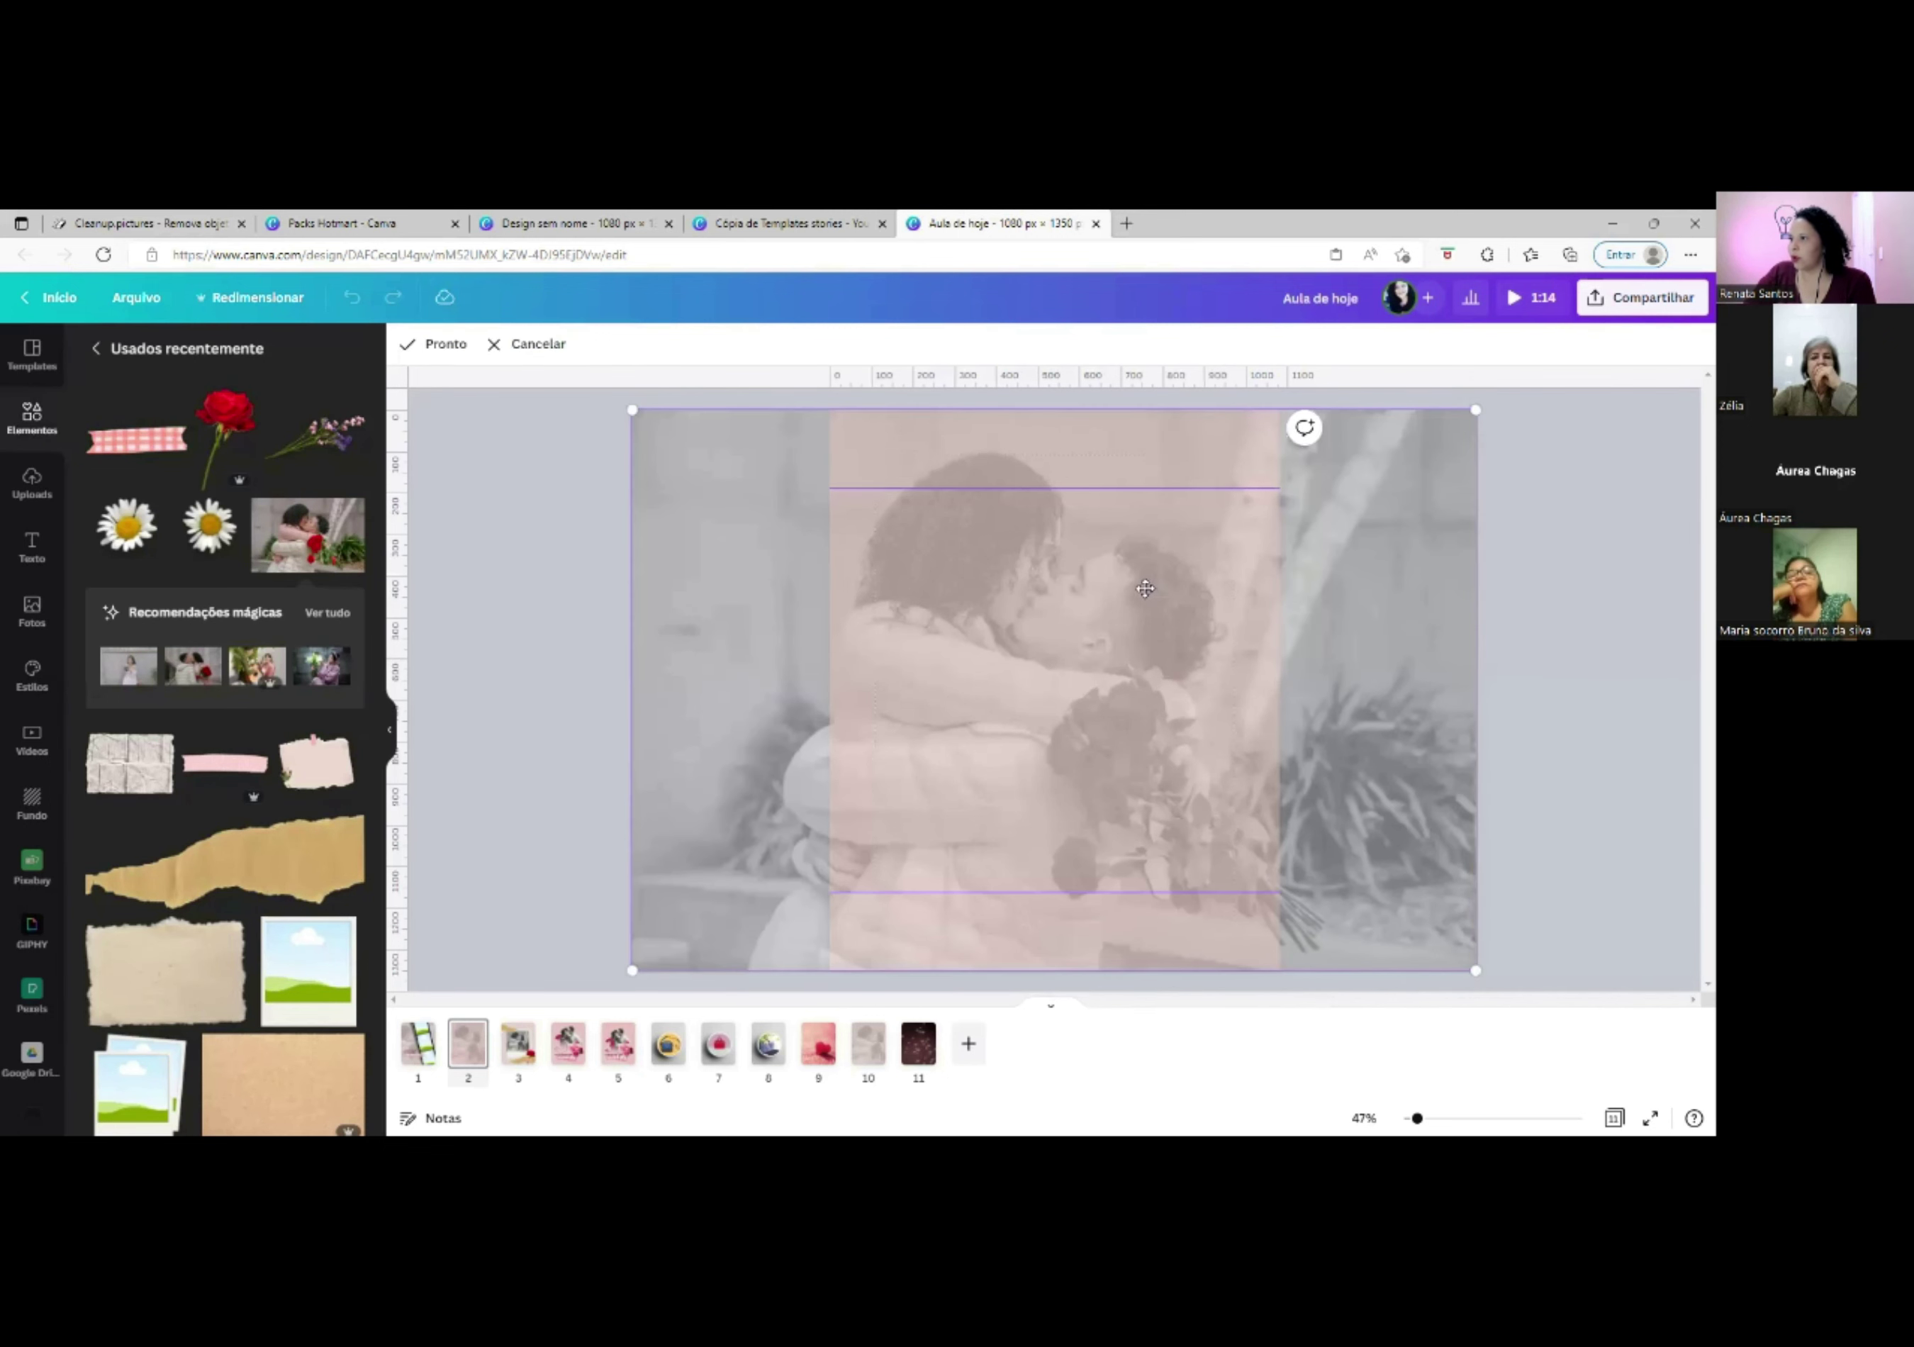
left_click_drag(1157, 588, 1133, 589)
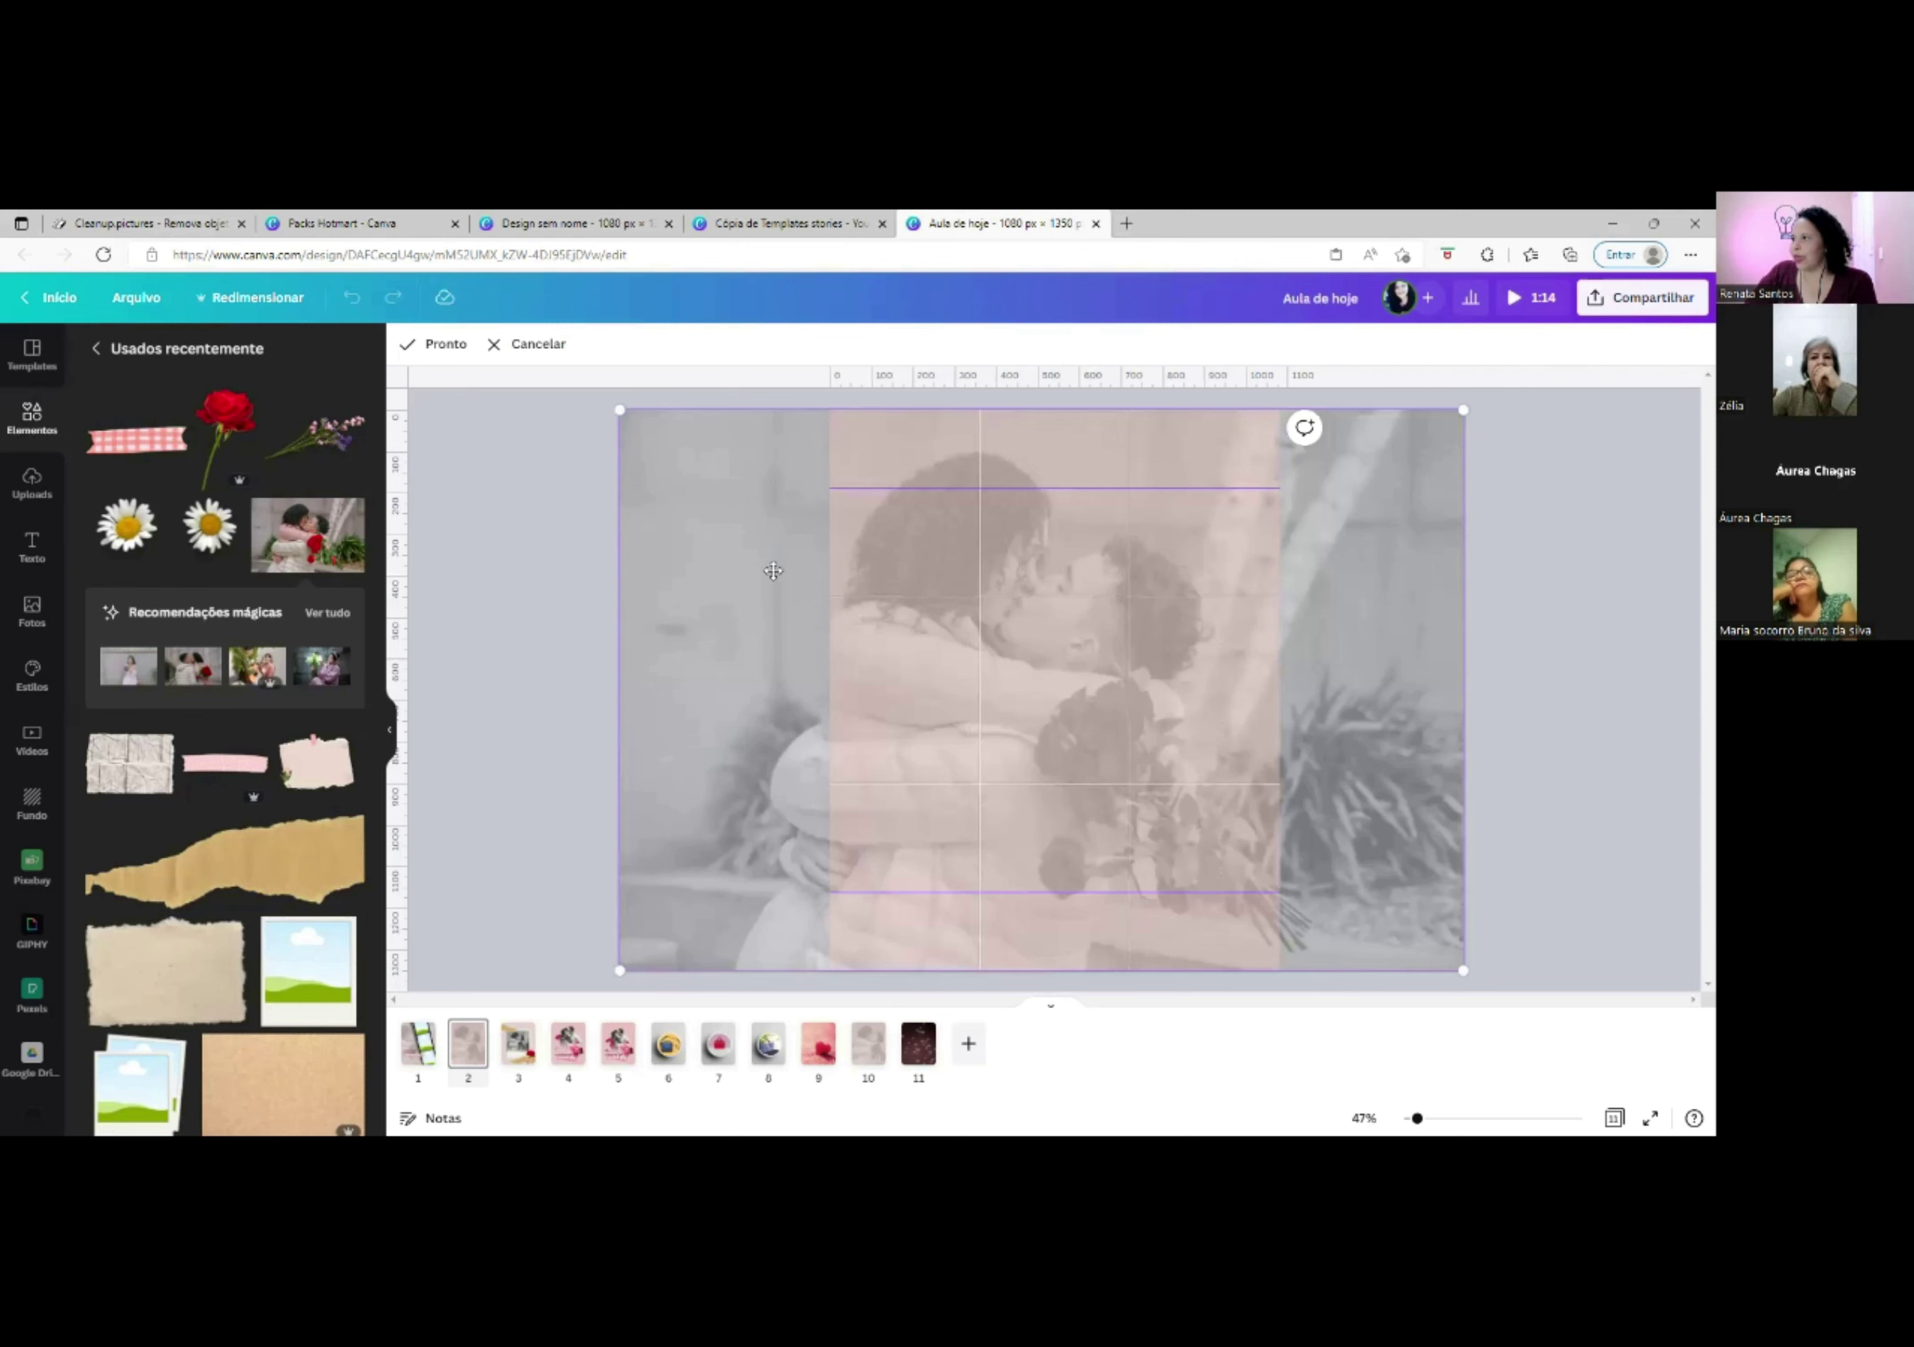
left_click(446, 345)
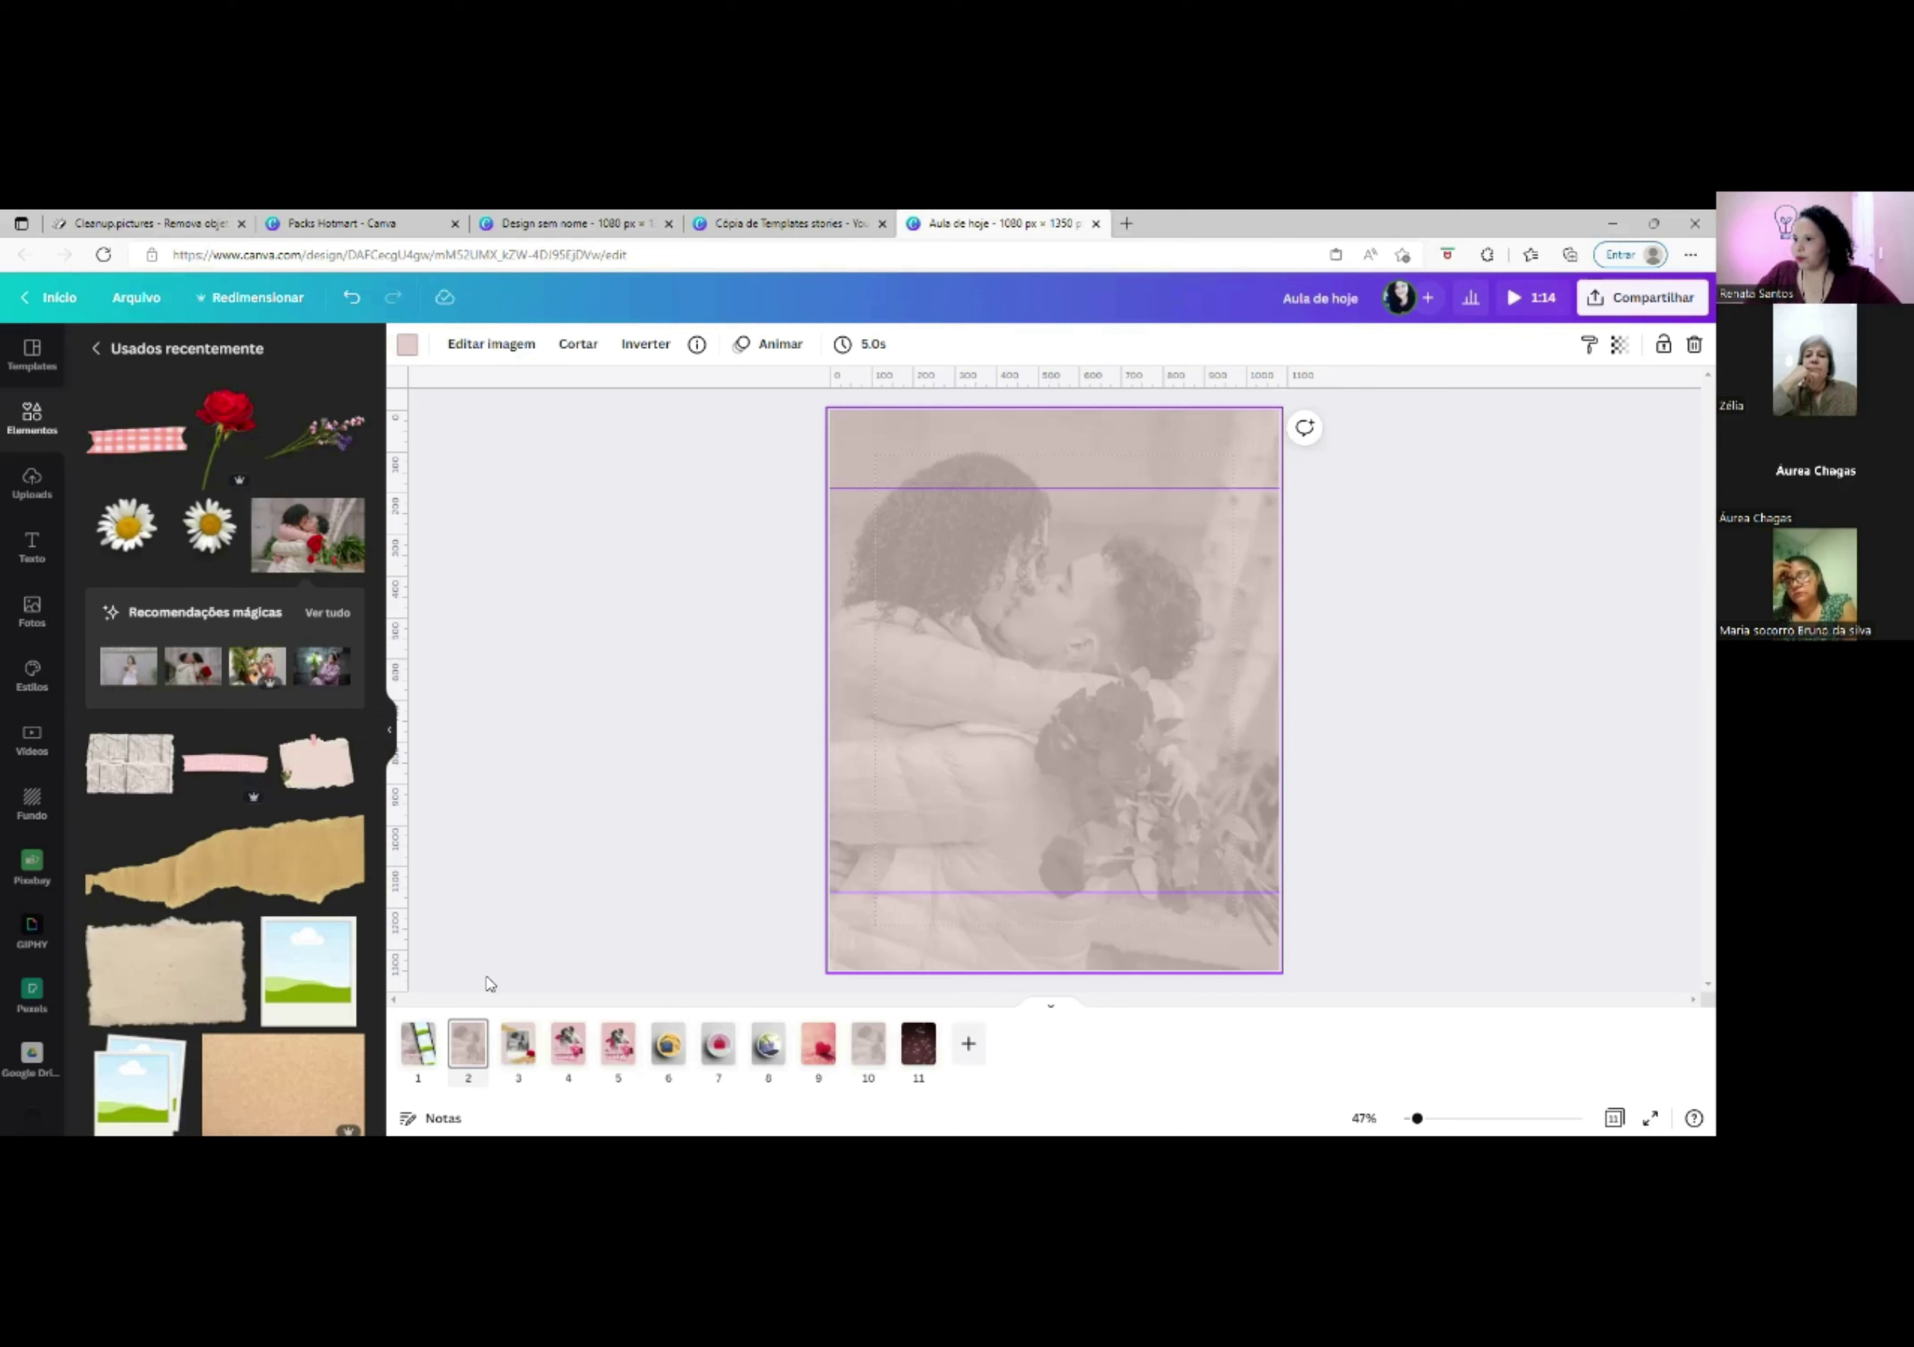
Check page 1 as the reference layout, then search the frame elements for "filme fotografico" with page 2 active.
left_click(418, 1044)
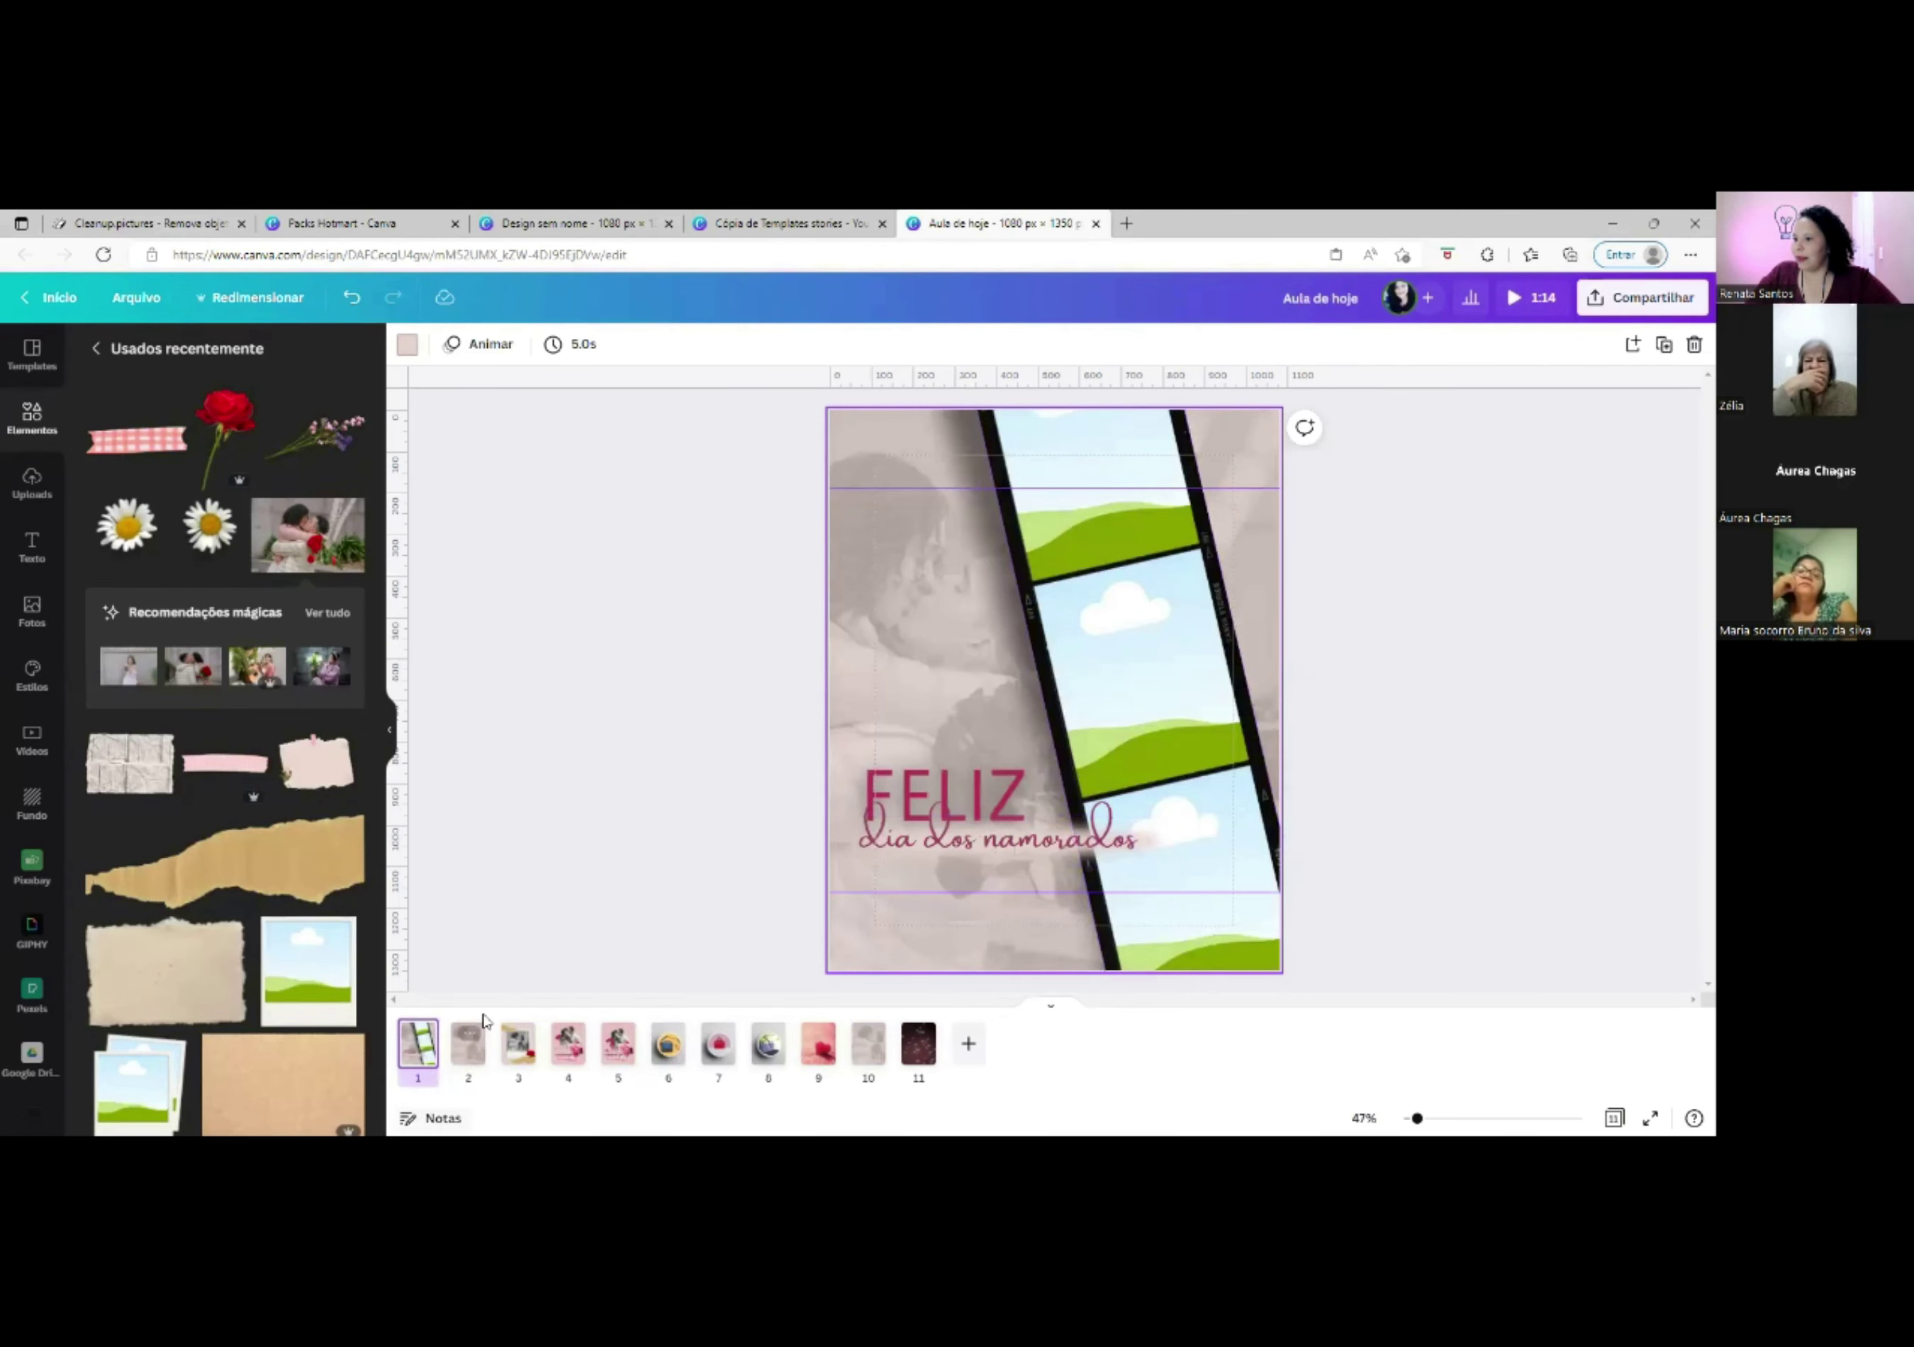
left_click(469, 1040)
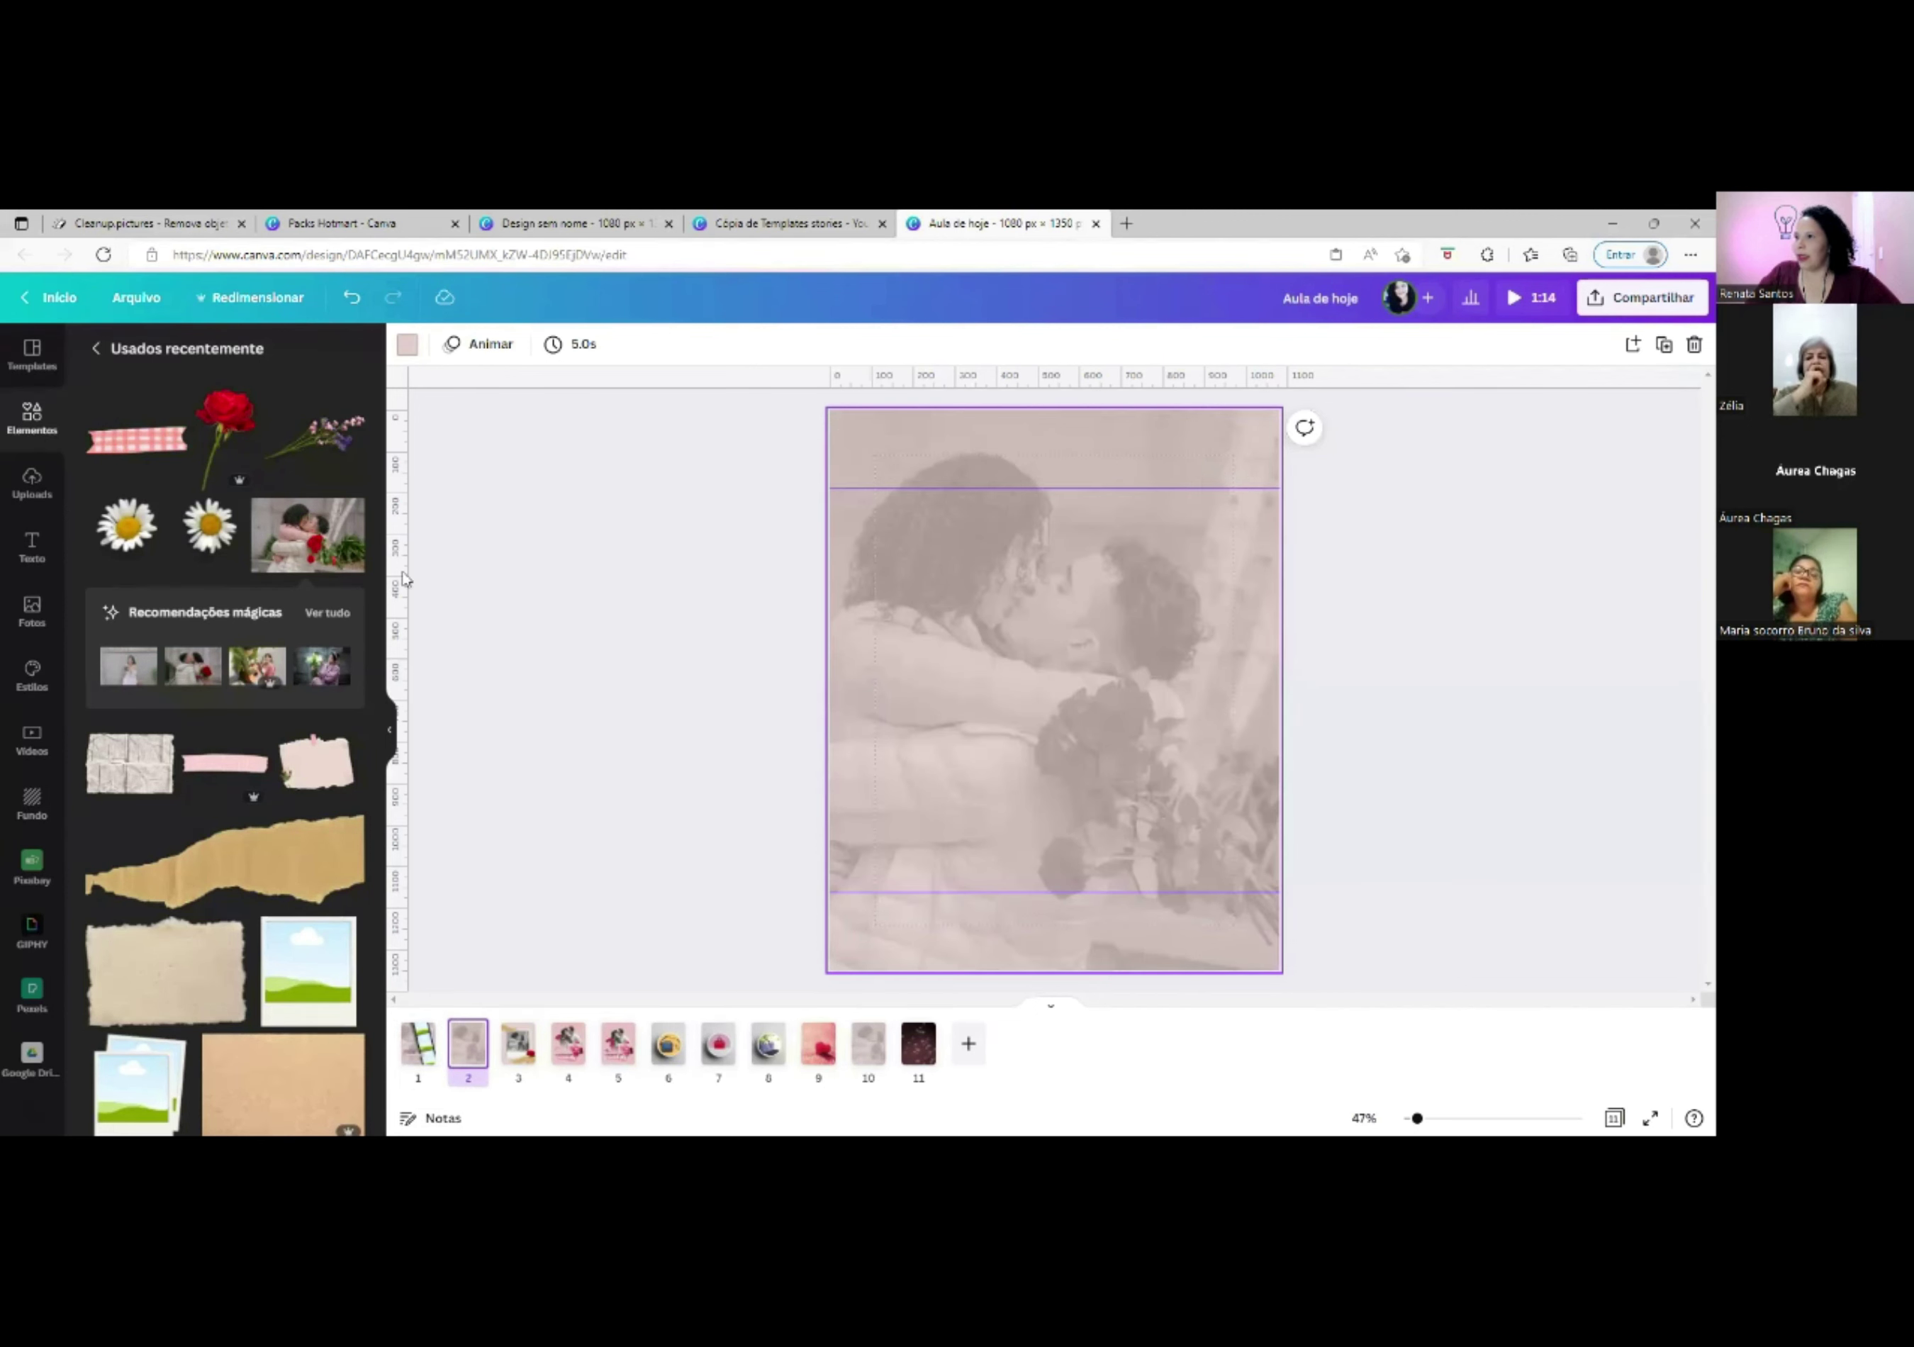
left_click(31, 419)
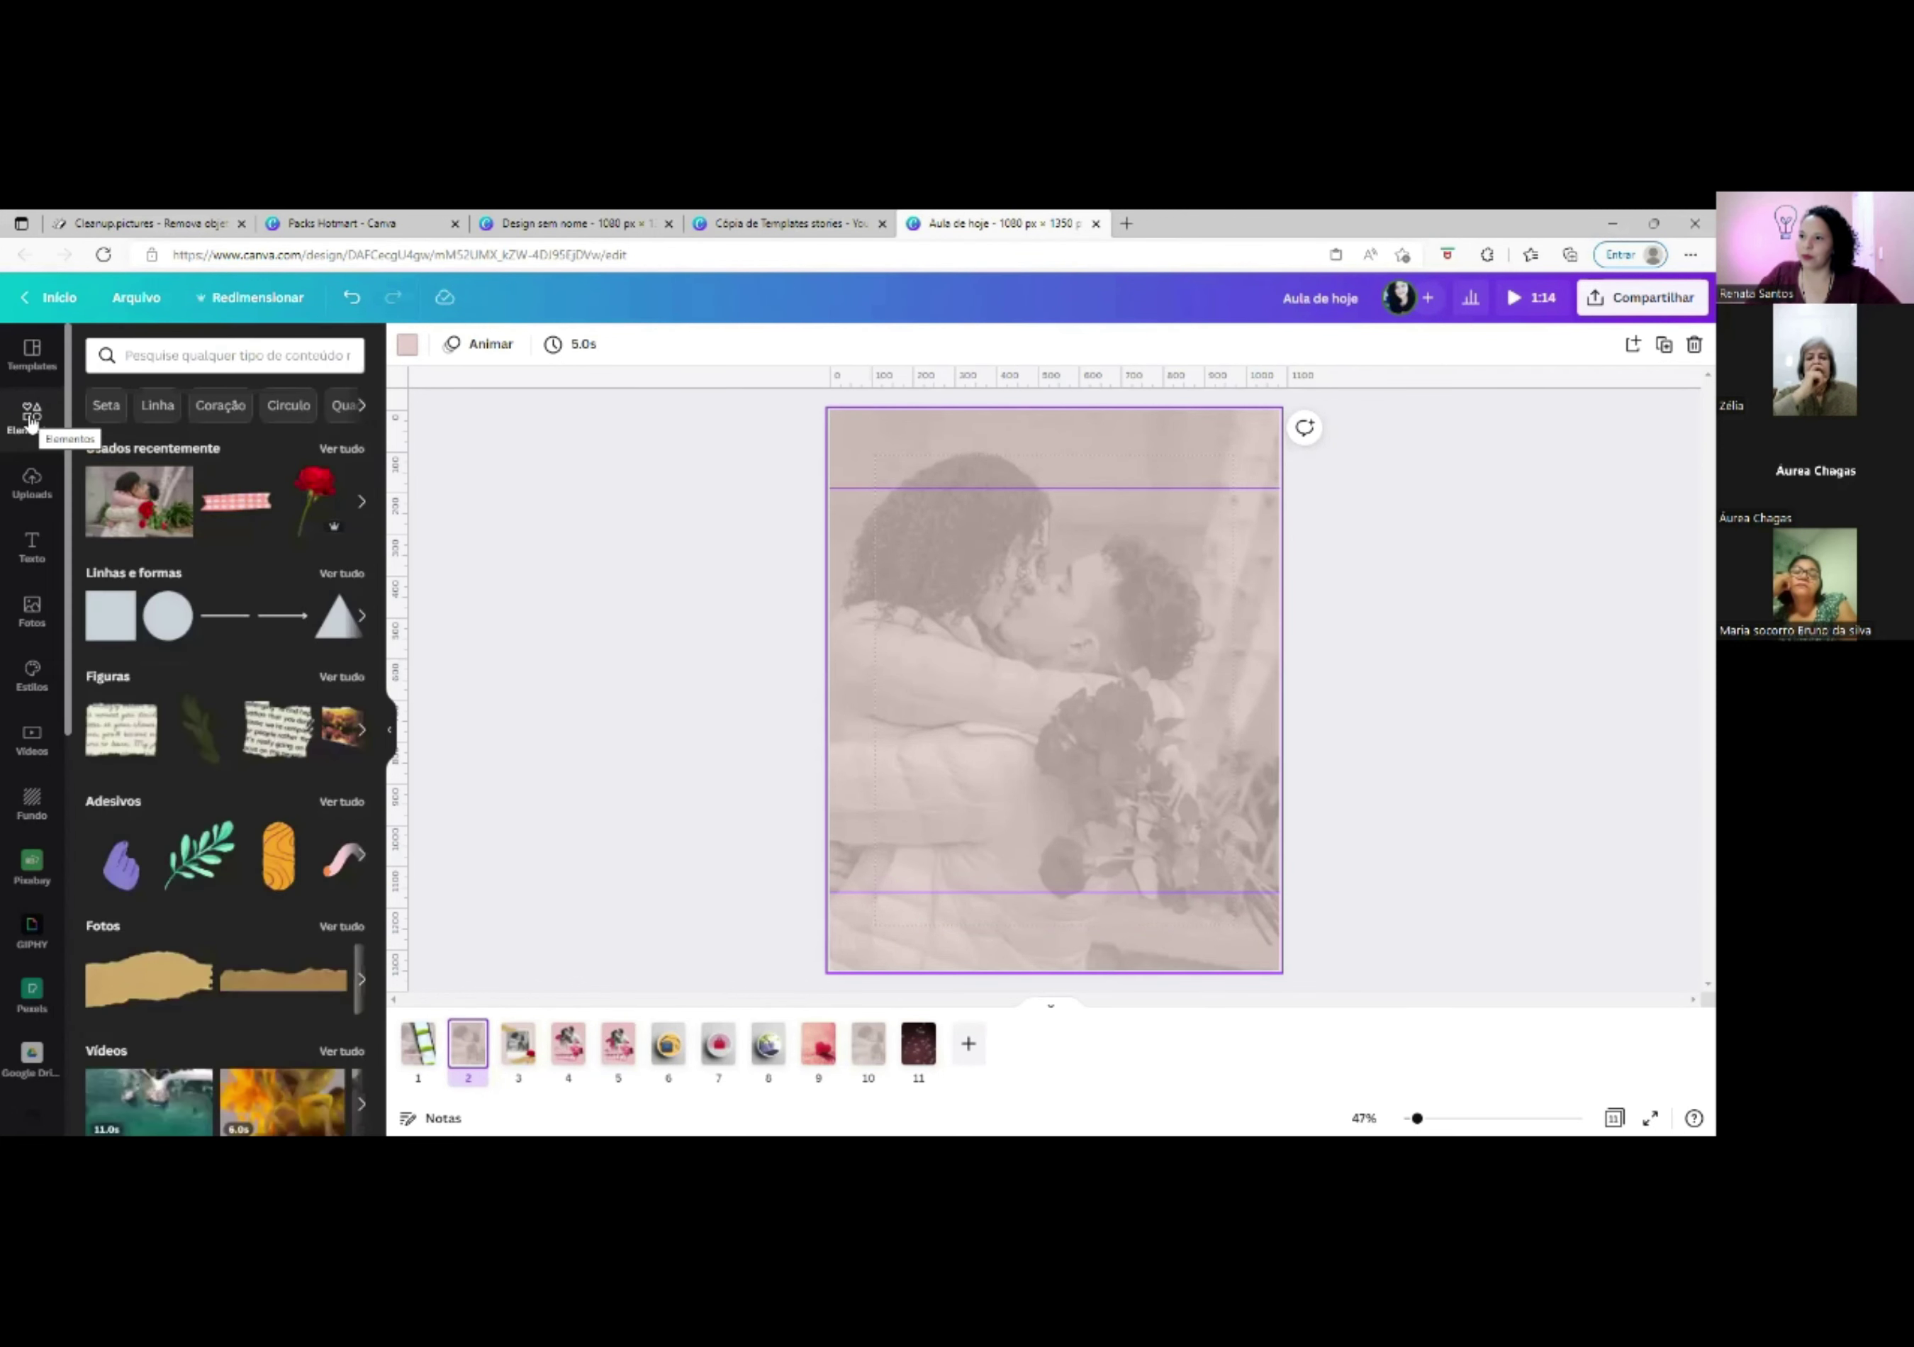
scroll(160, 603, "down", 10)
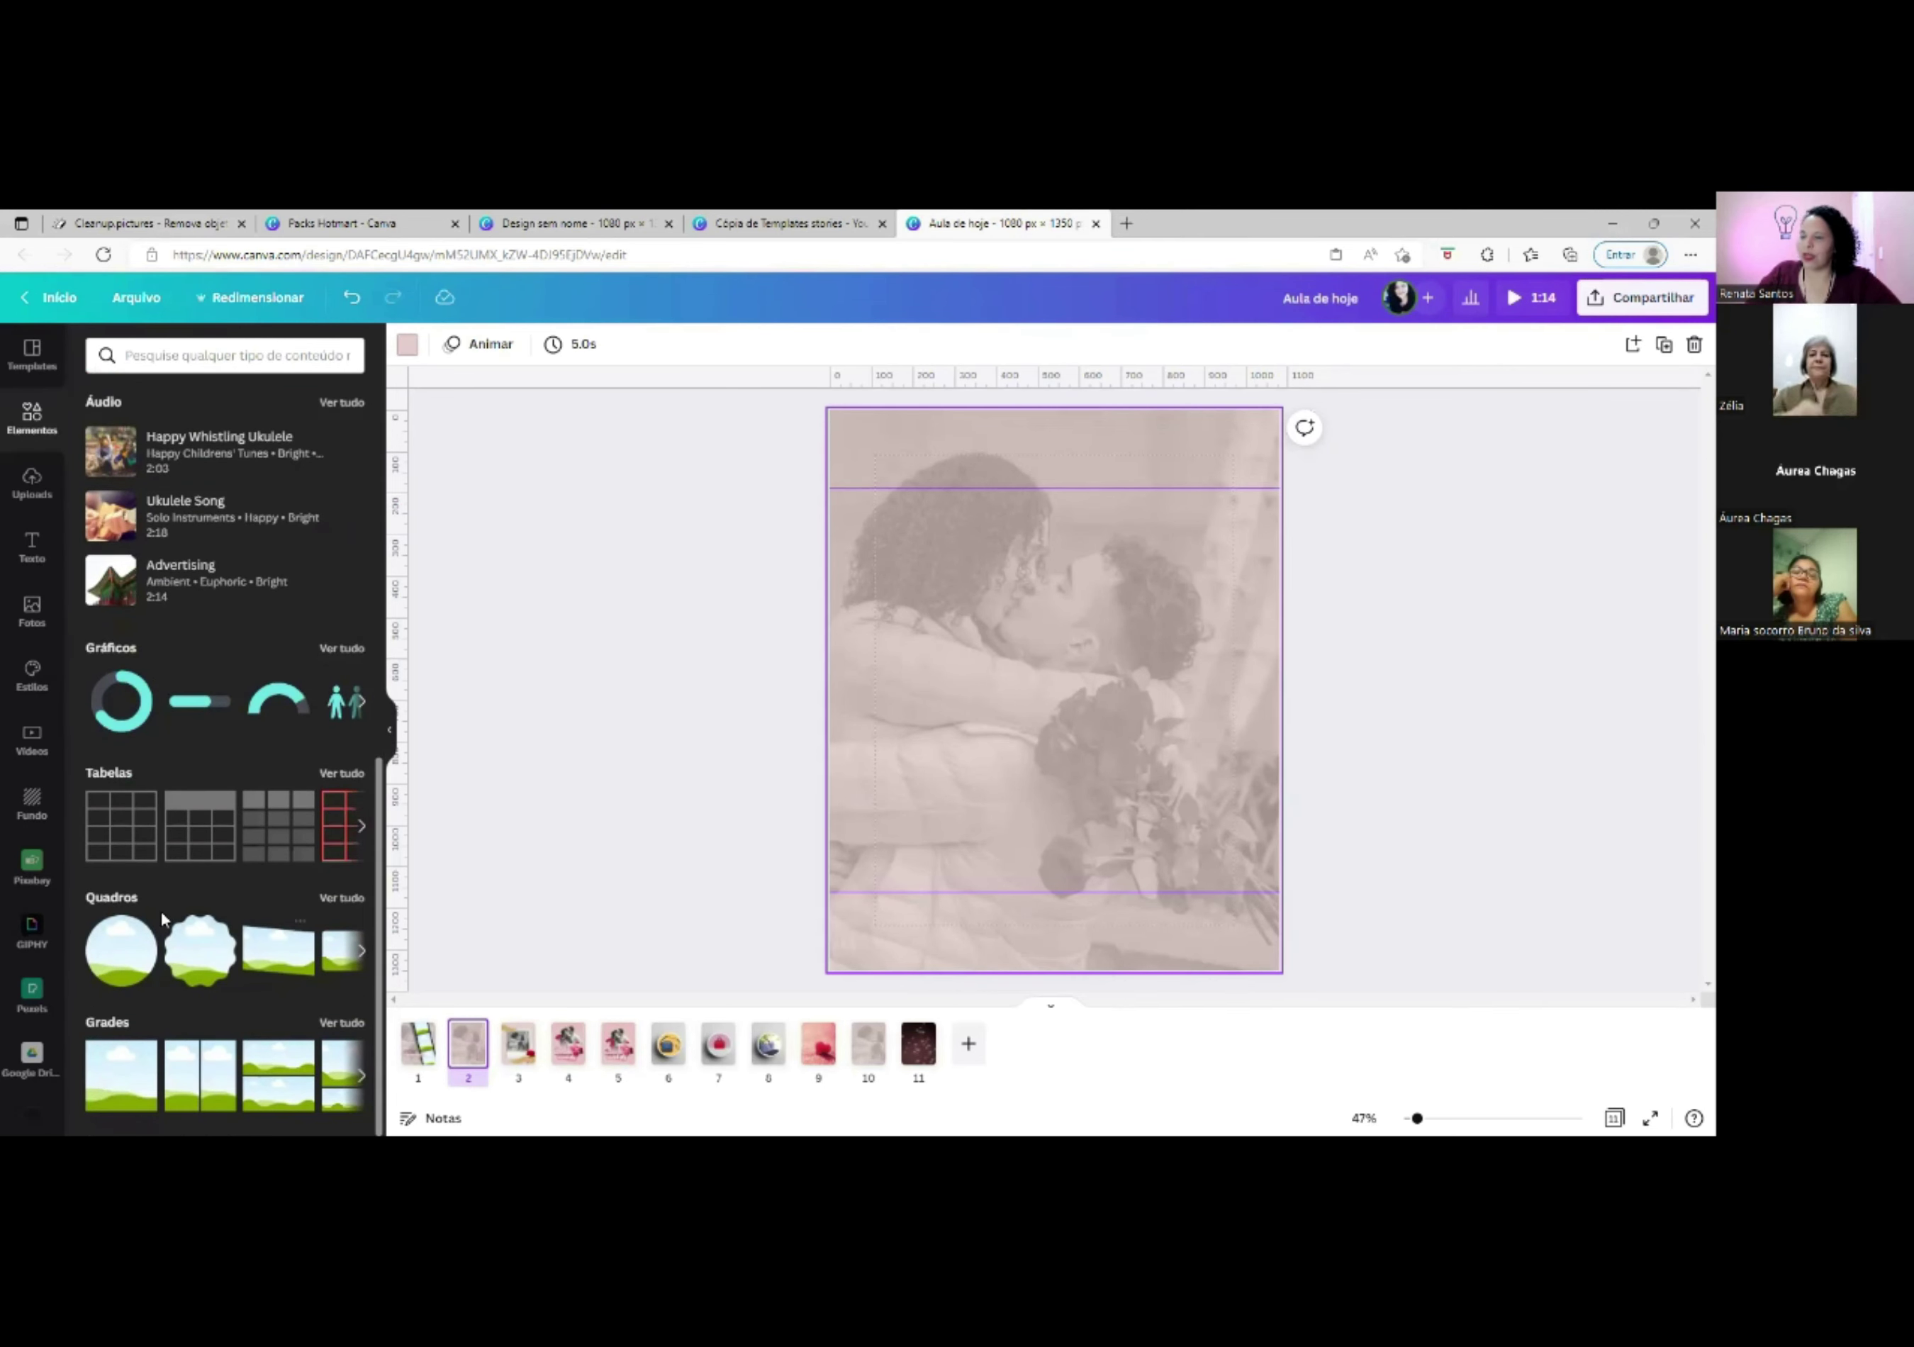
left_click(341, 899)
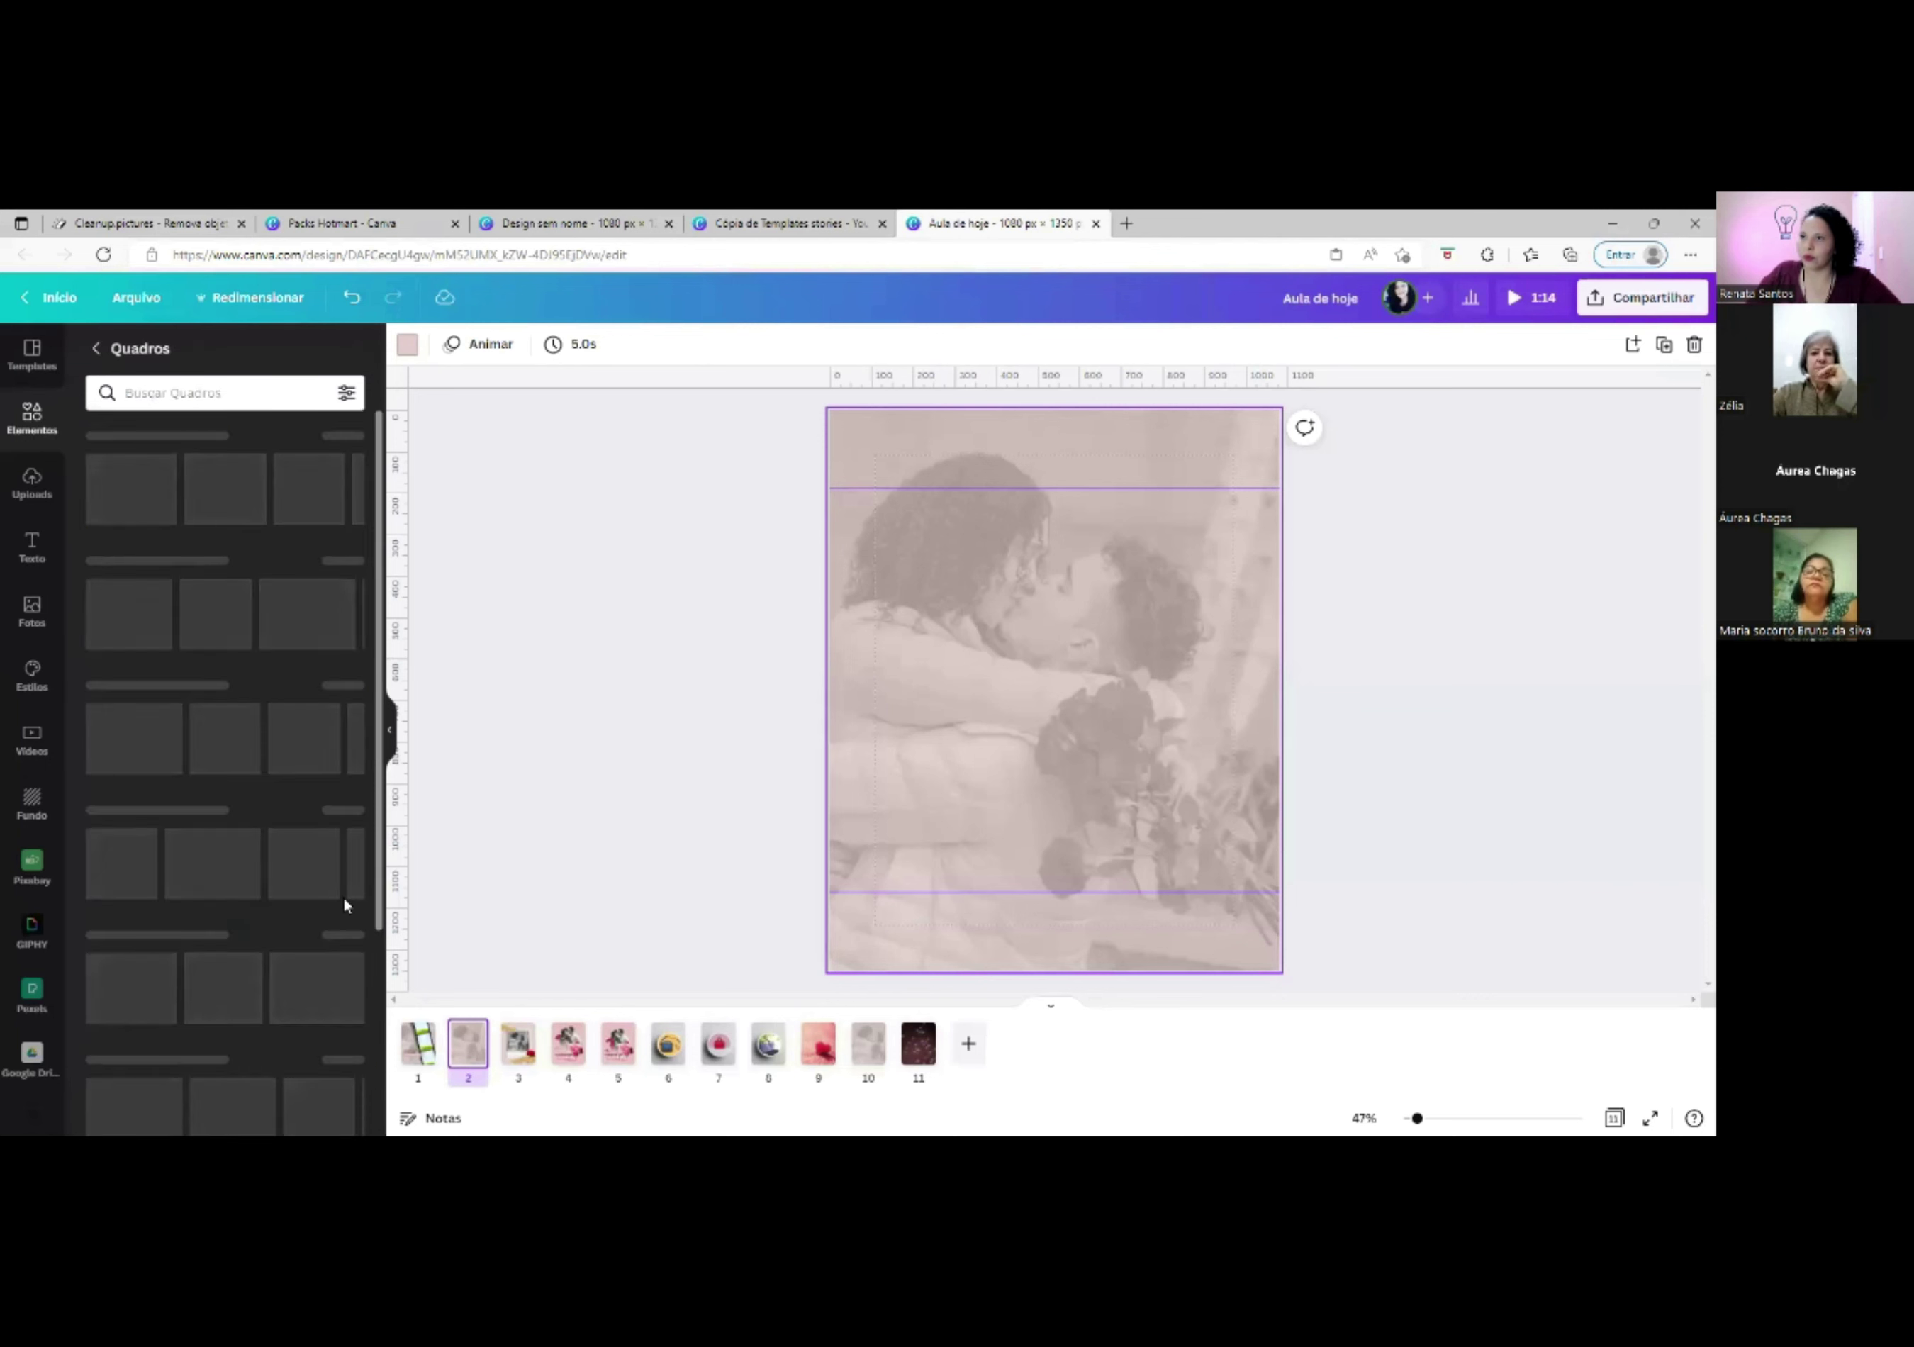
left_click(146, 394)
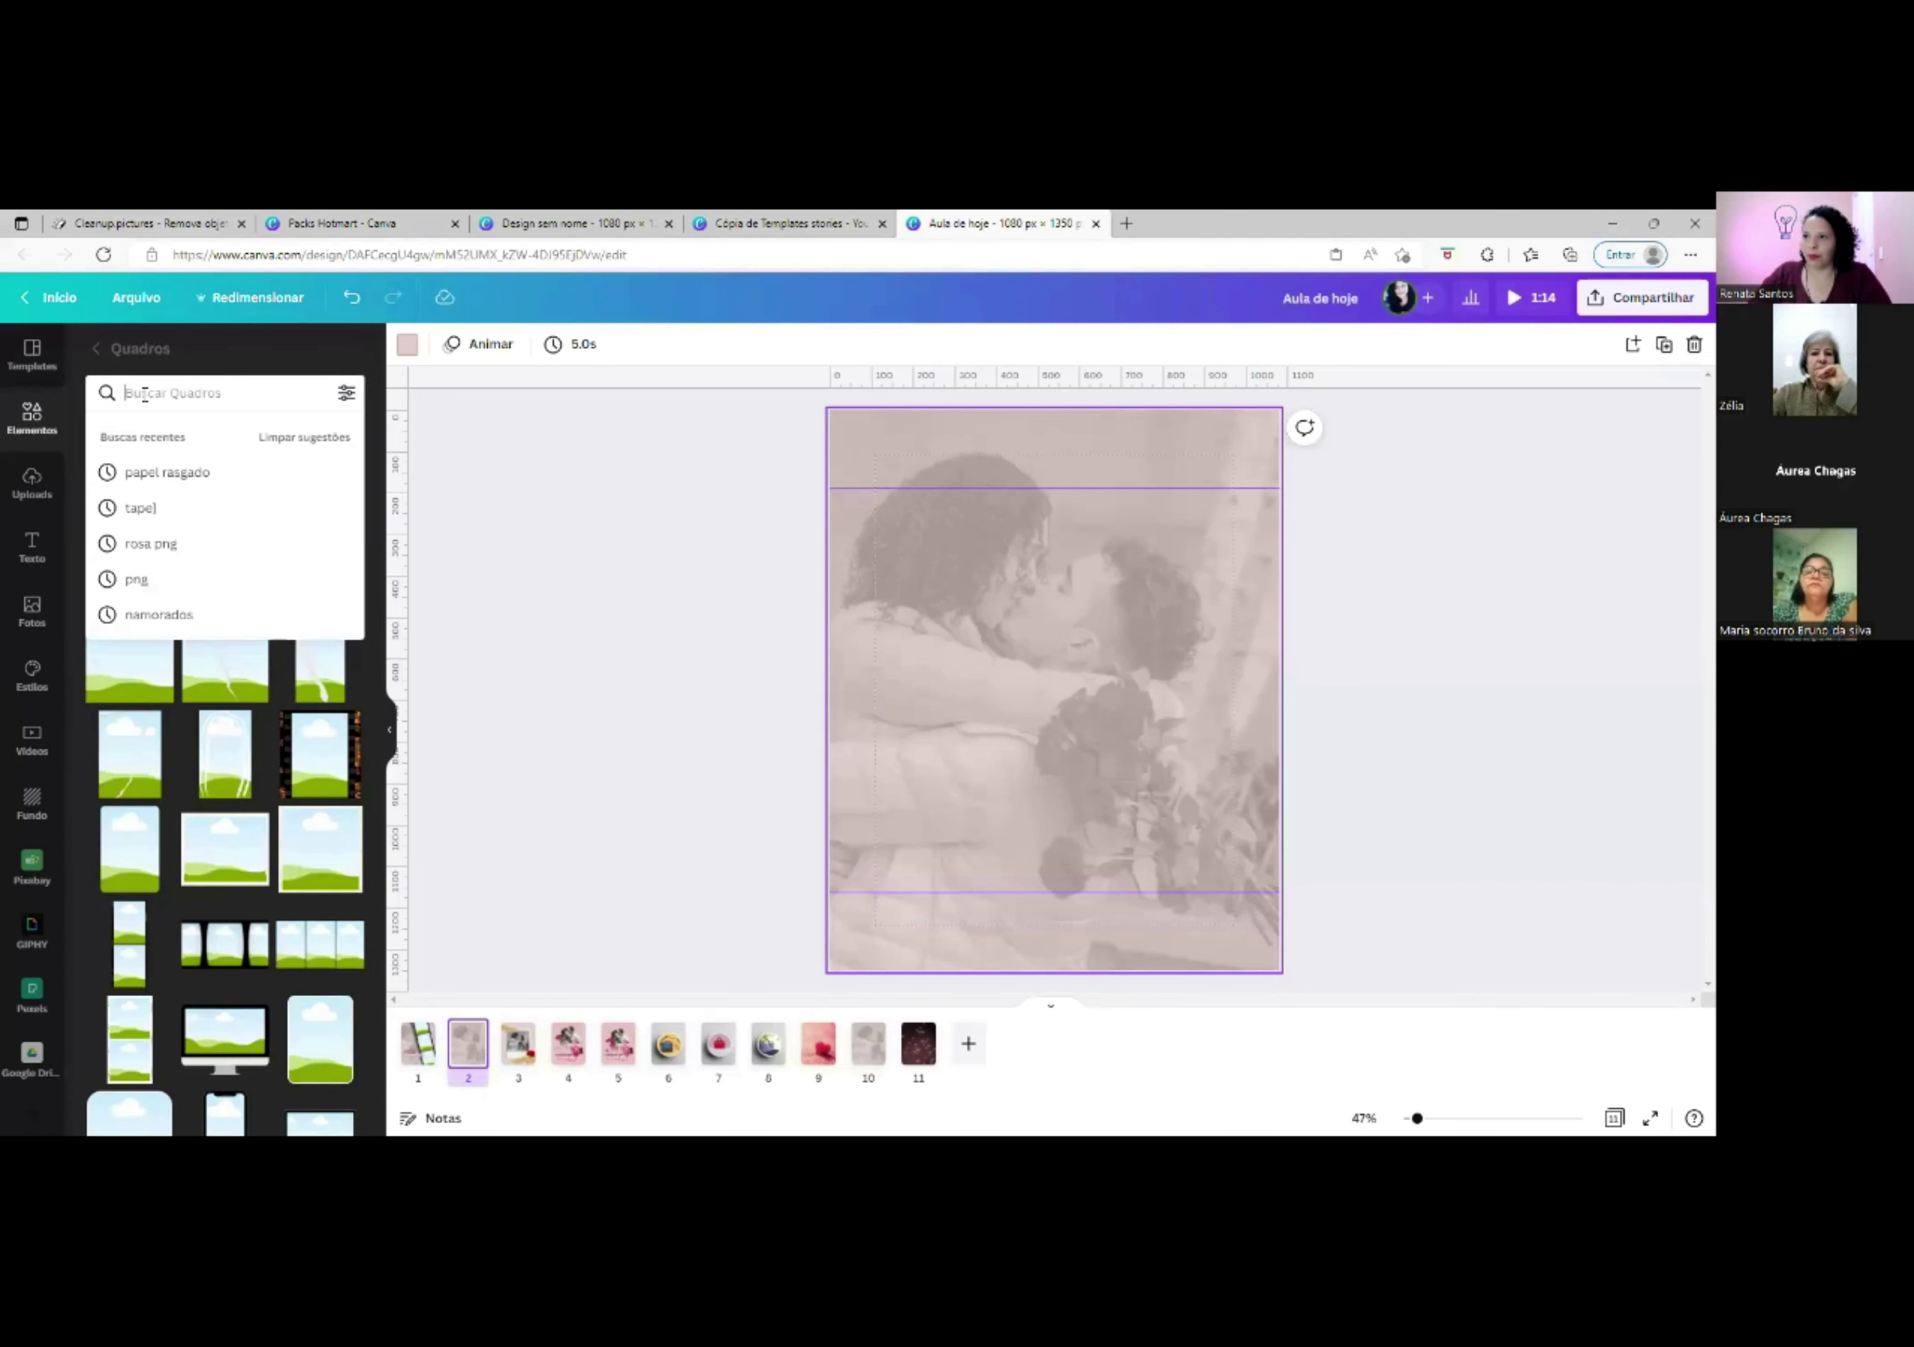
type("fi")
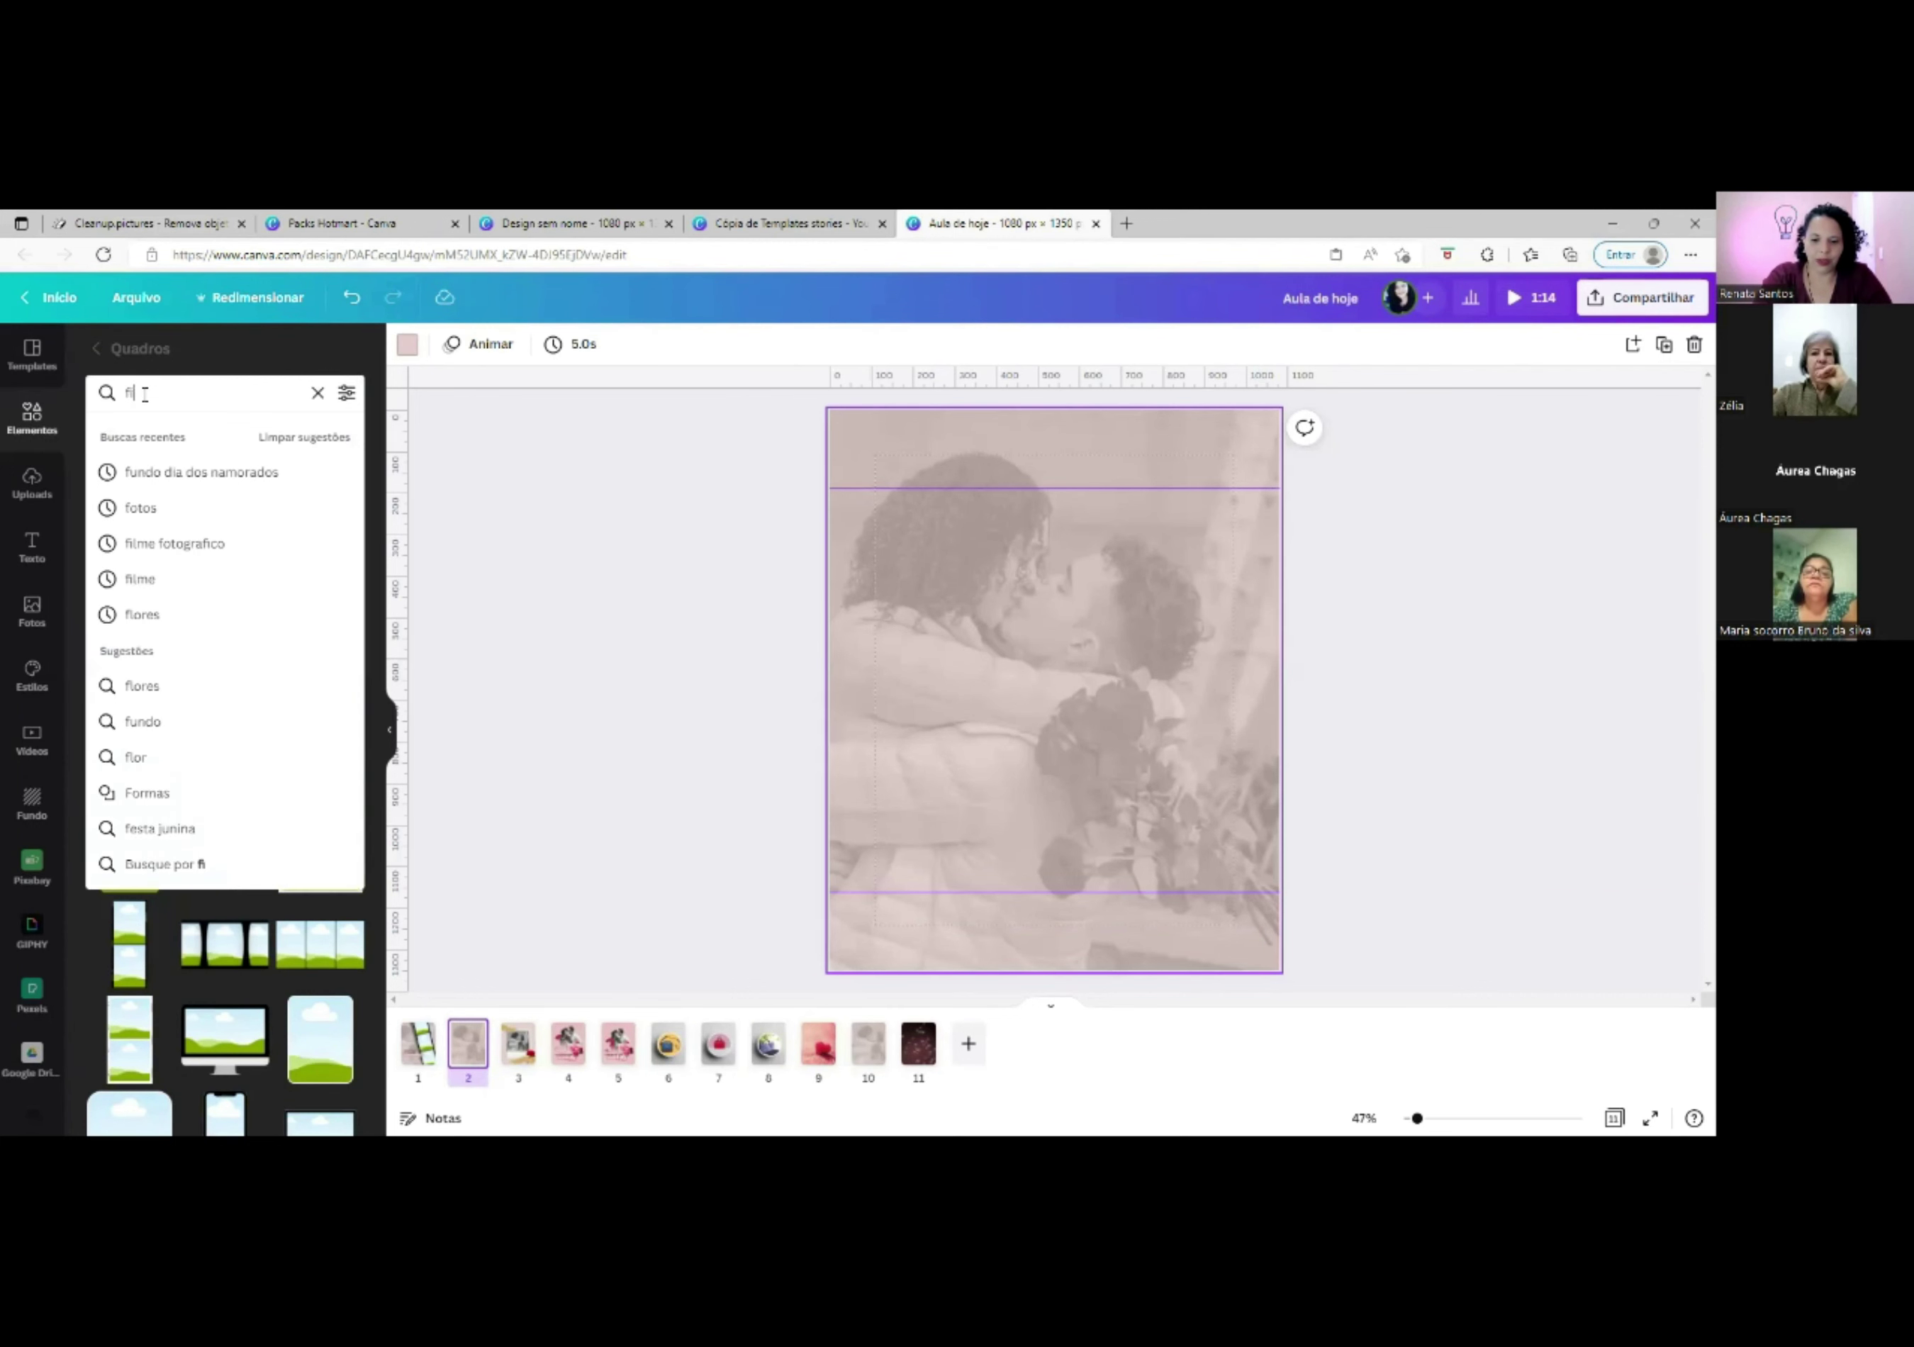
type("lme fotografico")
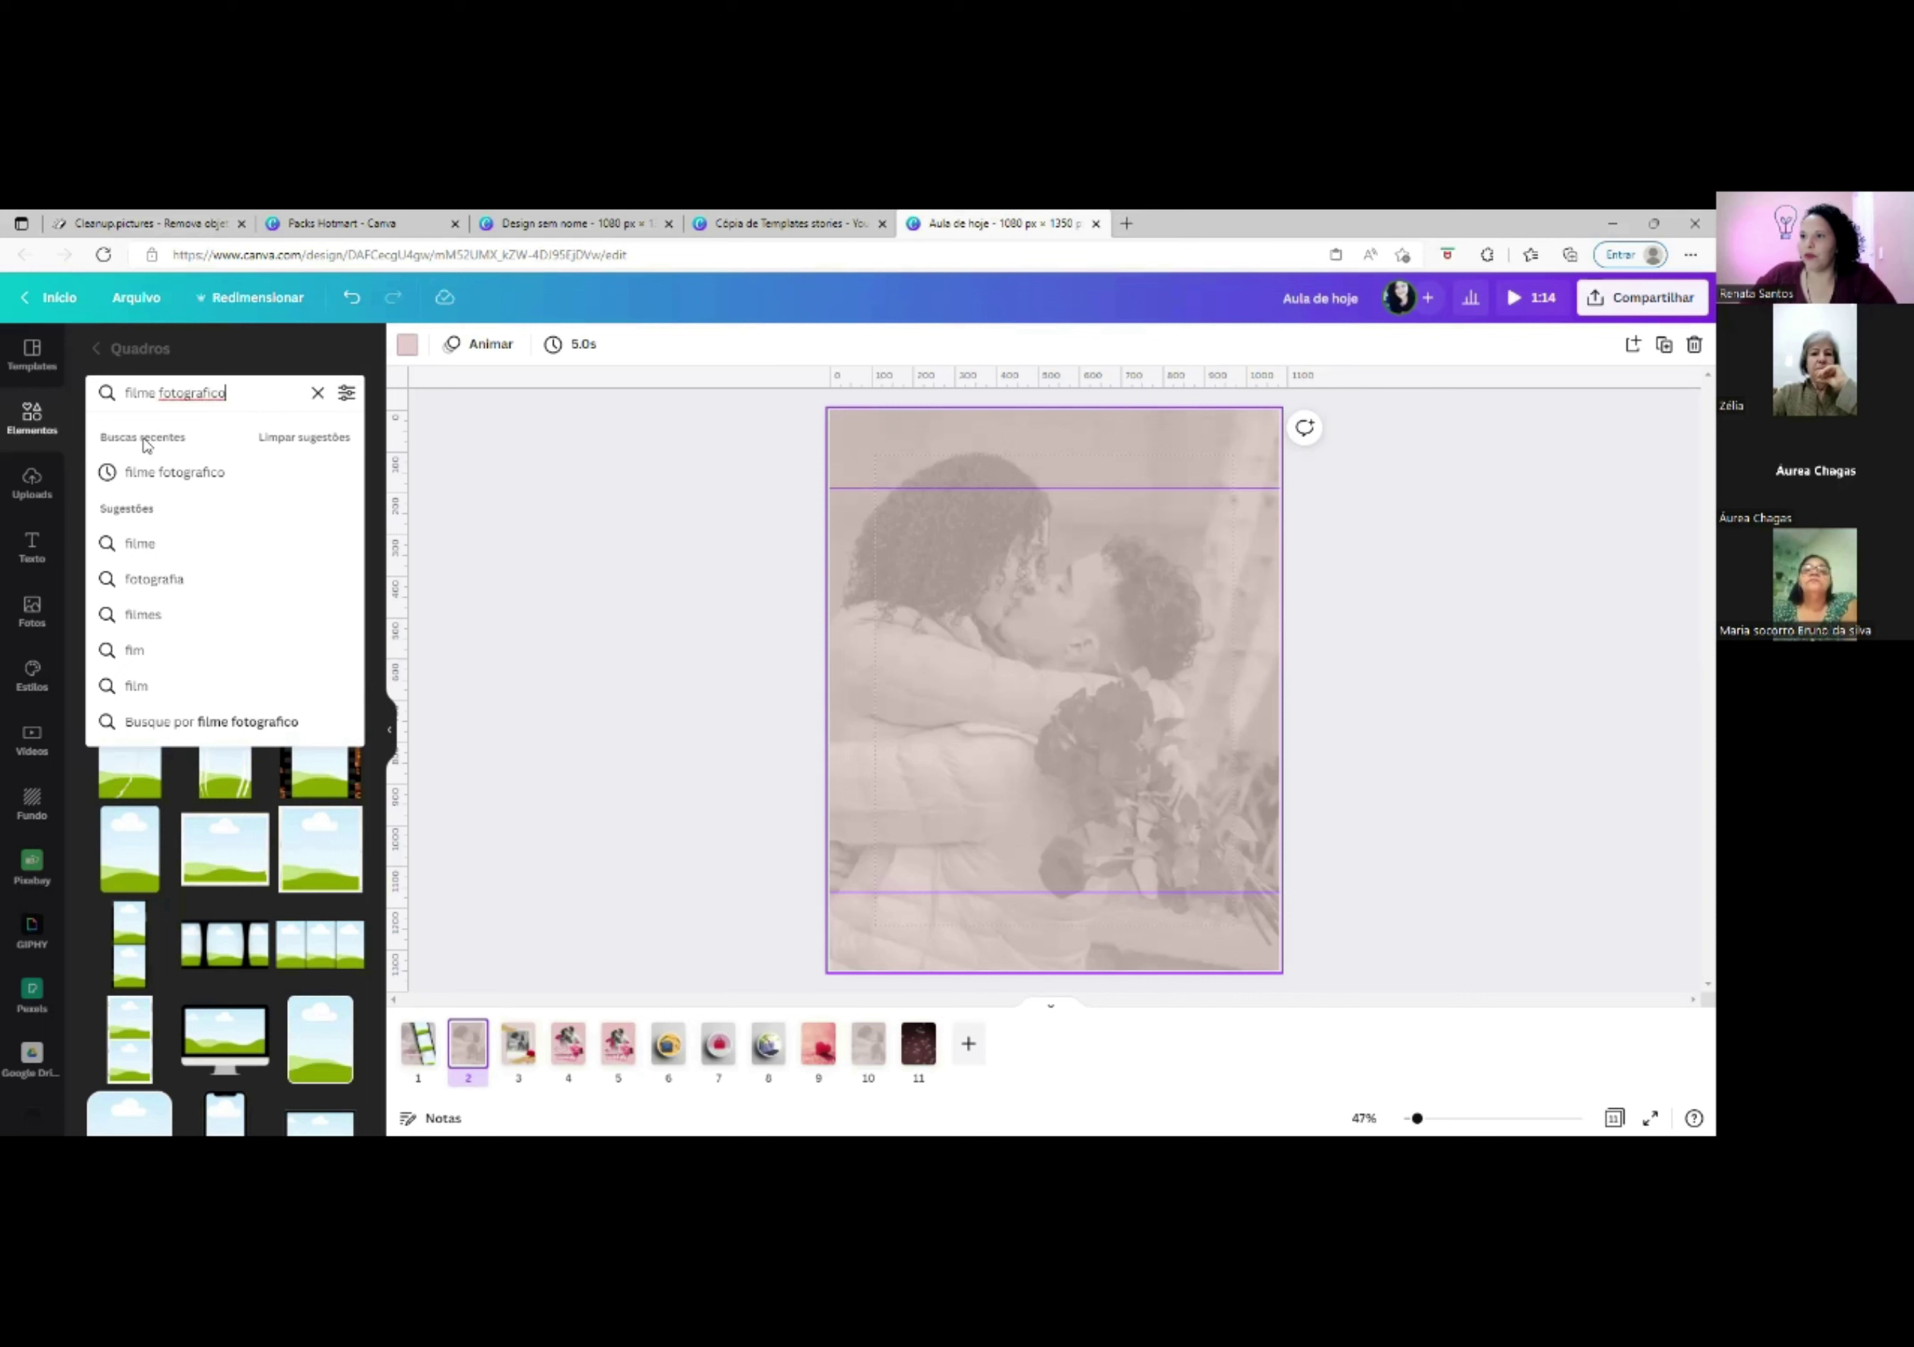
left_click(162, 471)
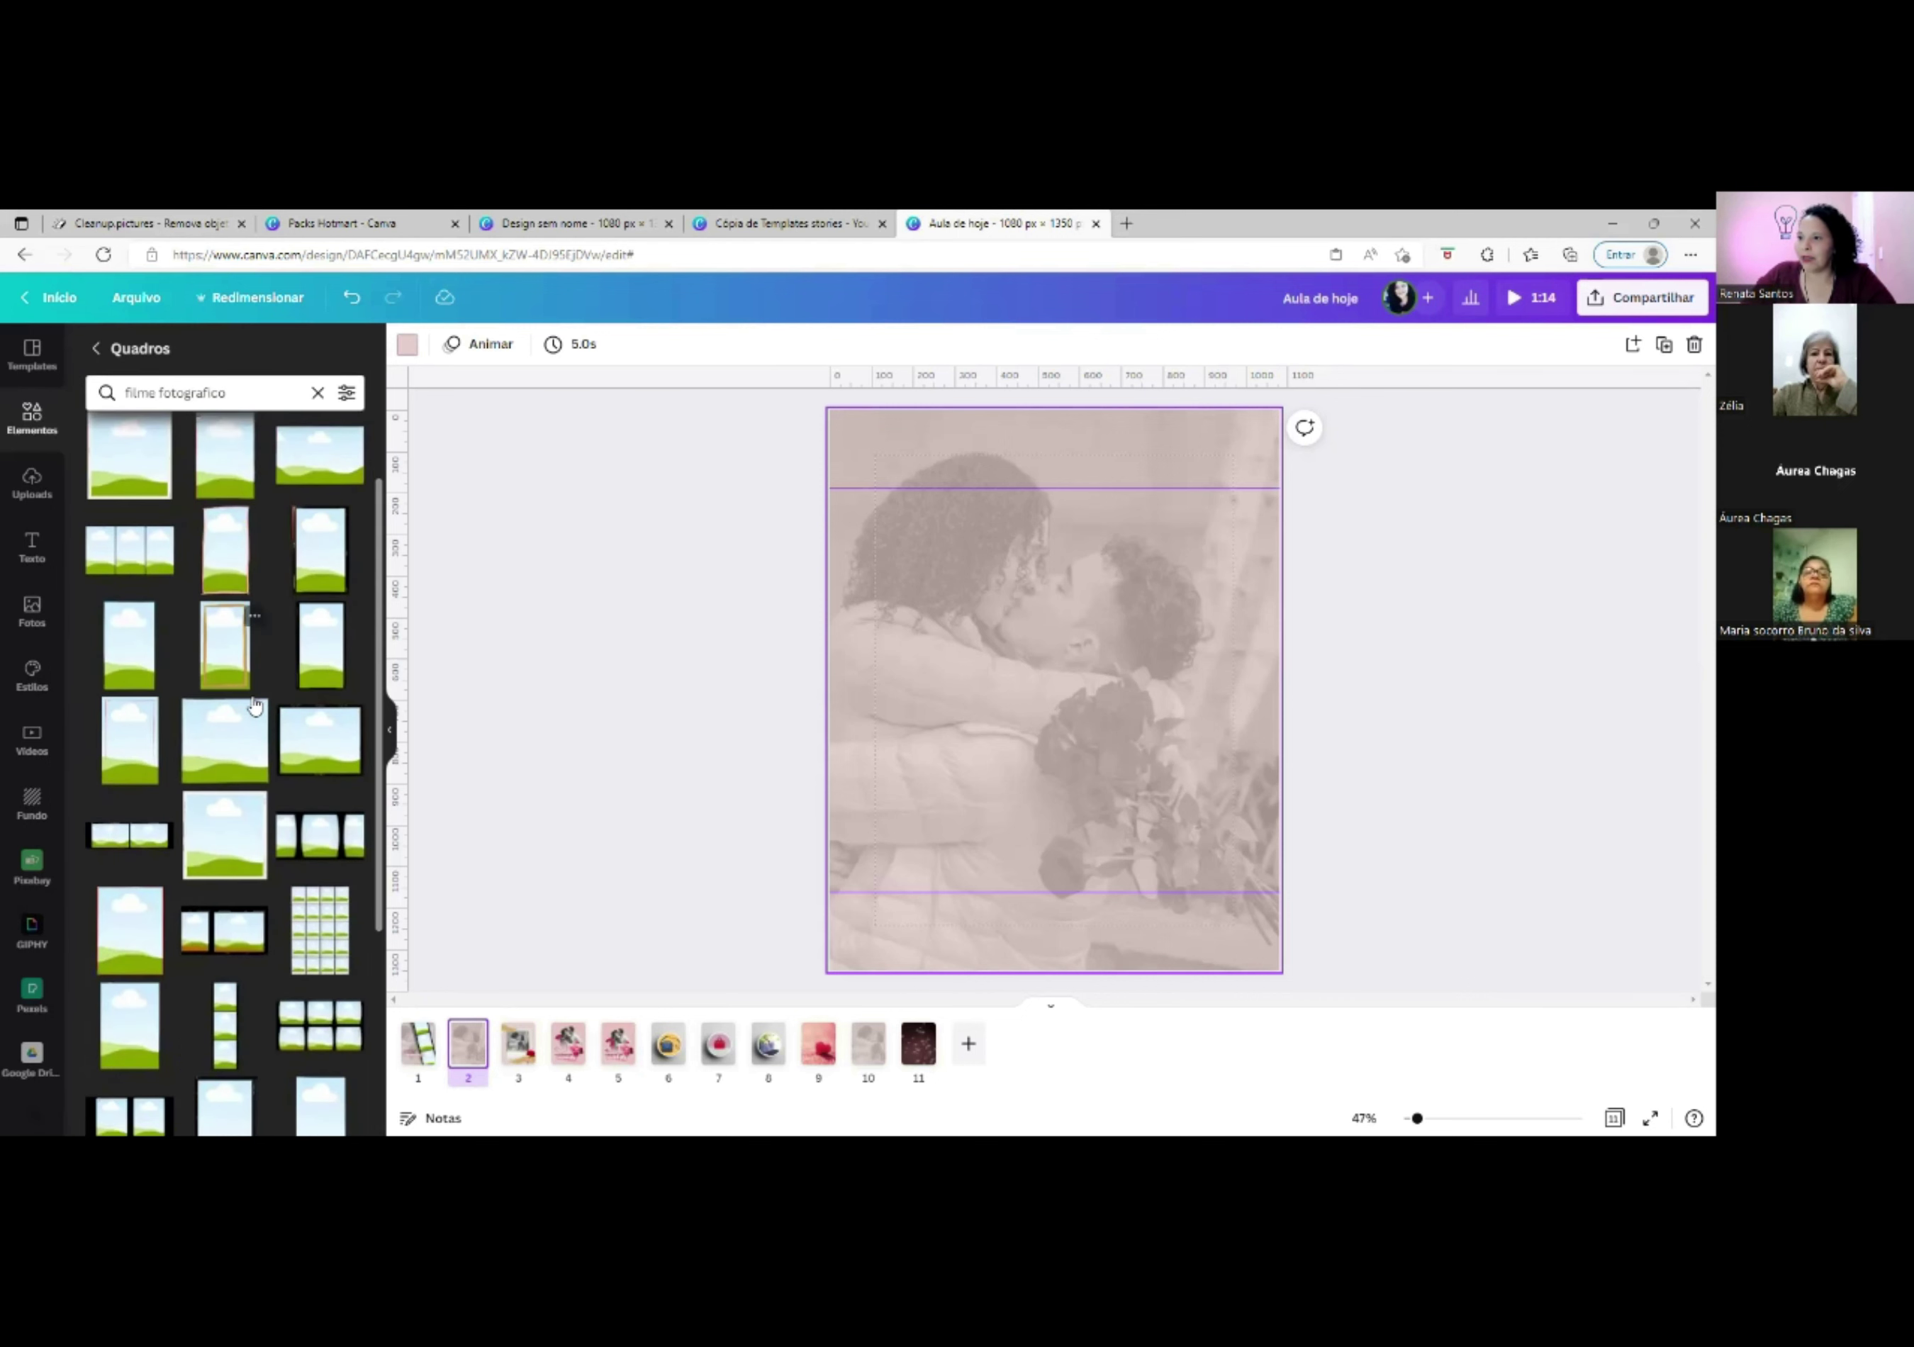
Add the vertical black film strip frame with three stacked photo slots to page 2.
scroll(254, 703, "down", 3)
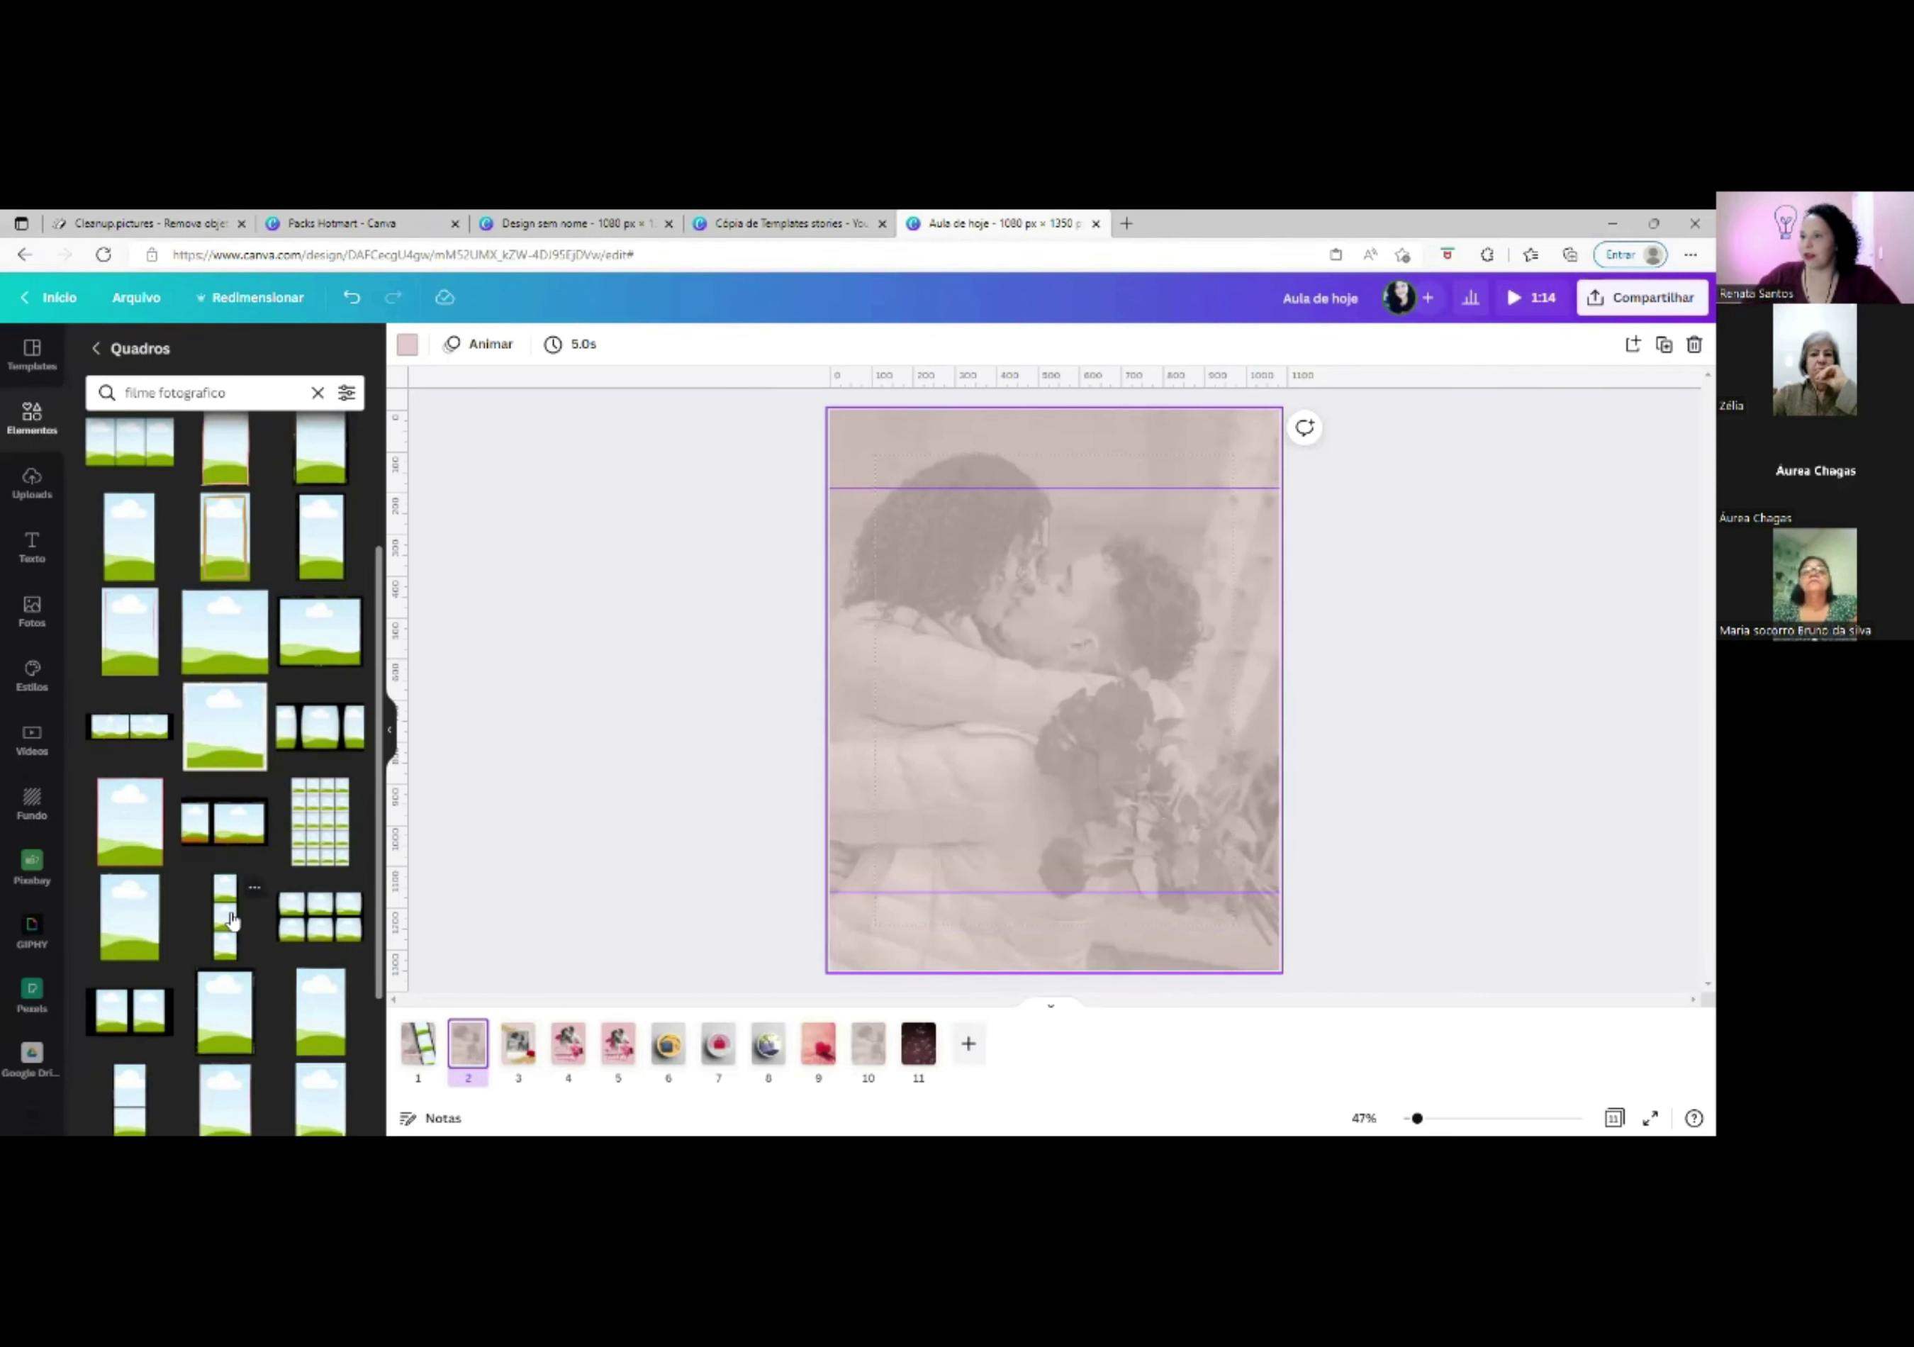
scroll(246, 813, "down", 3)
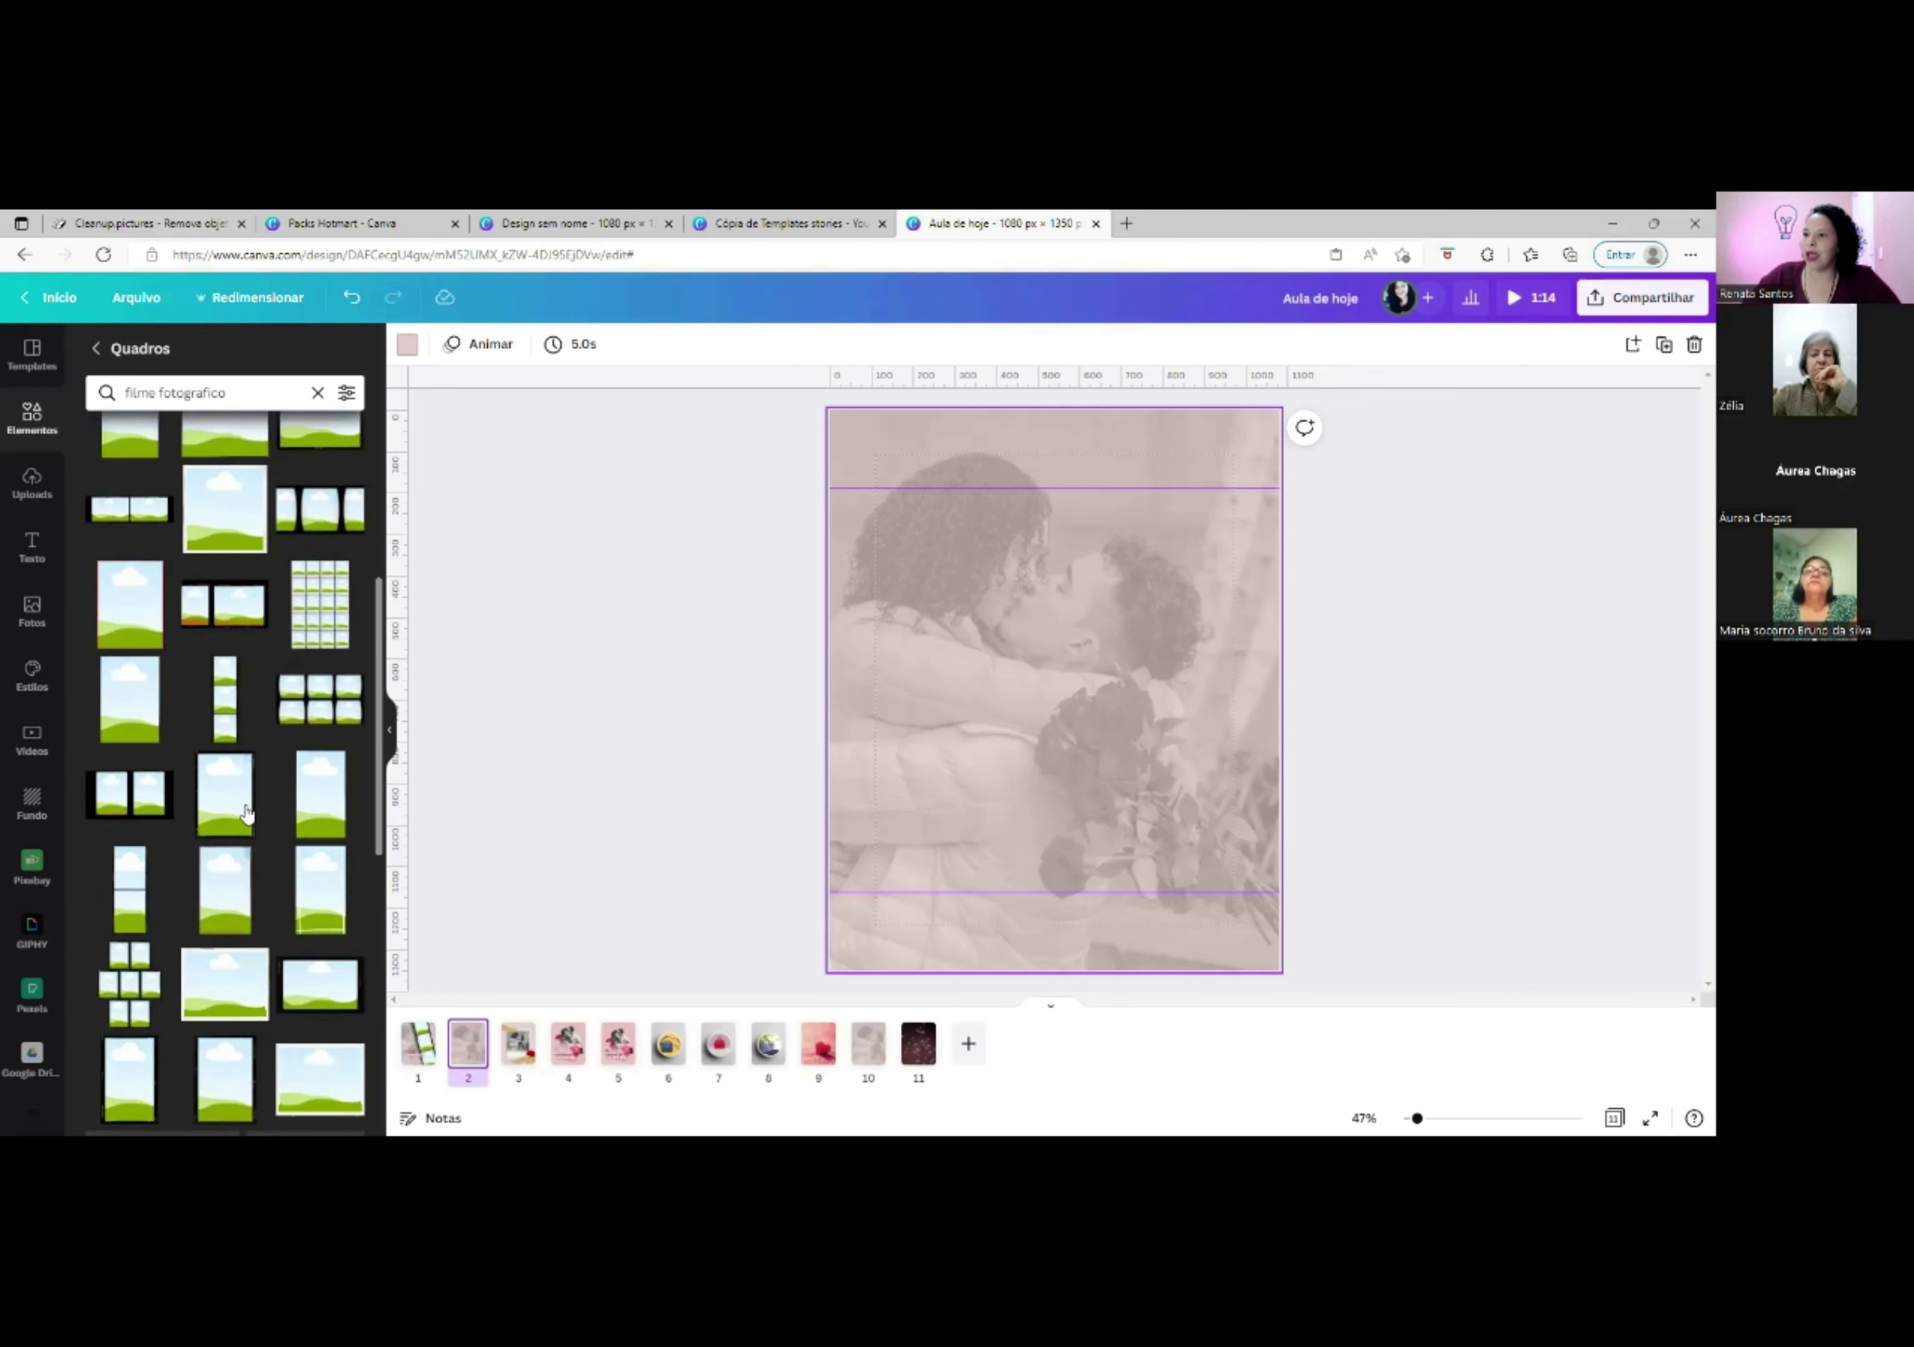
left_click(225, 708)
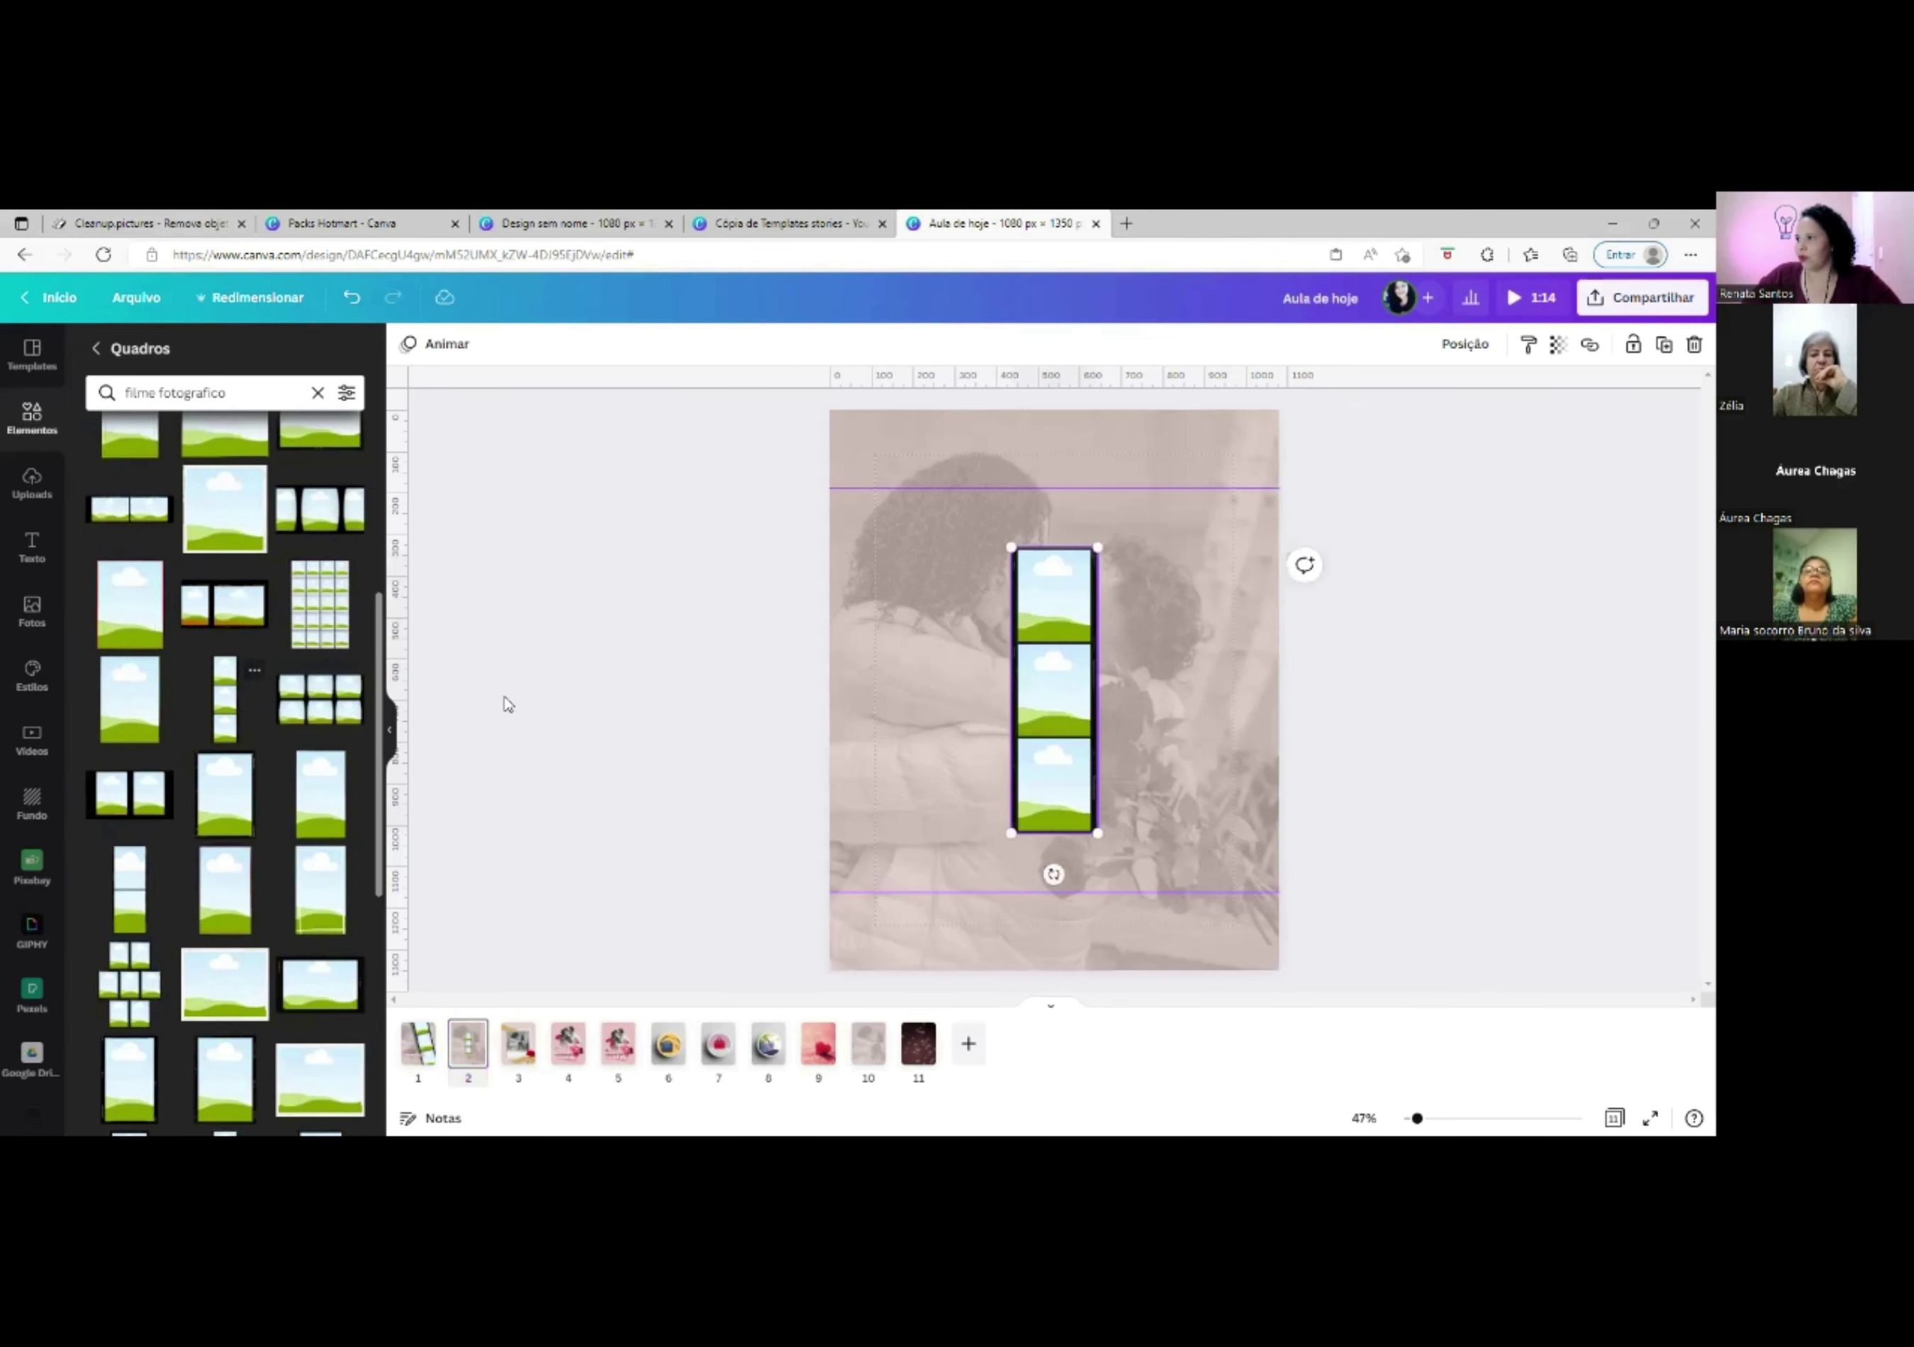
Enlarge the film strip and tilt it diagonally across the right half of page 2, running past the top and bottom edges.
left_click_drag(1036, 710, 1087, 681)
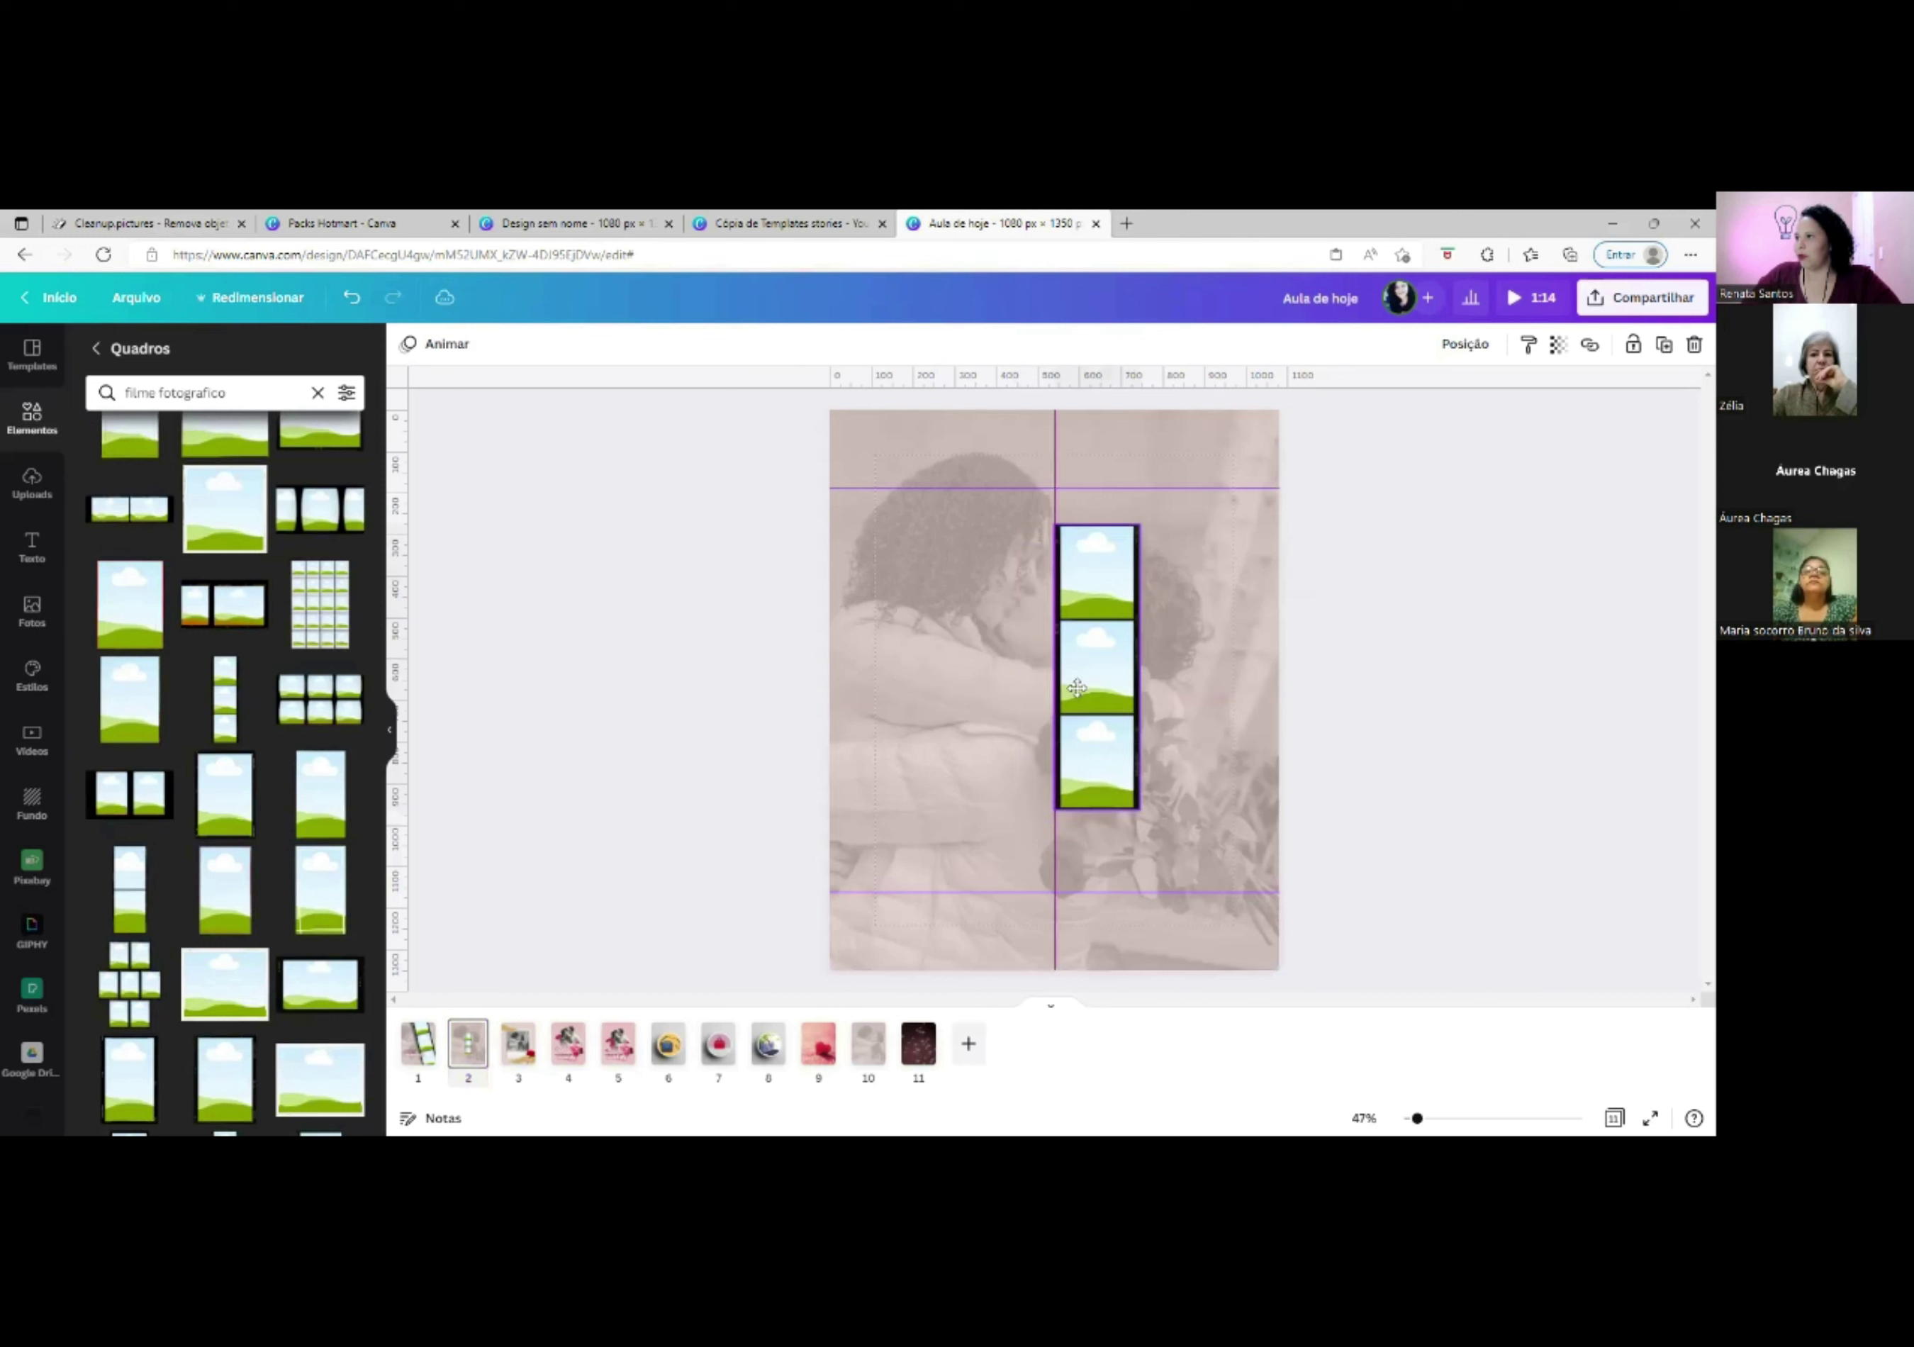
left_click_drag(1142, 806, 1241, 1034)
left_click_drag(1161, 737, 1113, 669)
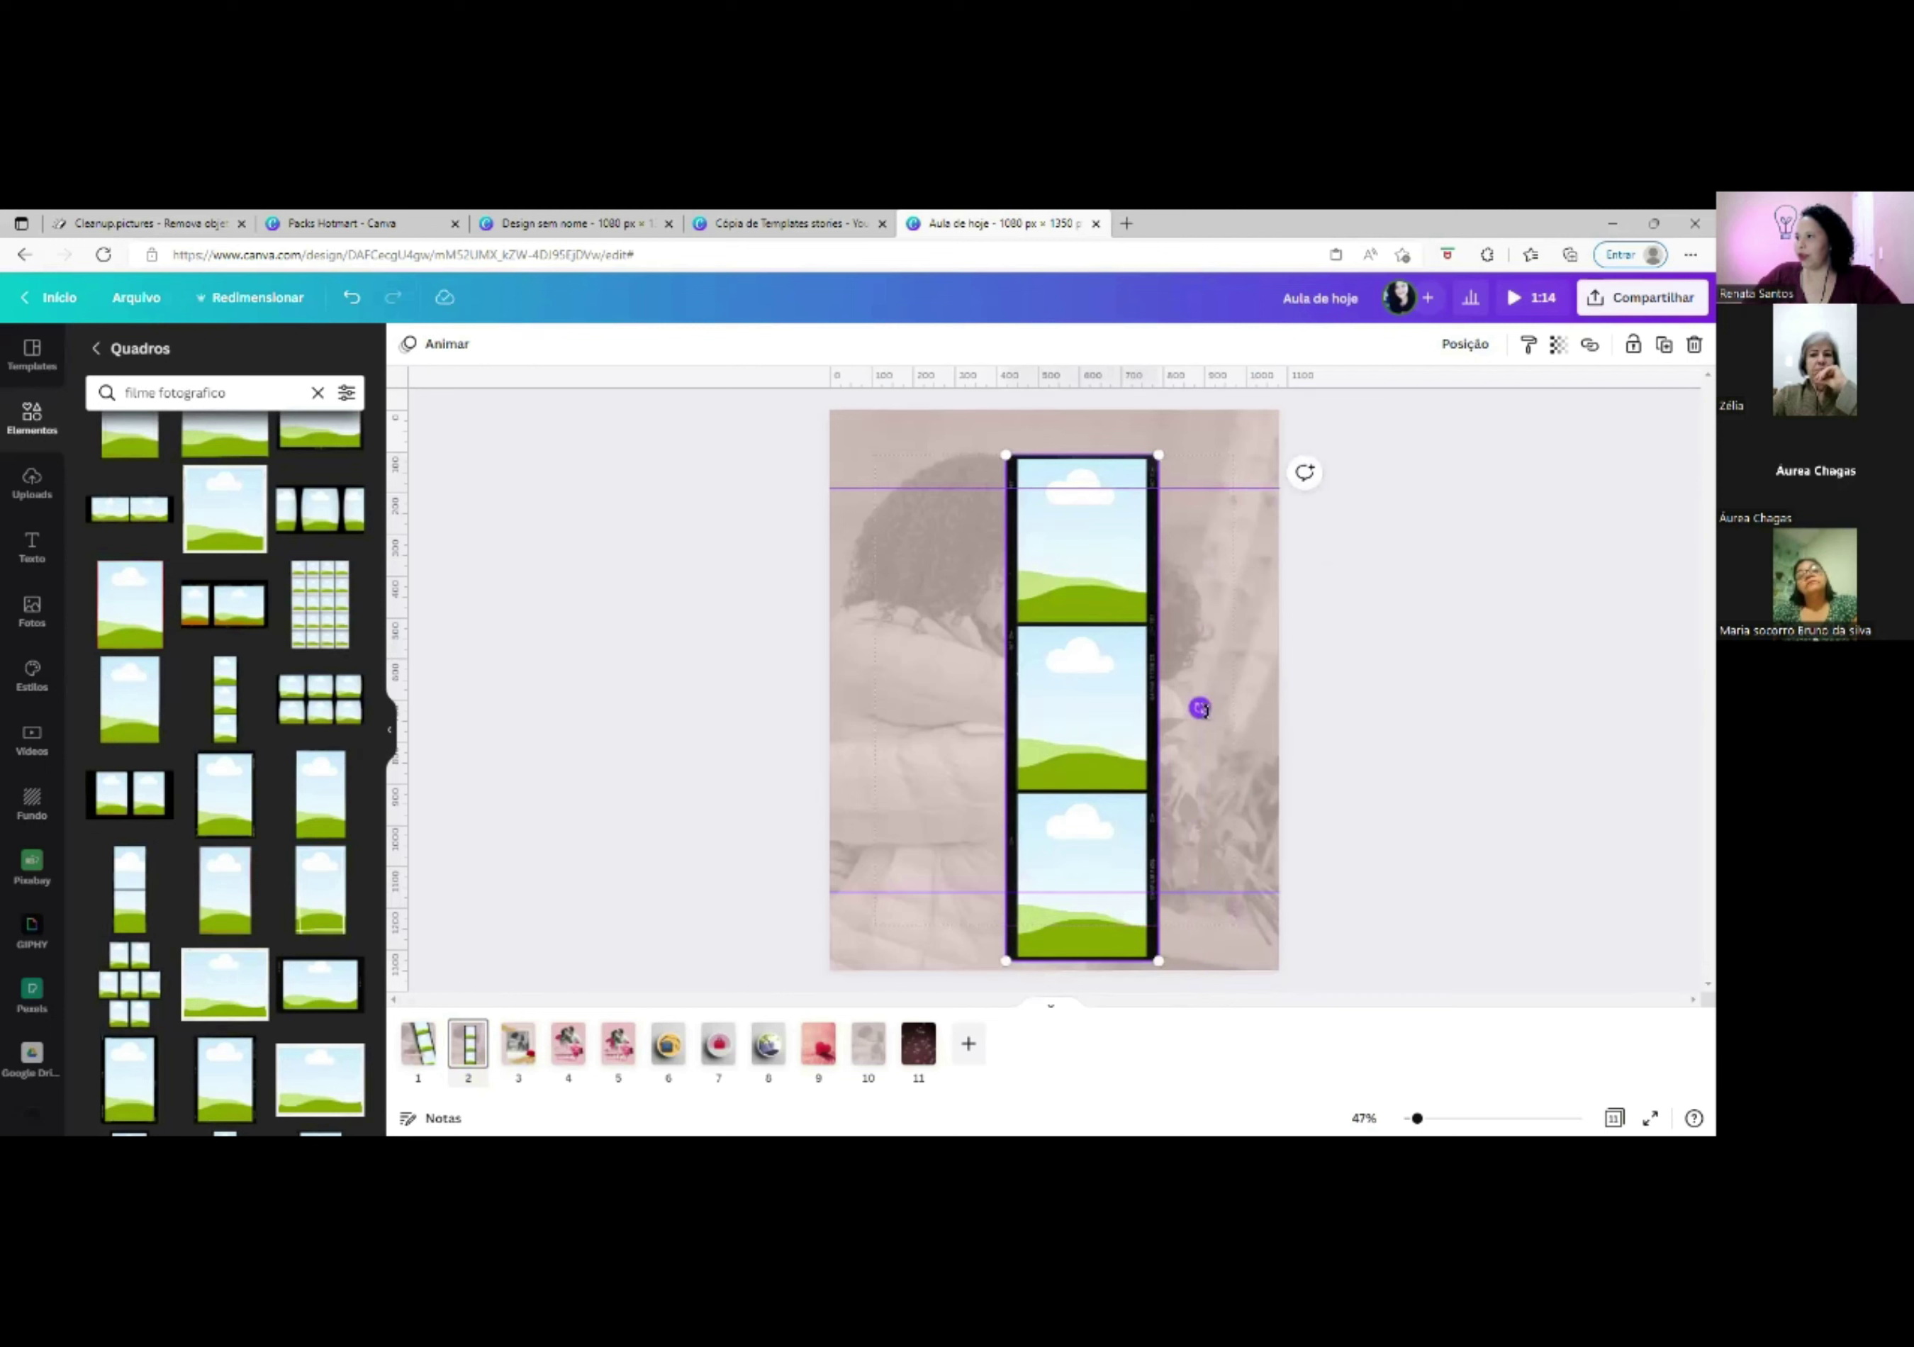
left_click_drag(1205, 701, 1125, 606)
left_click_drag(1228, 856, 1350, 1009)
left_click_drag(1137, 718, 1130, 693)
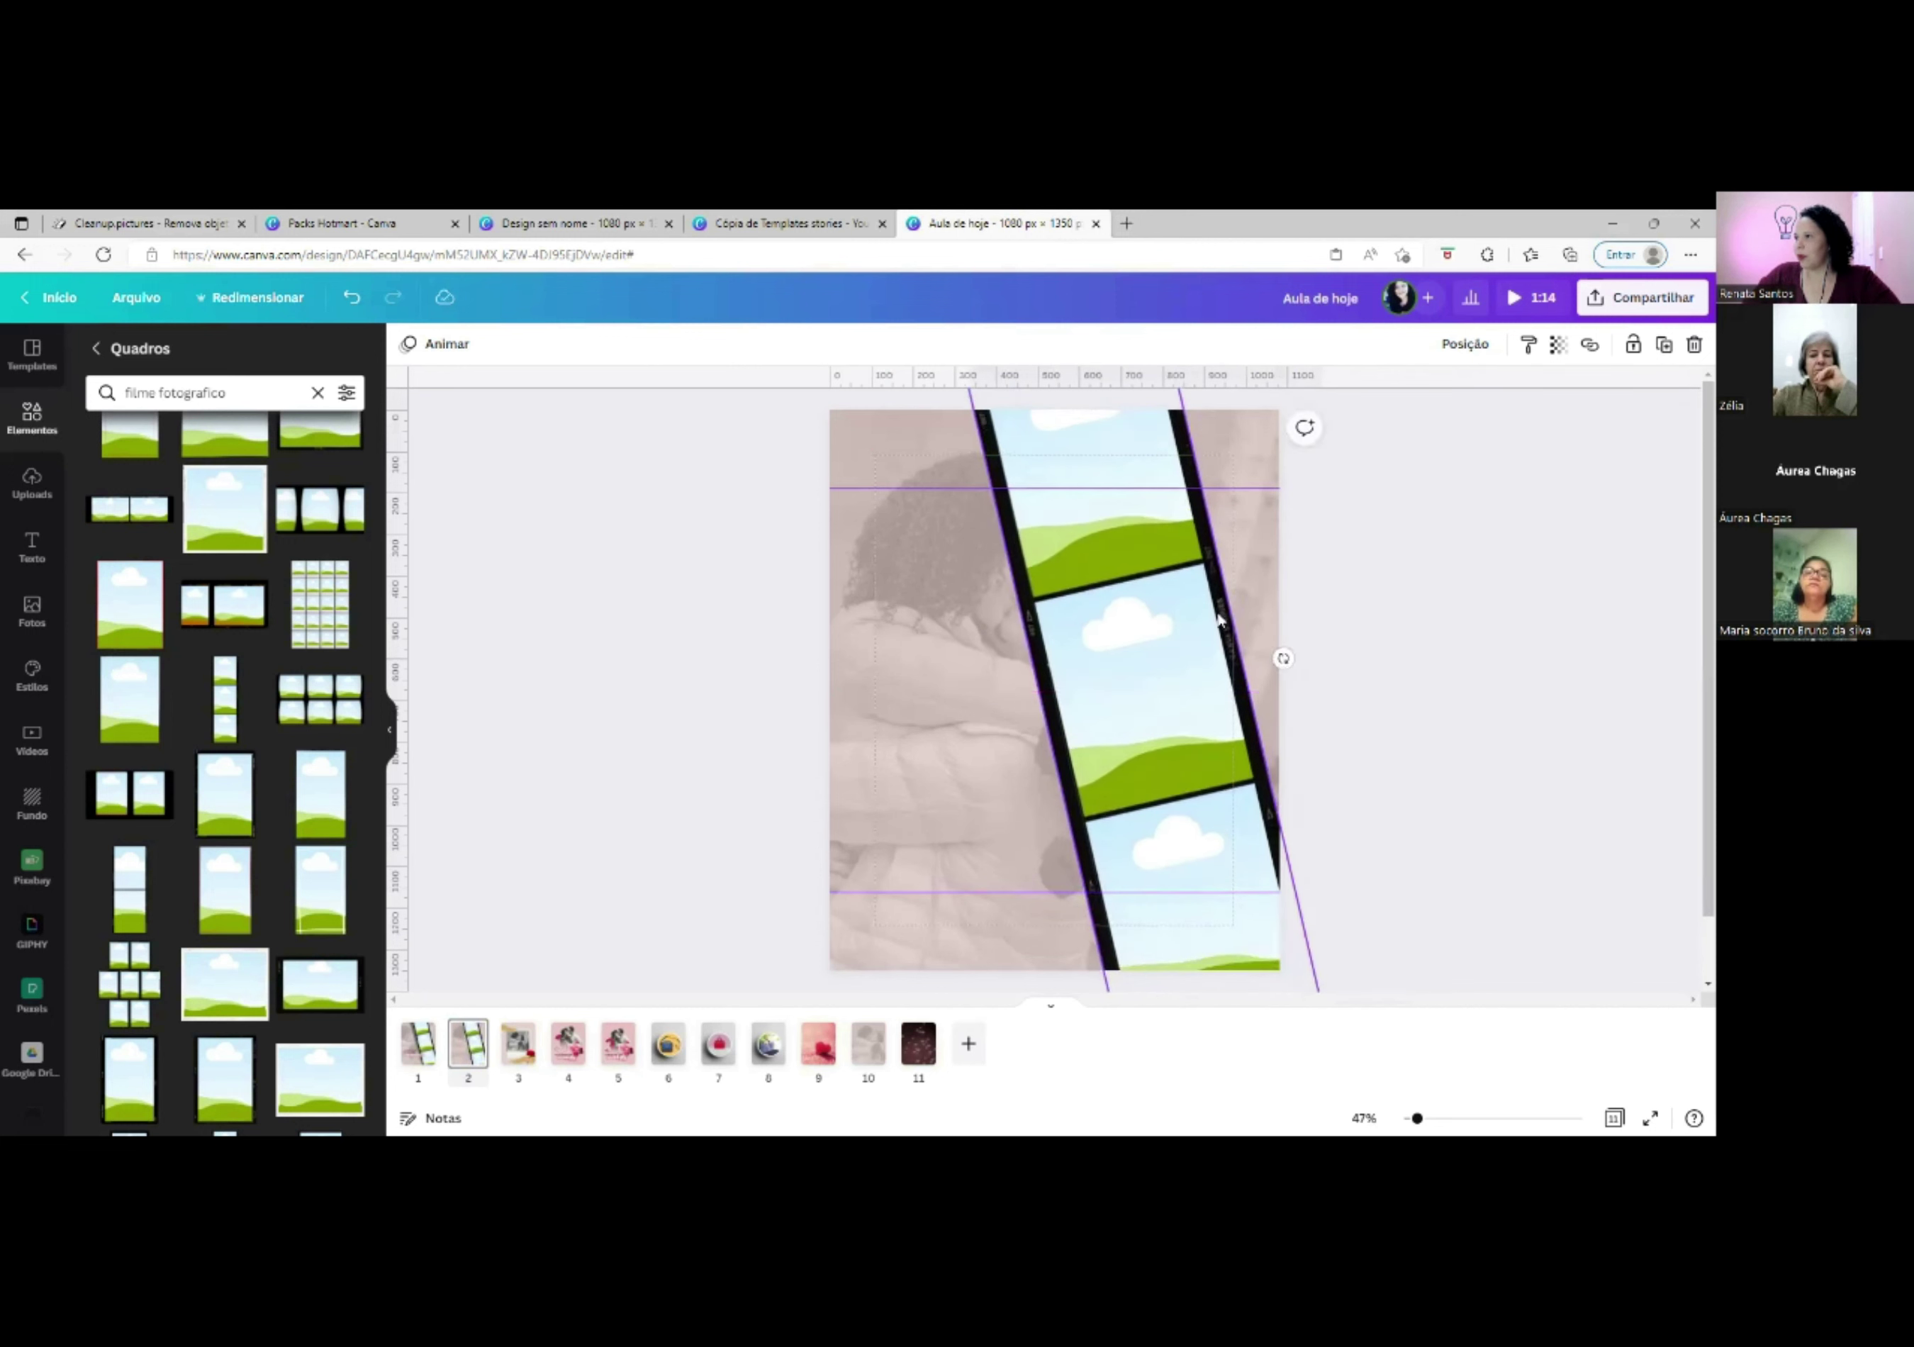
left_click(1247, 557)
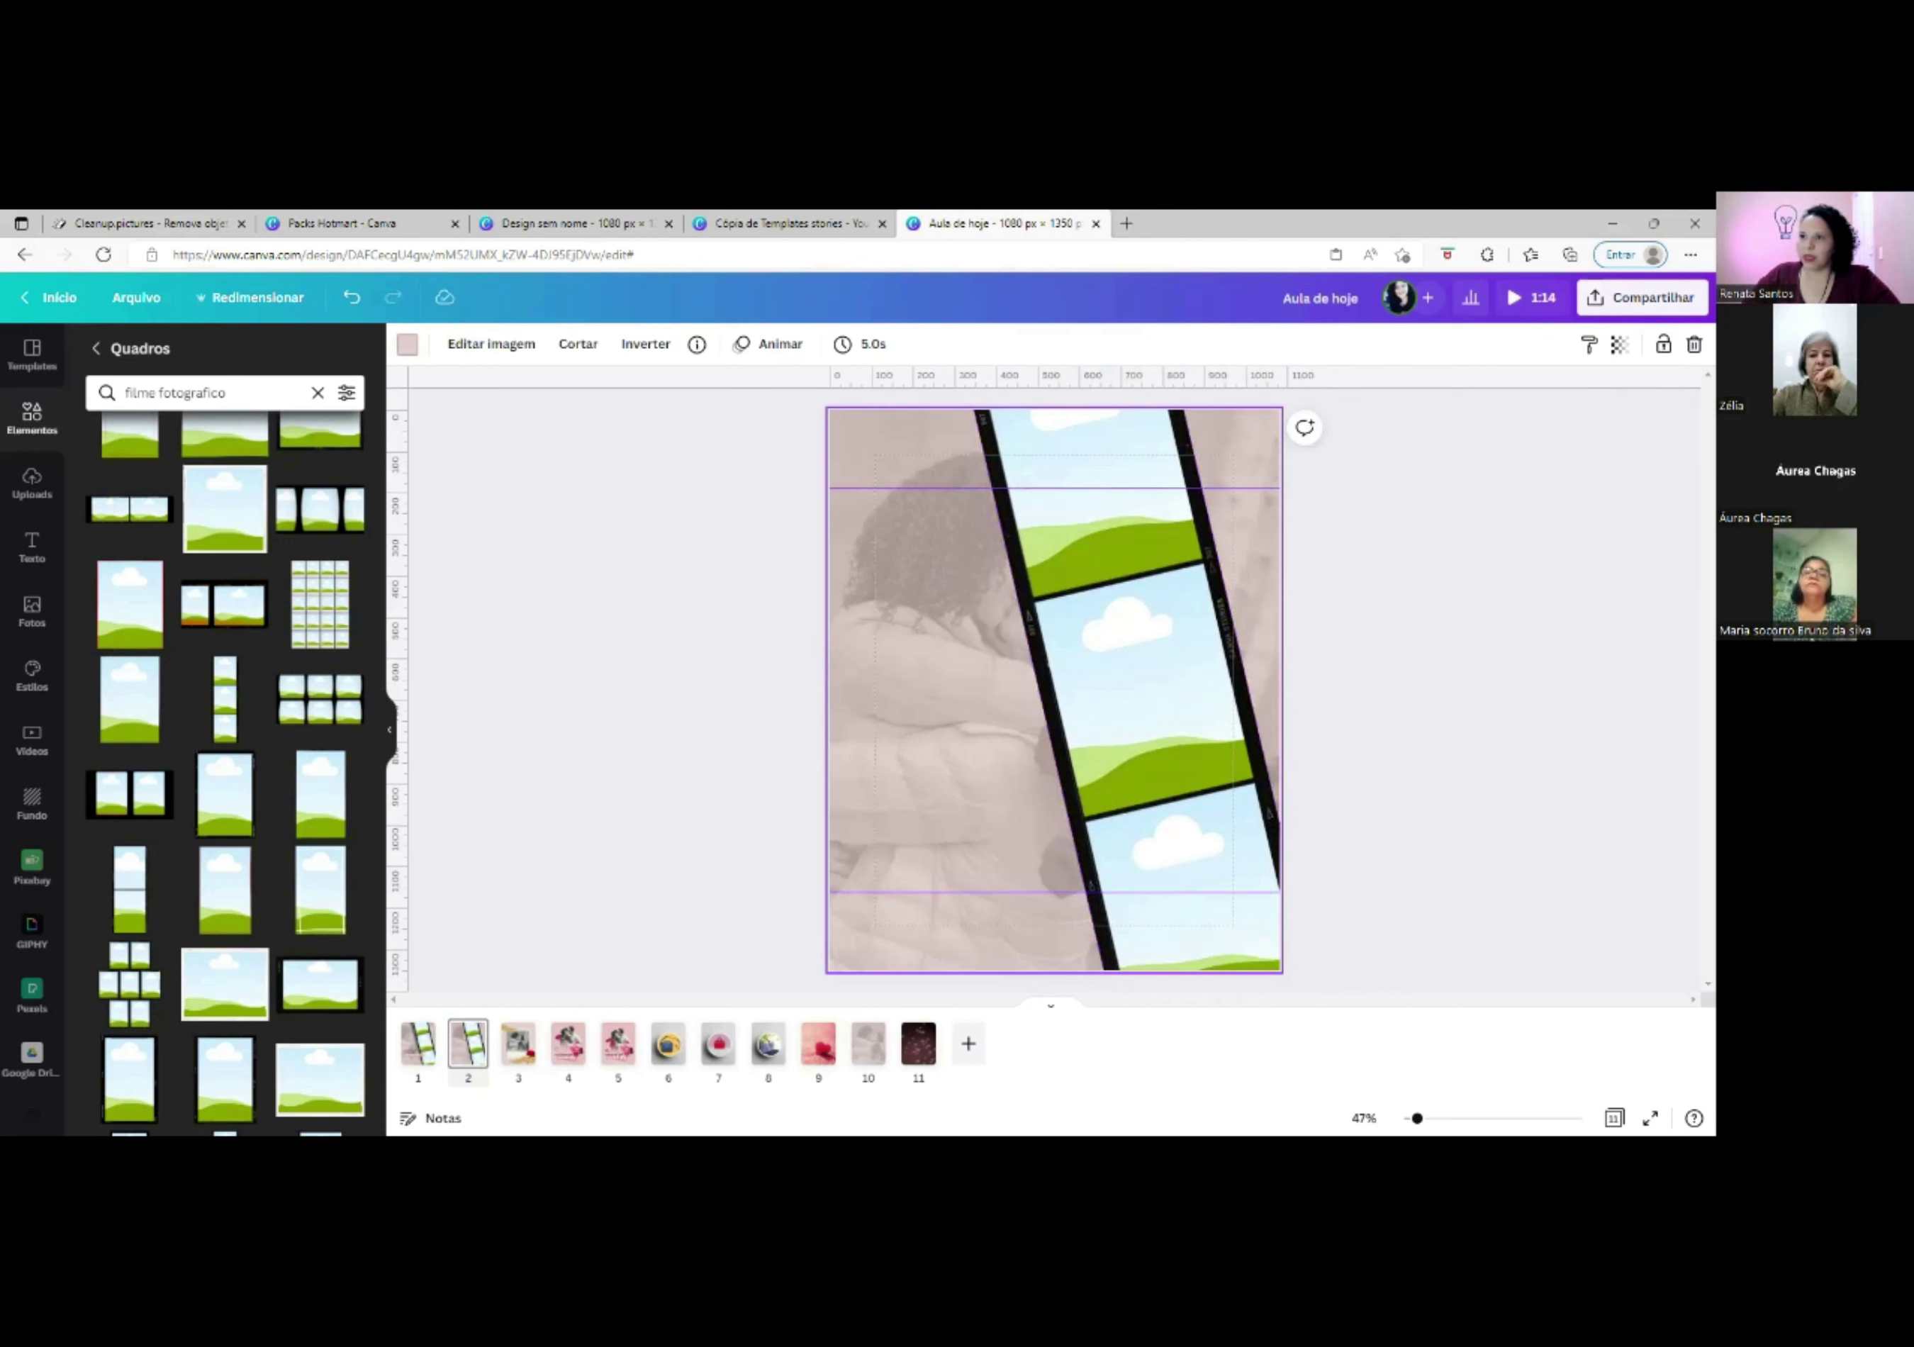
Fill the film strip's middle slot with the recently used colour photo of the kissing couple with red roses.
left_click(43, 422)
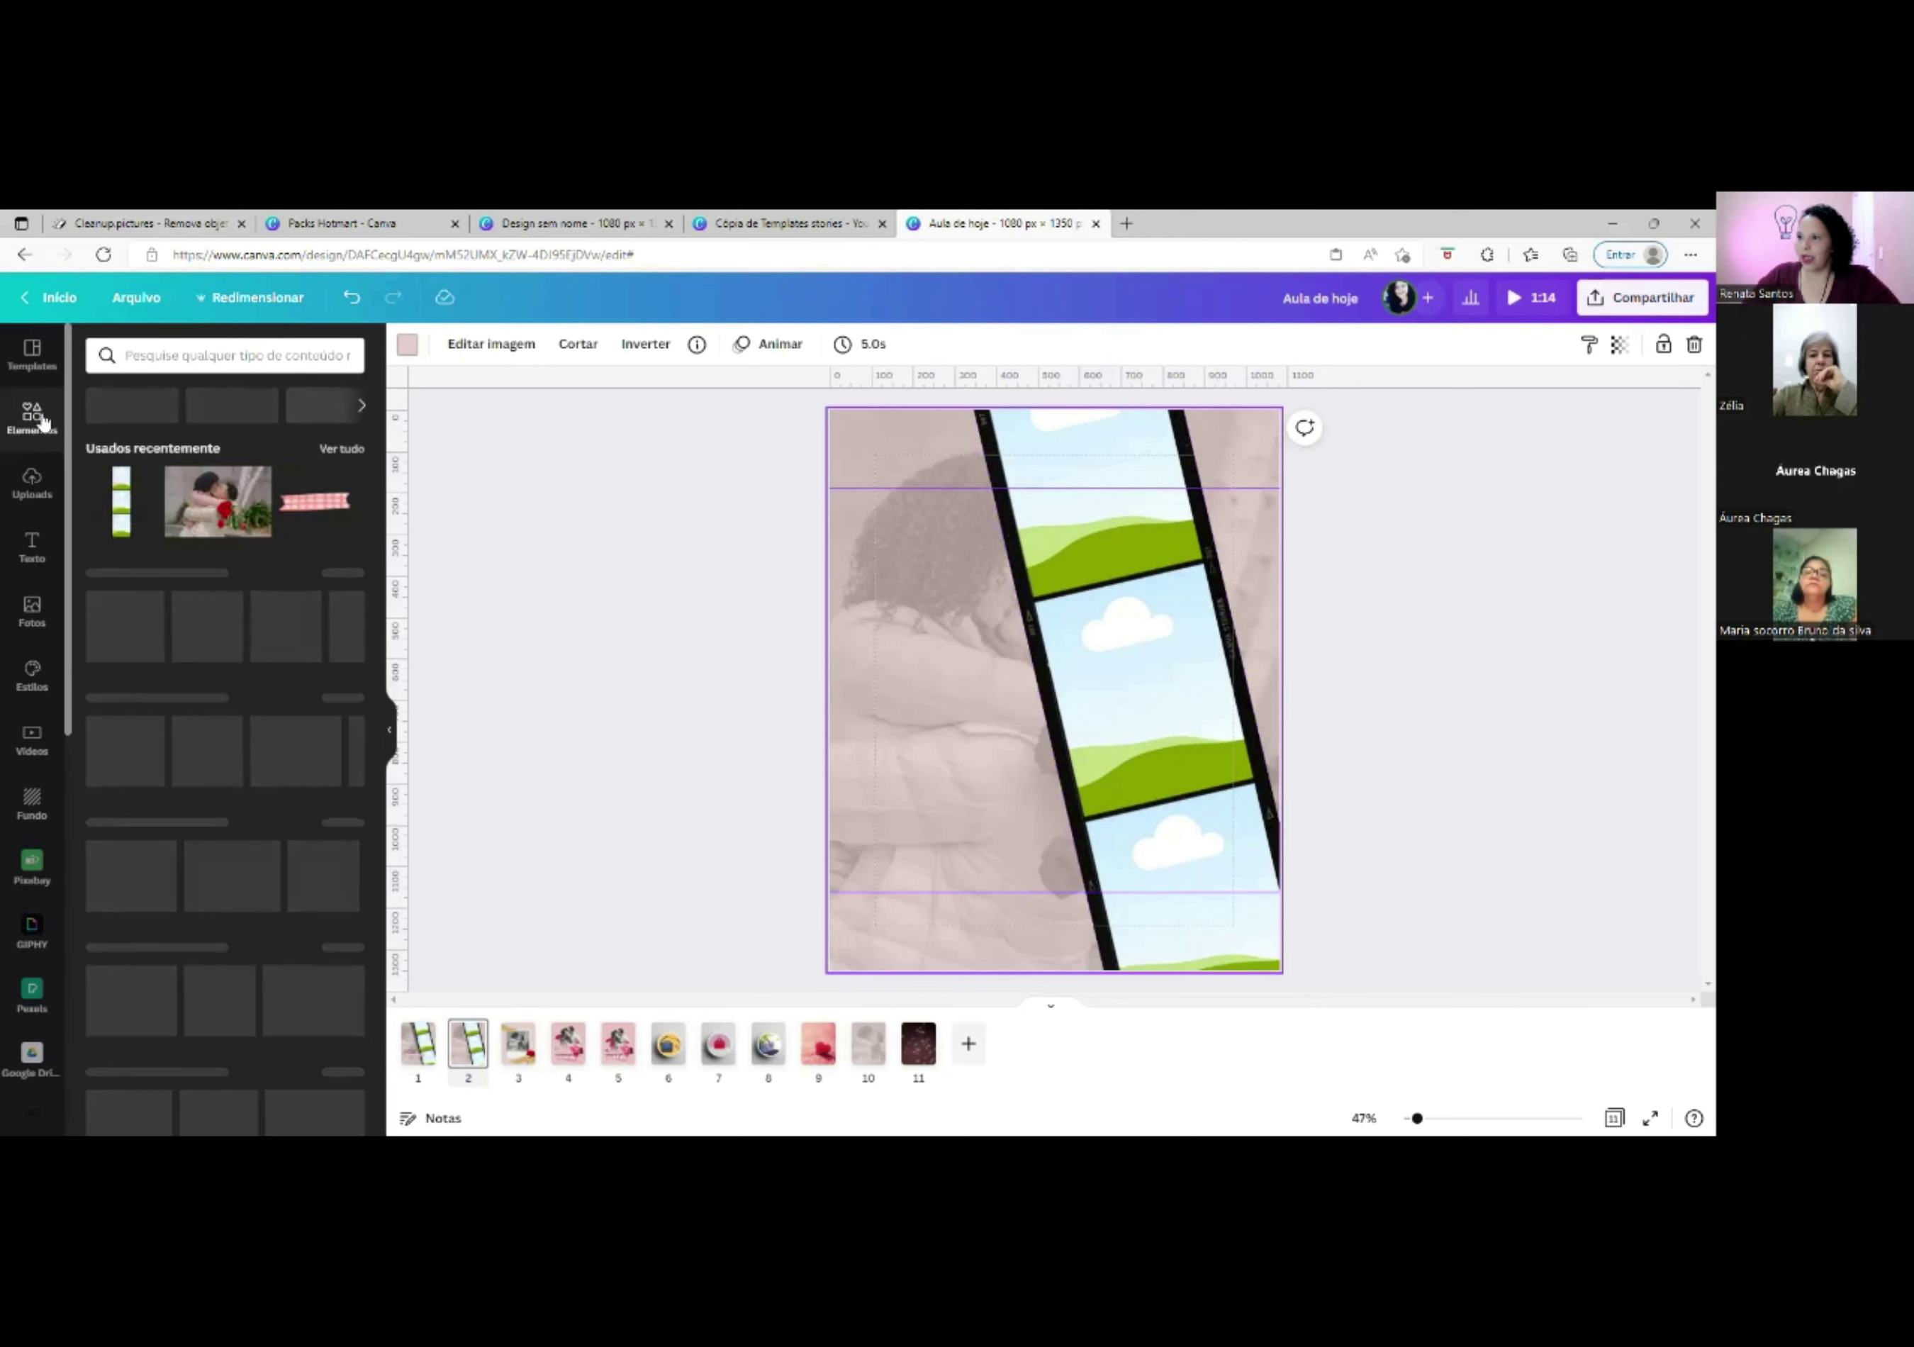
left_click(331, 450)
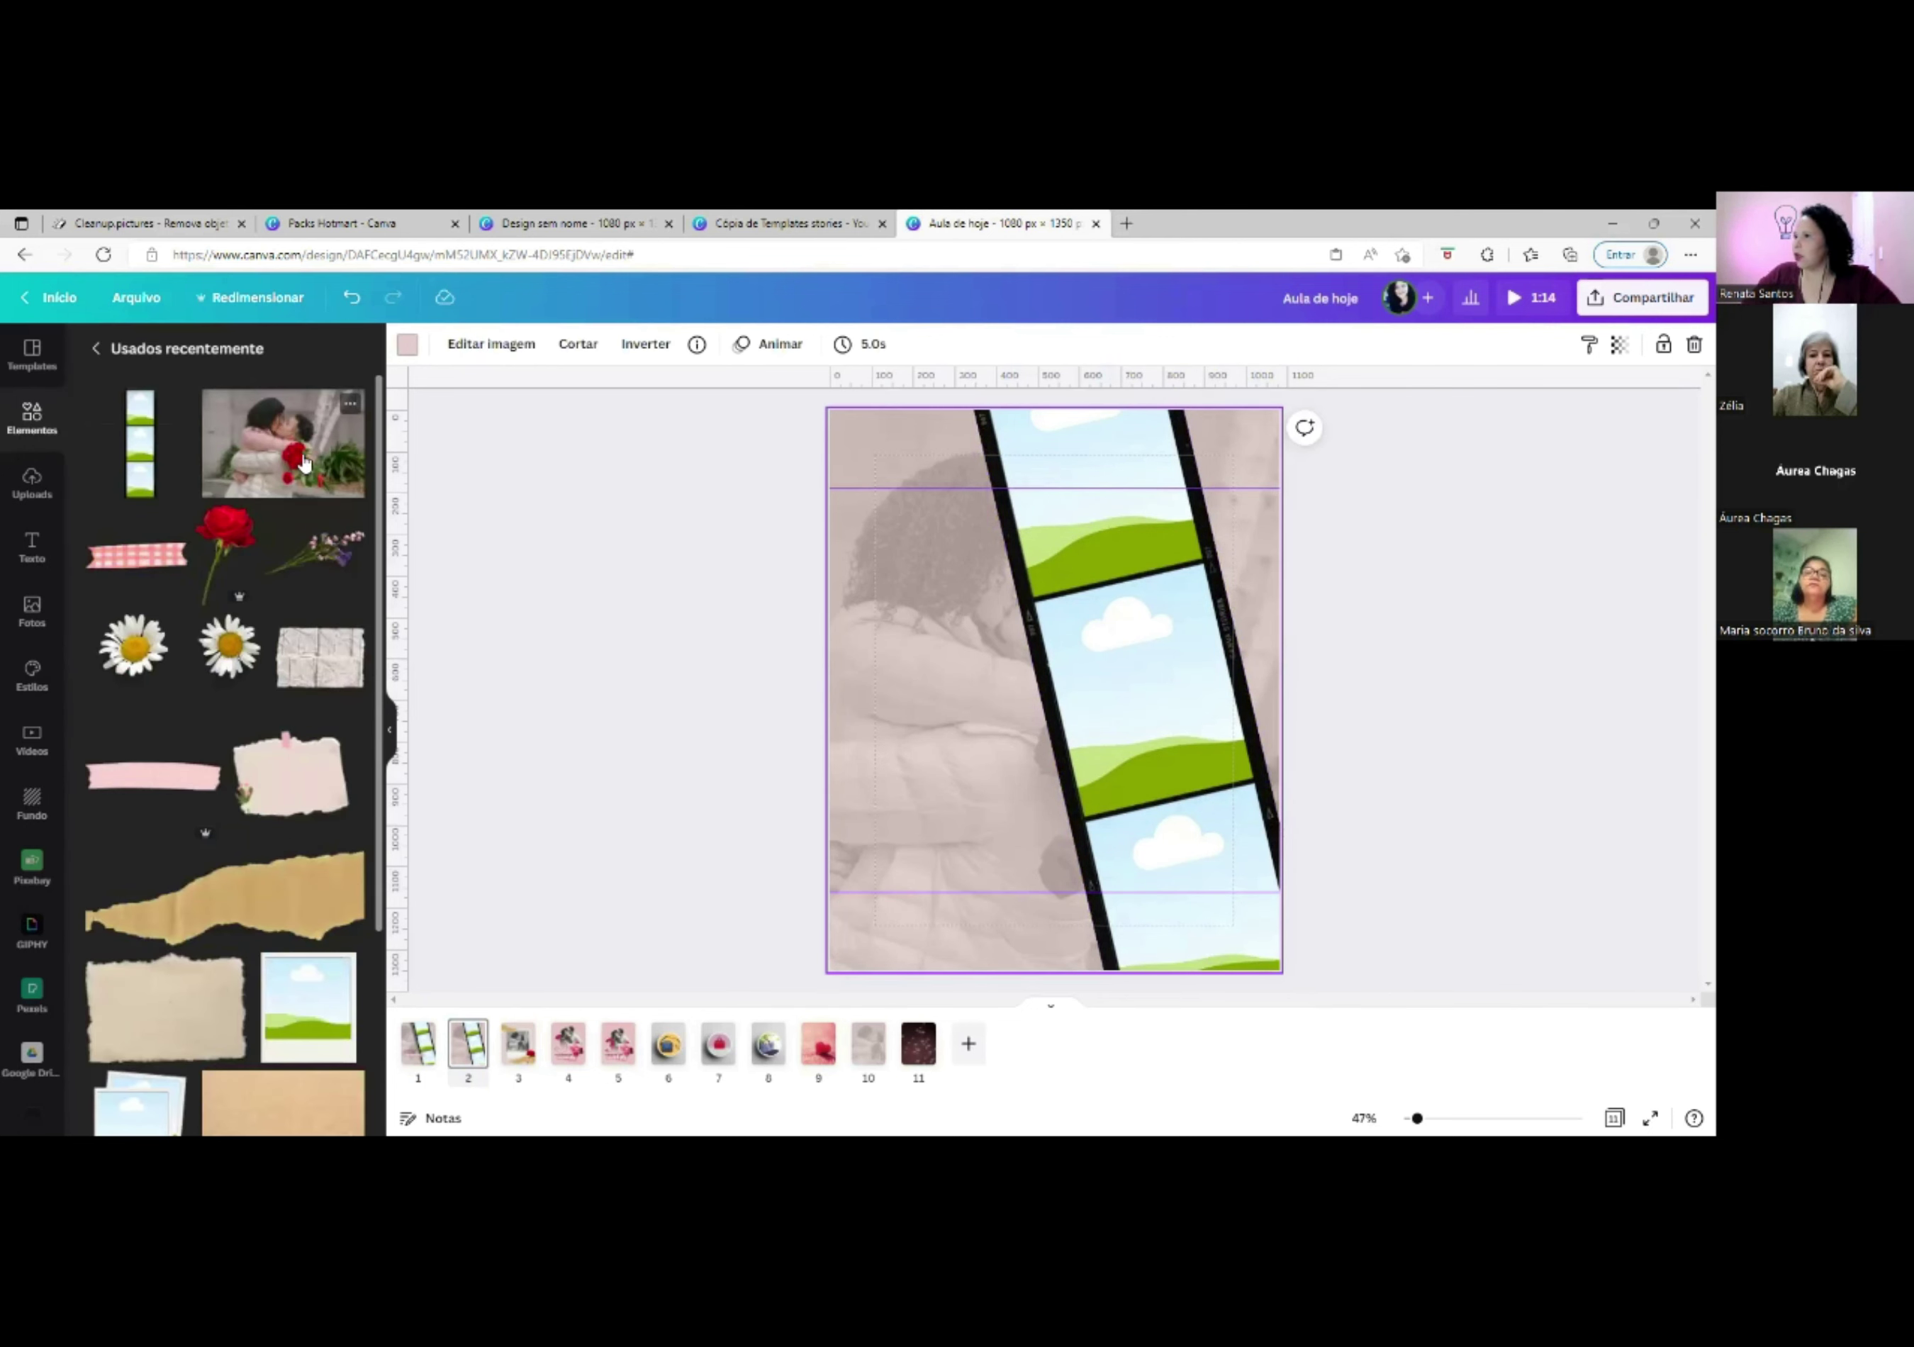
left_click(304, 462)
left_click_drag(1106, 739, 1068, 728)
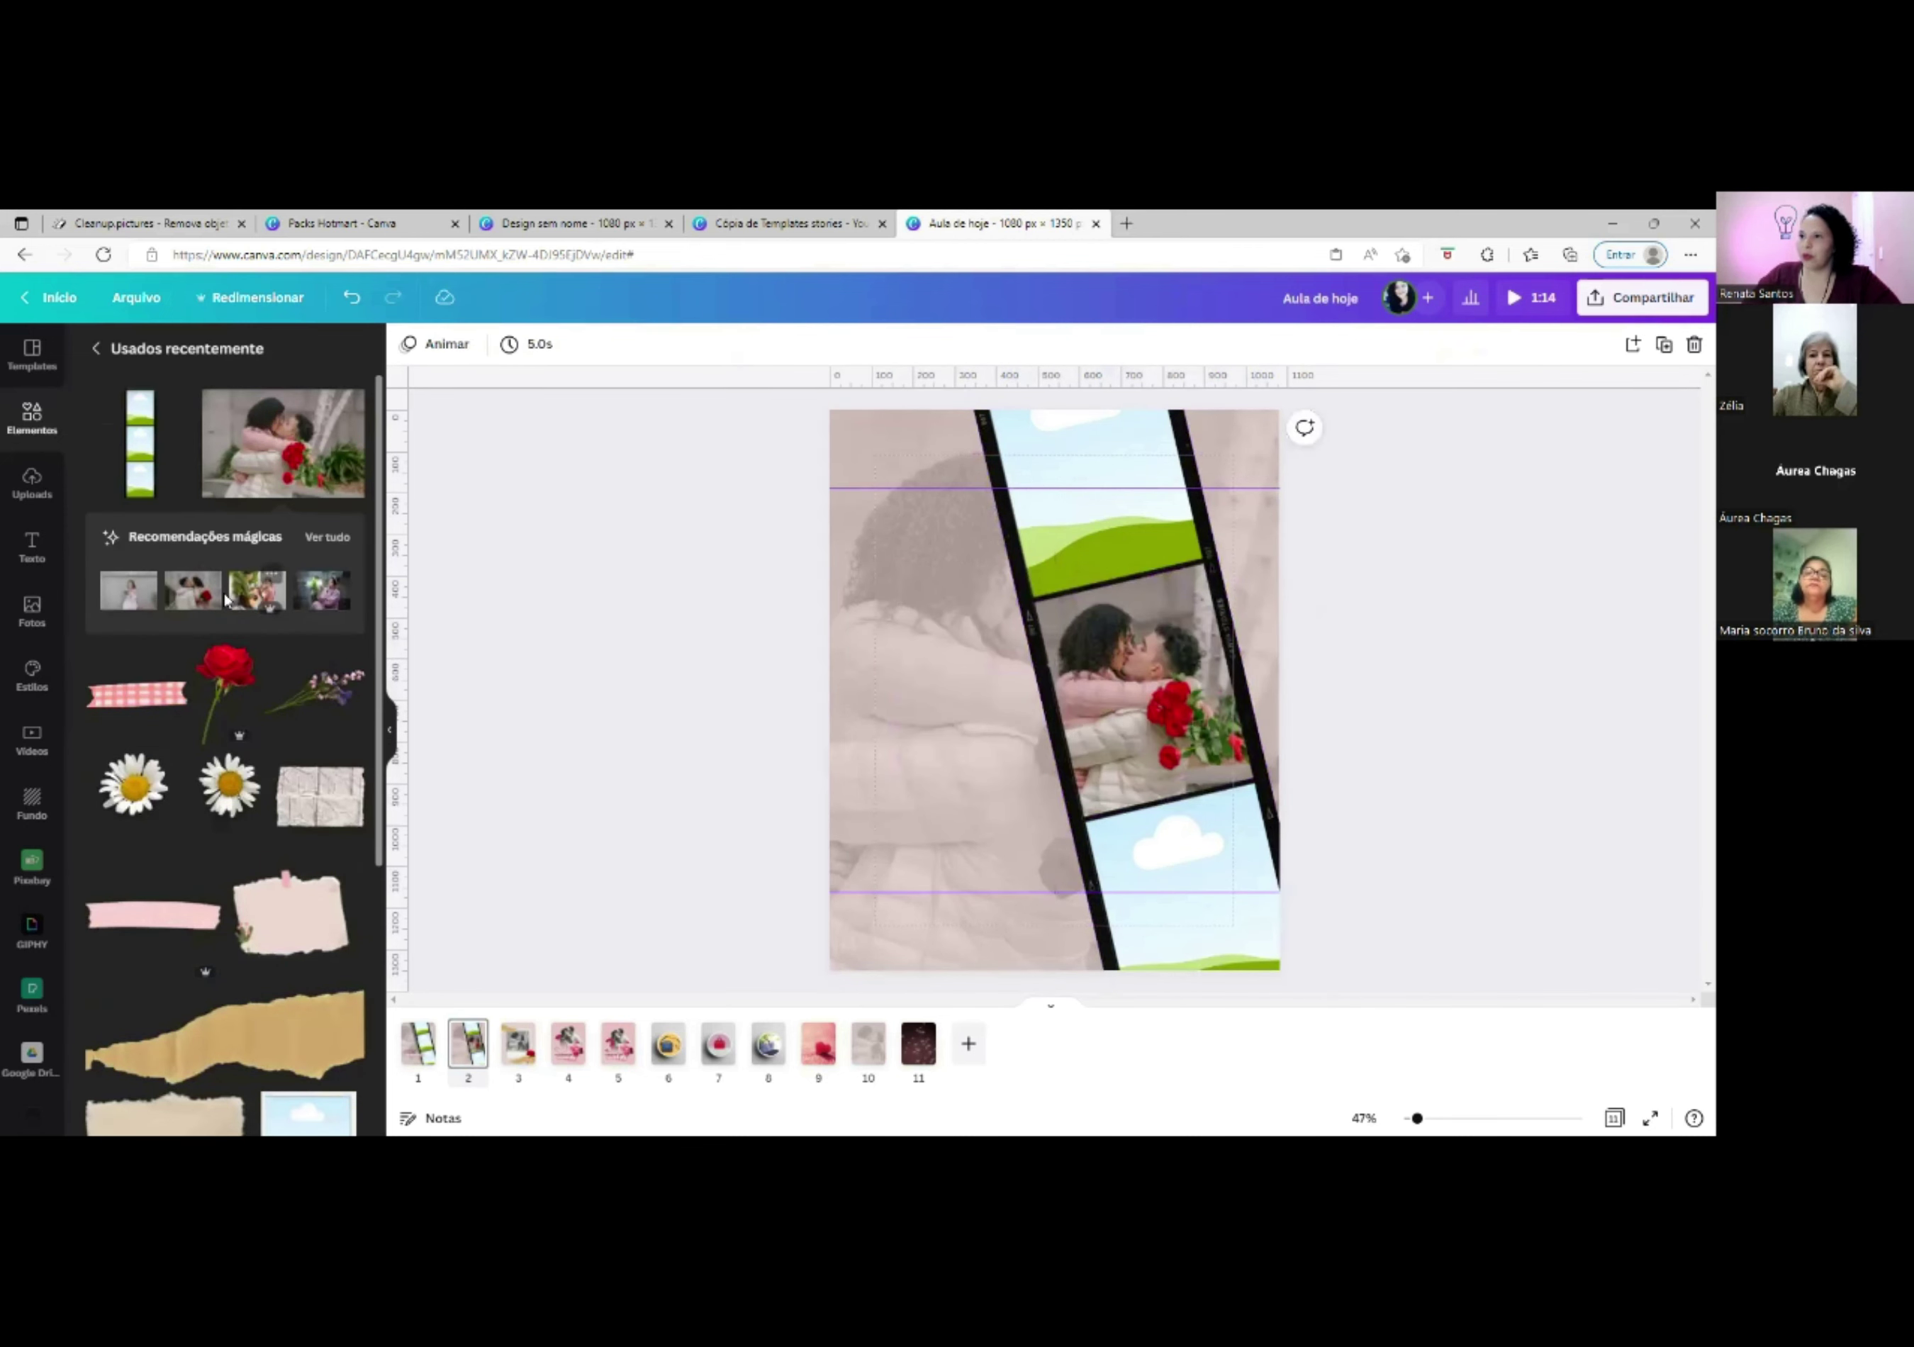
Fill the film strip's top slot with the recommended couple-with-roses photo and the bottom slot with the close-up wedding couple photo.
left_click(195, 593)
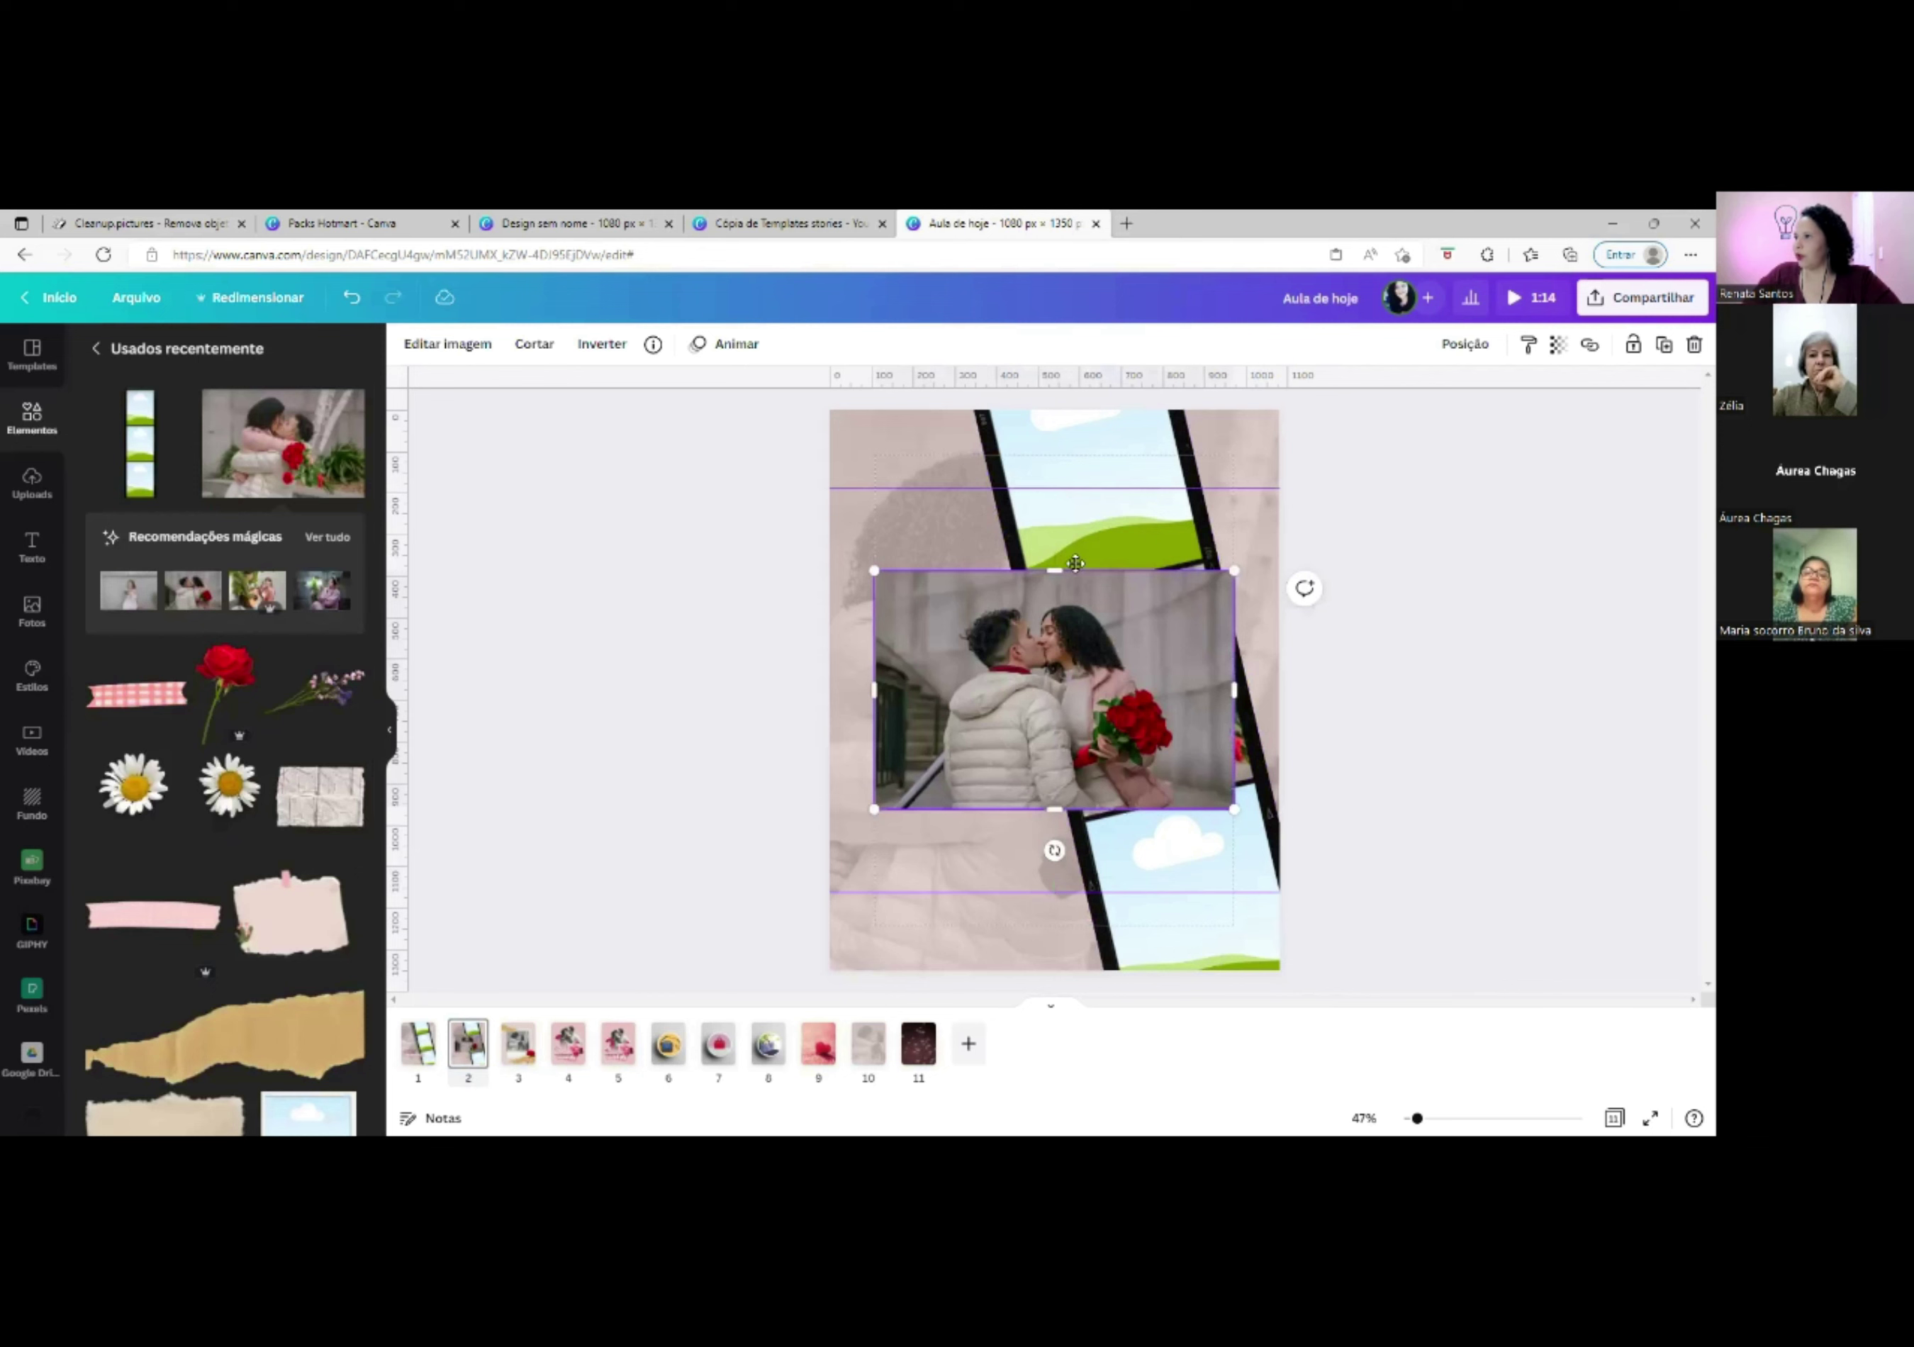
left_click_drag(1076, 563, 1089, 497)
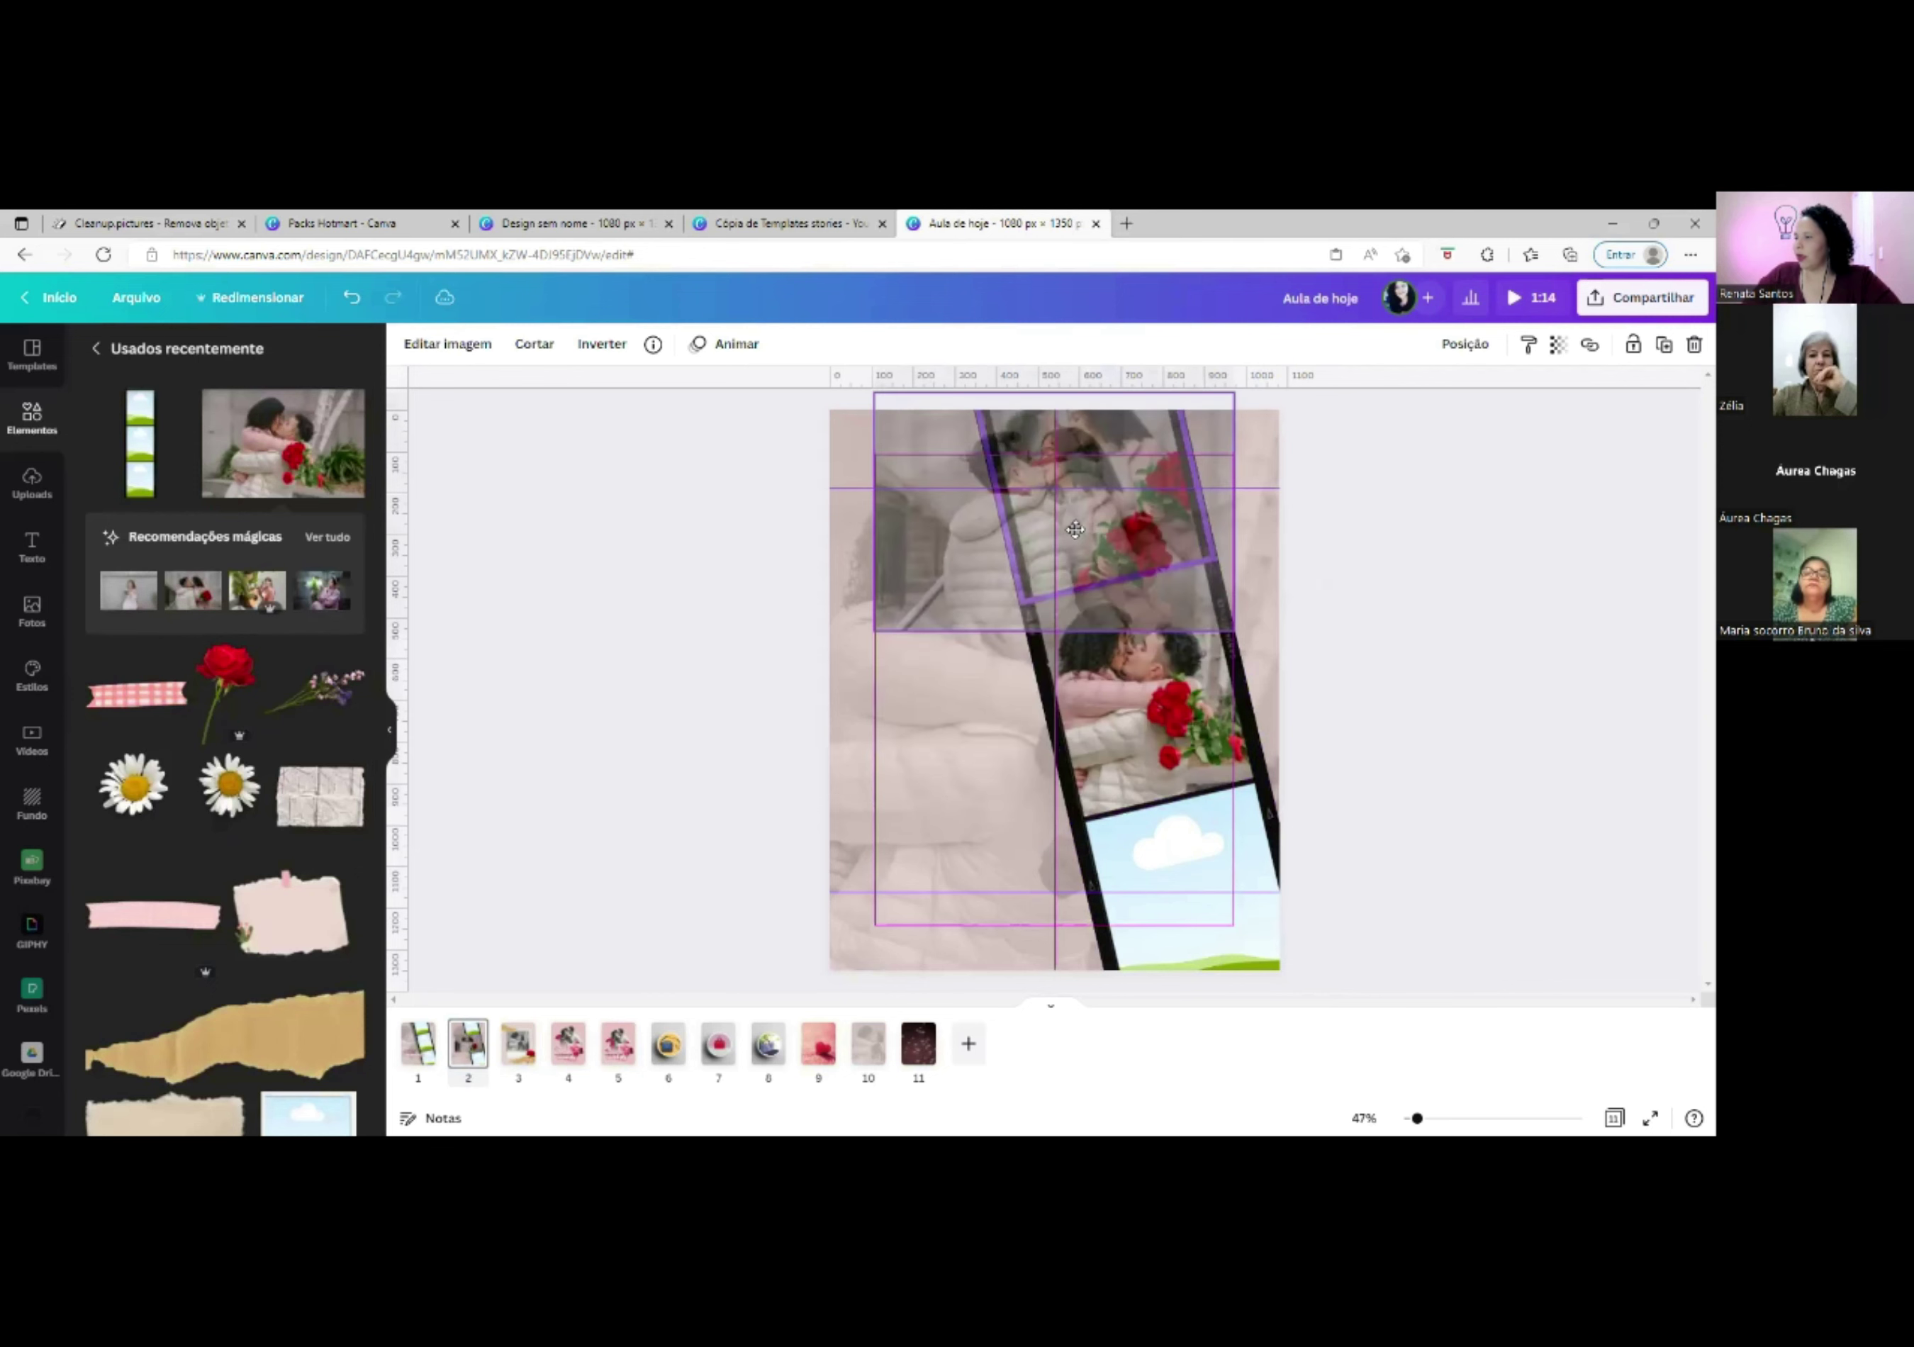
left_click(328, 540)
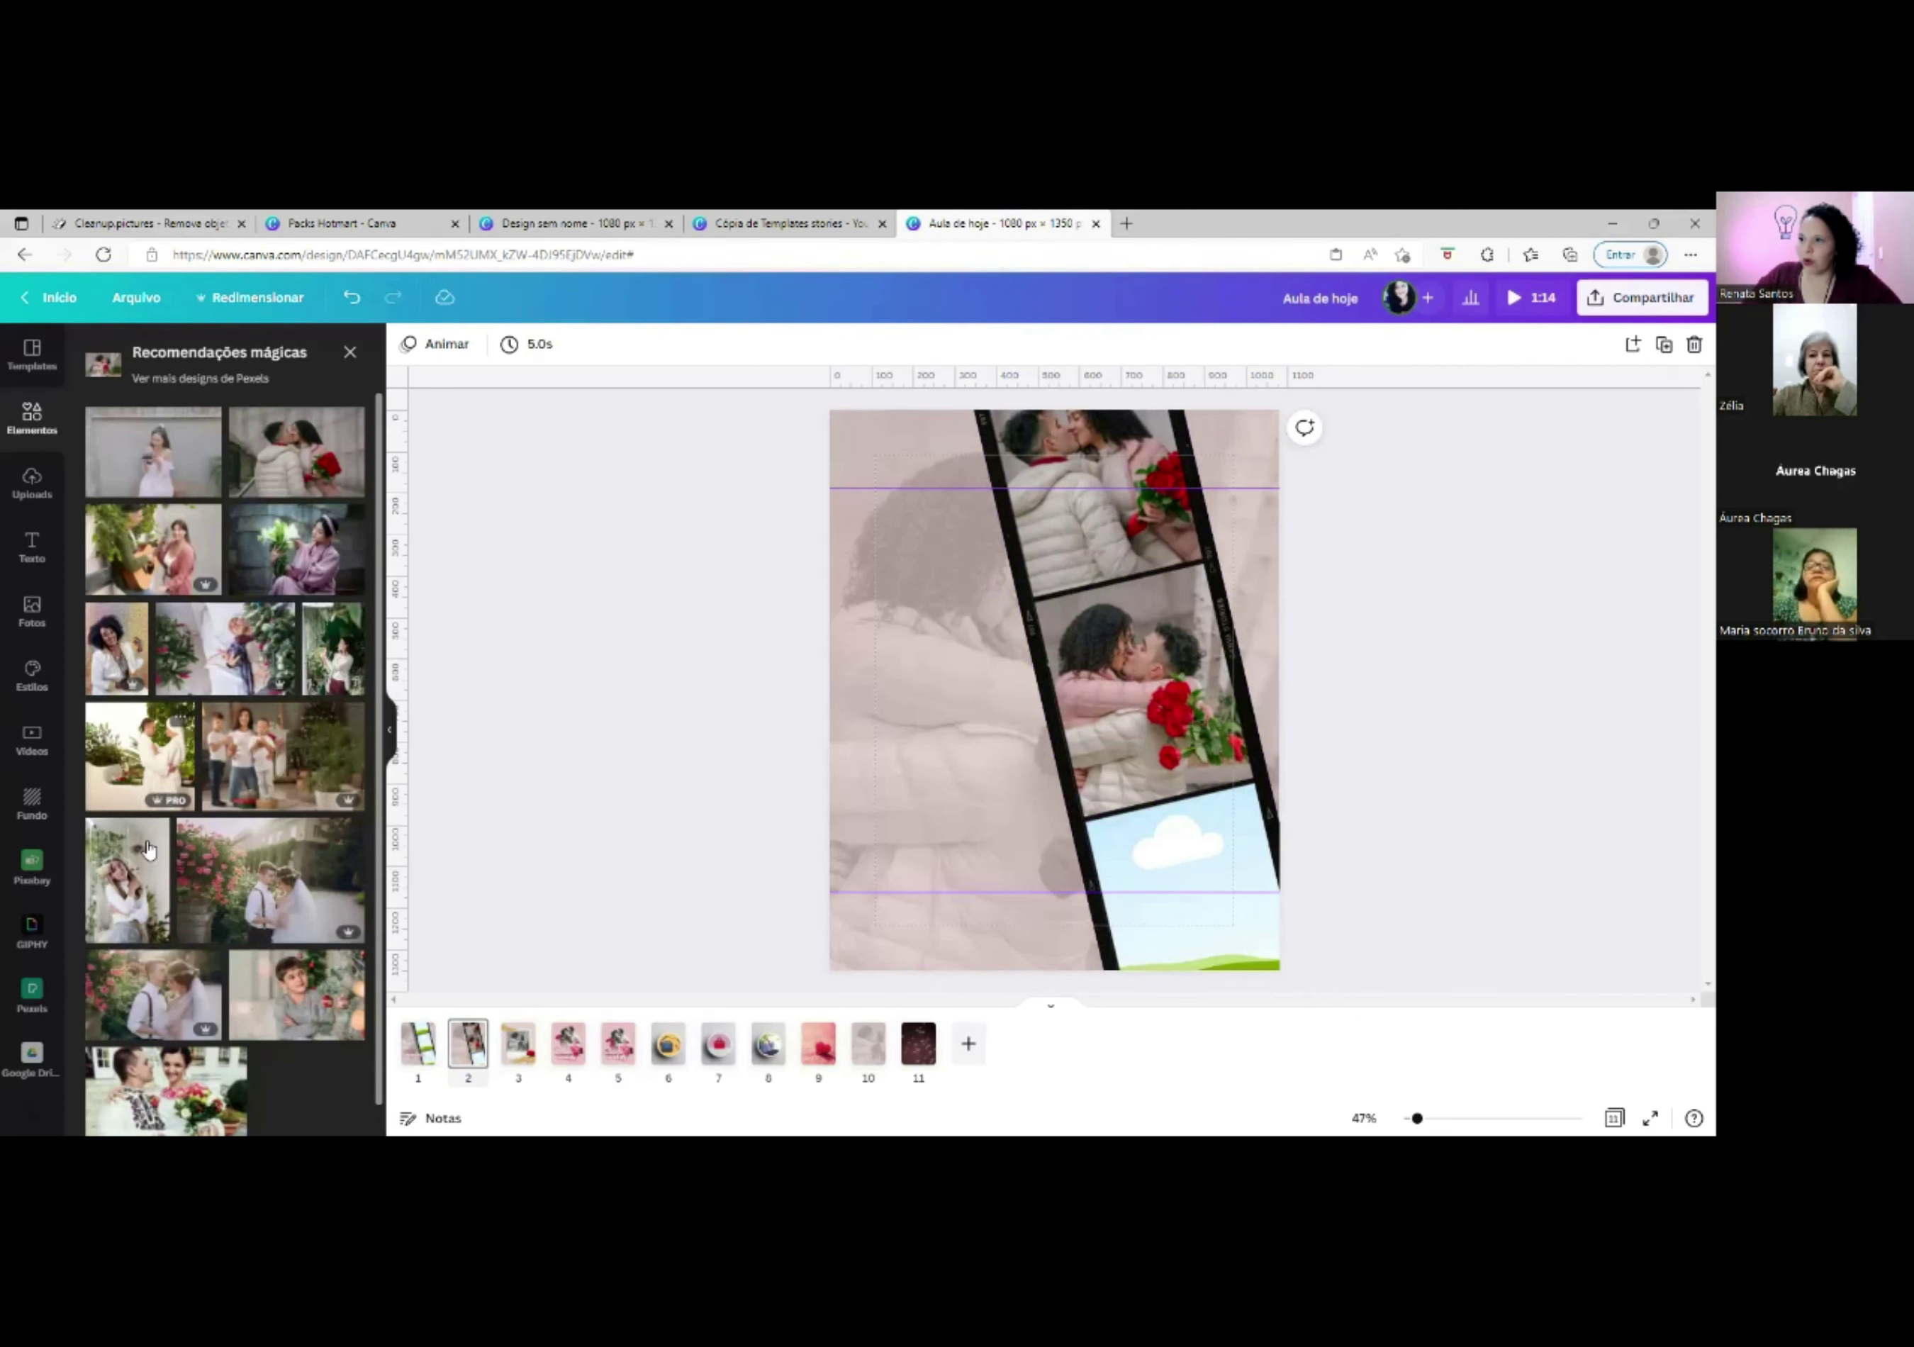
left_click(160, 997)
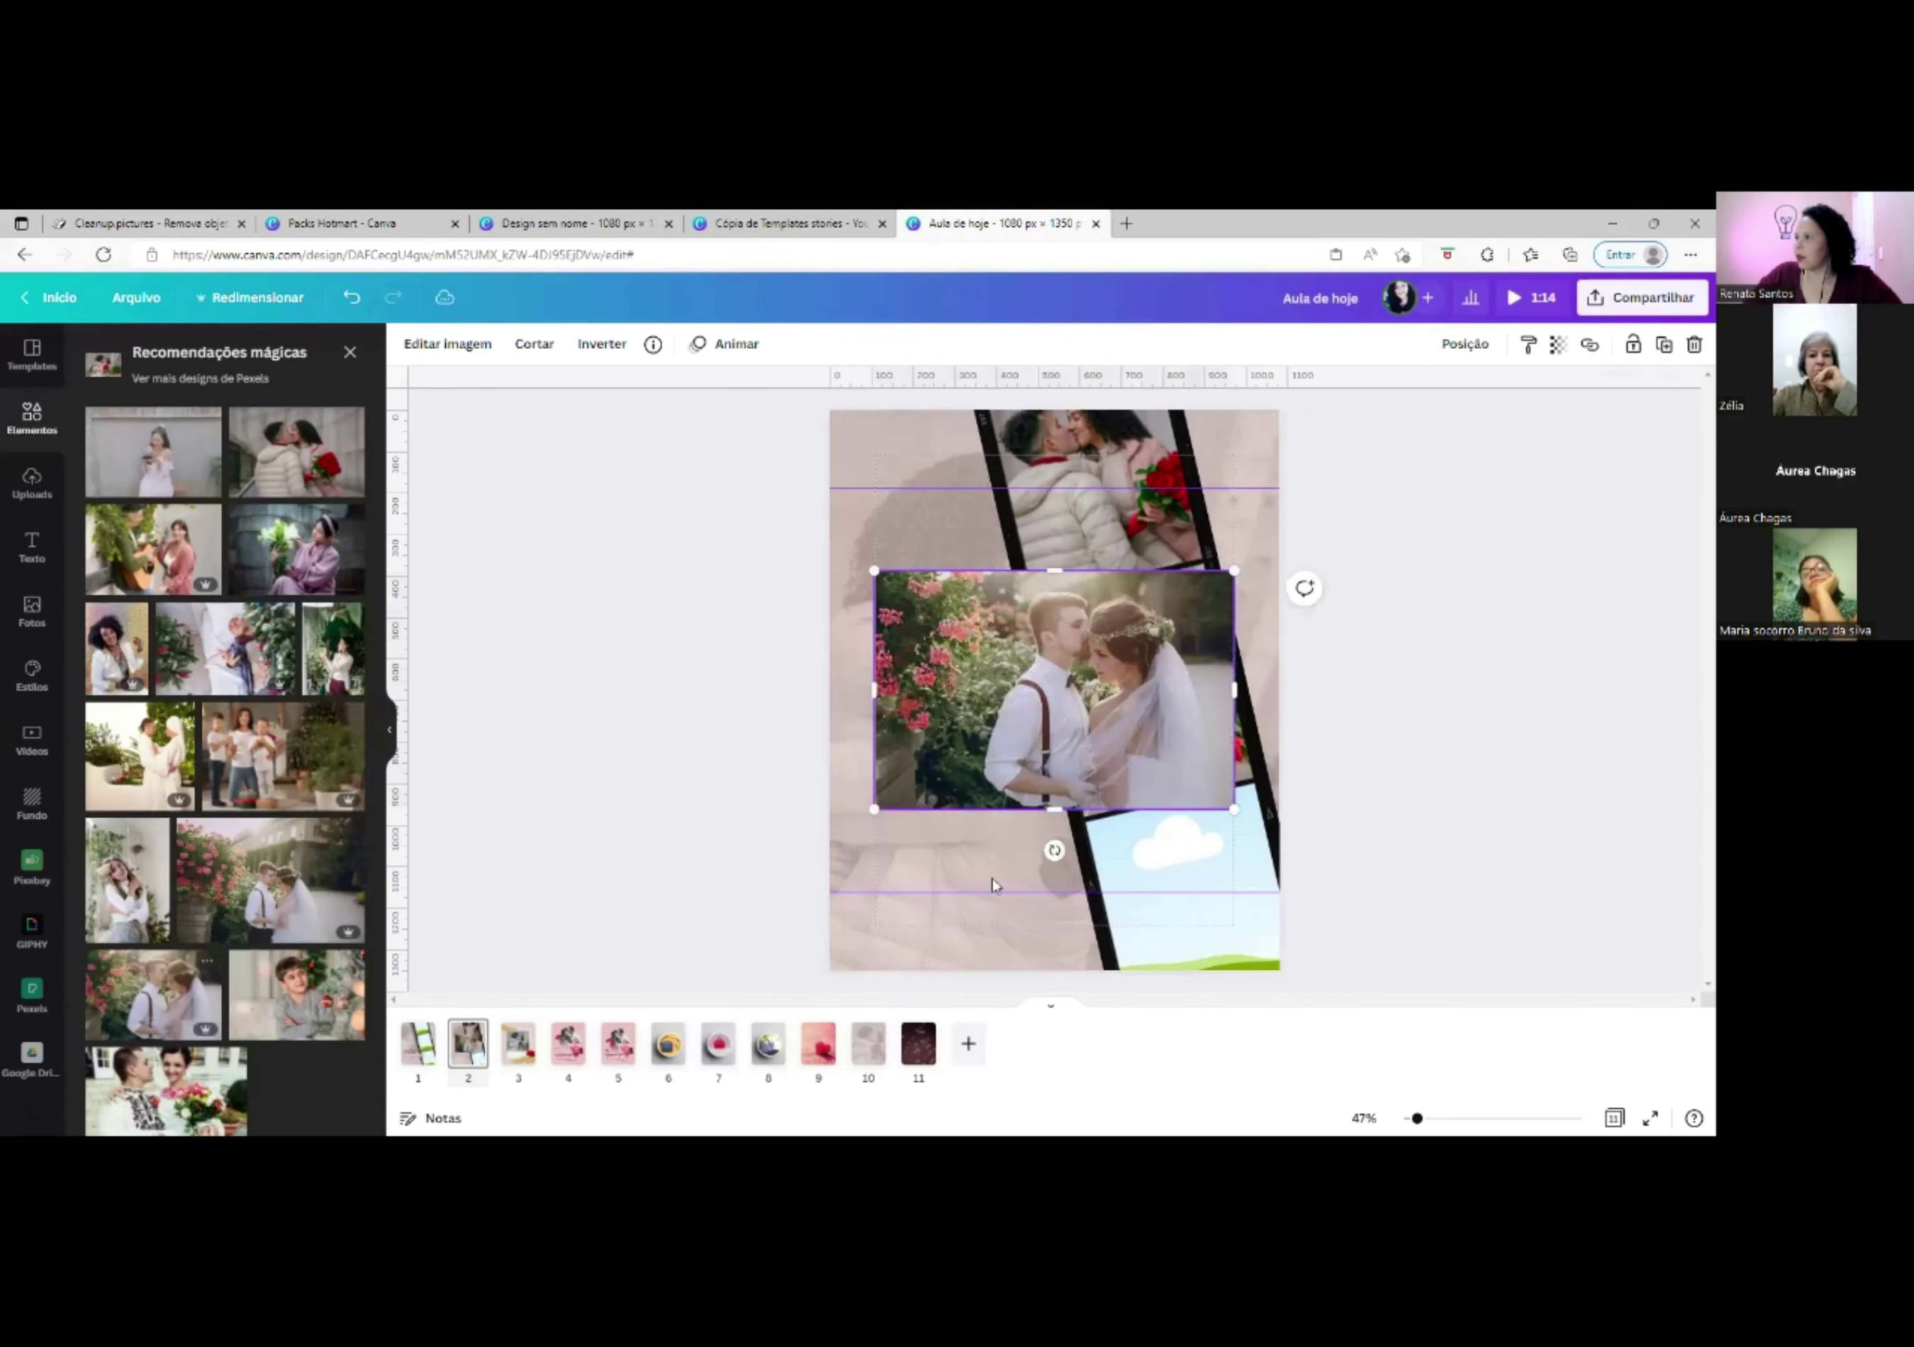
left_click_drag(1072, 757, 1255, 777)
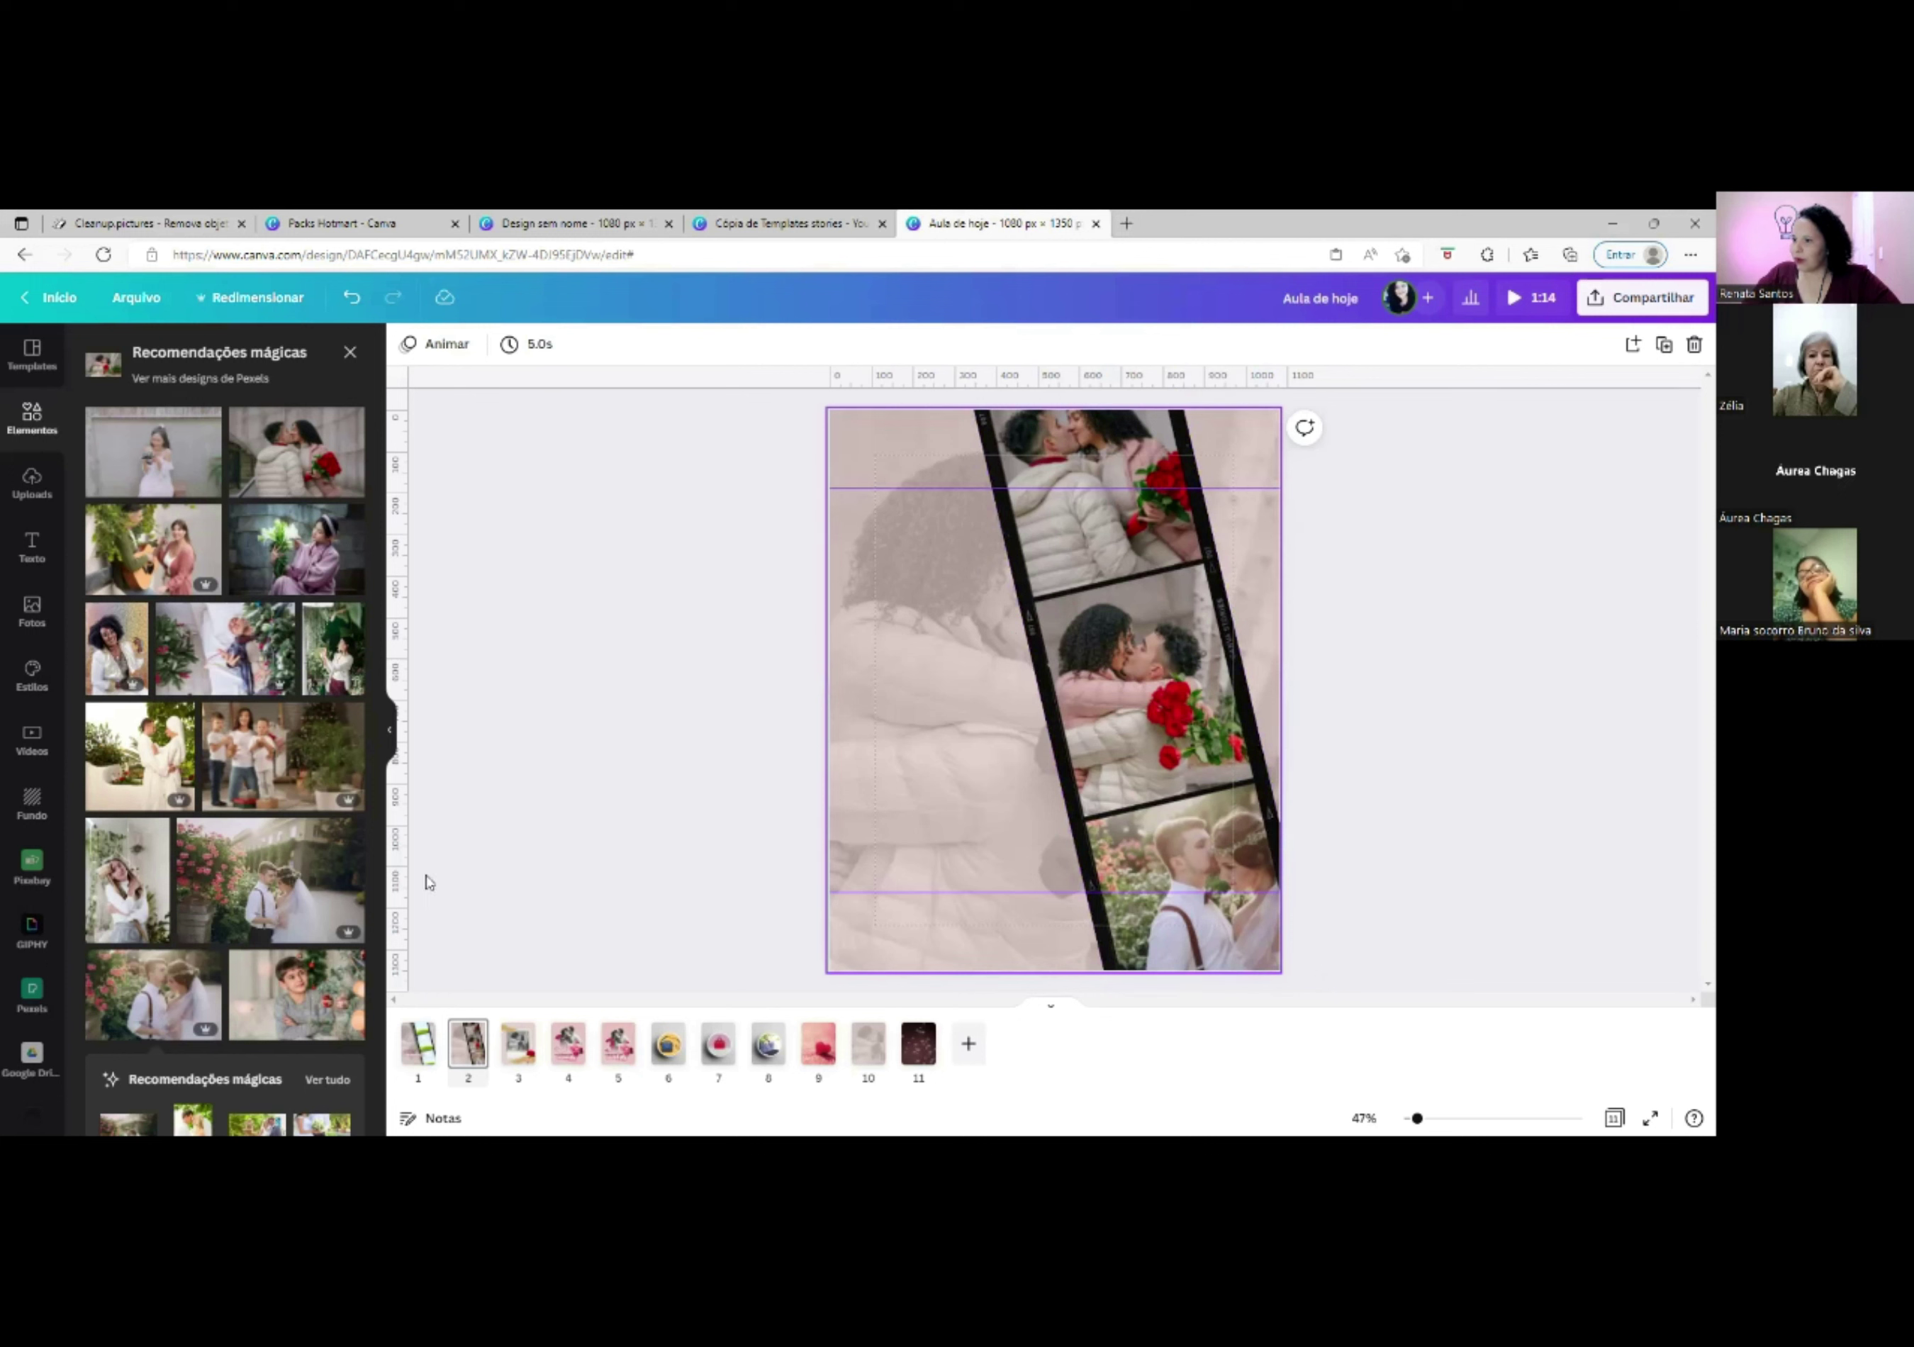
Add a tapering shadow image from the Sombras folder to page 2 and tilt it parallel to the film strip's left edge.
left_click(415, 1062)
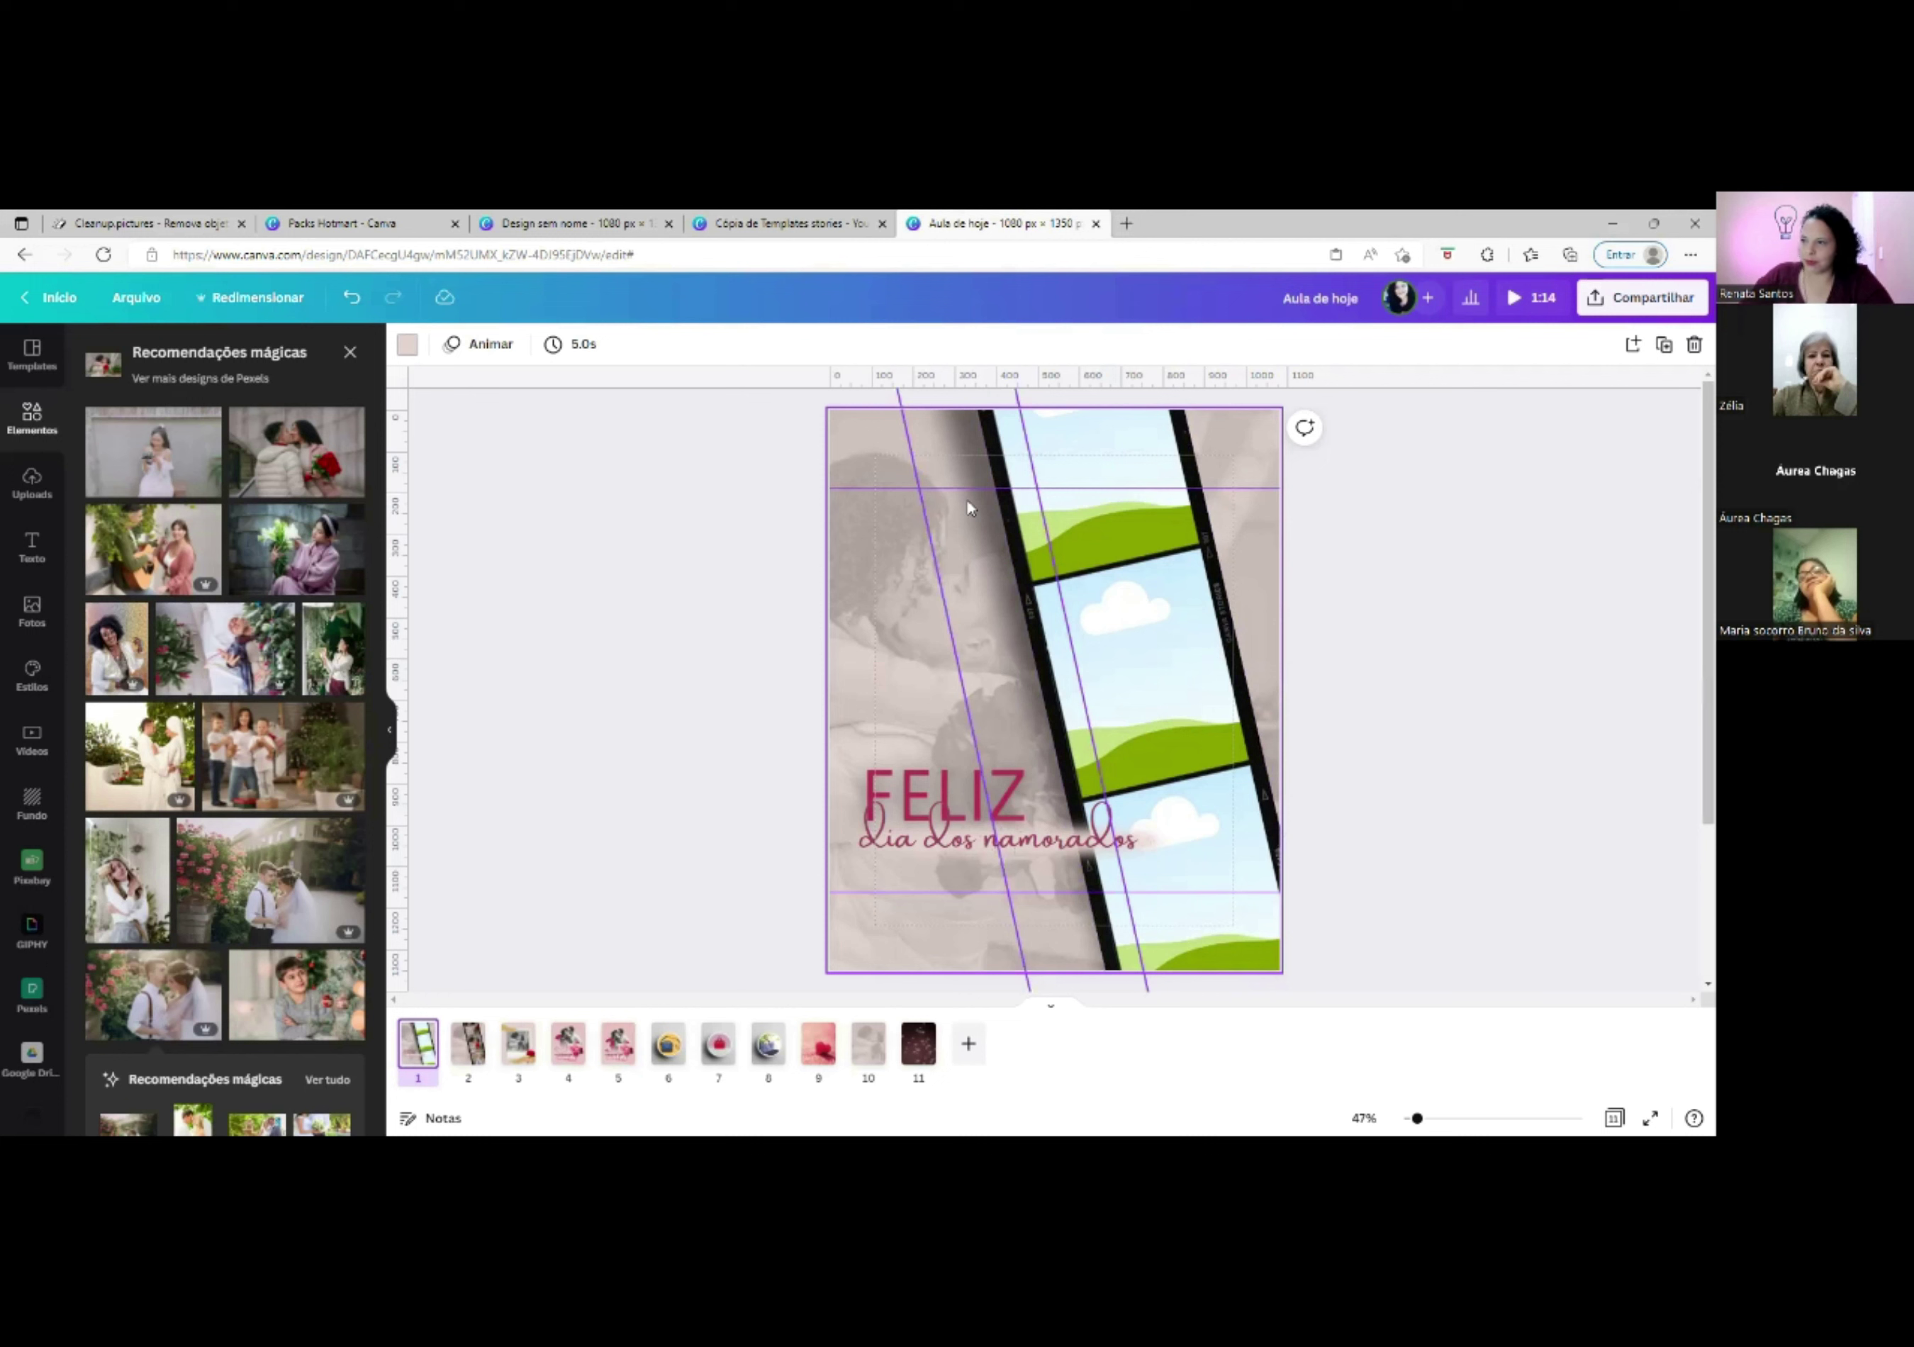
left_click(479, 1056)
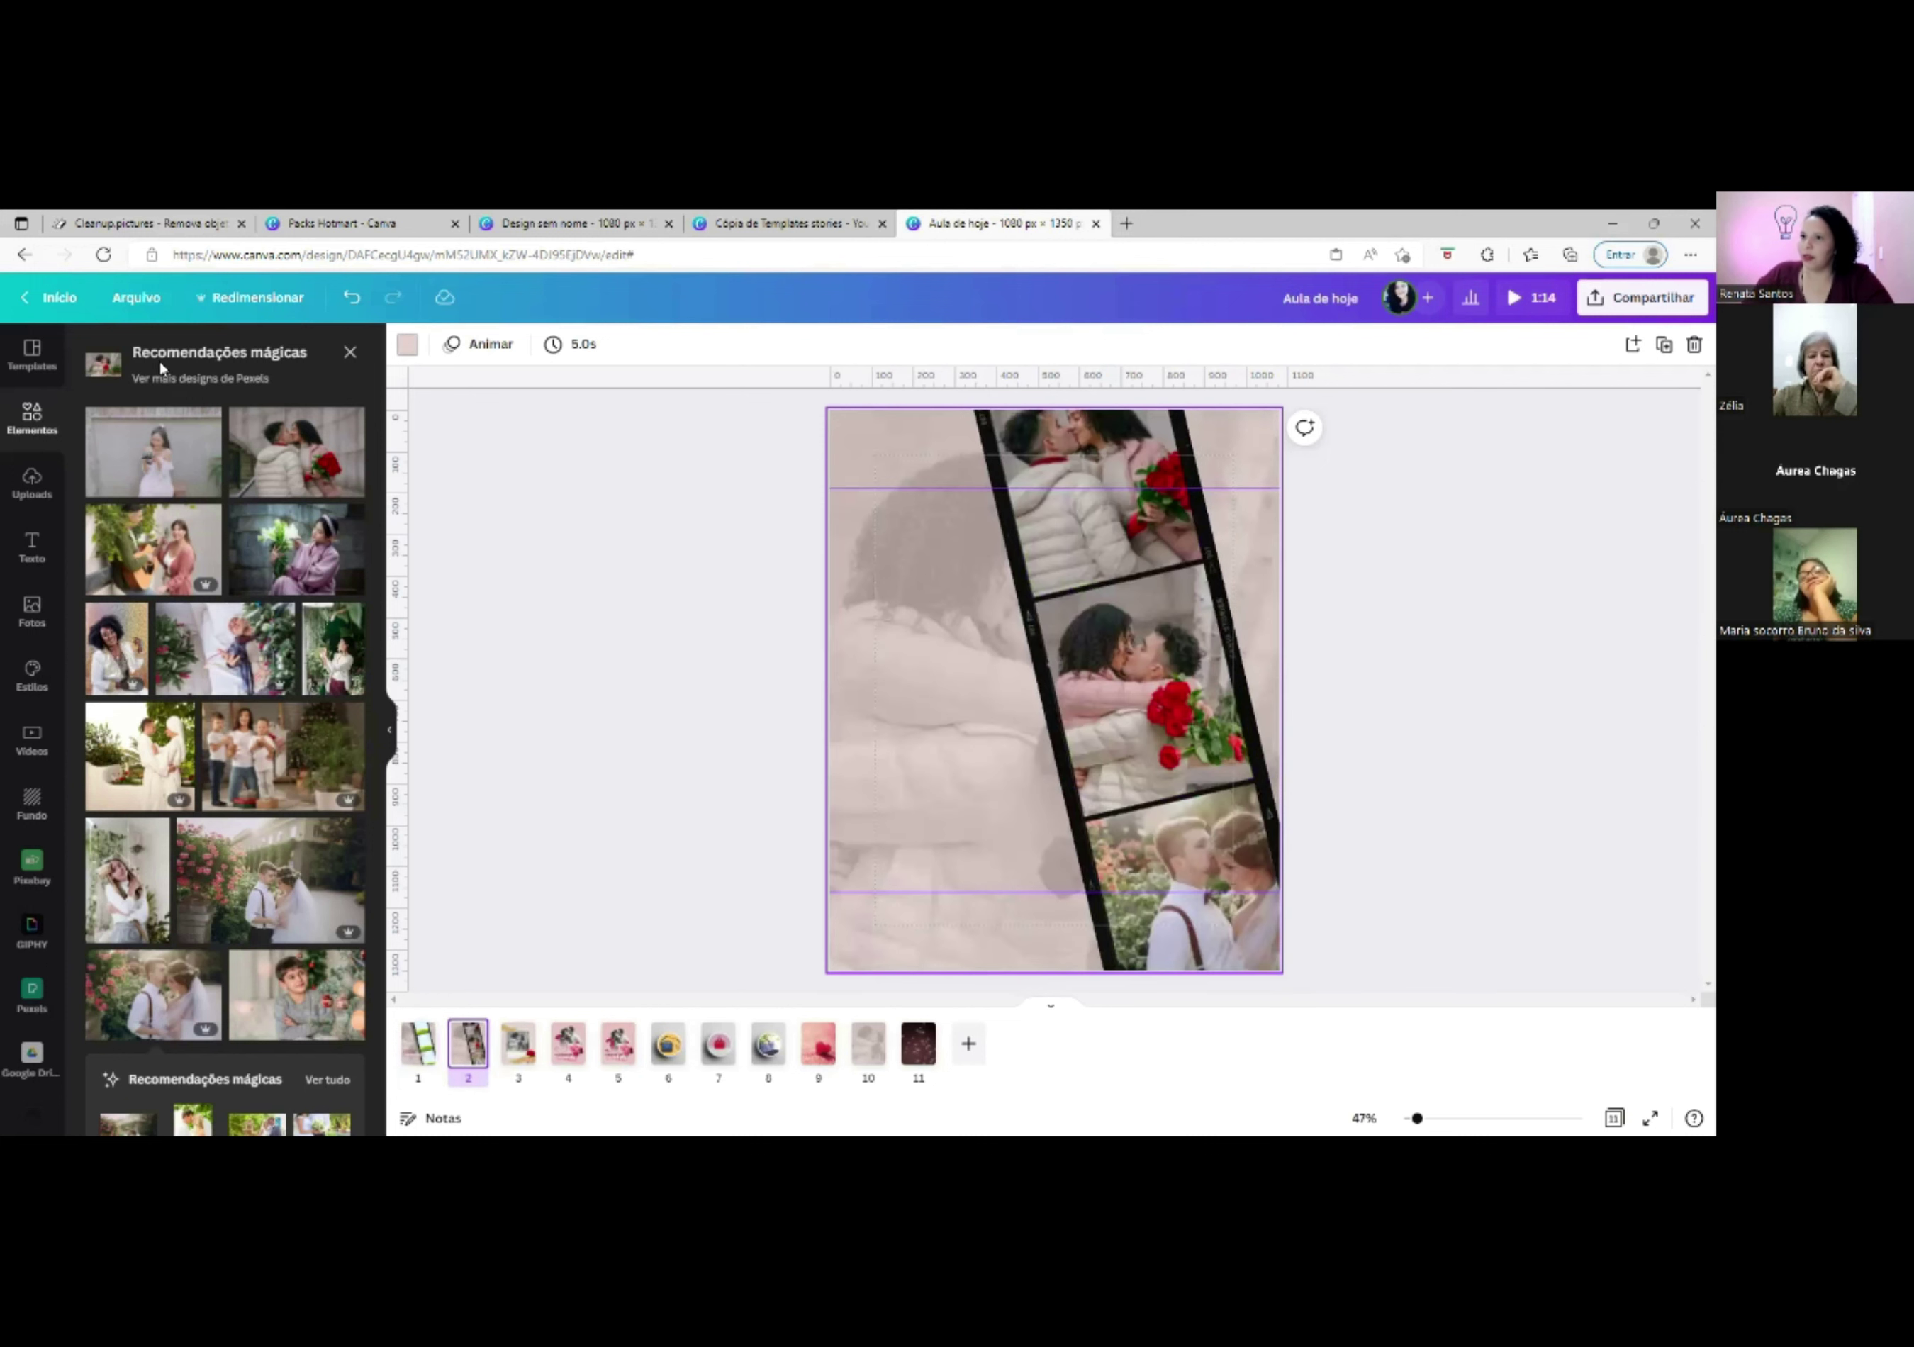
scroll(30, 815, "down", 5)
scroll(31, 815, "down", 4)
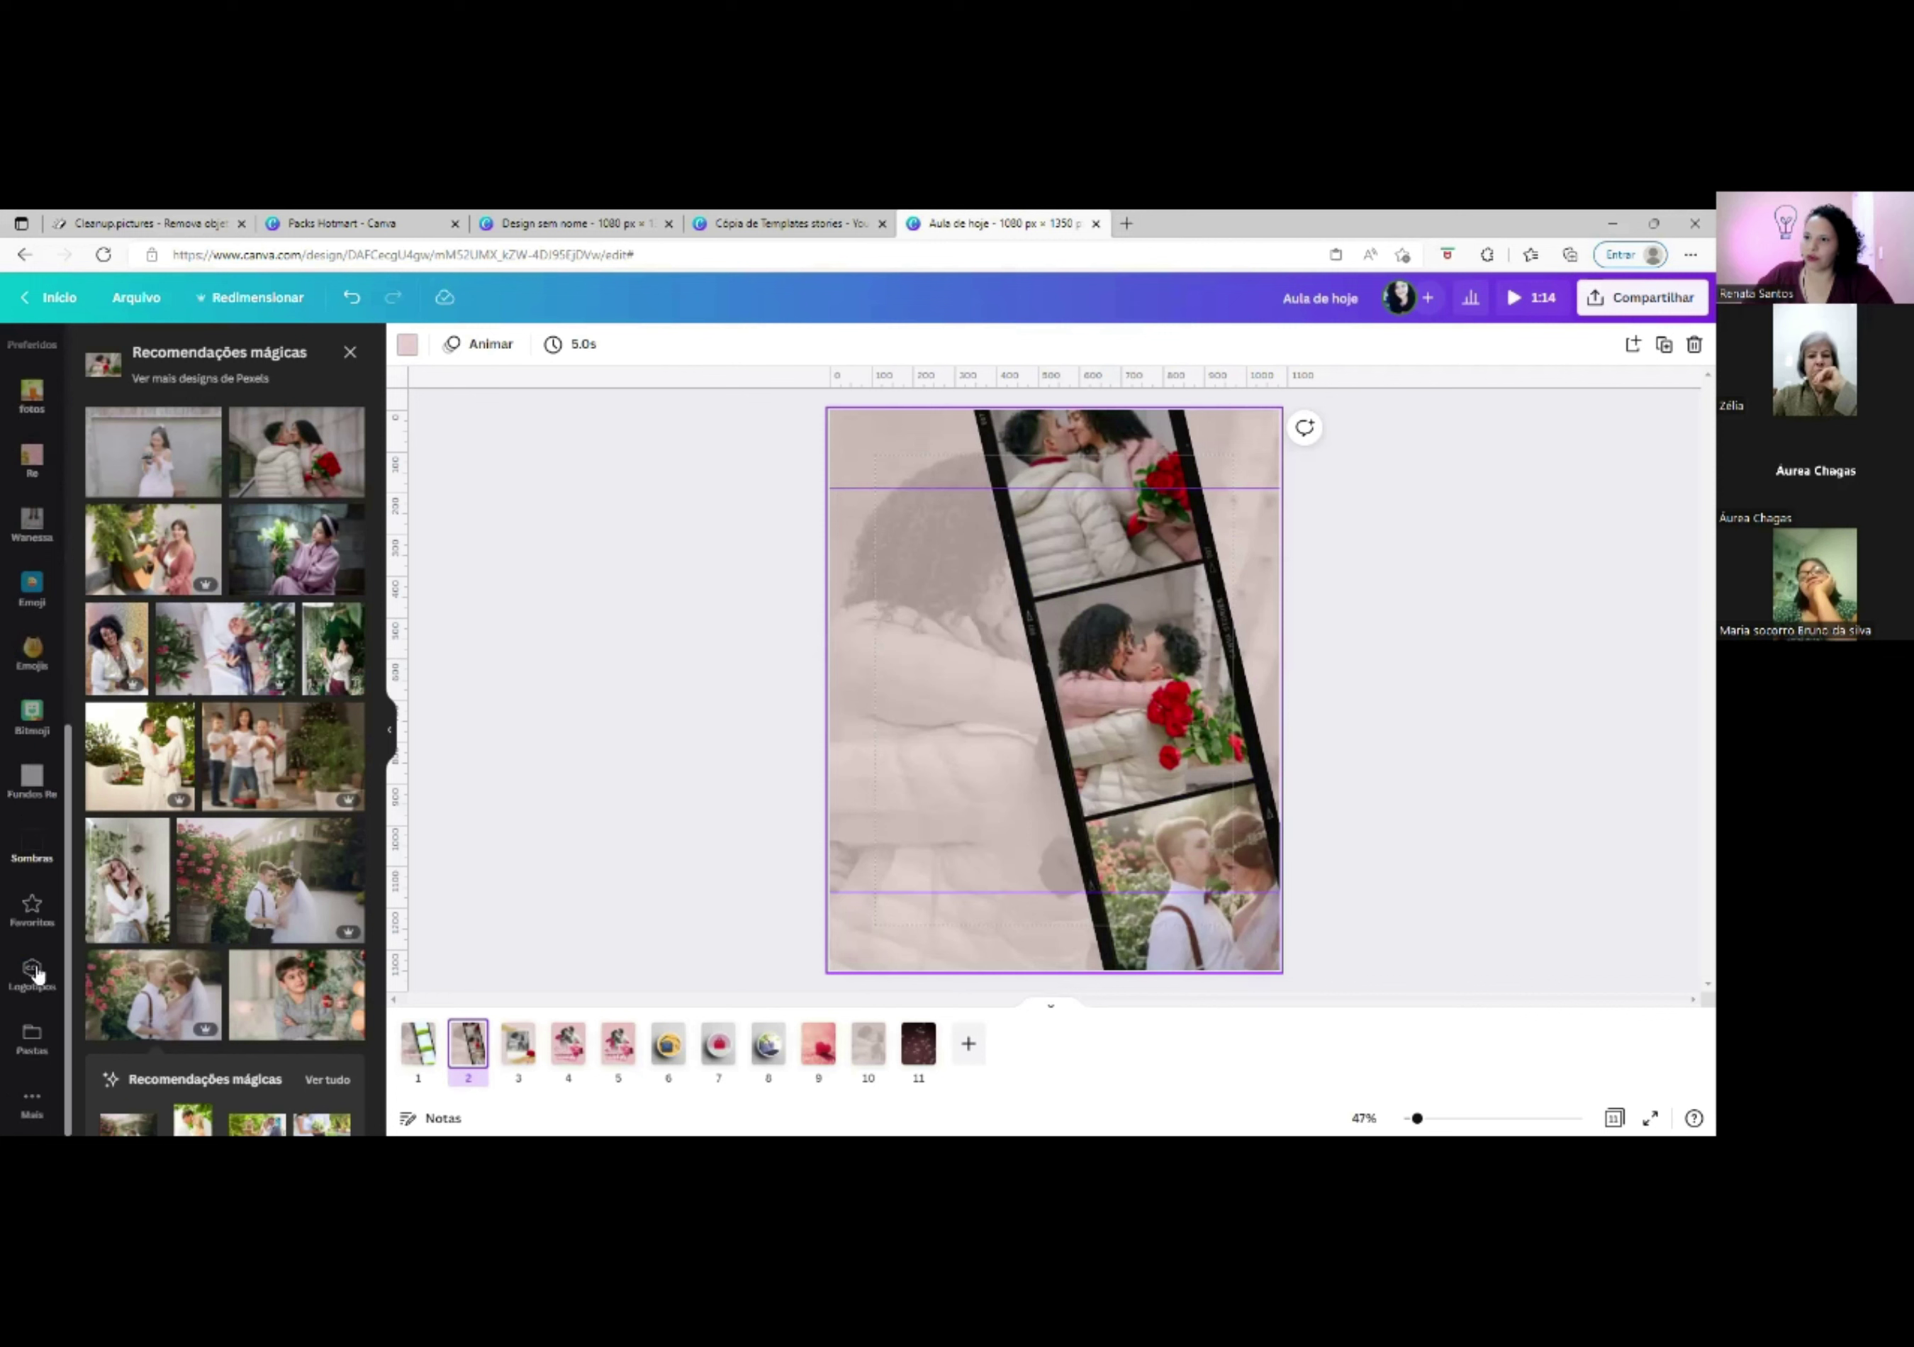
left_click(32, 844)
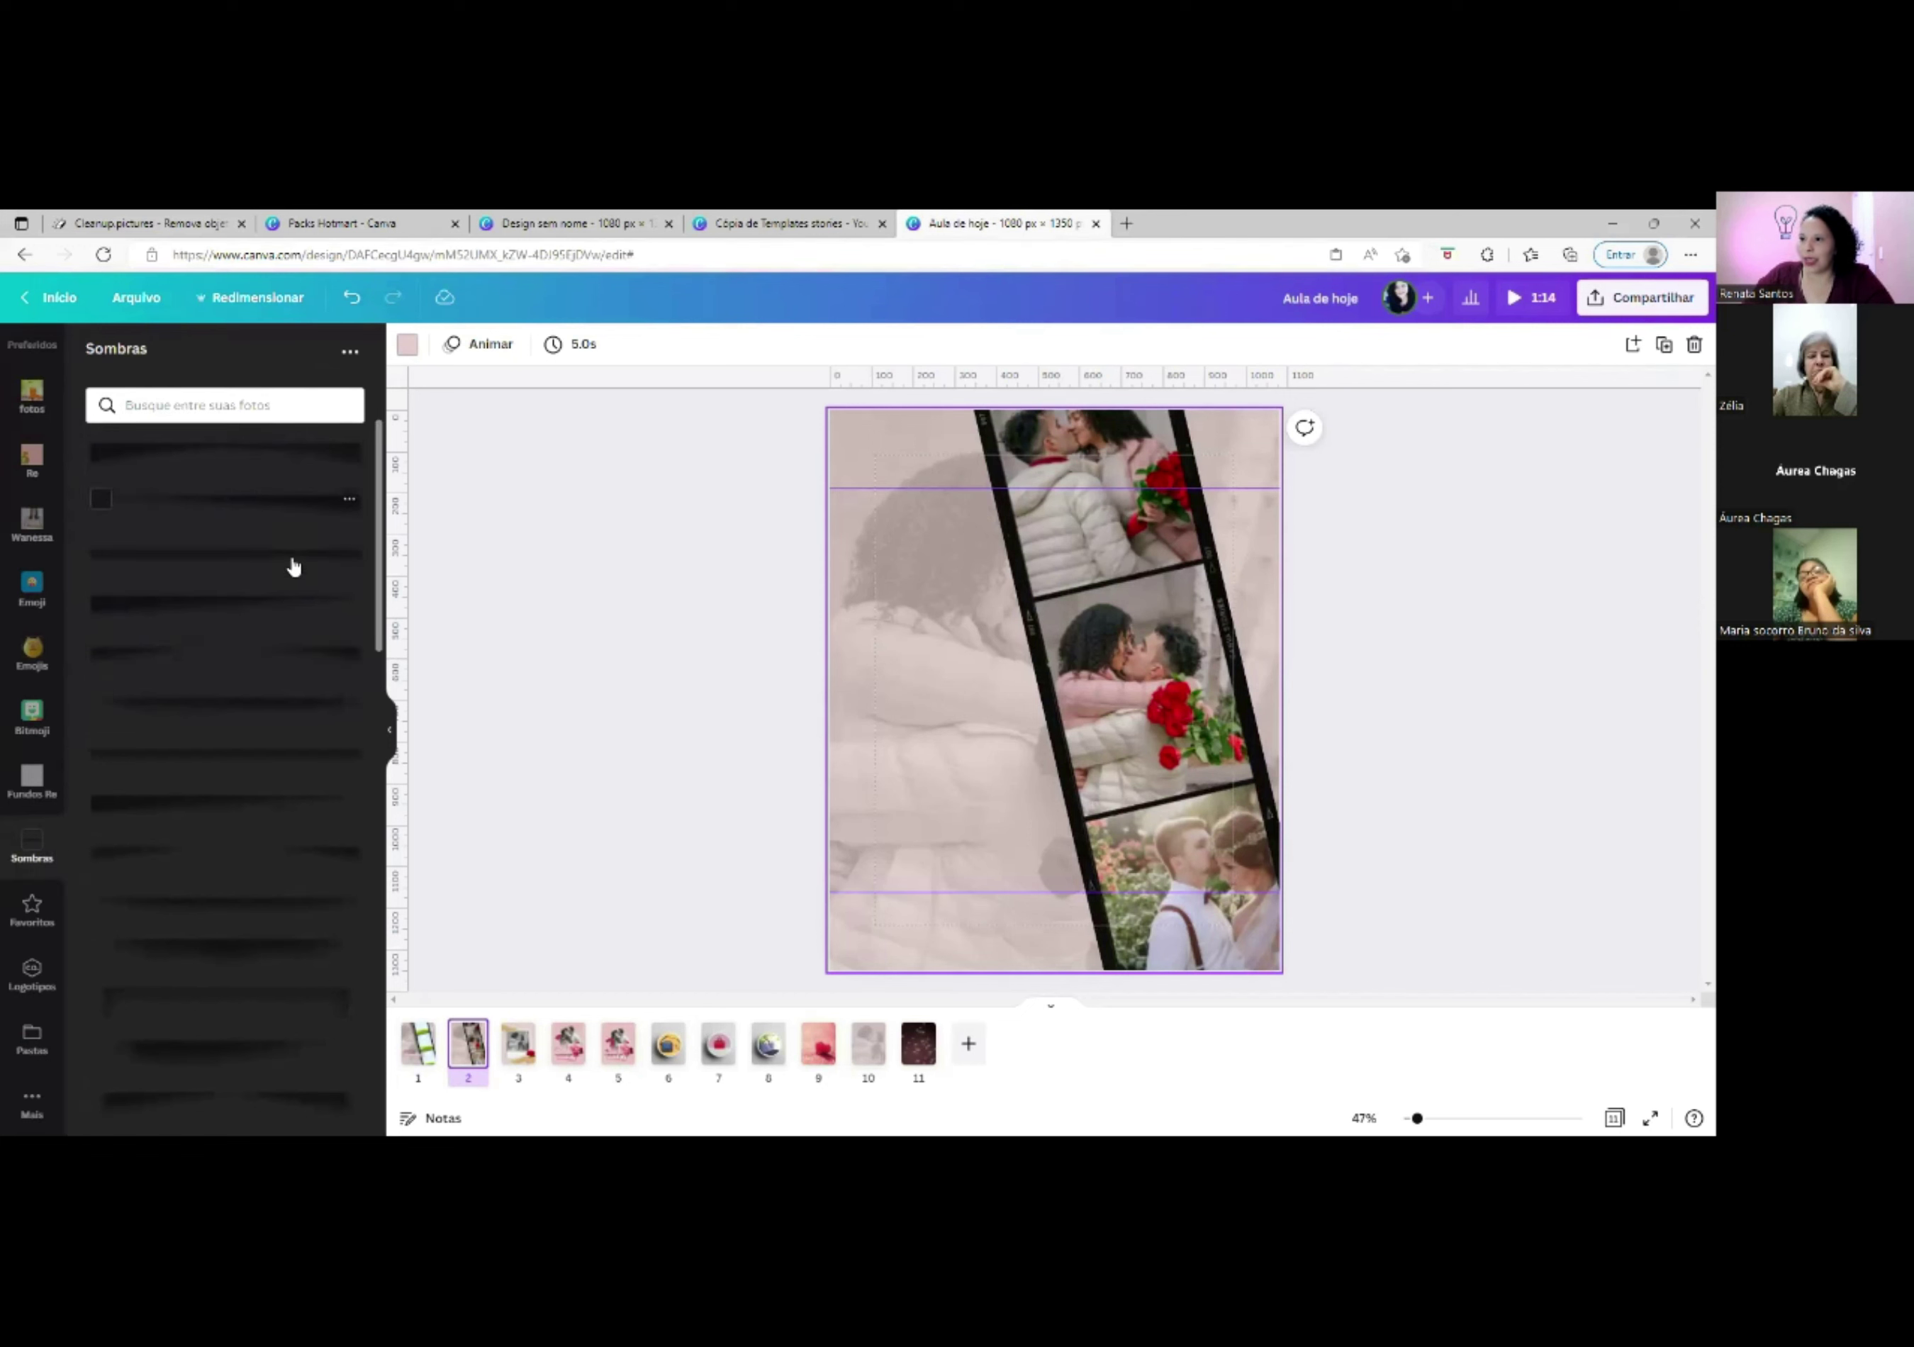
scroll(270, 679, "down", 2)
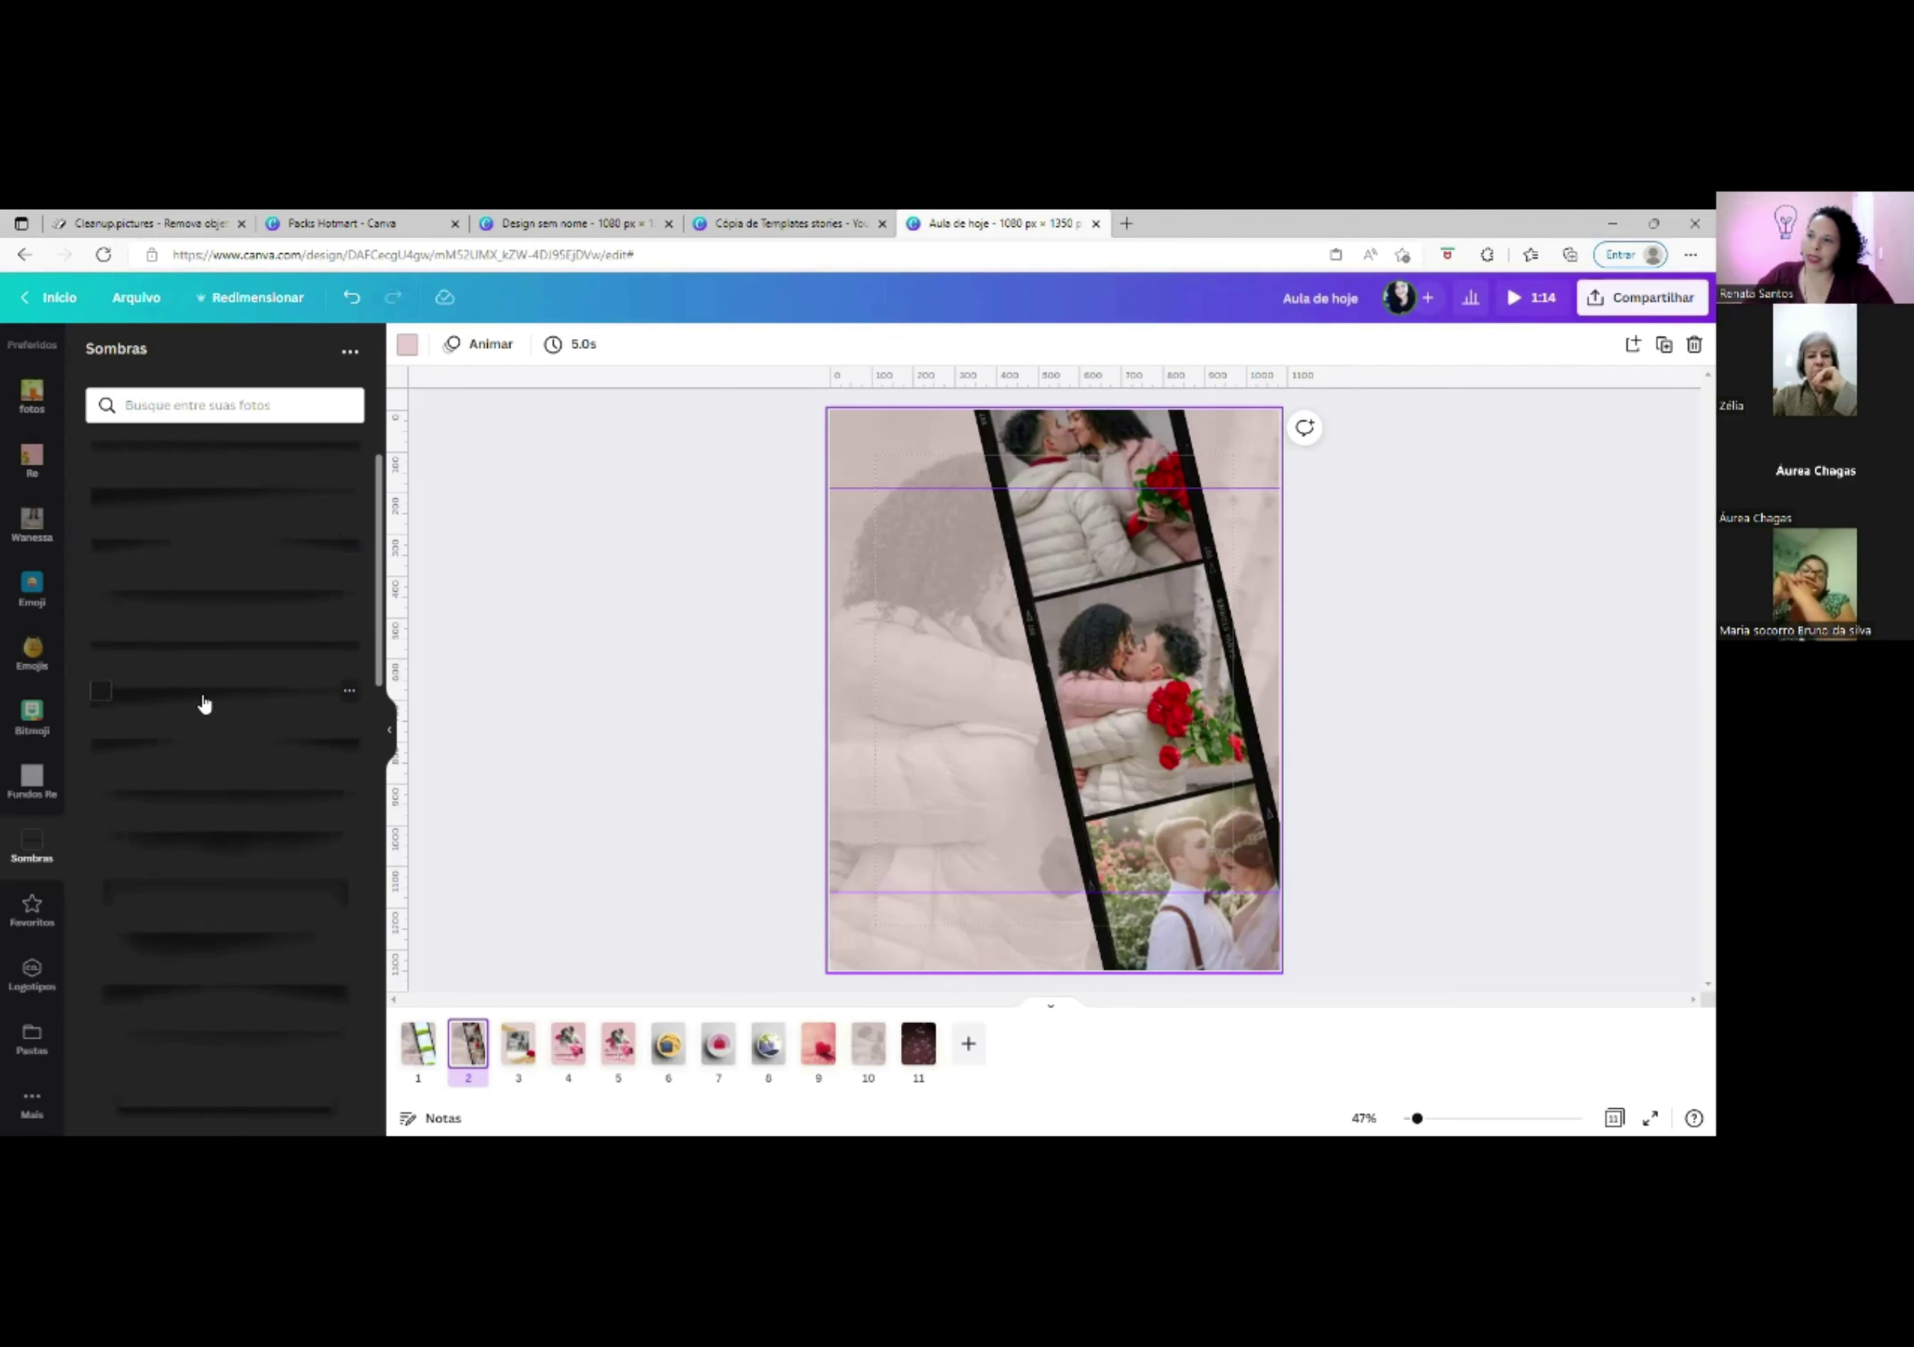
left_click(143, 704)
left_click_drag(1039, 752, 996, 624)
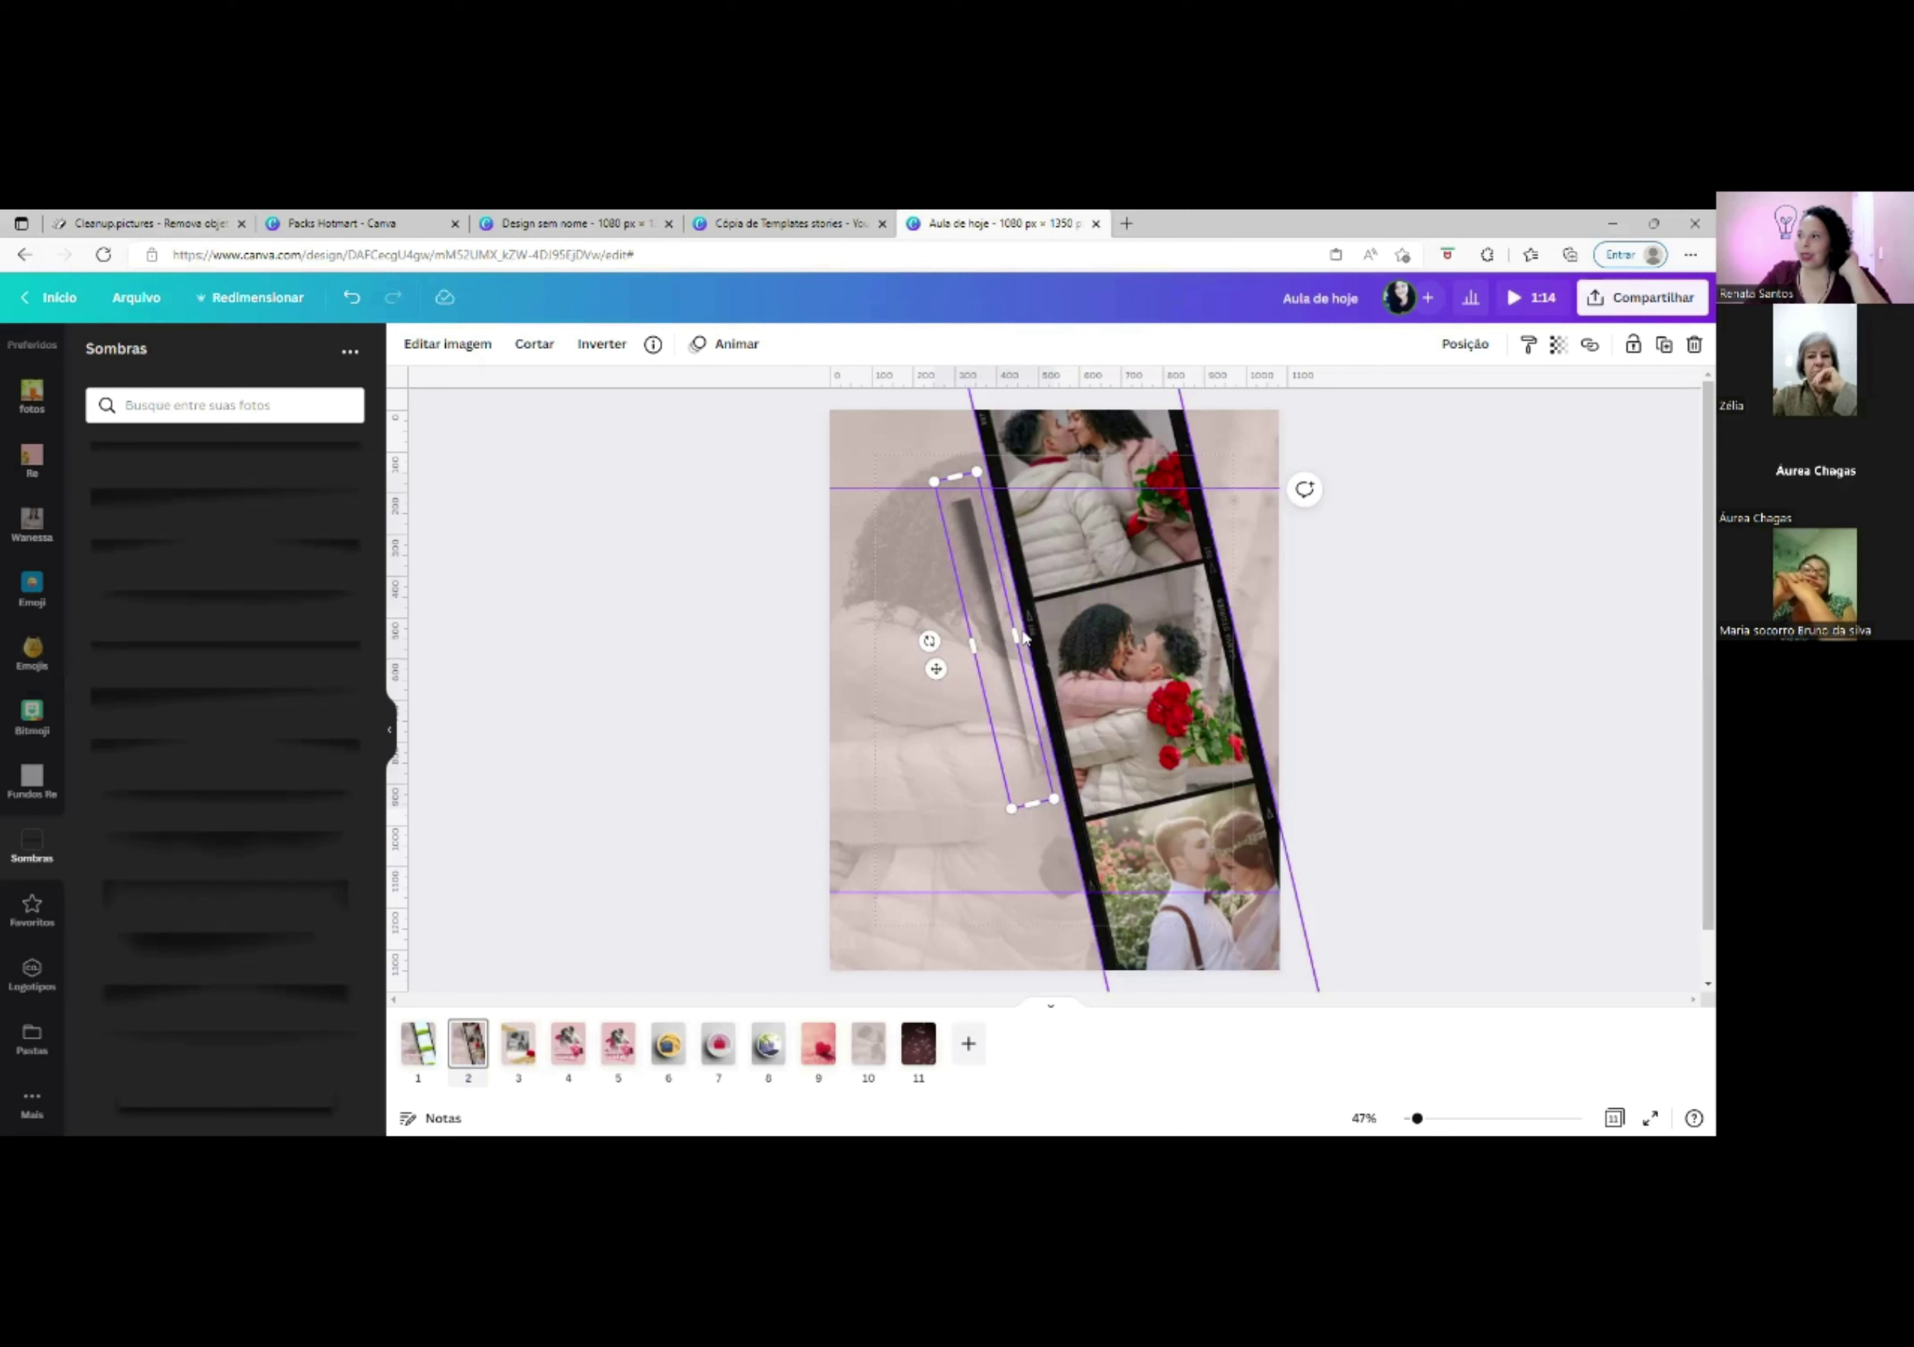
left_click_drag(980, 622, 1126, 610)
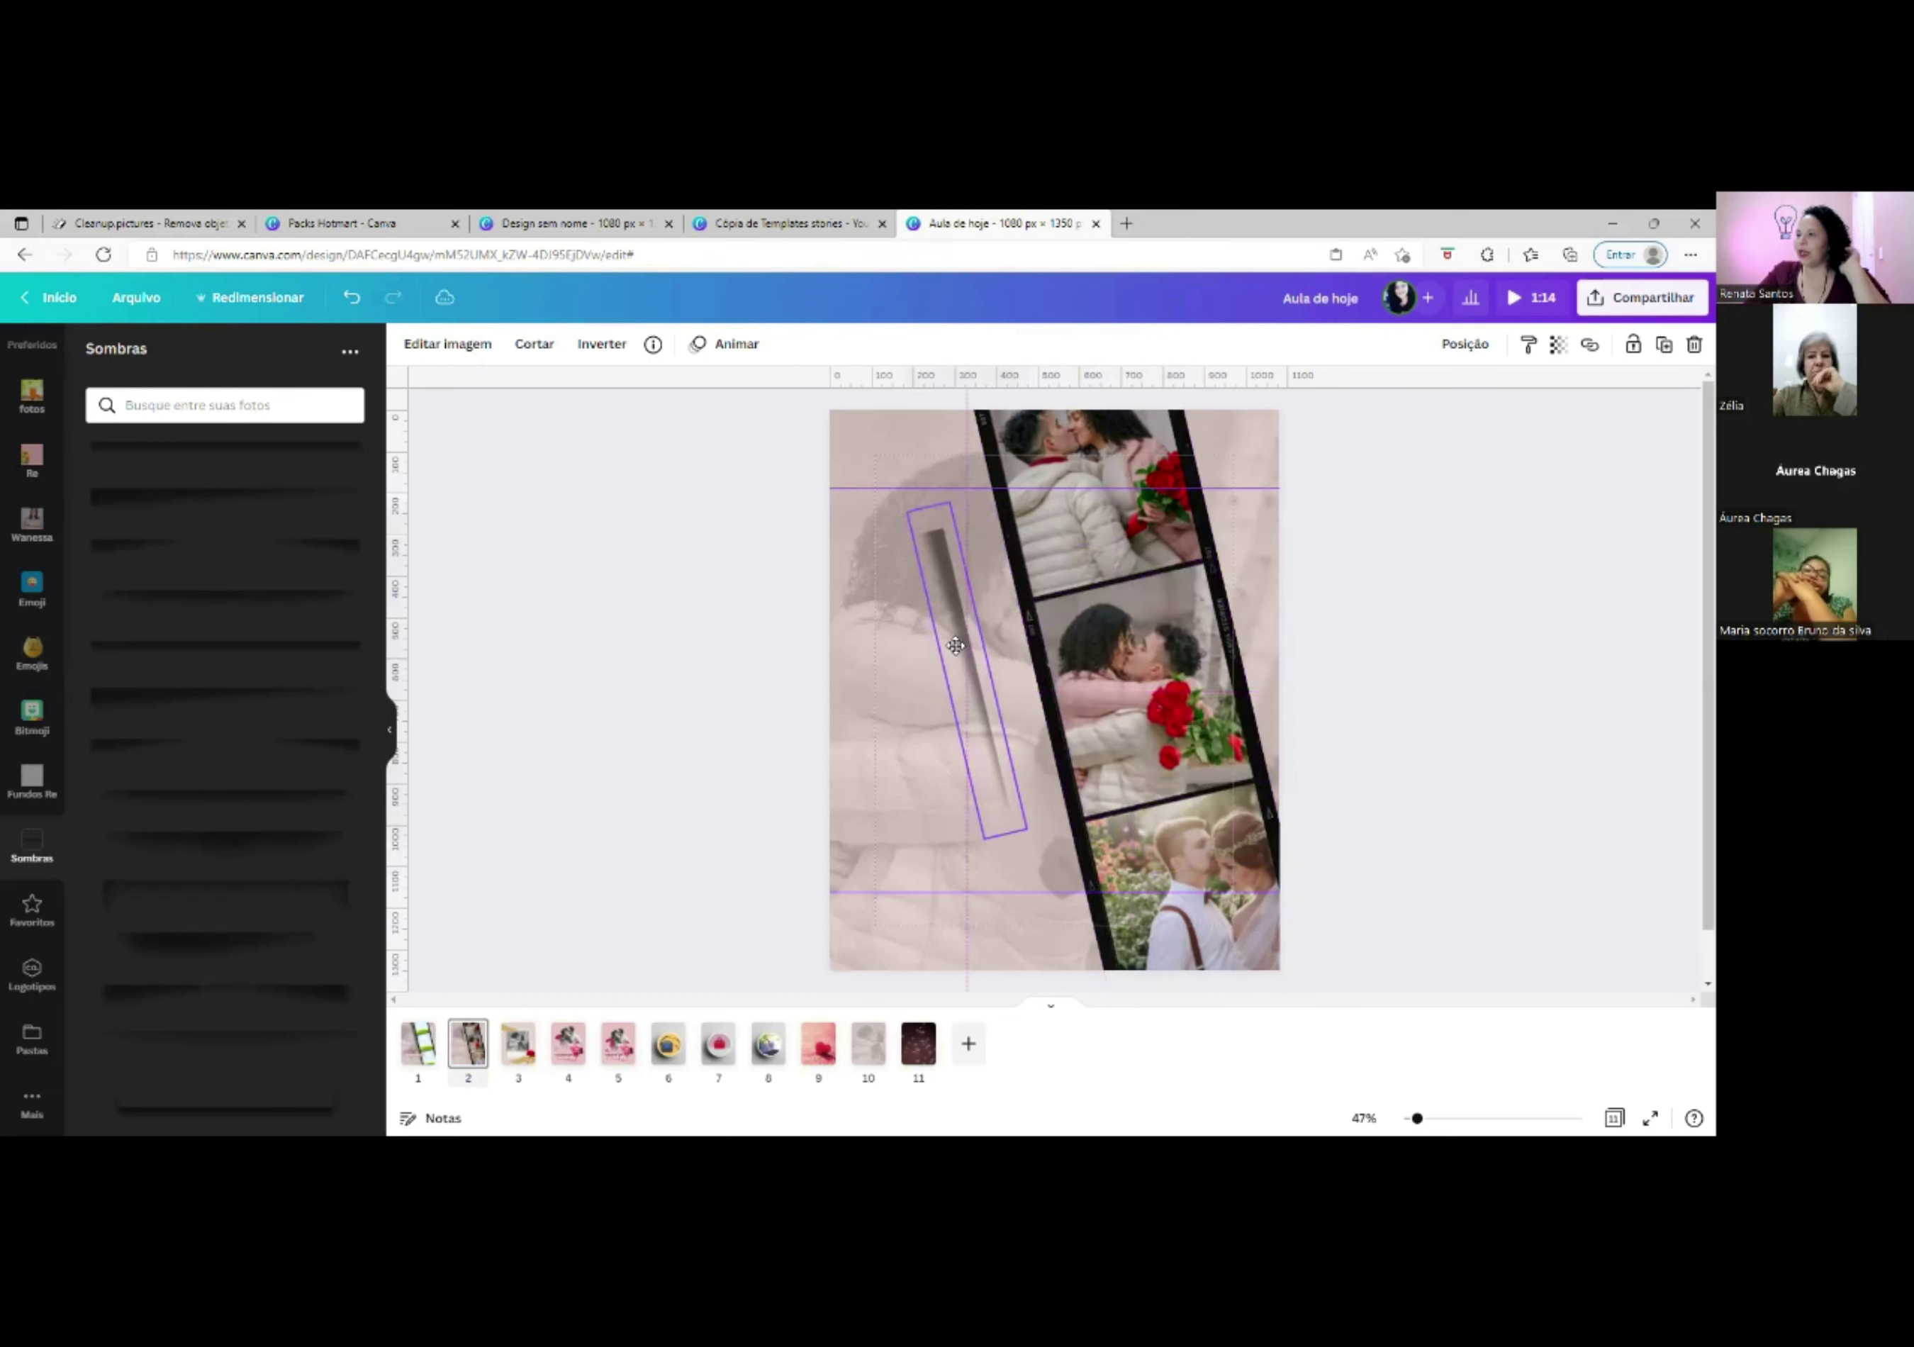
Lock the film strip frame in place on page 2.
left_click(1126, 608)
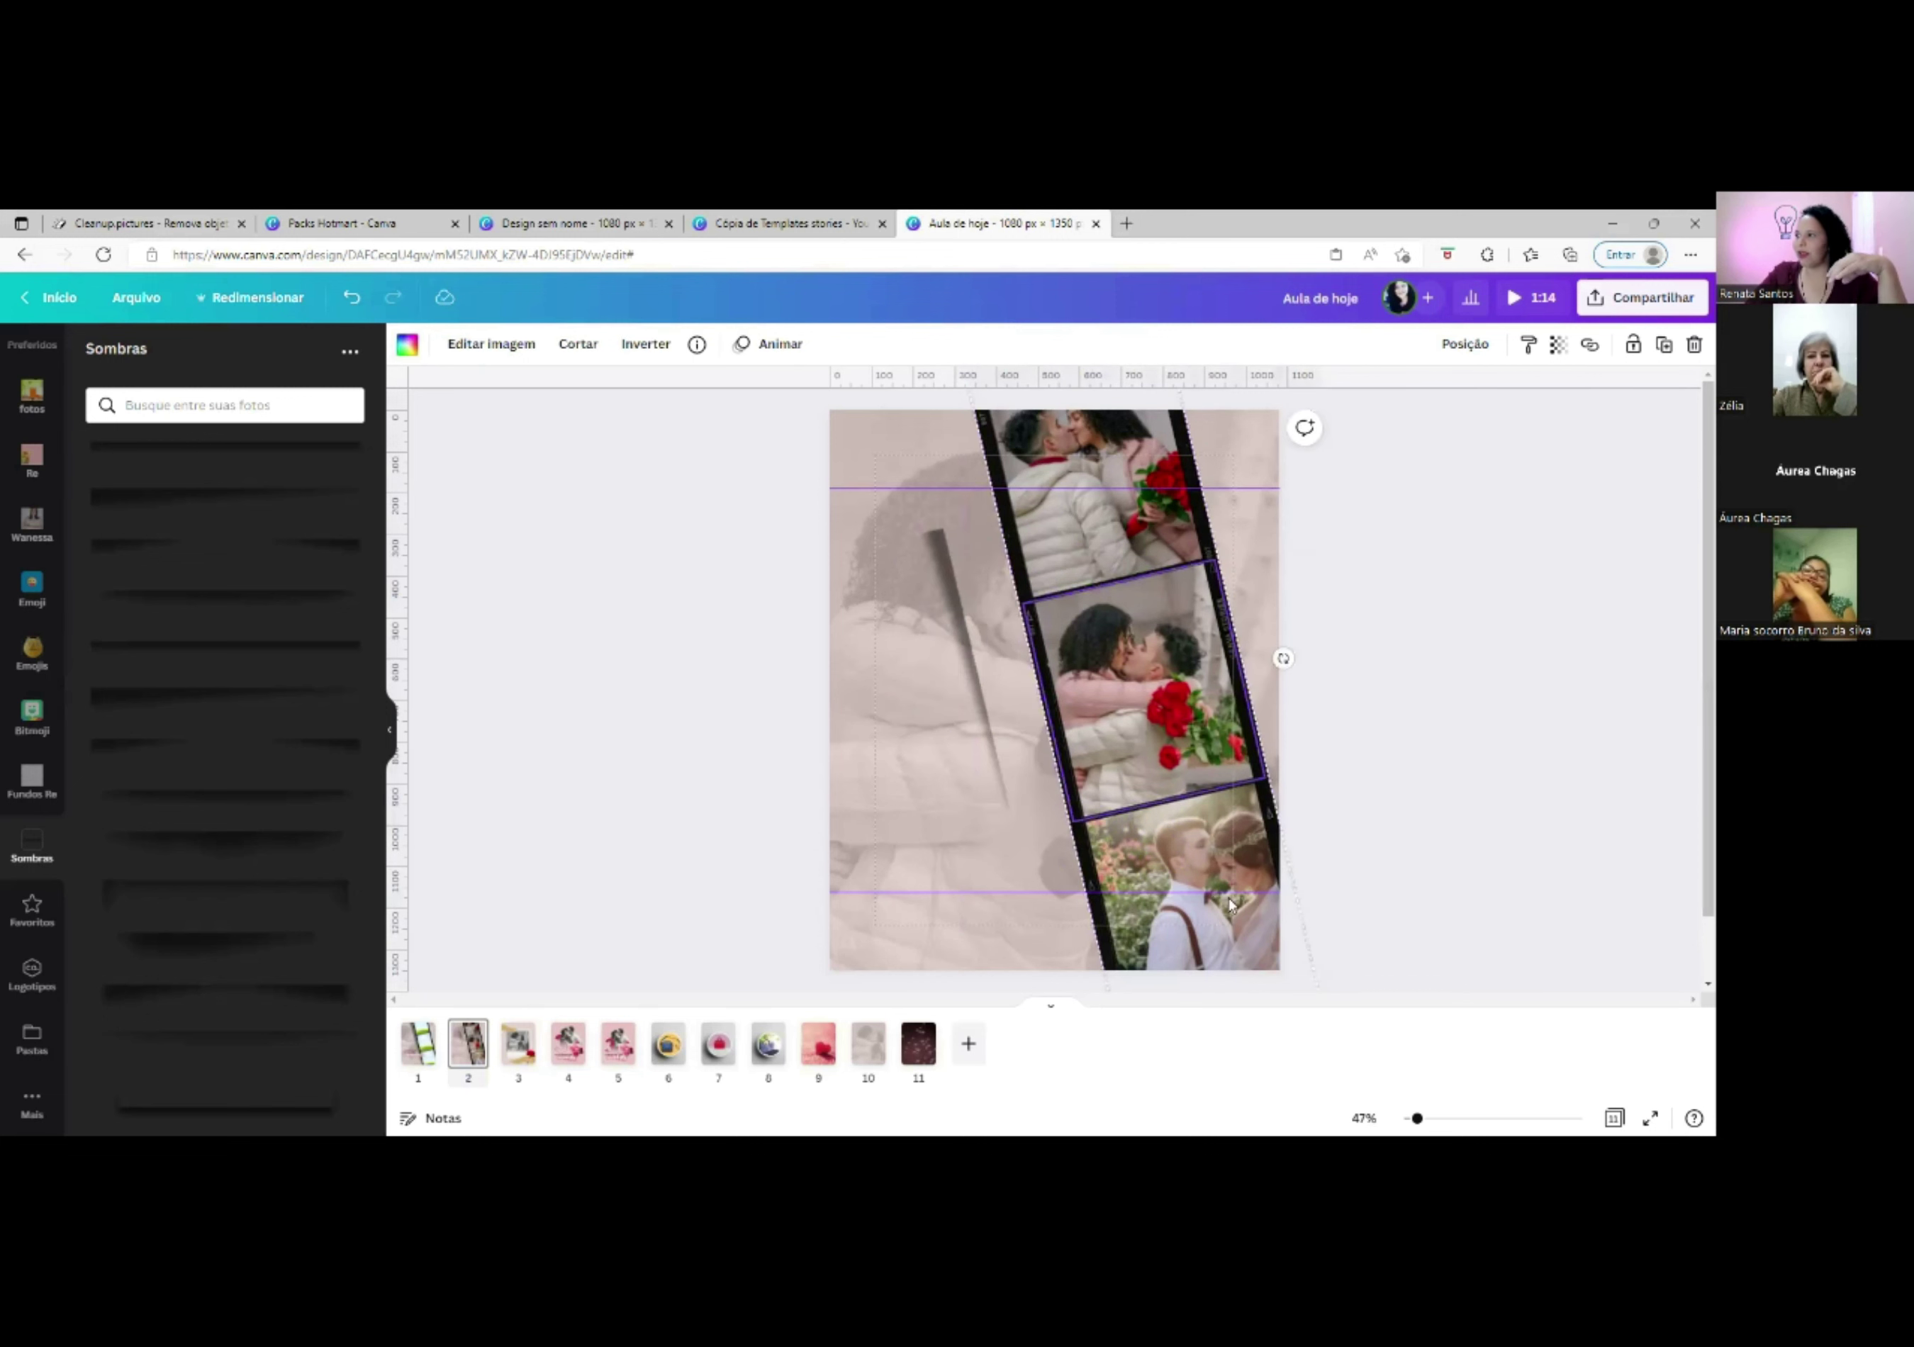
left_click(1107, 509)
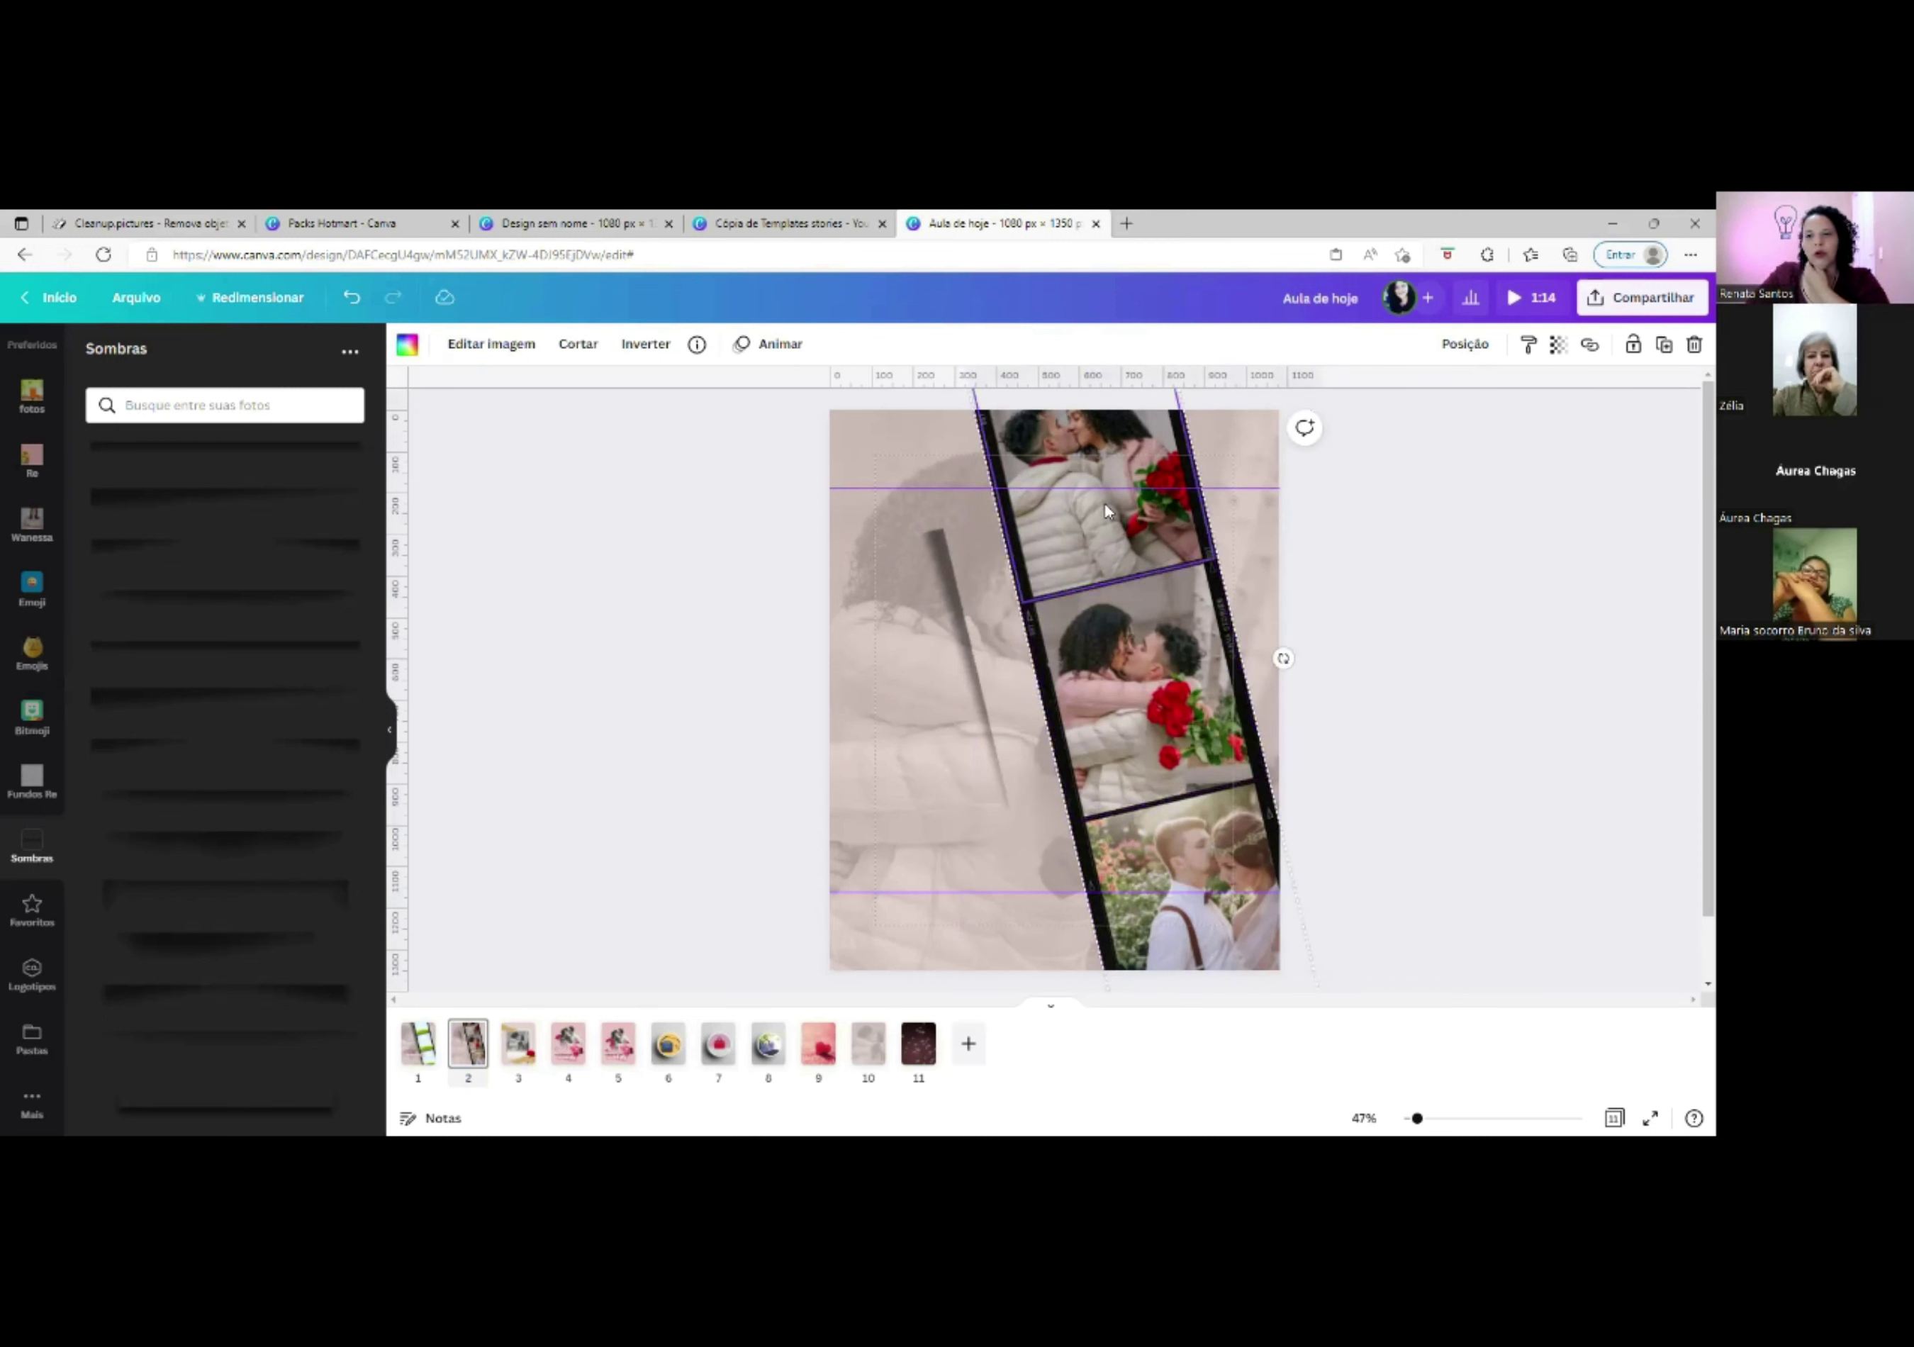
left_click(1633, 346)
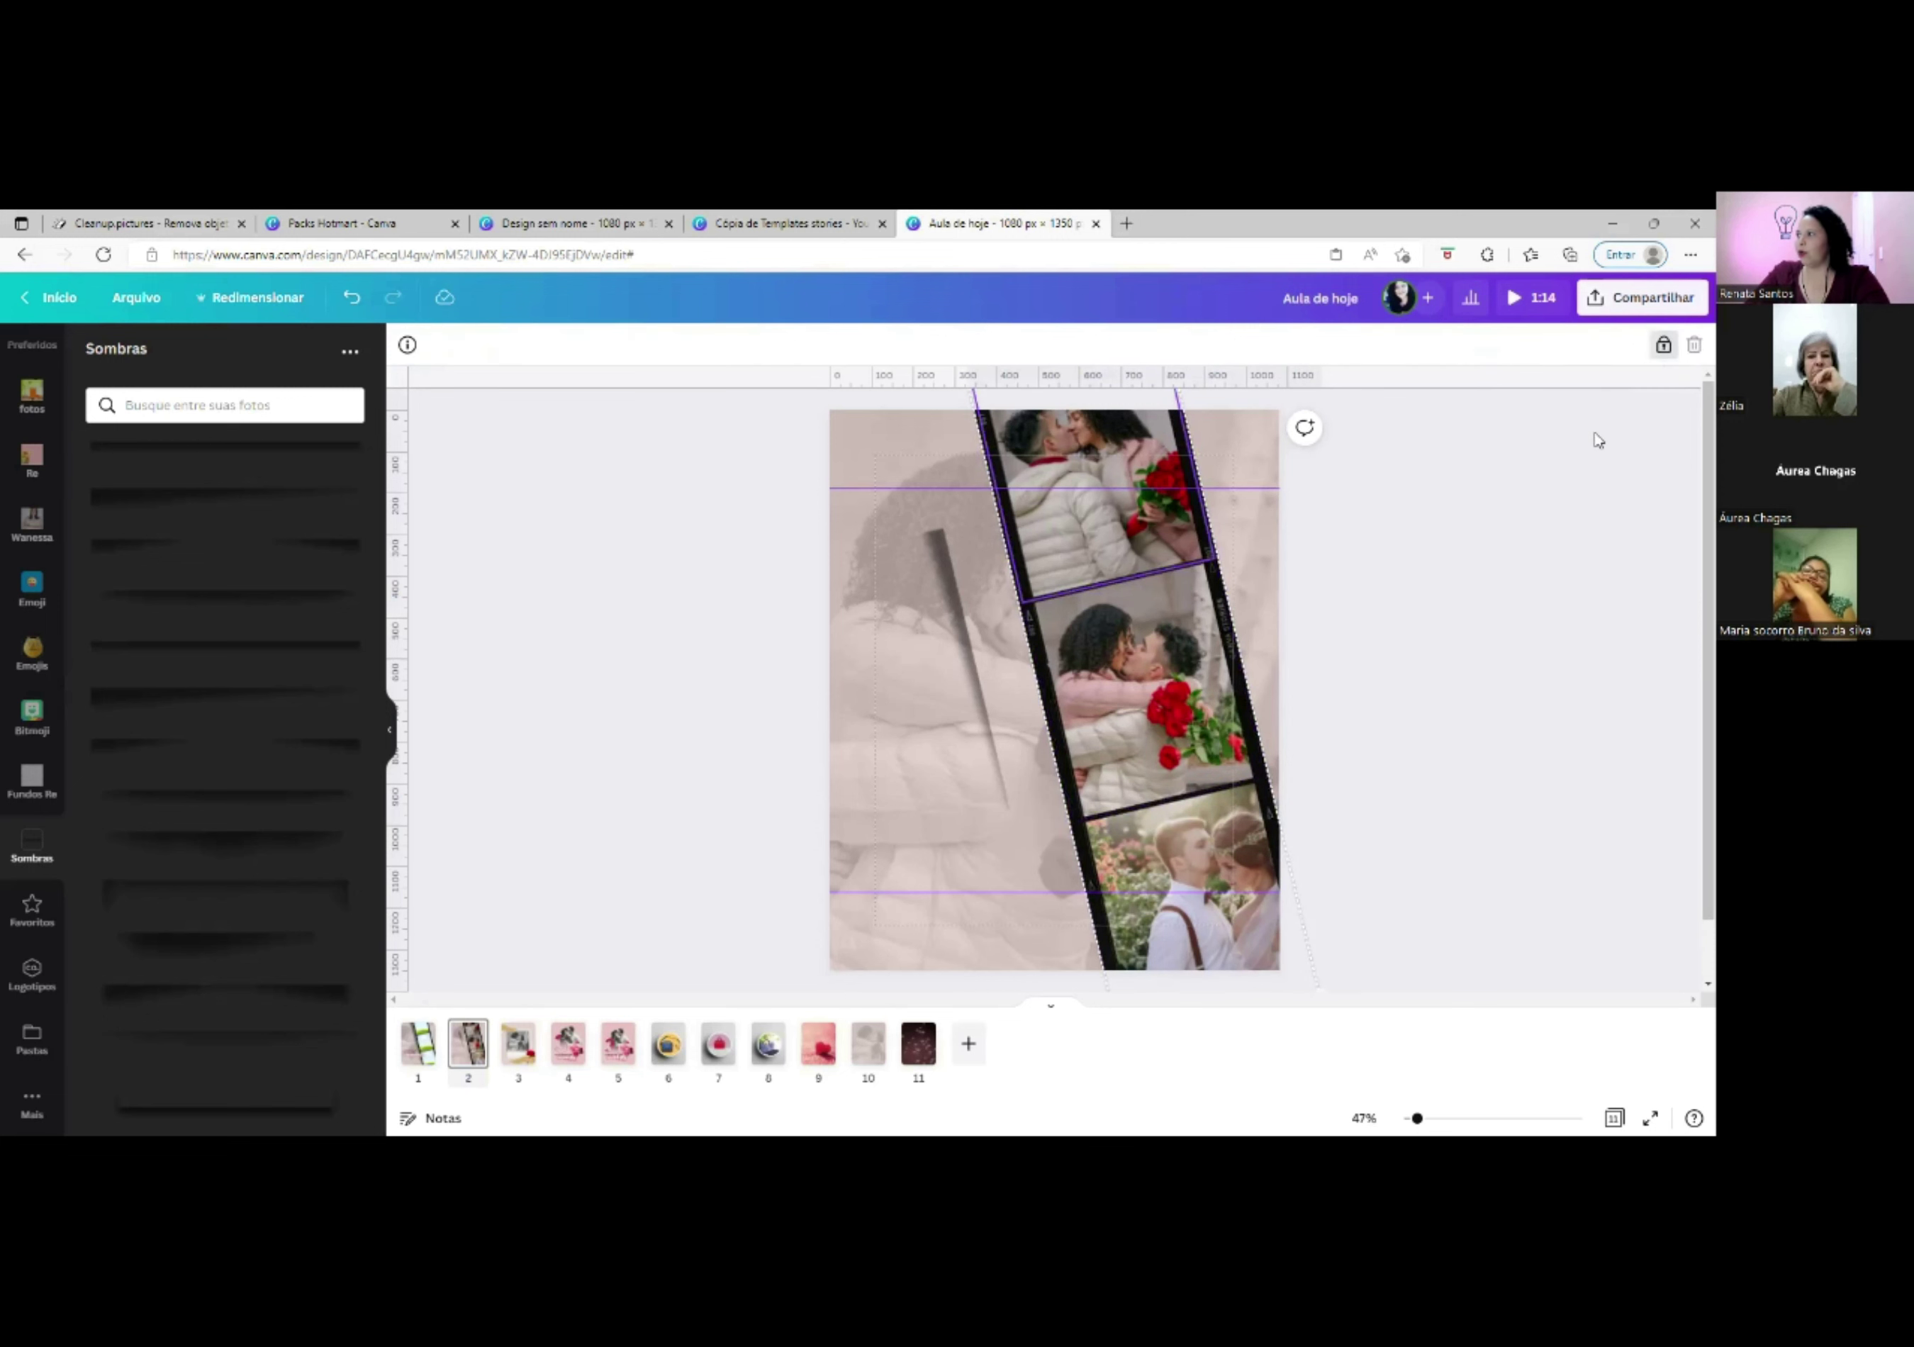
Enlarge the shadow to span the page height and position it snugly along the film strip's left edge.
left_click_drag(929, 613, 969, 483)
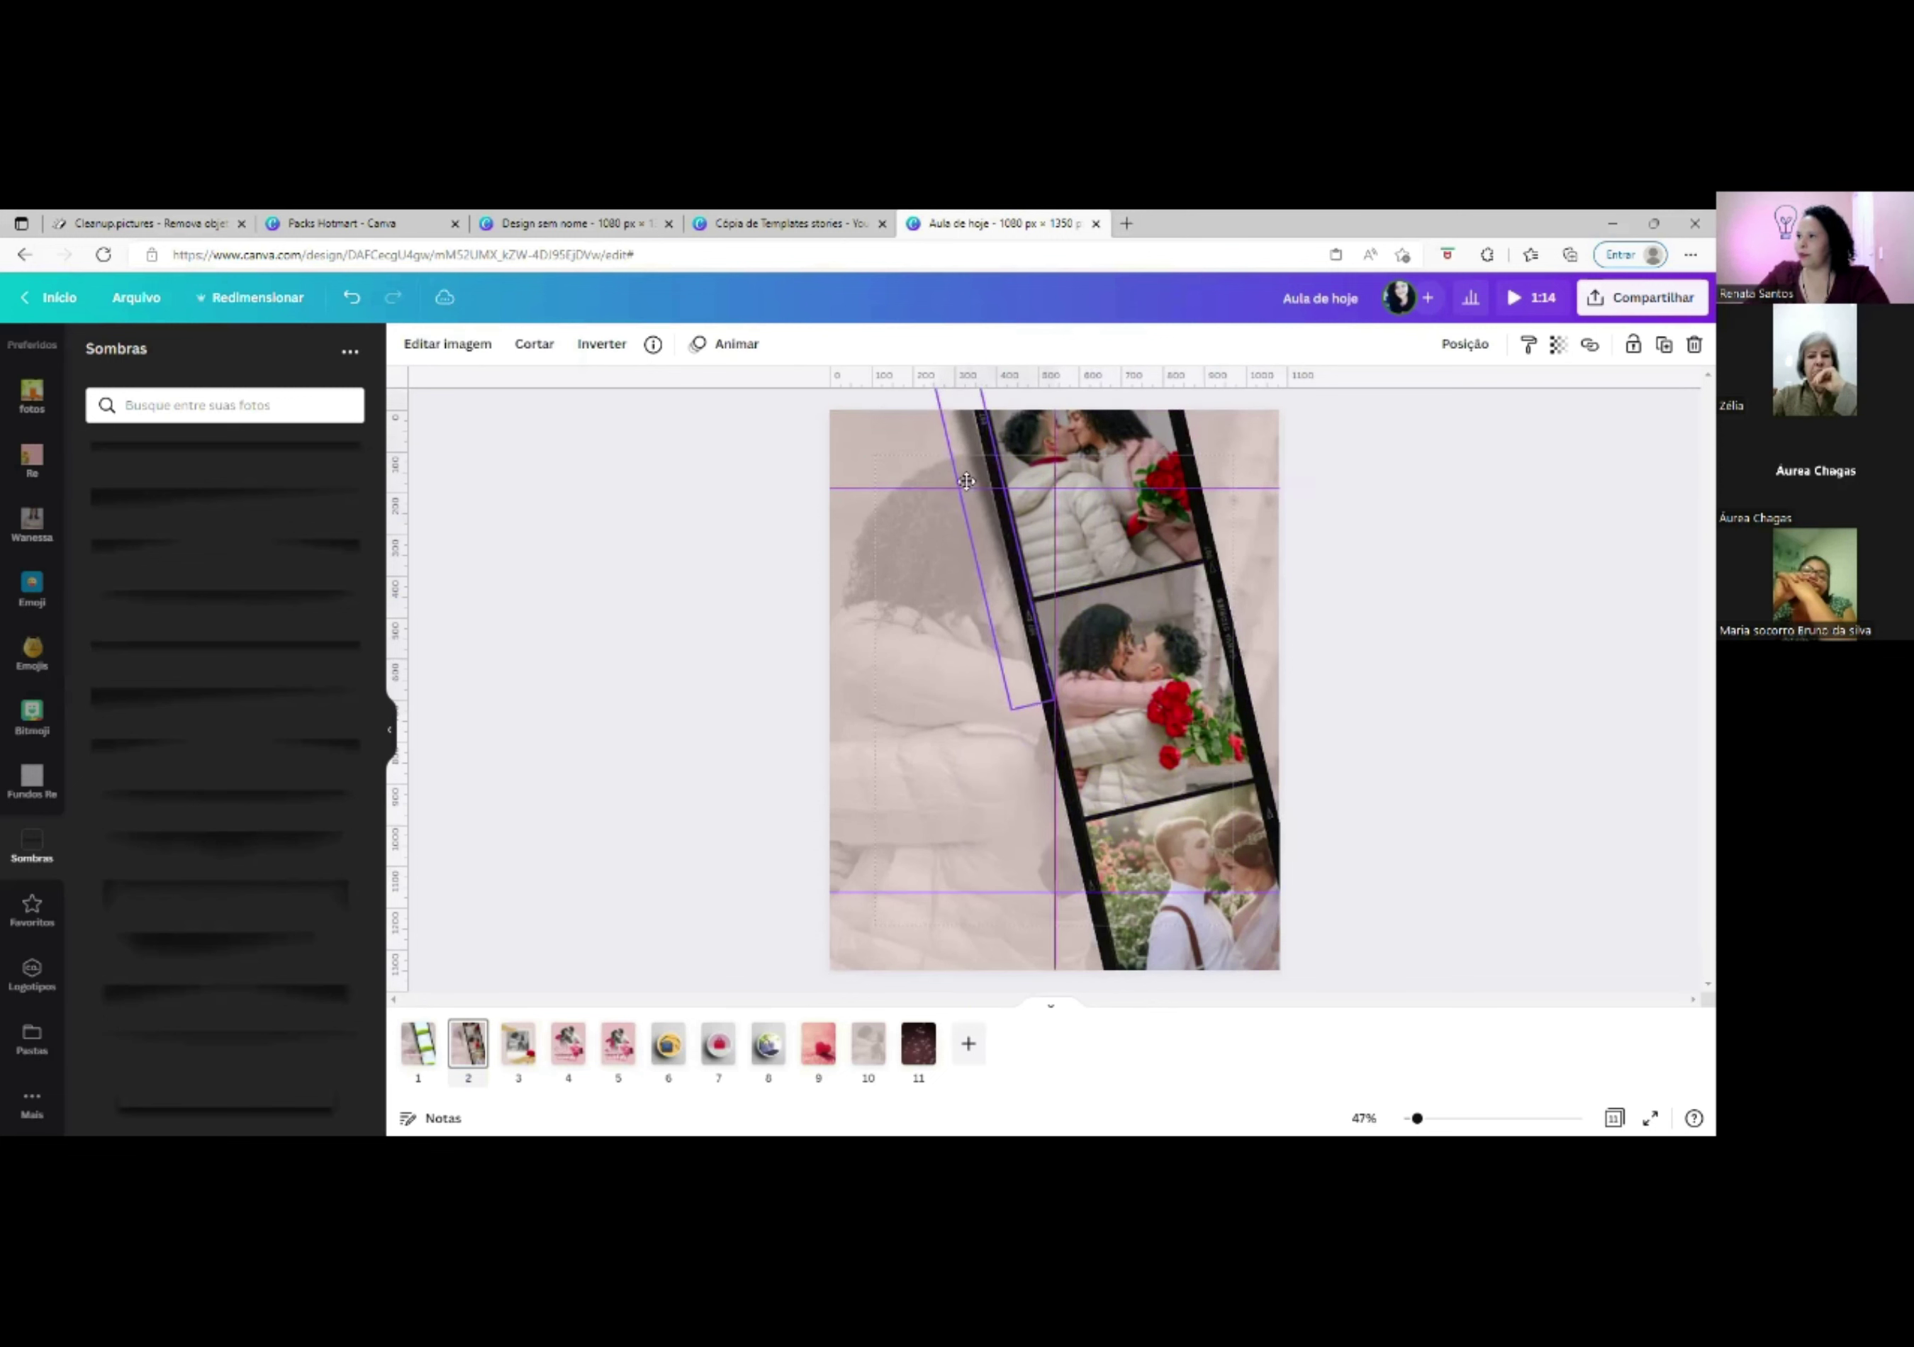
left_click_drag(1014, 705, 964, 1082)
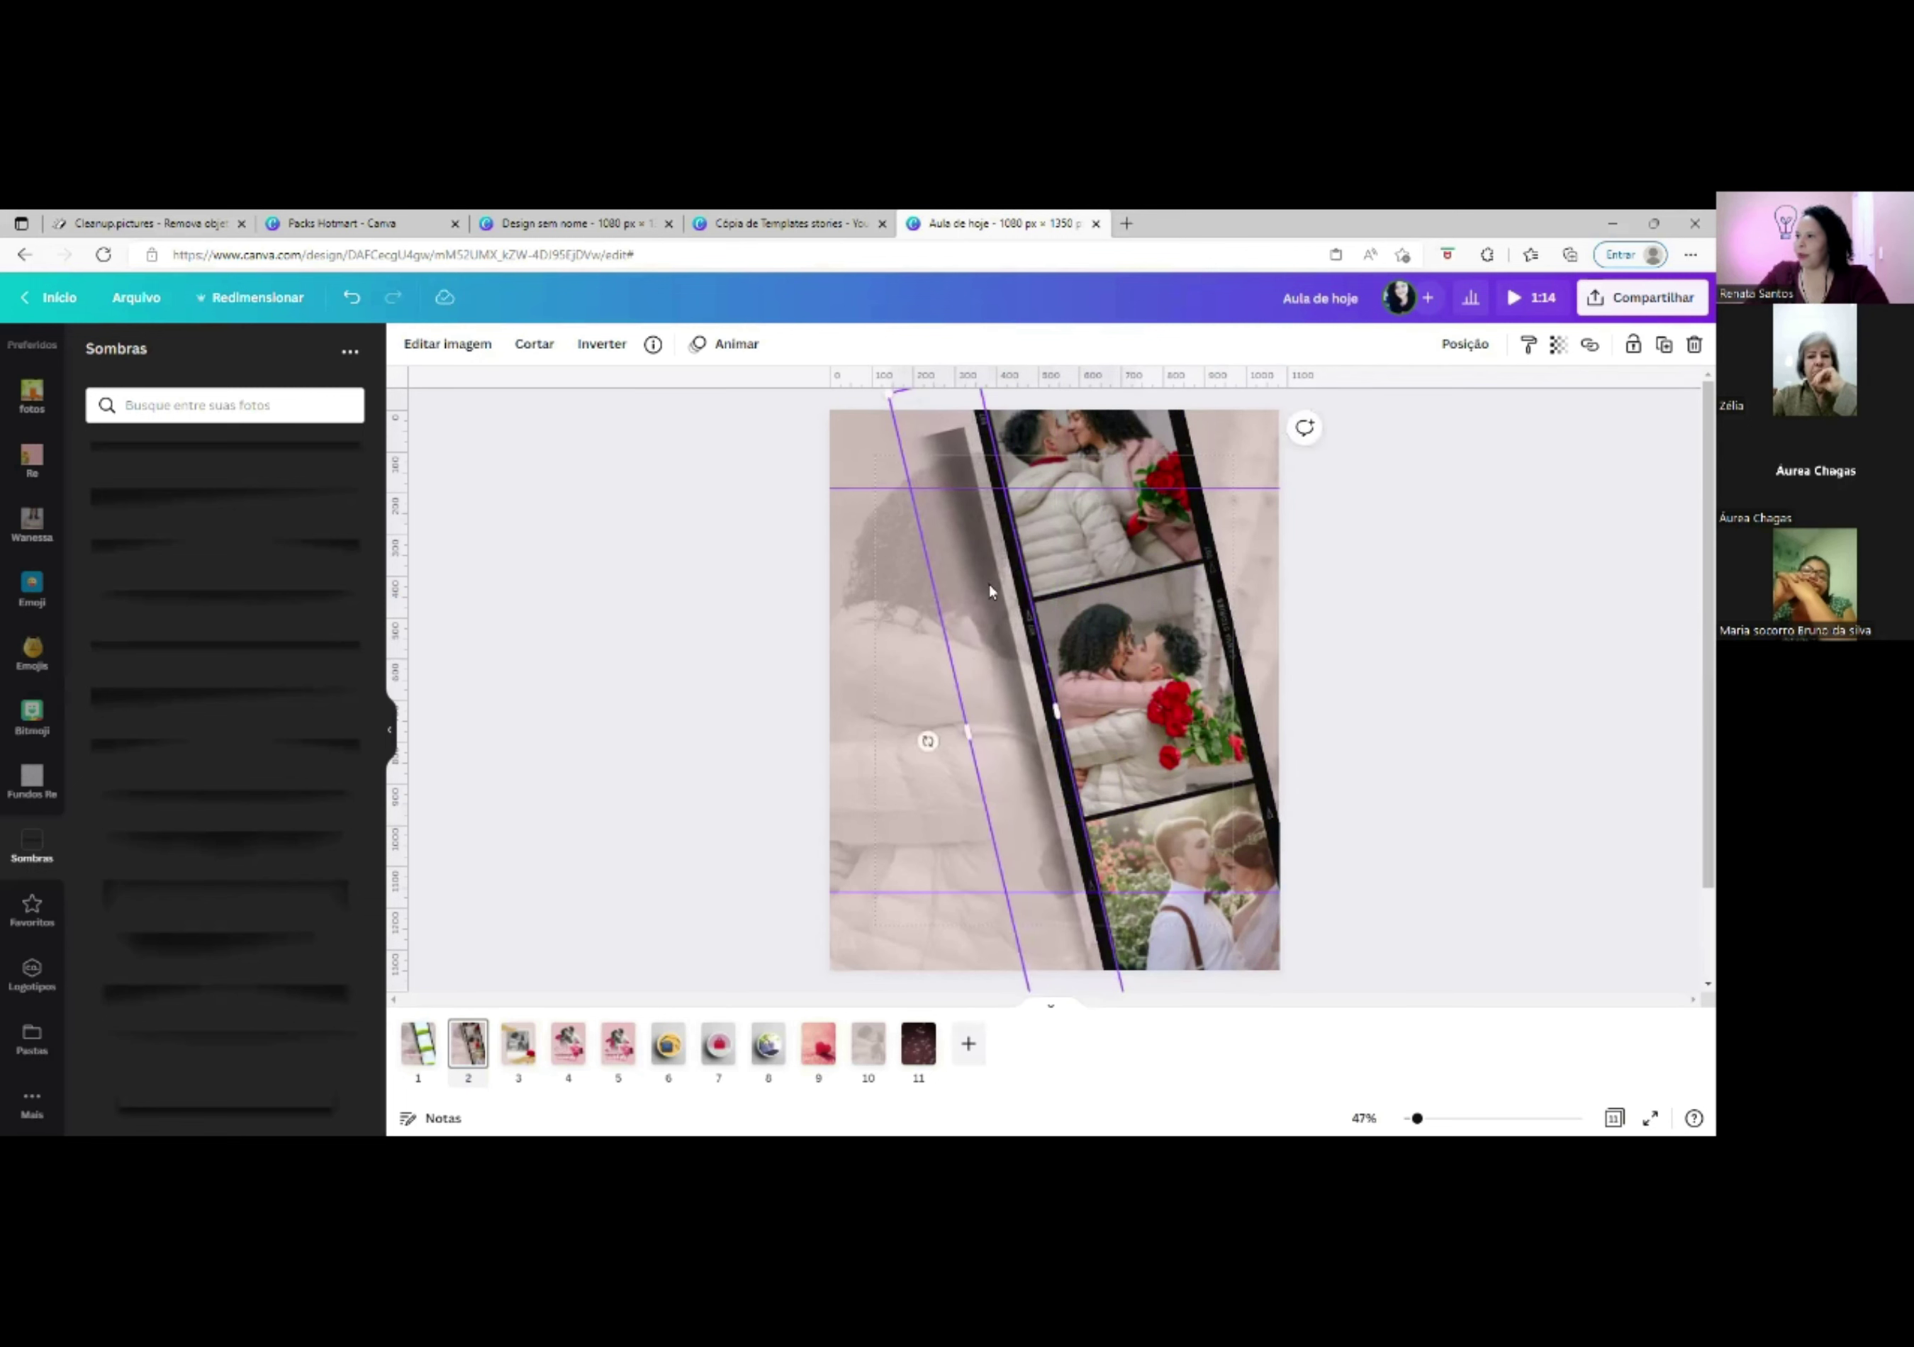
mouse_move(982, 559)
left_mouse_down()
mouse_move(979, 512)
mouse_move(995, 535)
left_mouse_up()
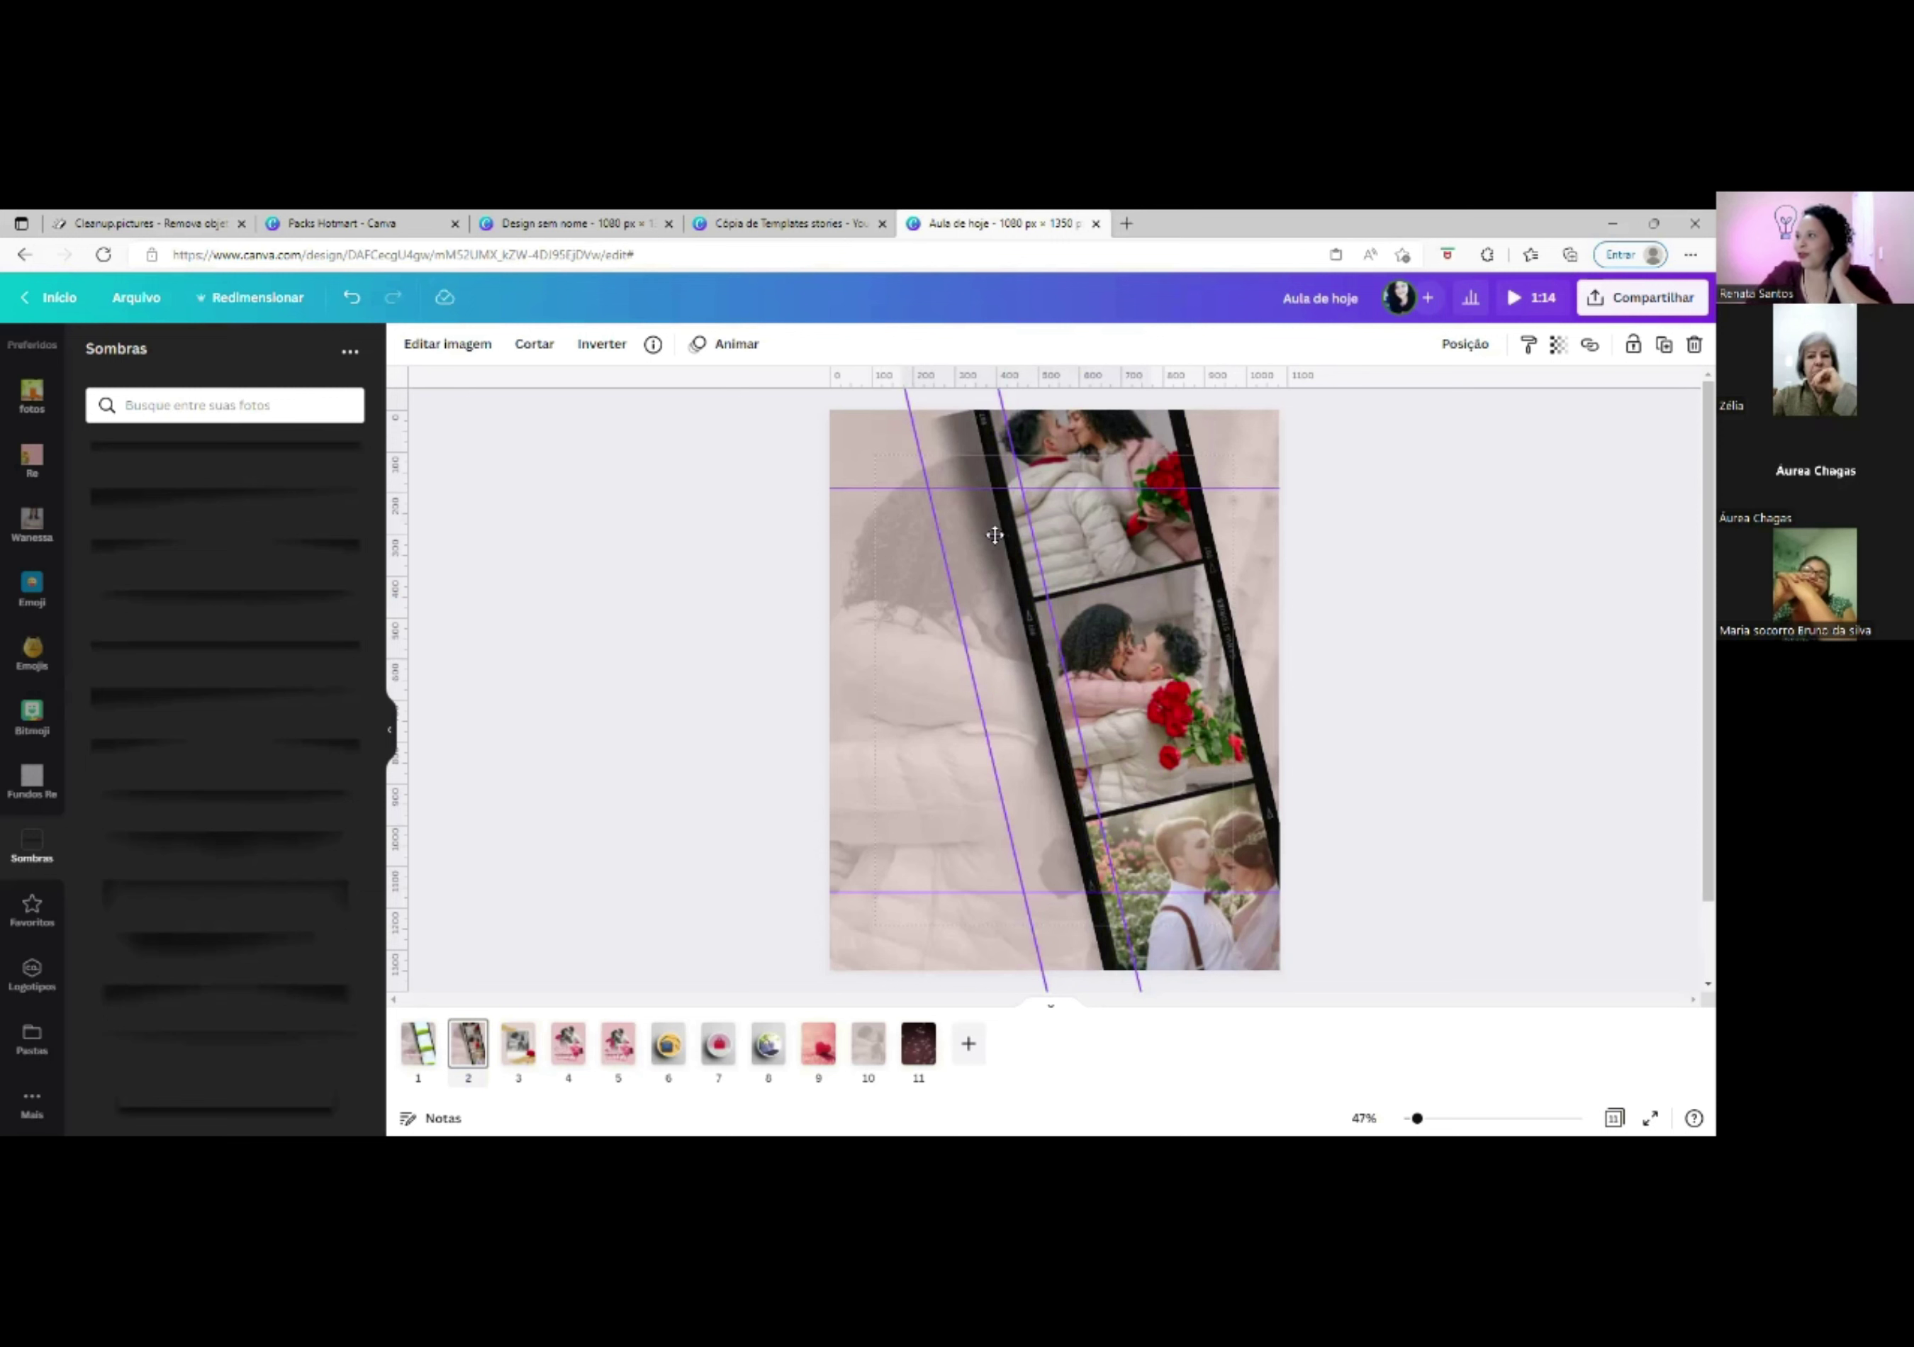
mouse_move(996, 536)
left_mouse_down()
mouse_move(1002, 550)
mouse_move(991, 515)
left_mouse_up()
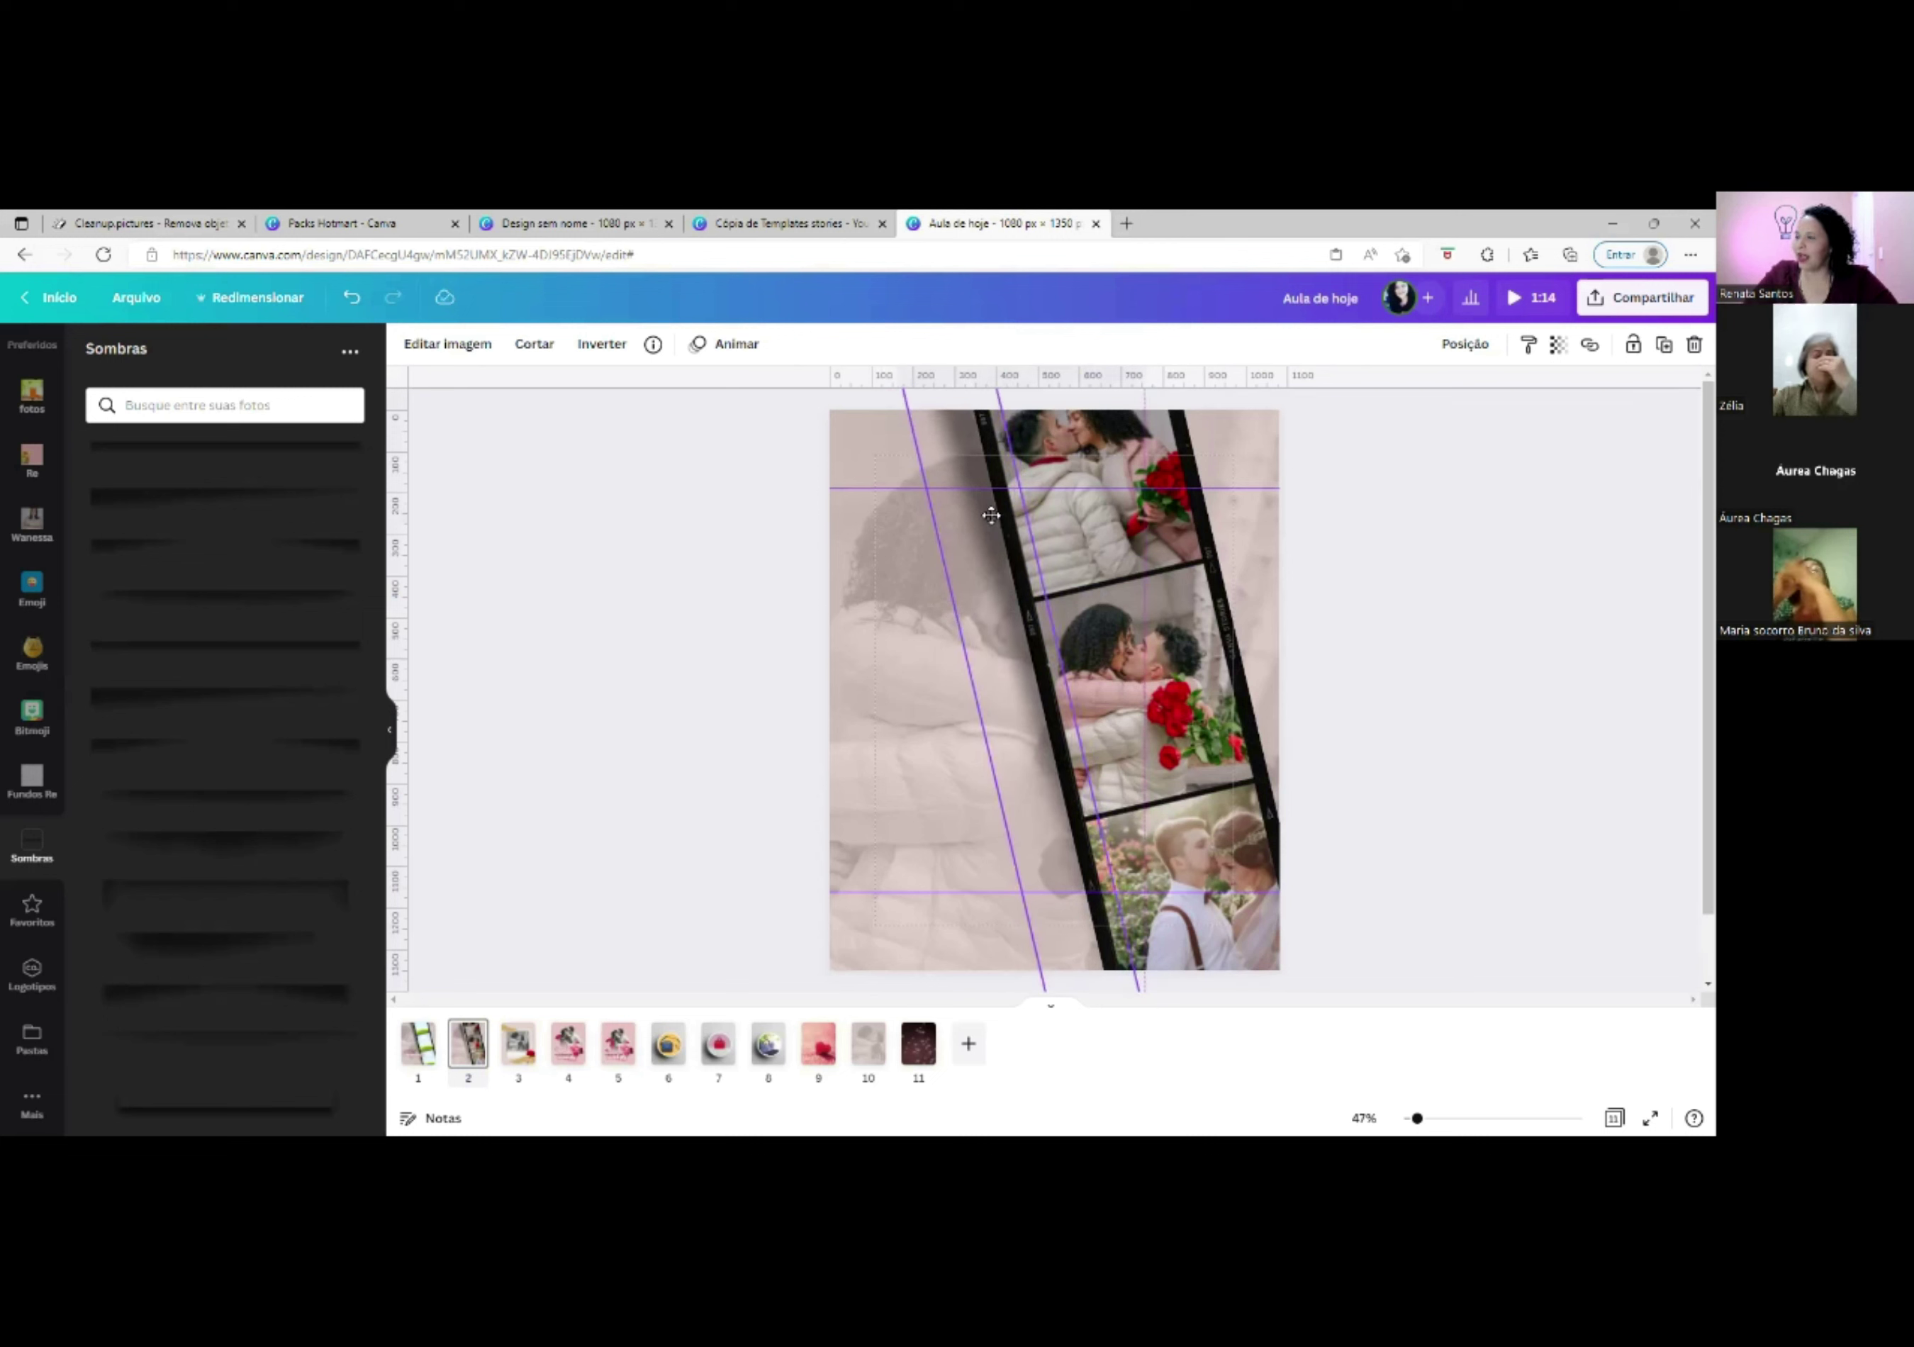
left_click(1453, 563)
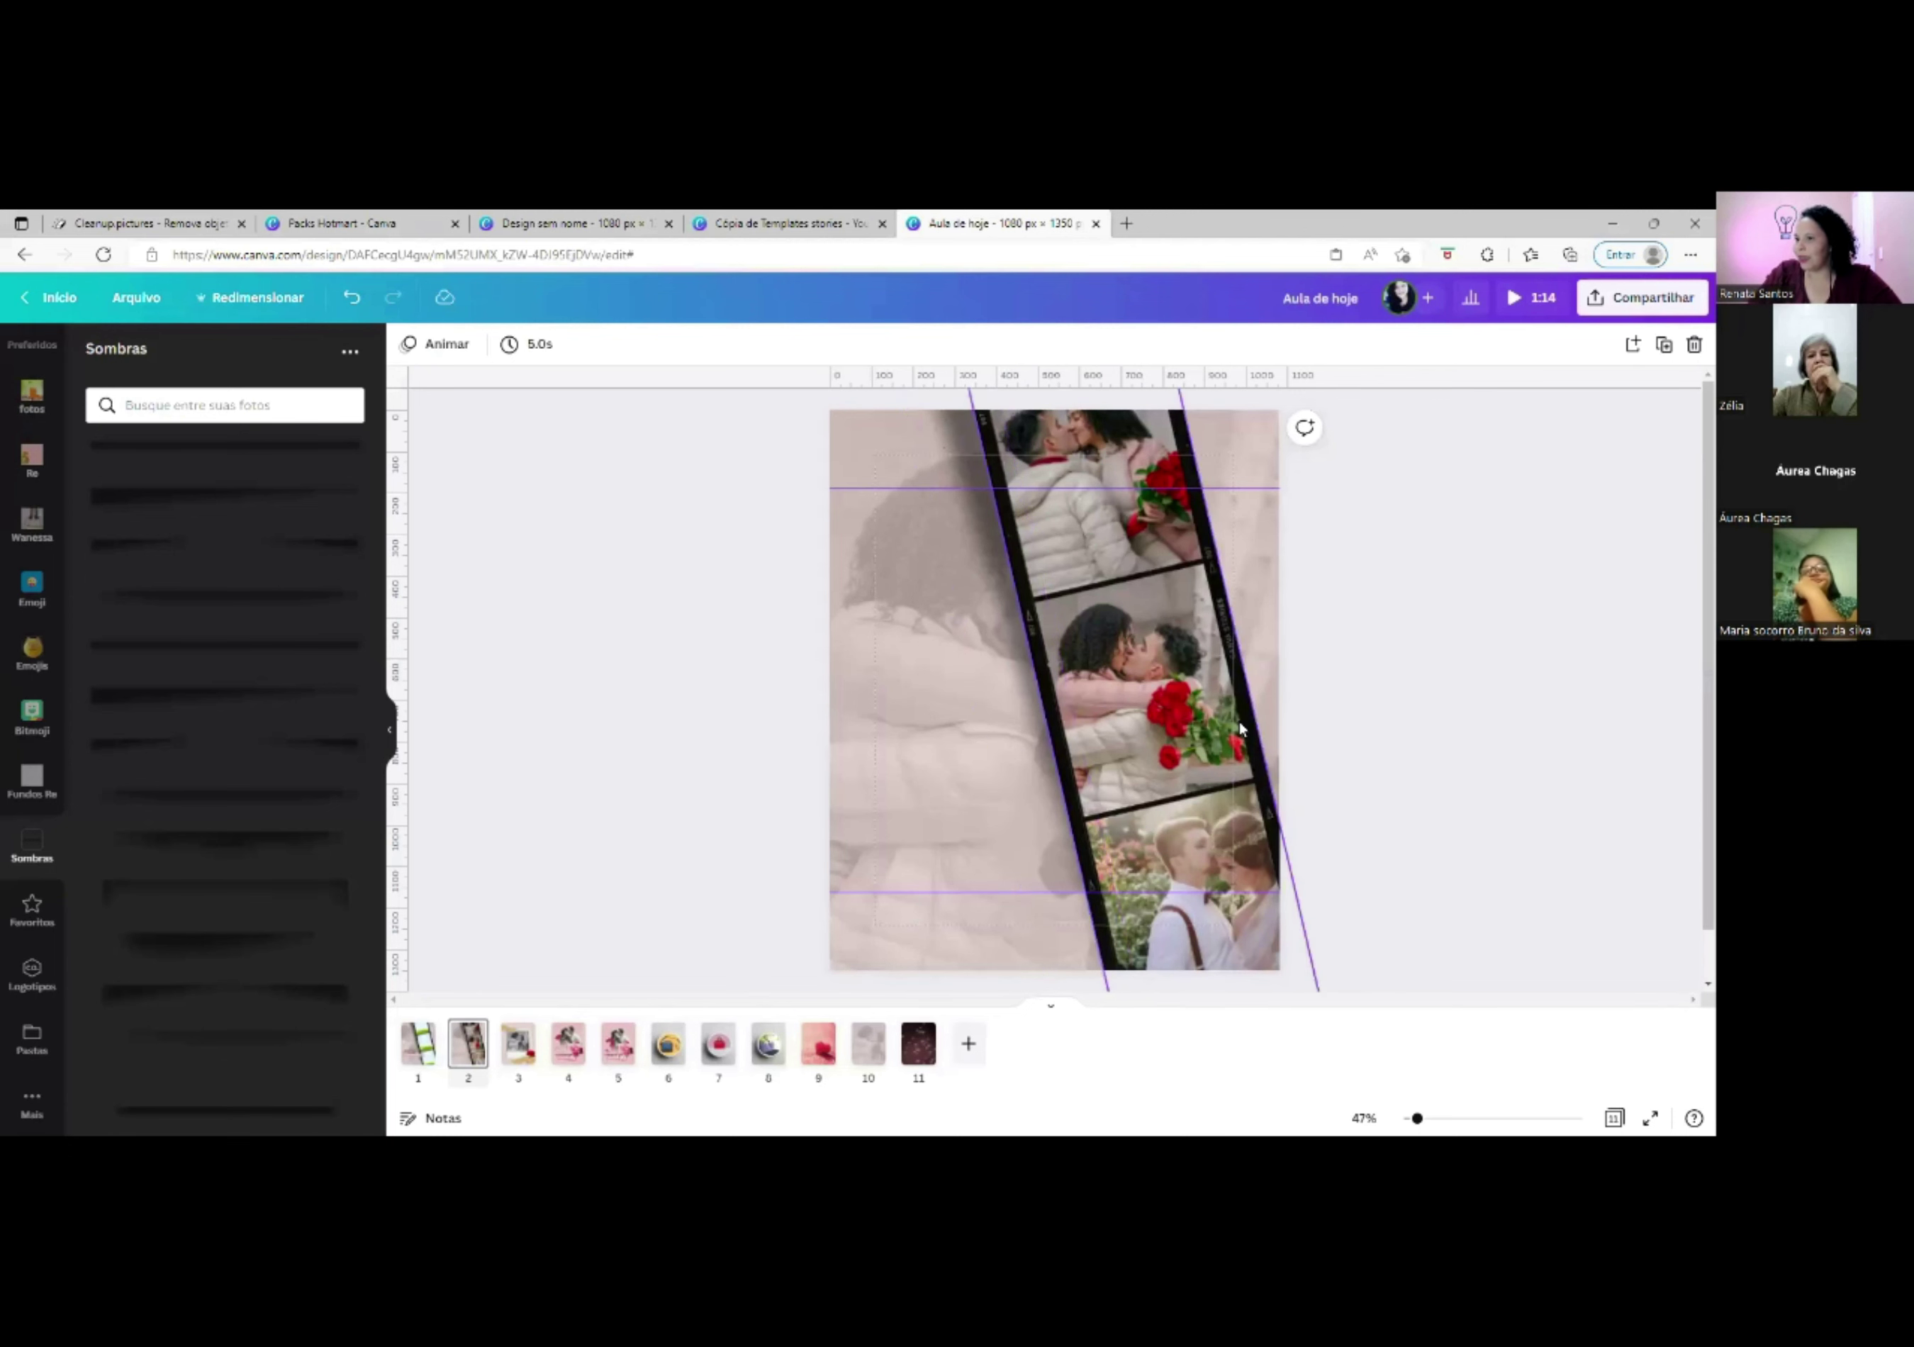
Compare page 2 with the reference on page 1 and check the fonts of its "FELIZ" and "dia dos namorados" texts.
left_click(418, 1044)
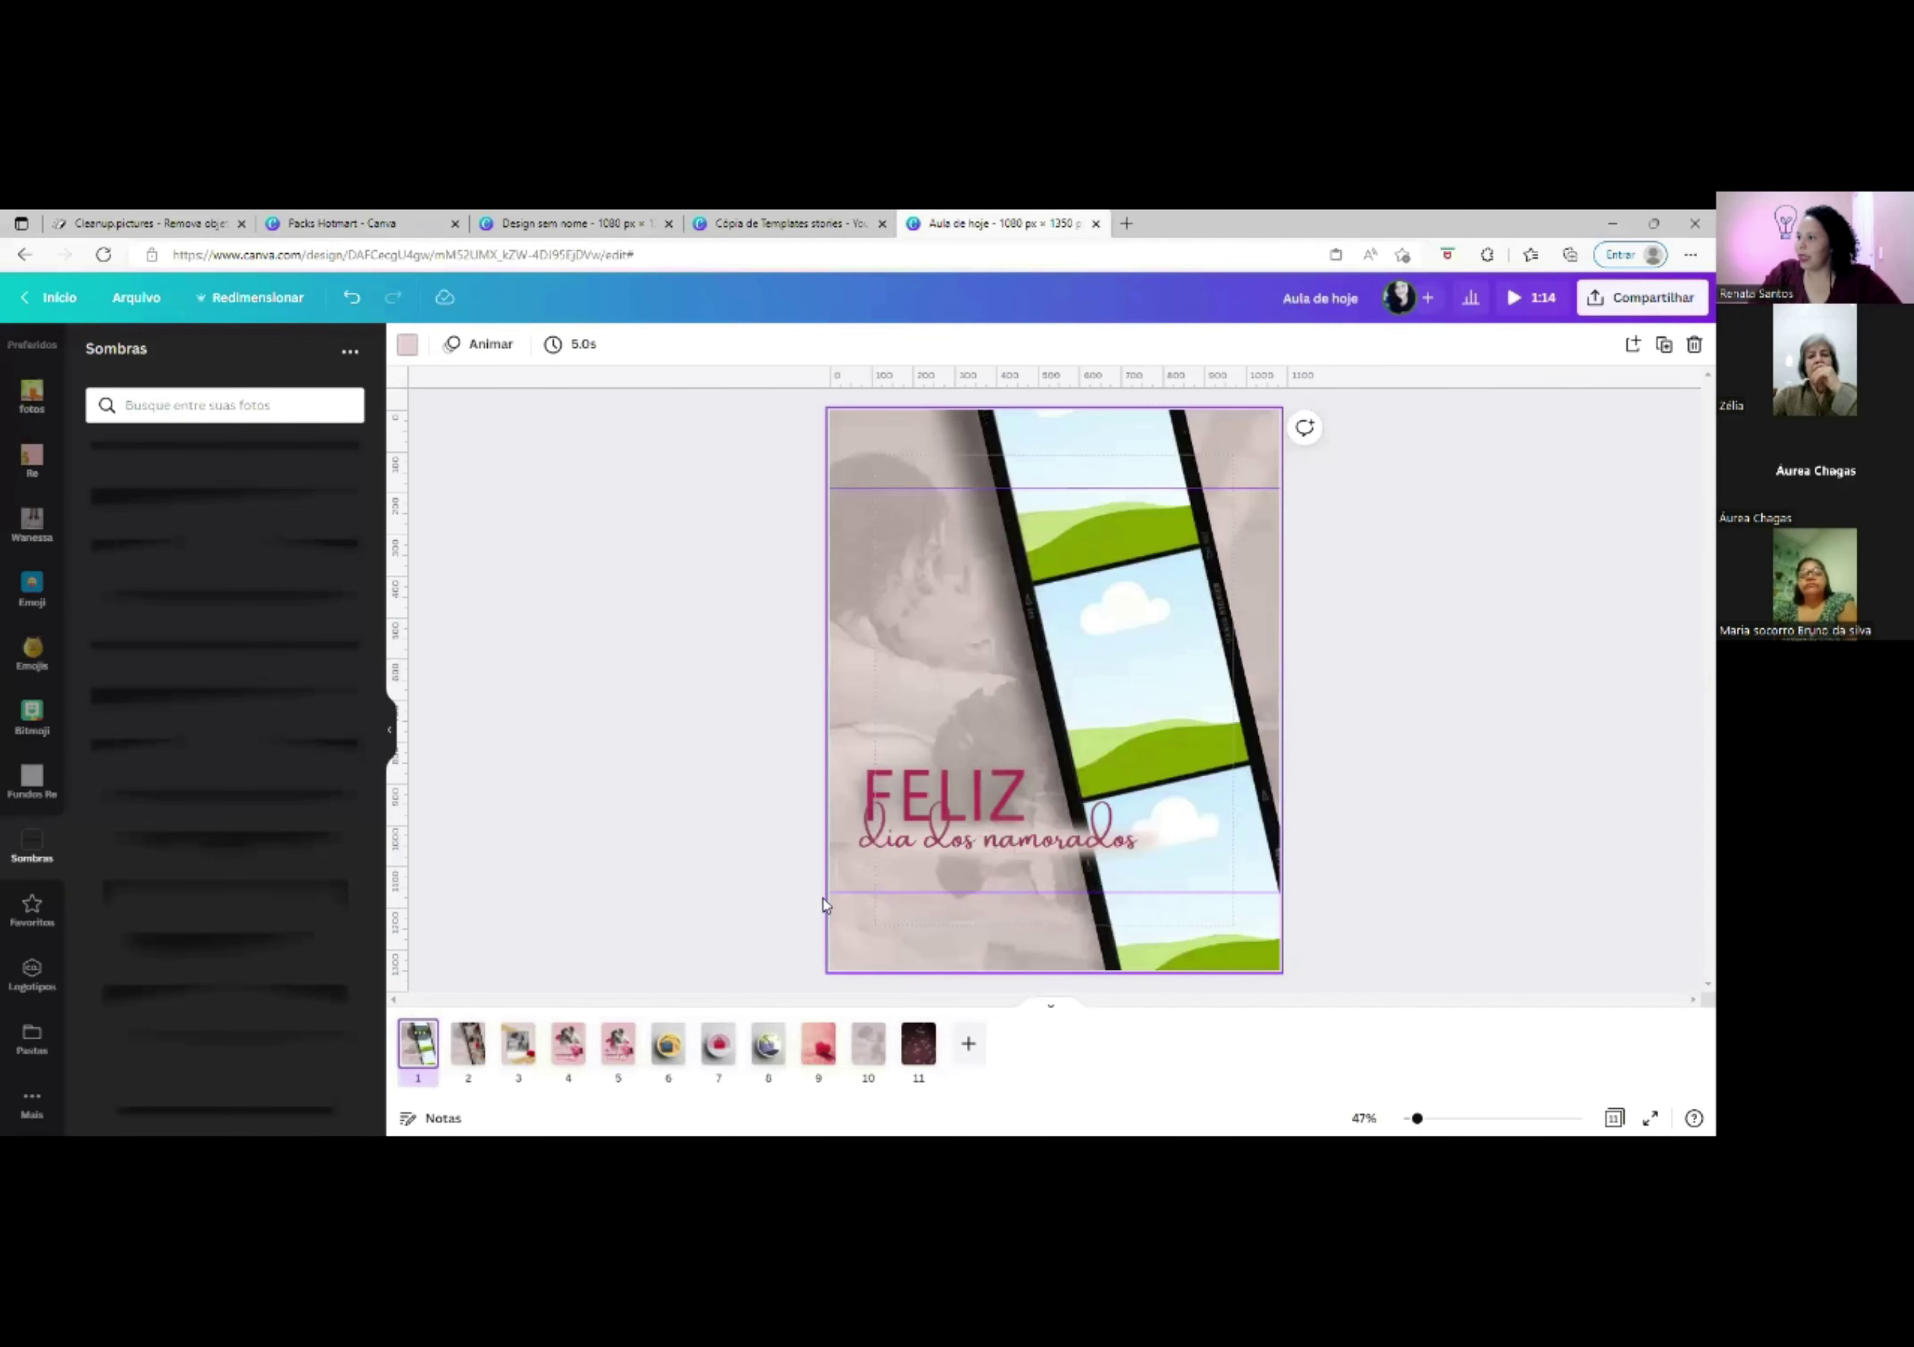
left_click(469, 1044)
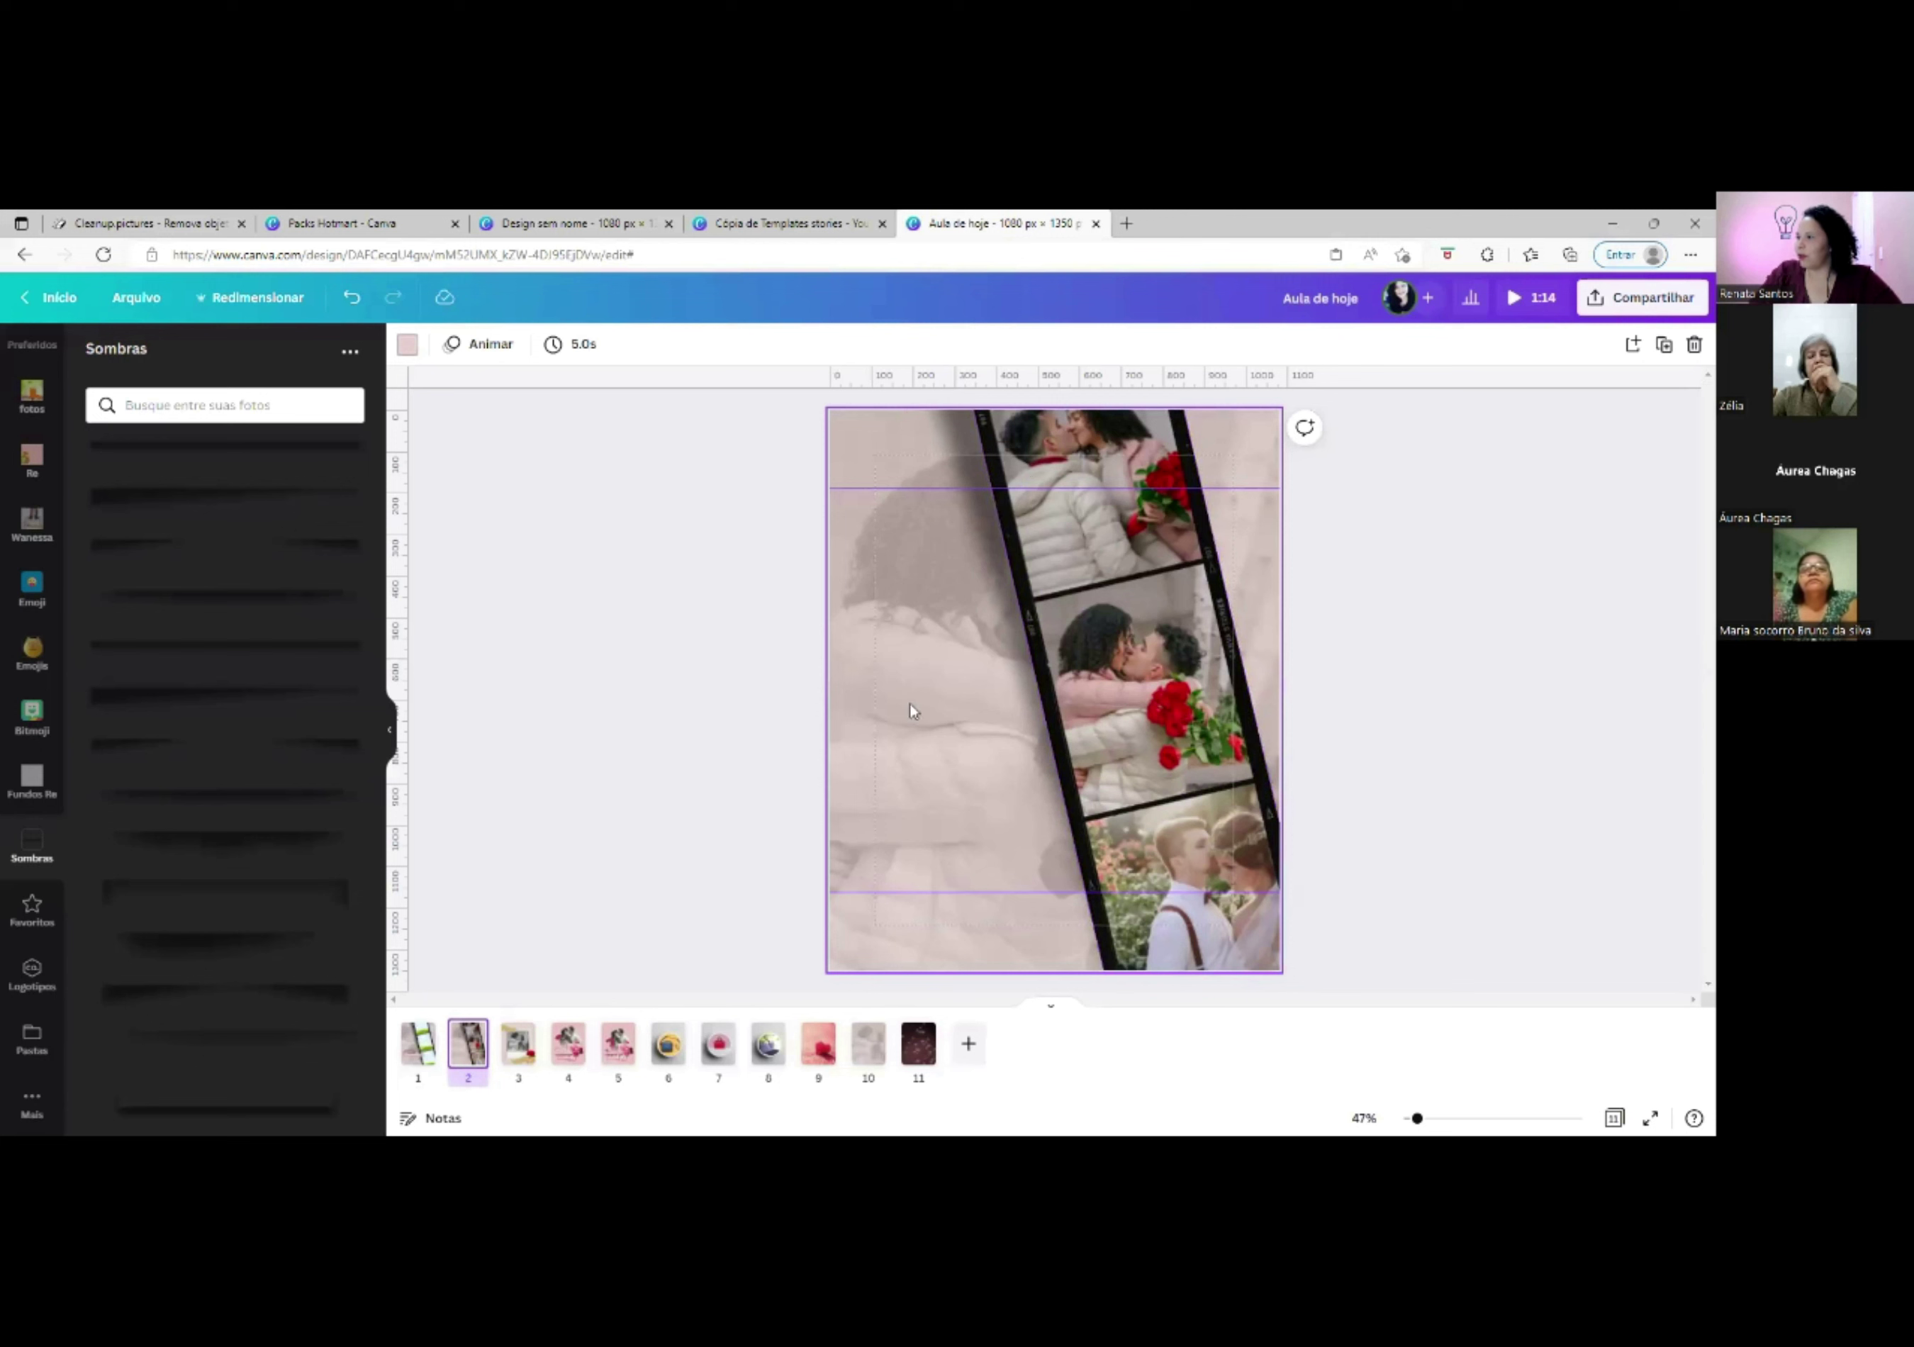
left_click(418, 1051)
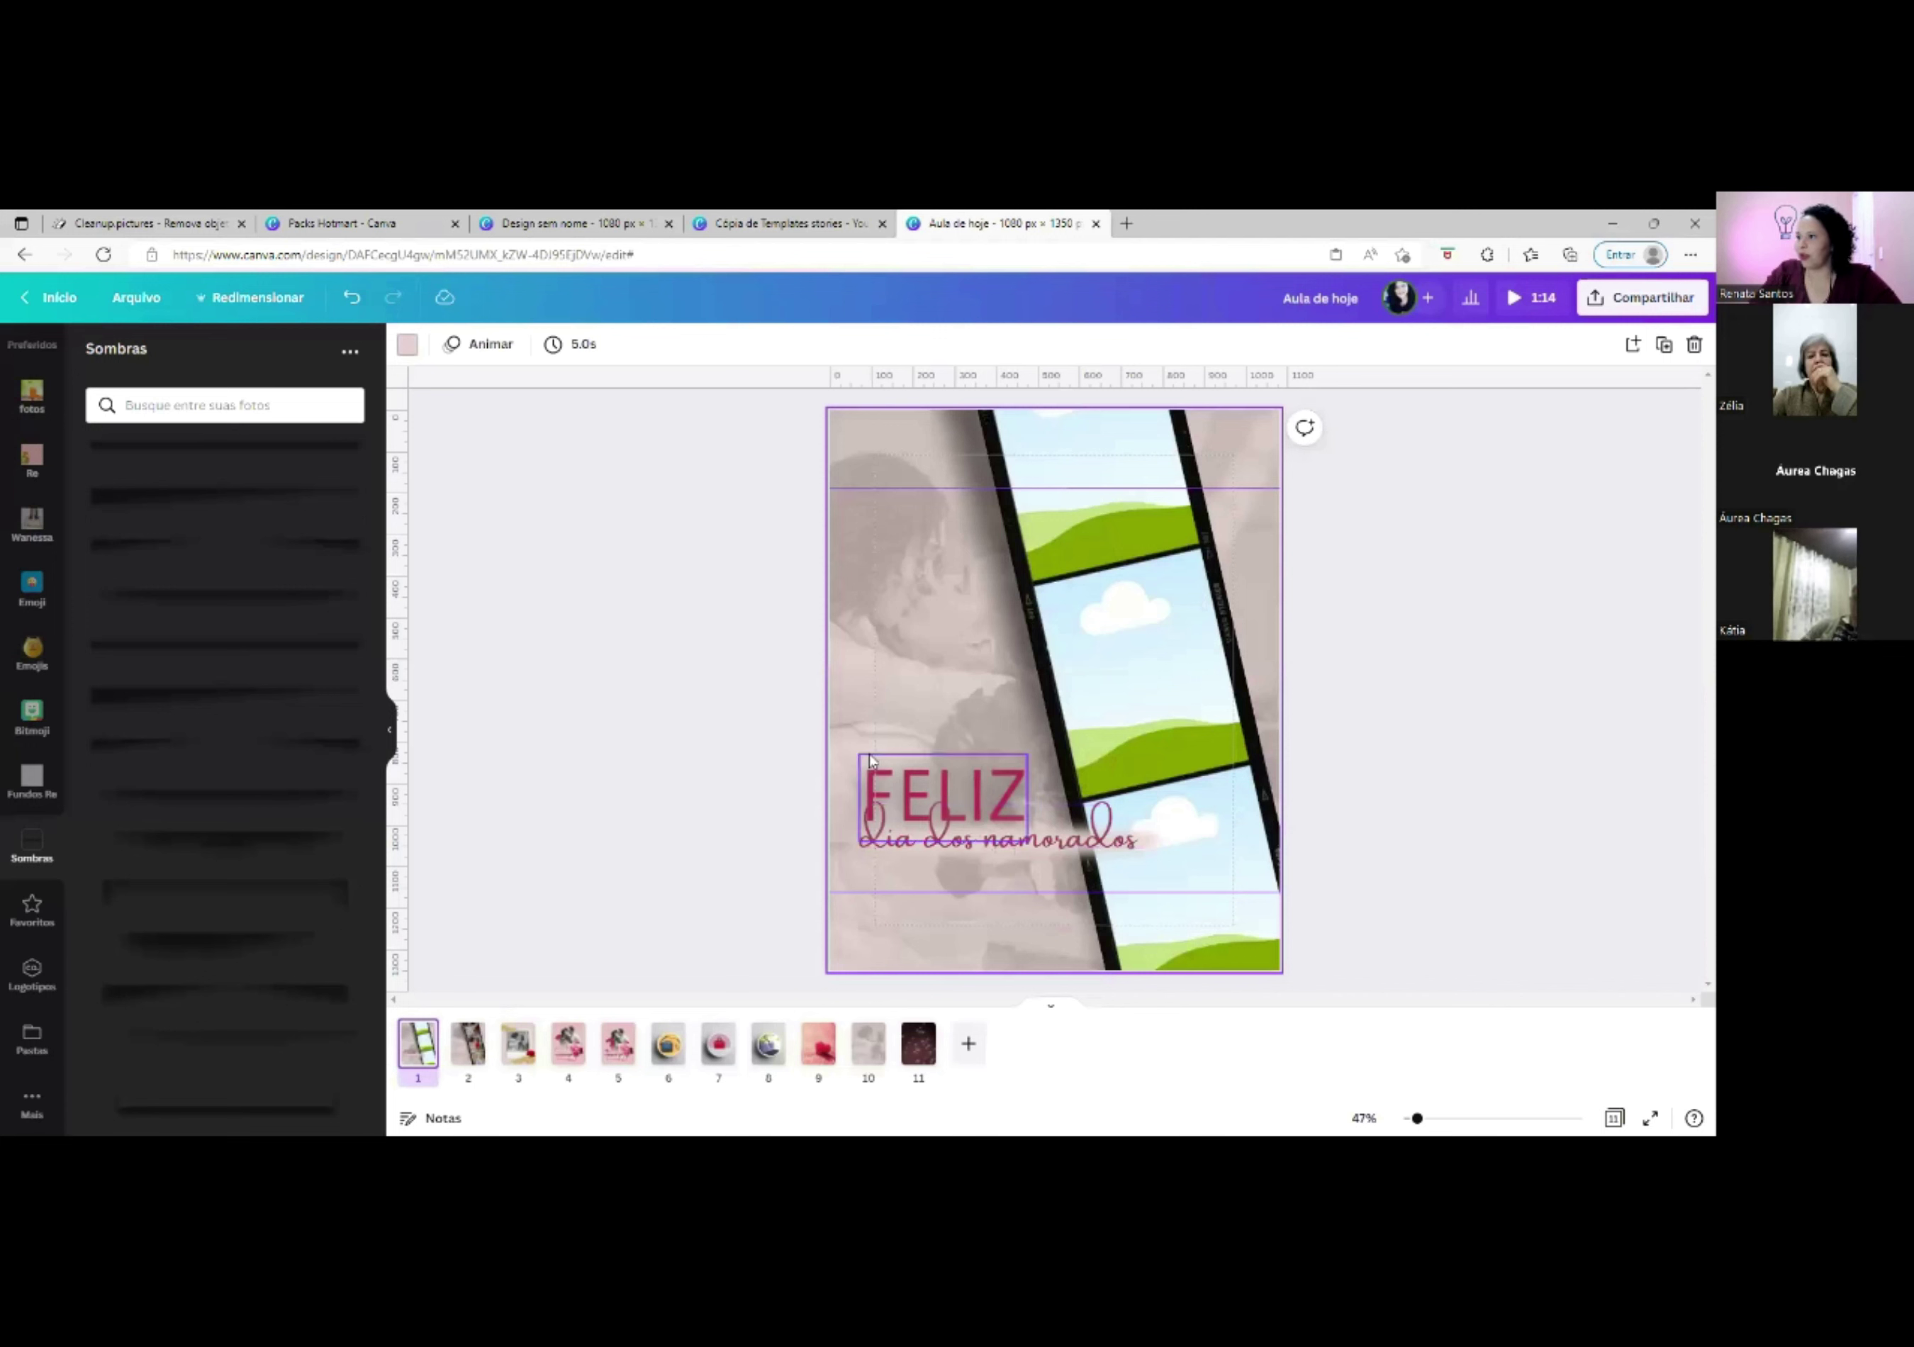
left_click(910, 847)
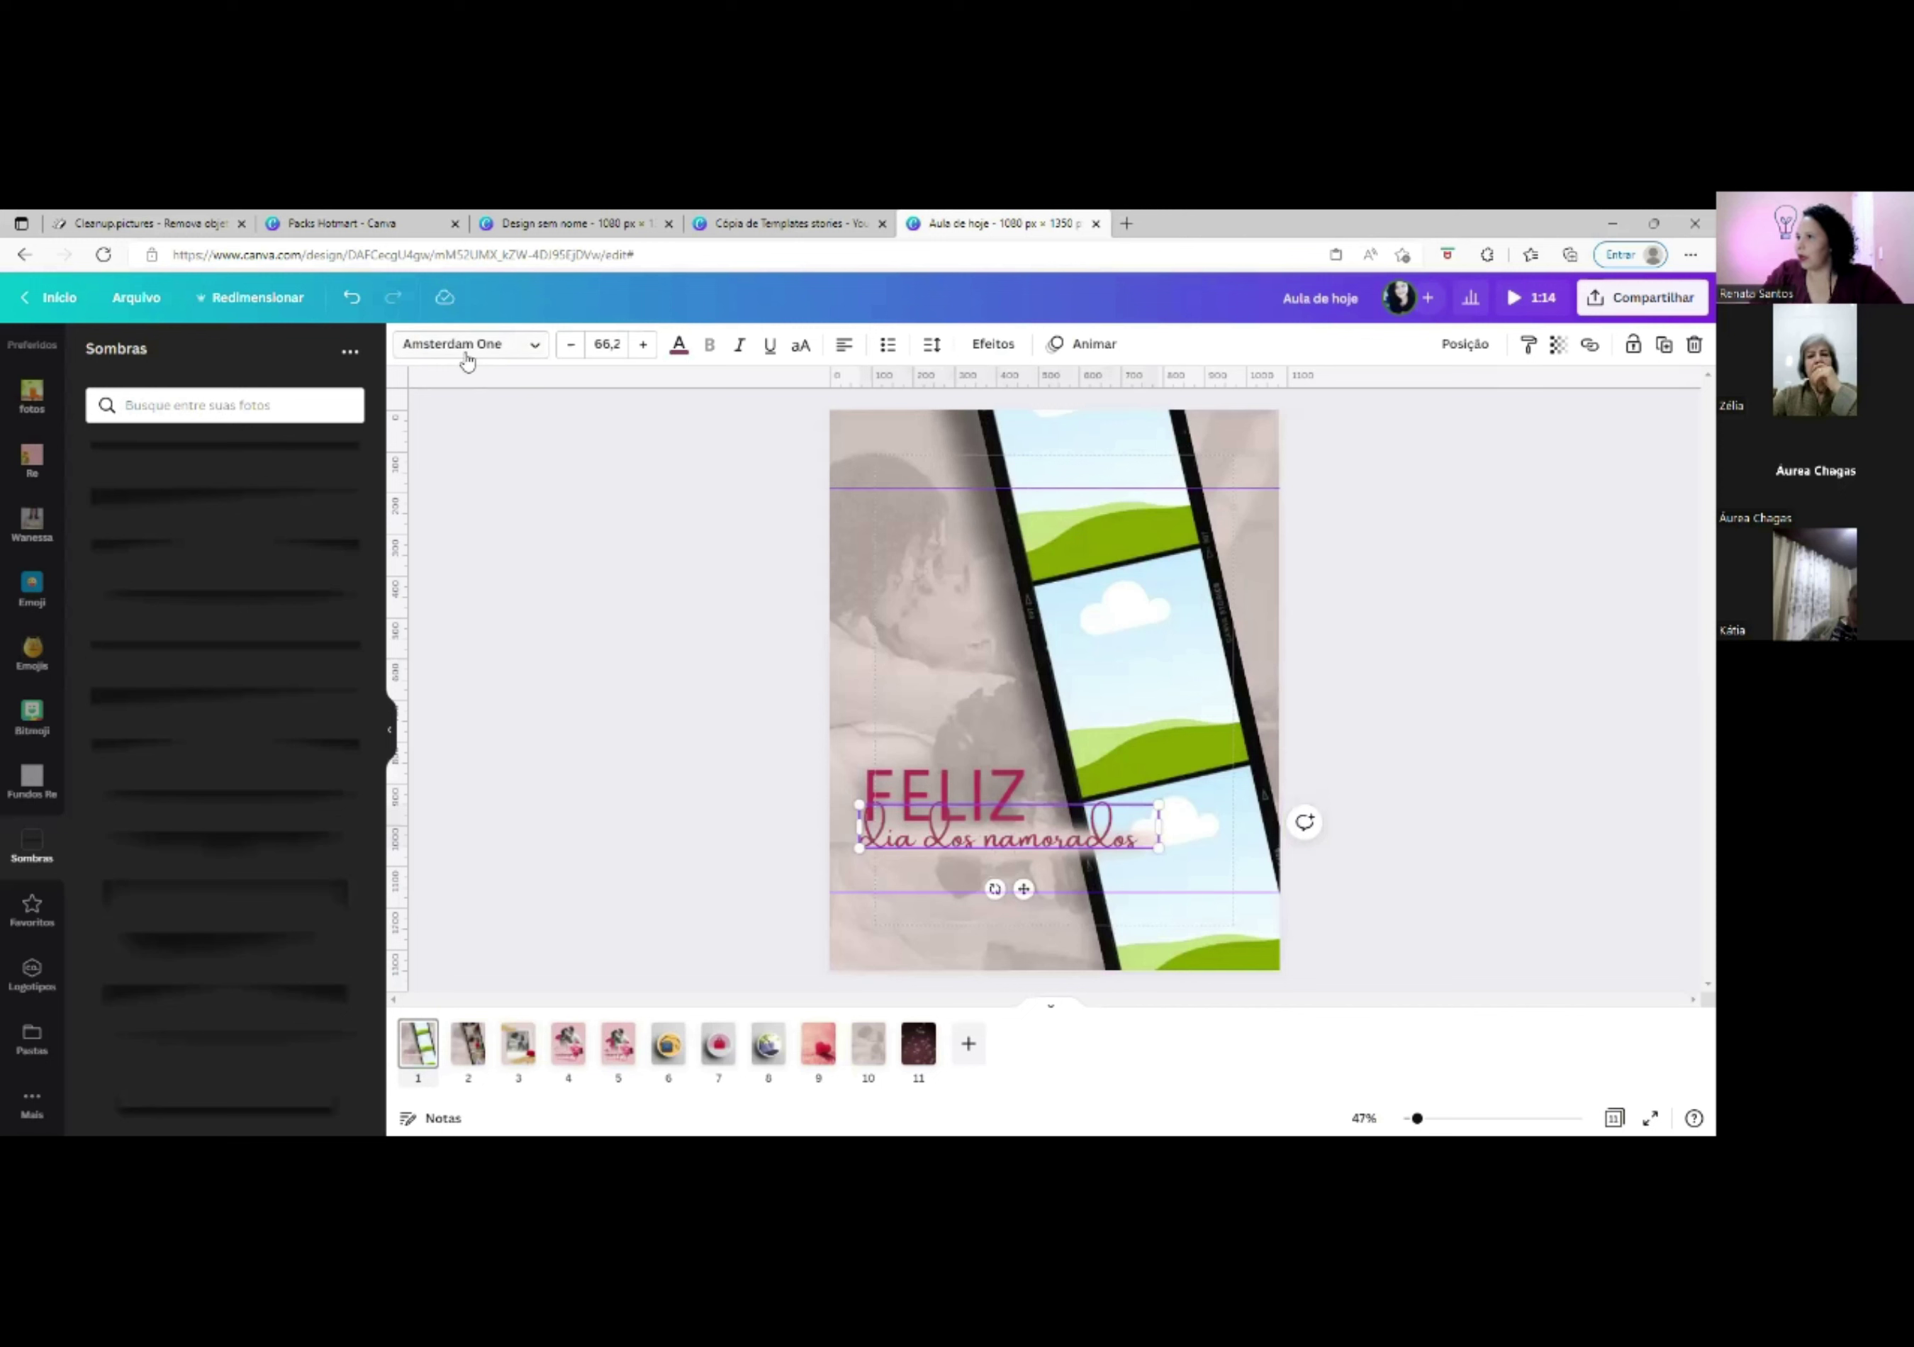
left_click(931, 768)
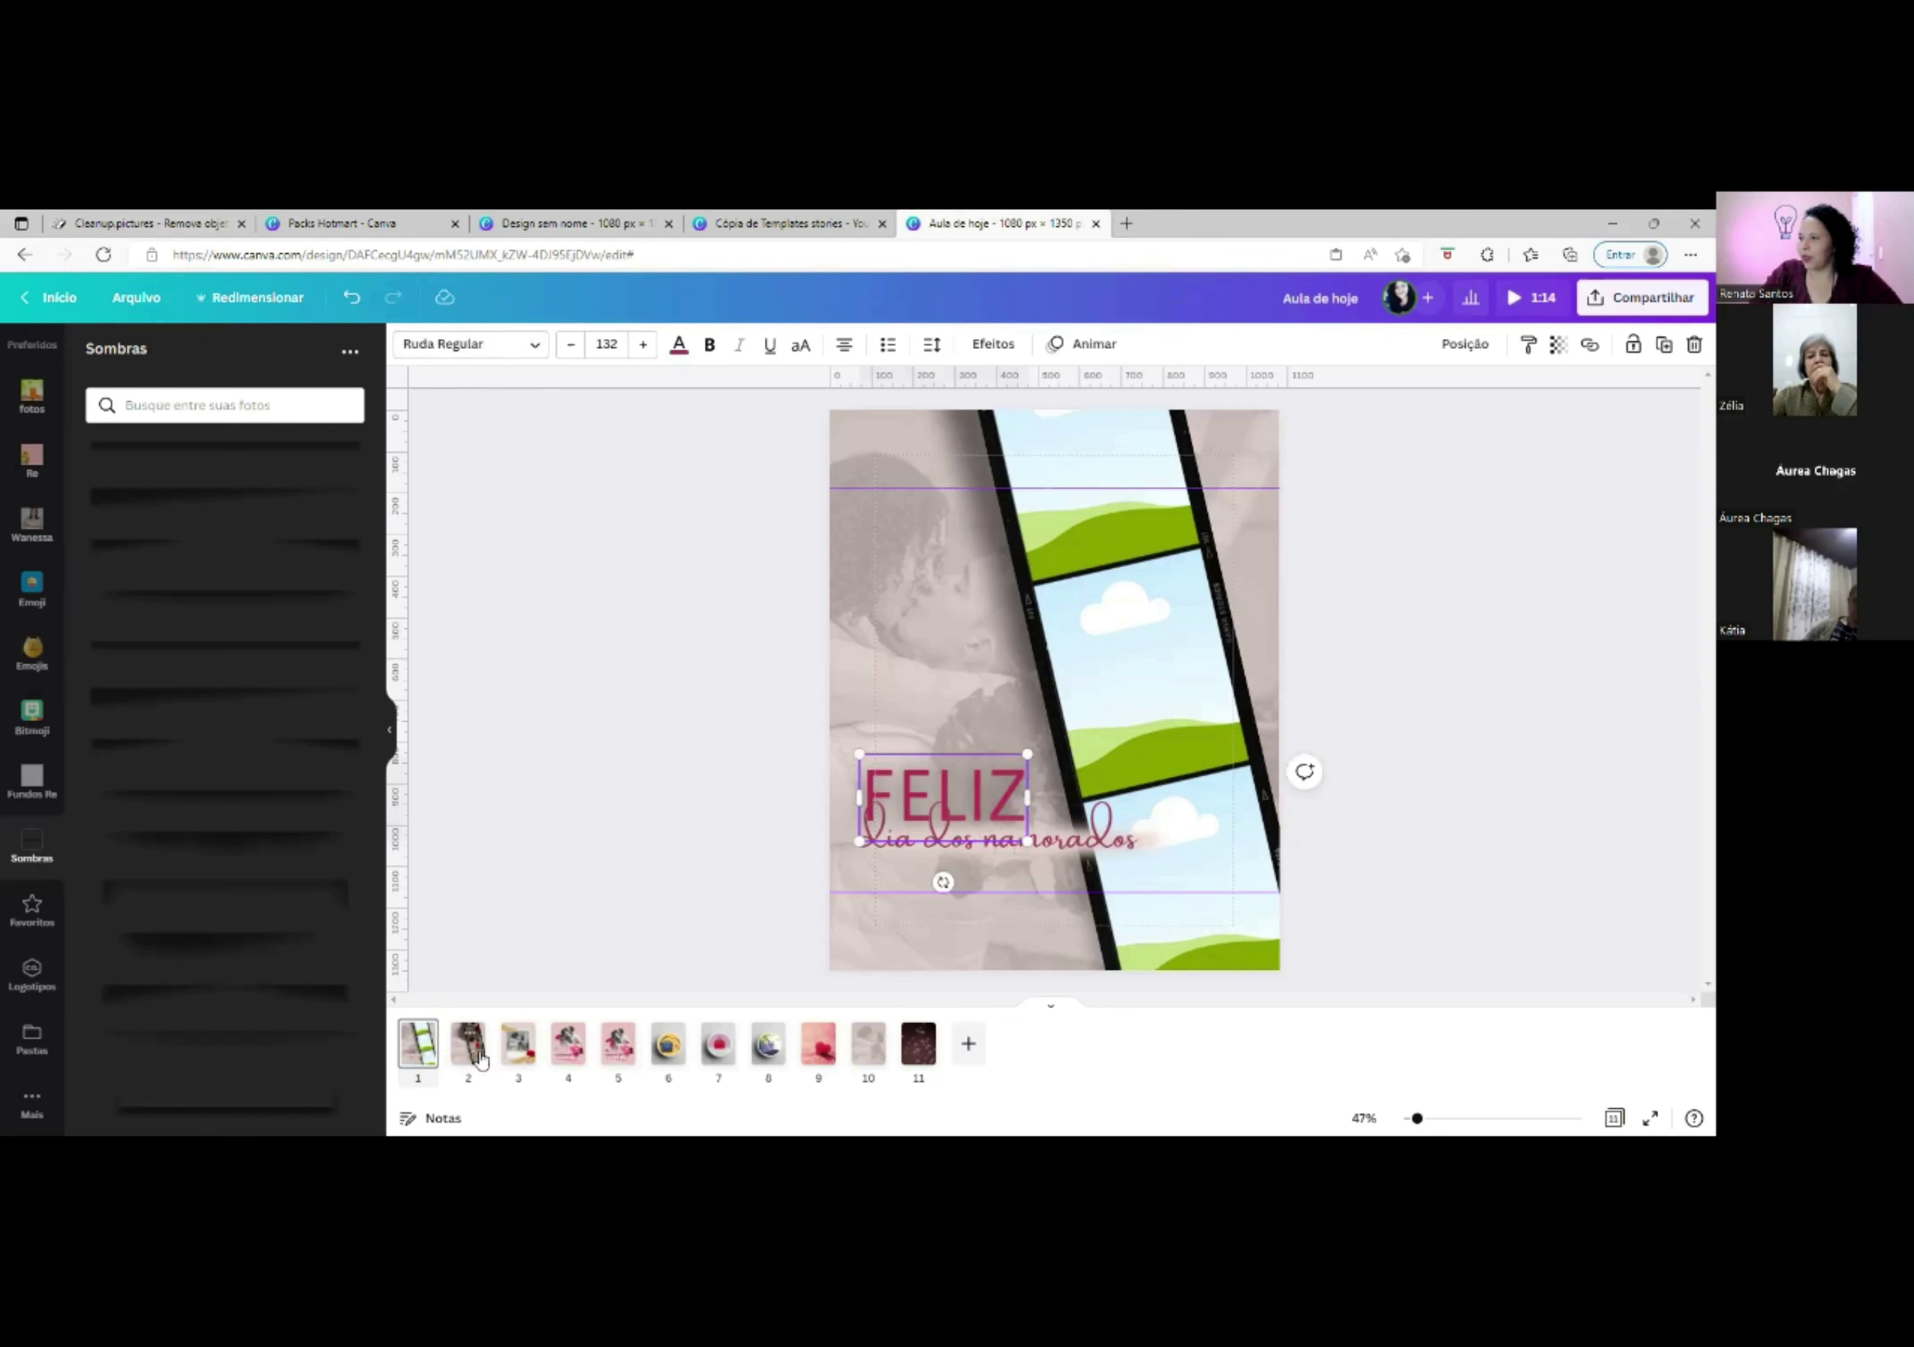
left_click(840, 713)
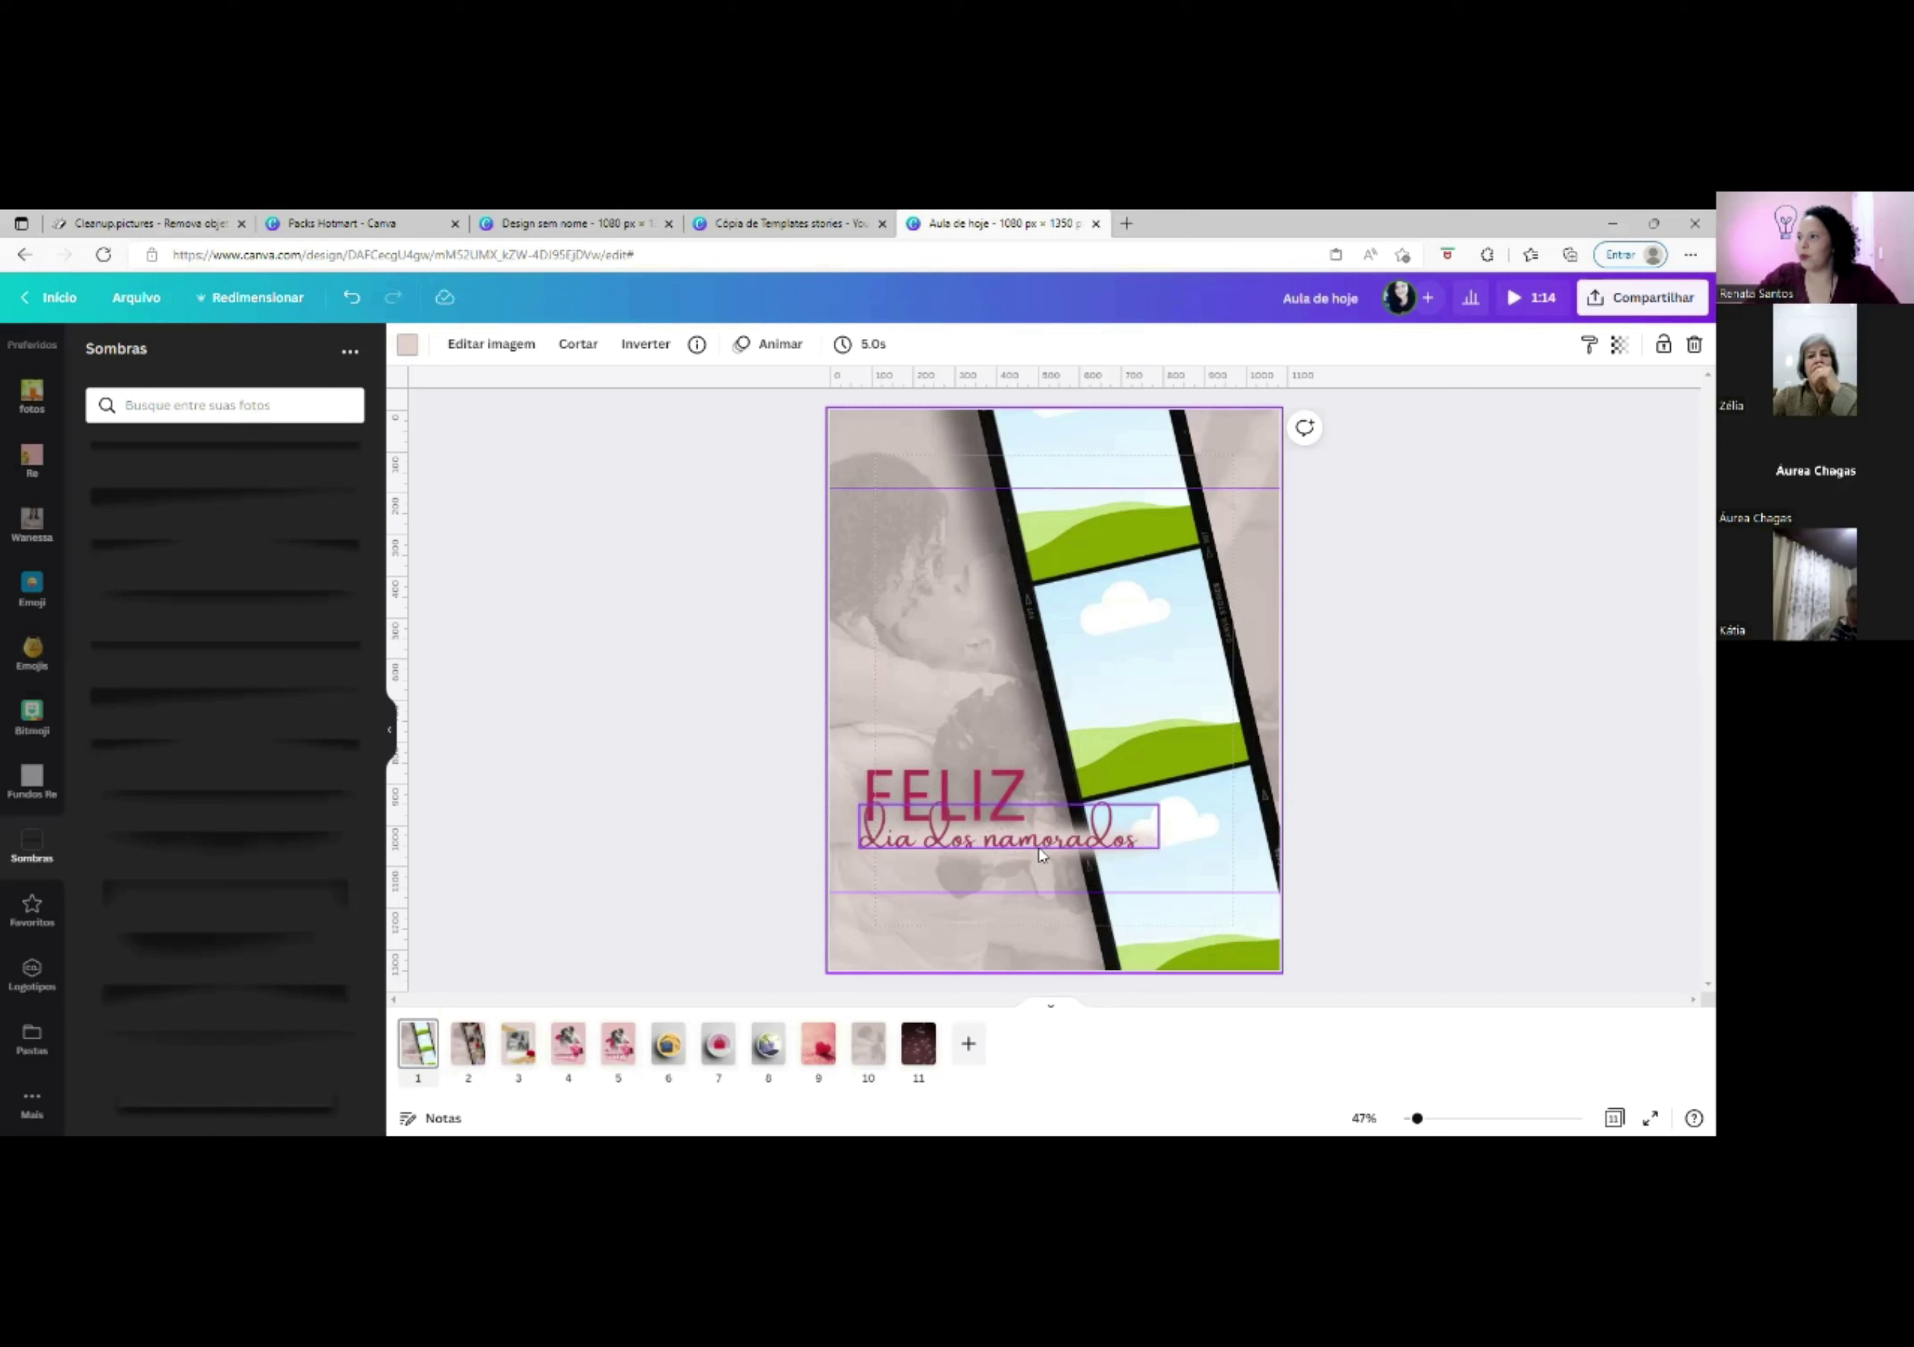
left_click(470, 1054)
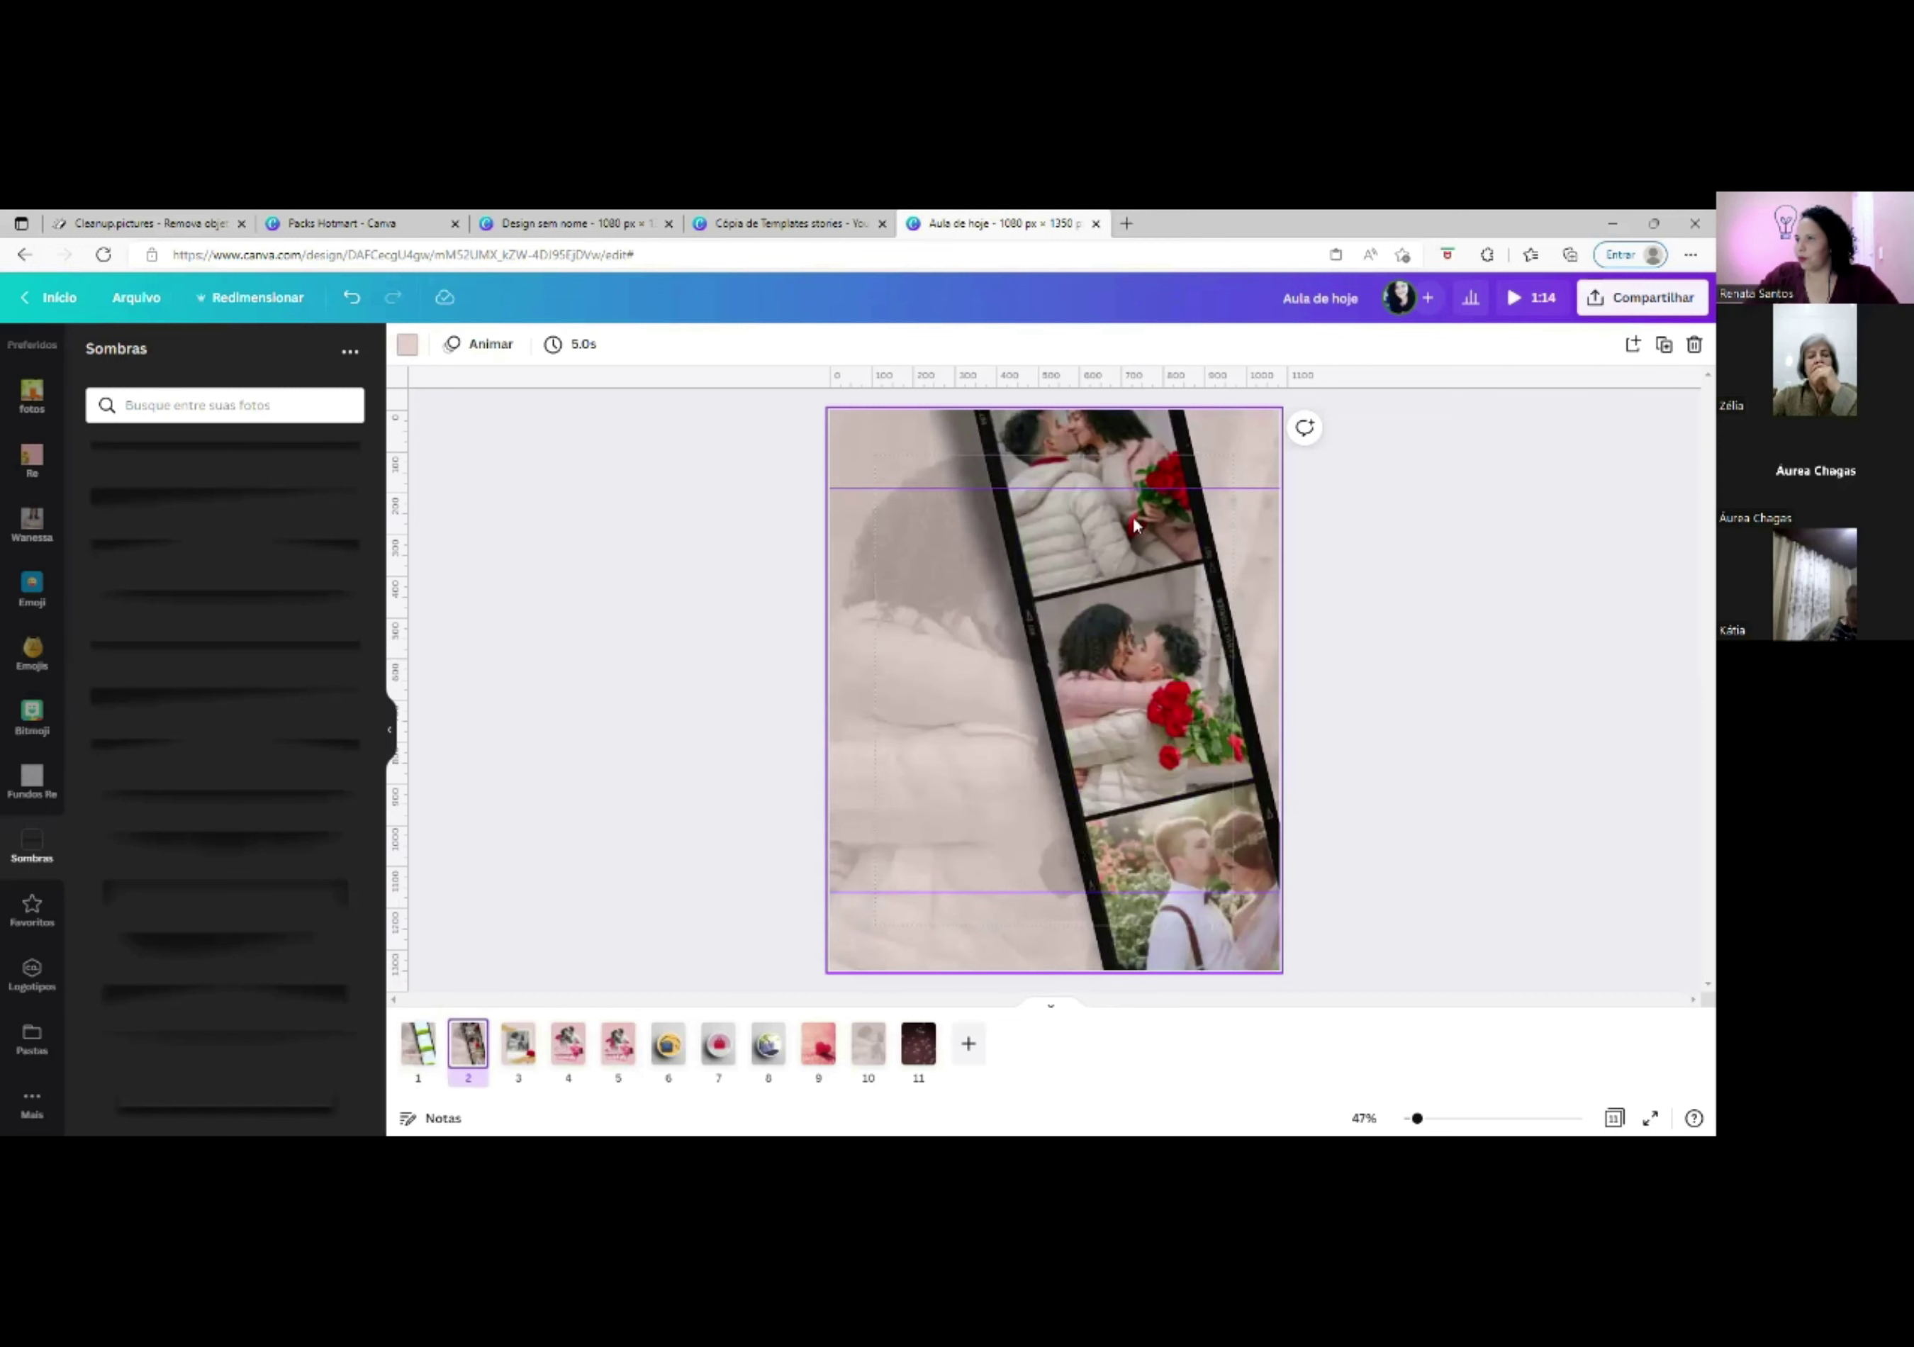
Add a "Feliz" title to page 2, enlarge it to size 94 and place it in the lower-left area beside the film strip.
scroll(23, 594, "up", 10)
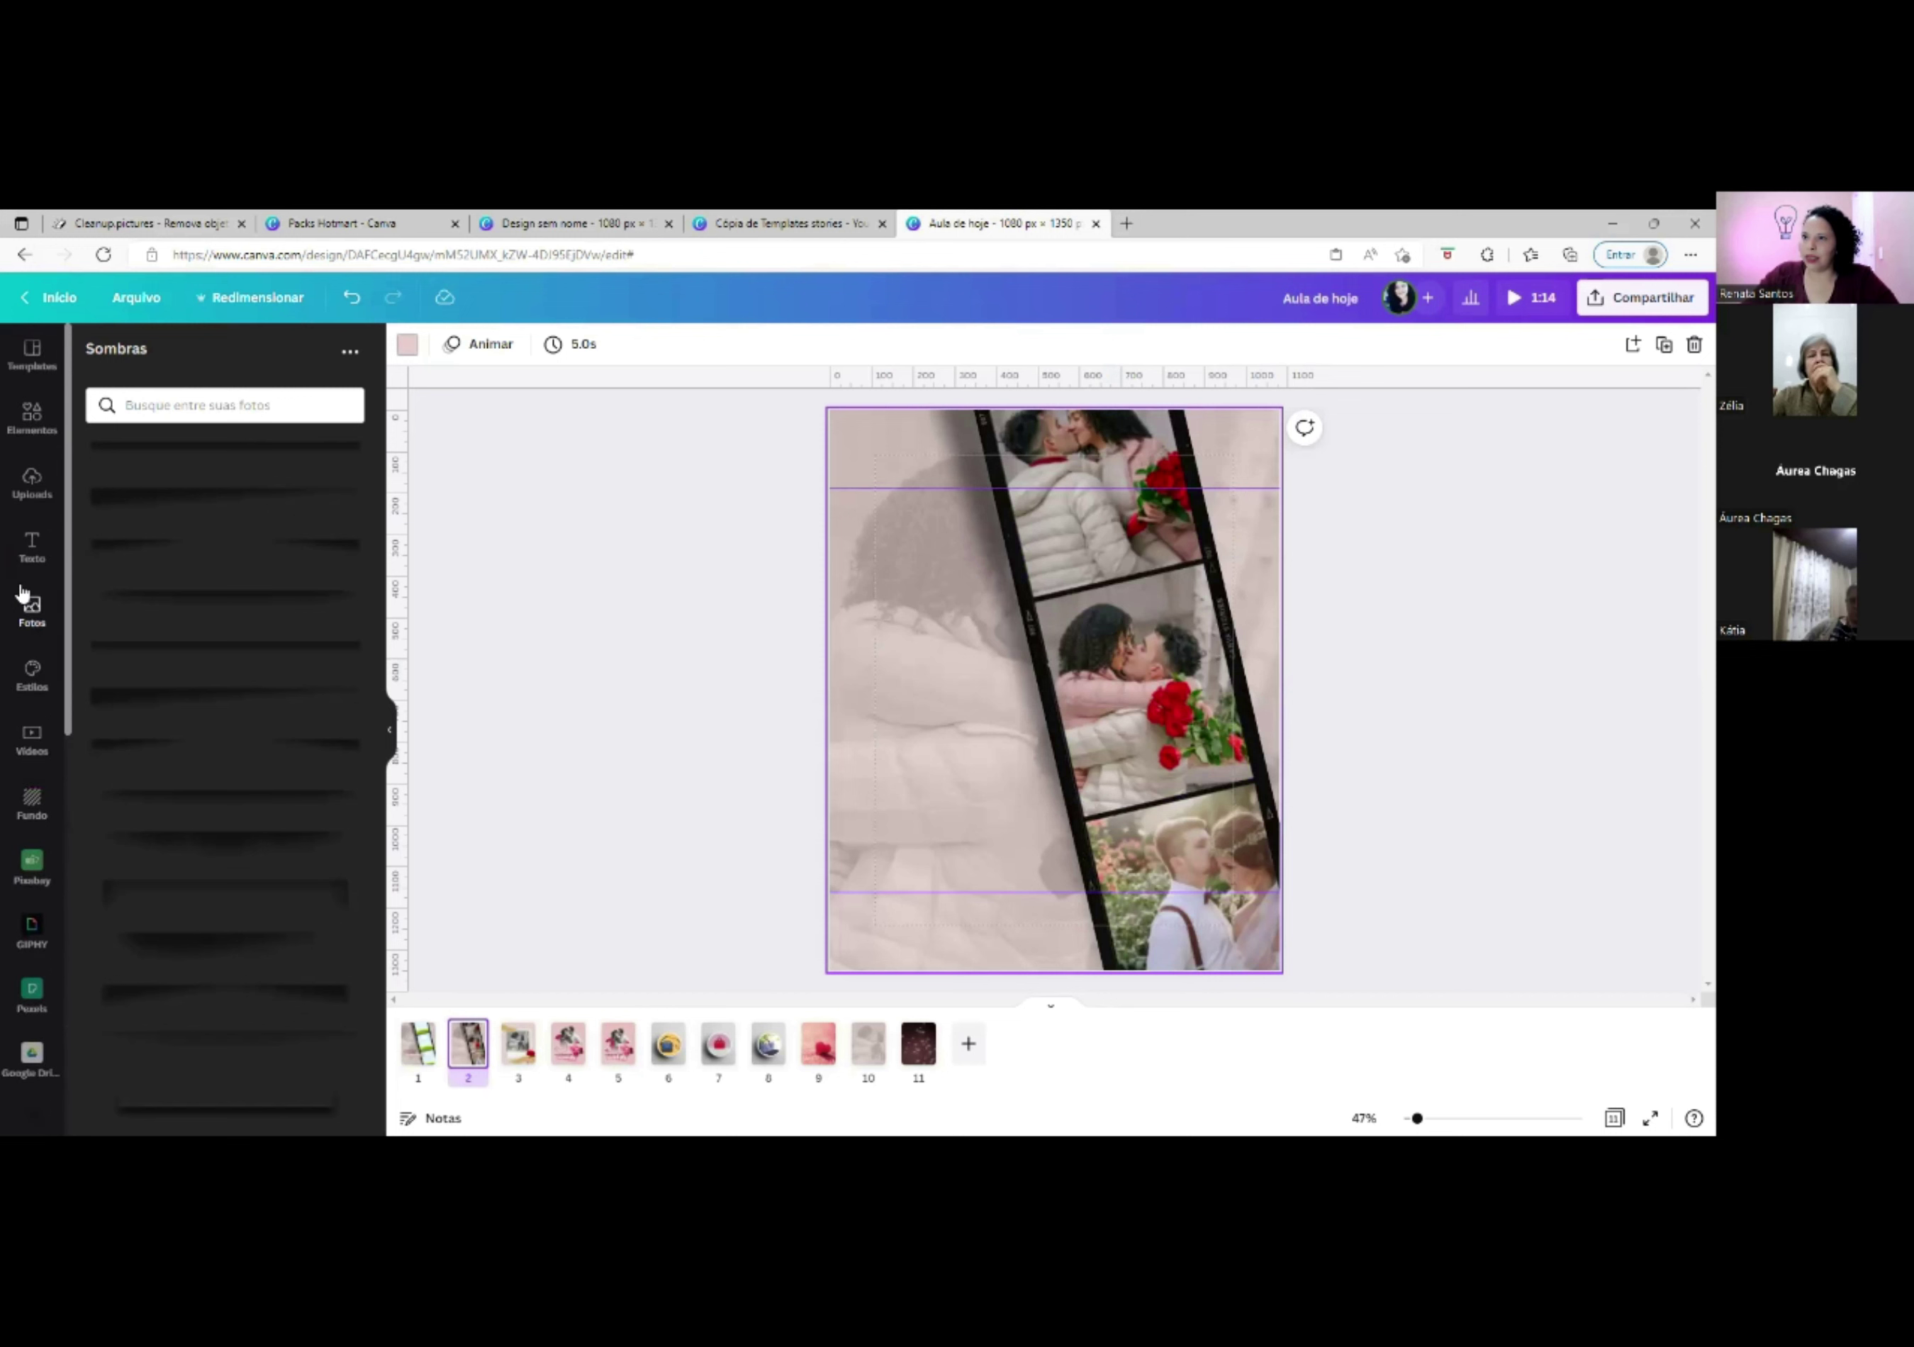
left_click(28, 549)
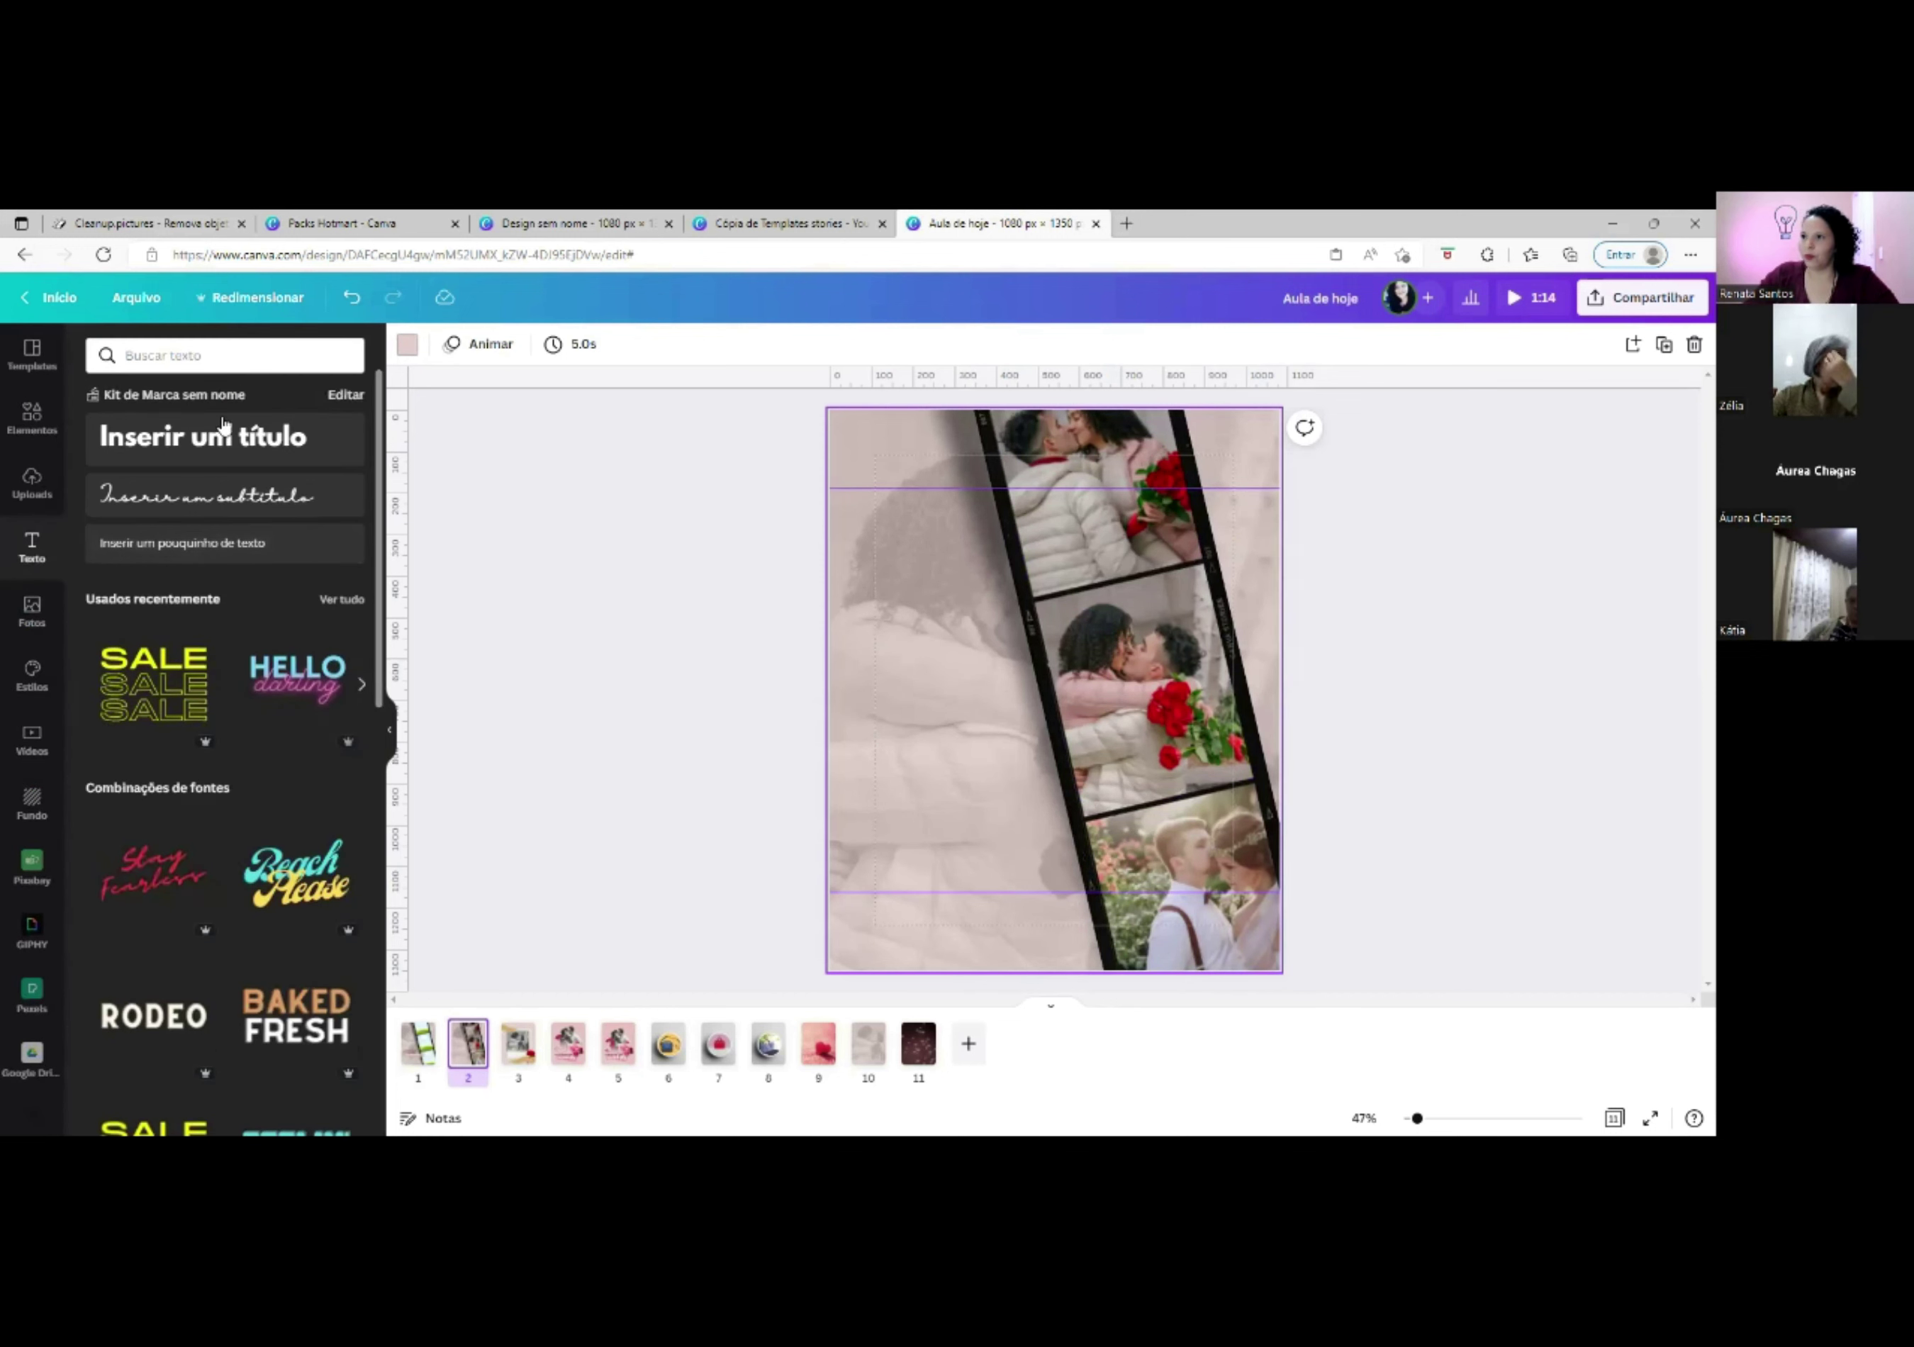
left_click(226, 439)
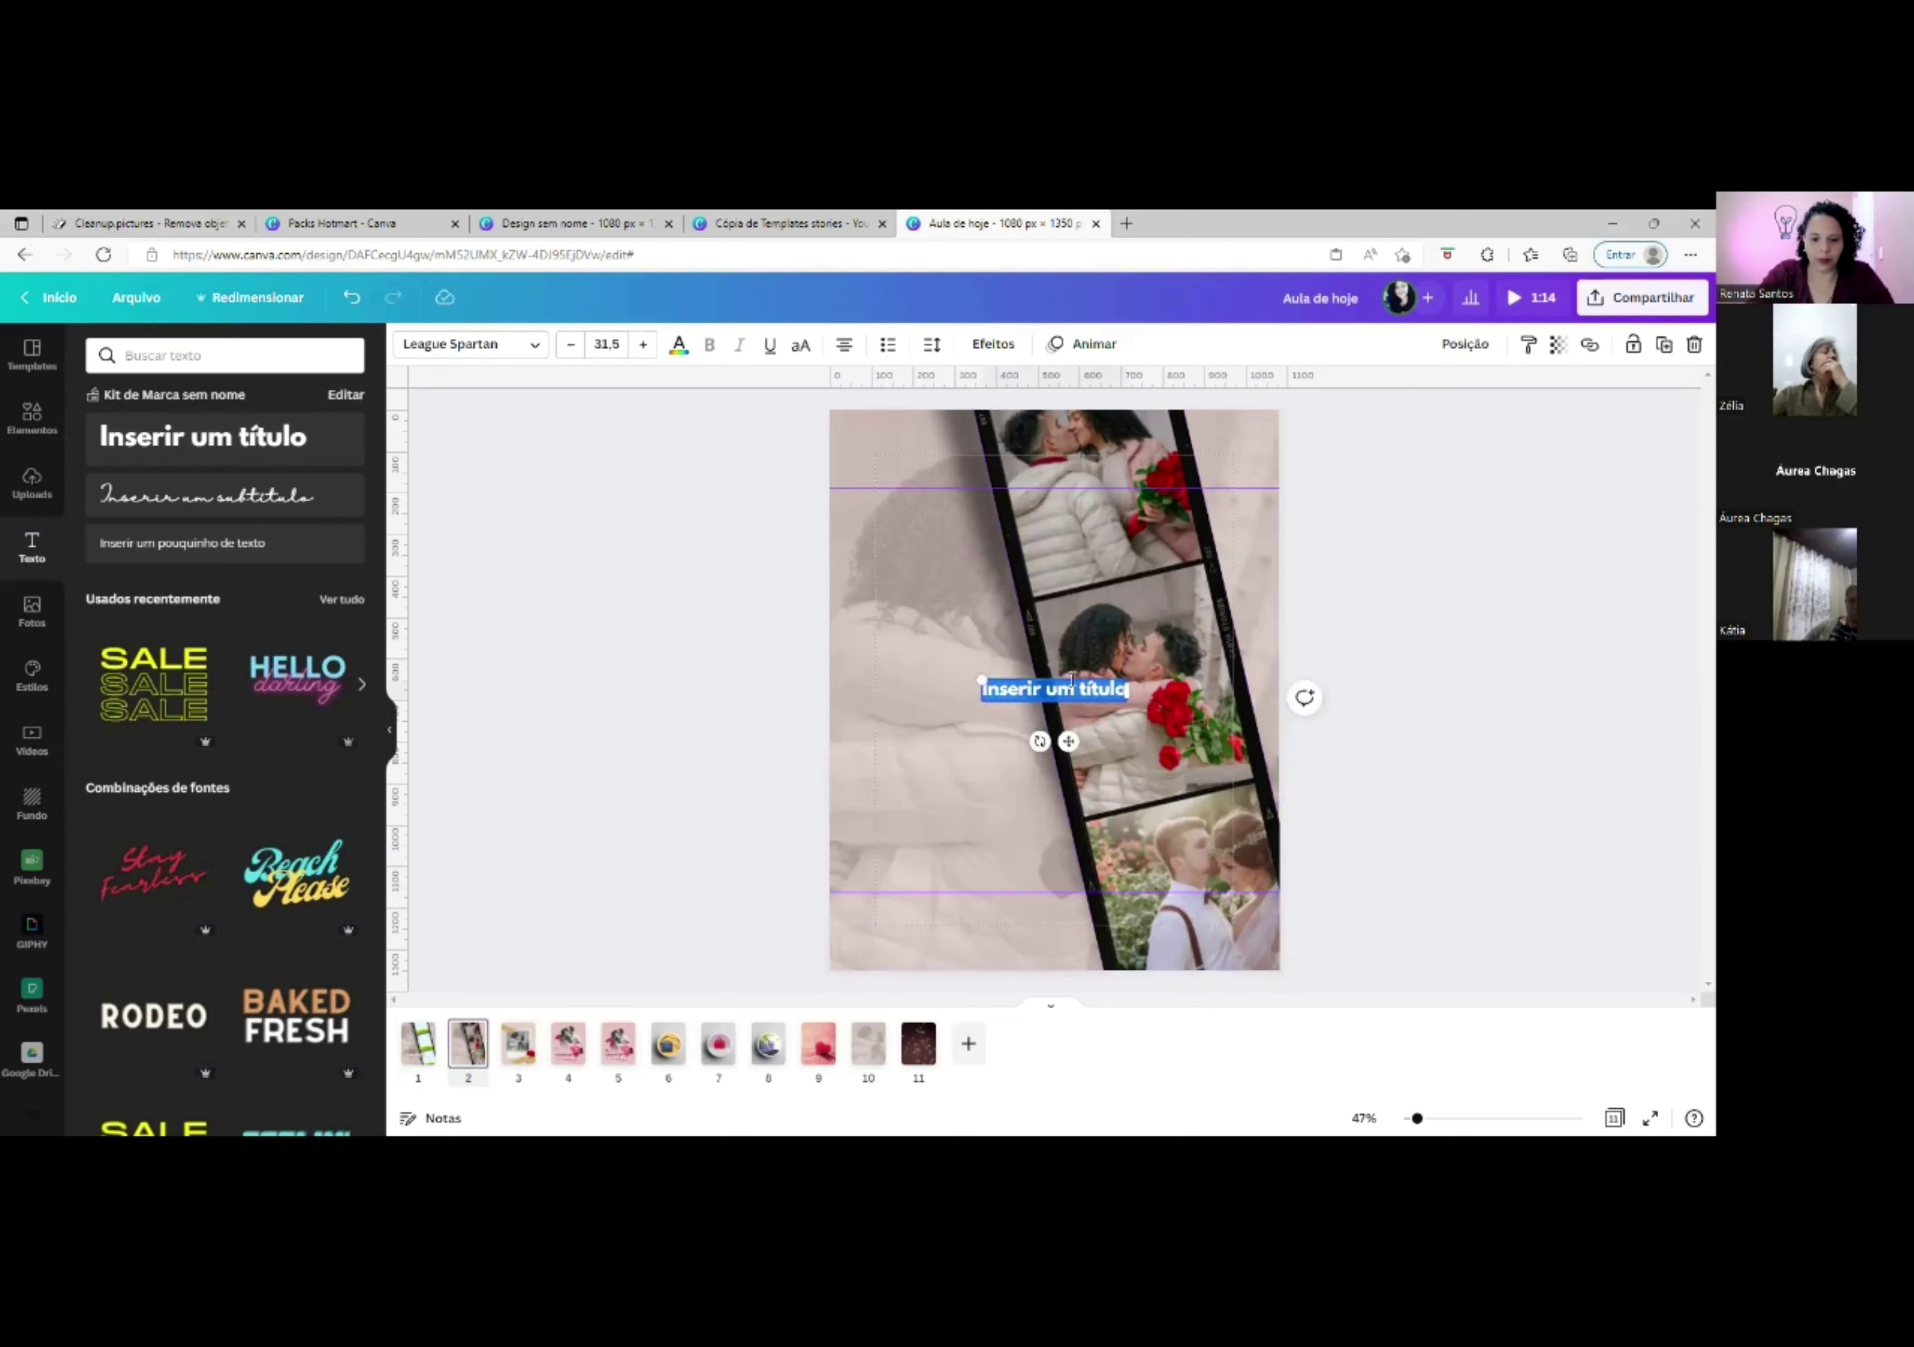
type("Feliz")
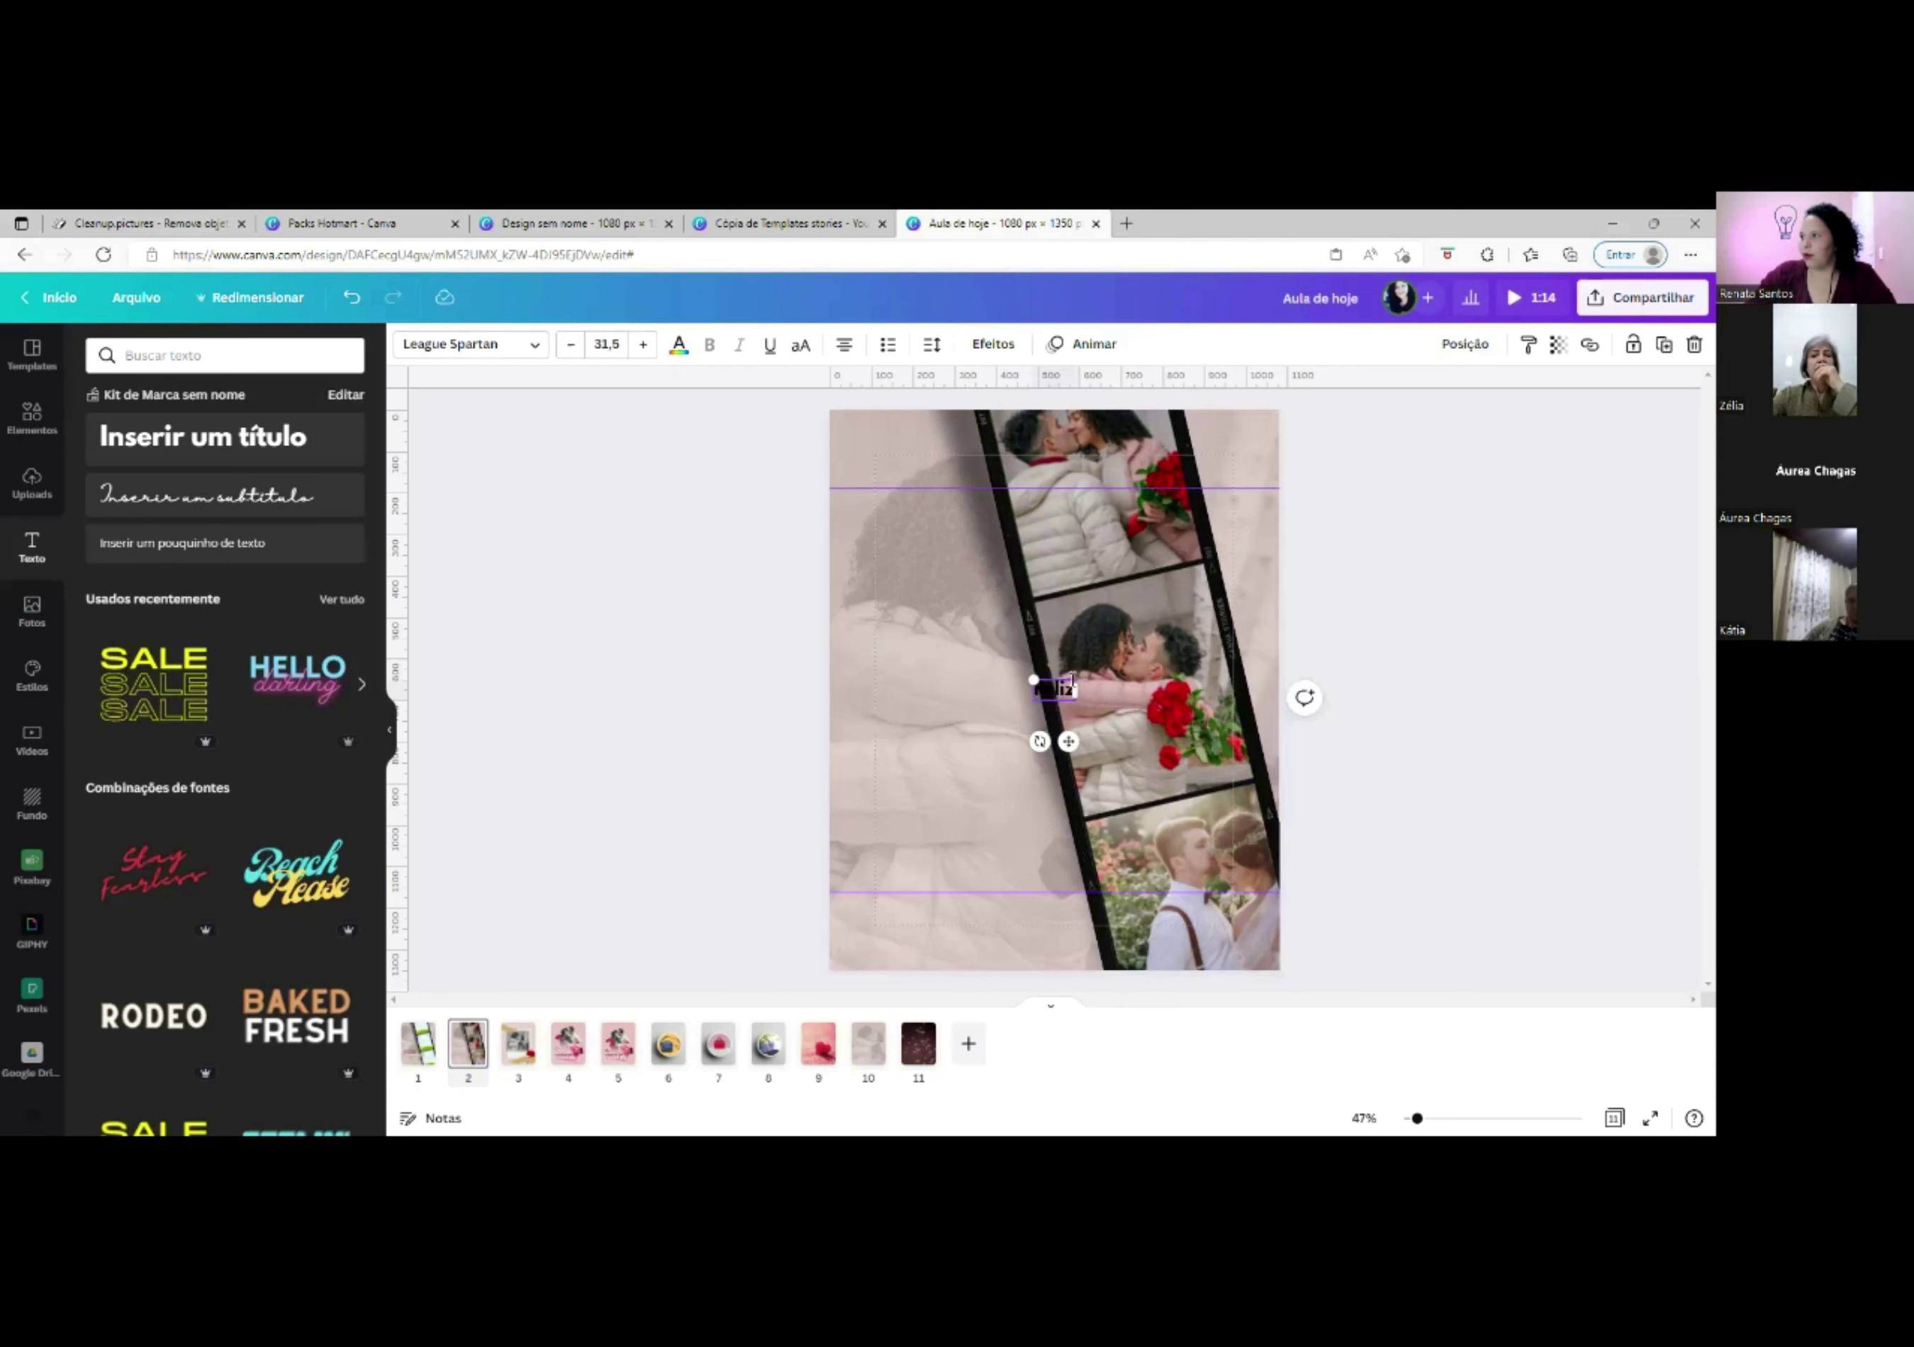
left_click_drag(1031, 675, 926, 762)
left_click(948, 718)
left_click(973, 797)
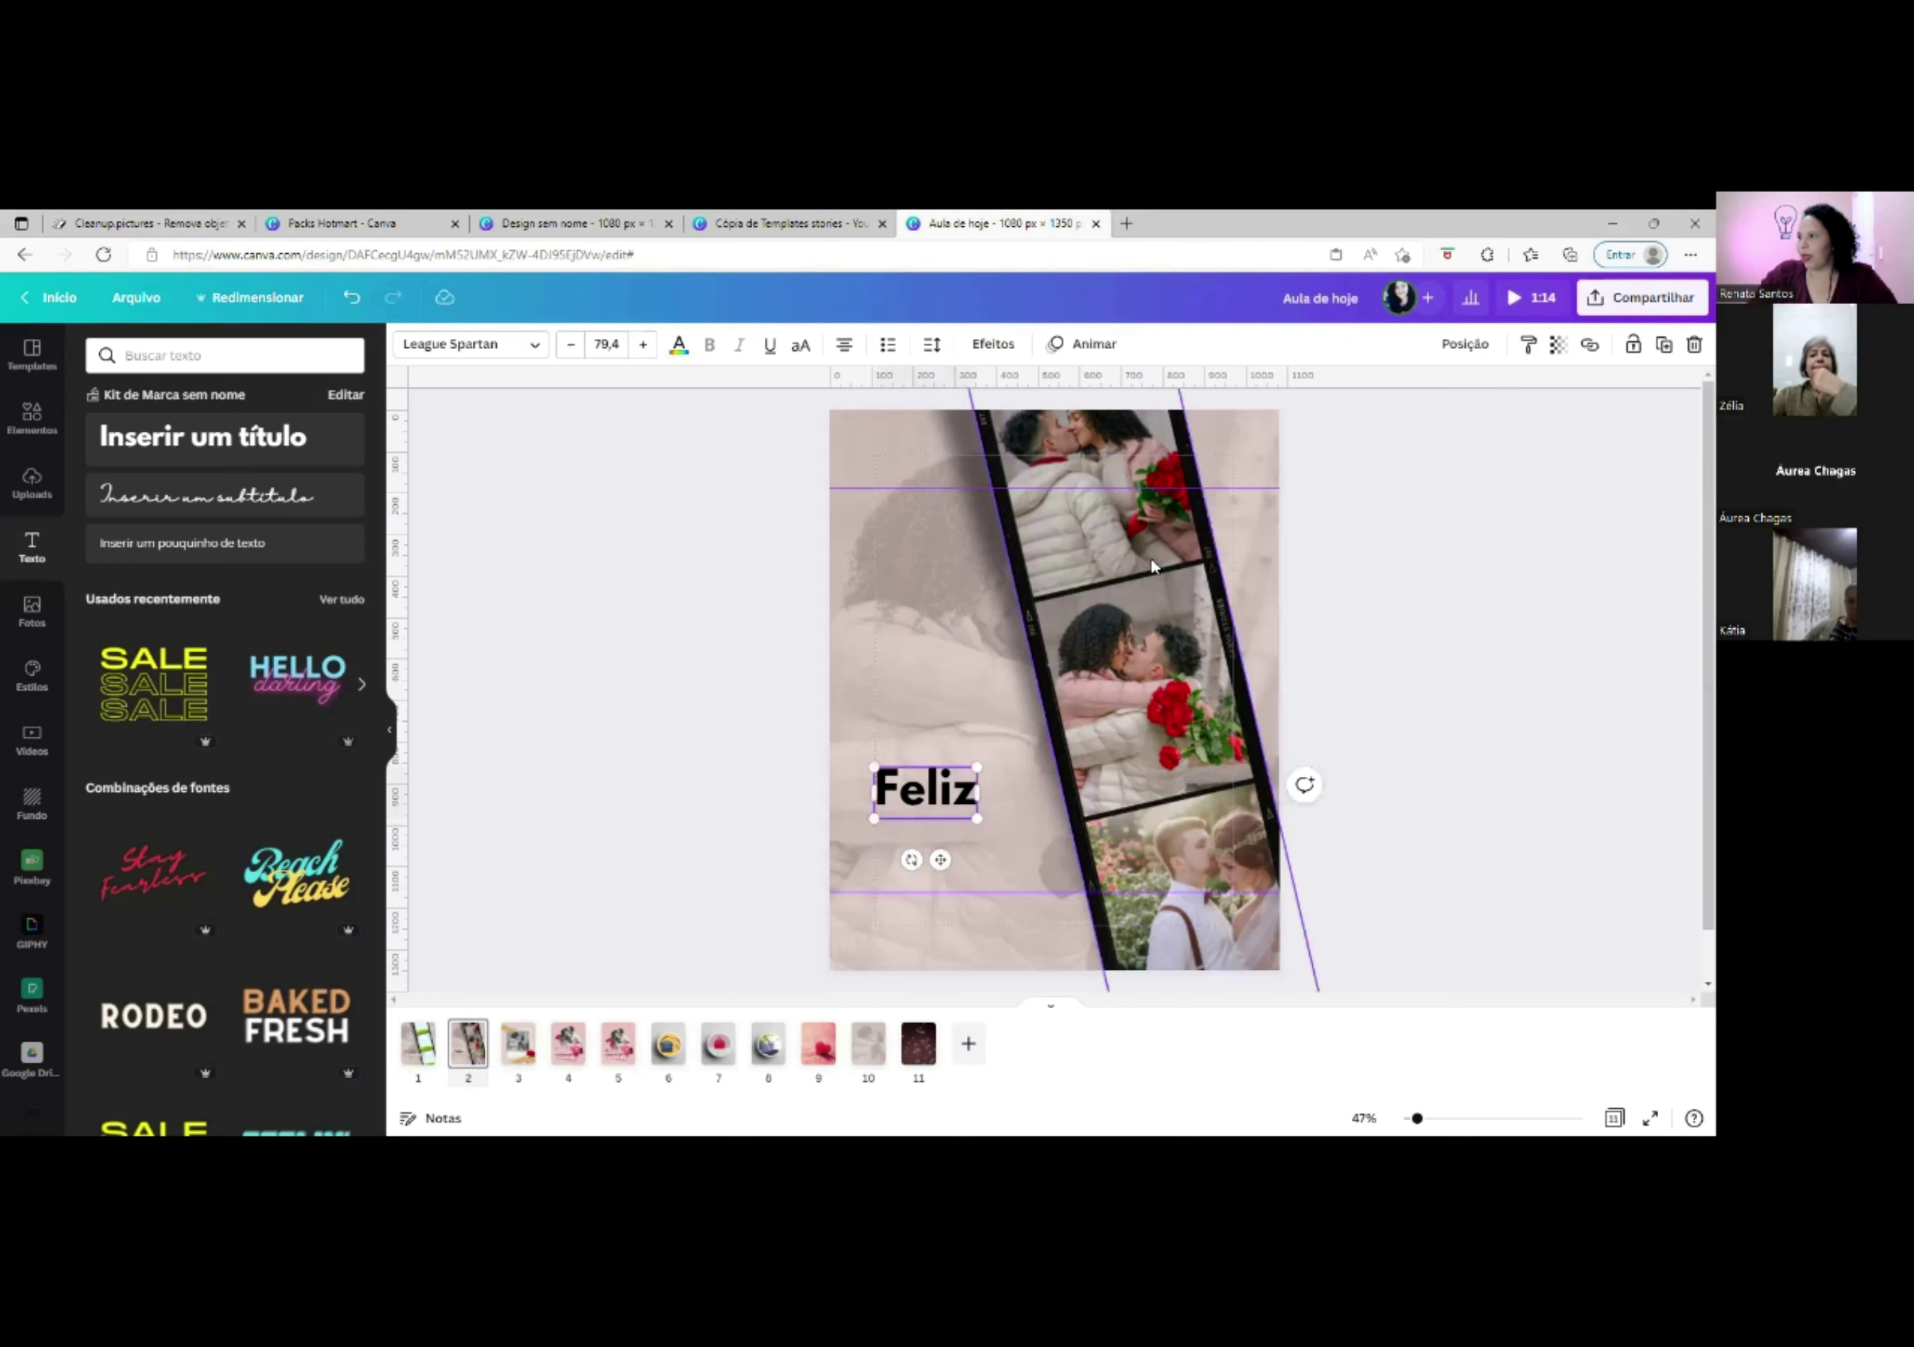
left_click_drag(976, 767, 1002, 752)
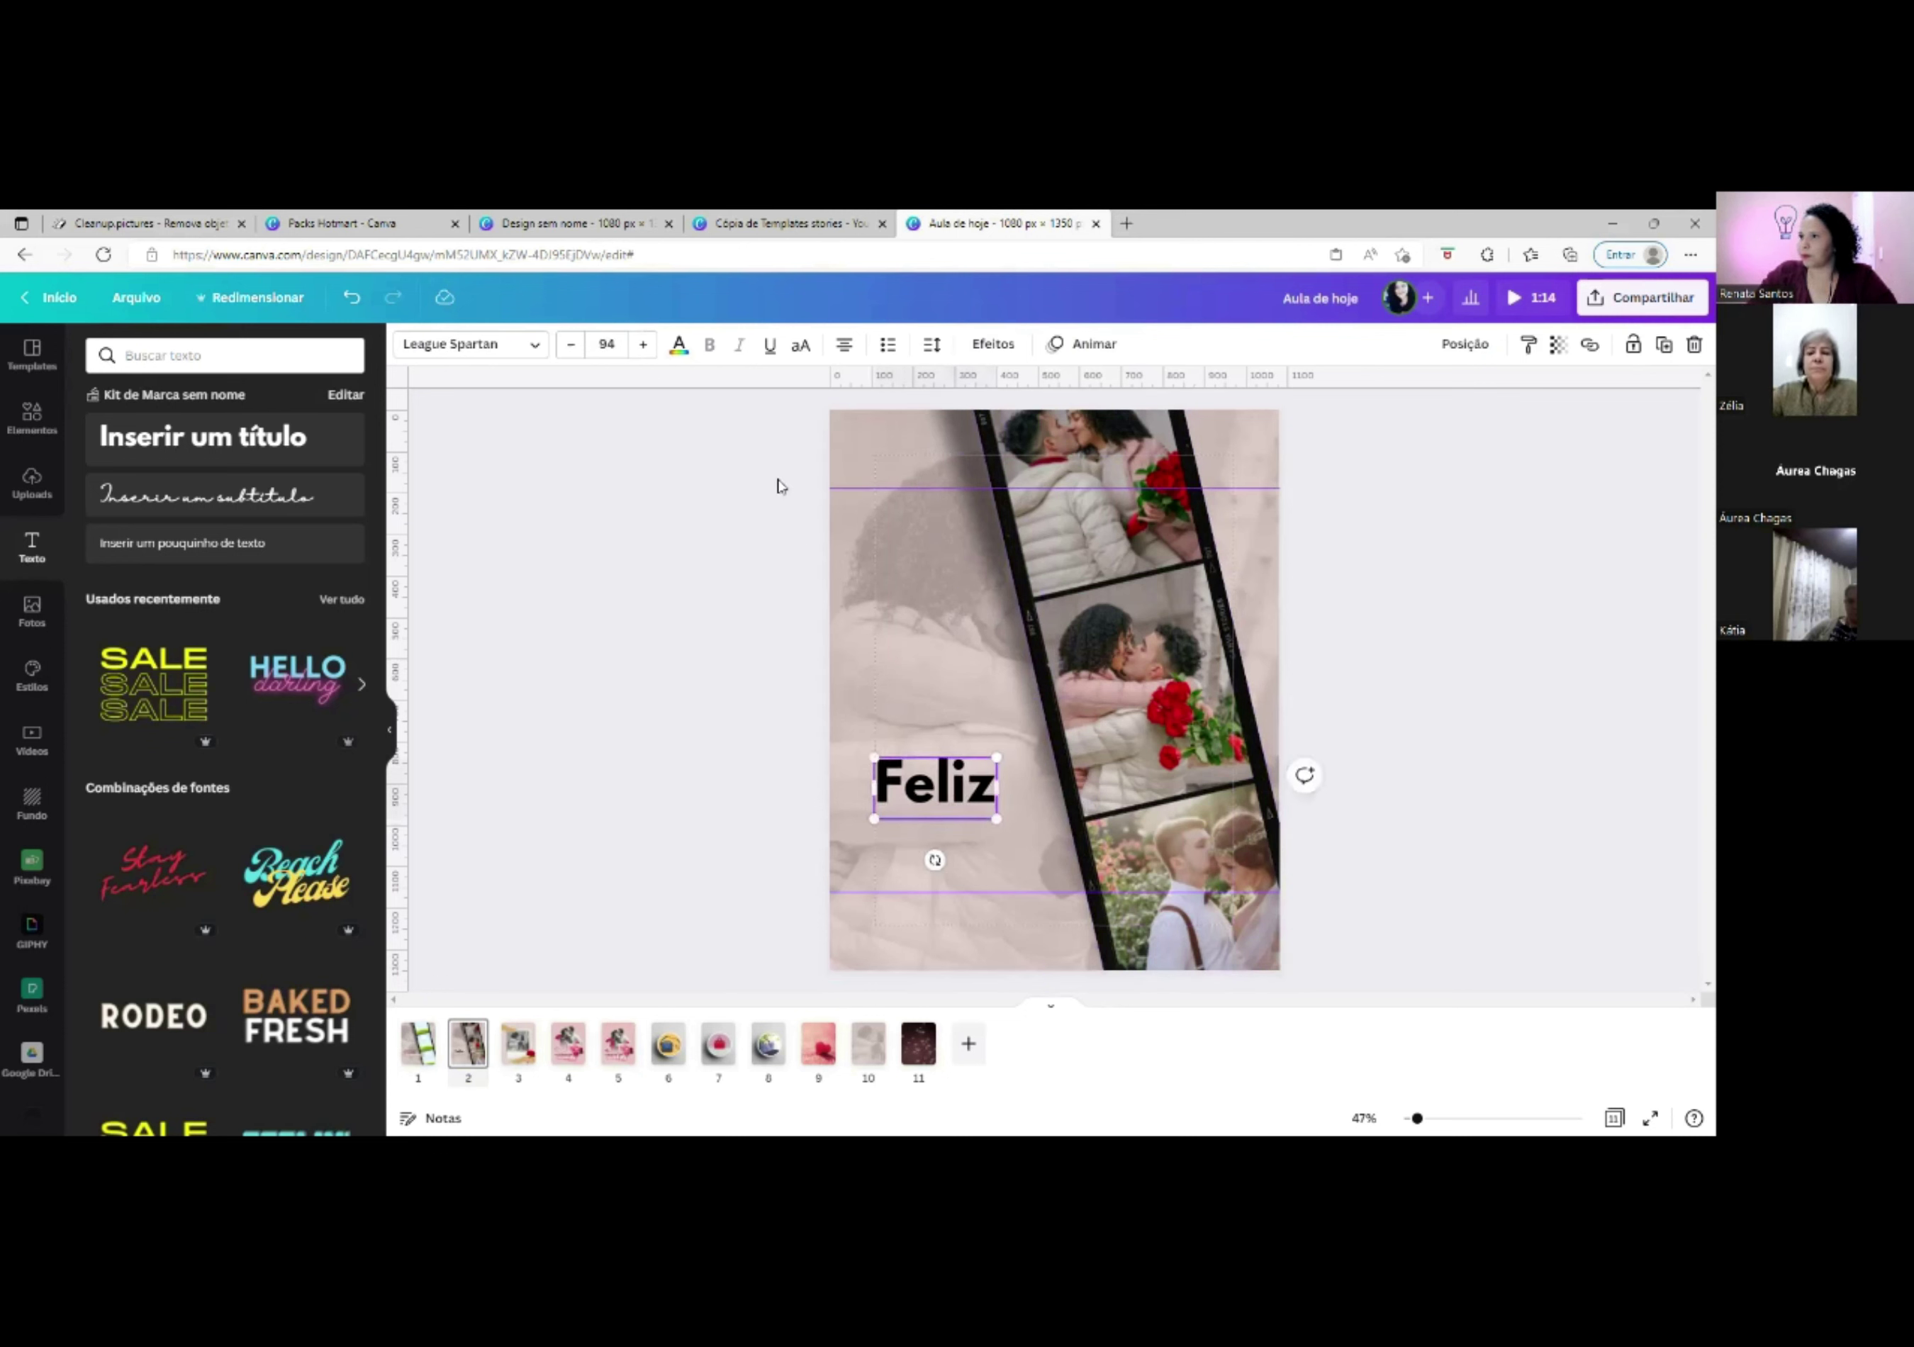
Colour the "Feliz" title with the document's plum shade, darkened to a deeper wine tone.
left_click(679, 346)
left_click(249, 438)
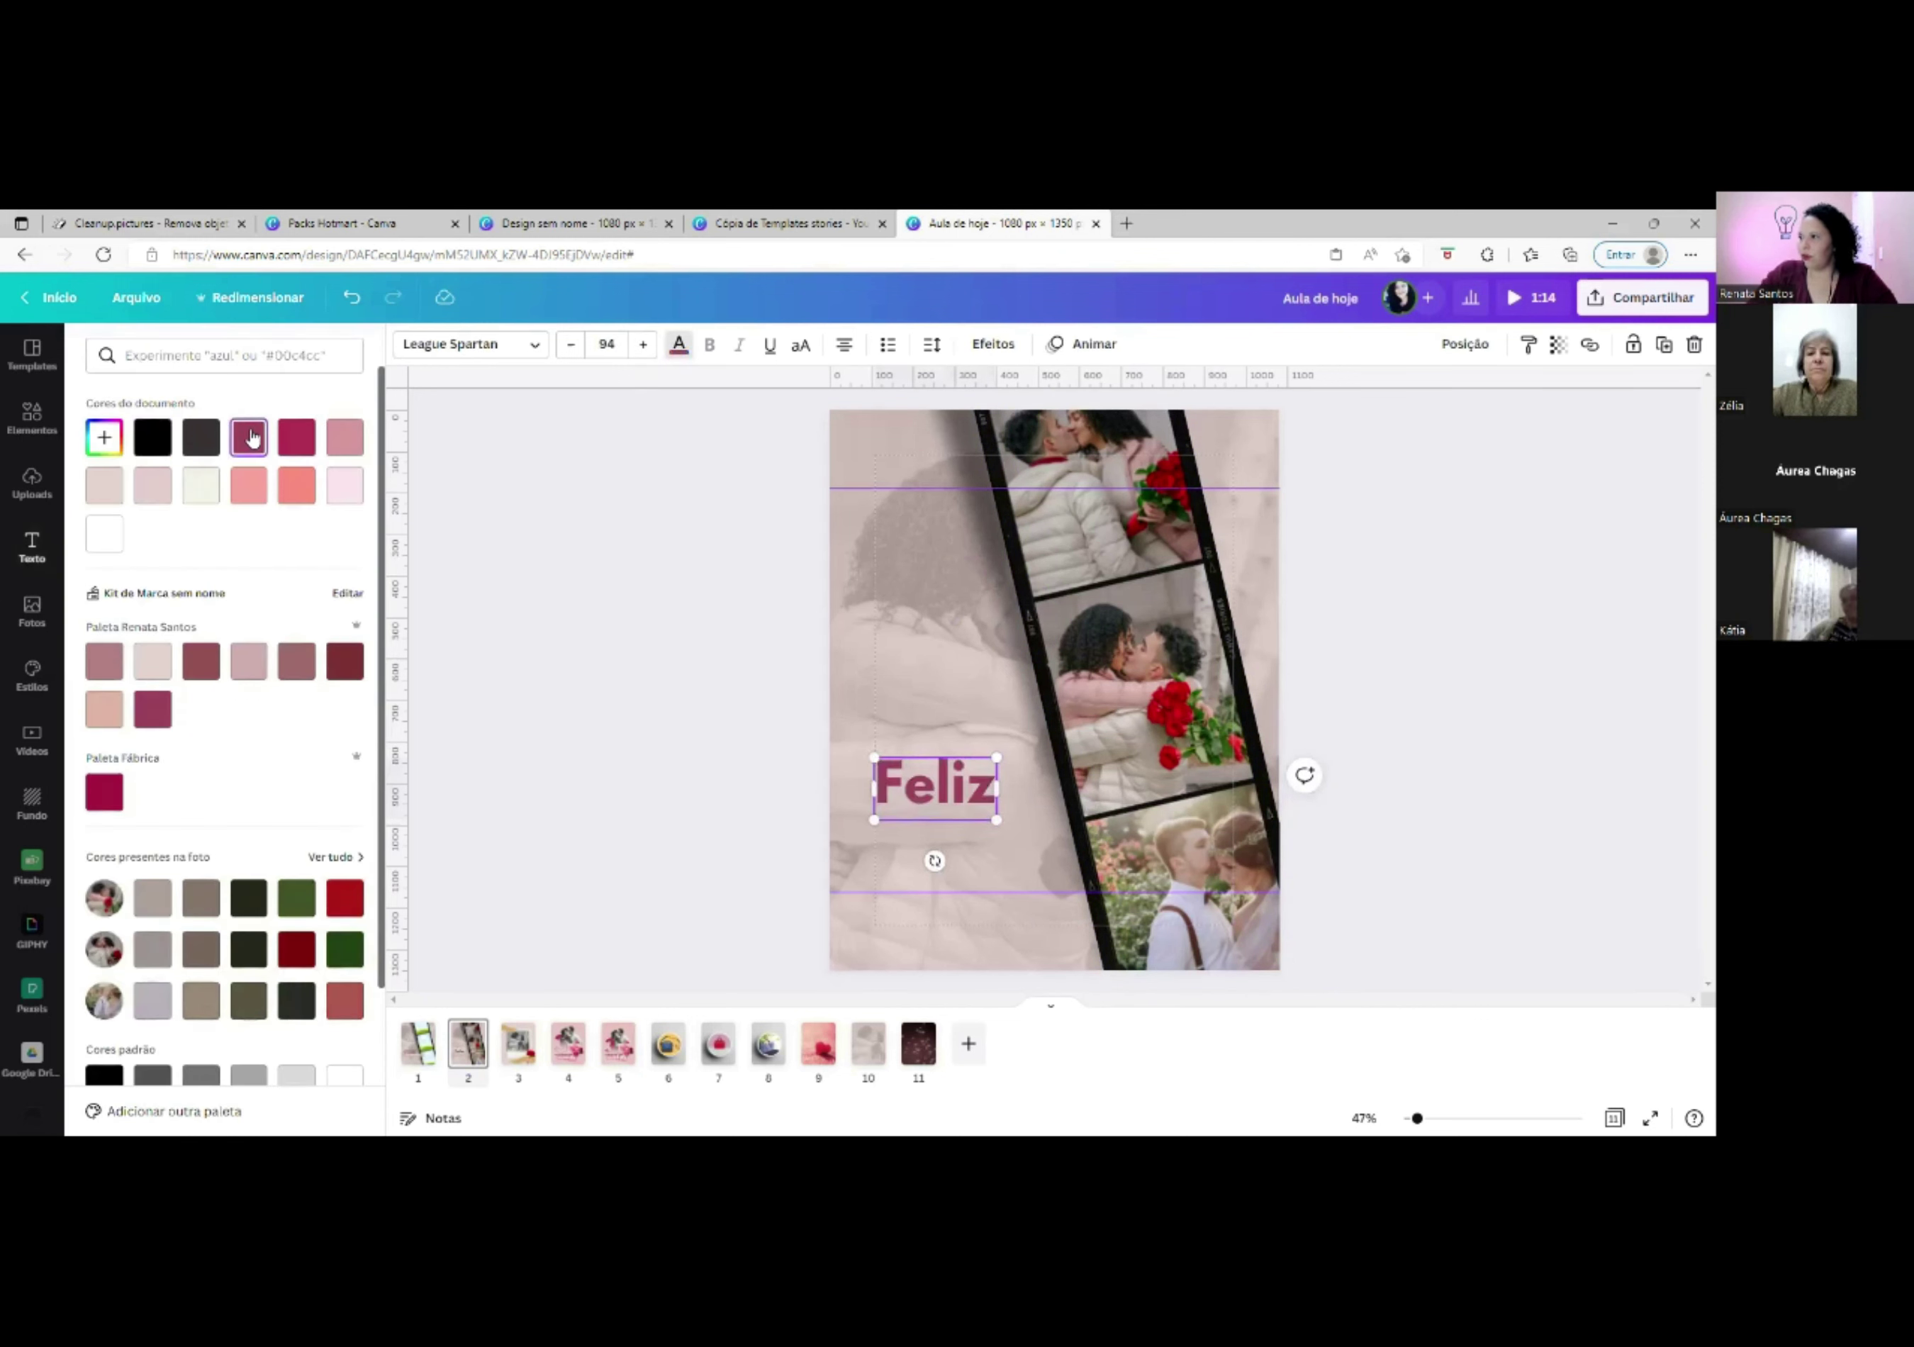
left_click(120, 436)
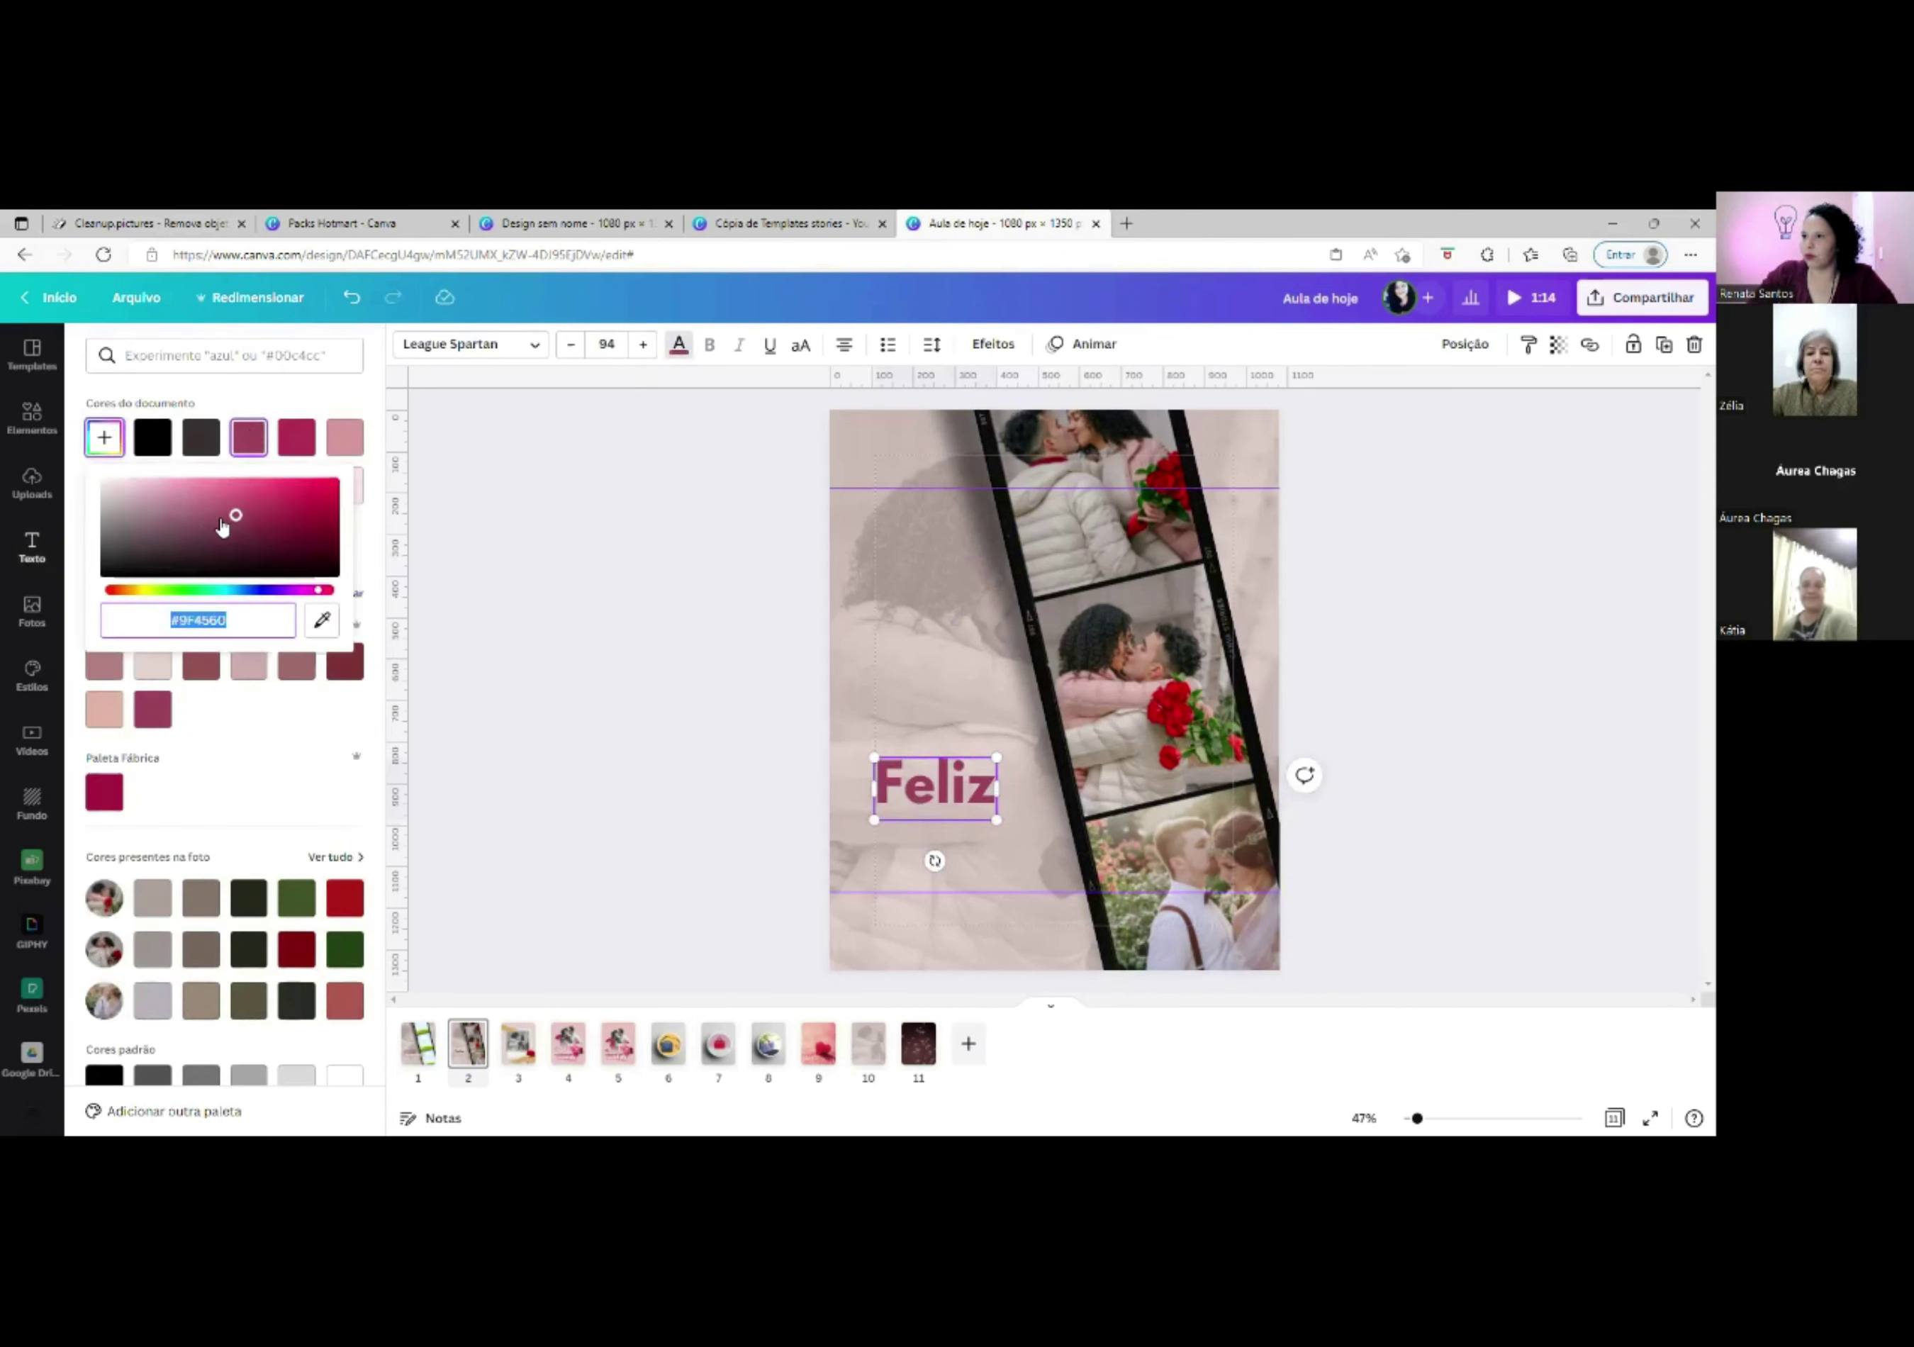
left_click_drag(226, 526, 231, 527)
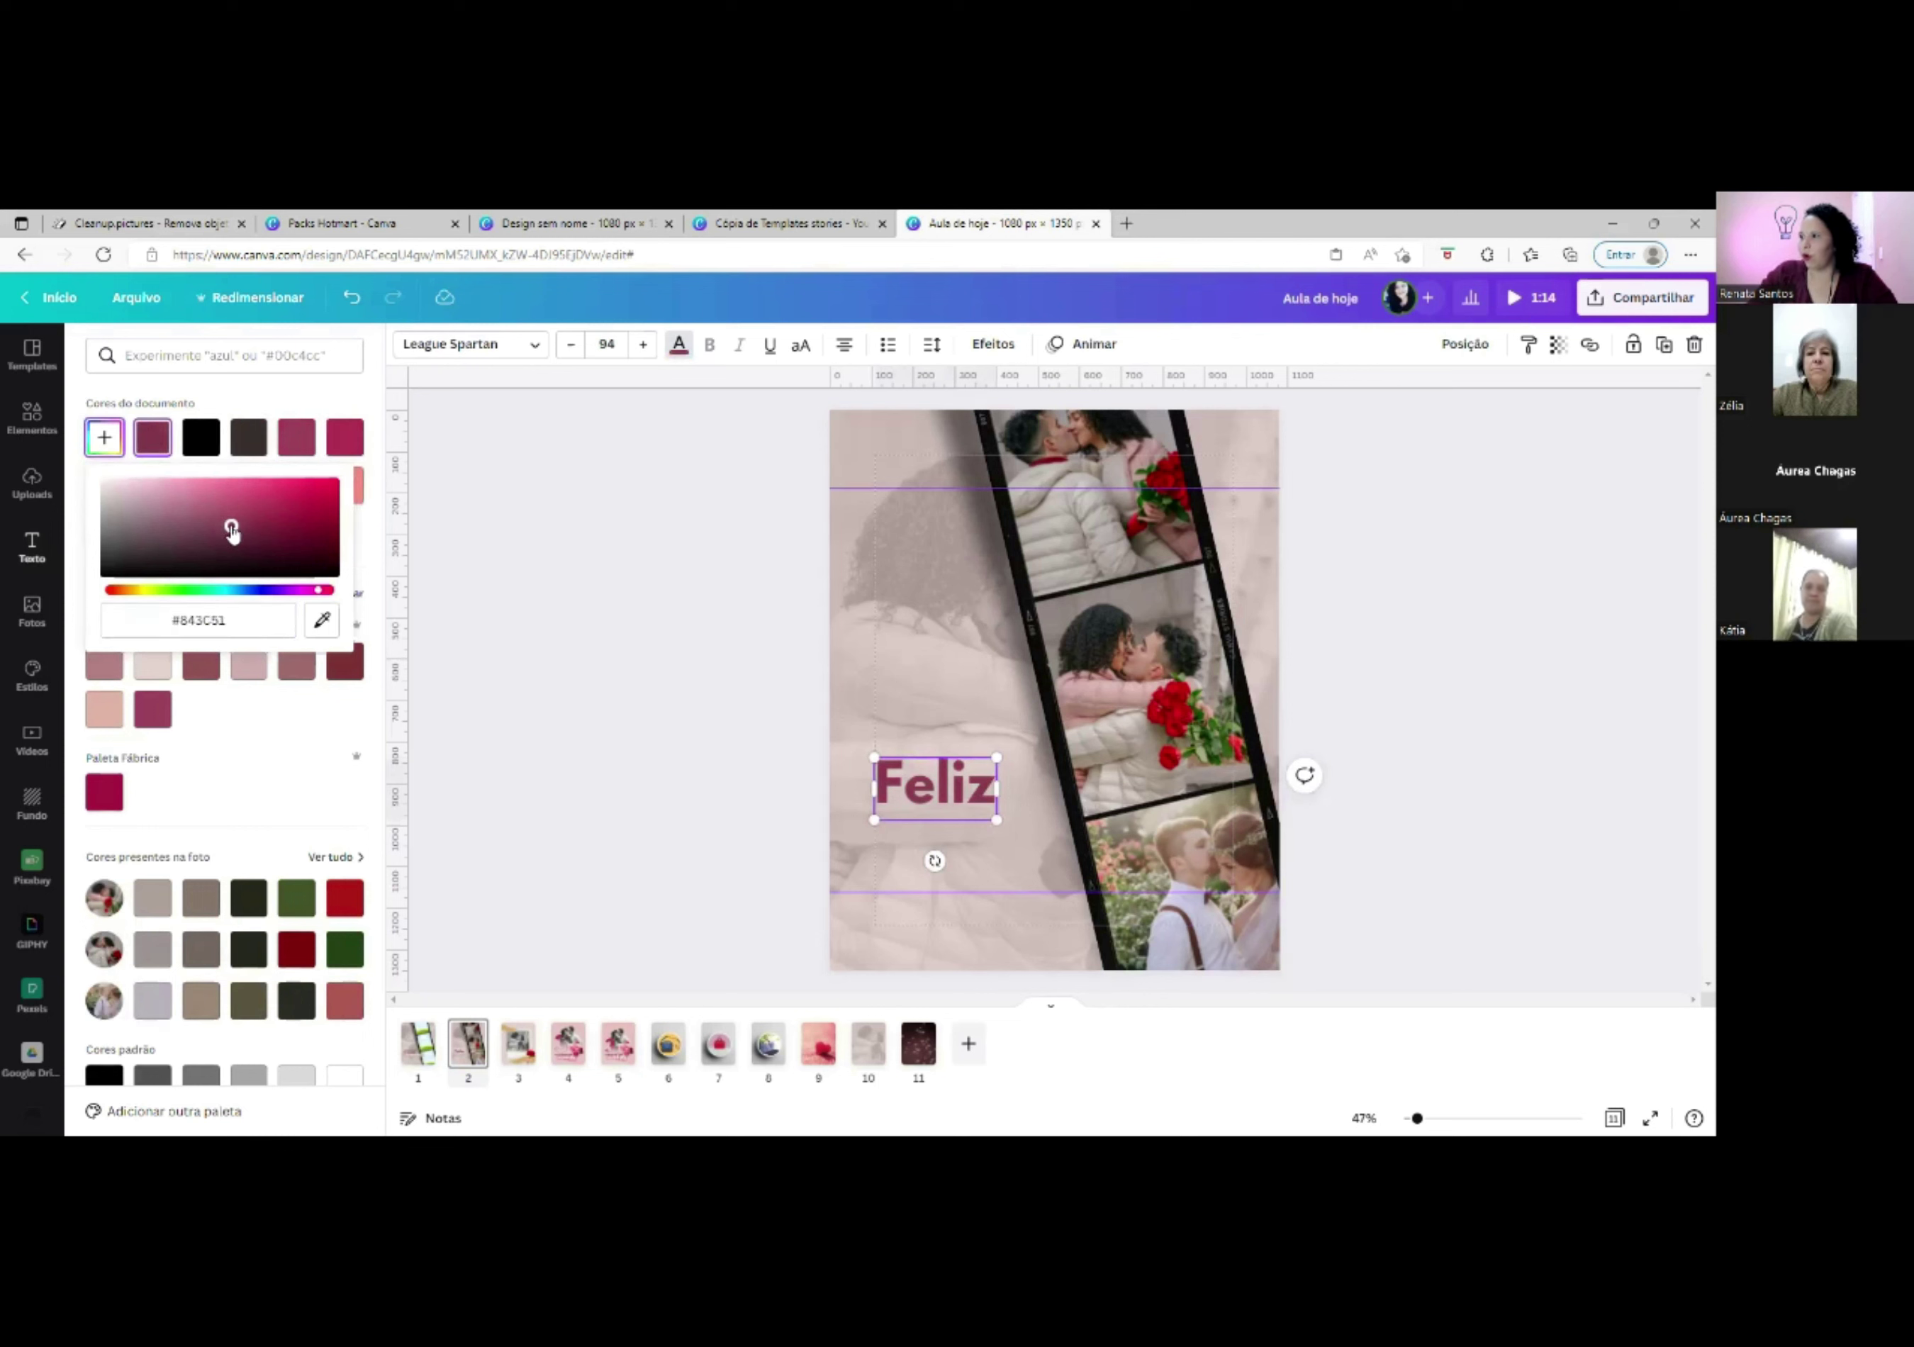
Format the title as uppercase Ruda Regular at size 98,9, left-aligned and placed against the left margin guide.
mouse_move(996, 751)
left_mouse_down()
mouse_move(1035, 737)
mouse_move(962, 766)
mouse_move(1034, 741)
mouse_move(979, 768)
left_mouse_up()
left_click(796, 344)
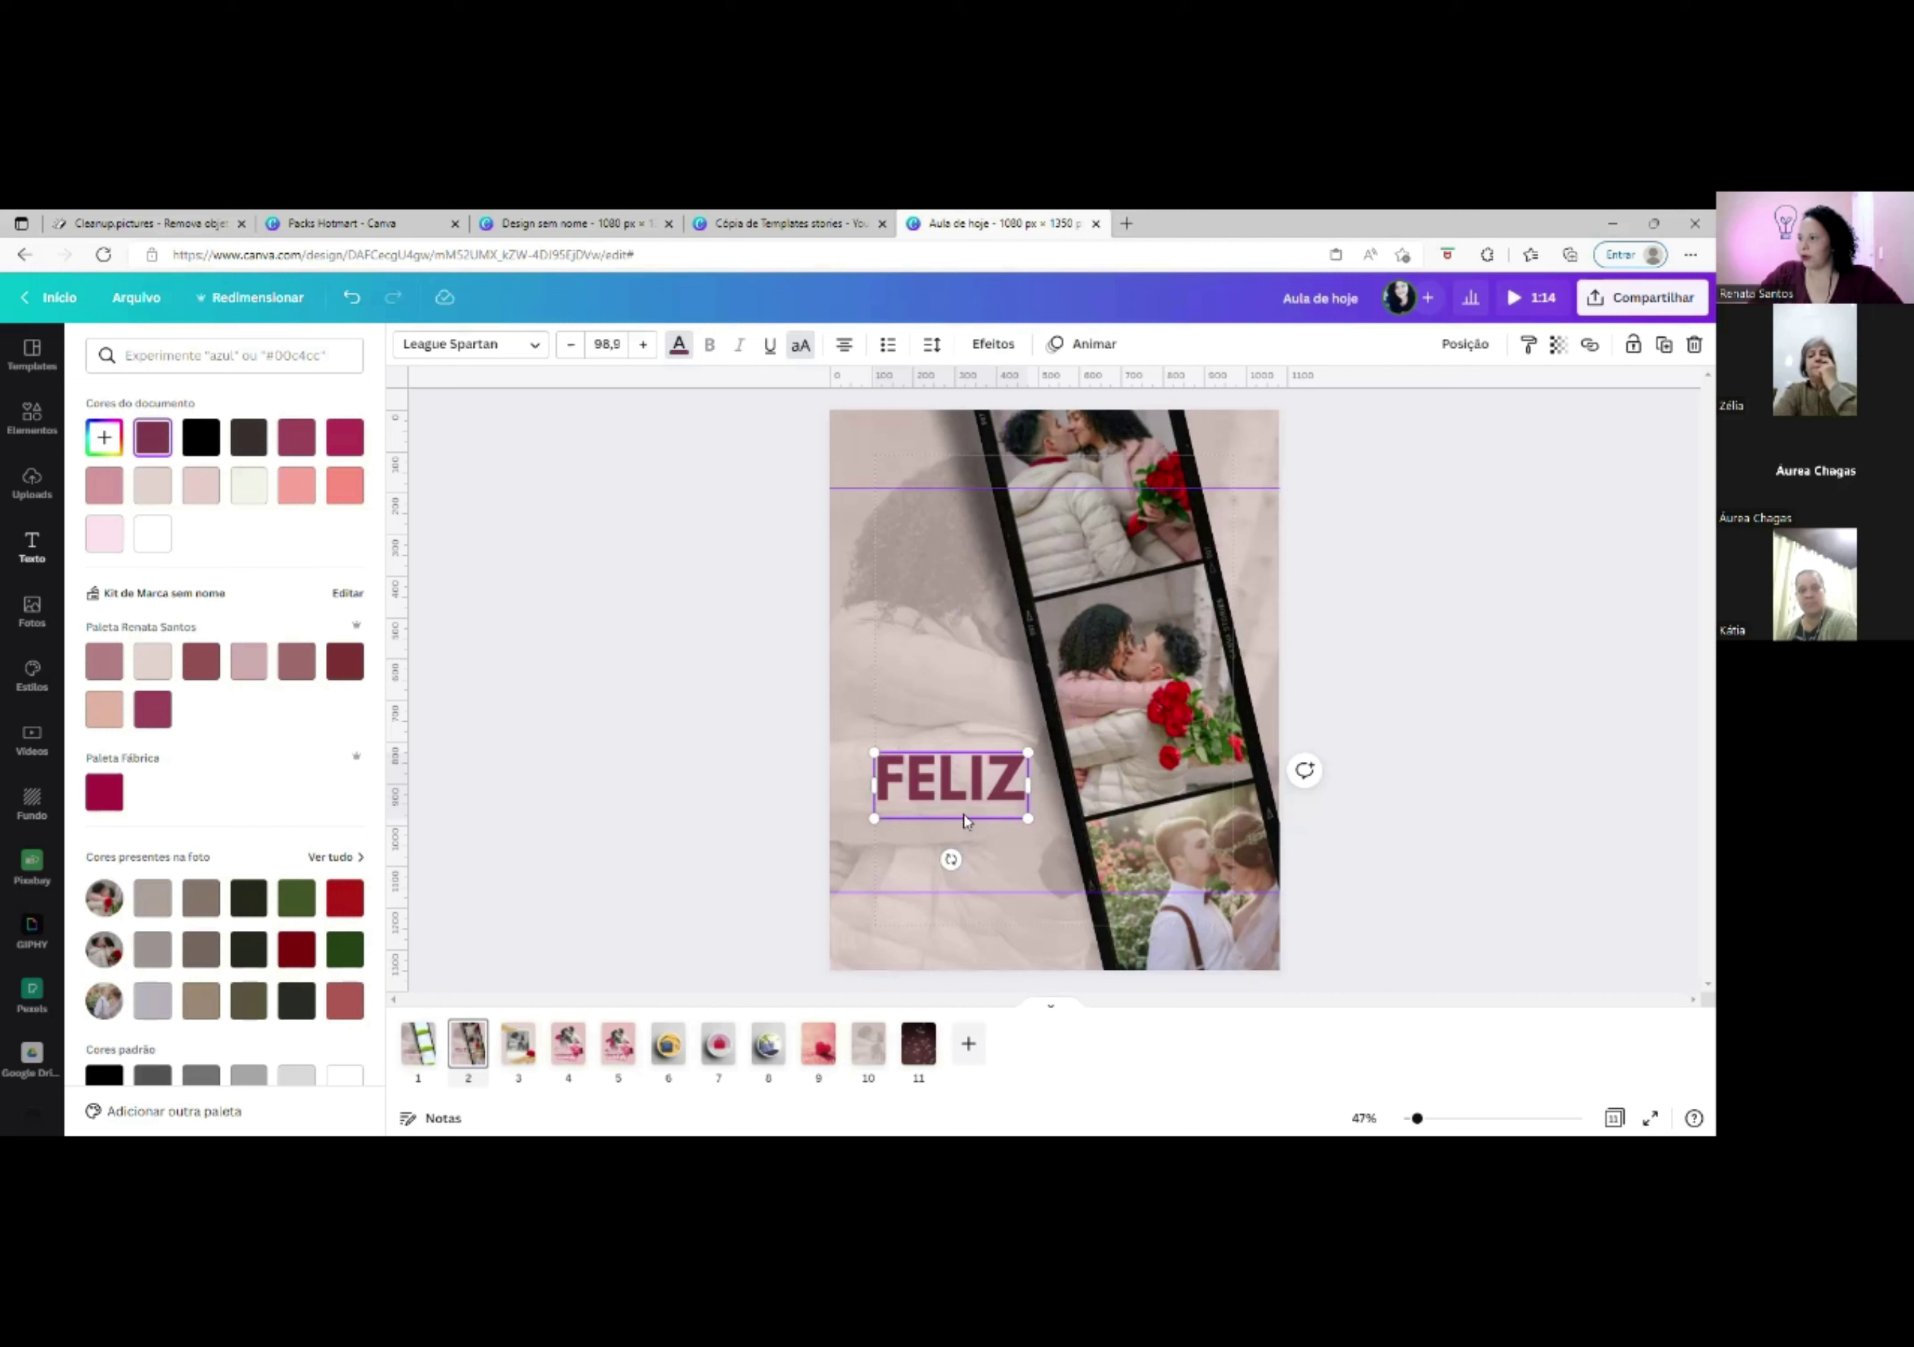
left_click(469, 344)
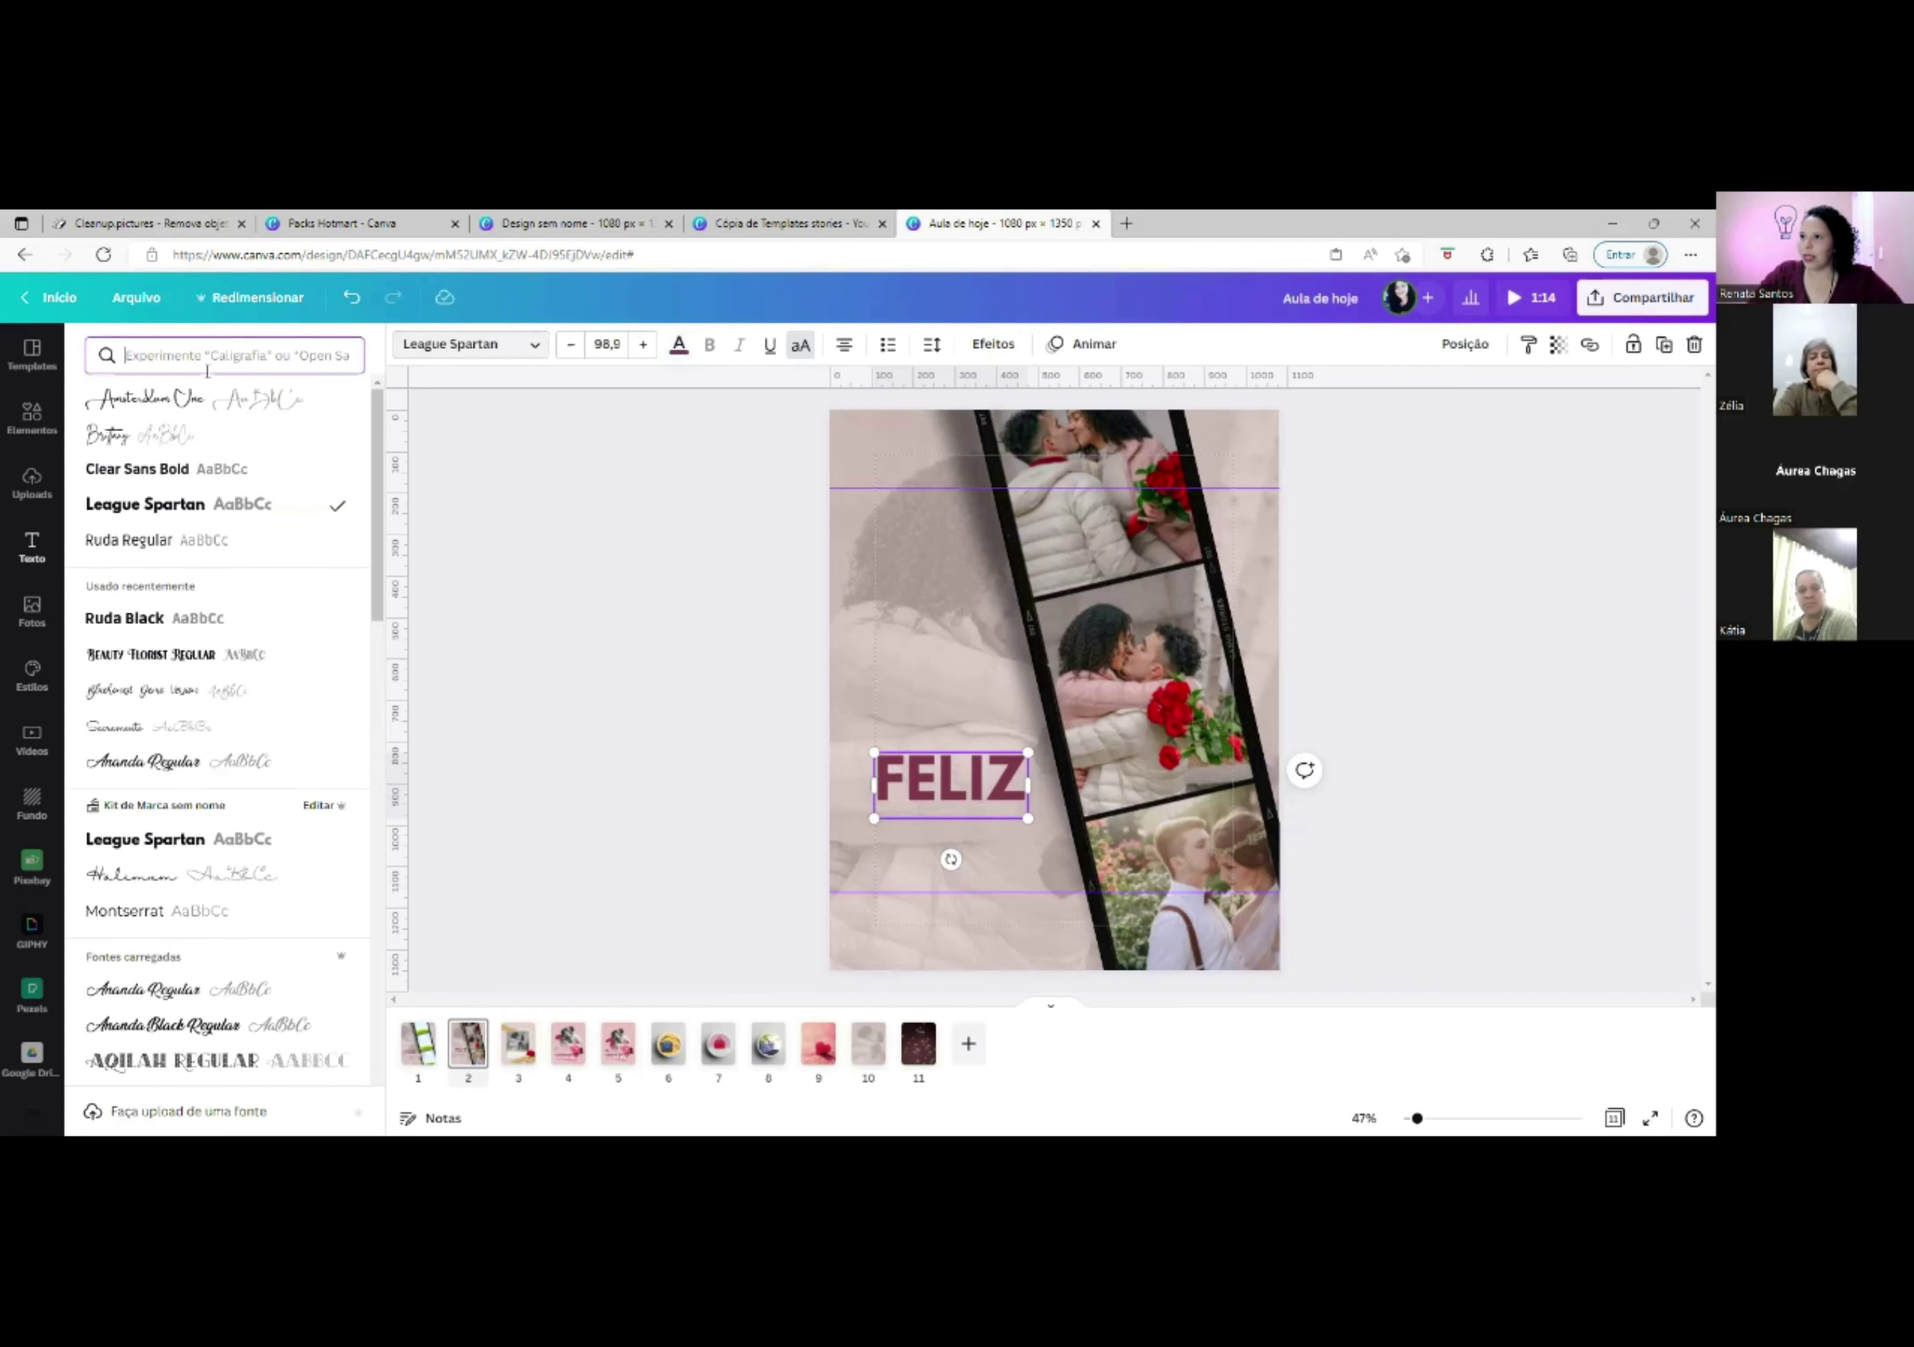
left_click(142, 541)
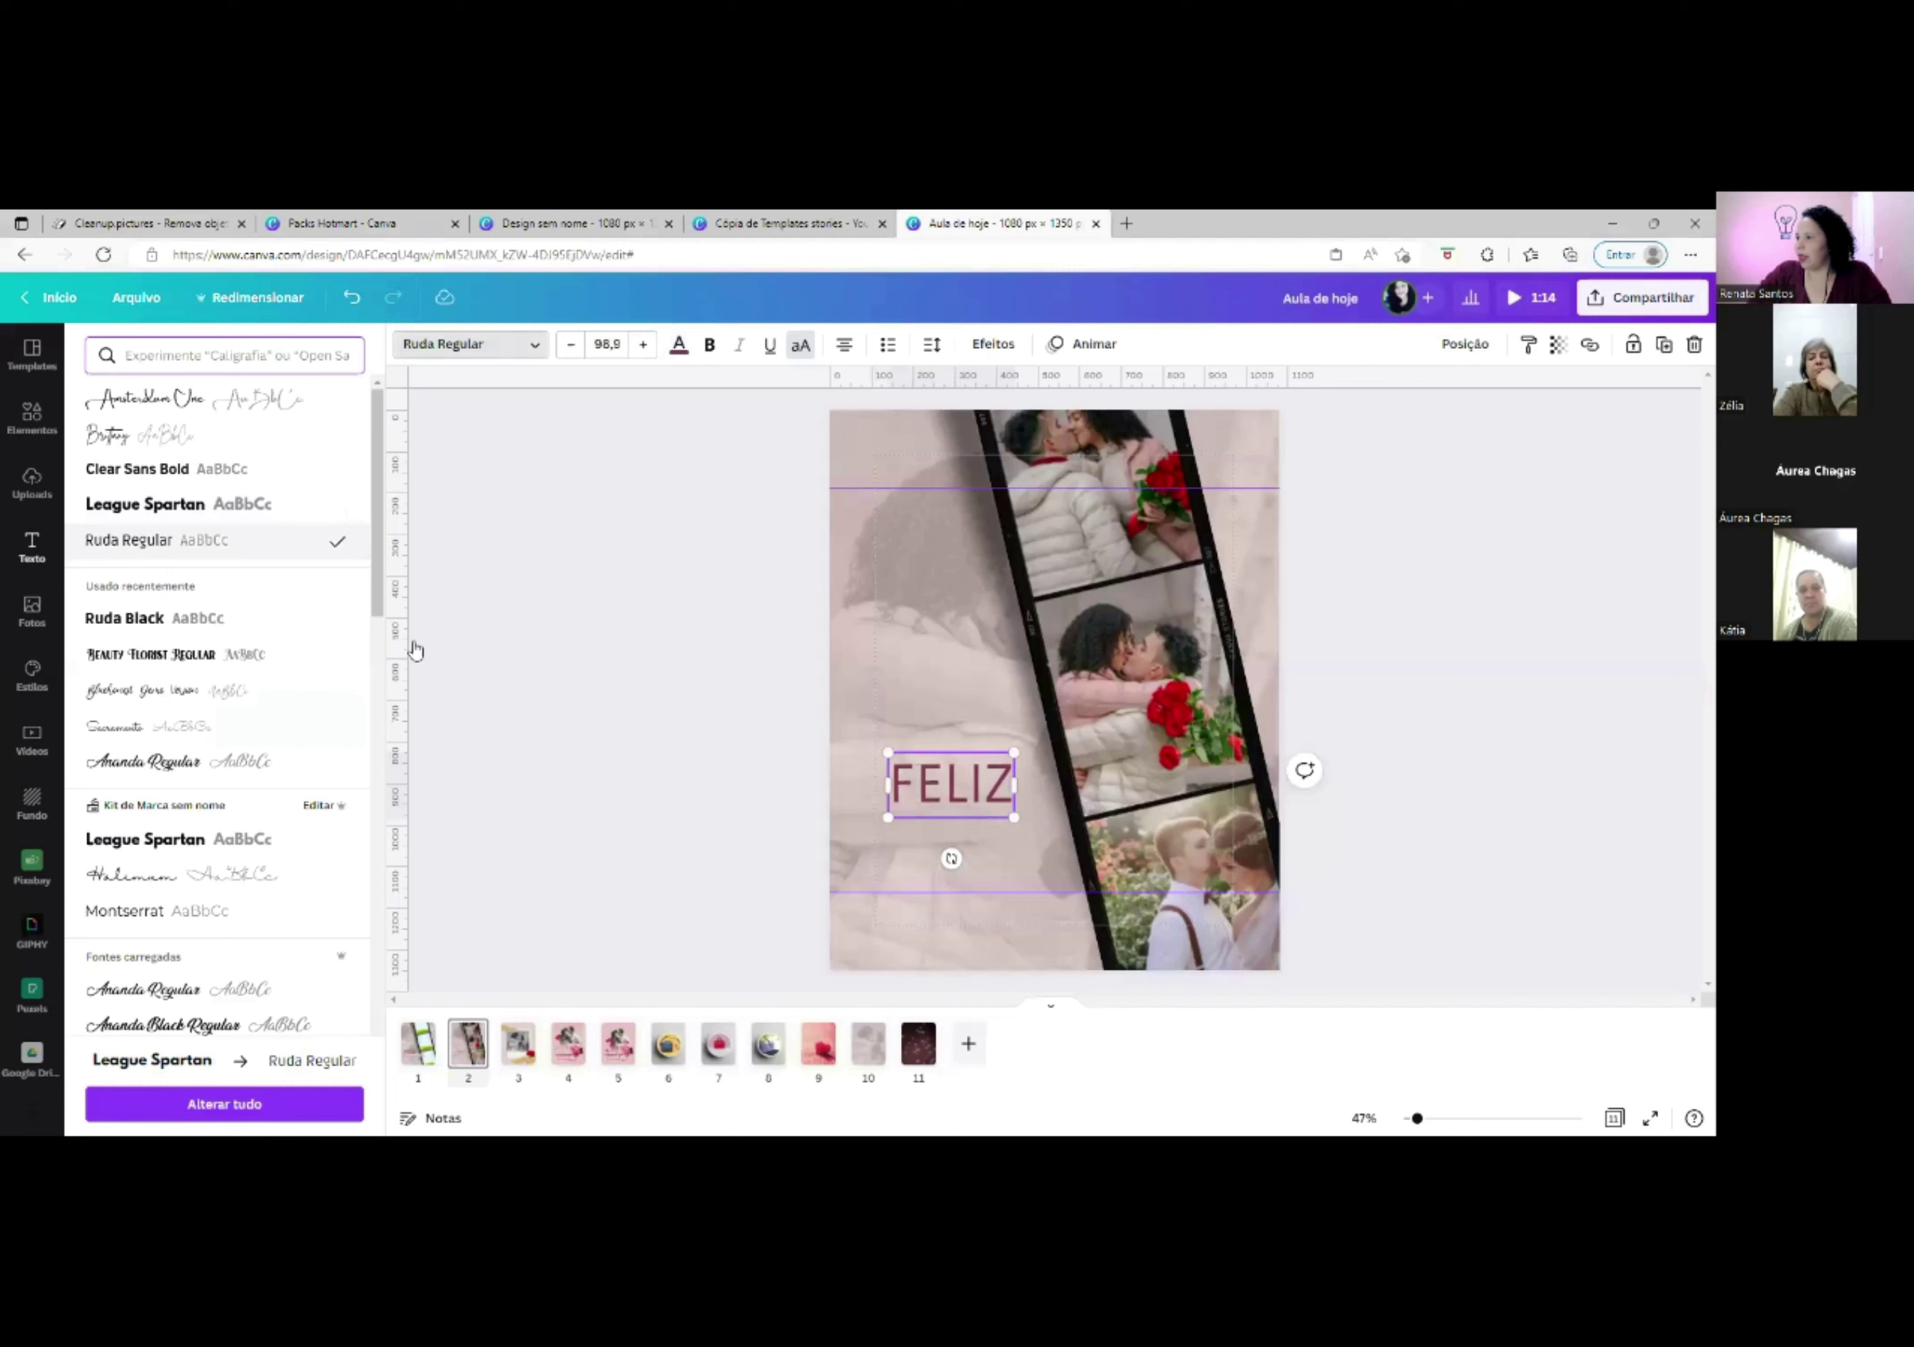
left_click(957, 787)
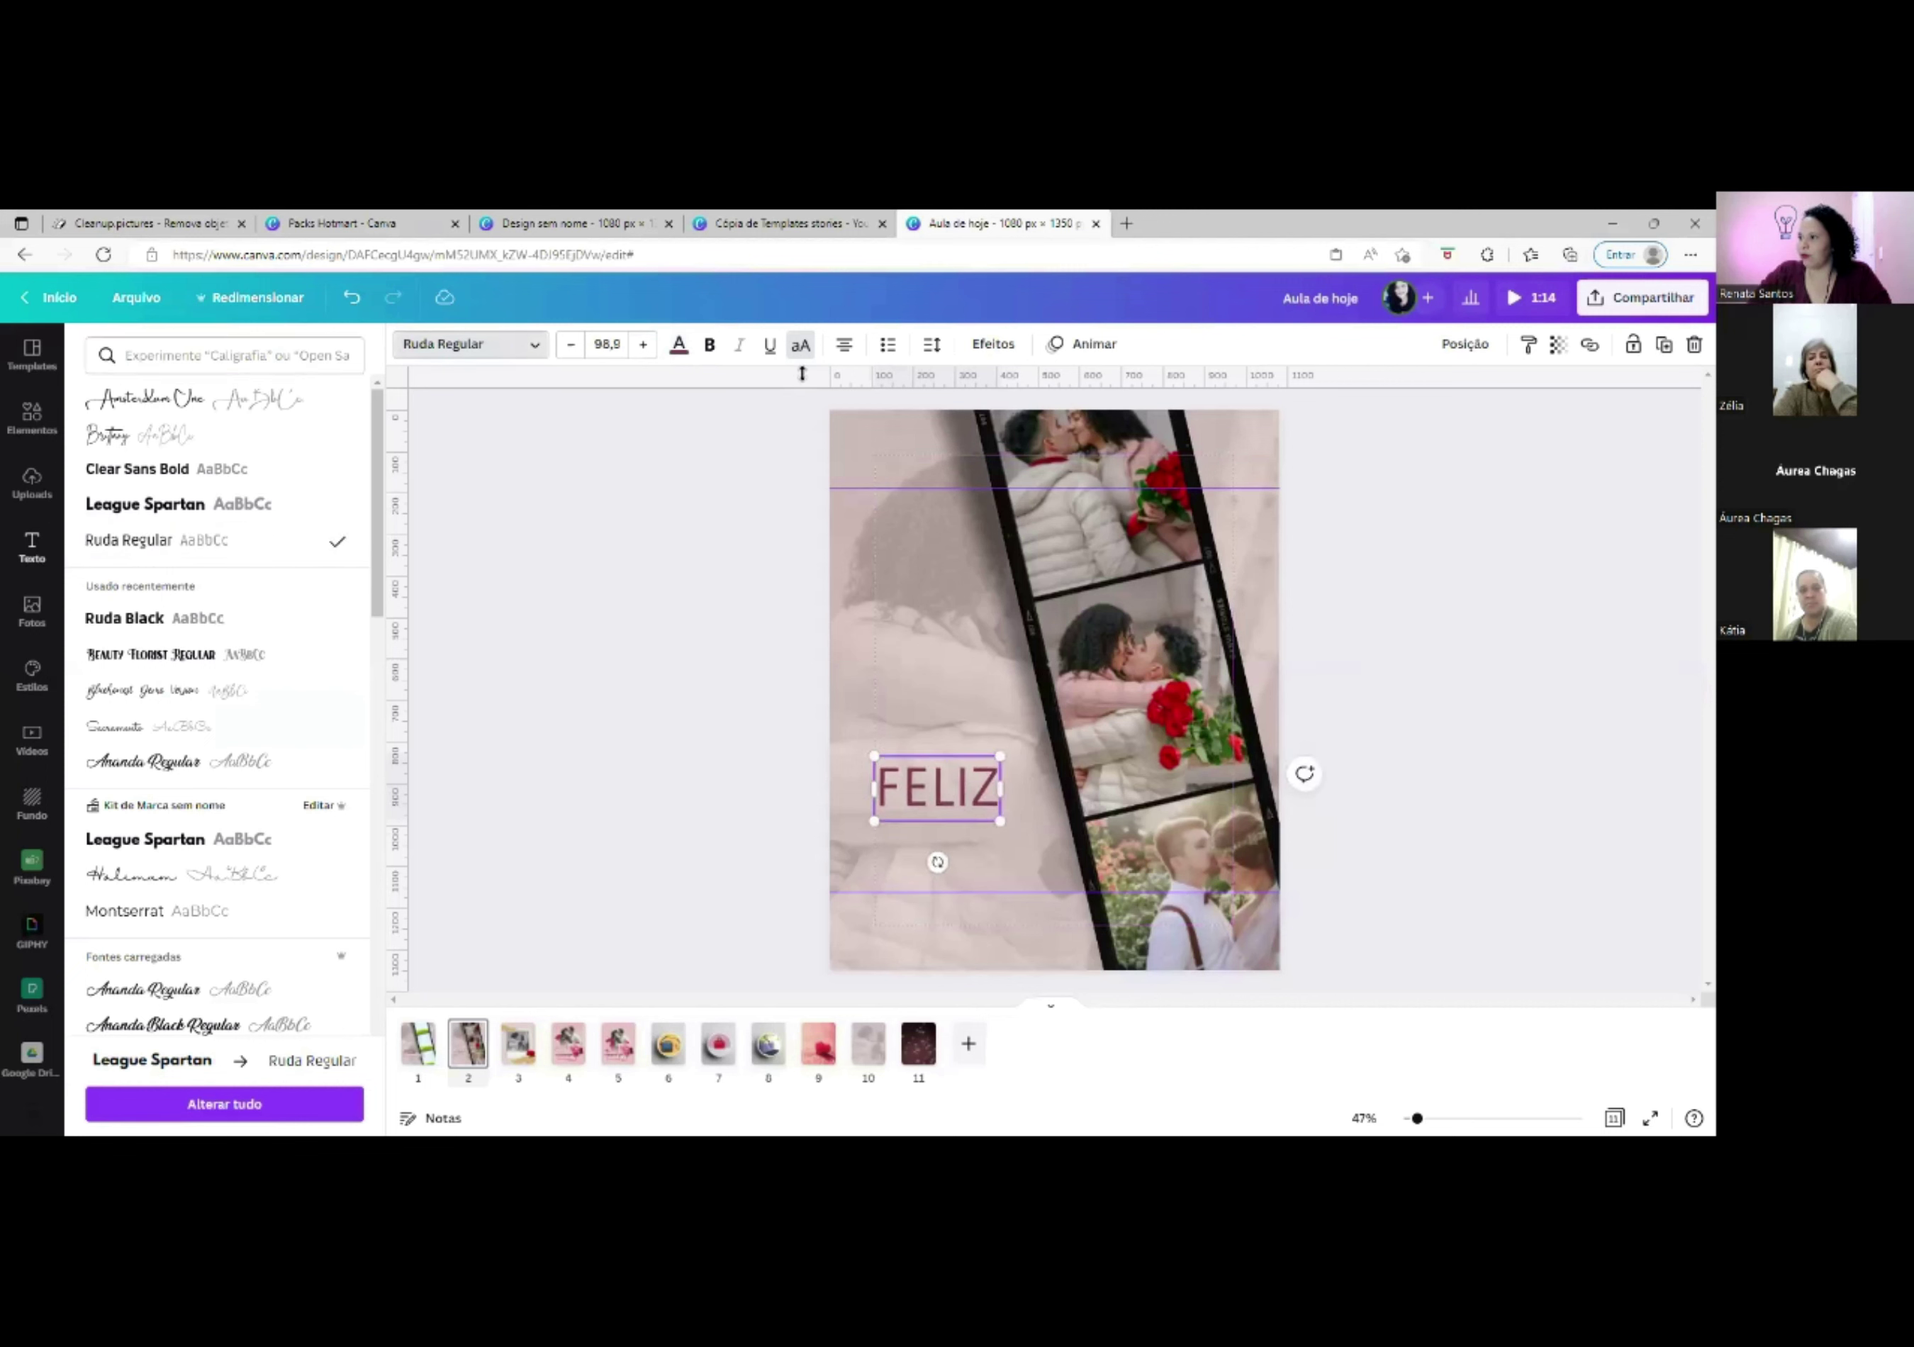
left_click(843, 346)
Copy and paste the "FELIZ" text, placing the duplicate just below the original.
left_click(943, 790)
left_click(943, 794)
right_click(945, 791)
left_click(998, 802)
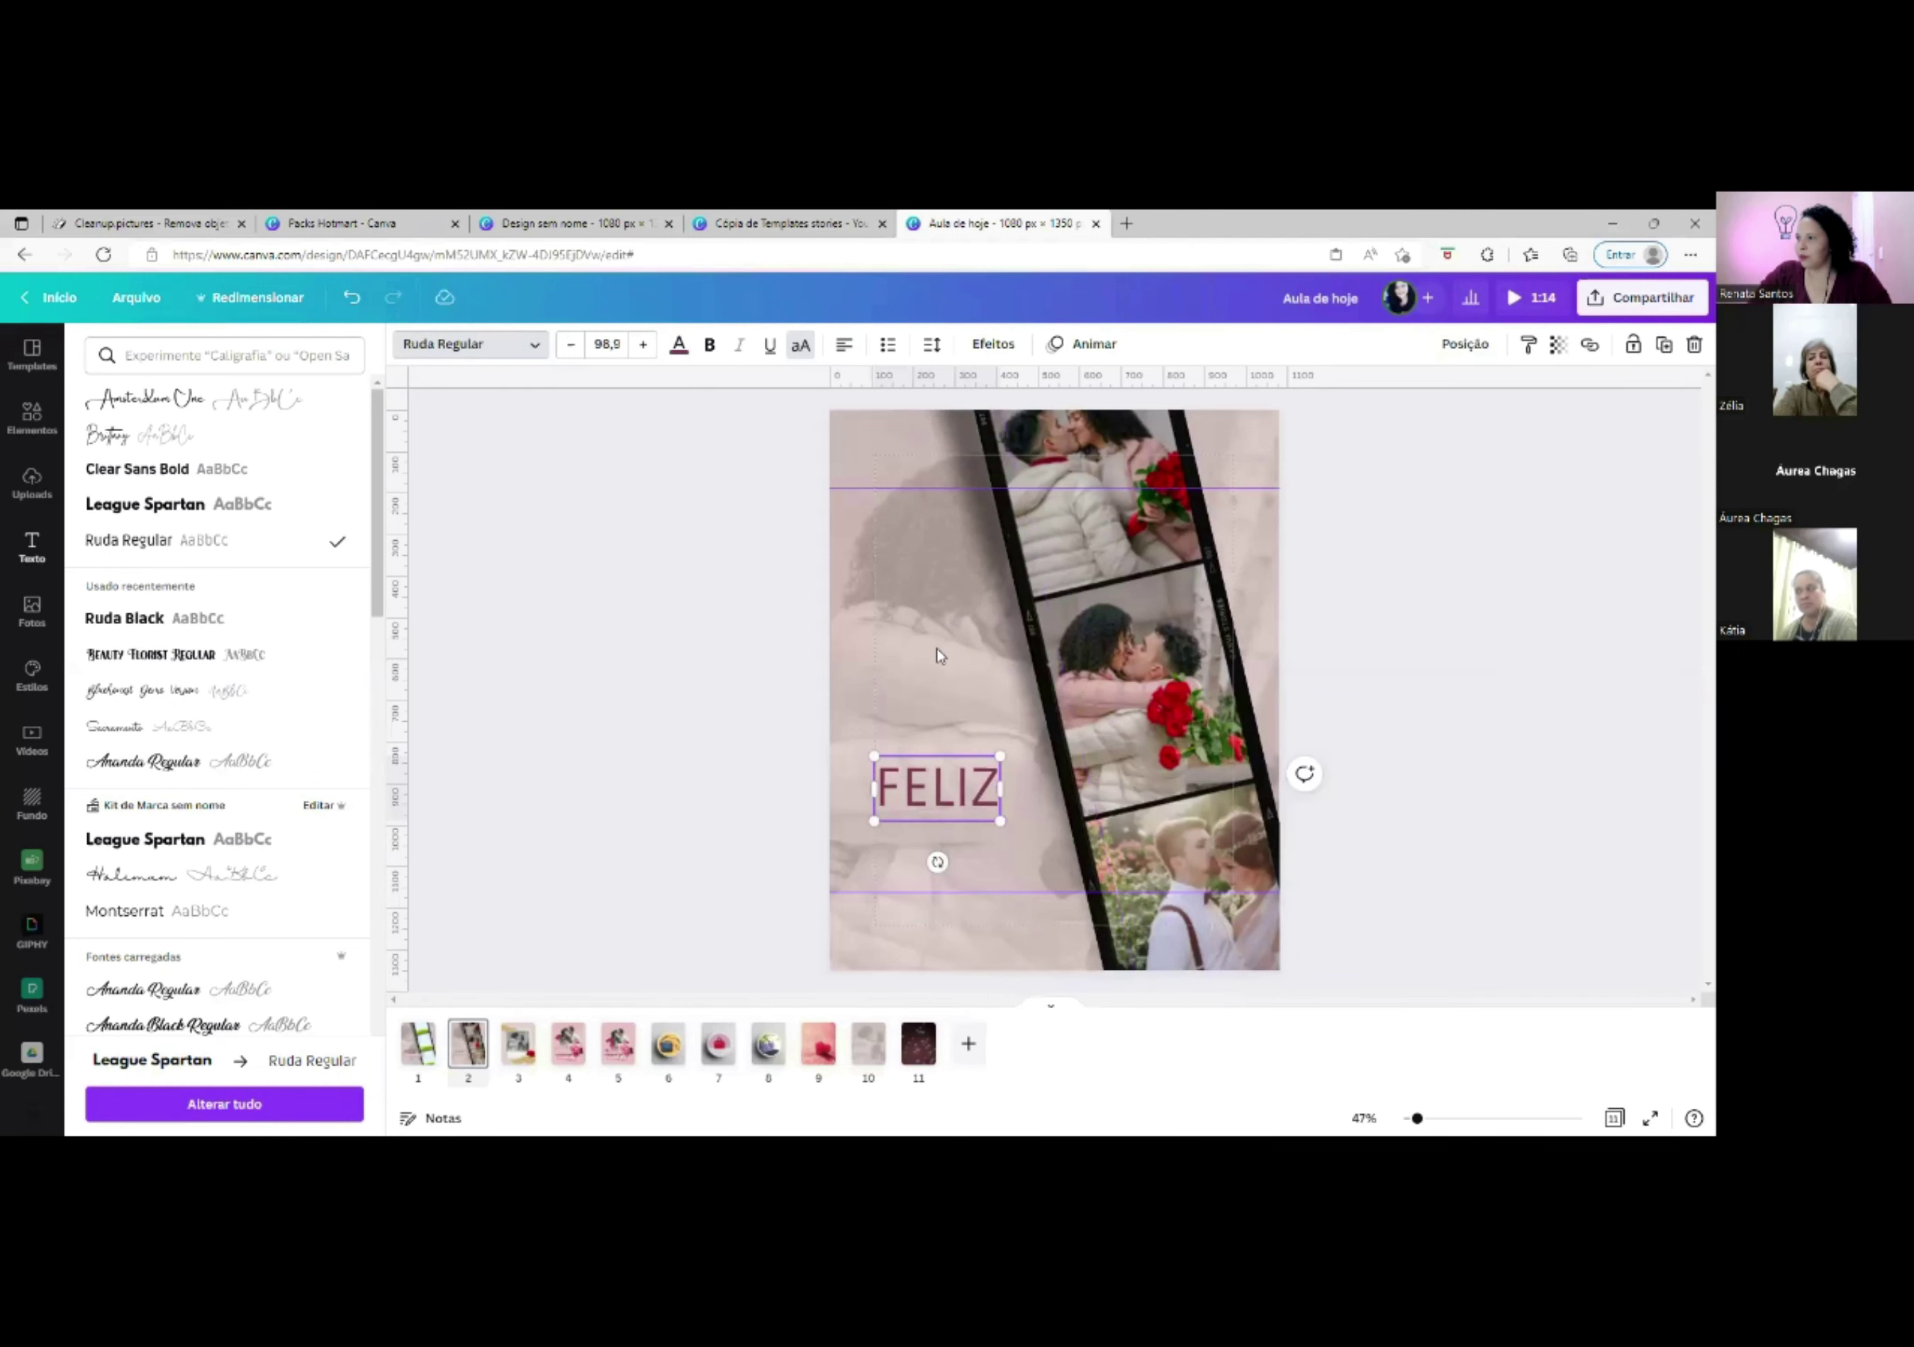
right_click(940, 653)
left_click(999, 722)
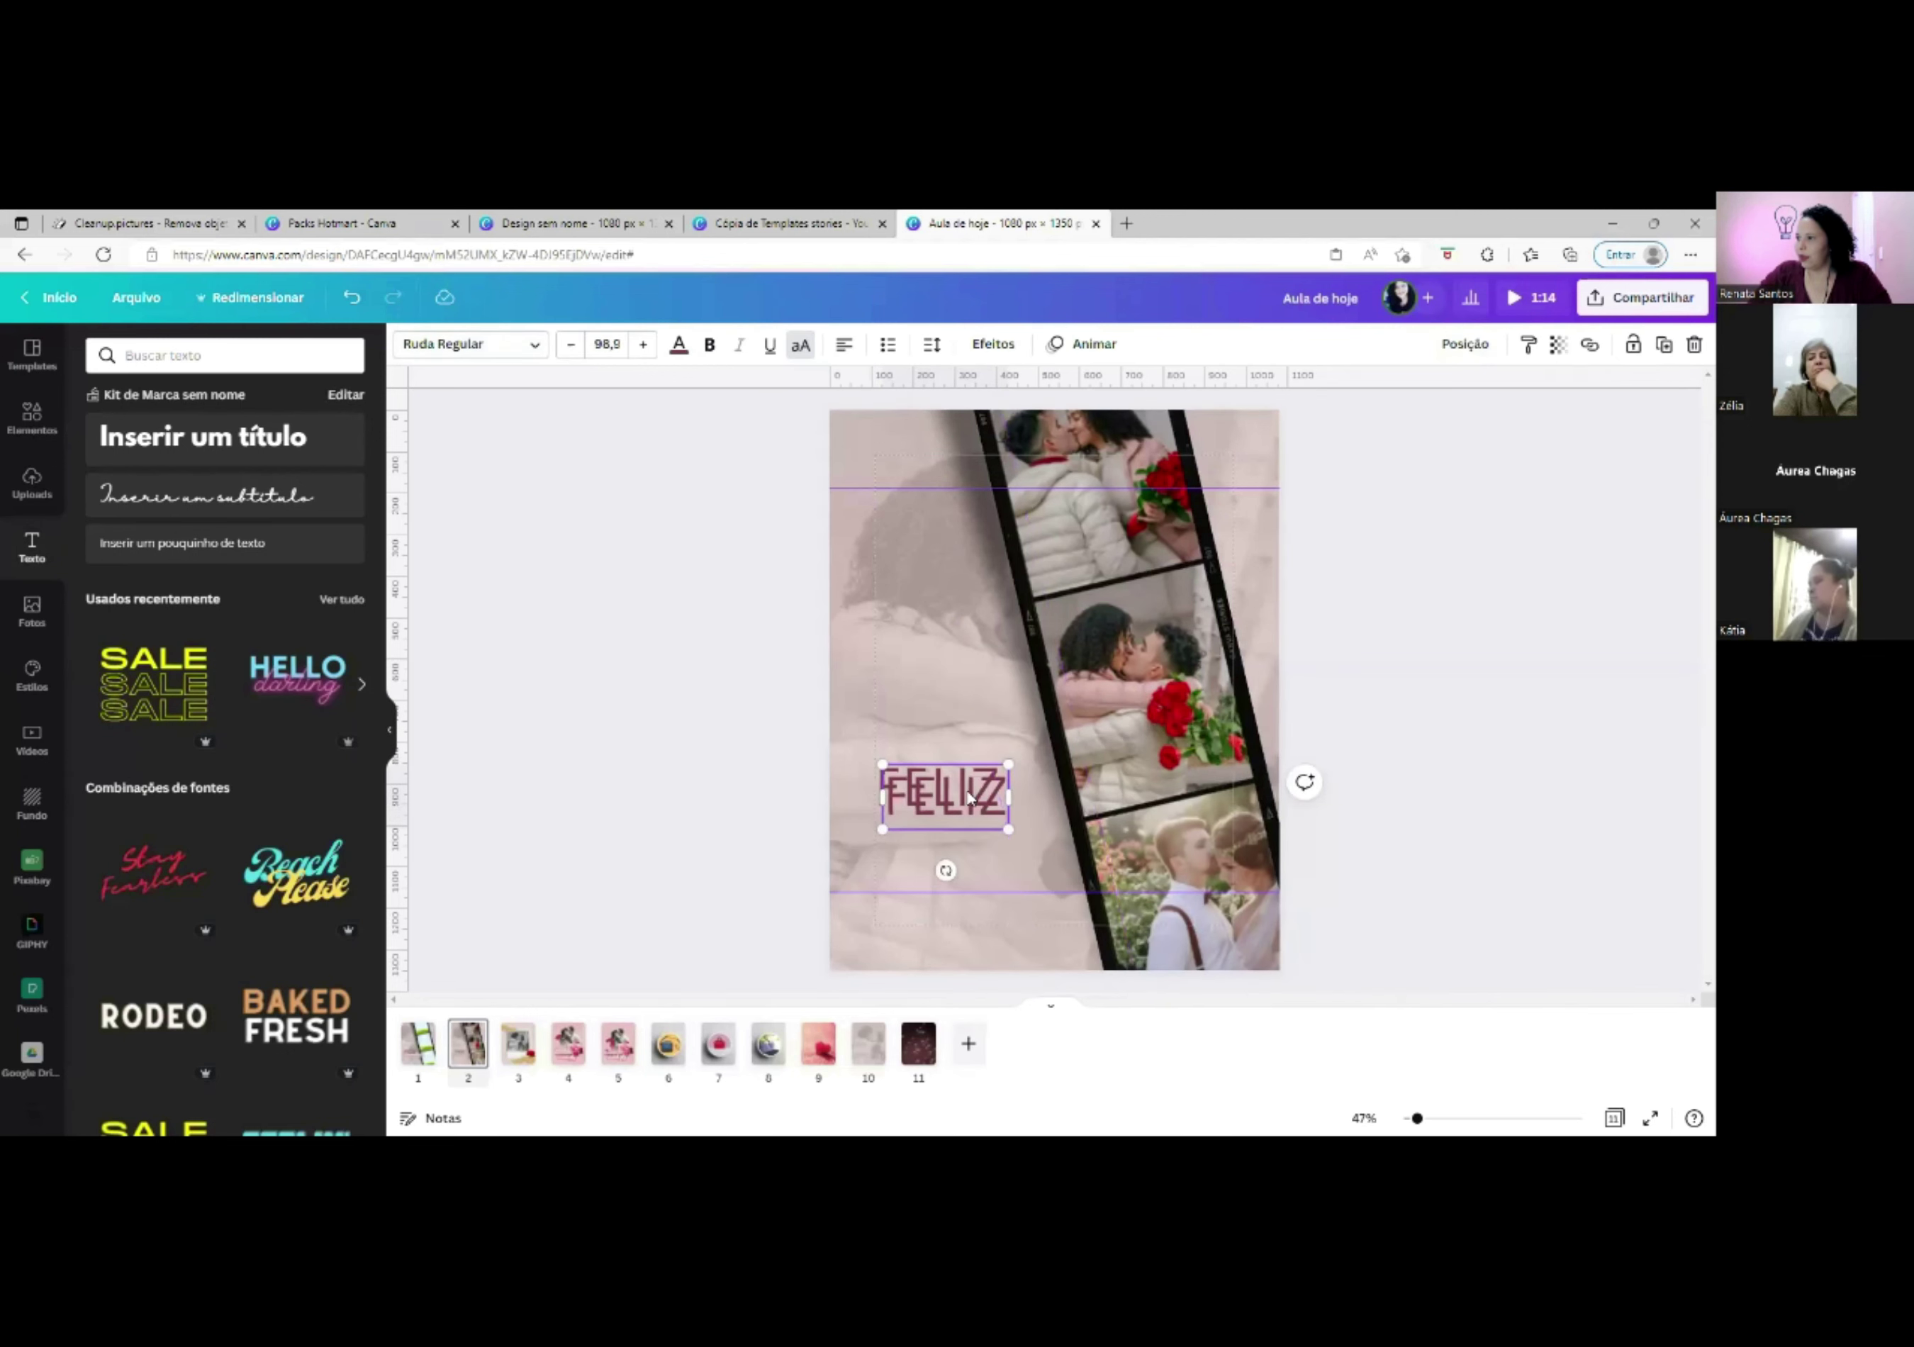
left_click_drag(966, 794, 975, 856)
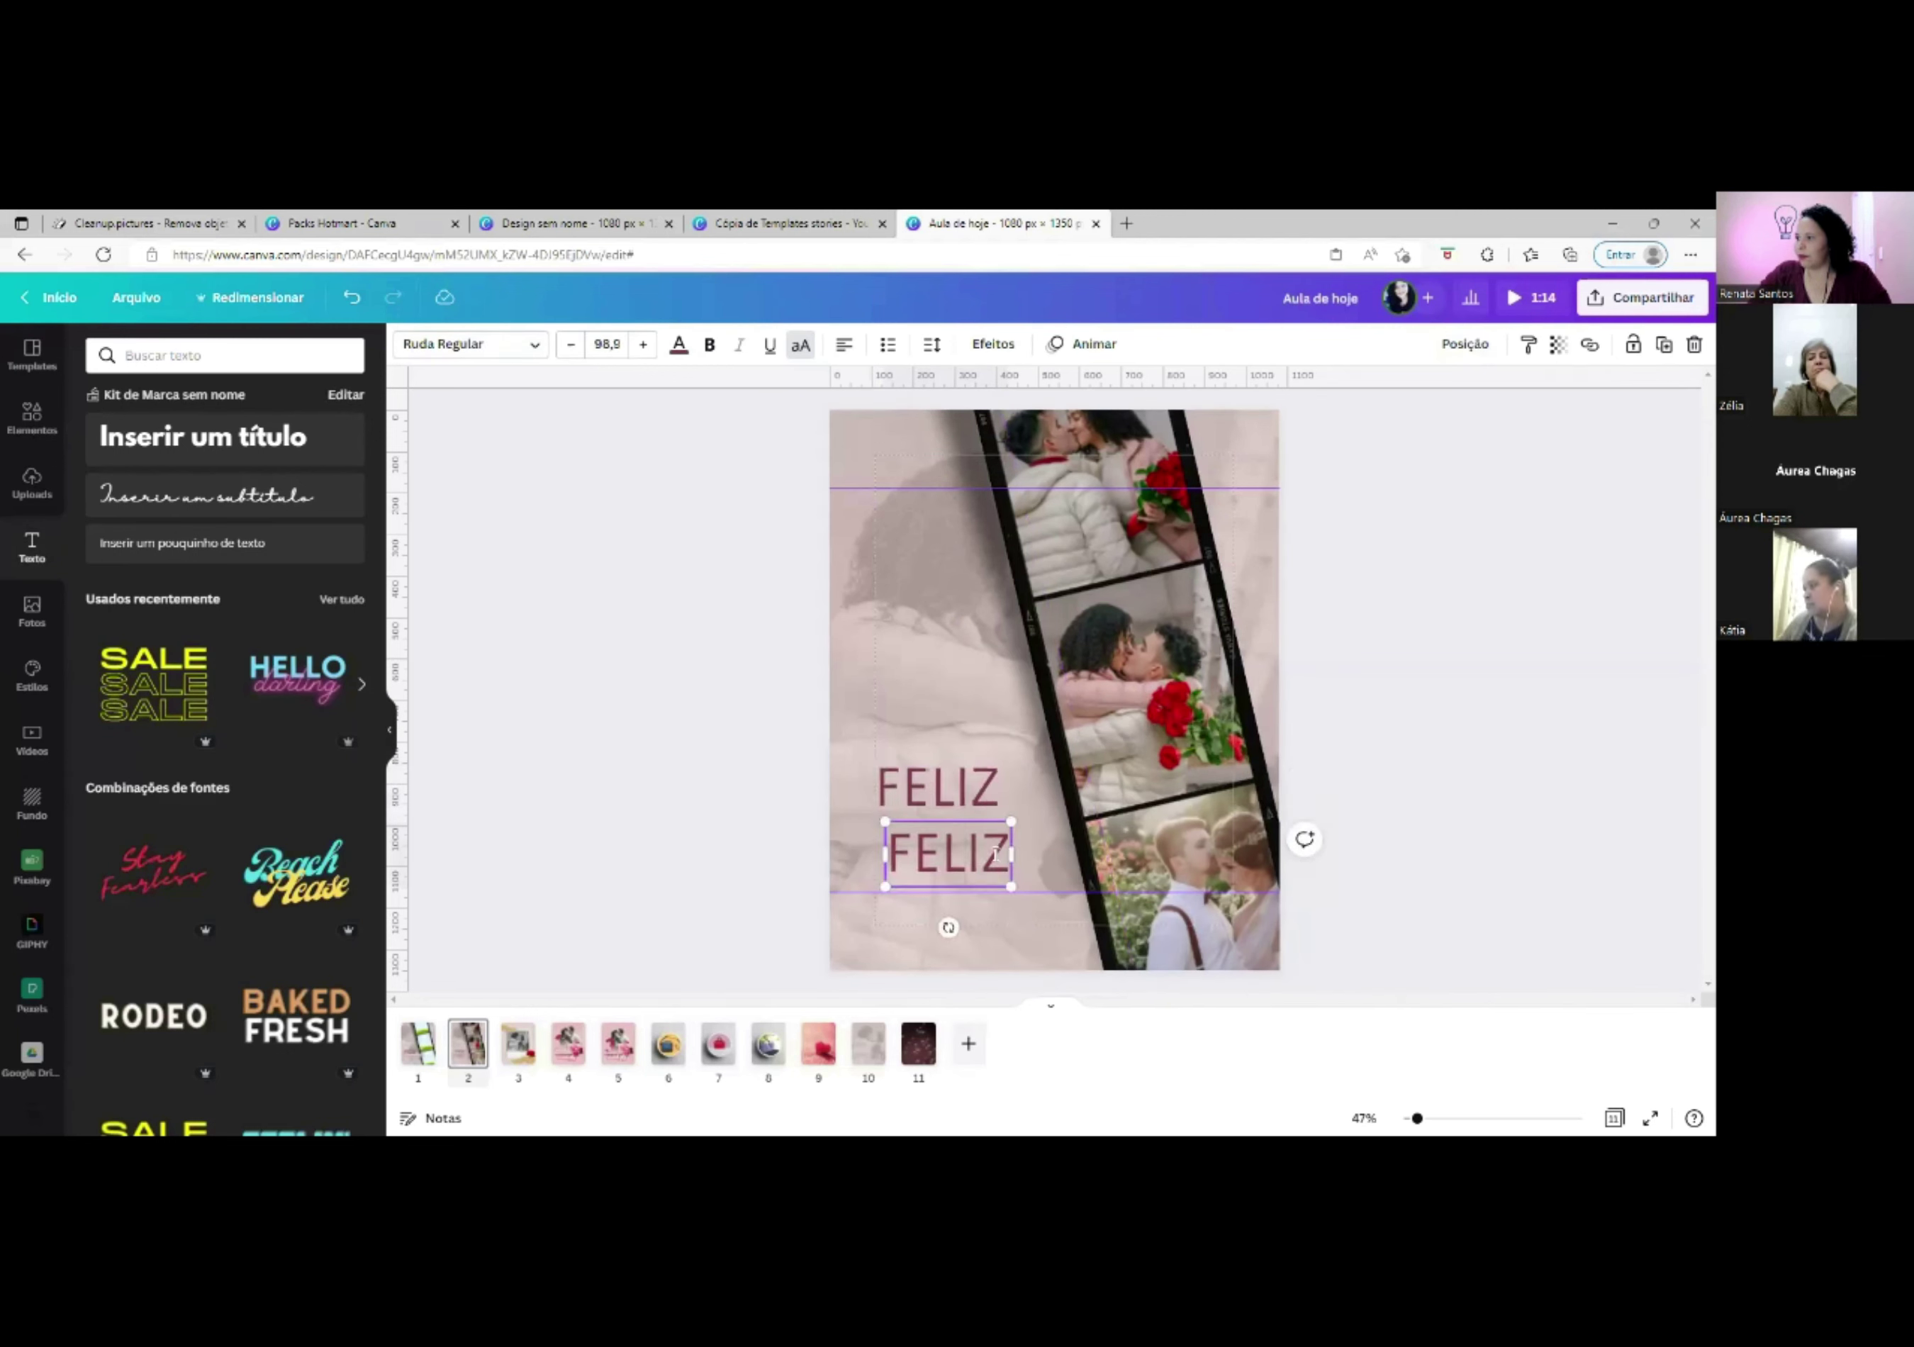
Change the duplicate's text to "DIA DOS NAMORADOS", scale it to size 60,7 on one line and align it directly under "FELIZ".
double_click(997, 855)
type("DIA")
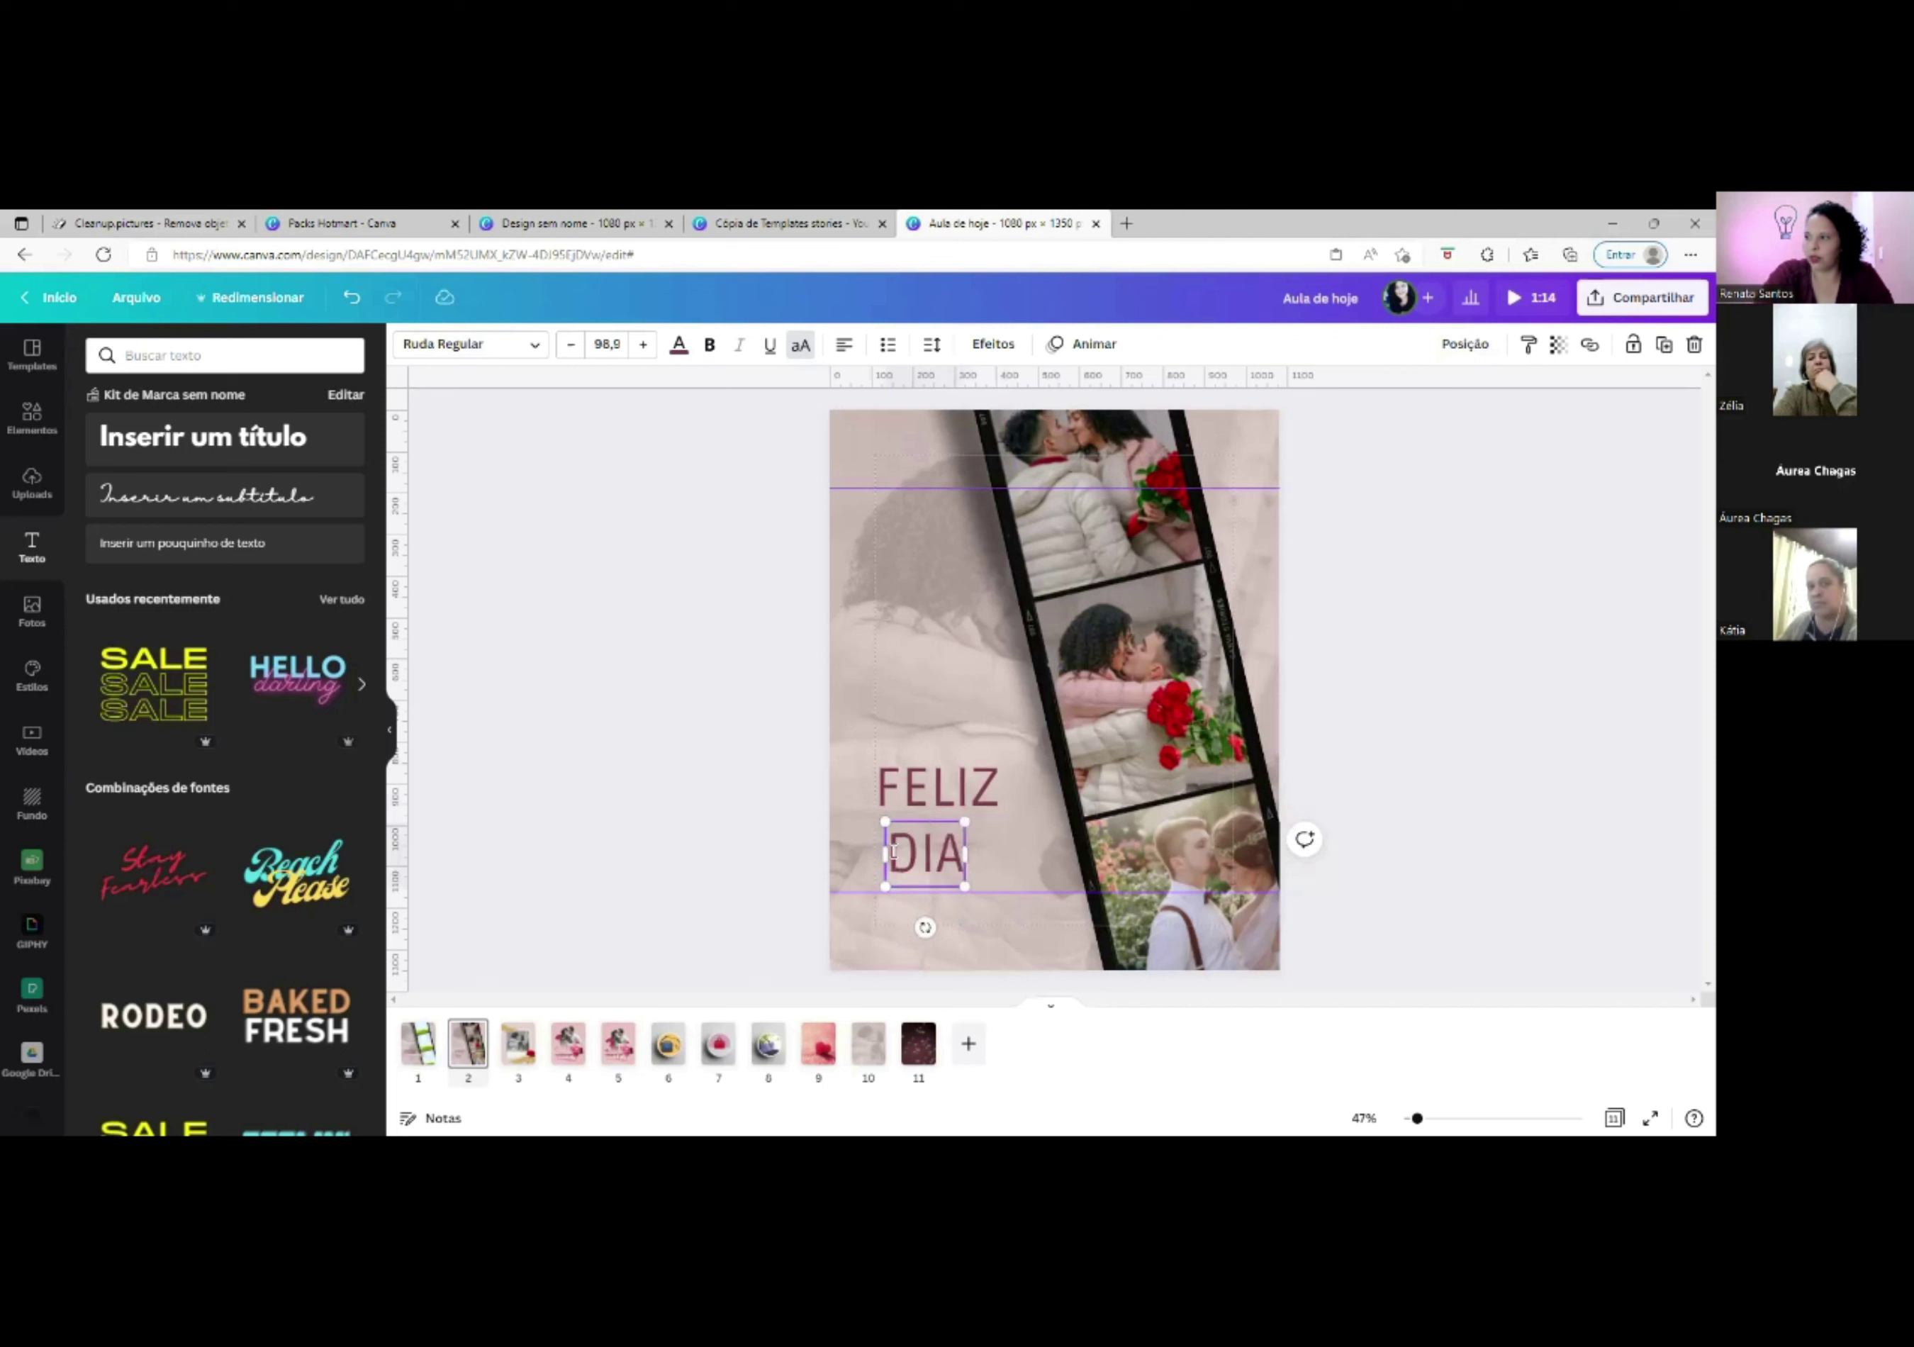
type("DOS NAORADOS")
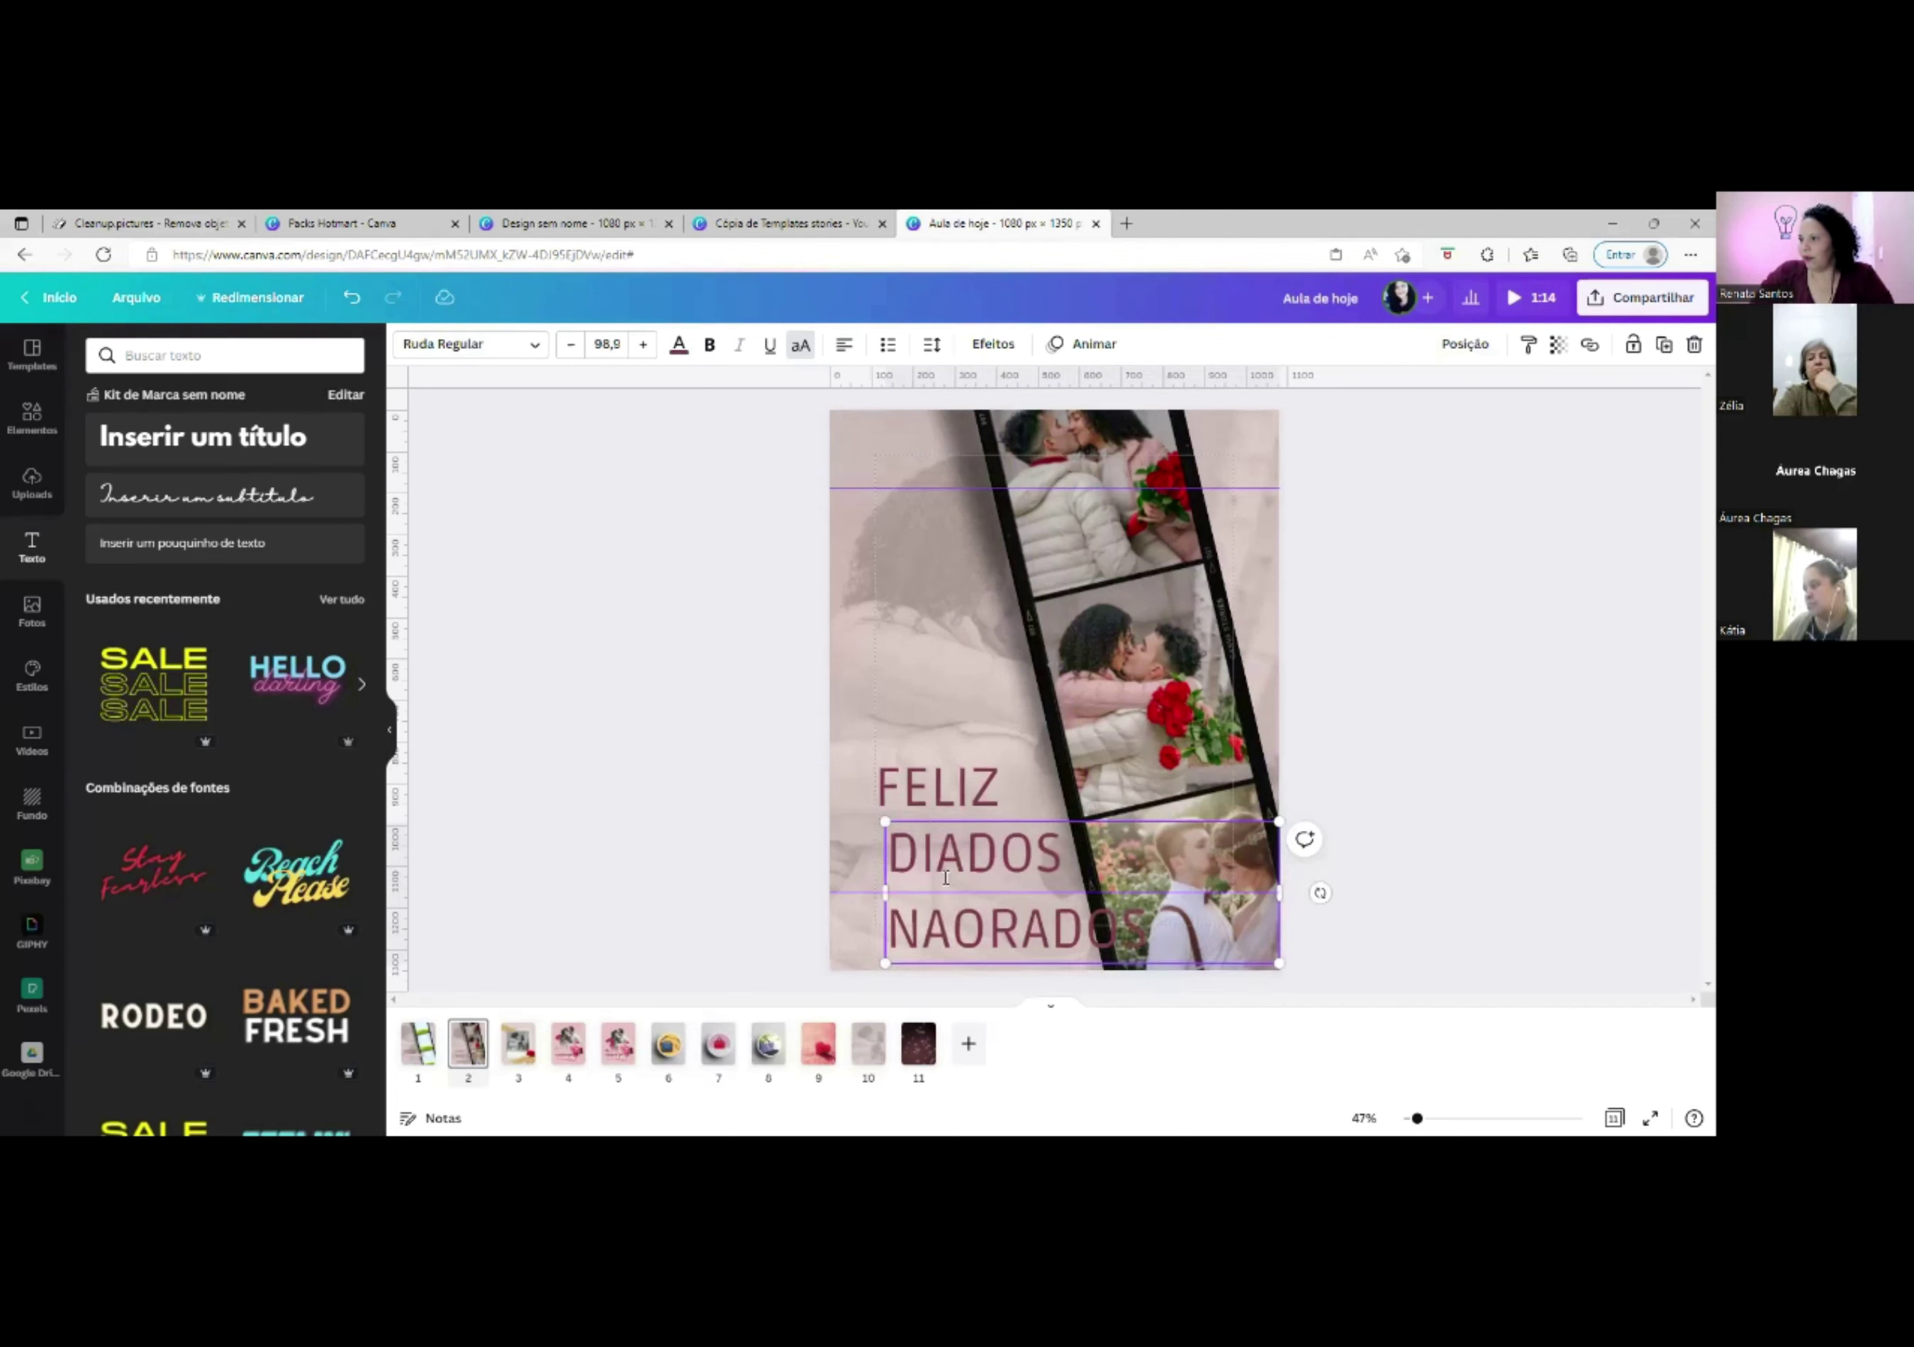
left_click(972, 855)
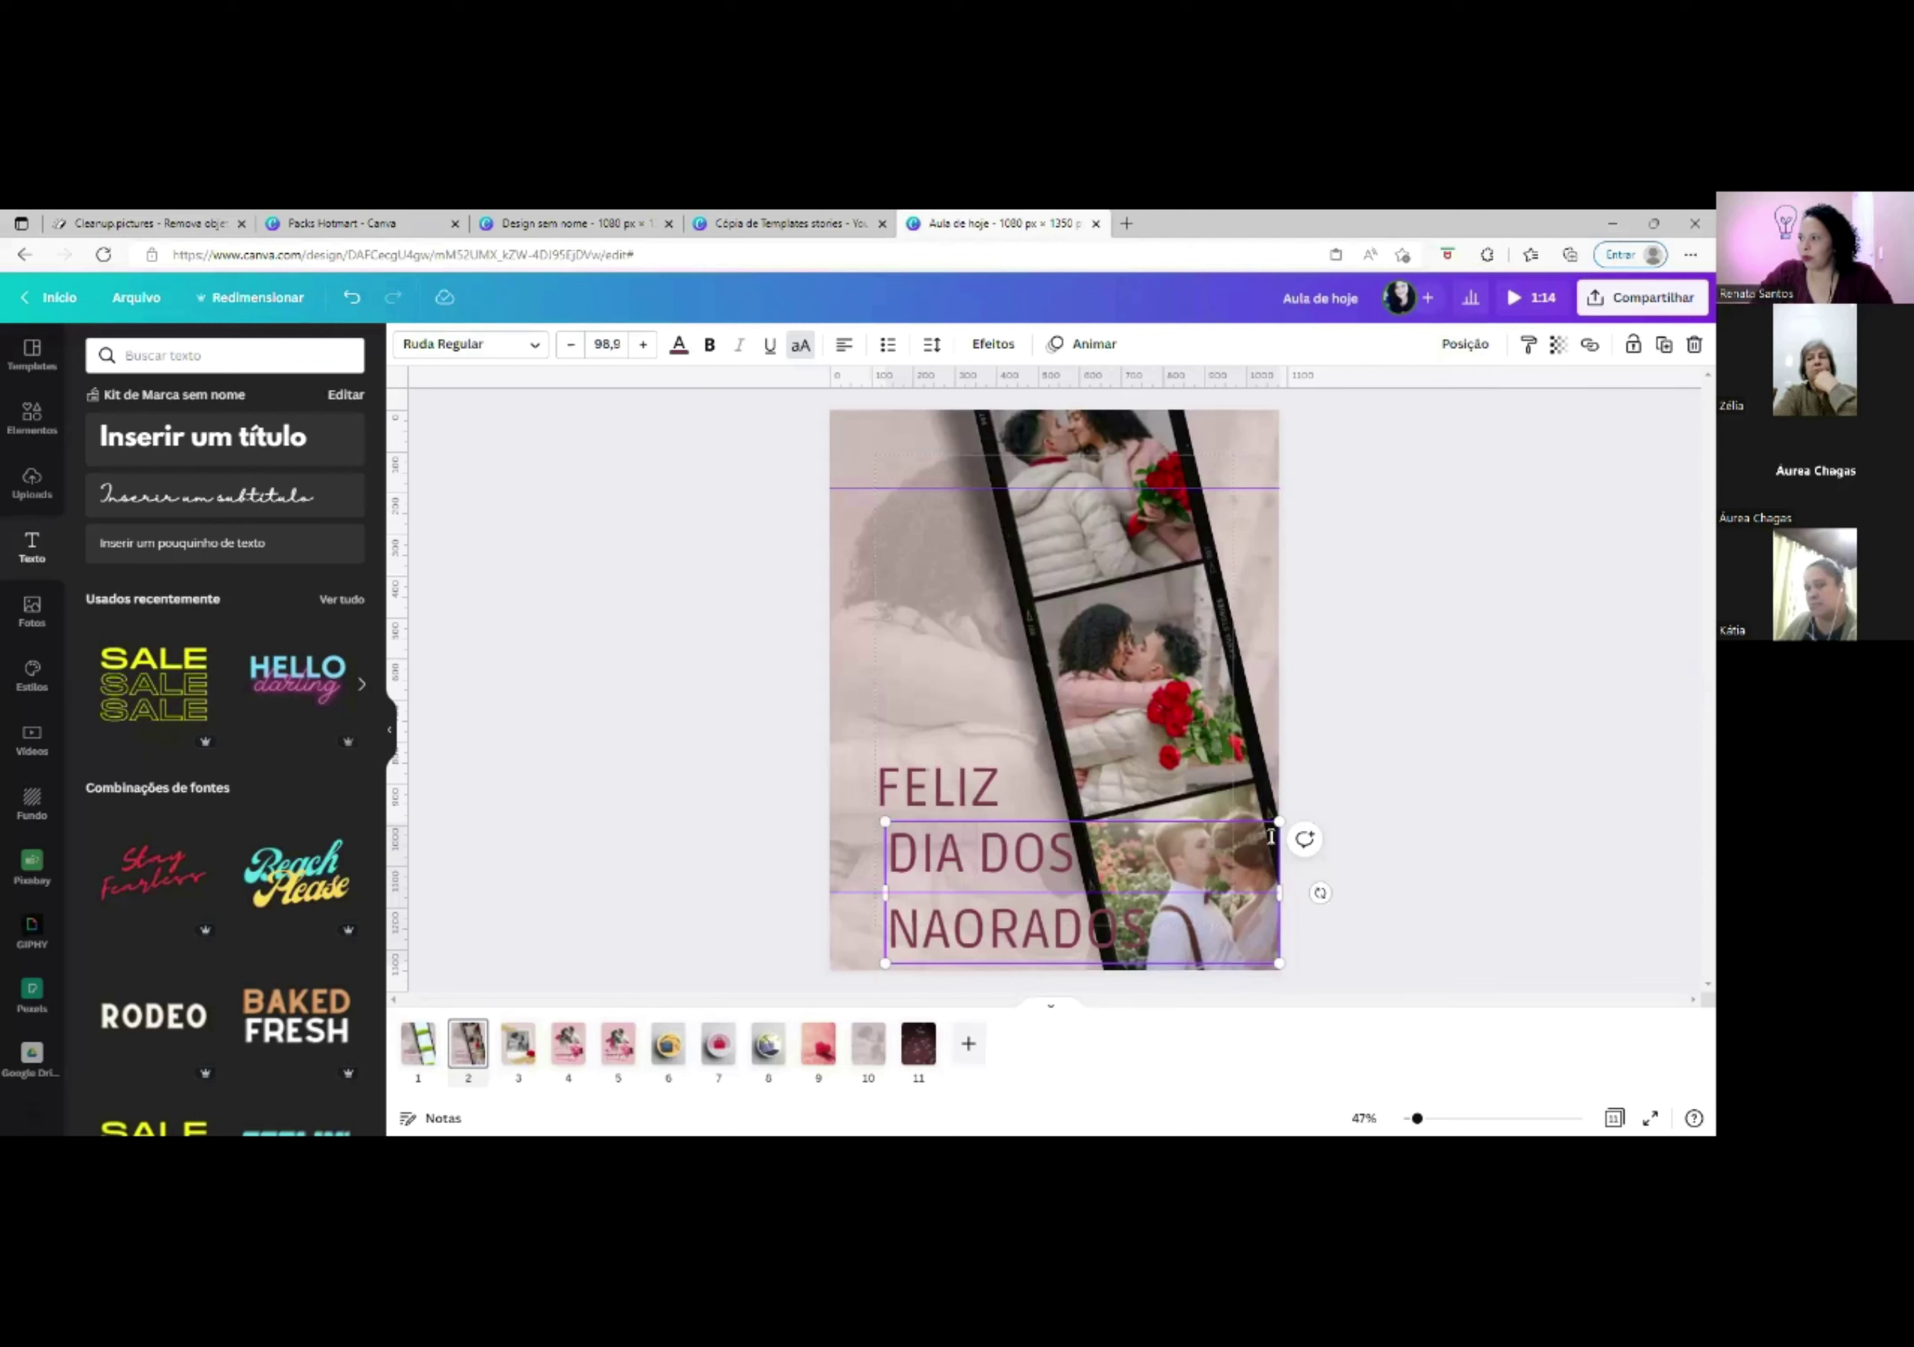
left_click_drag(1282, 820, 1207, 899)
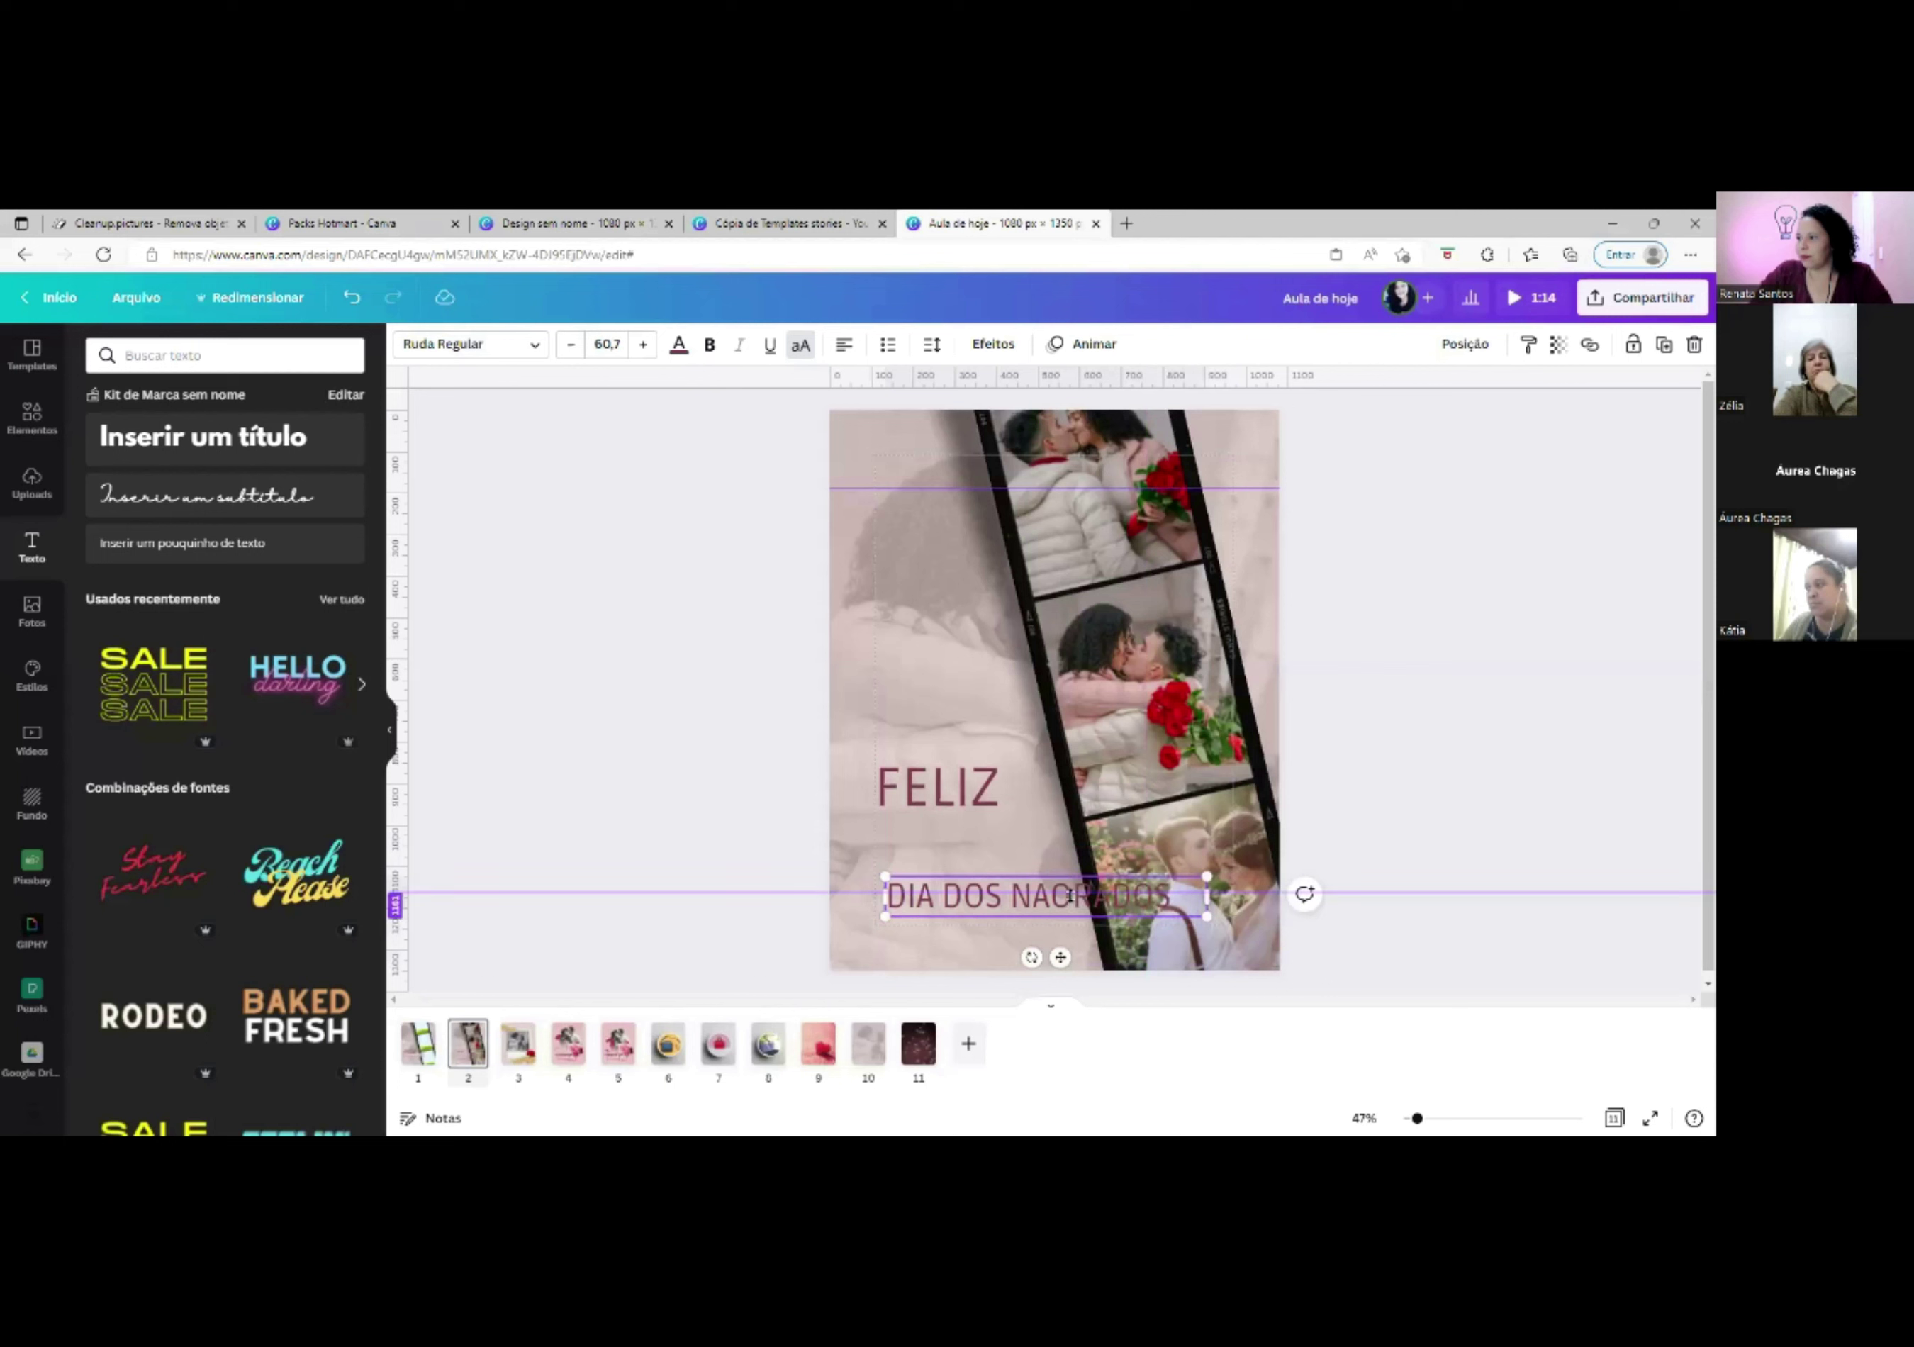
left_click_drag(1063, 885, 1051, 838)
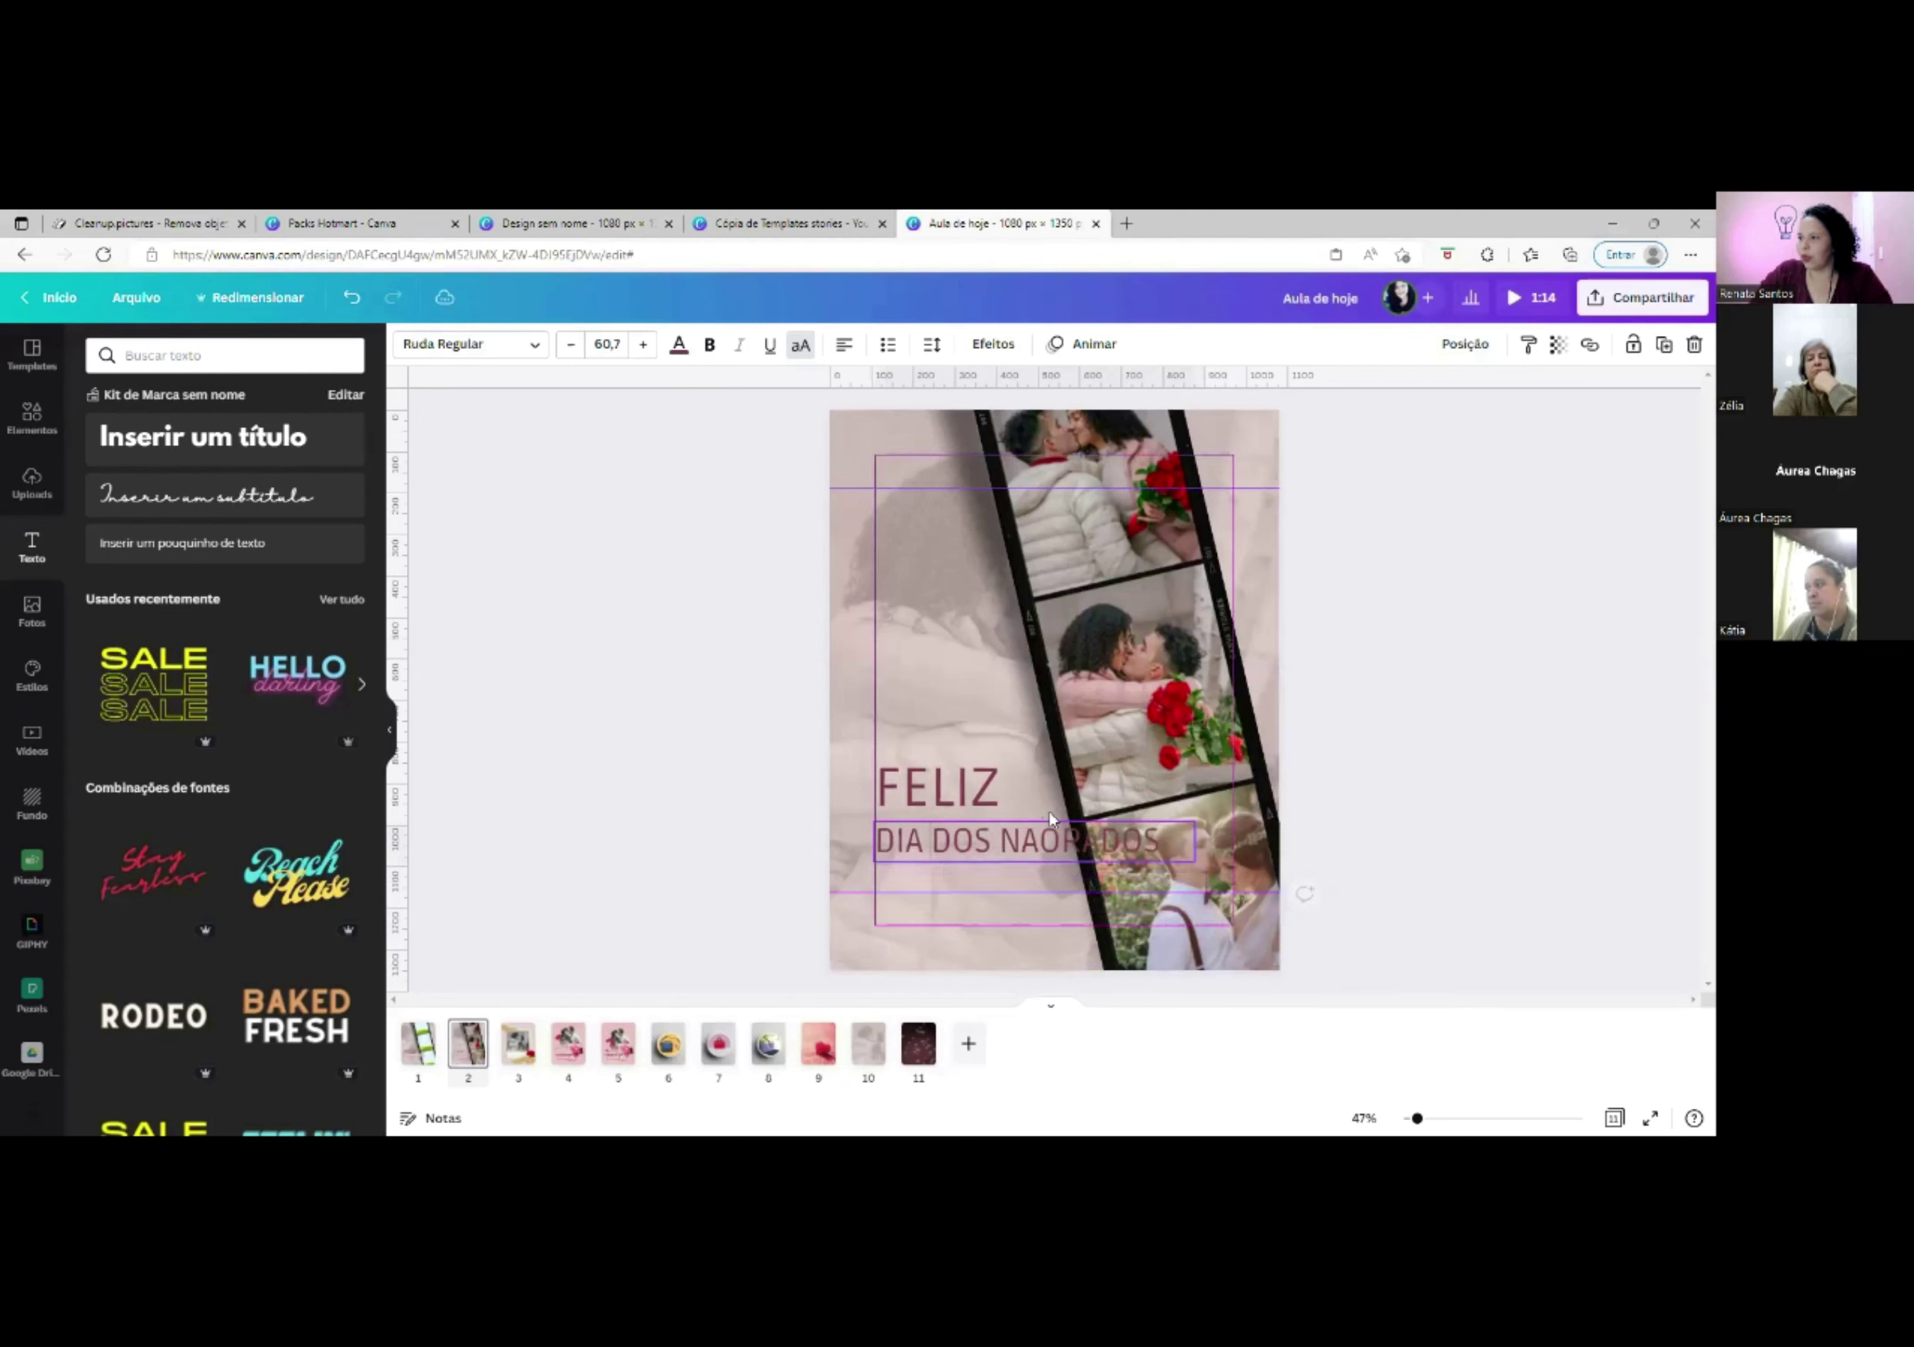
left_click(1042, 837)
type("M")
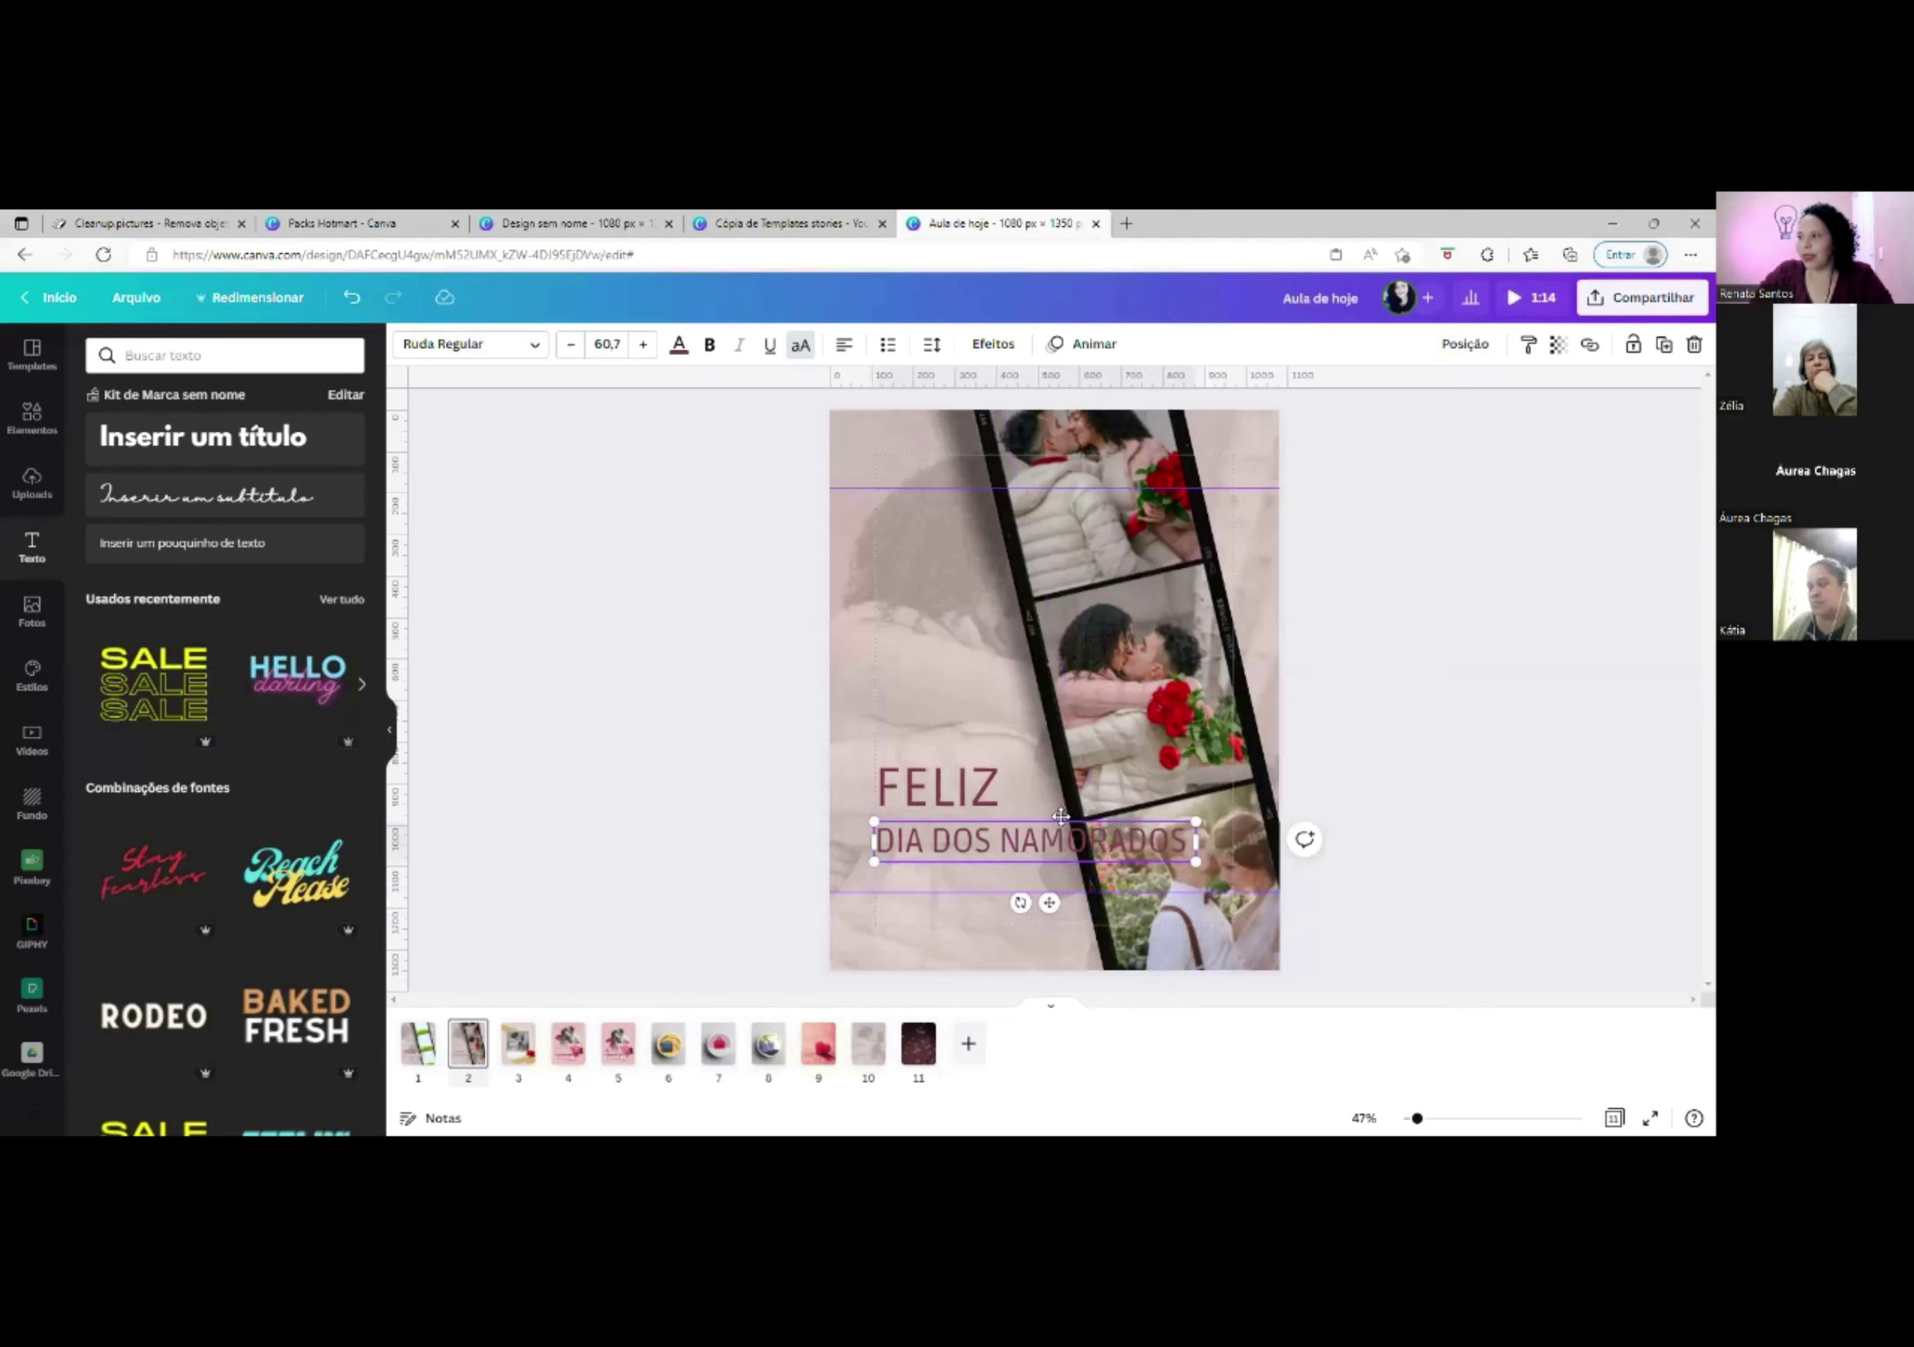
Set the "DIA DOS NAMORADOS" line in Amsterdam One without uppercase and move it up close under "FELIZ".
left_click(528, 351)
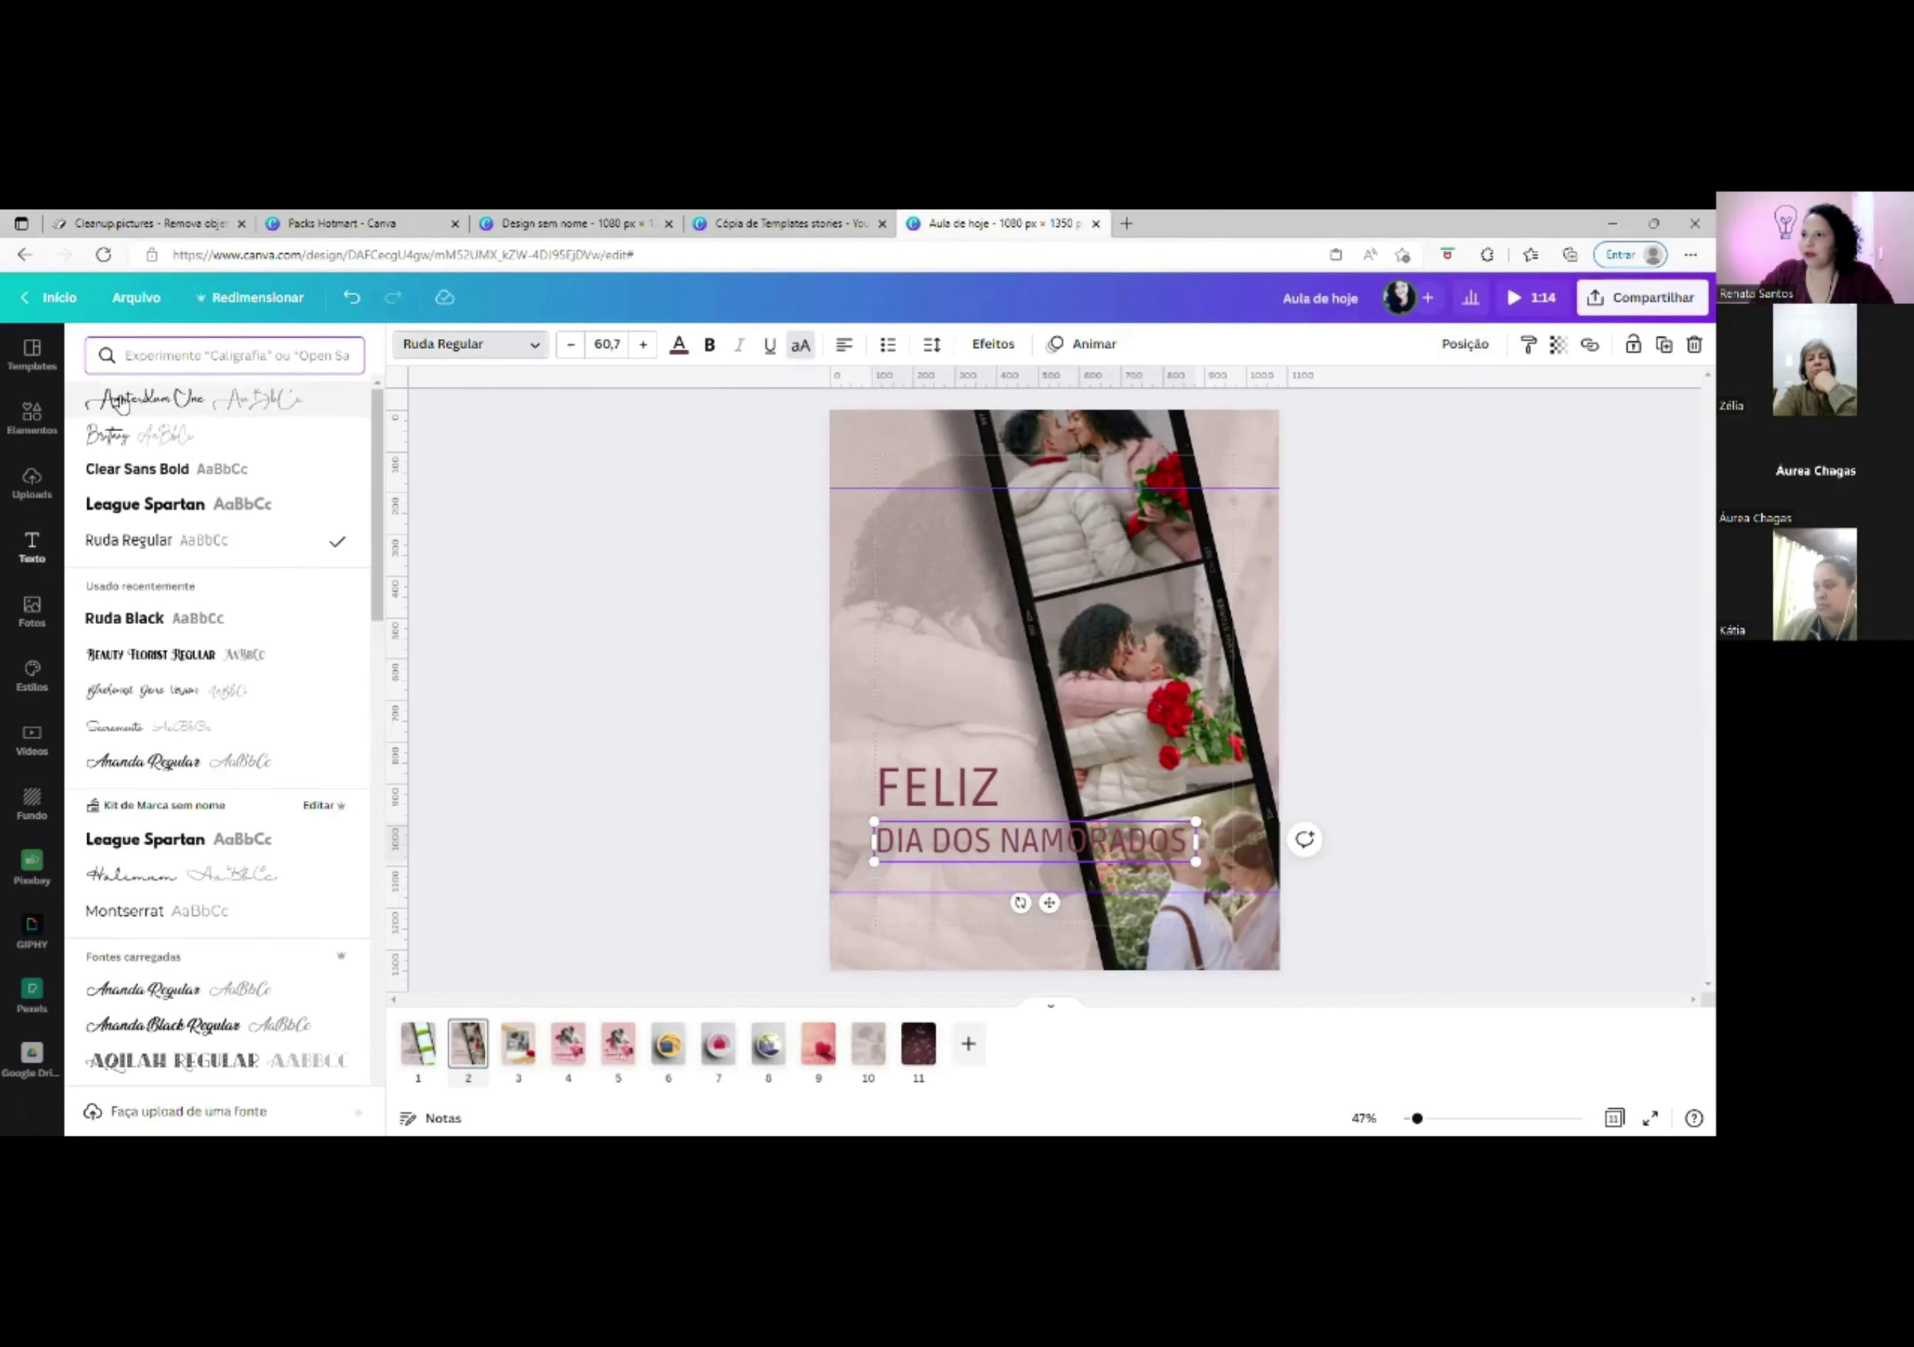
left_click(127, 402)
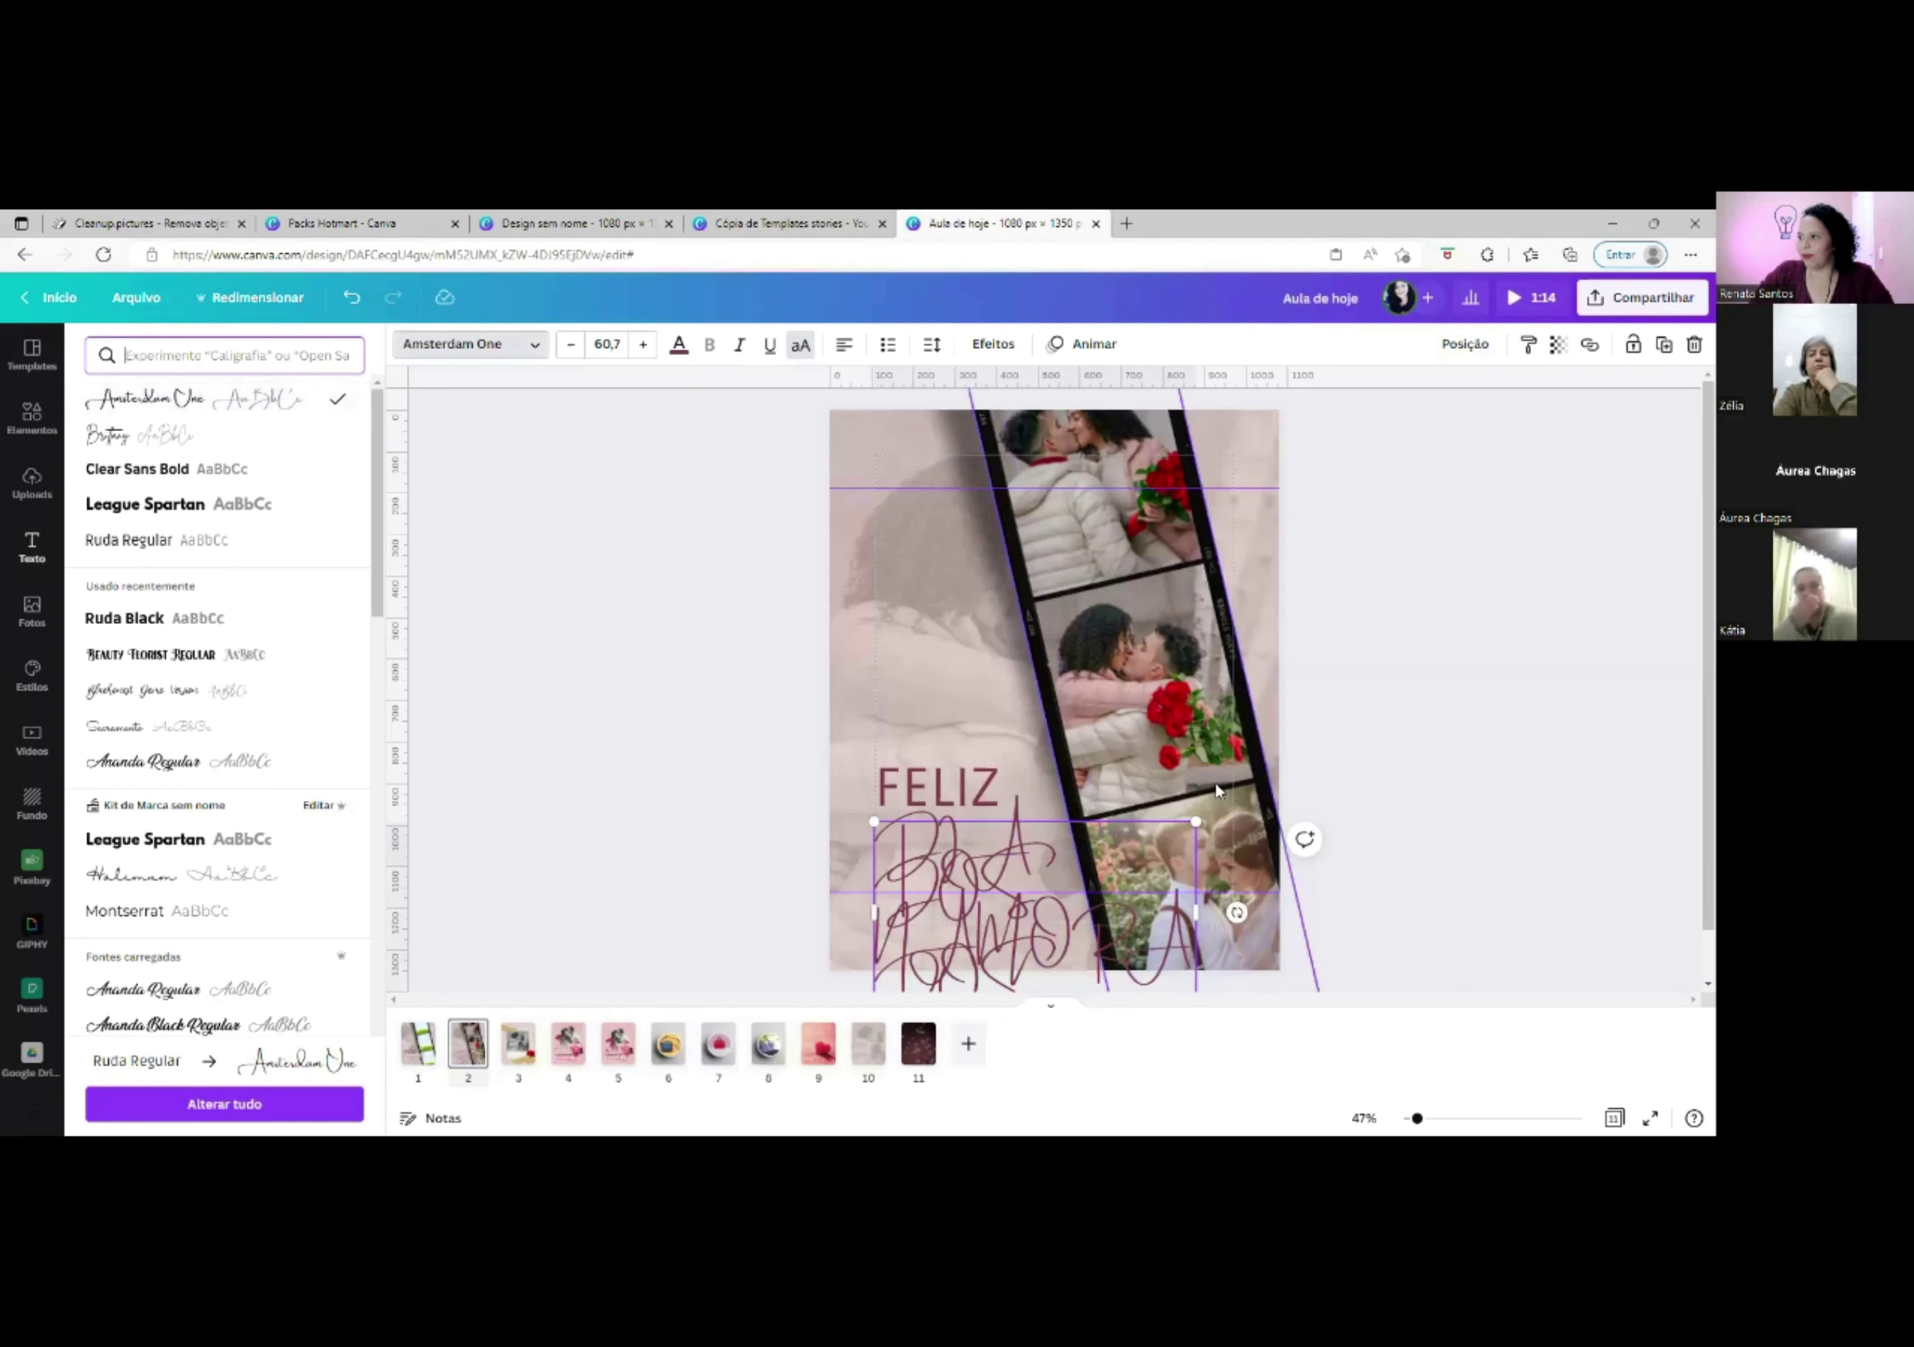
left_click(800, 346)
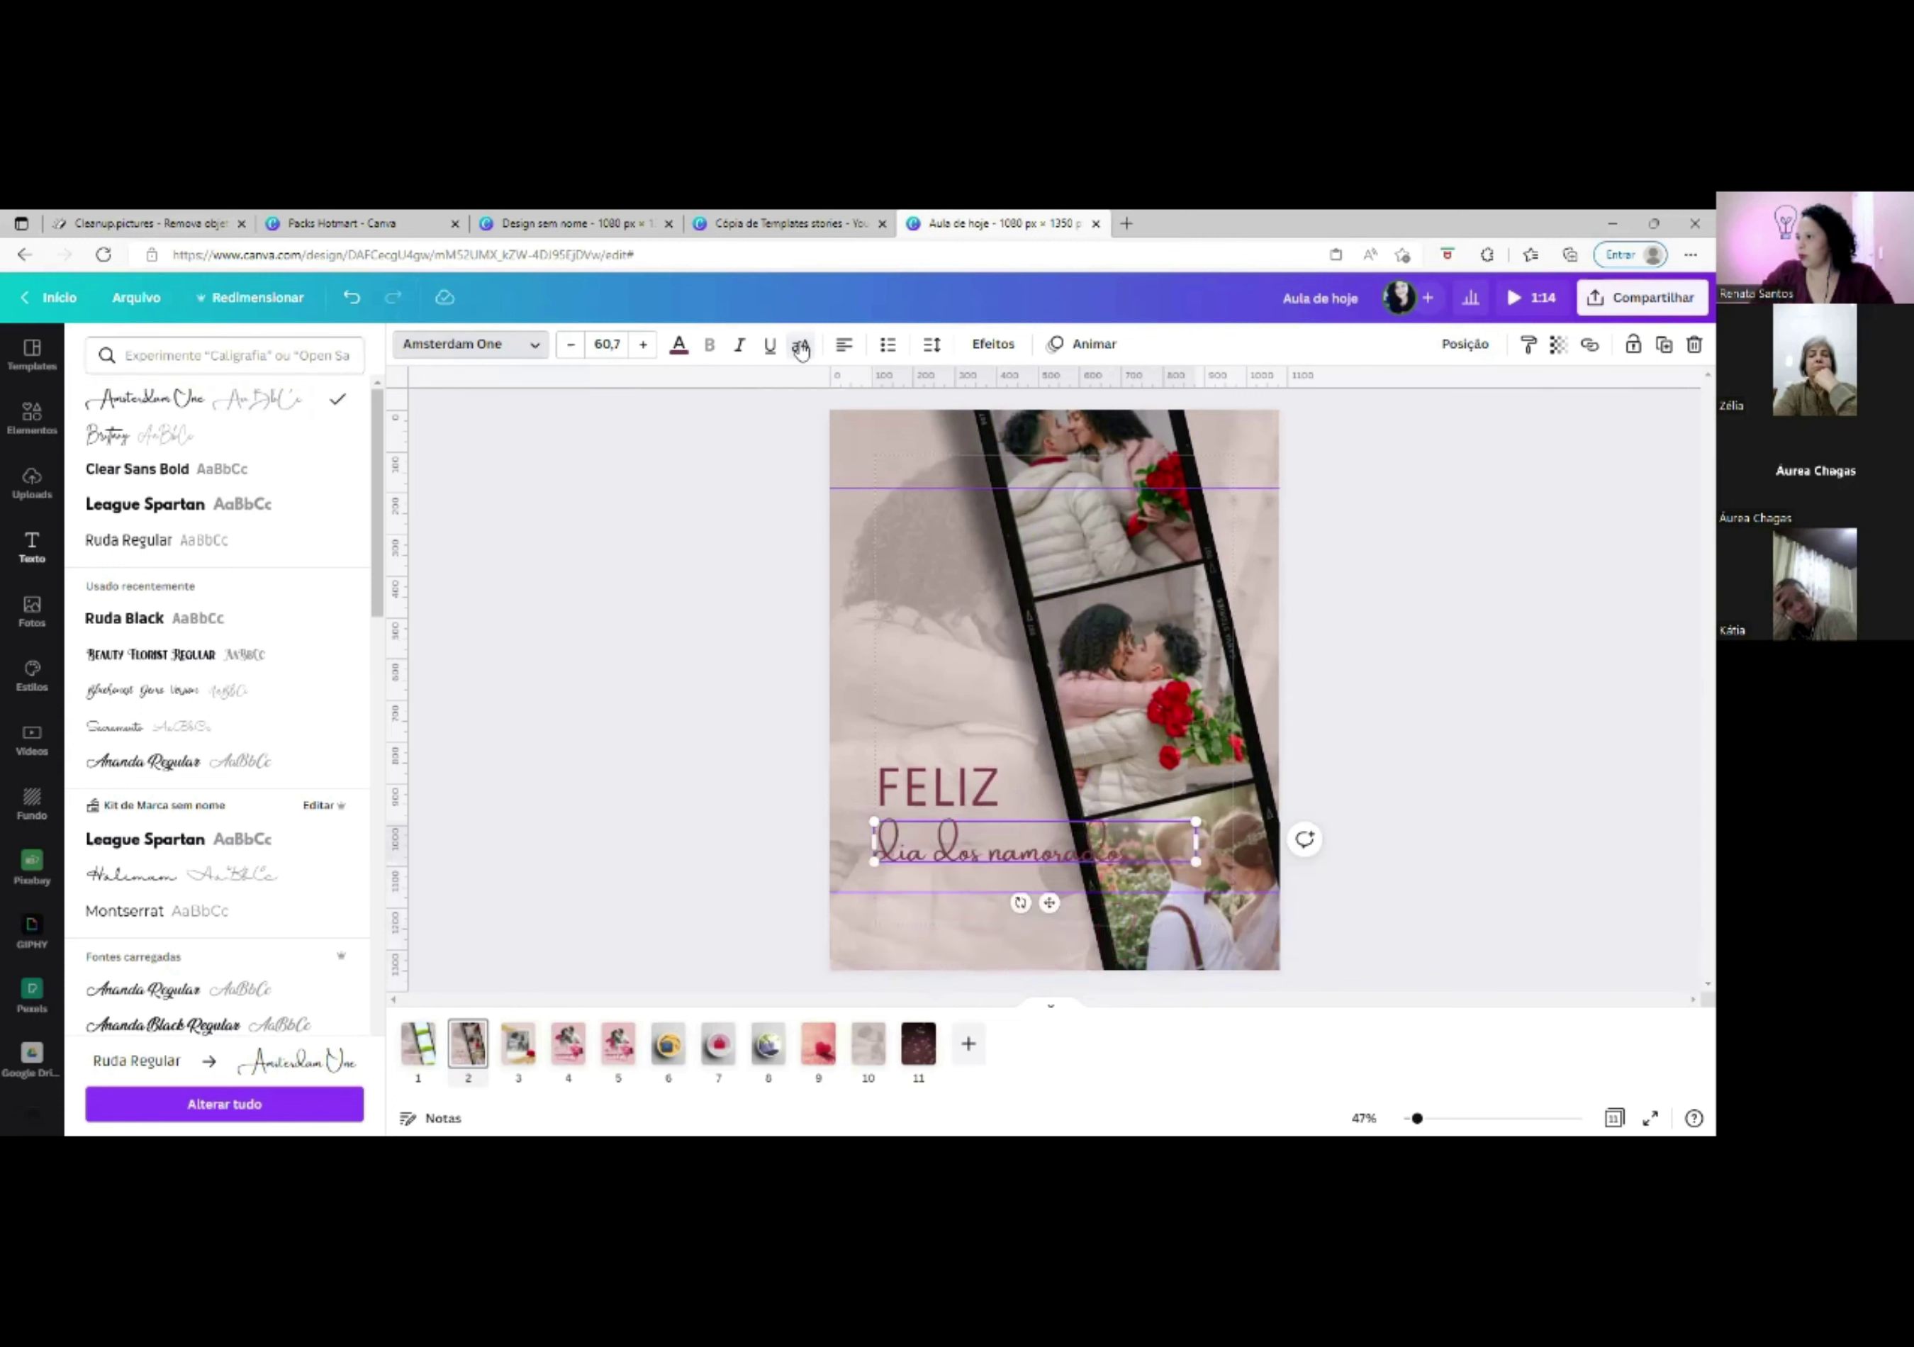
left_click_drag(1027, 853, 1024, 798)
left_click(1427, 671)
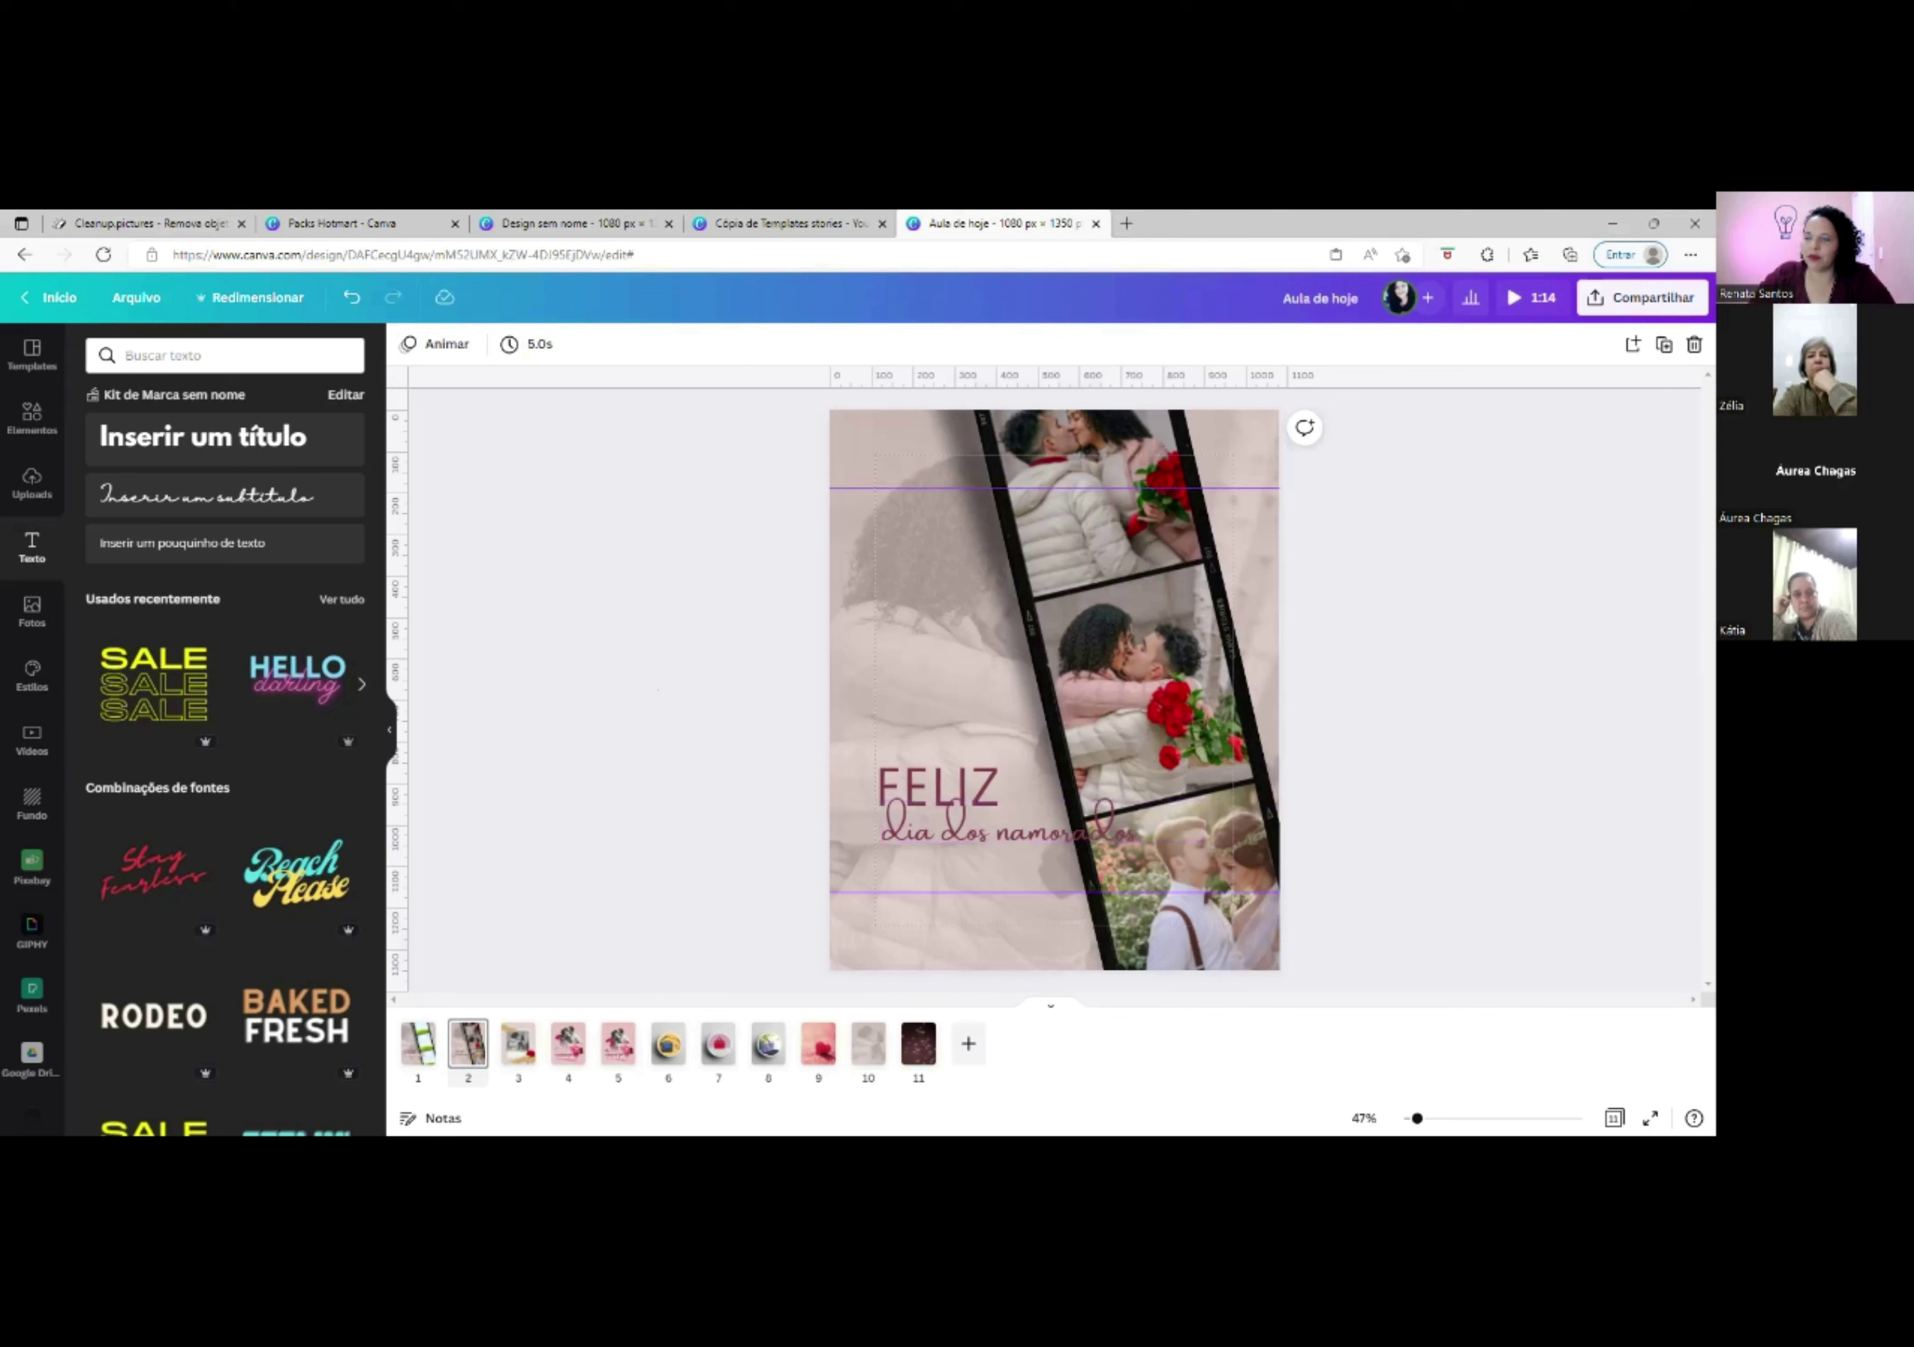
Search the elements for "blur", add the flat blurred ellipse and place it behind the "dia dos namorados" line.
left_click(51, 432)
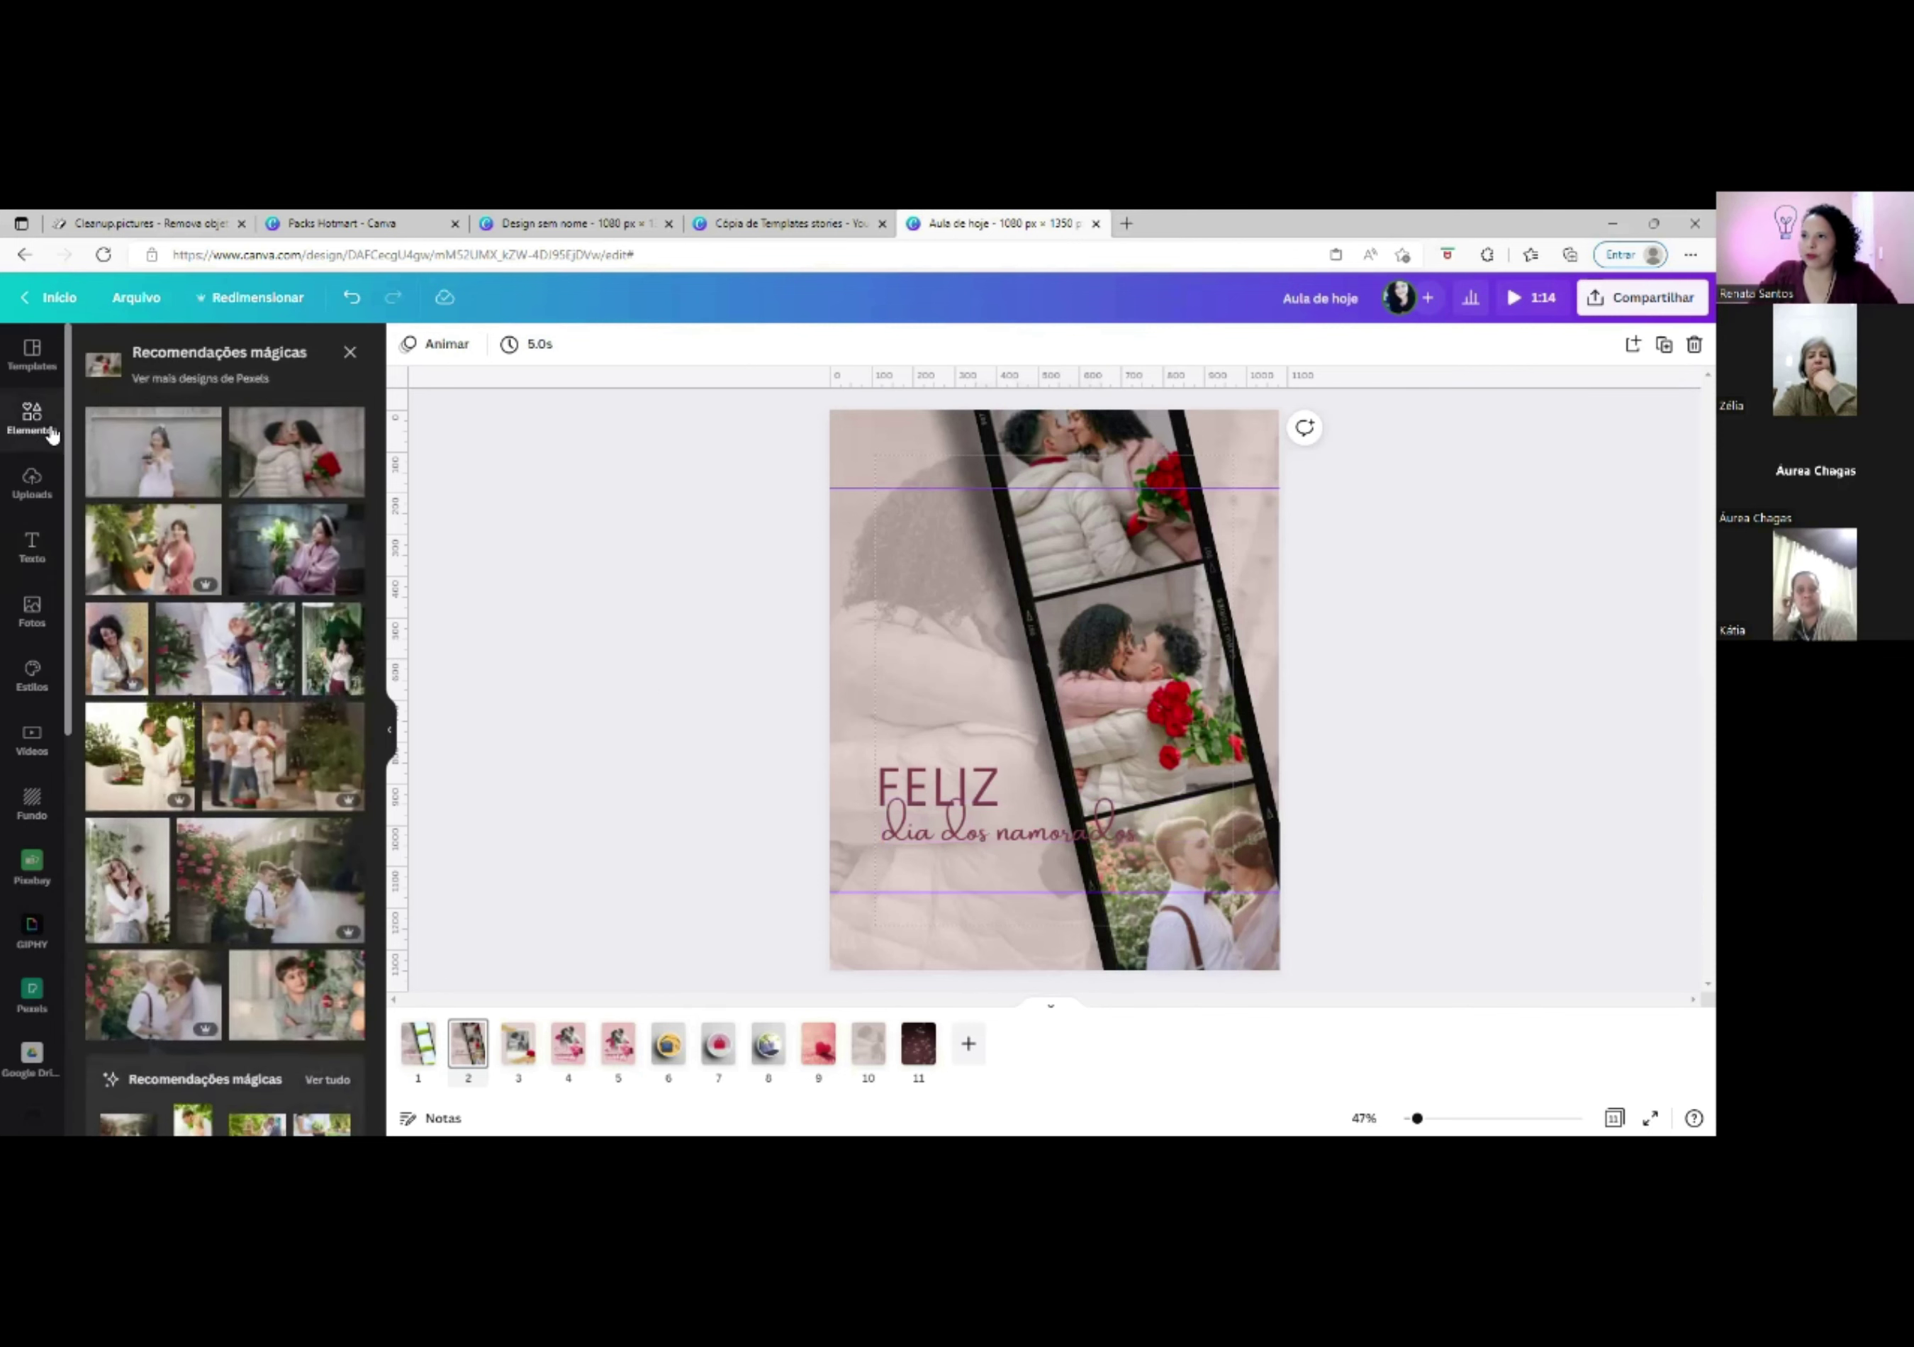
left_click(349, 352)
left_click(94, 349)
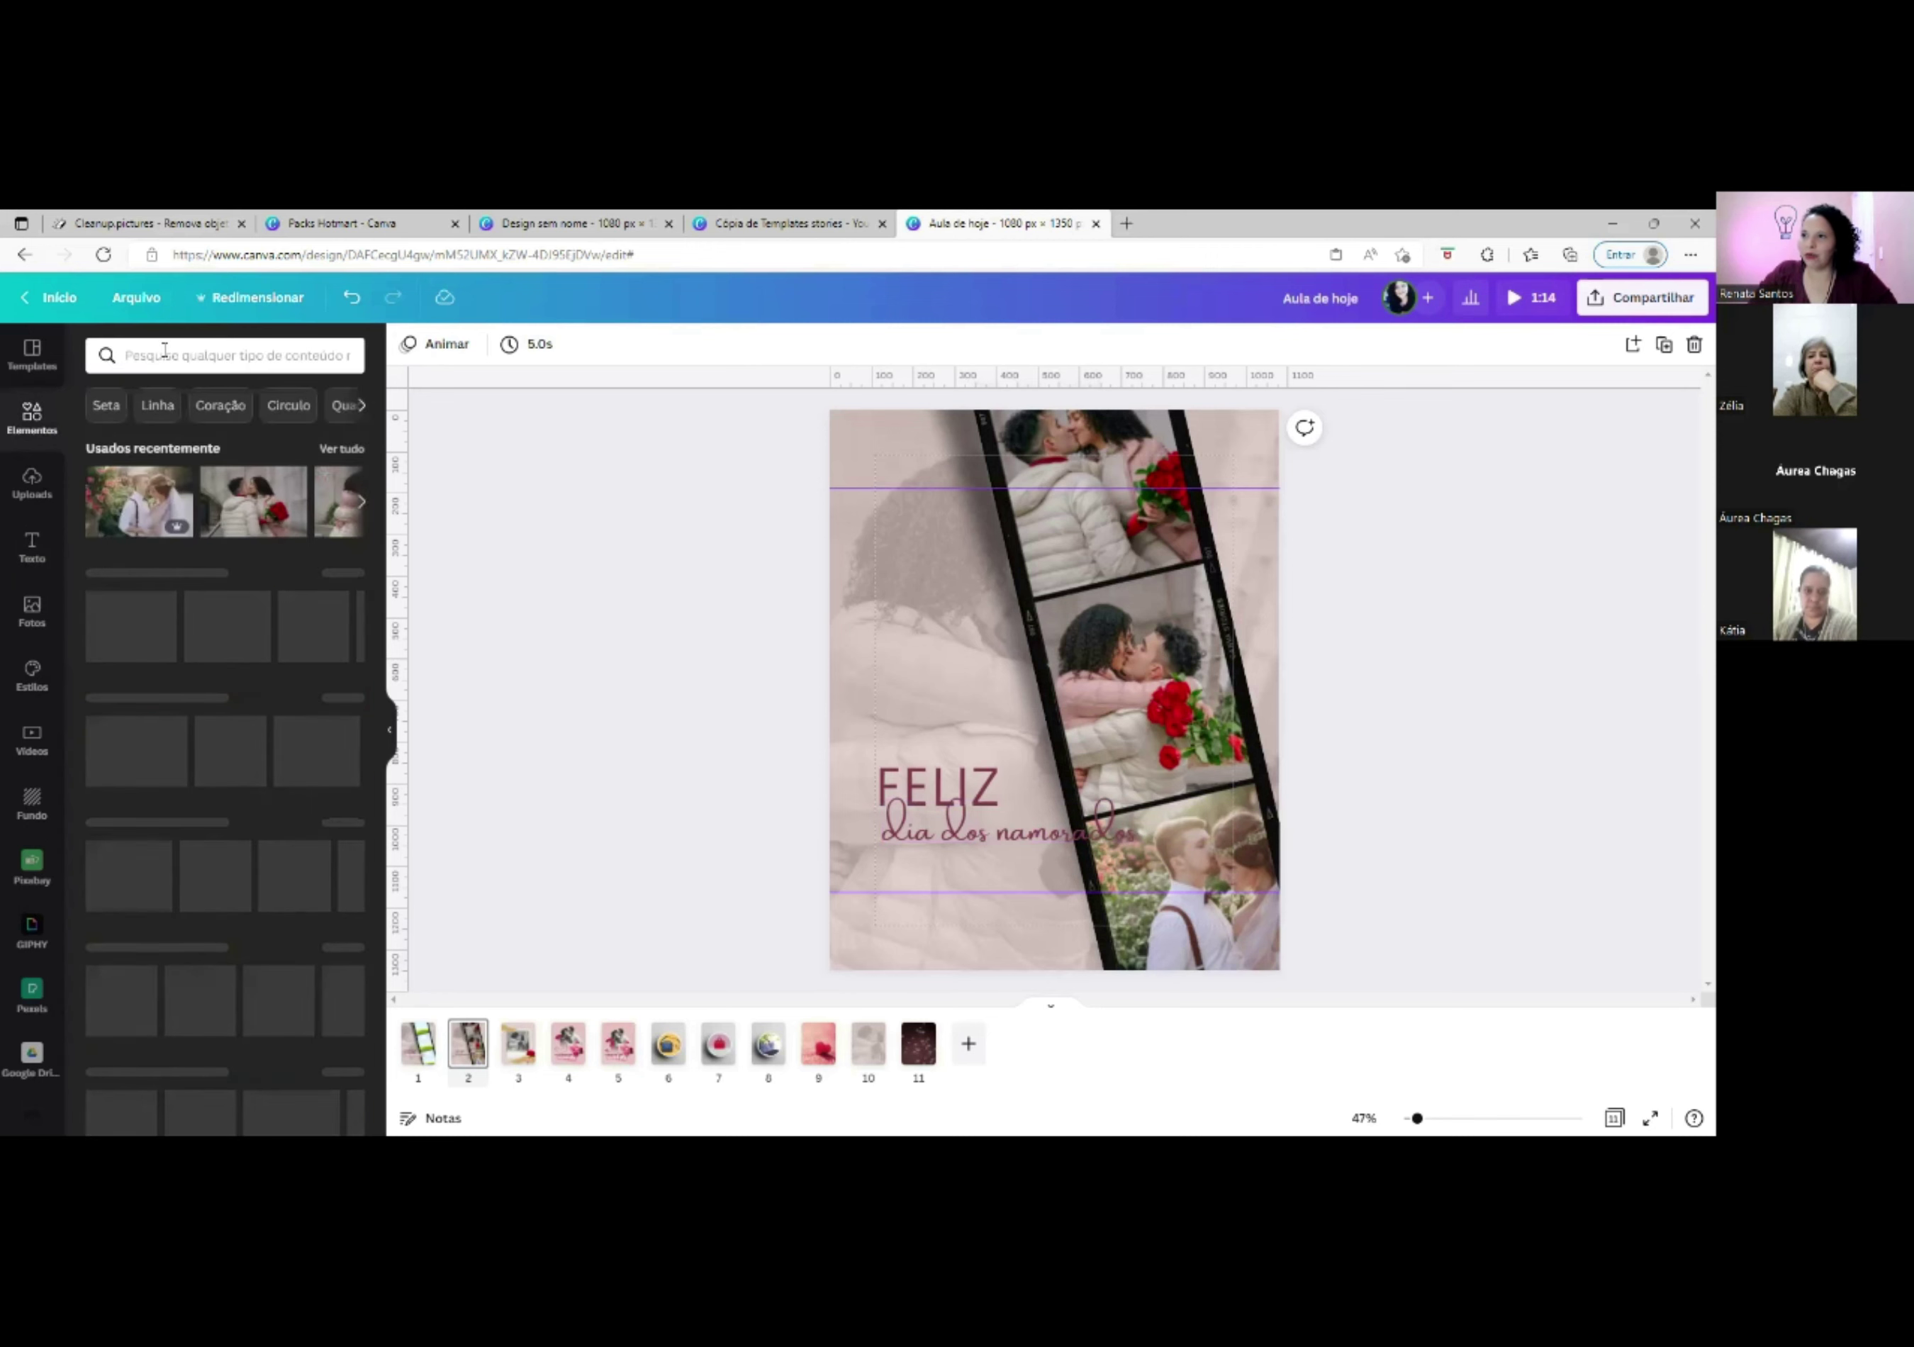
left_click(164, 353)
type("blur")
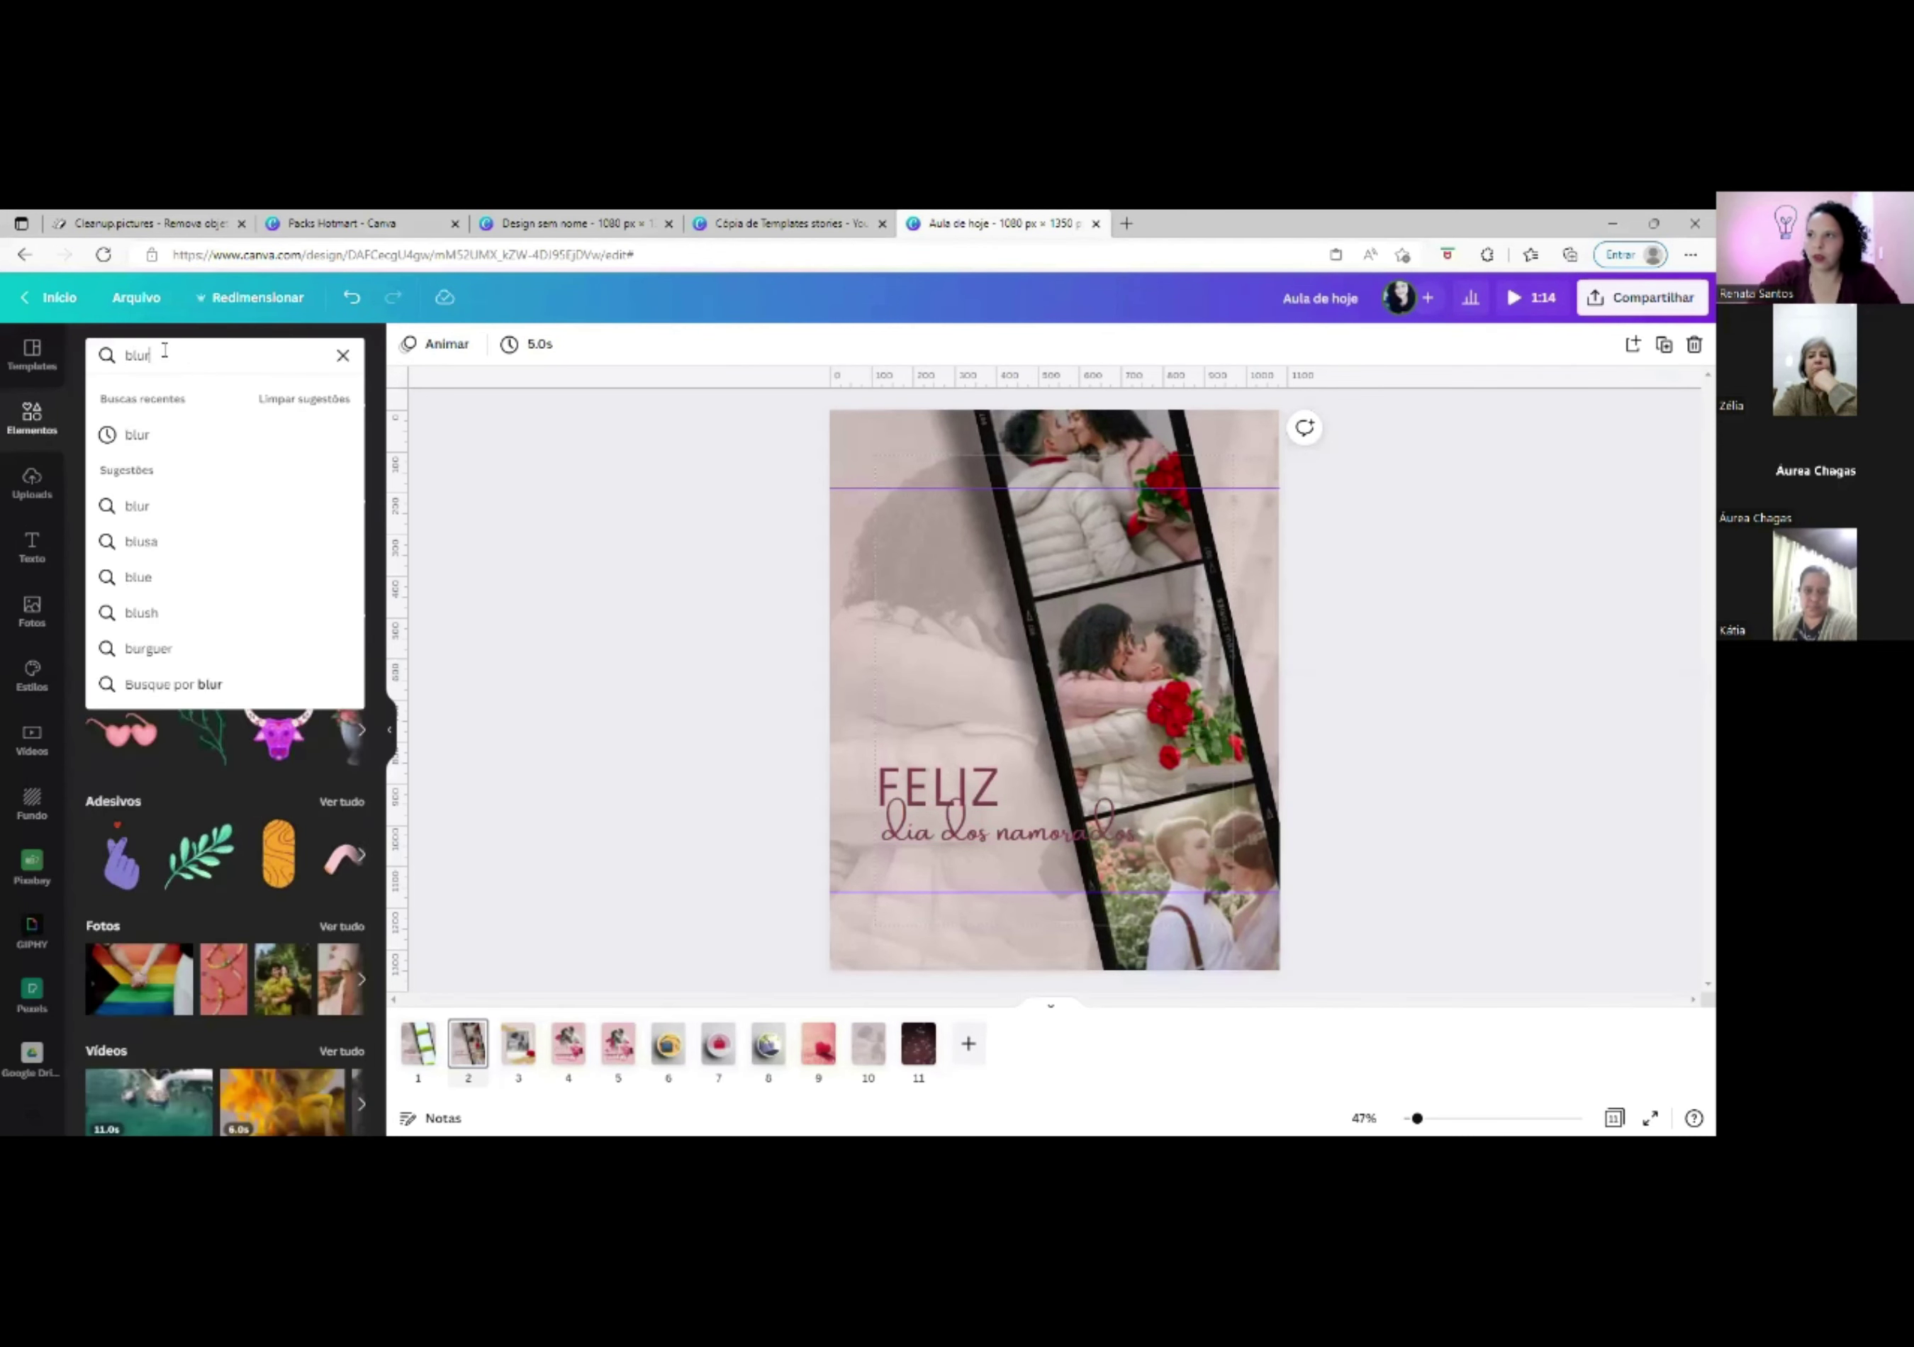
key("Return")
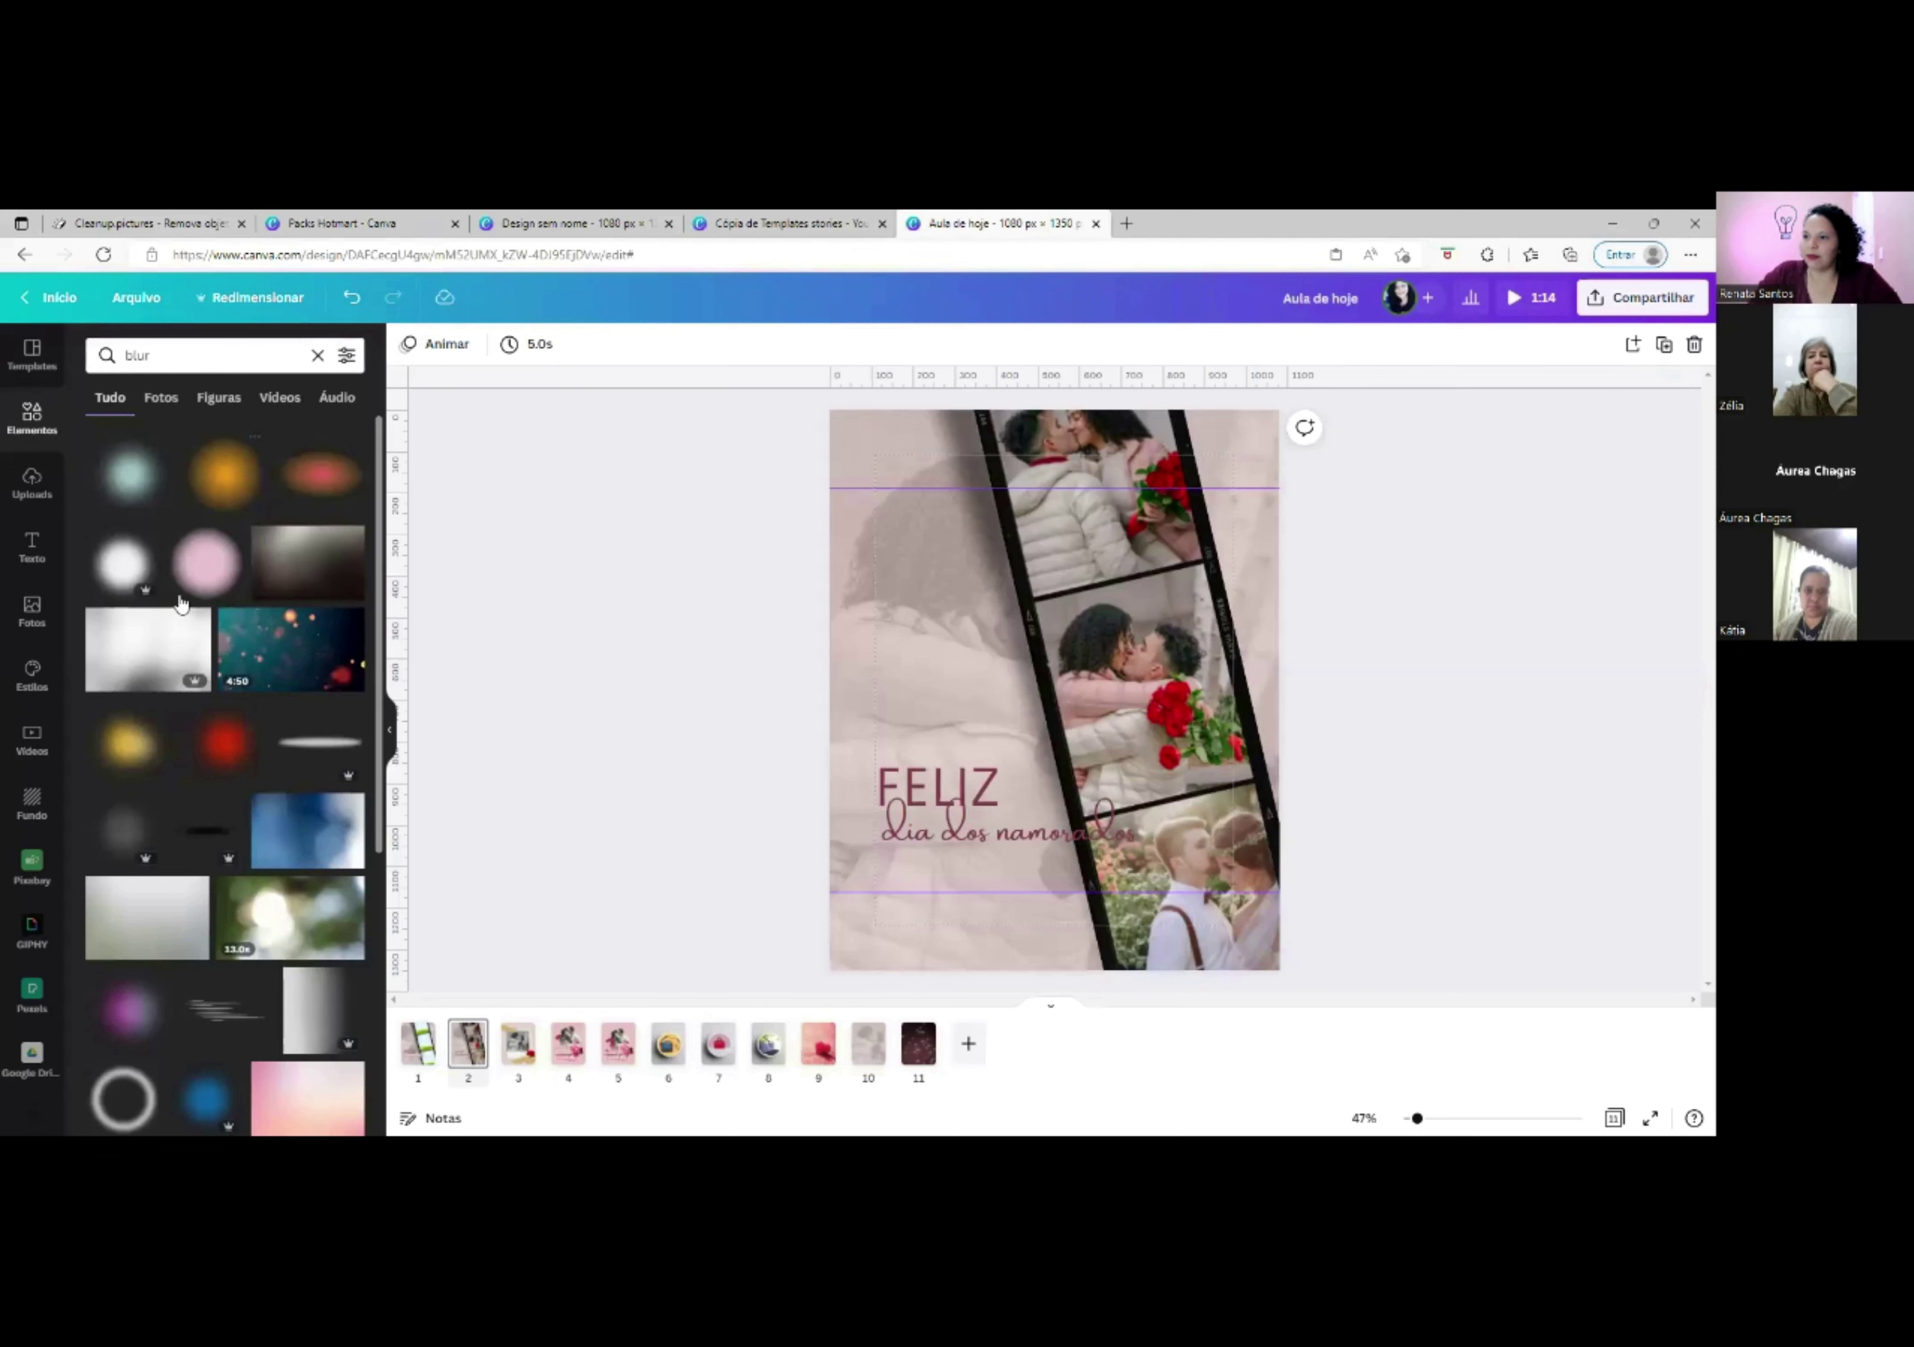
scroll(187, 659, "down", 2)
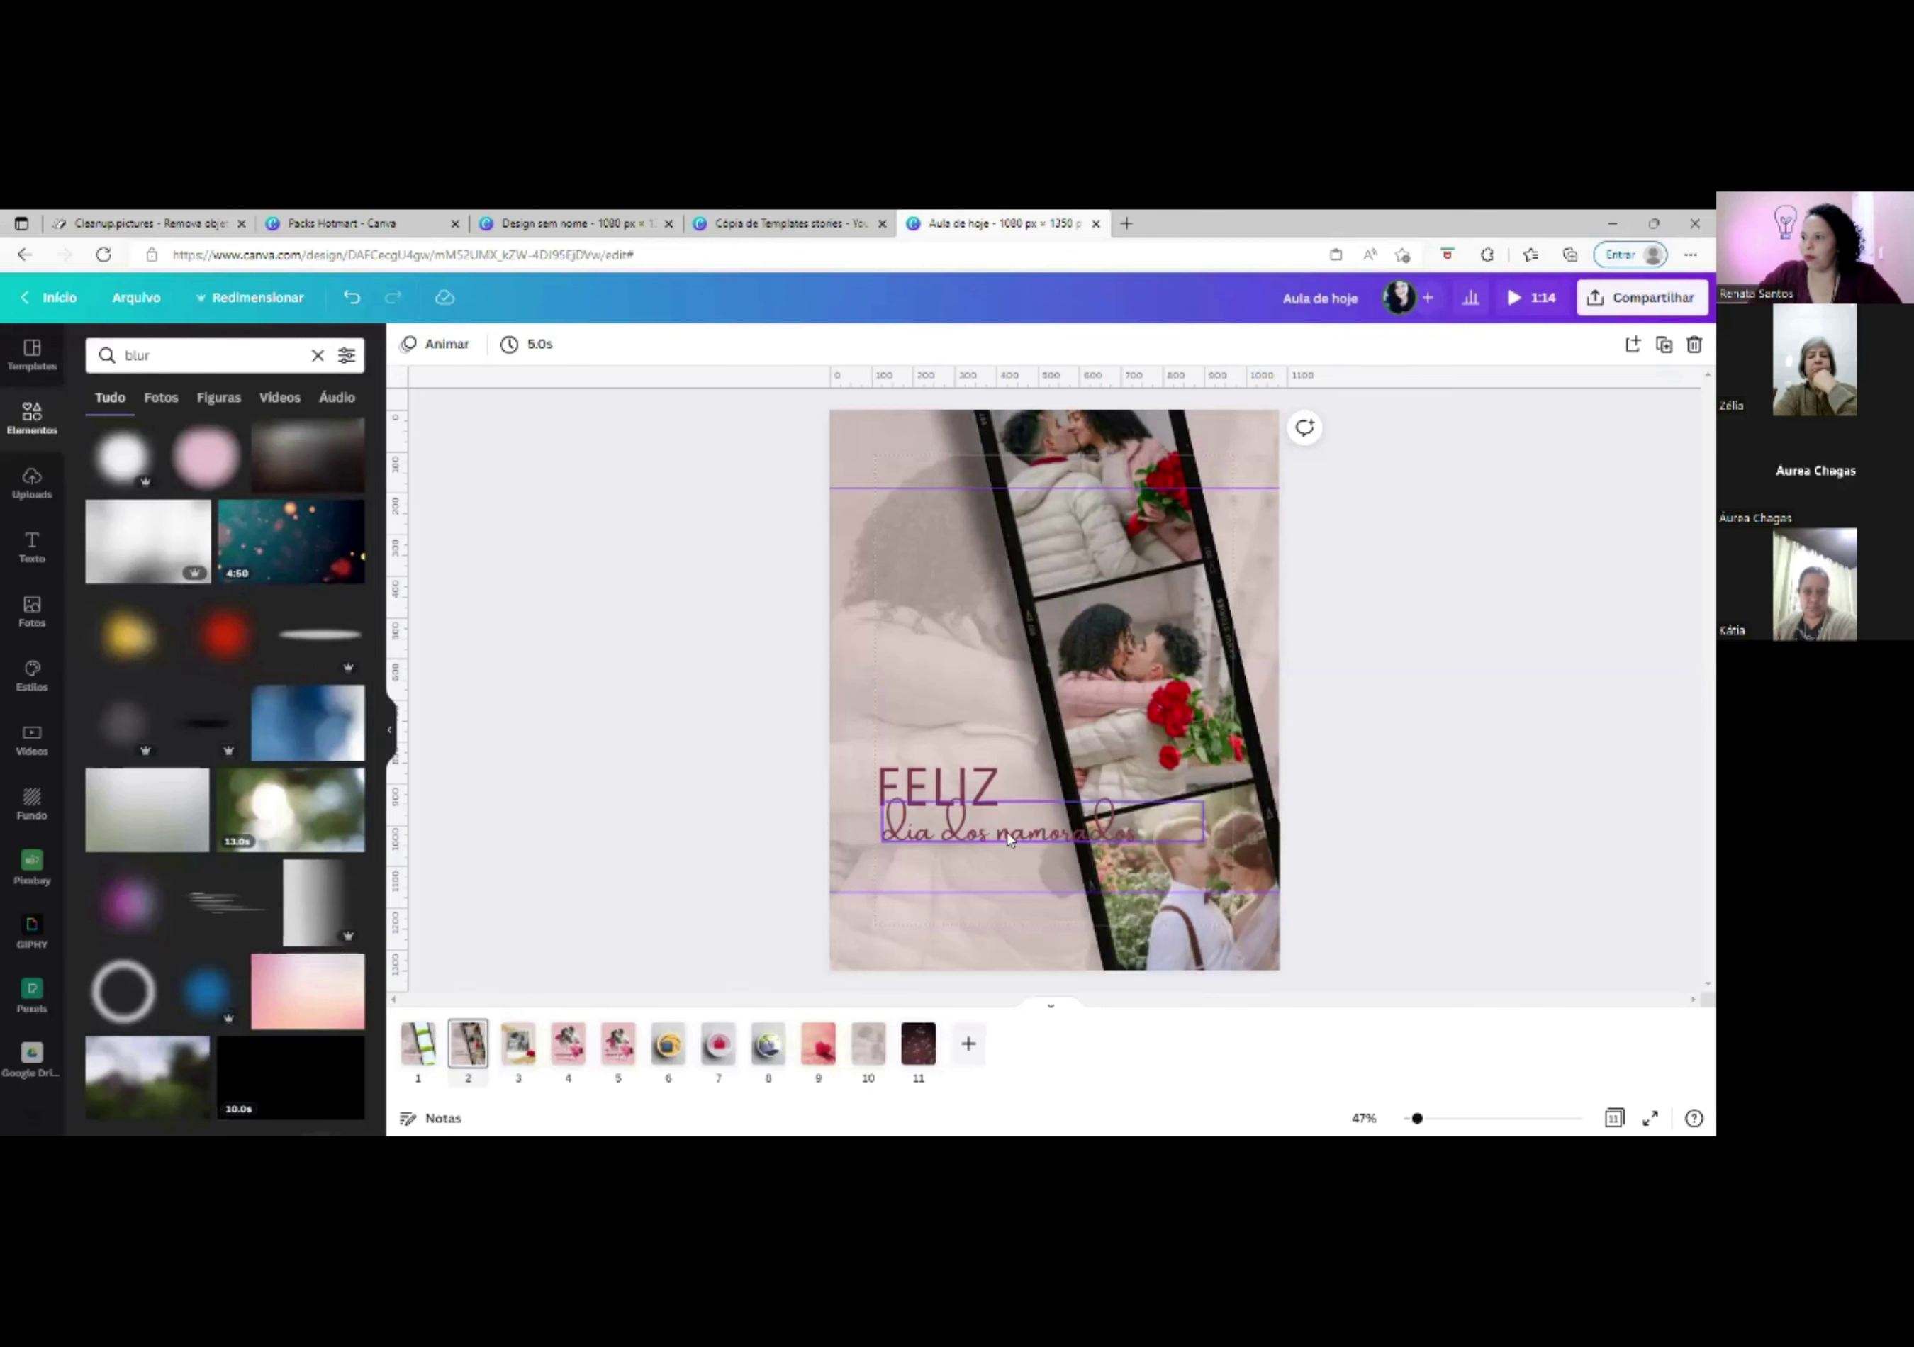
left_click(335, 639)
mouse_move(1050, 685)
left_mouse_down()
mouse_move(1052, 837)
mouse_move(1025, 902)
mouse_move(1050, 840)
left_mouse_up()
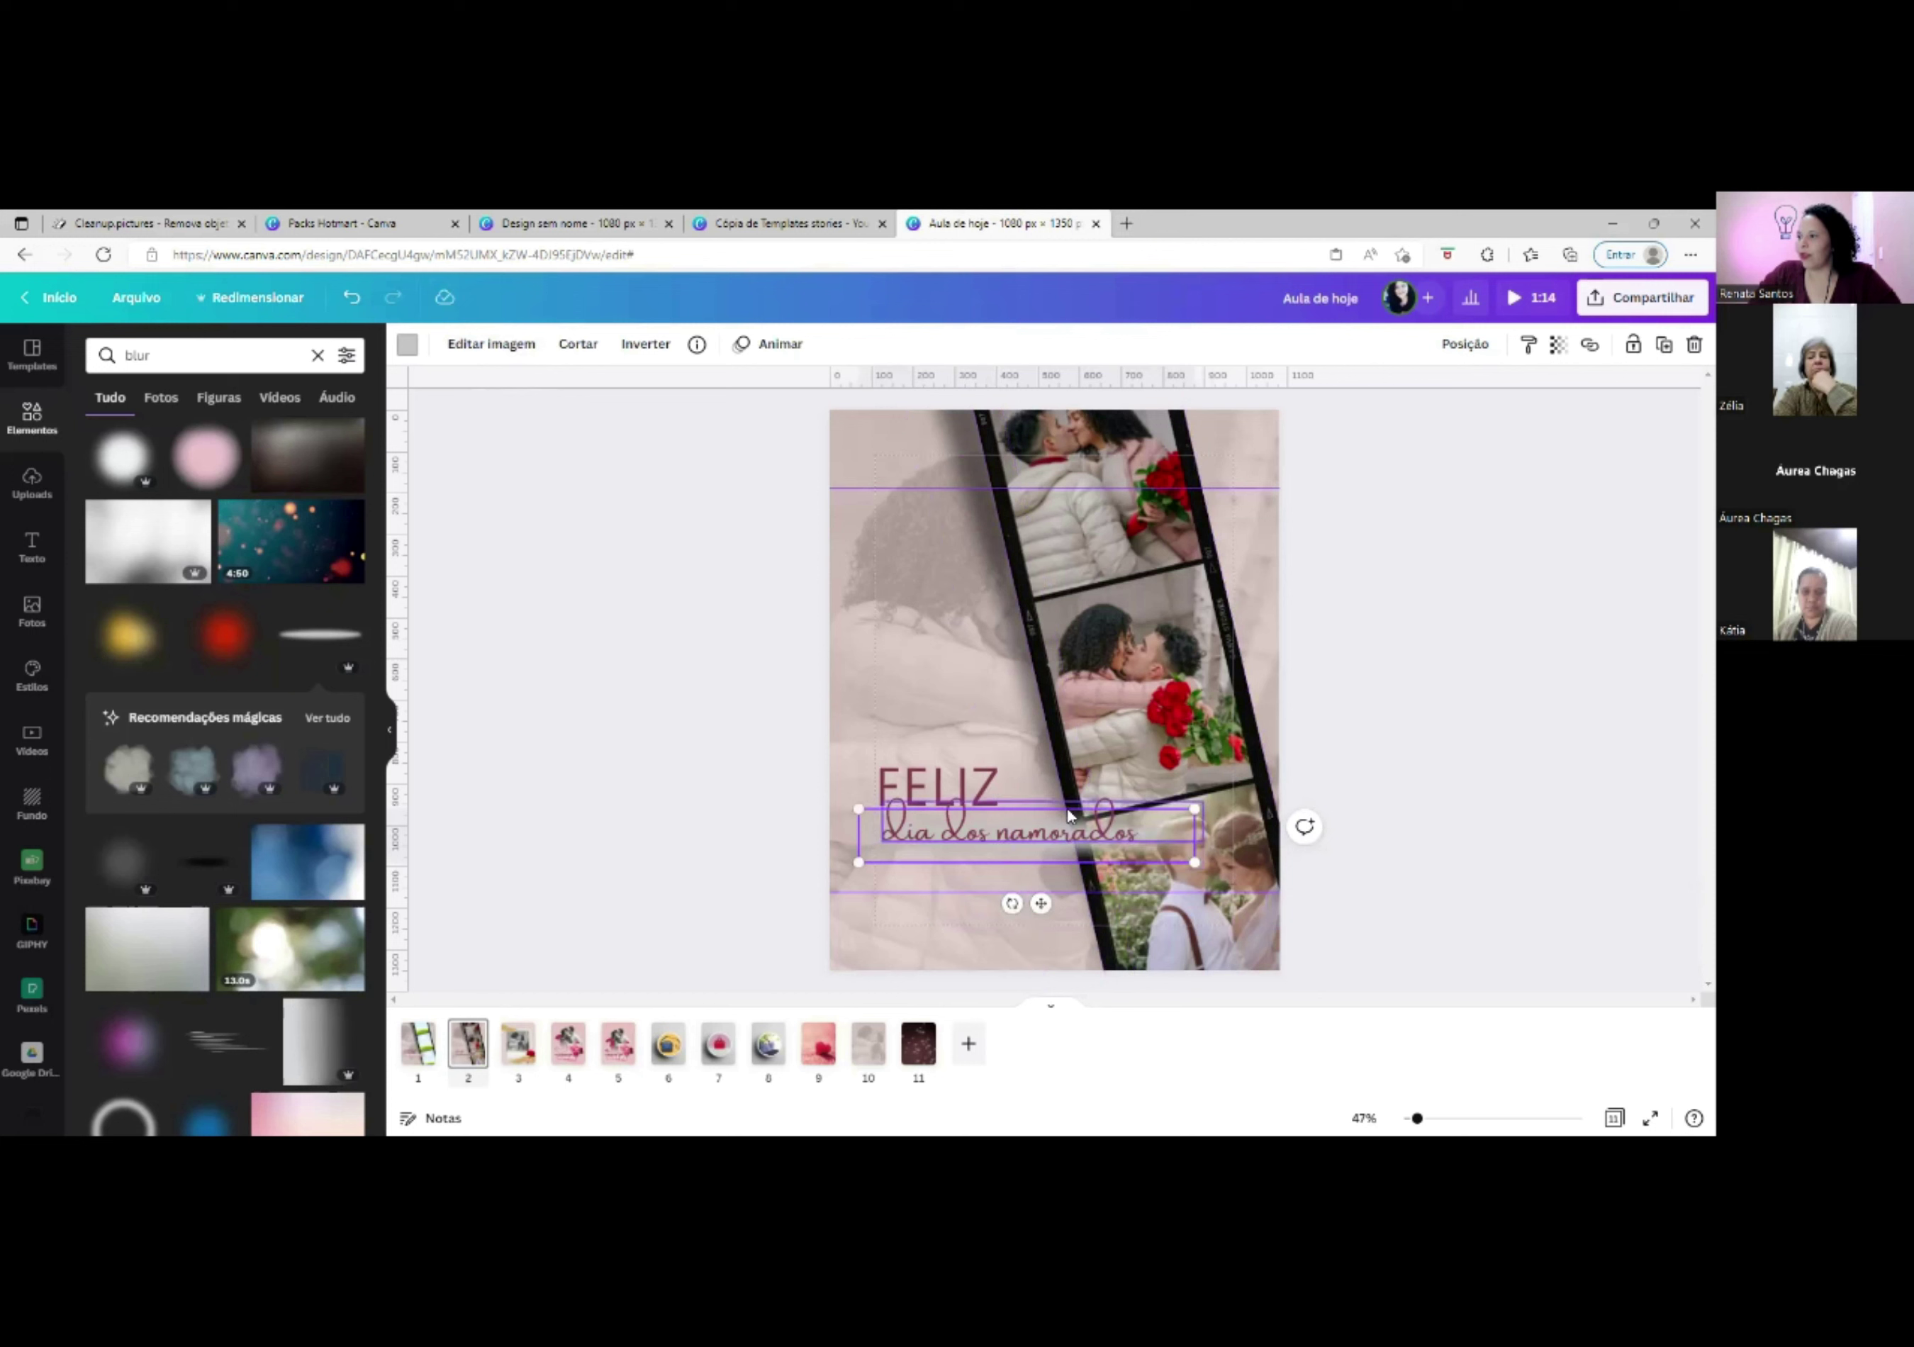
Recolour the blurred ellipse with a pinkish grey (#D3C3C2) sampled from the faded couple background.
left_click(407, 345)
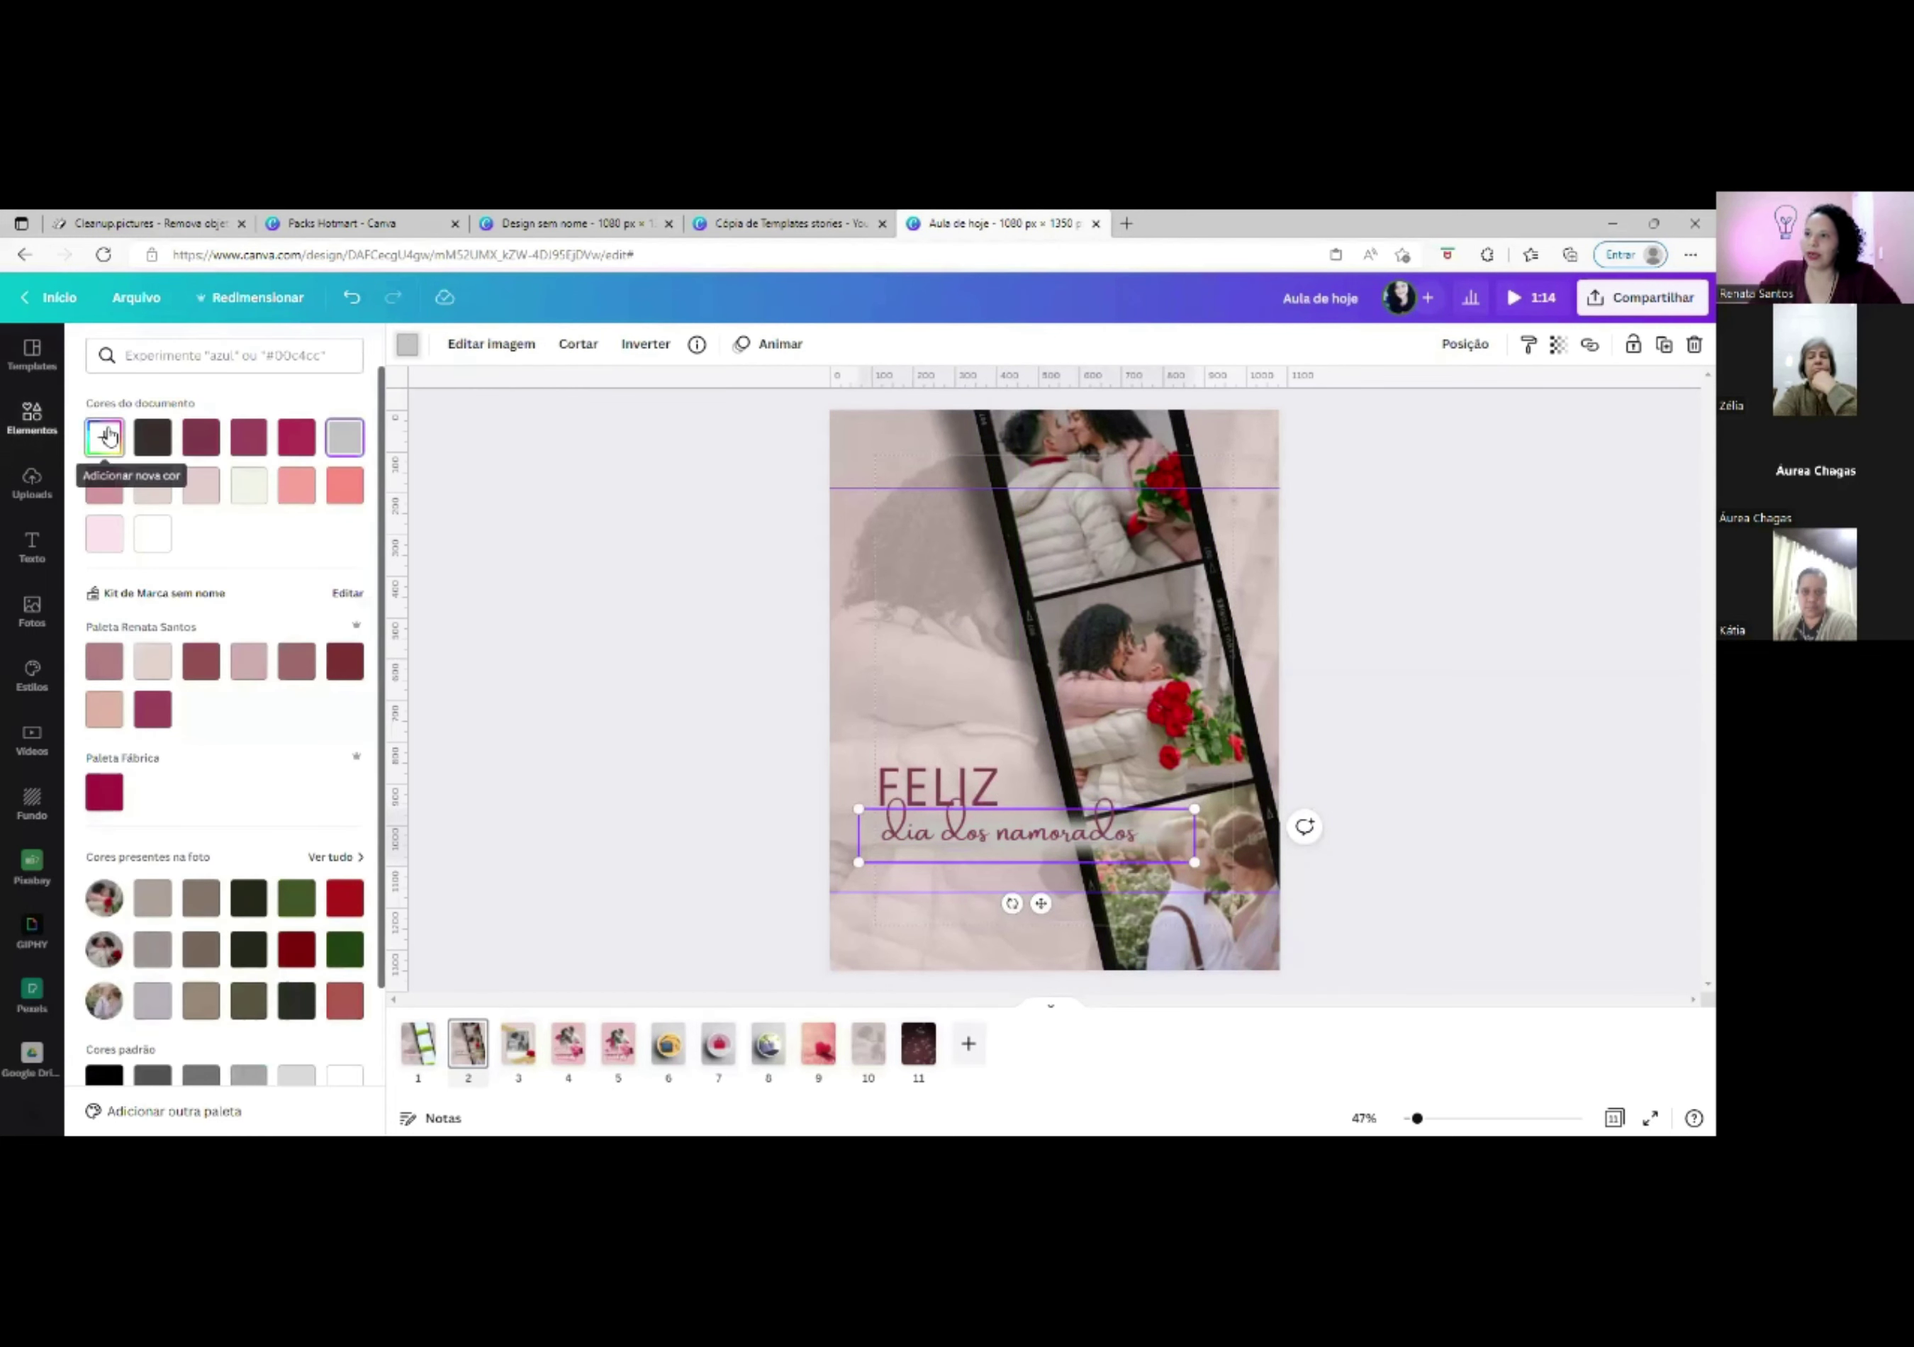
left_click(112, 437)
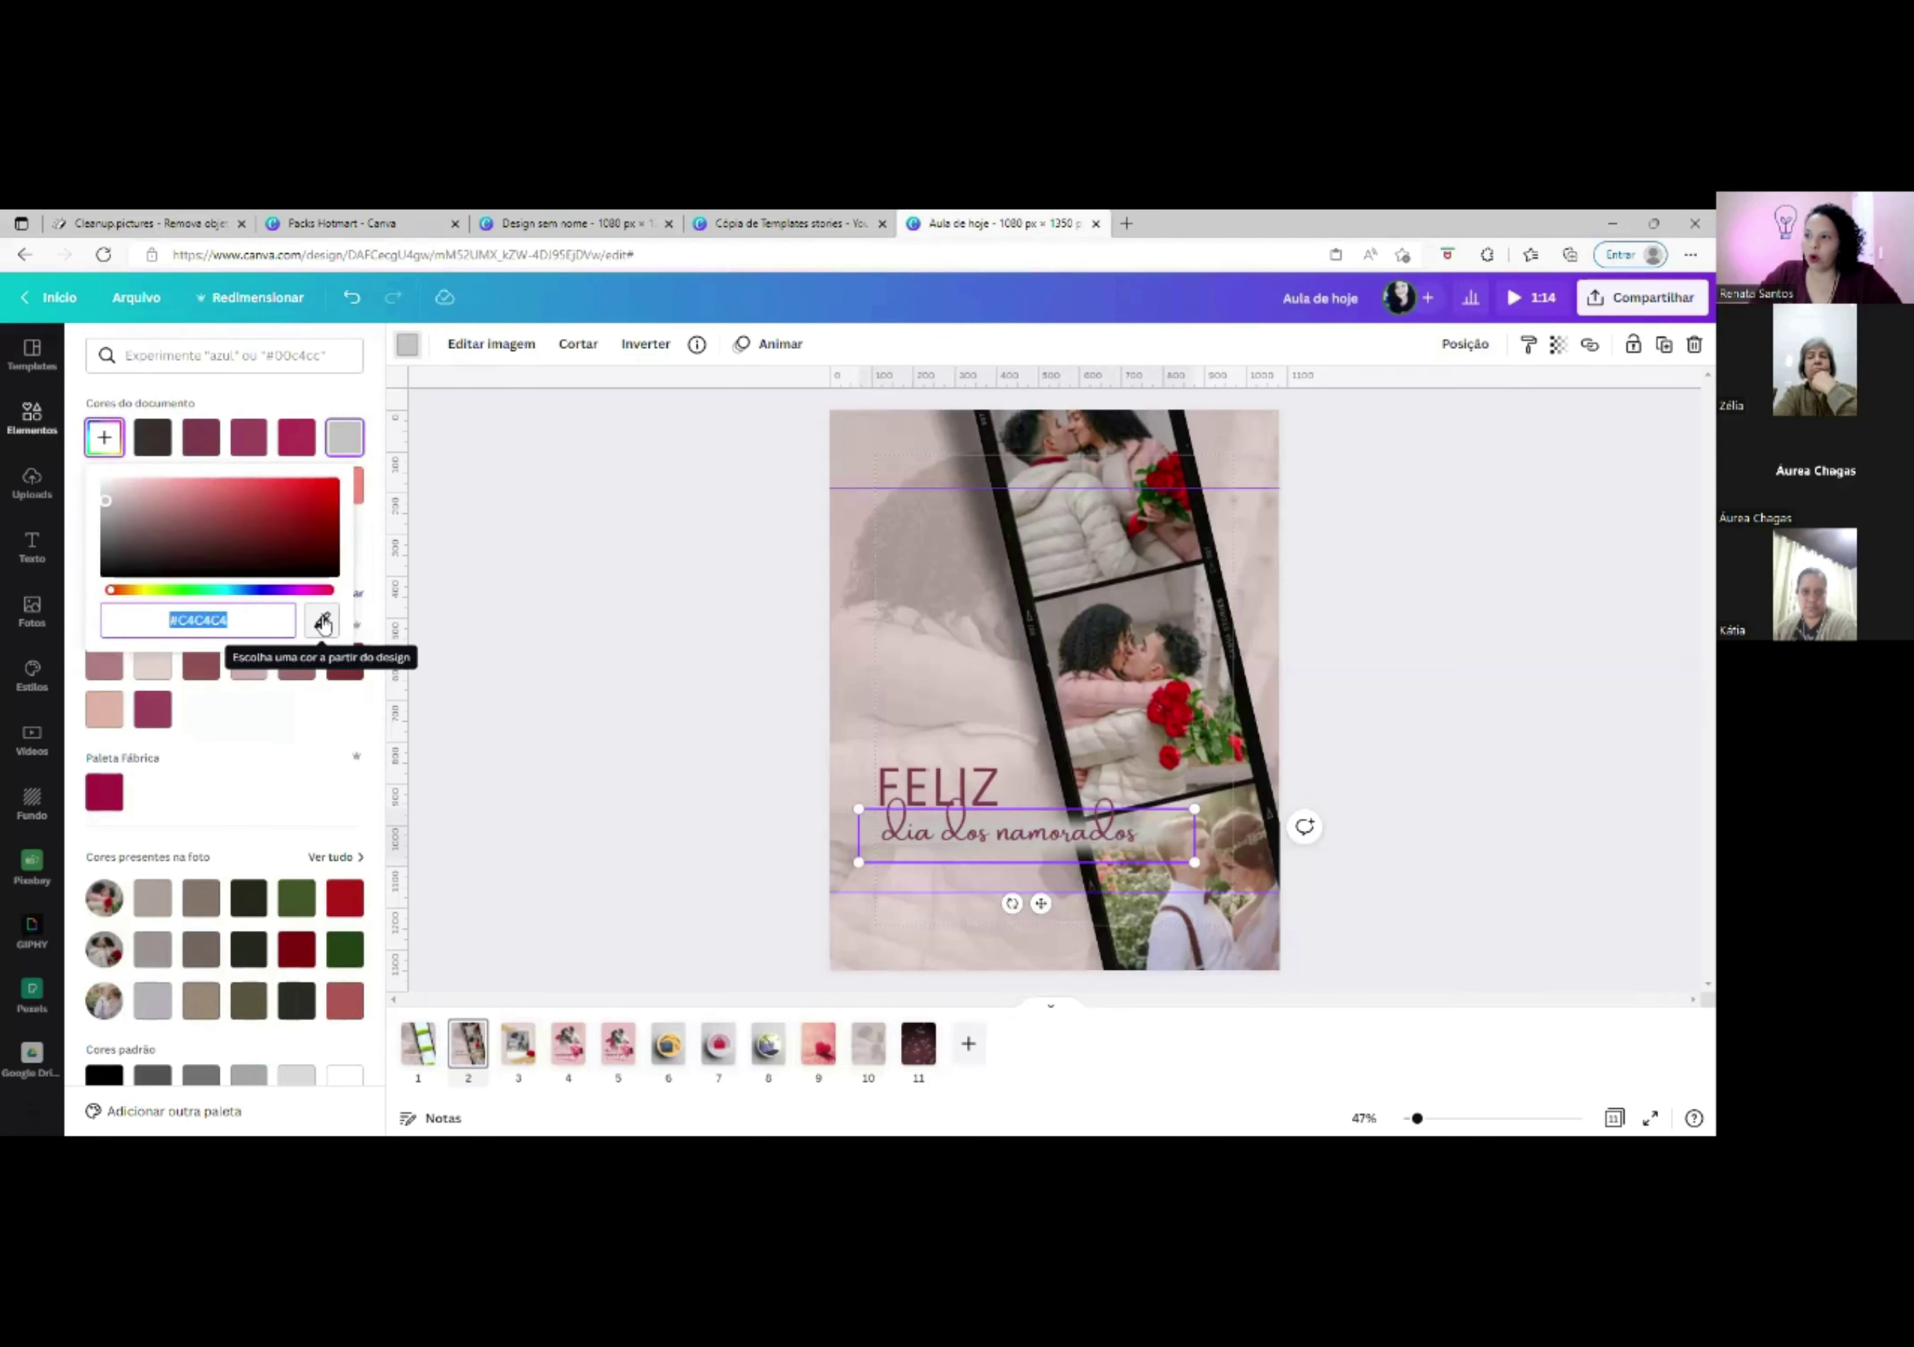
left_click(324, 622)
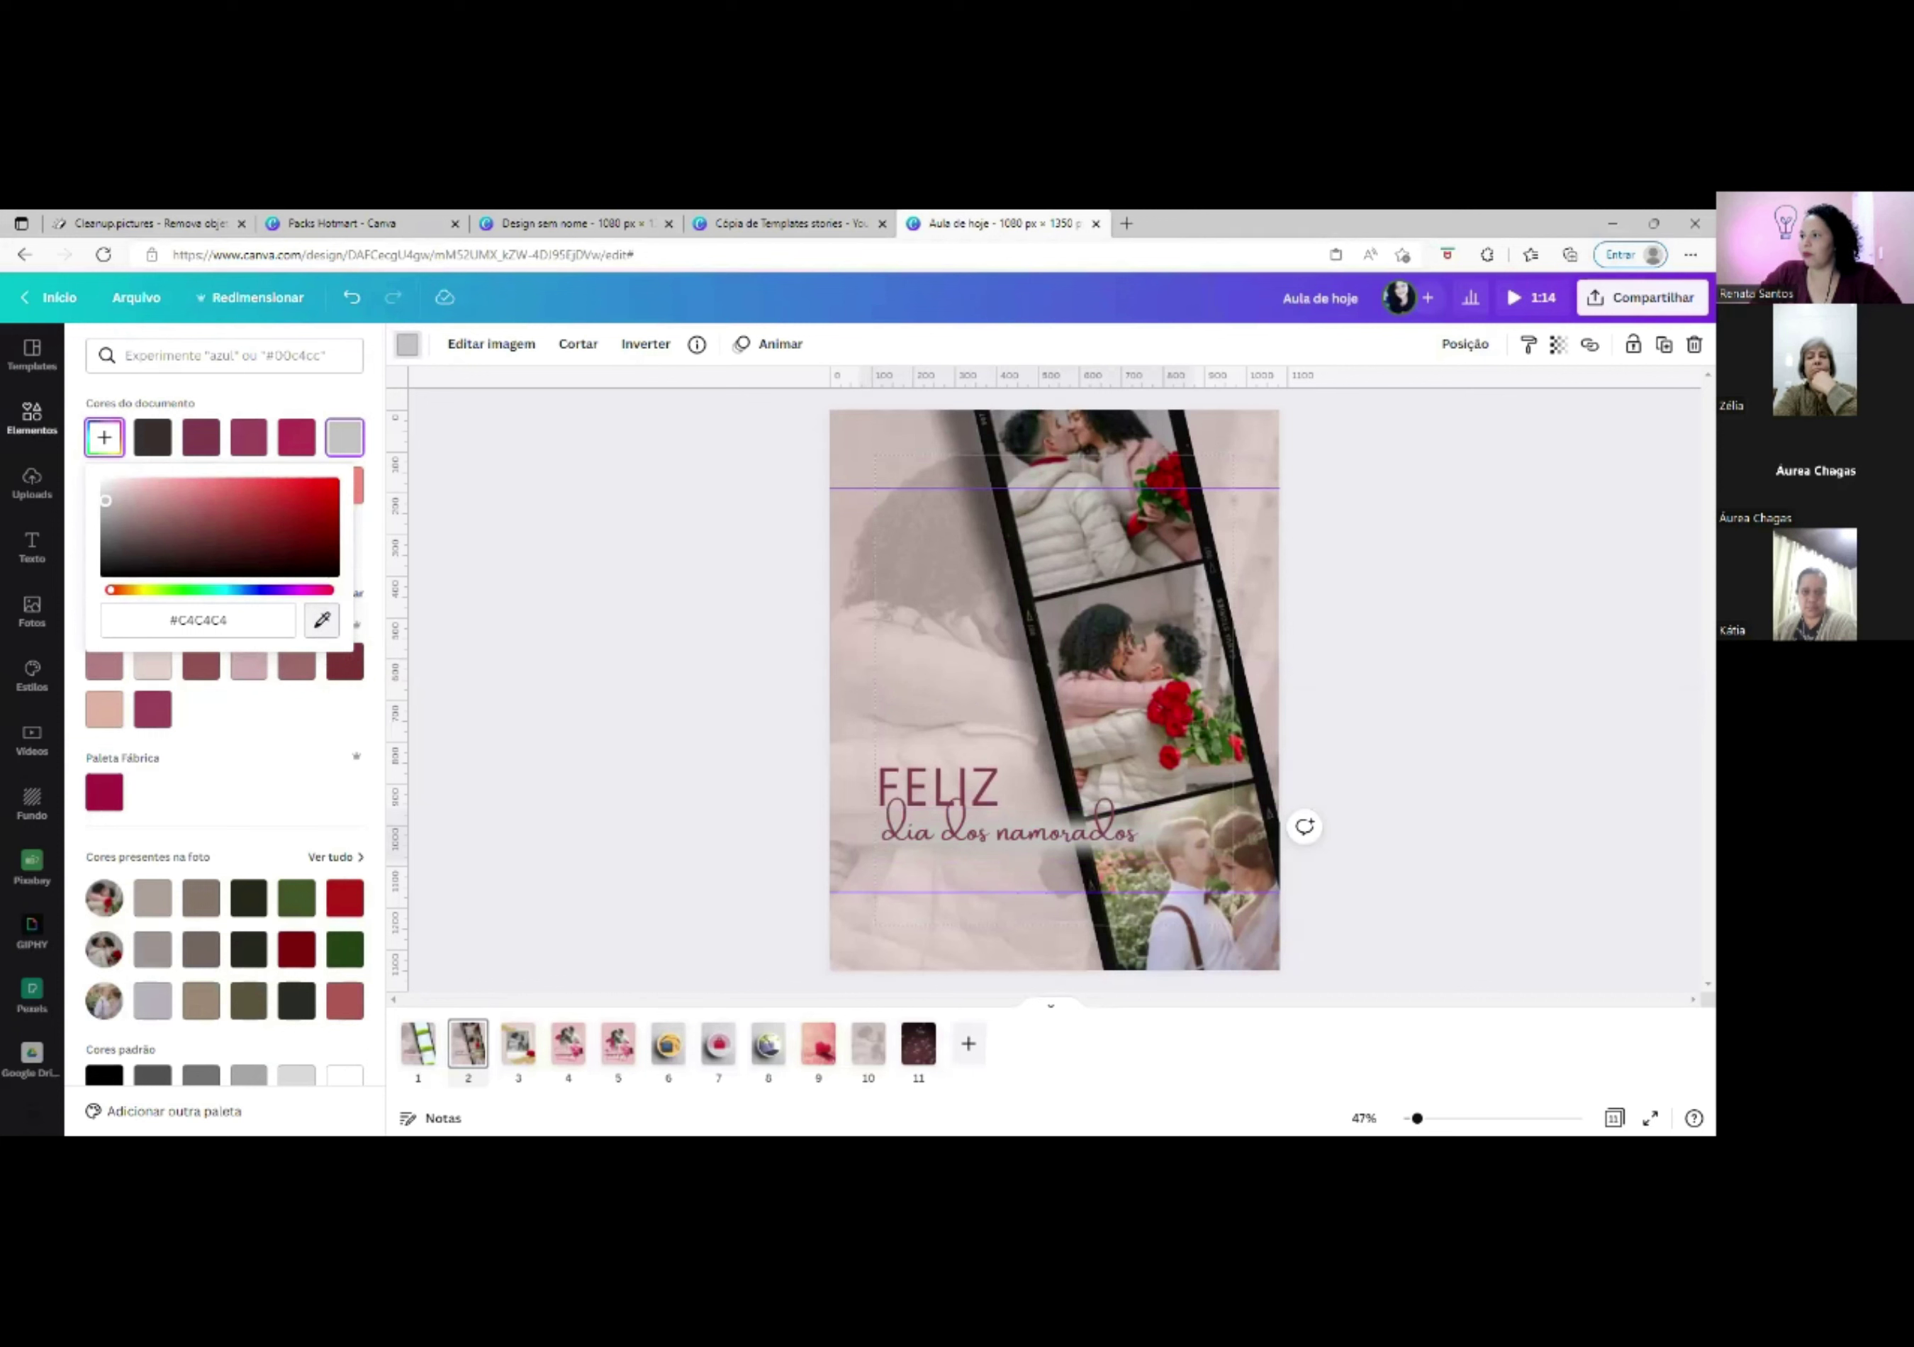
left_click(929, 682)
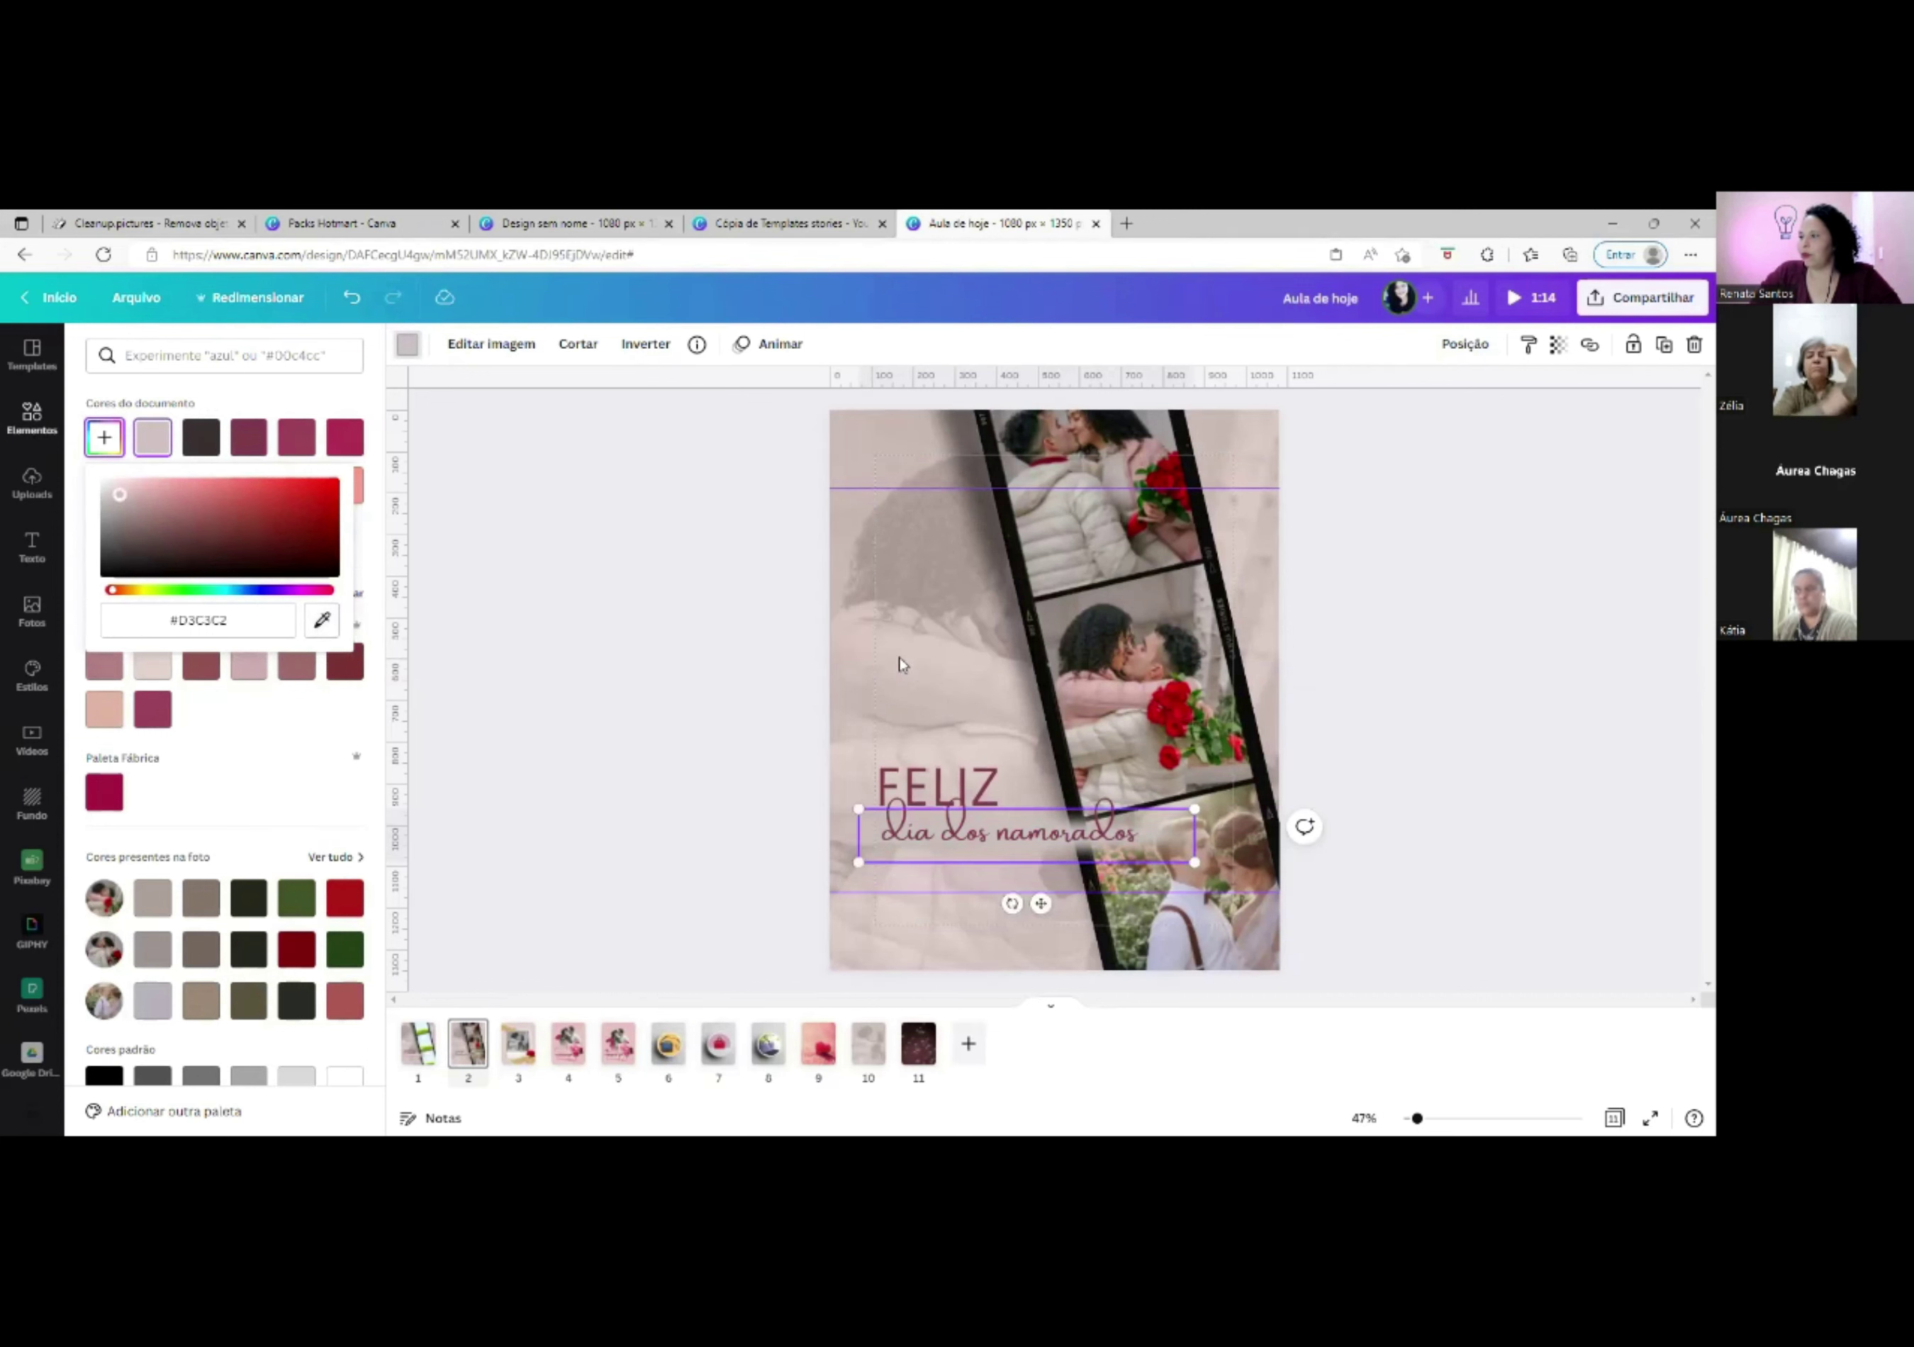
left_click(899, 666)
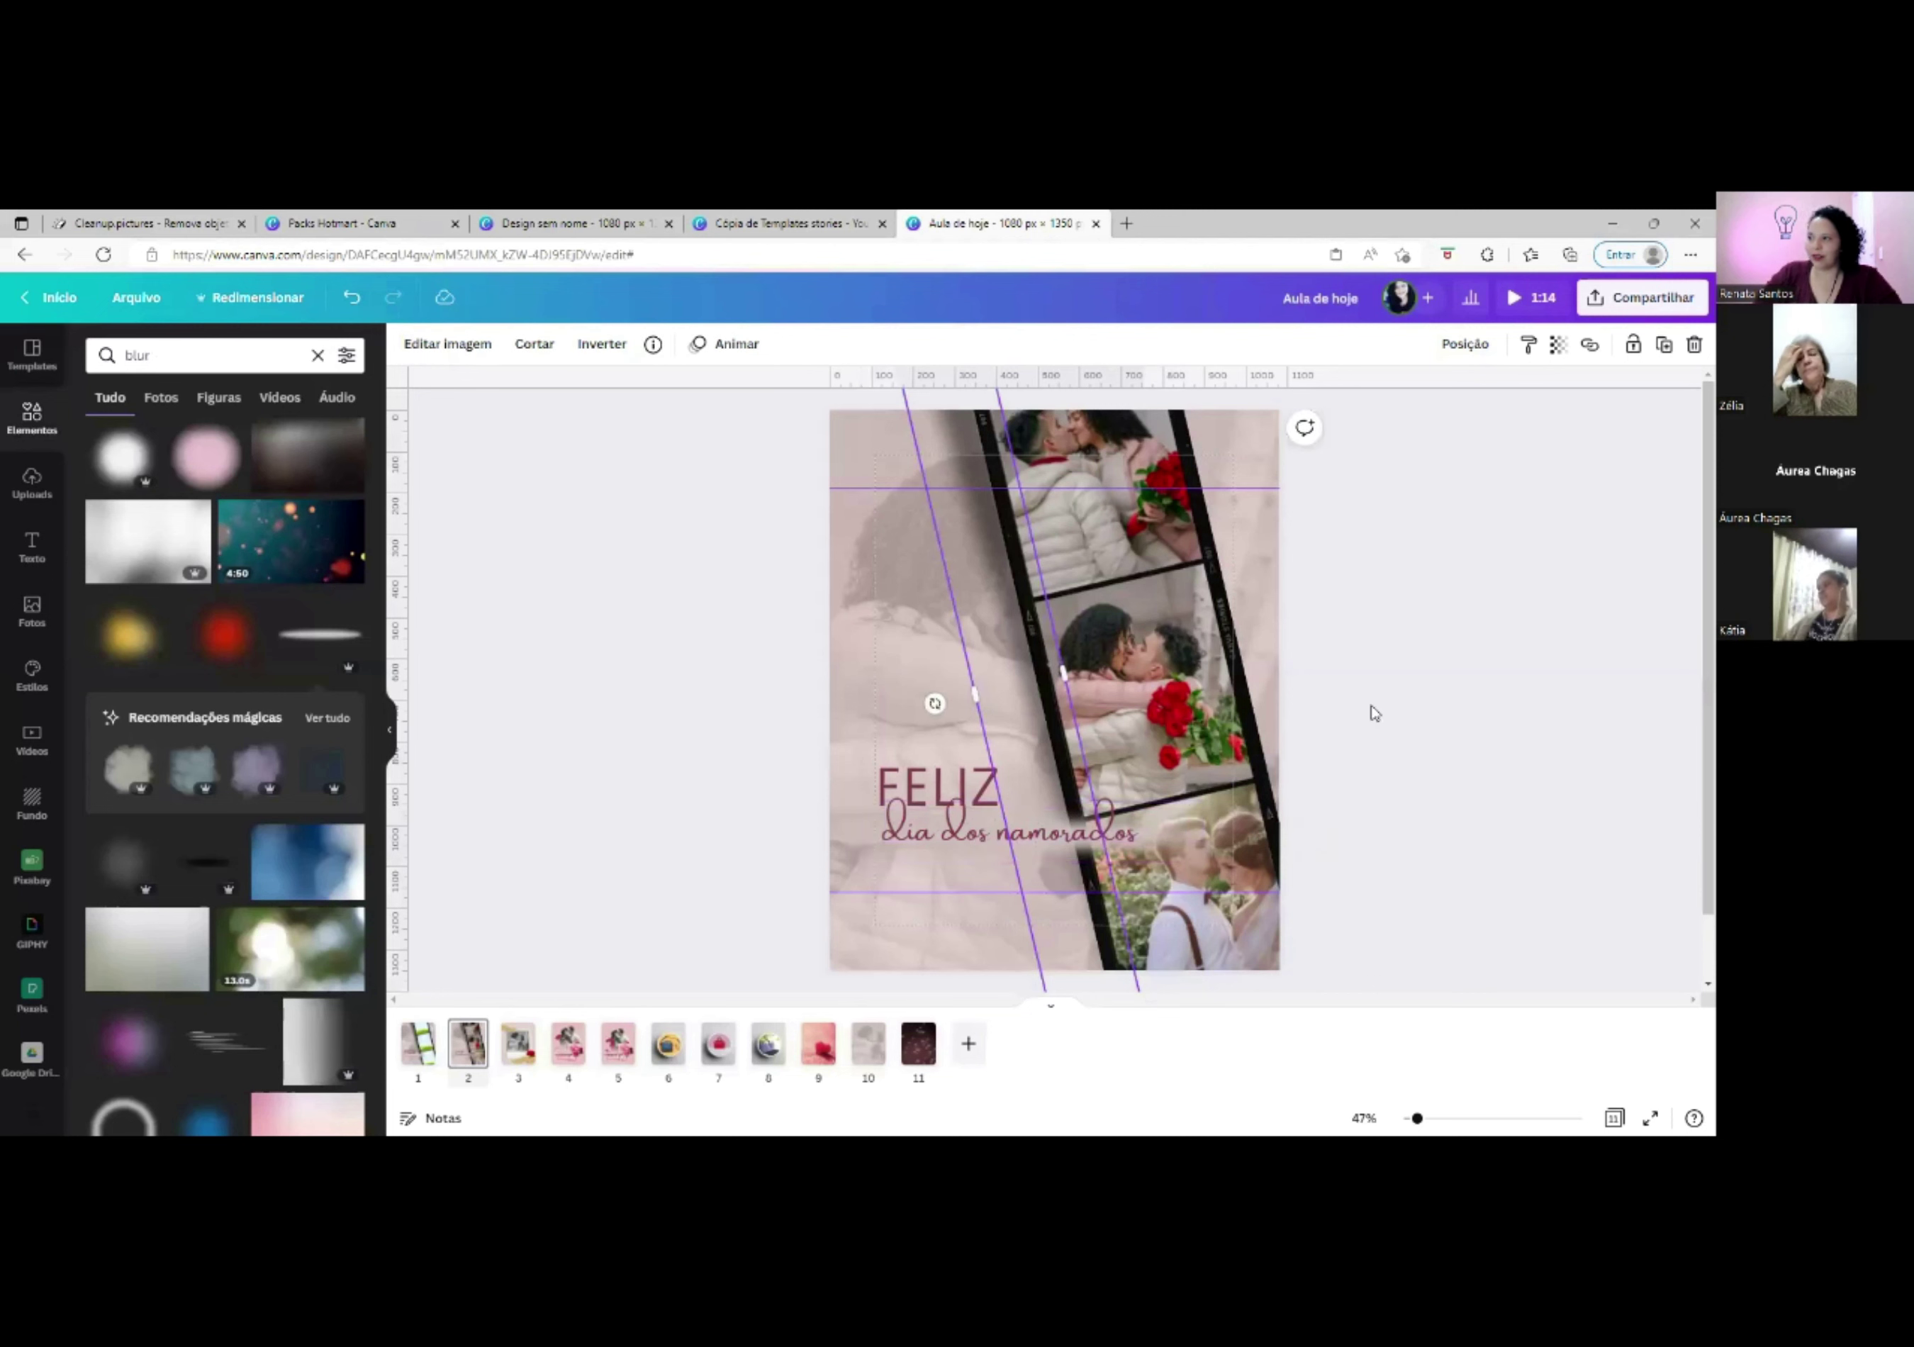
left_click(1368, 646)
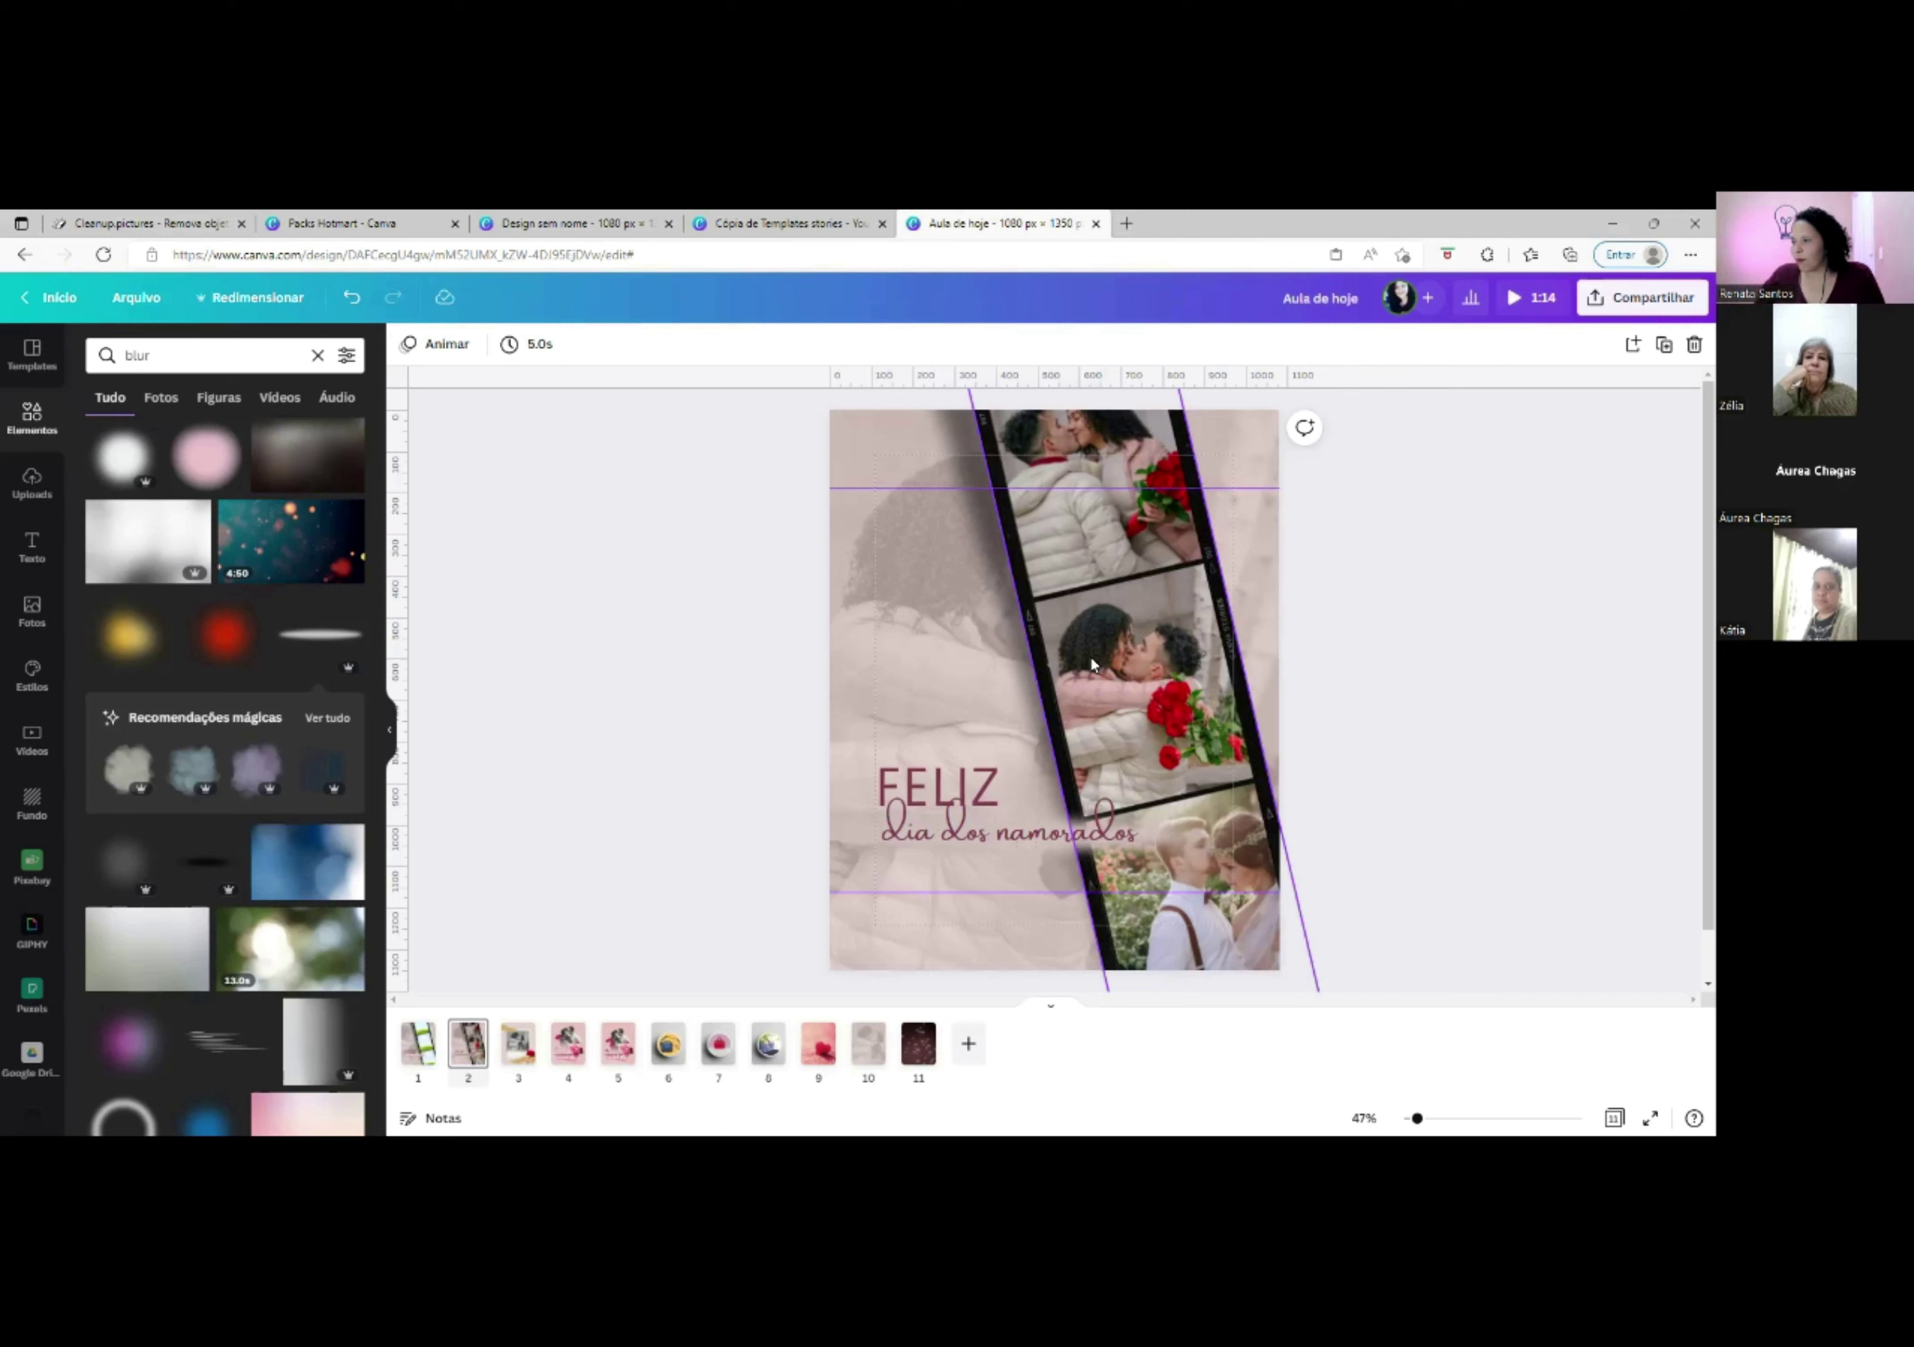
key("Escape")
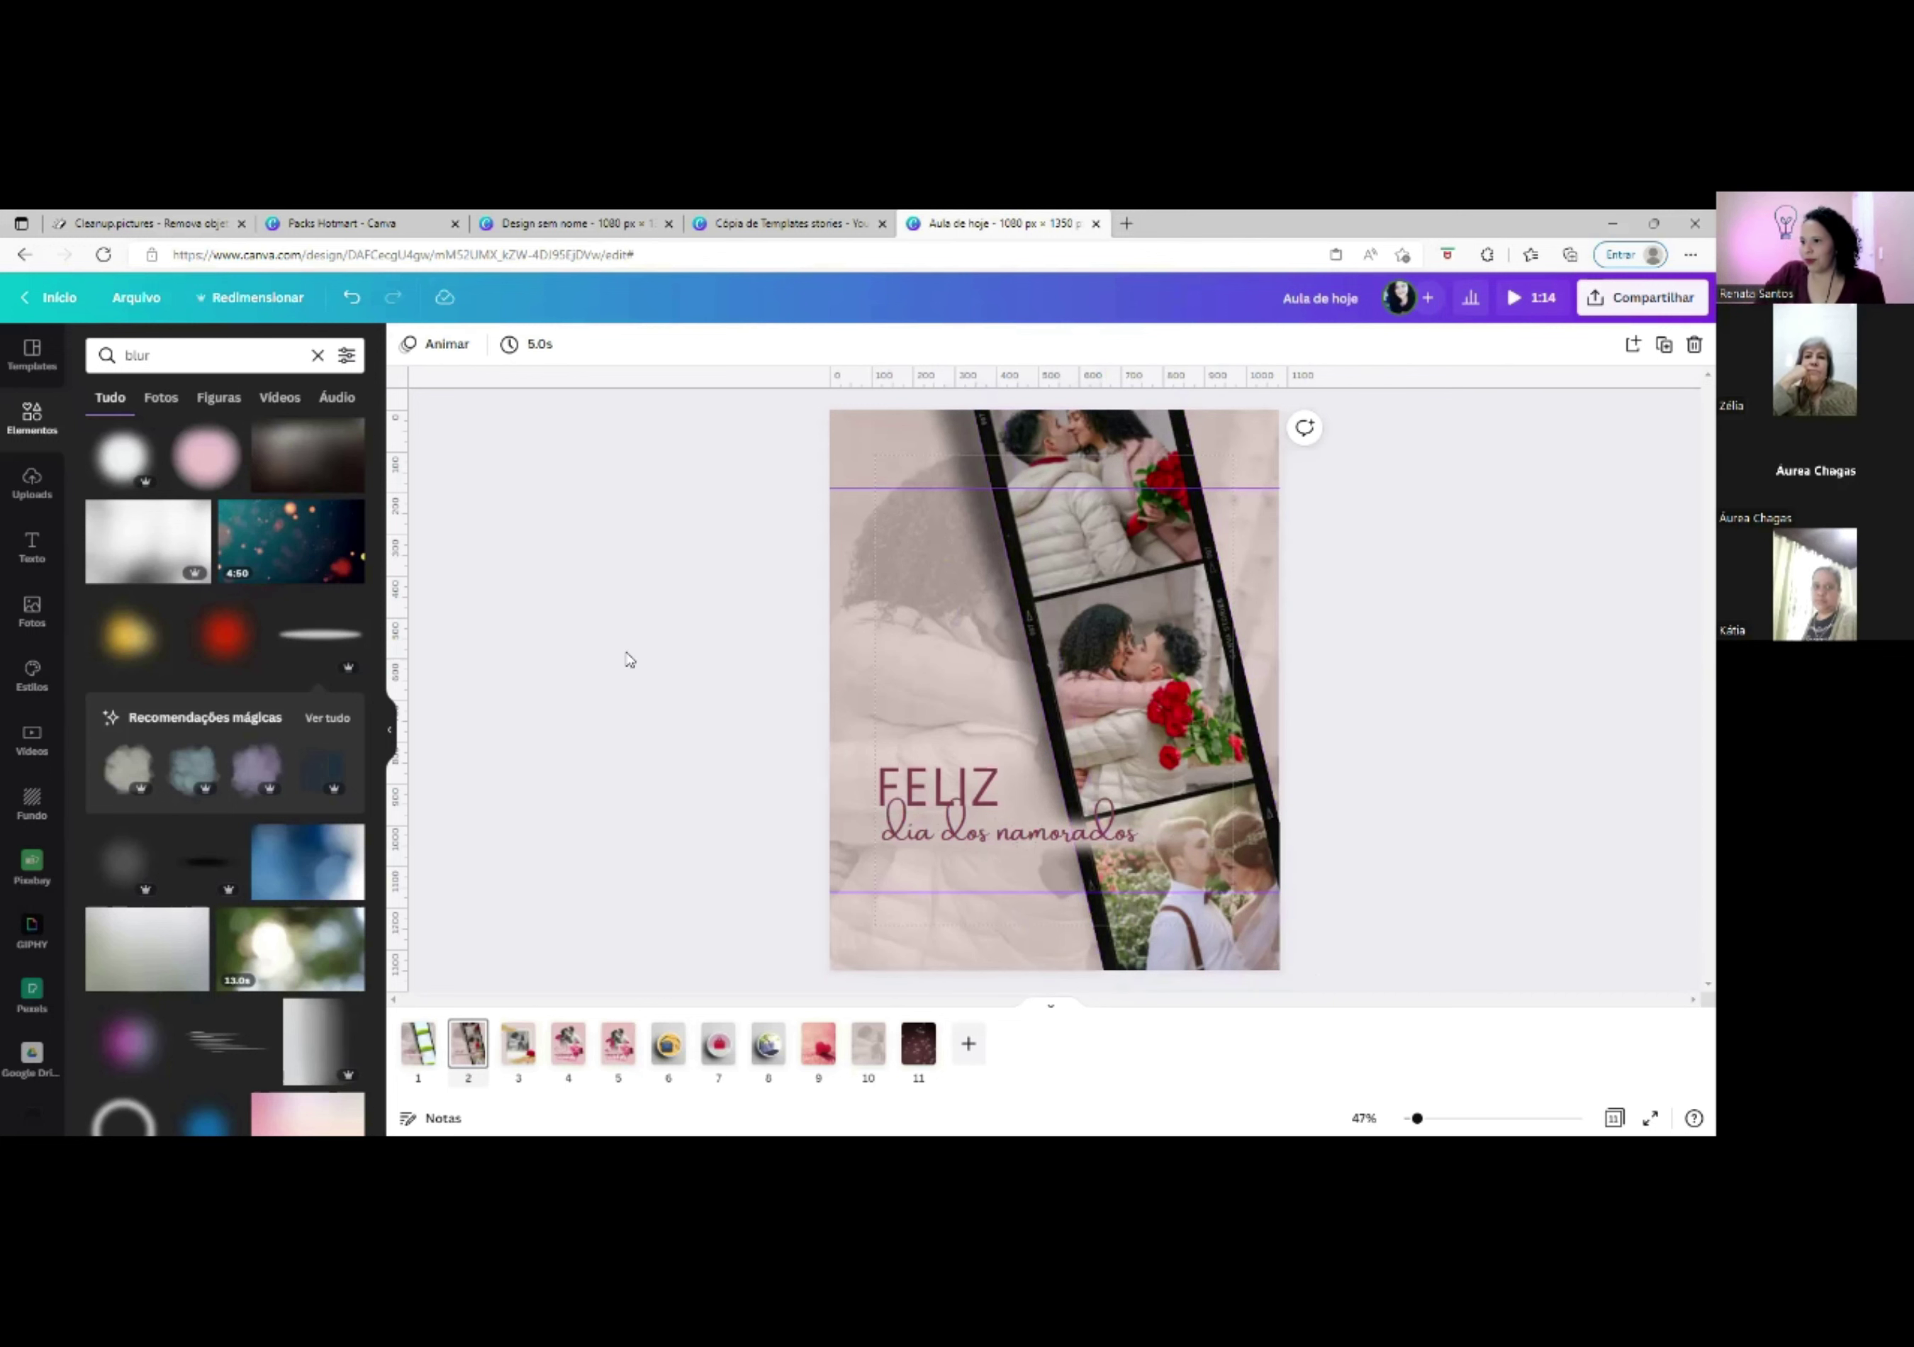
On page 3, scale the red rose over the checkered tape down slightly so it fits within the page.
left_click(518, 1046)
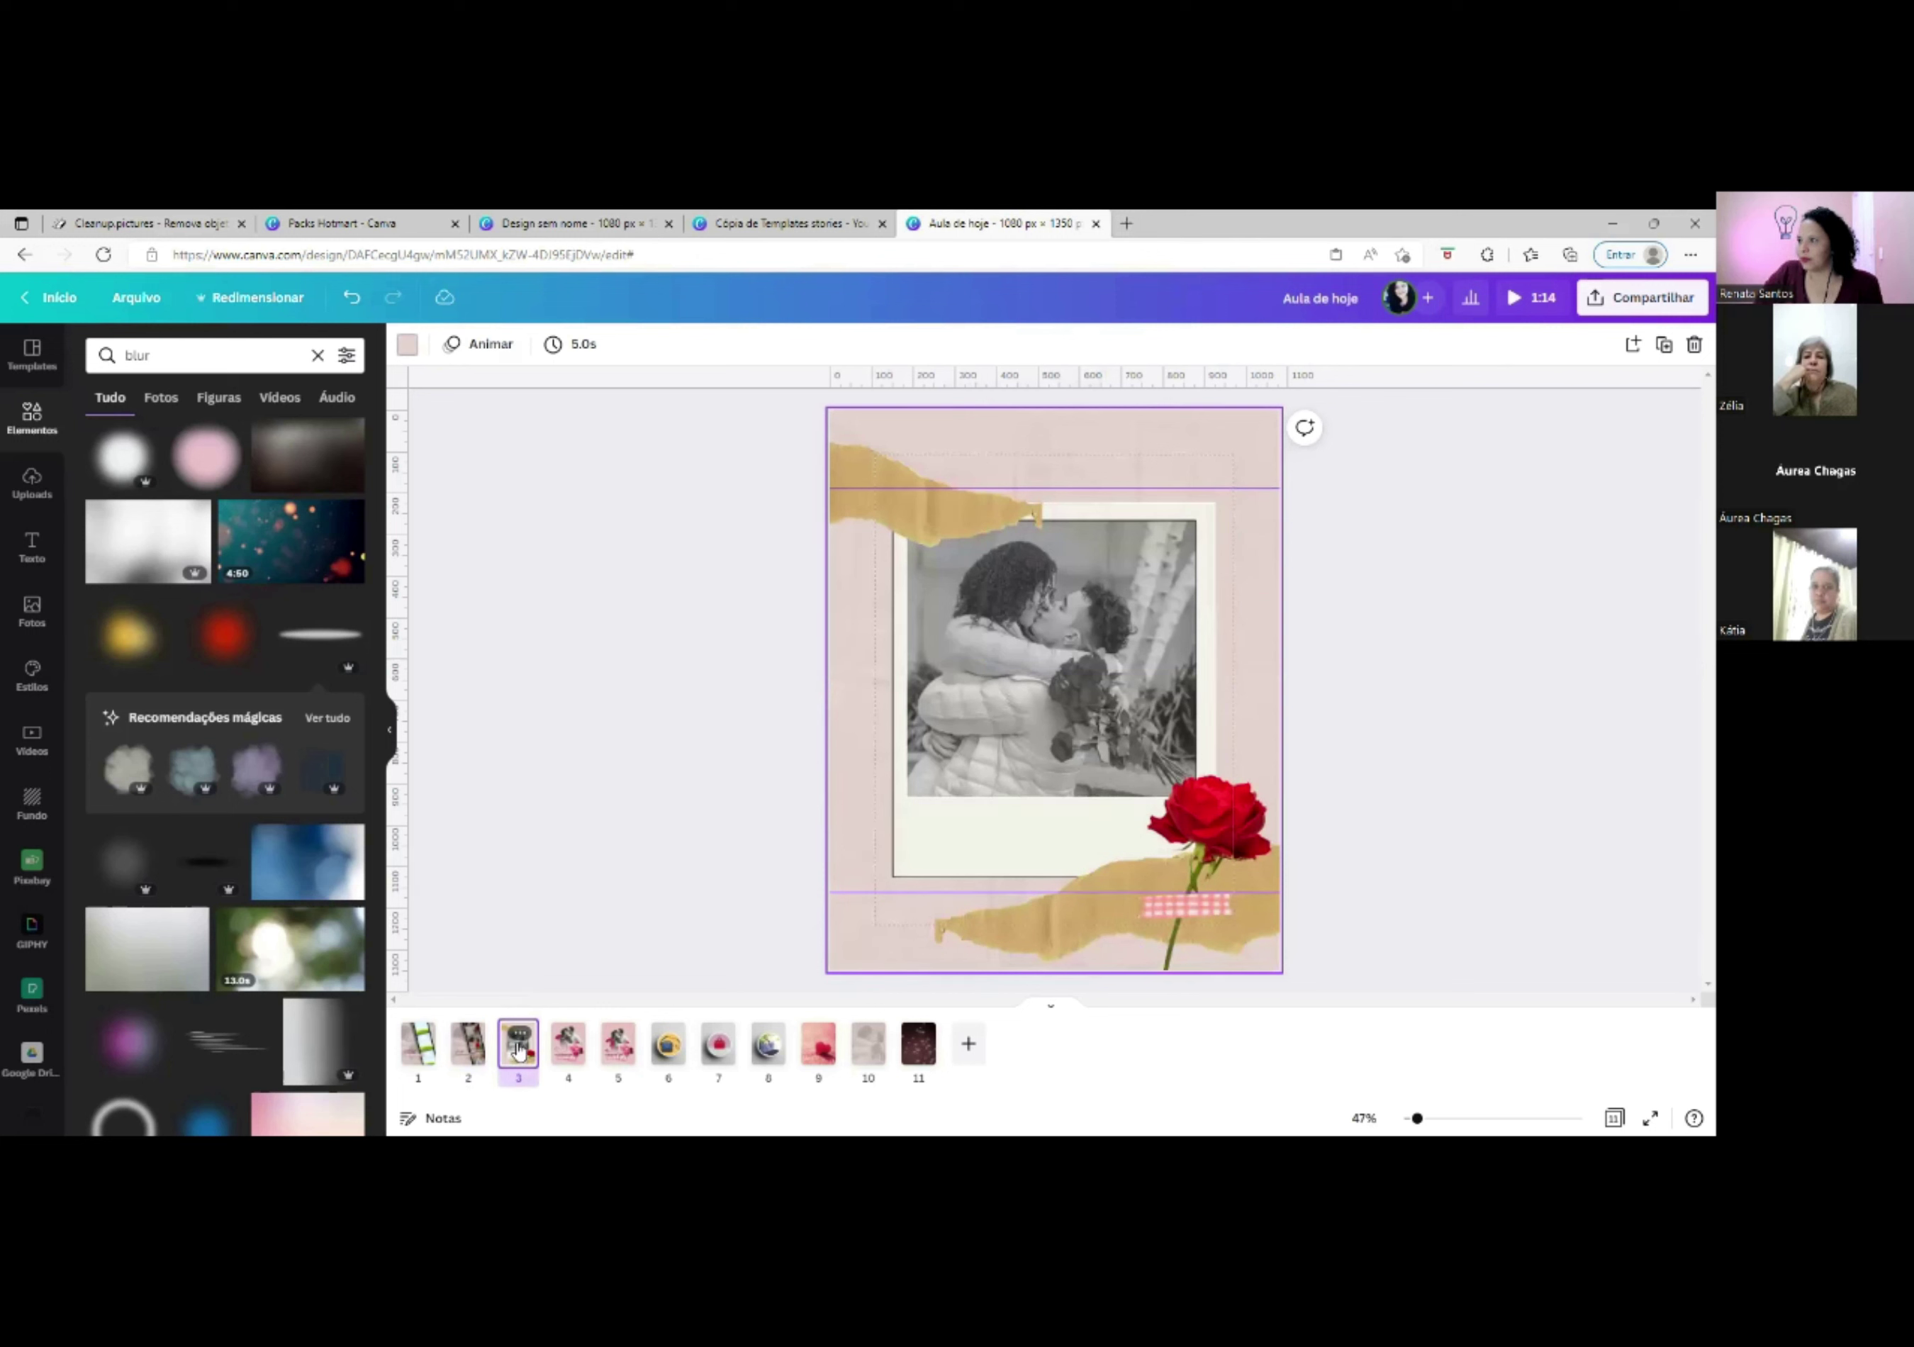
left_click(1232, 804)
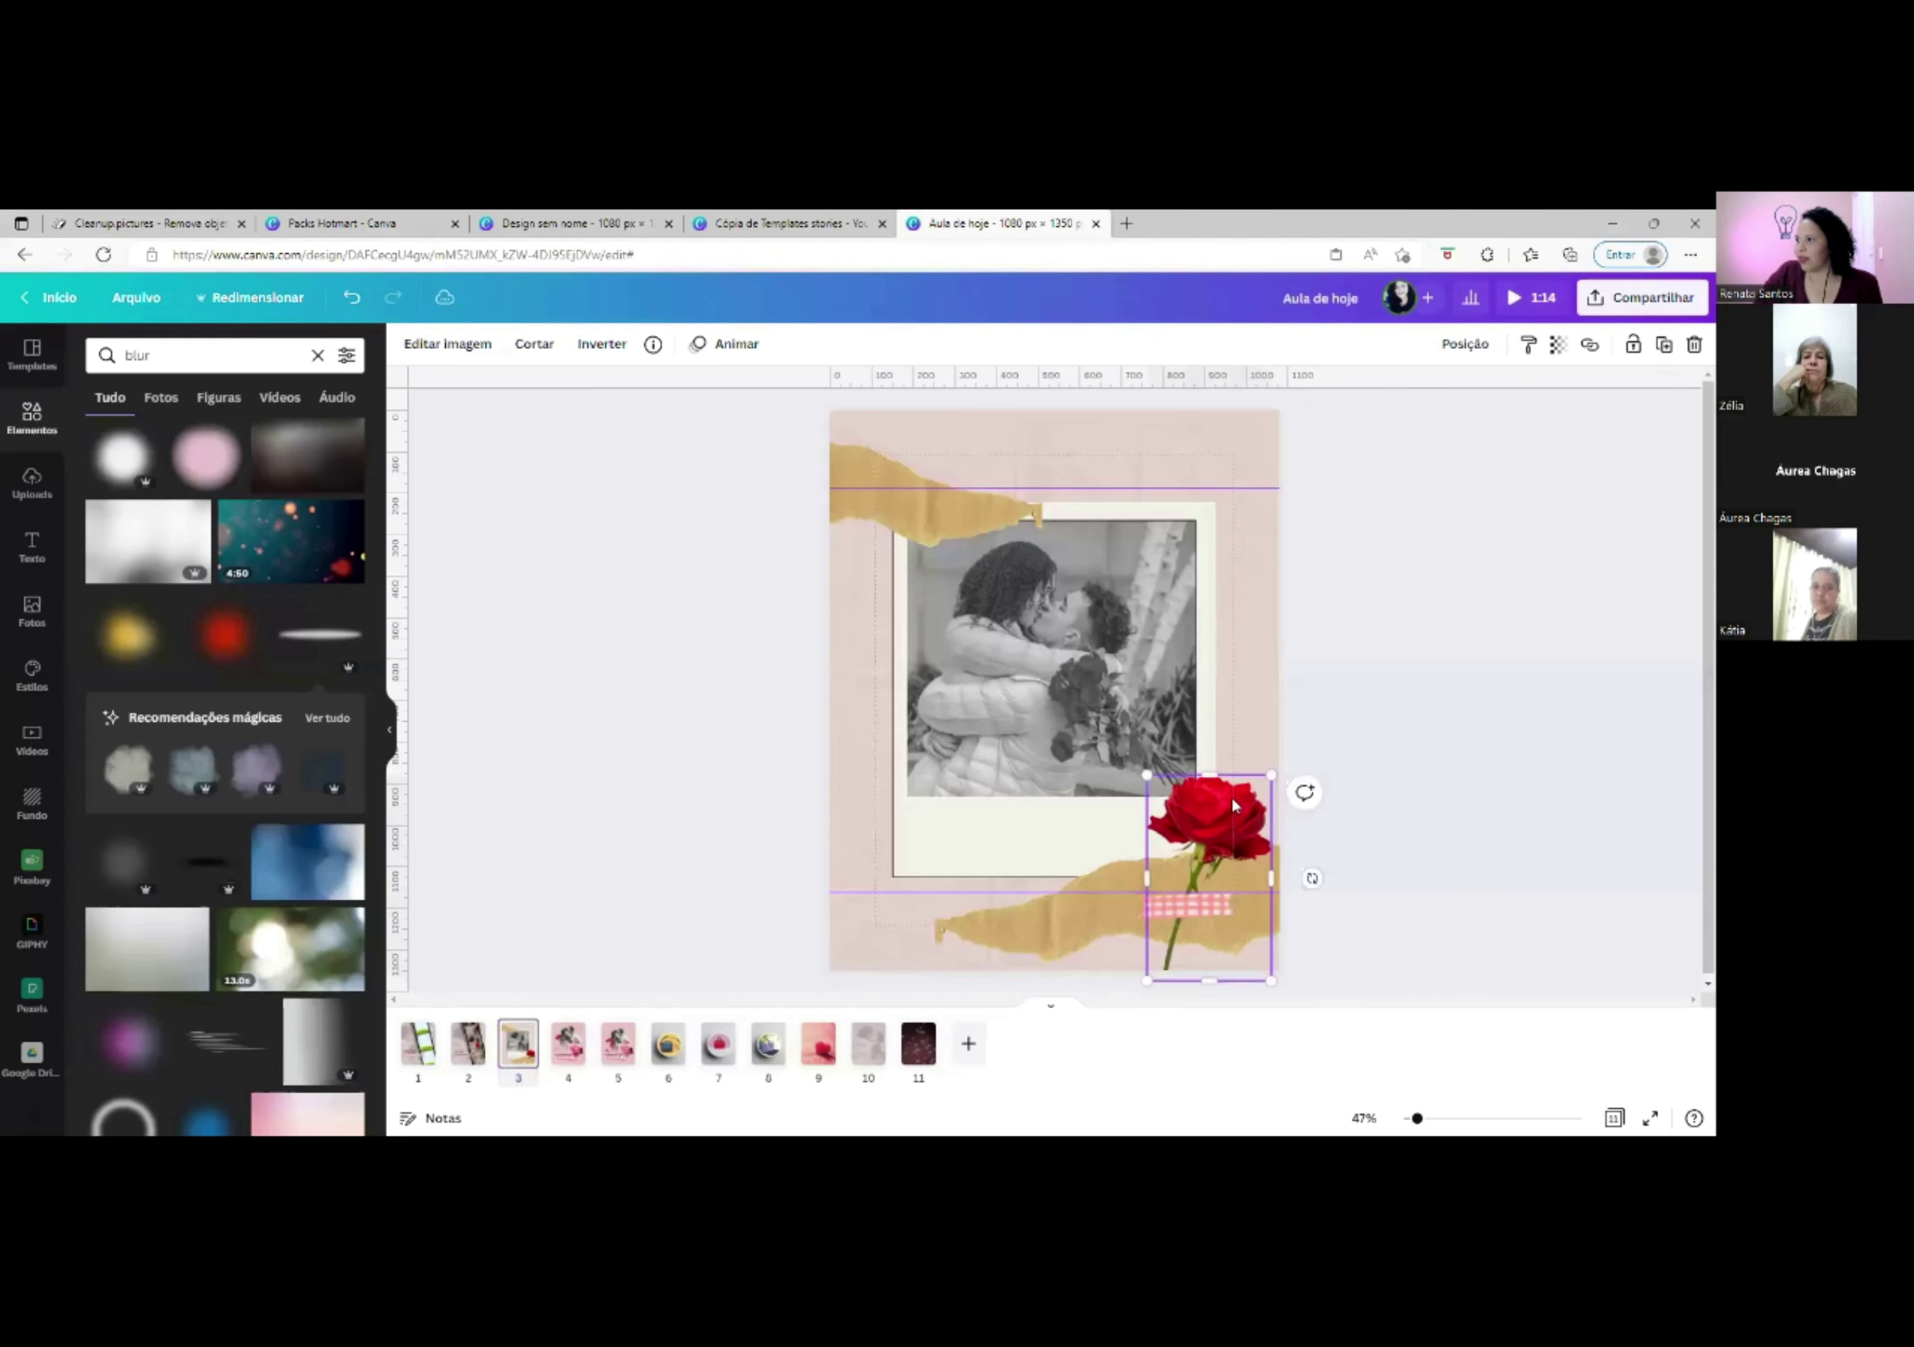
left_click_drag(1272, 775, 1237, 834)
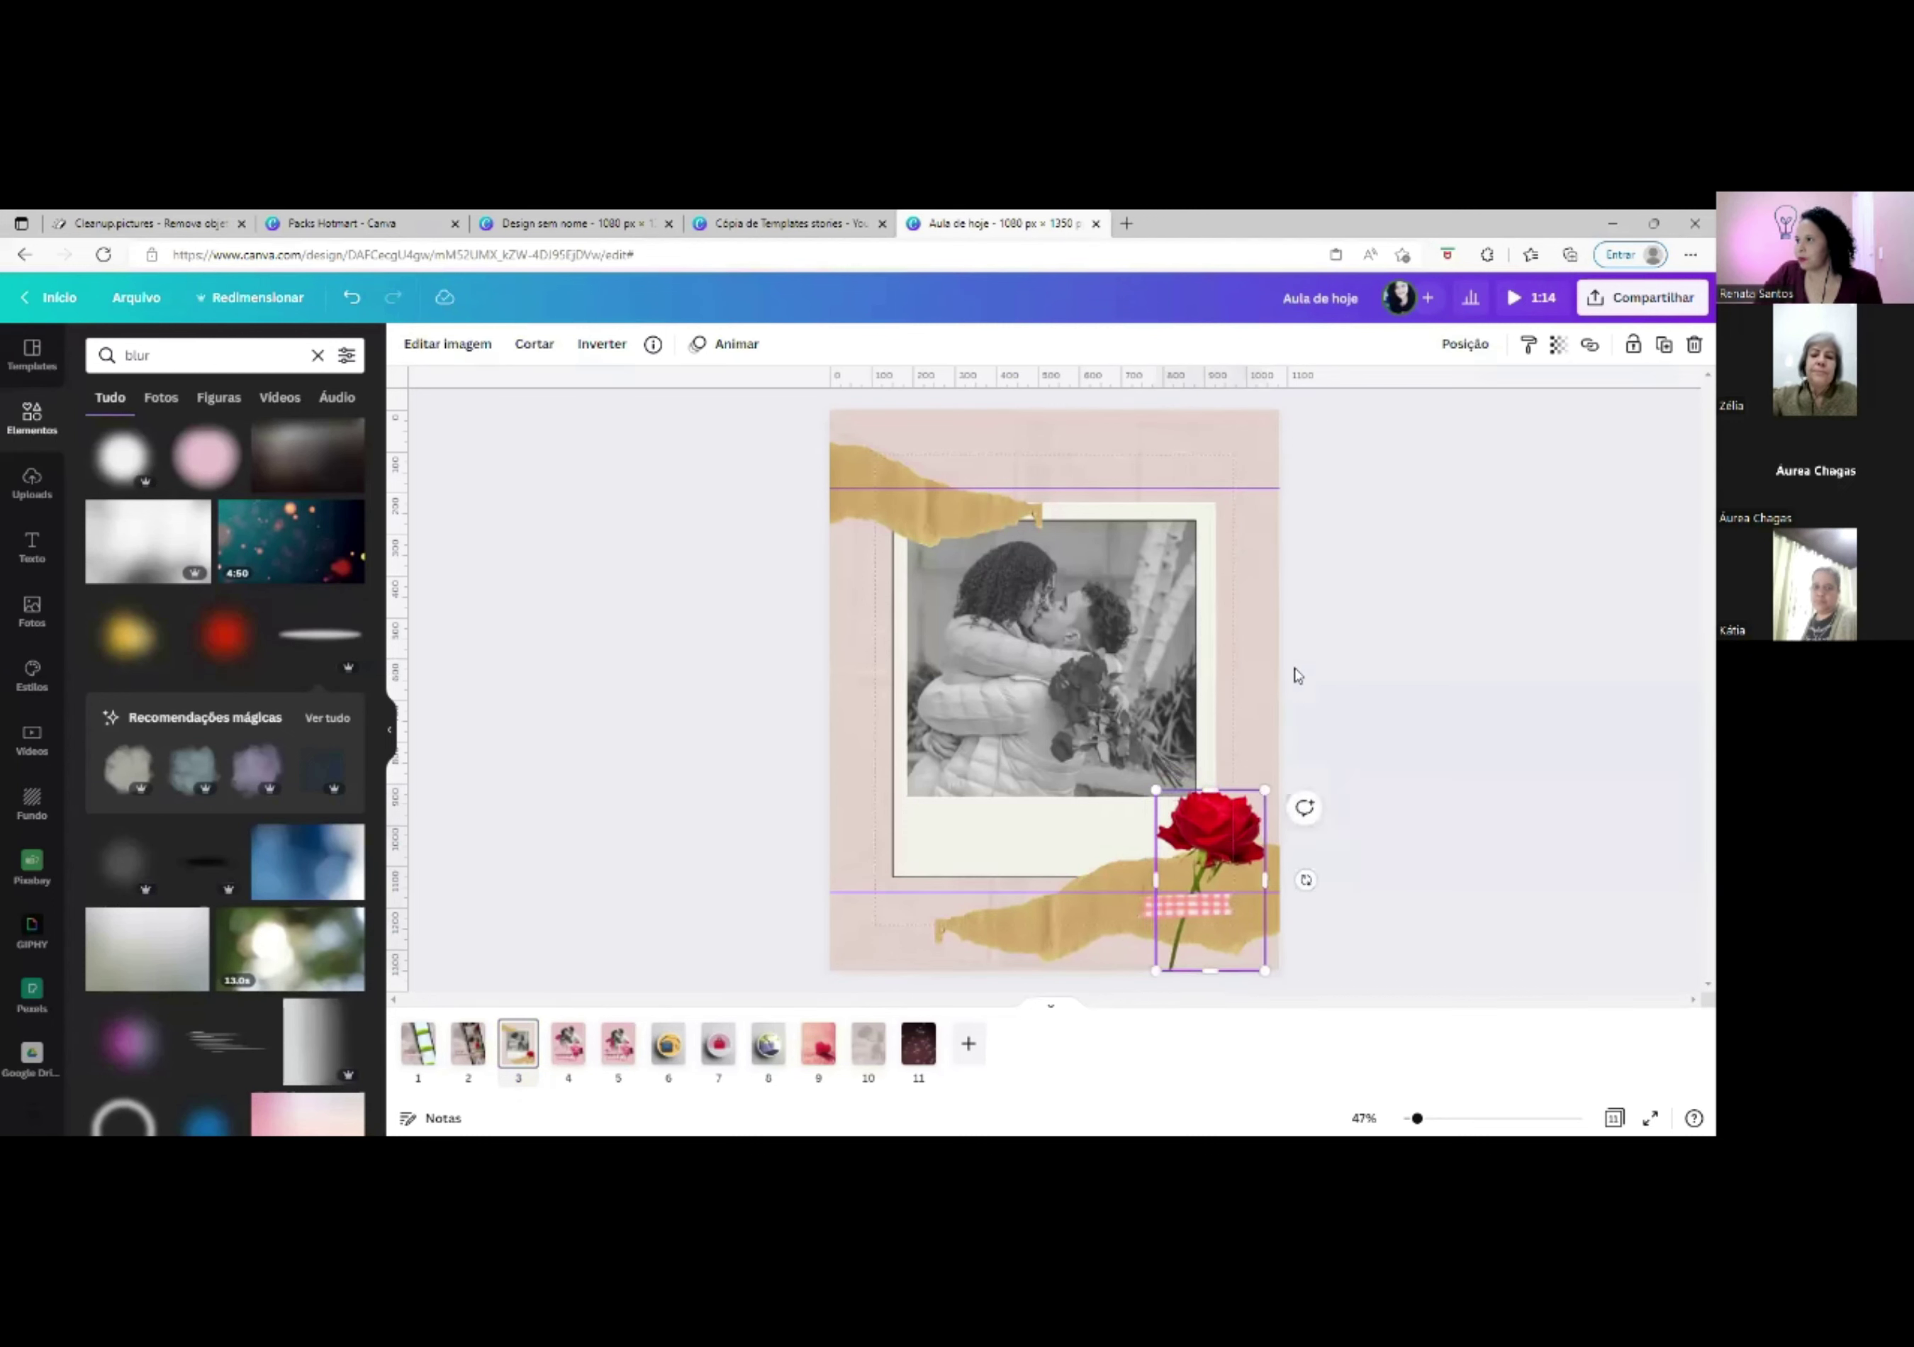
left_click(1271, 608)
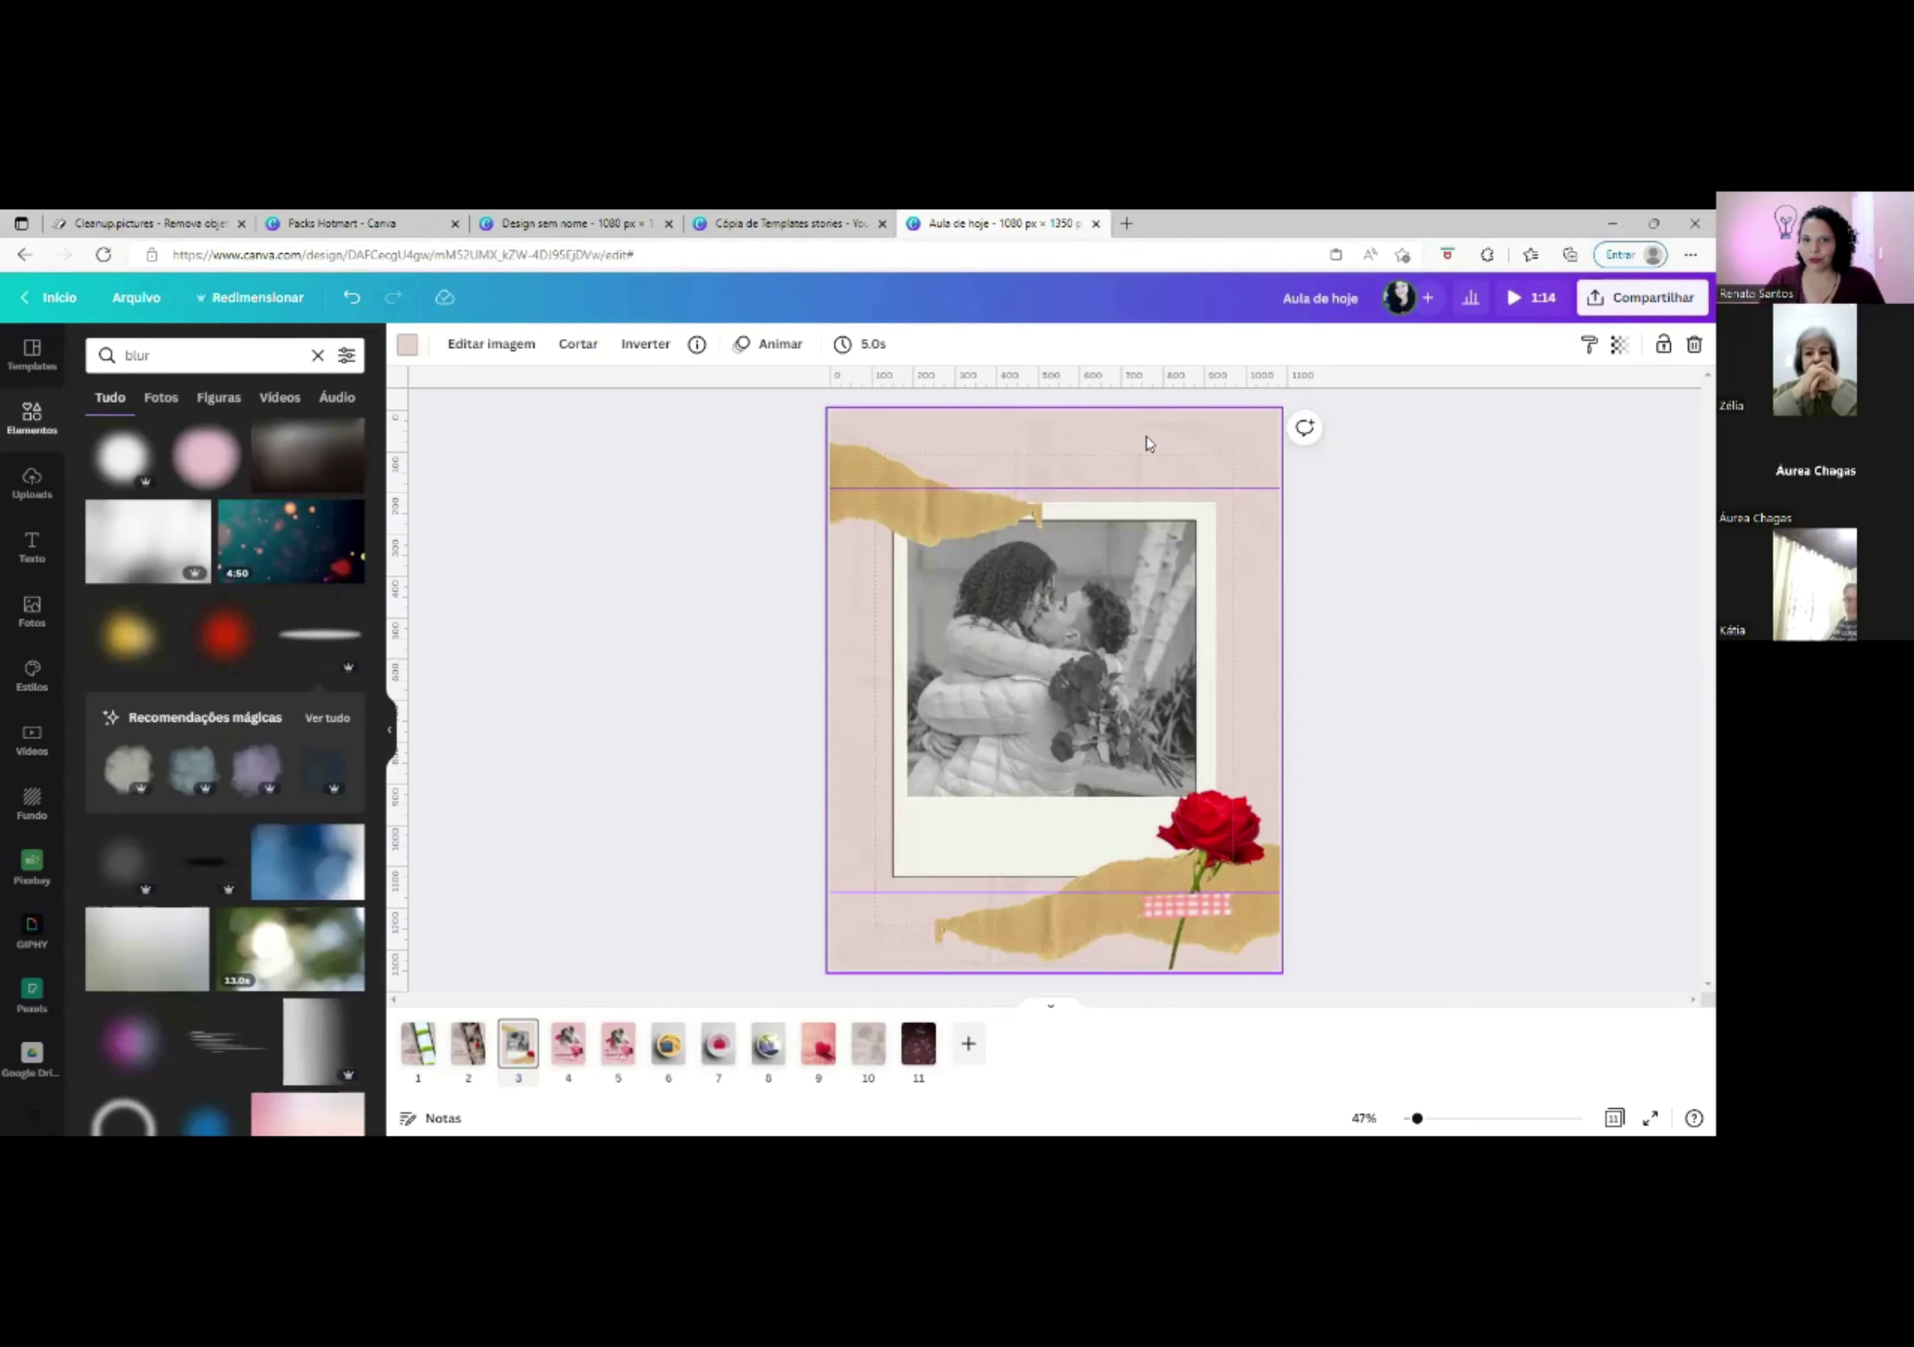
Compare the film-strip design on page 2 with the polaroid design on page 3.
left_click(468, 1044)
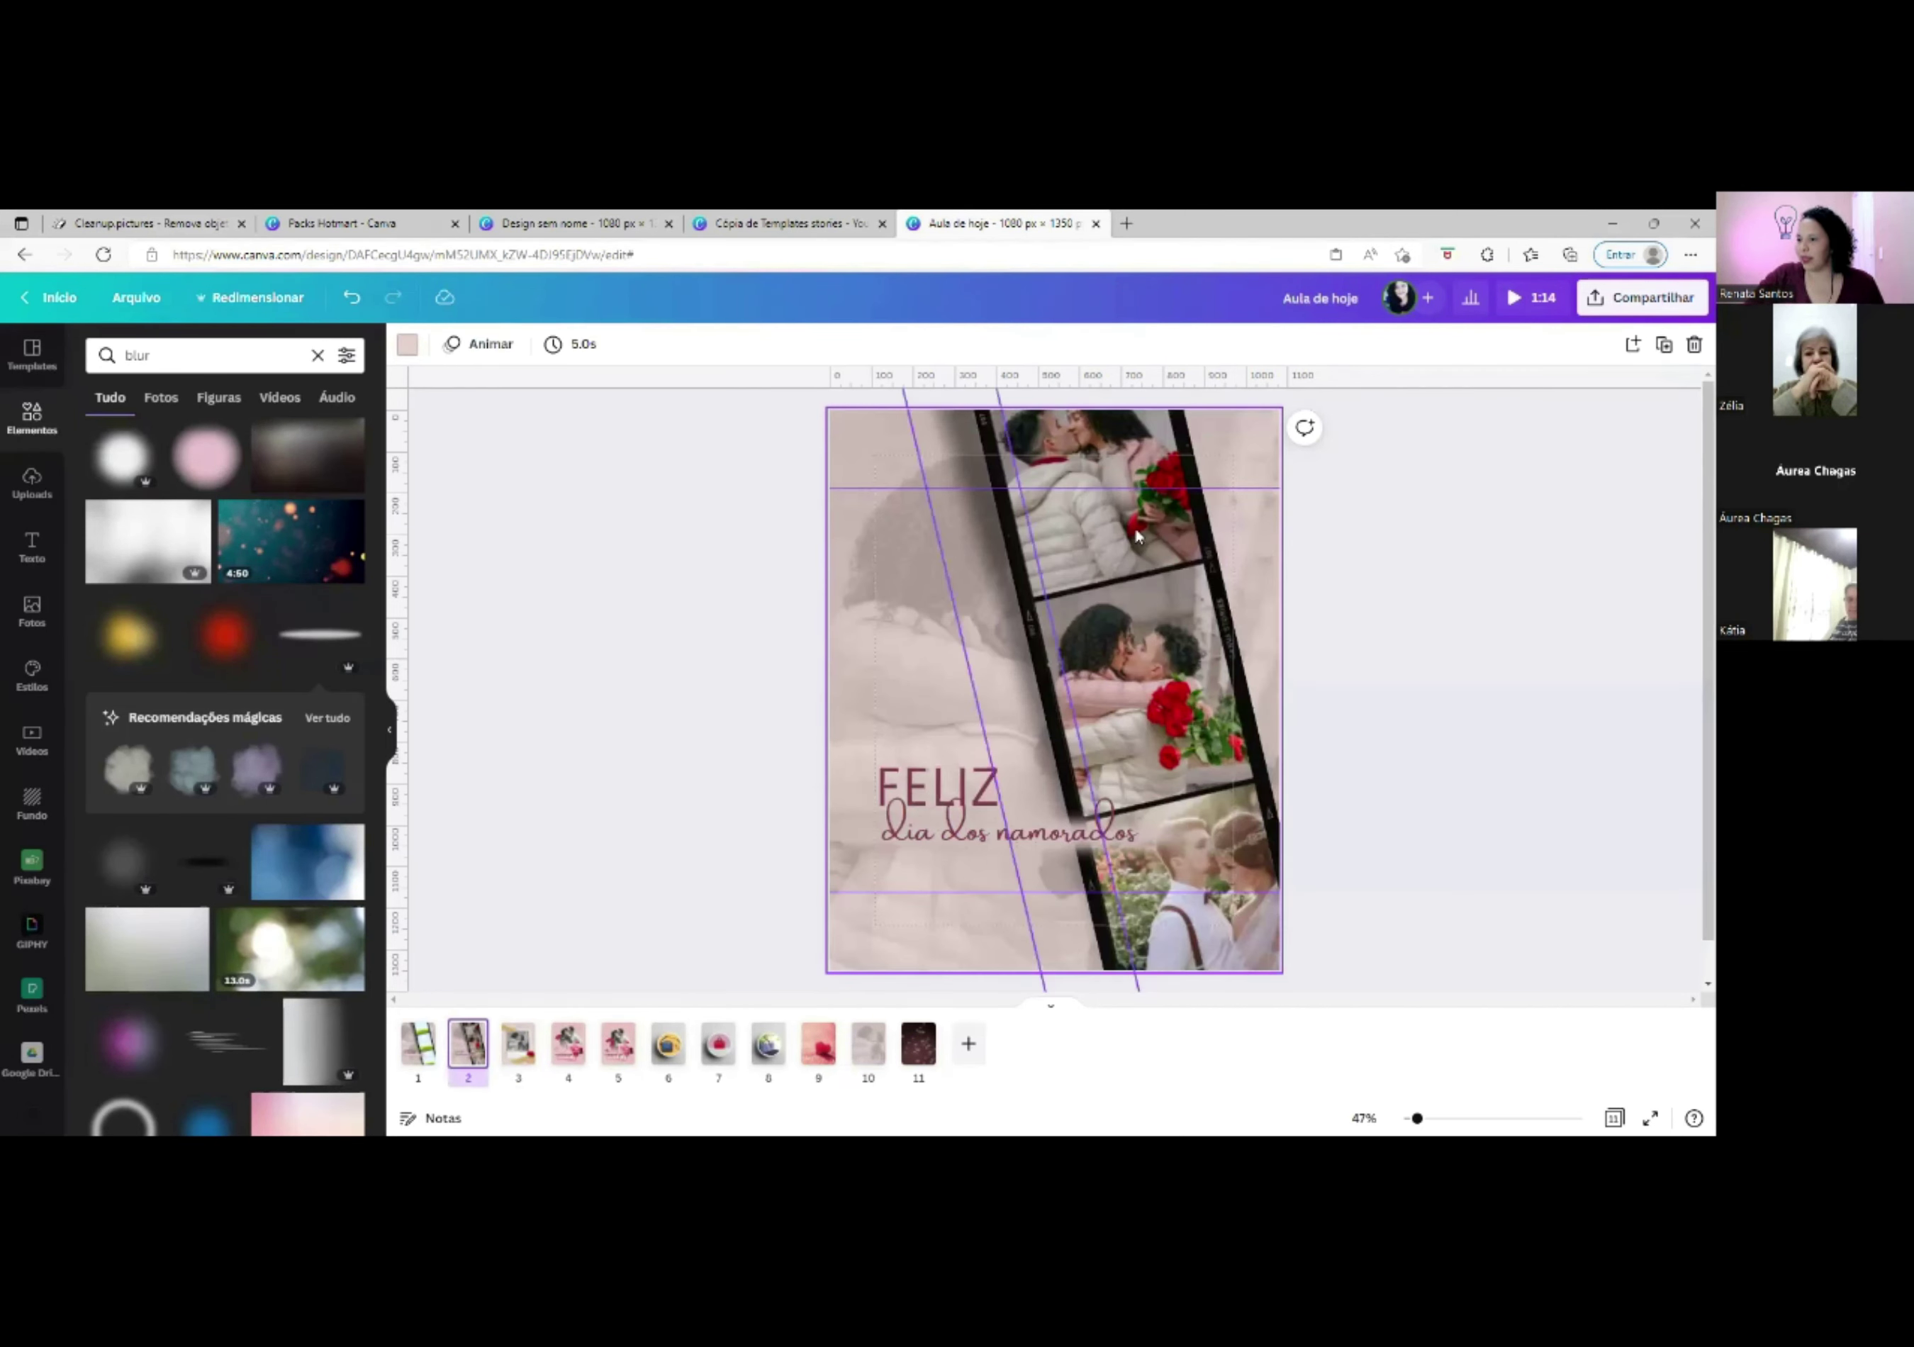
left_click(518, 1044)
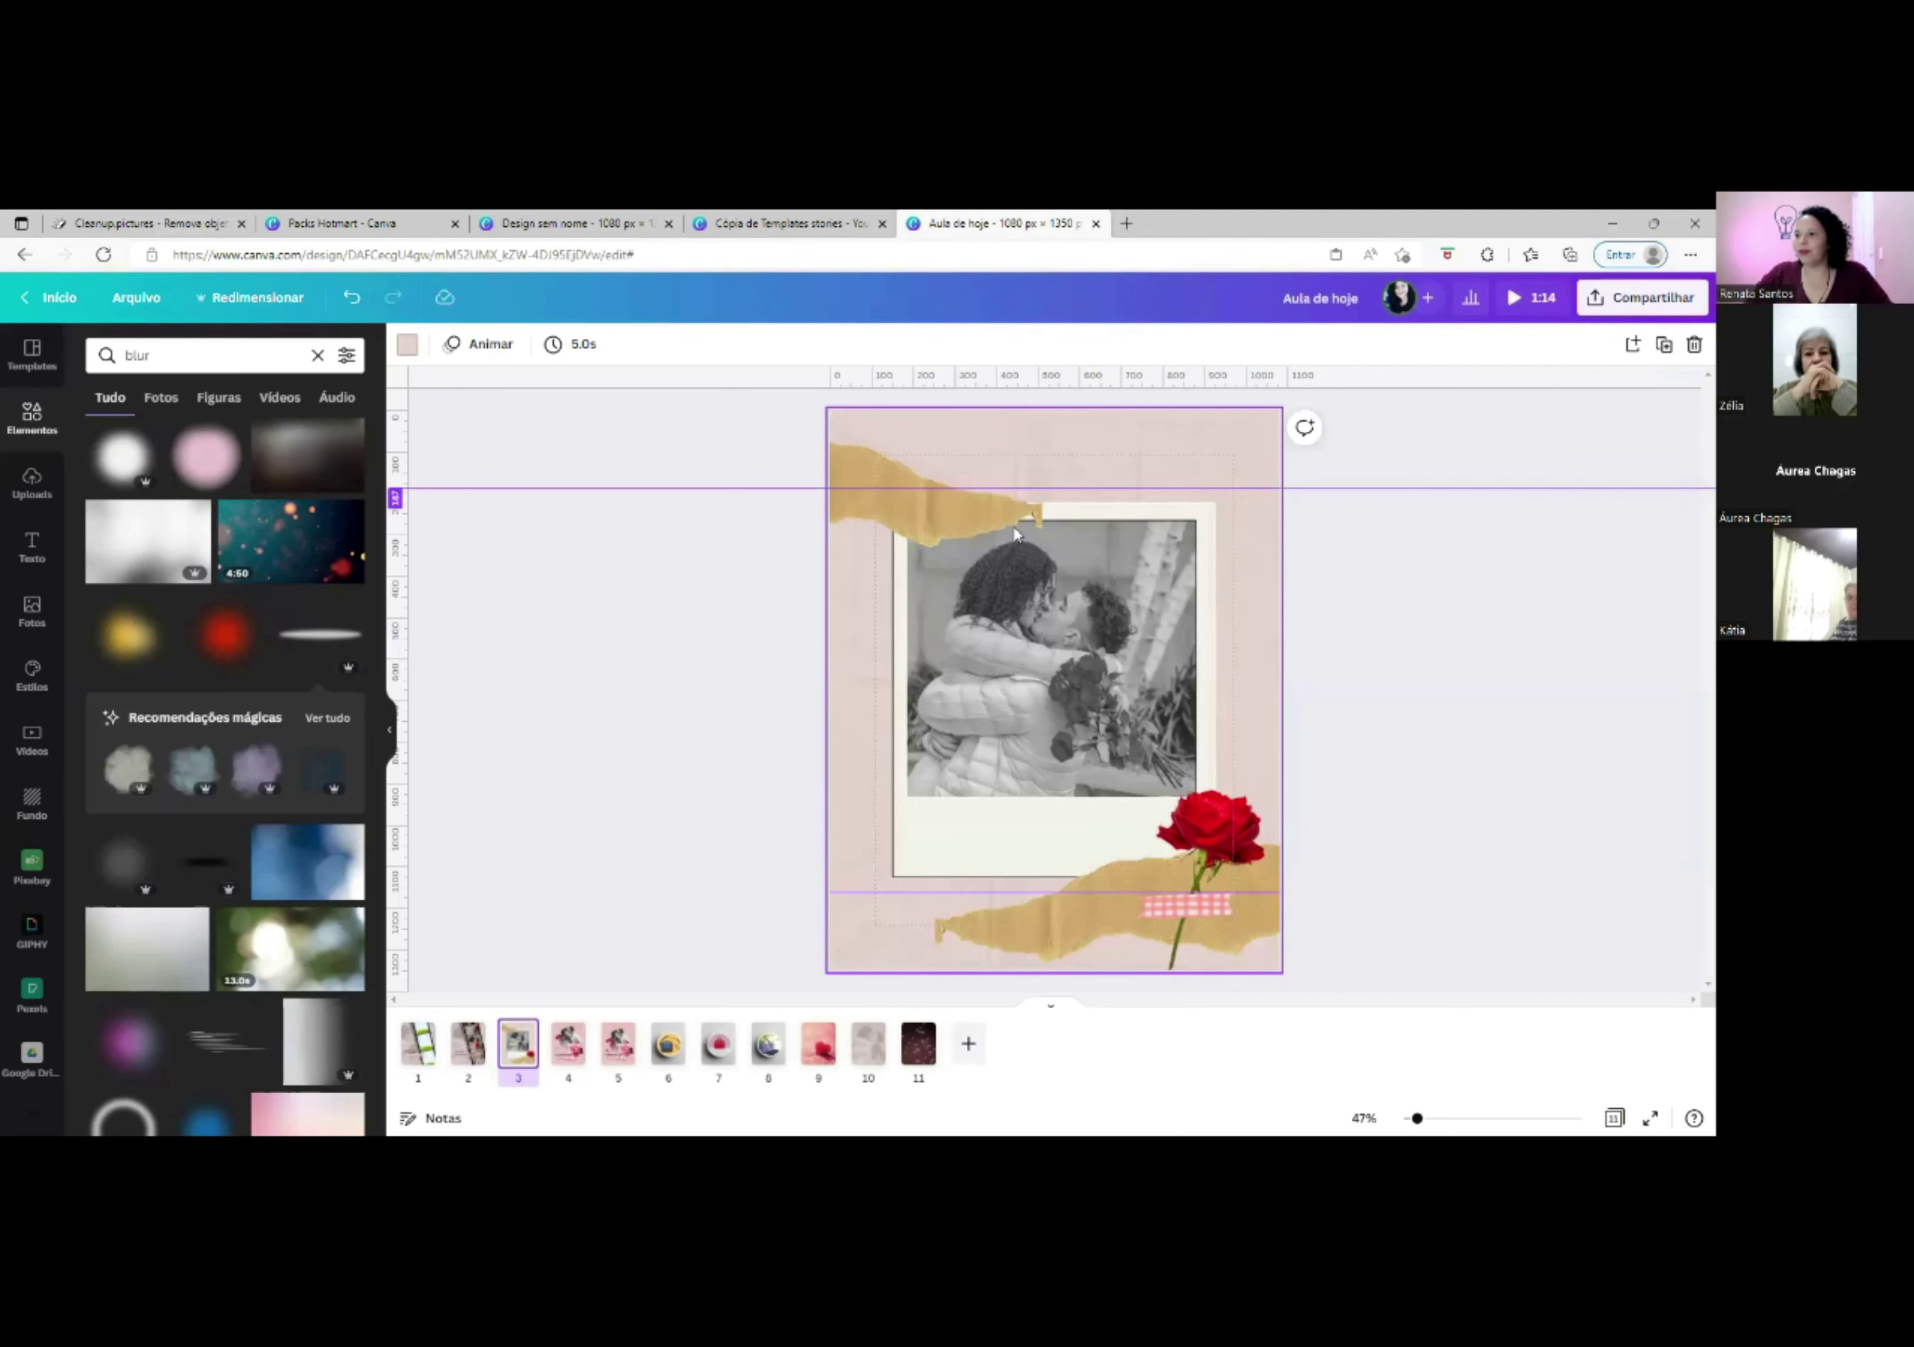
right_click(469, 1044)
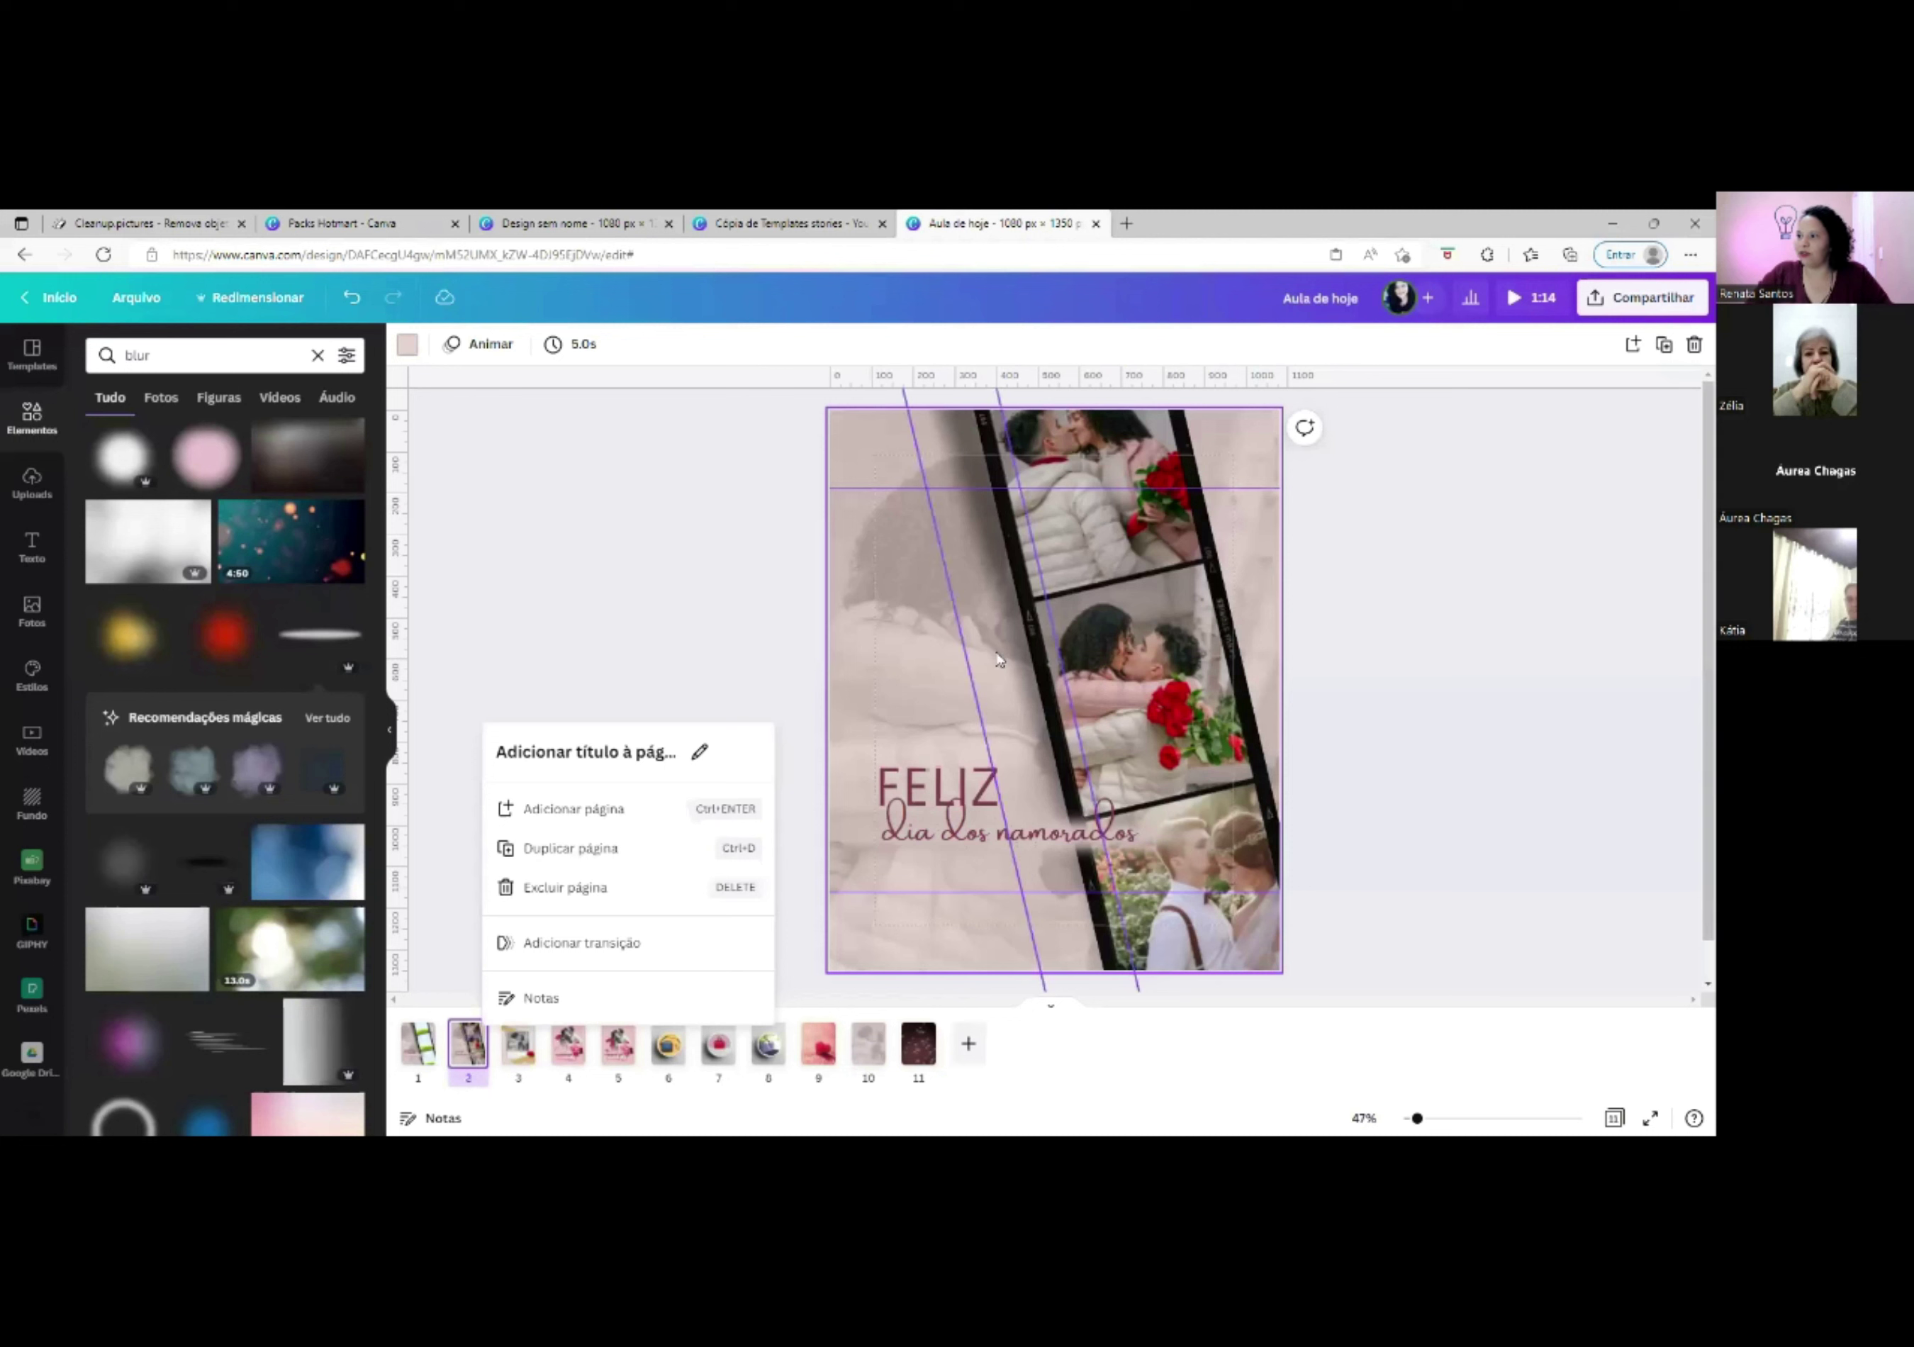
left_click(518, 1050)
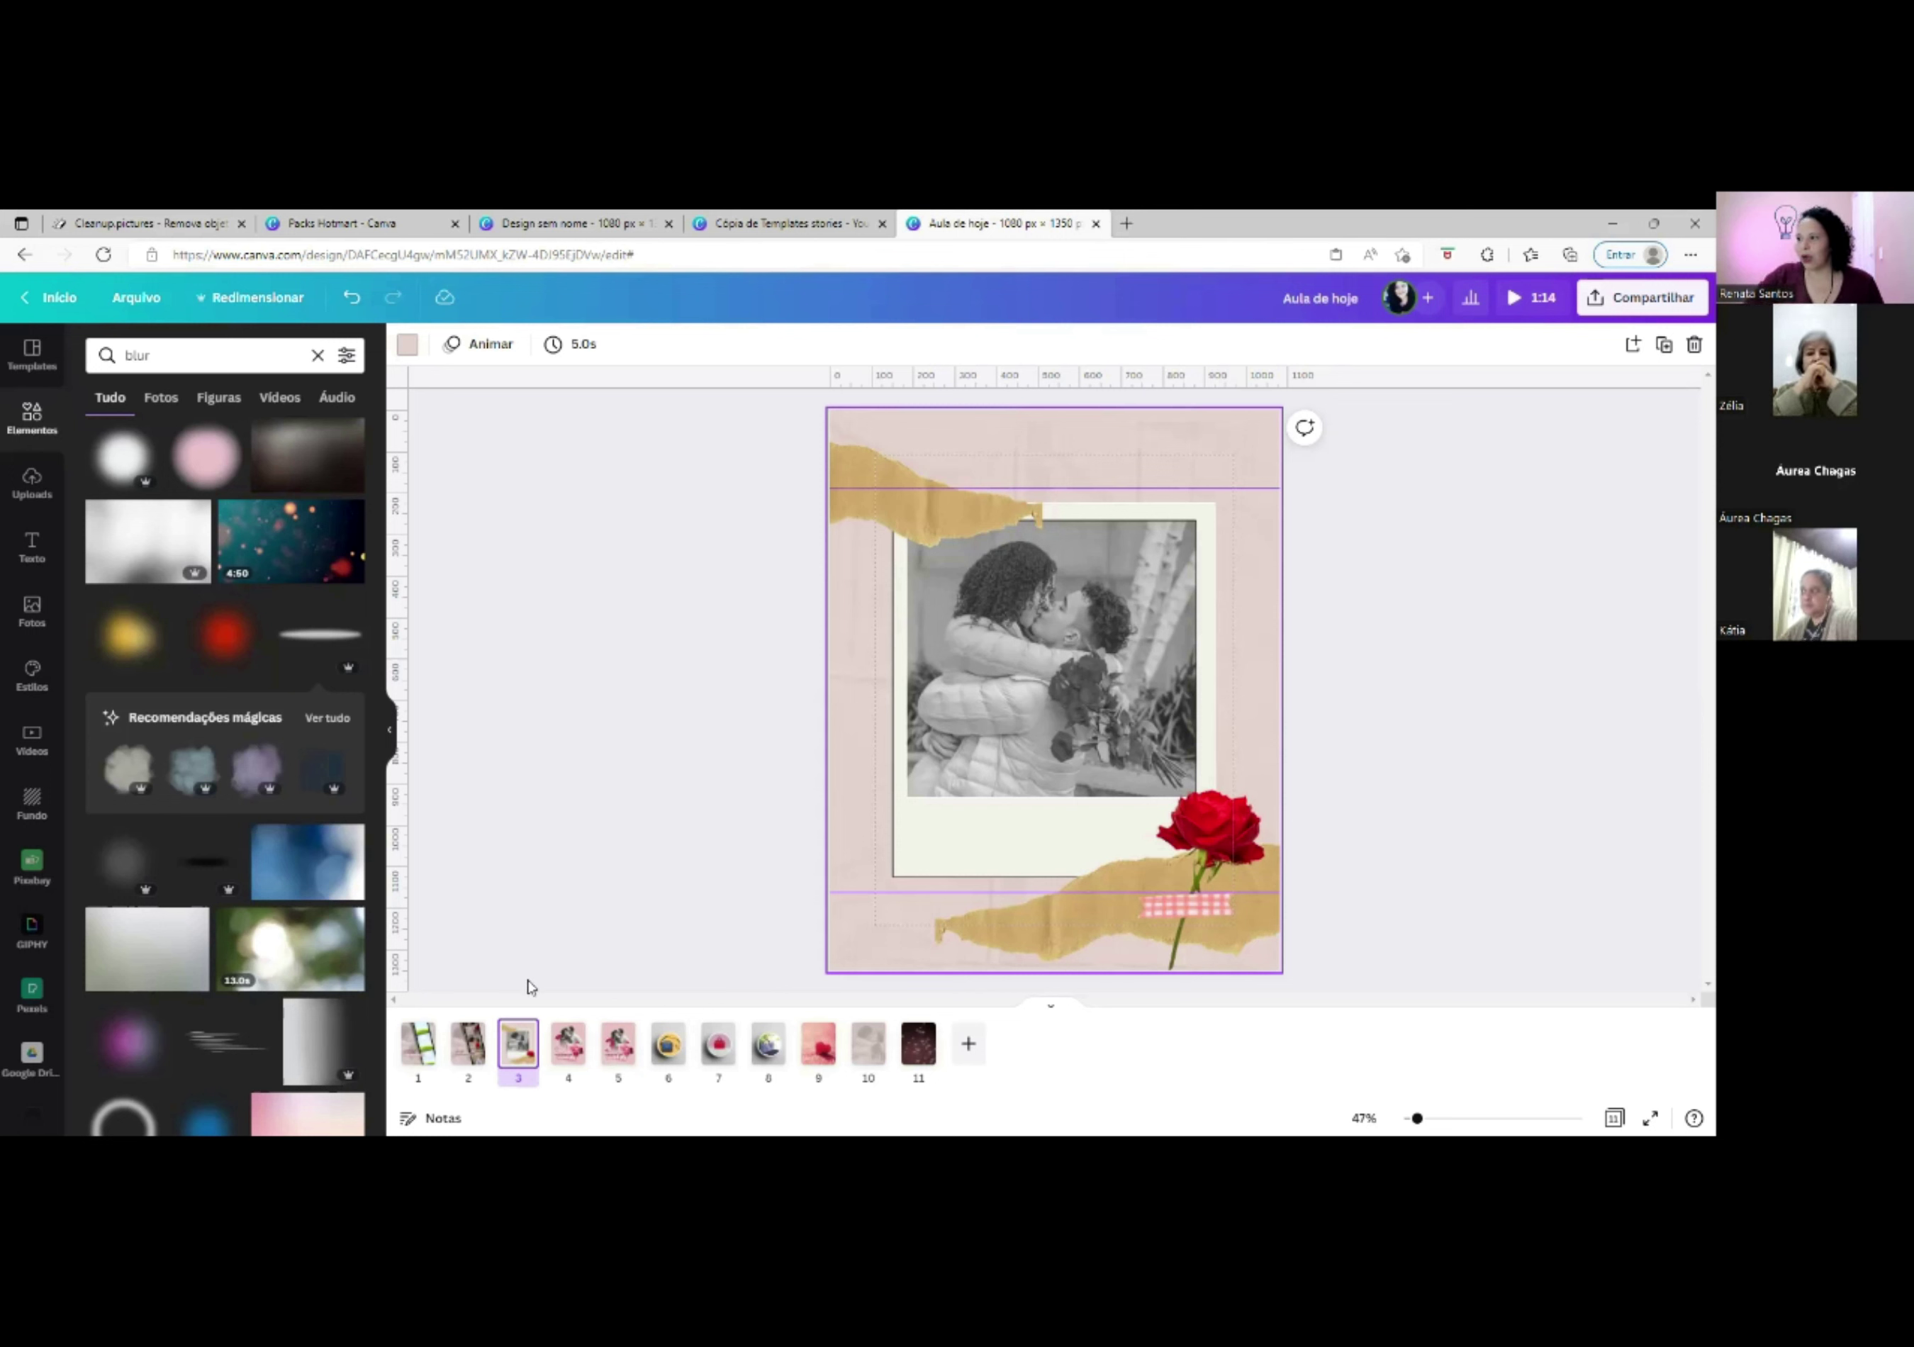
left_click(470, 1050)
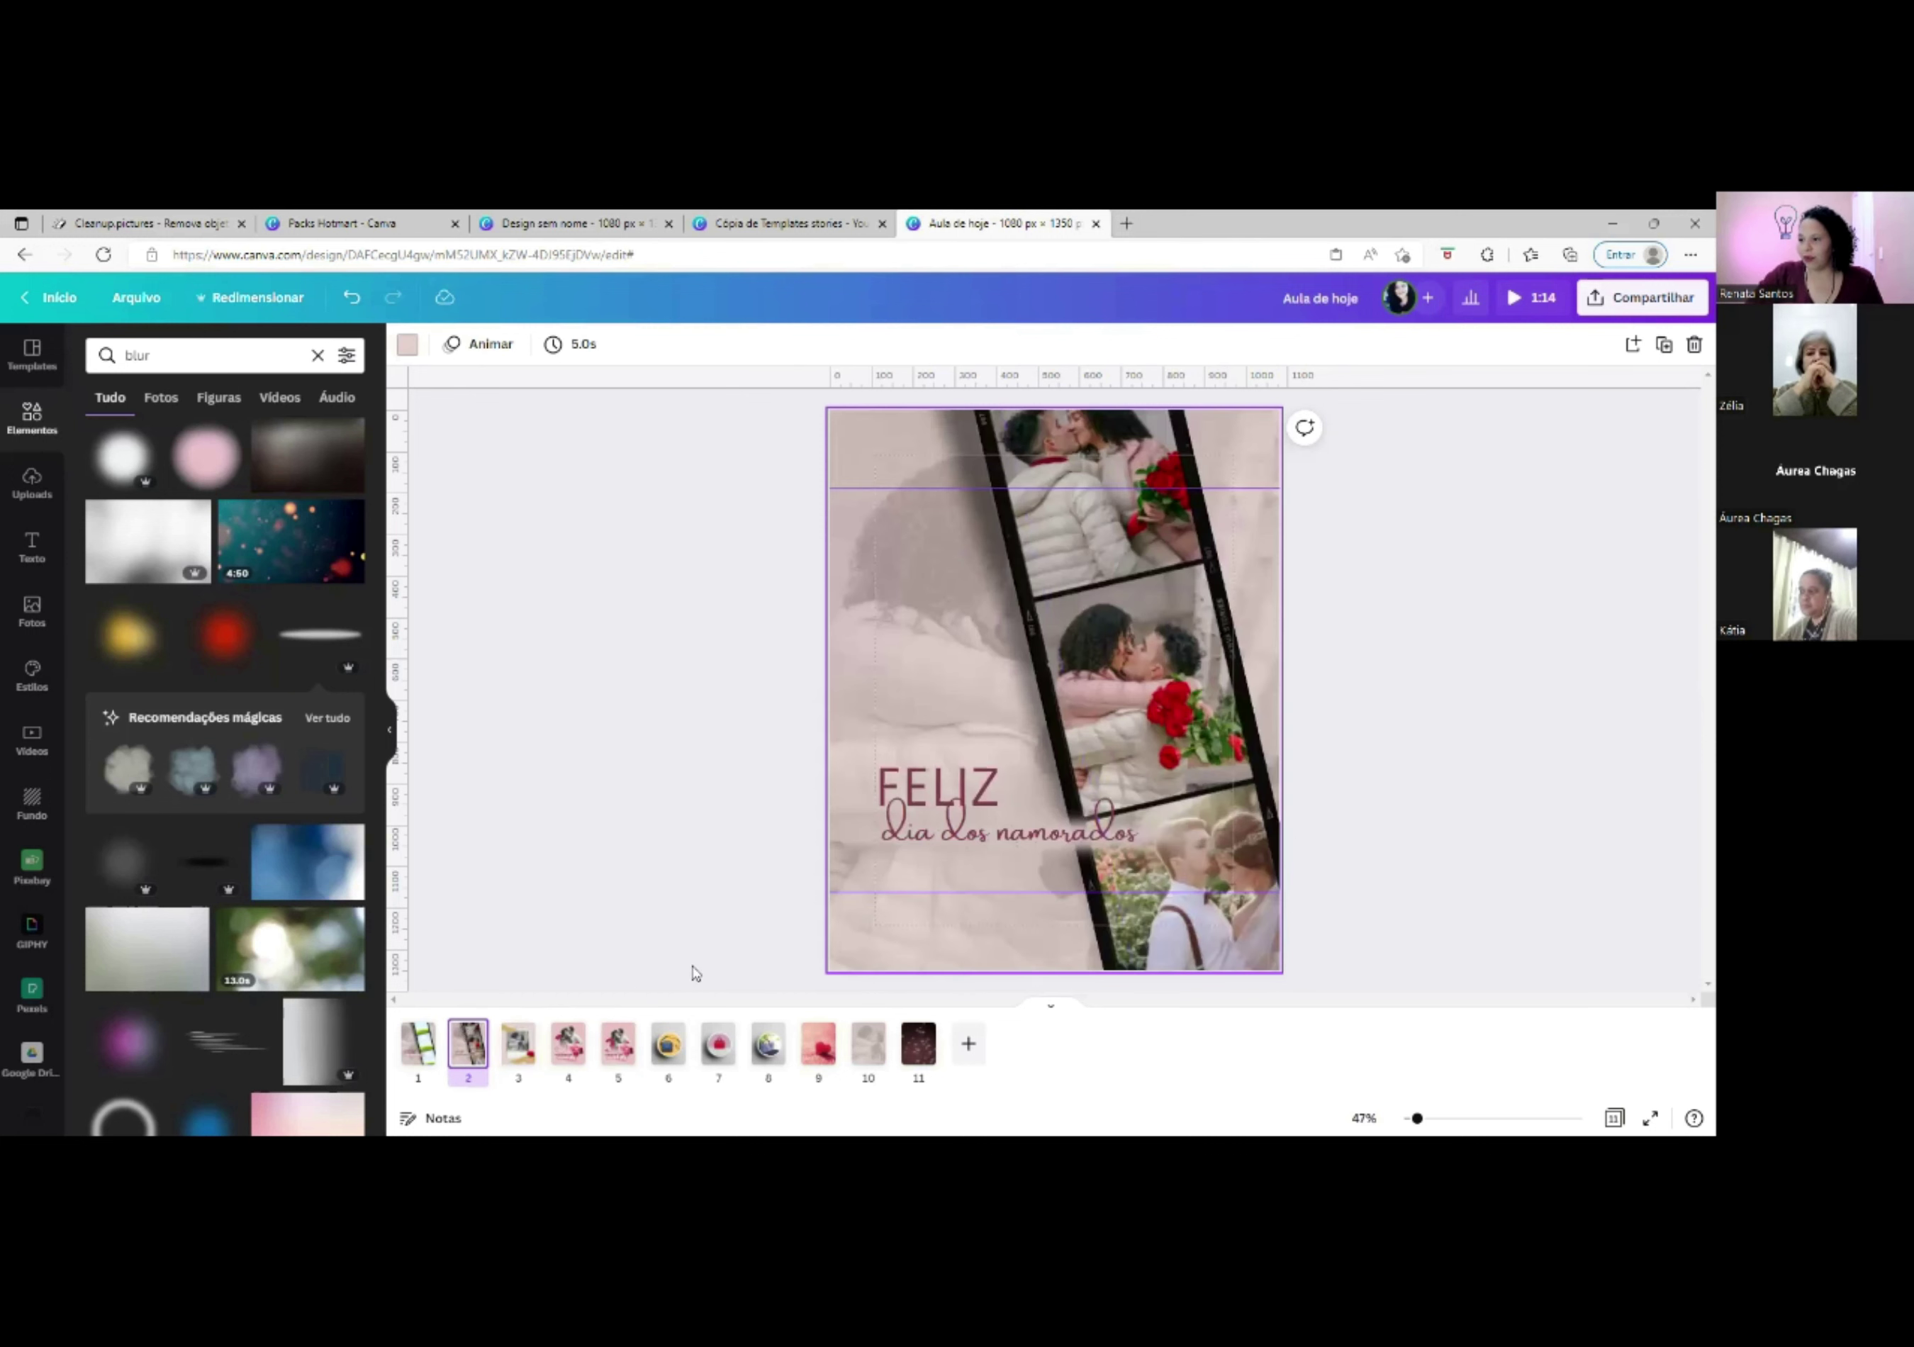
Add a blank page directly after the polaroid design on page 3.
left_click(519, 1051)
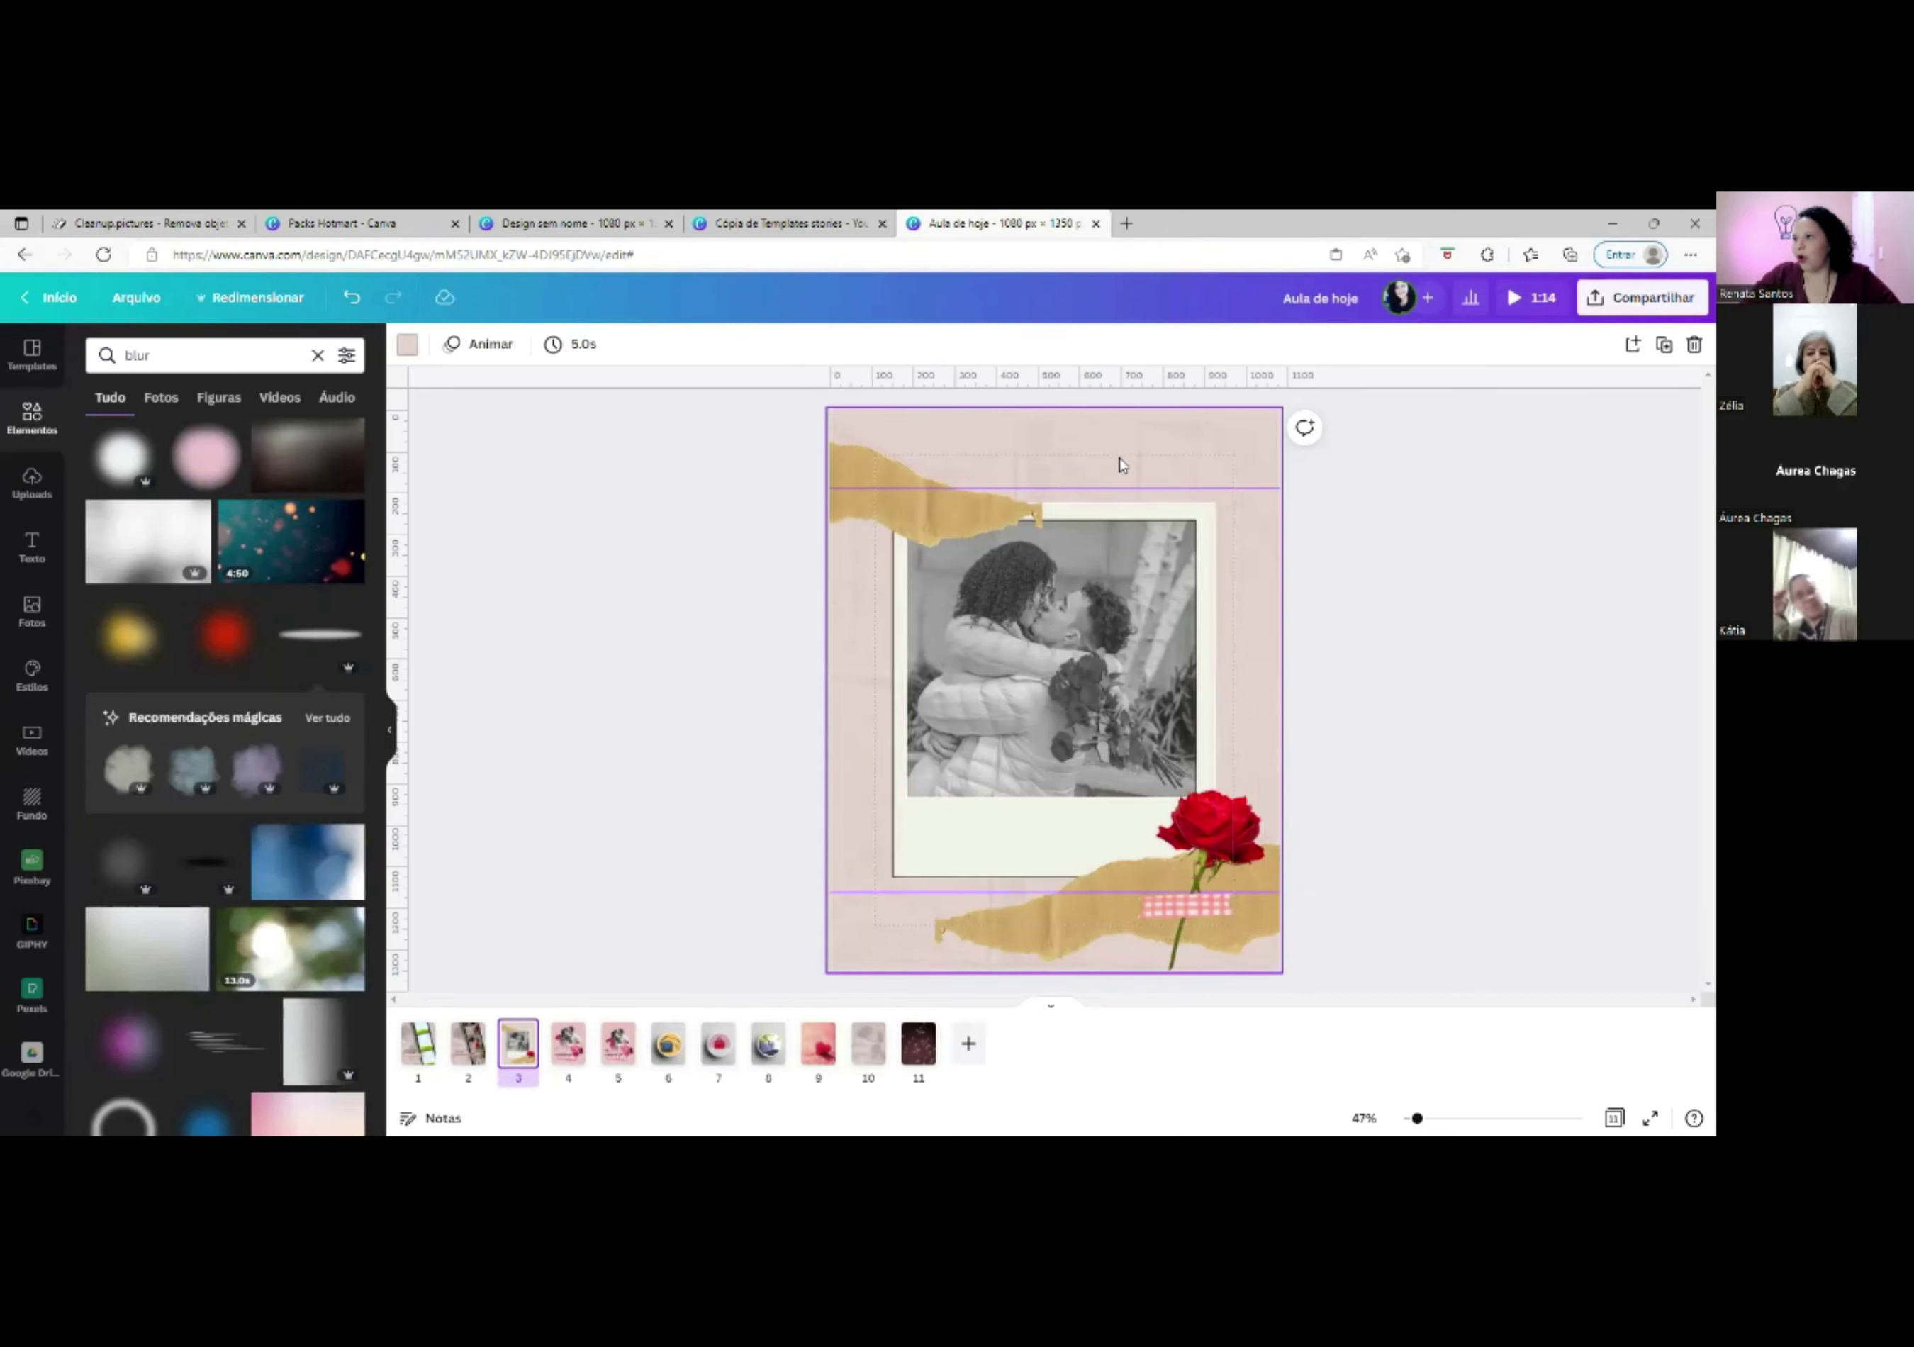
left_click(1127, 493)
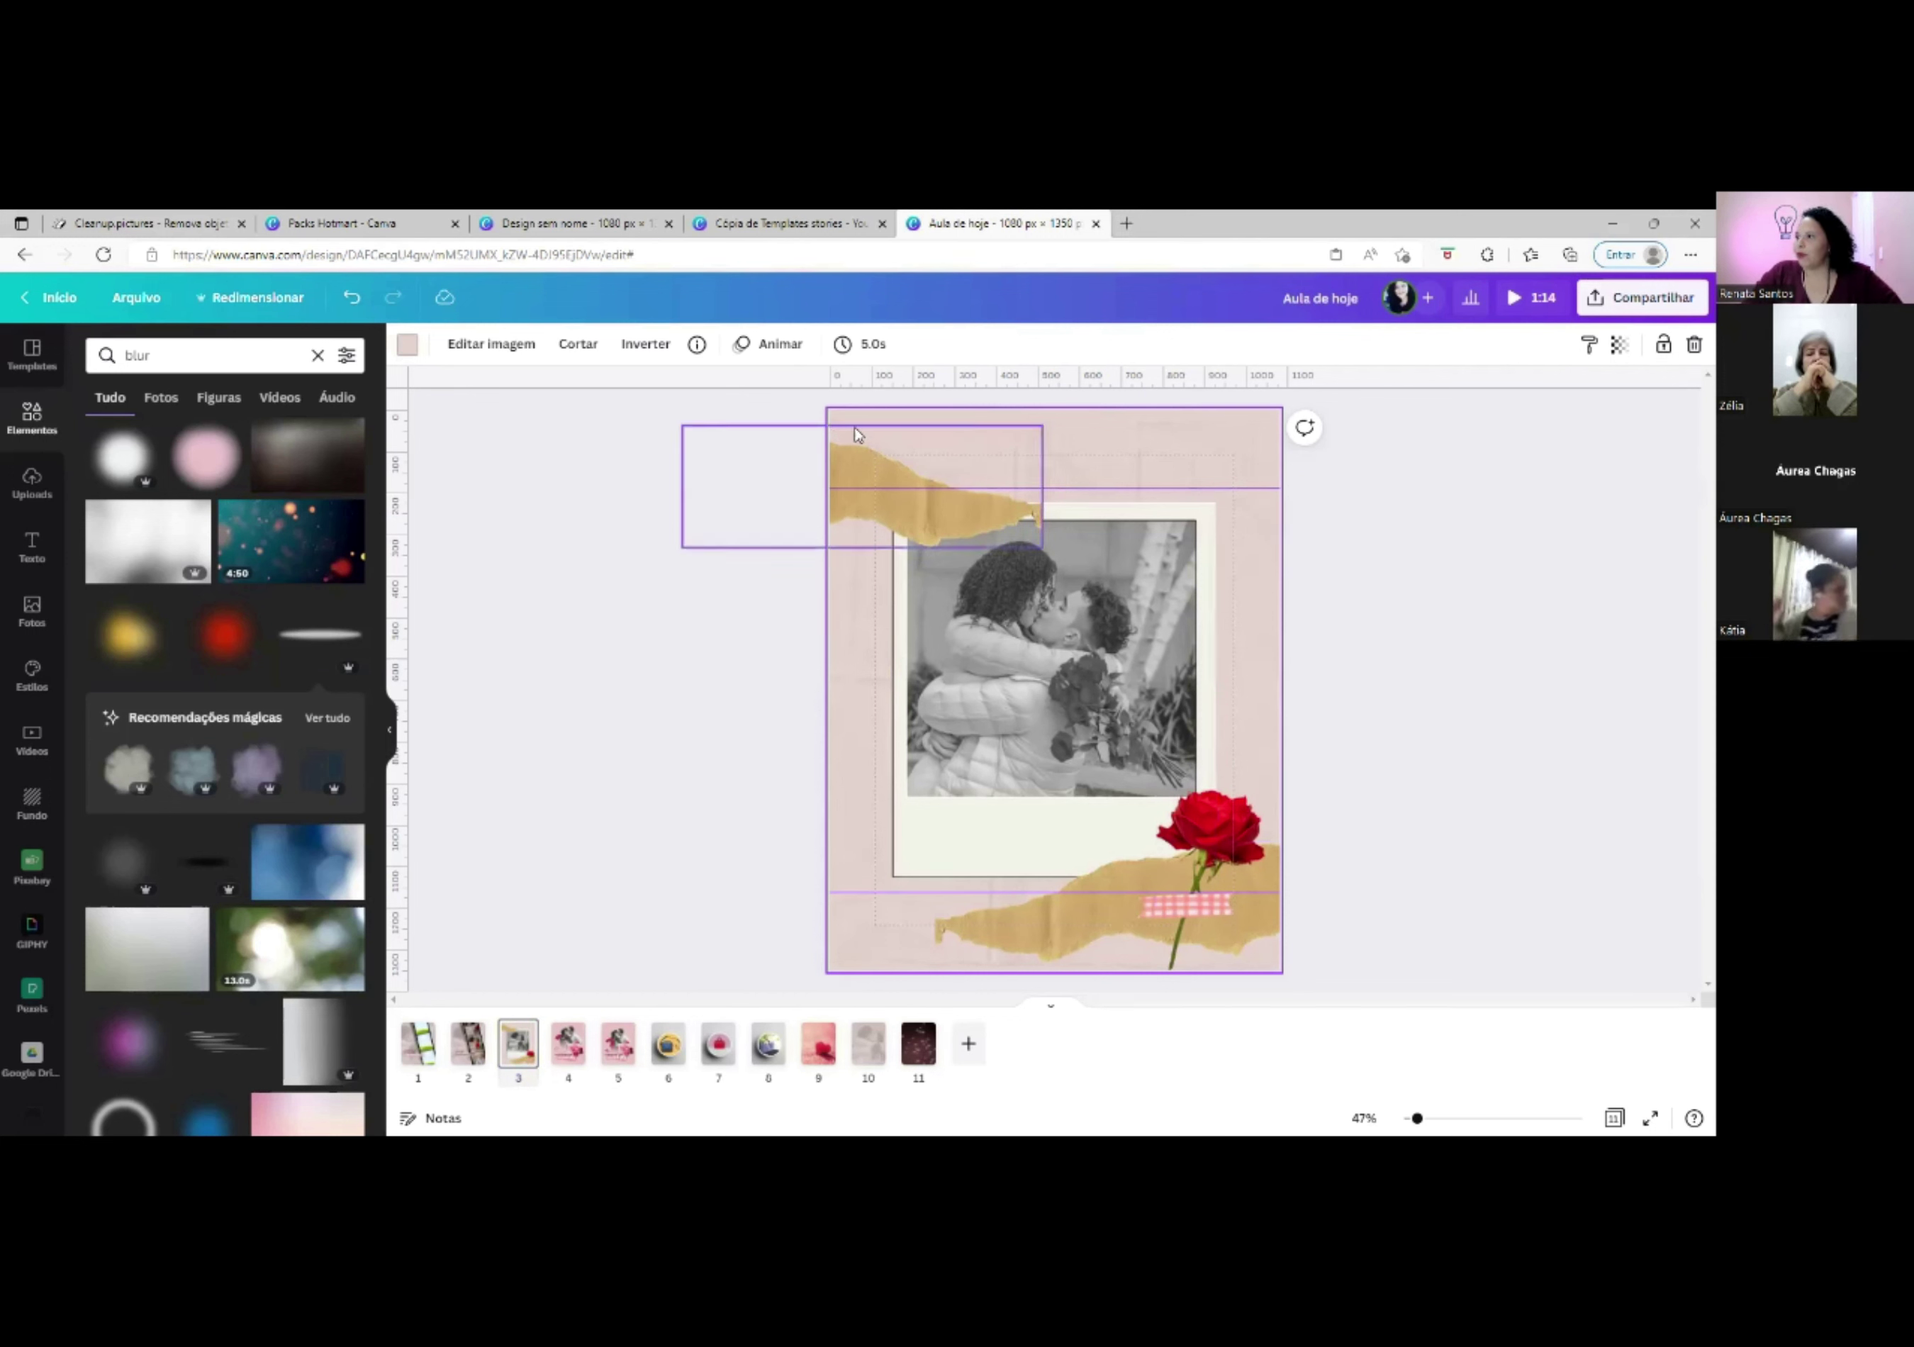
left_click(1595, 464)
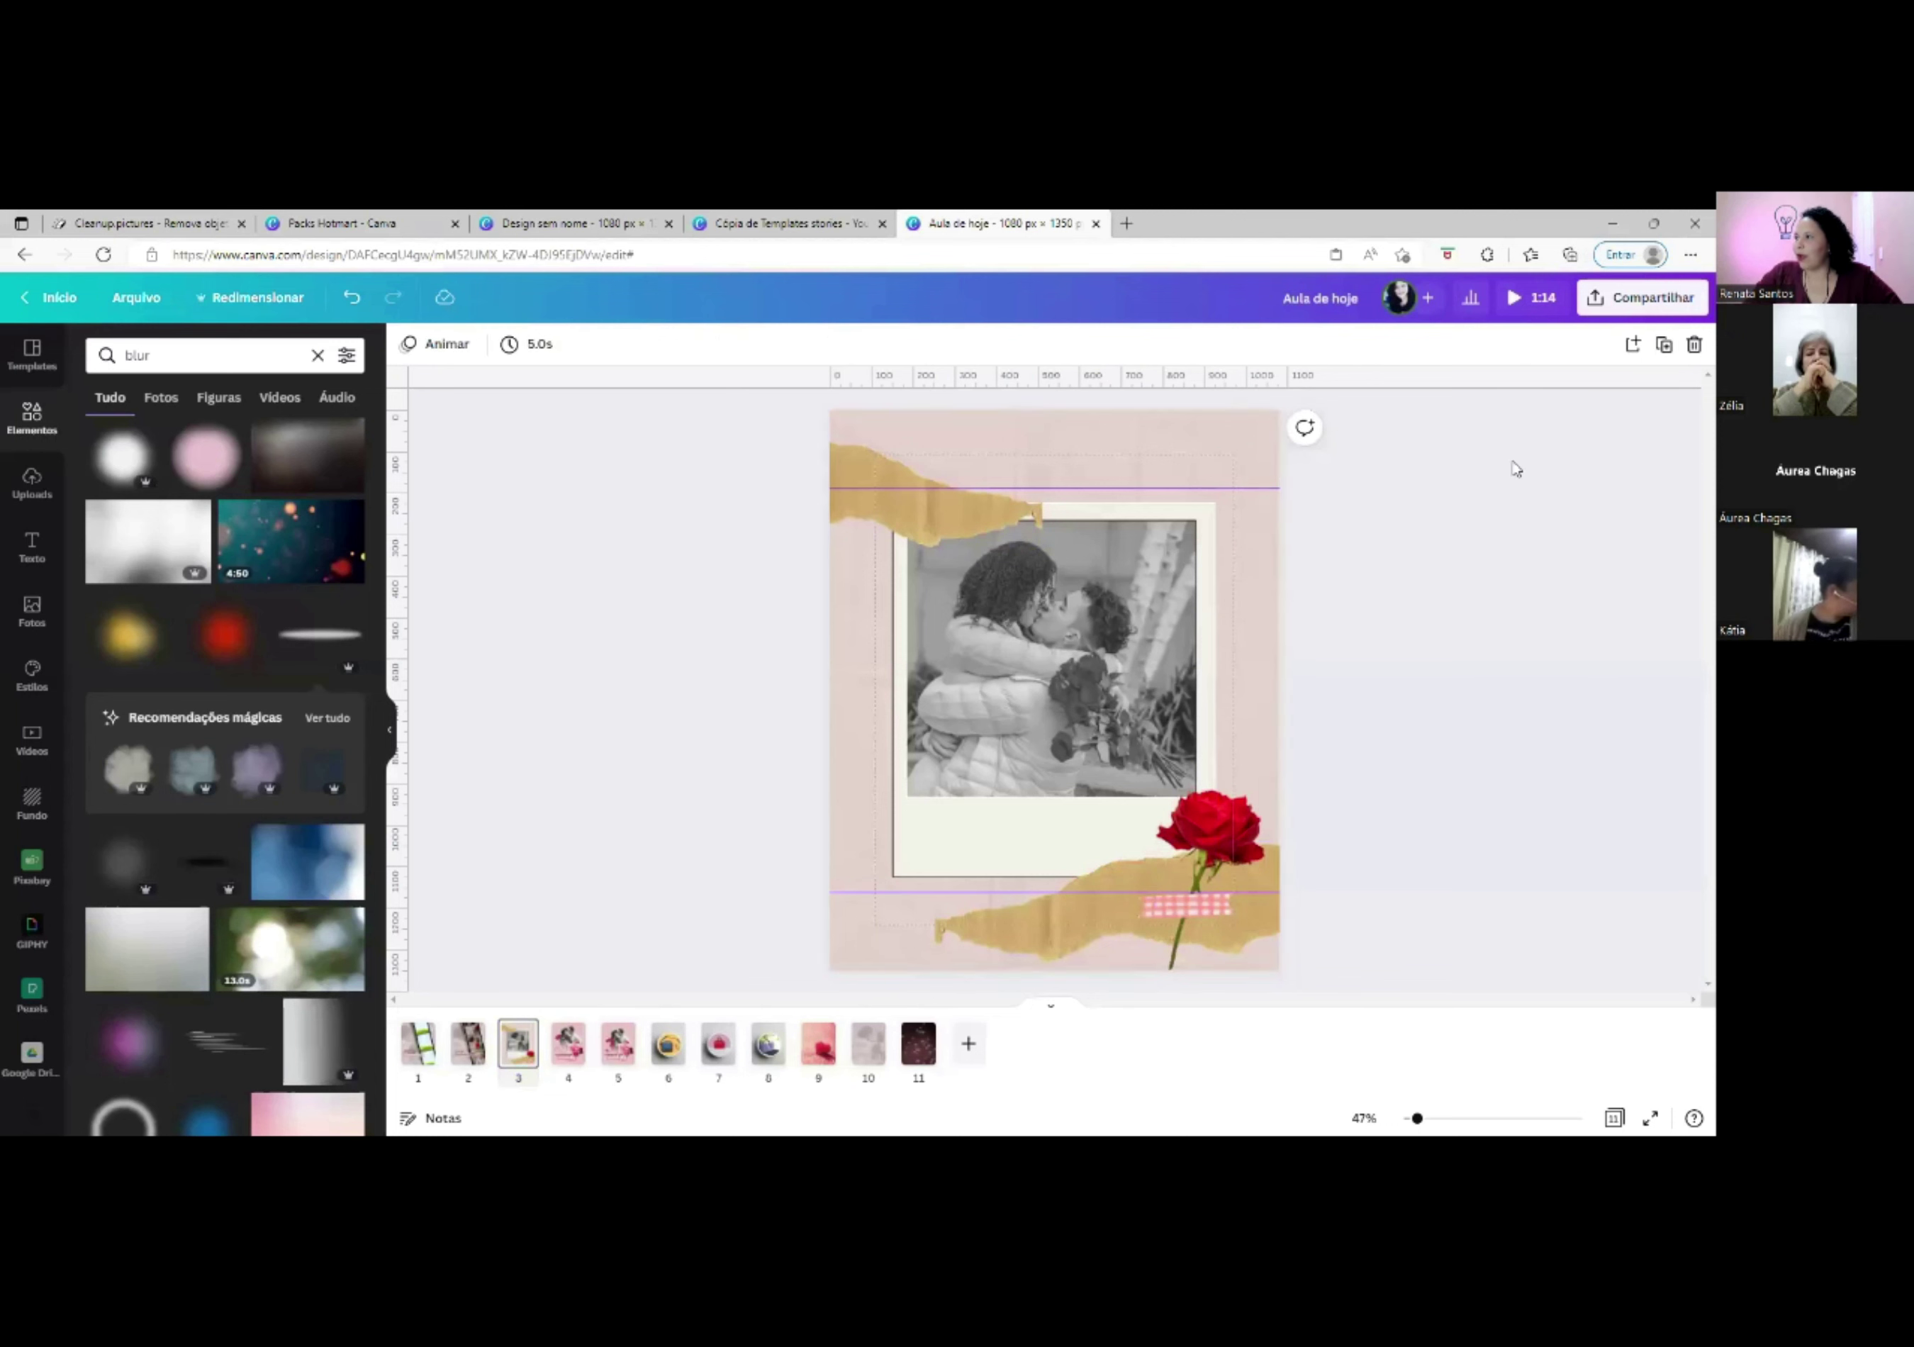
left_click(1634, 350)
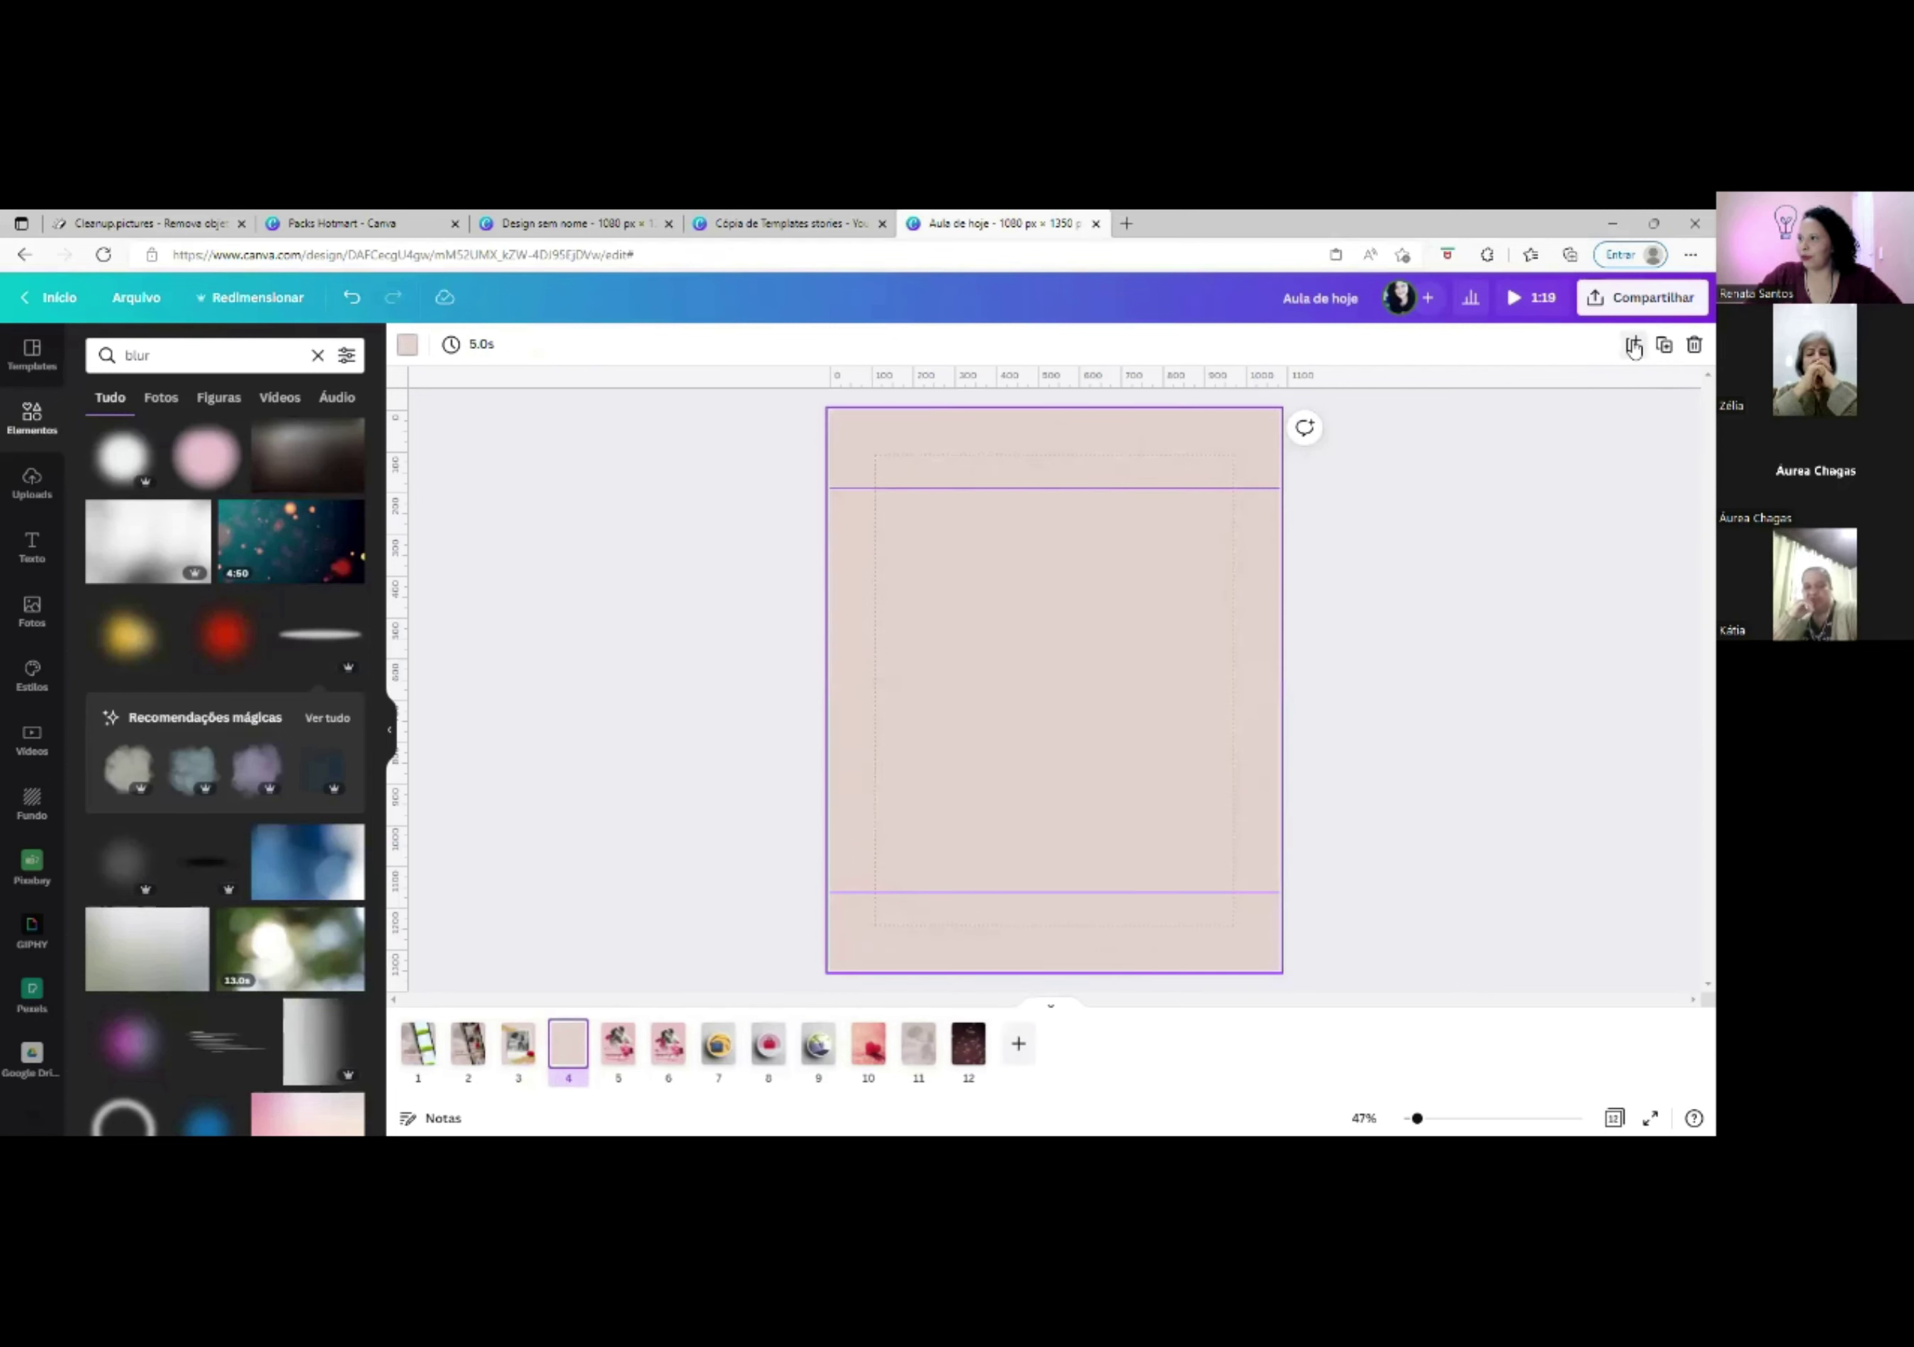
Try removing the textured background image from the polaroid design on page 3, and undo the removal.
left_click(513, 1051)
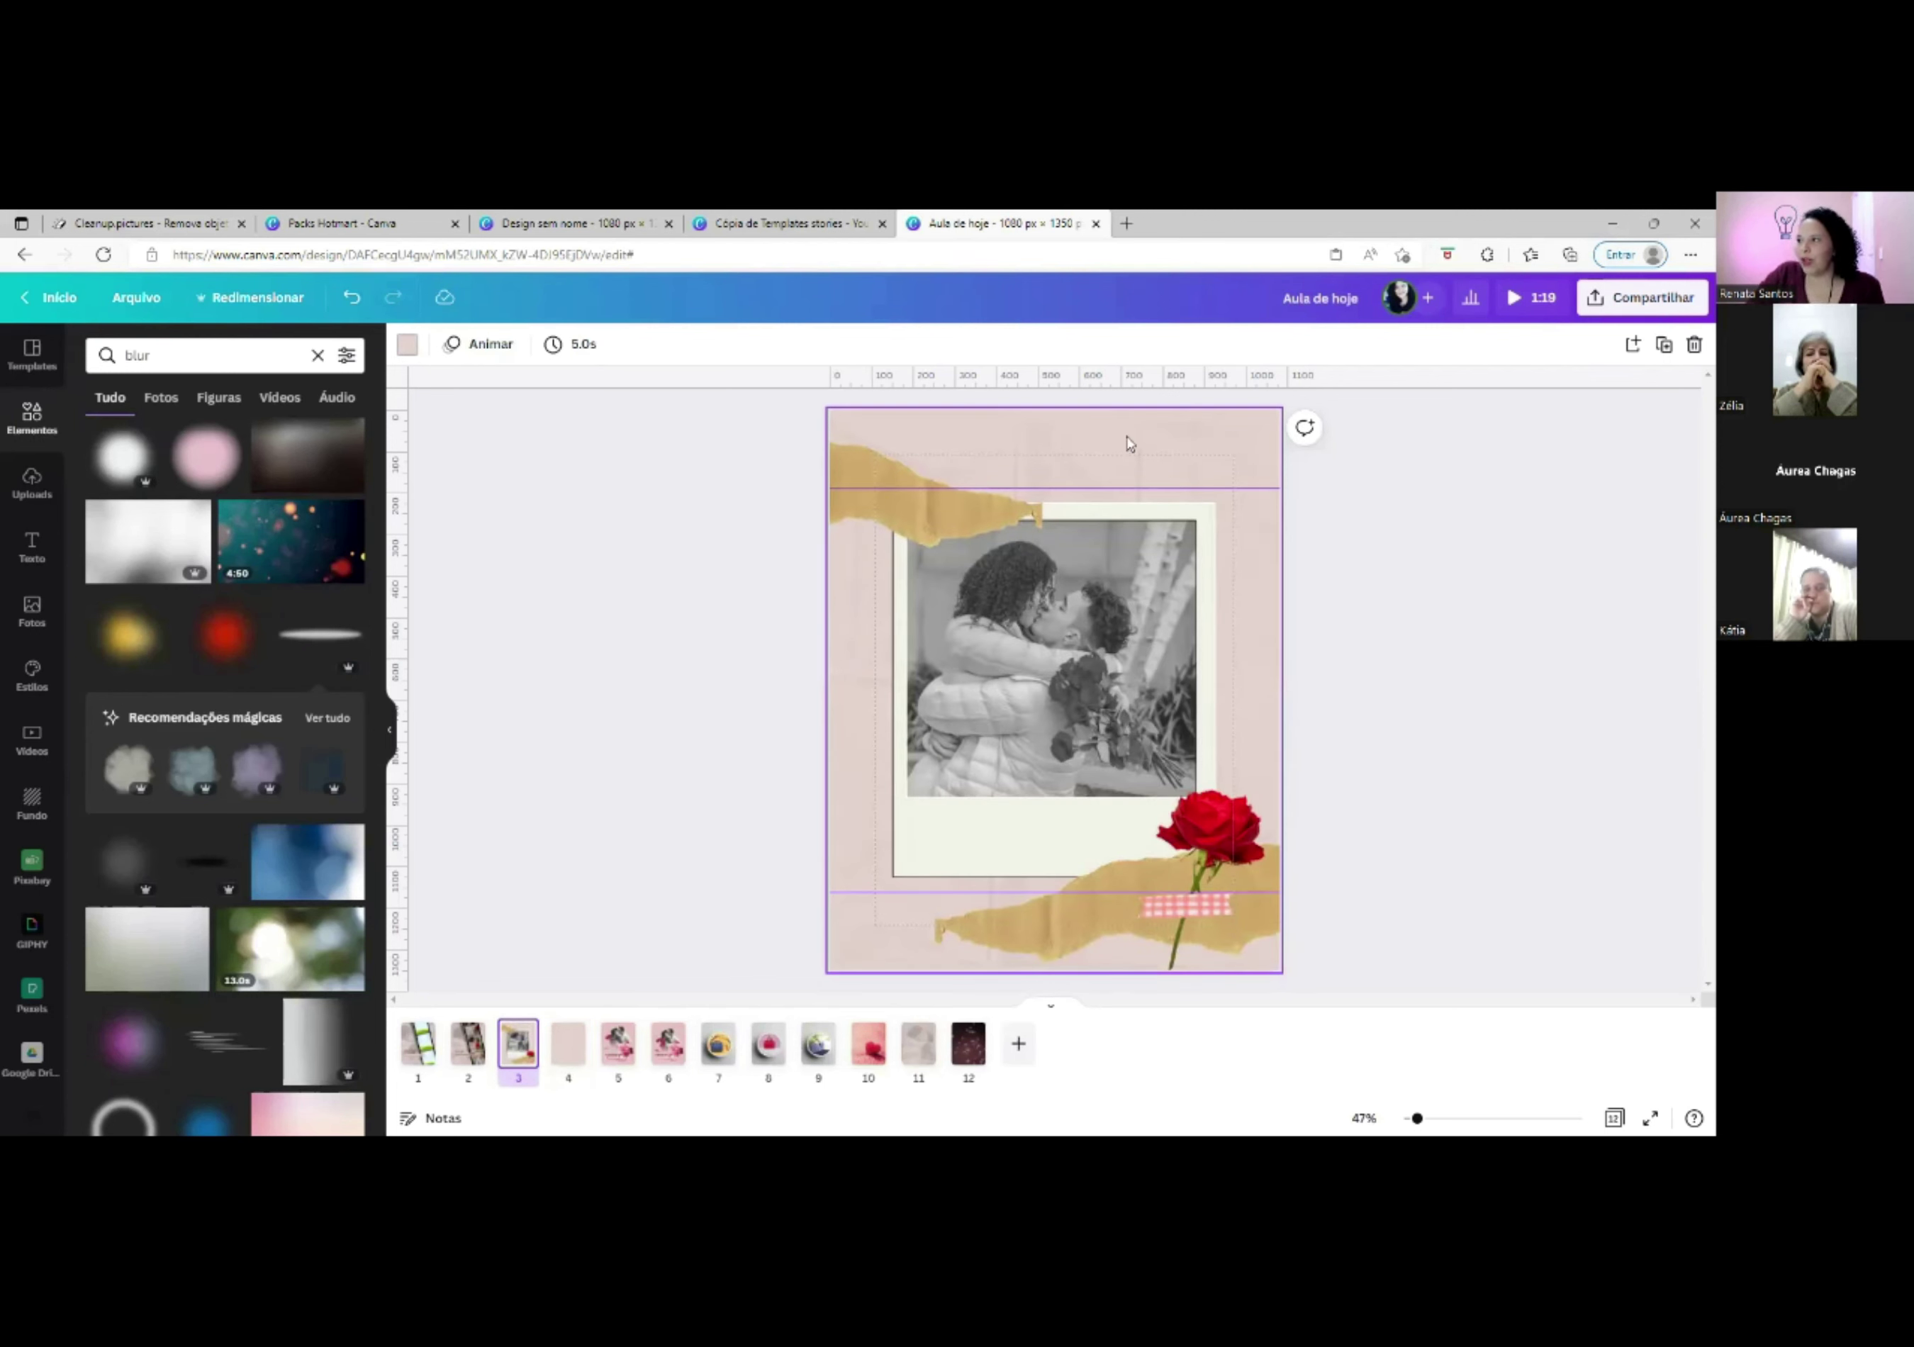
left_click(1218, 439)
left_click(1218, 439)
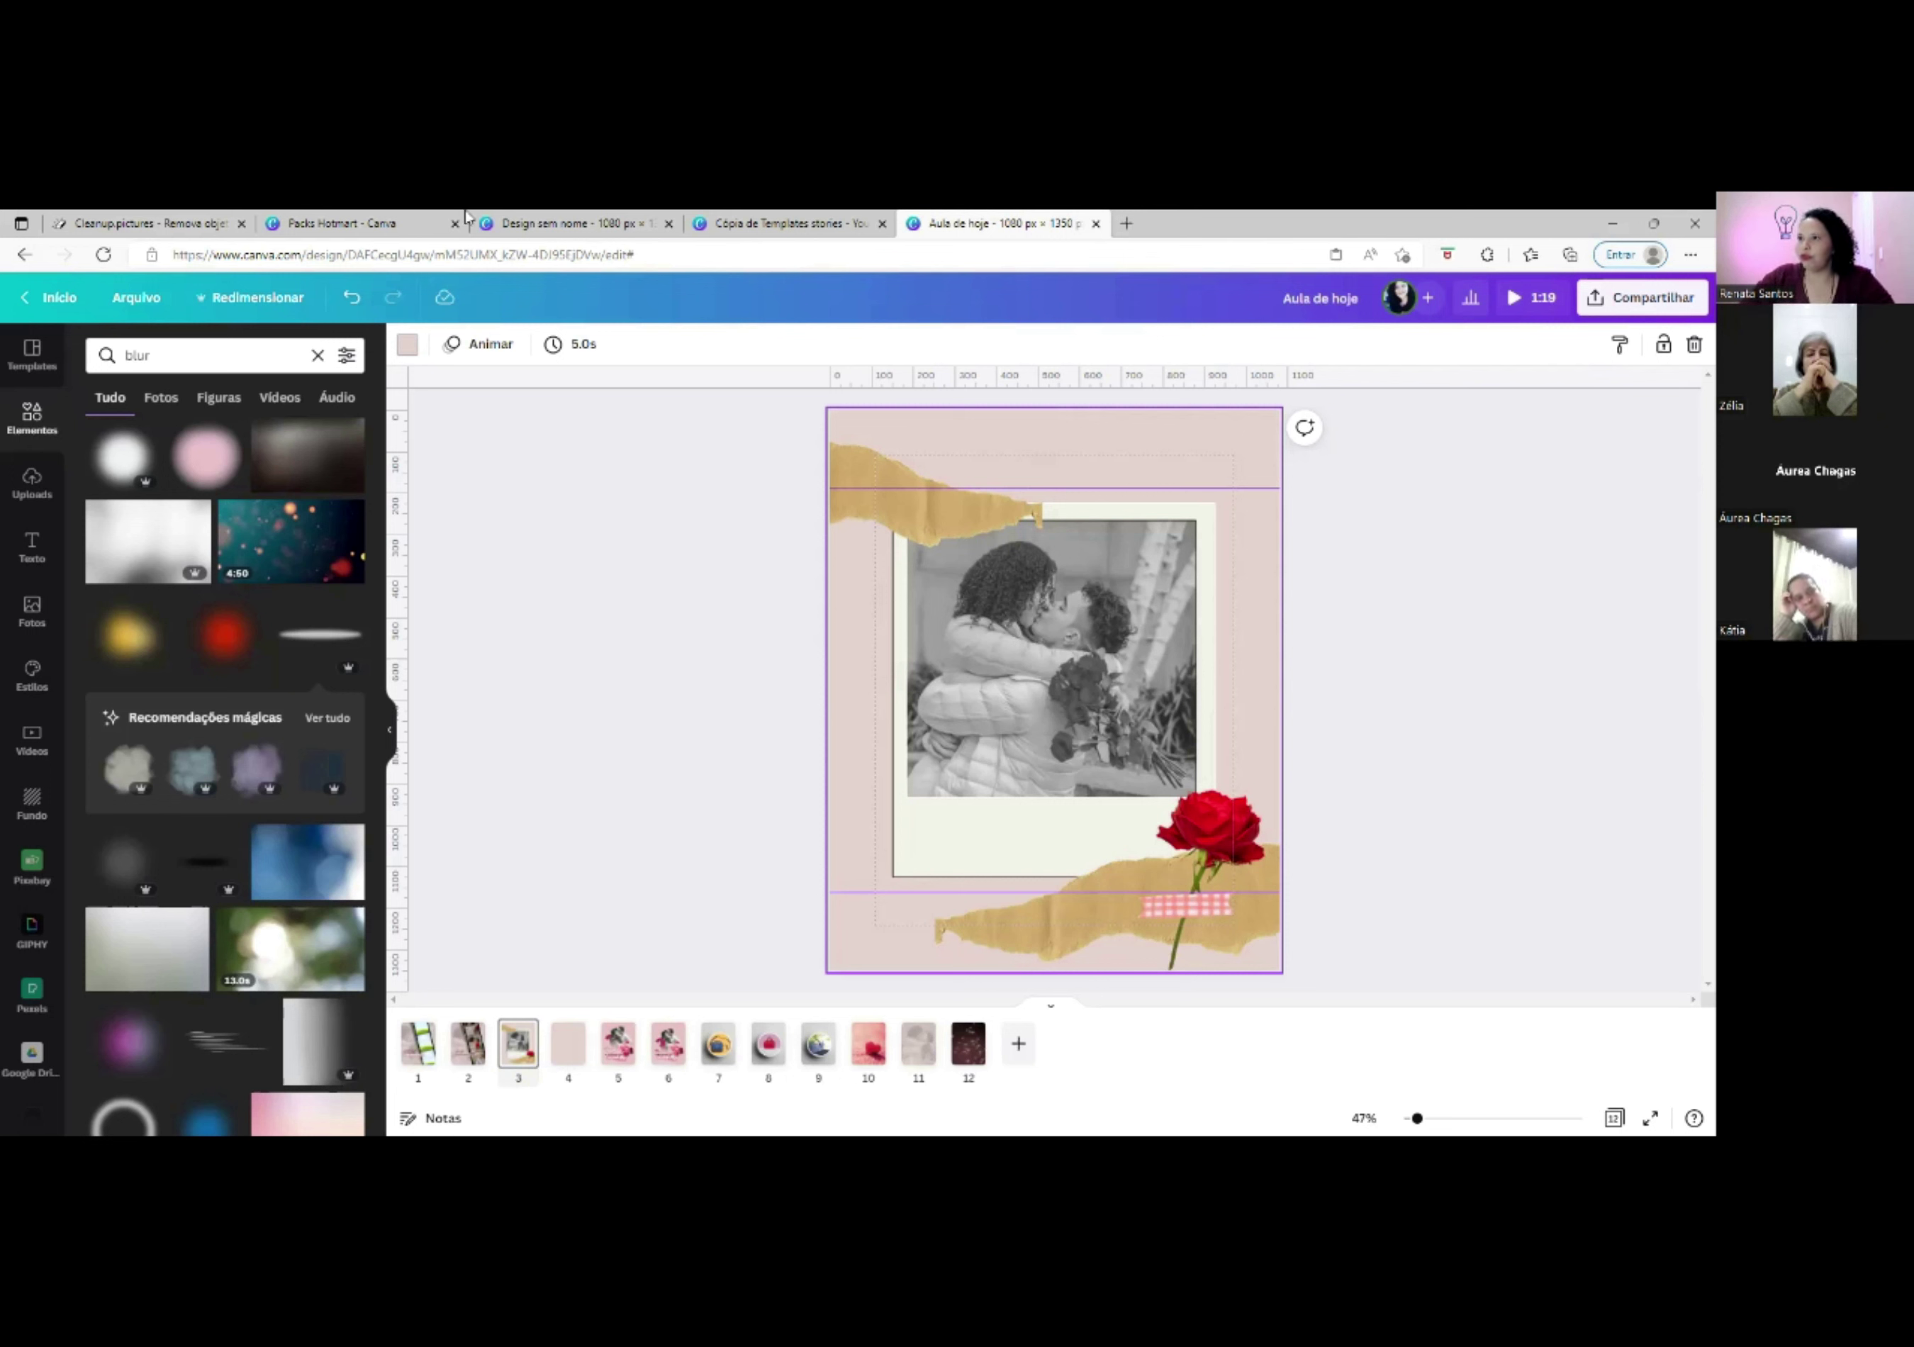
left_click(351, 297)
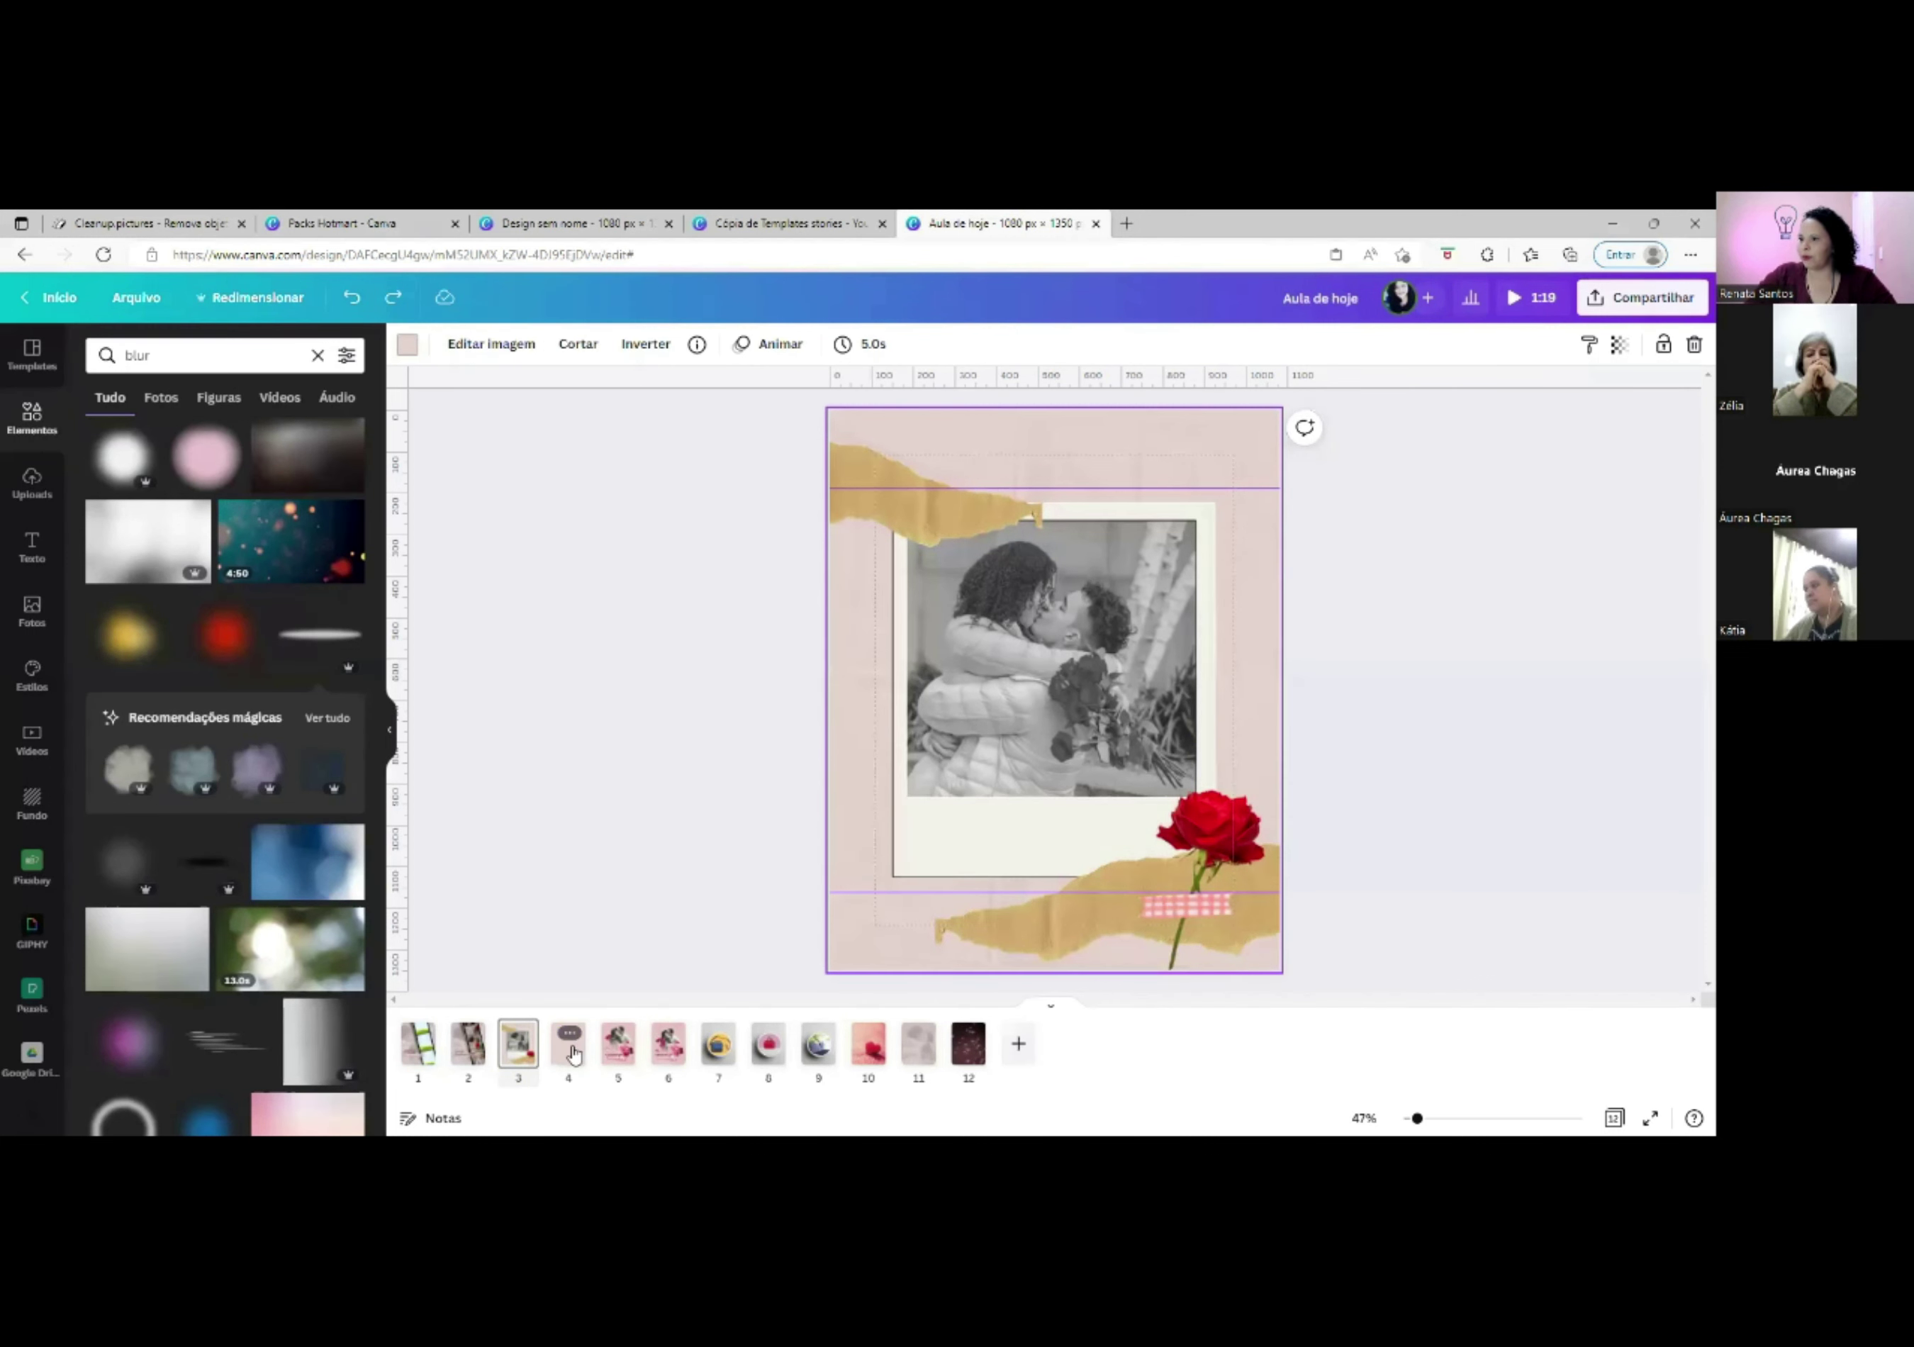
On the blank page 4, search the elements for "jornal" and add the crumpled newspaper image.
left_click(572, 1044)
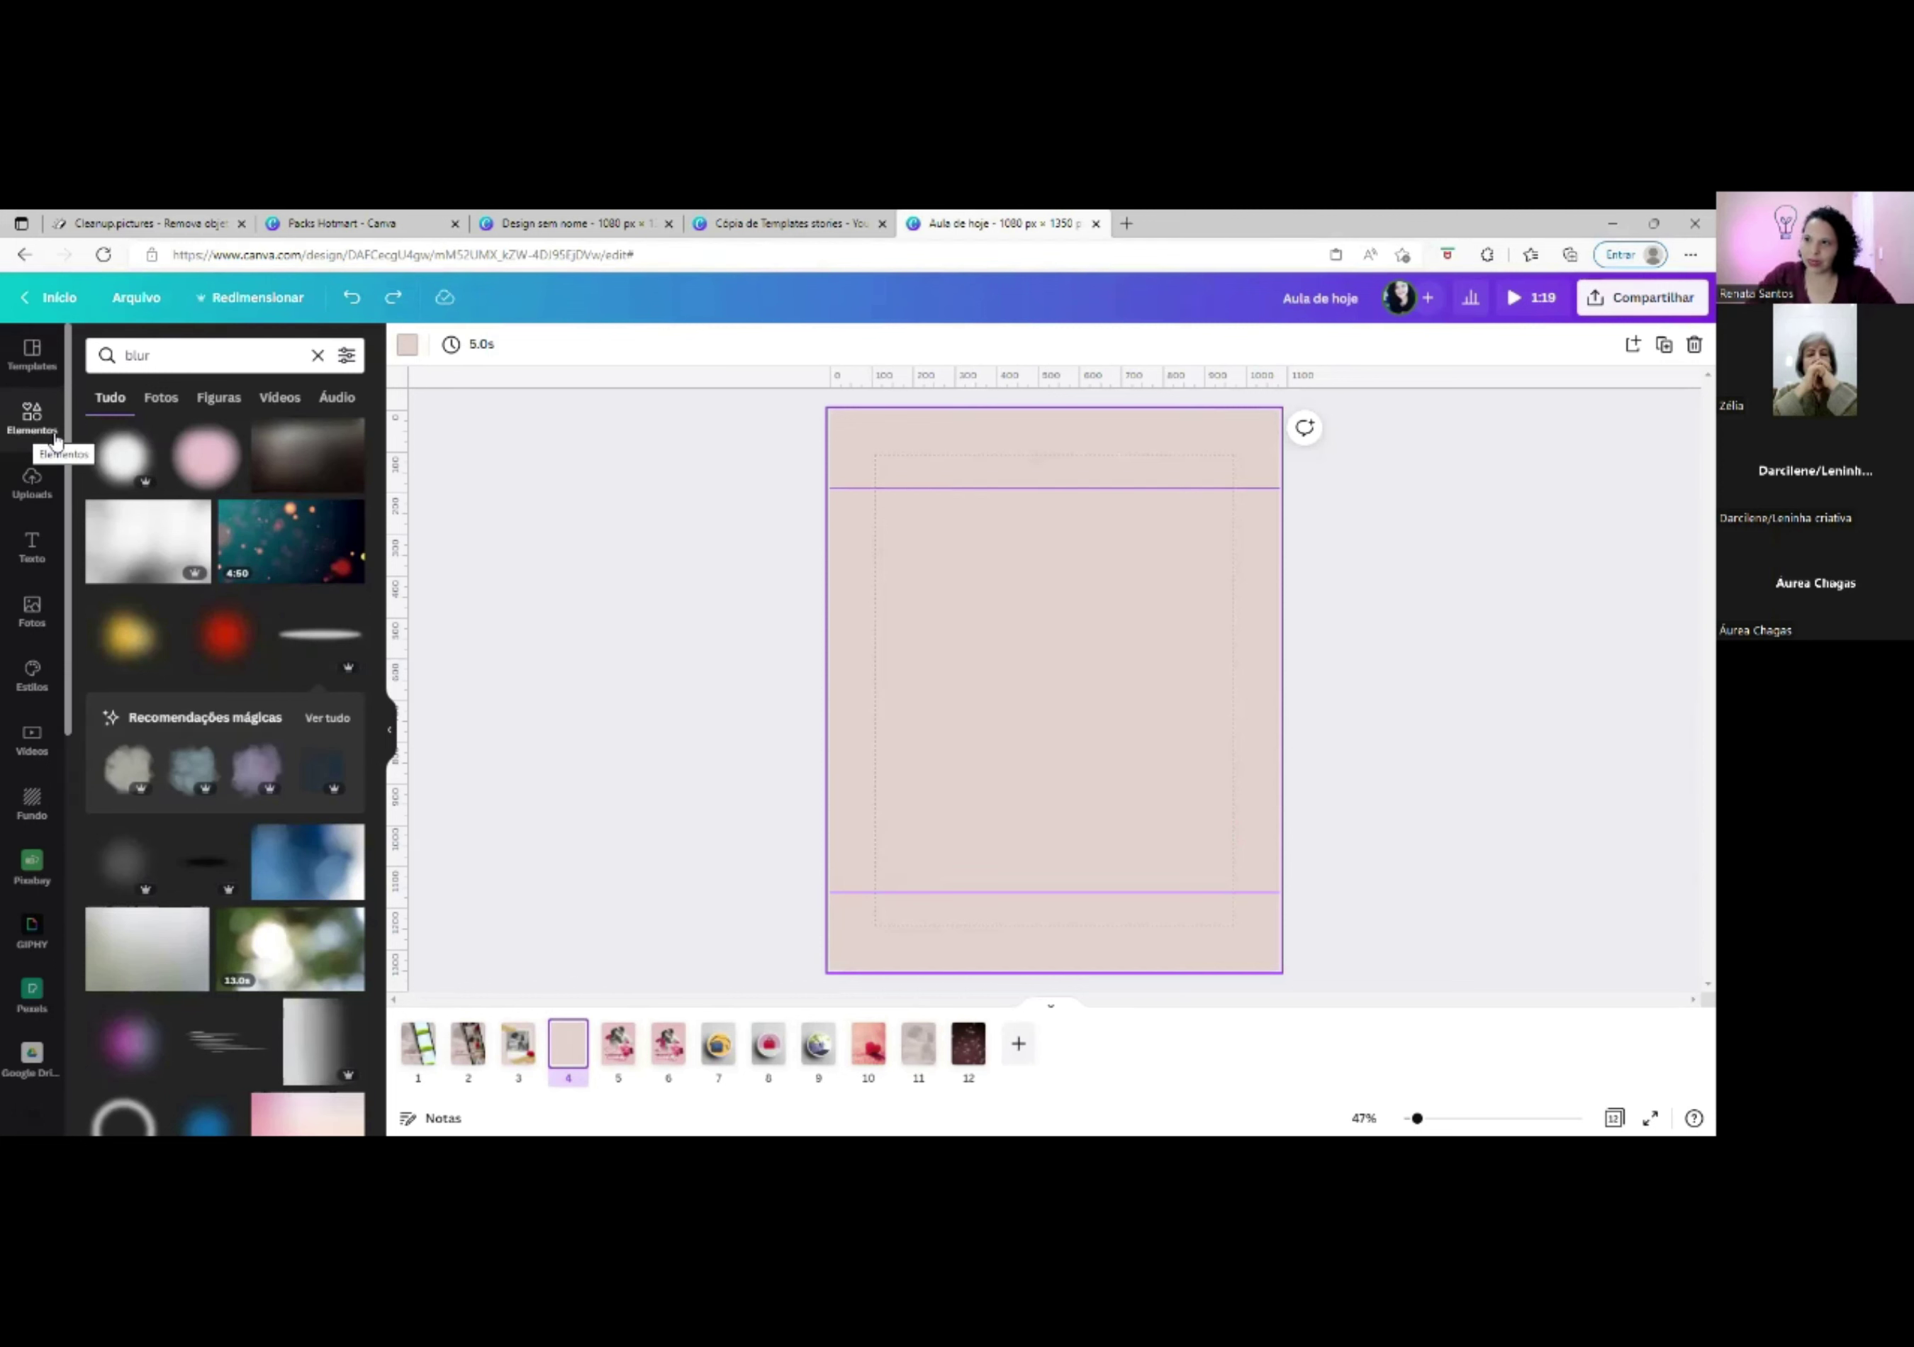
left_click(125, 355)
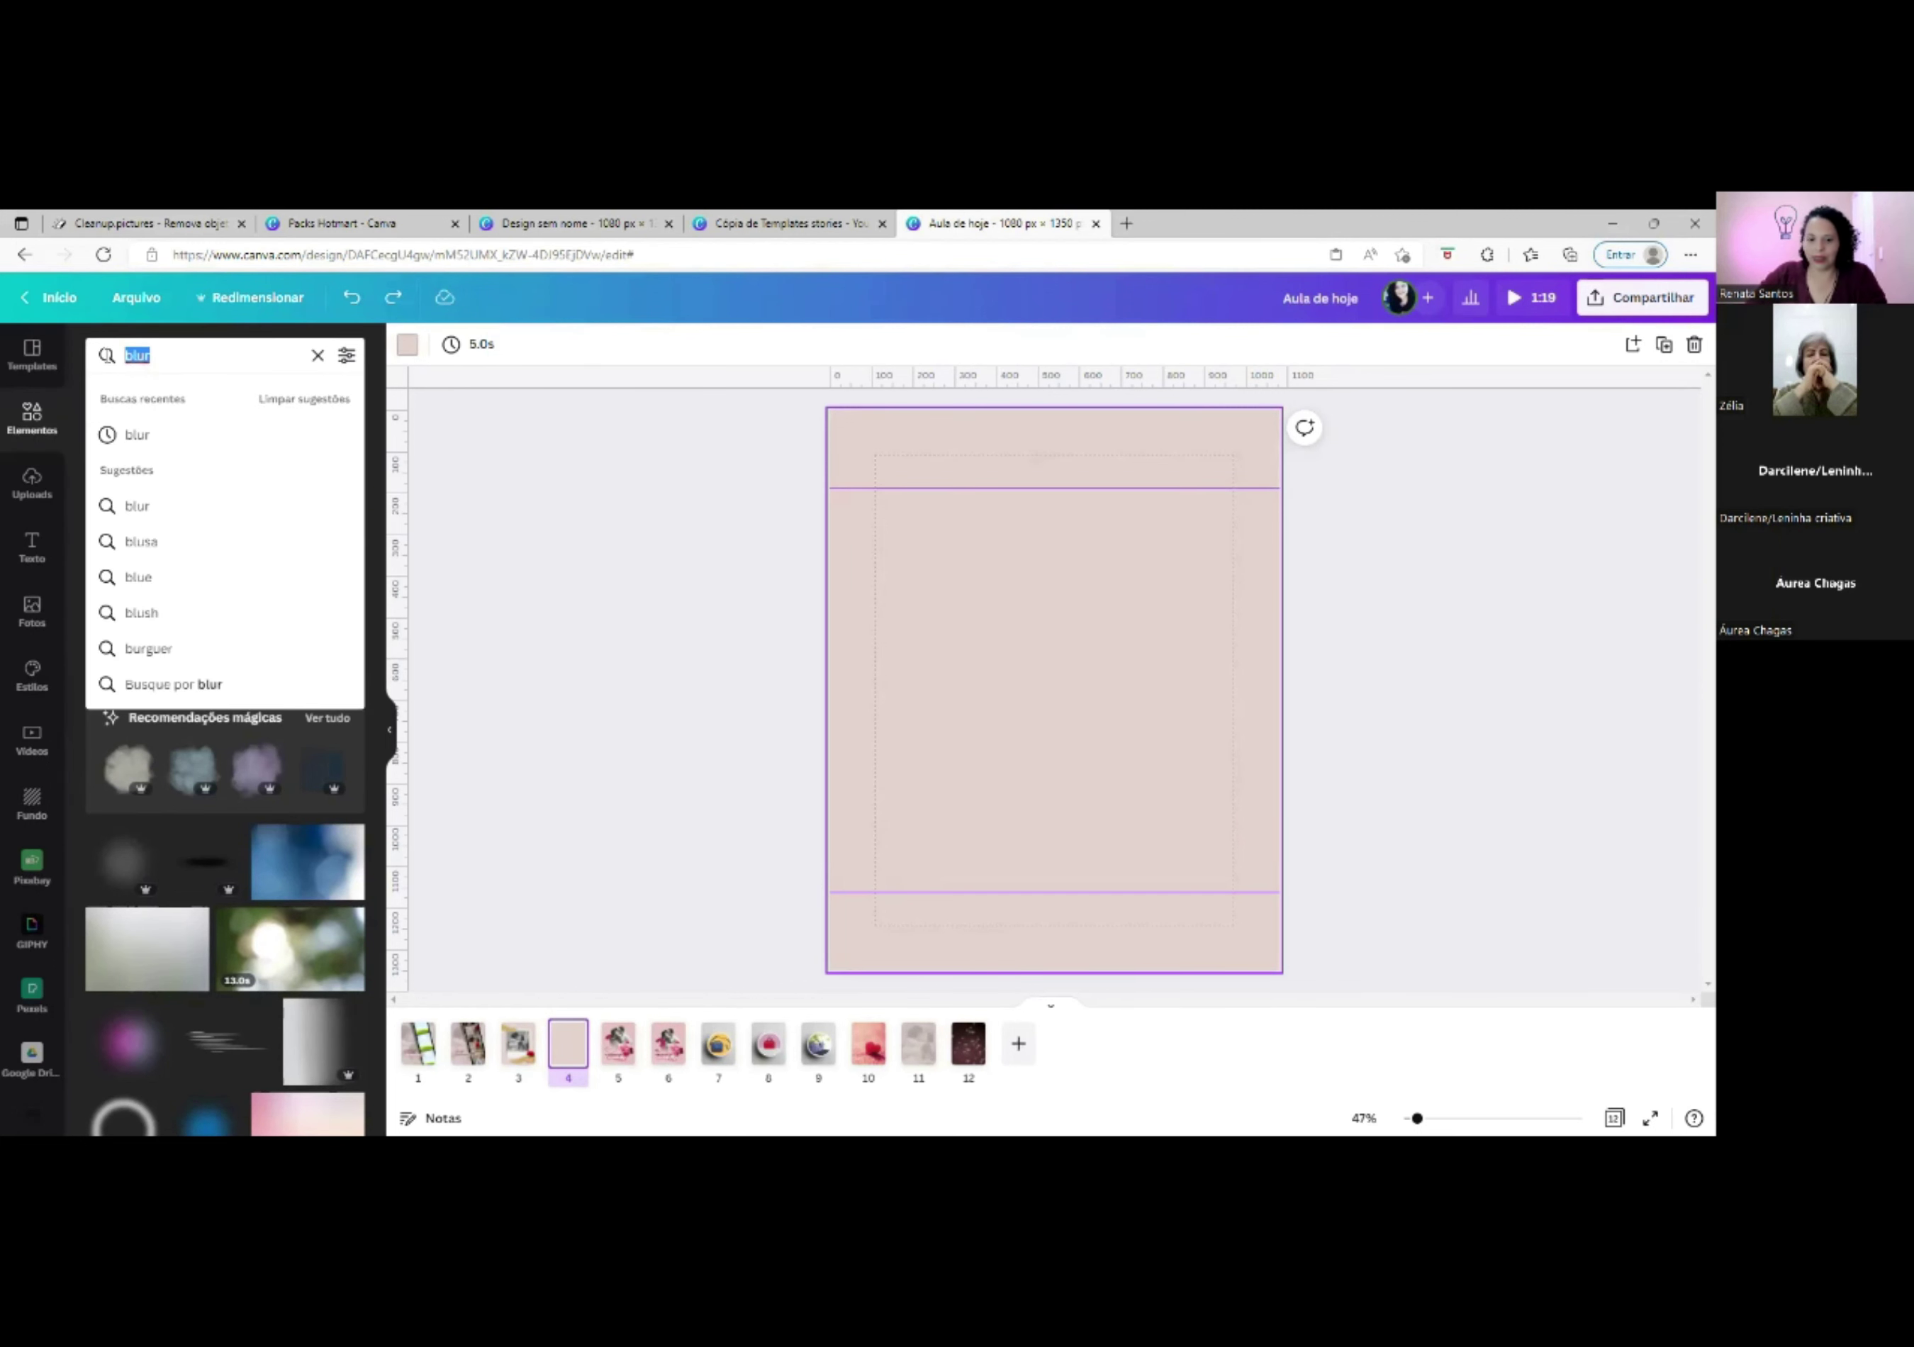
type("jornal")
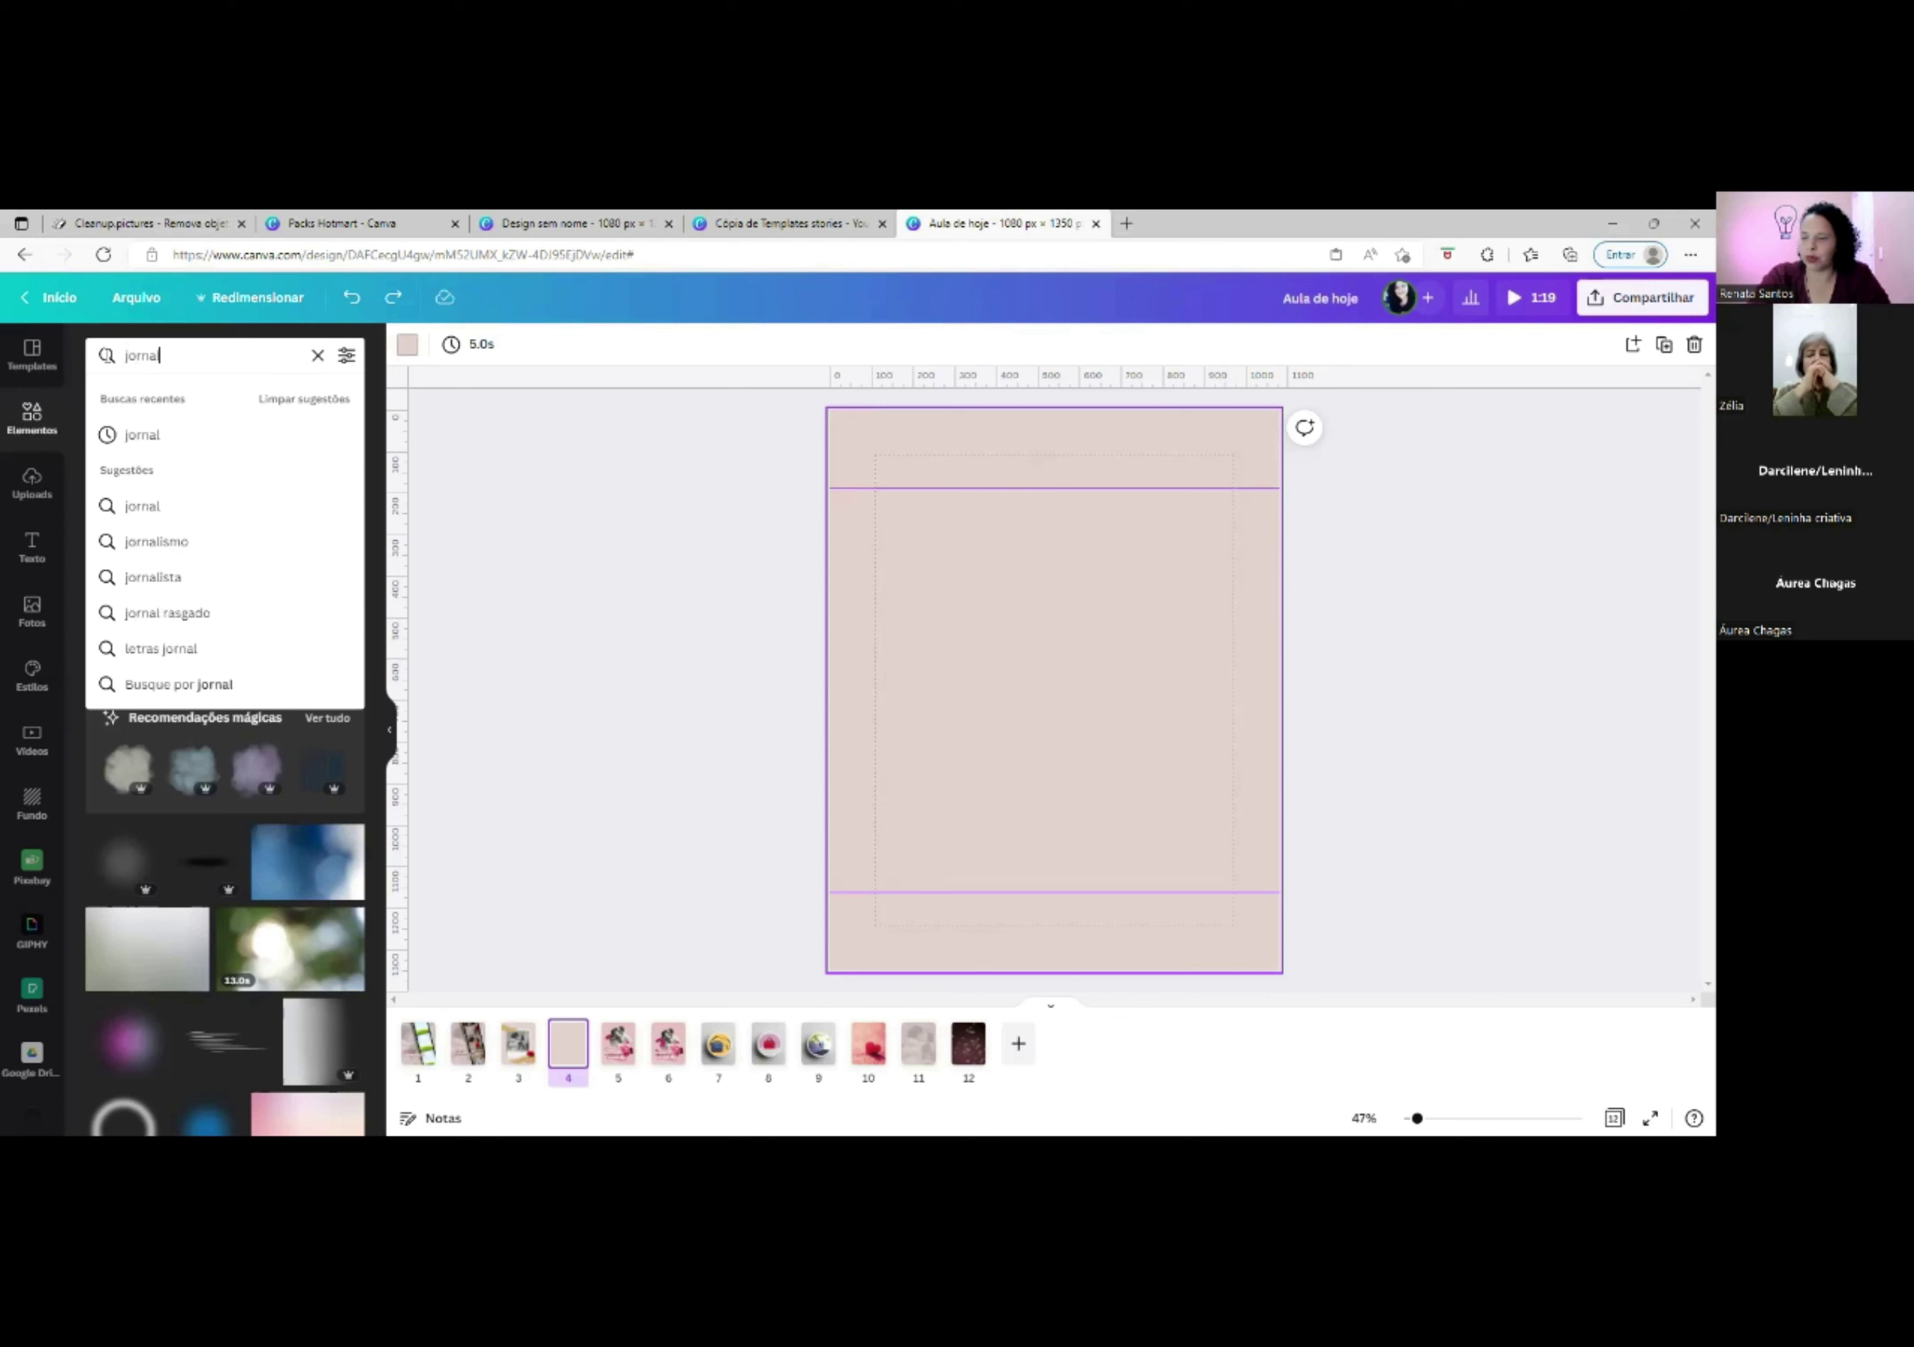
key("Return")
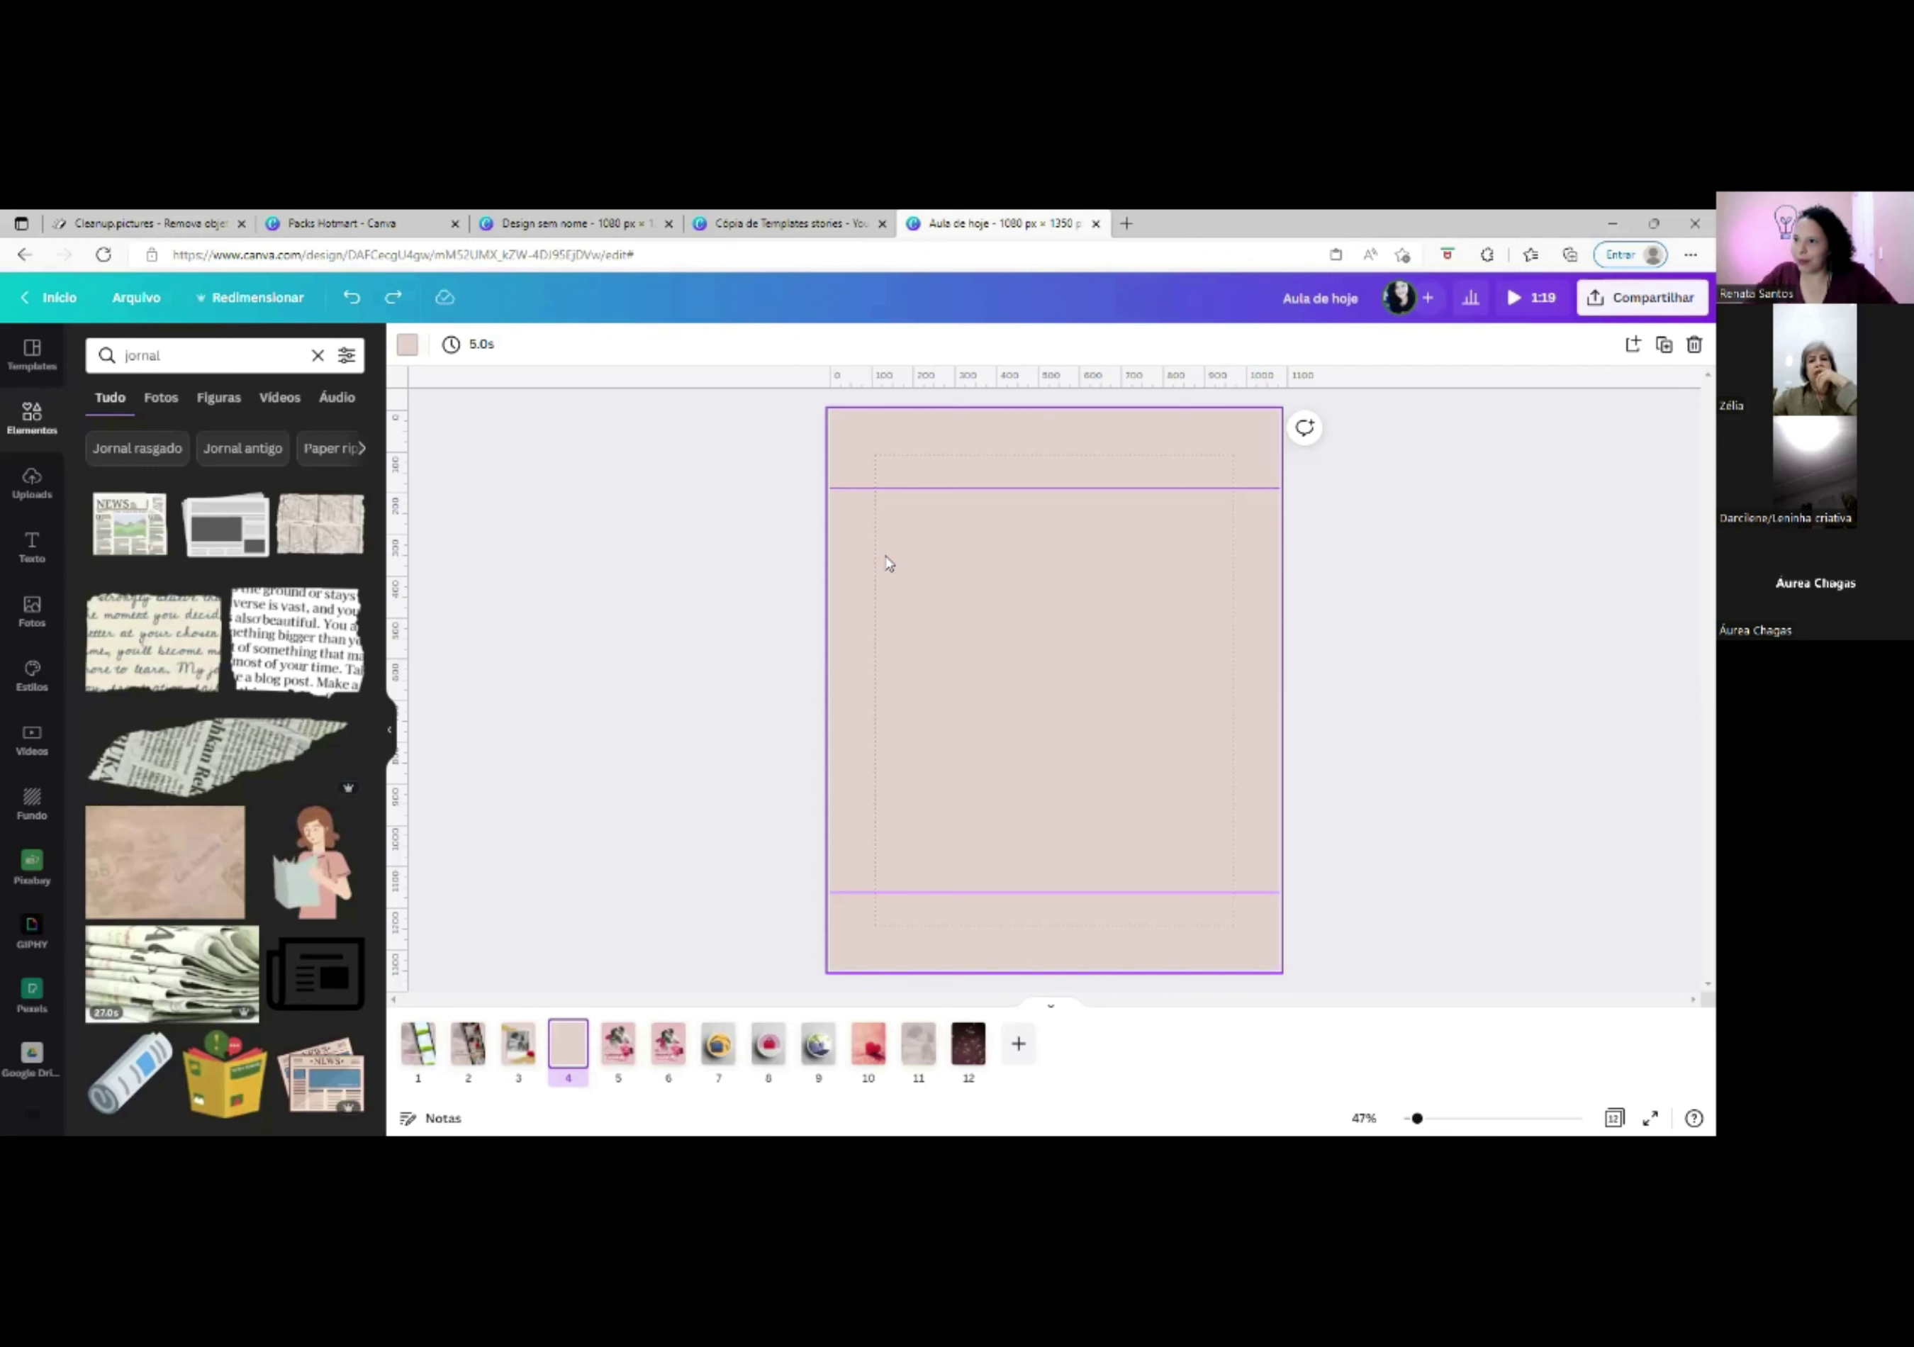
left_click(328, 542)
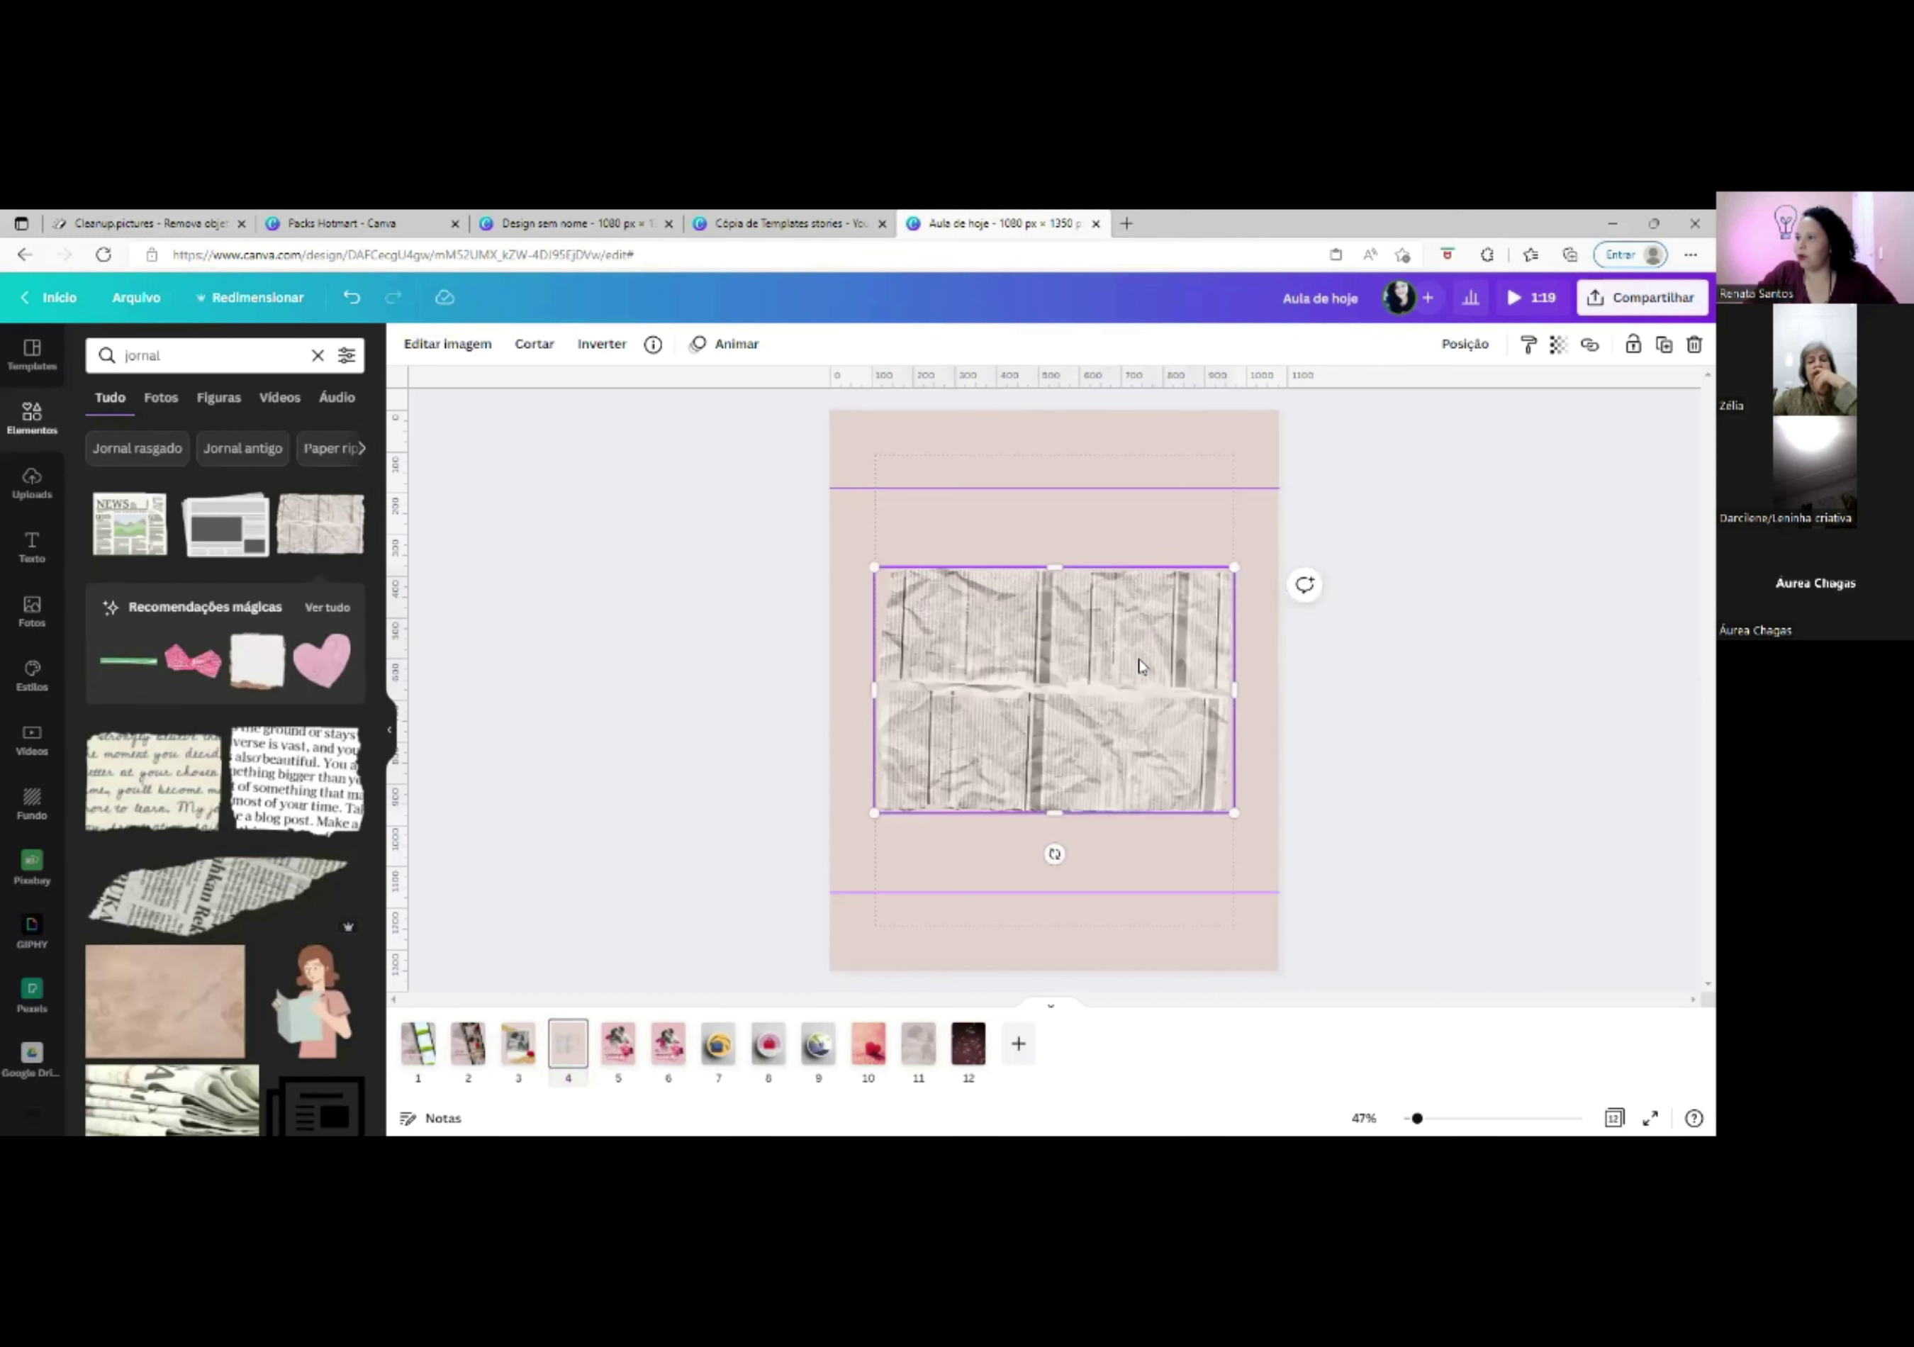
Set the crumpled newspaper image as the page background and enlarge its crop slightly so it fills the page.
left_click_drag(1082, 649, 1076, 628)
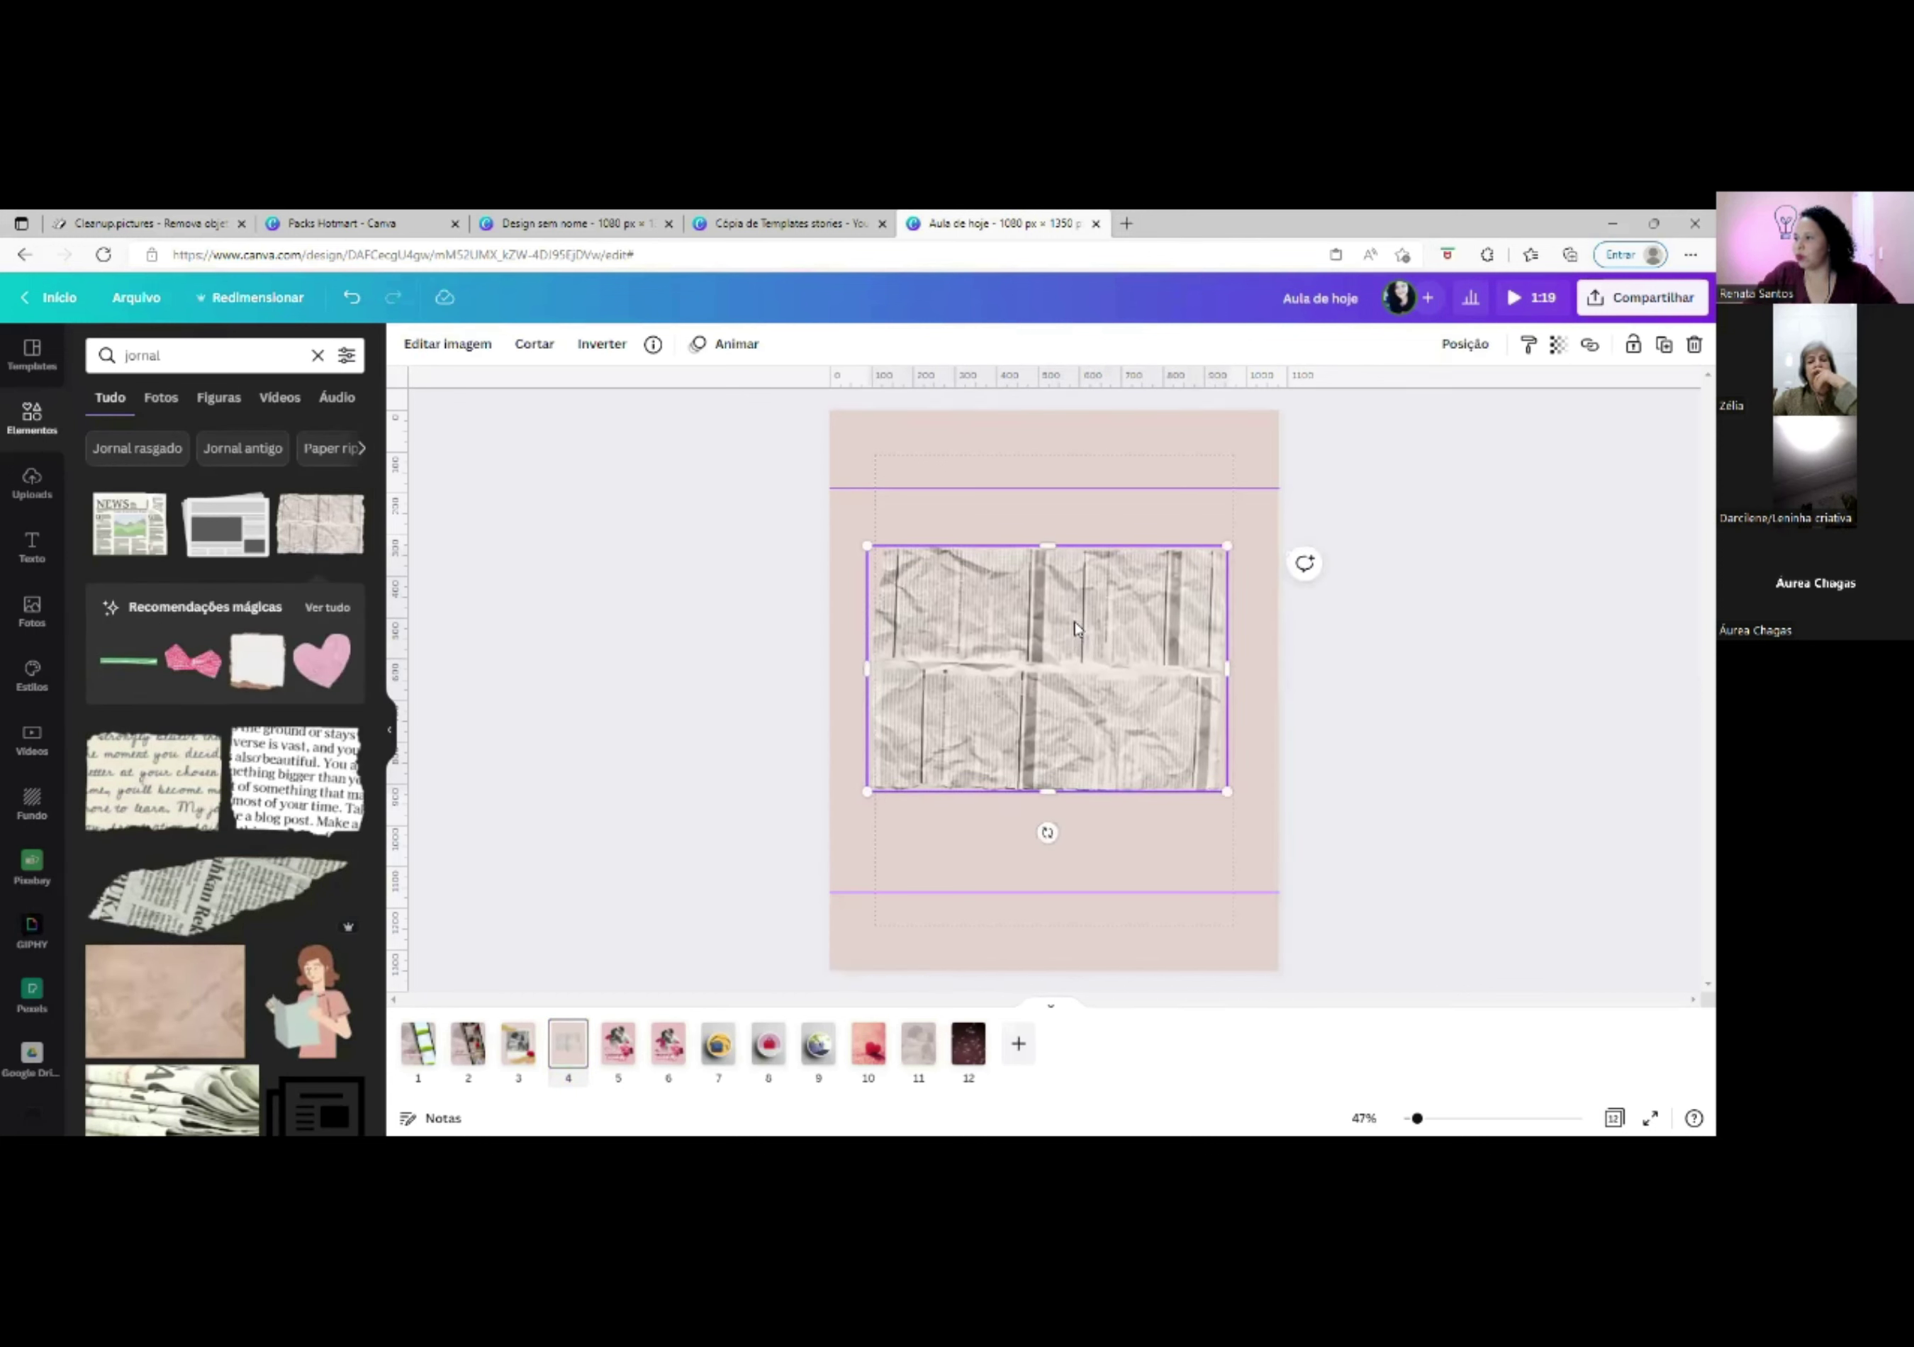
right_click(1074, 624)
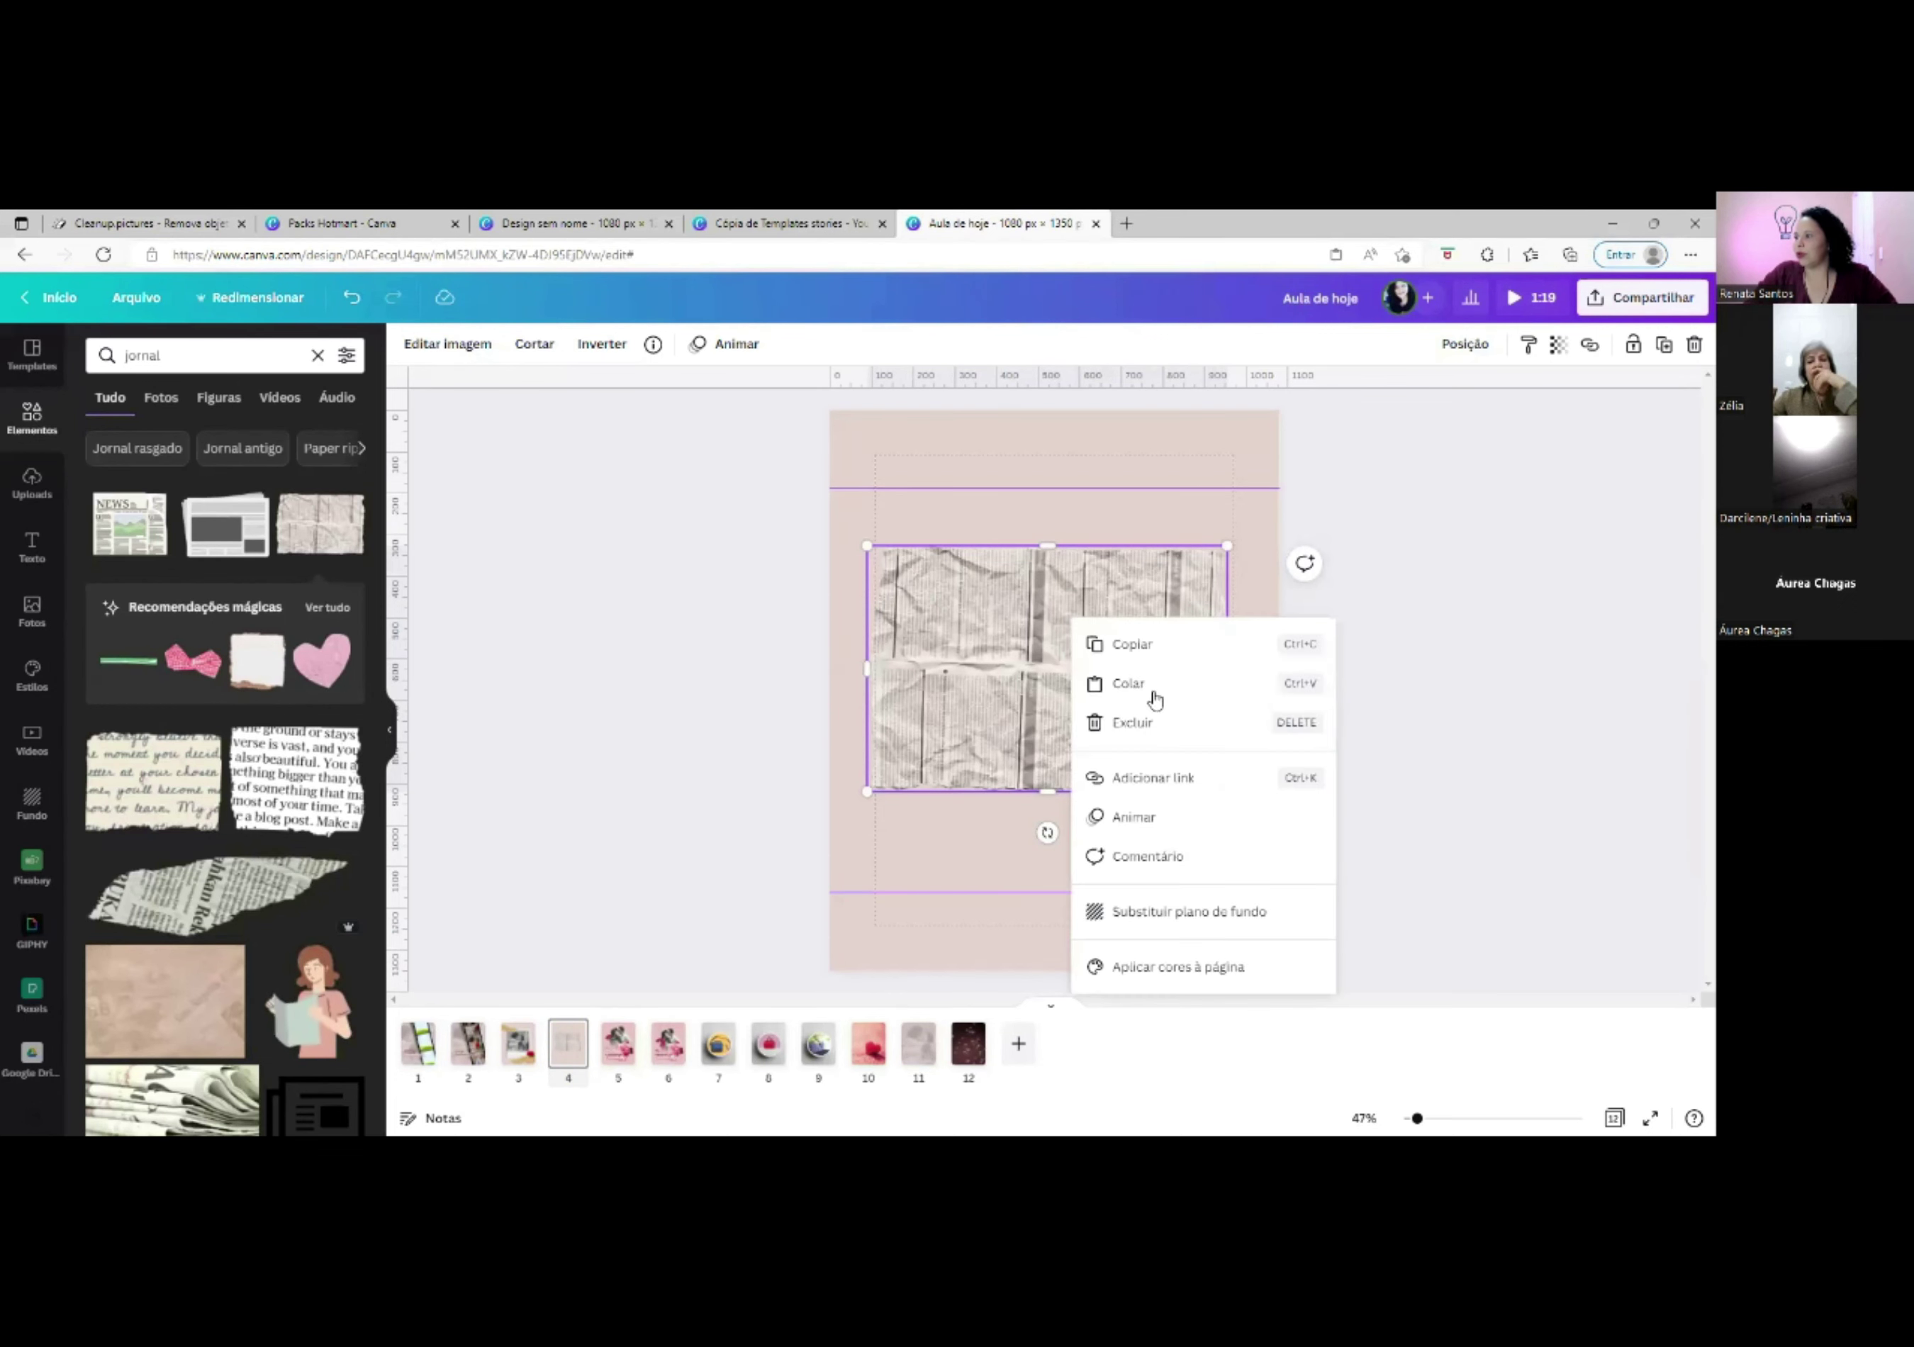
left_click(1190, 909)
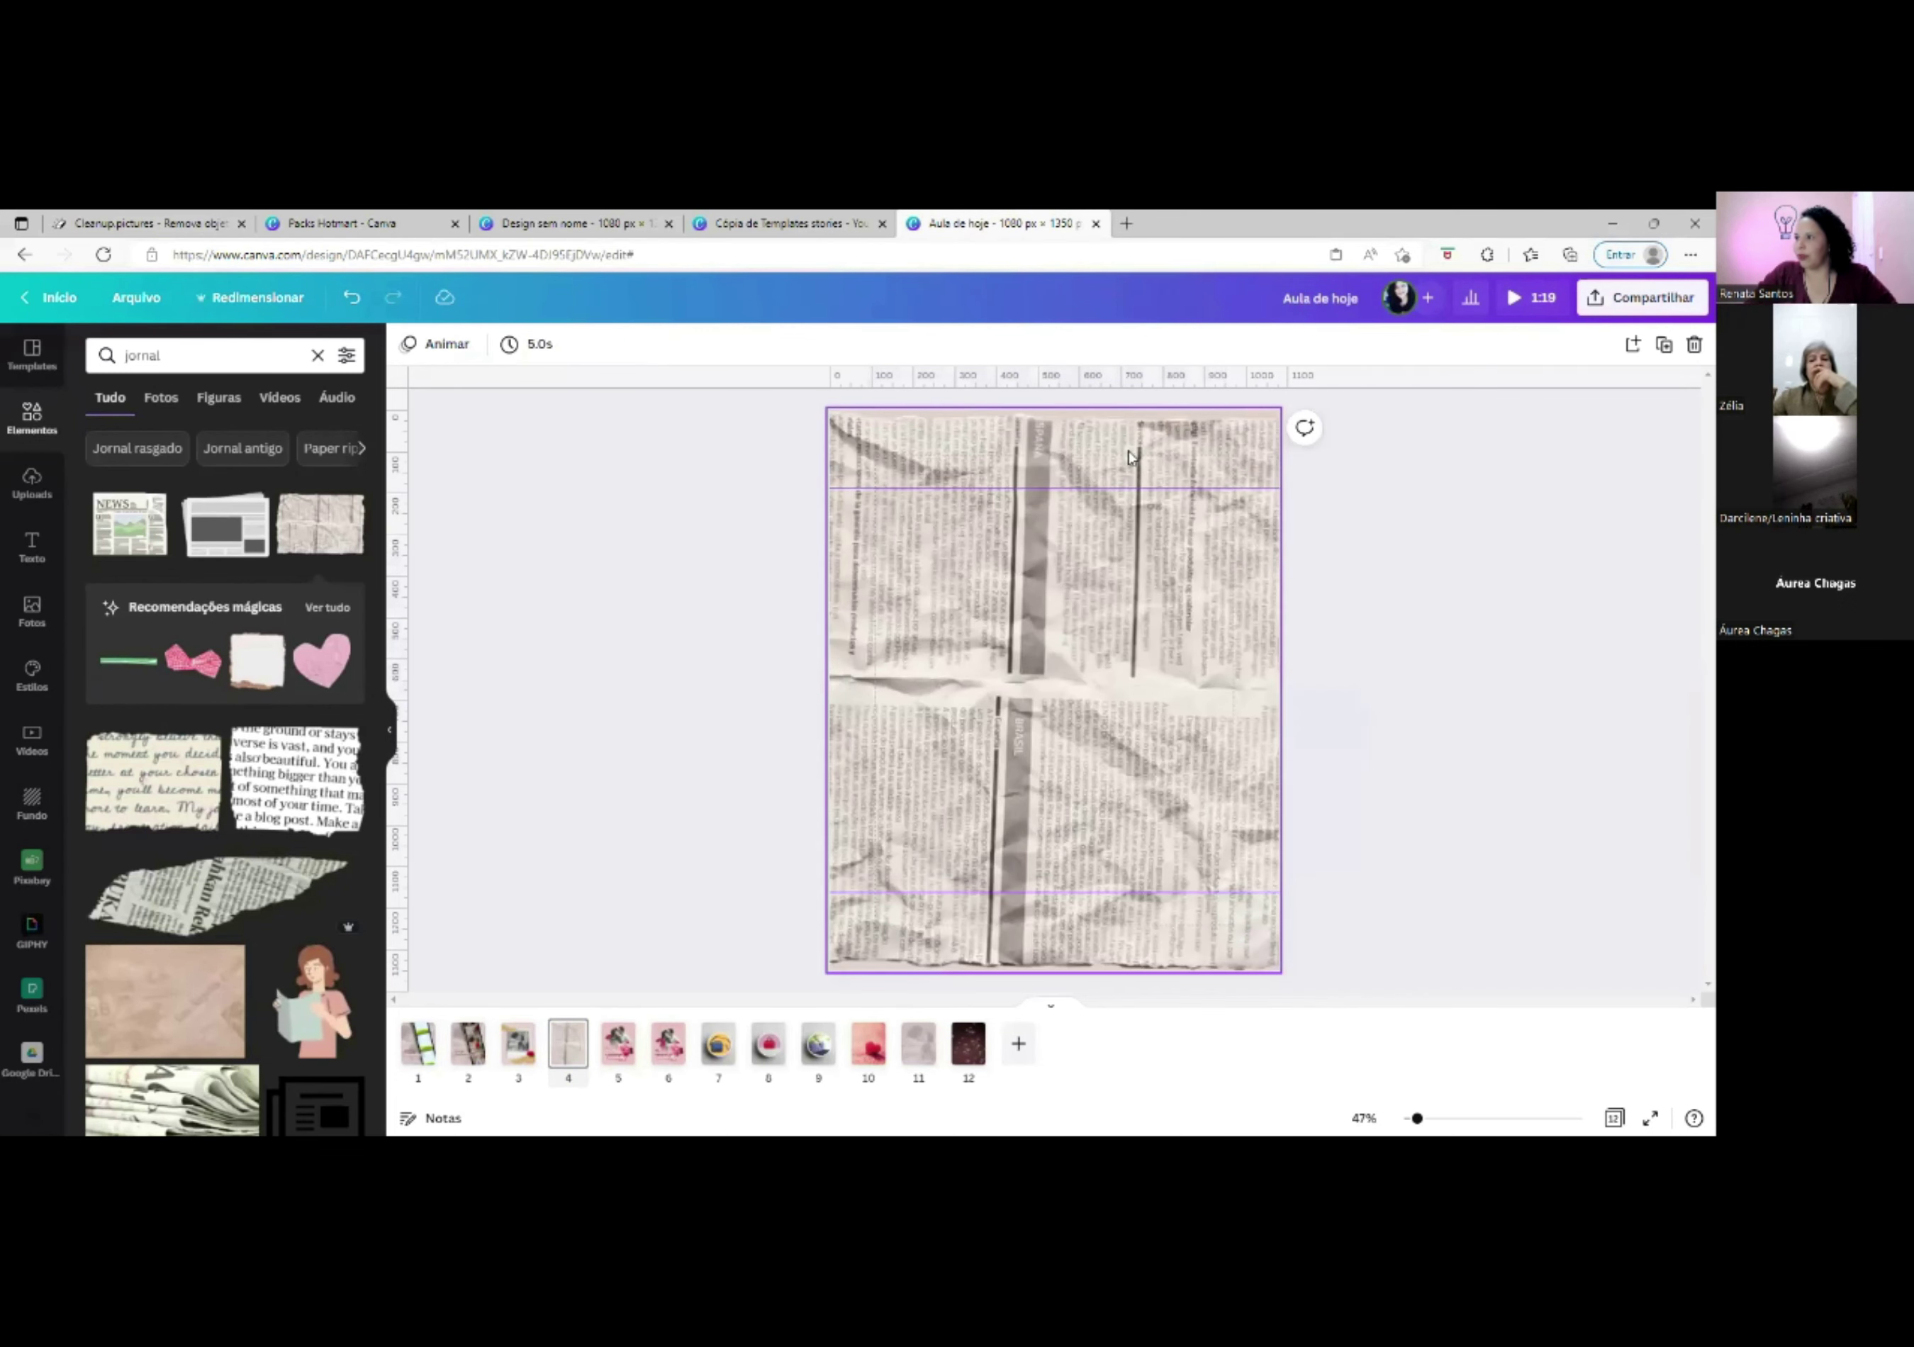
double_click(1184, 437)
left_click_drag(1467, 408, 1480, 400)
left_click(1532, 489)
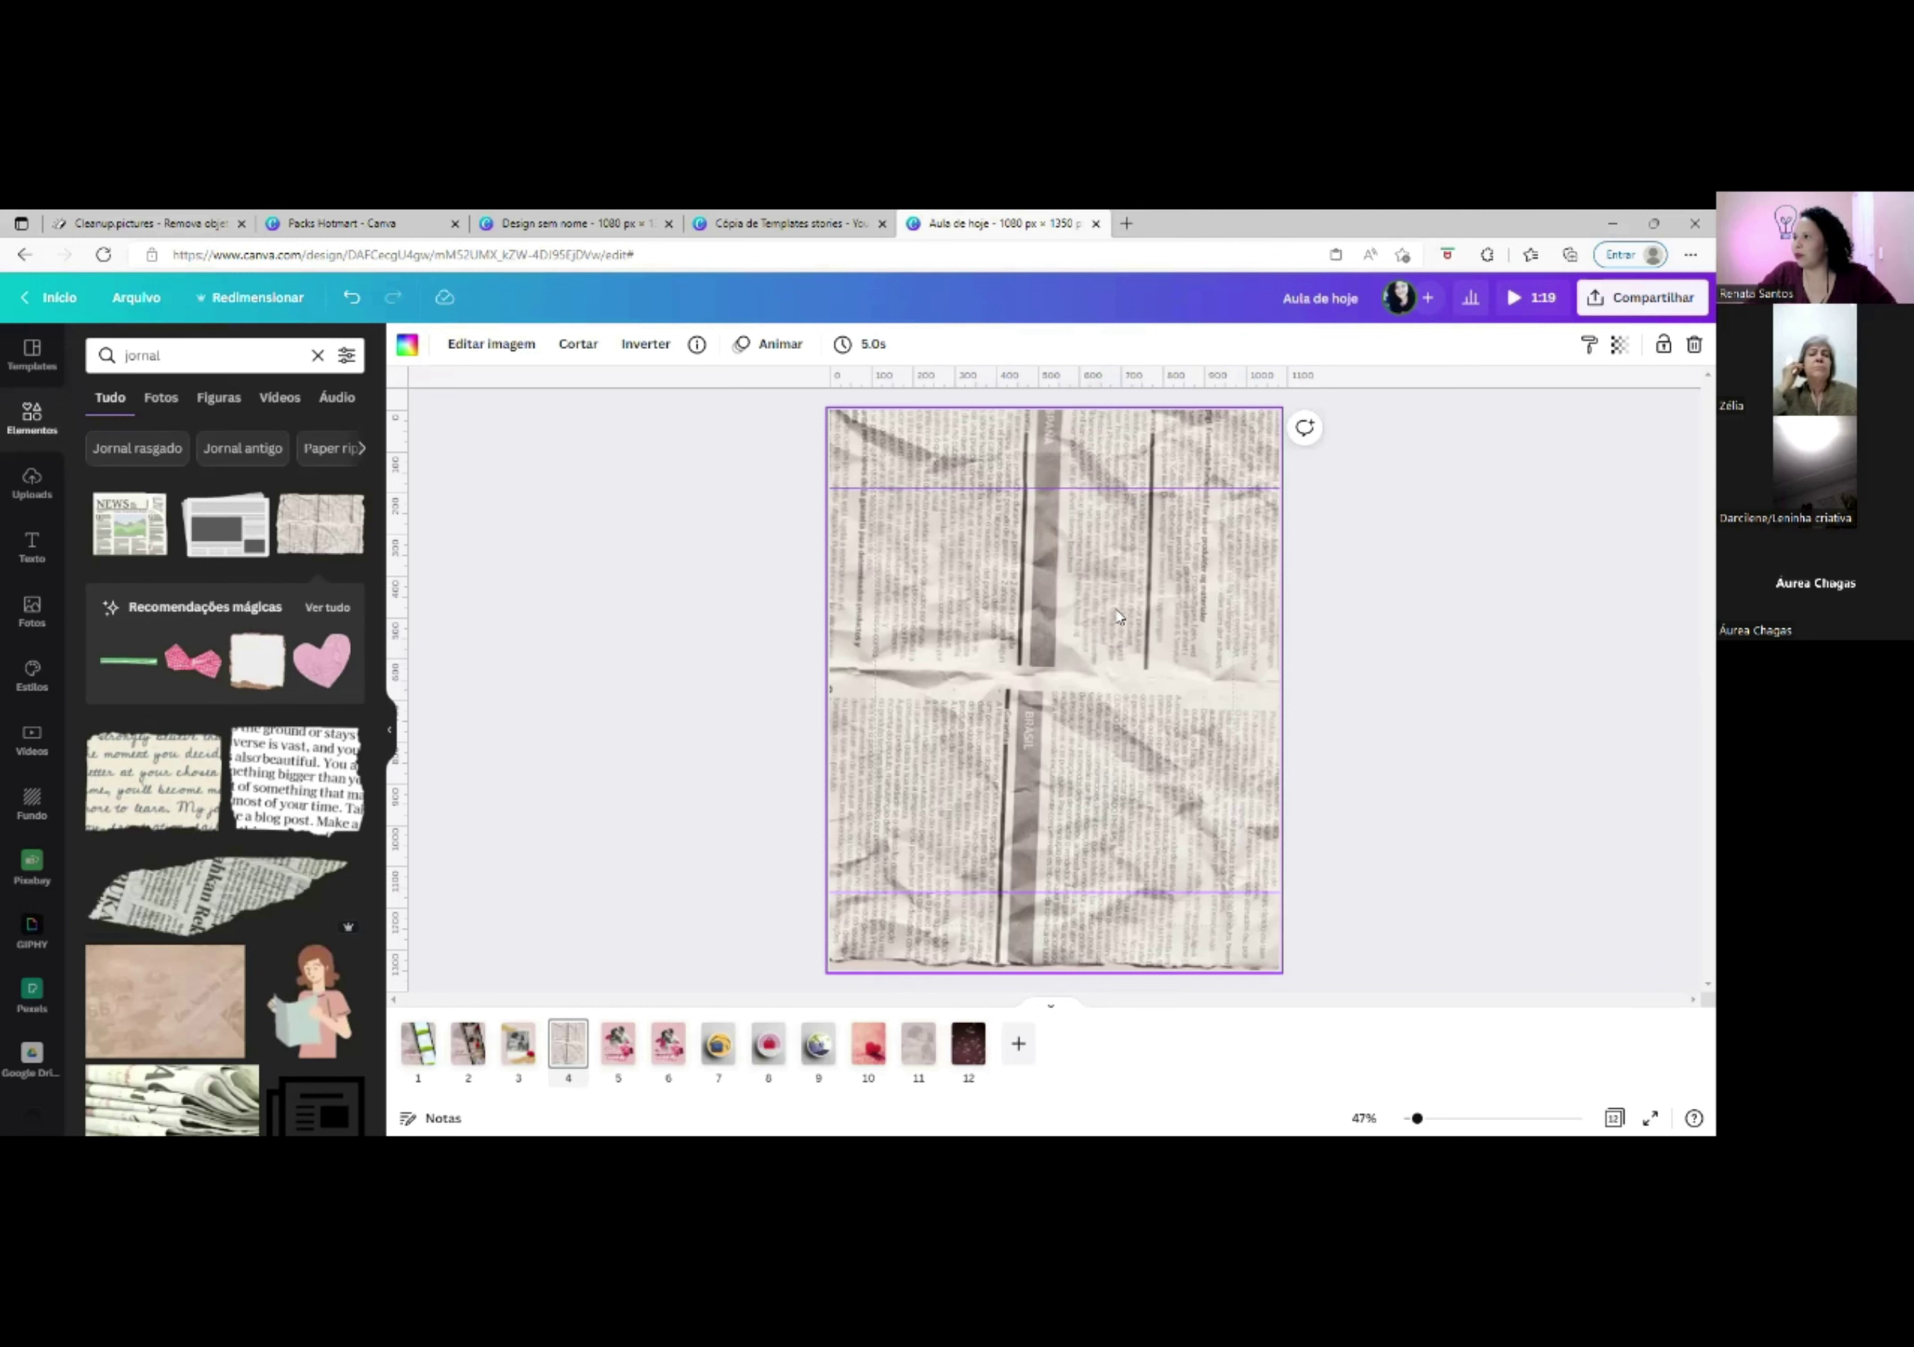
Lower the newspaper background's transparency value to 12 and compare page 4 with the polaroid design on page 3.
left_click(1620, 348)
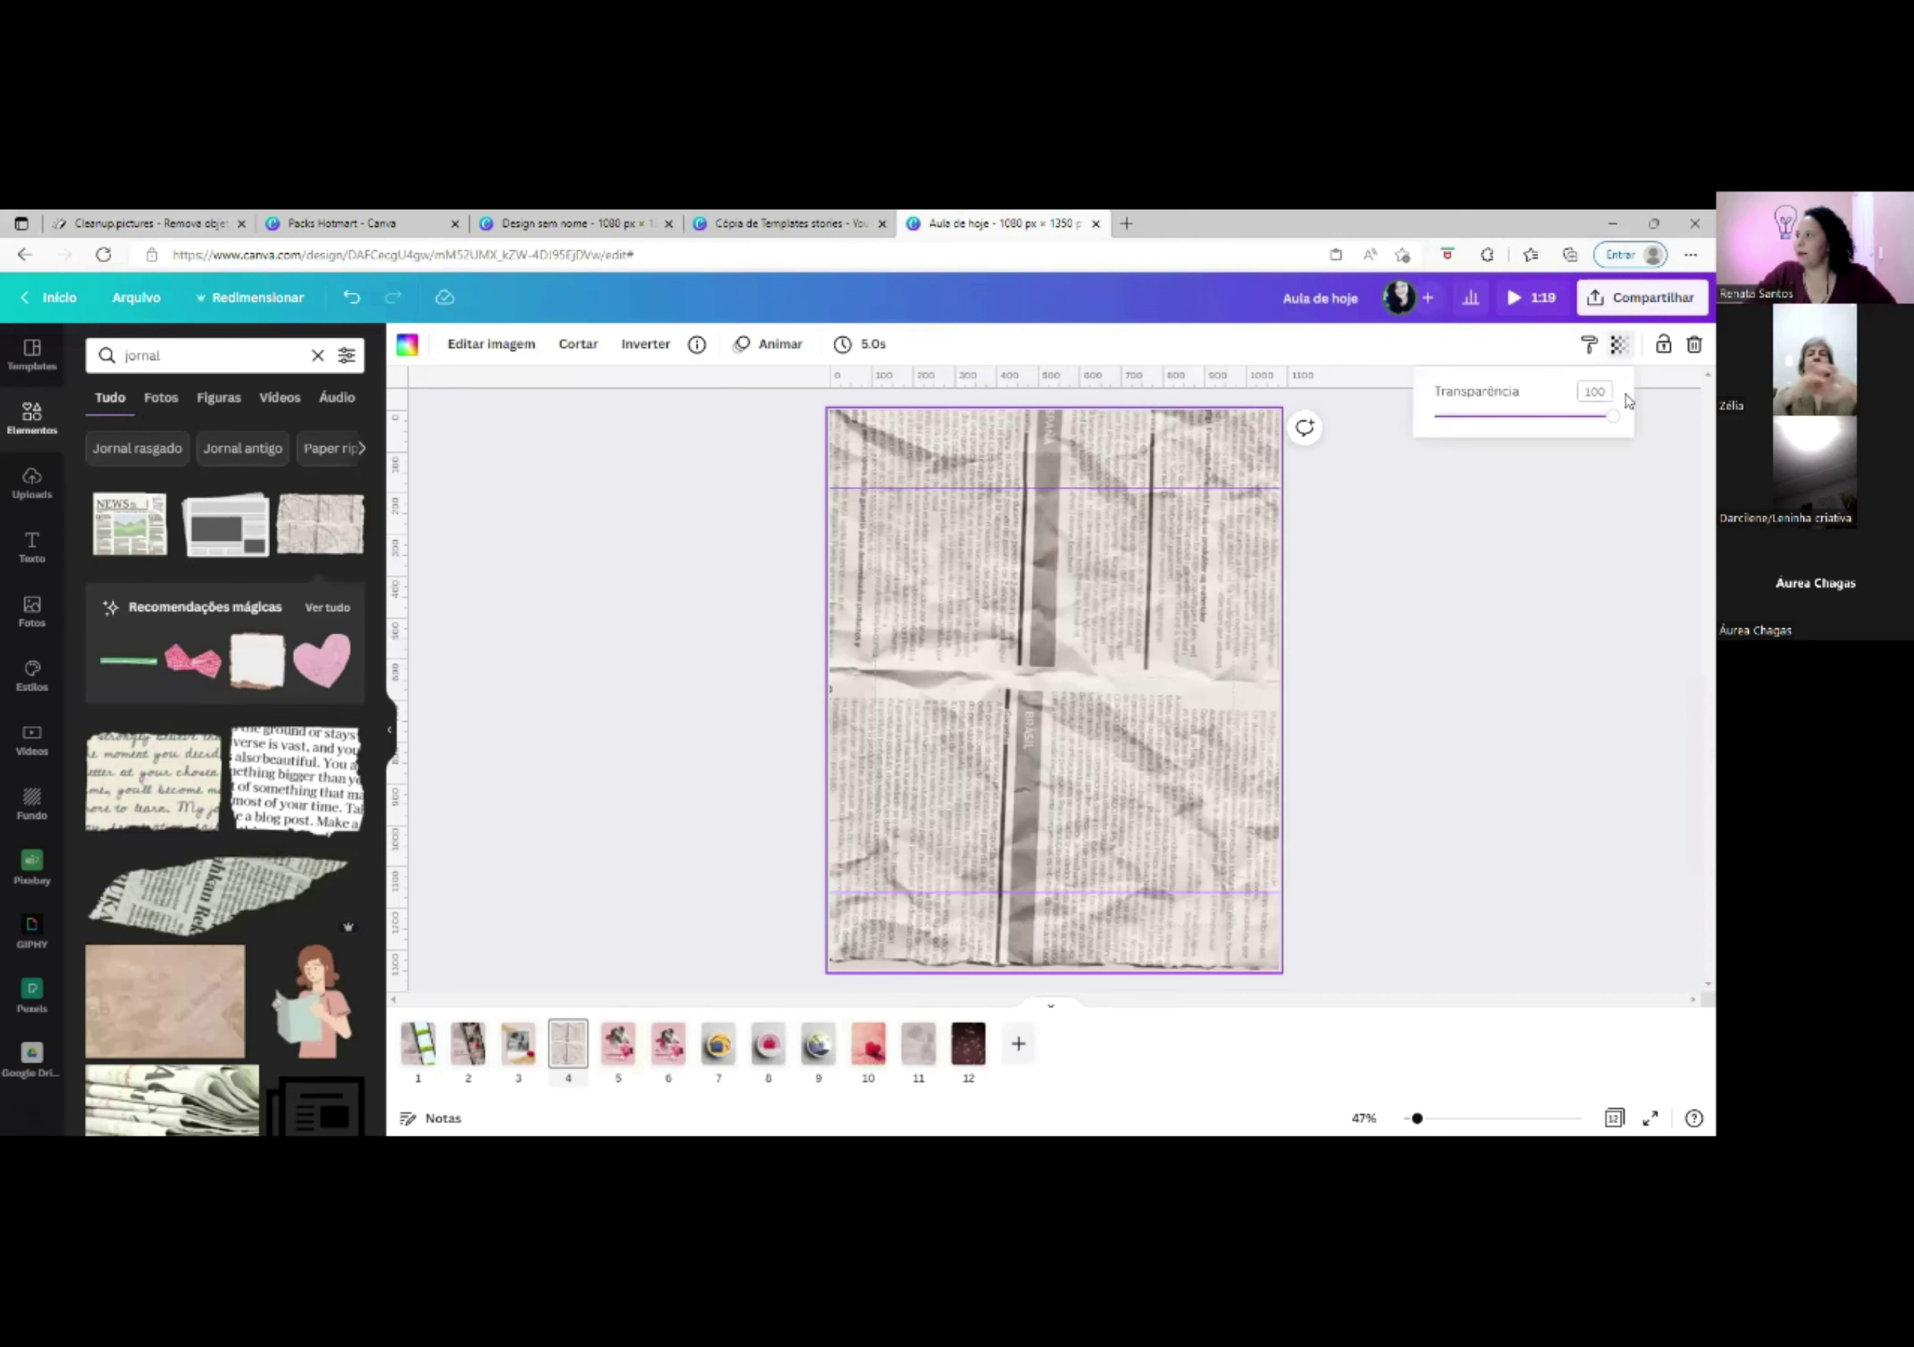
left_click_drag(1608, 416, 1459, 430)
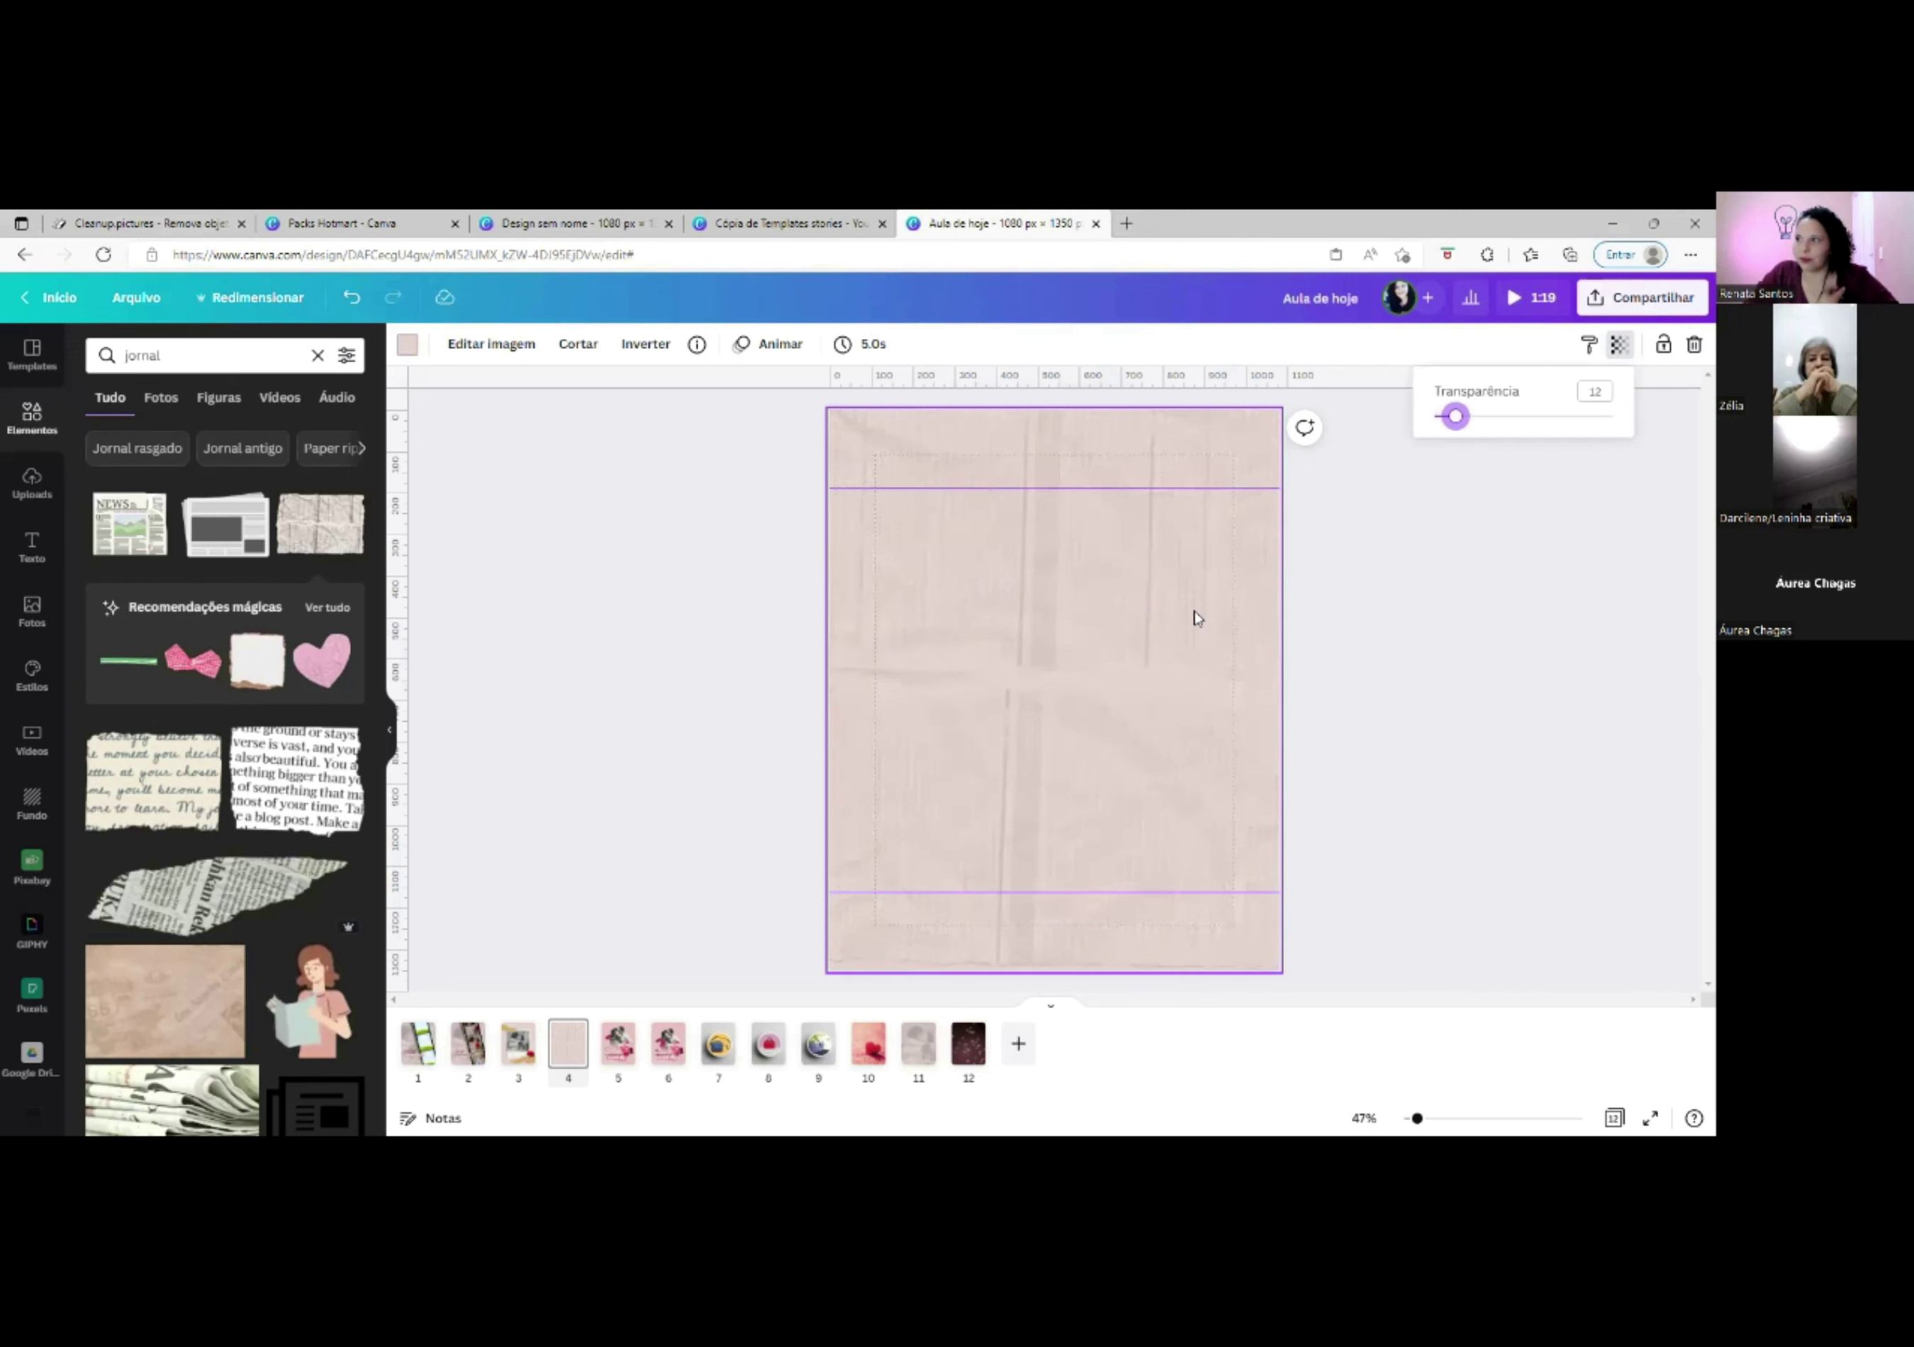
left_click(518, 1038)
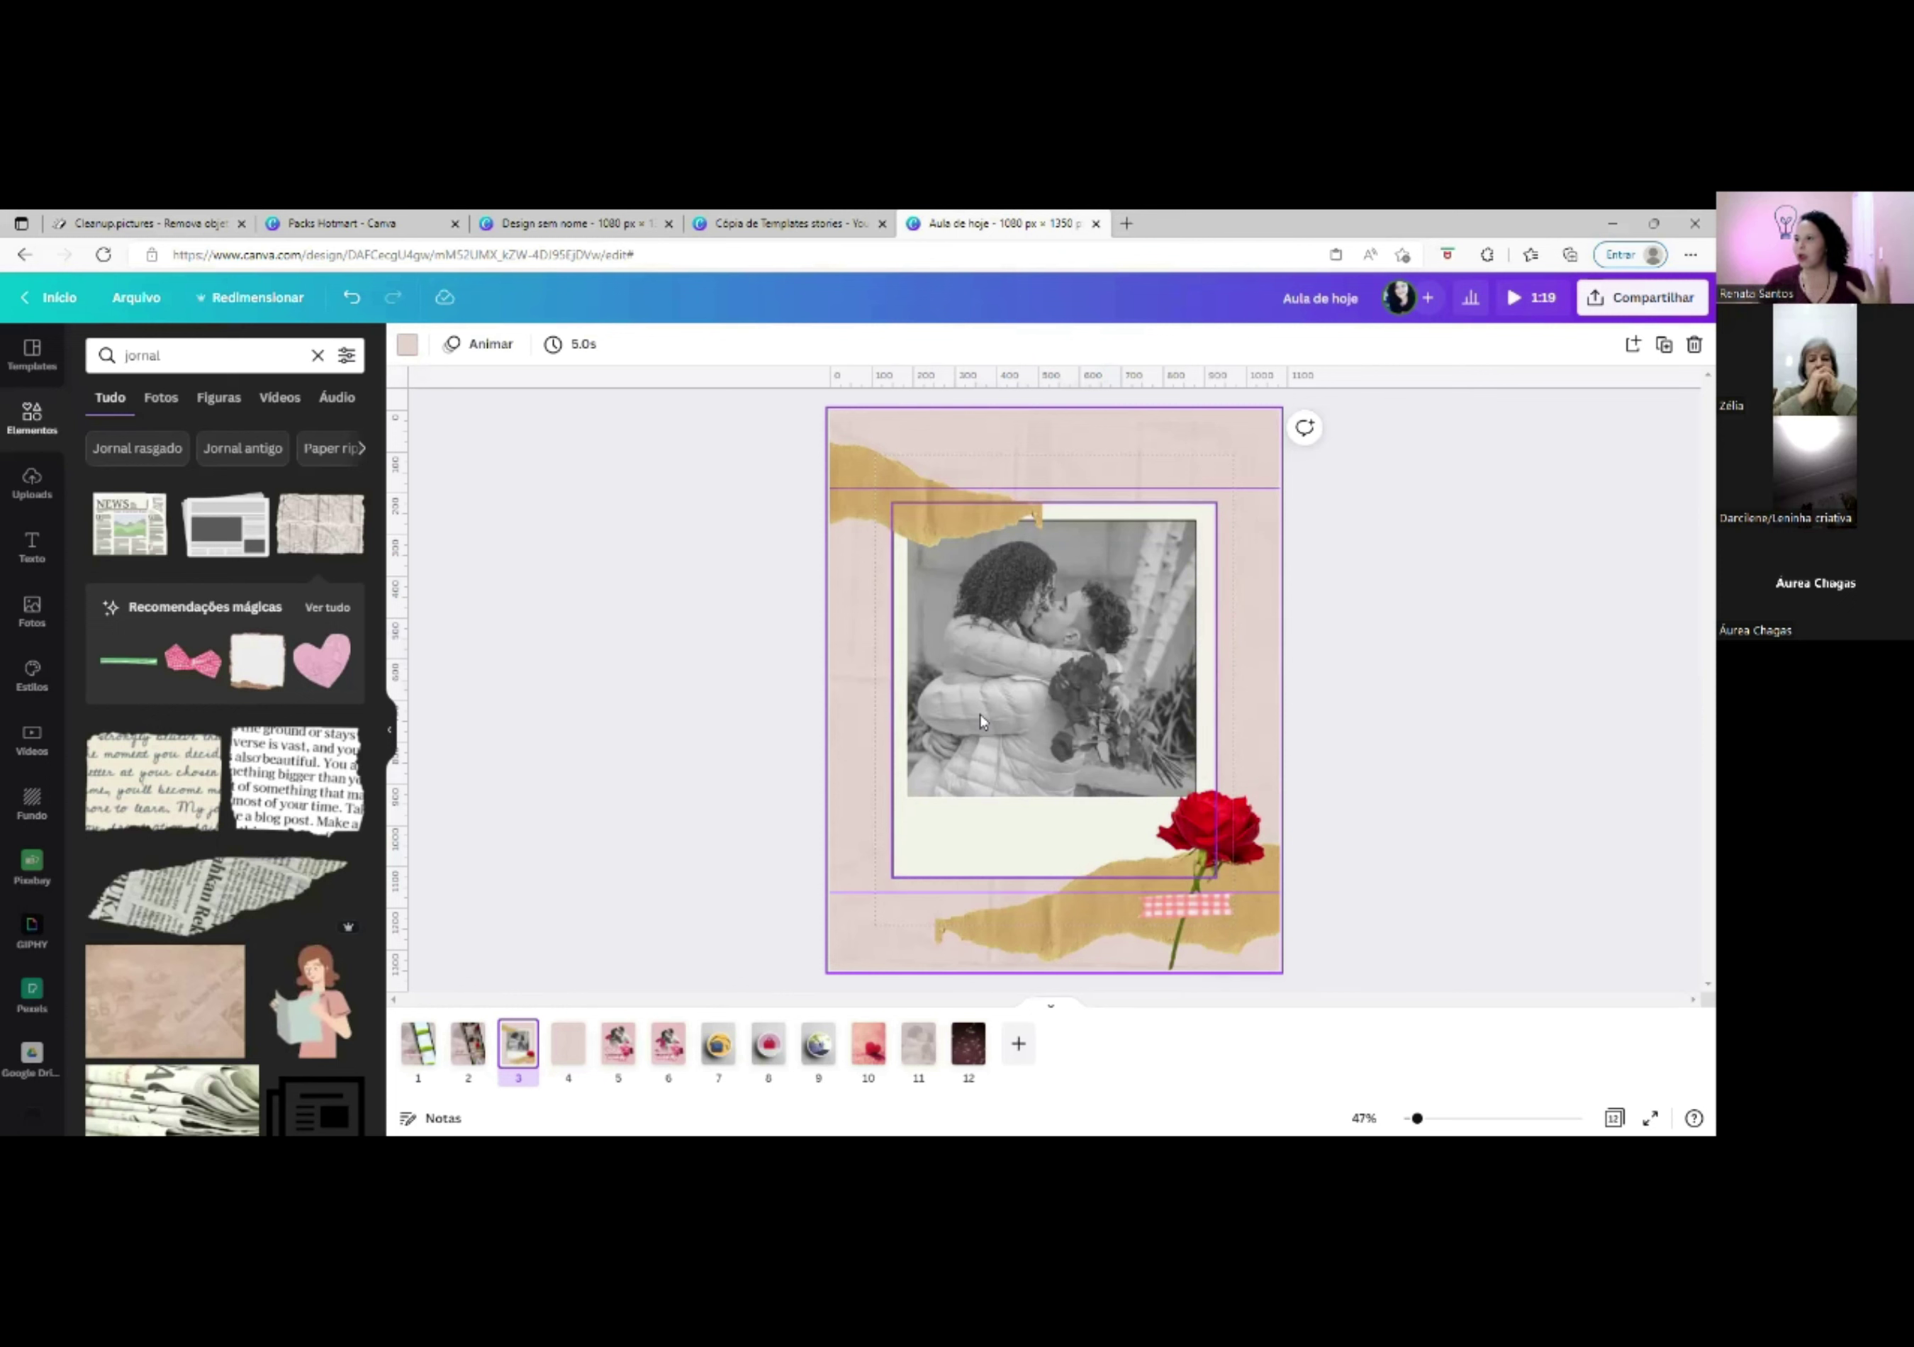
left_click(566, 1046)
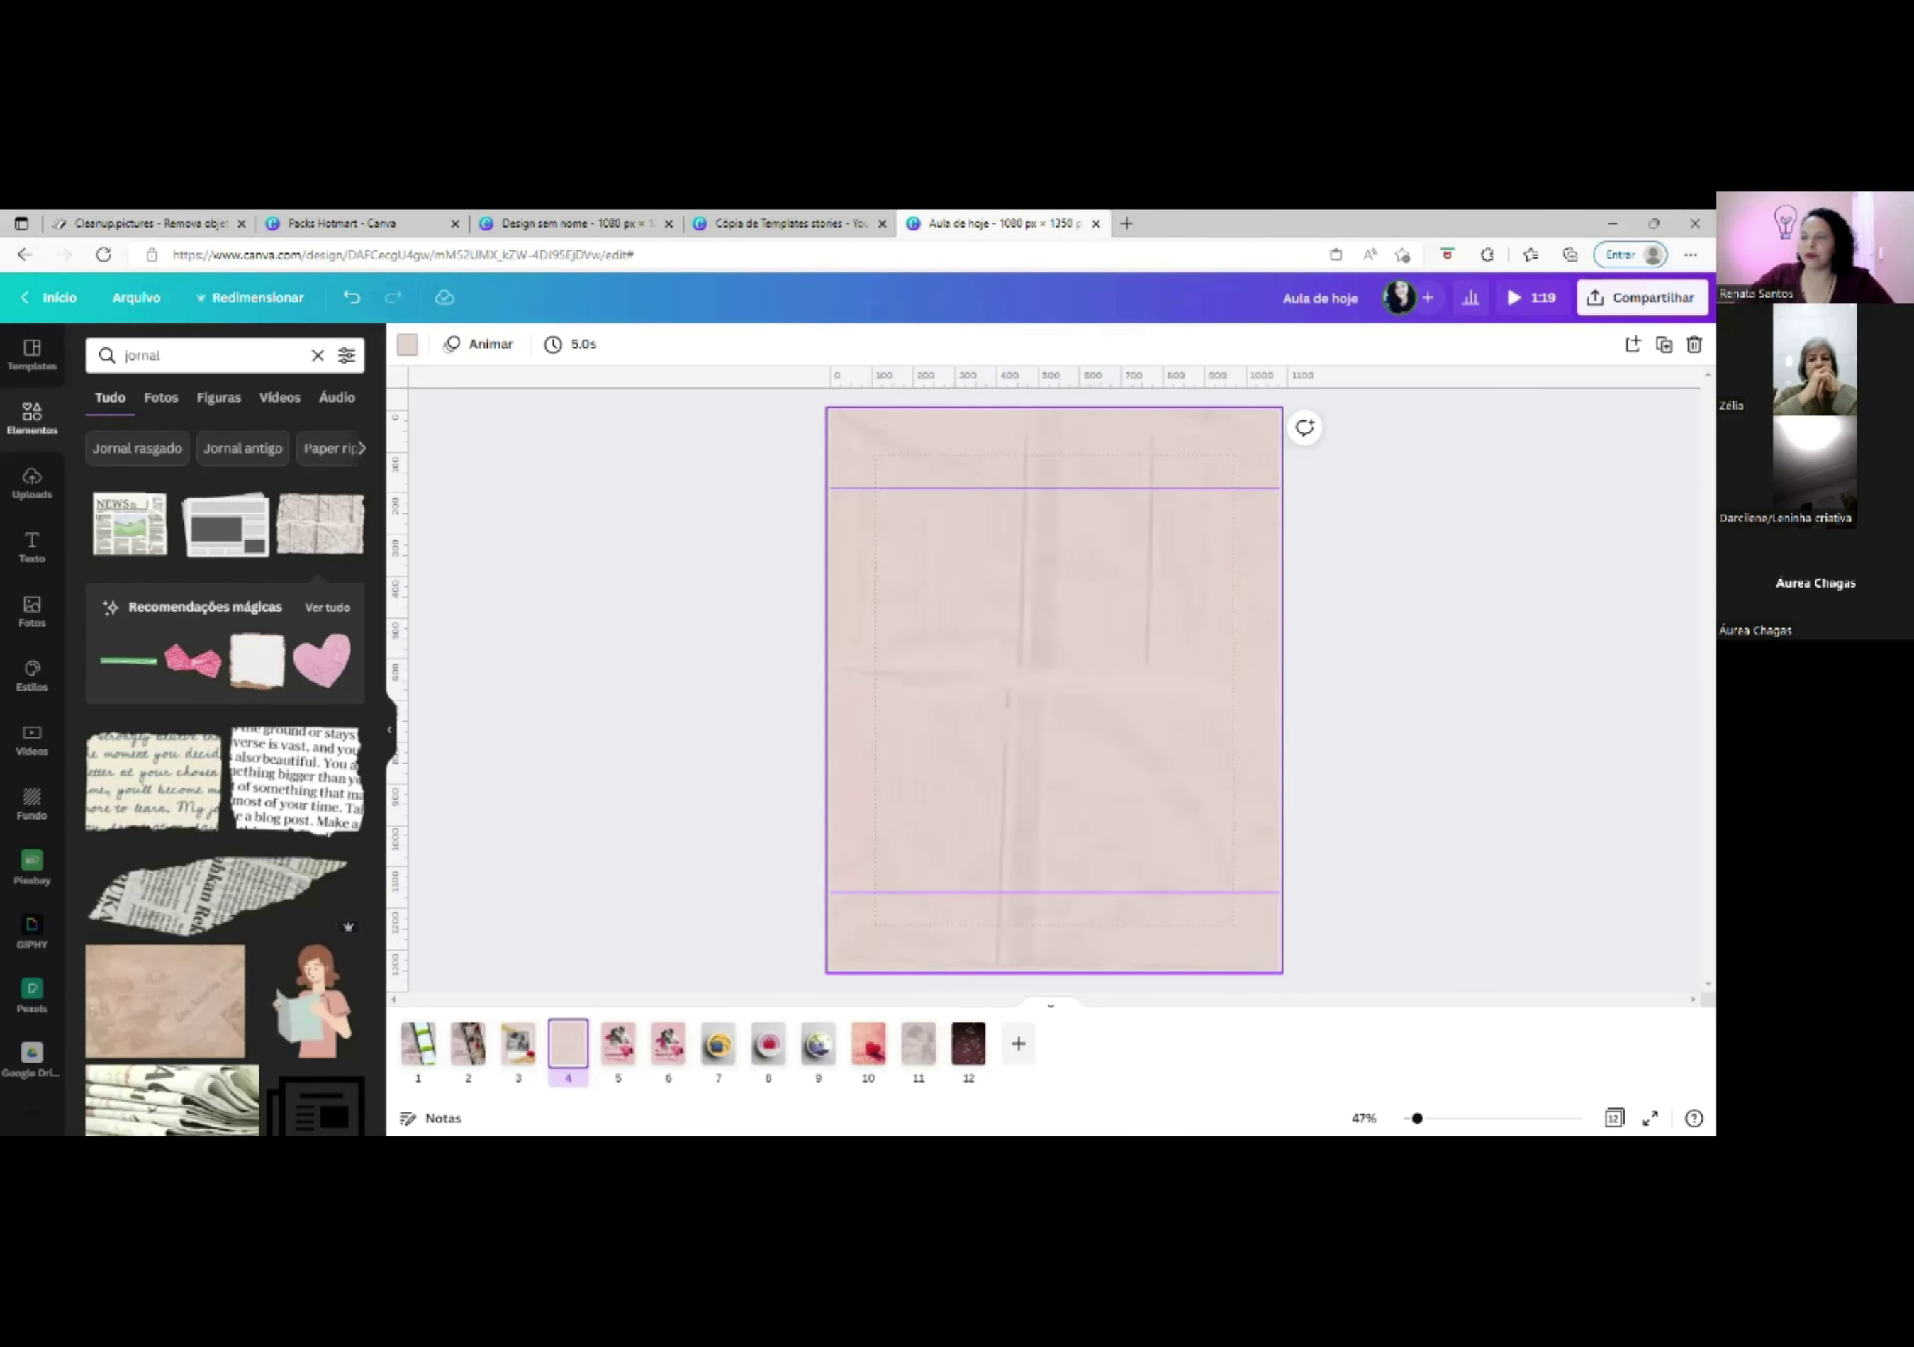
Search the picture frames for "polaroid" and add the off-white polaroid frame with a nearly square photo area to page 4.
left_click(46, 414)
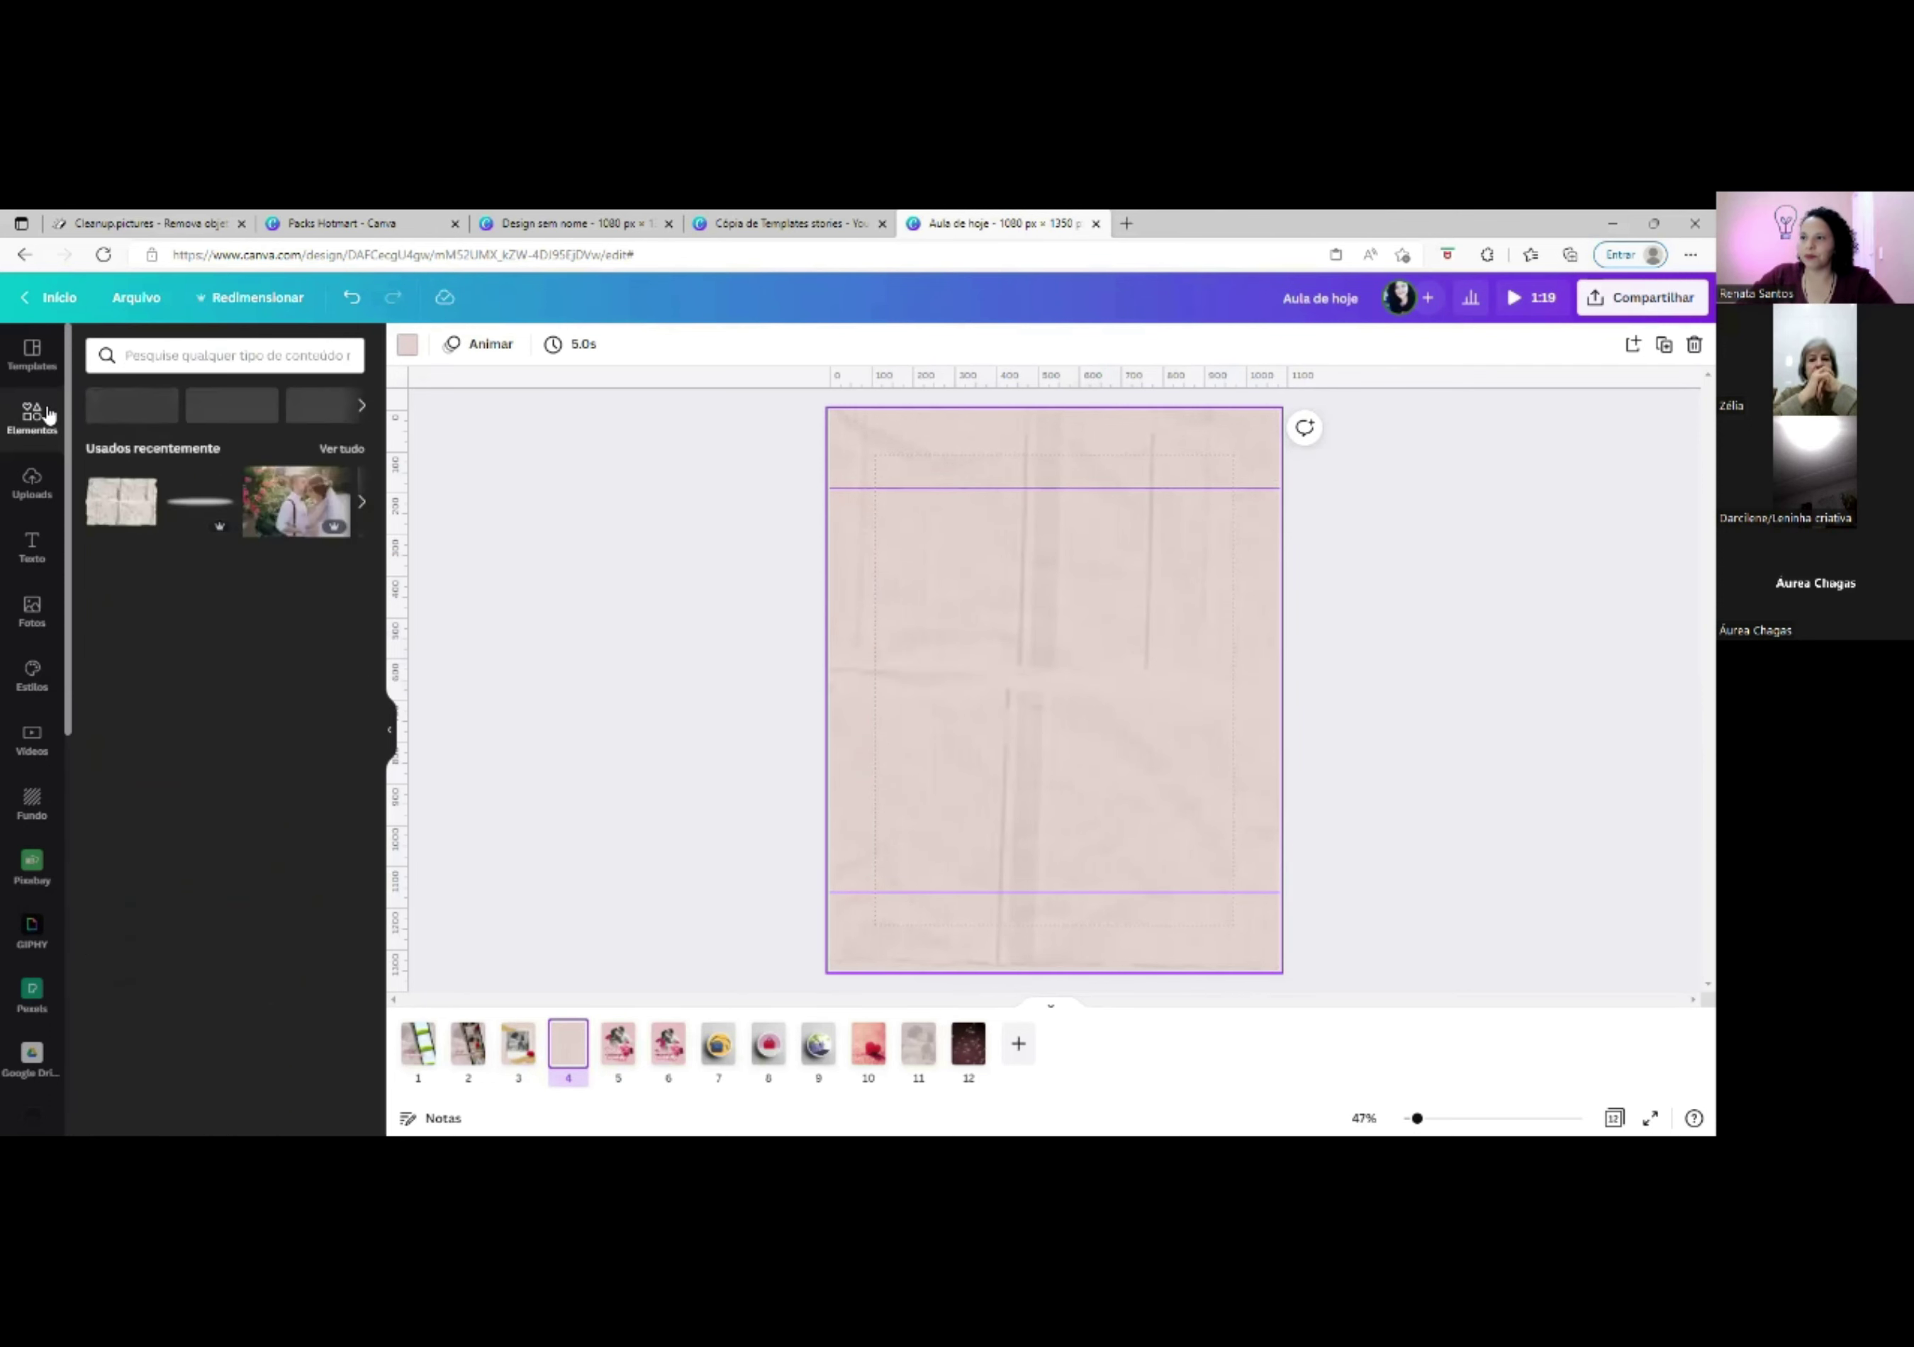
scroll(198, 665, "down", 6)
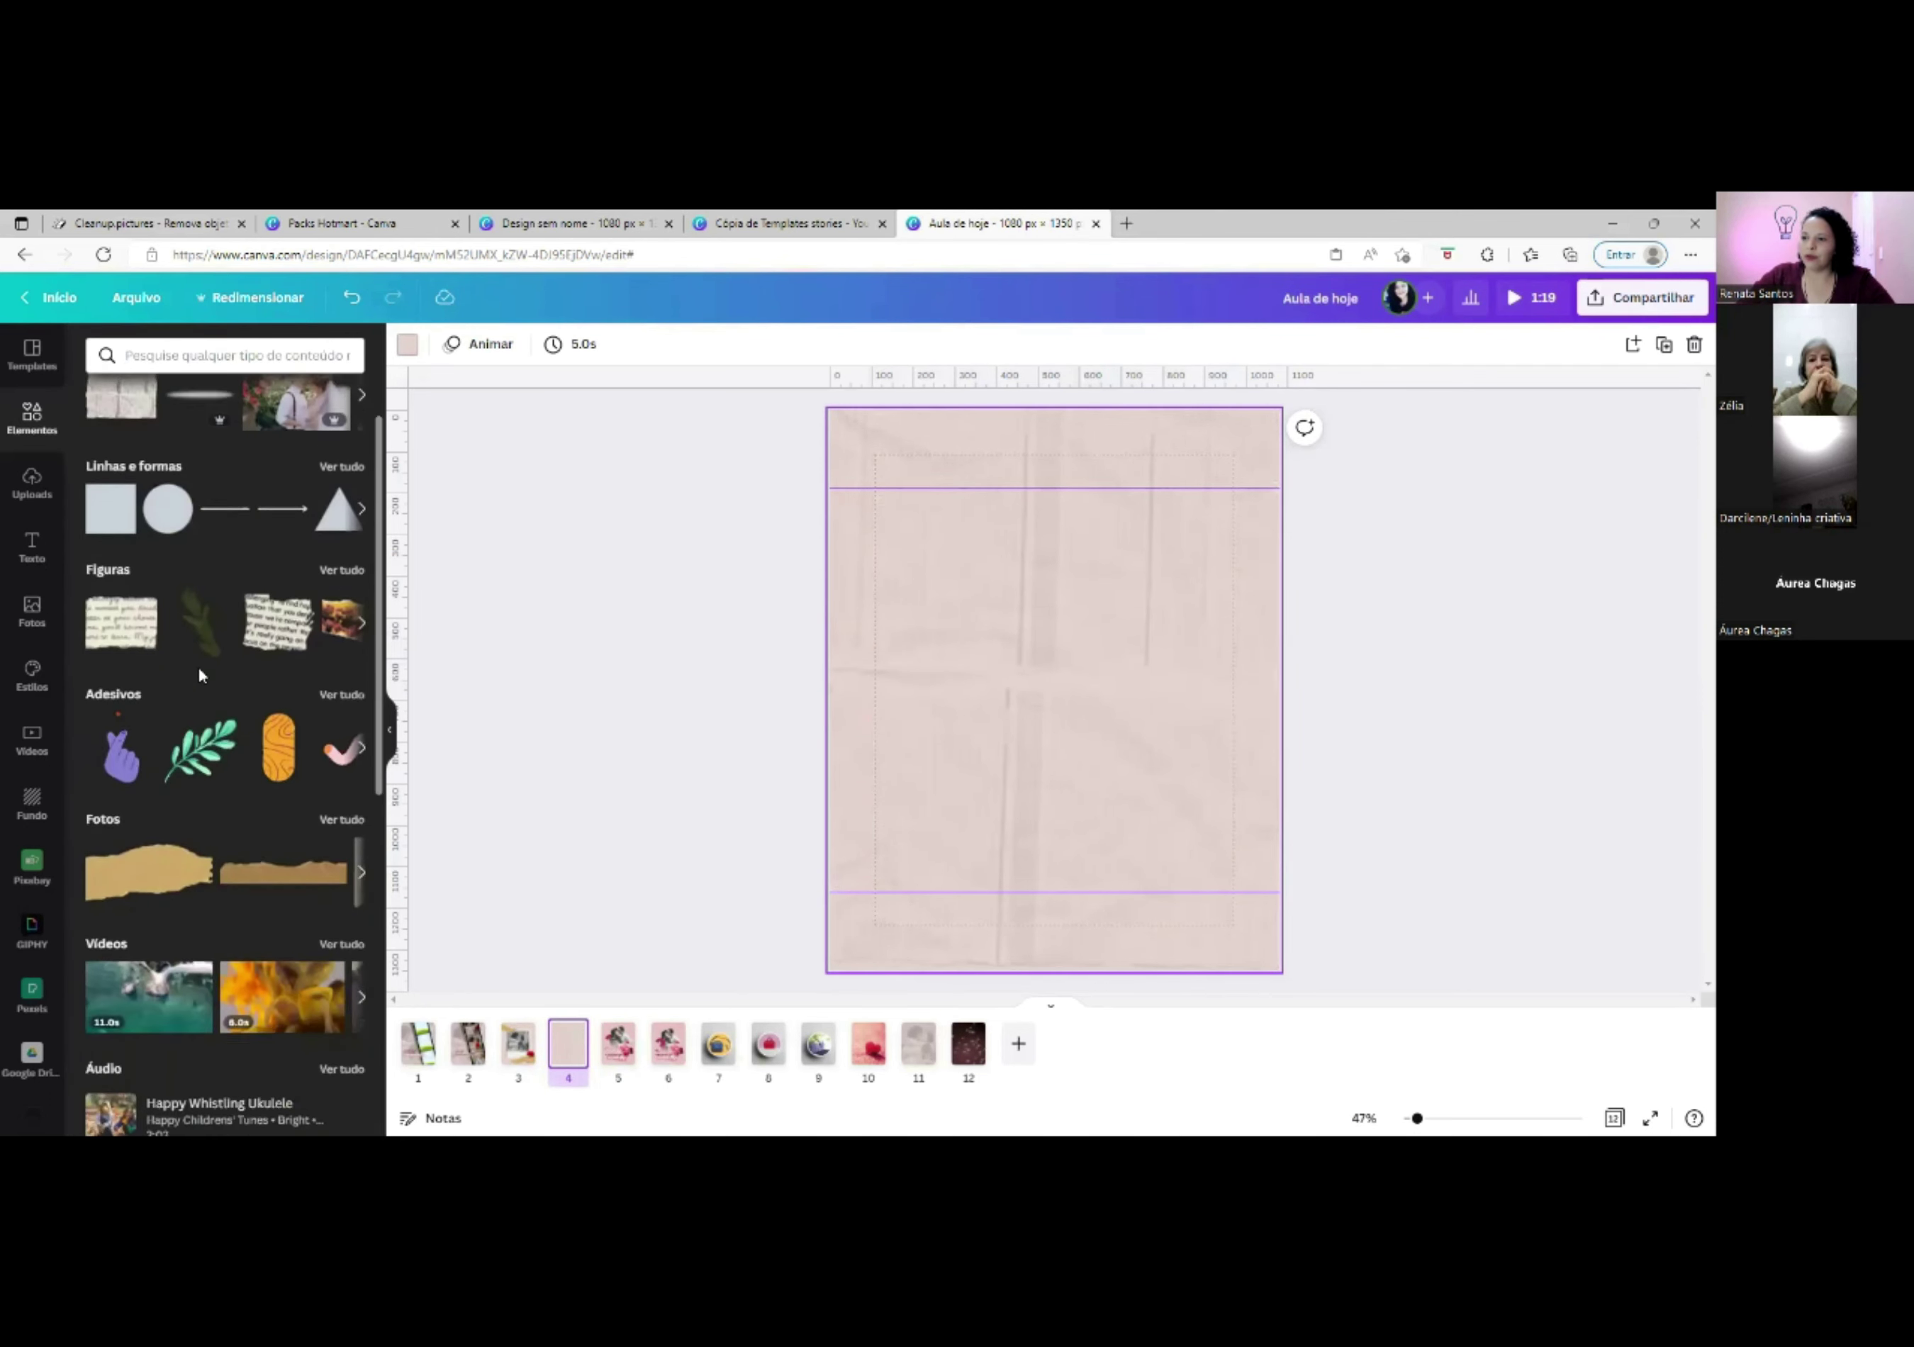
scroll(197, 665, "down", 3)
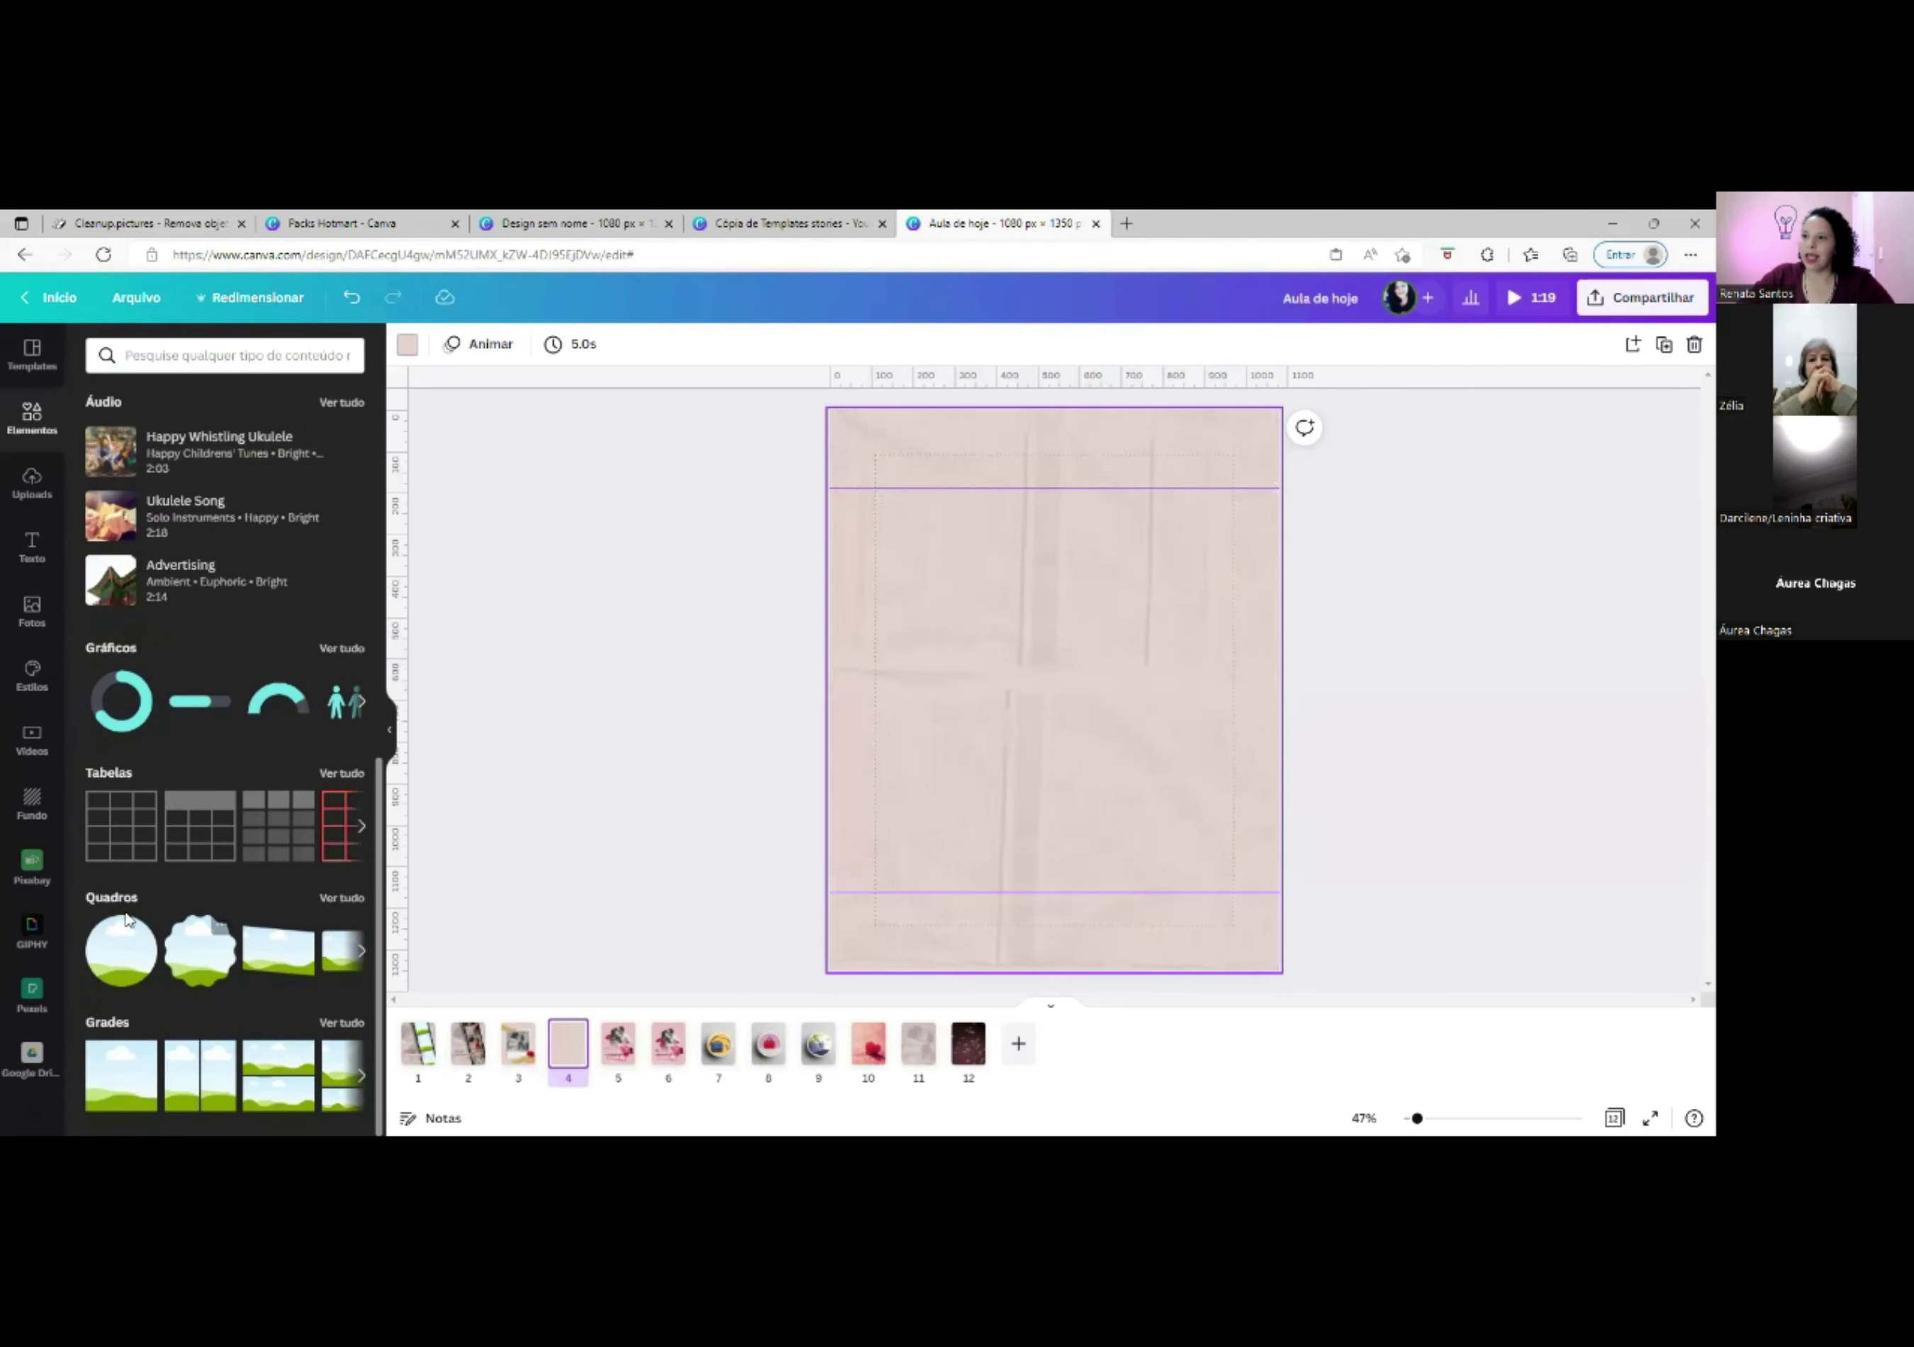
left_click(345, 900)
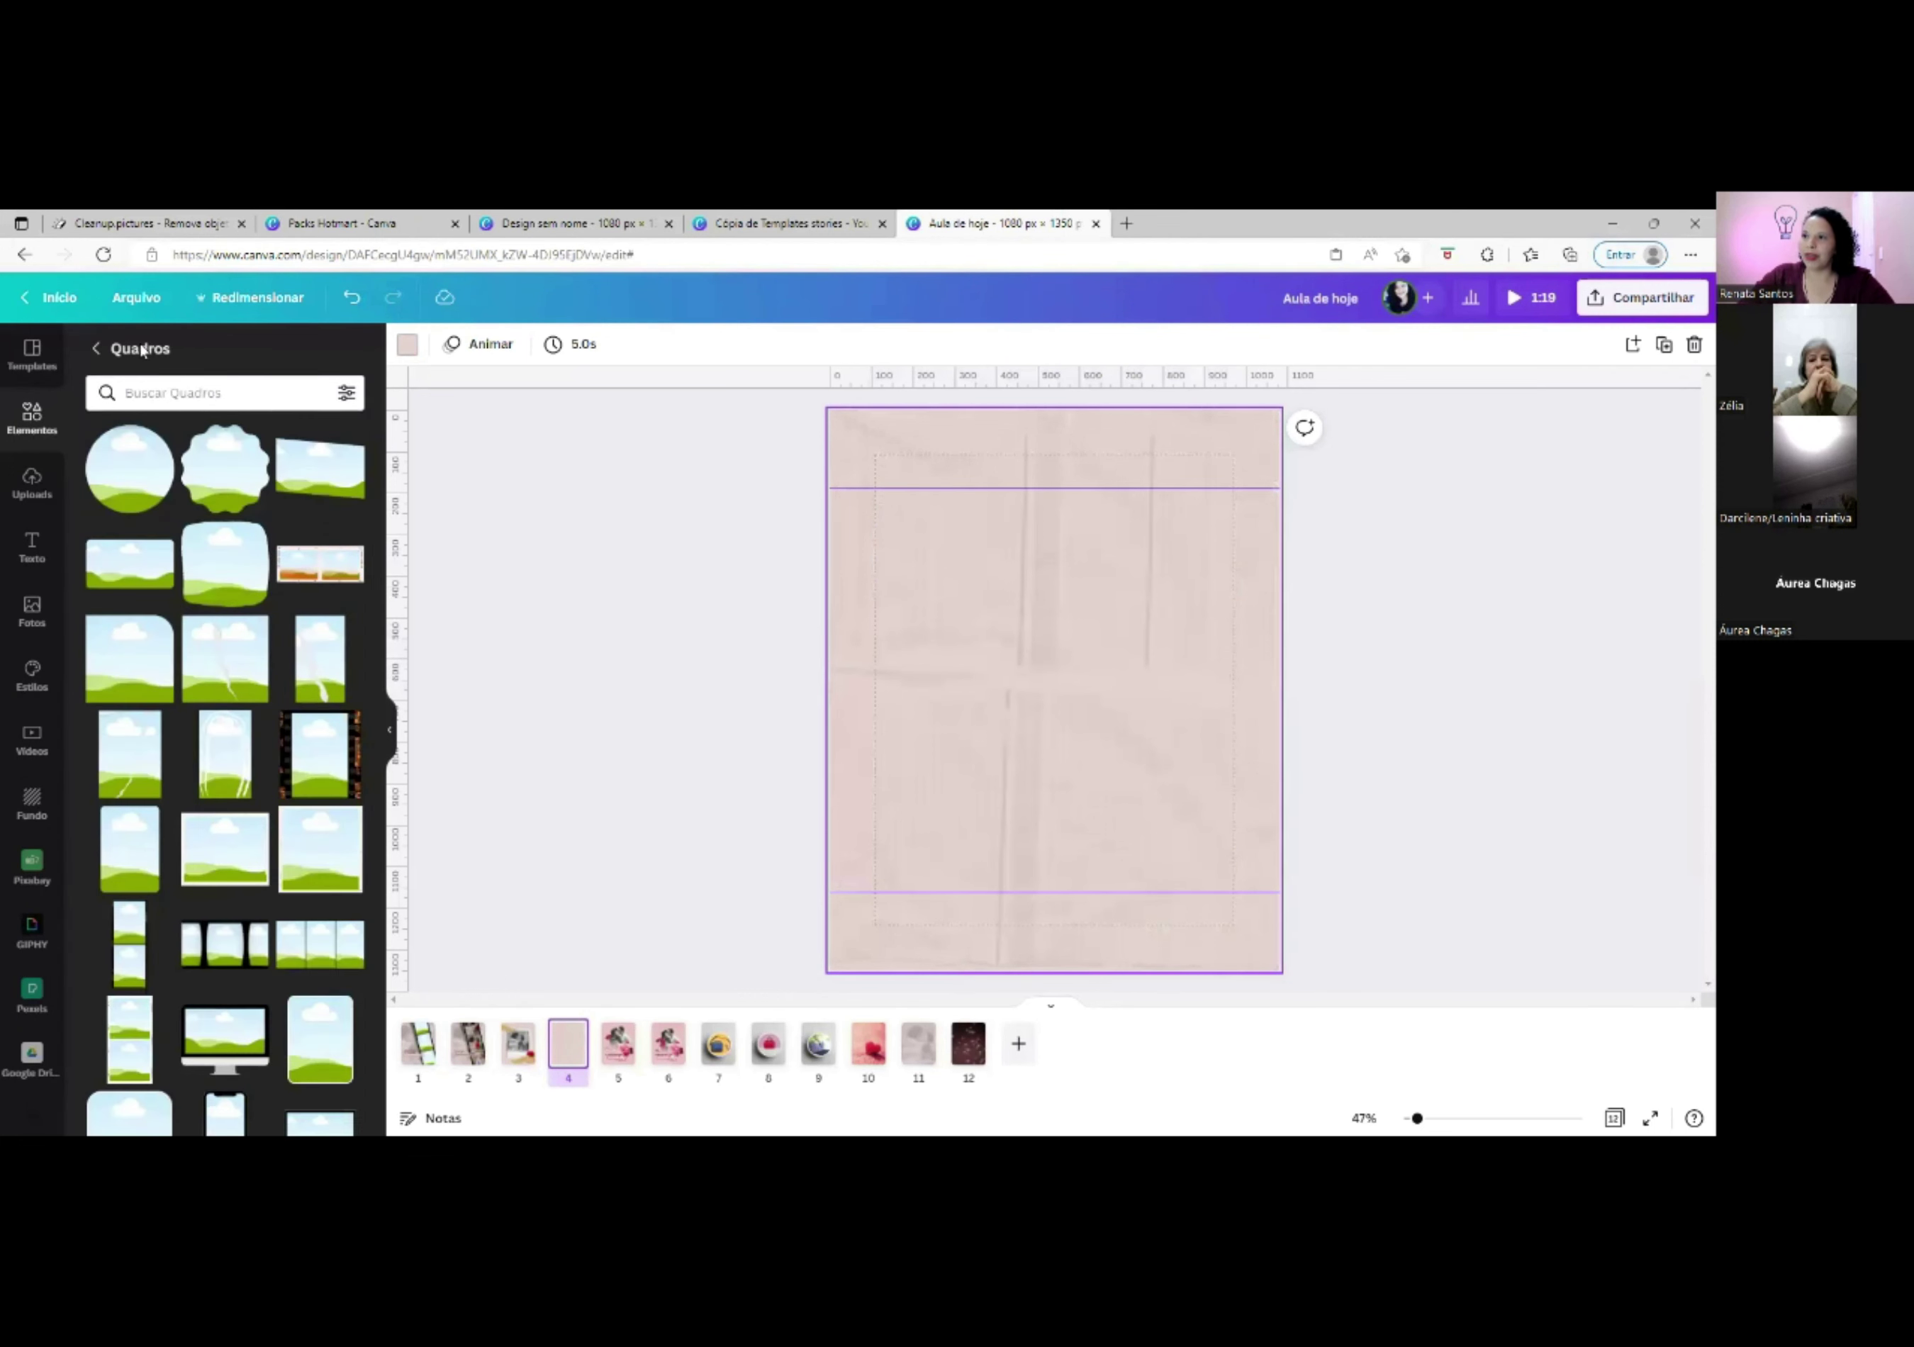
left_click(165, 393)
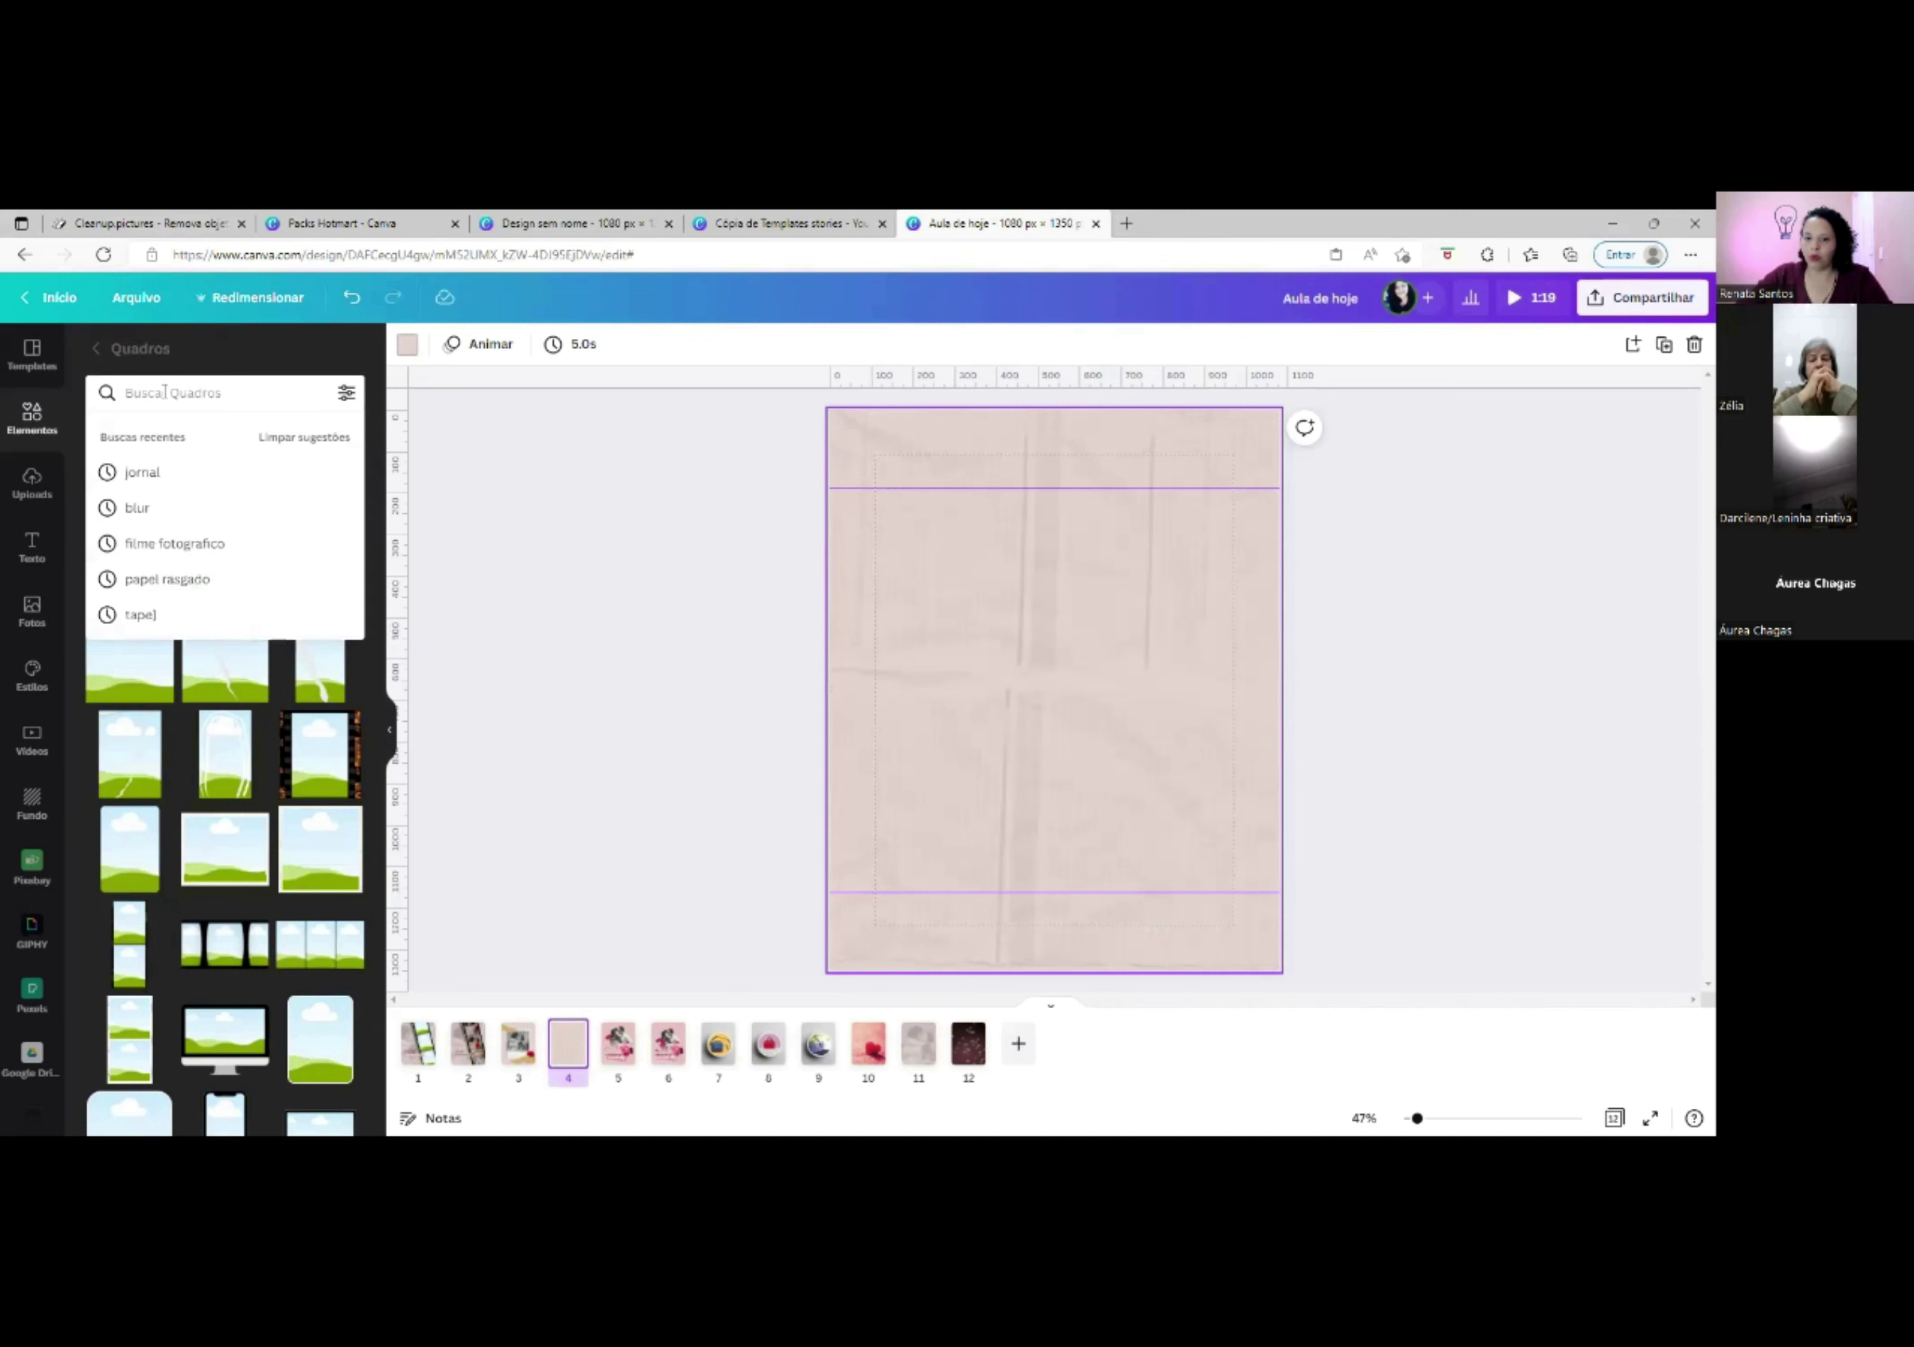
type("polaroid")
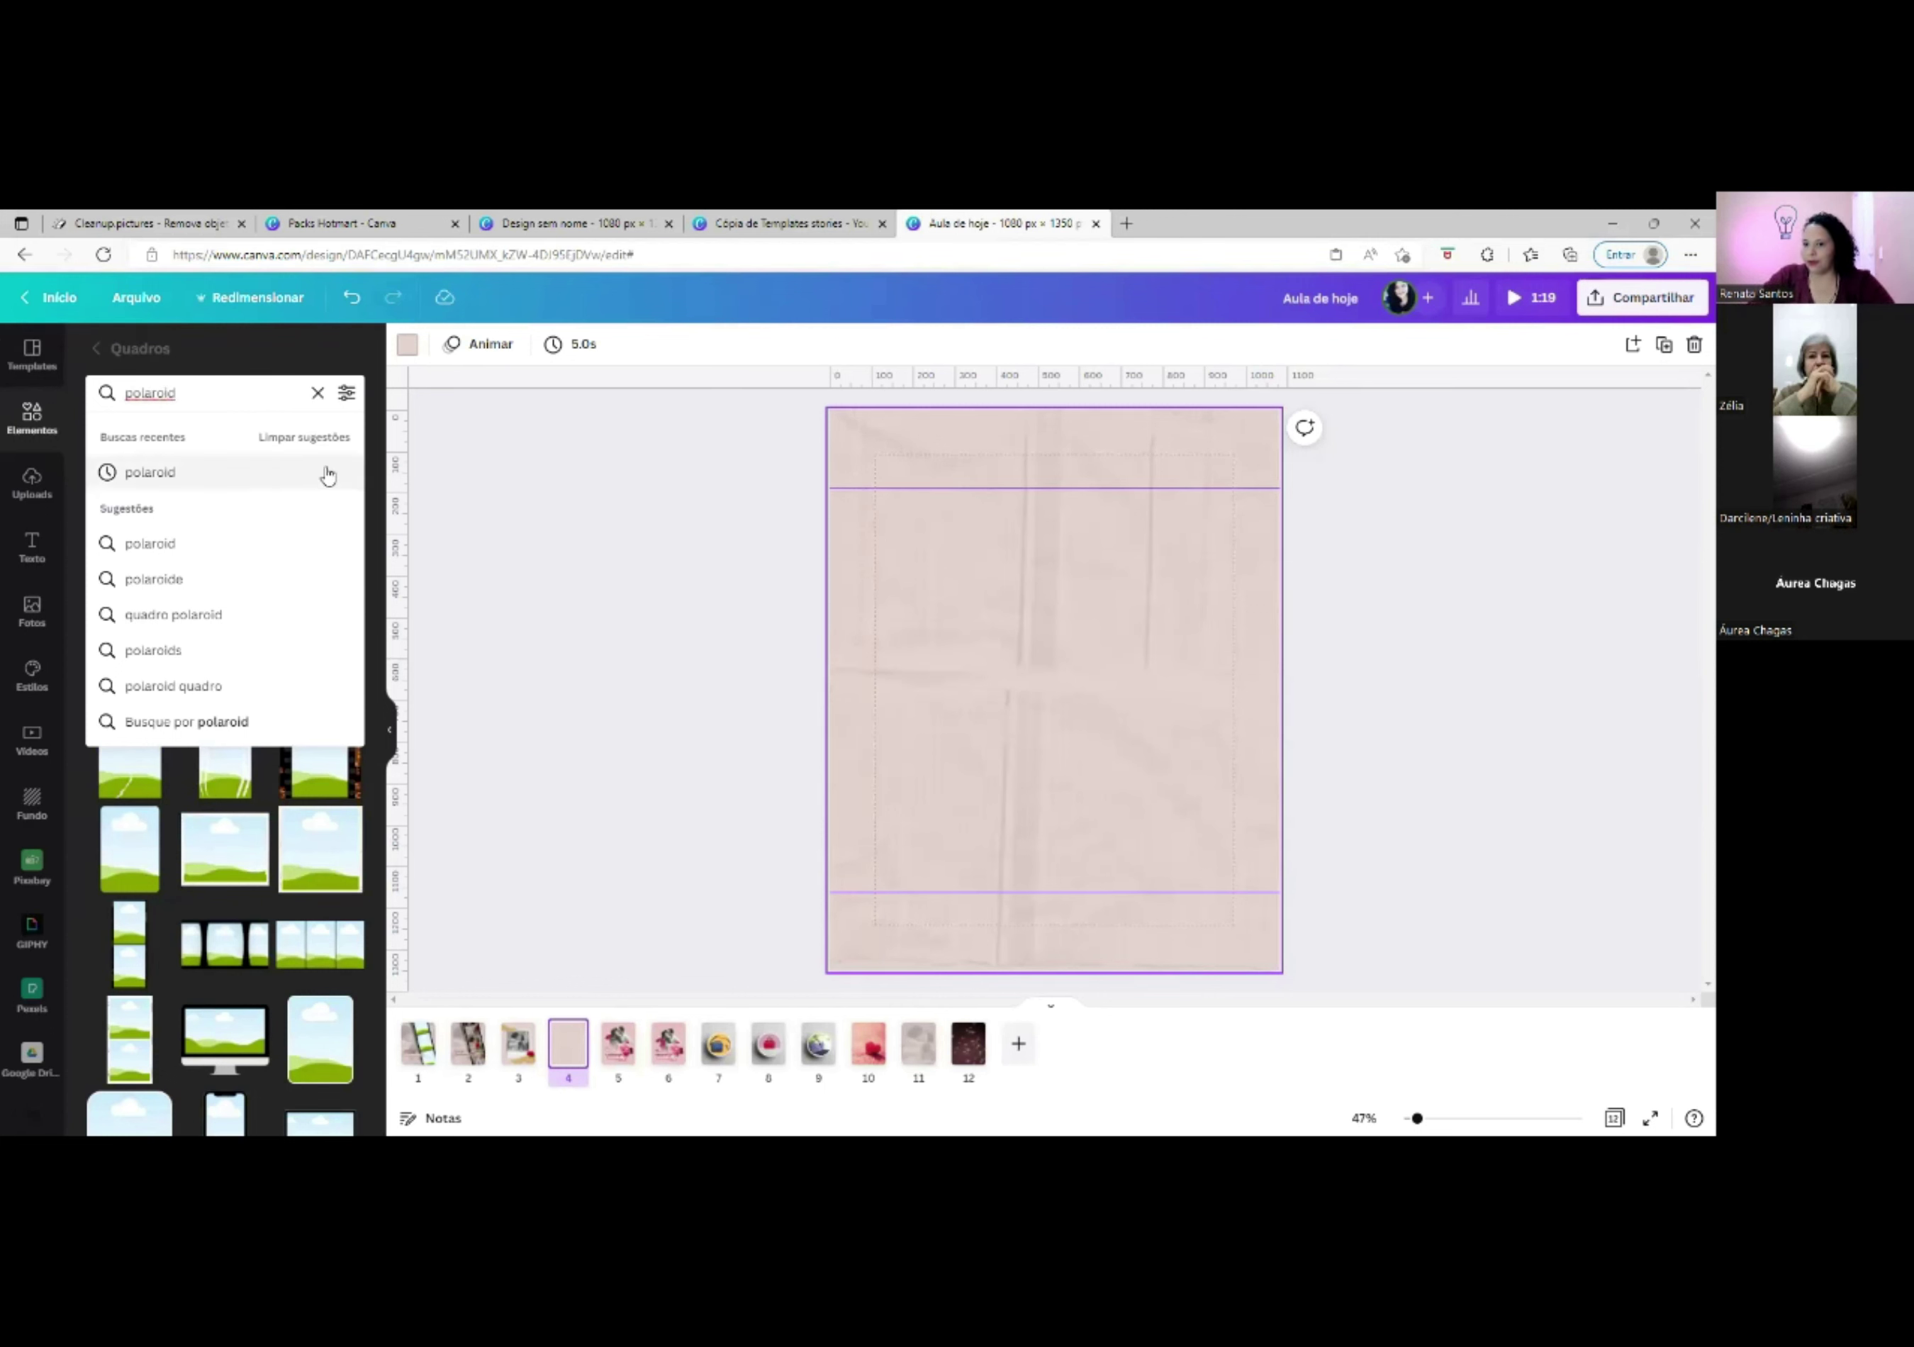
left_click(164, 476)
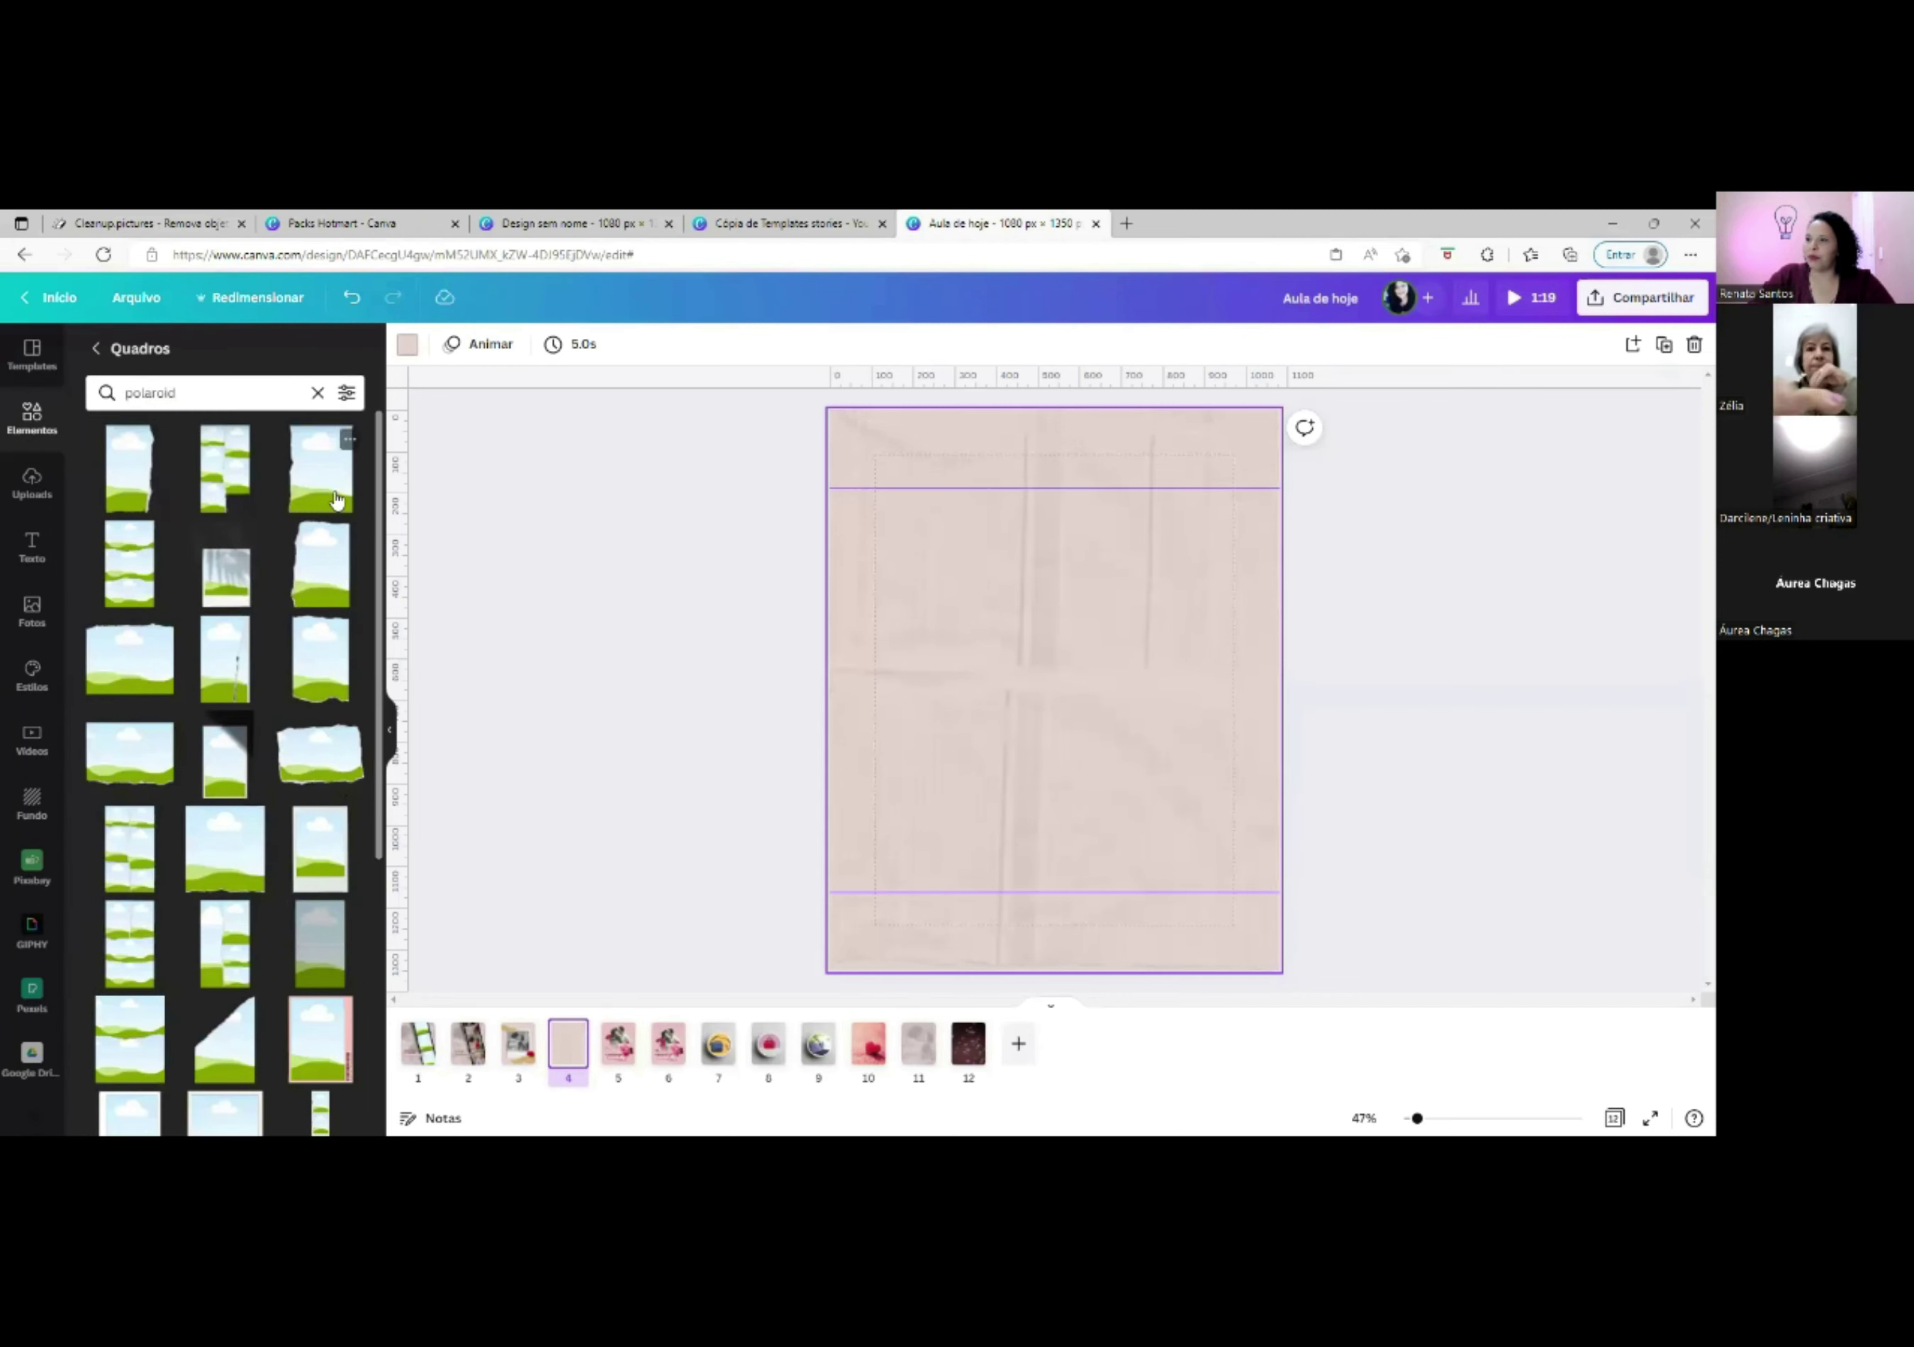
scroll(213, 767, "down", 2)
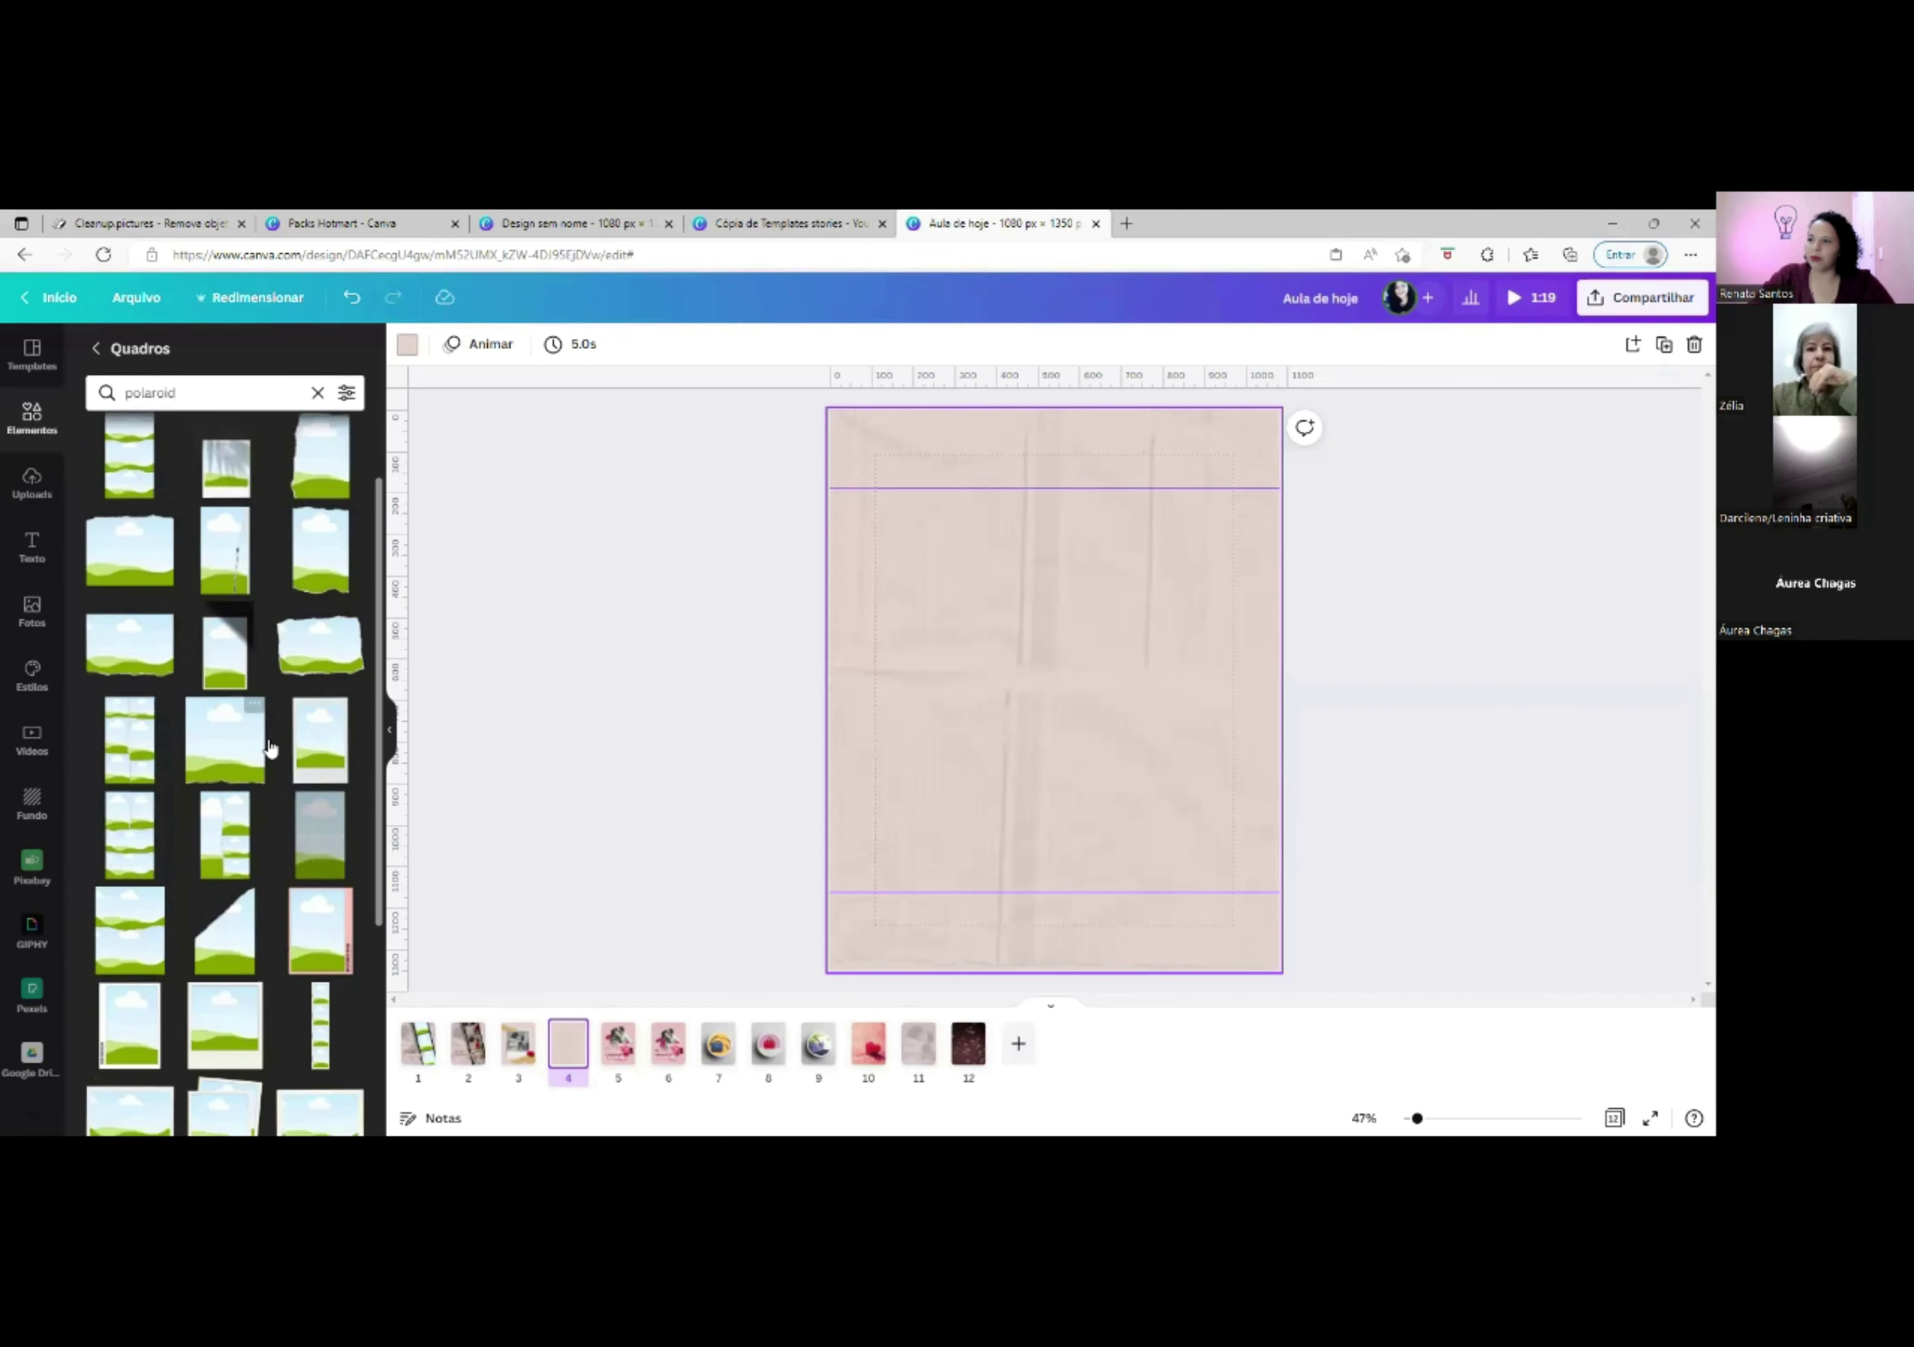
scroll(220, 759, "down", 5)
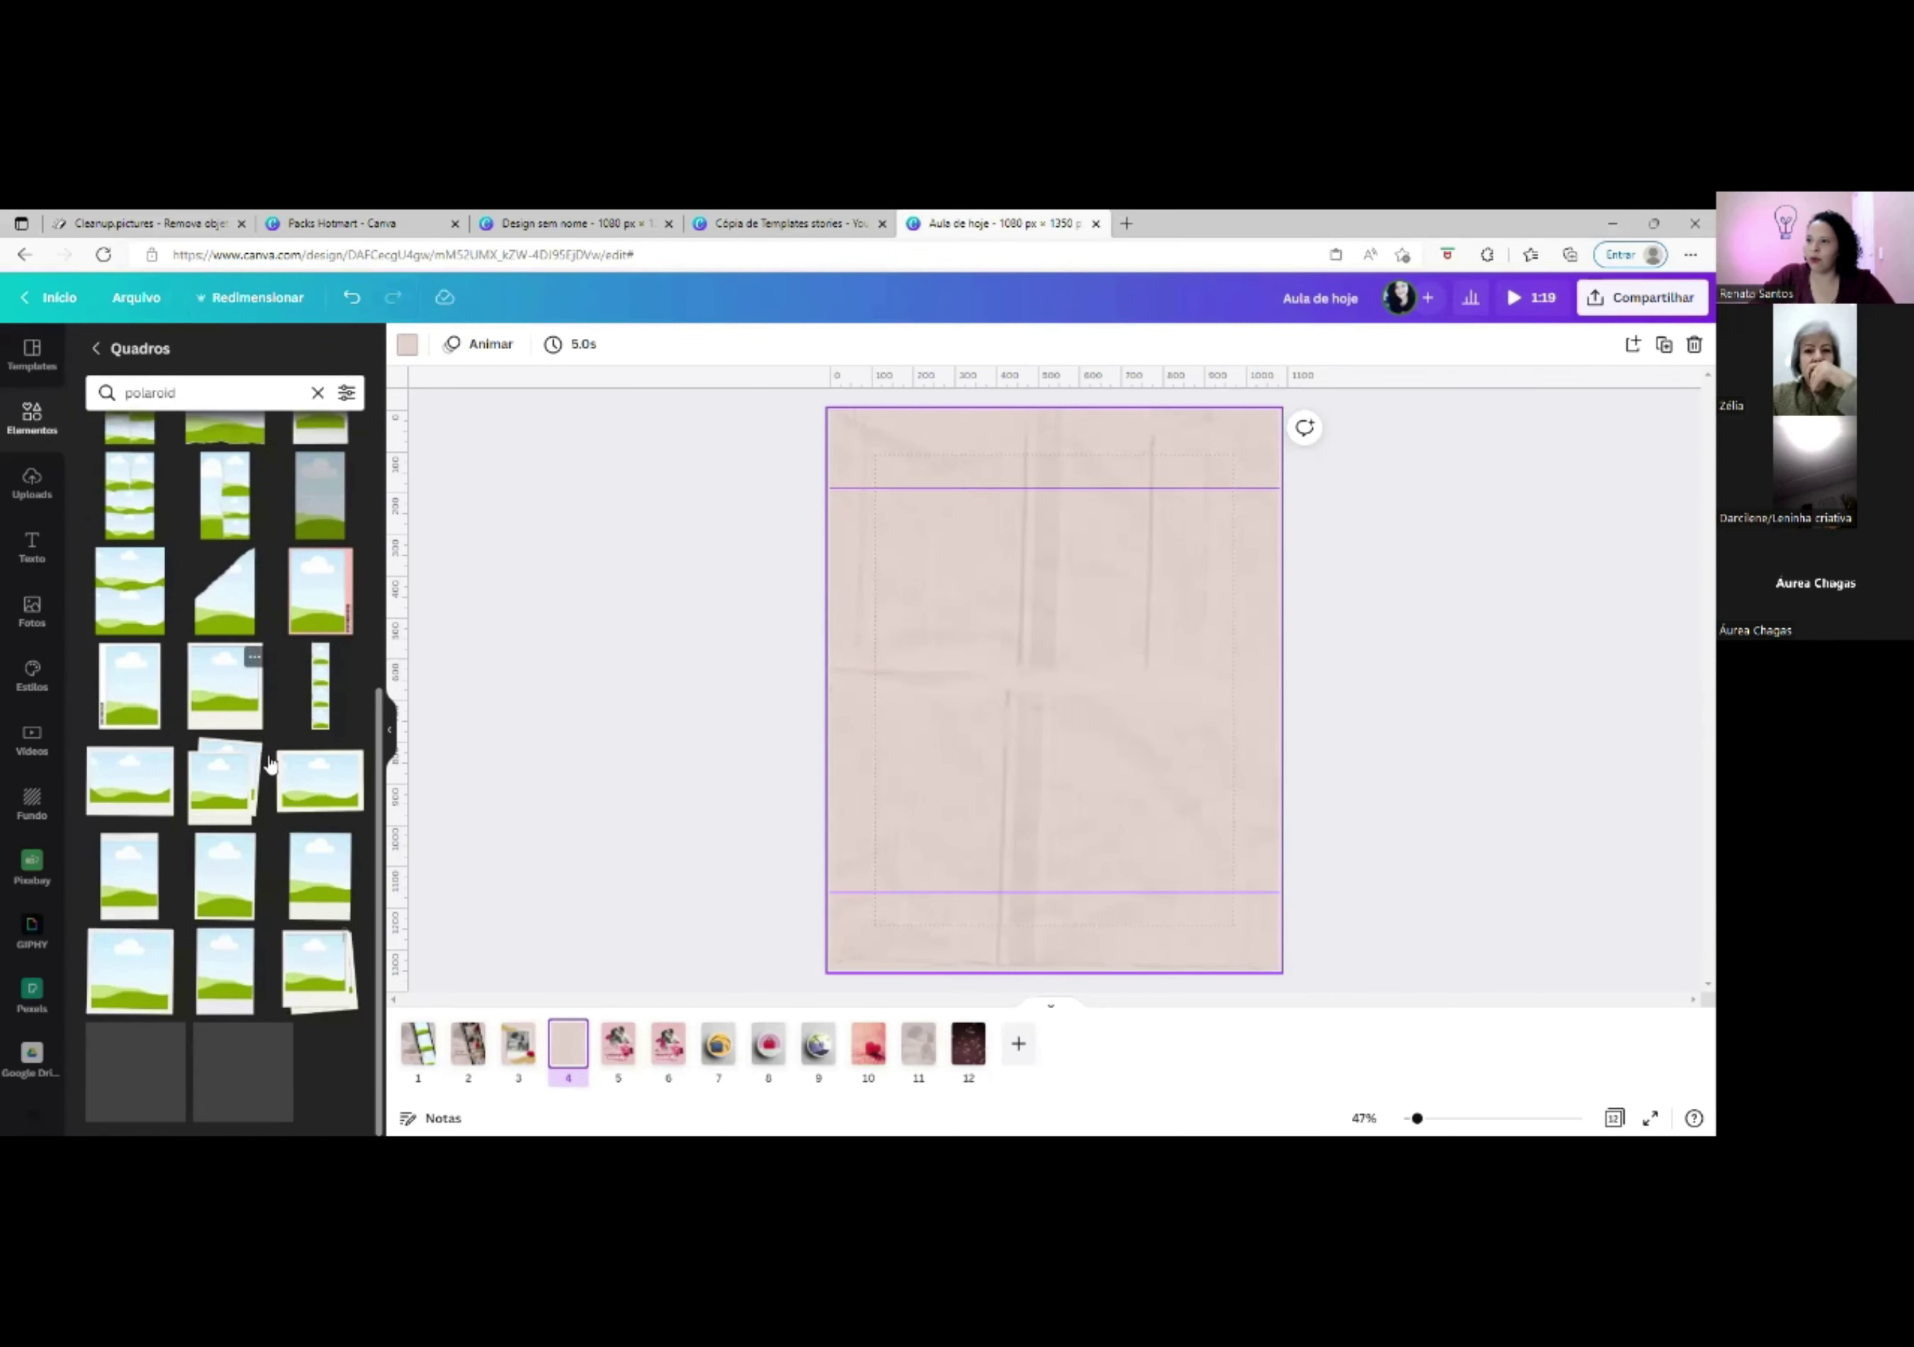
left_click(232, 692)
Enlarge the polaroid frame to nearly fill the space between the two horizontal guides and centre it on the page.
mouse_move(1025, 705)
left_mouse_down()
mouse_move(1013, 669)
mouse_move(1030, 664)
left_mouse_up()
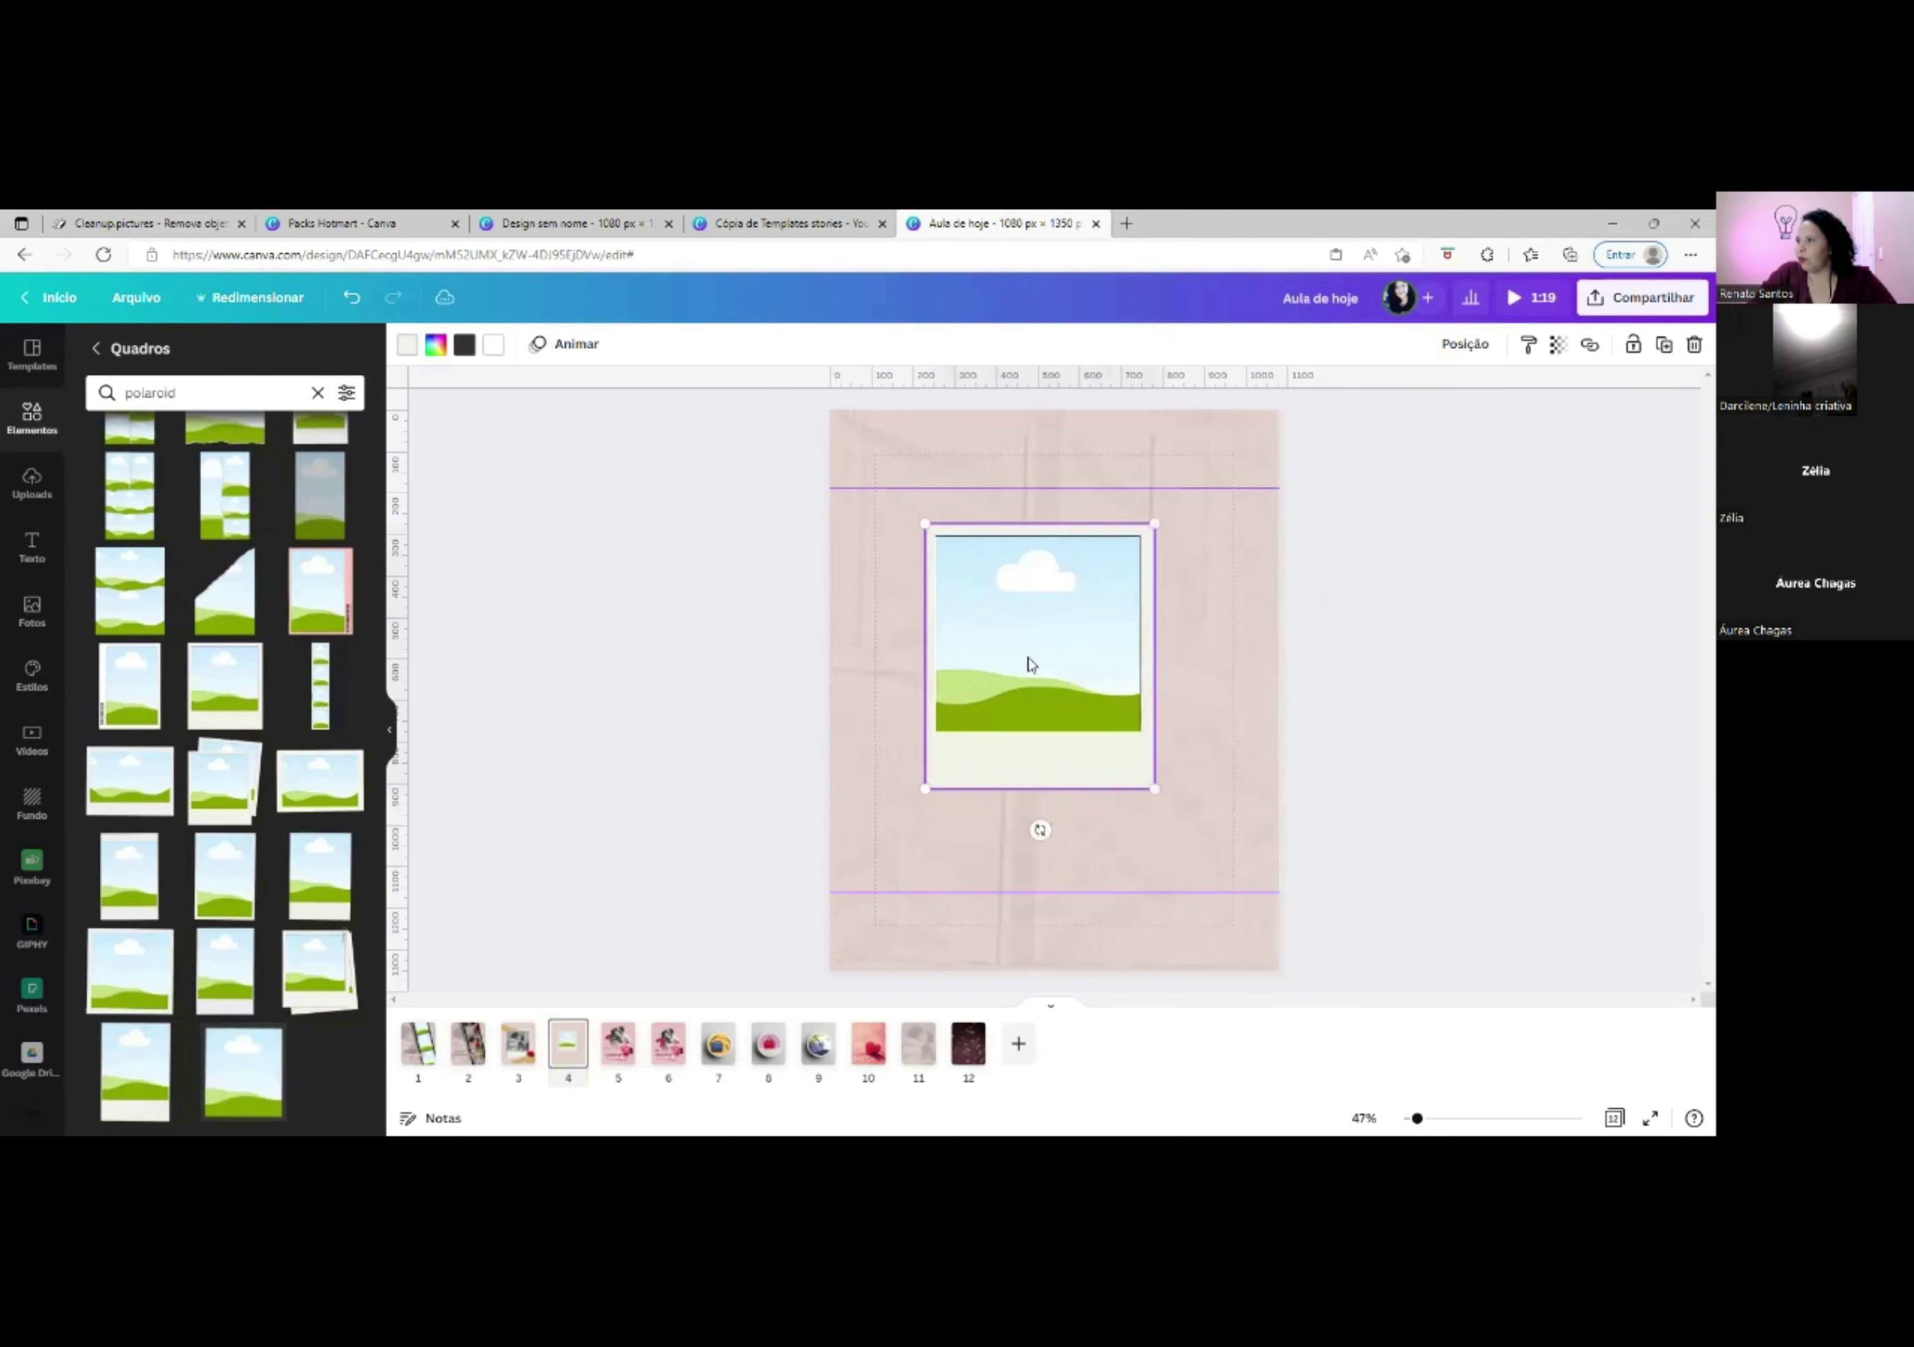
left_click_drag(1166, 518, 1187, 489)
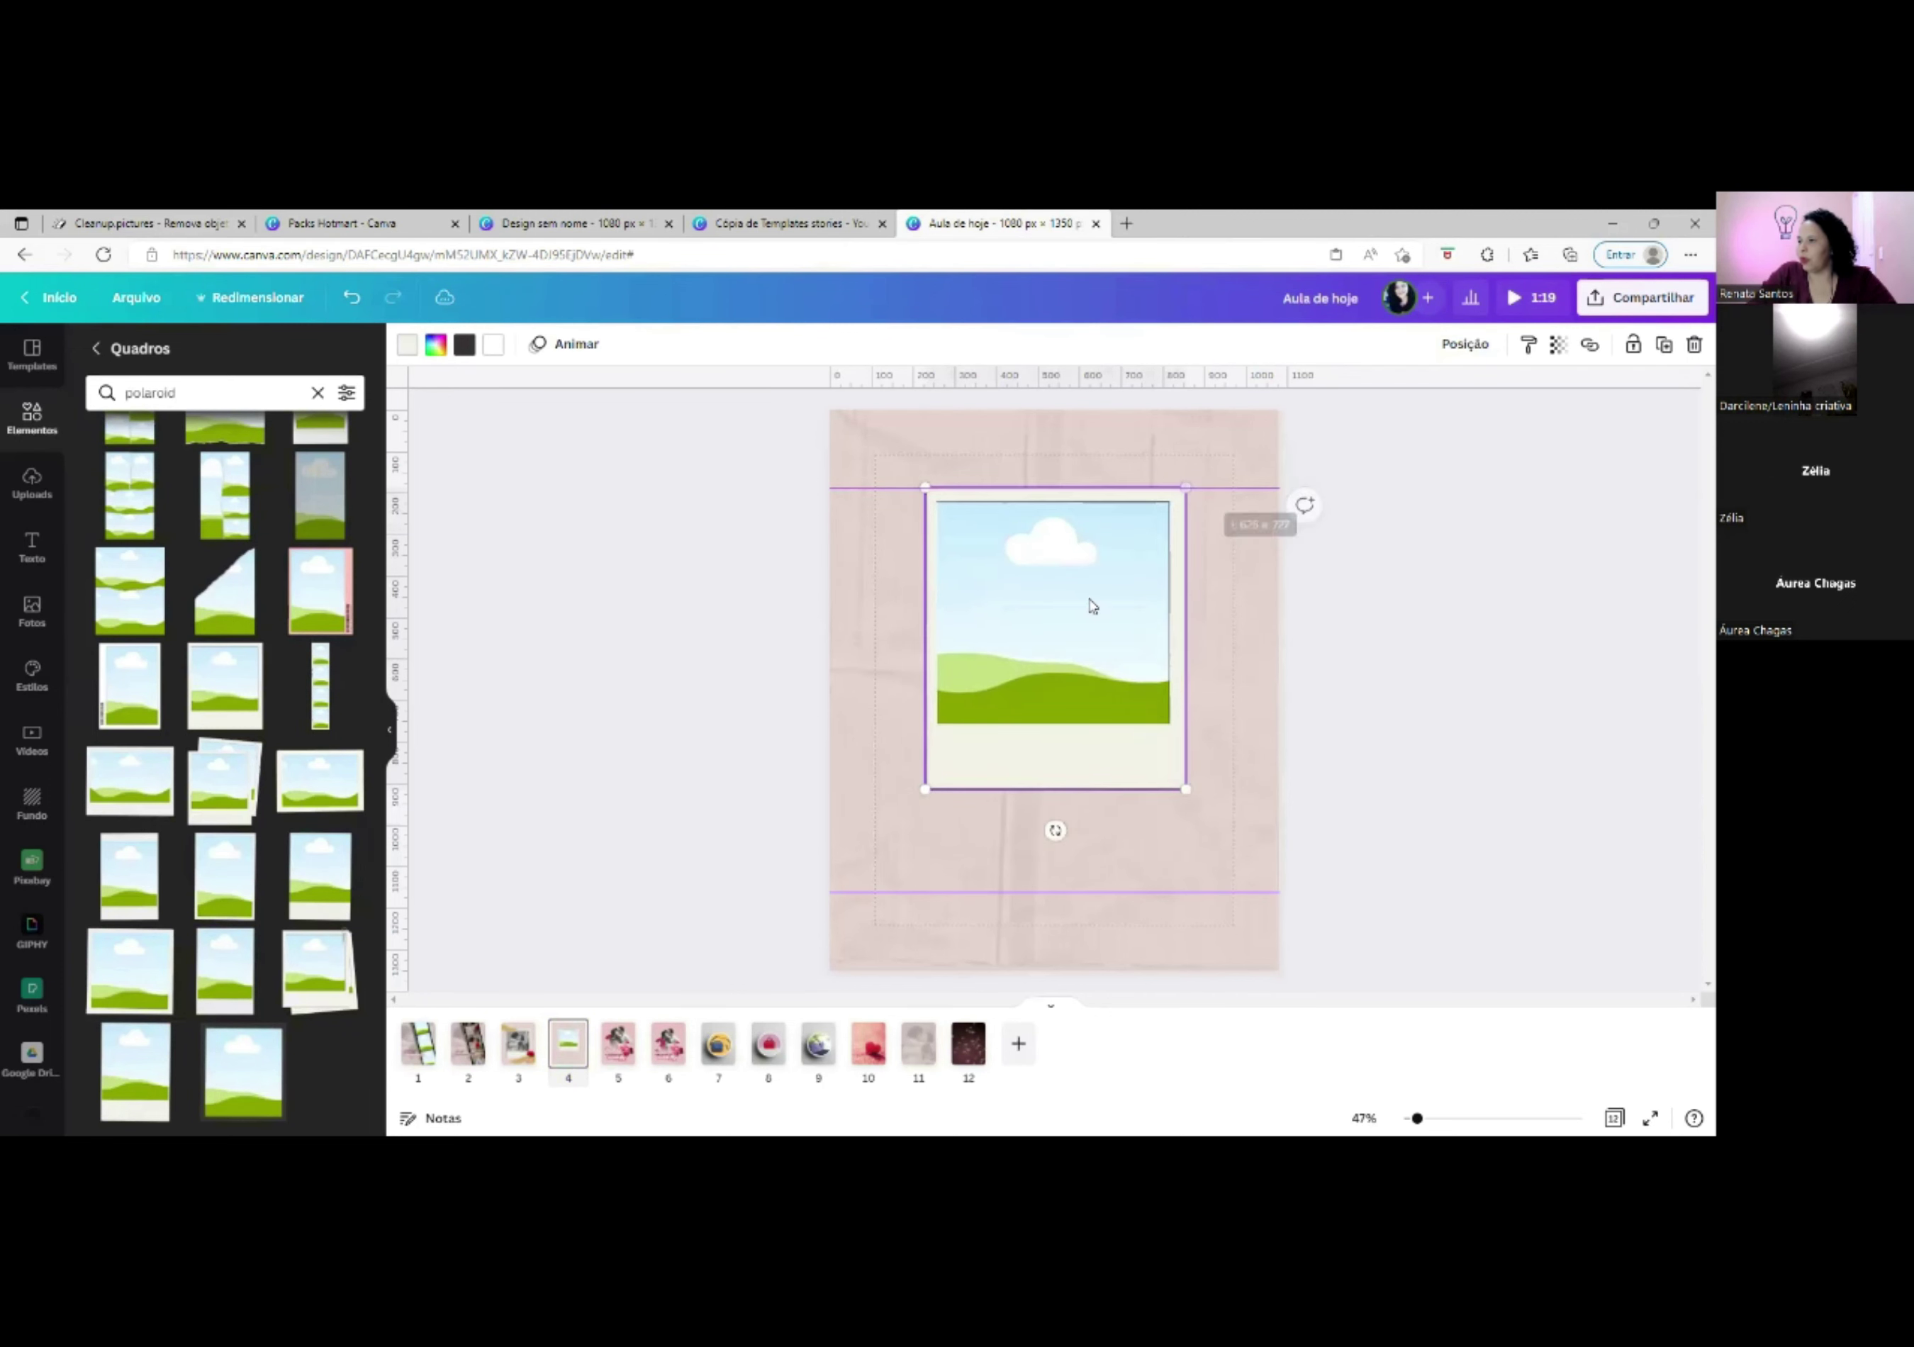
left_click_drag(1089, 605, 1084, 626)
left_click_drag(1179, 810, 1149, 755)
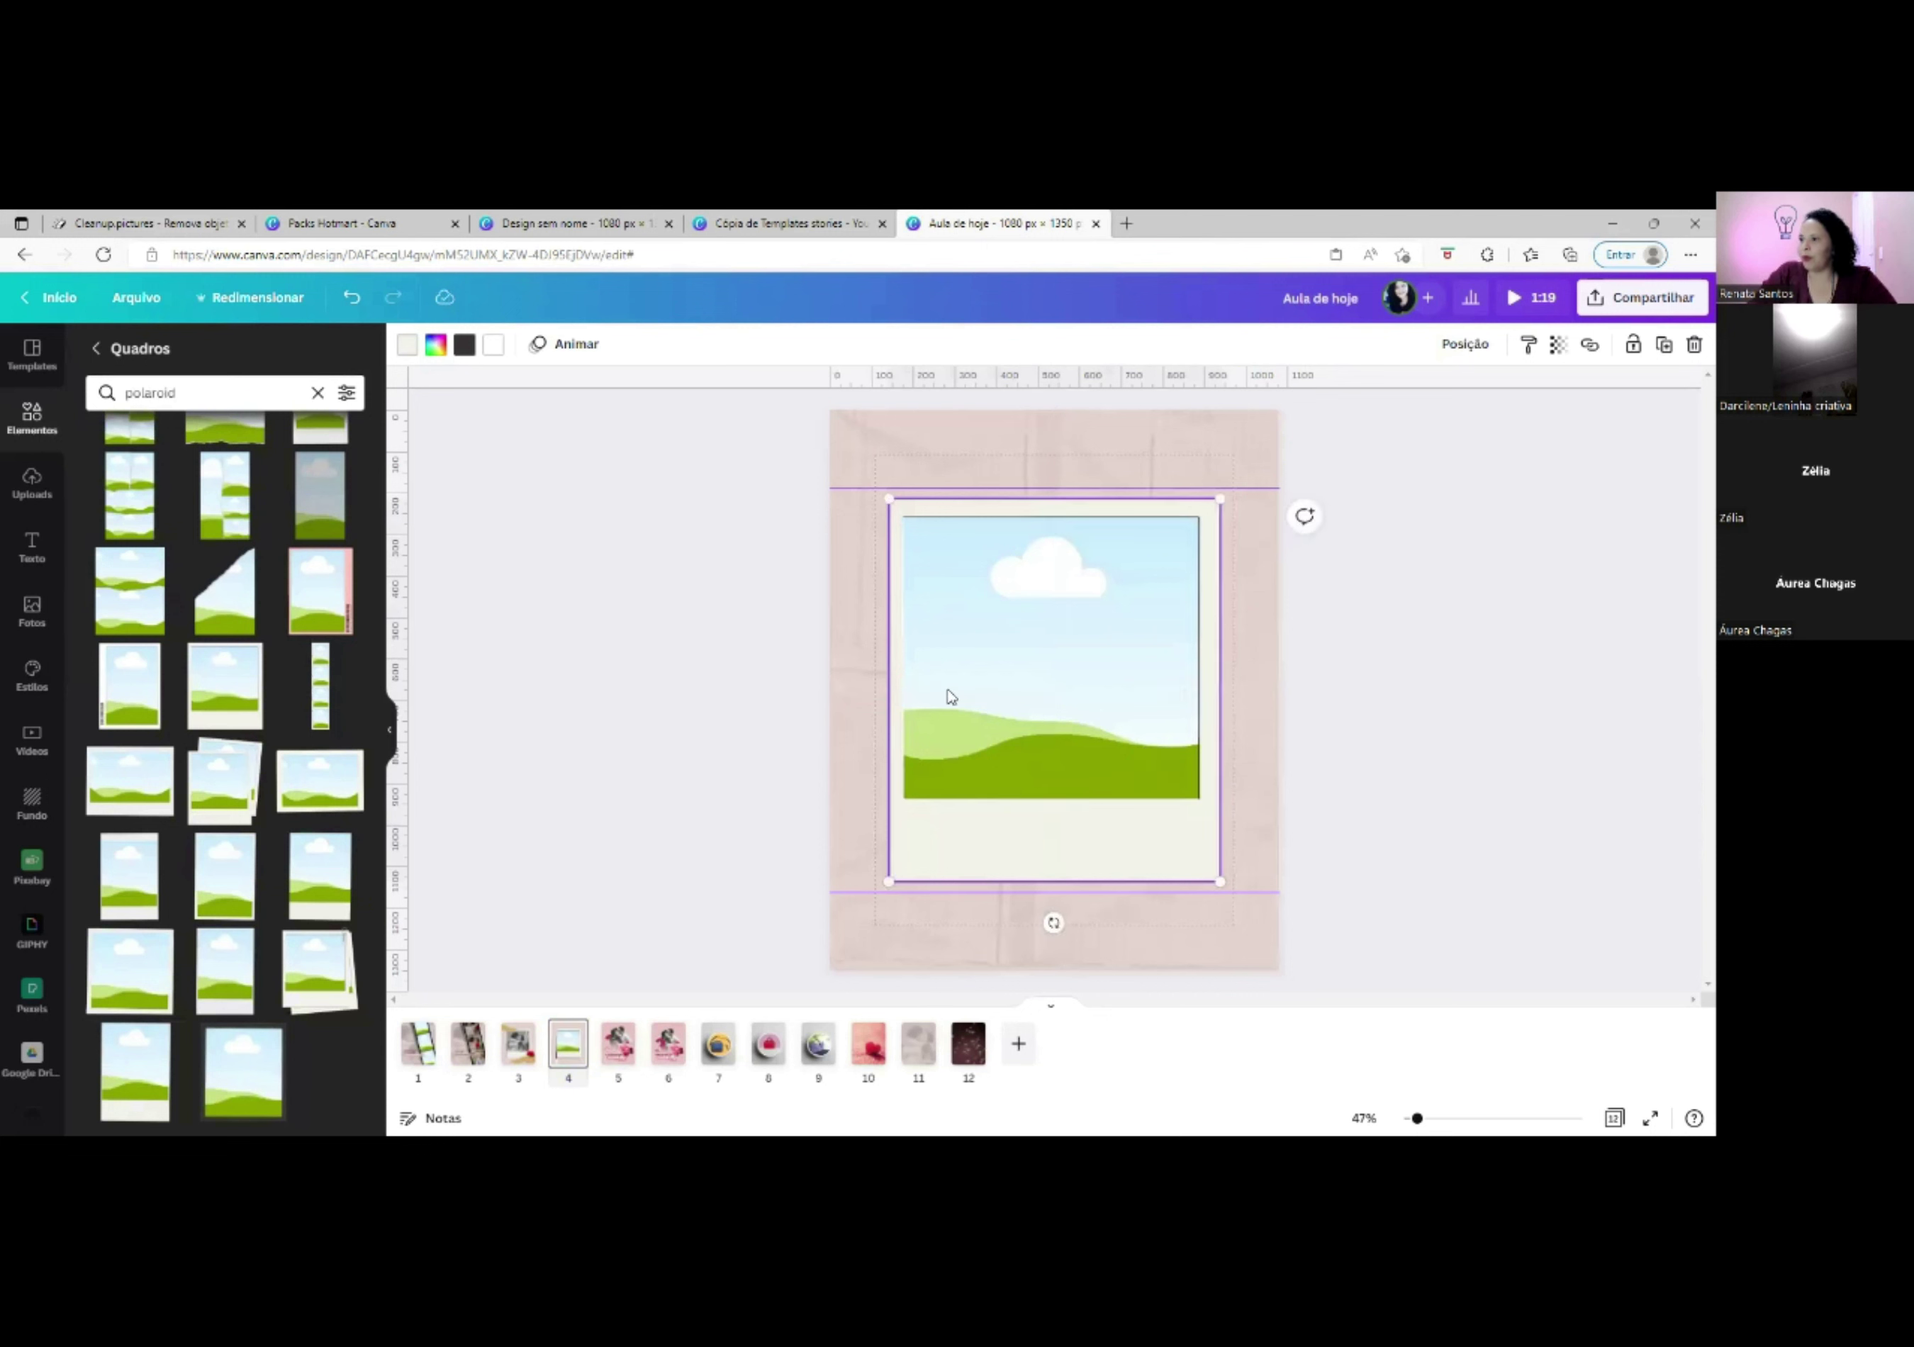
left_click_drag(1006, 704, 1006, 699)
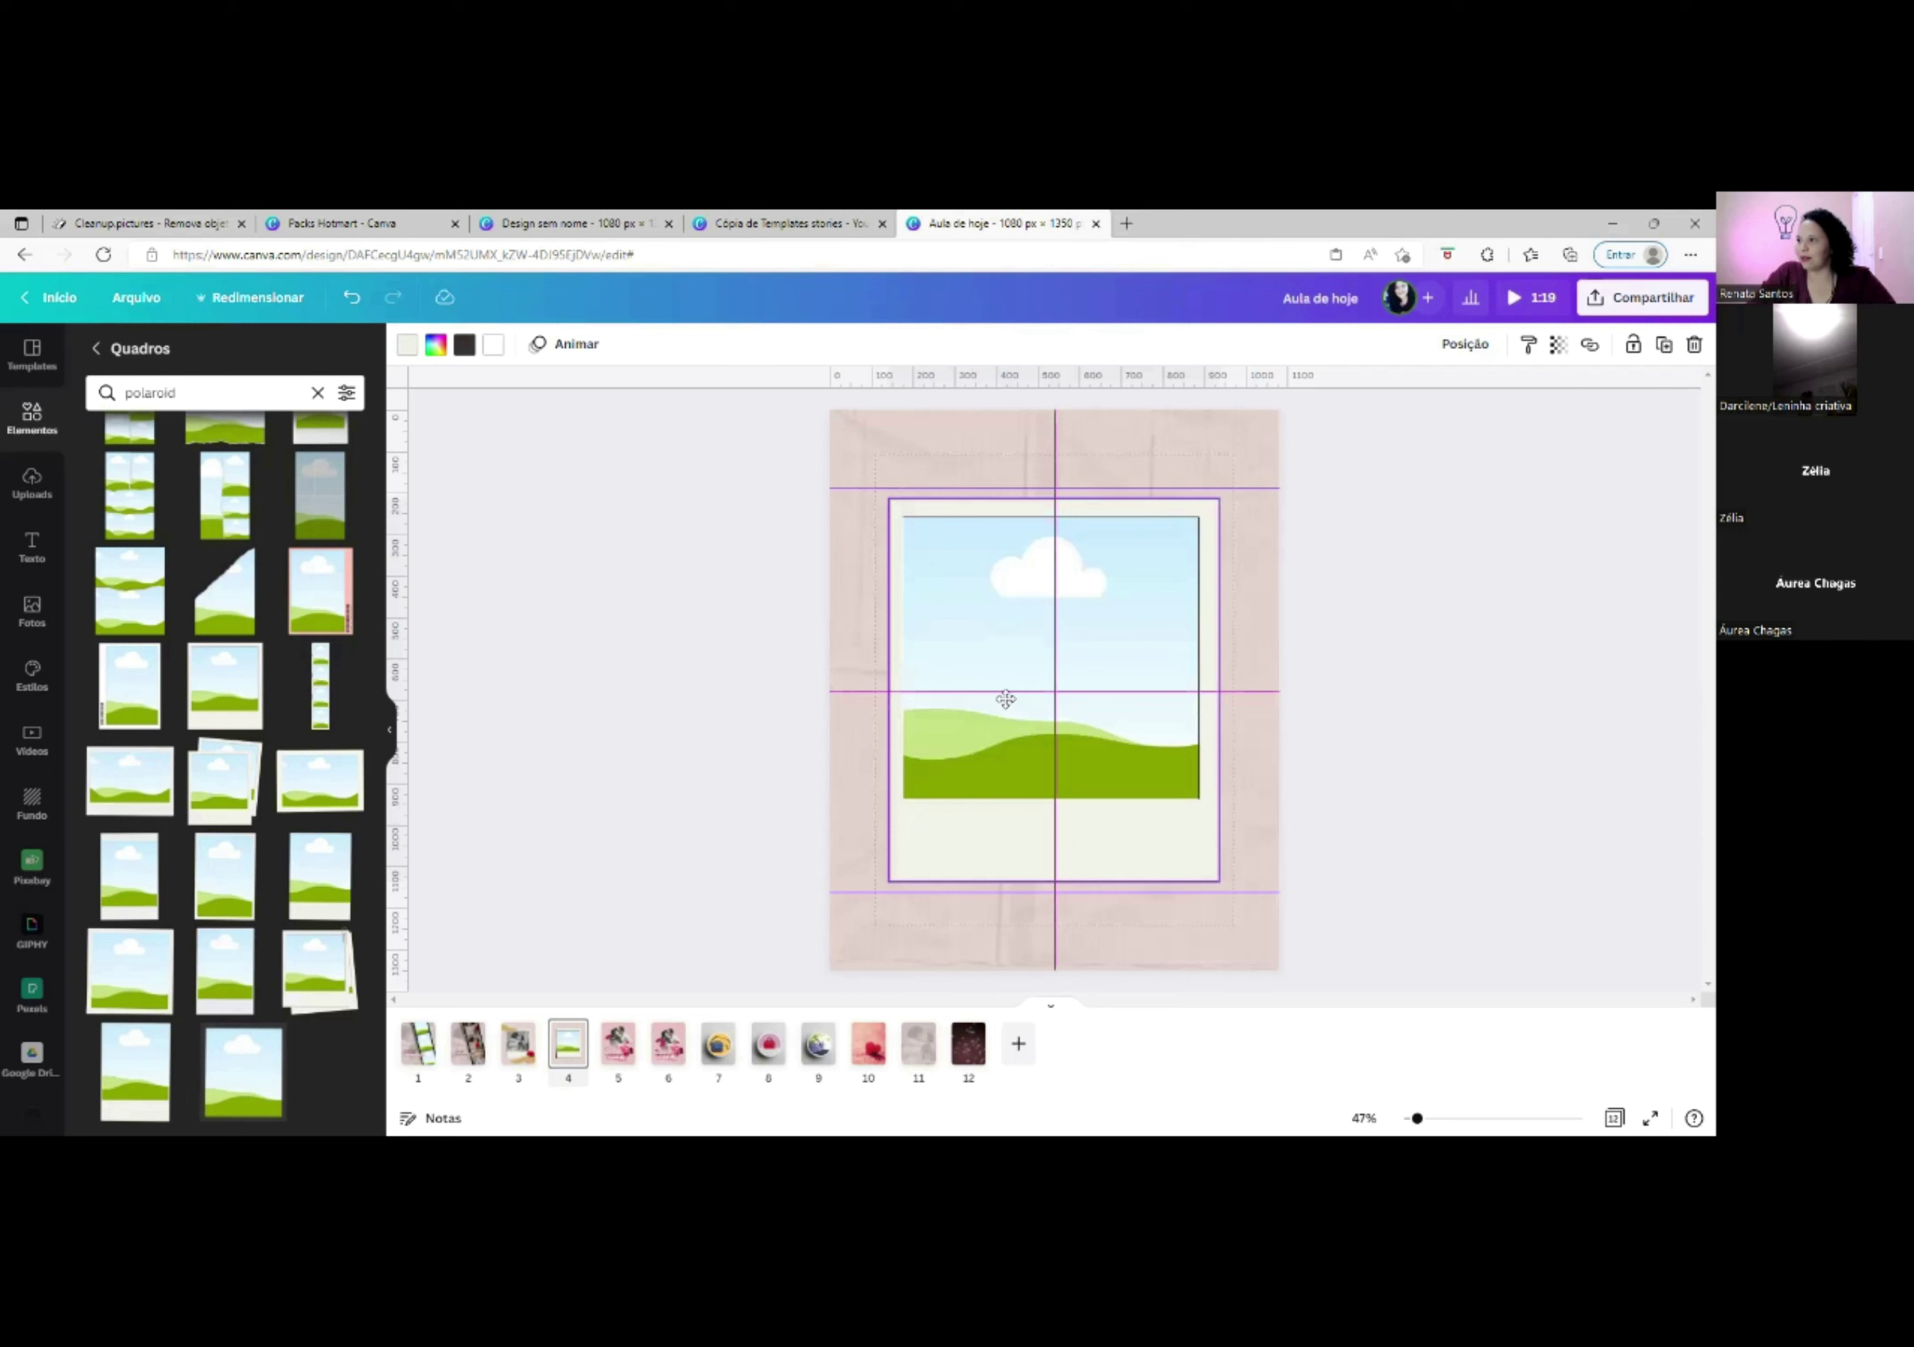
left_click_drag(1006, 699, 1007, 701)
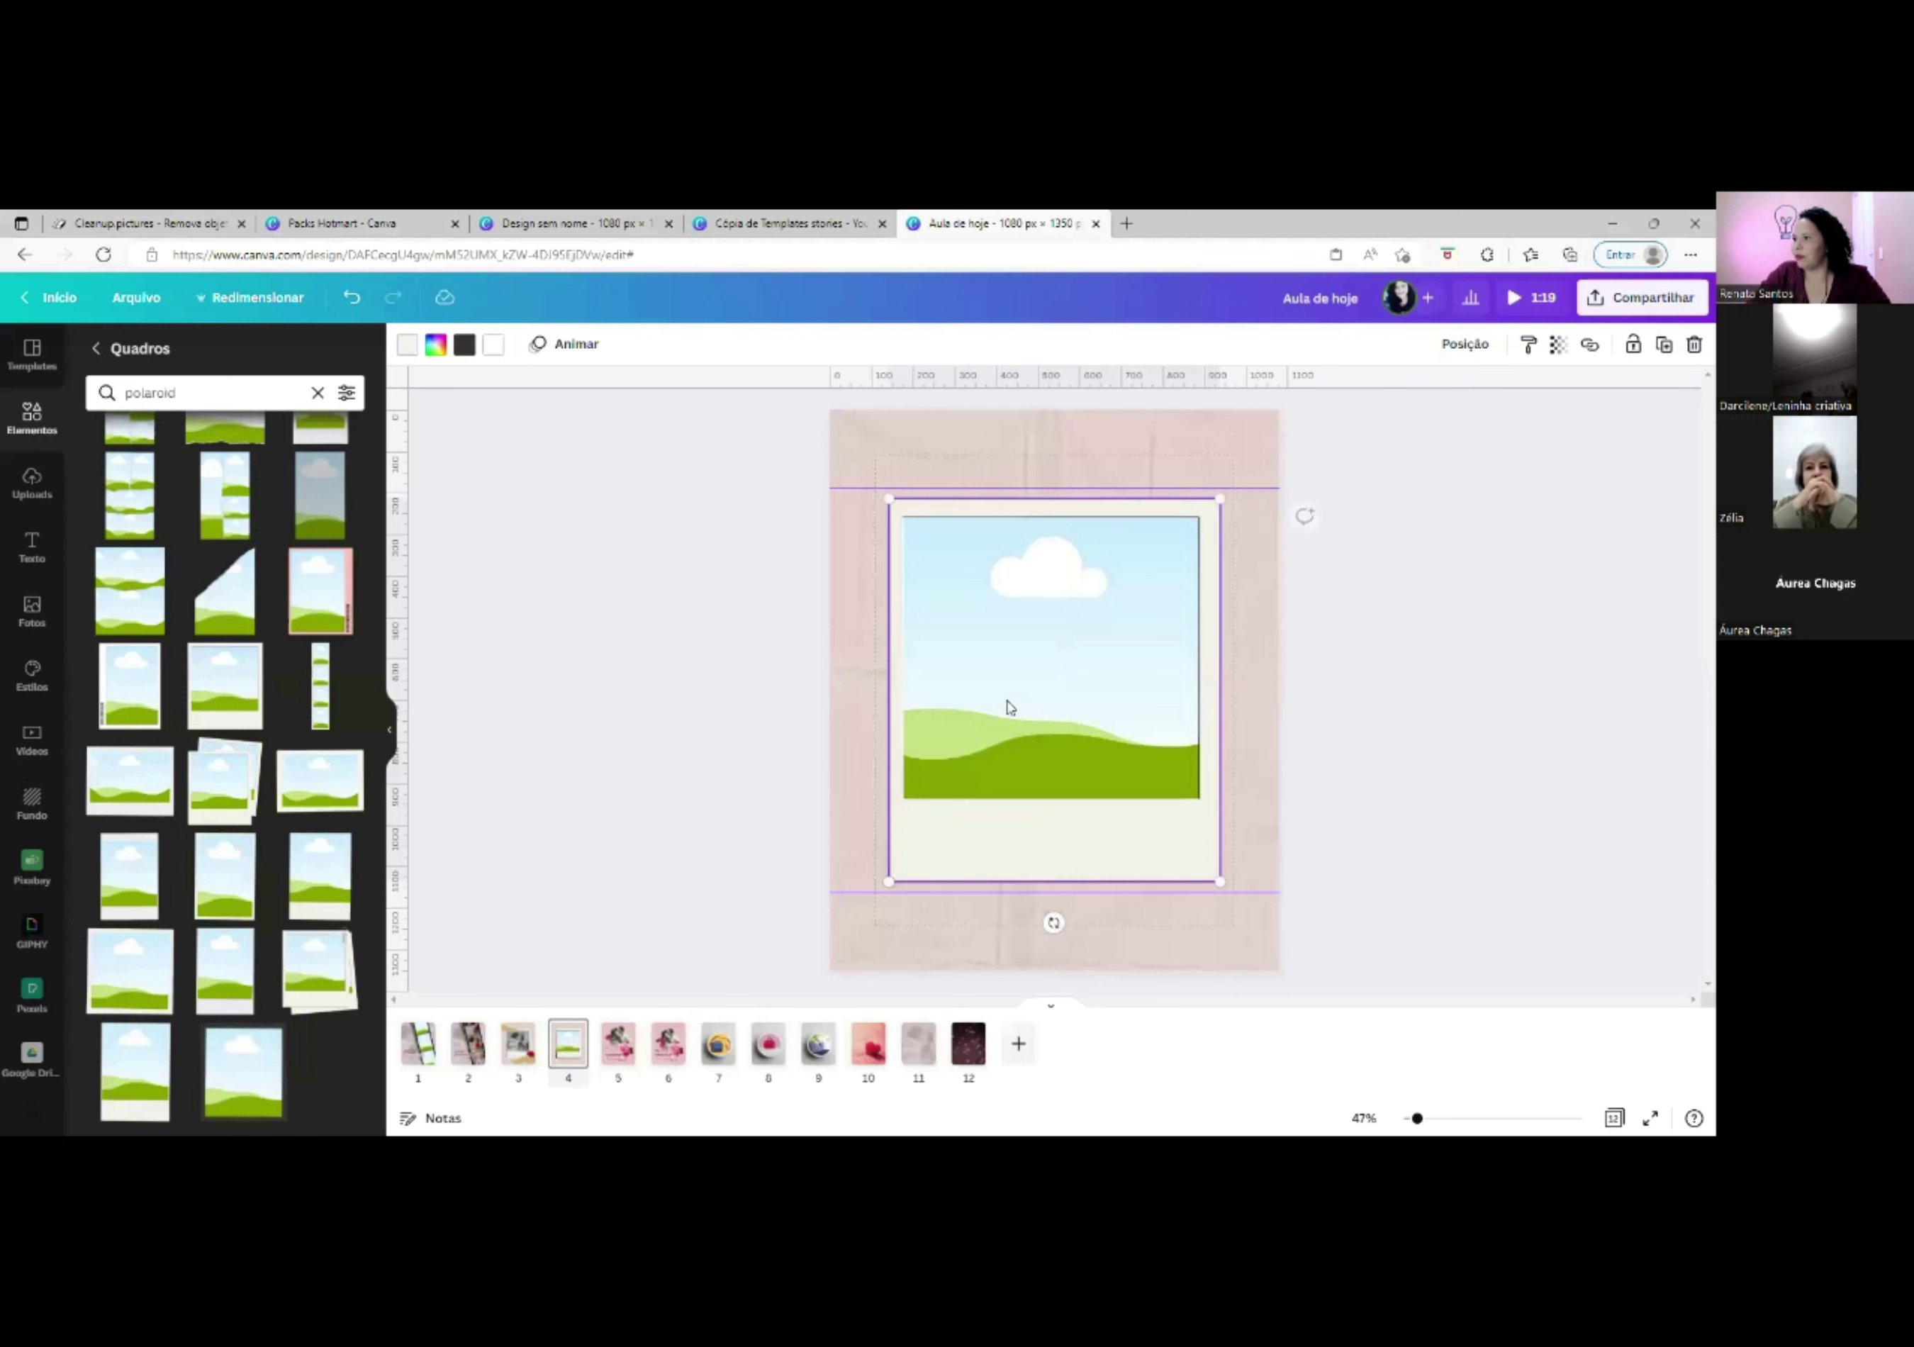
left_click(1174, 465)
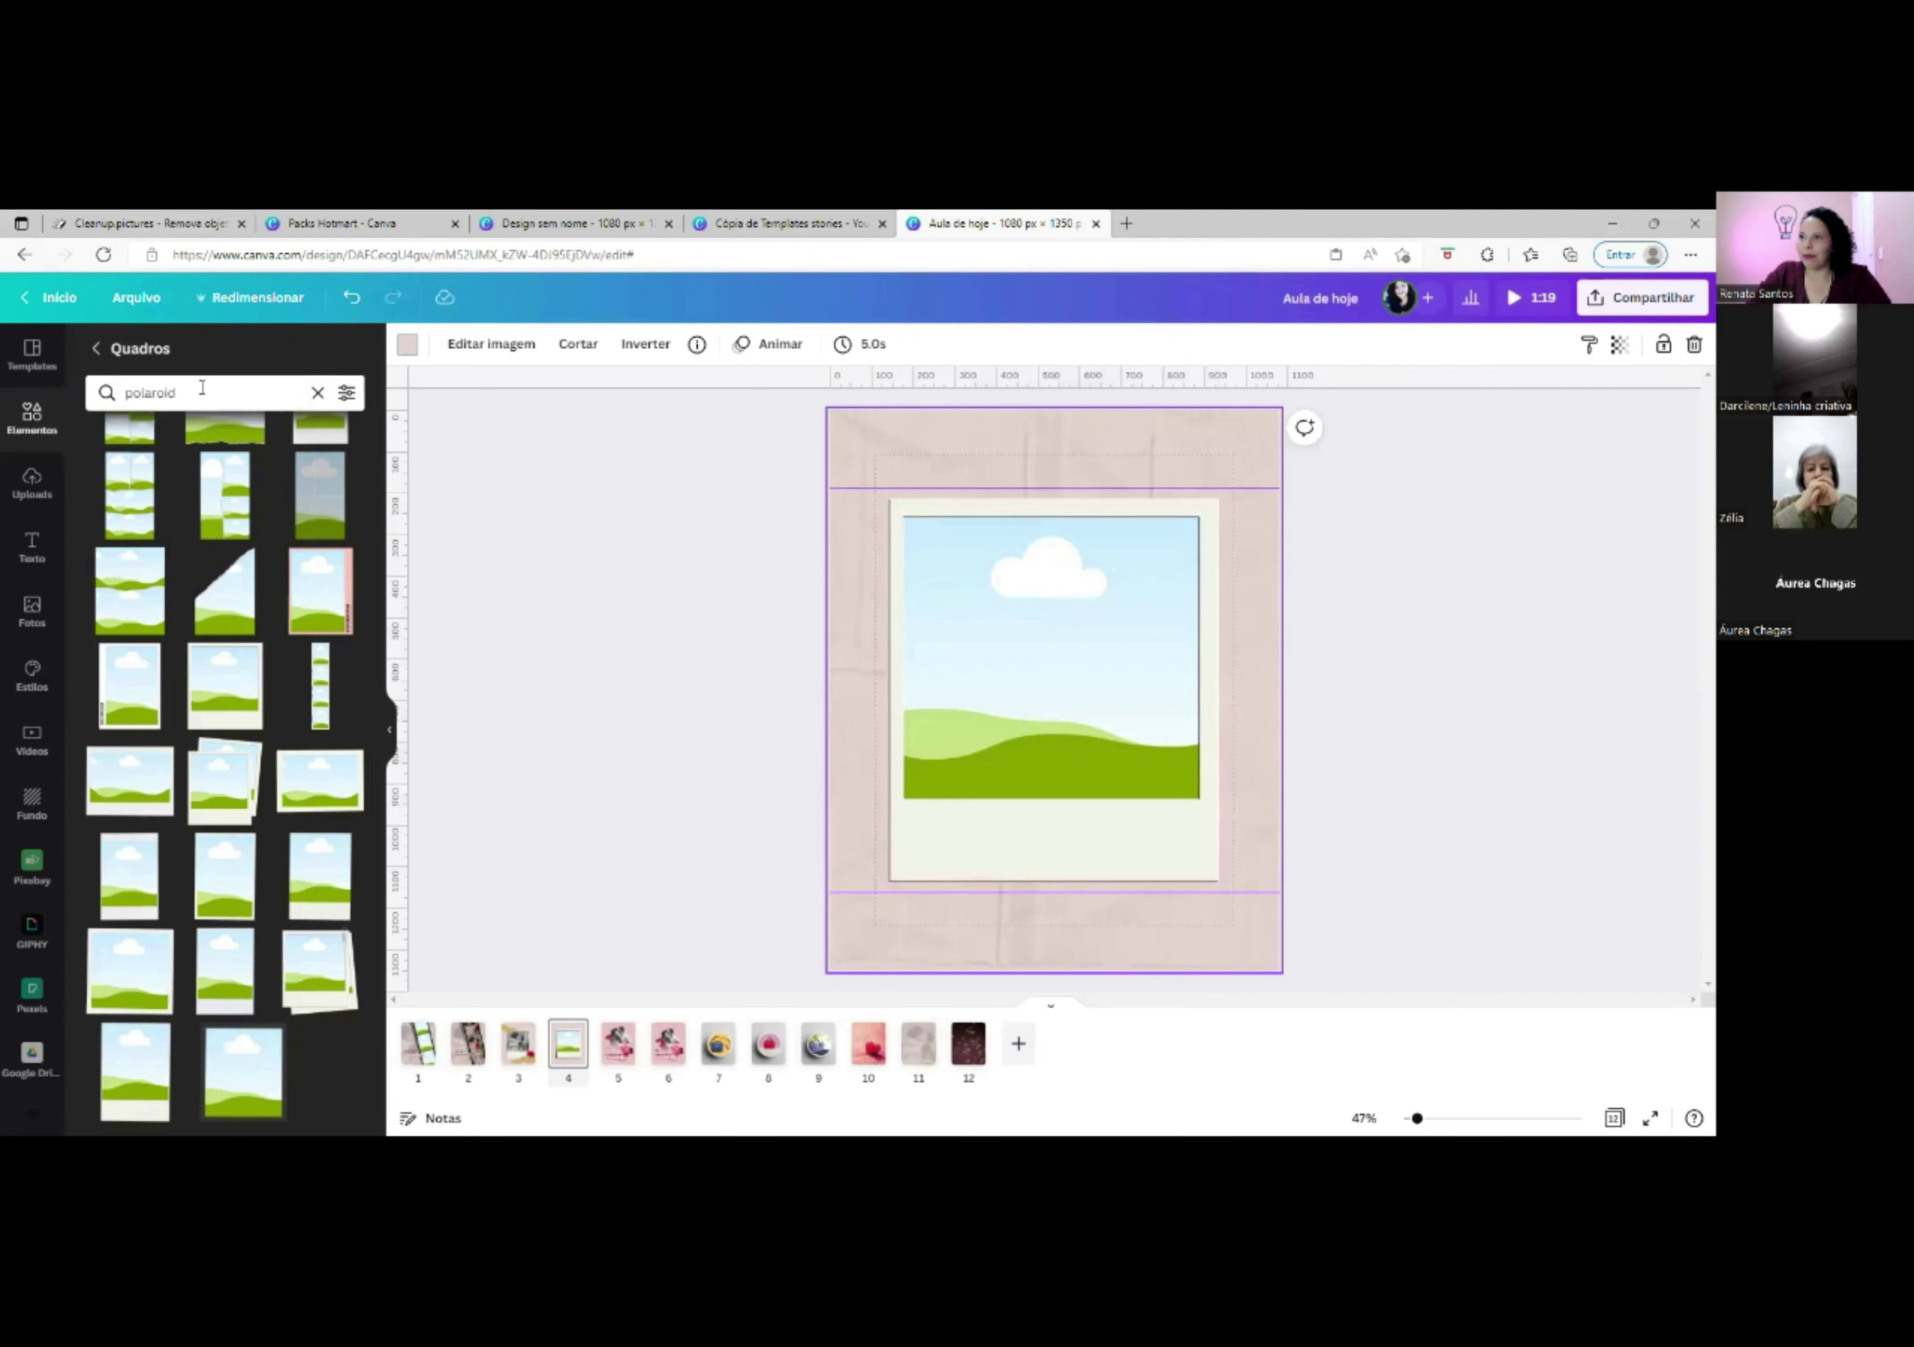
Search the elements for "papel rasgado" and add the ripped kraft paper strip to page 4.
left_click(97, 354)
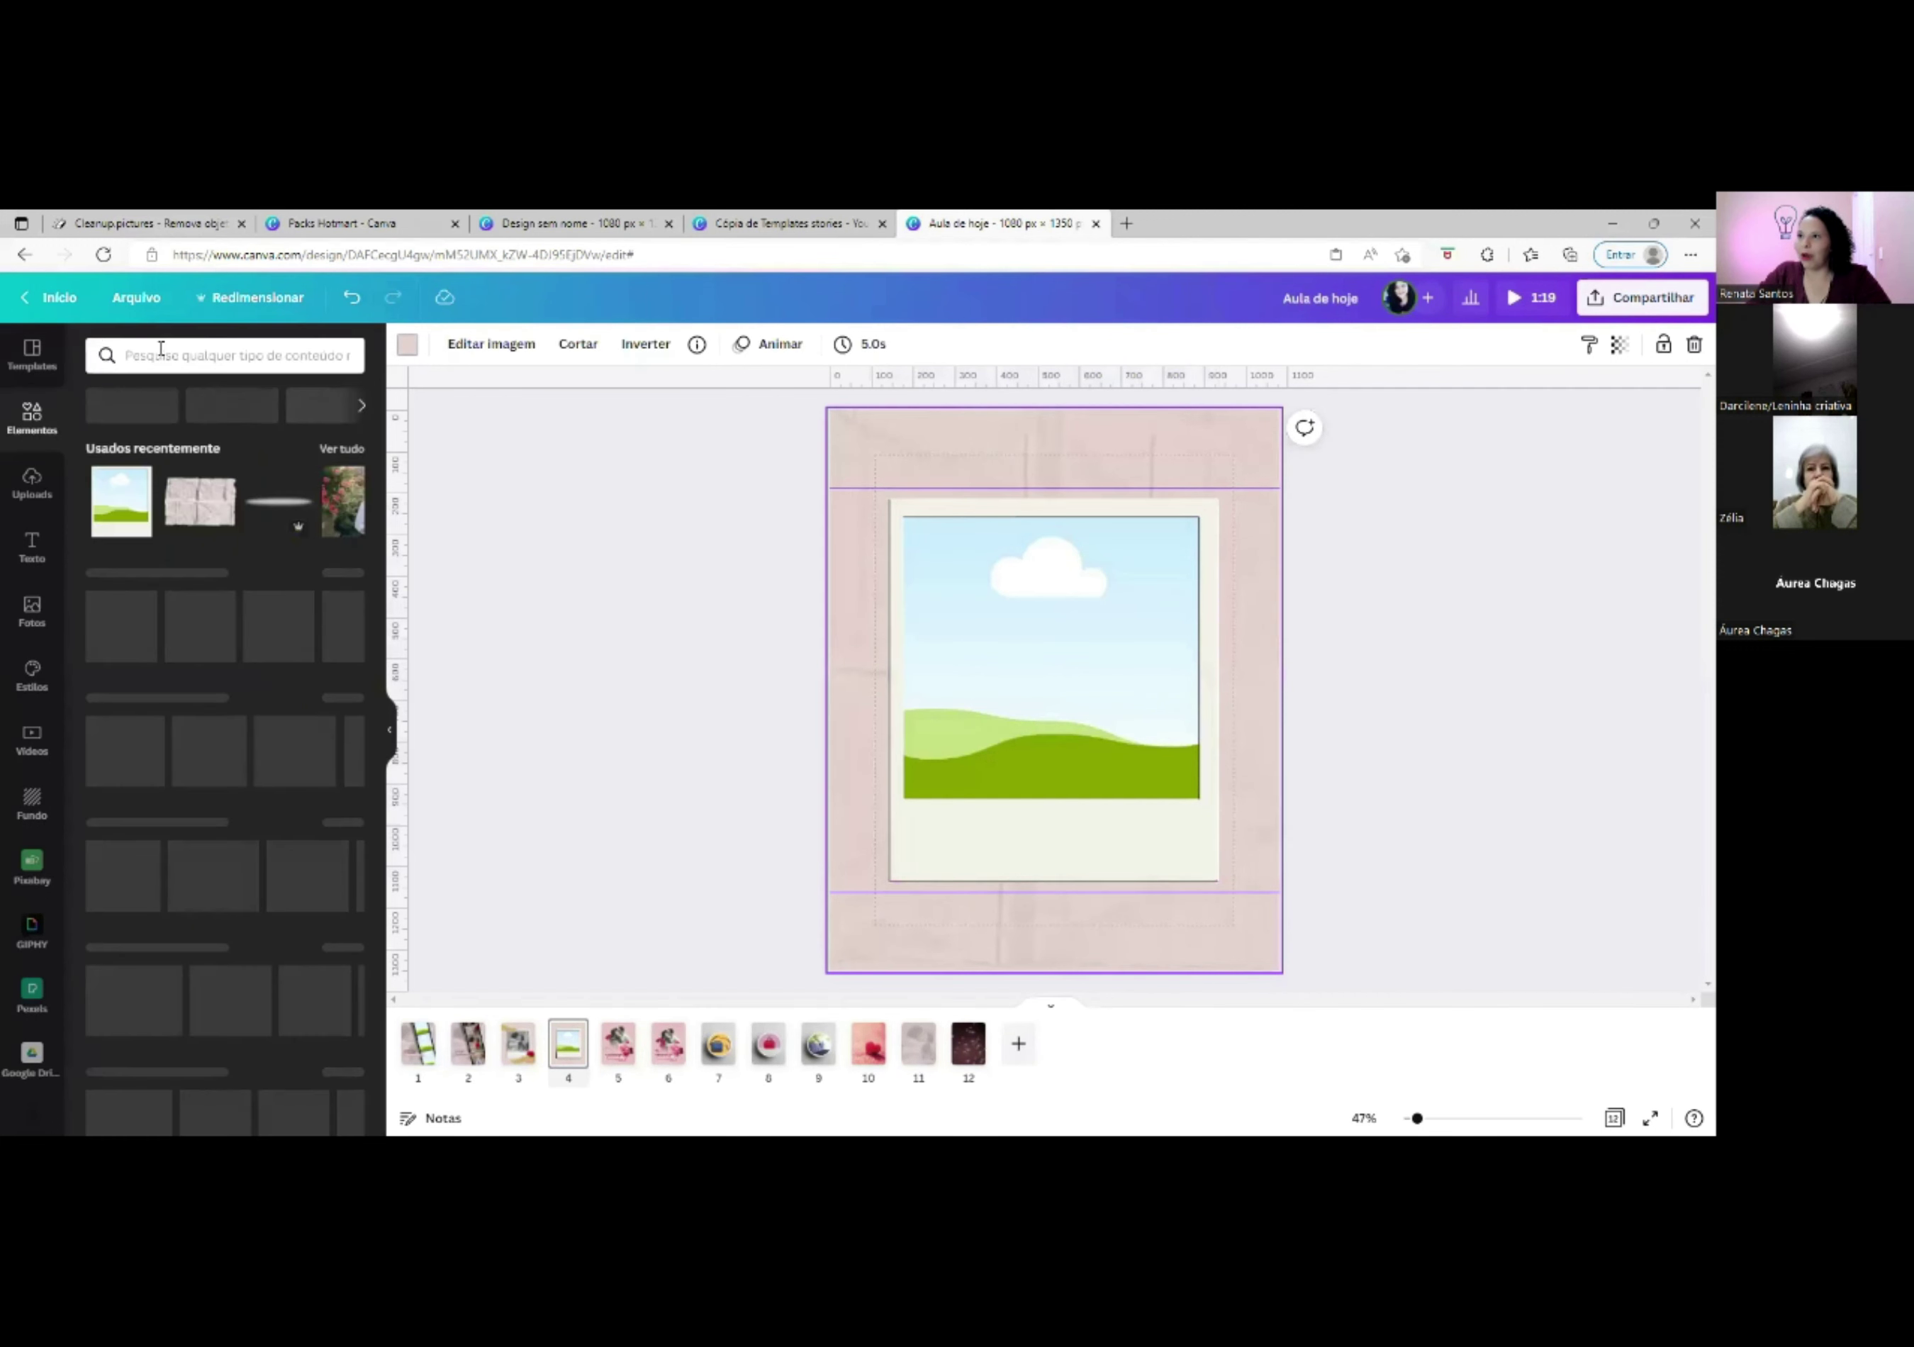
left_click(148, 357)
type("pae")
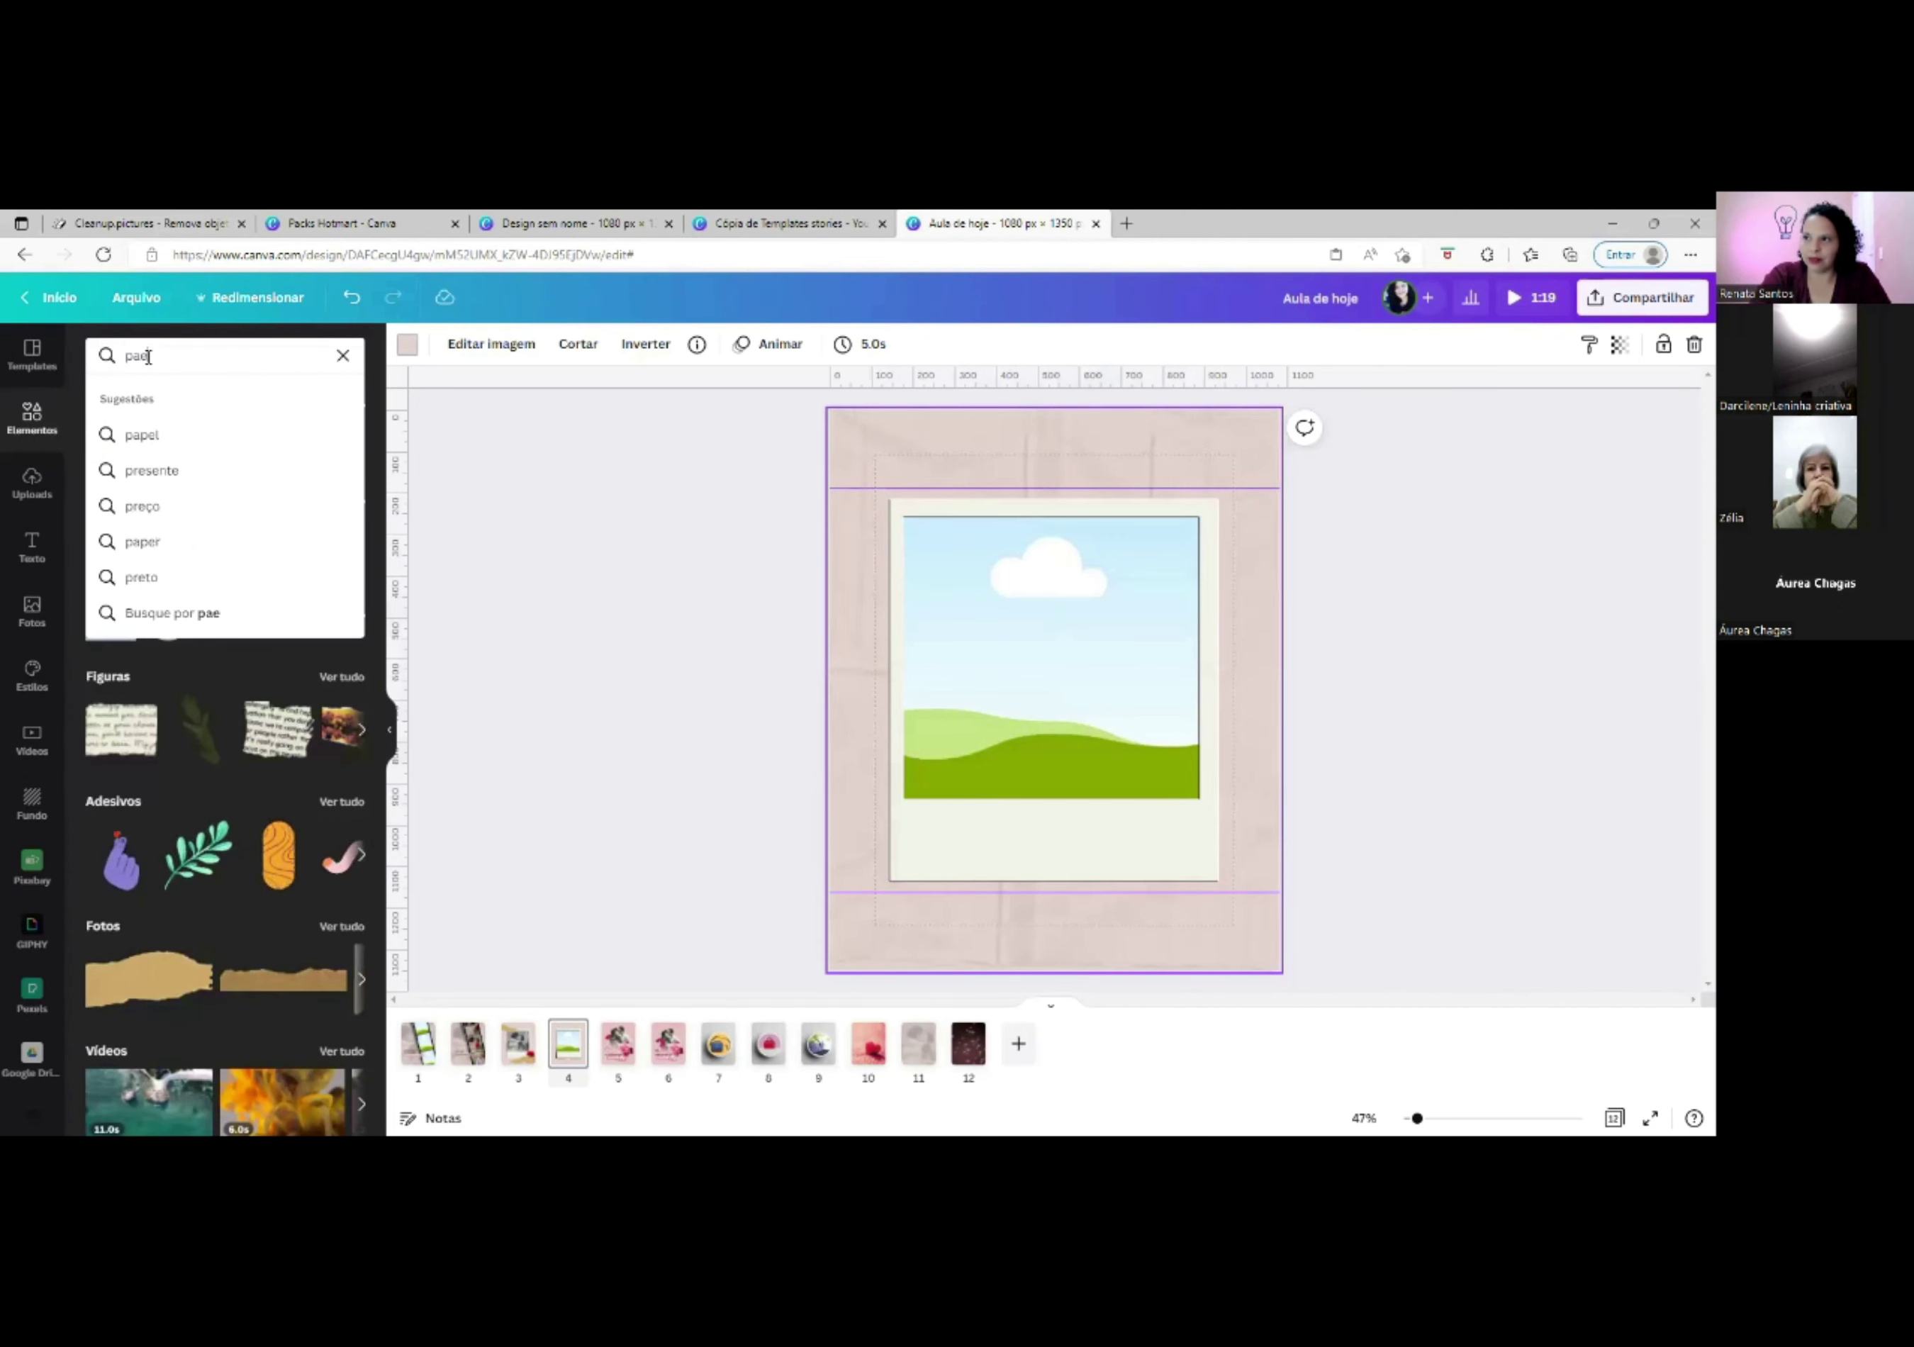
key("BackSpace")
type("pel ra")
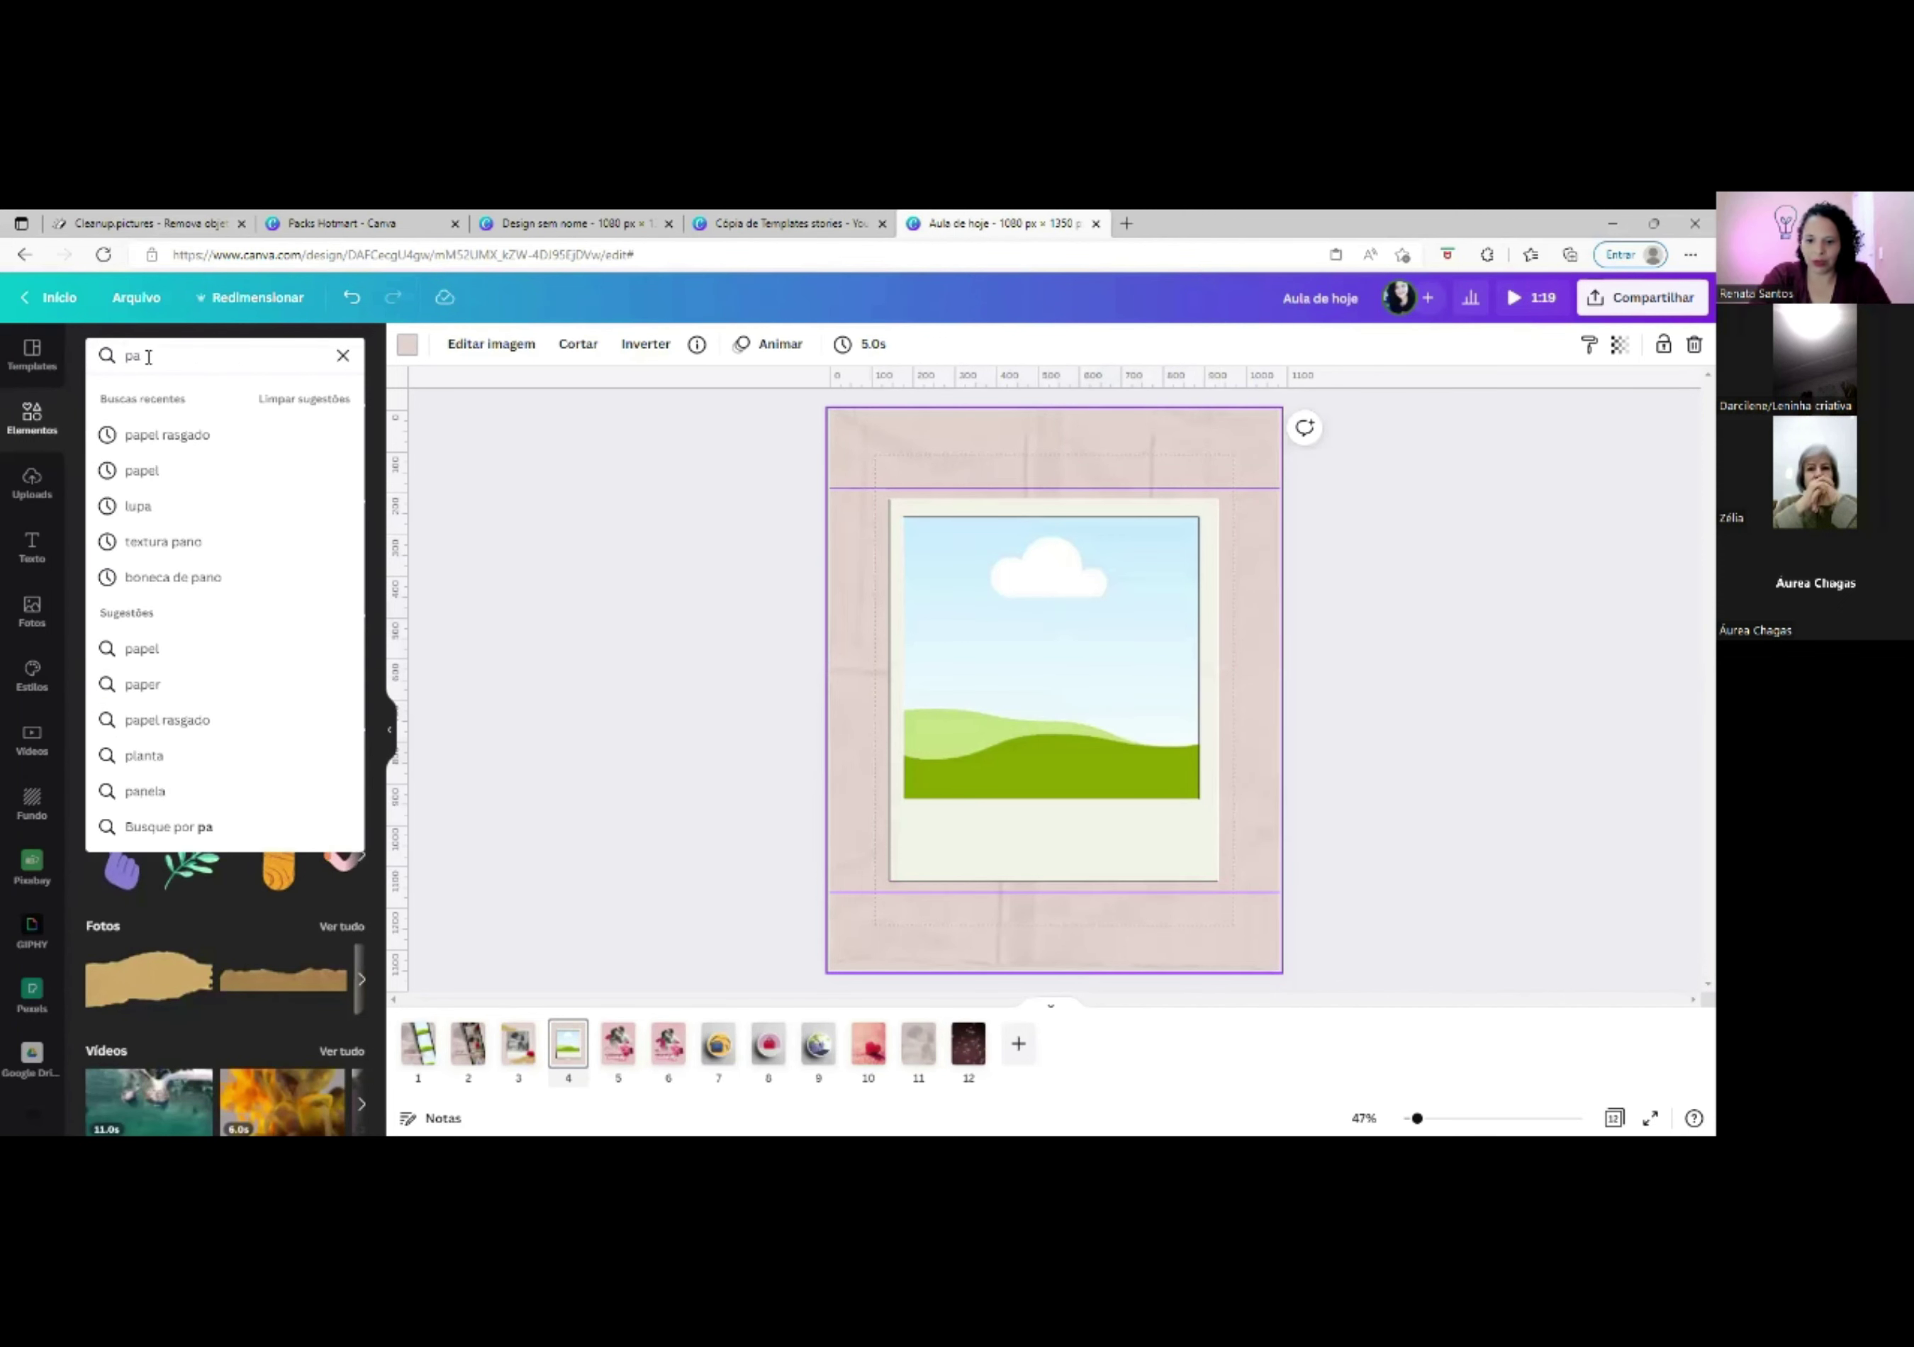
type("sgado")
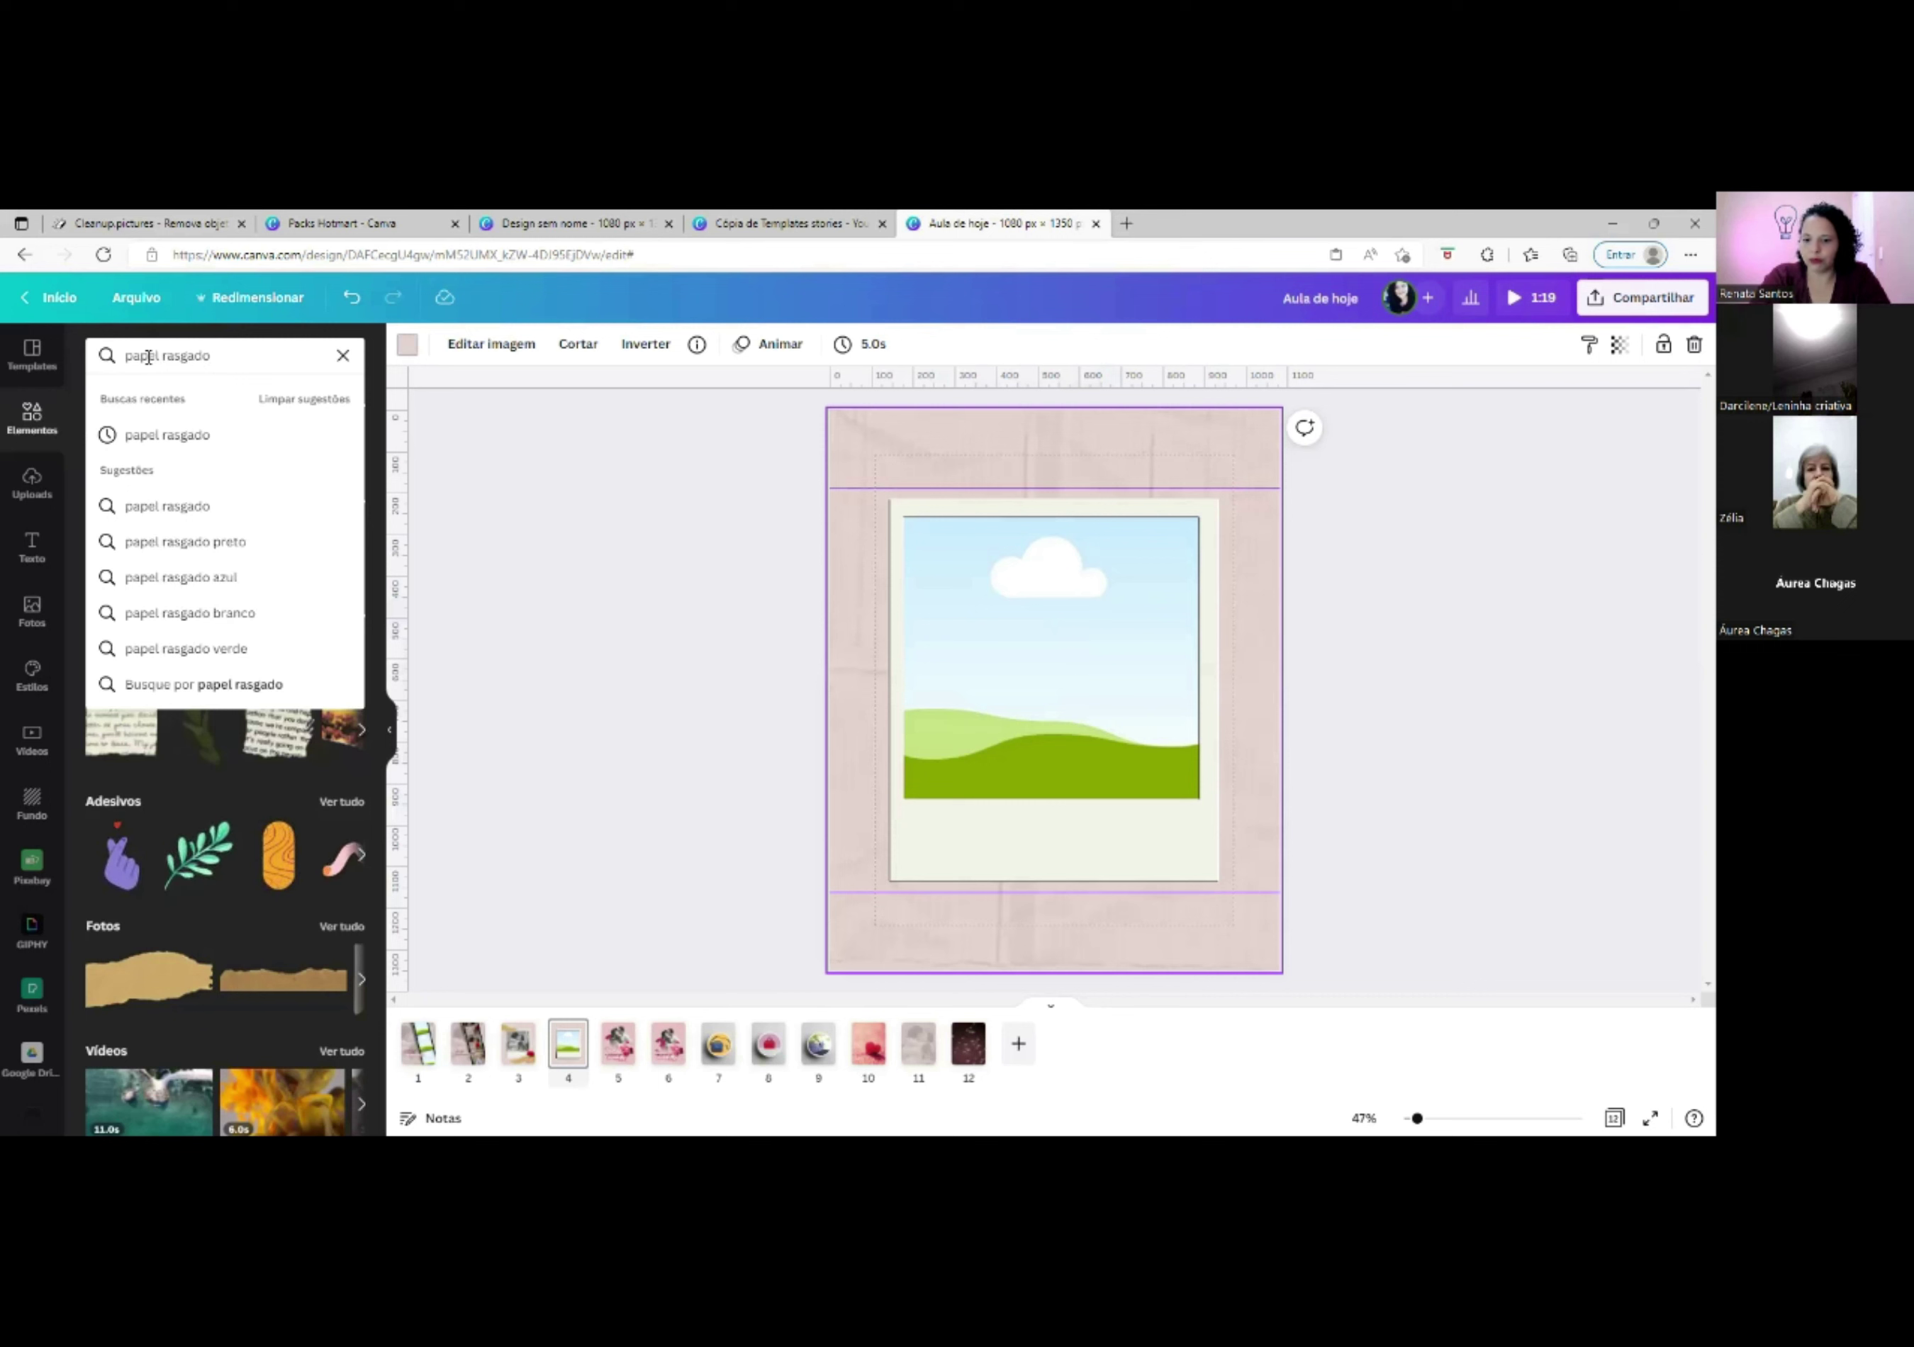
key("Return")
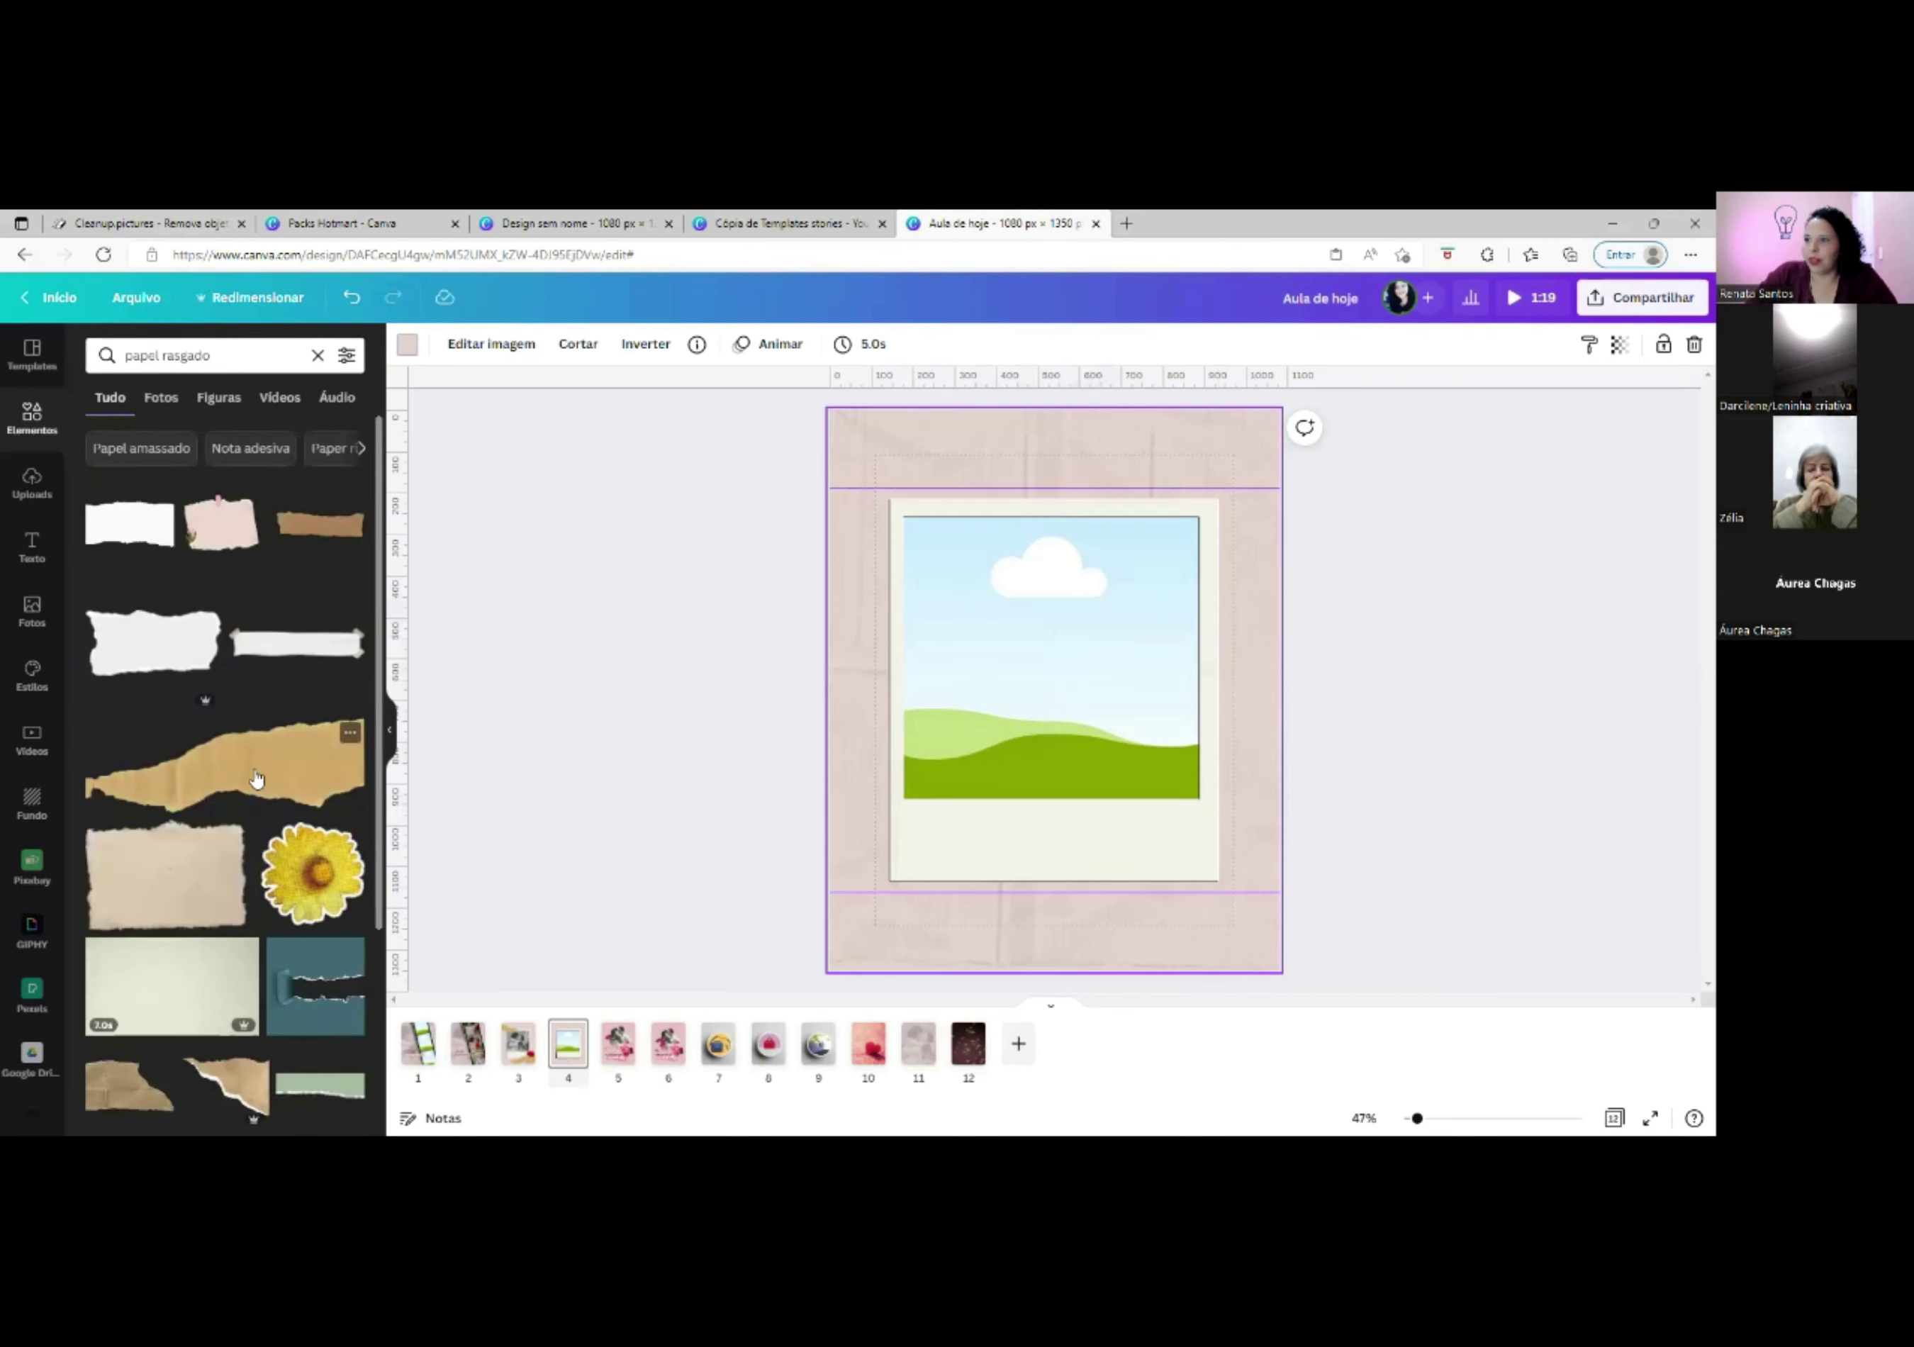
mouse_move(355, 737)
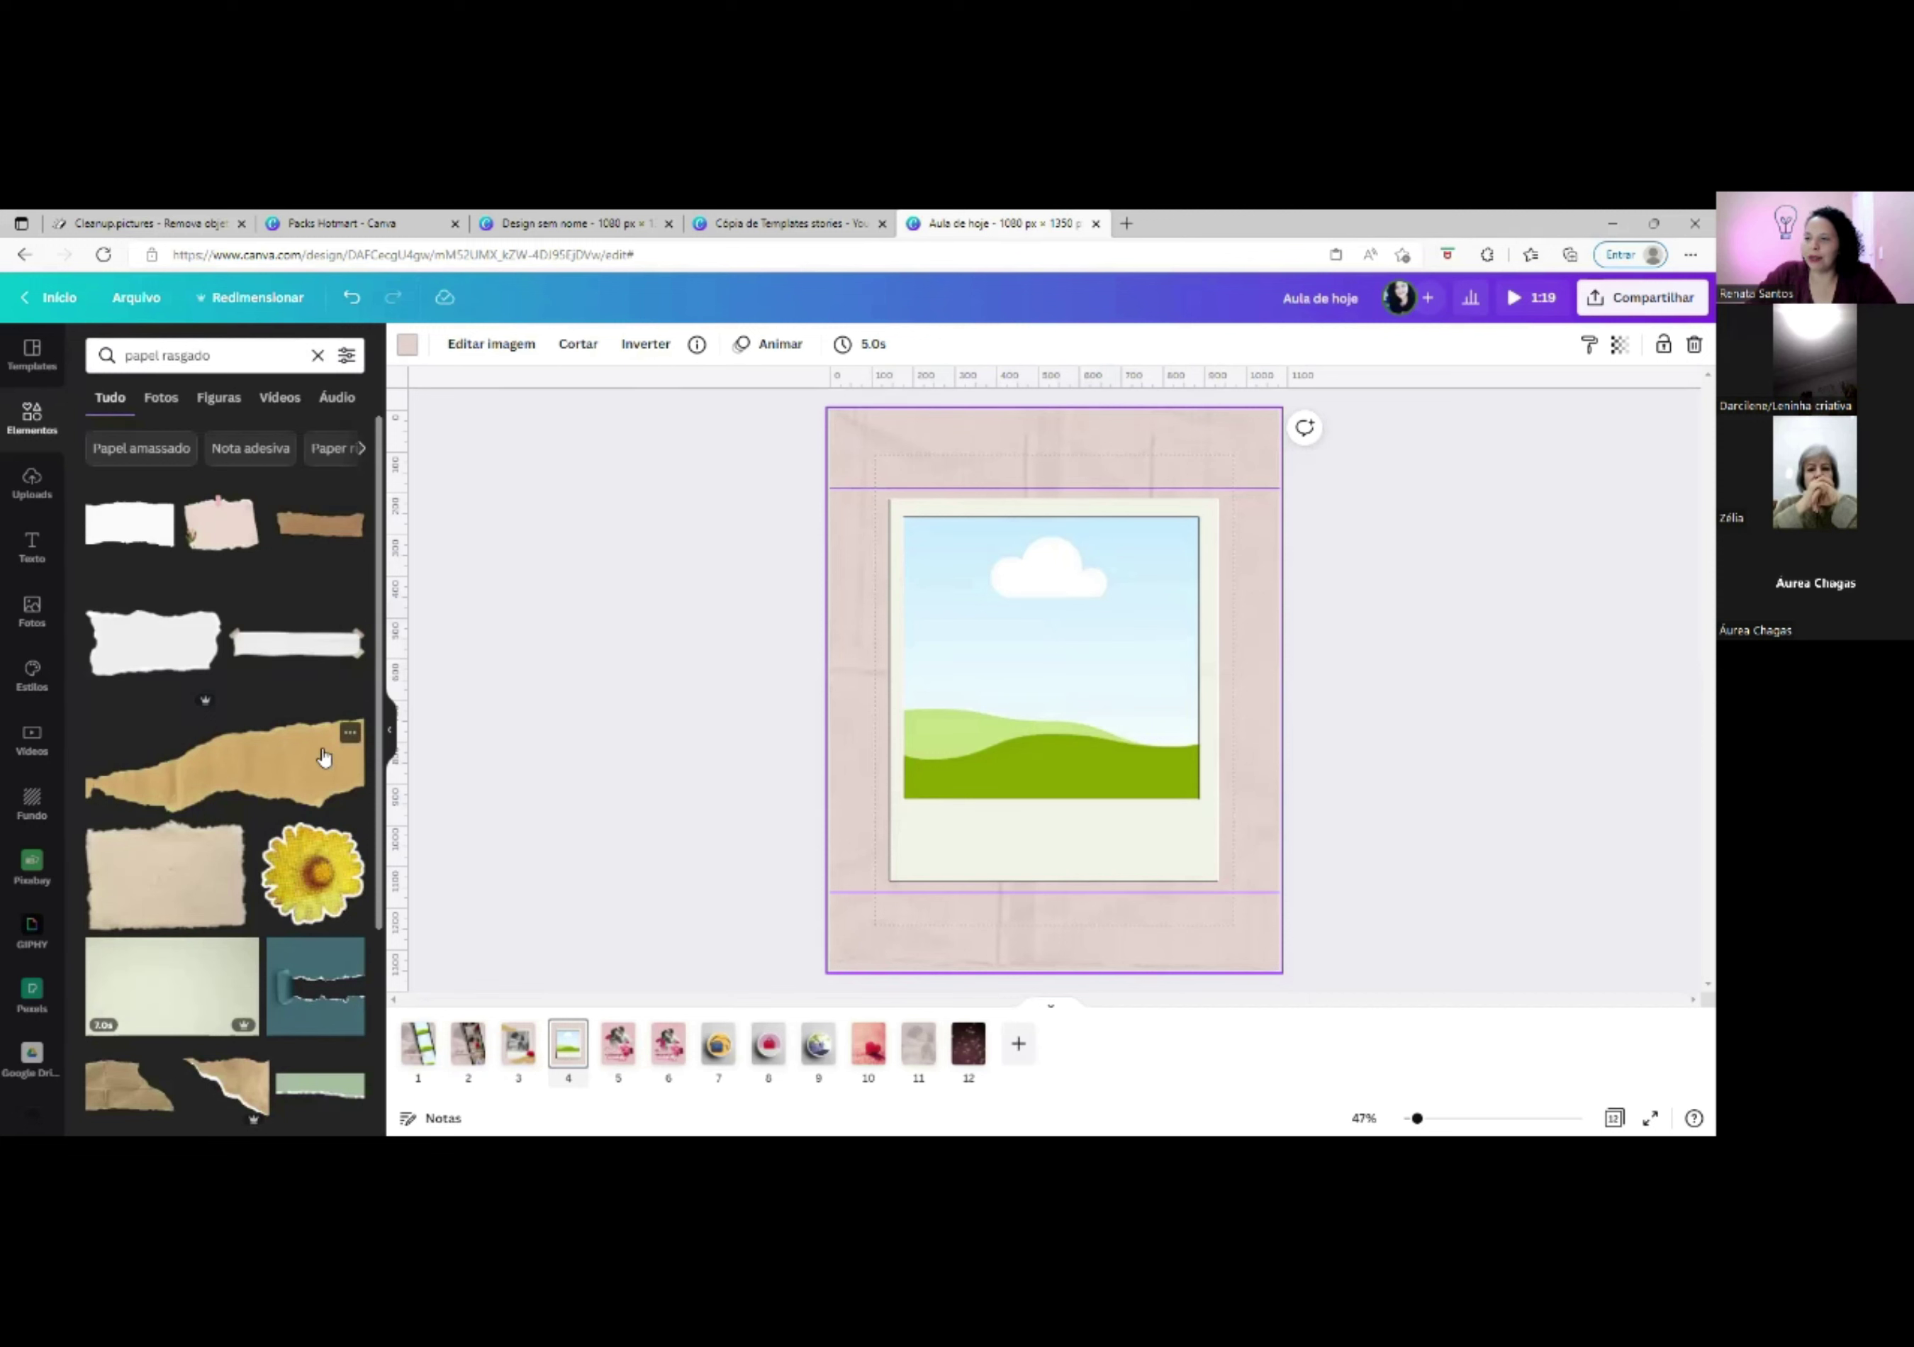
left_click(274, 778)
Undo dropping the kraft paper into the frame, then shrink it and lay it across the polaroid's lower-right corner.
mouse_move(1149, 699)
left_mouse_down()
mouse_move(1154, 821)
mouse_move(1133, 705)
left_mouse_up()
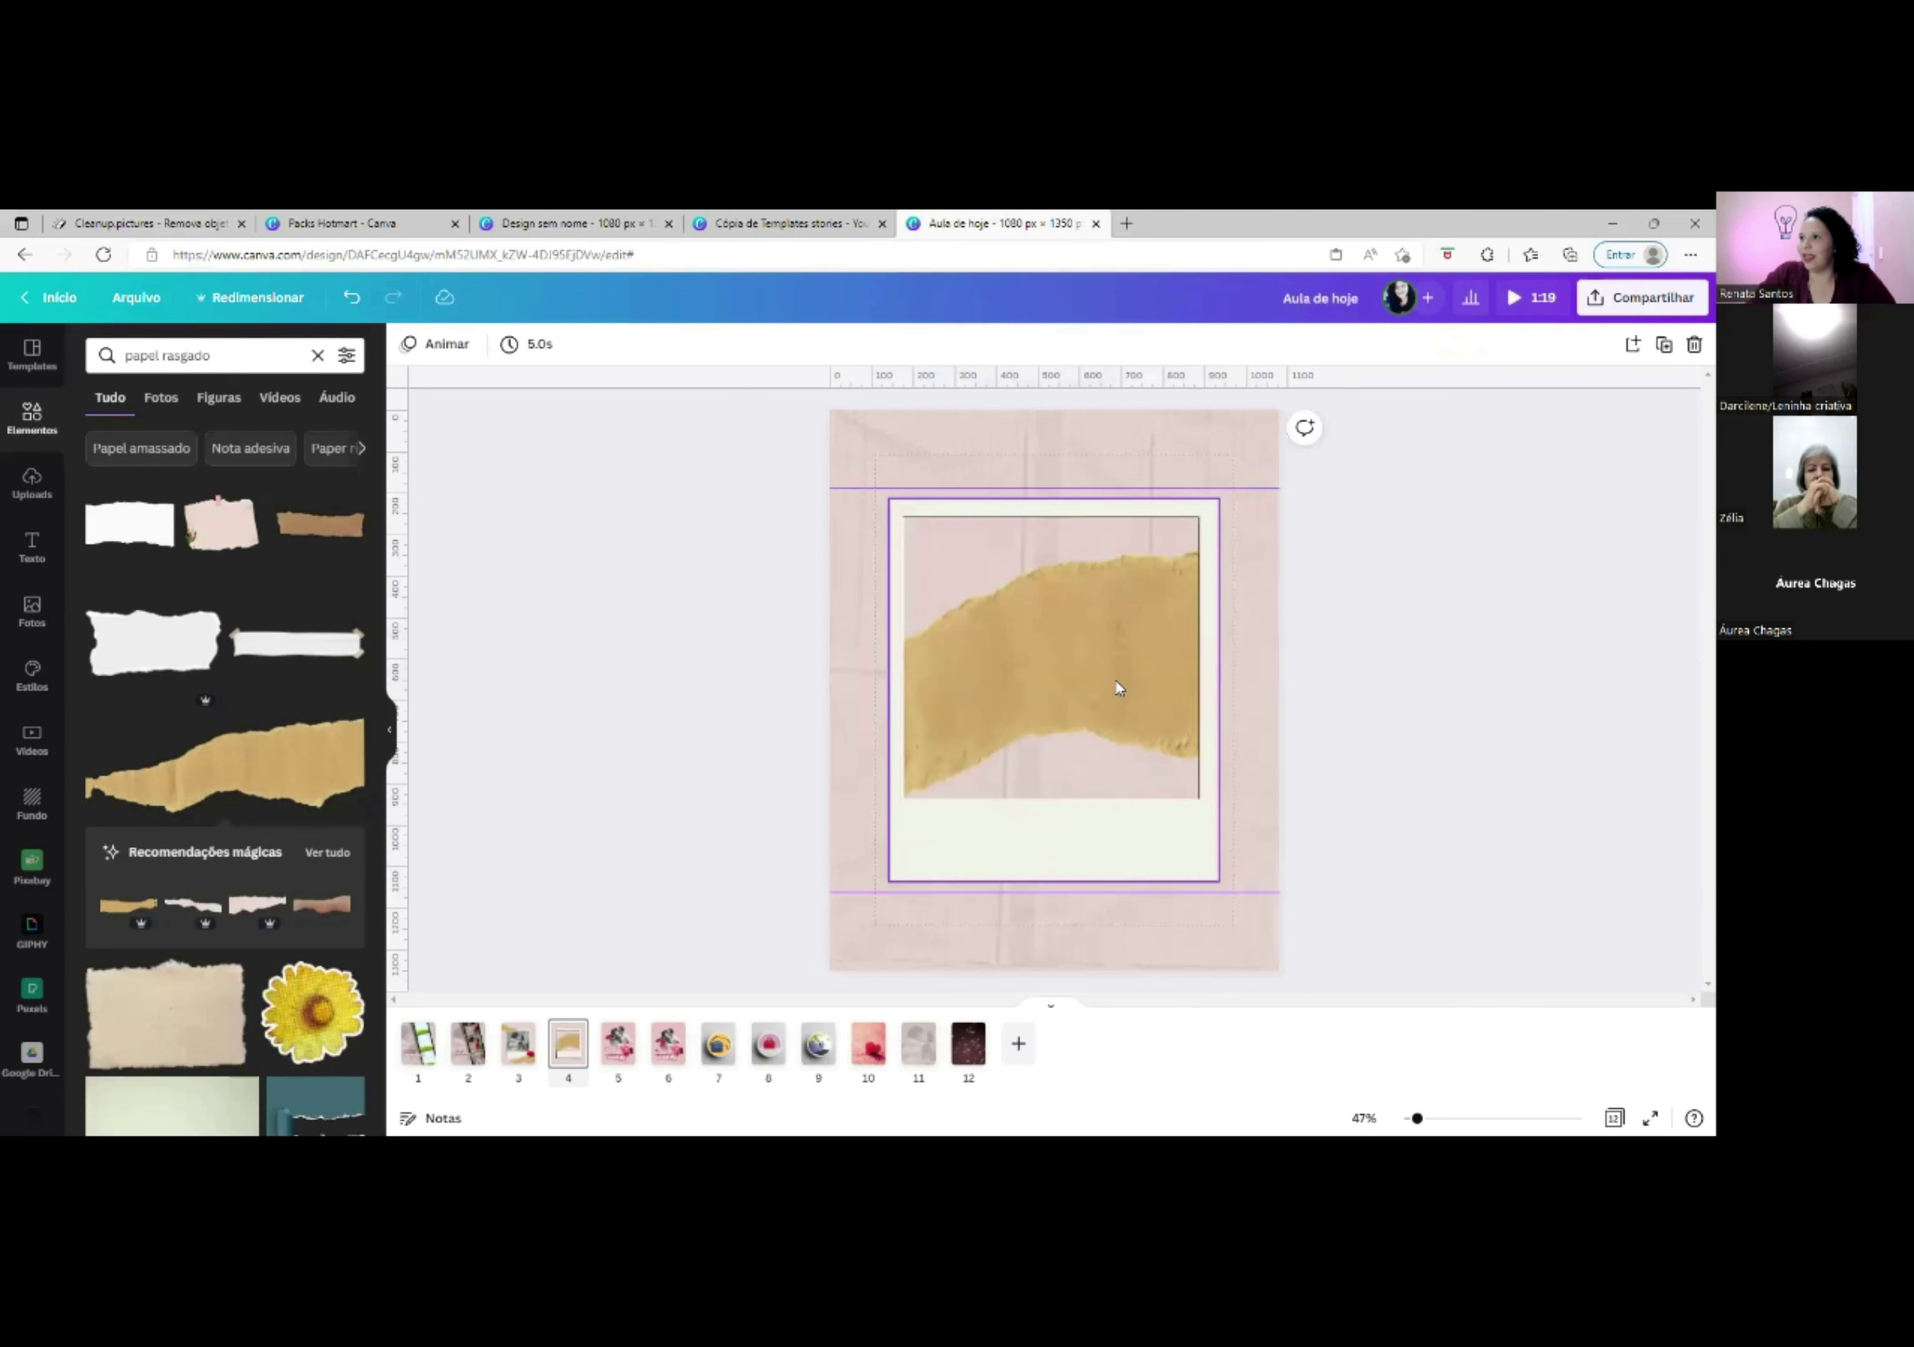
left_click(351, 297)
left_click_drag(1090, 712, 1139, 881)
left_click_drag(1271, 804, 1166, 864)
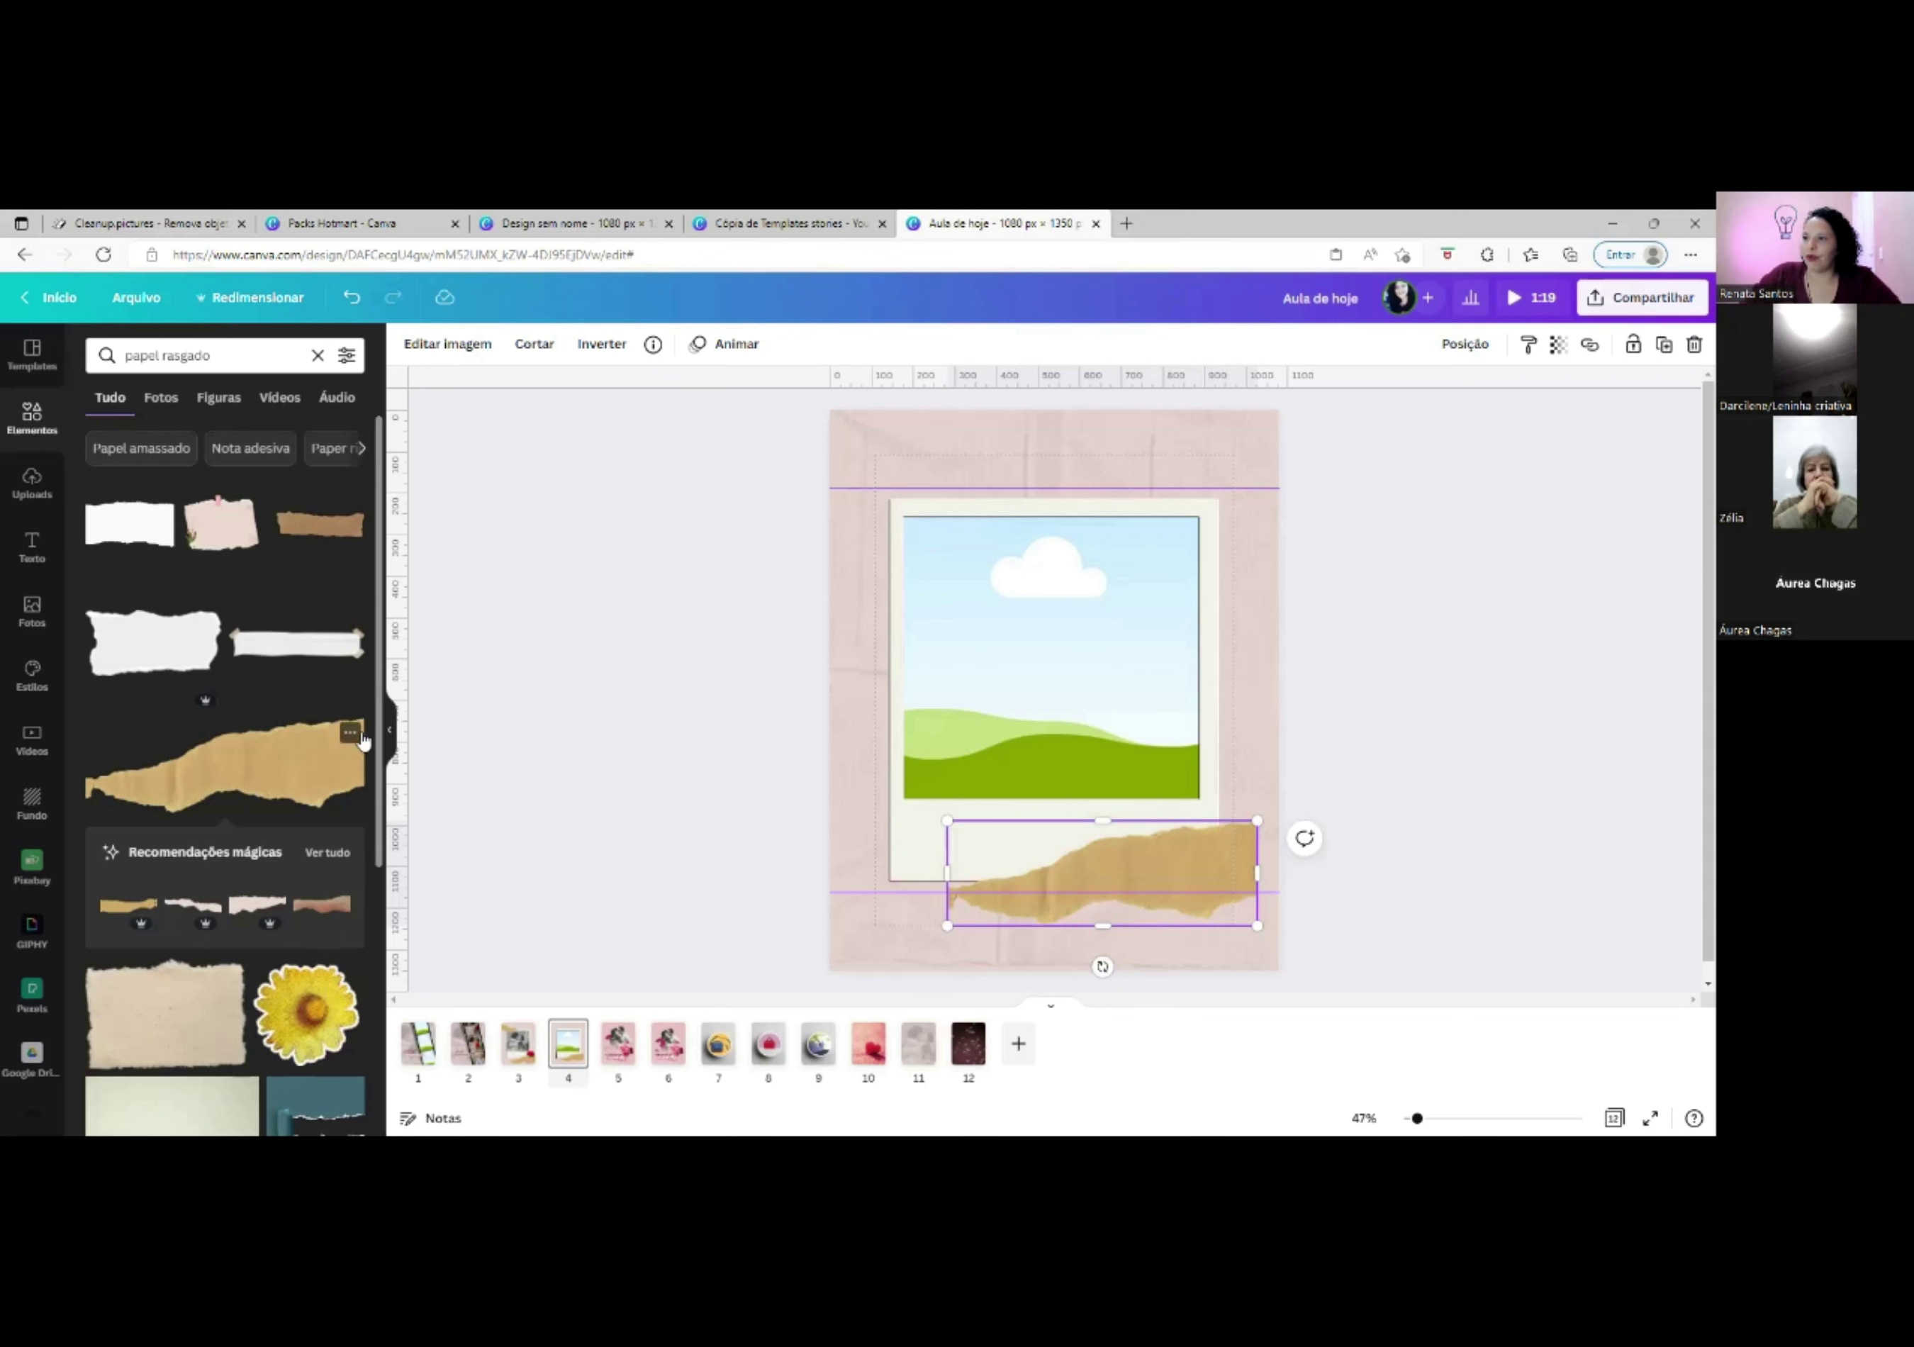
Mark the Ripped Kraft Paper element as a favourite.
left_click(349, 736)
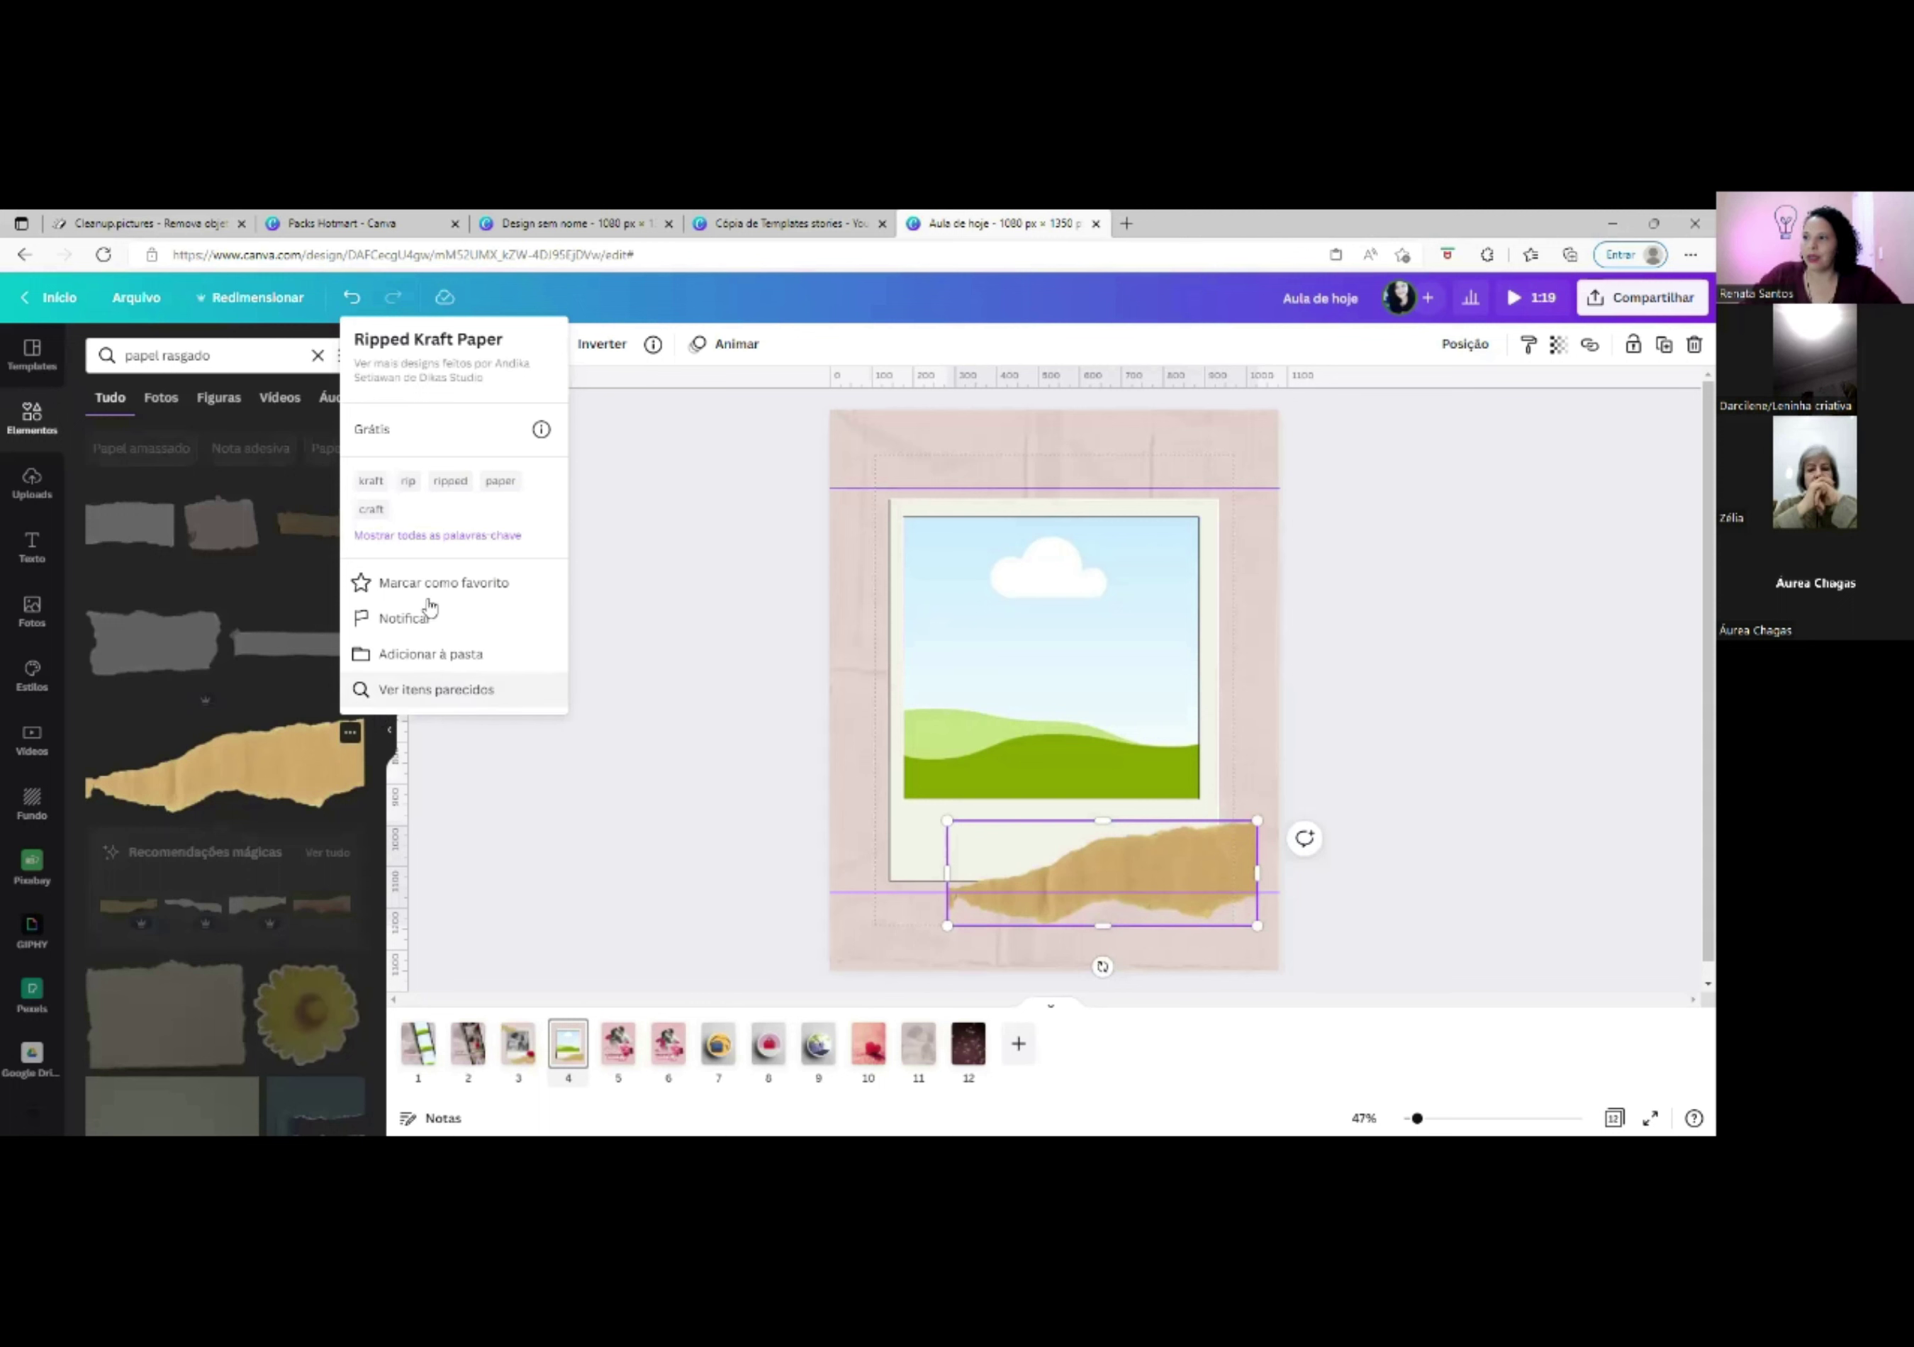
left_click(365, 584)
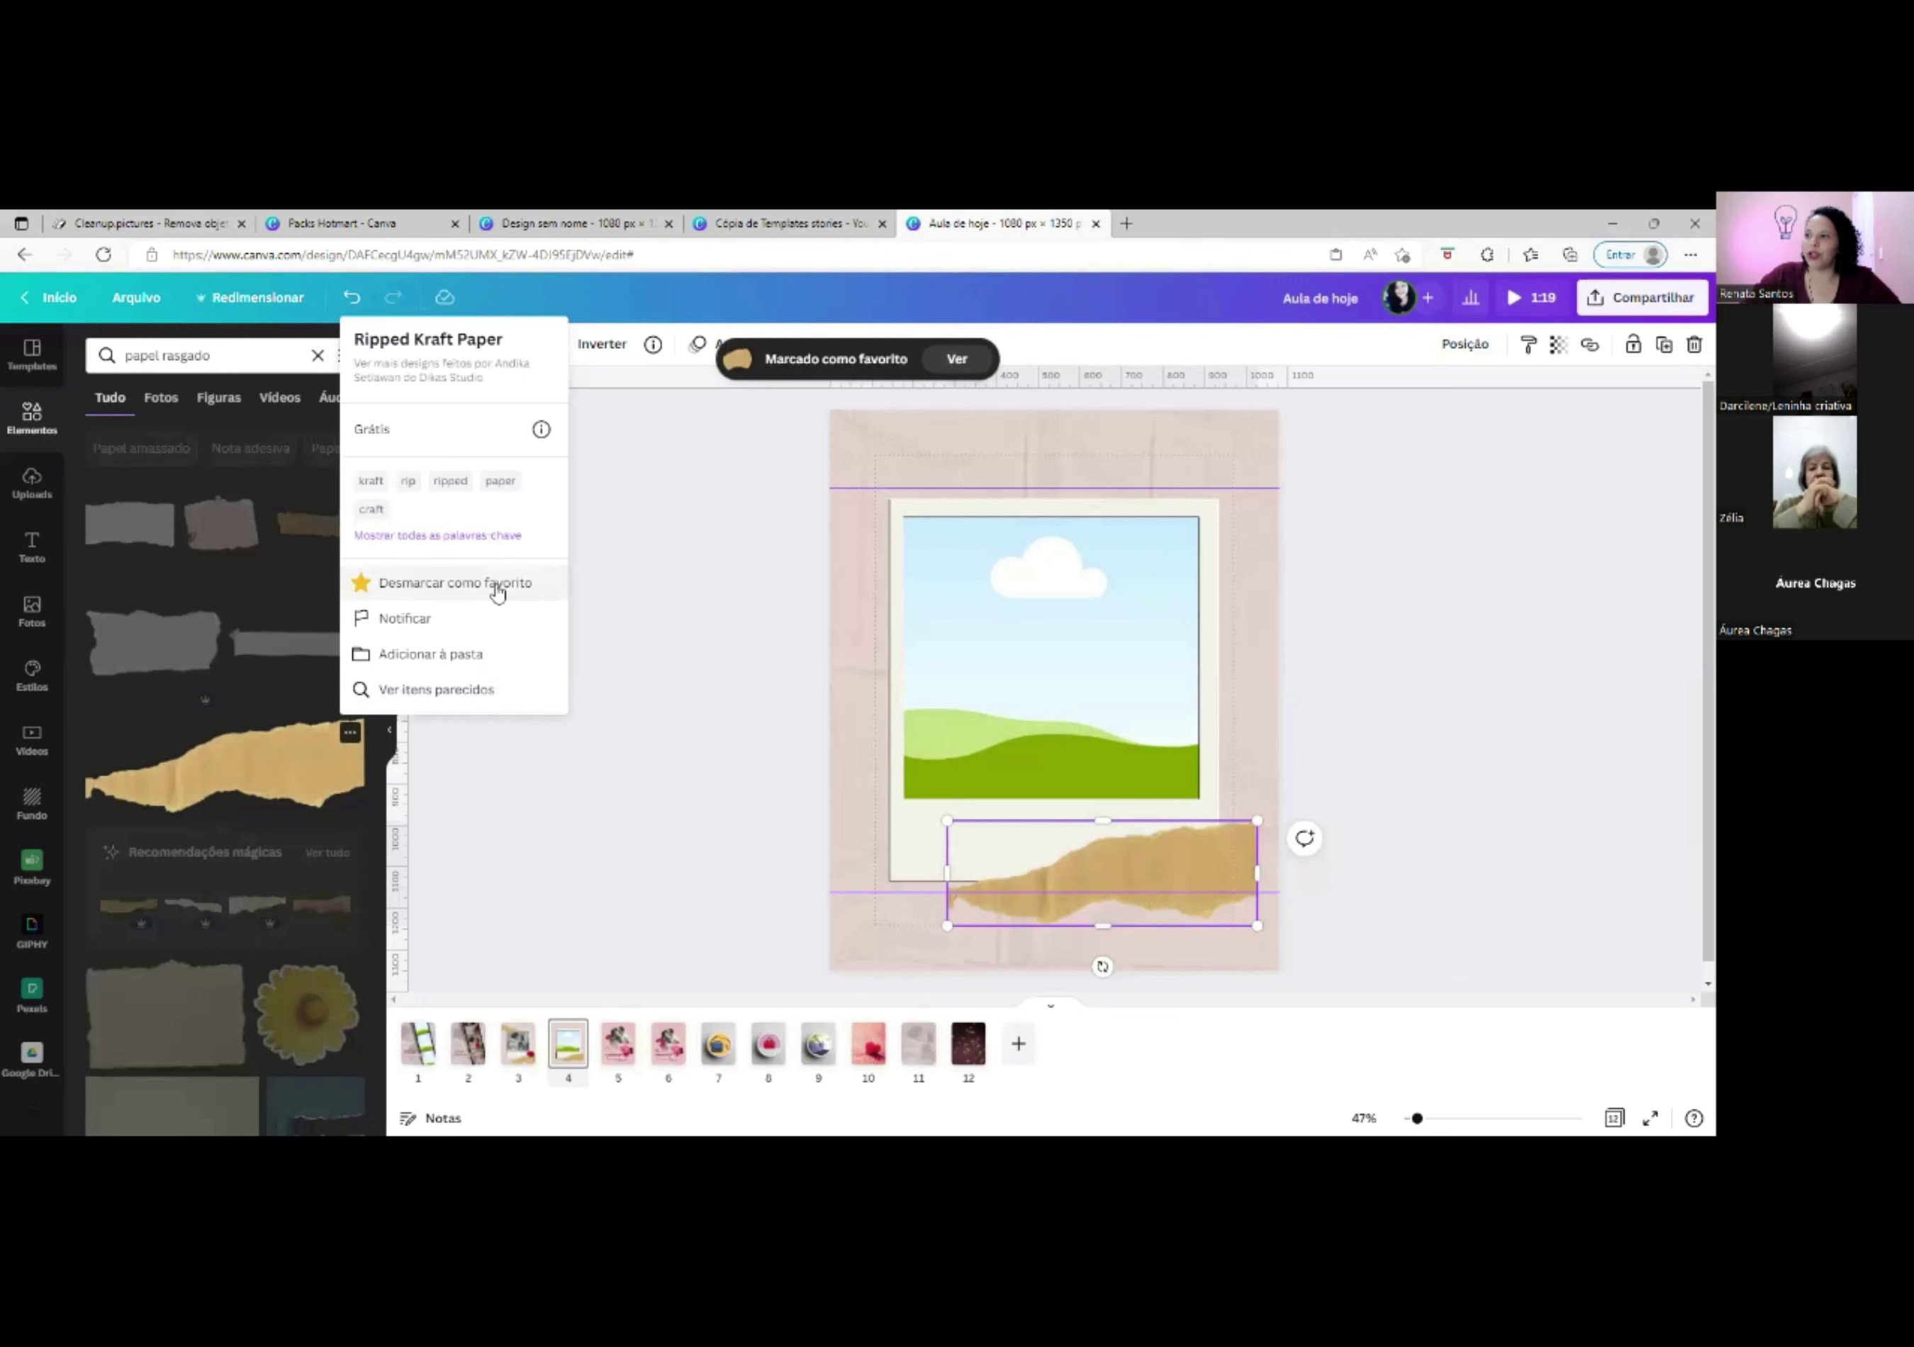
left_click(779, 687)
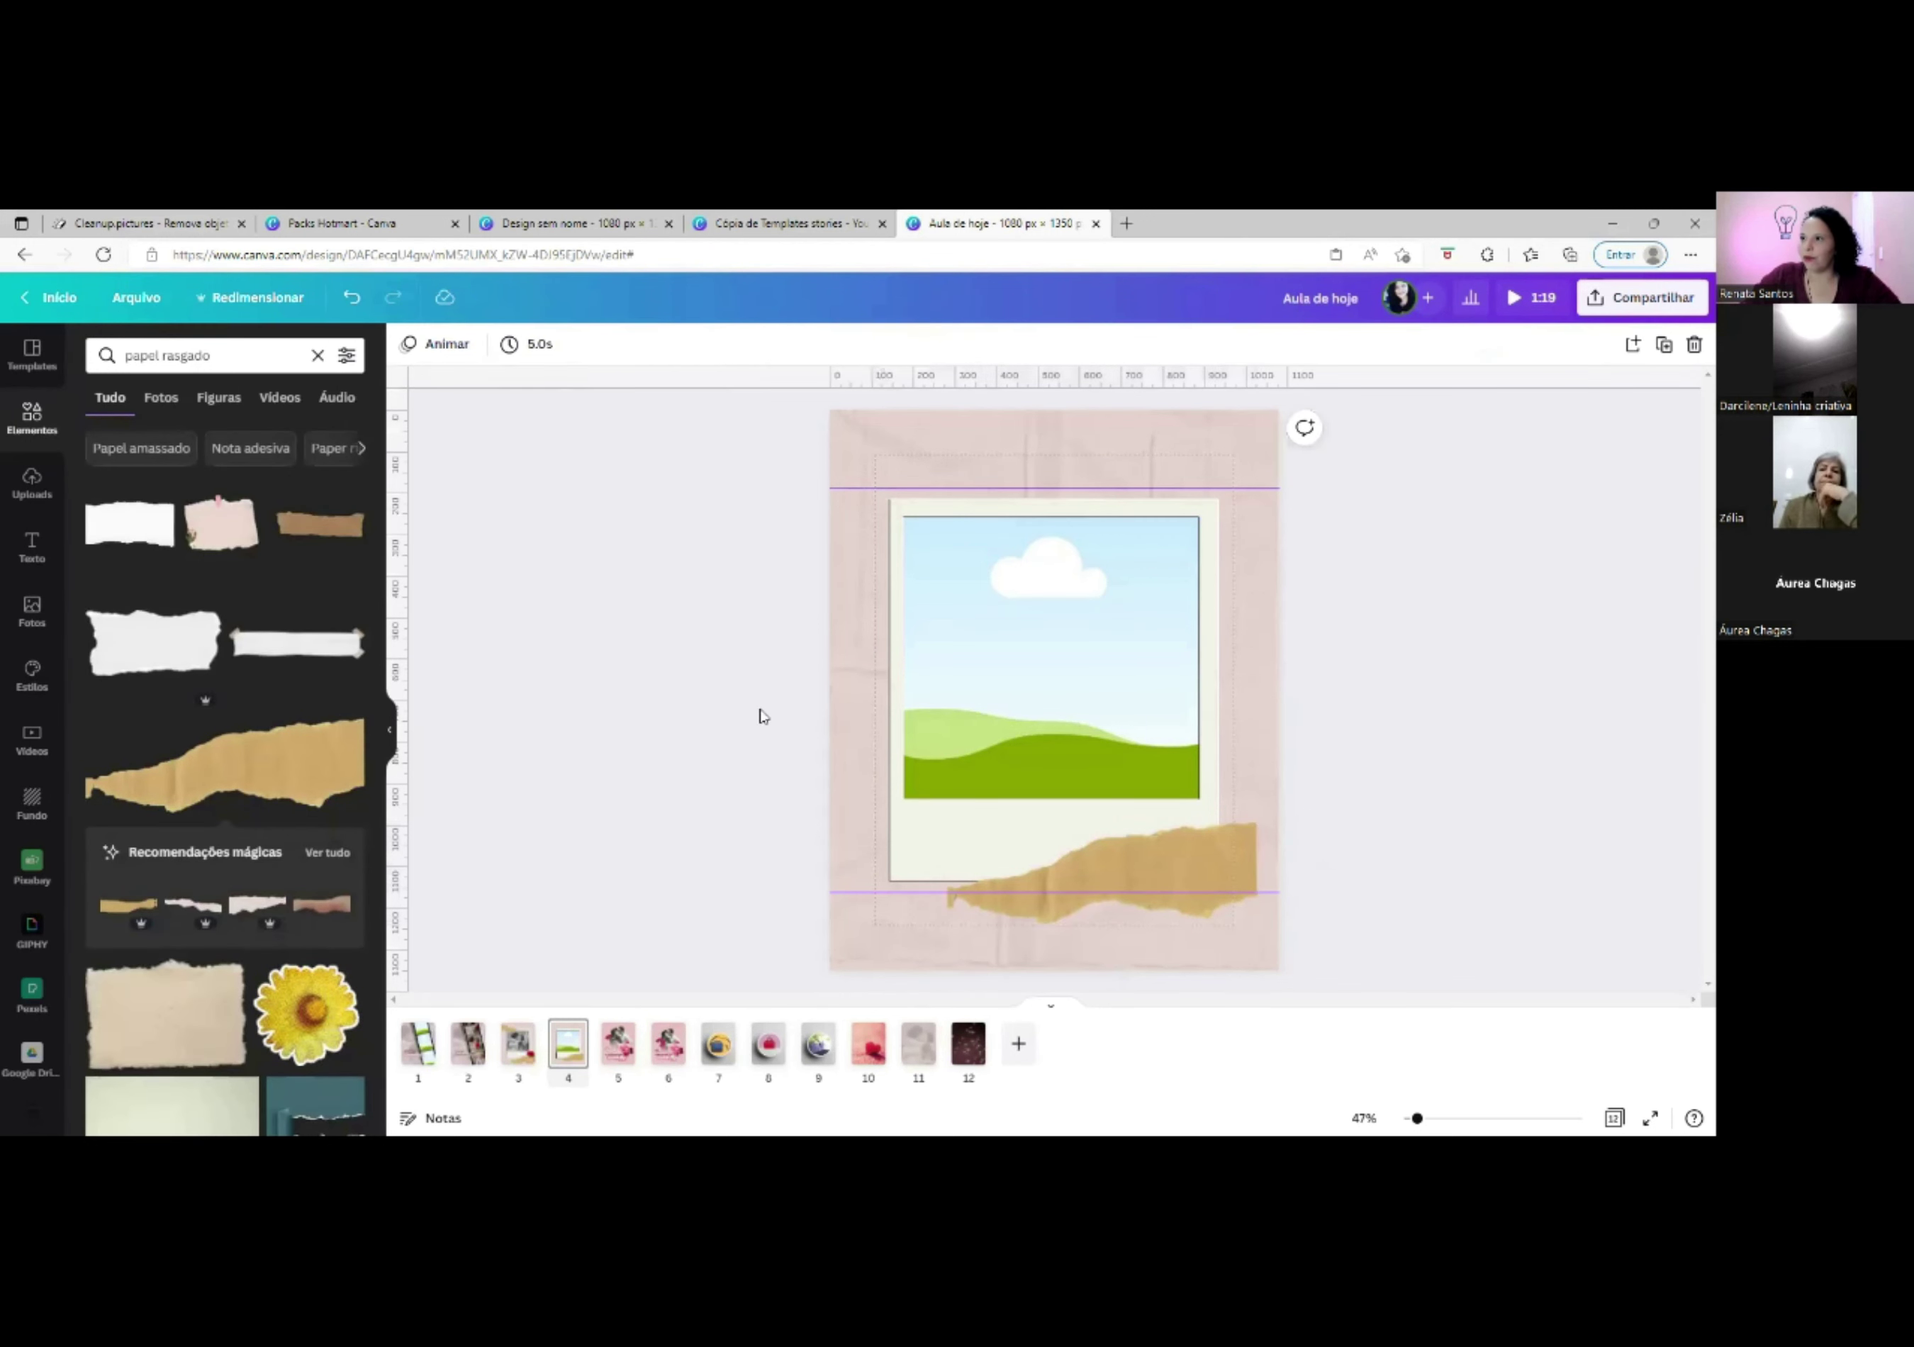
Open the favourites collection and look through the saved elements.
scroll(93, 828, "down", 1)
scroll(39, 878, "down", 5)
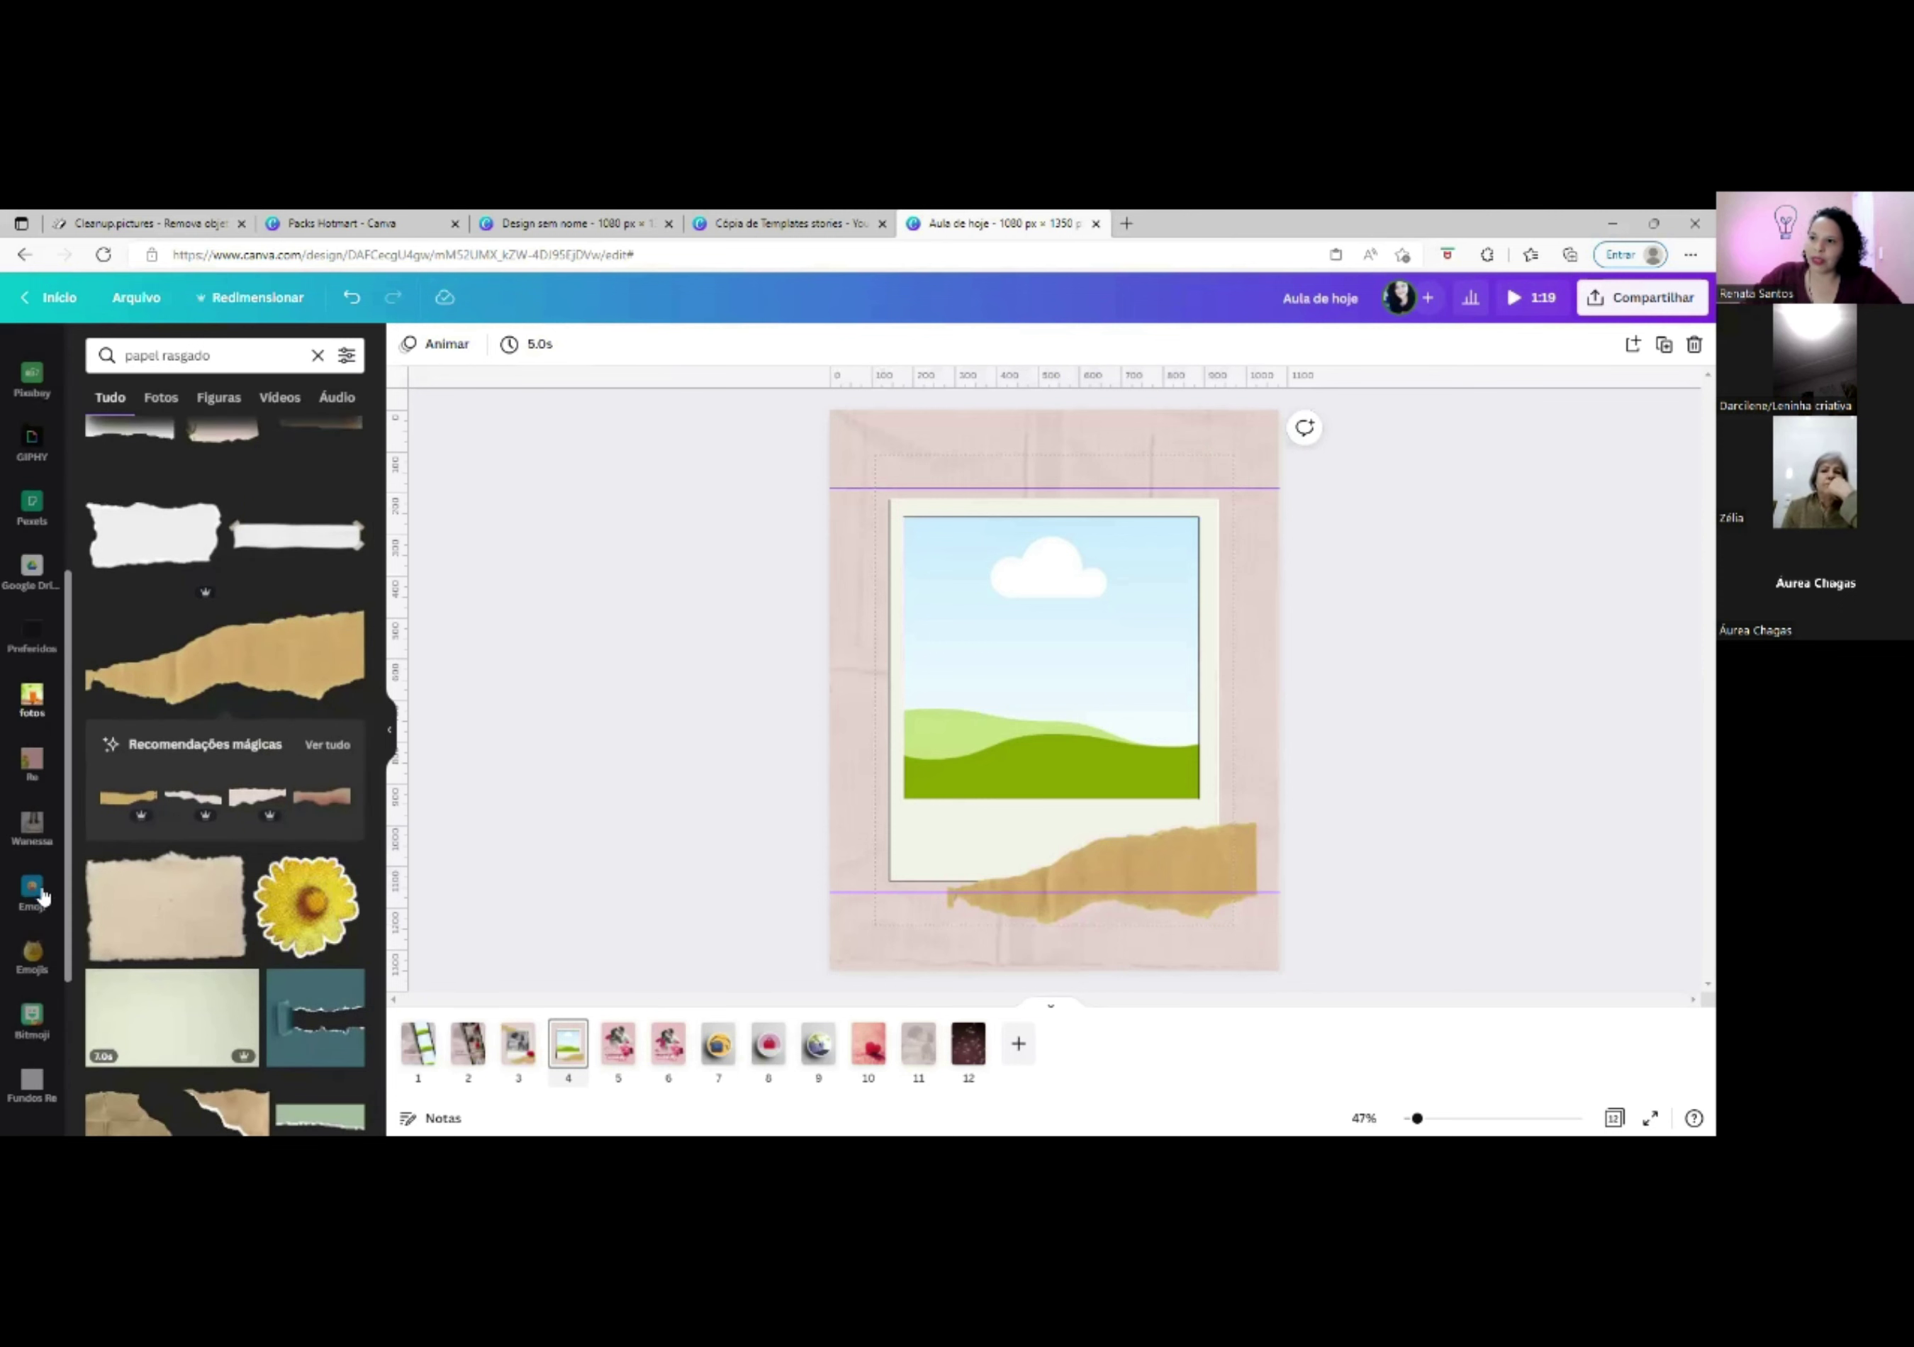
scroll(38, 895, "down", 3)
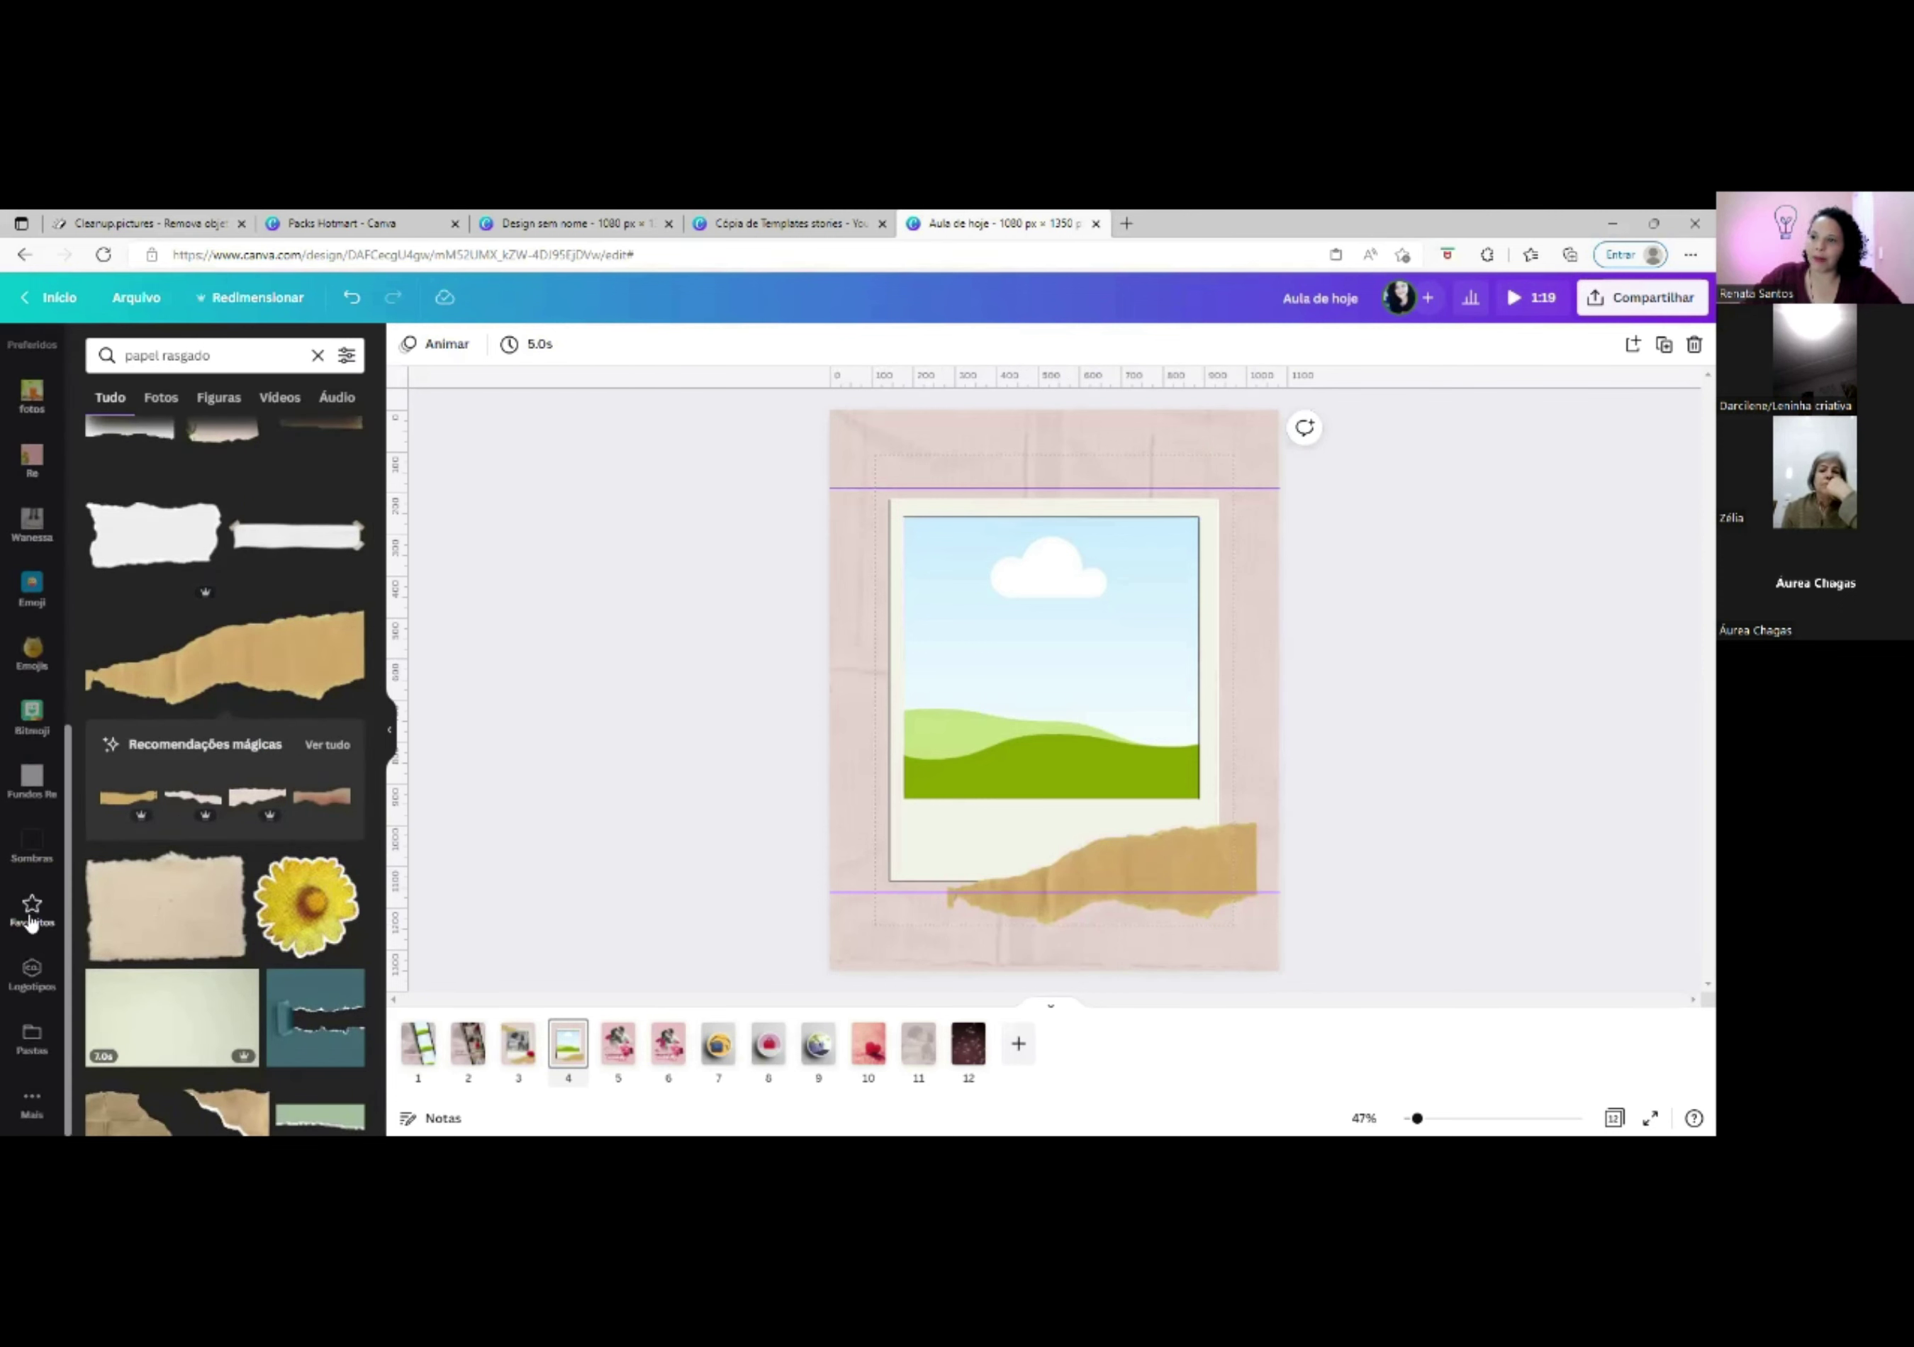
left_click(32, 916)
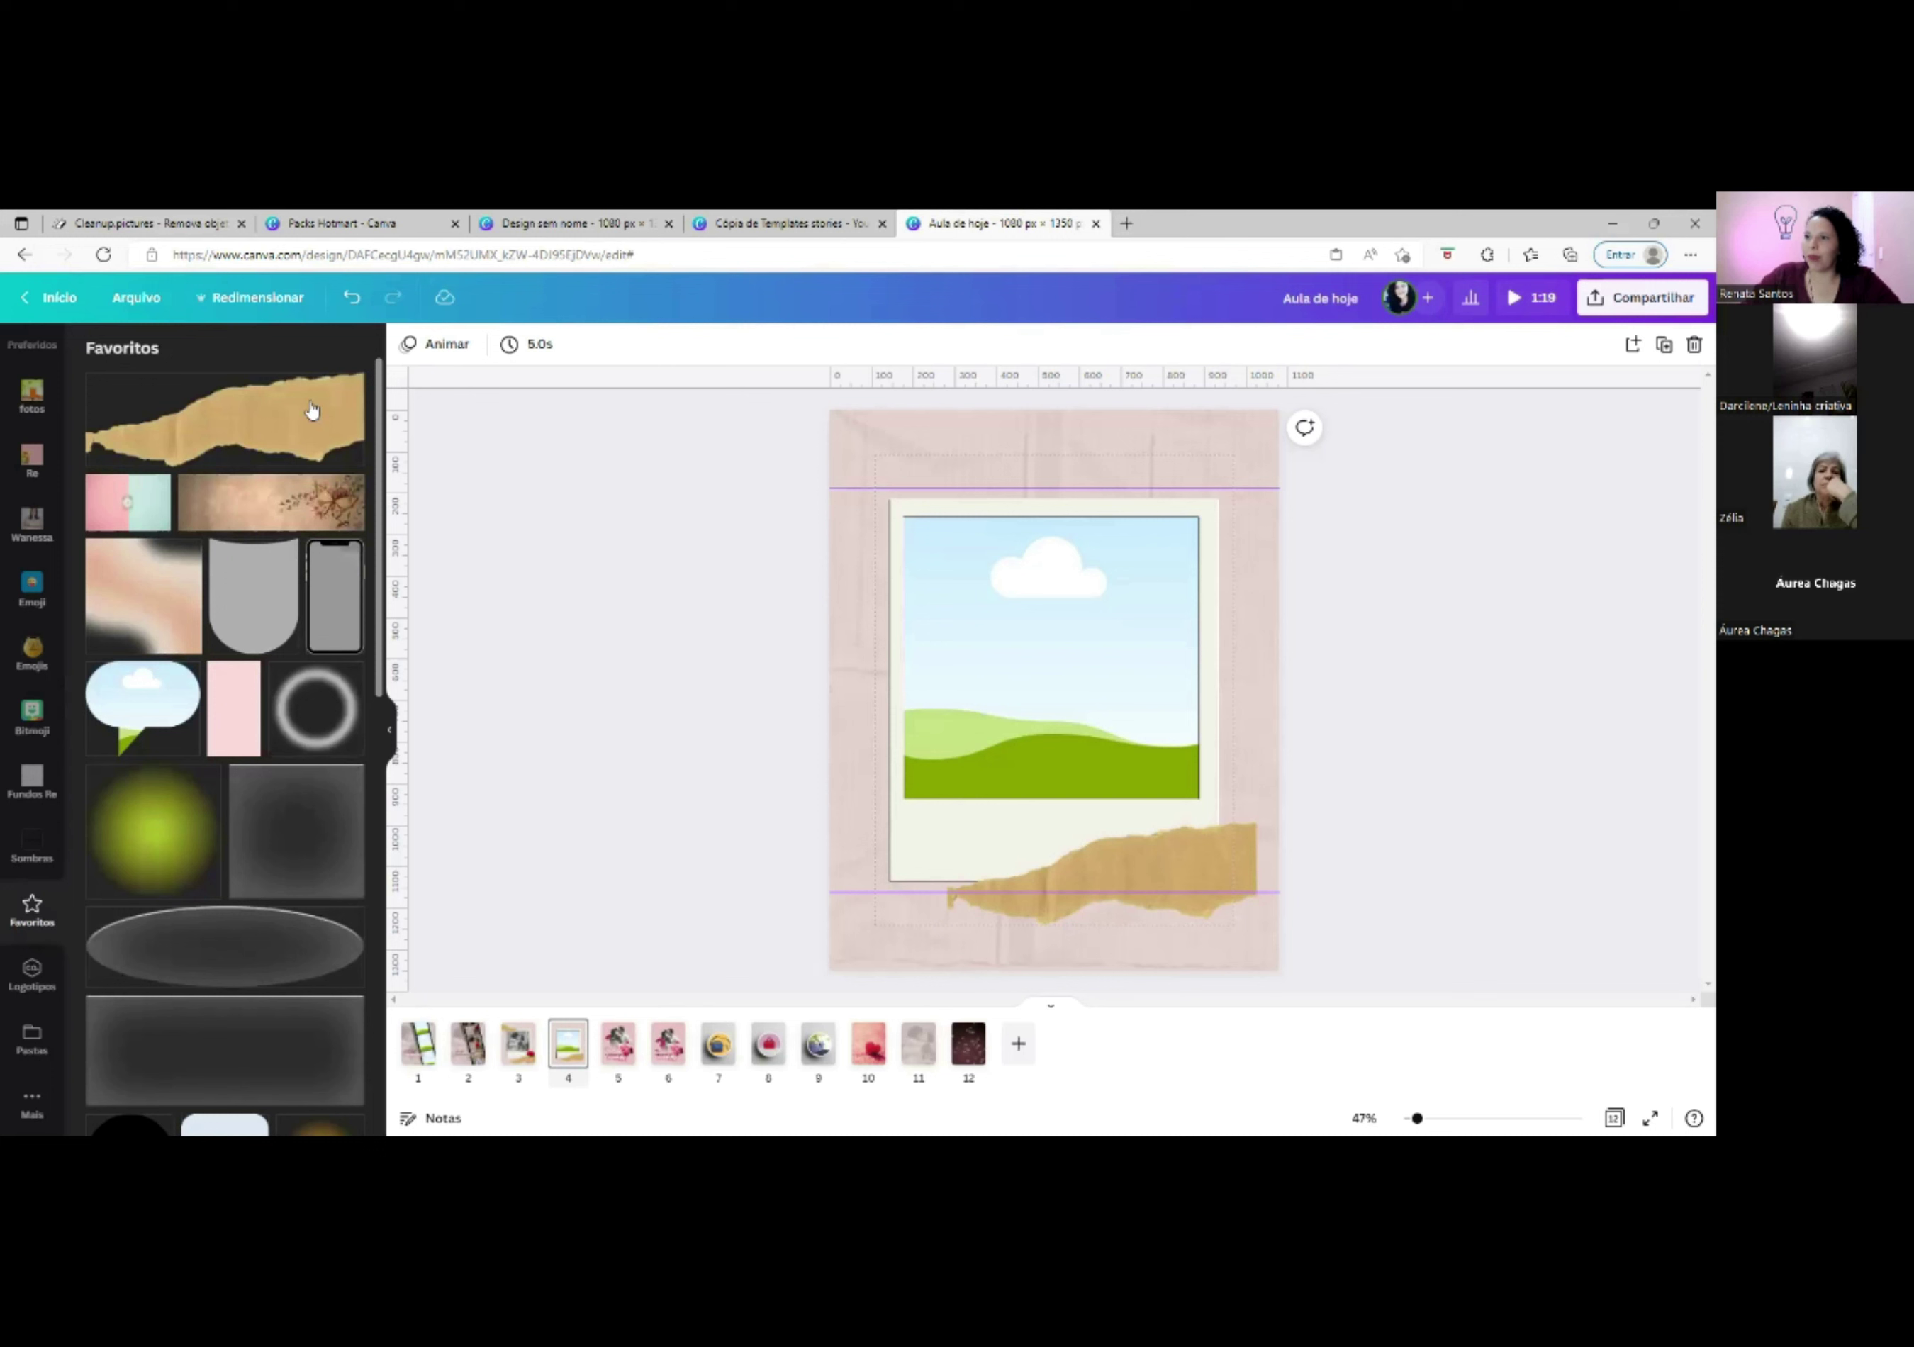
scroll(241, 726, "down", 4)
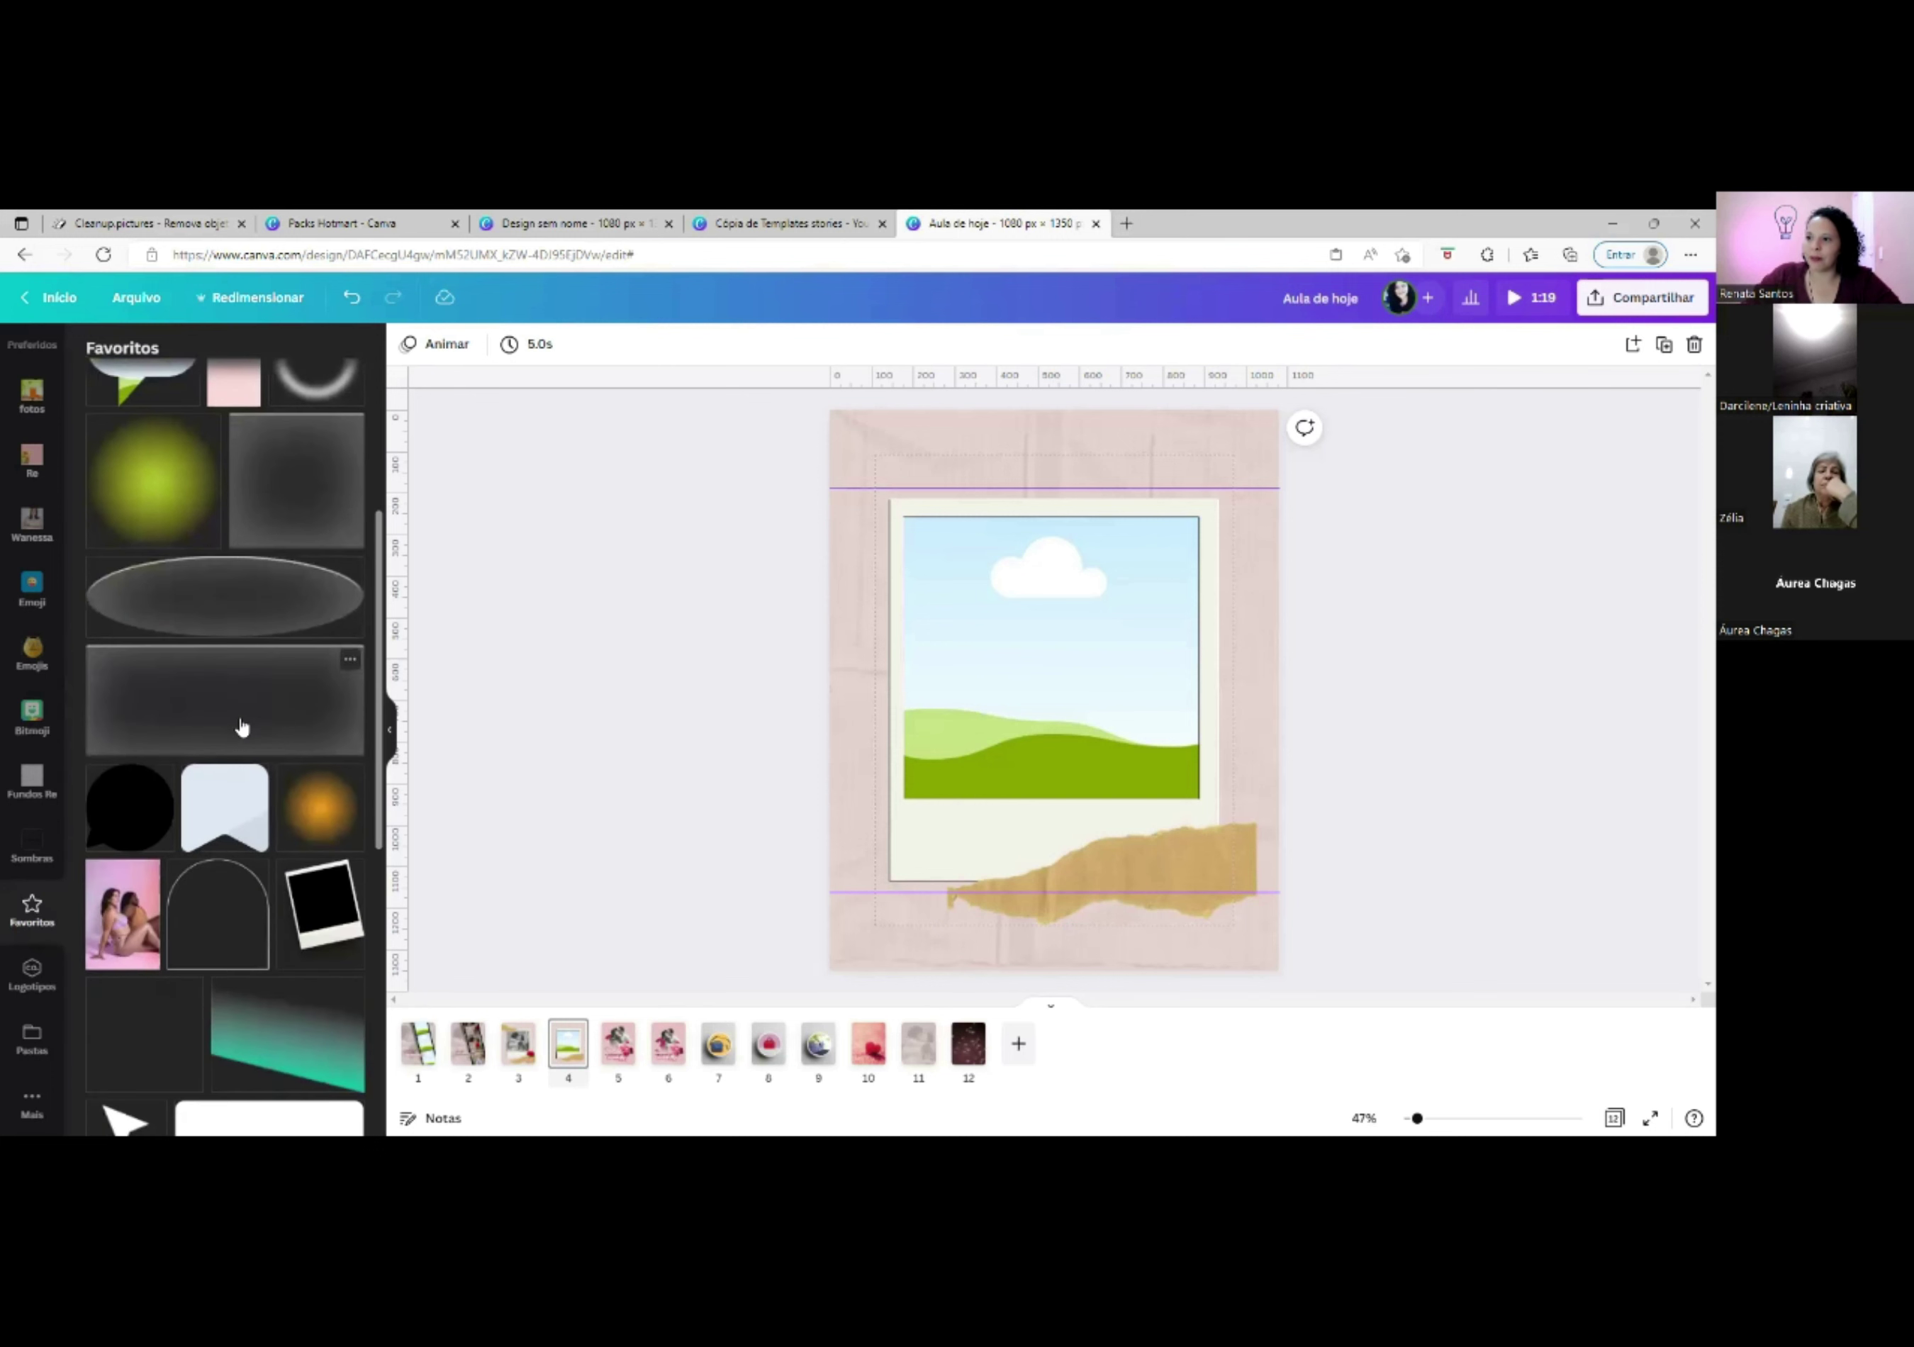
scroll(241, 726, "up", 4)
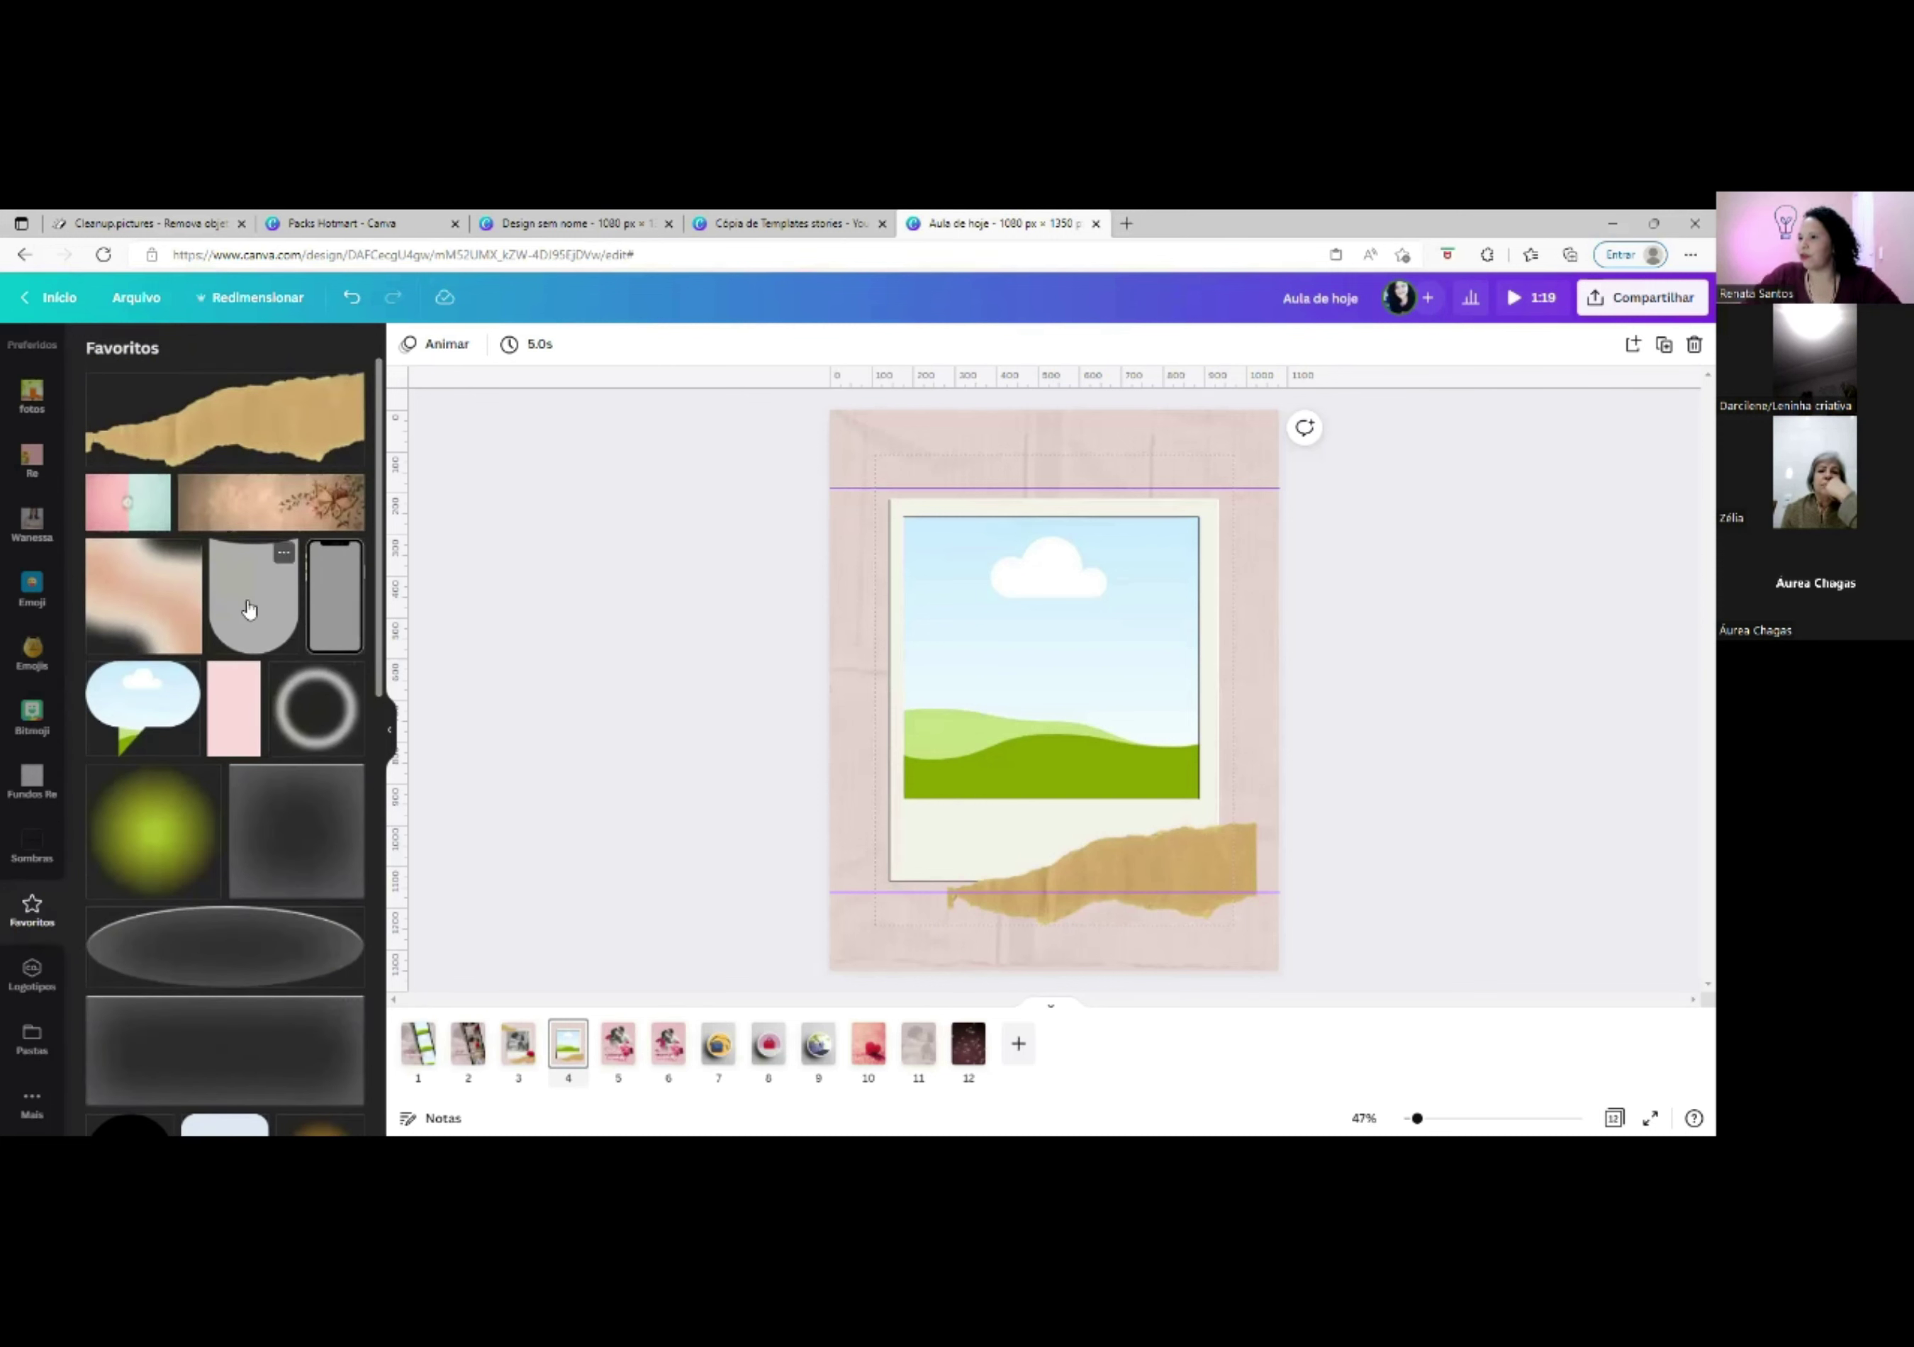
Shift the torn kraft paper strip sideways so its straight end runs slightly past the page's right edge.
left_click(1196, 462)
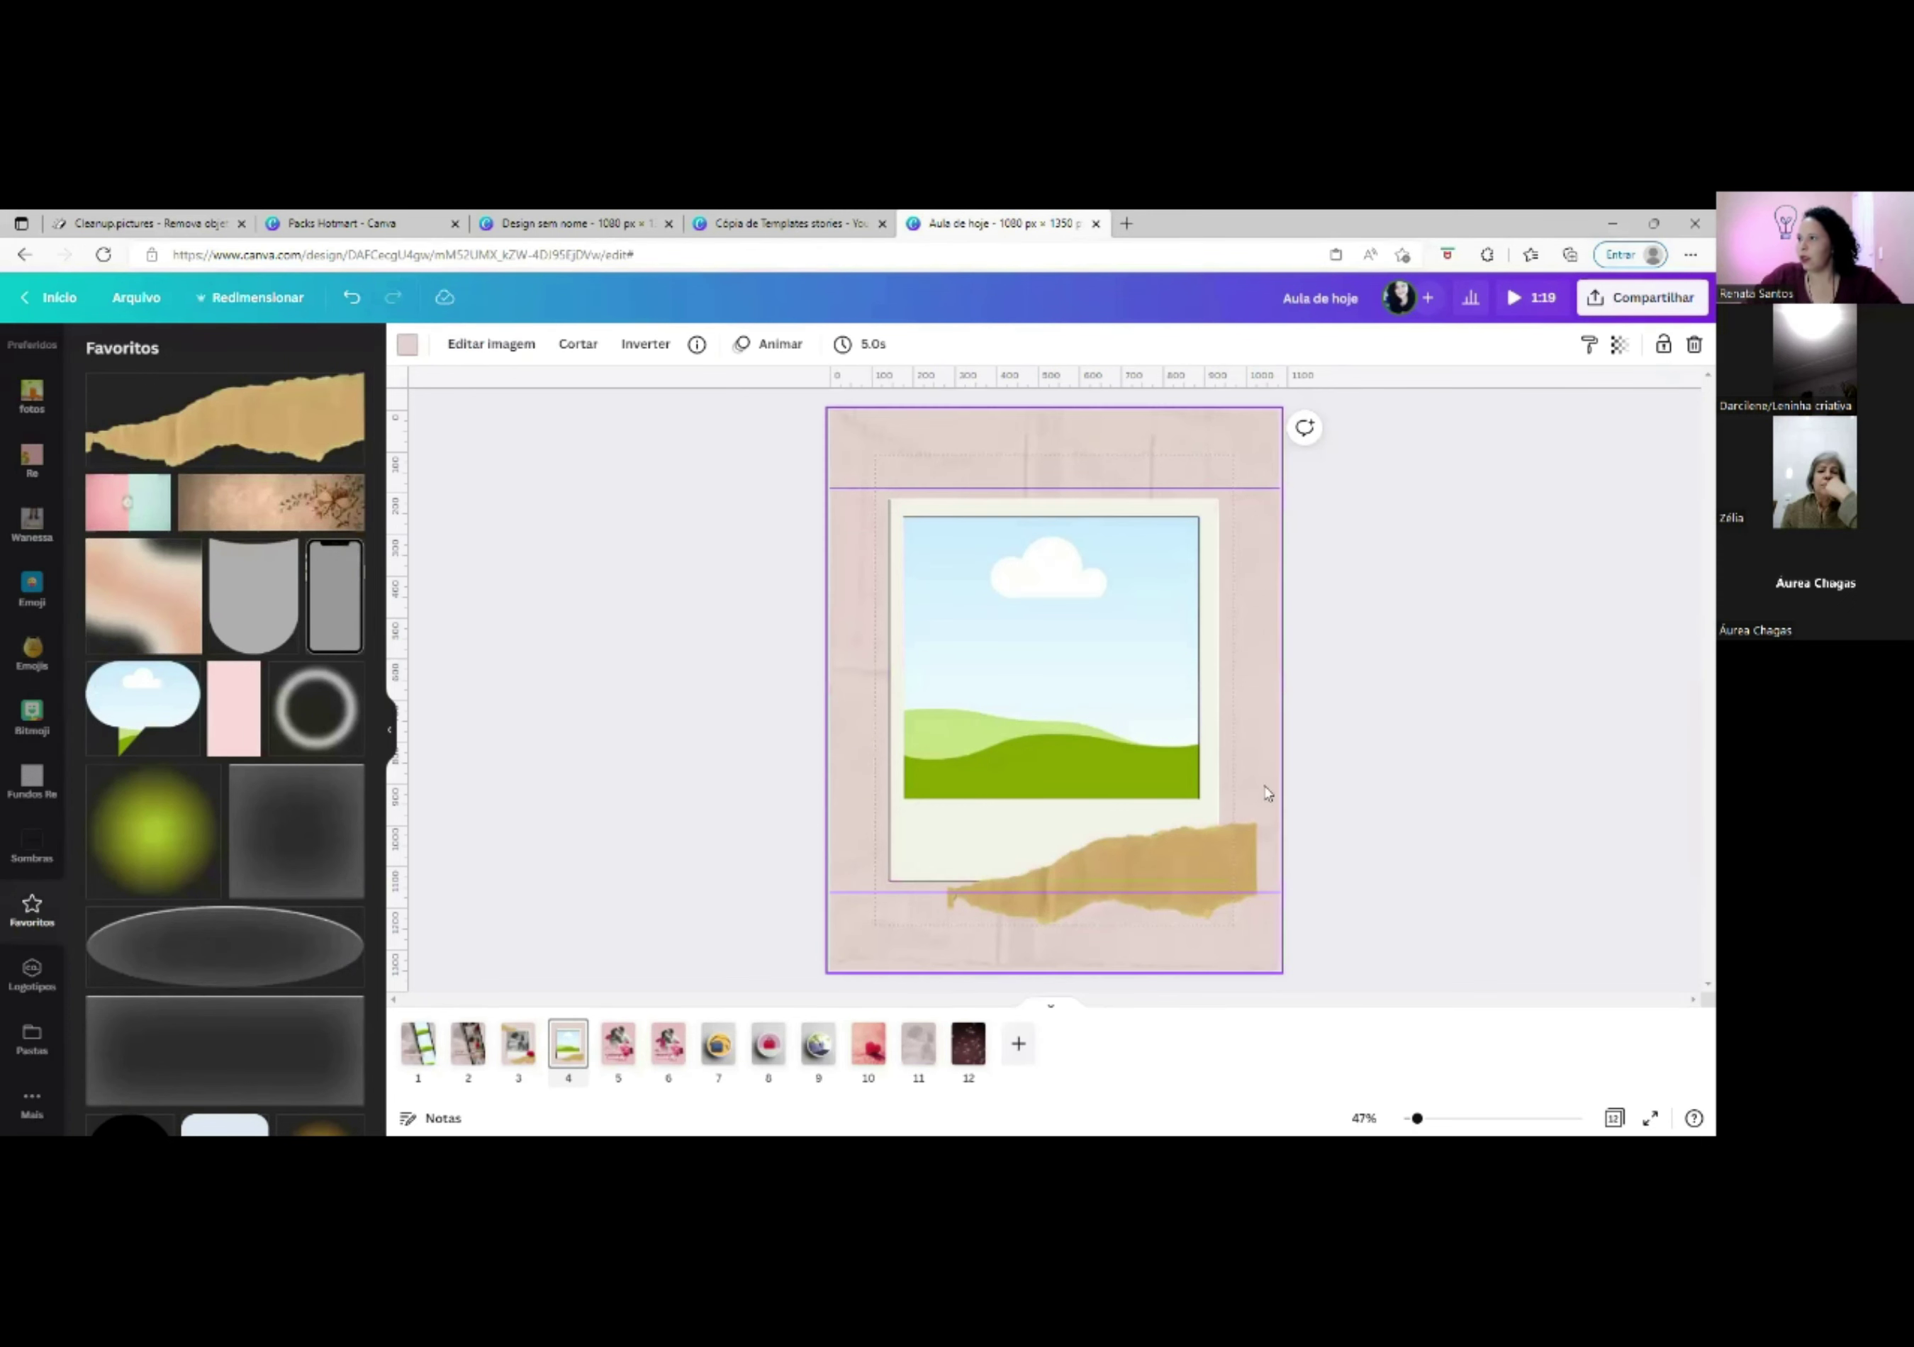
left_click(1231, 881)
left_click_drag(1231, 881, 1262, 872)
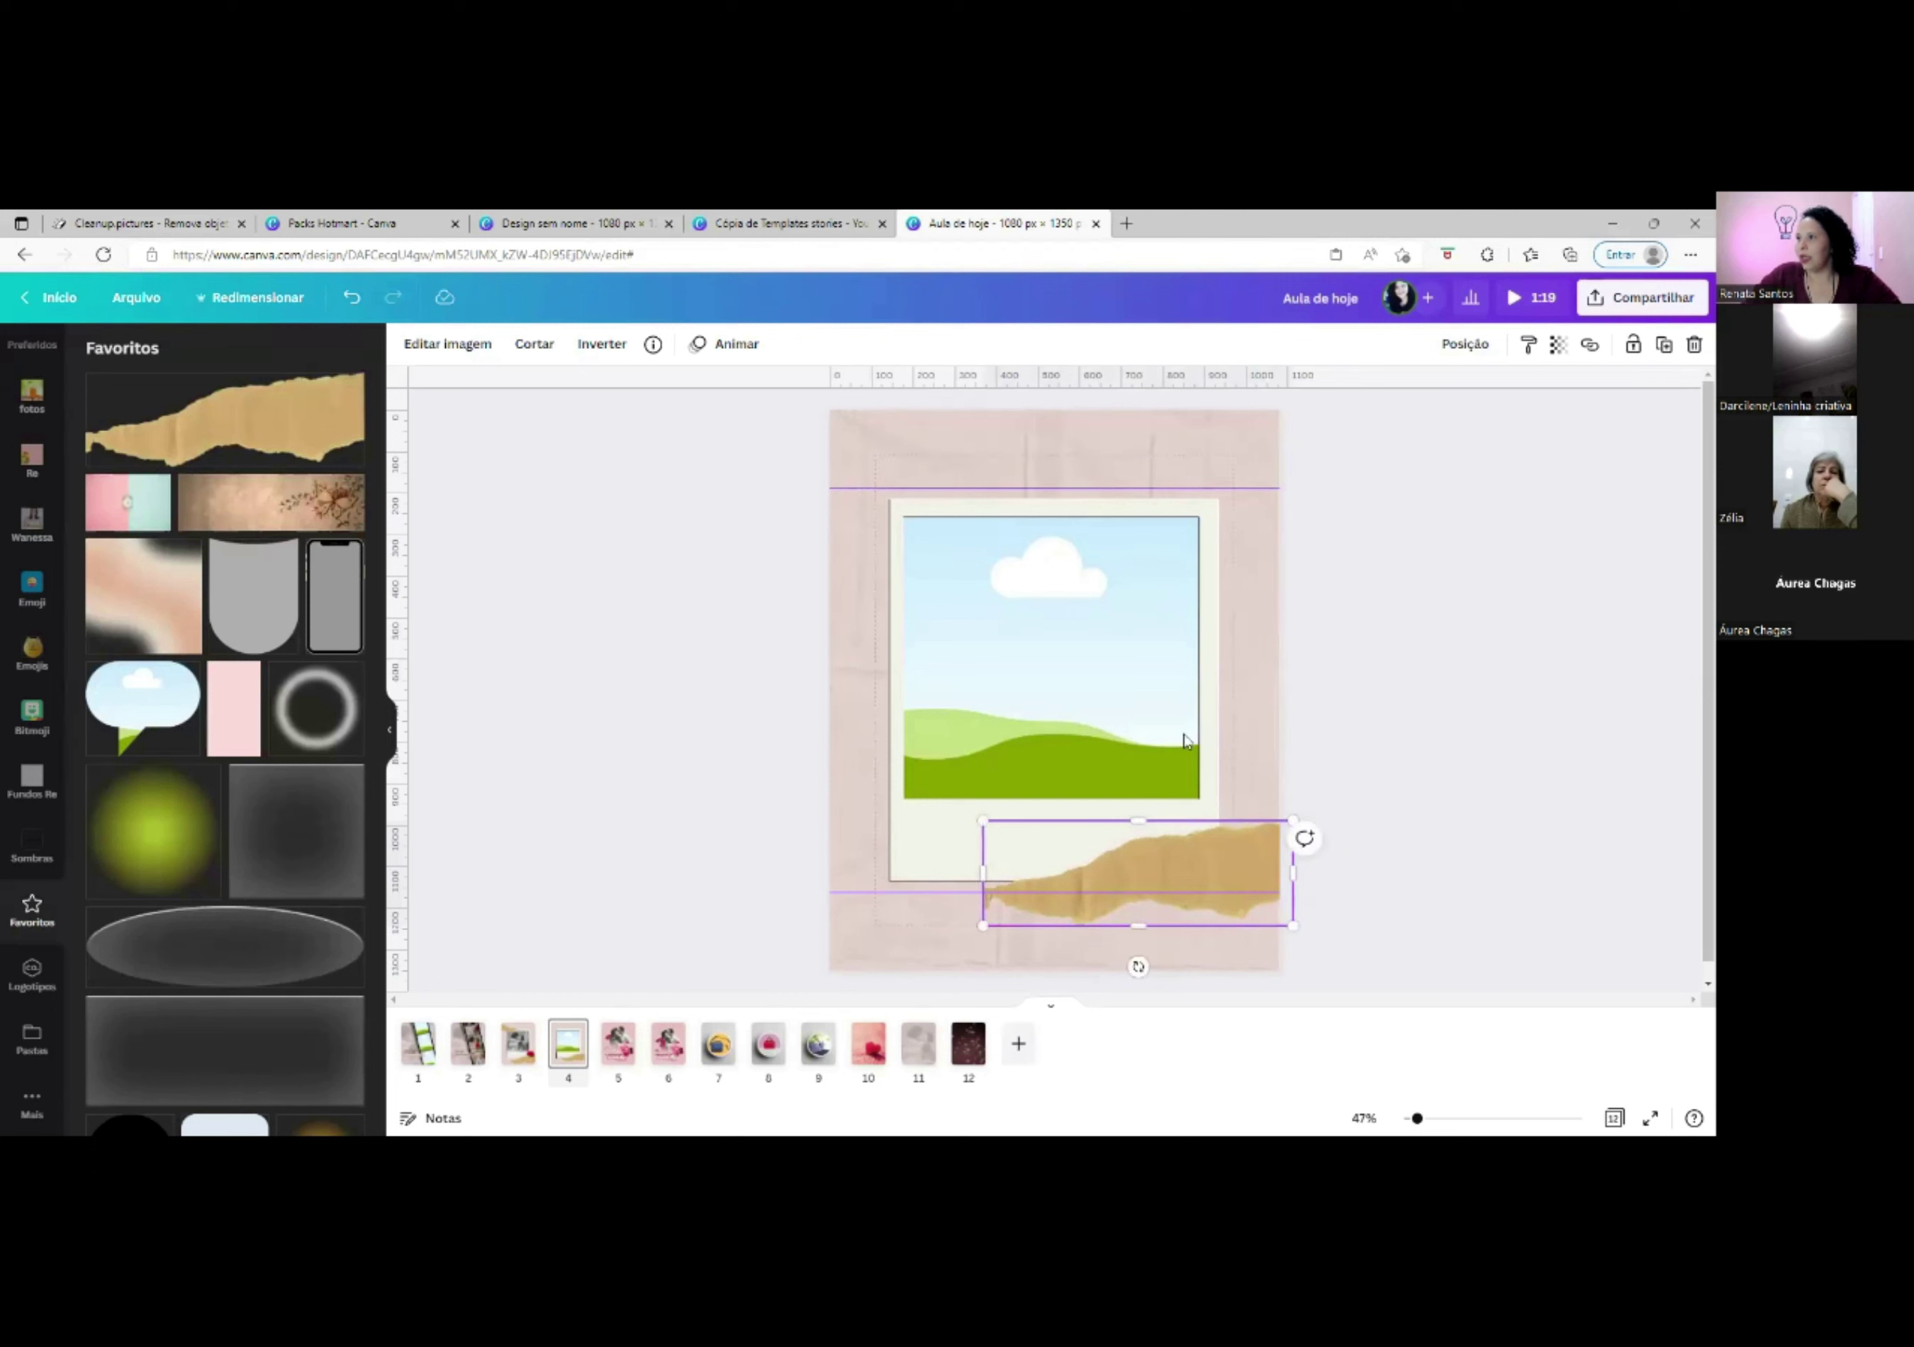
Duplicate the torn paper strip, rotate the copy half a turn and place it over the polaroid's upper-left corner, running off the page edge.
right_click(1218, 865)
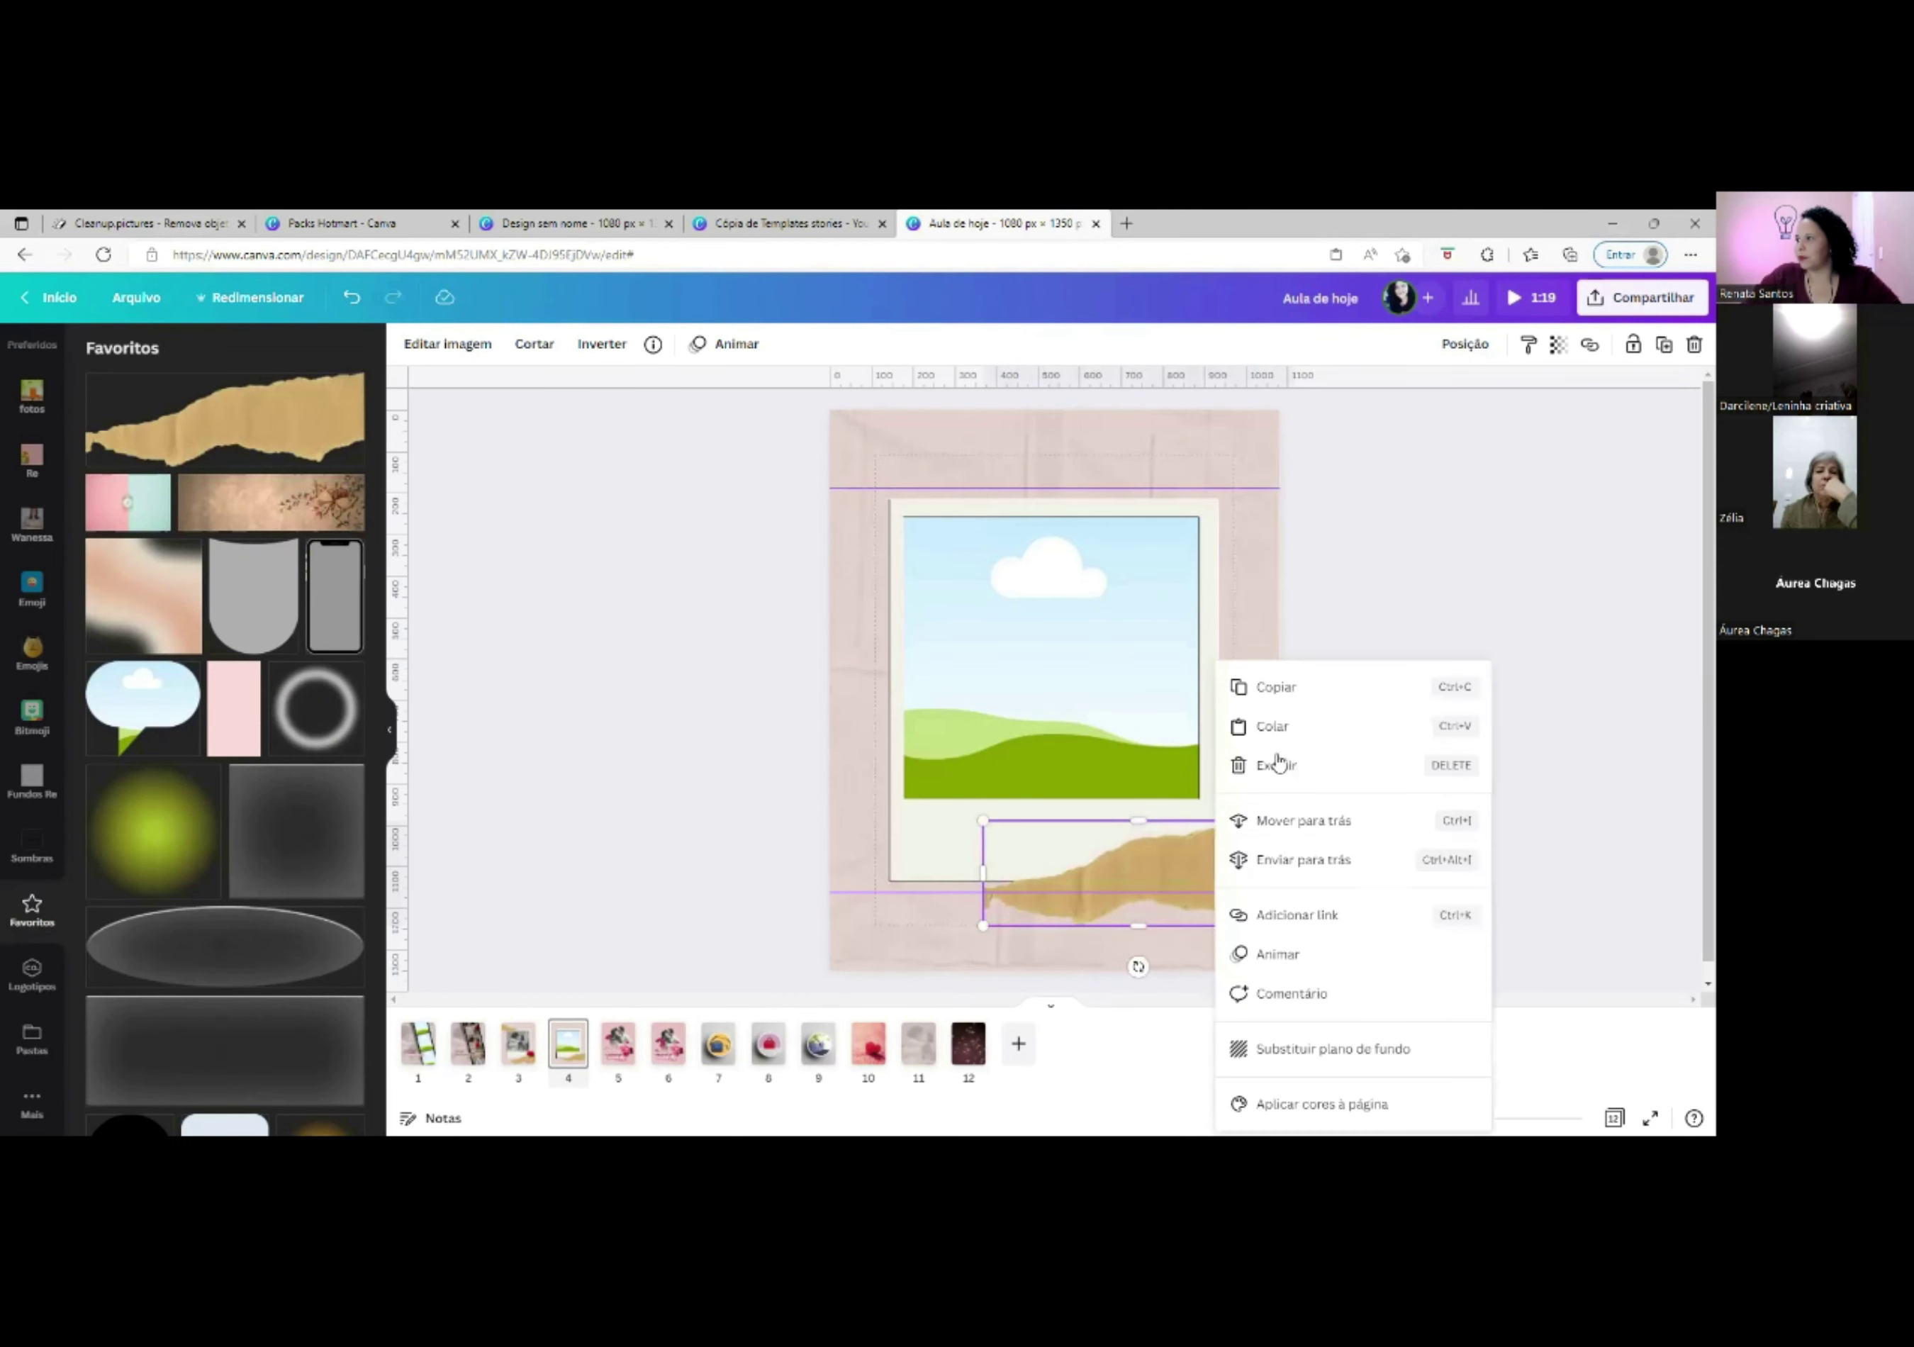
left_click(1277, 687)
right_click(970, 483)
left_click(1018, 542)
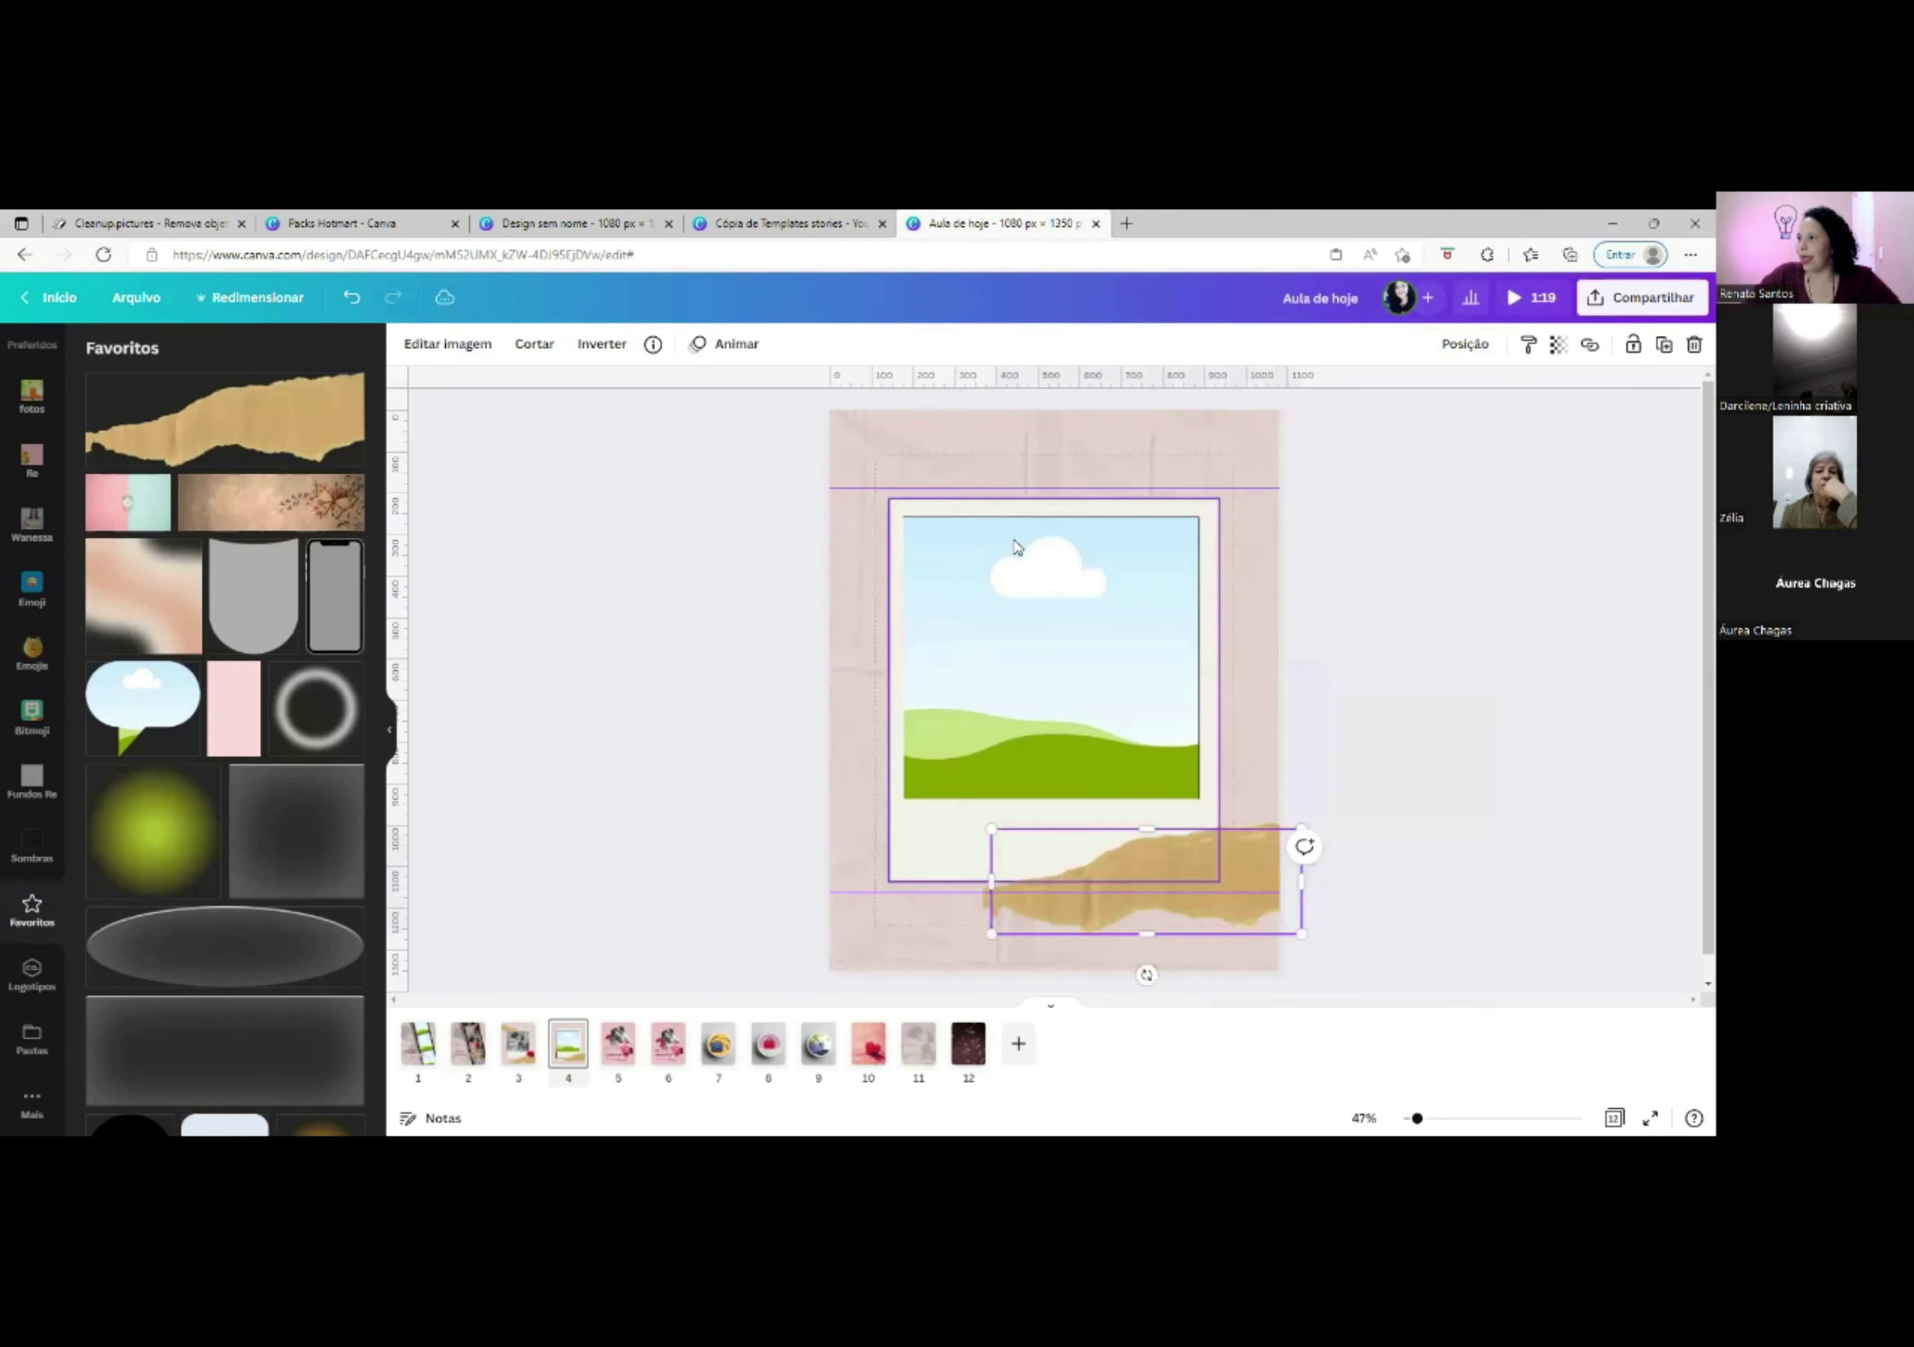
left_click_drag(1205, 881, 988, 459)
left_click_drag(889, 566, 931, 492)
left_click(1503, 563)
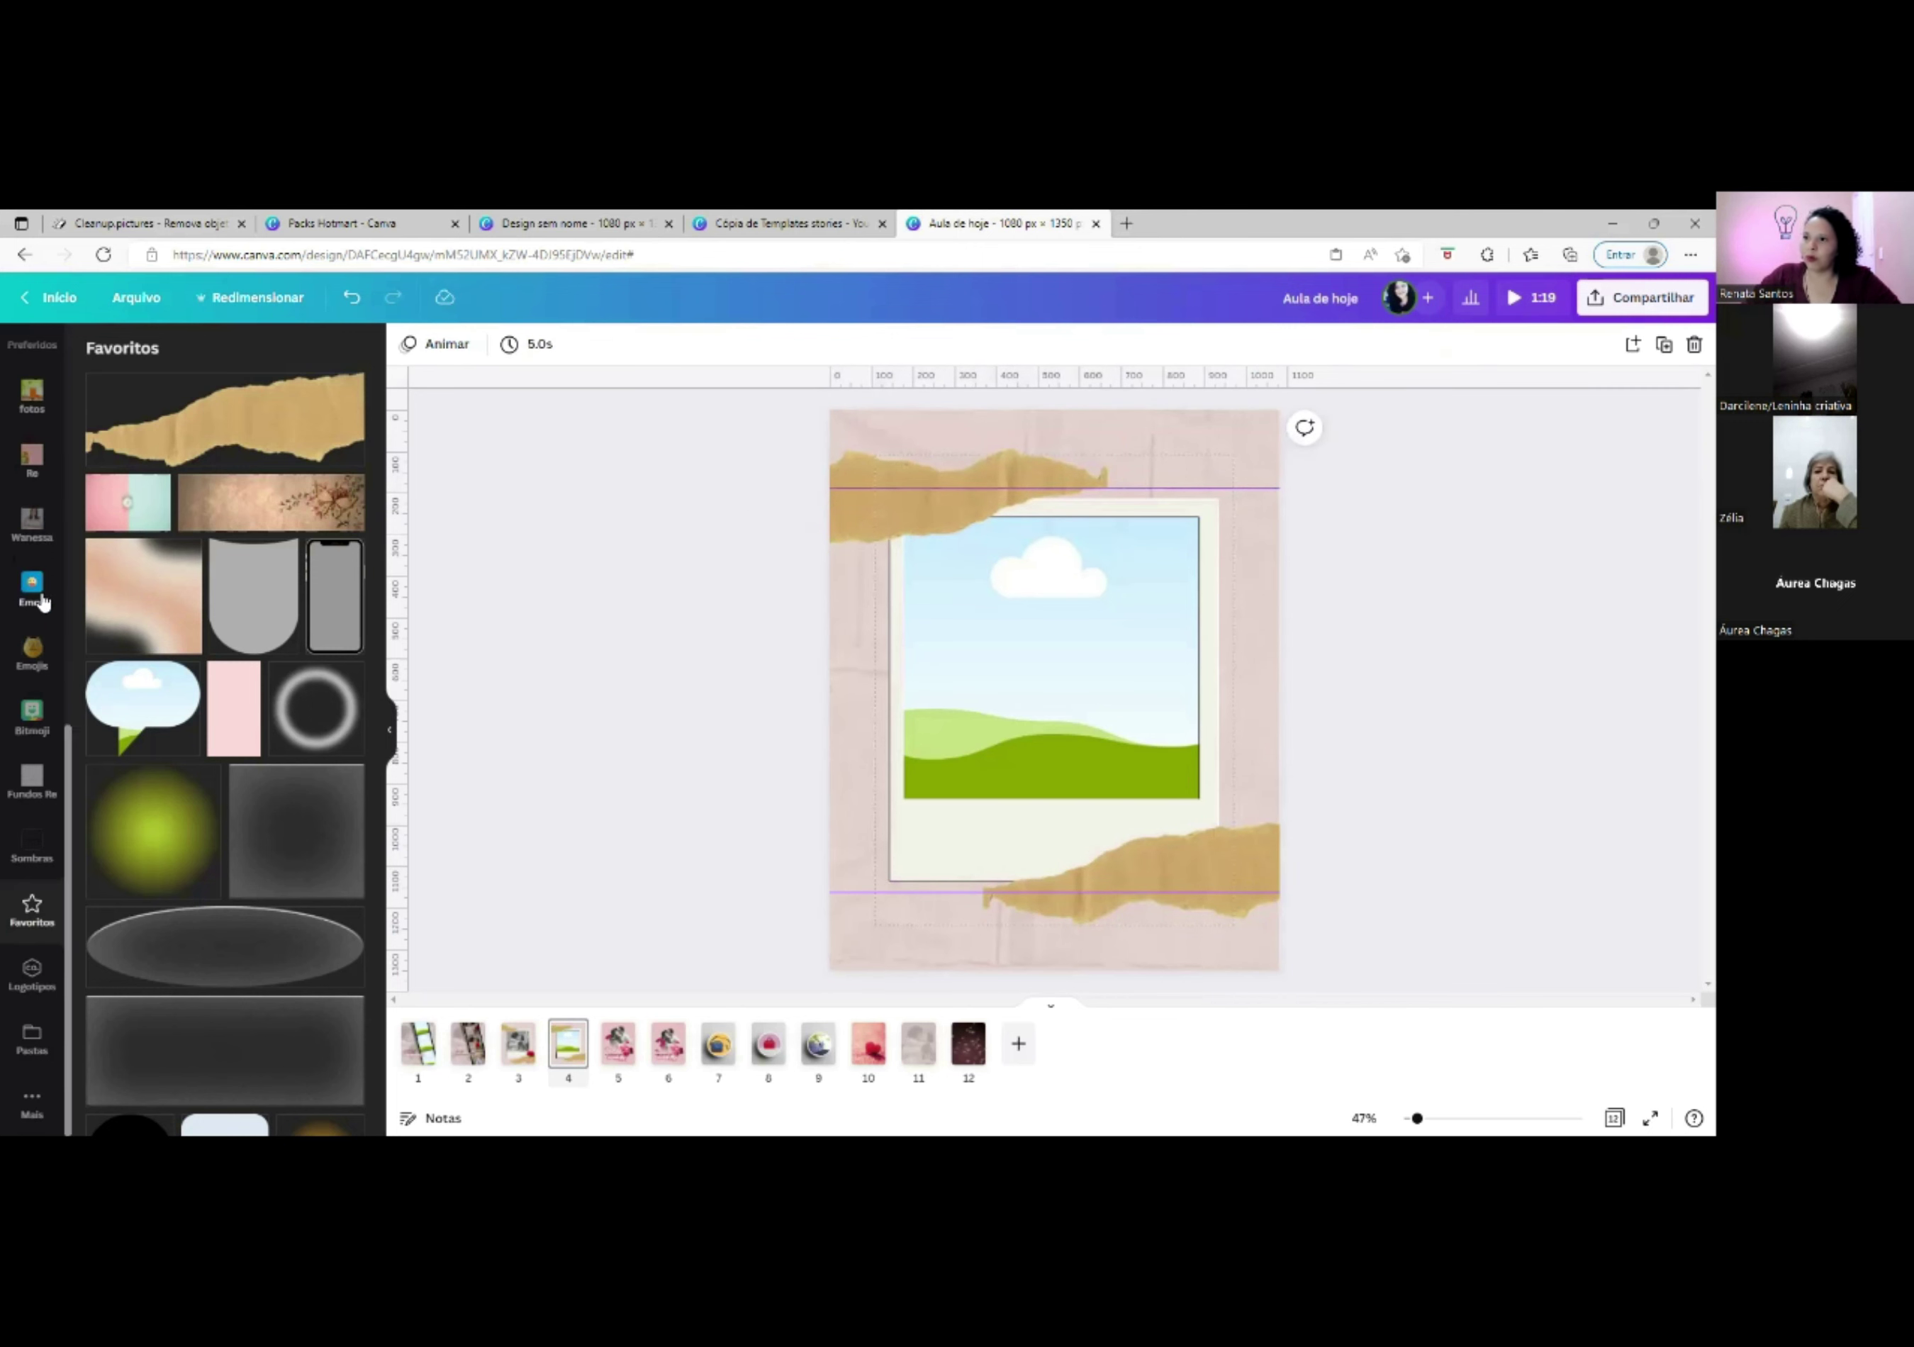
Fill the polaroid frame with the recently used photo of the bride and groom beside the flowers.
scroll(38, 591, "up", 8)
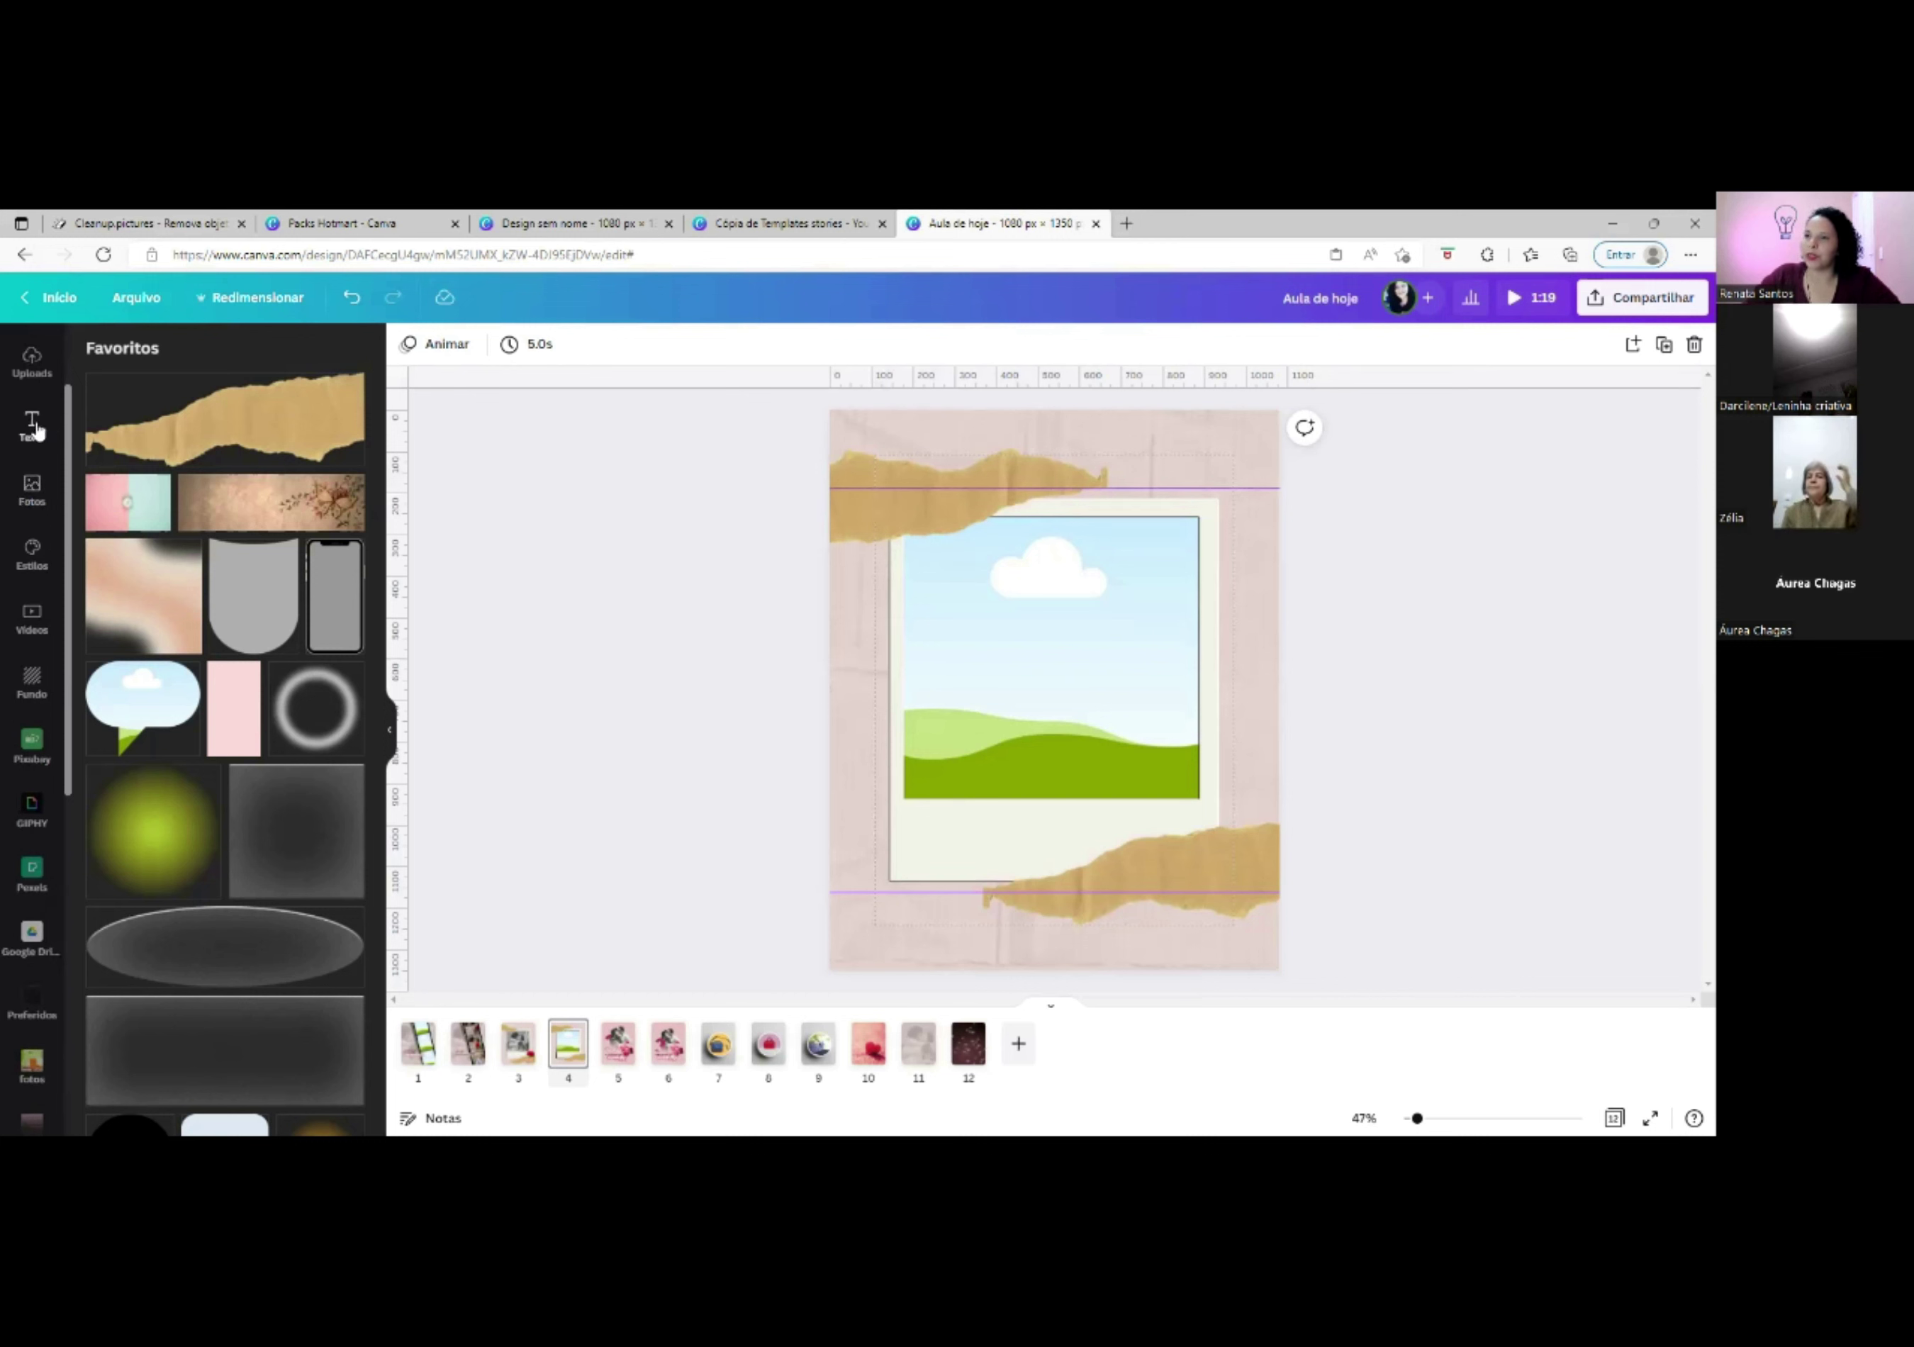
left_click(32, 495)
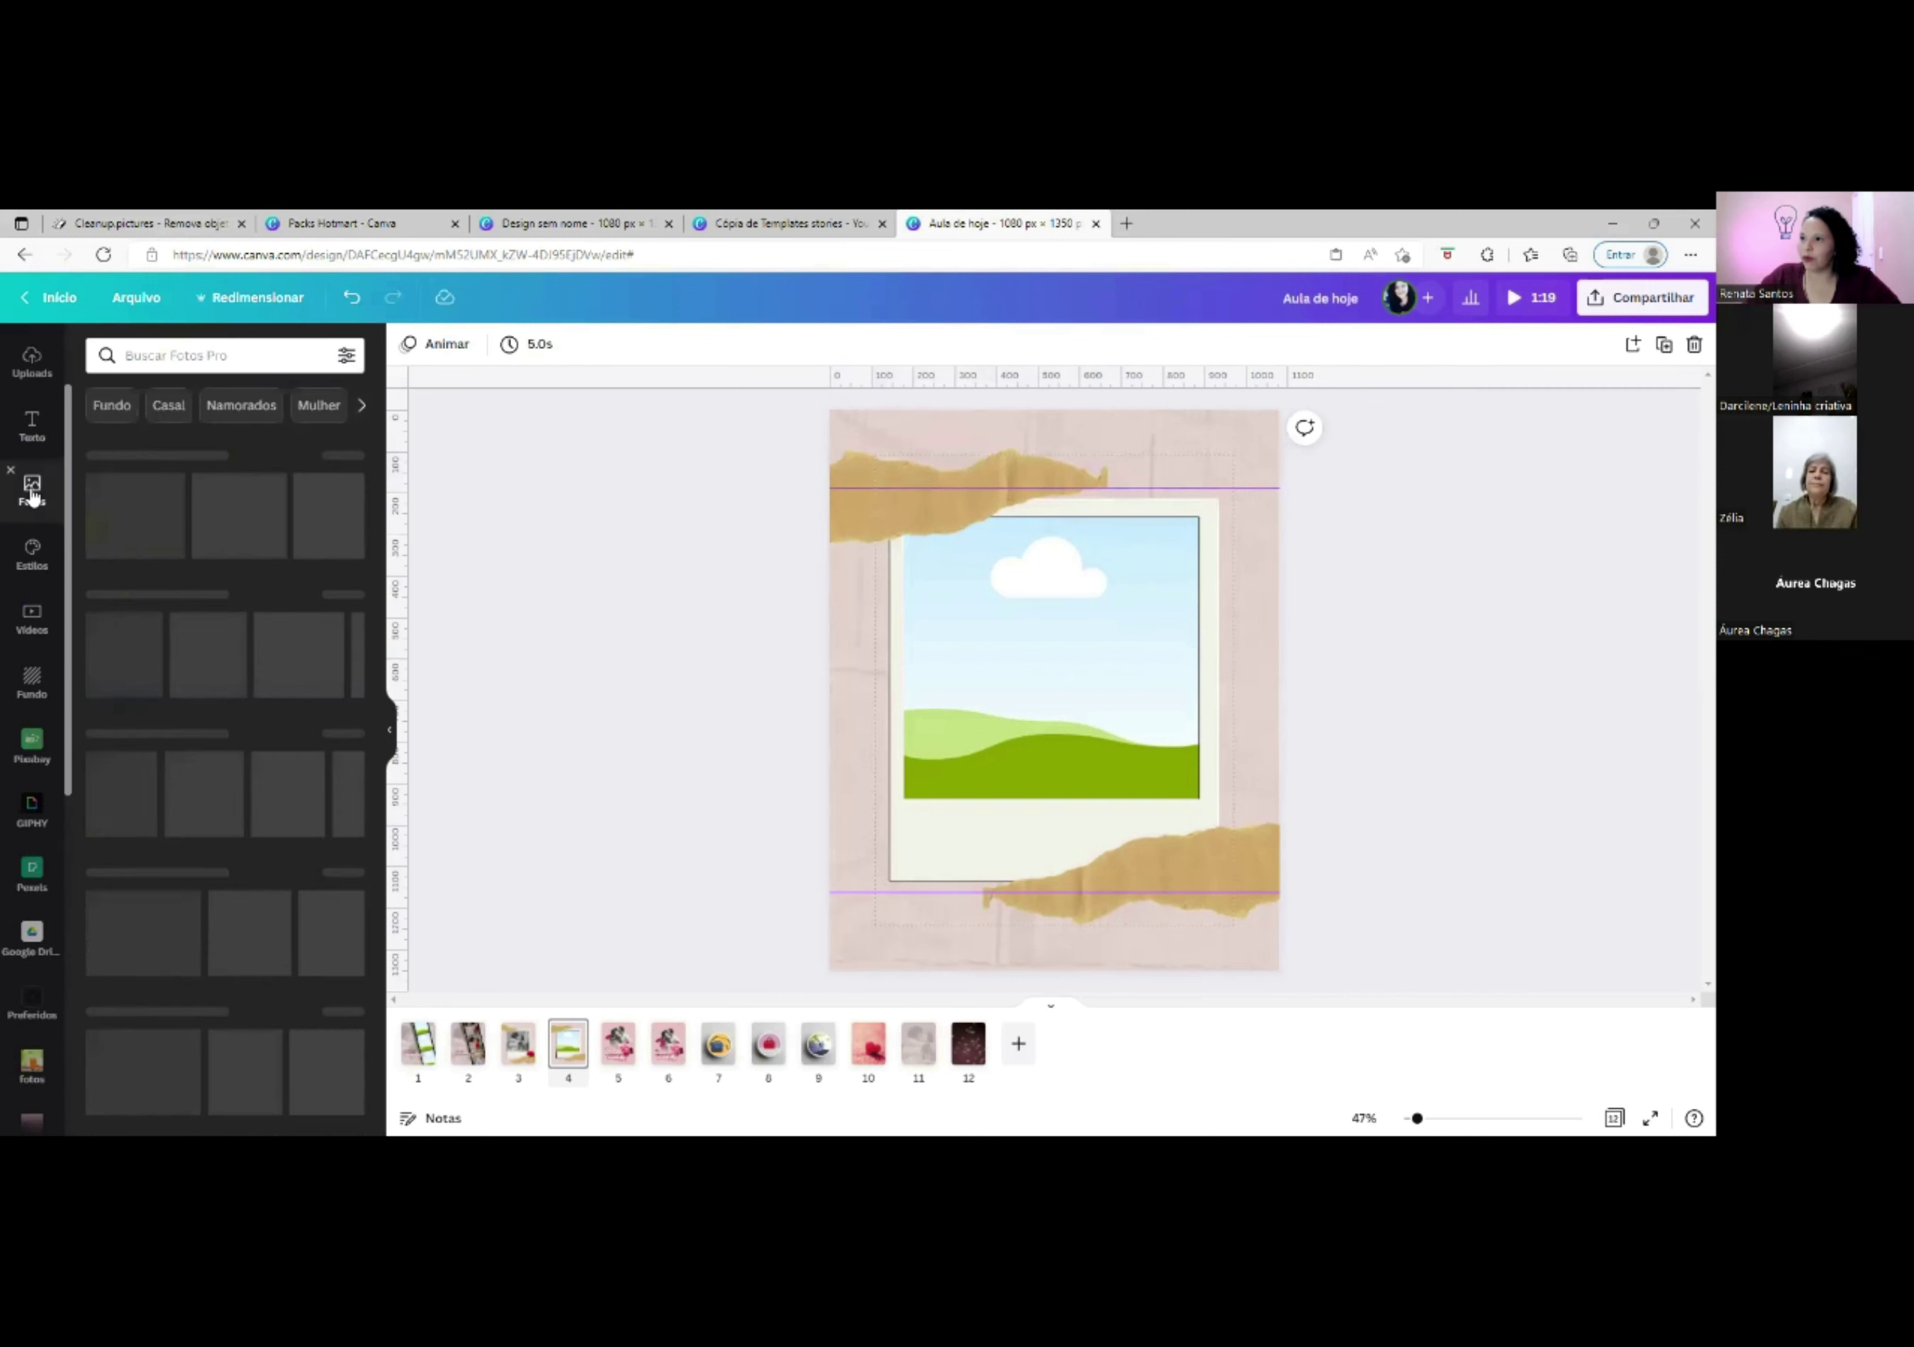
left_click(346, 453)
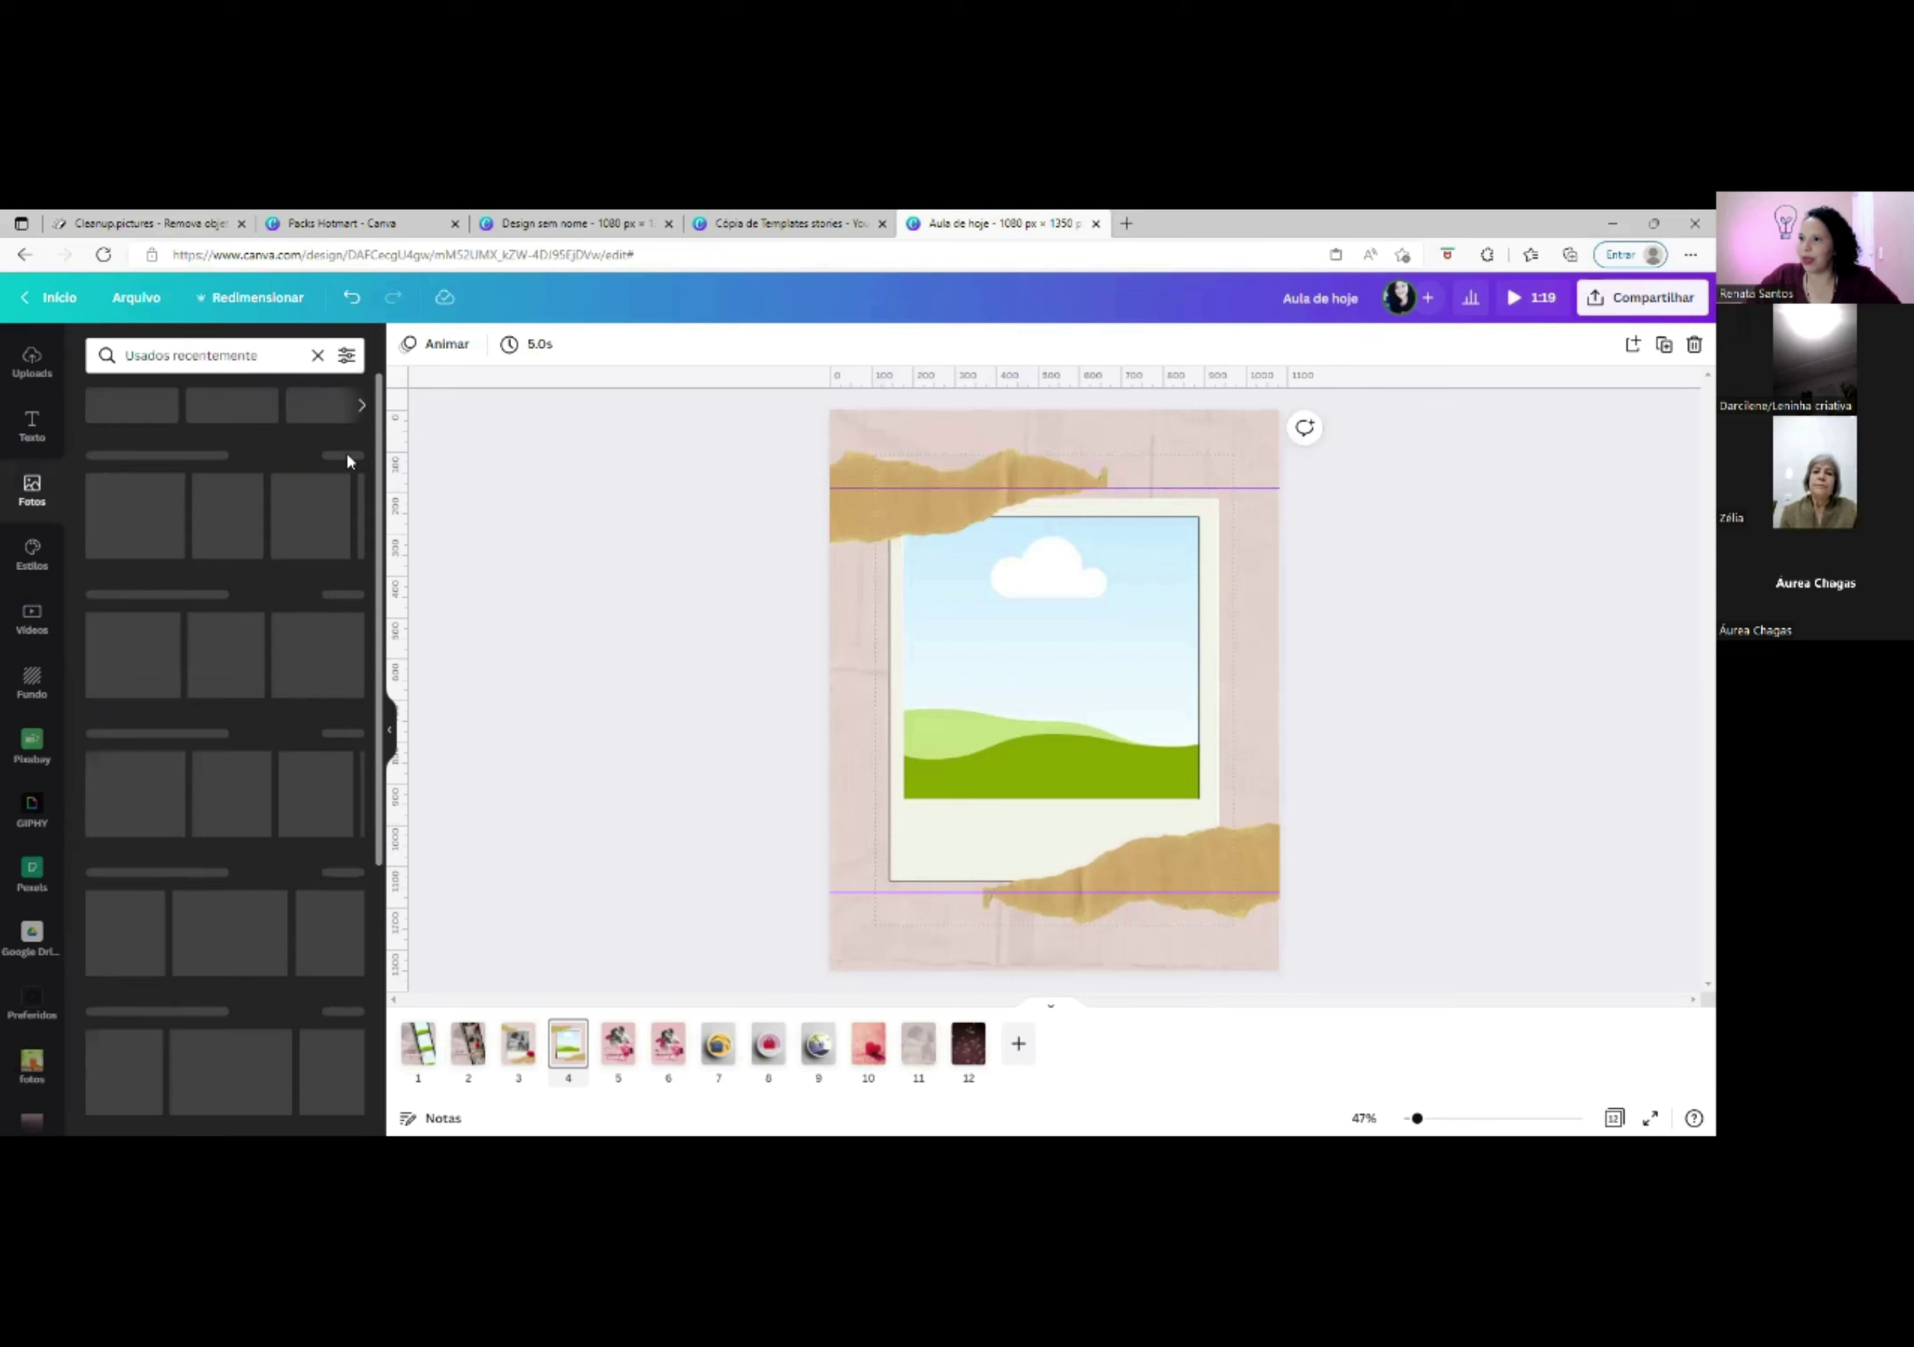
left_click(152, 534)
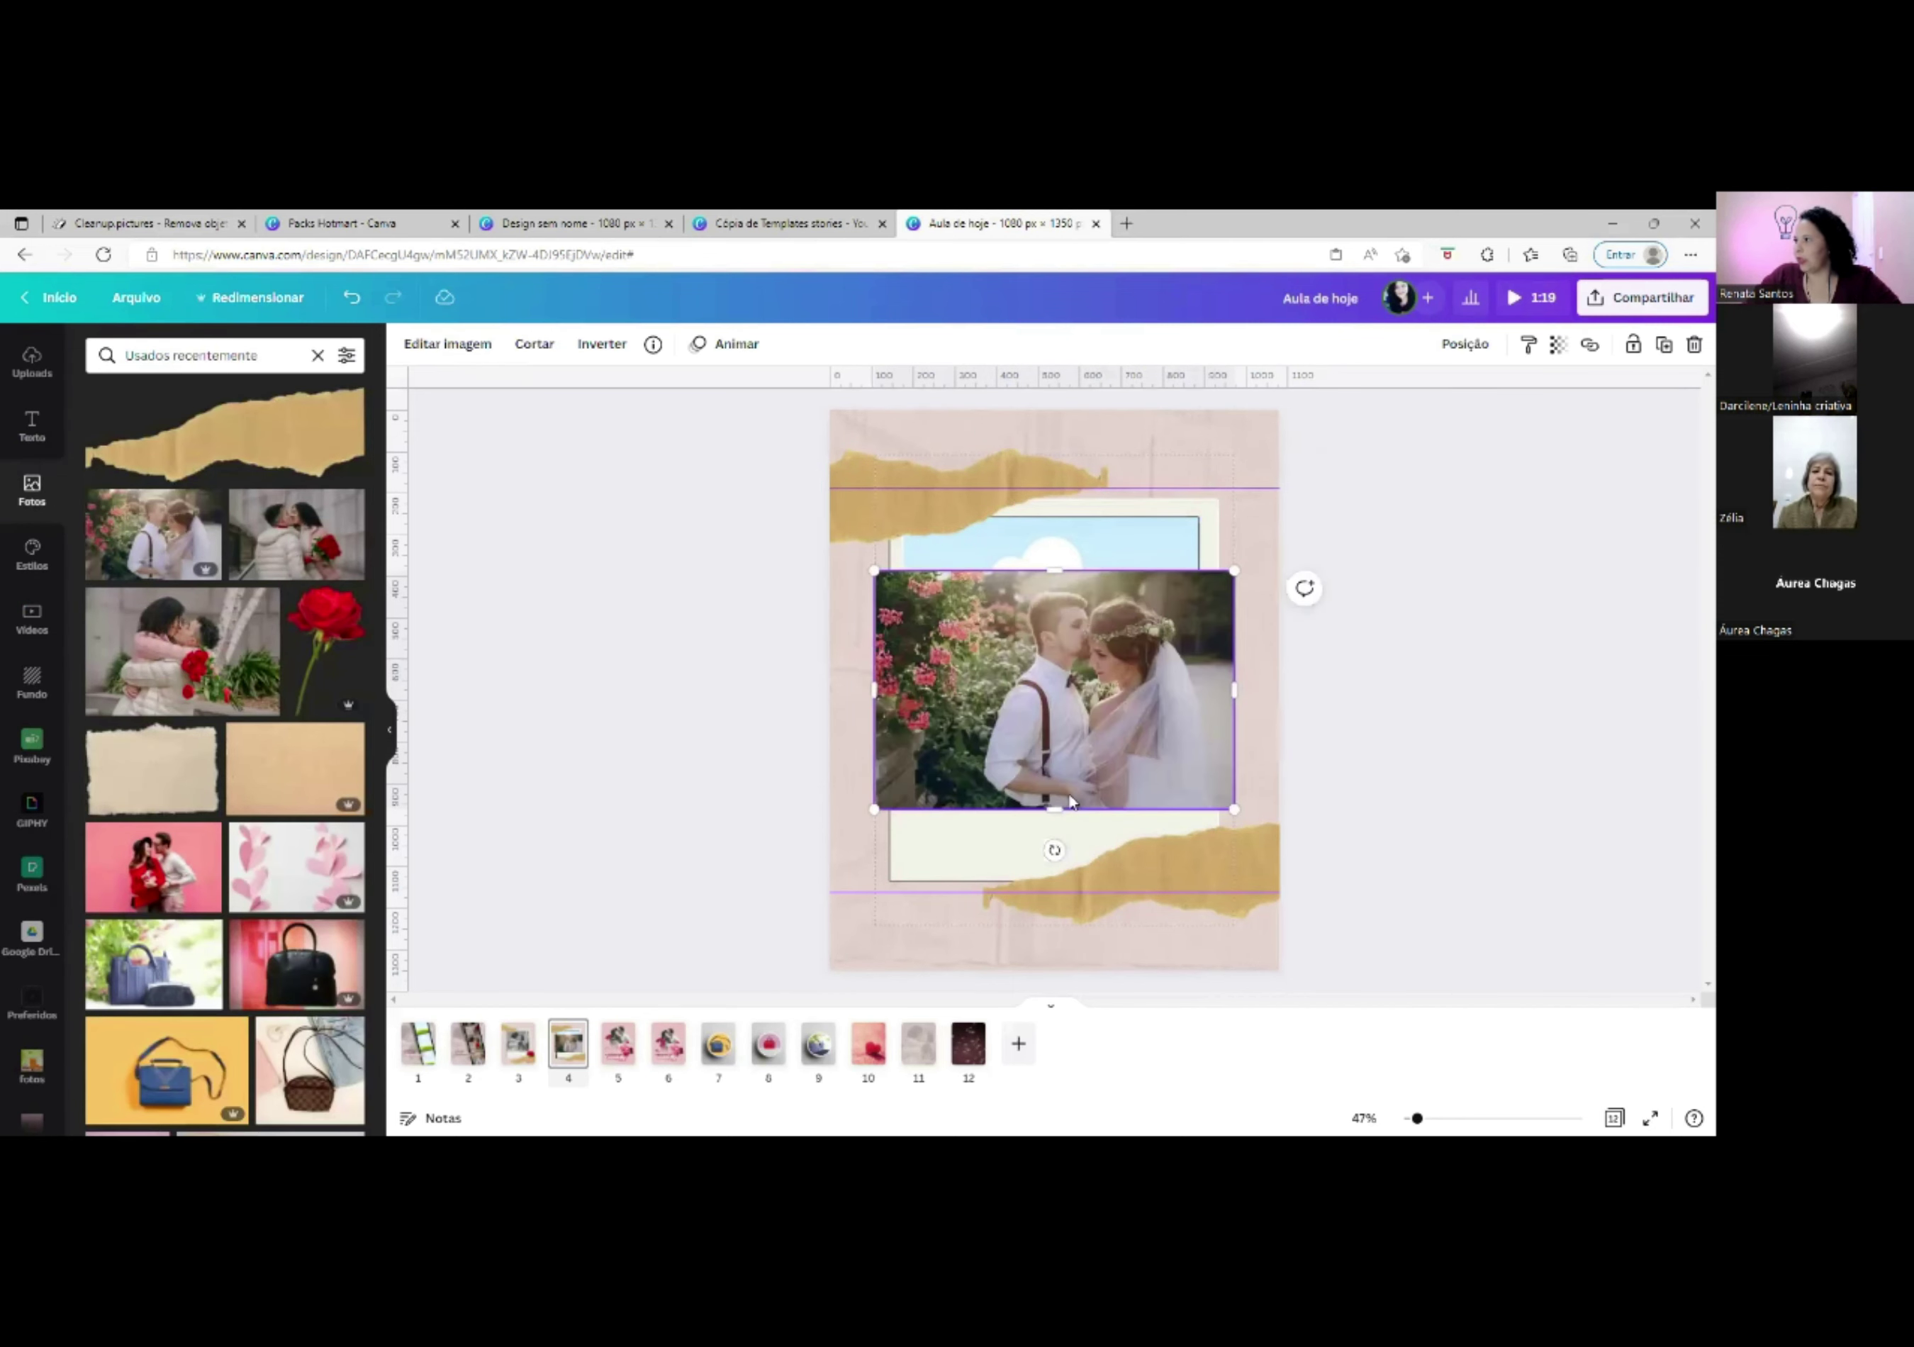
left_click_drag(1108, 705, 1103, 646)
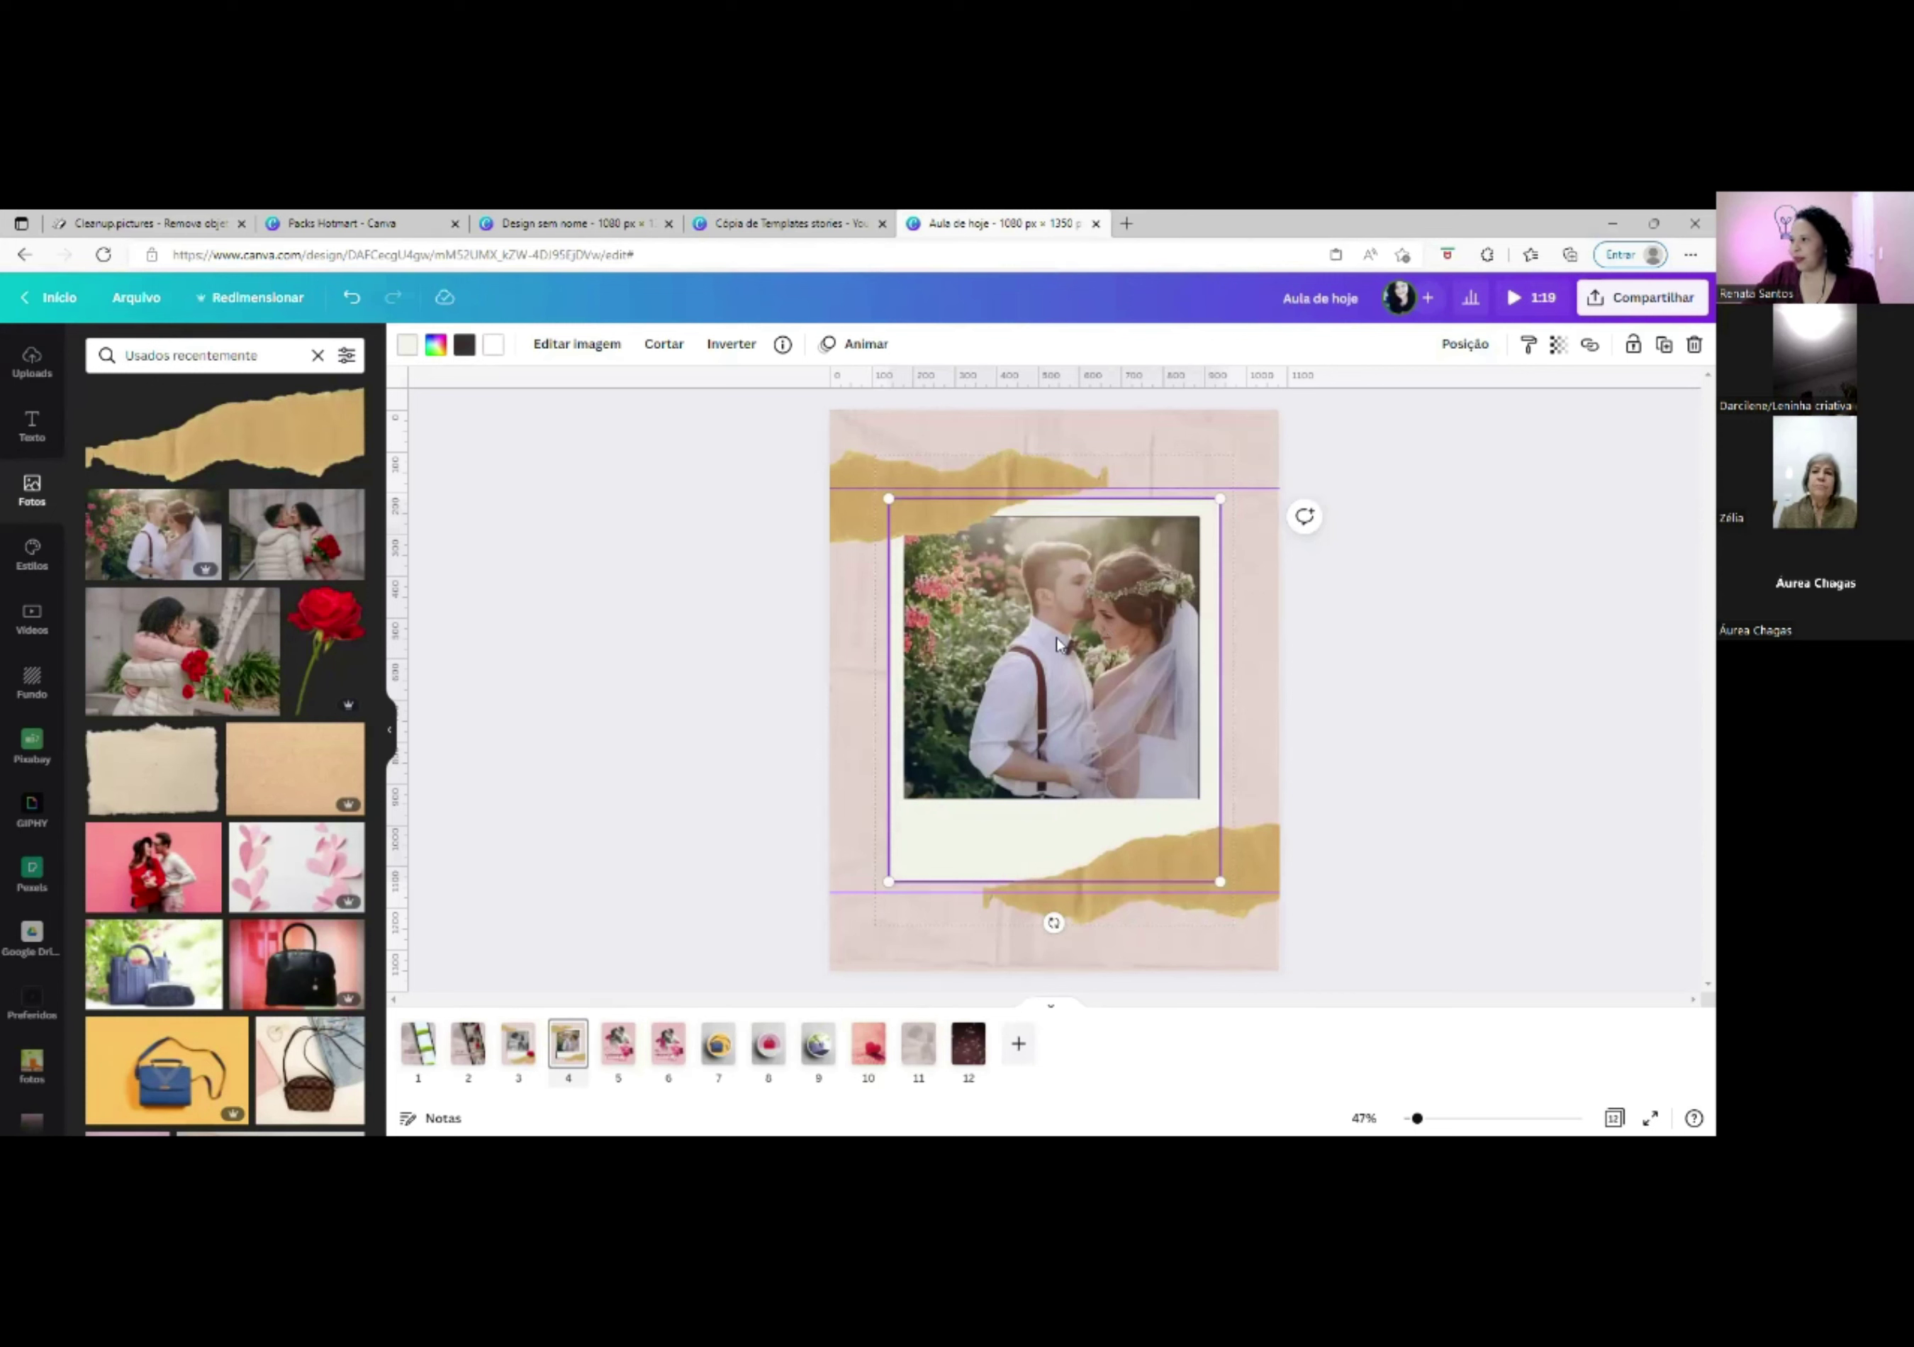
Reposition the wedding photo's crop inside the polaroid so the couple sits centred in the frame.
double_click(1077, 599)
left_click_drag(1075, 600, 971, 617)
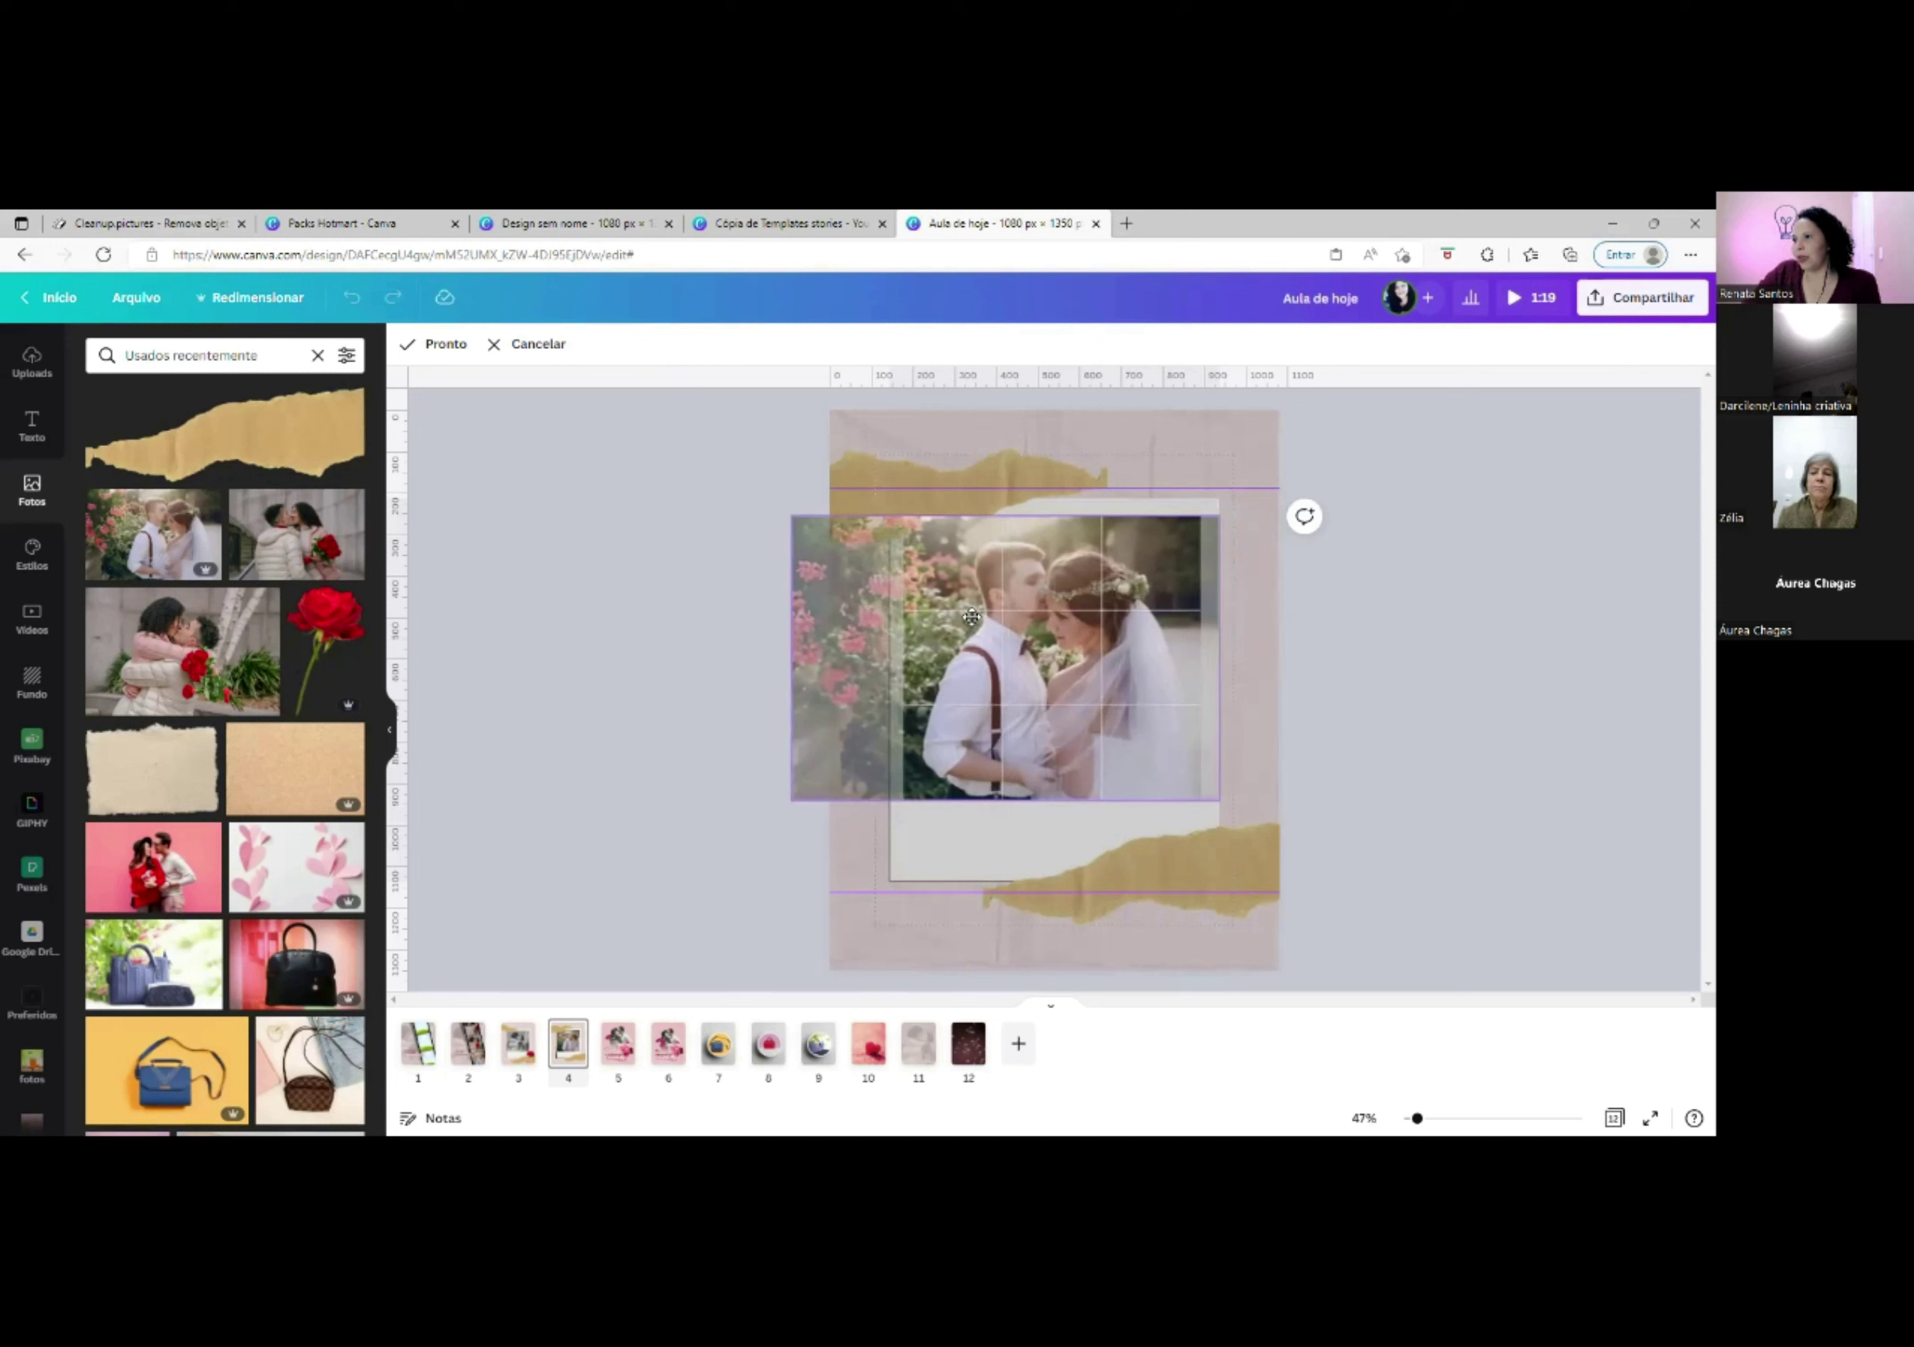
left_click(440, 346)
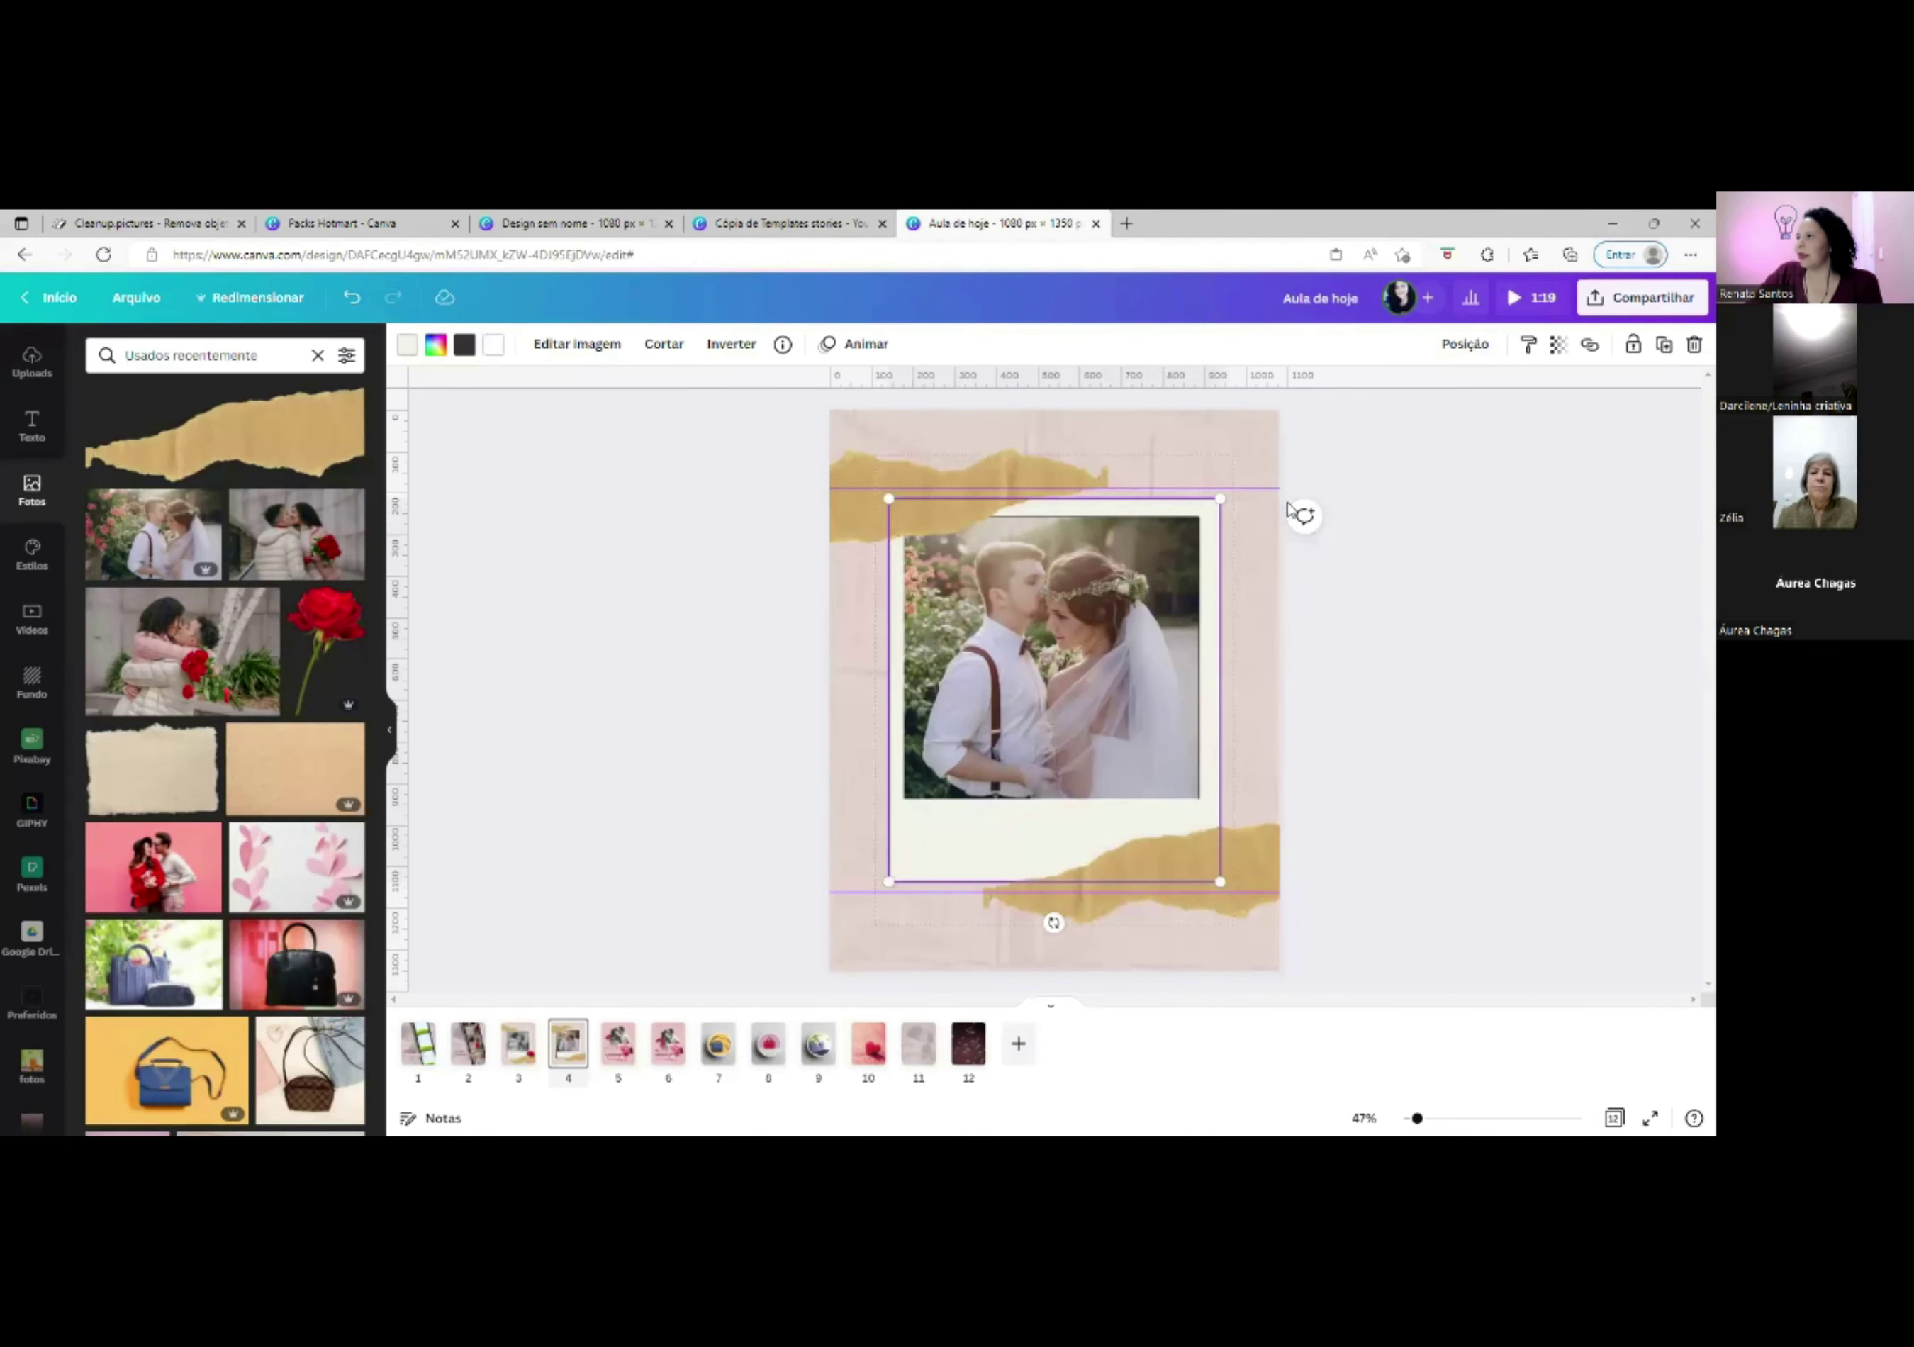
left_click(1259, 452)
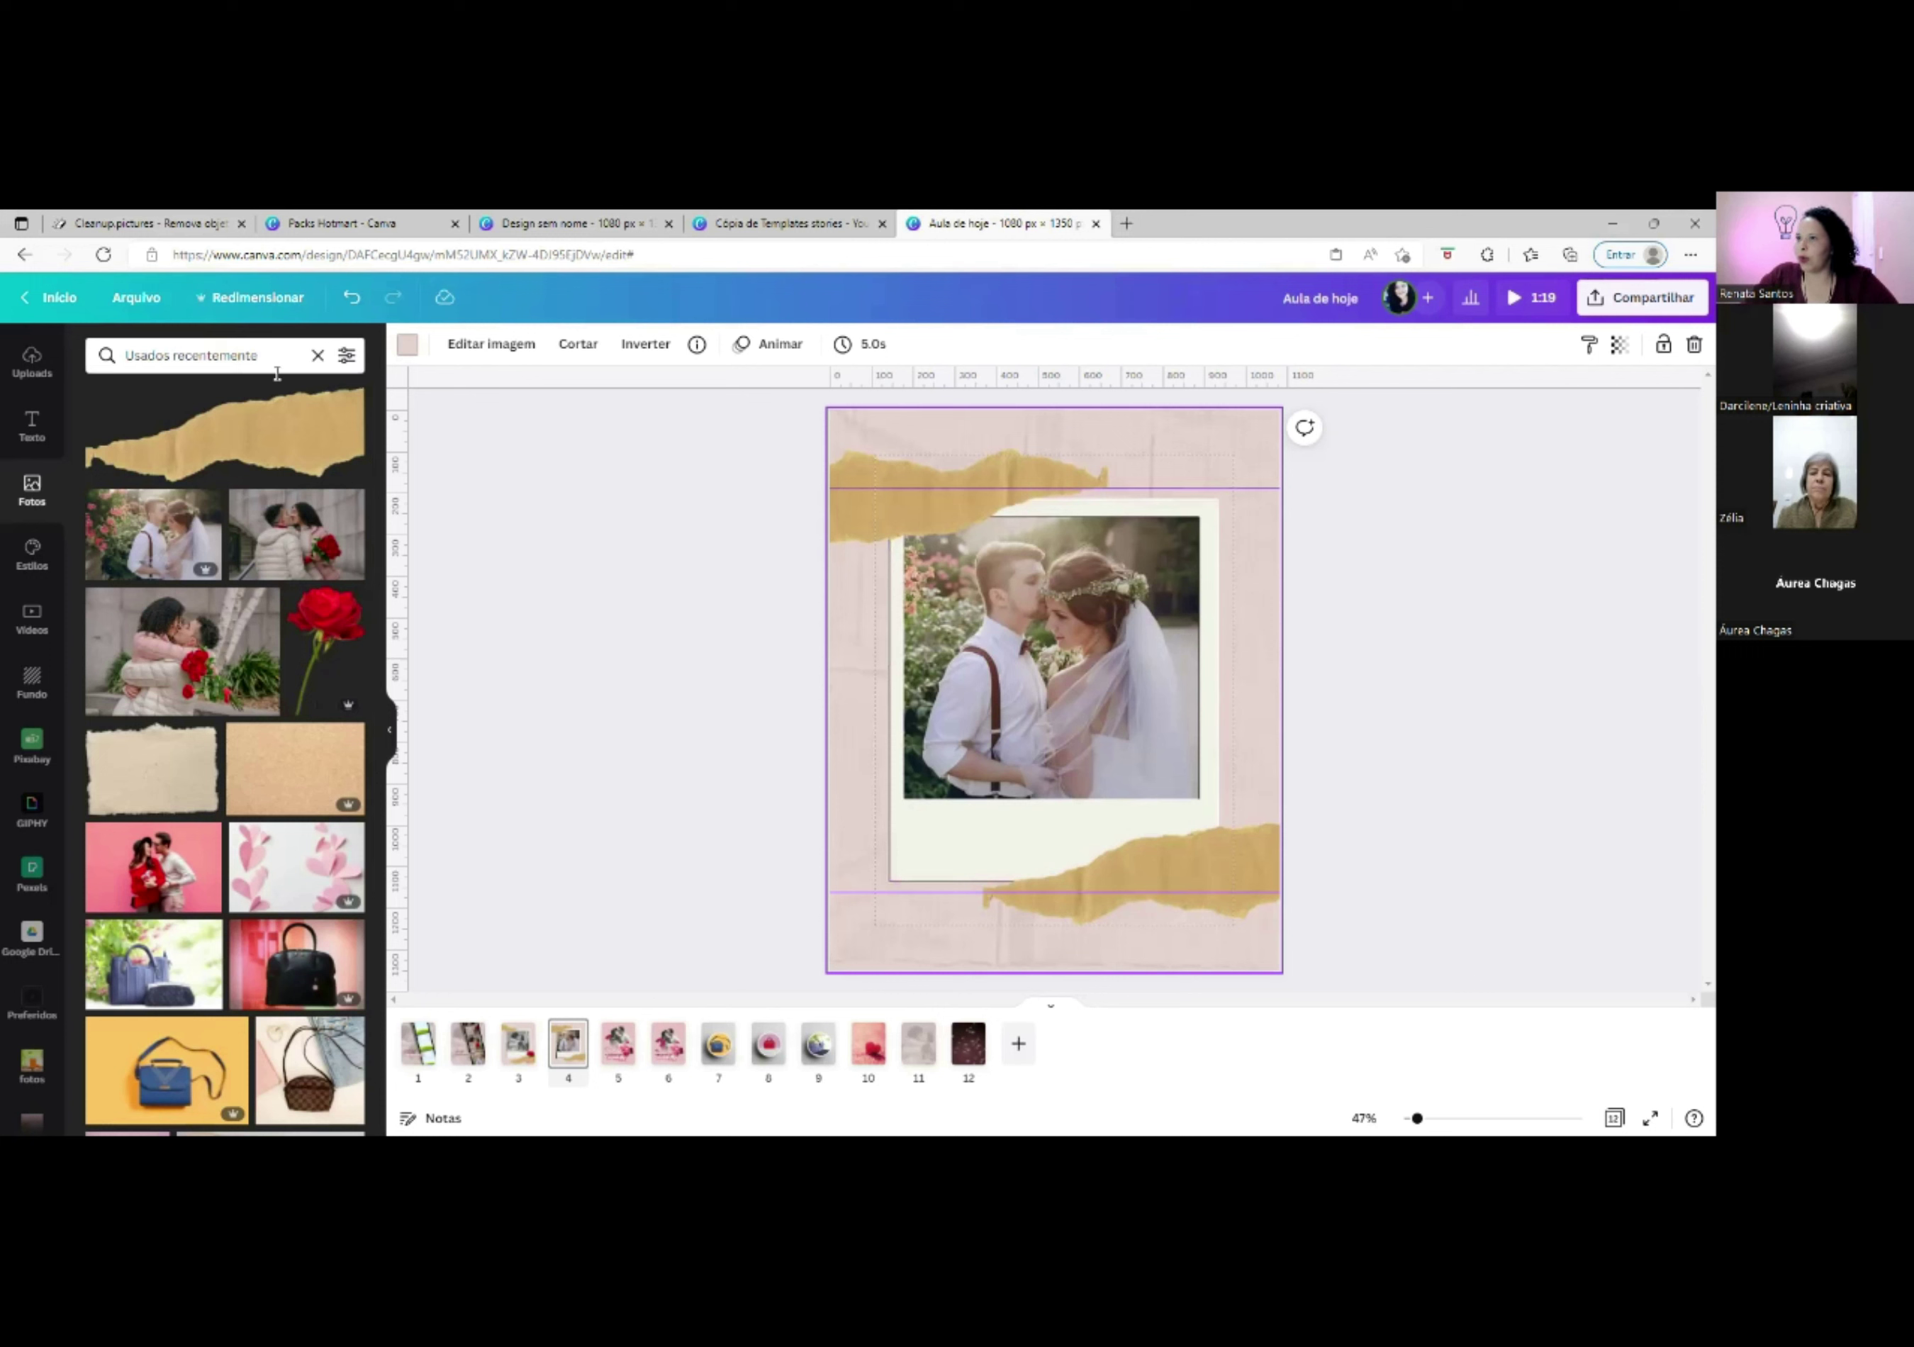
Search the photos for "png" and open page 3 to view the finished polaroid design with the rose.
left_click_drag(269, 354, 116, 355)
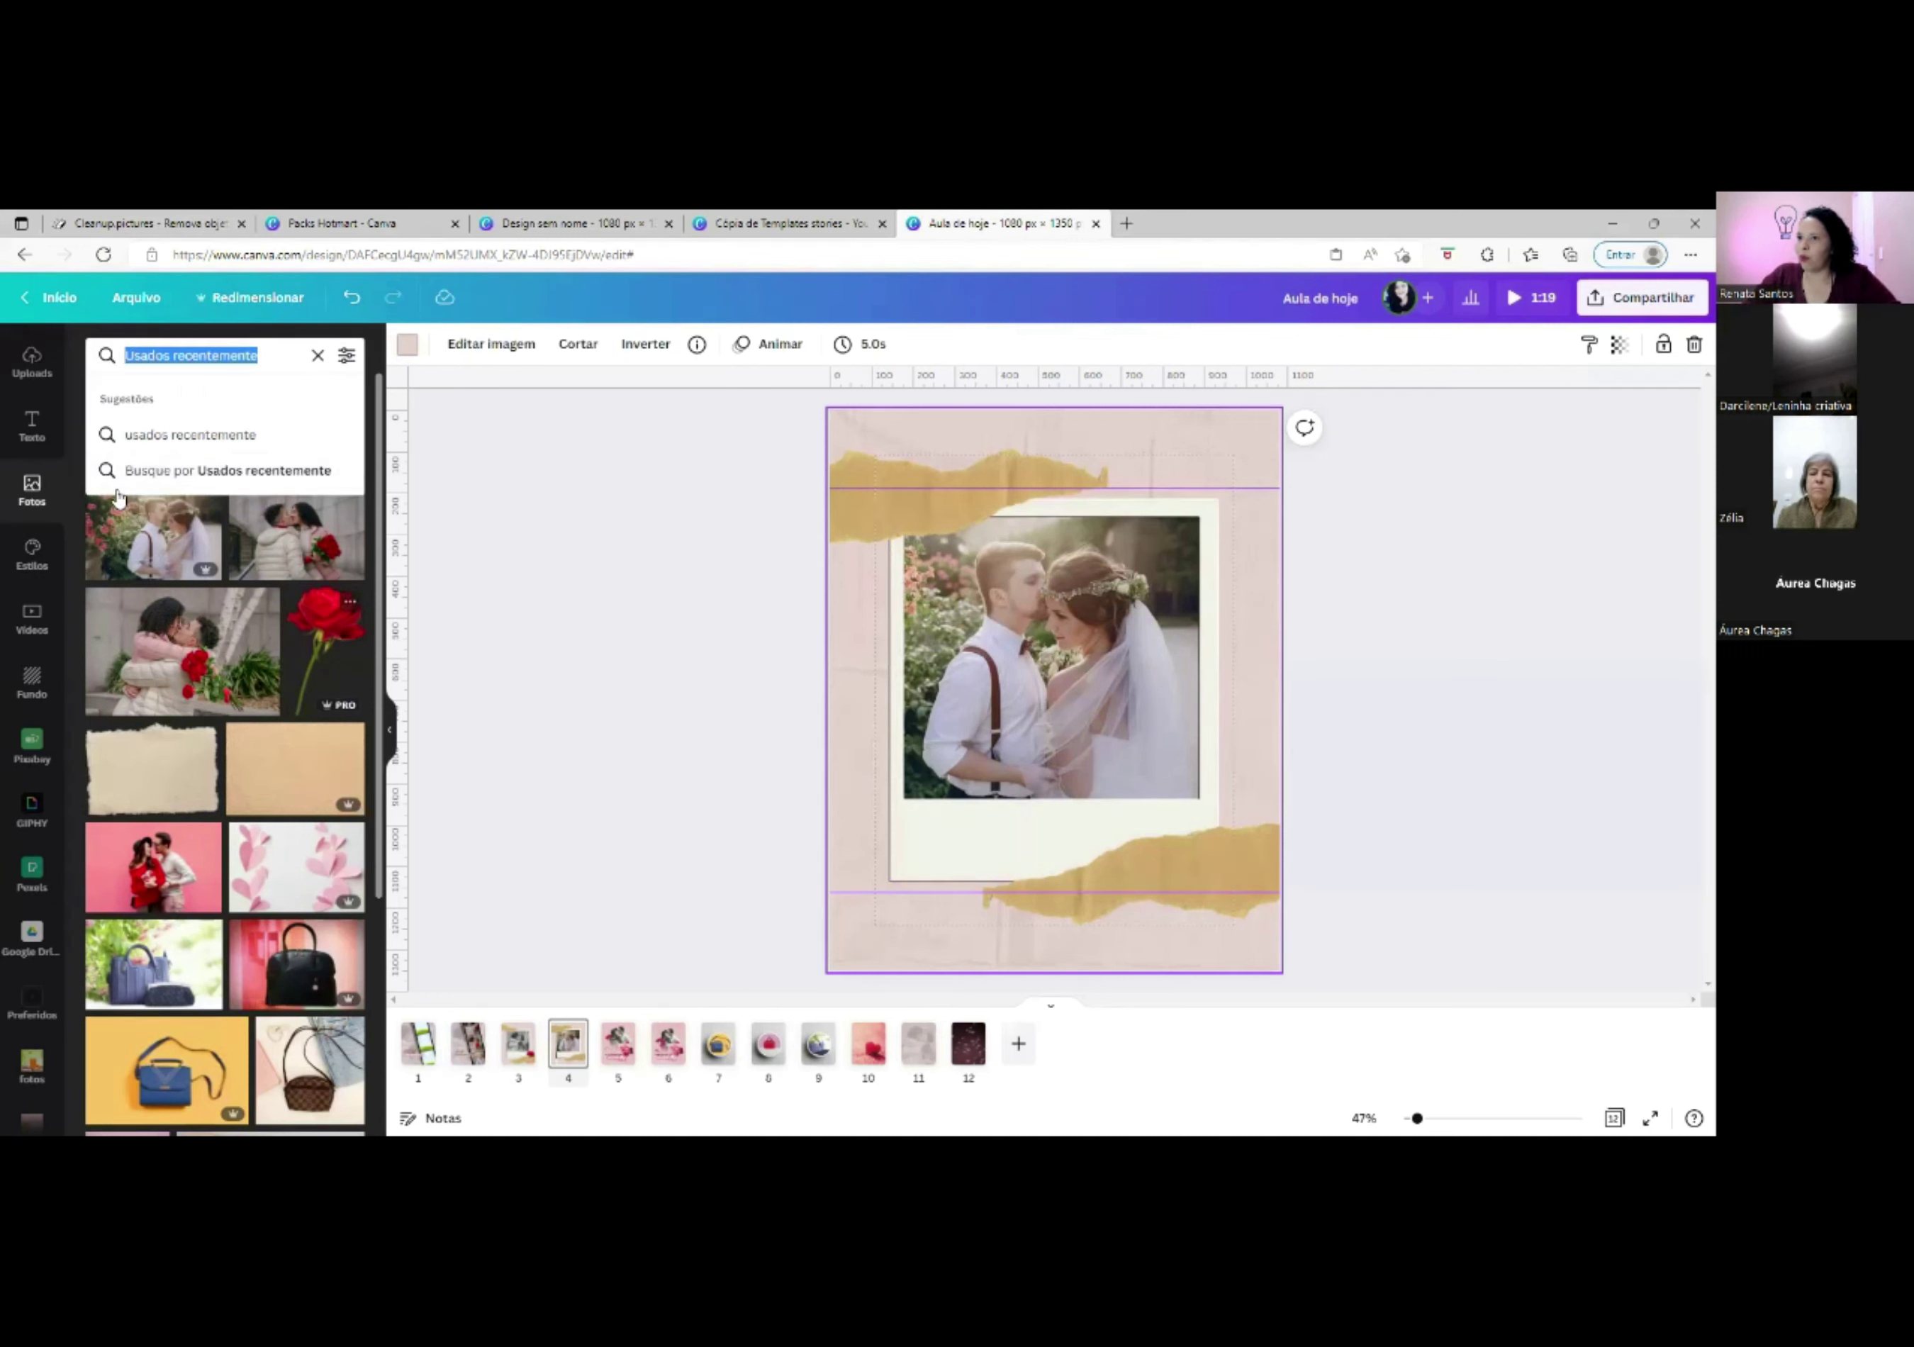
left_click(32, 425)
left_click(34, 492)
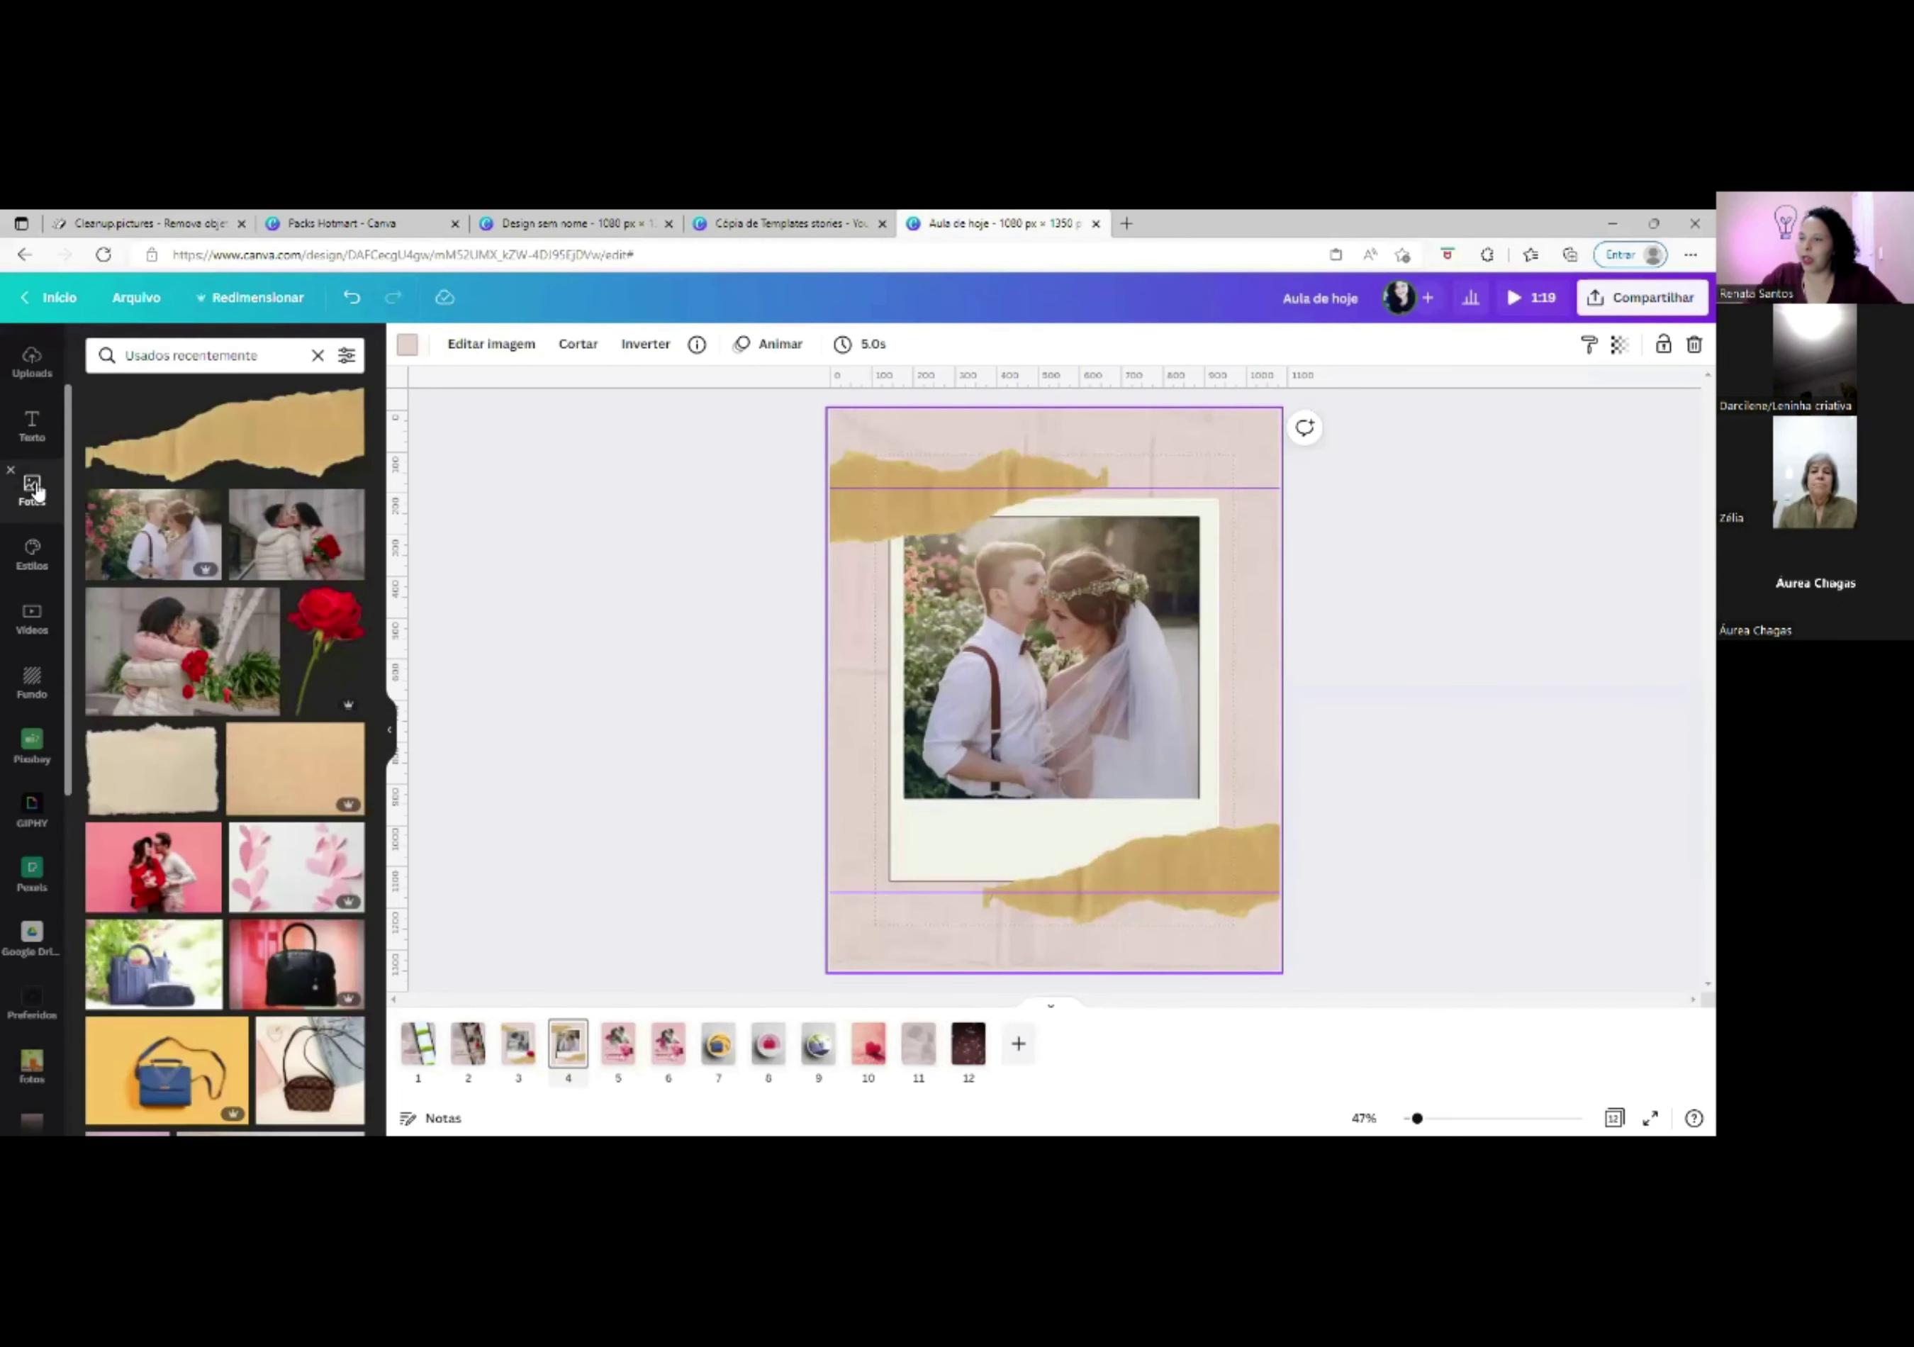
left_click(124, 355)
left_click_drag(269, 355, 105, 356)
type("flor png")
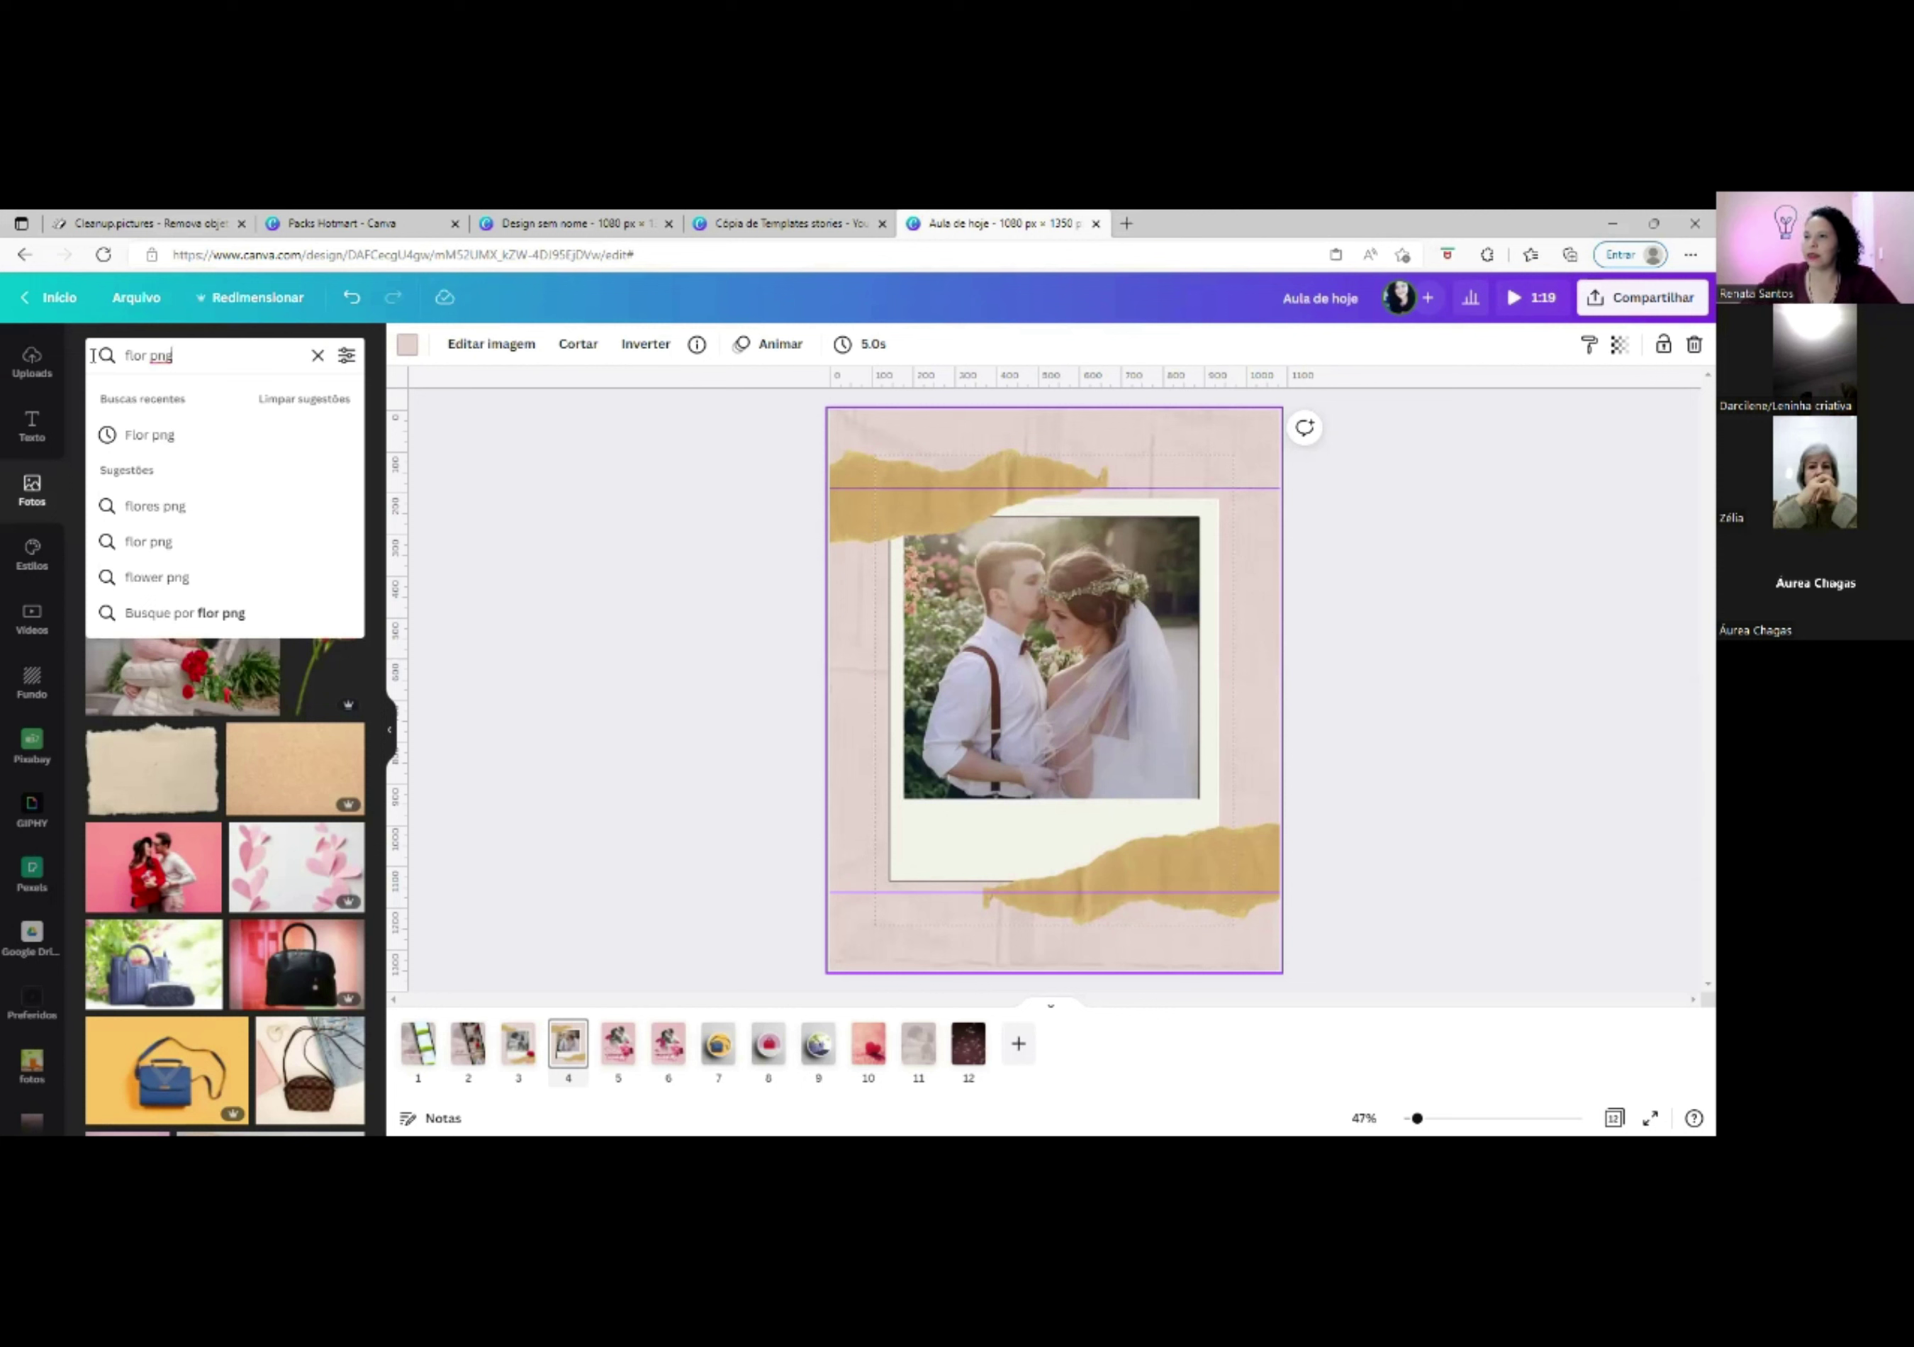
double_click(114, 356)
key("BackSpace")
key("Return")
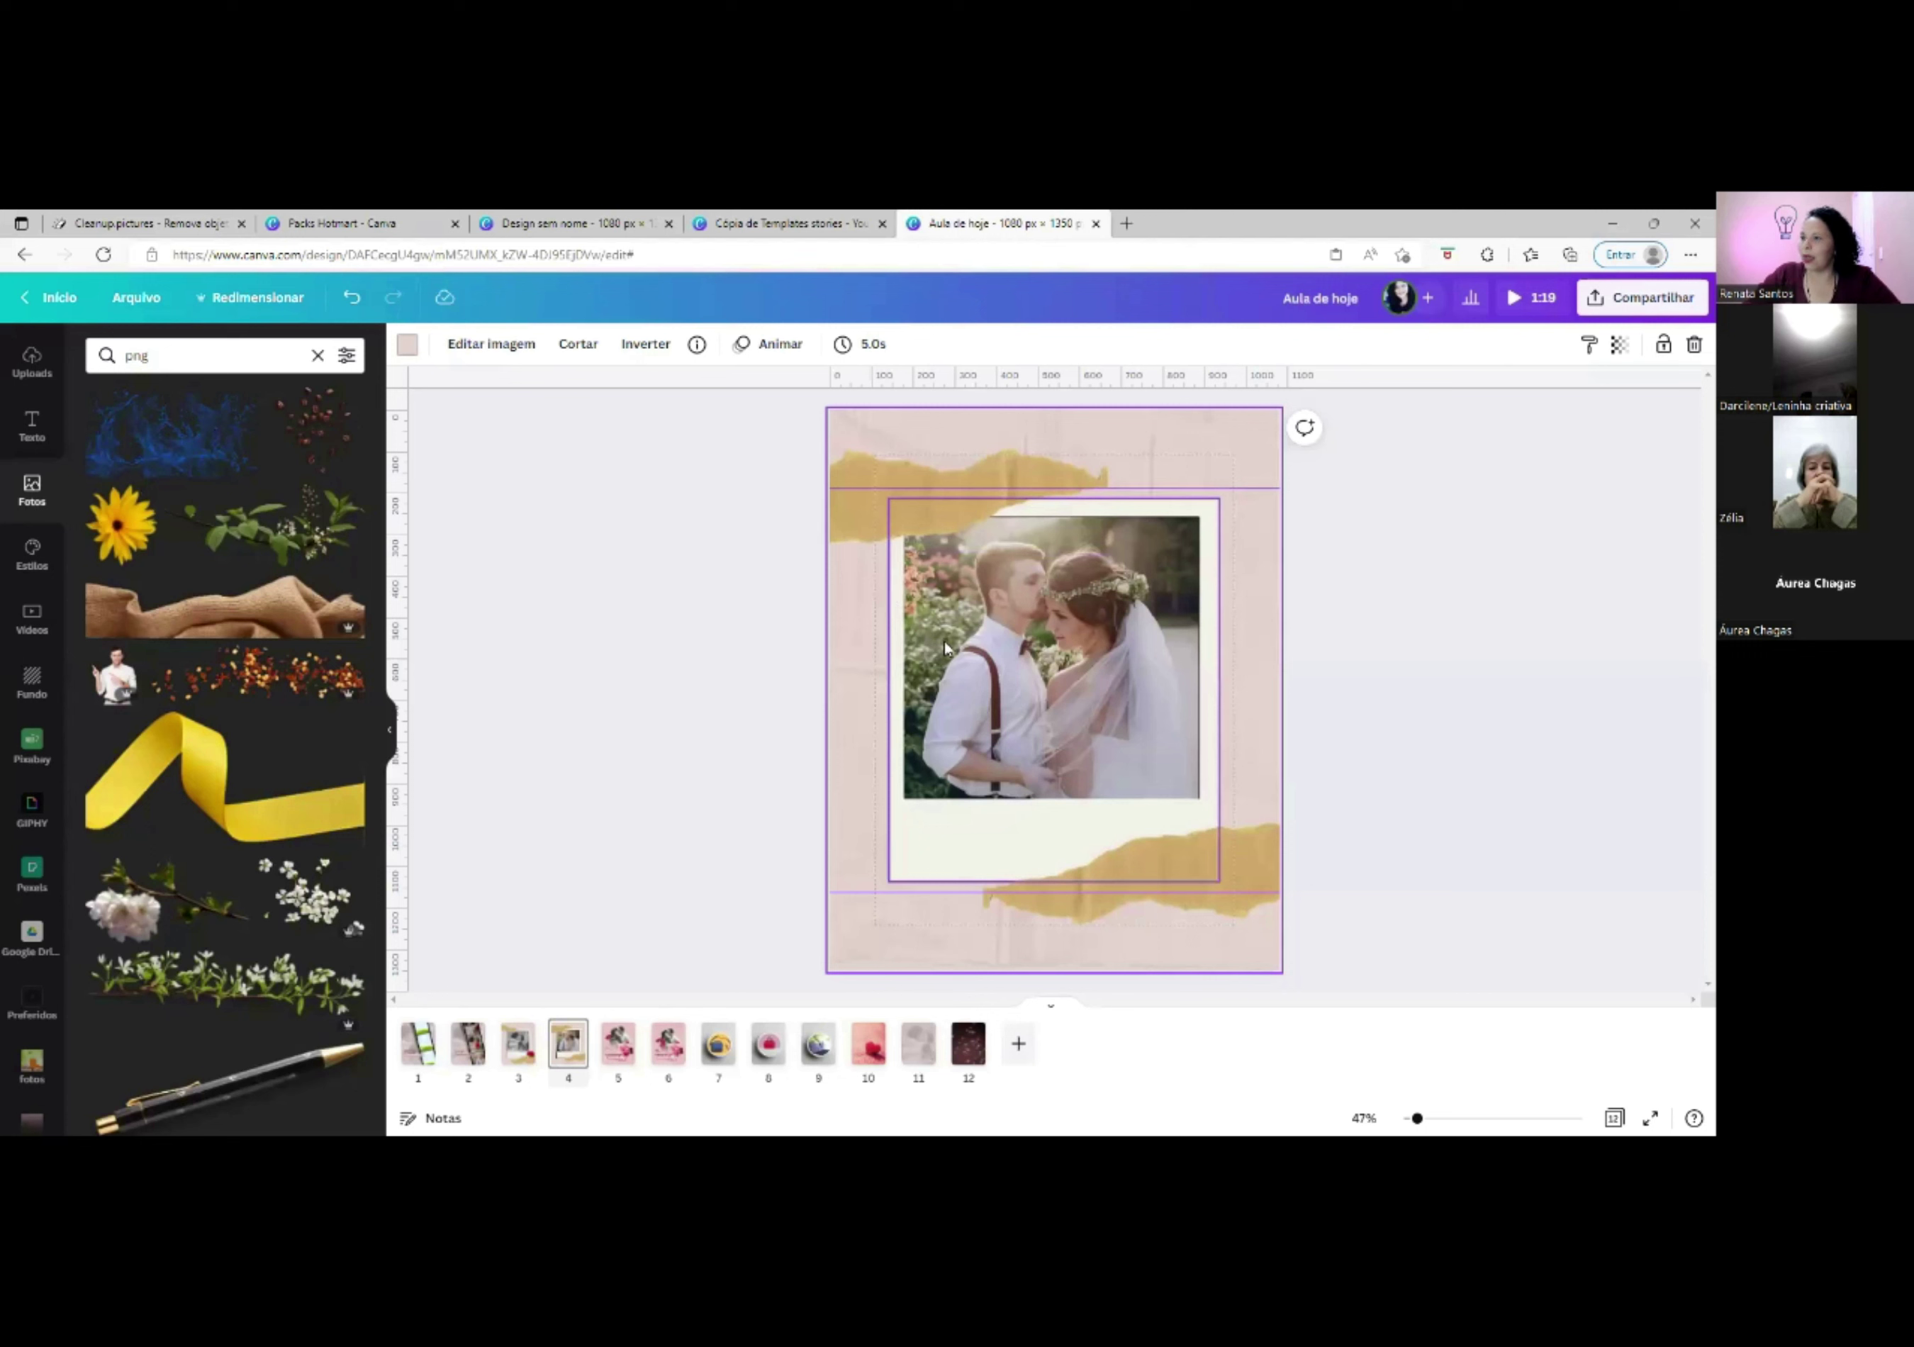
left_click(519, 1045)
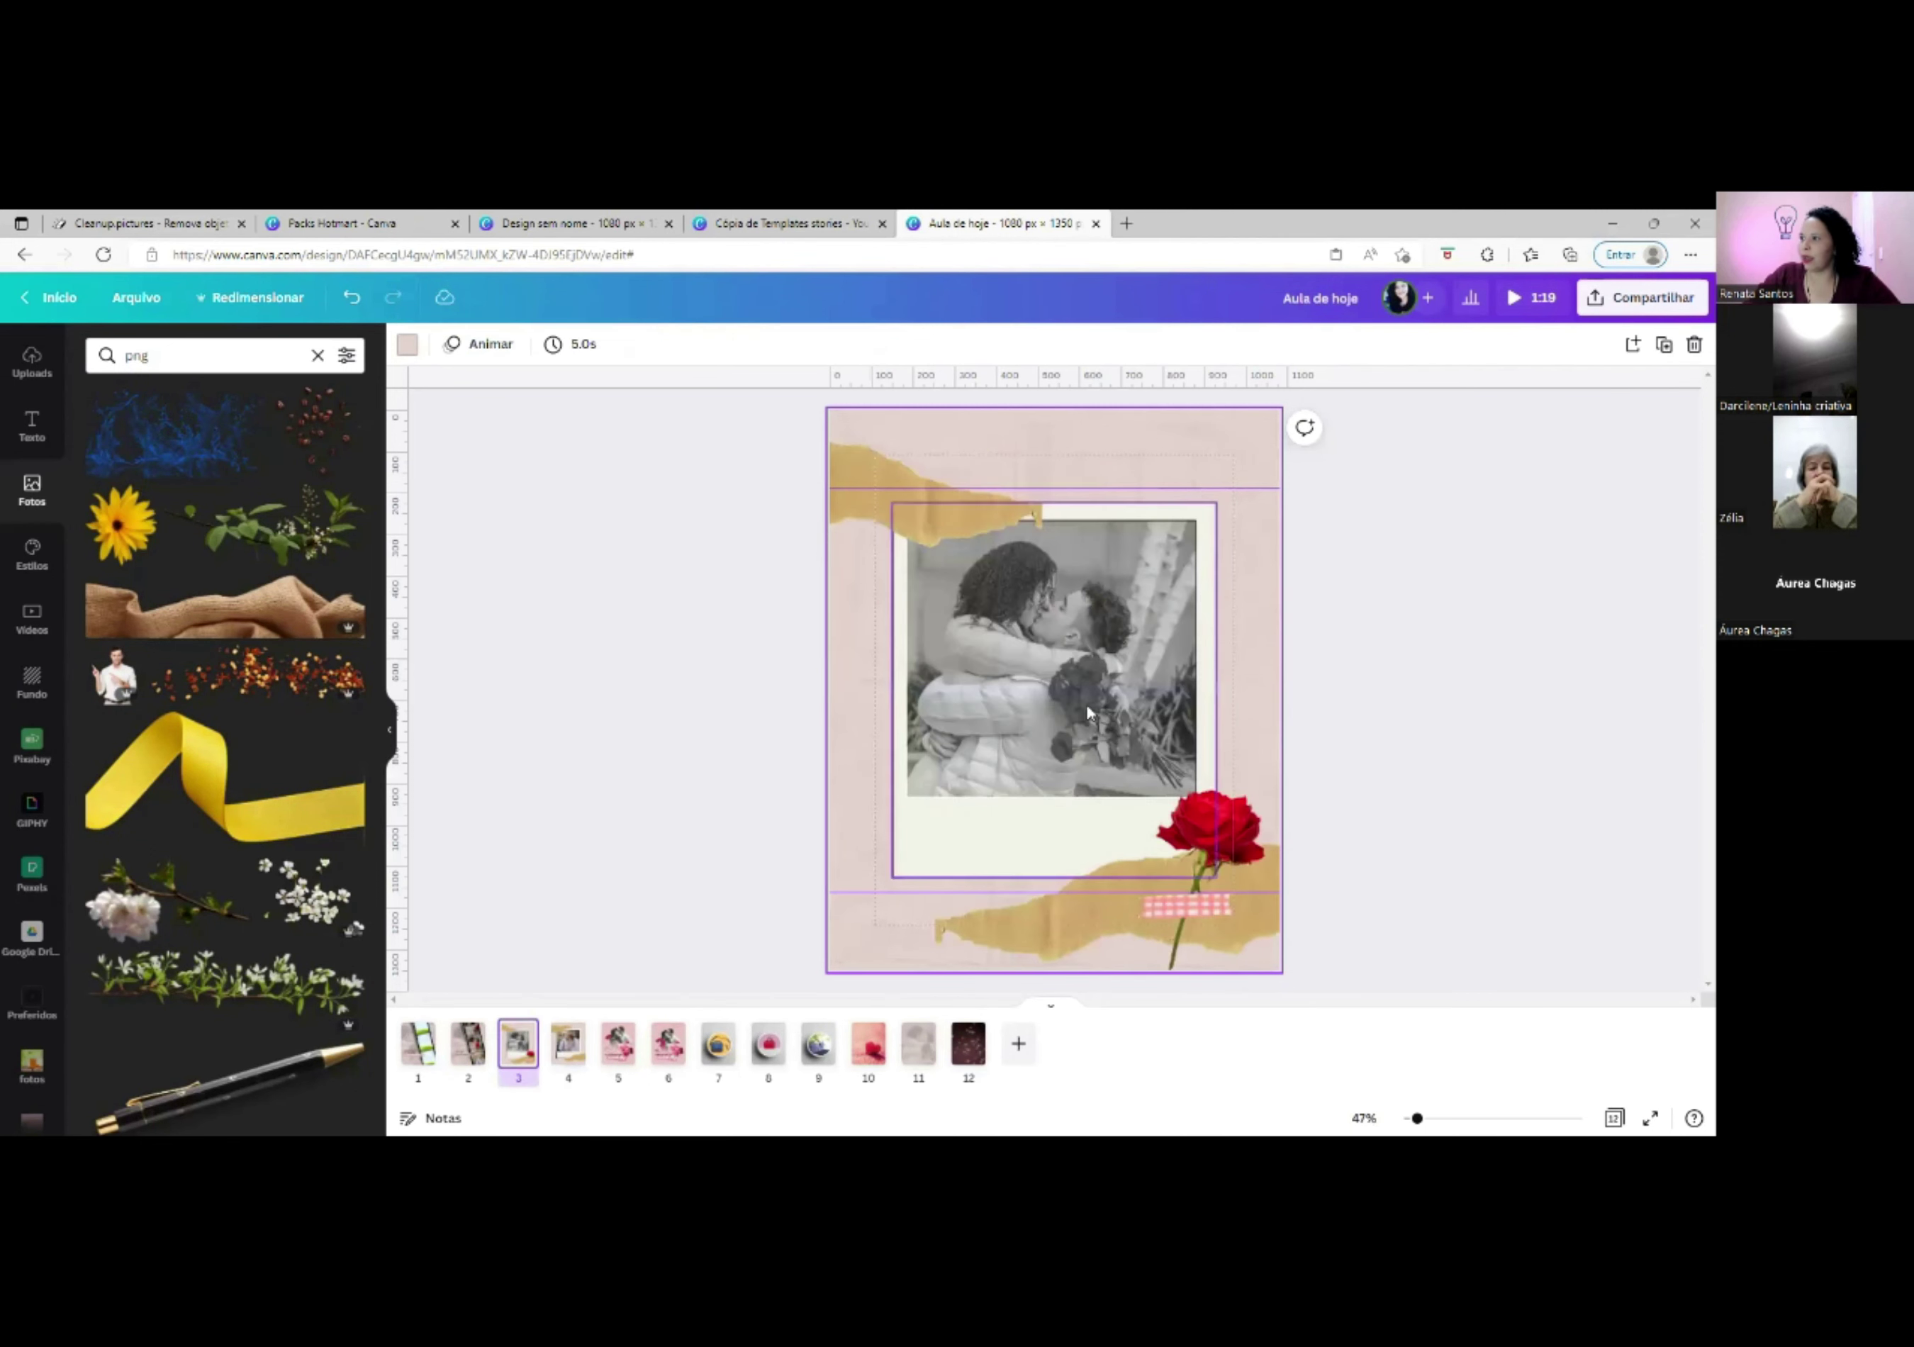
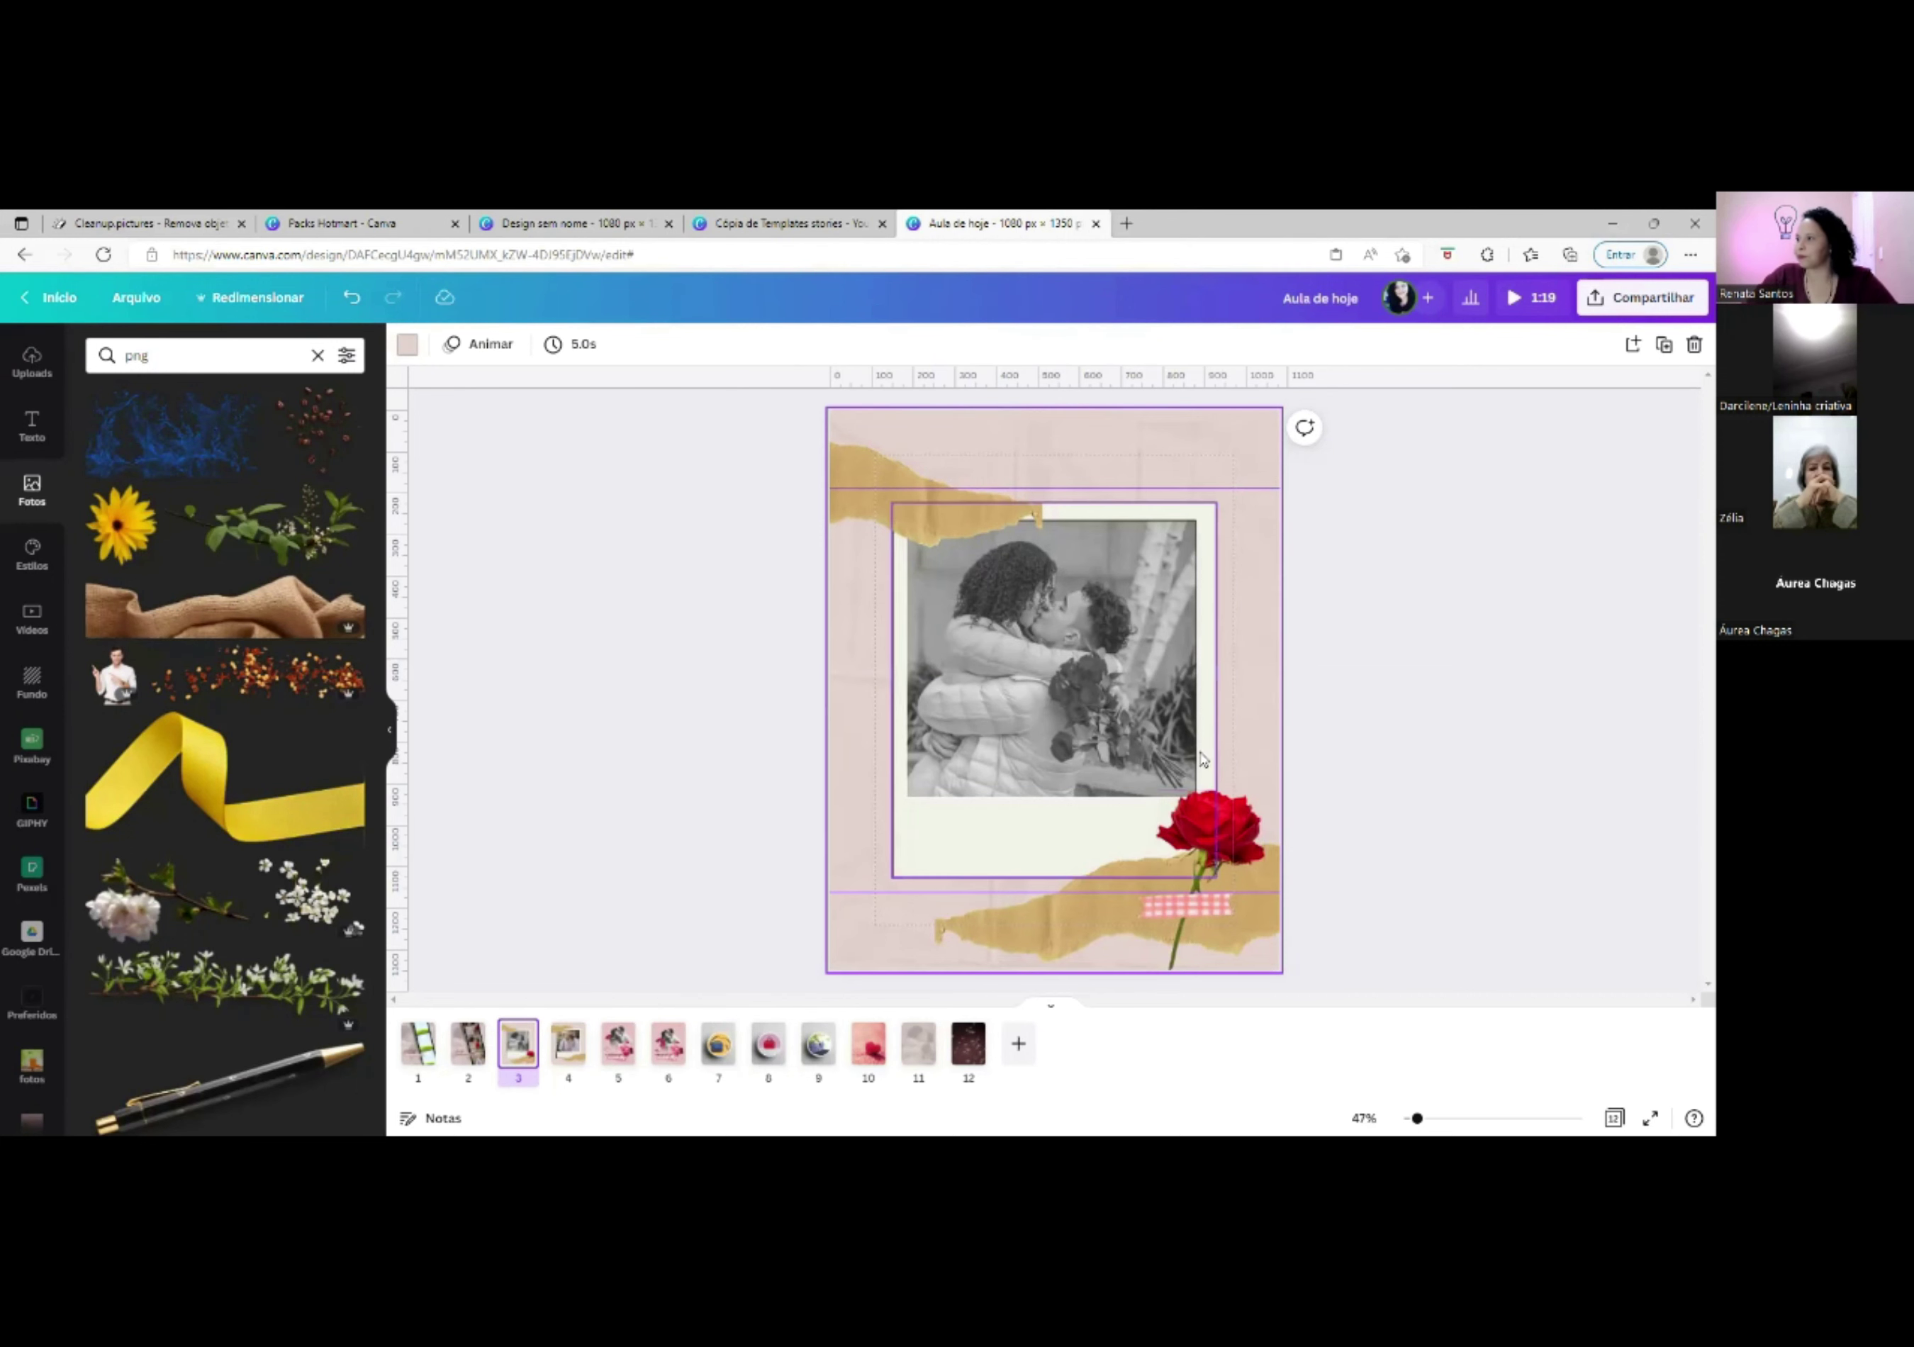
Add the pink blossom branch photo to page 4, rotate it upright with the flowers on top and place it at the polaroid's lower-right corner.
left_click(582, 1072)
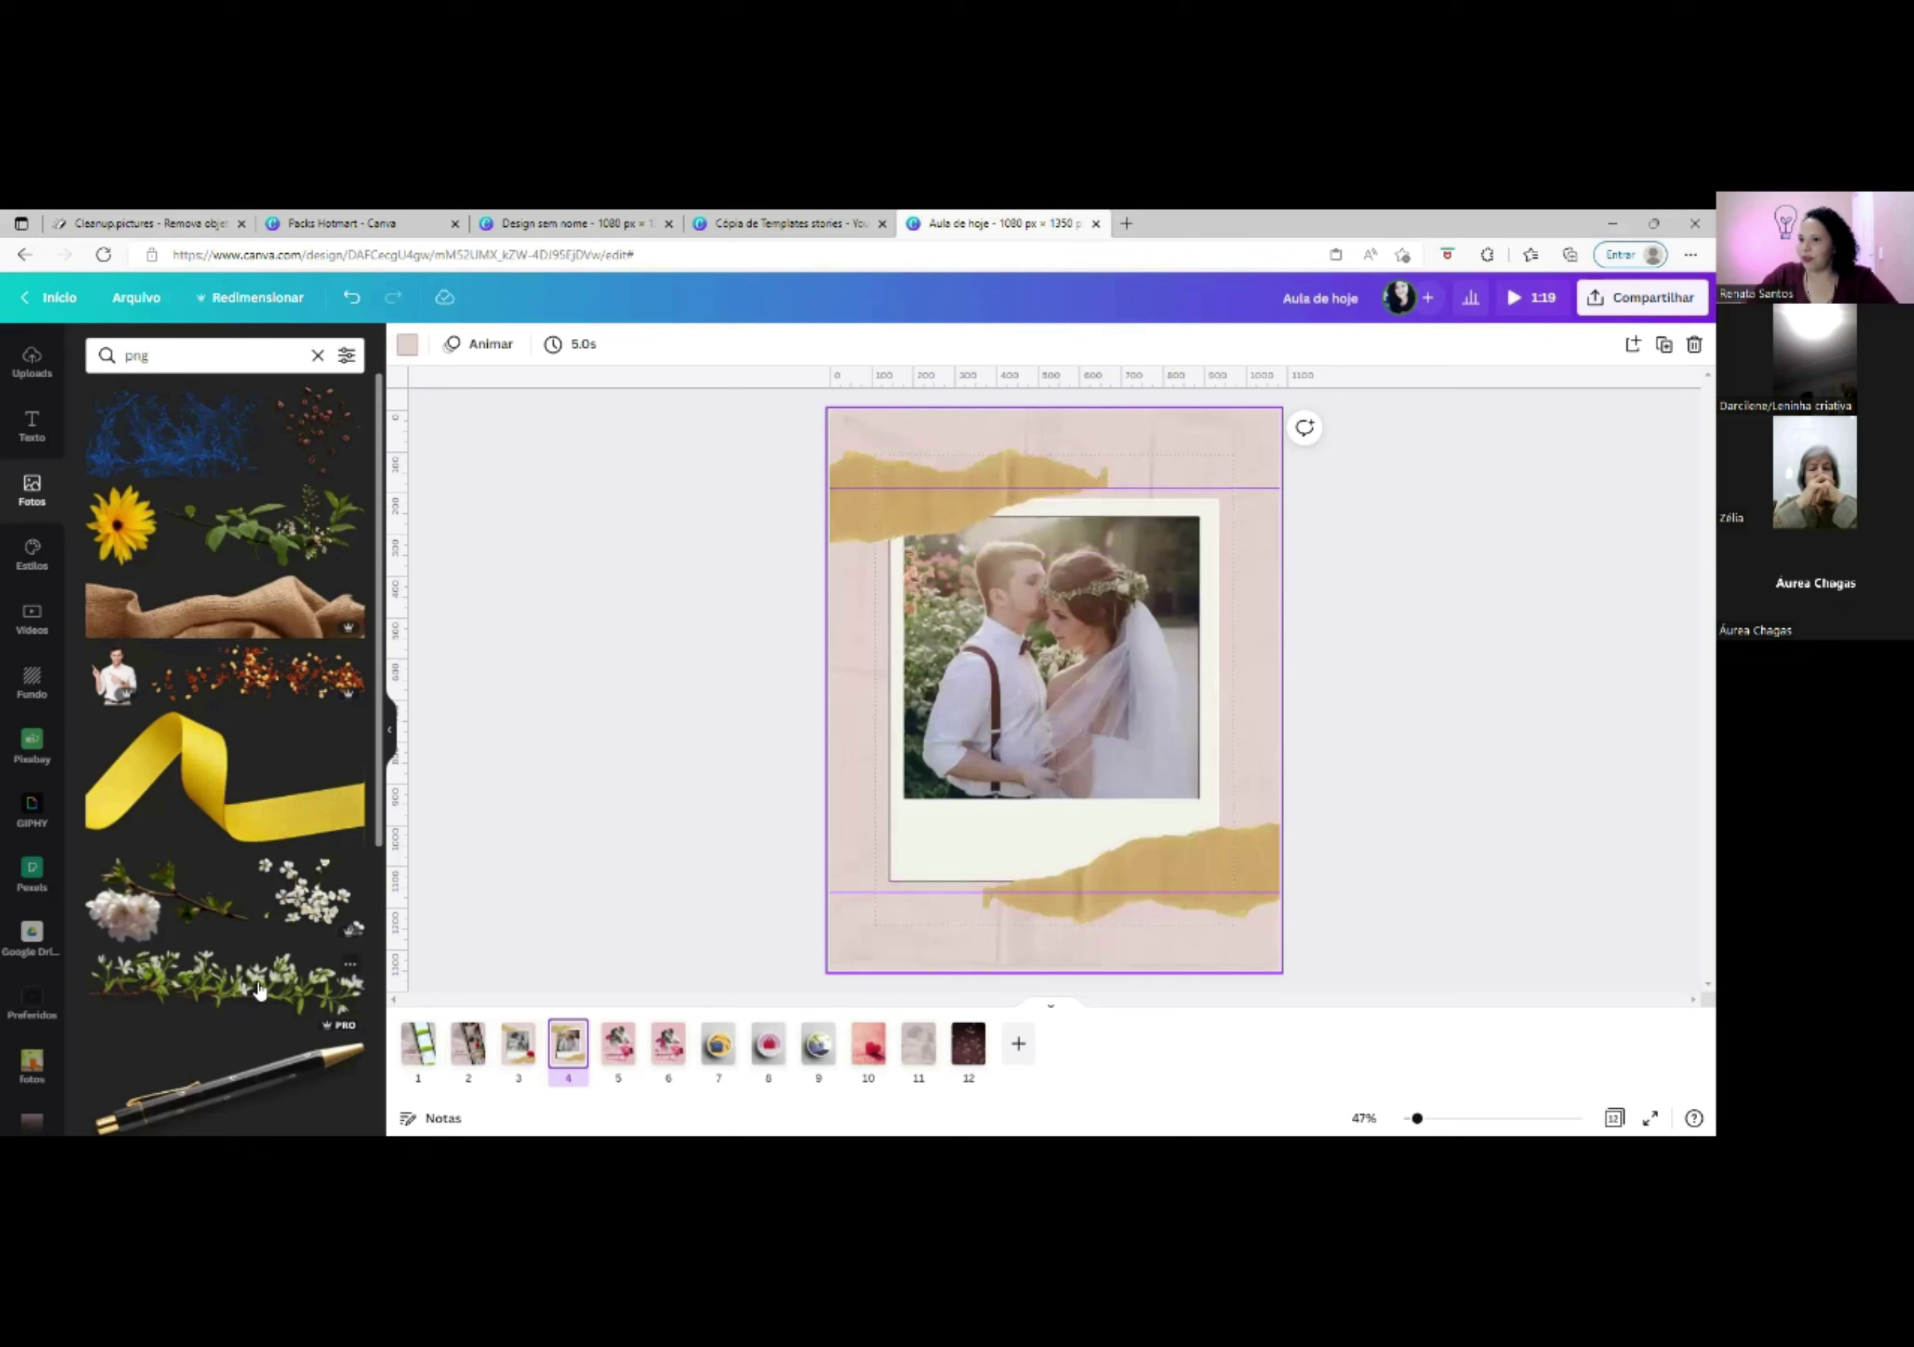
left_click(189, 905)
left_click_drag(1164, 740, 1179, 900)
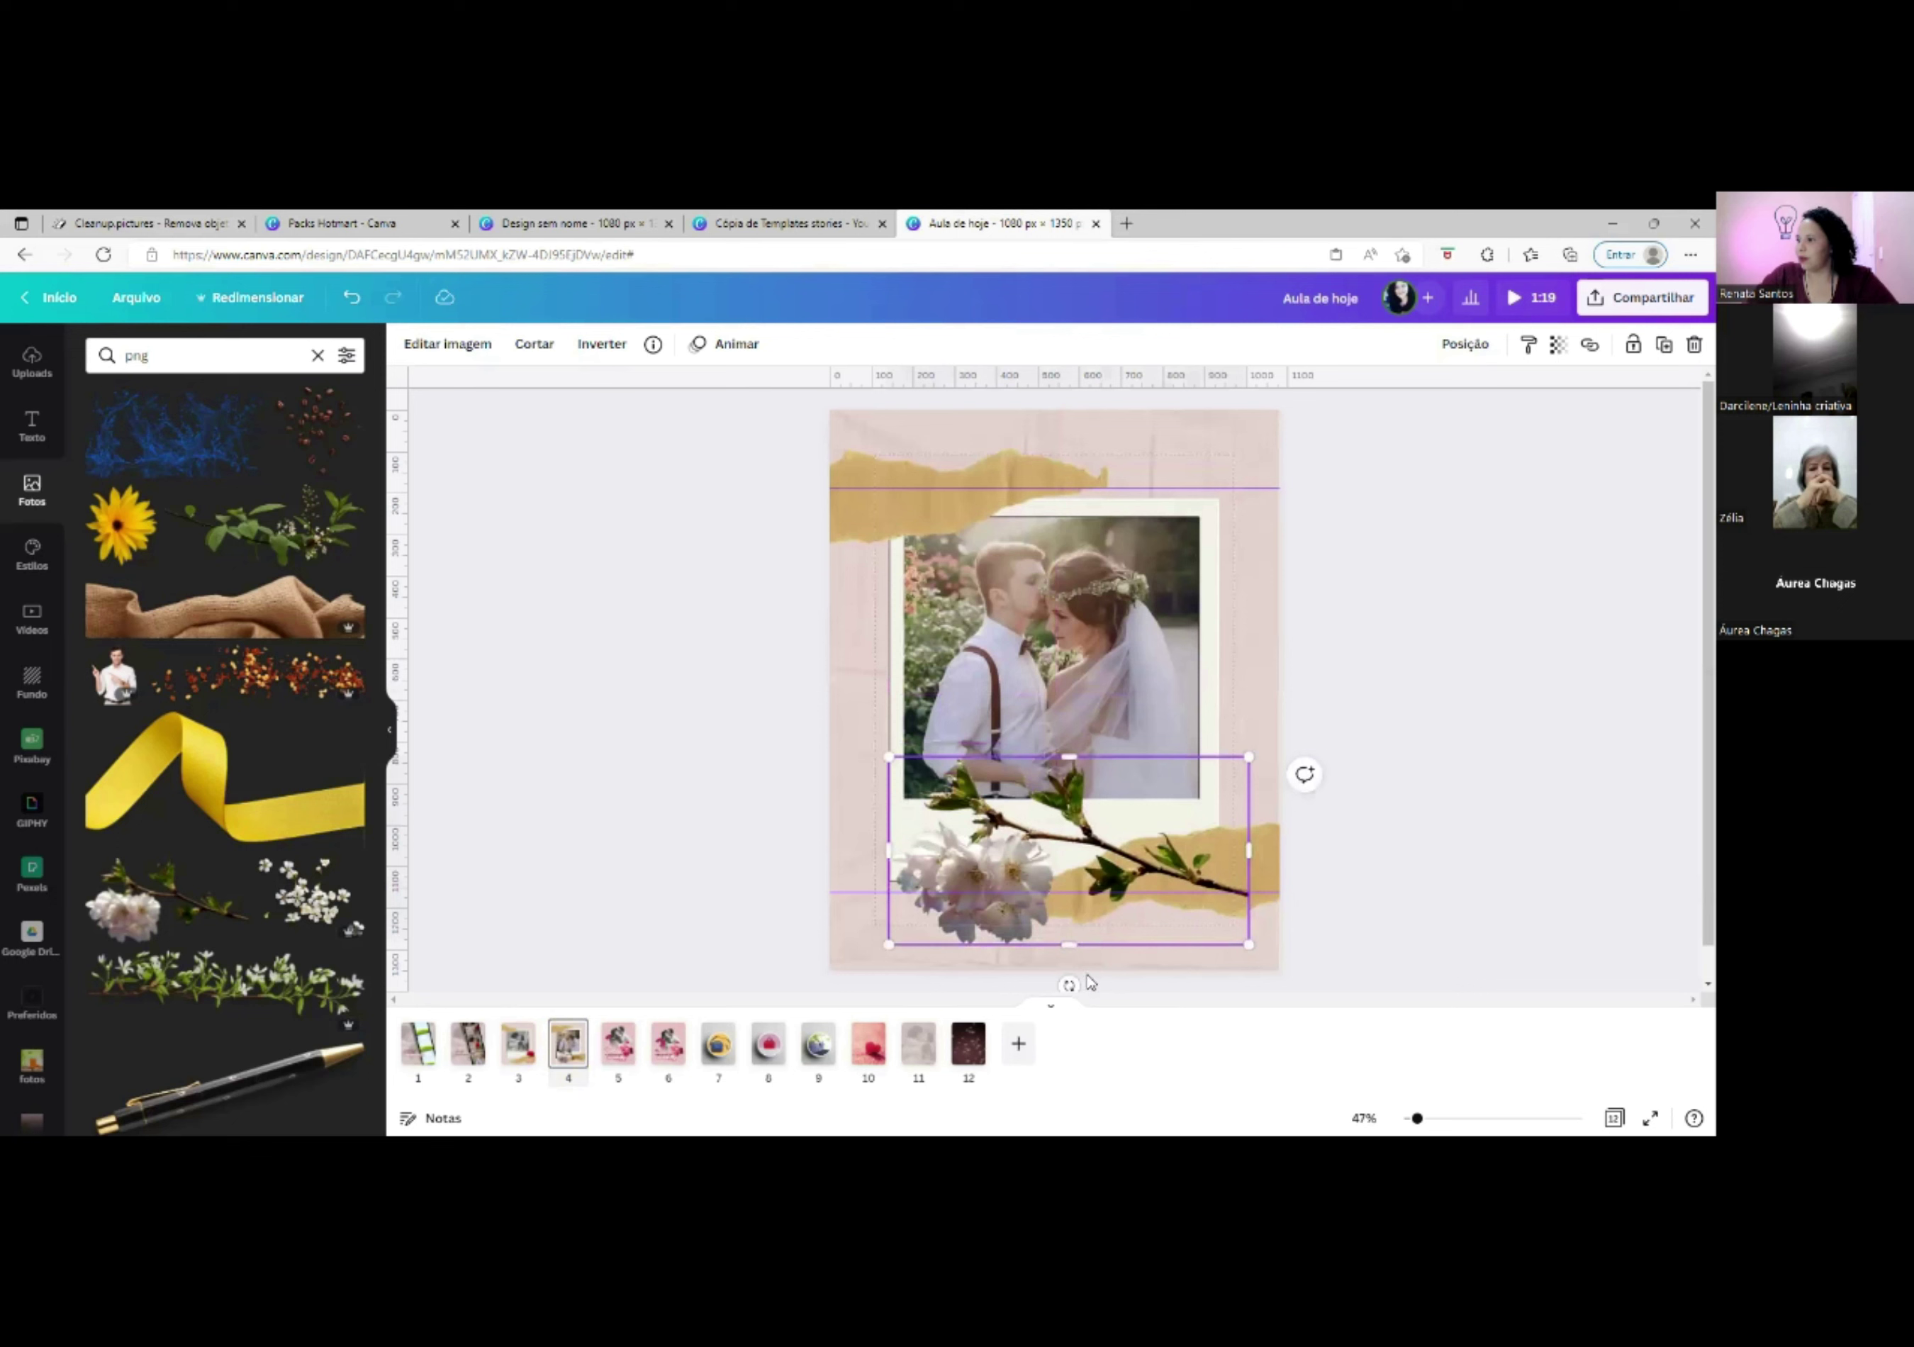
left_click_drag(1068, 984, 743, 827)
left_click_drag(1113, 789, 1255, 807)
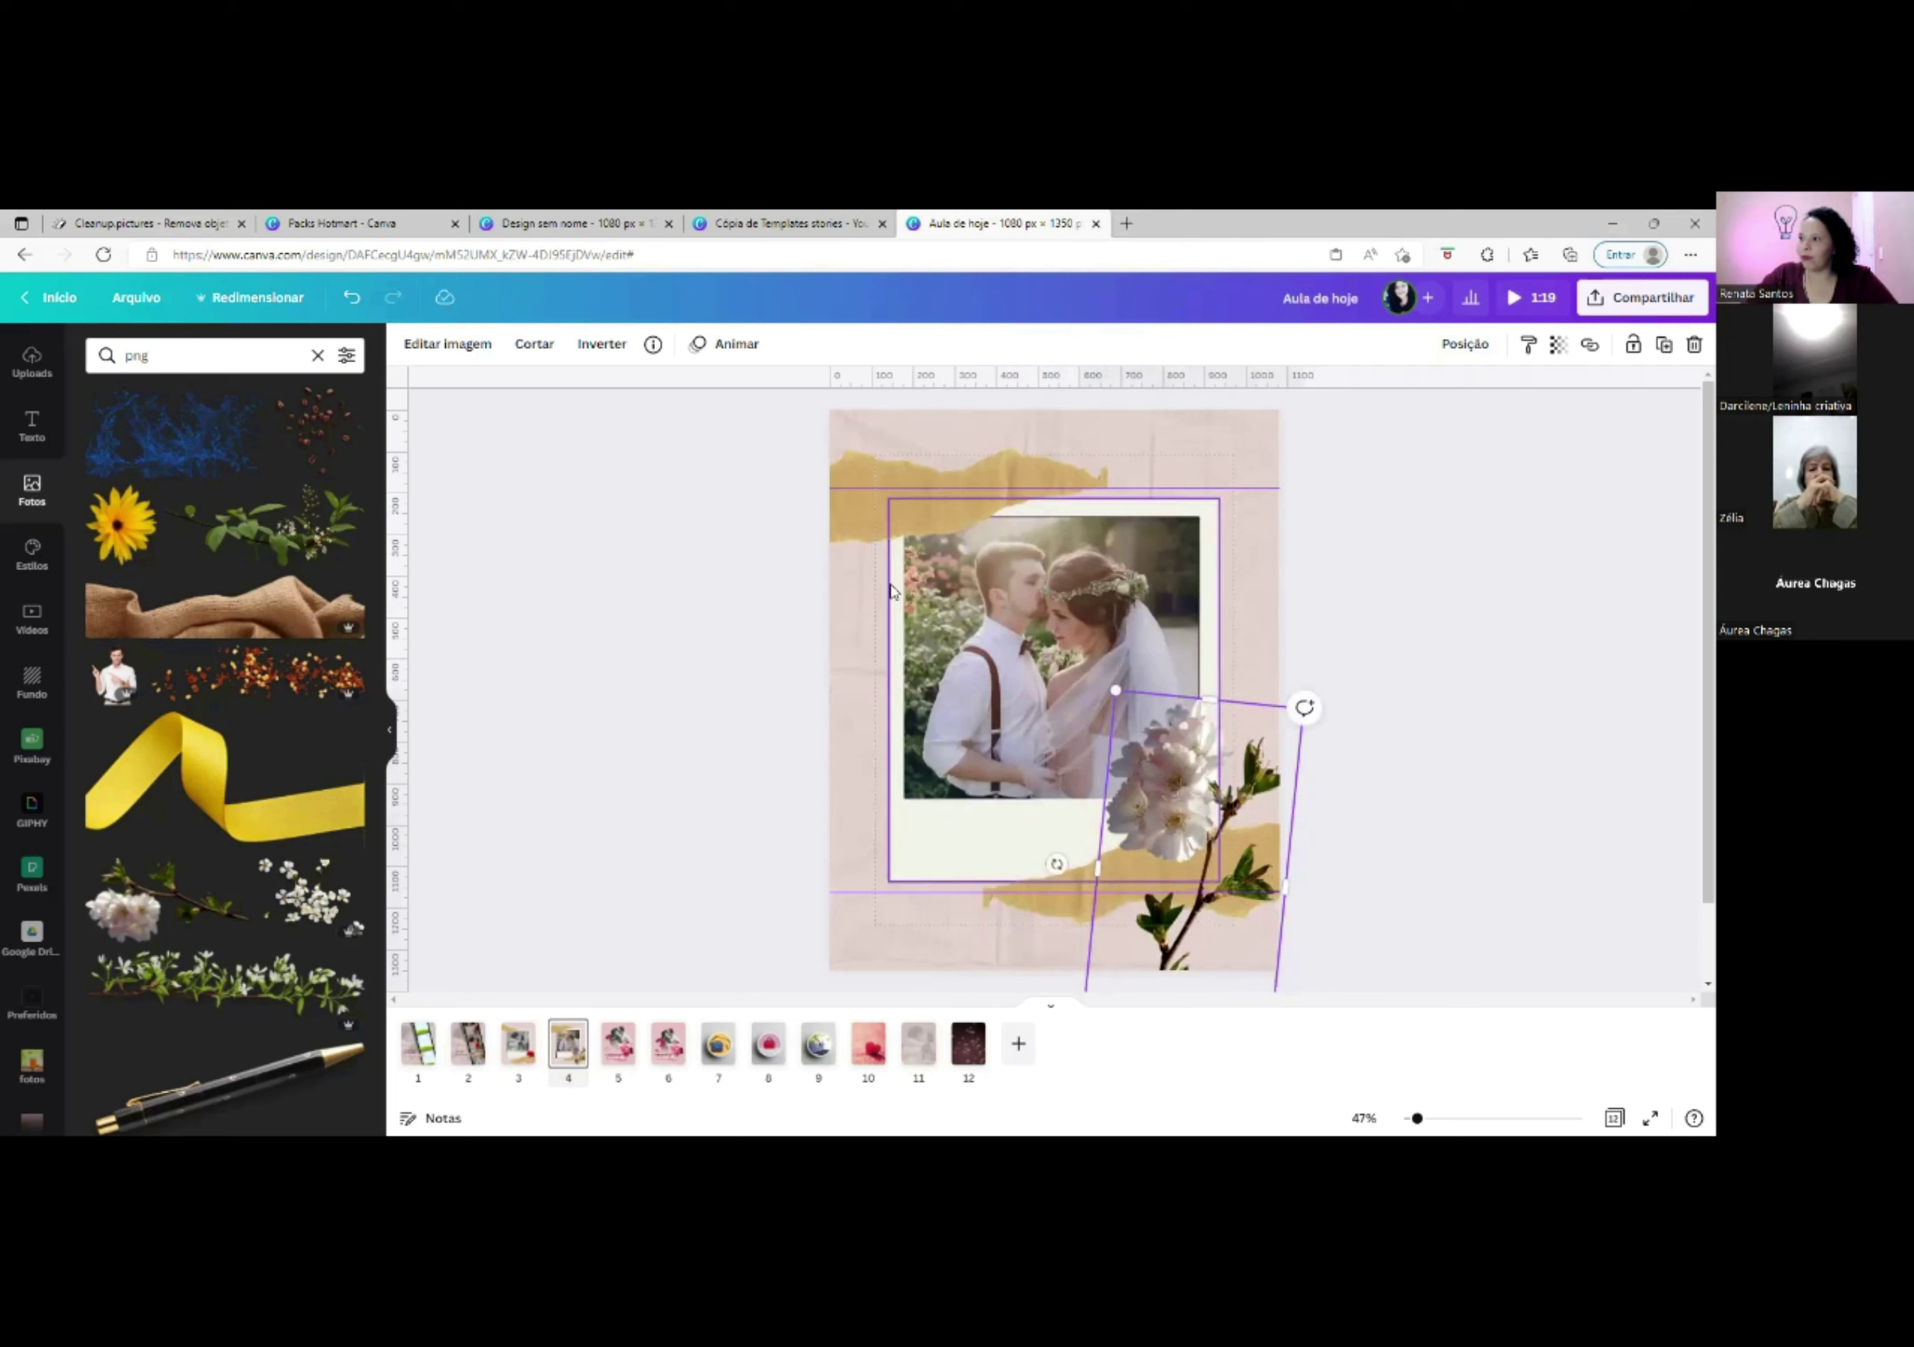
Shrink the blossom branch so it fits within the page, overlapping the polaroid's lower-right corner and the lower torn paper strip.
left_click_drag(1120, 691, 1153, 812)
left_click_drag(1241, 882, 1232, 783)
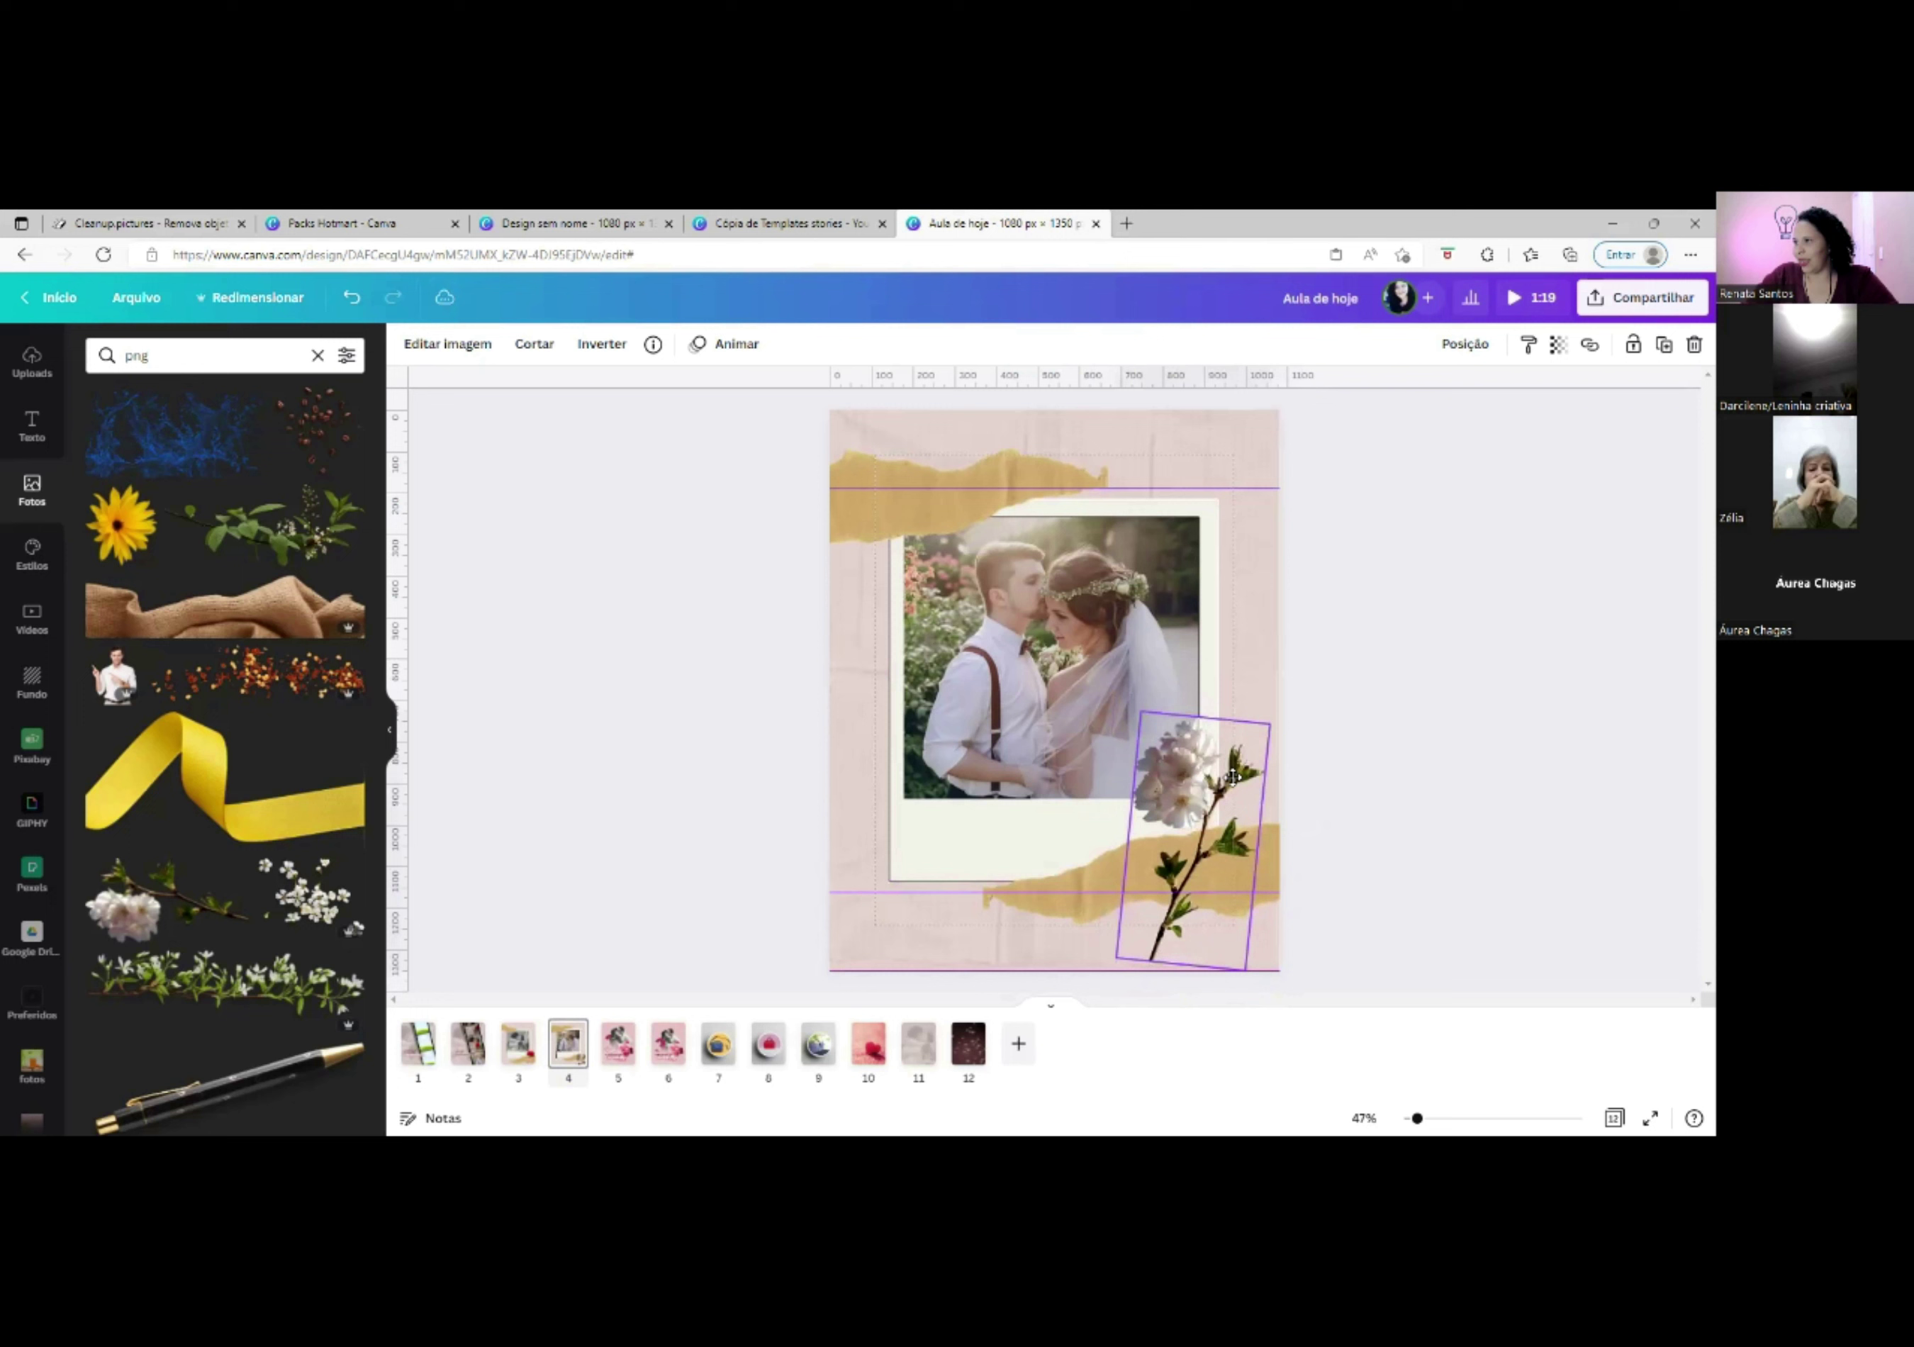
left_click_drag(1142, 712, 1147, 716)
left_click_drag(1214, 814, 1200, 801)
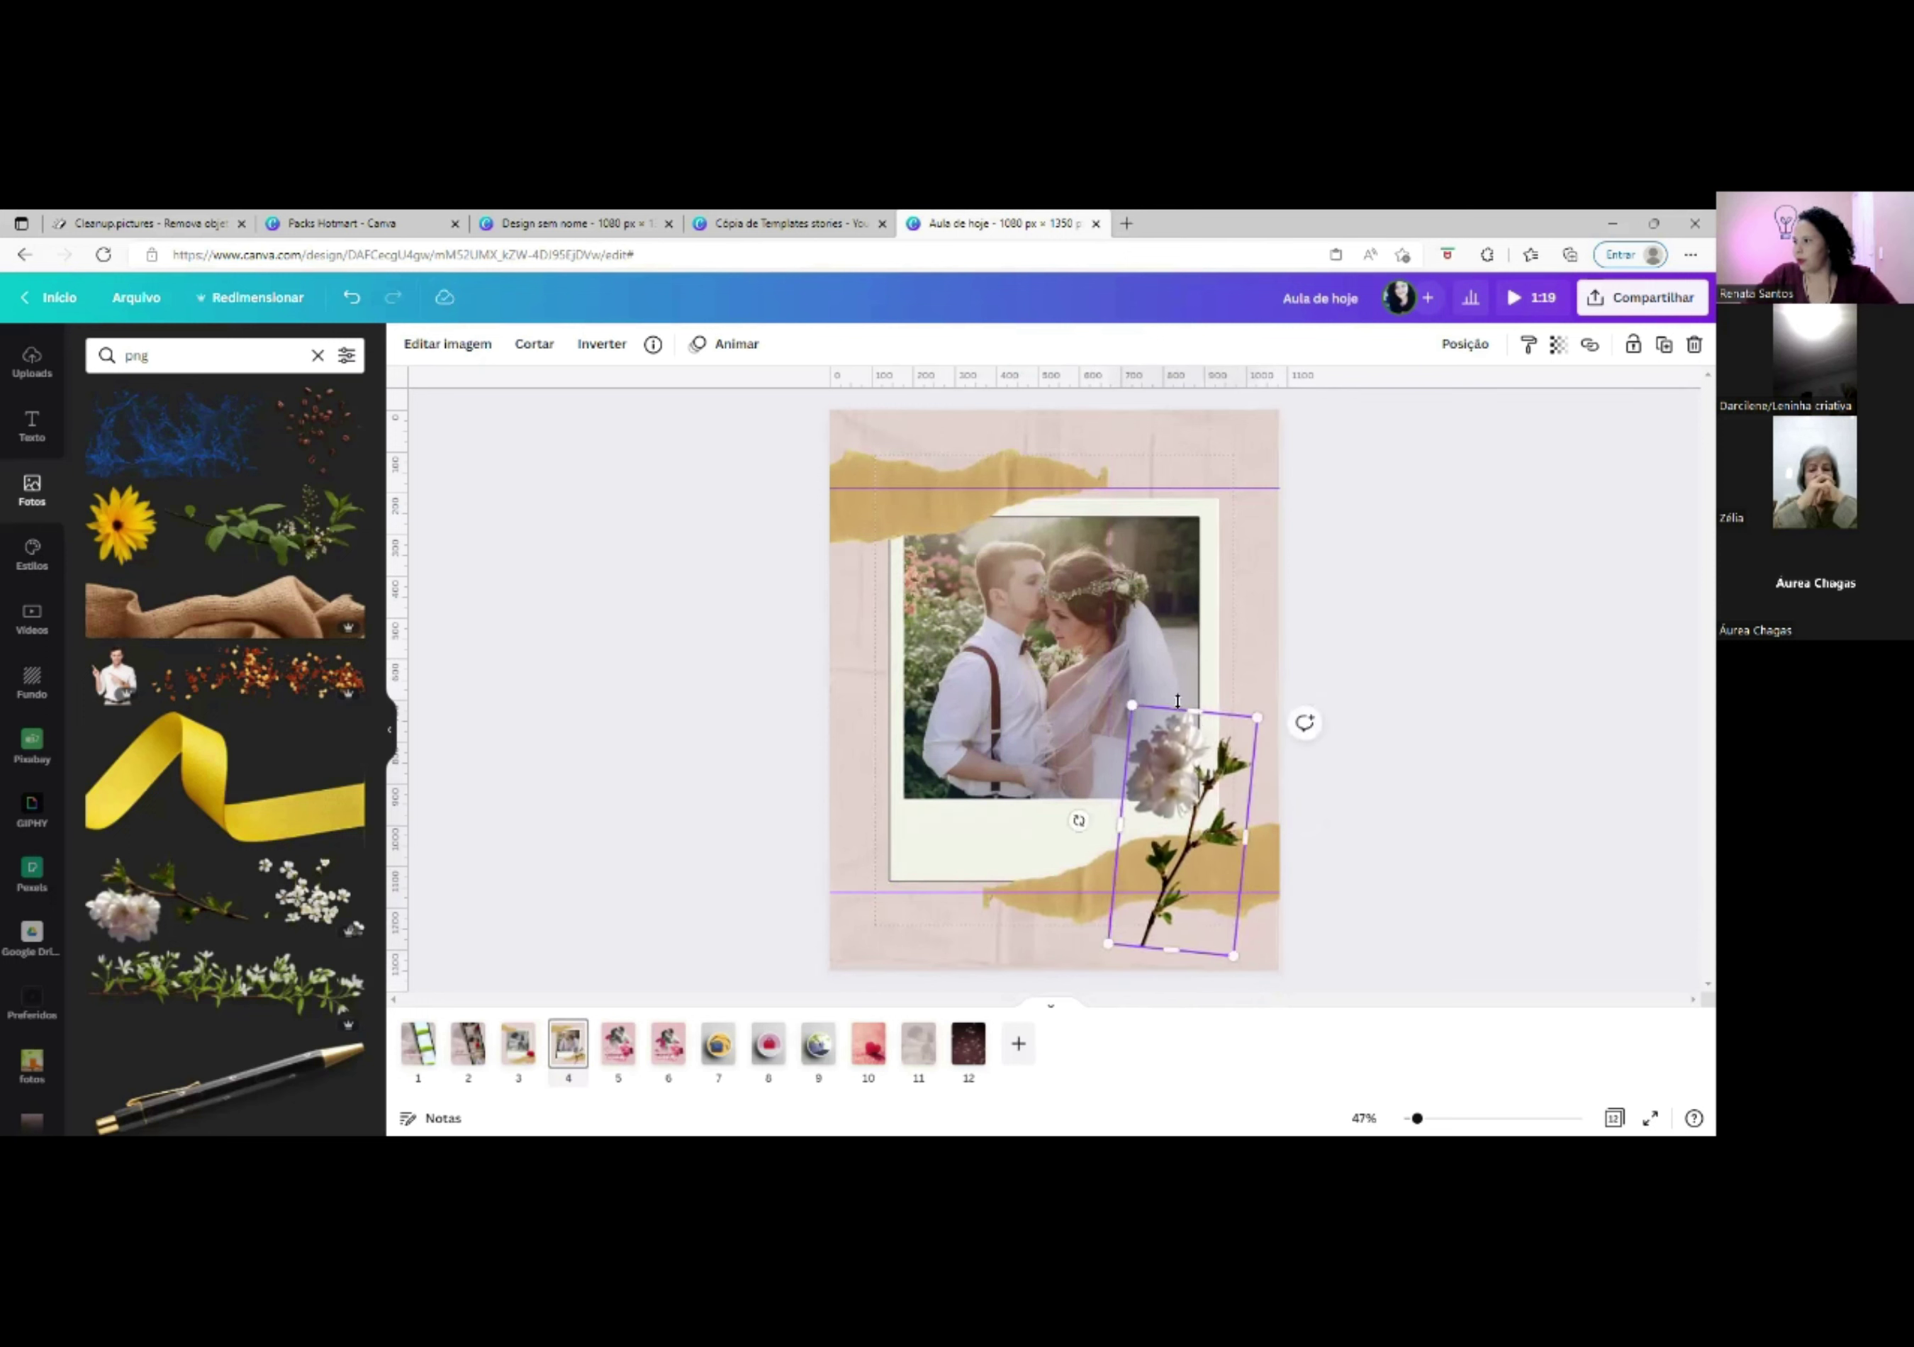
left_click_drag(1127, 704, 1116, 699)
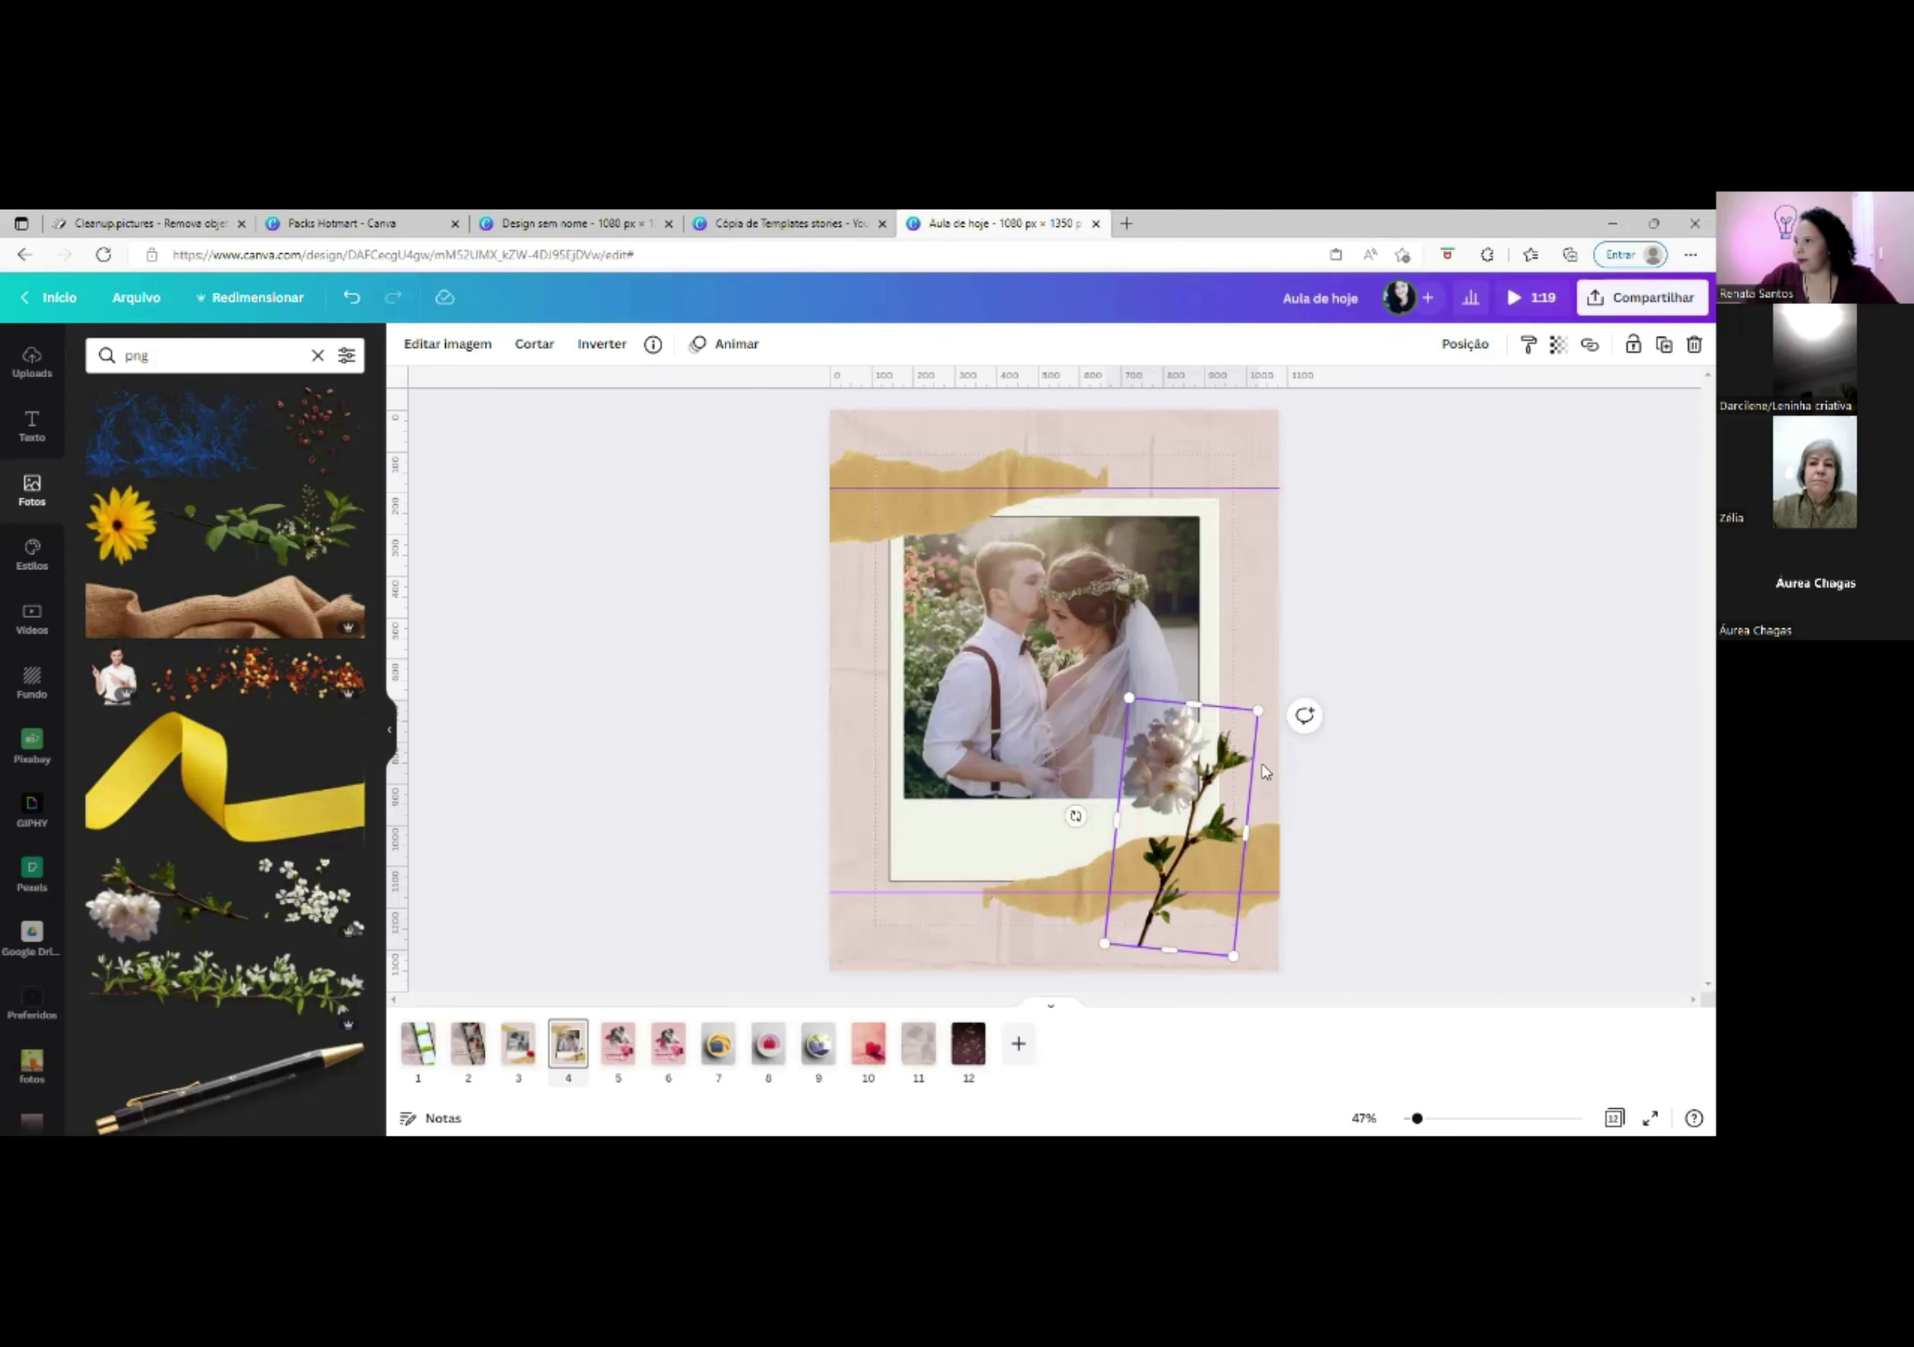
Tilt the blossom branch slightly further clockwise, make it smaller and settle its flowers over the wedding photo's lower-right corner.
left_click_drag(1233, 788, 1254, 791)
left_click_drag(1096, 819, 1097, 810)
left_click_drag(1232, 798, 1224, 805)
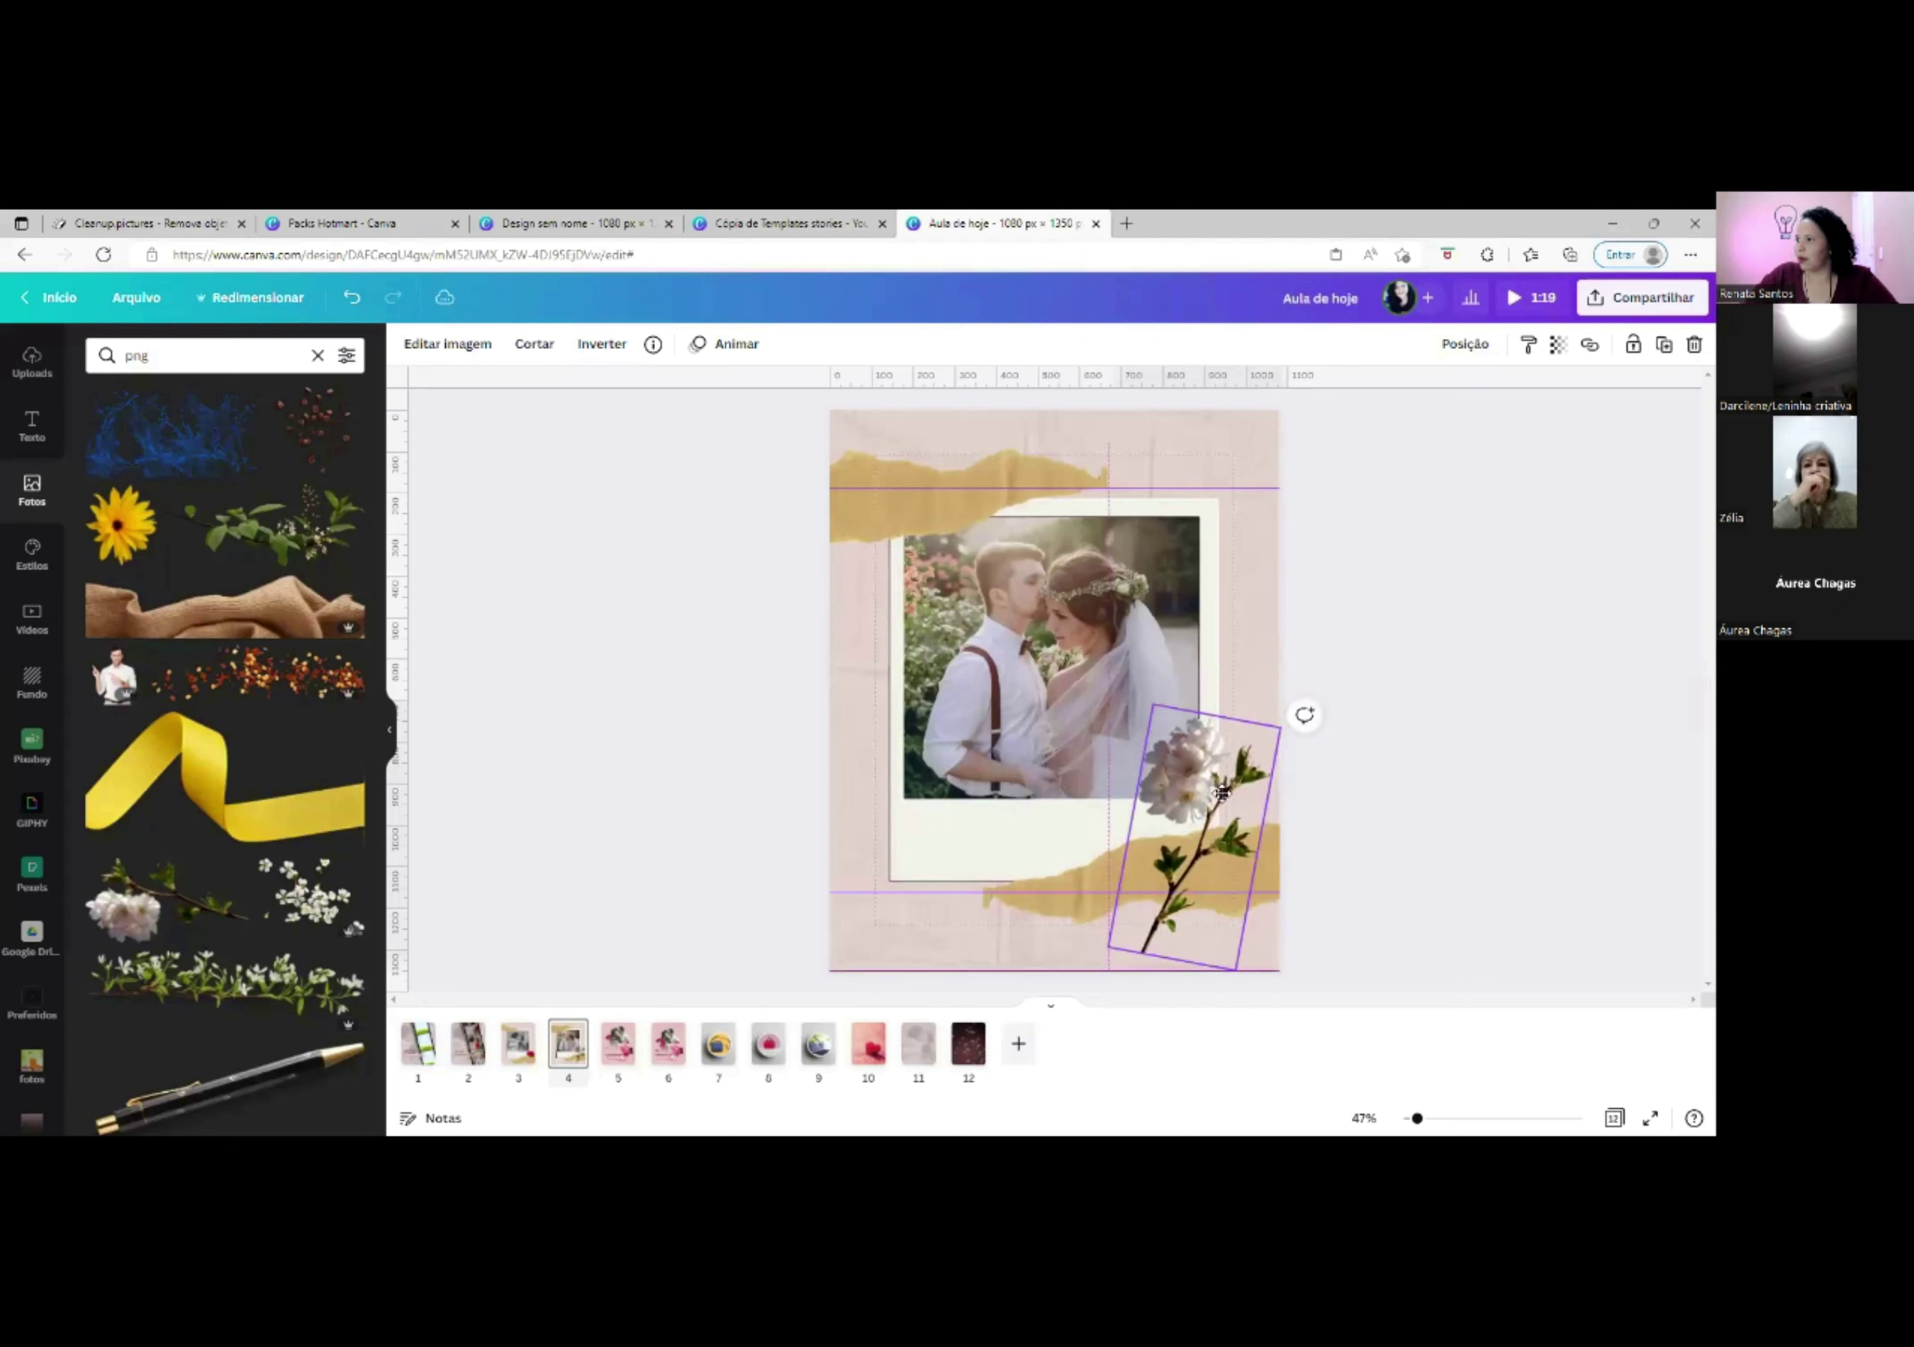
left_click_drag(1153, 705, 1168, 754)
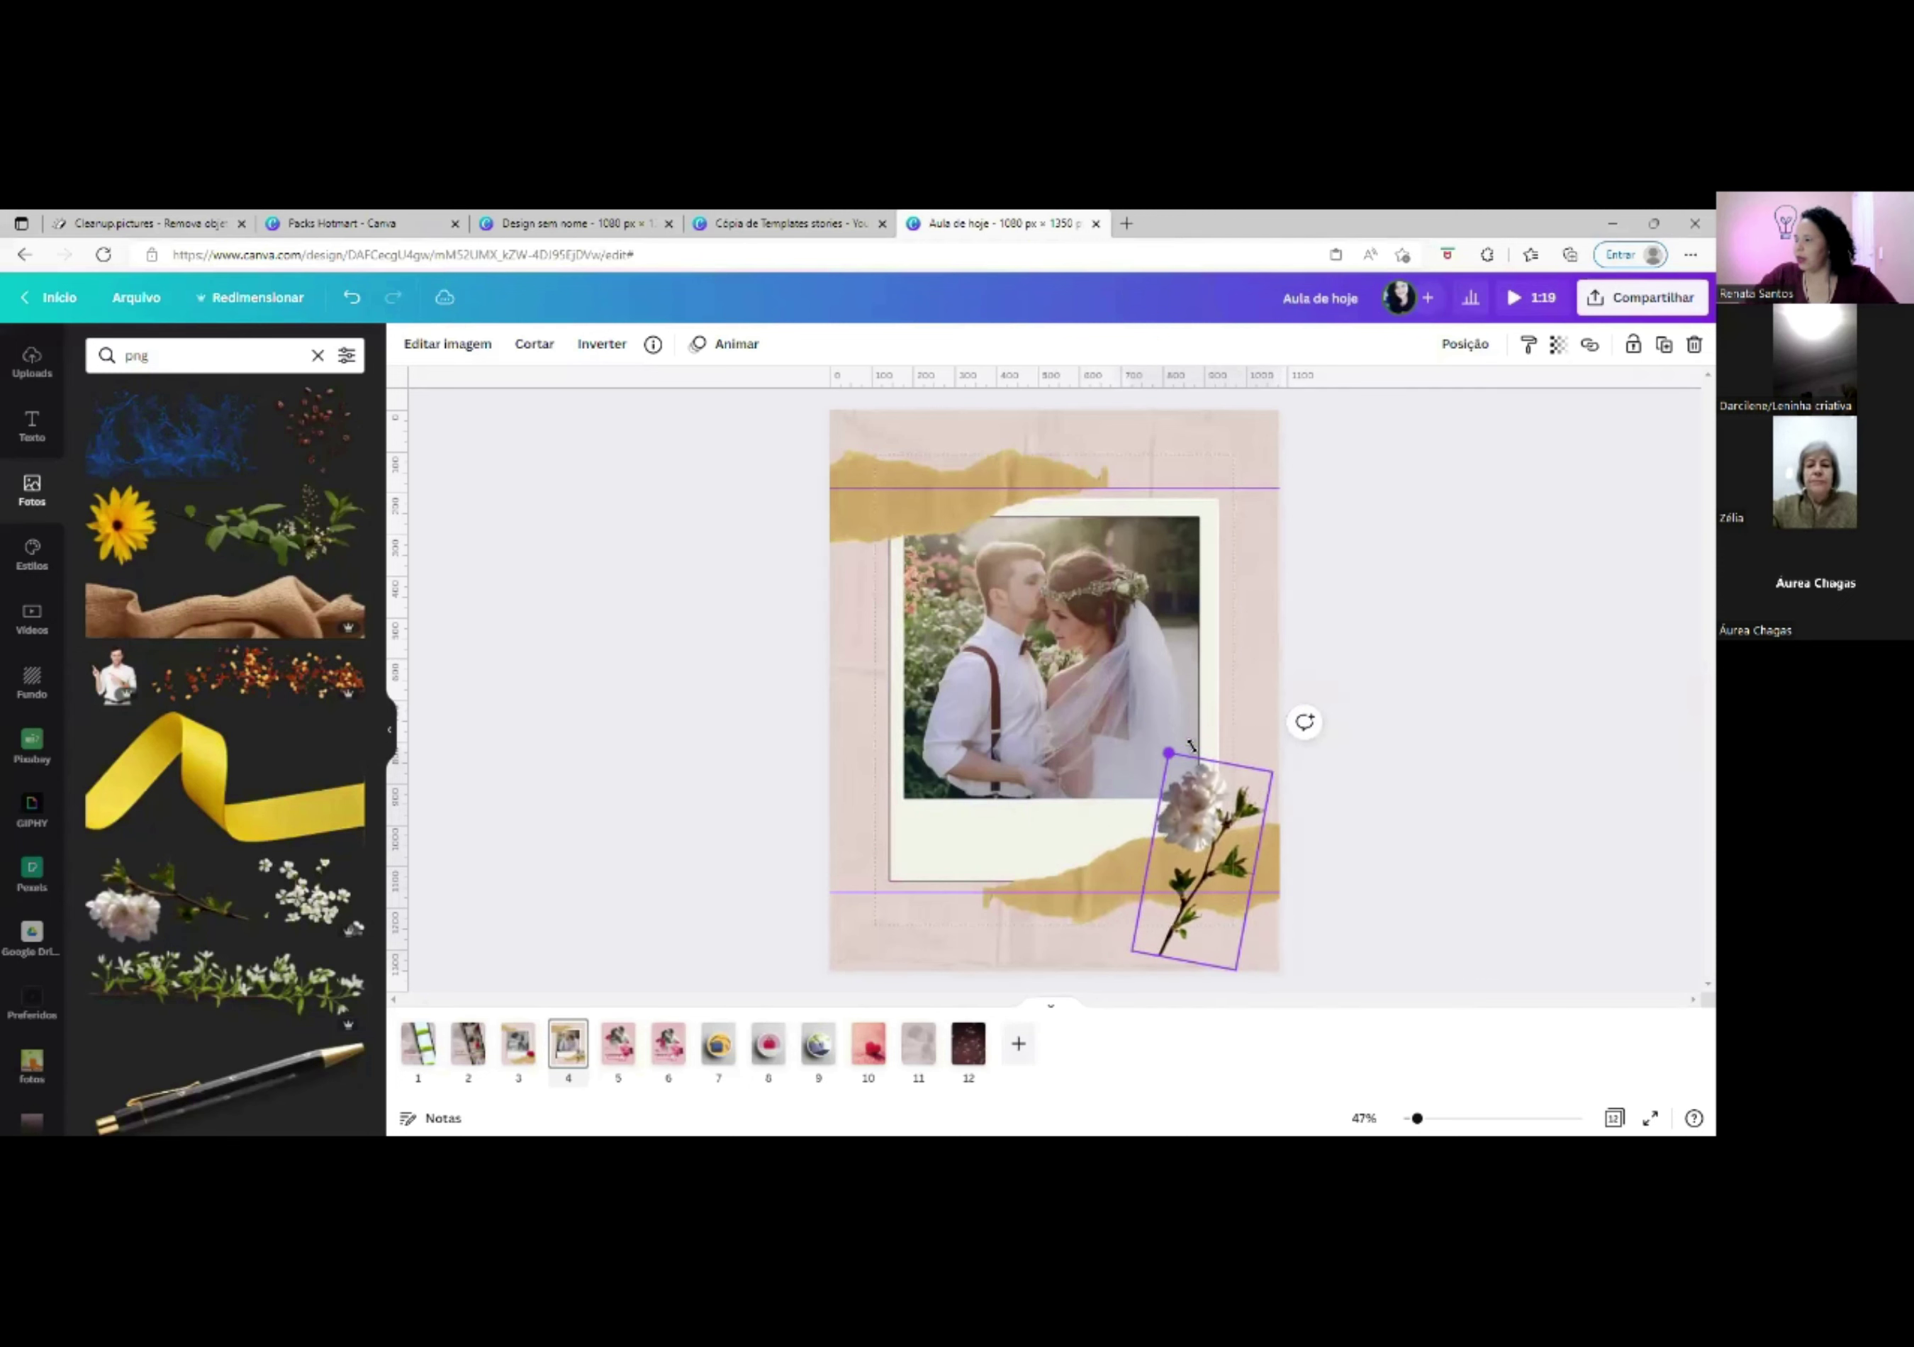
left_click_drag(1218, 839, 1210, 806)
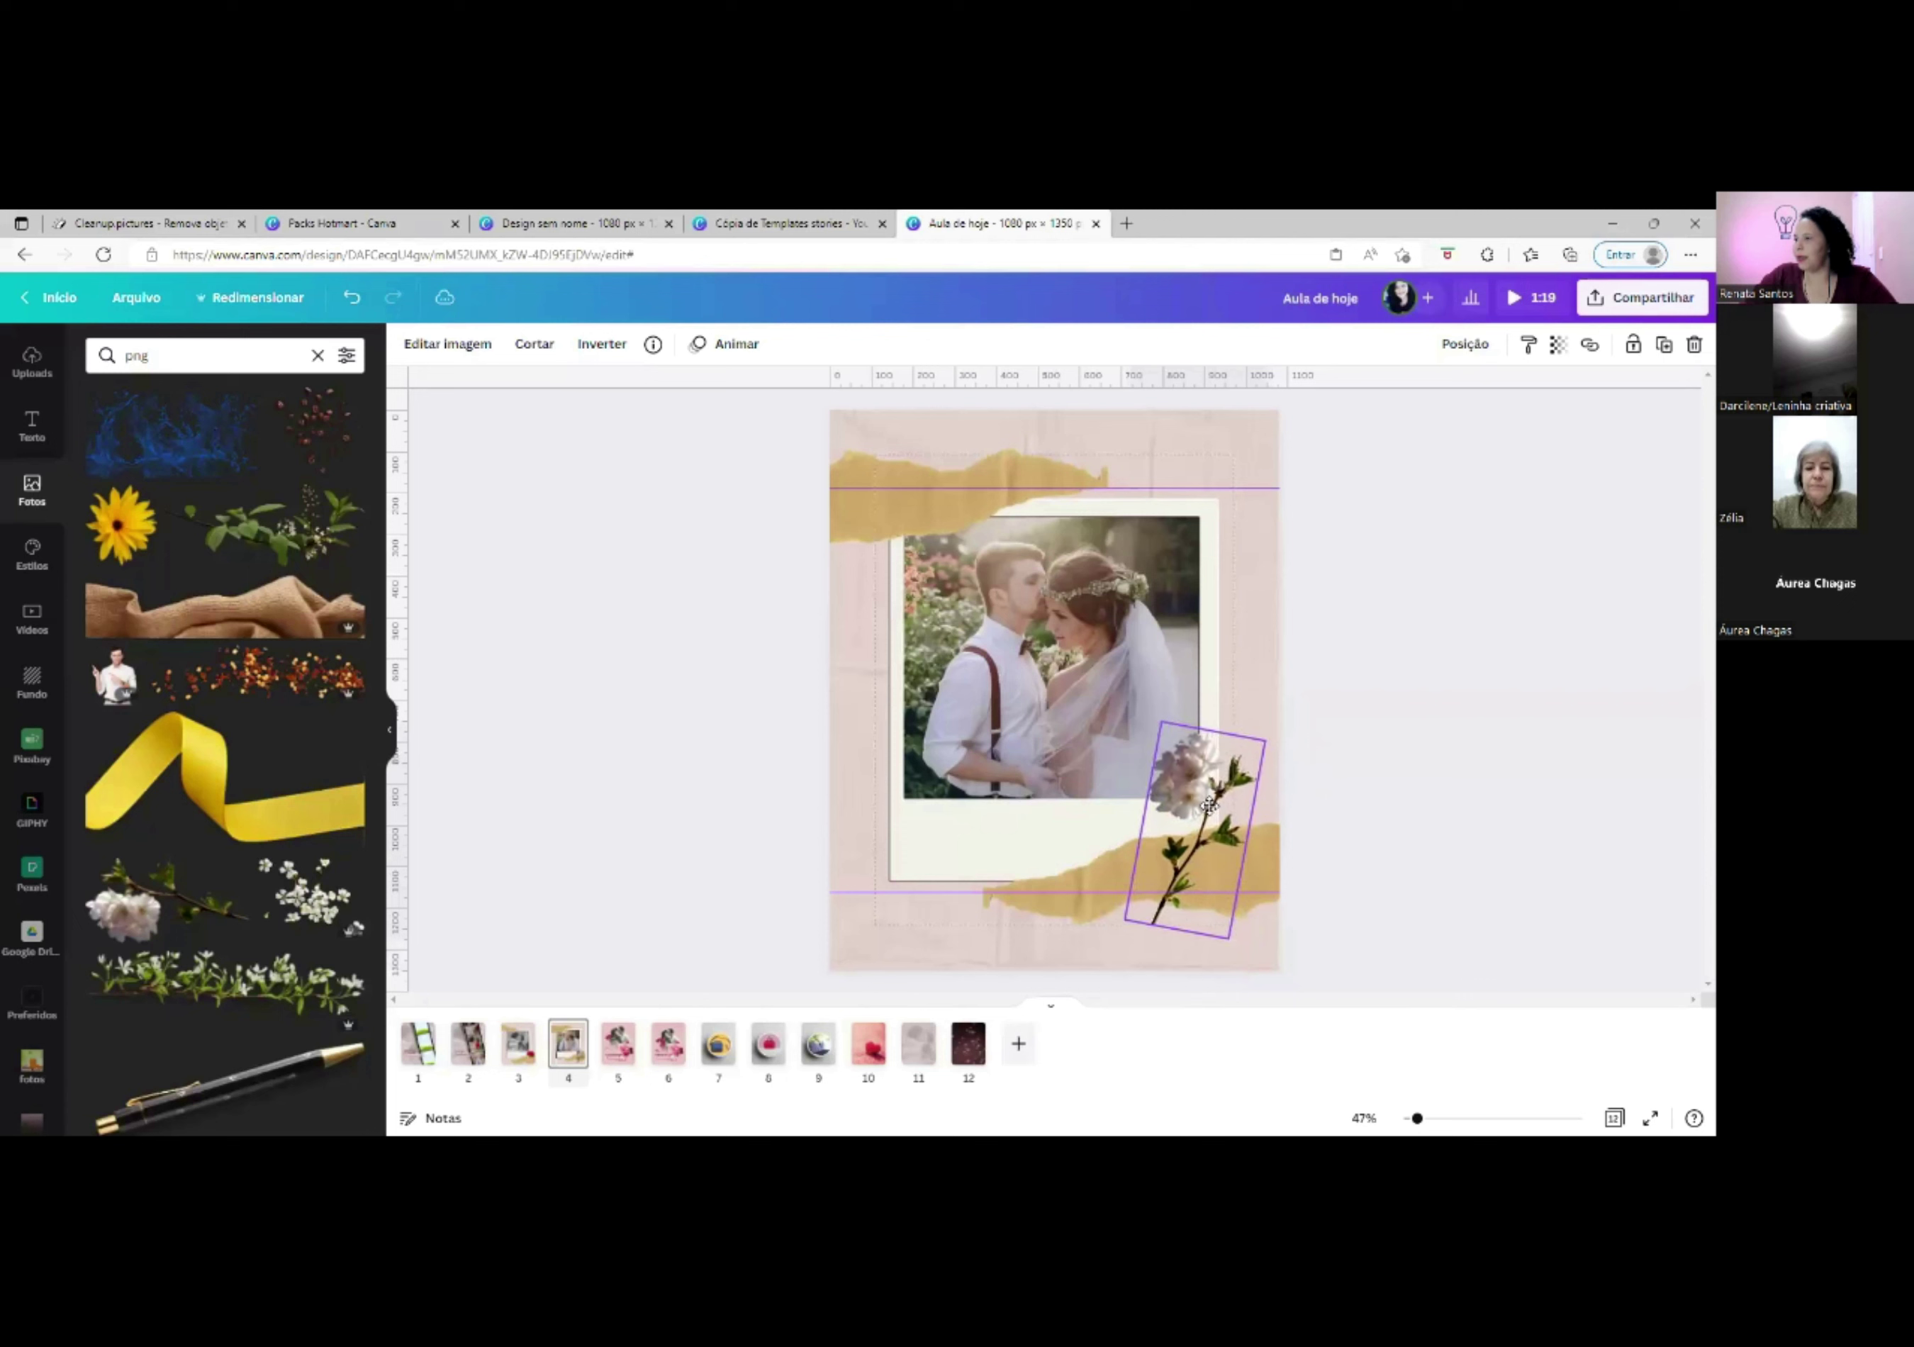
left_click(1269, 887)
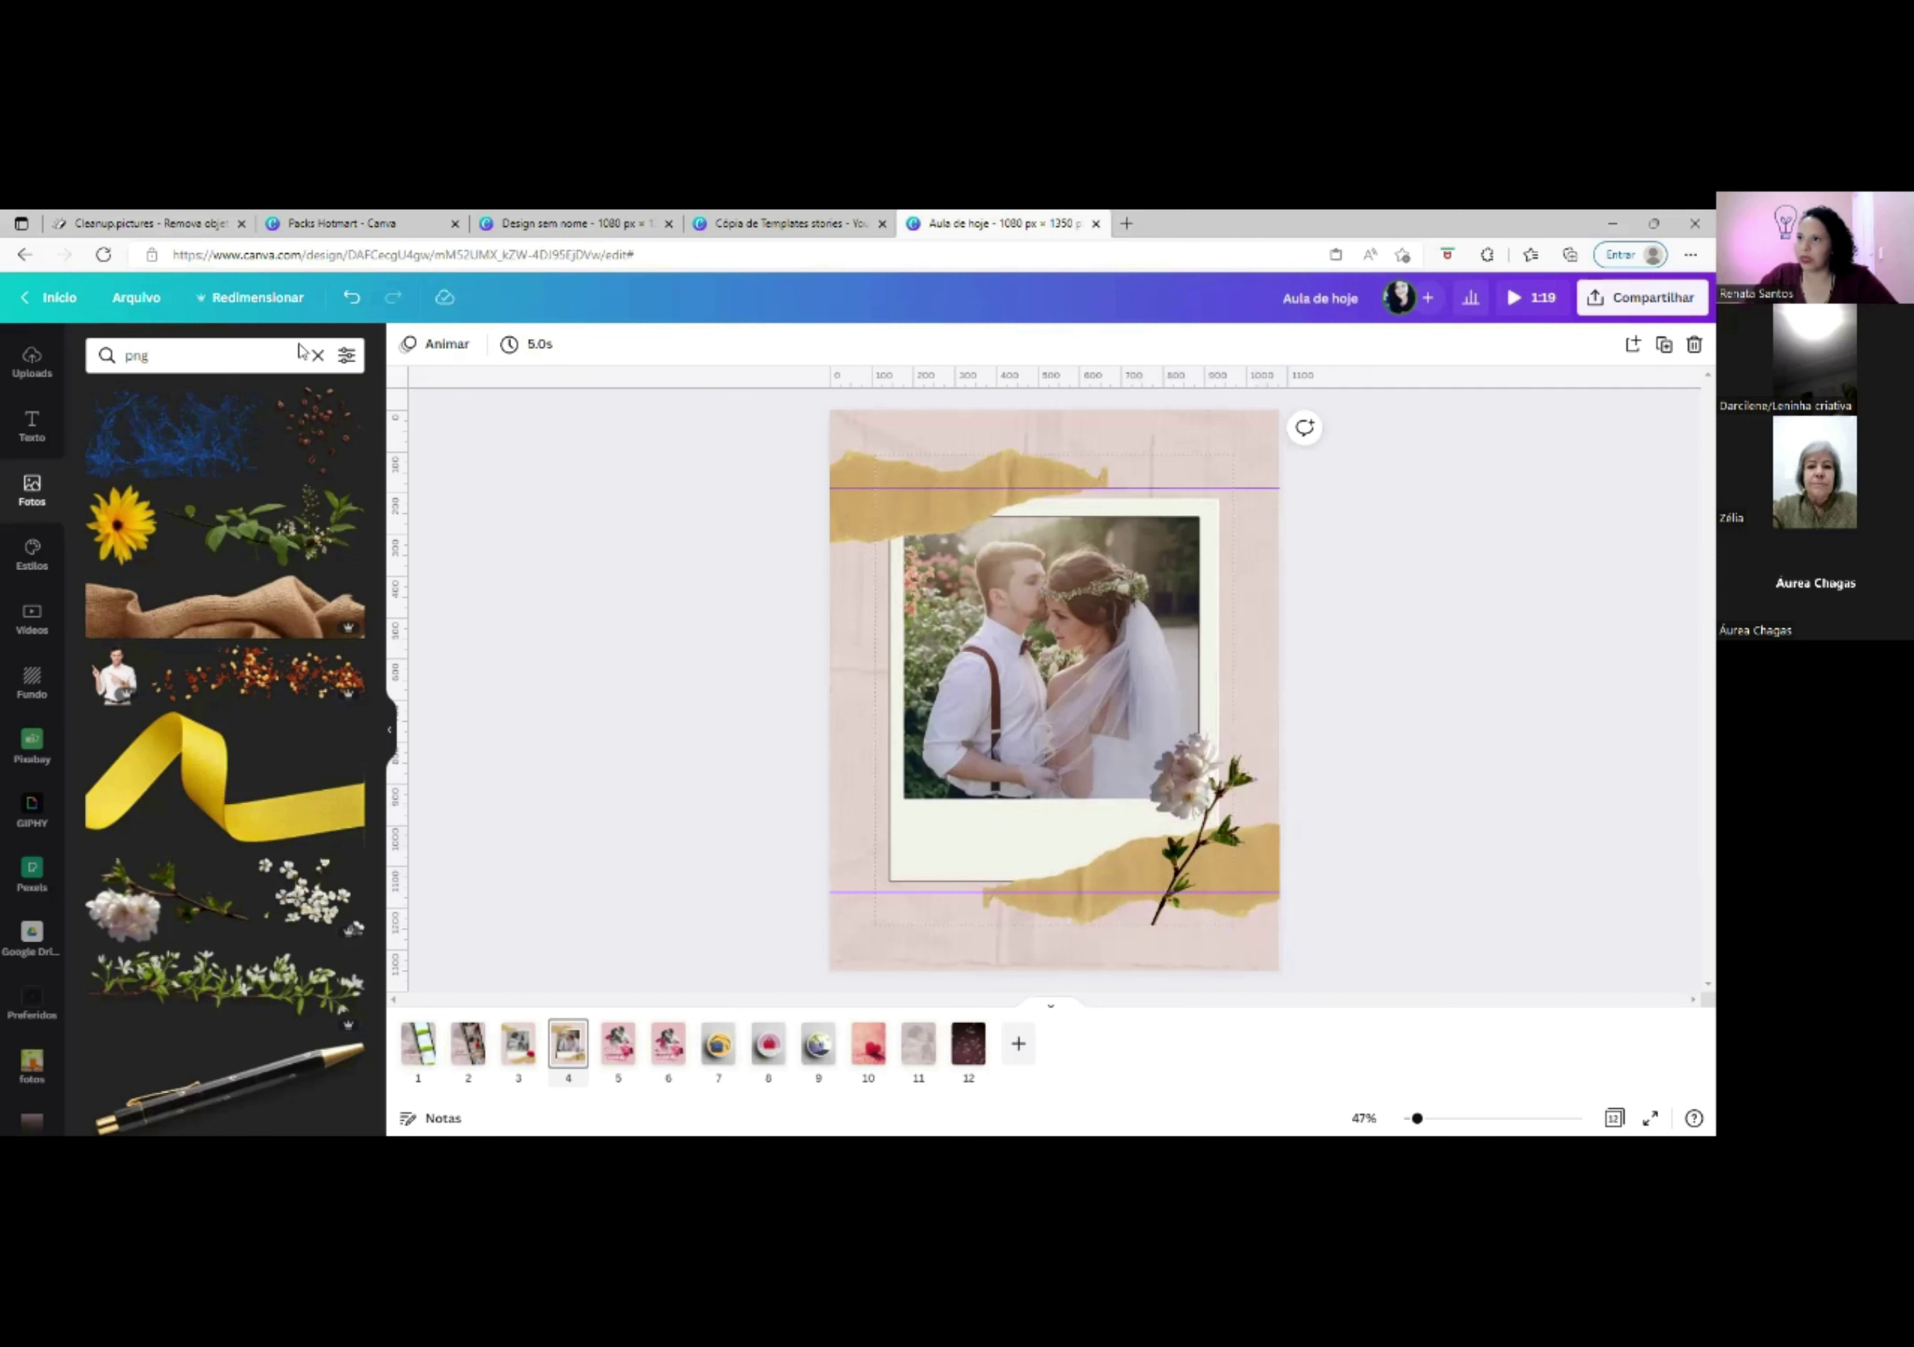
Search the photos for "tape" and place the leaf-patterned strip, scaled small, across the flower stem on page 4.
left_click_drag(167, 351, 102, 340)
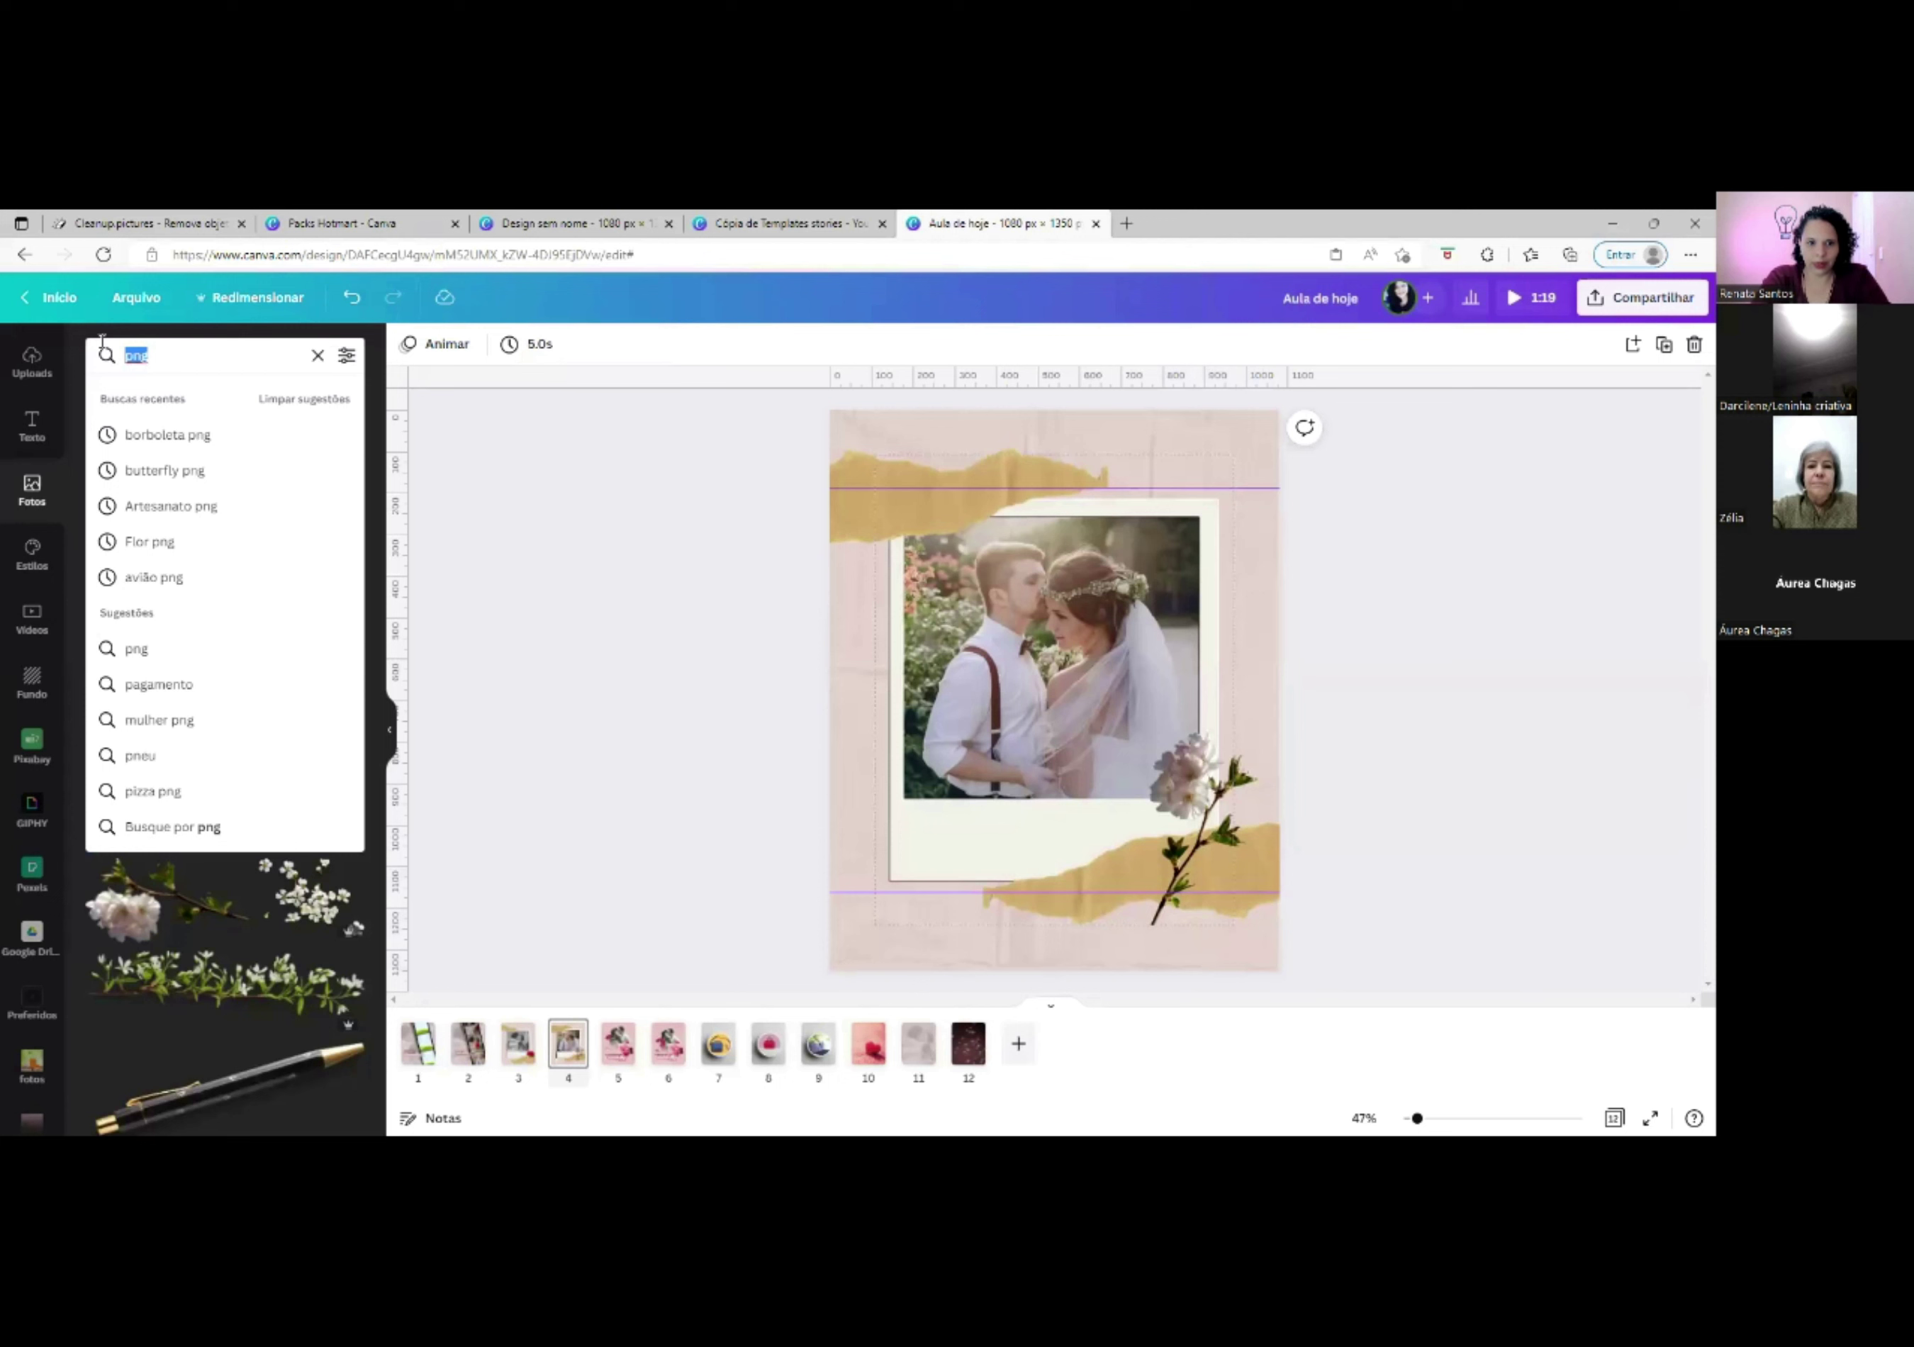
type("tape")
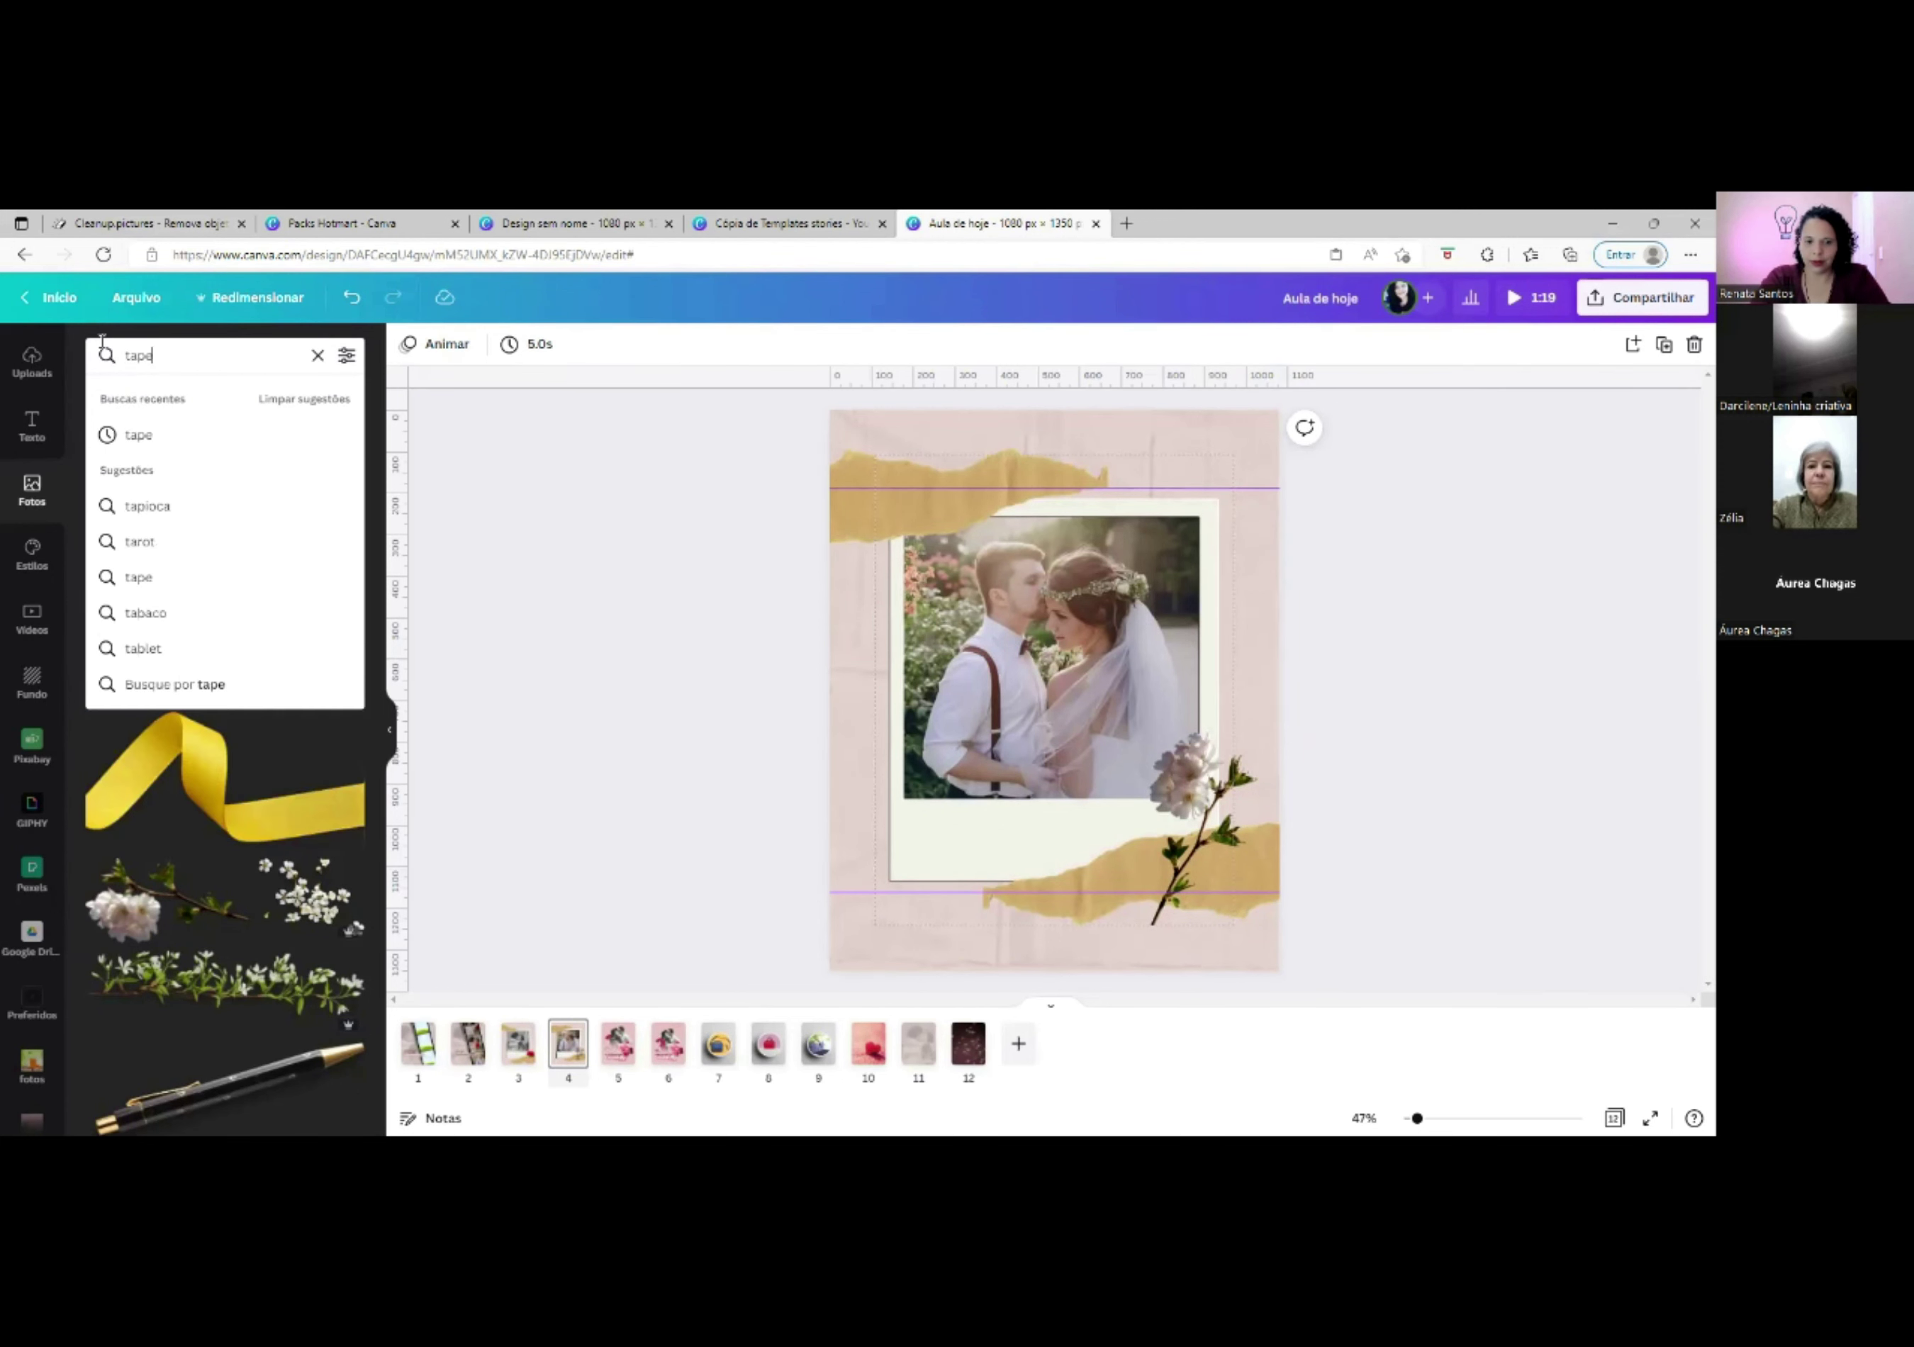
key("Return")
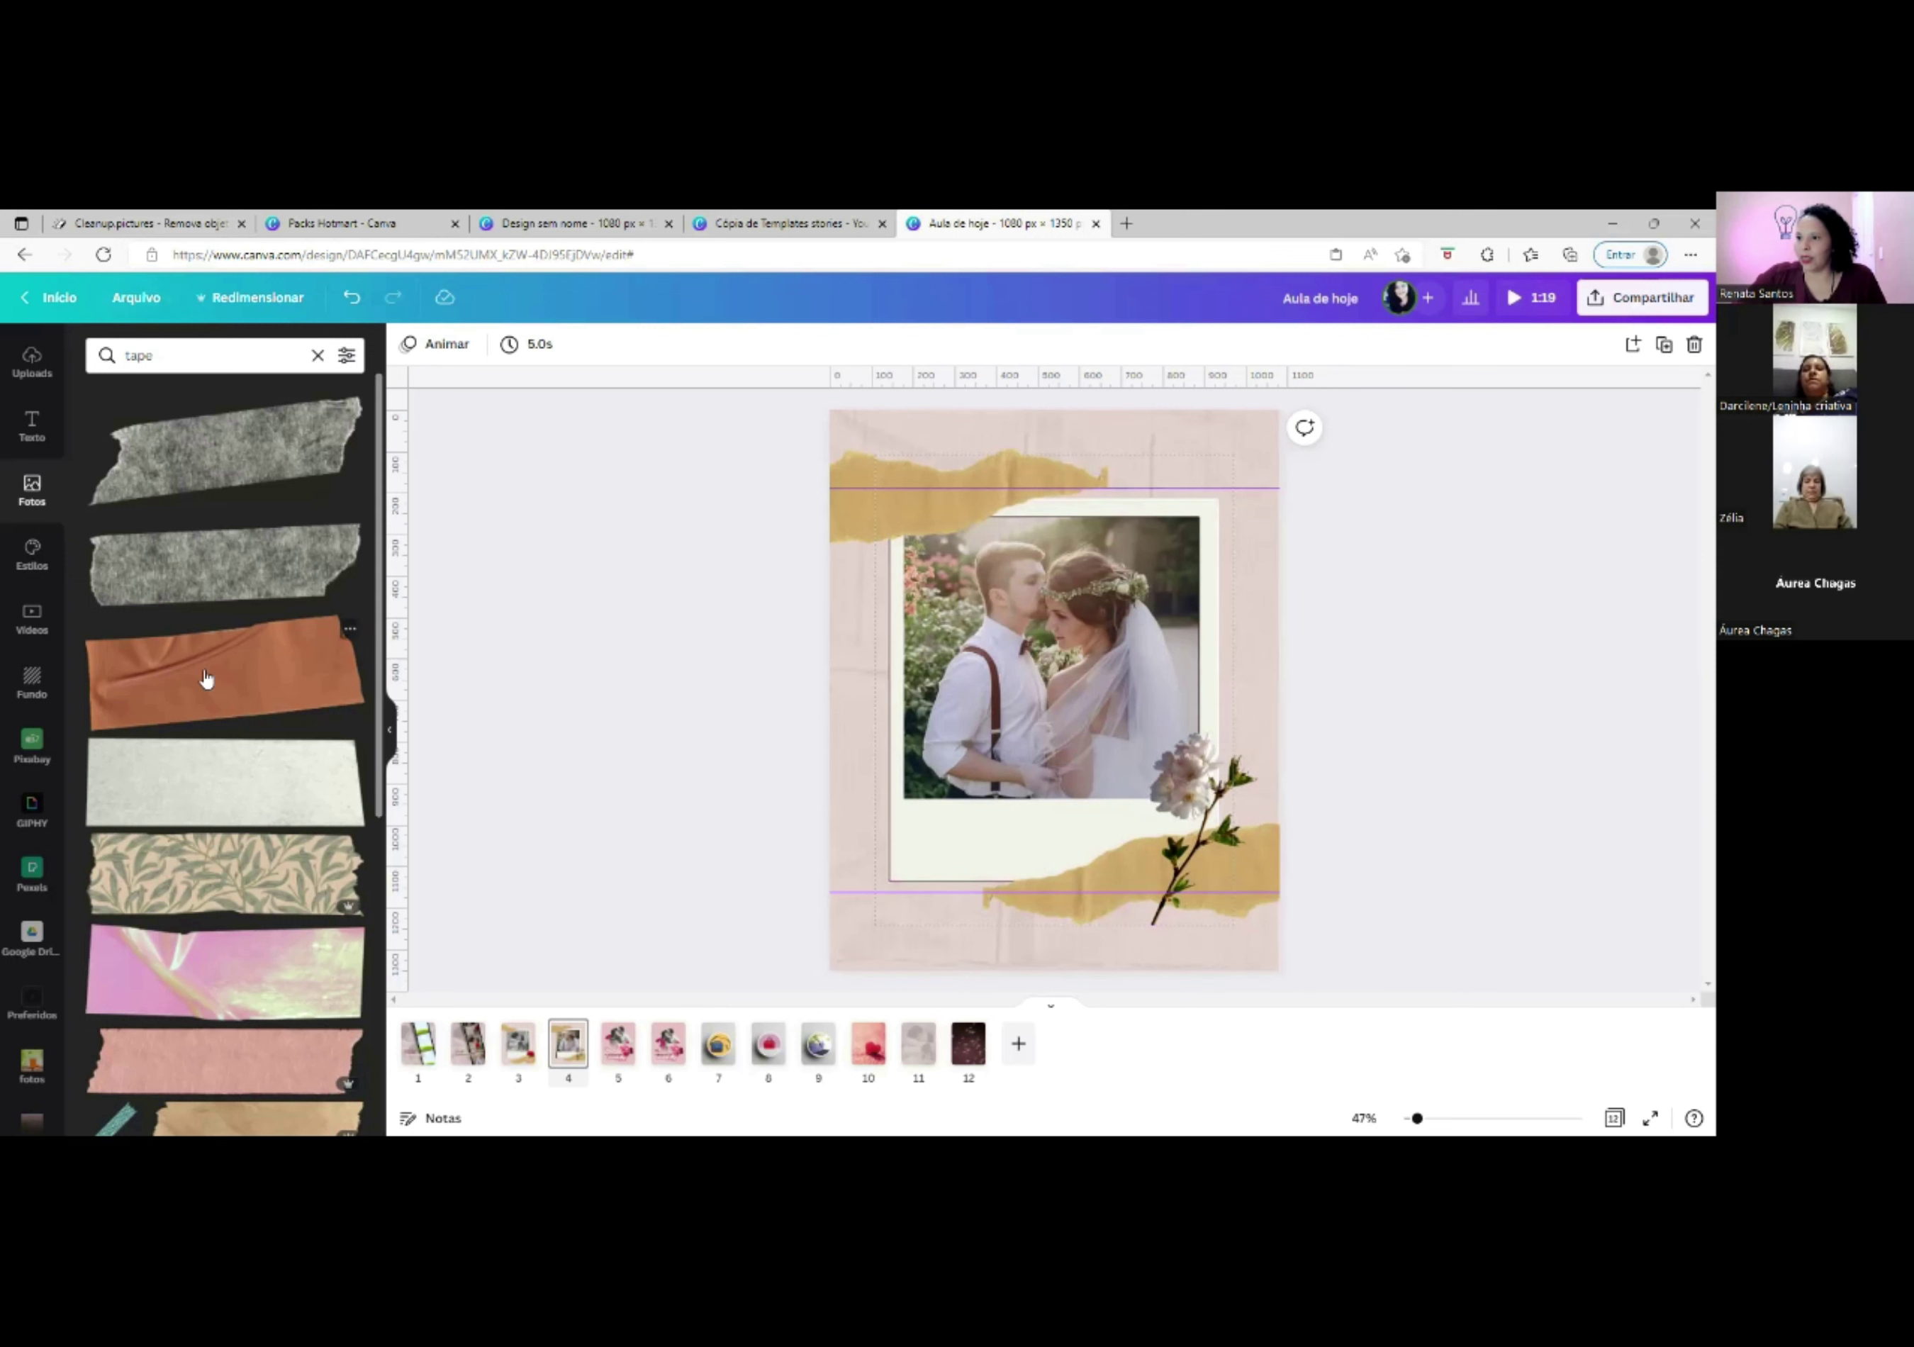
scroll(207, 672, "down", 2)
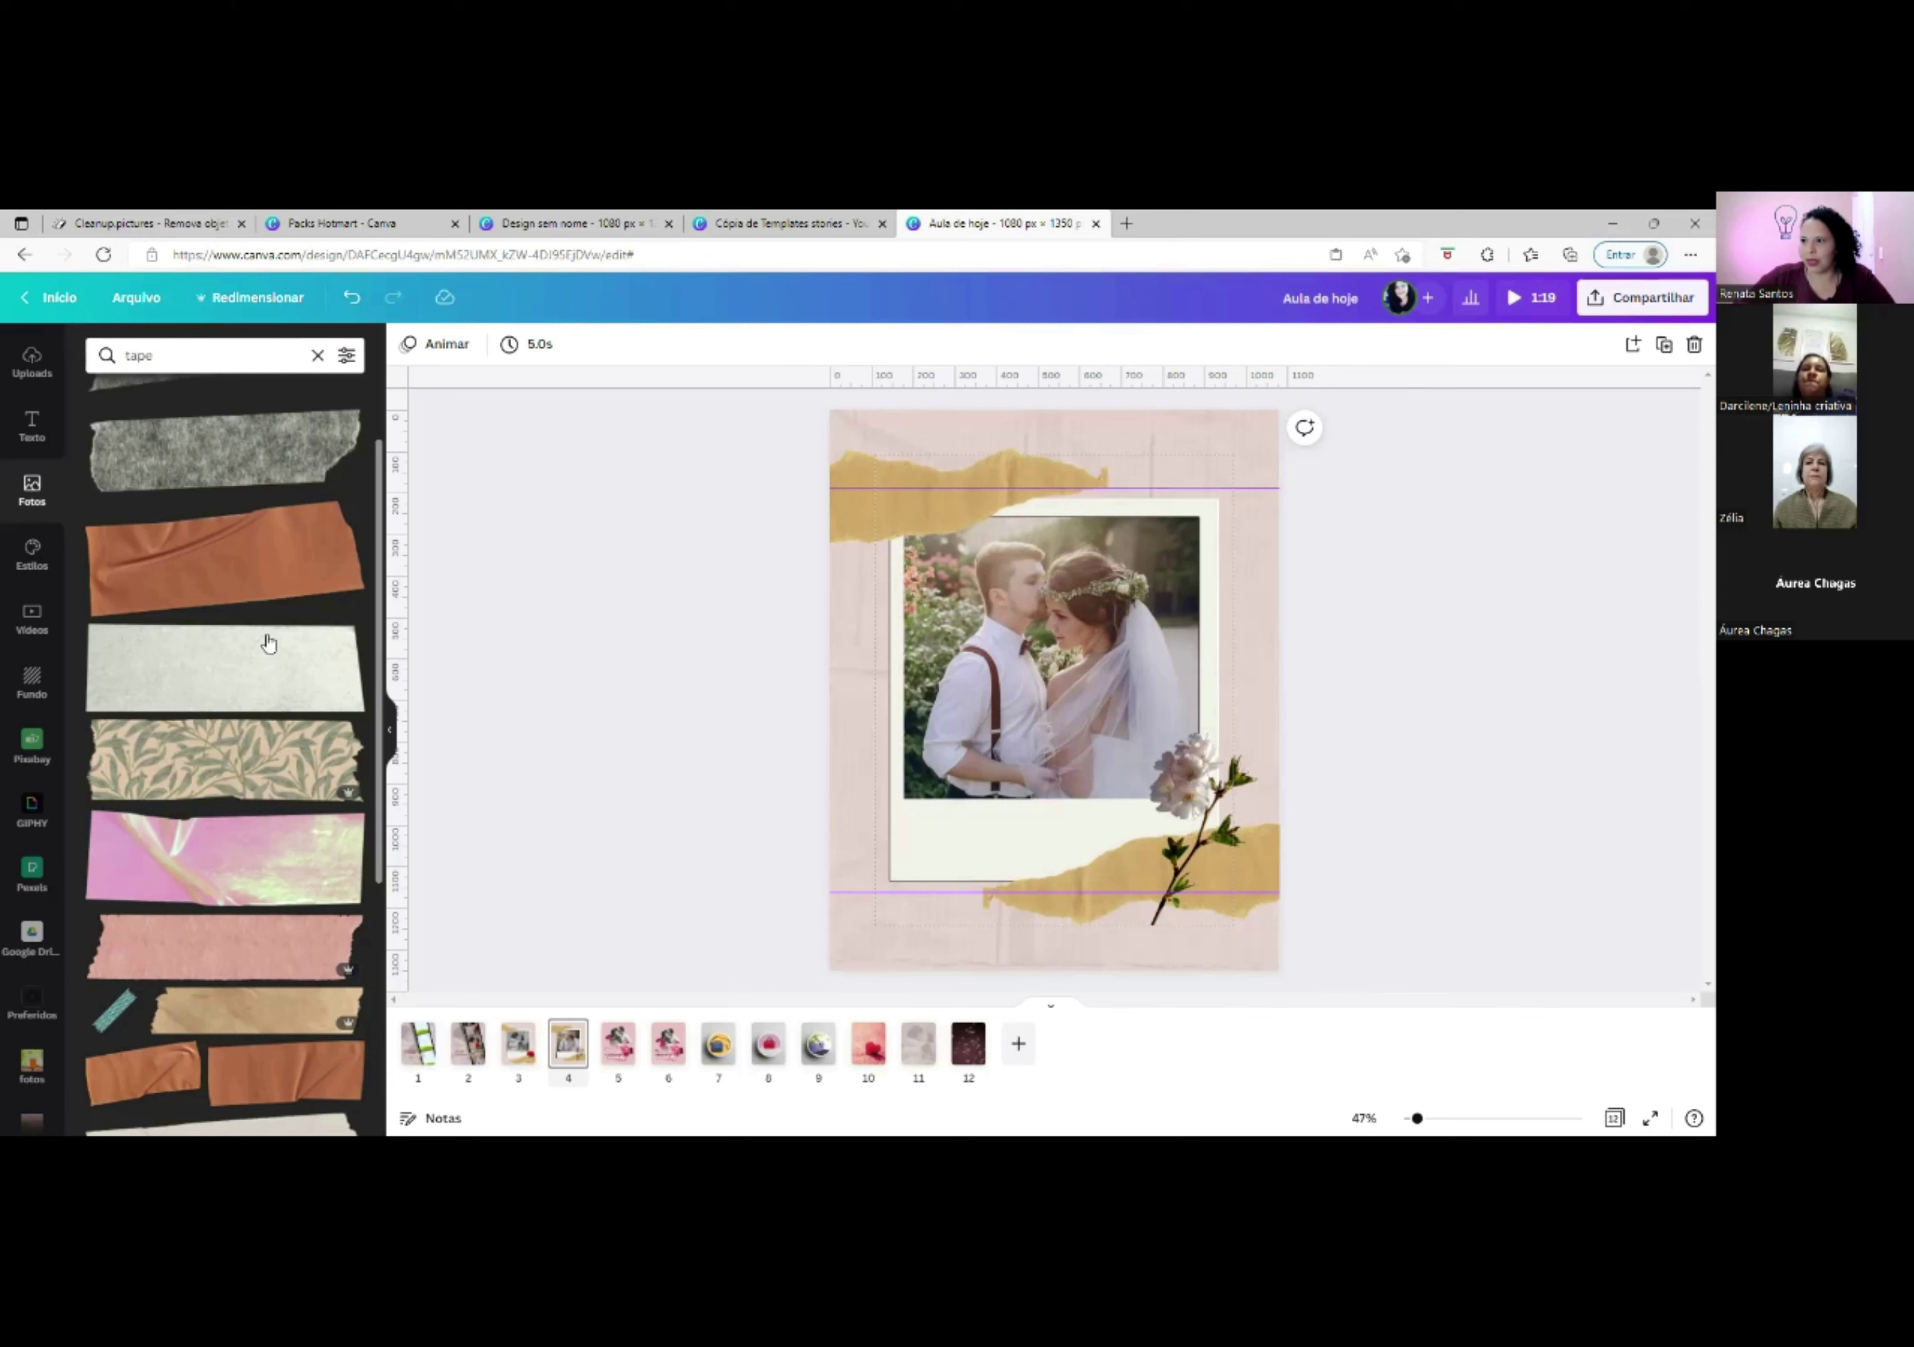
scroll(341, 755, "down", 1)
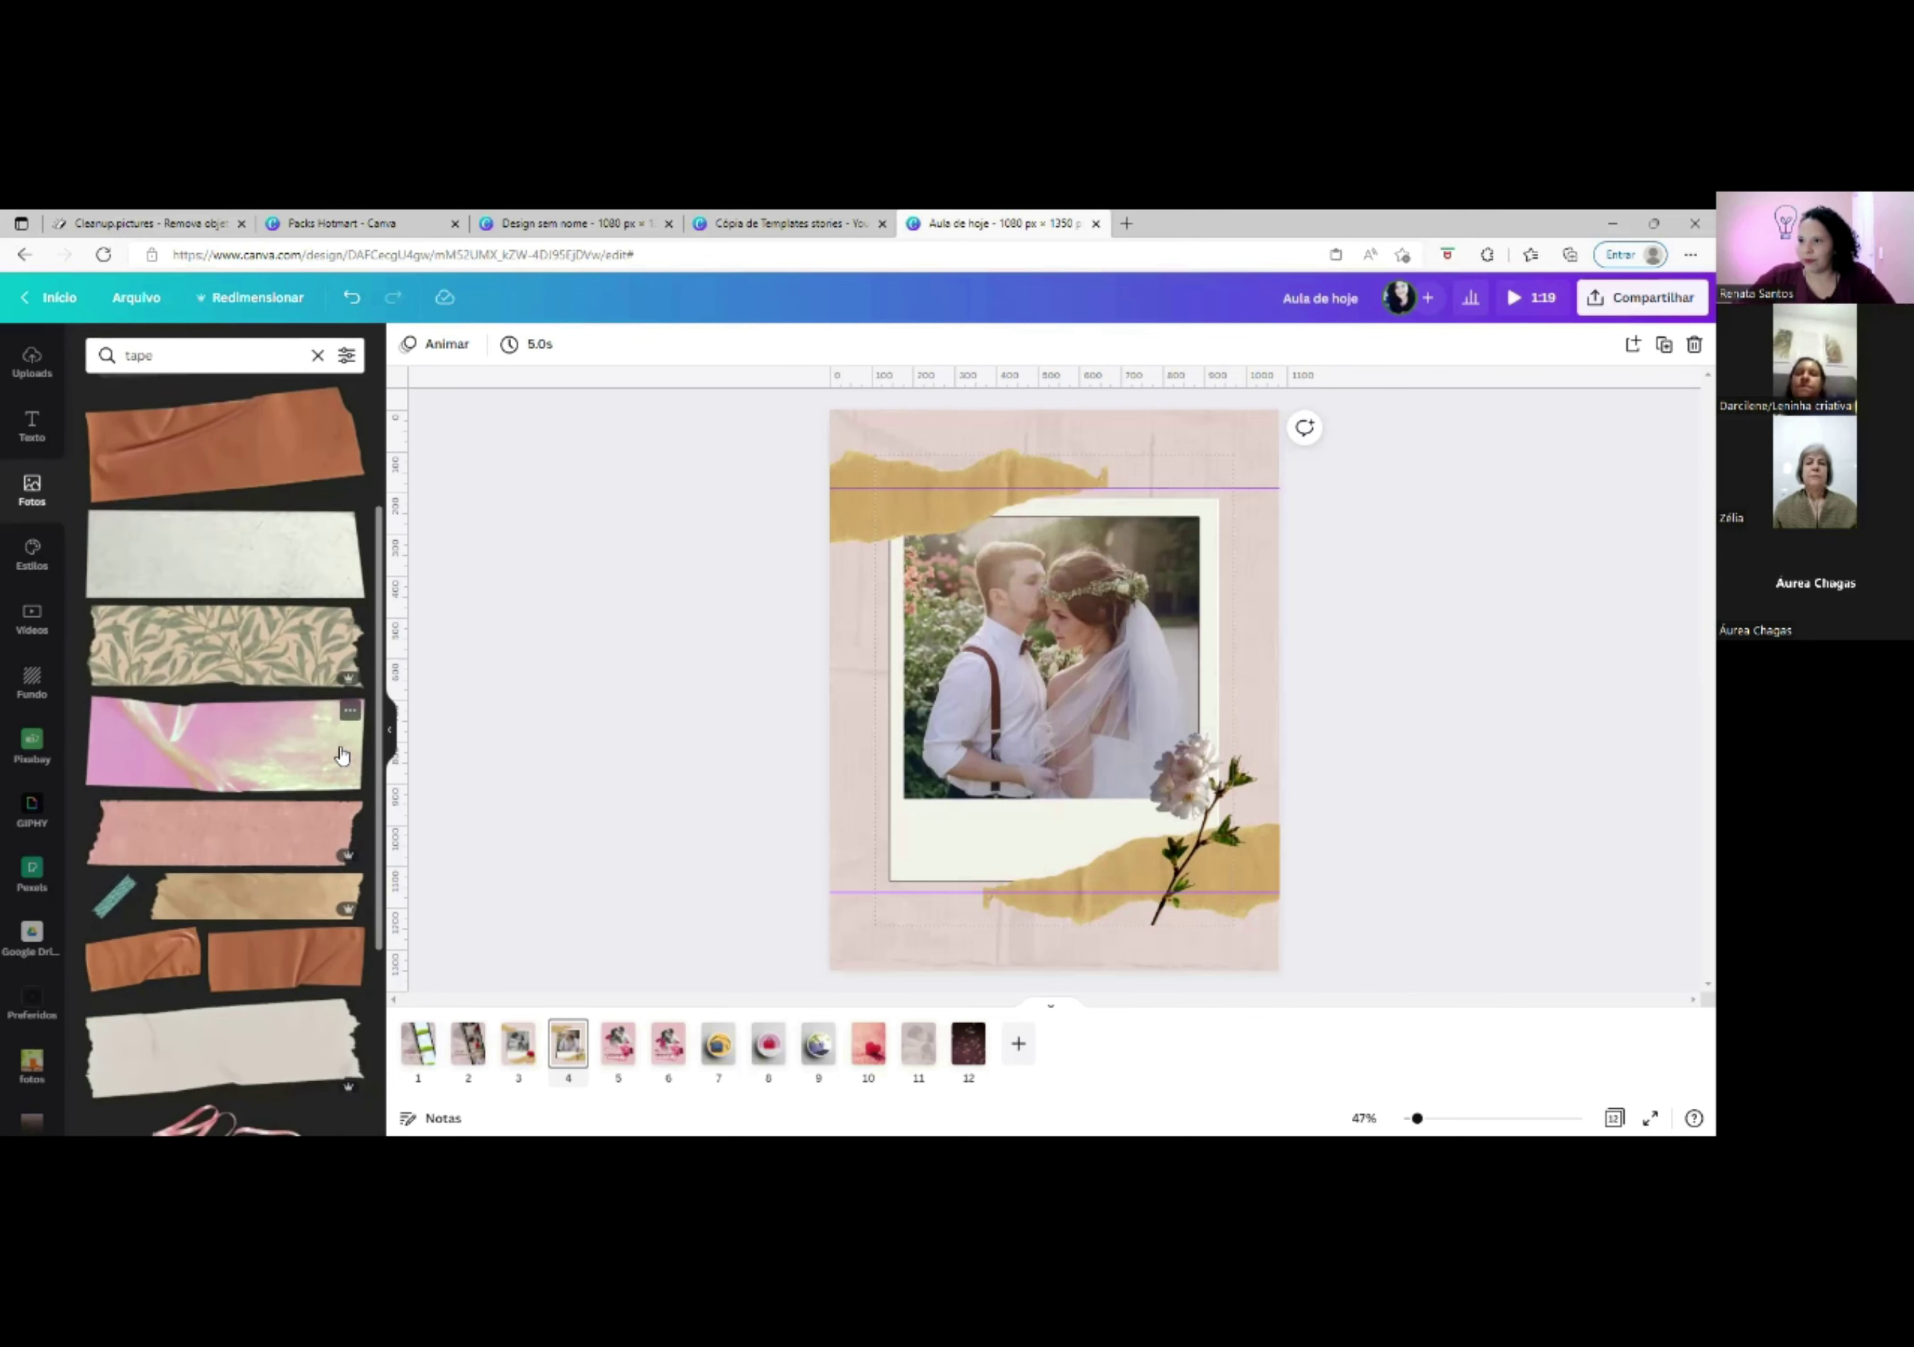
left_click(269, 652)
left_click_drag(1233, 634, 1198, 925)
left_click(1556, 574)
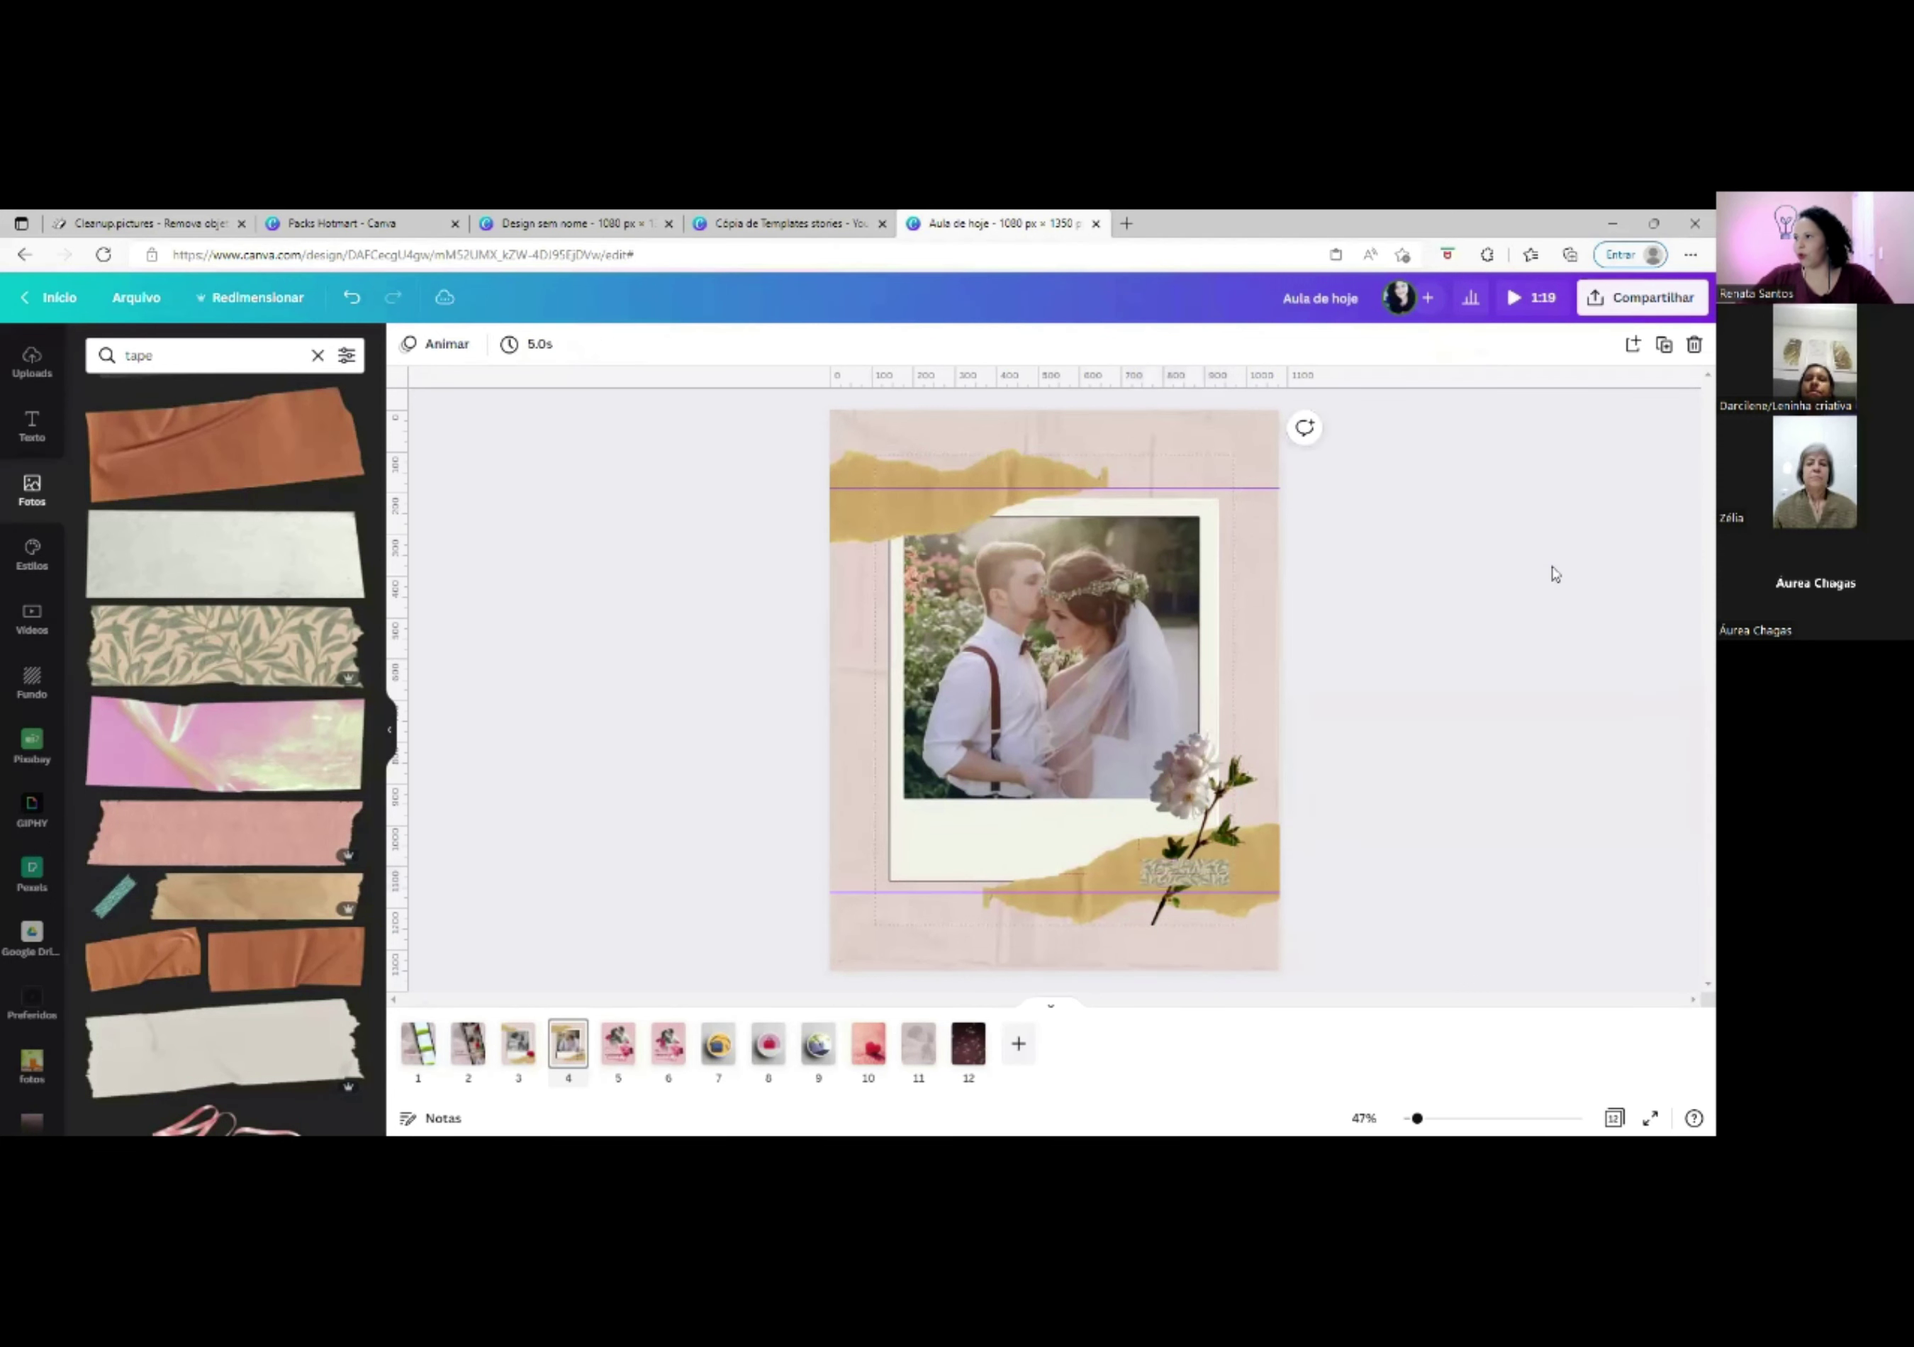
Compare the designs on pages 3 to 6 and examine the layers behind the large number 3 on page 6.
left_click(1225, 446)
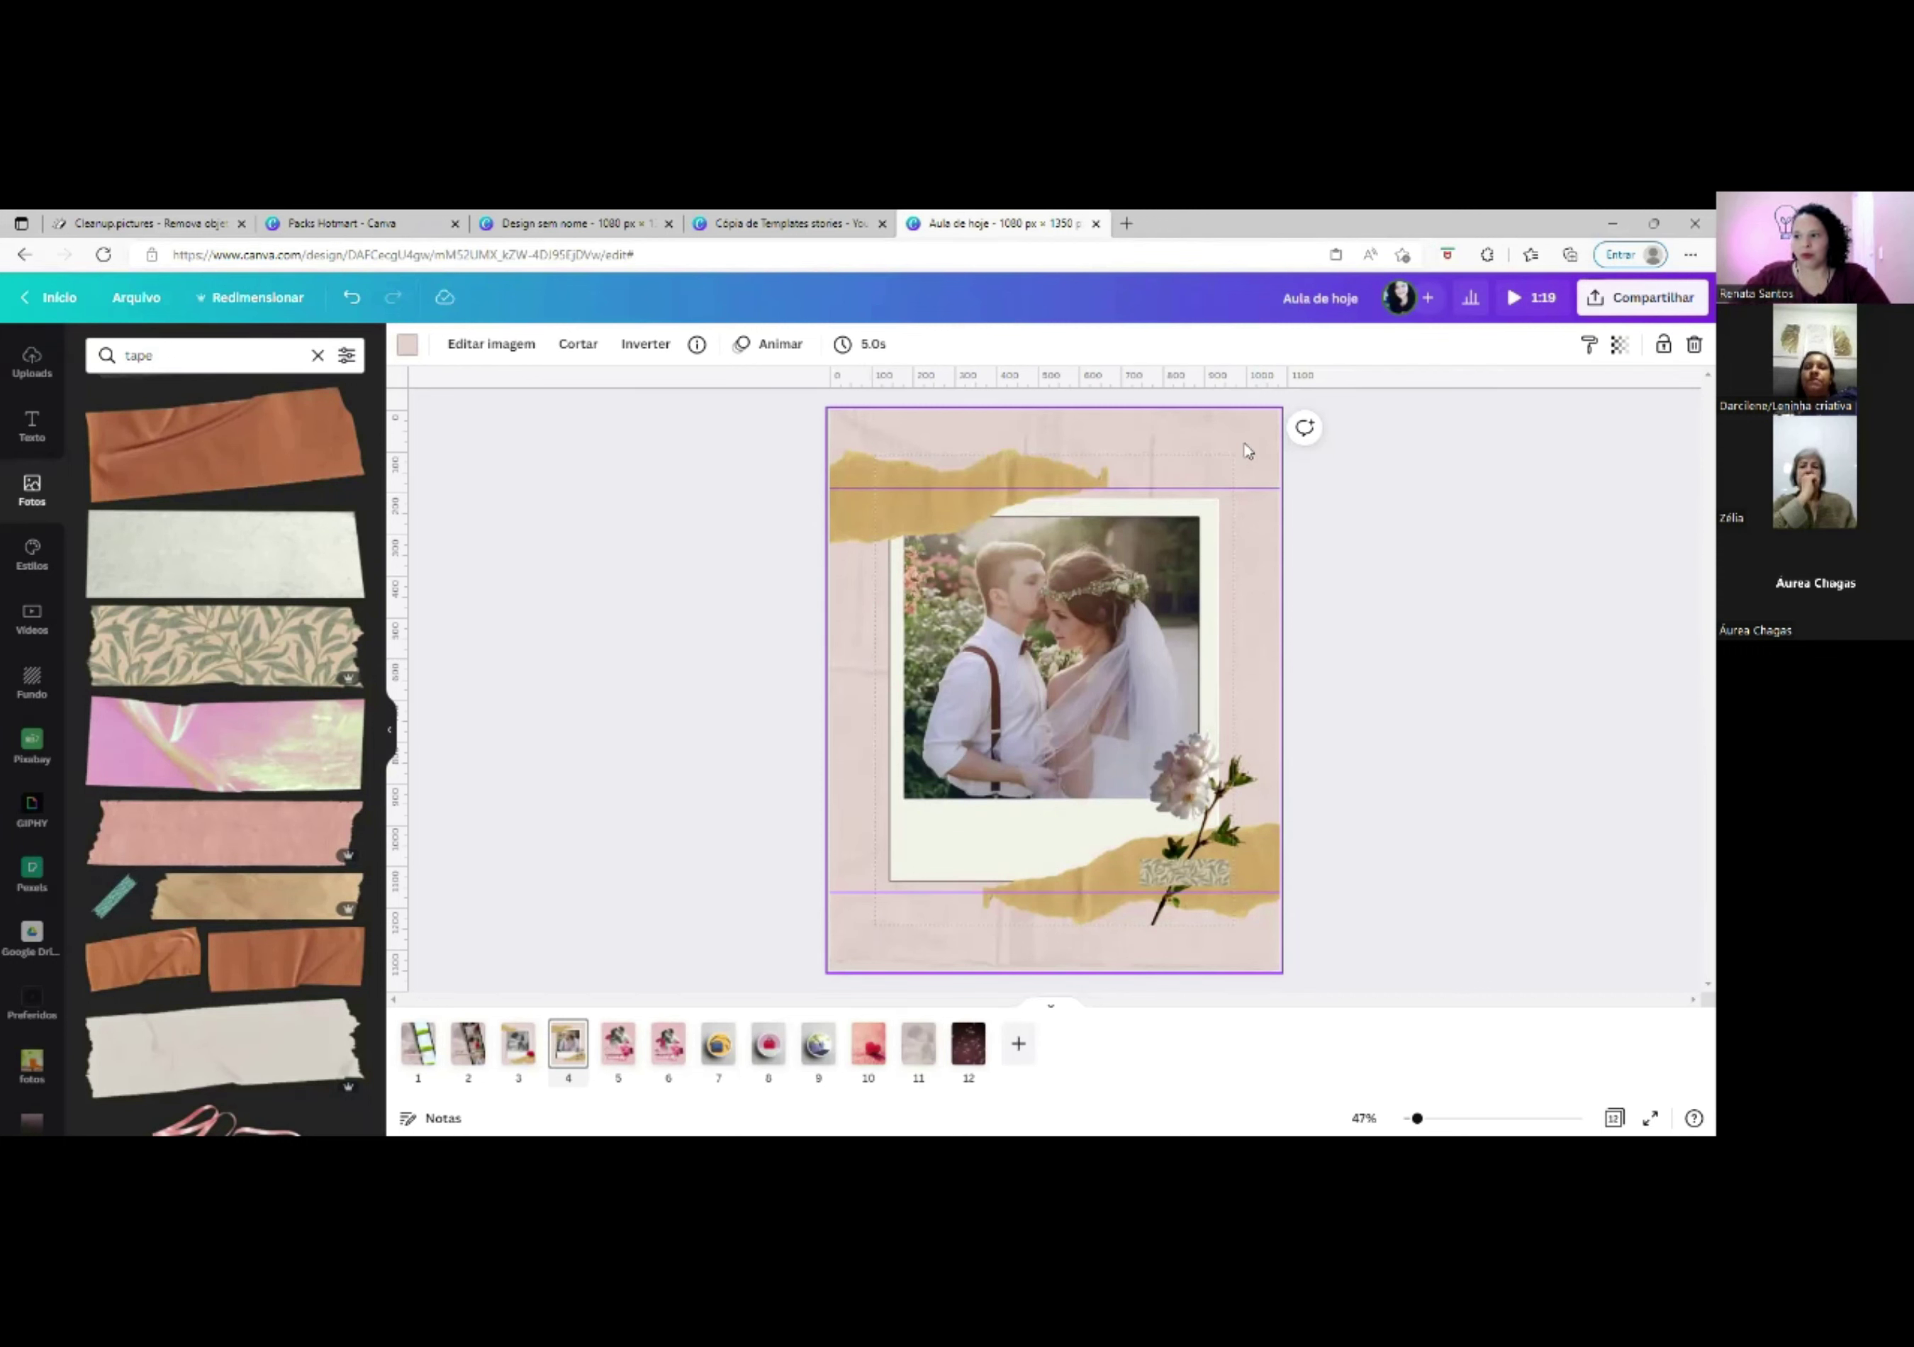
left_click(524, 1059)
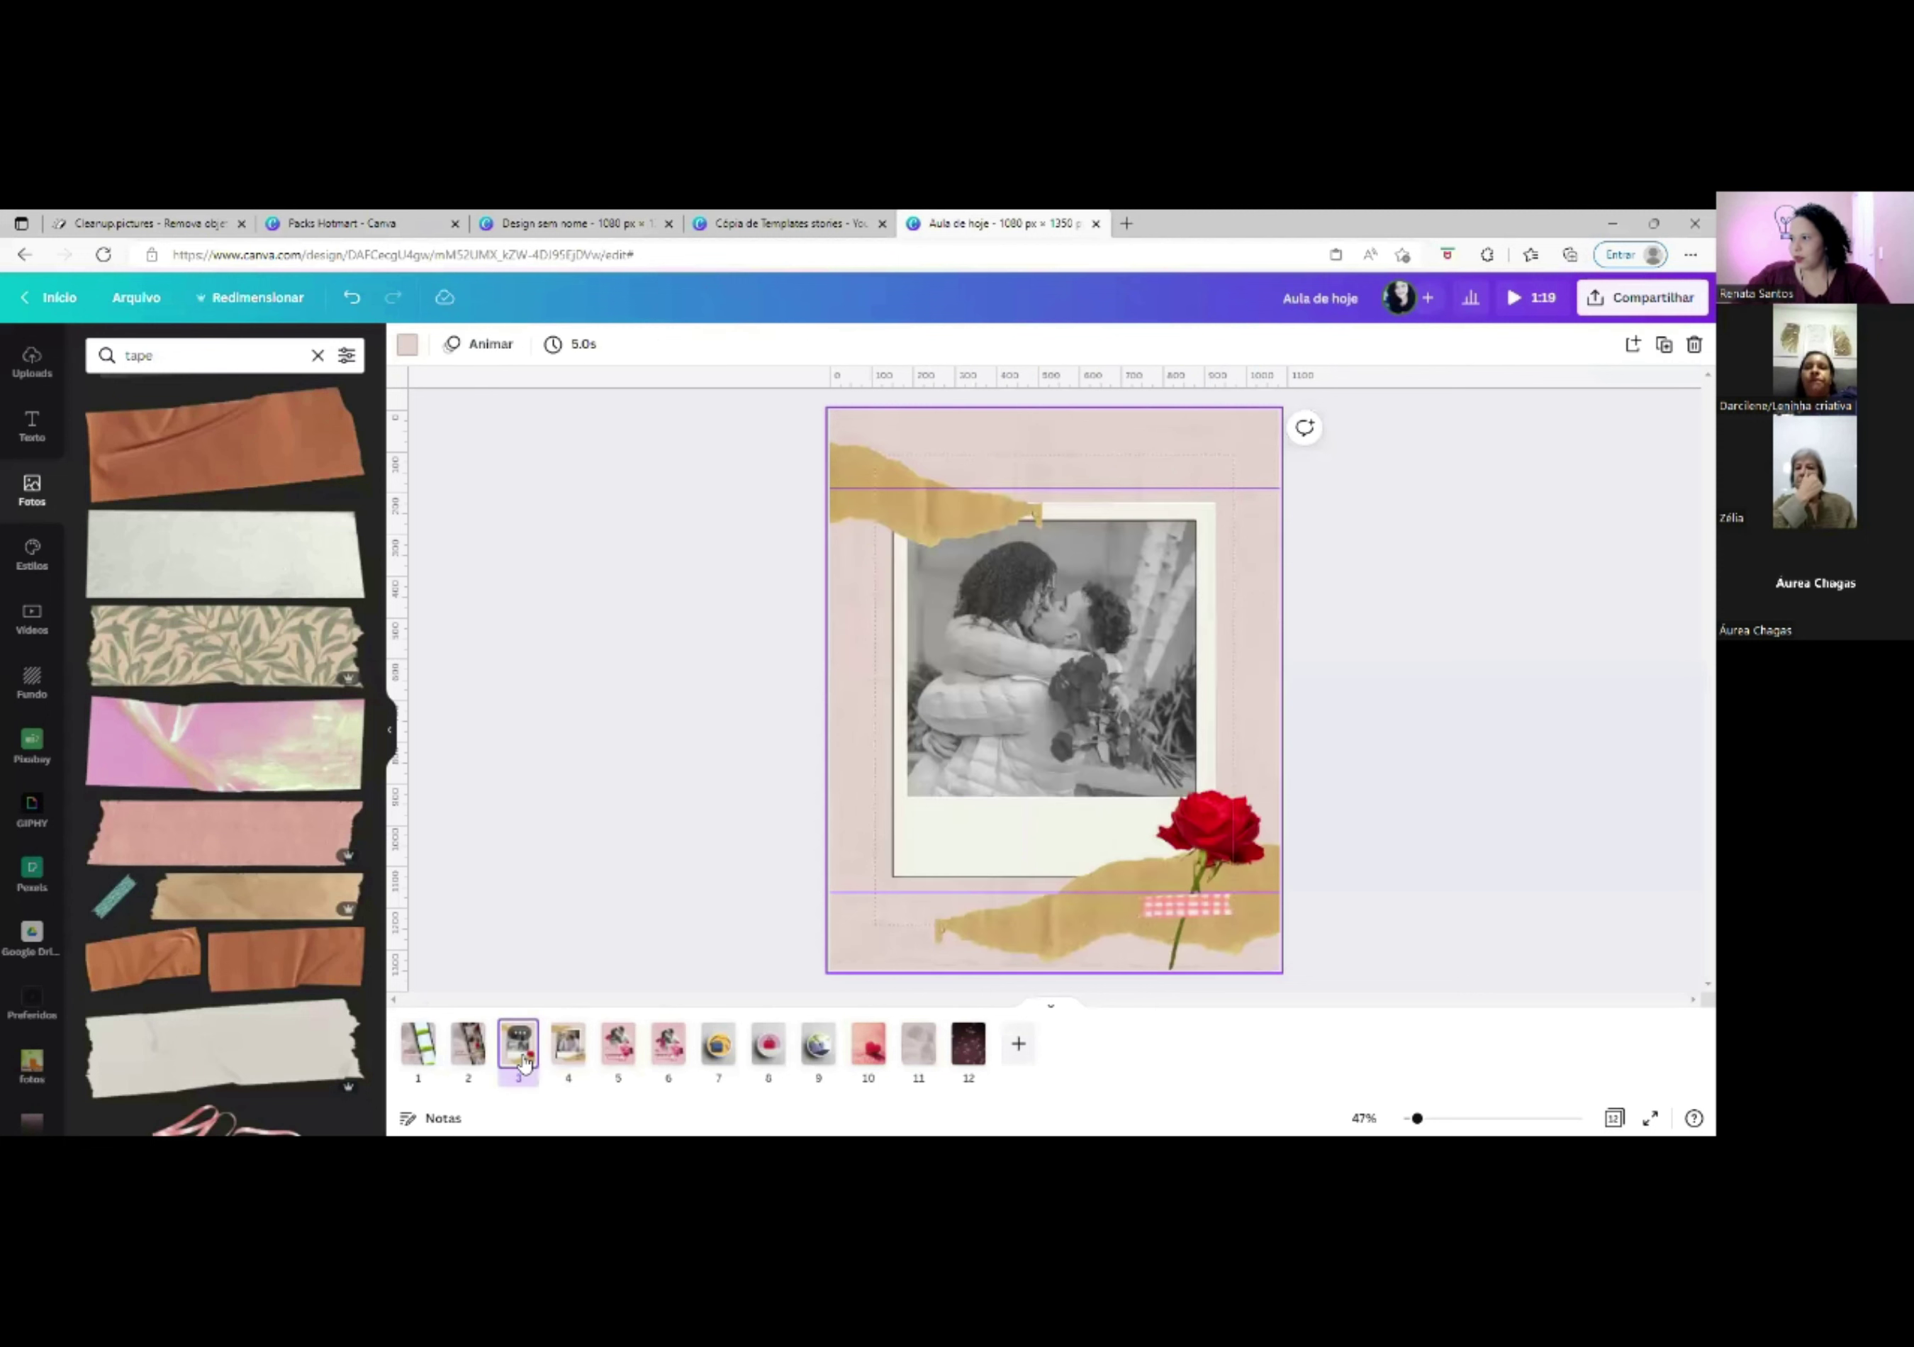
left_click(572, 1055)
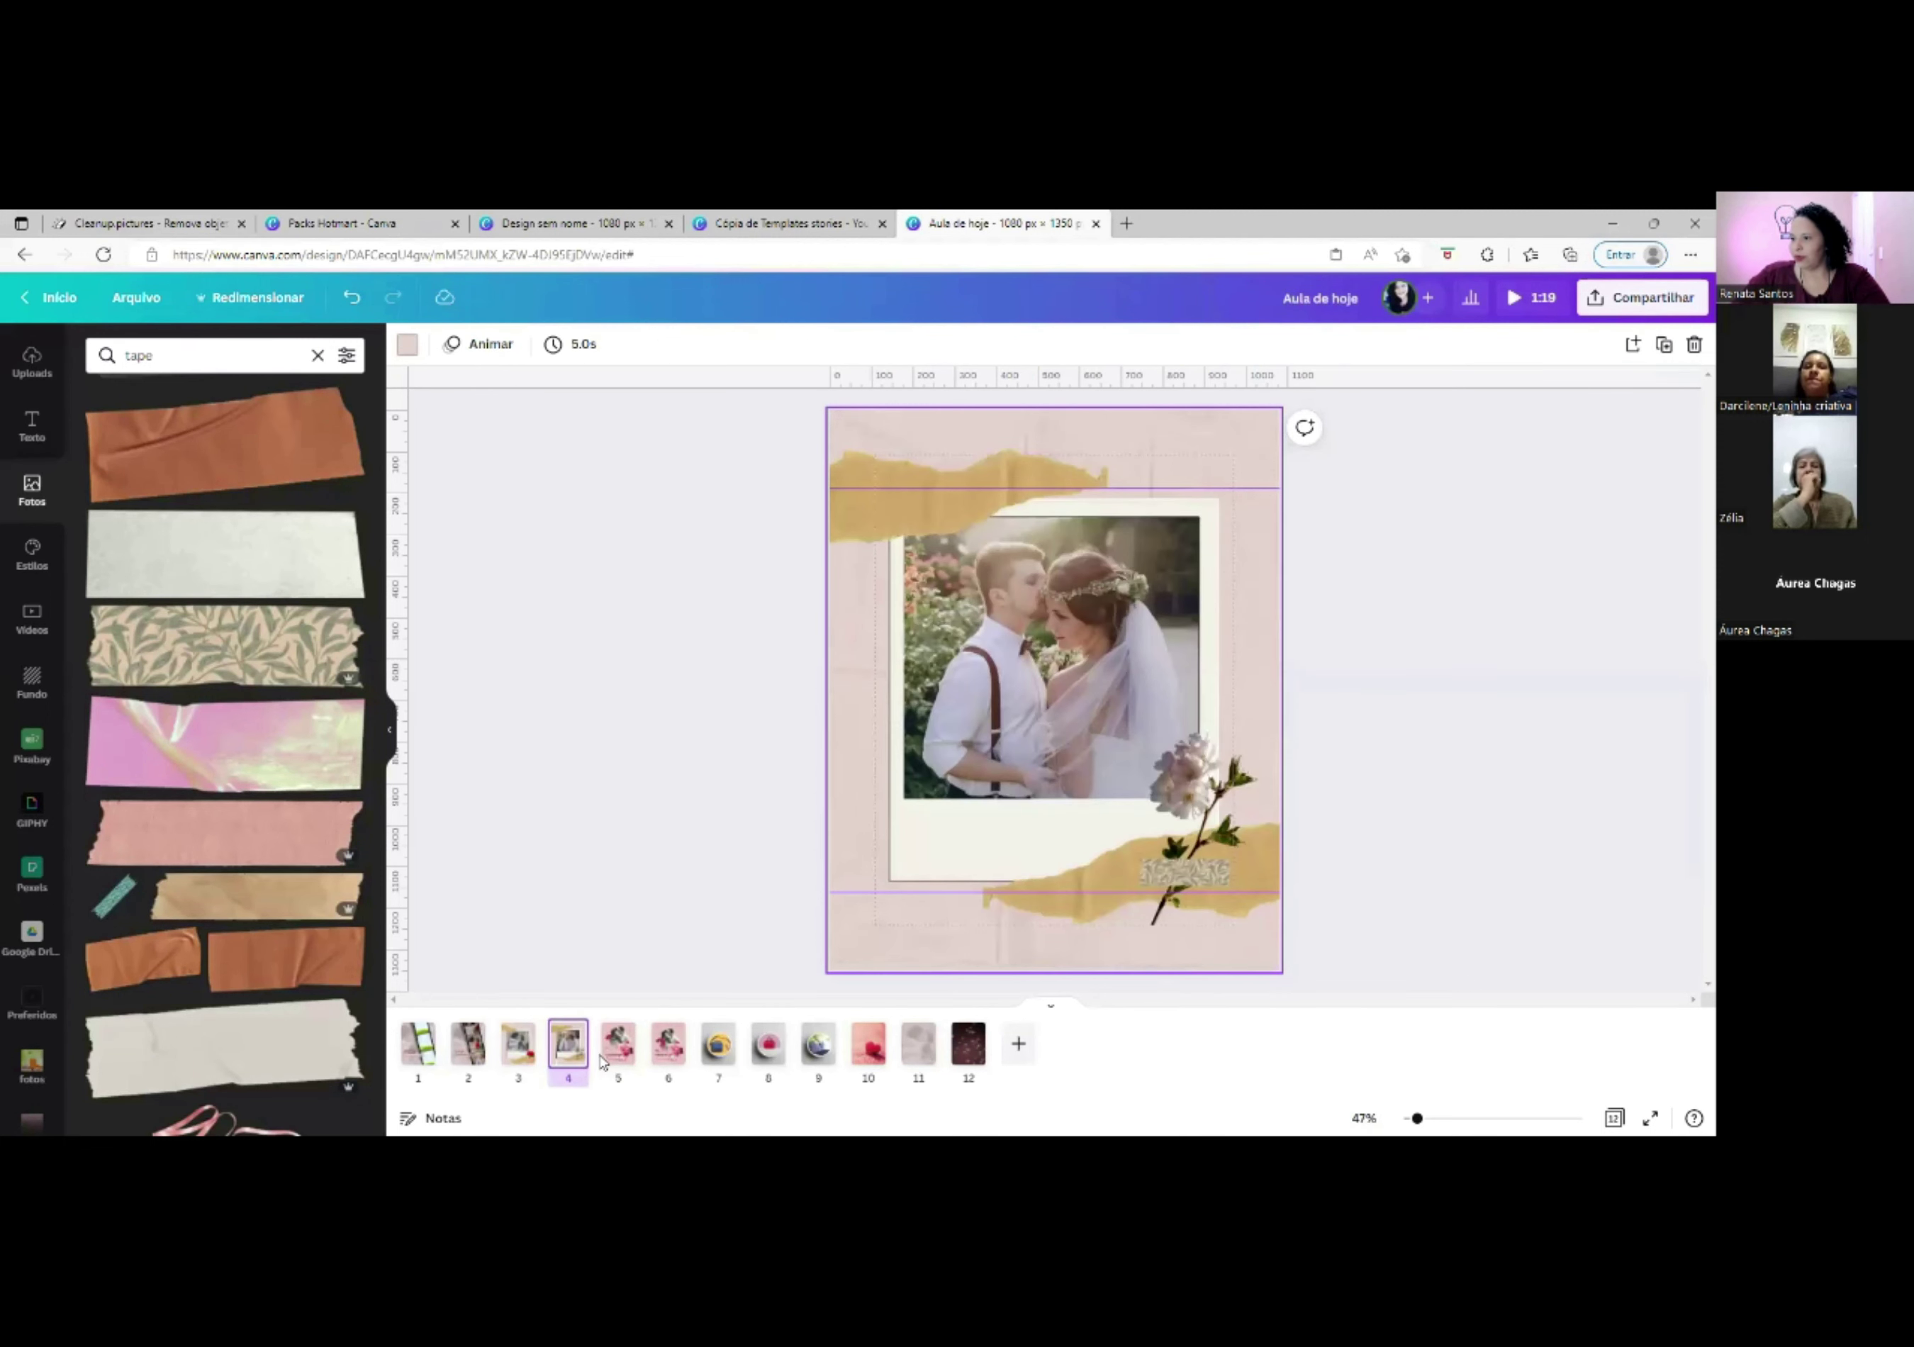
left_click(622, 1060)
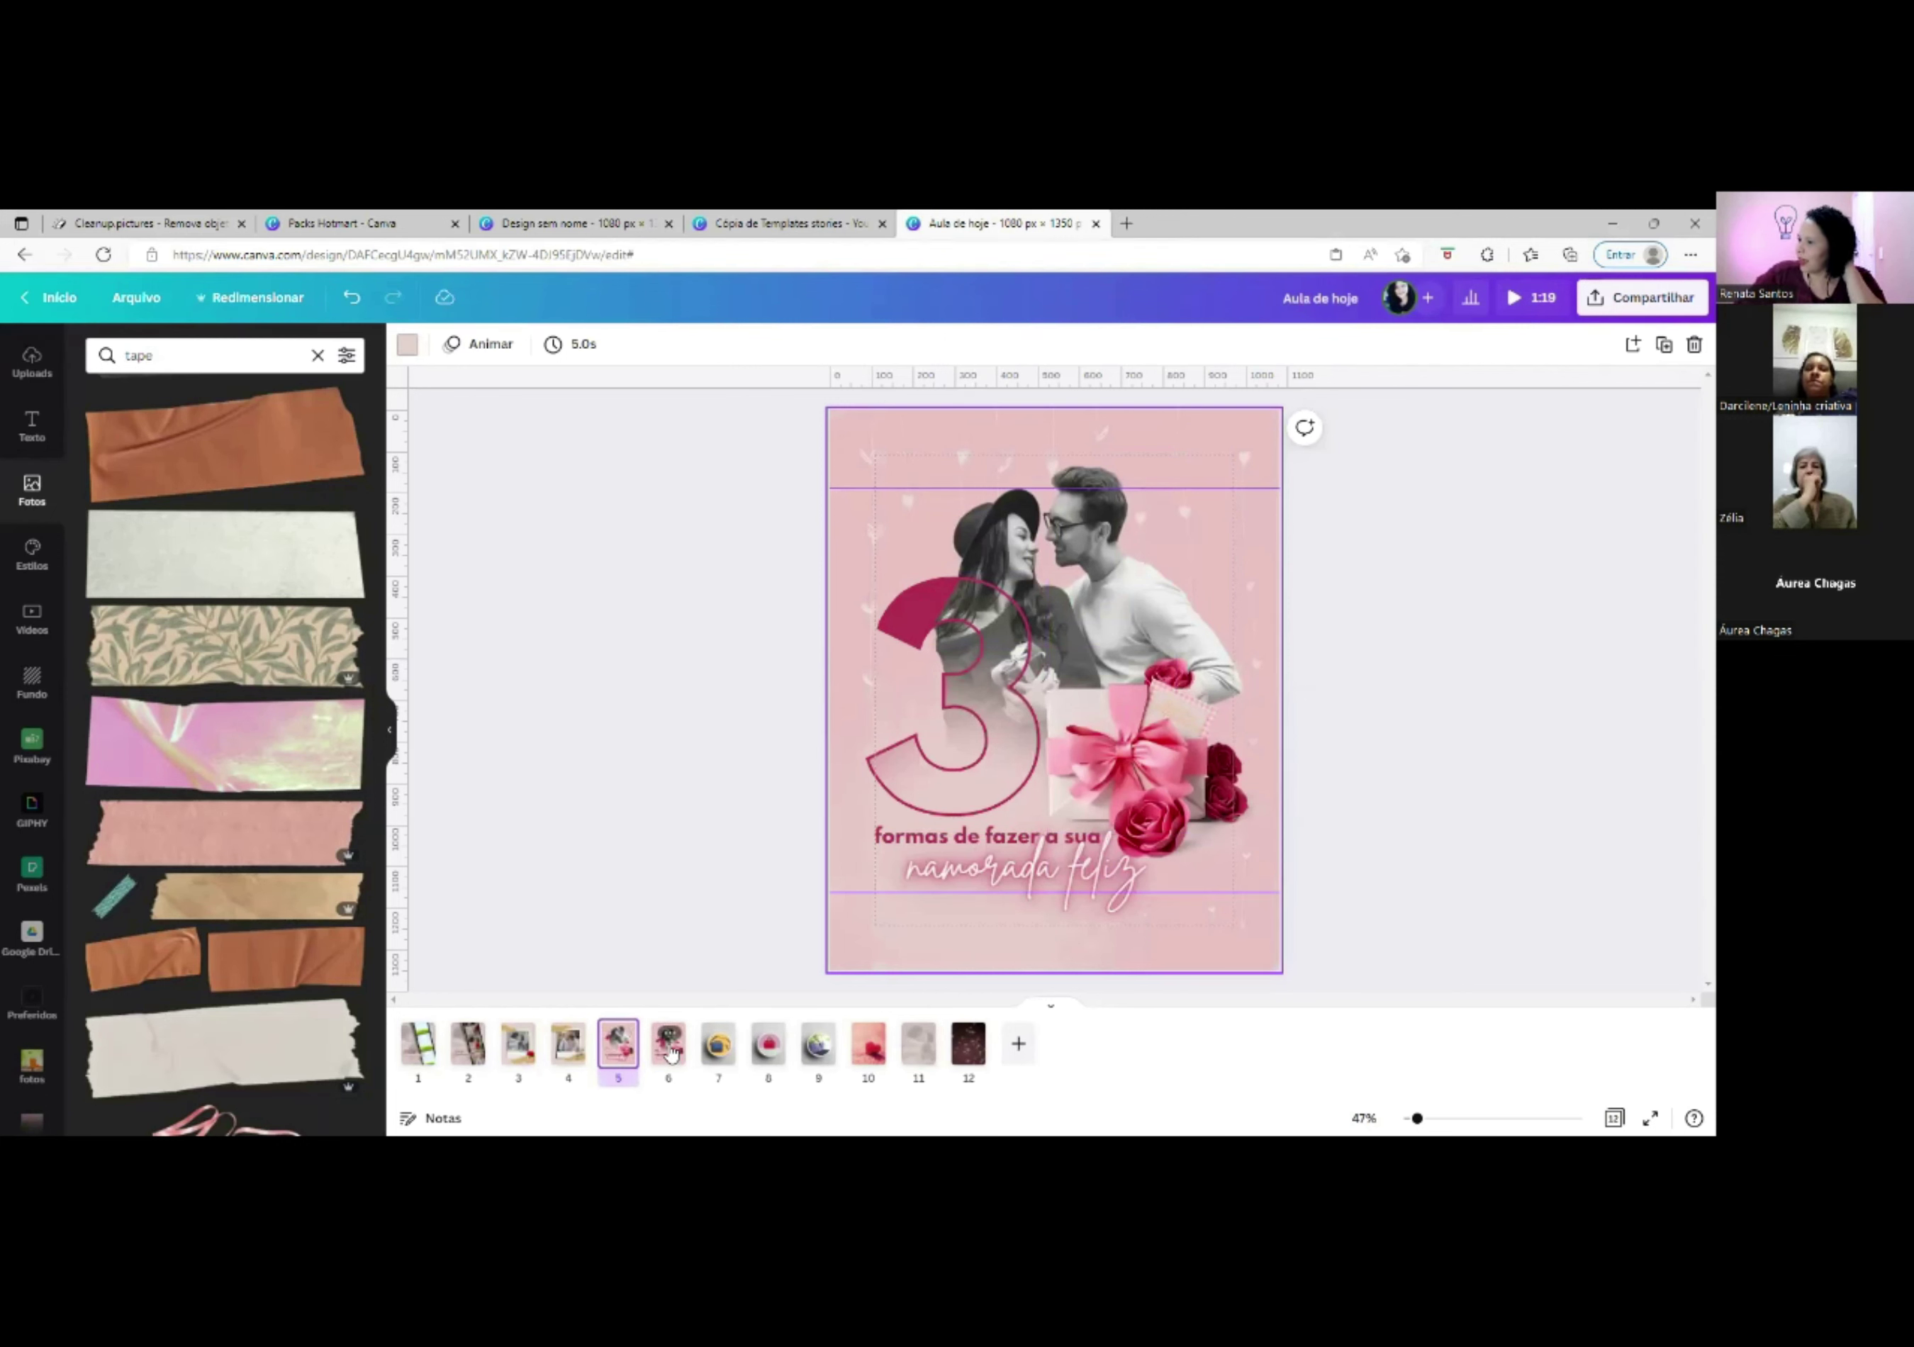
left_click(669, 1052)
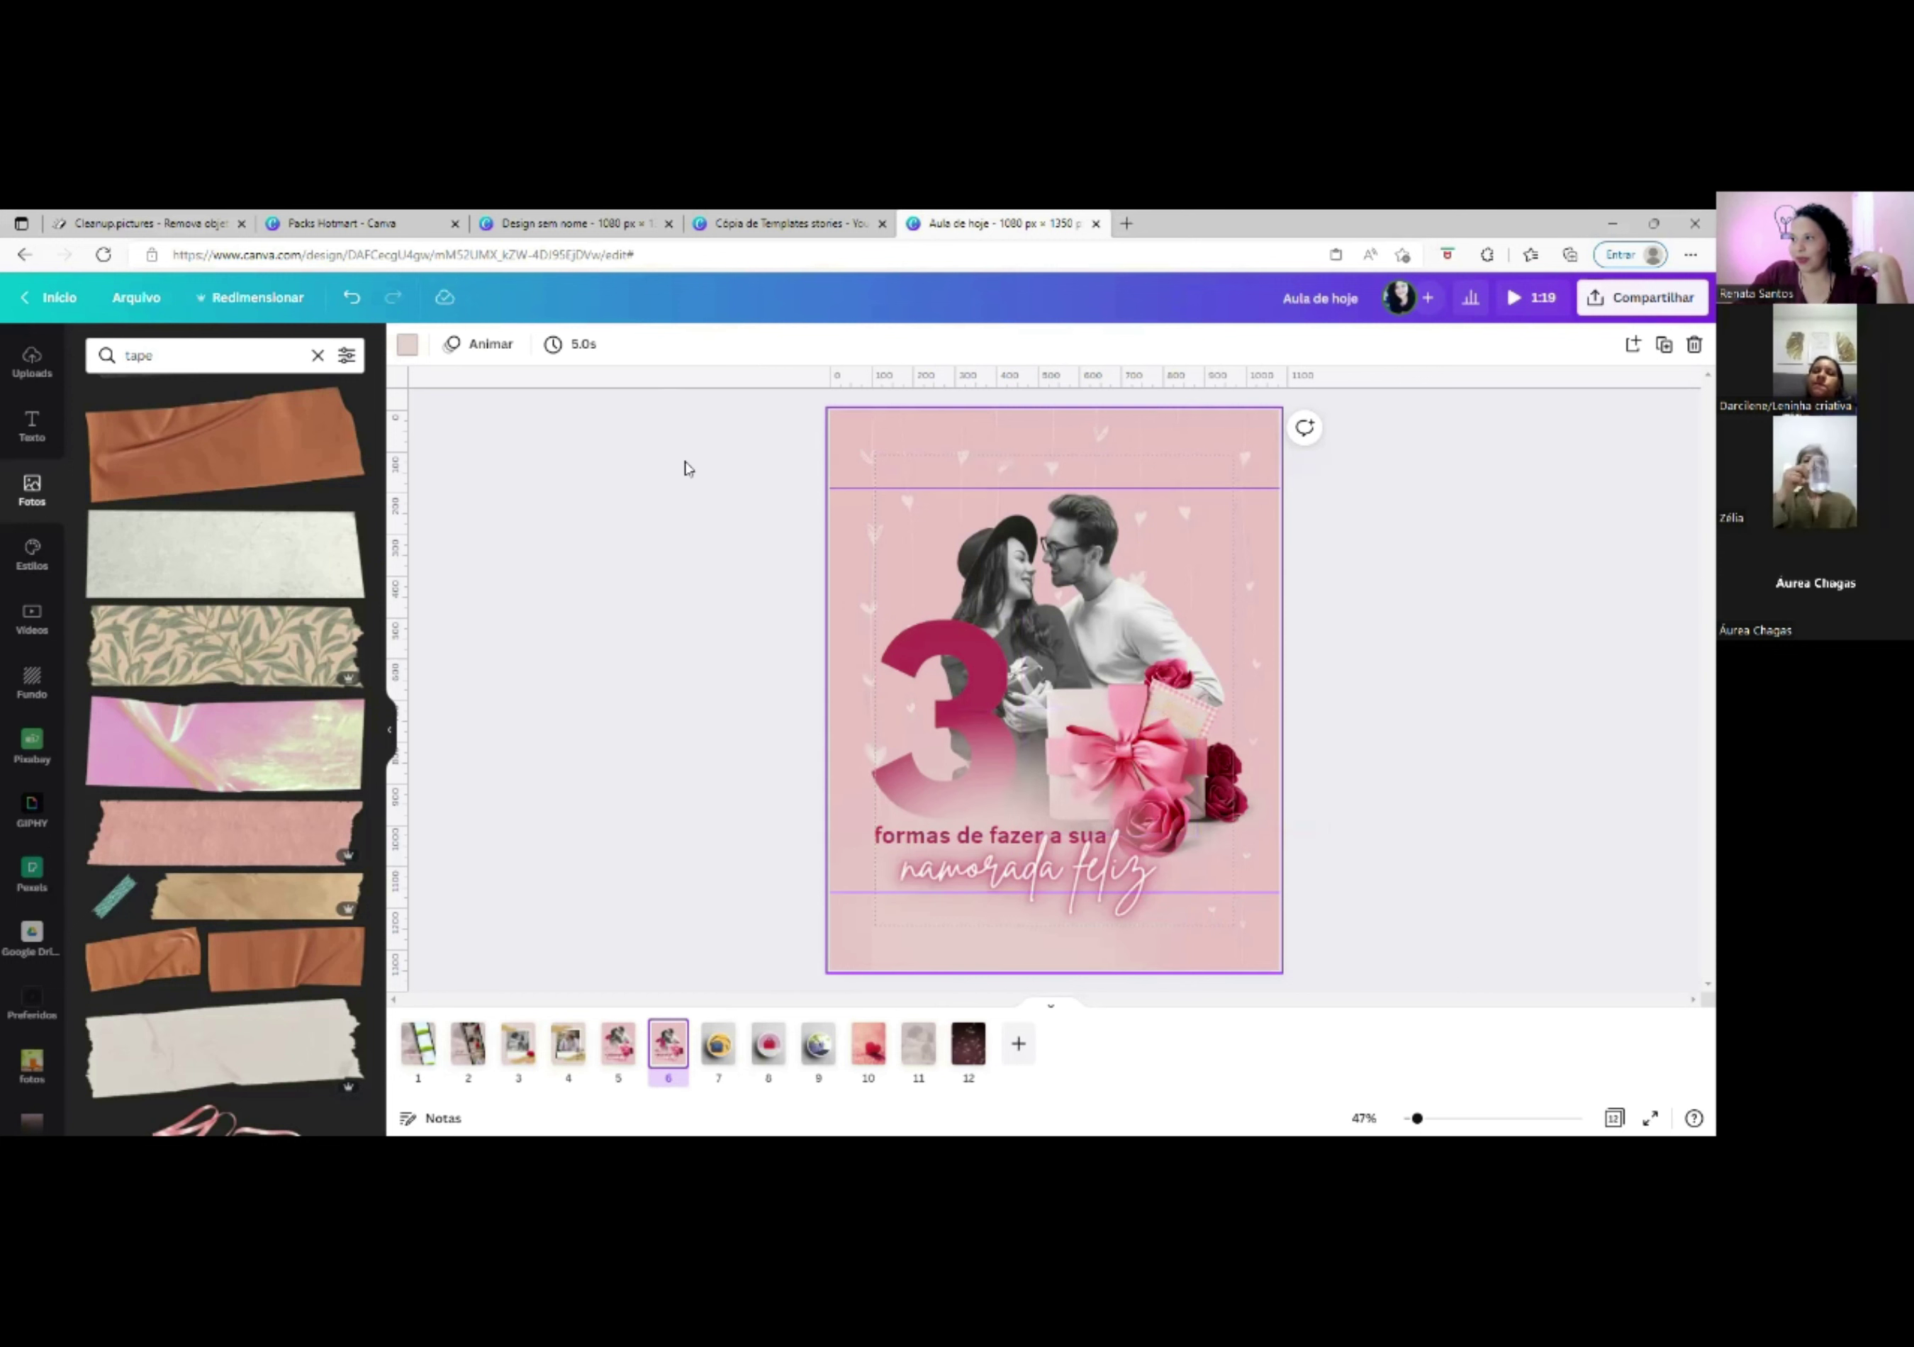
left_click(951, 768)
mouse_move(950, 768)
left_mouse_down()
mouse_move(961, 747)
mouse_move(967, 765)
left_mouse_up()
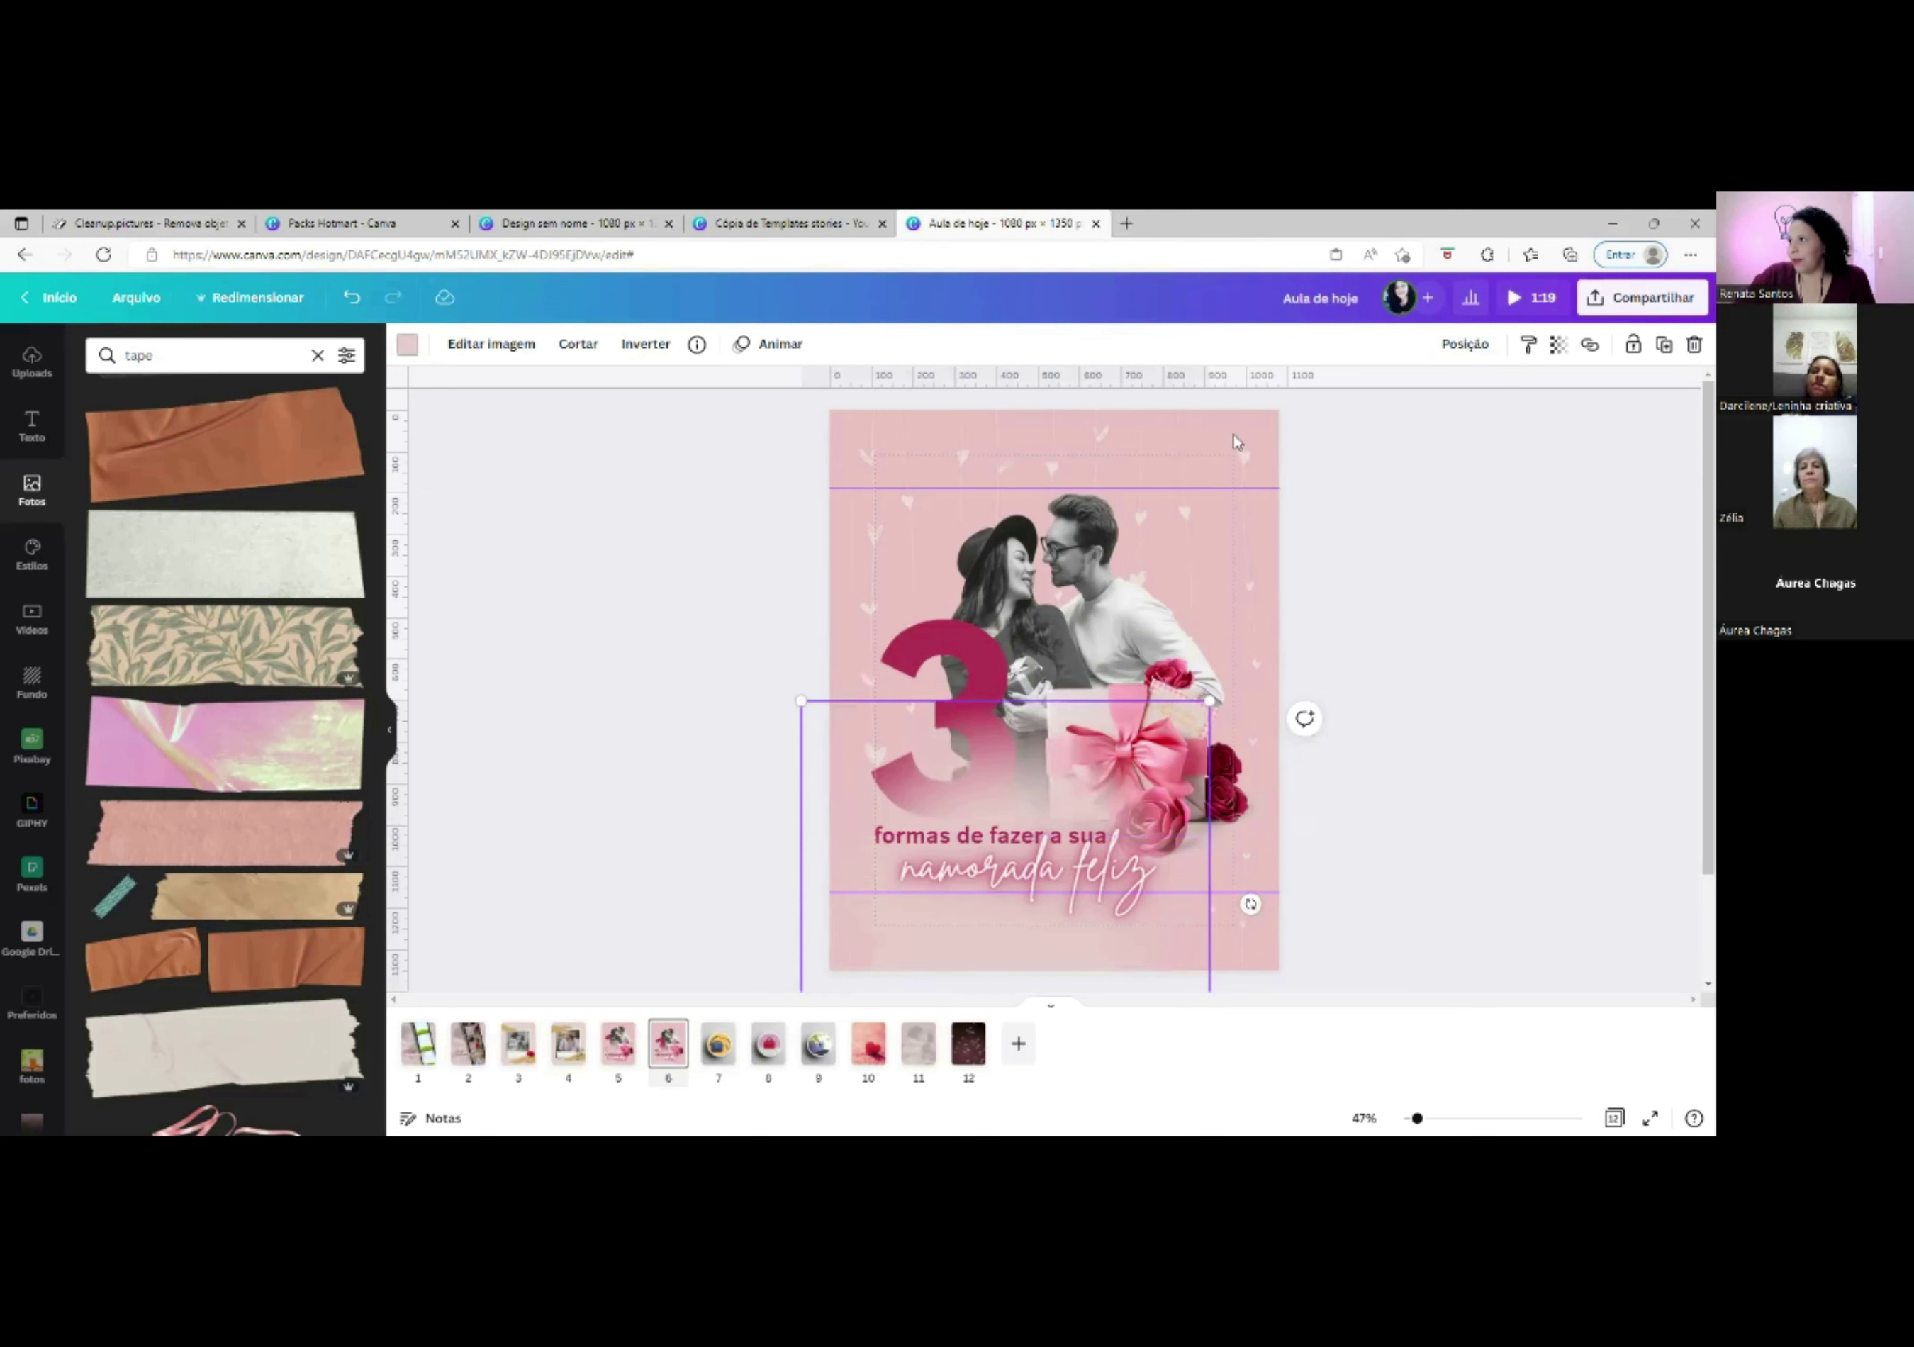
left_click(1210, 415)
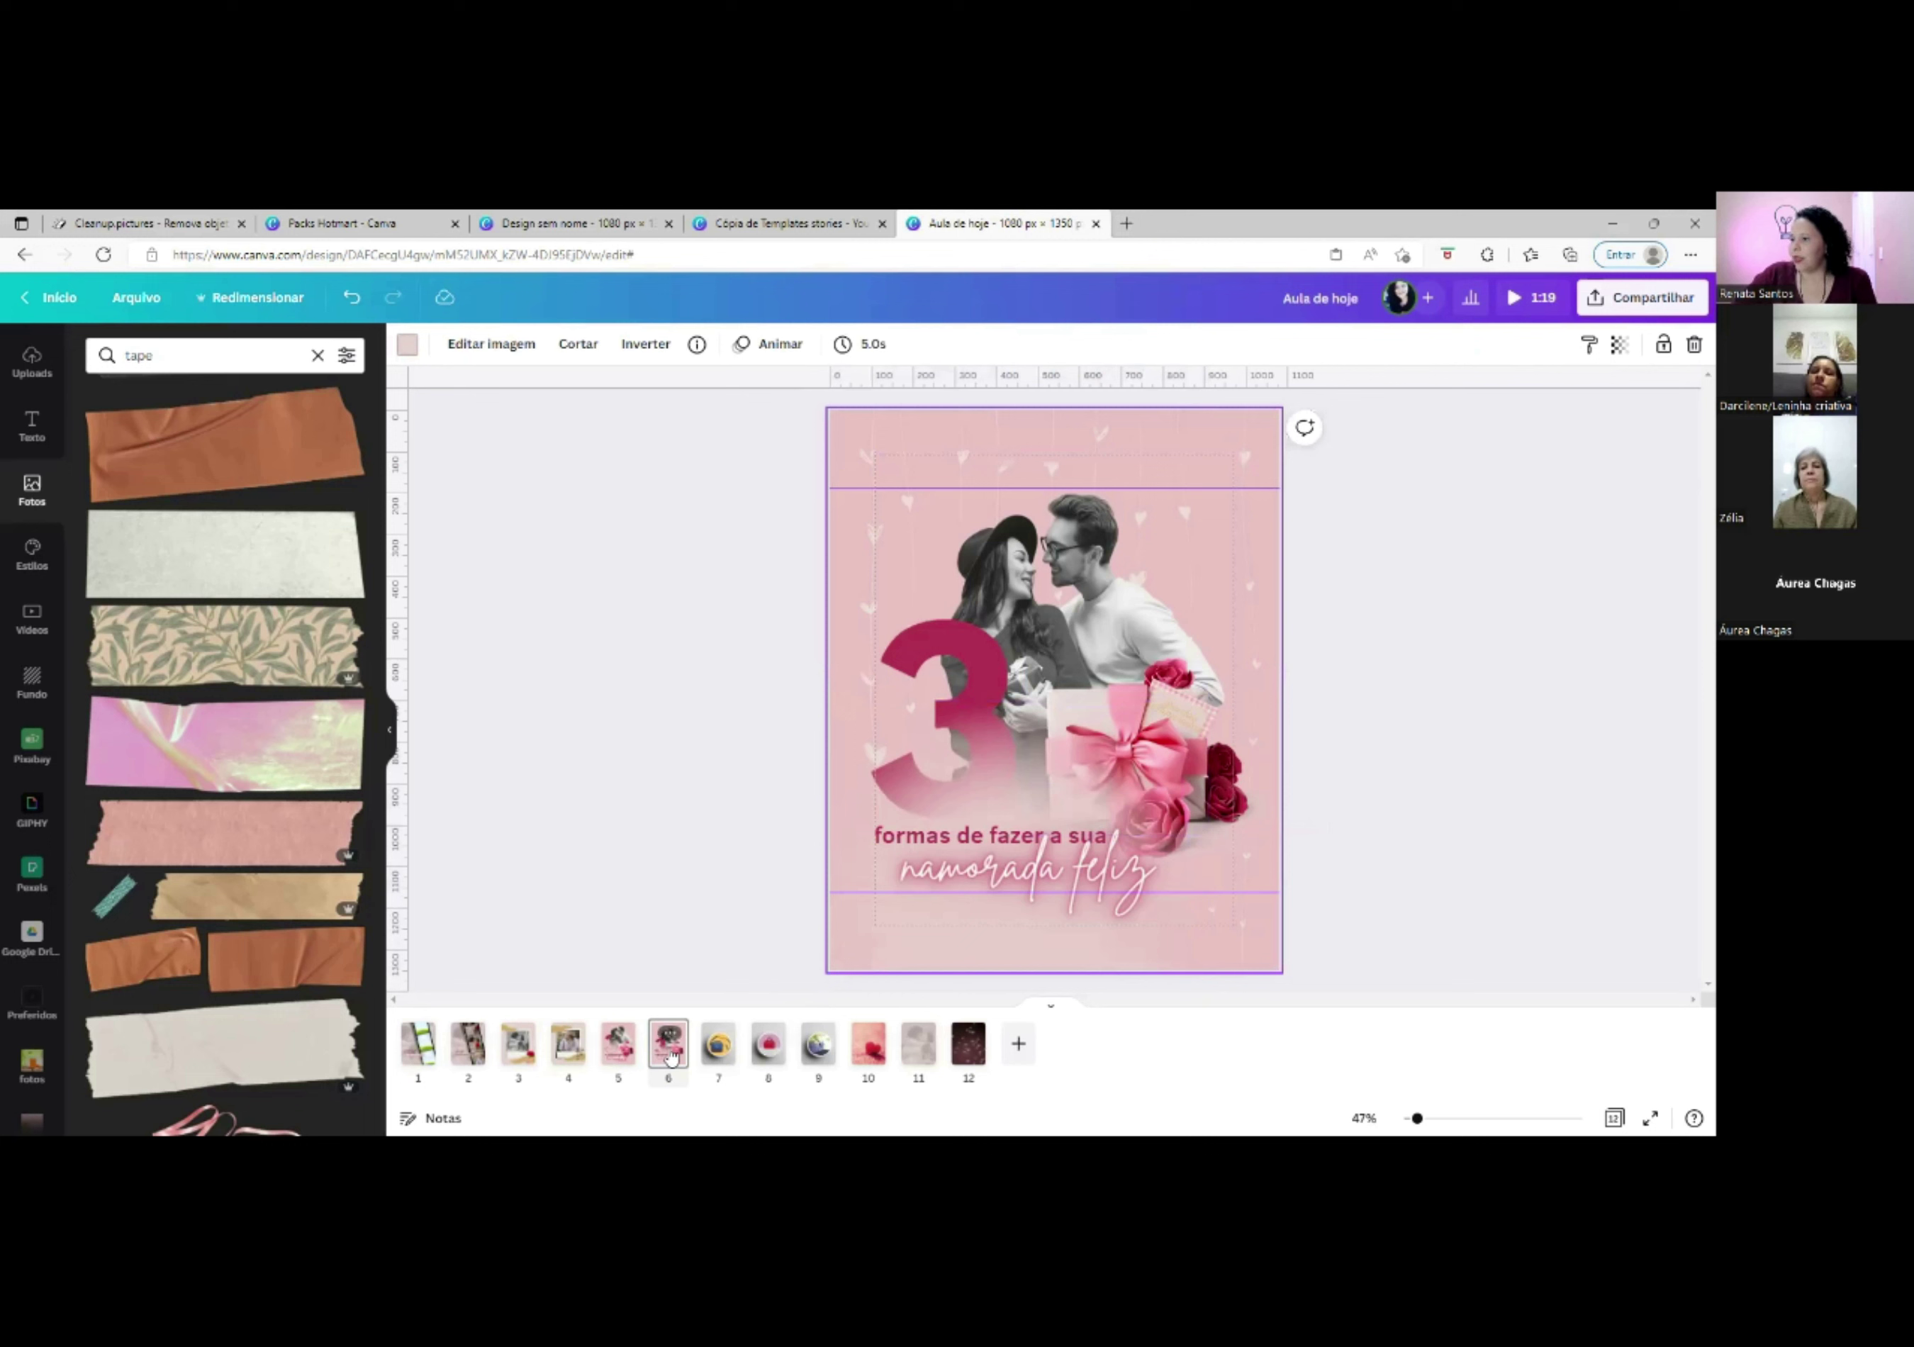
left_click(1372, 522)
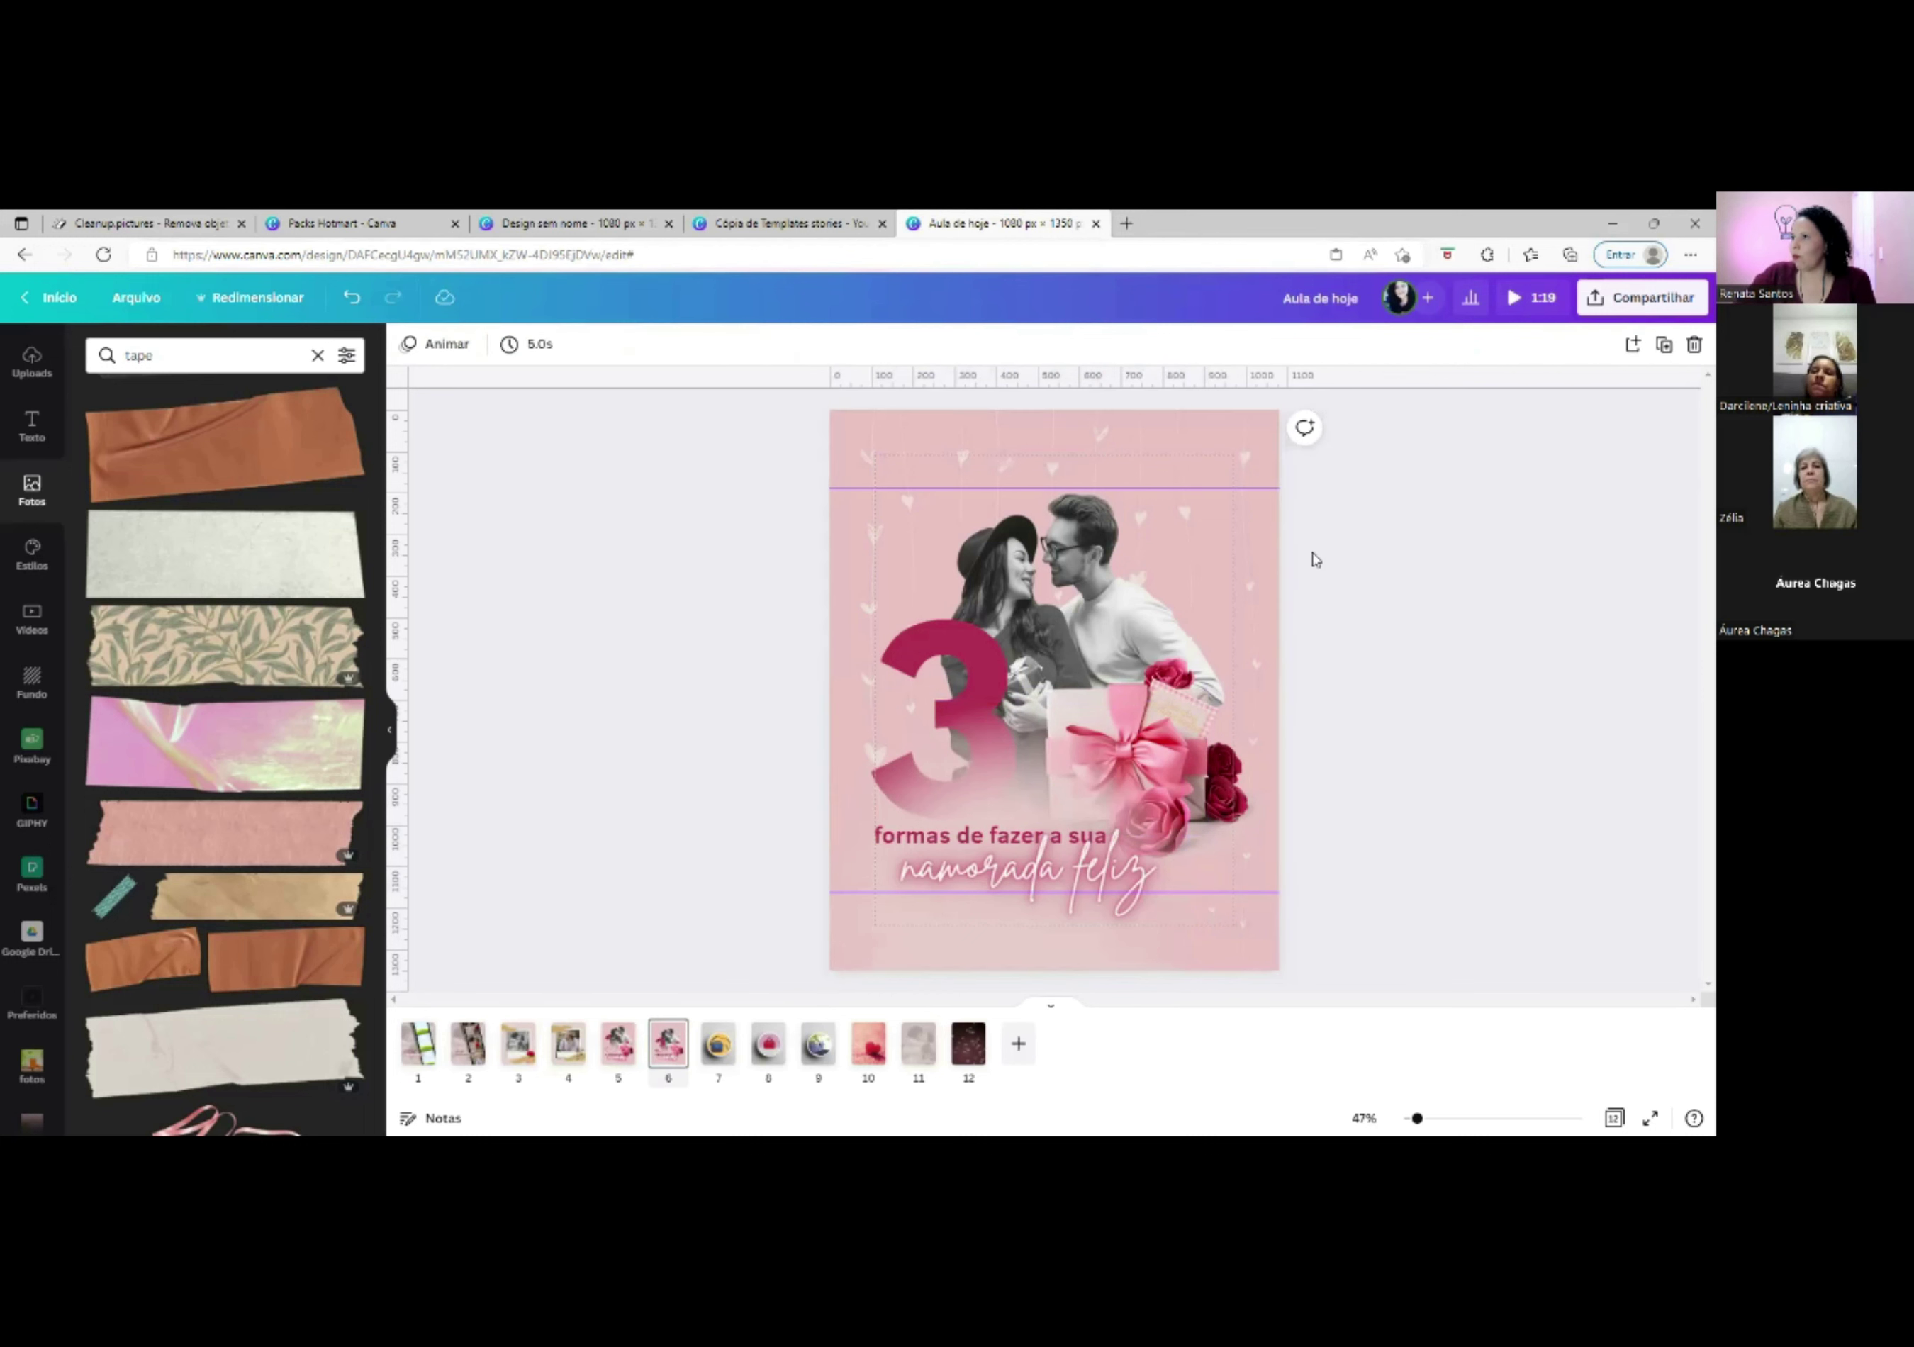
Add a blank page 7 after the "3 formas de fazer a sua namorada feliz" design, checking that design as reference.
left_click(1633, 347)
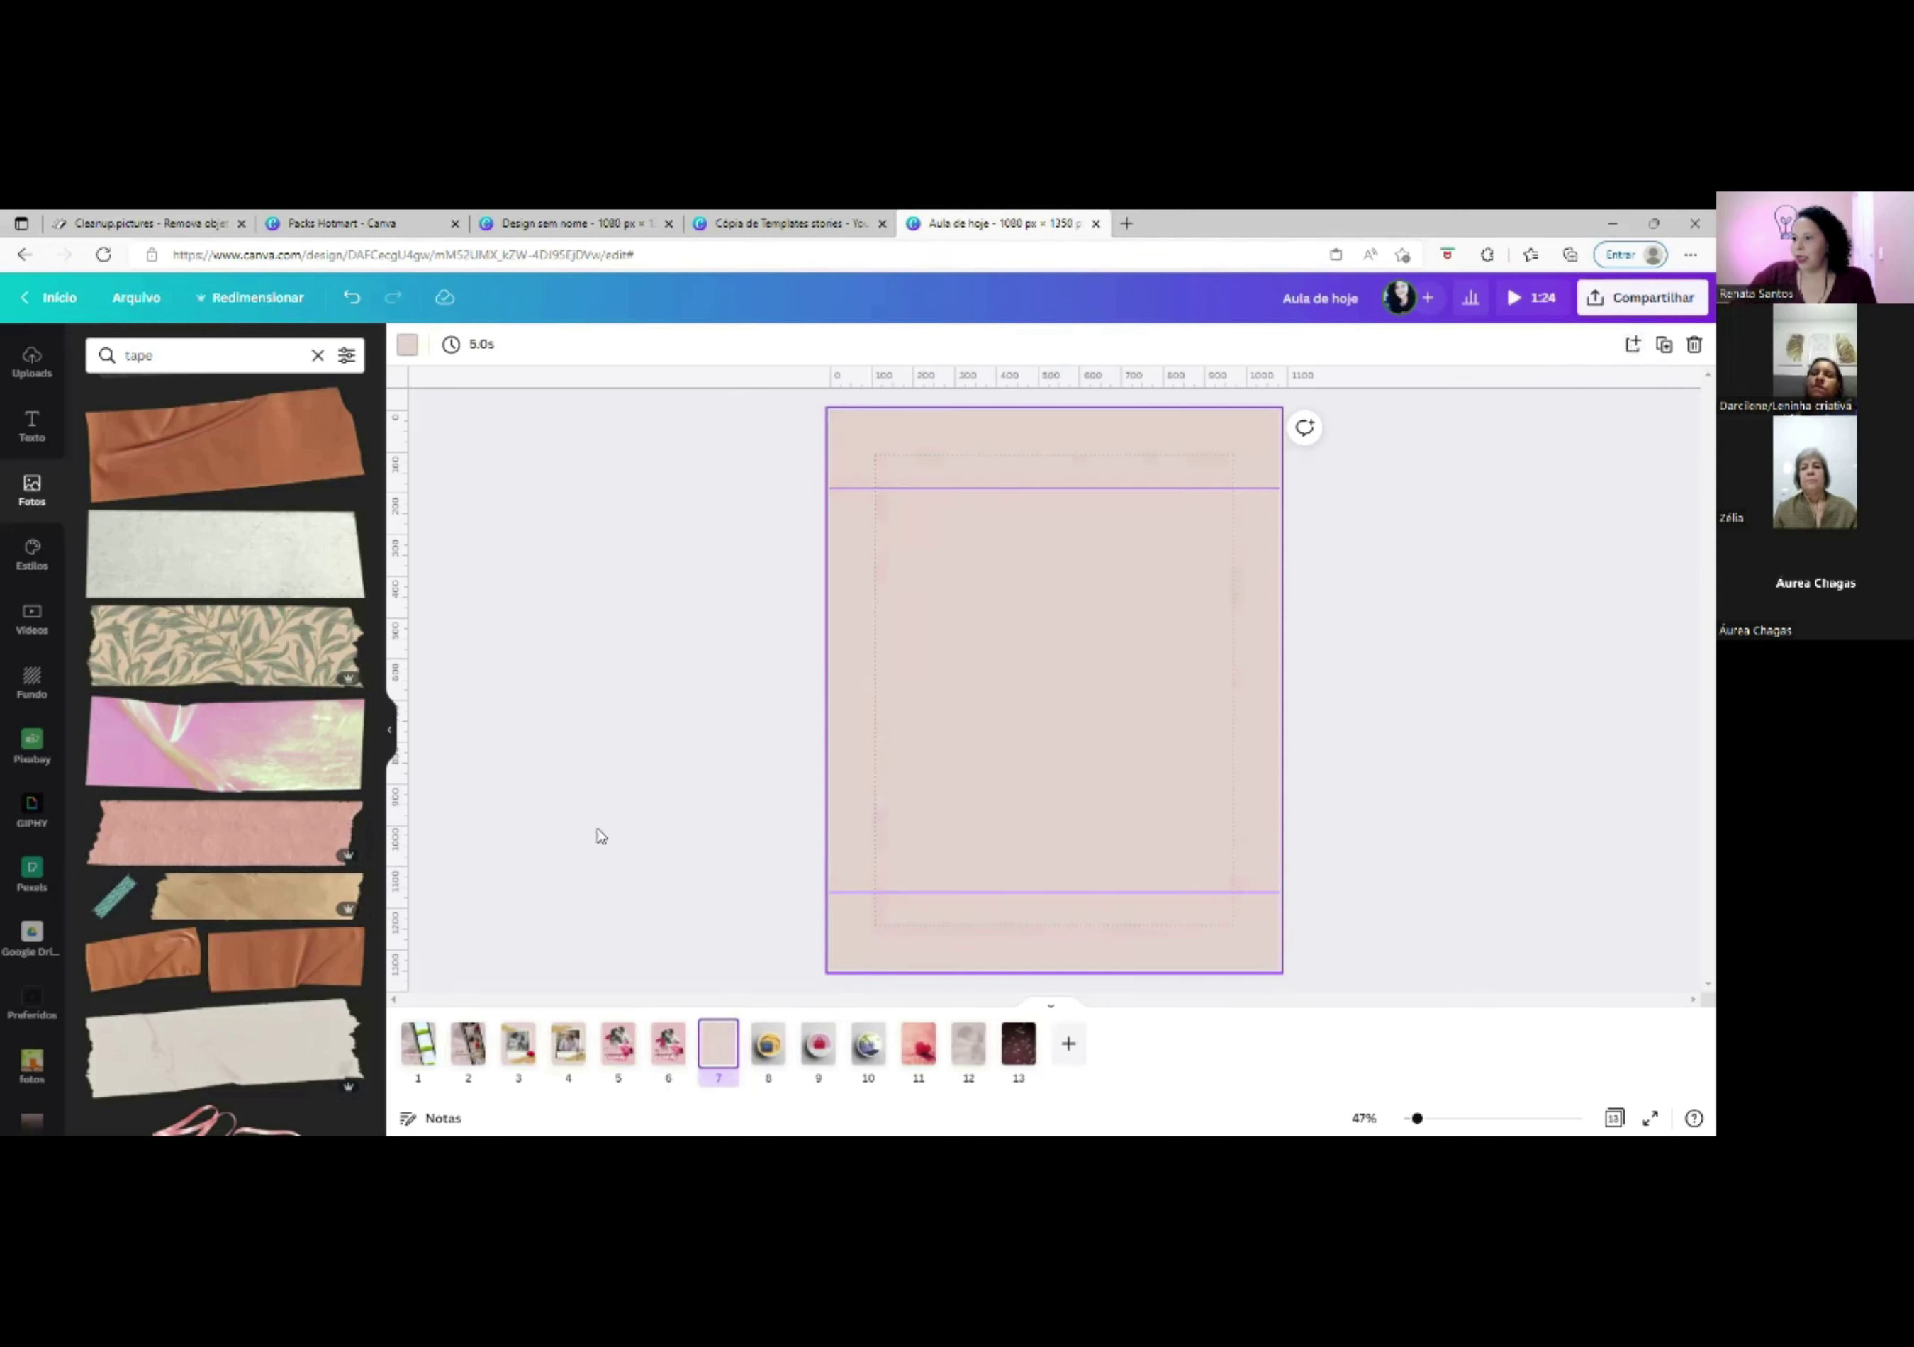
left_click(669, 1044)
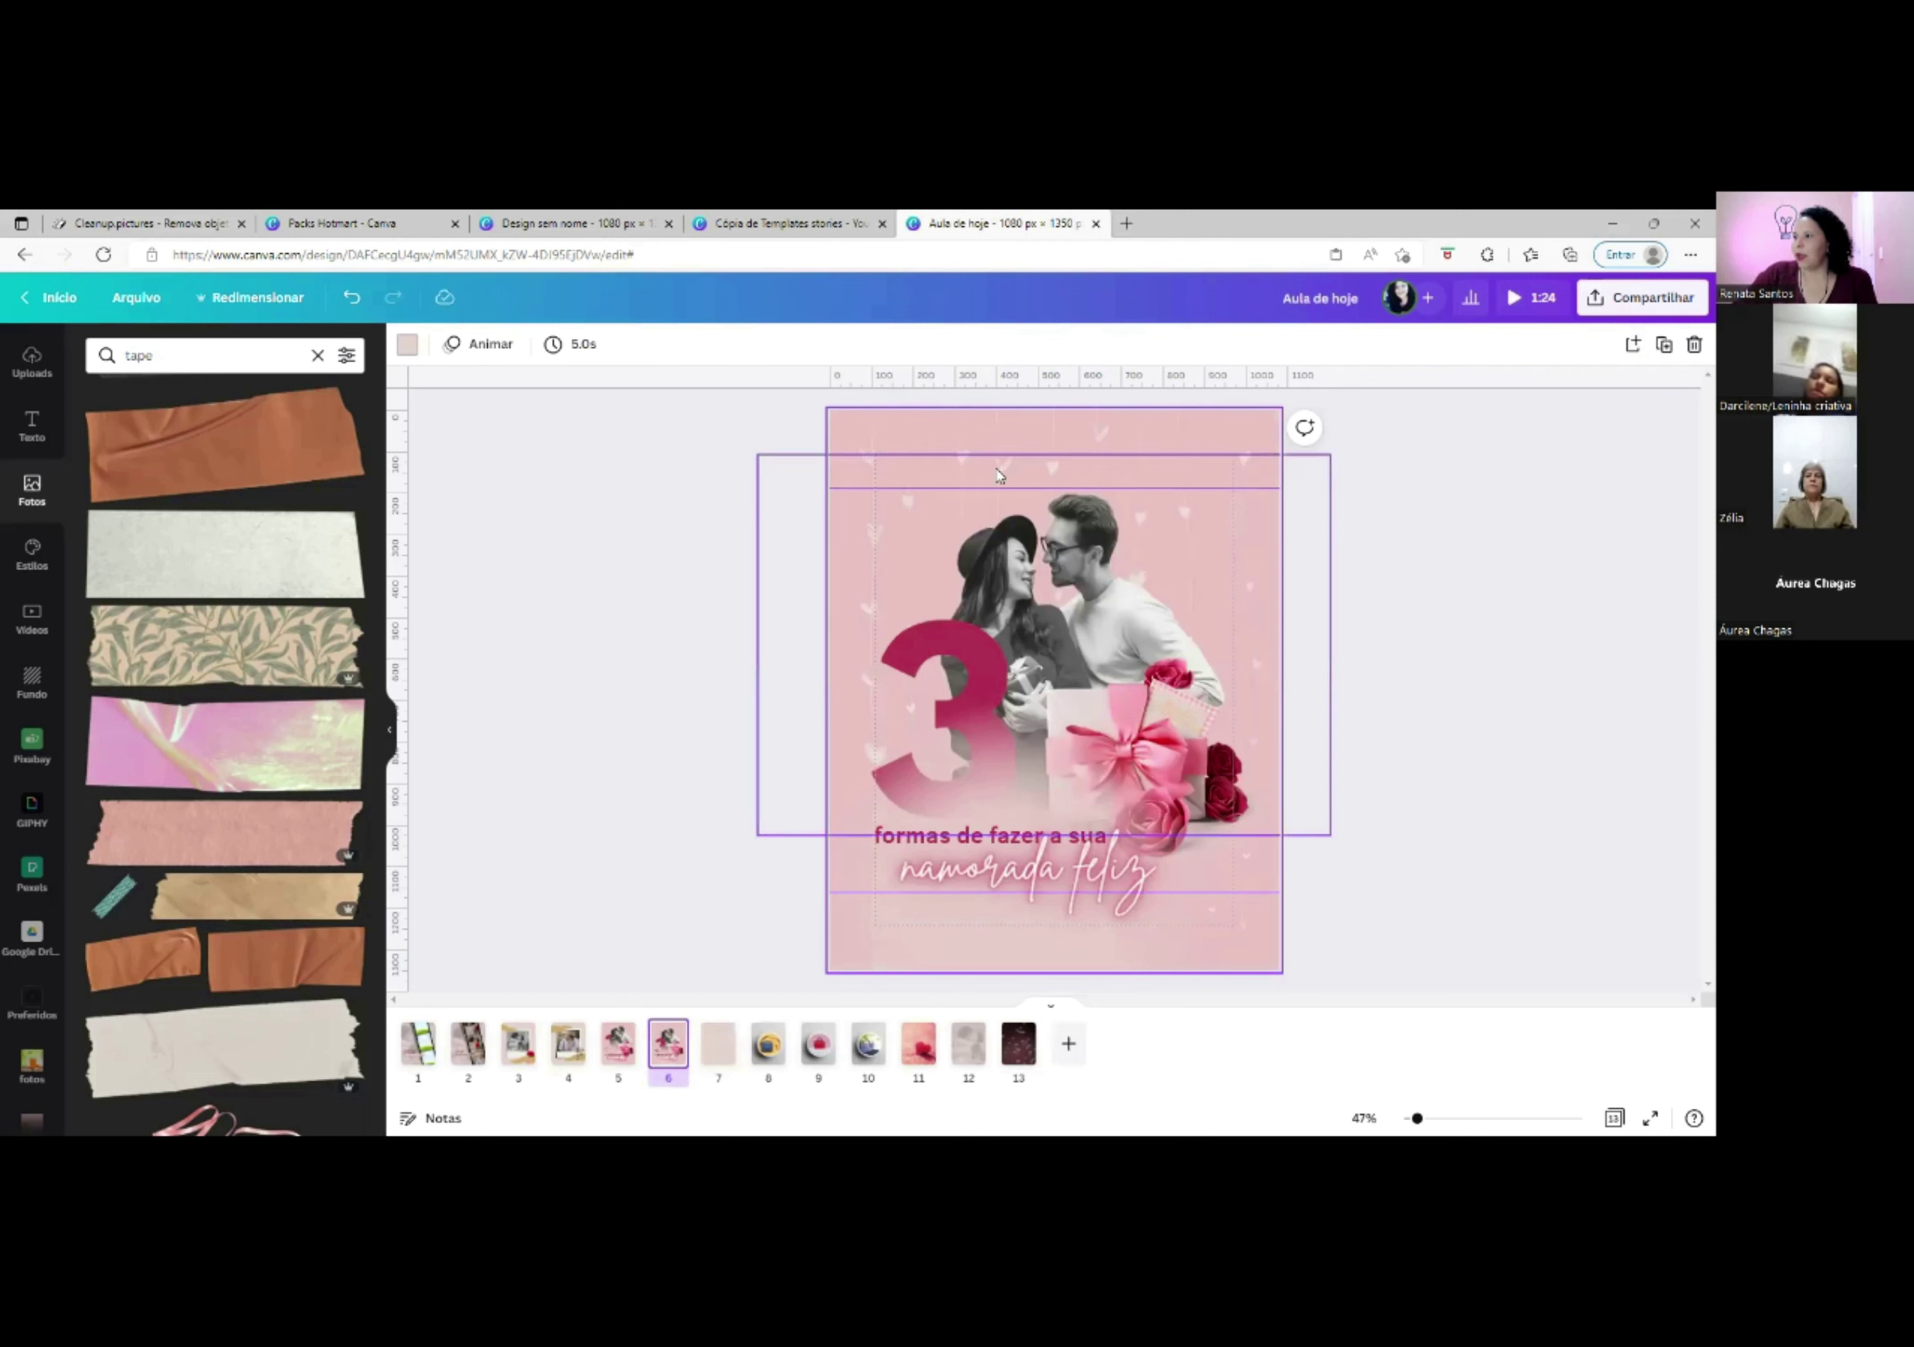
left_click(718, 1045)
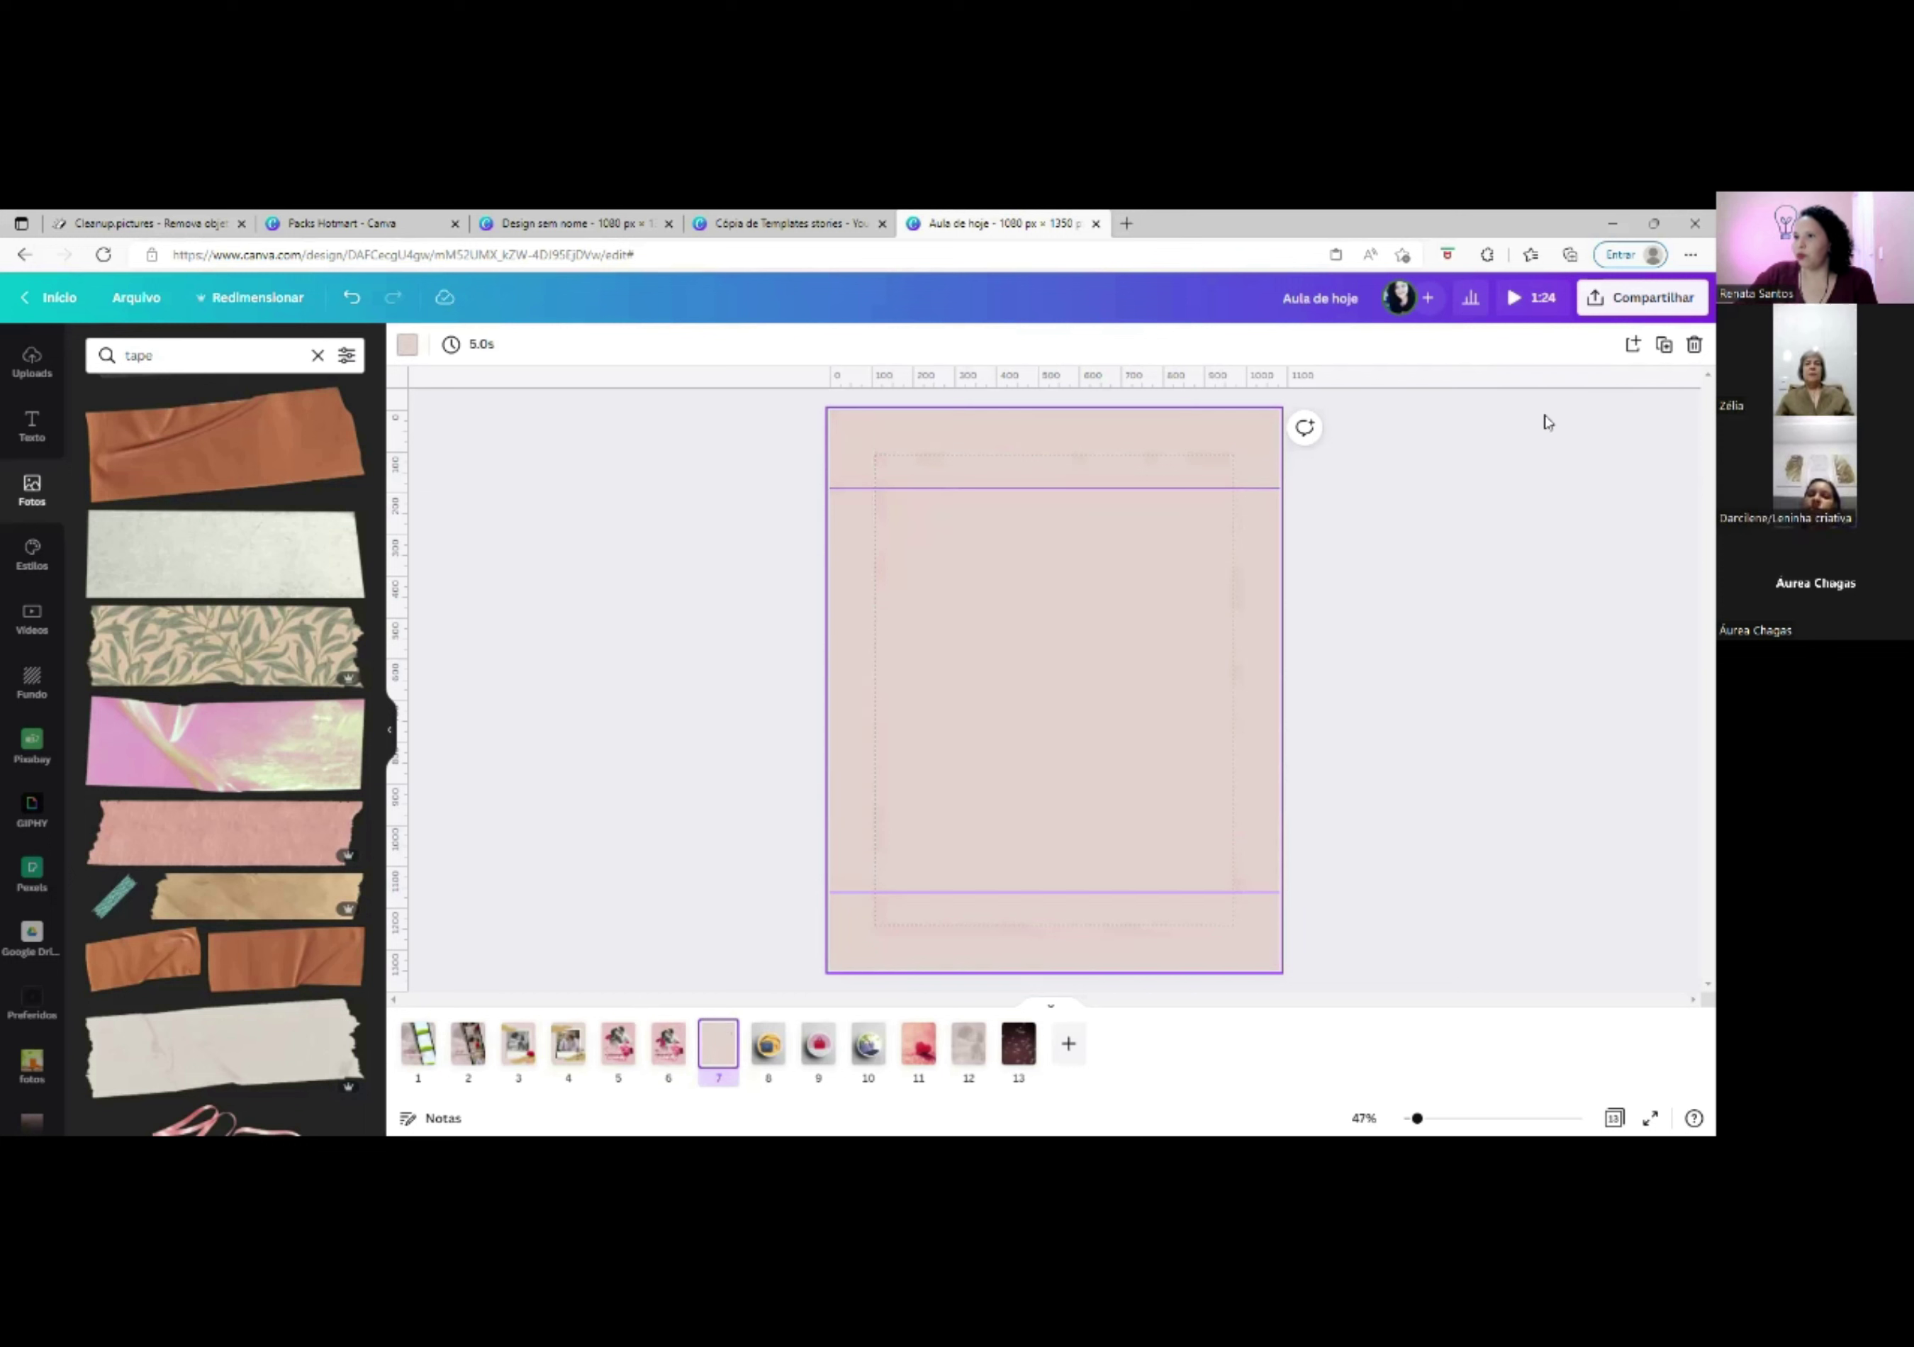
Search the elements for "parede rosa" and limit the results to photos.
left_click(32, 487)
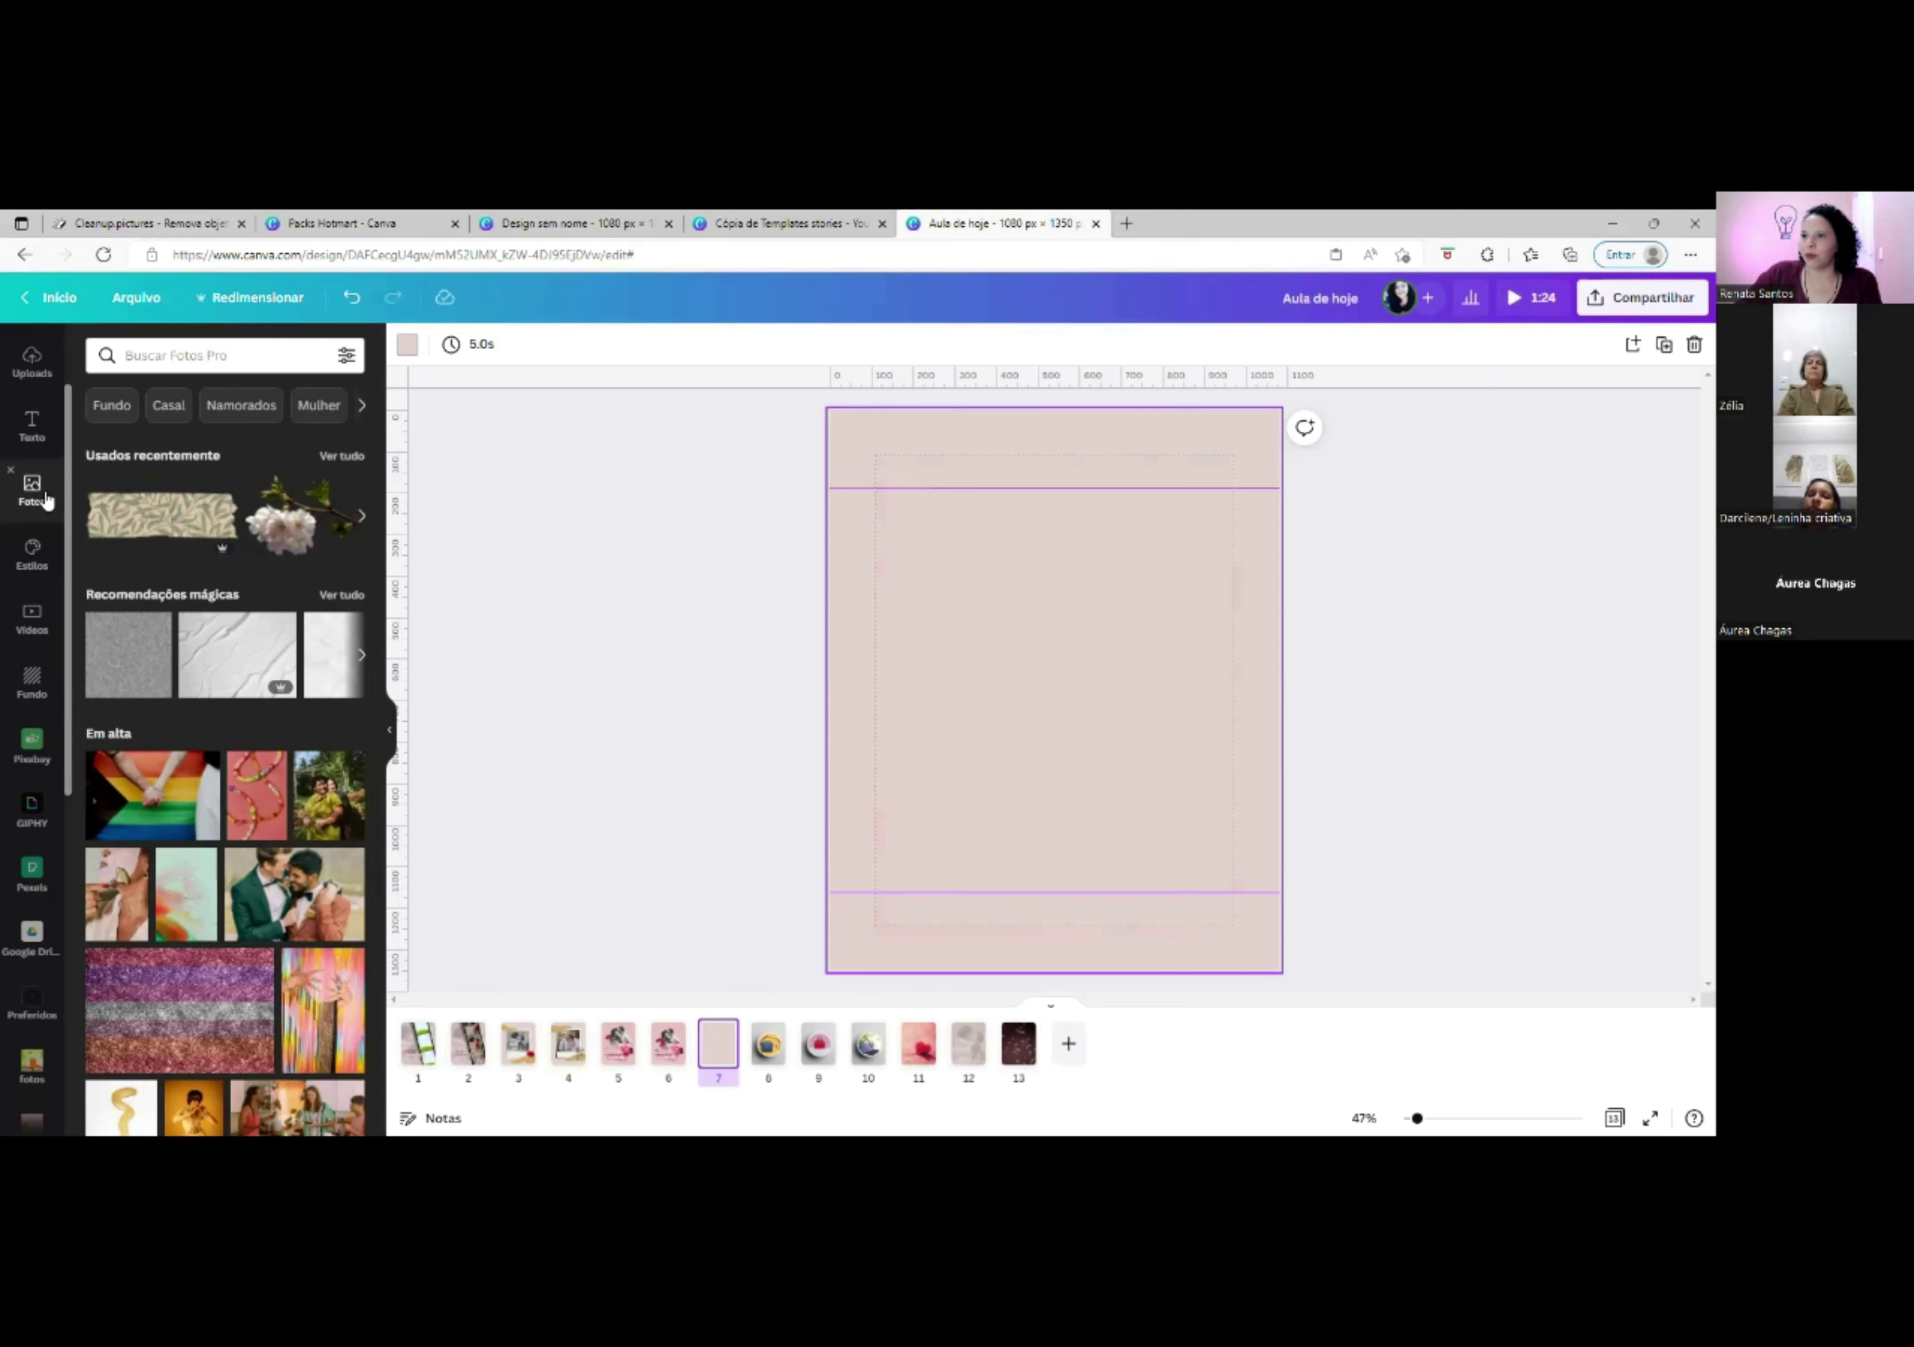
scroll(34, 431, "up", 2)
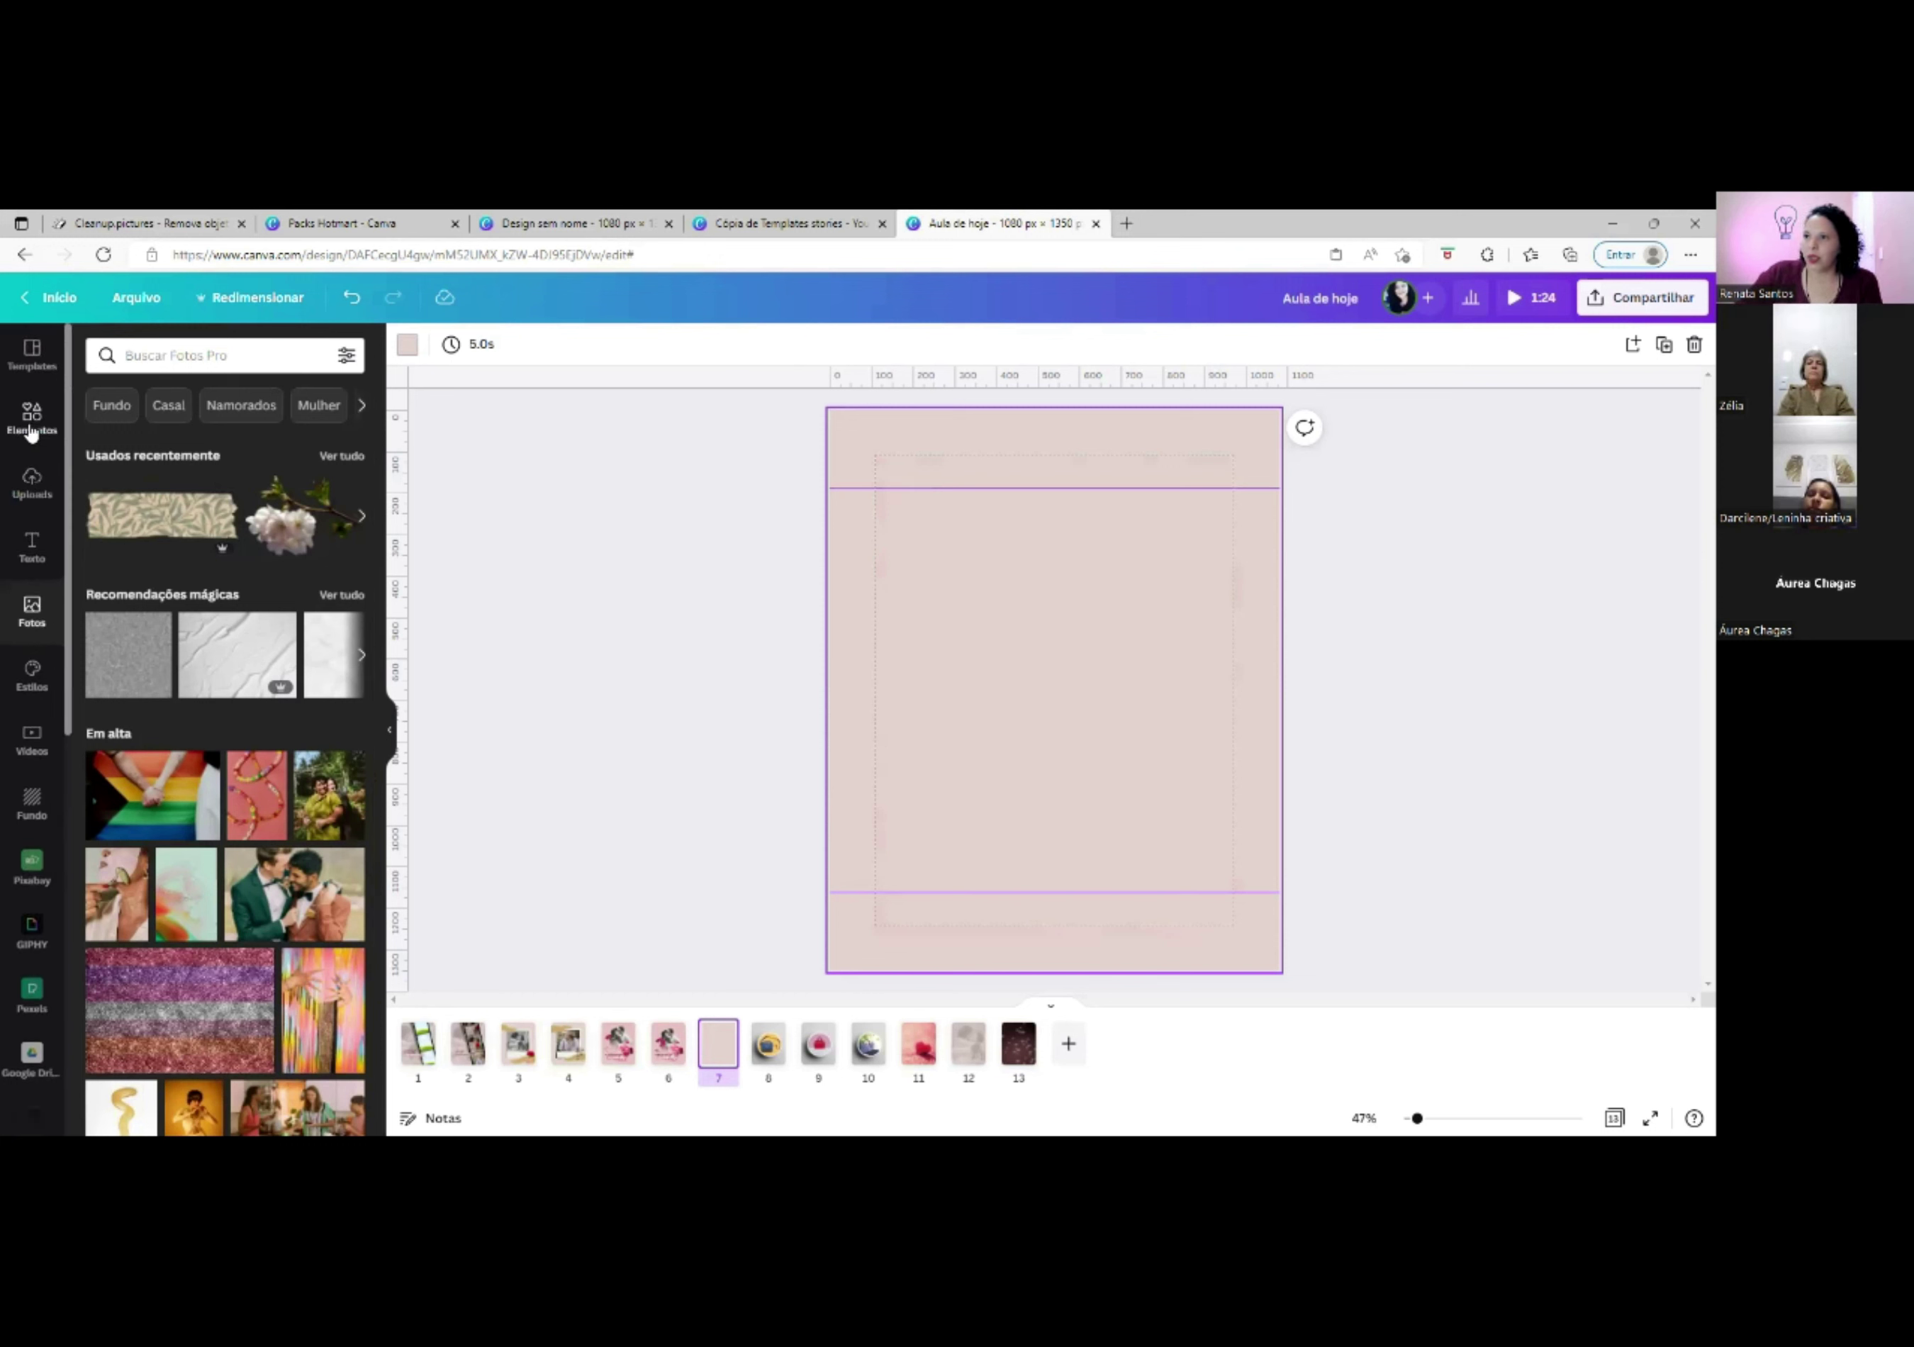
left_click(31, 426)
scroll(220, 507, "up", 2)
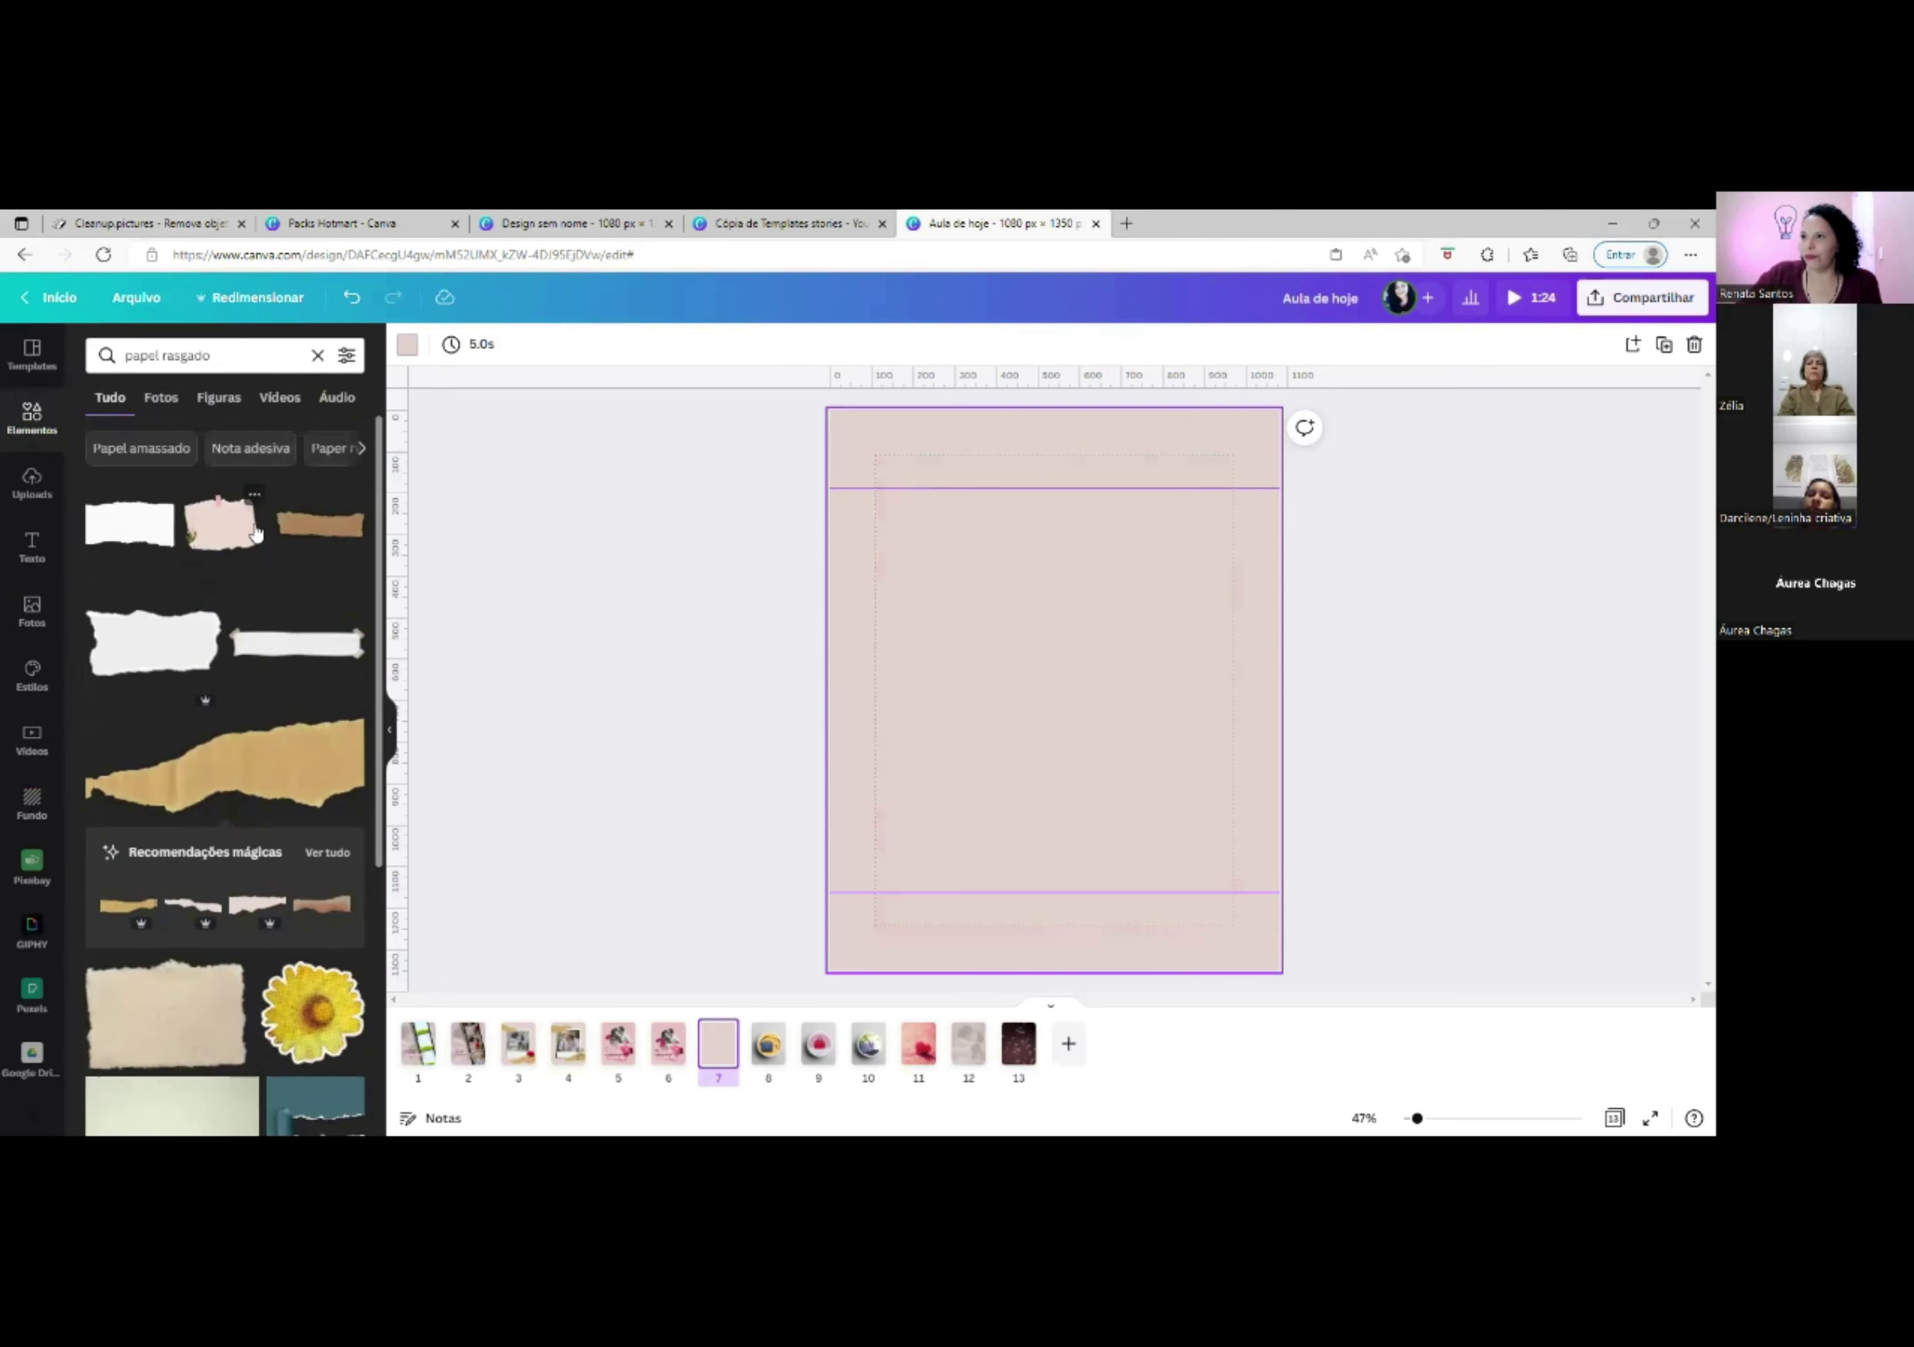
left_click_drag(211, 359, 106, 356)
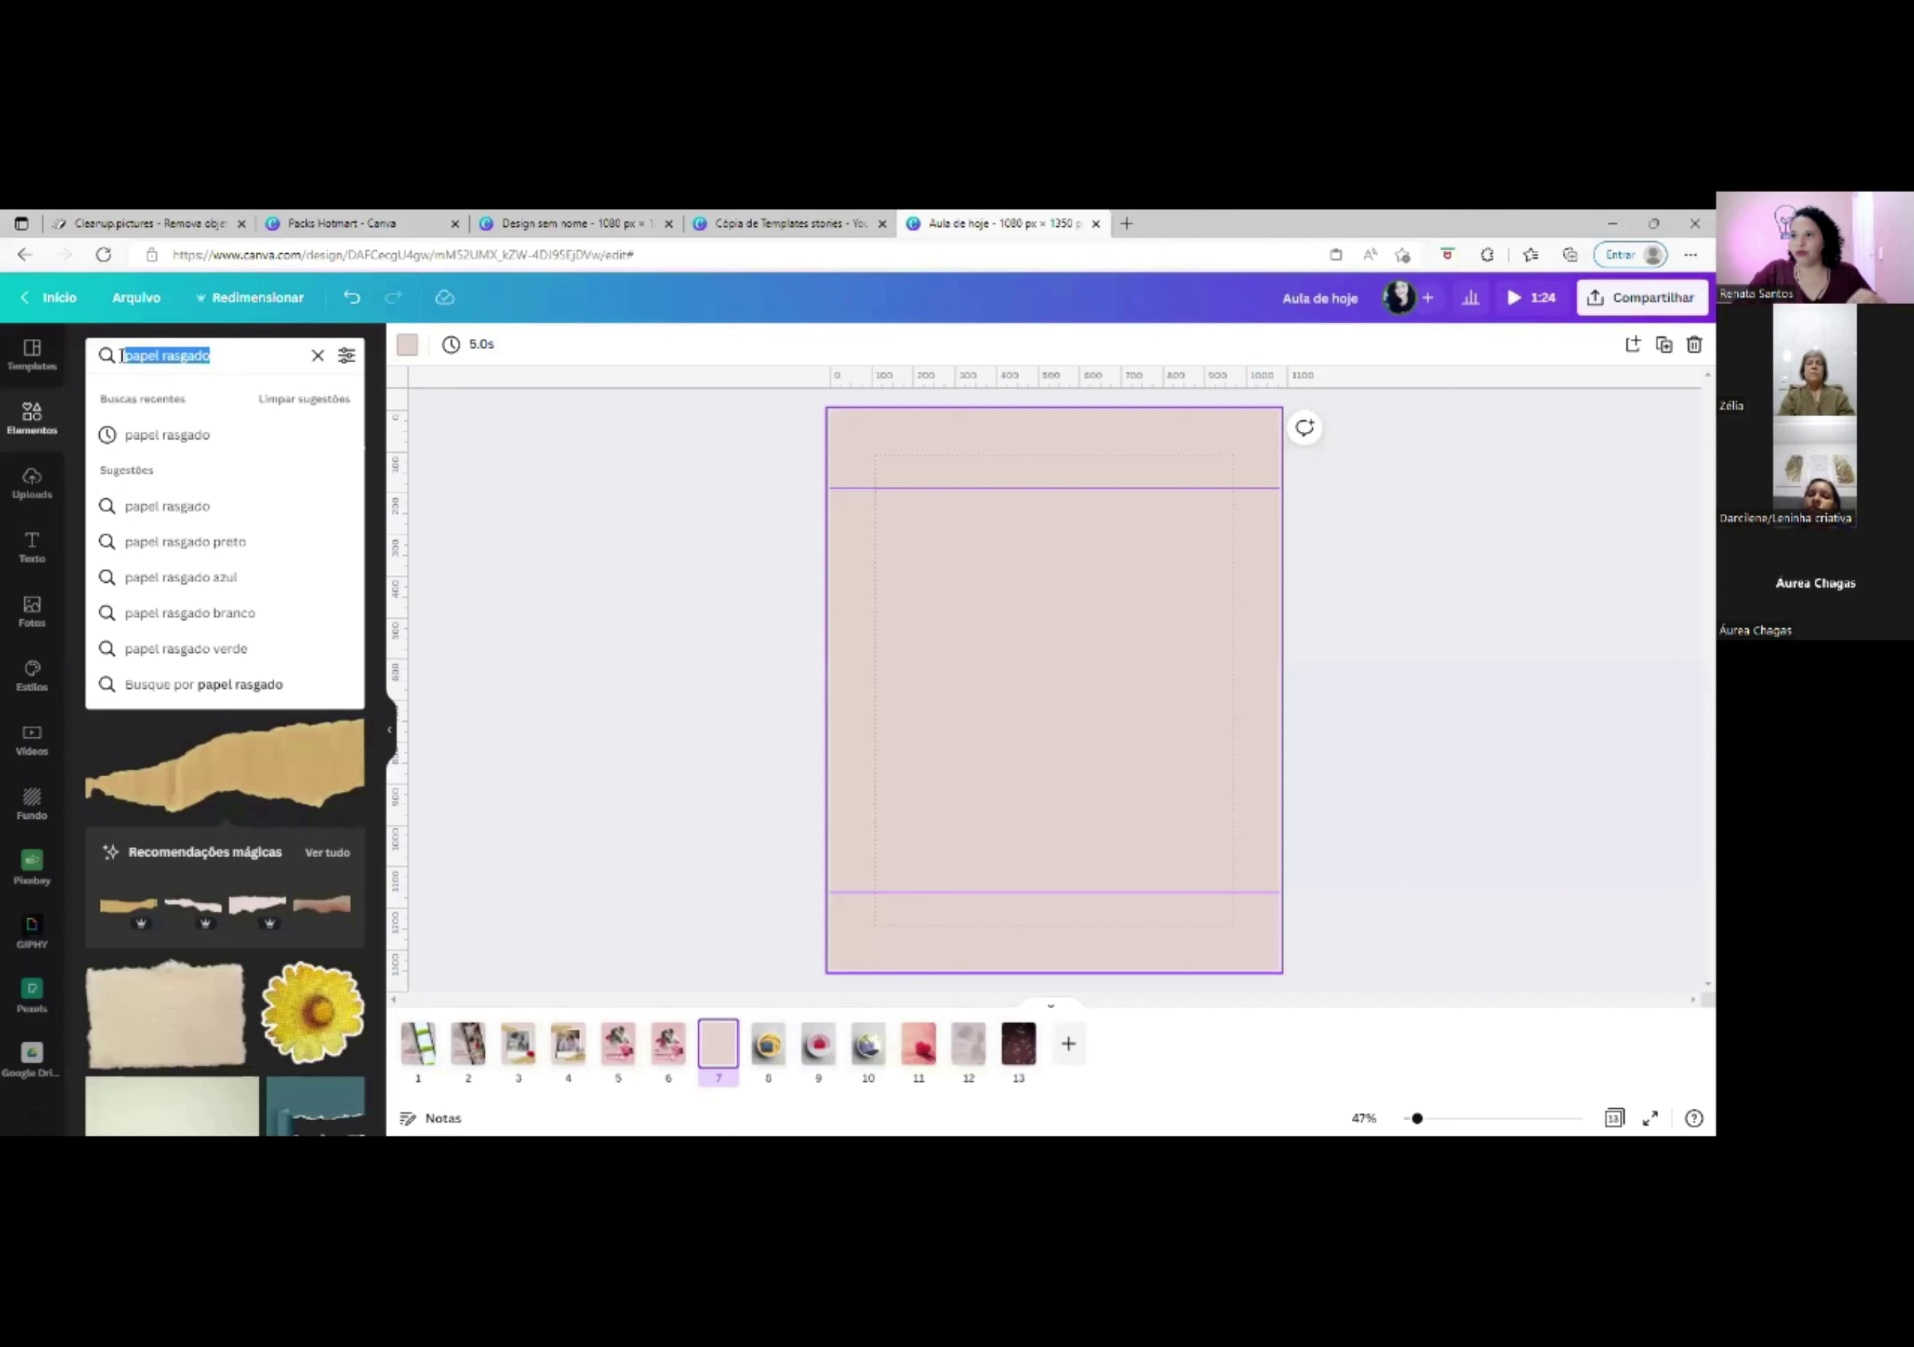
type("parede")
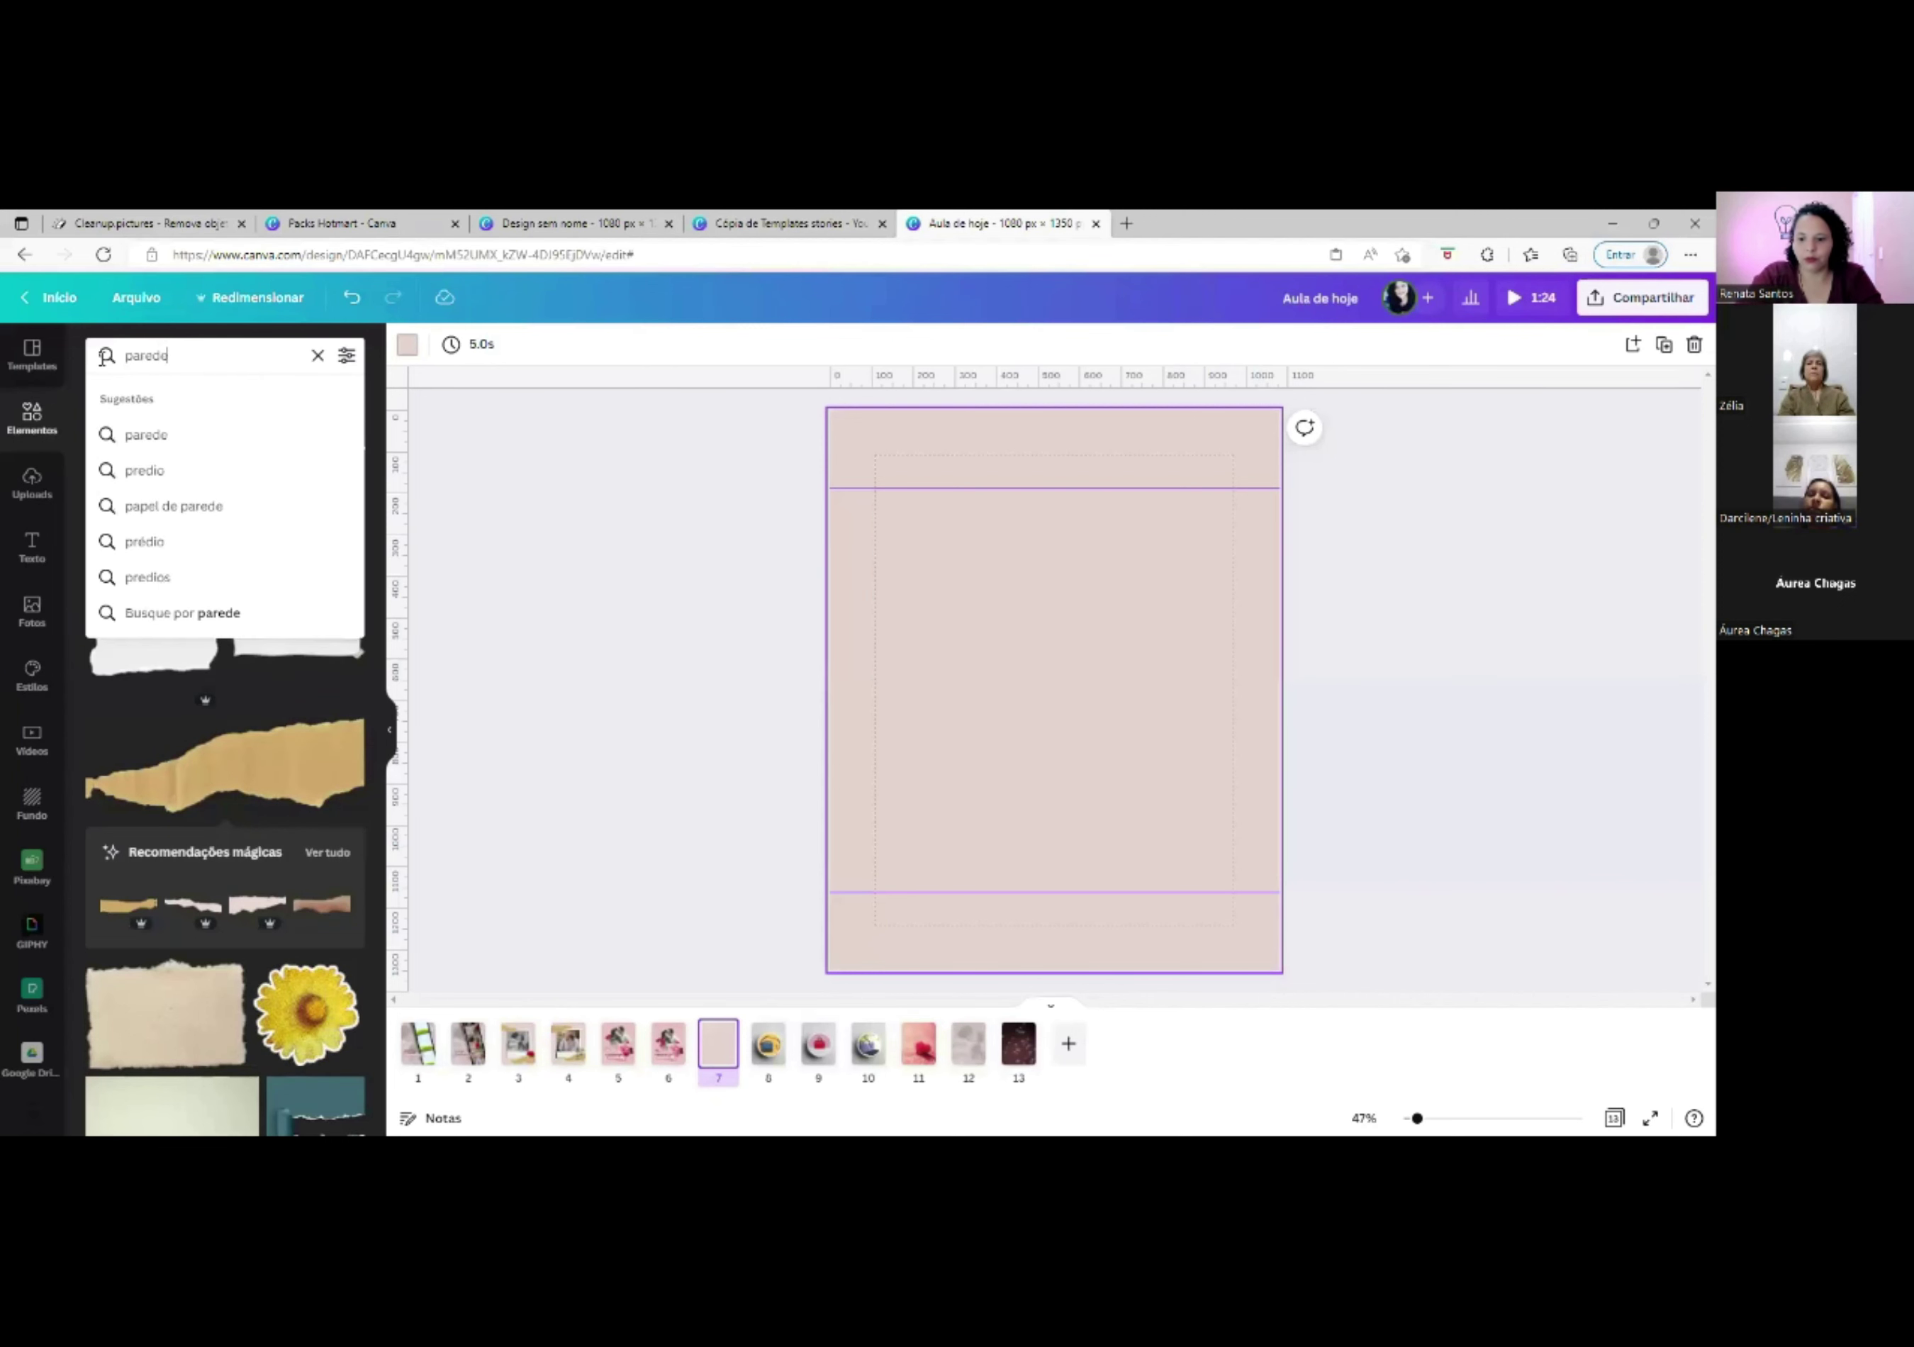
key("Return")
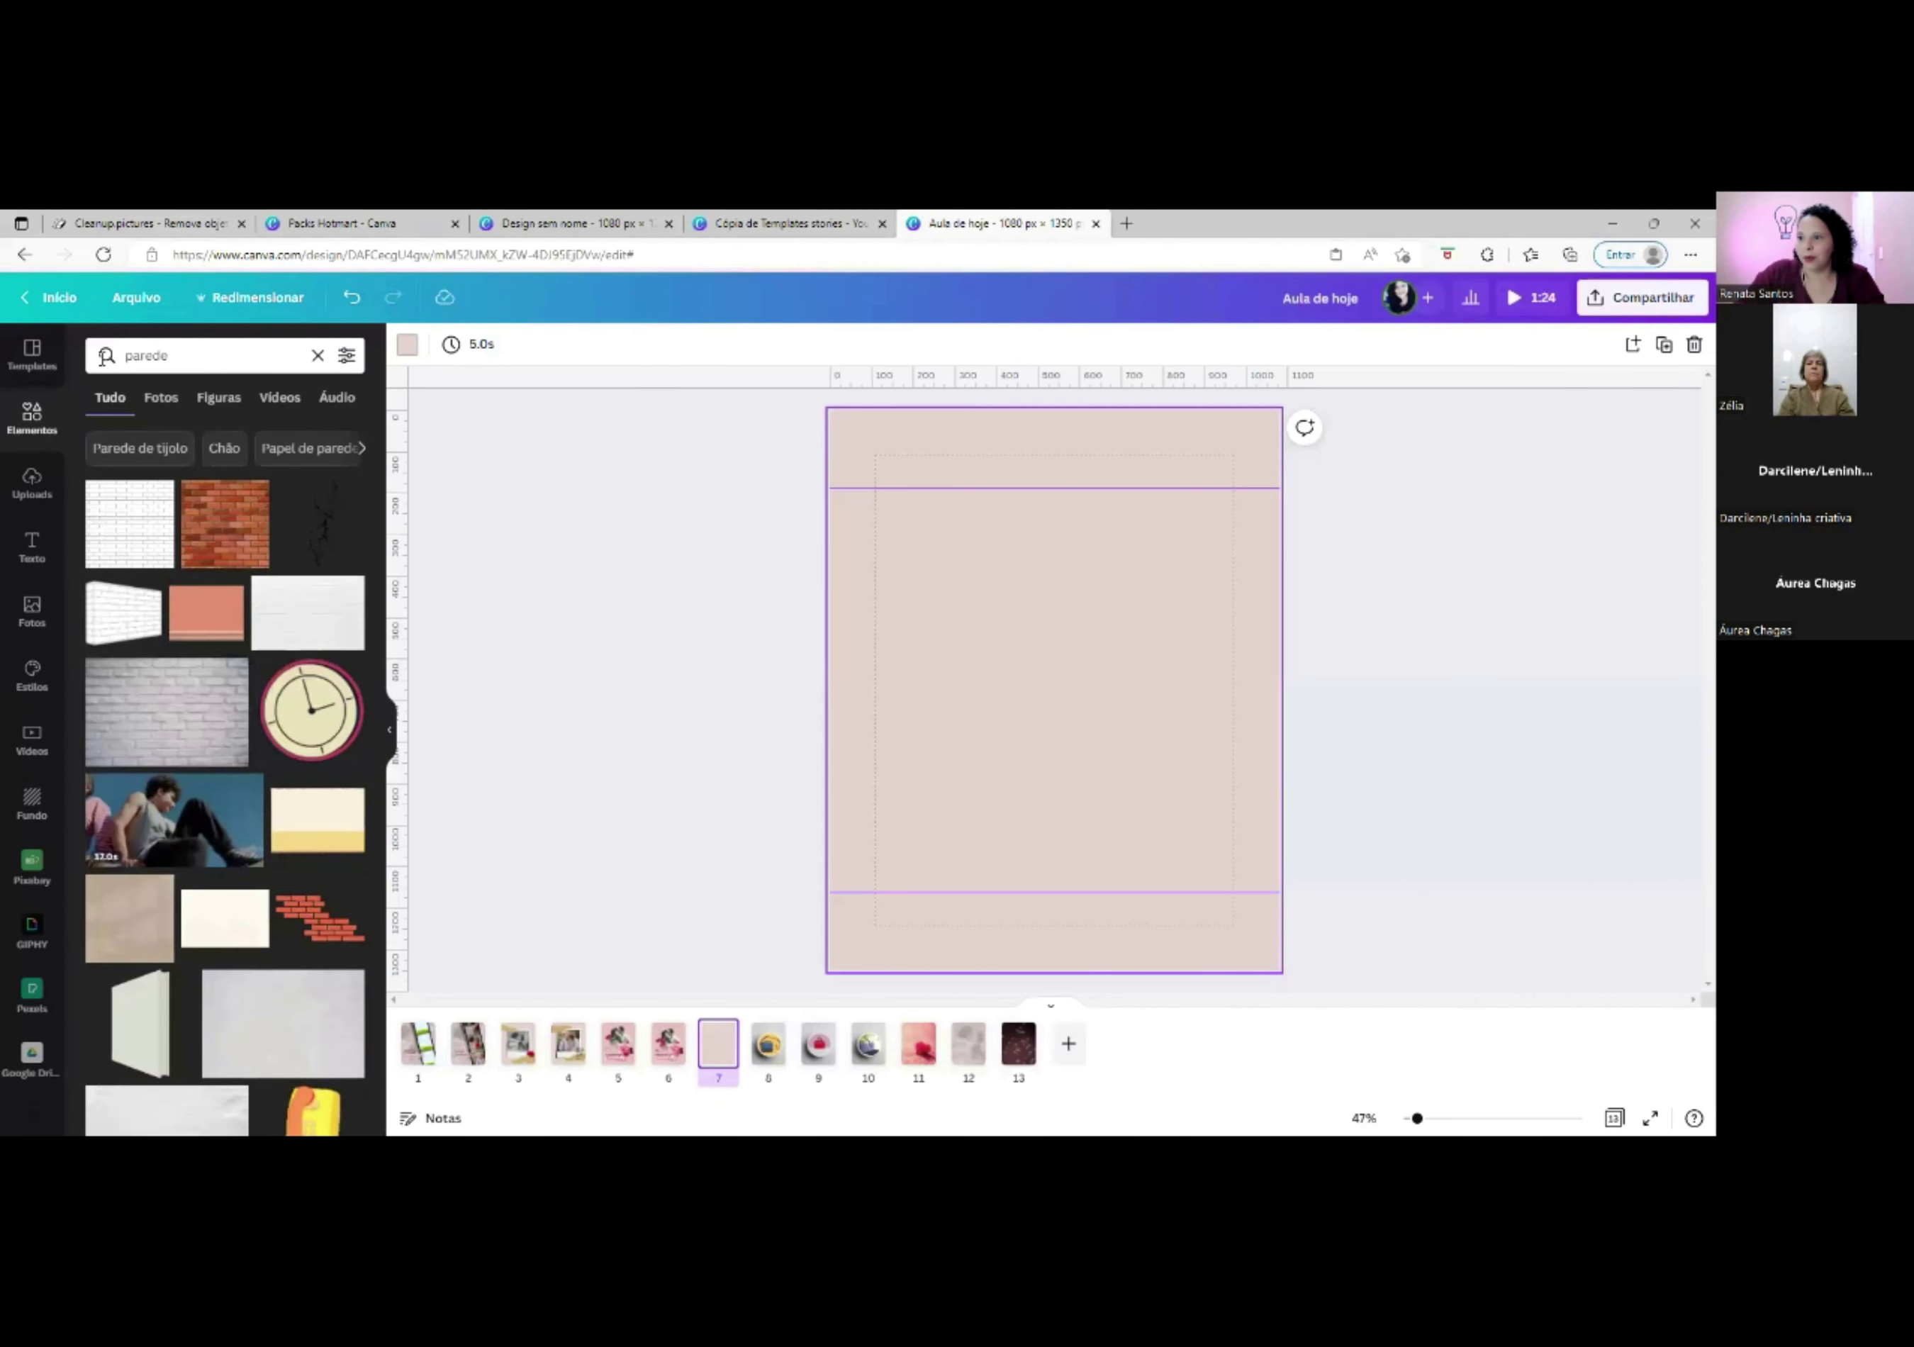
left_click(202, 360)
type("r")
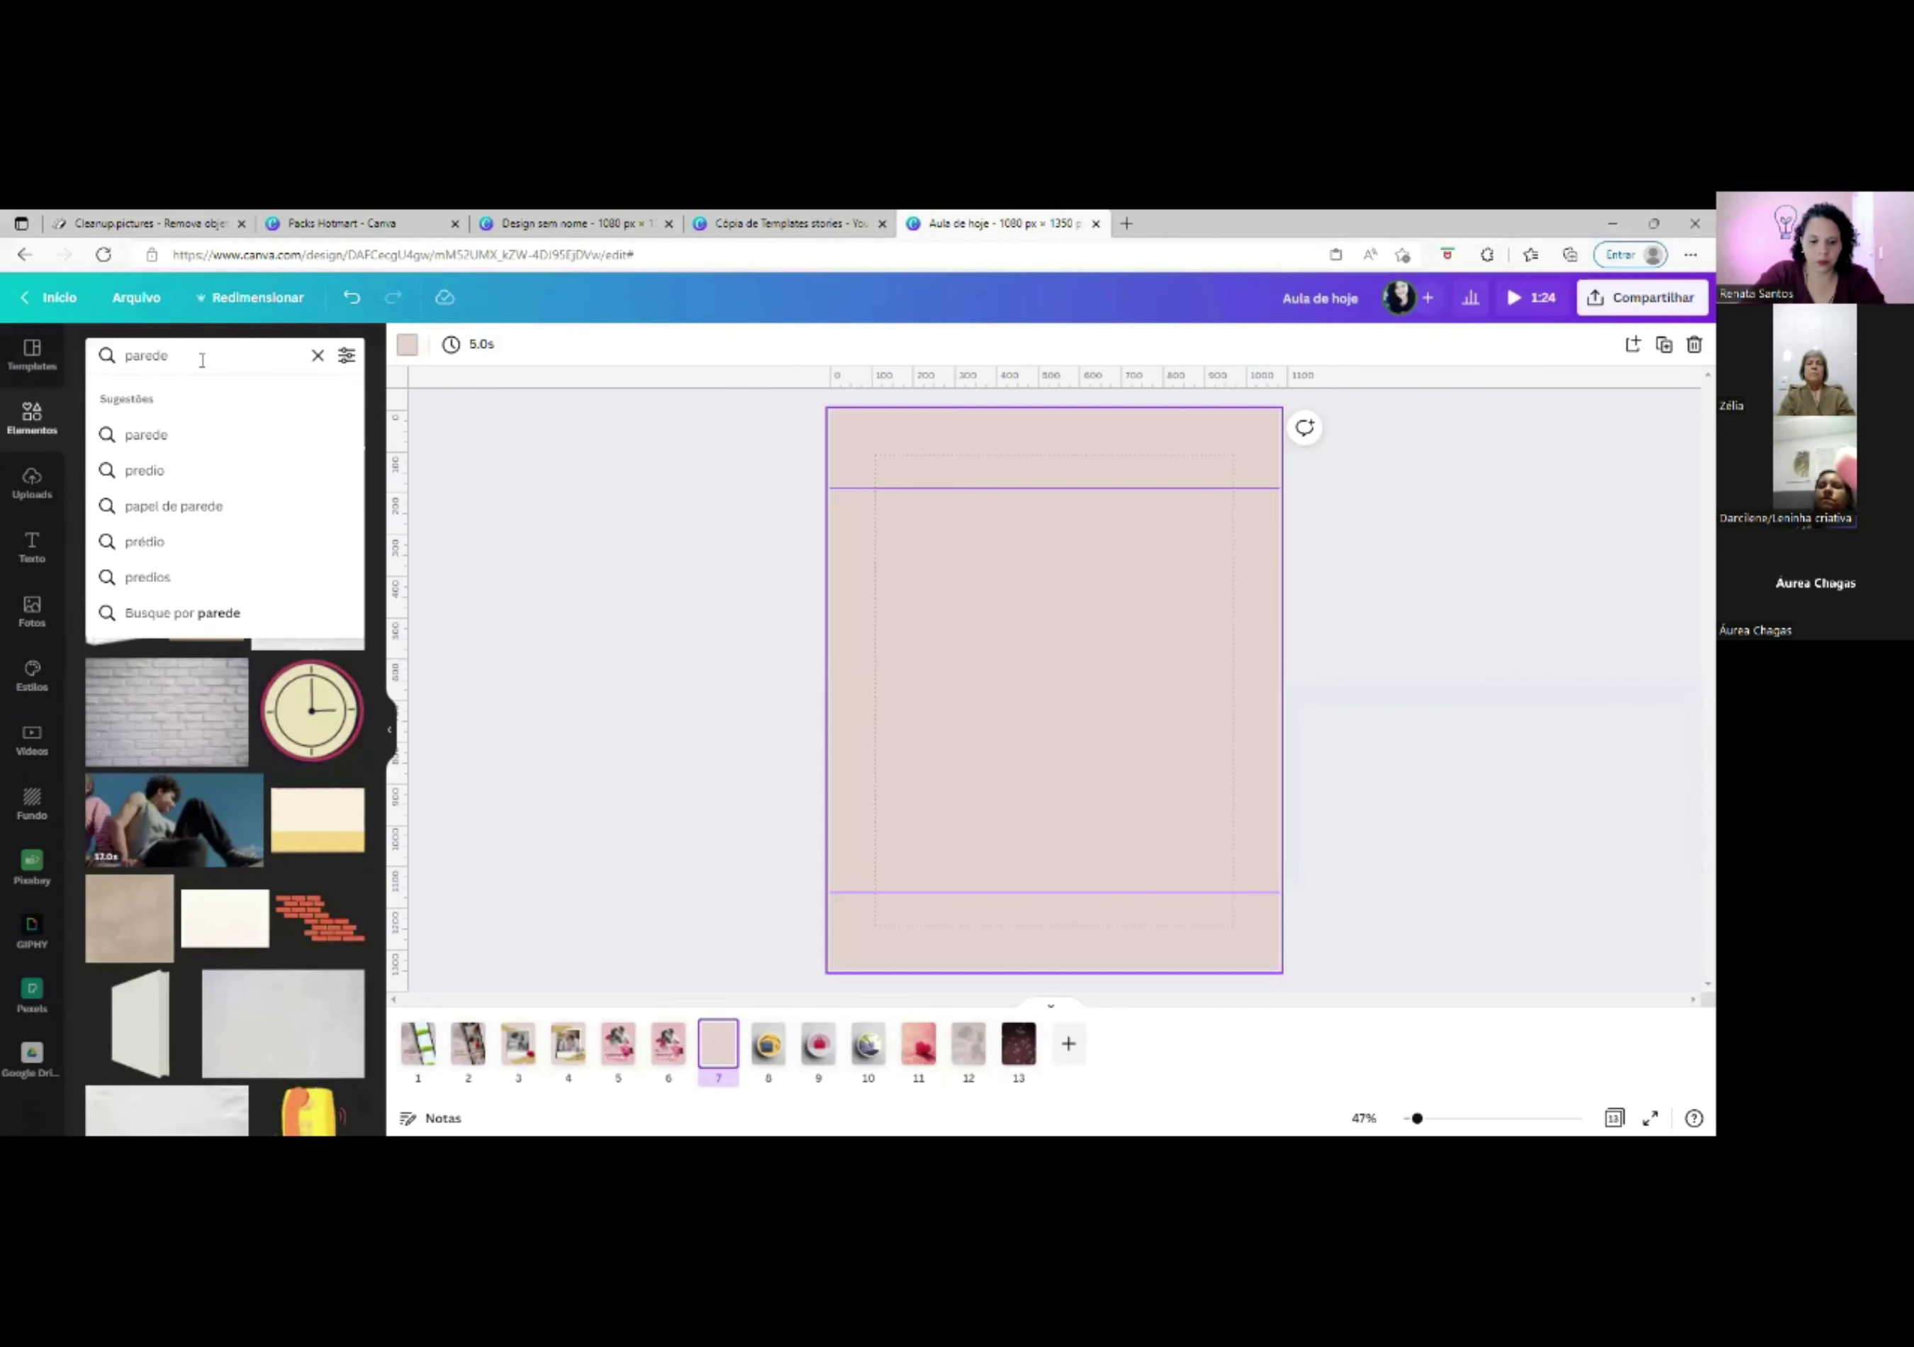
type("osa")
key("Return")
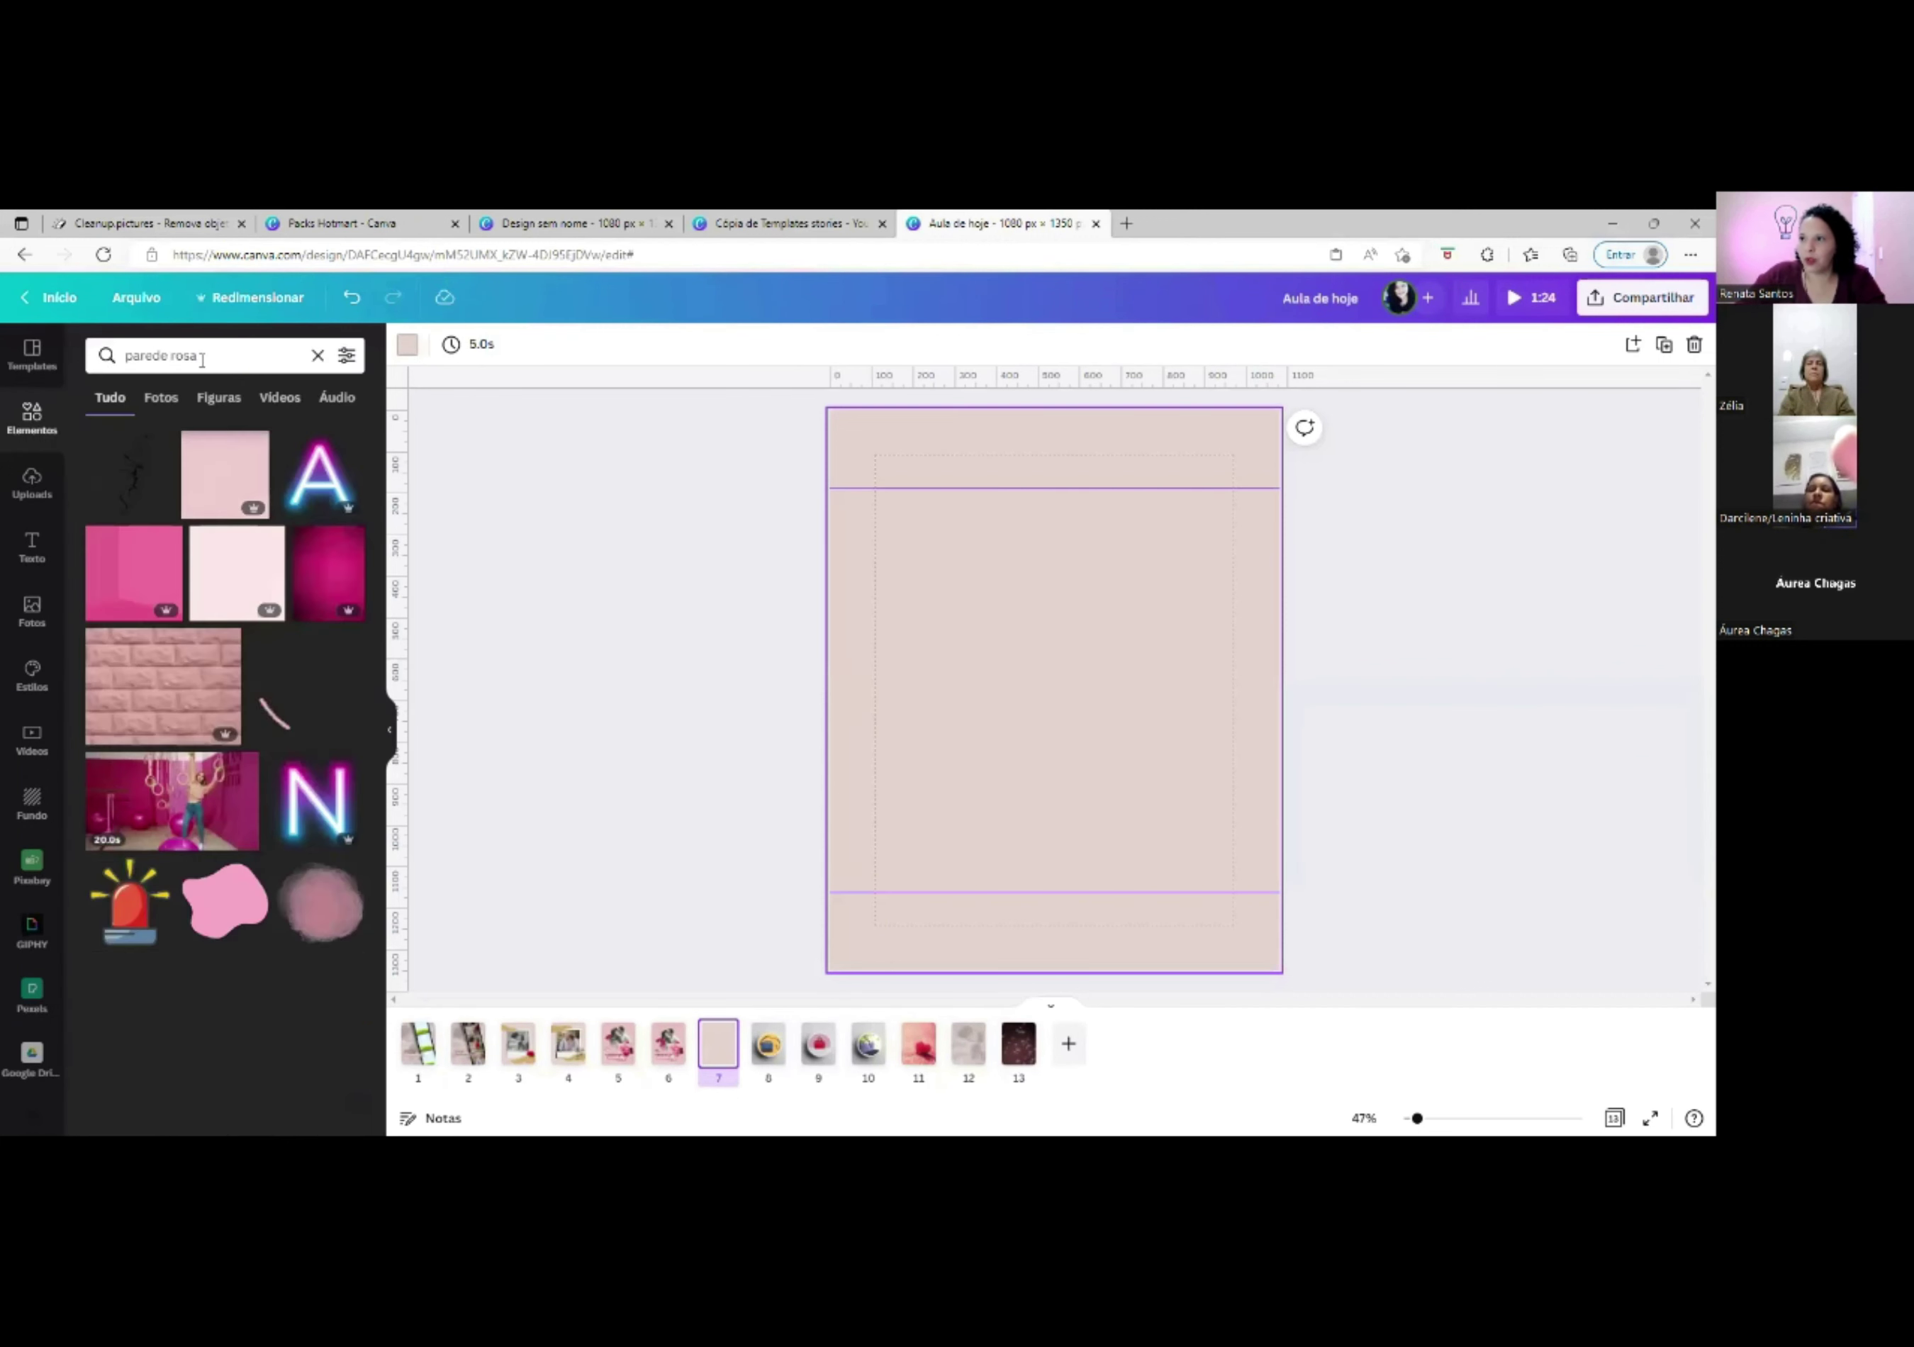
left_click(161, 399)
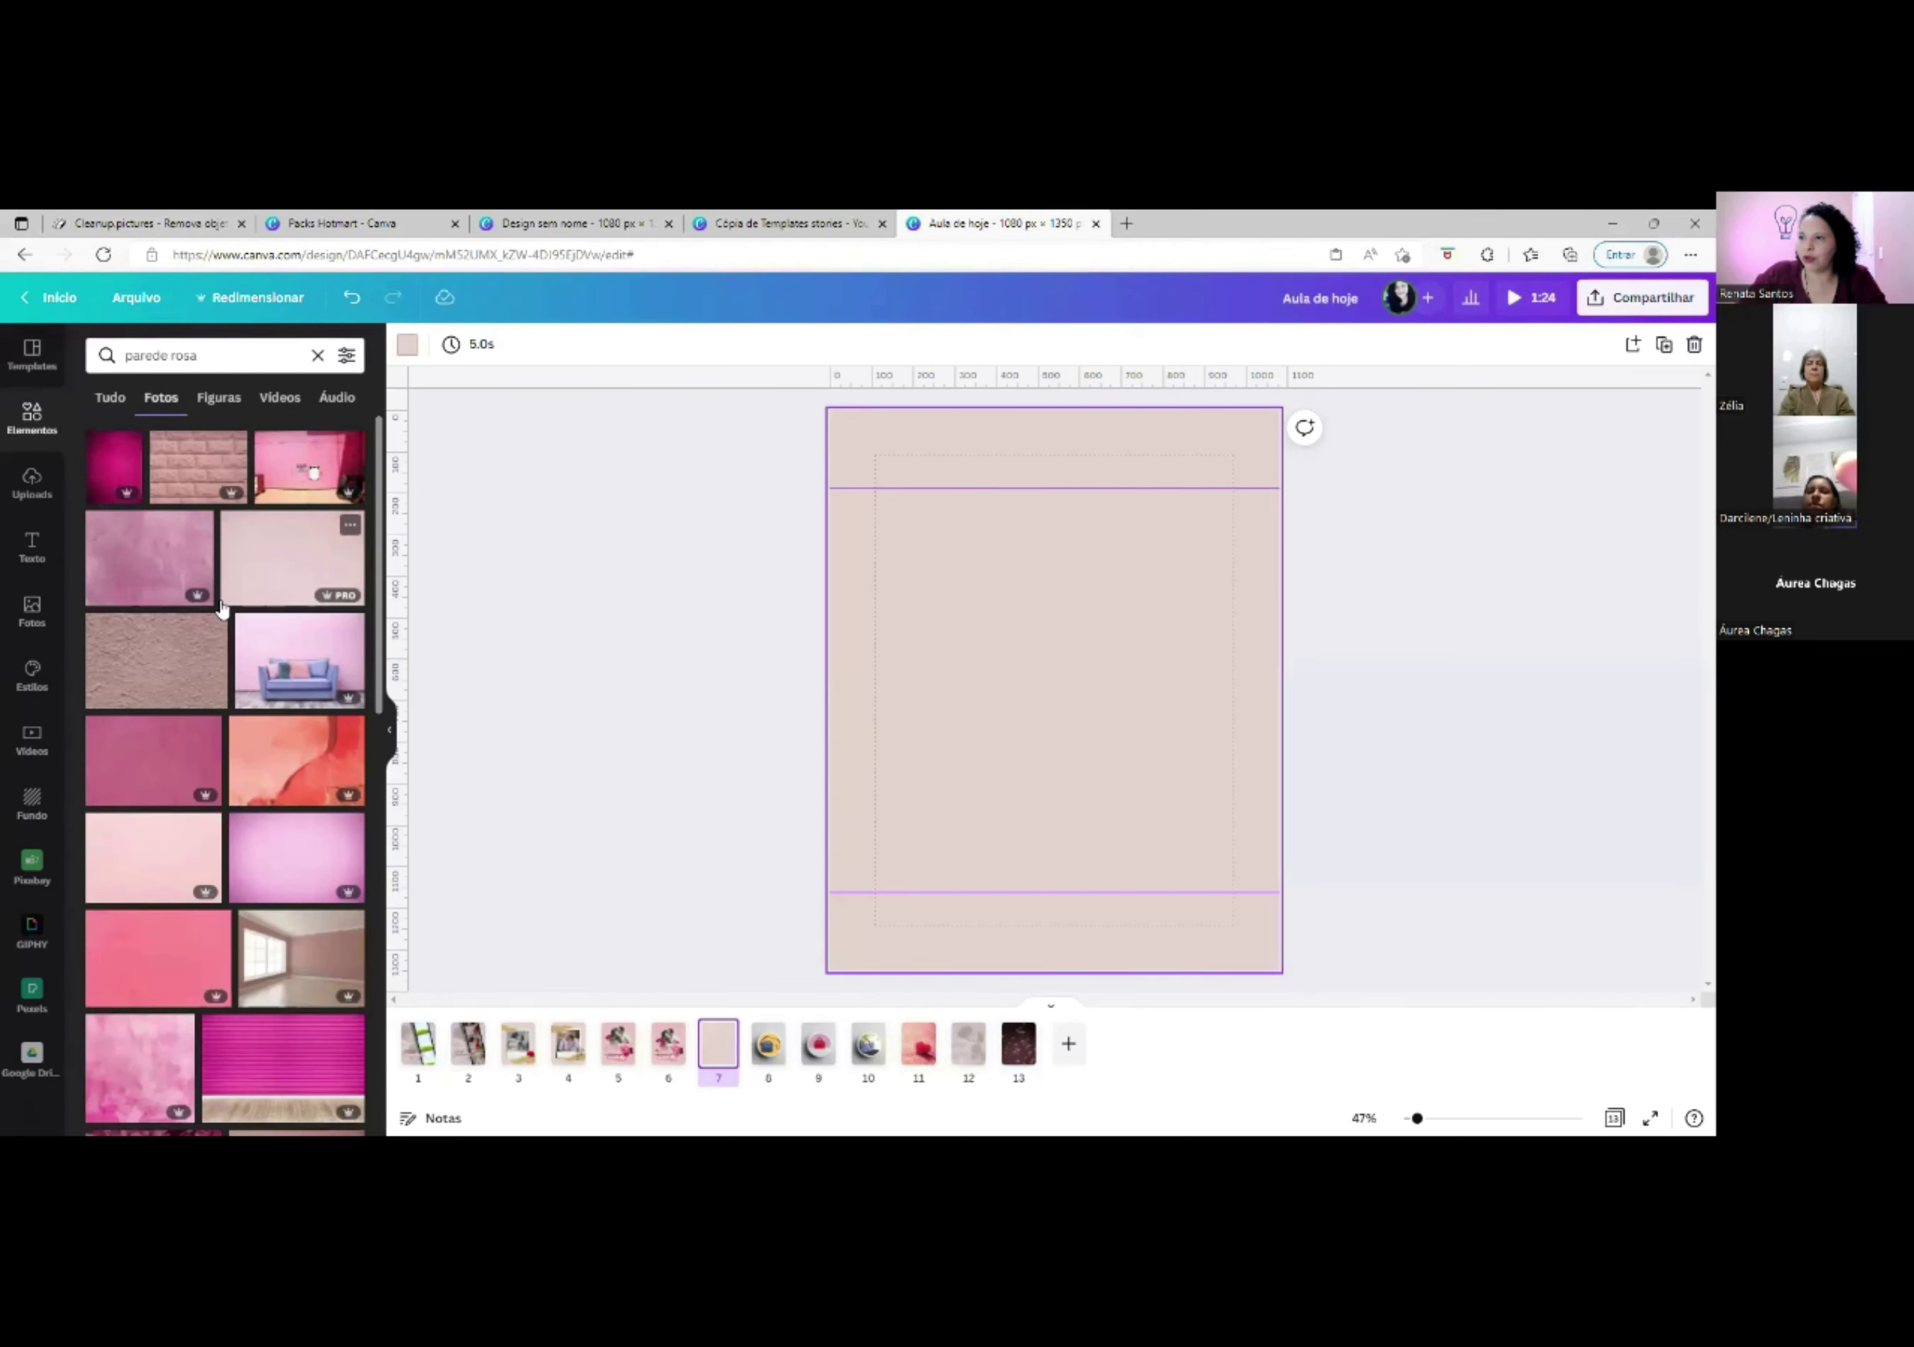
Place the pale pink textured wall photo on page 7 and stretch it to cover the whole page.
left_click(263, 574)
left_click_drag(1067, 722, 1020, 555)
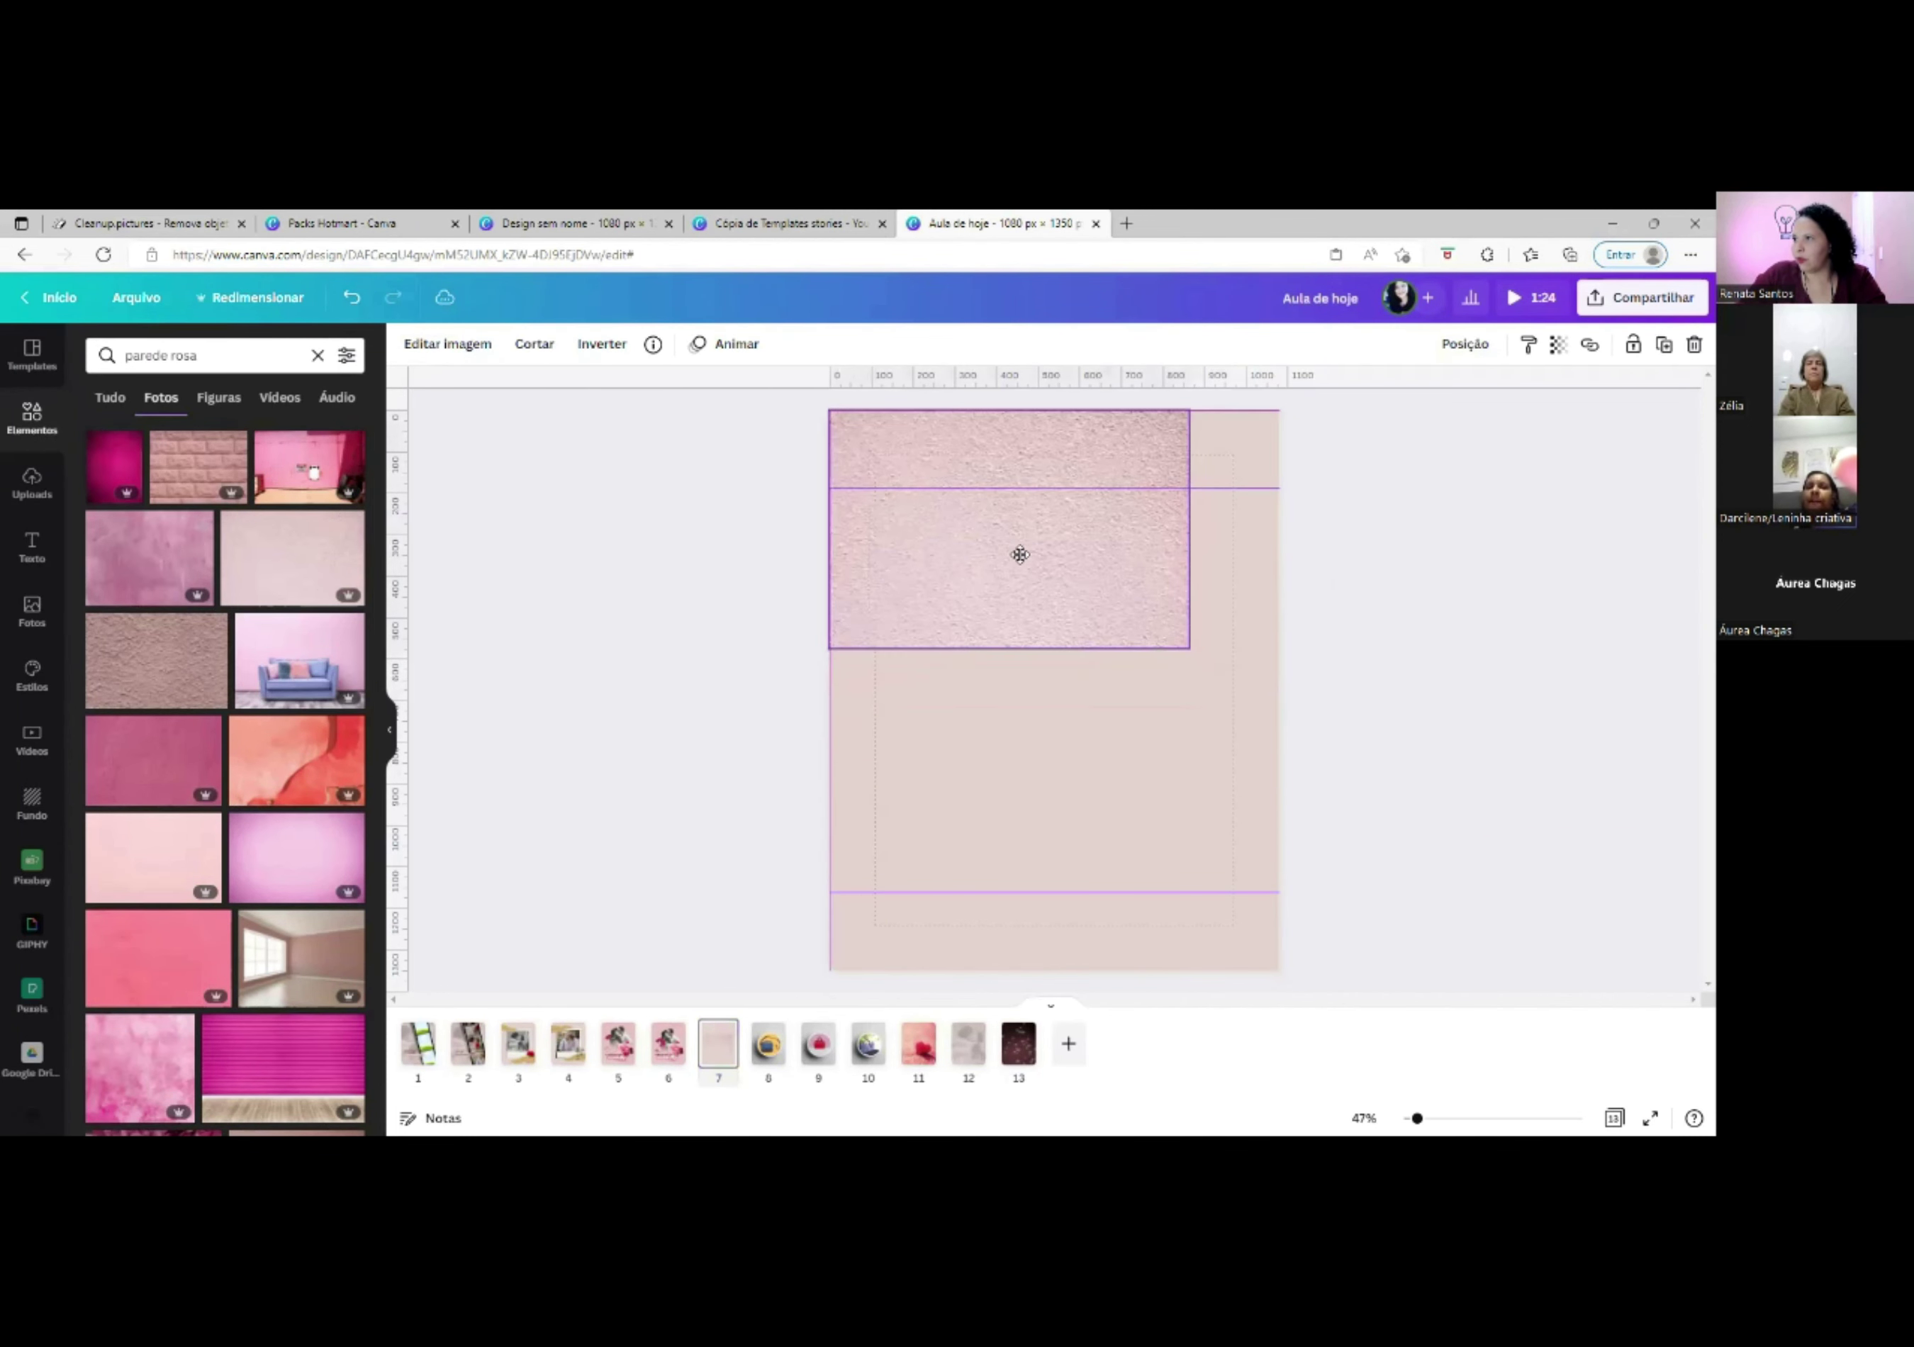
left_click_drag(1191, 648, 1264, 726)
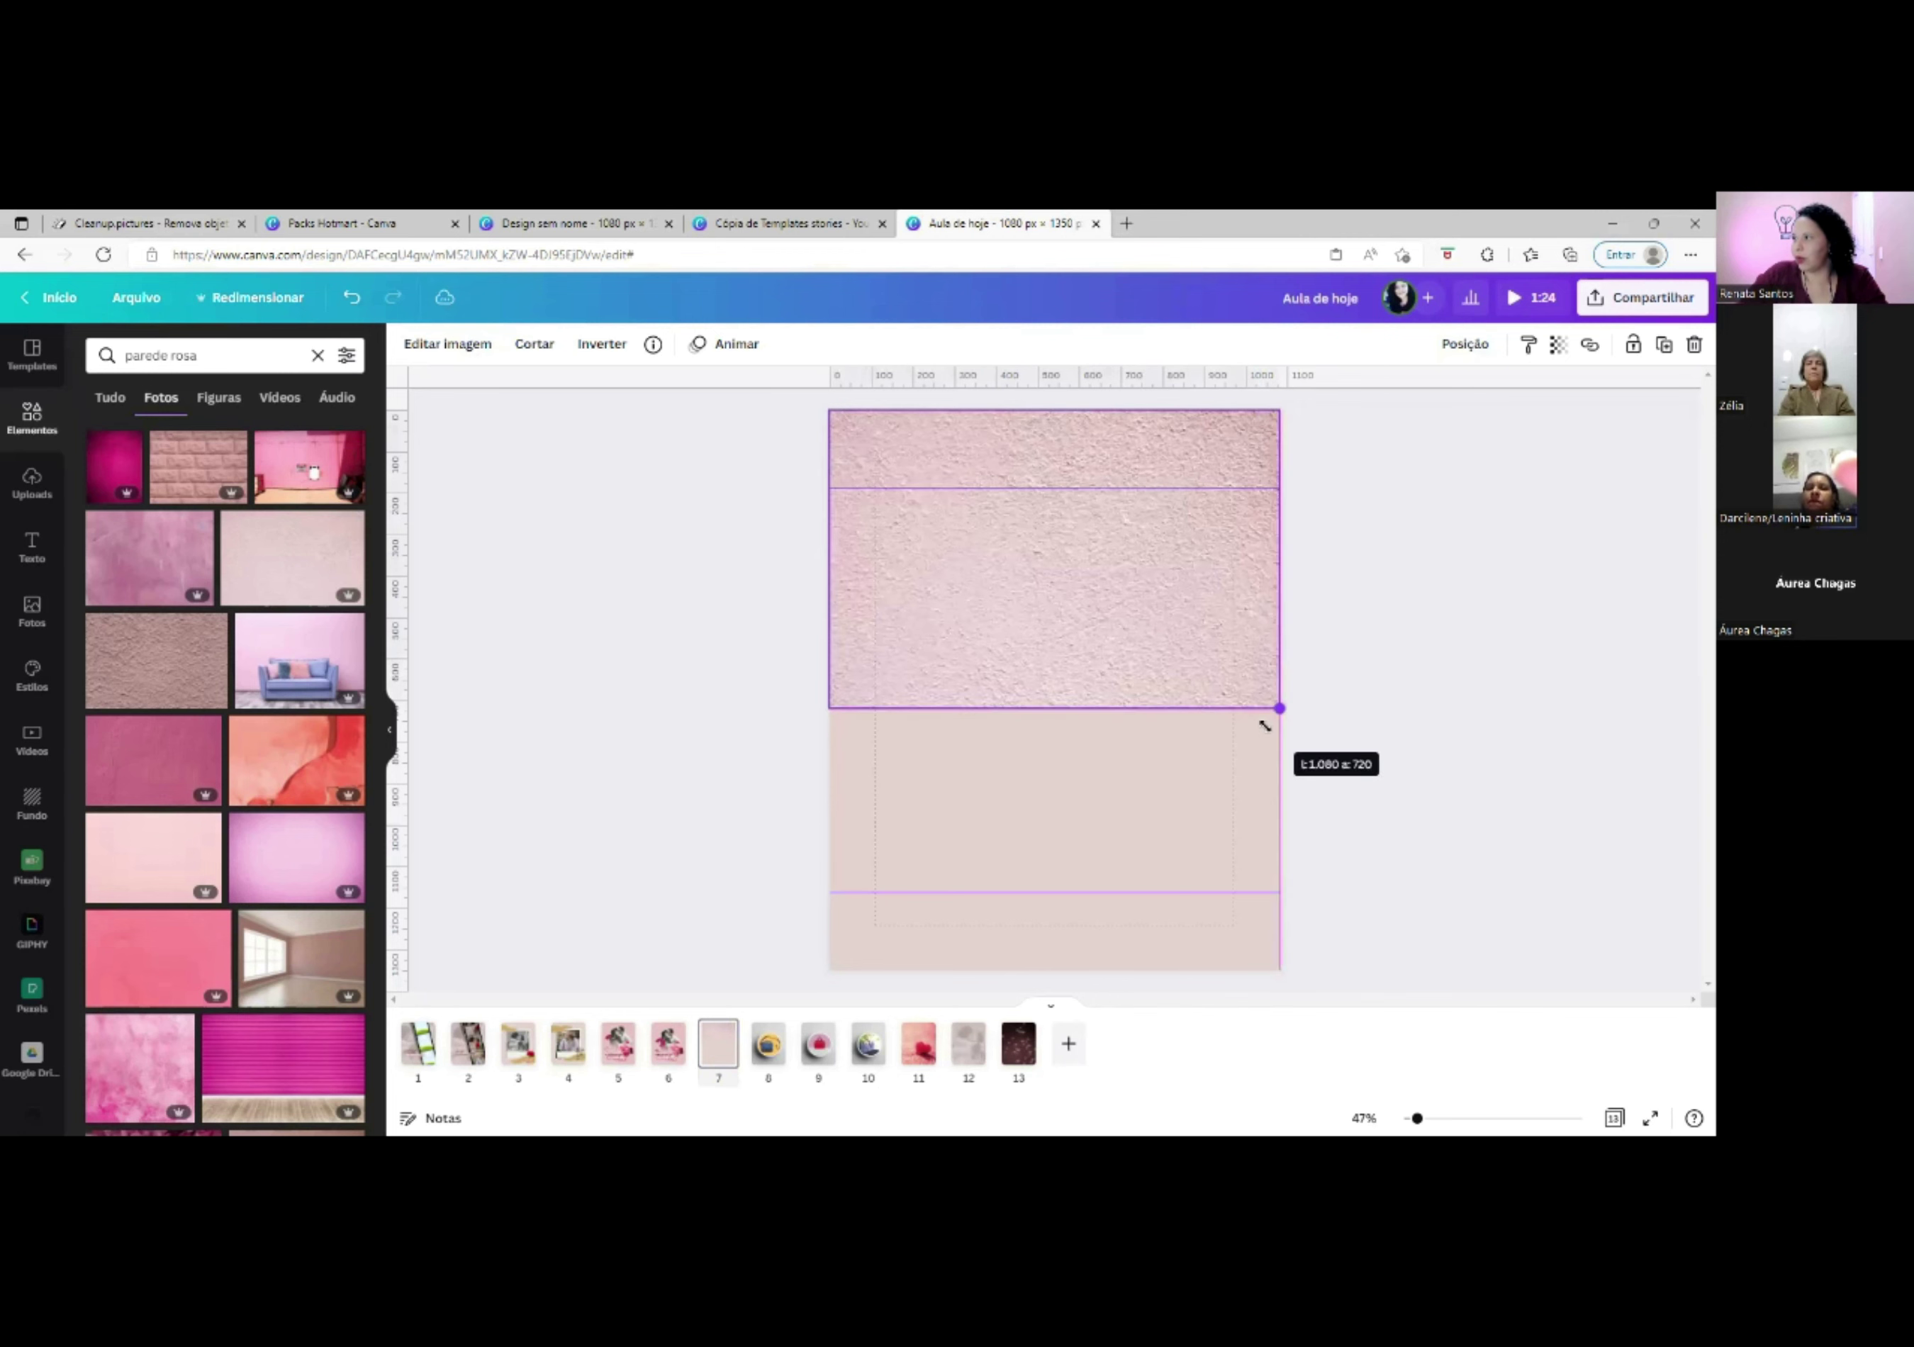
left_click_drag(1054, 709, 1055, 971)
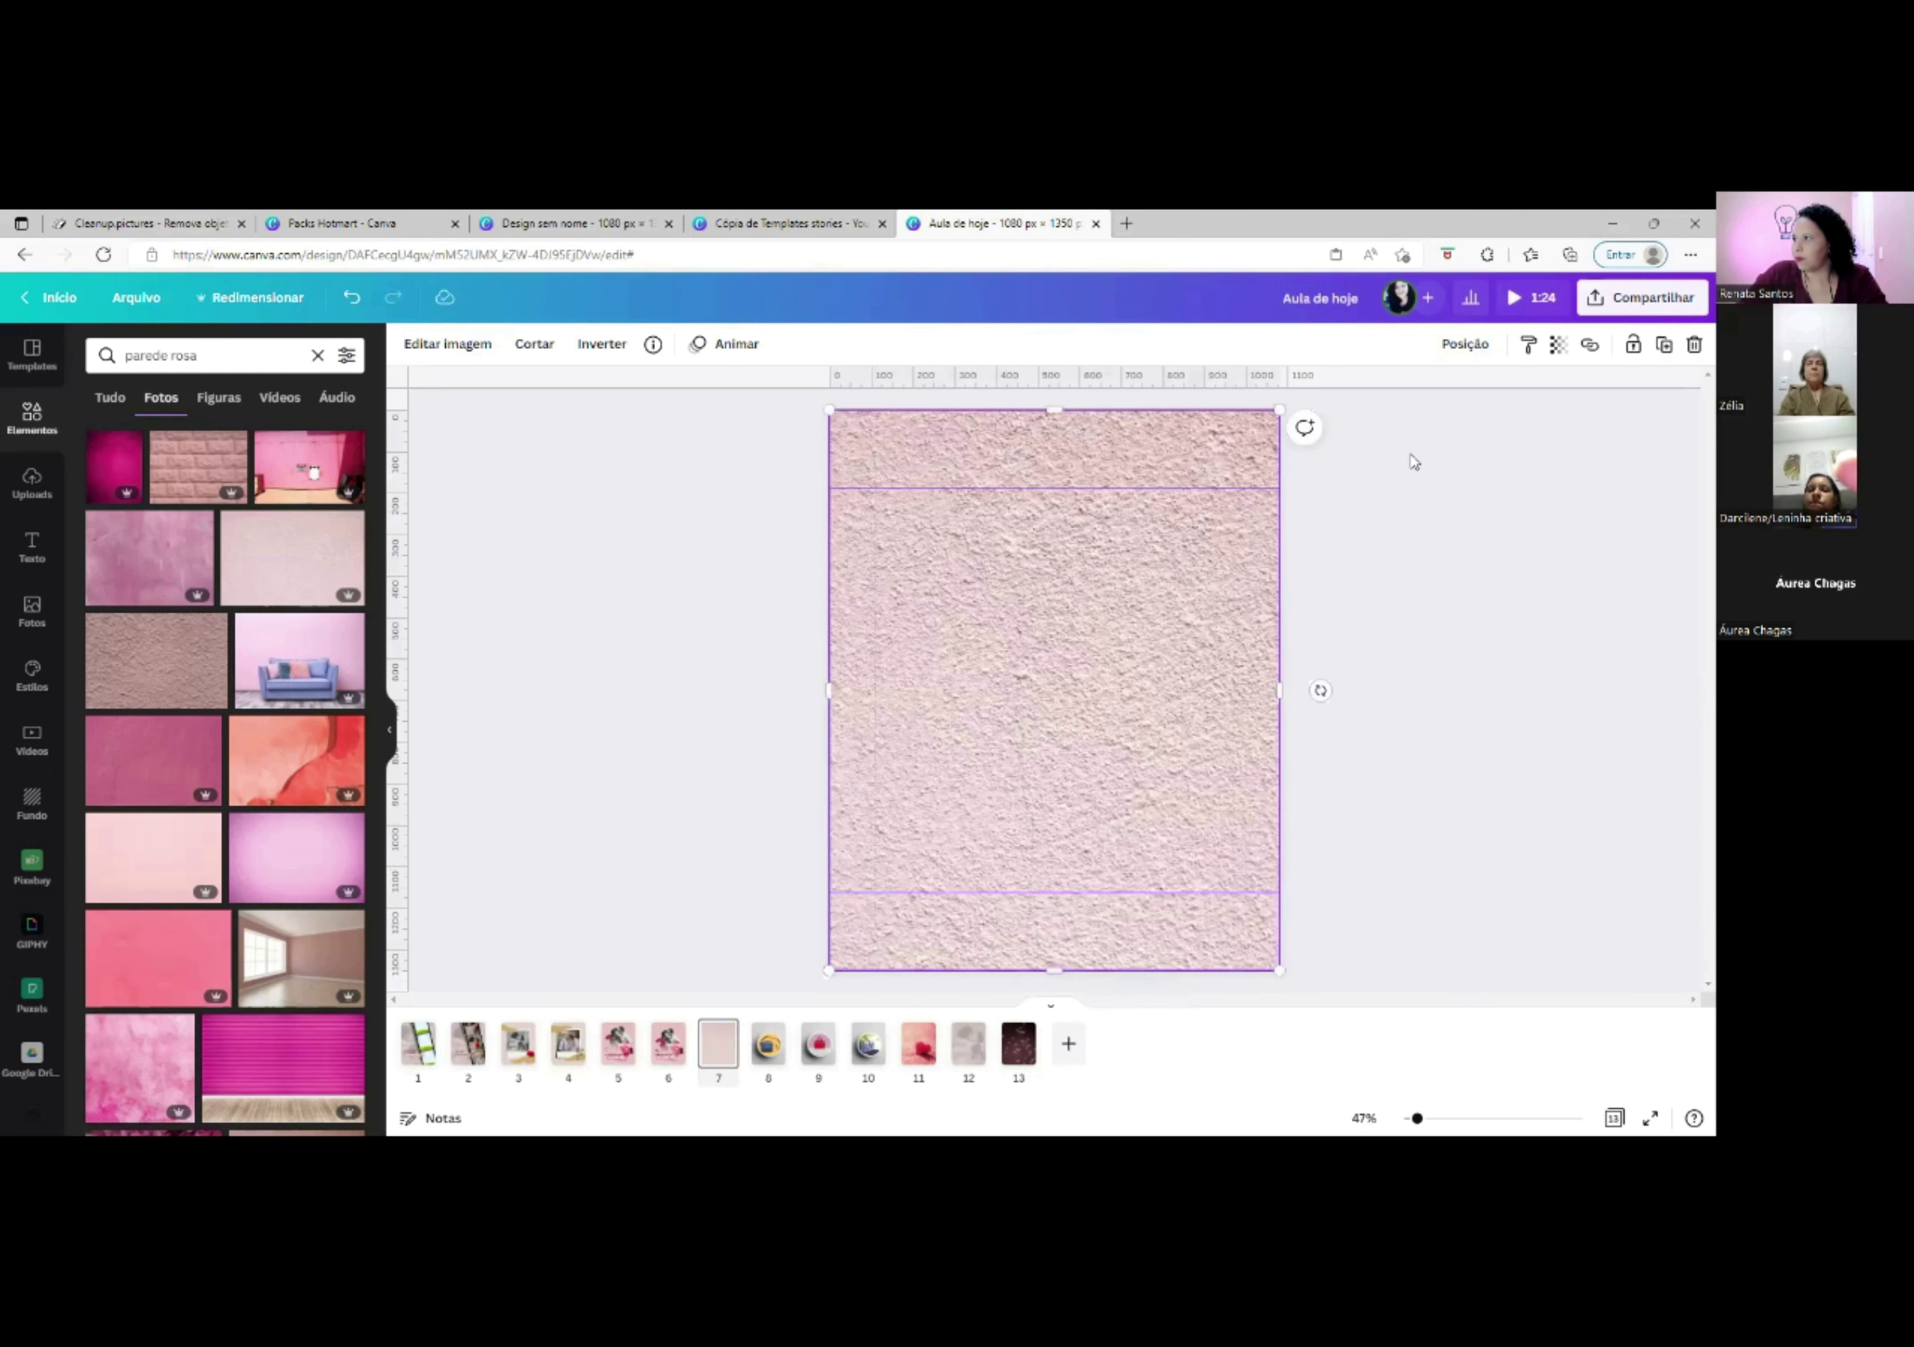
Set the transparency of the pink wall photo on page 7 to 27.
left_click(1556, 346)
left_click_drag(1543, 416, 1422, 419)
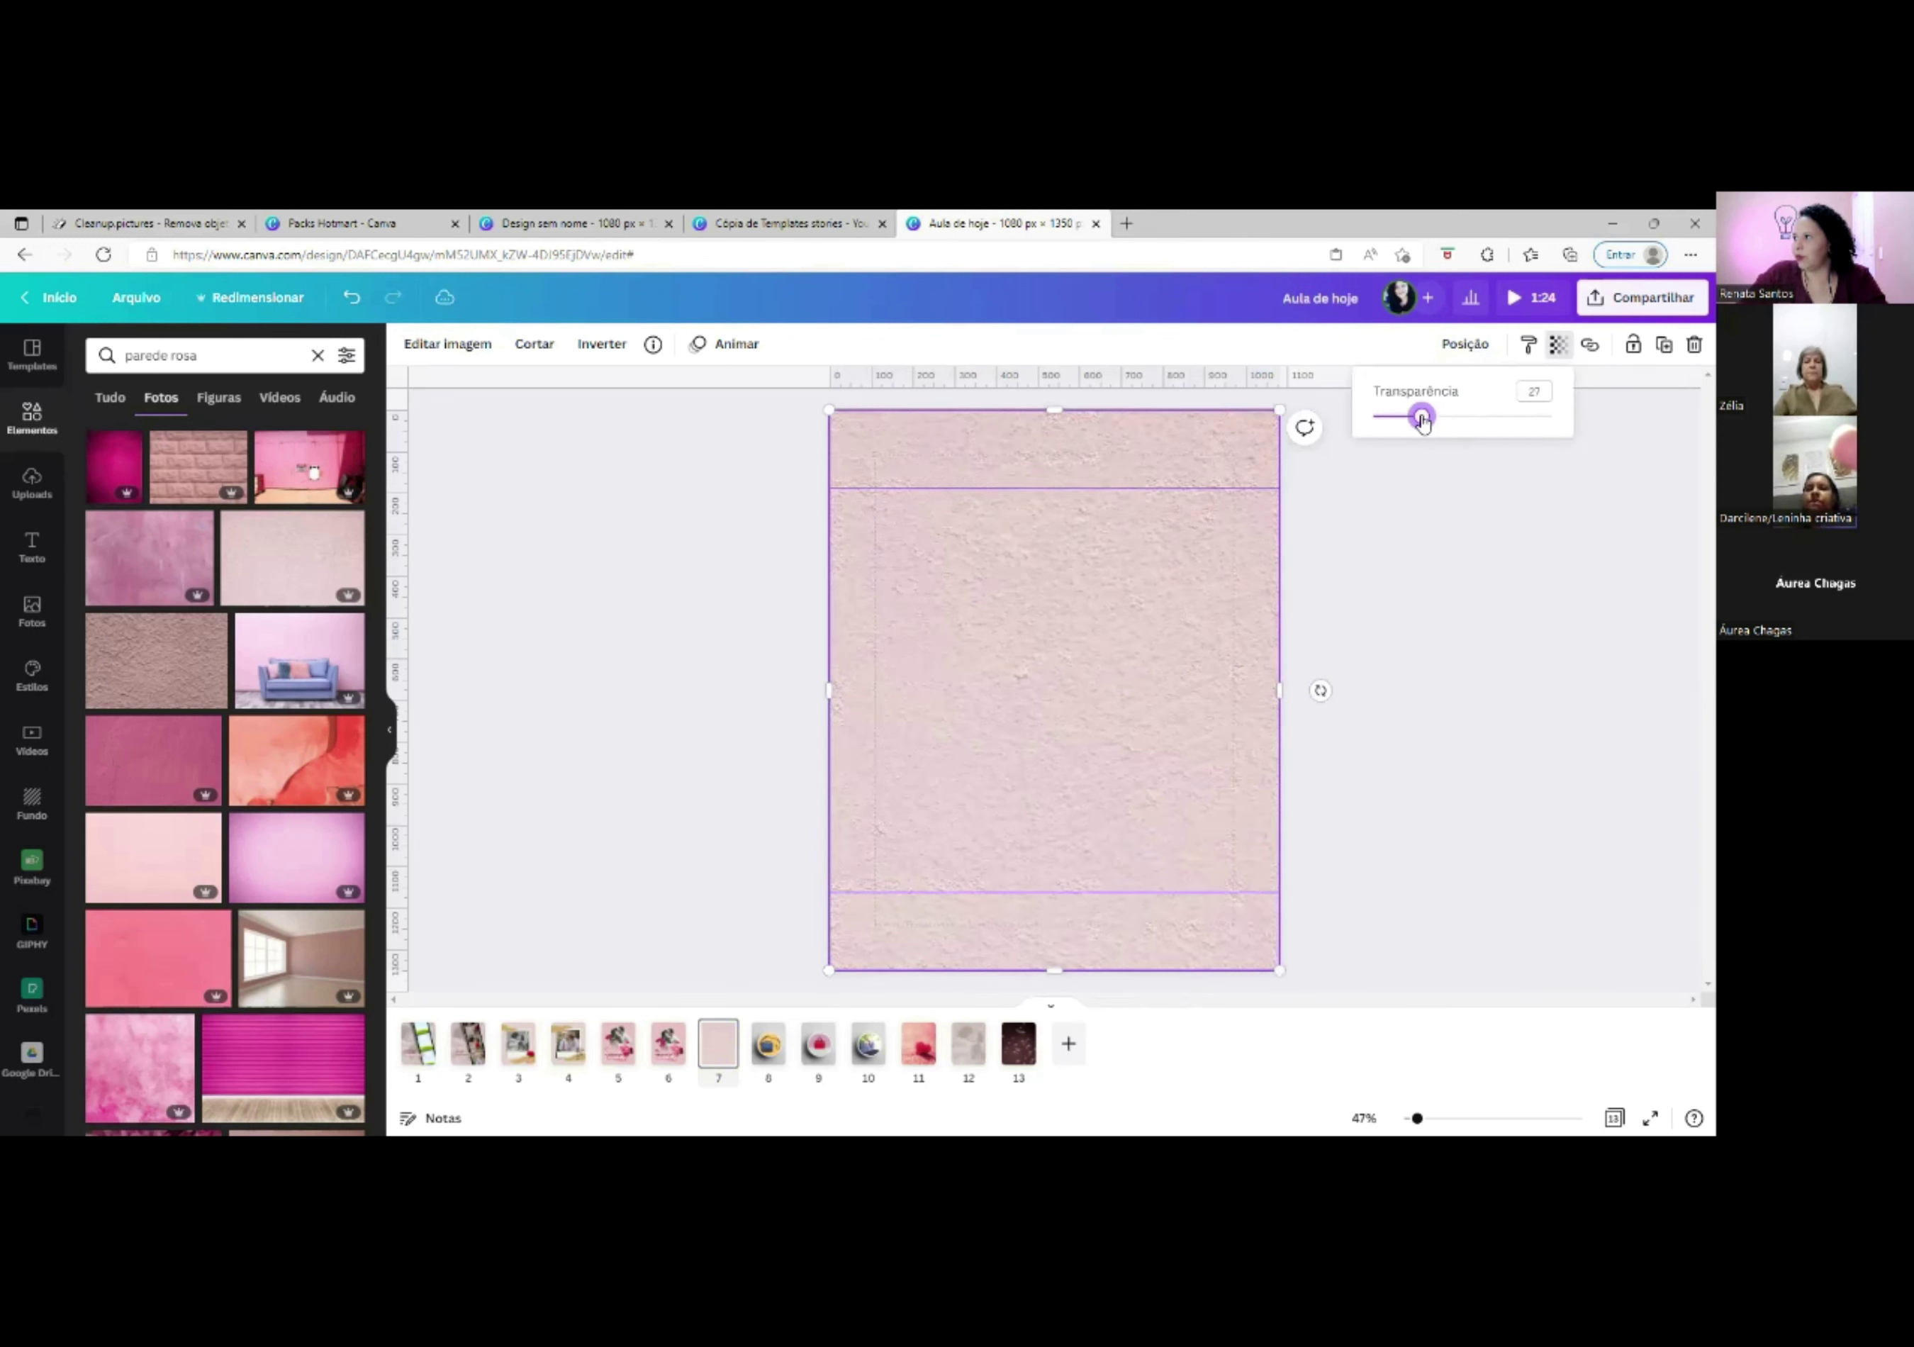
left_click(1152, 447)
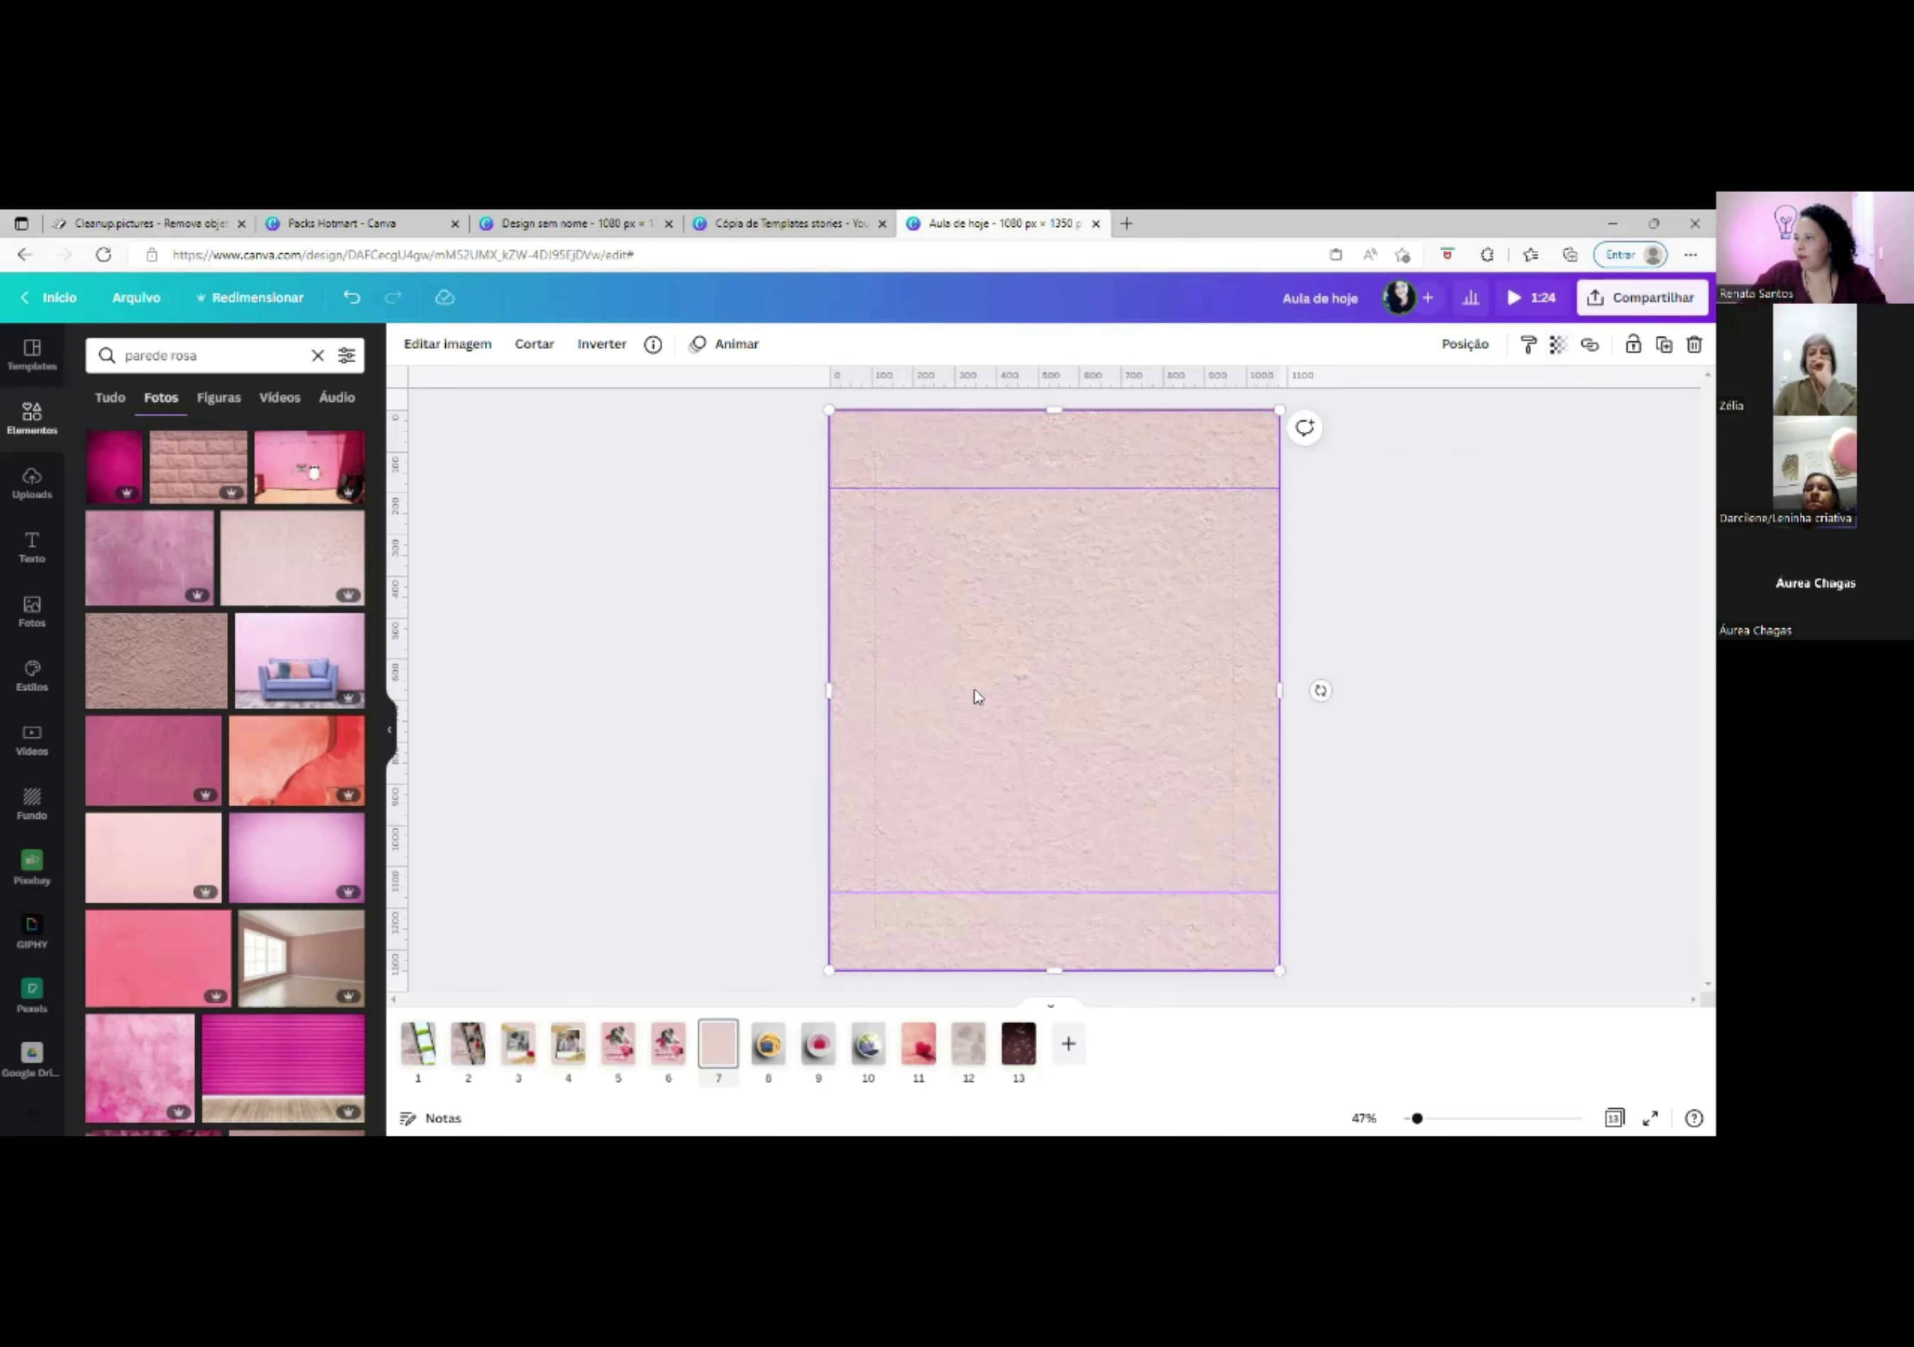
left_click(668, 1044)
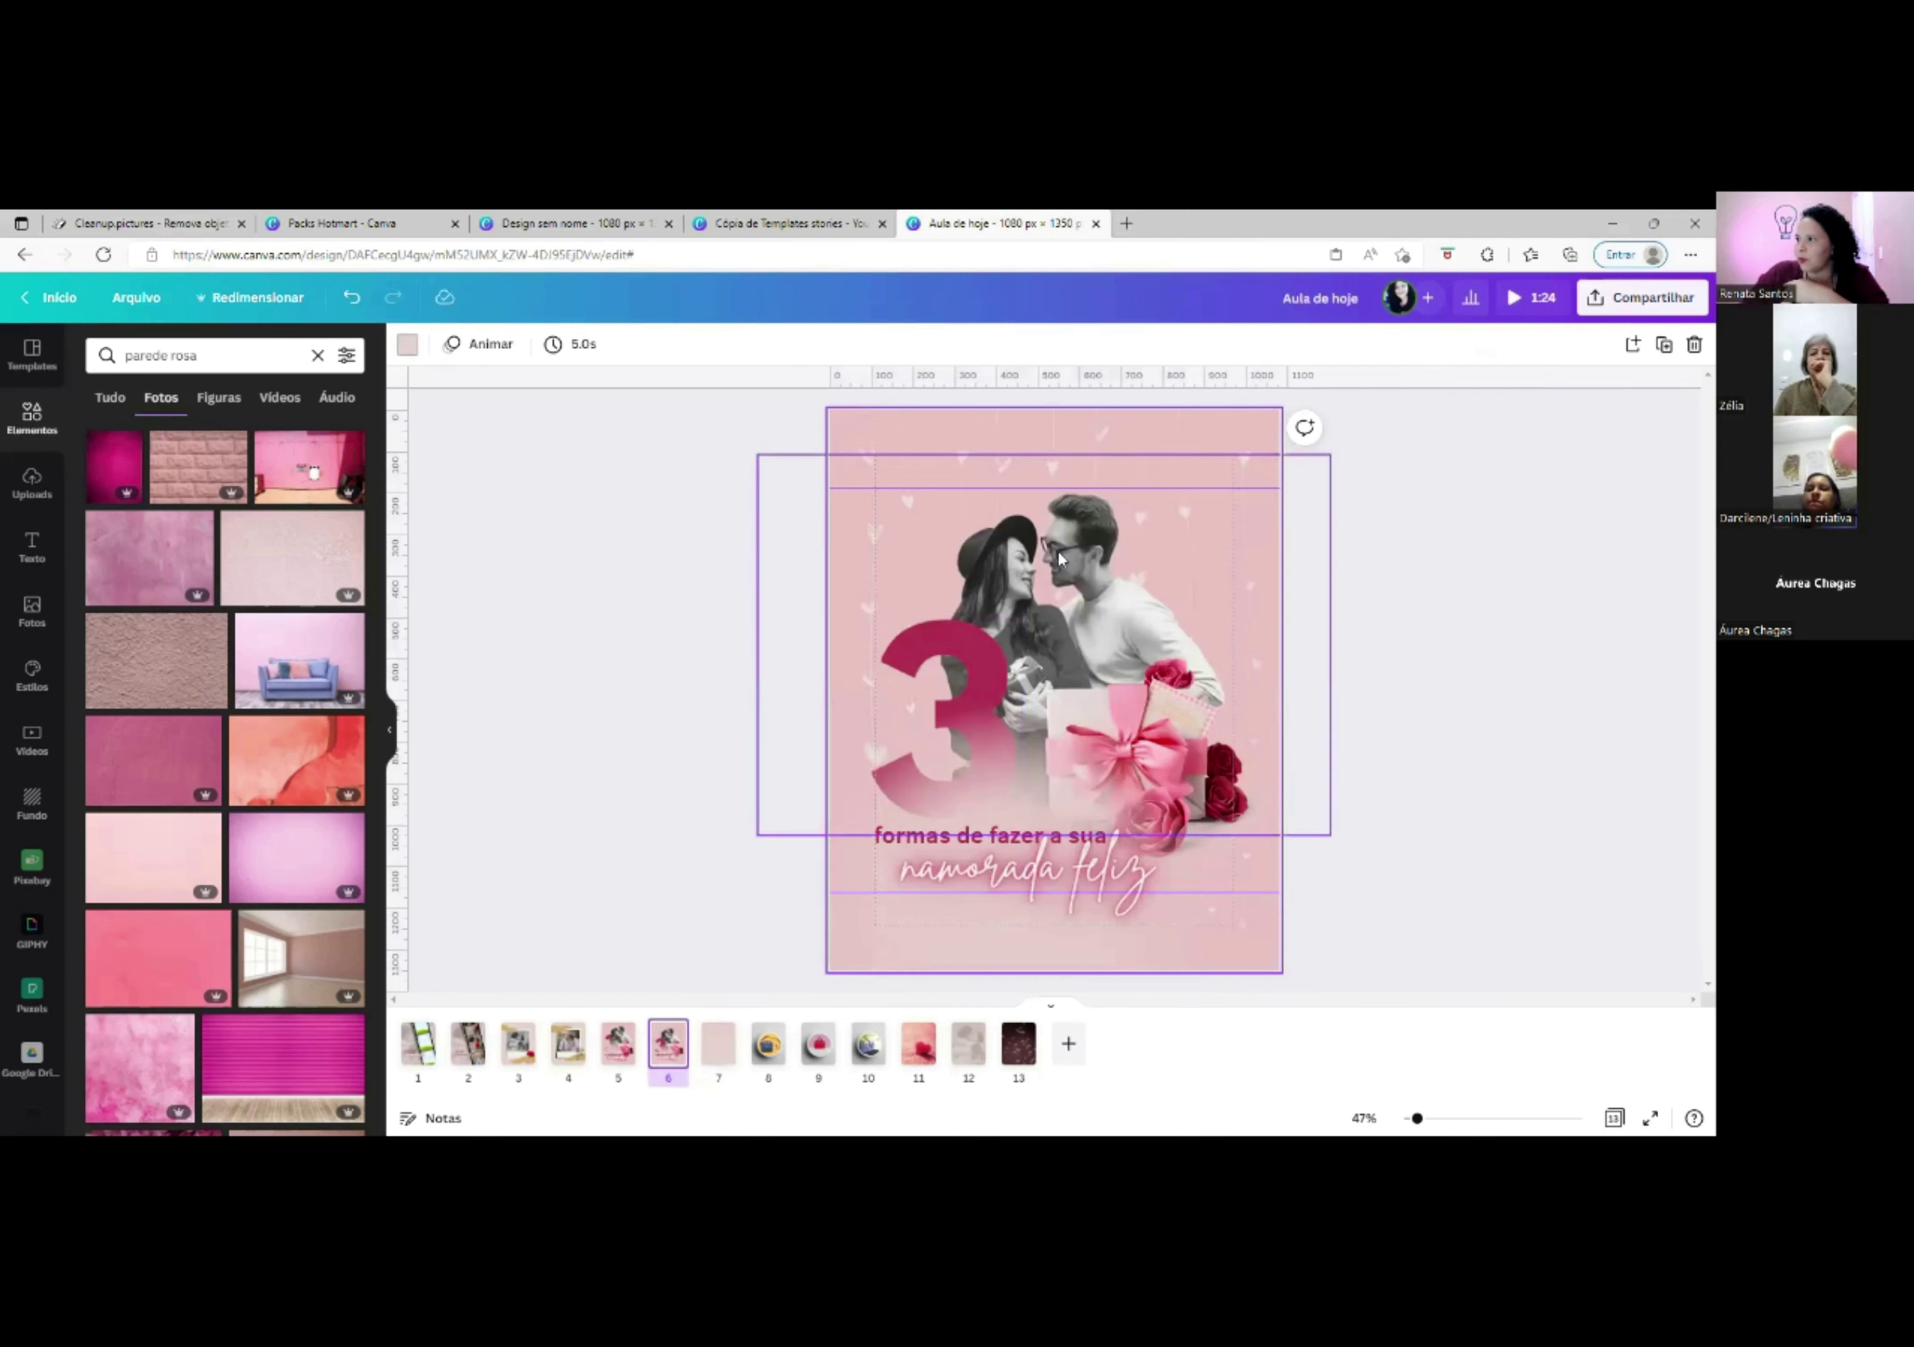
left_click(717, 1055)
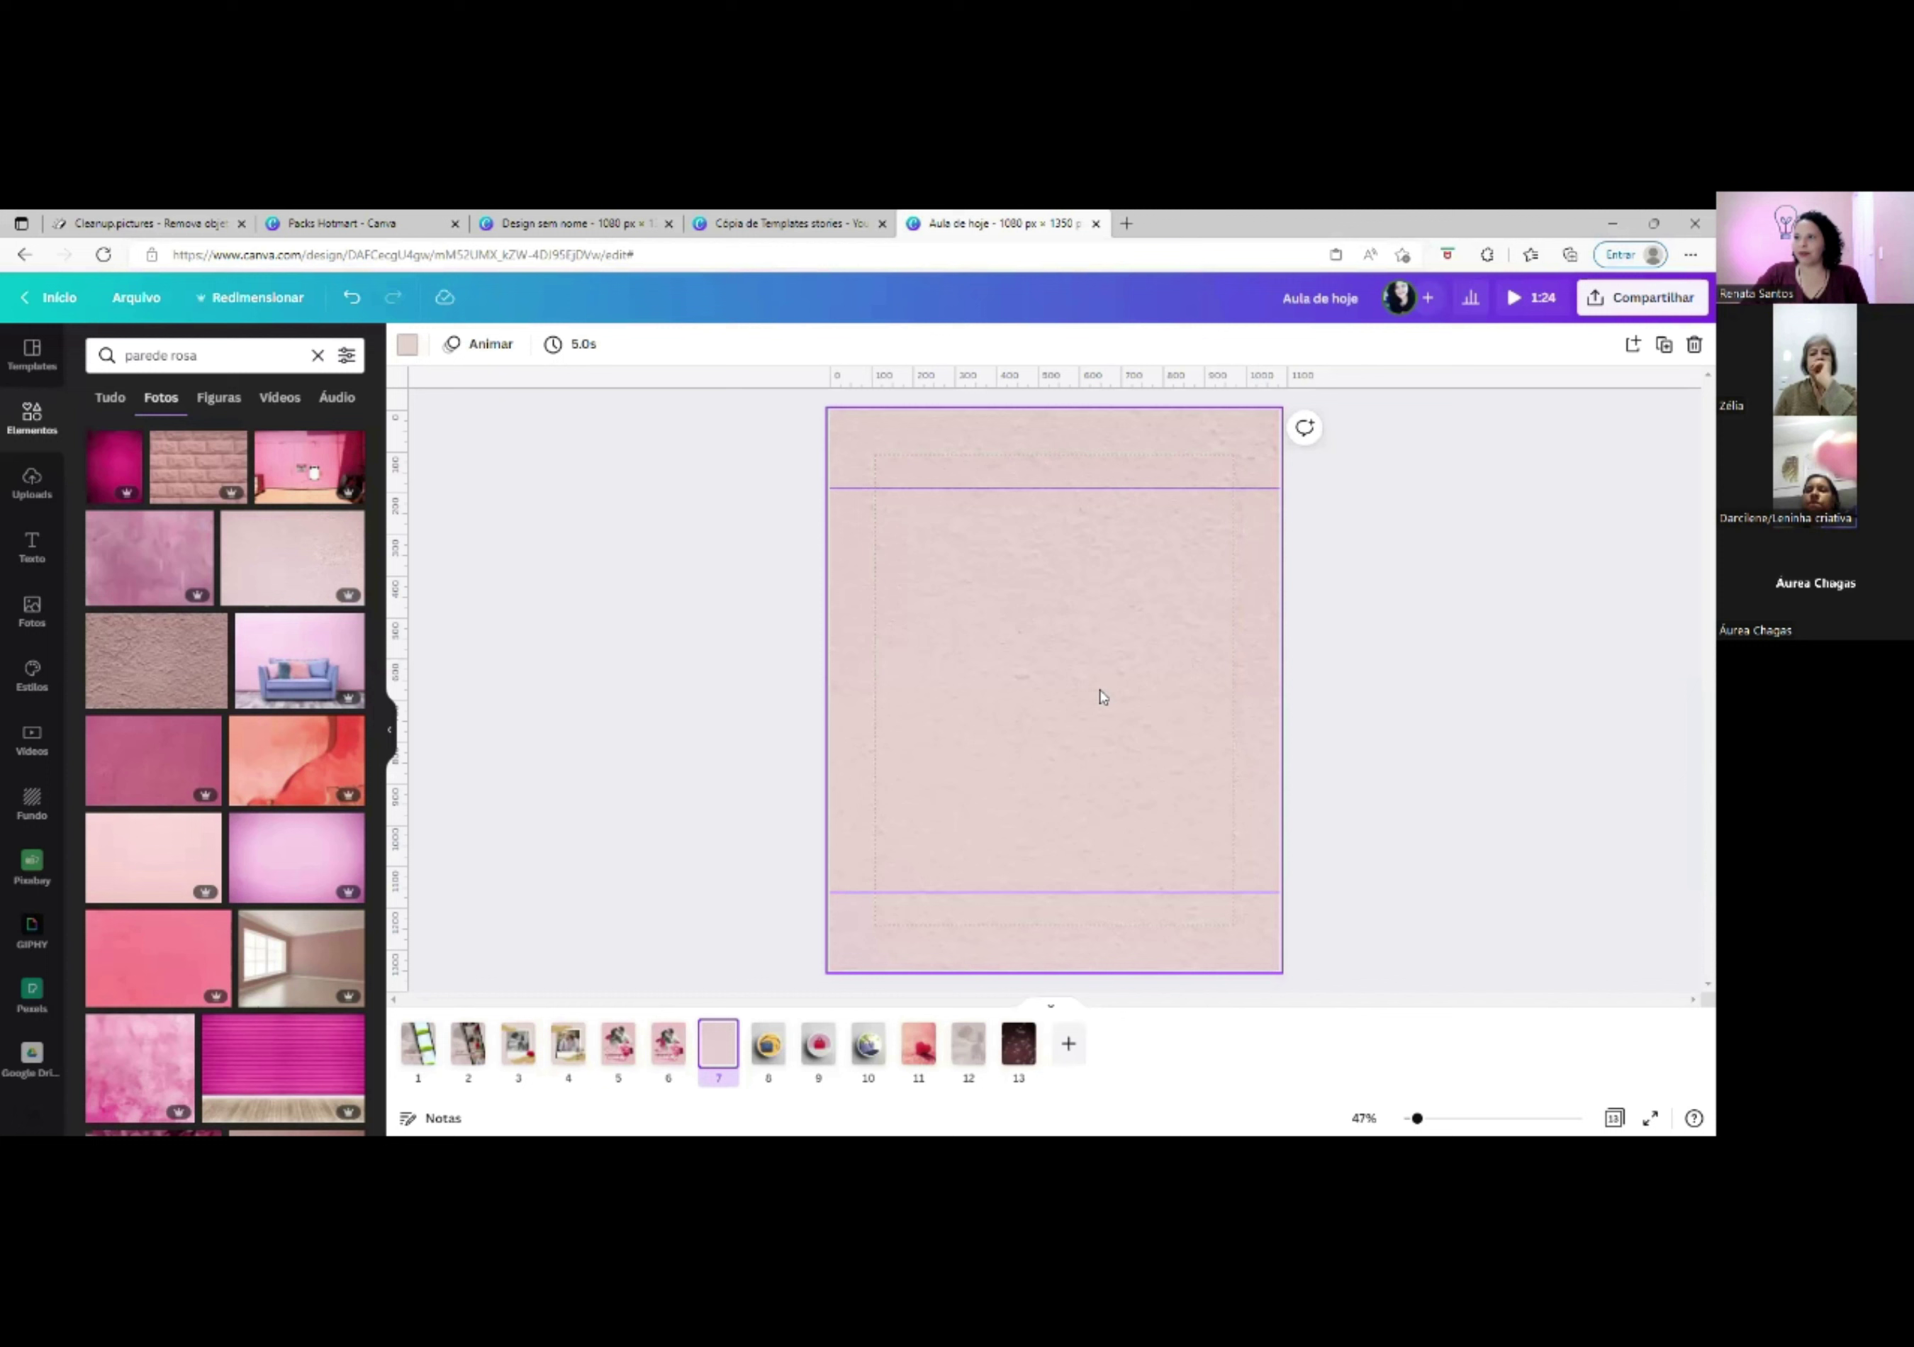
left_click(32, 482)
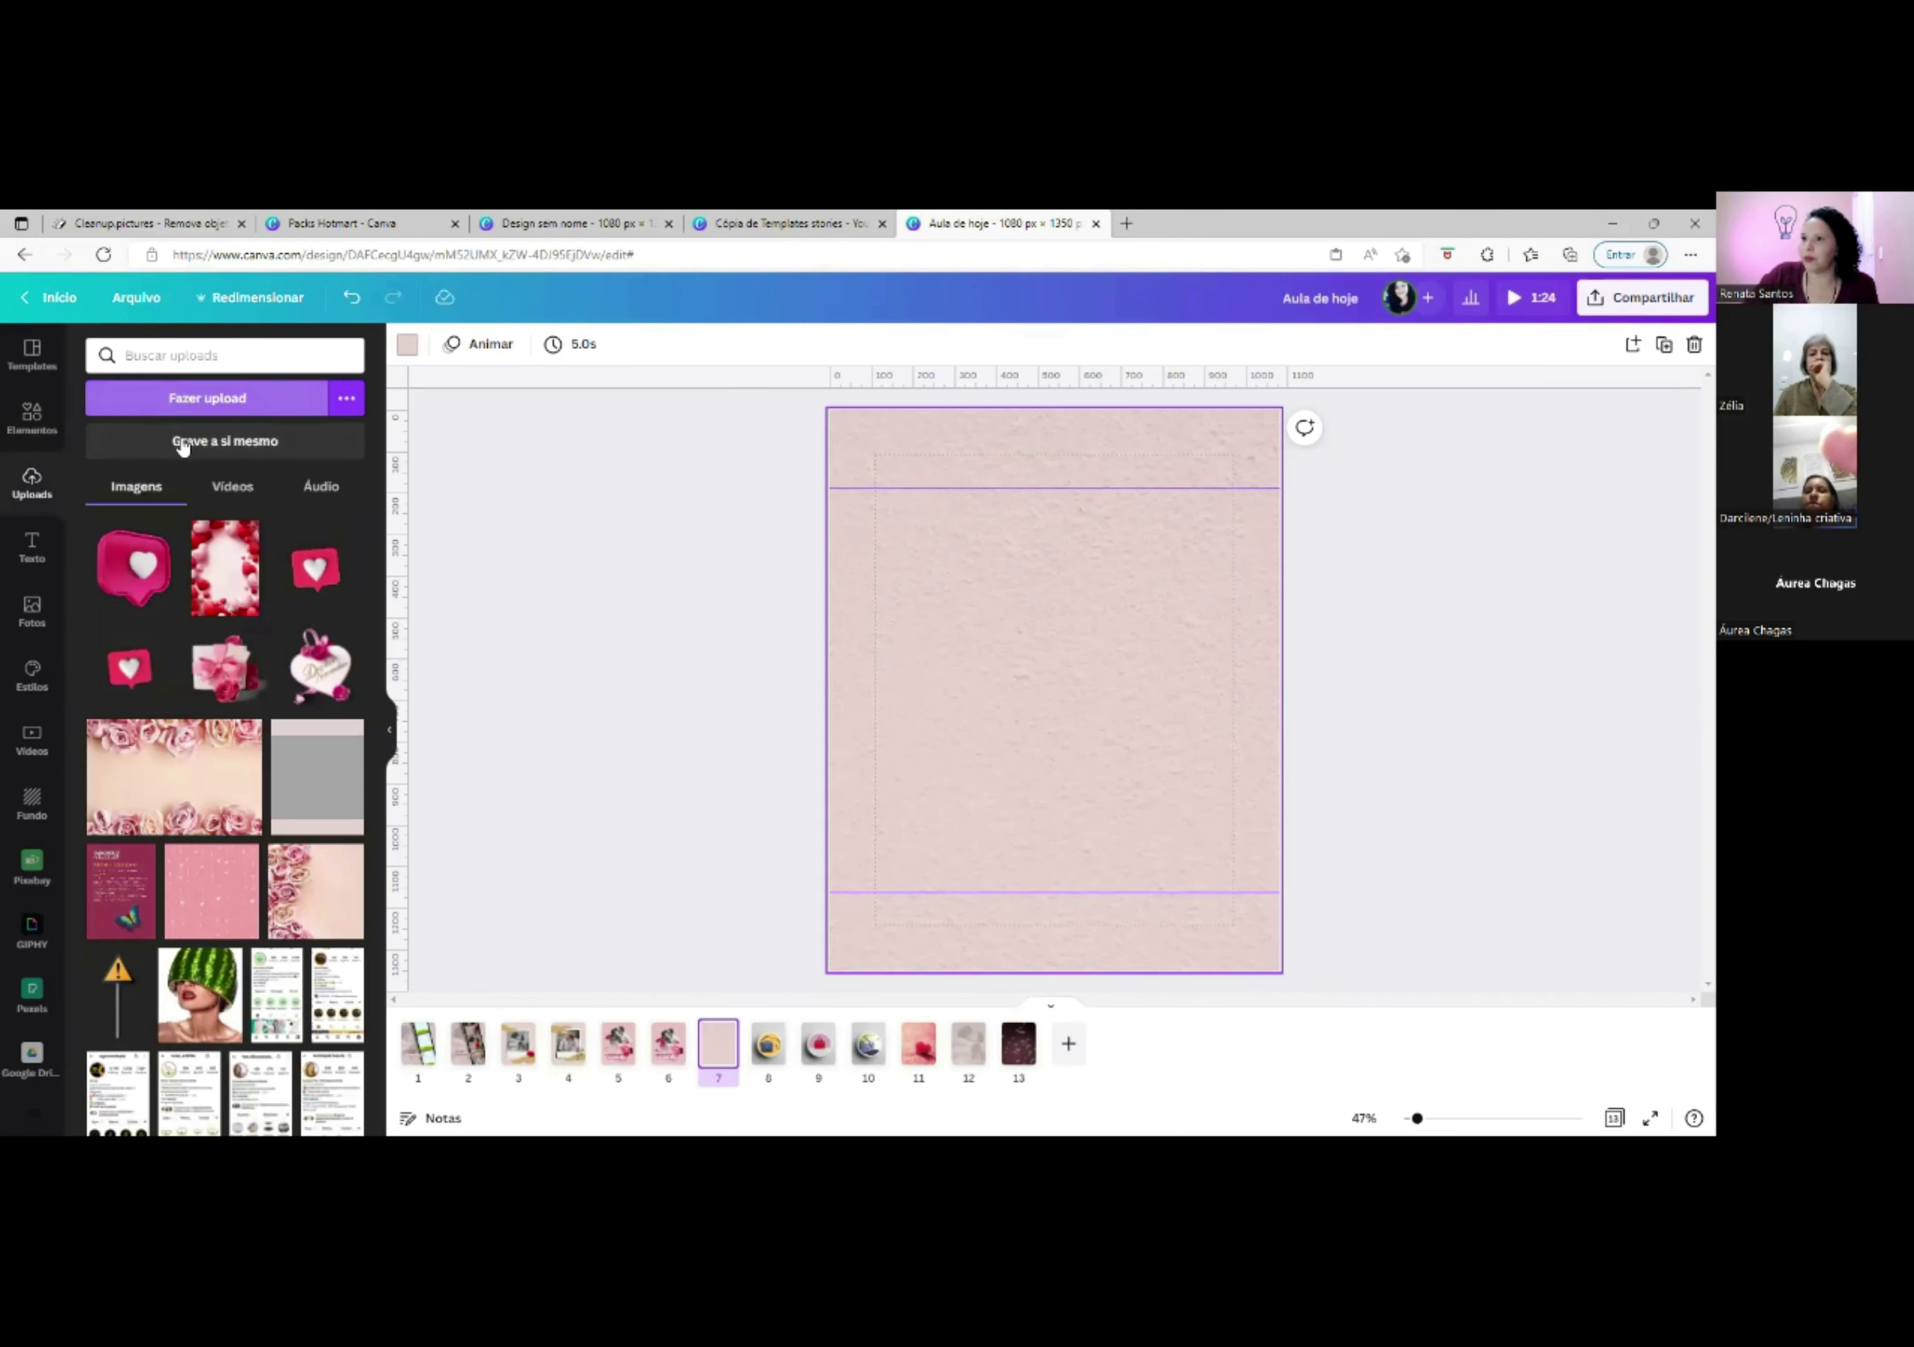
left_click(176, 402)
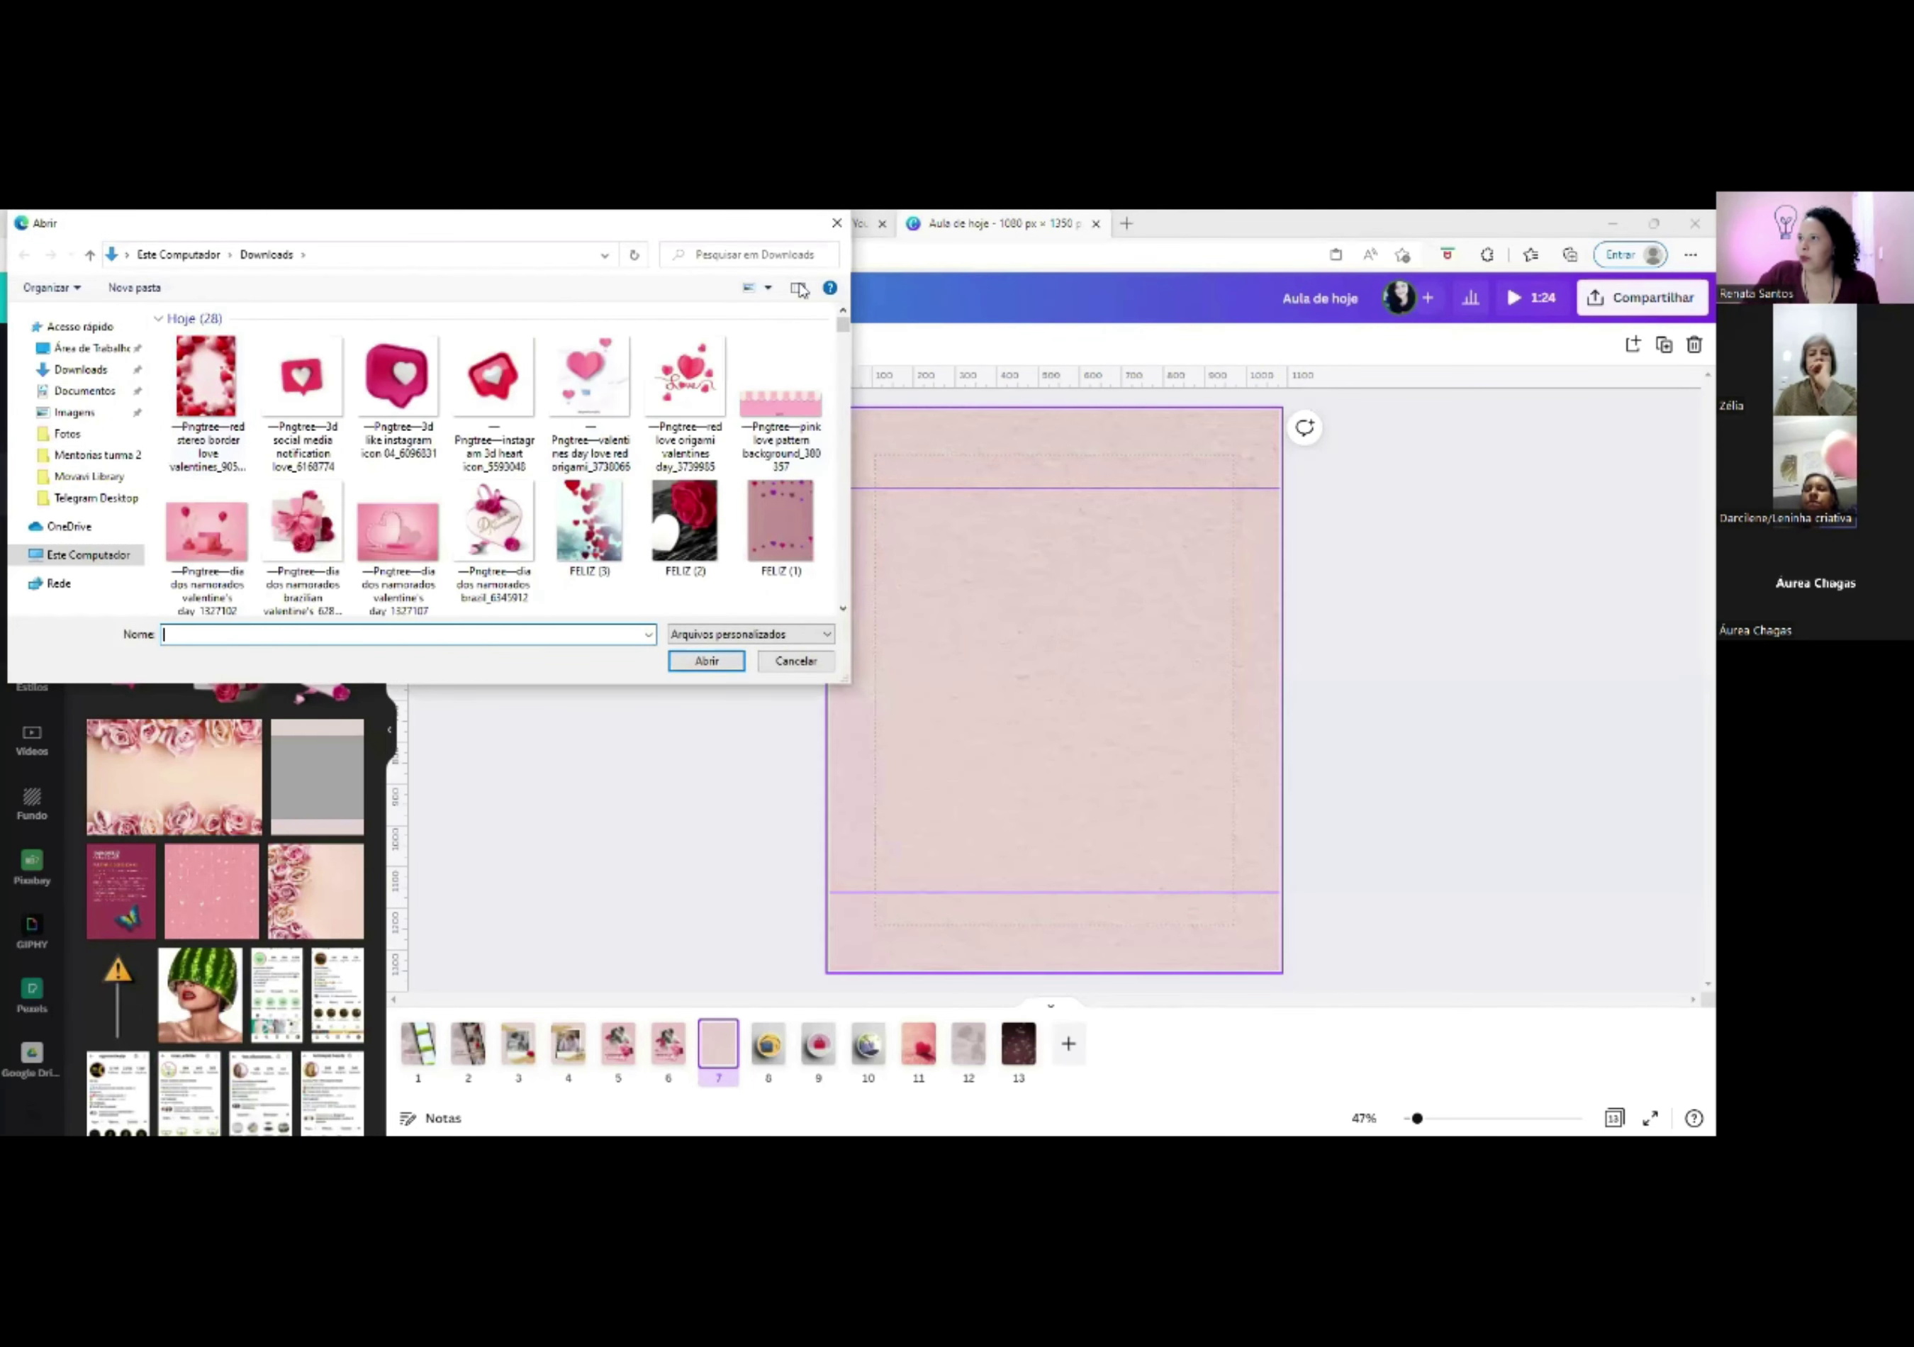
left_click(837, 225)
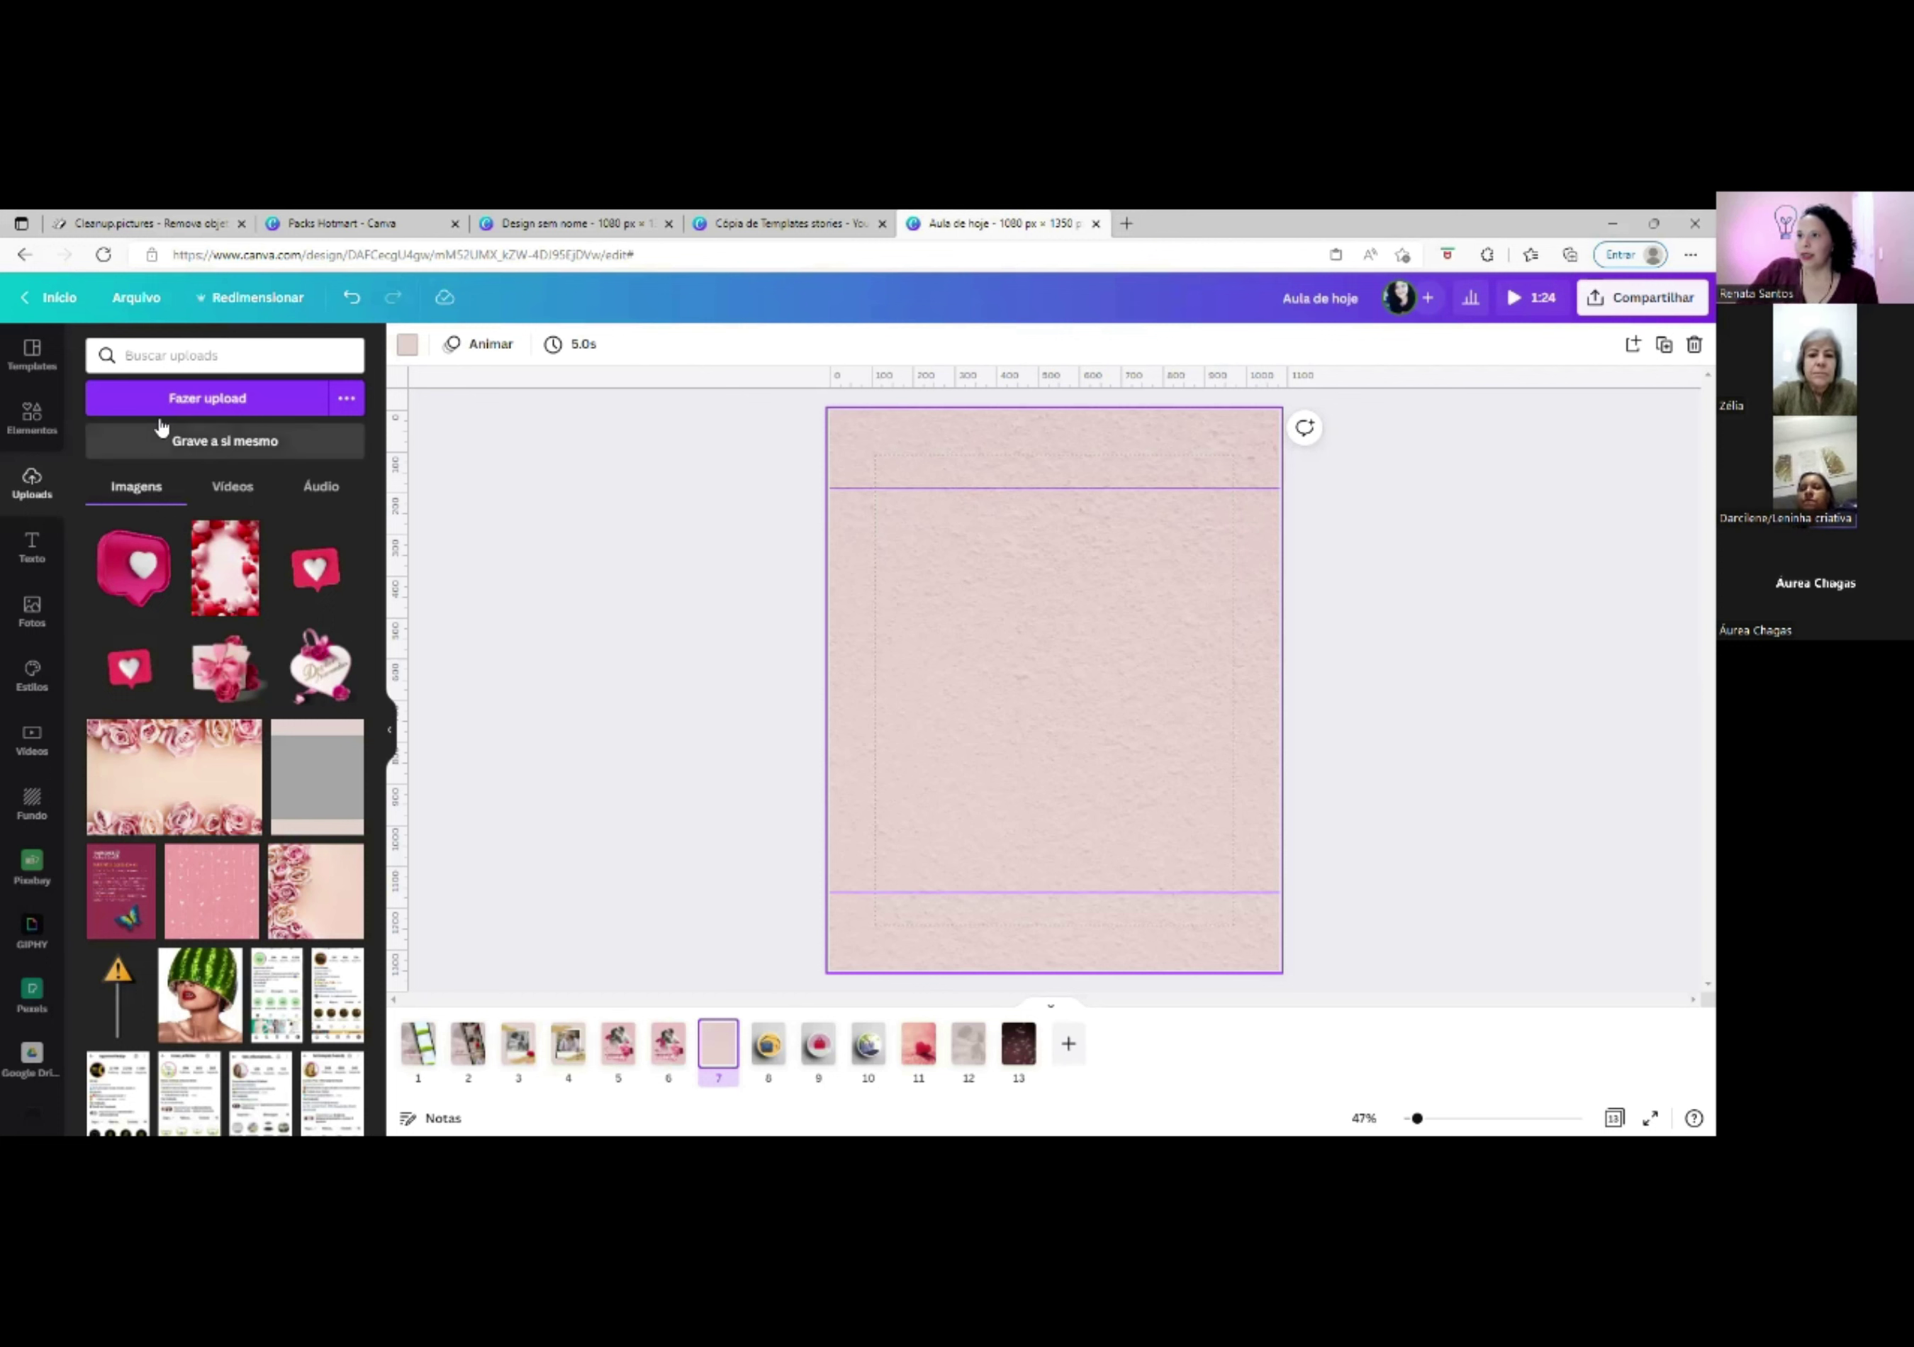
Add the recently used photo of the couple on a pink background to page 7.
left_click(32, 419)
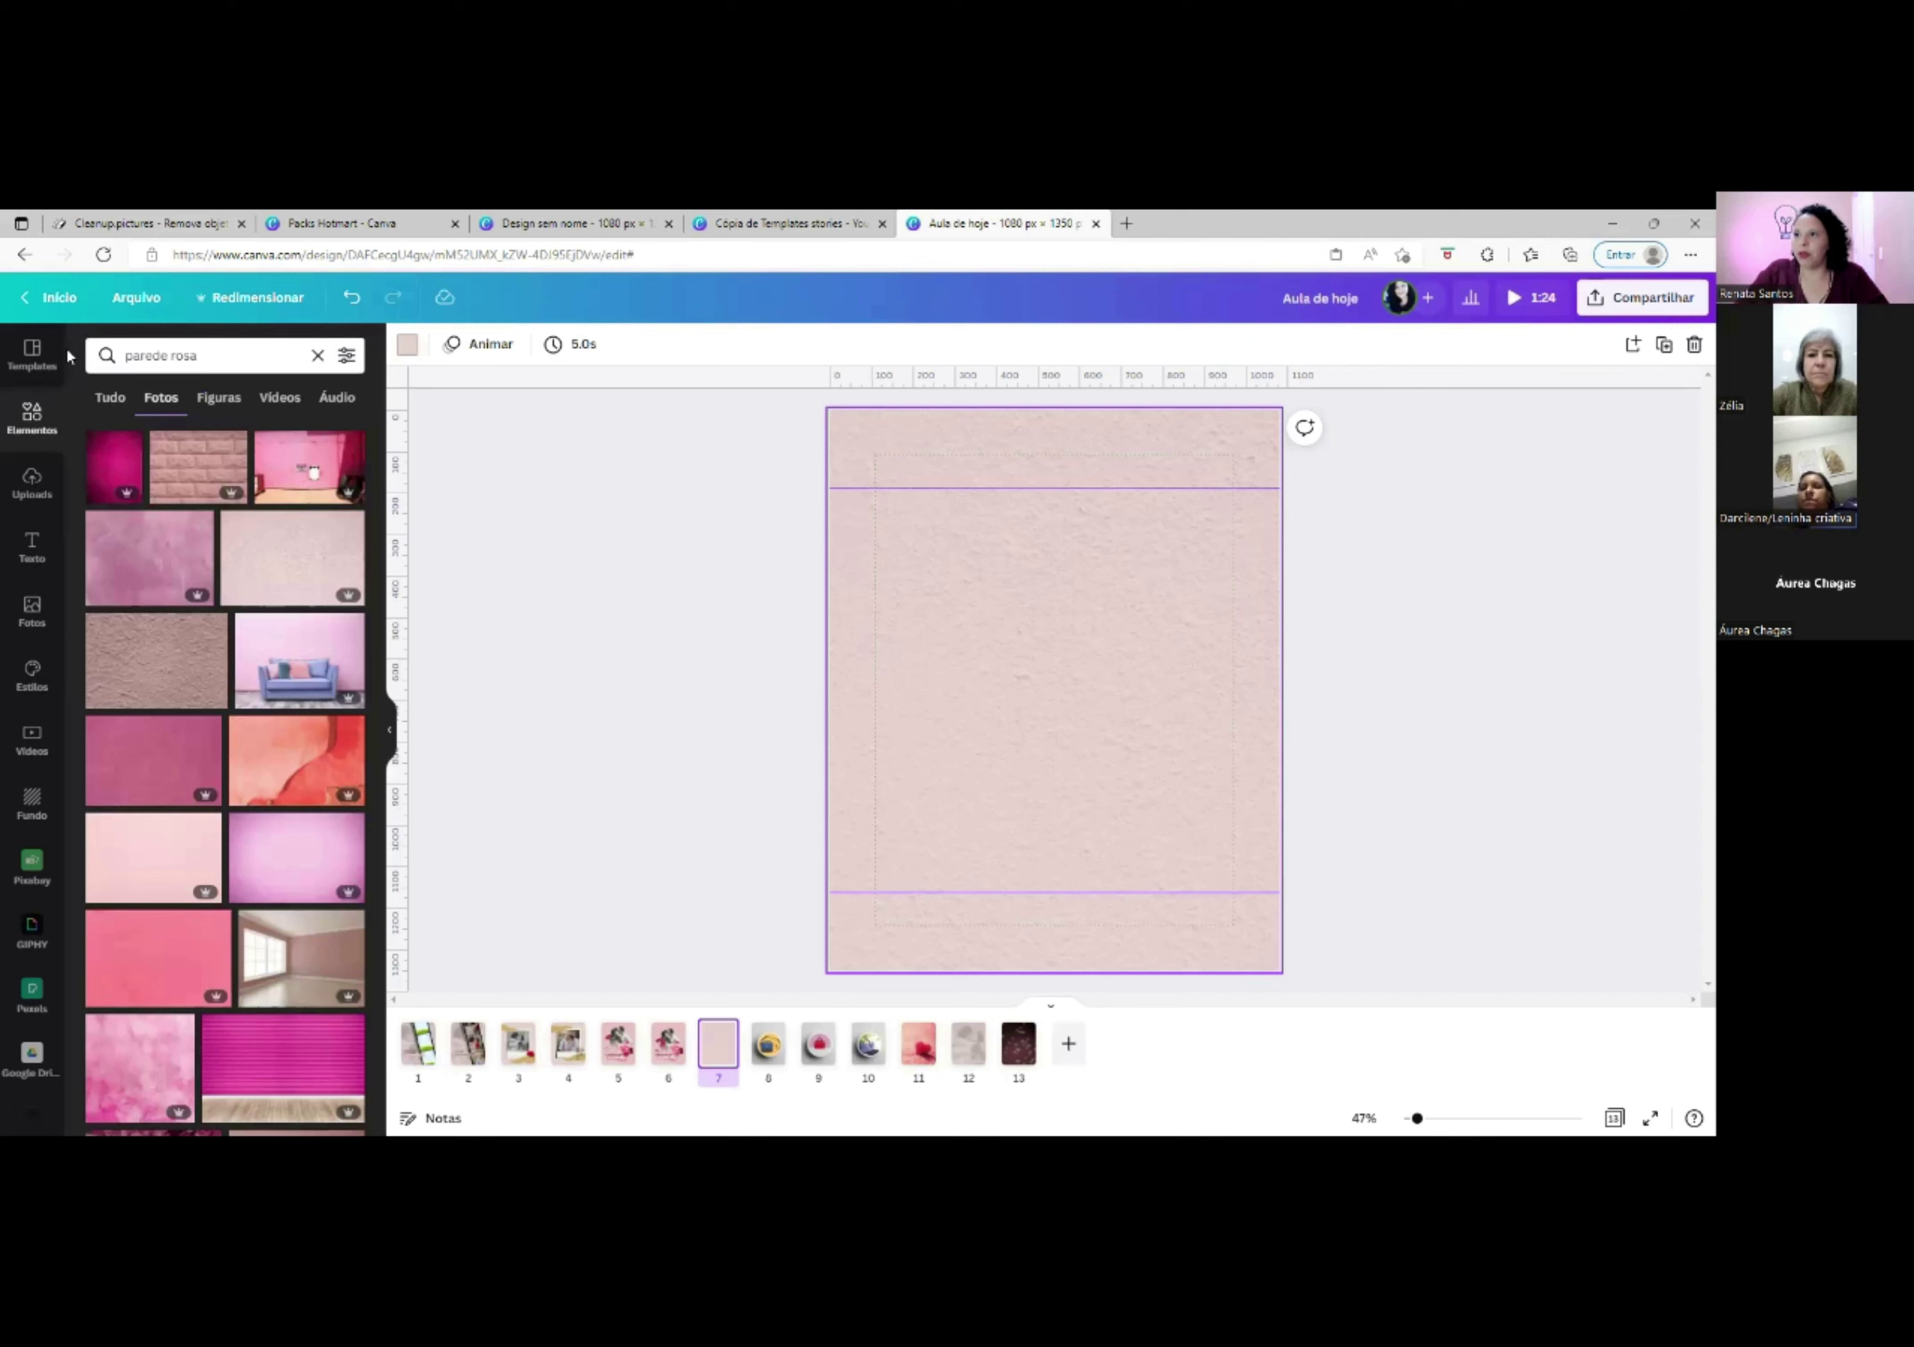
left_click(318, 355)
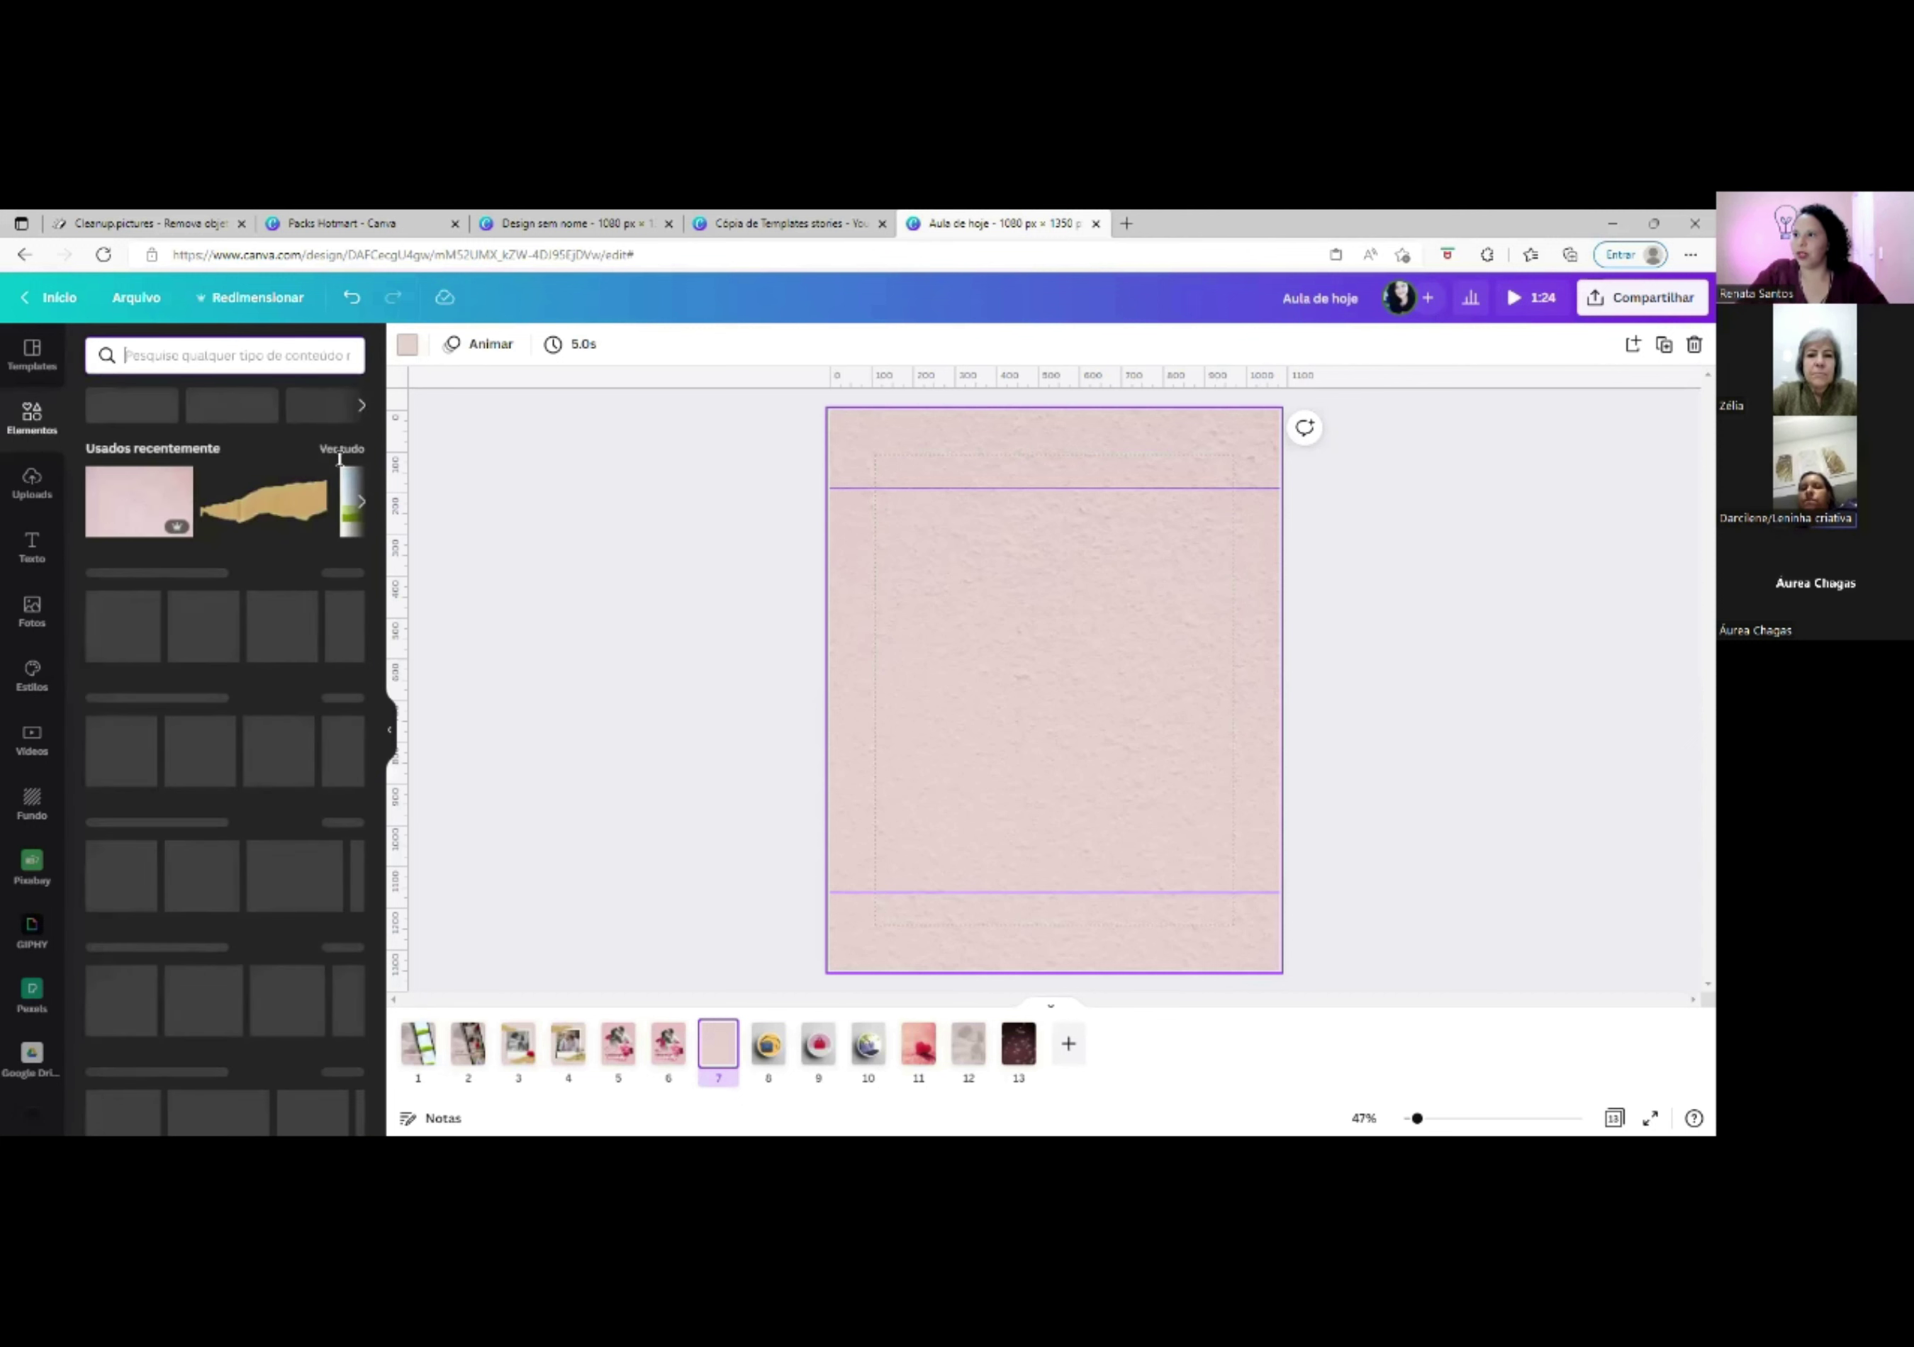
left_click(340, 449)
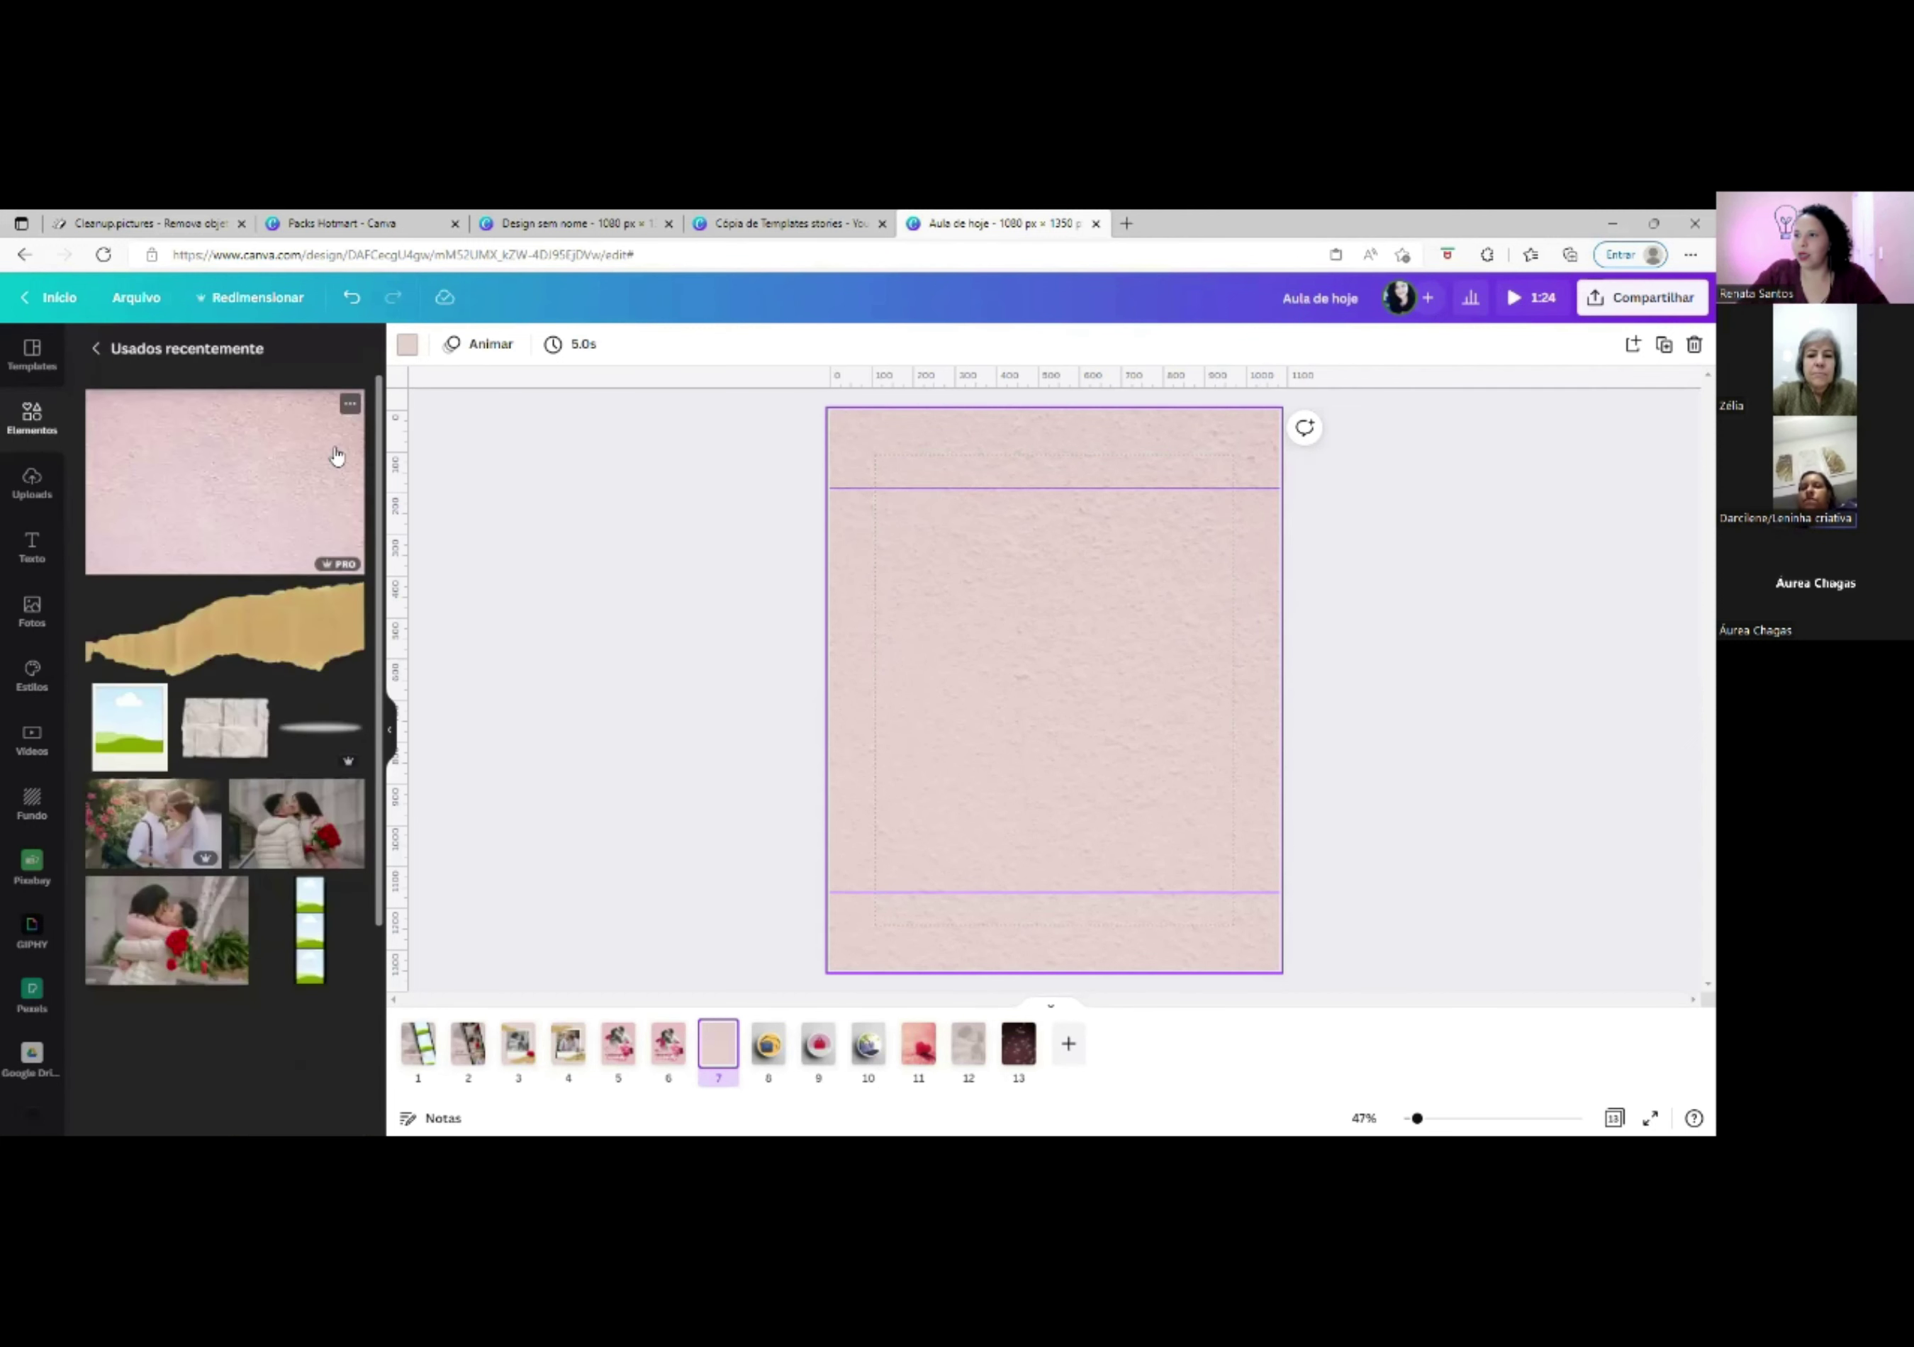
scroll(253, 564, "down", 8)
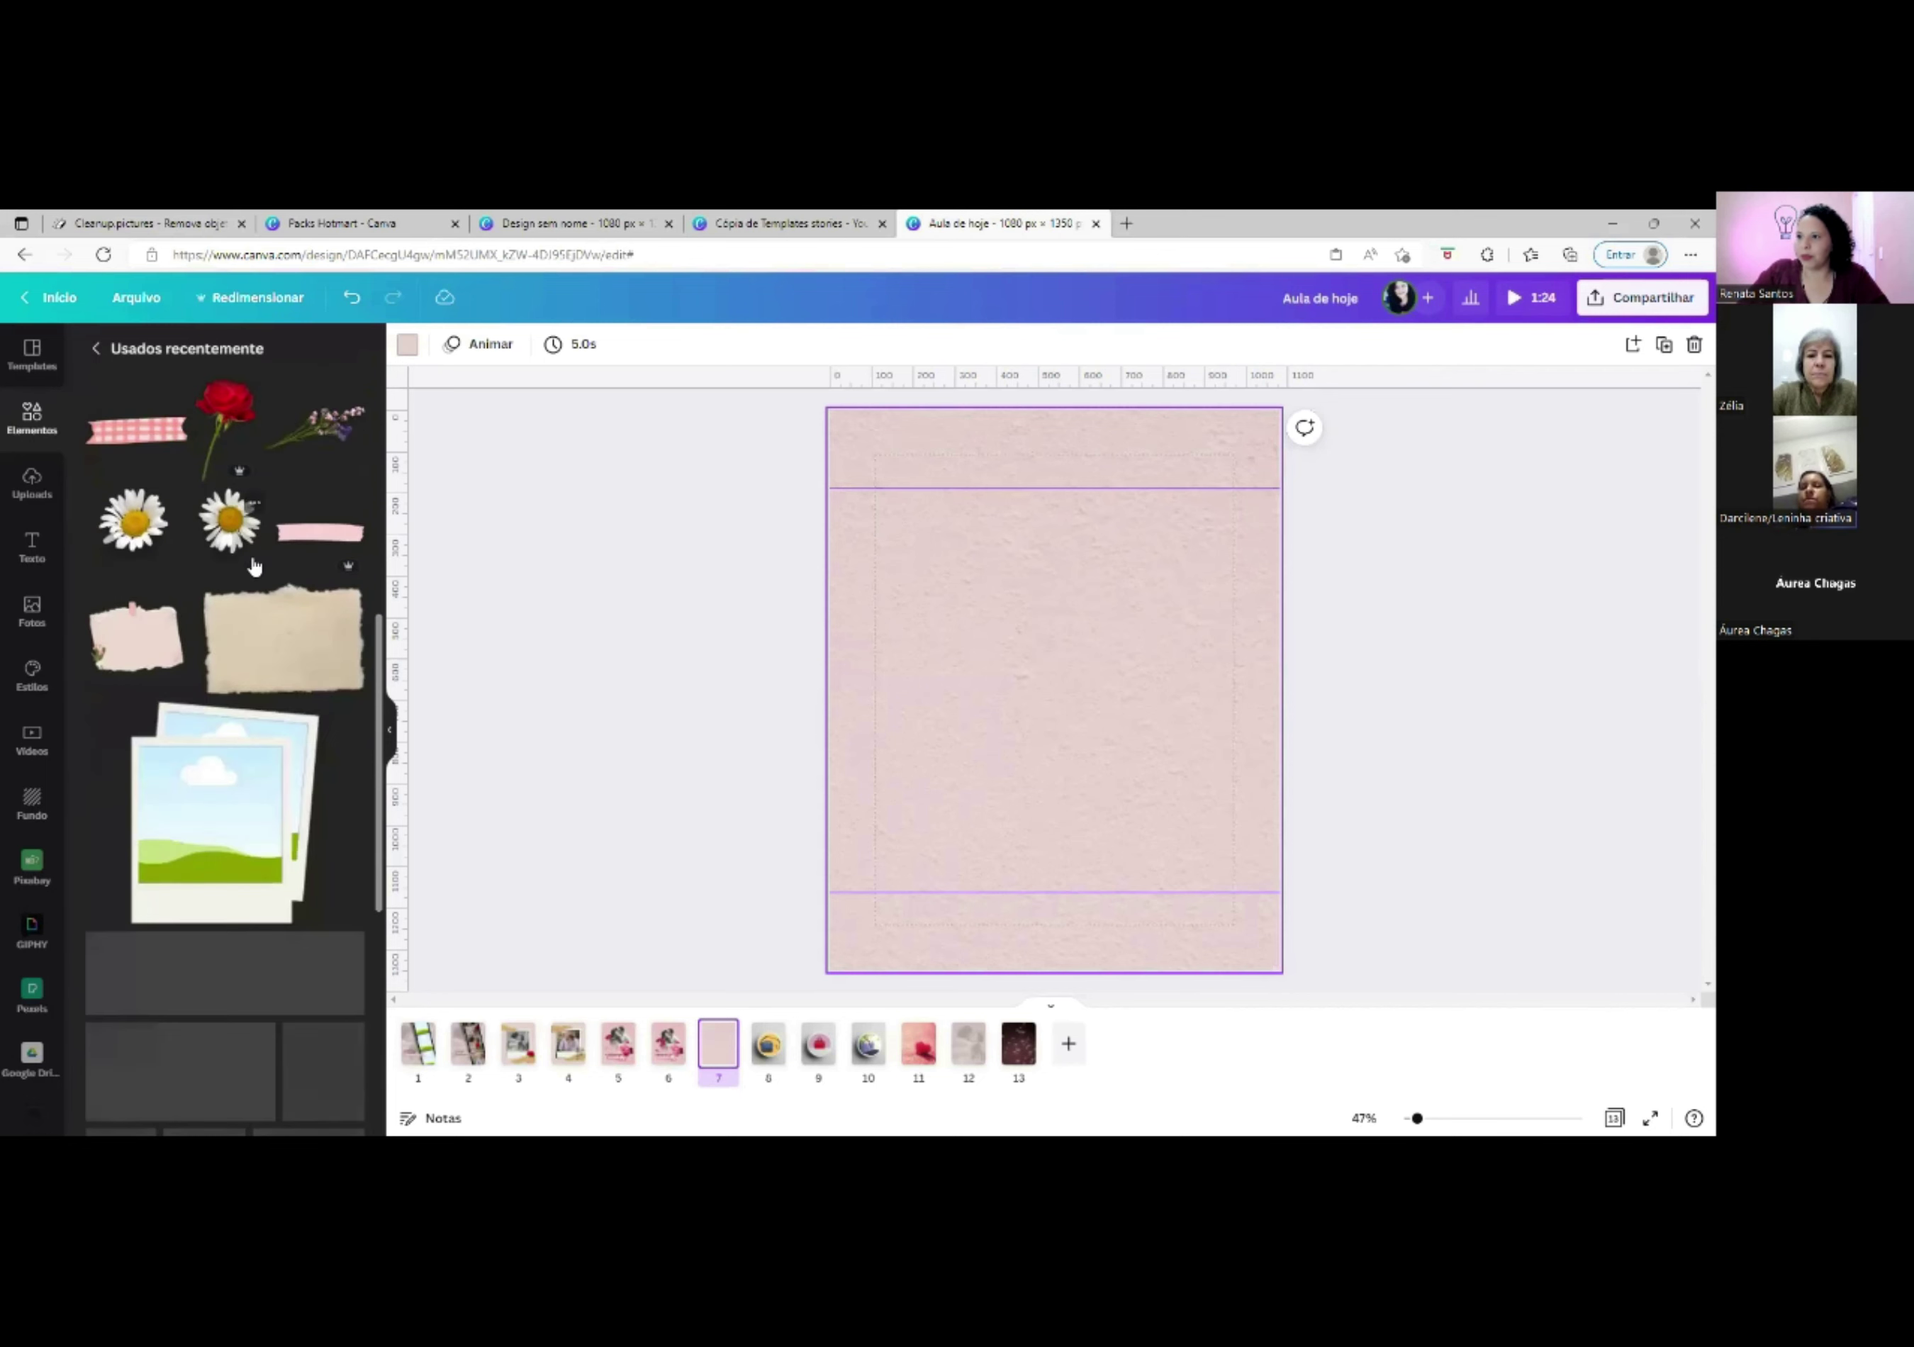
scroll(255, 567, "down", 5)
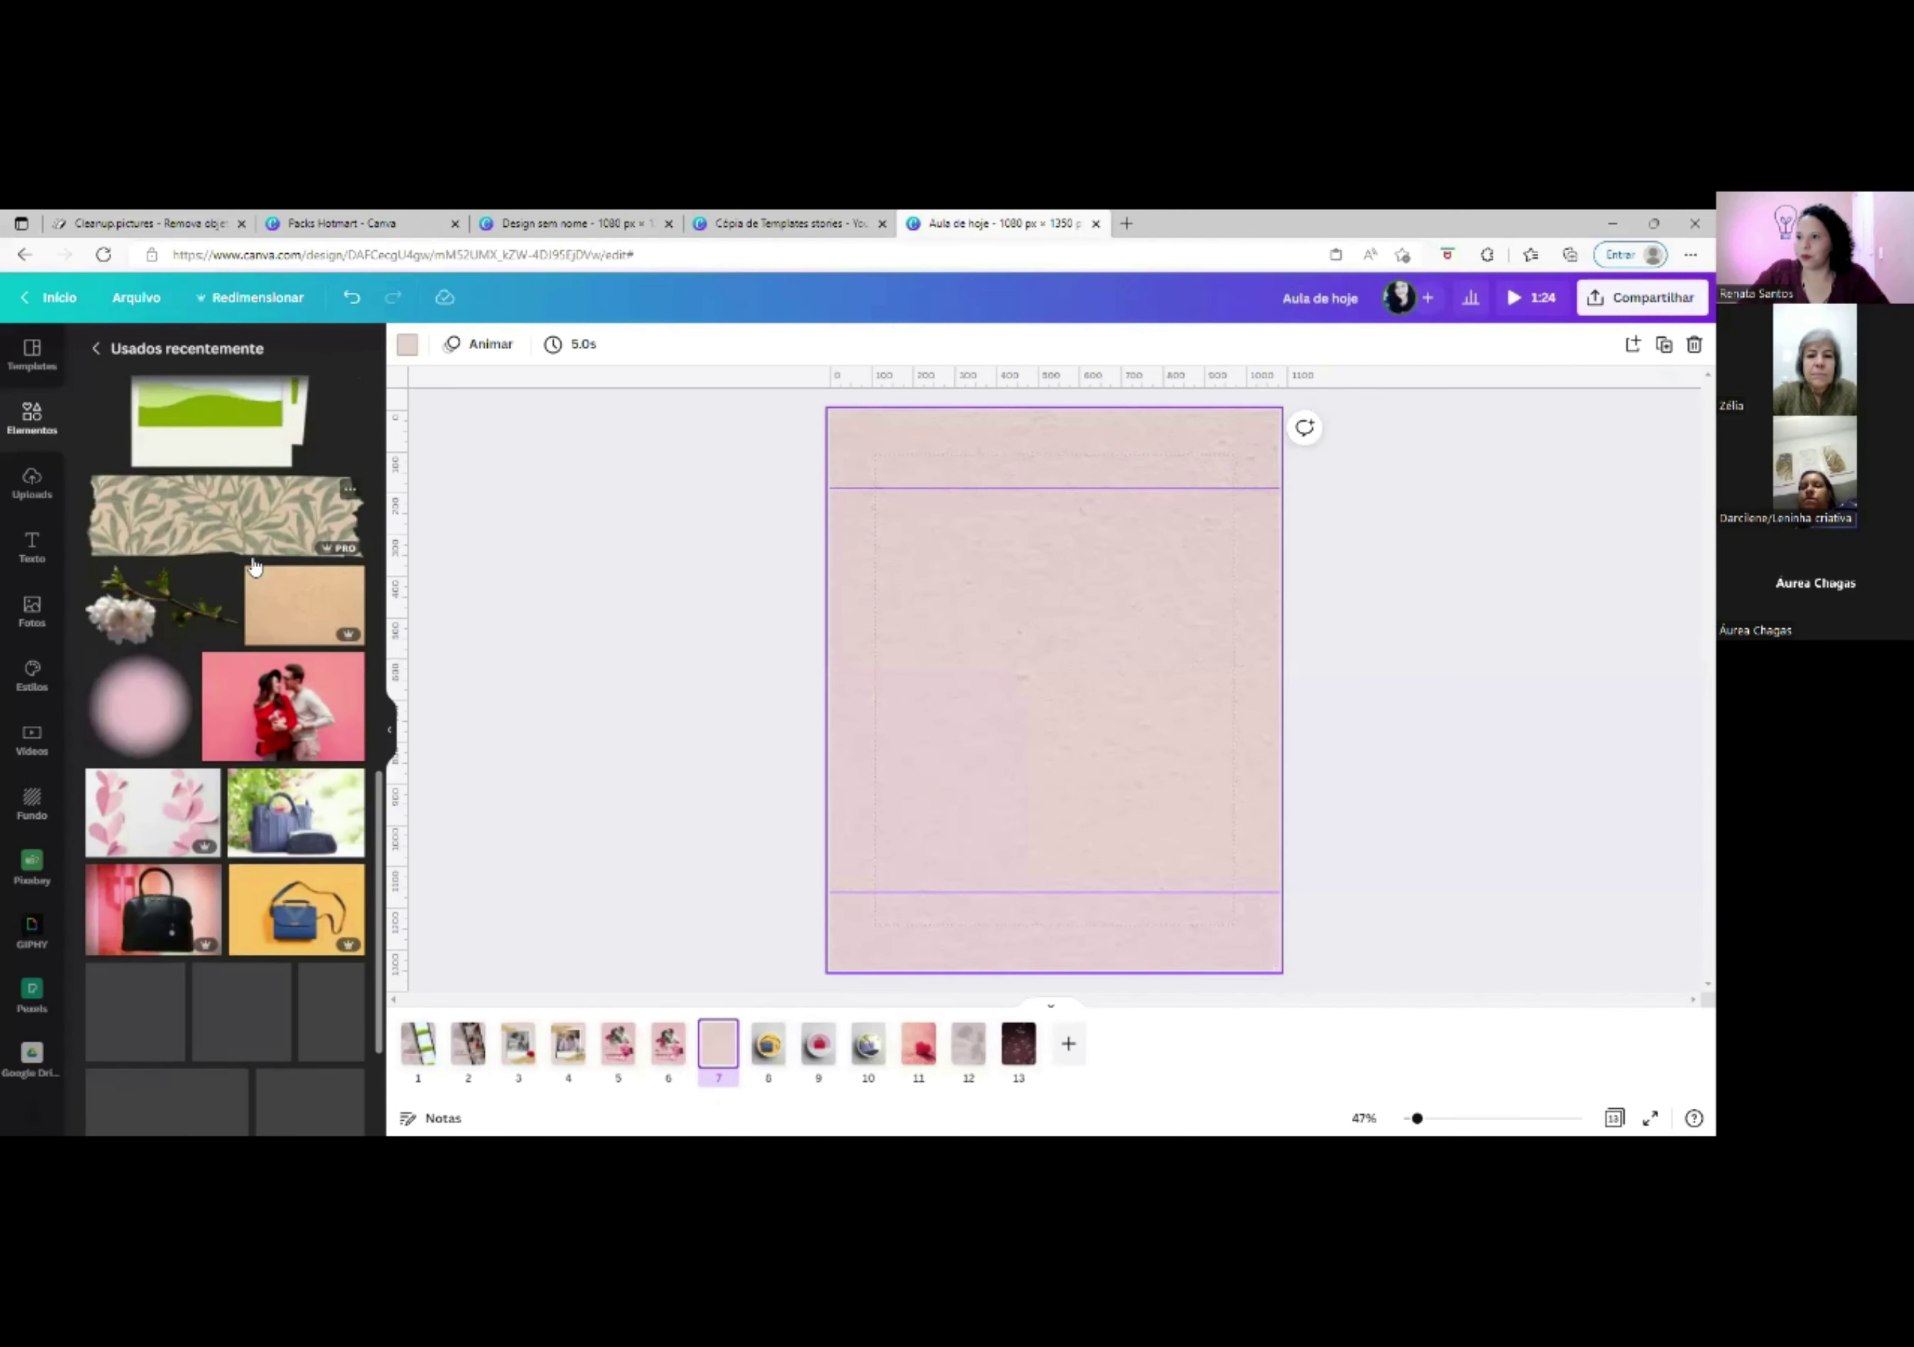
left_click(289, 731)
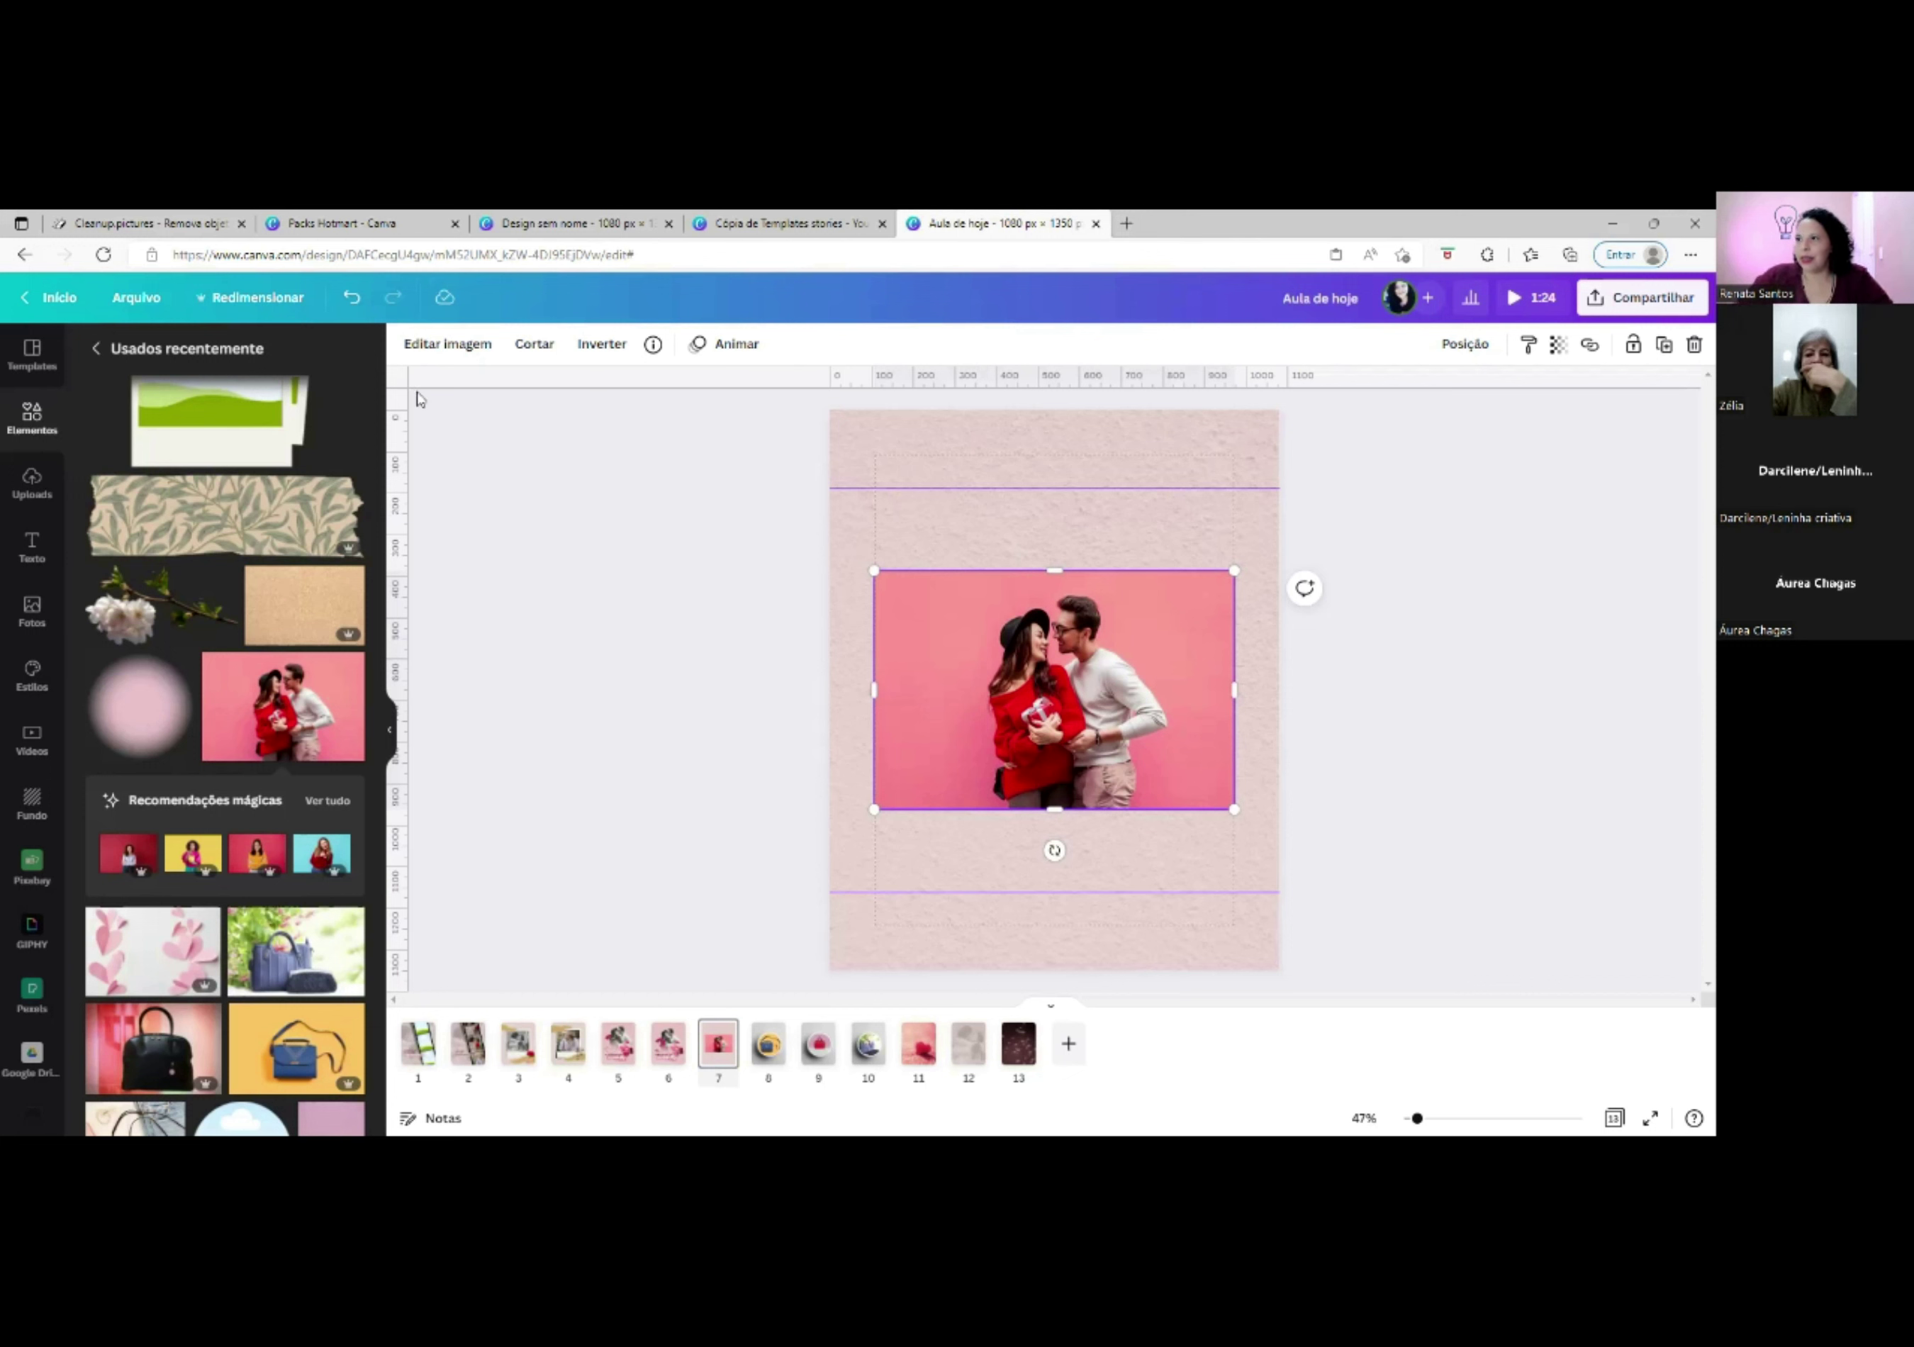
Remove the background from the couple photo on page 7.
left_click(431, 346)
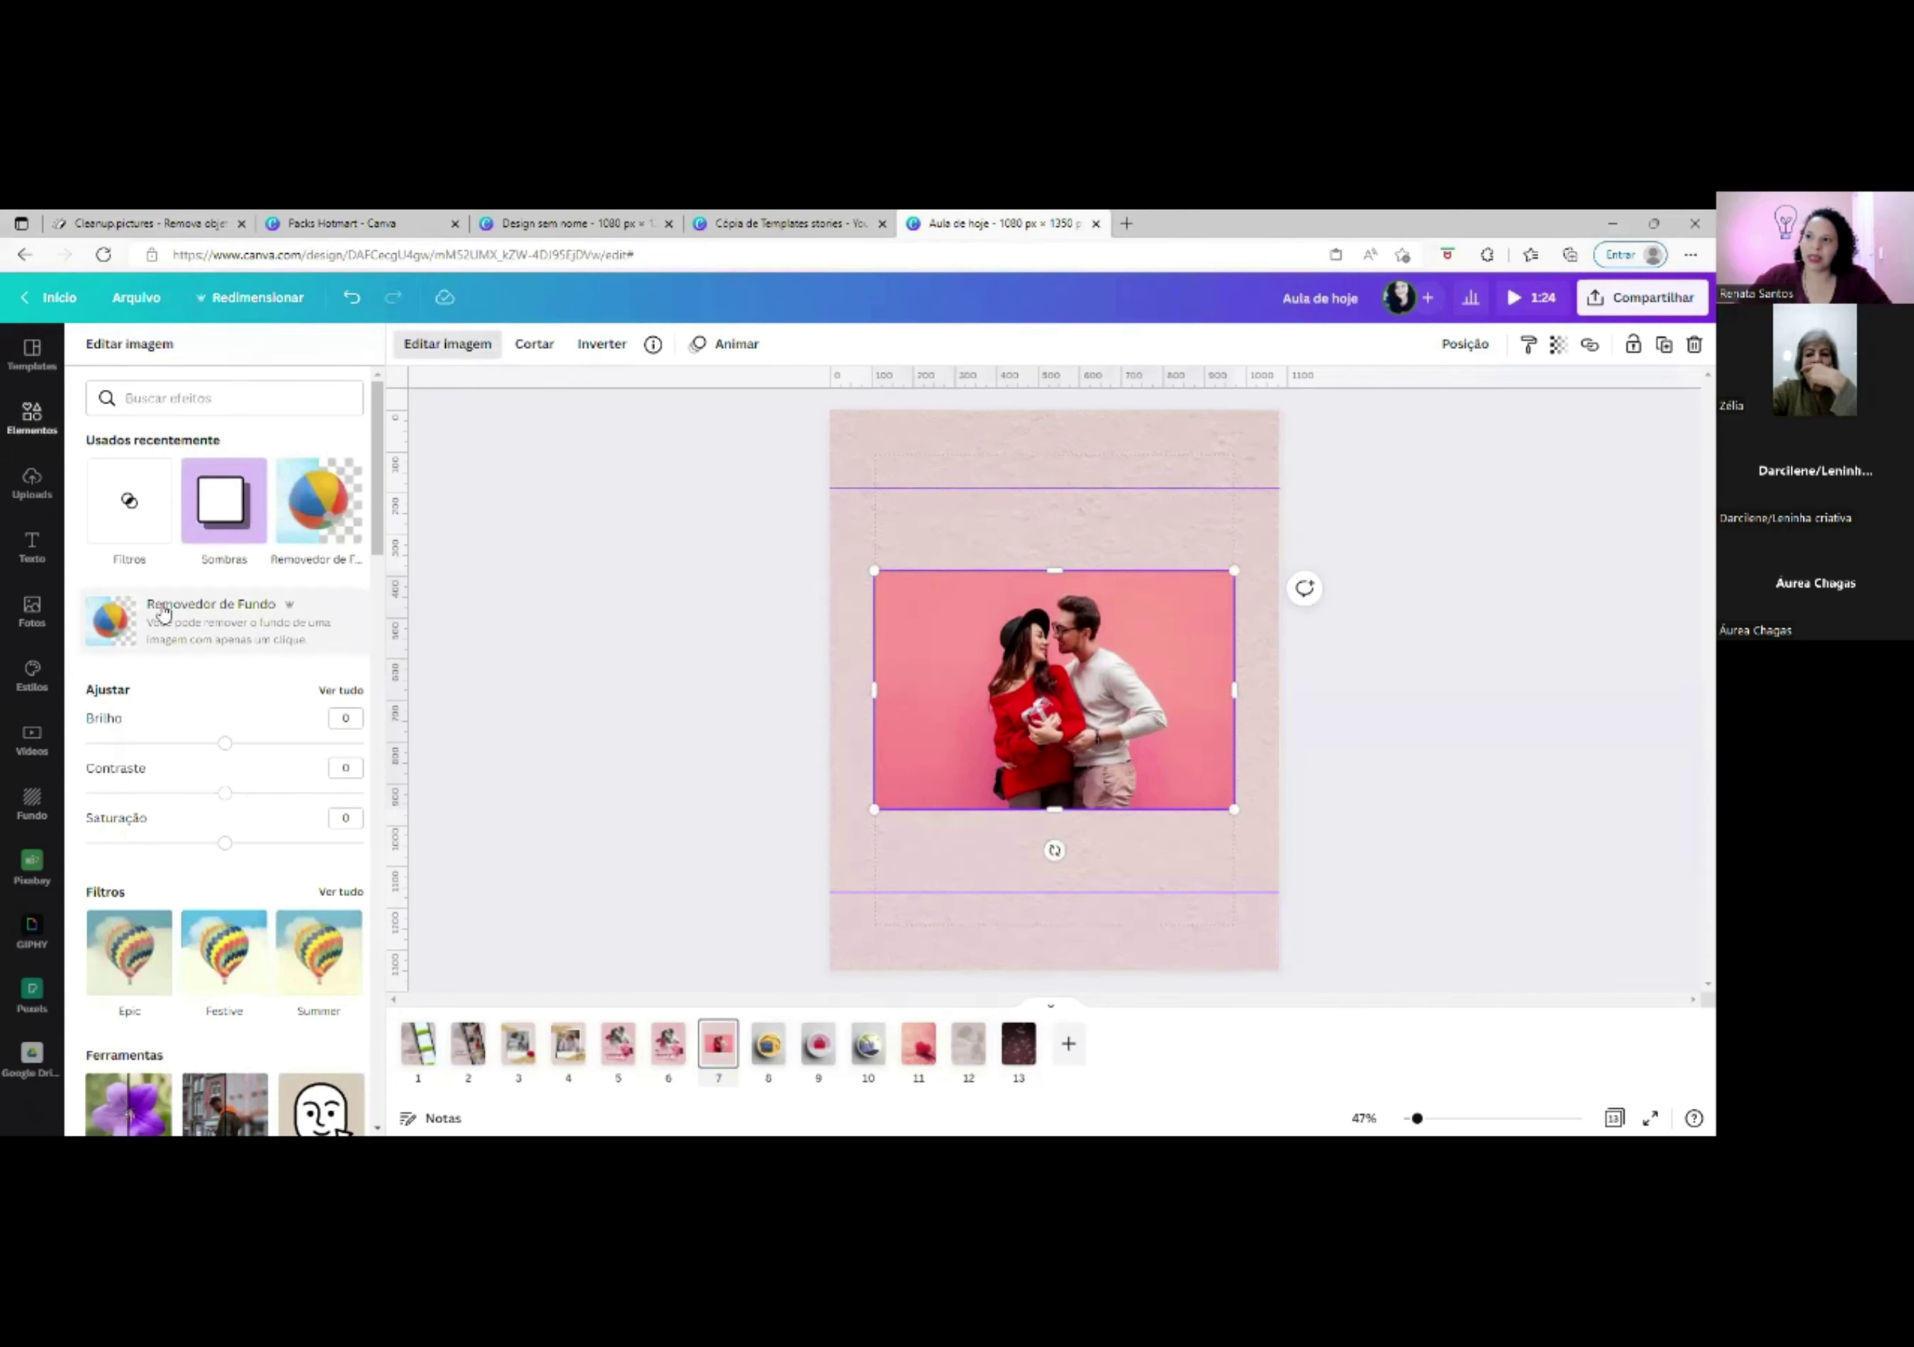
left_click(185, 615)
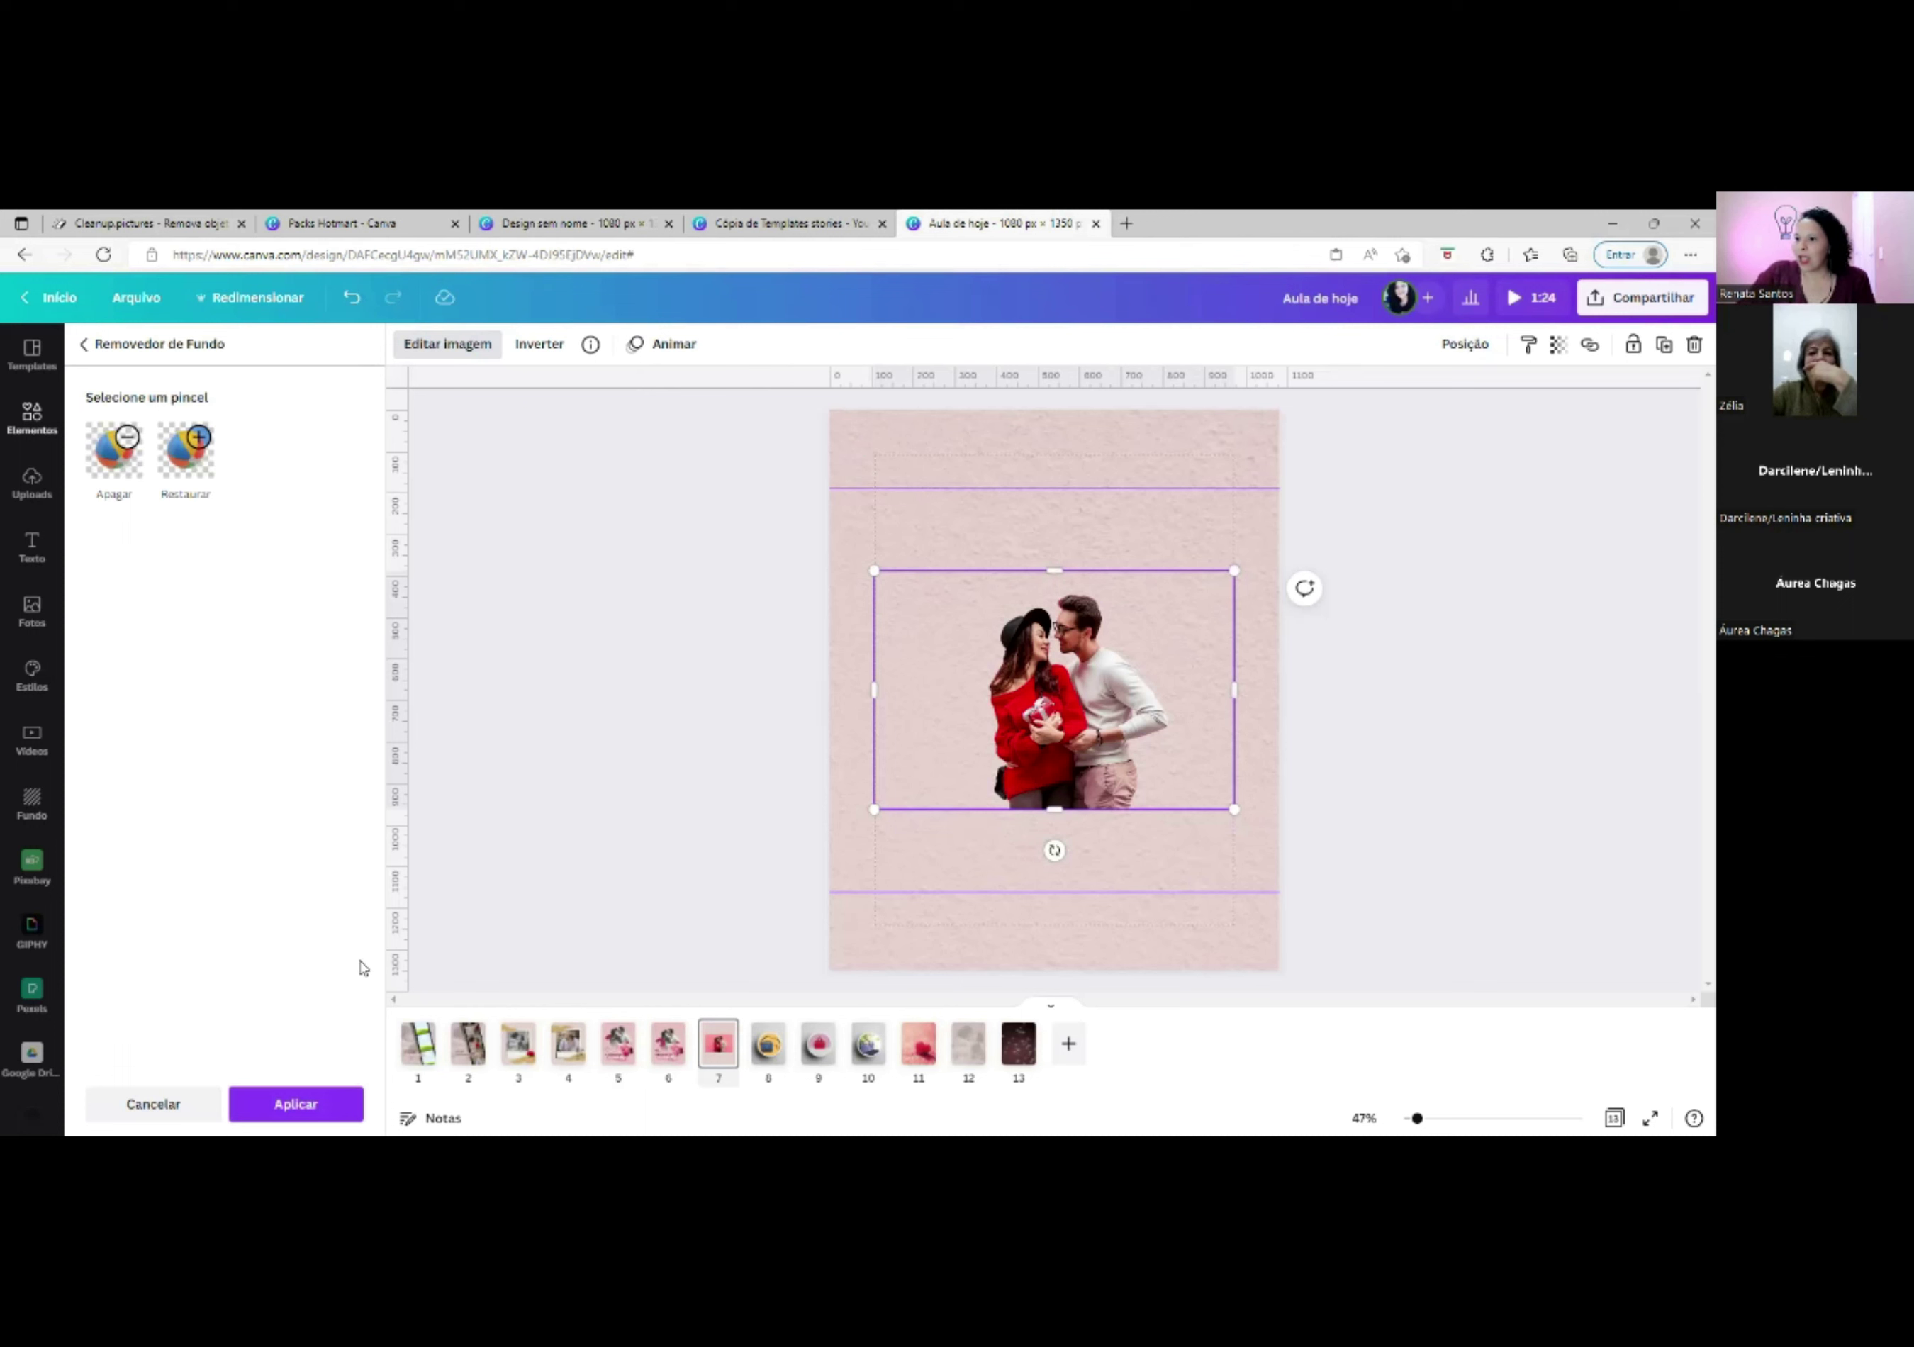
left_click(289, 1104)
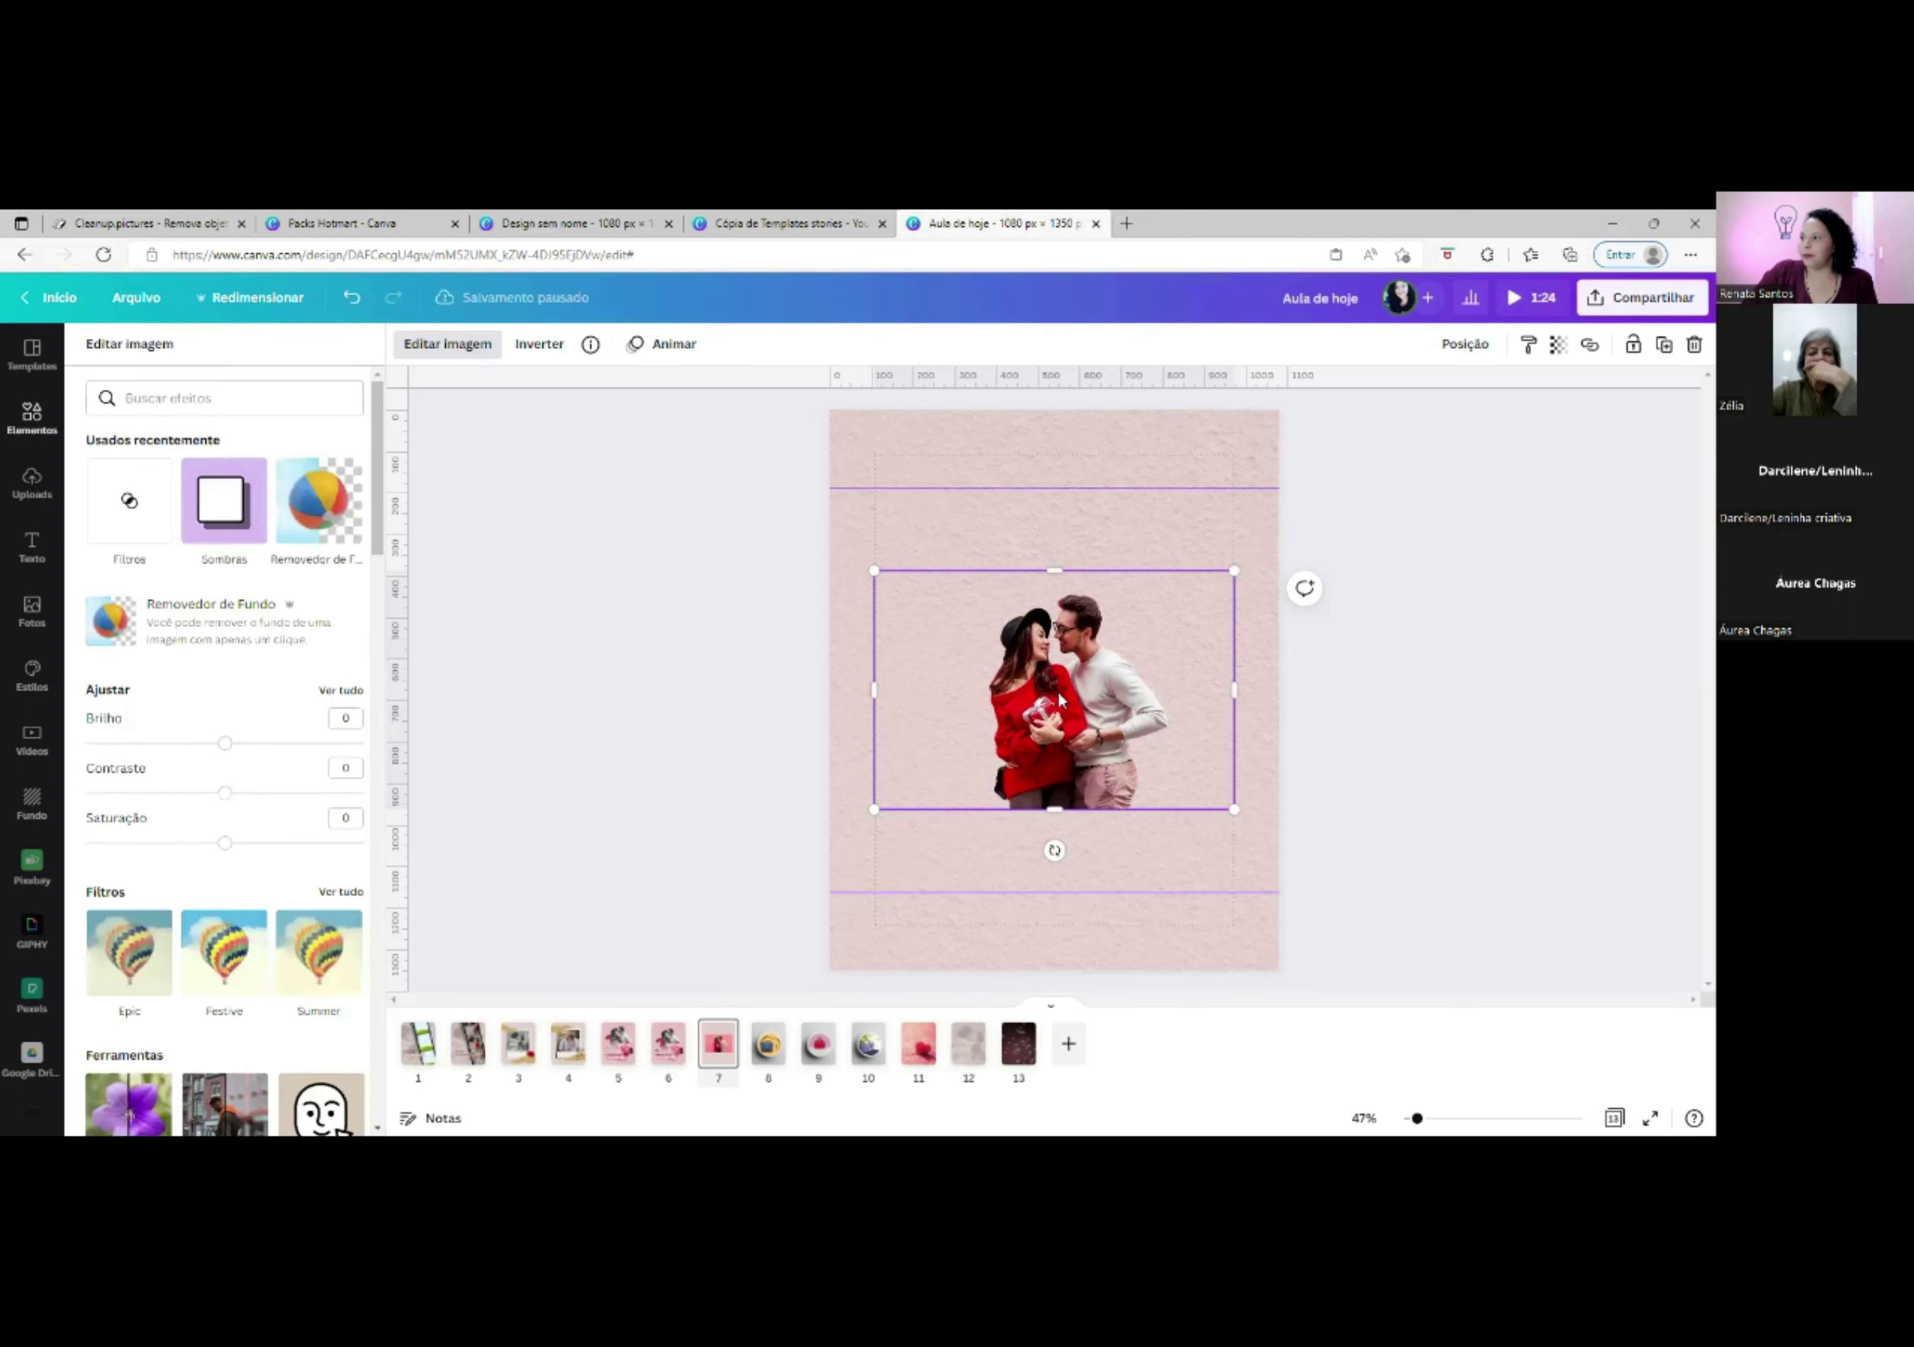
Crop the empty sides of the couple cutout and enlarge it around the middle of page 7.
left_click_drag(1216, 631, 1252, 531)
left_click_drag(1251, 654, 1183, 655)
left_click_drag(852, 664, 935, 665)
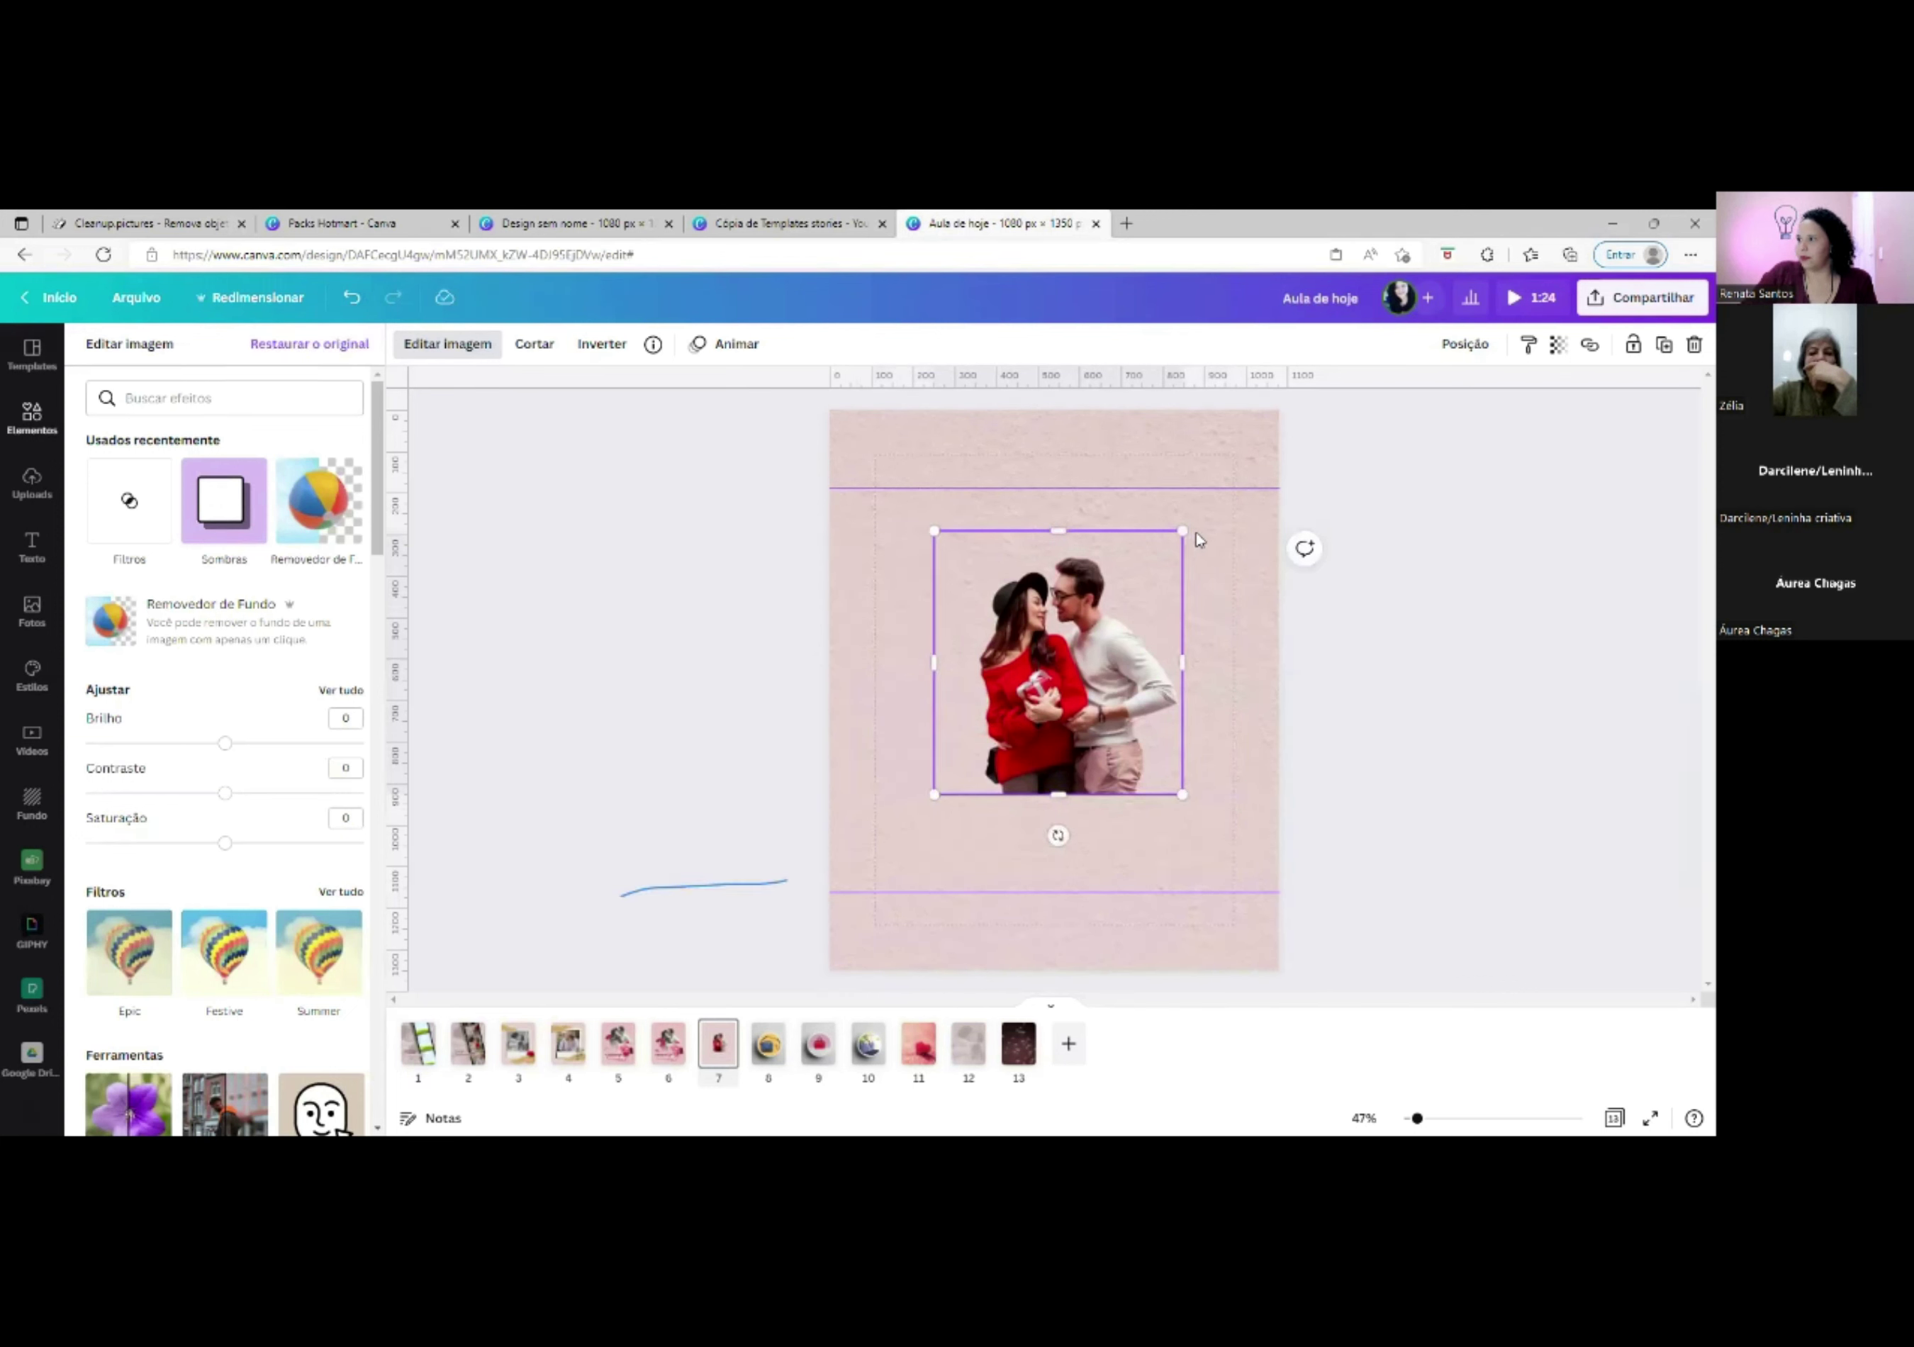
left_click_drag(1198, 516, 1250, 447)
mouse_move(1125, 584)
left_mouse_down()
mouse_move(1068, 659)
mouse_move(1093, 663)
mouse_move(1118, 577)
left_mouse_up()
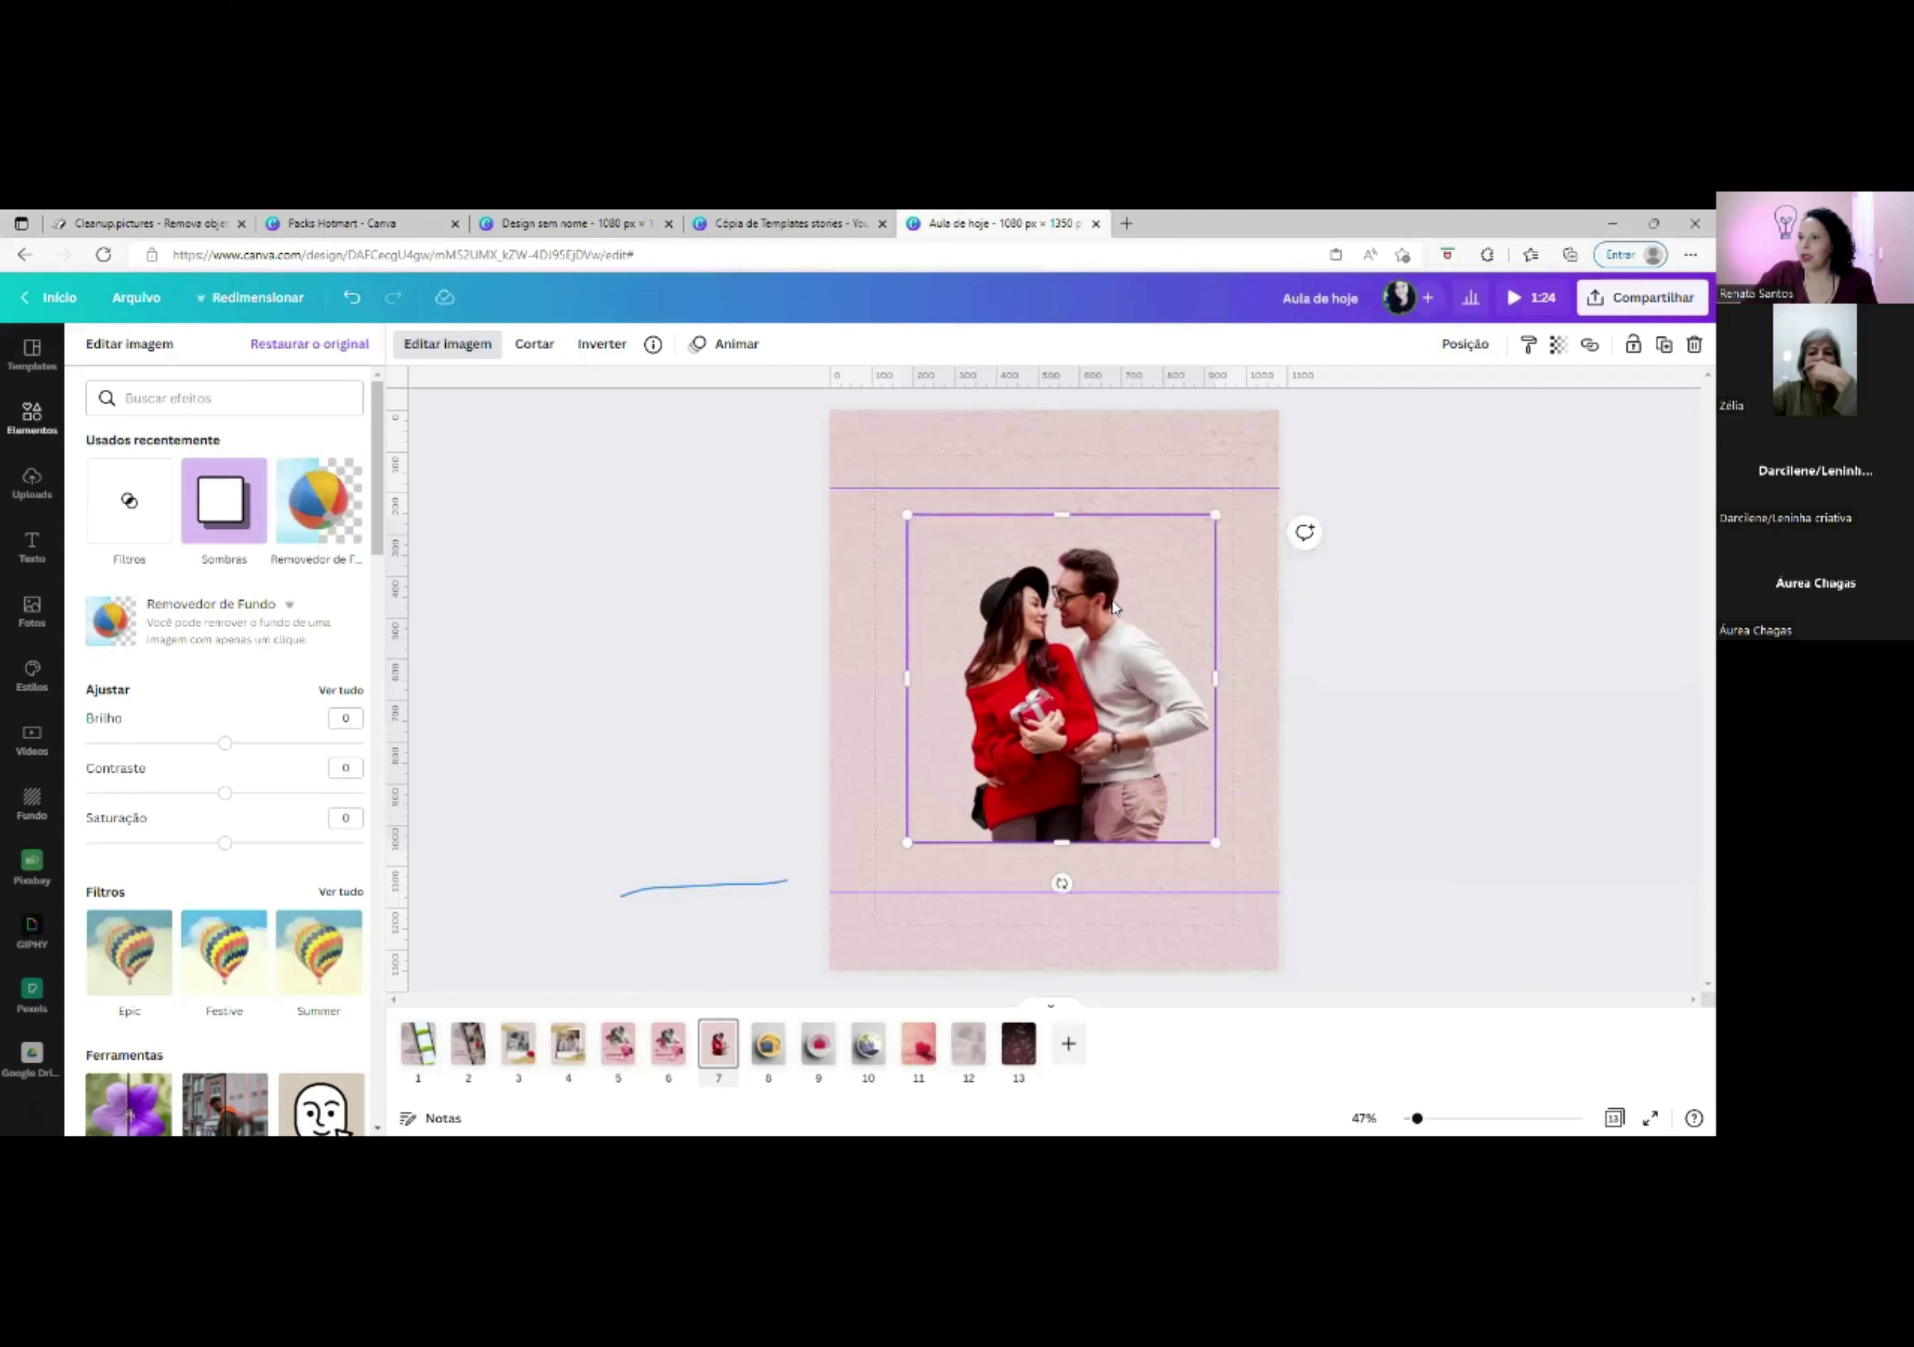
Apply the Projetada shadow effect to the couple cutout.
left_click(212, 518)
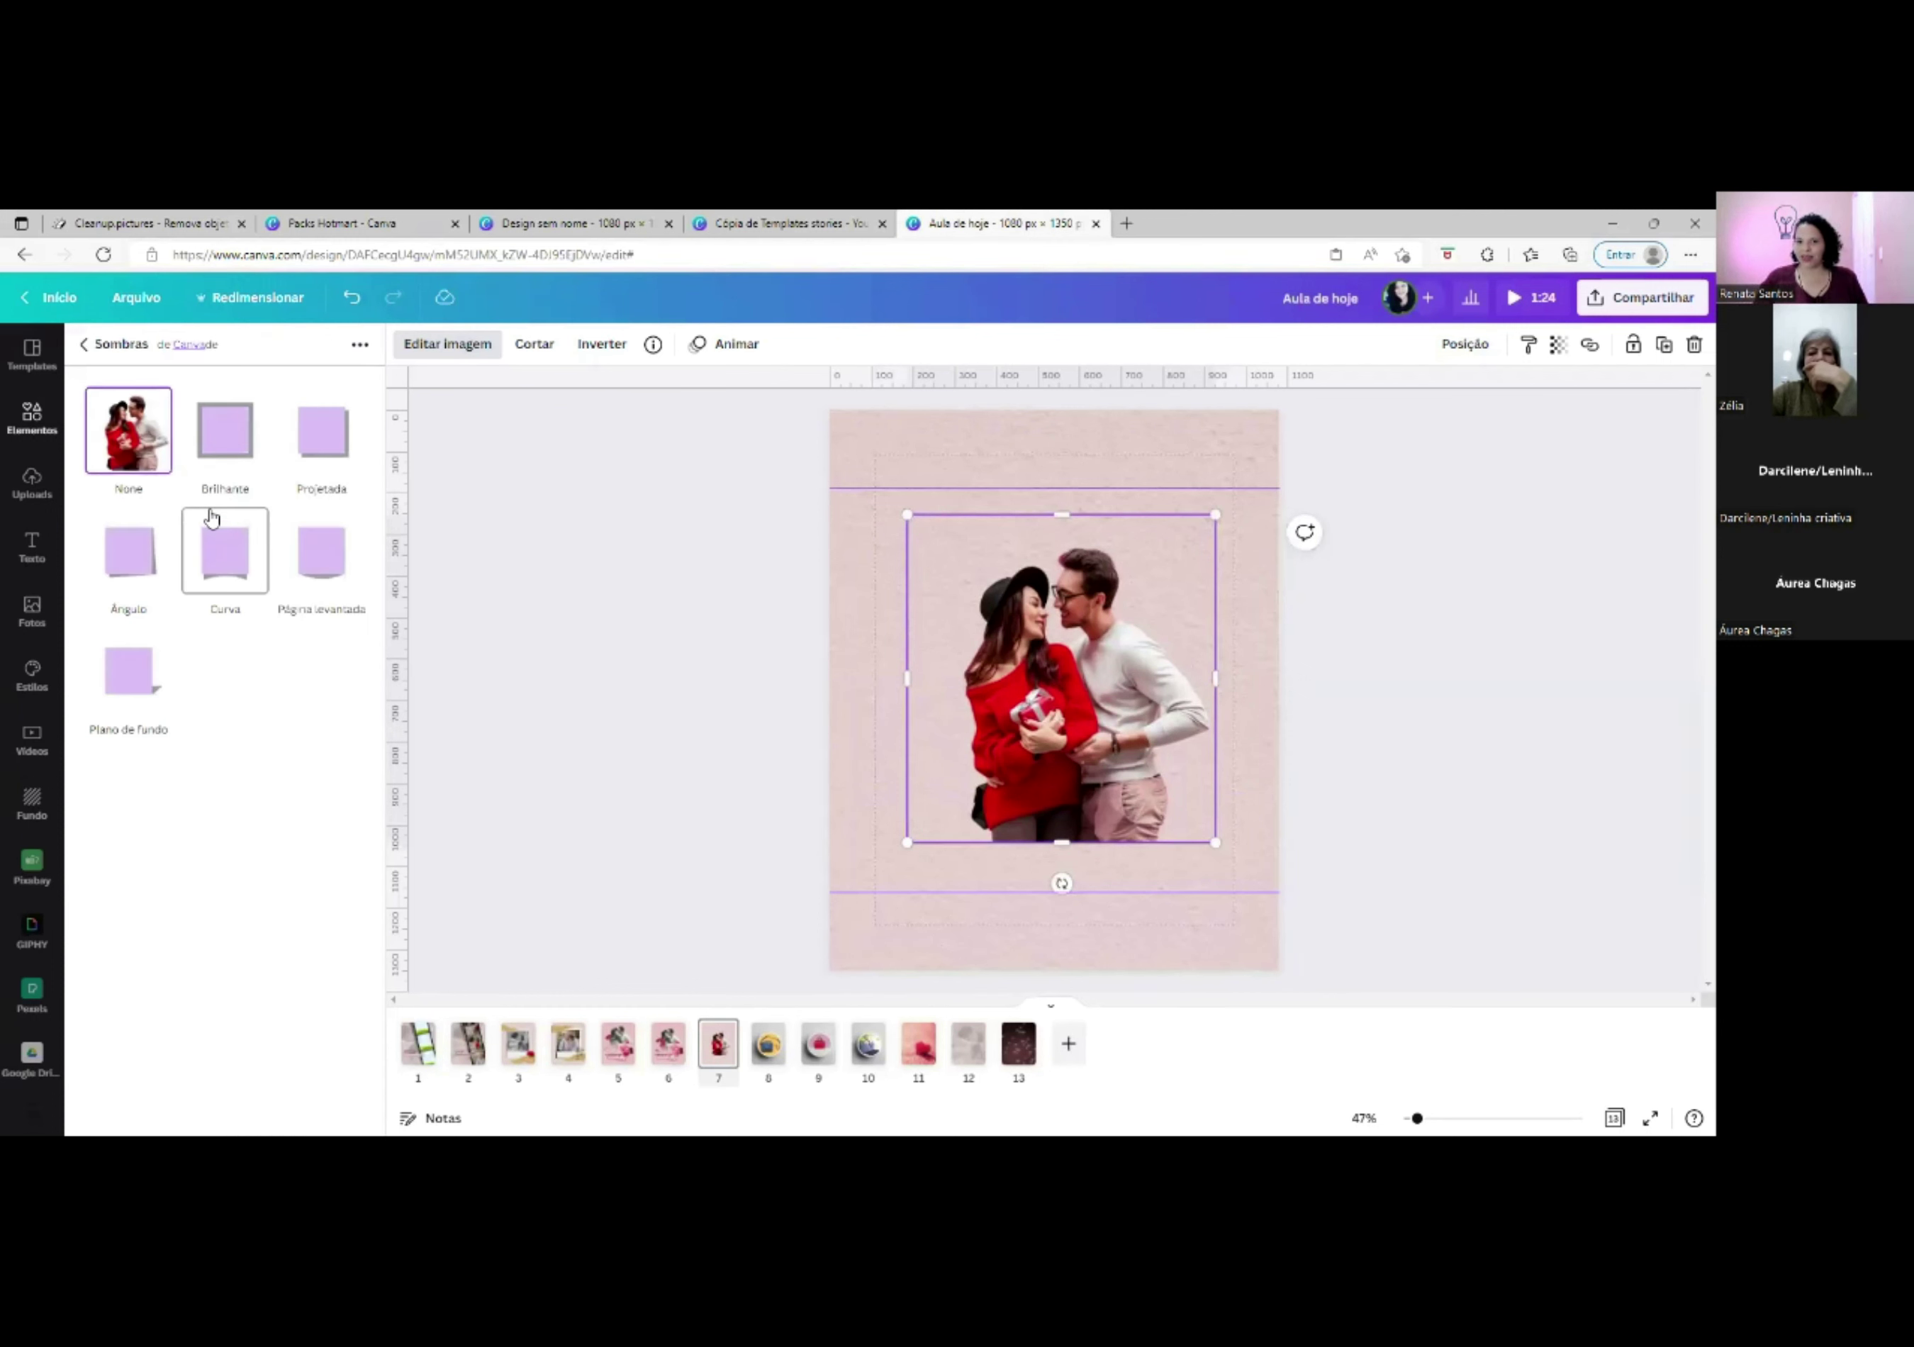
left_click(323, 434)
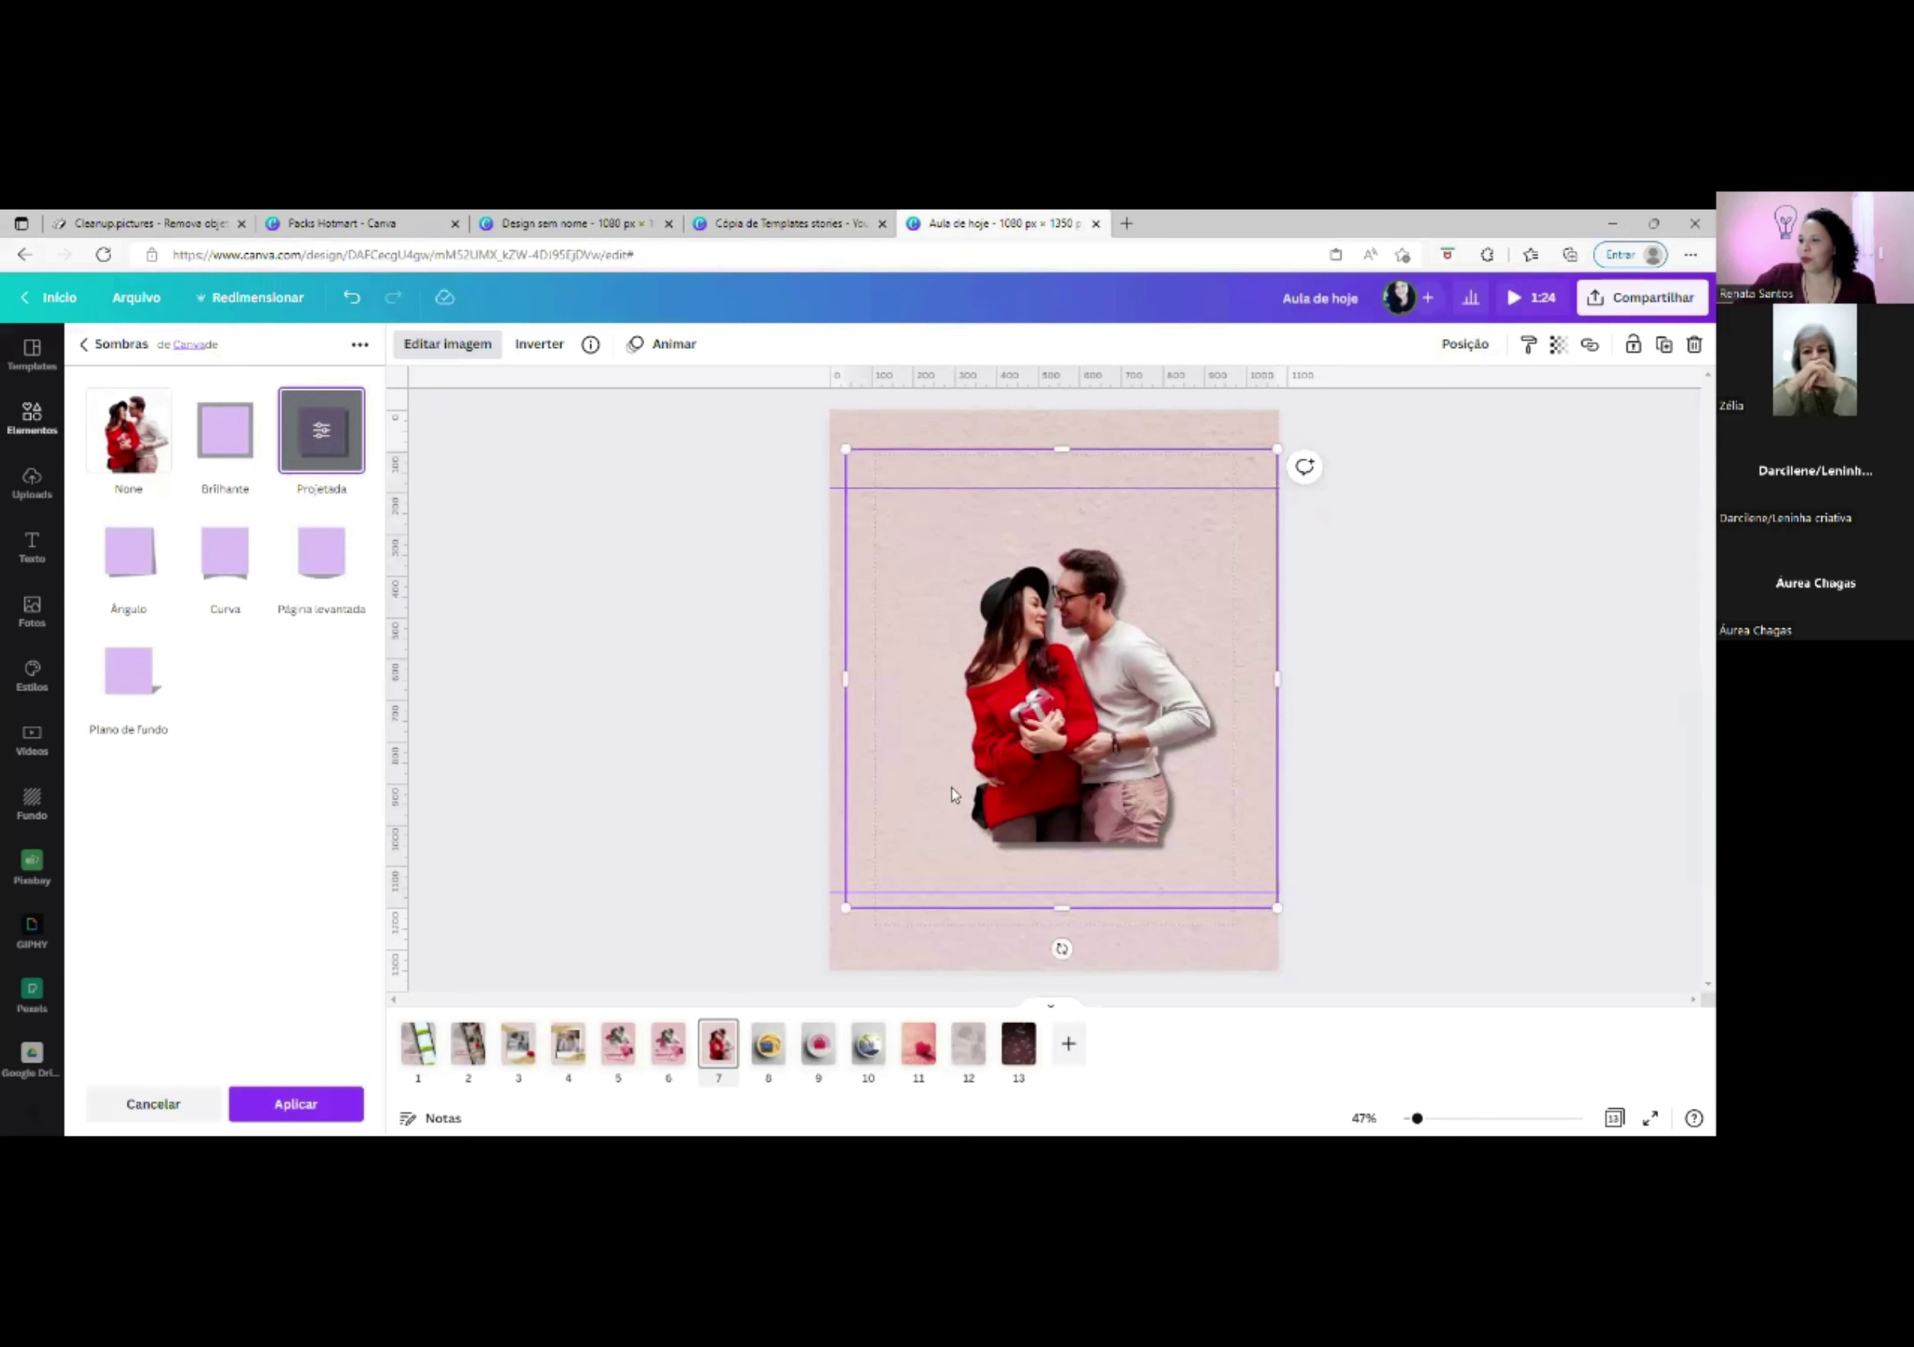
left_click(287, 1098)
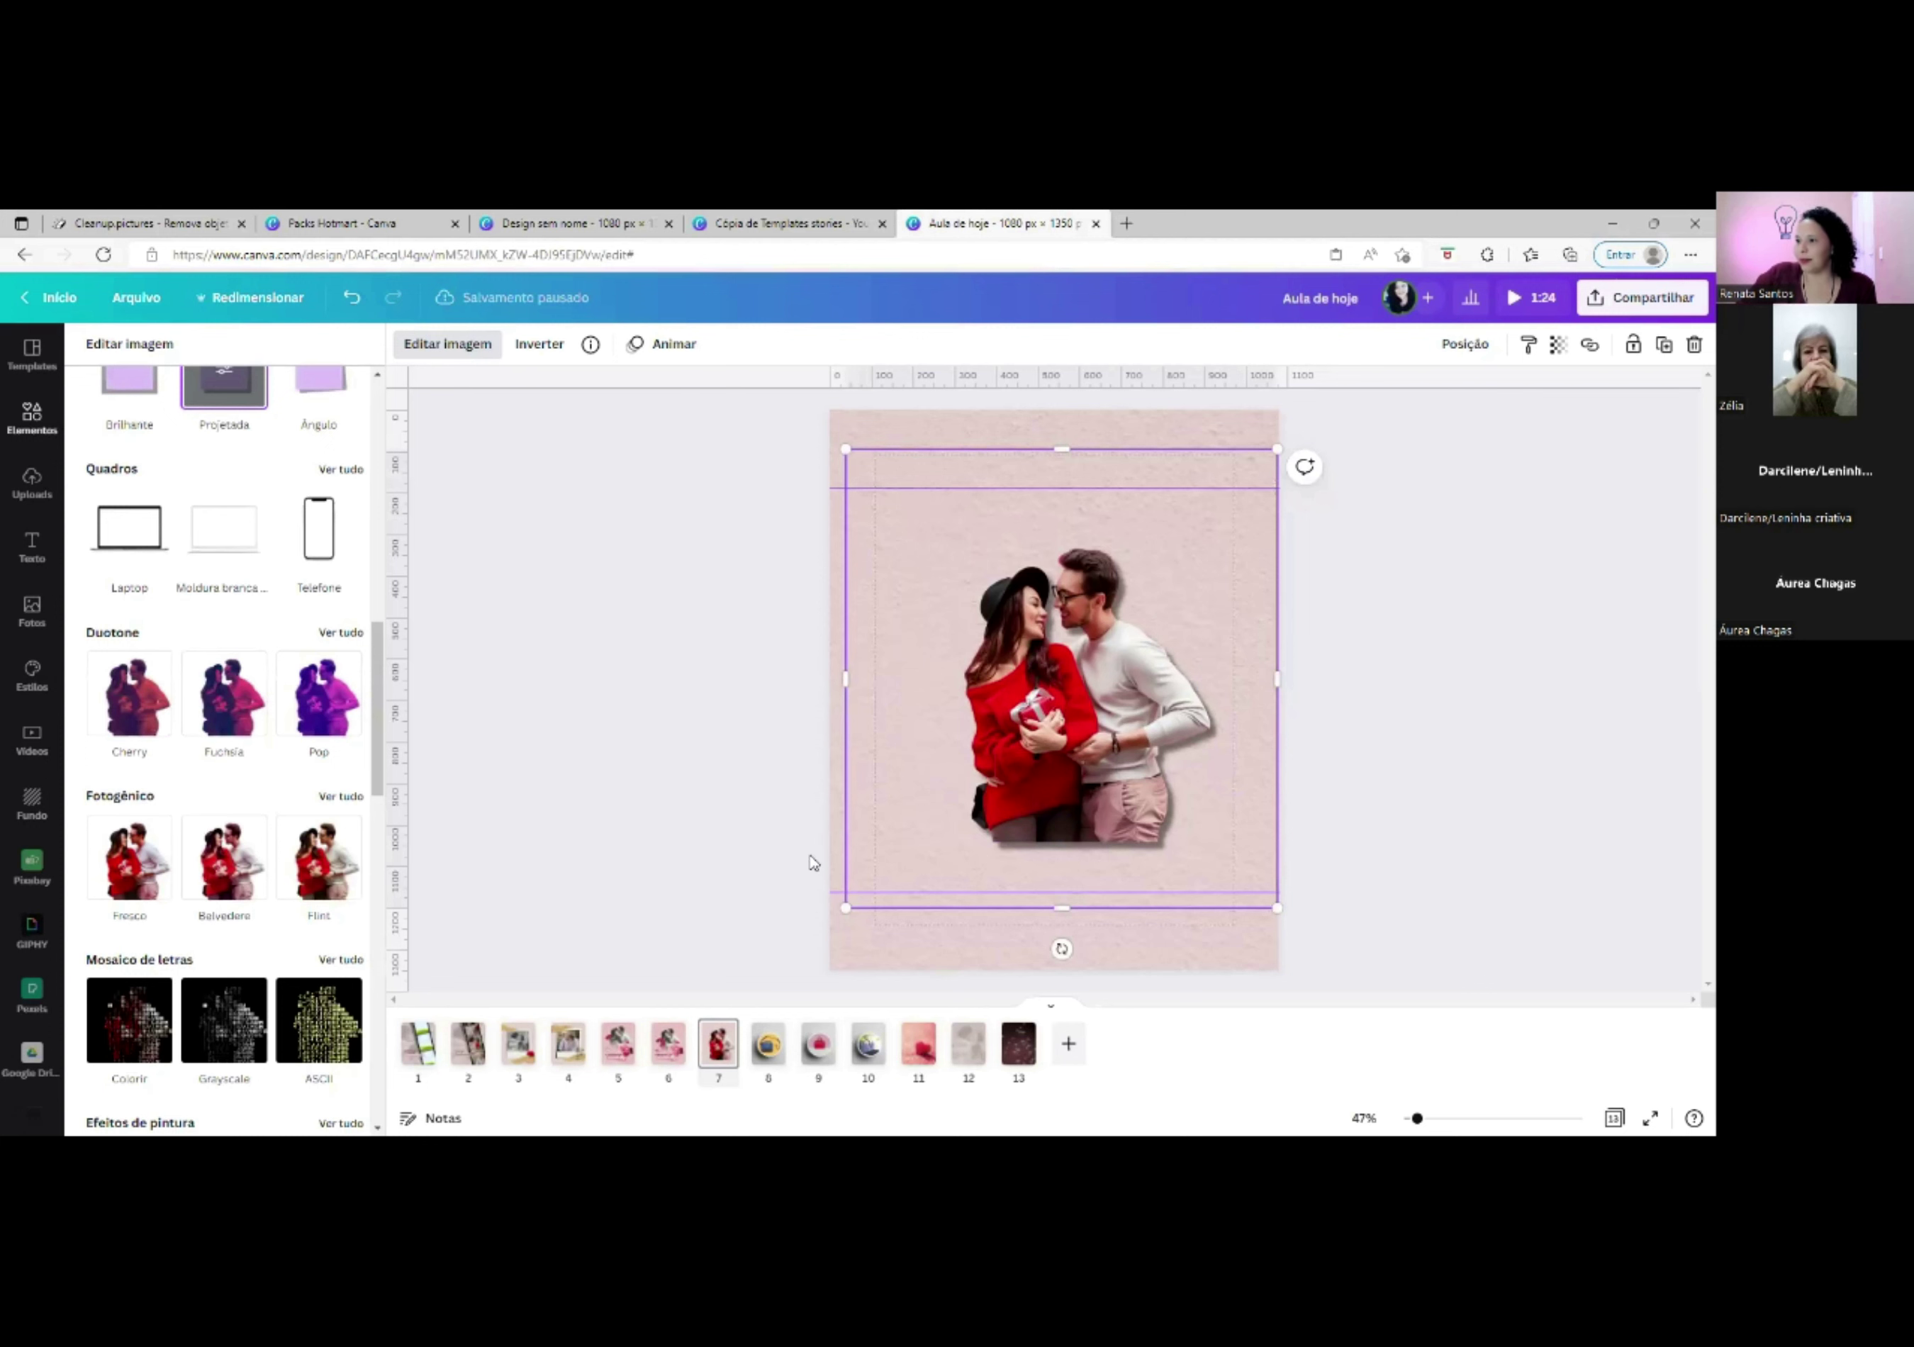
Enlarge the couple cutout and shift it to the right half of page 7, using the page 6 design as reference.
left_click(667, 1055)
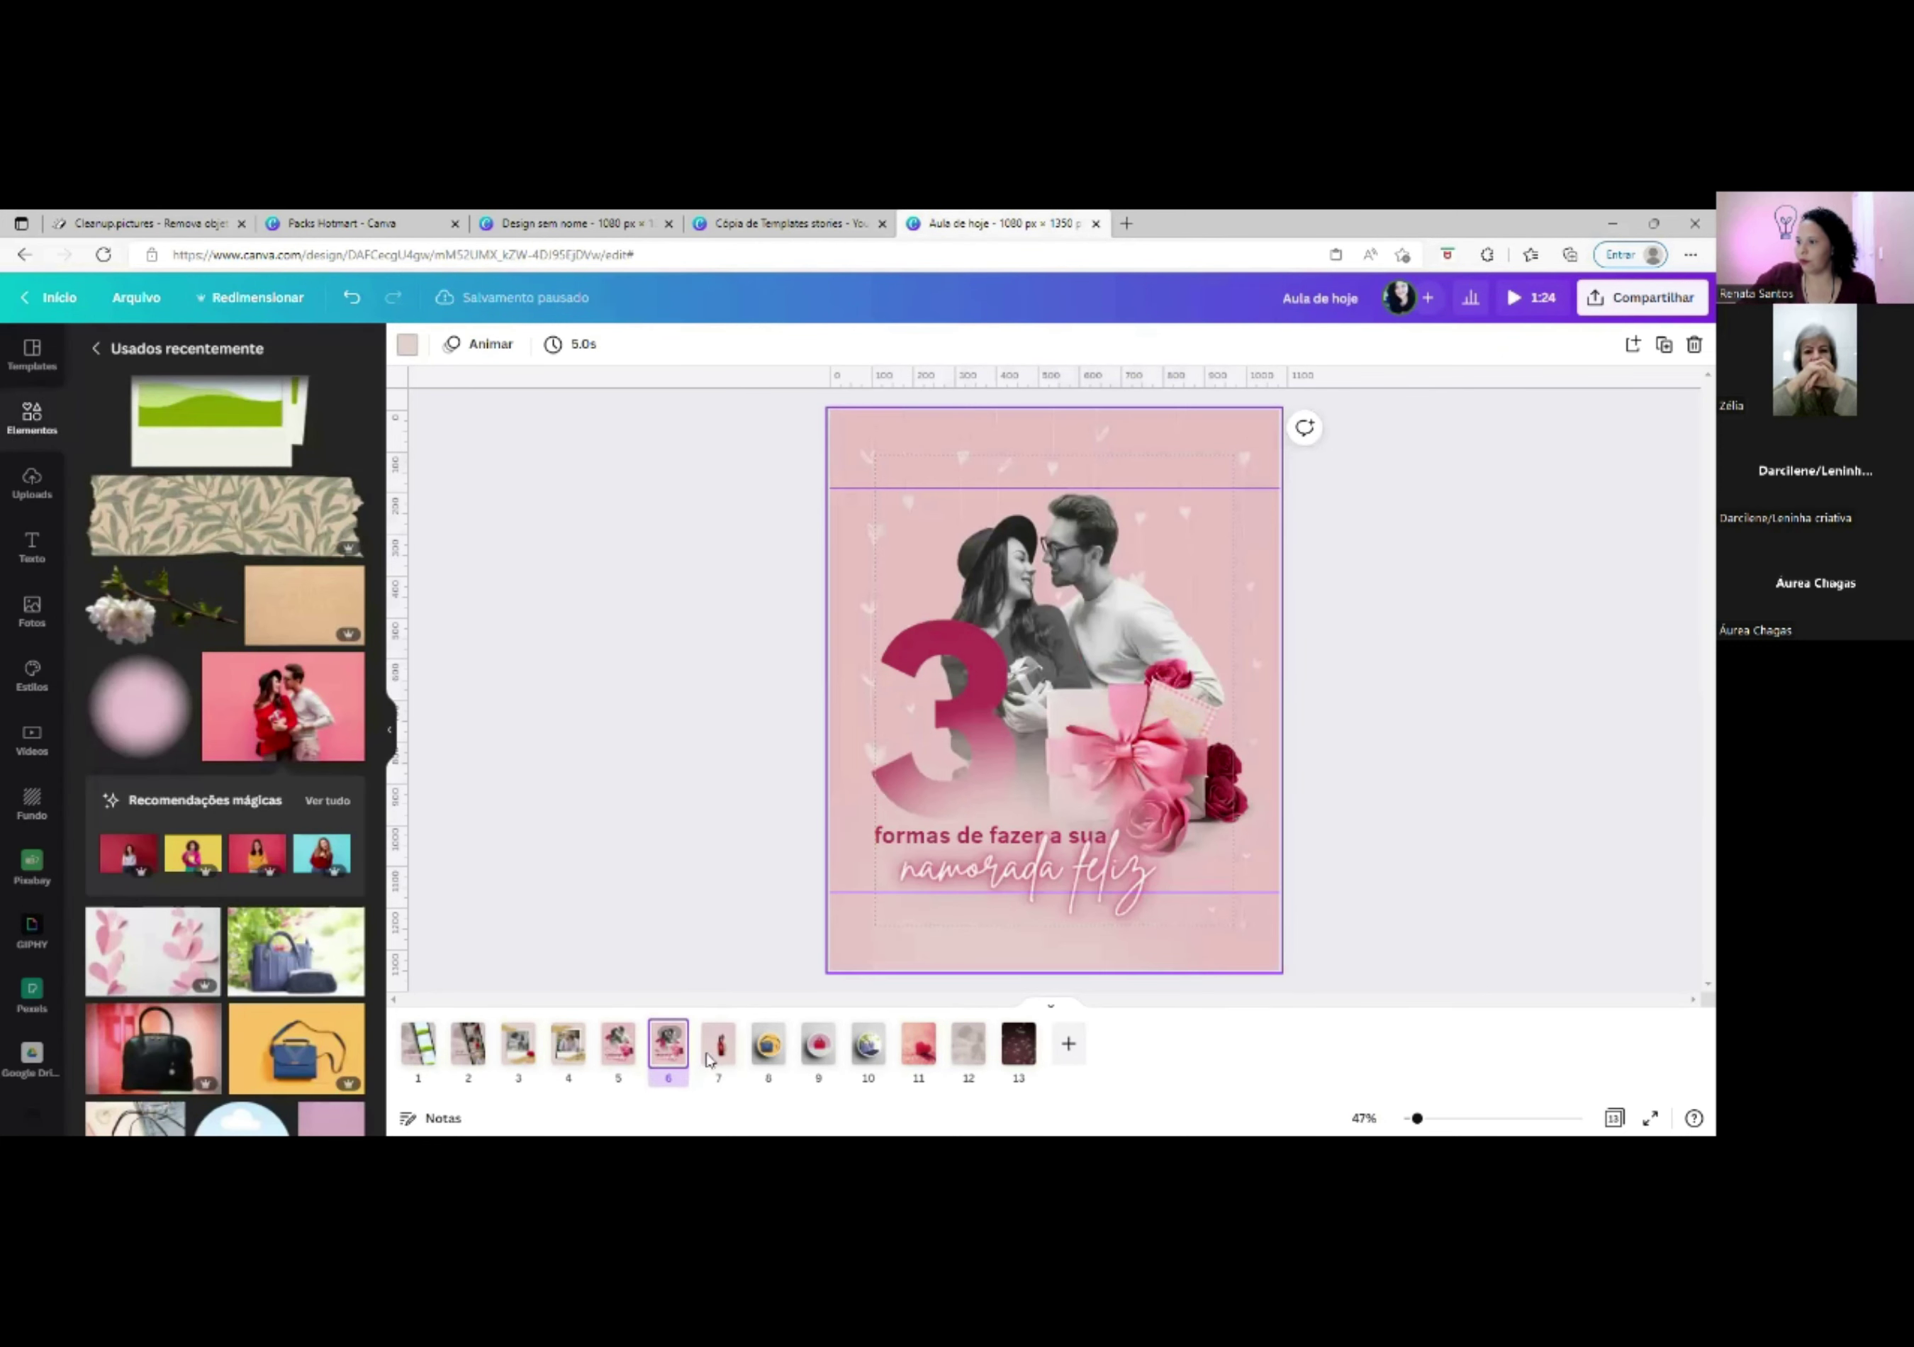
left_click(714, 1051)
left_click(1050, 629)
left_click_drag(1050, 629, 1037, 623)
left_click_drag(1203, 528, 1228, 500)
left_click_drag(1106, 634, 1133, 645)
left_click_drag(1255, 510, 1234, 536)
left_click_drag(1095, 643, 1116, 621)
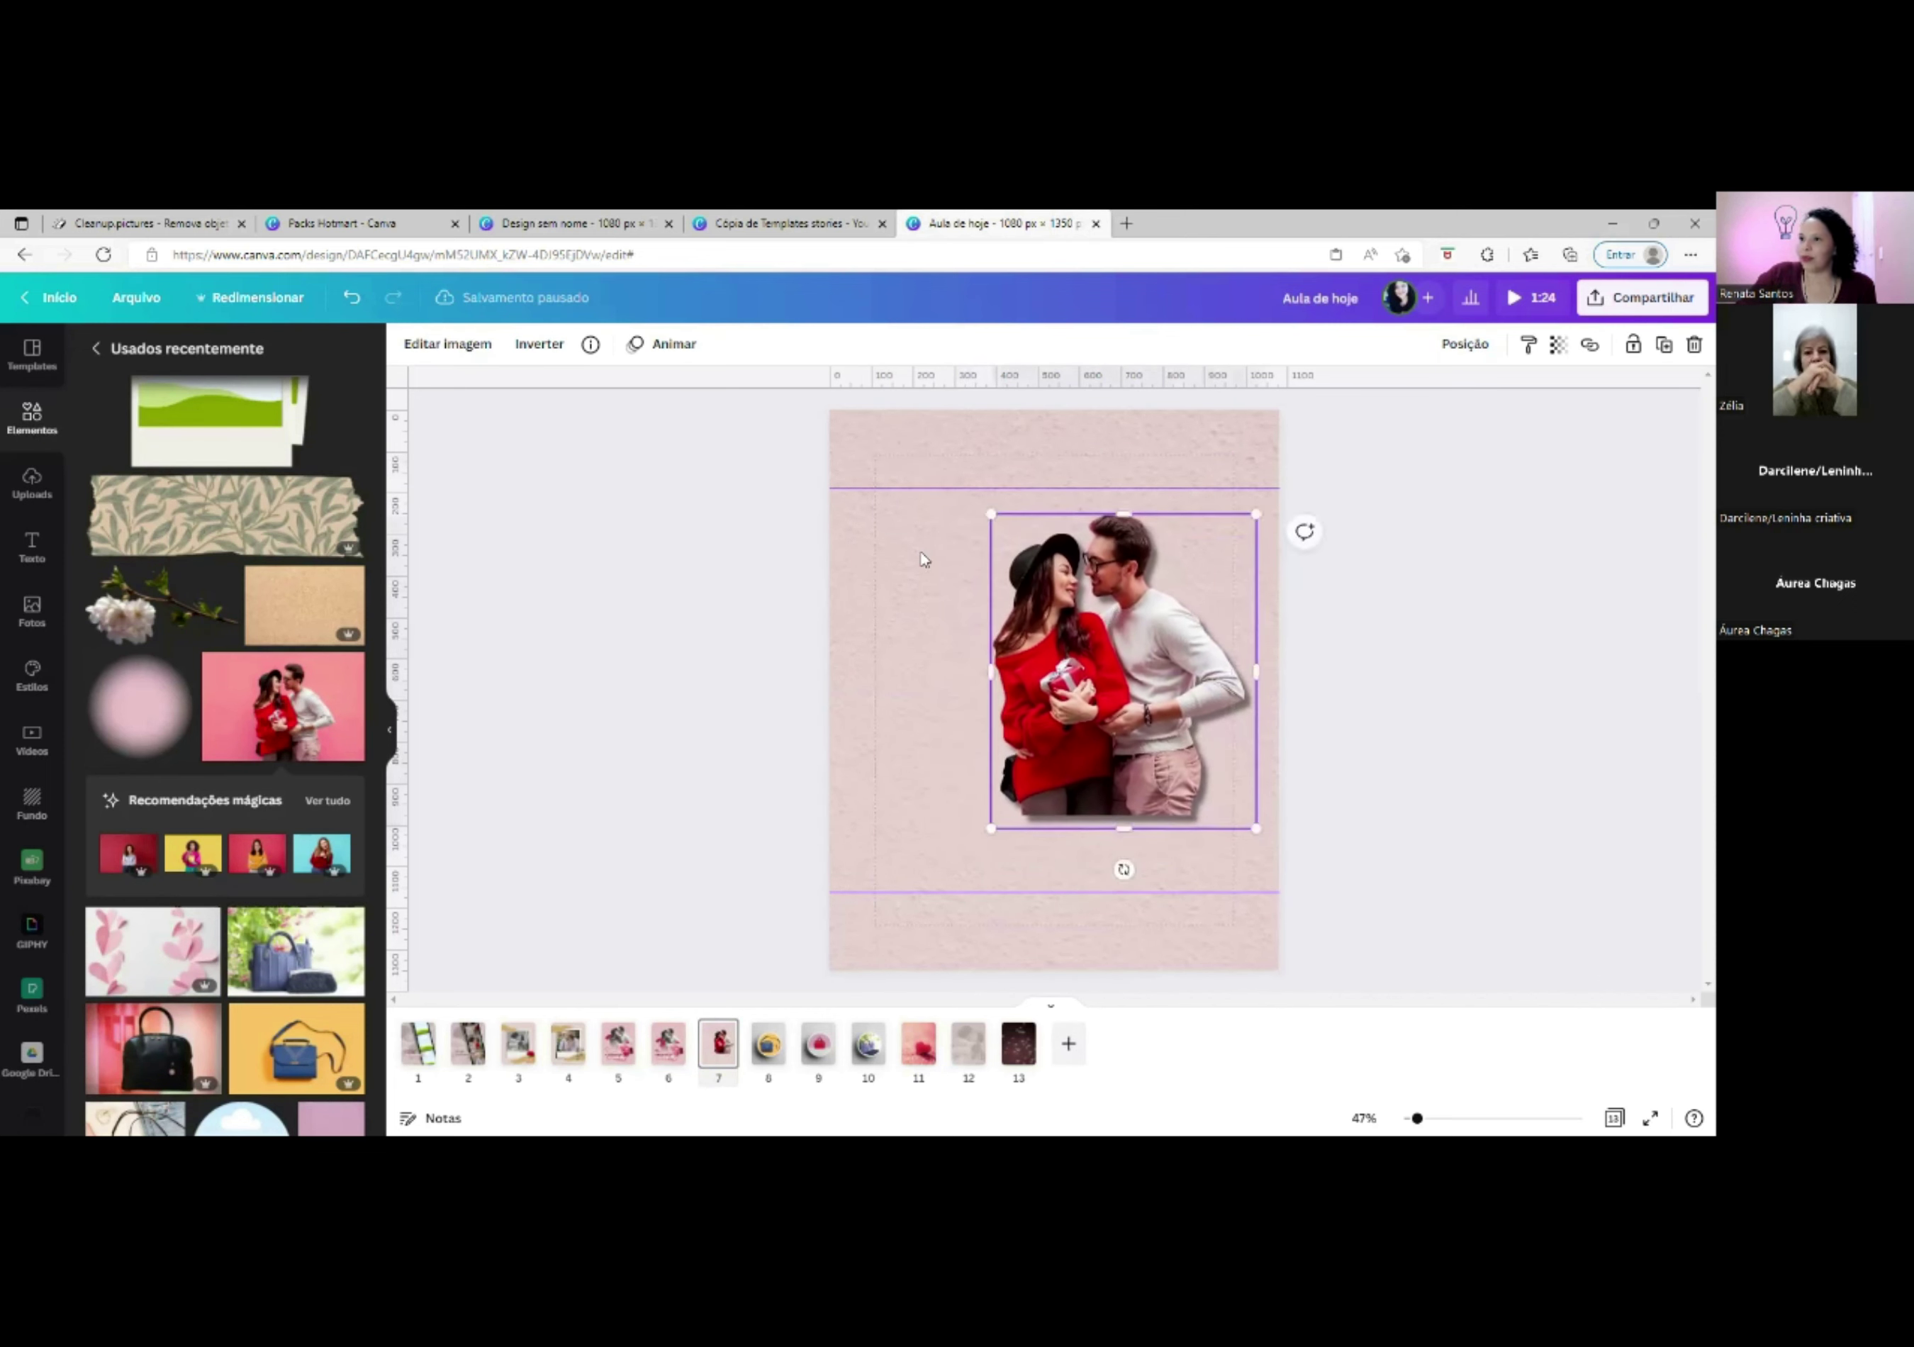
Add a heading reading "3" and enlarge it to font size 409, placing it to the left of the couple.
left_click(31, 545)
left_click(168, 447)
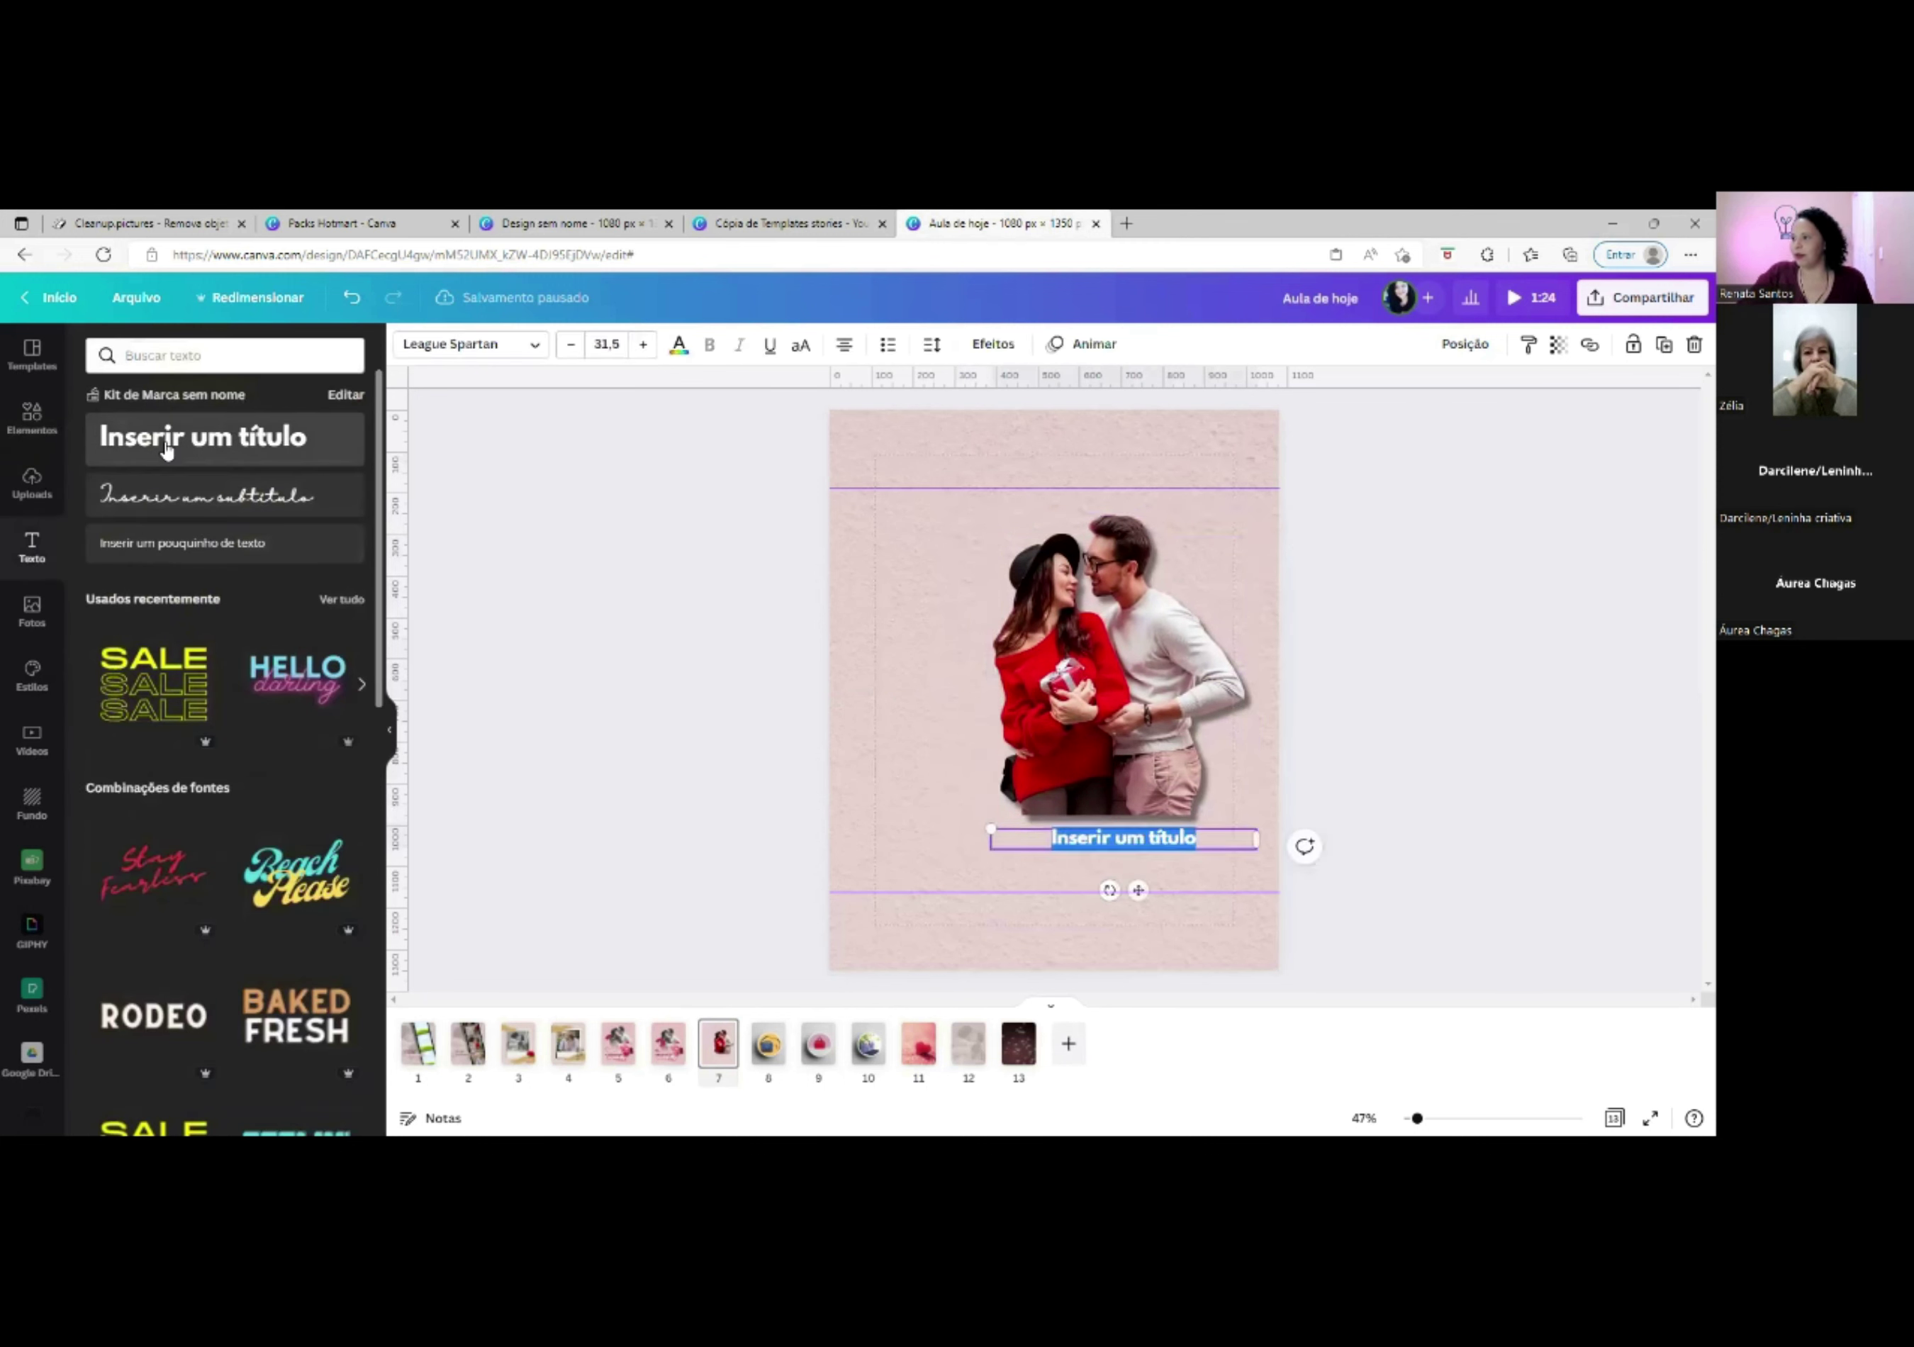
type("3")
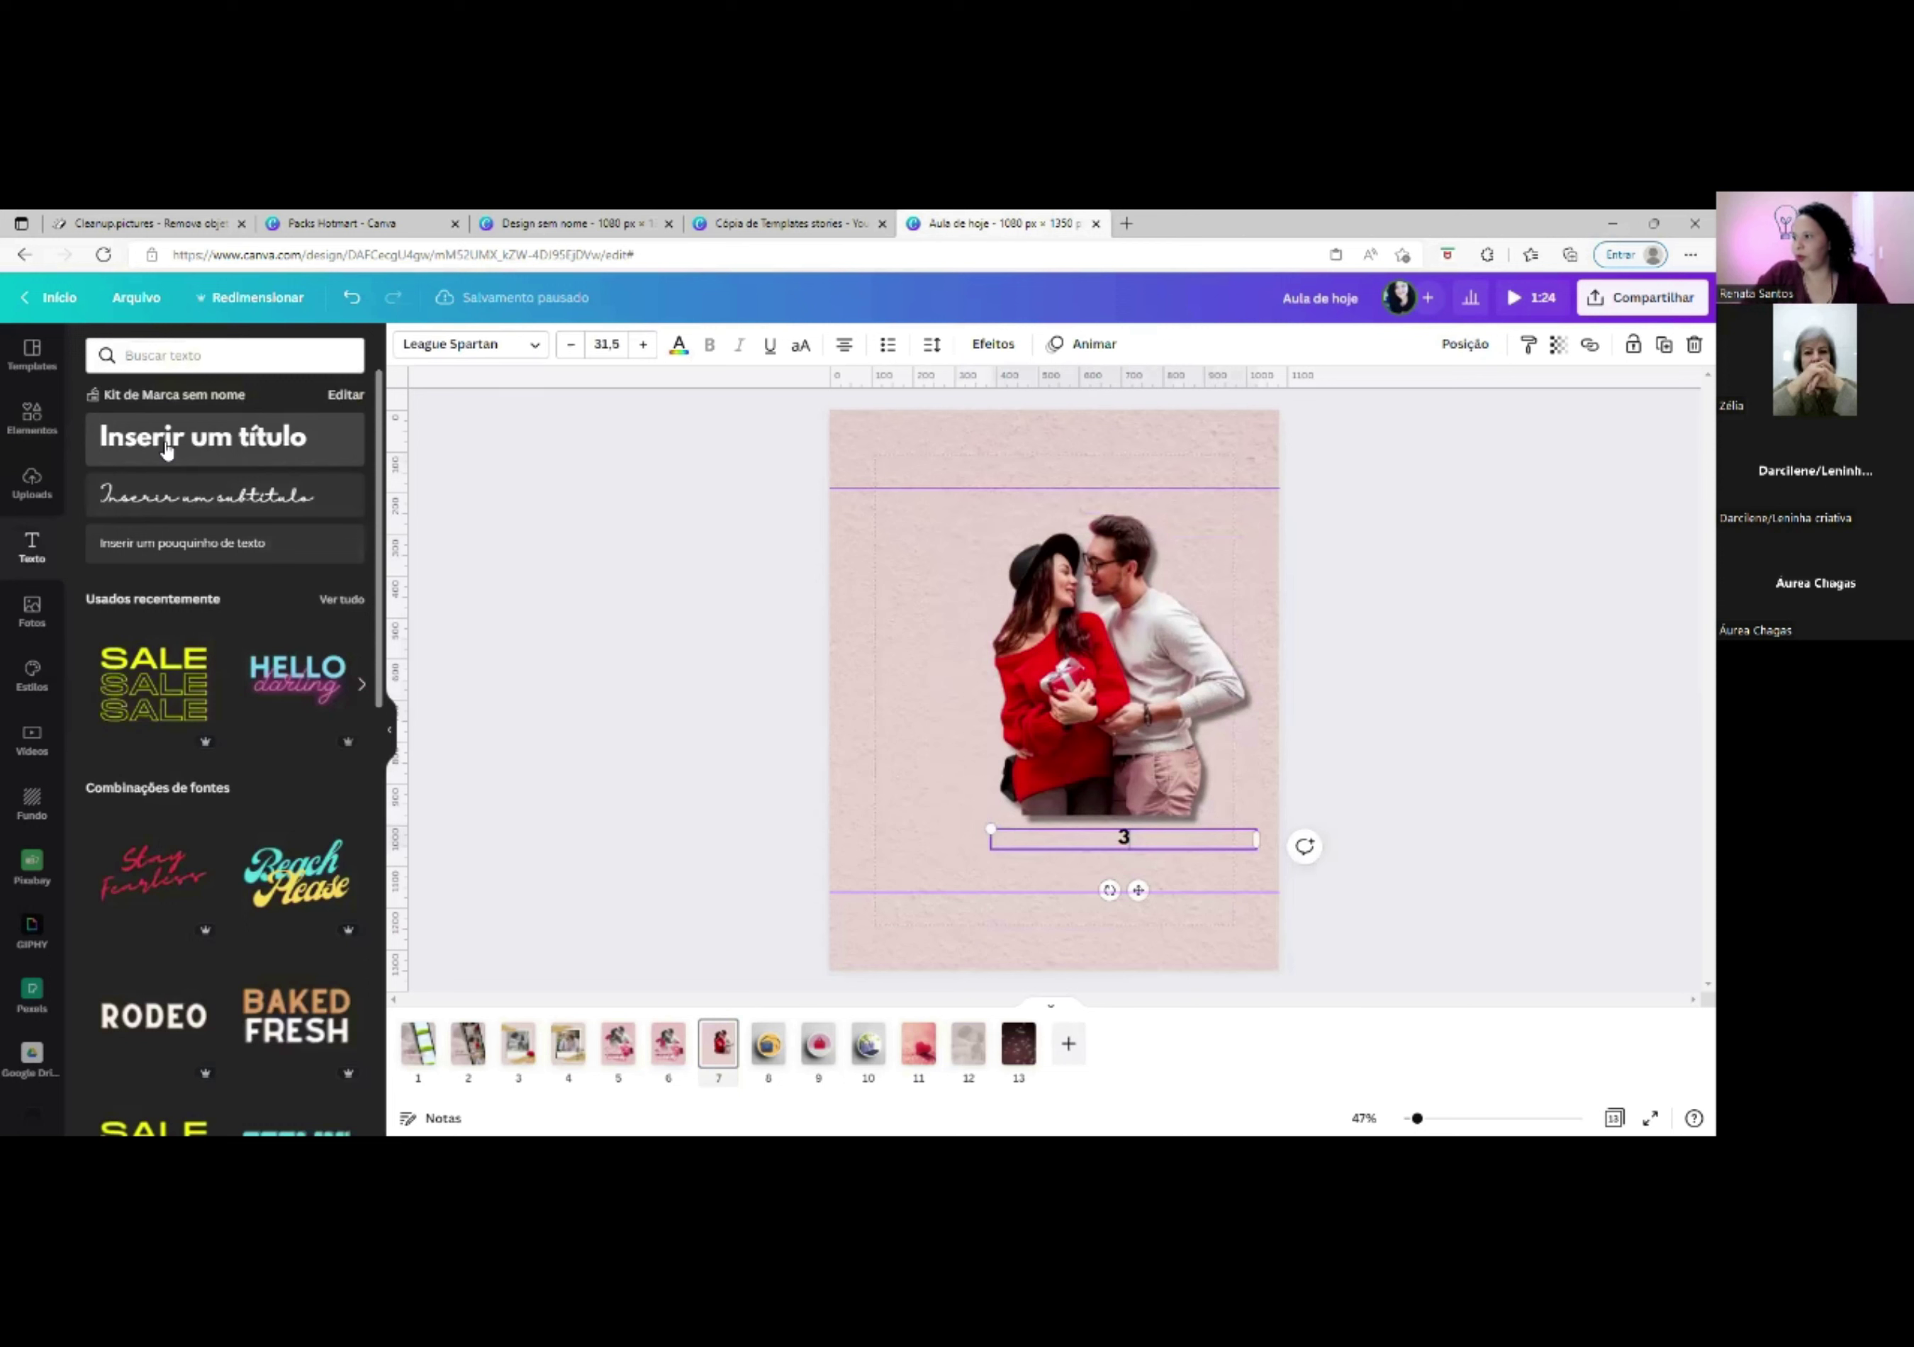
left_click_drag(1267, 836, 886, 736)
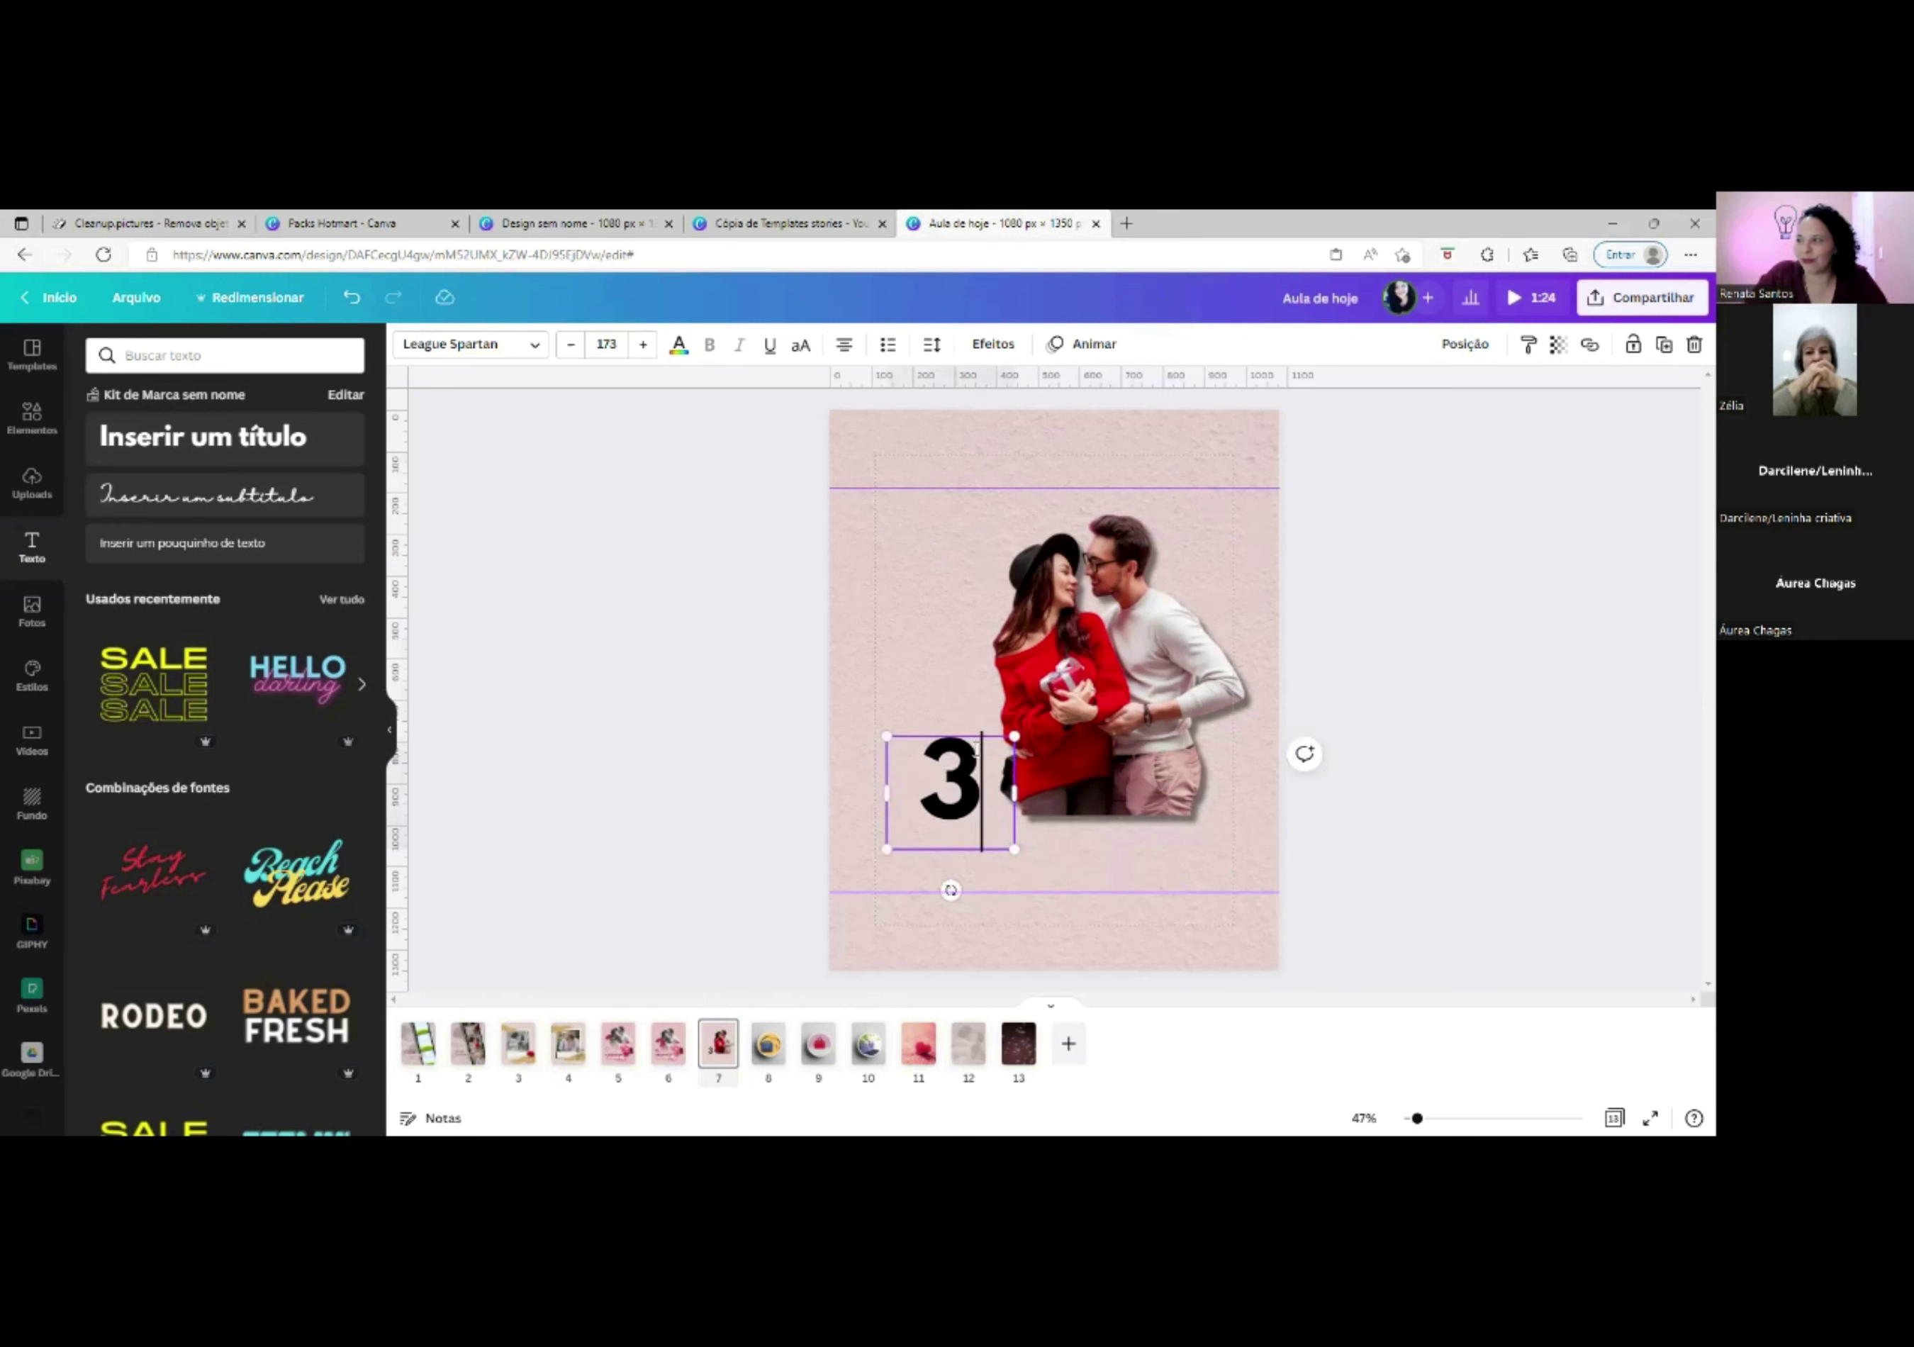
left_click_drag(947, 732, 1067, 550)
left_click_drag(947, 592, 913, 628)
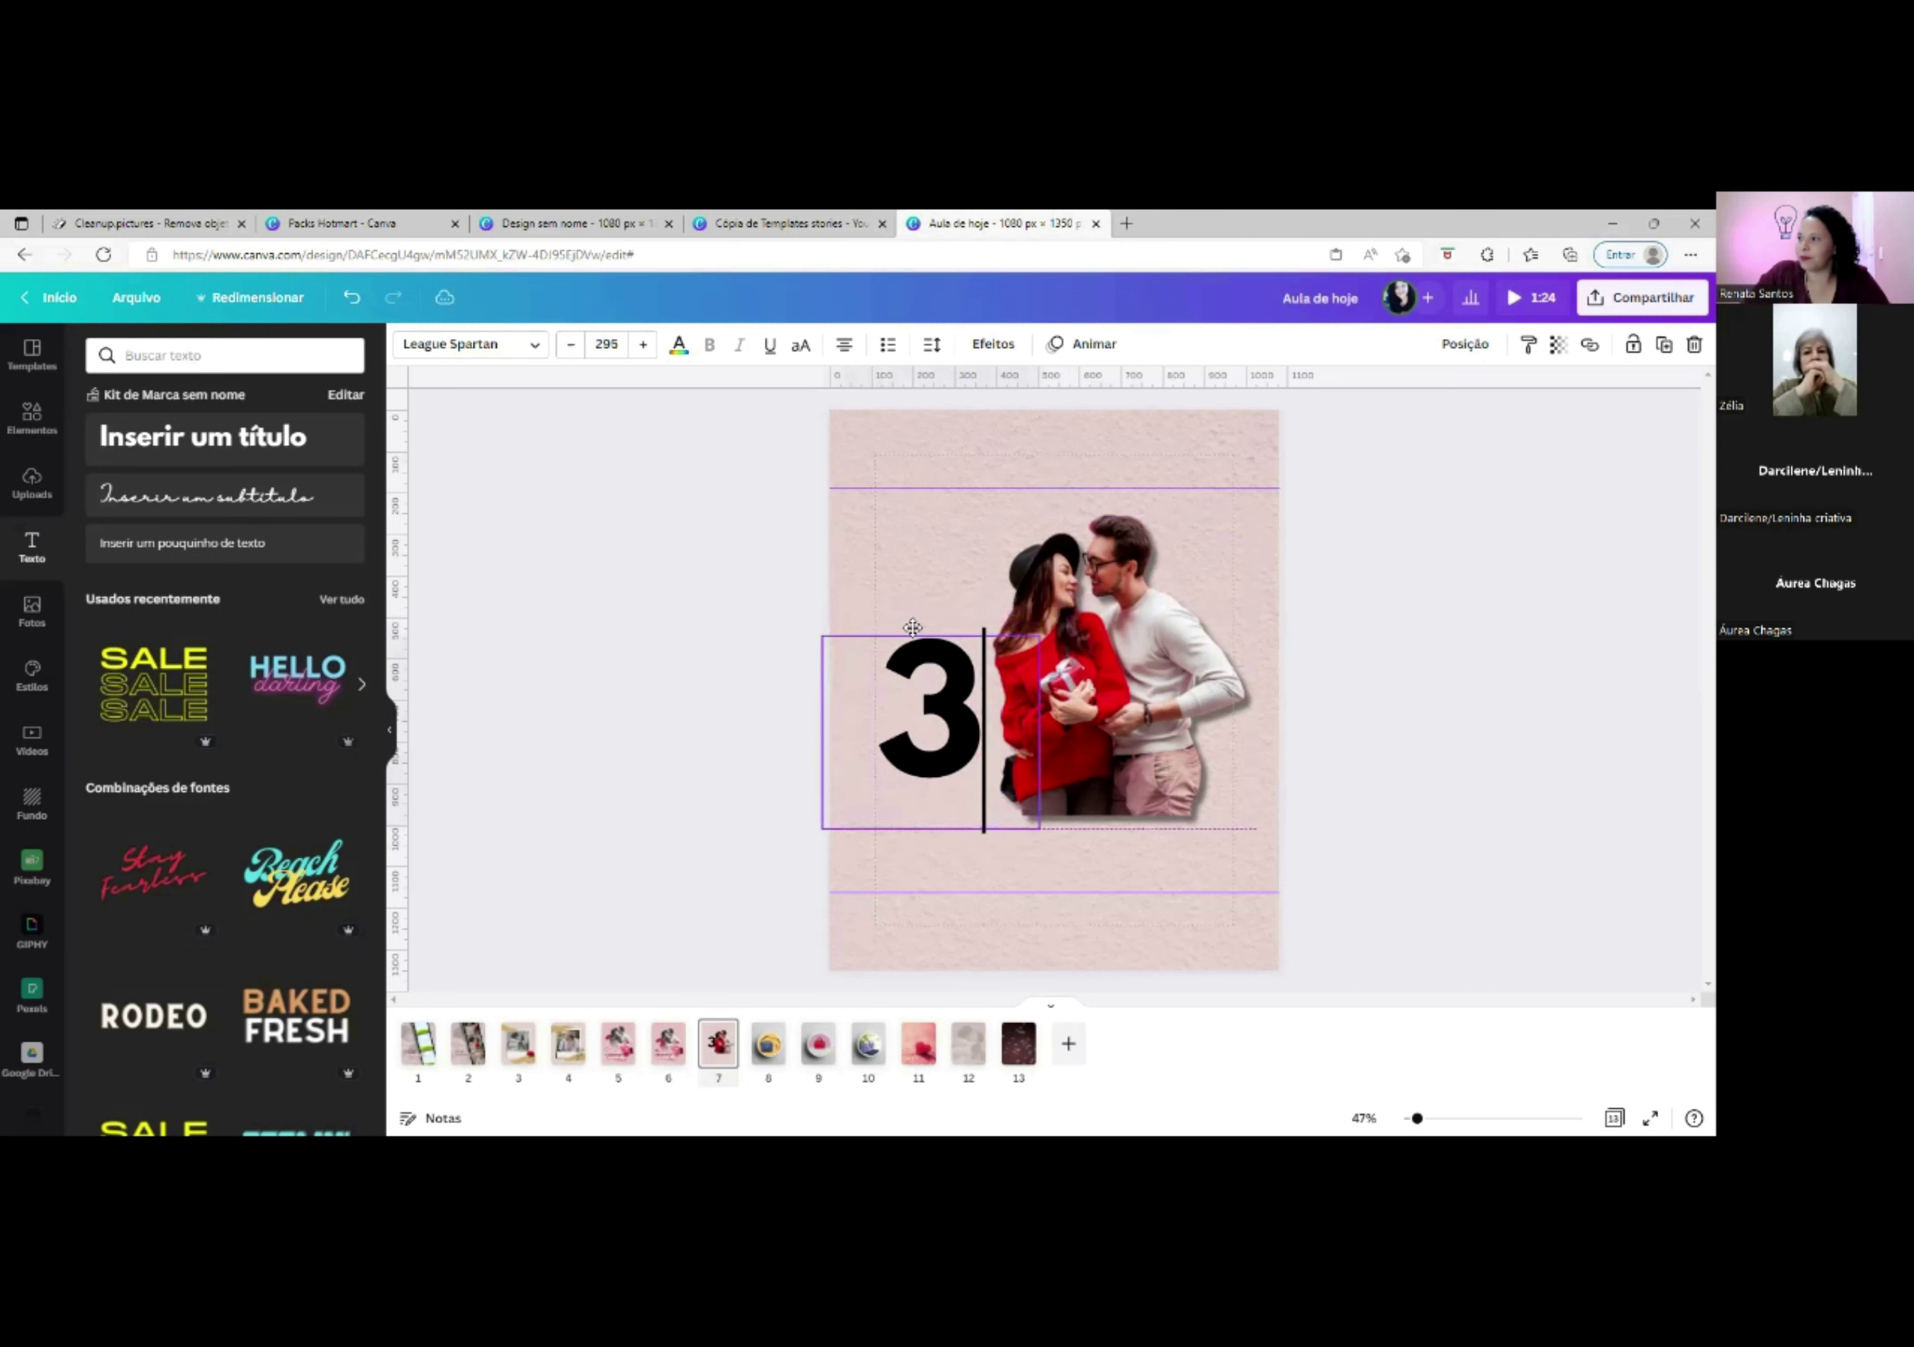
left_click_drag(1040, 635, 1147, 544)
left_click_drag(953, 558, 919, 608)
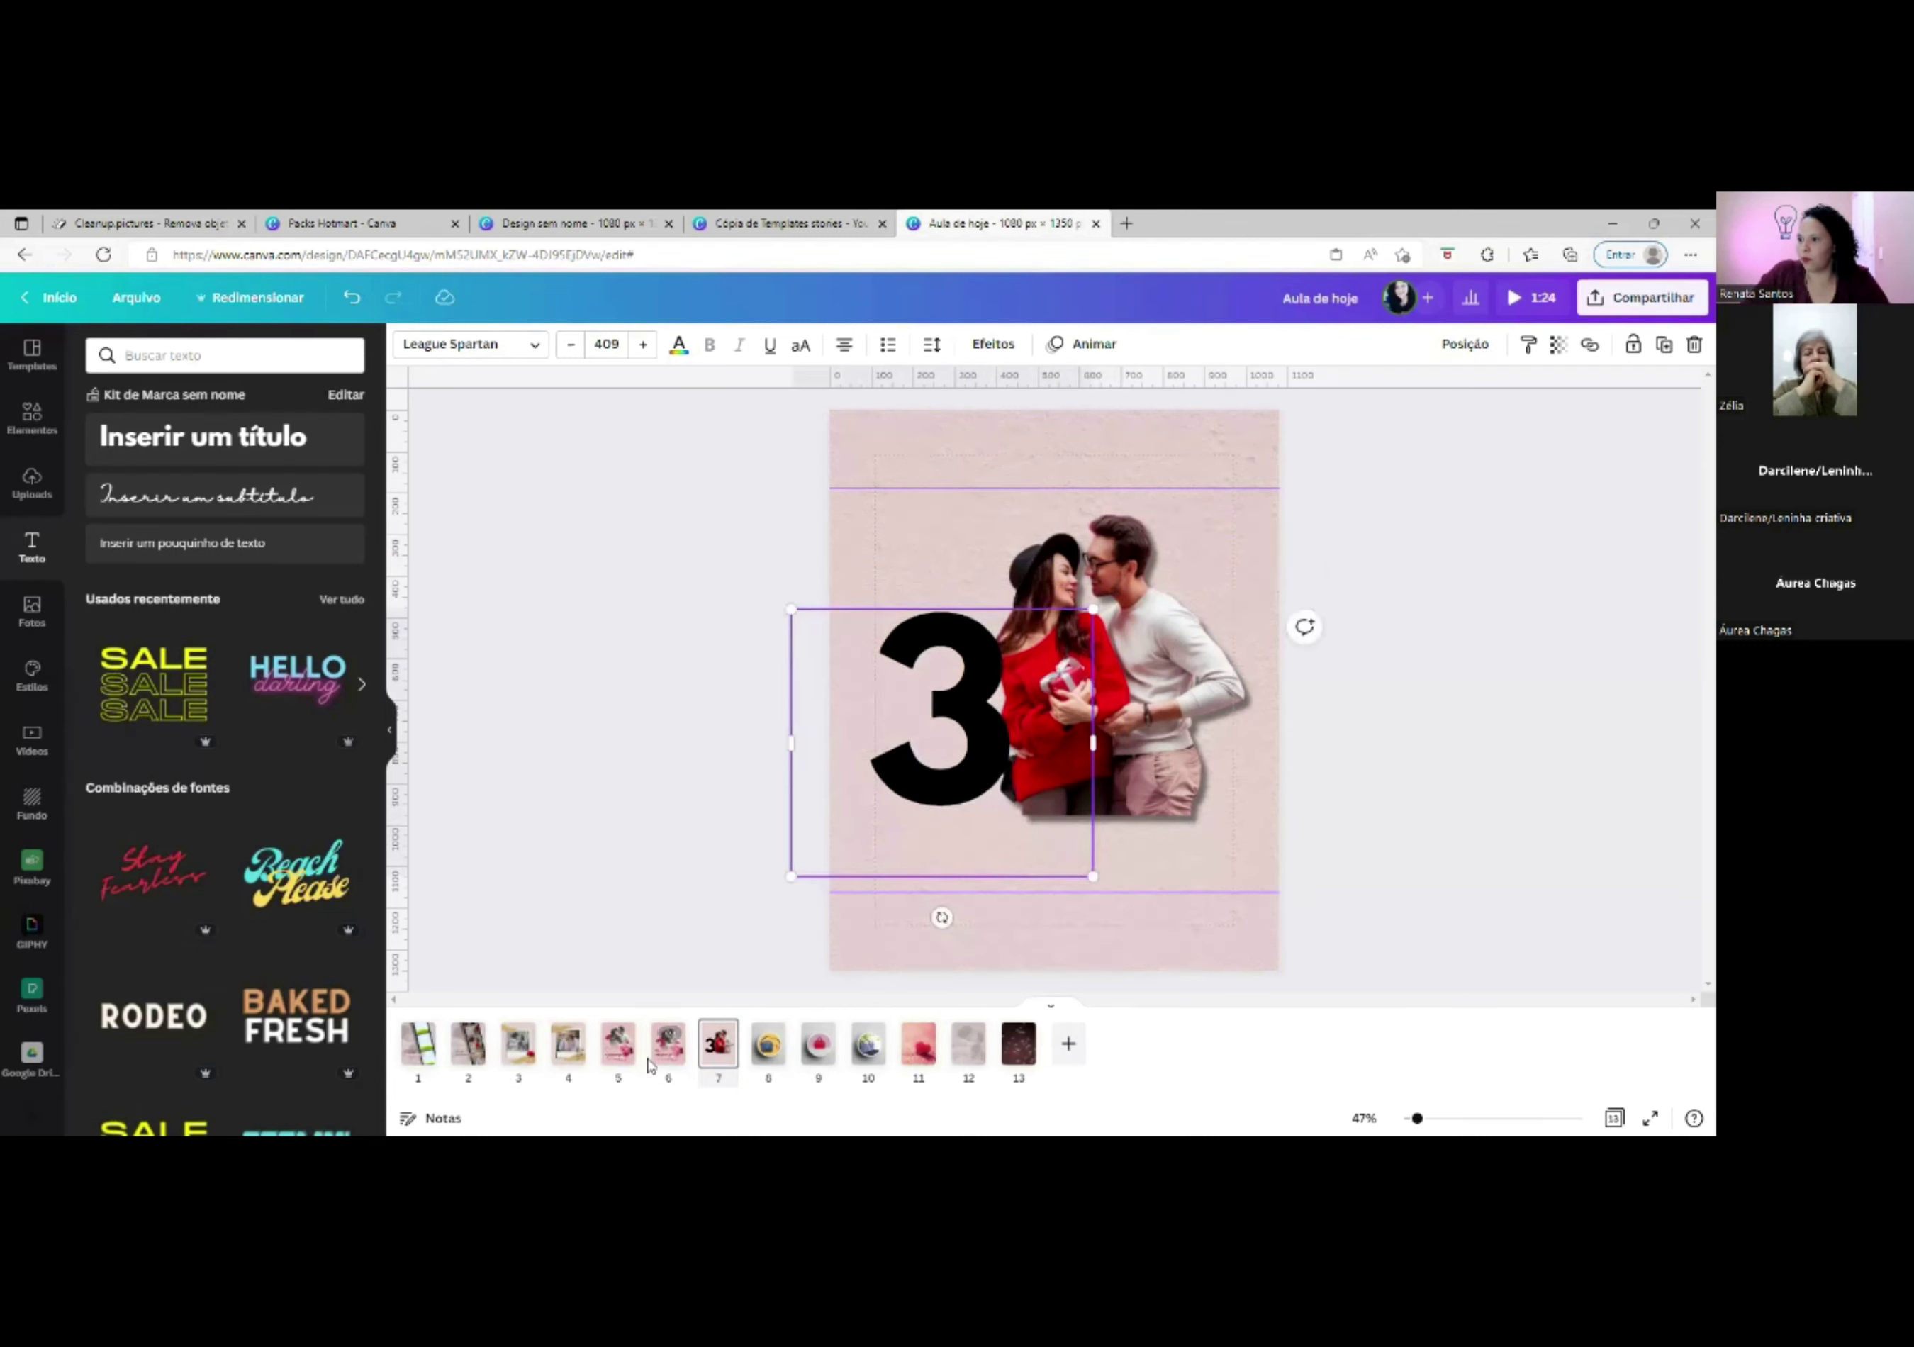
Check the designs on pages 5 and 6, and place the uploaded pink gift box with roses over the couple's lower part on page 7.
left_click(619, 1045)
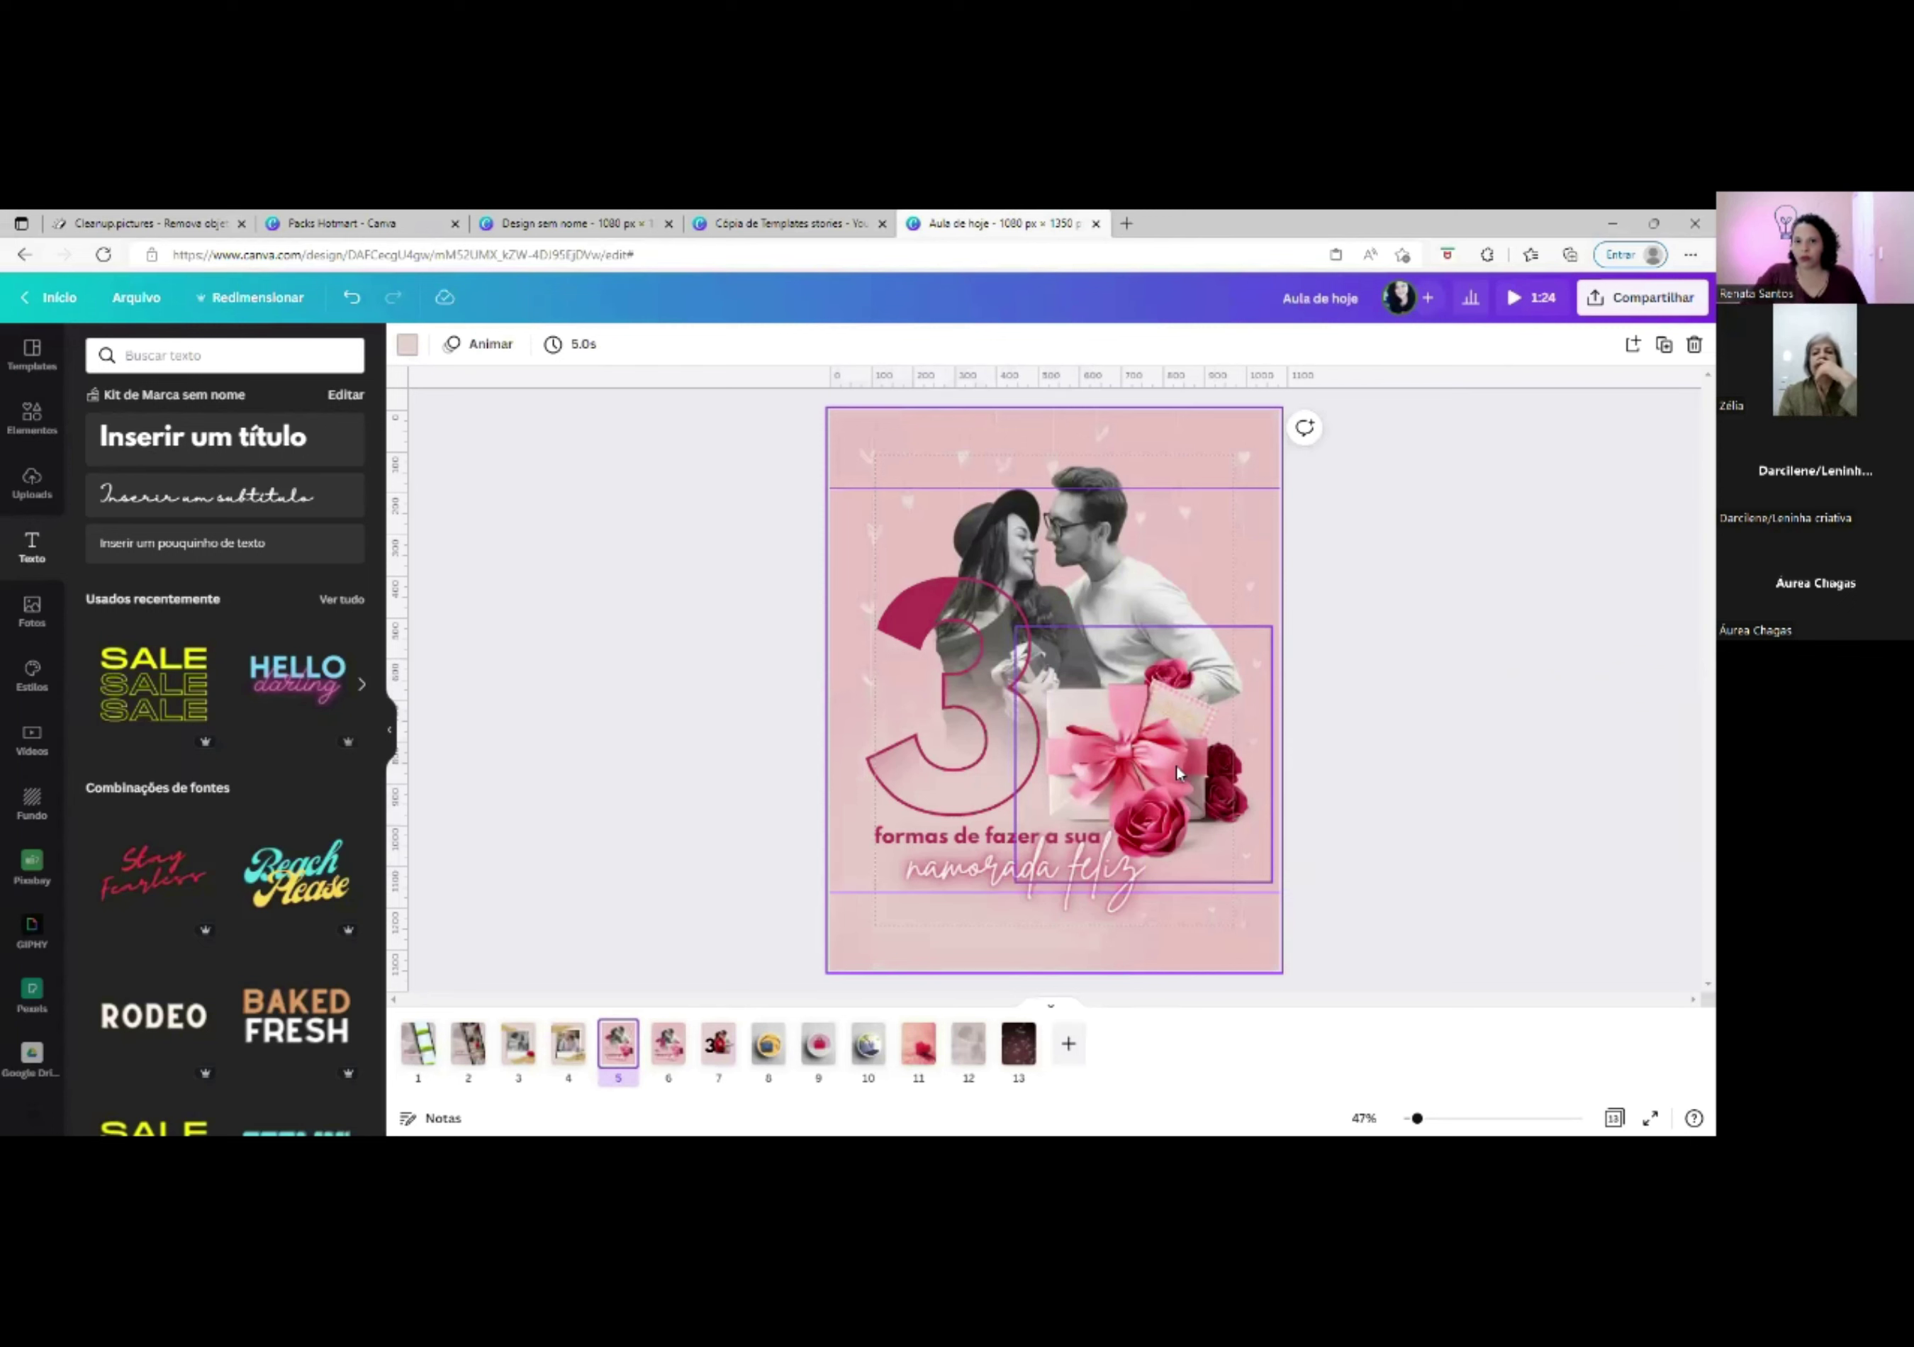
left_click(667, 1046)
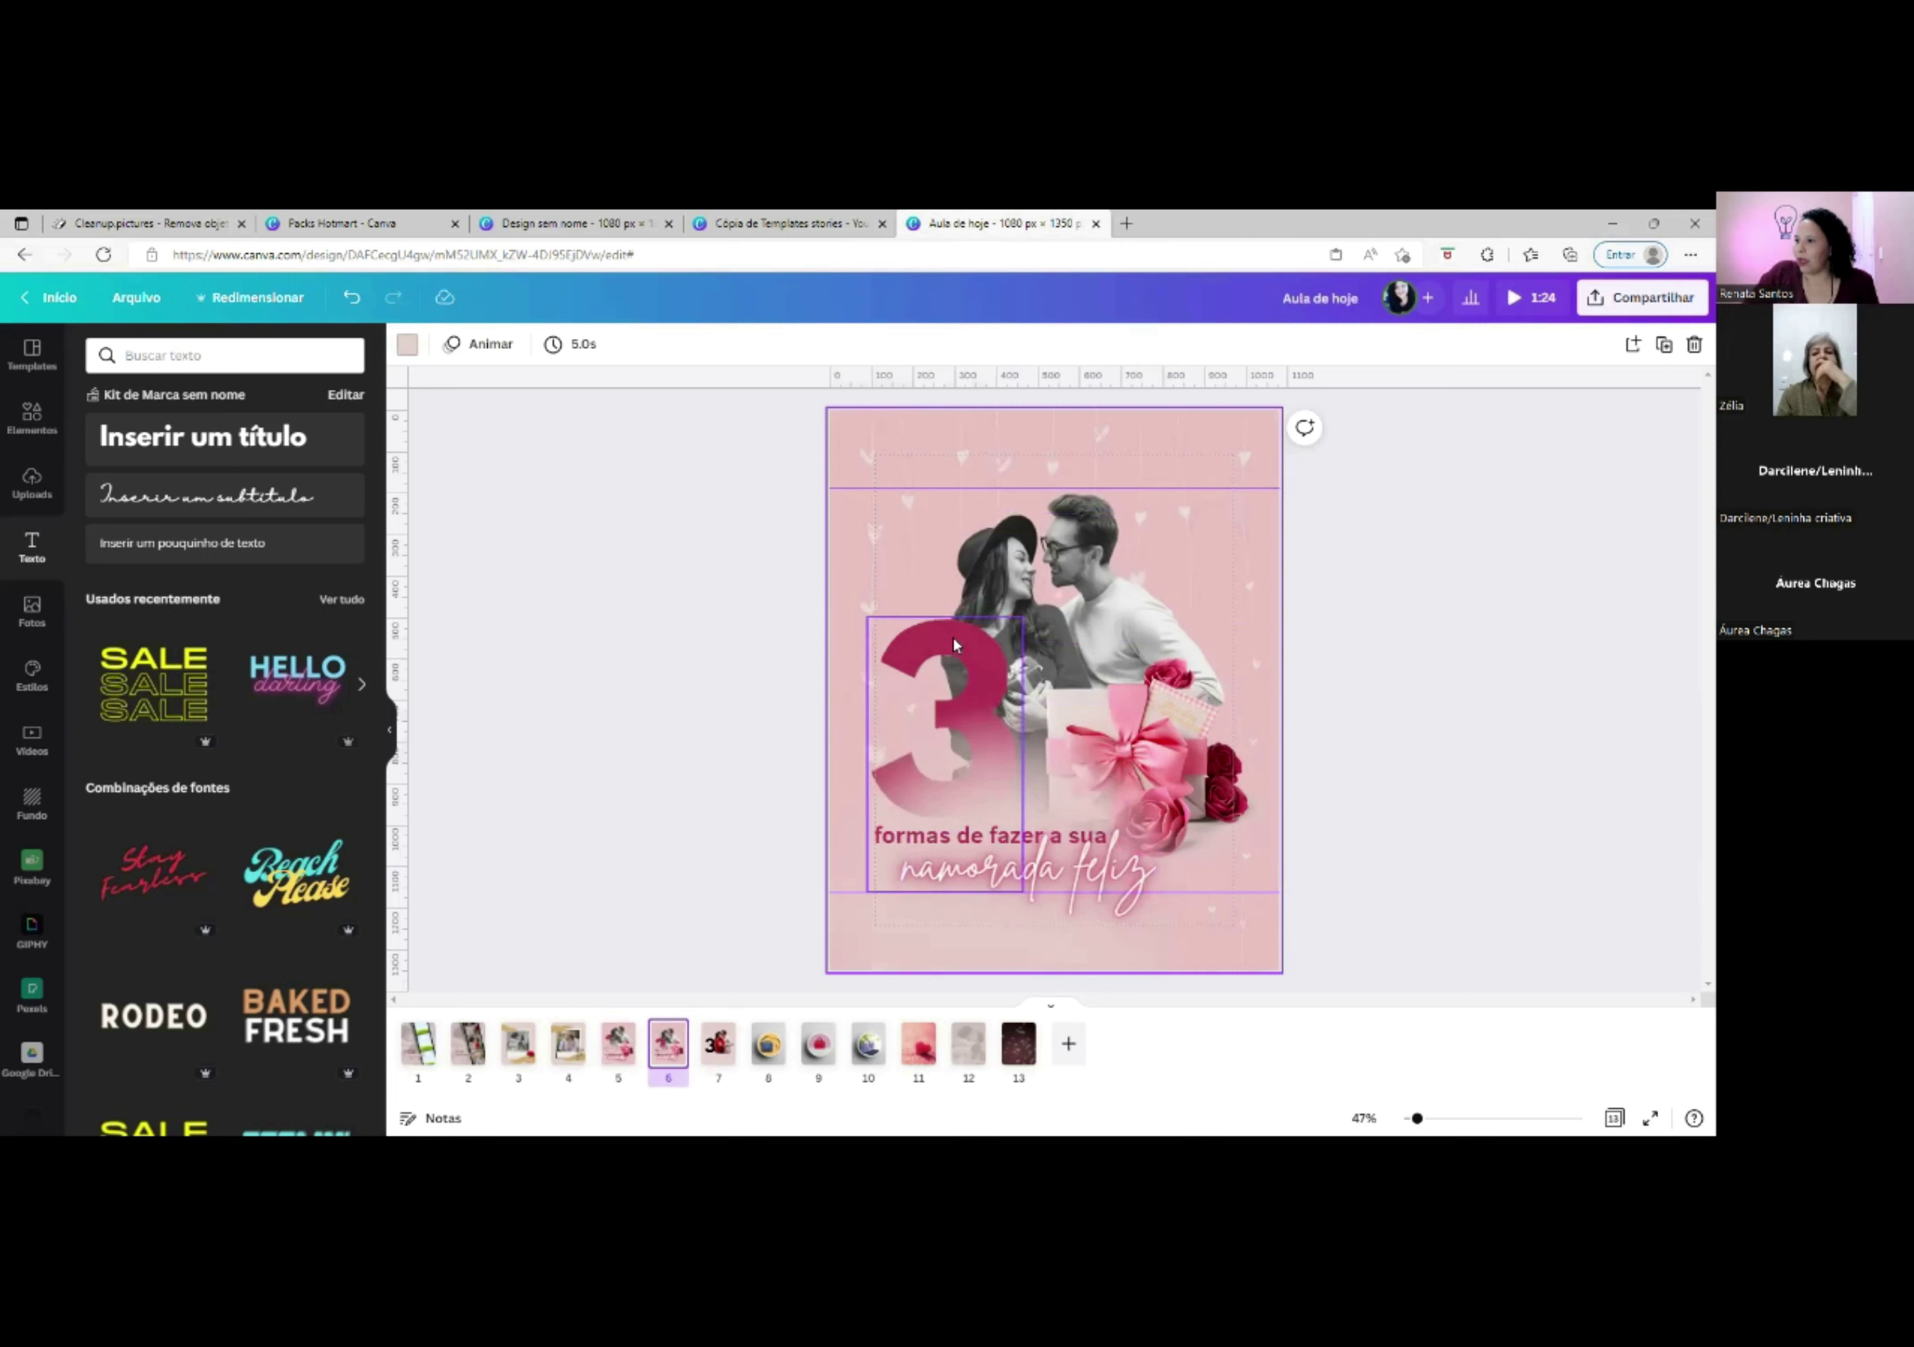
left_click(719, 1046)
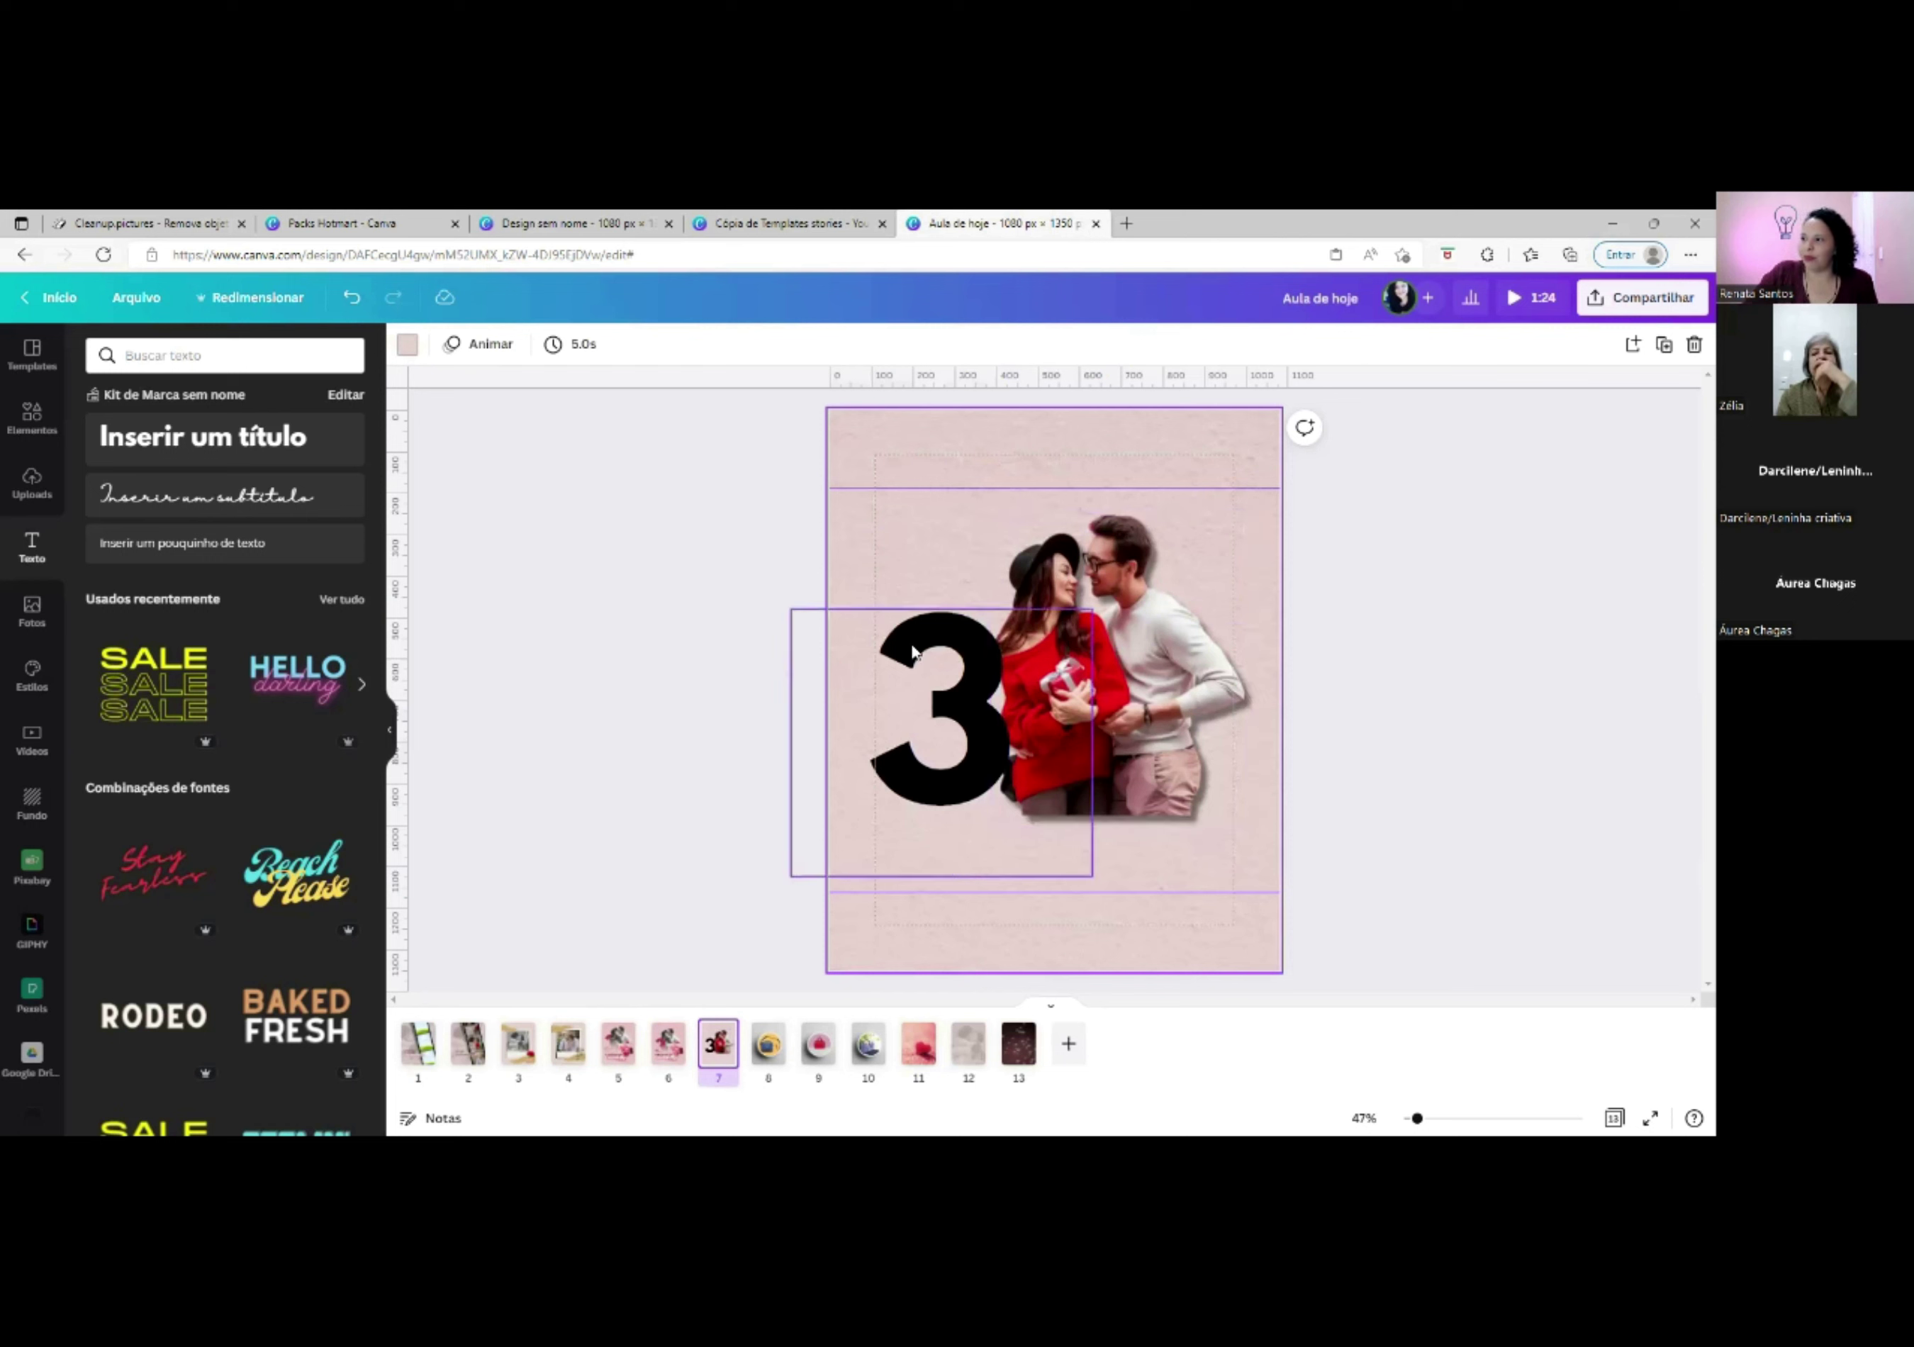
left_click(32, 483)
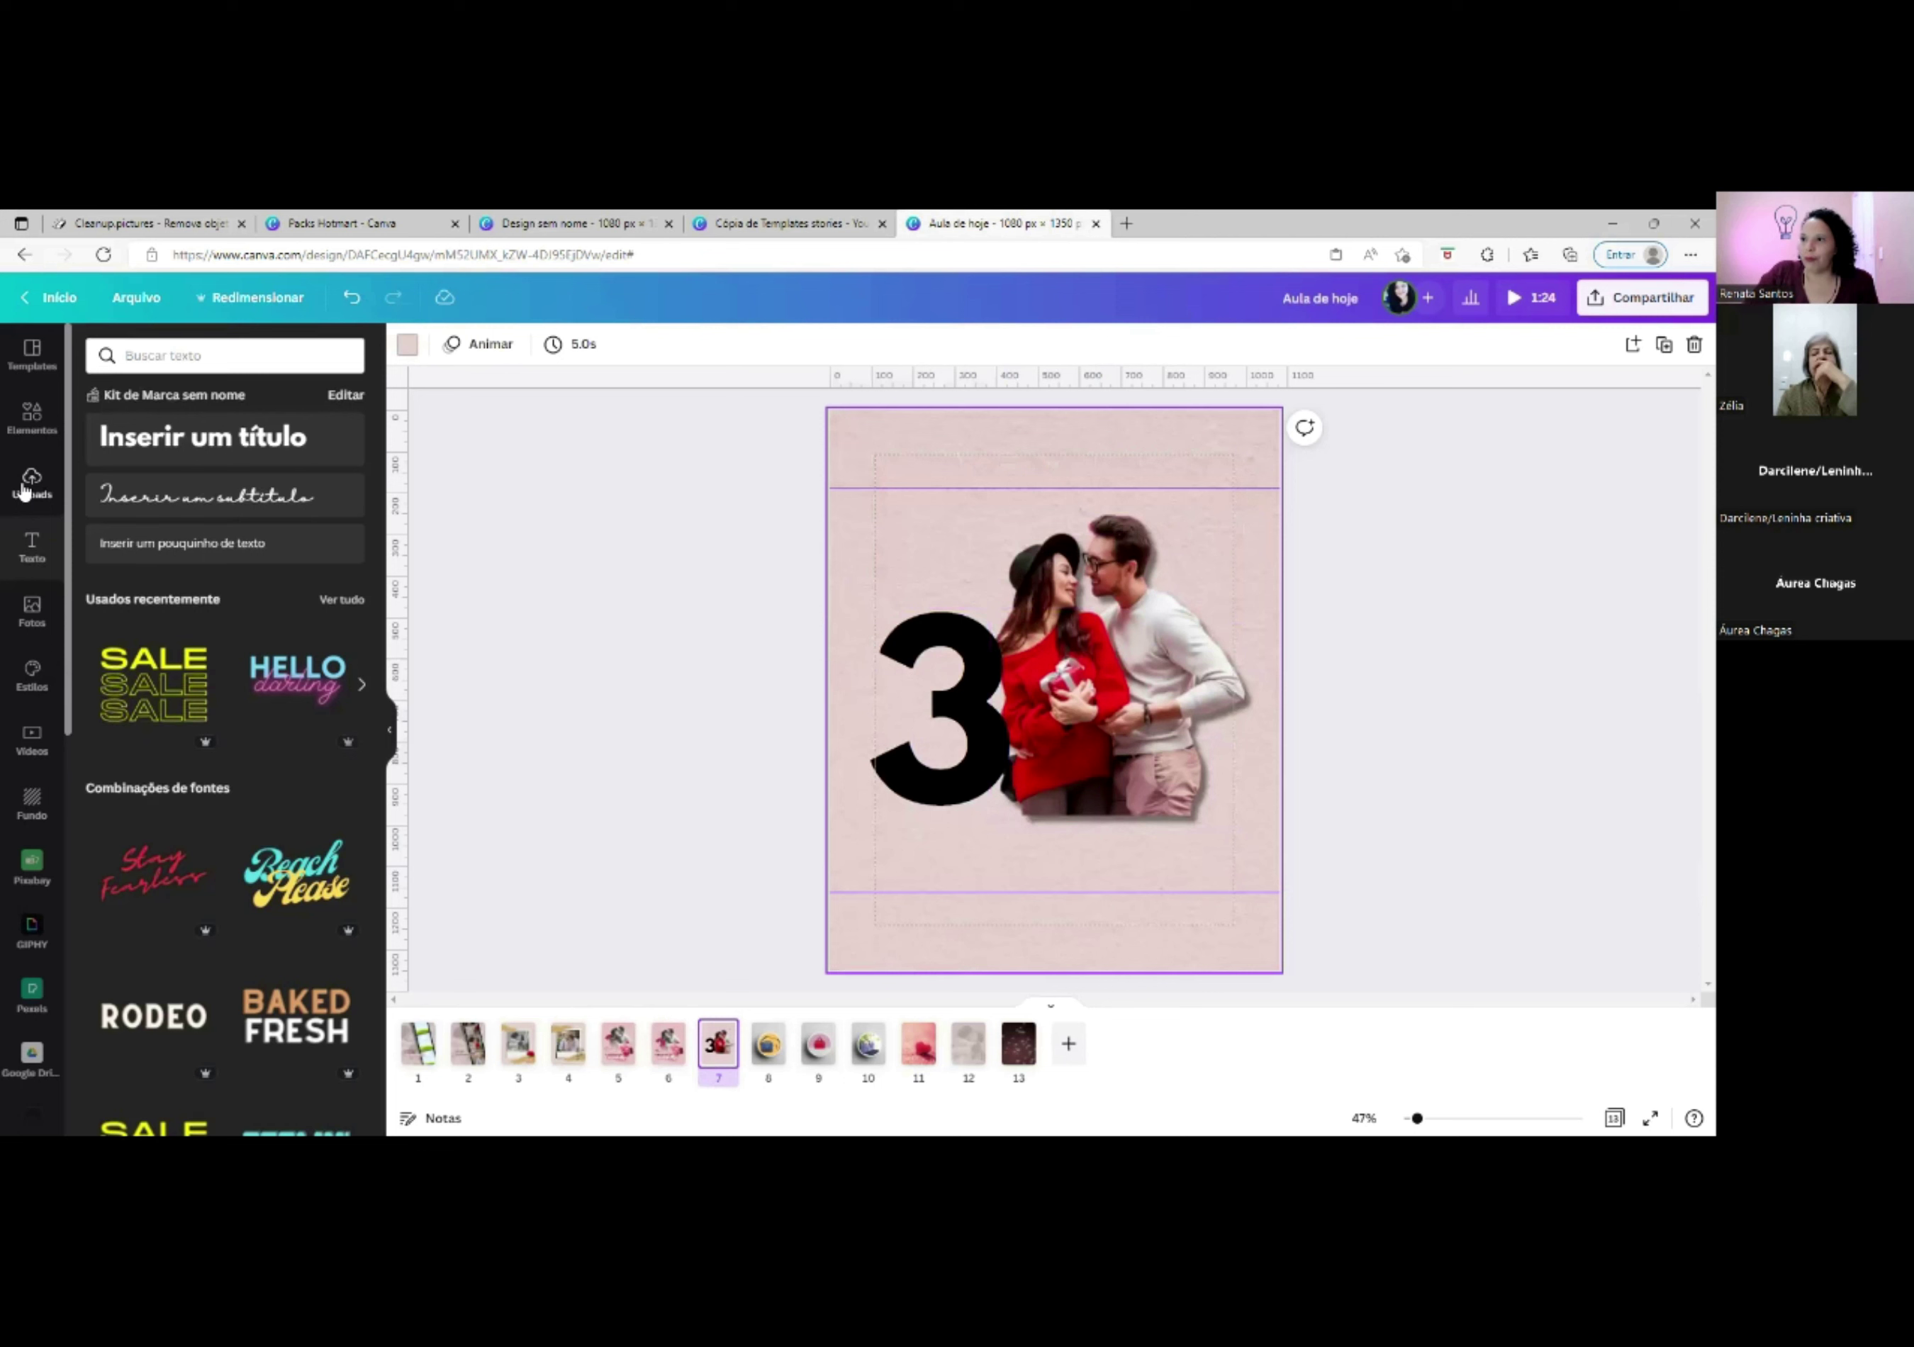
left_click(264, 669)
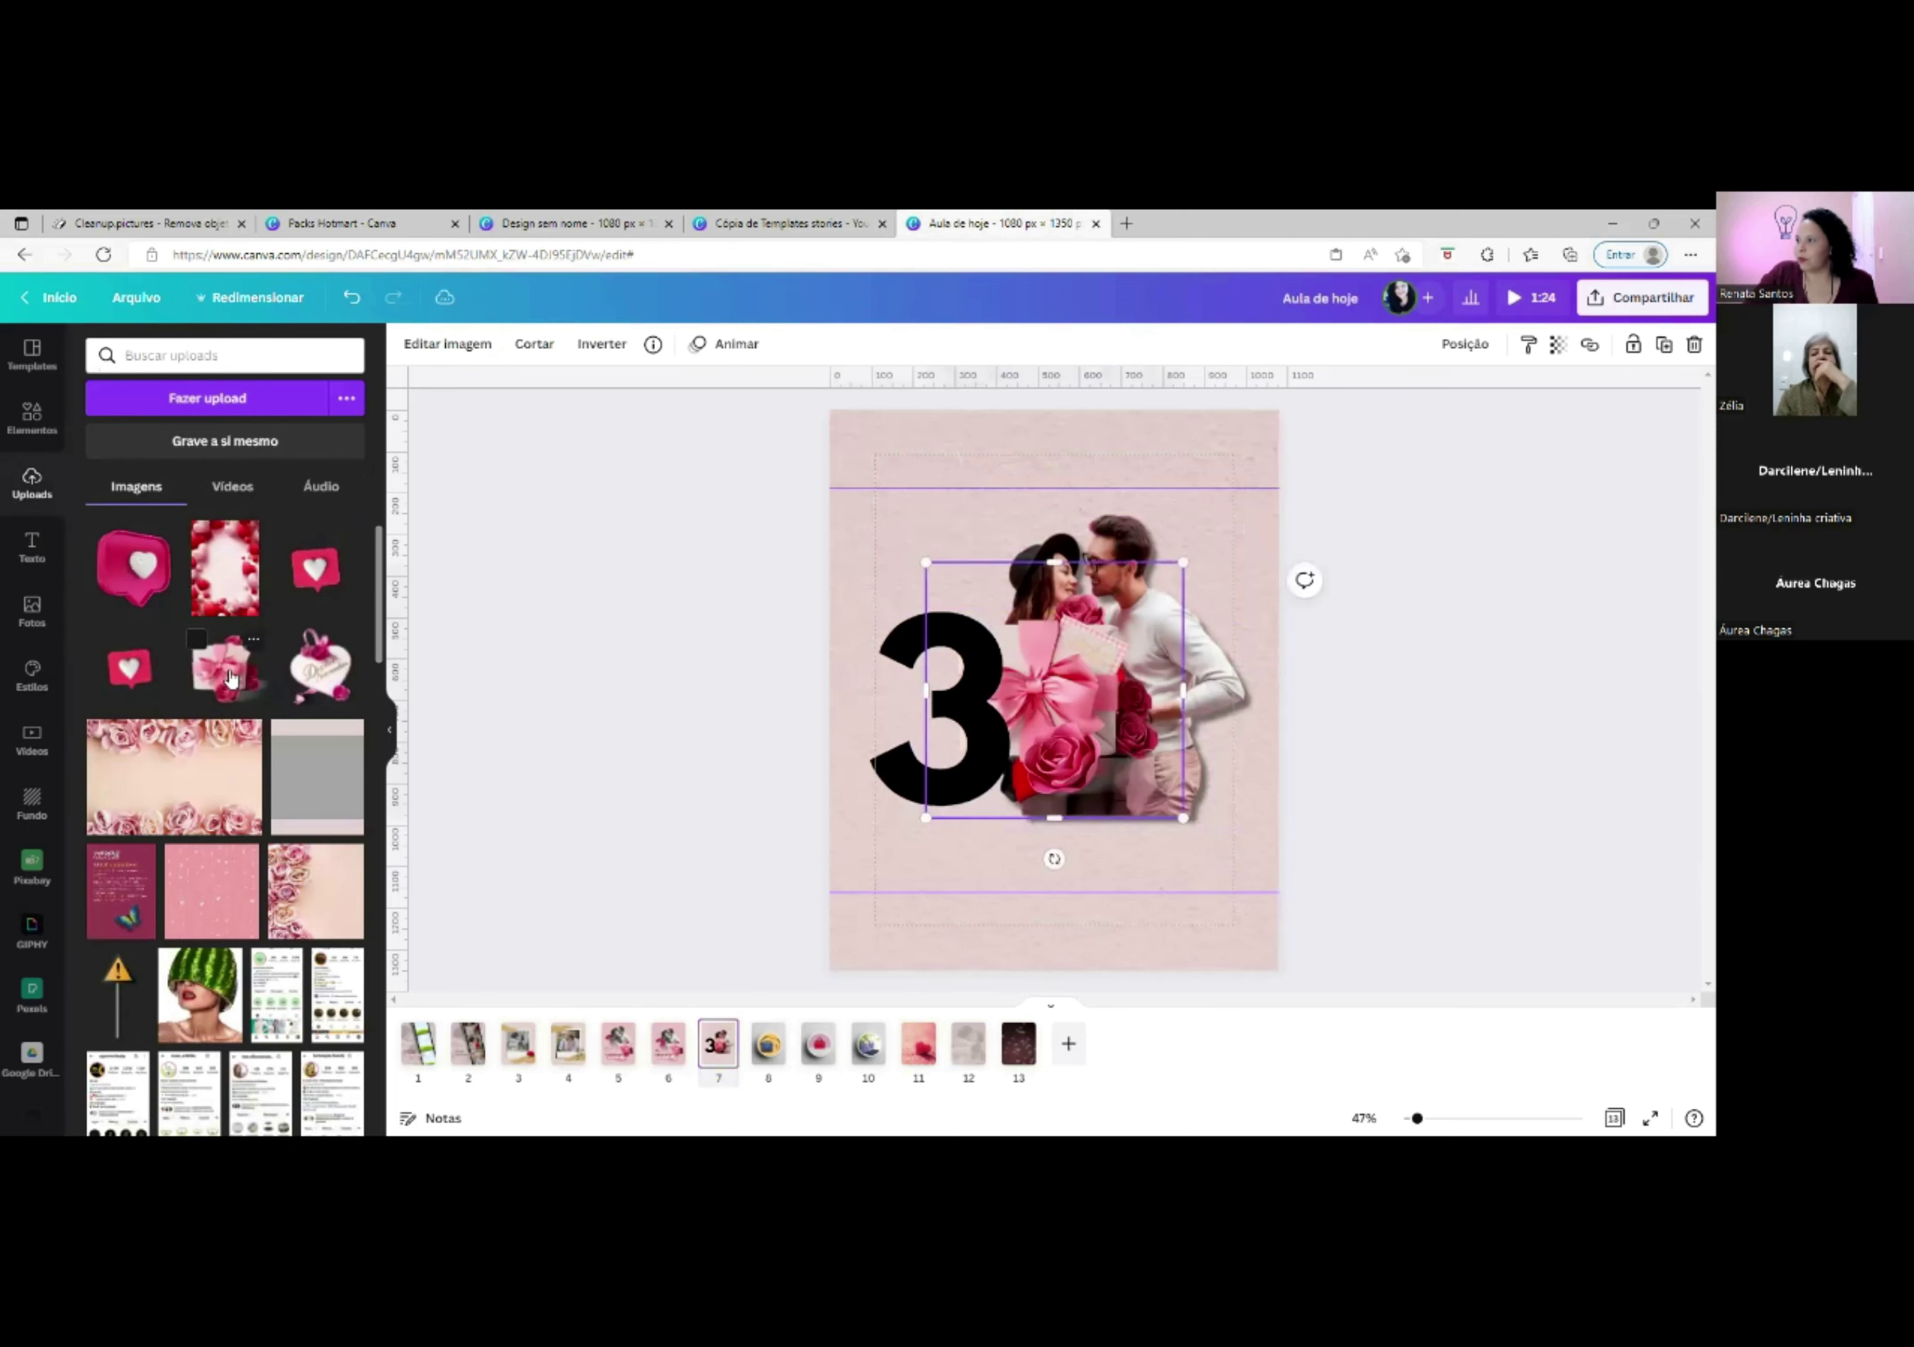
left_click(1091, 655)
left_click_drag(1122, 665, 1209, 767)
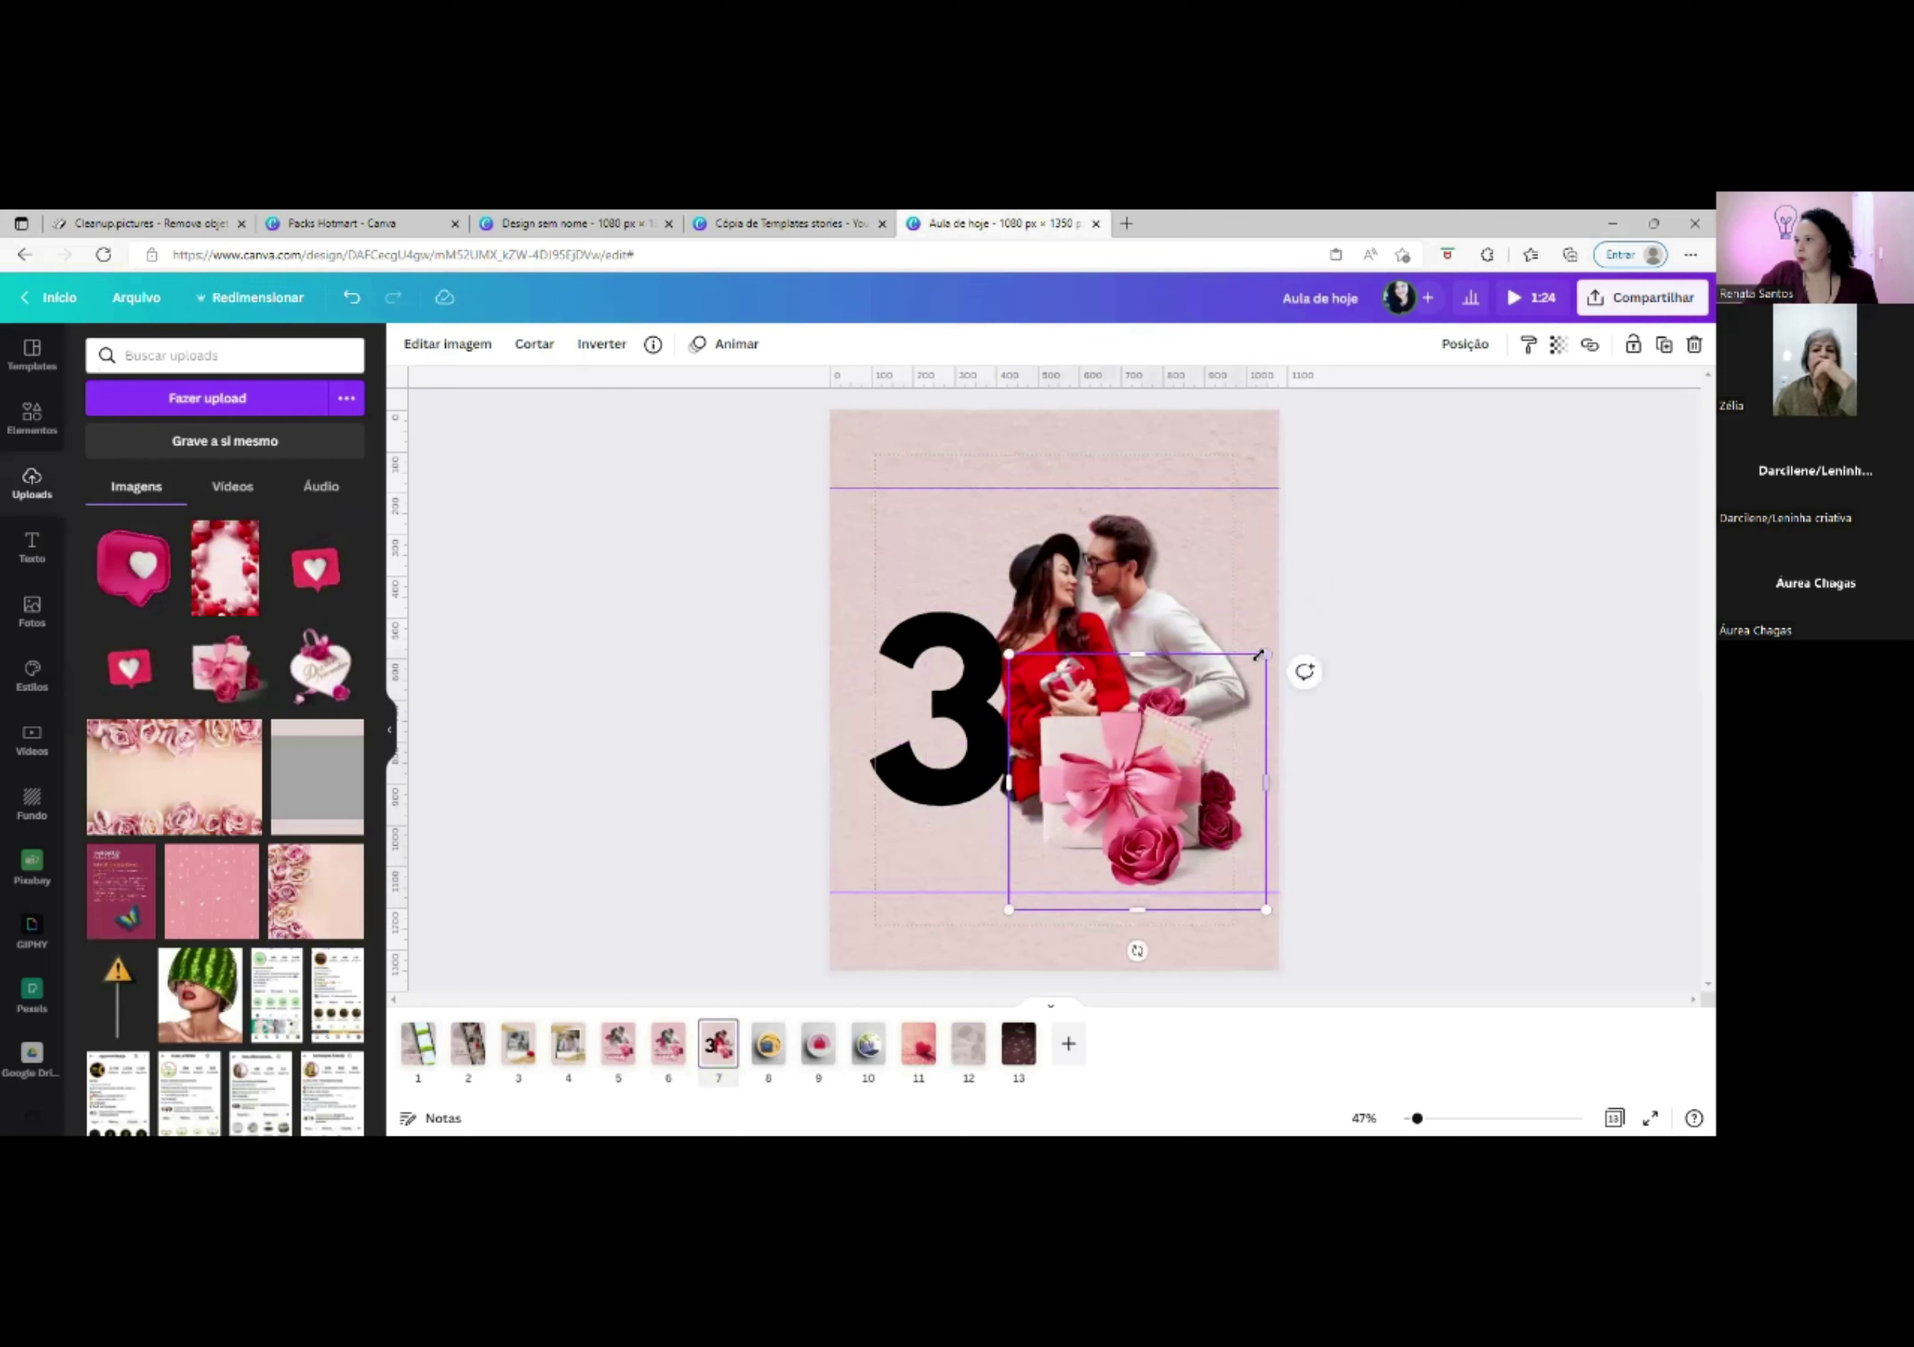
Scale the gift box with roses down slightly and position it over the lower right of the couple cutout.
left_click_drag(1266, 655, 1280, 641)
left_click_drag(1228, 735, 1211, 707)
left_click_drag(1263, 613, 1187, 690)
left_click_drag(1131, 762, 1195, 755)
left_click_drag(1249, 683, 1265, 667)
left_click_drag(1180, 757, 1163, 757)
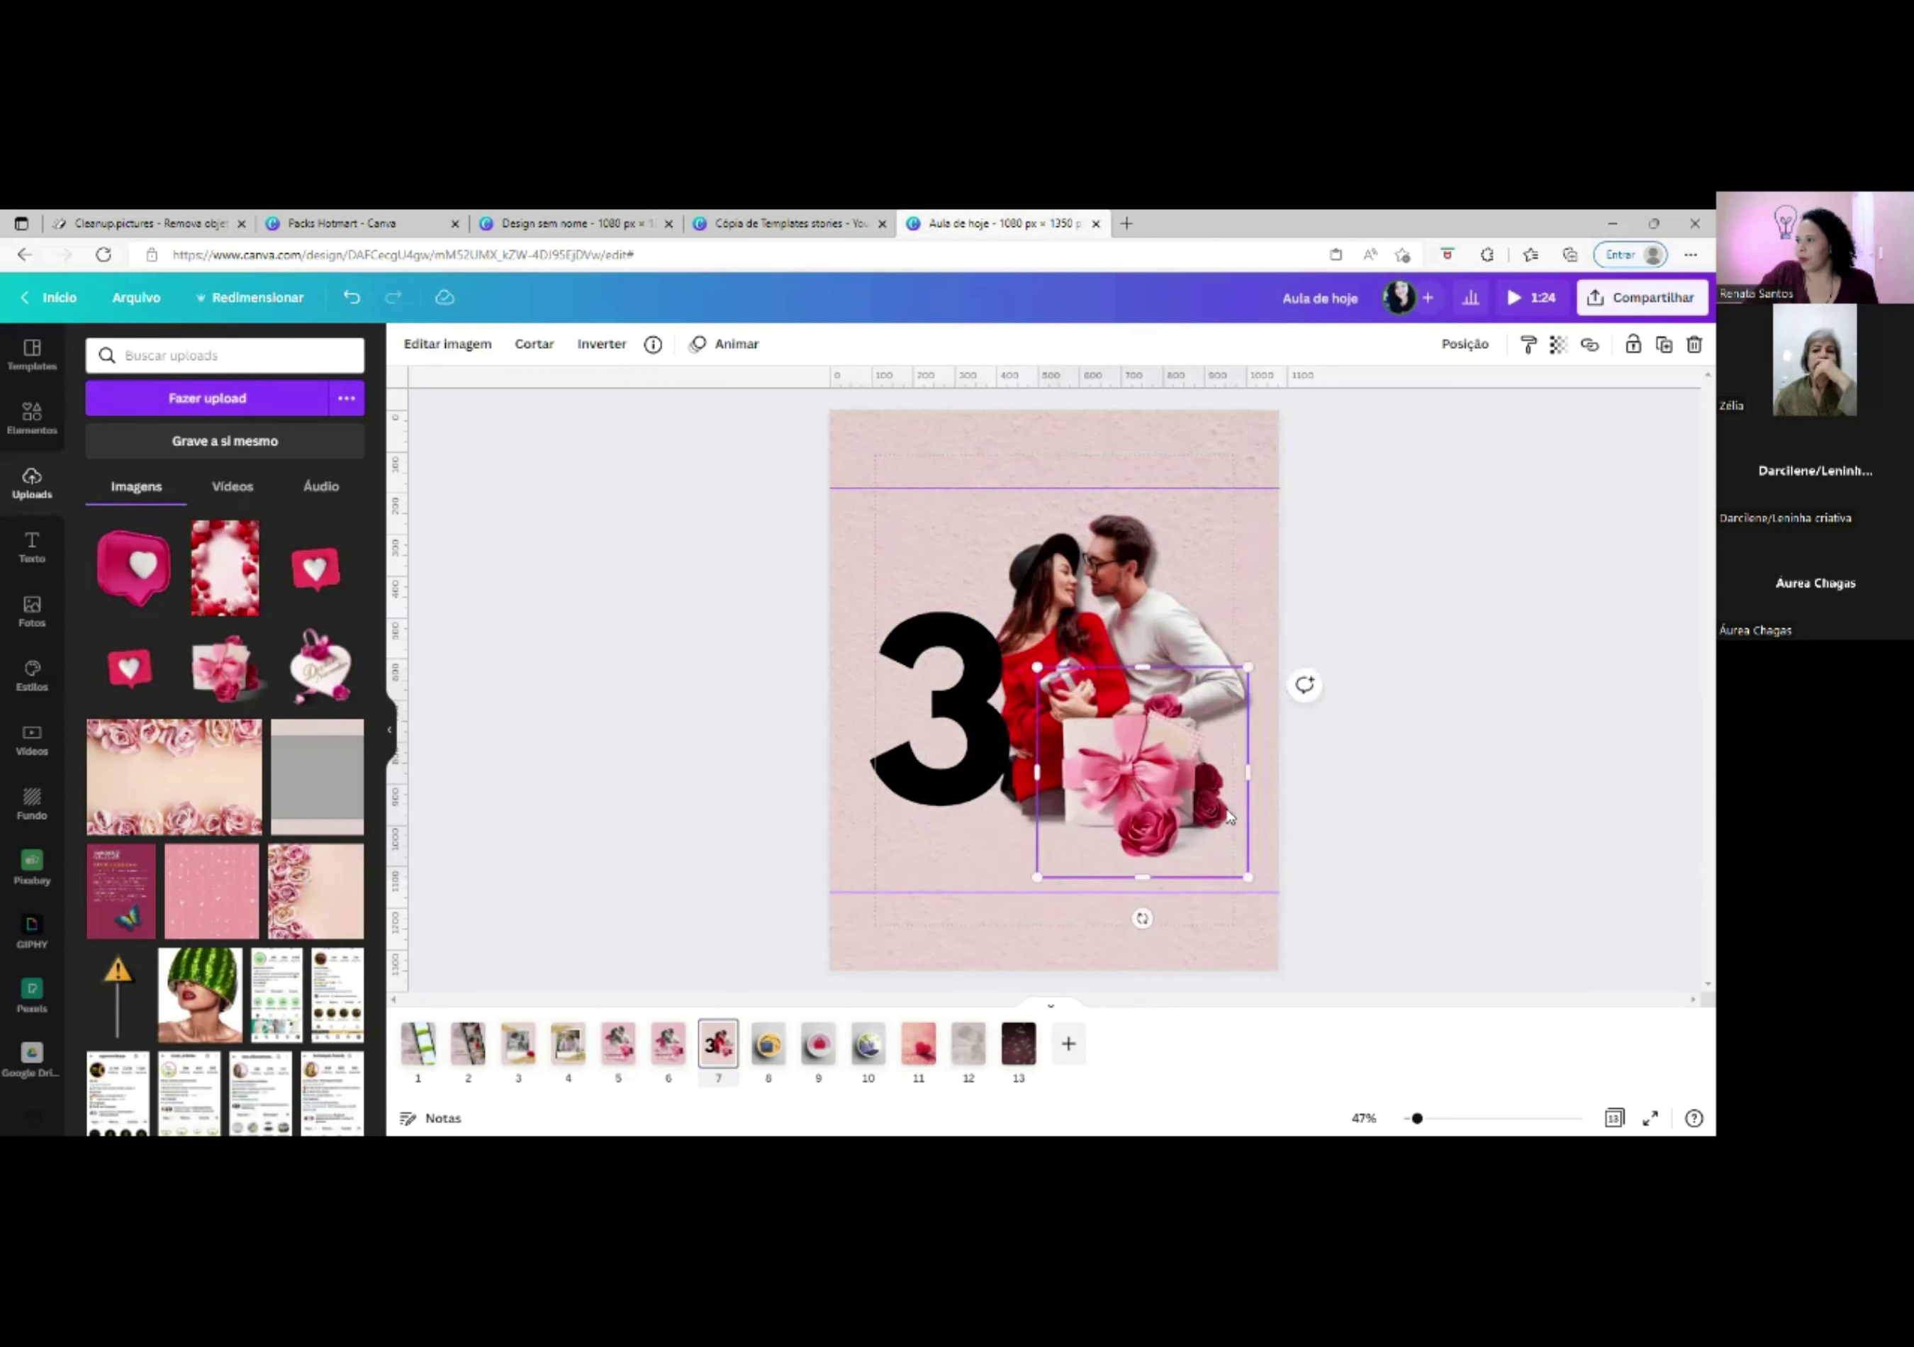
Reduce the "3" heading on page 7 to font size 358.
left_click(943, 657)
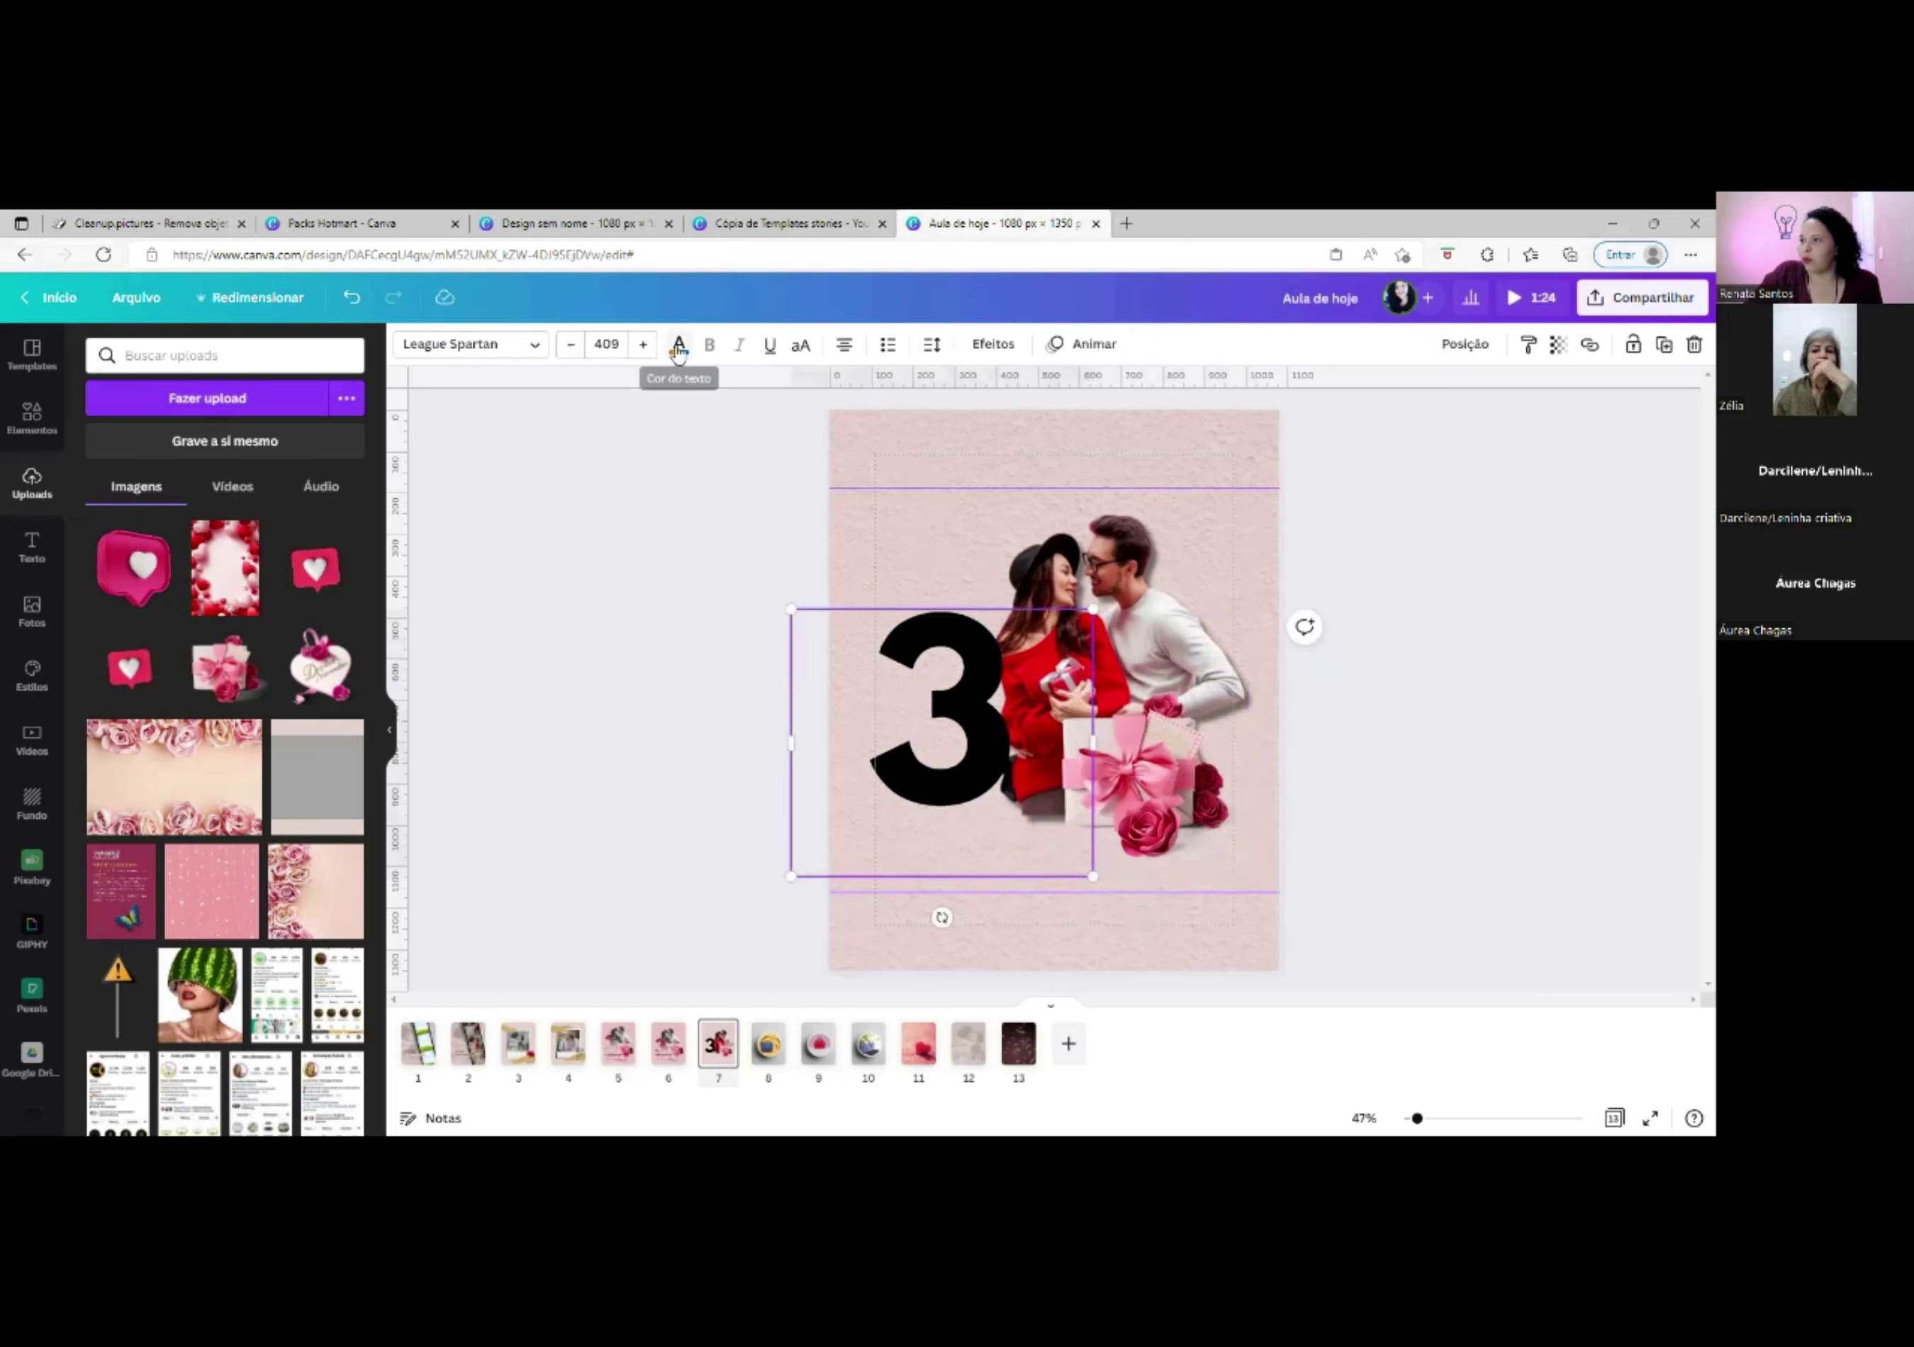
left_click_drag(1094, 608, 948, 684)
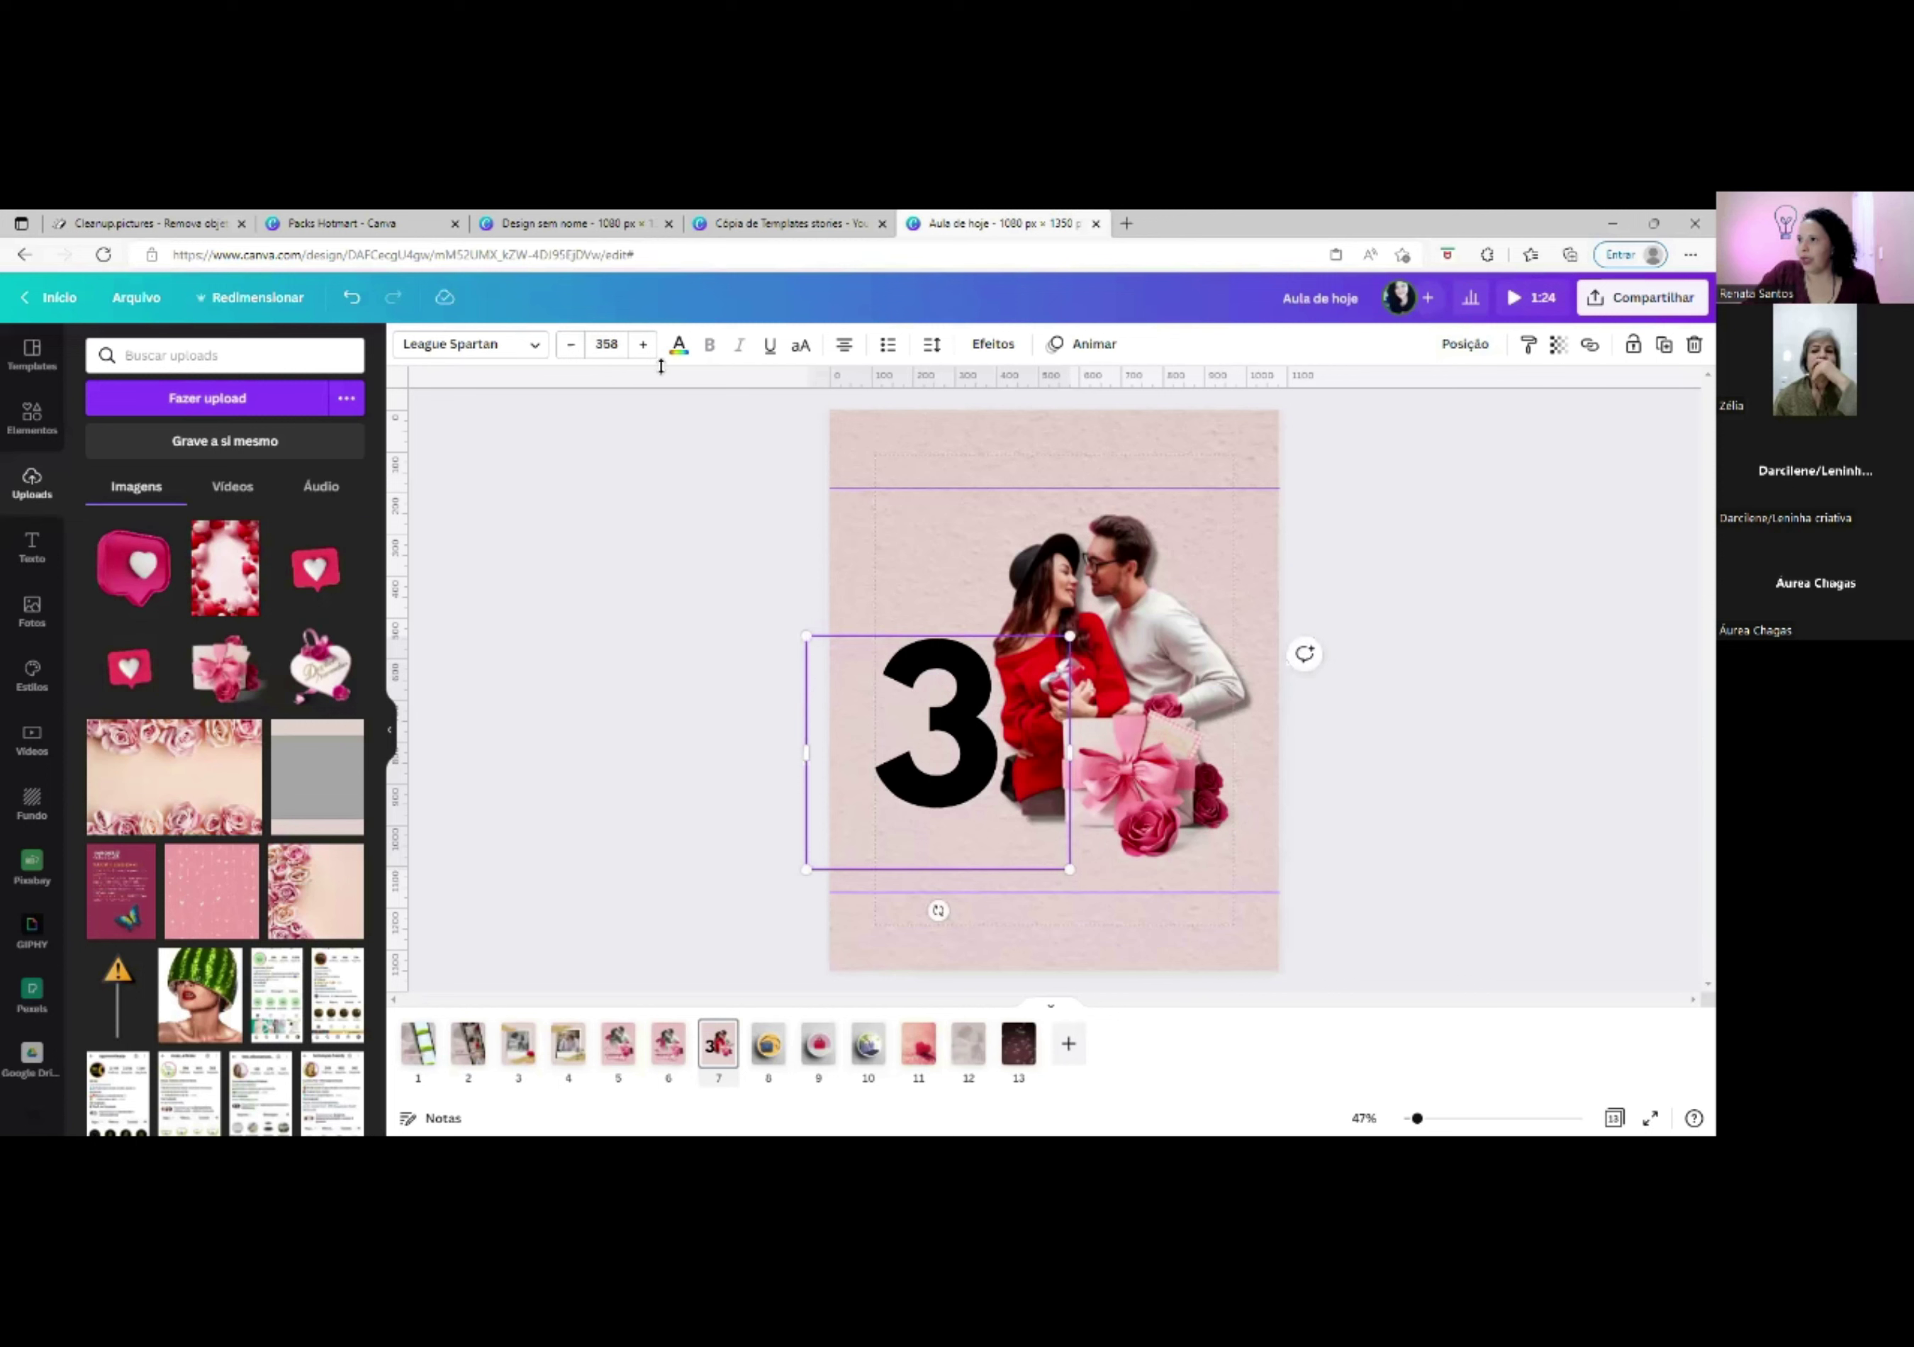
Recolor the "3" on page 7 dark red #8A1F31, sampling the color from the roses beside the gift box.
left_click(679, 346)
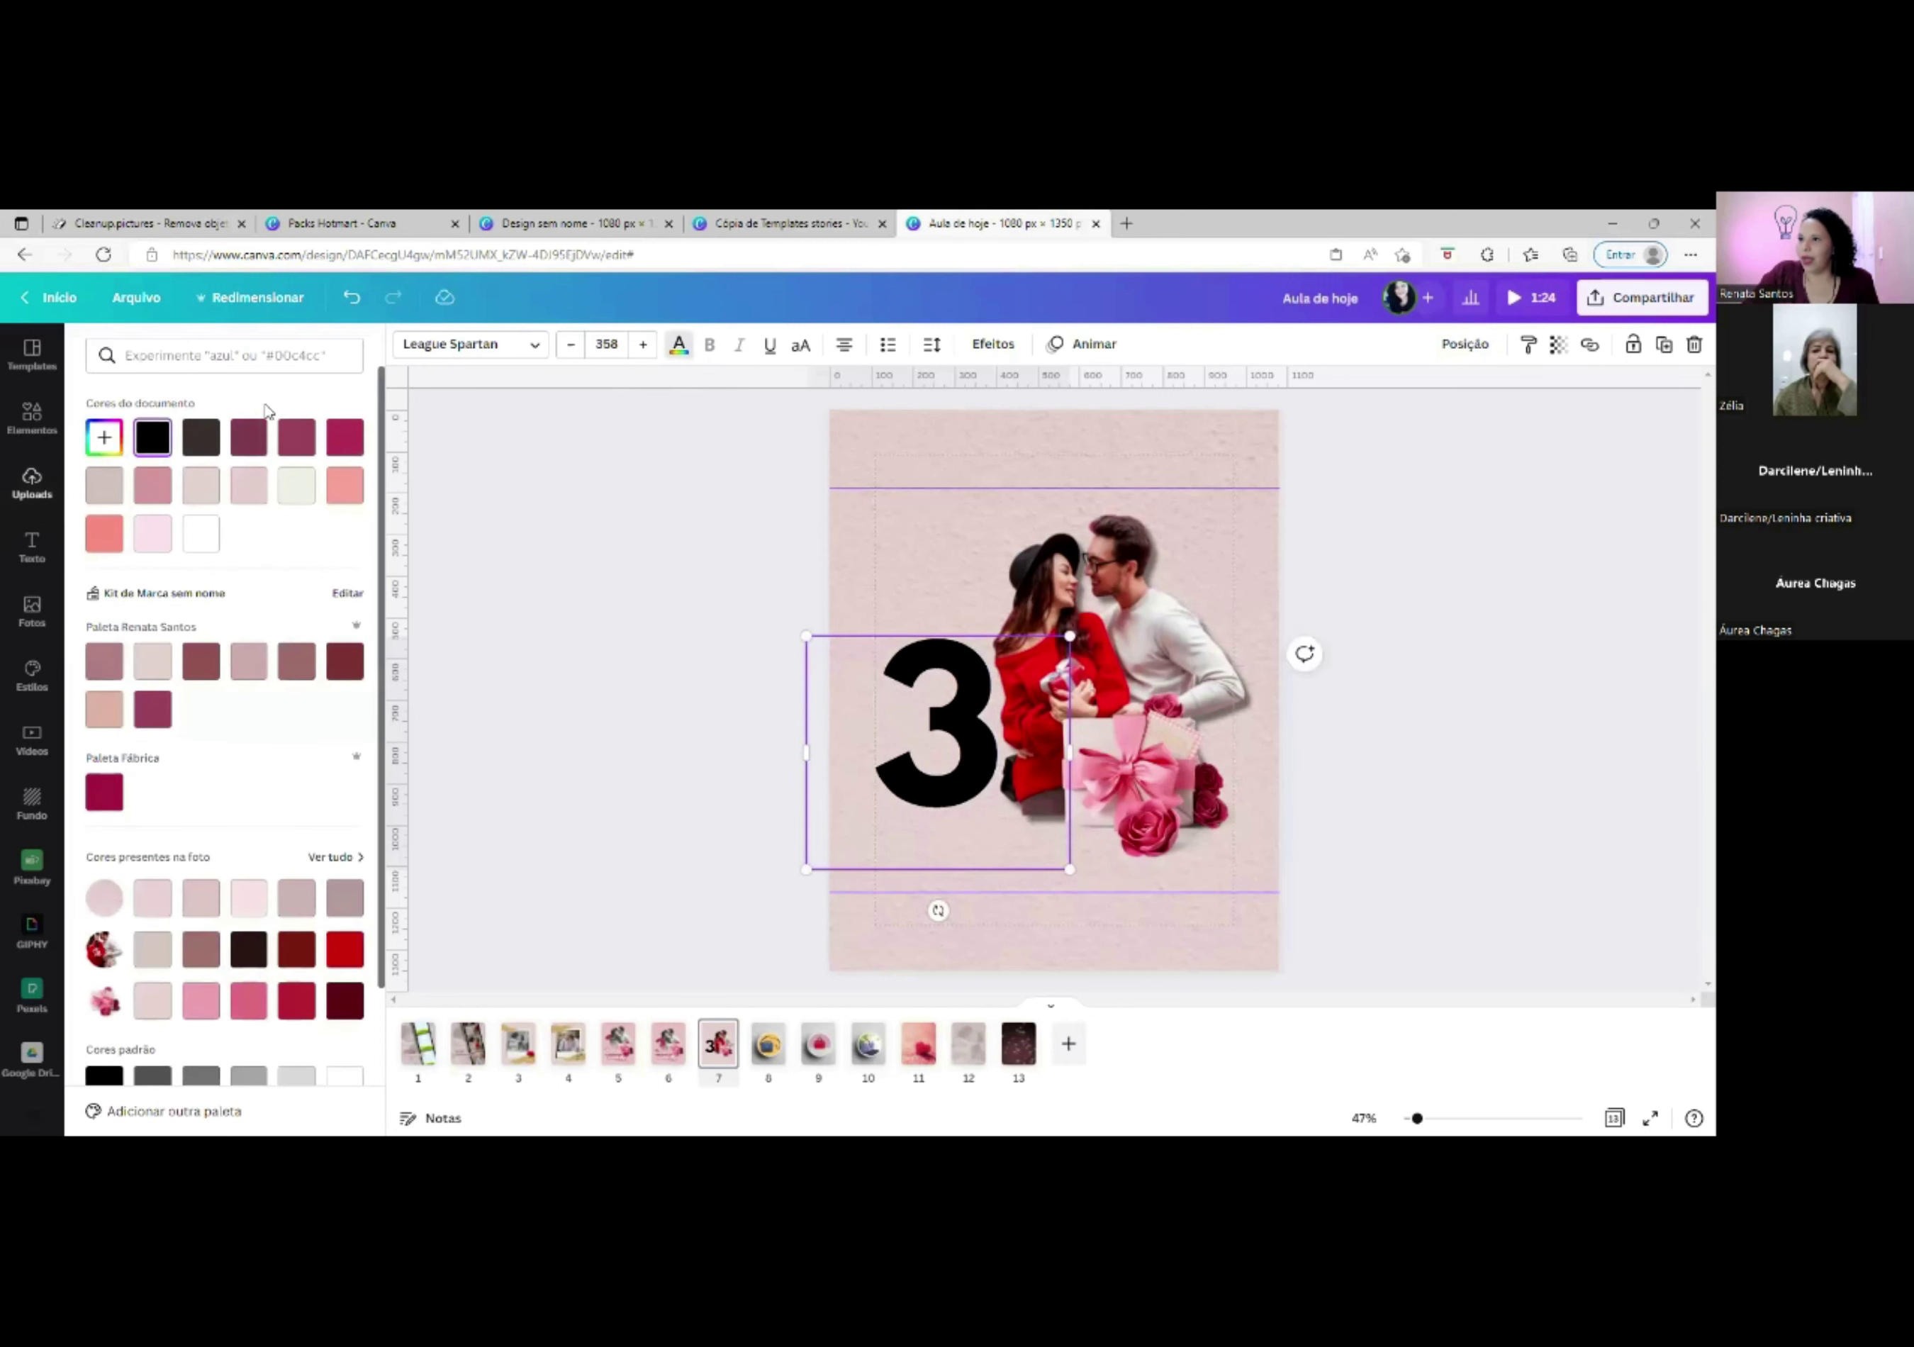
left_click(102, 439)
left_click(324, 624)
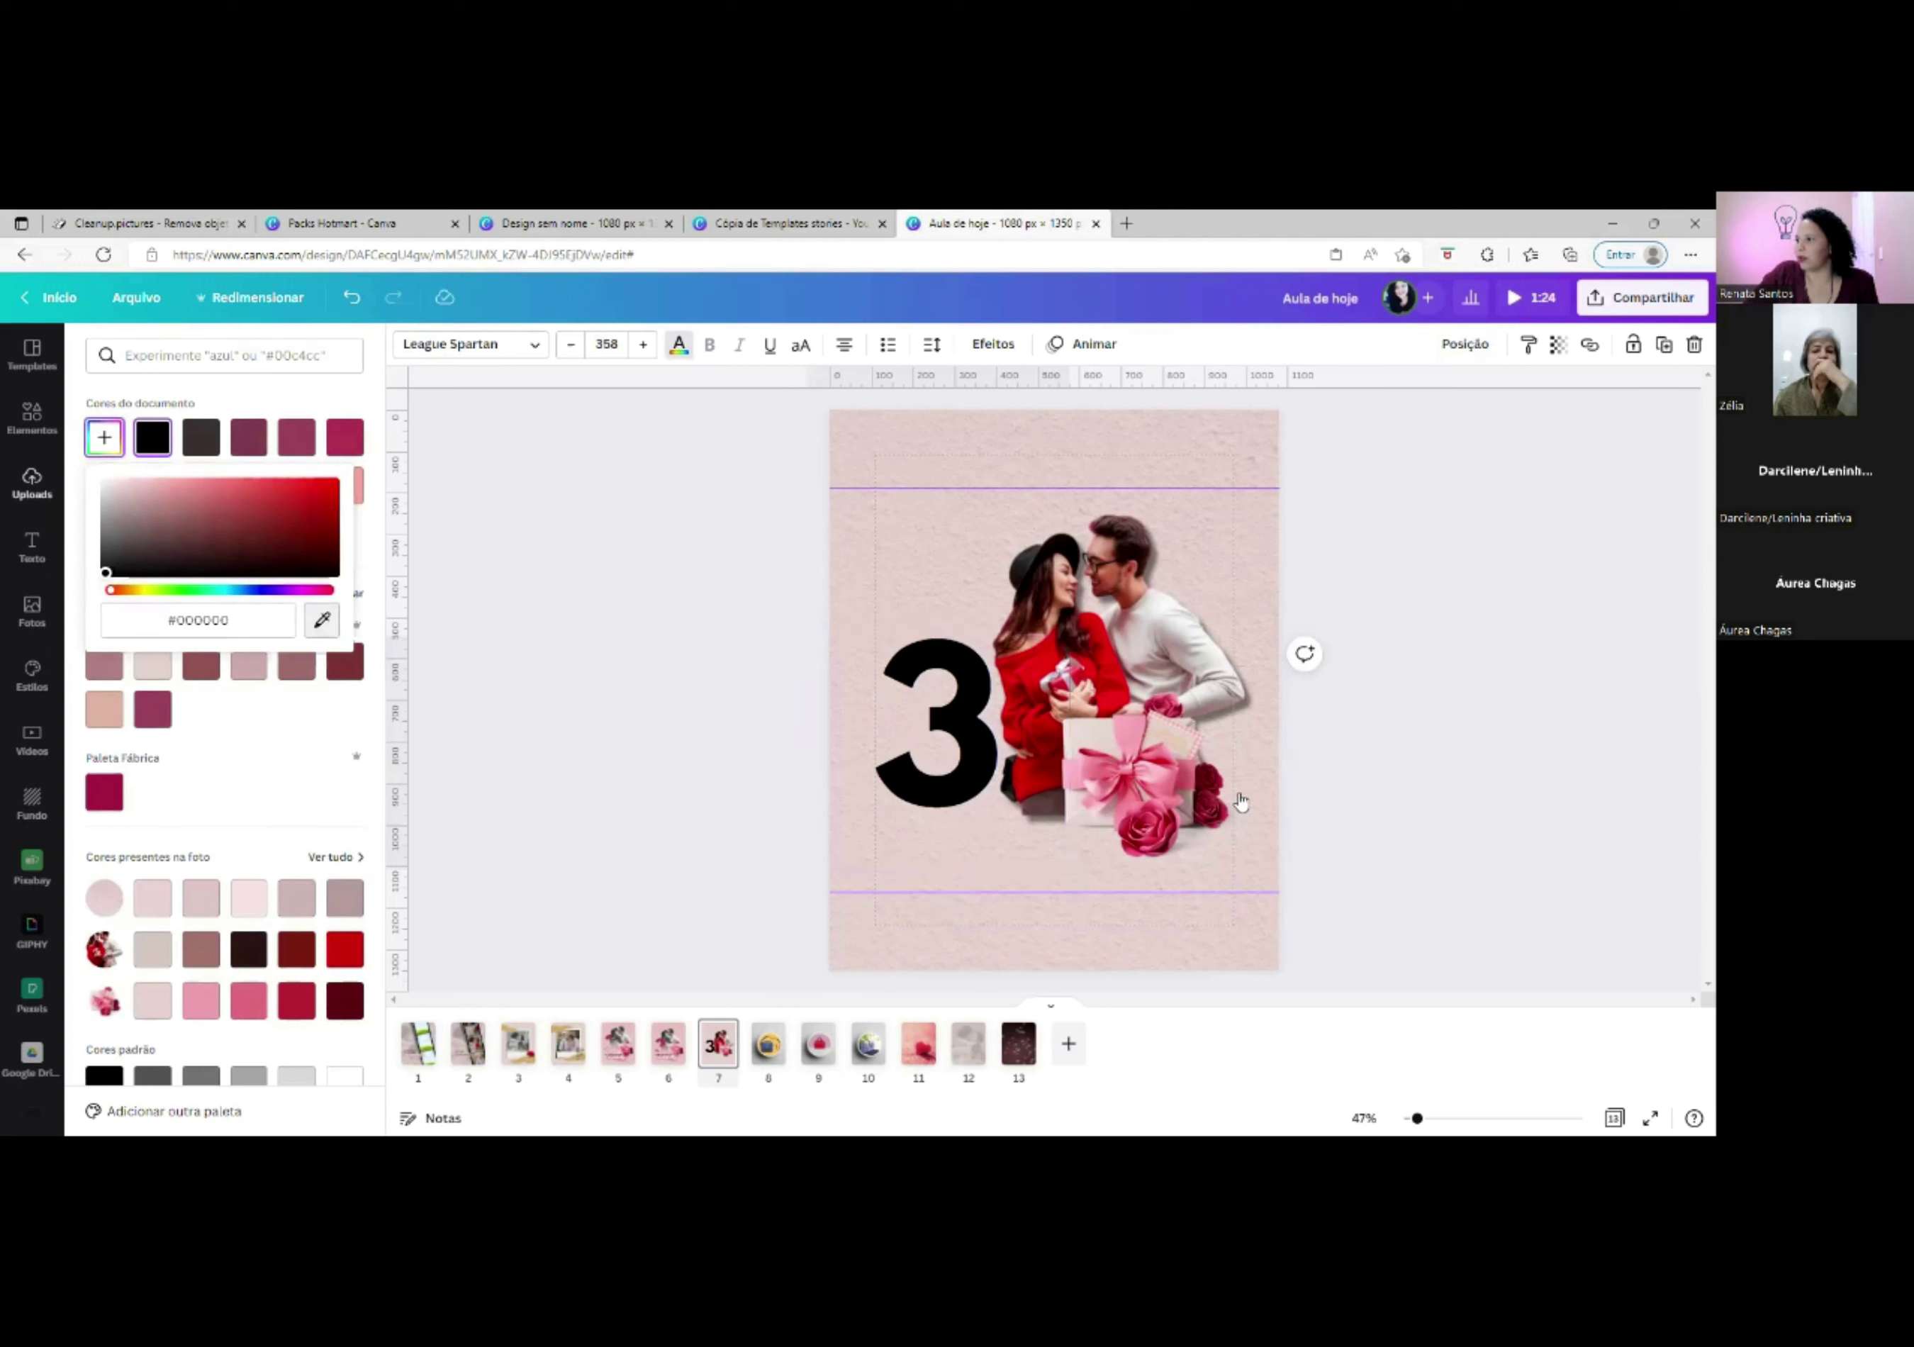
left_click(1211, 806)
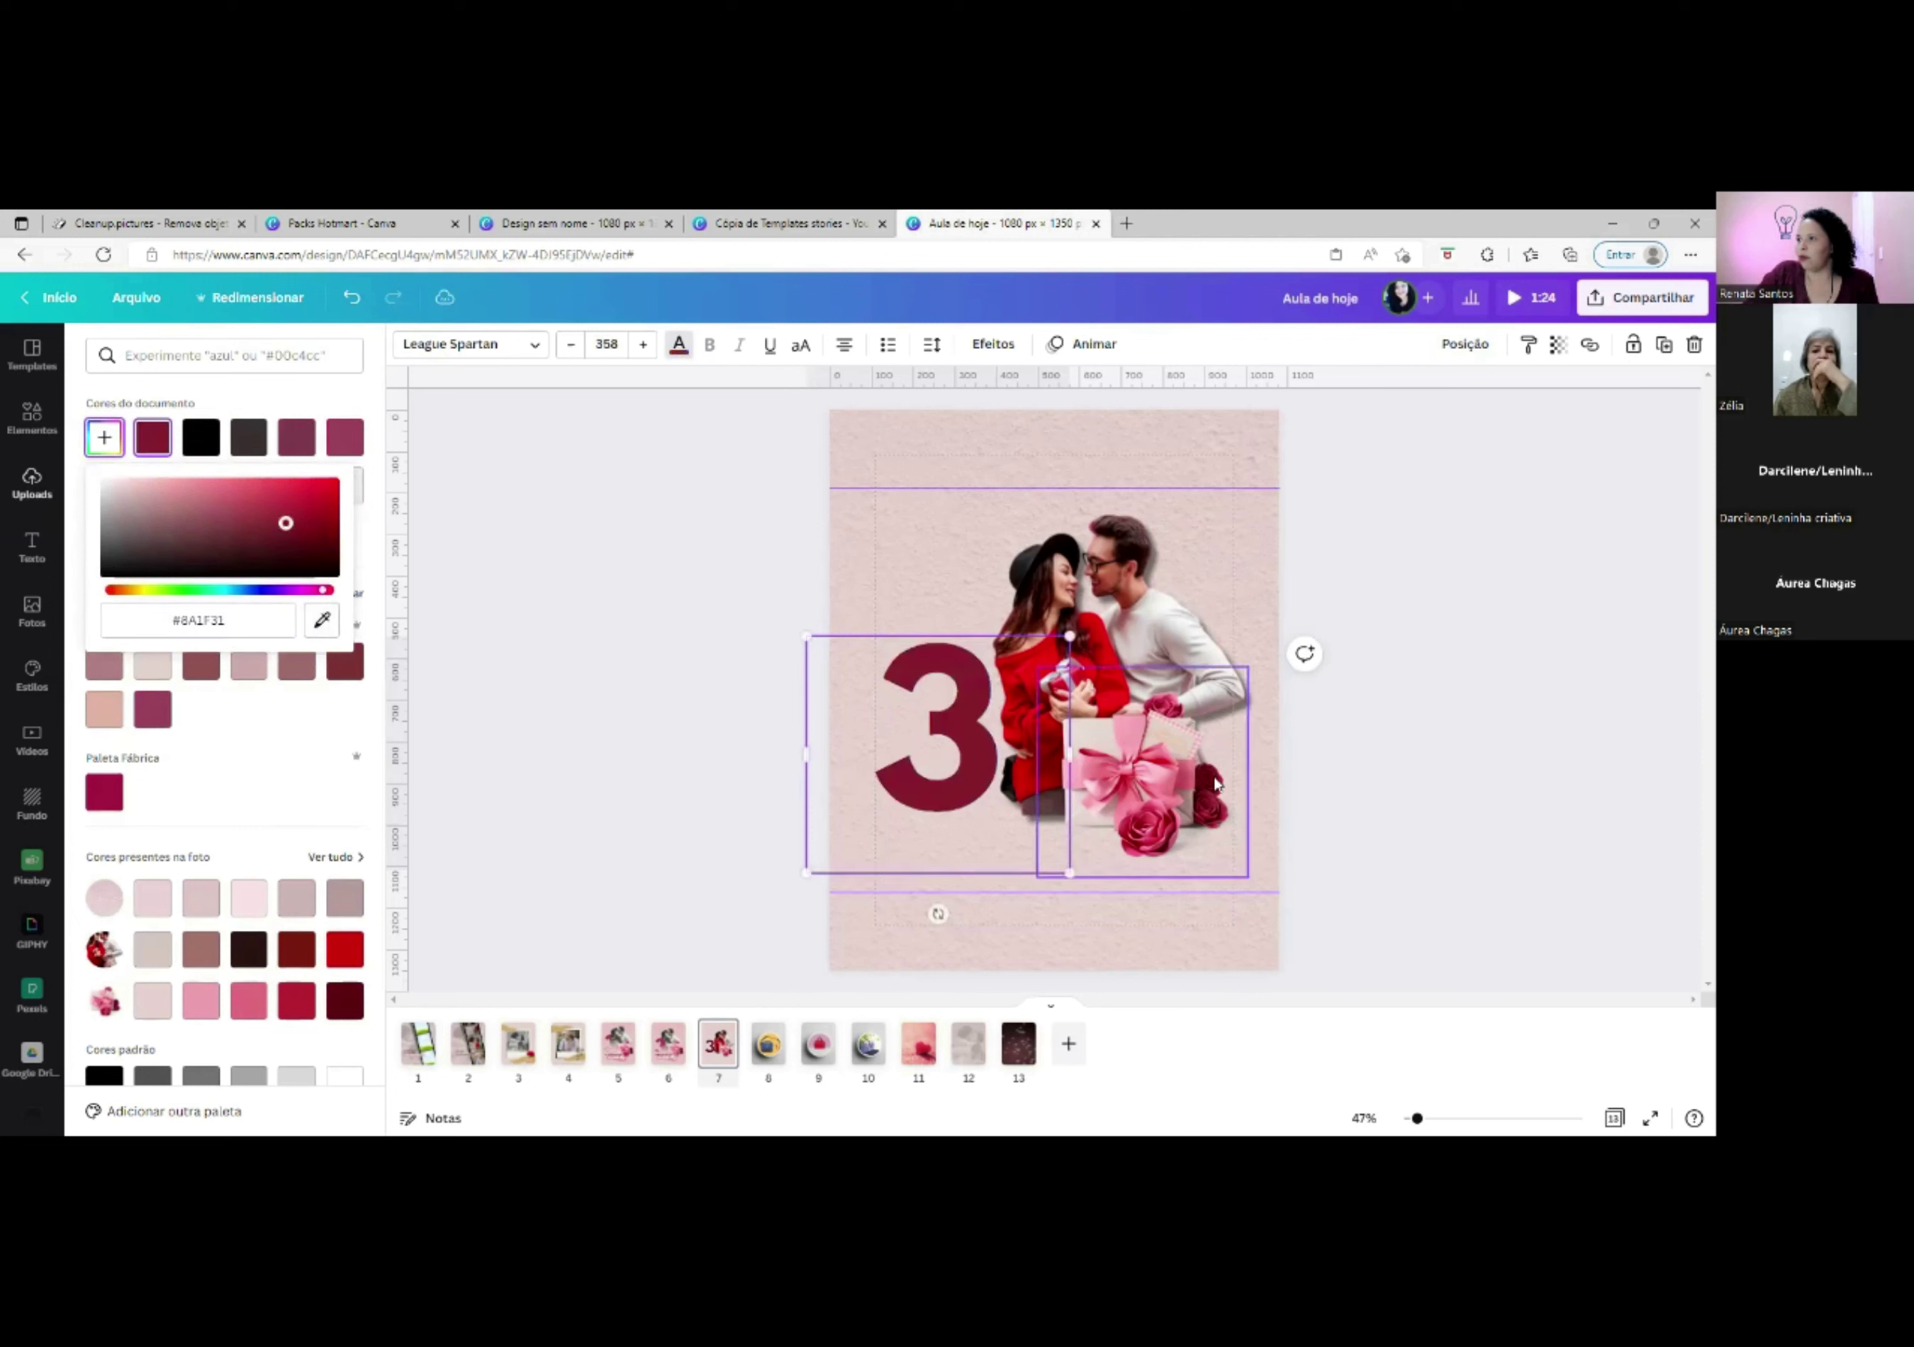
left_click(1259, 590)
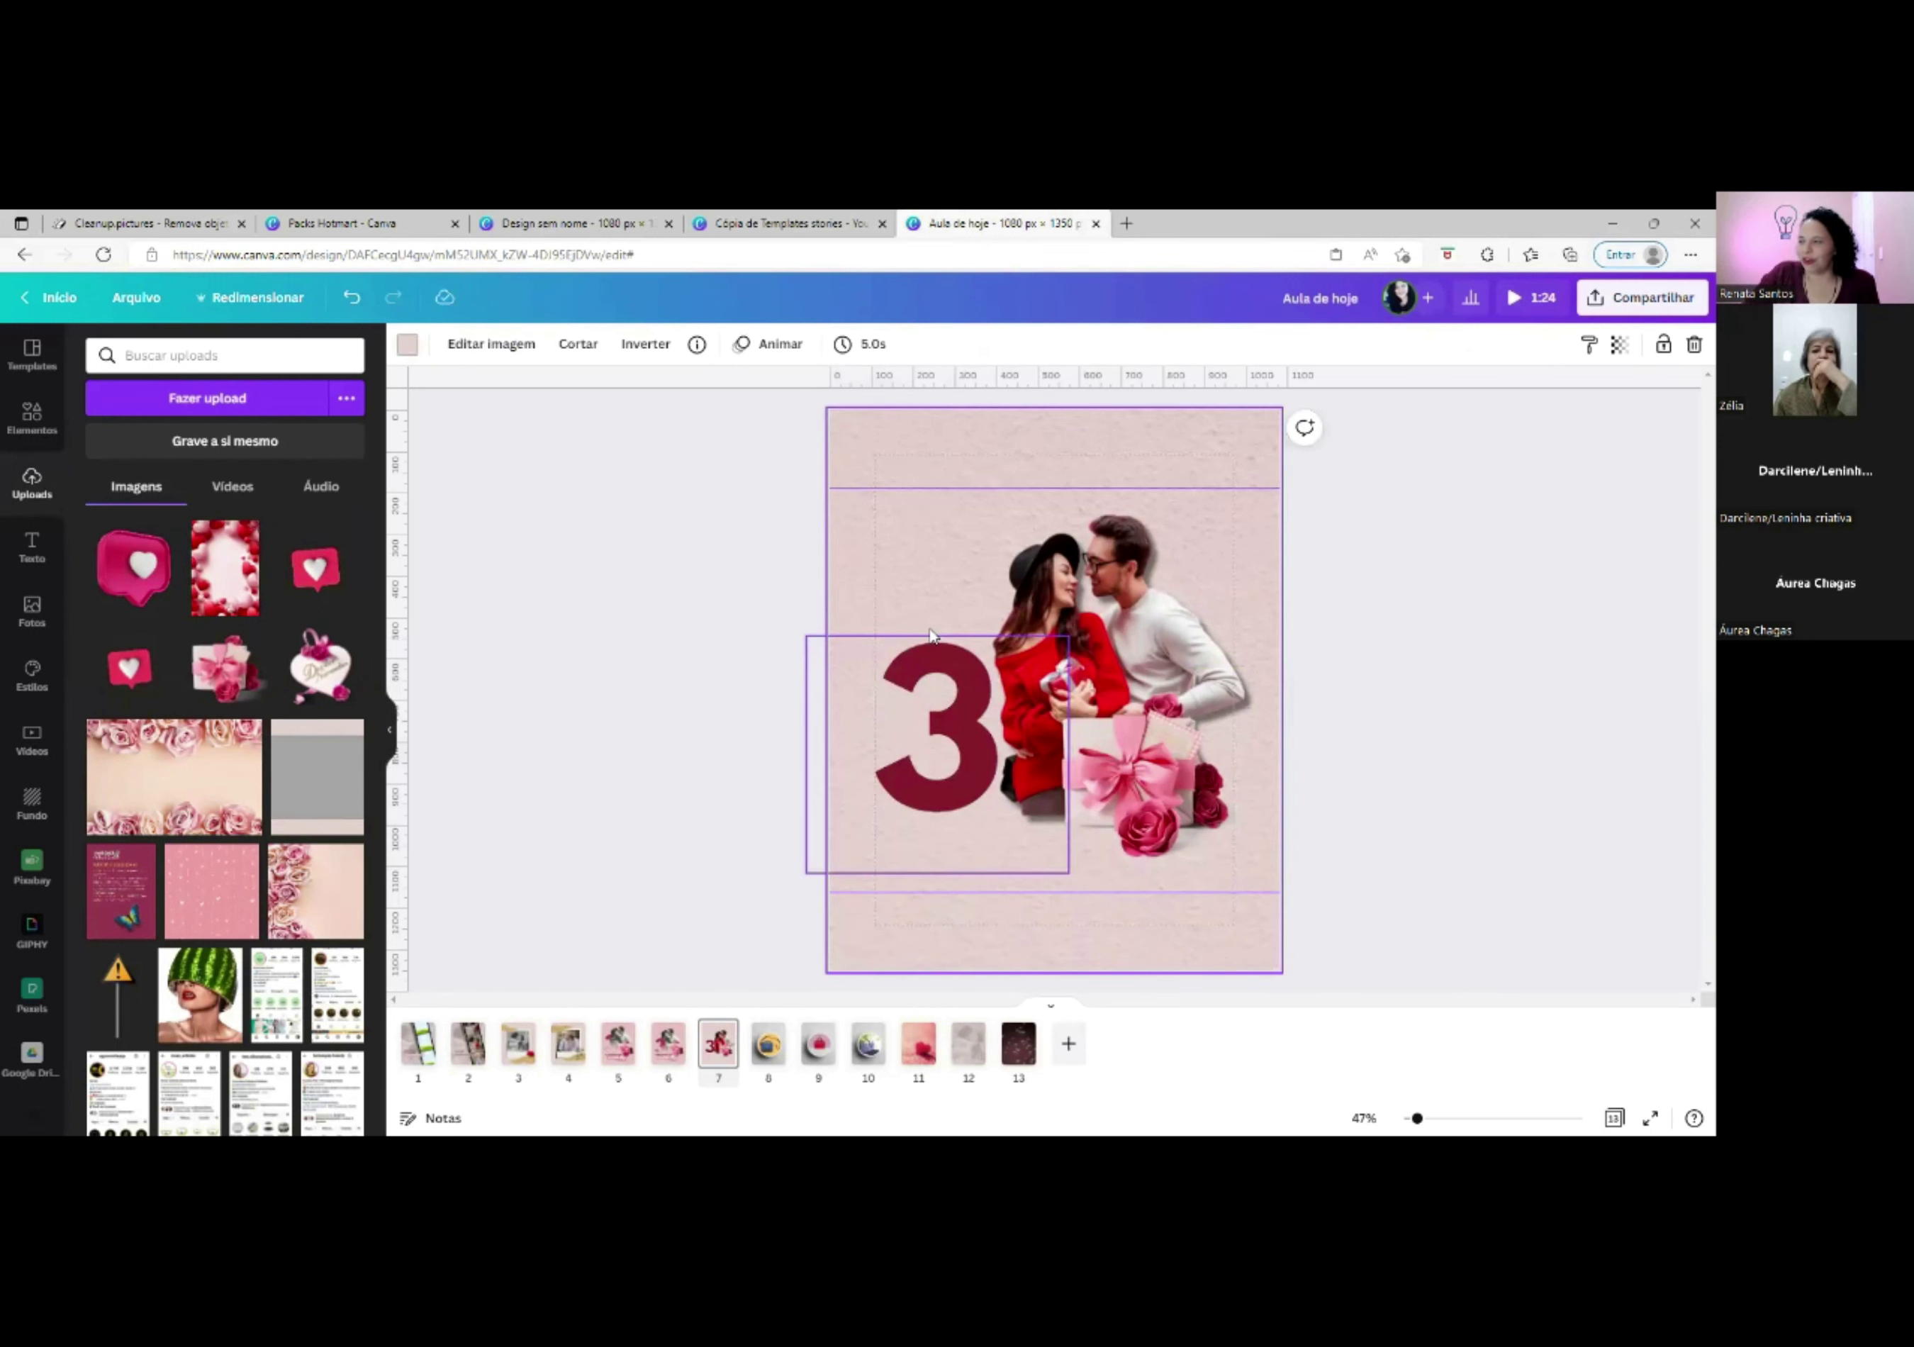
Shift the couple cutout left so it overlaps the "3", and compare the layout with the design on page 6.
left_click_drag(959, 710, 959, 700)
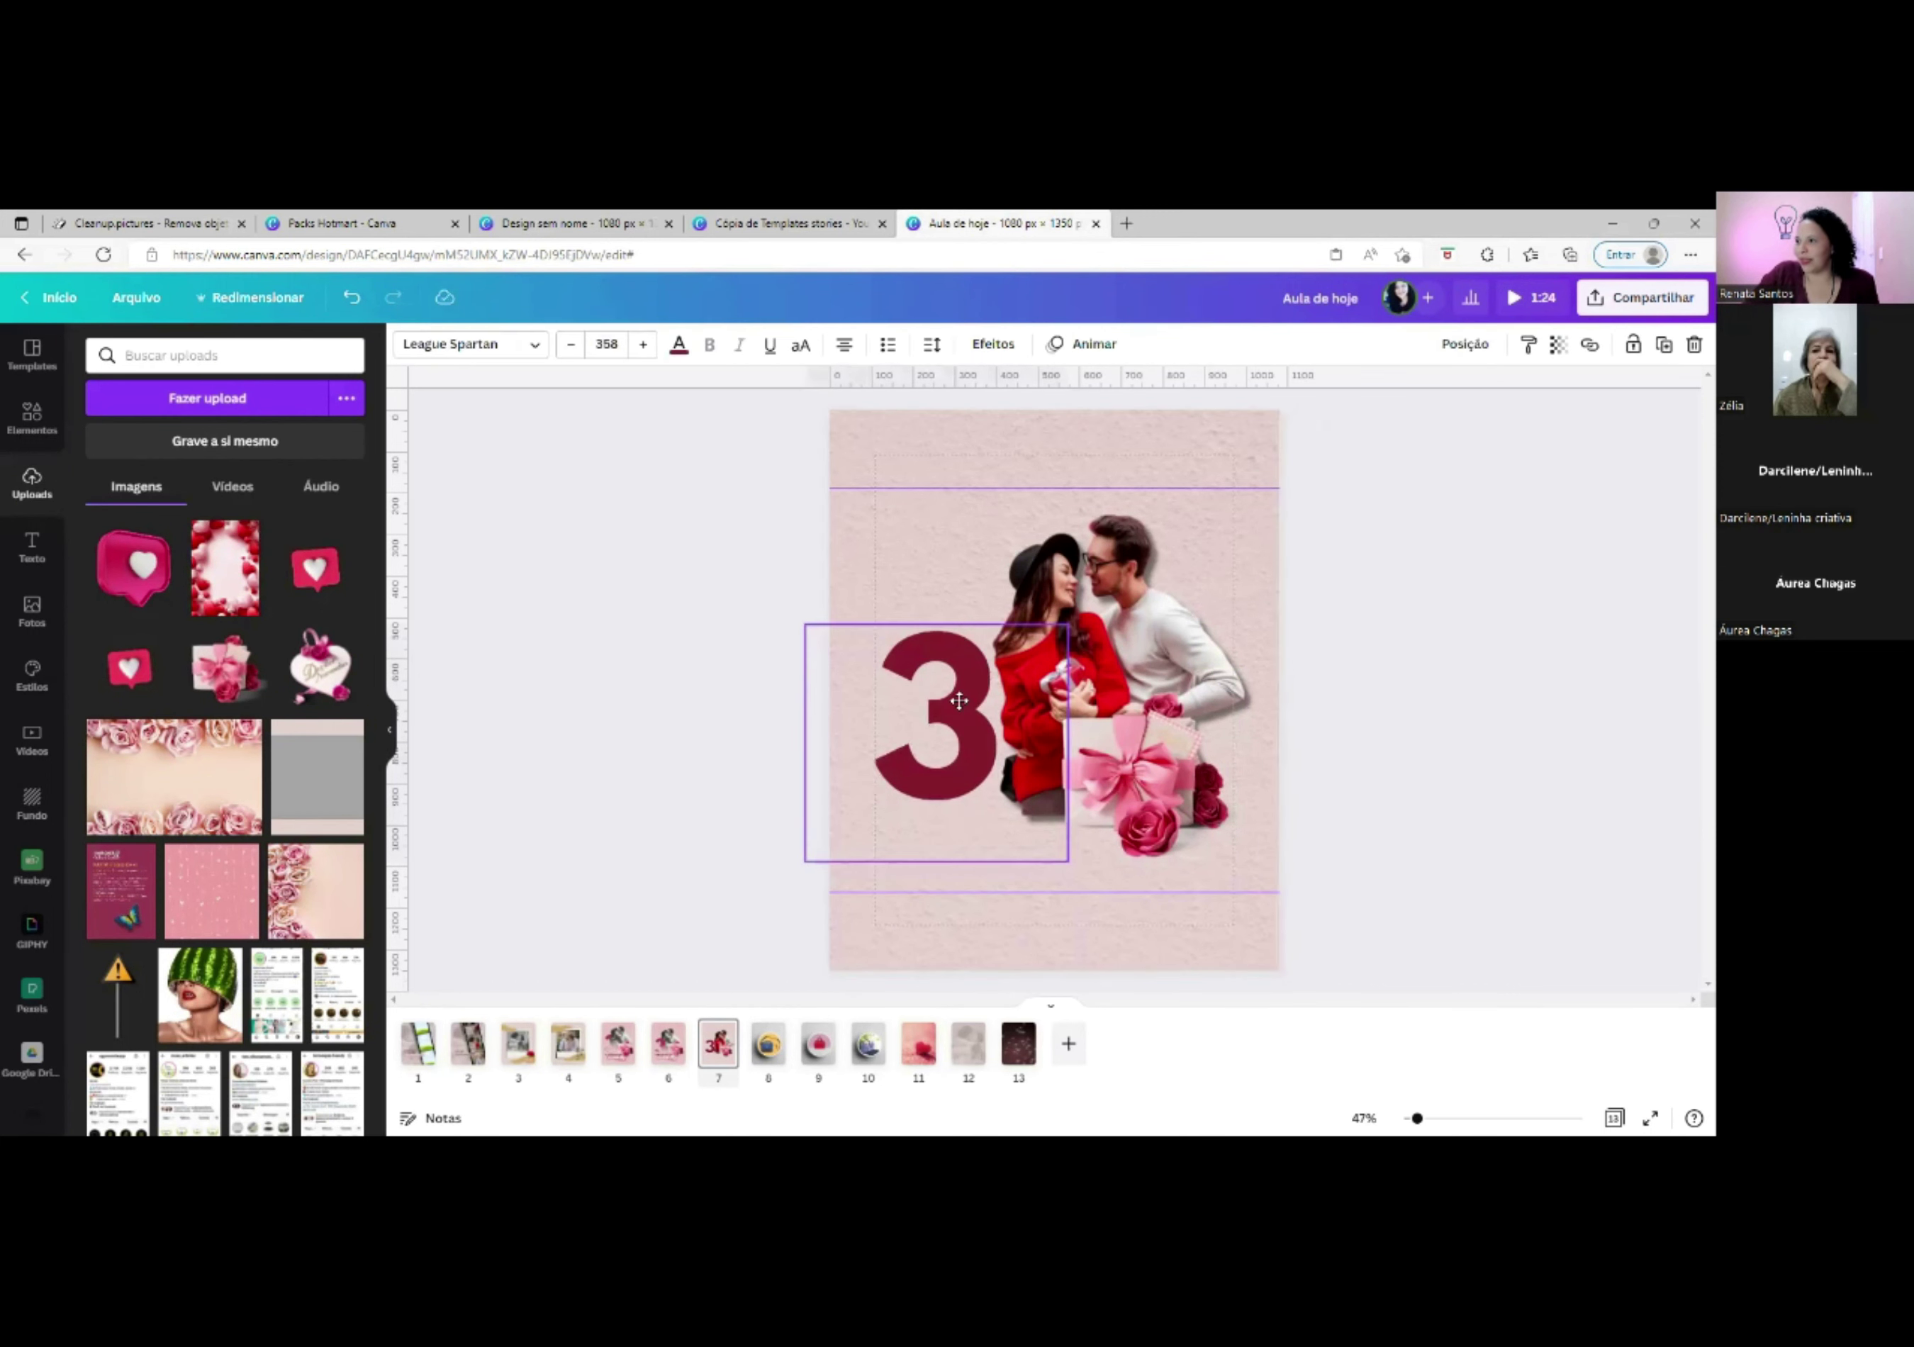
left_click_drag(1100, 563, 1062, 563)
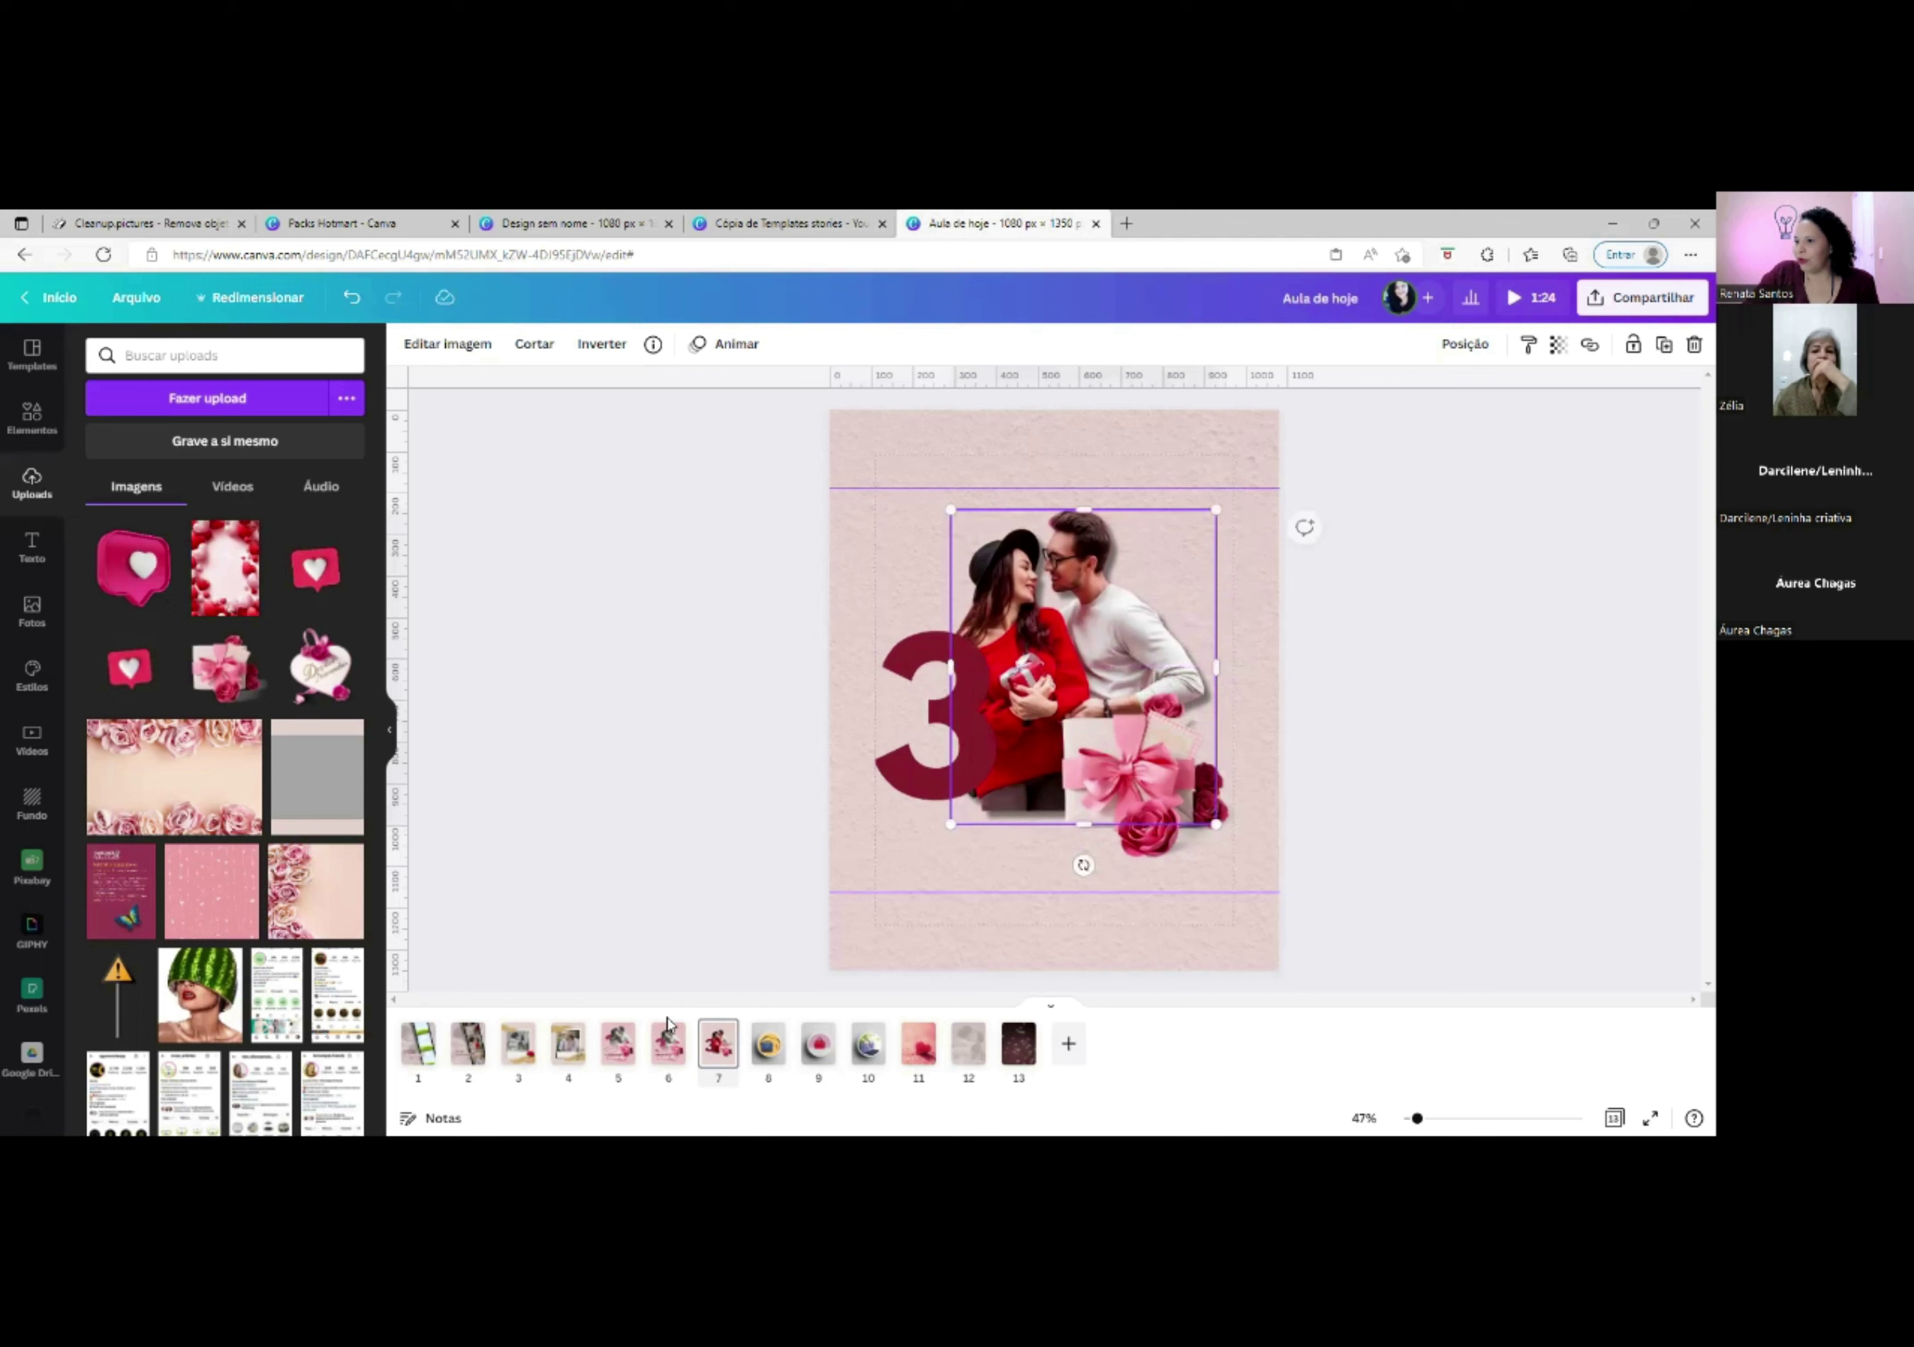
left_click(665, 1055)
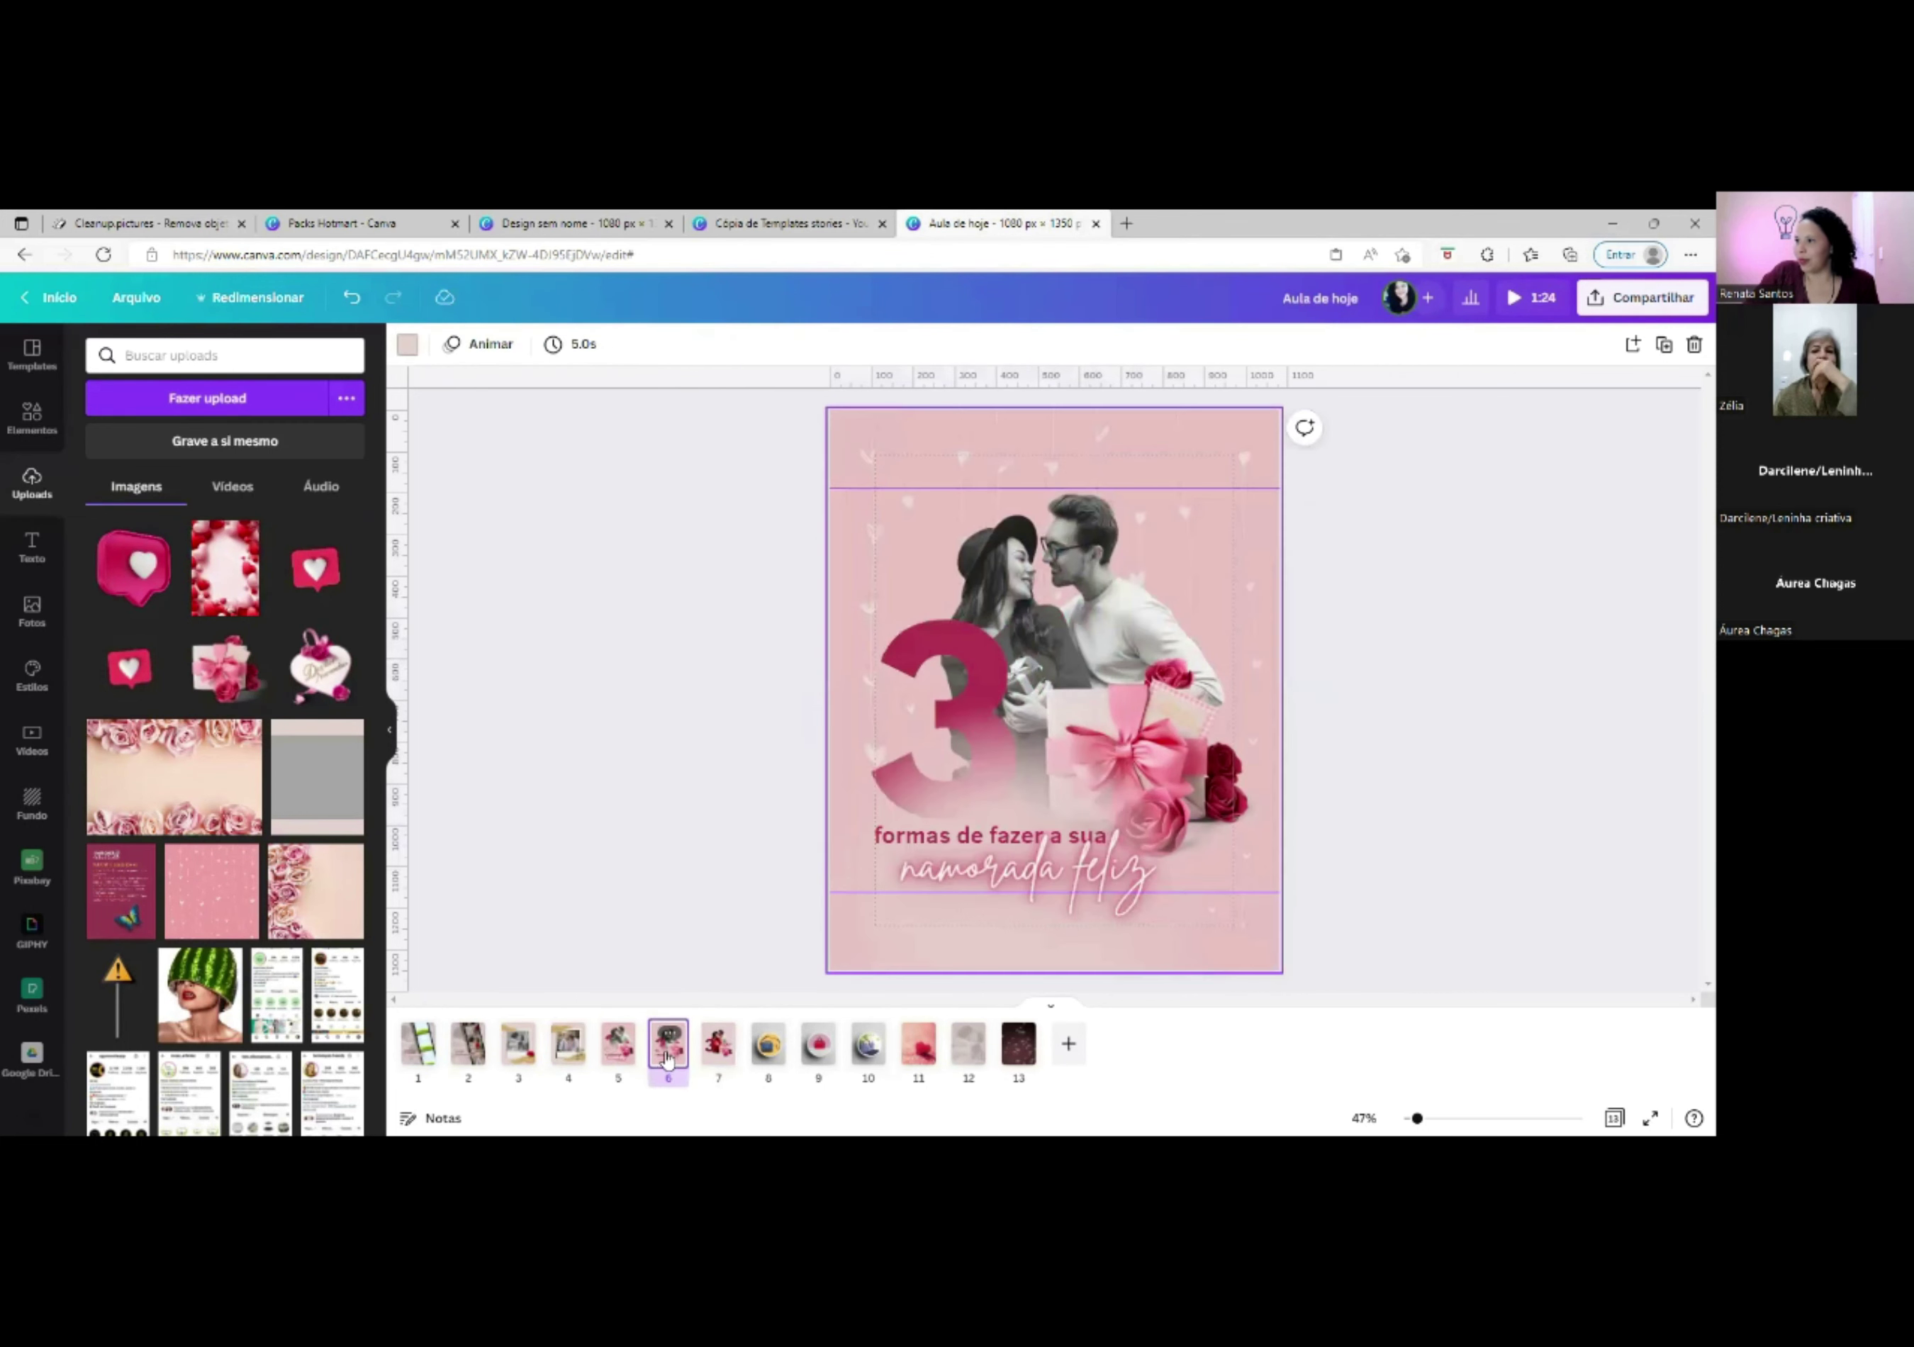
left_click(732, 1055)
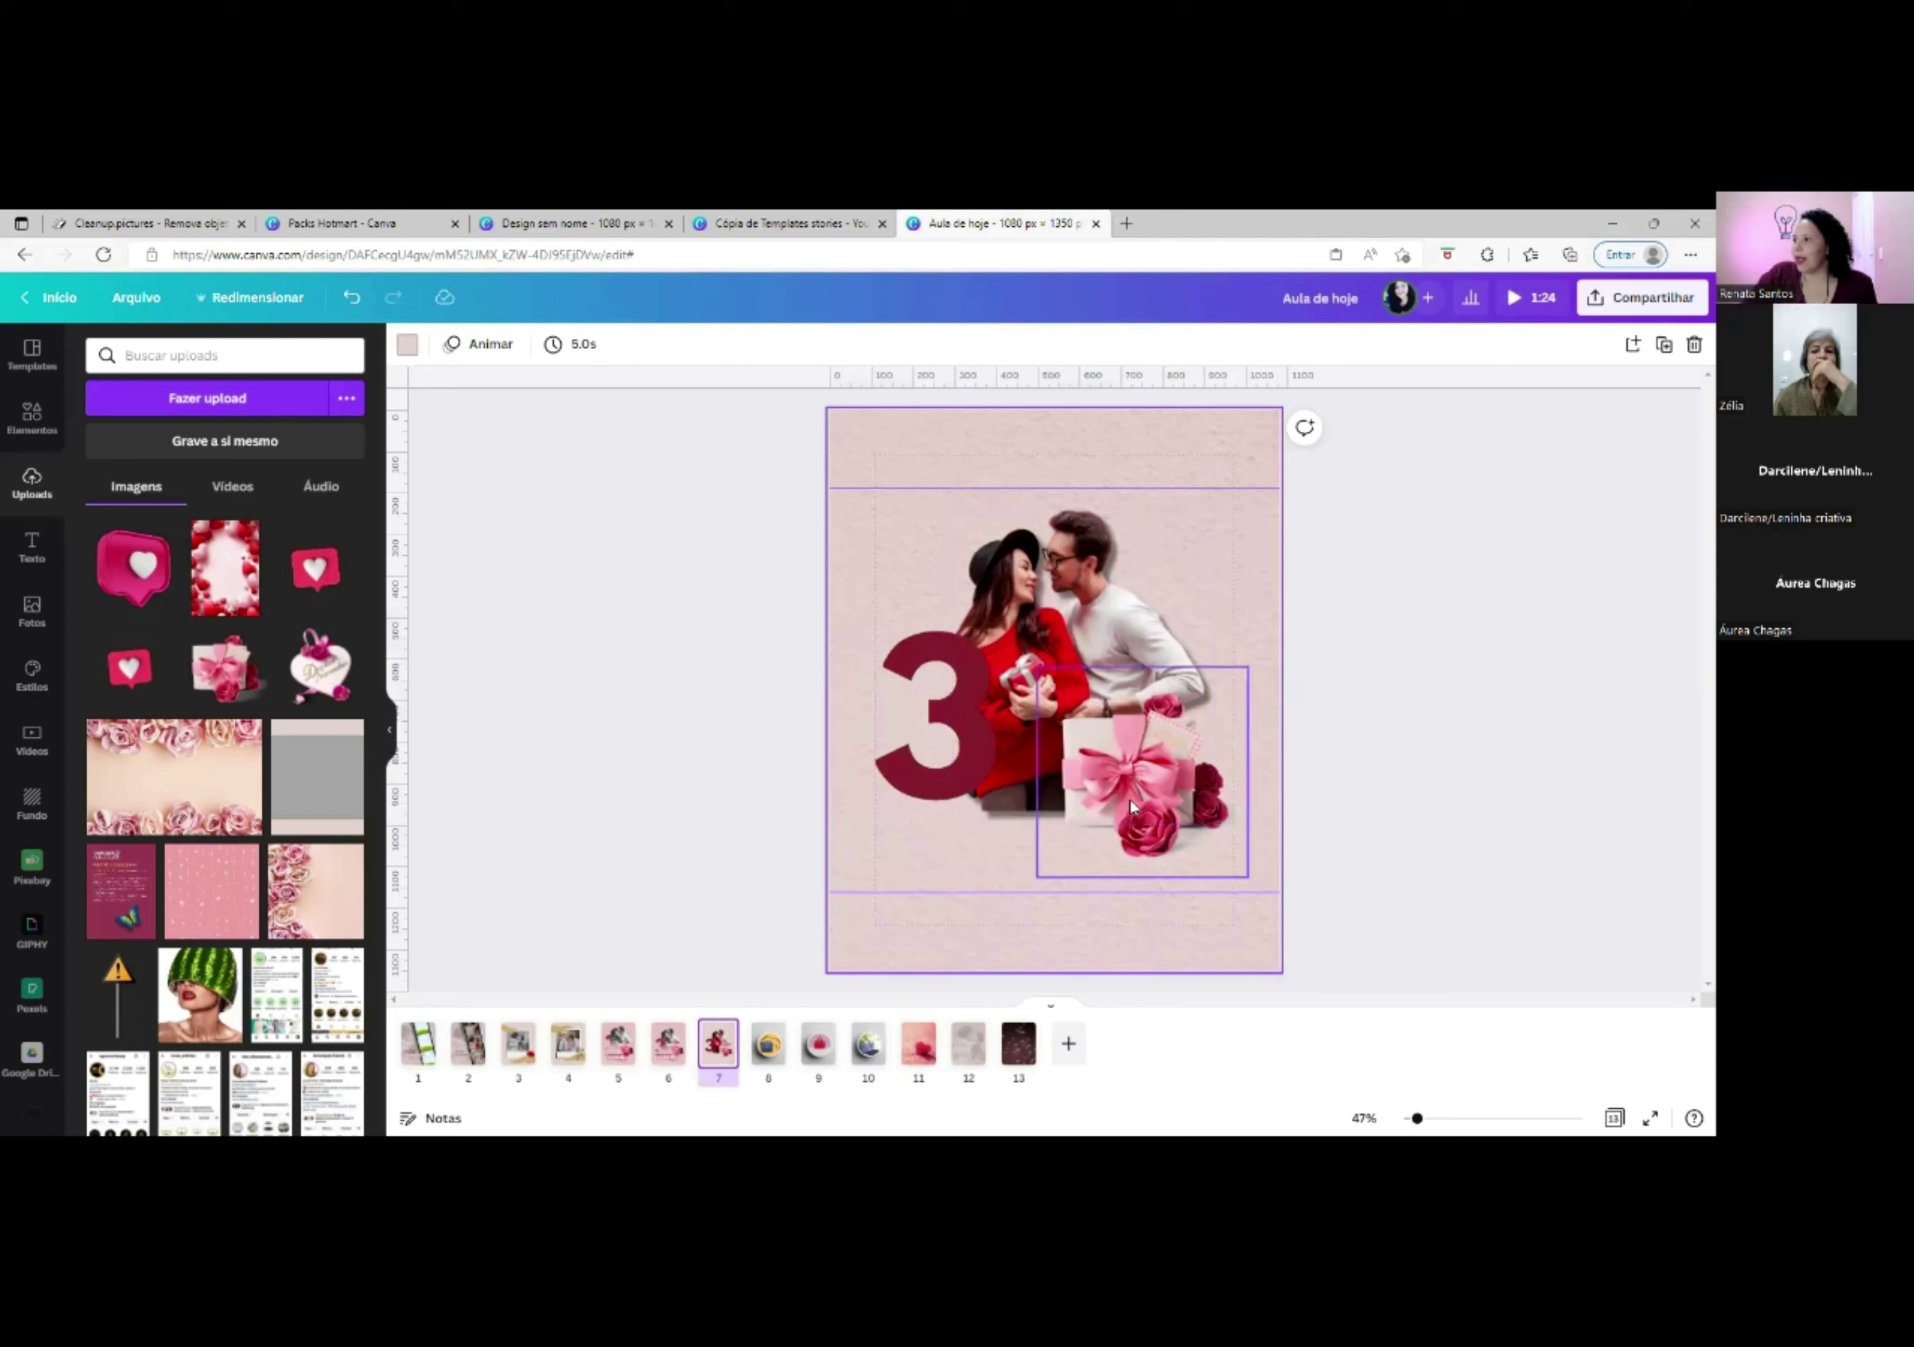
Nudge the gift box with roses slightly down and to the right, below the man's arm on page 7.
left_click_drag(1137, 806, 1138, 814)
left_click(901, 713)
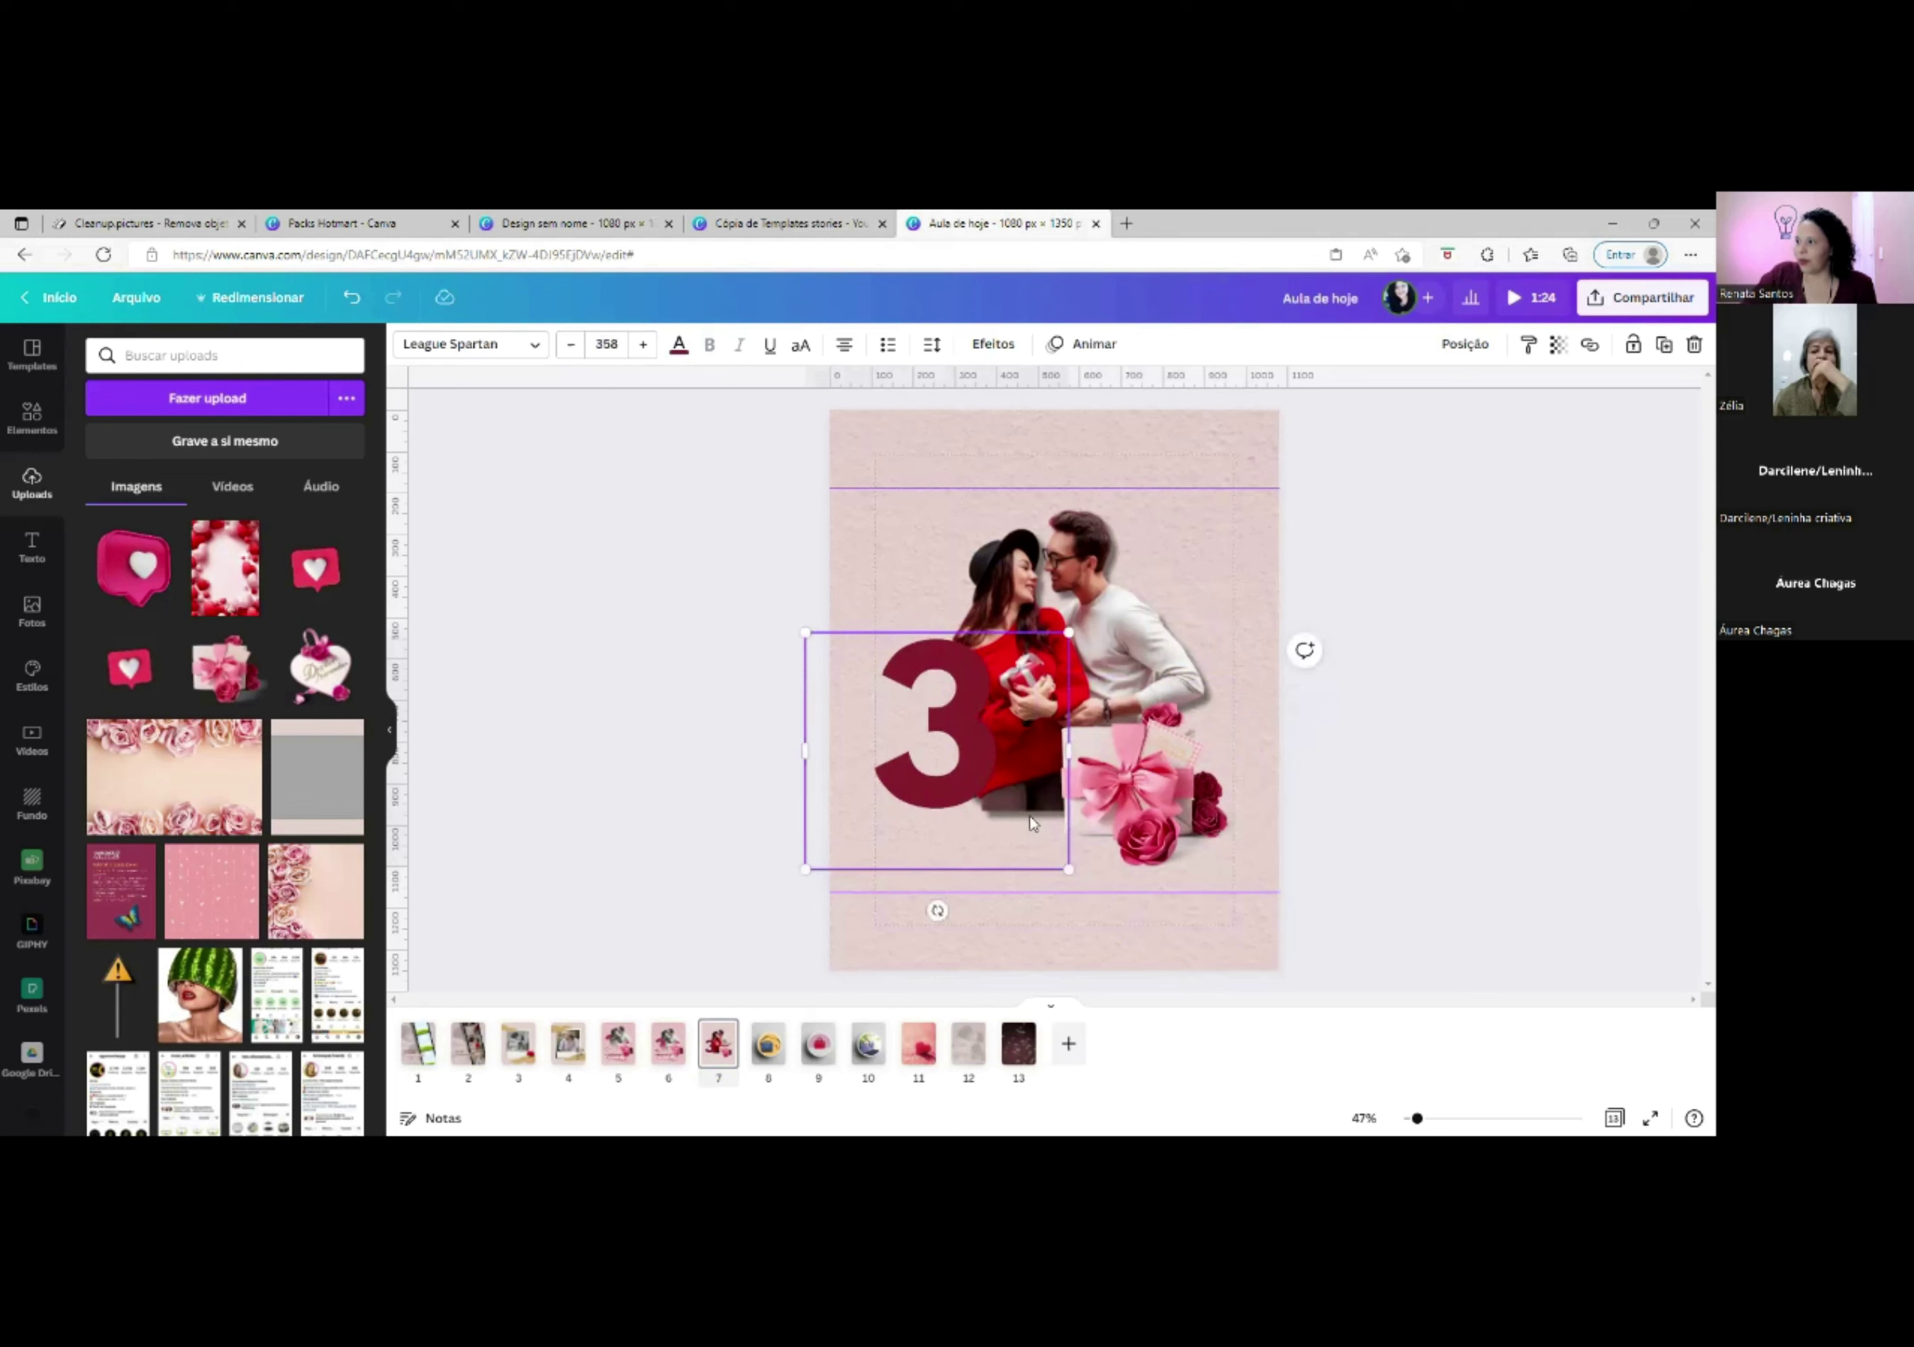
left_click_drag(1148, 797, 1156, 795)
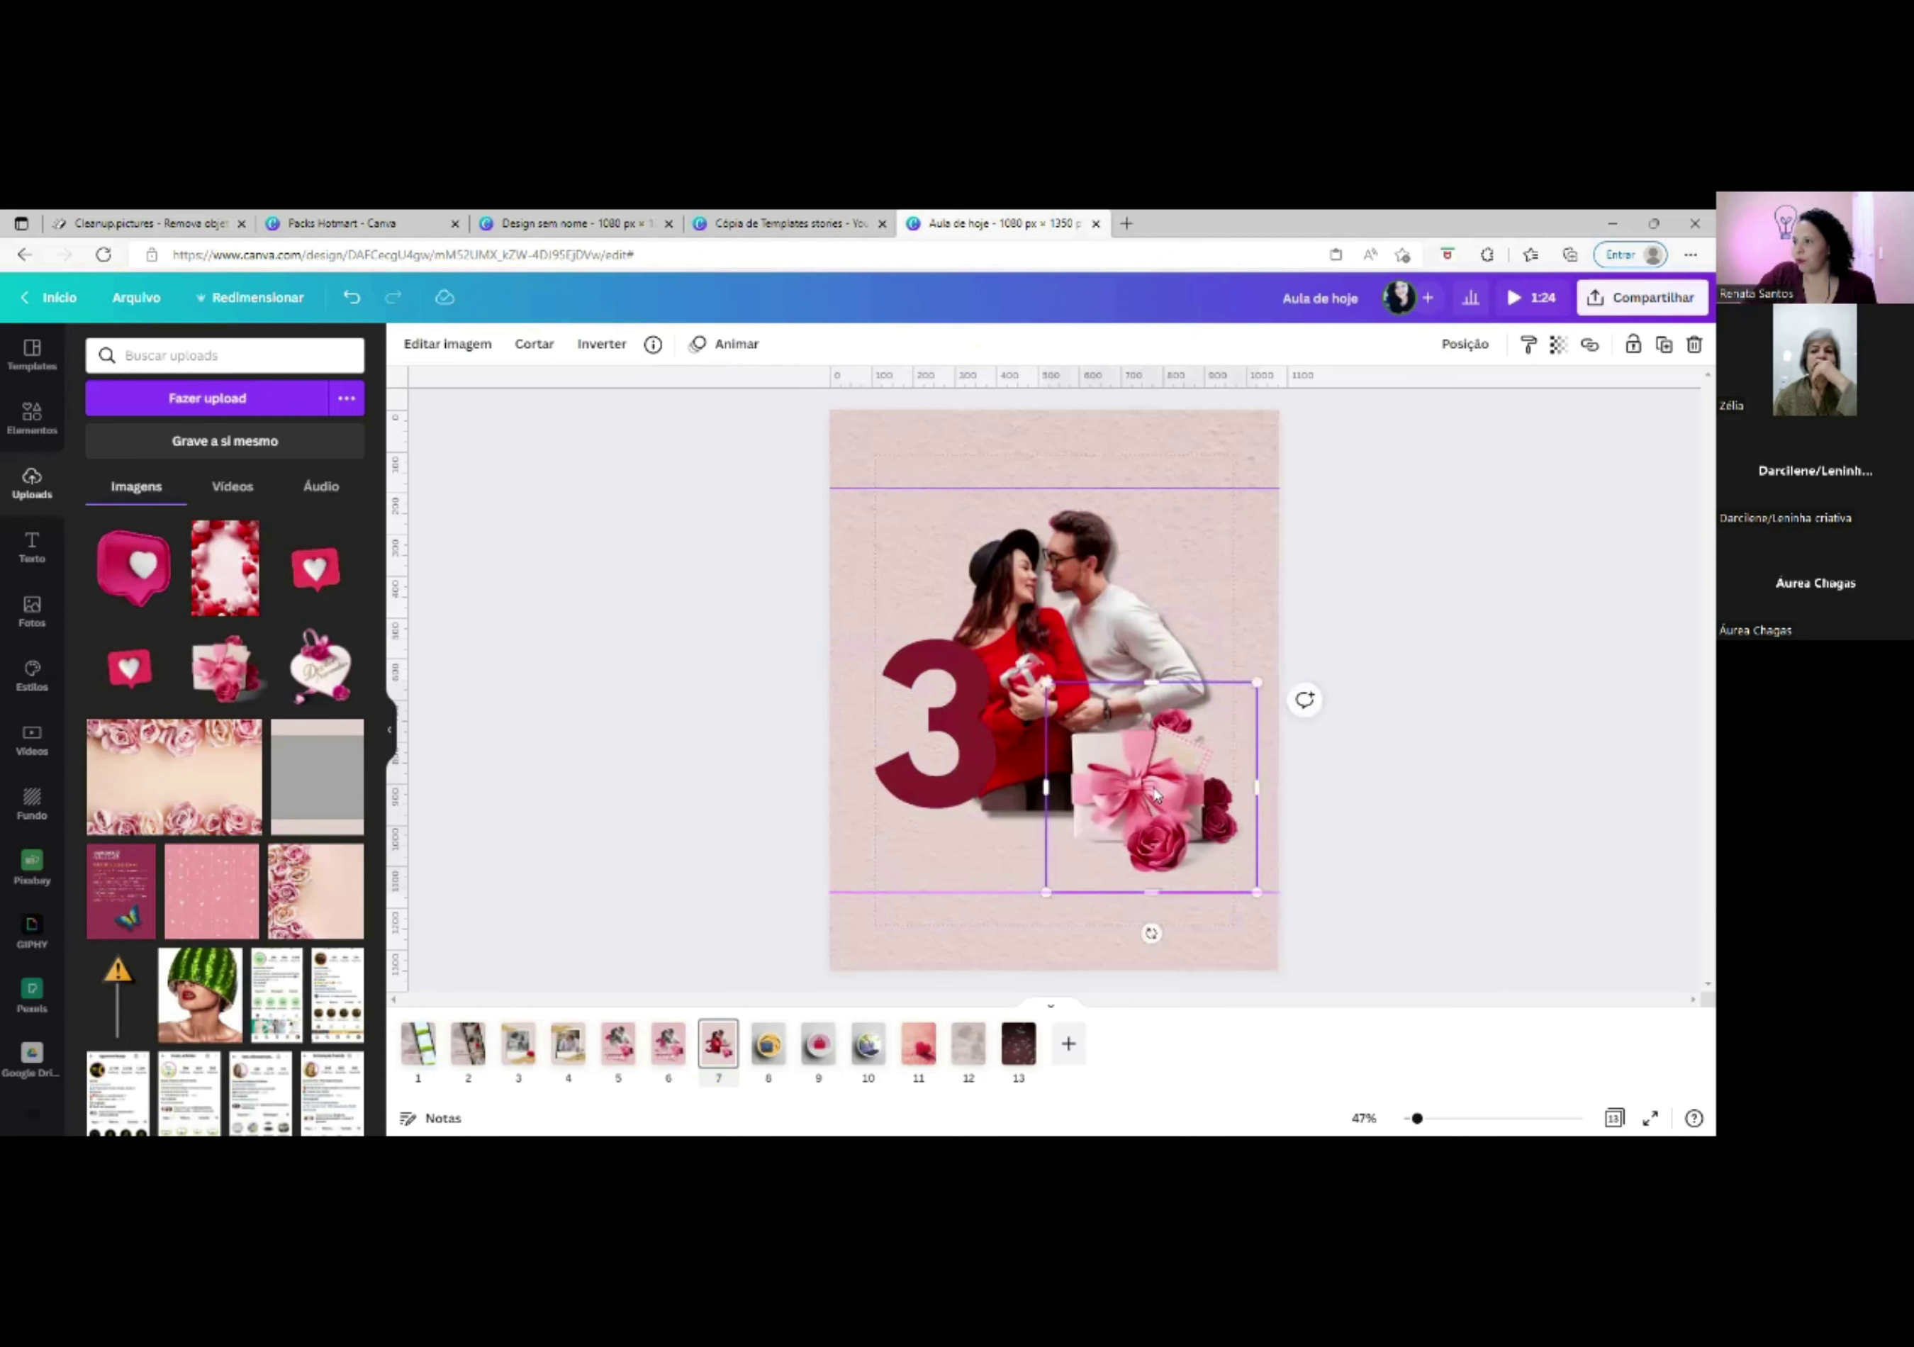
left_click(953, 694)
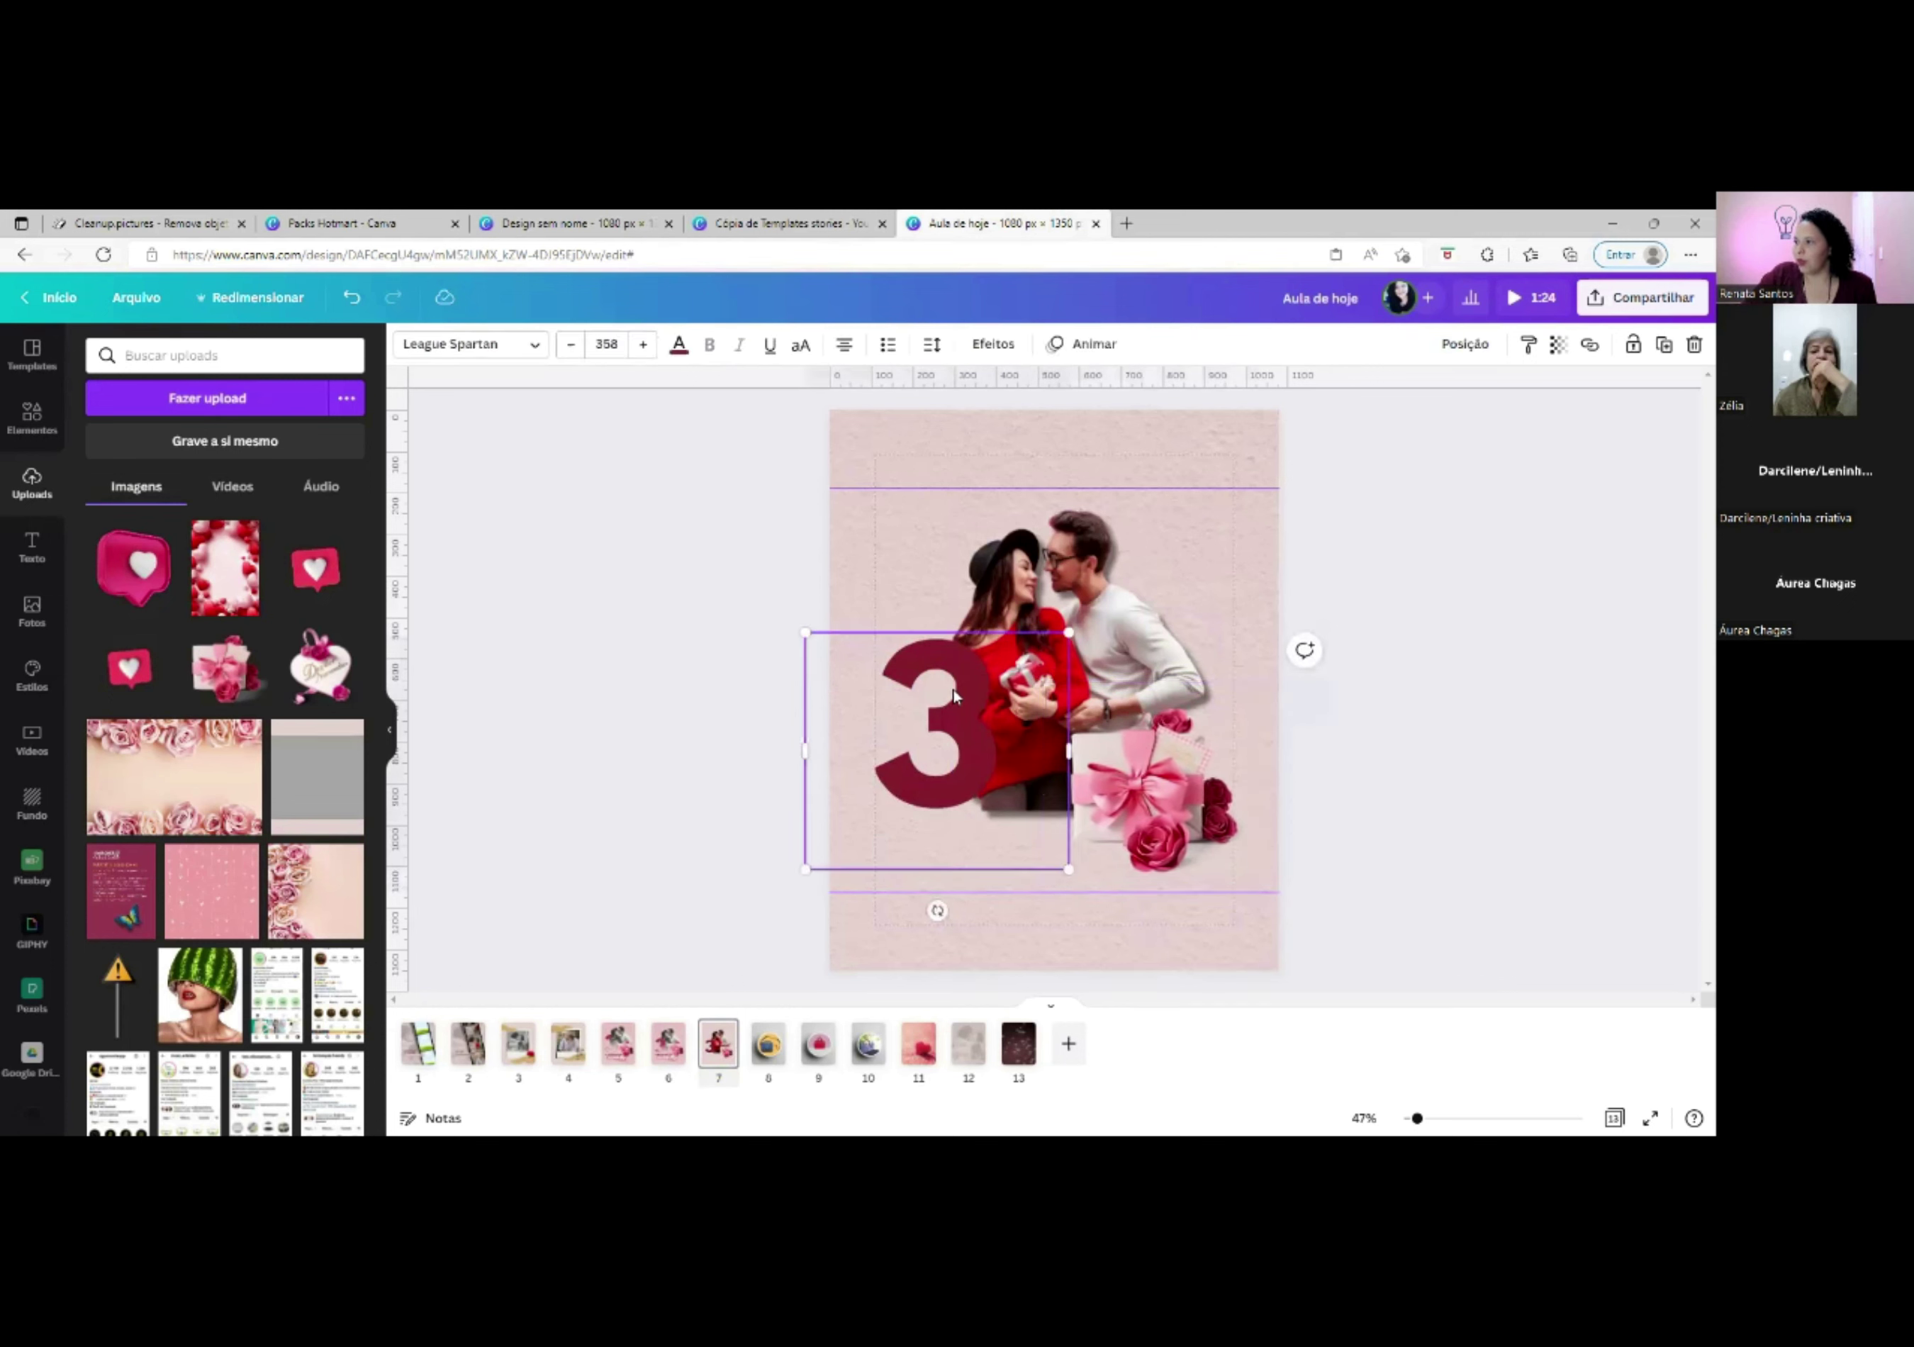
left_click(1267, 577)
Check the page 5 design, then search the elements for "blur" and add the pink blurred circle to page 7.
left_click(616, 1046)
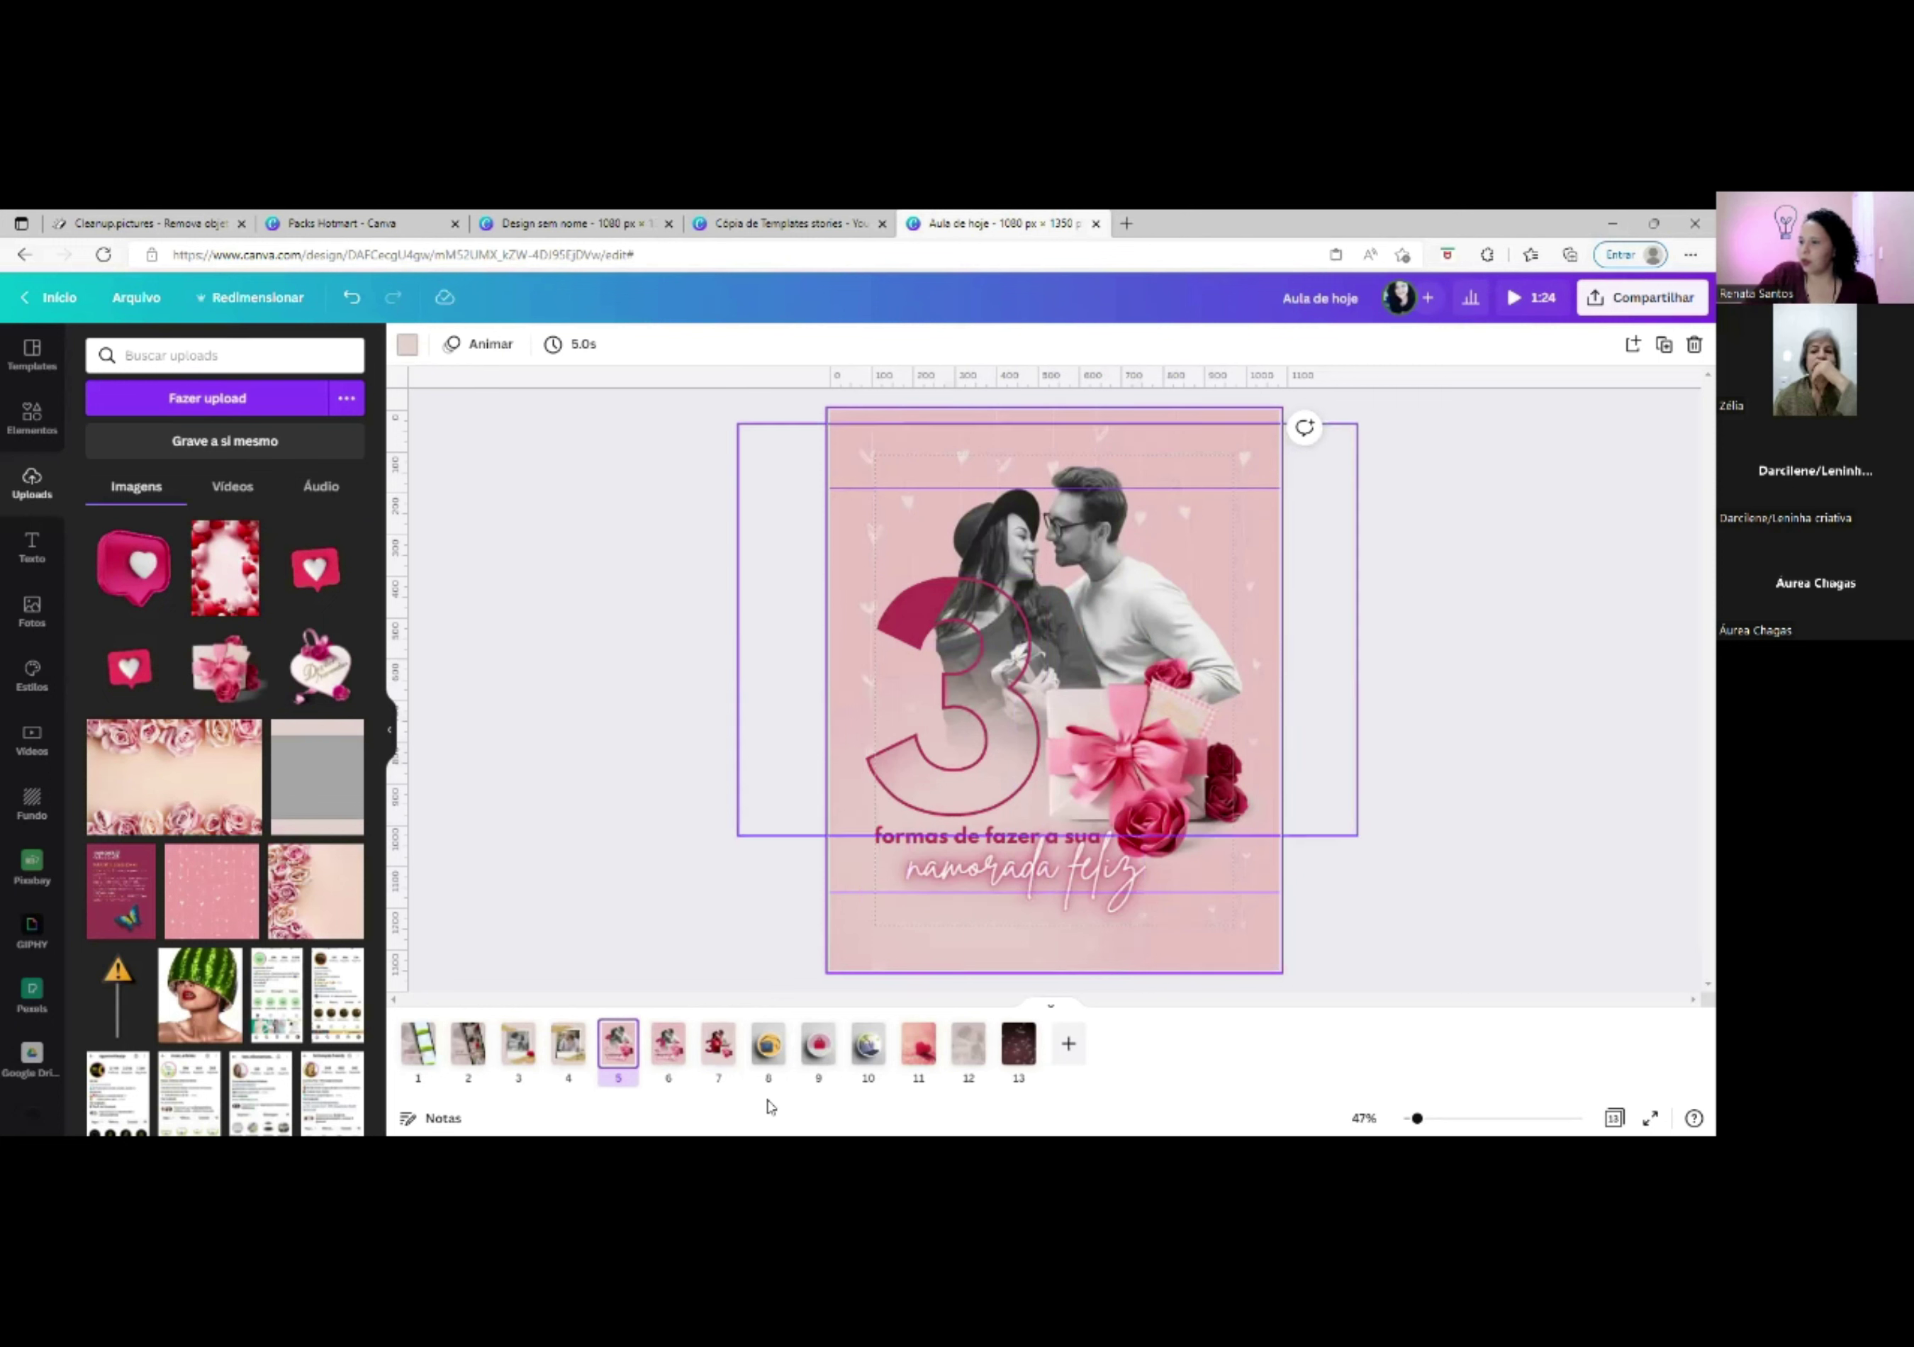
left_click(717, 1059)
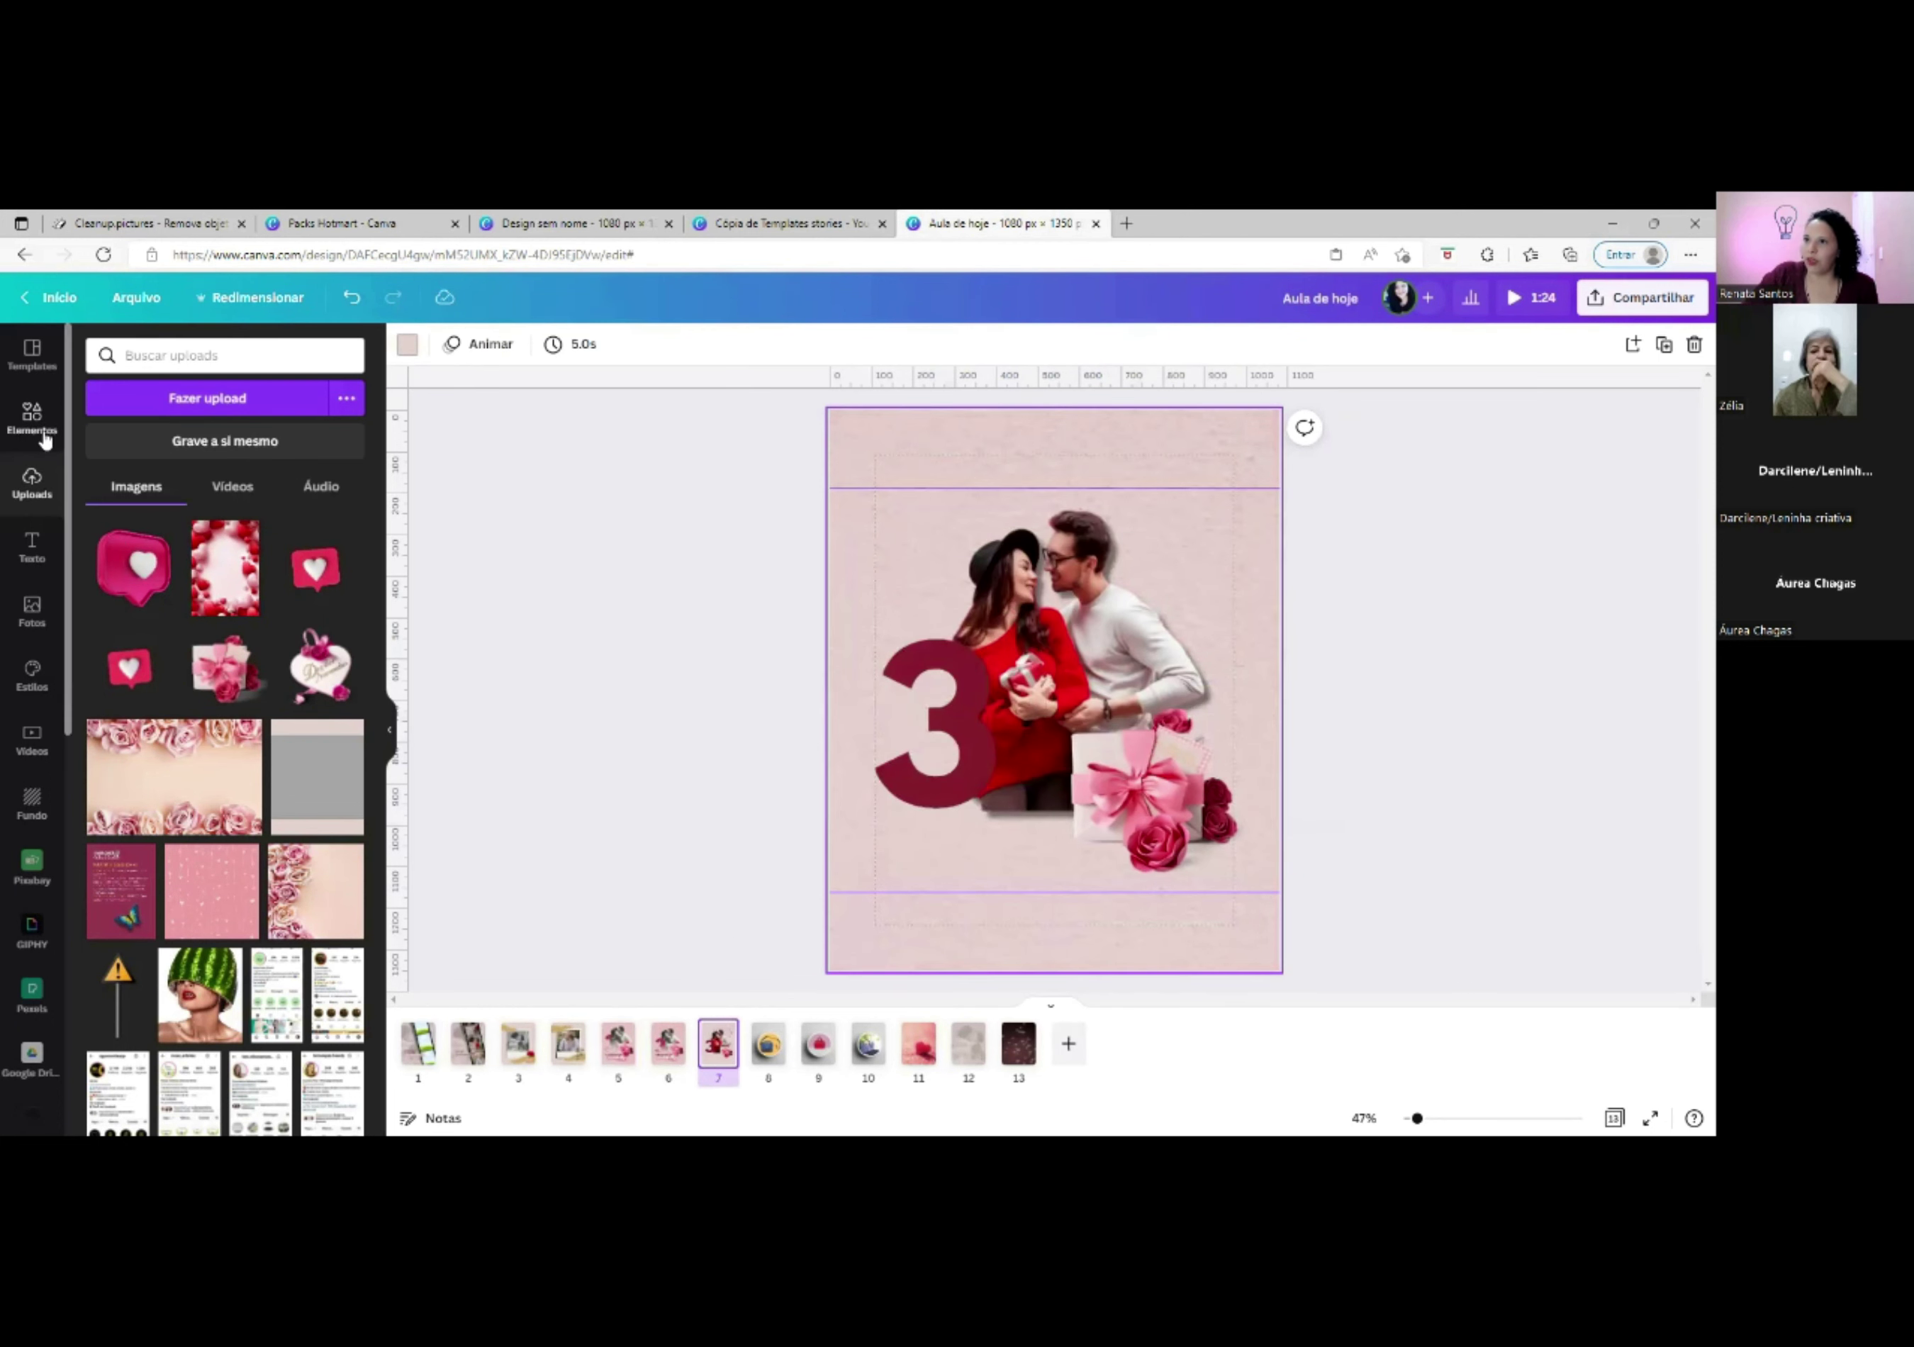
left_click(34, 418)
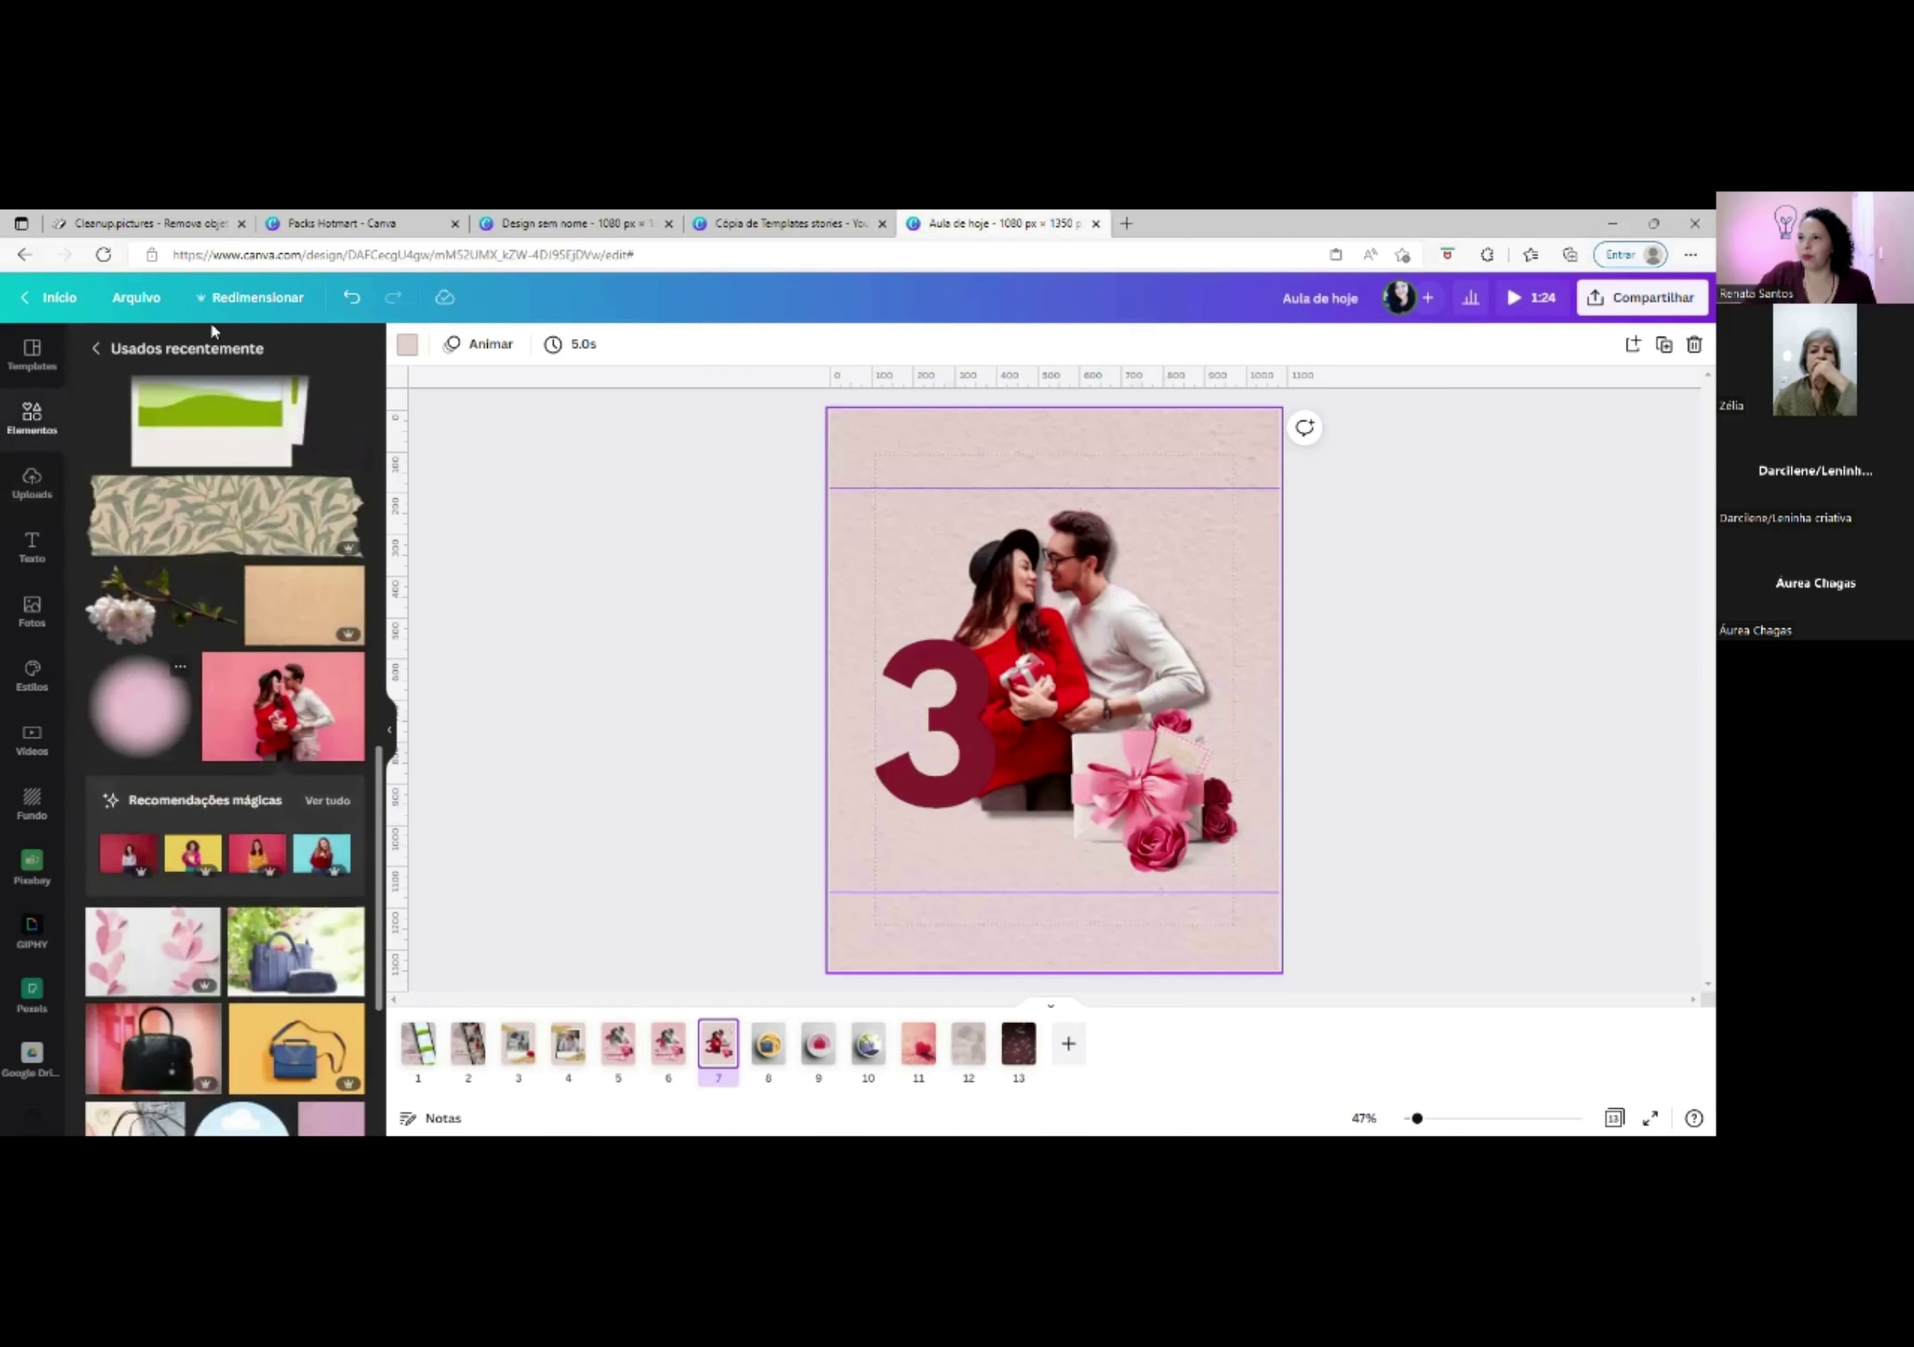
left_click(97, 355)
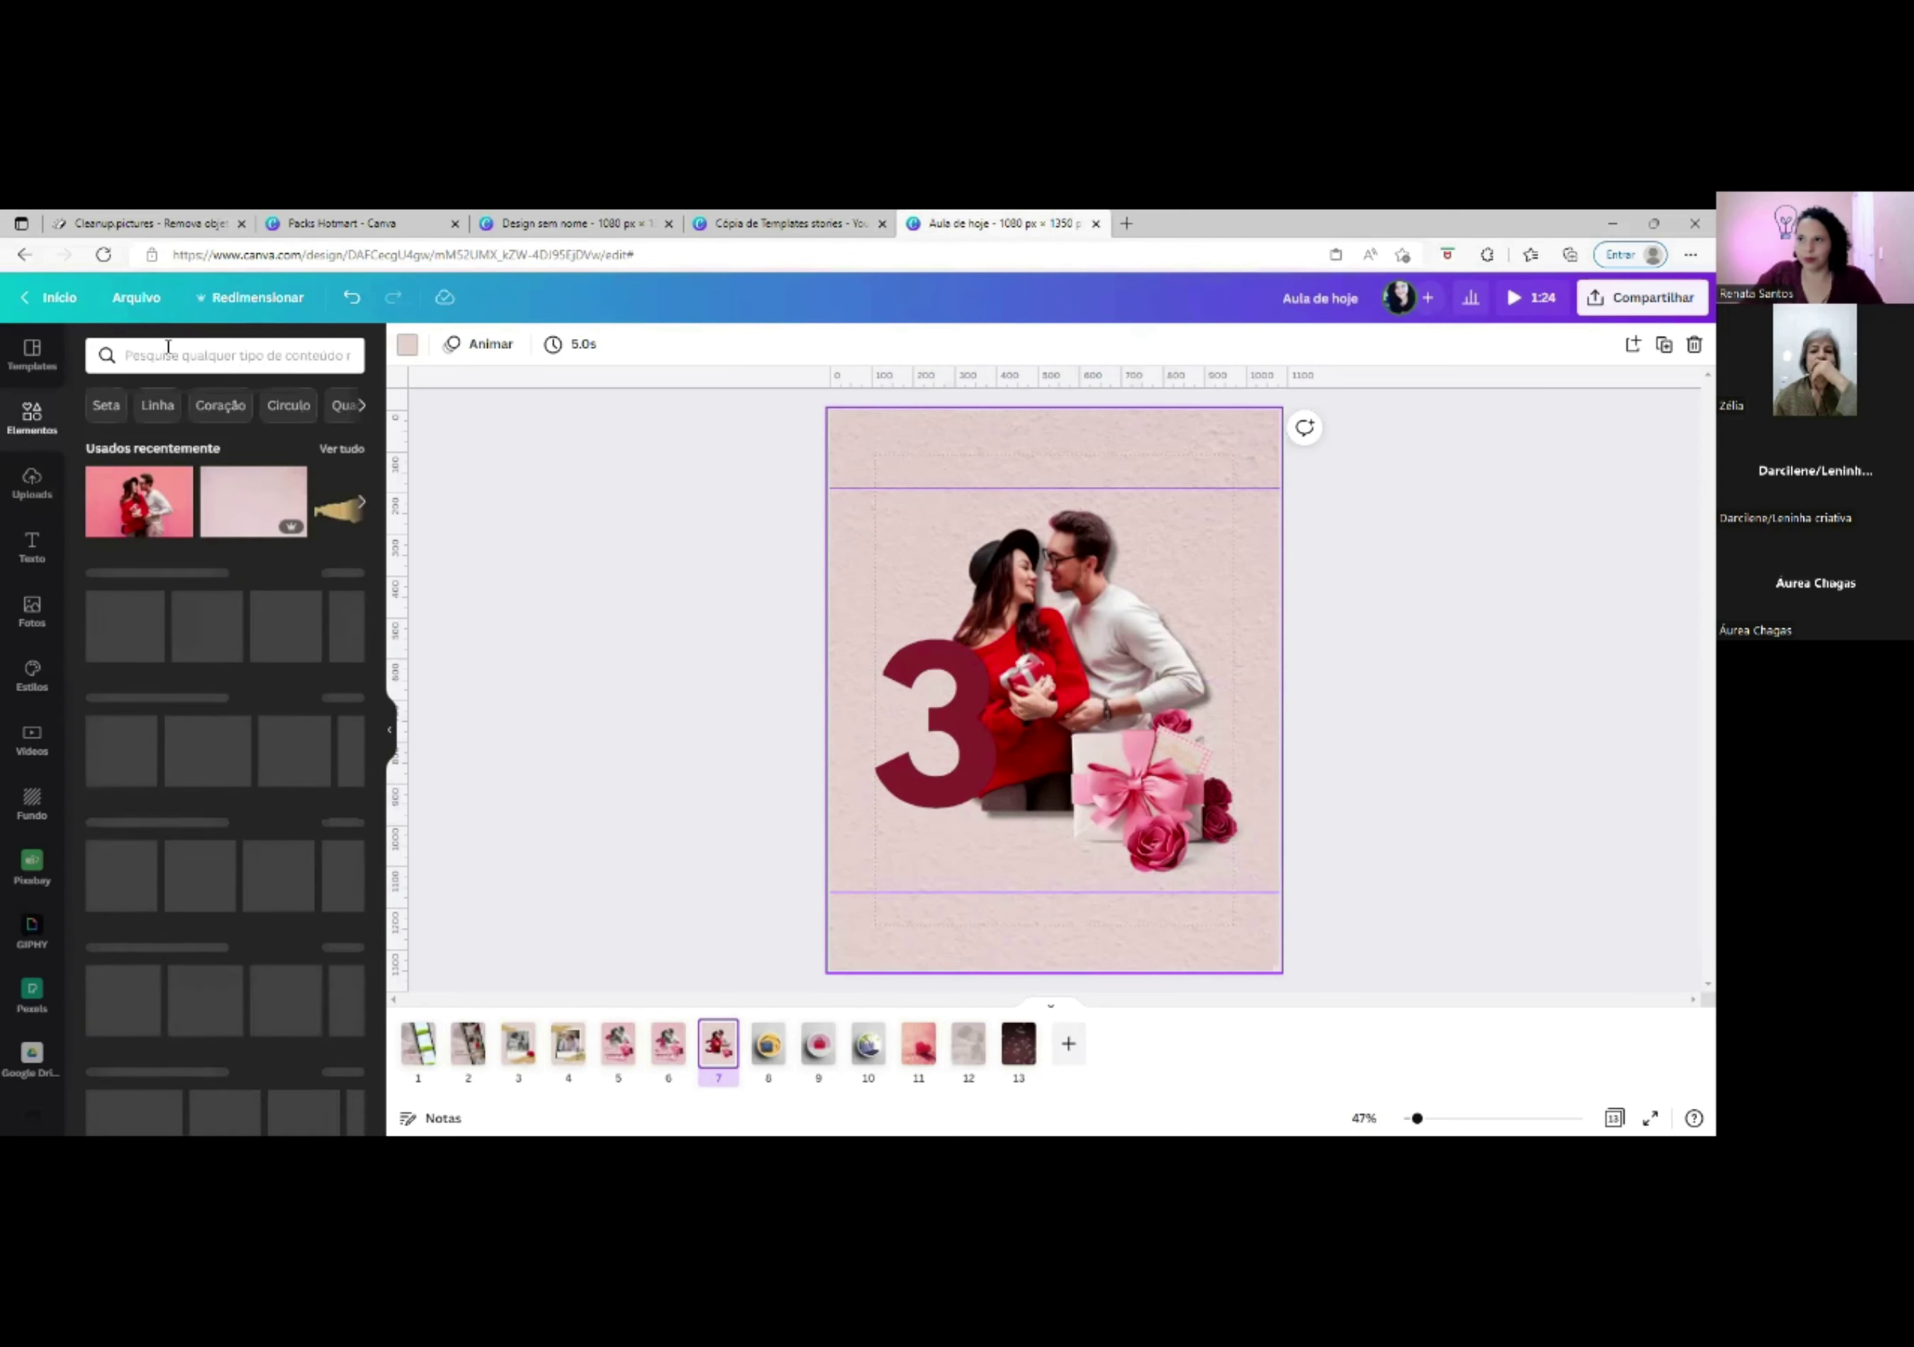
left_click(148, 356)
type("blur")
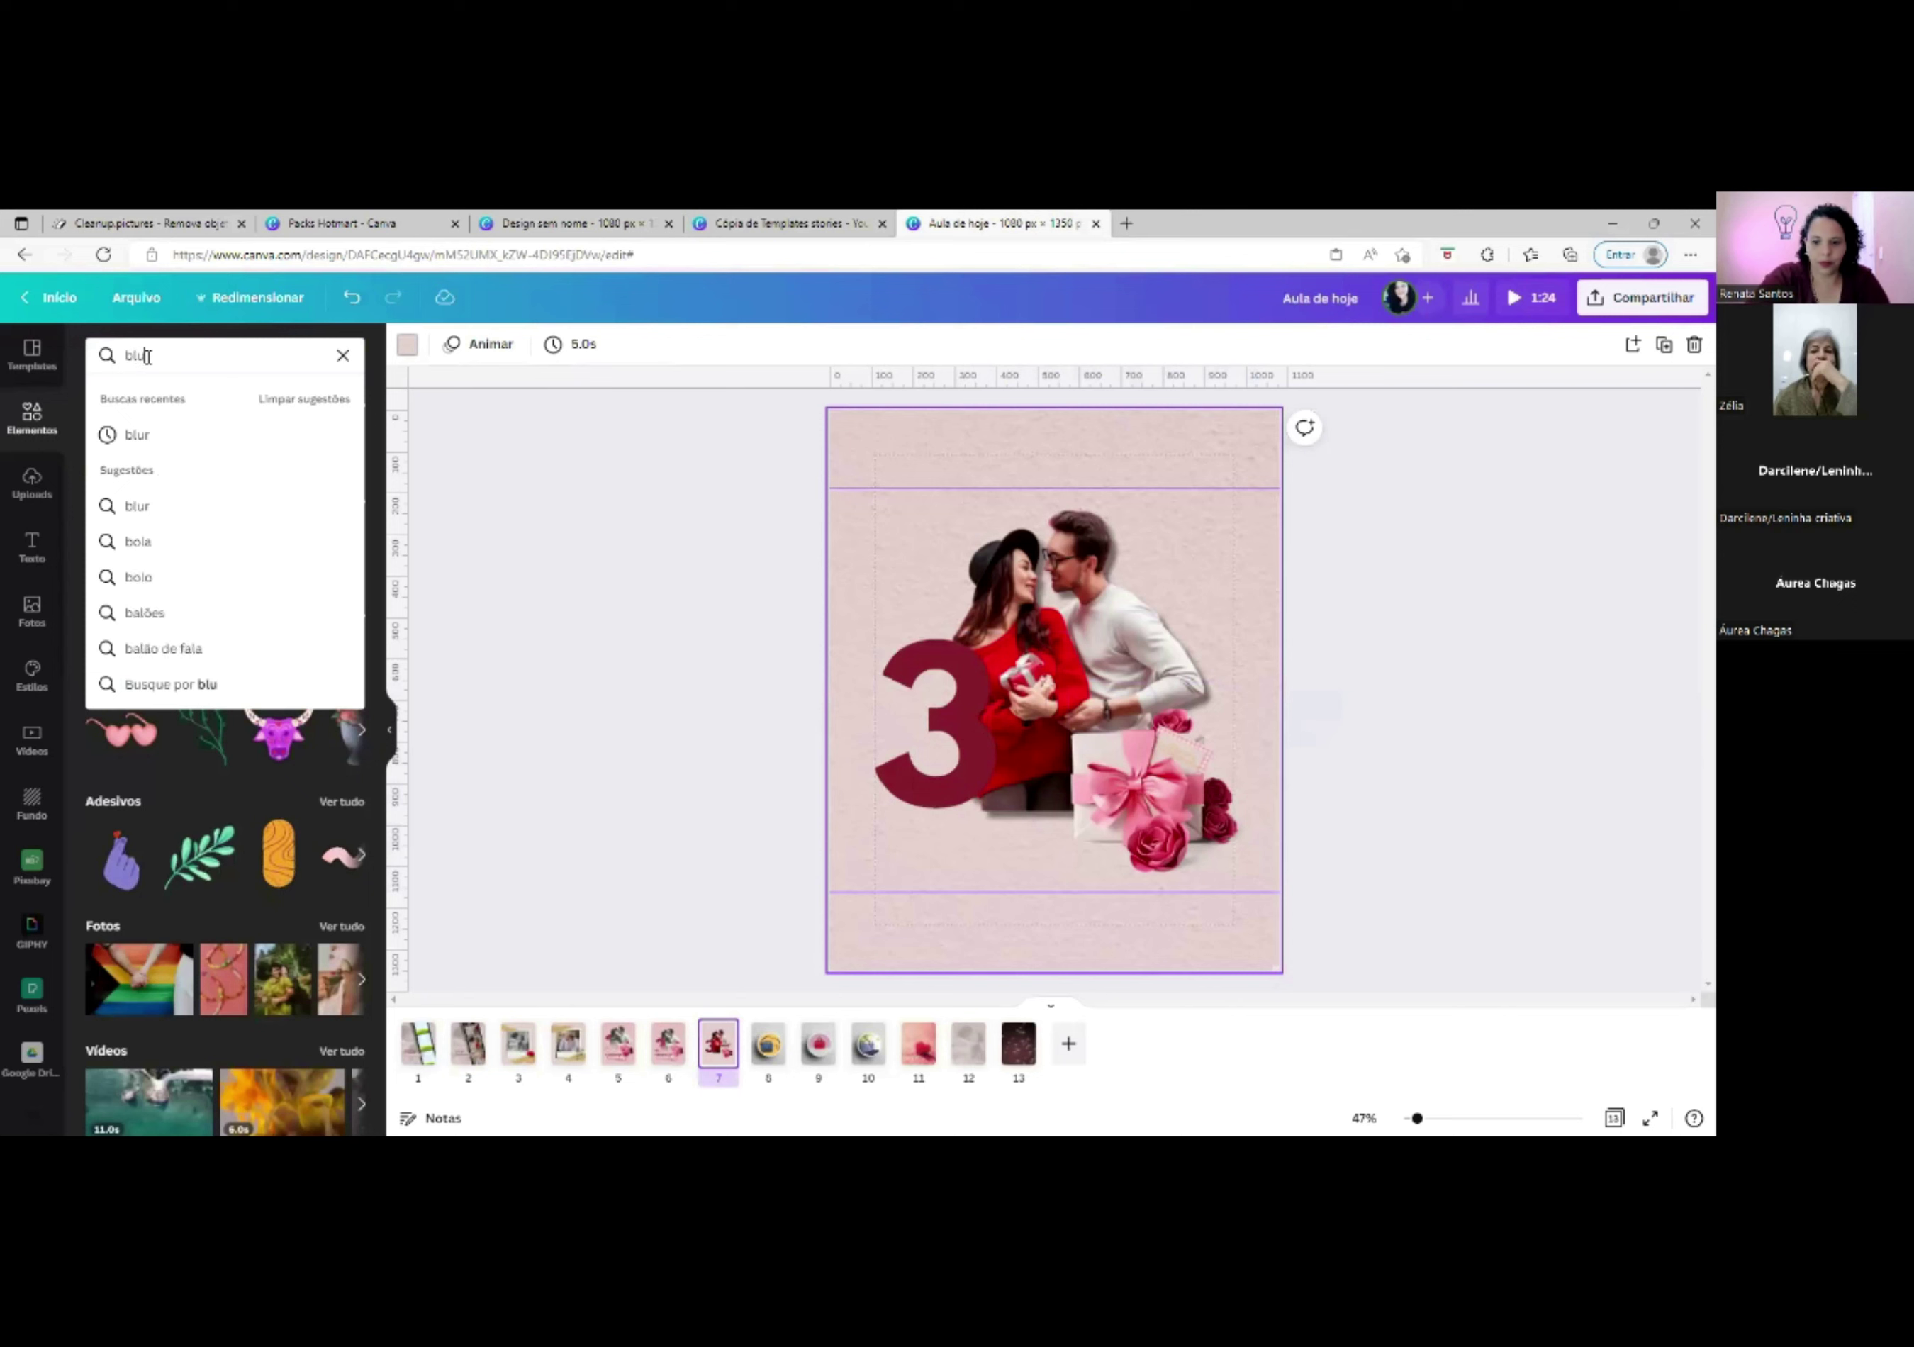
key("Return")
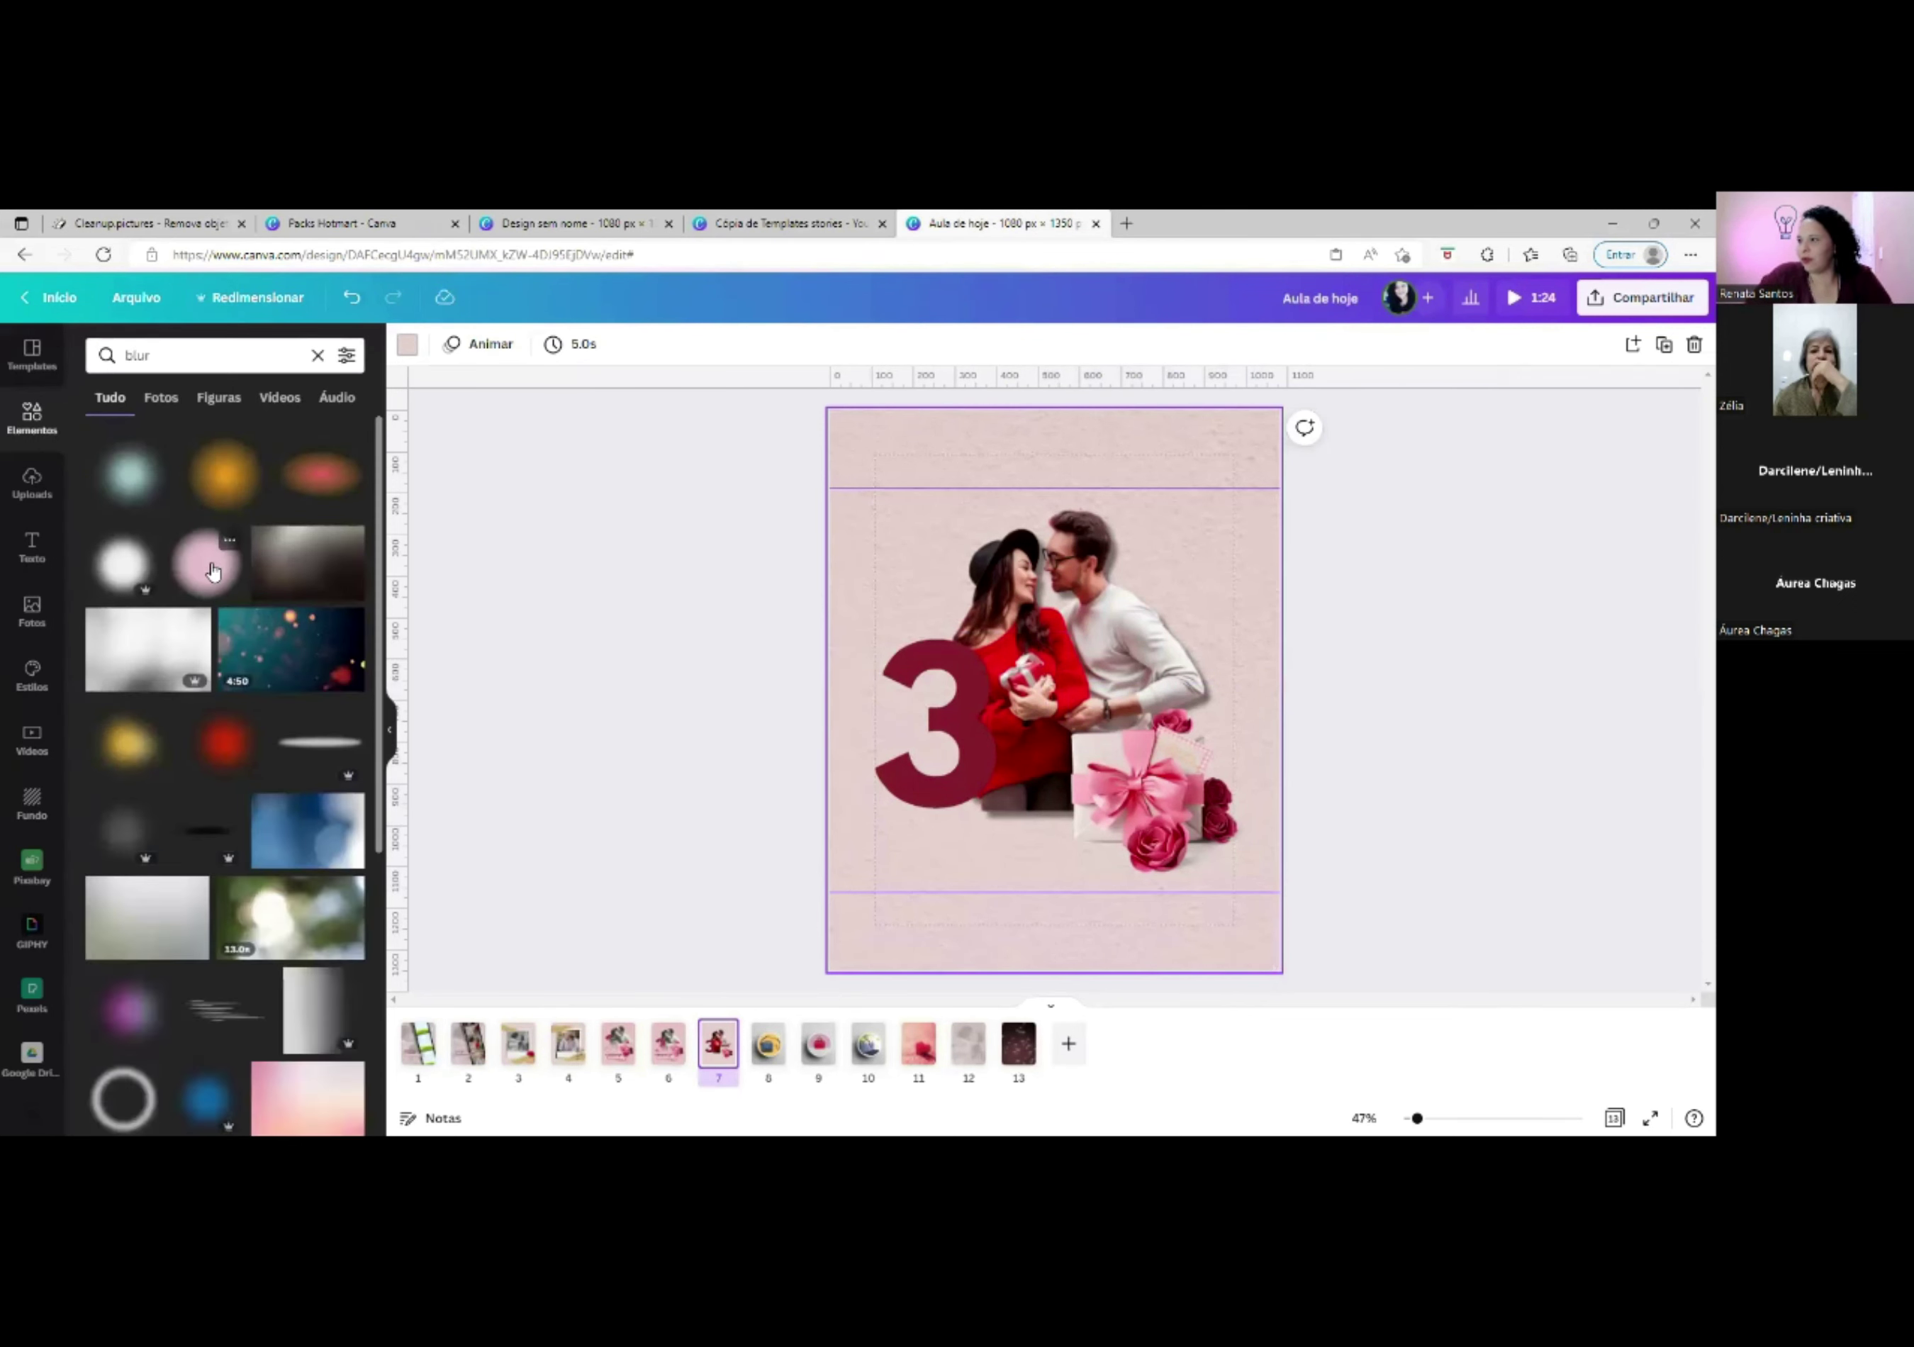
left_click(212, 571)
Shrink the blurred circle and place it over the couple's lower edge, between the "3" and the gift box.
left_click_drag(1127, 684, 1074, 837)
left_click_drag(1210, 639, 1059, 784)
left_click_drag(961, 914, 1020, 846)
left_click_drag(1147, 700, 1102, 748)
mouse_move(1013, 932)
left_mouse_down()
mouse_move(945, 816)
mouse_move(1013, 931)
mouse_move(1041, 915)
left_mouse_up()
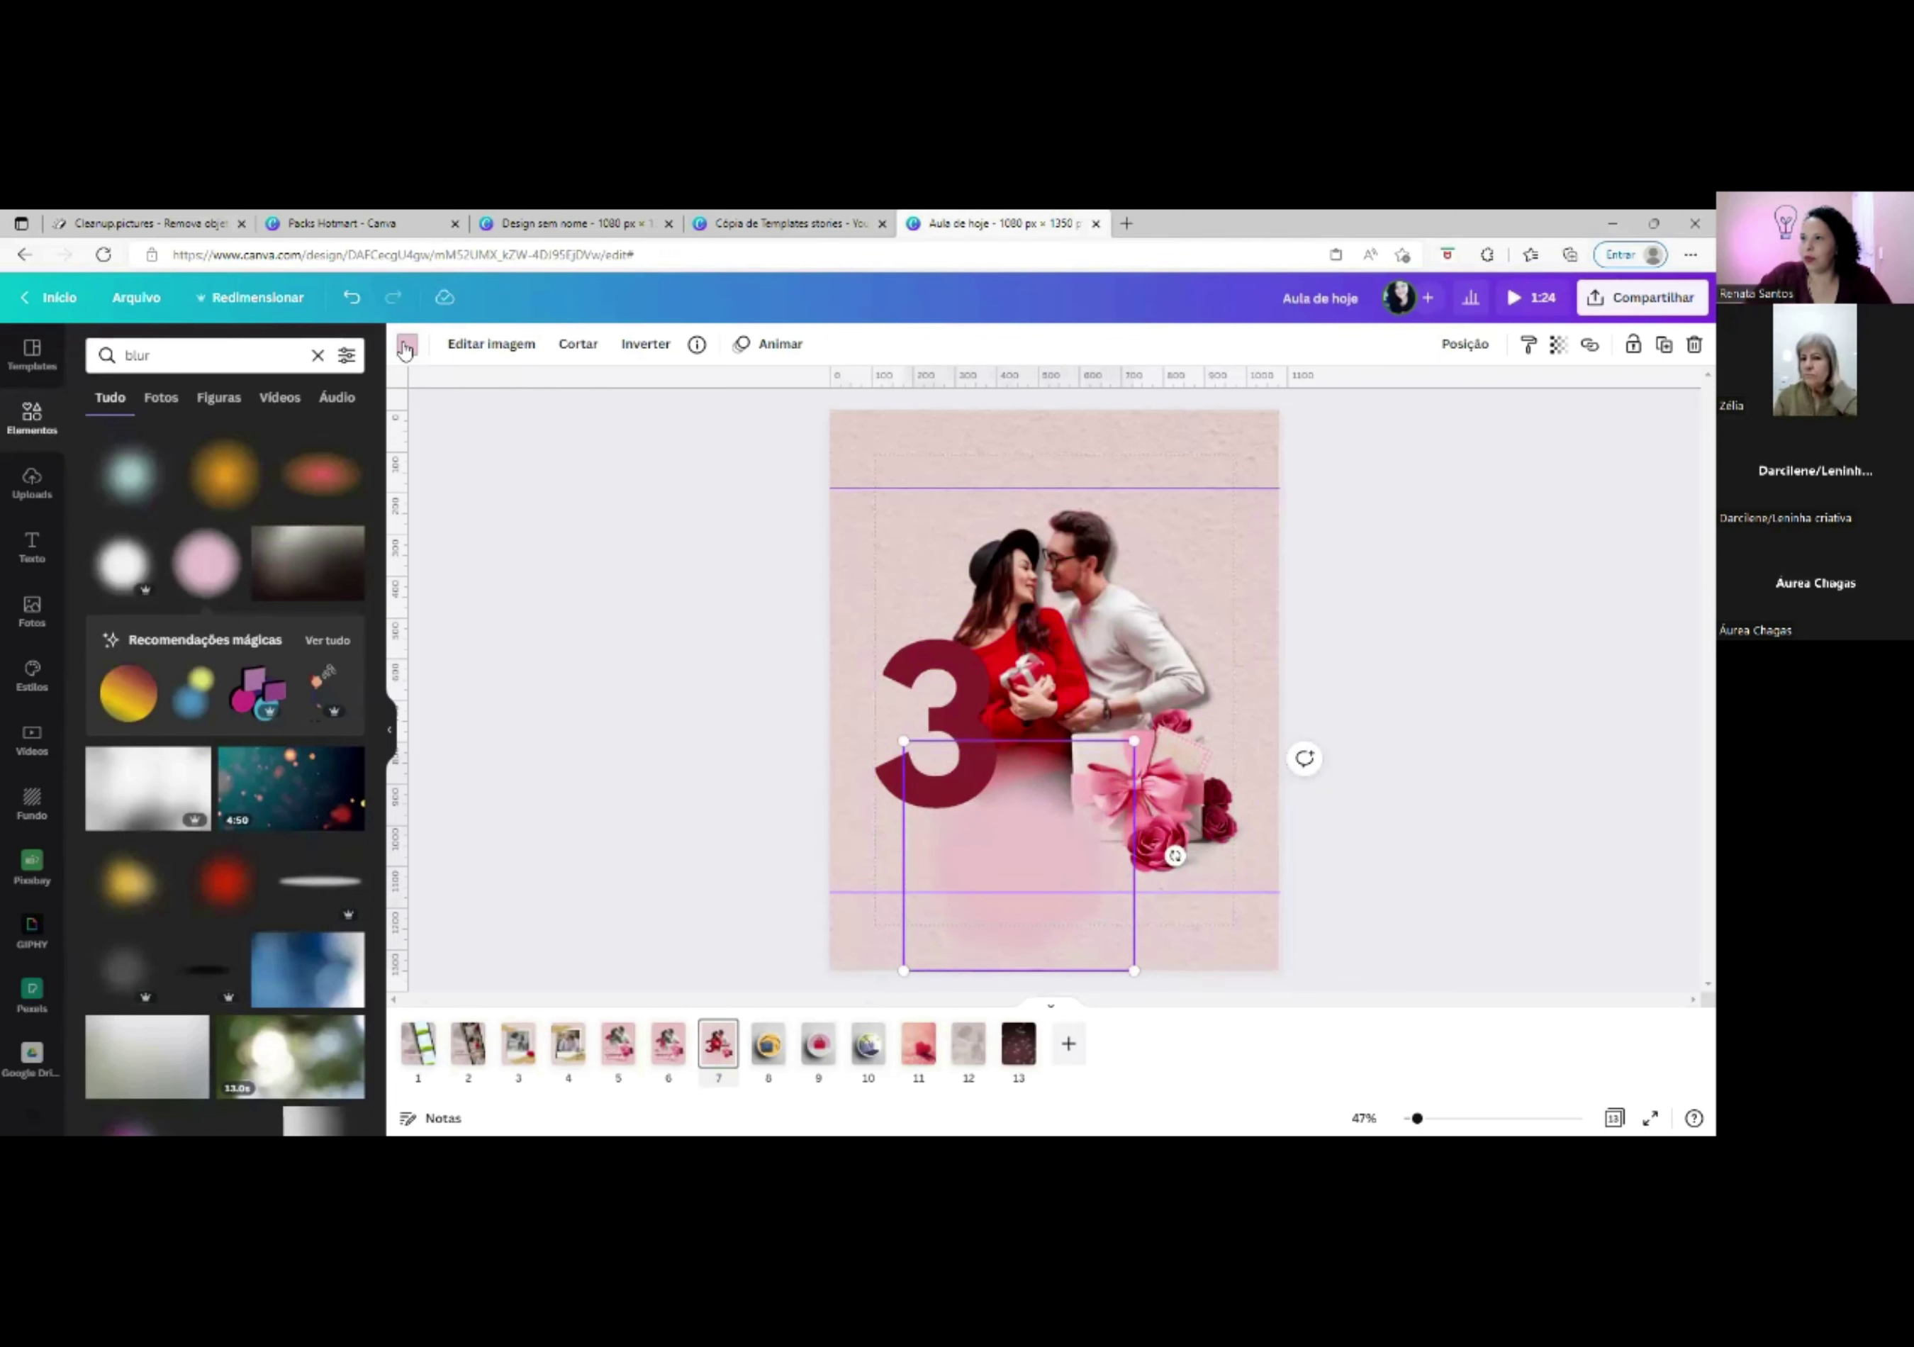
Recolor the blurred circle to #E7D7D6, sampling the page's textured background so it blends in.
left_click(407, 345)
left_click(104, 437)
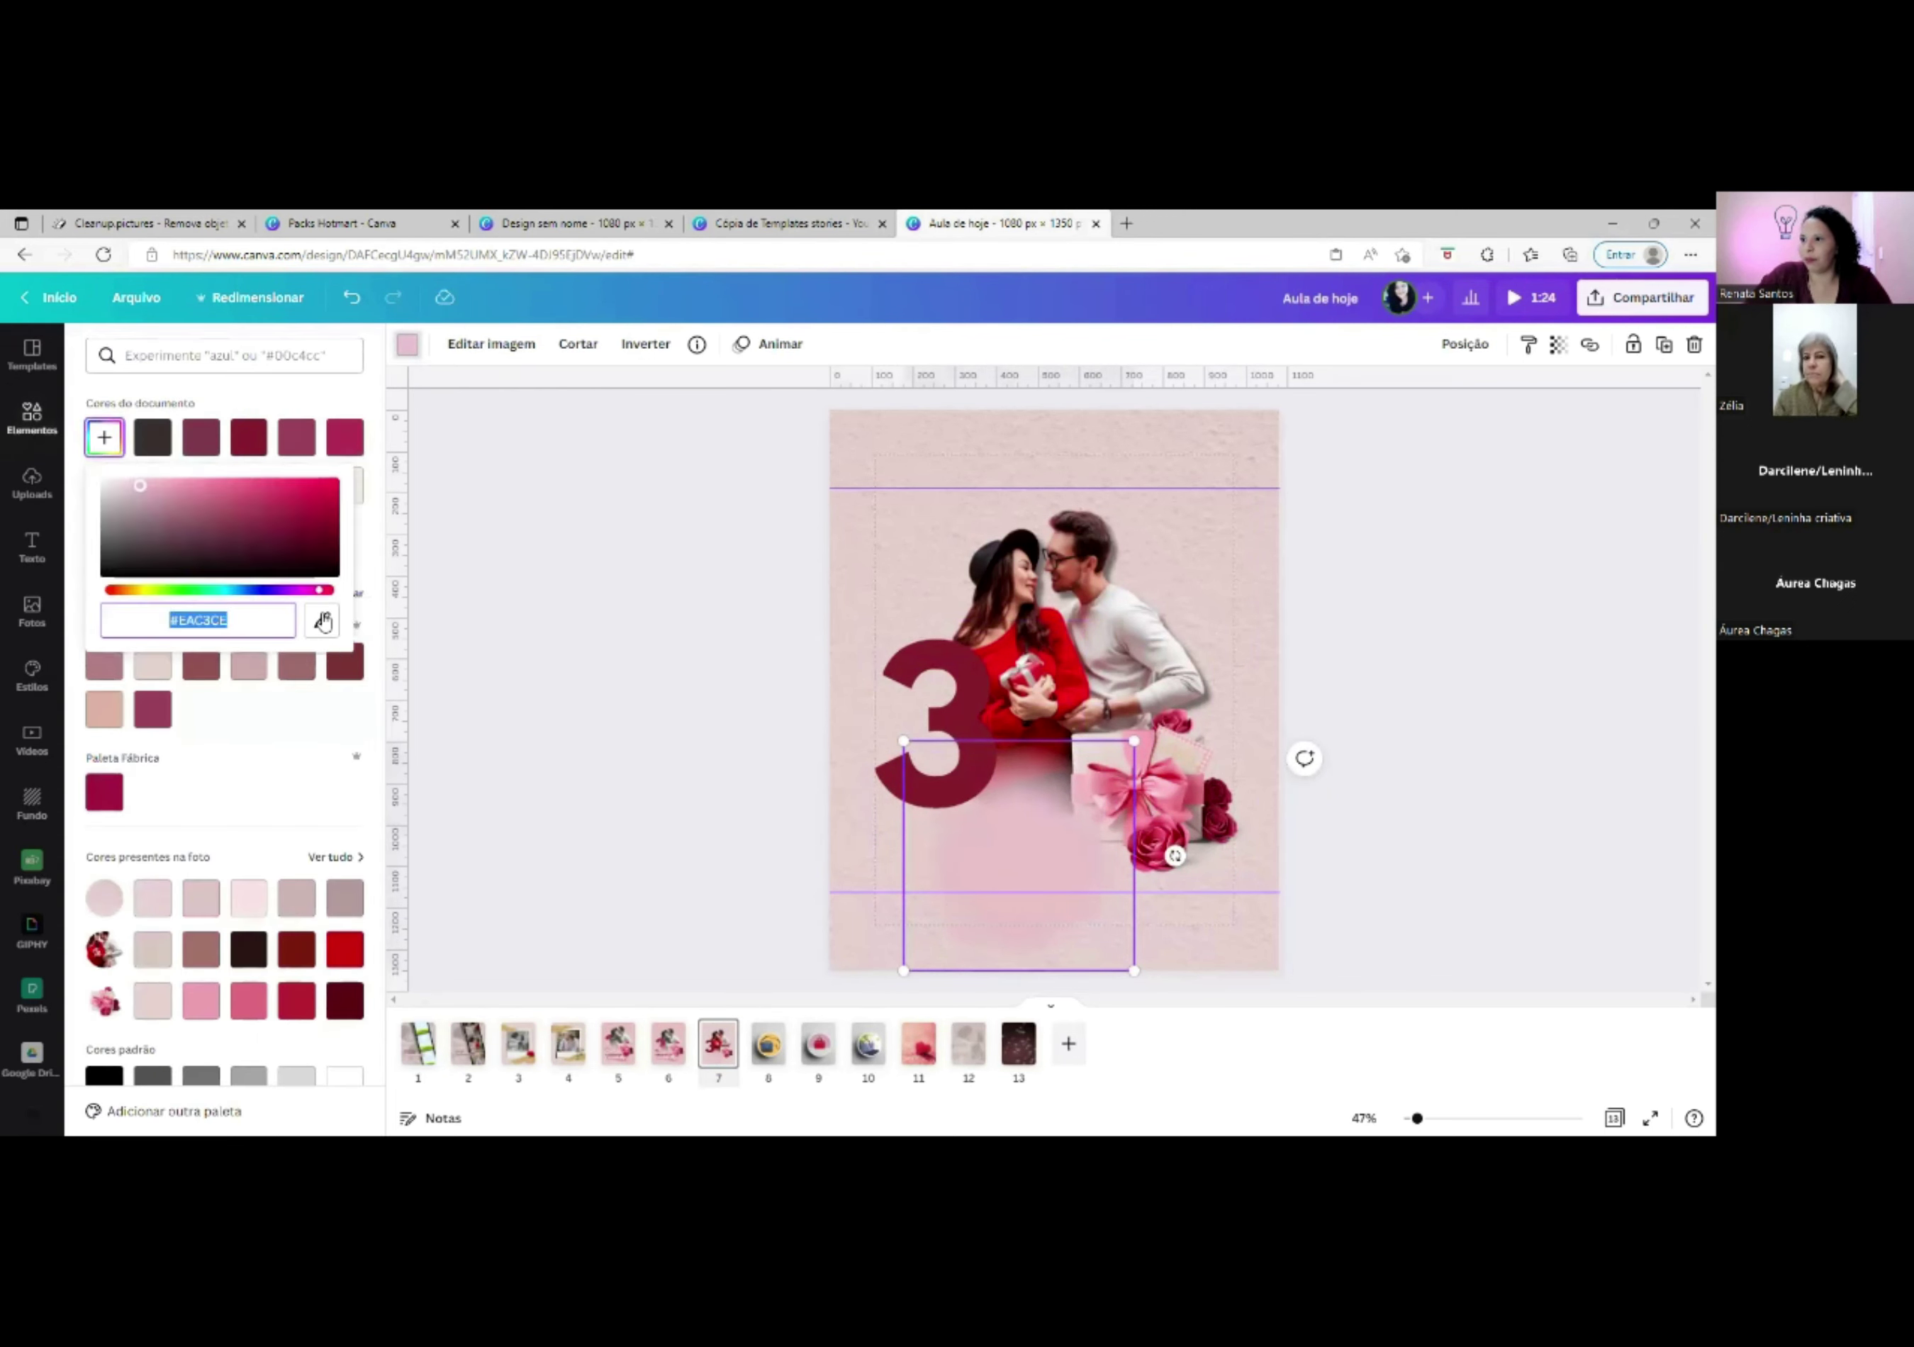
left_click(322, 622)
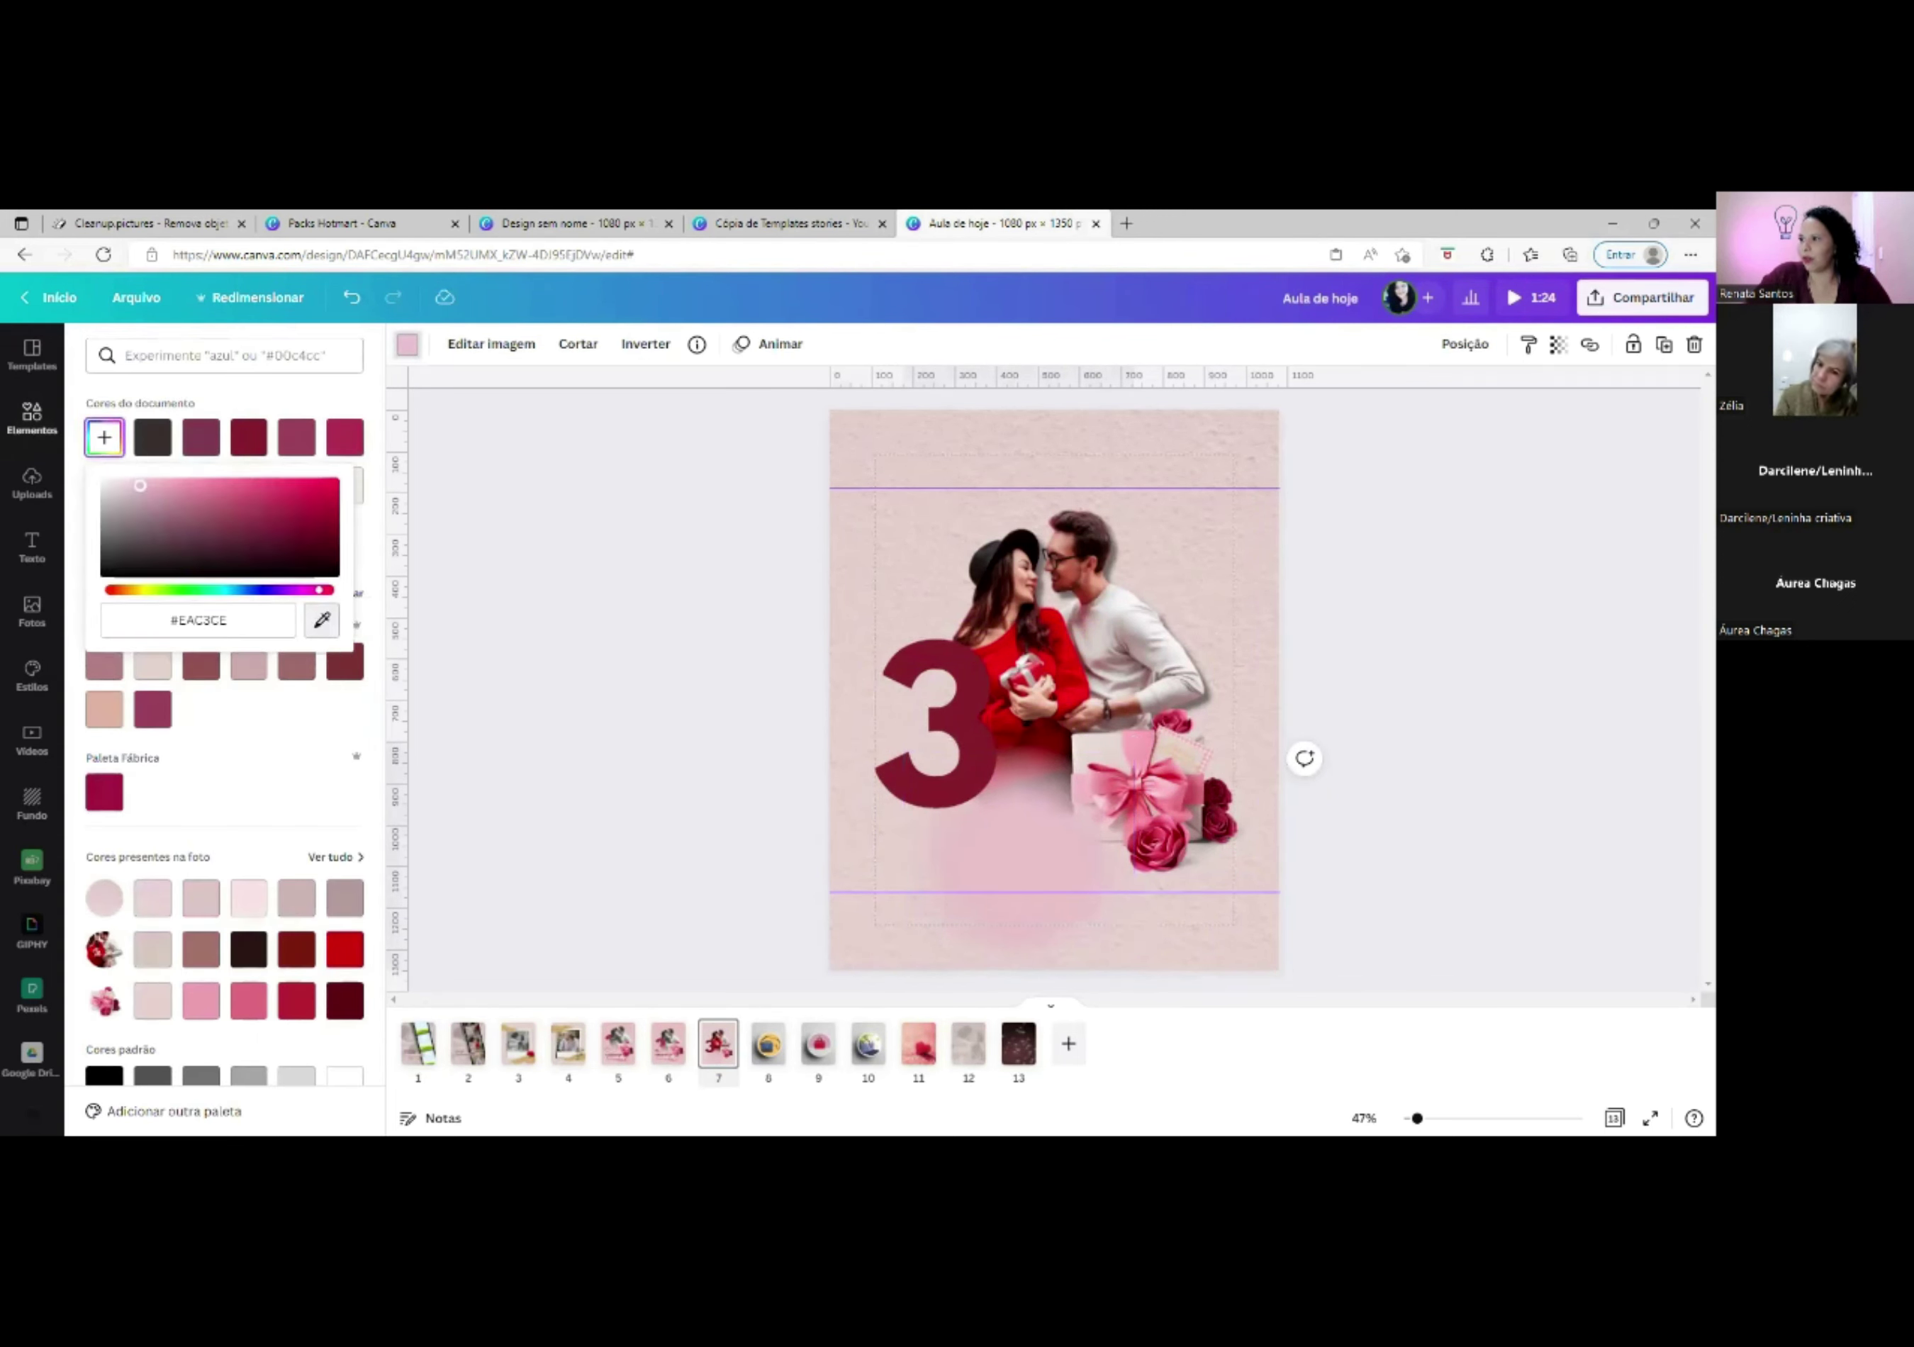
left_click(963, 731)
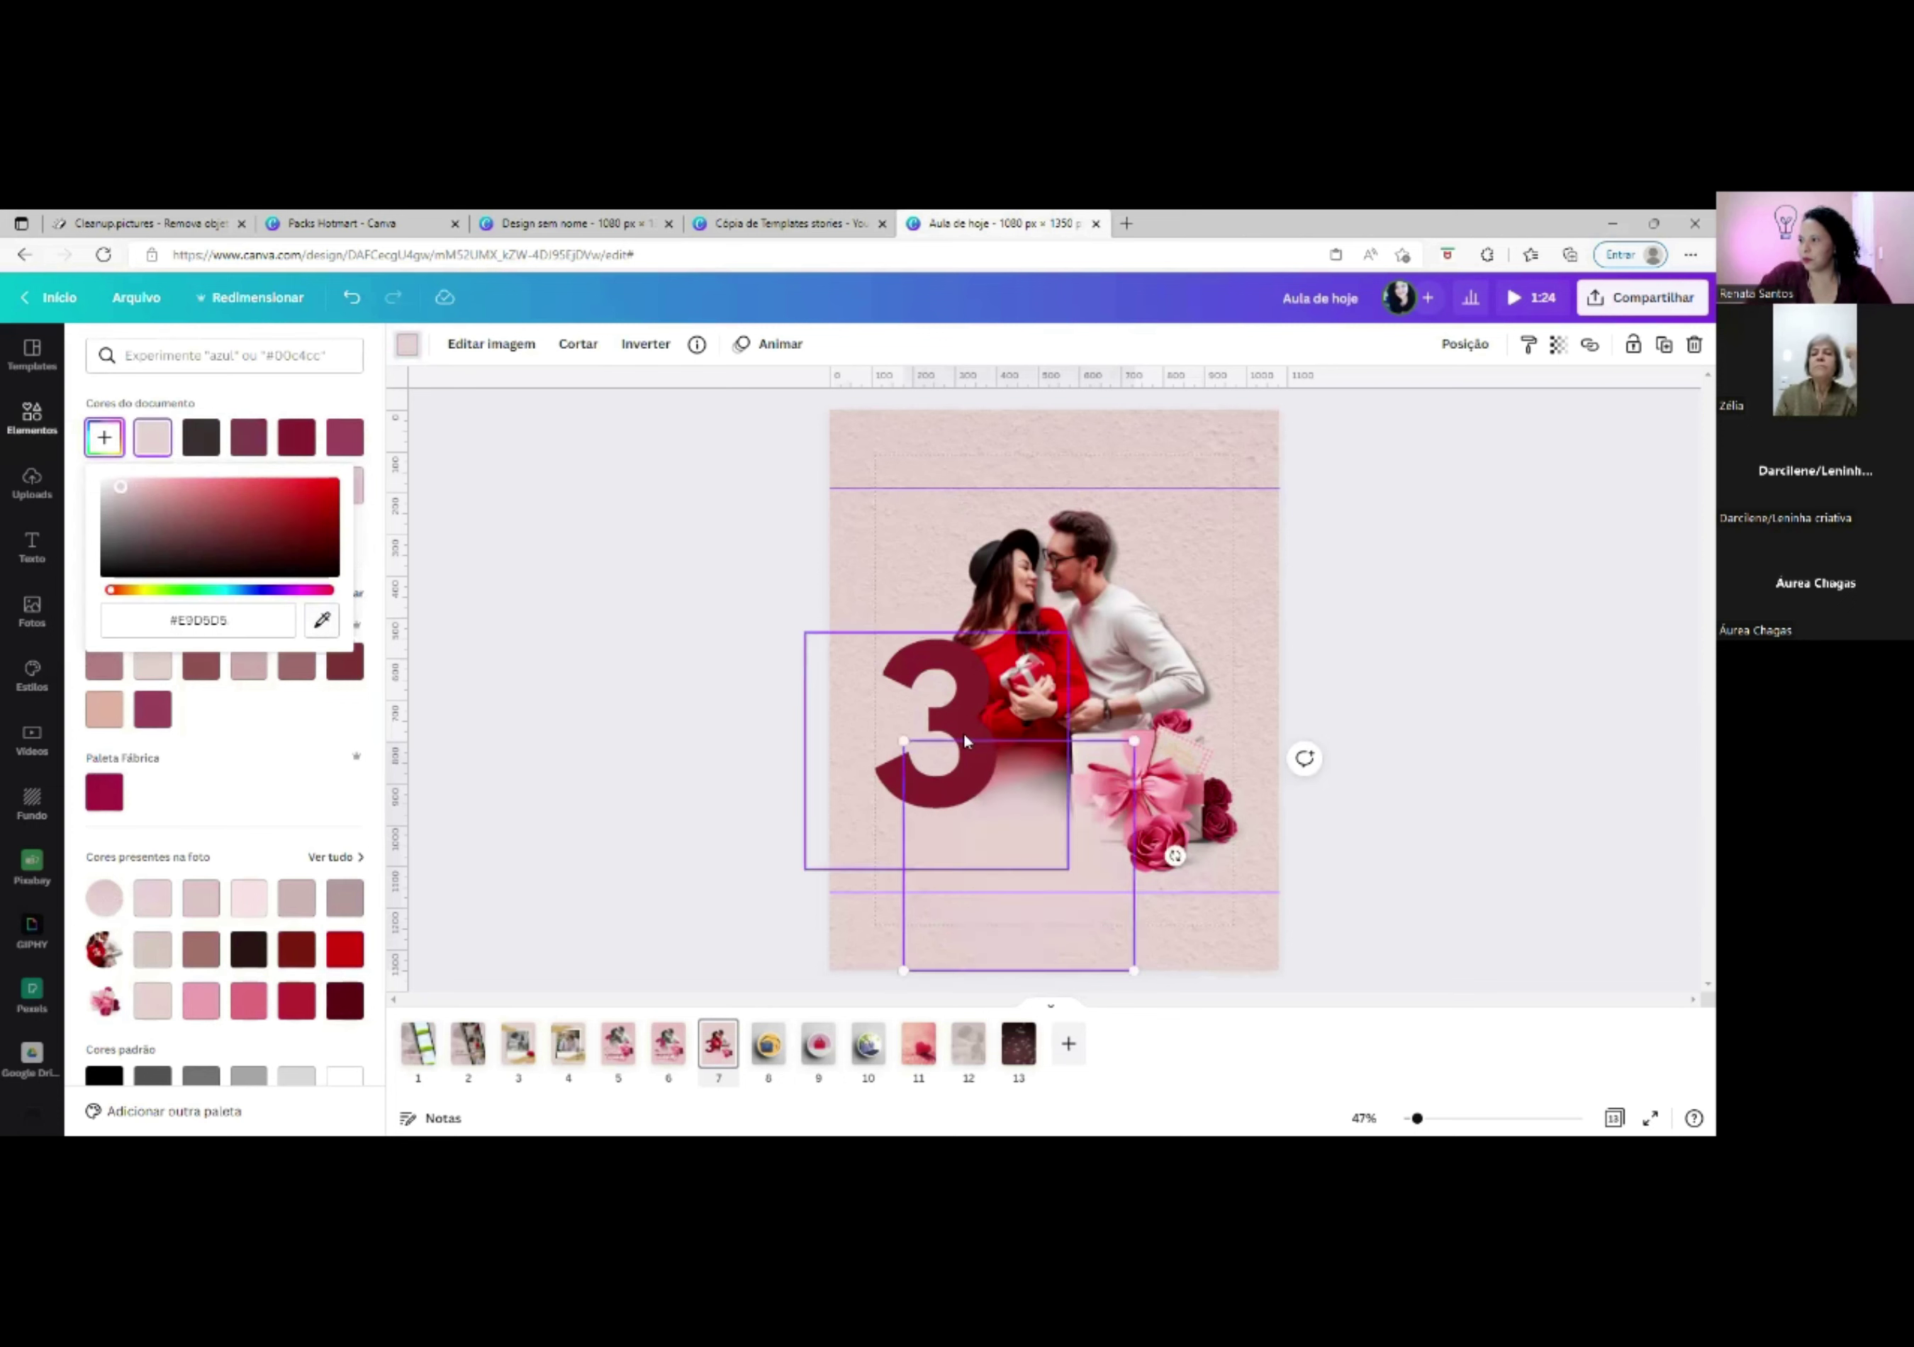
left_click(322, 619)
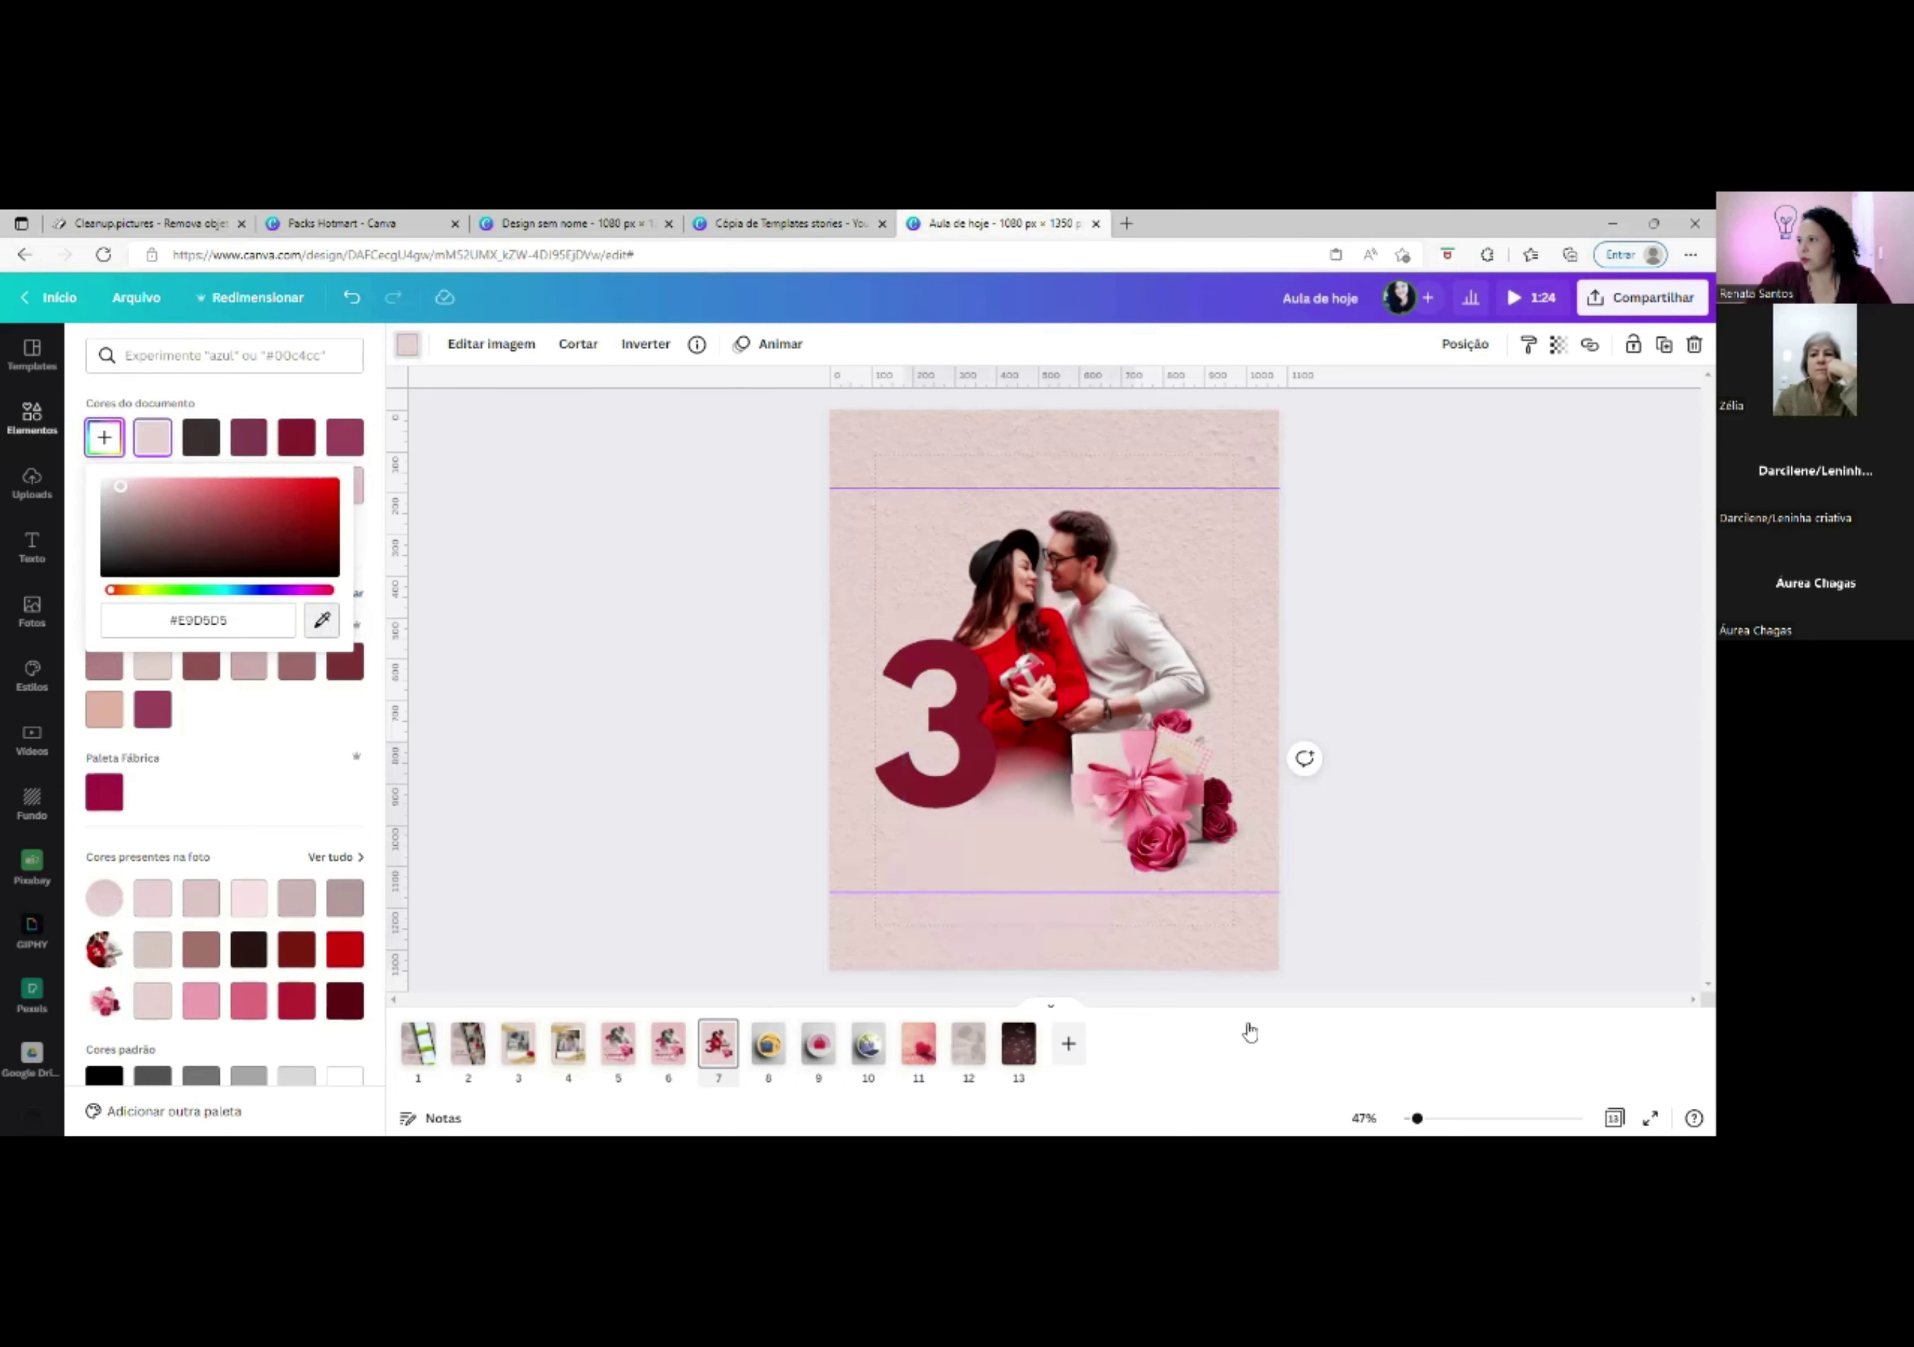
left_click(1258, 578)
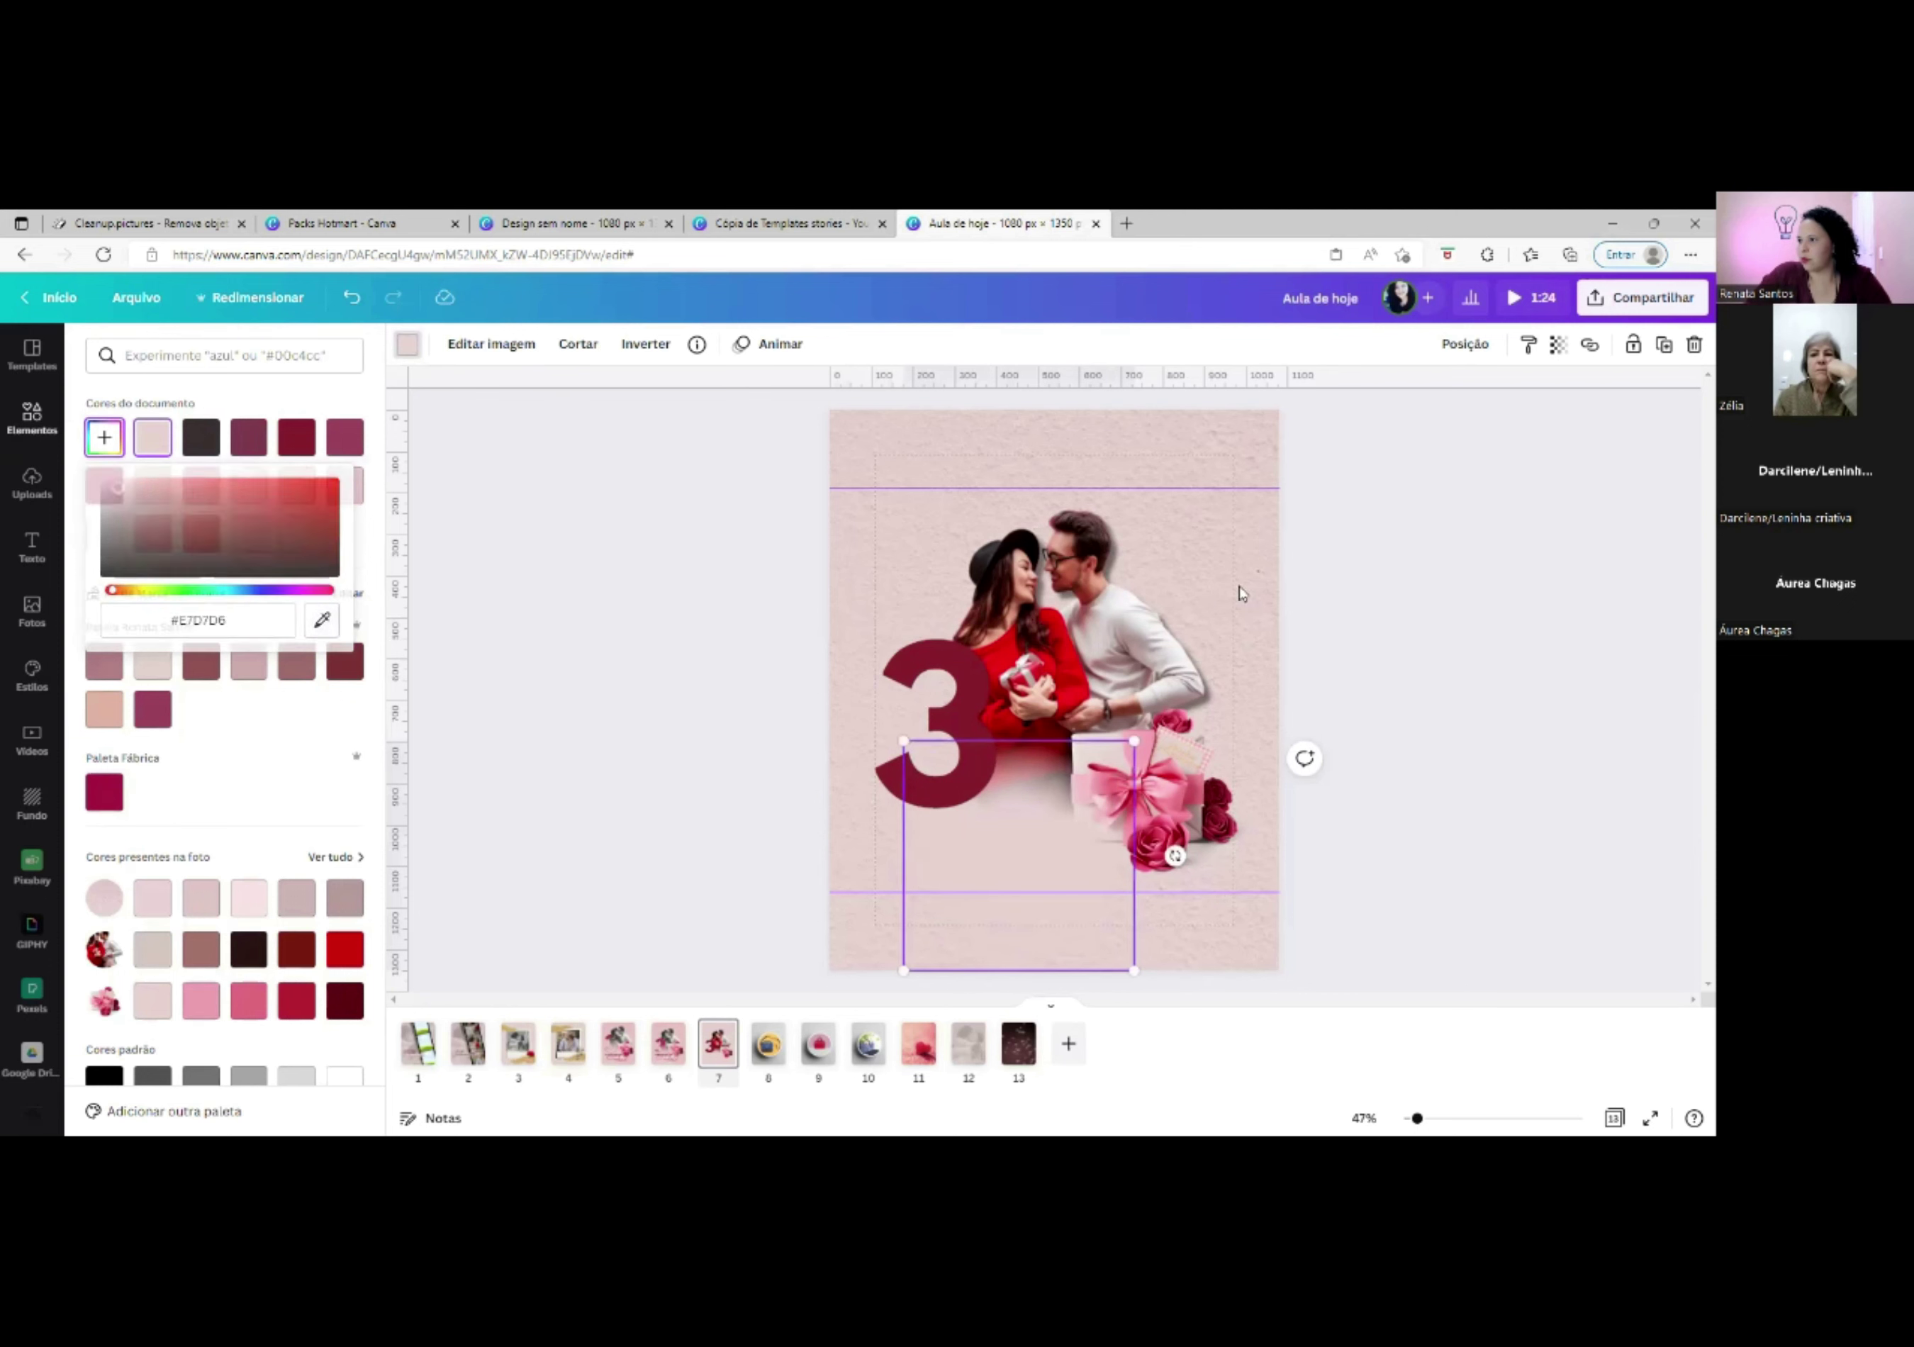
left_click(1051, 878)
Move the blurred circle up and reduce it slightly so it fades out the couple's cut-off lower edge.
left_click_drag(1060, 901, 1065, 859)
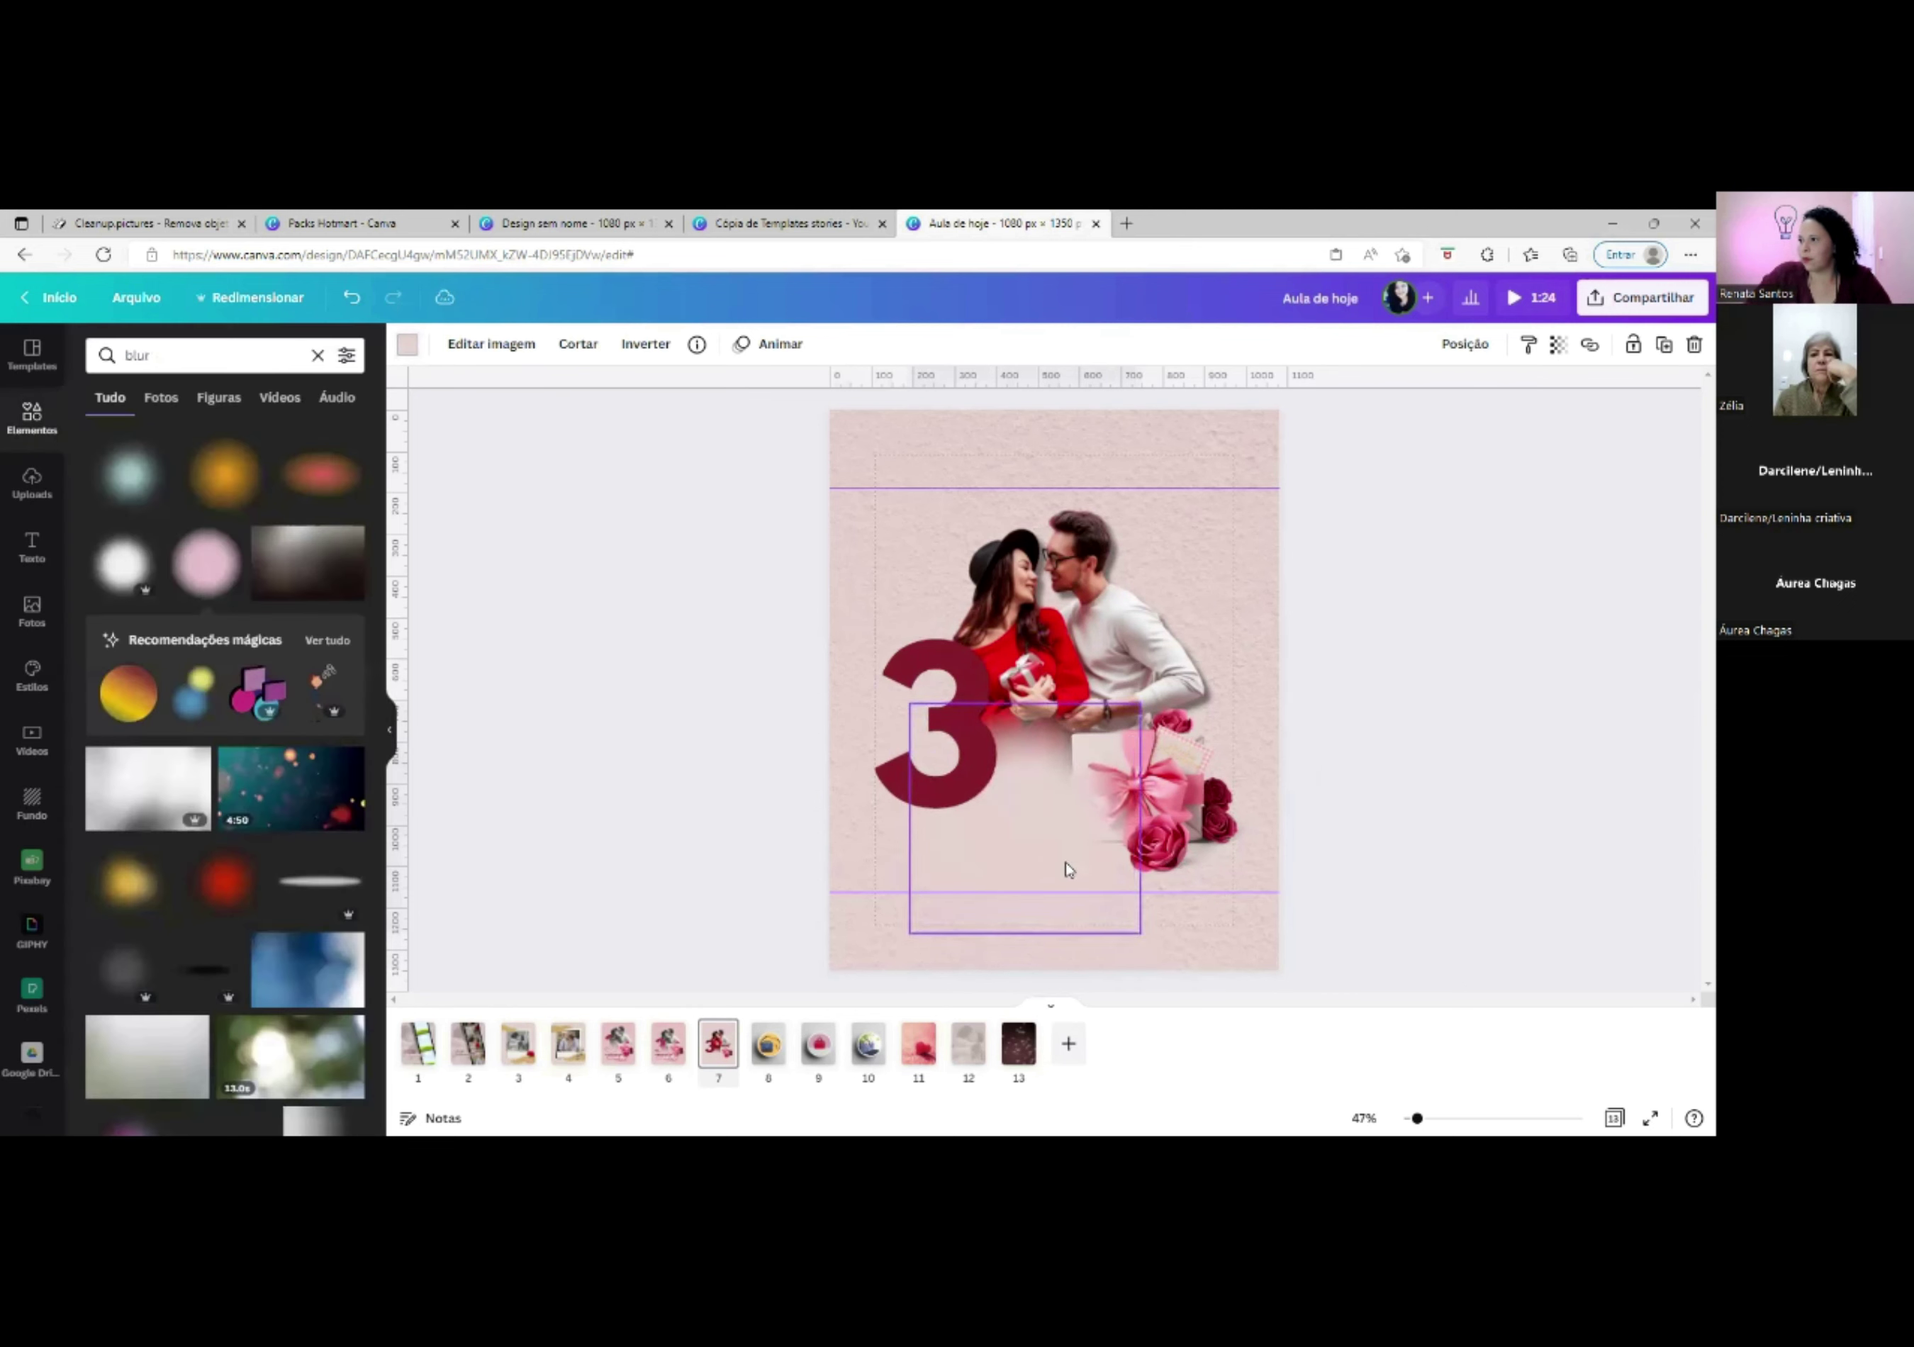
left_click_drag(1139, 704, 1096, 727)
mouse_move(993, 823)
left_mouse_down()
mouse_move(1010, 826)
mouse_move(1037, 629)
mouse_move(1024, 830)
mouse_move(1001, 808)
mouse_move(1027, 817)
mouse_move(1011, 844)
mouse_move(1127, 950)
mouse_move(1028, 828)
left_mouse_up()
left_click_drag(1113, 725, 1118, 720)
Raise the "3" on page 7 slightly, comparing its placement with the designs on pages 5 and 6.
left_click_drag(1002, 500, 970, 682)
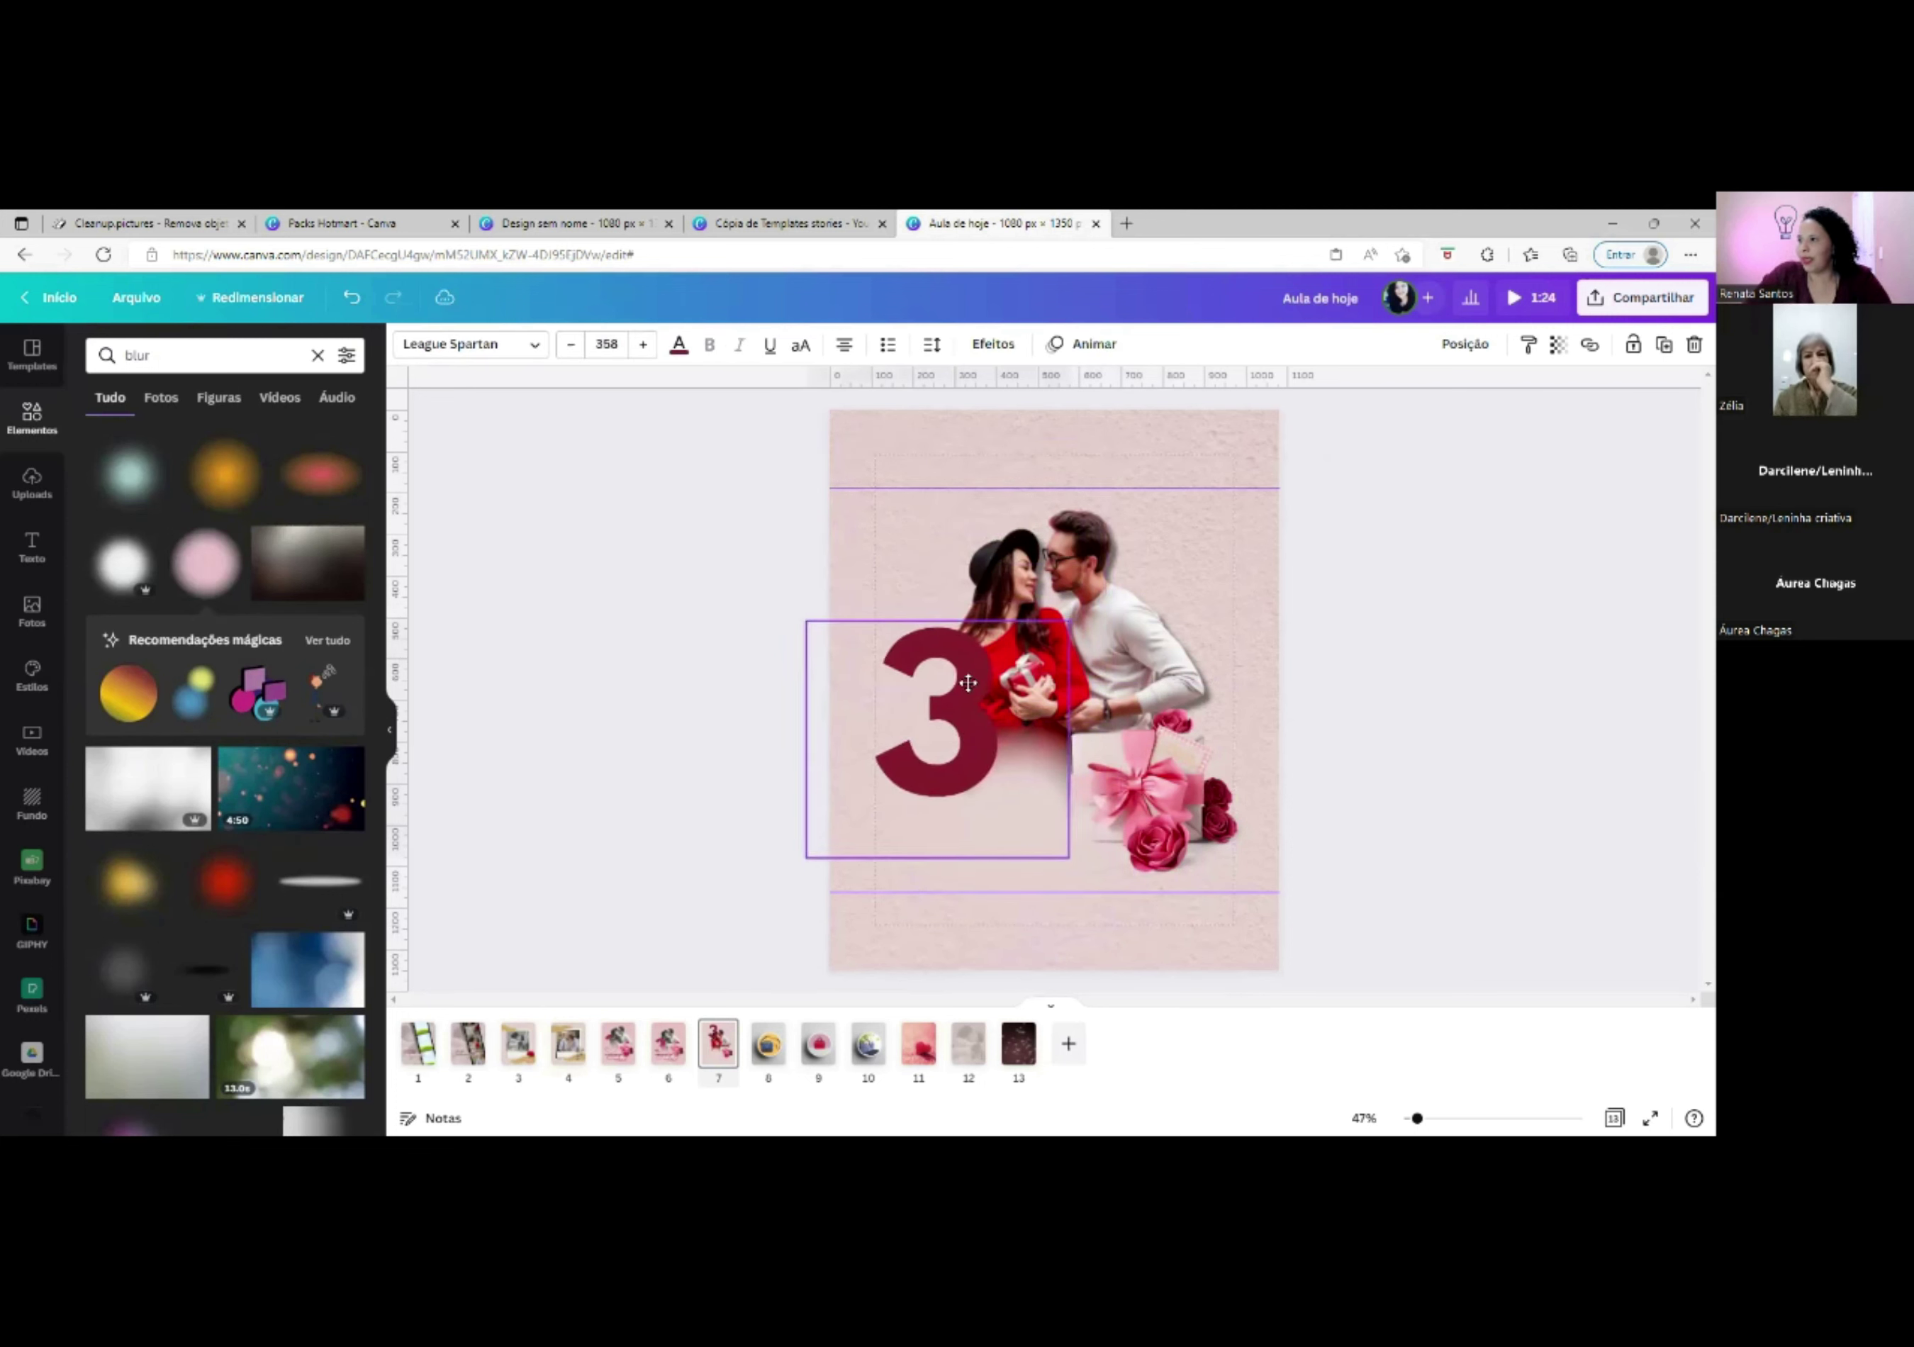
left_click(619, 1054)
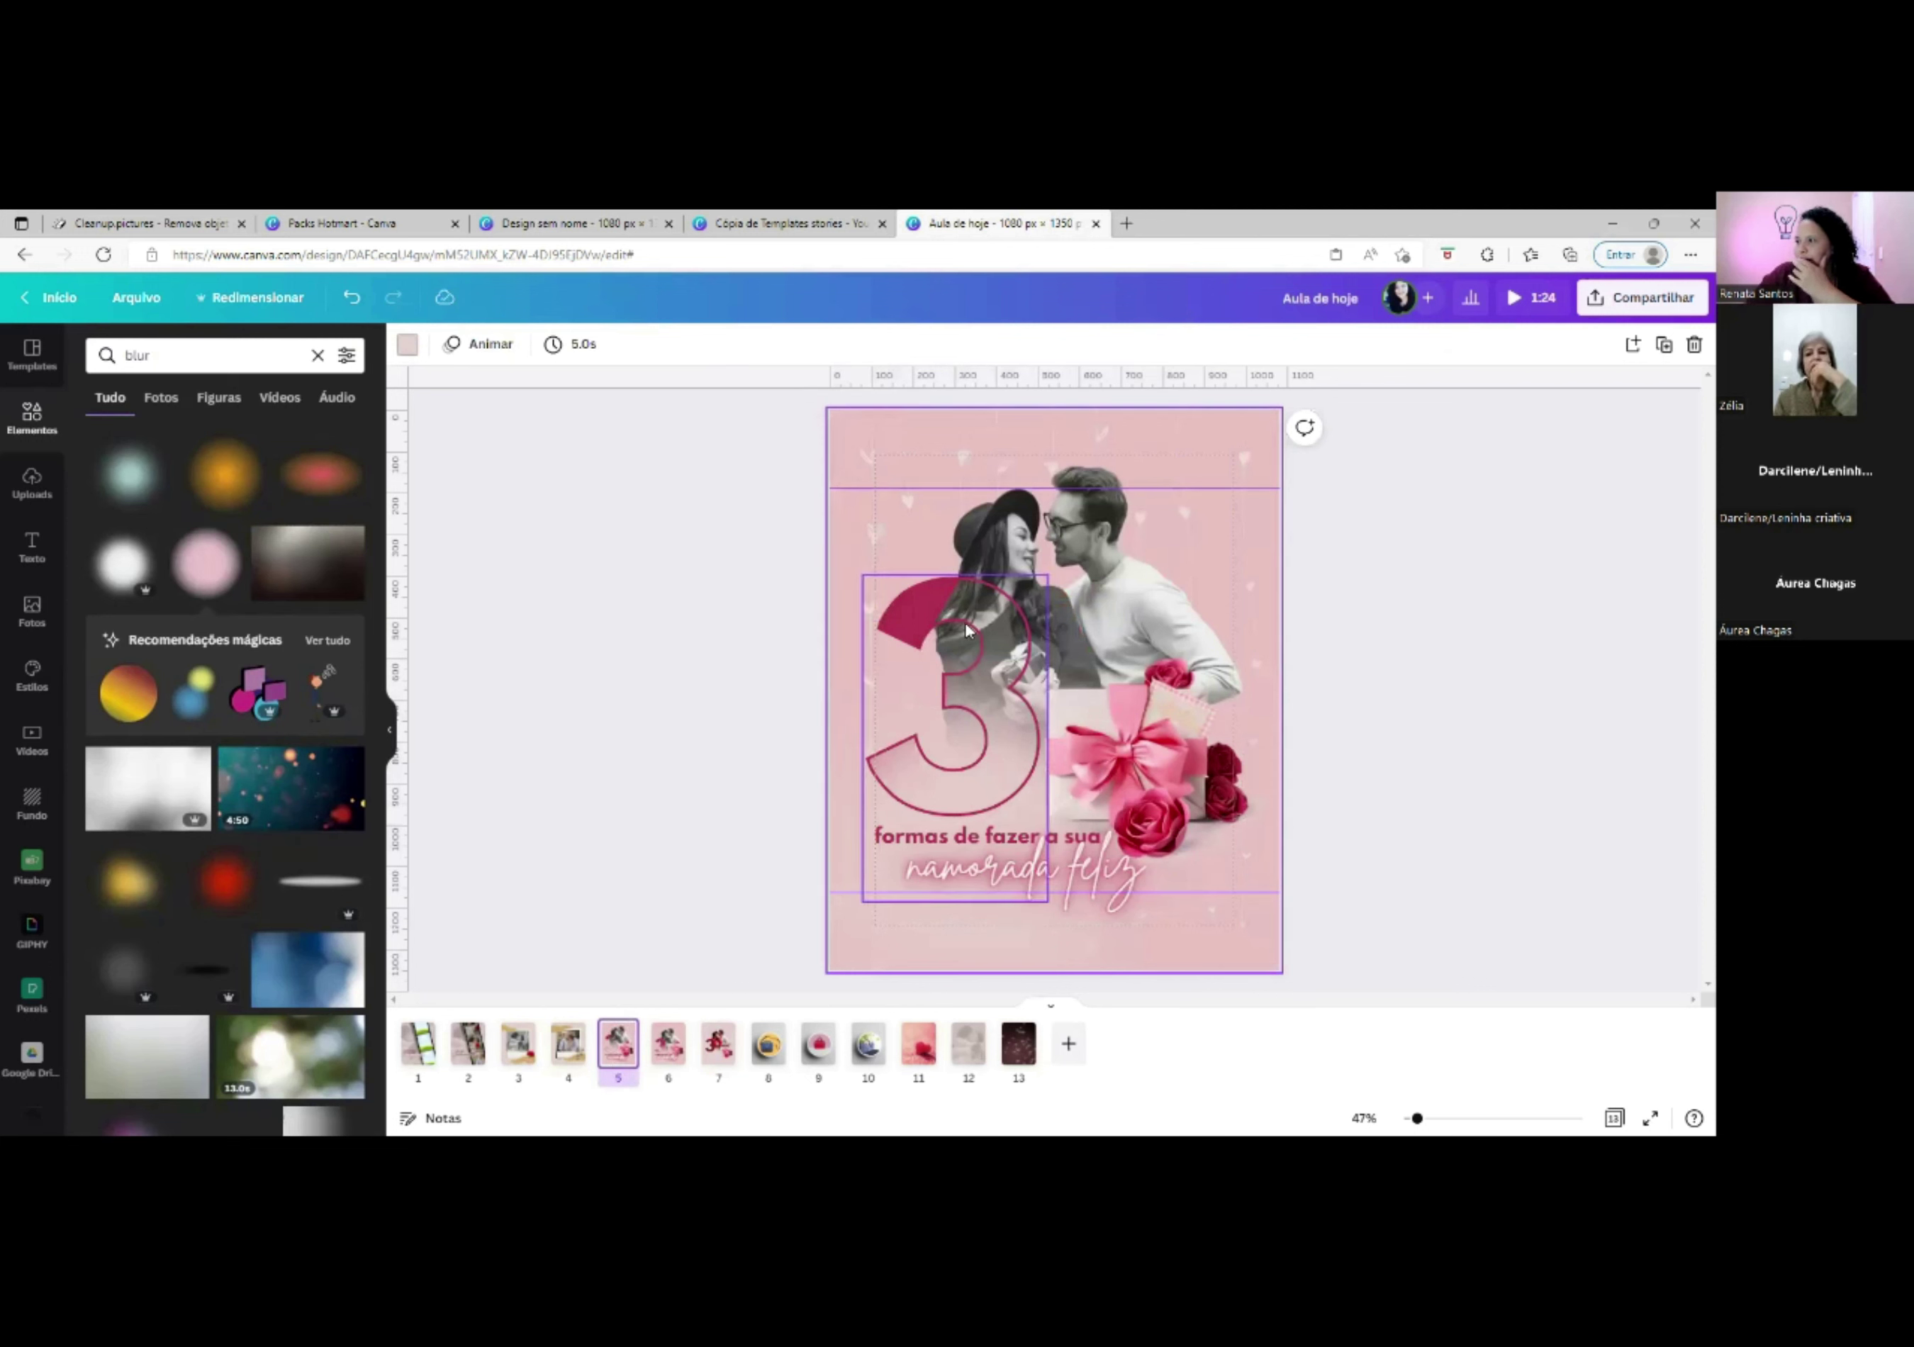
left_click(683, 1057)
left_click(718, 1056)
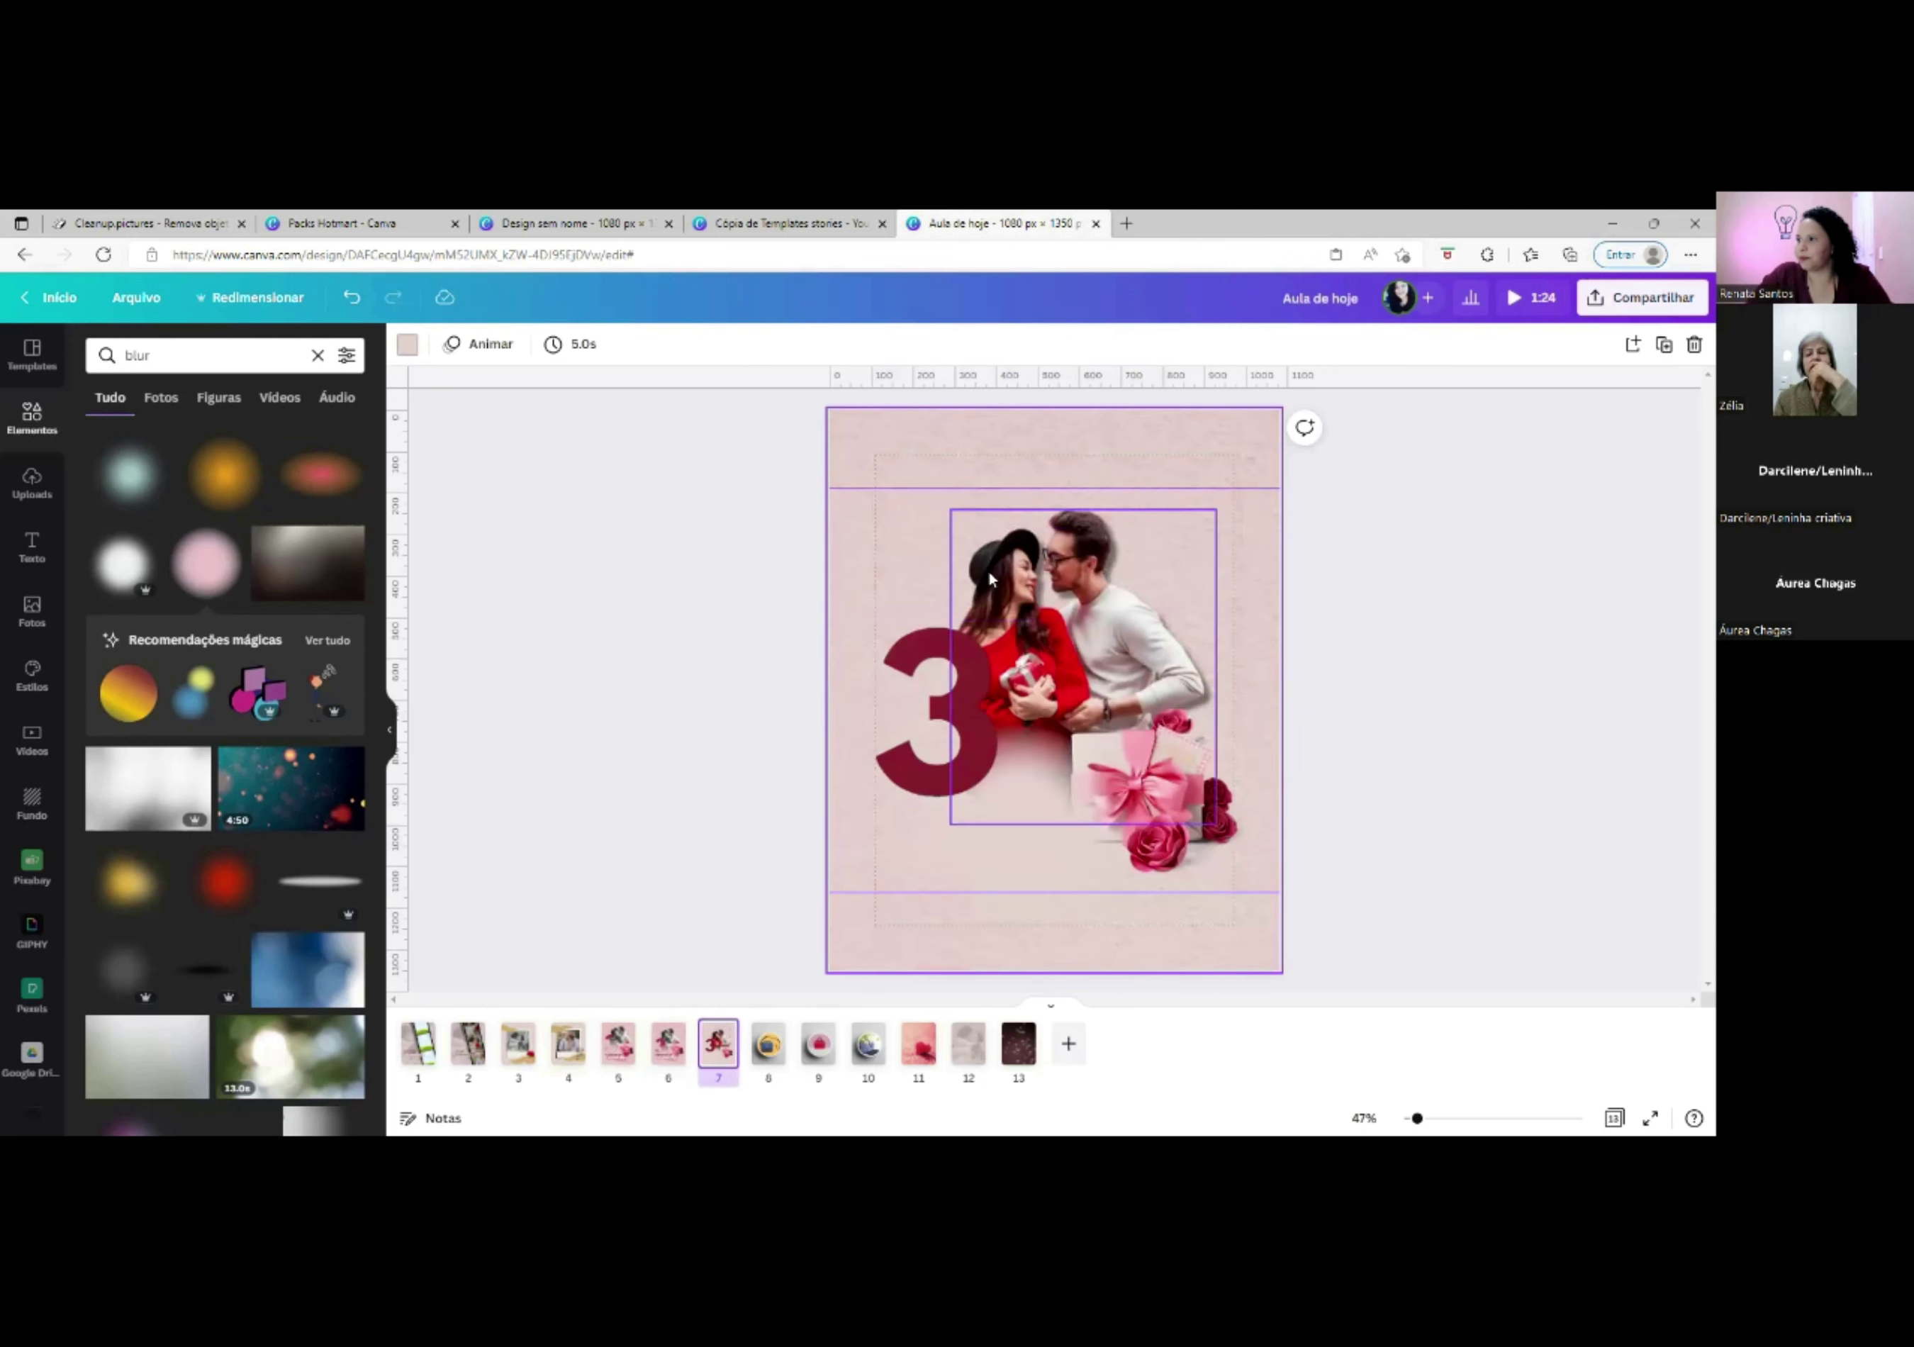
left_click_drag(935, 681, 935, 669)
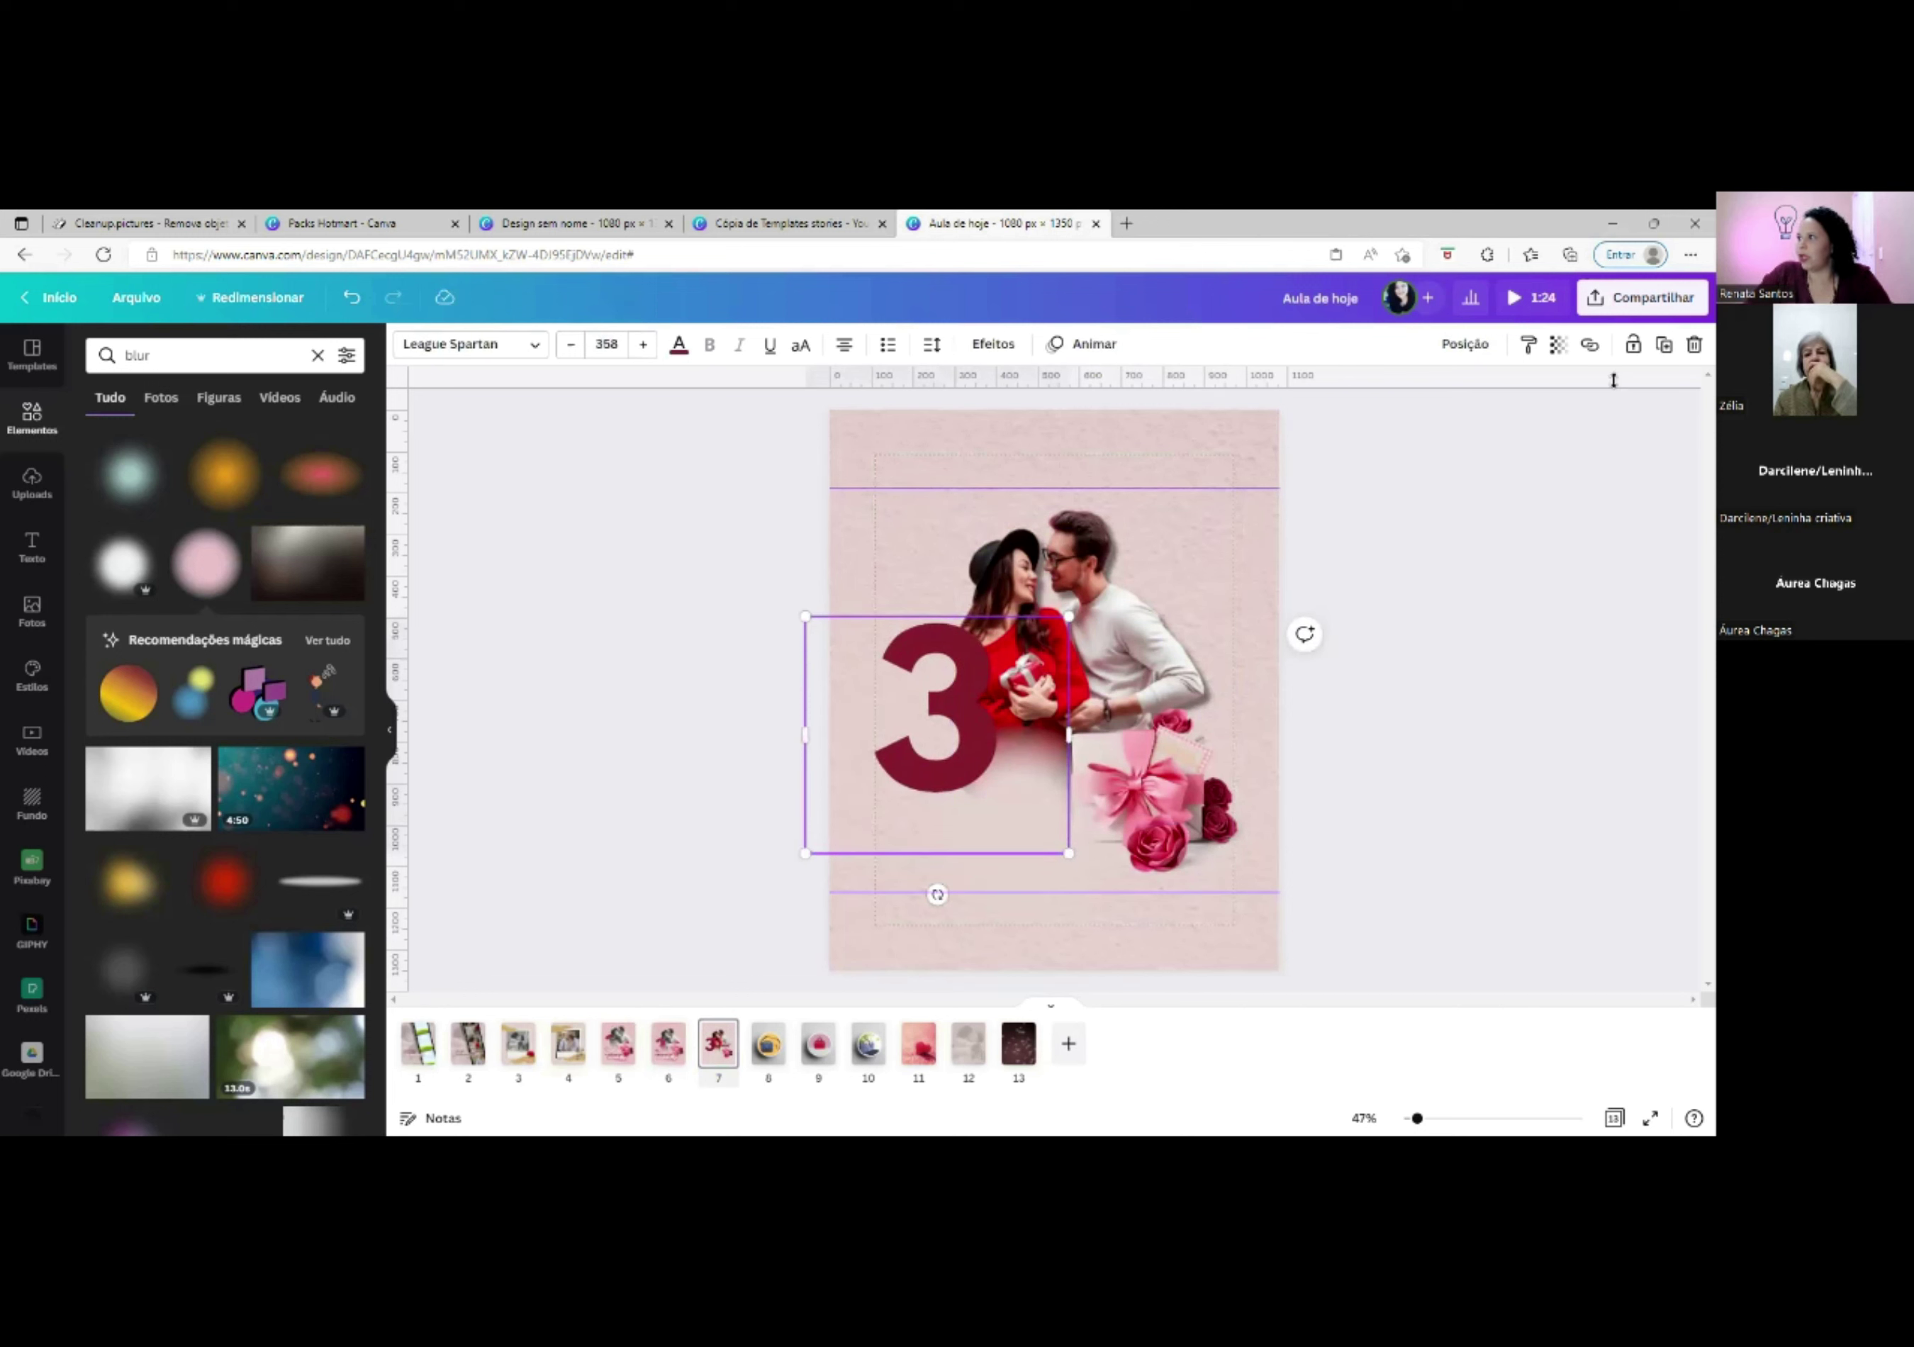
Turn a duplicate of the "3" into a Vazado outline with thickness 20 and place it directly above the original.
left_click(1662, 346)
left_click_drag(986, 683, 956, 505)
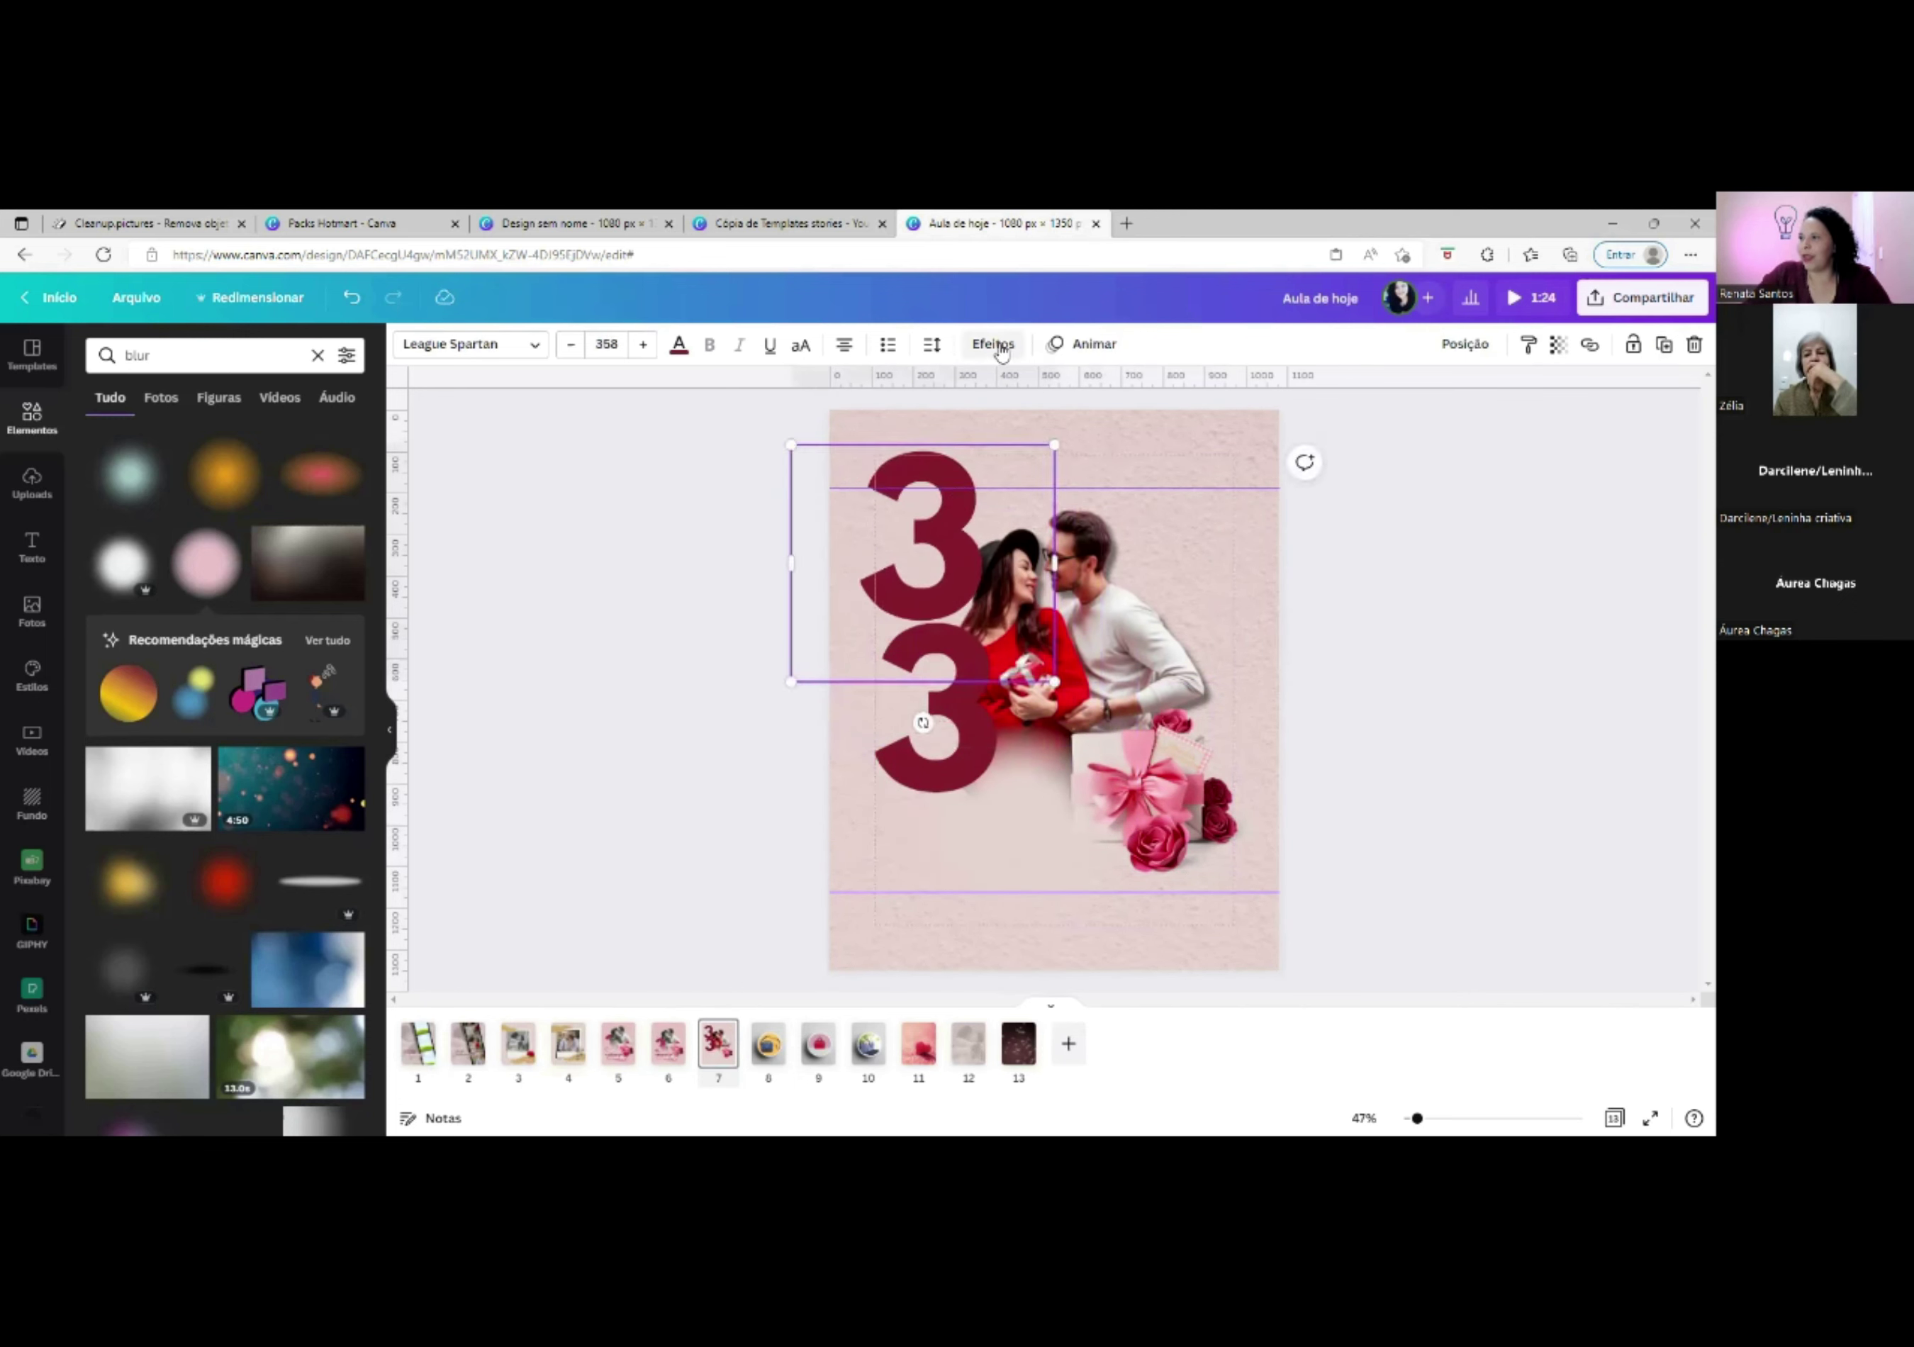
left_click(996, 345)
left_click(150, 581)
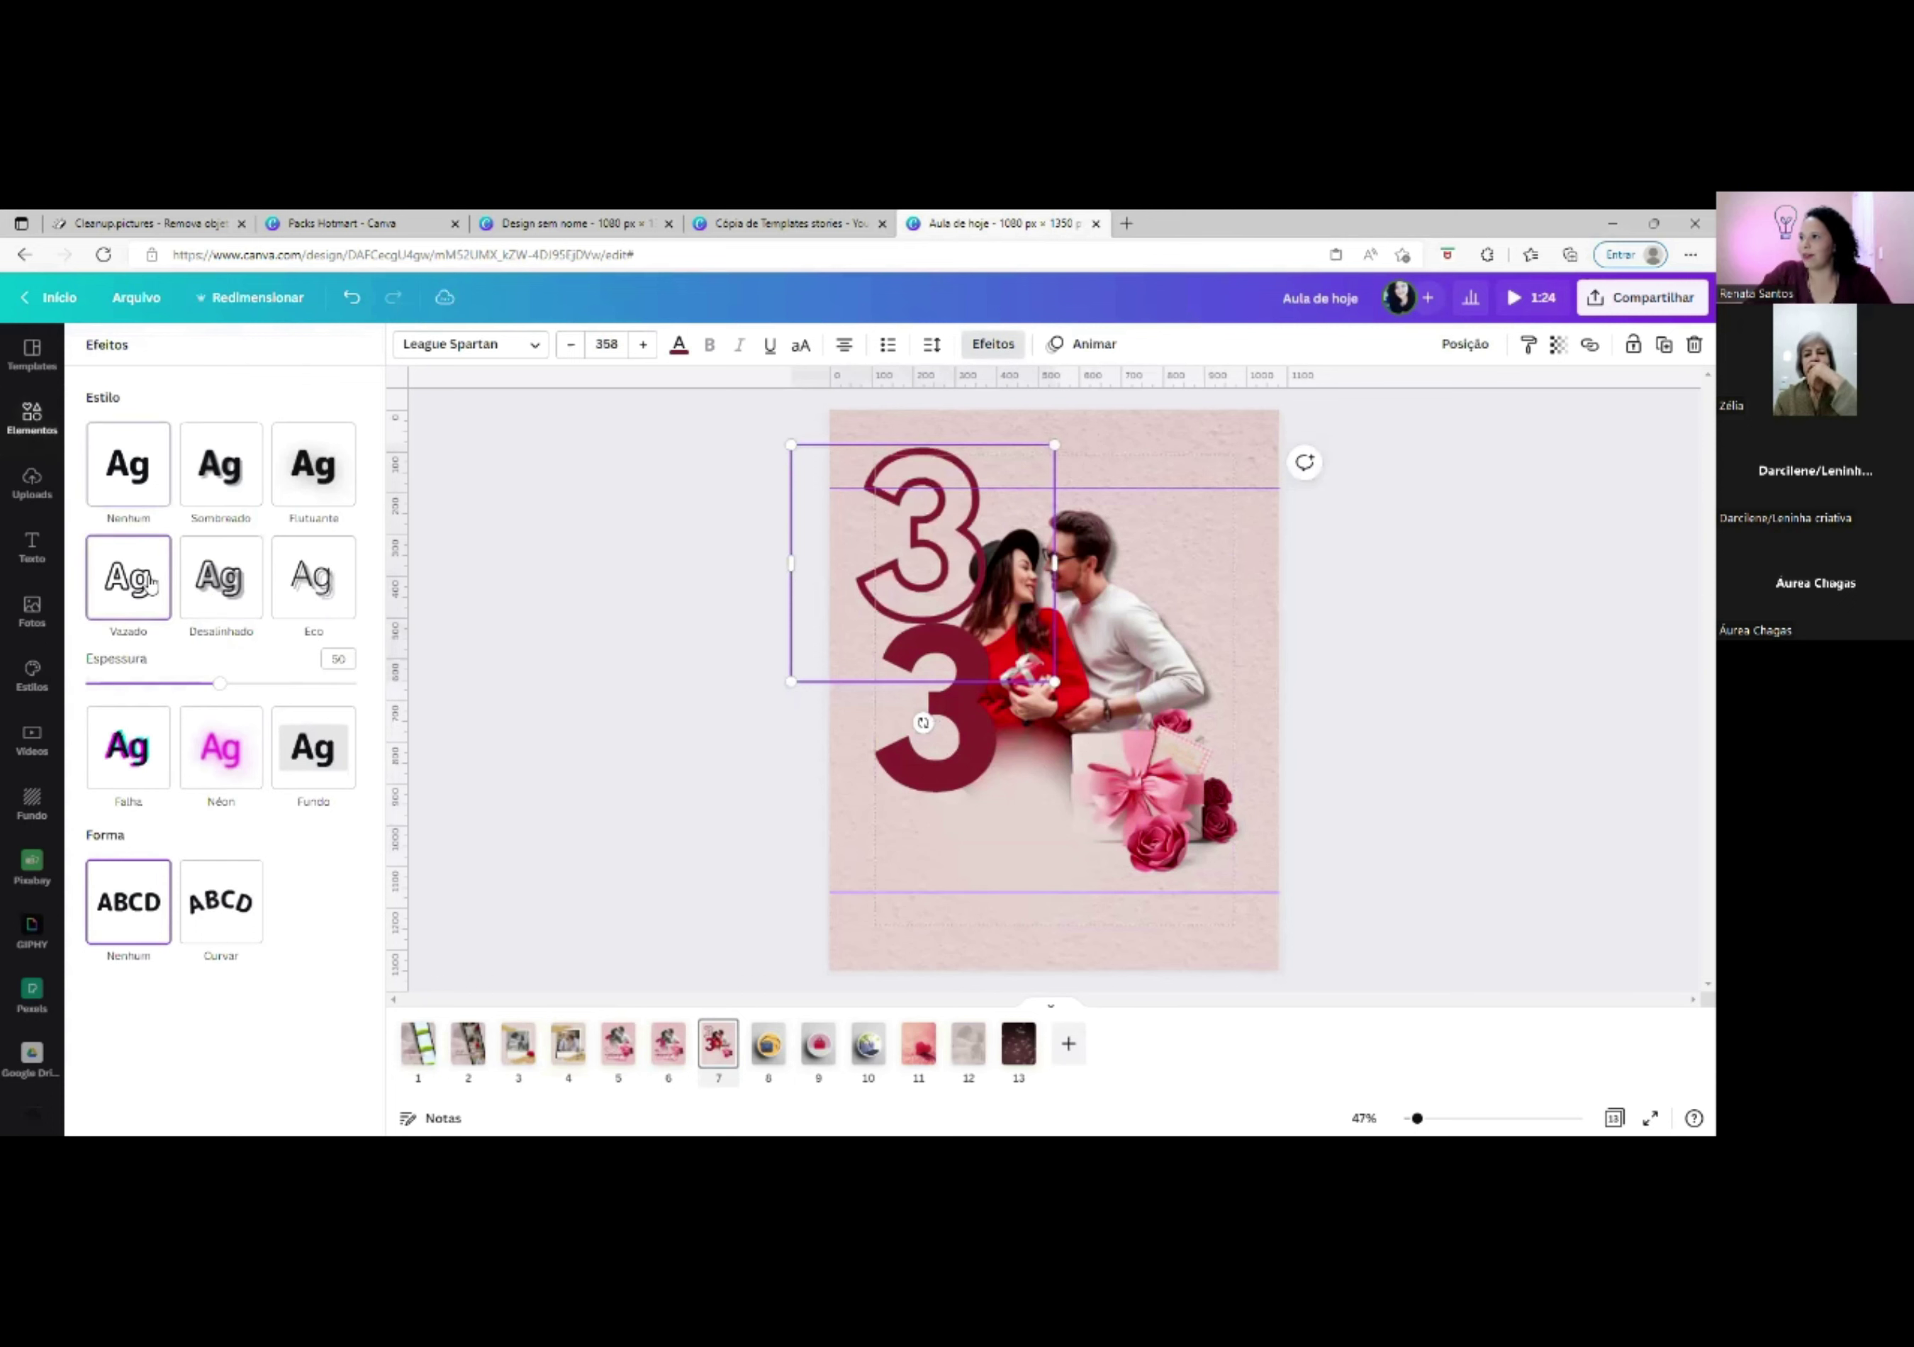
left_click_drag(212, 689, 139, 672)
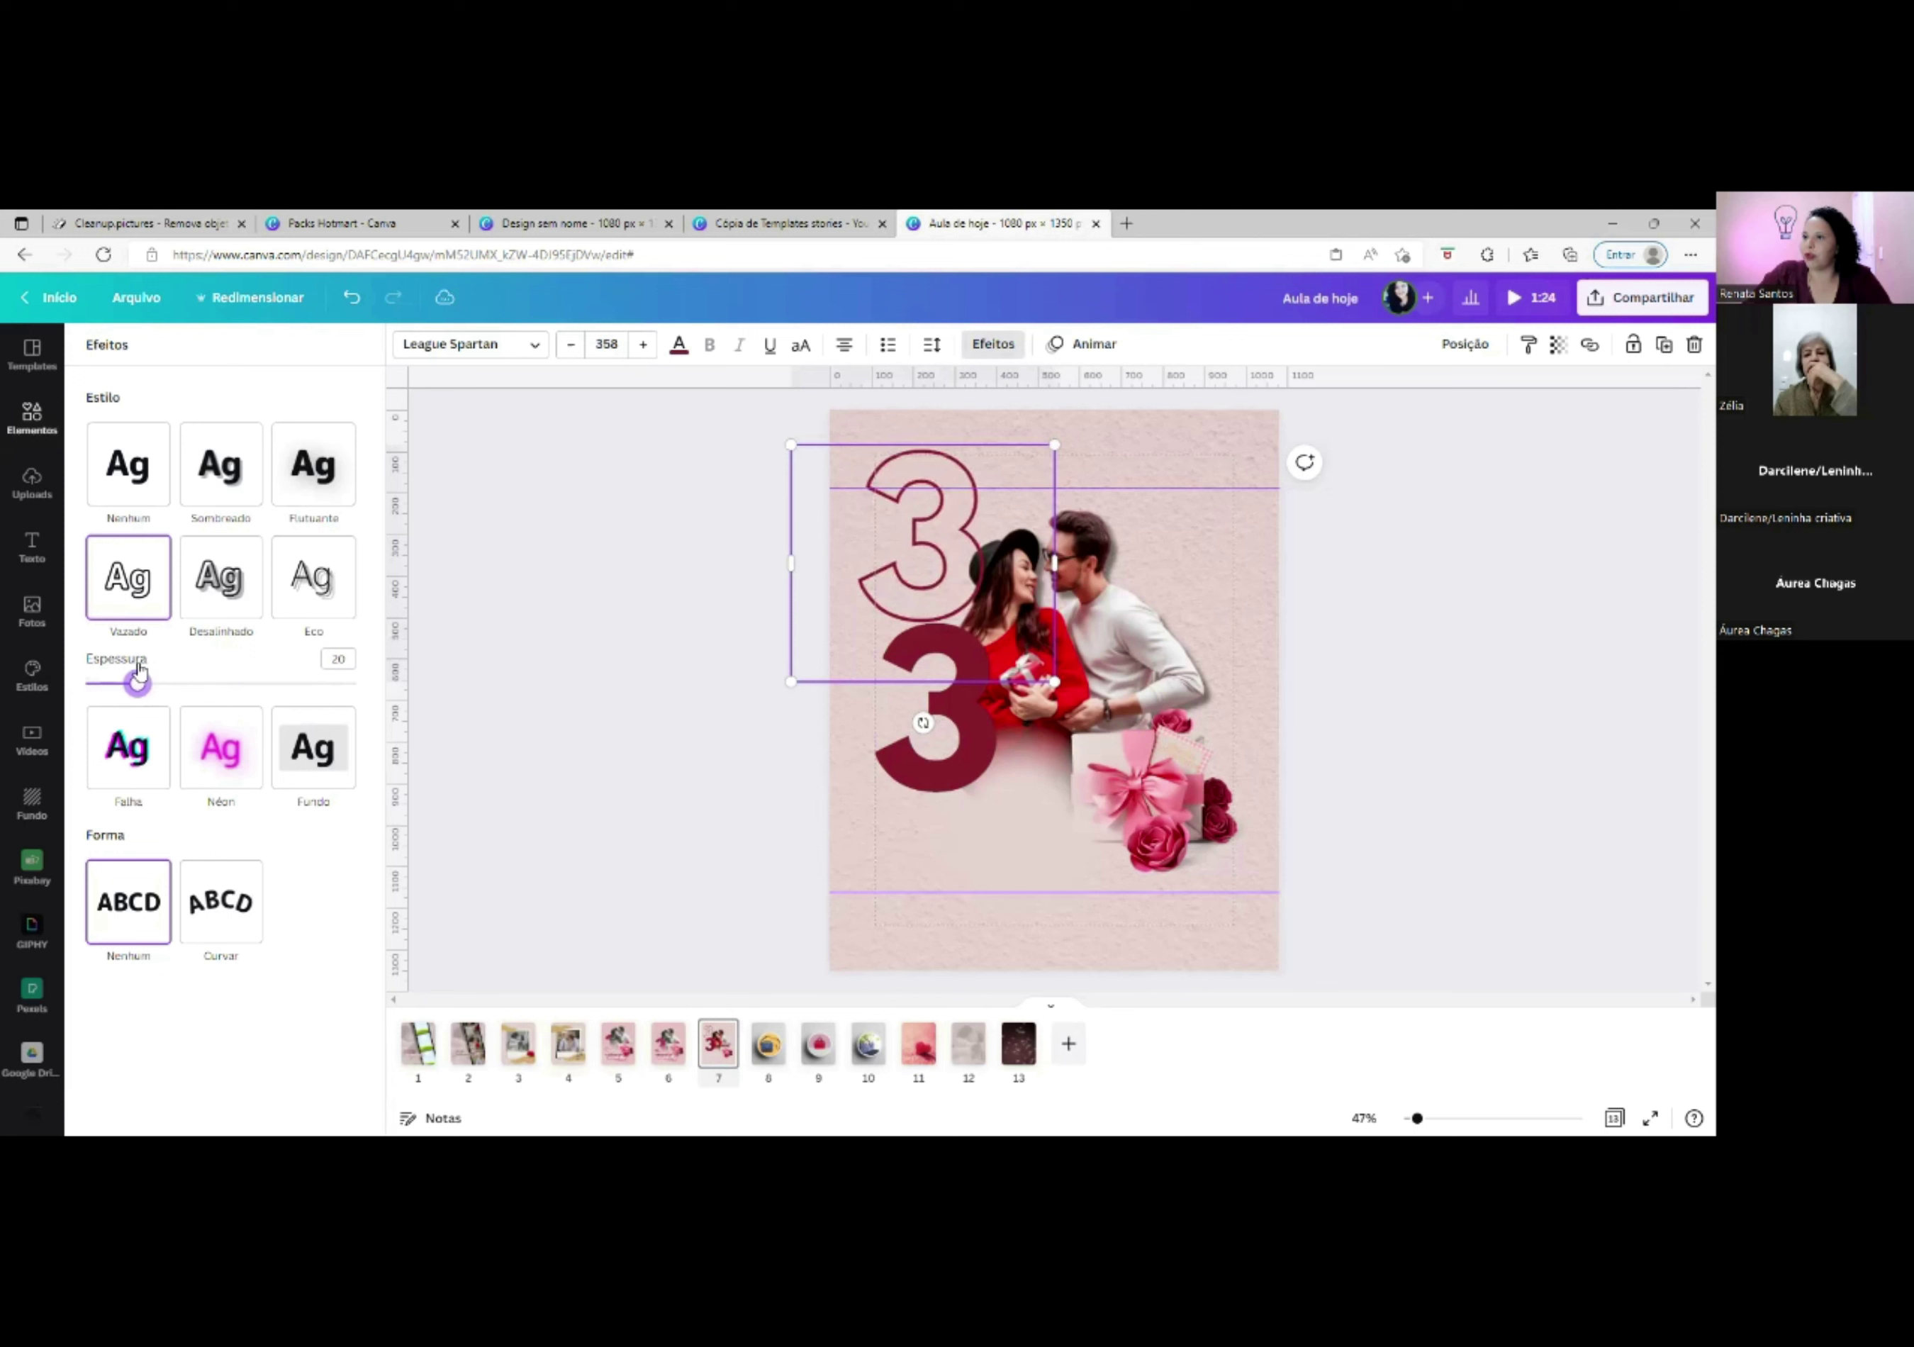
left_click(1215, 469)
left_click_drag(913, 529, 927, 464)
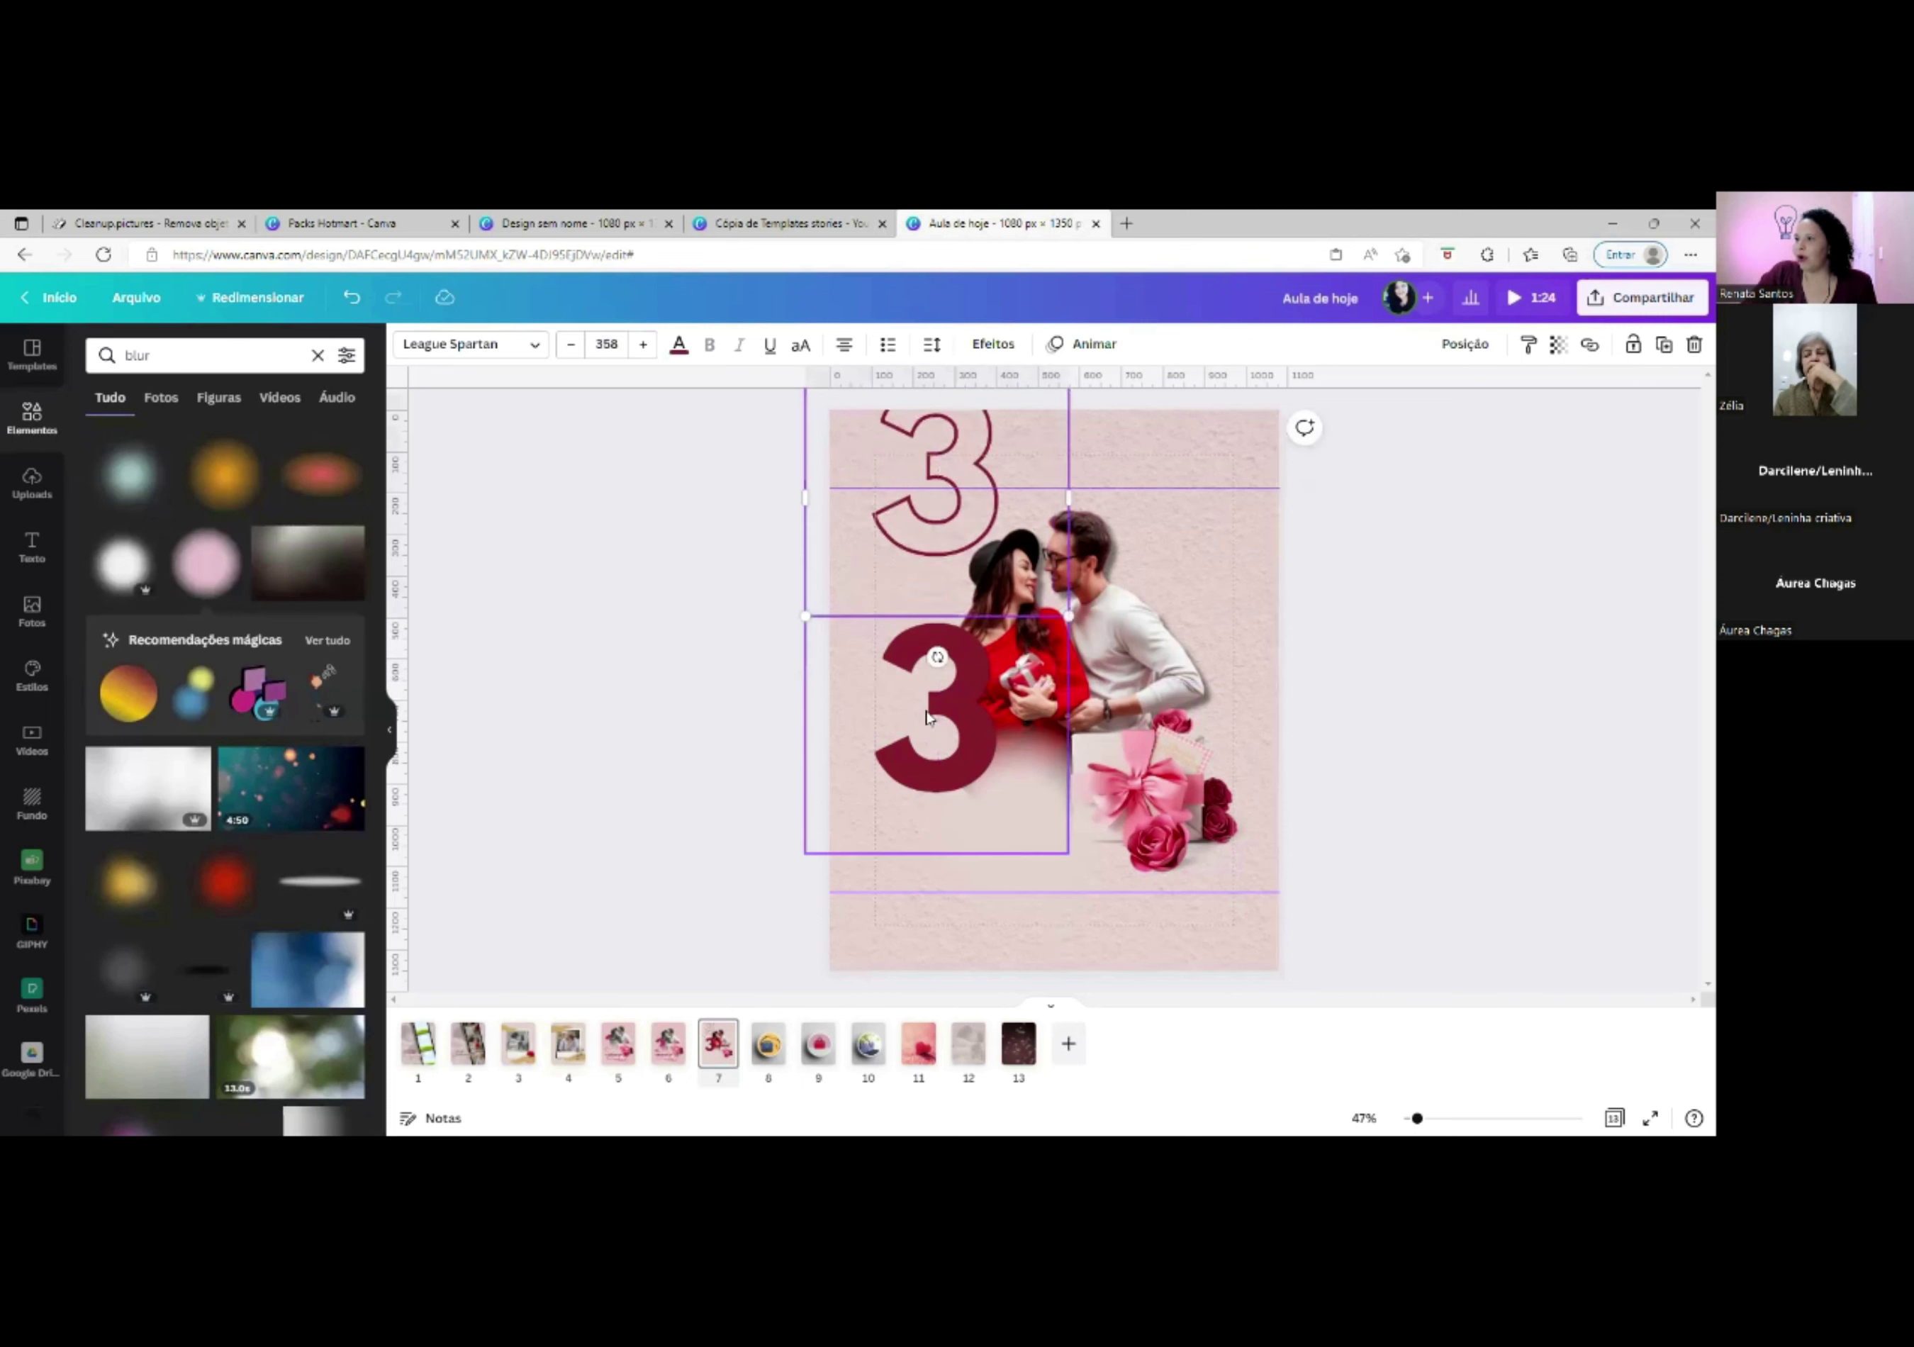
Send the solid "3" on page 7 backward so it sits behind the blurred circle and the couple.
right_click(927, 717)
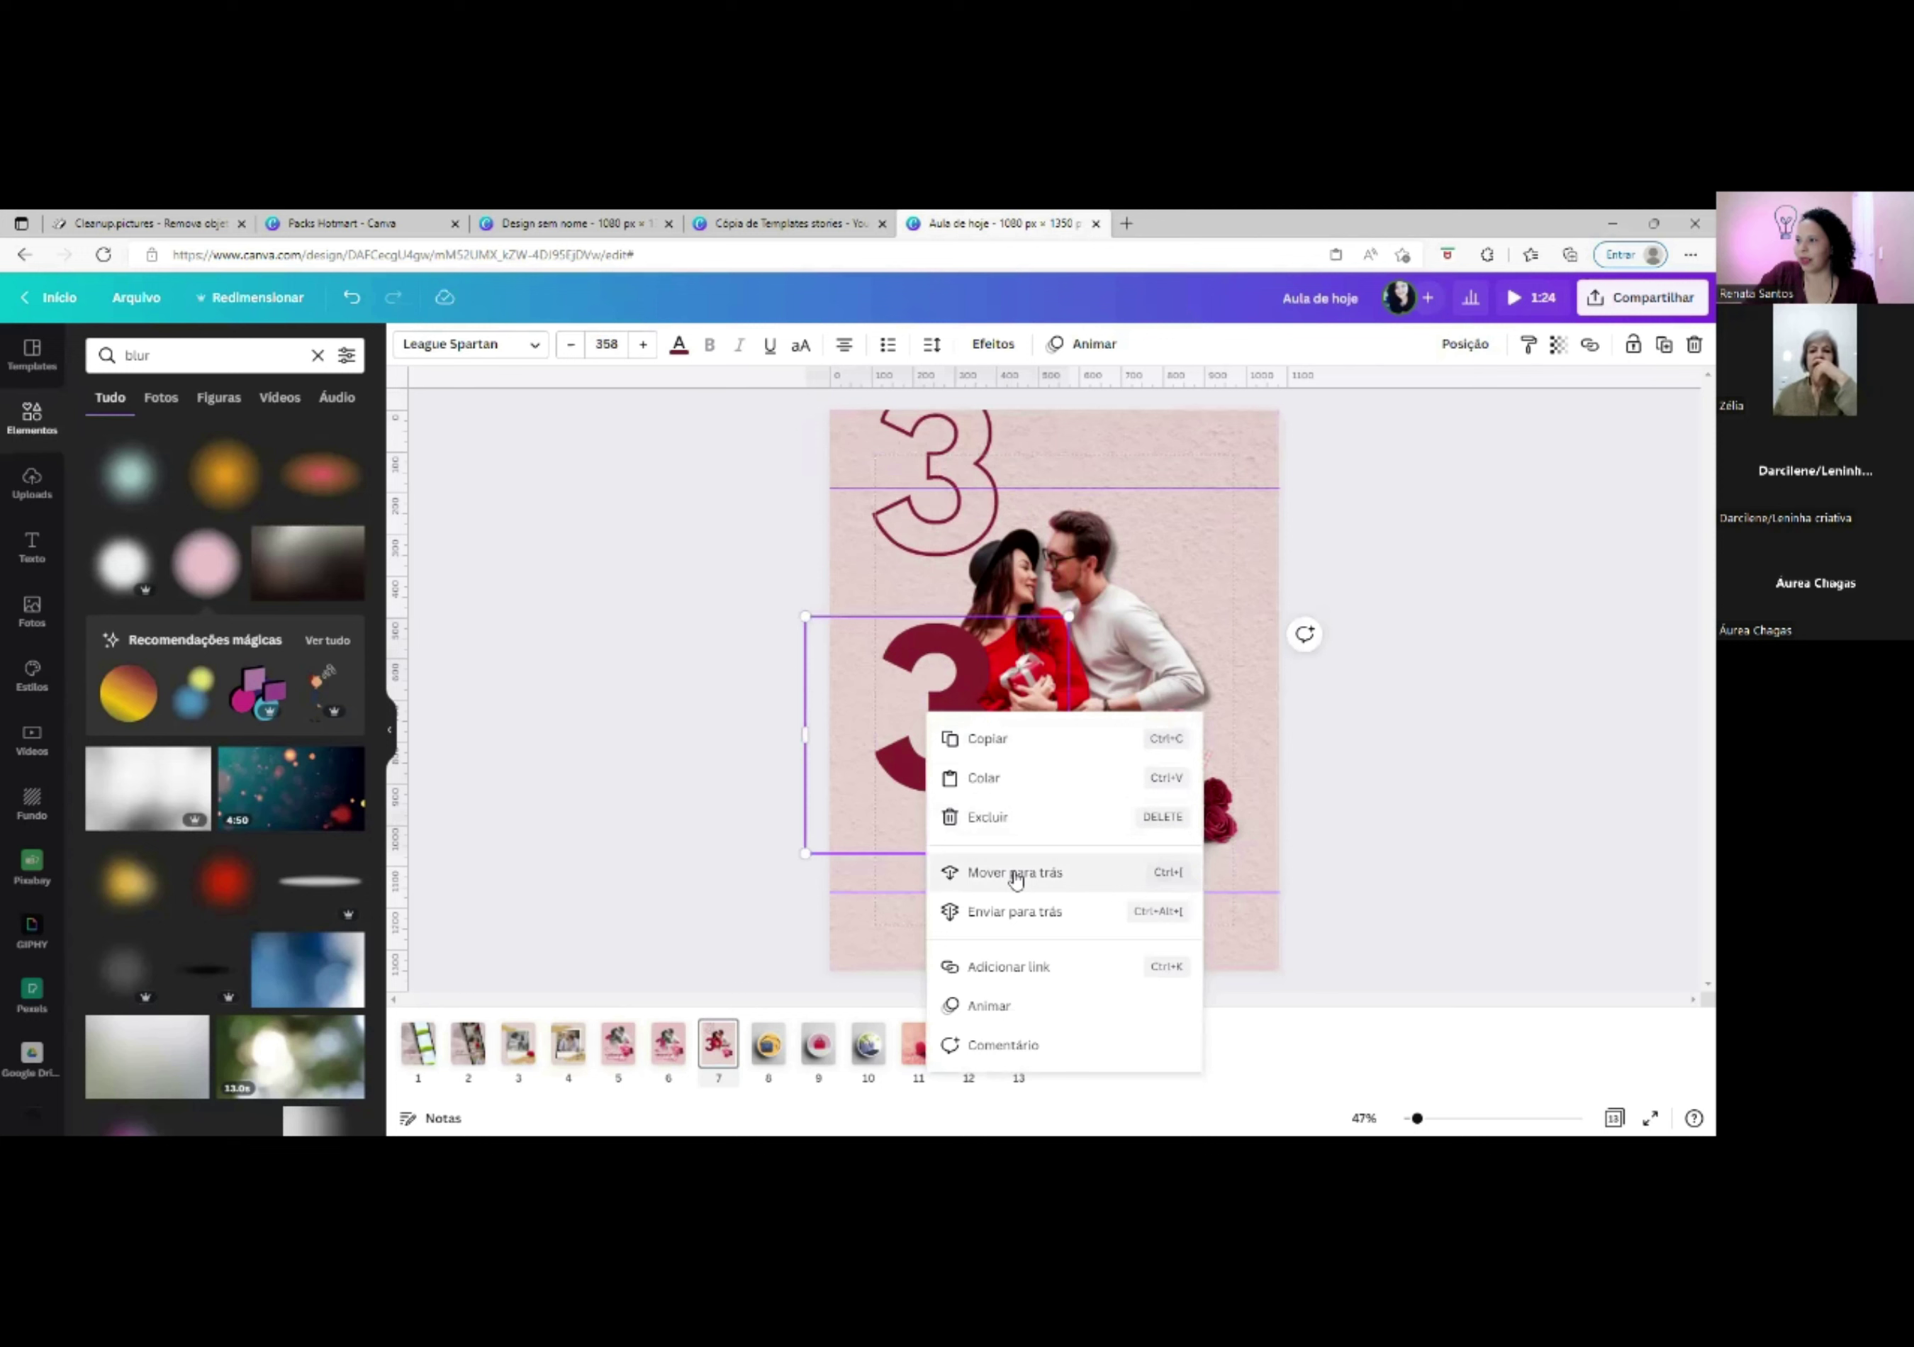
left_click(1015, 874)
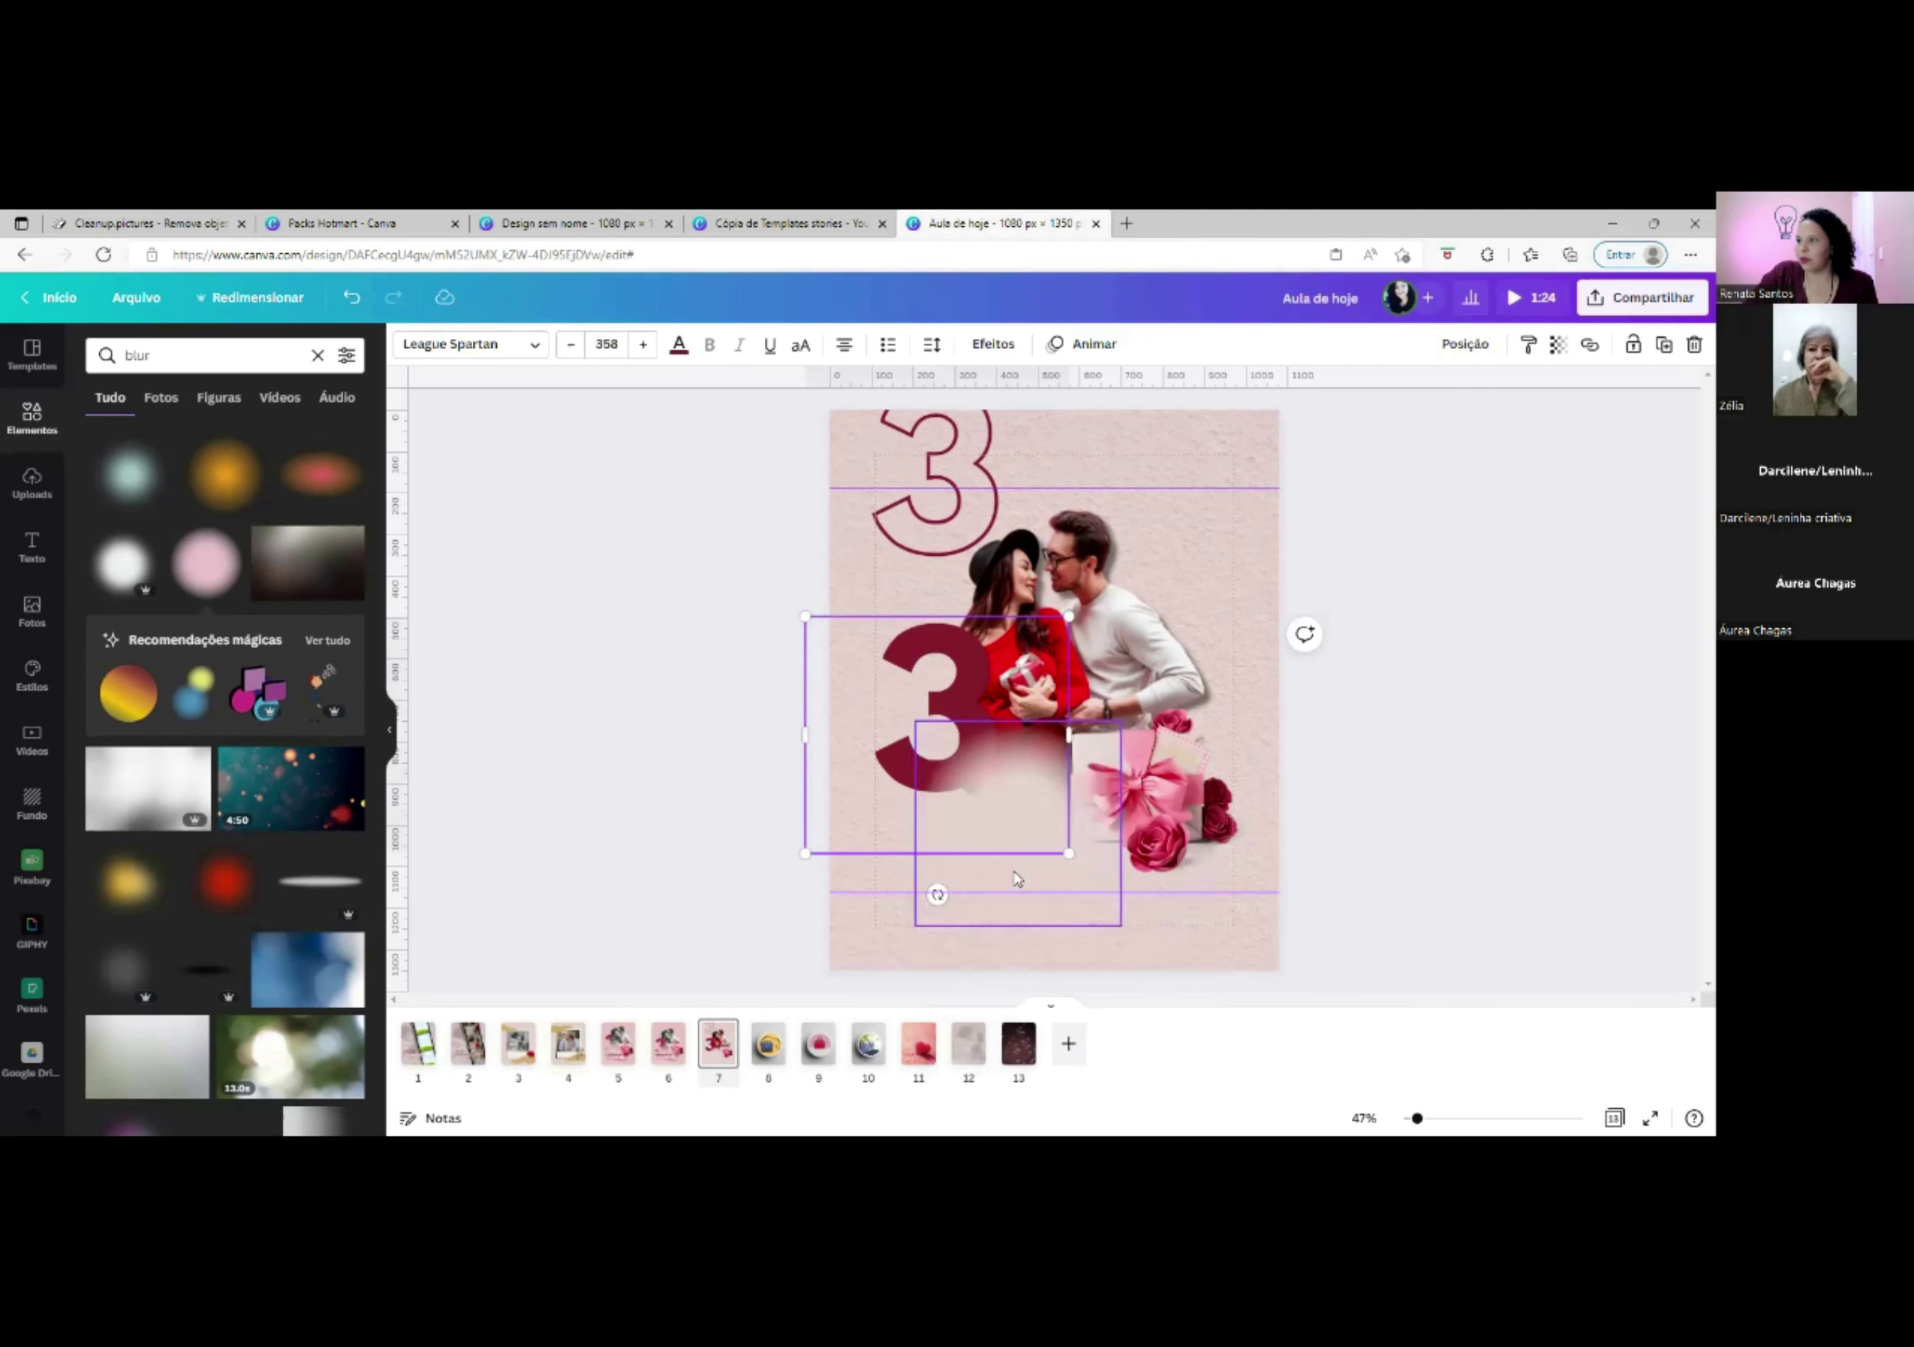
right_click(913, 663)
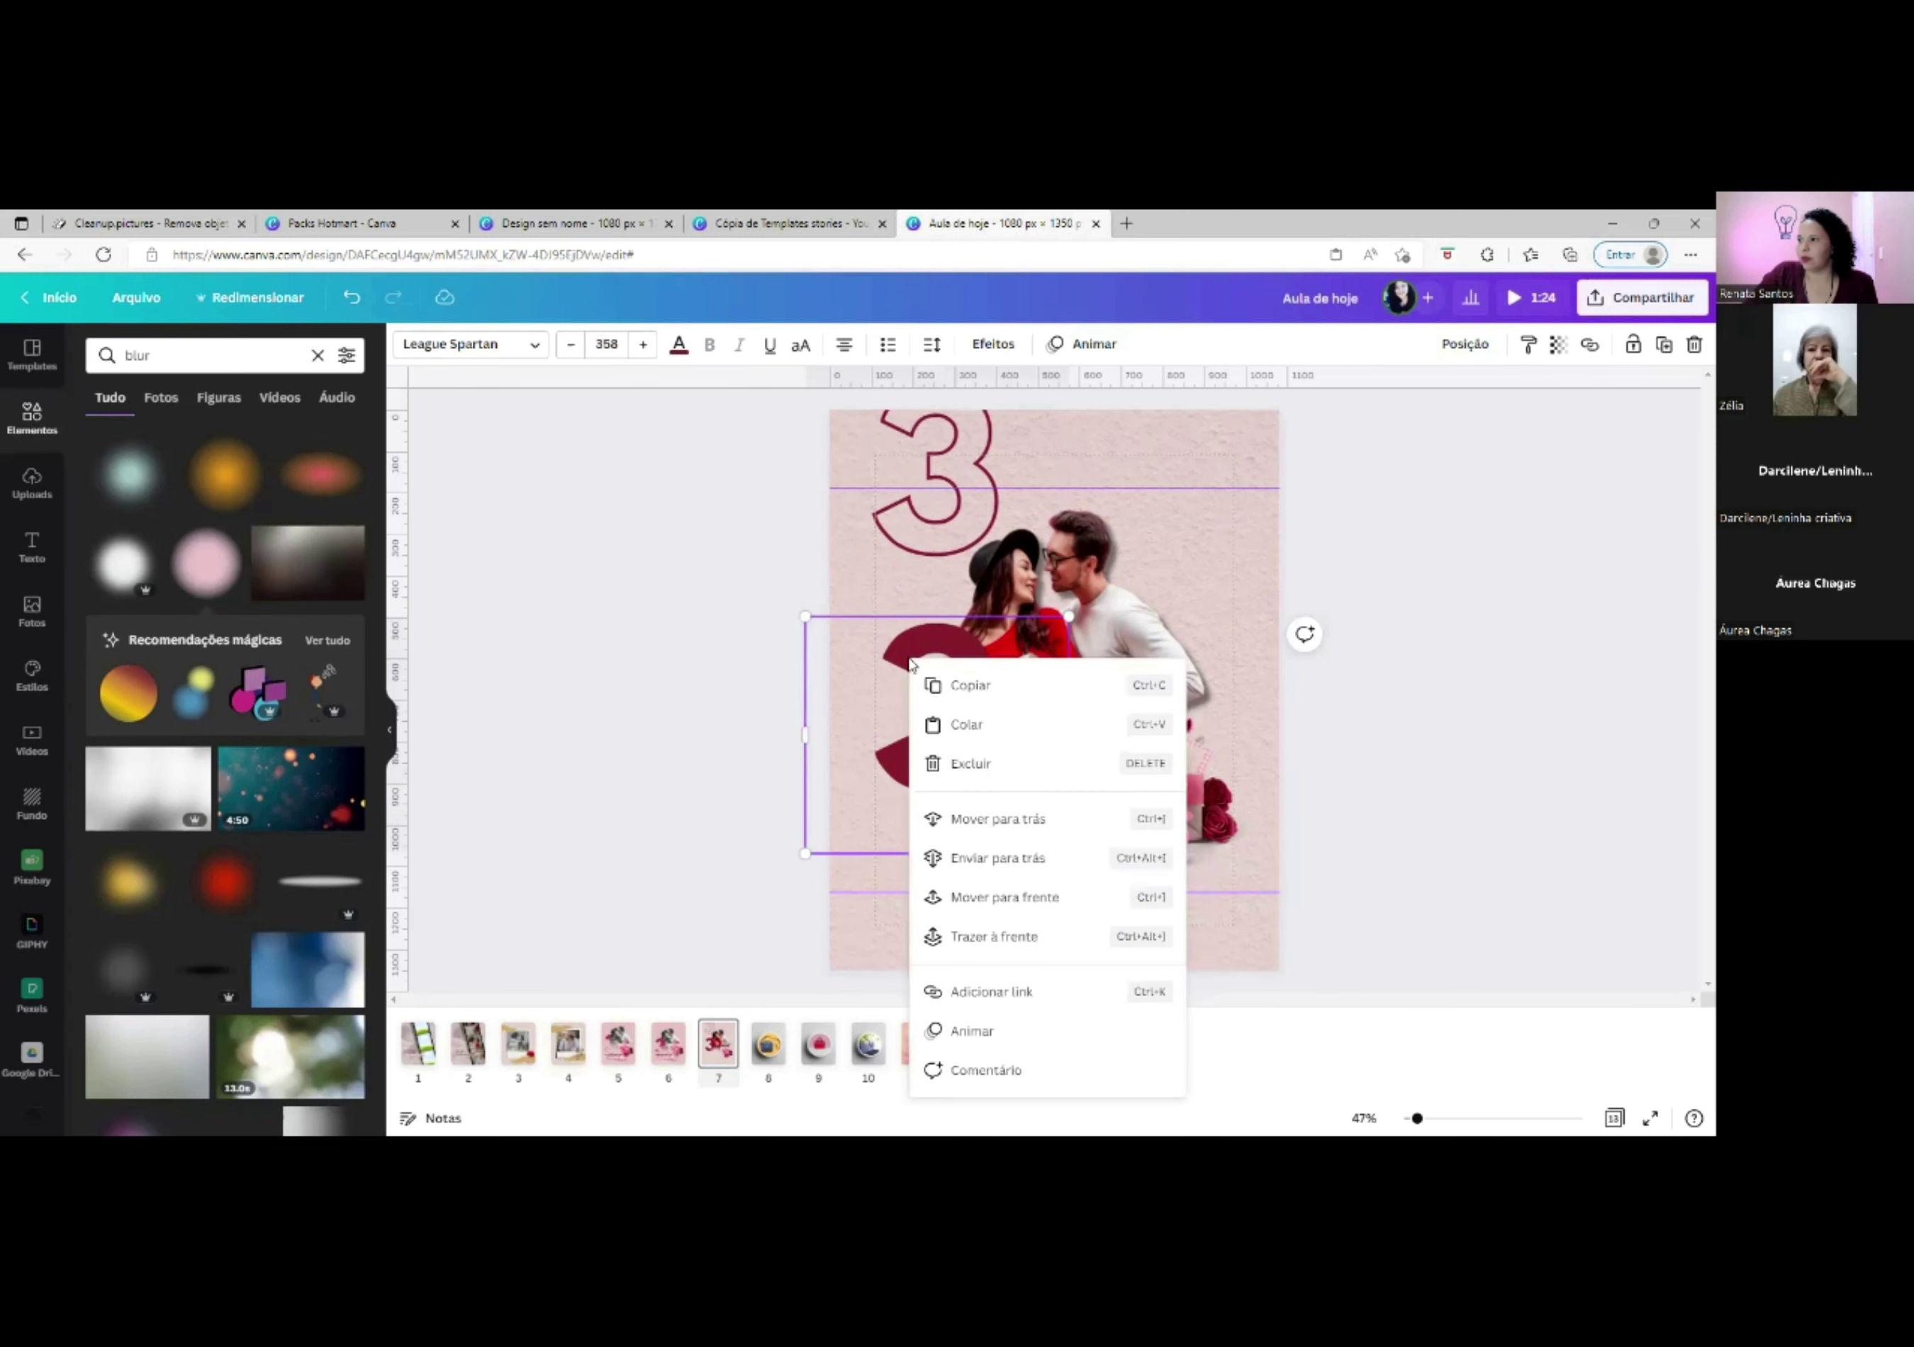
left_click(991, 824)
right_click(913, 665)
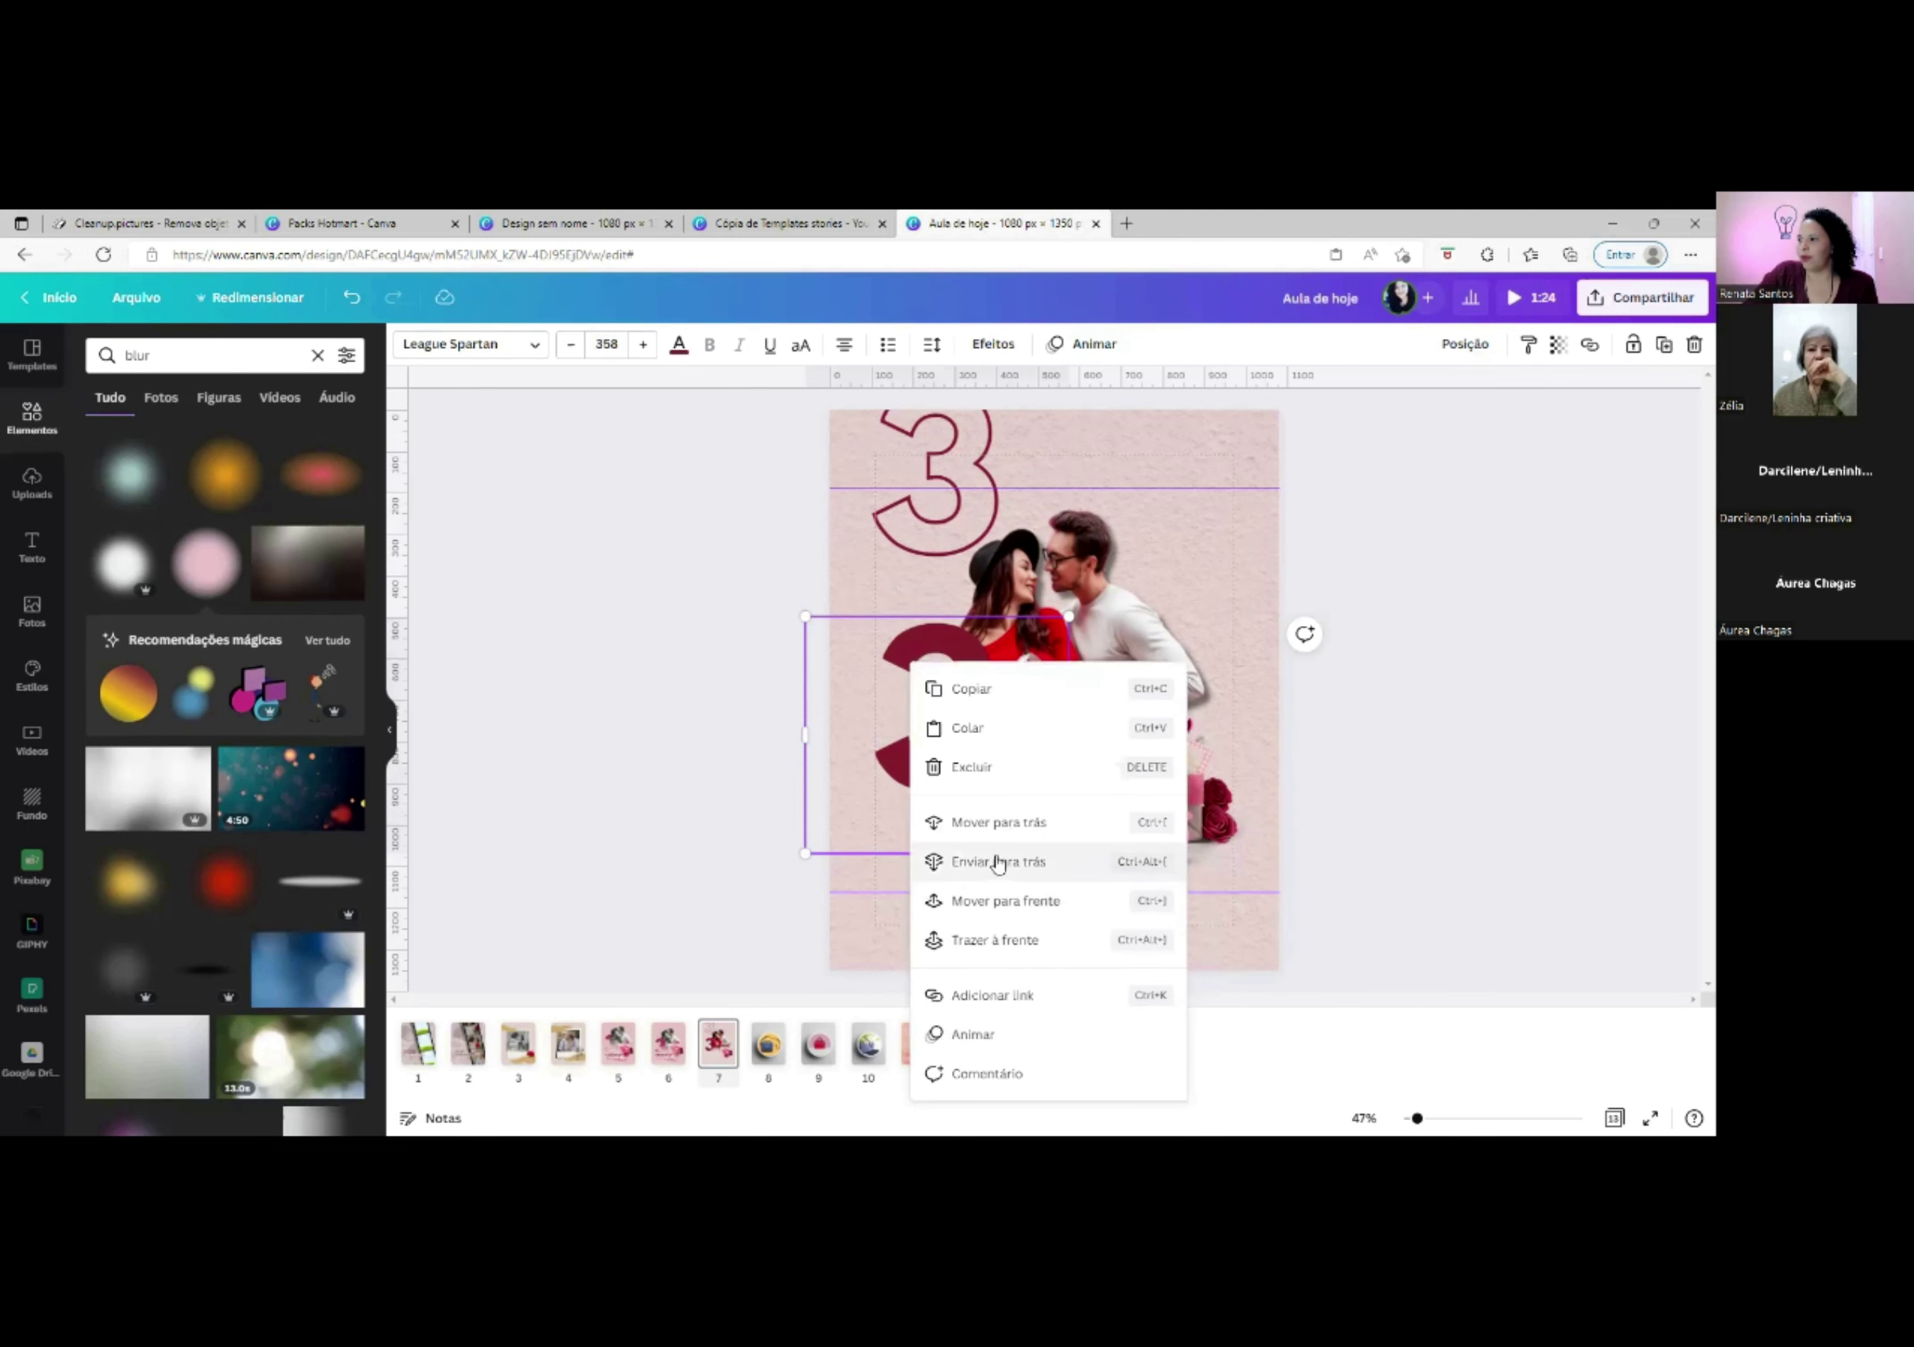
left_click(998, 862)
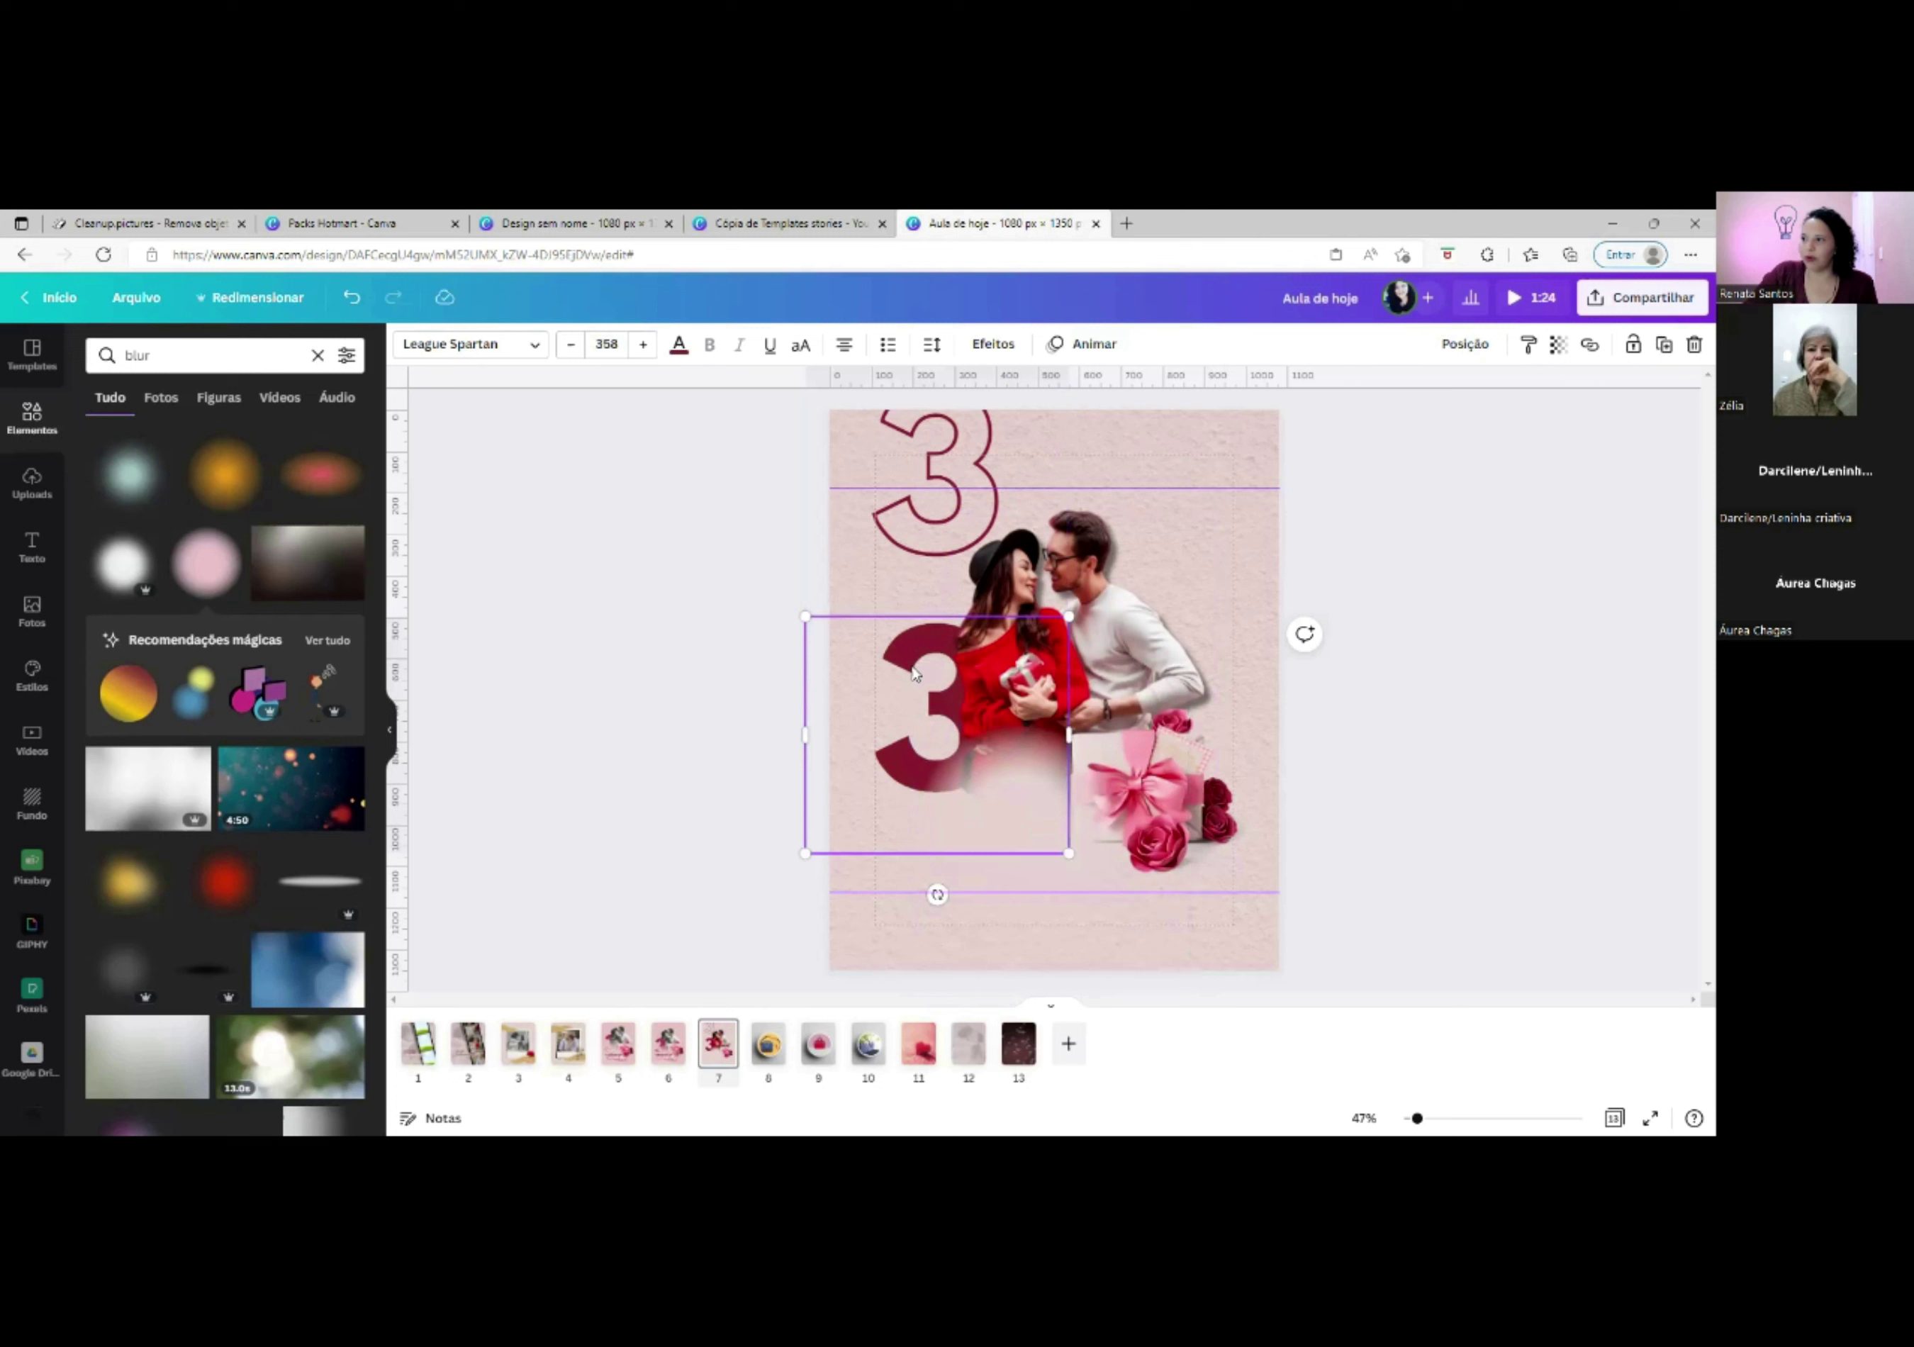
Align the outlined "3" over the solid one and recolor the outline off-white from the document colors.
left_click_drag(968, 465, 964, 696)
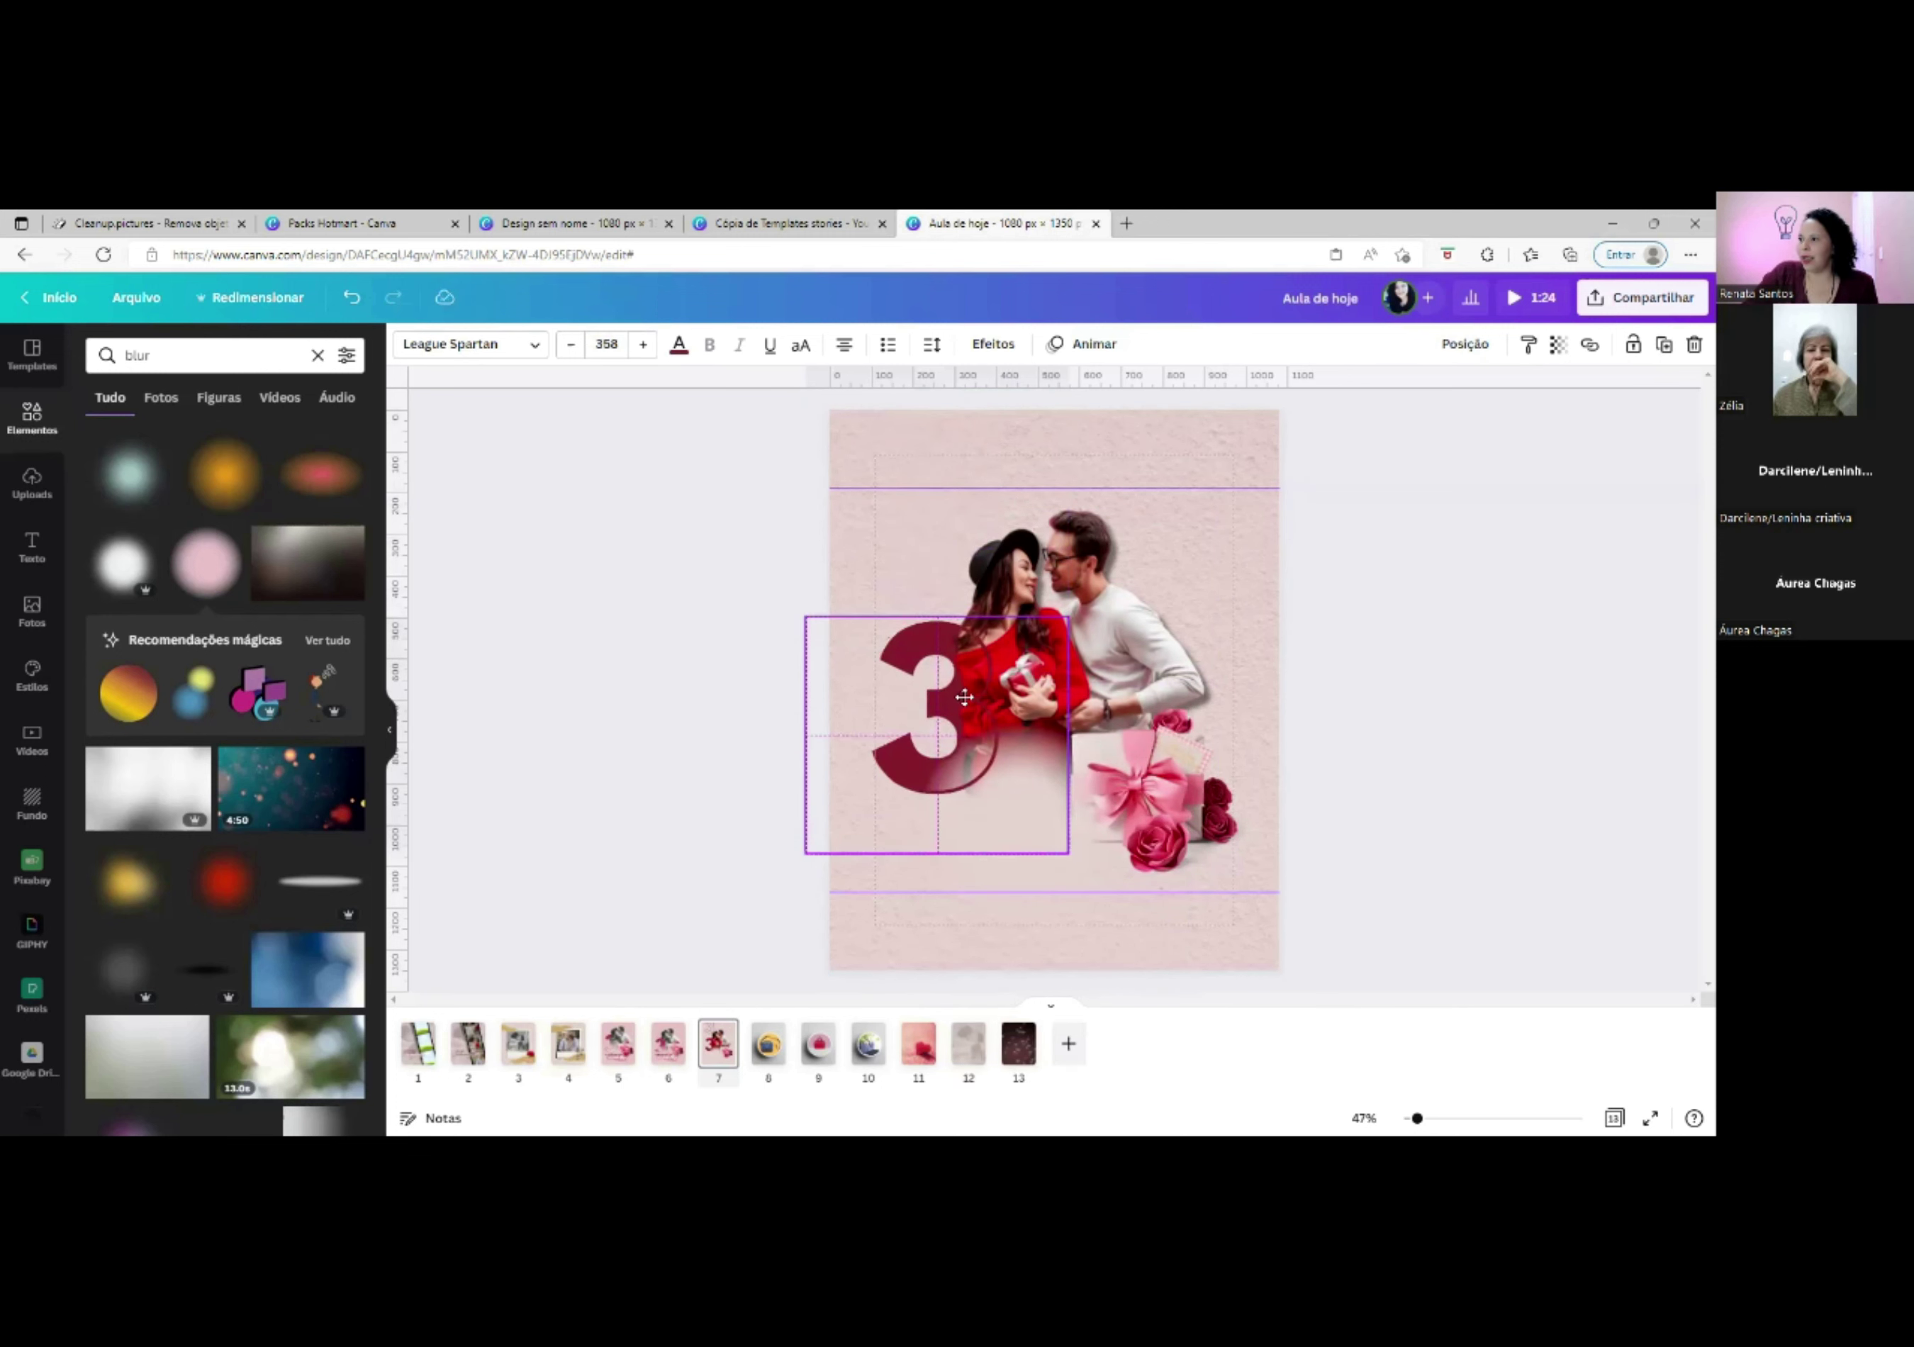
left_click(1093, 554)
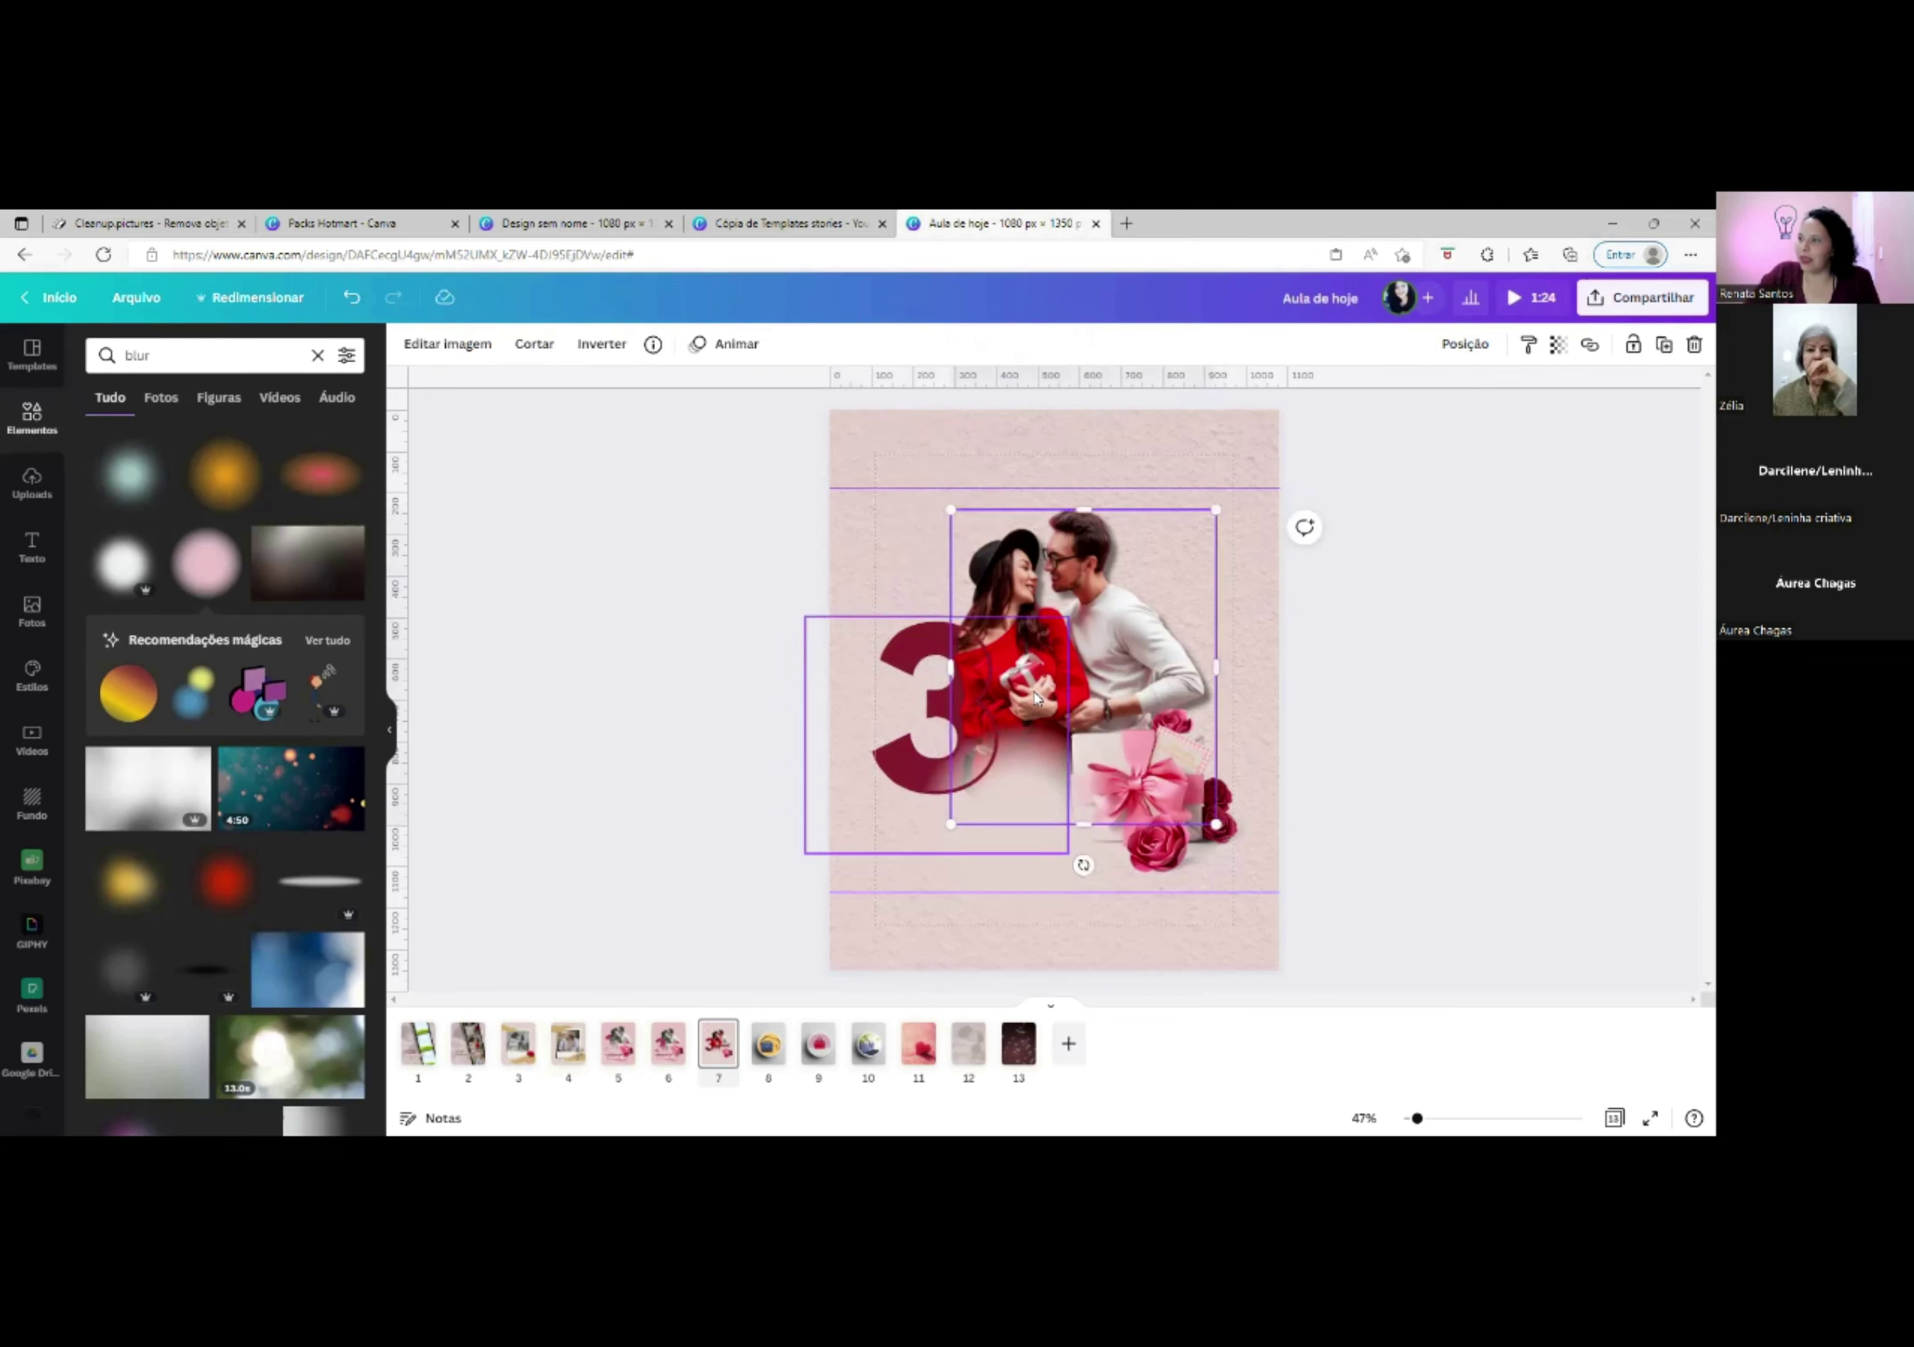
left_click(926, 648)
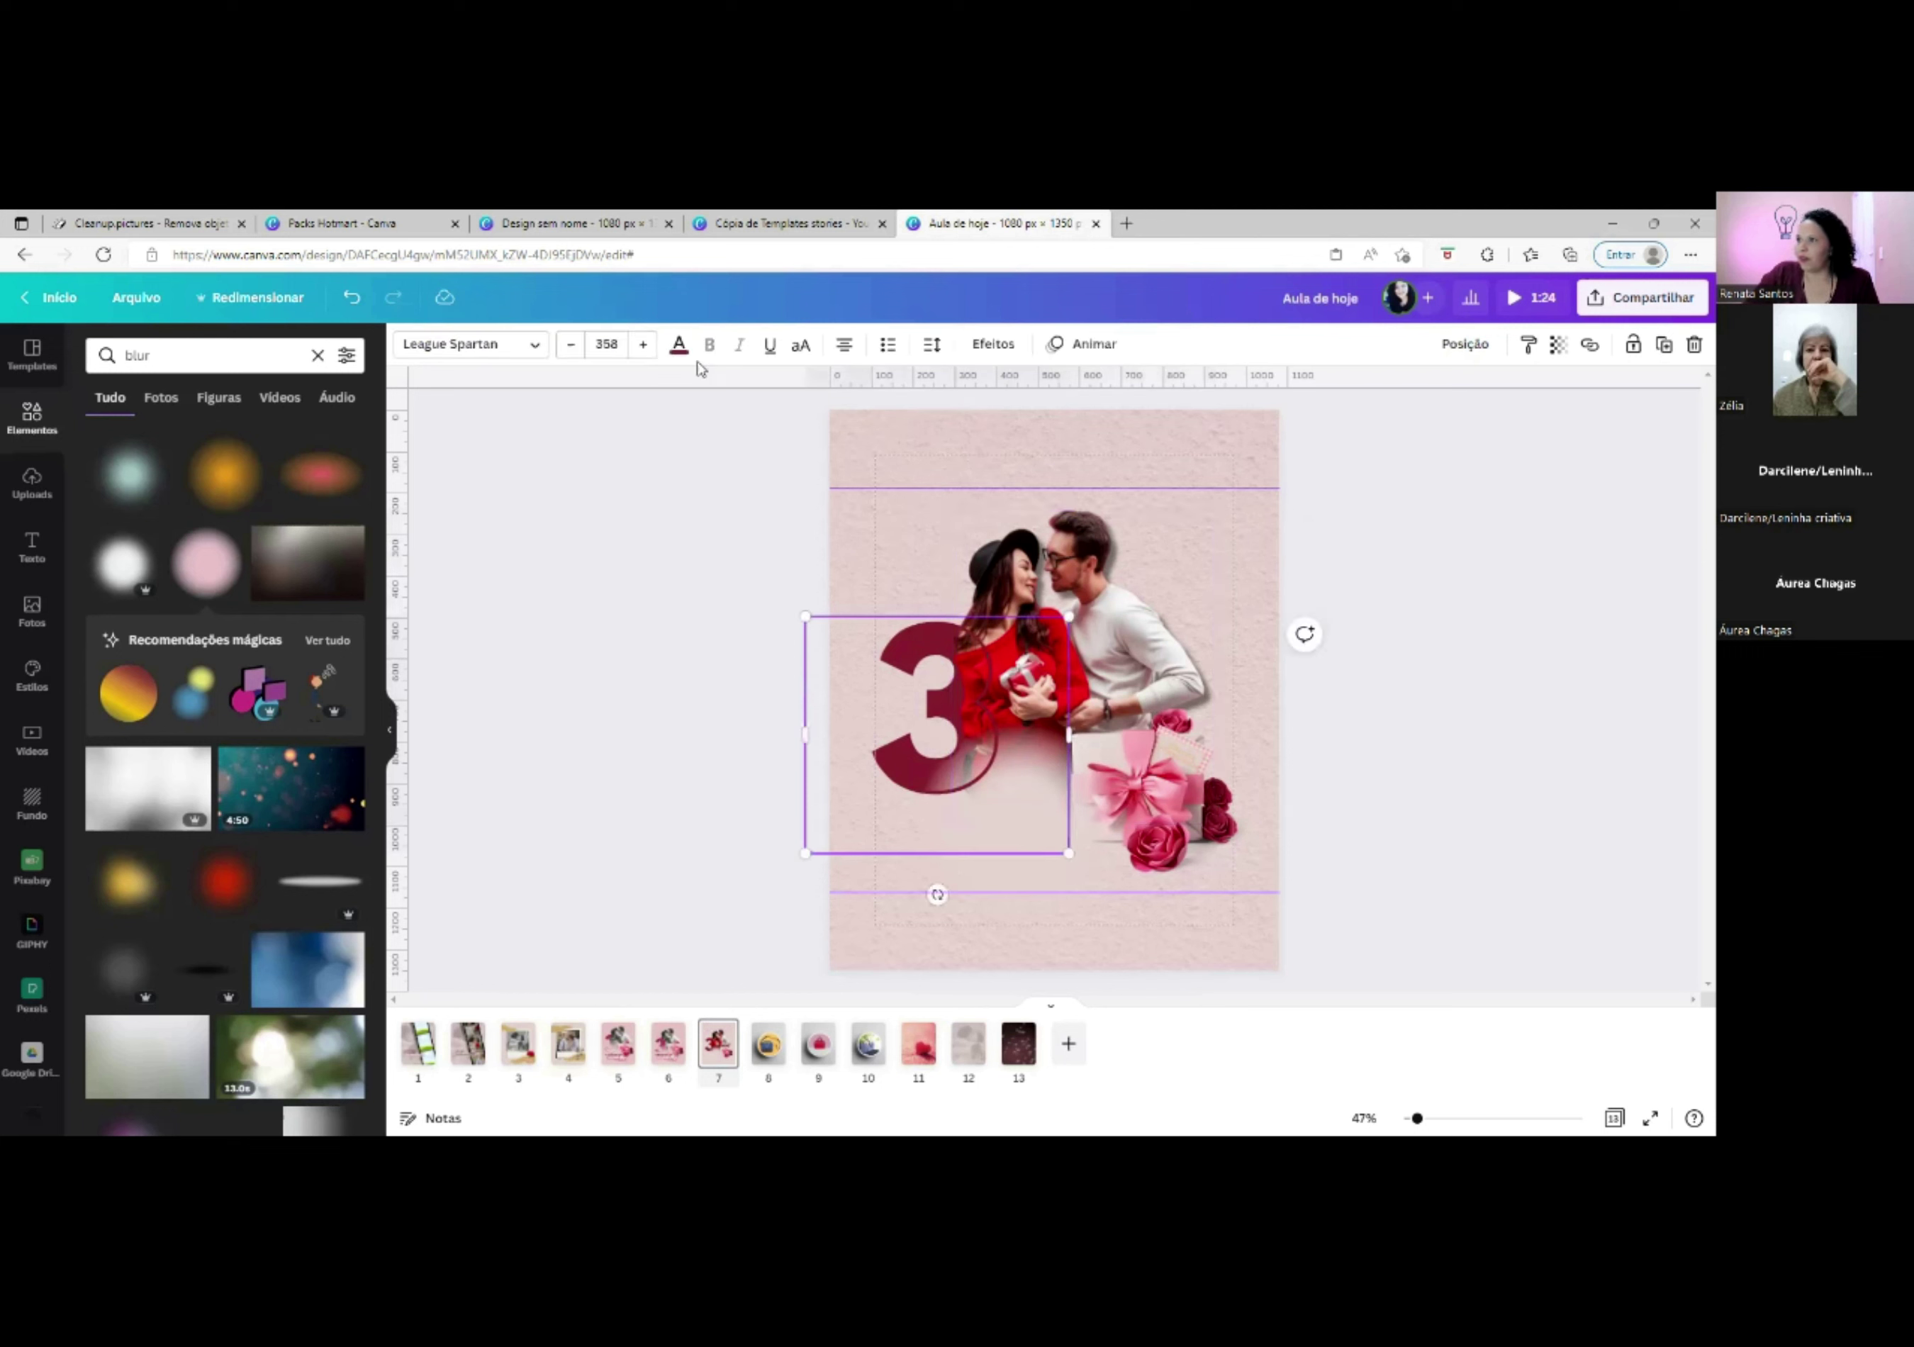
left_click(678, 344)
left_click(337, 486)
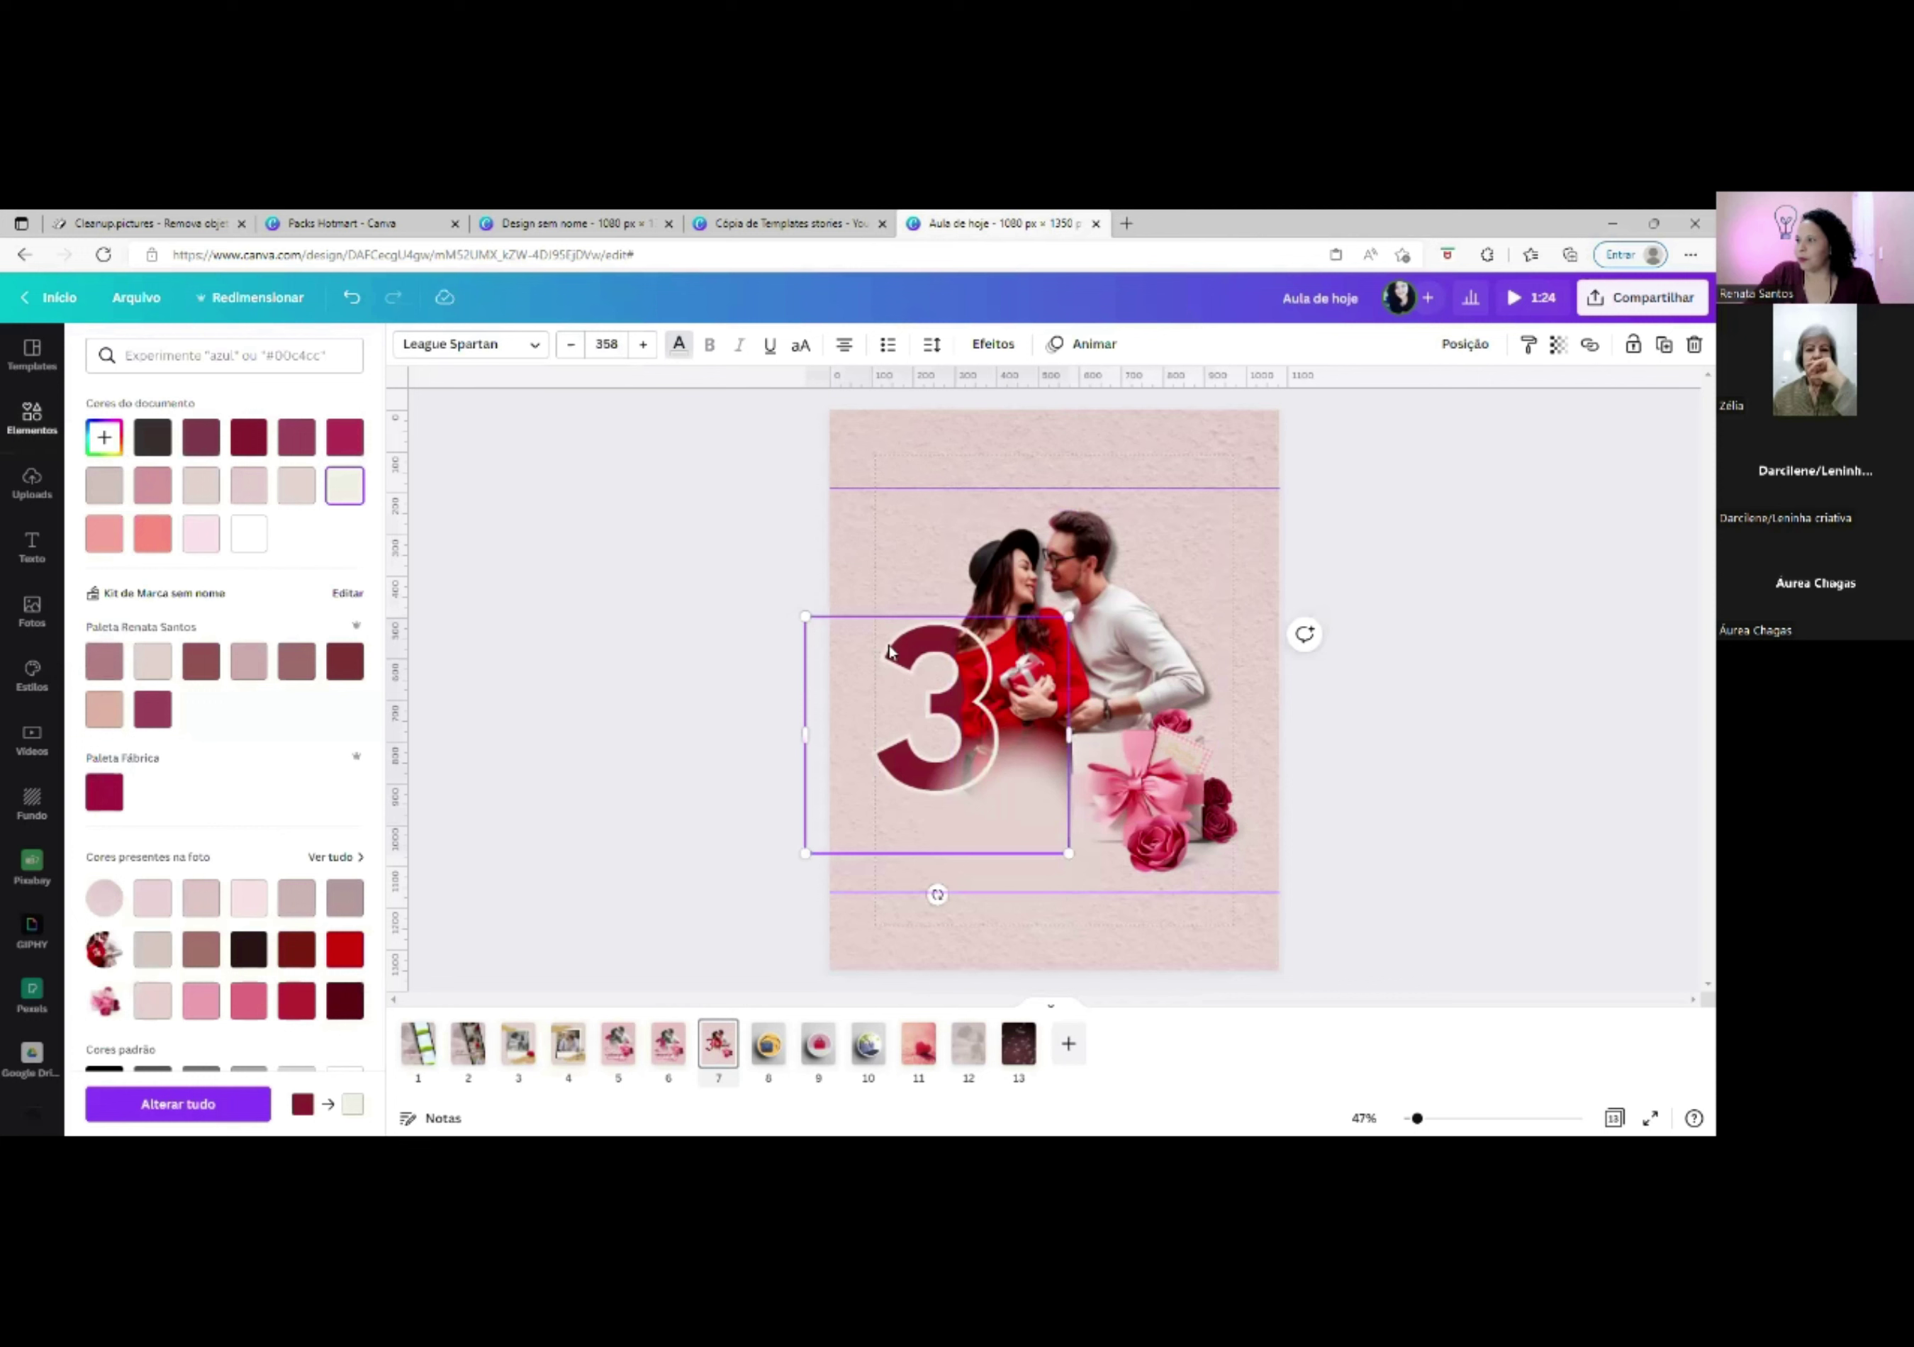
Try the solid "3" in the same off-white beneath the outline, and undo the recolor and the outline moves.
left_click_drag(943, 650, 1086, 658)
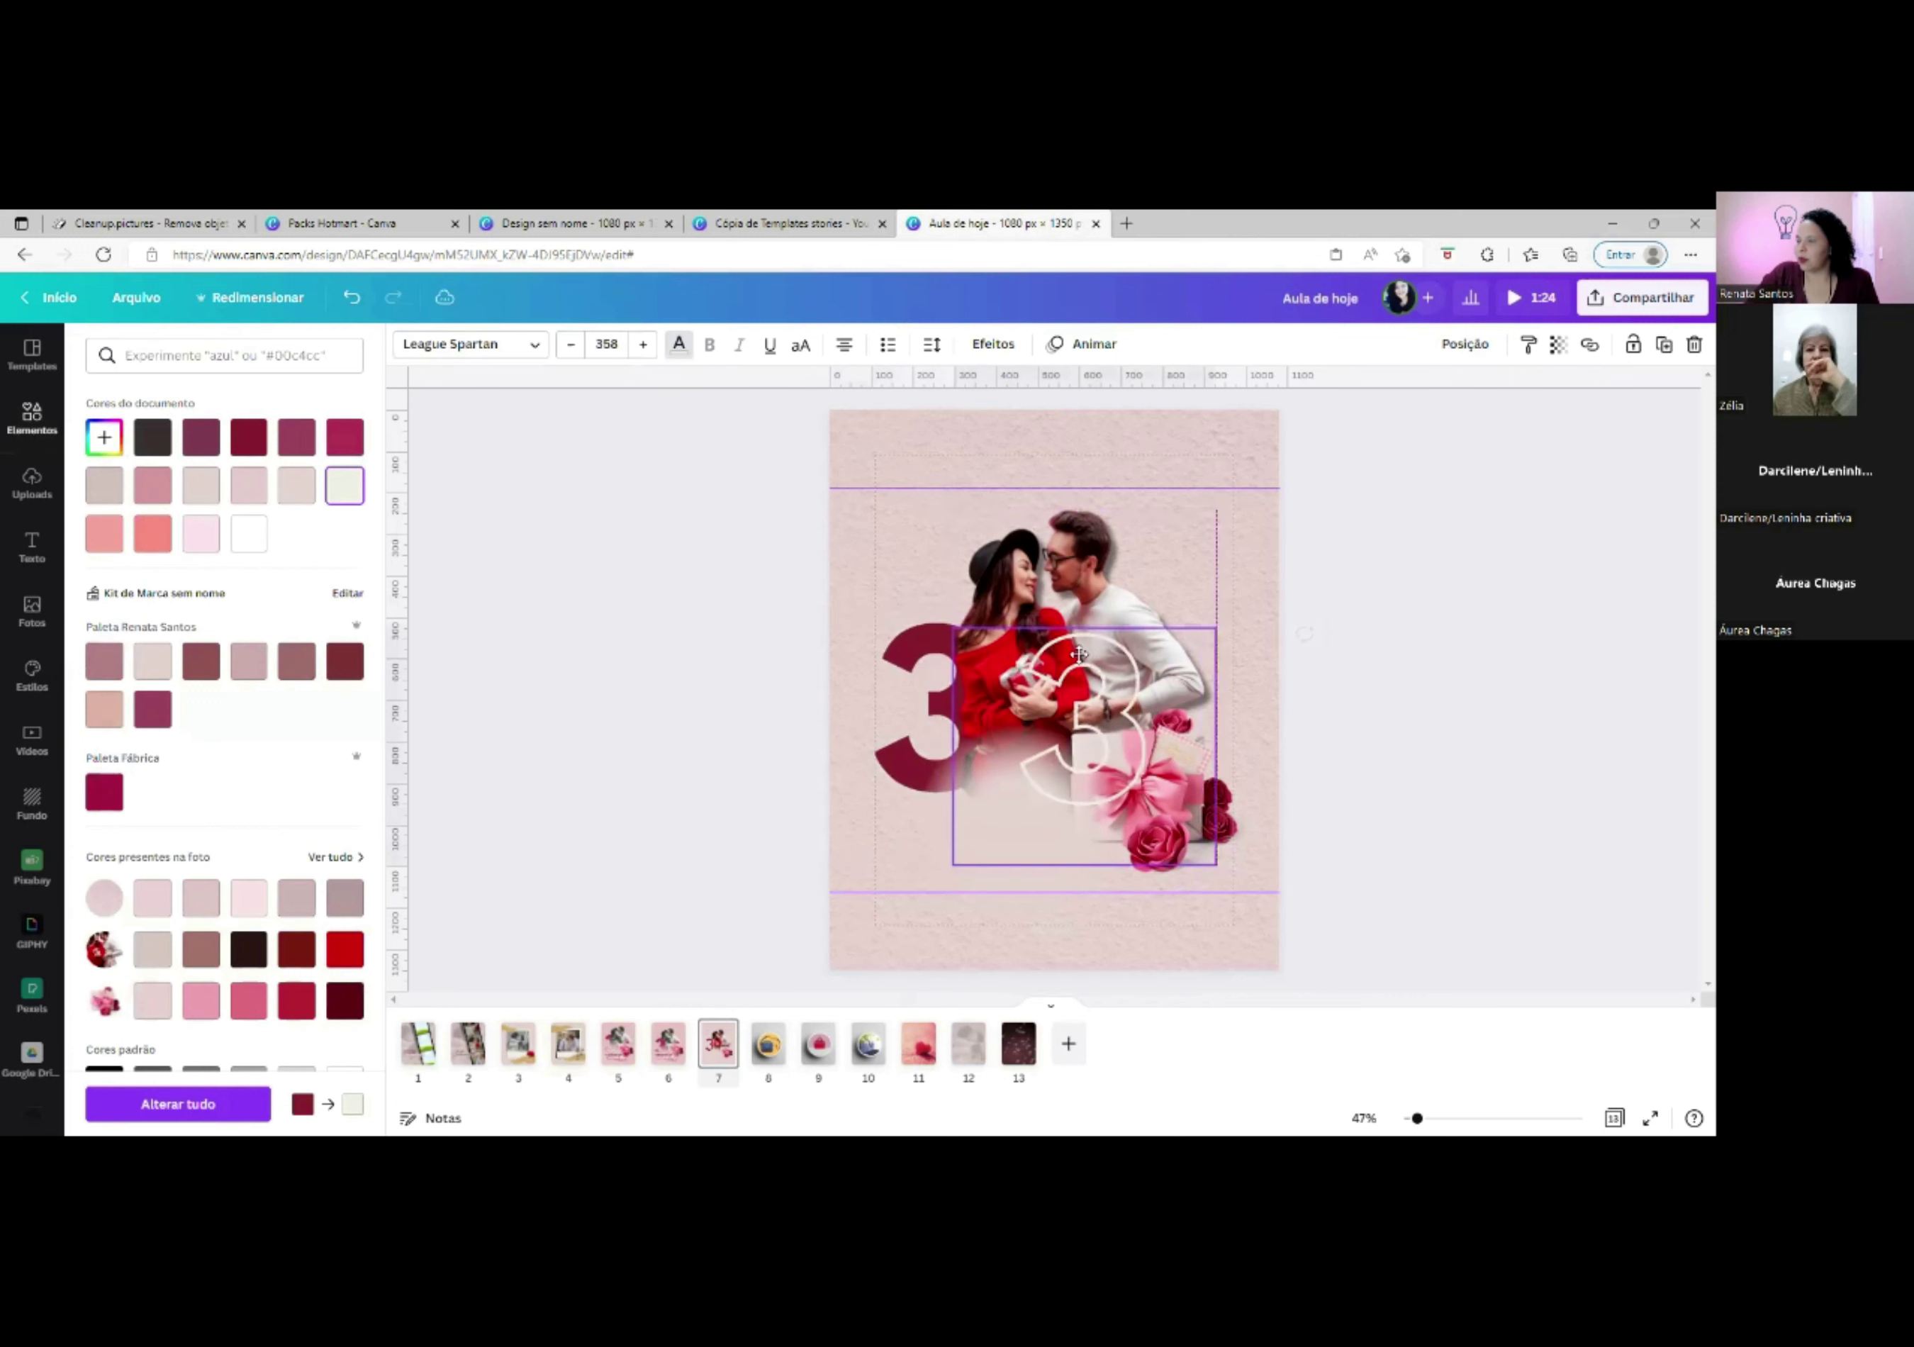
left_click(911, 634)
left_click(345, 485)
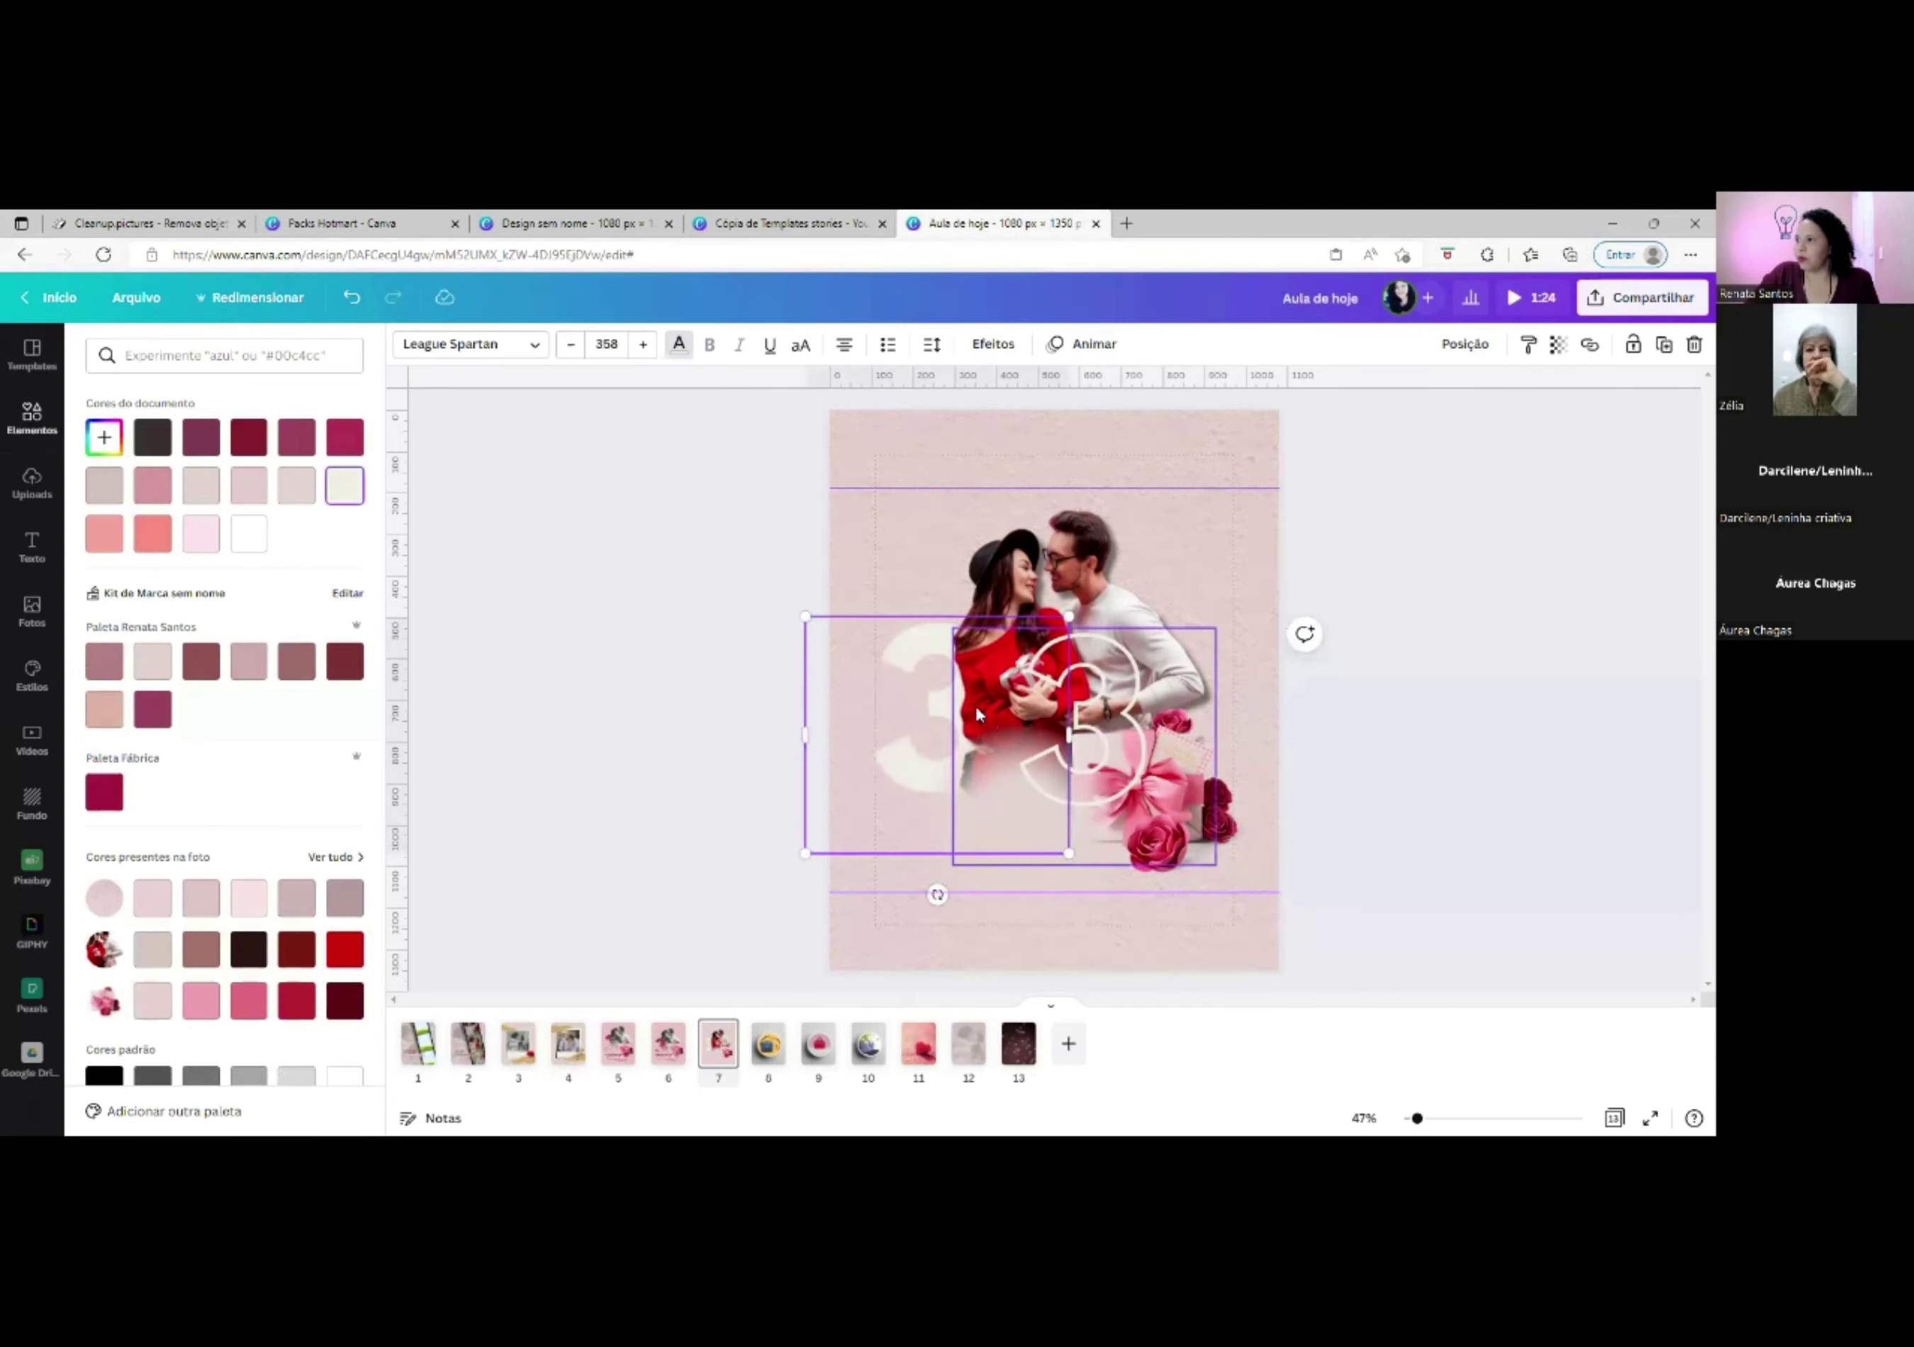
left_click_drag(1131, 716, 979, 704)
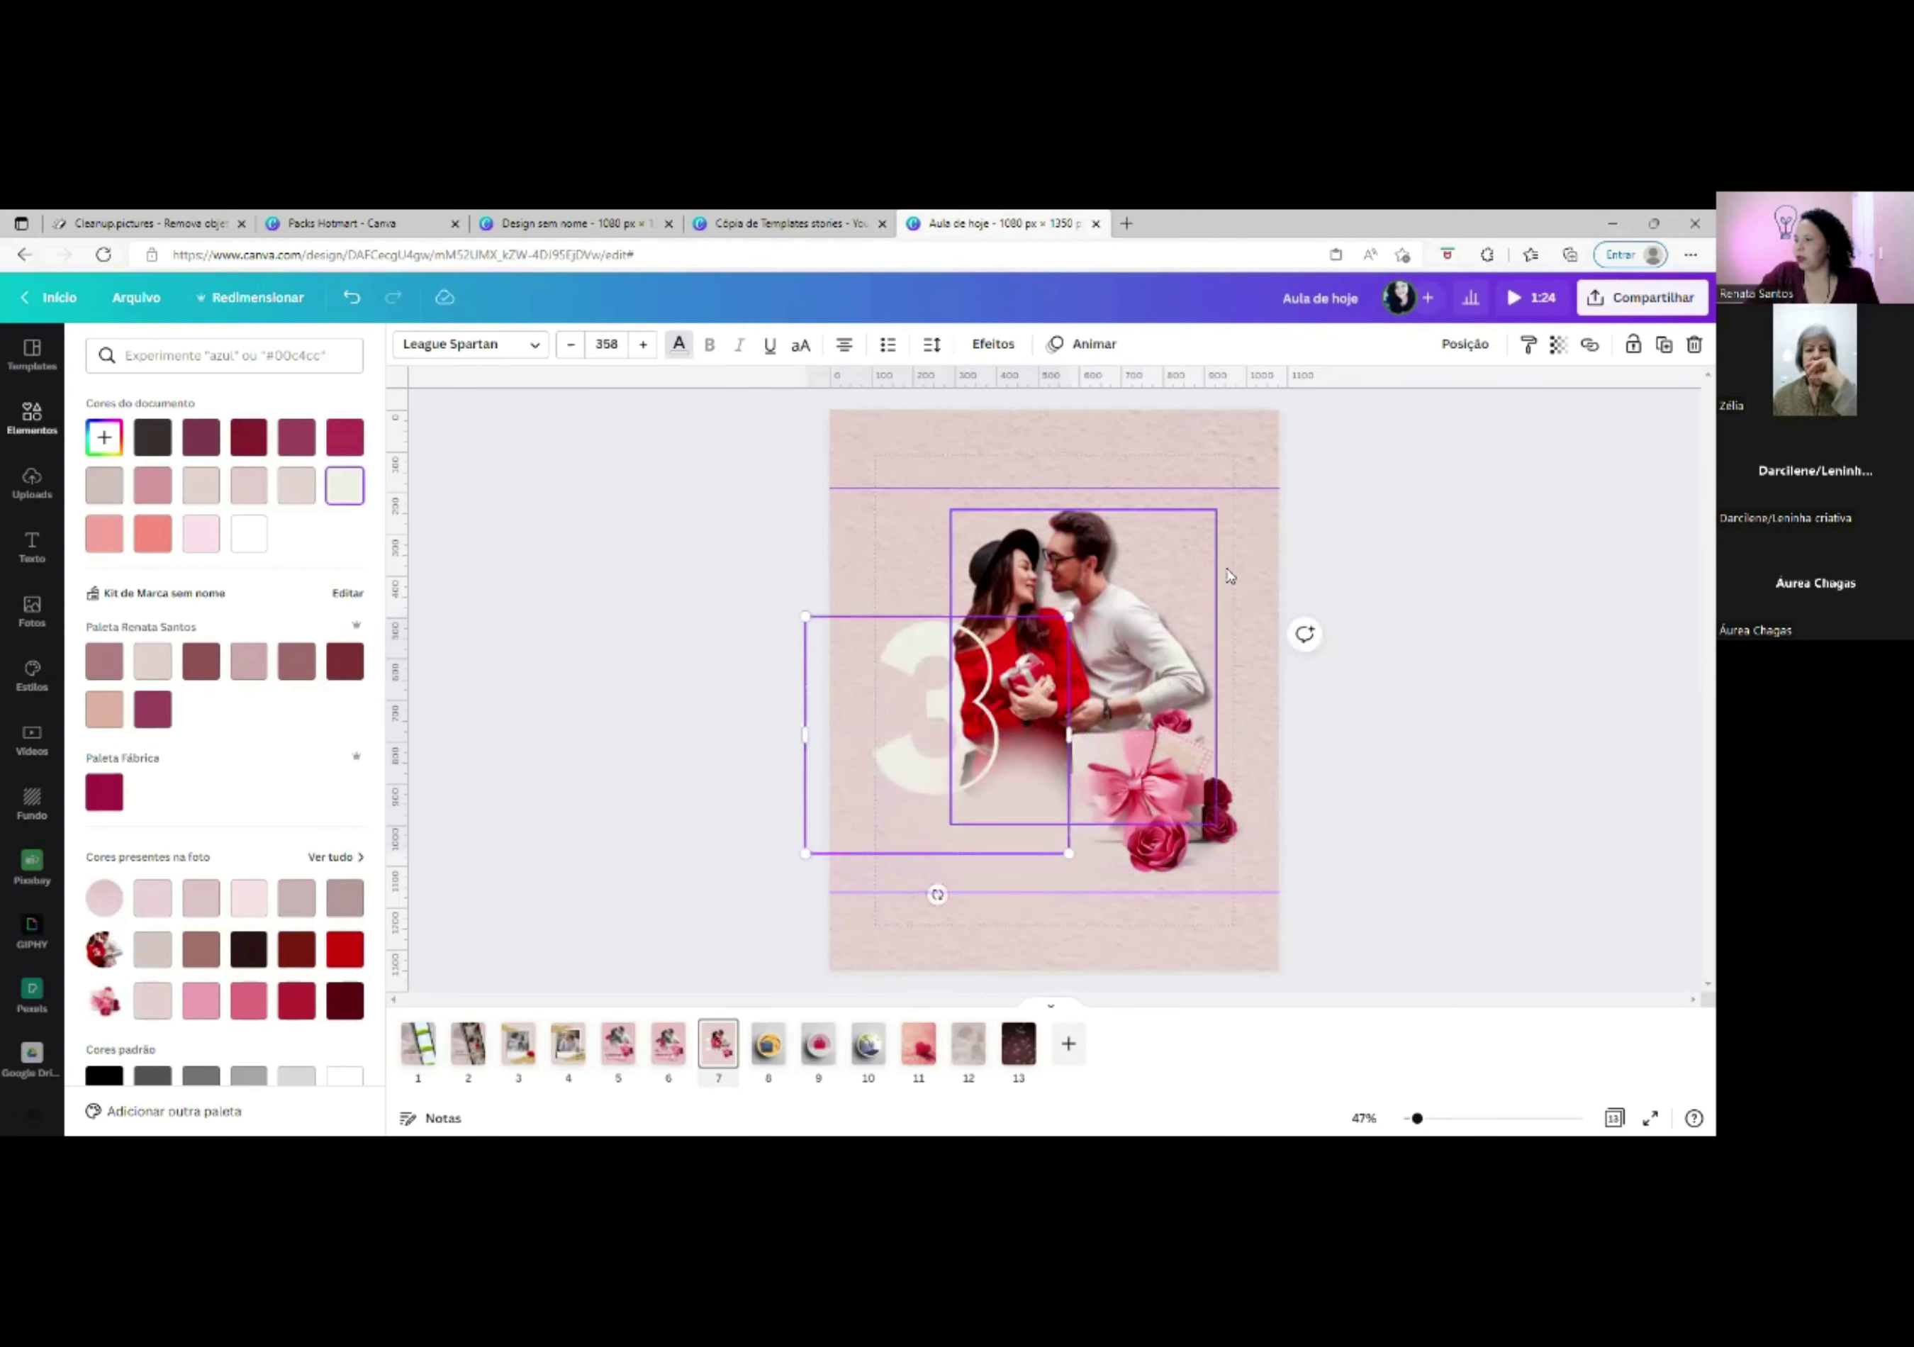
left_click(349, 300)
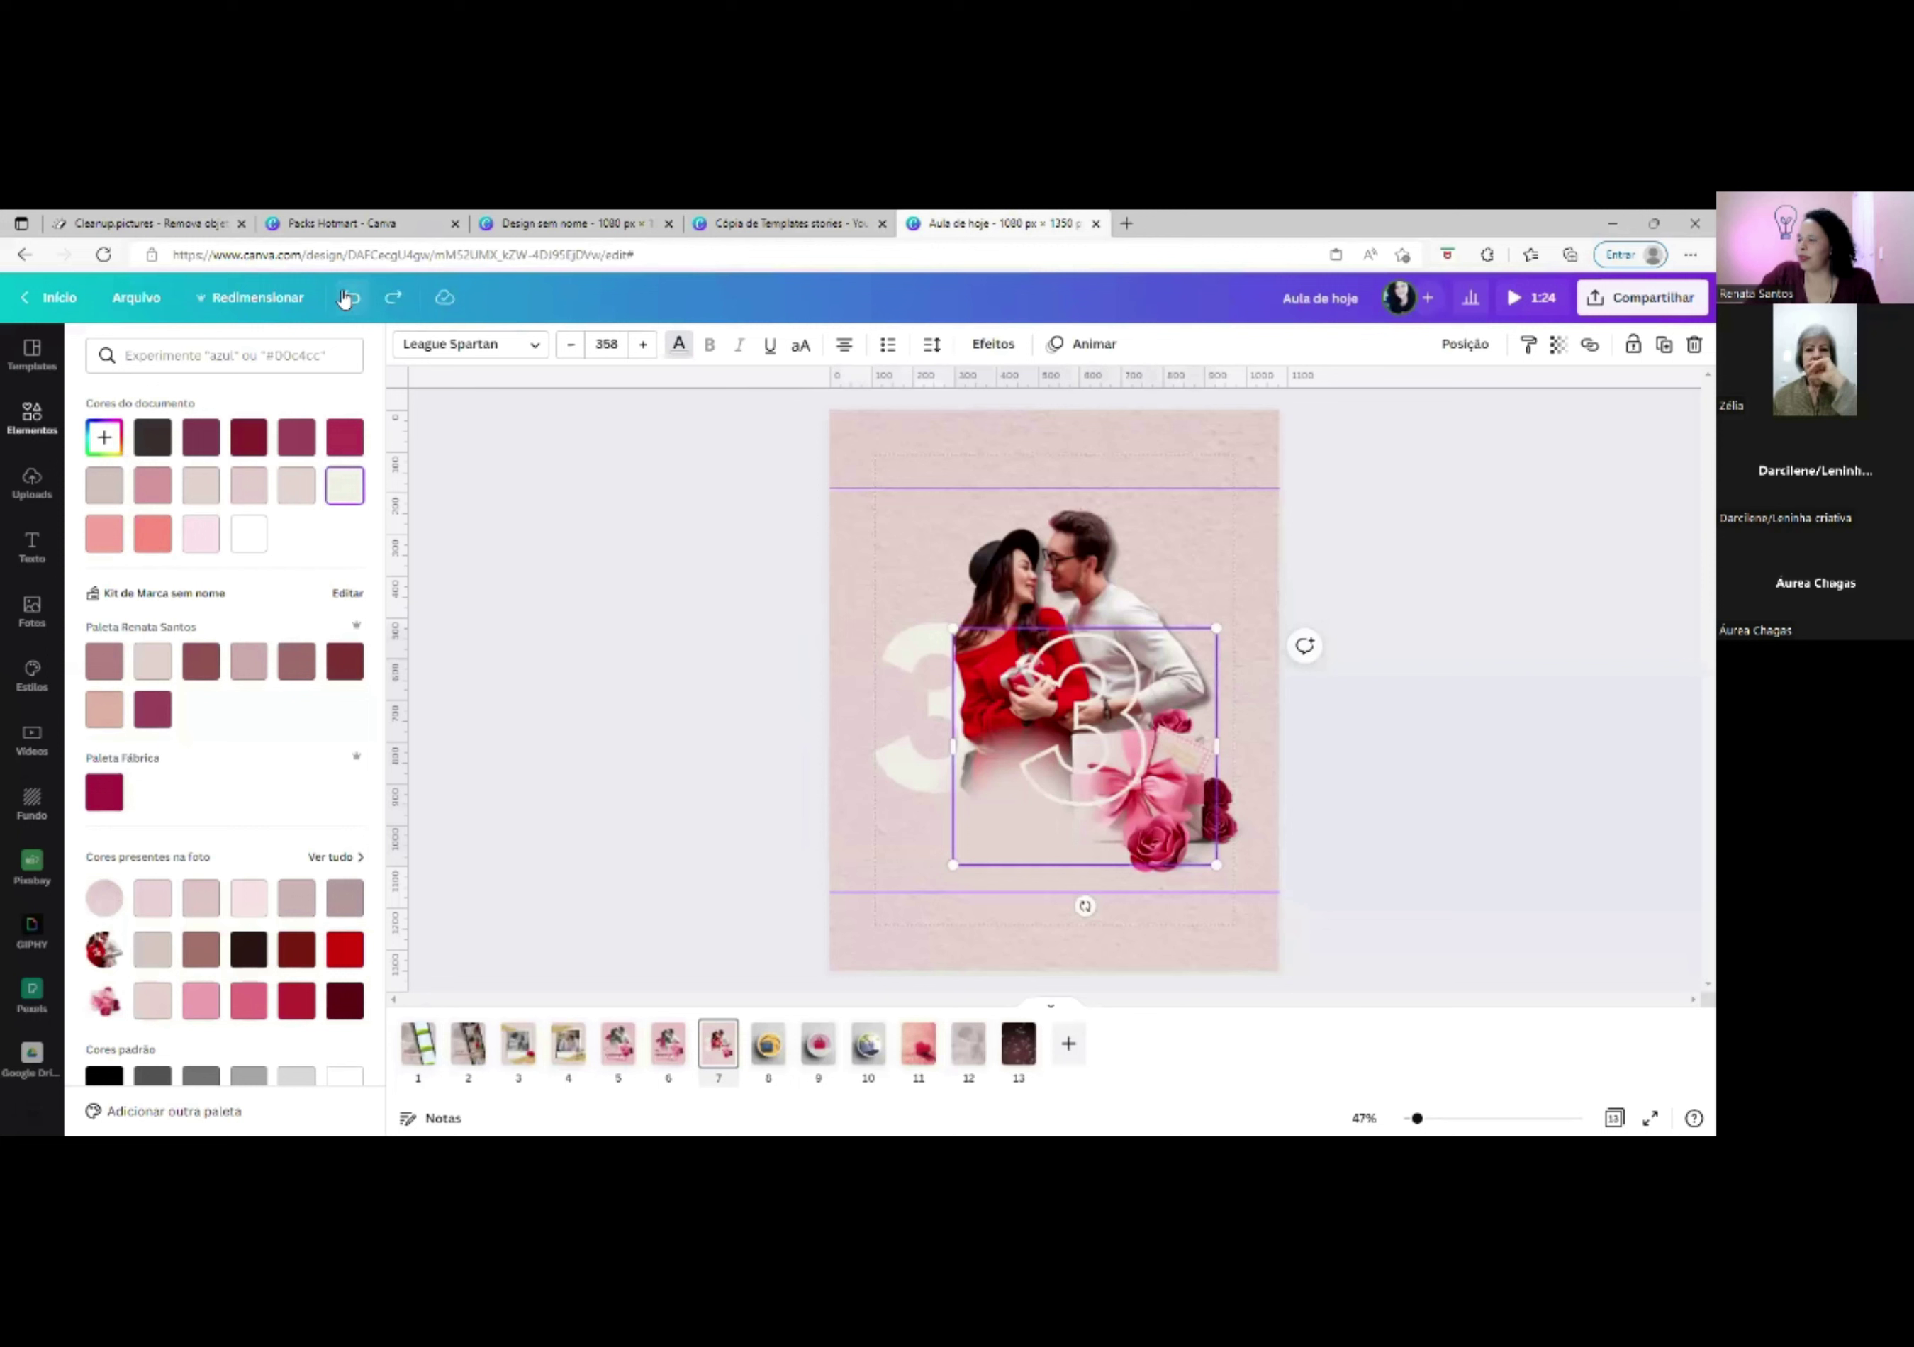
left_click(349, 300)
left_click(349, 300)
Enlarge the blurred circle slightly up and to the left so it fades more of the "3" and the couple's lower edge.
left_click(1082, 528)
left_click(1094, 519)
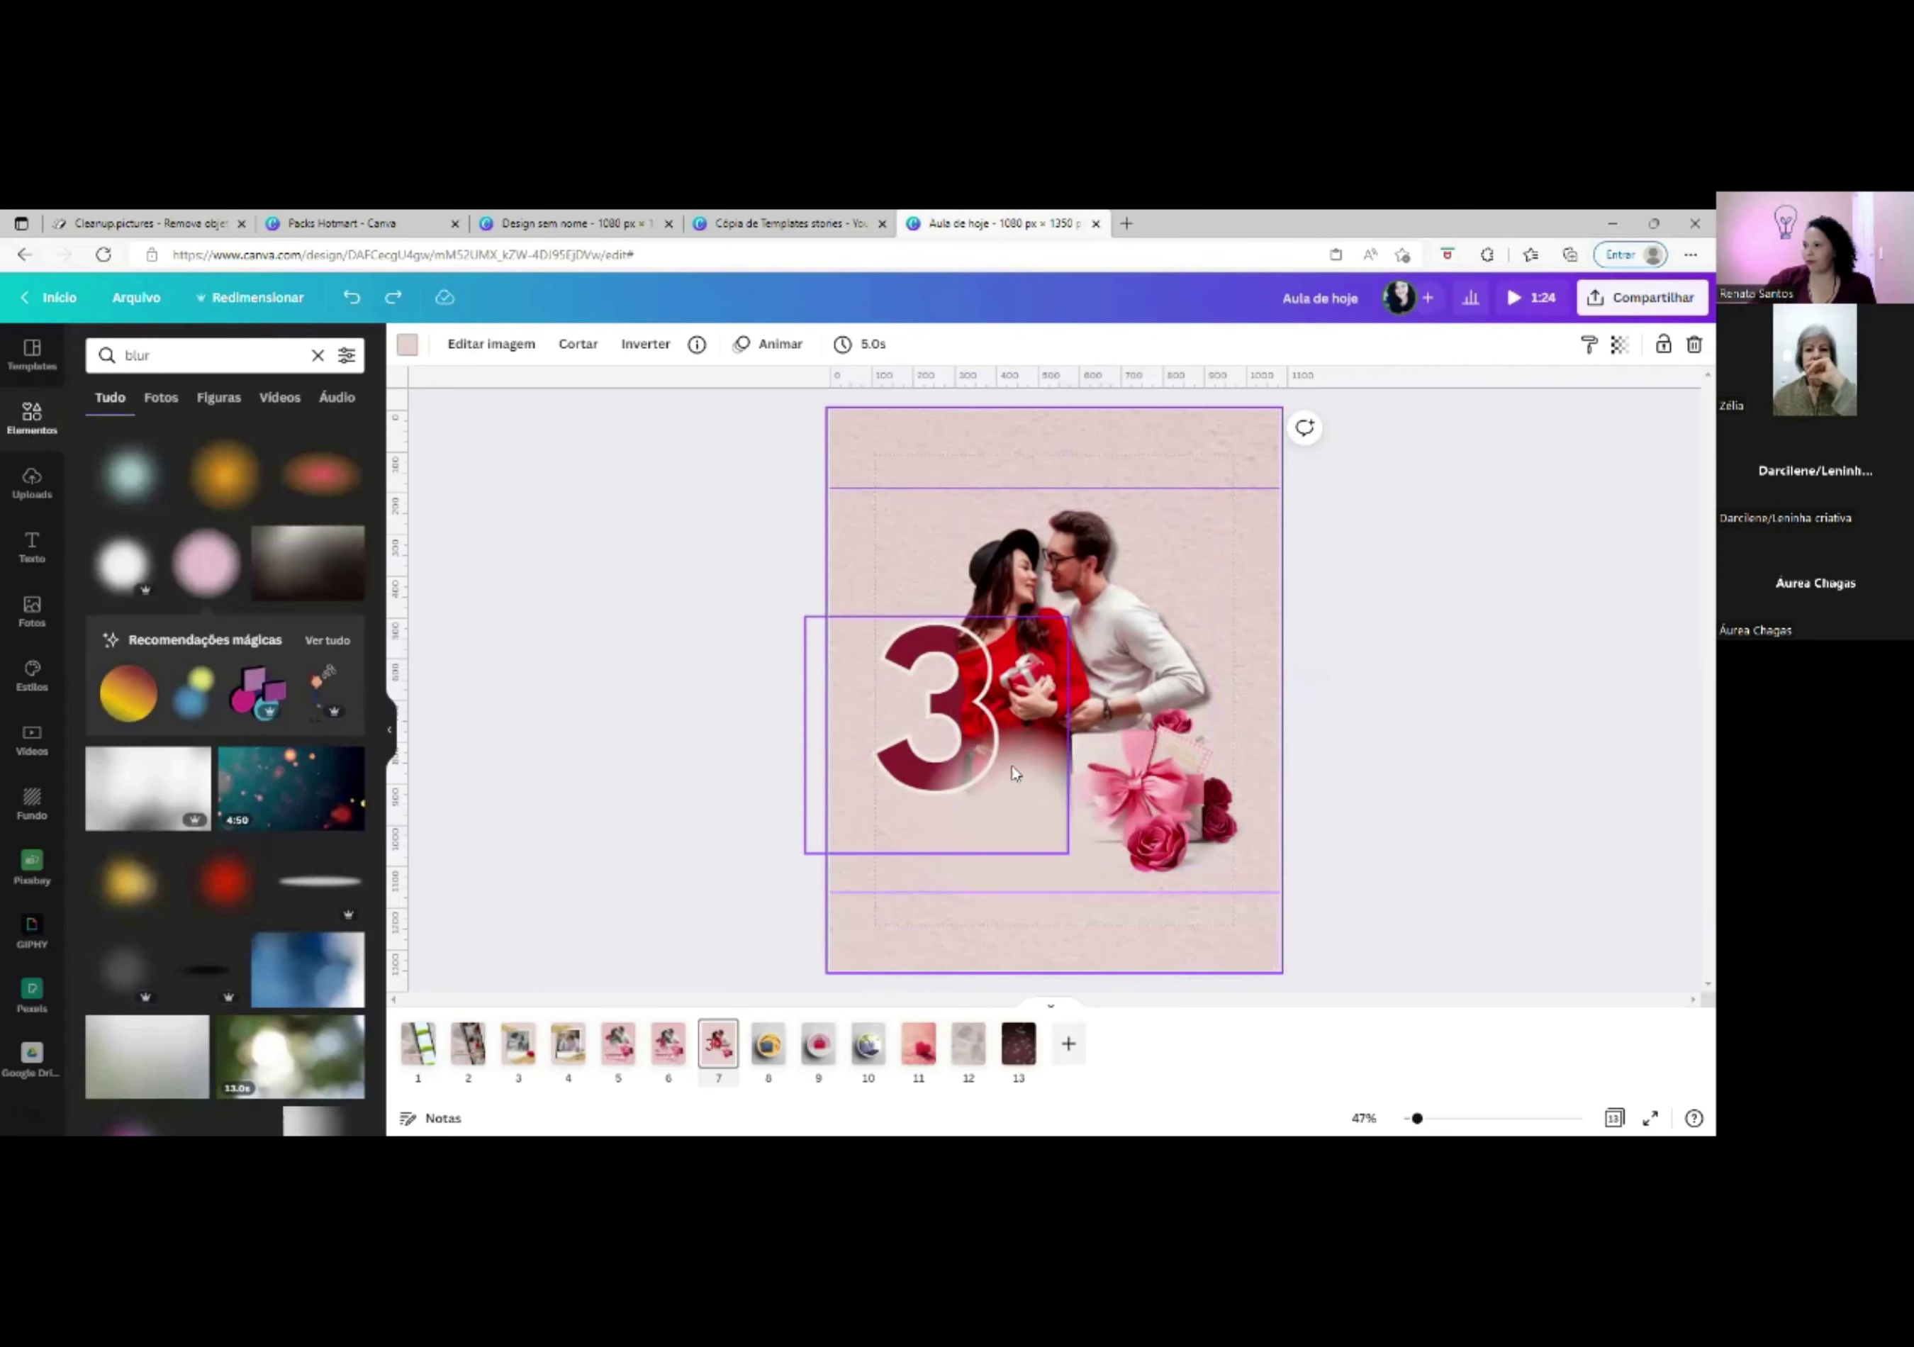
mouse_move(1068, 867)
left_mouse_down()
mouse_move(1006, 842)
mouse_move(1059, 861)
left_mouse_up()
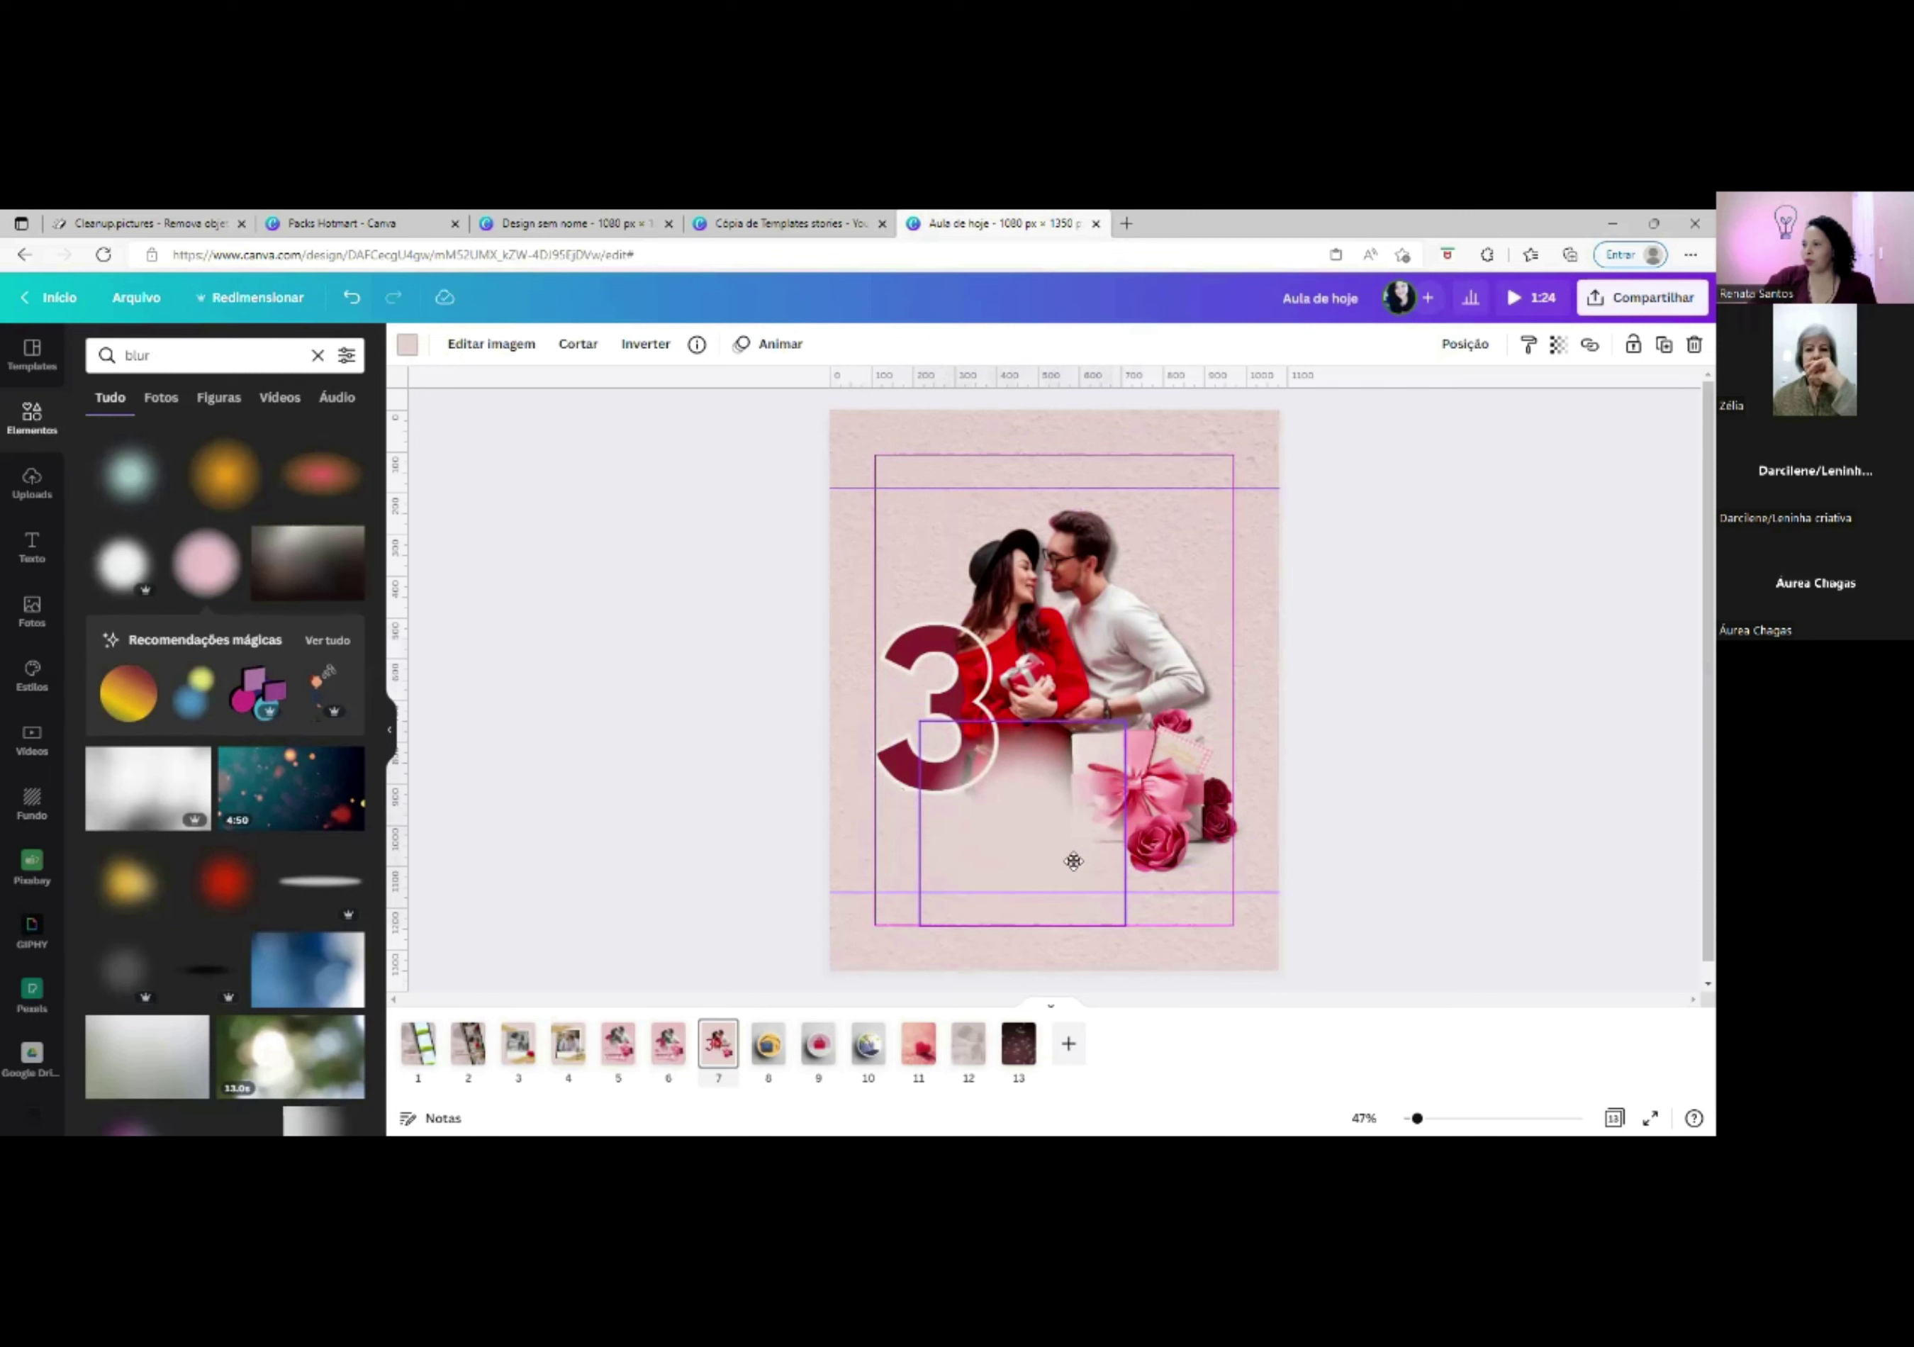
left_click_drag(918, 723, 892, 709)
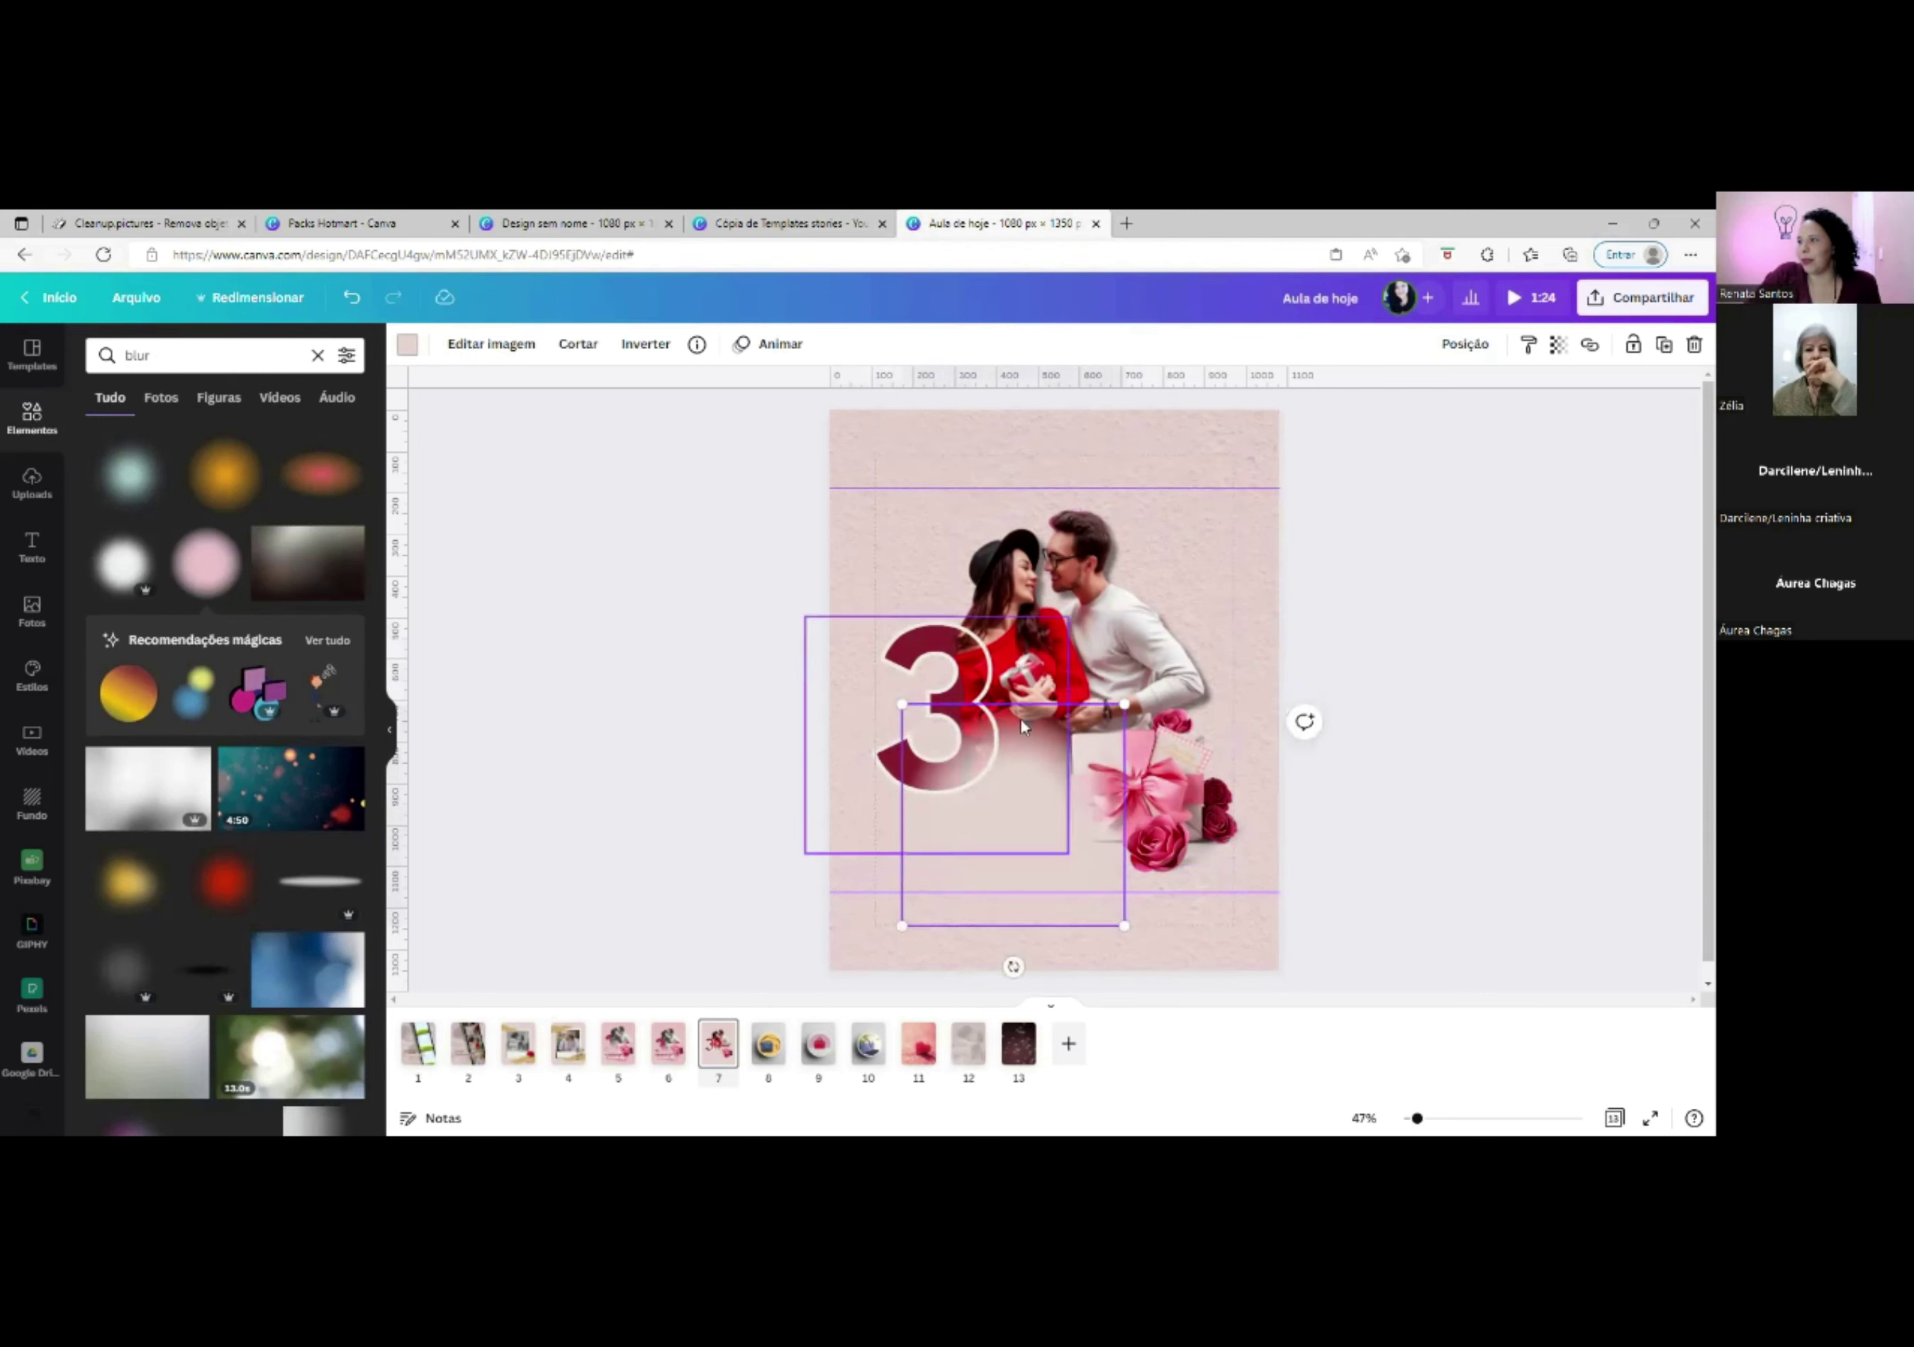
Check the wording on page 5 and add the heading "formas de fazer sua" beneath the "3" on page 7.
left_click(619, 1046)
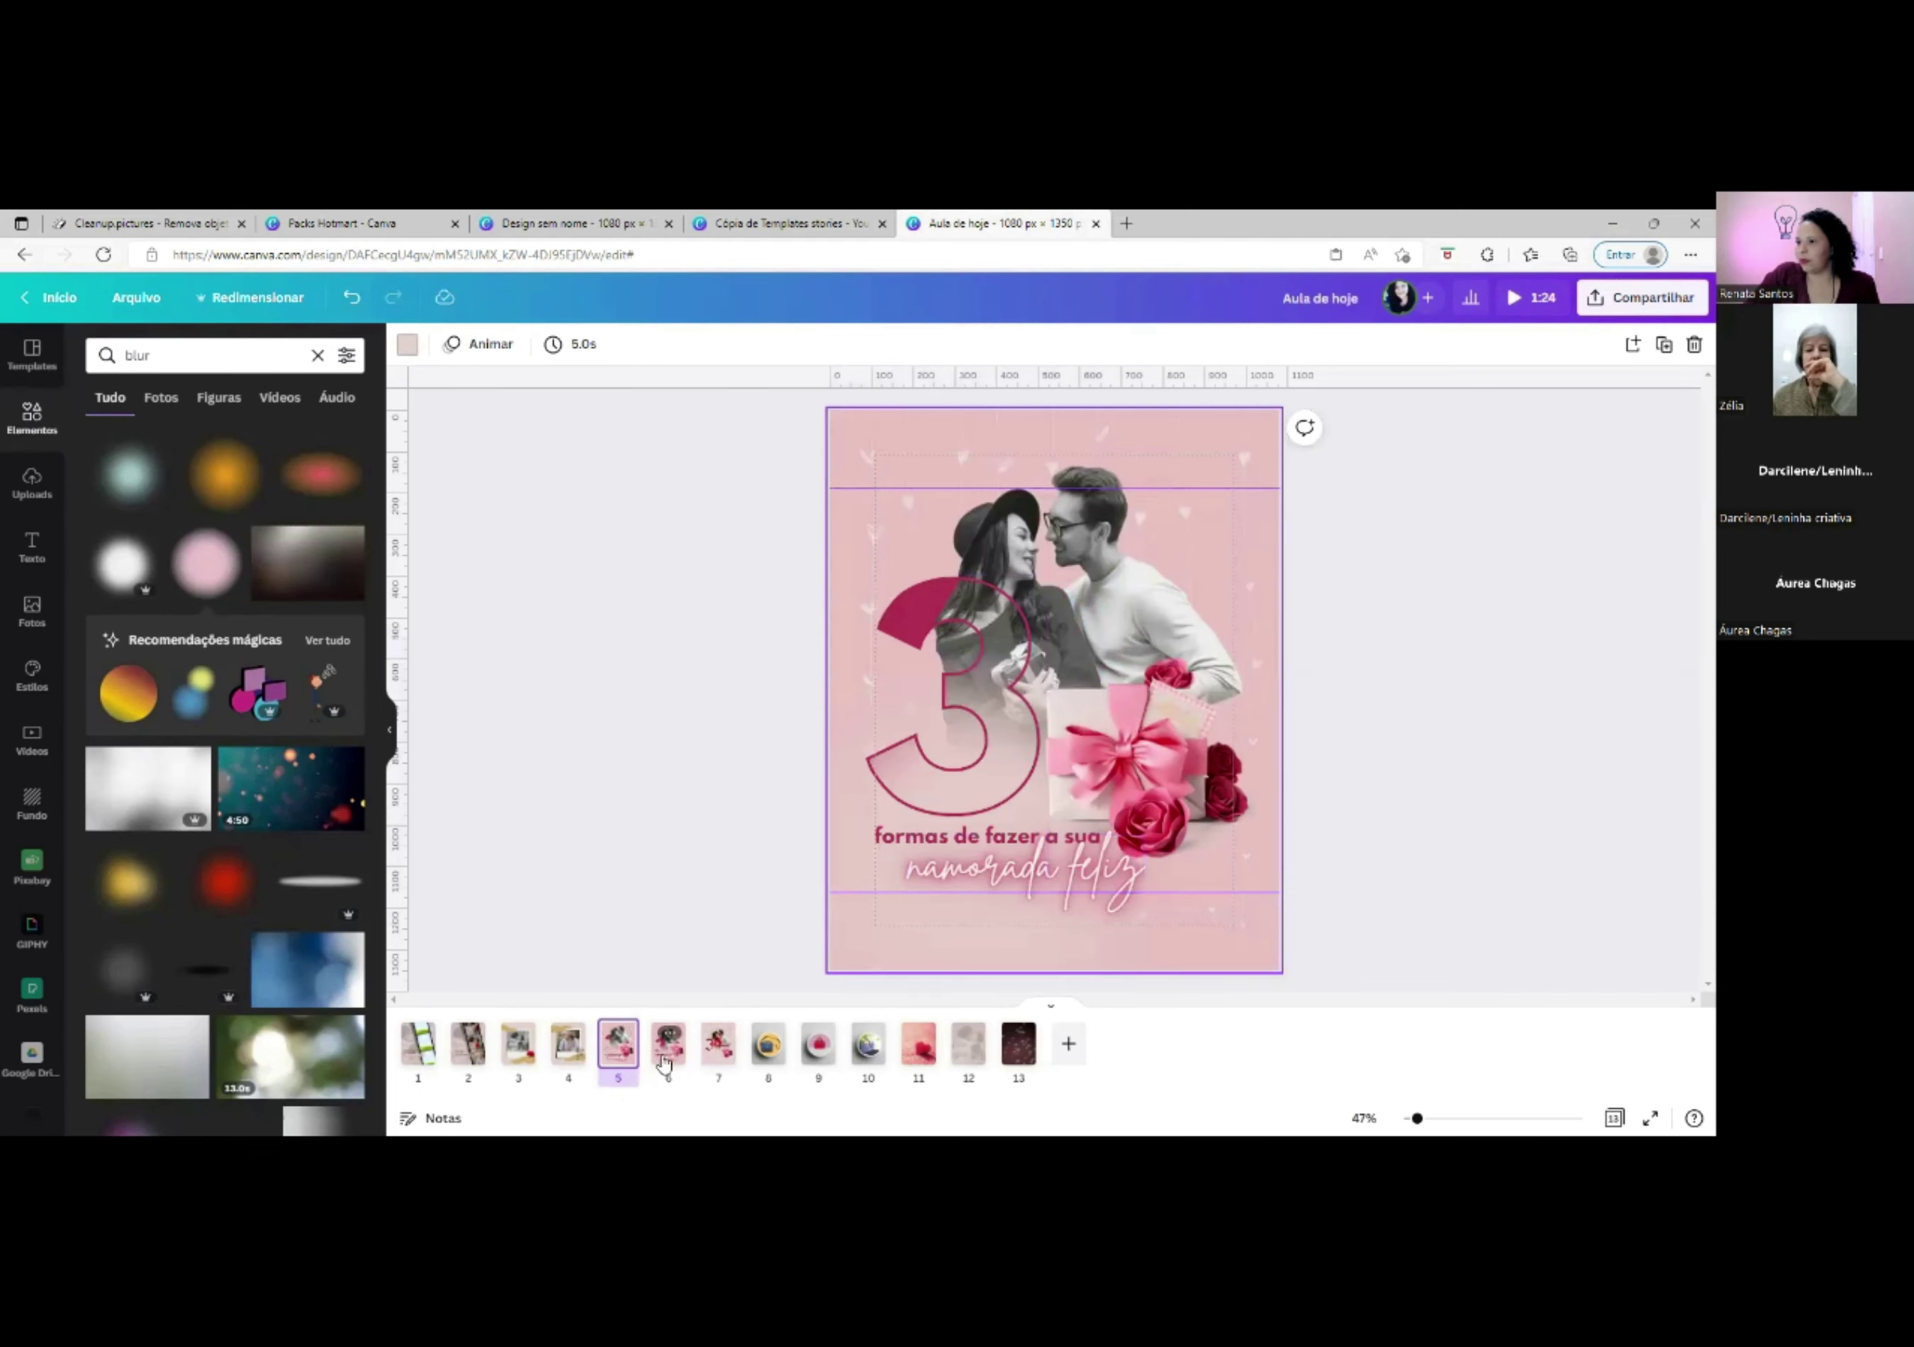
left_click(719, 1040)
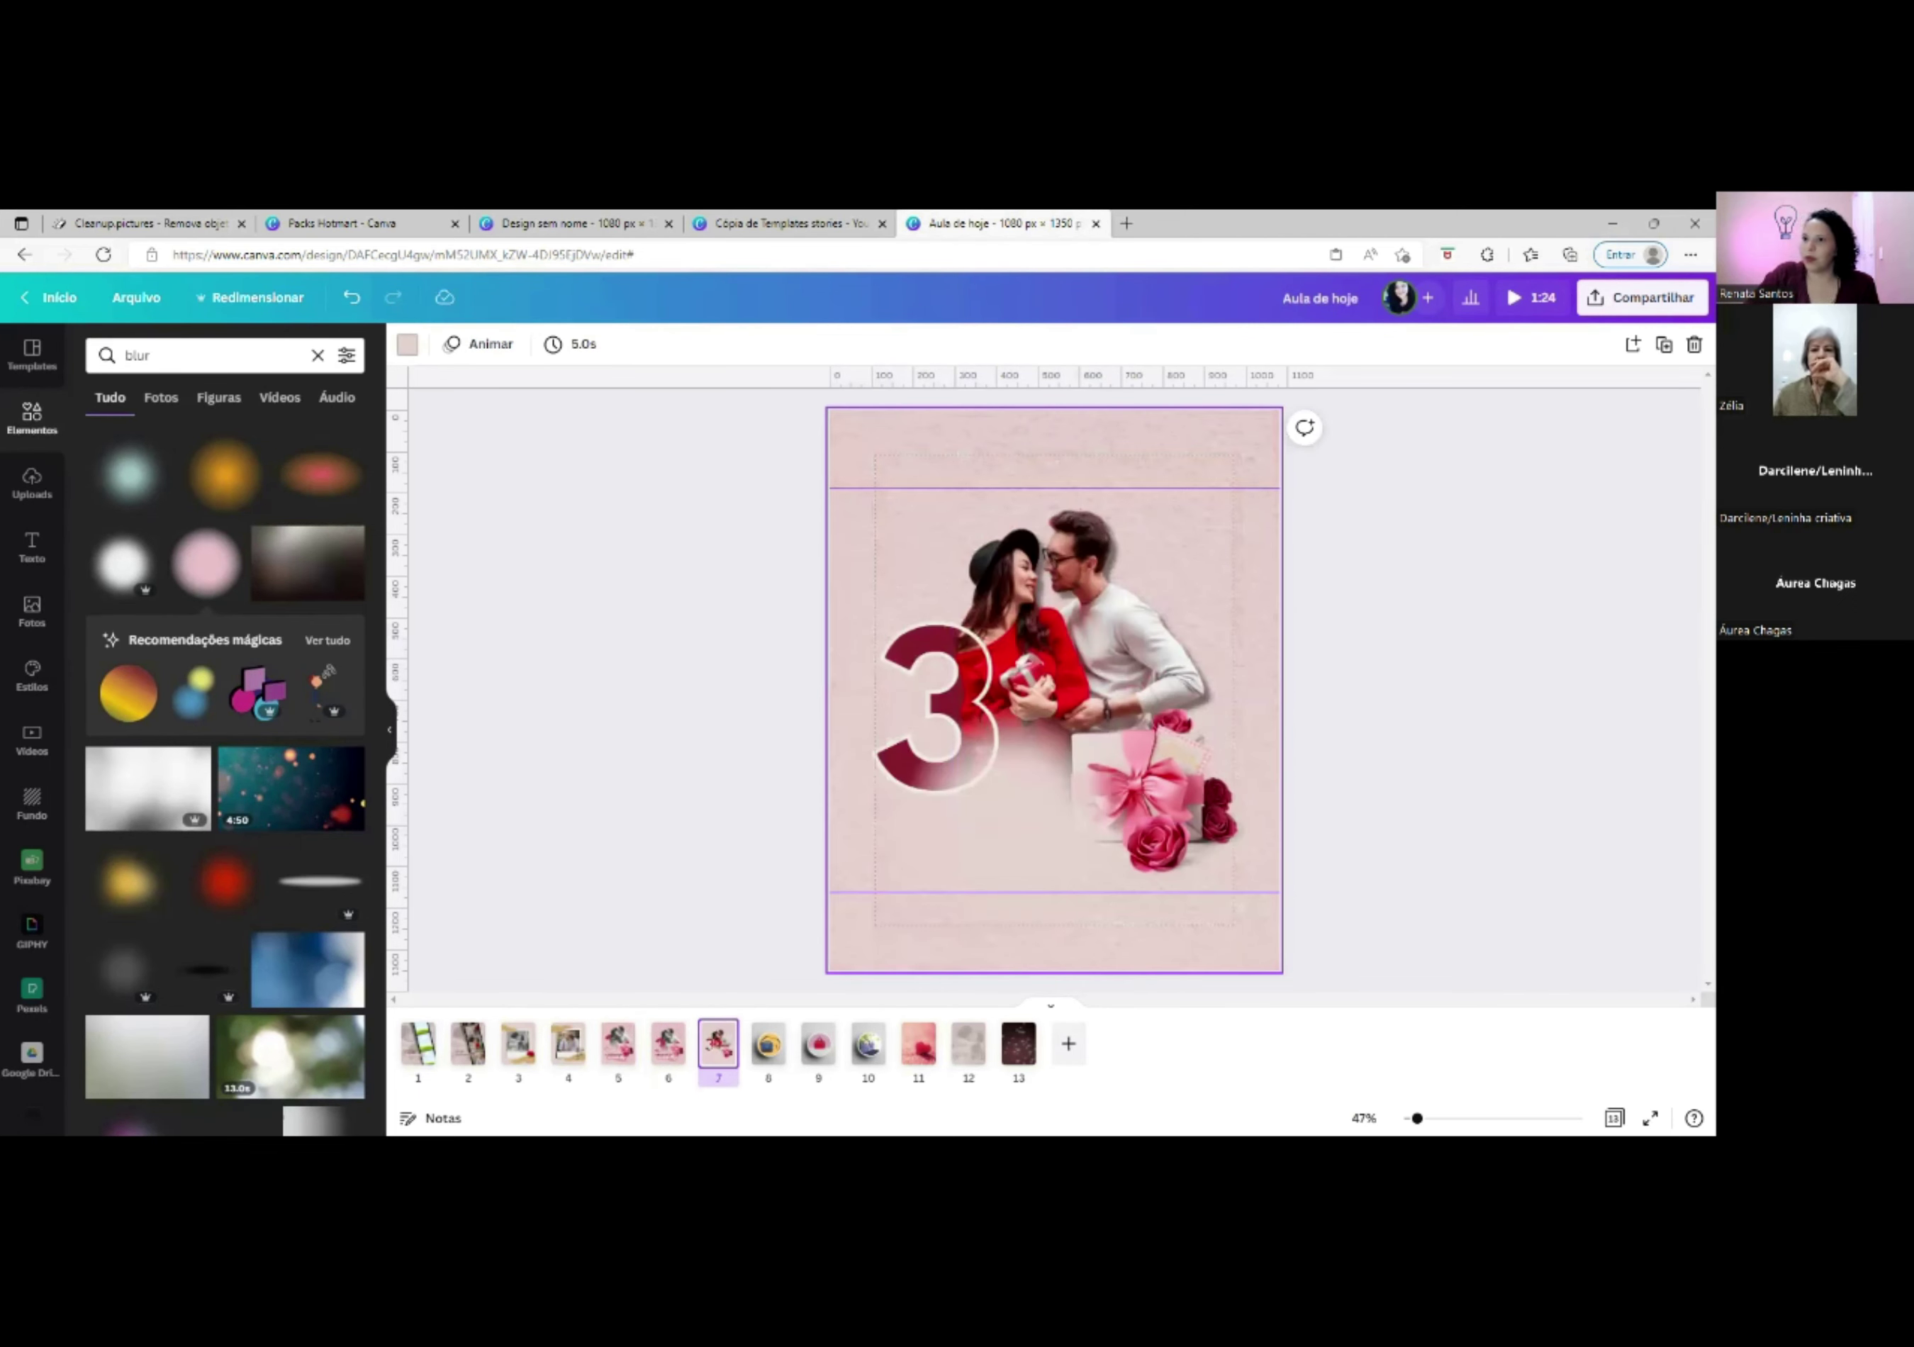
left_click(31, 547)
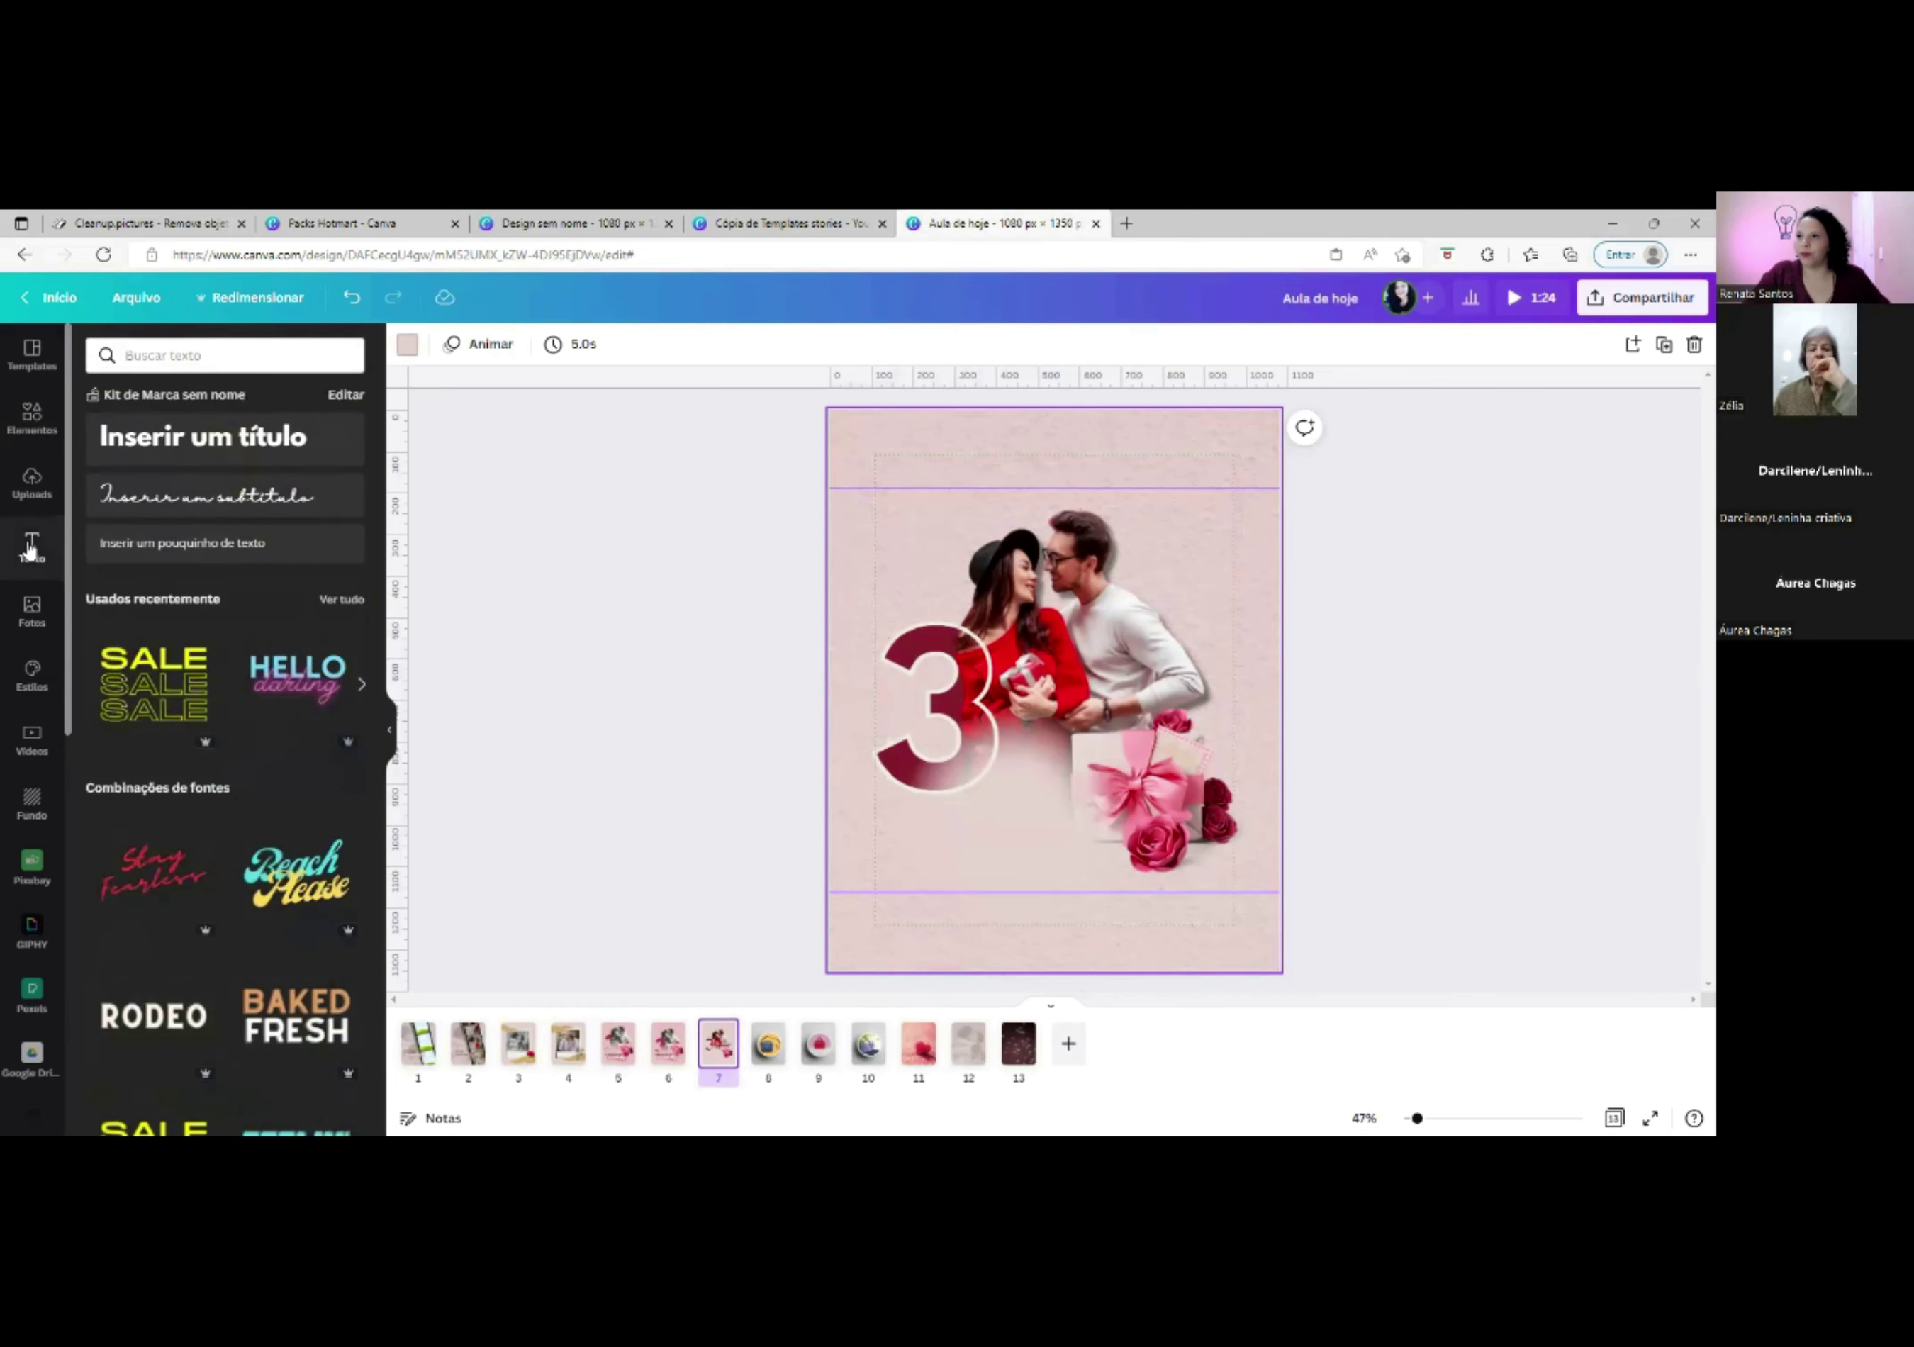
left_click(181, 448)
type("formas de")
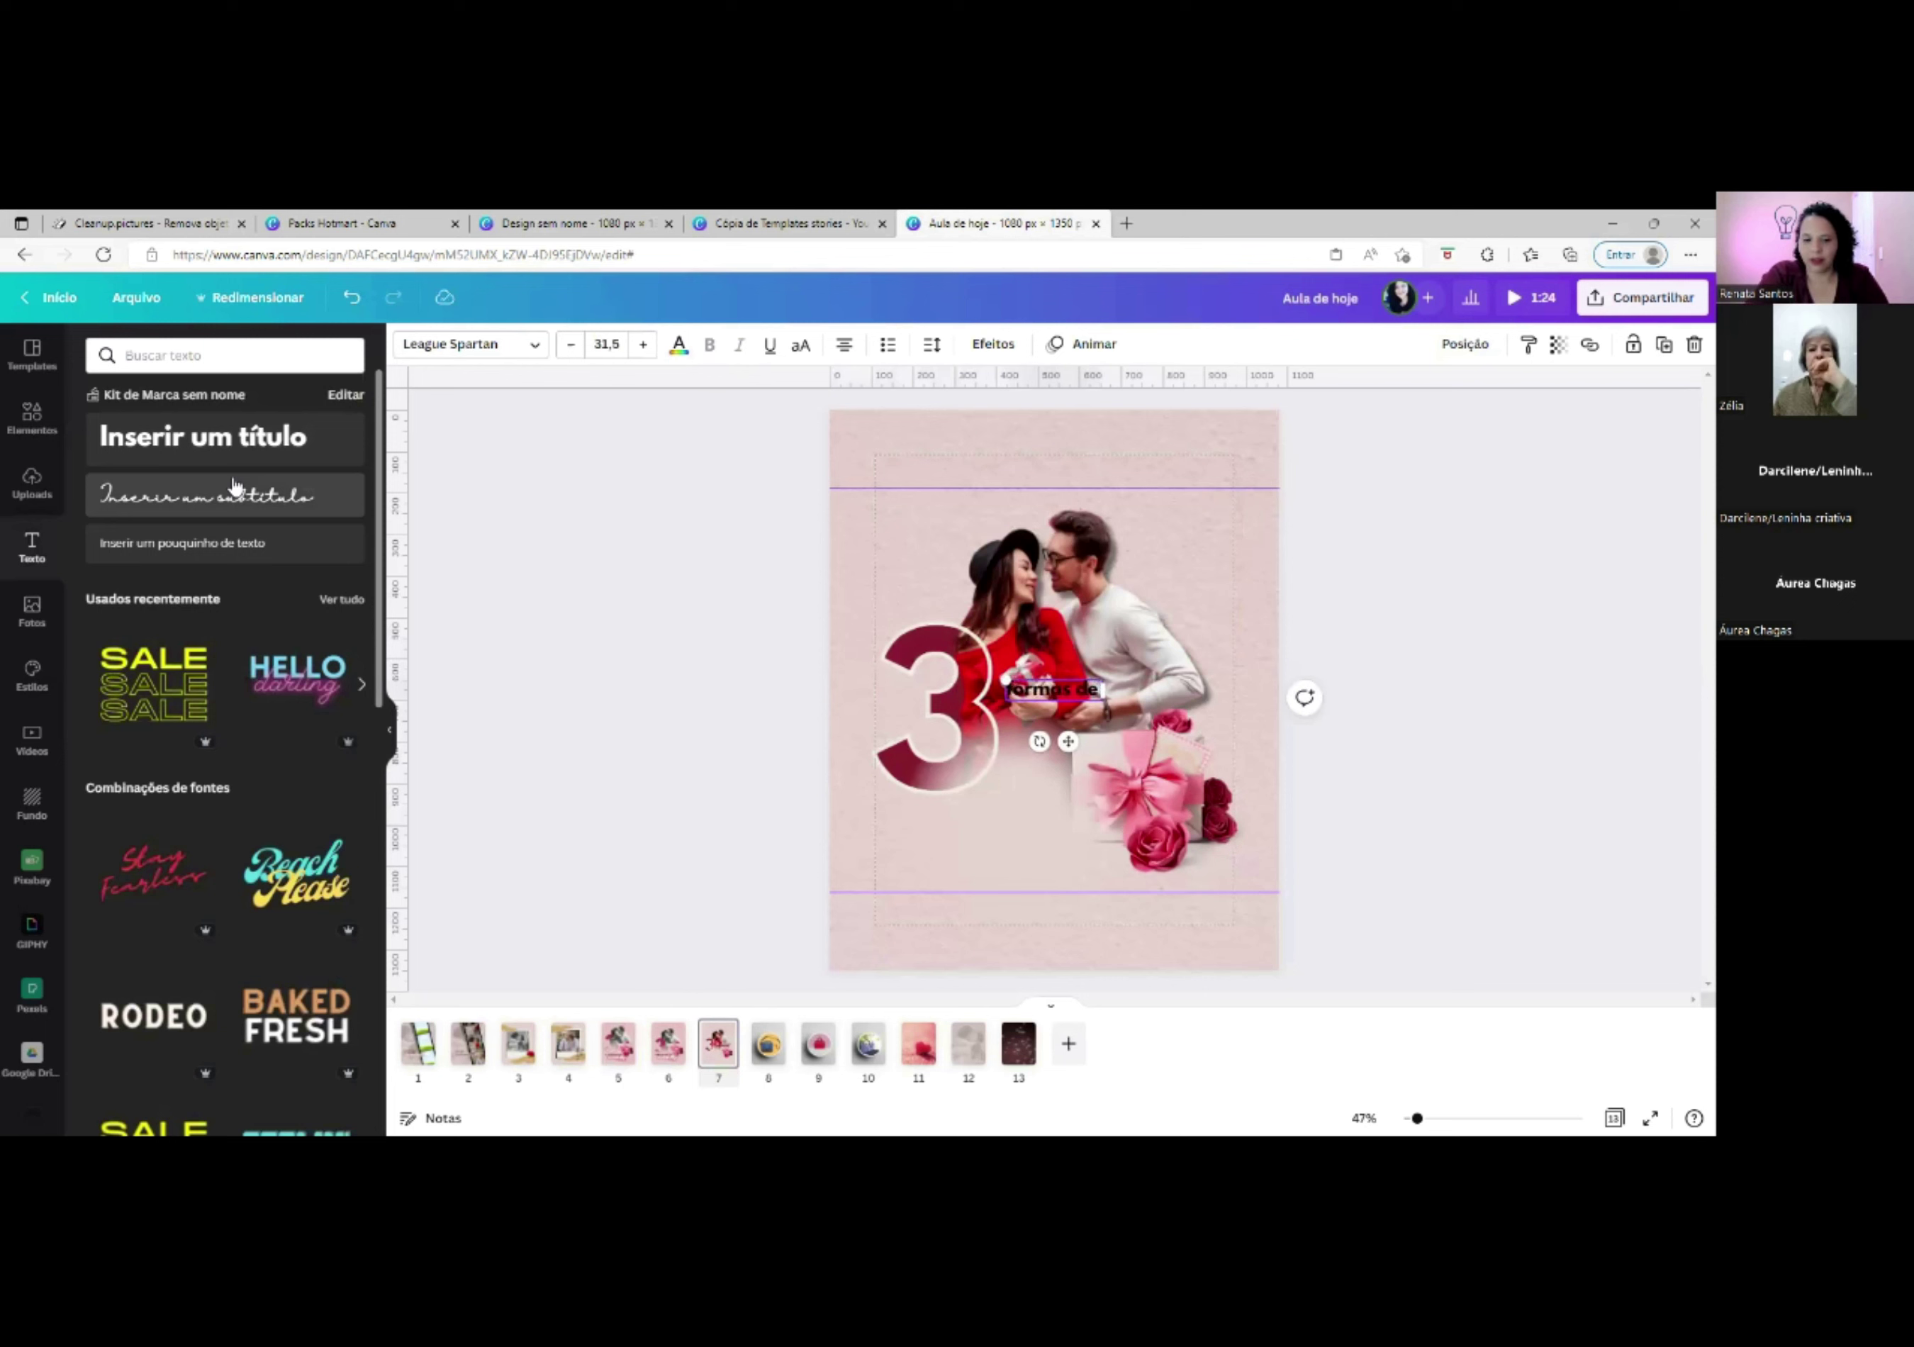
type(" fazer sua")
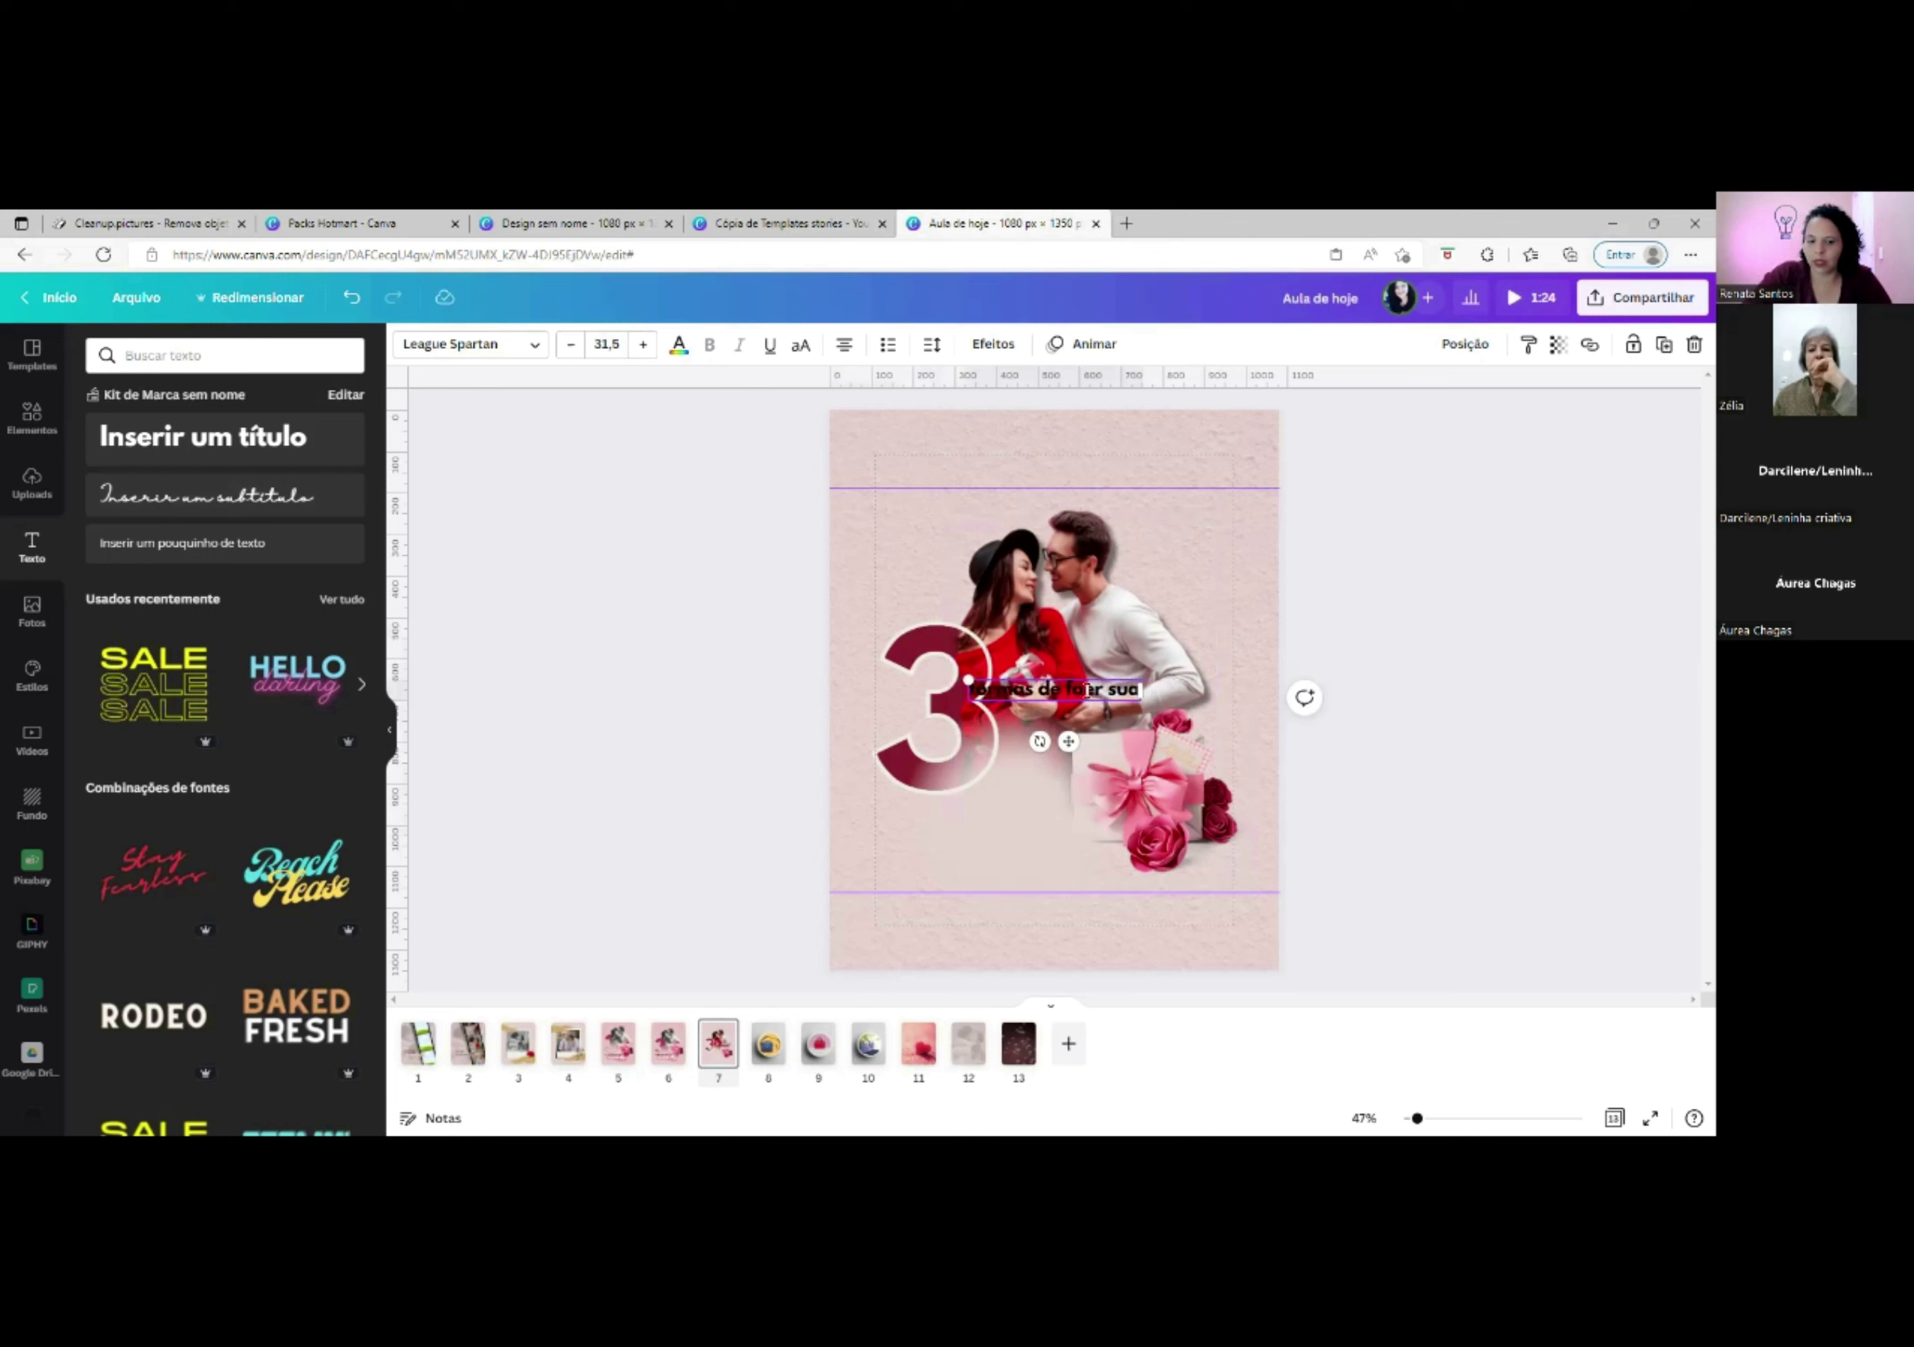
left_click_drag(1106, 675, 1028, 811)
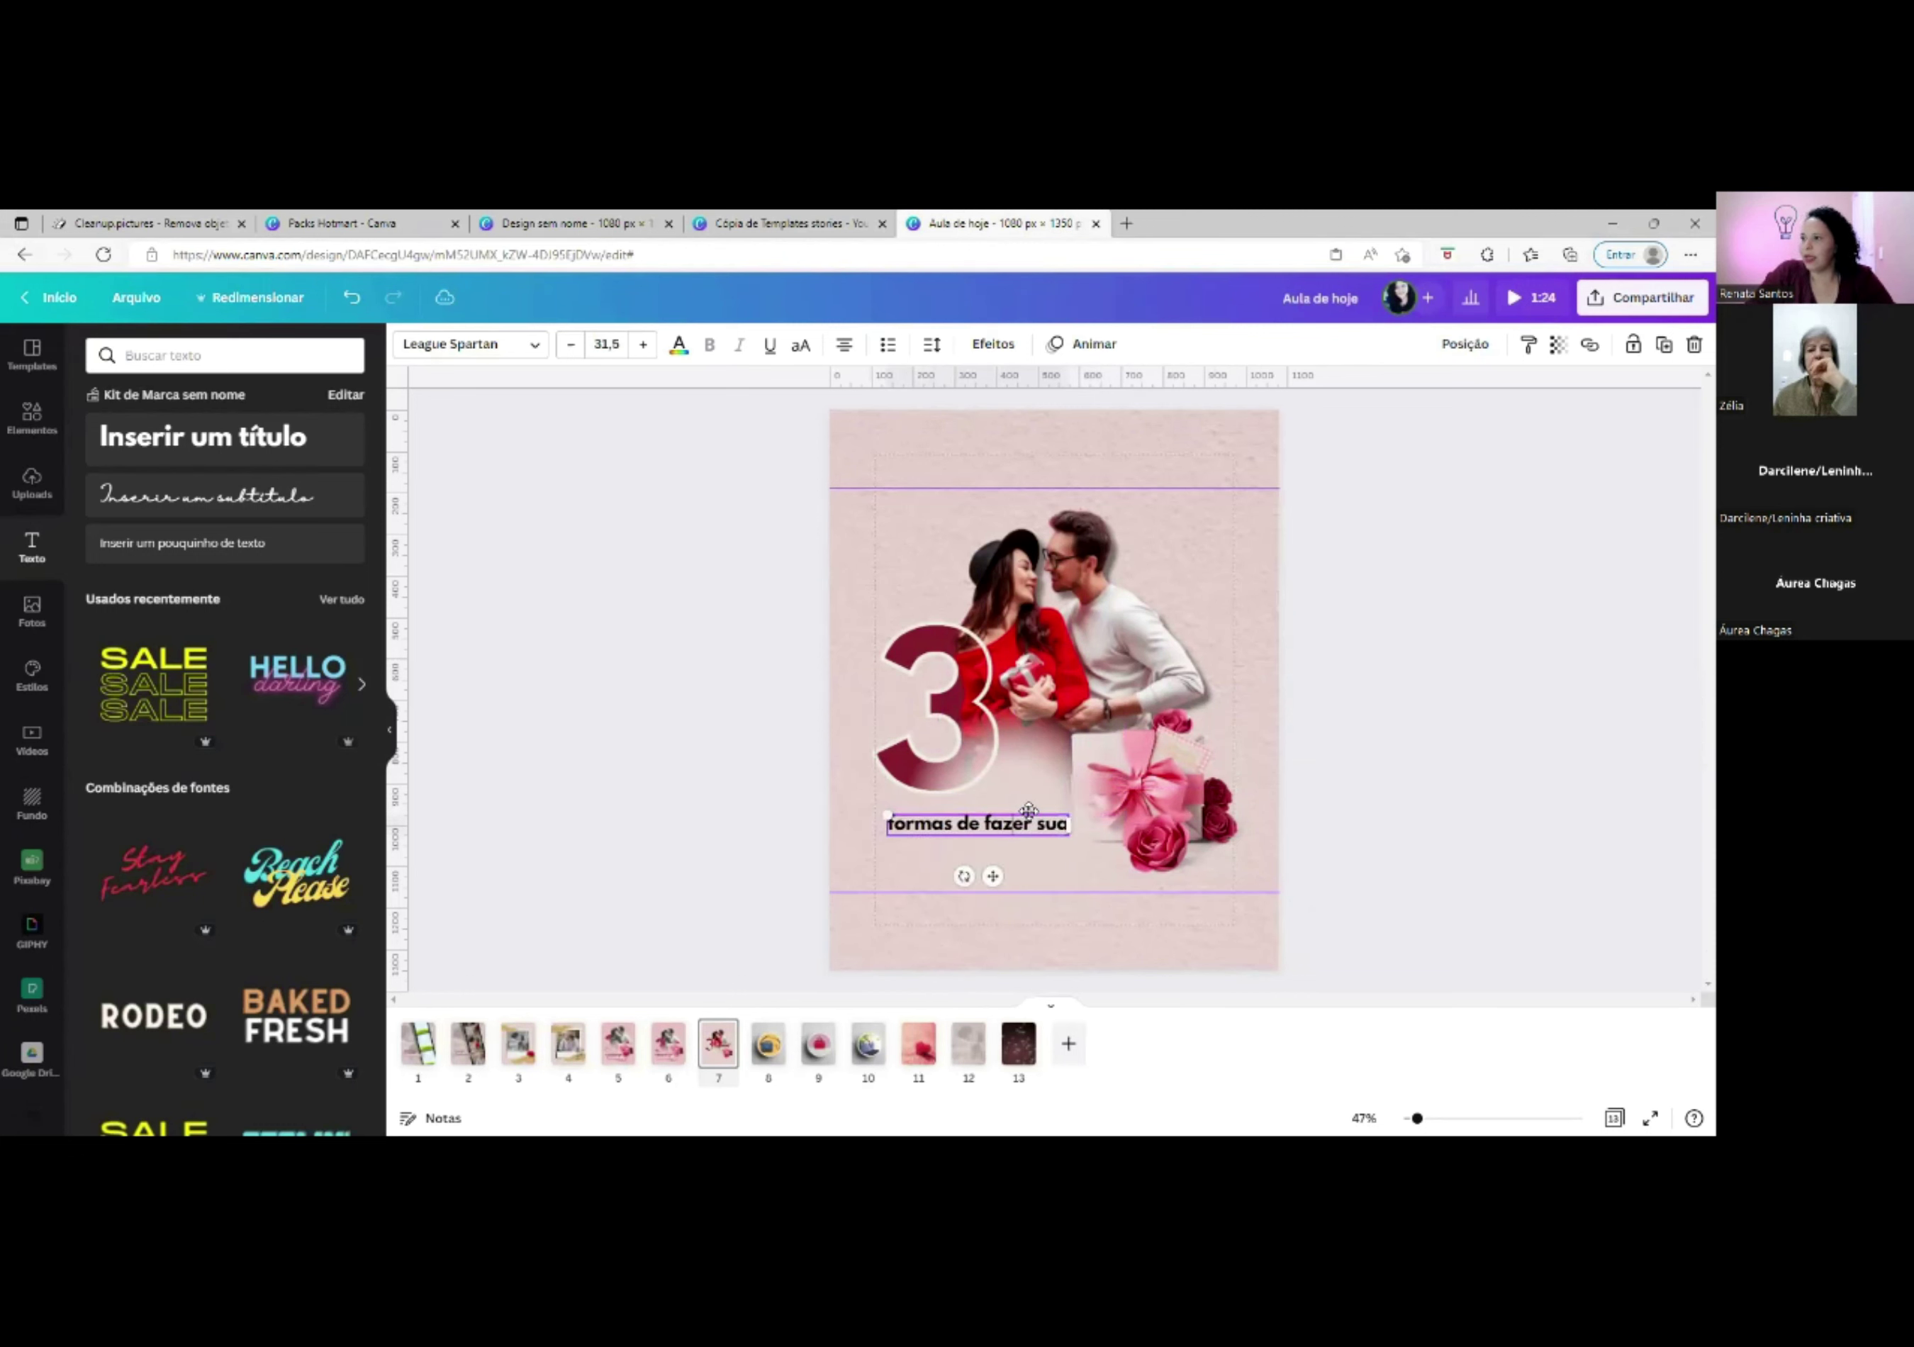
Recolor the heading dark red, align it with the left edge of the "3" and enlarge it to size 35,3.
left_click(675, 342)
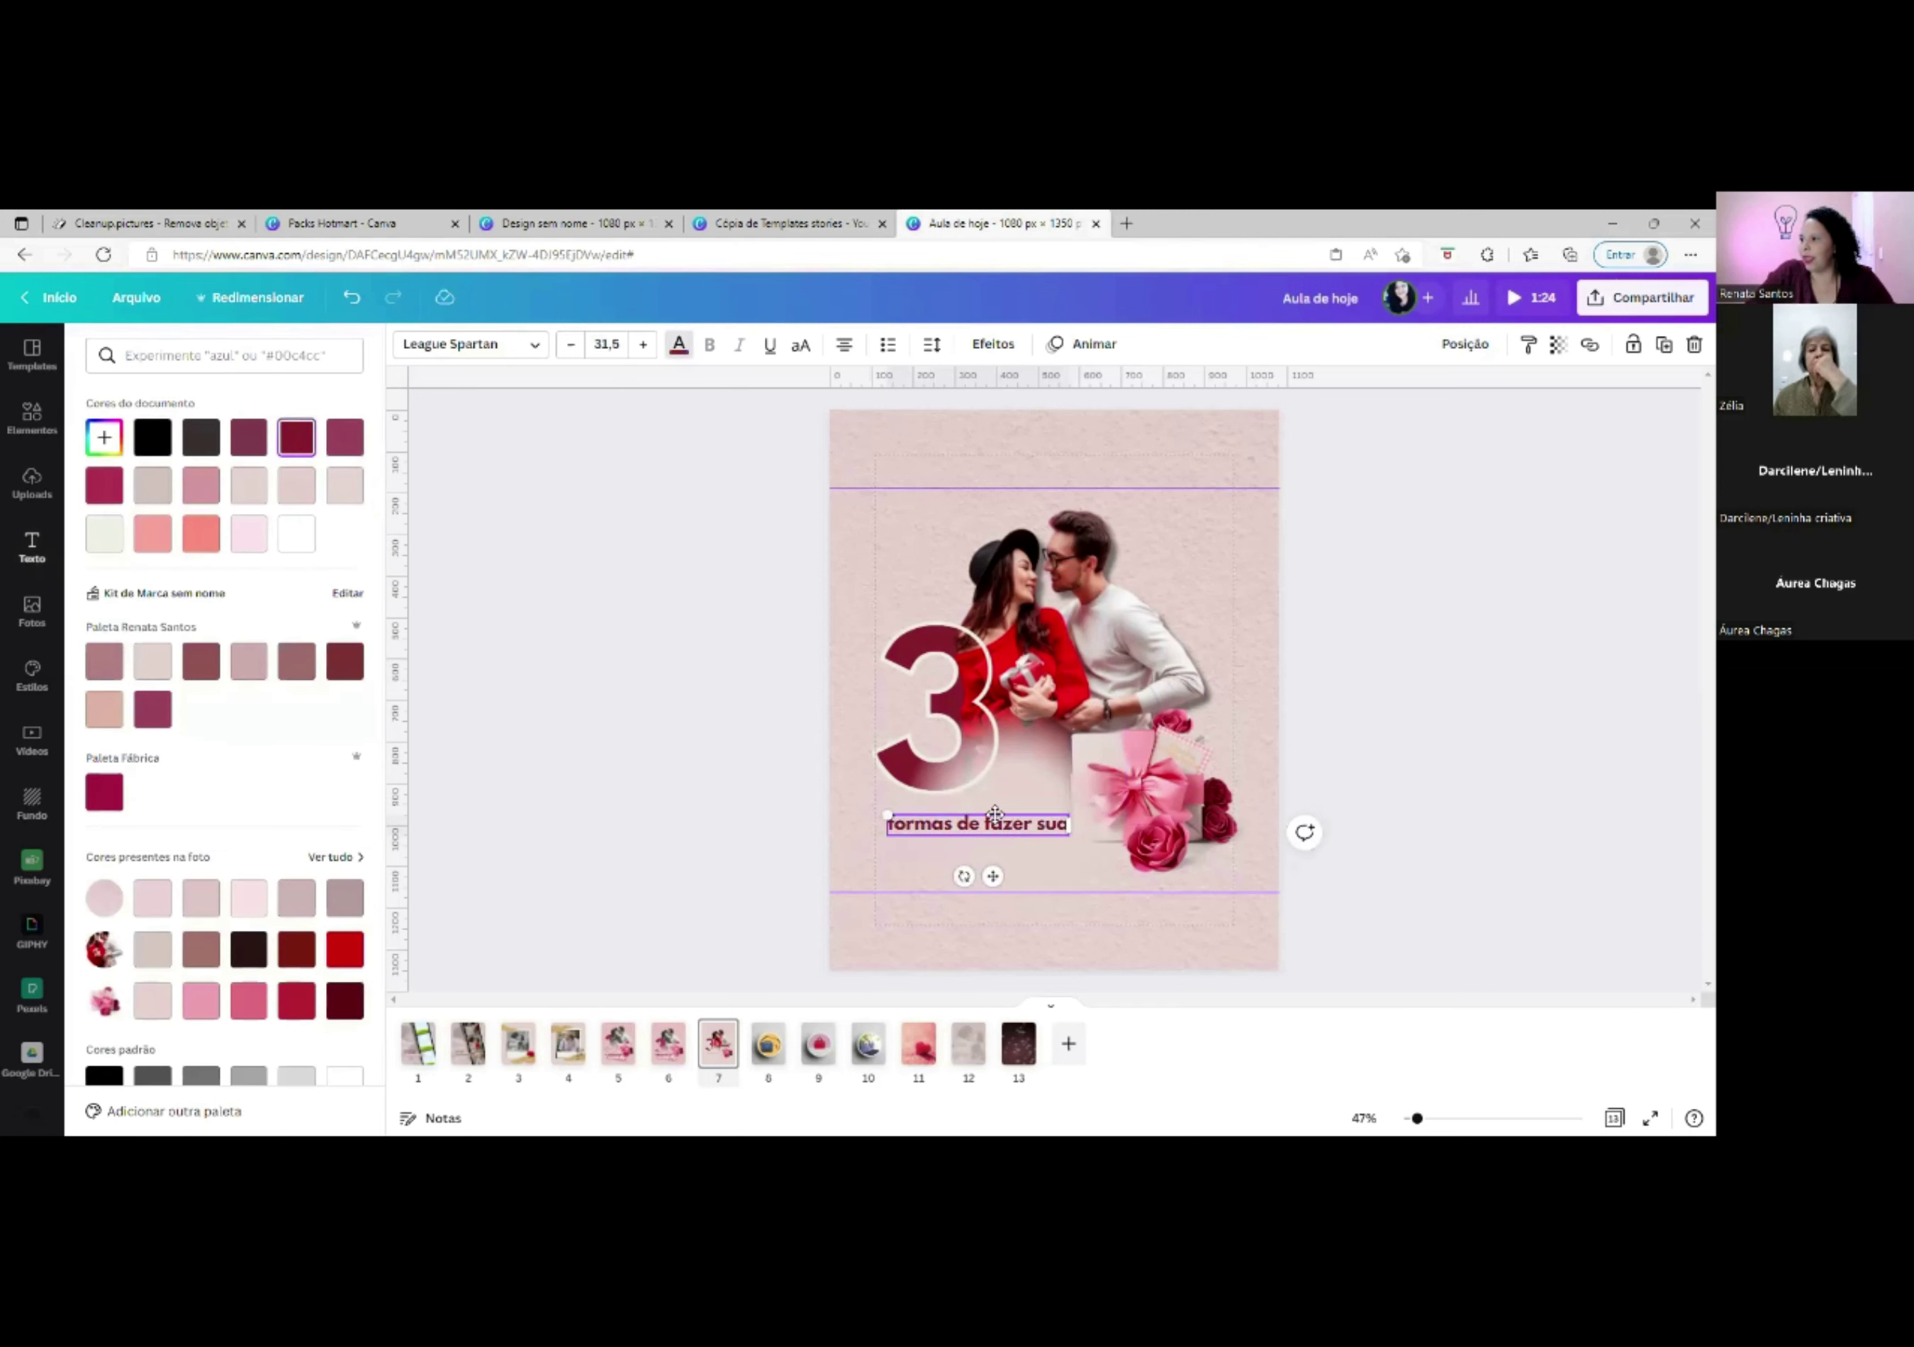
left_click_drag(947, 810, 934, 801)
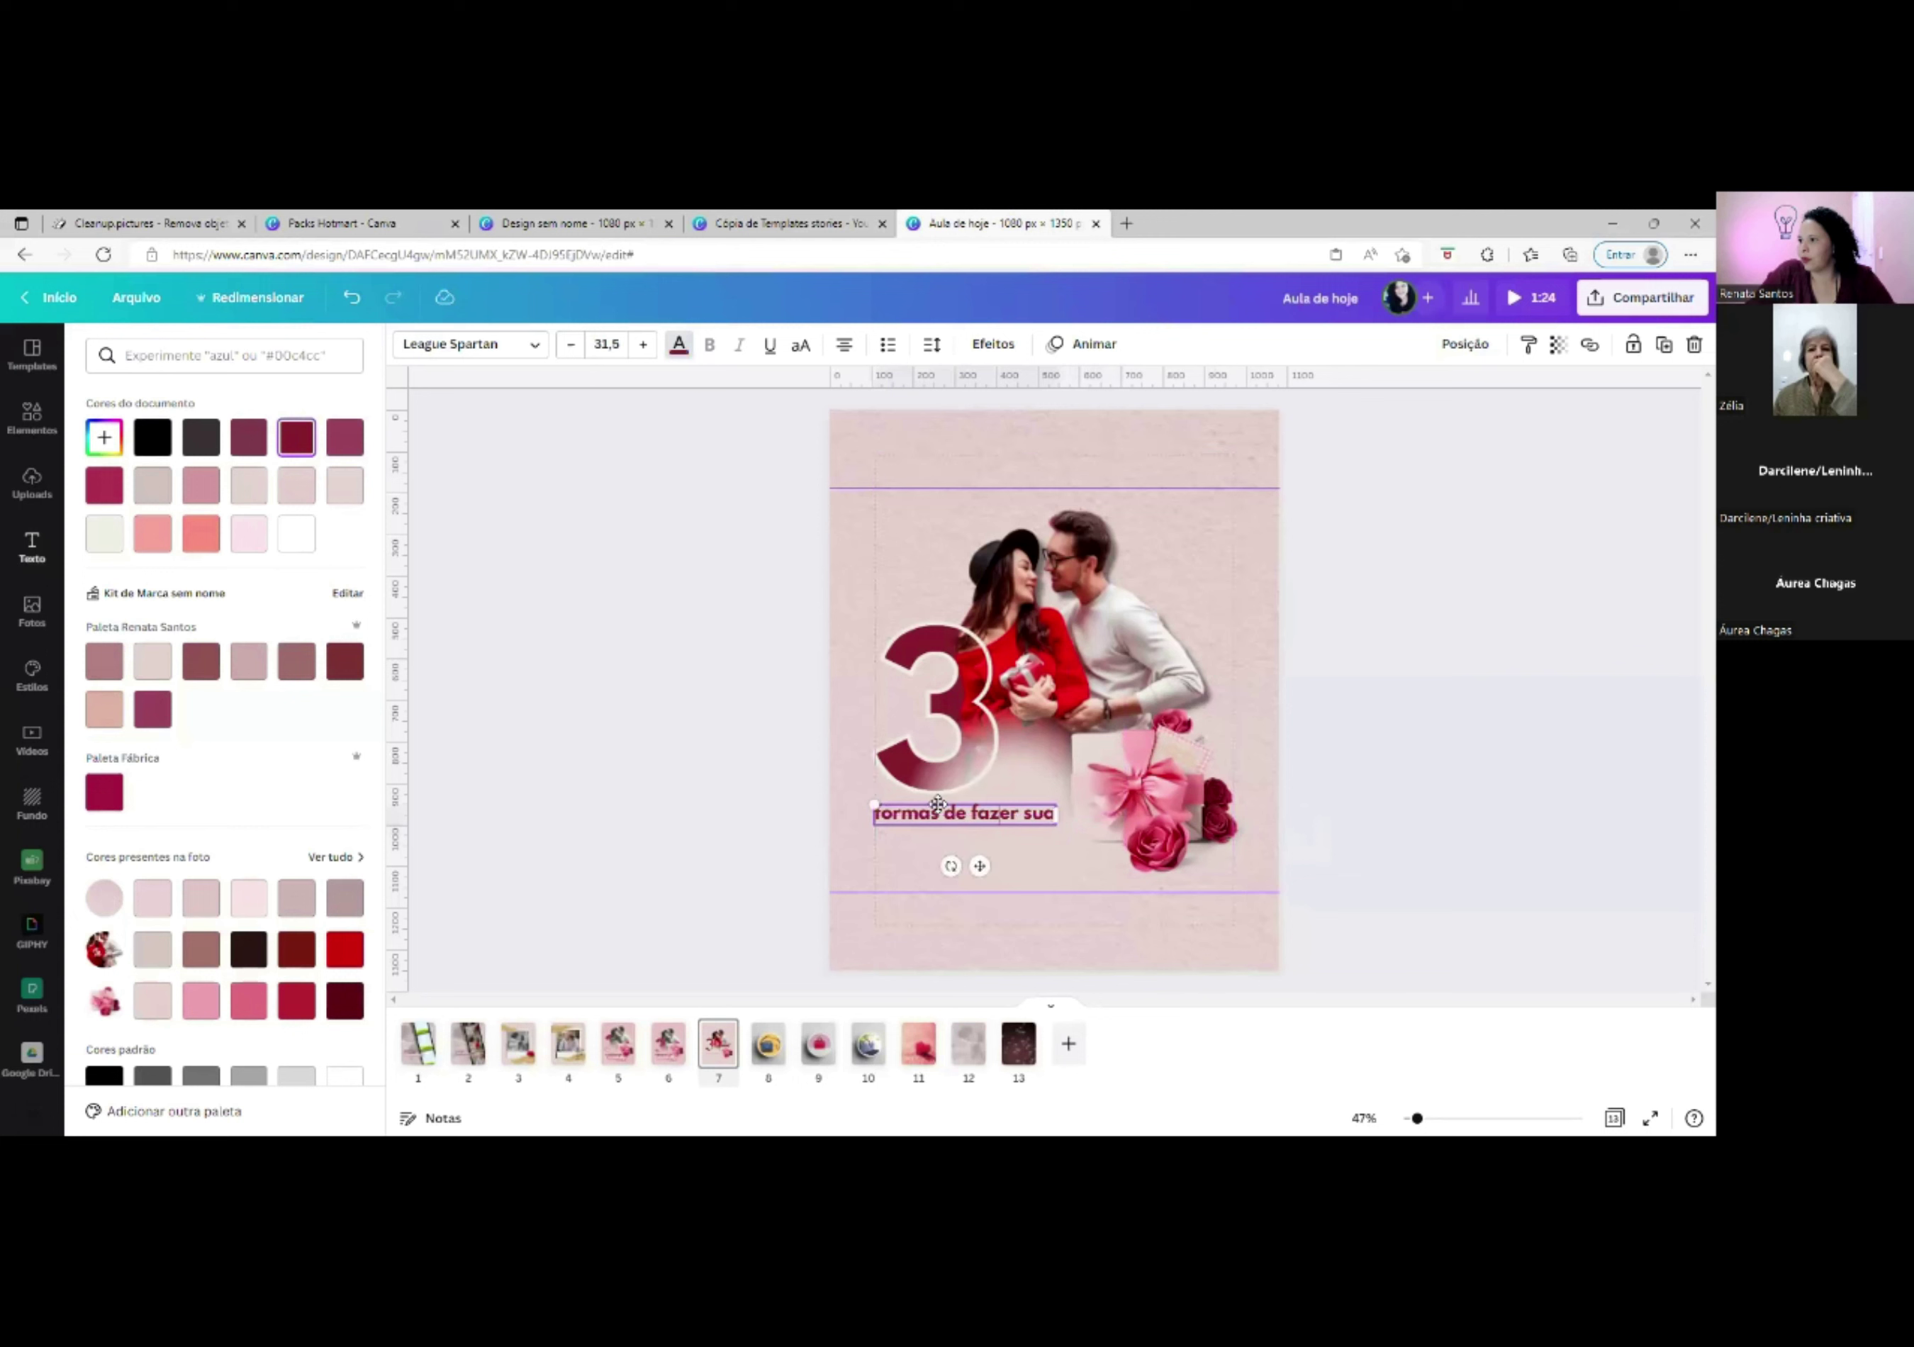
mouse_move(1056, 802)
left_mouse_down()
mouse_move(1081, 801)
mouse_move(1027, 805)
left_mouse_up()
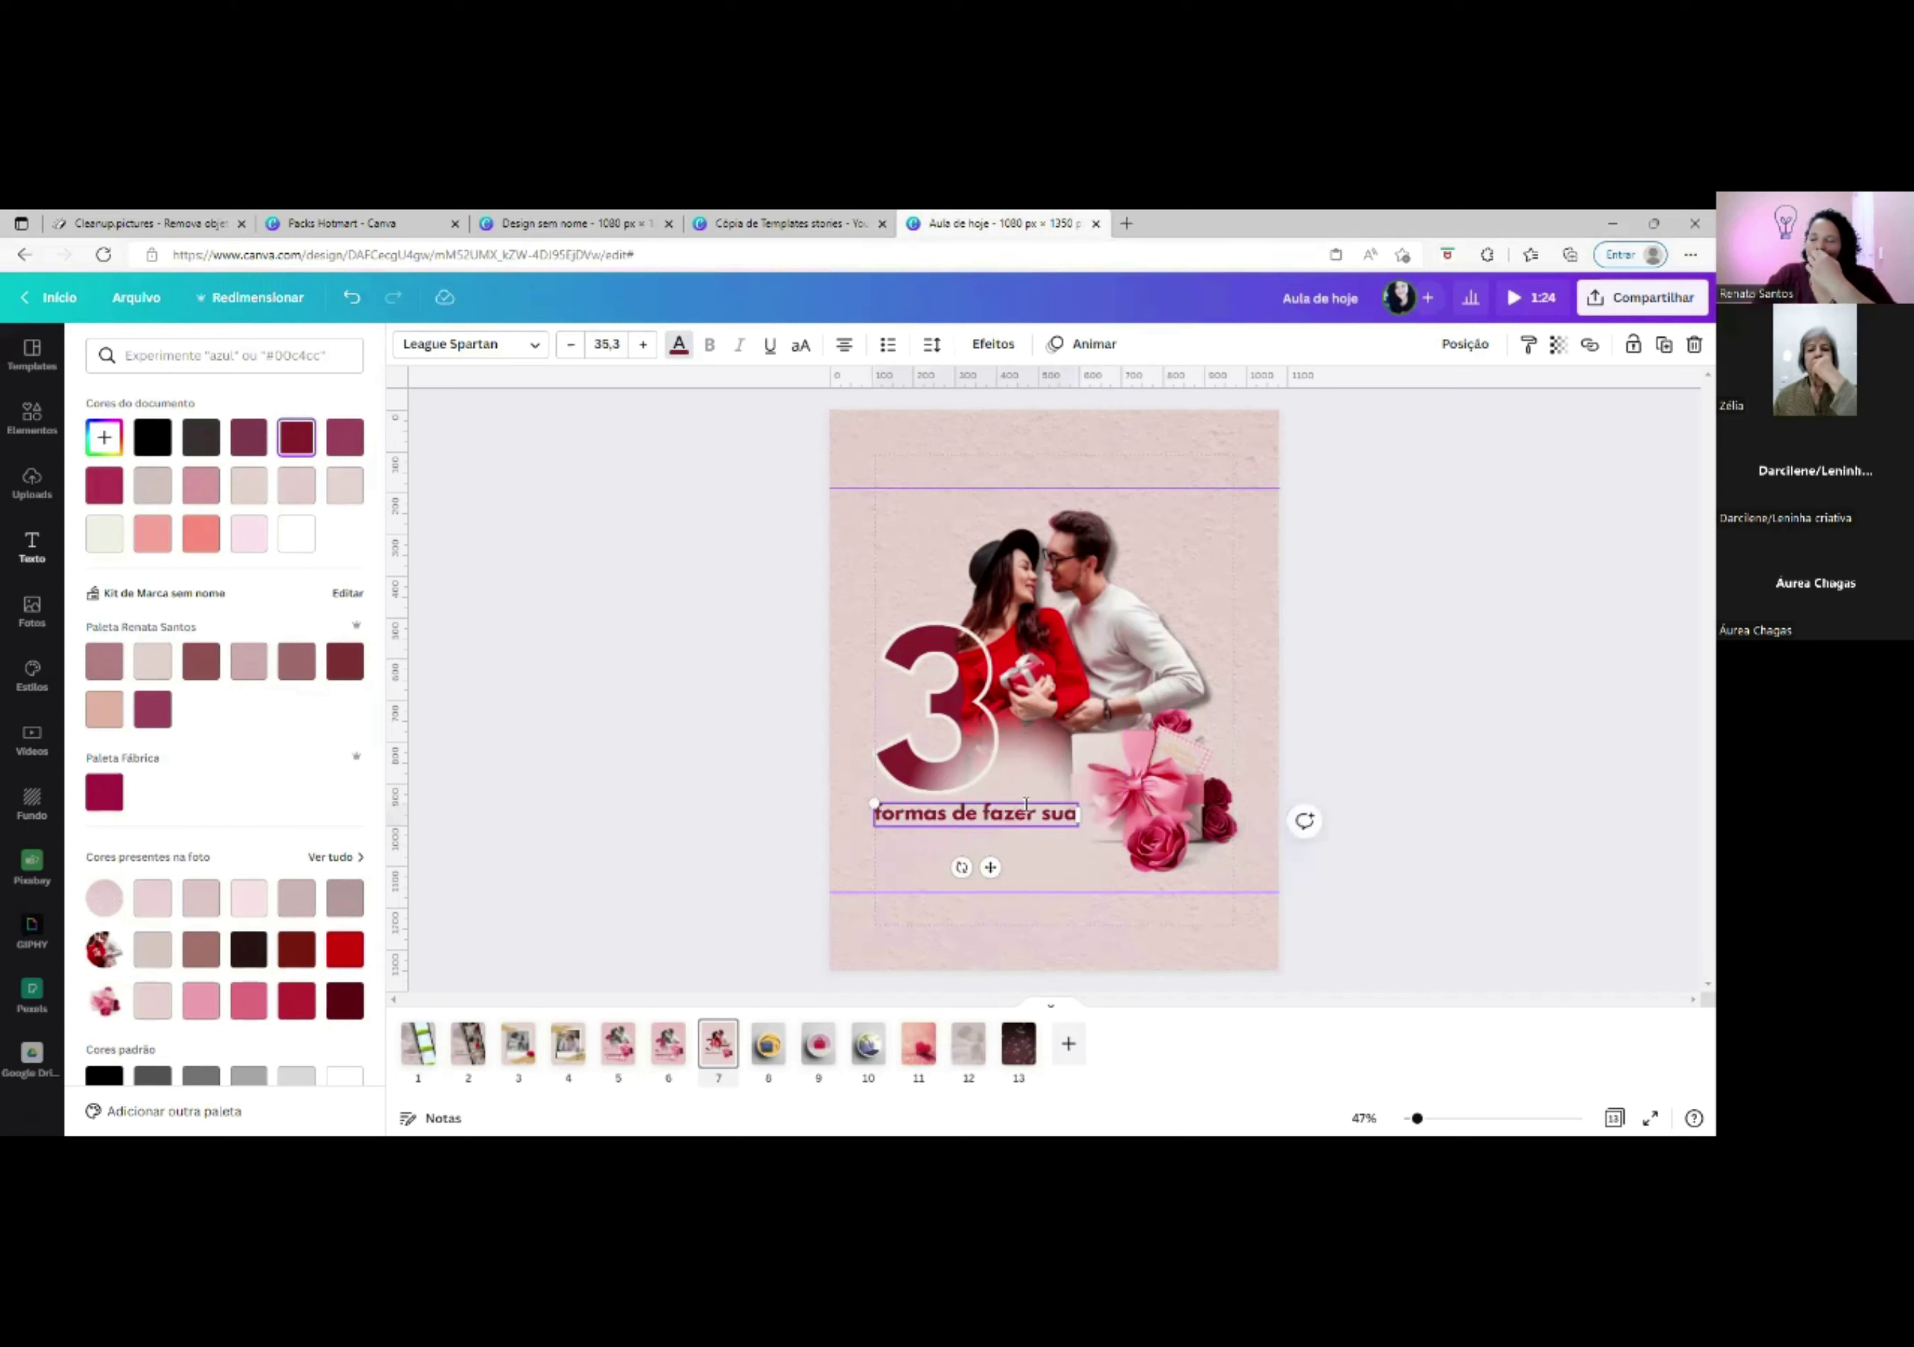
left_click(1464, 560)
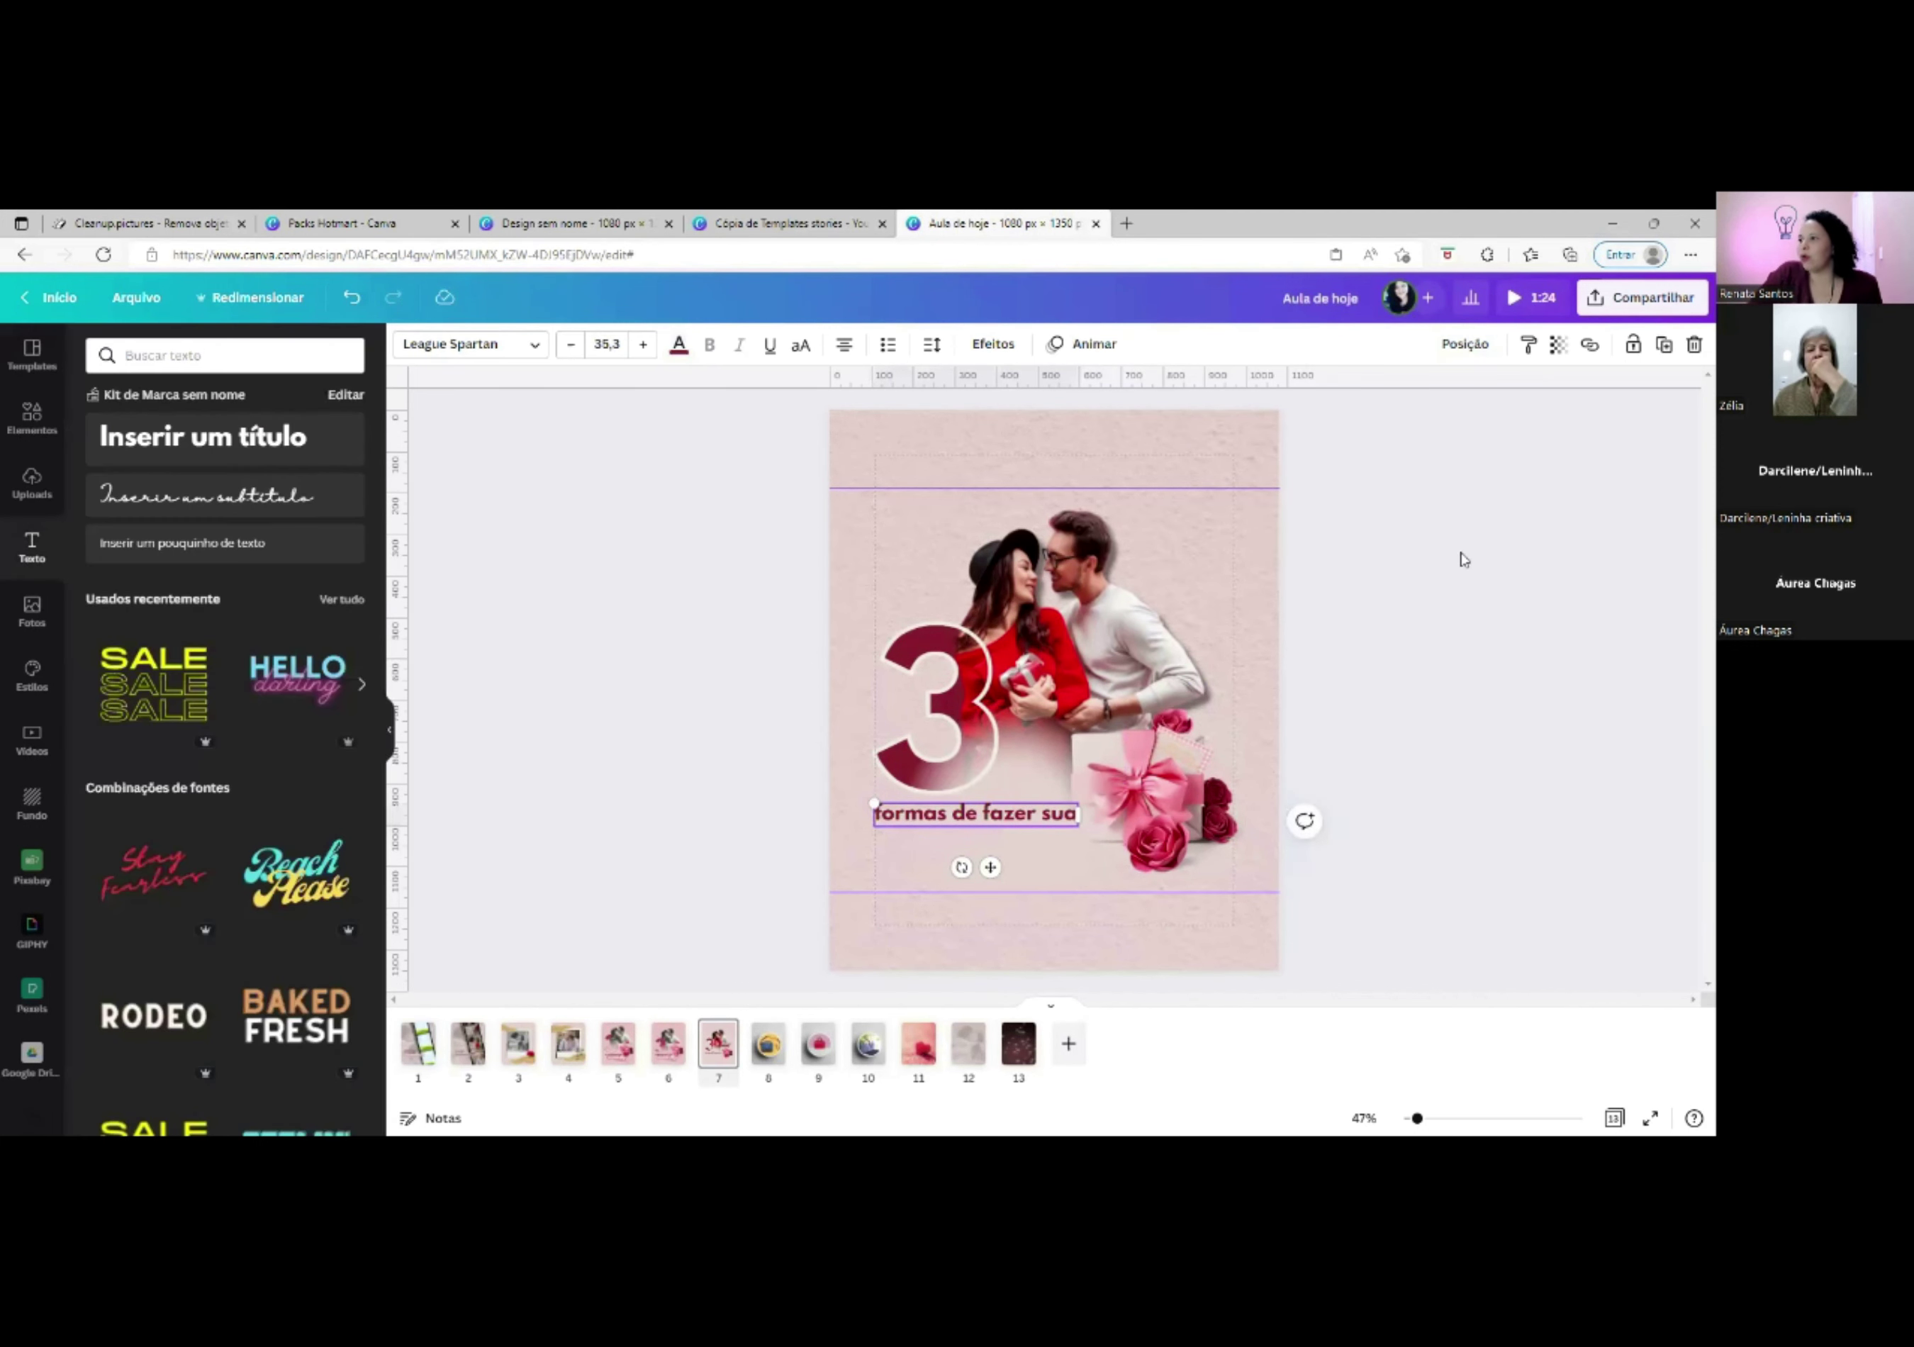
left_click(1464, 560)
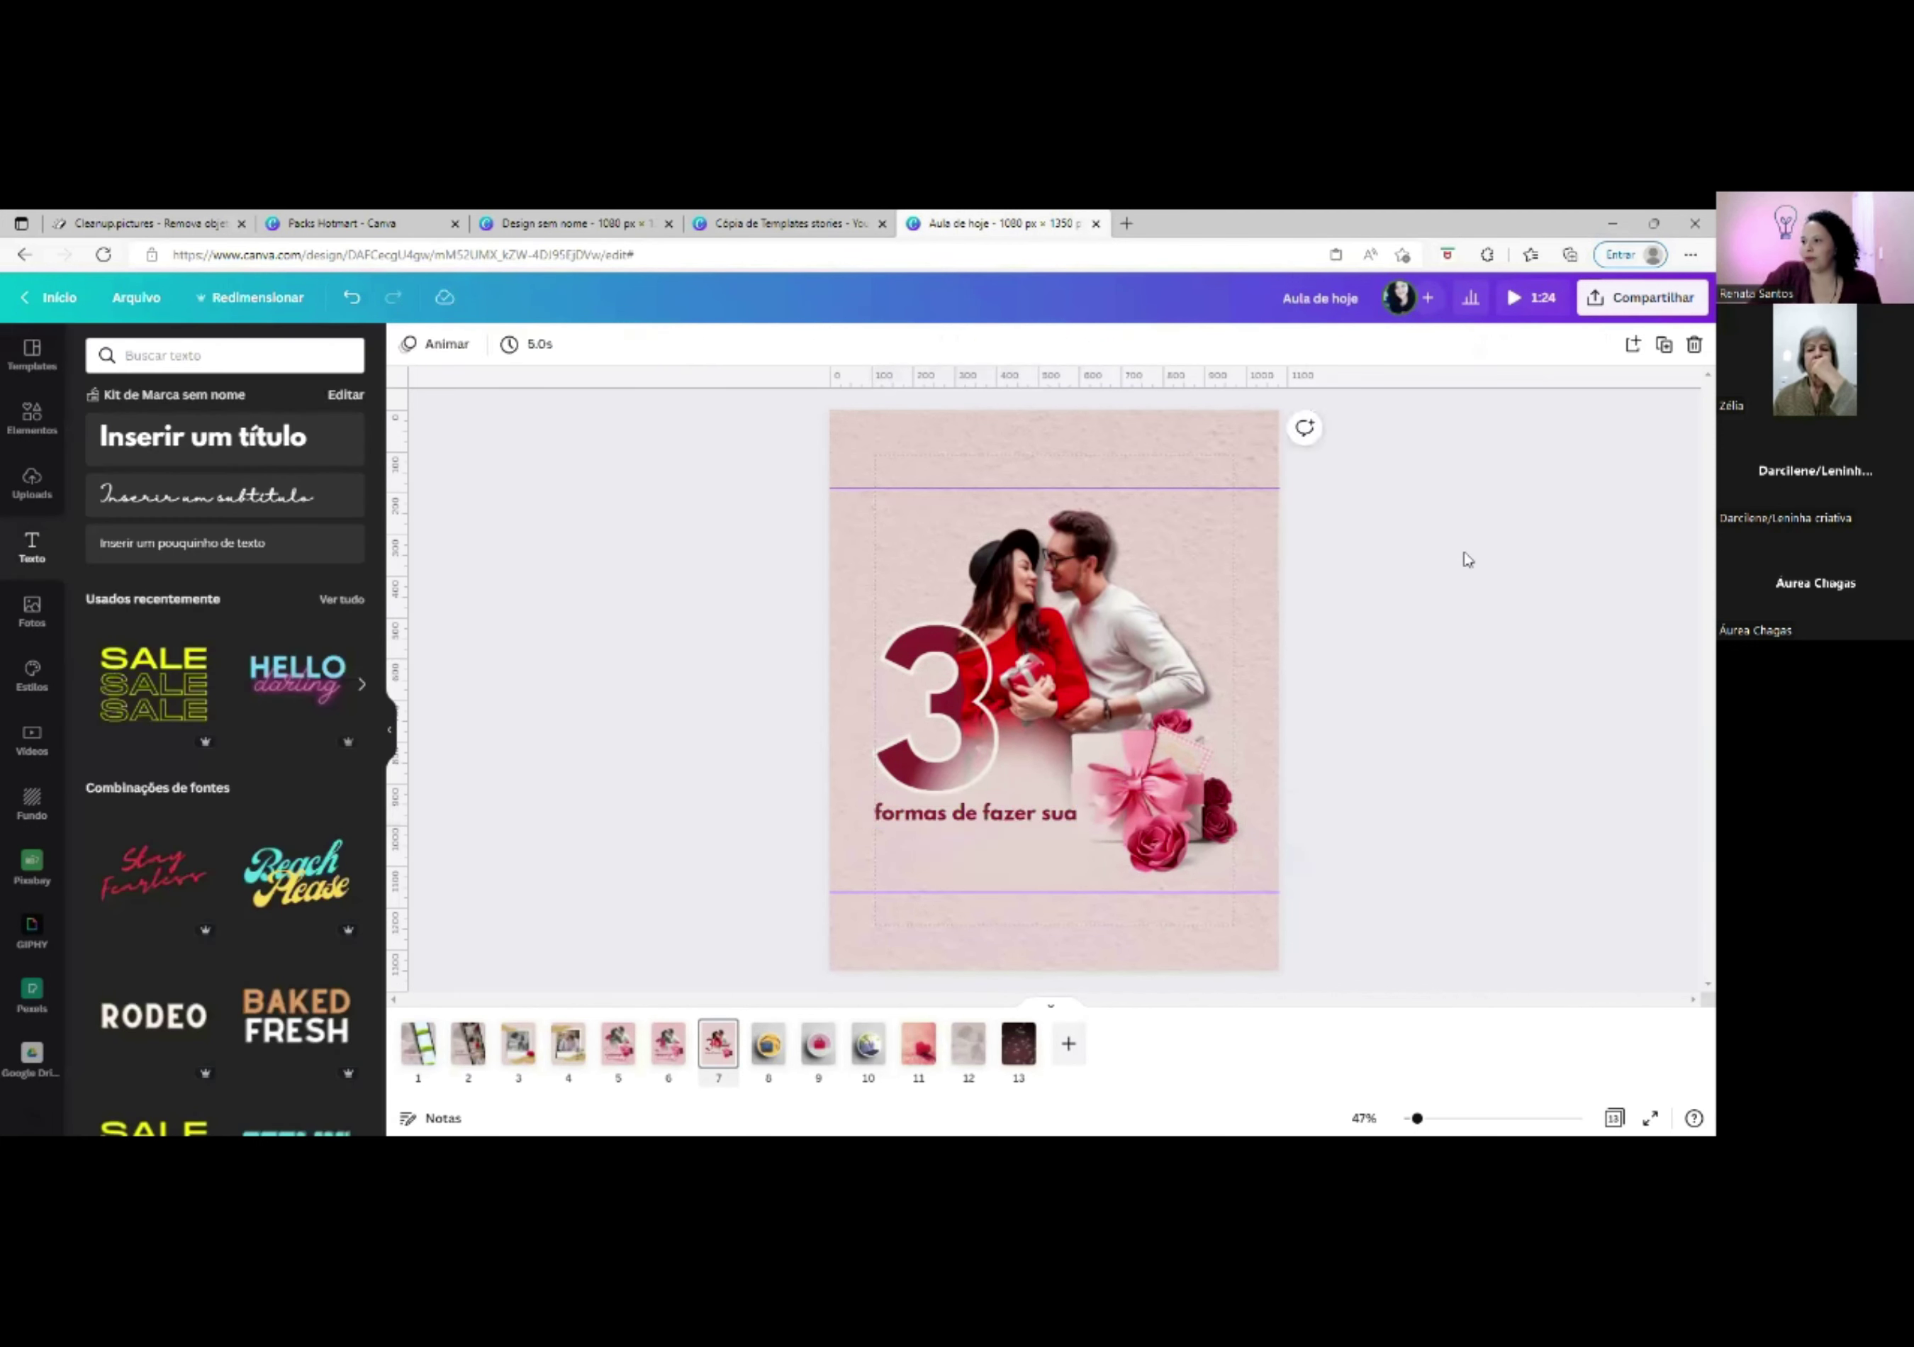
Change the "formas de fazer sua" font to Clear Sans Bold and enlarge it to size 37,4 beneath the "3".
left_click(1037, 823)
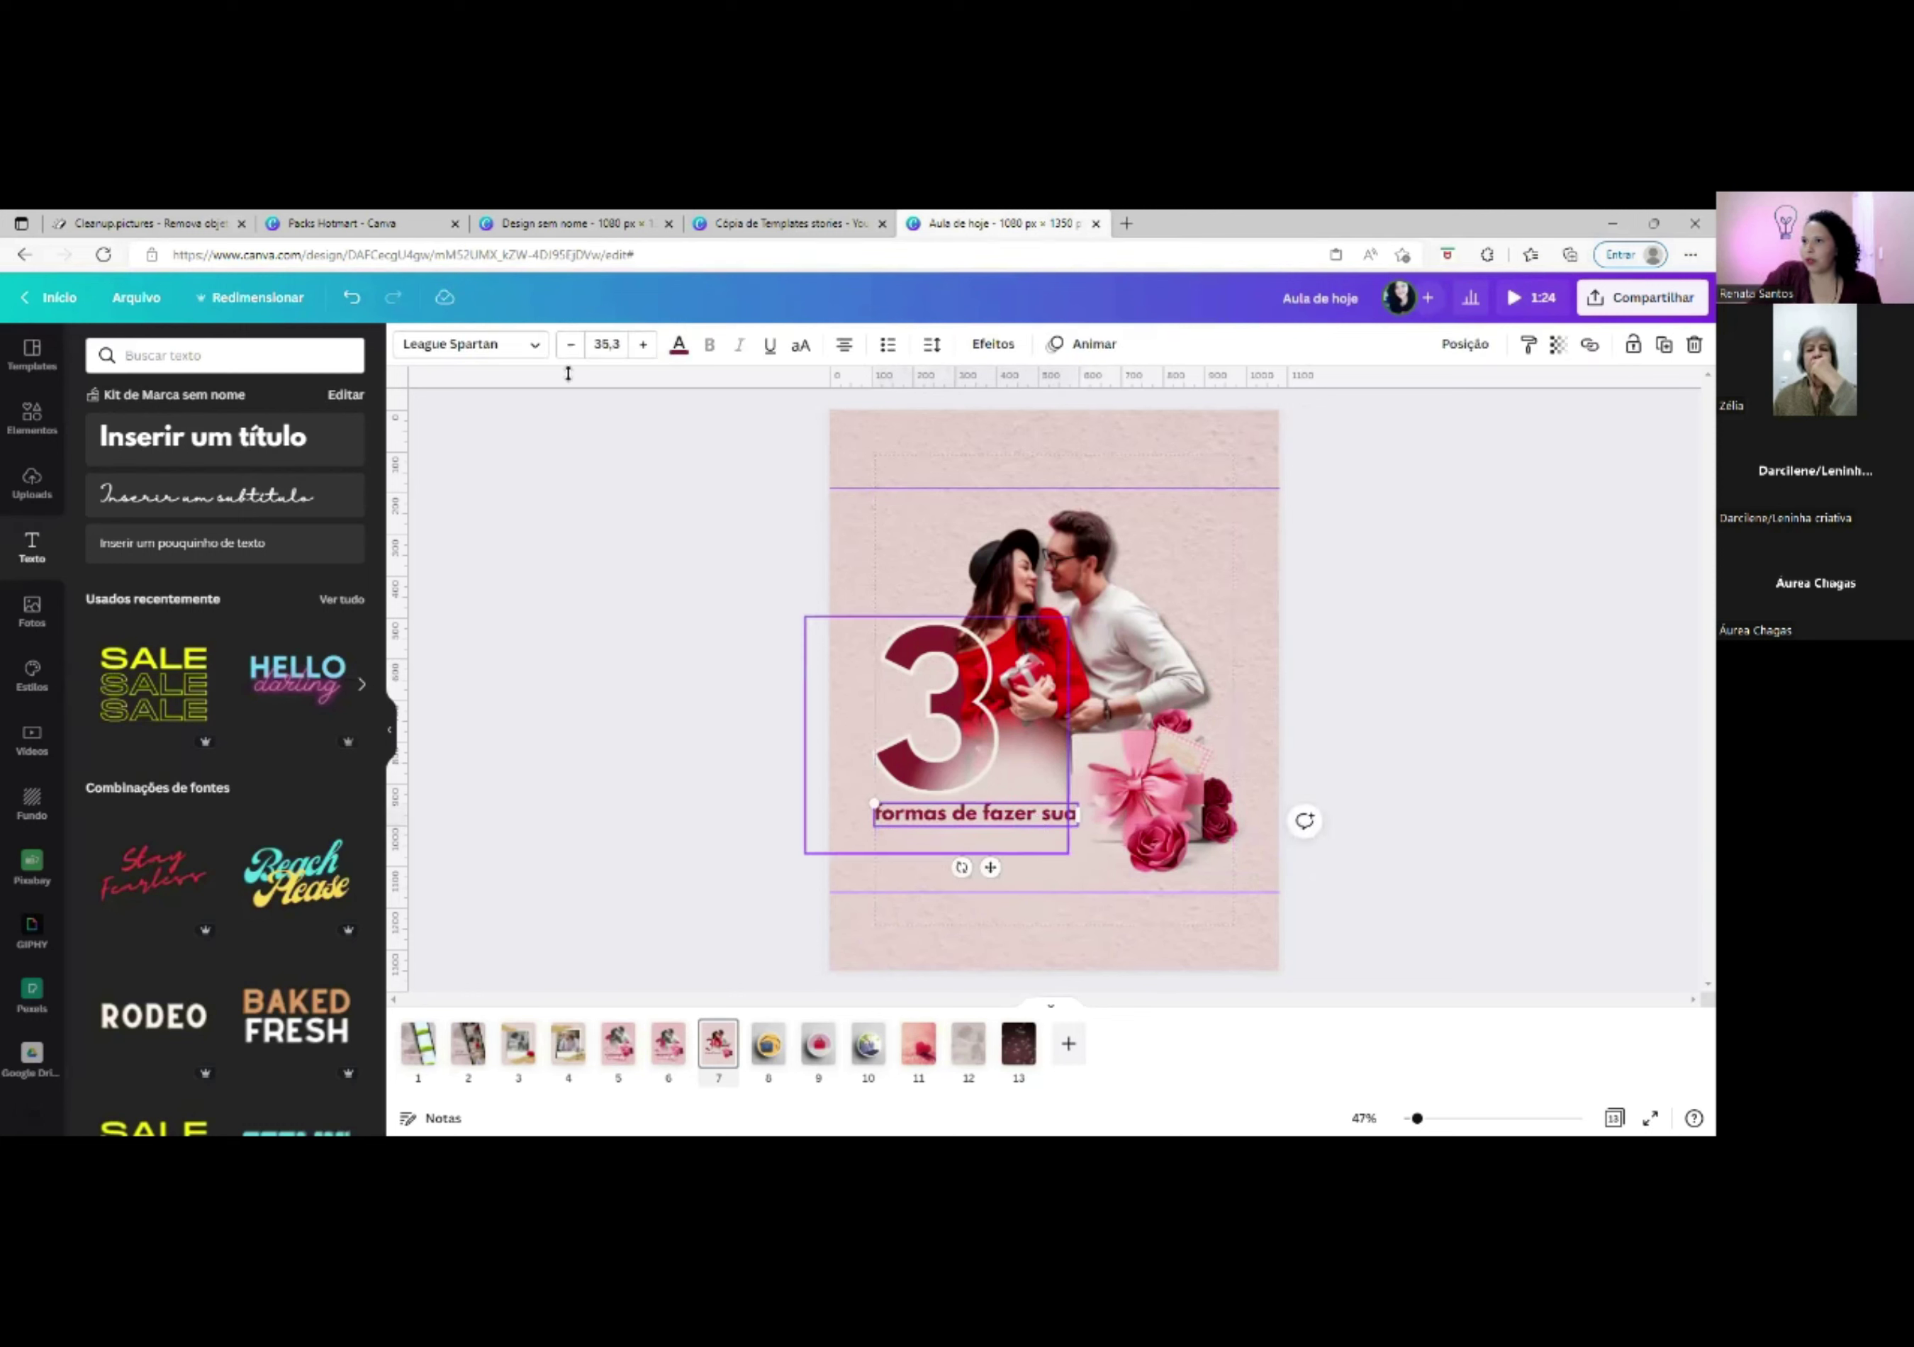
left_click(513, 349)
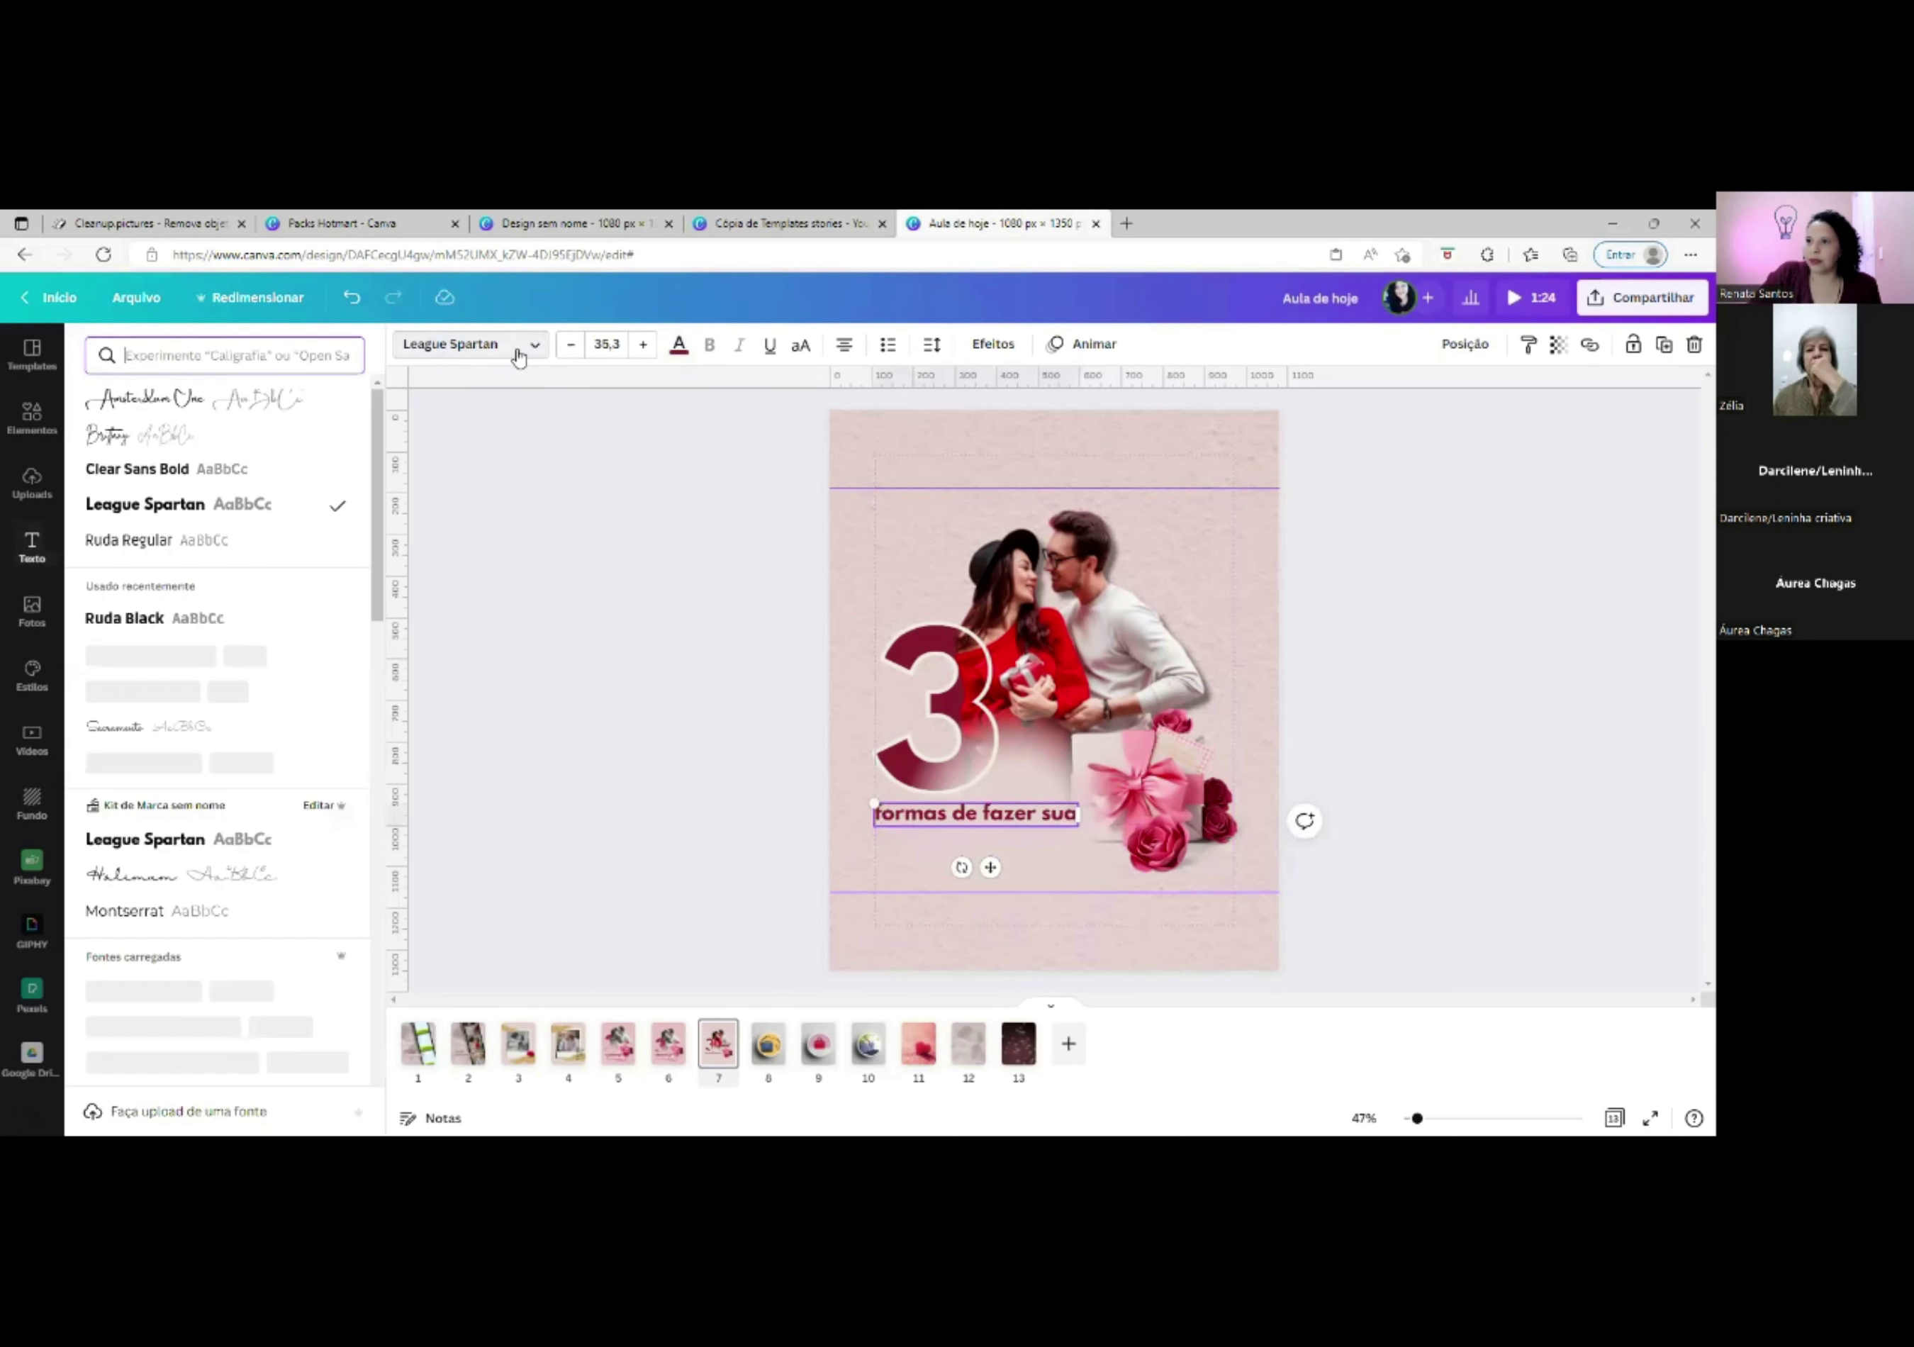
left_click(156, 471)
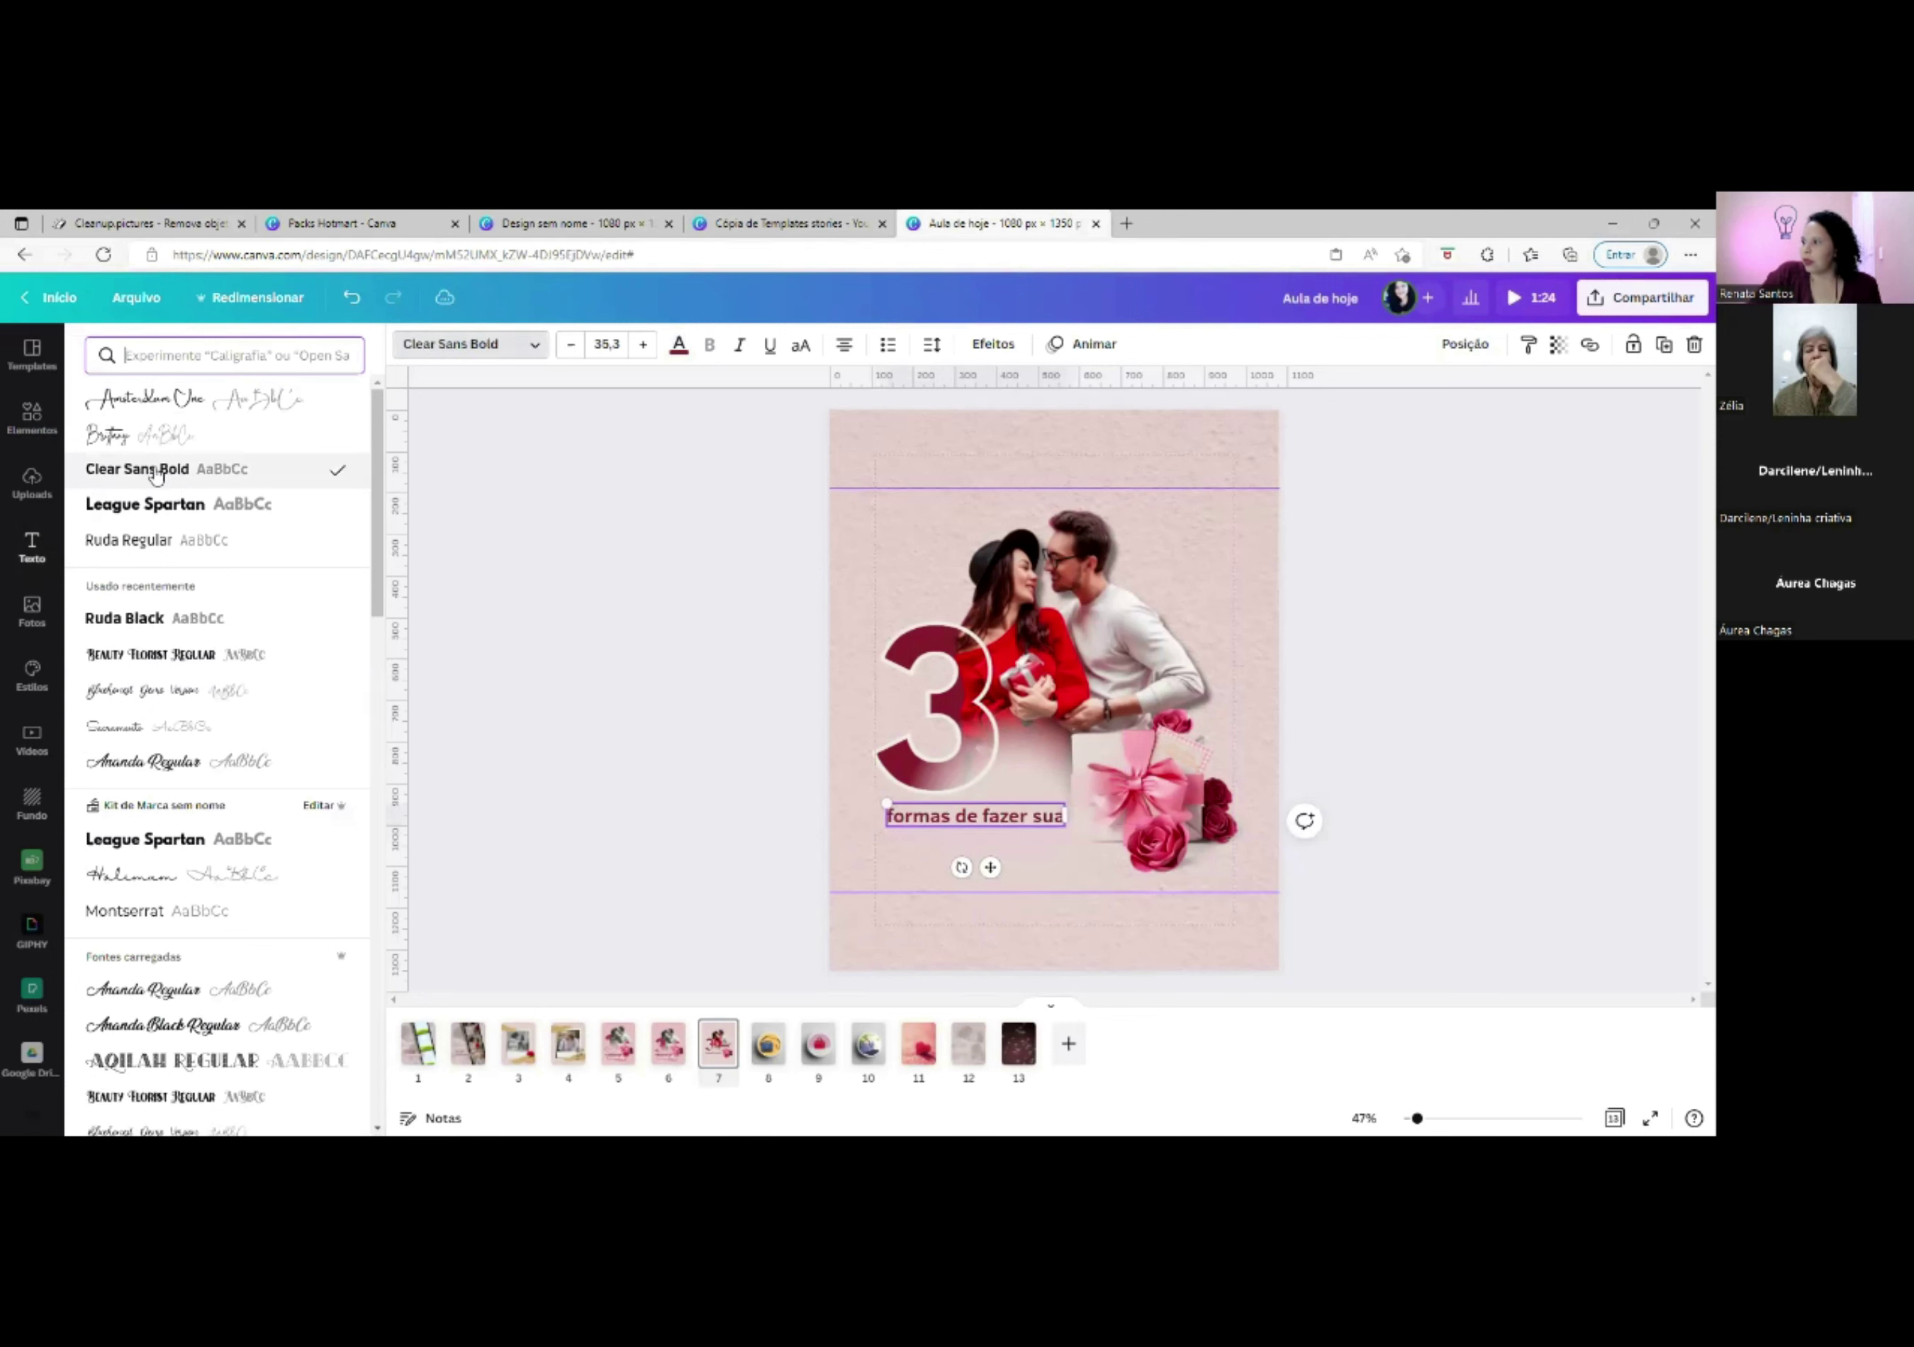
left_click_drag(1067, 799, 998, 811)
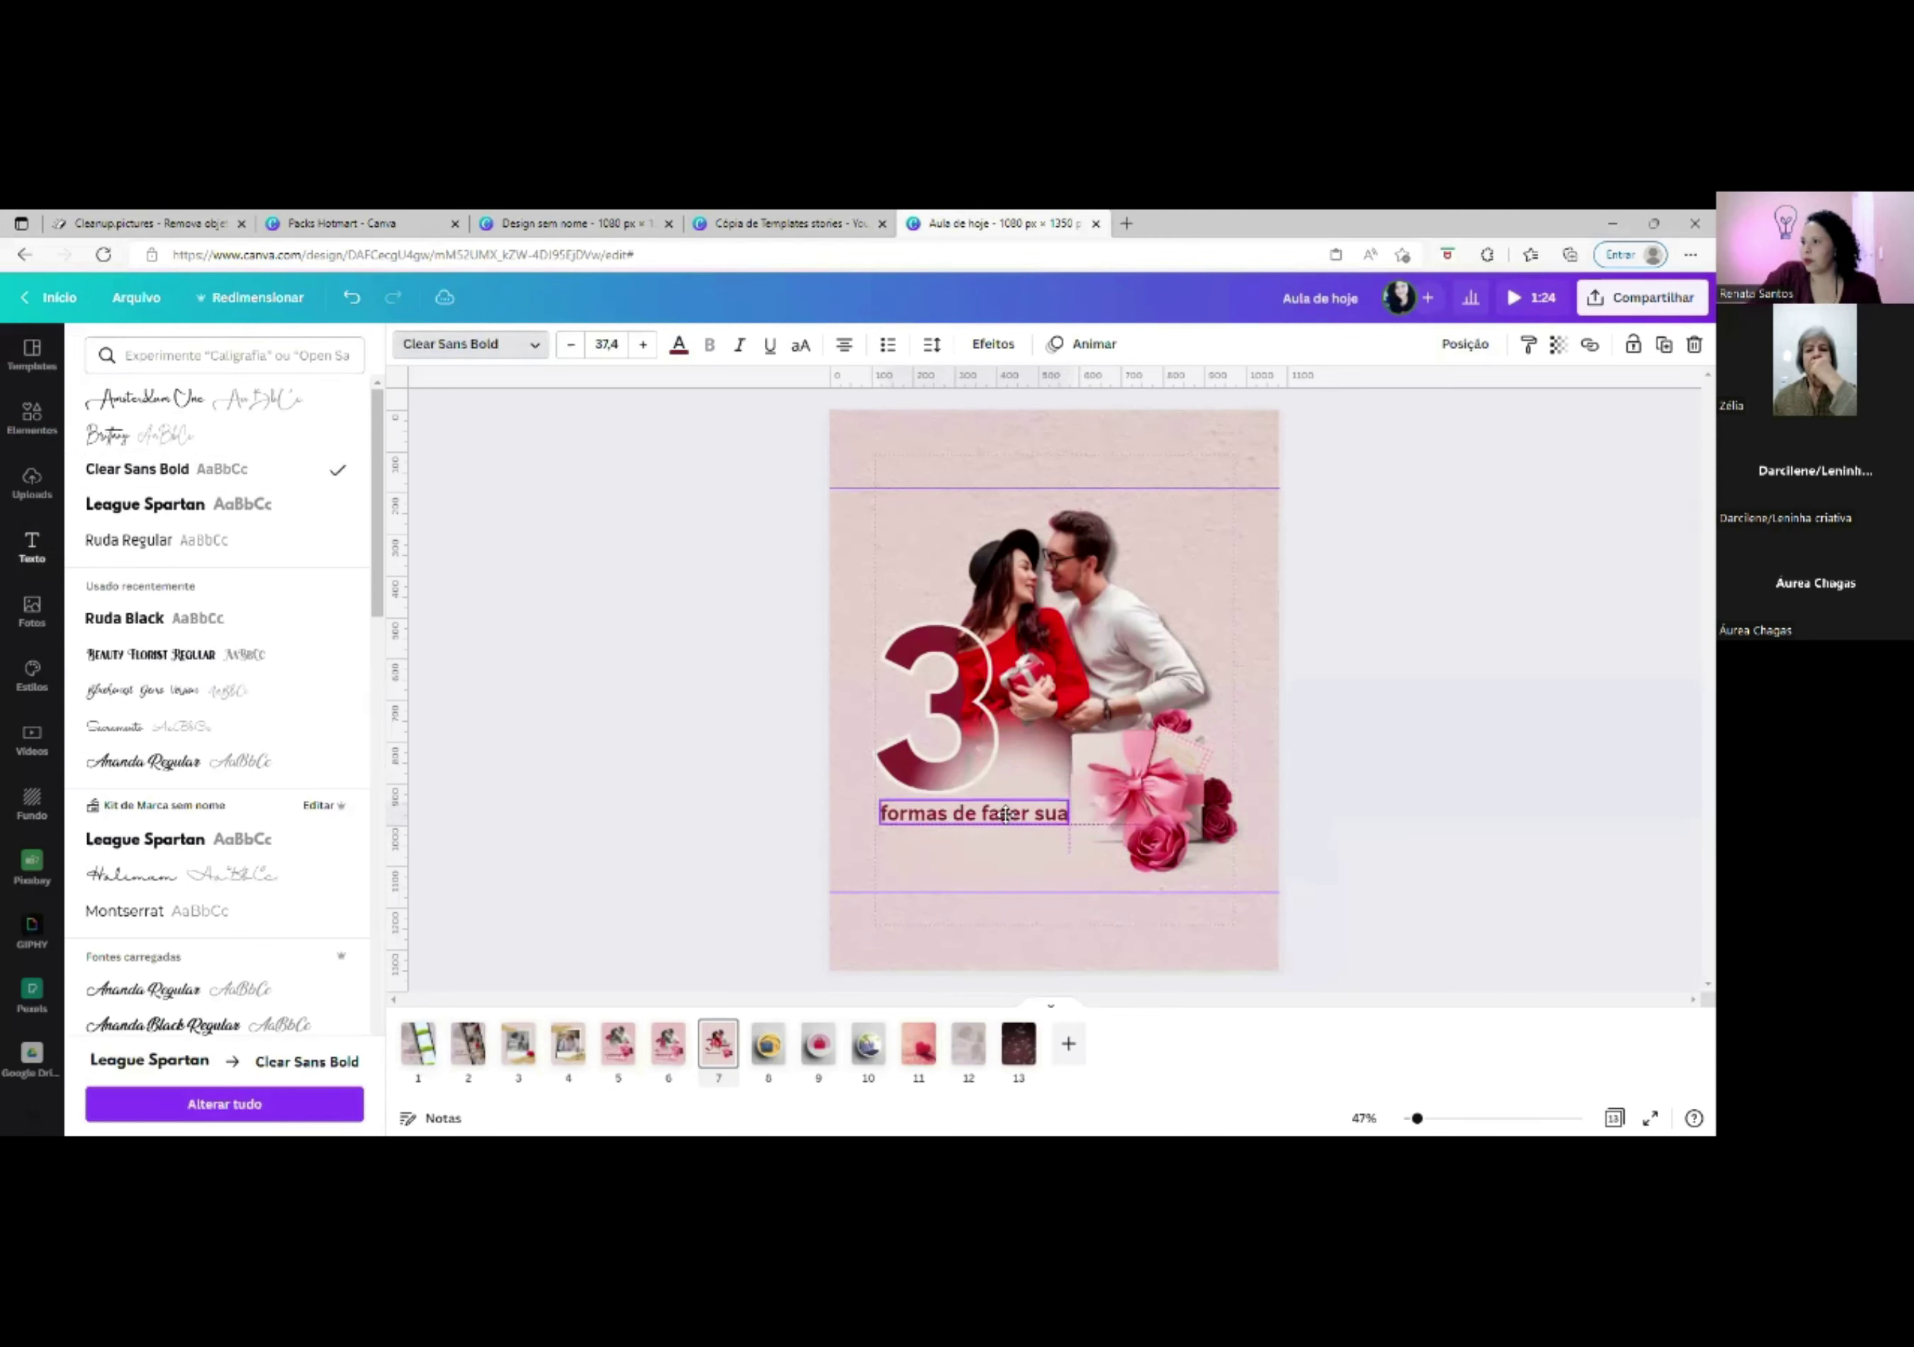
Duplicate the heading, change the copy to "namorada feliz" and place it below, aligned with the first line's right end.
right_click(1010, 823)
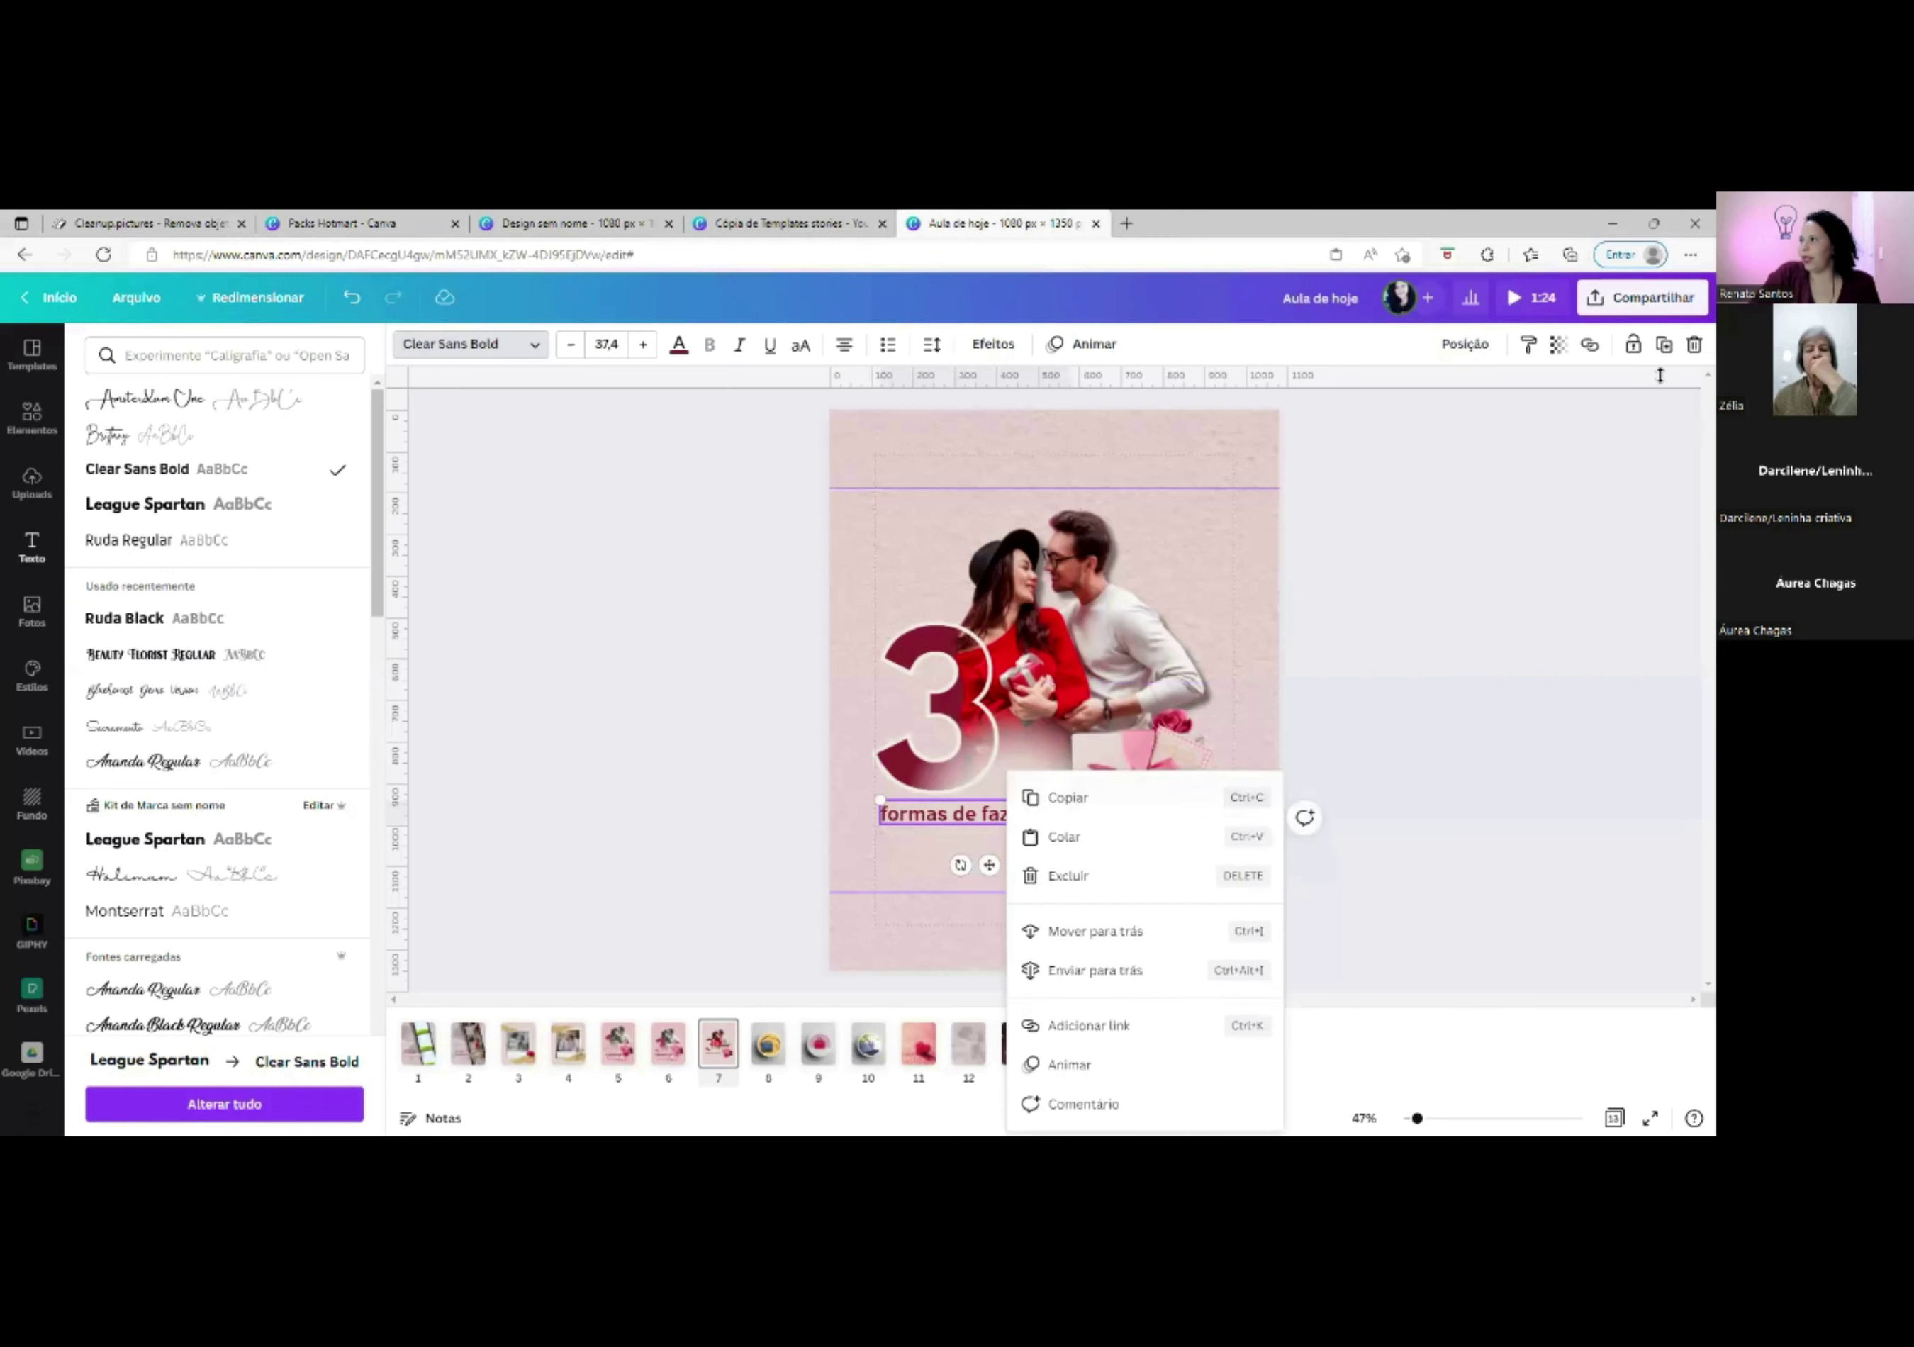
left_click(1663, 345)
left_click_drag(1037, 823, 883, 869)
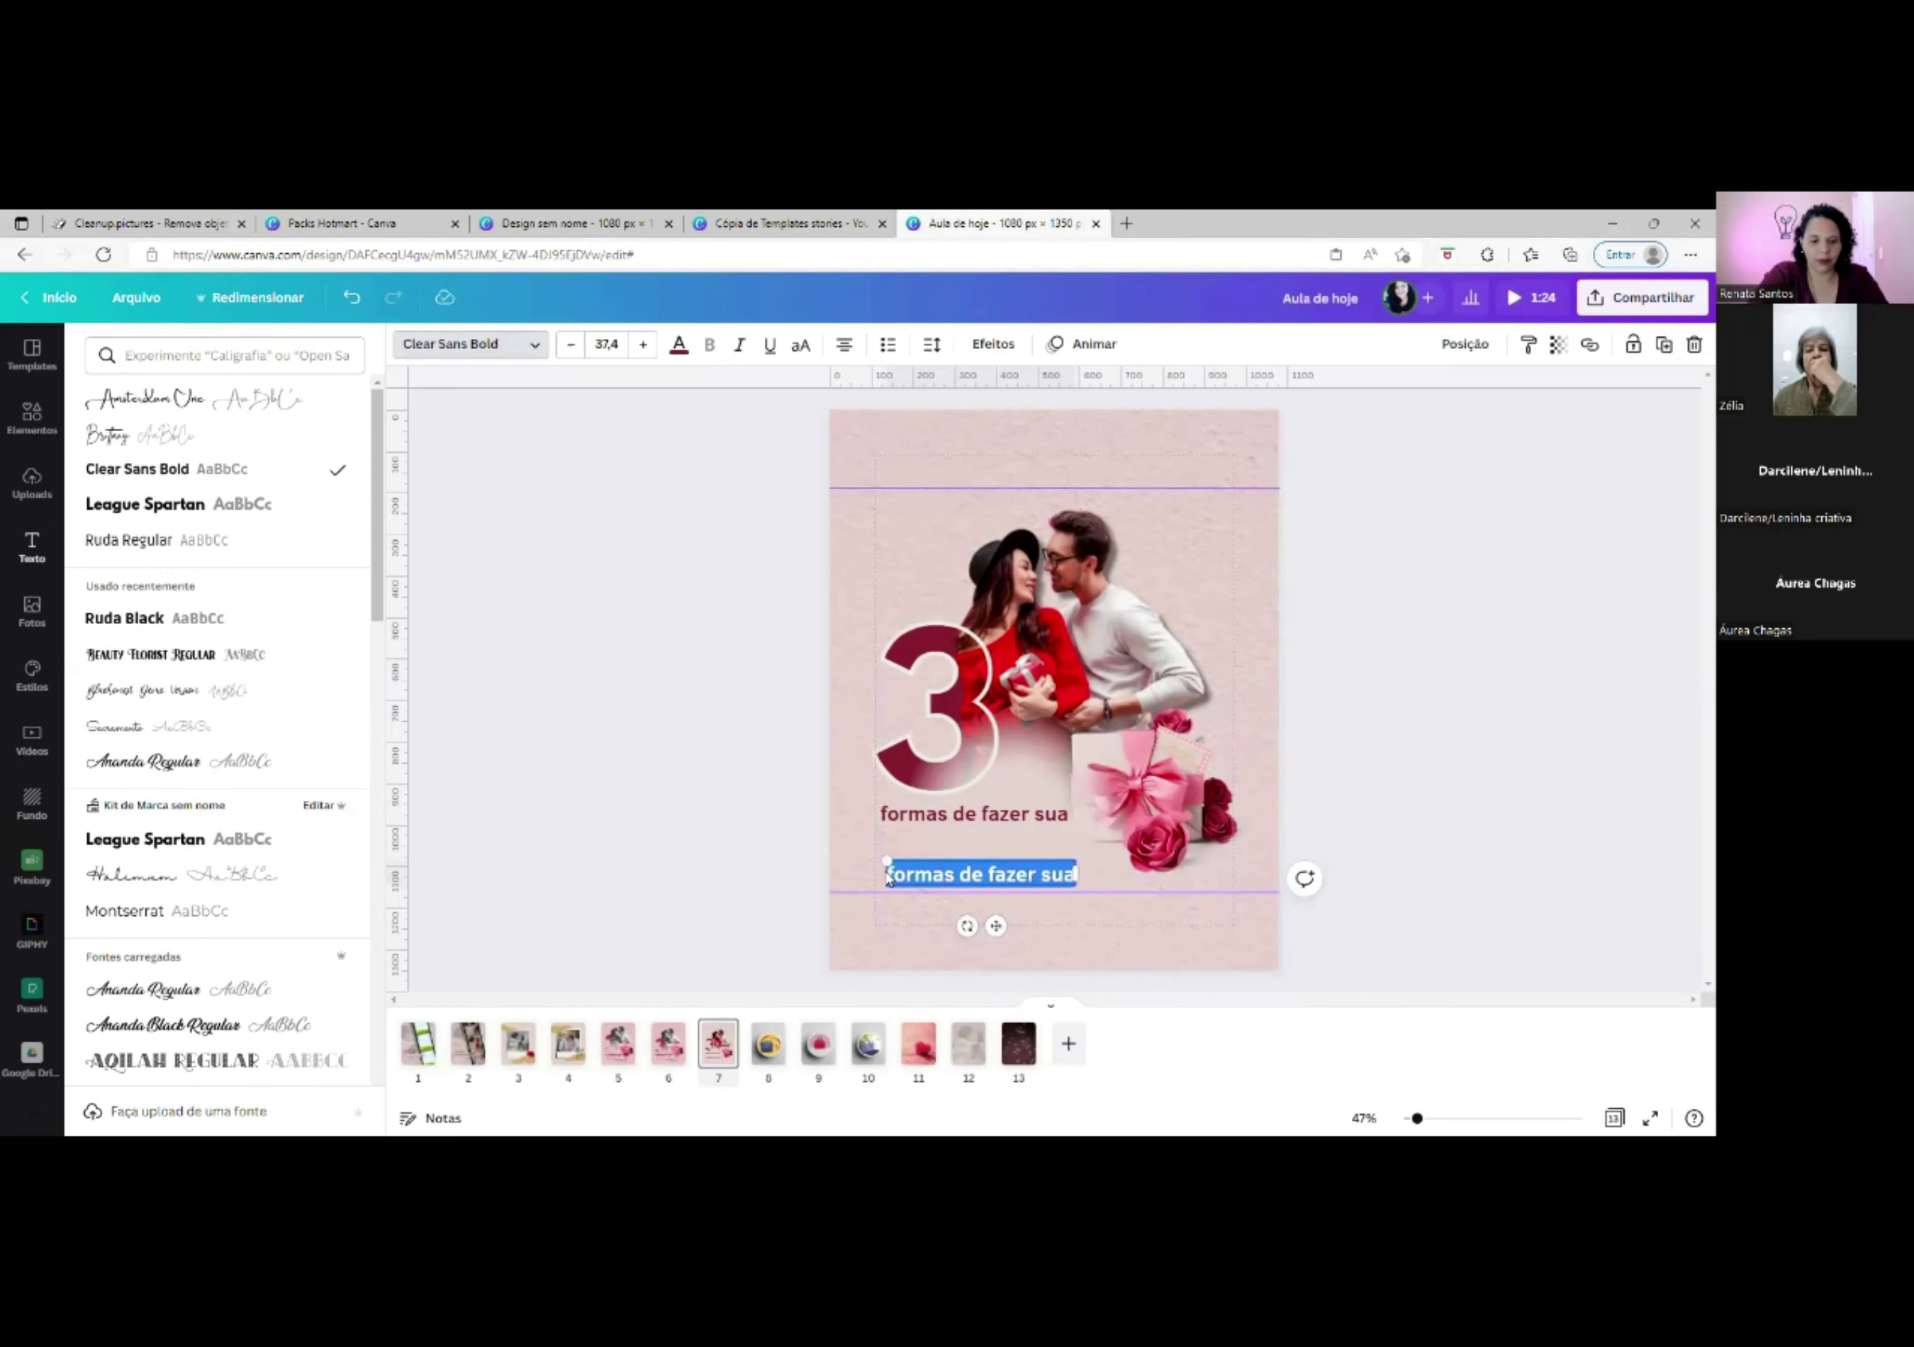
type("namorada feliz")
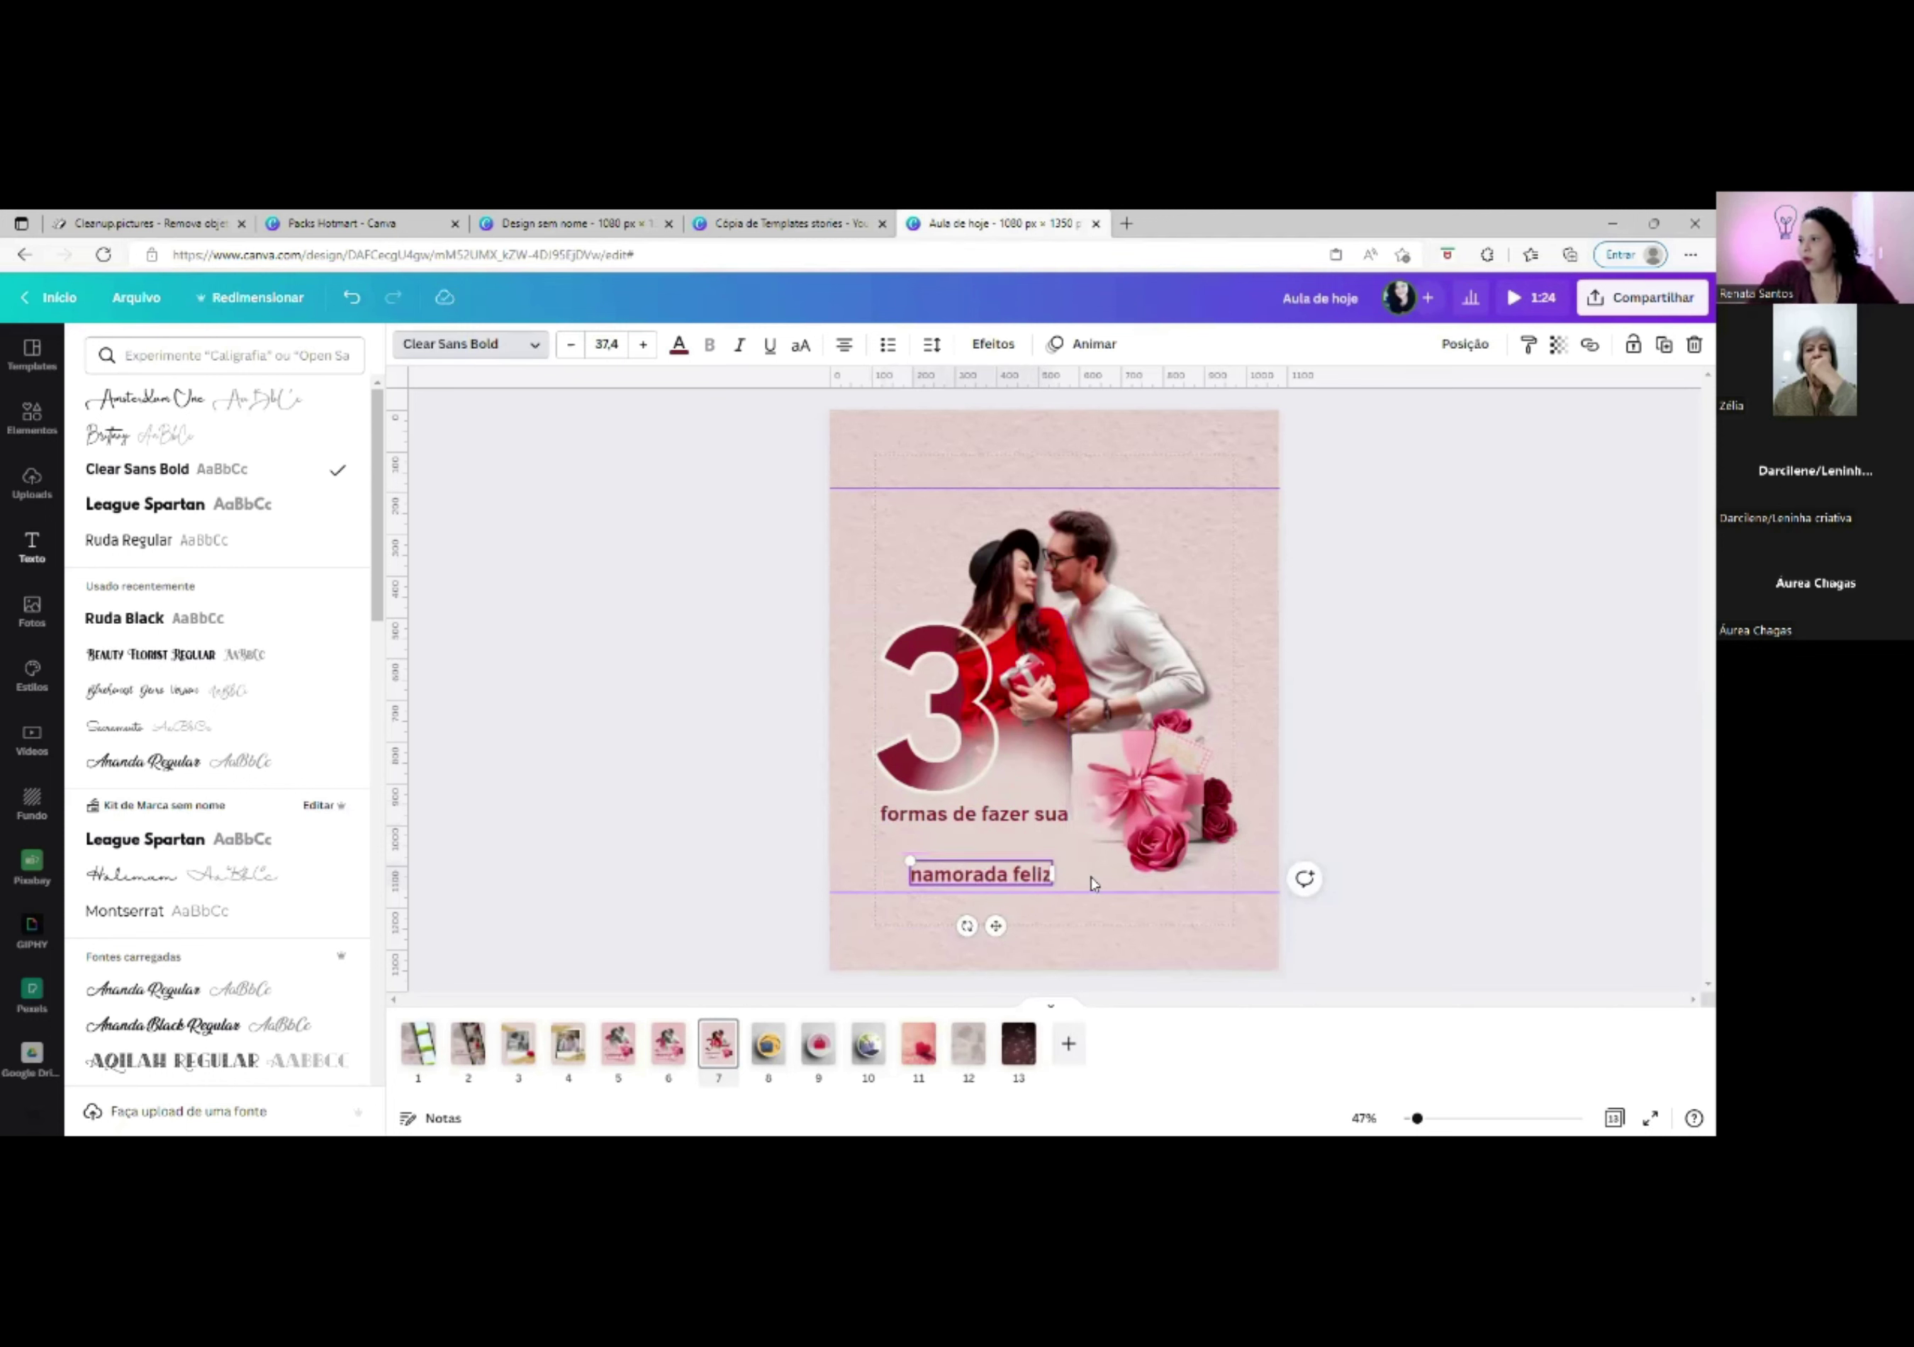
left_click(889, 878)
left_click_drag(996, 874, 993, 853)
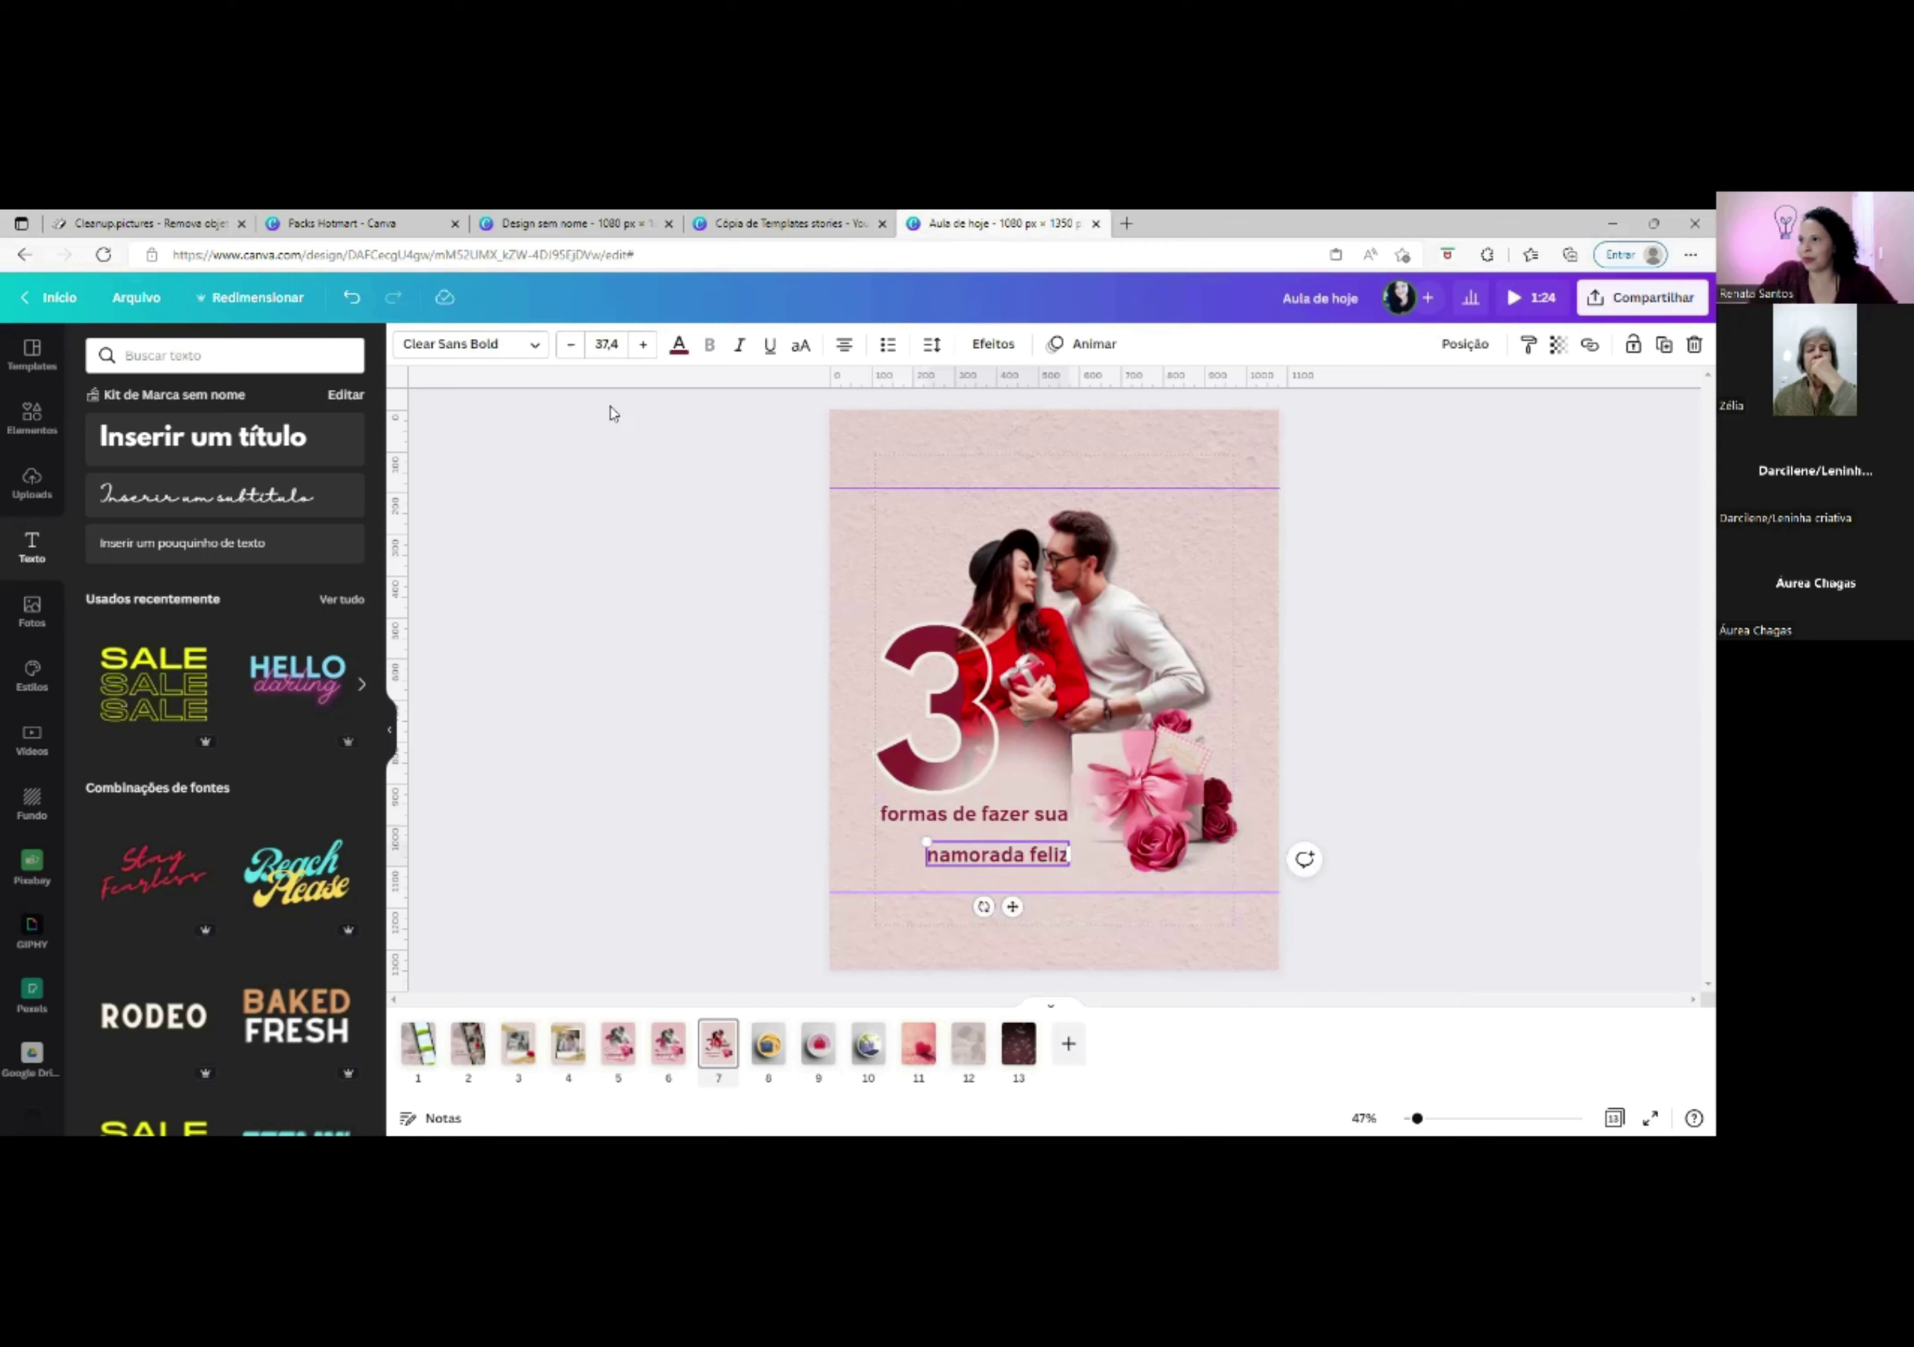
Change the "namorada feliz" font to Brittany and enlarge the text to size 80,7.
left_click(537, 353)
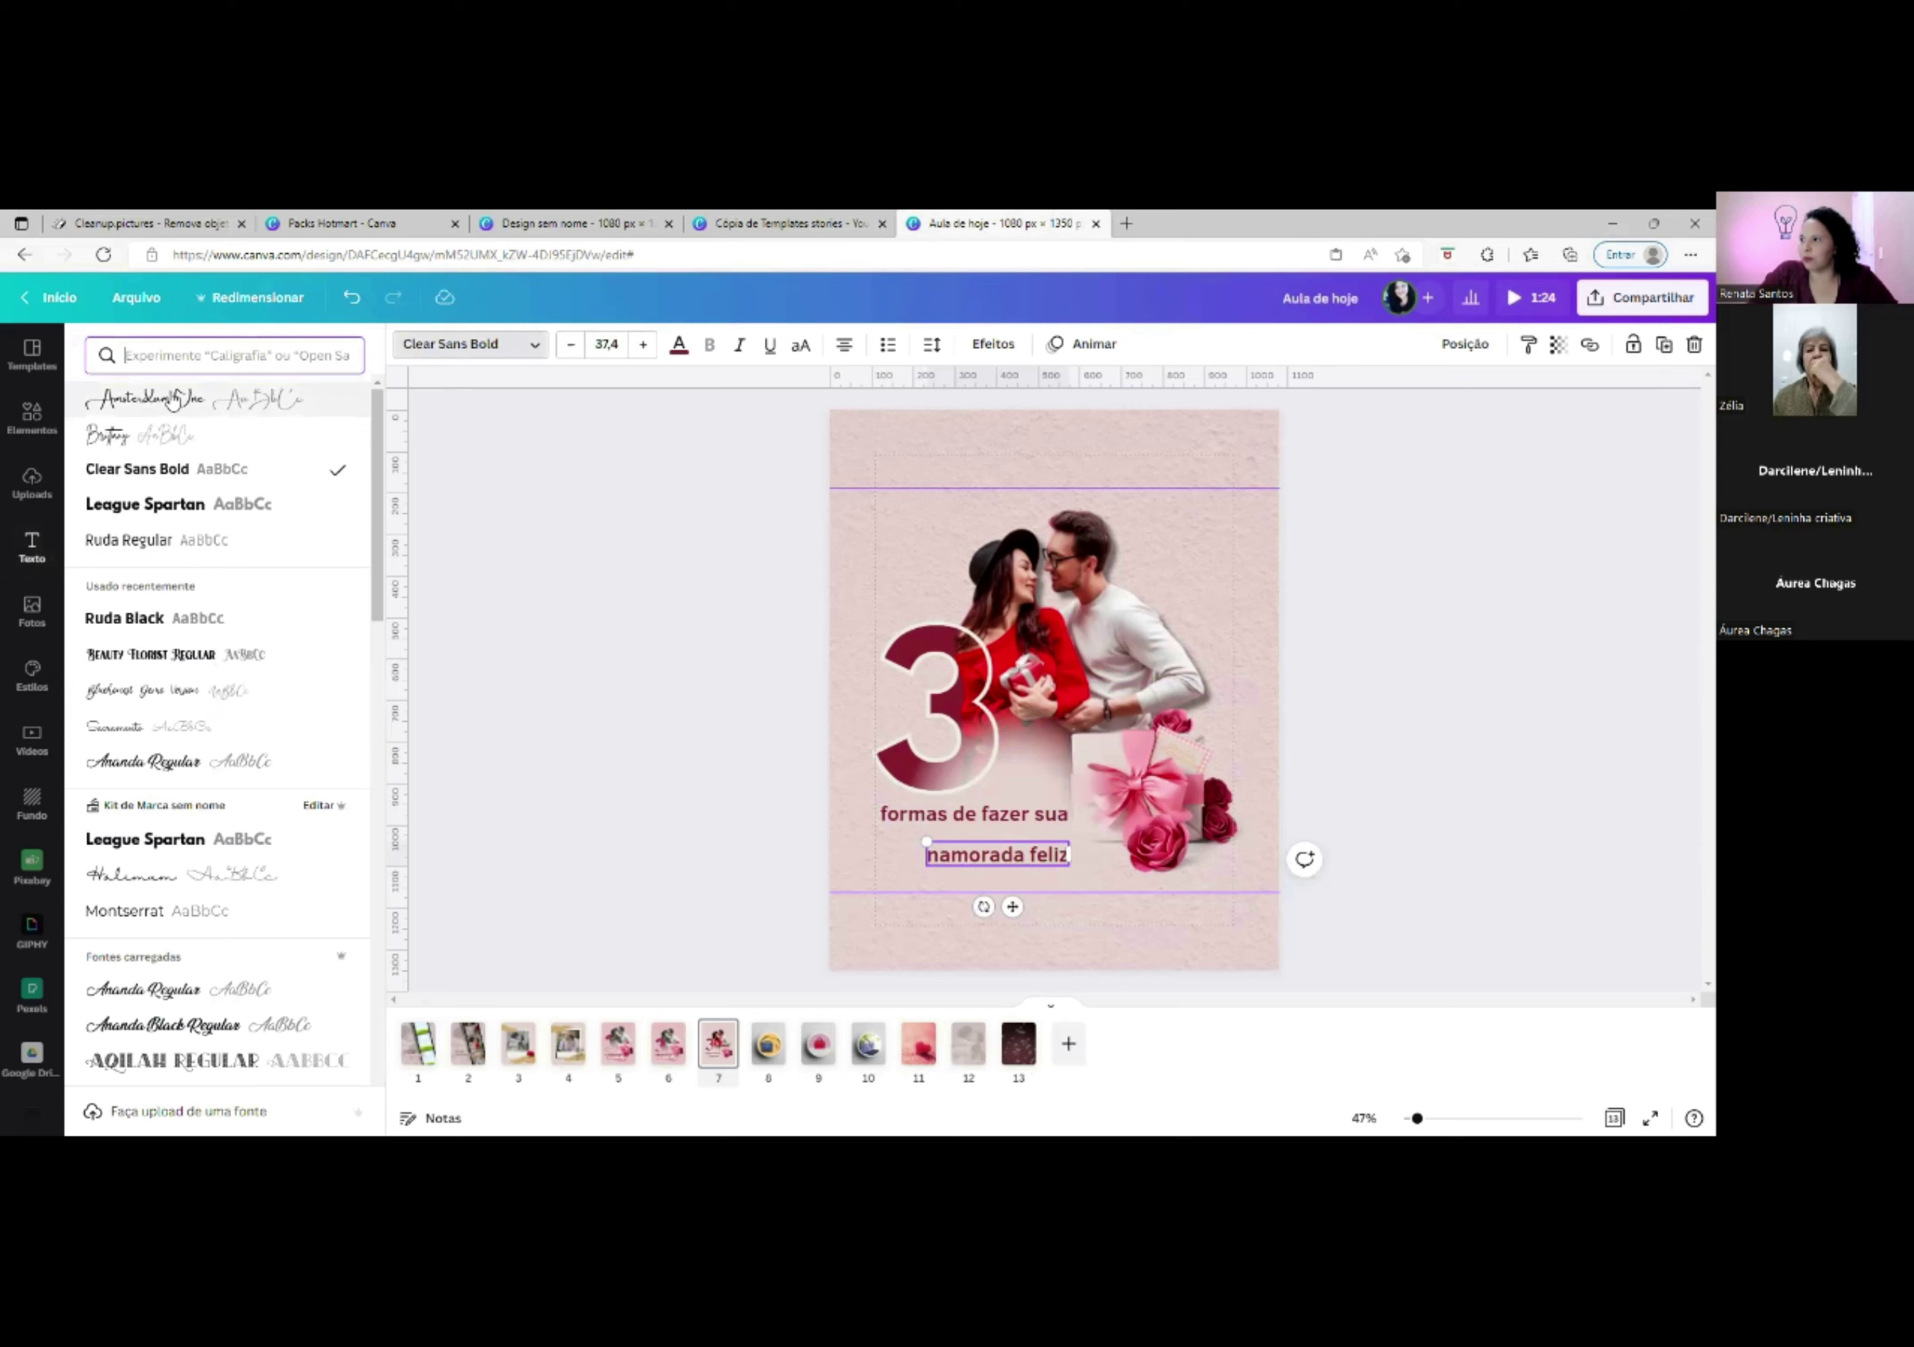
left_click(172, 398)
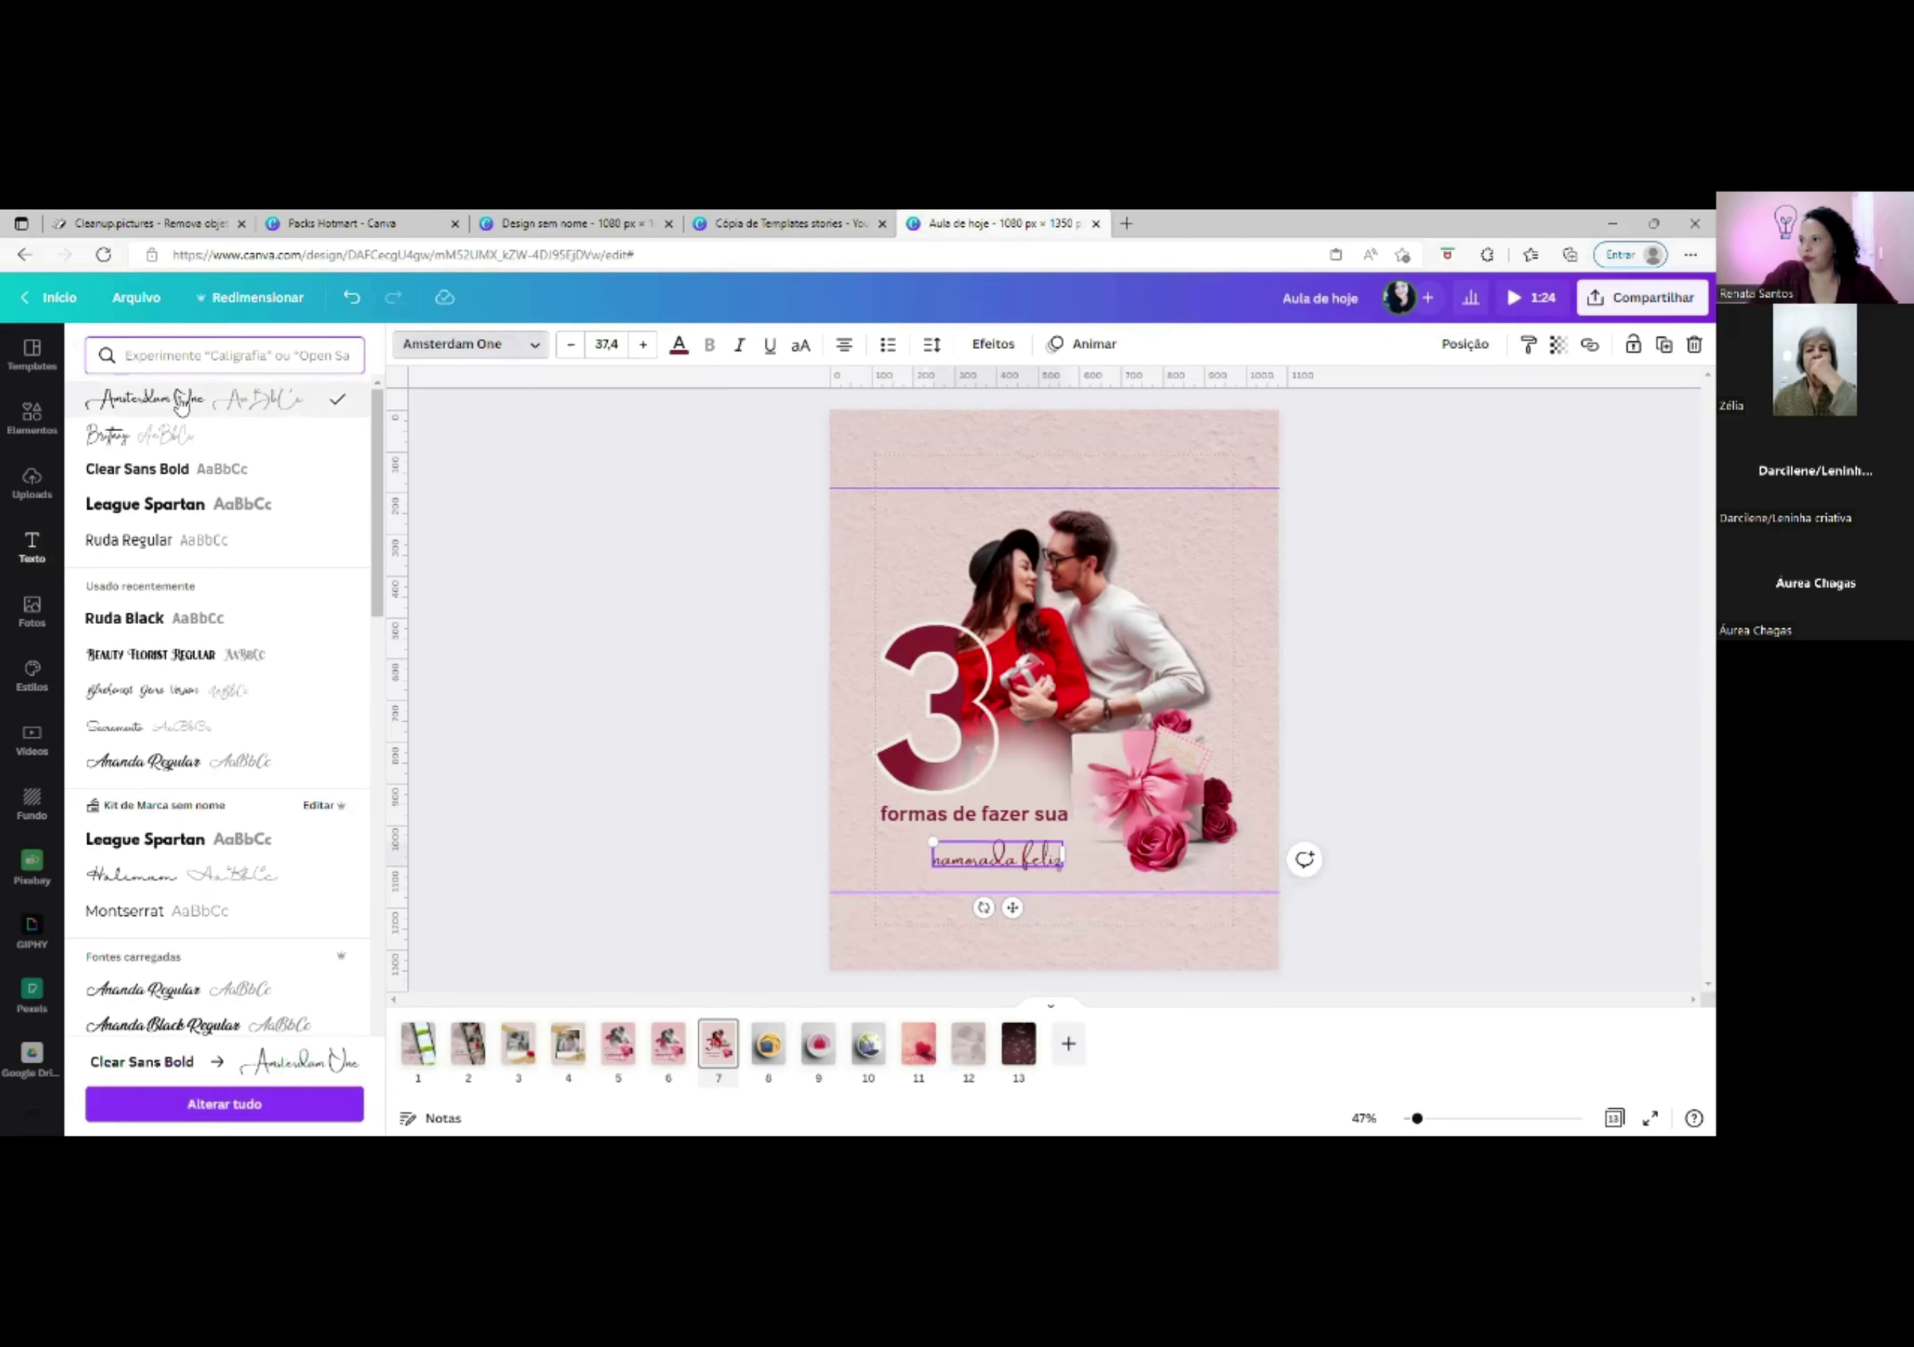
left_click_drag(1065, 836, 1126, 830)
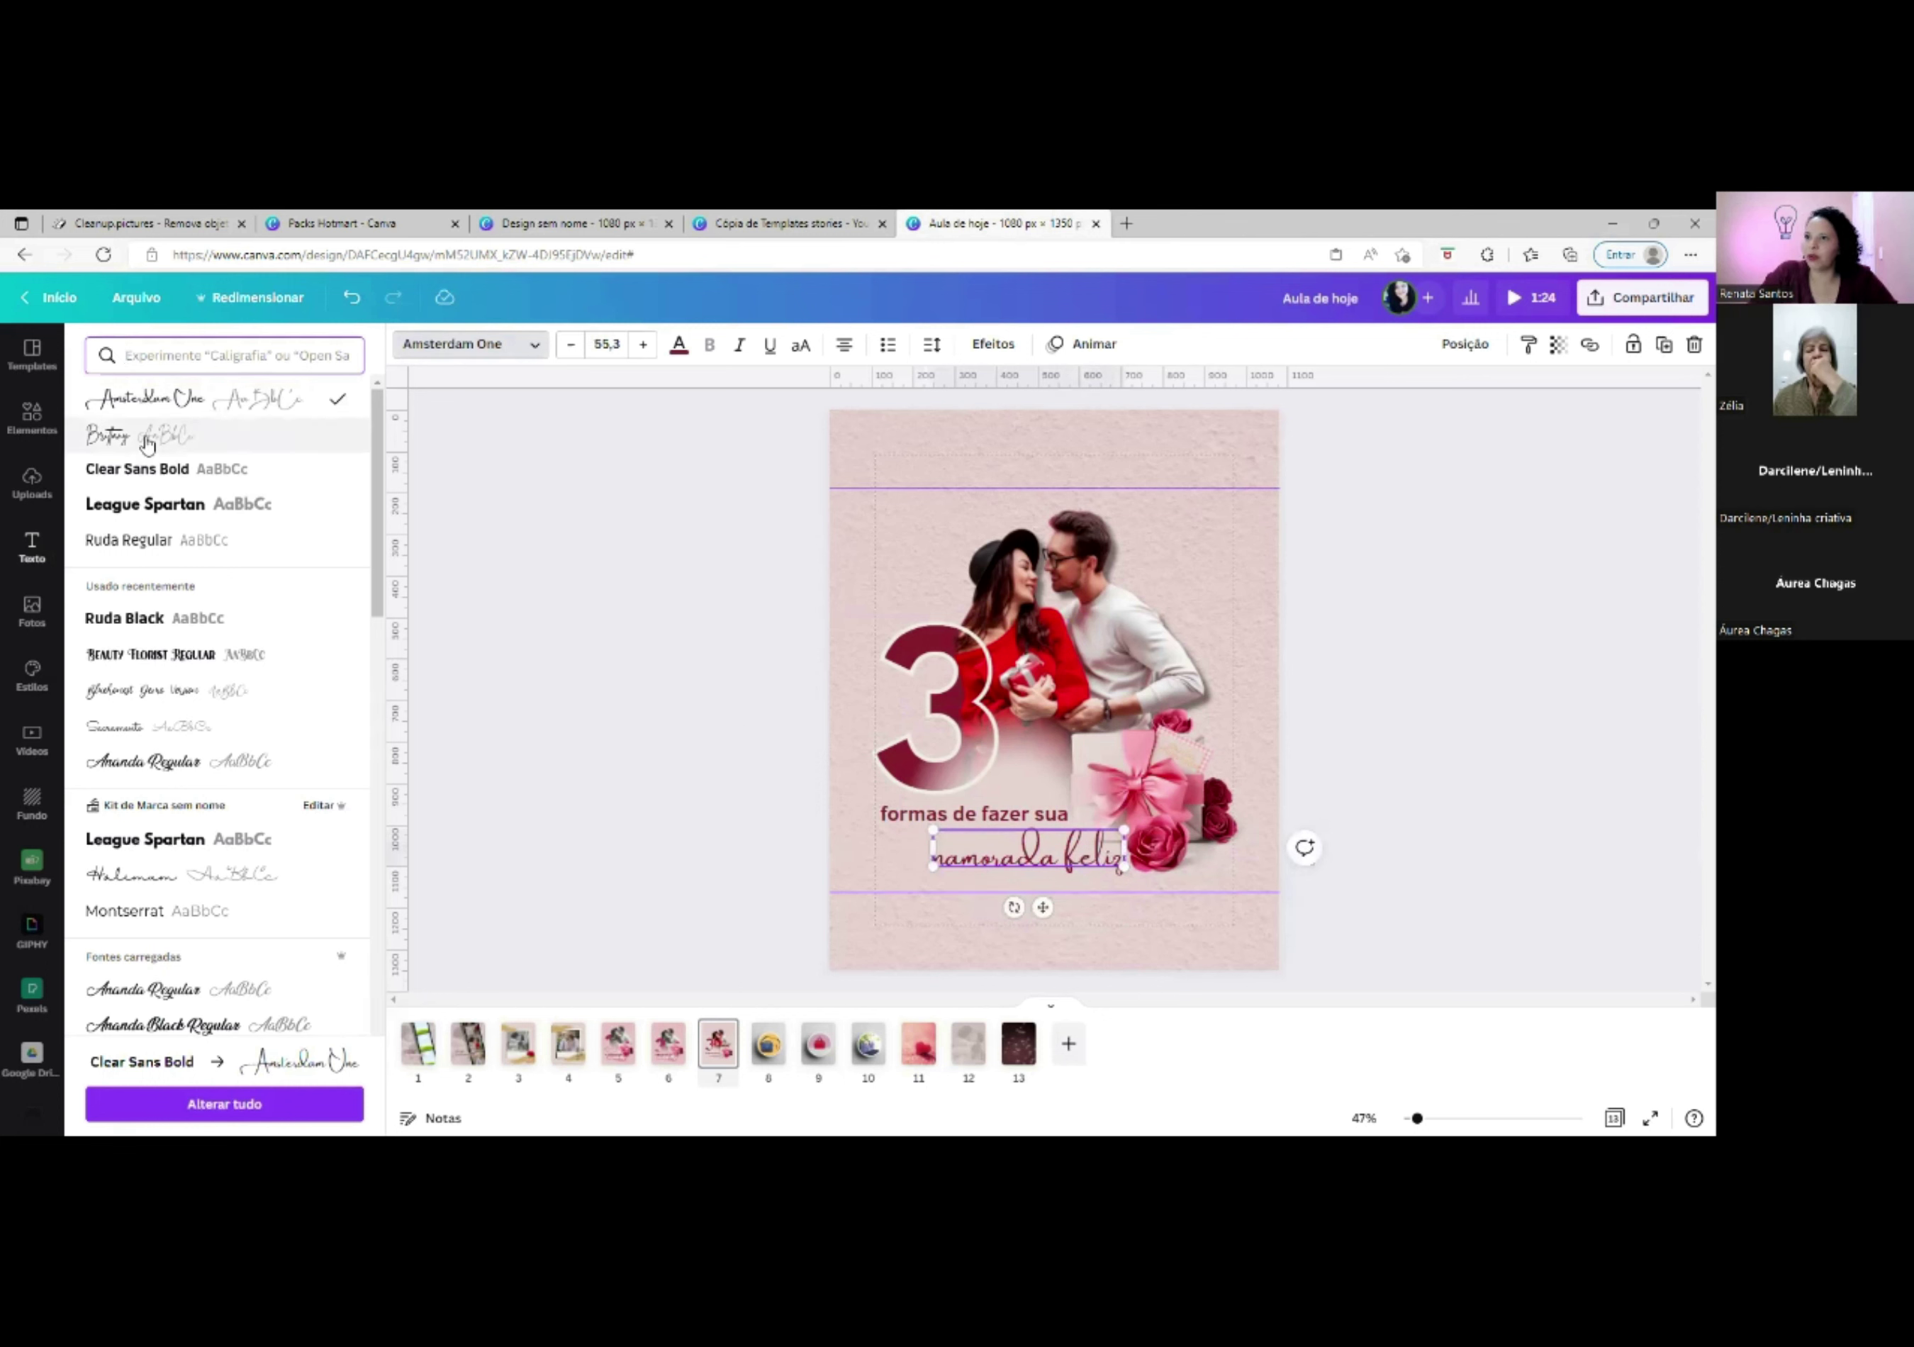
left_click(117, 437)
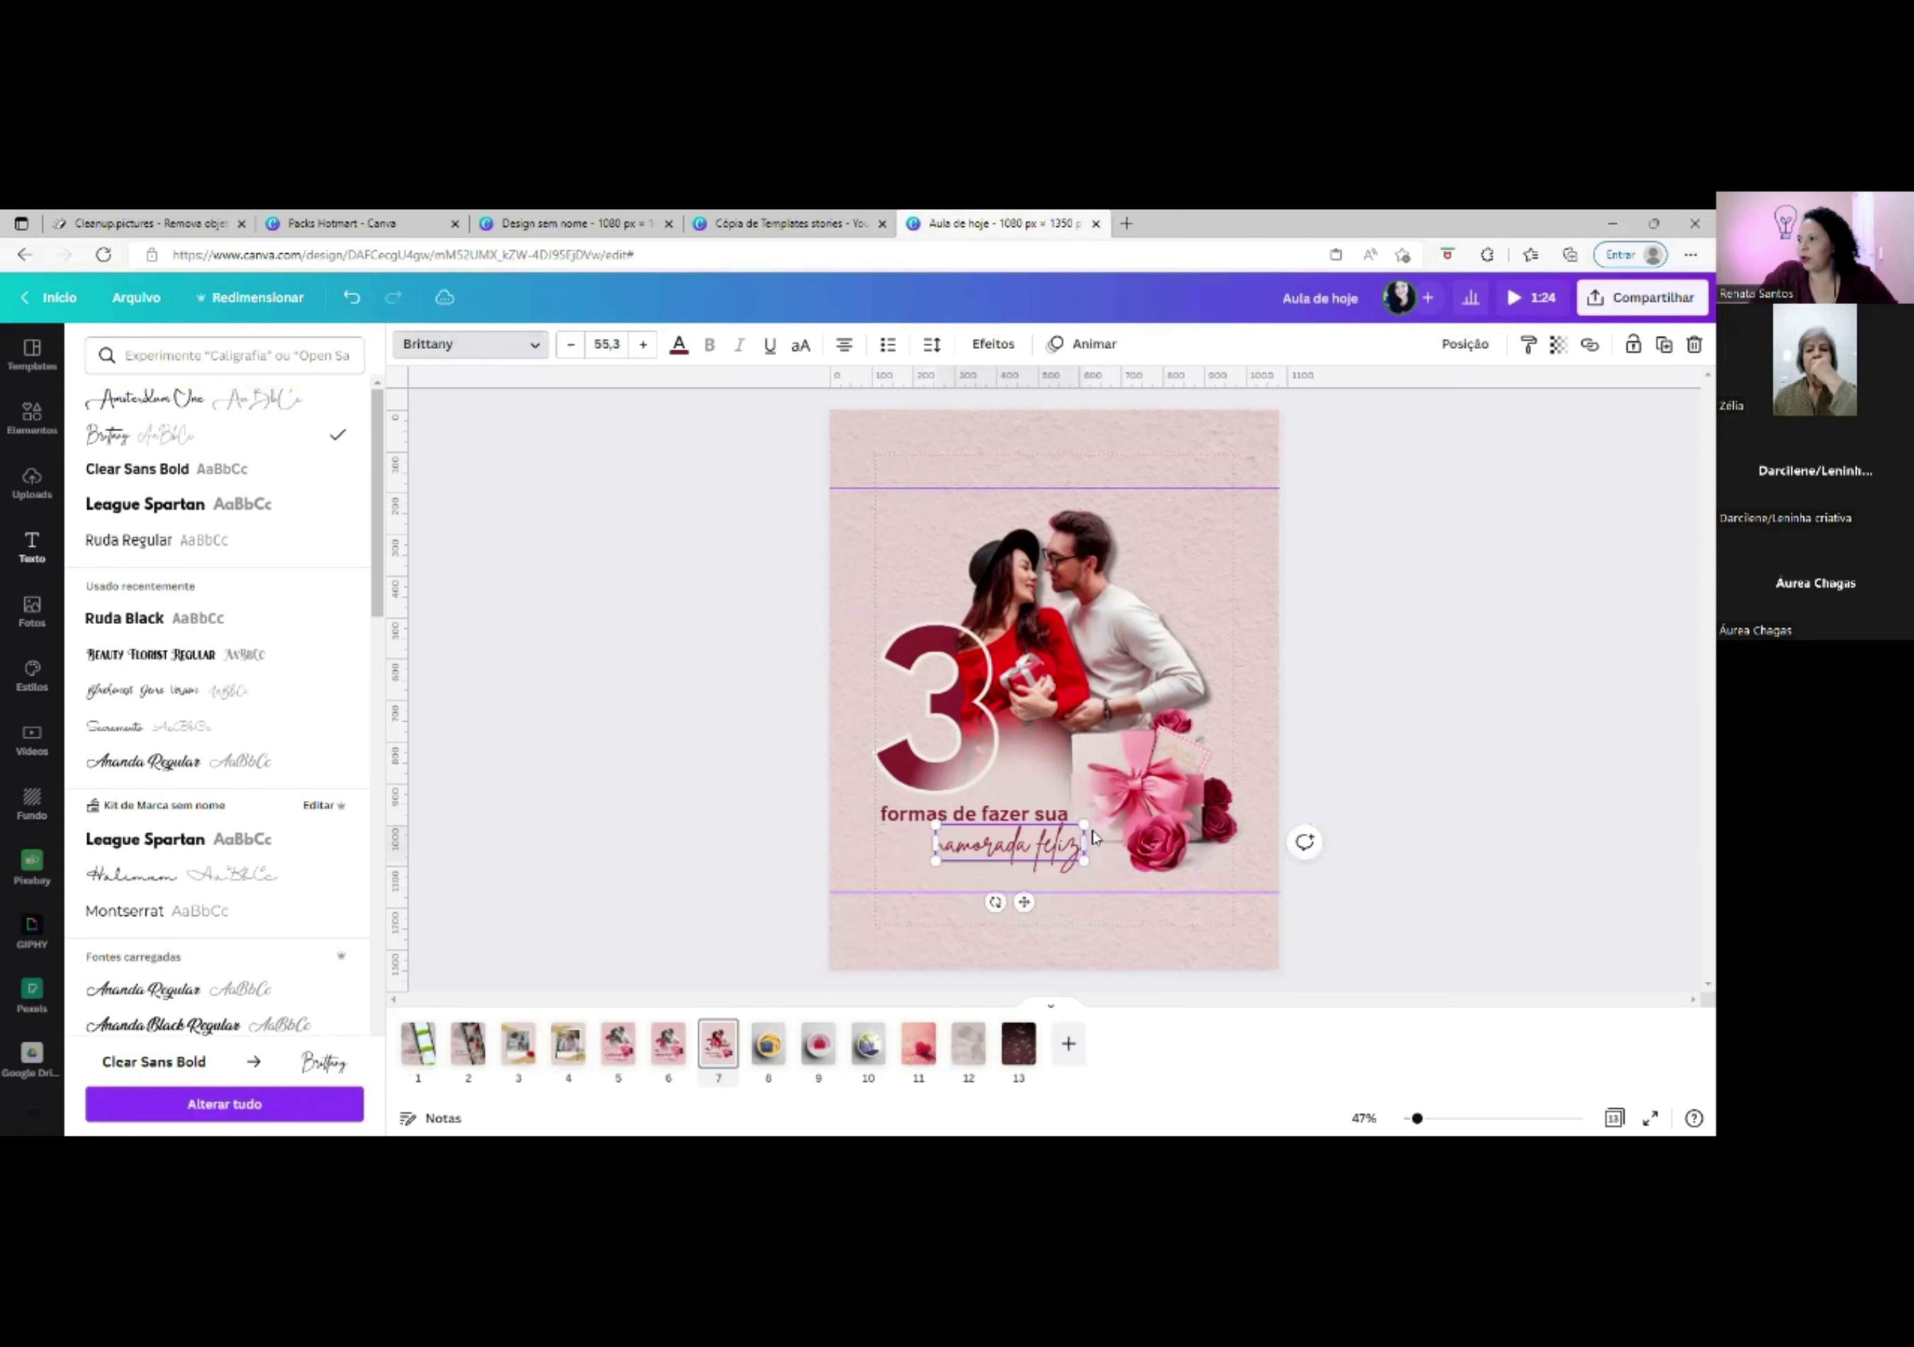
mouse_move(1085, 826)
left_mouse_down()
mouse_move(1153, 806)
mouse_move(1063, 839)
left_mouse_up()
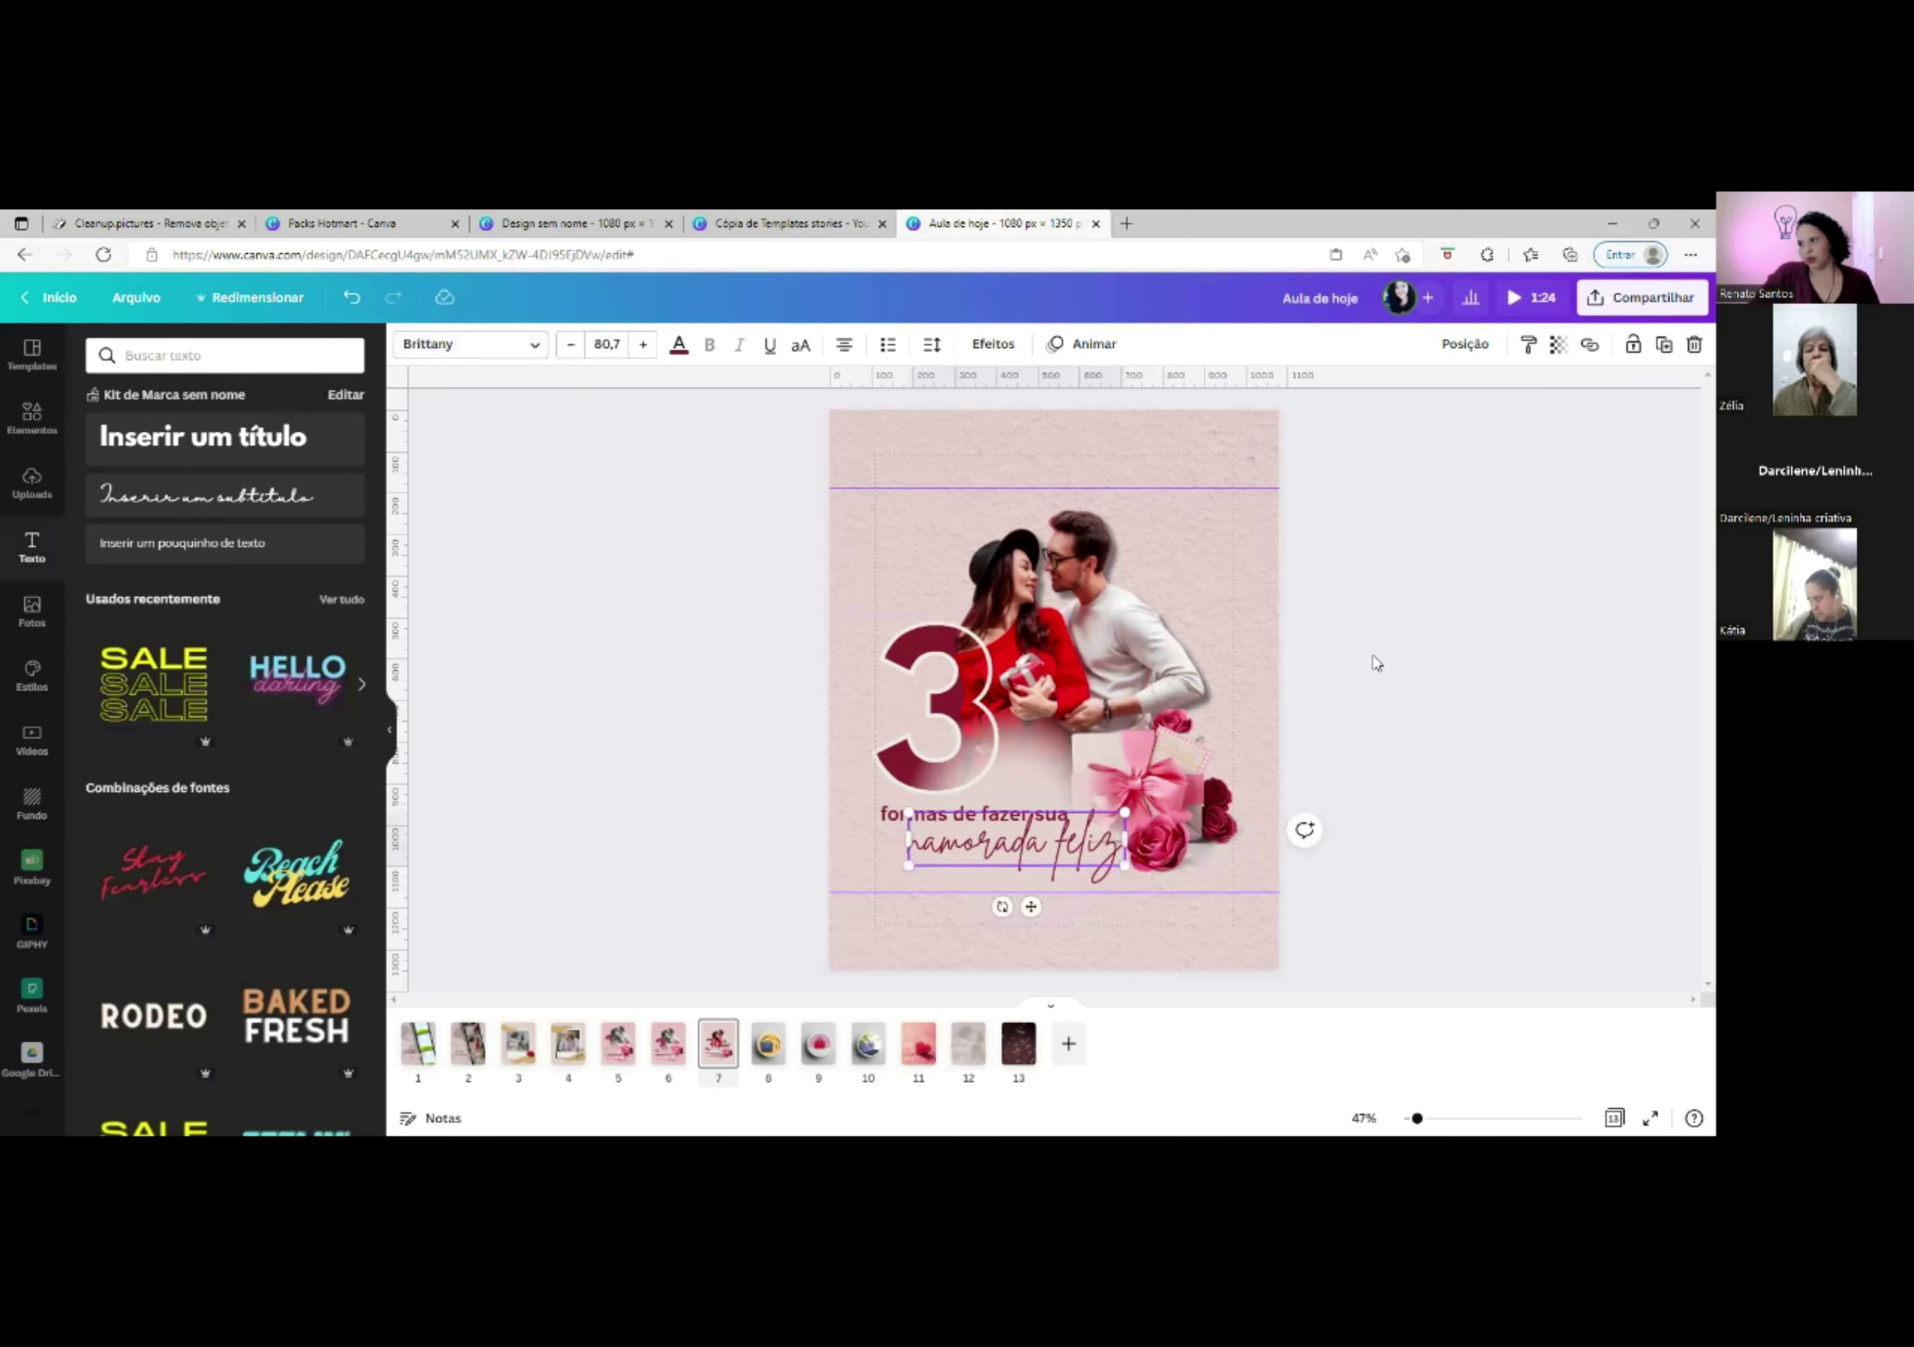
Enlarge "namorada feliz" to size 83,4 and position it close beneath "formas de fazer sua", slightly overlapping that line.
left_click_drag(1036, 849, 1035, 851)
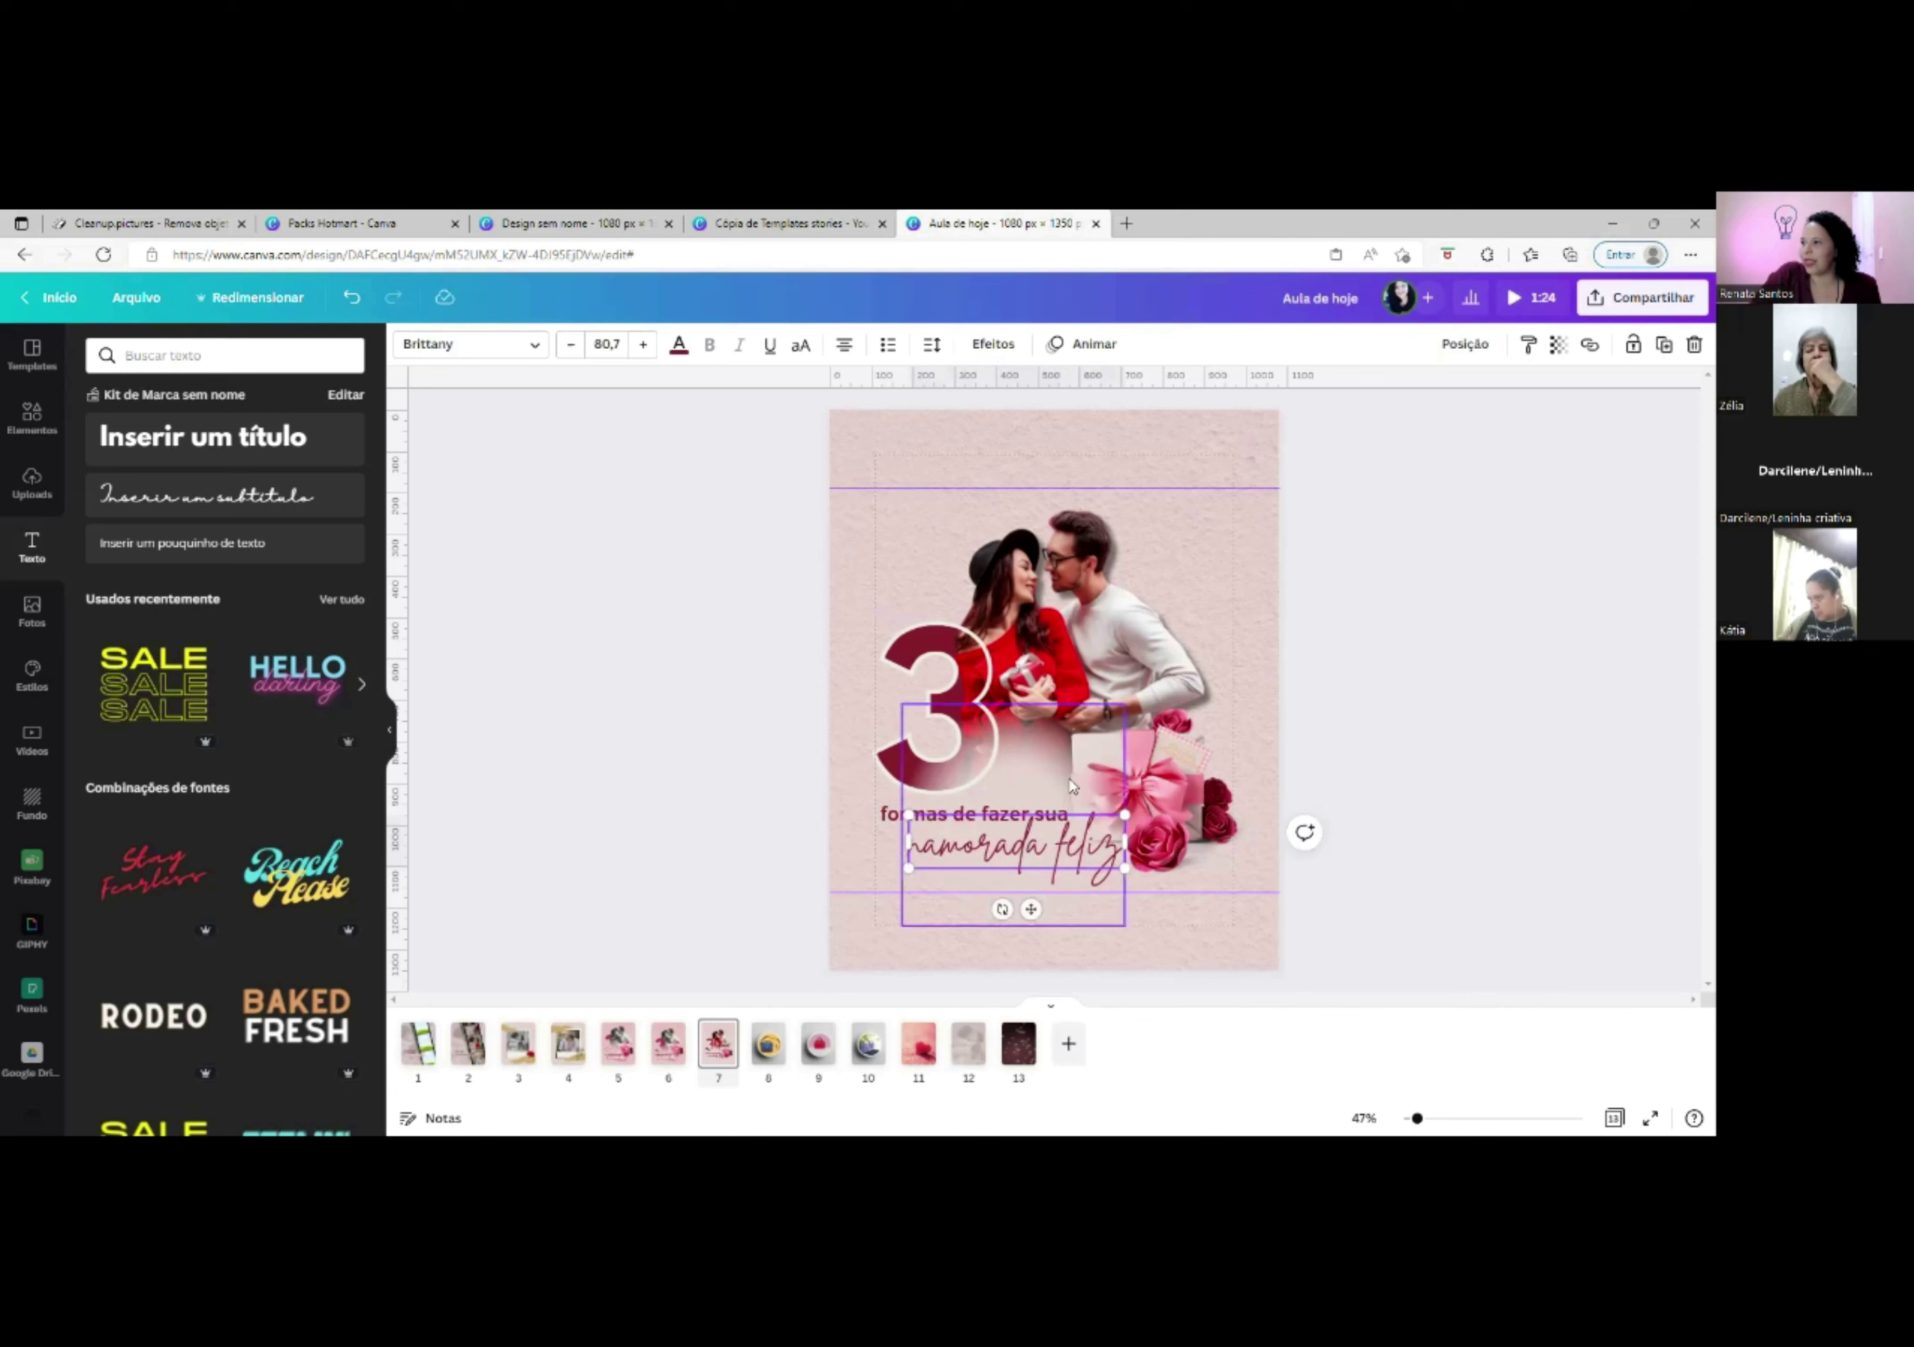
left_click_drag(1067, 857, 1065, 840)
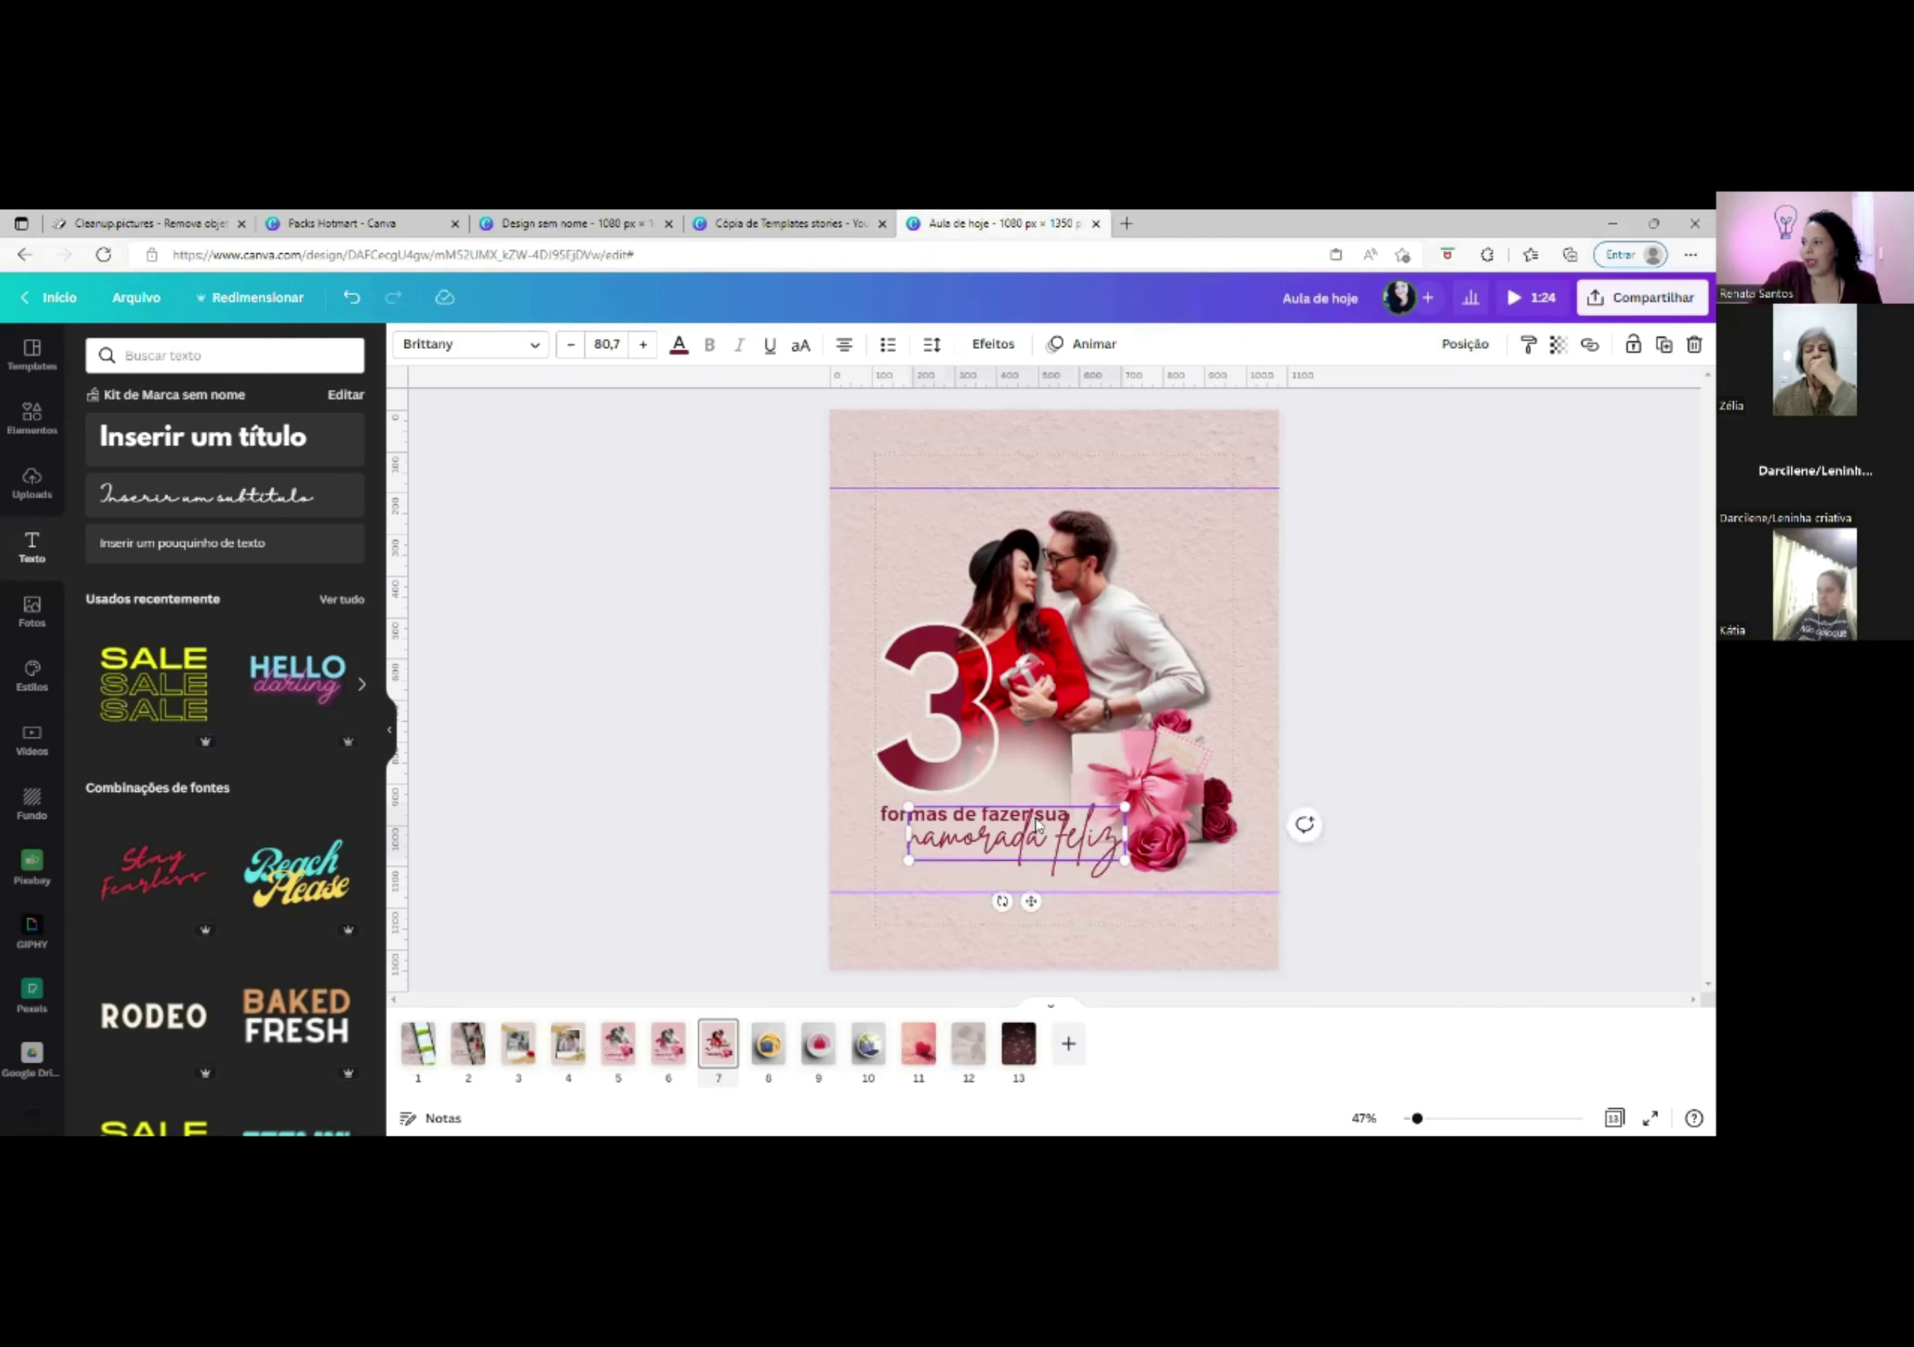
left_click_drag(1125, 806, 1086, 833)
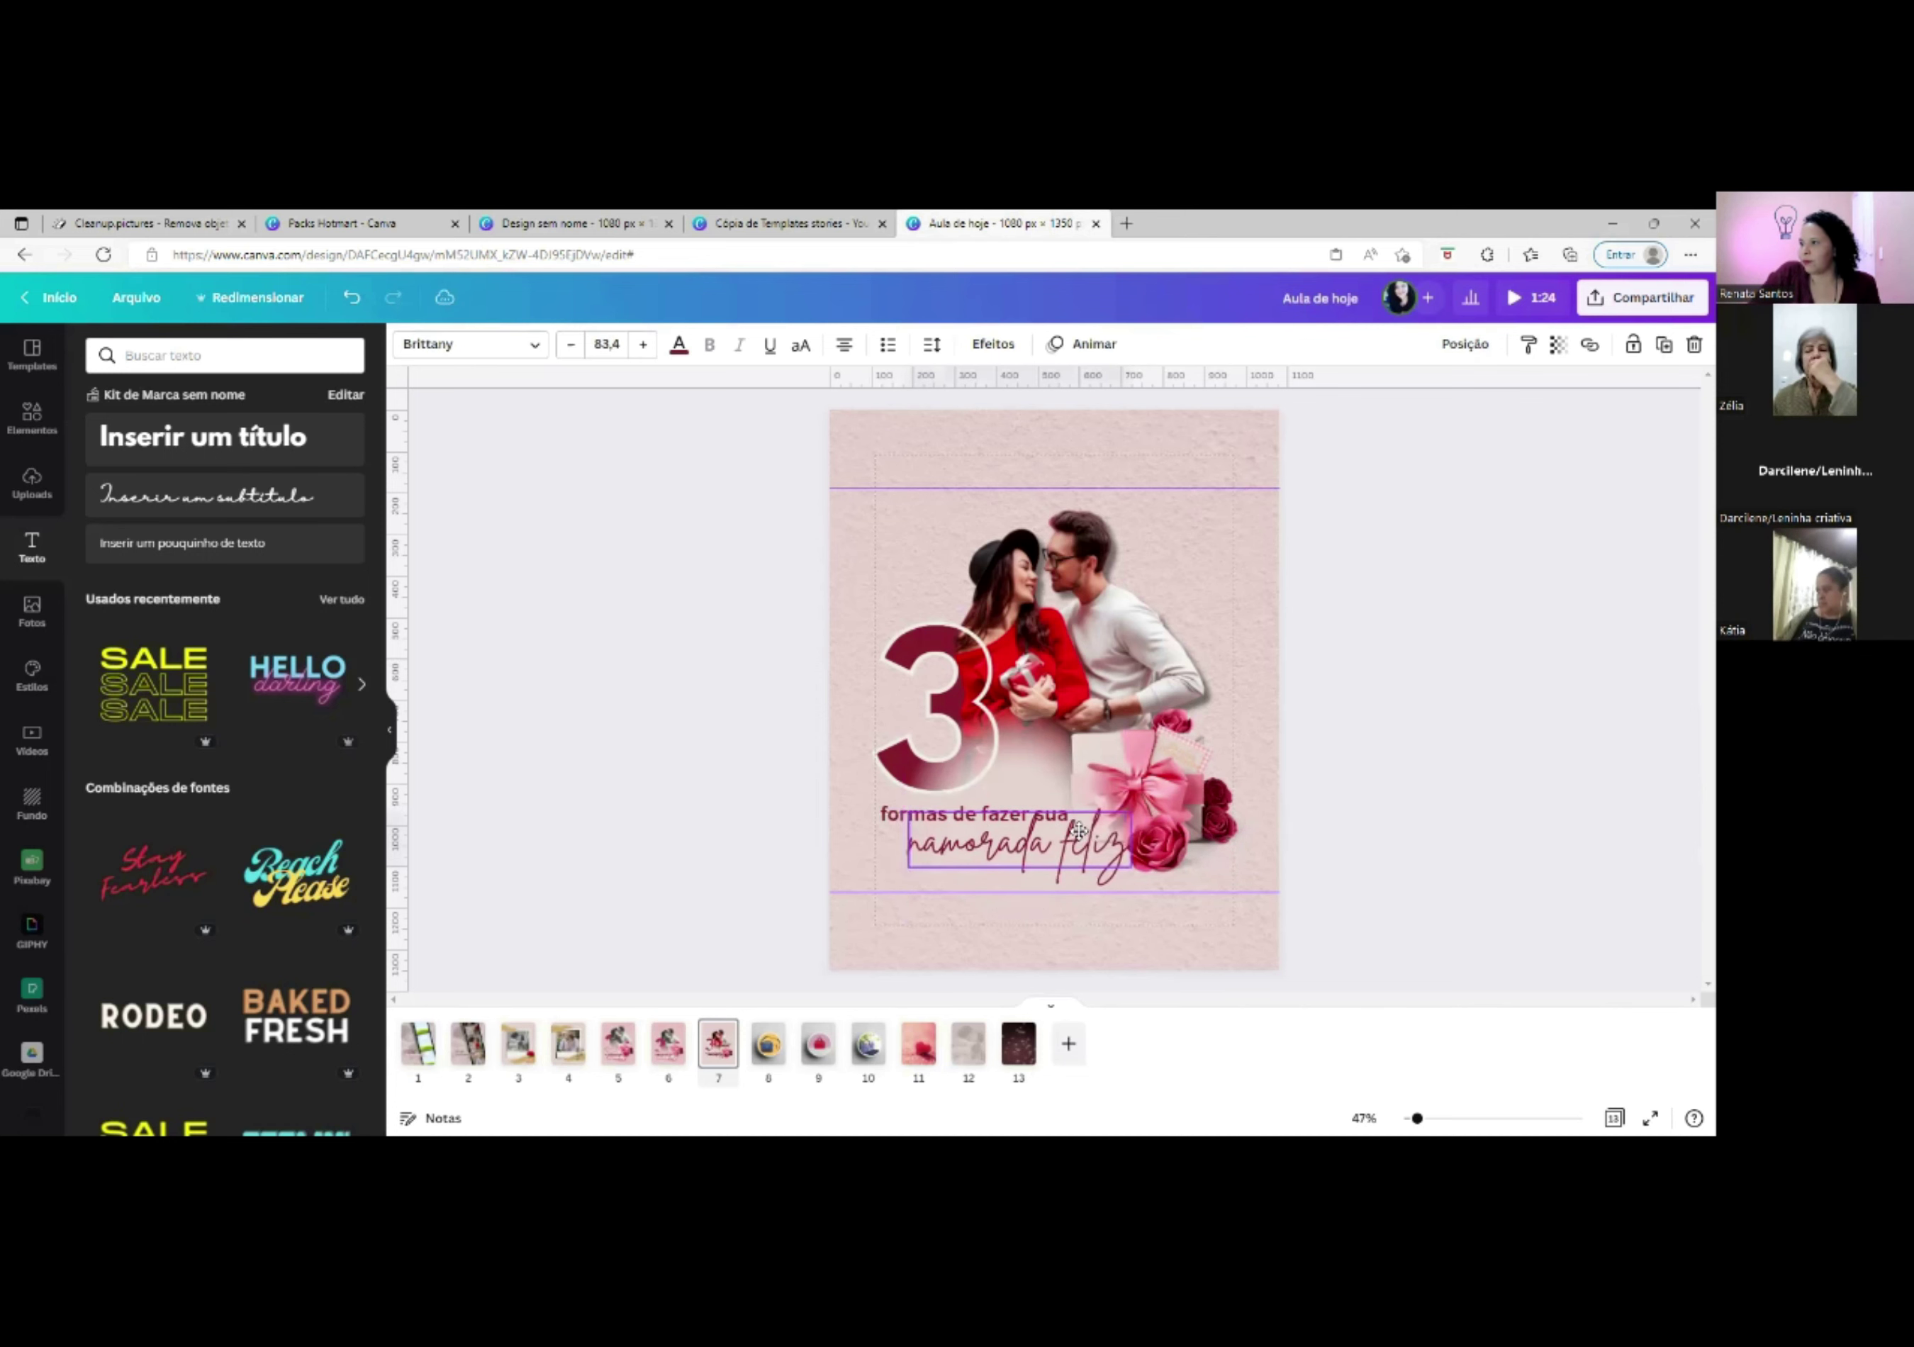
left_click_drag(1418, 1118, 1448, 1118)
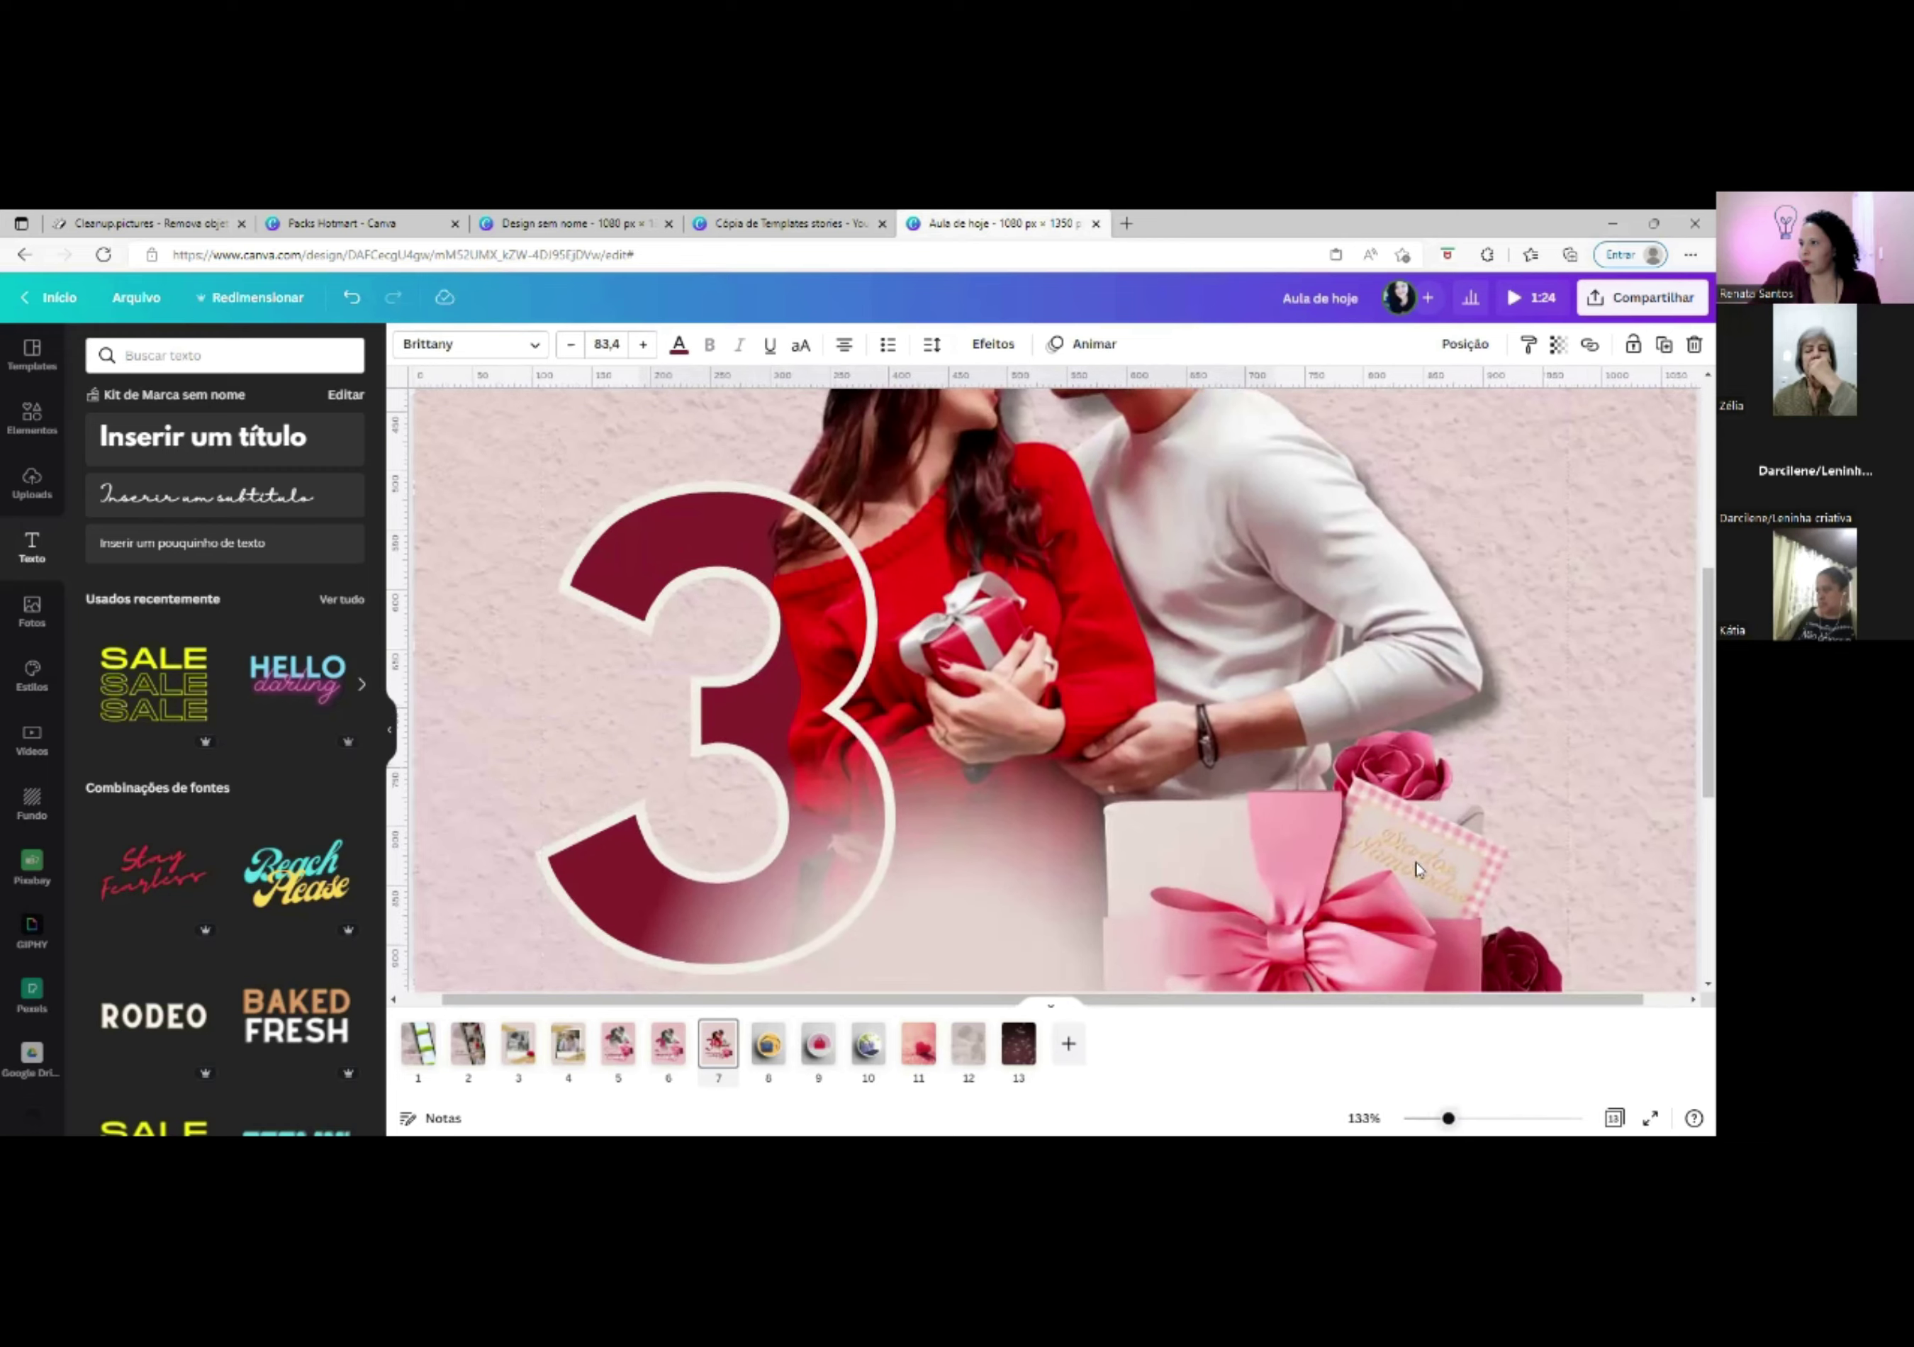
scroll(1417, 842, "down", 5)
left_click_drag(1174, 675, 1159, 663)
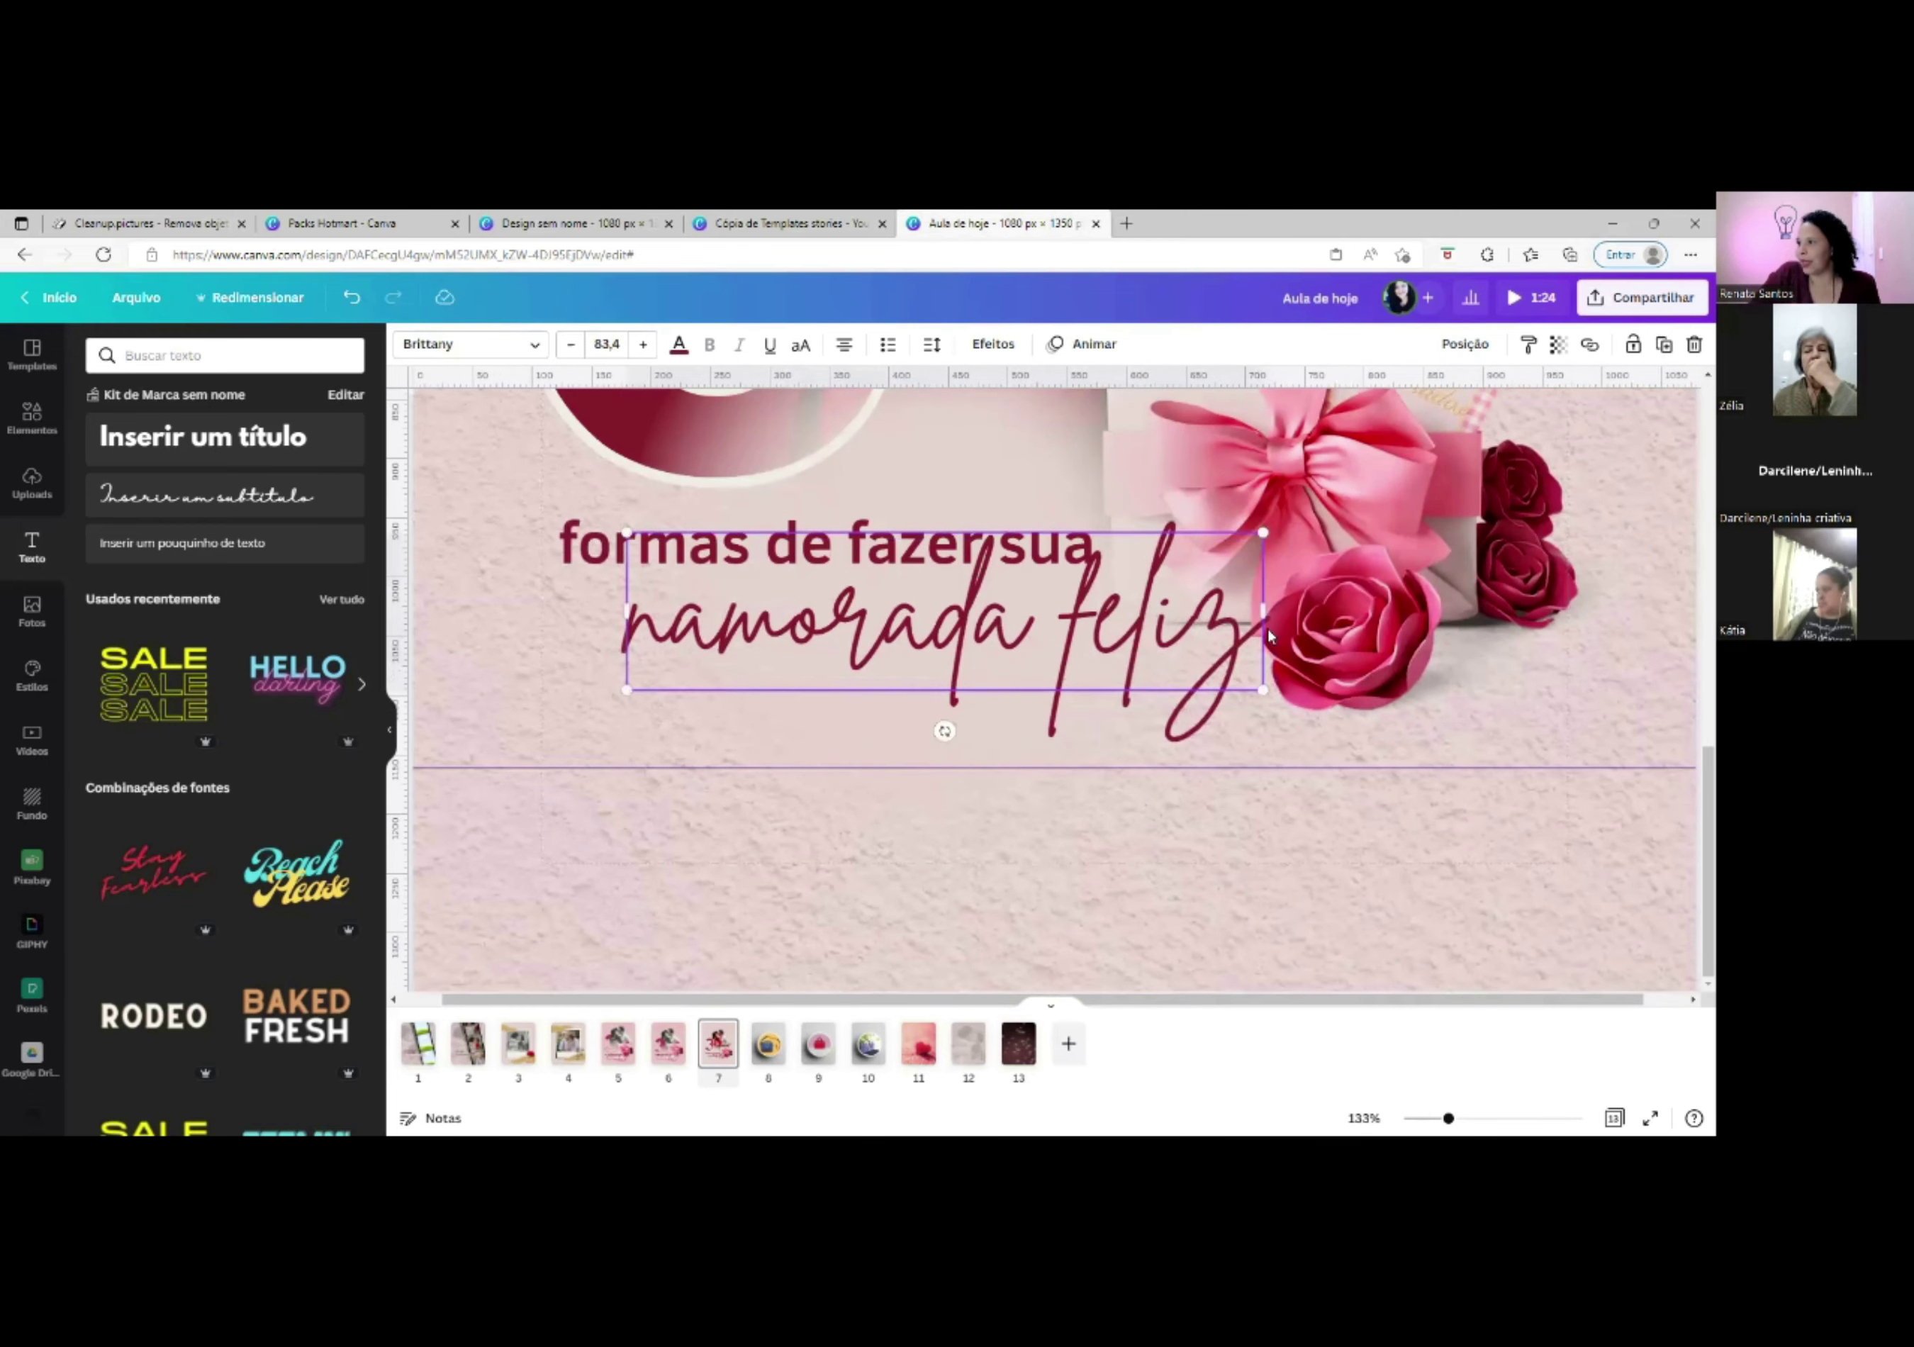
left_click(1372, 705)
left_click_drag(1448, 1121, 1422, 1120)
left_click(1452, 844)
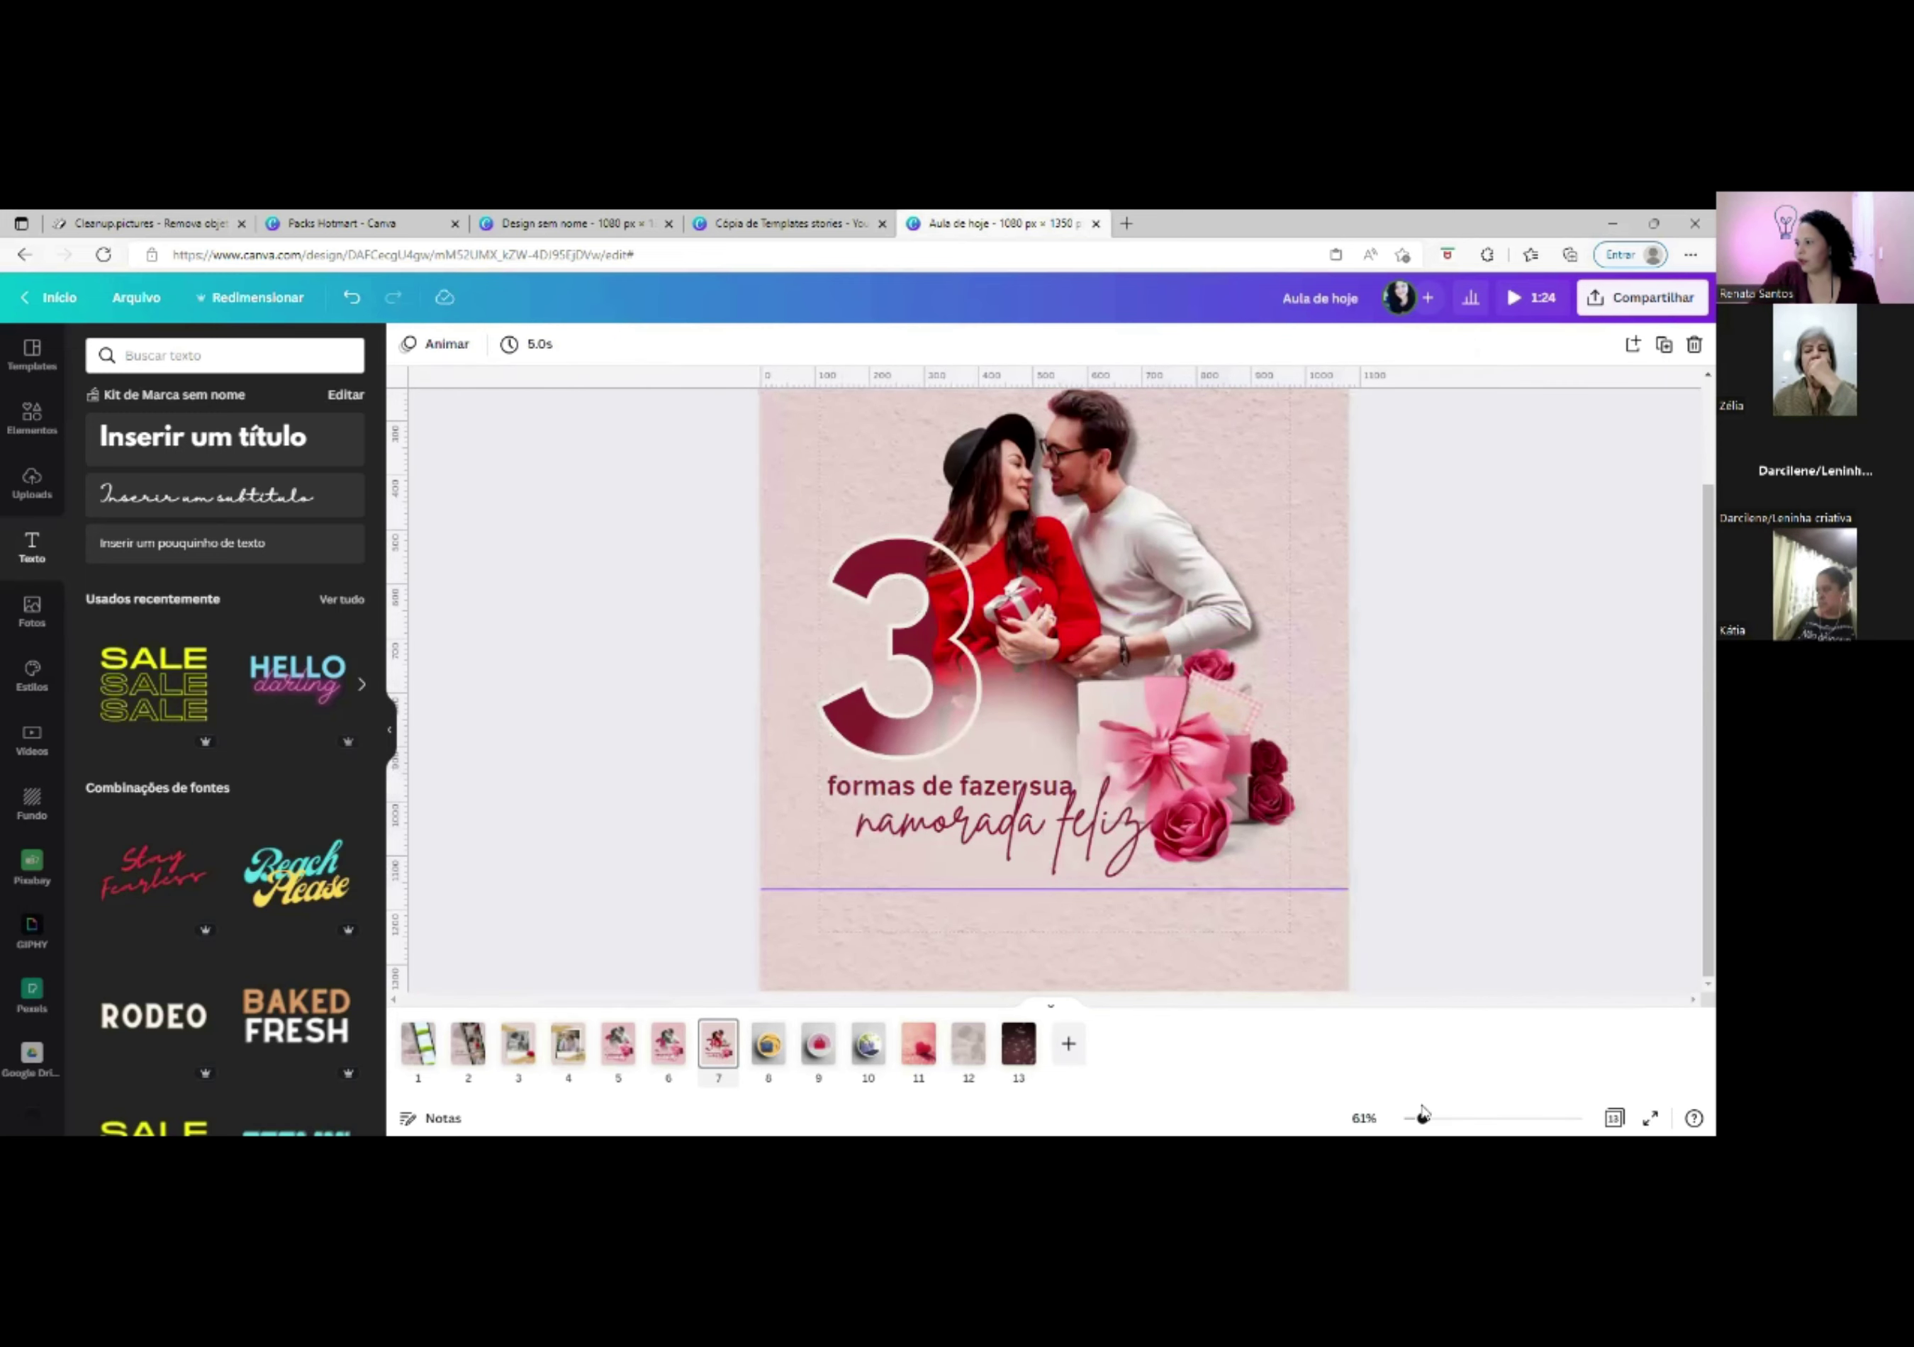
left_click_drag(1421, 1124, 1415, 1120)
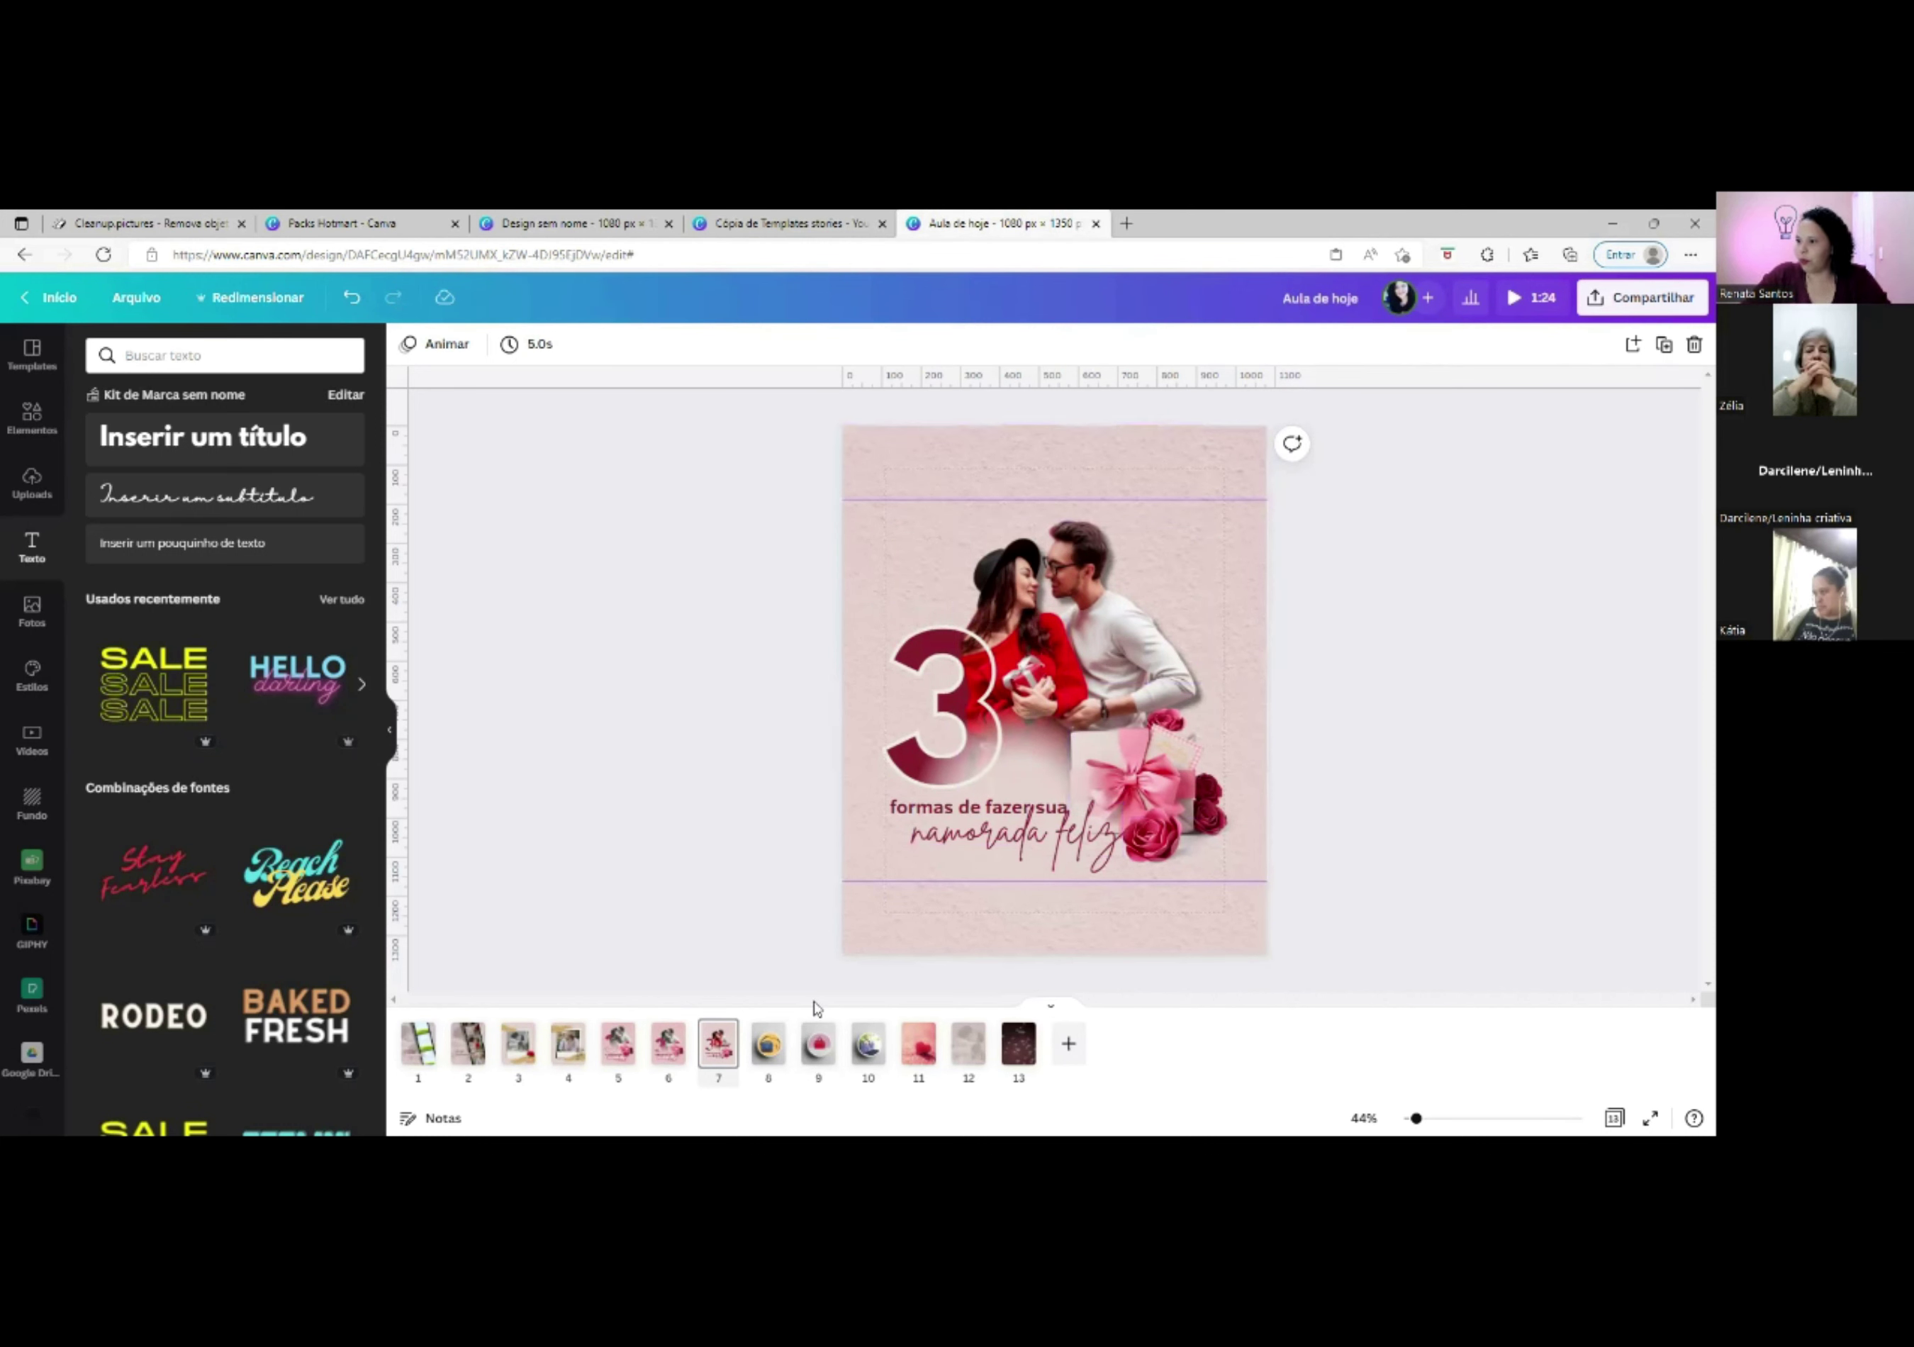
Compare with the design on page 6 and delete the light outline around the "3" on page 7.
left_click(668, 1055)
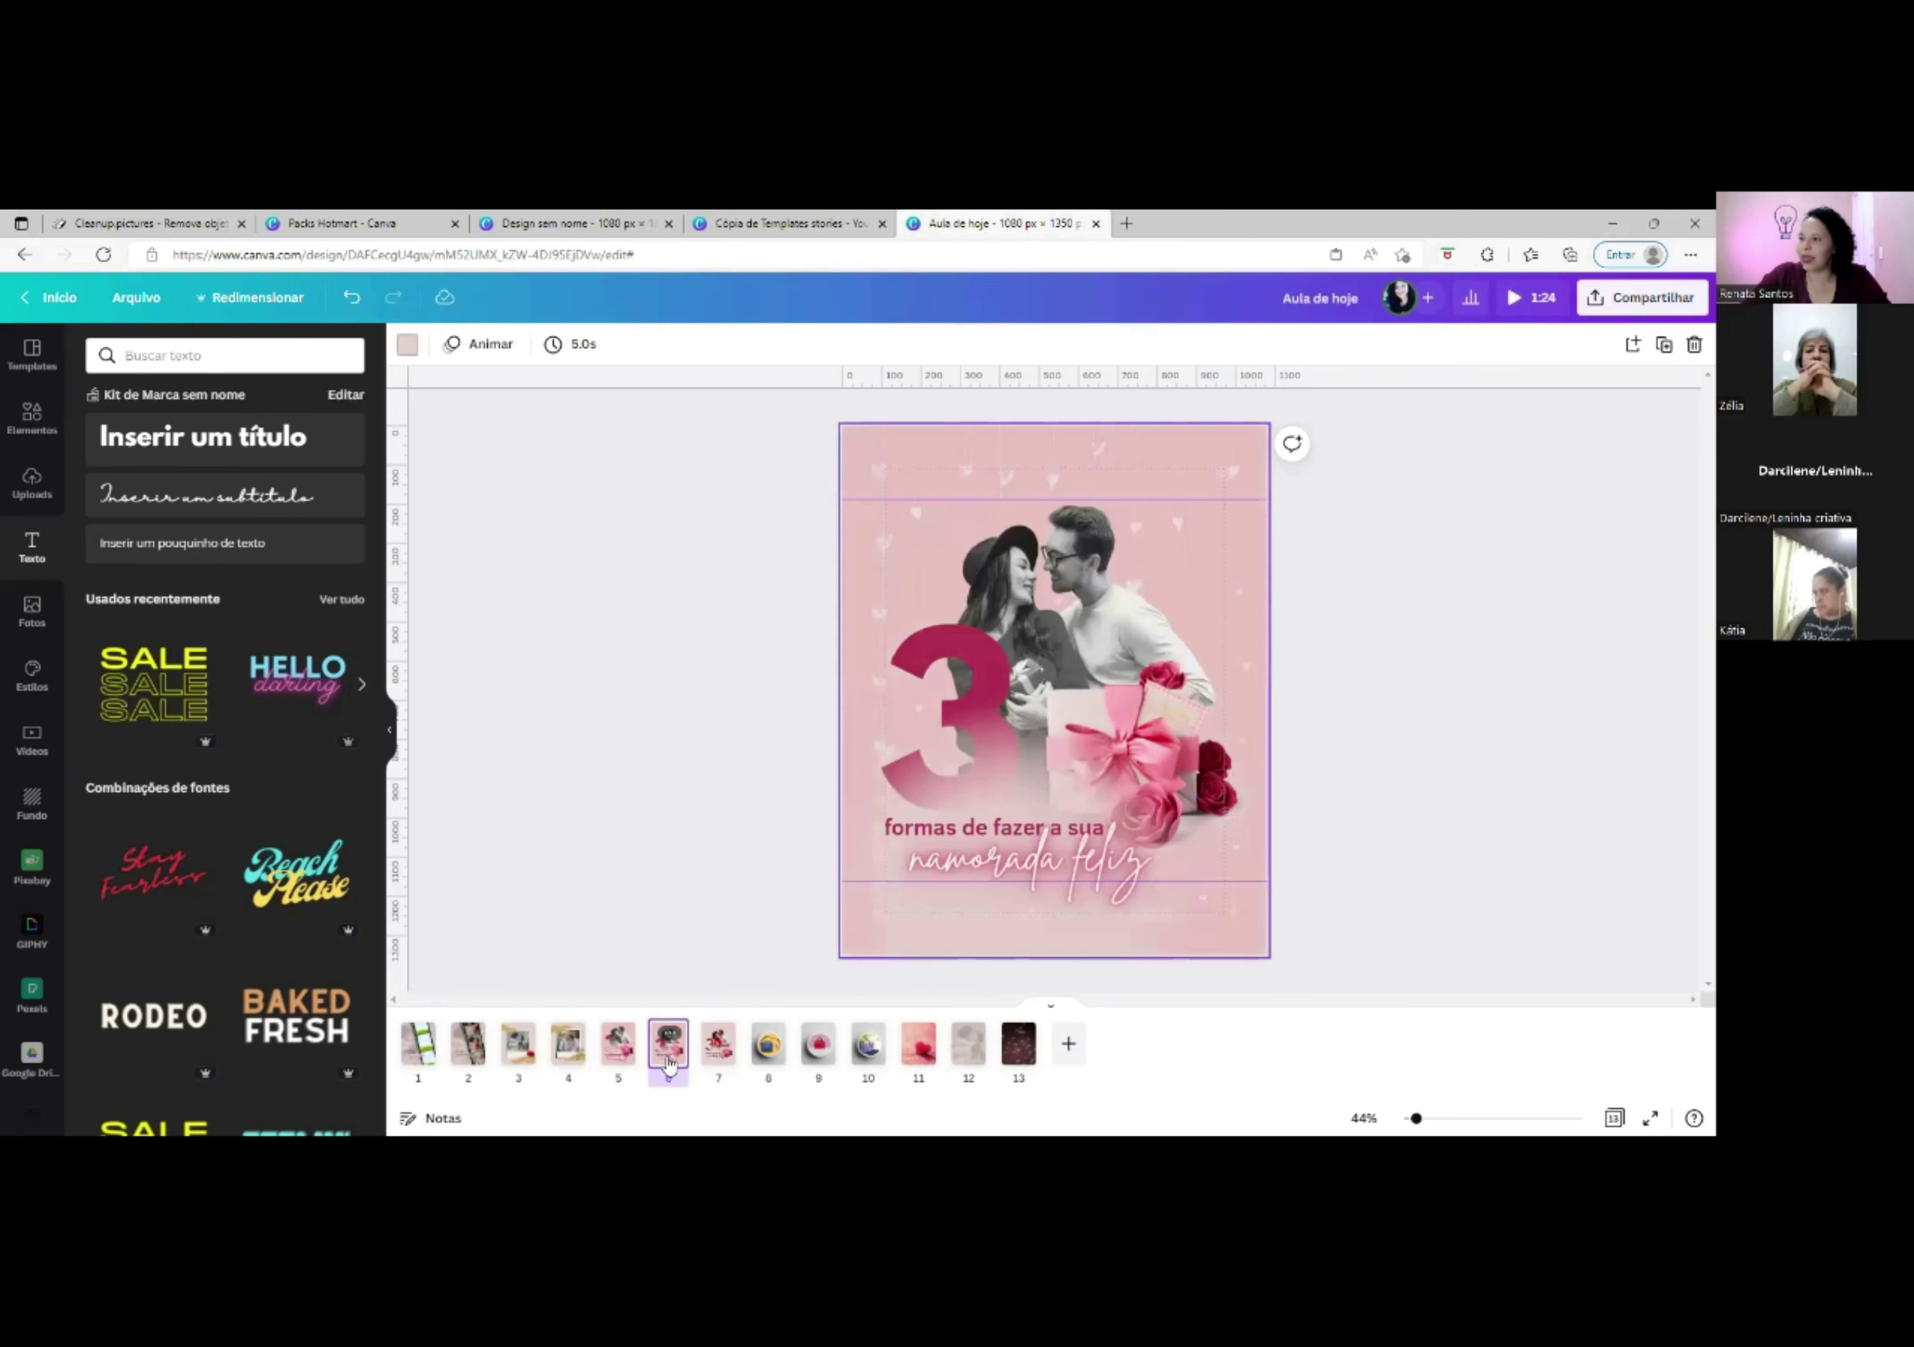
left_click(716, 1050)
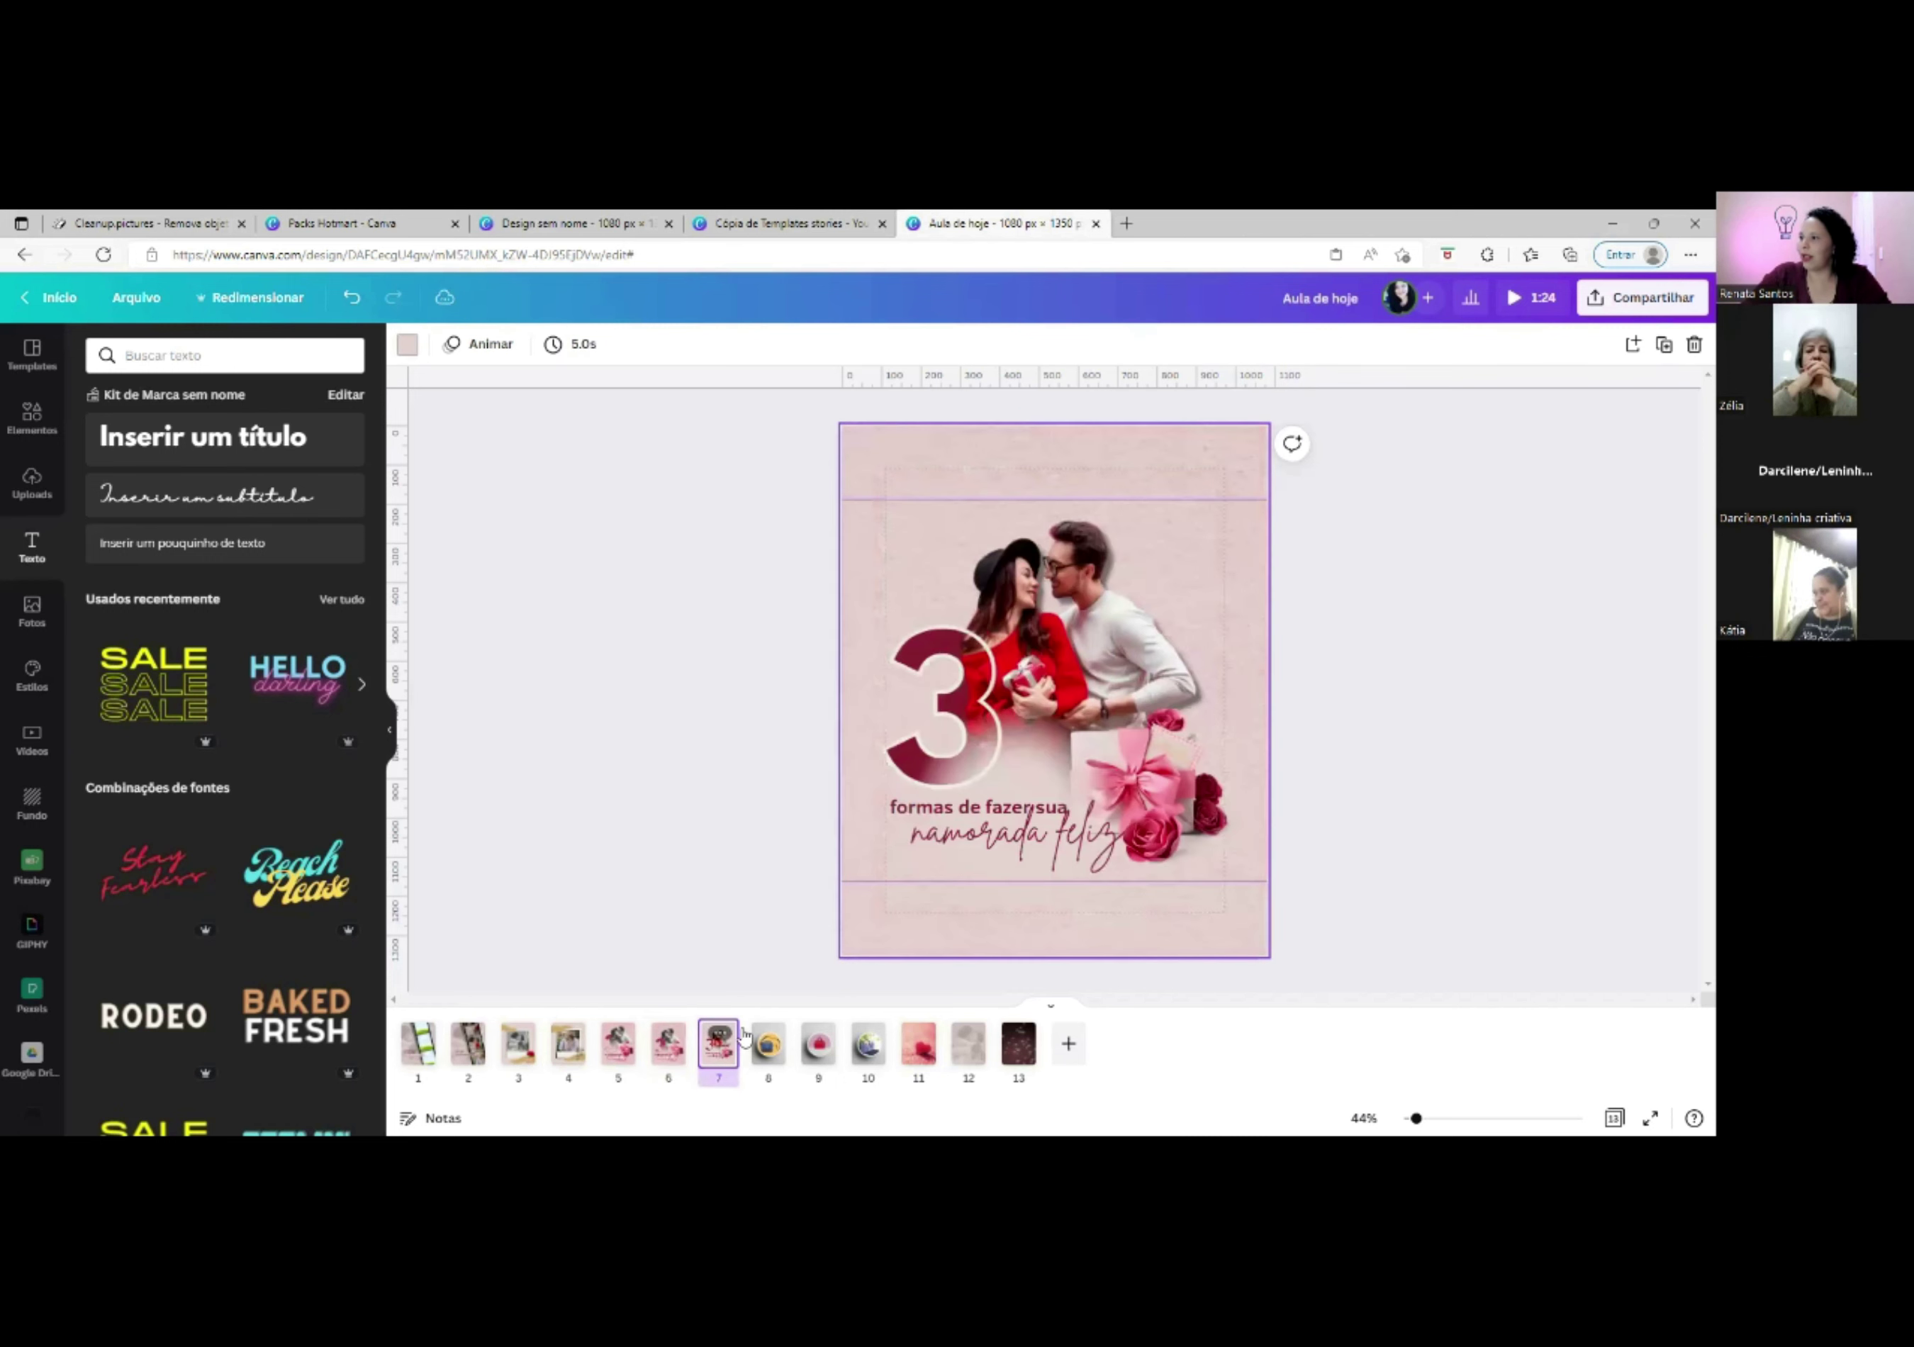
left_click(939, 631)
key("Escape")
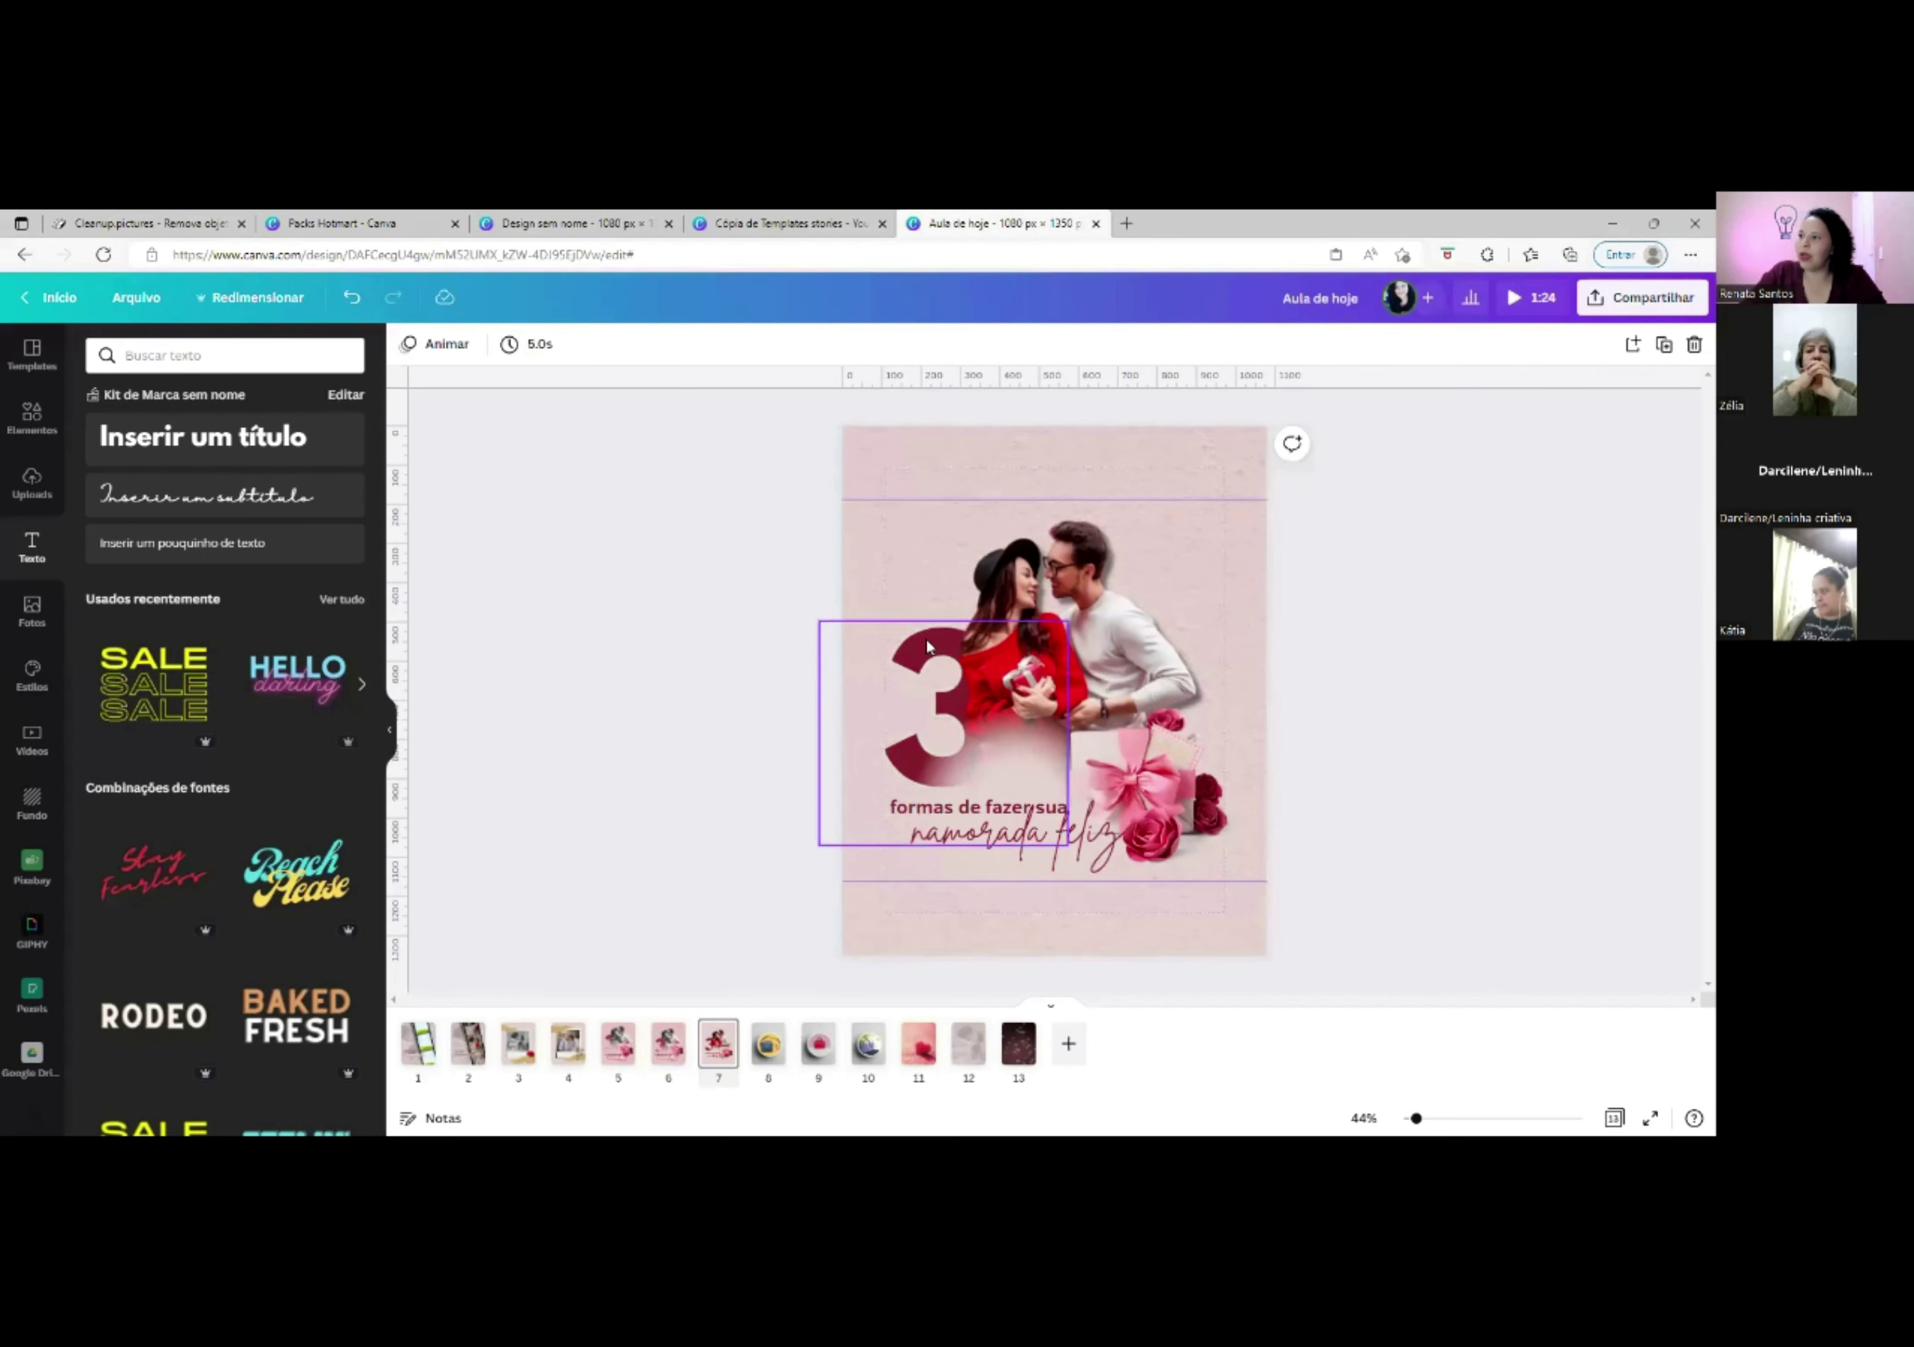
Bring the dark red "3" on page 7 forward by one layer.
left_click(929, 647)
left_click(918, 652)
right_click(908, 659)
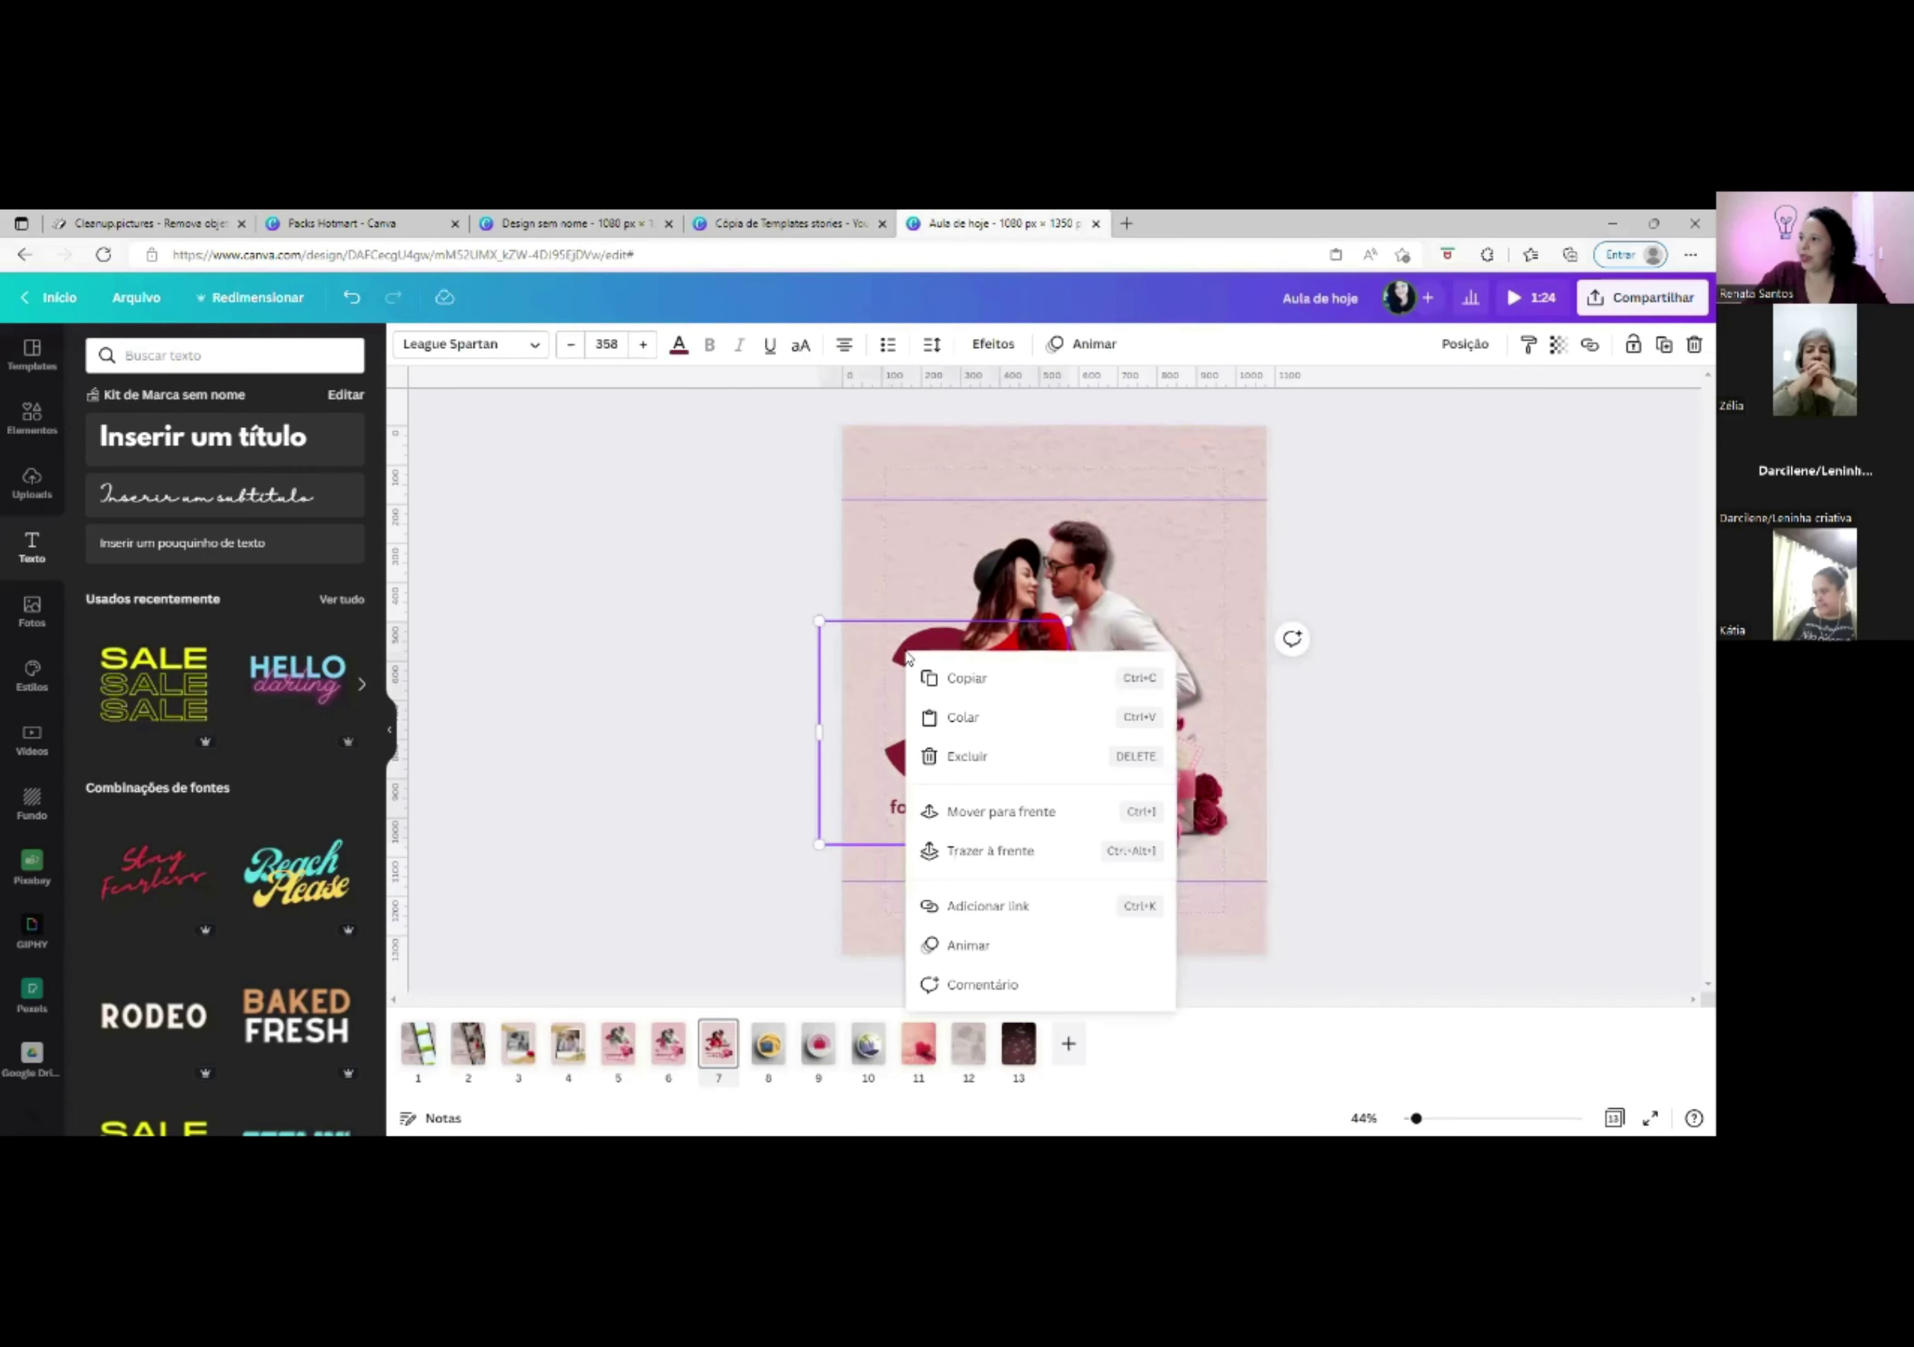
left_click(1002, 816)
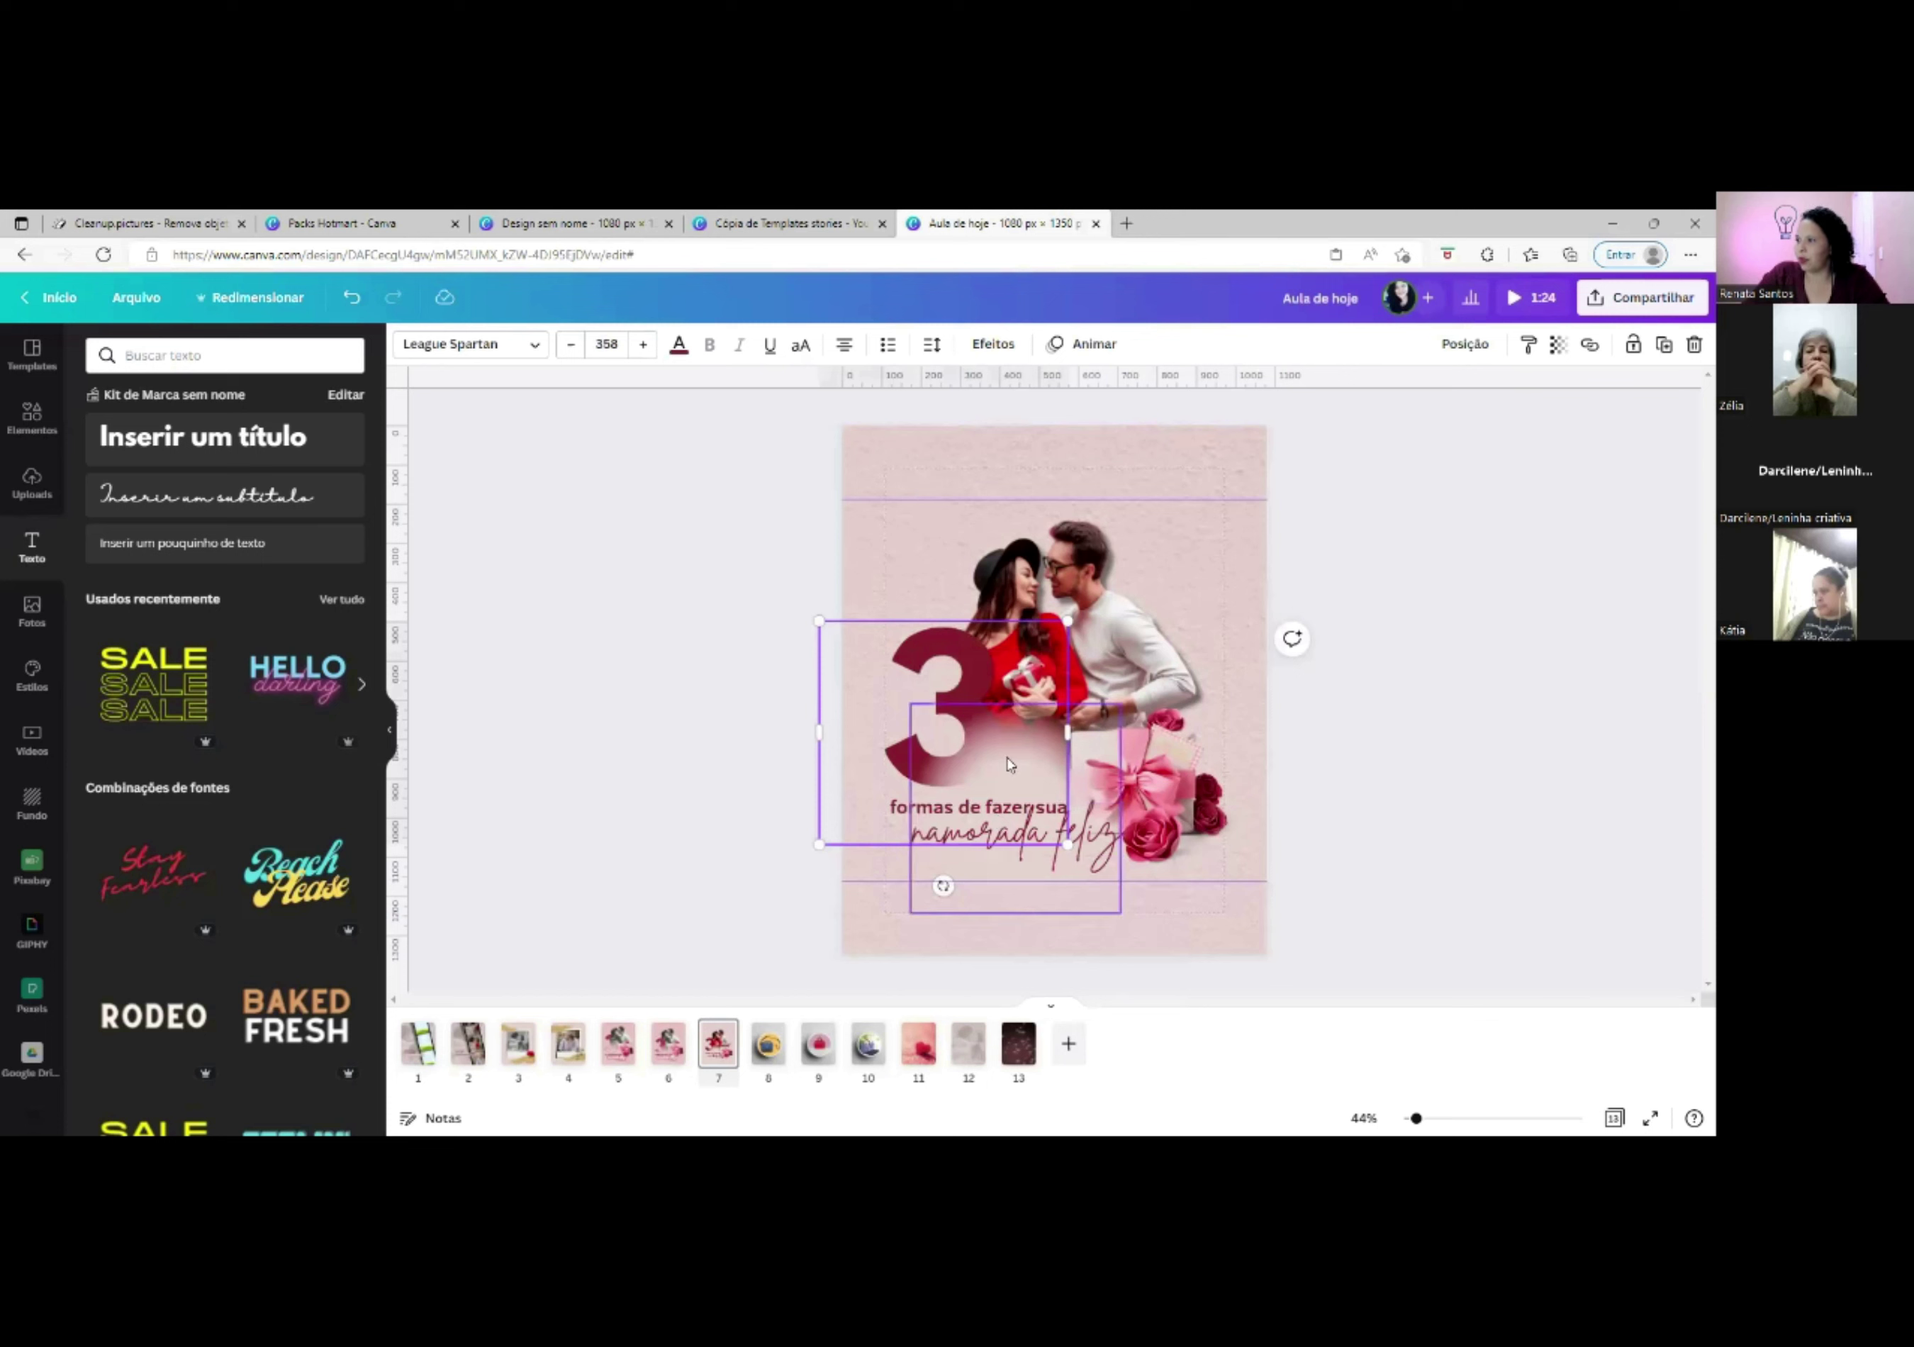
Enlarge the soft pink blur circle and reposition it over the lower part of the "3".
left_click(979, 783)
left_click_drag(979, 784, 954, 791)
left_click_drag(1089, 730, 1135, 688)
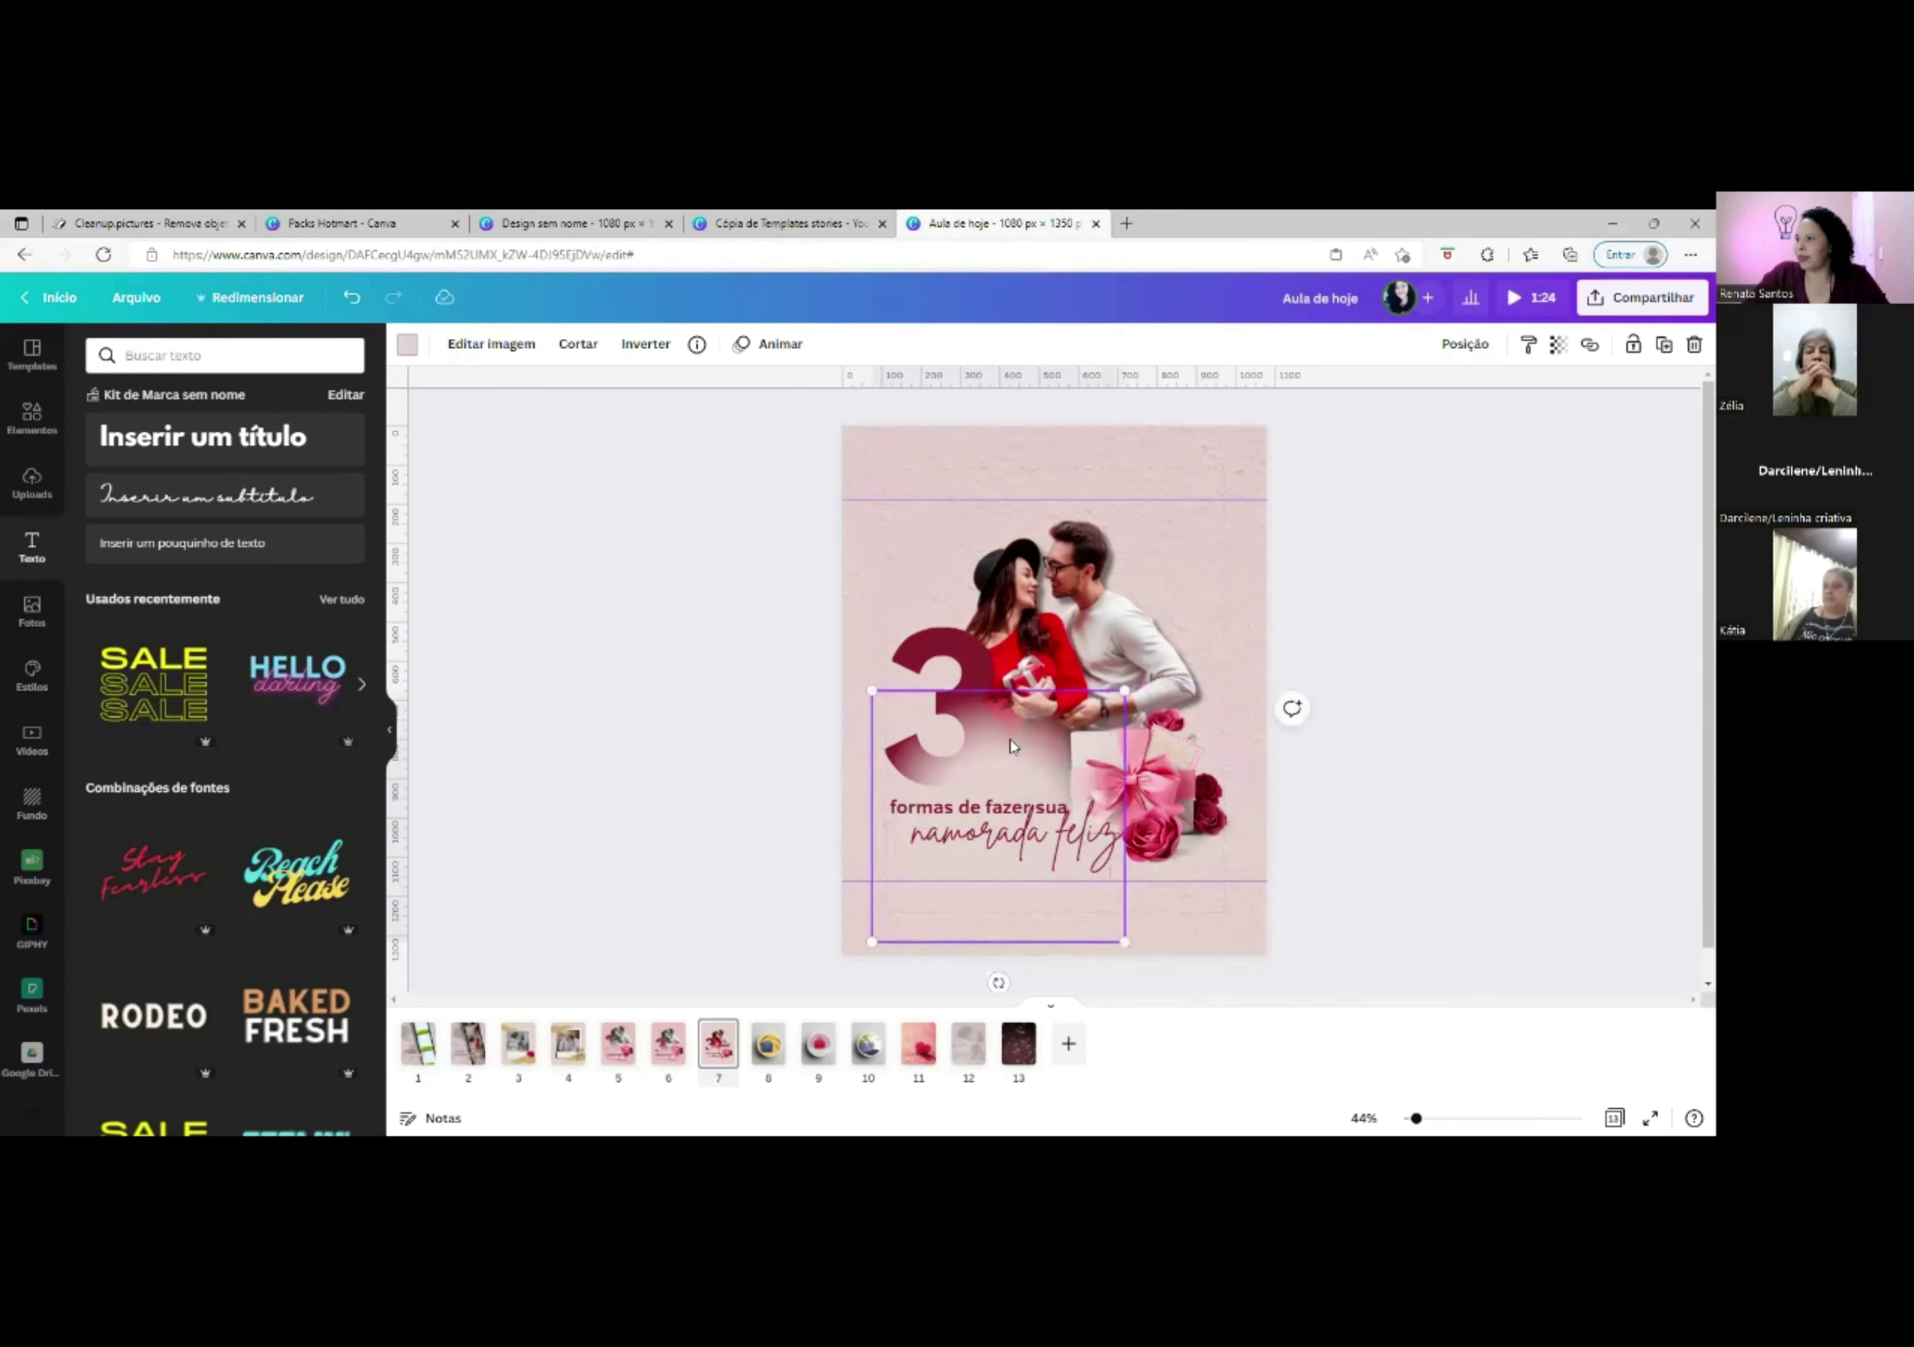
left_click_drag(1007, 732, 1007, 747)
left_click(1300, 498)
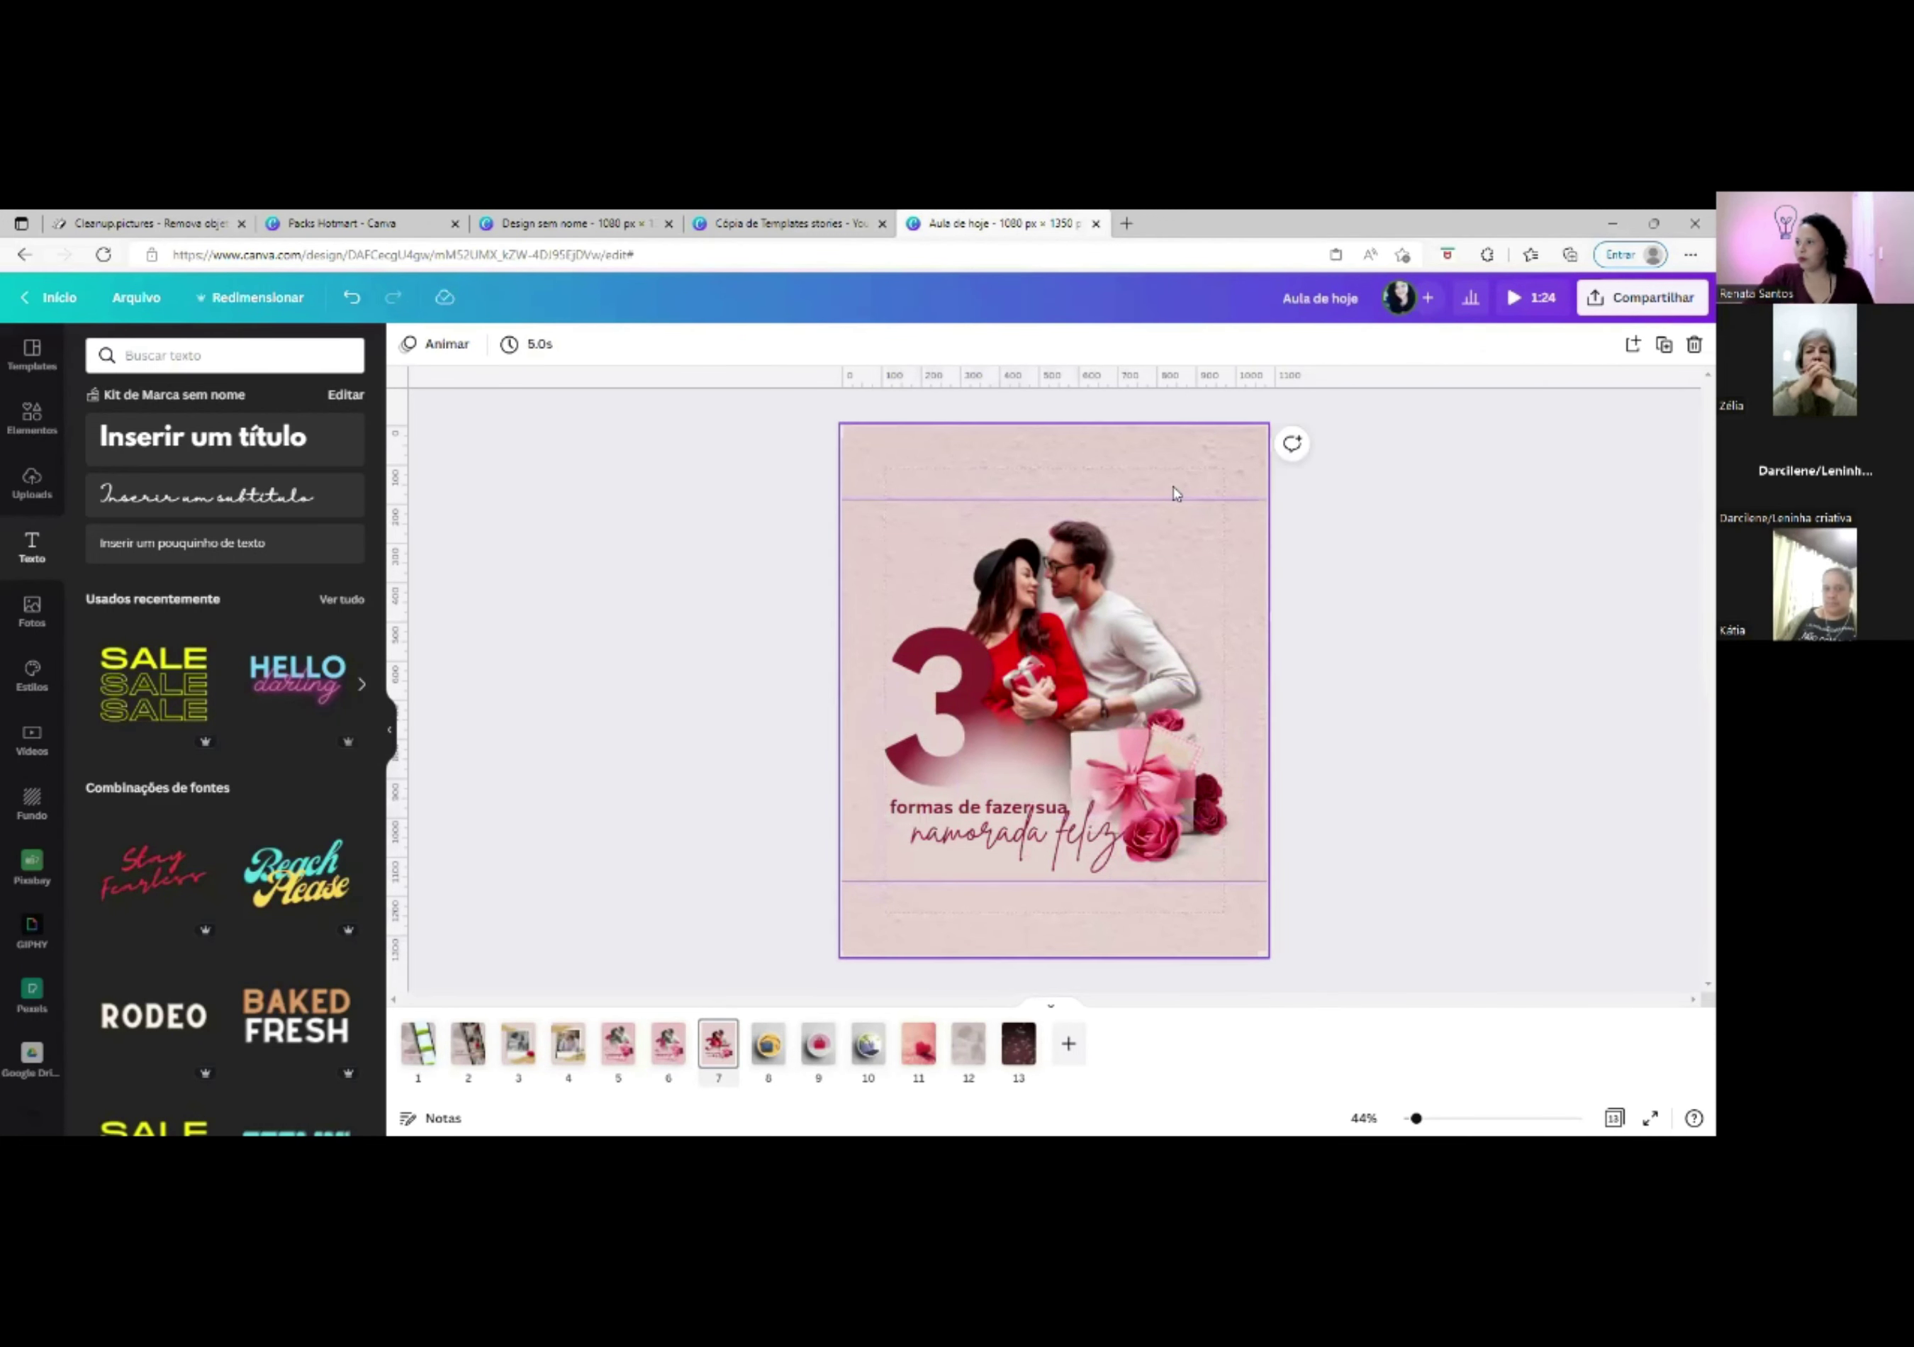
left_click_drag(1175, 493, 1170, 500)
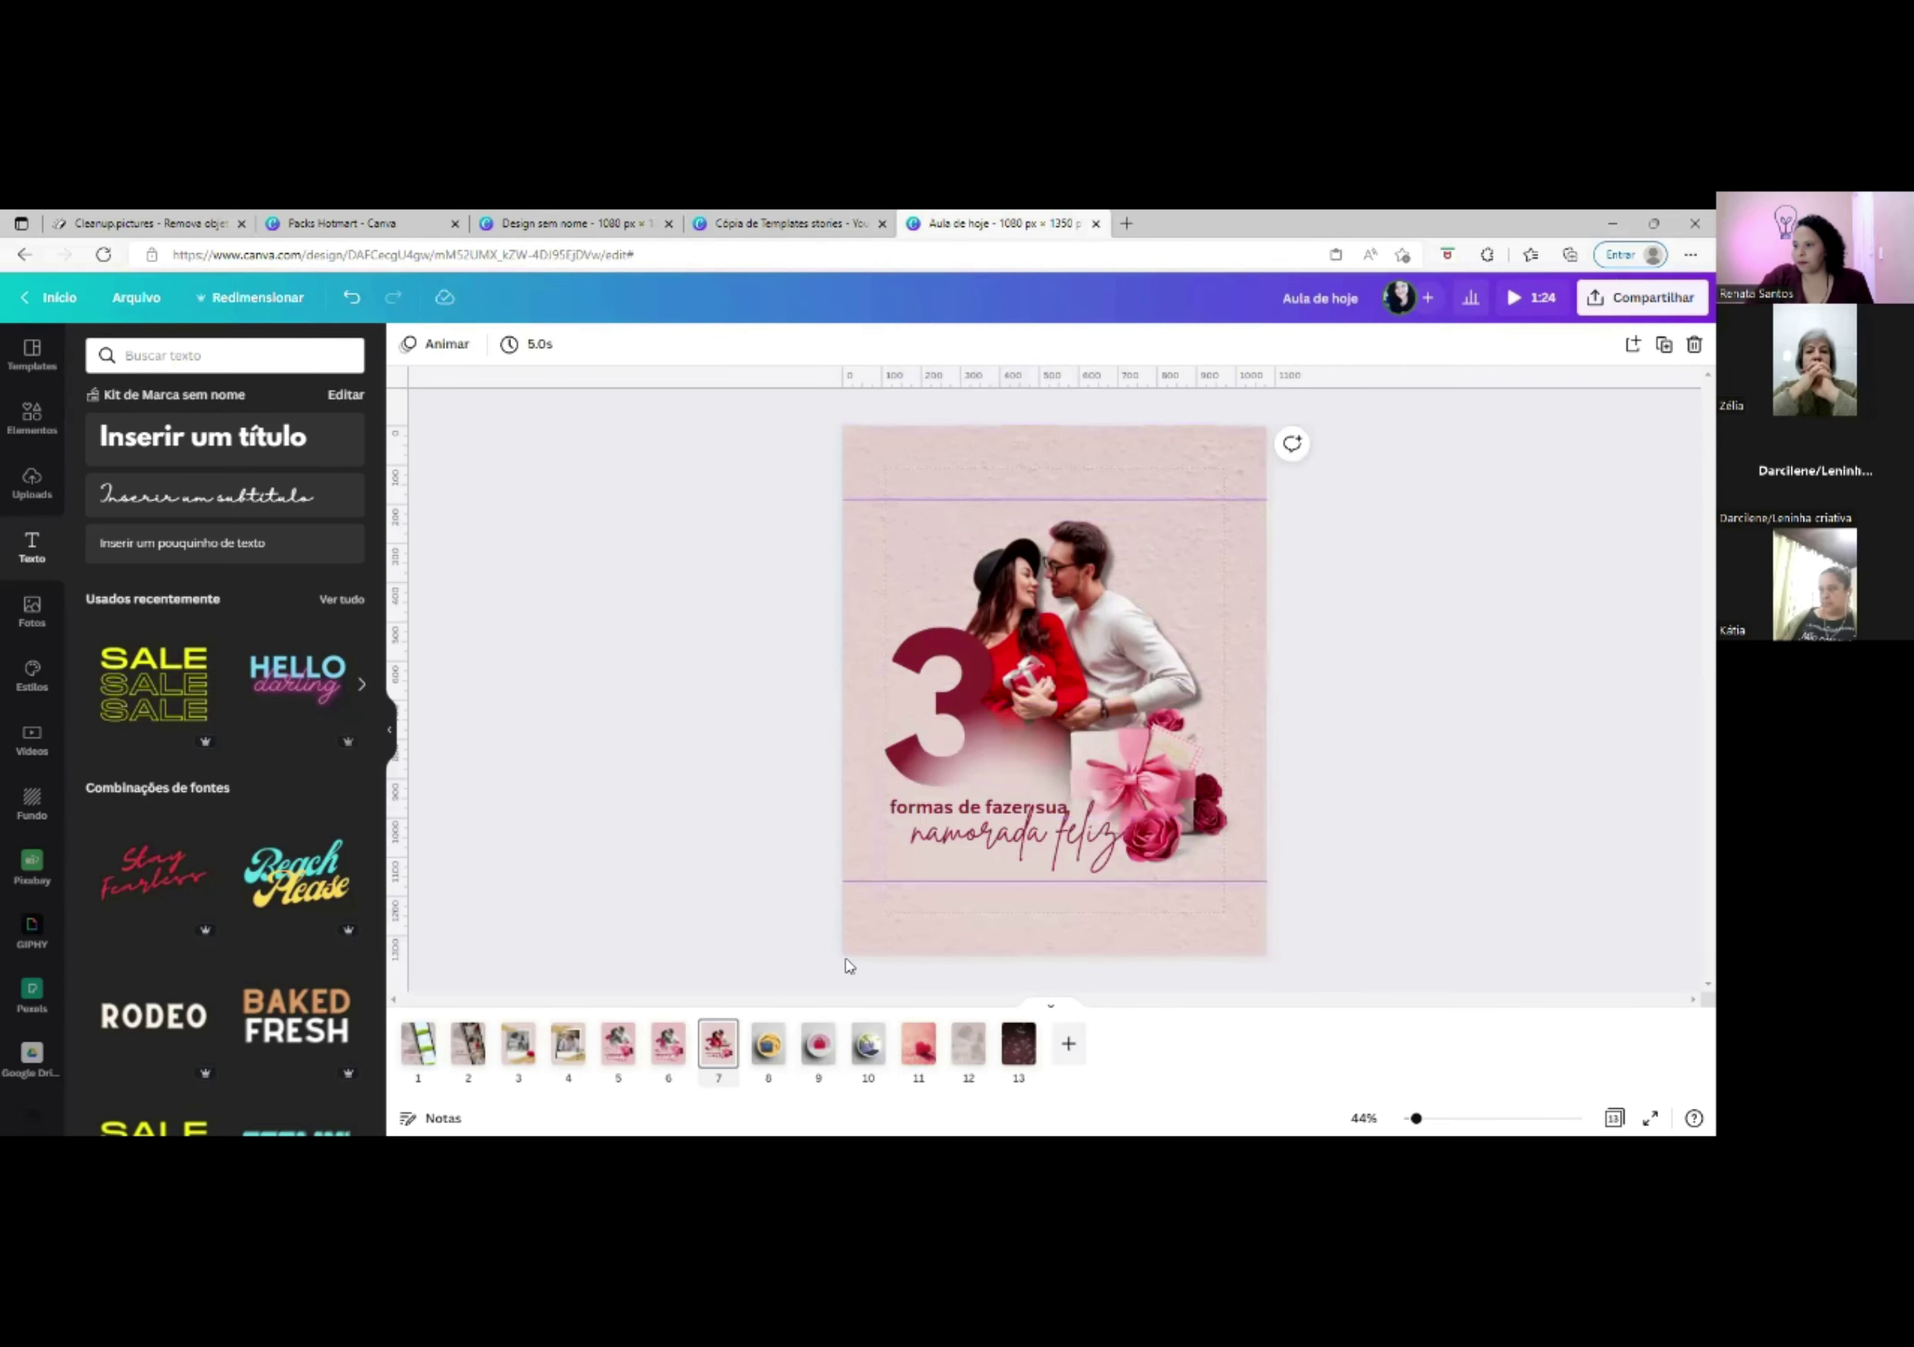
Review the flower video with the circular bag photo on page 8 and add a blank page after it.
left_click(768, 1045)
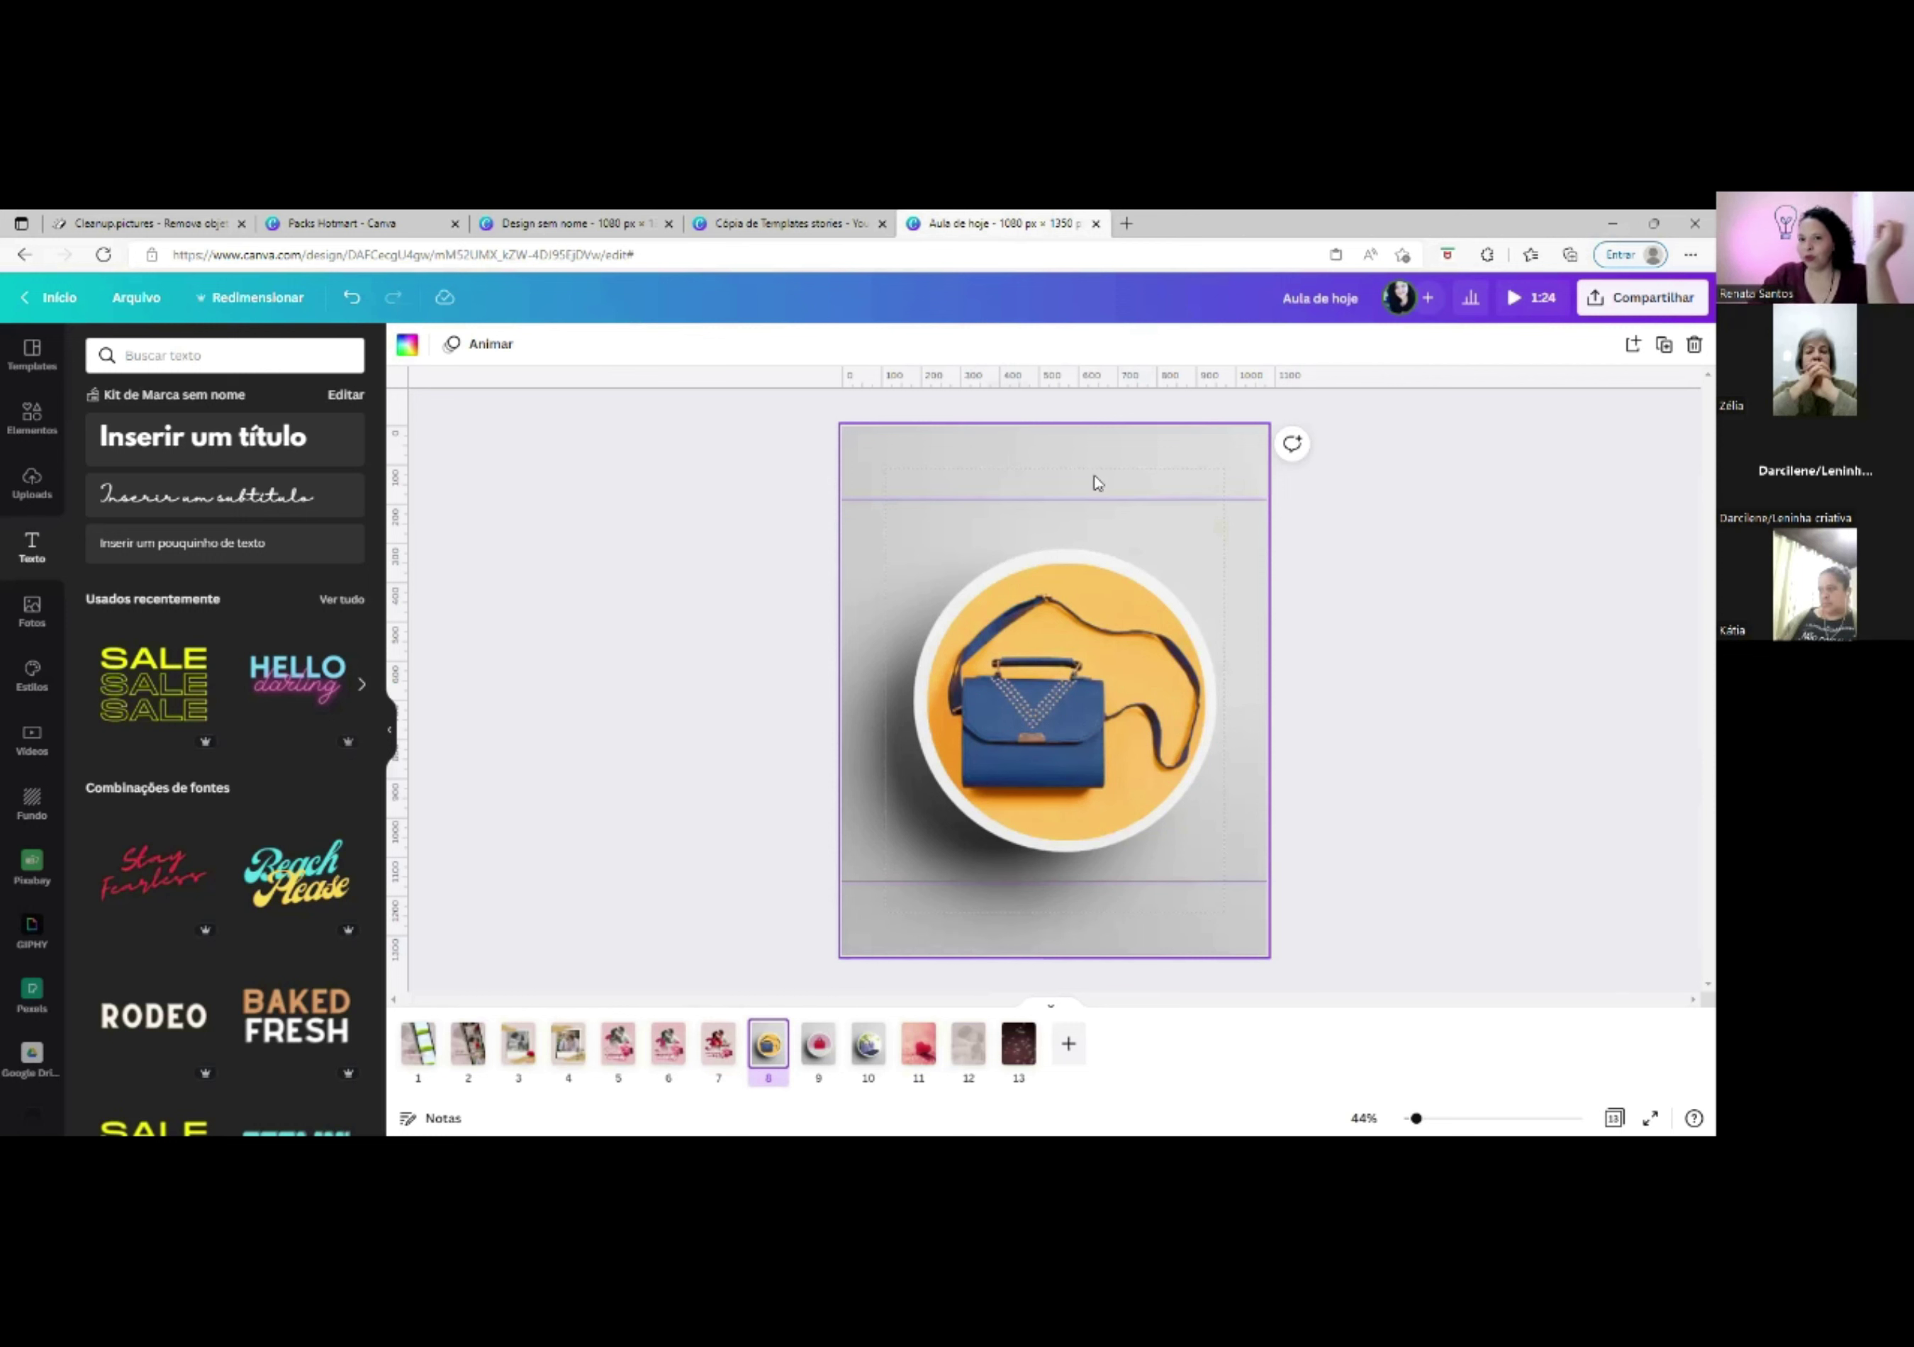
left_click(1121, 487)
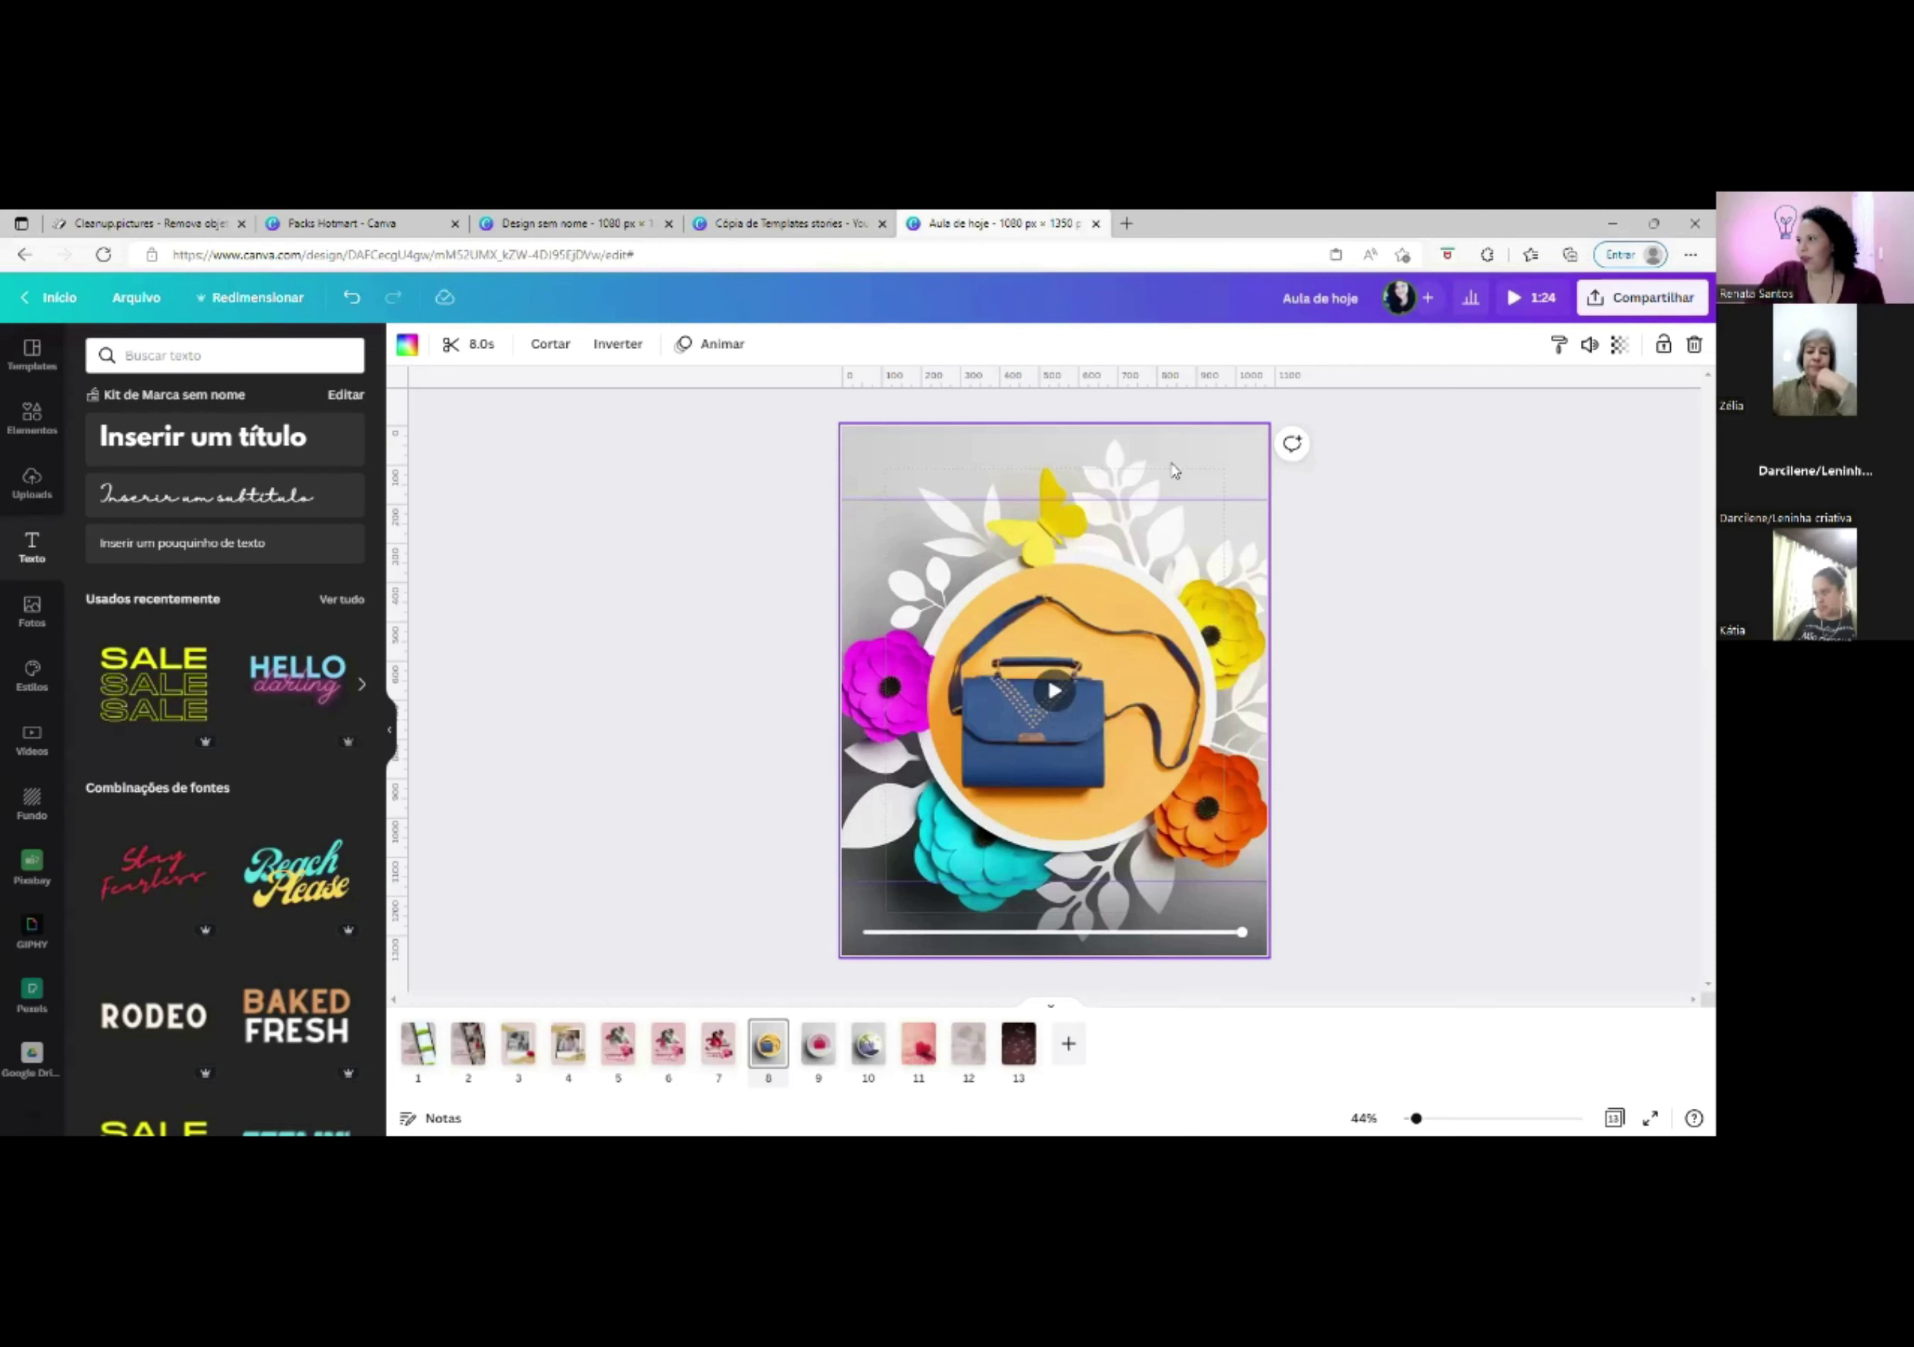
left_click(1046, 696)
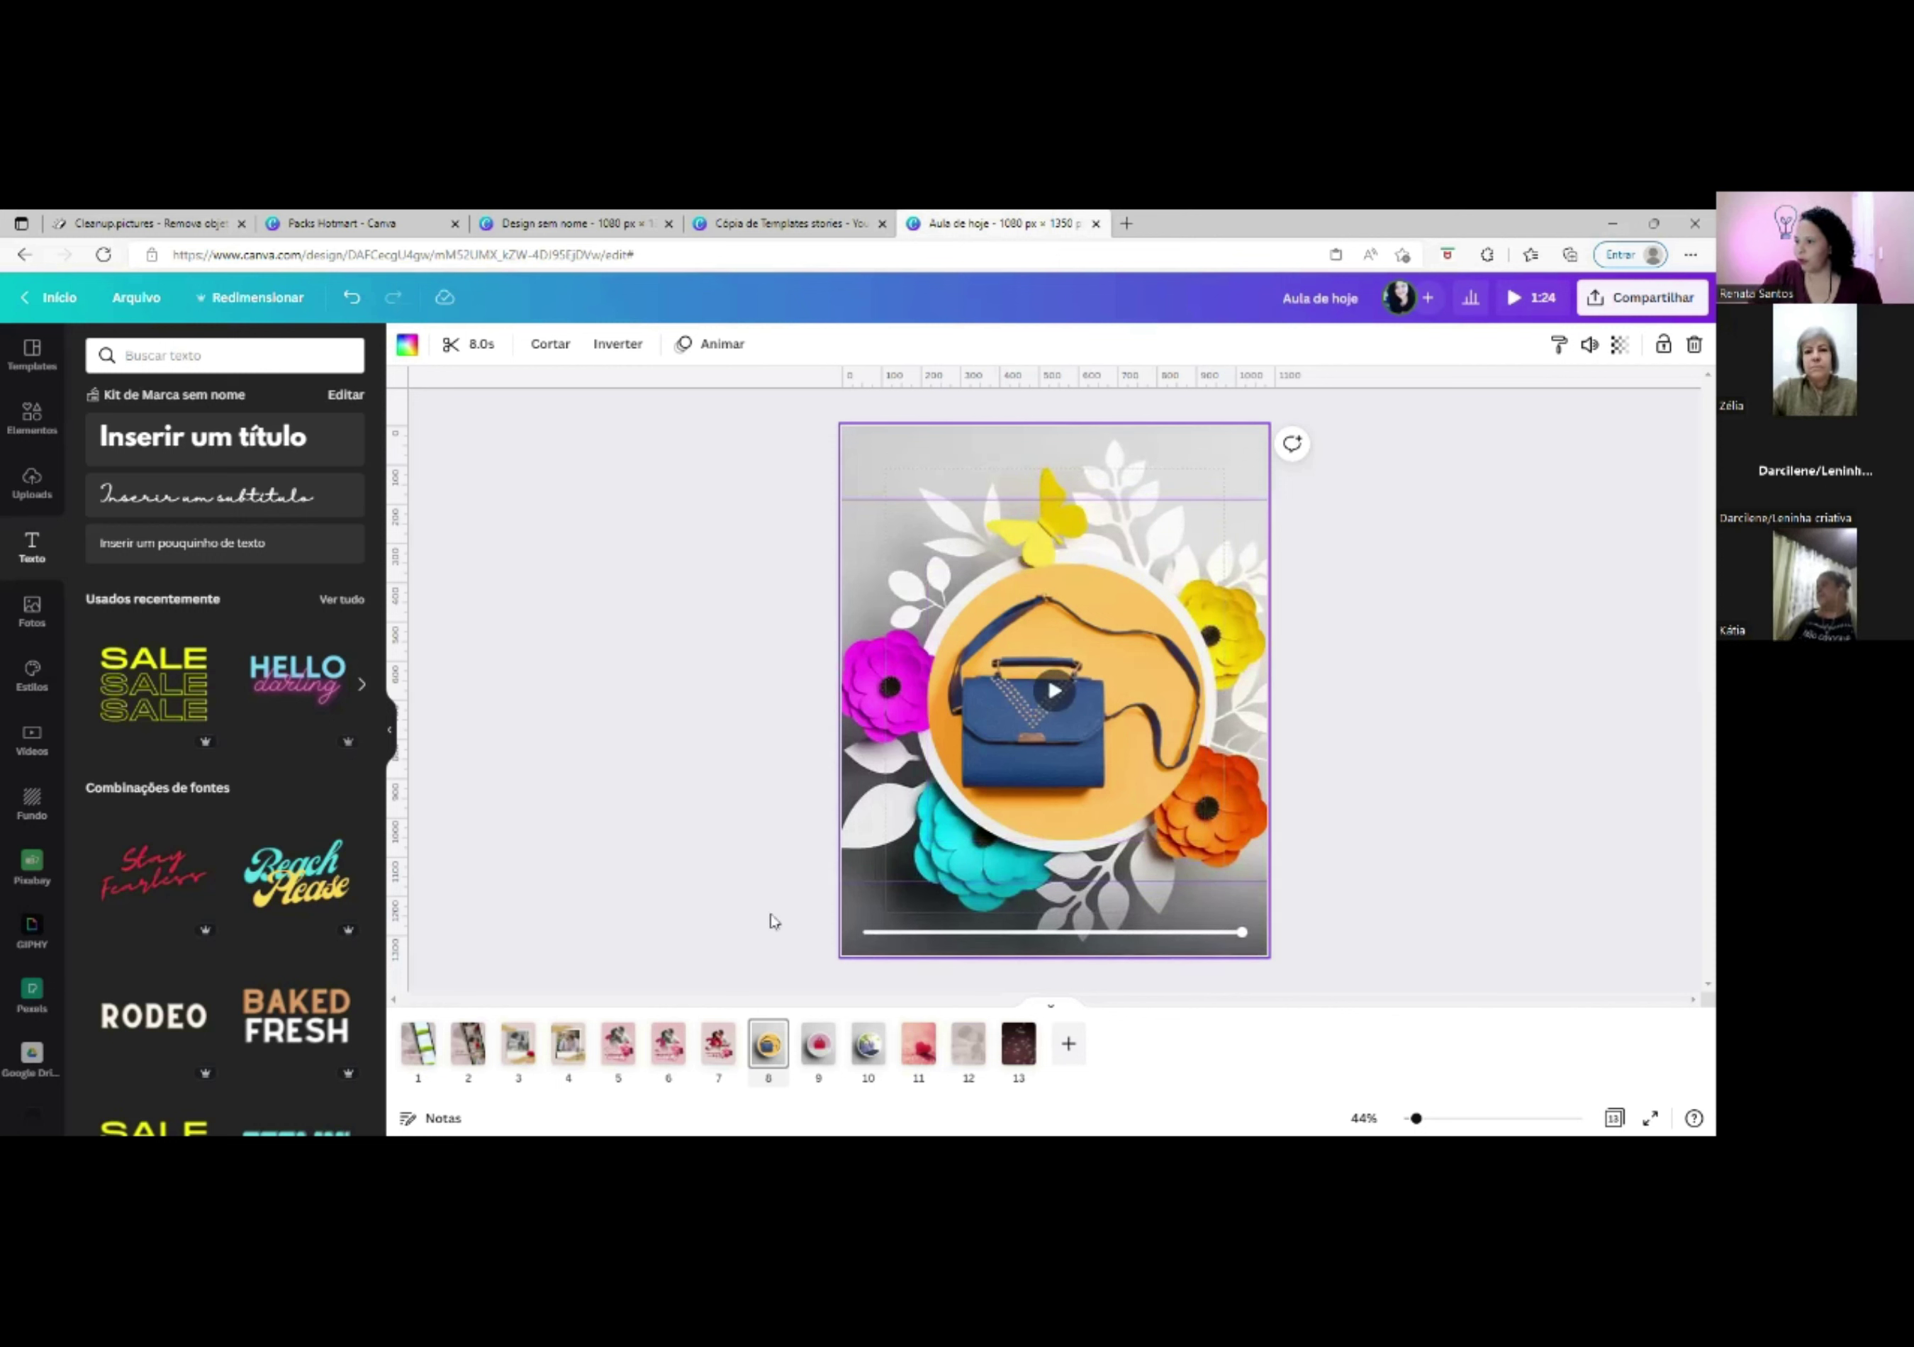
left_click(1594, 458)
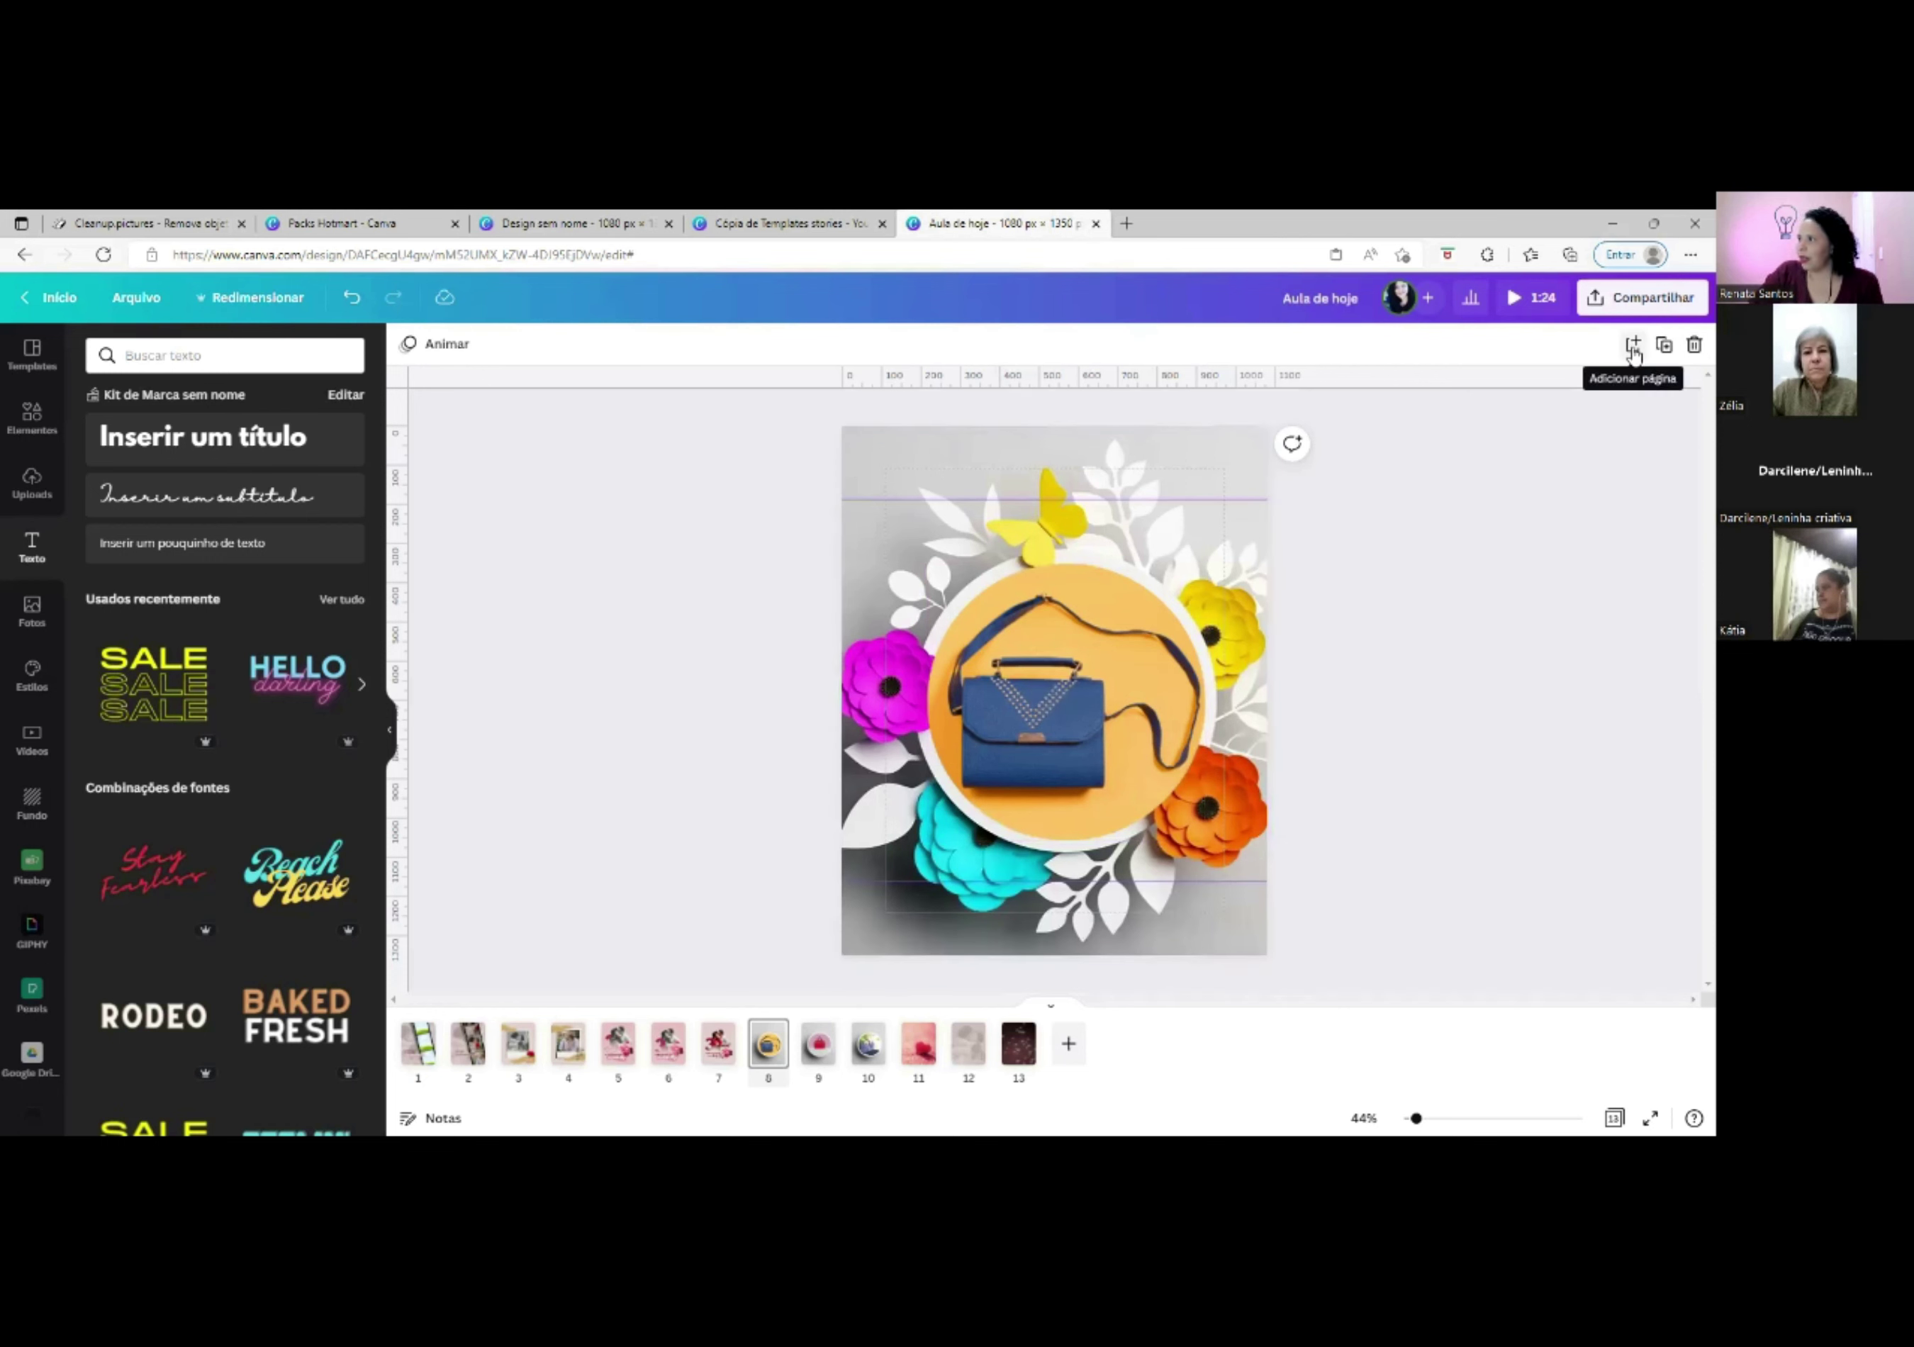
left_click(1633, 346)
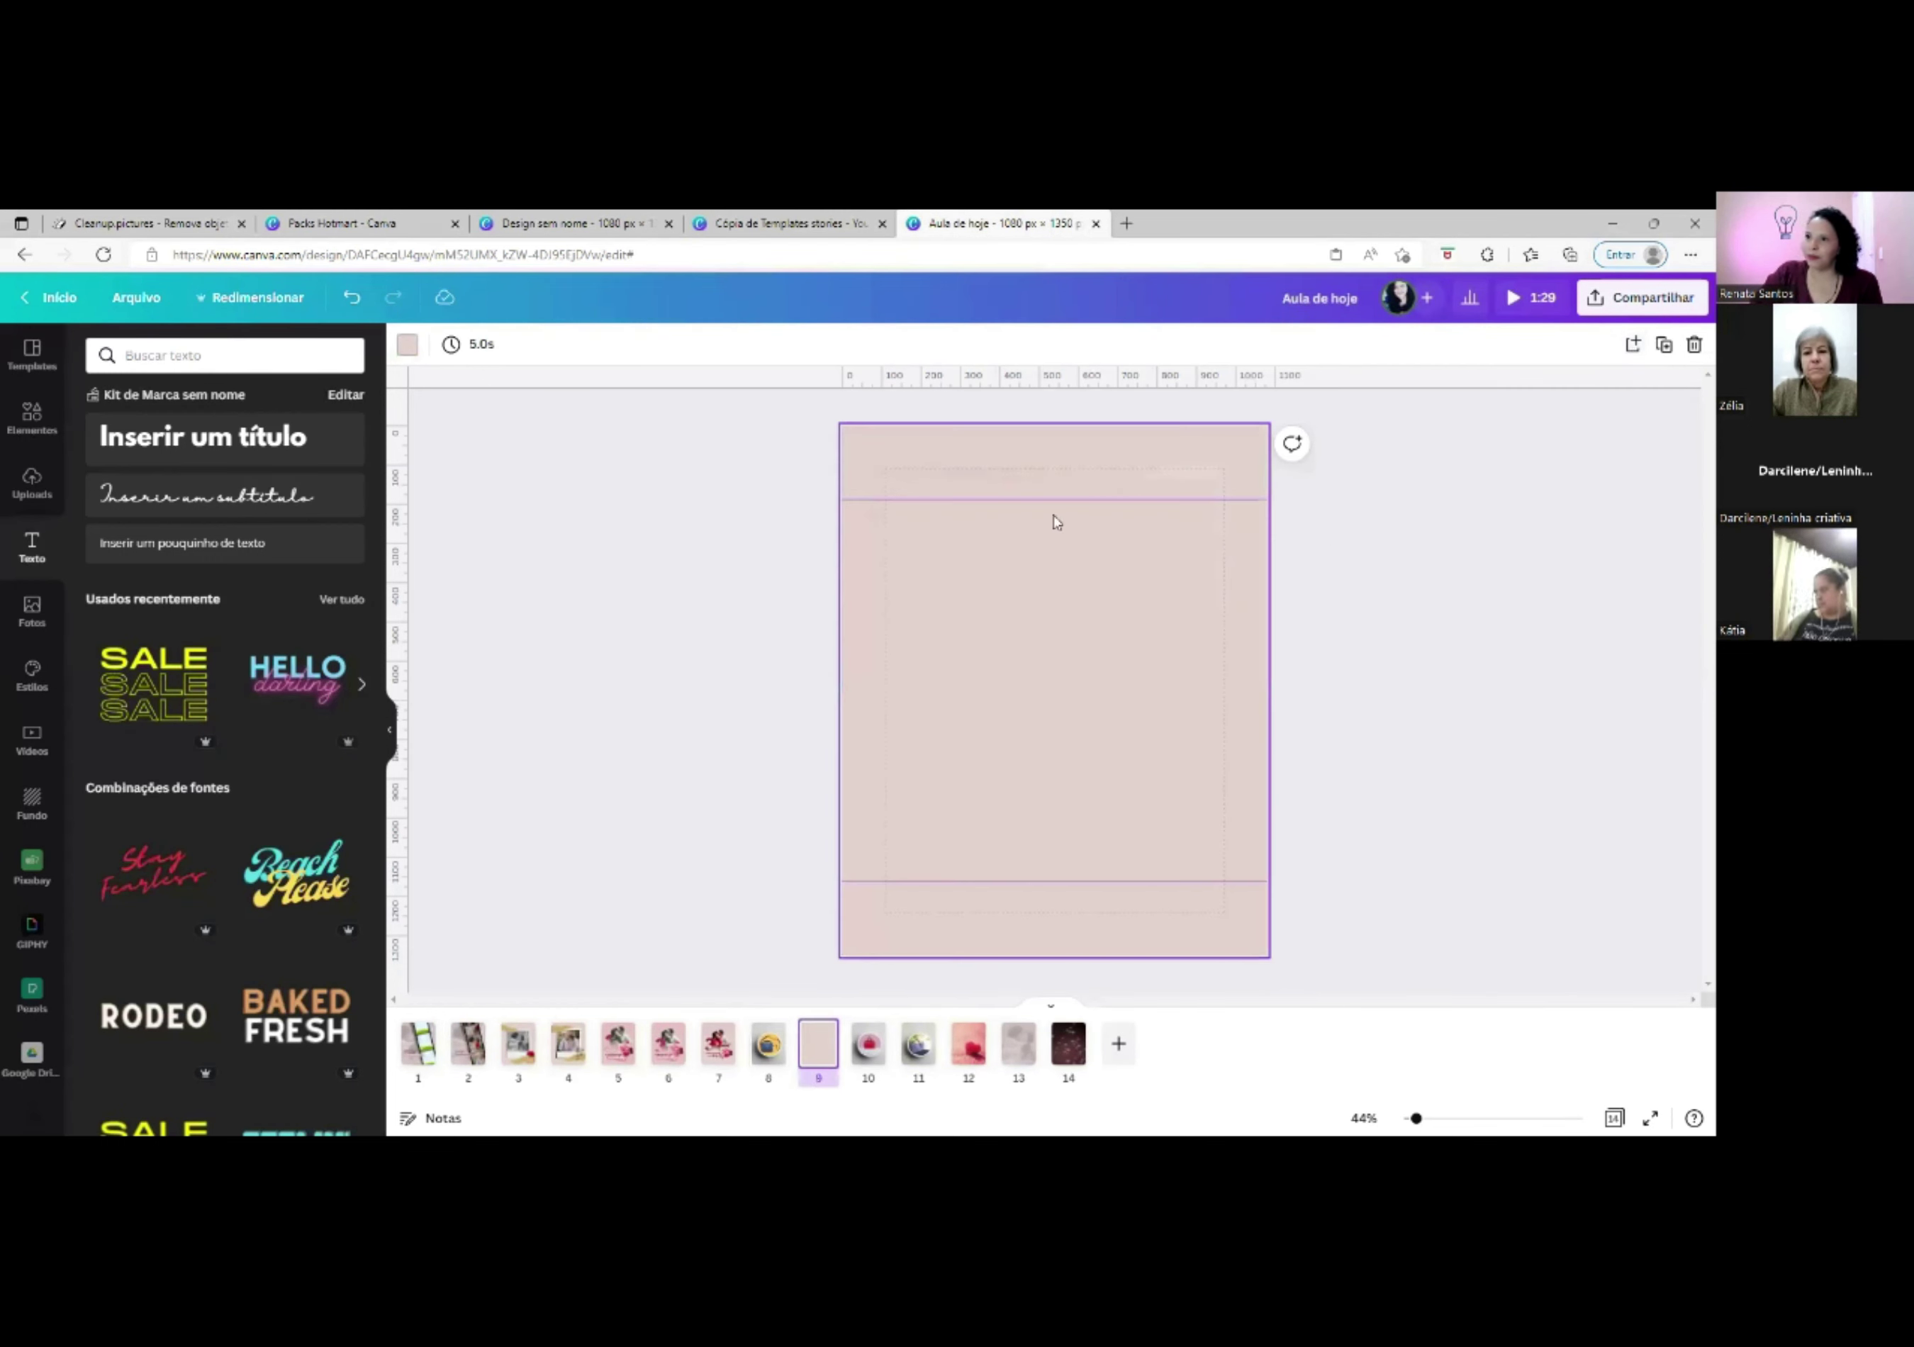
Look through the uploaded videos and the recently used elements for a video background for page 9.
left_click(37, 493)
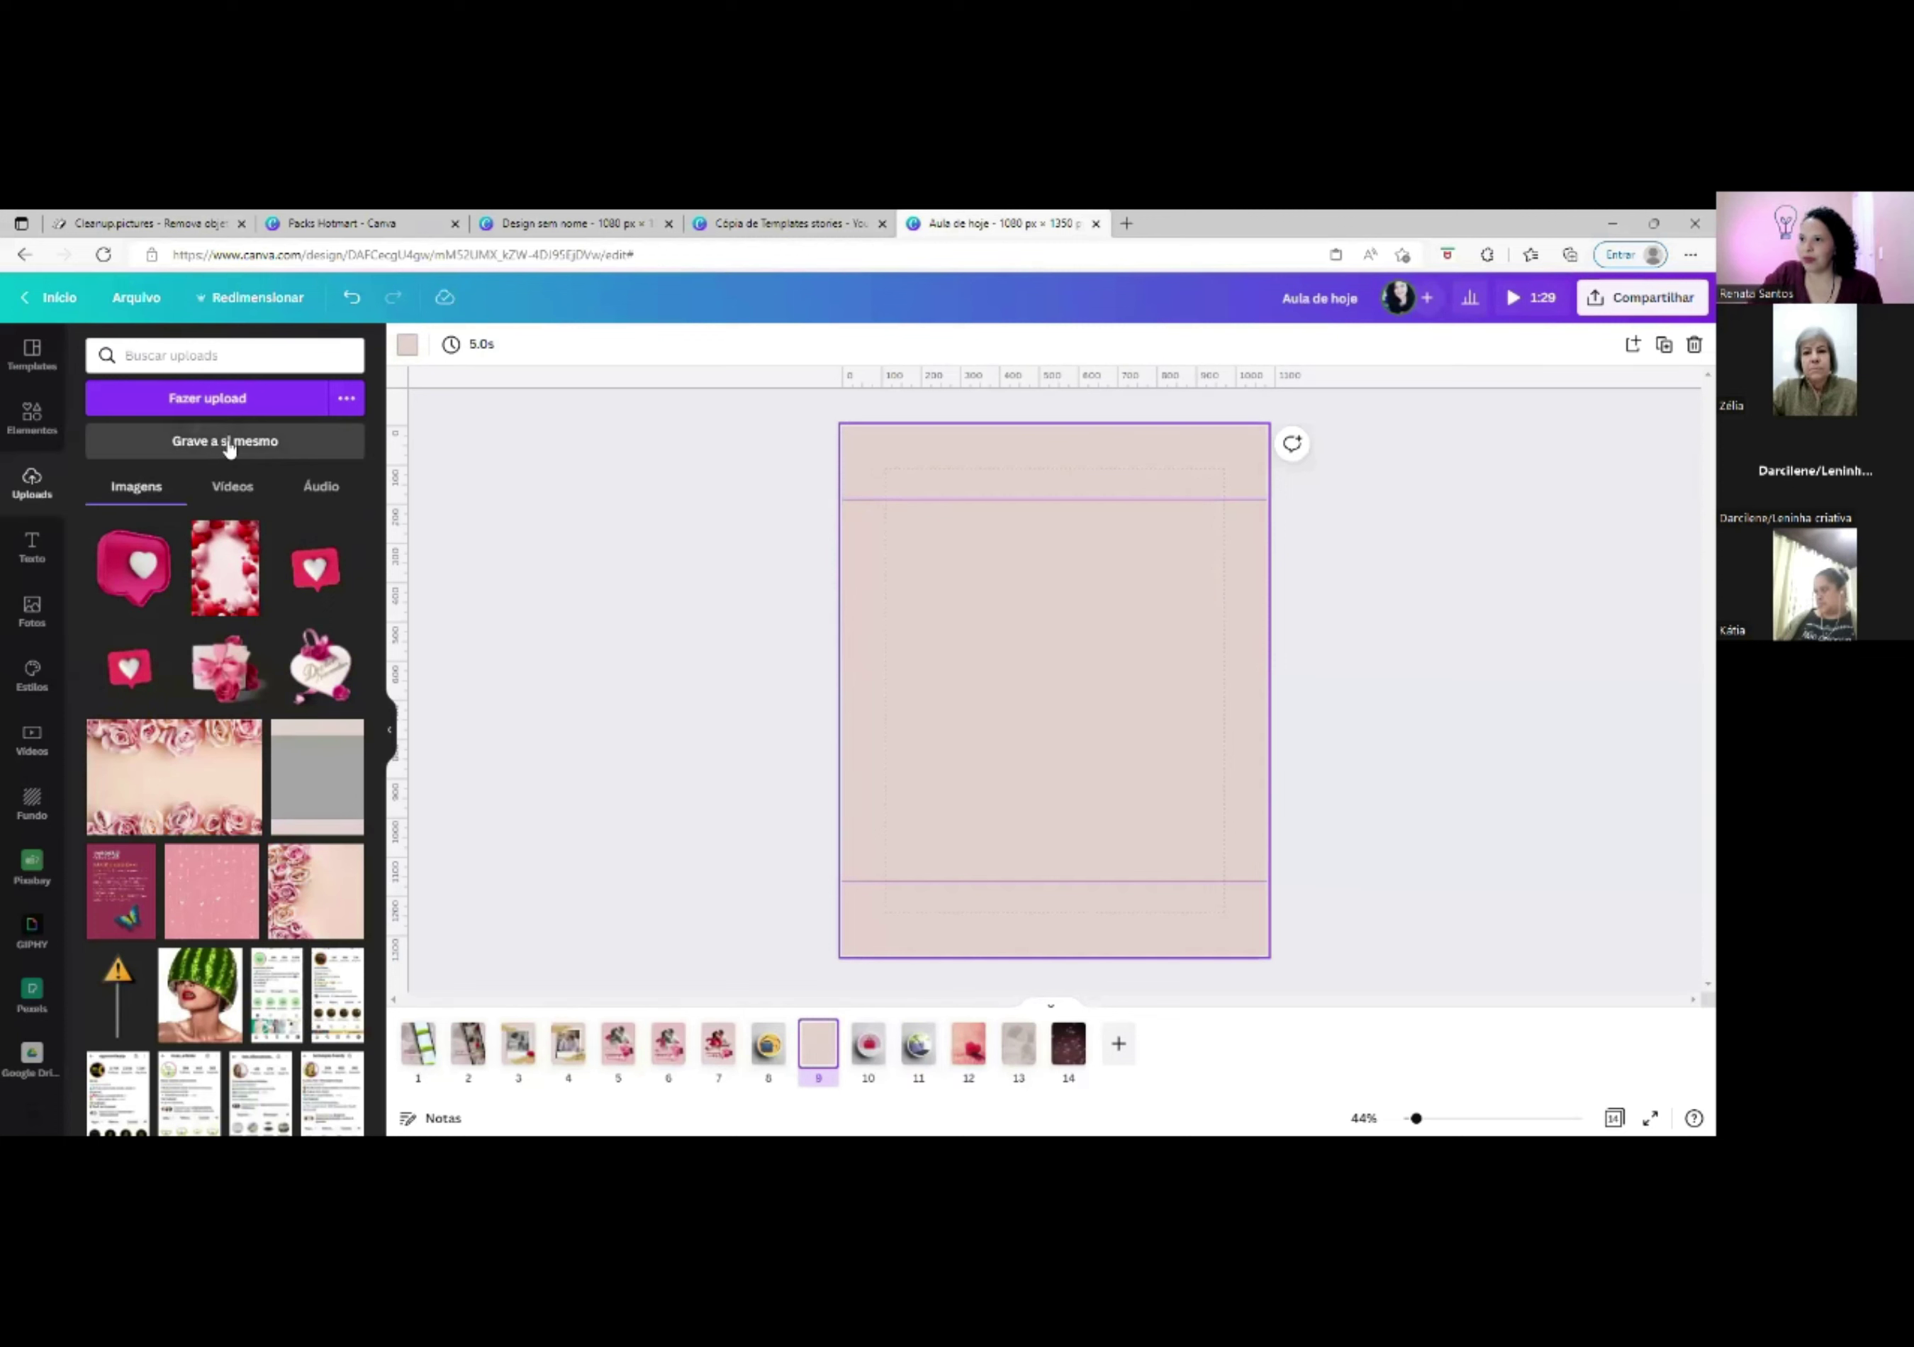
left_click(232, 489)
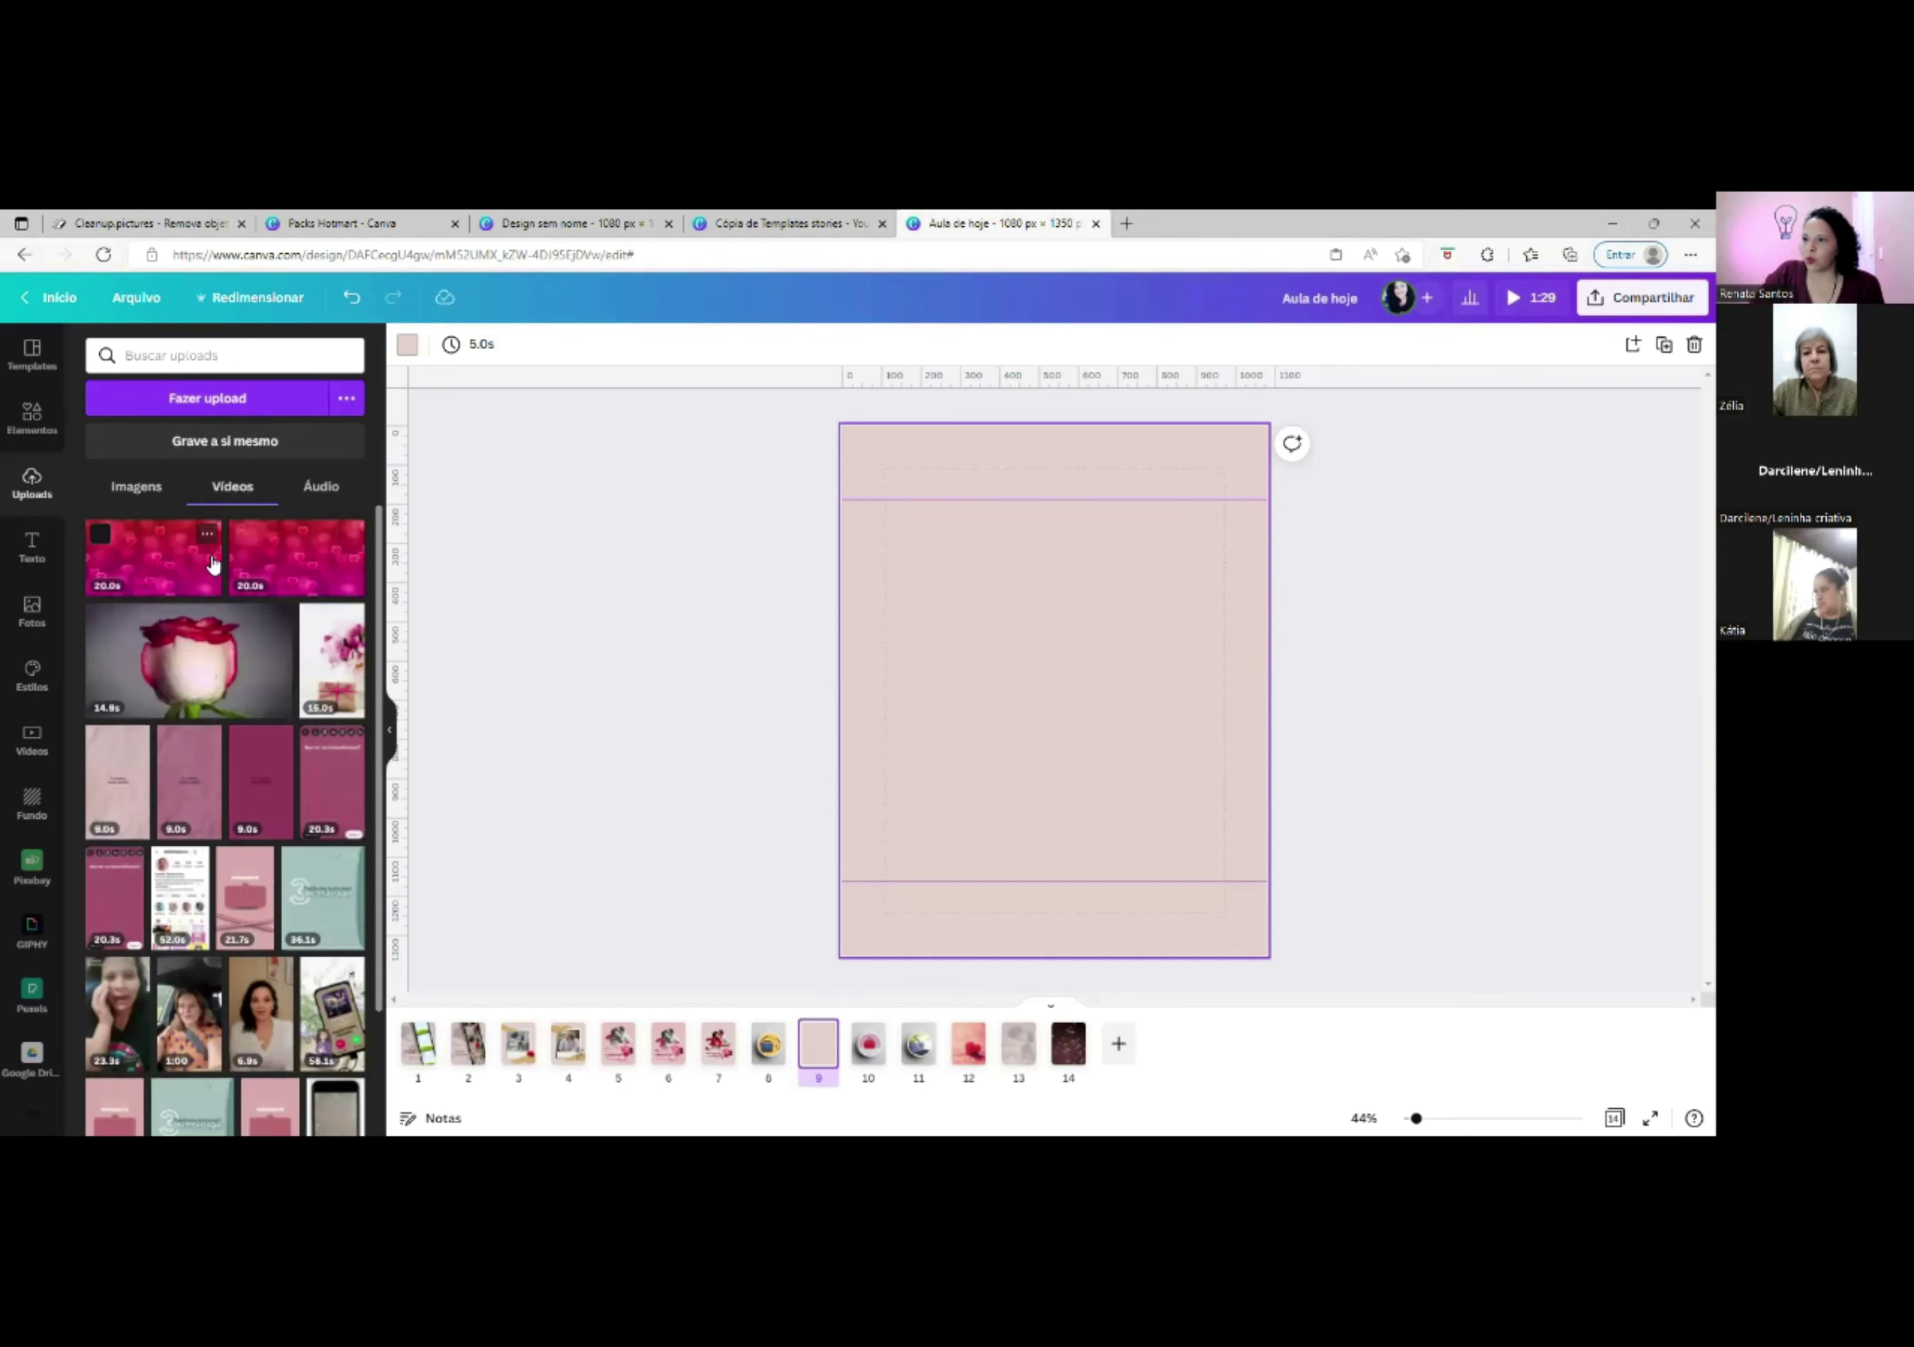
left_click(142, 494)
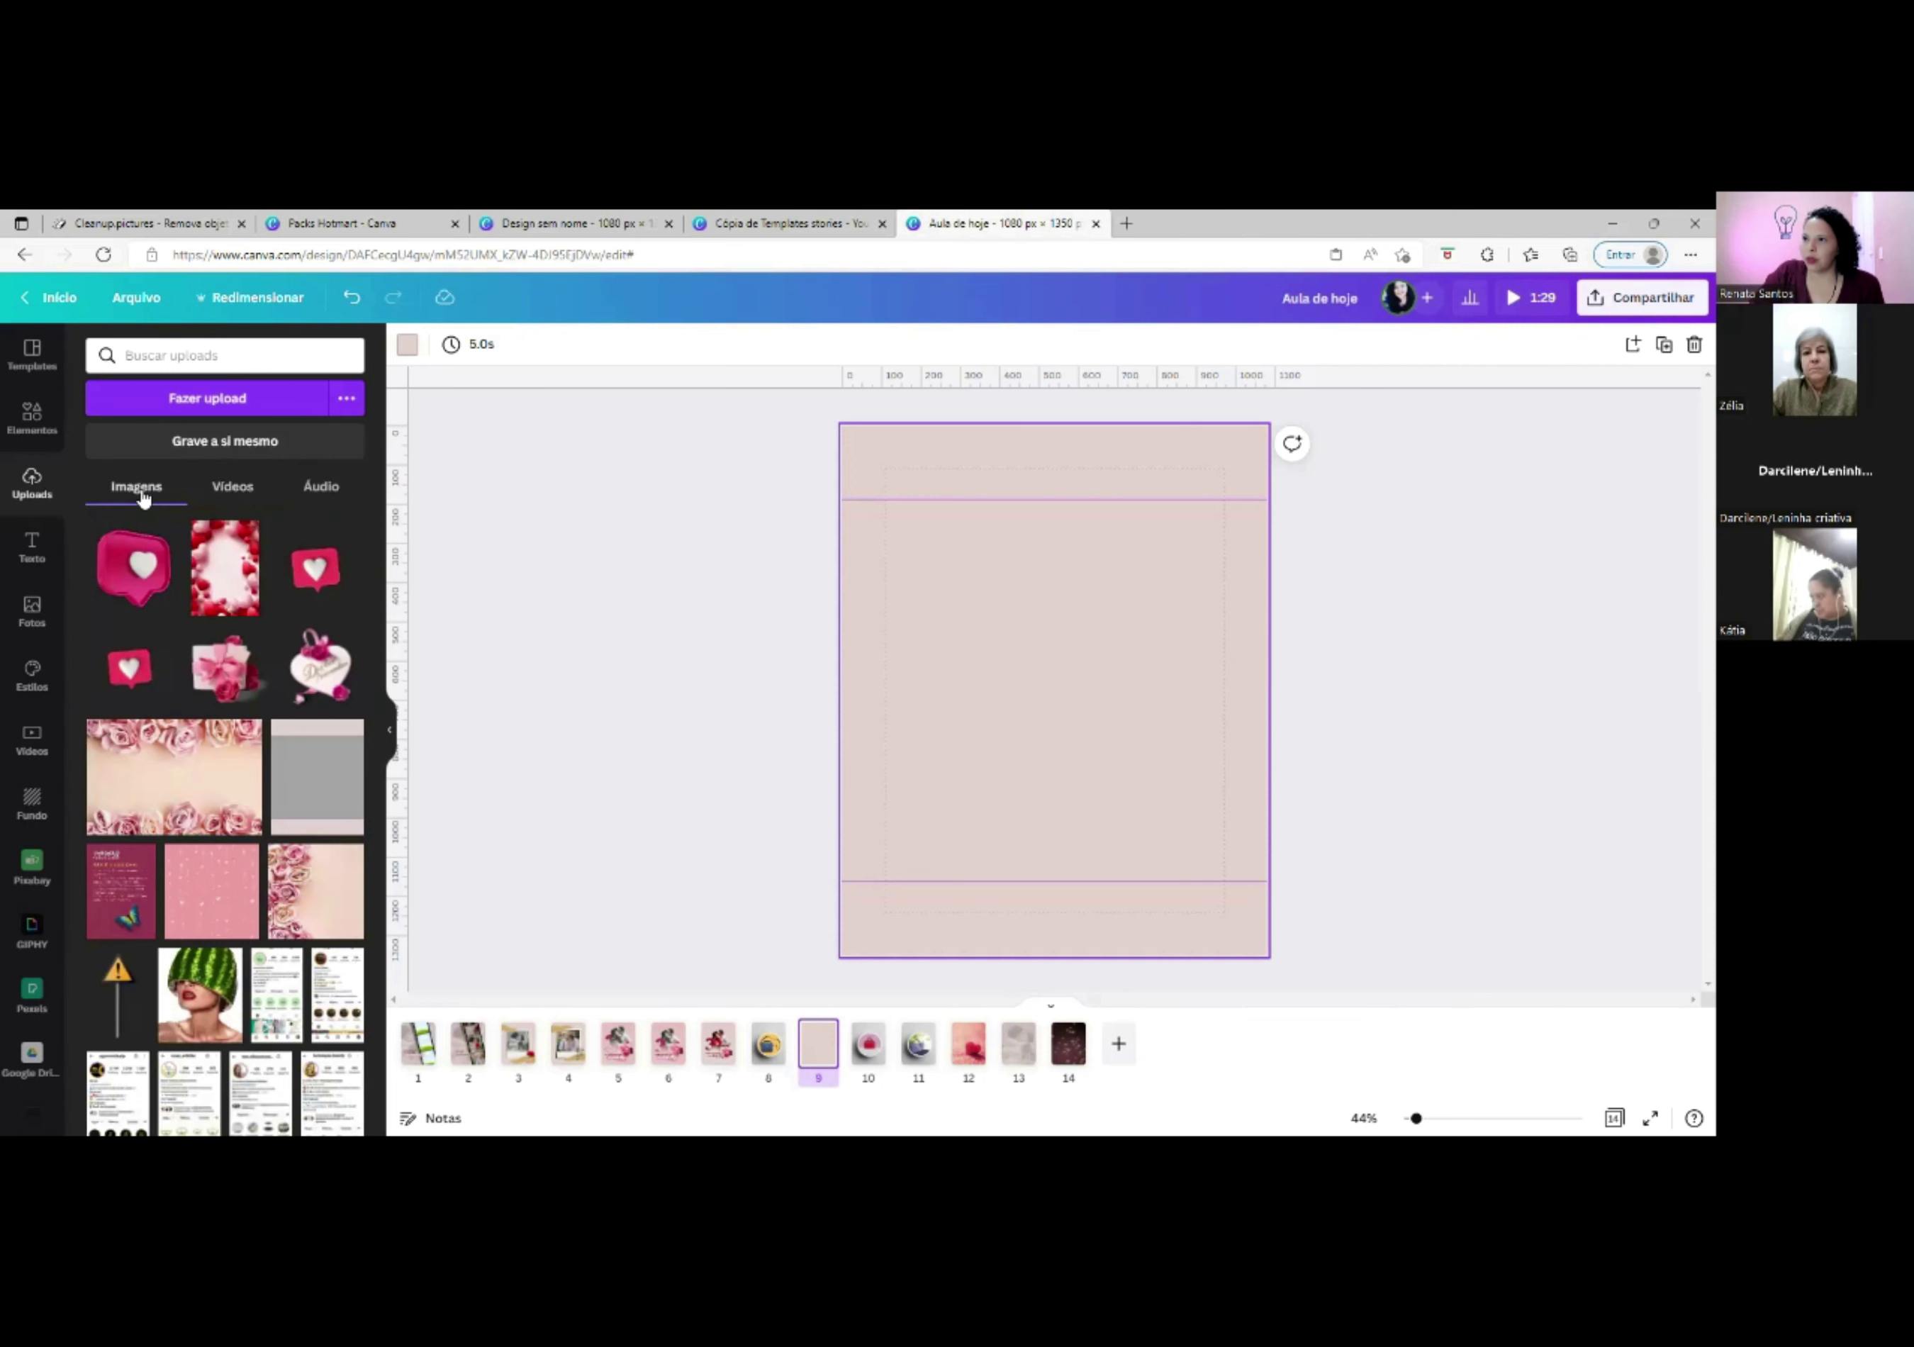
left_click(222, 498)
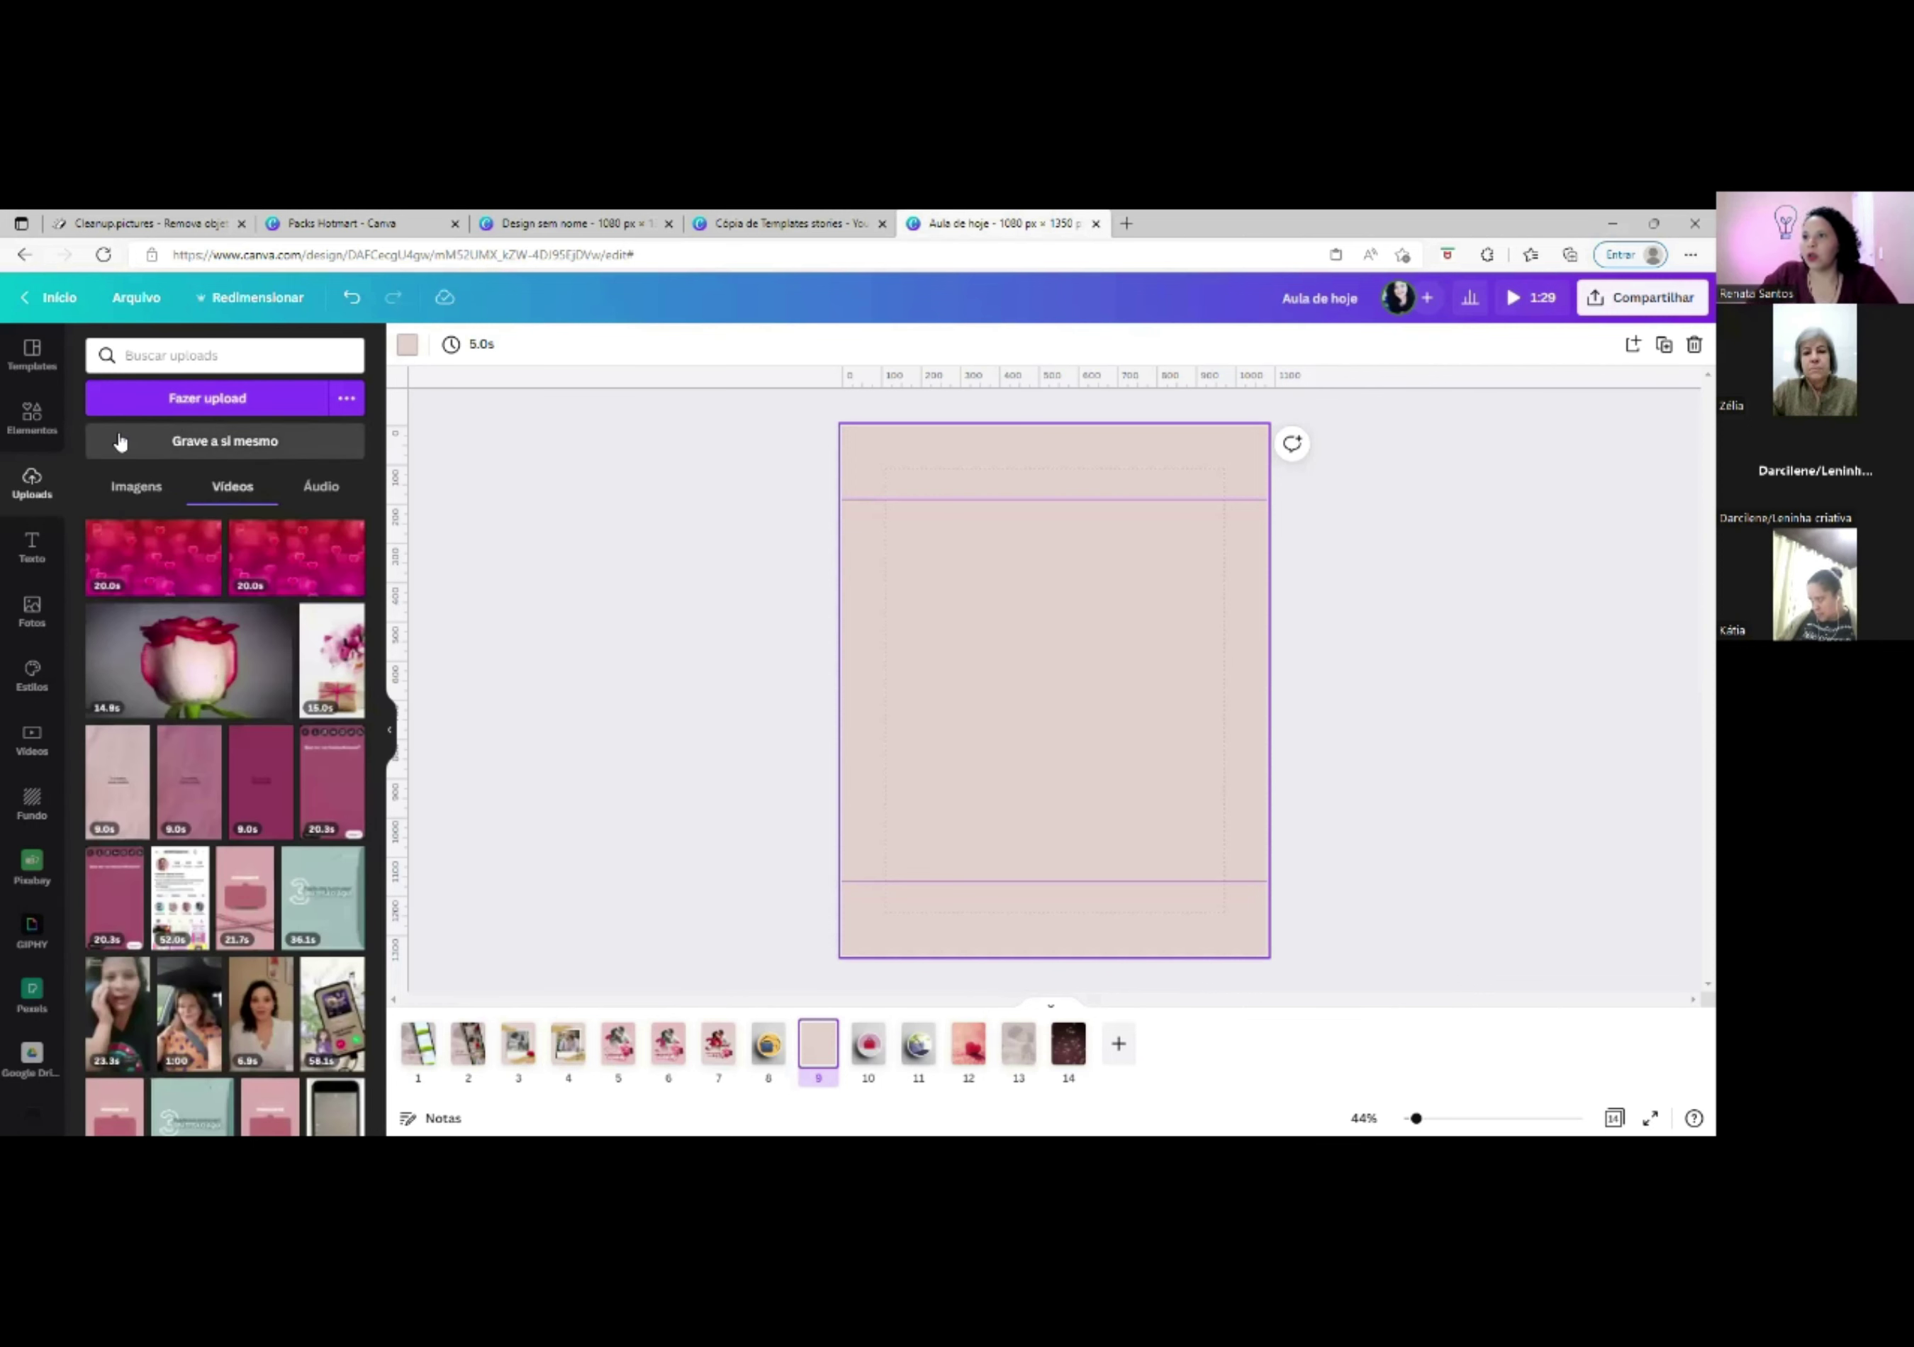
left_click(32, 414)
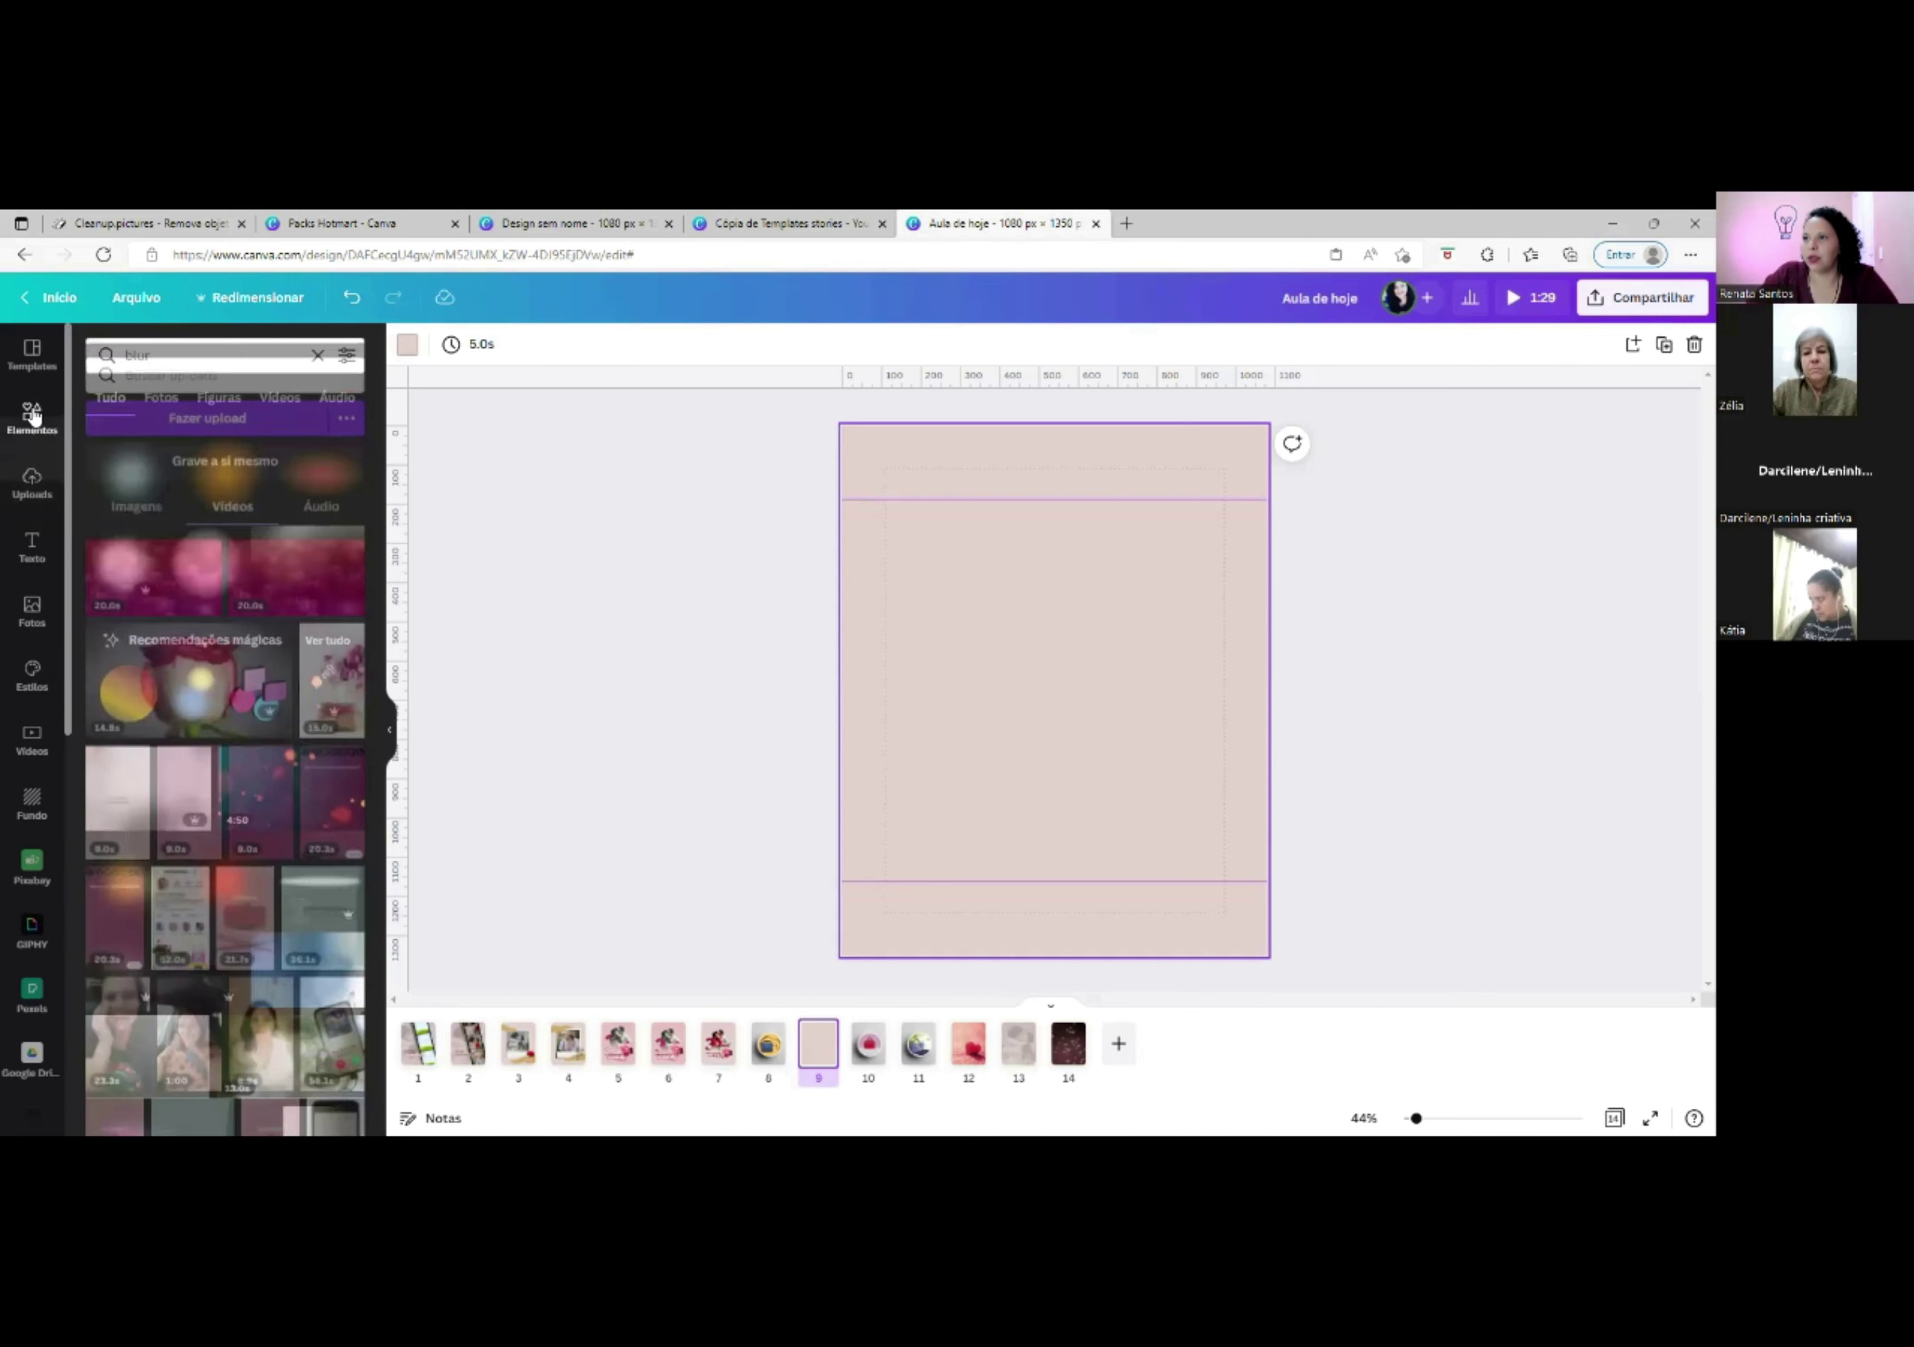
left_click(280, 402)
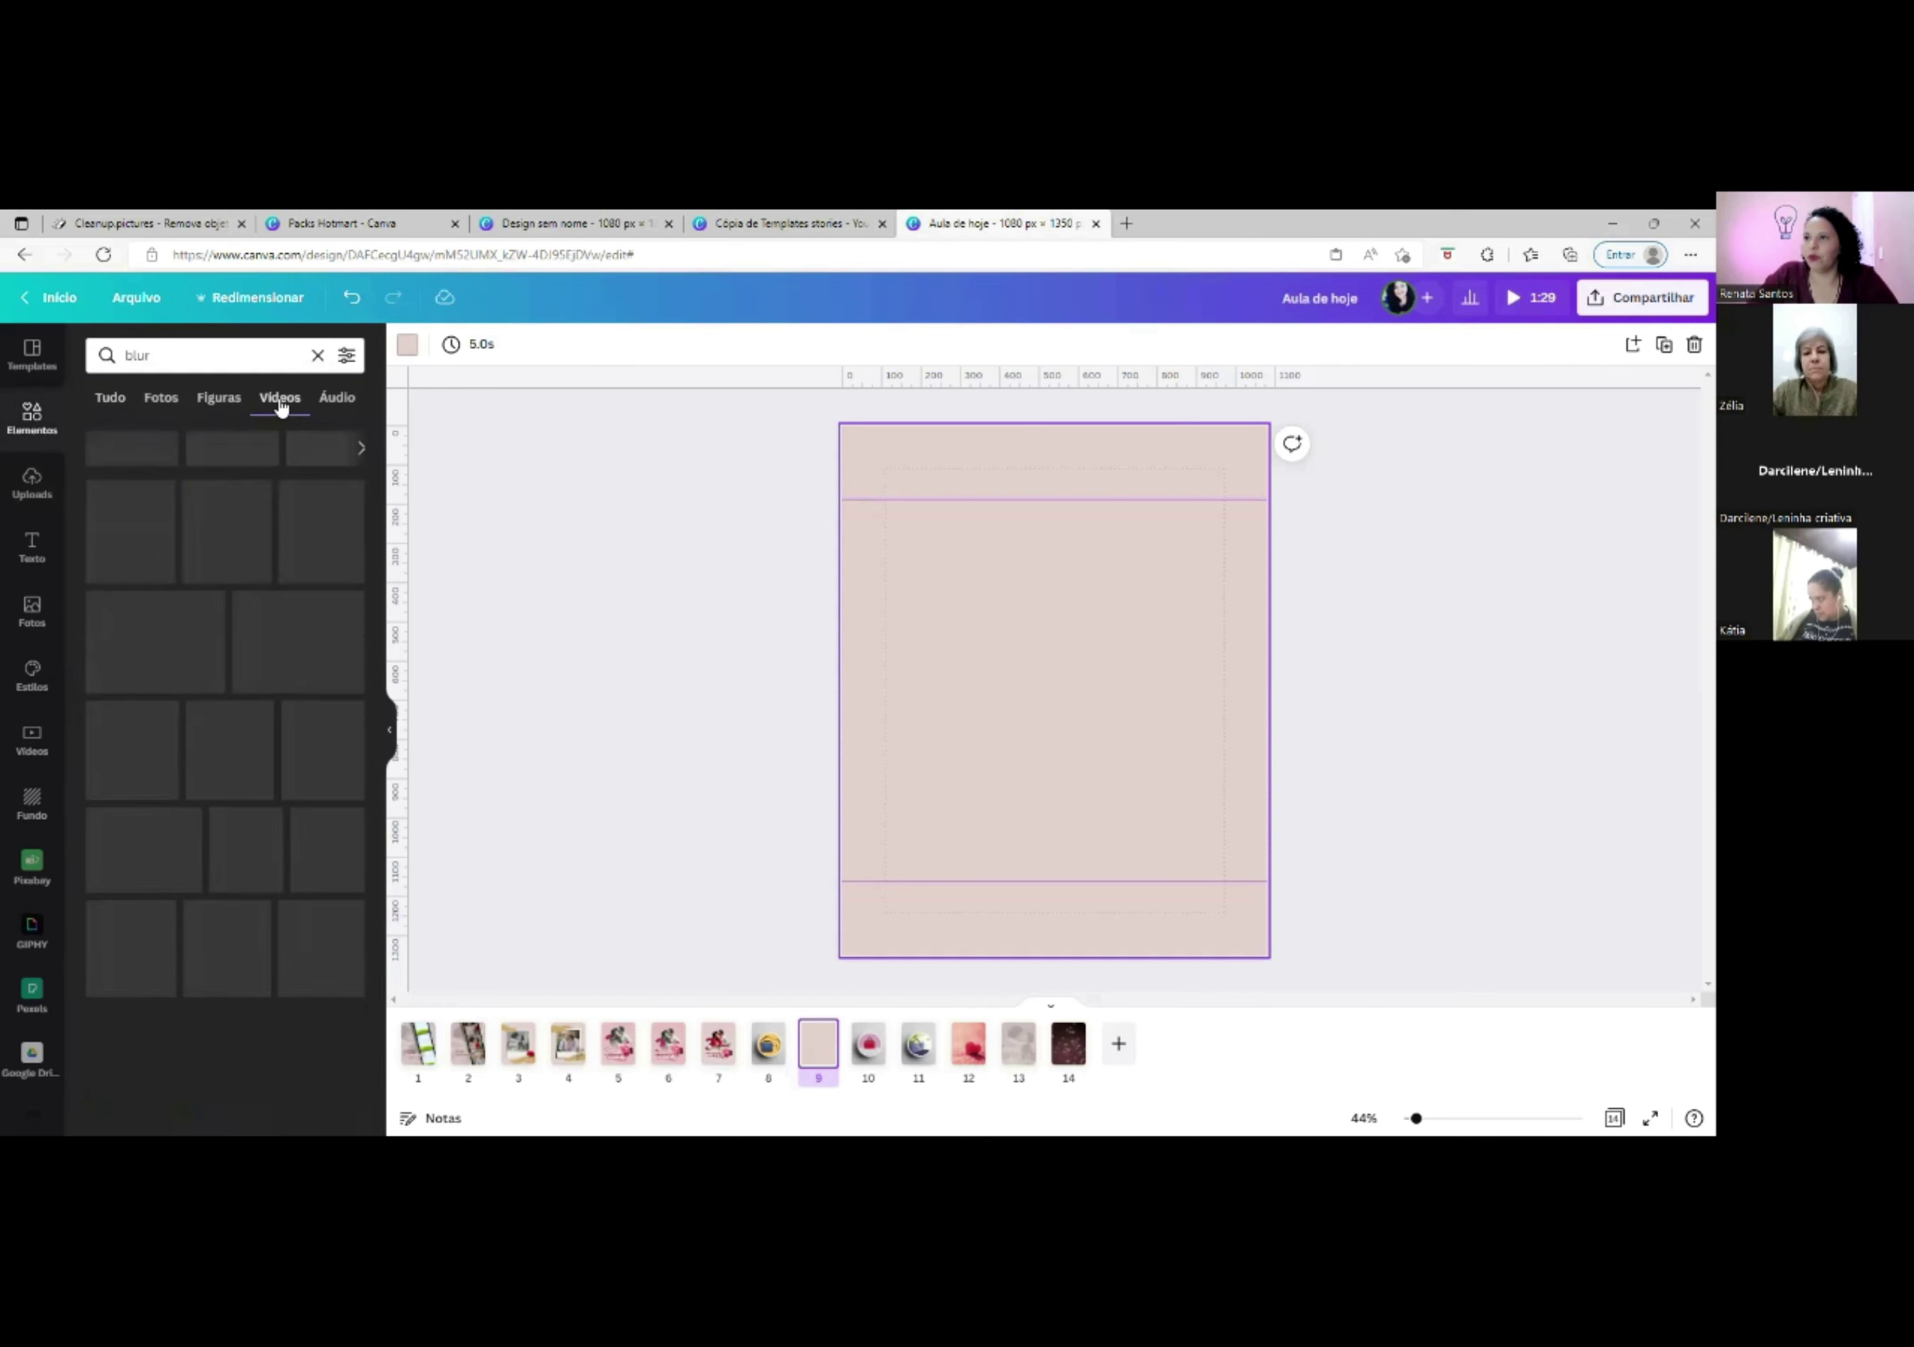
left_click(50, 446)
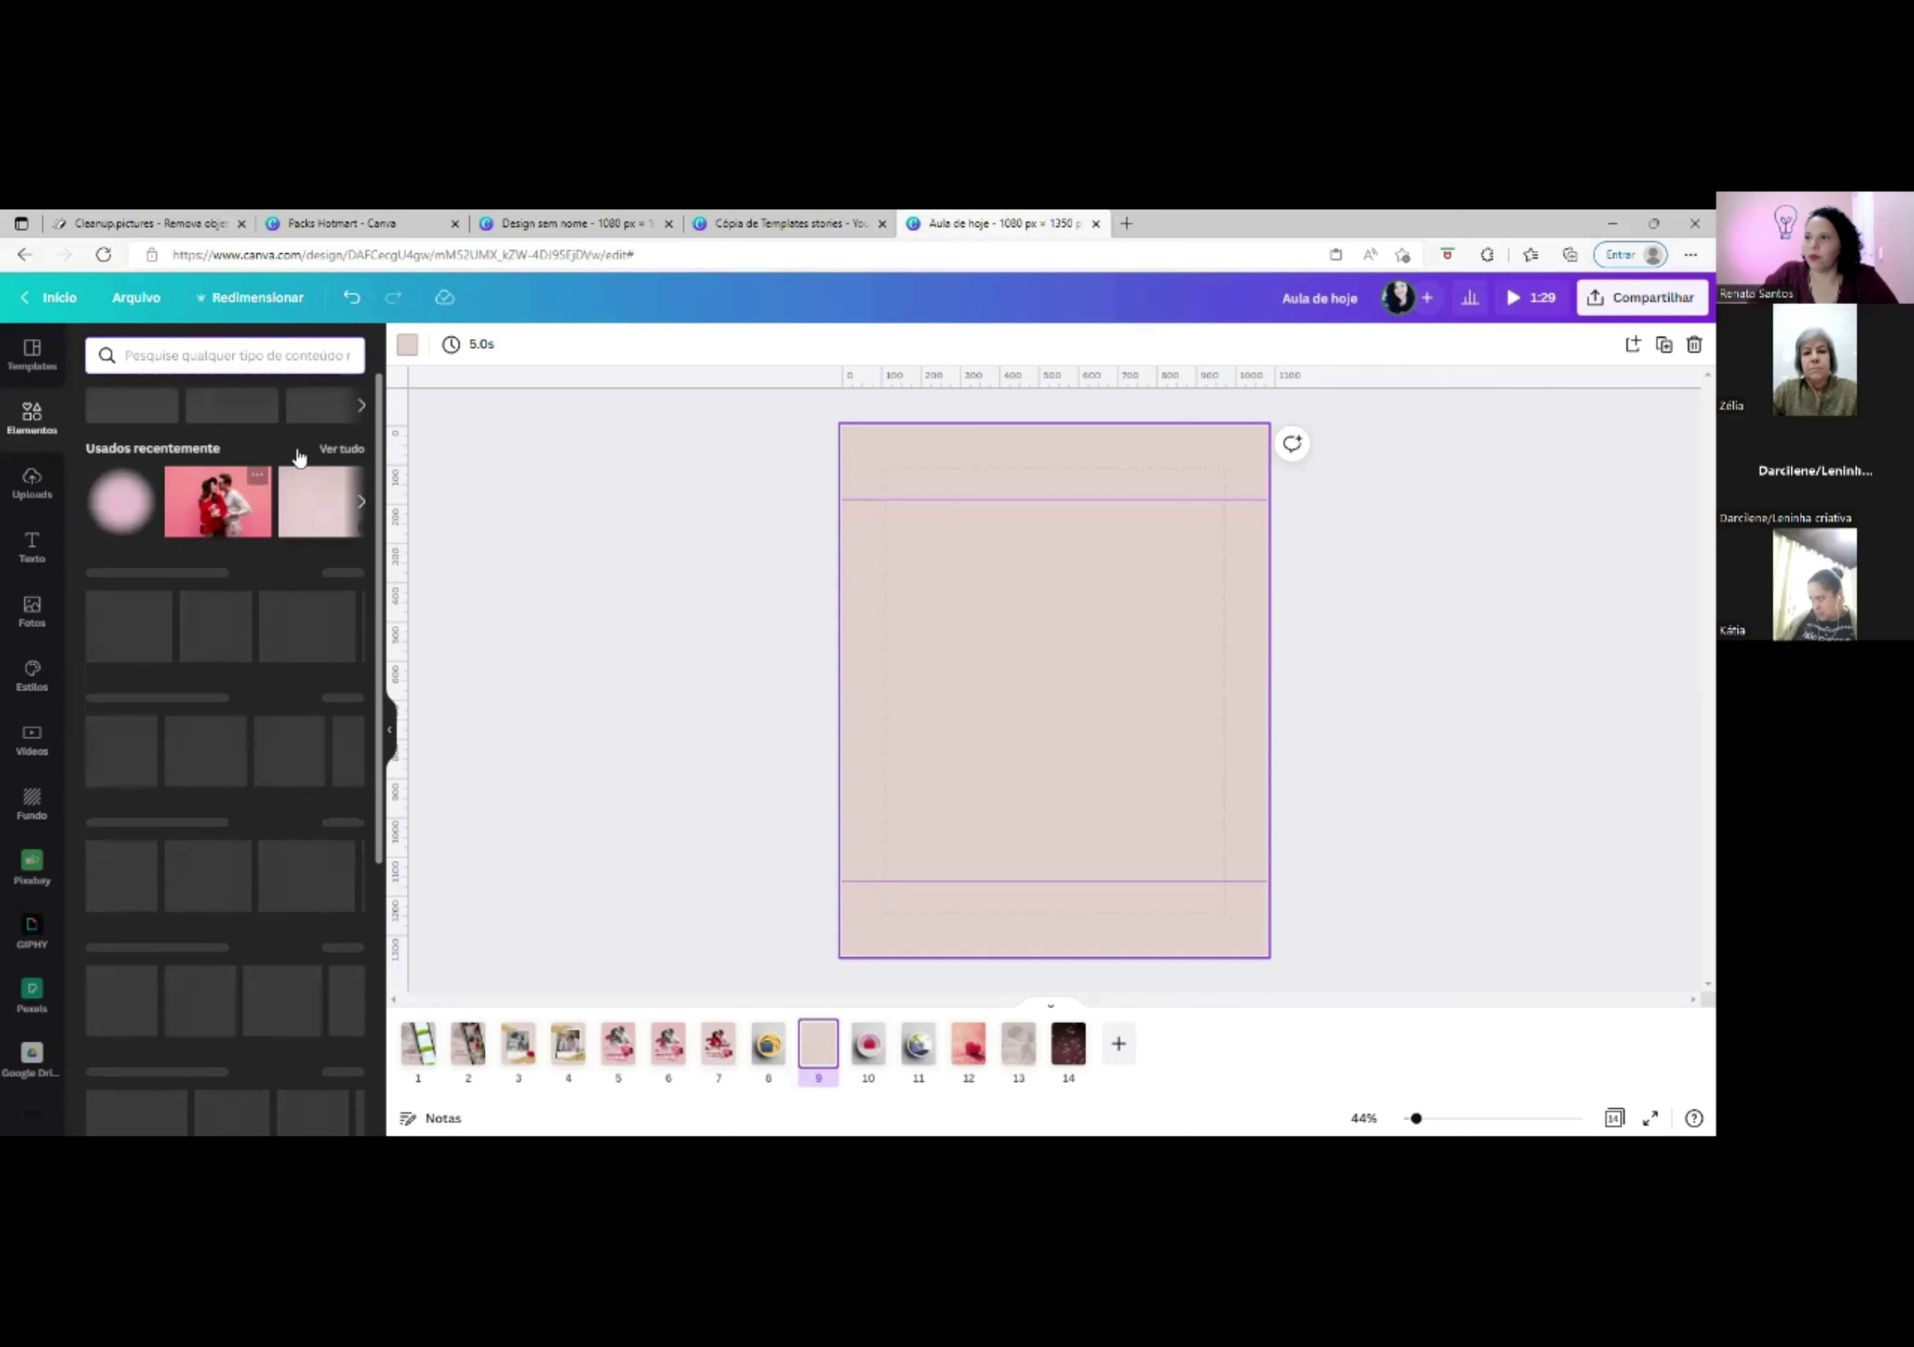
left_click(333, 451)
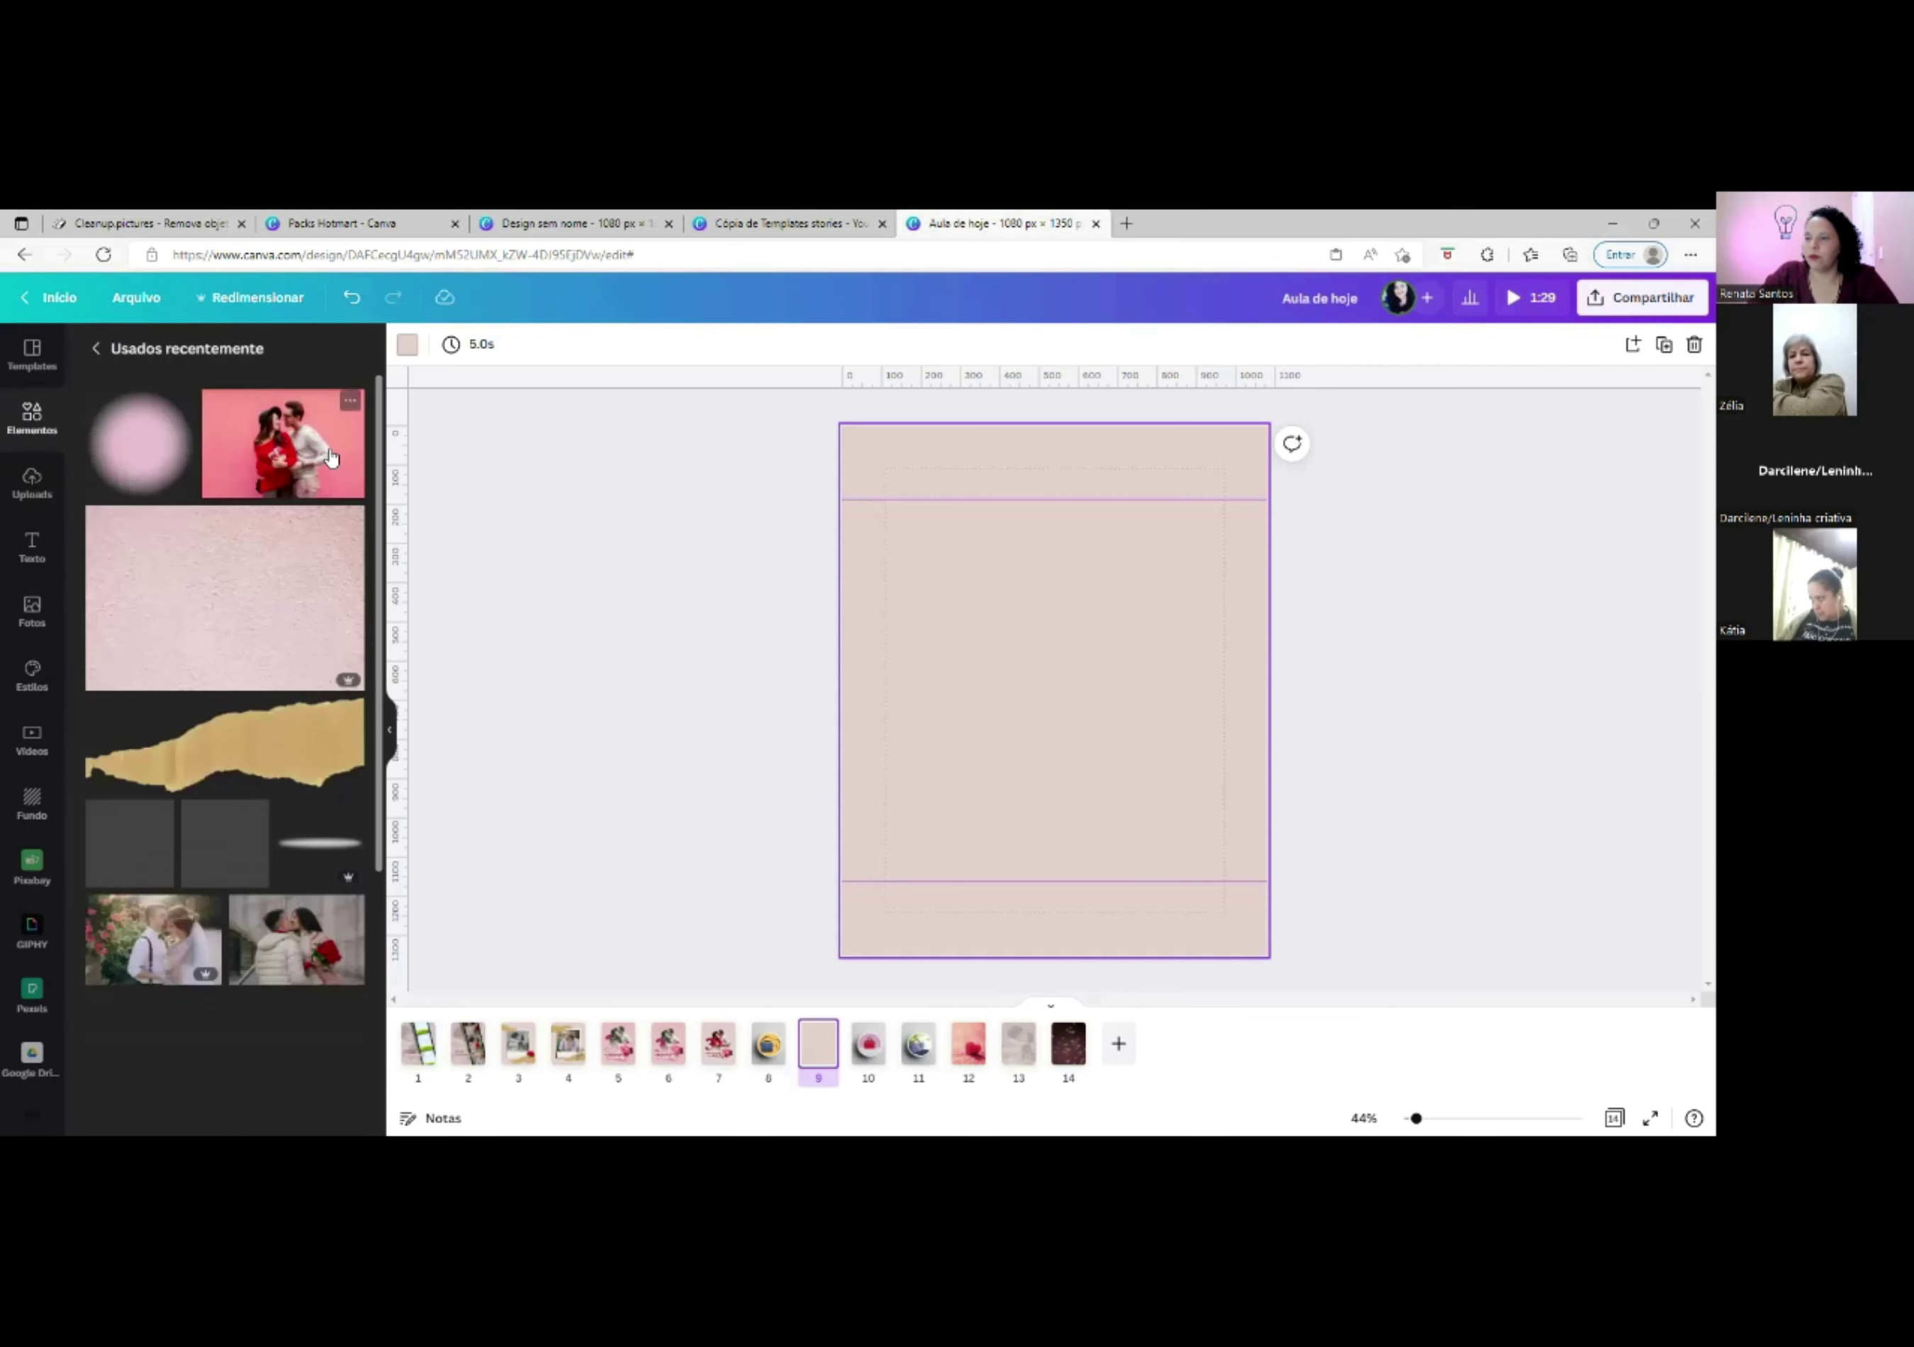
scroll(310, 597, "down", 5)
scroll(310, 597, "down", 10)
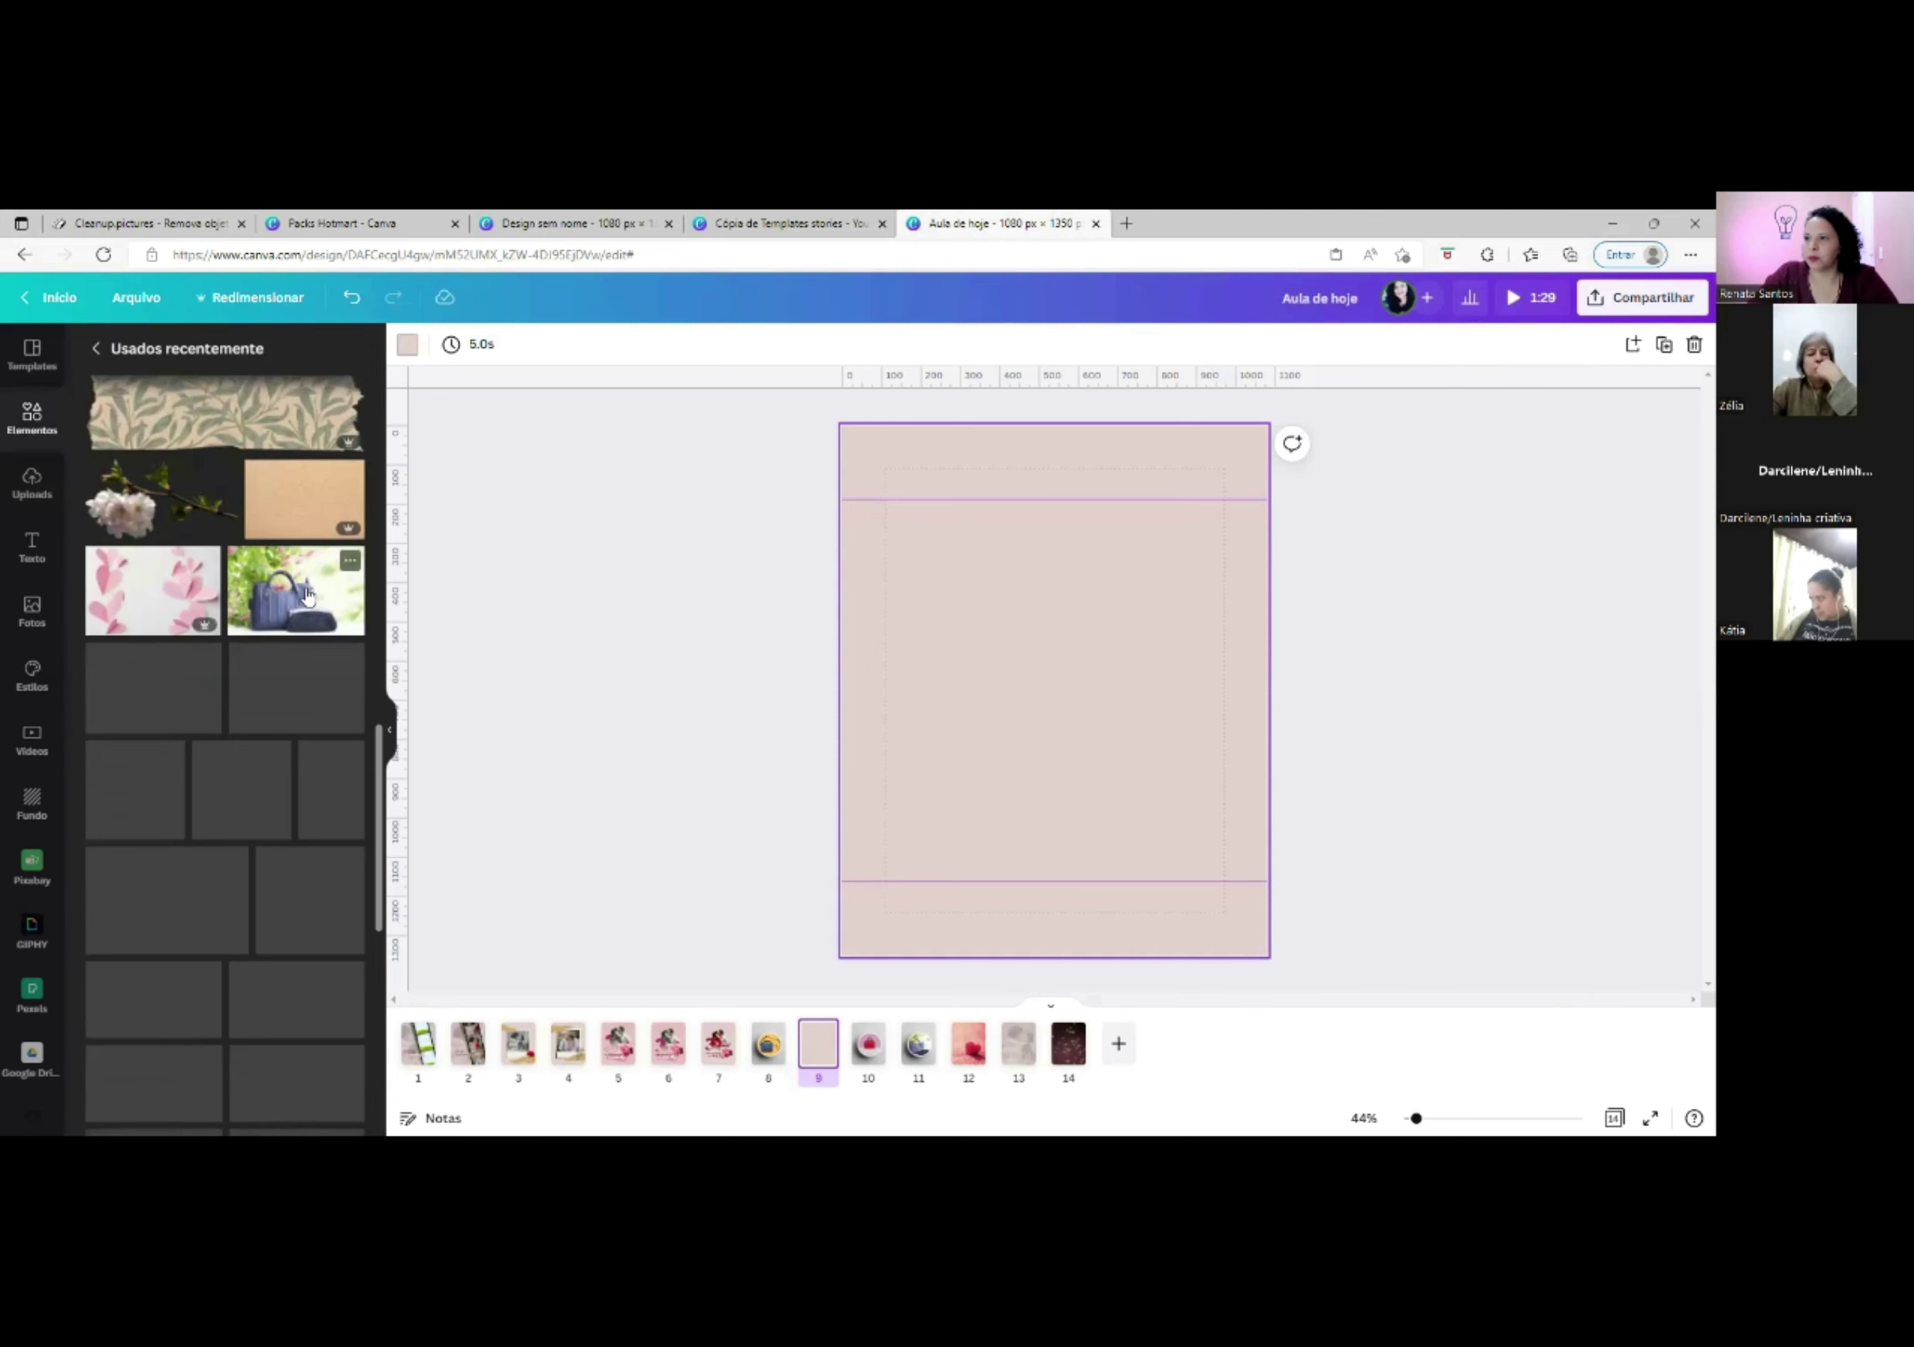
scroll(309, 596, "down", 2)
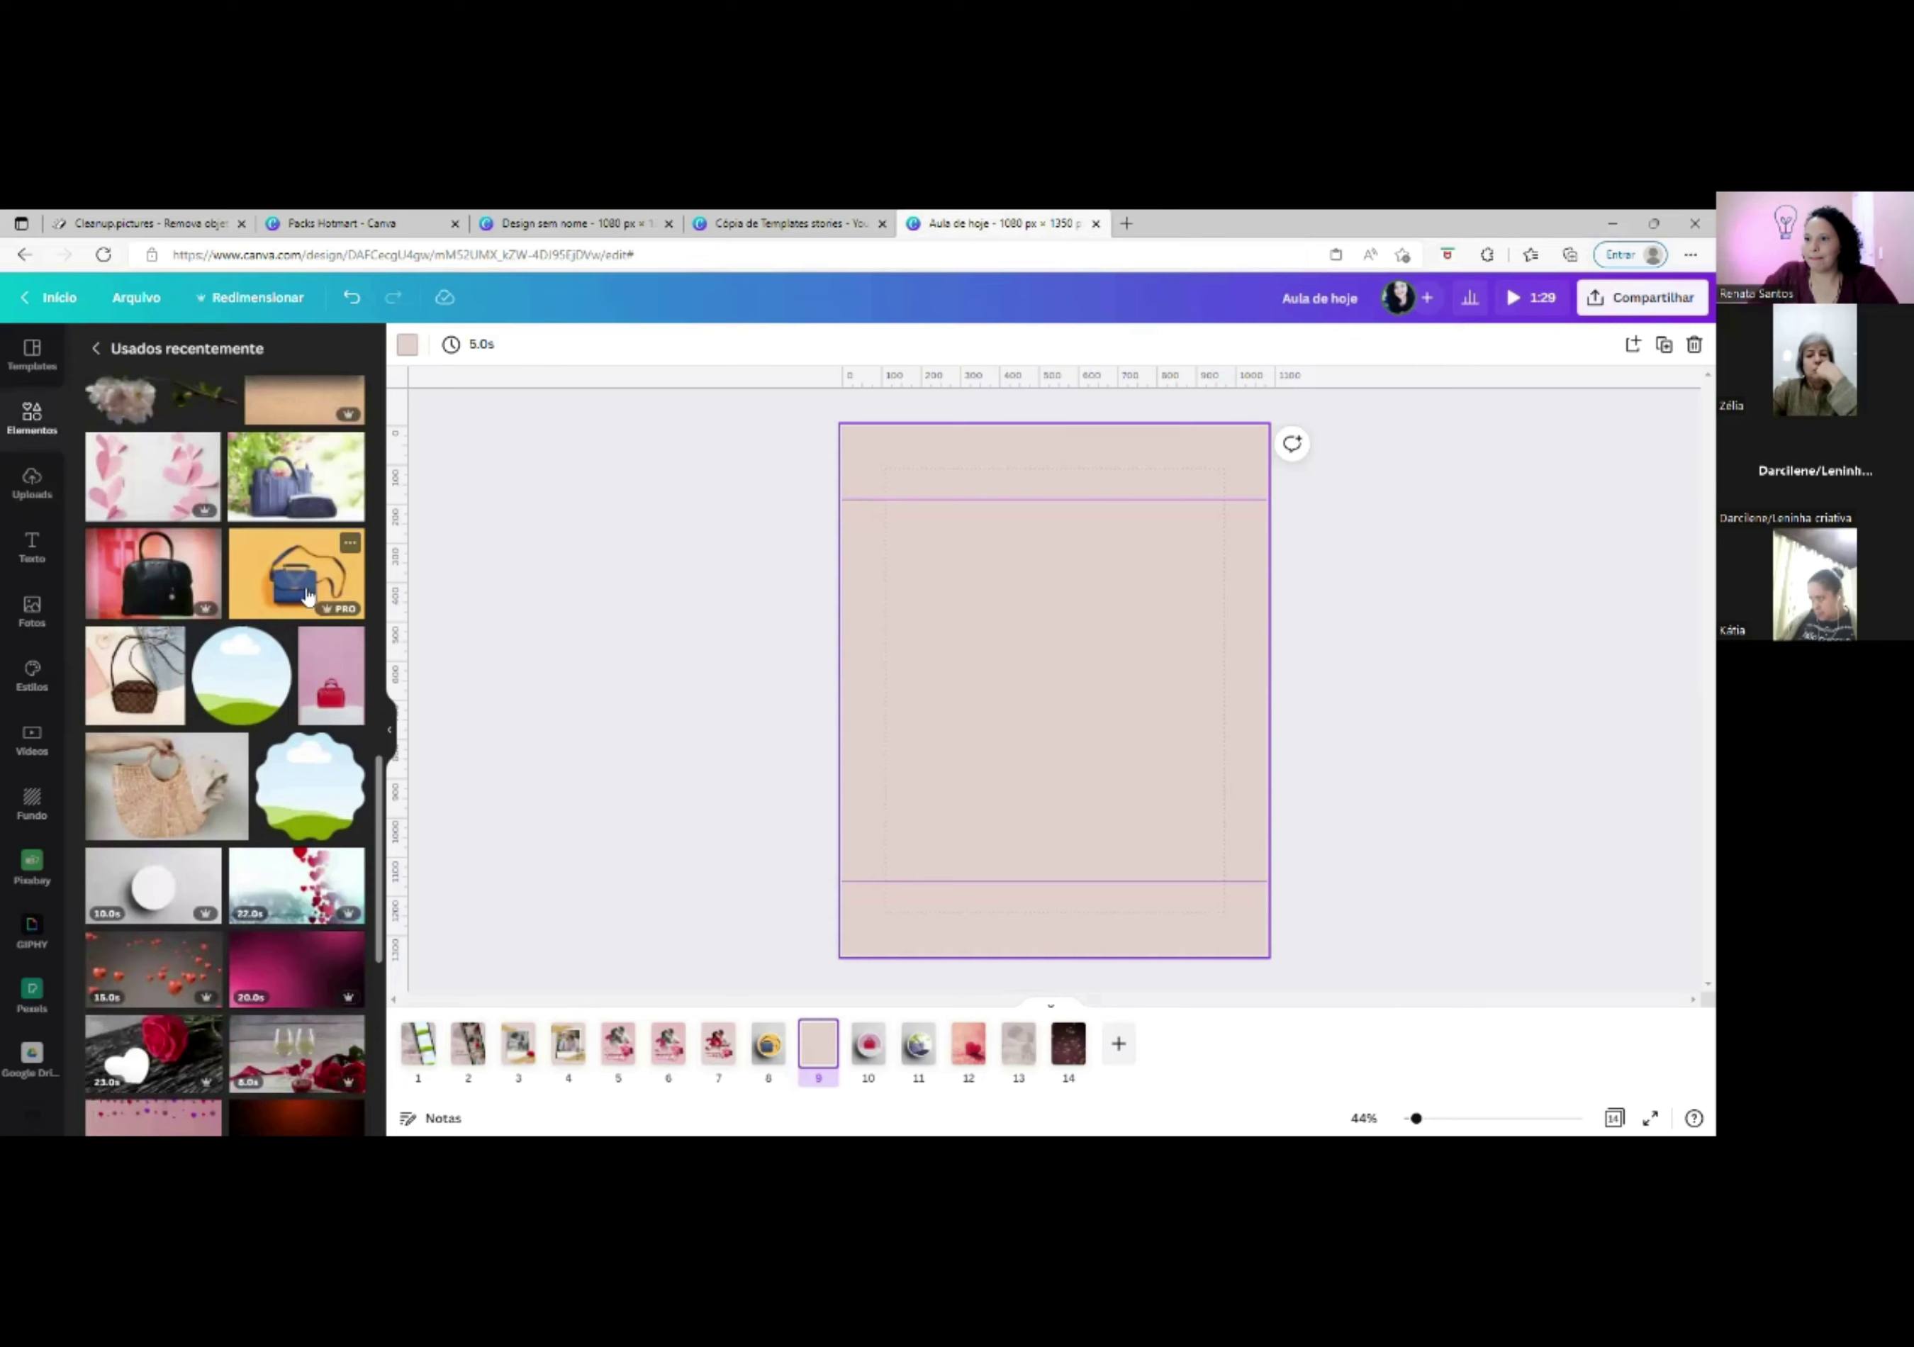
scroll(306, 595, "down", 3)
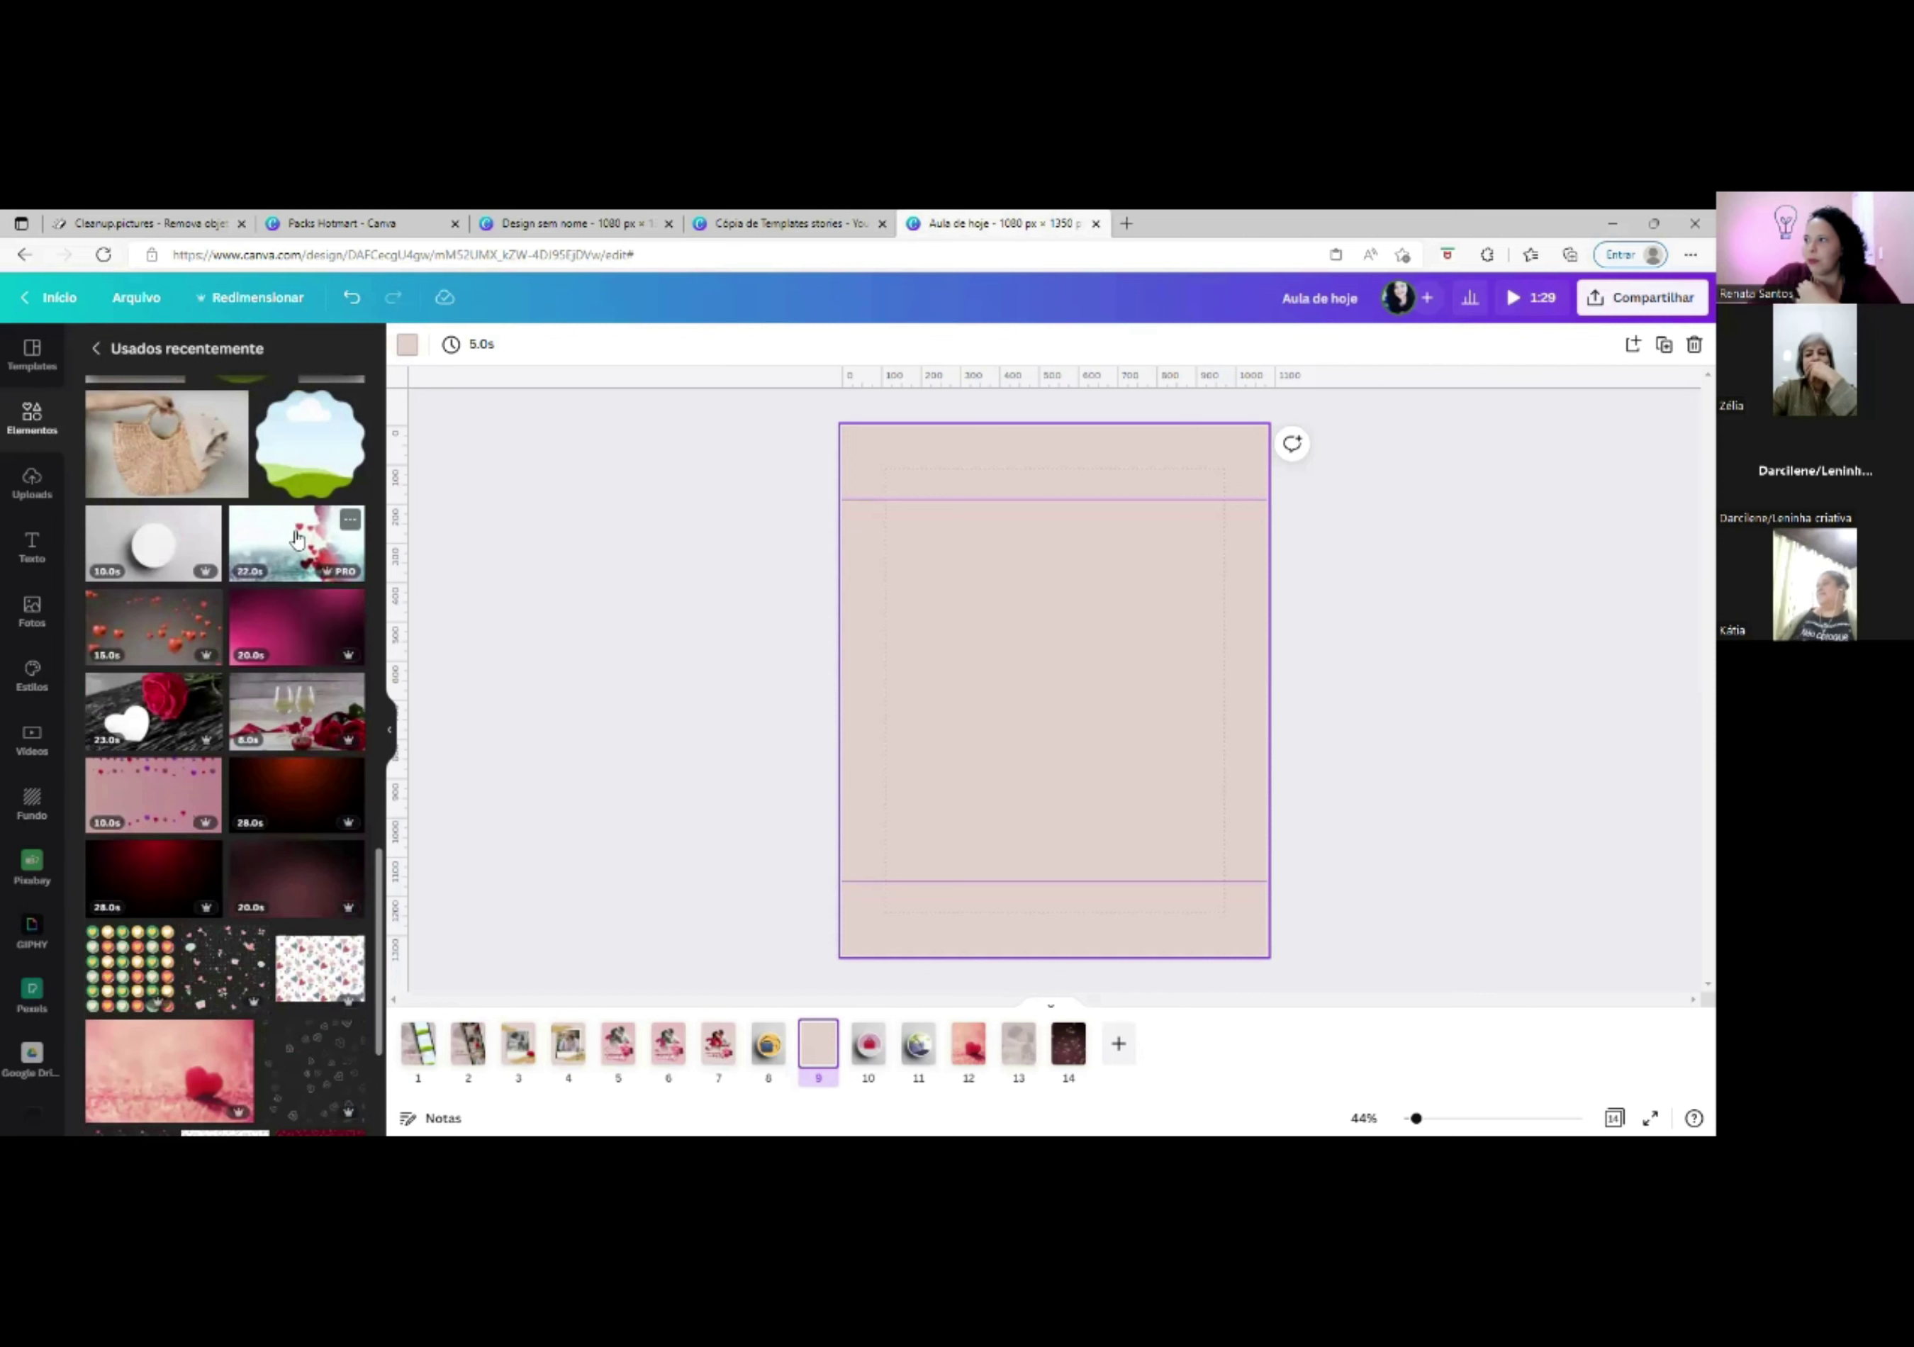
Try the 22-second red hearts video as the background of page 9, preview it and delete it.
left_click(310, 549)
left_click_drag(1037, 684, 1010, 672)
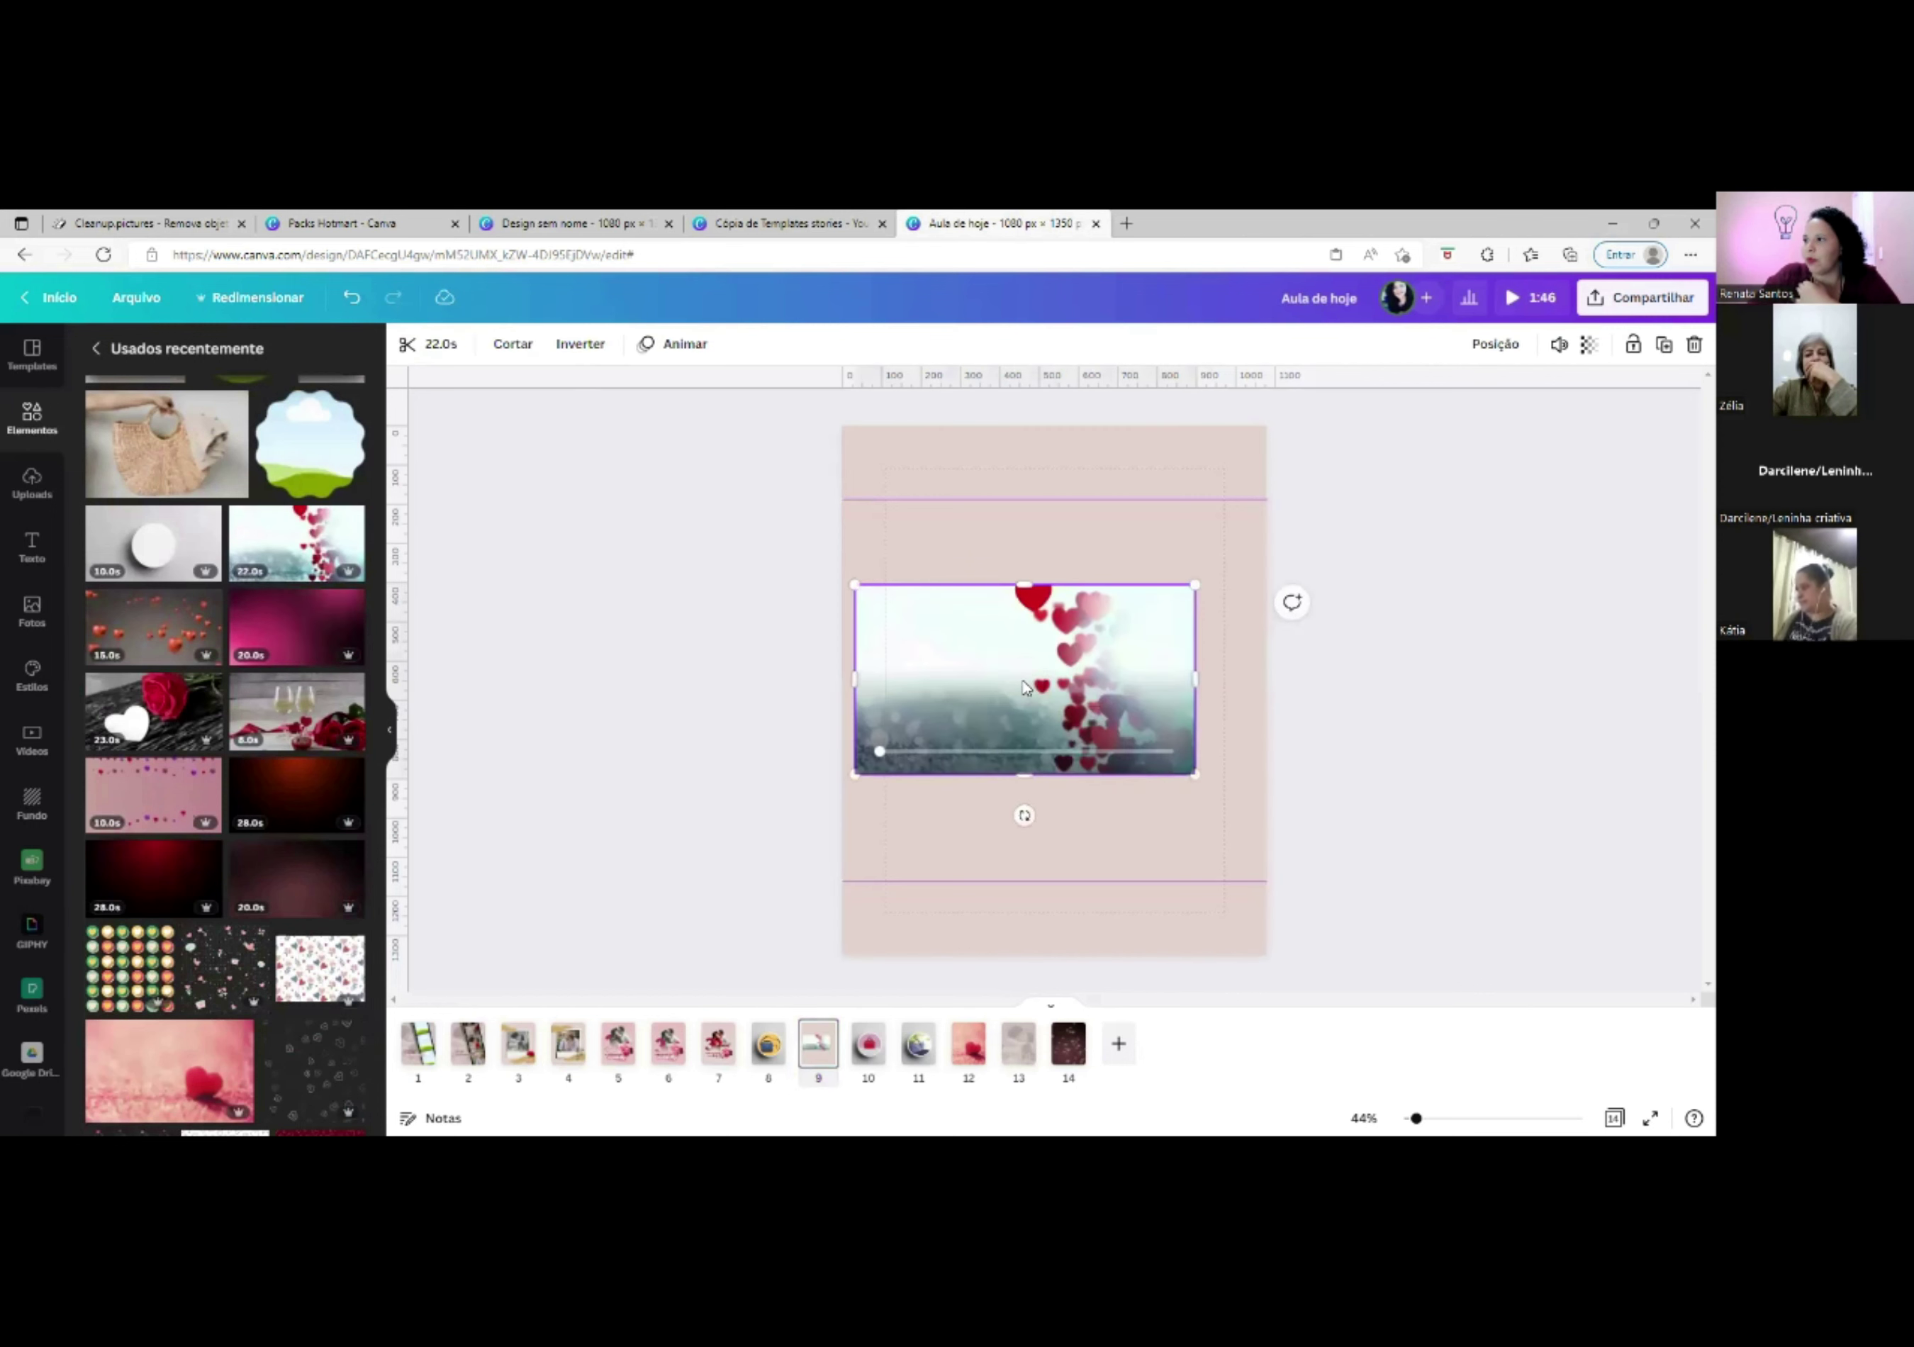
right_click(1038, 665)
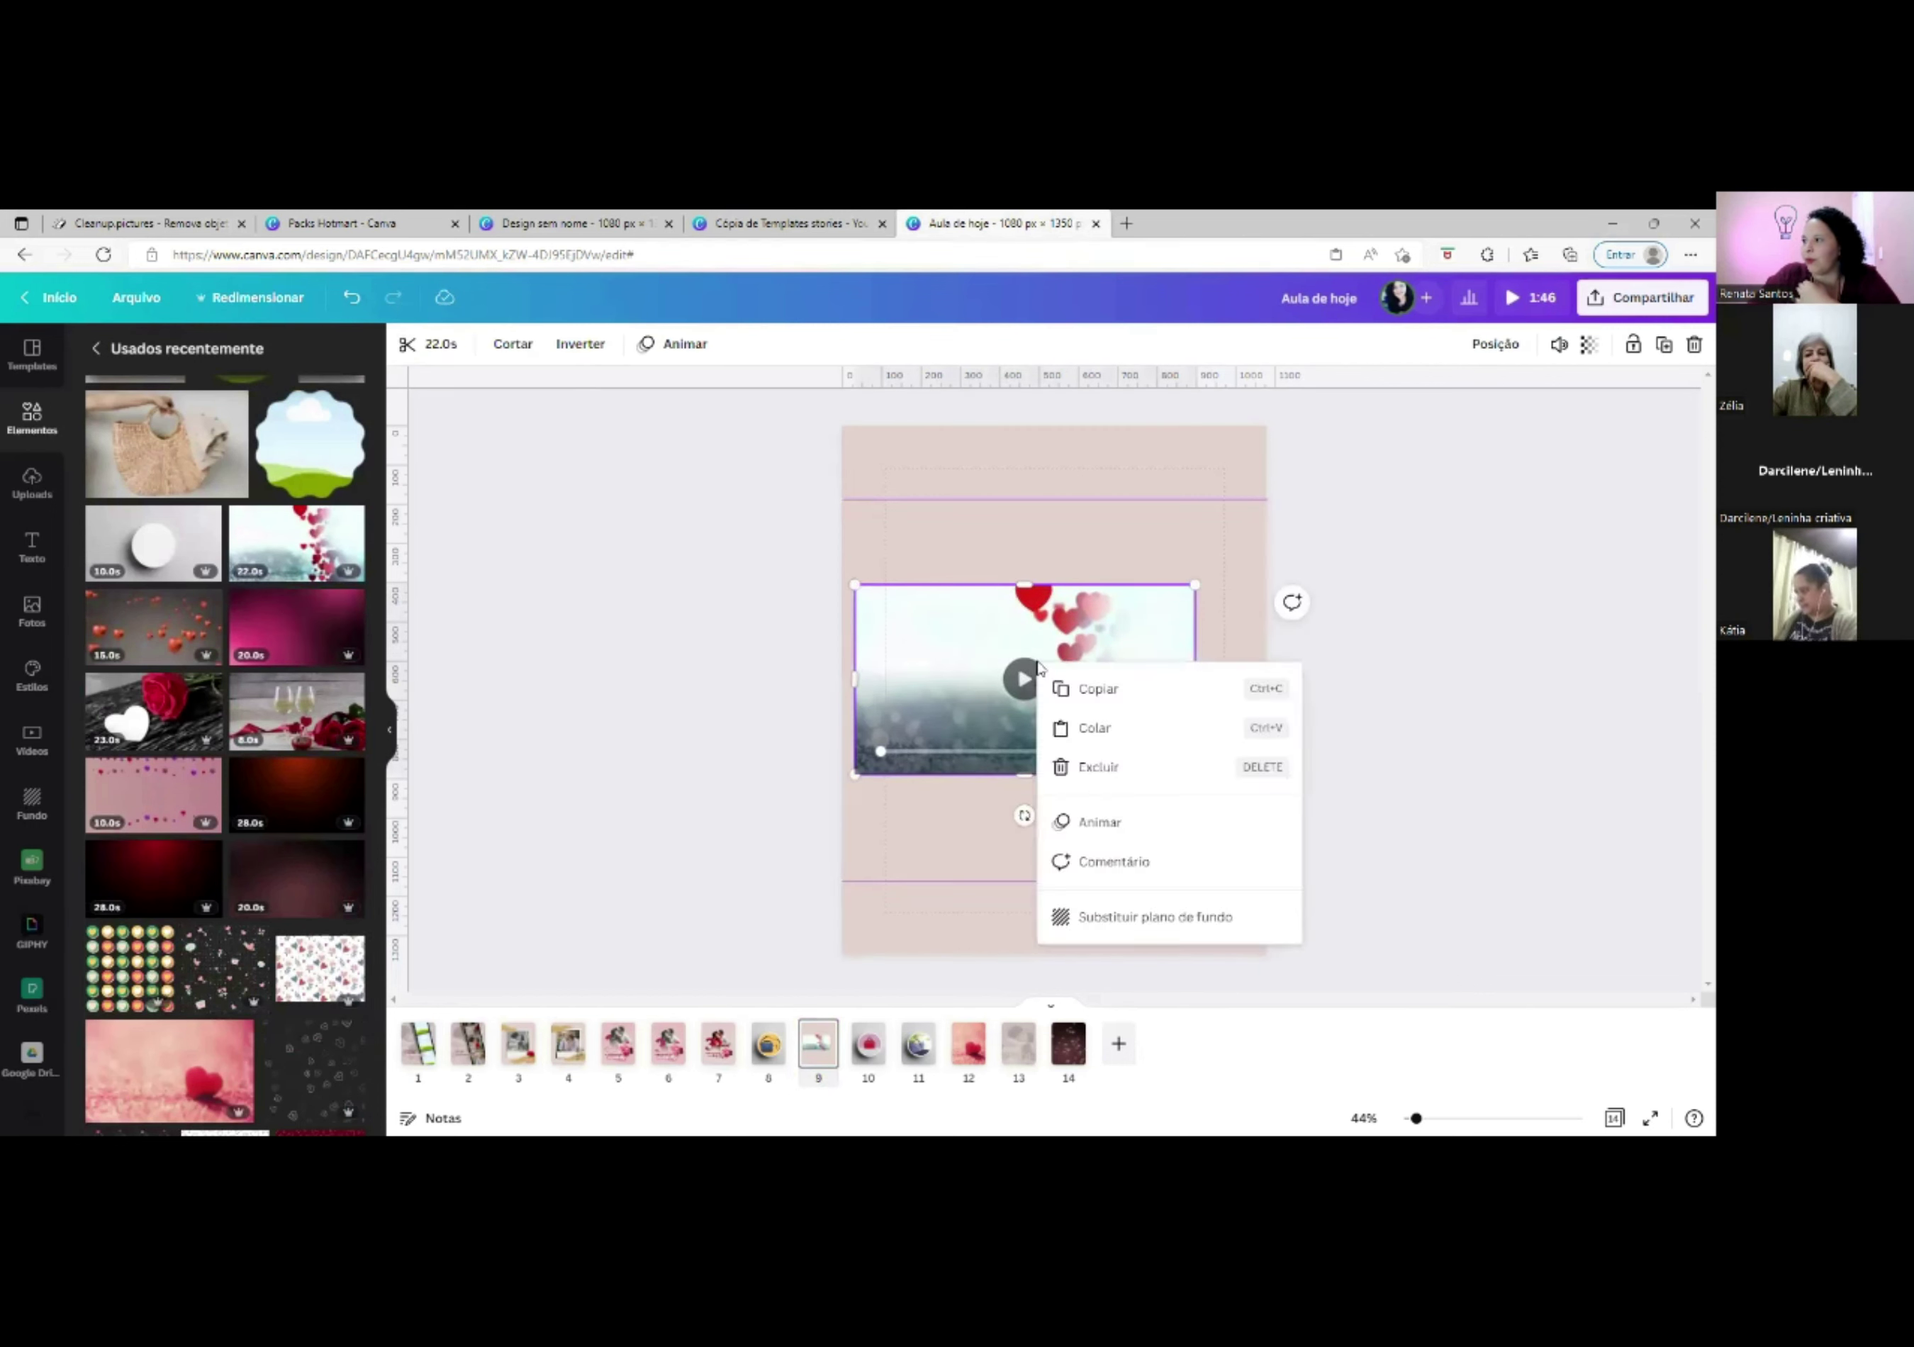
left_click(1149, 923)
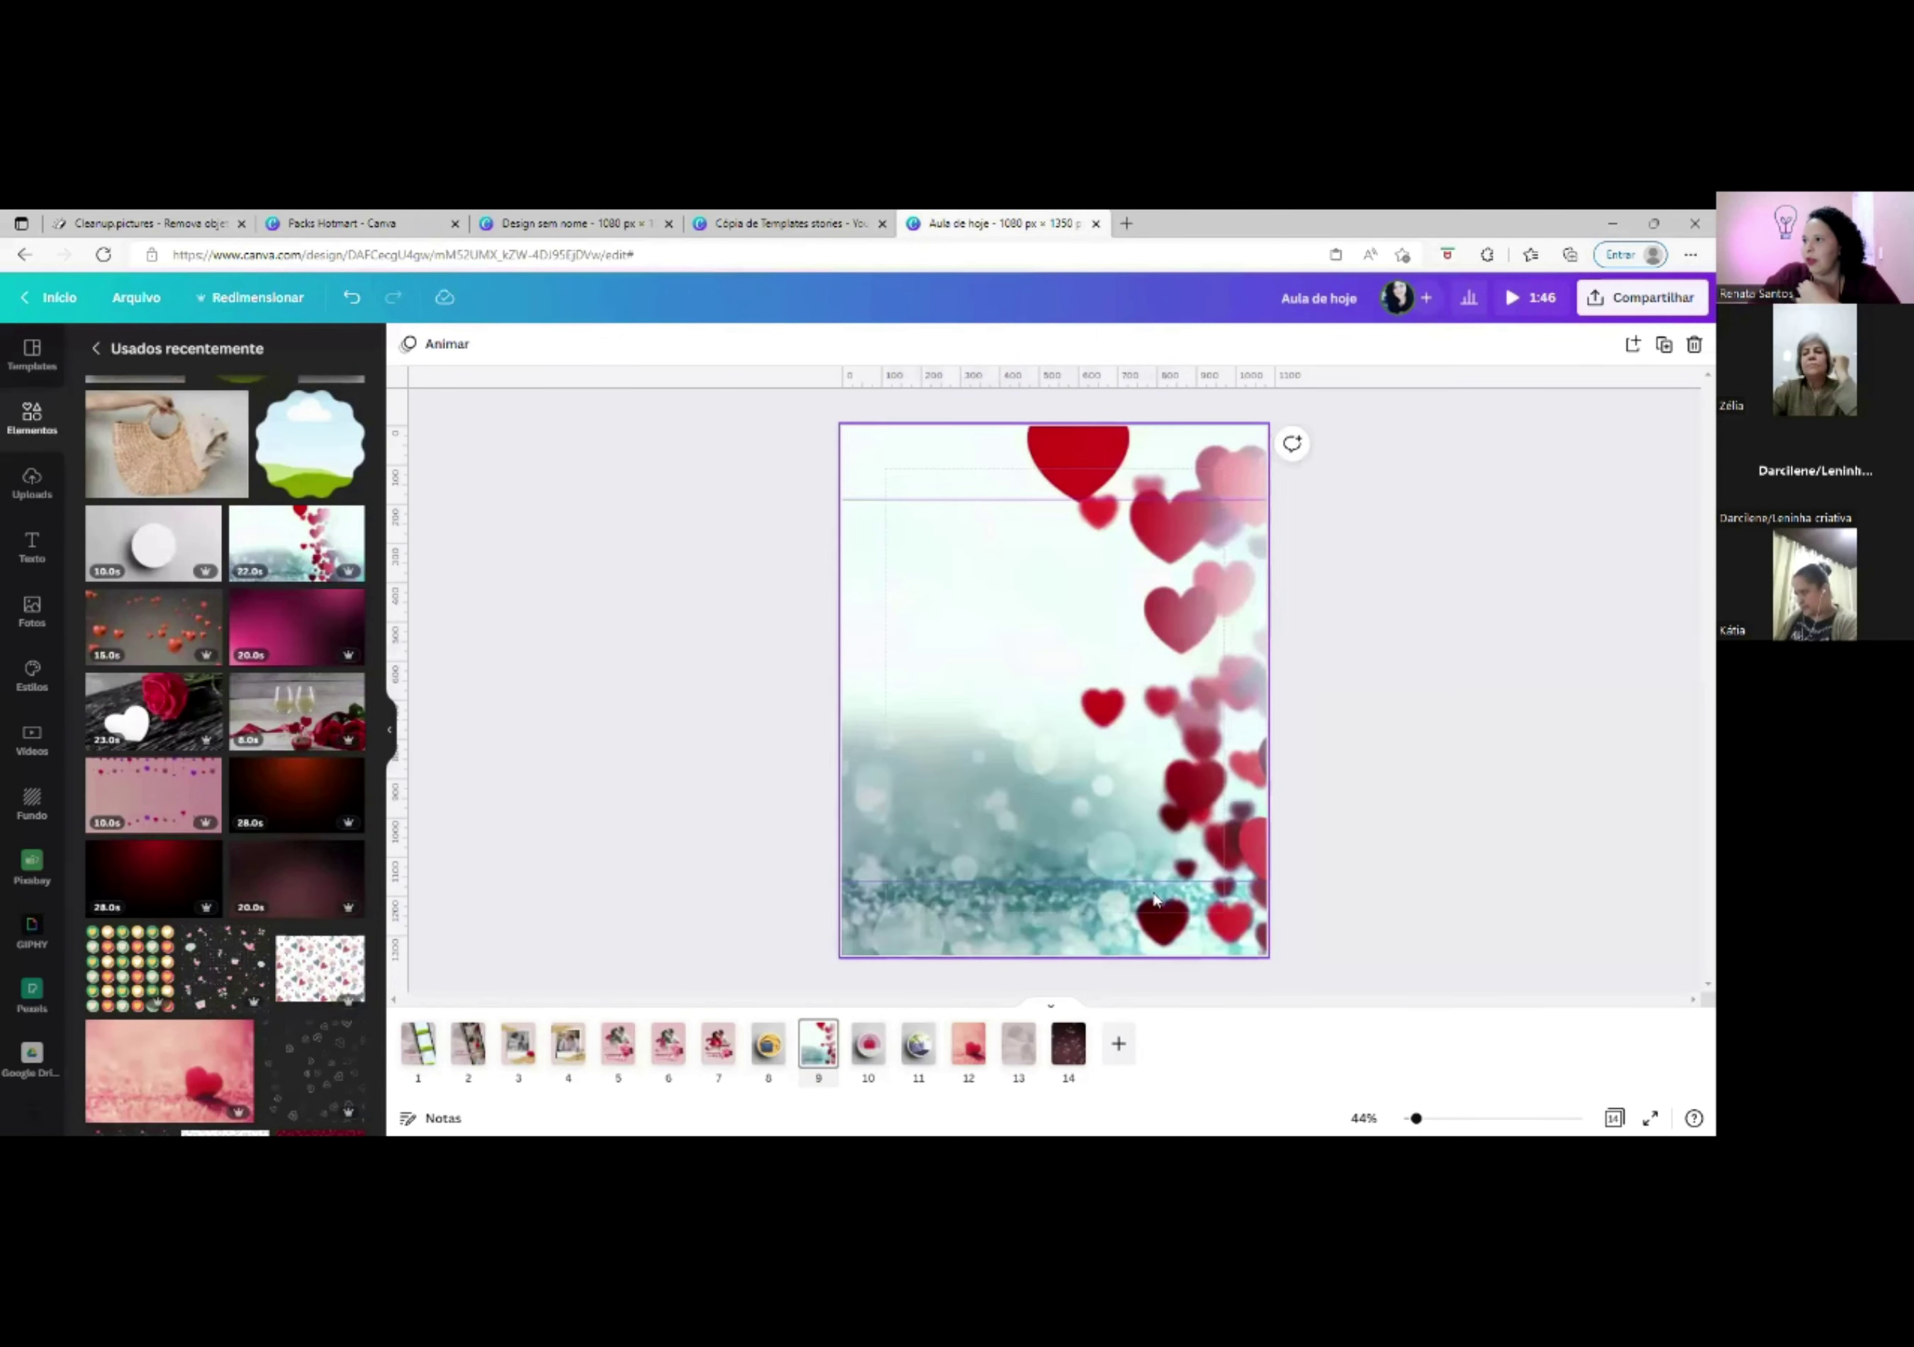
left_click(1053, 692)
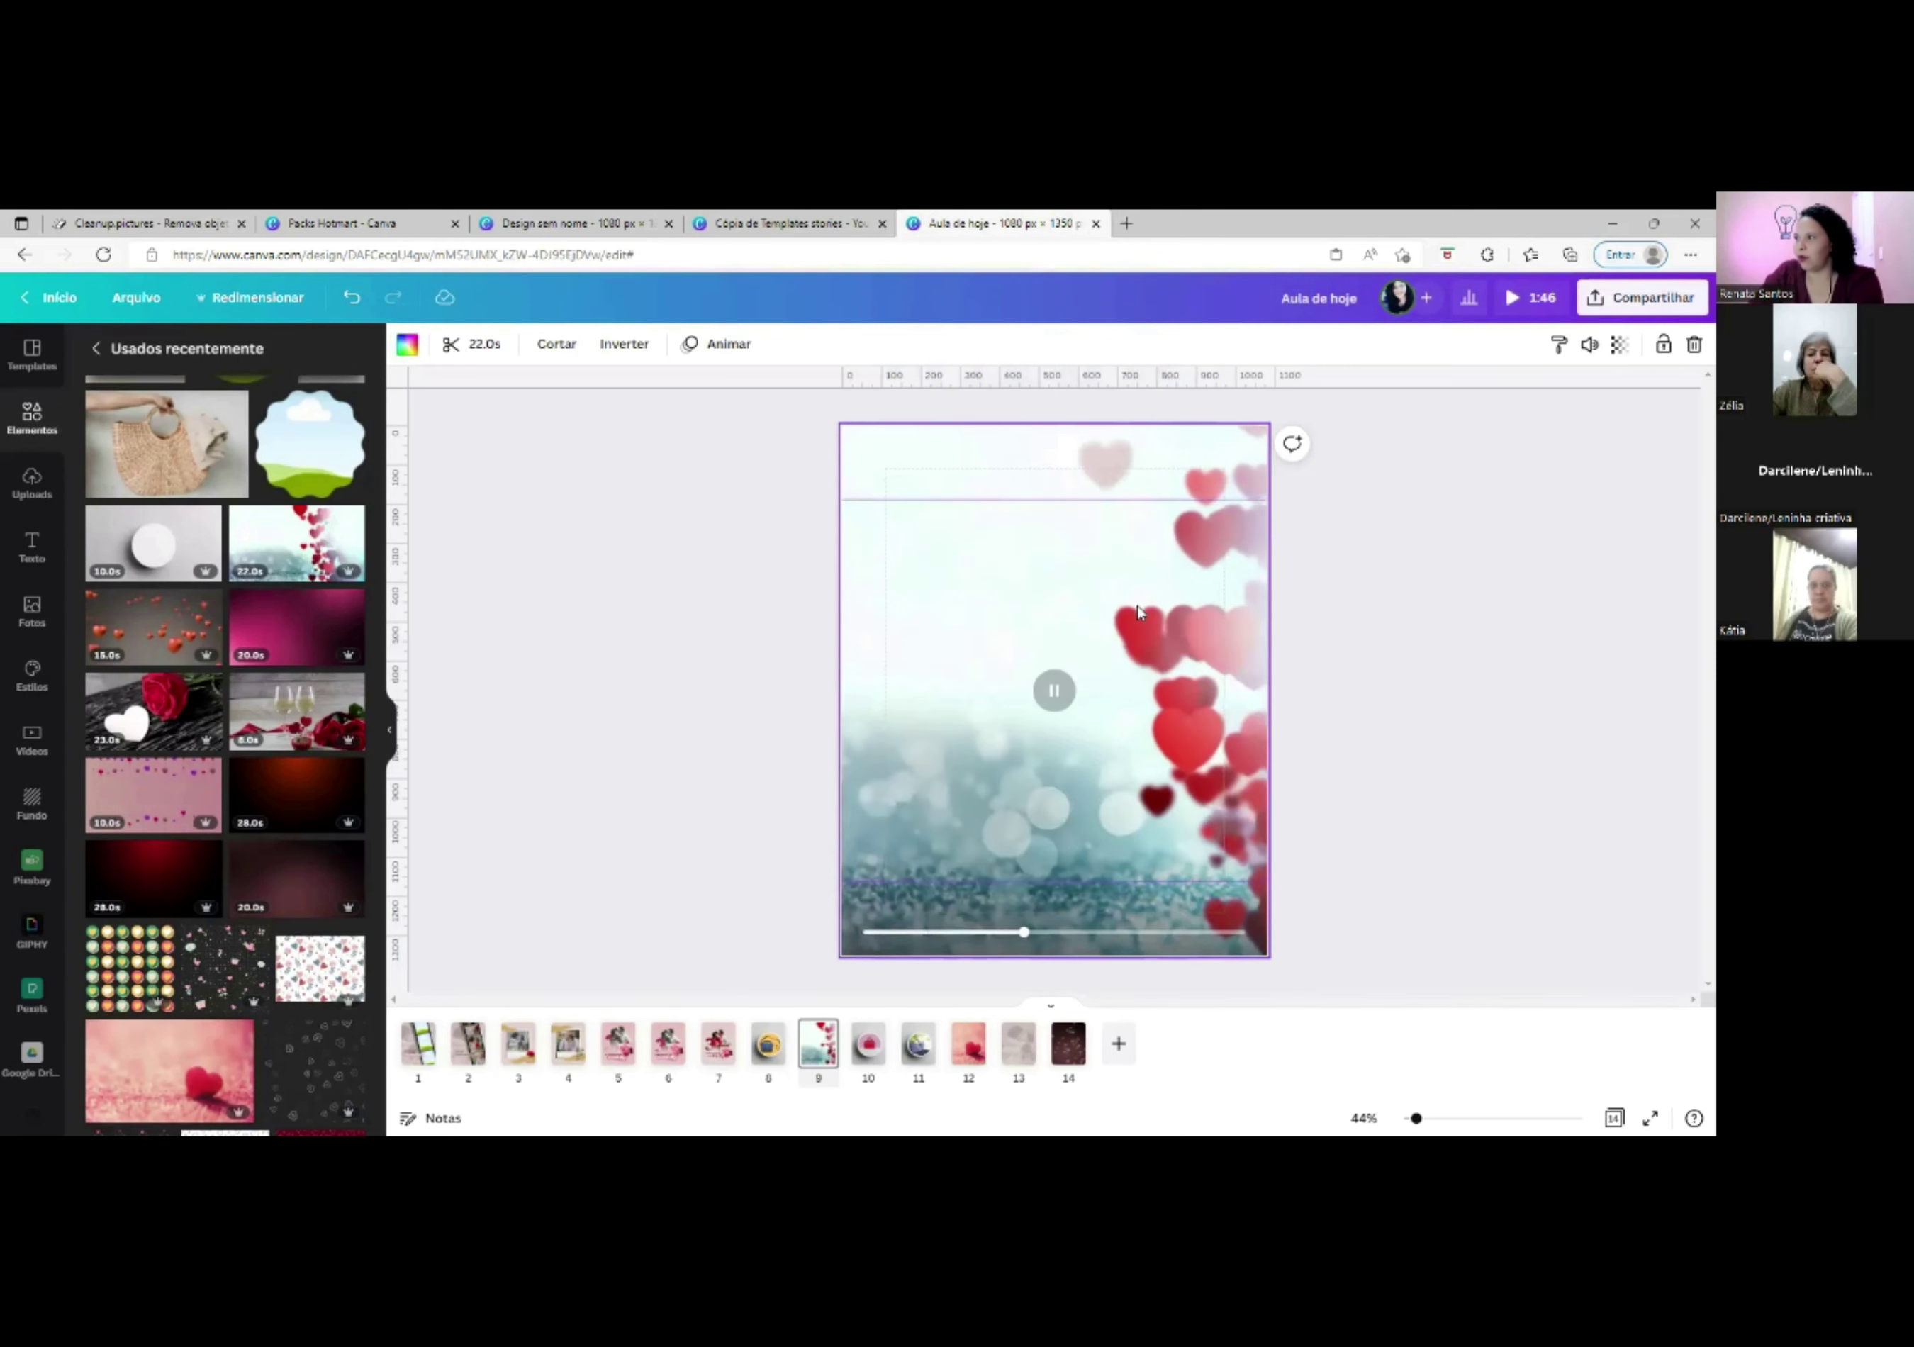
key("Delete")
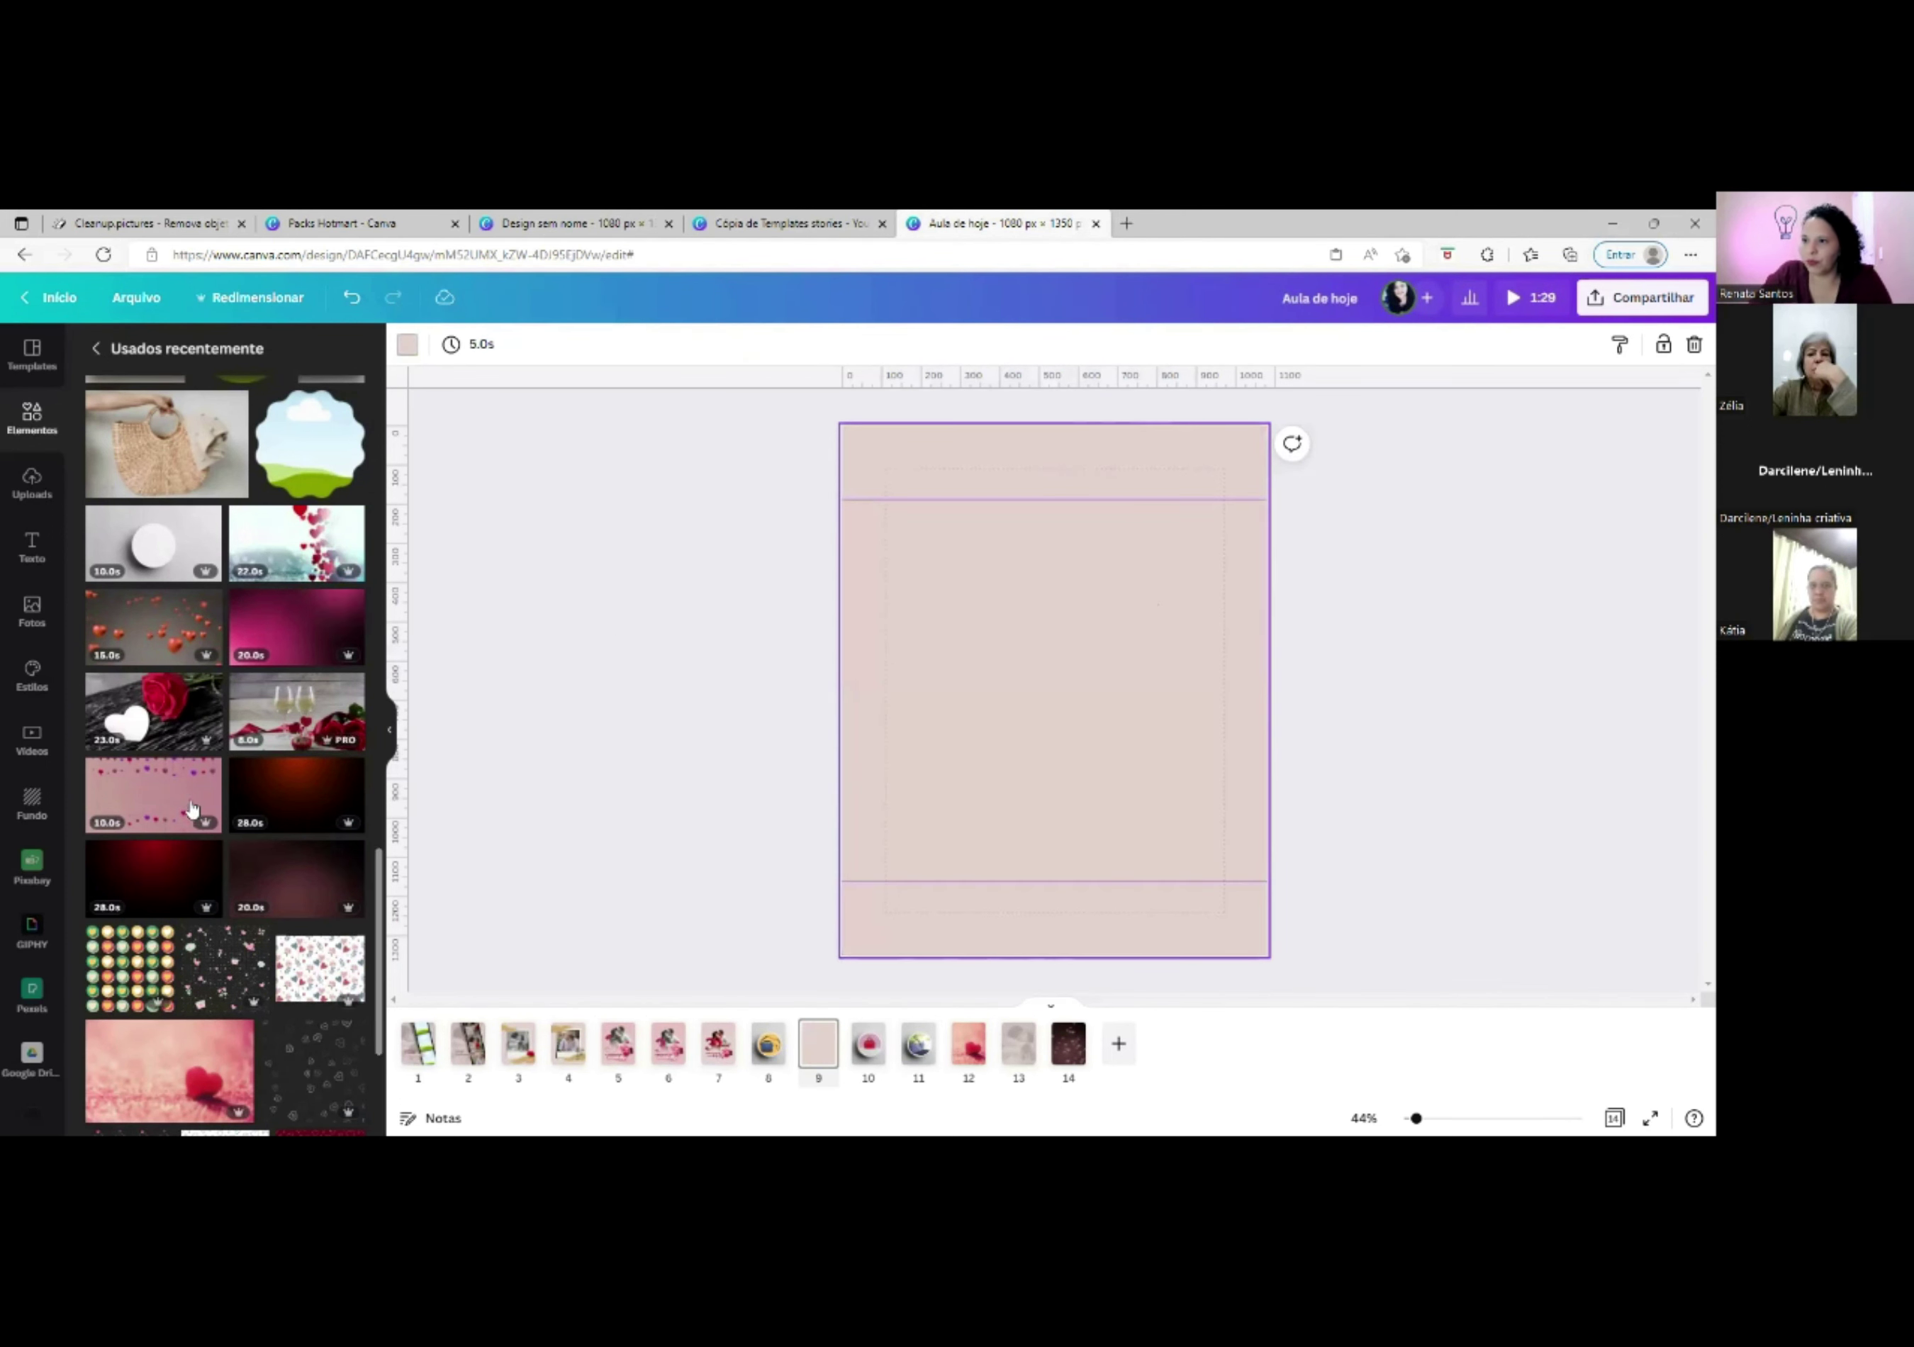
Set the recently used 10-second white circle and paper flowers video as page 9's background and preview it.
scroll(187, 809, "down", 3)
scroll(187, 808, "down", 5)
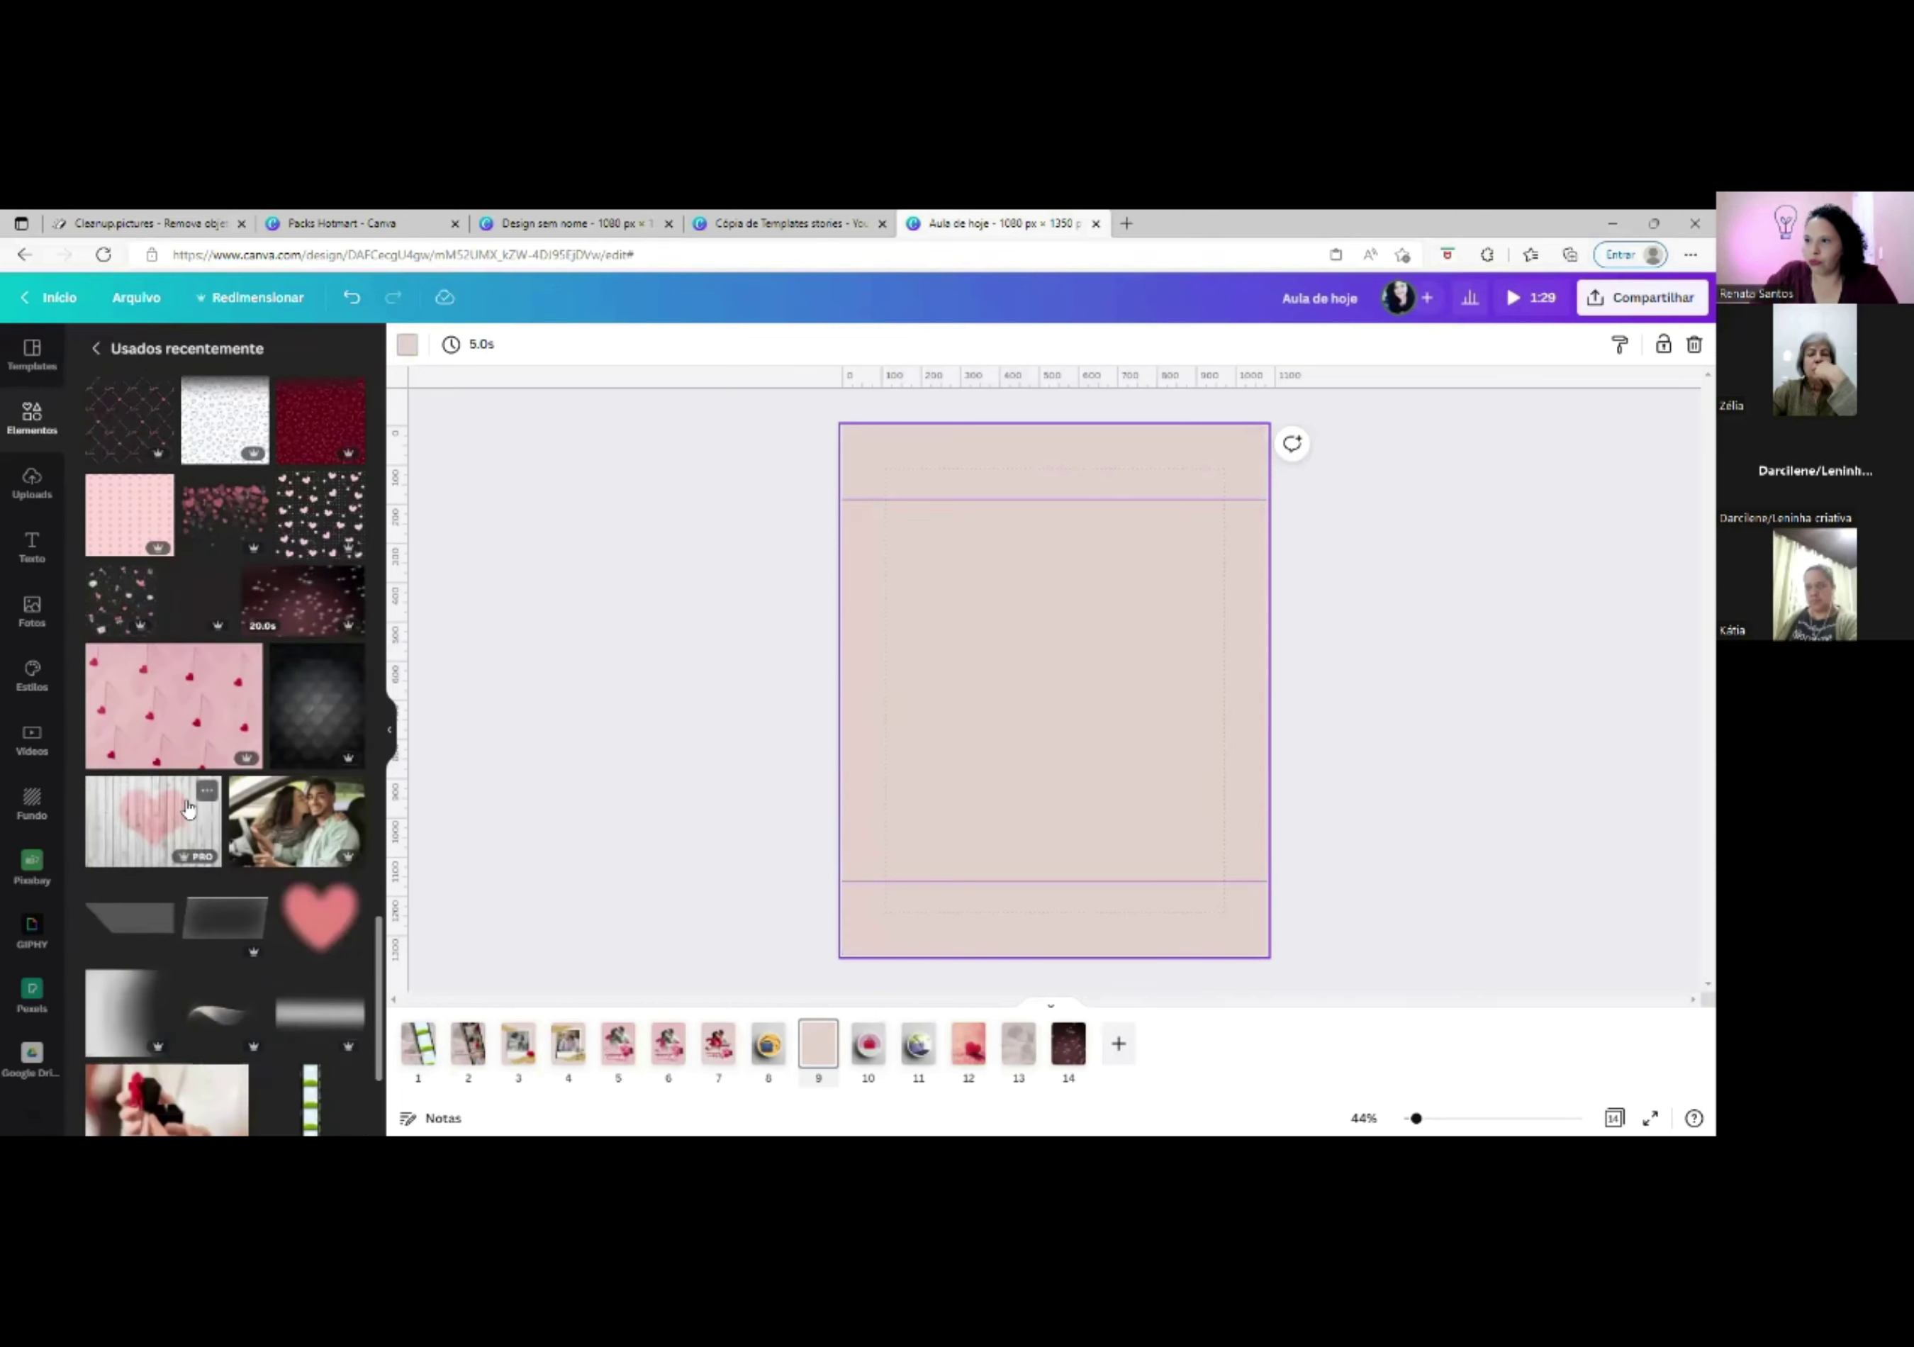
scroll(187, 808, "down", 5)
scroll(187, 809, "up", 3)
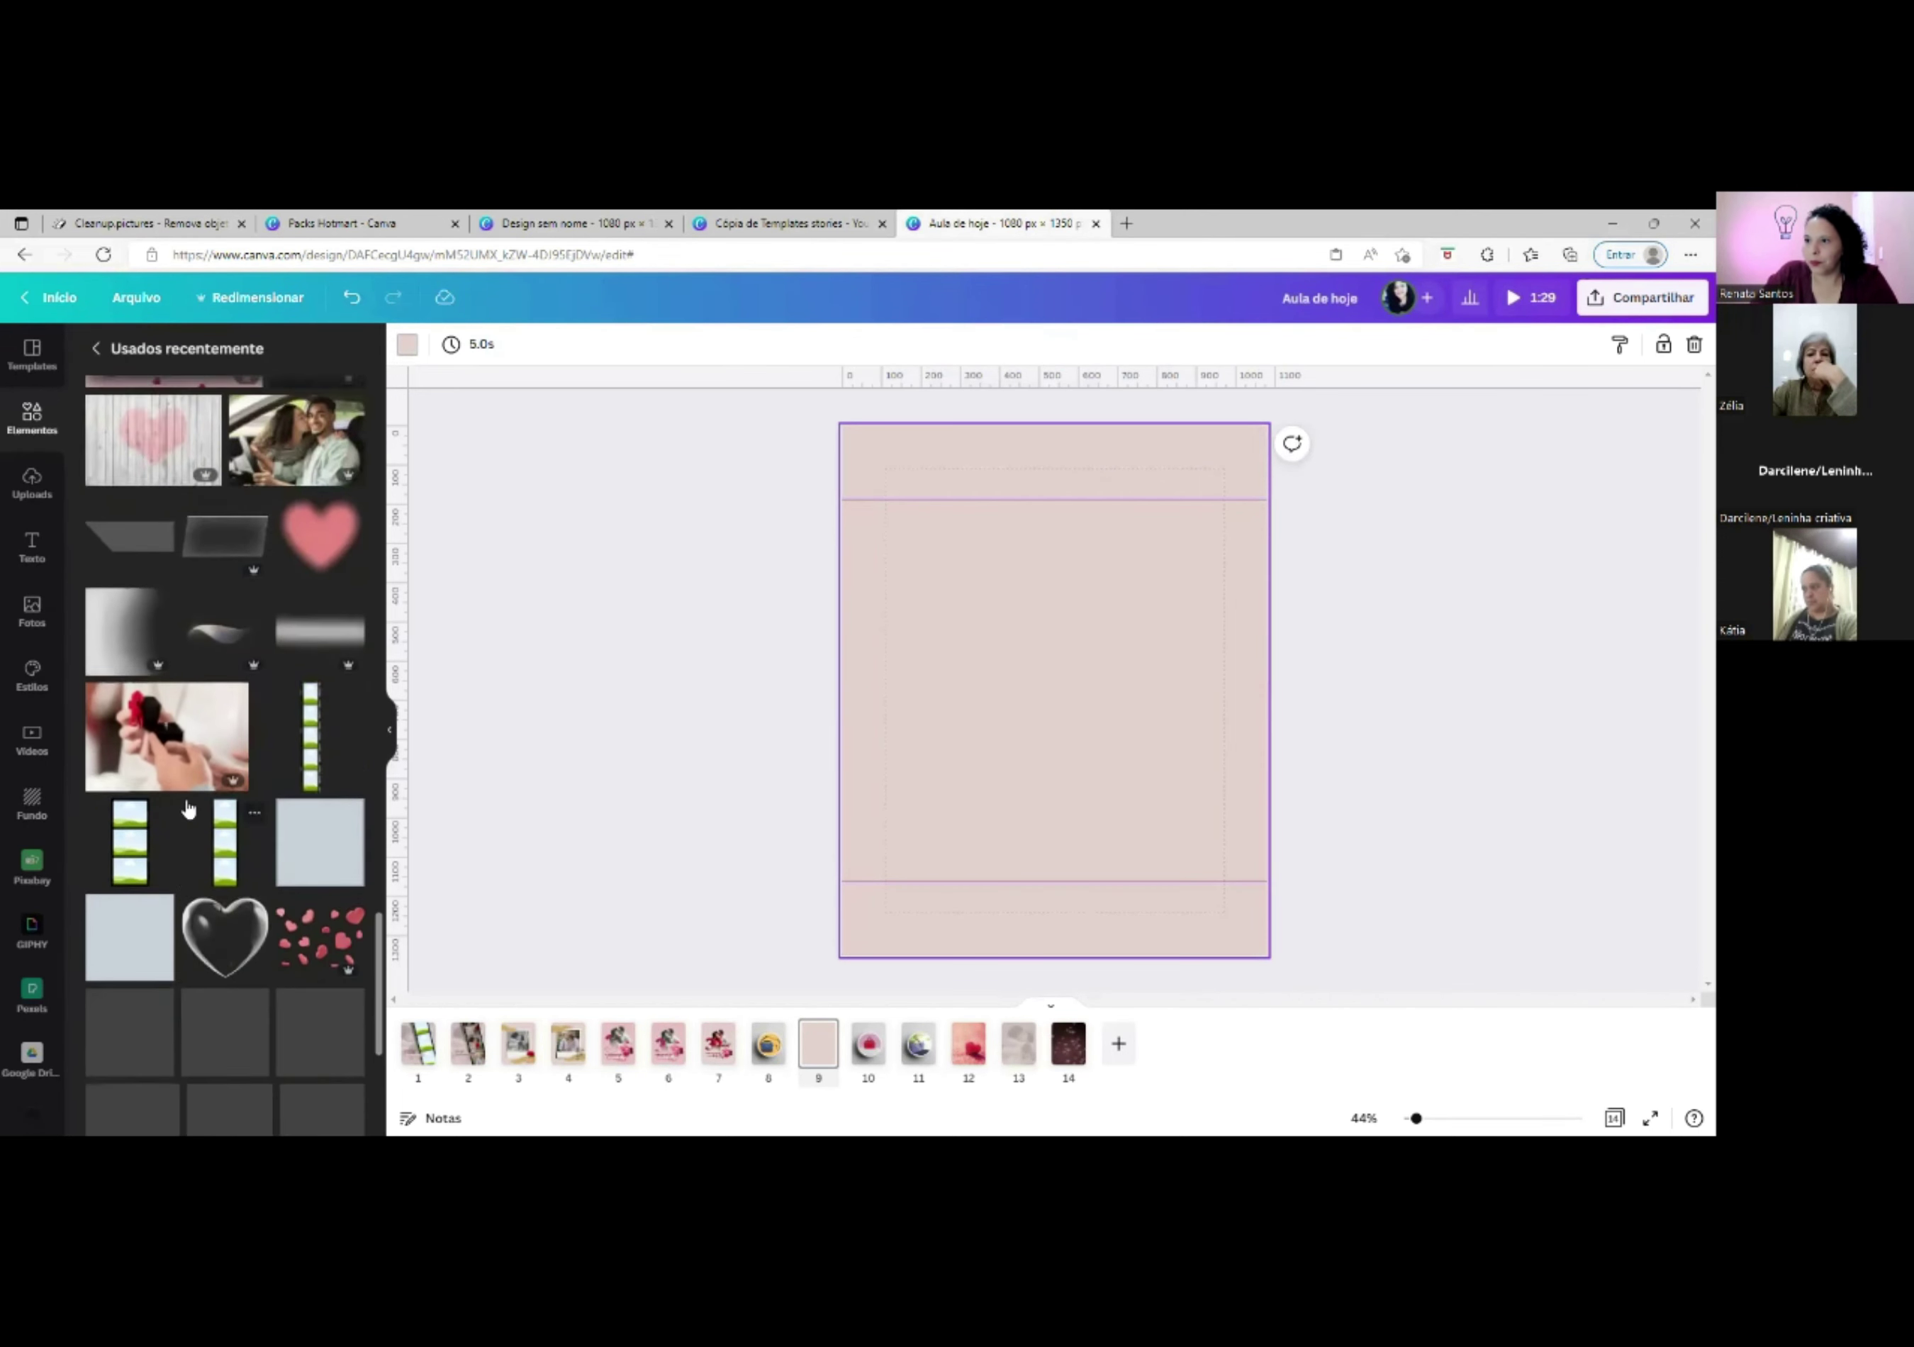
scroll(187, 808, "up", 9)
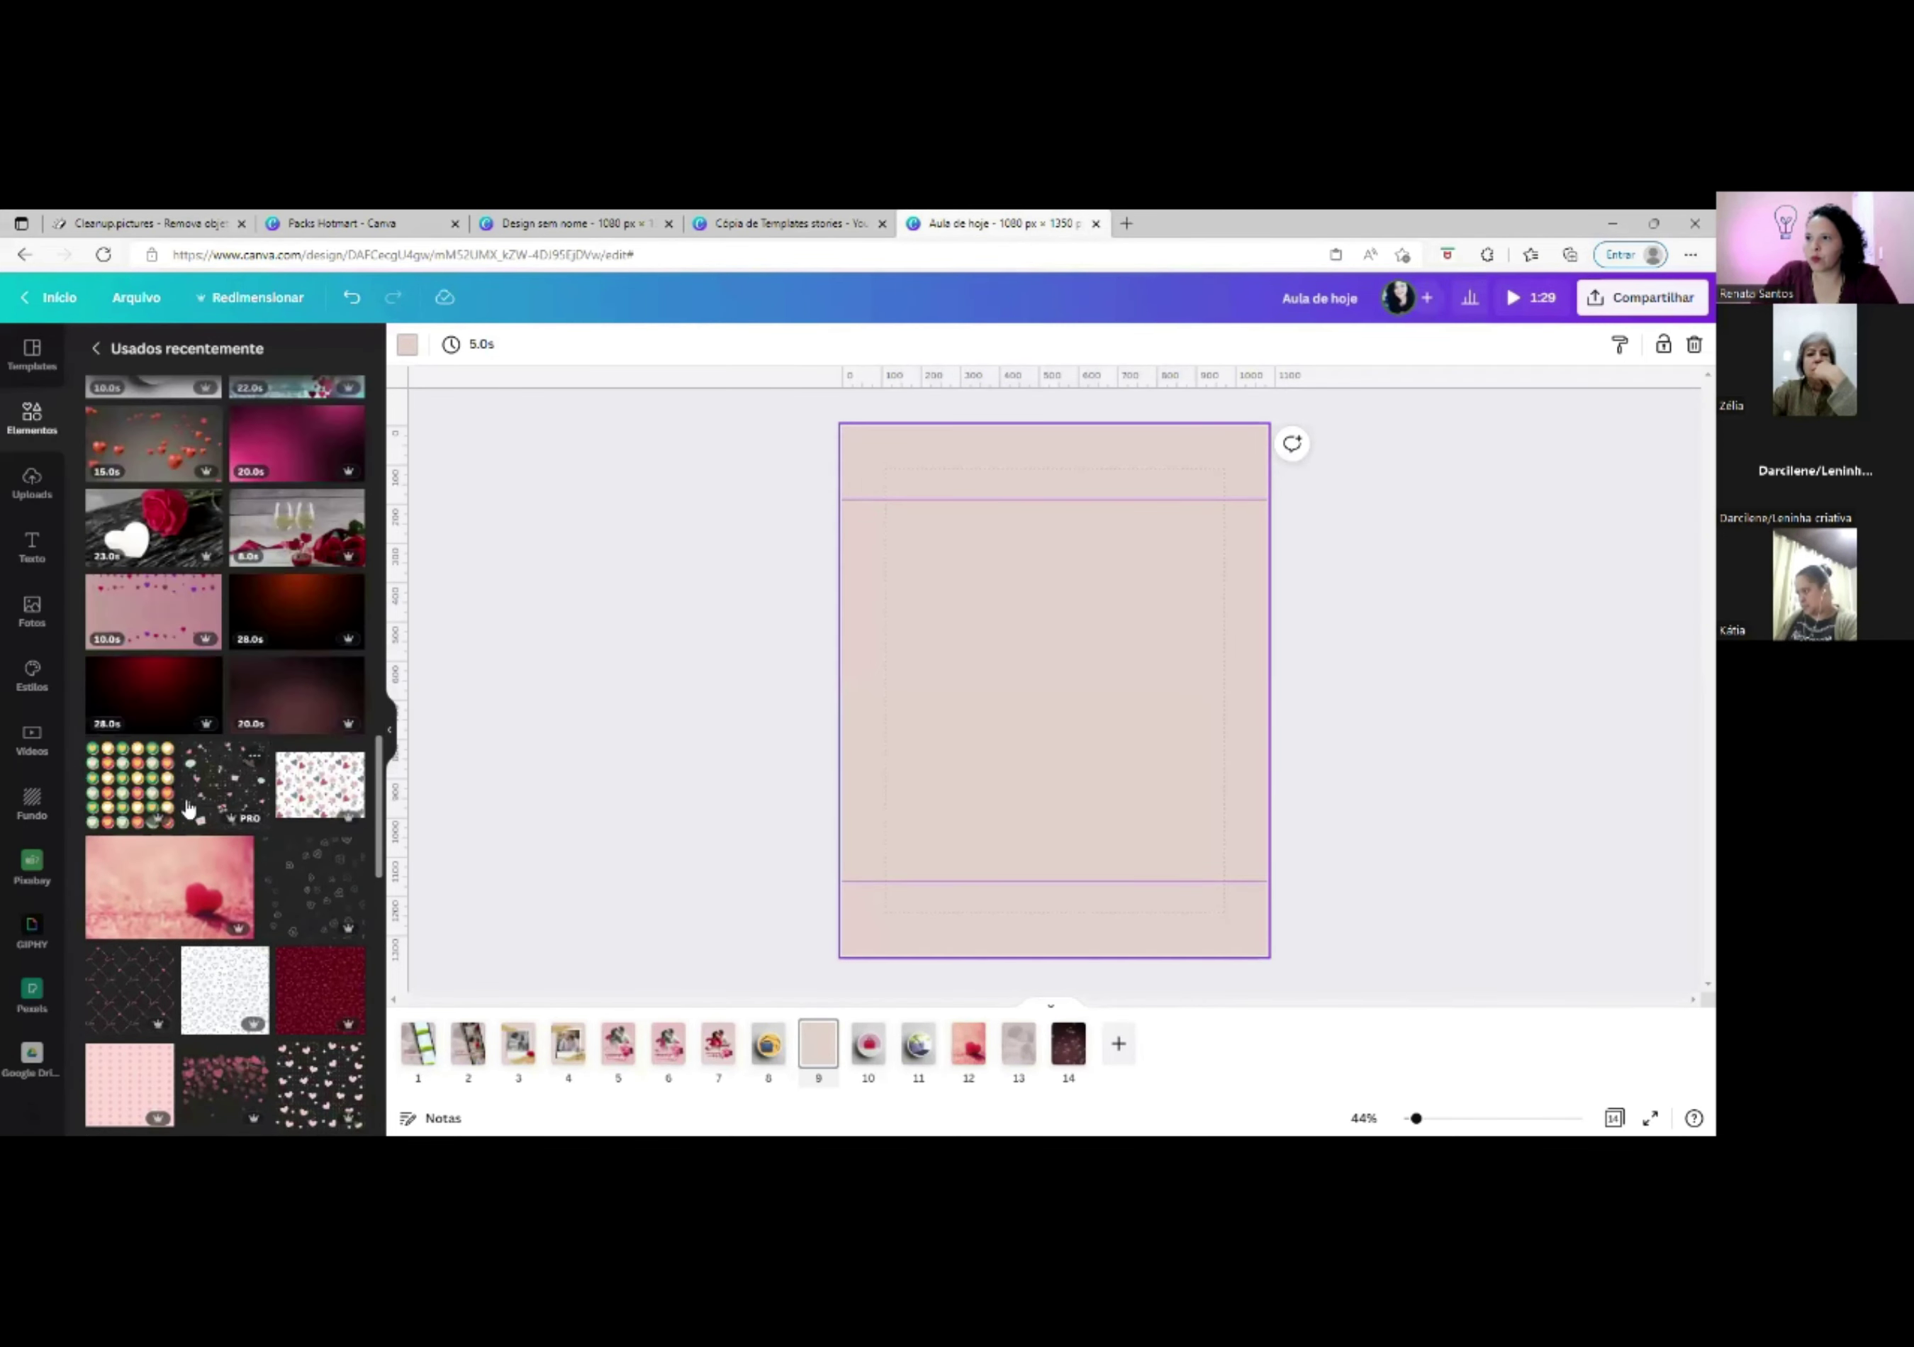
scroll(187, 809, "up", 5)
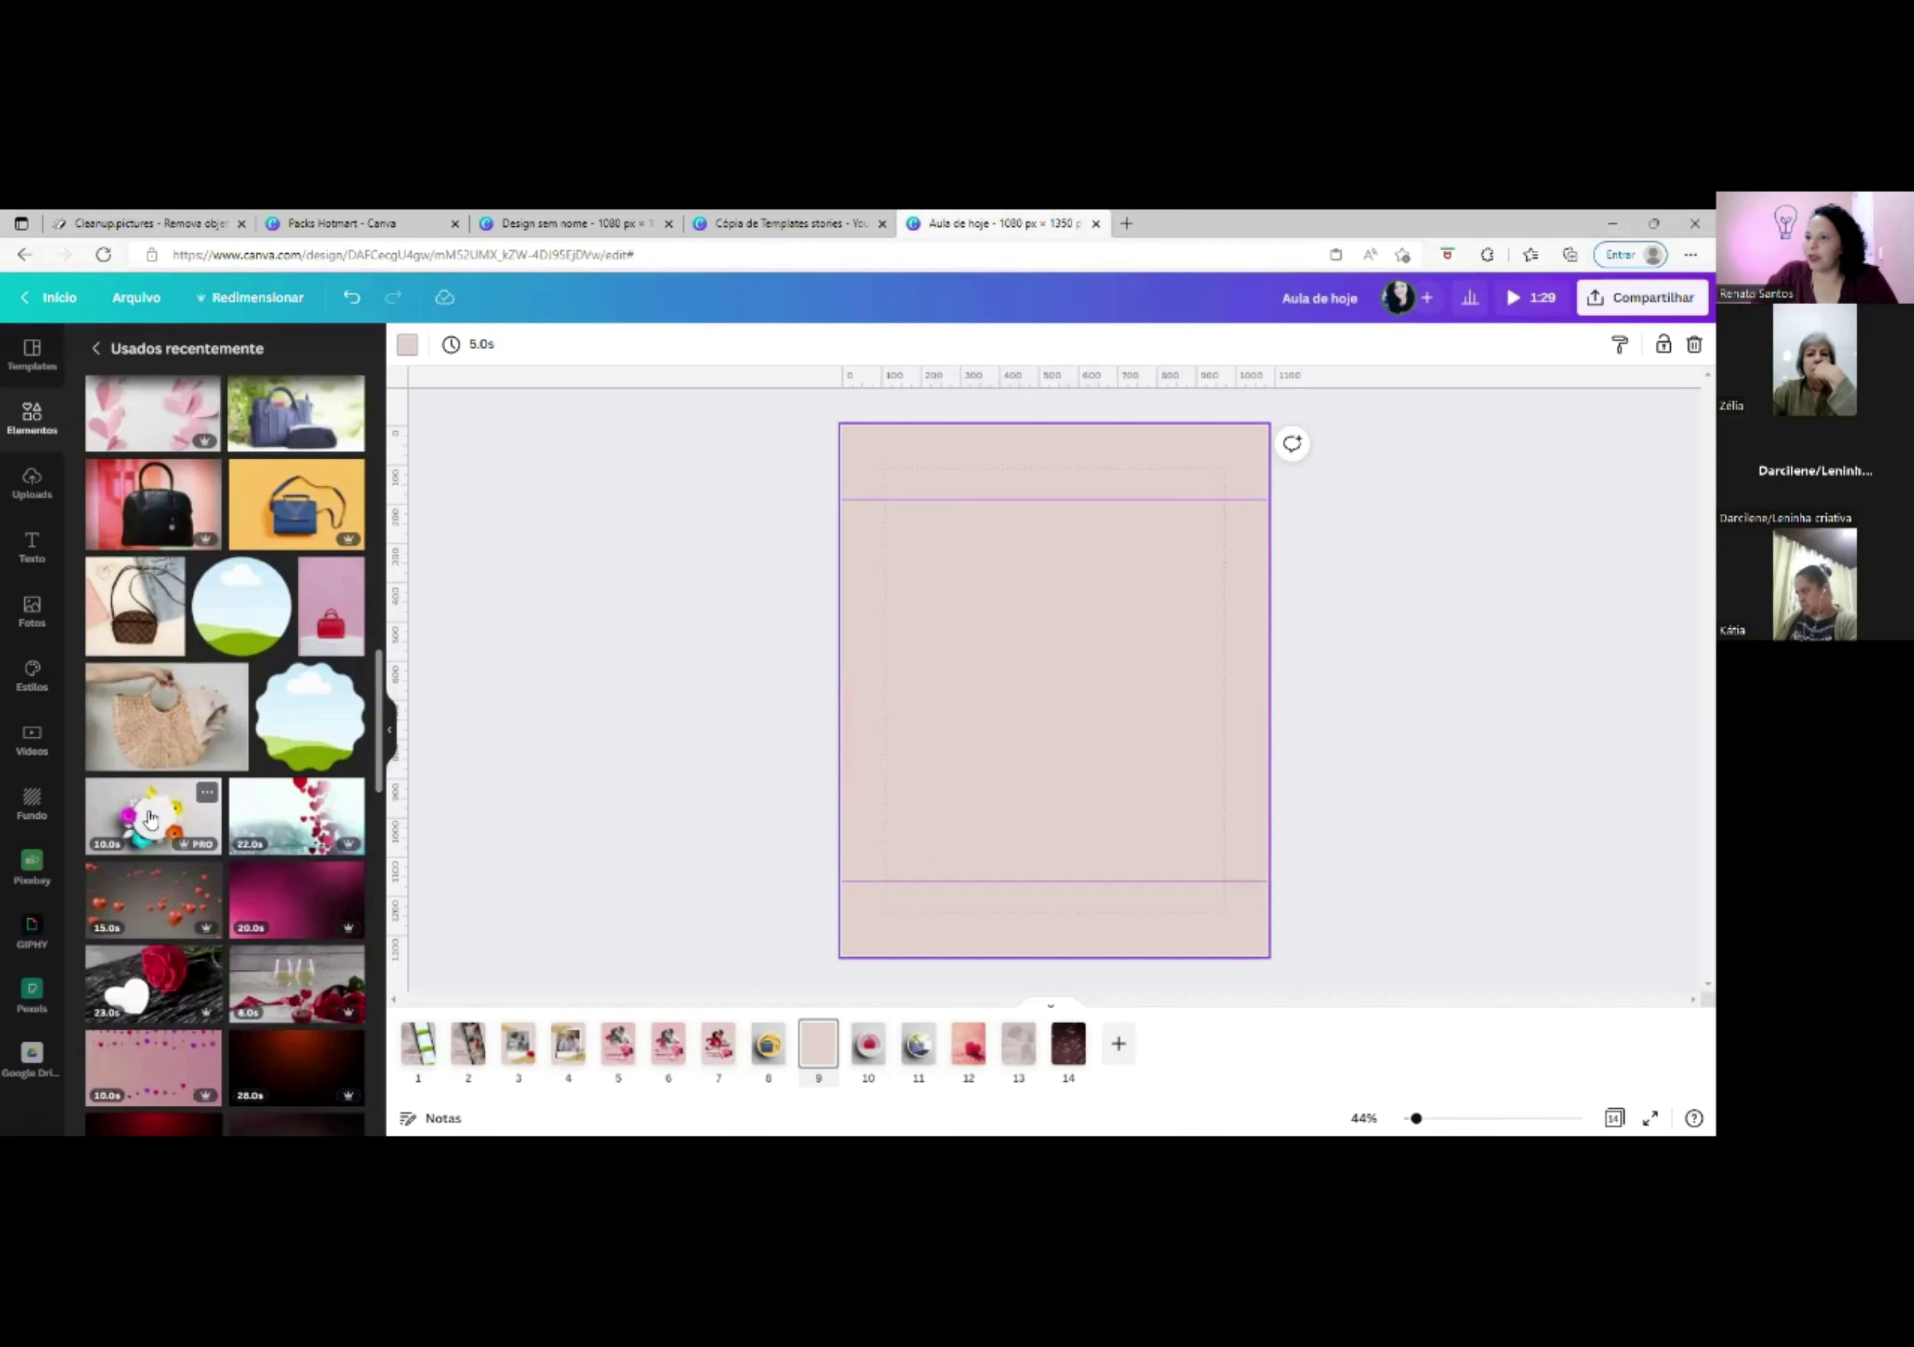
left_click(150, 816)
left_click(1098, 675)
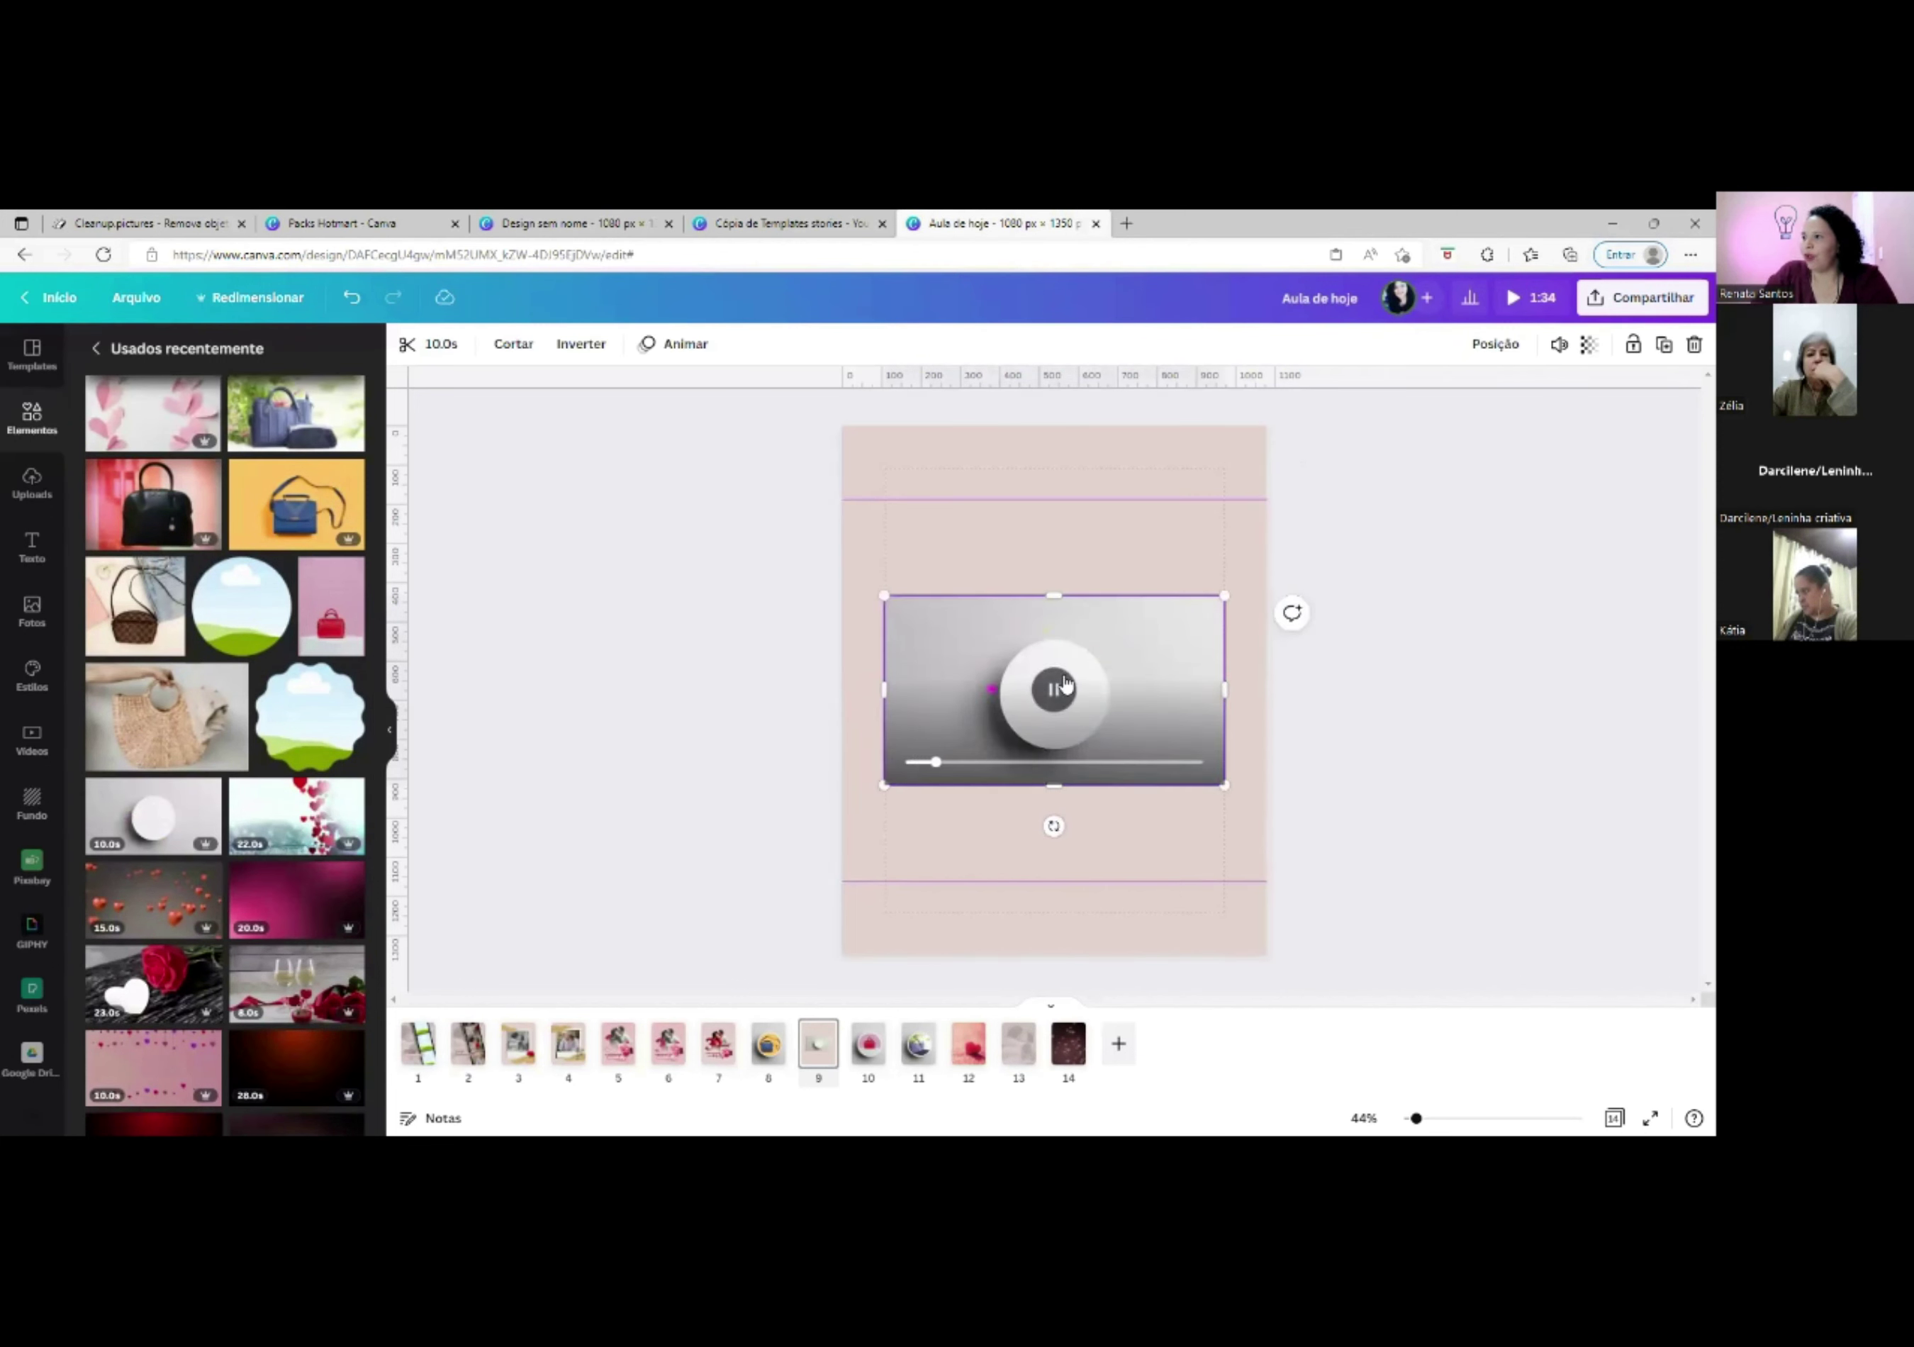
right_click(1083, 641)
left_click(1192, 895)
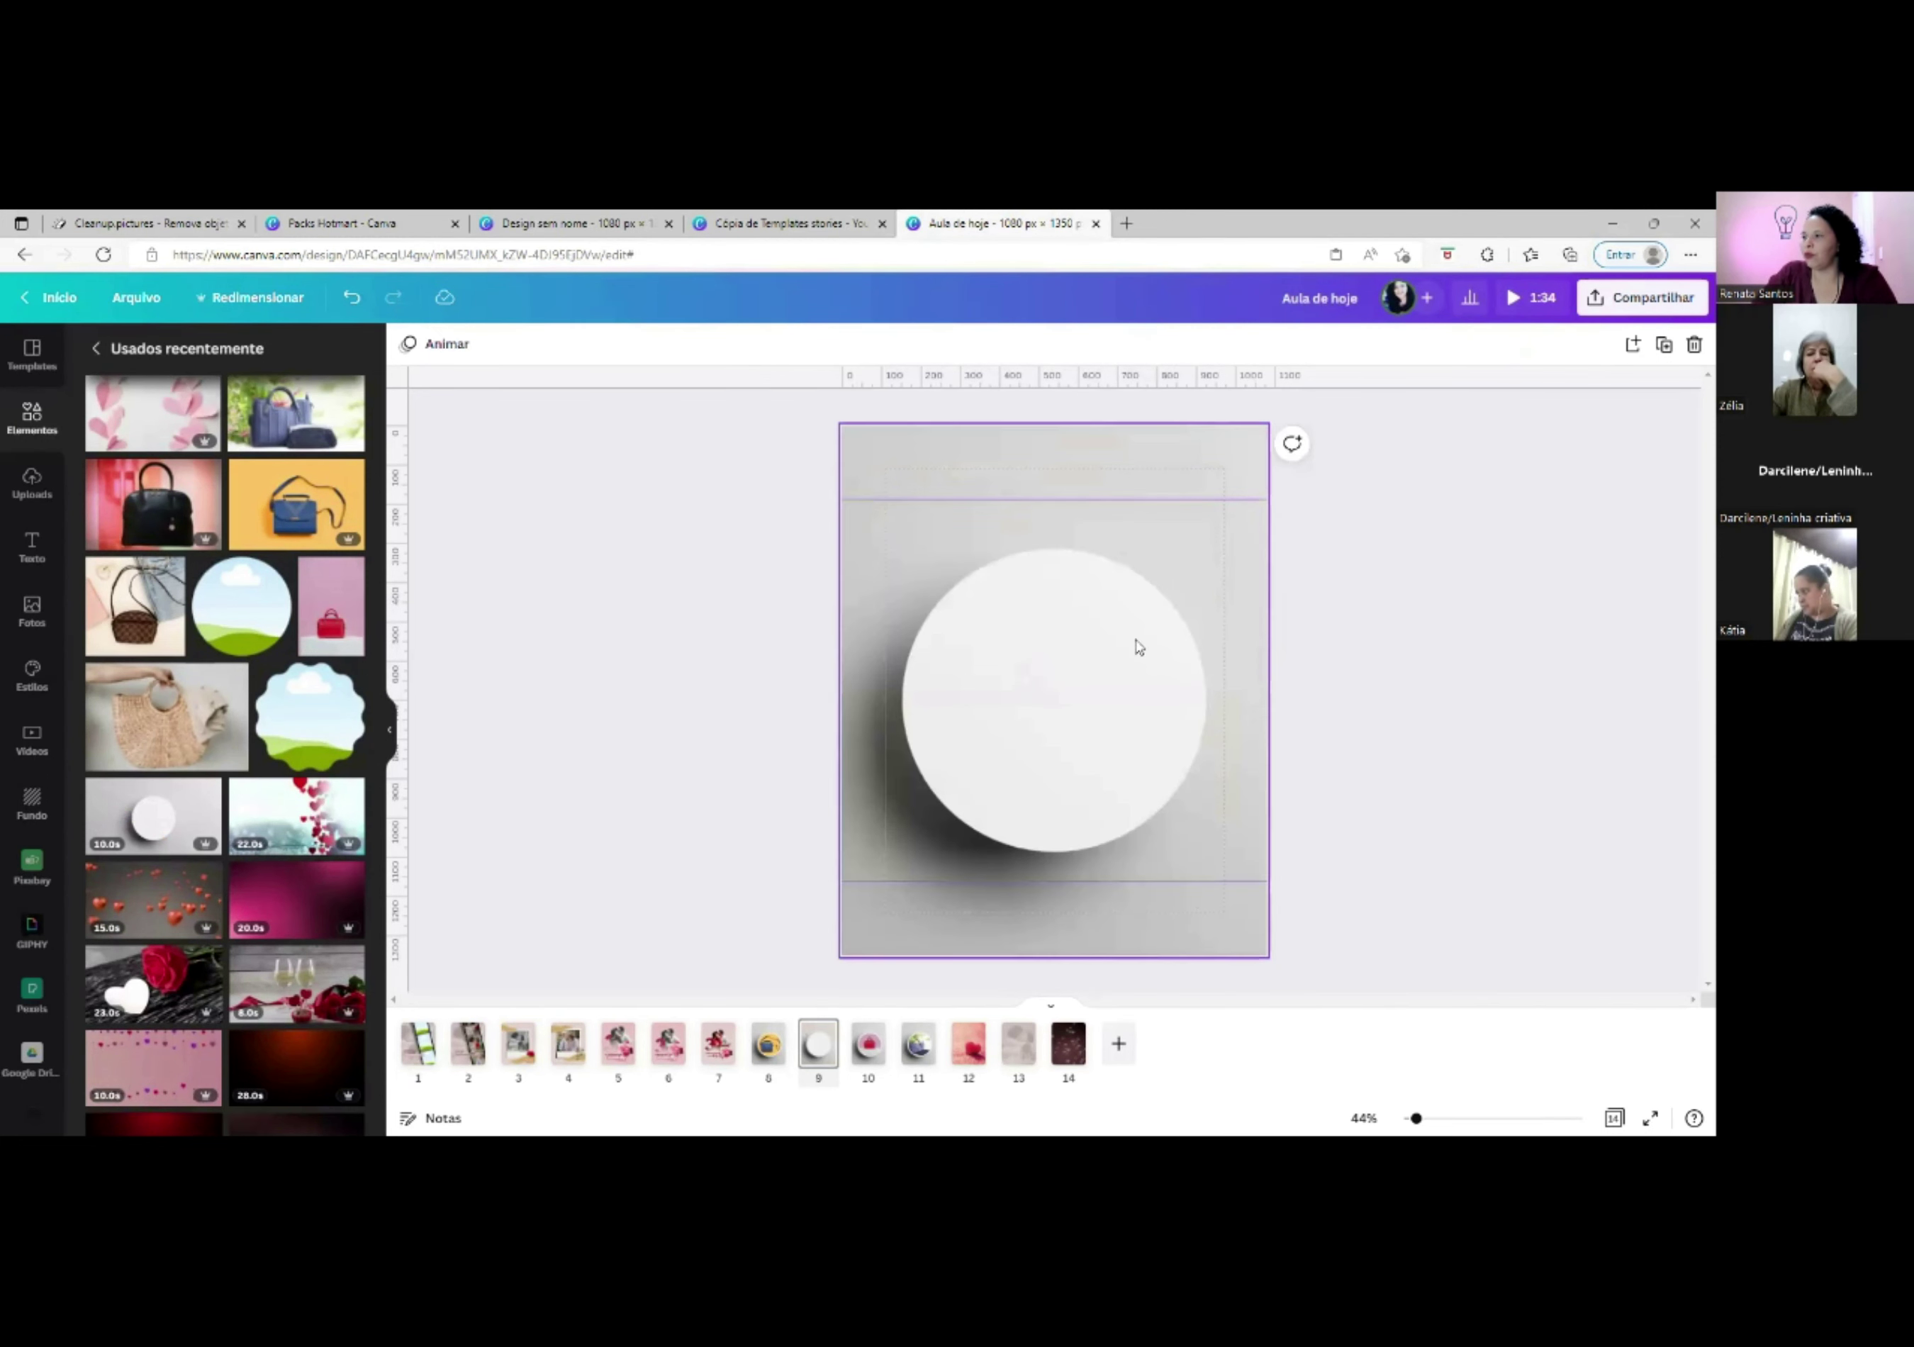
left_click(1068, 684)
left_click(1054, 690)
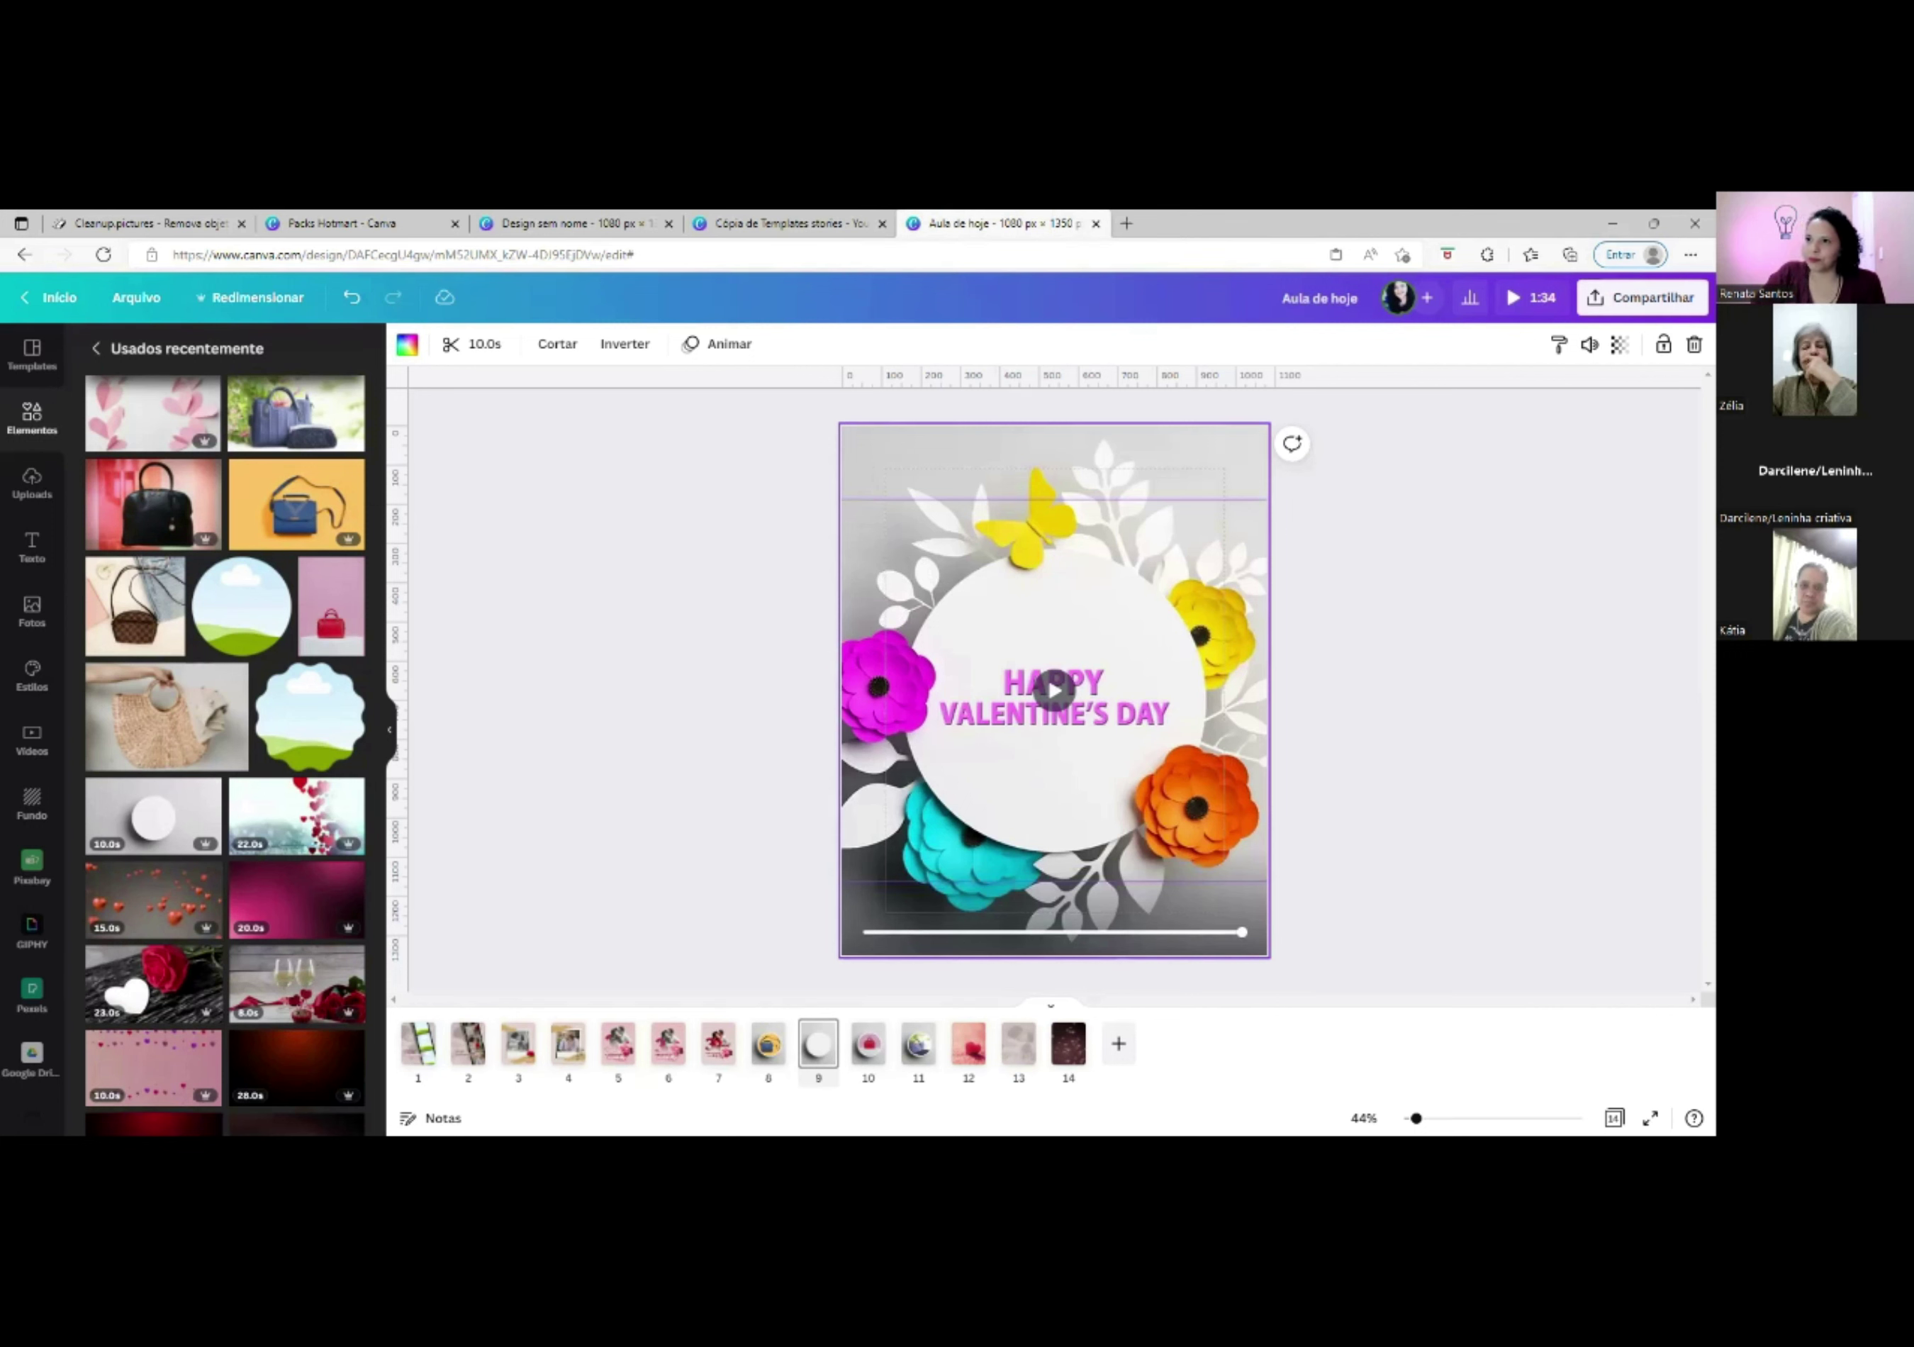
Add a circular photo frame to page 9, enlarged and positioned to cover the white circle in the video.
left_click(46, 427)
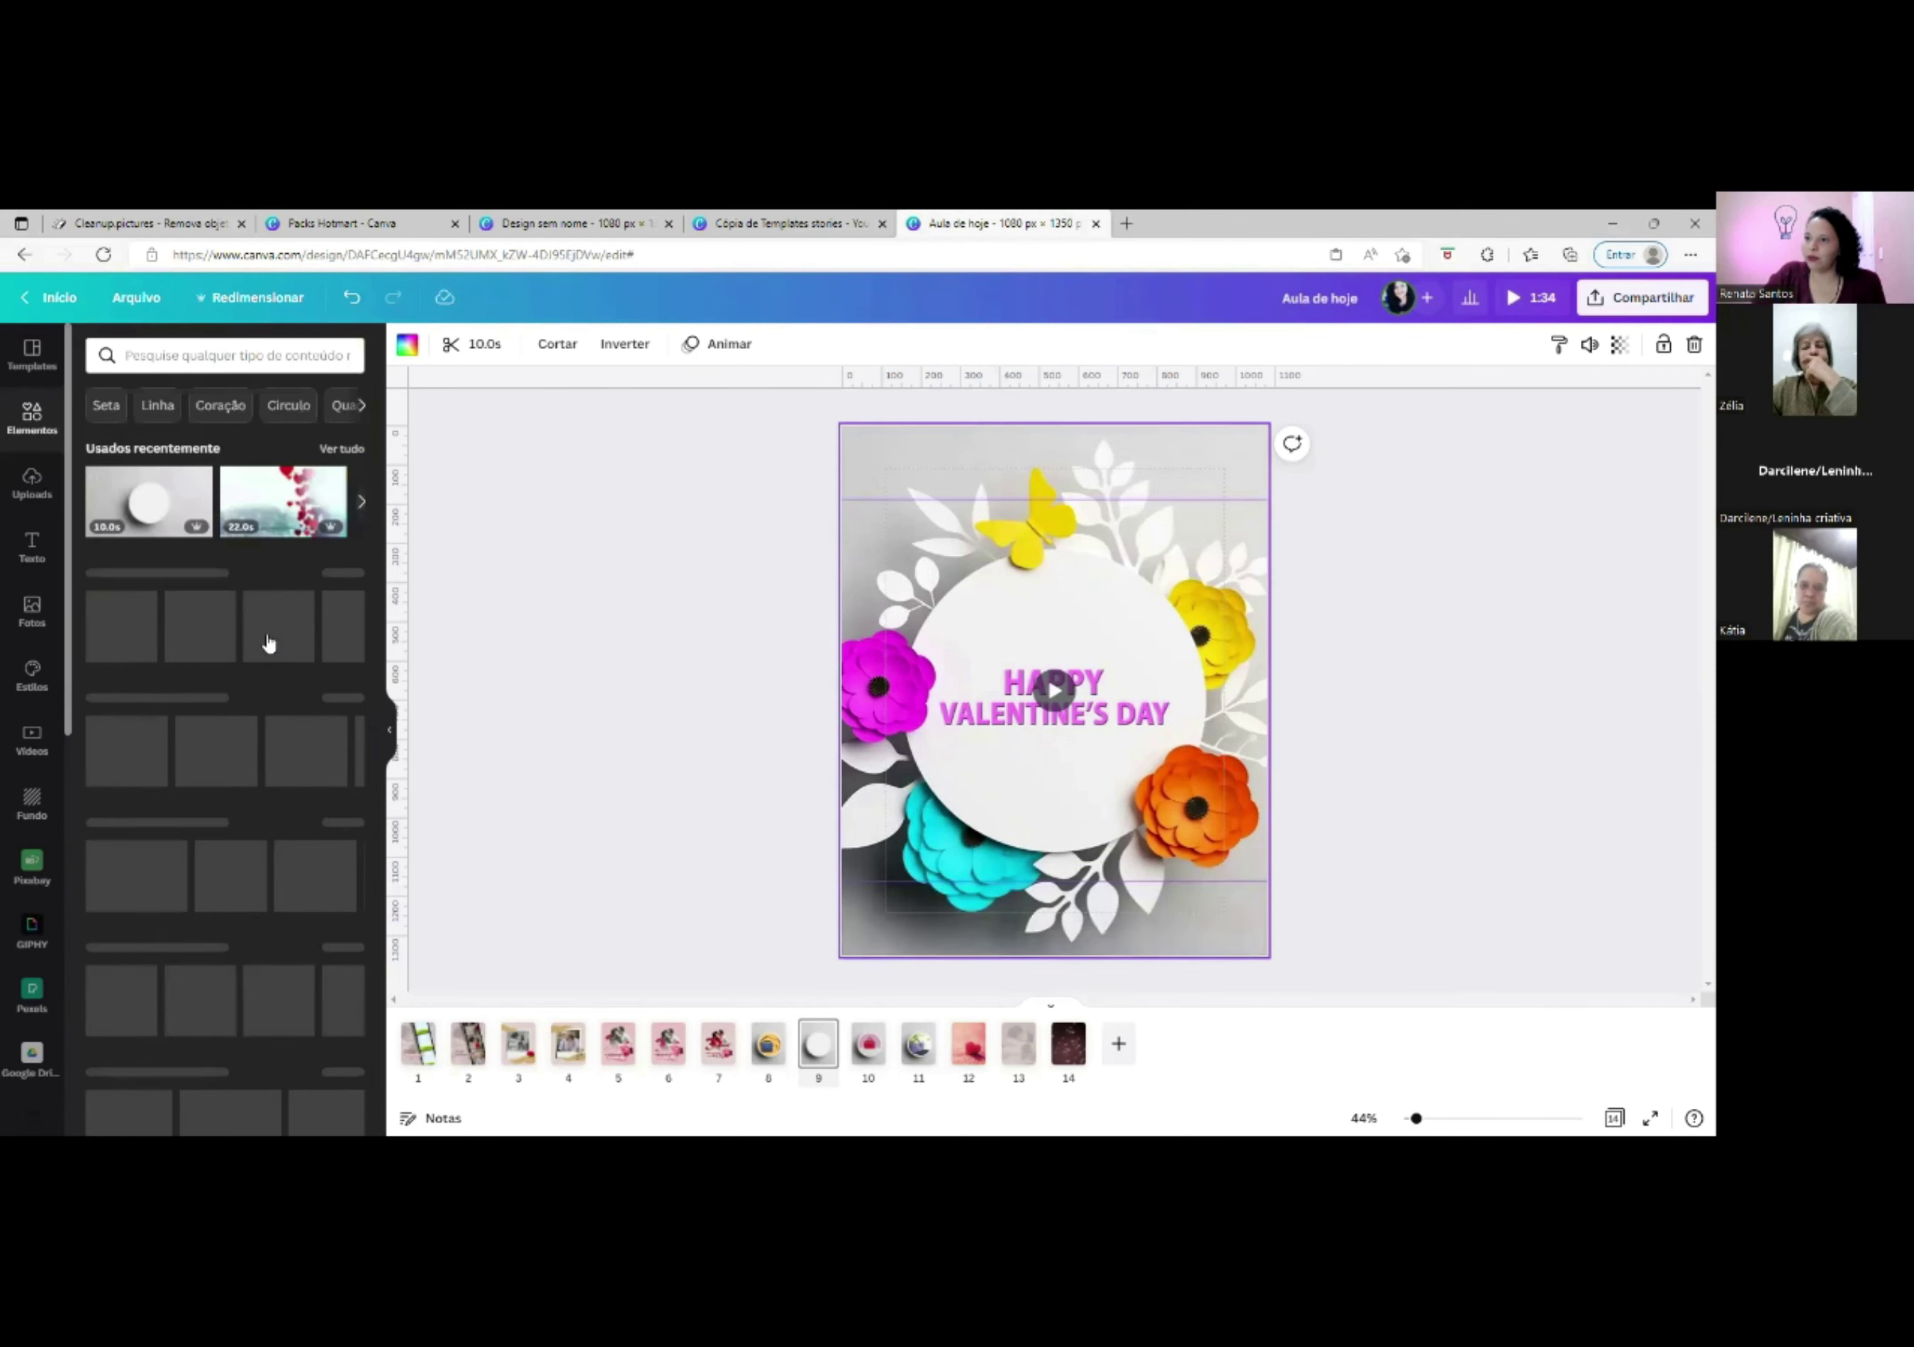
scroll(268, 663, "down", 9)
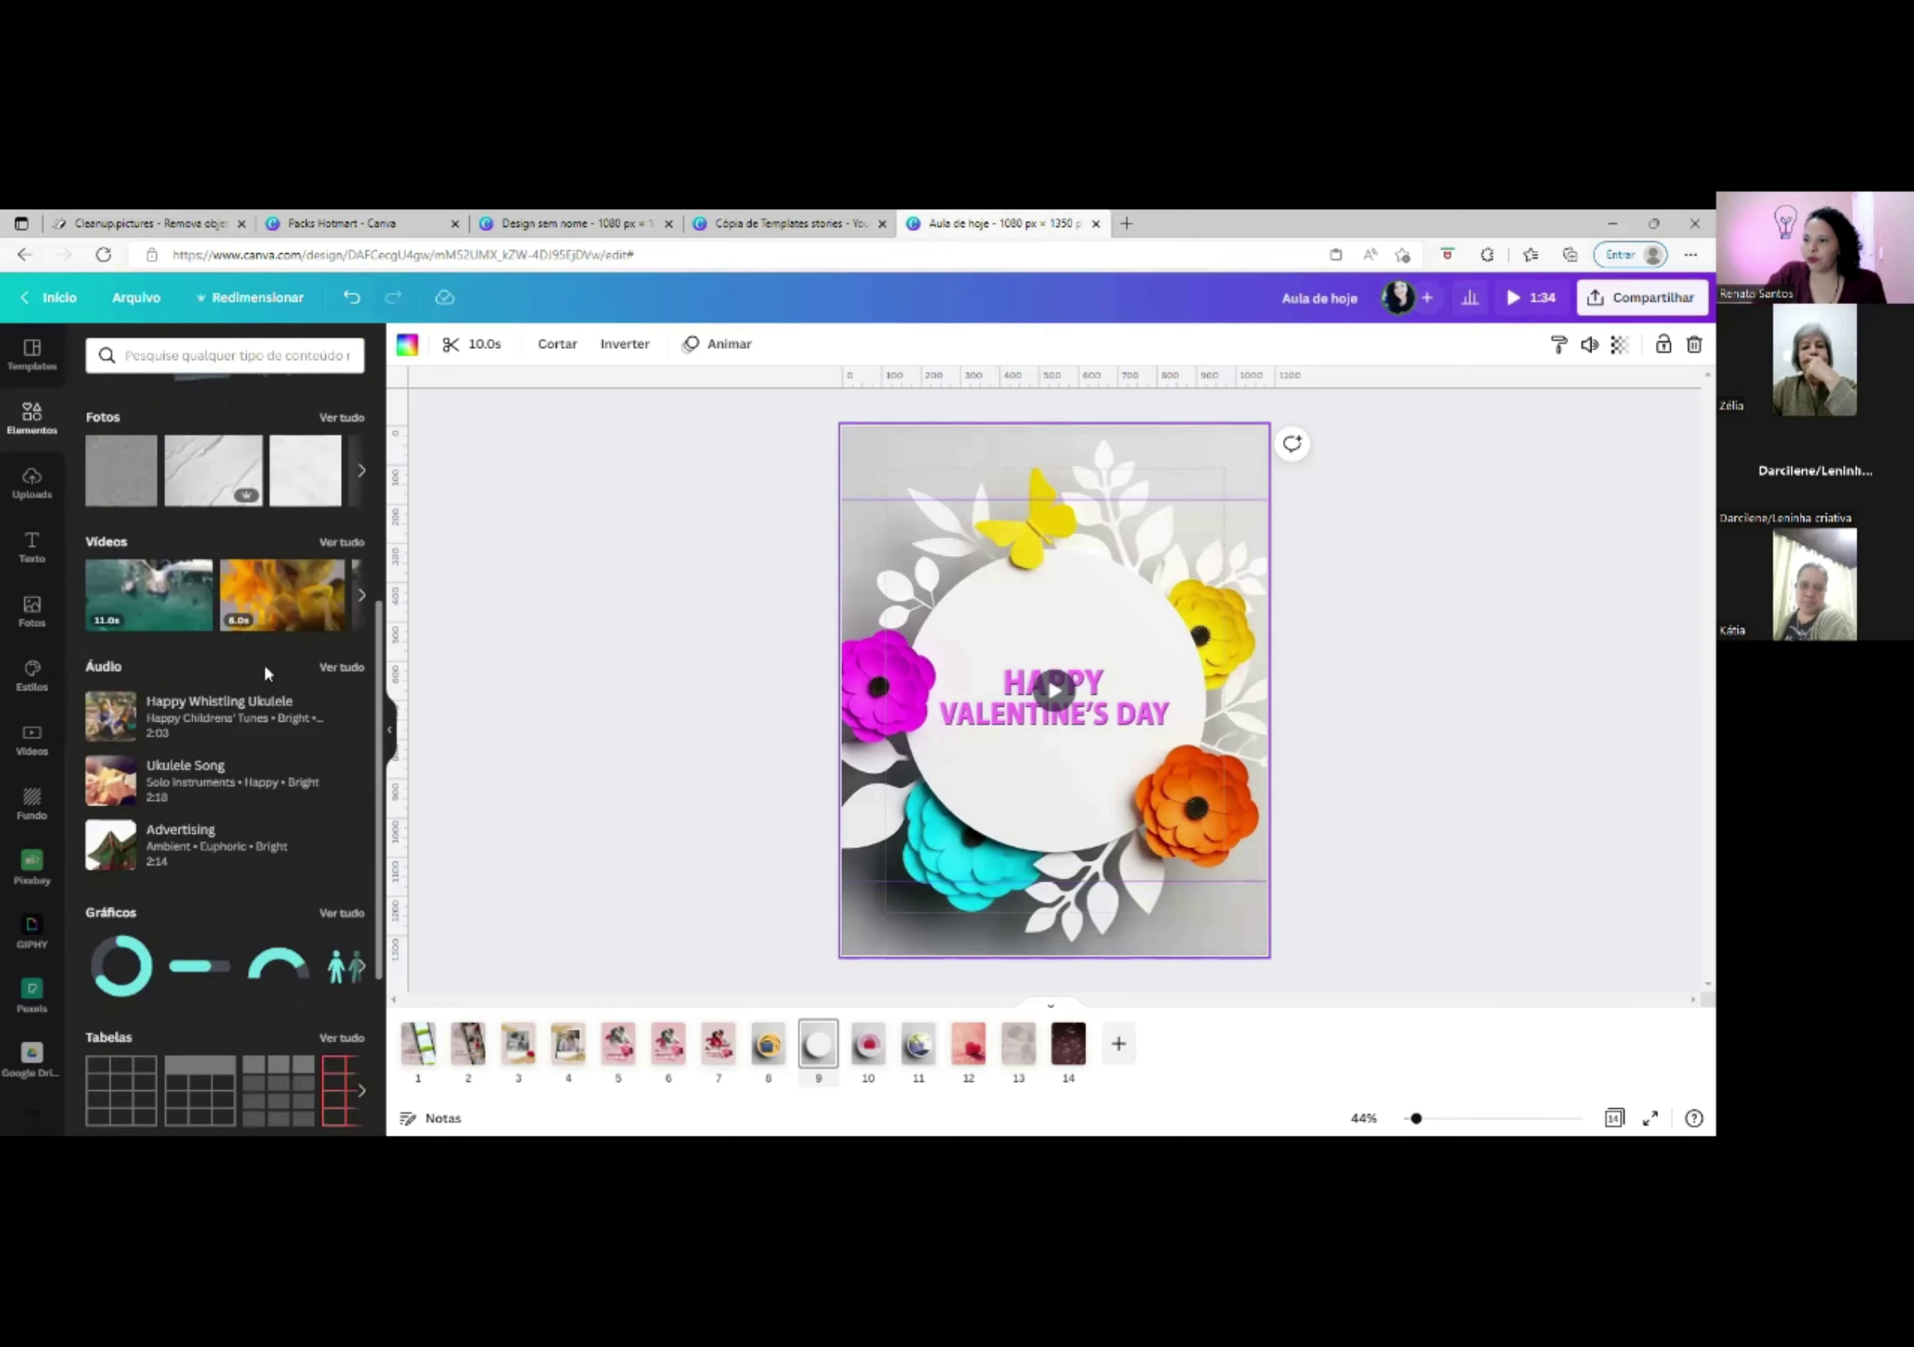
left_click(341, 899)
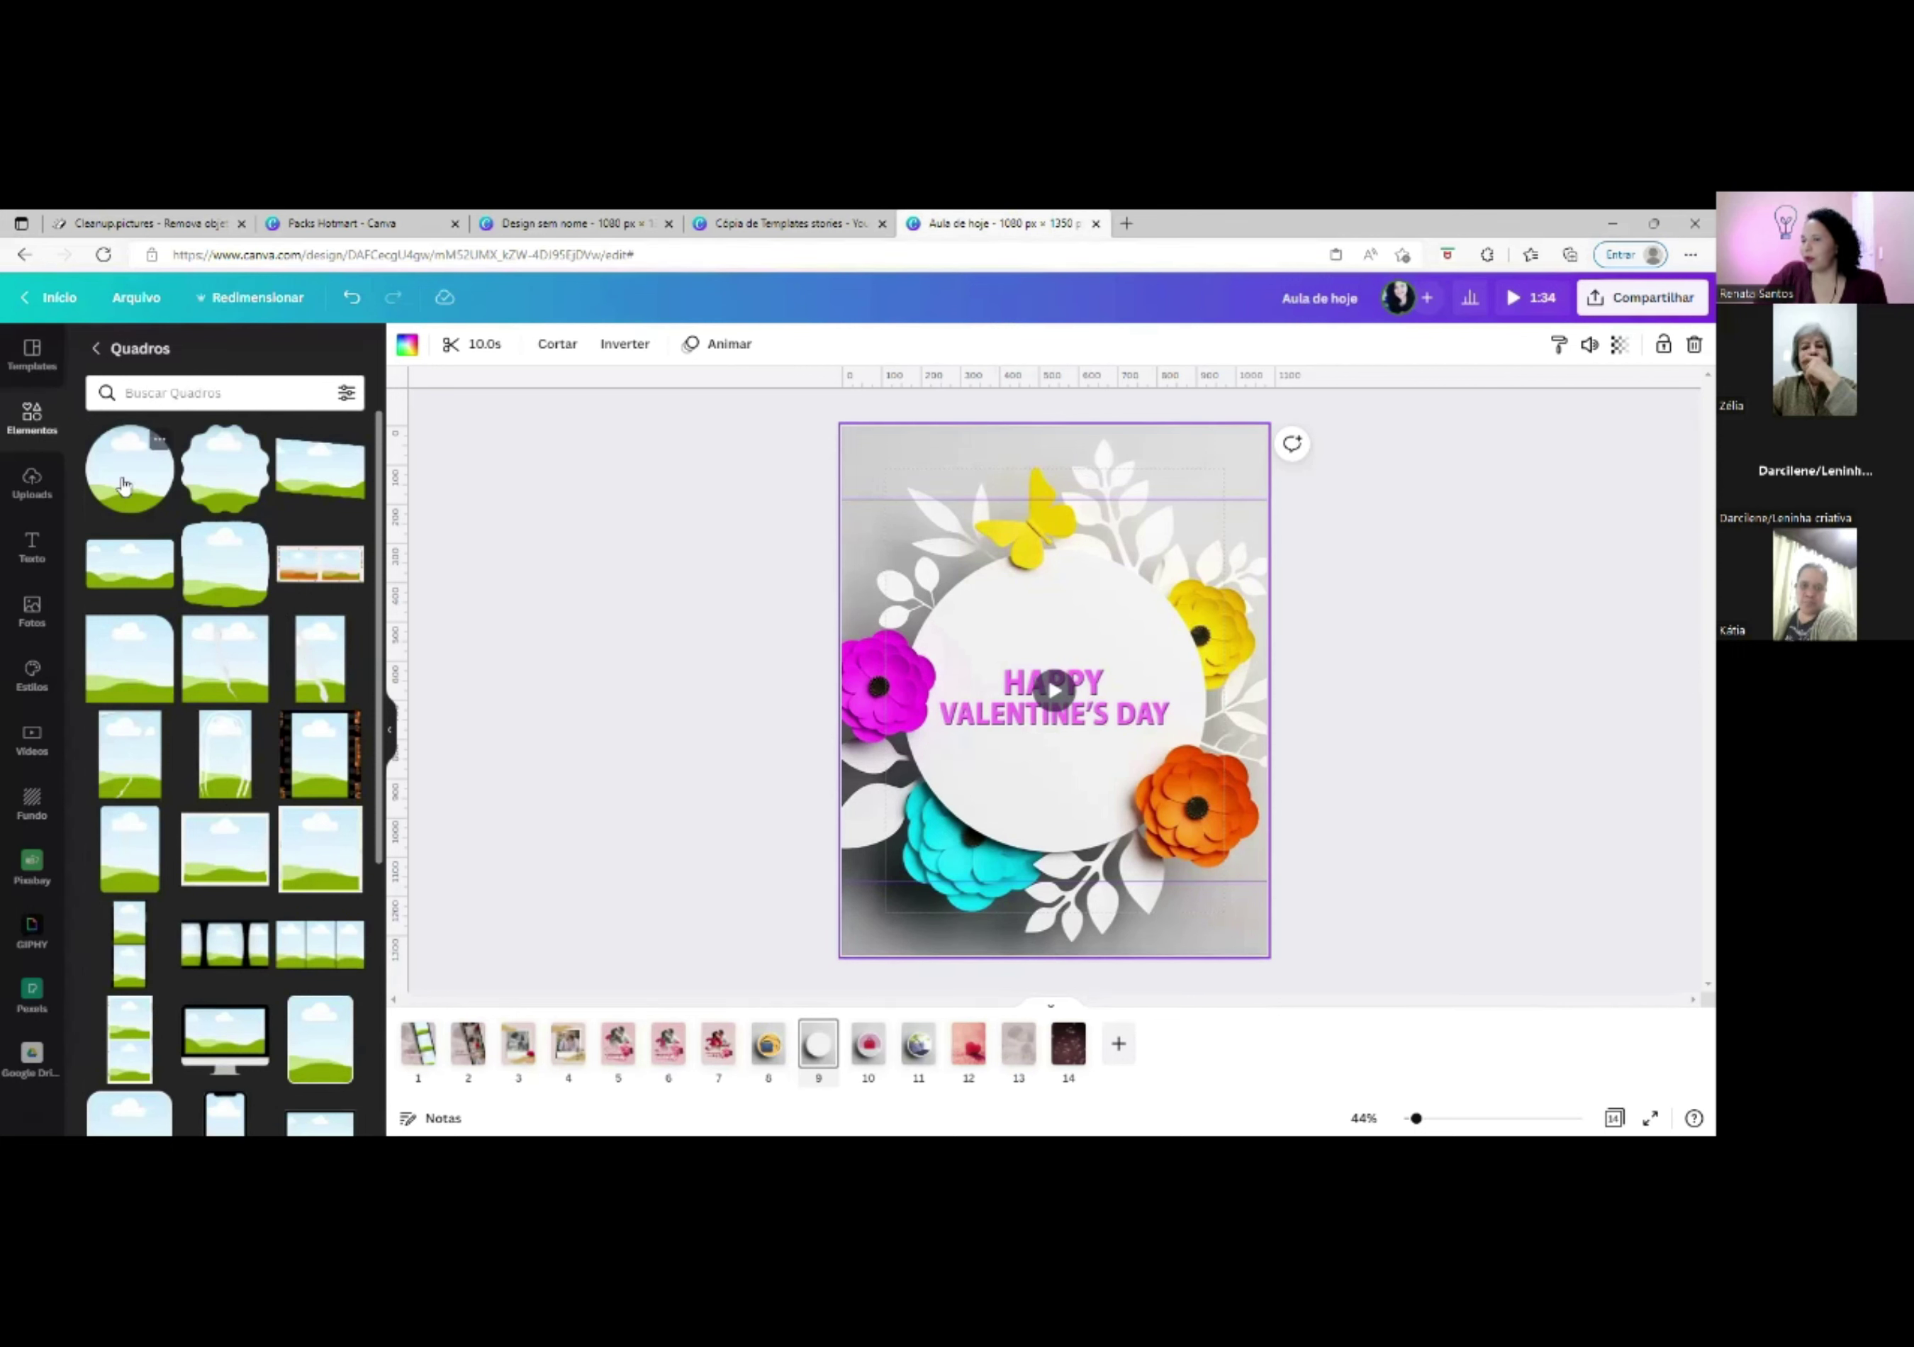
left_click(130, 487)
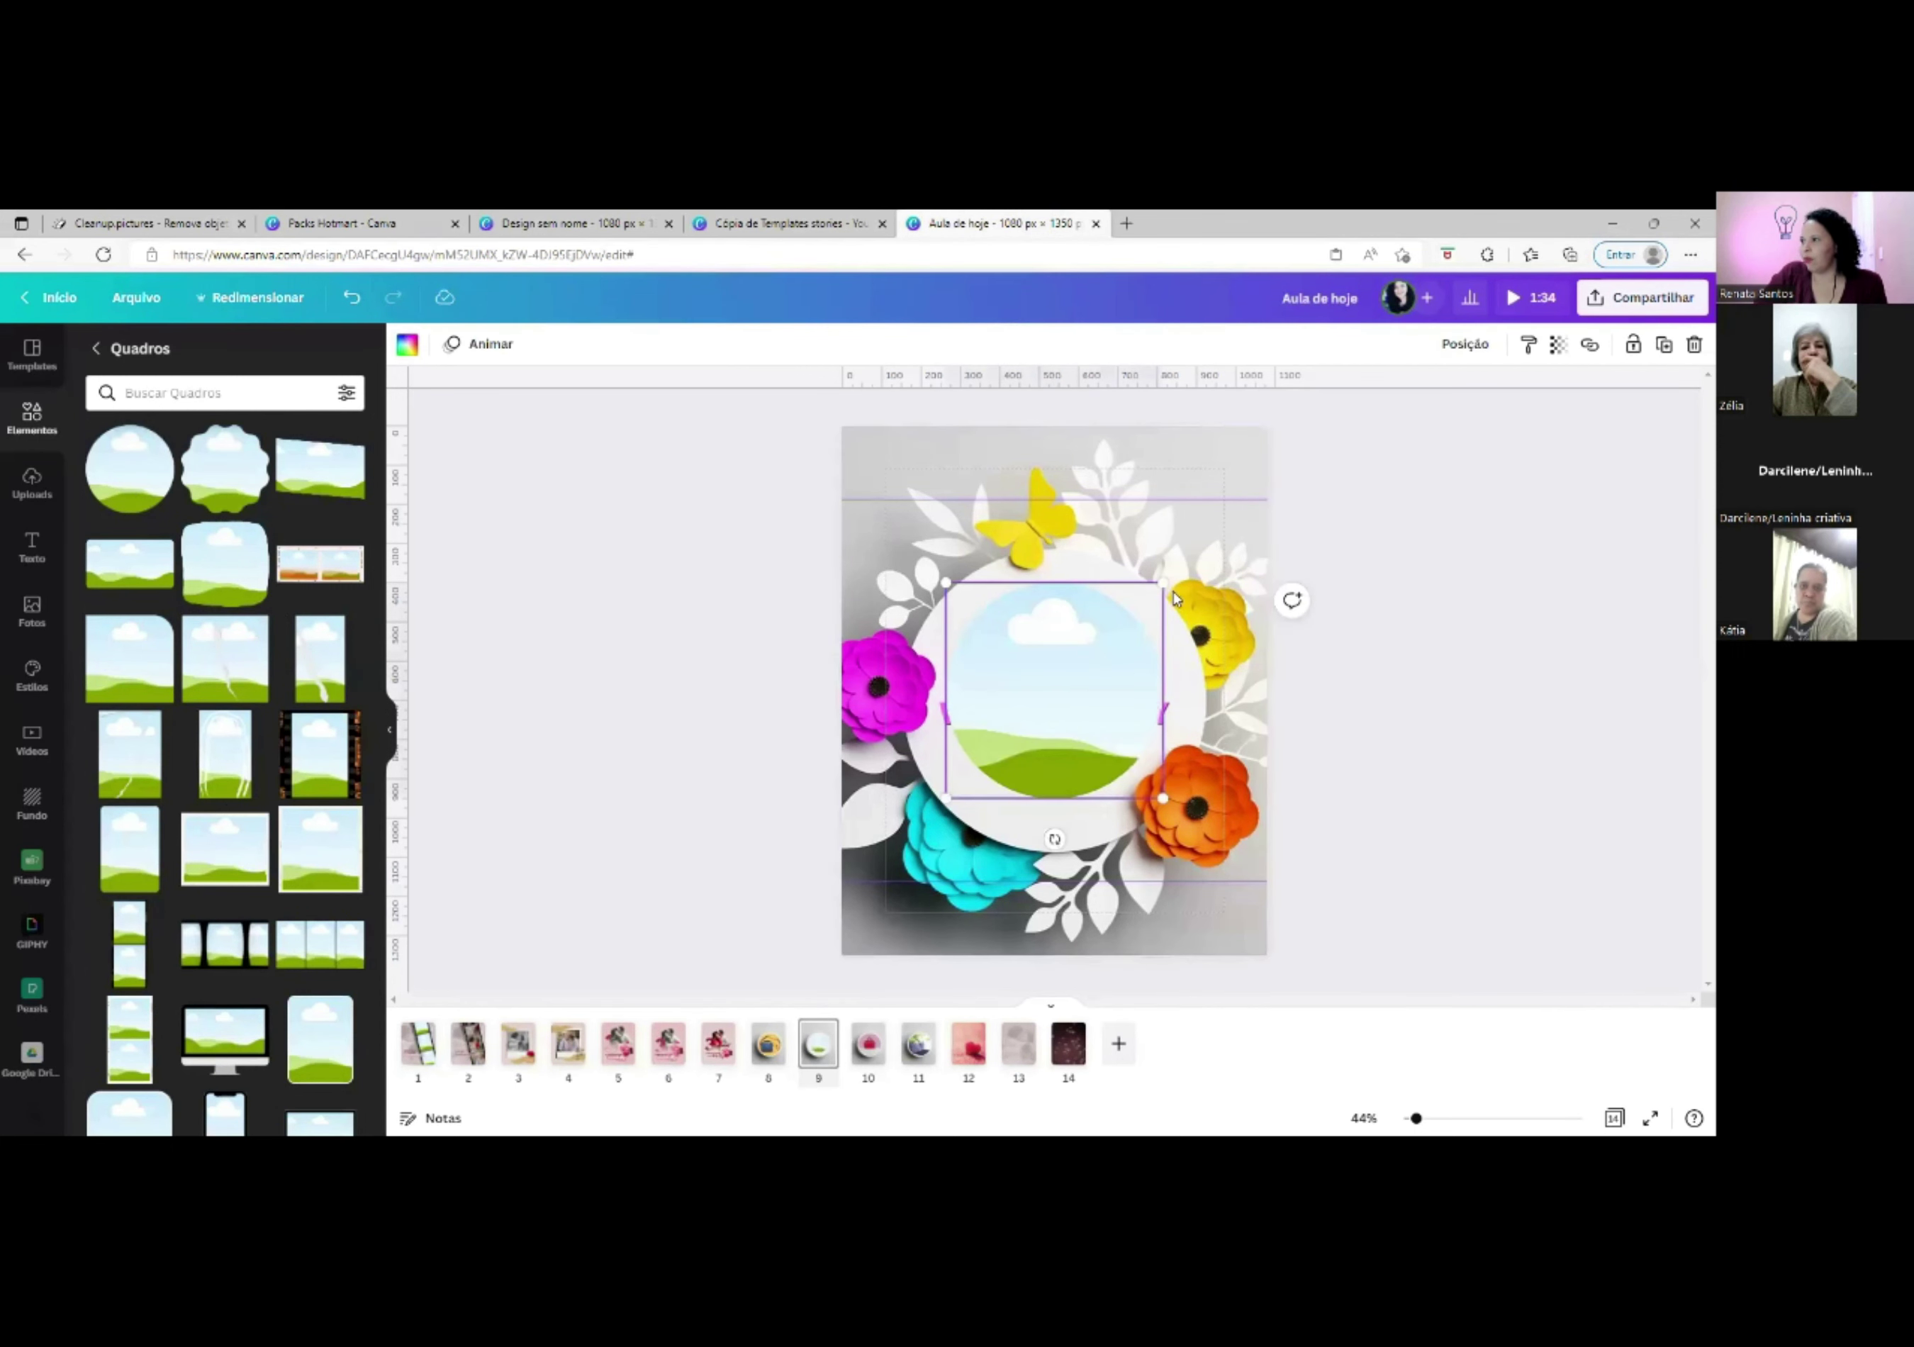
left_click_drag(1163, 582, 1232, 512)
left_click_drag(1081, 610, 1065, 633)
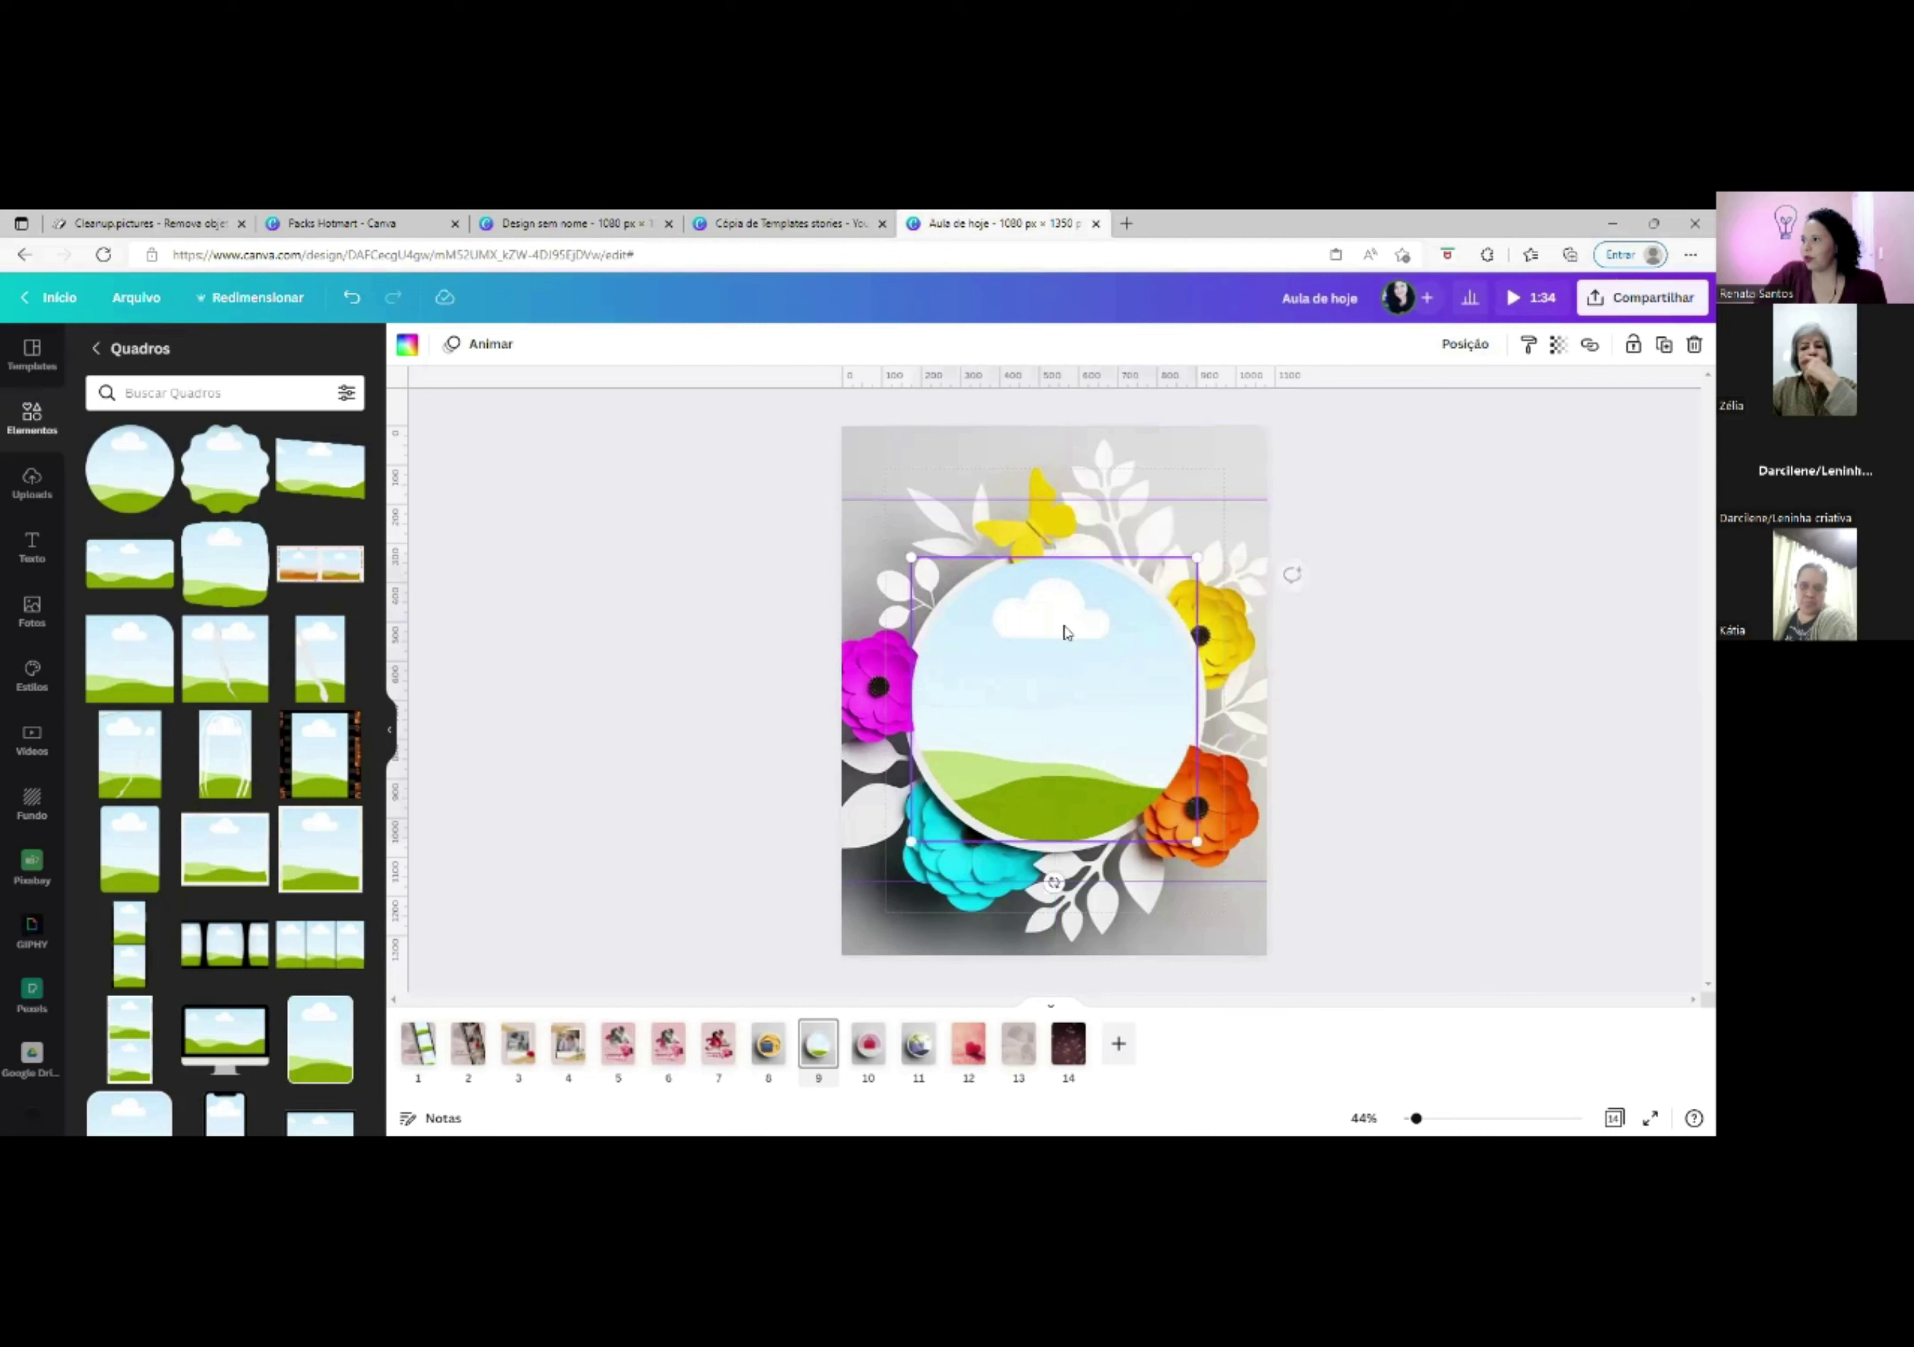
left_click(1618, 484)
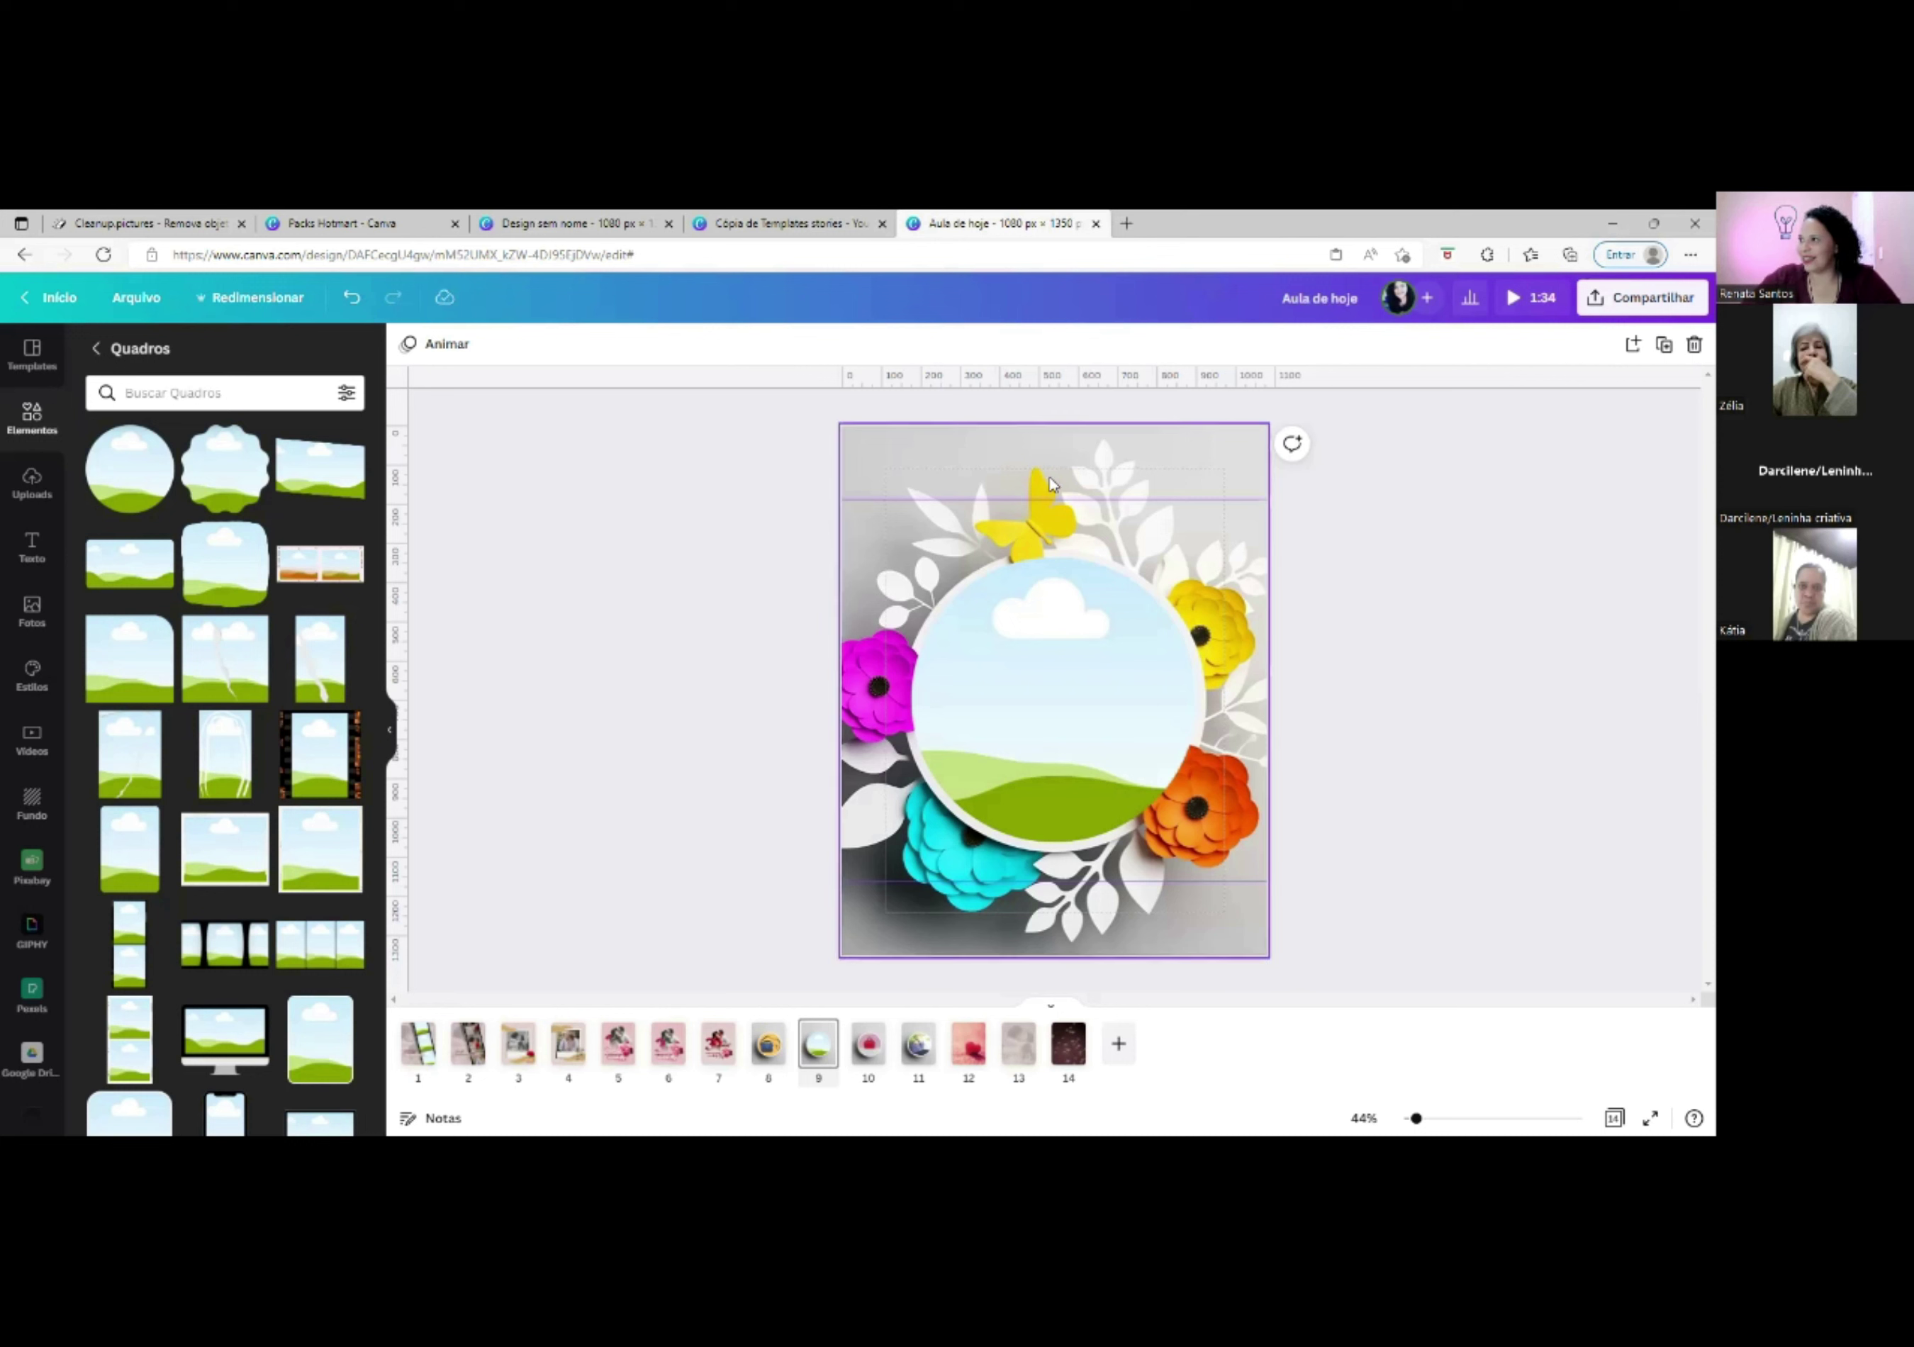
left_click(968, 456)
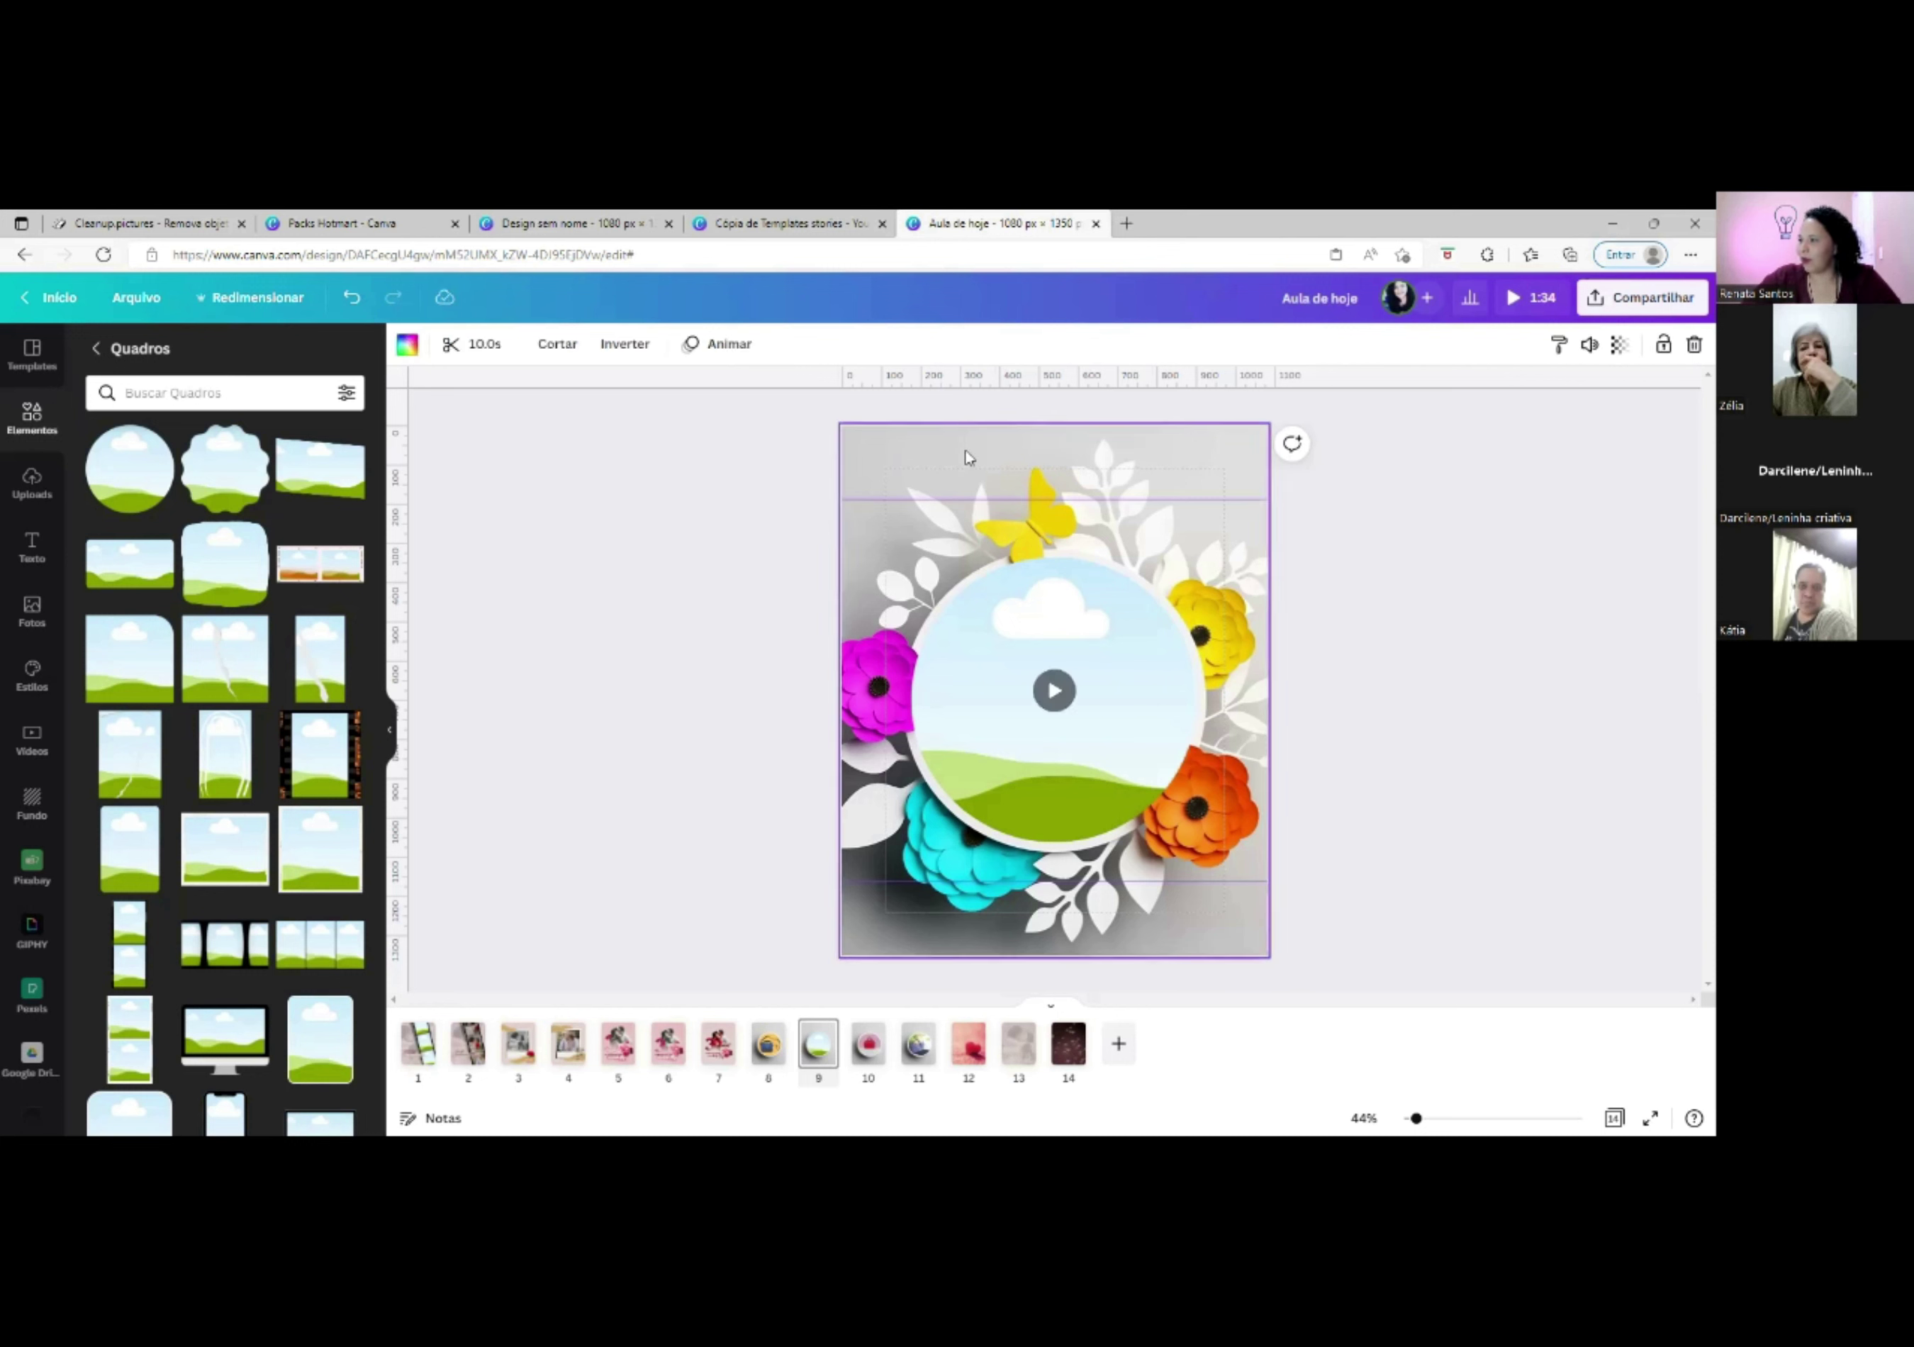
left_click(1074, 690)
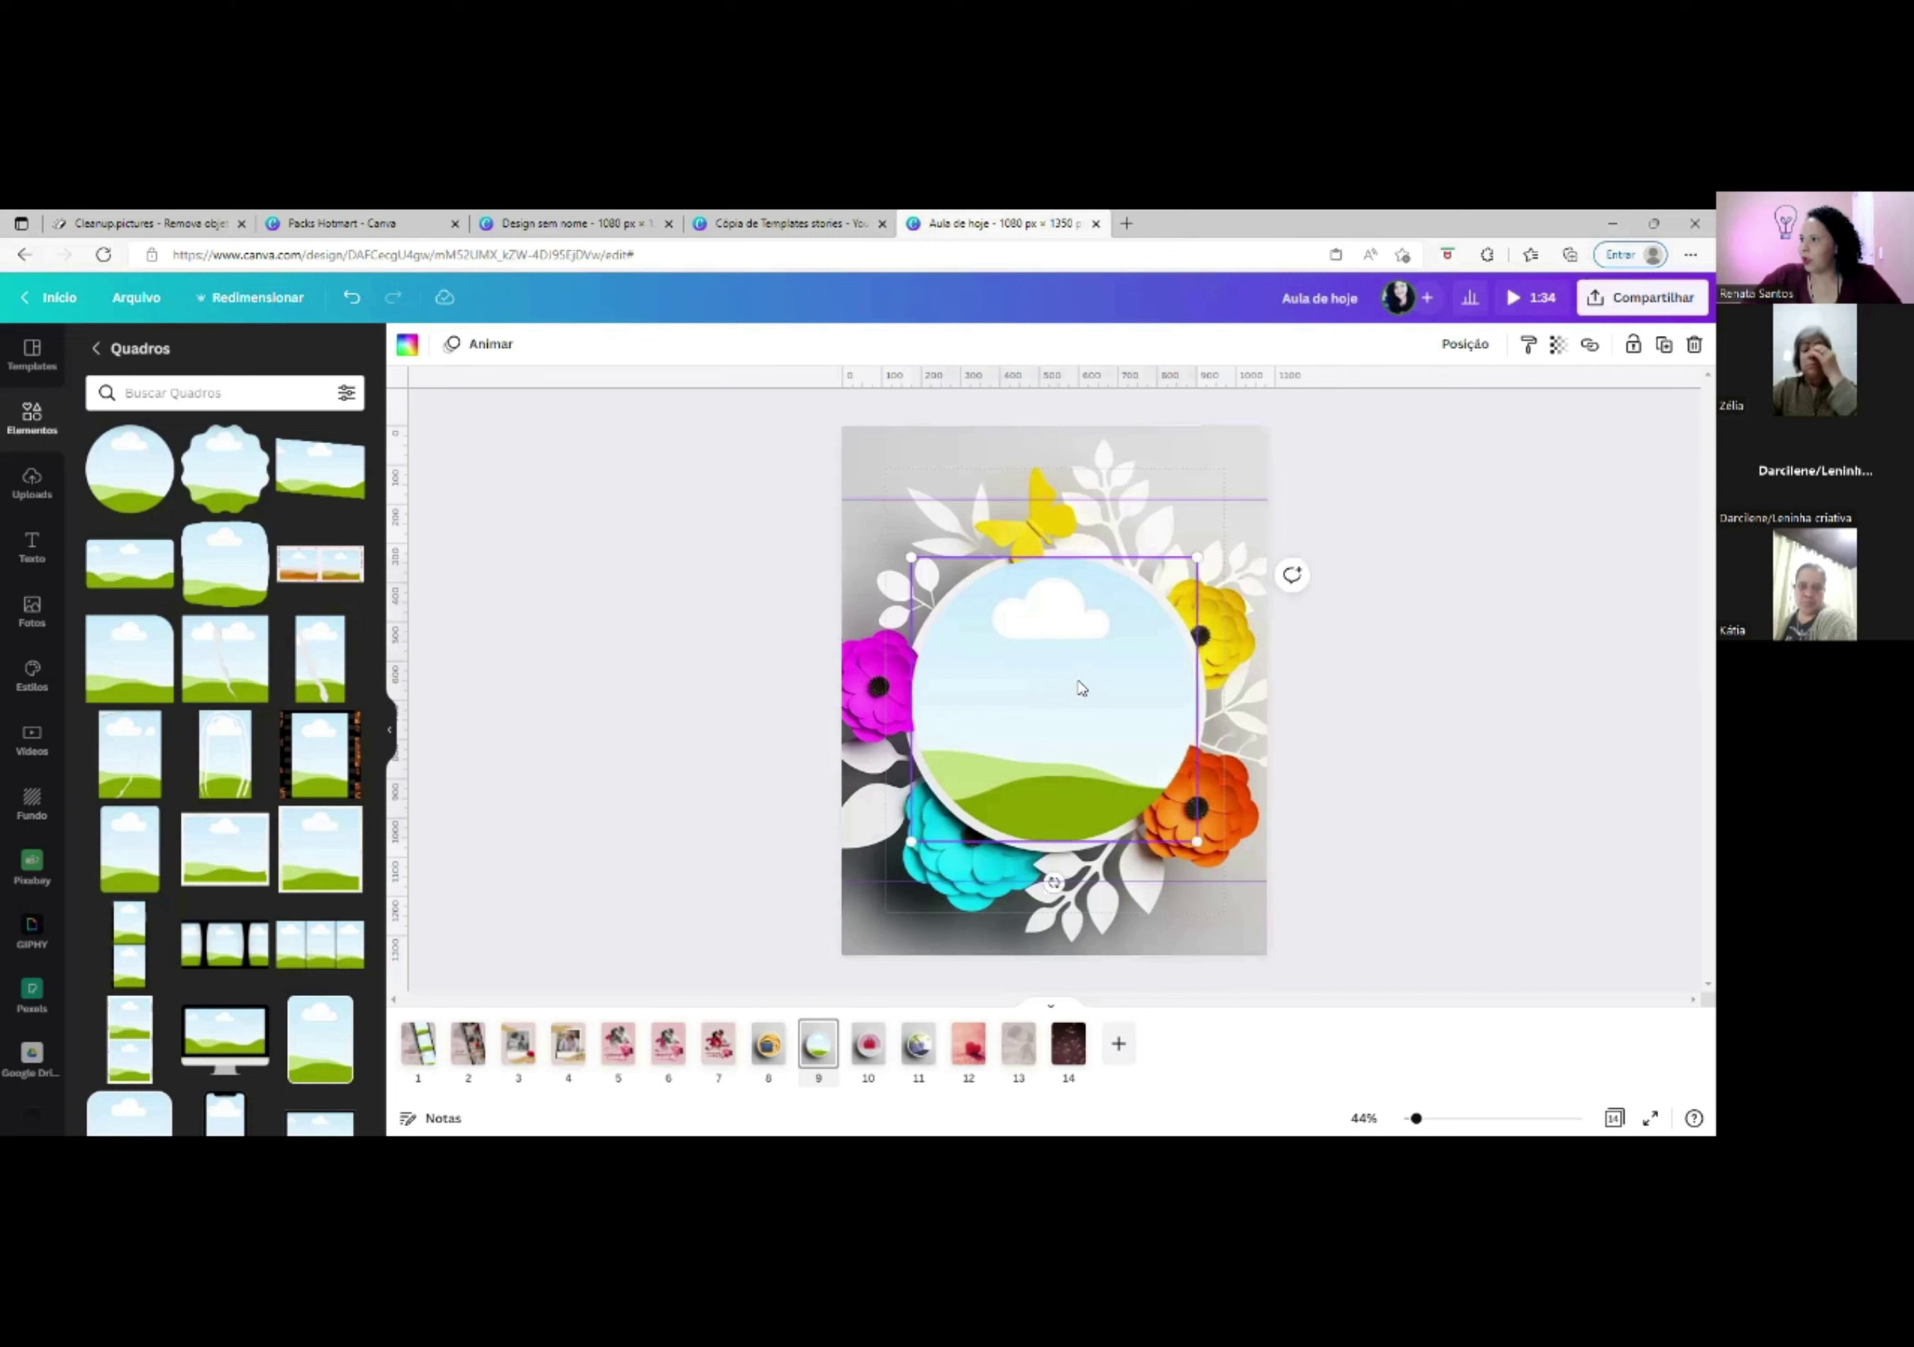
Search the elements for "bolsa" and place the red handbag photo with the pink background inside the circular frame.
left_click(29, 432)
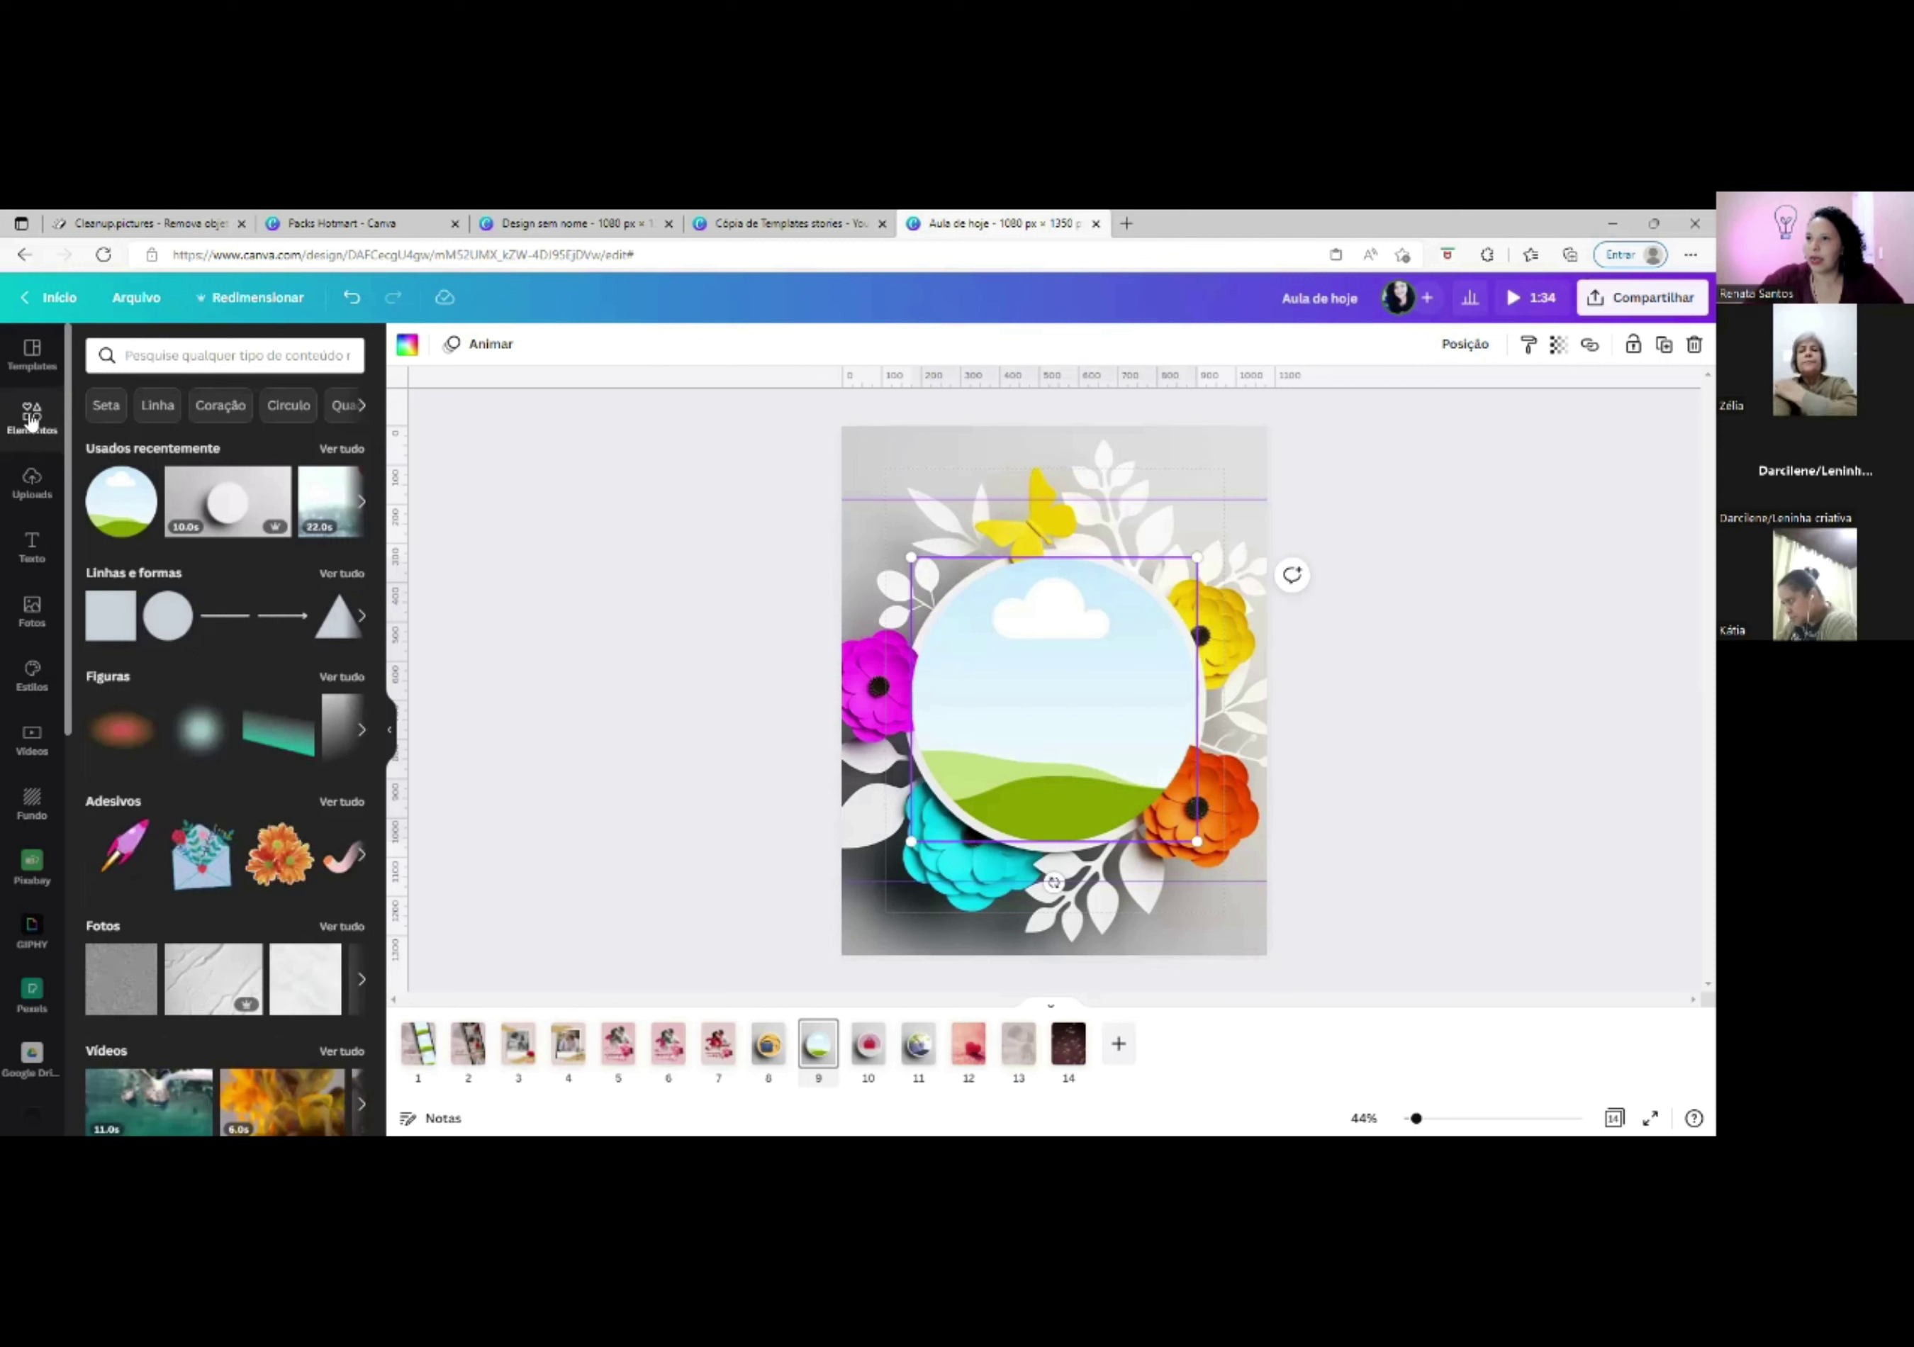
left_click(138, 354)
type("b")
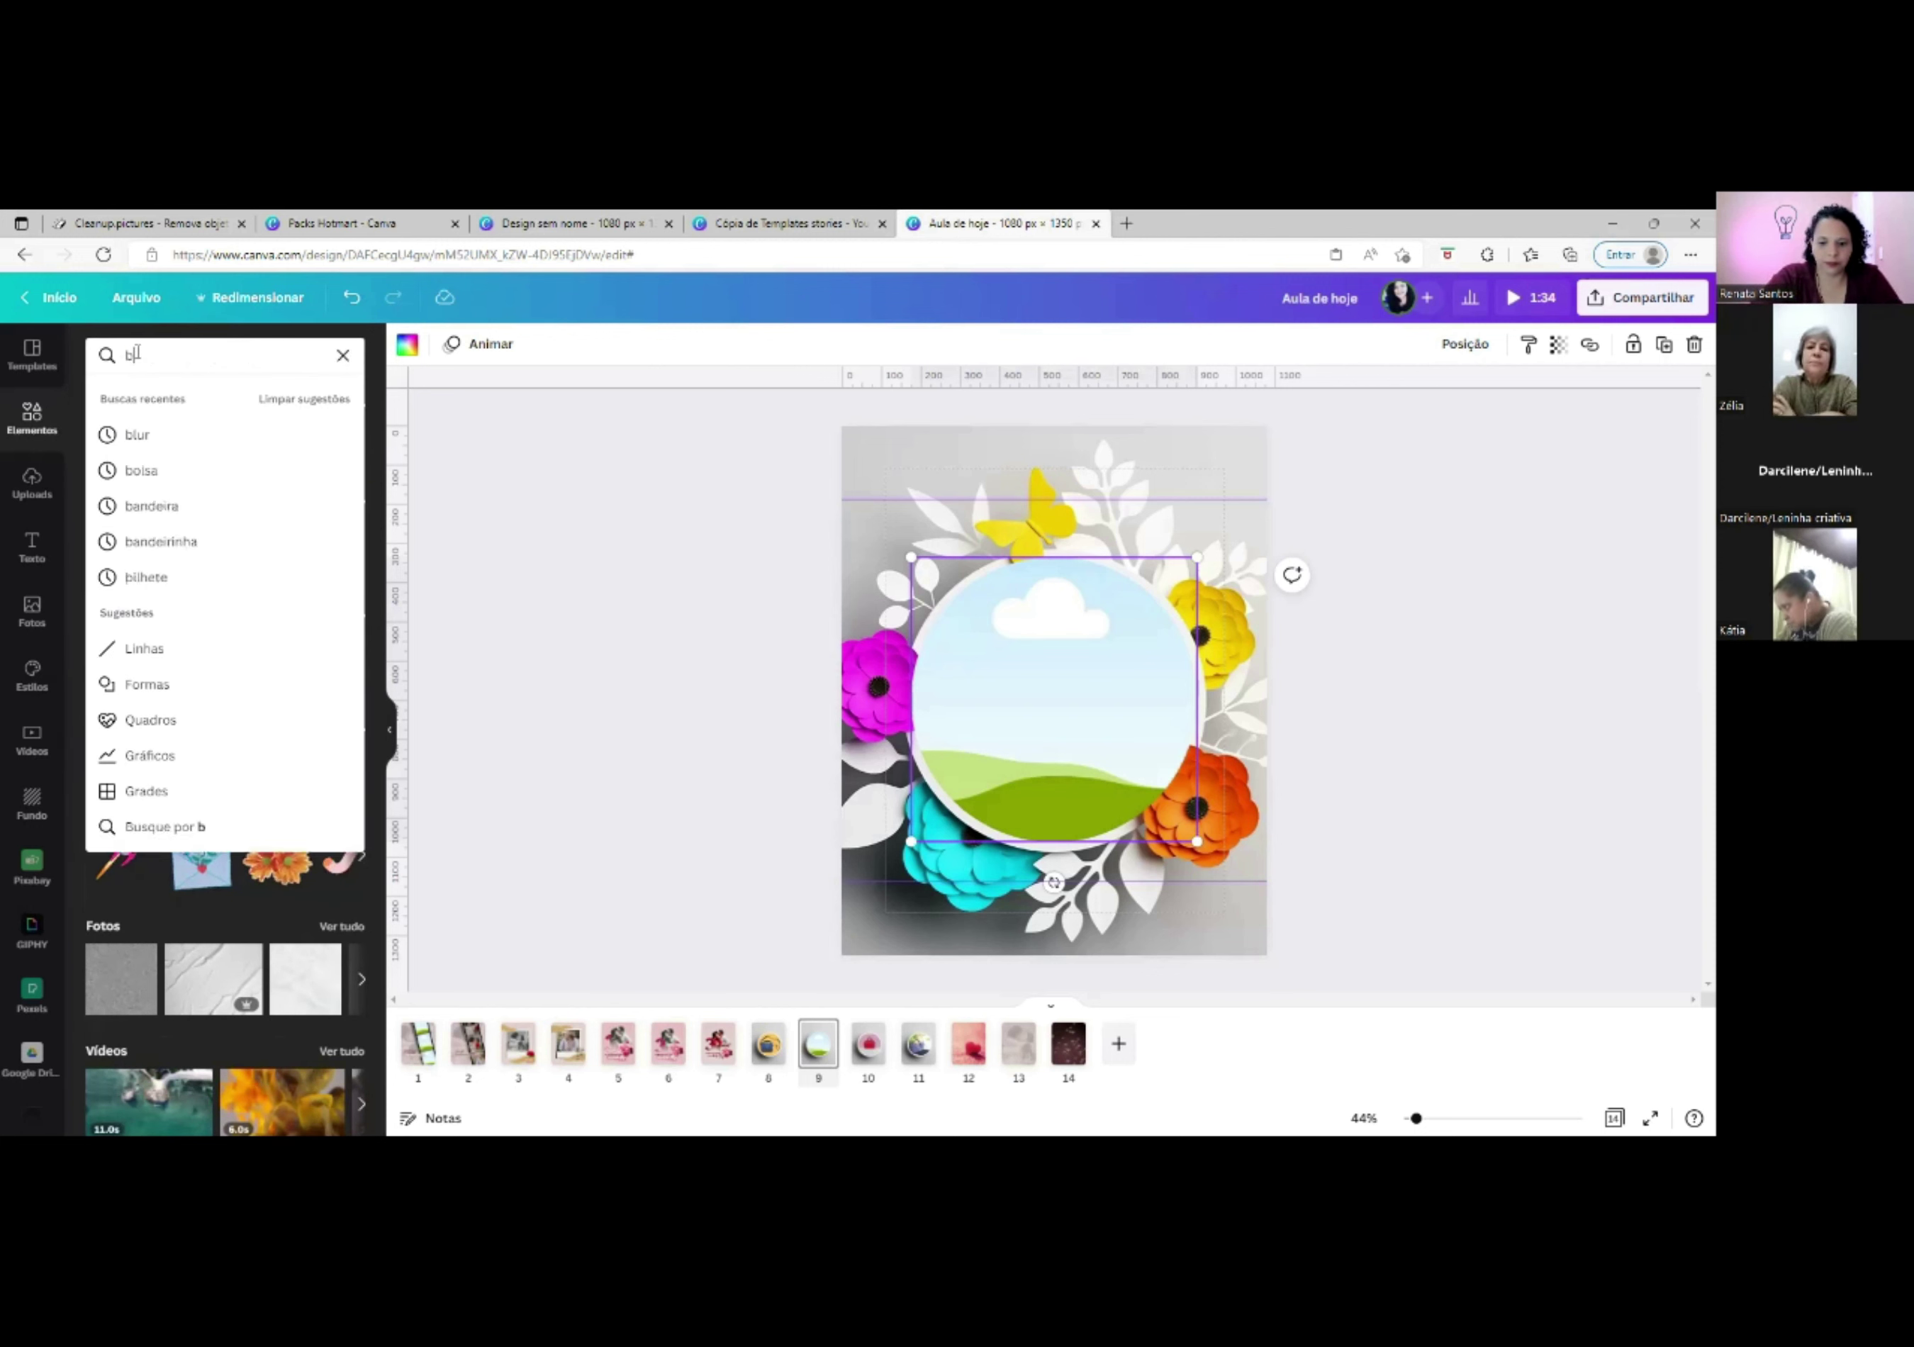
type("olsa")
key("Return")
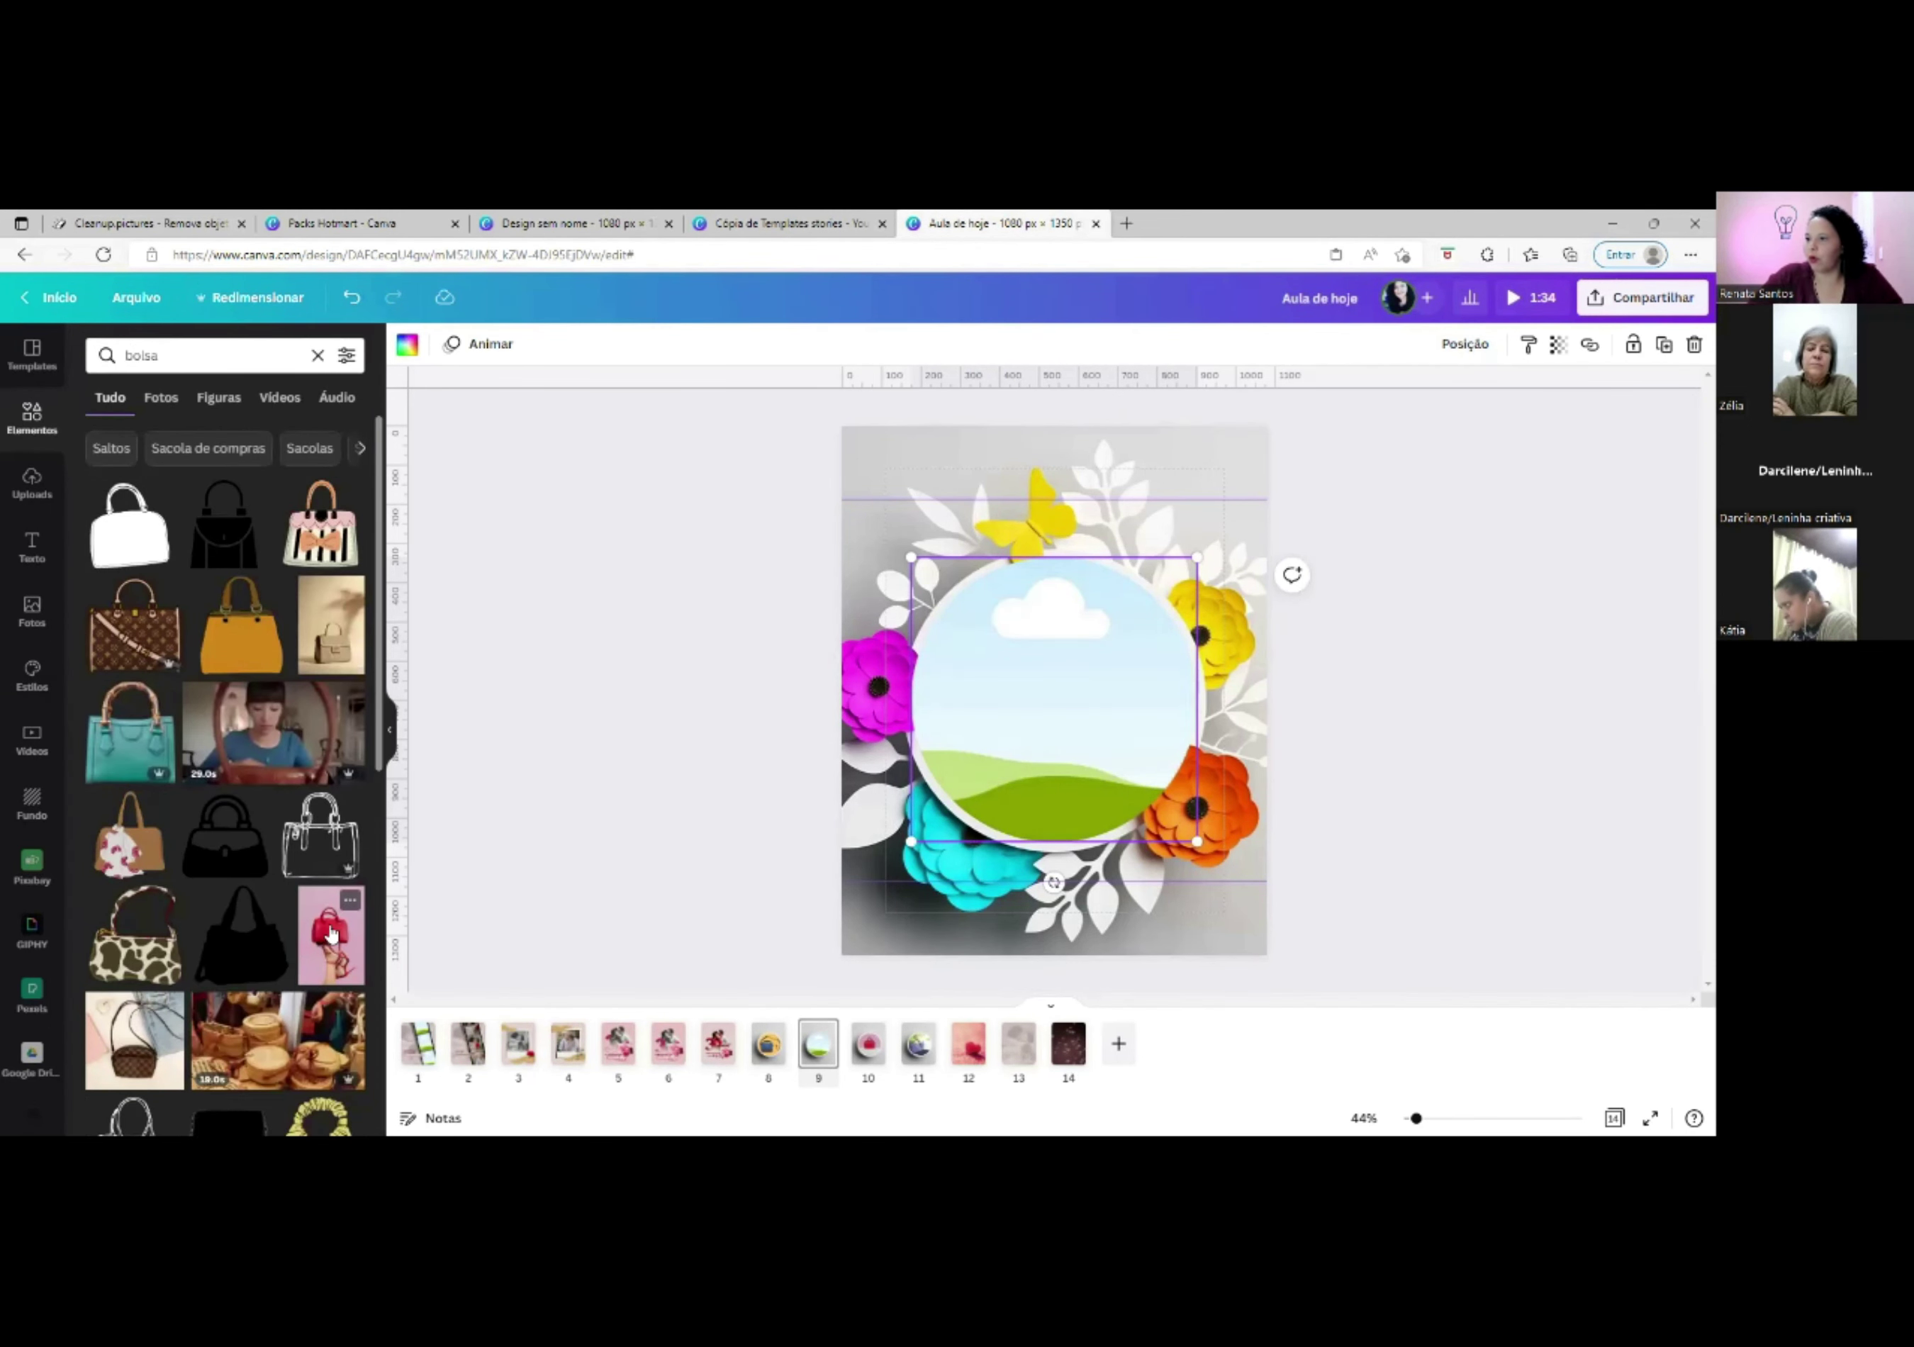
left_click(317, 932)
left_click_drag(1056, 620, 1089, 699)
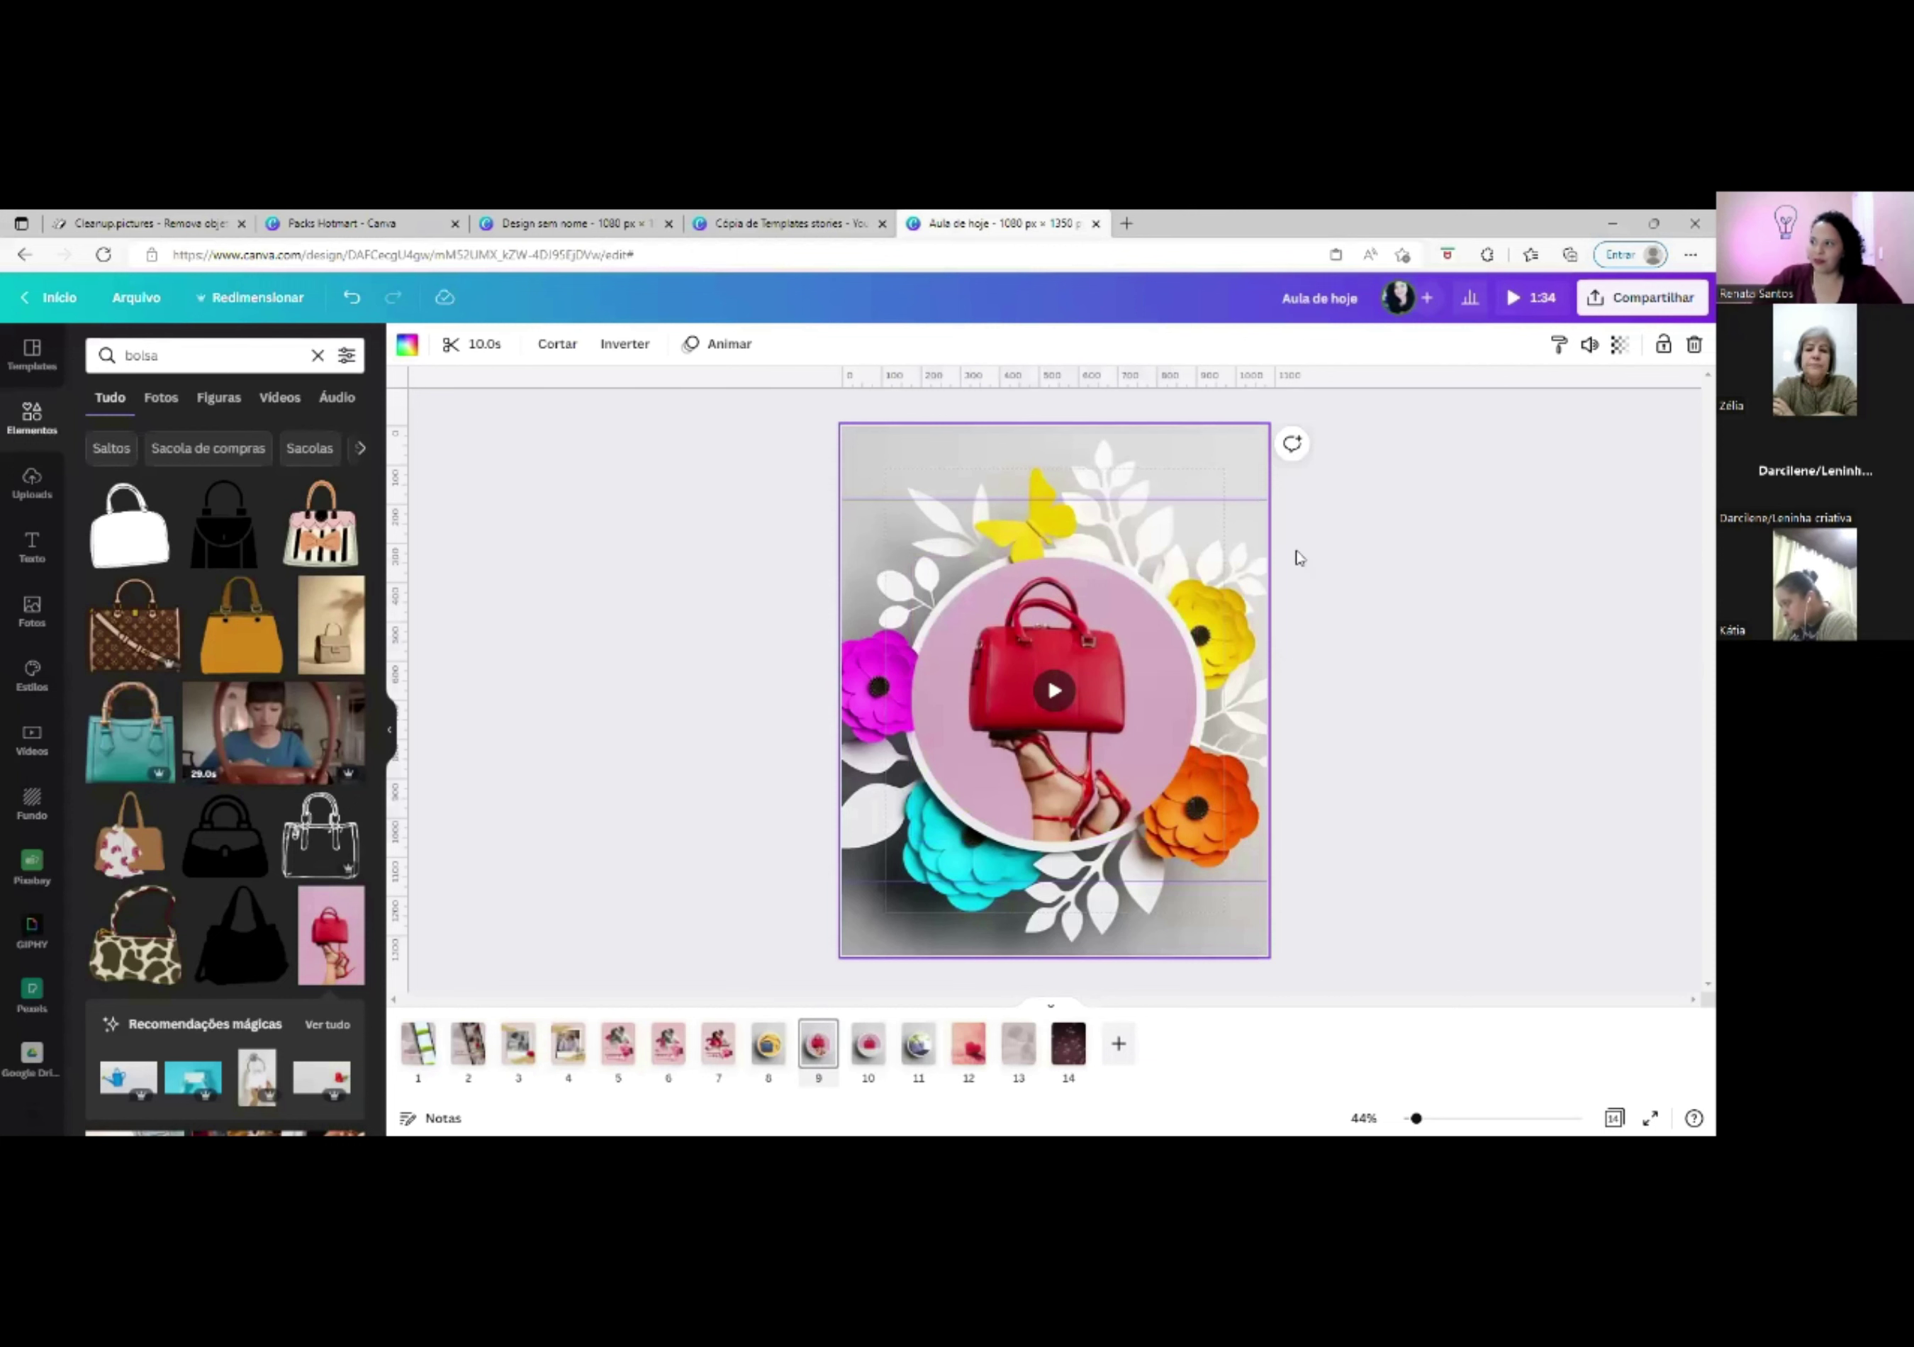
Duplicate page 9 and remove the red handbag photo from the circular frame on the copy.
left_click(1532, 414)
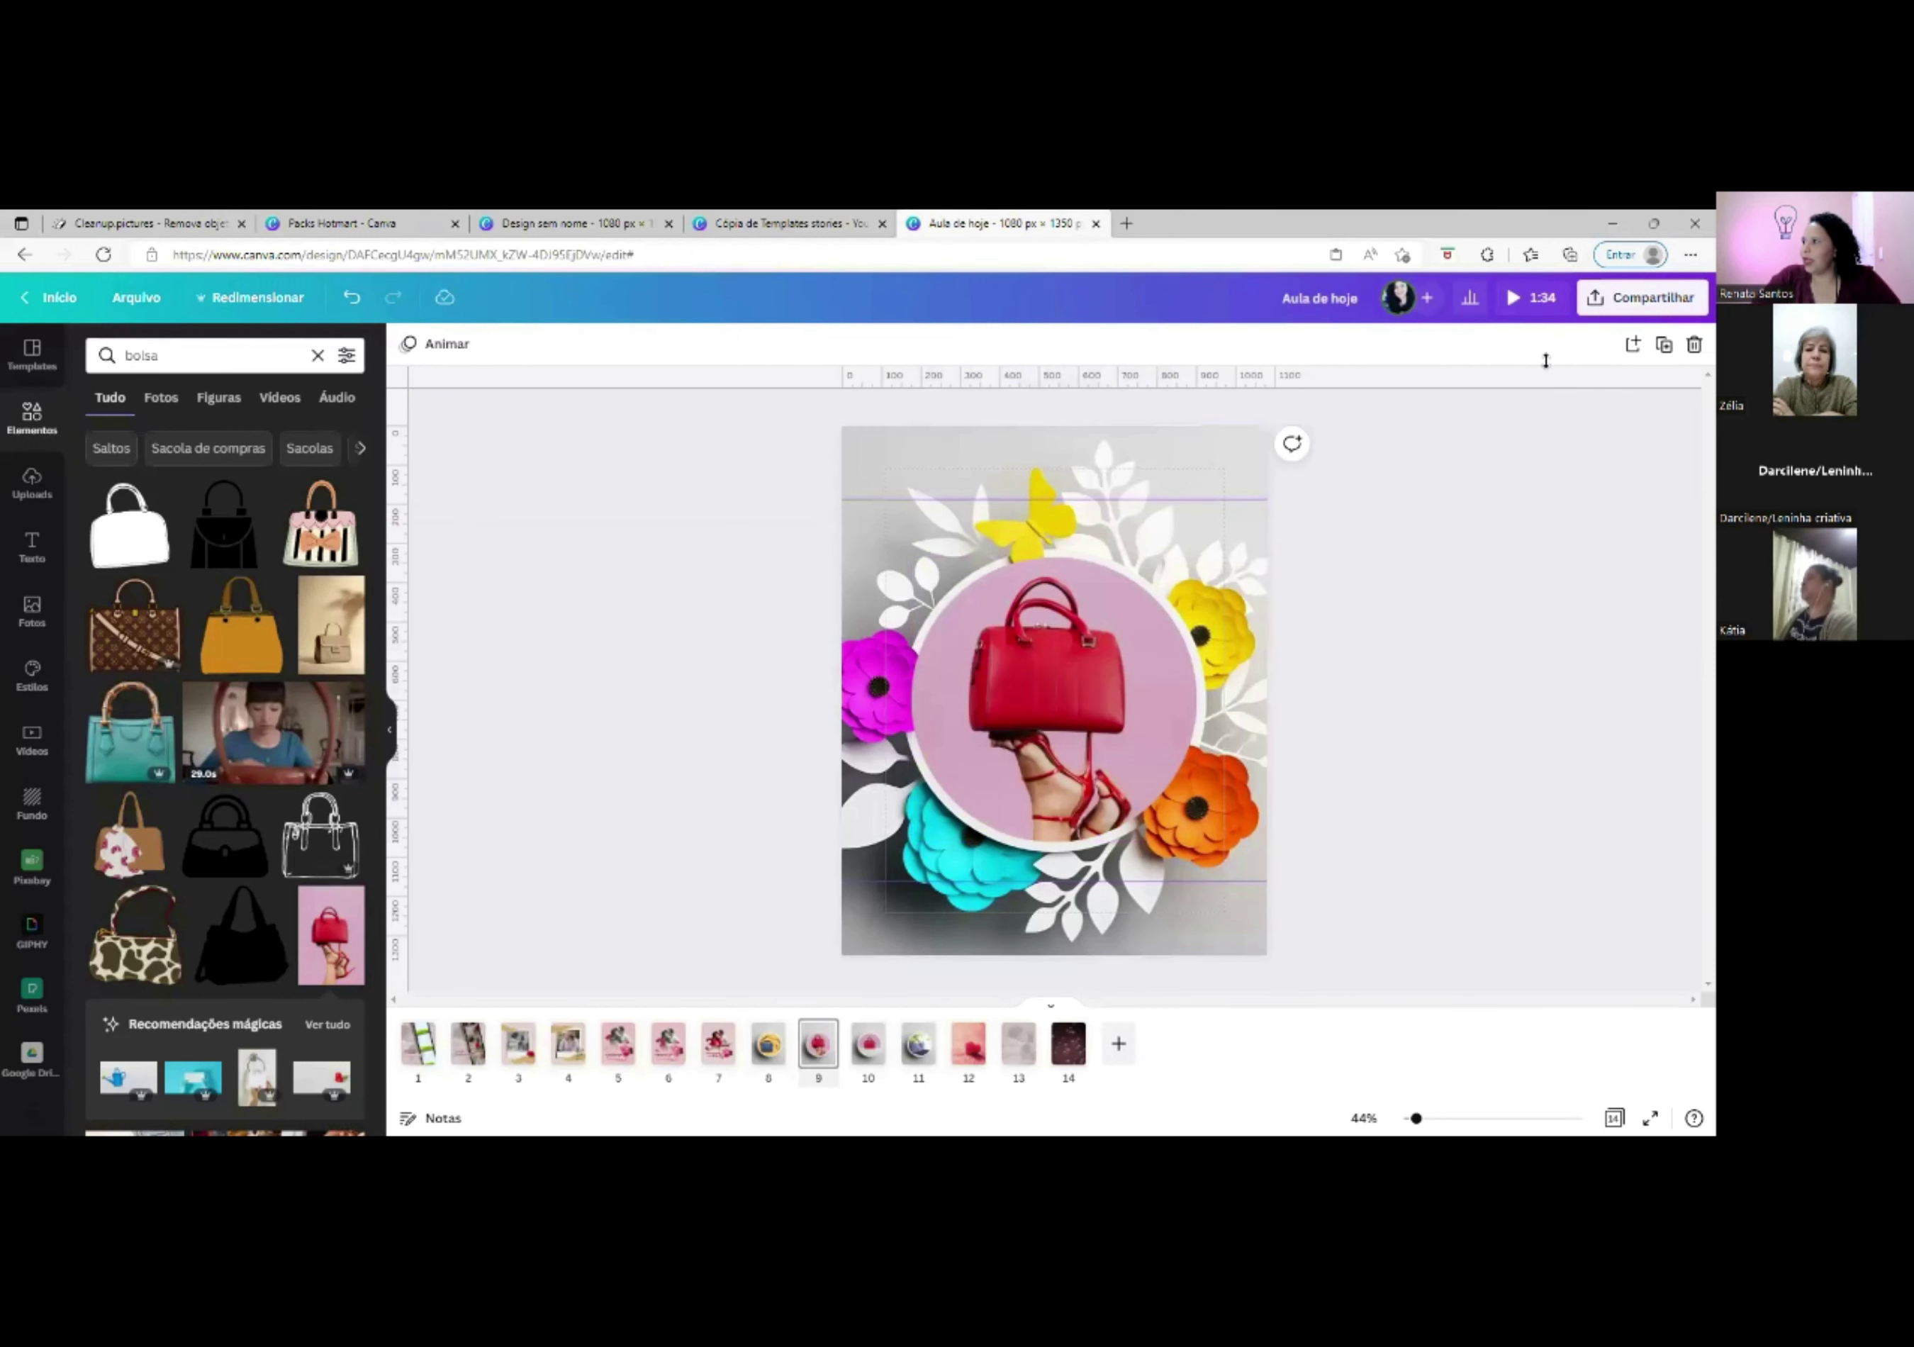
left_click(1064, 440)
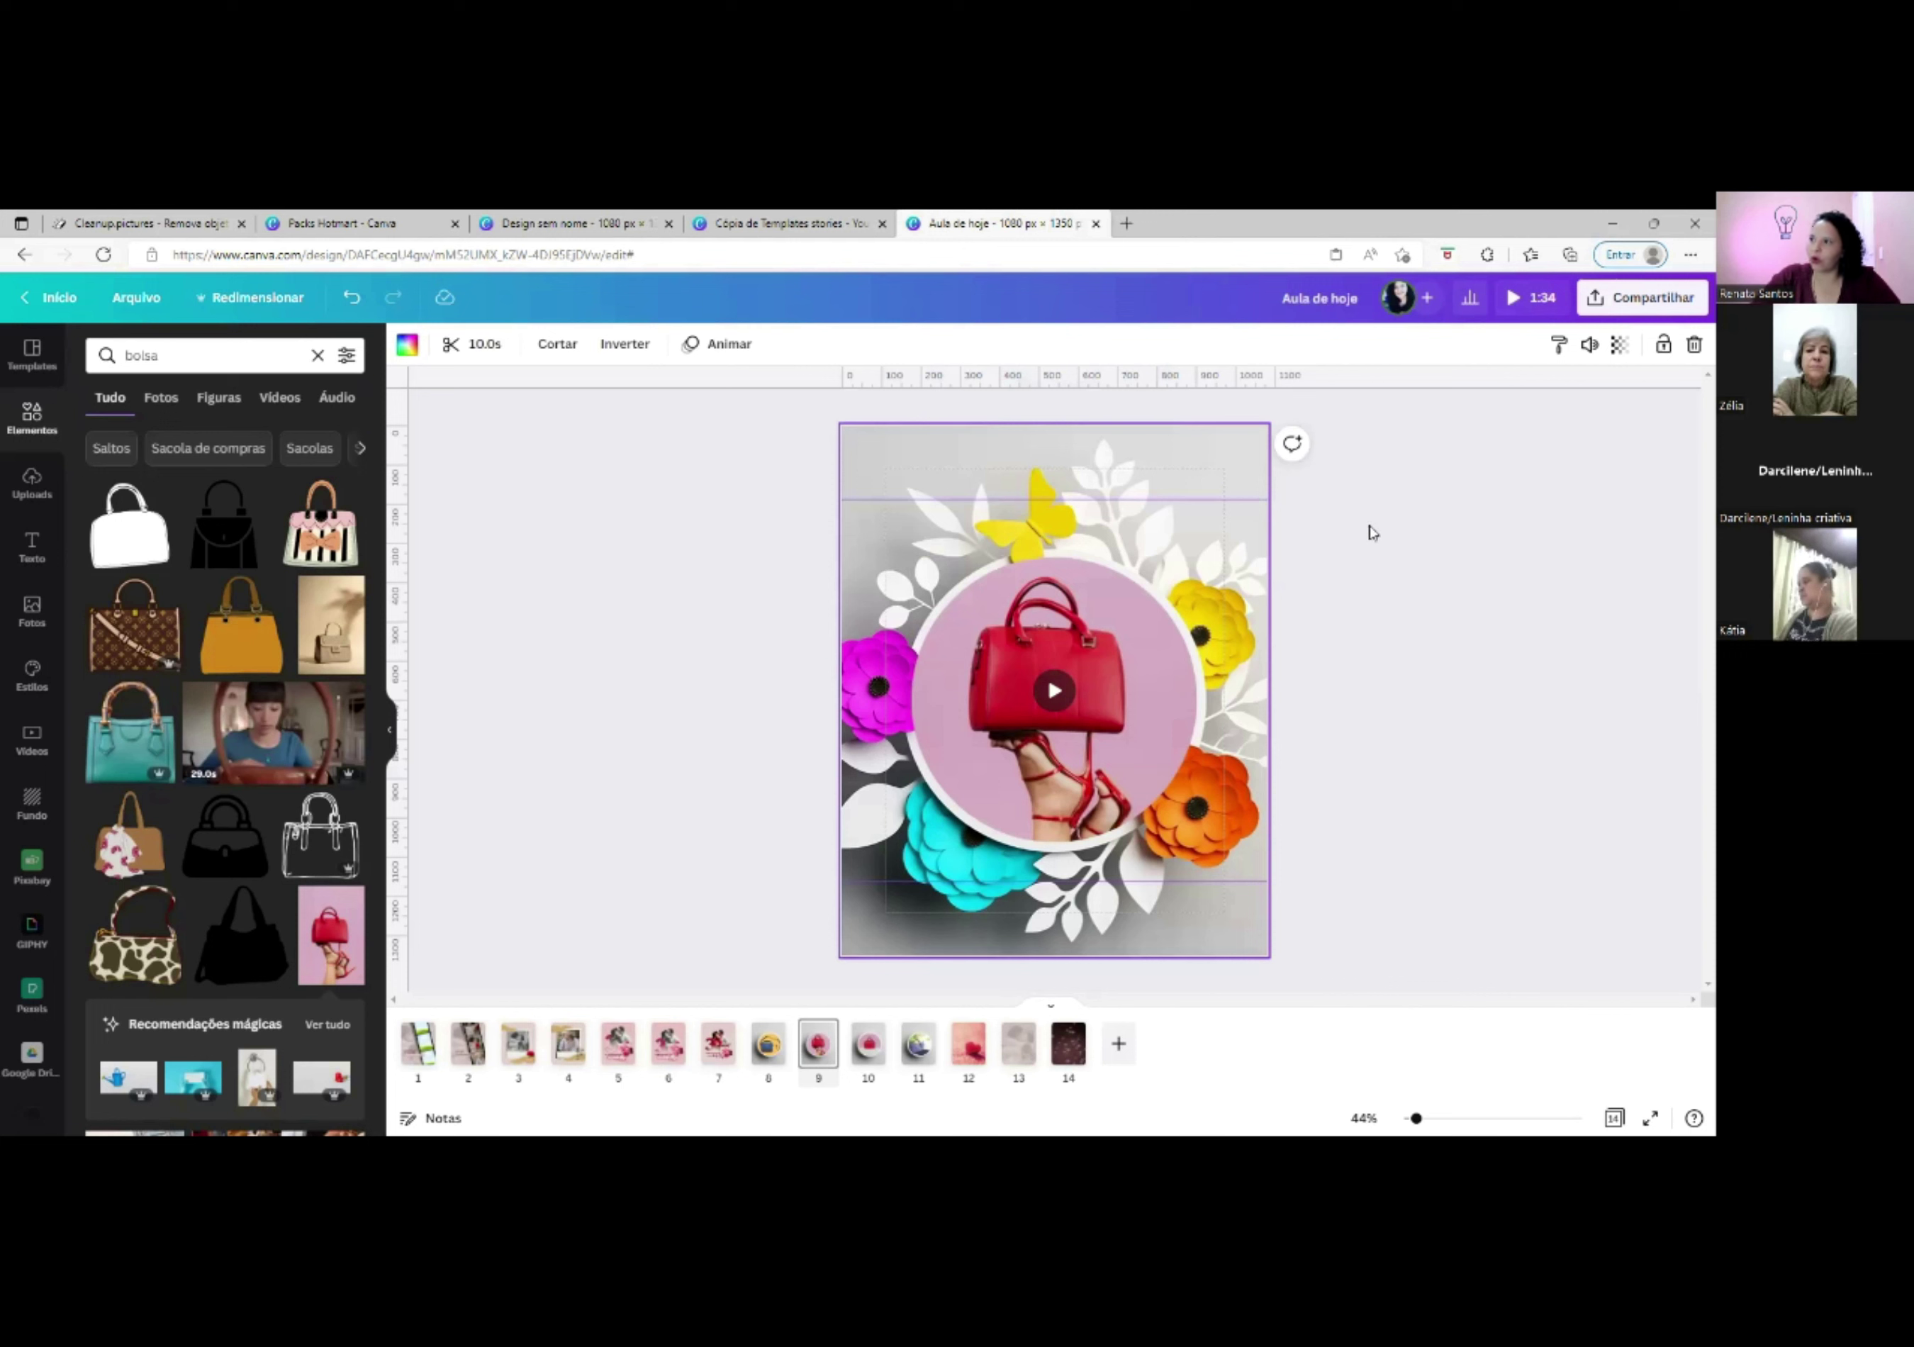
left_click(1348, 548)
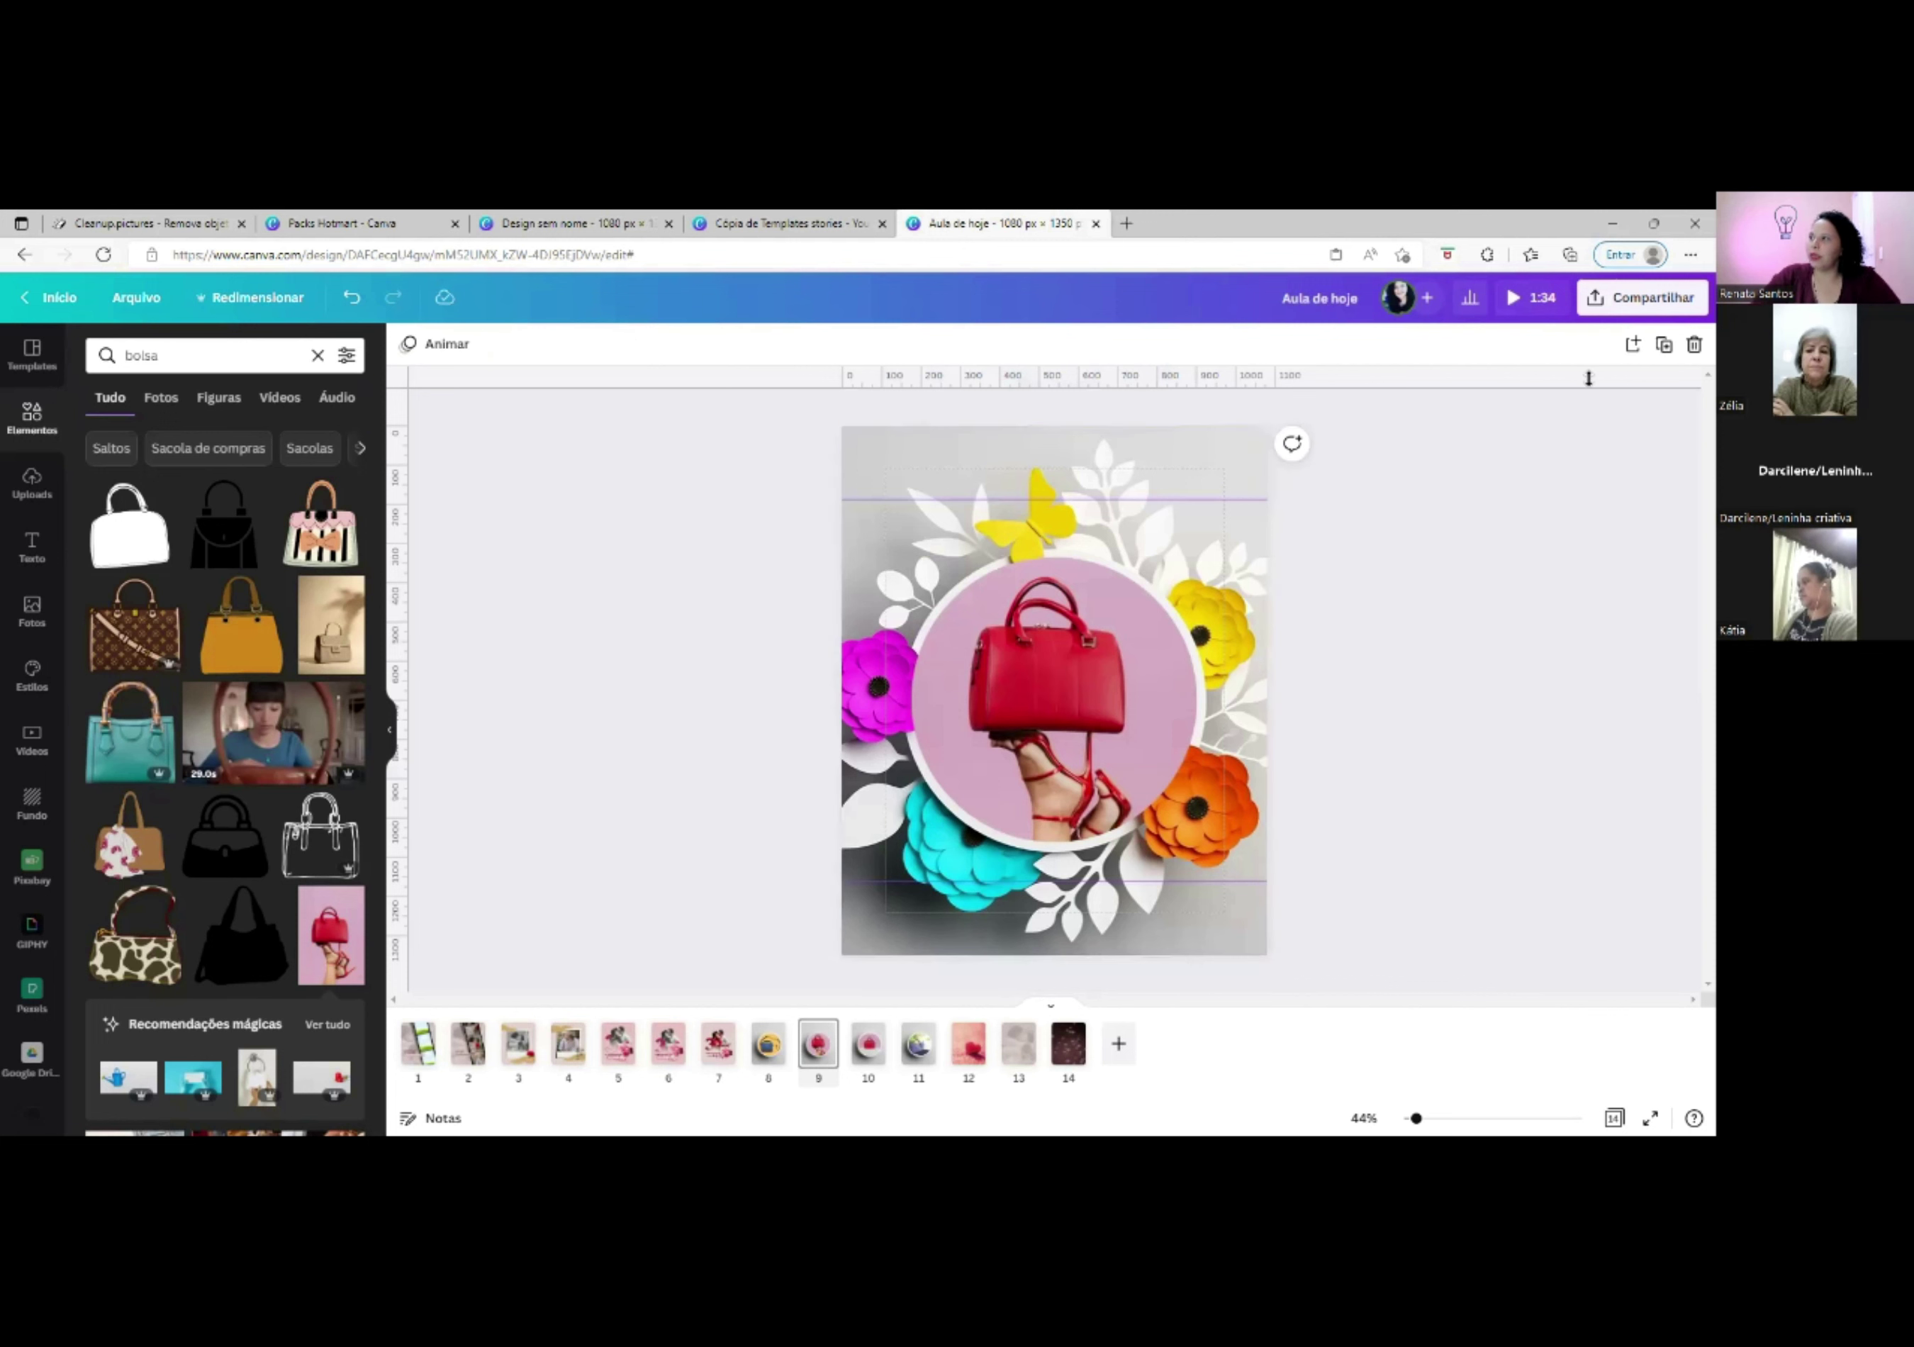
left_click(1665, 346)
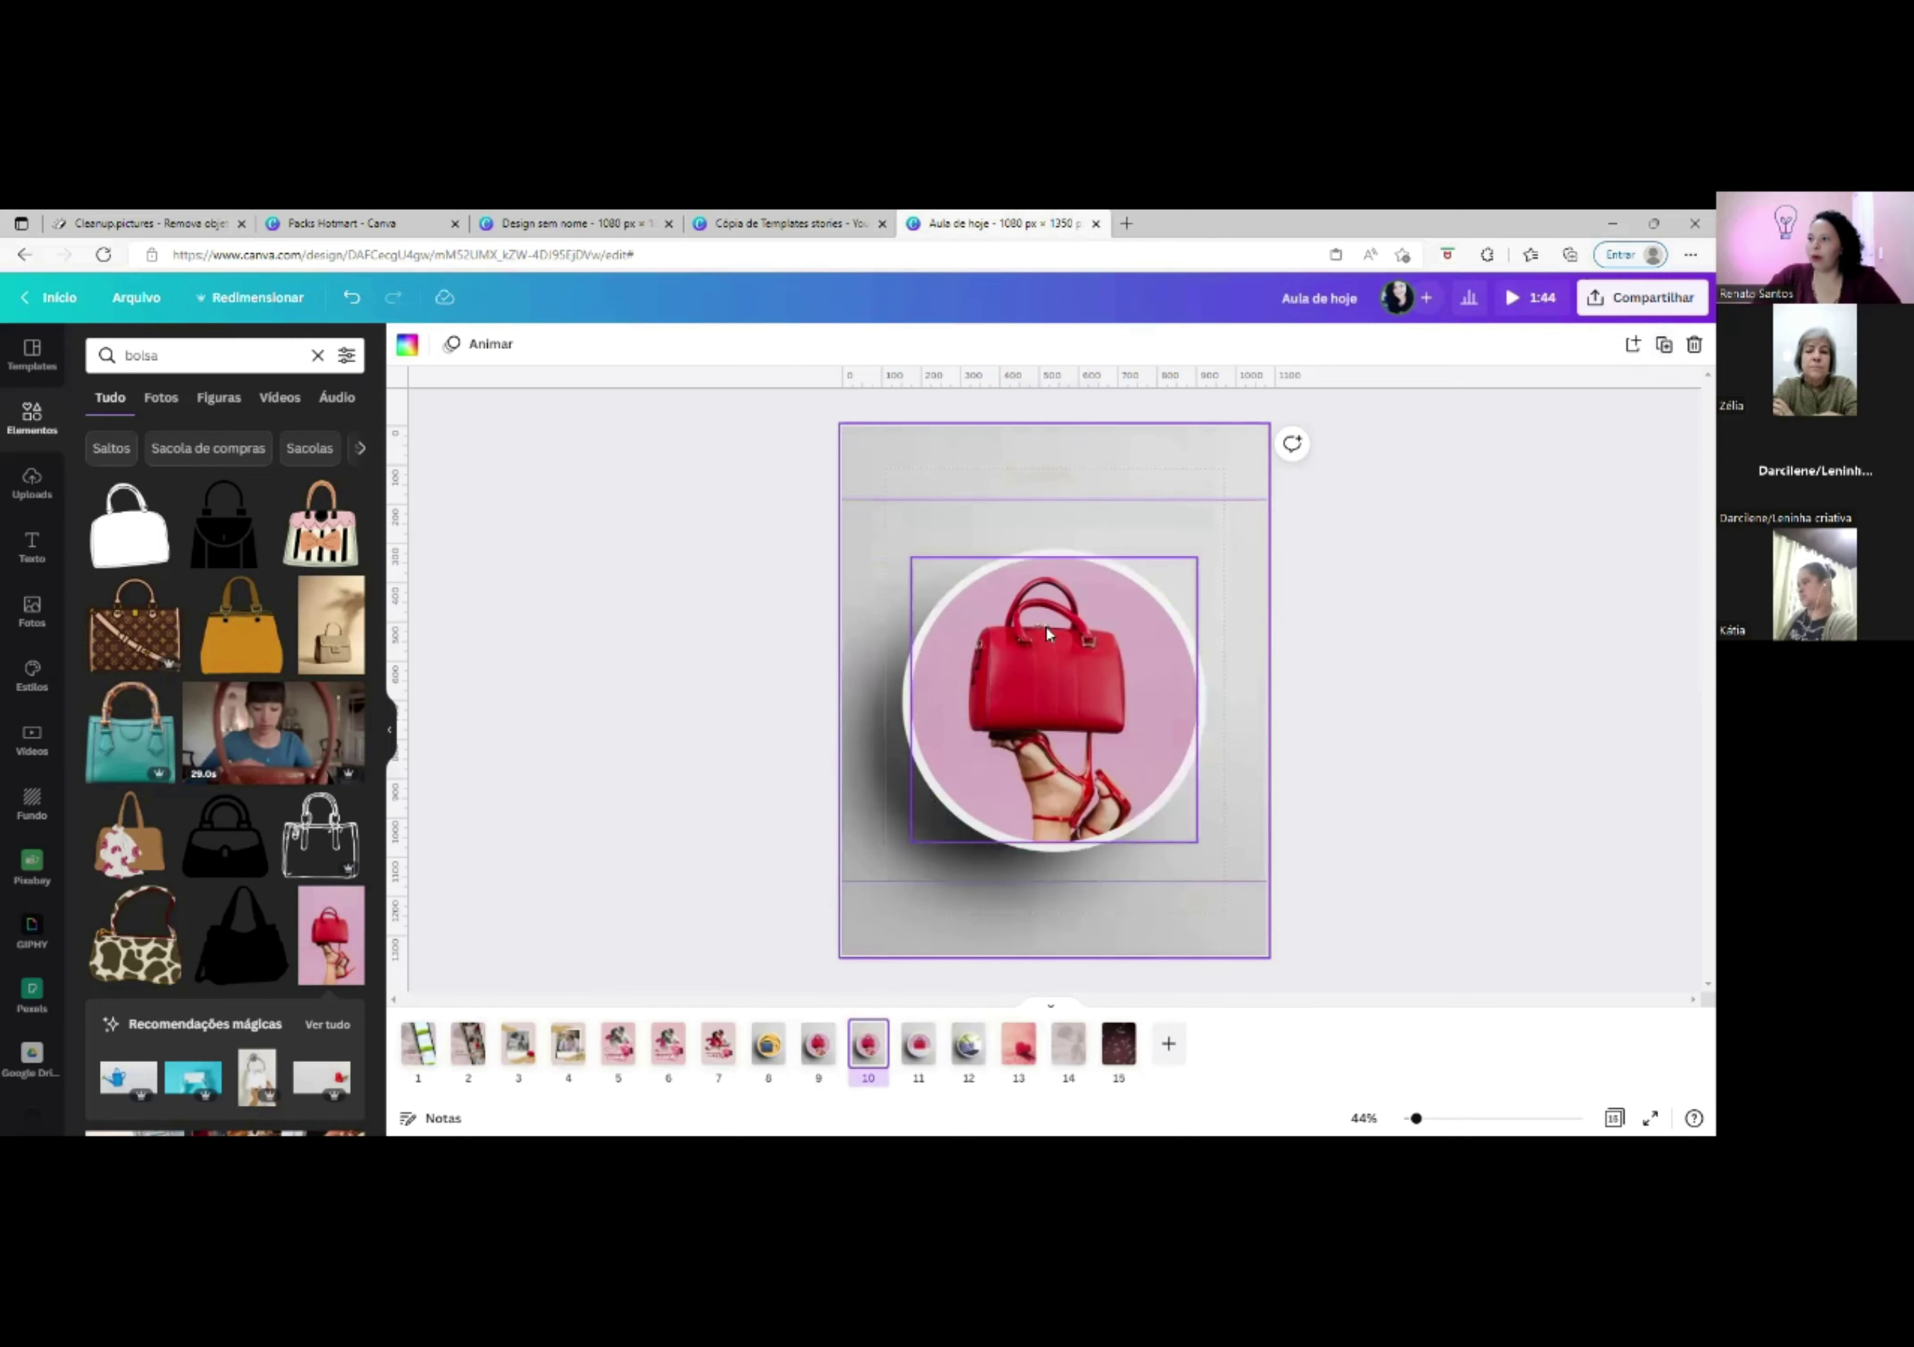
left_click(1033, 673)
key("Delete")
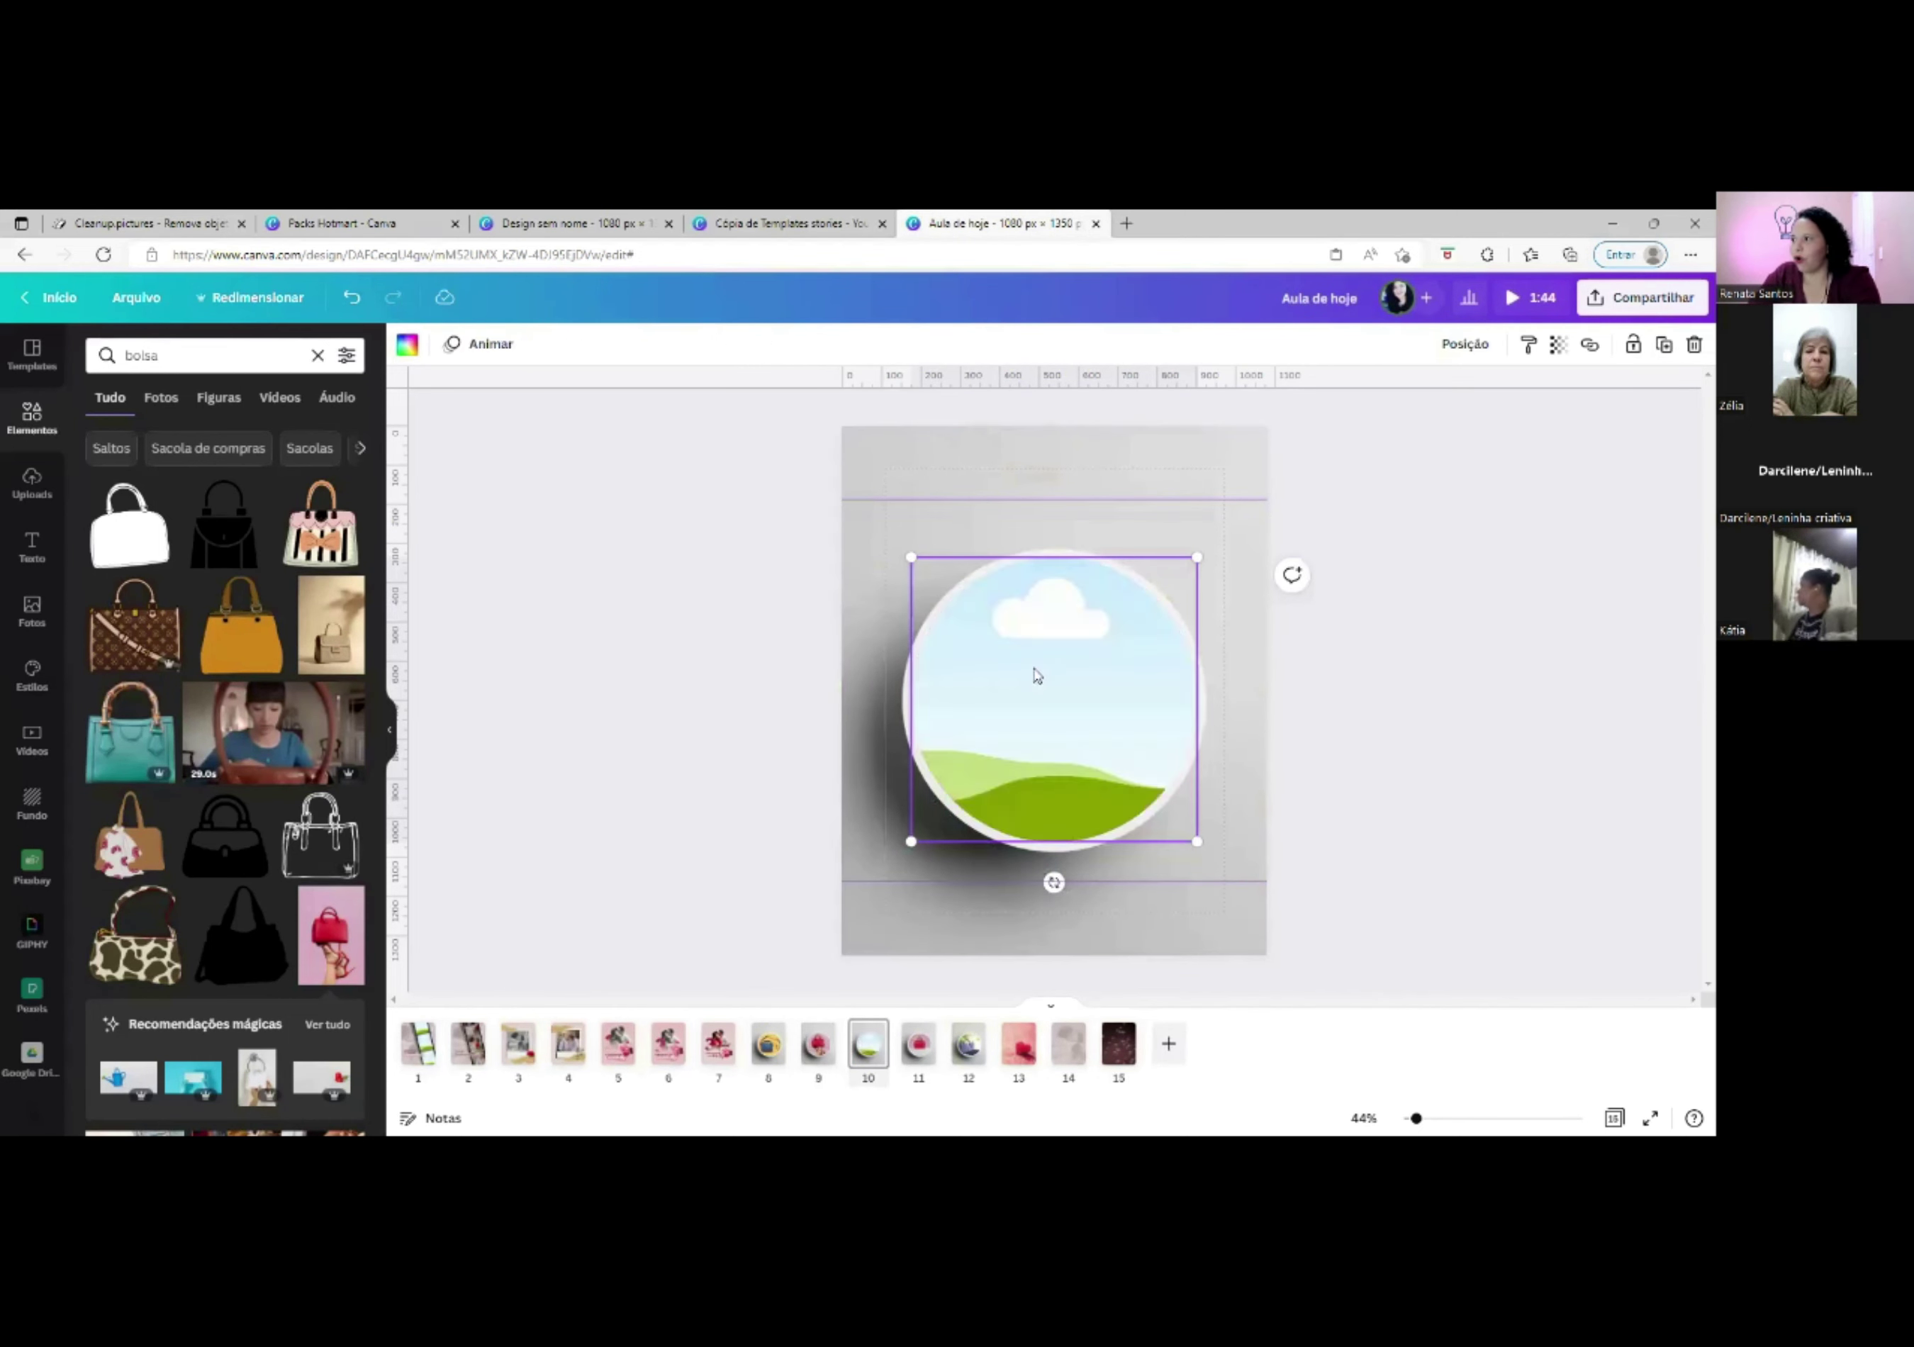
Compare the background videos of page 9 and page 11.
left_click(820, 1051)
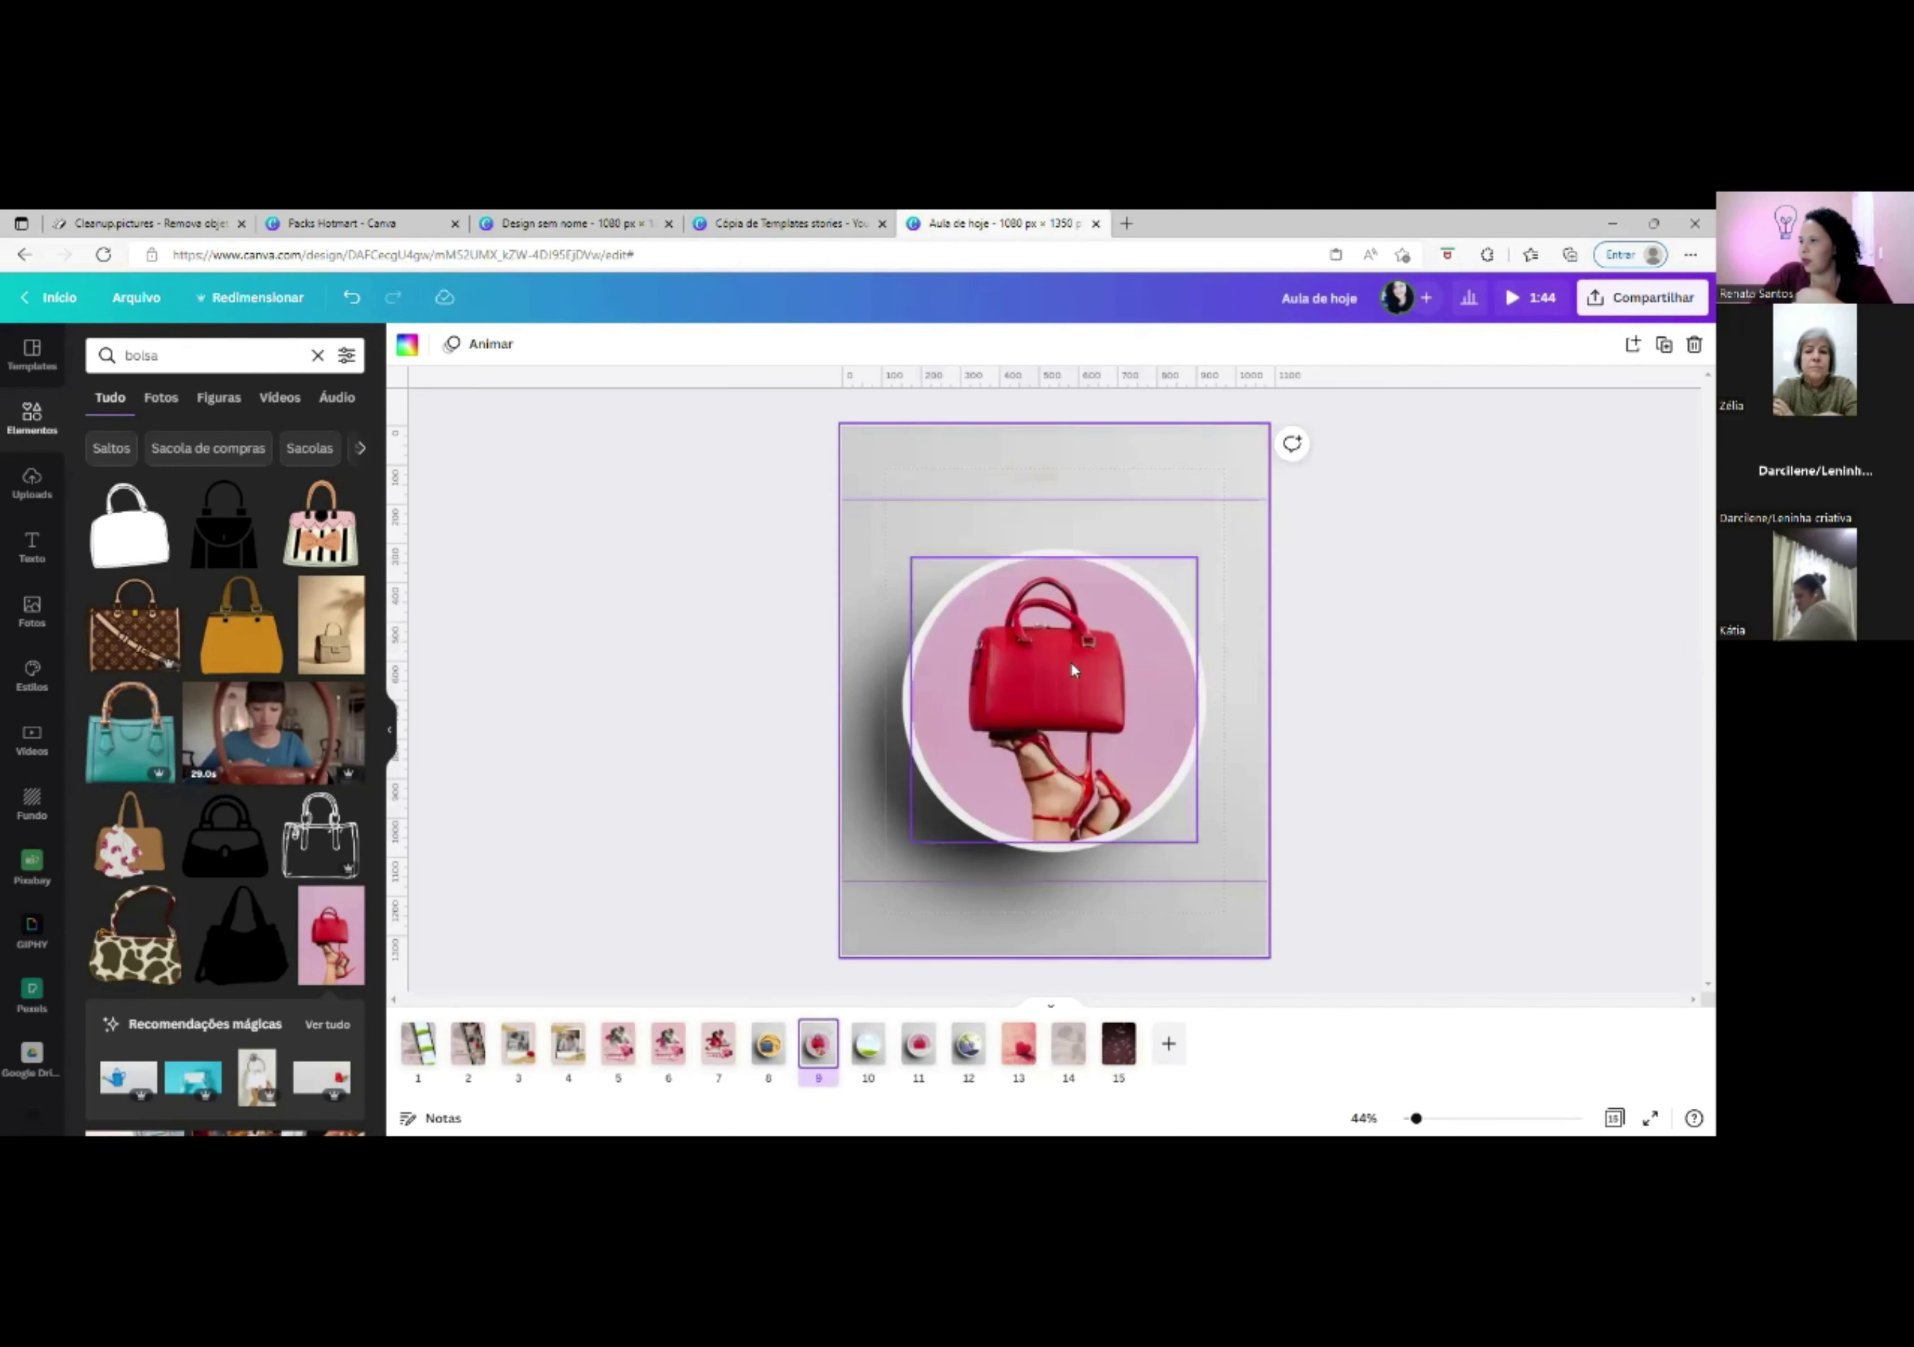
left_click(1179, 458)
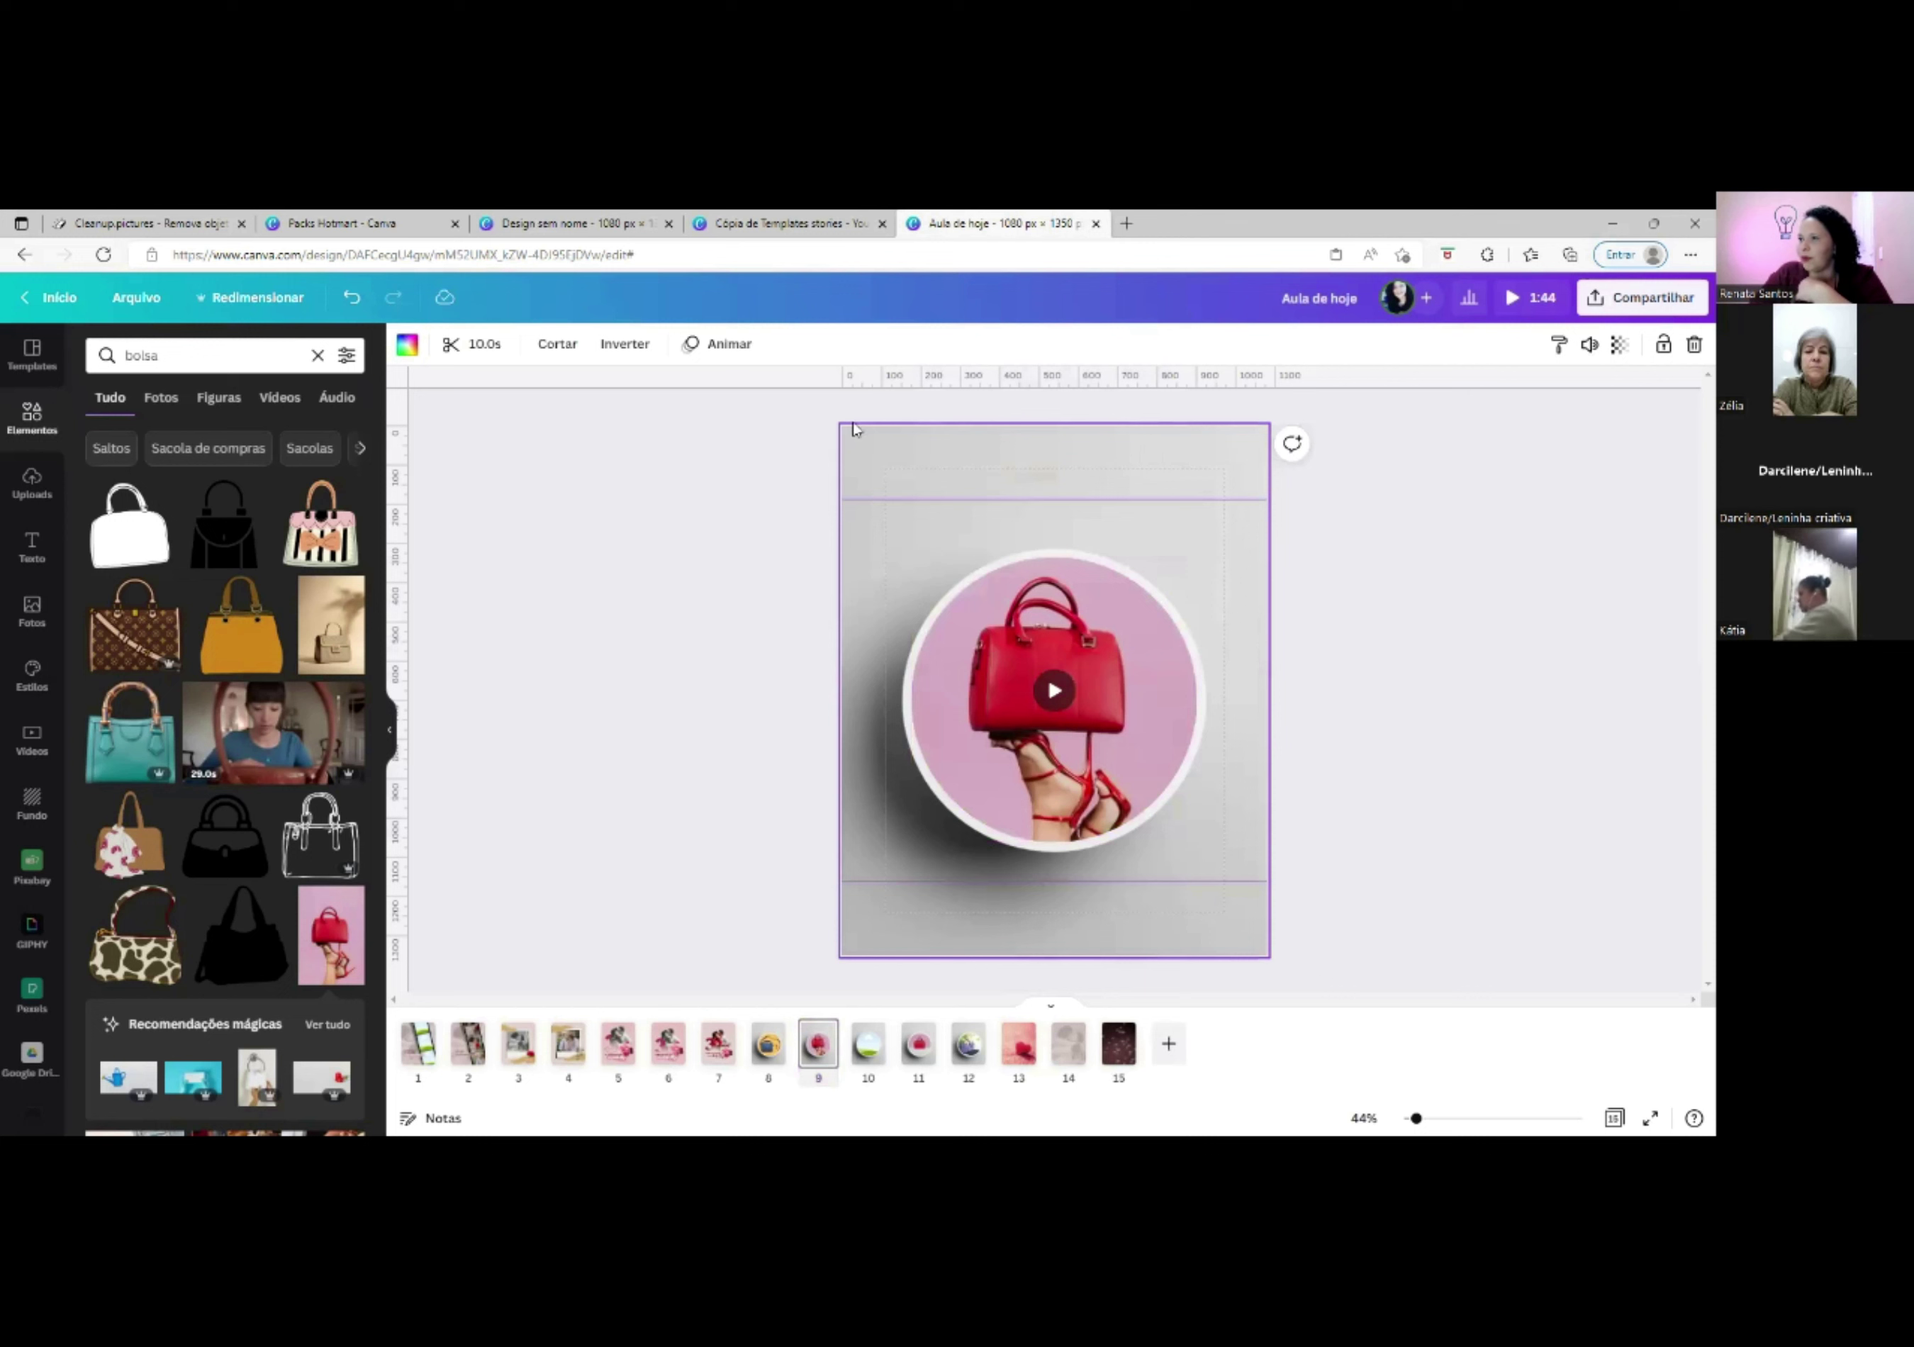
left_click(929, 1047)
left_click(1090, 581)
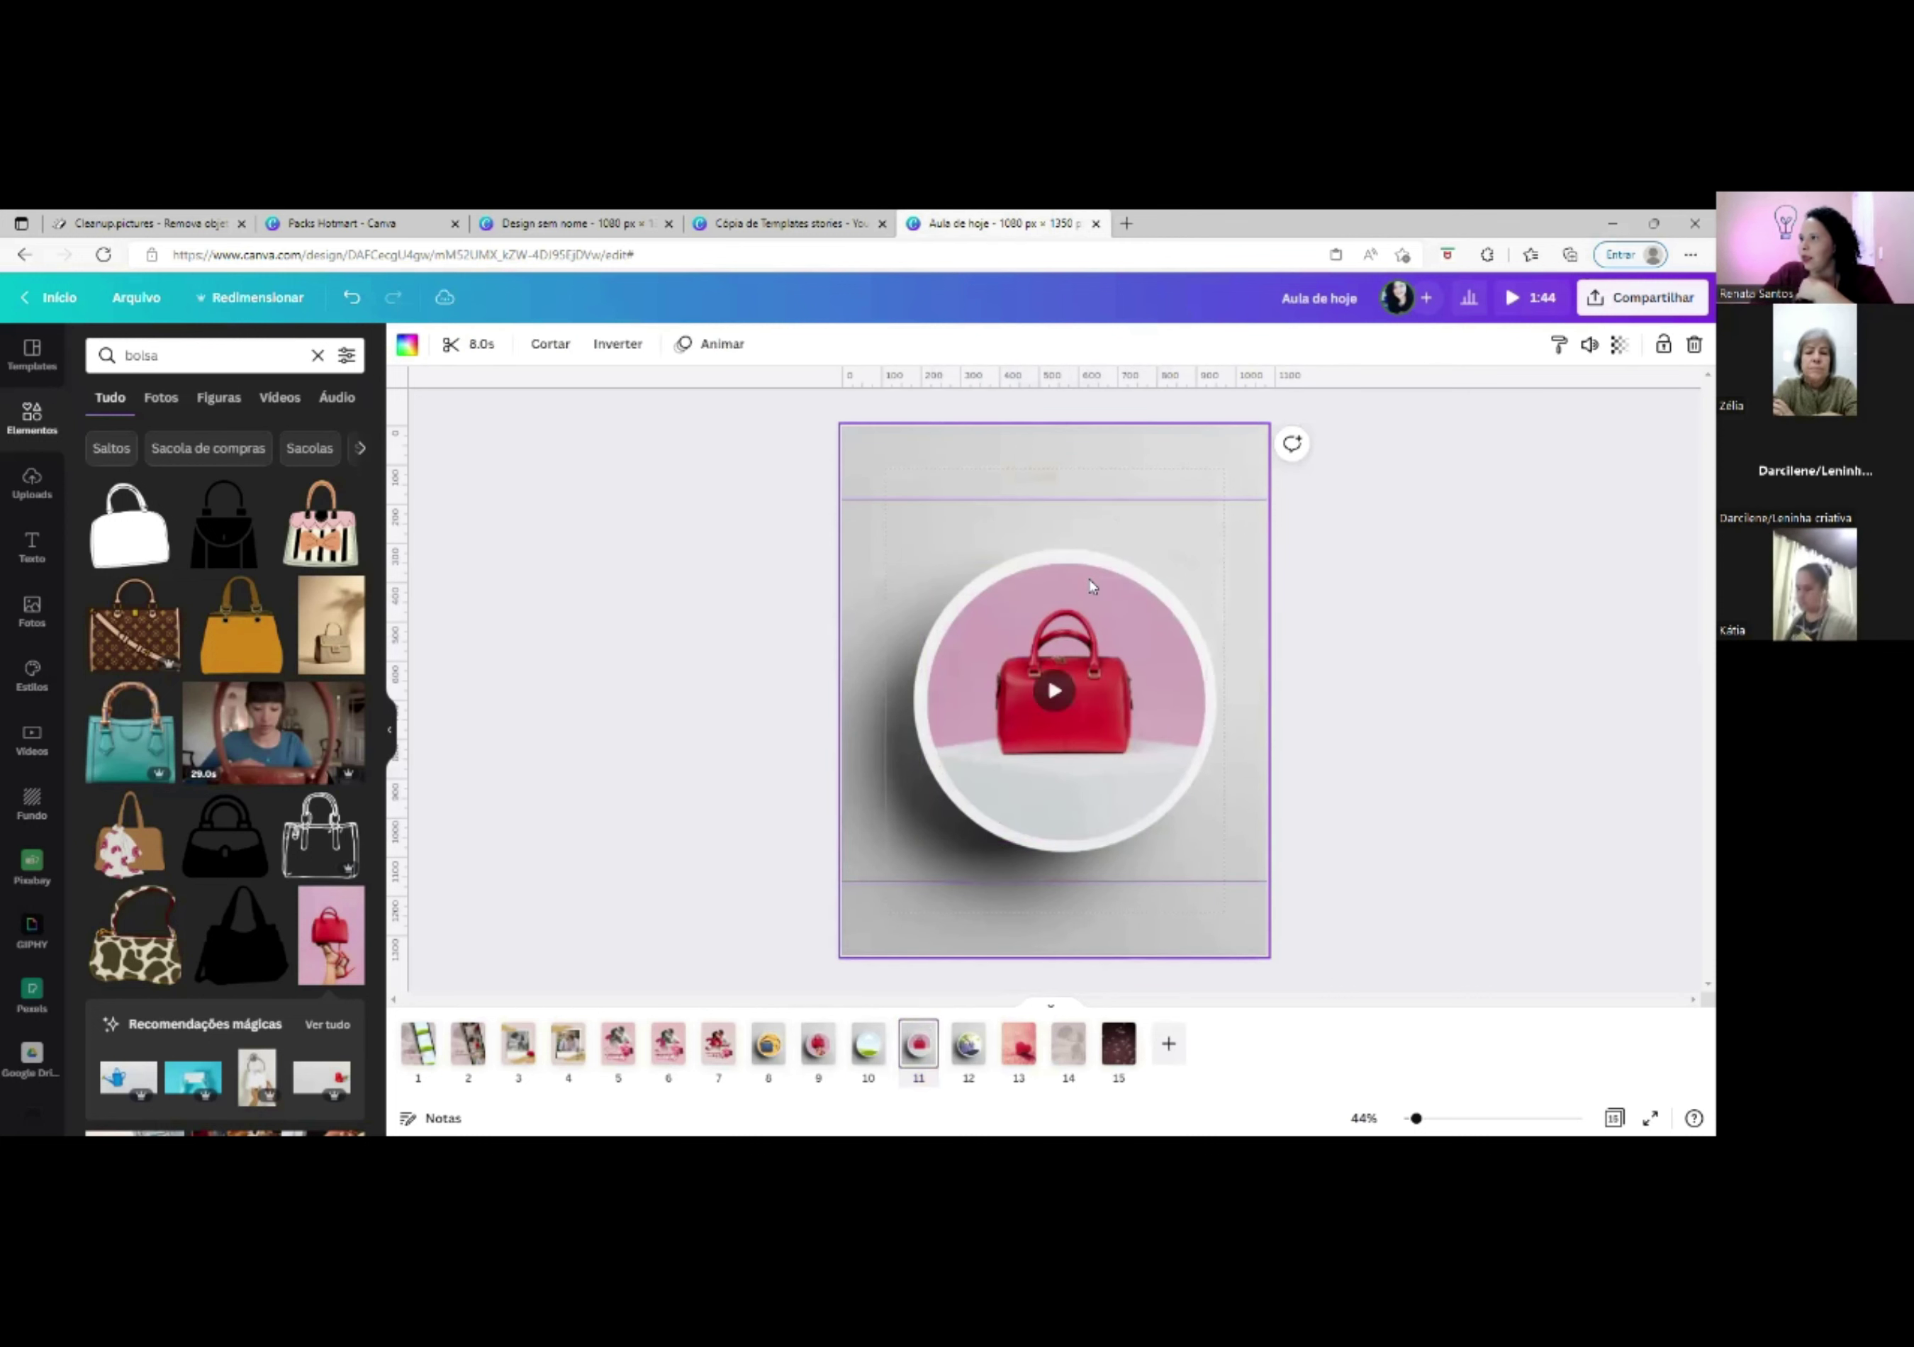
left_click(1121, 496)
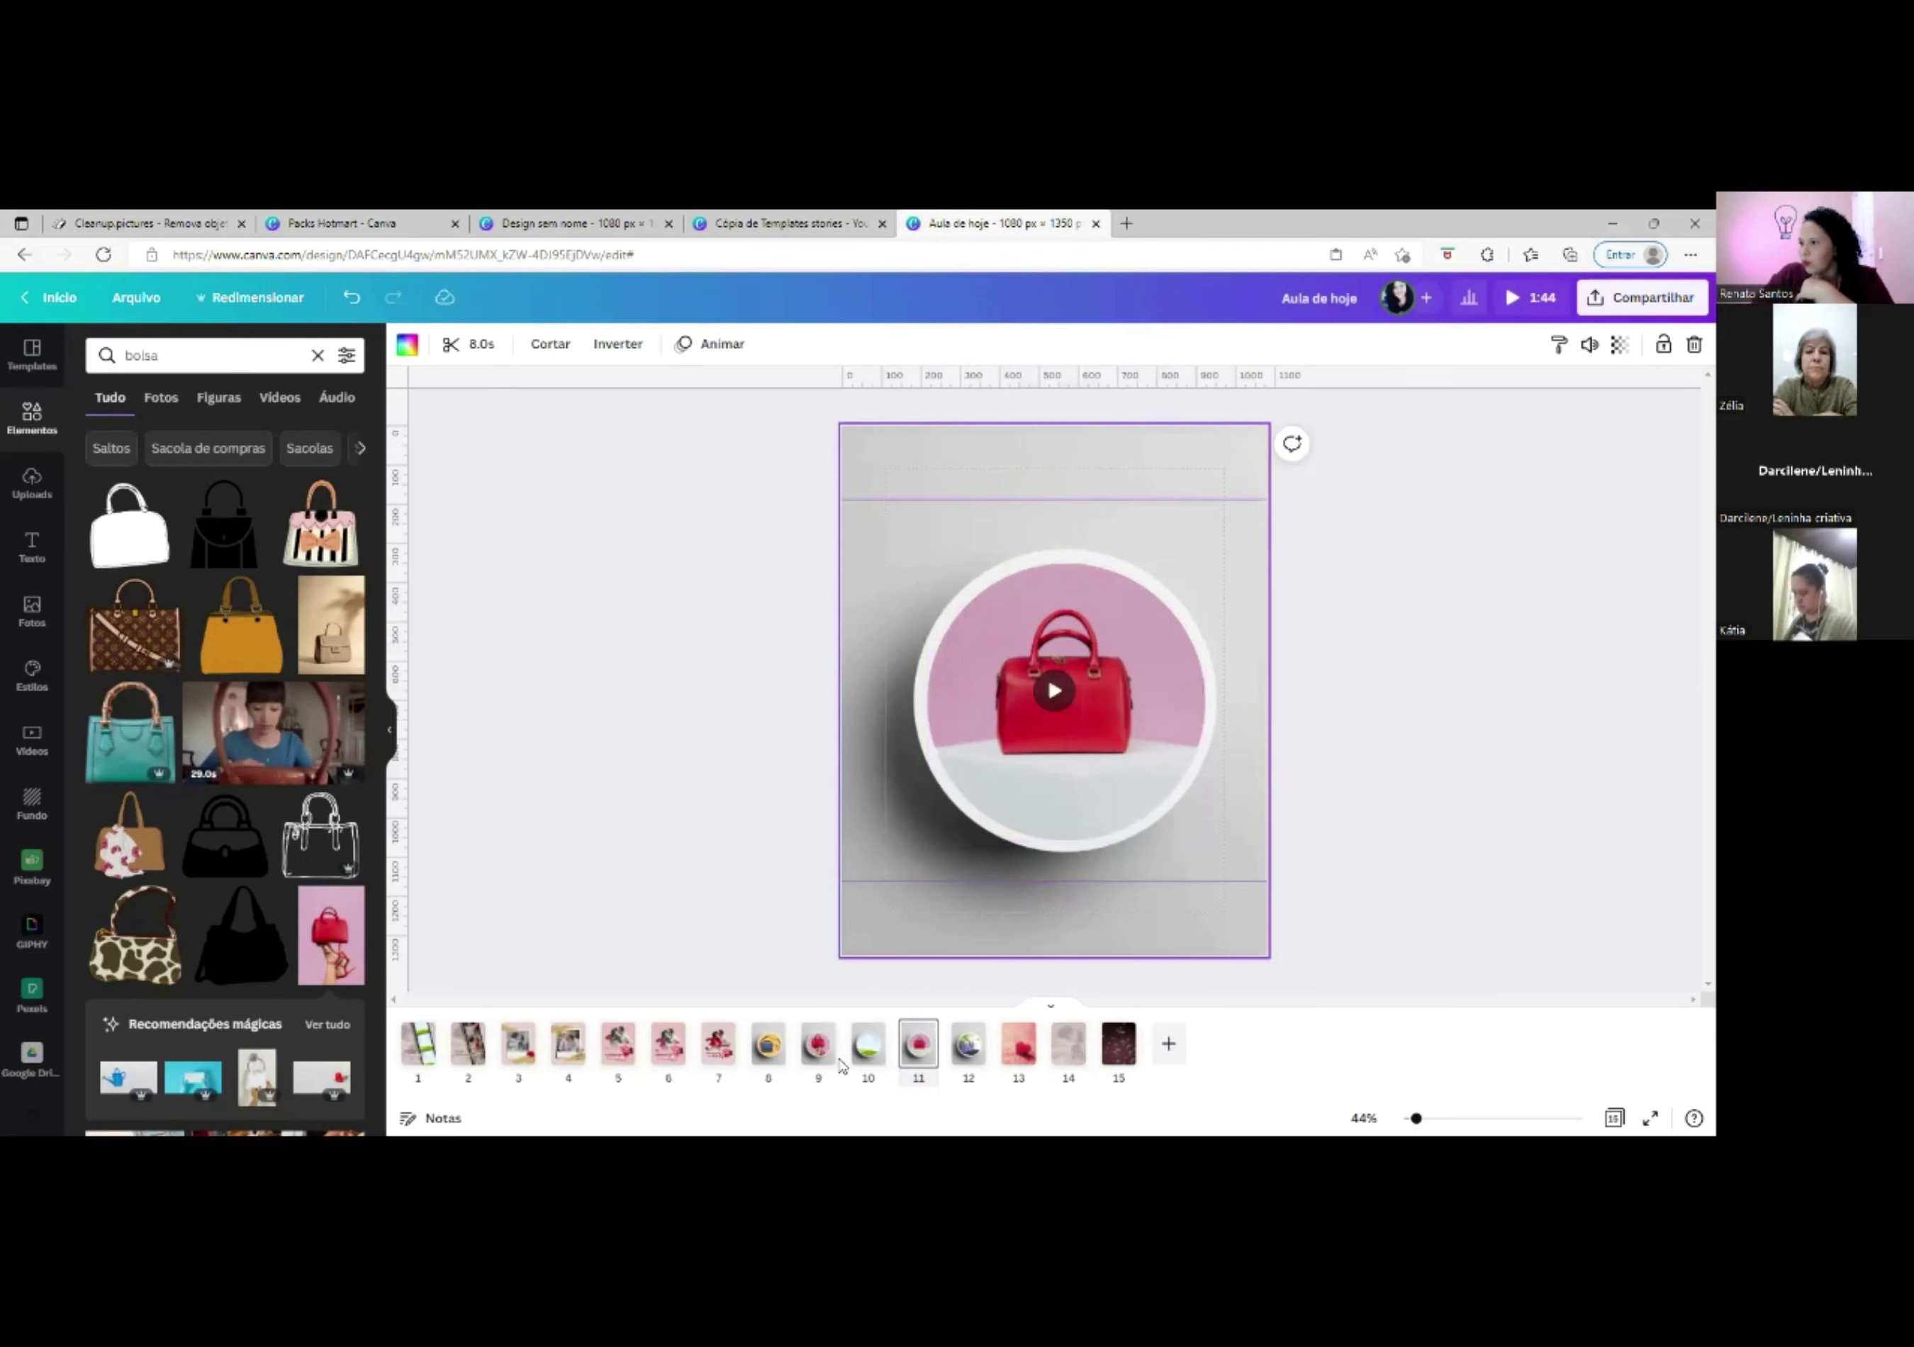
Trim page 9's paper flowers background video from the end to 4.9 seconds.
left_click(816, 1047)
left_click(940, 496)
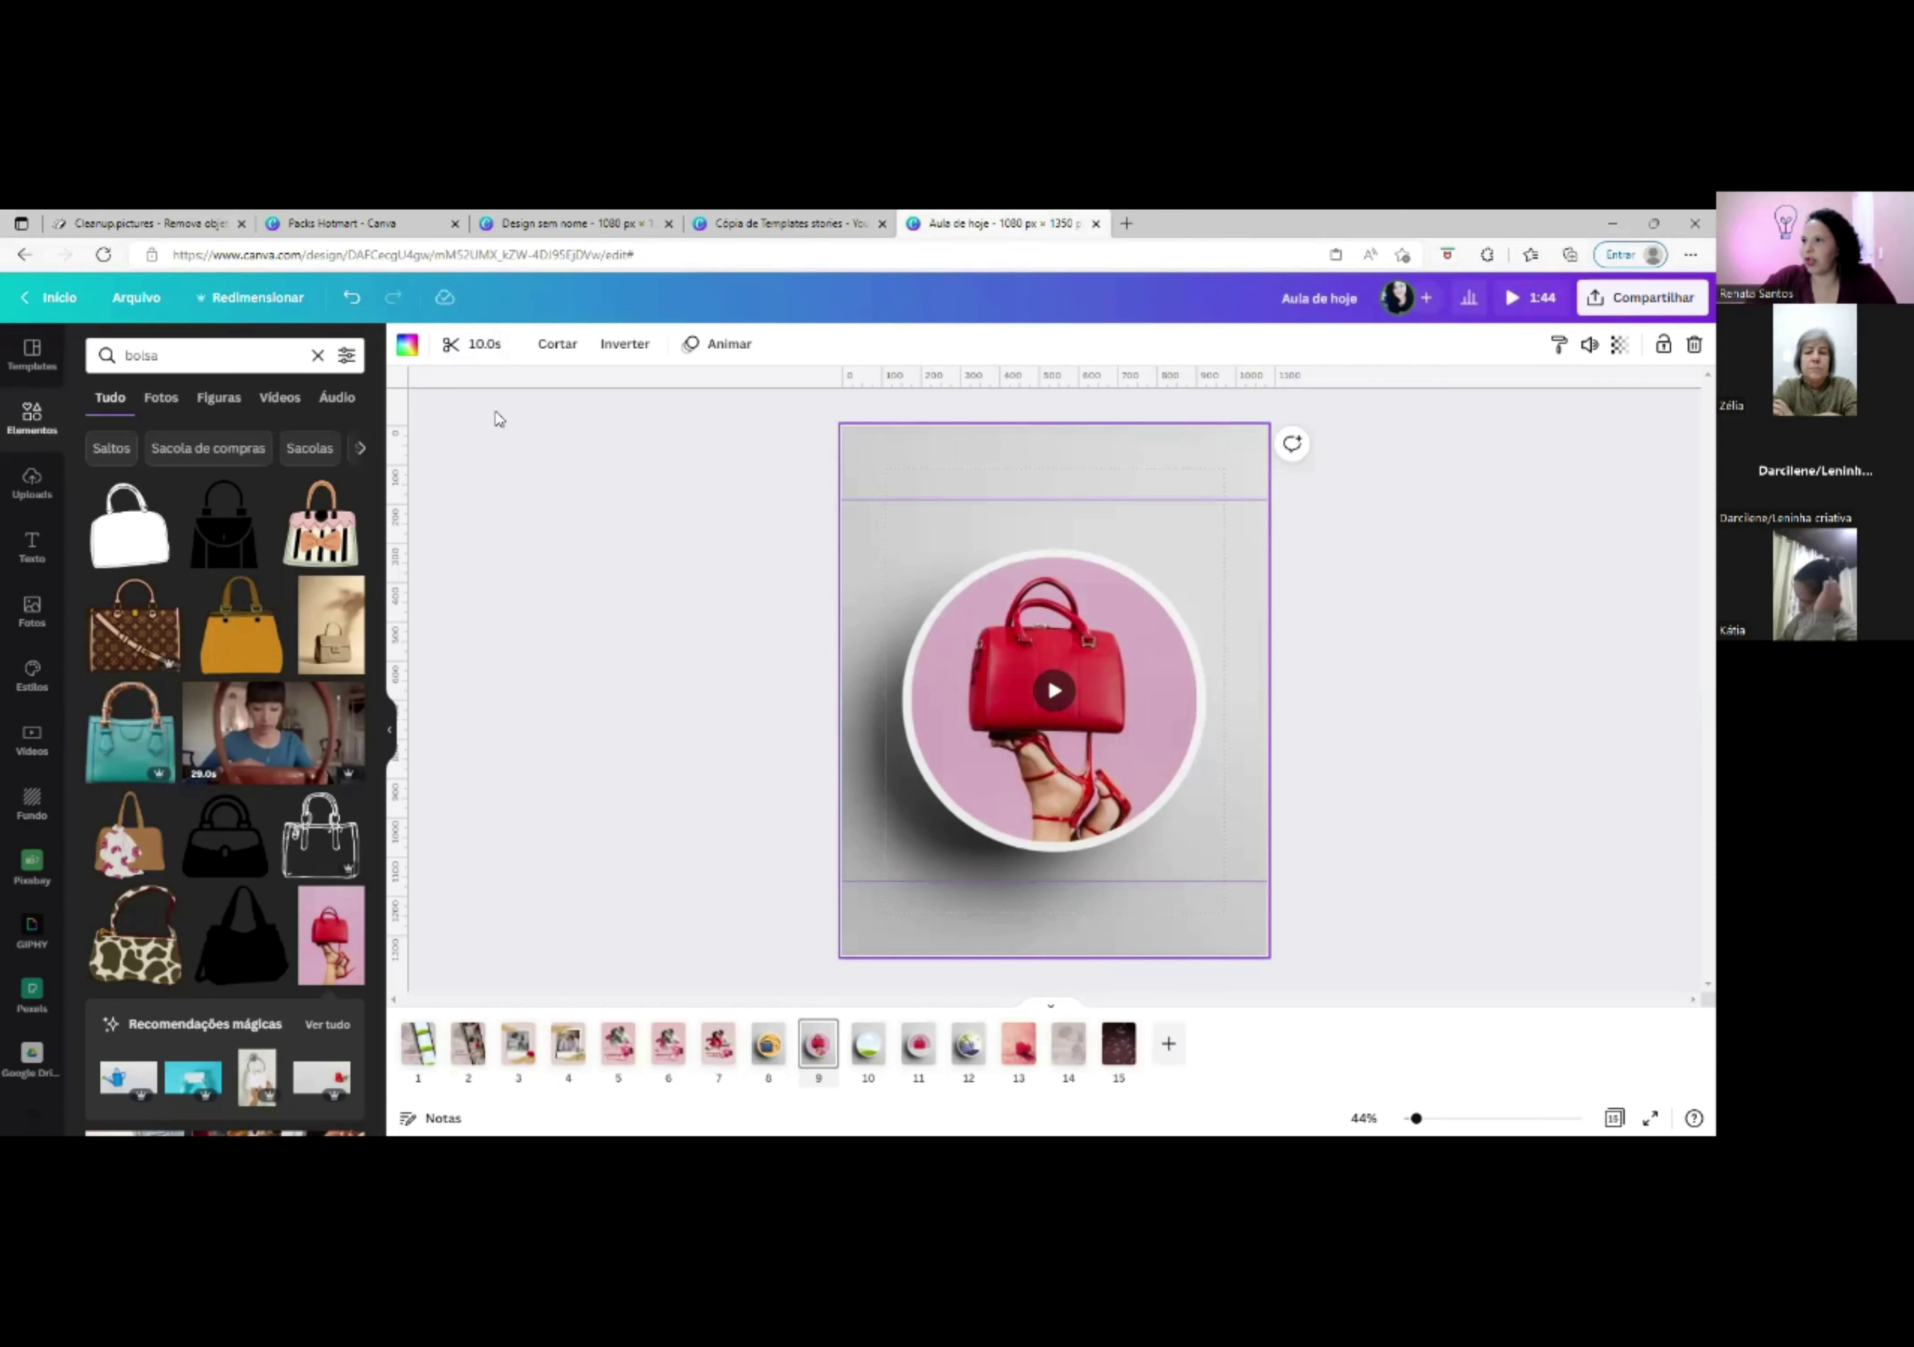
left_click(486, 349)
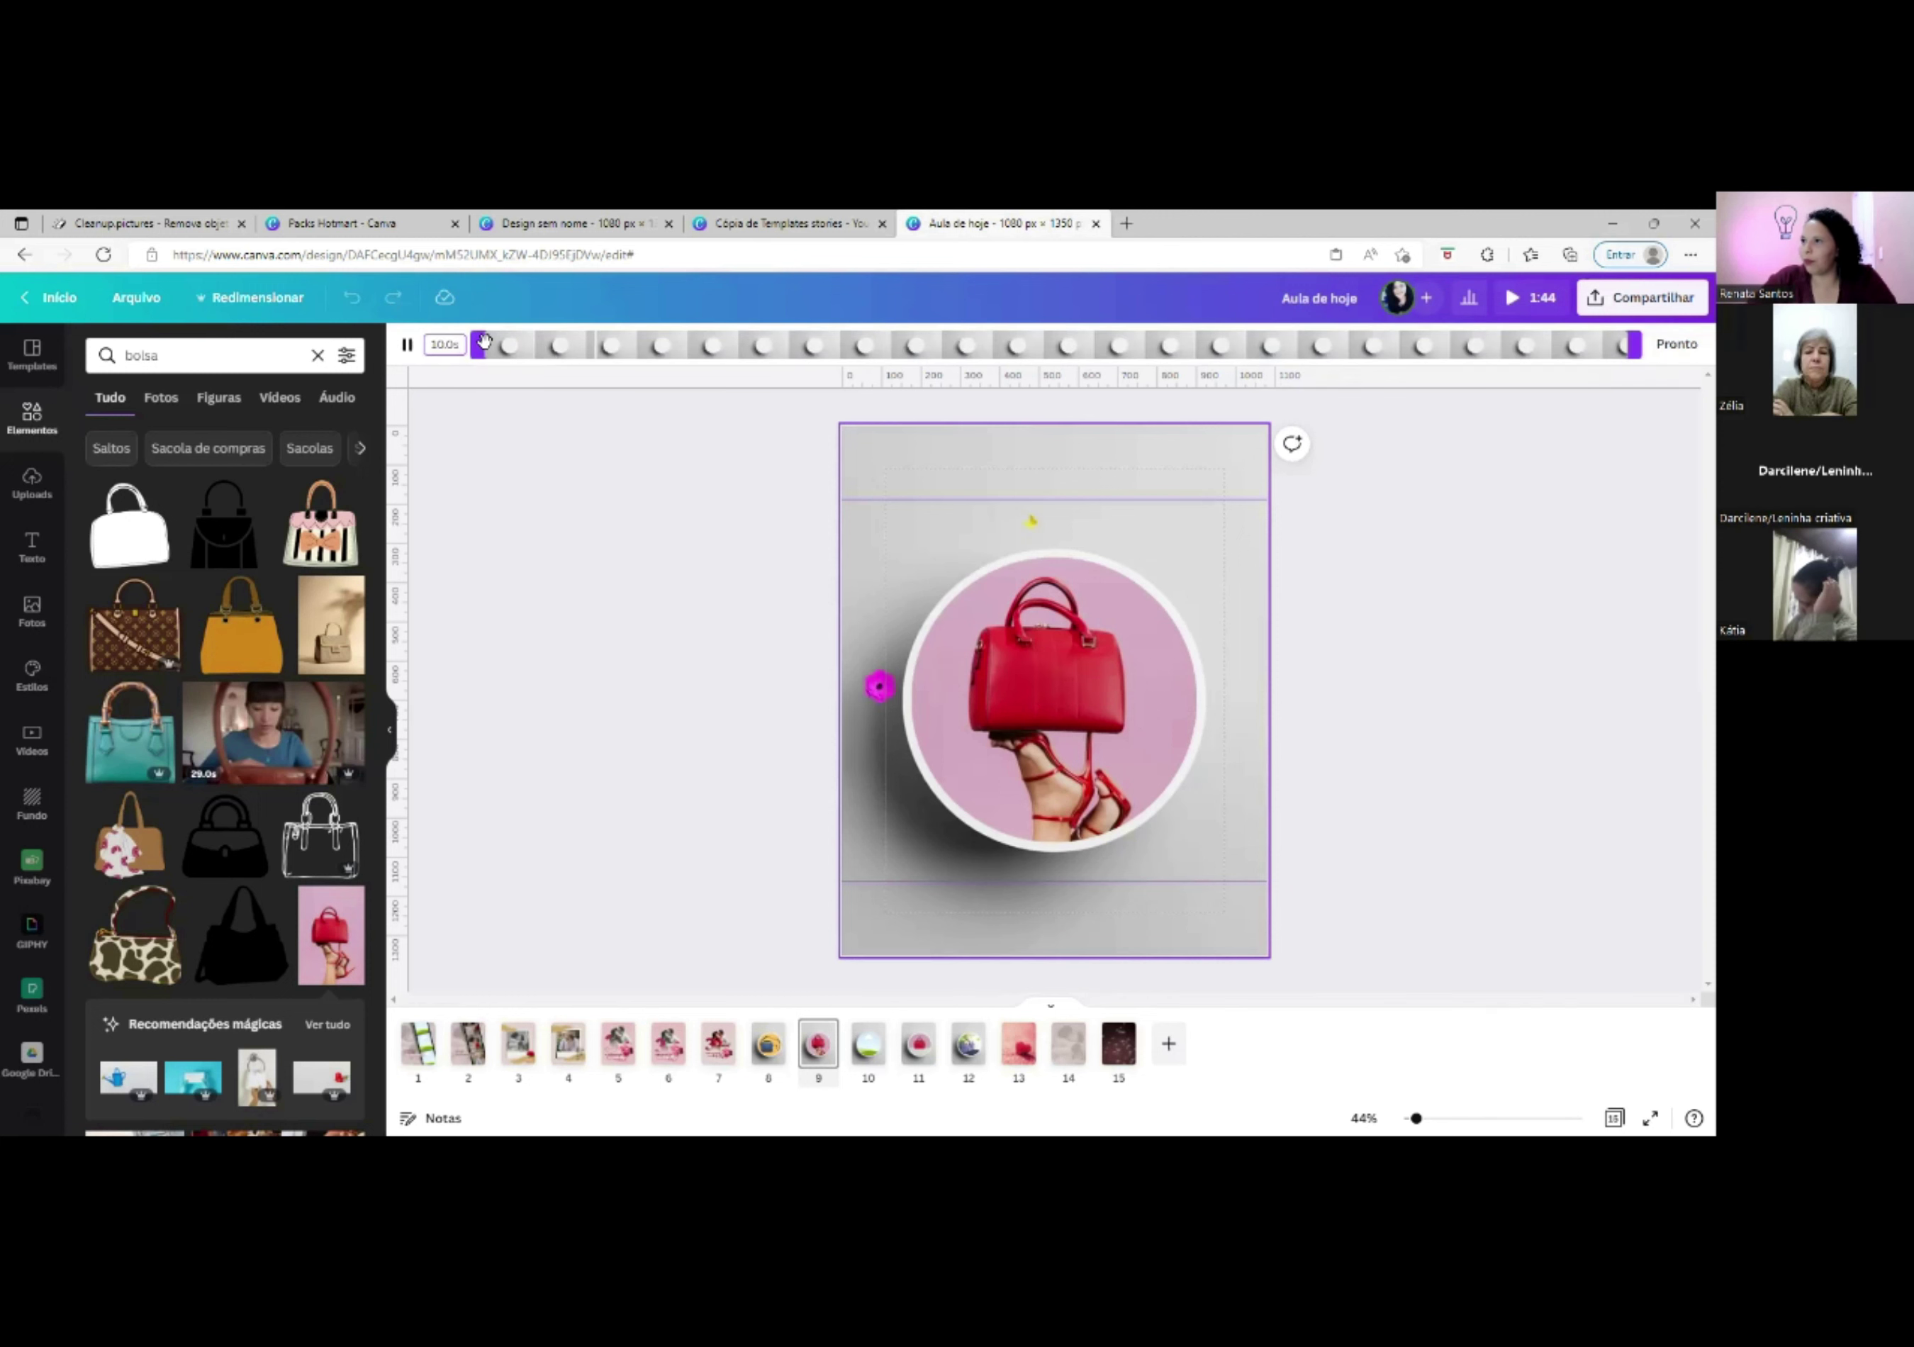
left_click(1368, 510)
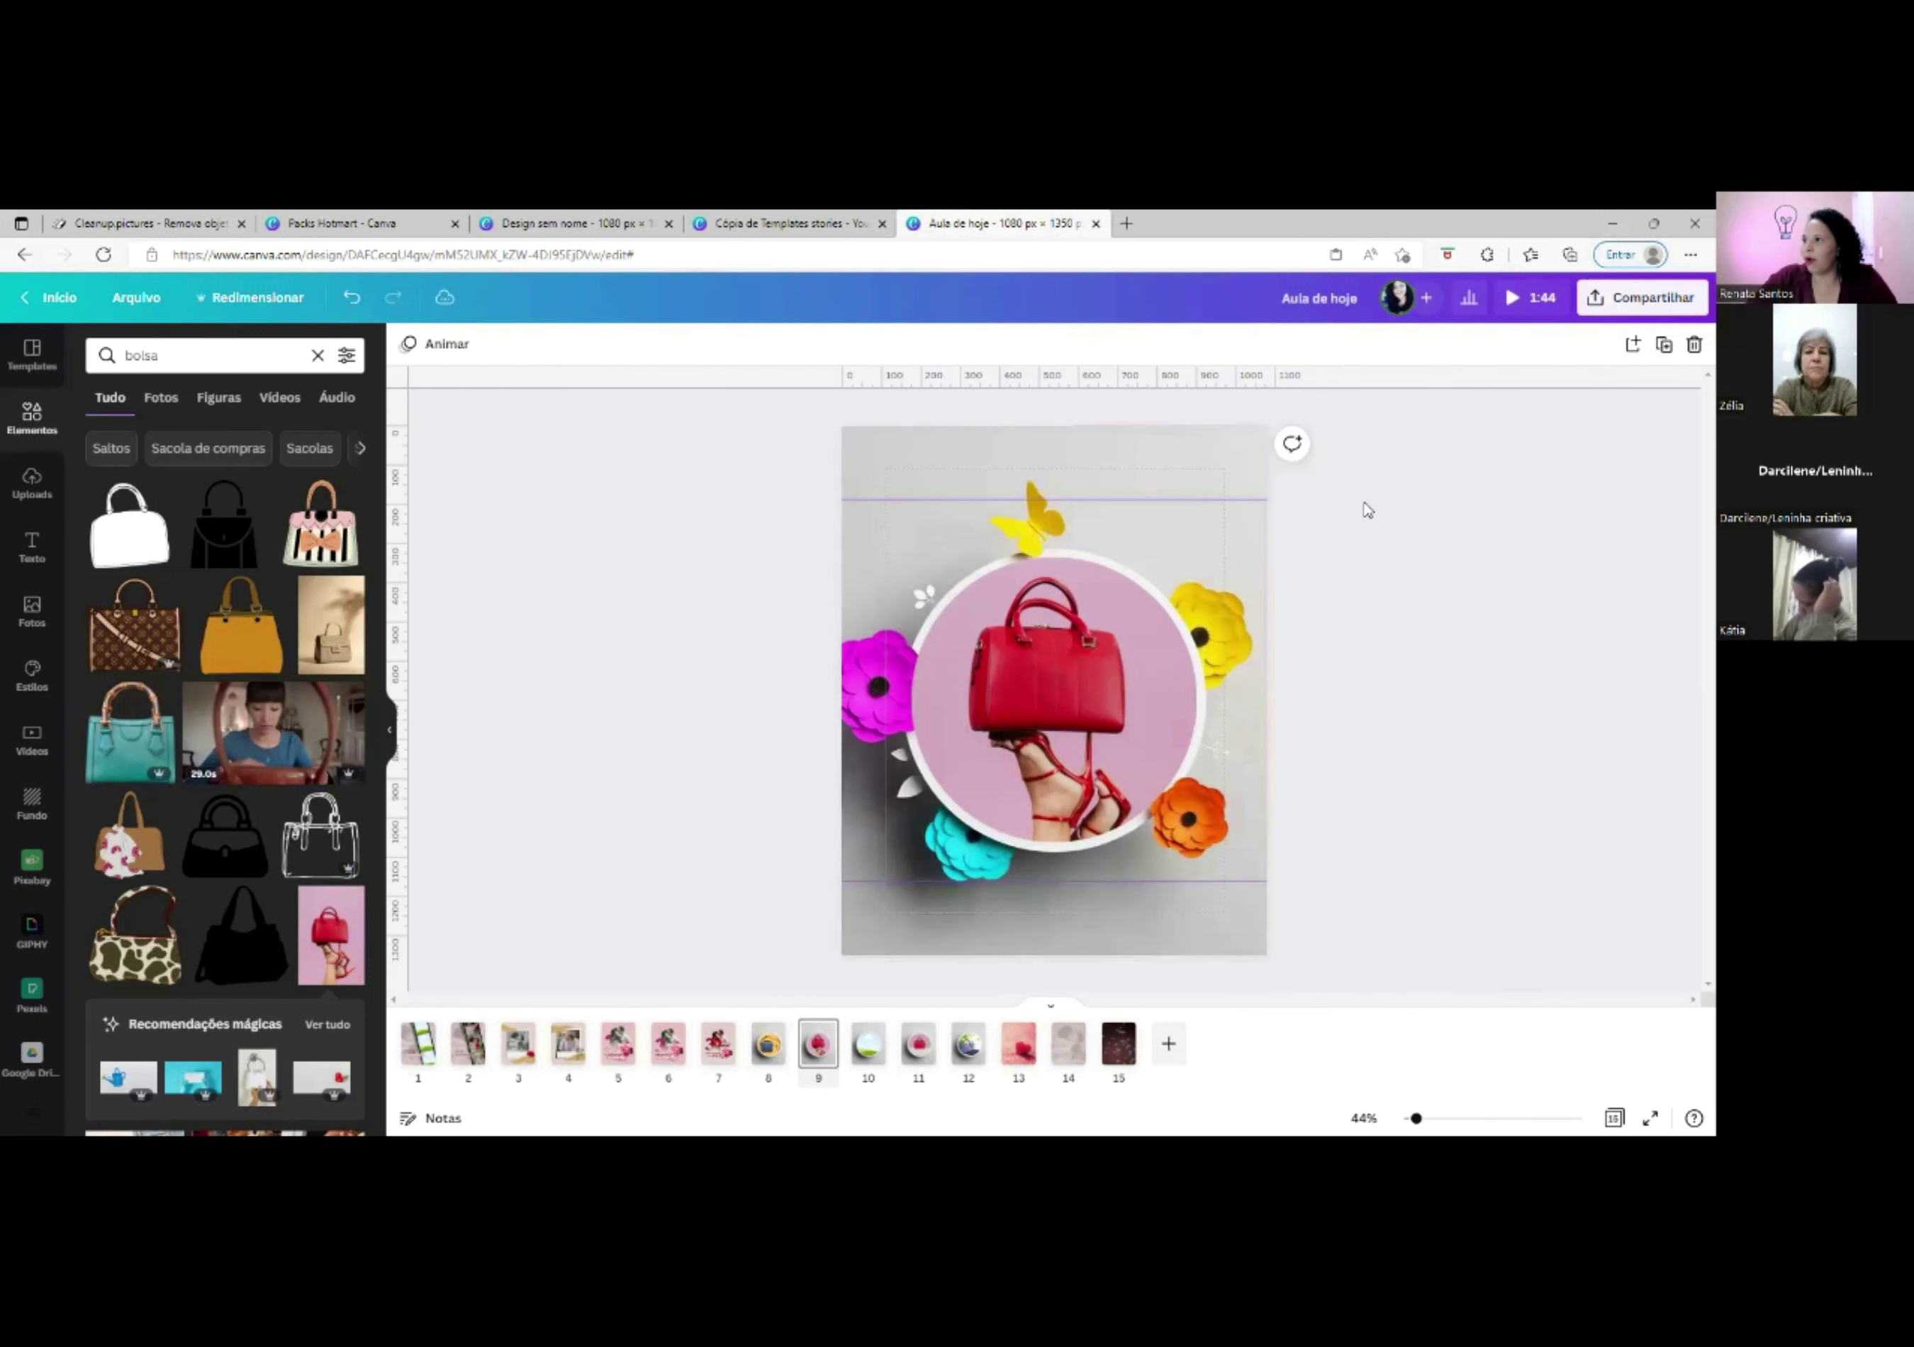
left_click(904, 469)
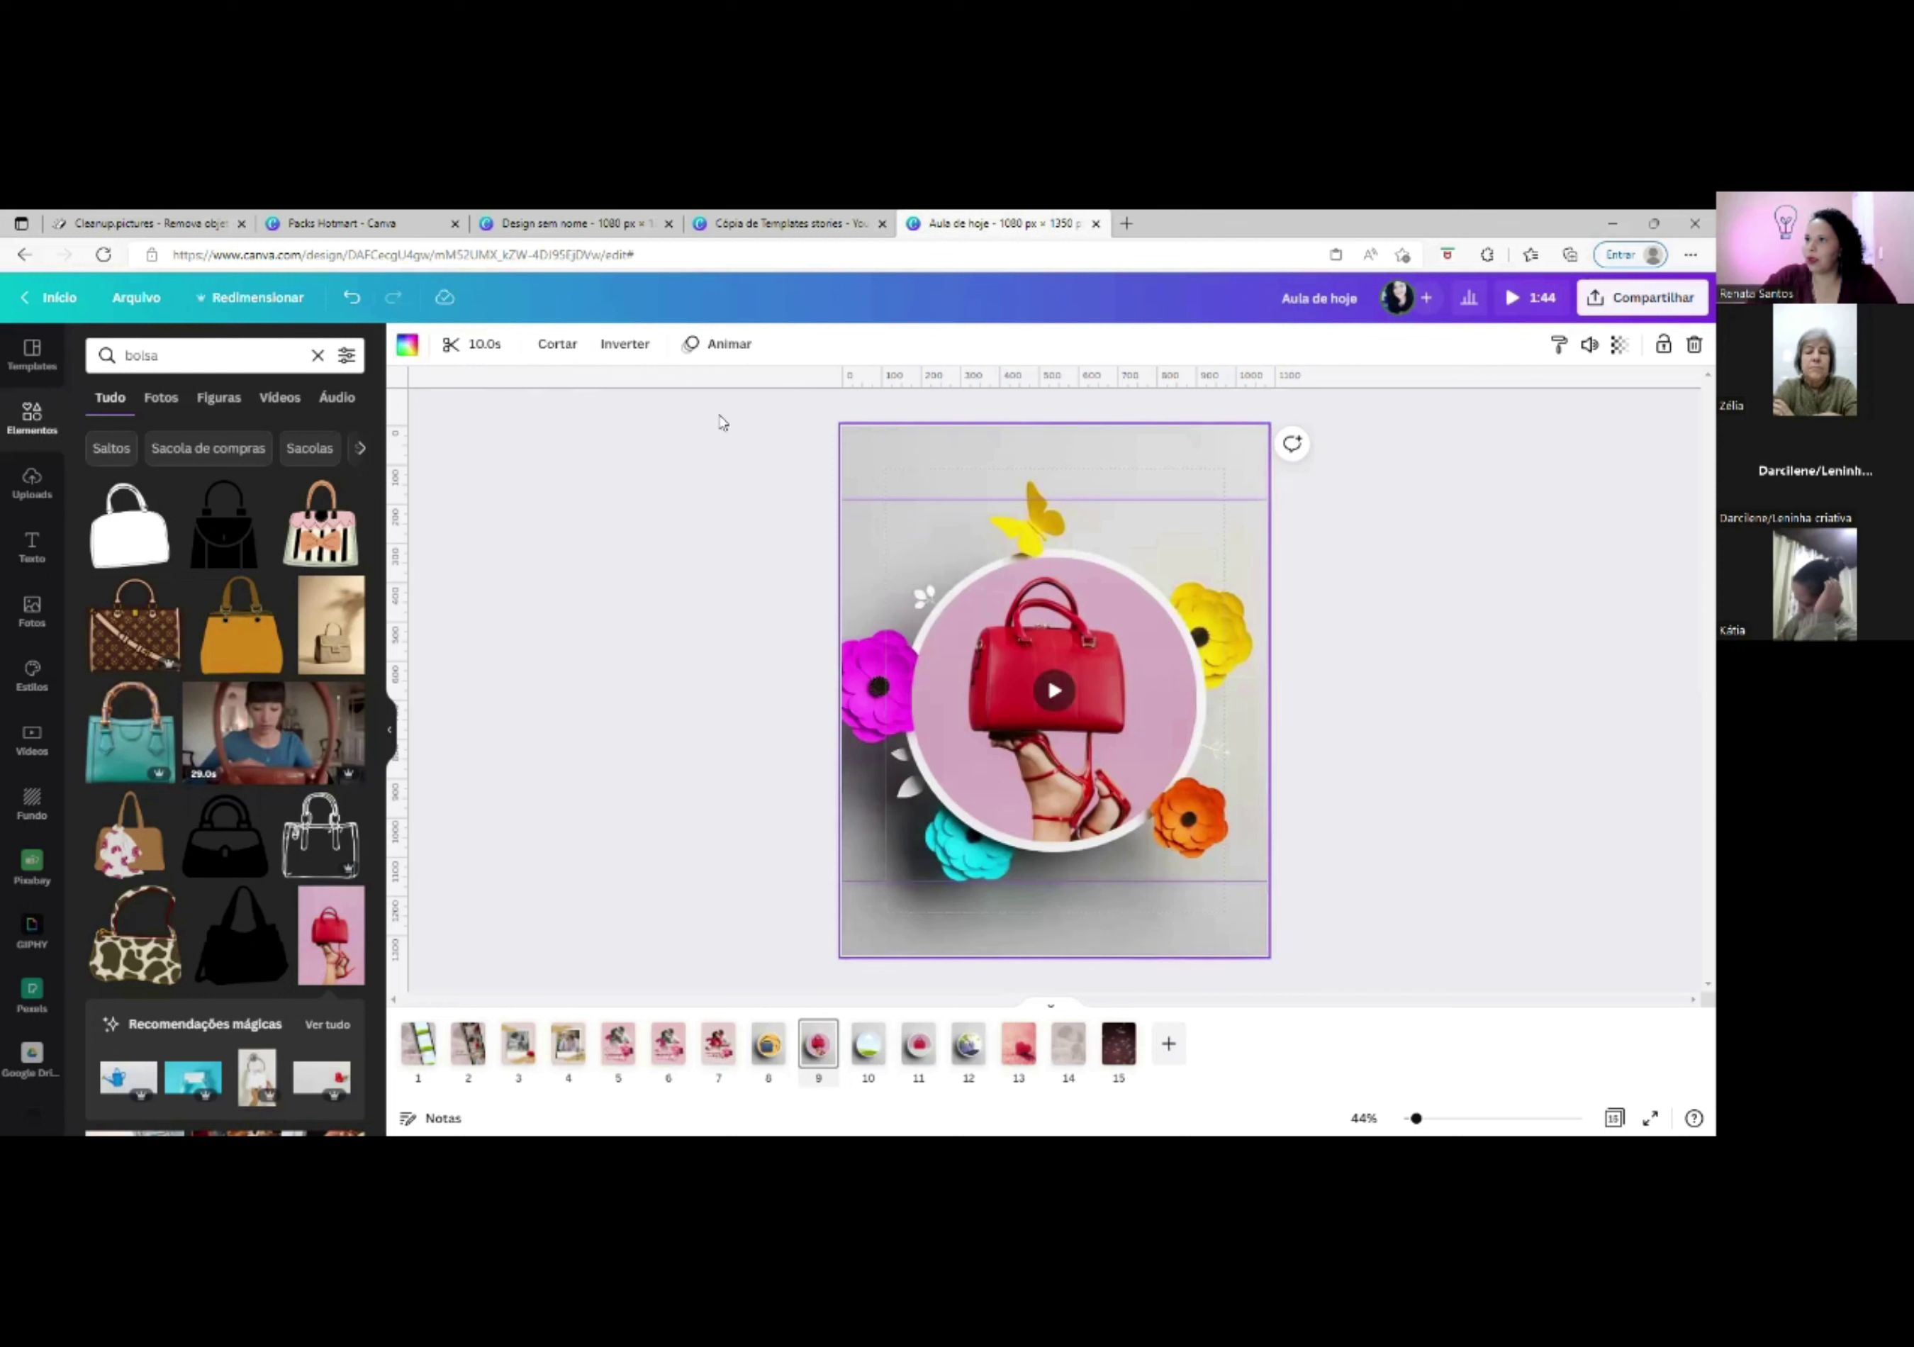
left_click(486, 344)
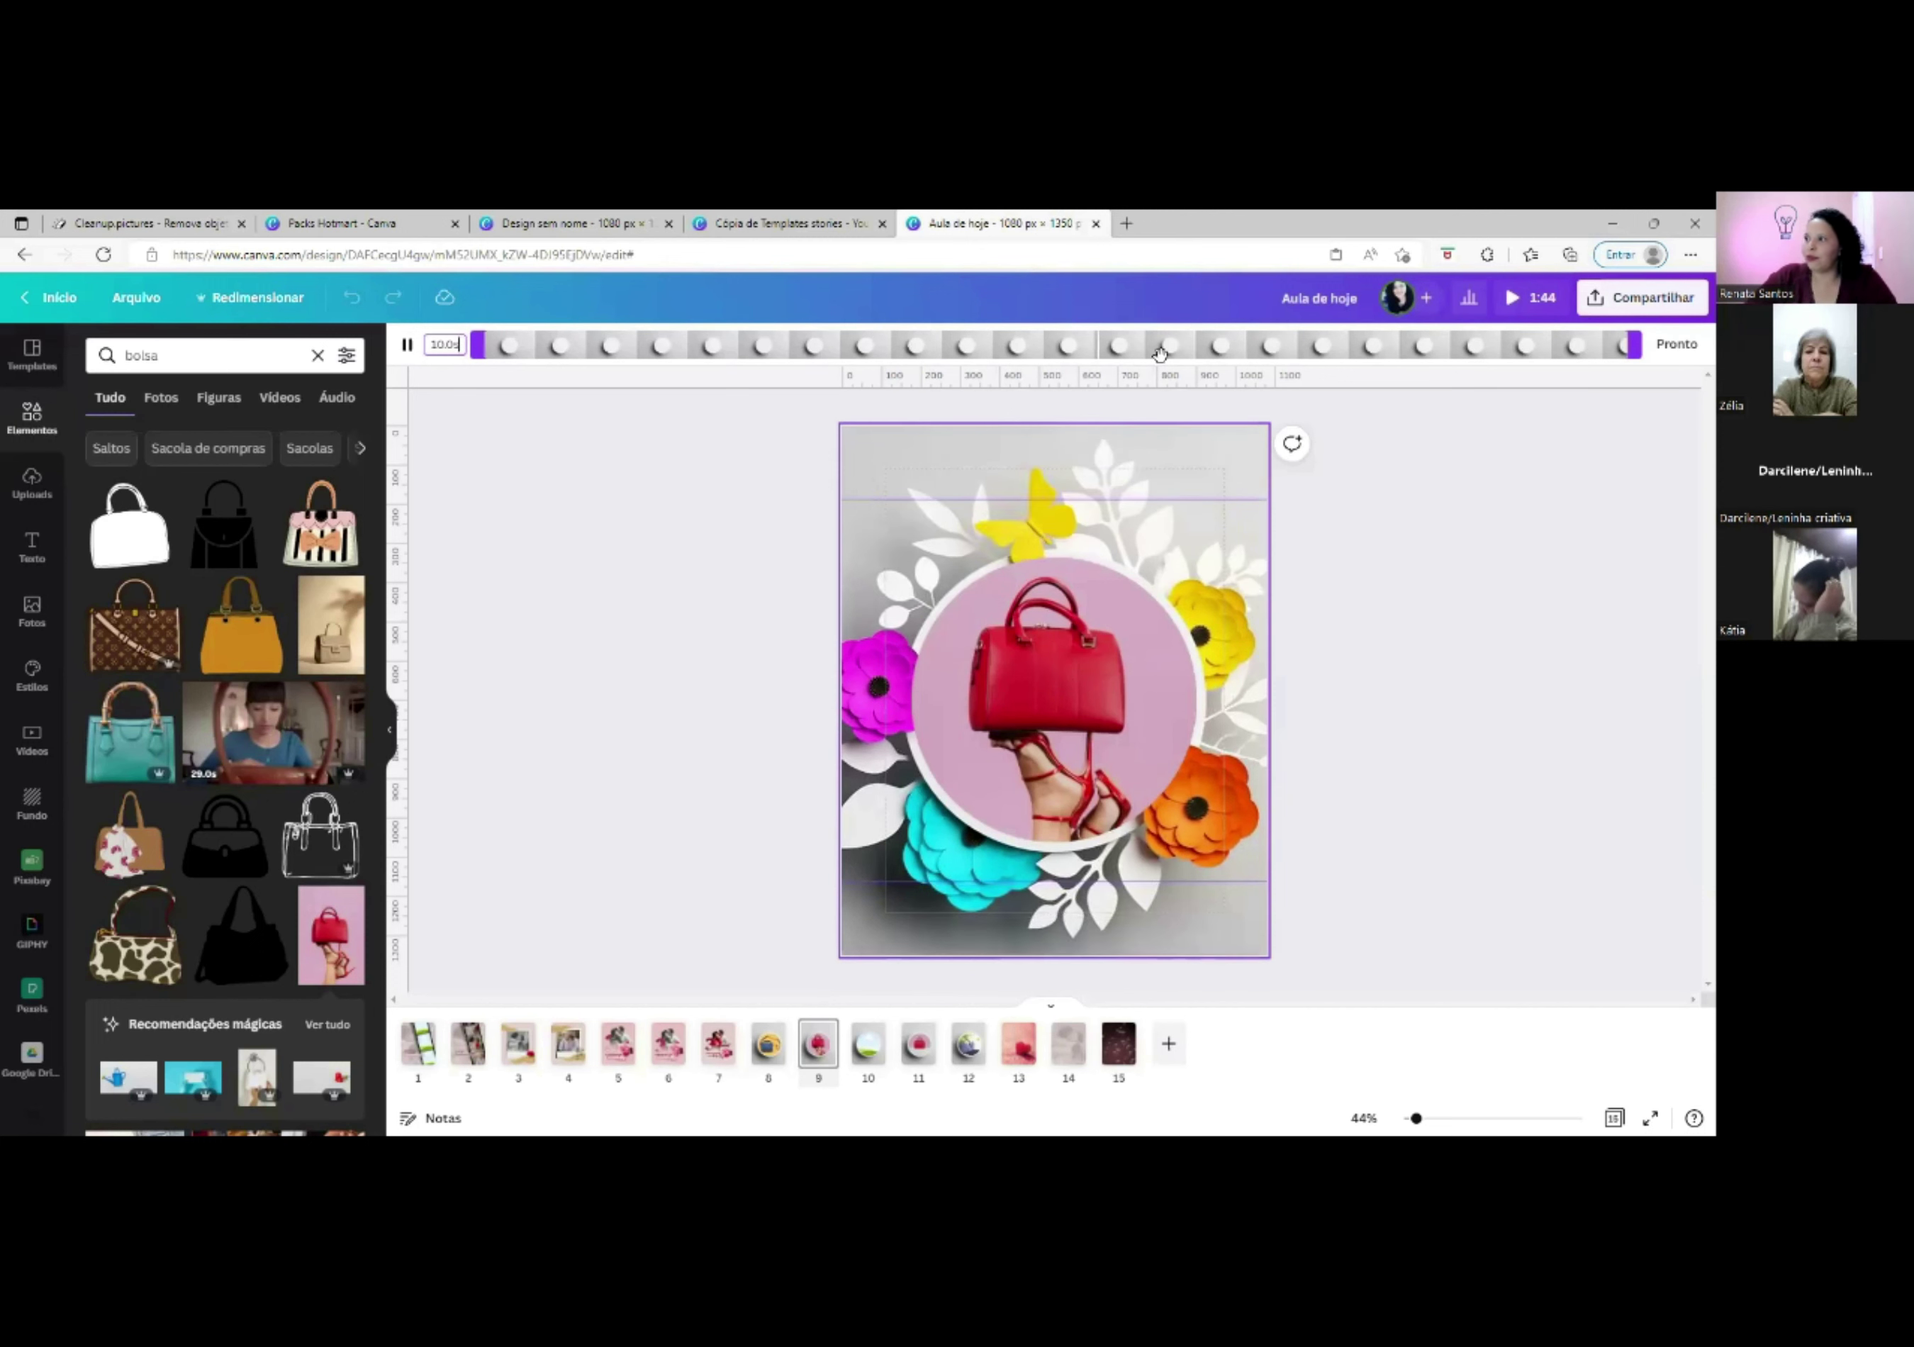
left_click_drag(1636, 344, 1174, 361)
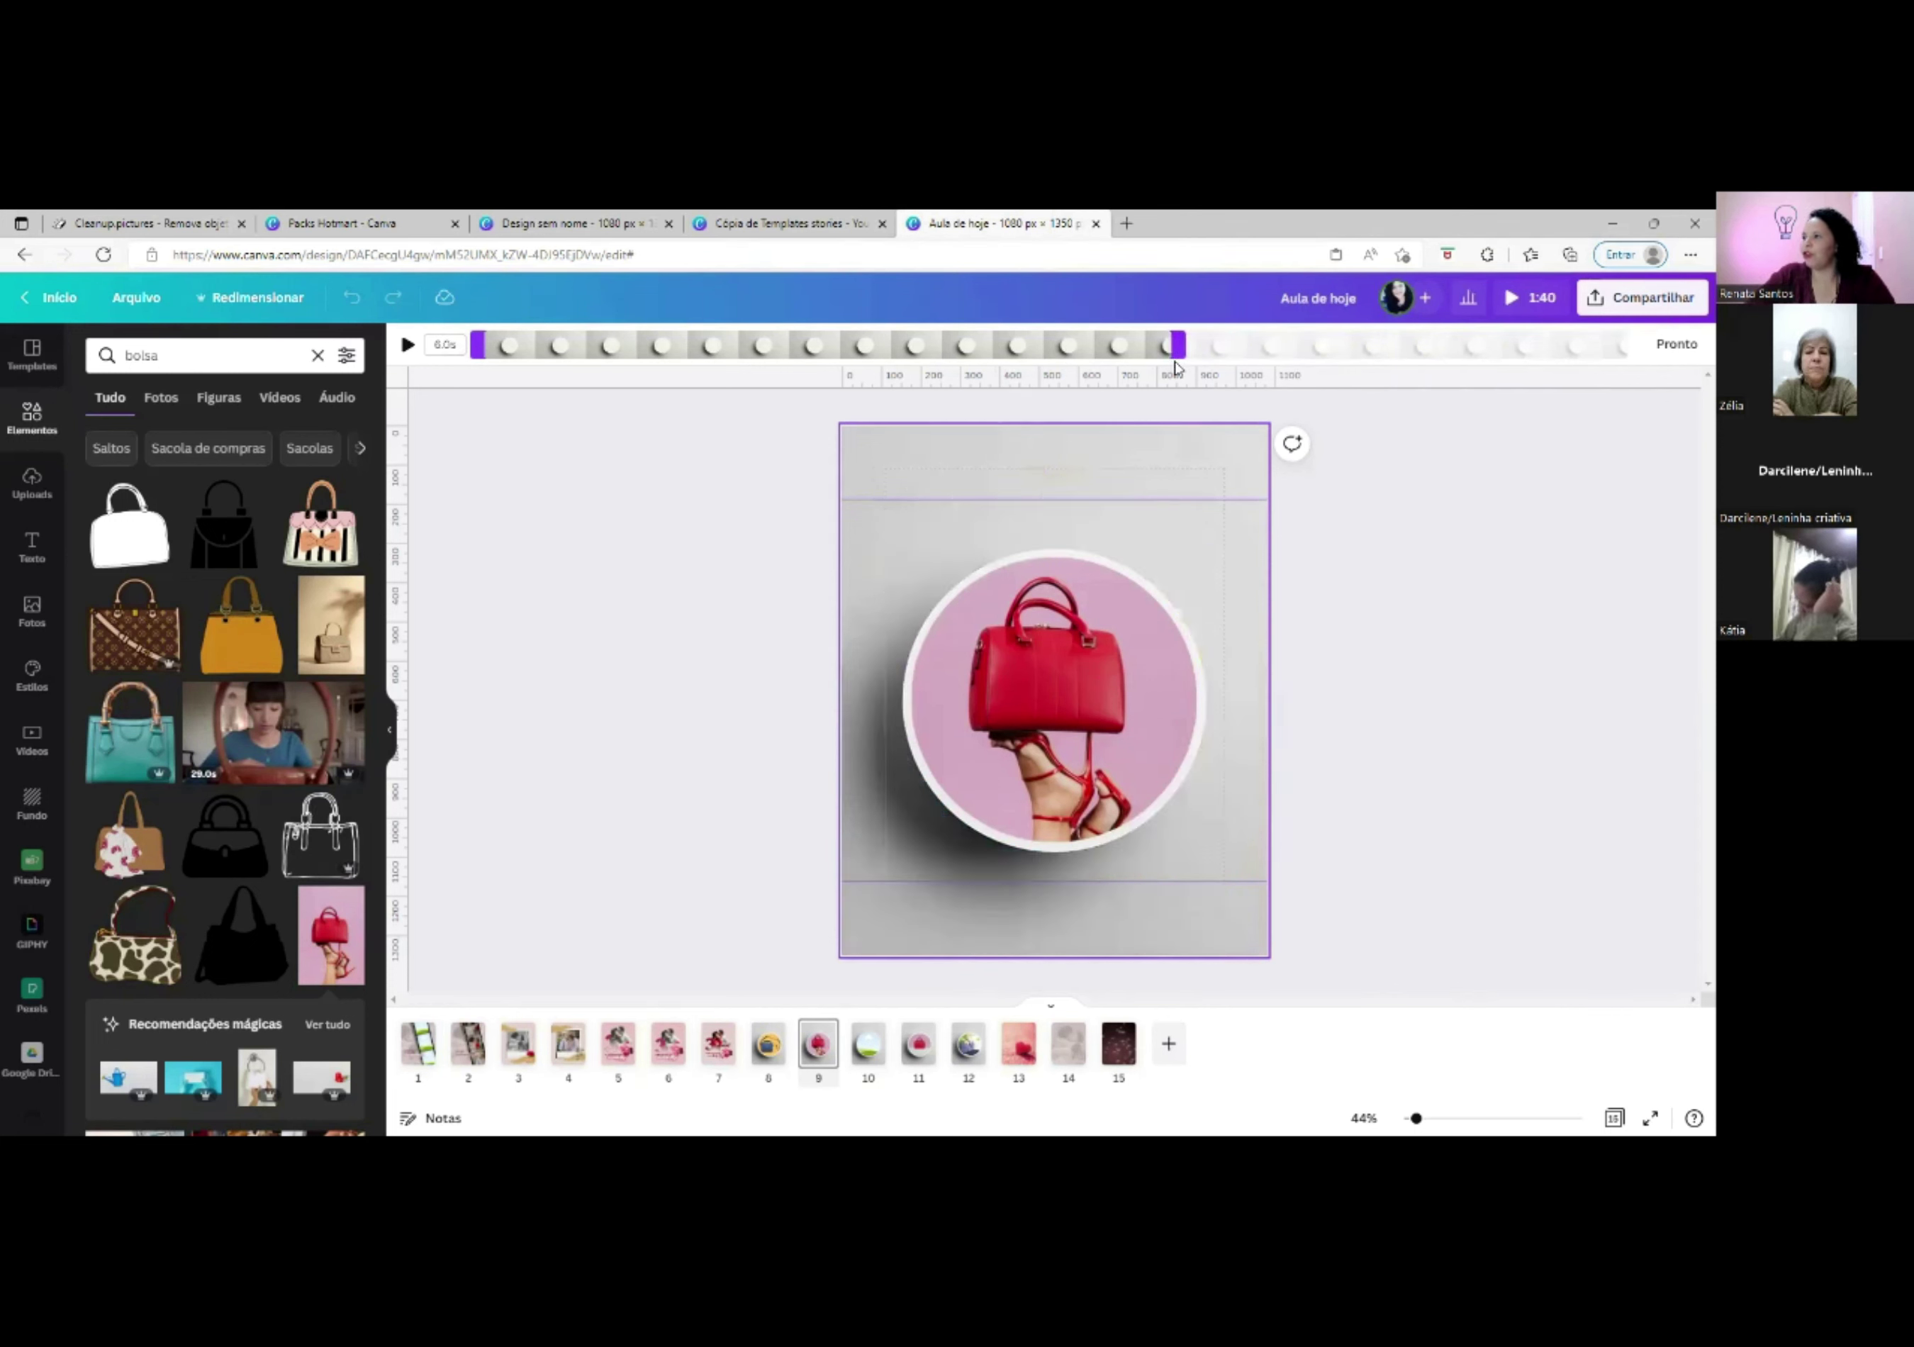
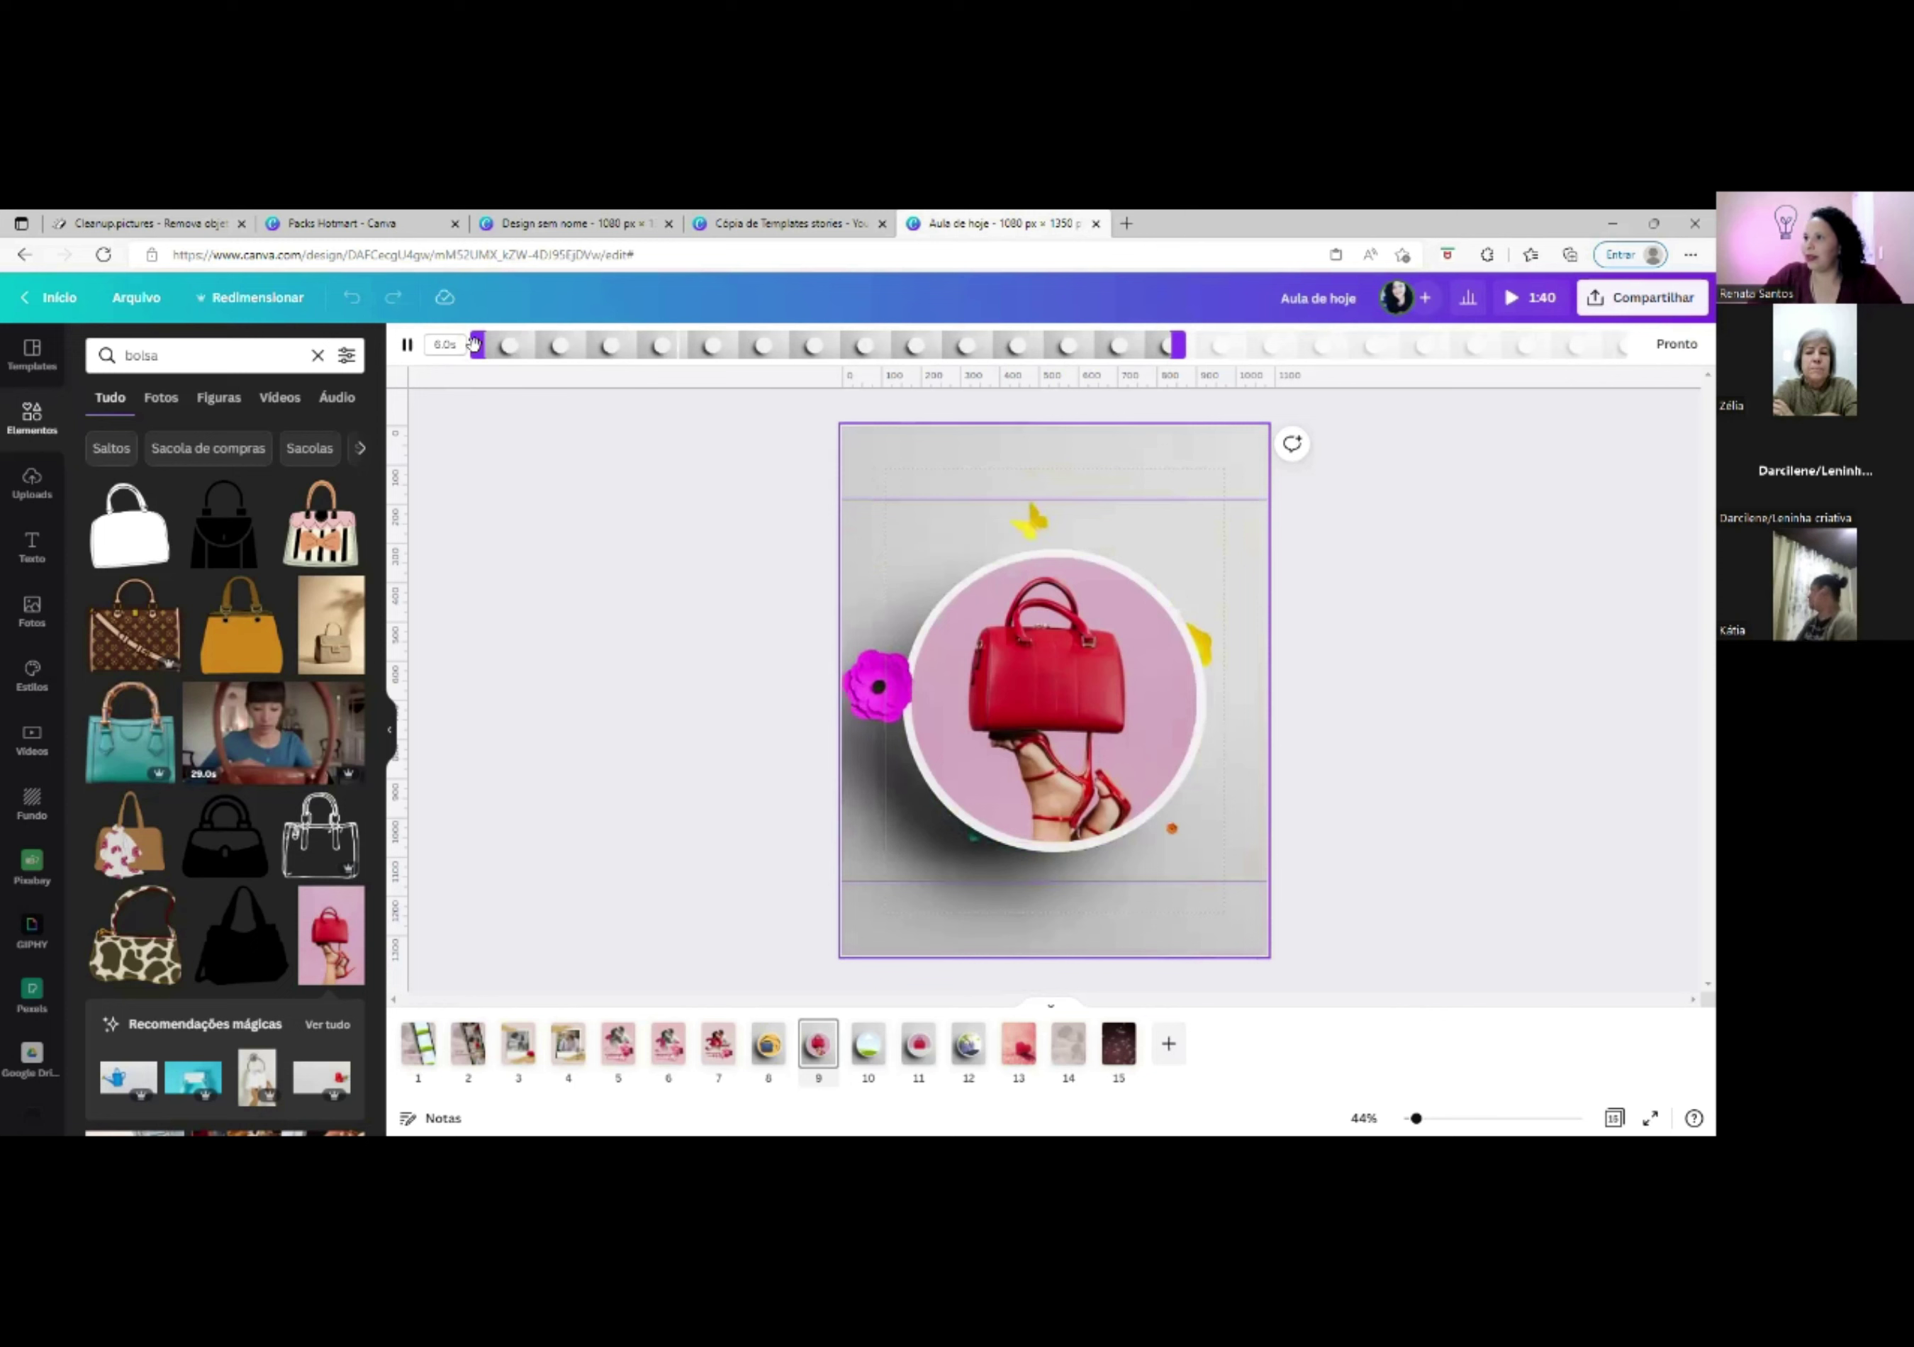
left_click_drag(1179, 344, 1056, 364)
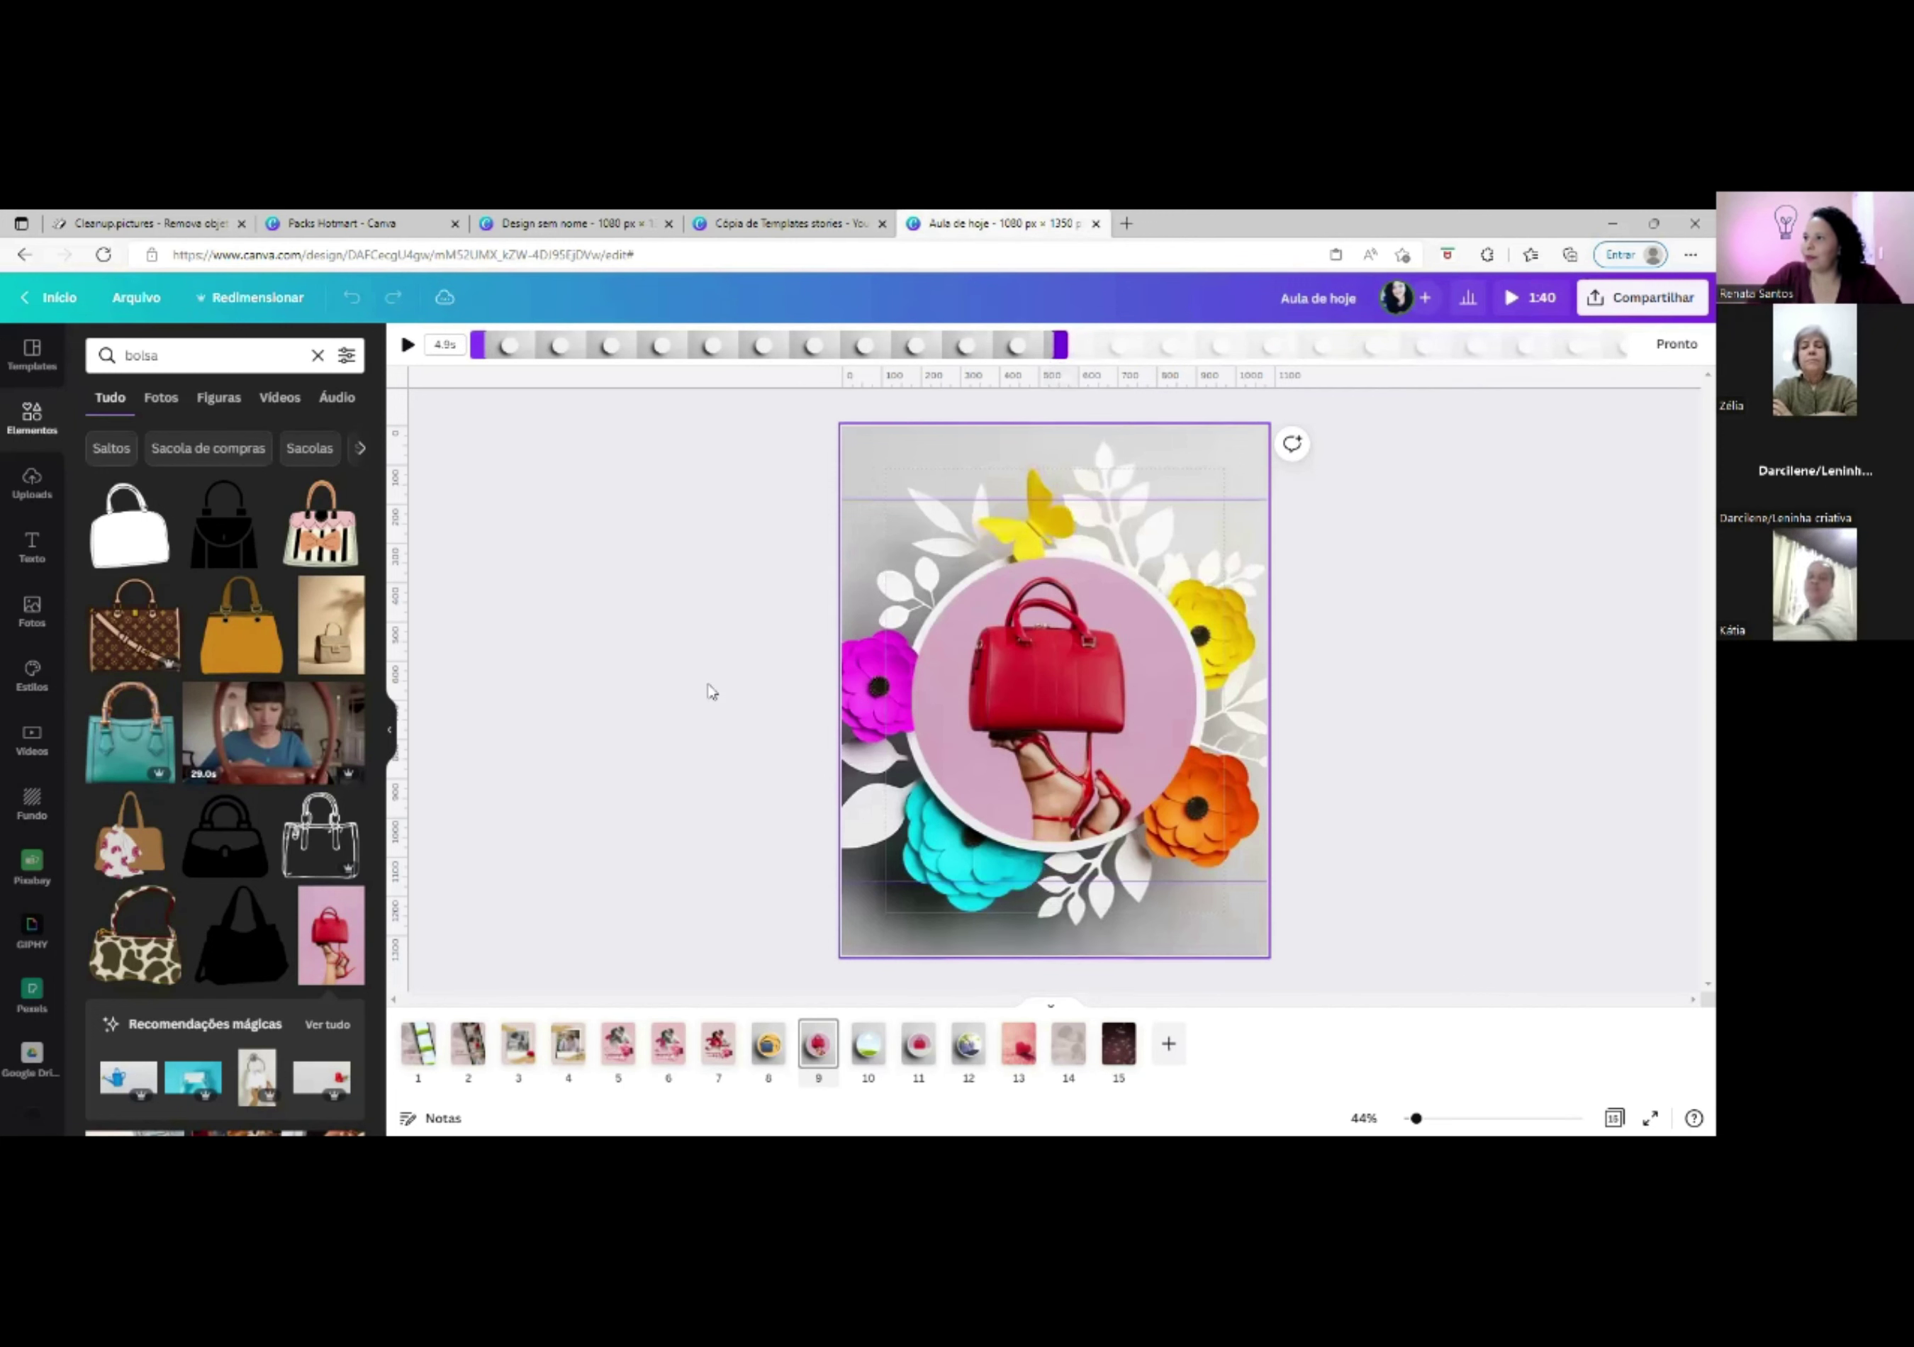
left_click(718, 594)
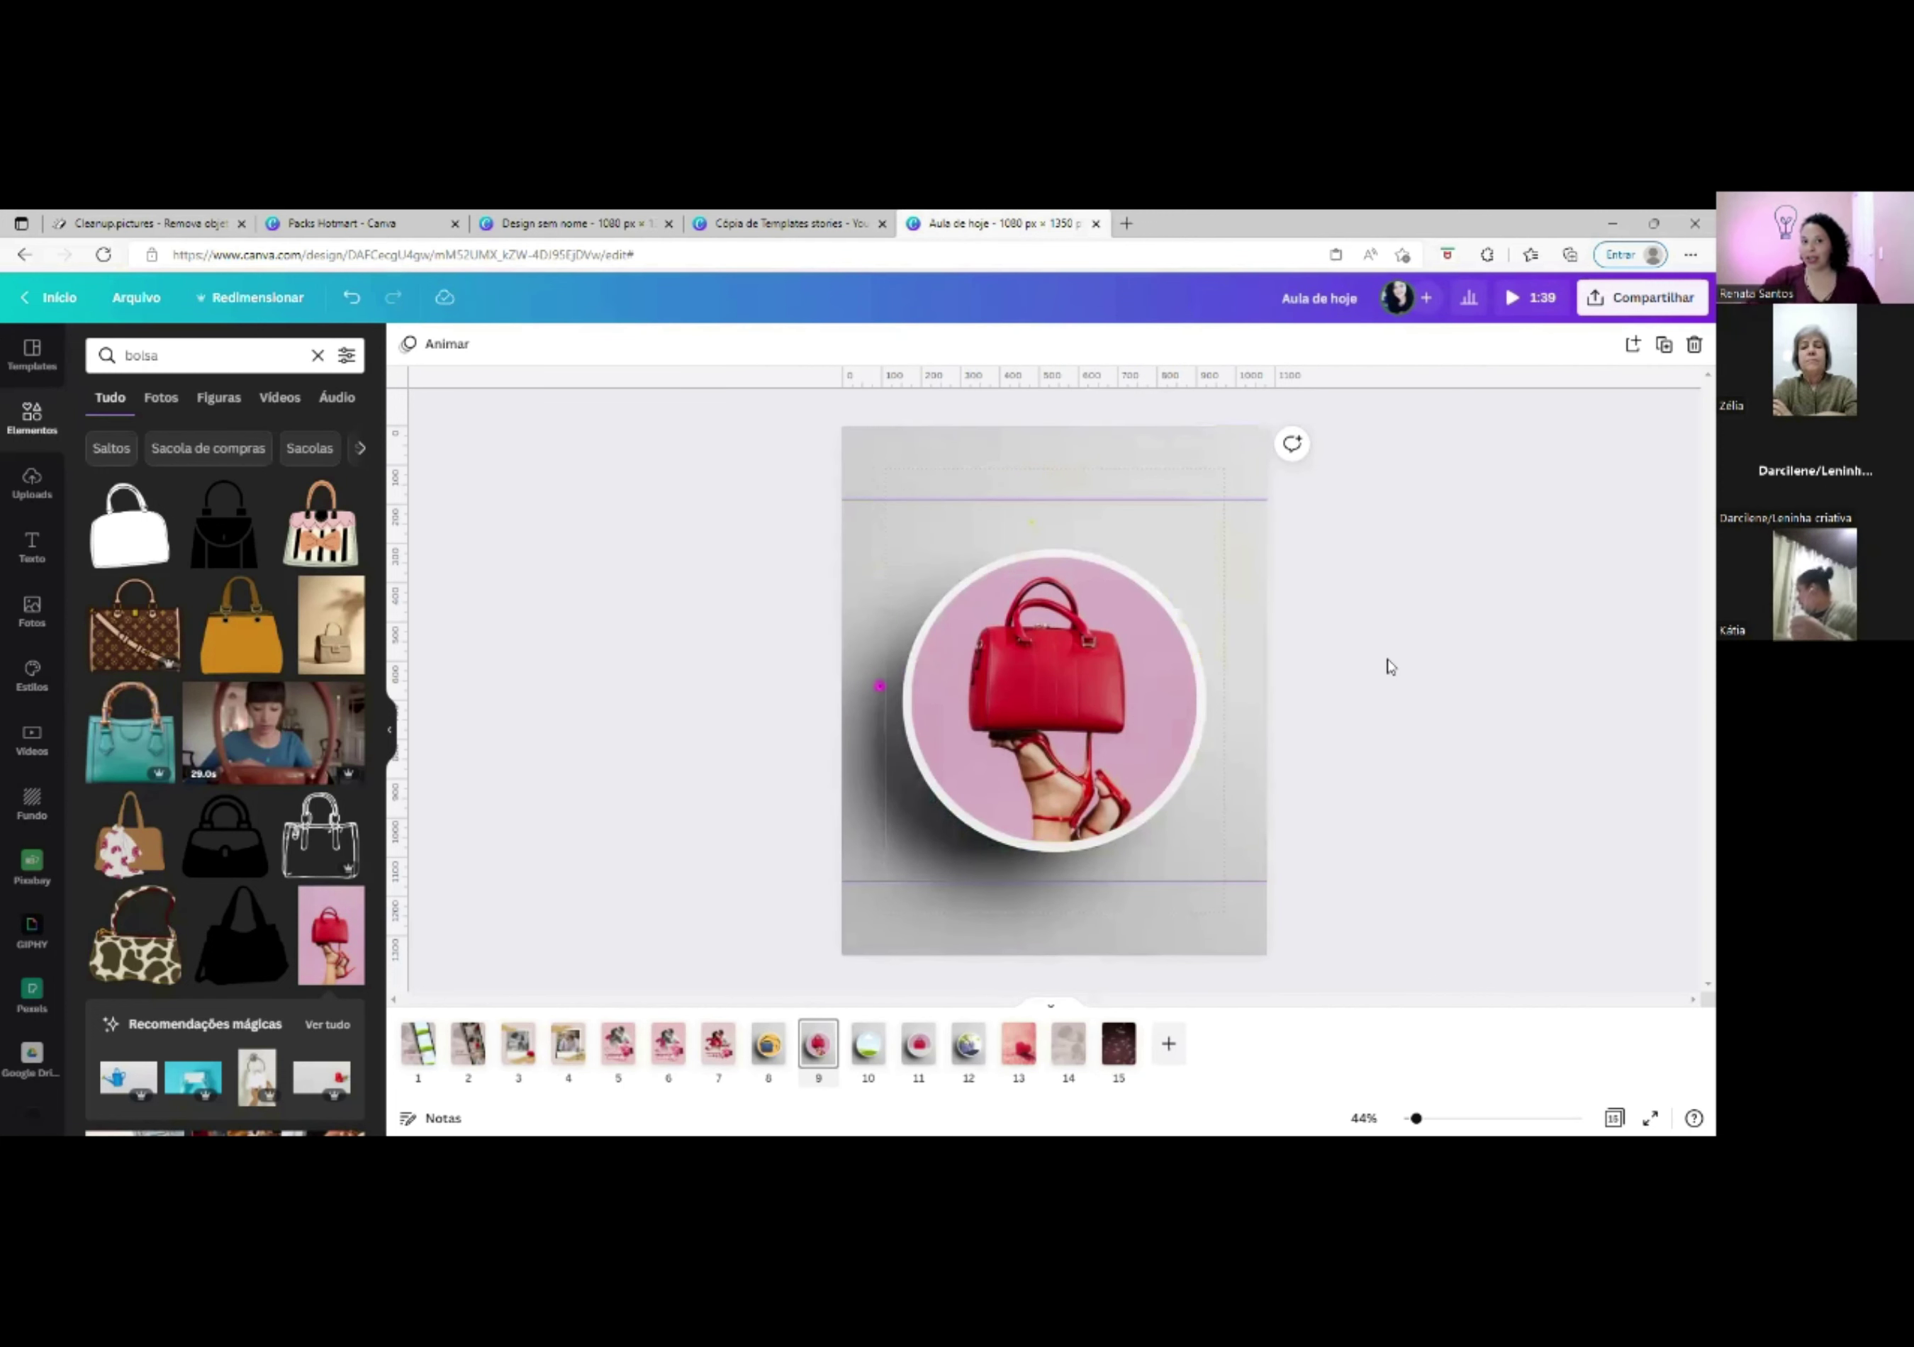
Review the download settings and available file formats, keeping MP4 video, and leave without downloading.
left_click(1045, 465)
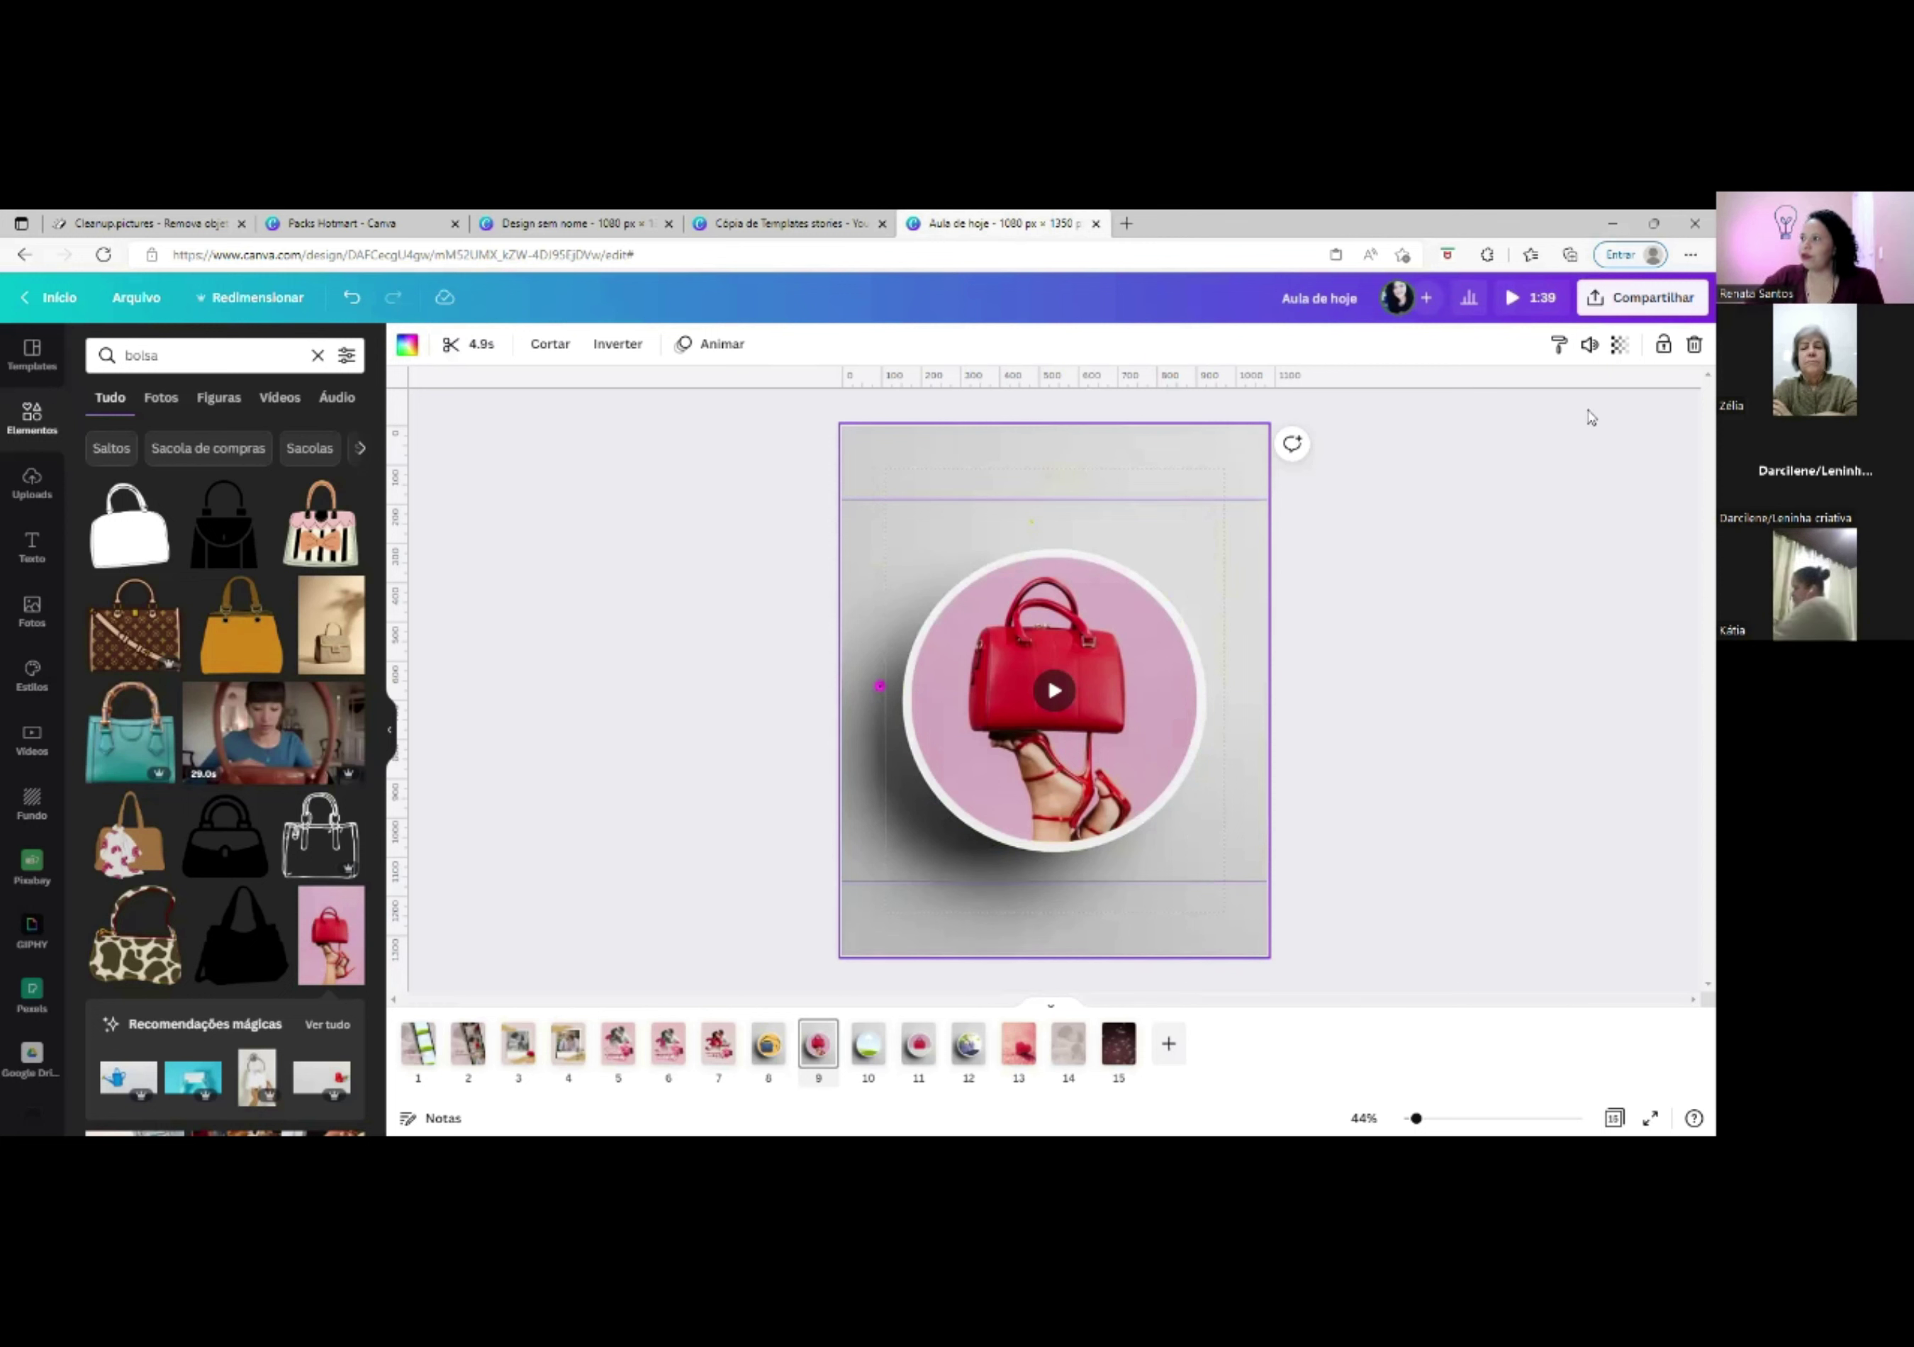
left_click(1644, 302)
left_click(1413, 729)
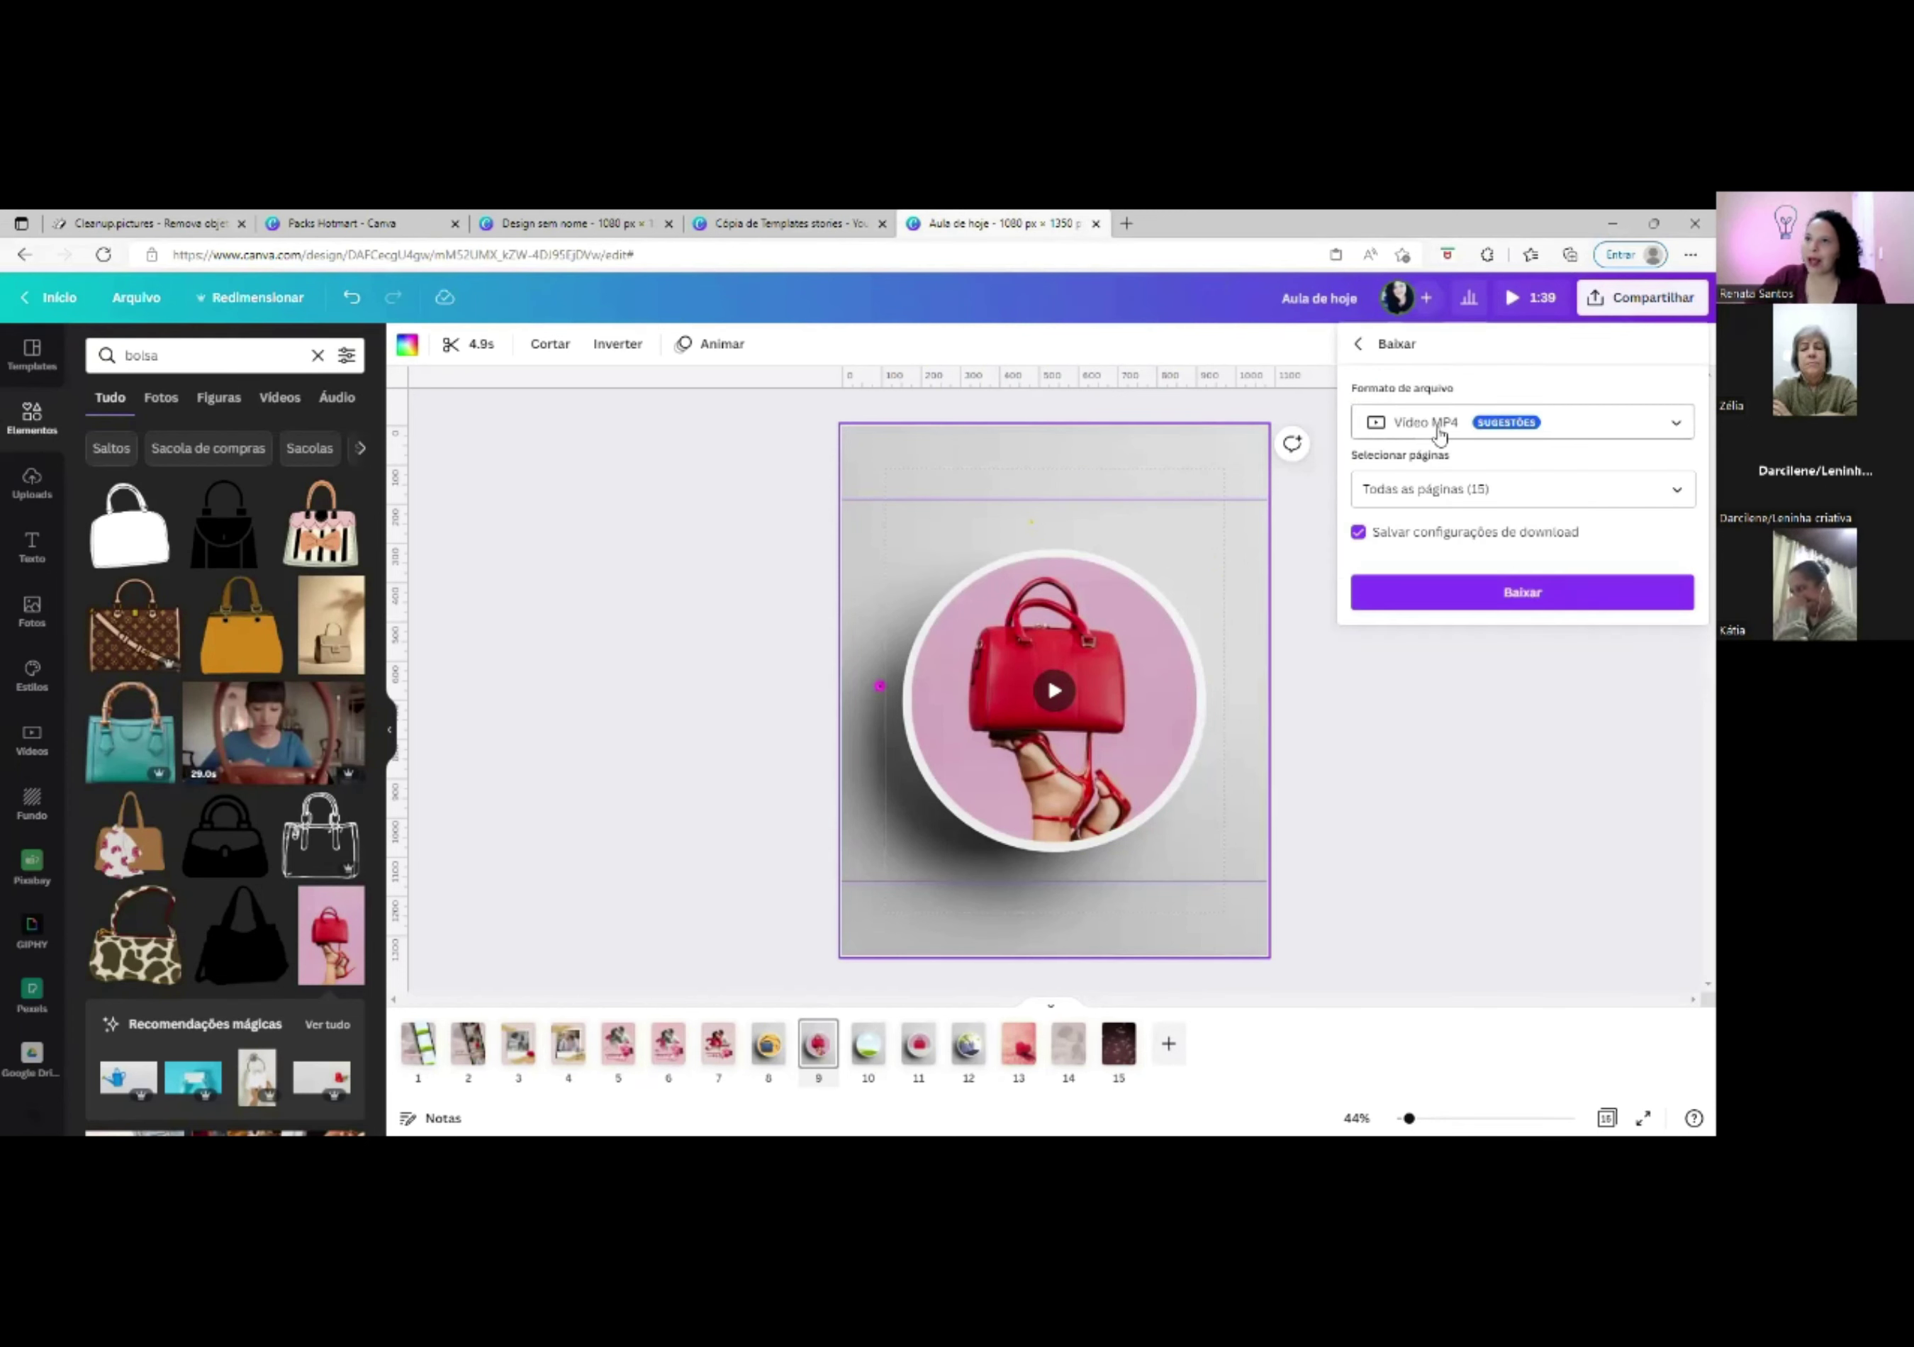
left_click(1675, 430)
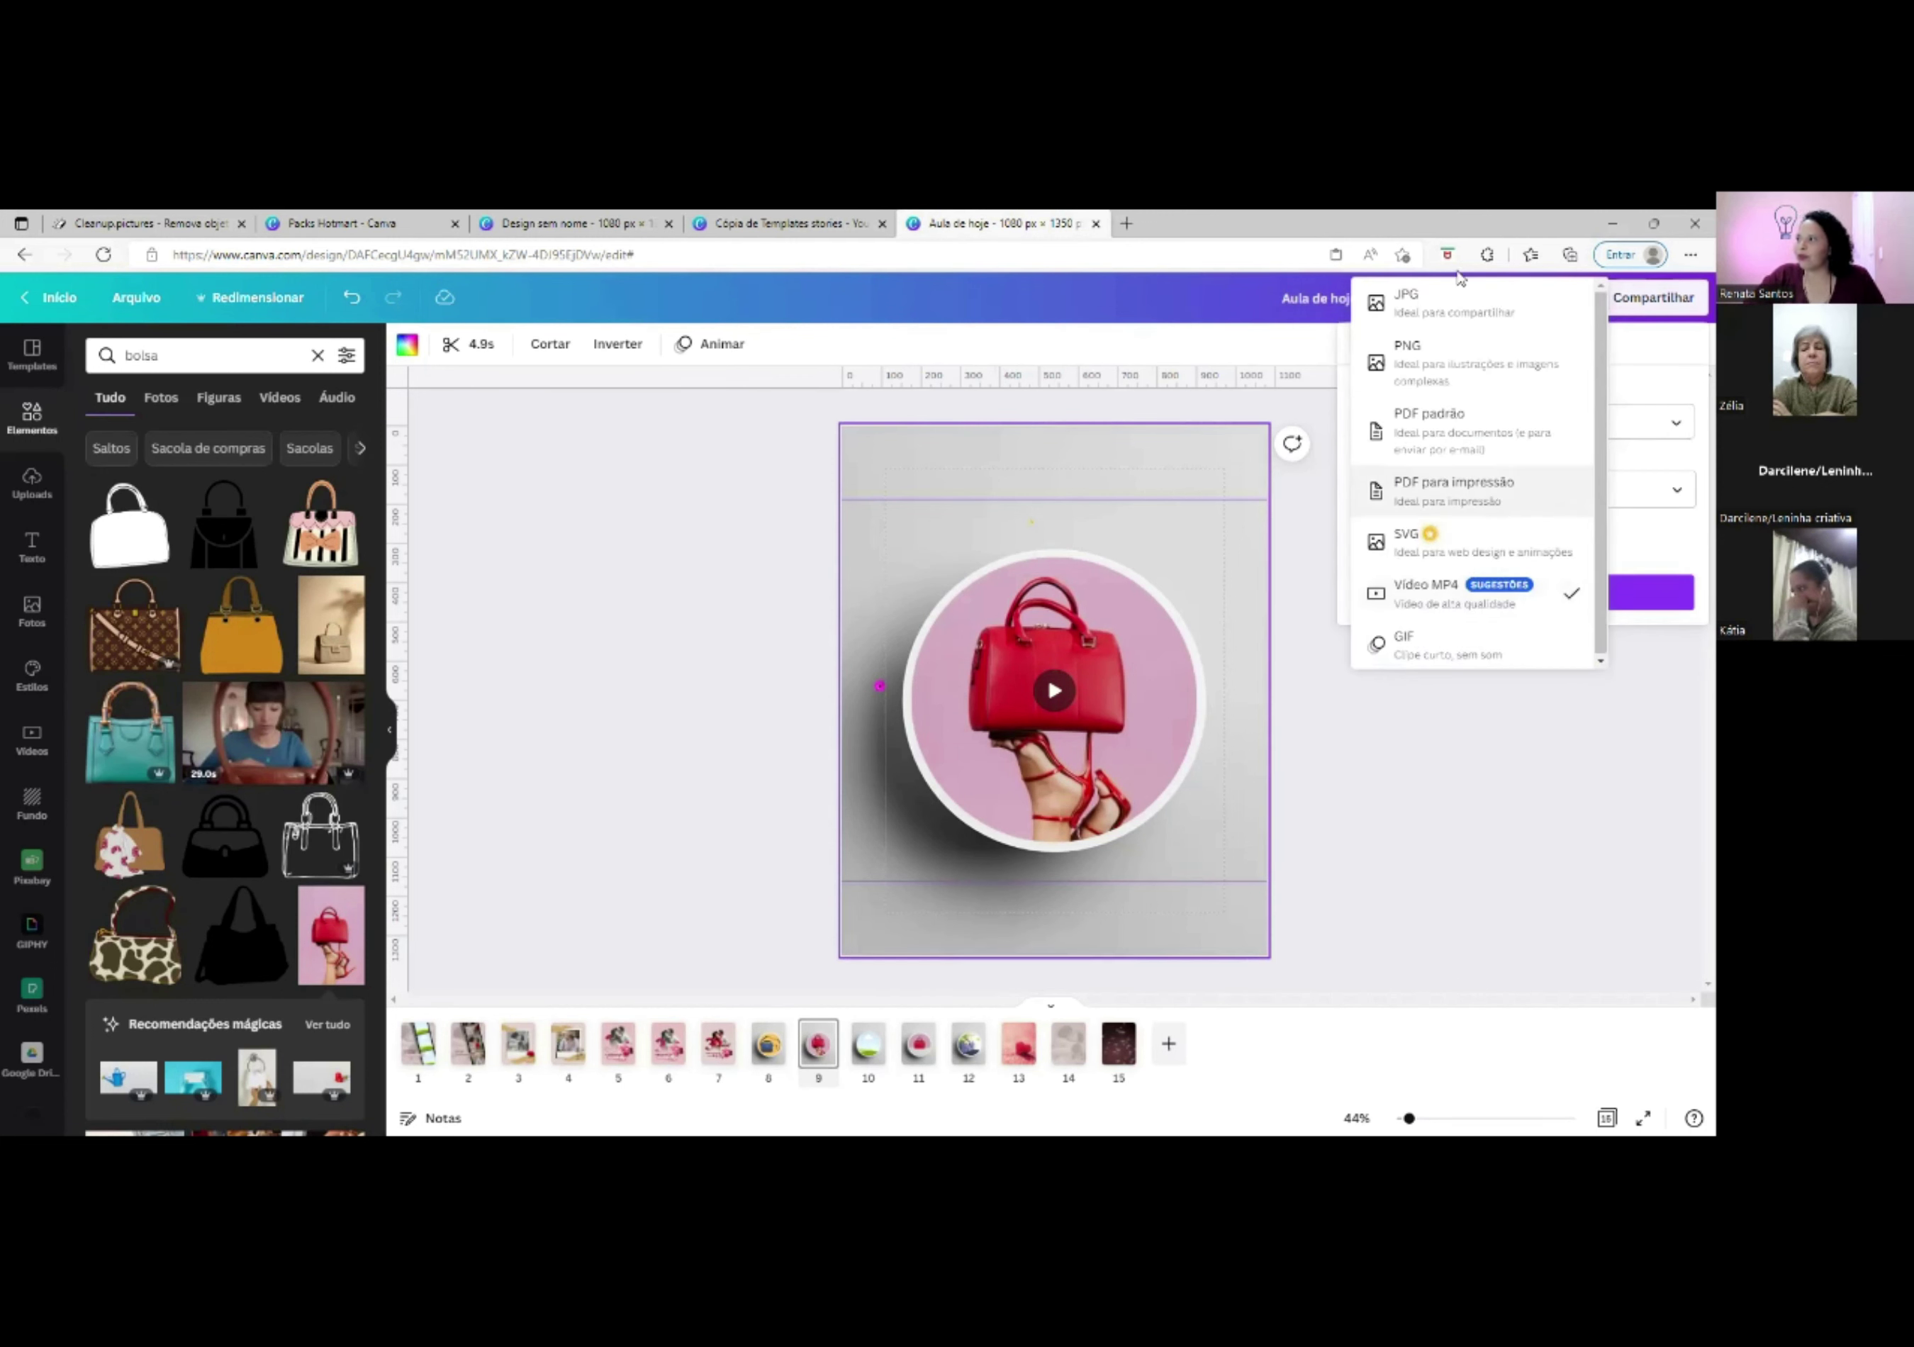
left_click(1437, 602)
left_click(1346, 781)
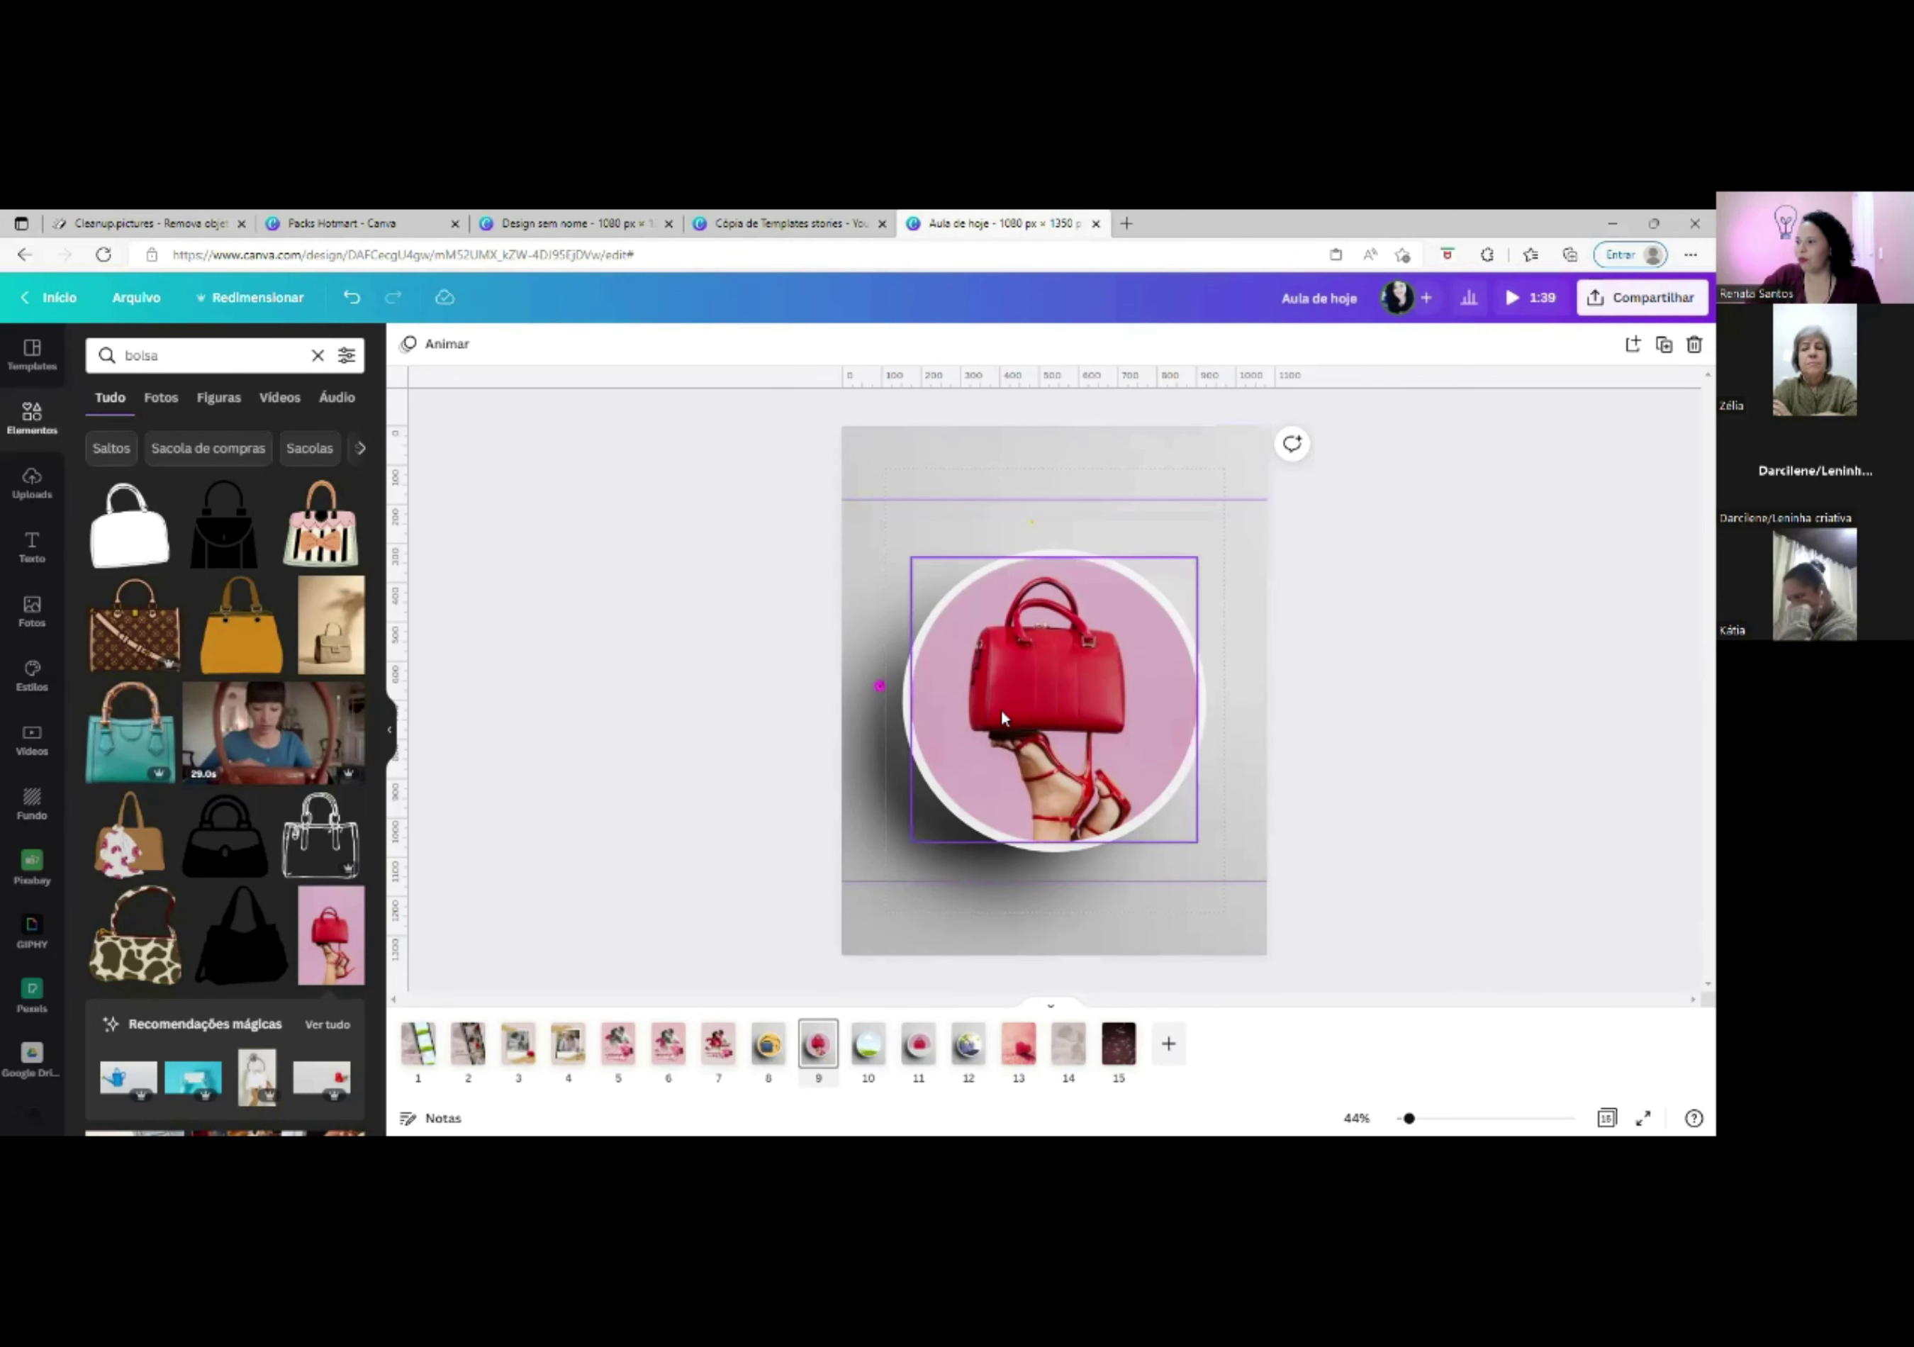
Delete the background video from page 11, keeping the circular handbag photo.
left_click(872, 1060)
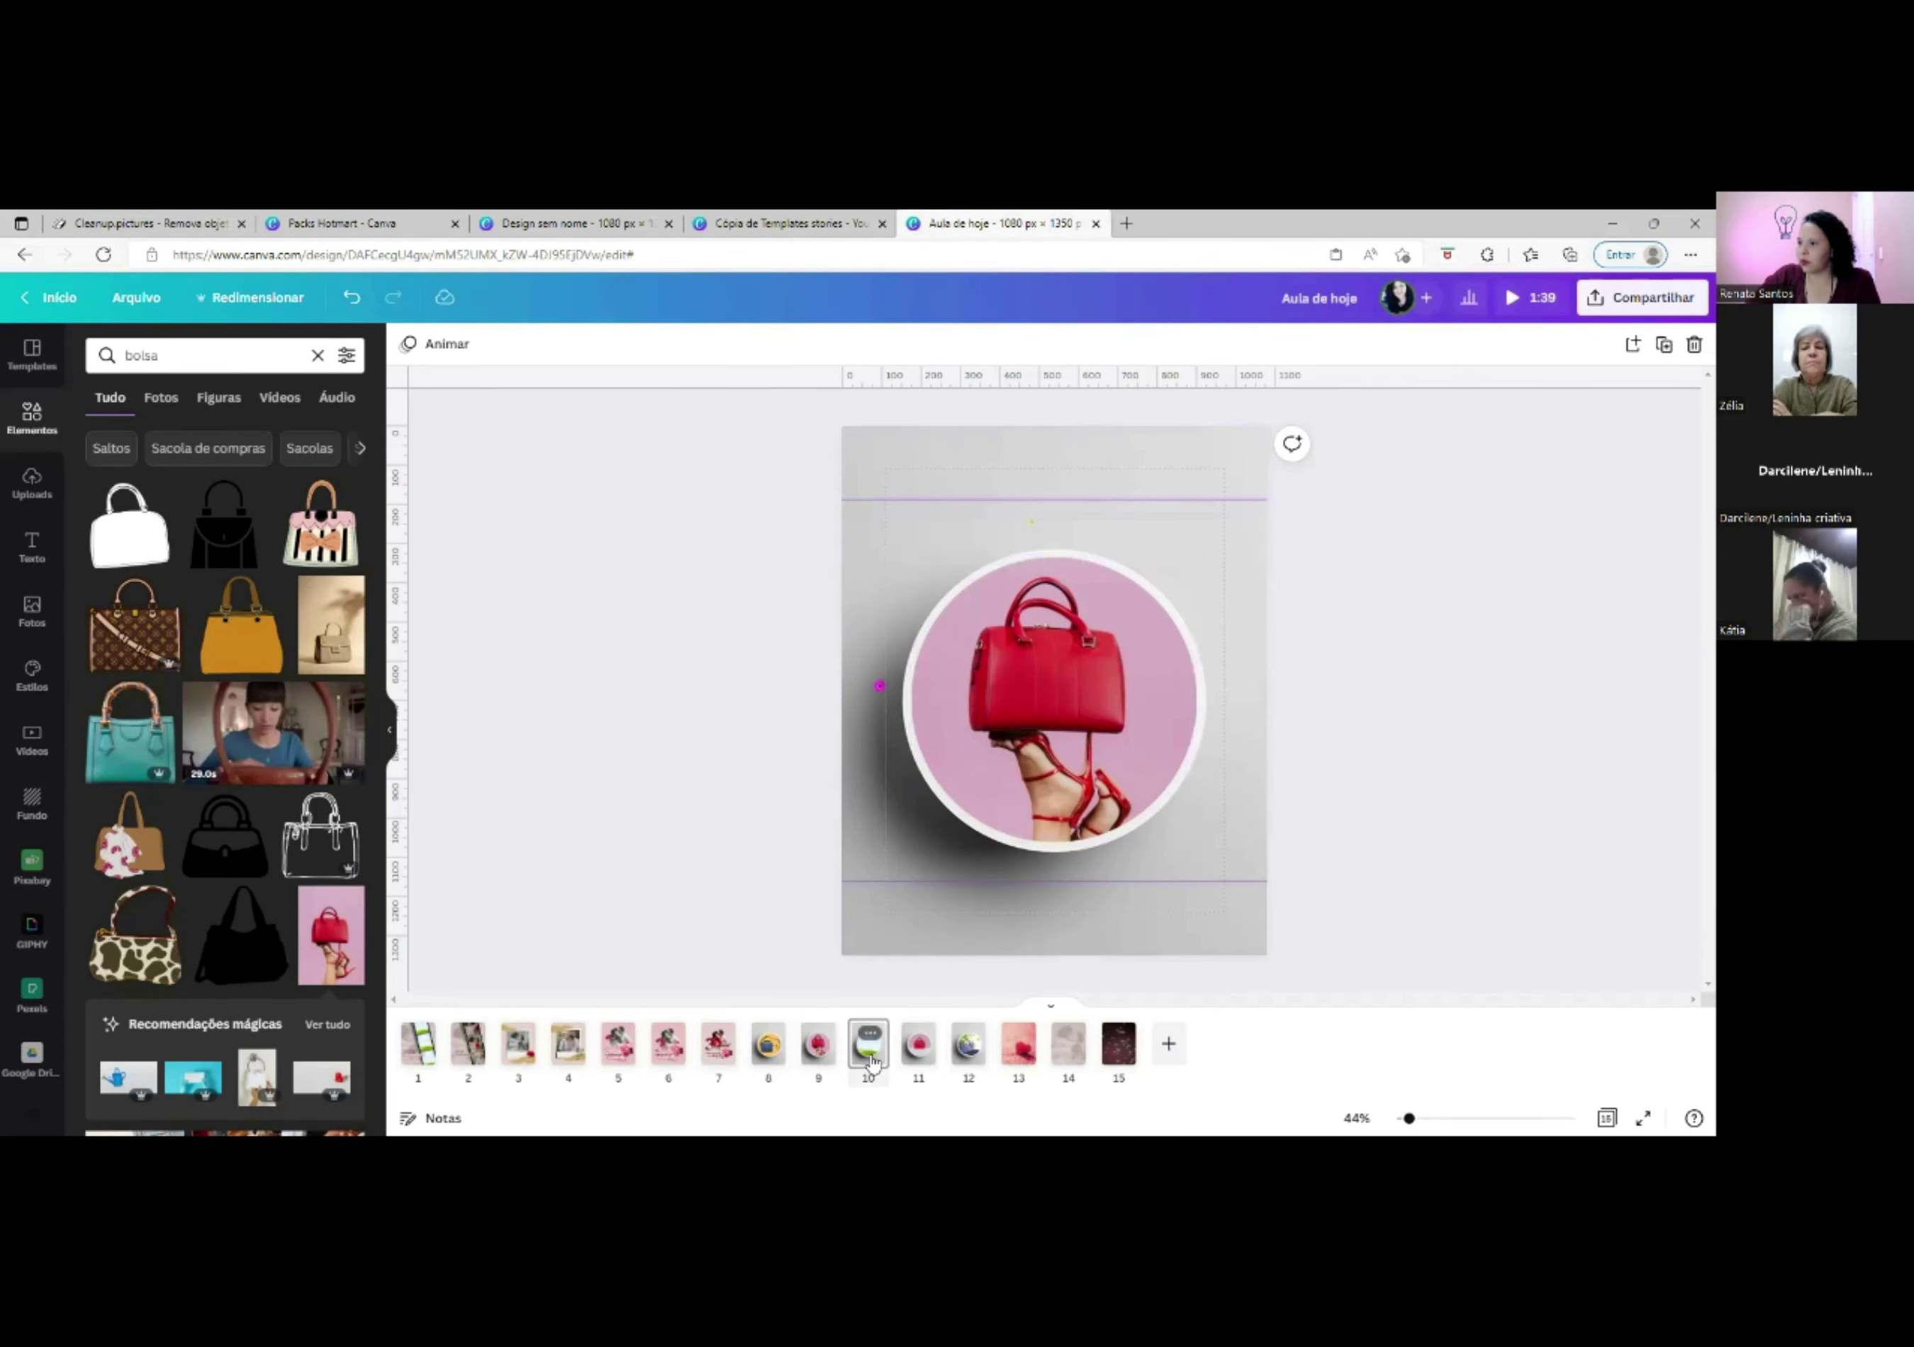
left_click(915, 1060)
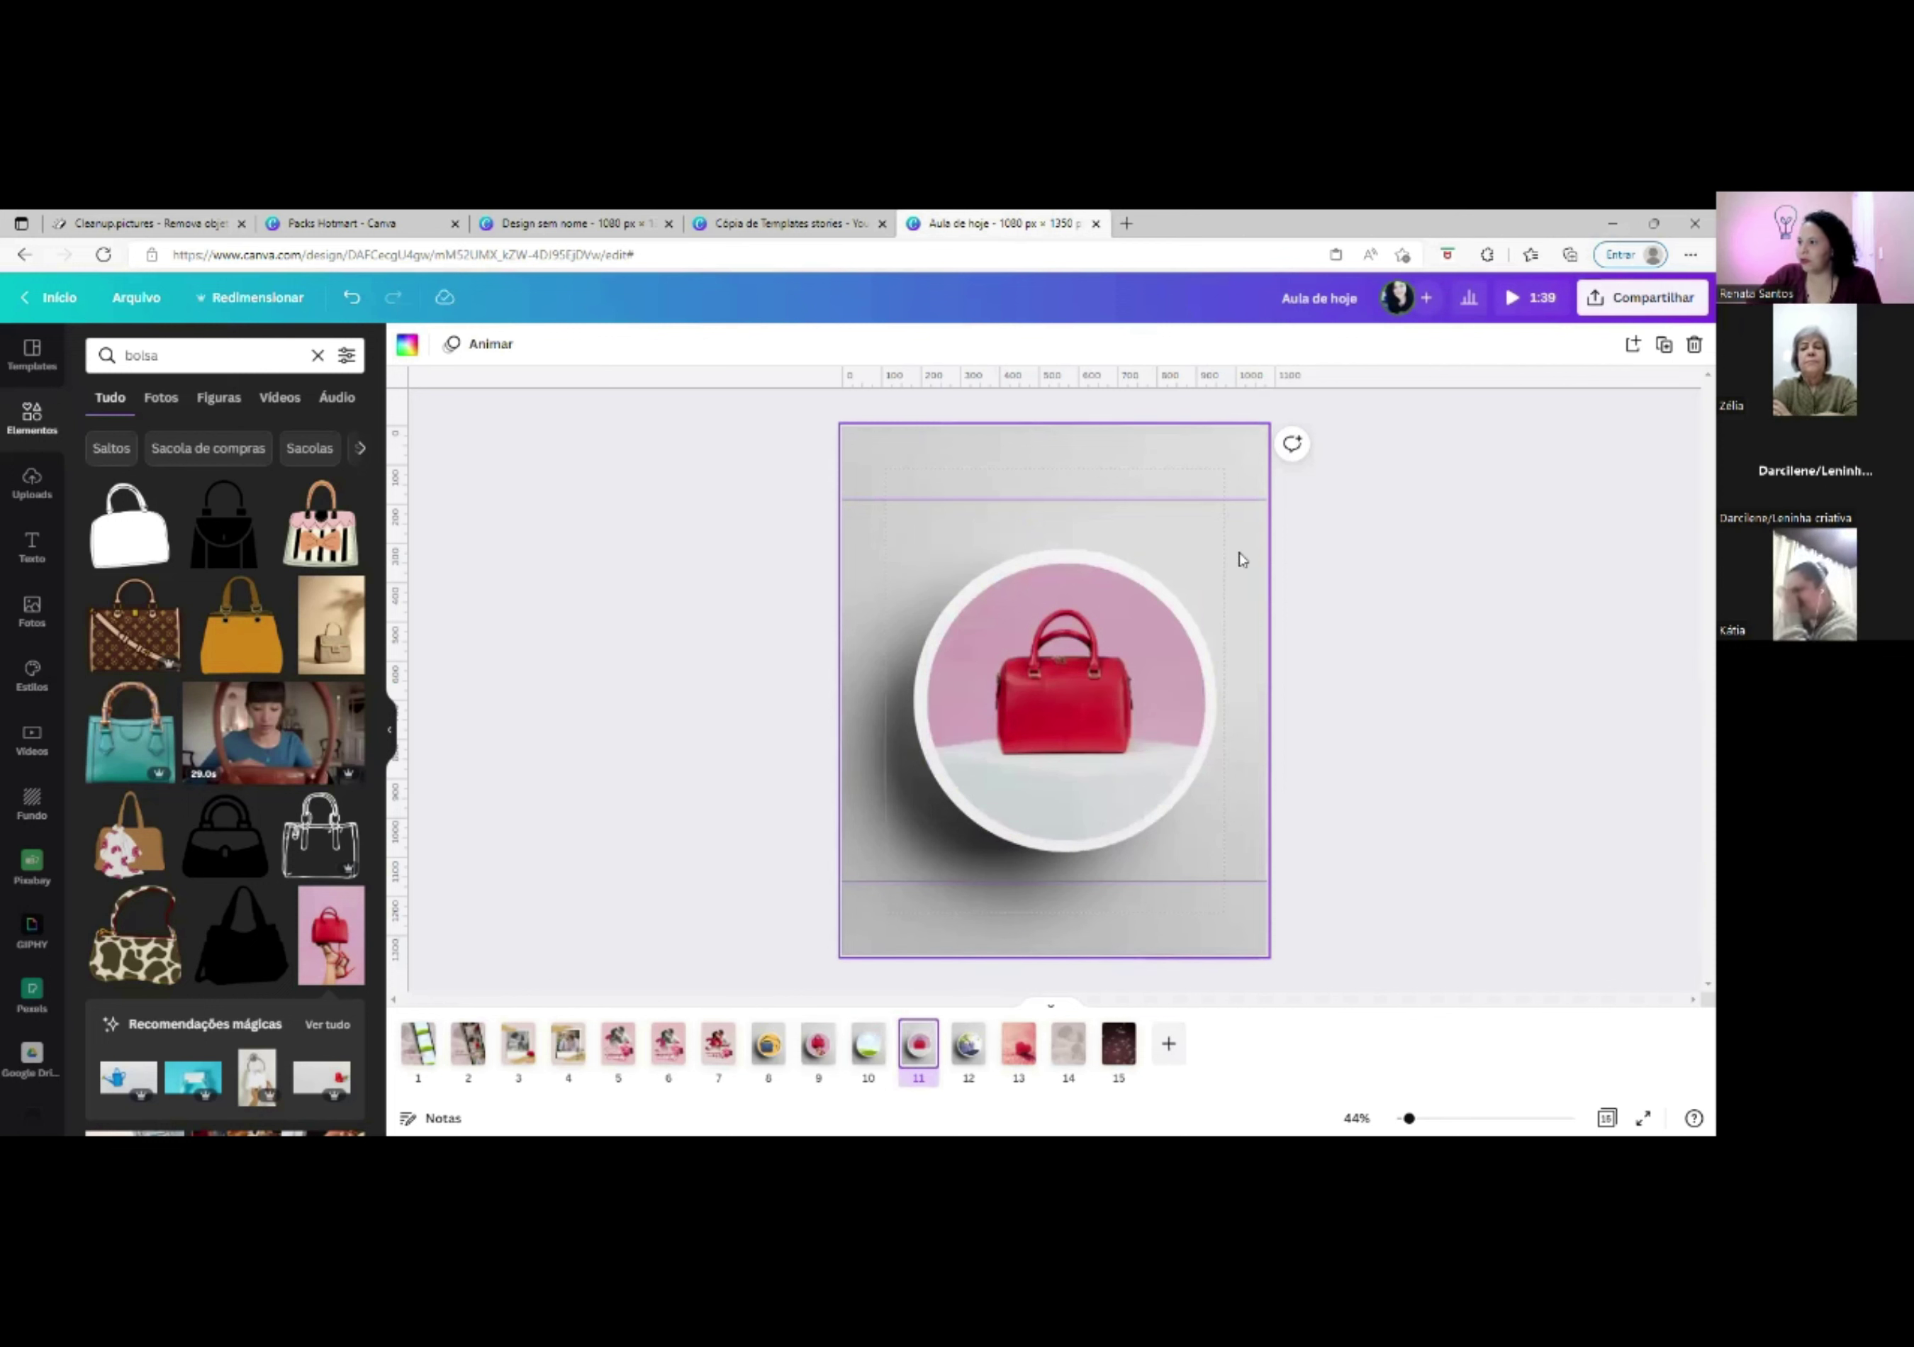
left_click(1195, 461)
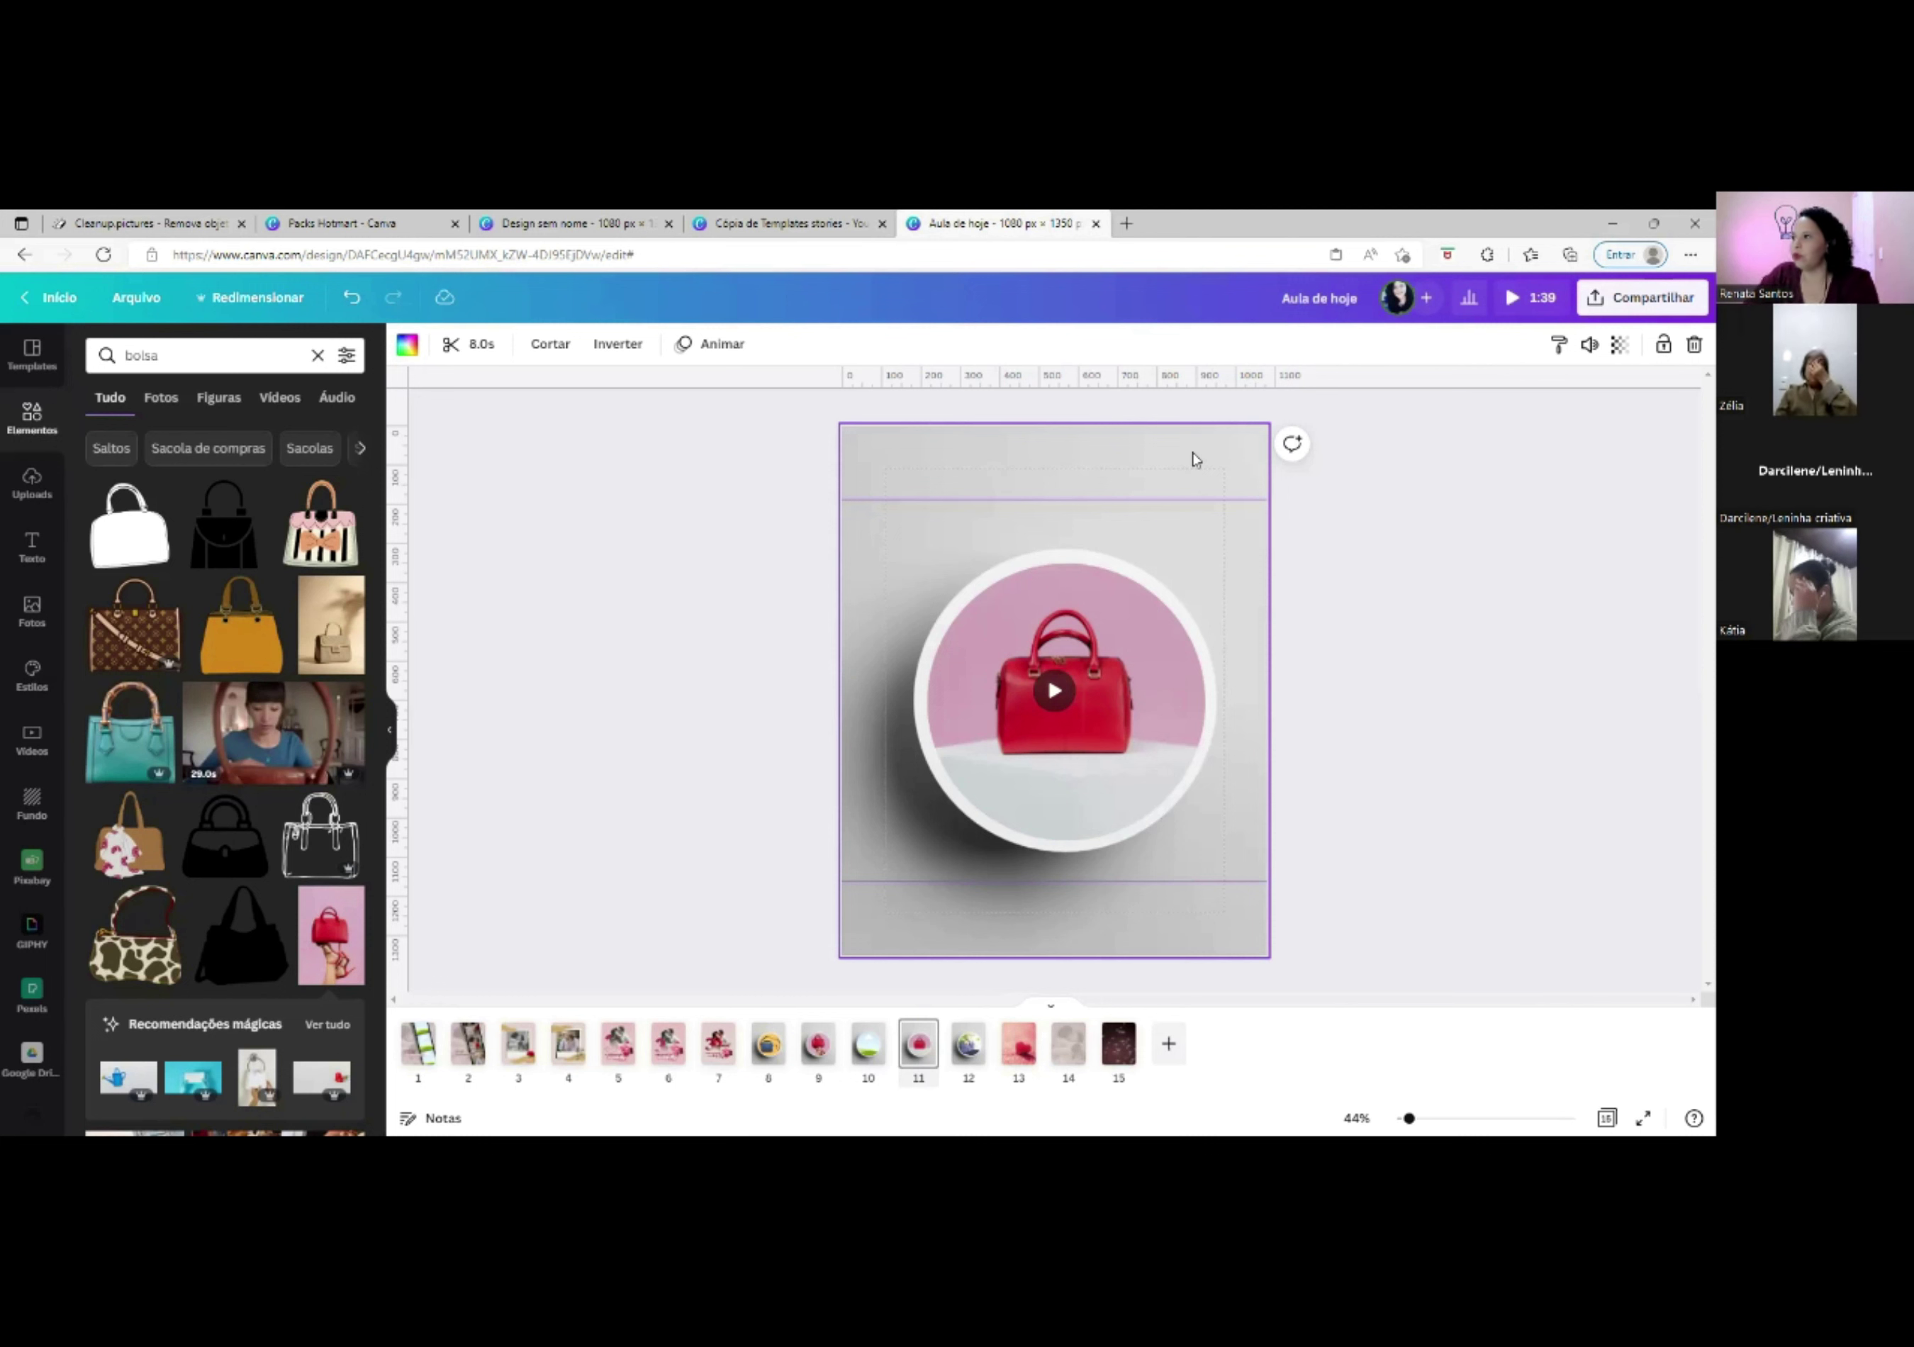
key("Delete")
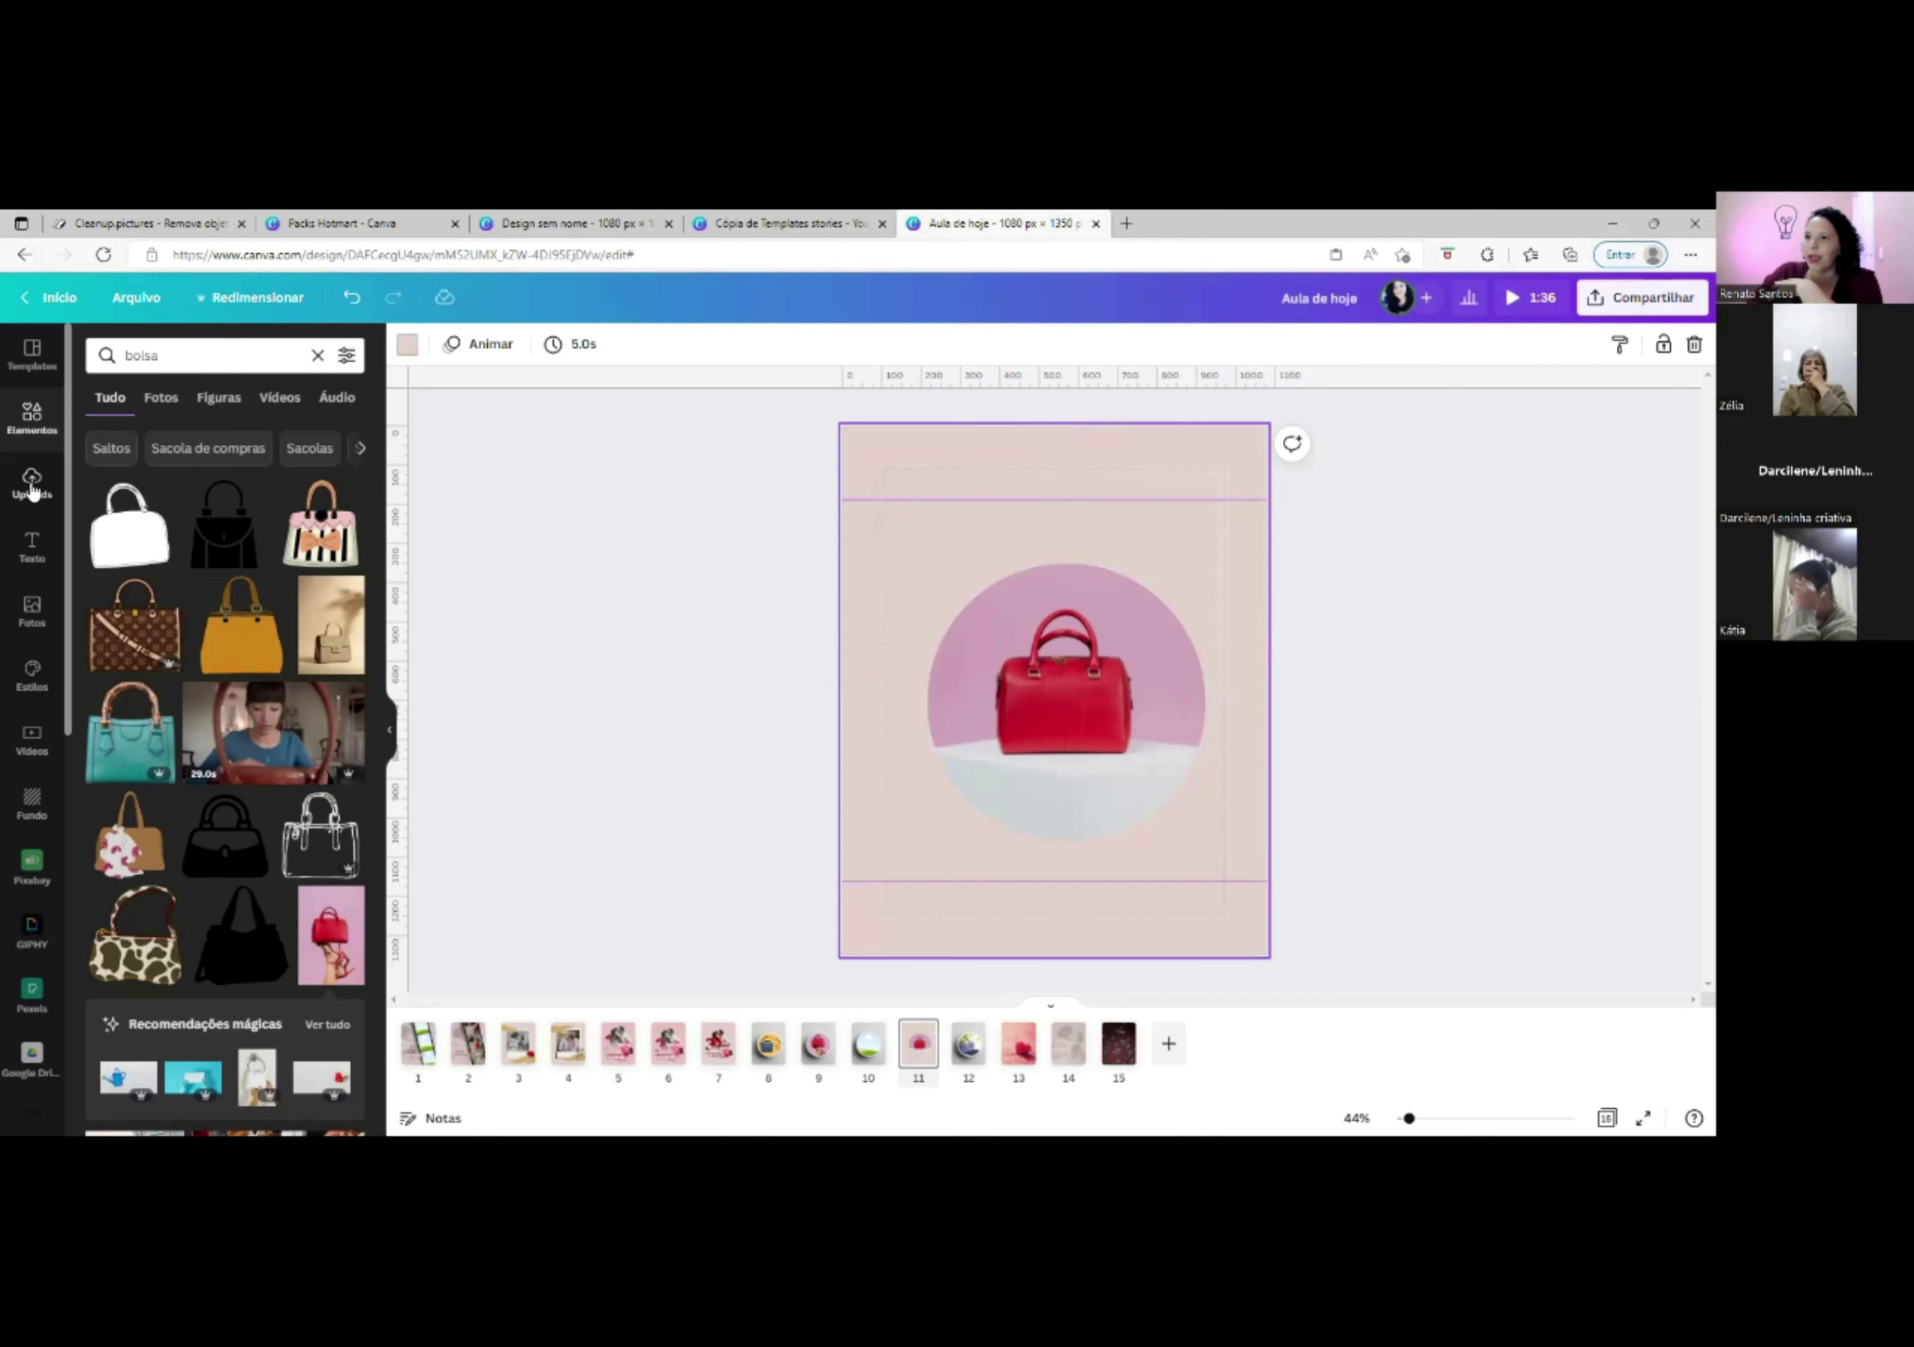
Search the elements for "dia dos pais" and restrict the results to photos.
left_click(30, 426)
left_click(204, 354)
type("di")
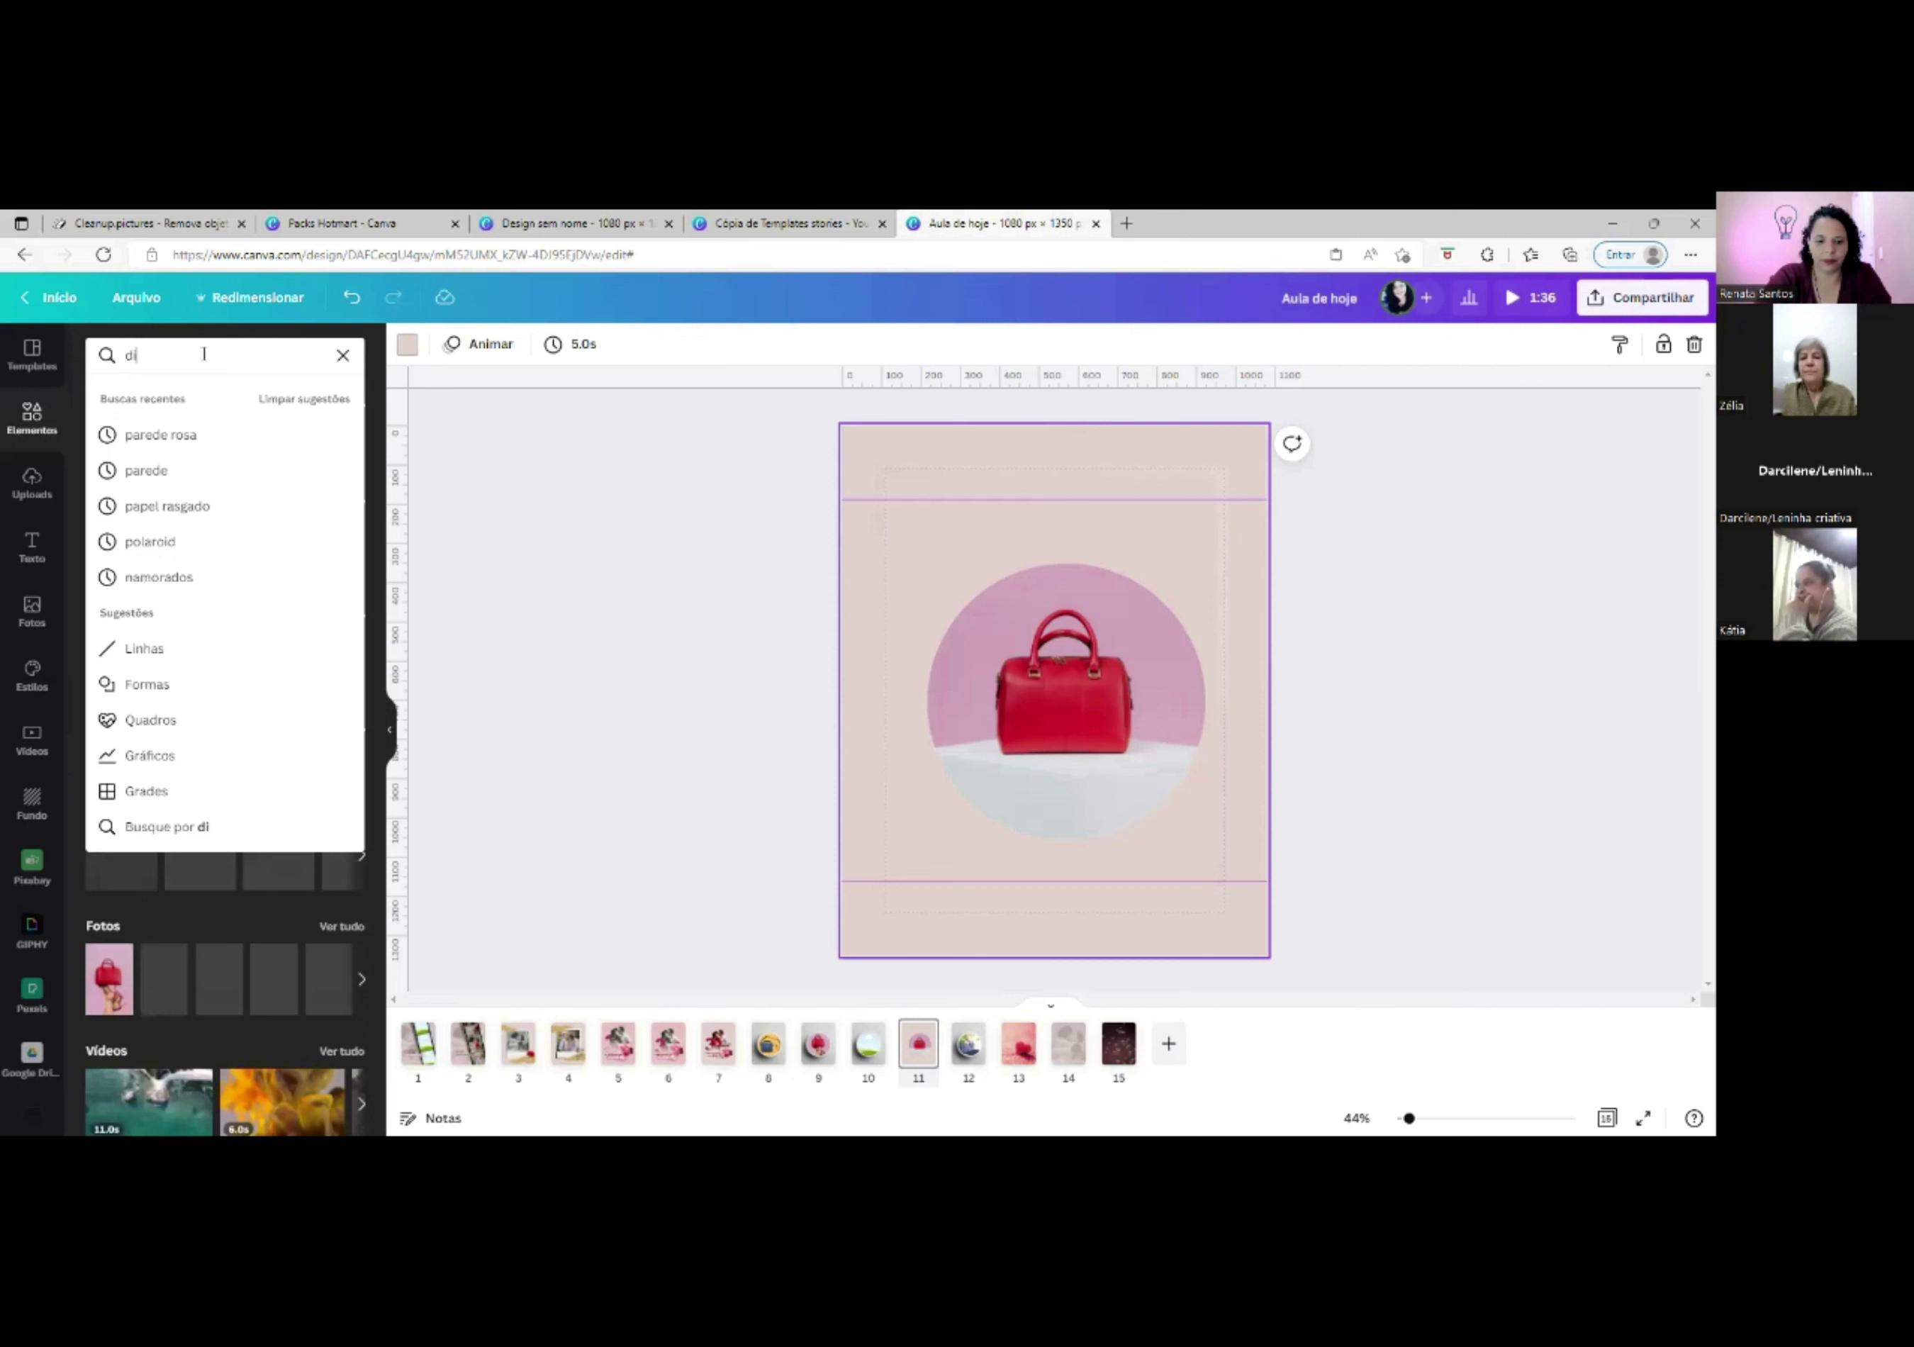
type("a dos pais")
key("Return")
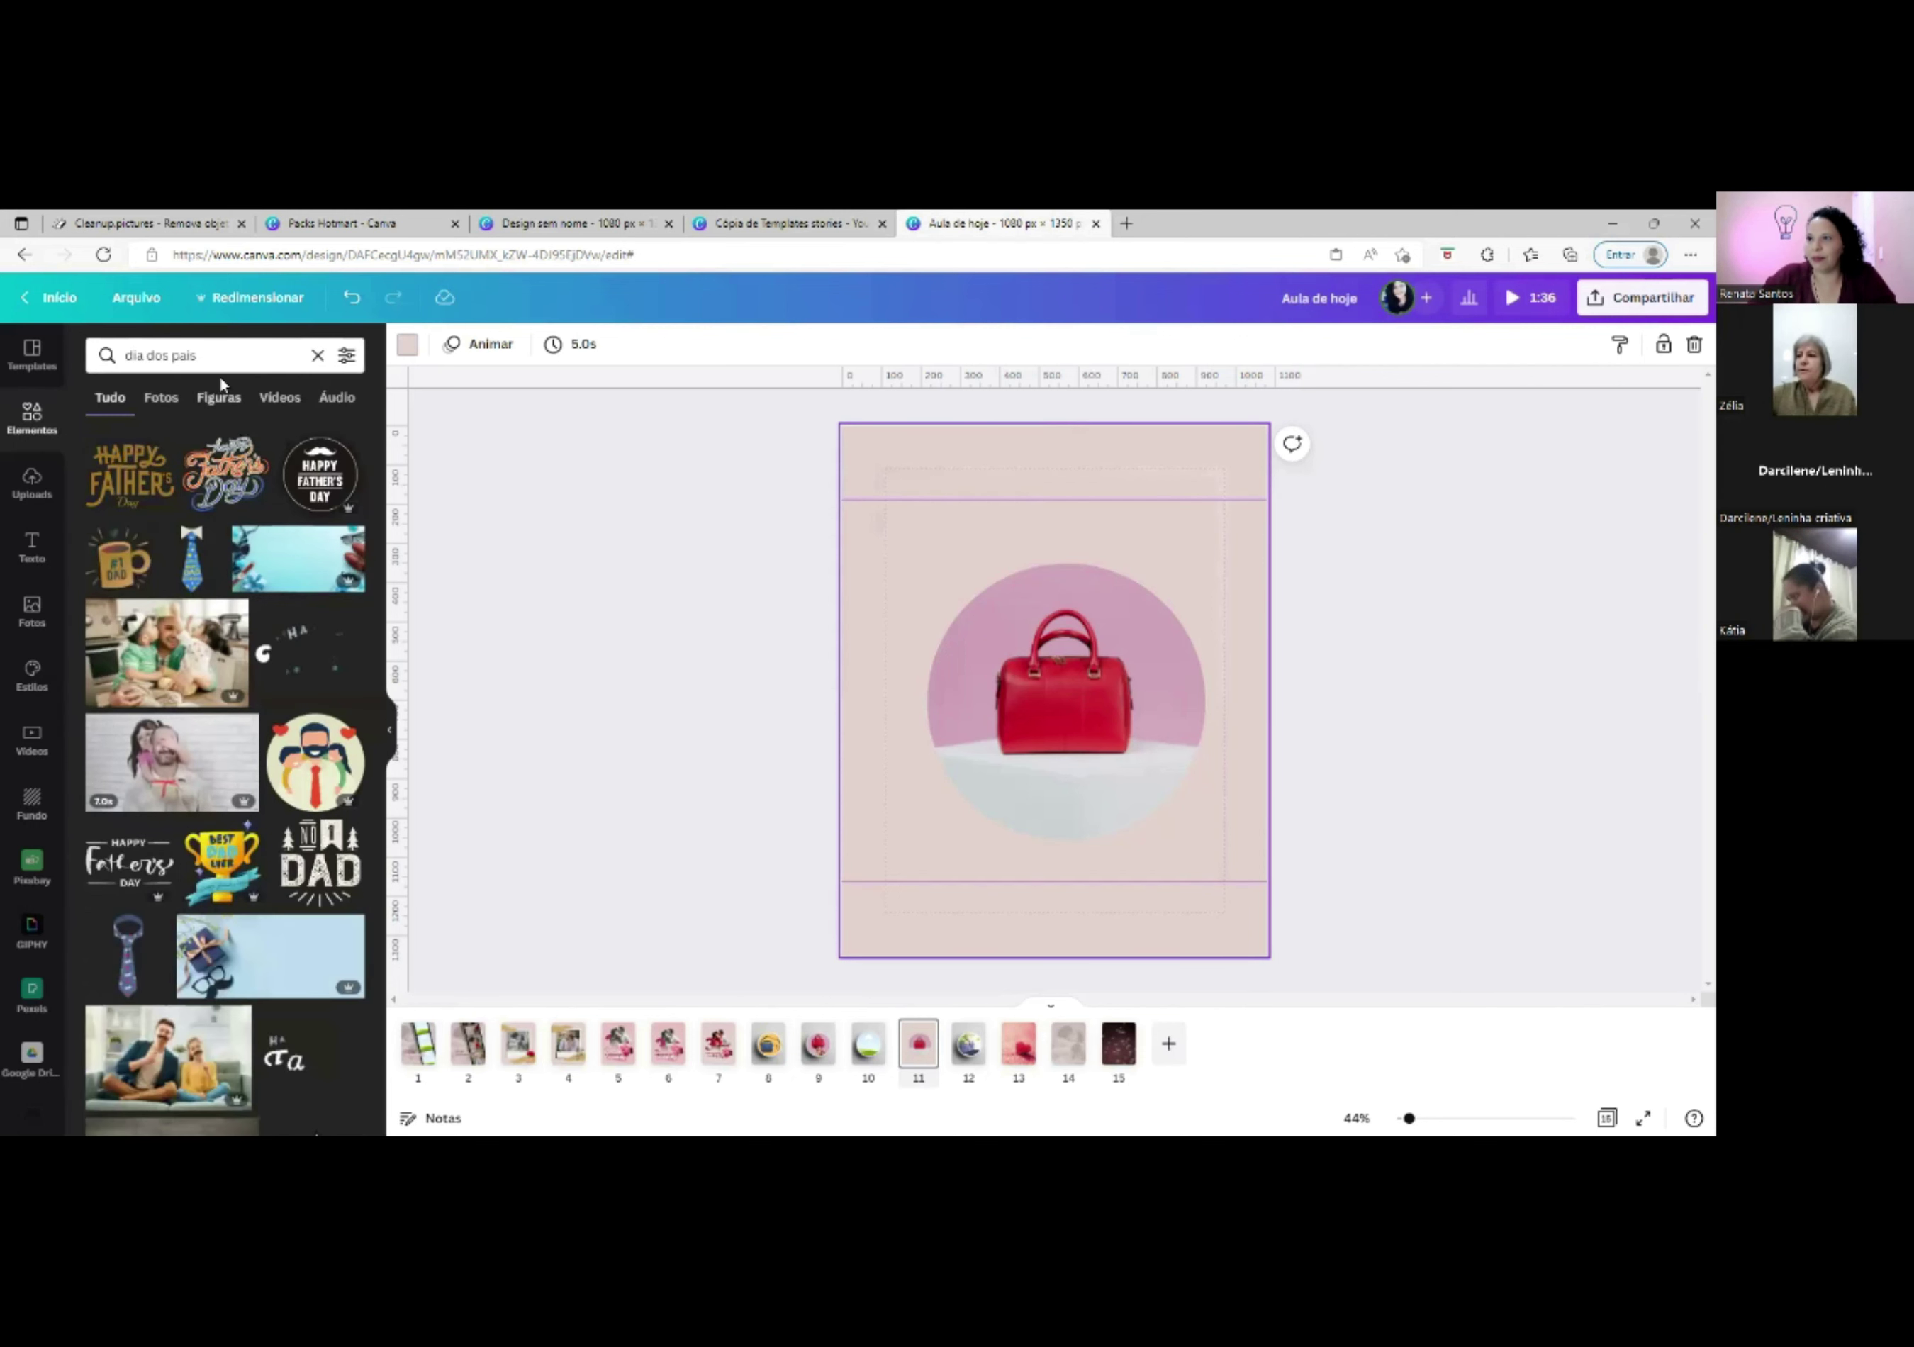
left_click(168, 402)
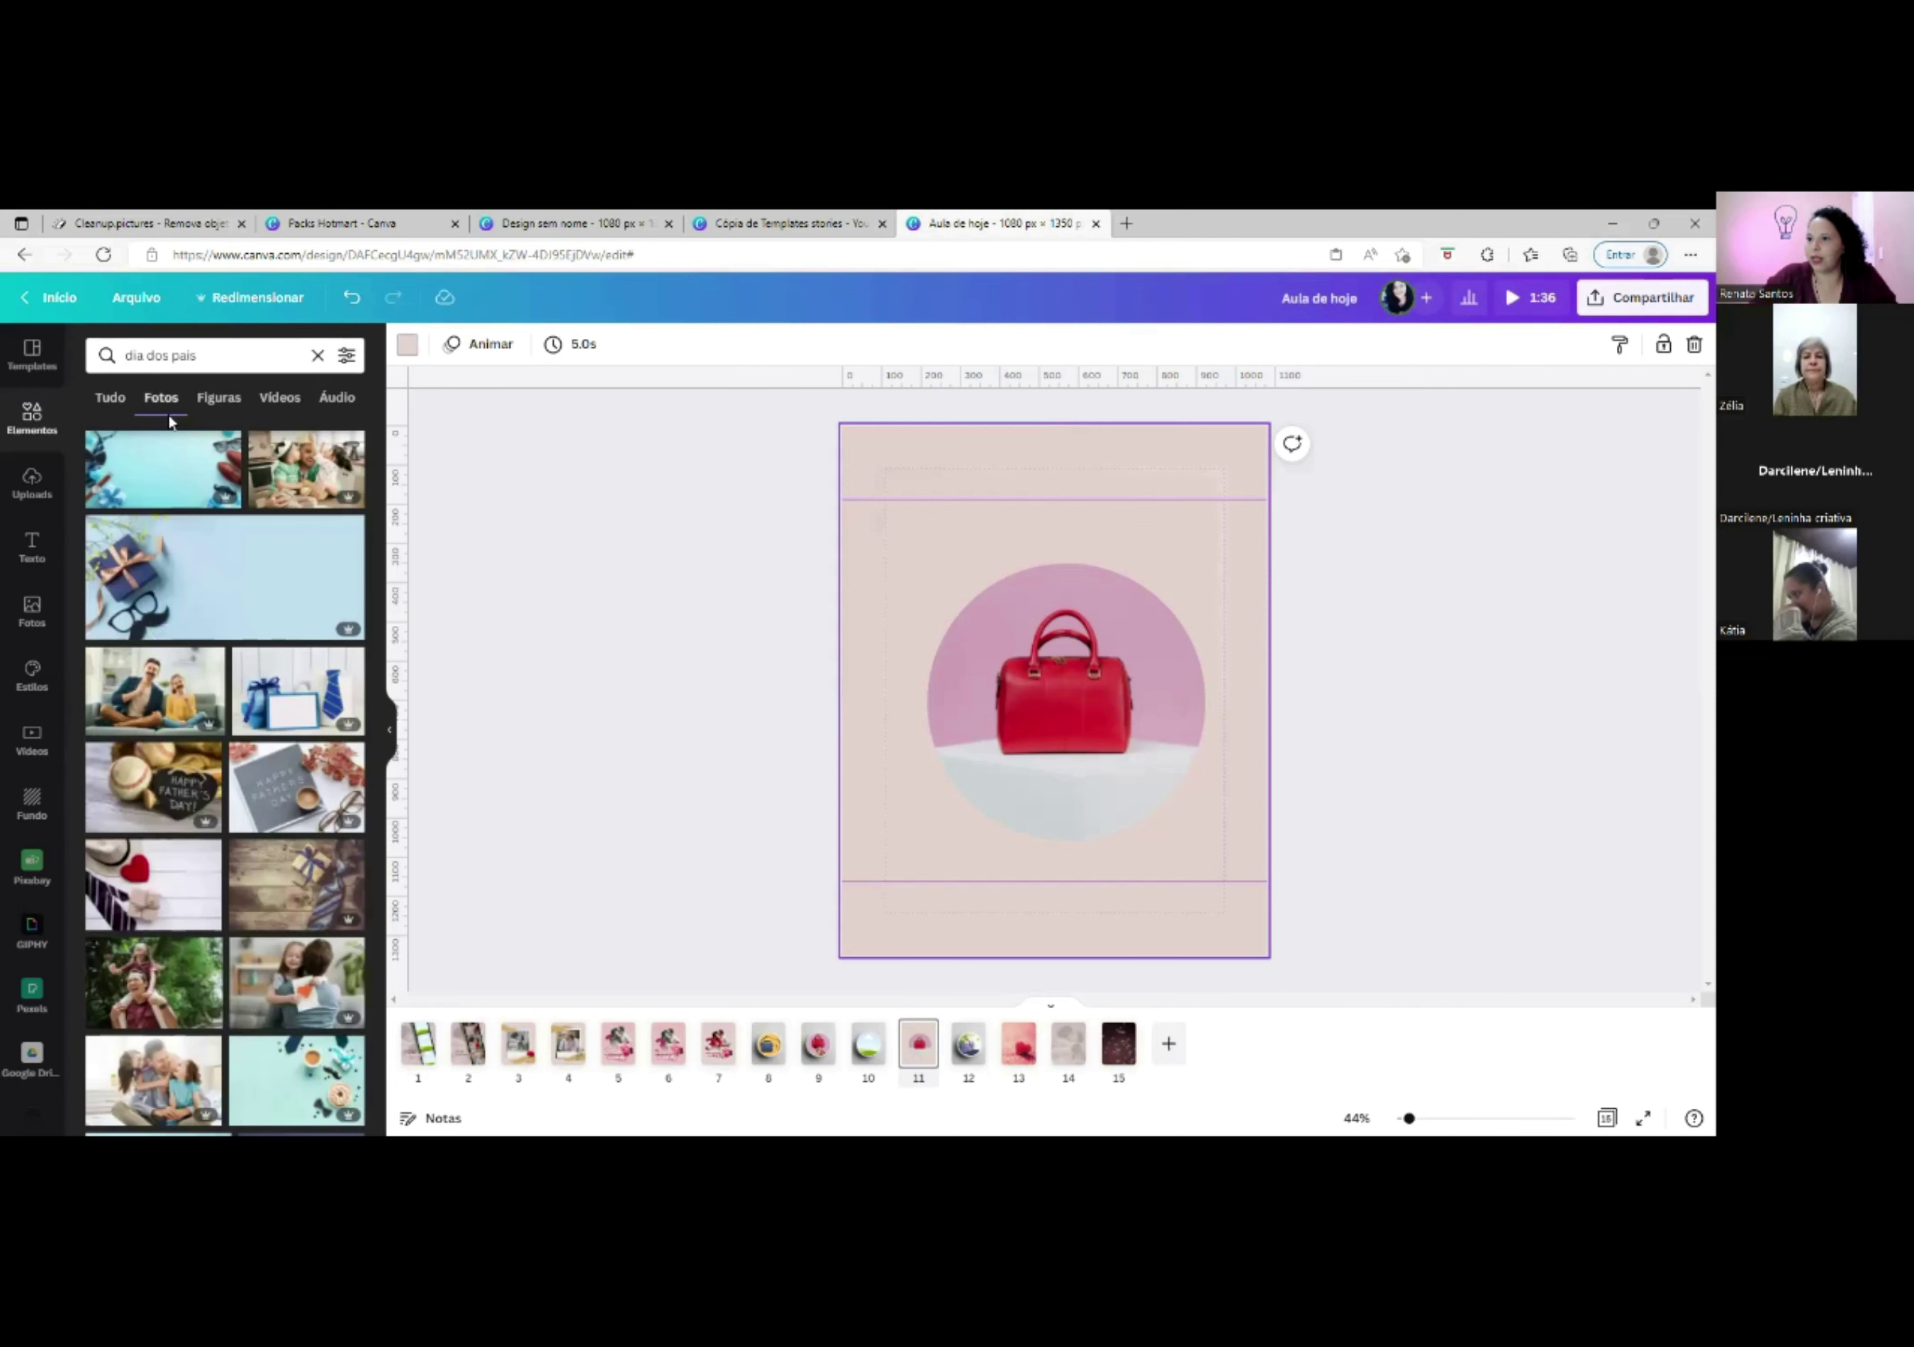
Add the close-up photo of adult and baby hands to page 11 and set it as the page background.
scroll(240, 927, "down", 1)
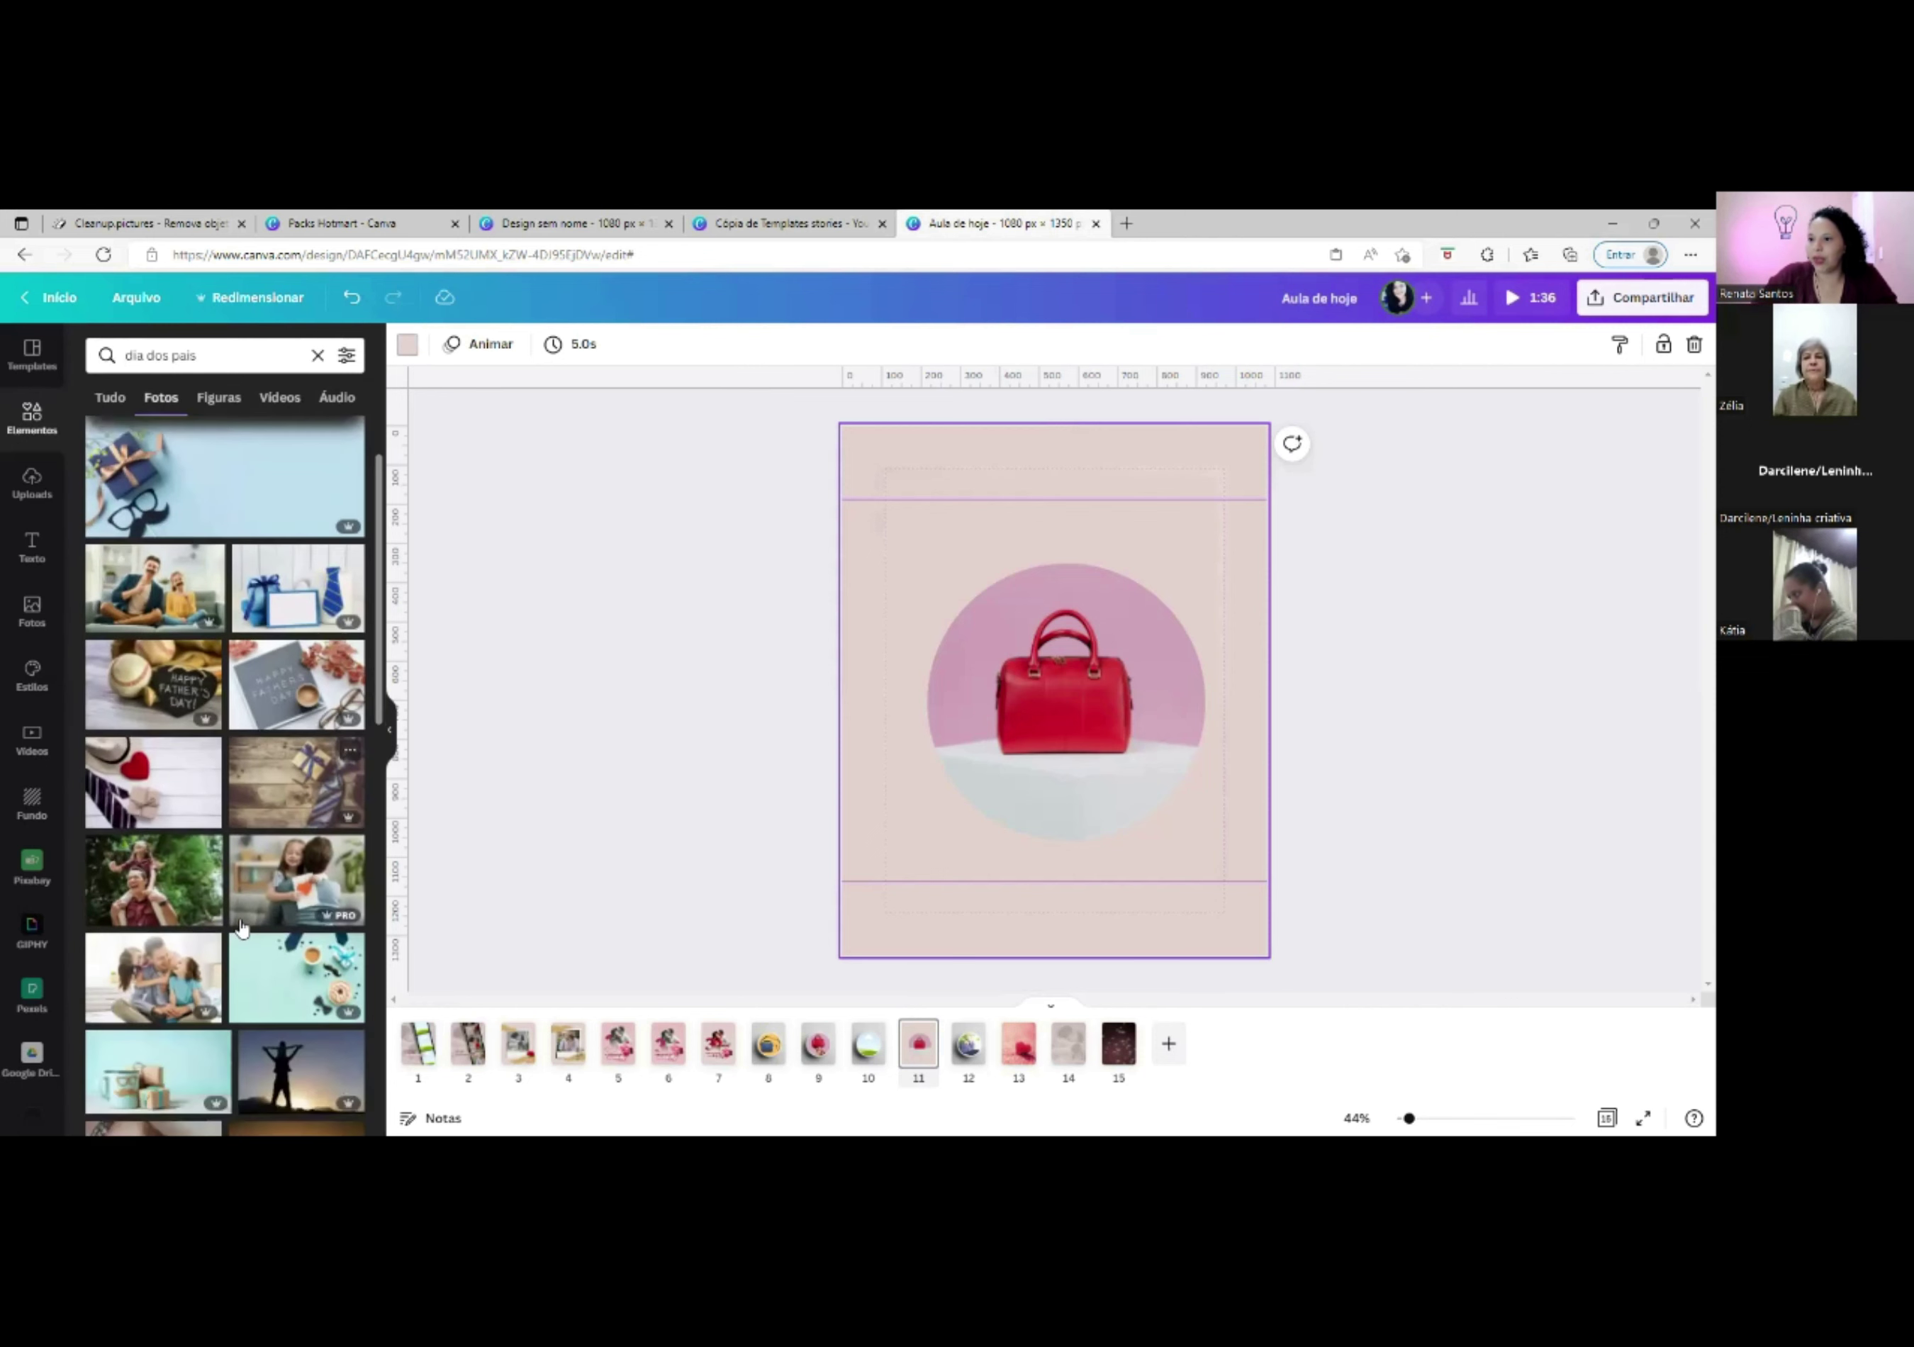
scroll(241, 927, "down", 1)
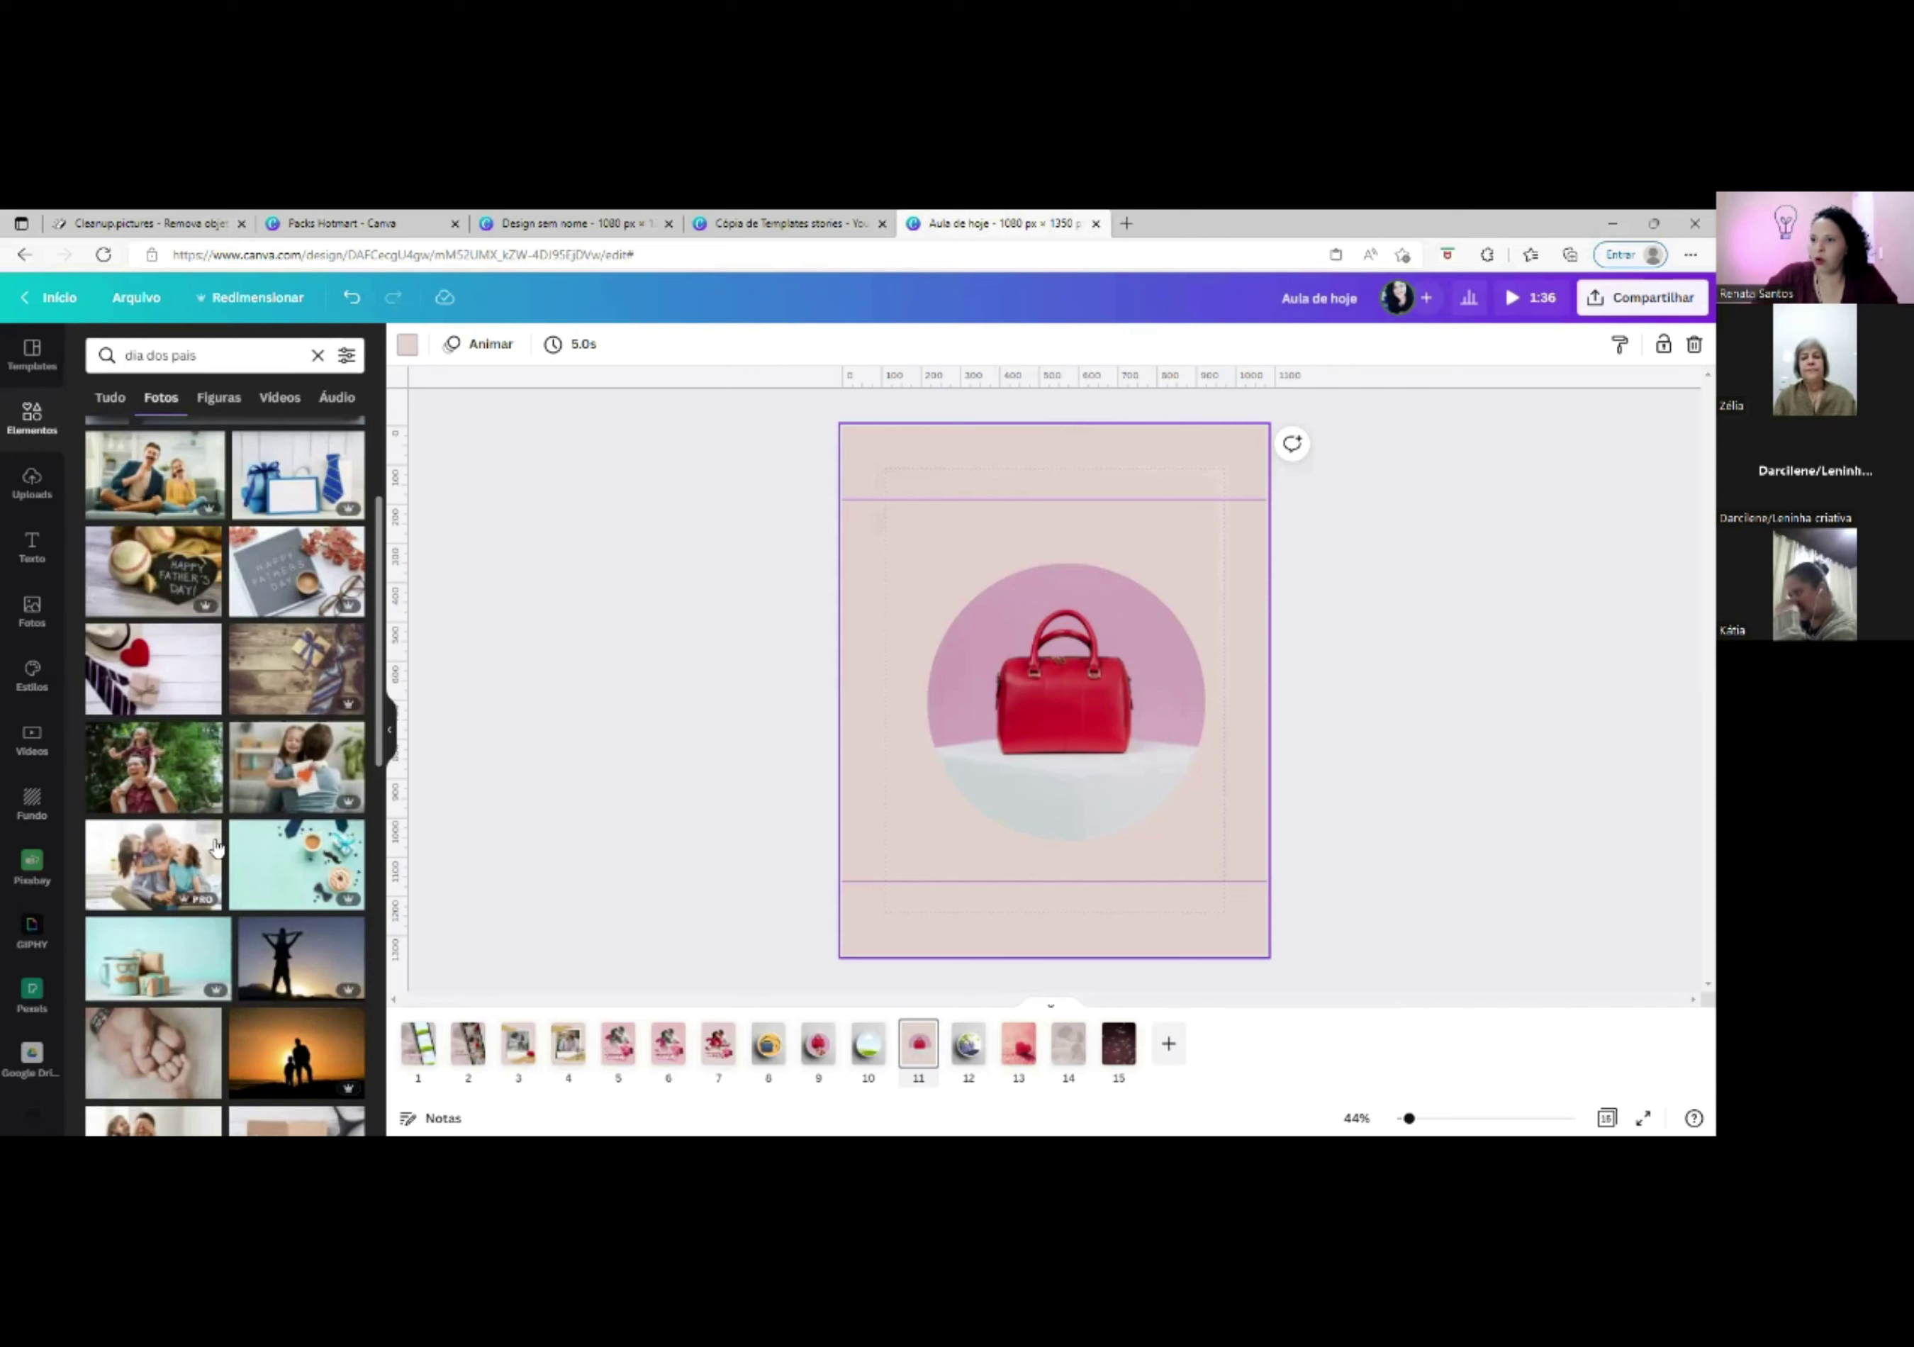
scroll(208, 833, "down", 1)
scroll(209, 928, "down", 1)
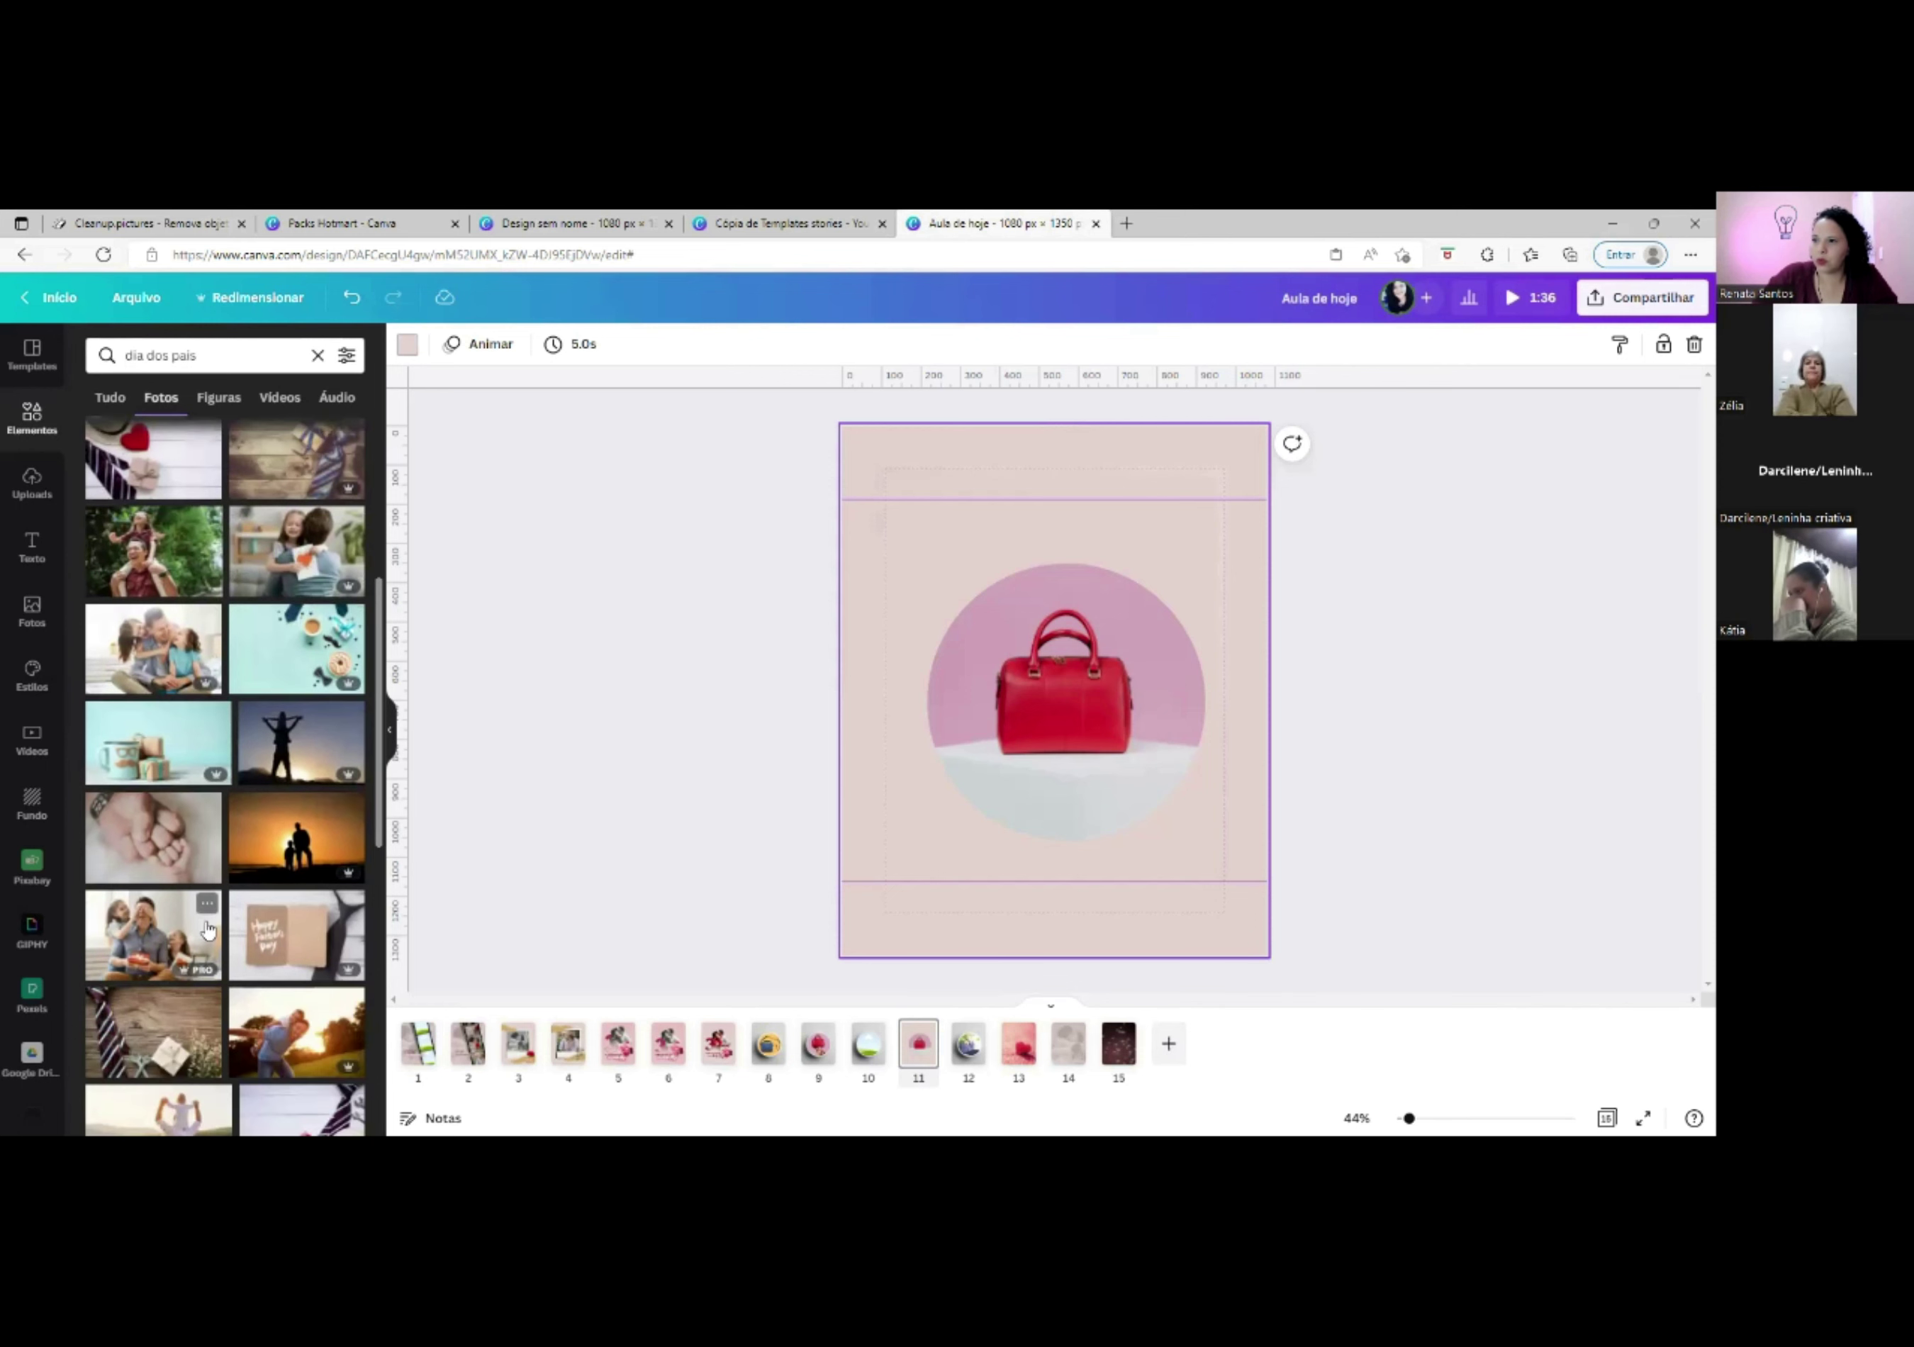
left_click(164, 848)
right_click(965, 691)
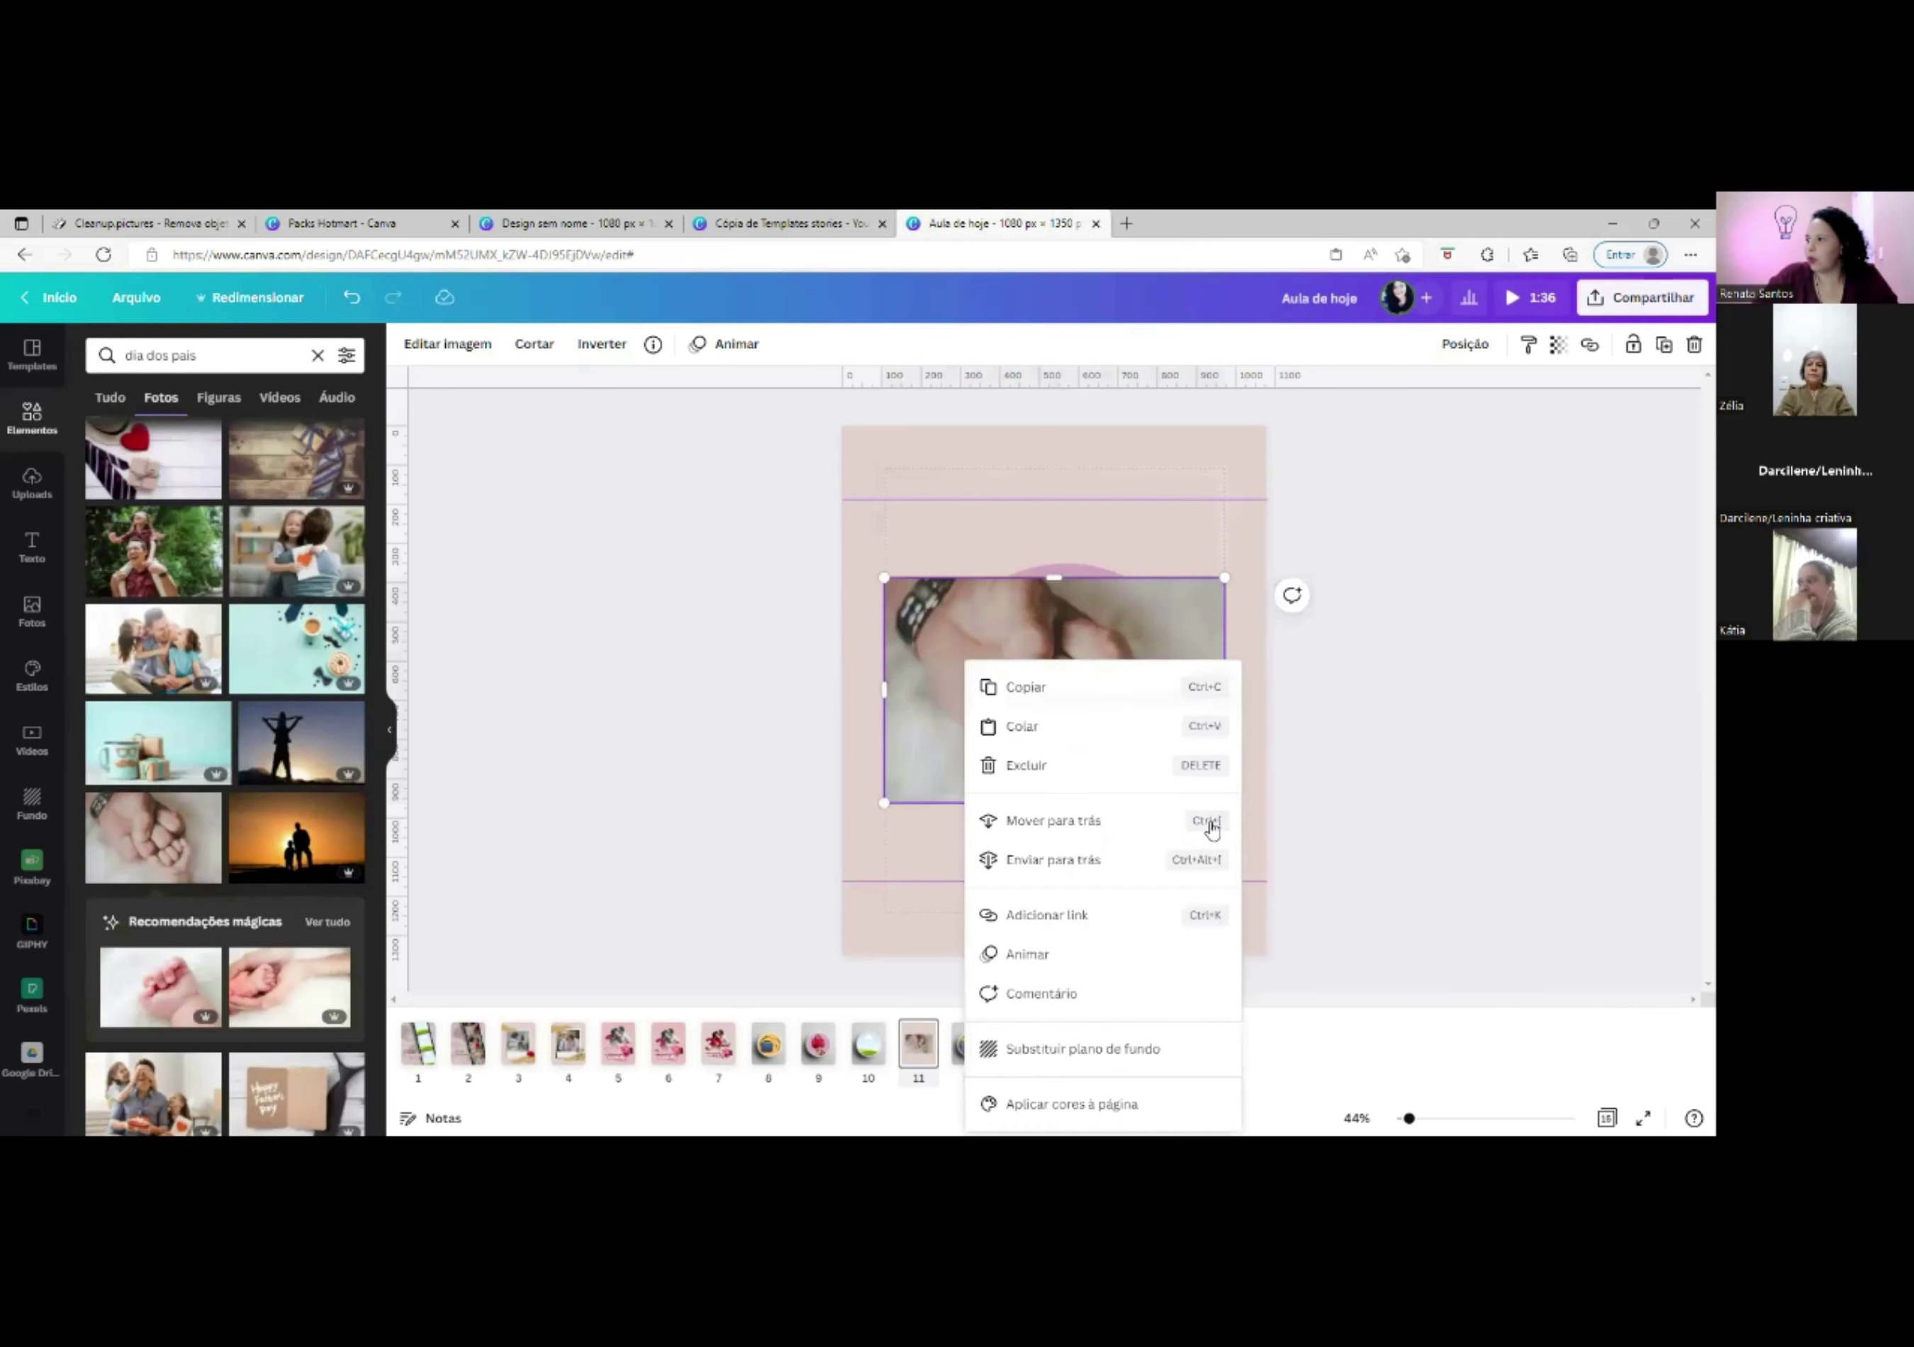
left_click(1117, 1047)
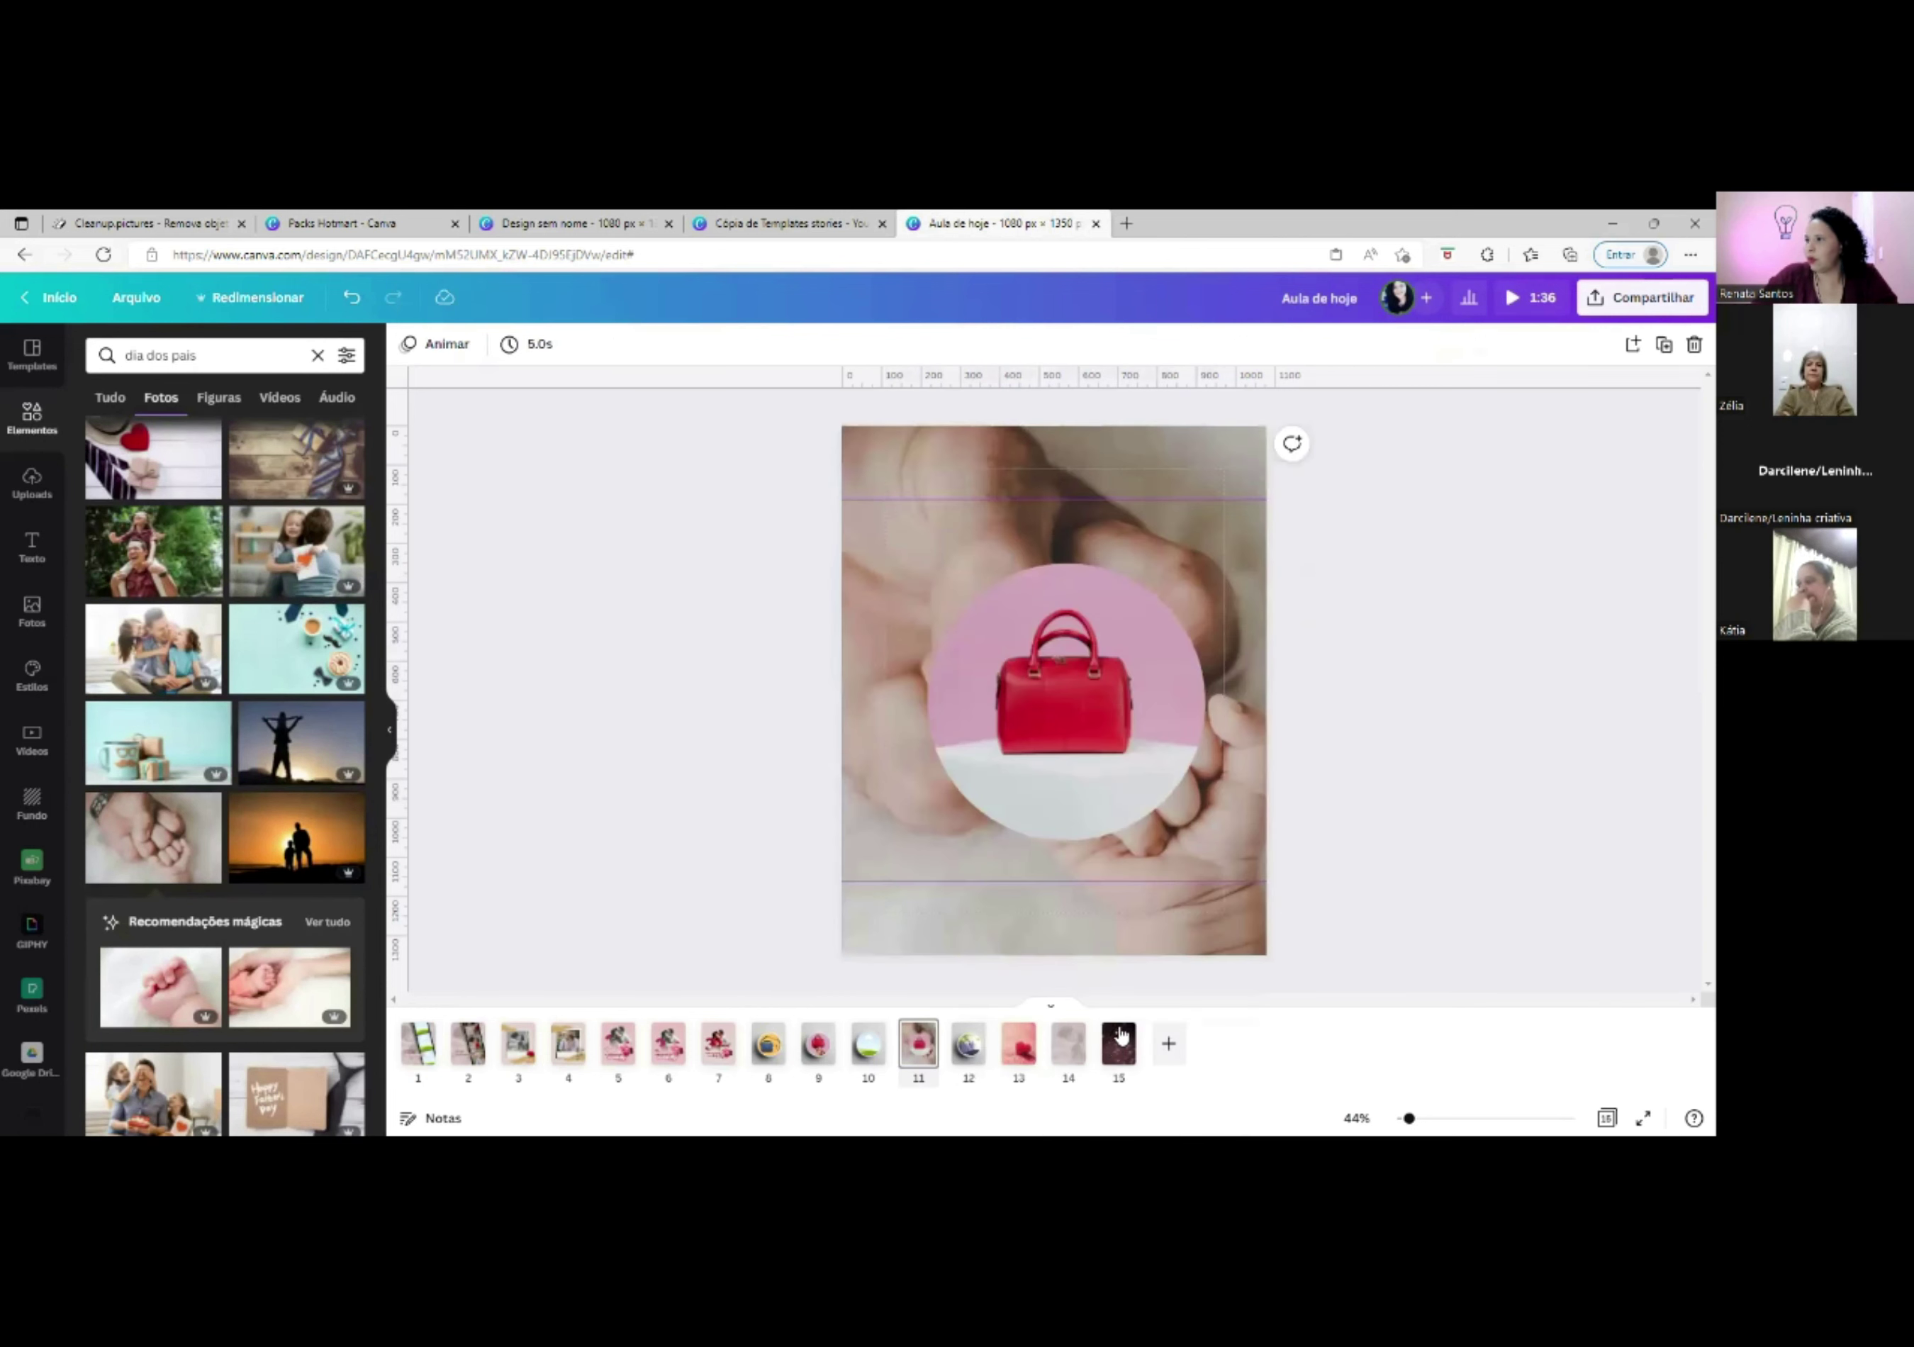
left_click(1187, 474)
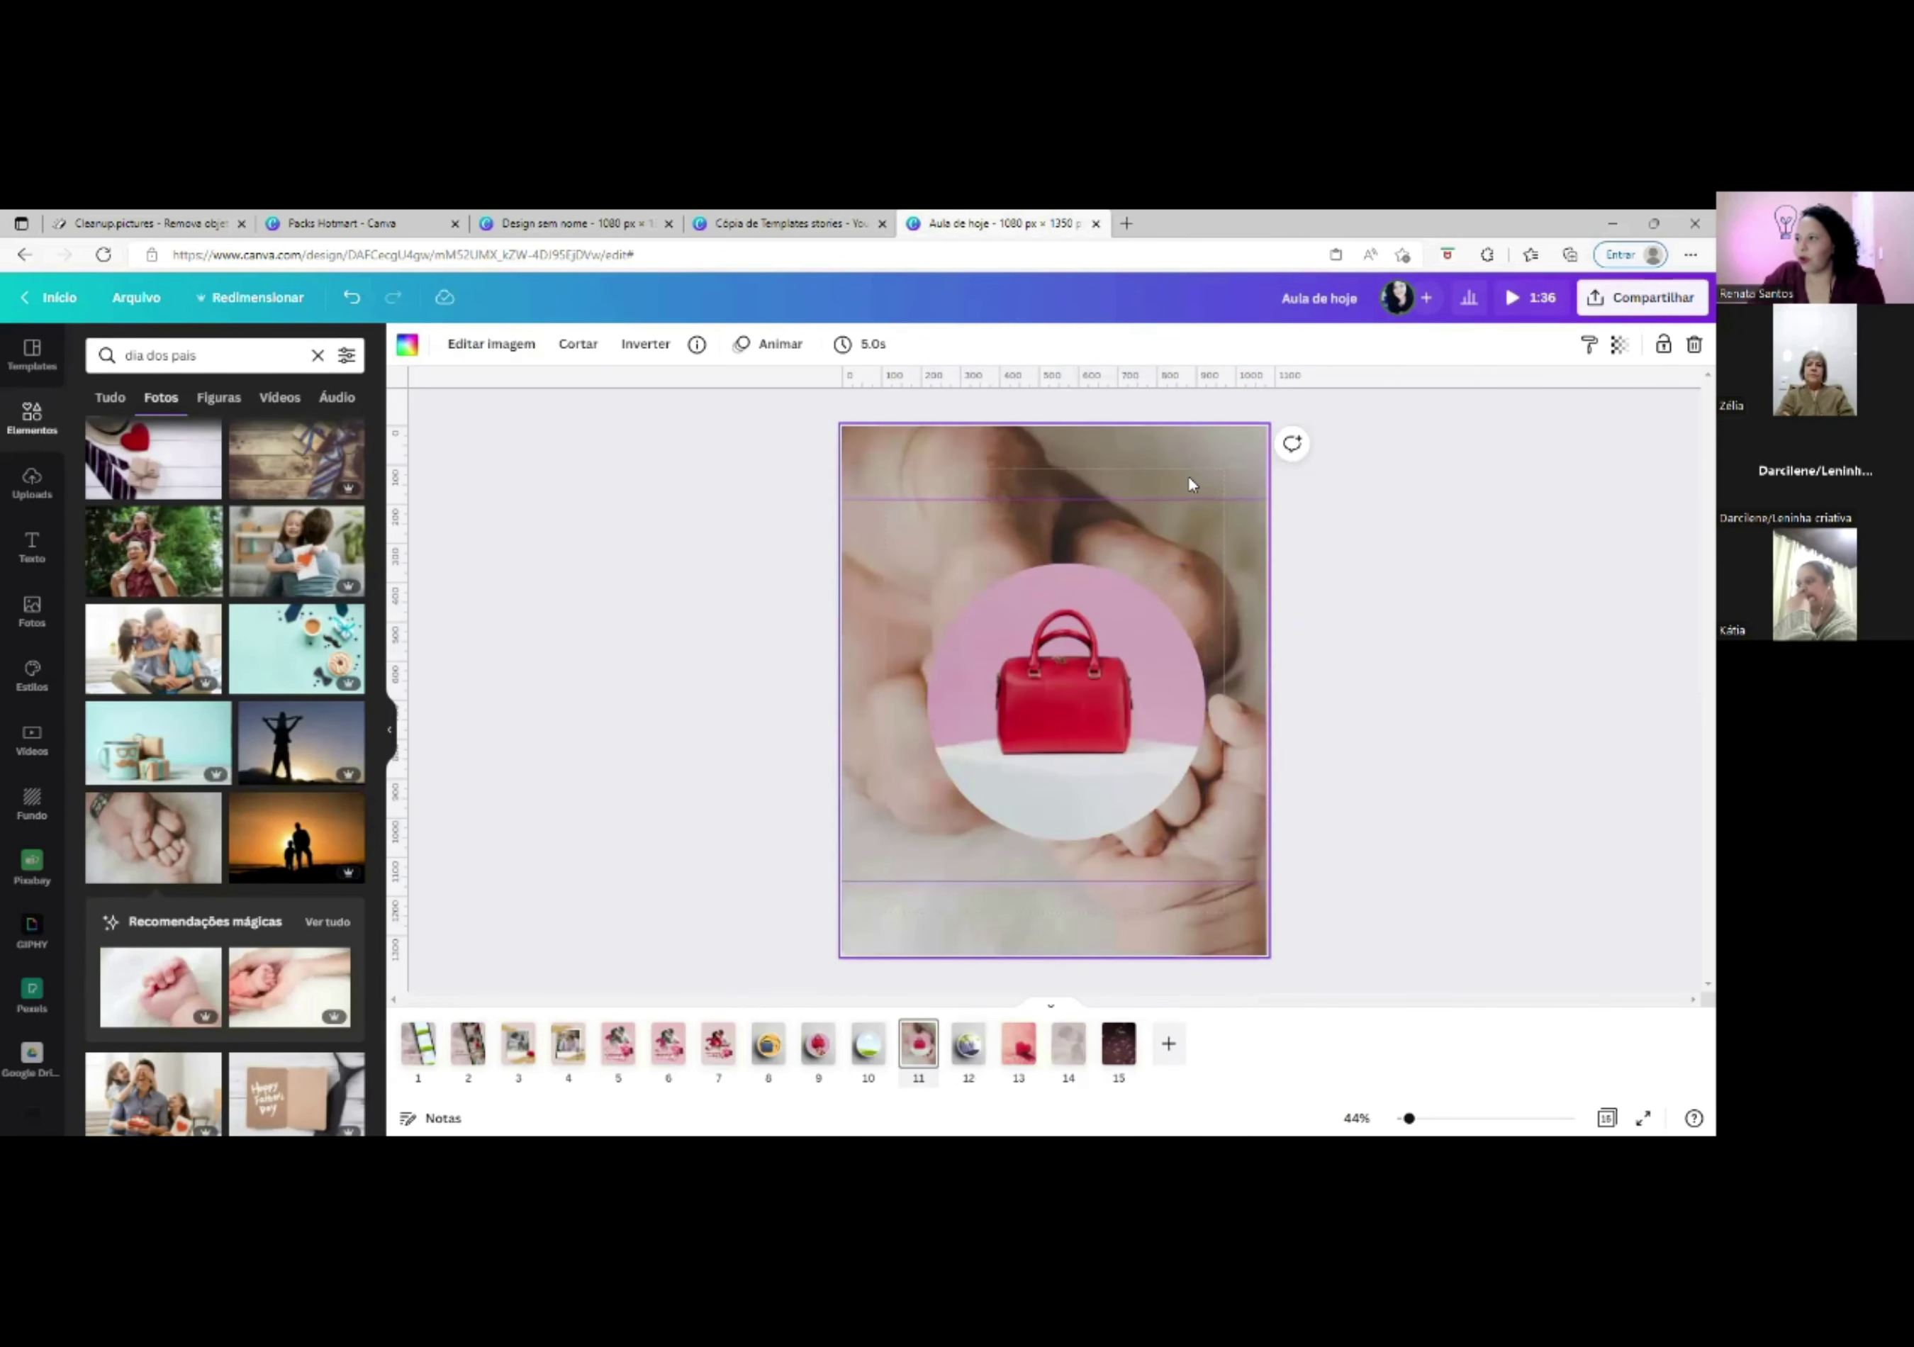
Replace page 11's background photo with the recommended image of a baby's hand held in adult hands.
key("Delete")
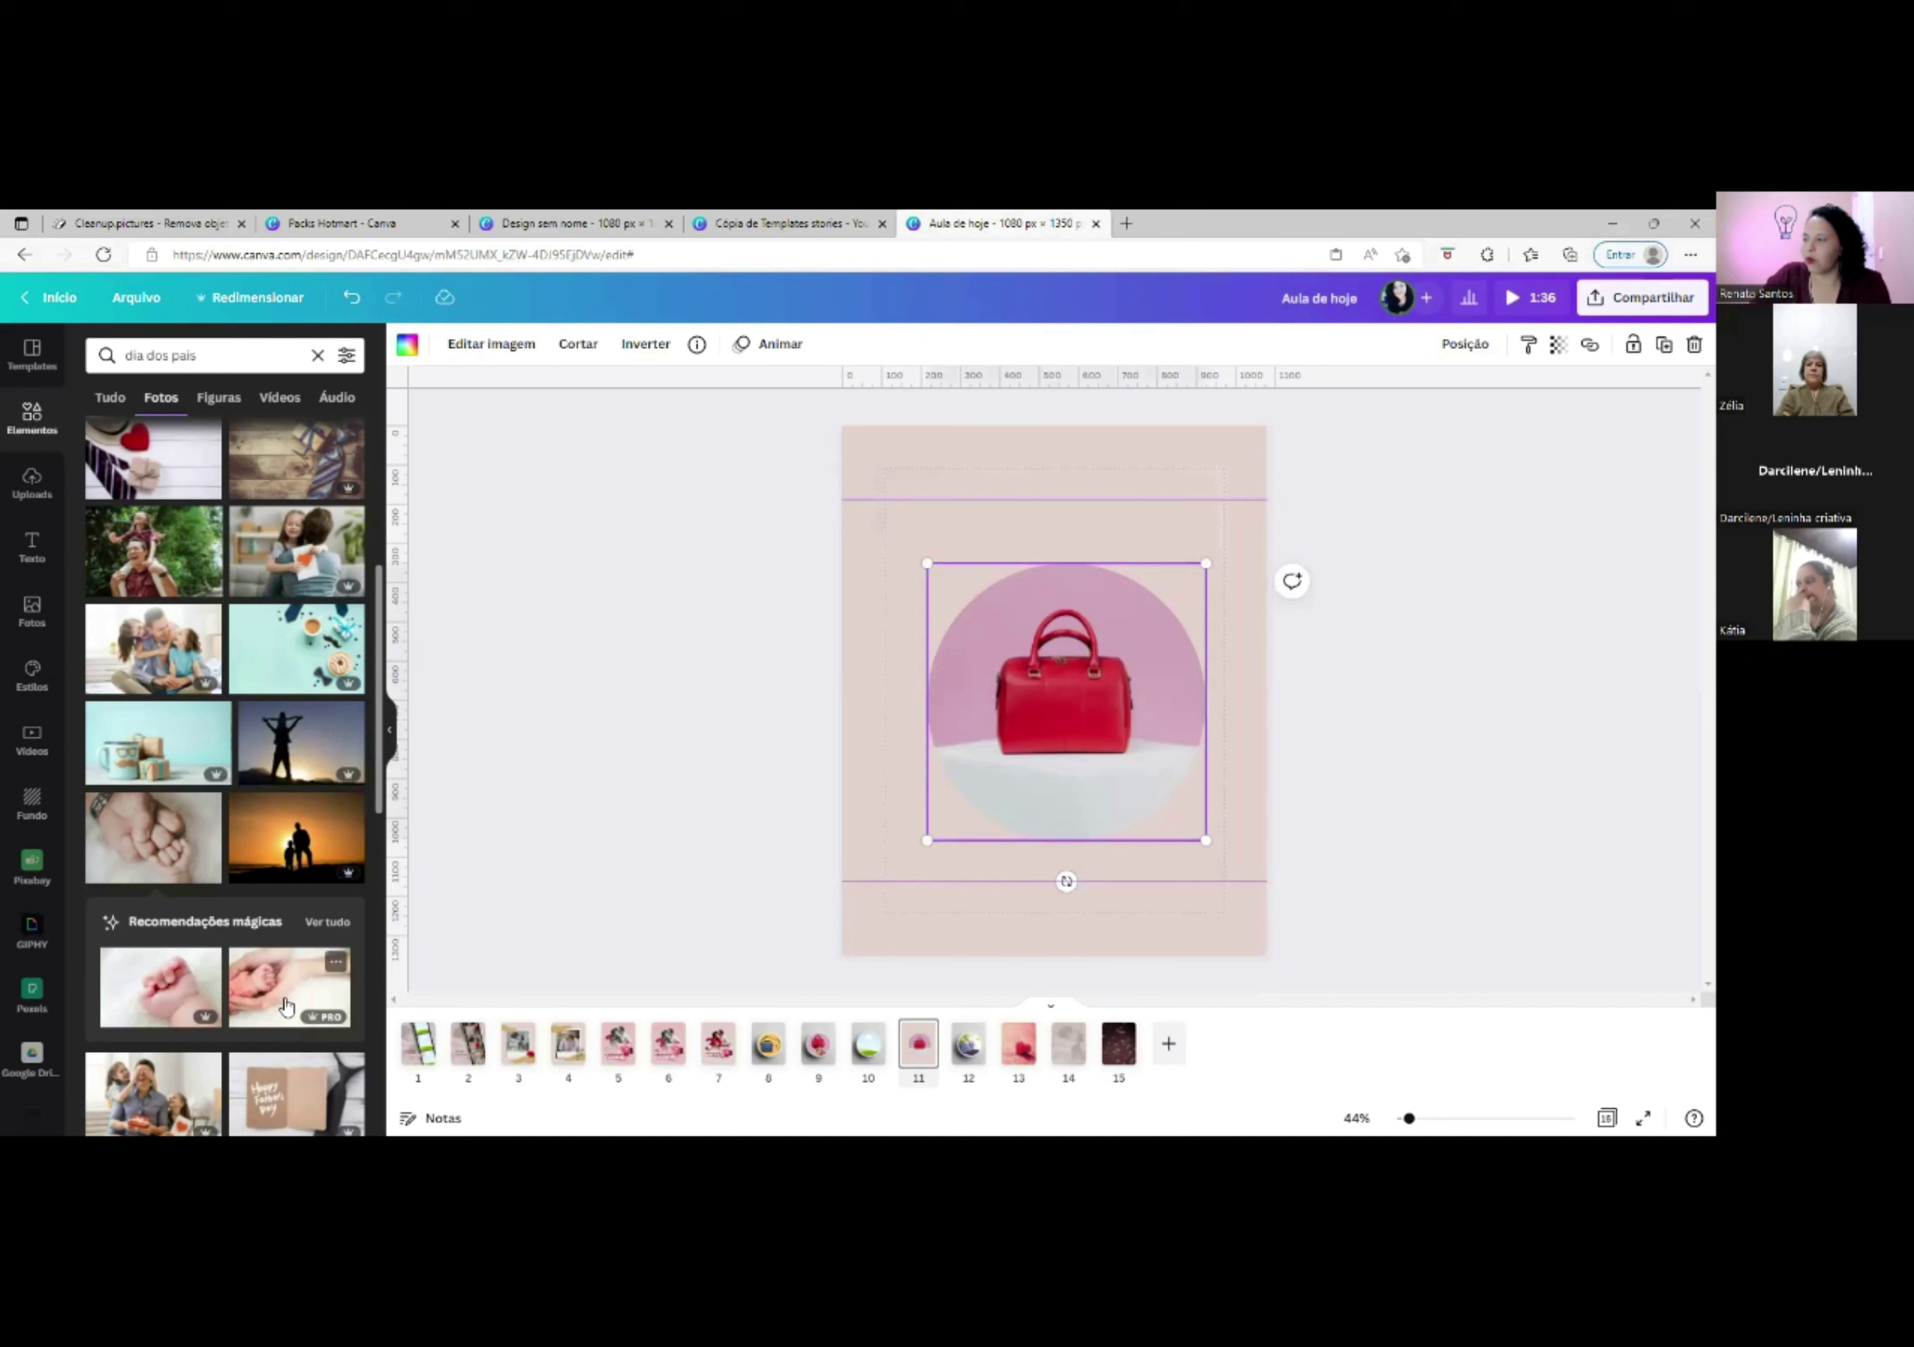
left_click(289, 983)
right_click(1057, 631)
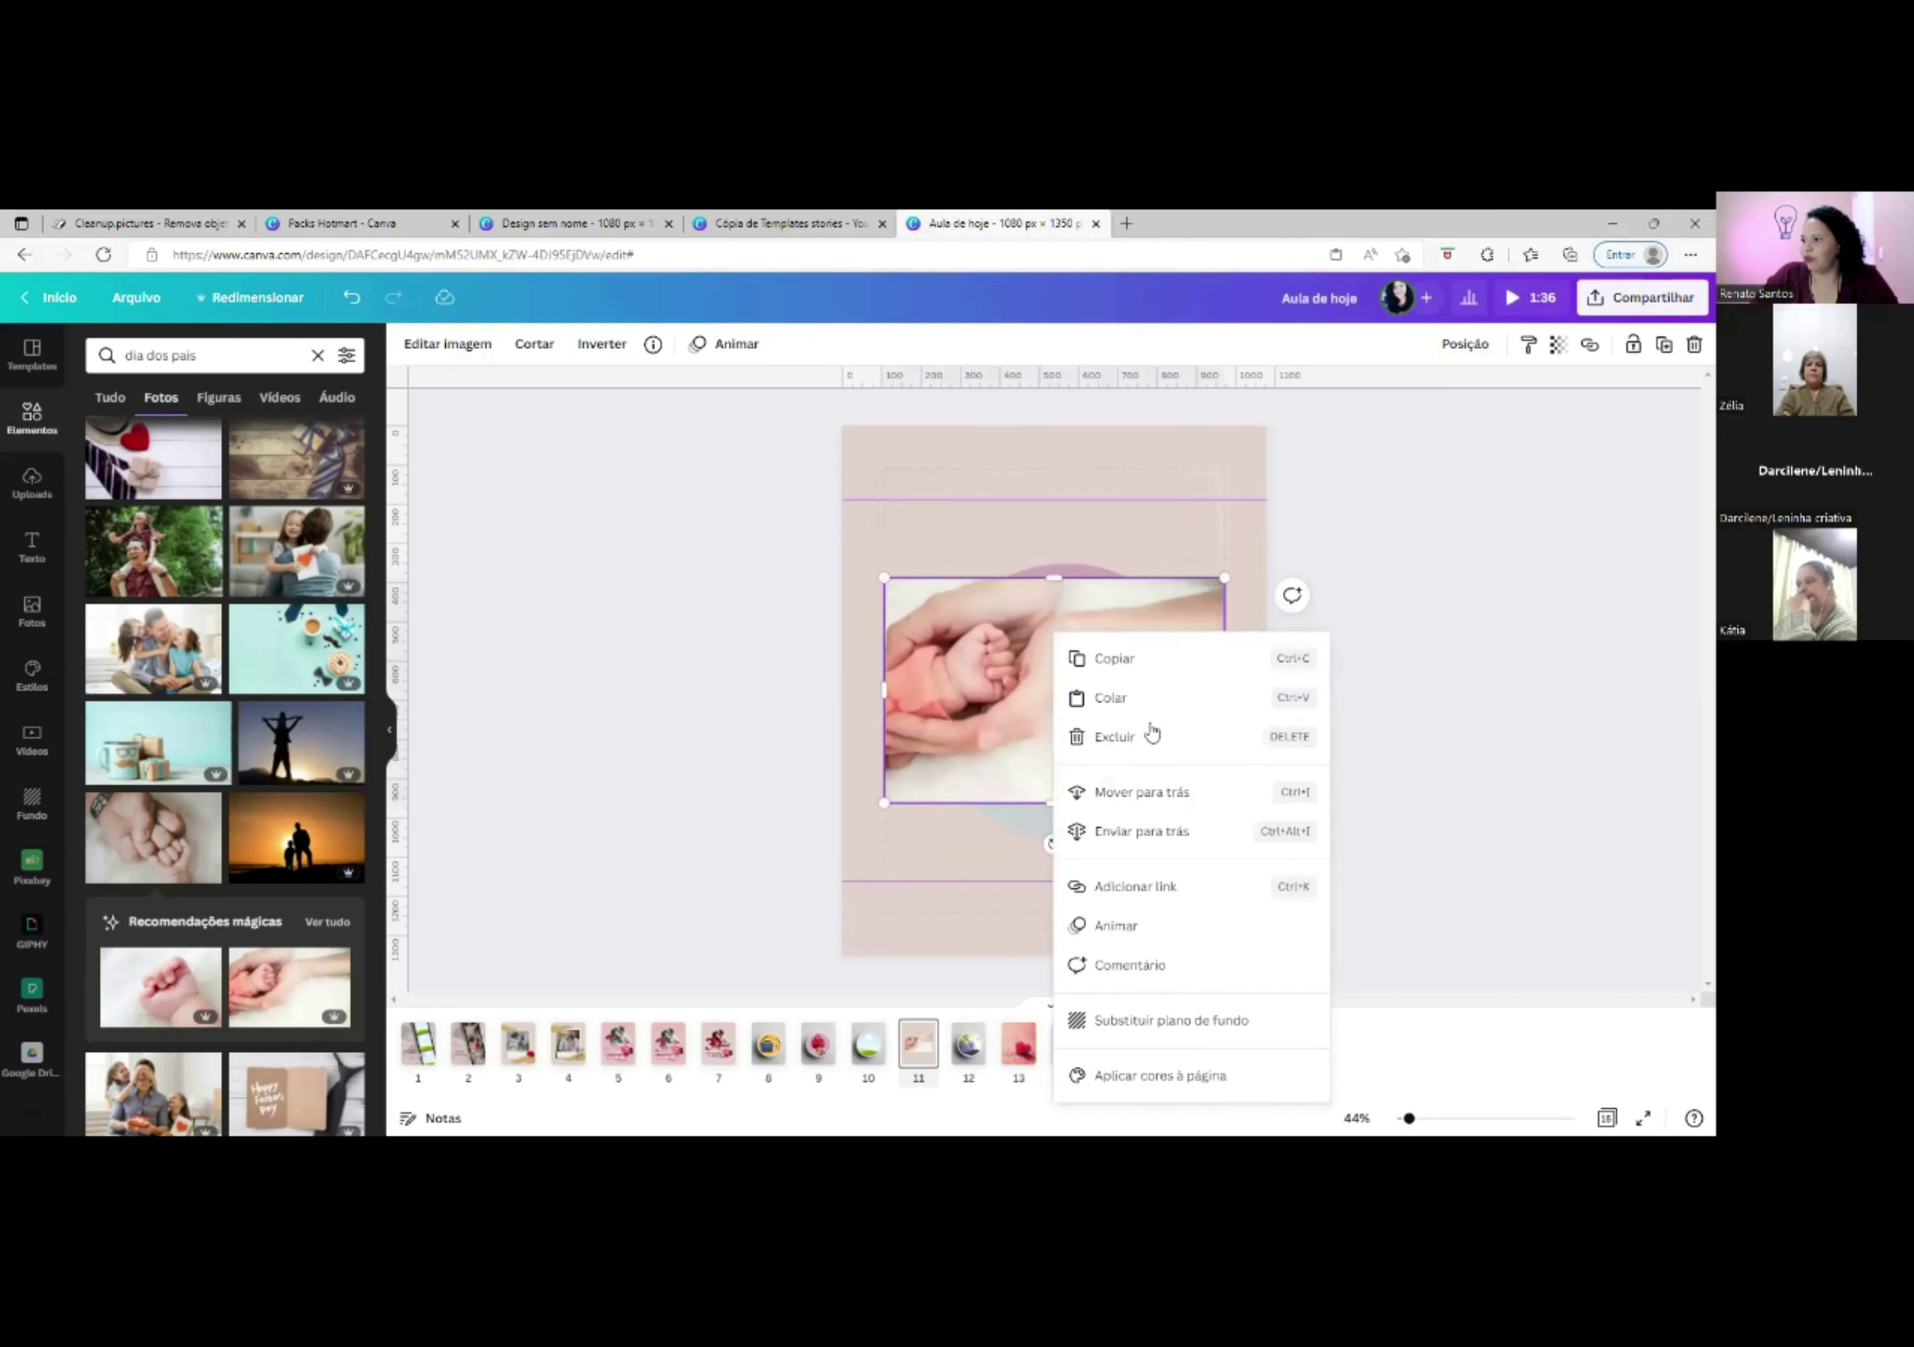
left_click(1155, 1023)
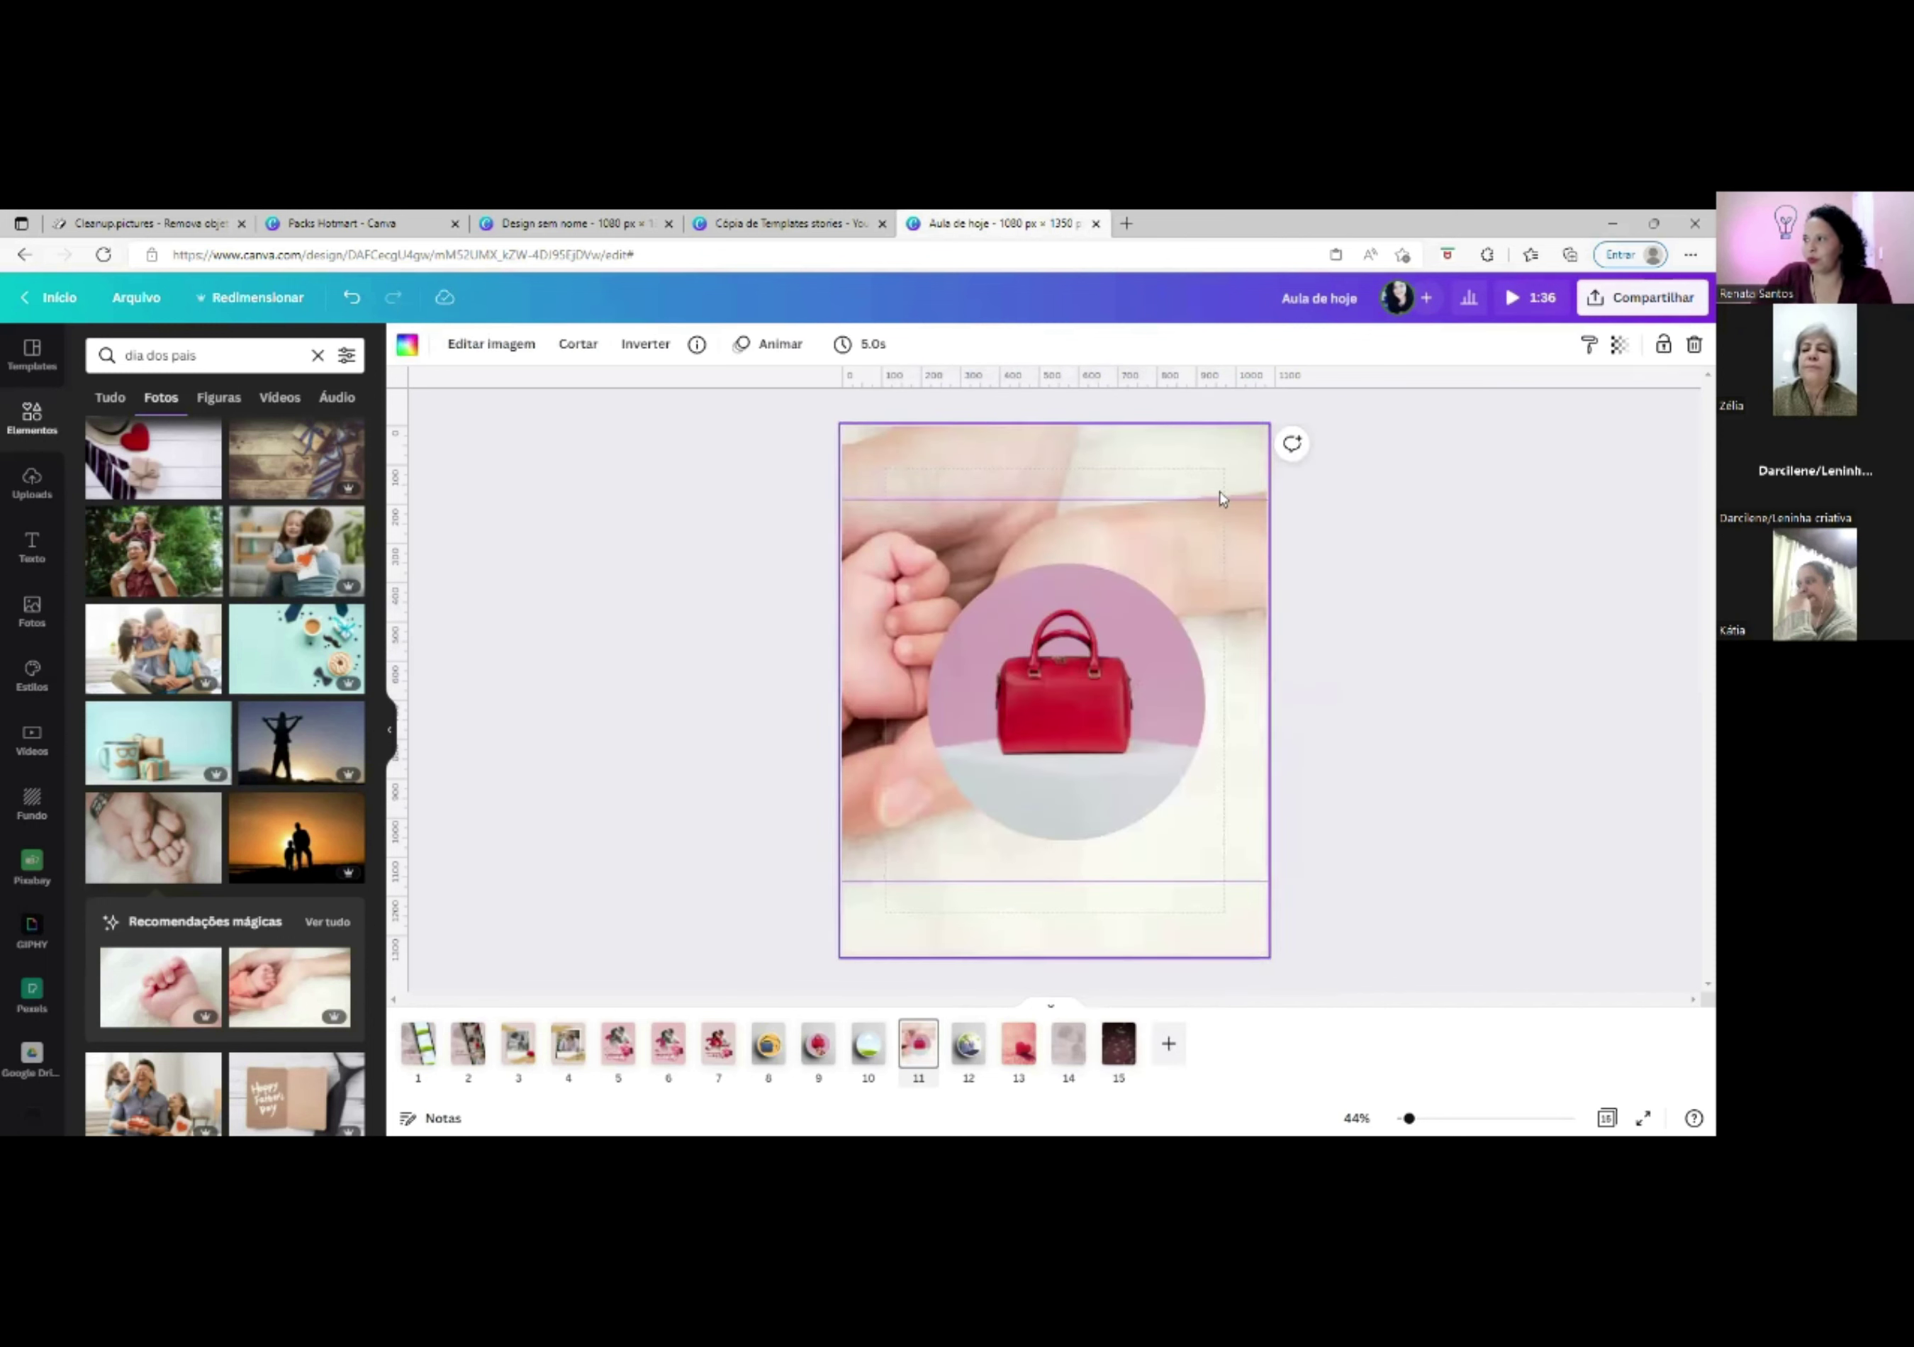
Delete the baby-hand background from page 11 and try the green round-leaf pattern from the ready-made backgrounds.
key("Delete")
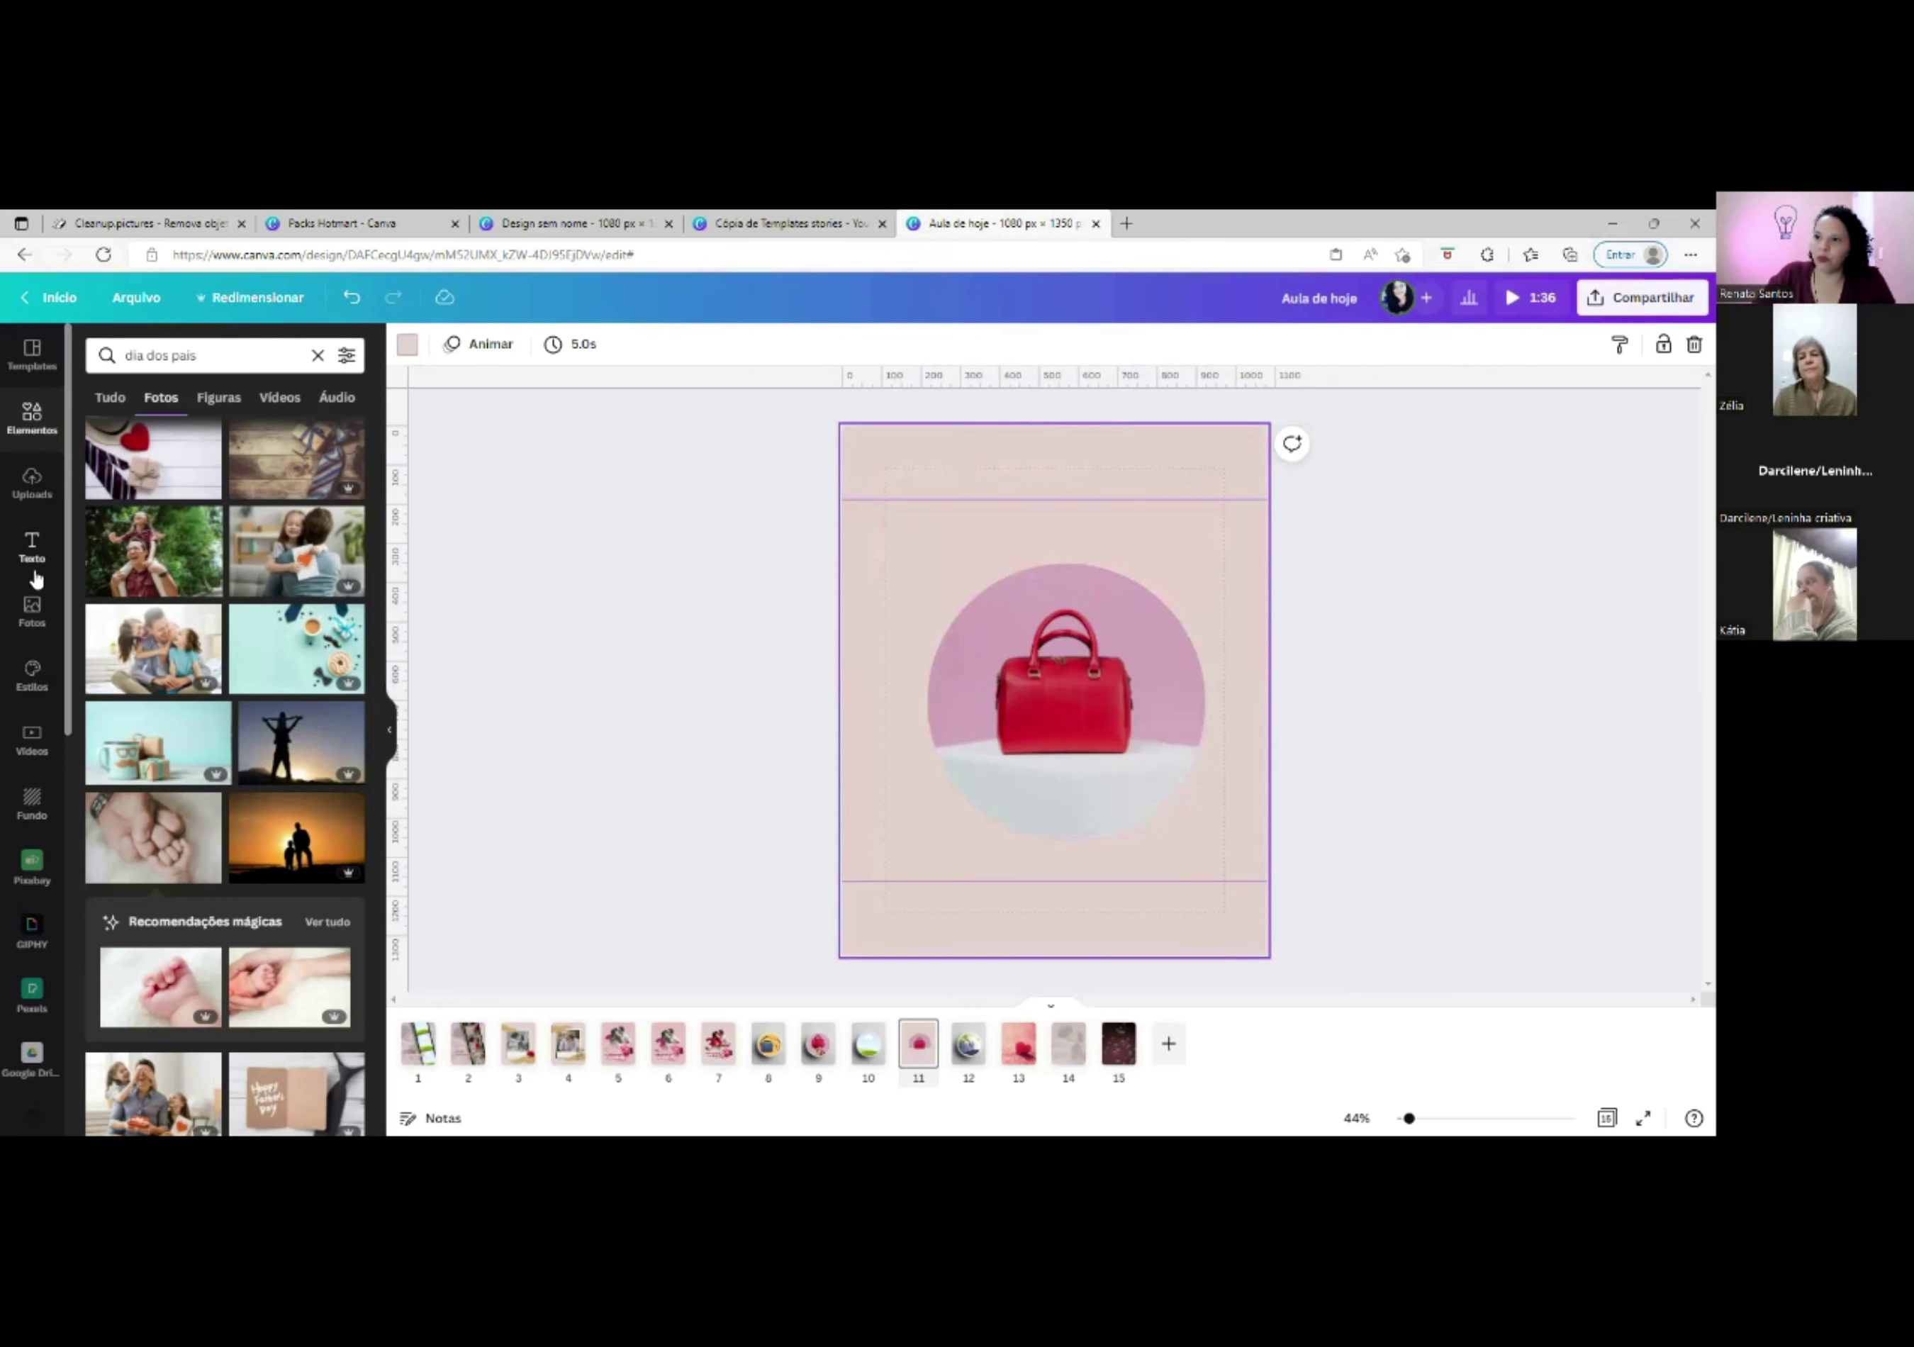
scroll(35, 579, "down", 2)
left_click(32, 682)
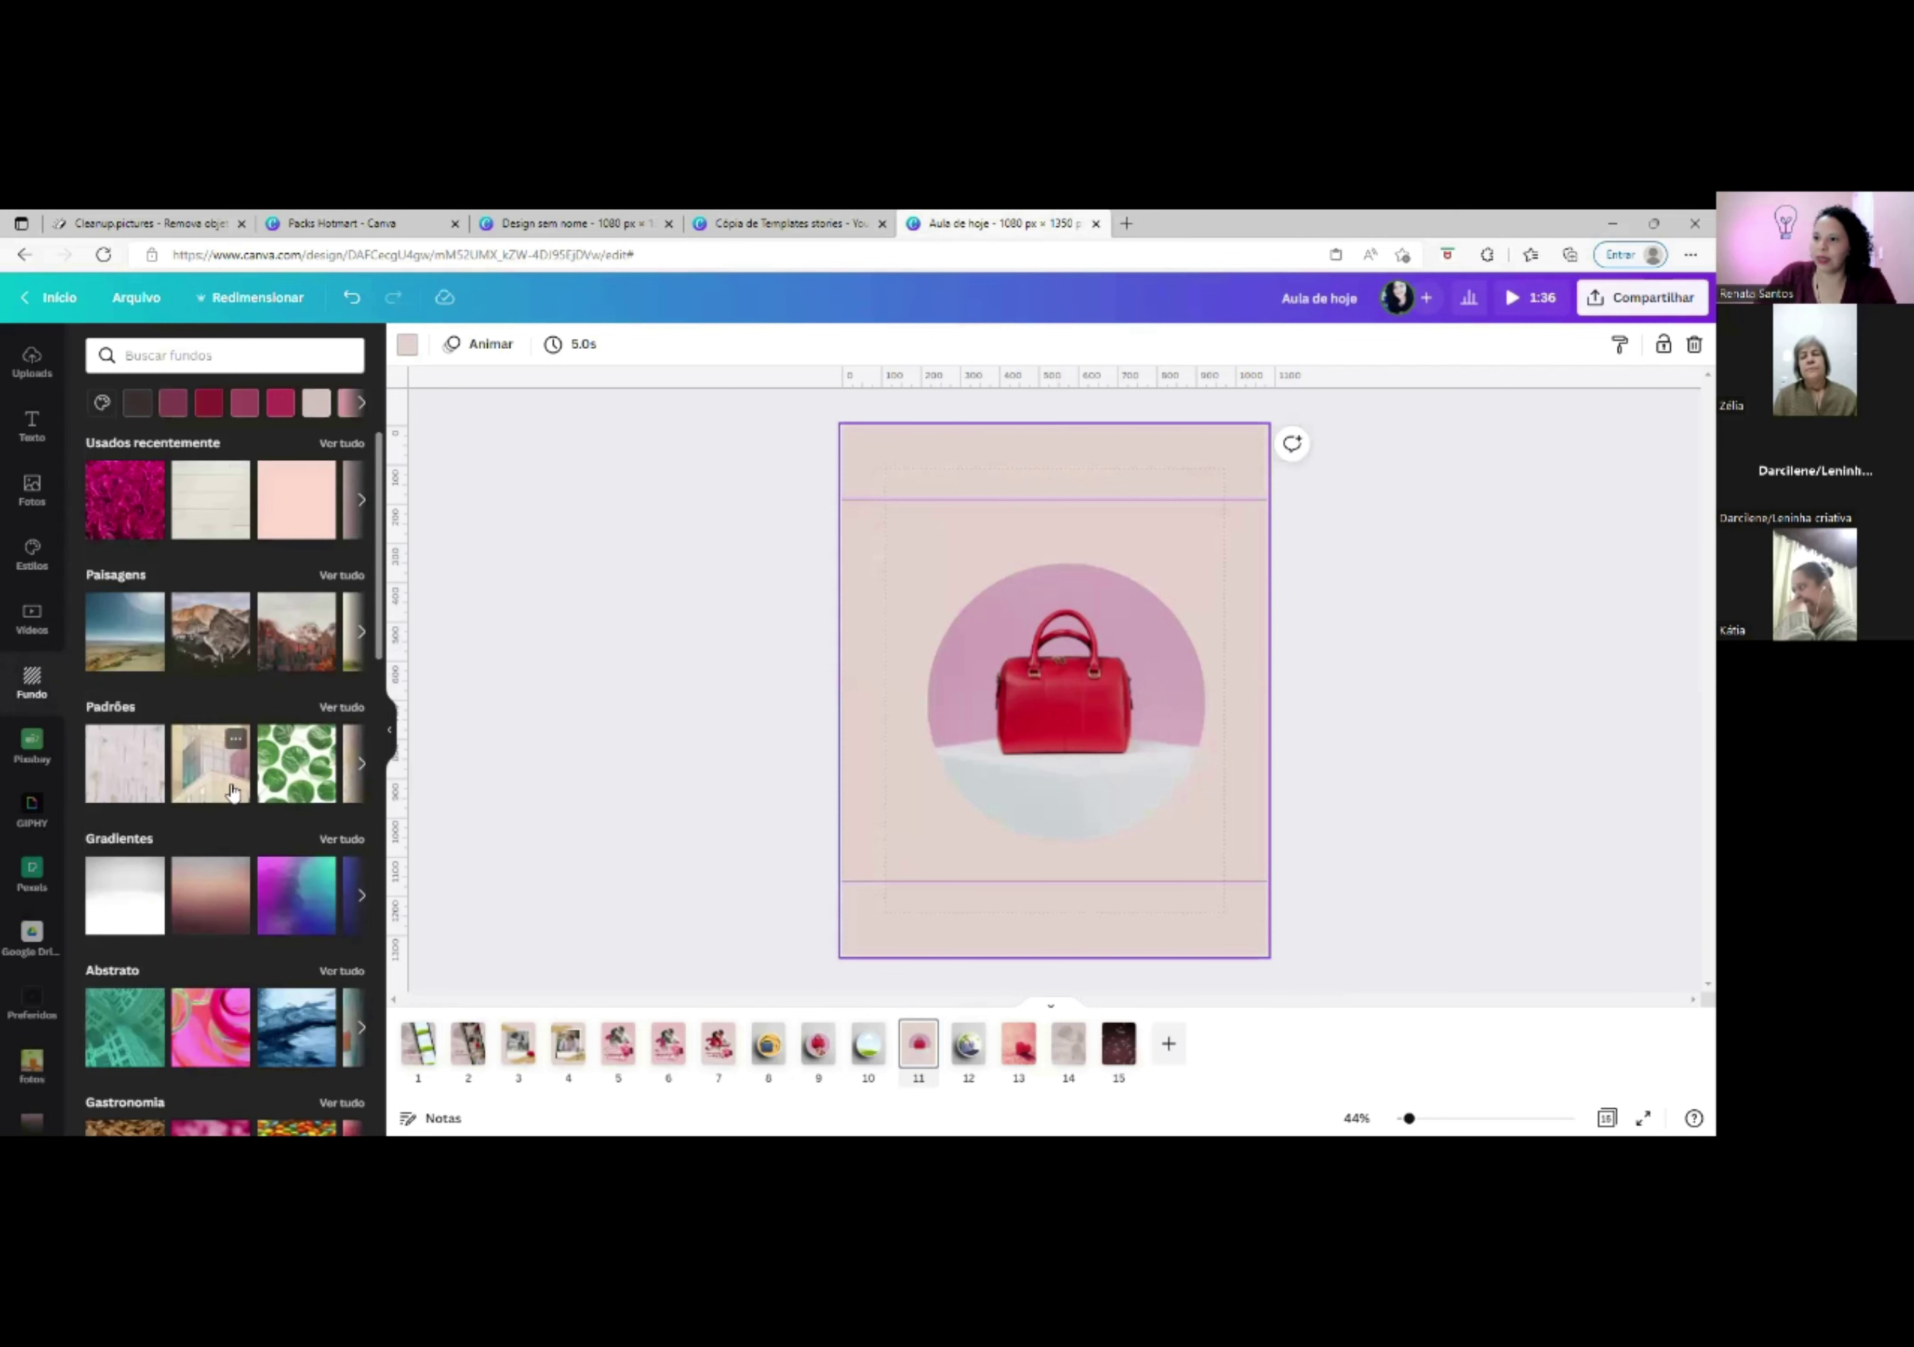
left_click(289, 762)
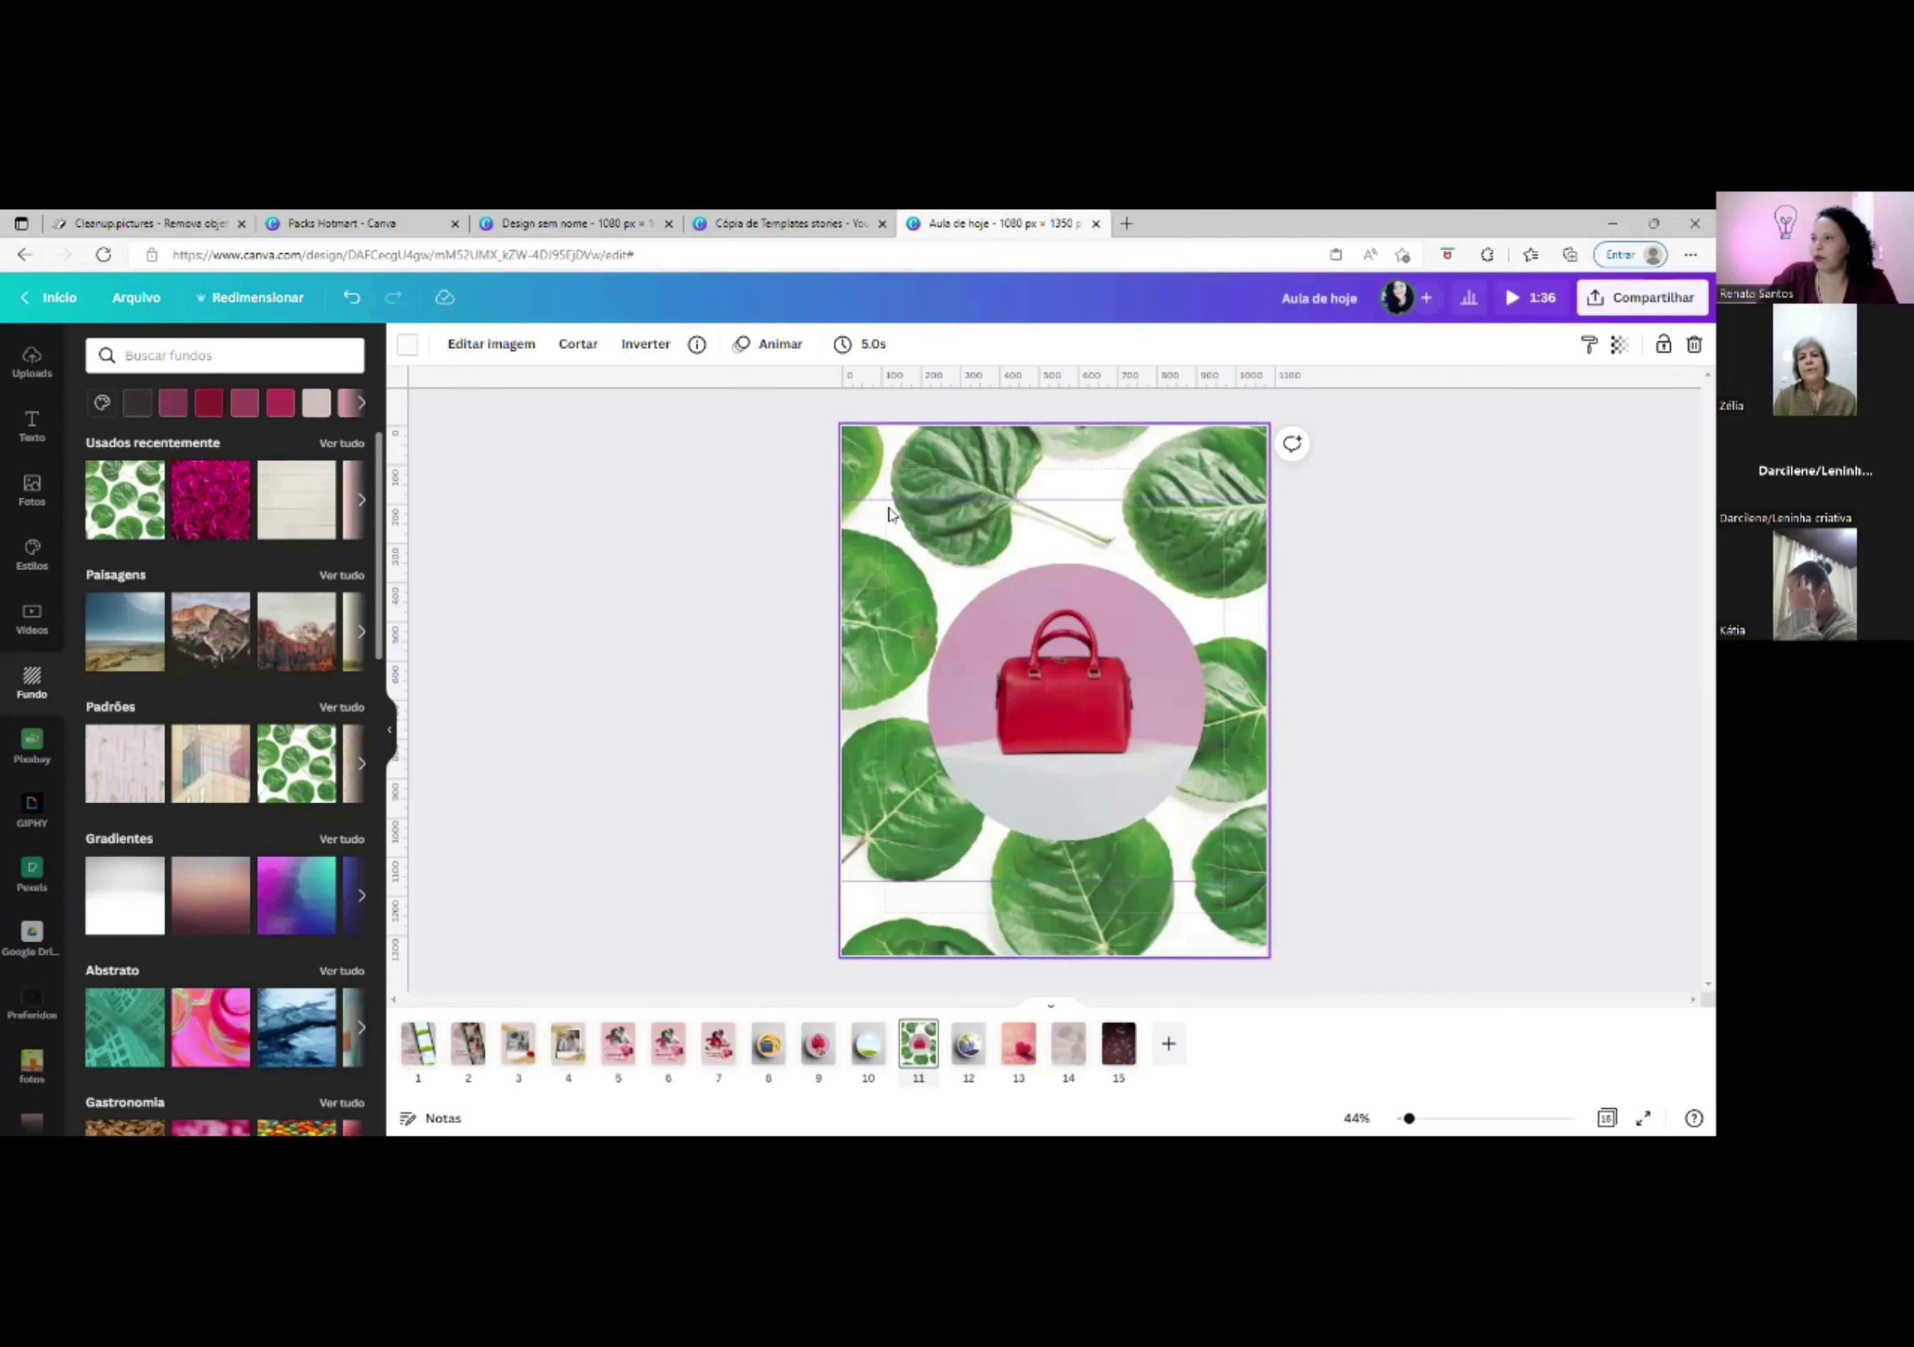
Try the pale flower-stem pattern and the recently used magenta texture as page 11's background.
left_click(132, 773)
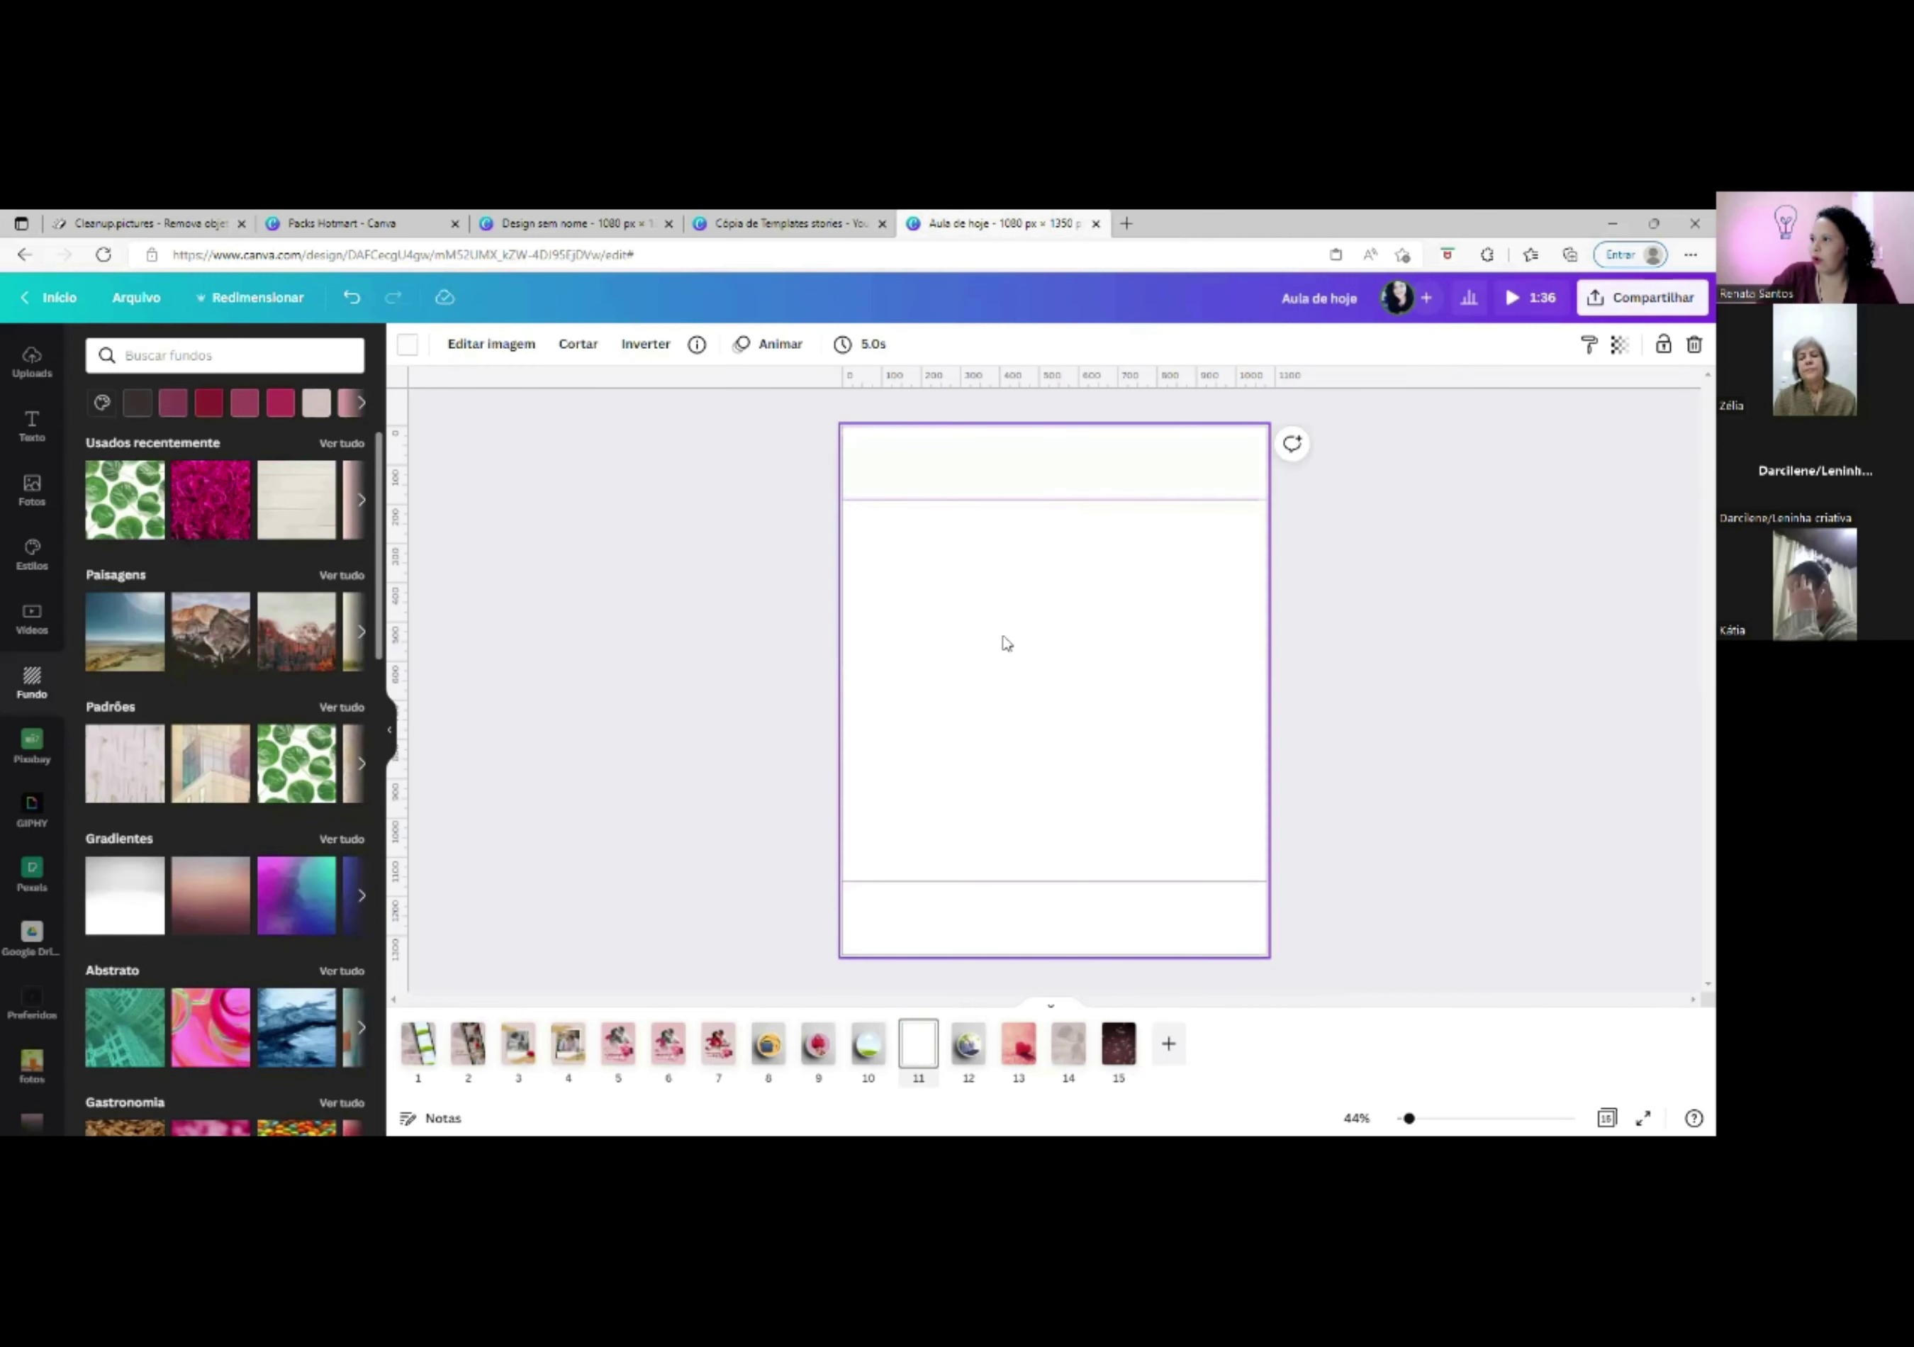
left_click(360, 765)
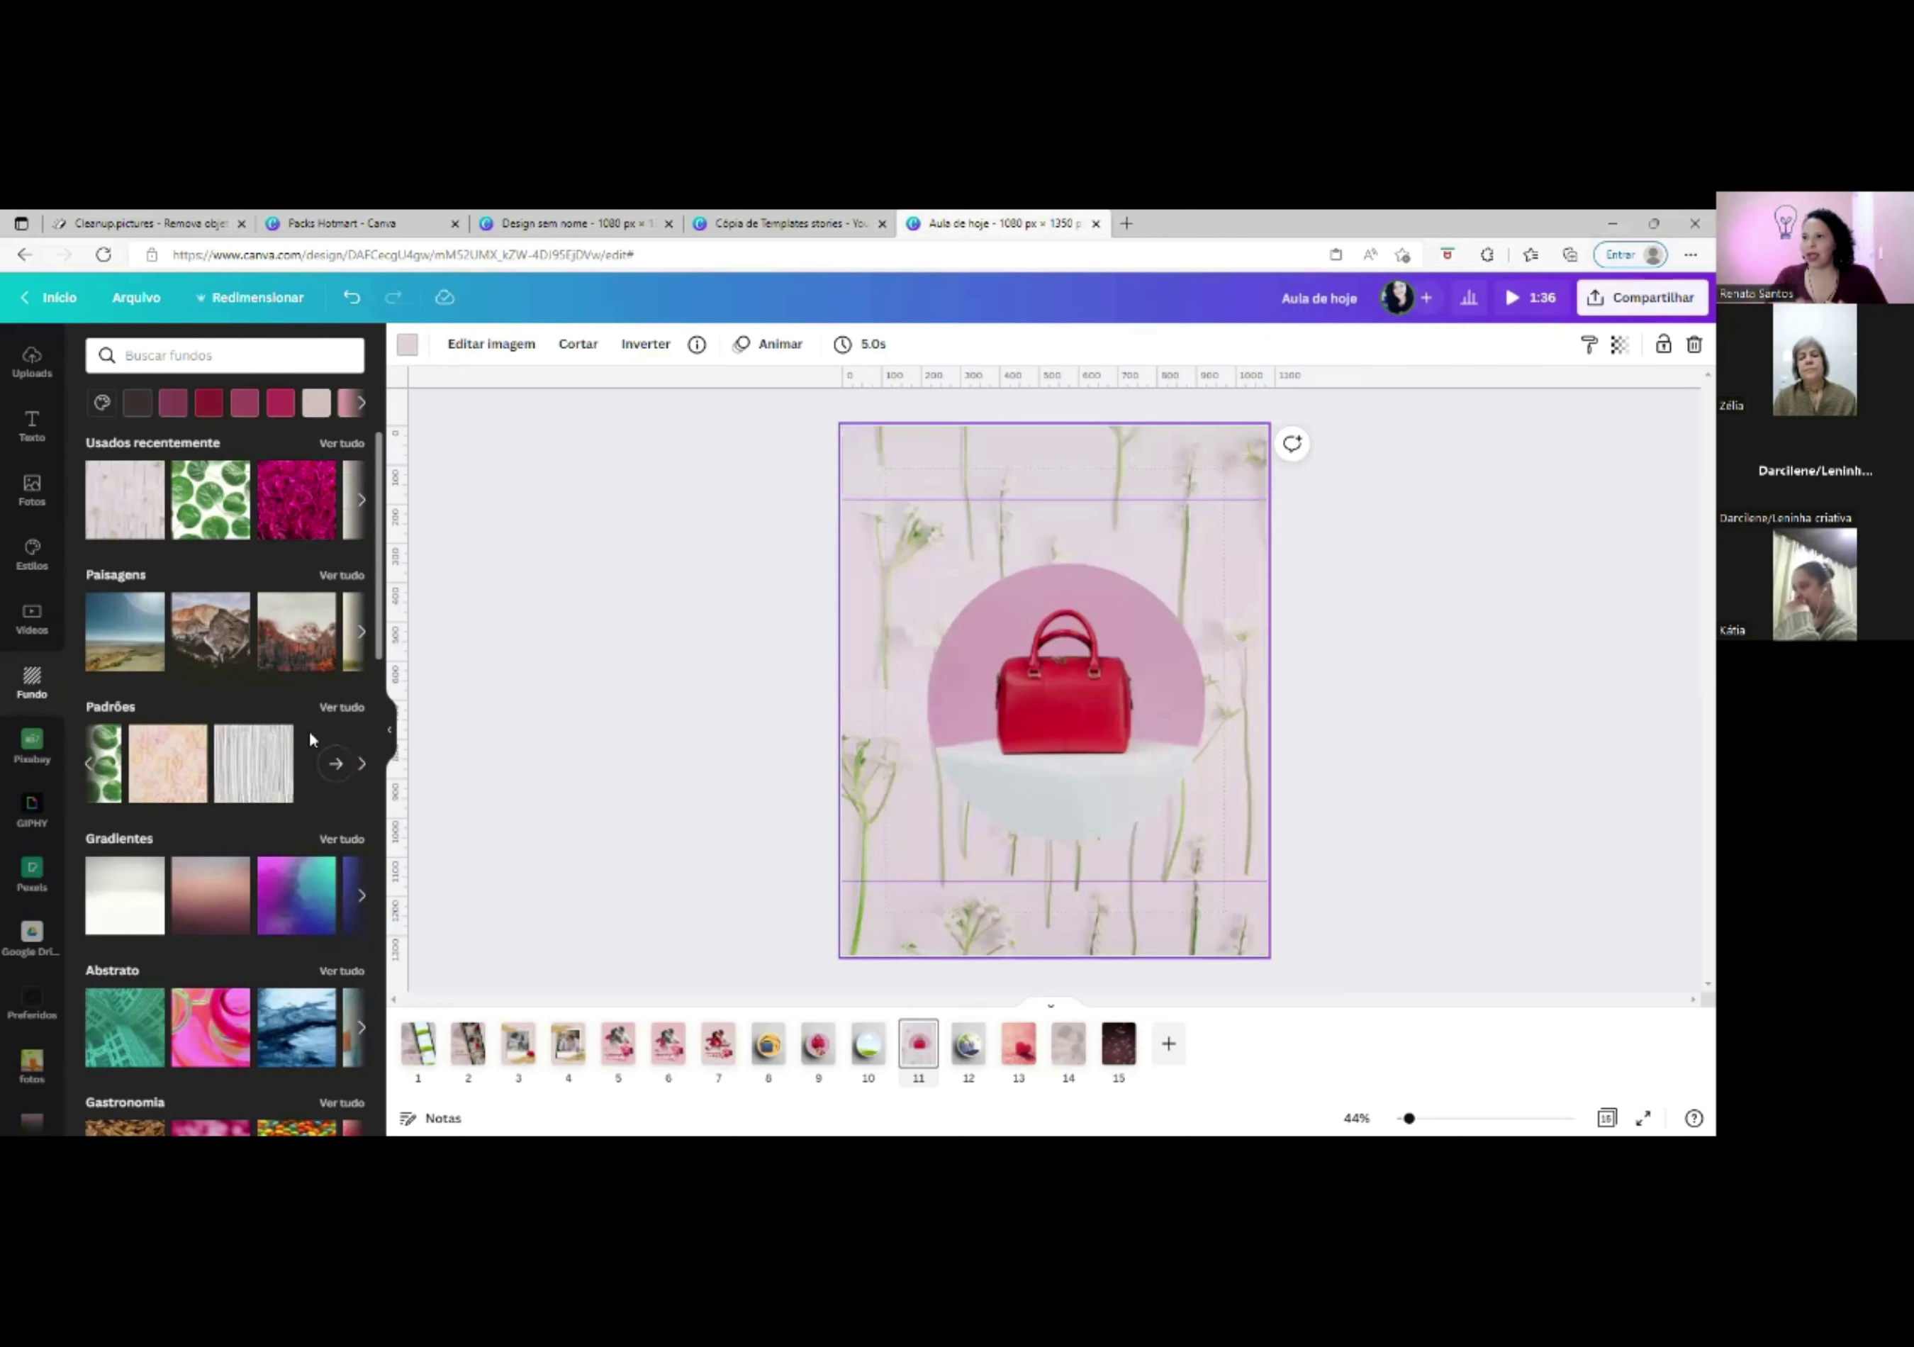
left_click(296, 500)
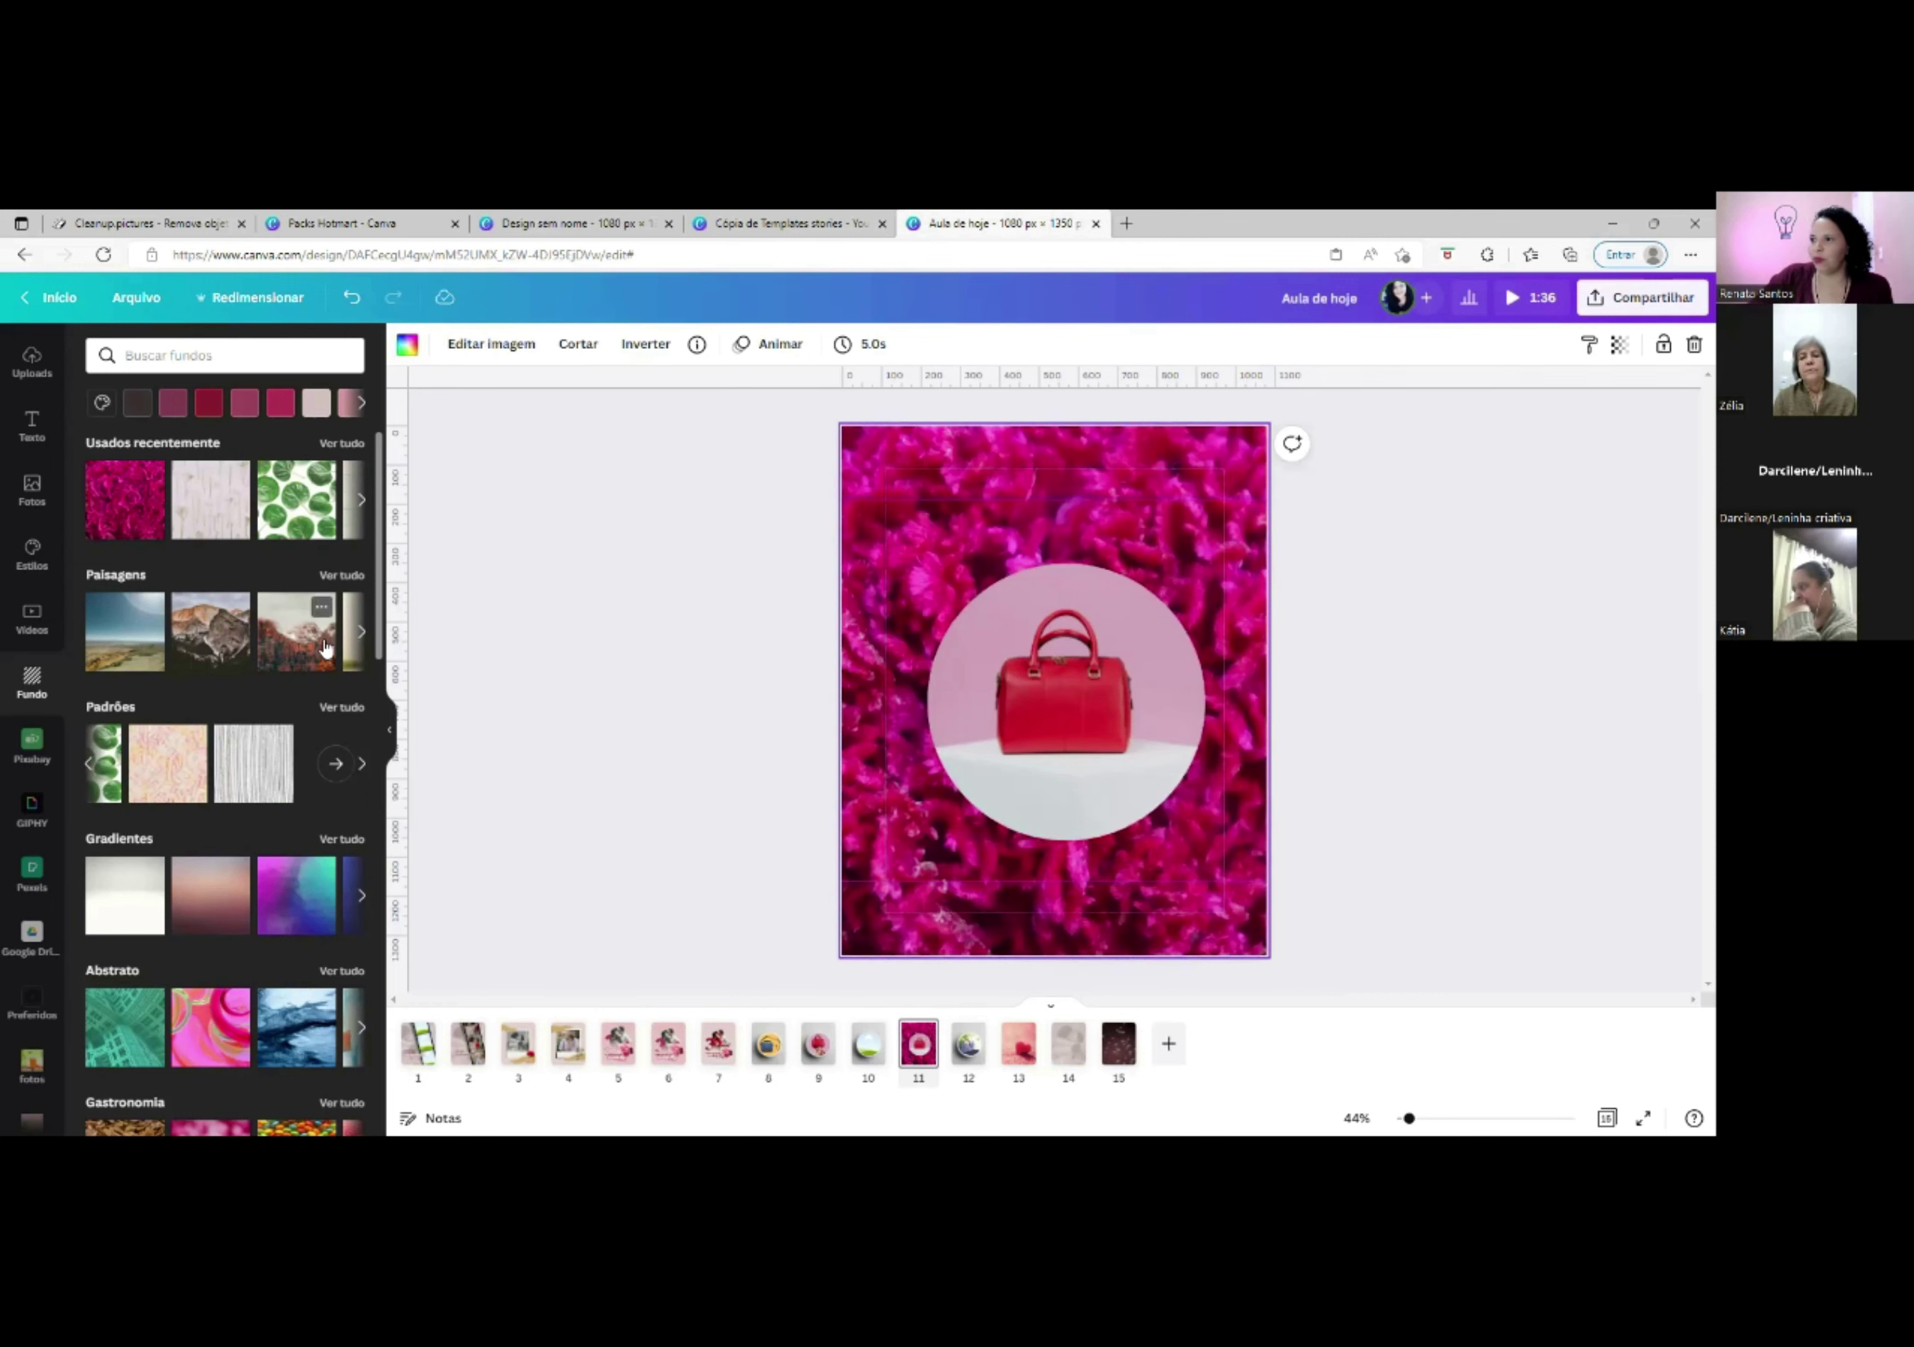
Try the colourful candy and pink lychee food images as the background behind the circular handbag photo.
scroll(325, 647, "down", 5)
scroll(327, 637, "down", 1)
left_click(279, 634)
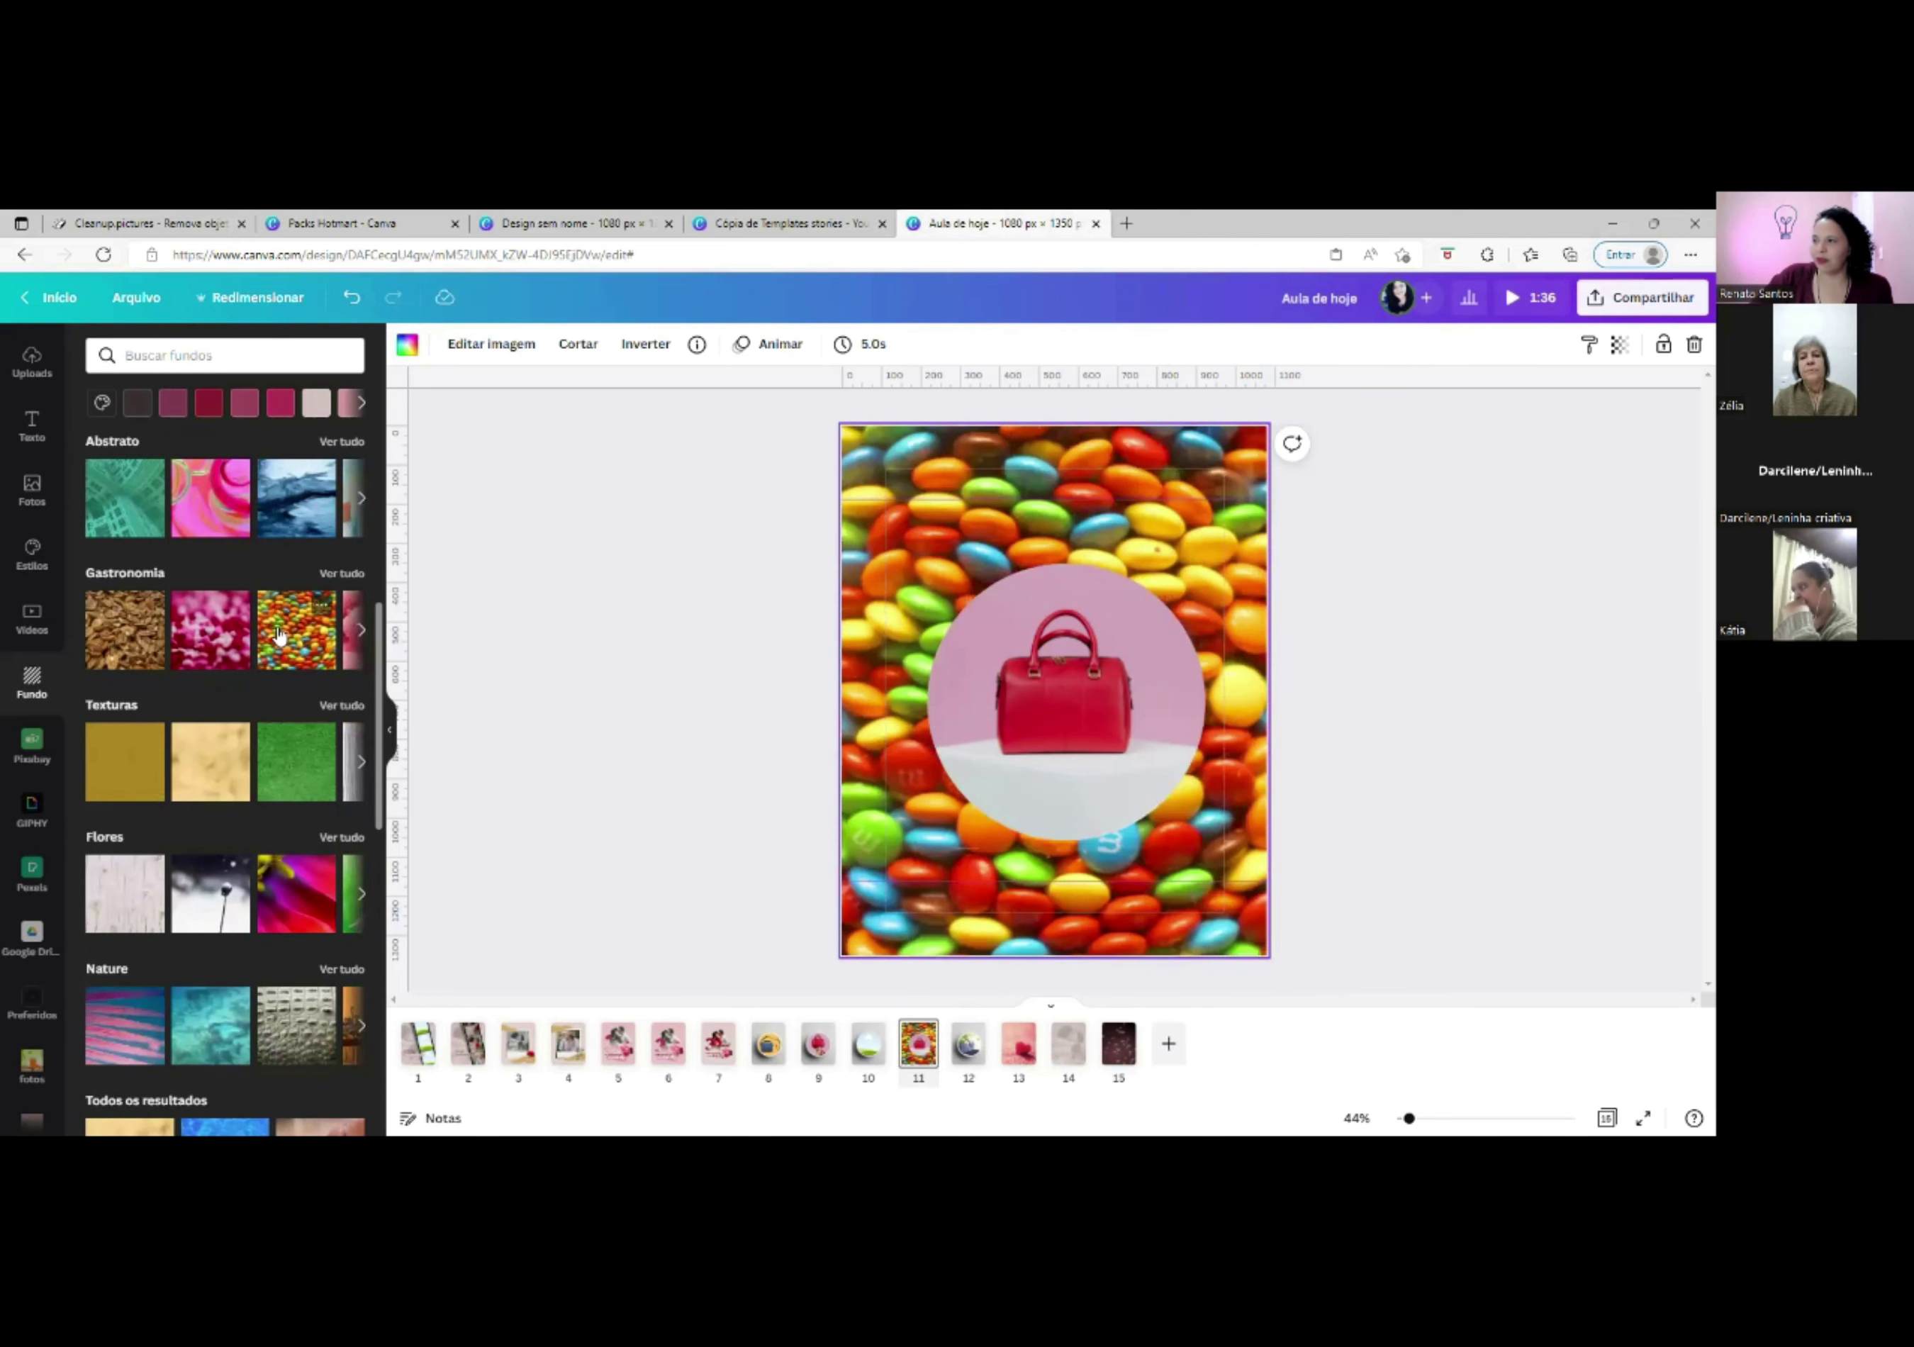
left_click(362, 633)
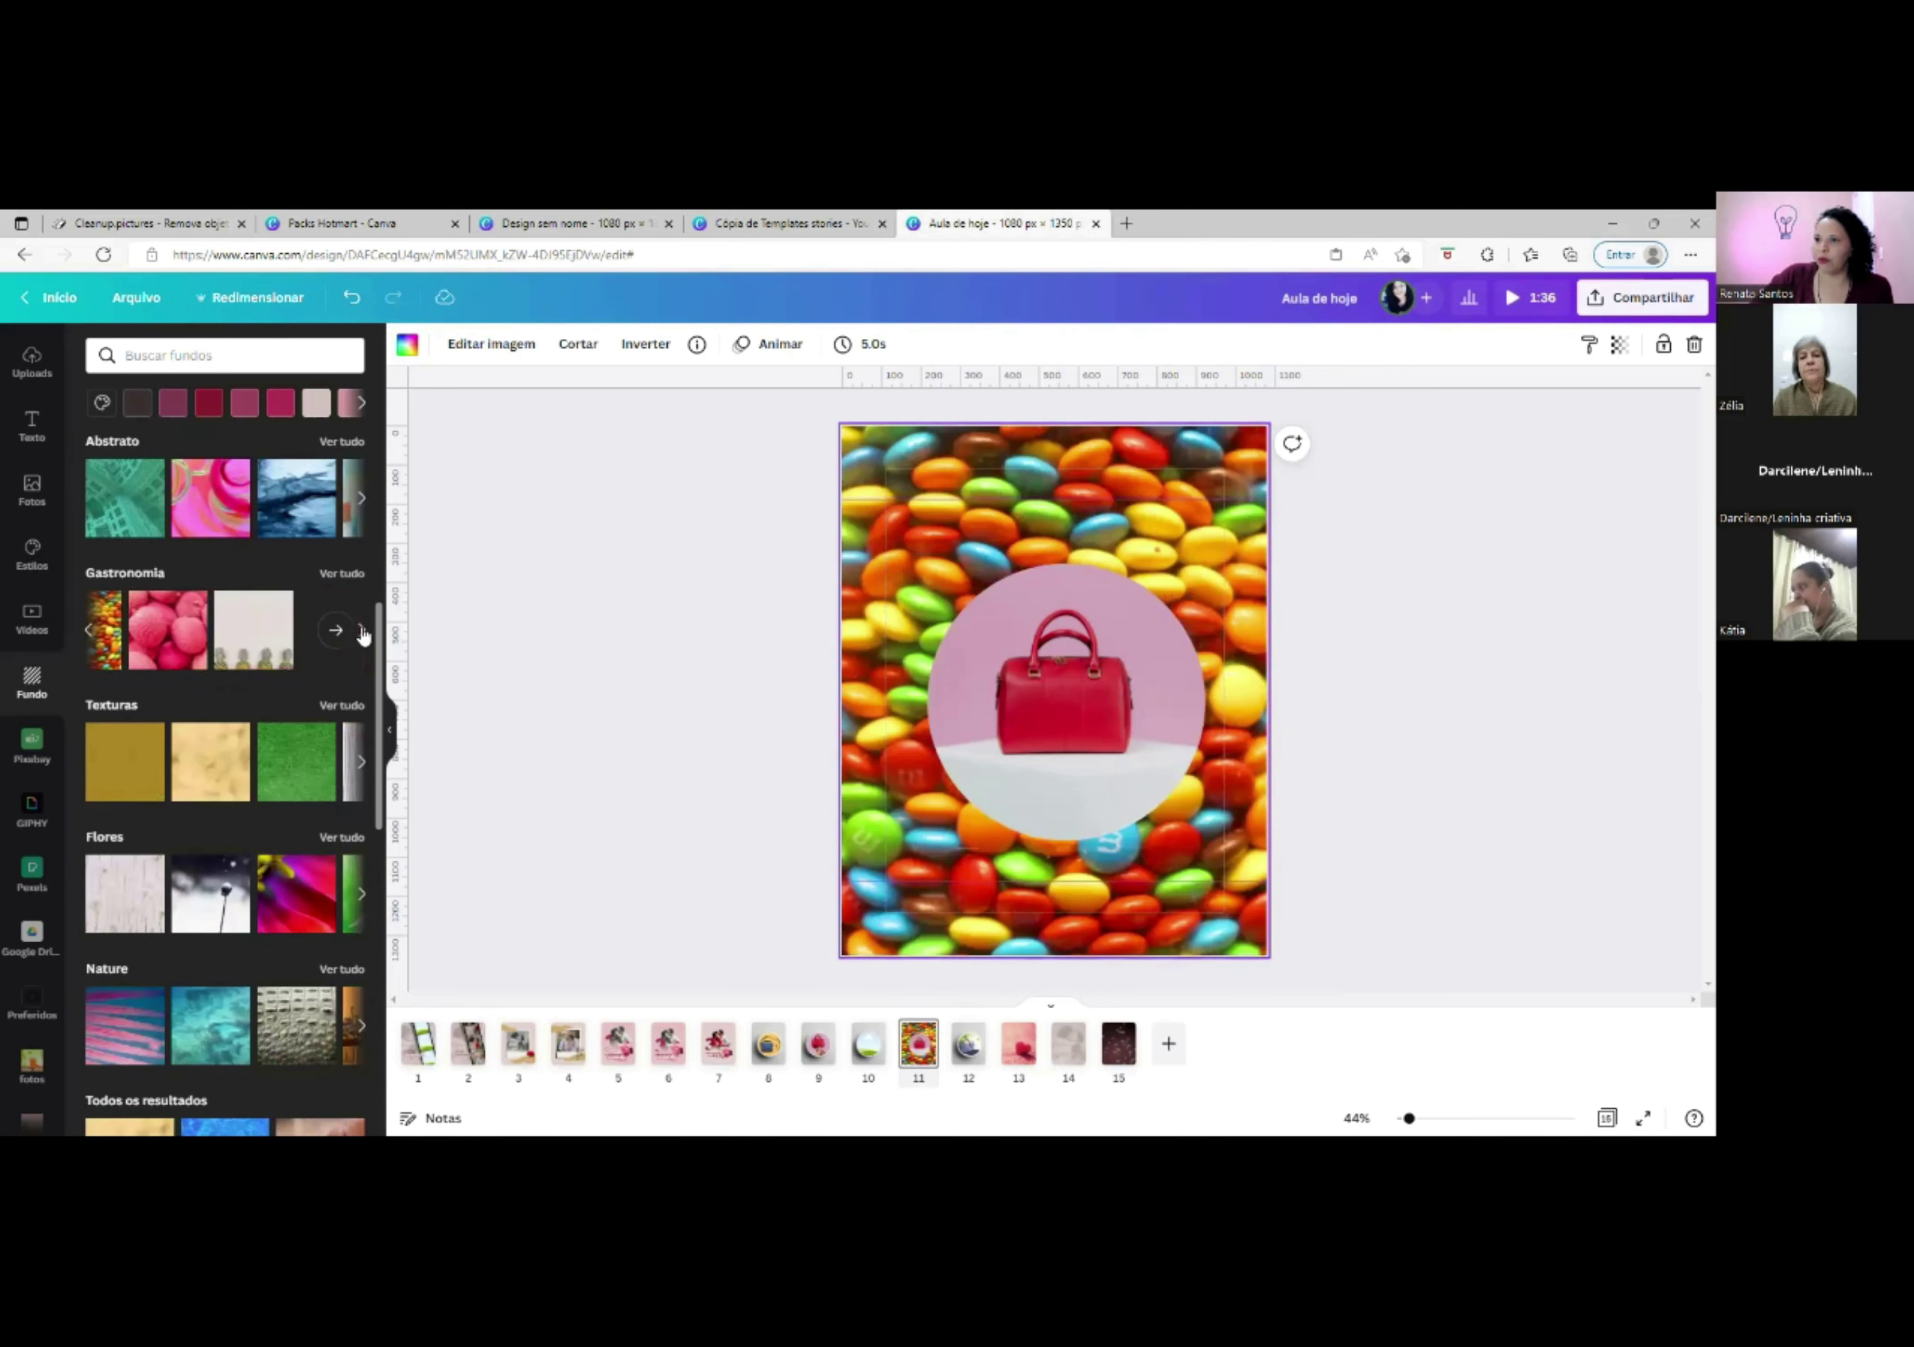
left_click(185, 634)
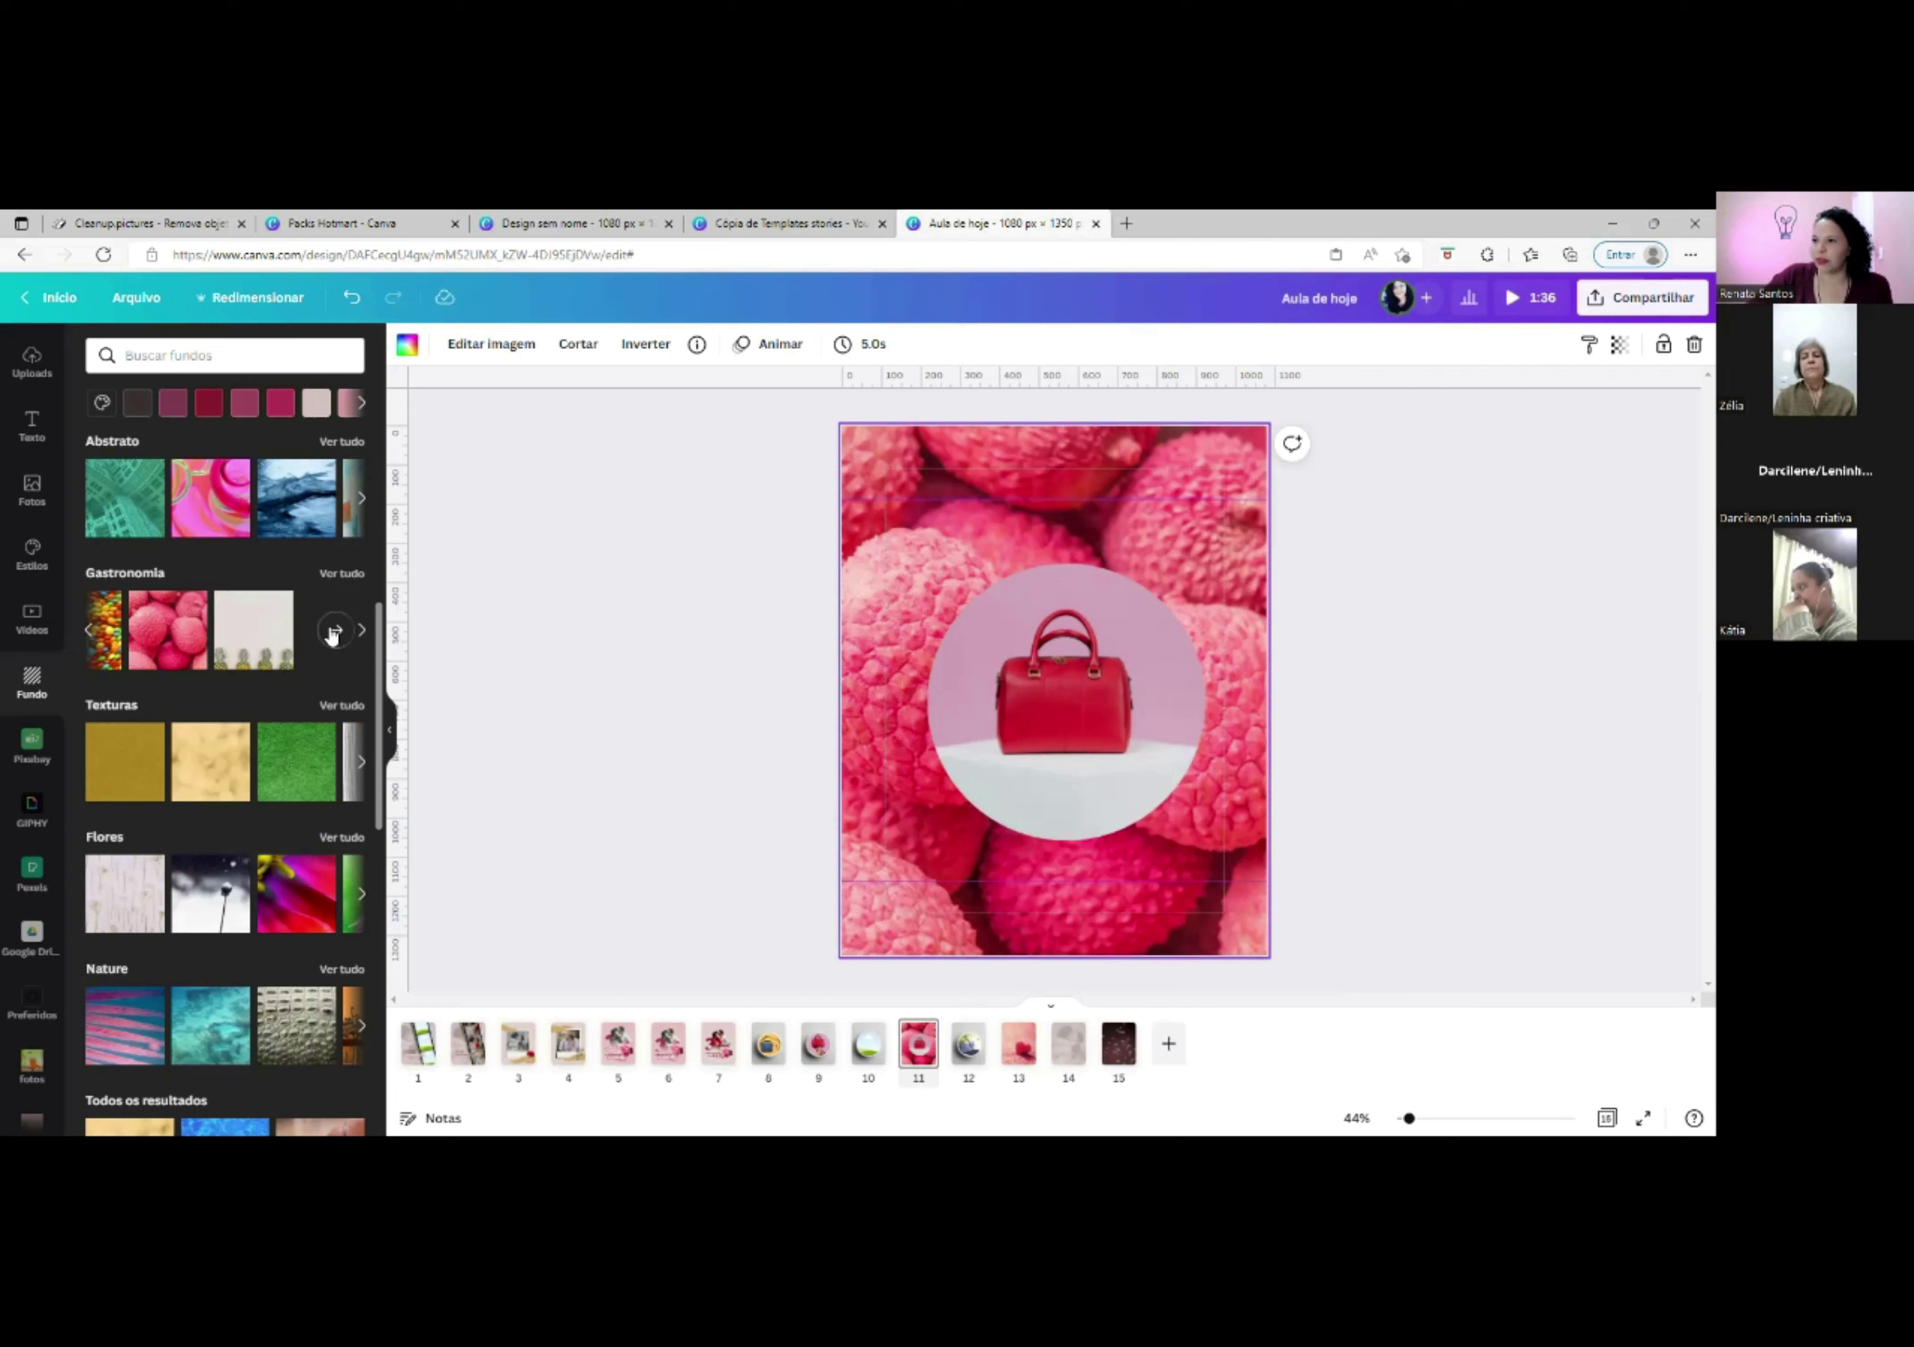
Apply the light horizontal wooden plank background to page 11 and browse further background options.
scroll(203, 685, "down", 4)
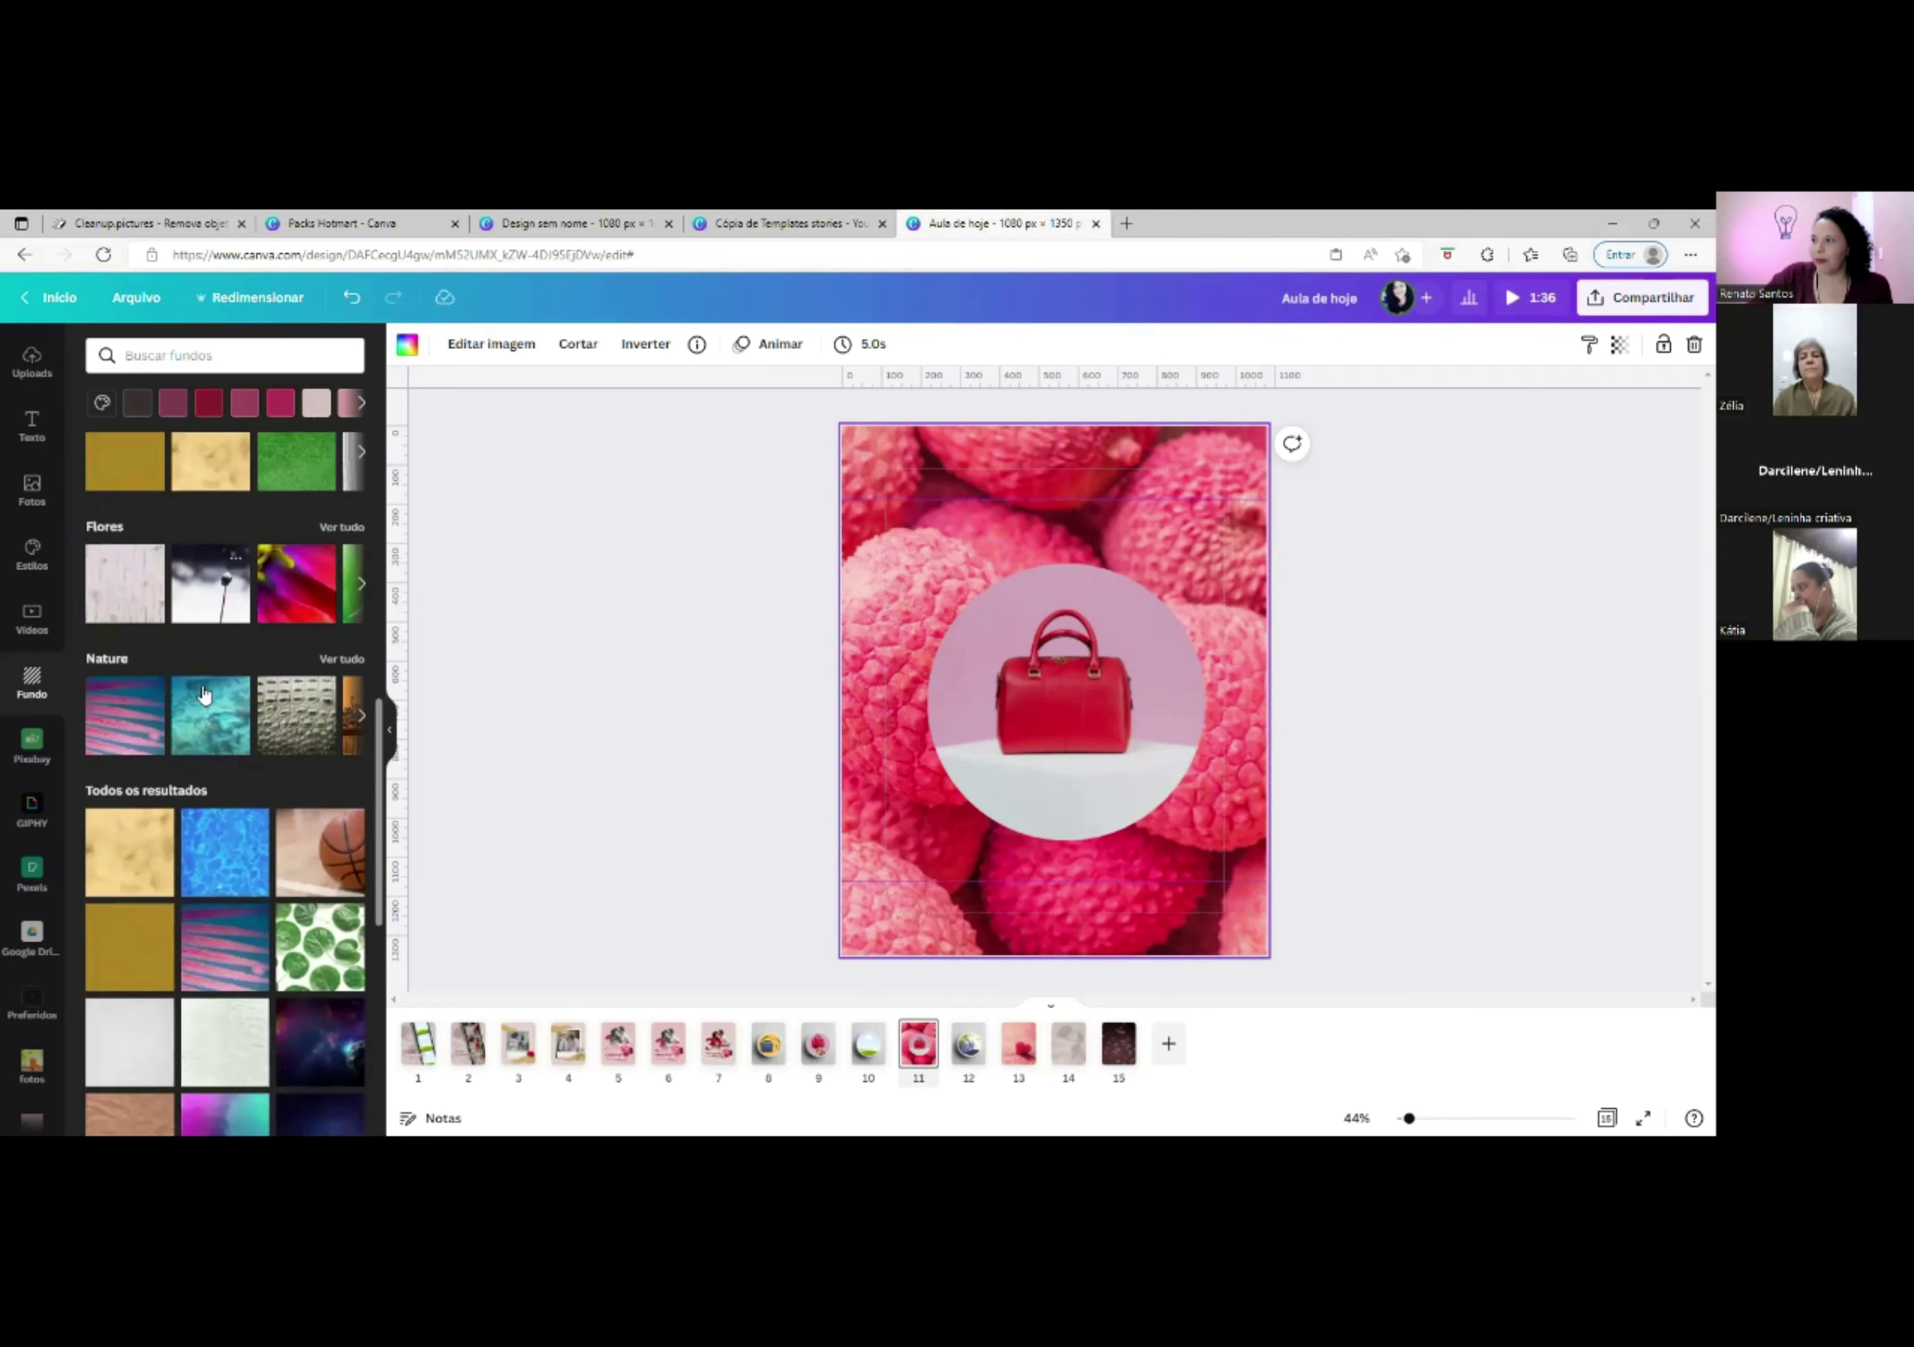
scroll(203, 694, "down", 6)
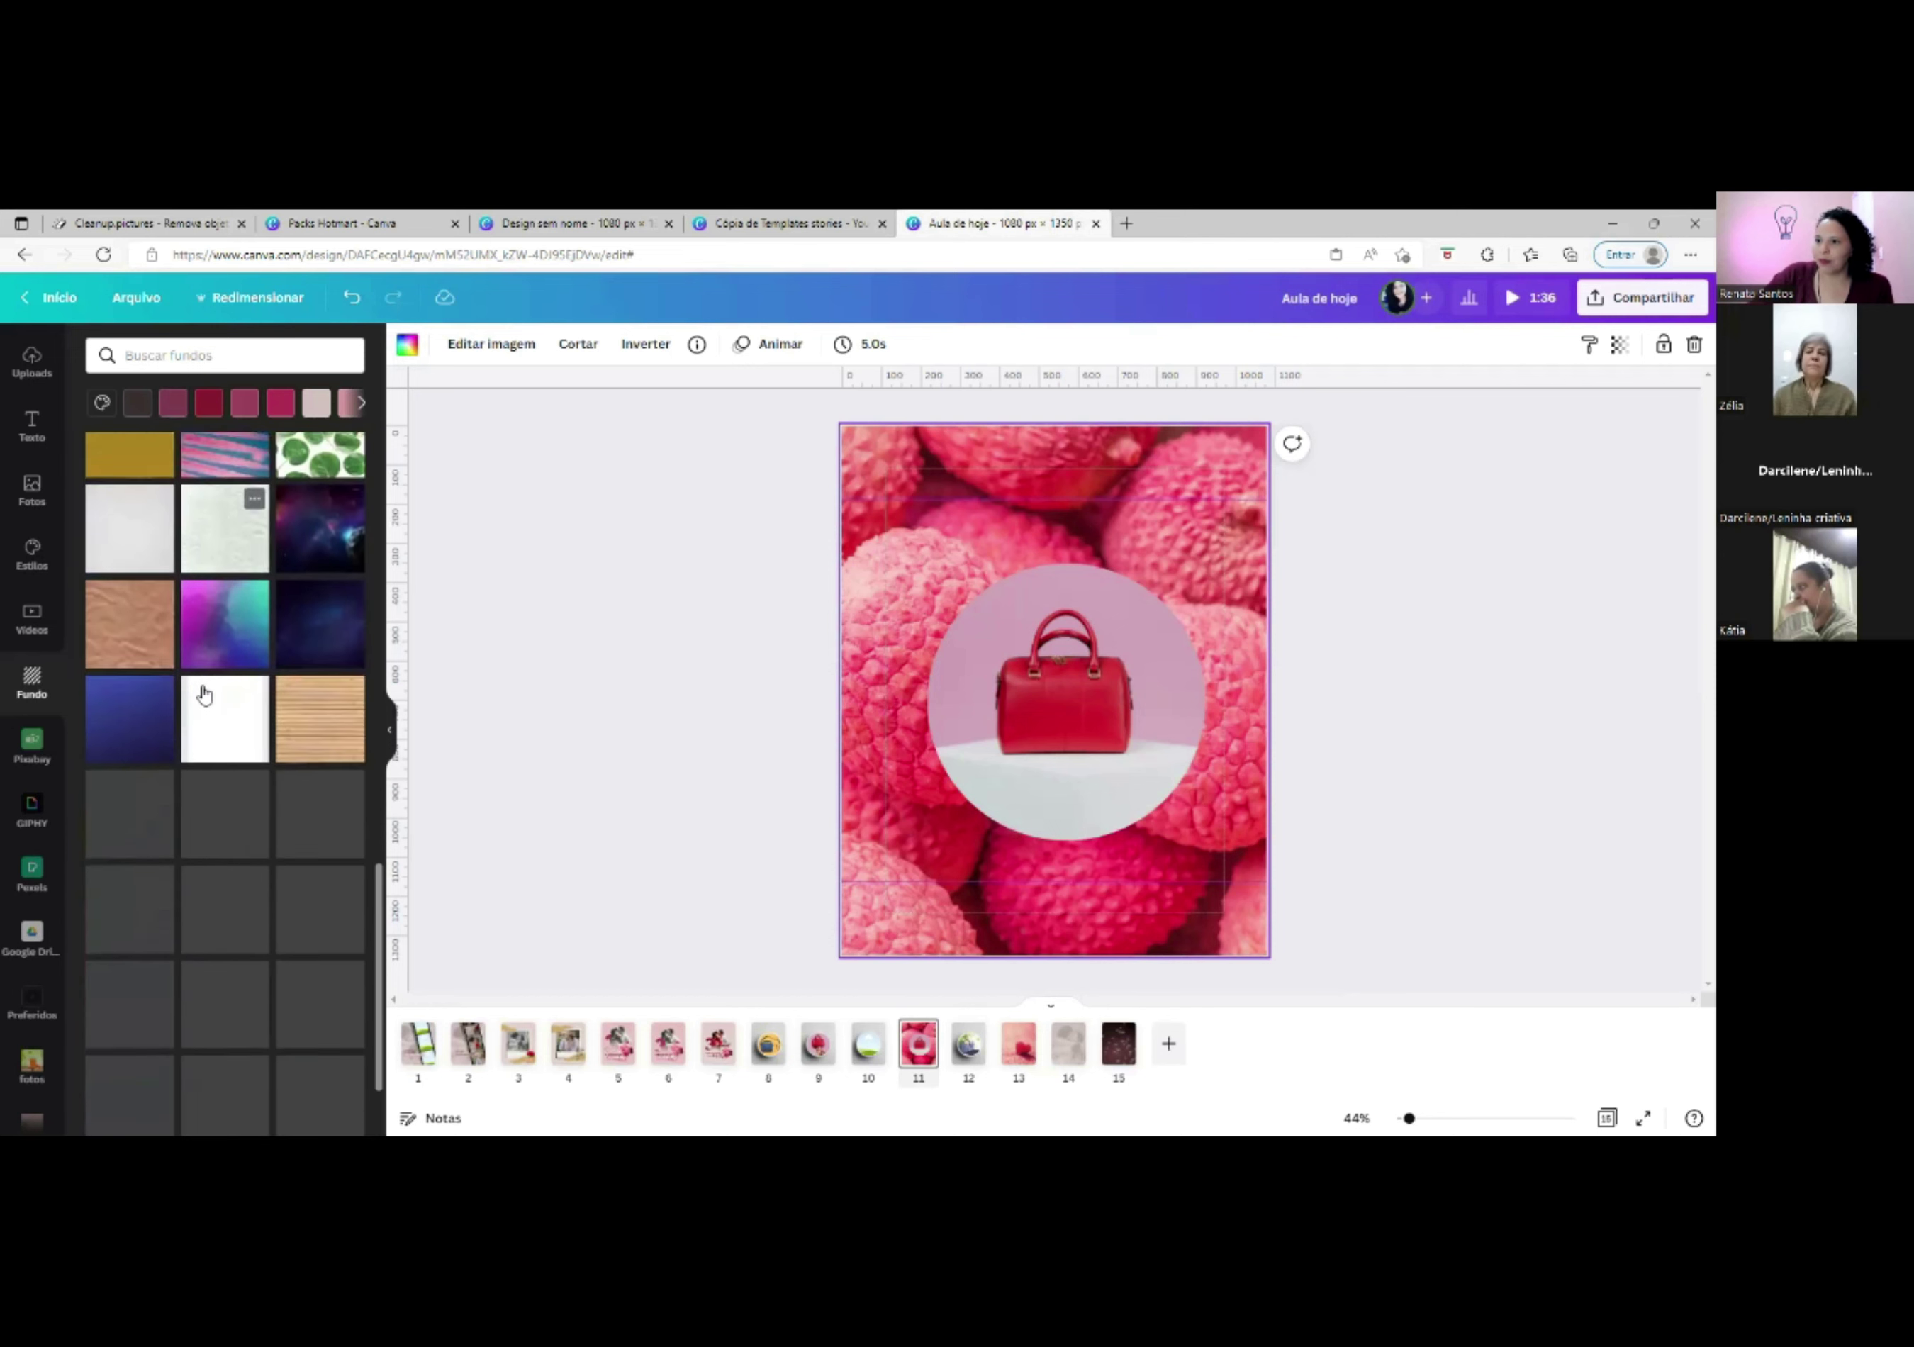
left_click(319, 716)
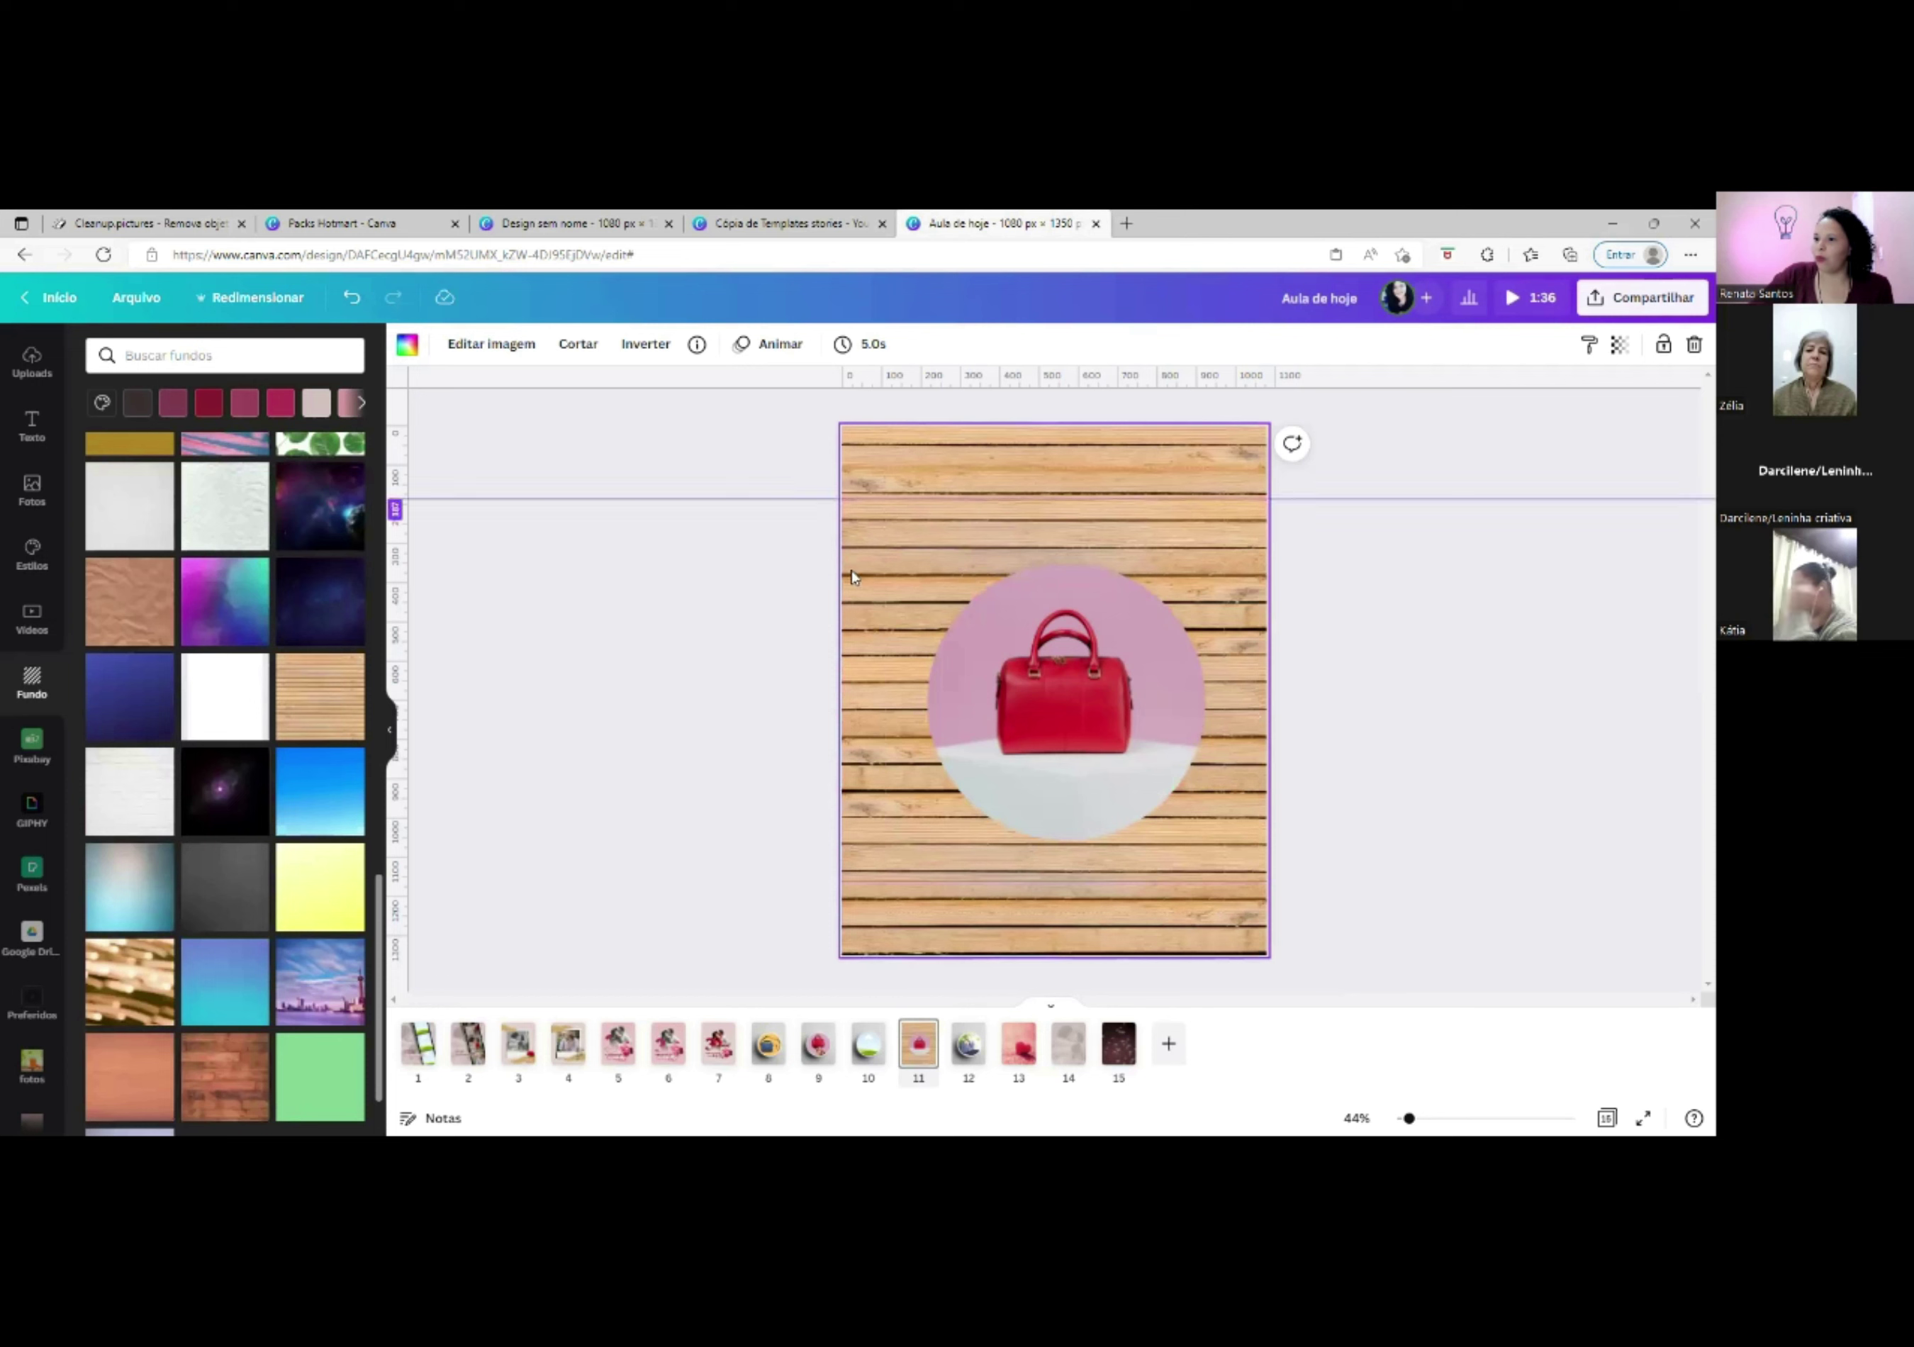
scroll(195, 842, "down", 7)
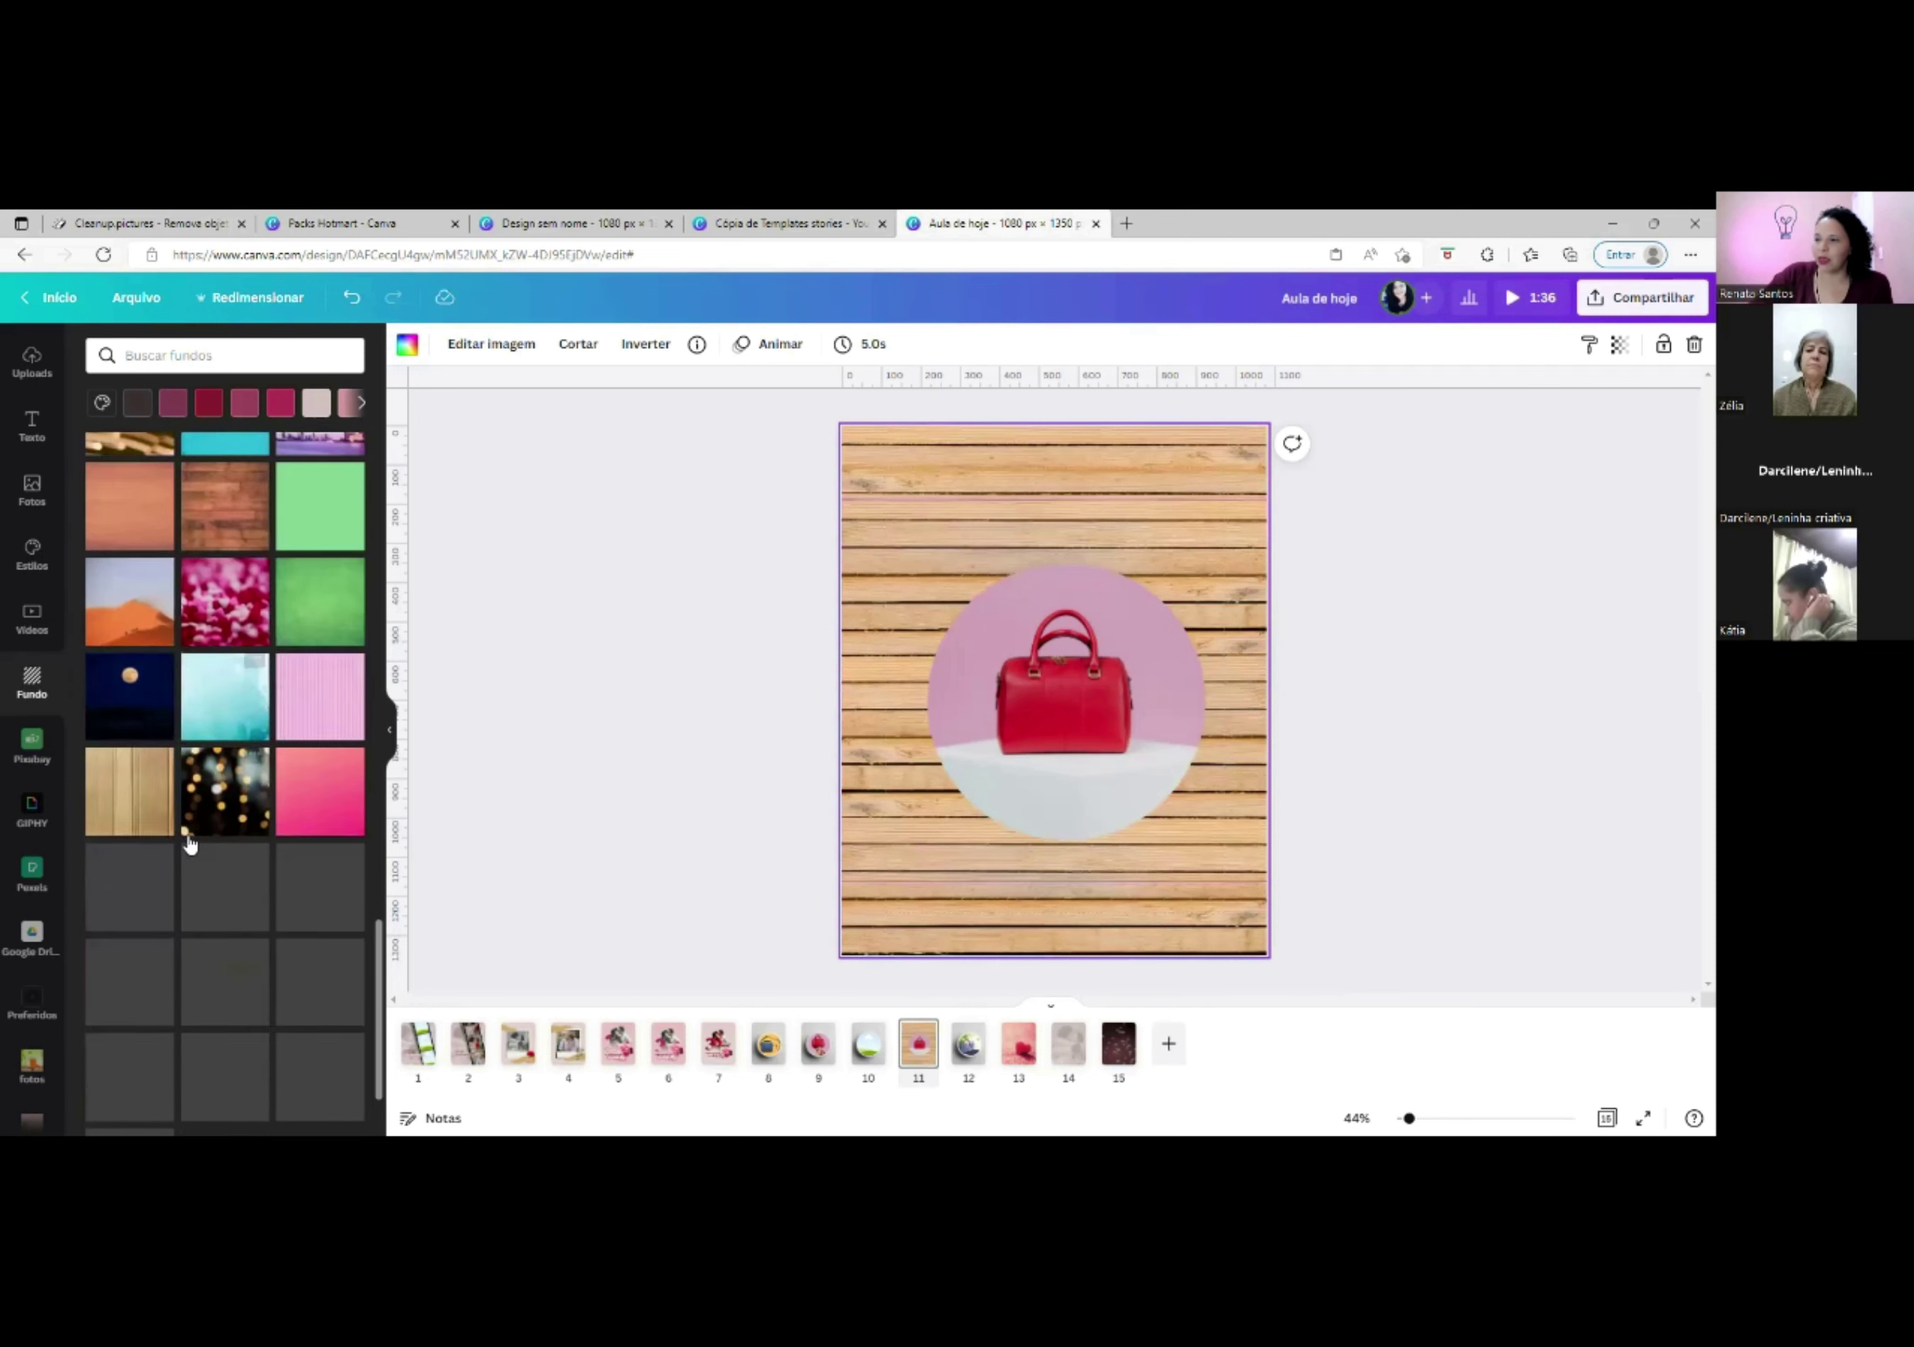